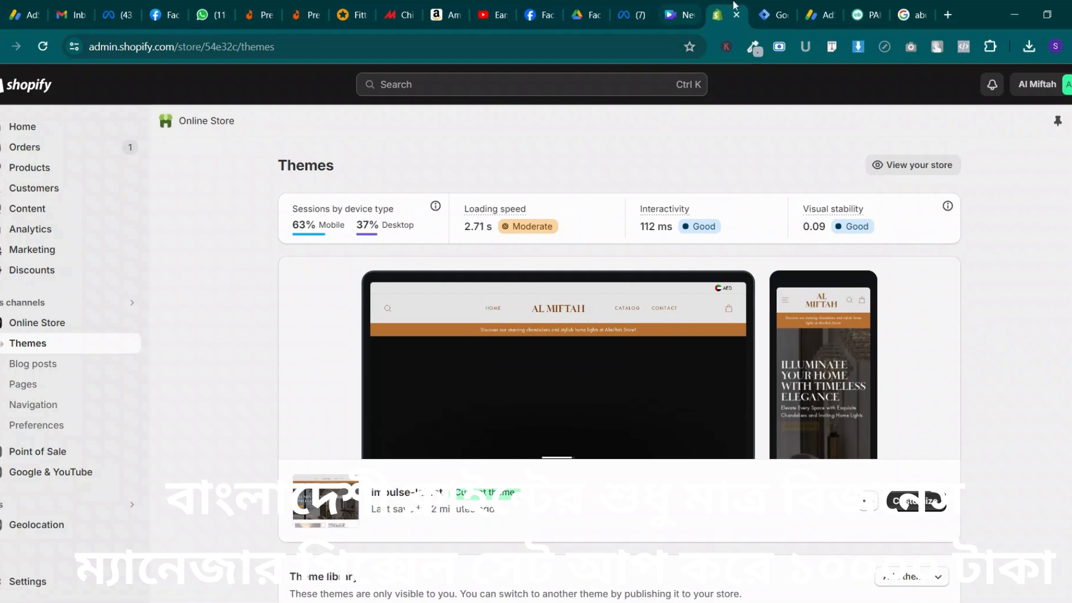
In Google Tag Manager, open the install instructions for the almiftah.store container and copy the head code snippet
{"action": "key", "text": "ctrl+Tab"}
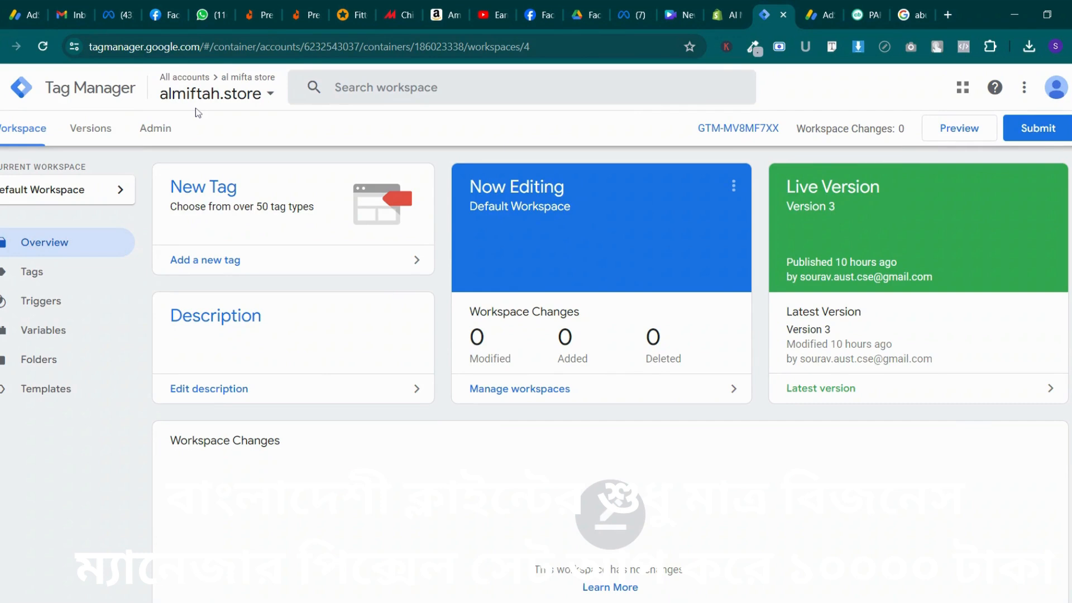
{"action": "left_click", "coordinate": [258, 88]}
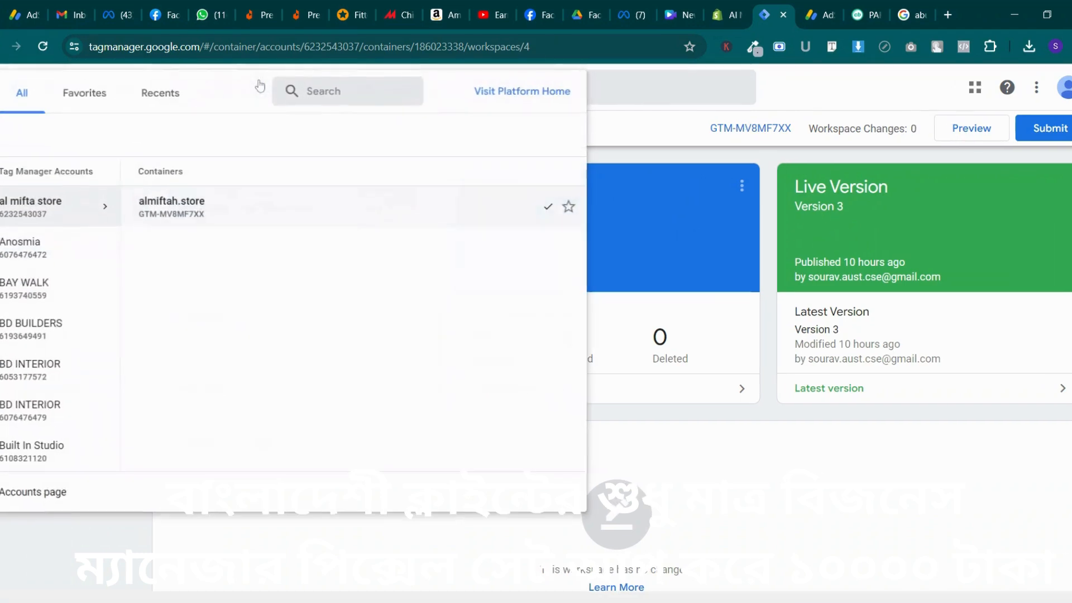
{"action": "left_click", "coordinate": [656, 121]}
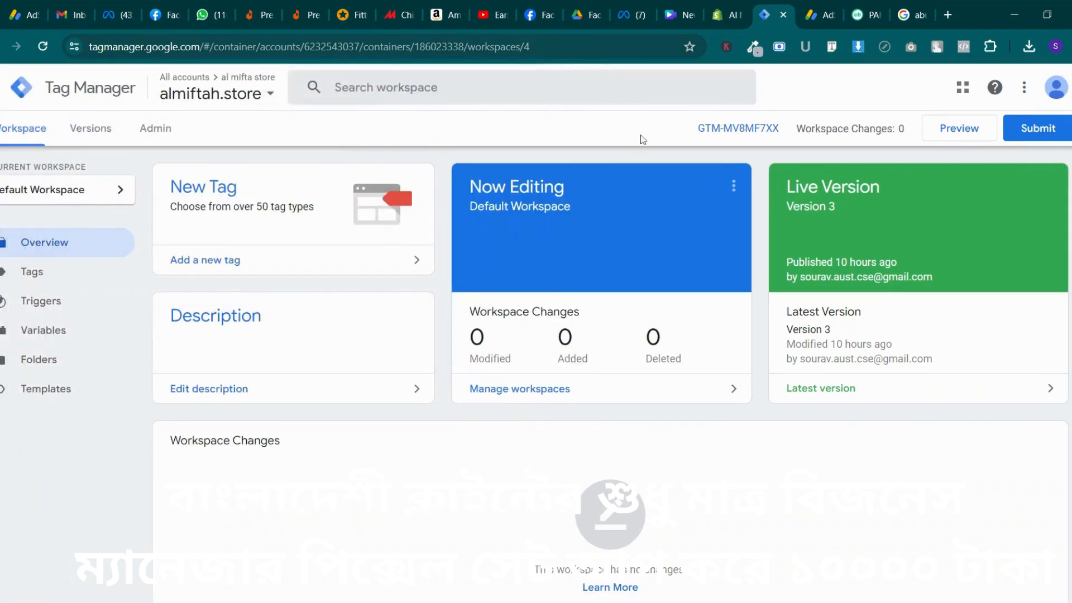
{"action": "left_click_drag", "start_coordinate": [677, 127], "coordinate": [773, 128]}
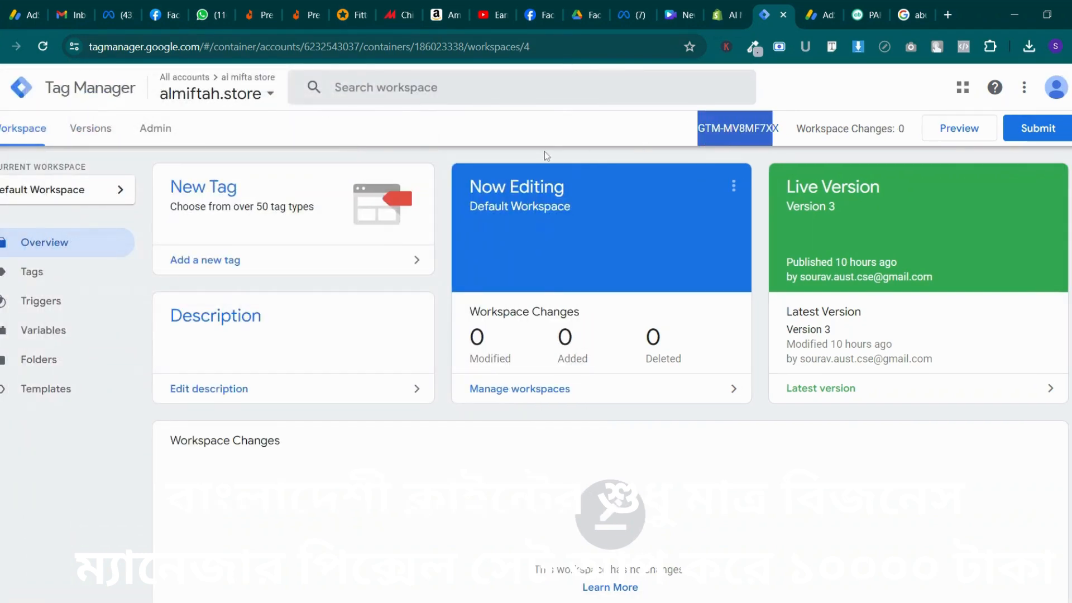
{"action": "left_click", "coordinate": [744, 140]}
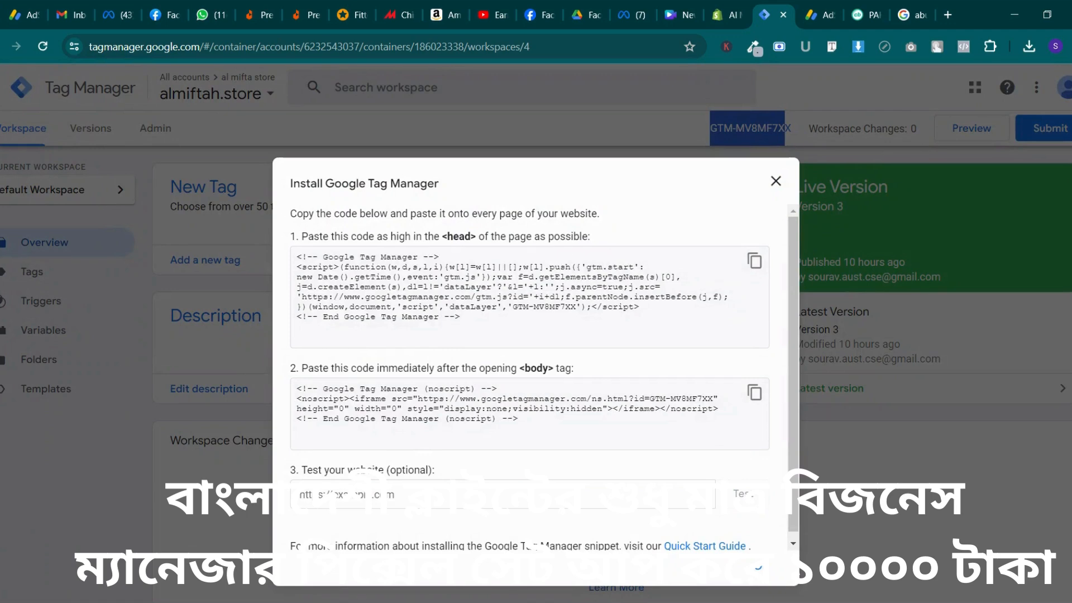
{"action": "left_click", "coordinate": [754, 261]}
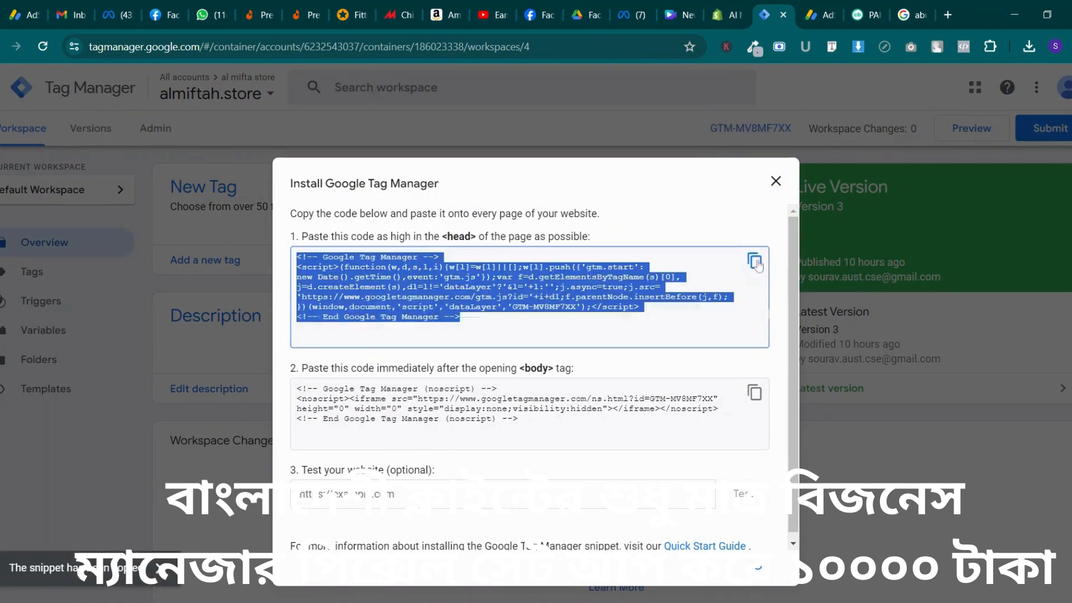
Switch to Shopify and open the code editor for the current theme, impulse-latest
{"action": "left_click", "coordinate": [727, 12]}
{"action": "scroll", "coordinate": [676, 377], "scroll_direction": "down", "scroll_amount": 3}
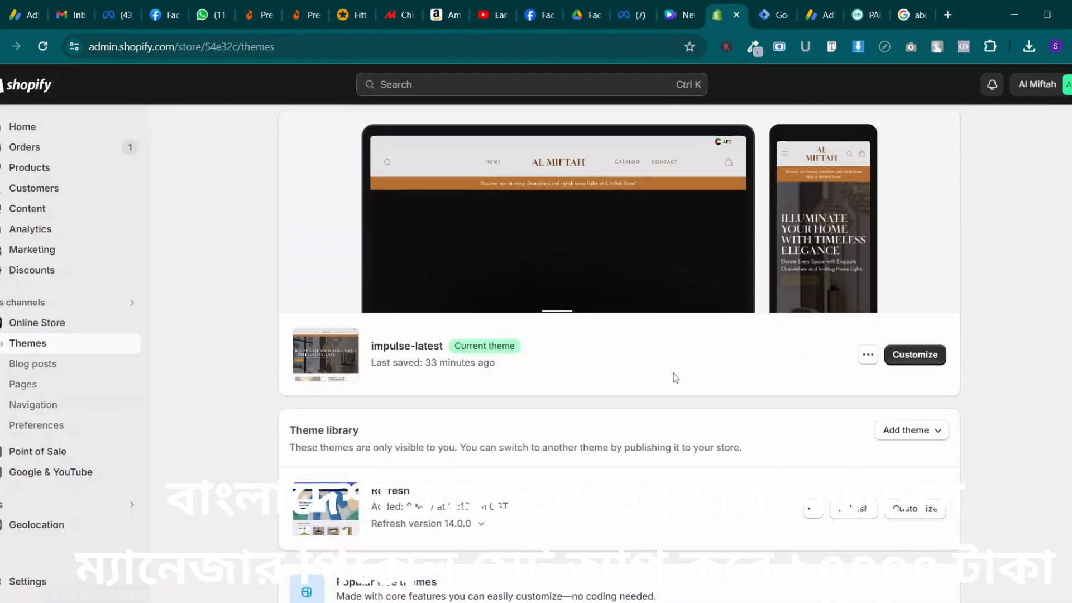
{"action": "left_click", "coordinate": [867, 358]}
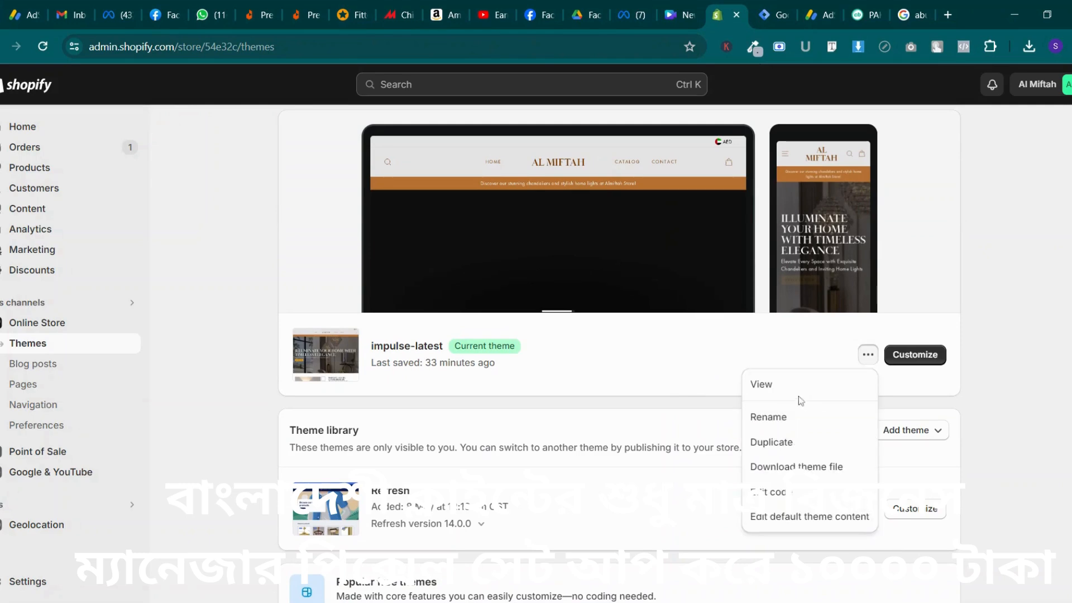
{"action": "left_click", "coordinate": [775, 491]}
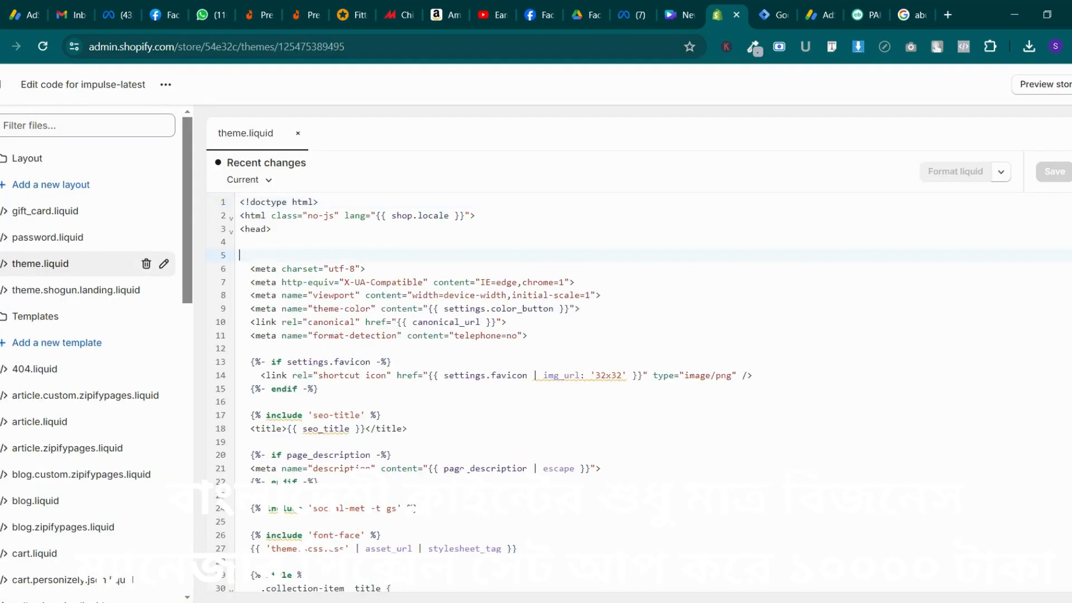
Paste the Google Tag Manager snippet just below the opening head tag in theme.liquid, add a line break after it, and save
{"action": "key", "text": "ctrl+v"}
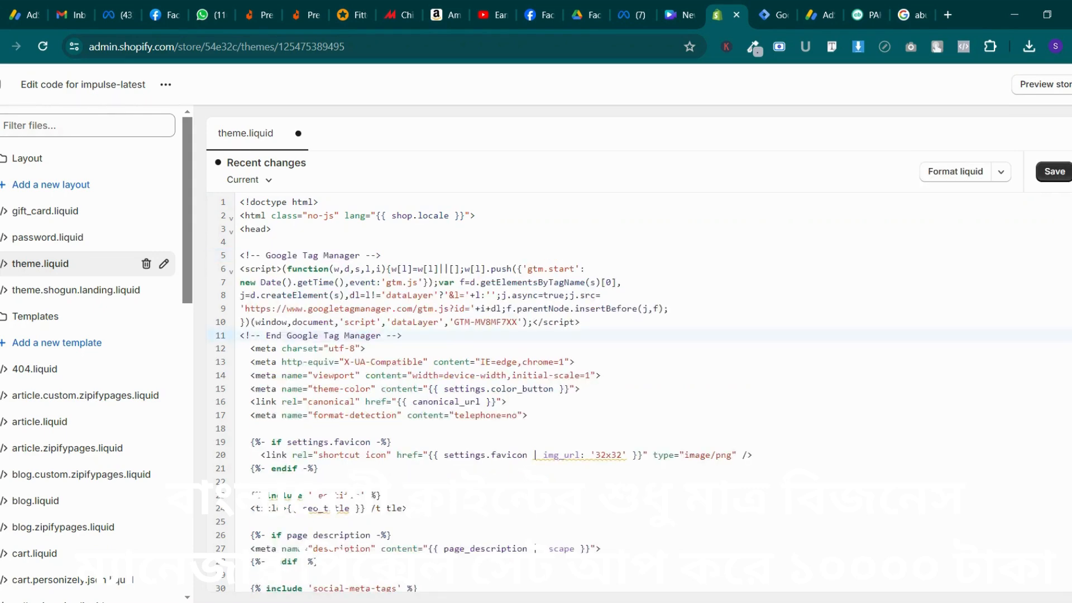
{"action": "key", "text": "Return"}
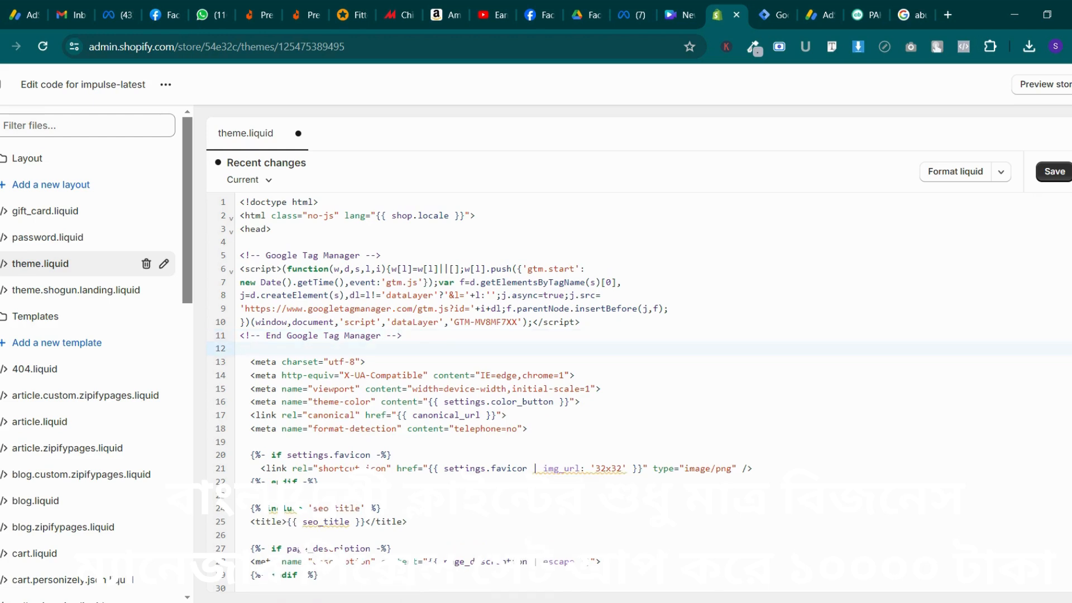
{"action": "left_click", "coordinate": [1055, 171]}
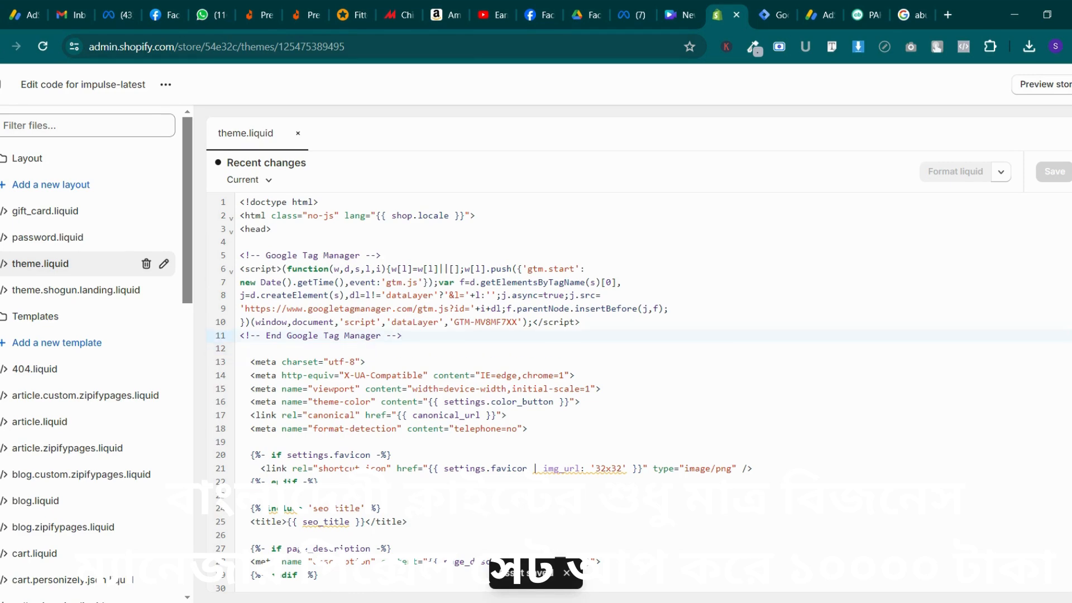
Expand the theme's Snippets folder and start adding a new snippet
{"action": "scroll", "coordinate": [95, 438], "scroll_direction": "down", "scroll_amount": 12}
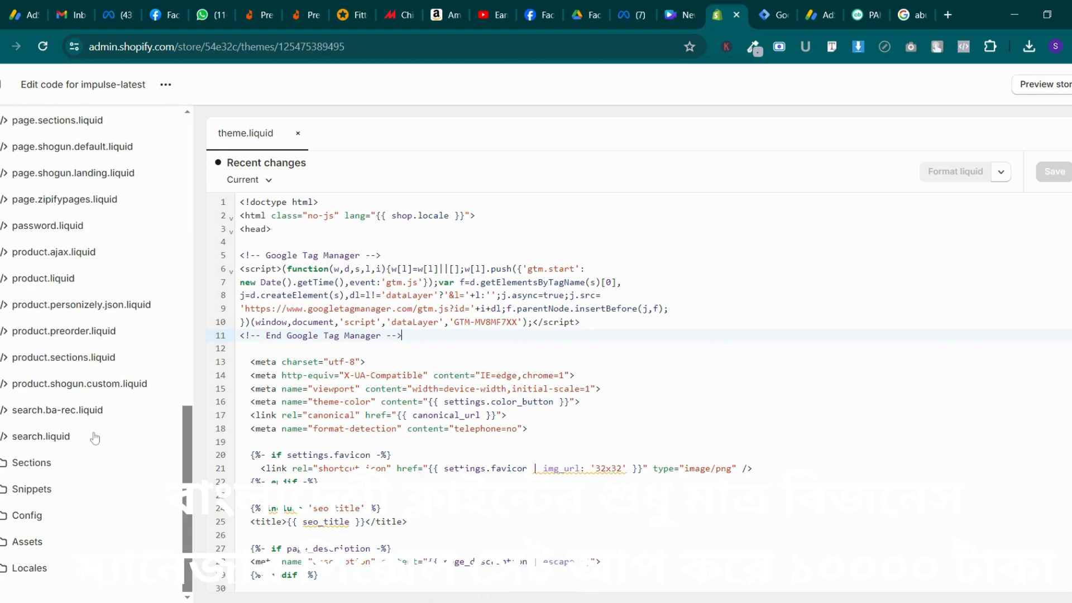
{"action": "left_click", "coordinate": [49, 484]}
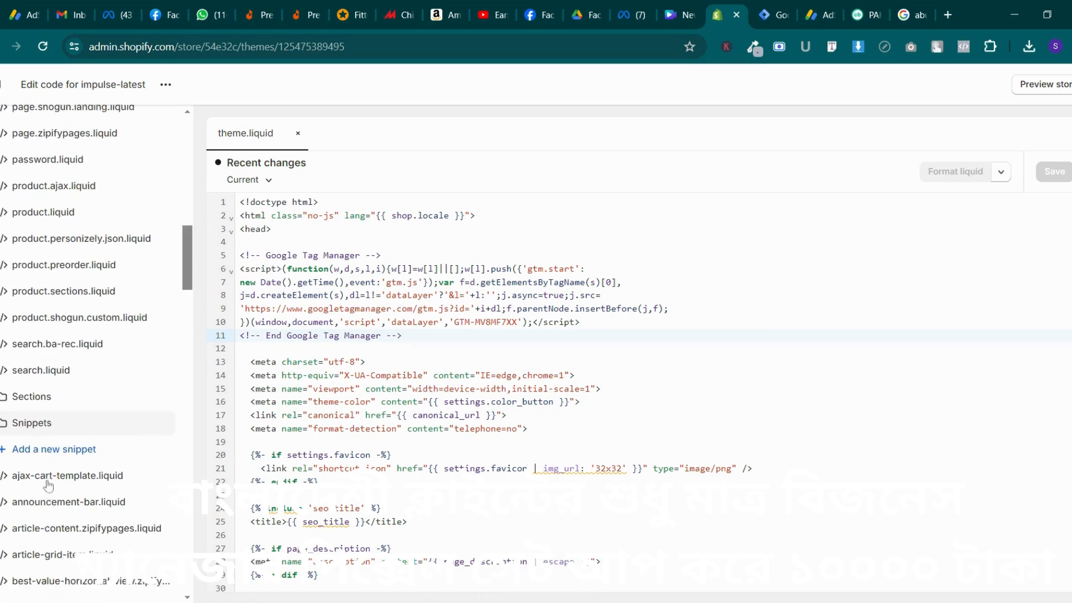
{"action": "left_click", "coordinate": [72, 446]}
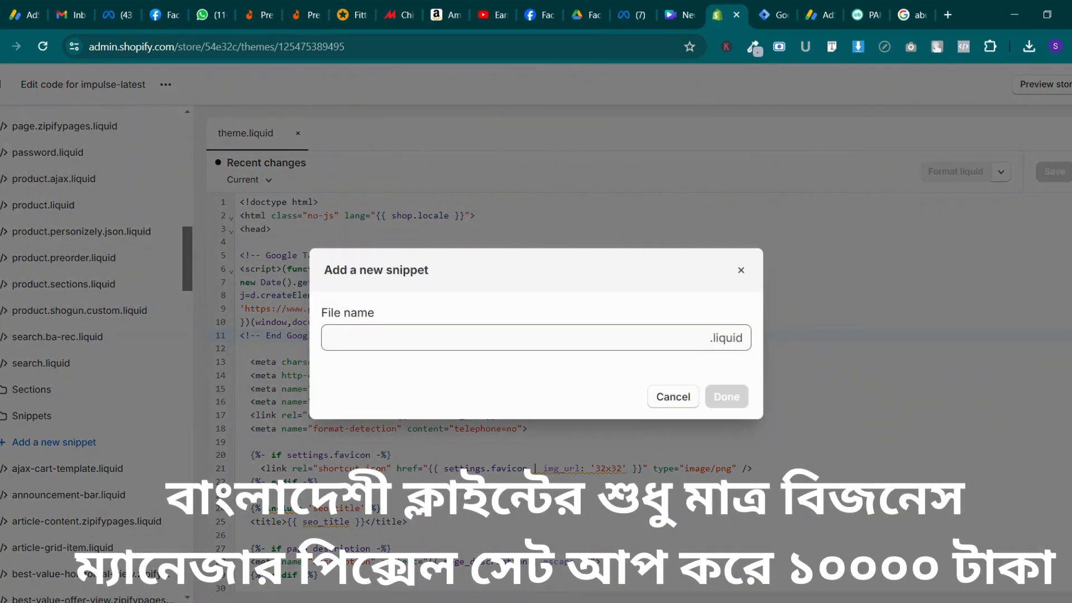
Switch to Google Drive and open the All page Data layer Shopify document from the Facebook Pixel - Shopify folder
{"action": "left_click", "coordinate": [773, 15]}
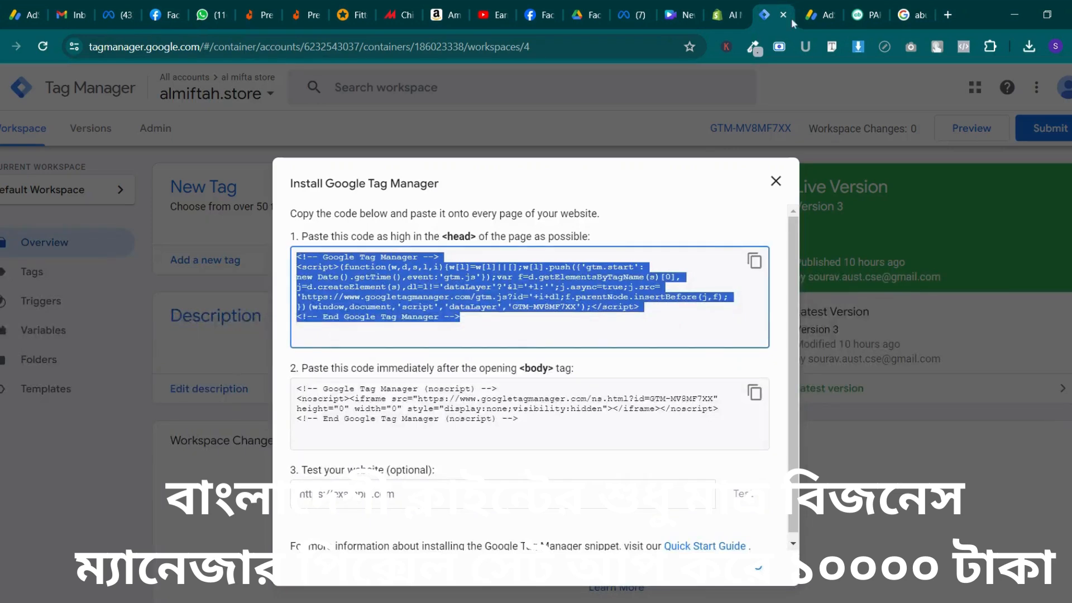
{"action": "left_click", "coordinate": [821, 15]}
{"action": "left_click", "coordinate": [583, 15]}
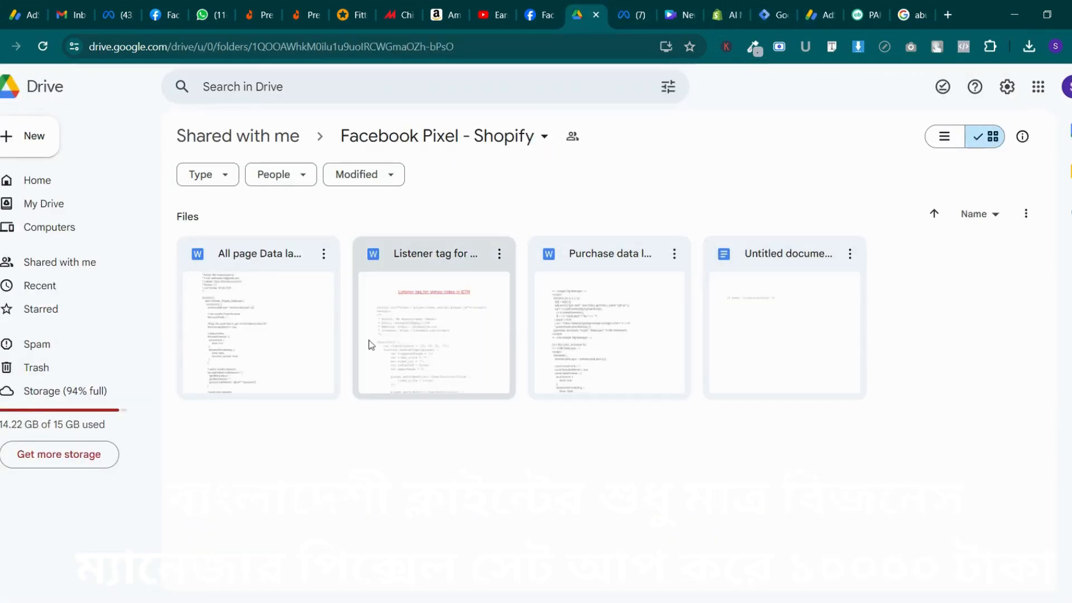
{"action": "left_click", "coordinate": [267, 346]}
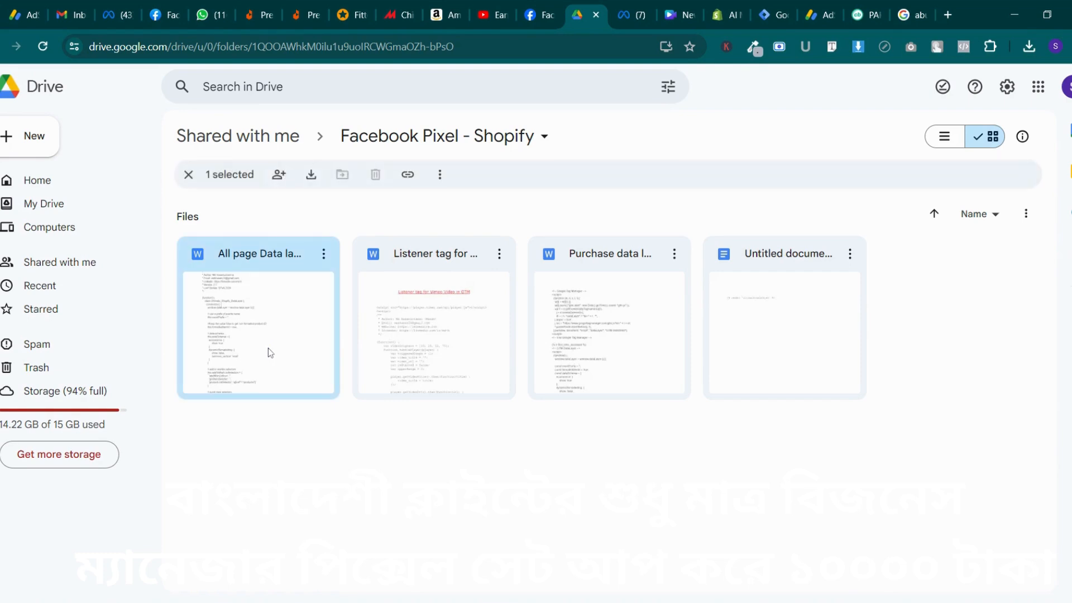
{"action": "double_click", "coordinate": [274, 338]}
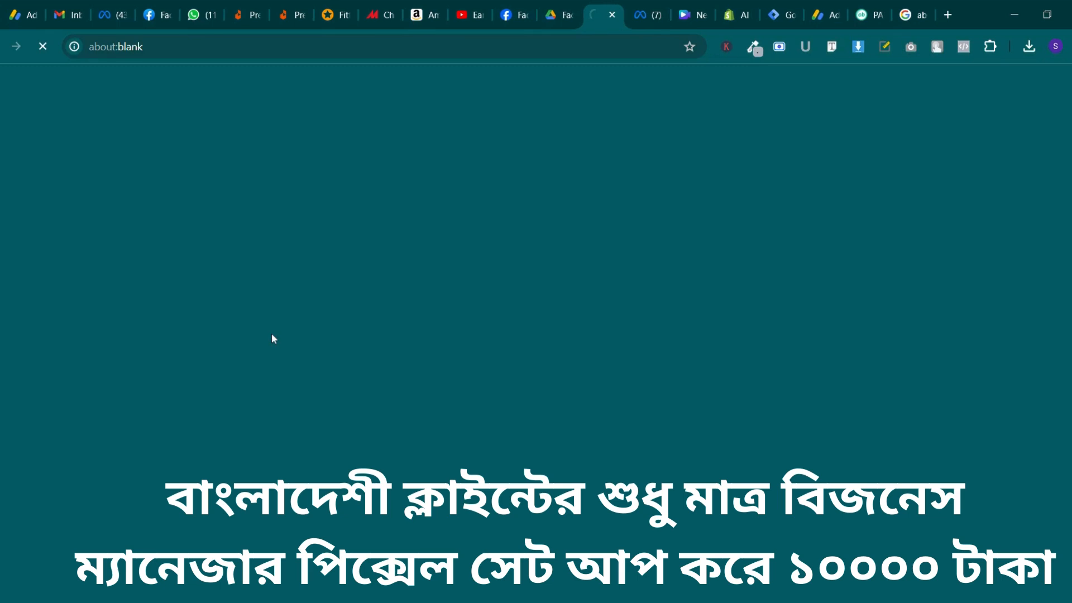
{"action": "left_click", "coordinate": [567, 8]}
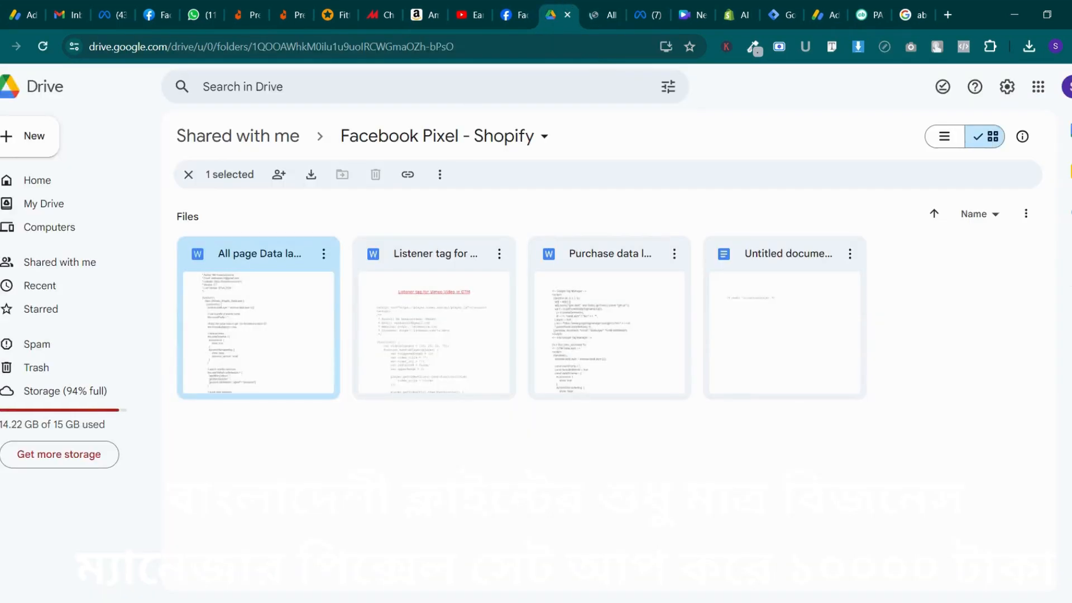
{"action": "left_click", "coordinate": [602, 14]}
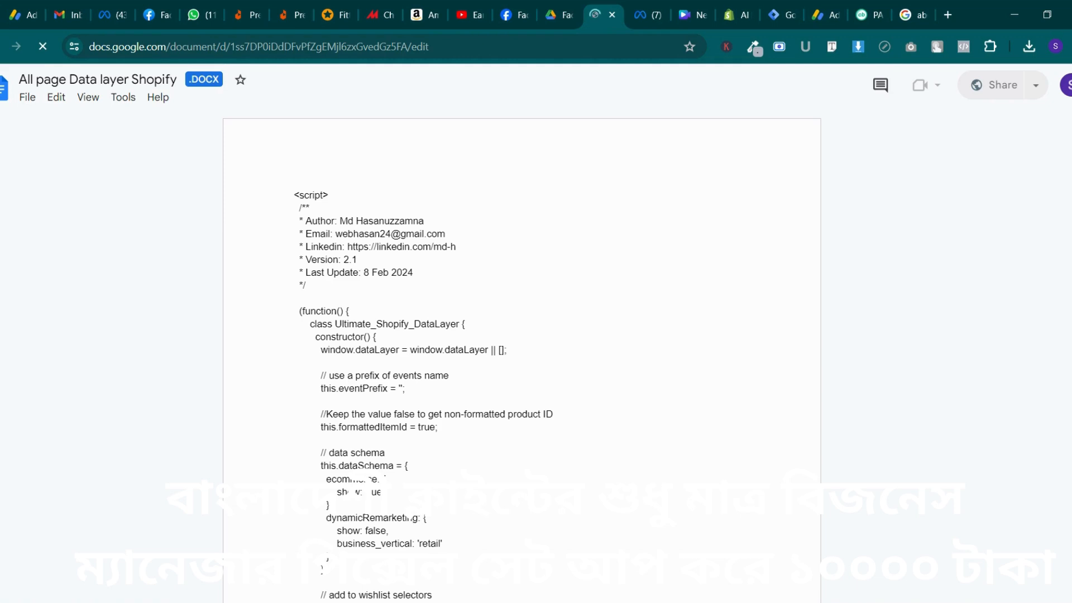
Return to Google Tag Manager and close the Install Google Tag Manager dialog
{"action": "left_click_drag", "start_coordinate": [335, 324], "coordinate": [380, 337]}
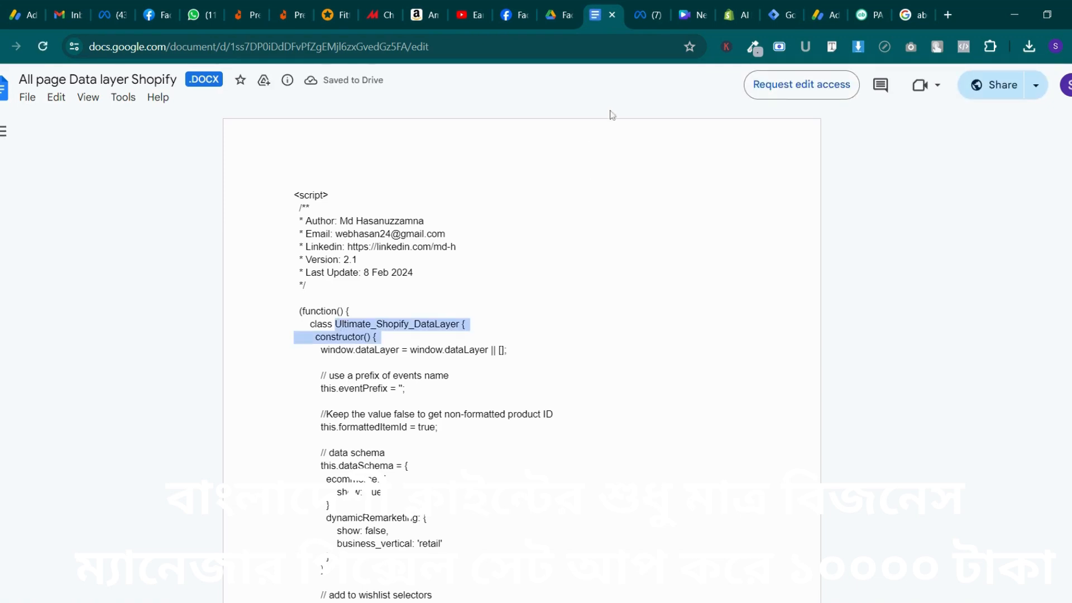
{"action": "left_click", "coordinate": [653, 16]}
{"action": "left_click", "coordinate": [795, 8]}
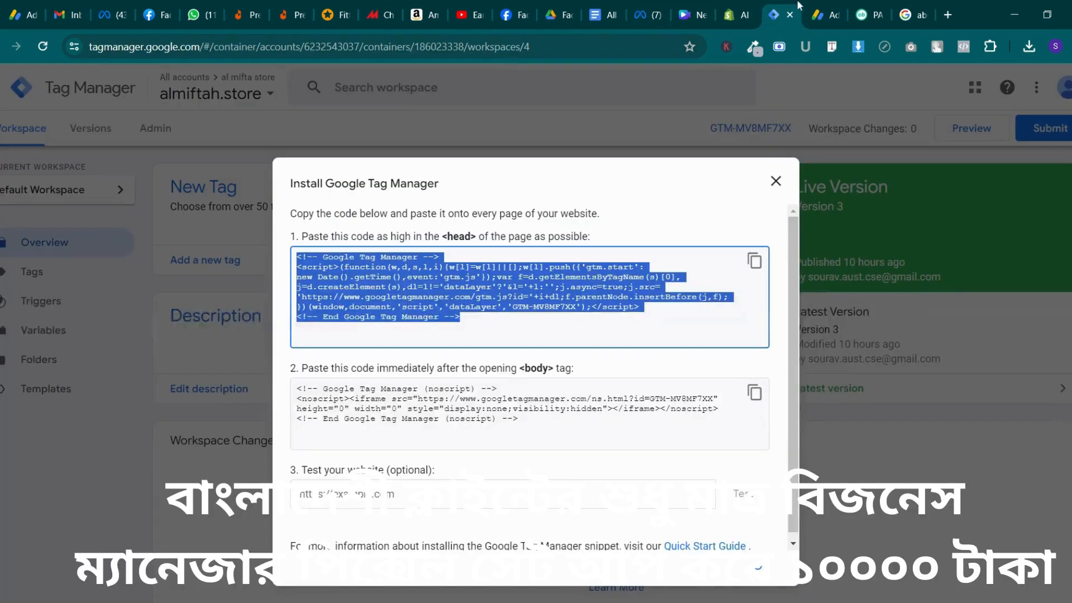
{"action": "left_click", "coordinate": [776, 181]}
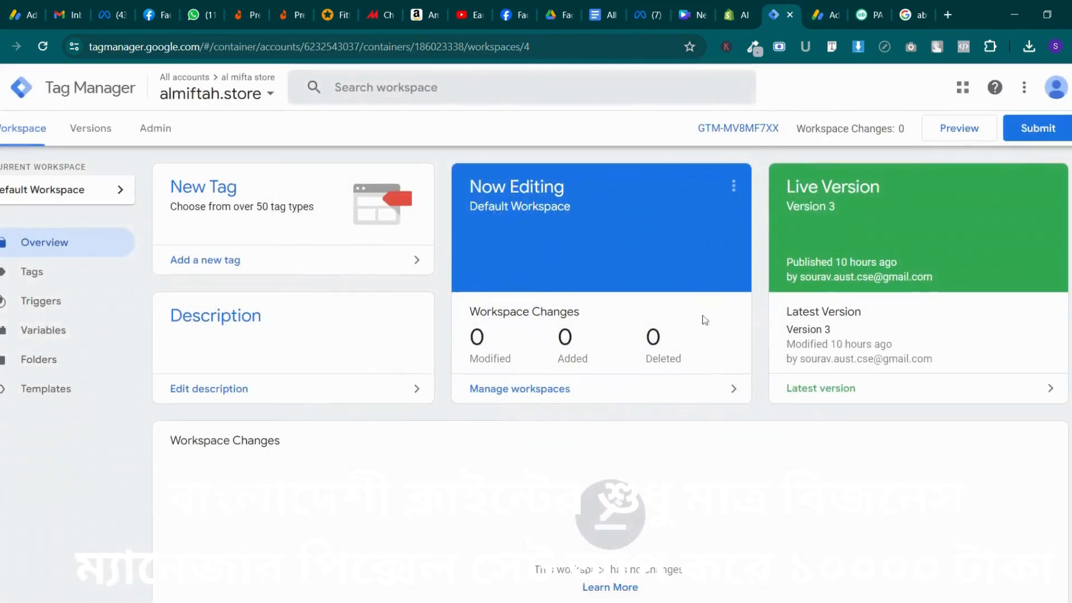
Open the untitled document in the Google Drive folder and copy the snippet name ultimate-datalayer from its render line
{"action": "left_click", "coordinate": [571, 5]}
{"action": "double_click", "coordinate": [772, 328]}
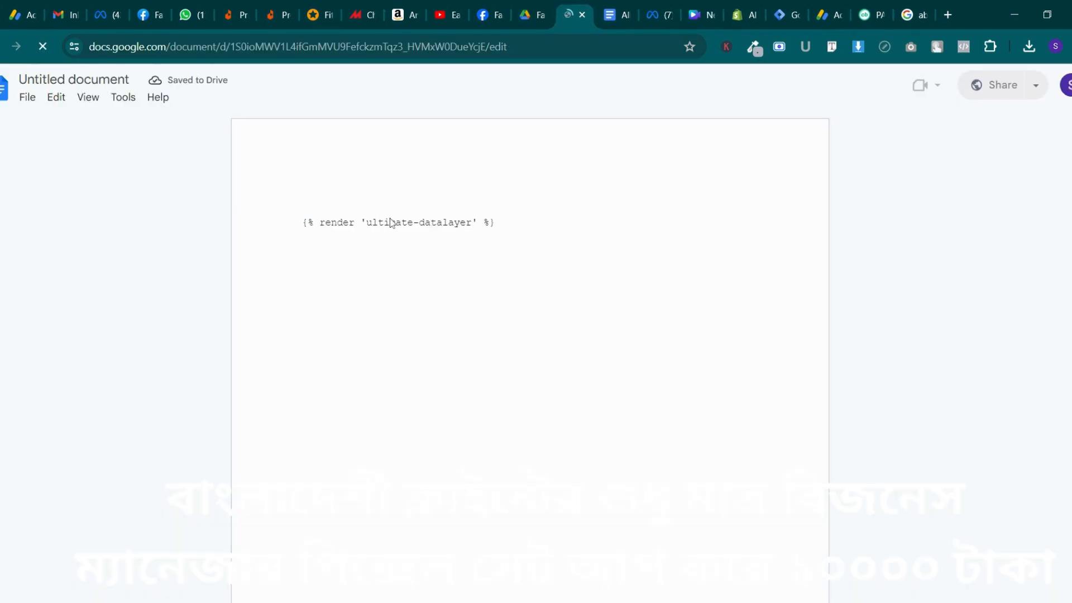
{"action": "left_click_drag", "start_coordinate": [365, 224], "coordinate": [473, 230]}
{"action": "right_click", "coordinate": [473, 230]}
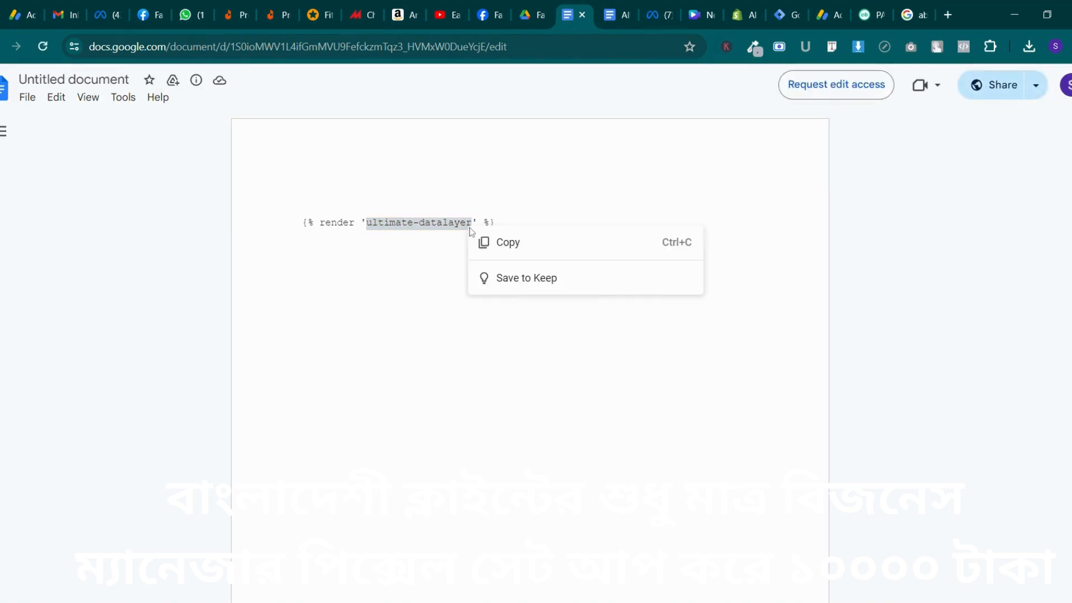
{"action": "left_click", "coordinate": [507, 244]}
{"action": "left_click", "coordinate": [528, 16]}
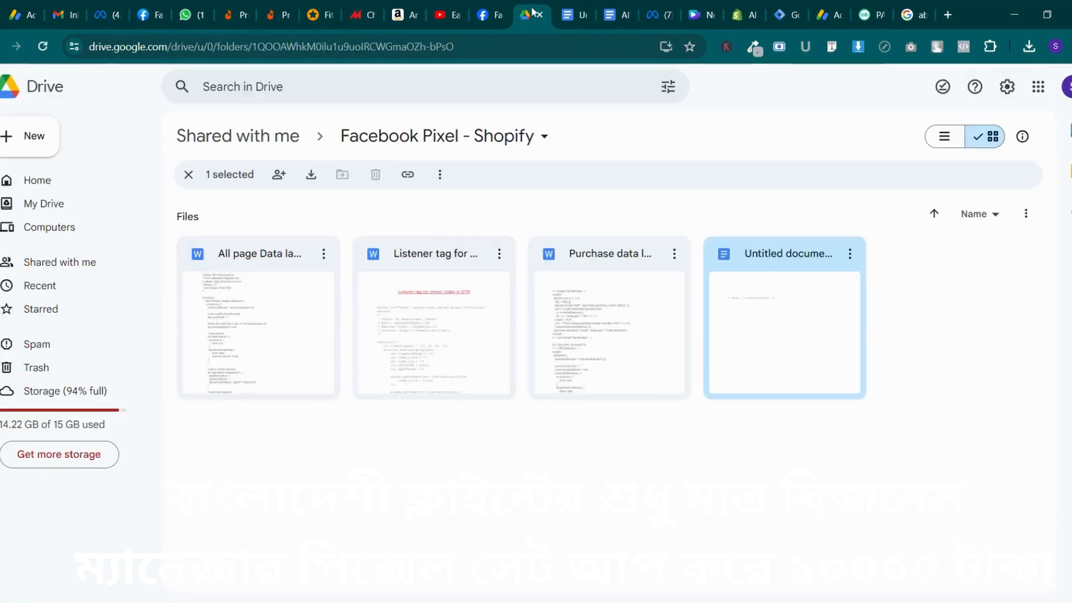
{"action": "left_click", "coordinate": [318, 15]}
{"action": "left_click", "coordinate": [384, 7]}
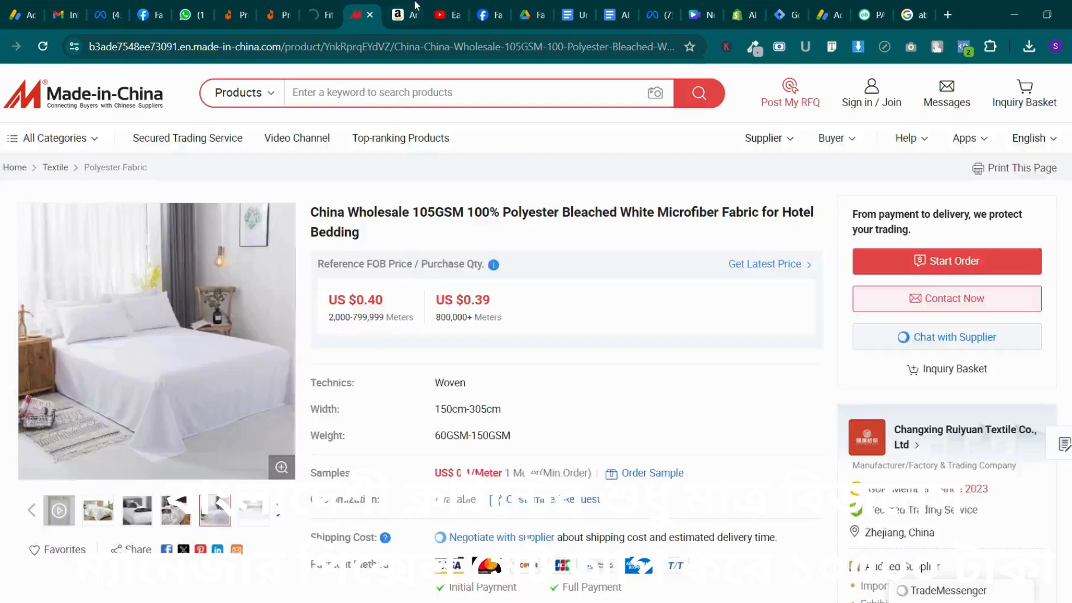
{"action": "left_click", "coordinate": [419, 8]}
{"action": "left_click", "coordinate": [540, 8]}
{"action": "left_click", "coordinate": [588, 5]}
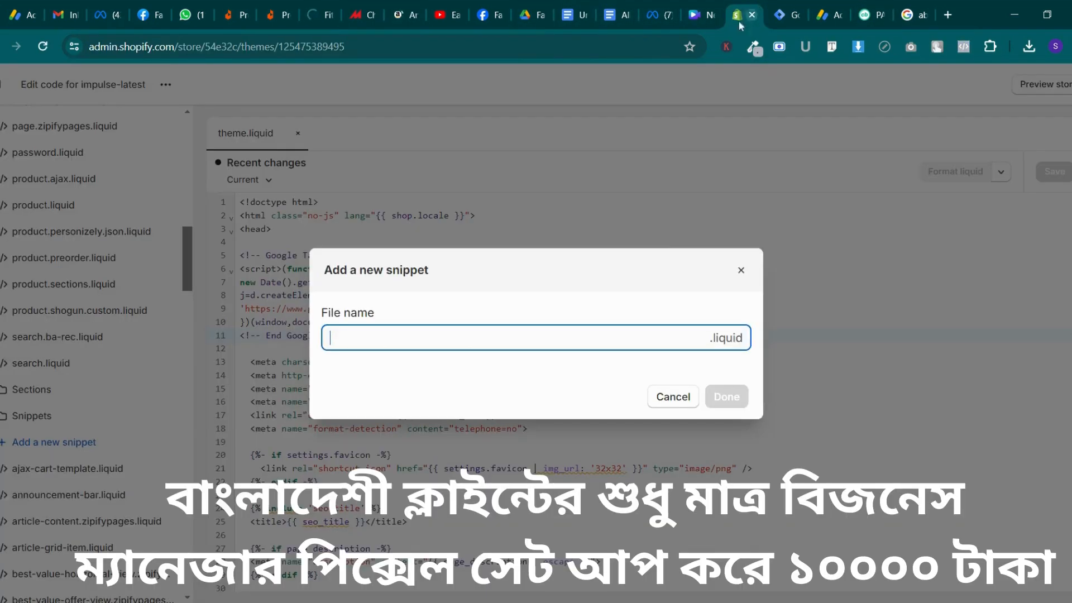
In Shopify, name the new theme snippet ultimate-datalayer and create it
{"action": "left_click", "coordinate": [740, 11]}
{"action": "key", "text": "ctrl+v"}
{"action": "left_click", "coordinate": [721, 397]}
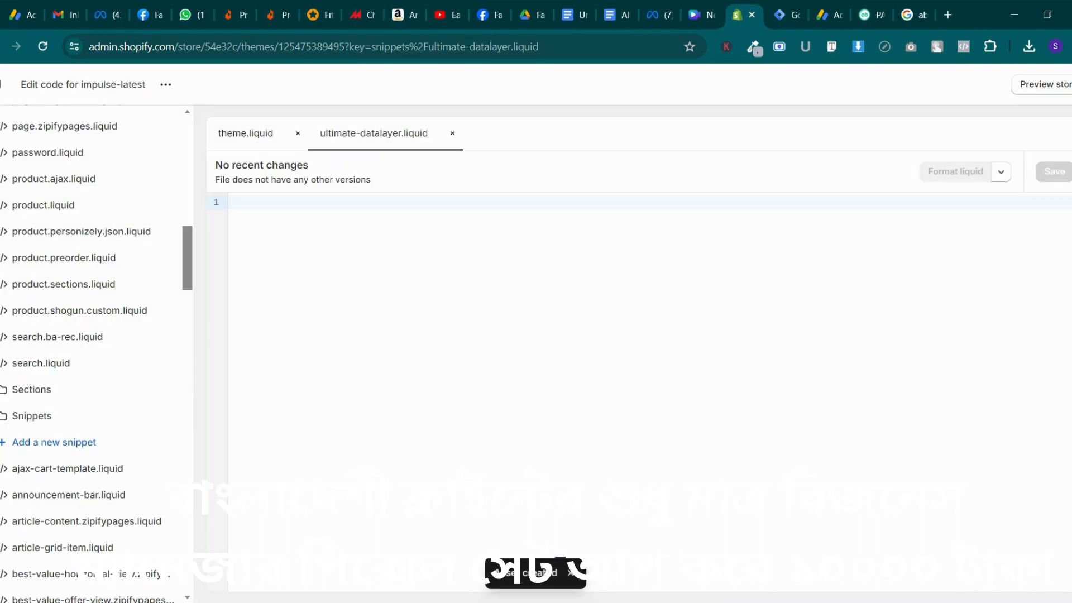
Review the All page Data layer Shopify document in Google Docs and select its entire script for copying
{"action": "left_click", "coordinate": [626, 5]}
{"action": "scroll", "coordinate": [522, 358], "scroll_direction": "down", "scroll_amount": 9}
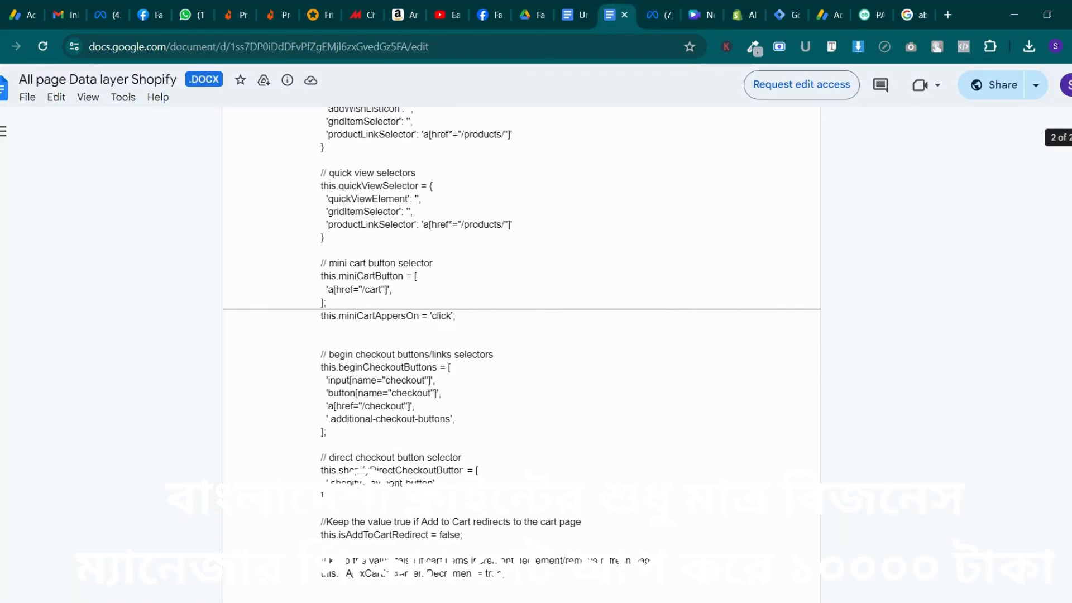
{"action": "scroll", "coordinate": [523, 358], "scroll_direction": "up", "scroll_amount": 6}
{"action": "scroll", "coordinate": [522, 357], "scroll_direction": "up", "scroll_amount": 3}
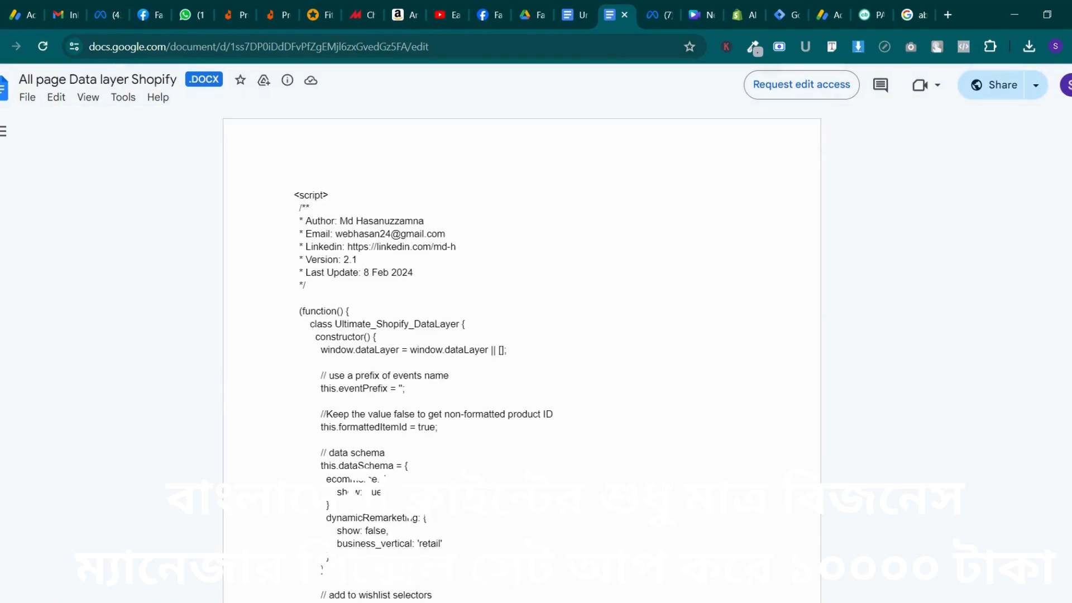
{"action": "scroll", "coordinate": [523, 357], "scroll_direction": "down", "scroll_amount": 15}
{"action": "scroll", "coordinate": [522, 357], "scroll_direction": "up", "scroll_amount": 15}
{"action": "key", "text": "ctrl+a"}
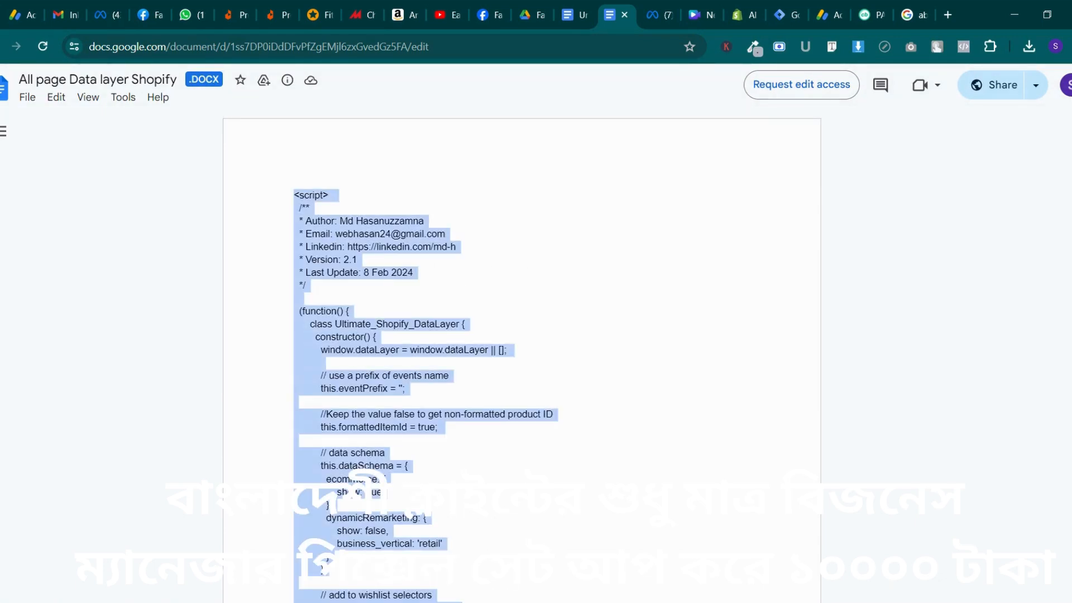
Switch to Shopify, paste the copied data layer script into the empty ultimate-datalayer.liquid snippet and save the file
{"action": "left_click", "coordinate": [584, 16]}
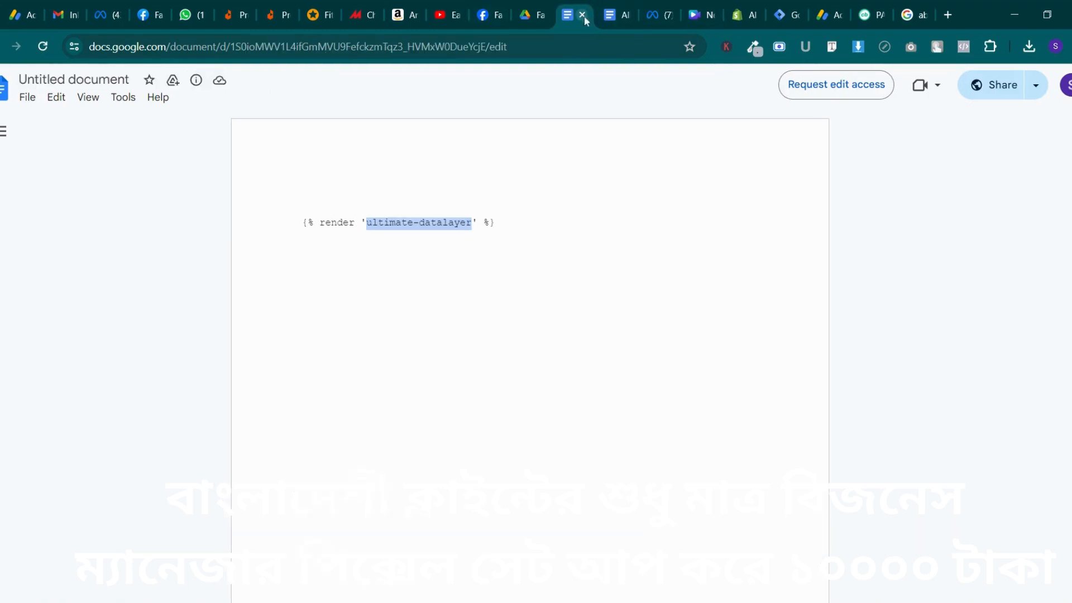
{"action": "left_click", "coordinate": [747, 9]}
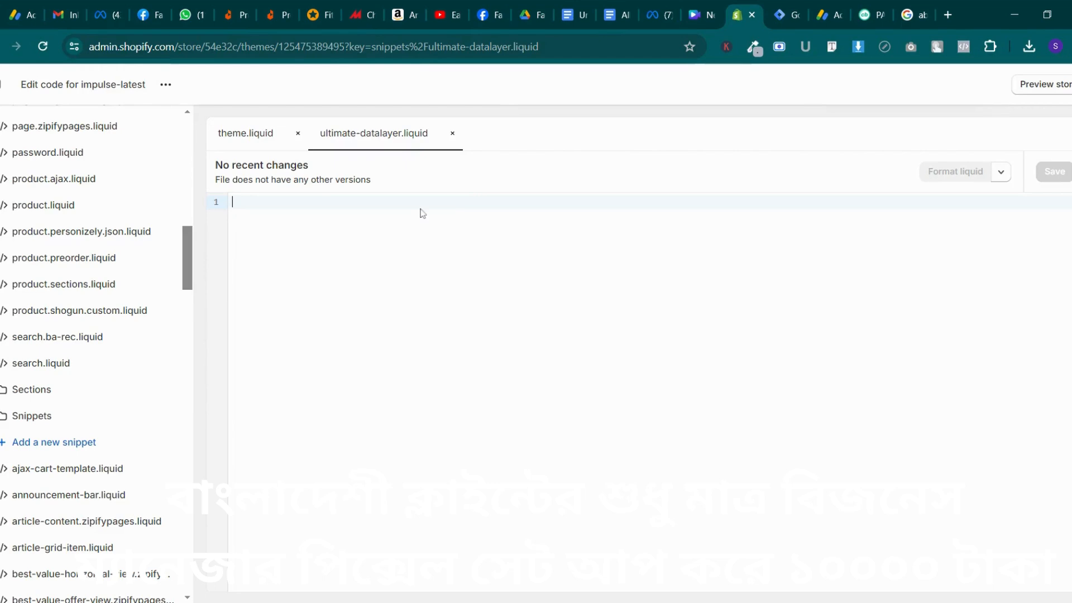
{"action": "key", "text": "ctrl+v"}
{"action": "scroll", "coordinate": [614, 391], "scroll_direction": "up", "scroll_amount": 10}
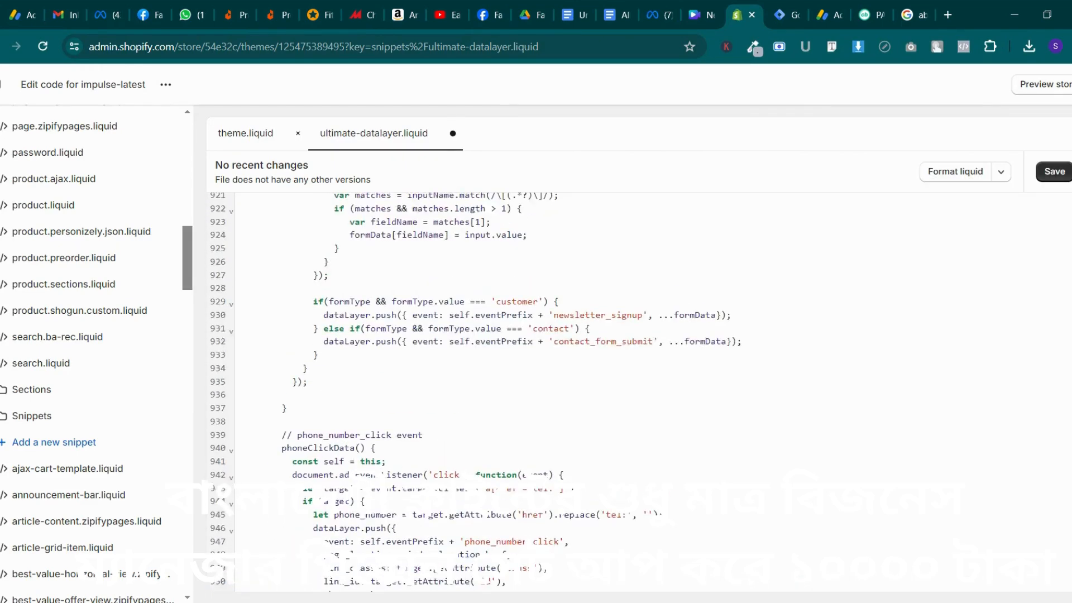
{"action": "scroll", "coordinate": [614, 391], "scroll_direction": "down", "scroll_amount": 2}
{"action": "scroll", "coordinate": [614, 391], "scroll_direction": "up", "scroll_amount": 15}
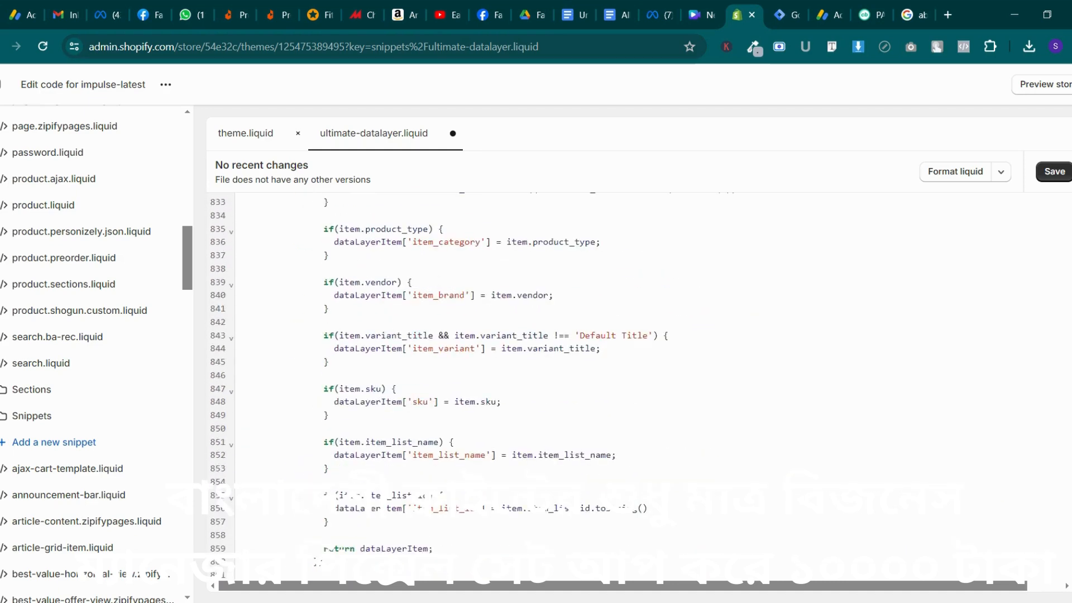
{"action": "scroll", "coordinate": [615, 391], "scroll_direction": "up", "scroll_amount": 20}
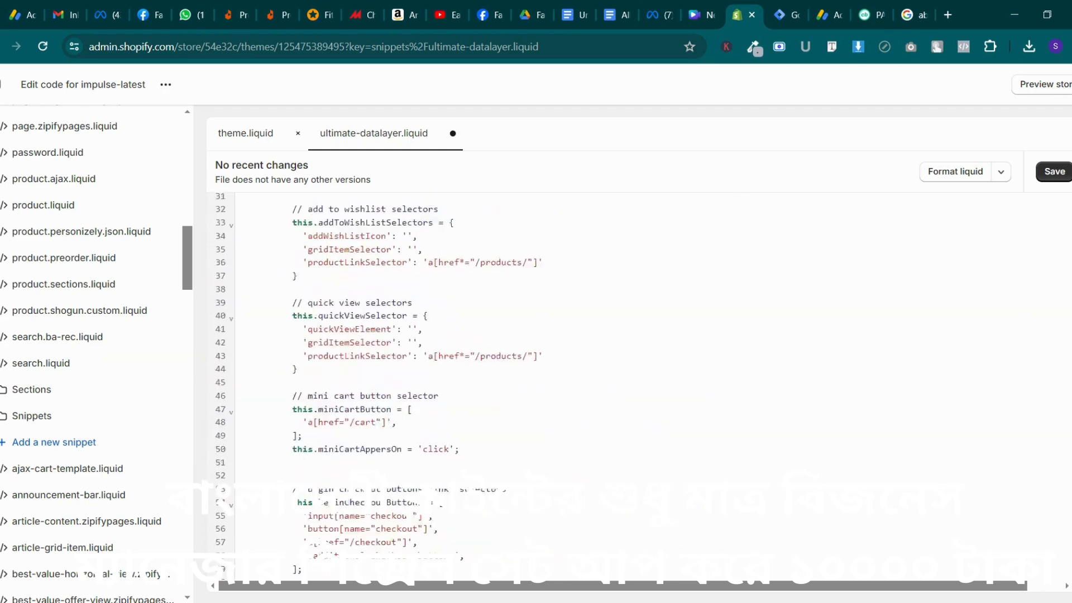
{"action": "scroll", "coordinate": [615, 391], "scroll_direction": "down", "scroll_amount": 5}
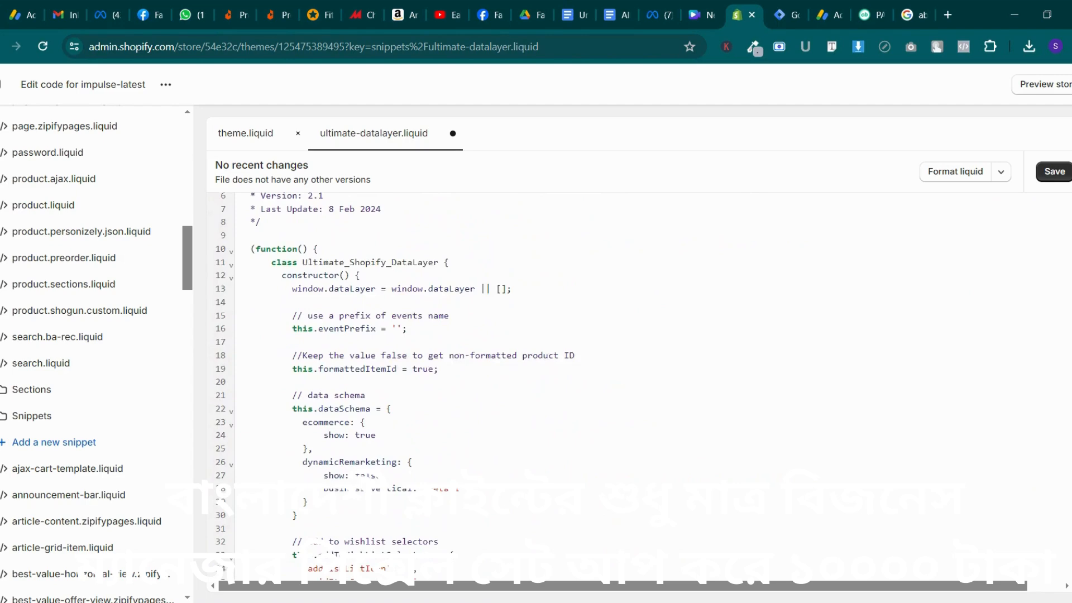
{"action": "left_click", "coordinate": [1055, 171]}
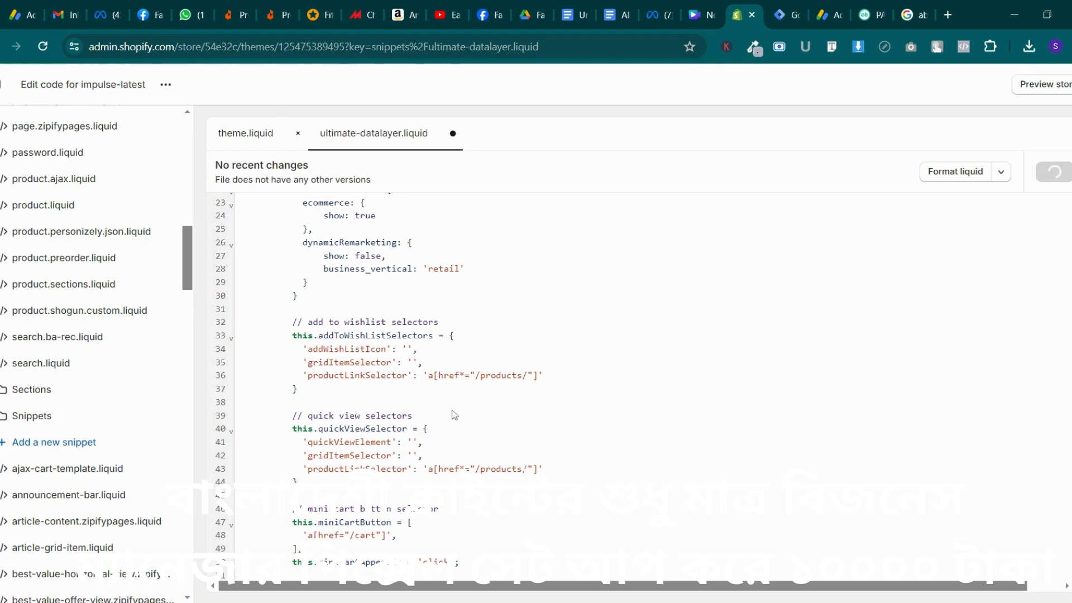
Review the start of the saved ultimate-datalayer script and locate its file in the theme's Snippets list
{"action": "scroll", "coordinate": [141, 447], "scroll_direction": "down", "scroll_amount": 2}
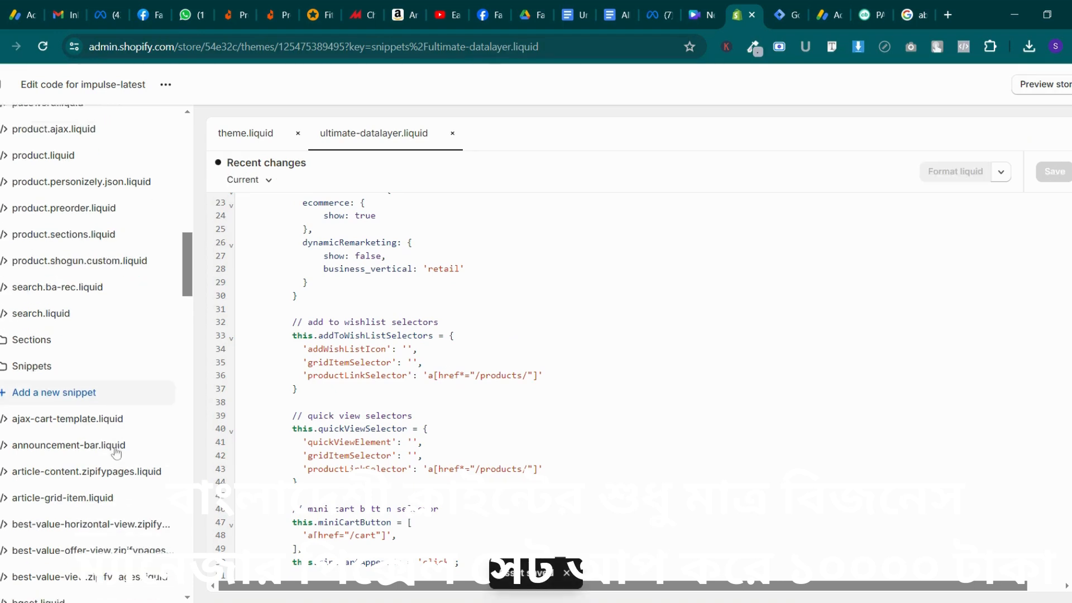
{"action": "scroll", "coordinate": [614, 391], "scroll_direction": "up", "scroll_amount": 5}
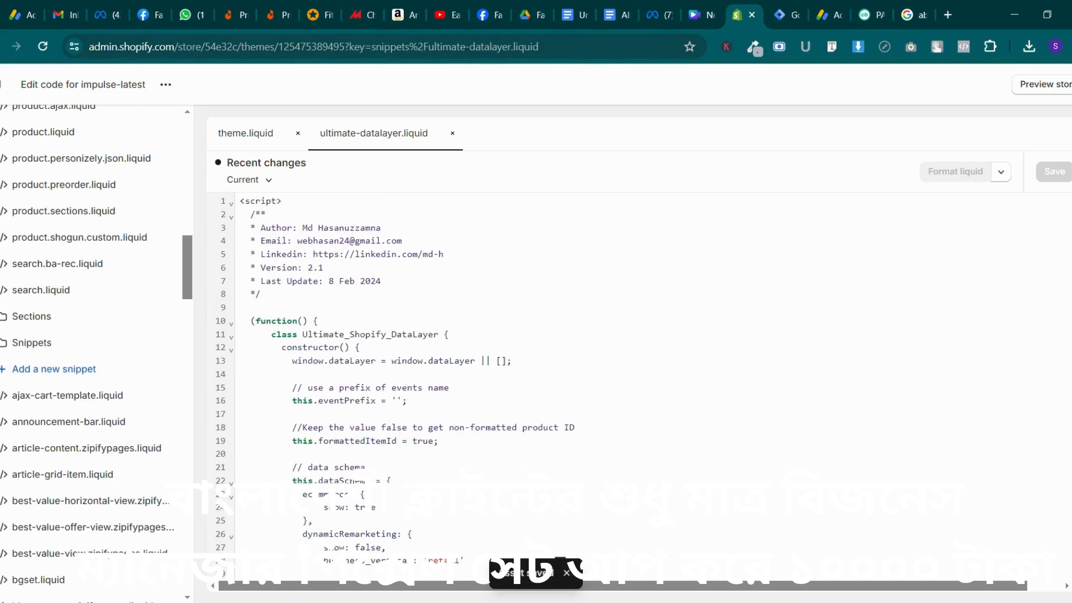
{"action": "scroll", "coordinate": [614, 391], "scroll_direction": "down", "scroll_amount": 5}
{"action": "scroll", "coordinate": [614, 391], "scroll_direction": "up", "scroll_amount": 5}
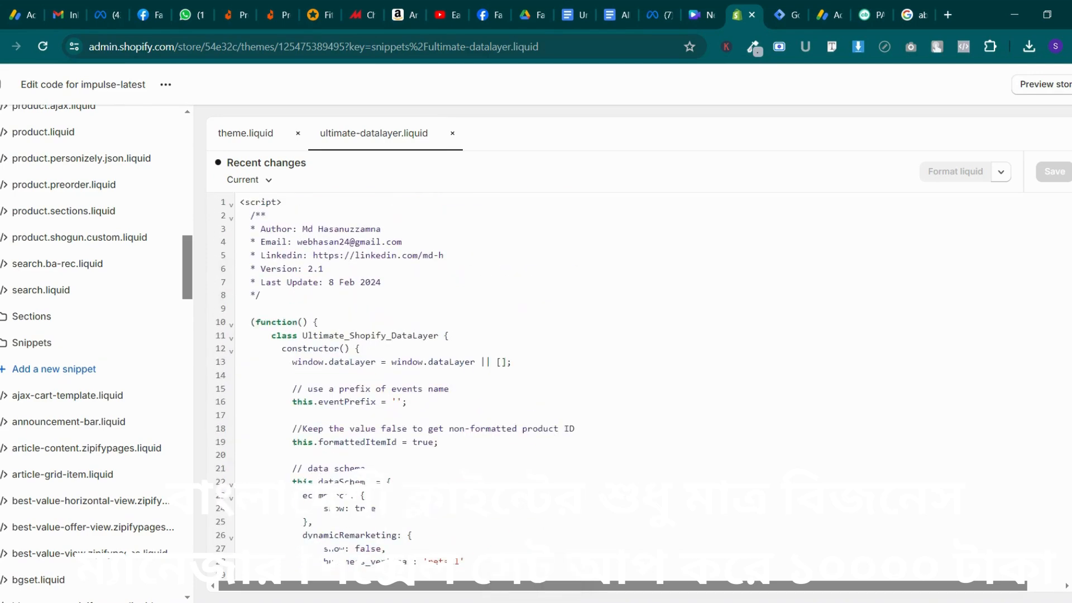
{"action": "scroll", "coordinate": [140, 459], "scroll_direction": "down", "scroll_amount": 1}
{"action": "scroll", "coordinate": [140, 461], "scroll_direction": "up", "scroll_amount": 1}
{"action": "scroll", "coordinate": [151, 442], "scroll_direction": "down", "scroll_amount": 15}
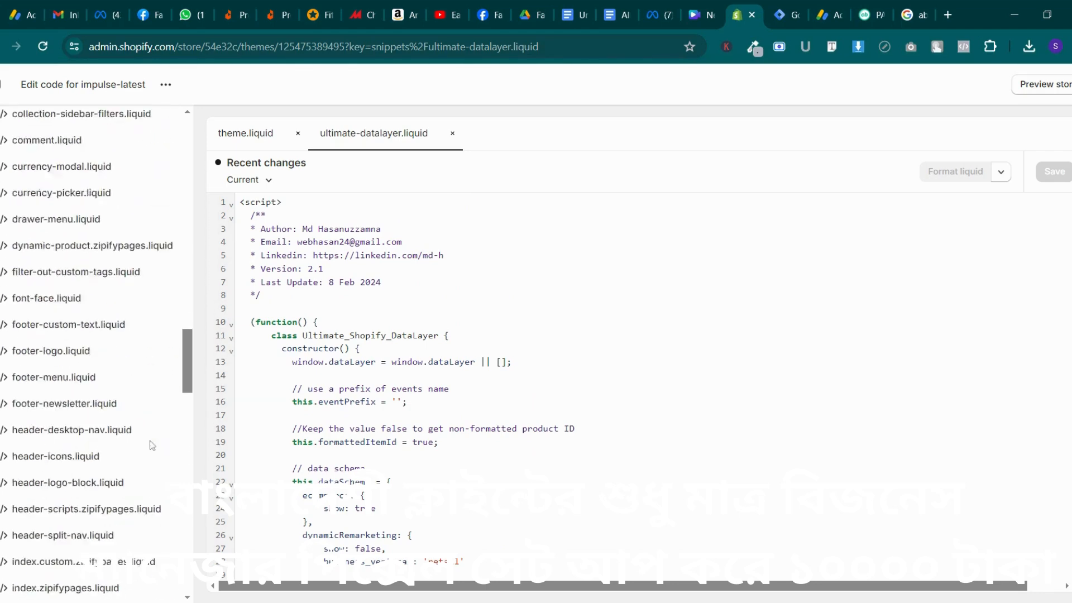
{"action": "scroll", "coordinate": [153, 458], "scroll_direction": "down", "scroll_amount": 15}
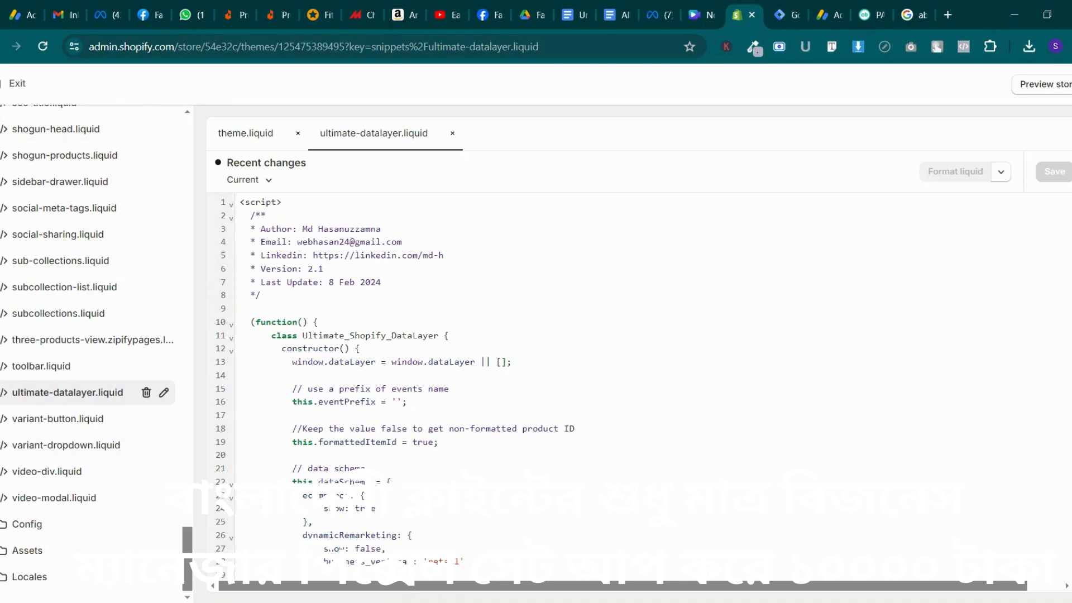
Exit the theme code editor and open the store's Checkout settings
{"action": "left_click", "coordinate": [17, 82]}
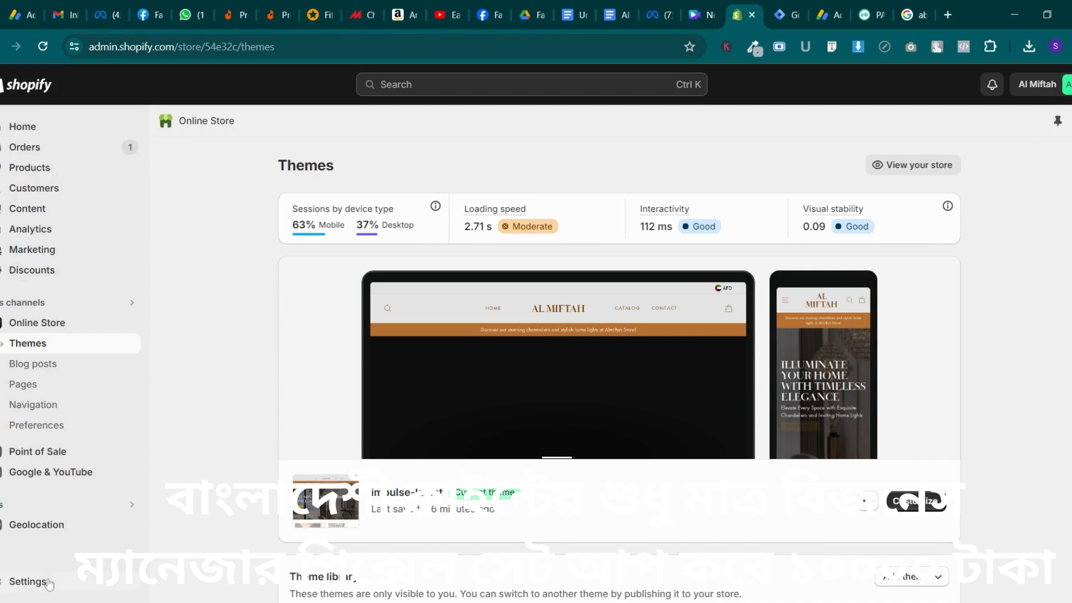
{"action": "left_click", "coordinate": [28, 581]}
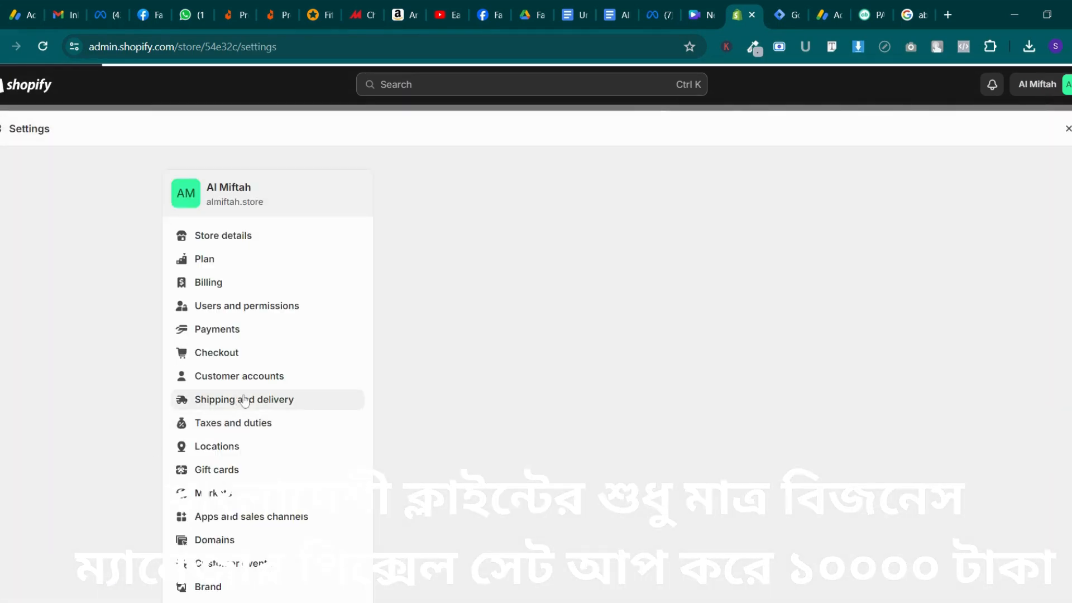
{"action": "scroll", "coordinate": [236, 422], "scroll_direction": "down", "scroll_amount": 1}
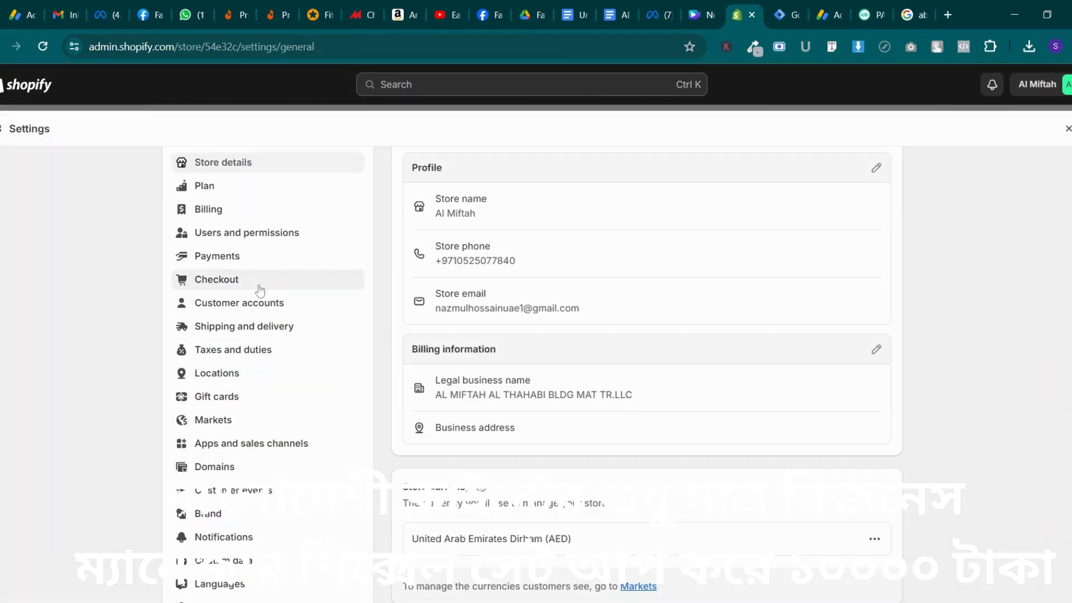
{"action": "left_click", "coordinate": [260, 288]}
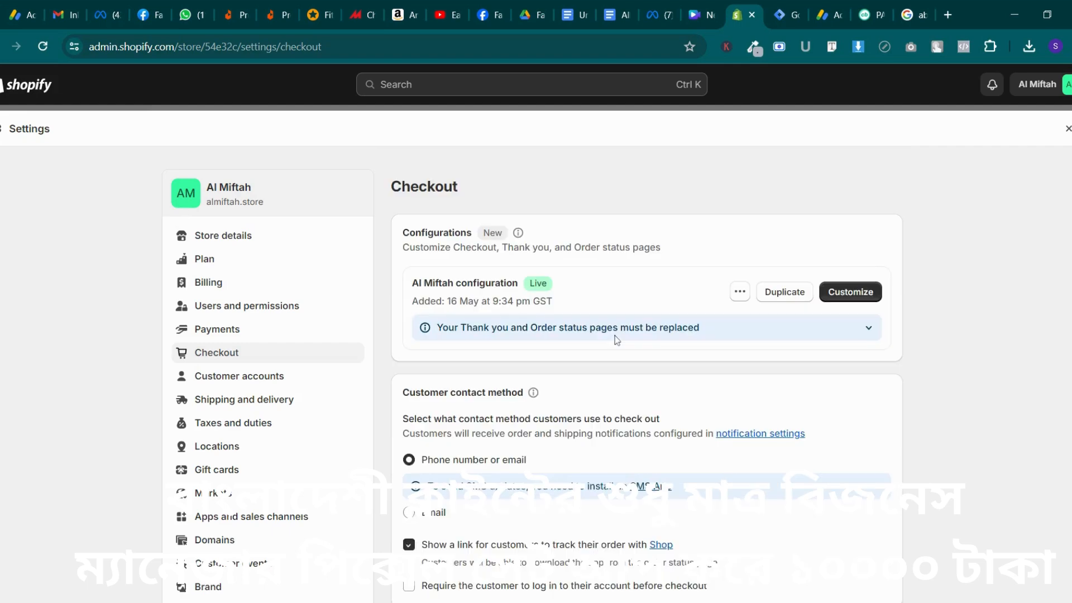
Clear all existing code from the order status page's Additional scripts
{"action": "scroll", "coordinate": [615, 336], "scroll_direction": "down", "scroll_amount": 15}
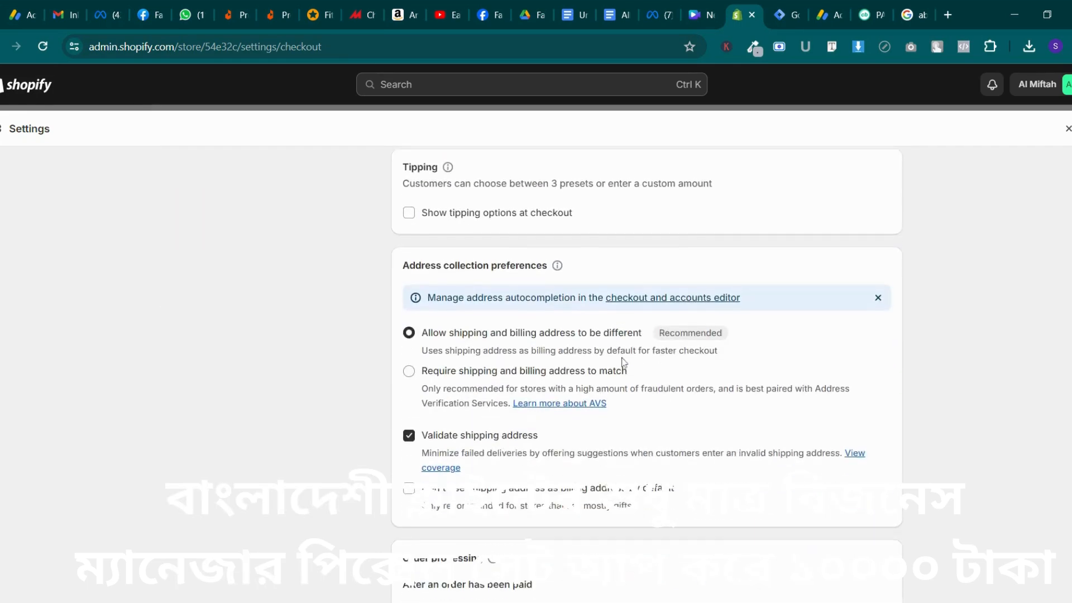
{"action": "scroll", "coordinate": [624, 364], "scroll_direction": "down", "scroll_amount": 10}
{"action": "left_click", "coordinate": [526, 349]}
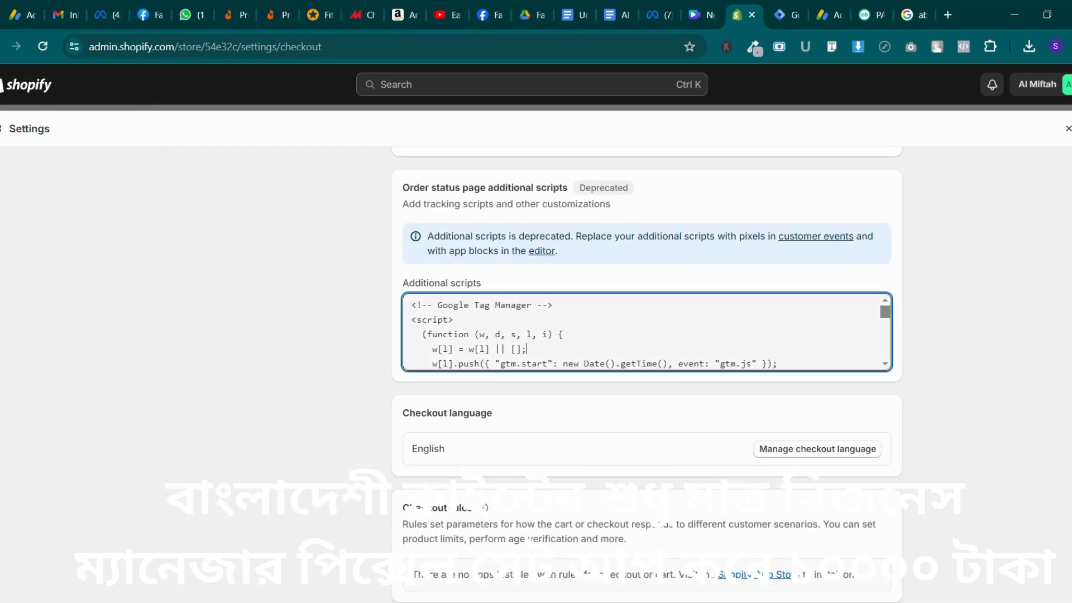
{"action": "key", "text": "ctrl+a"}
{"action": "key", "text": "BackSpace"}
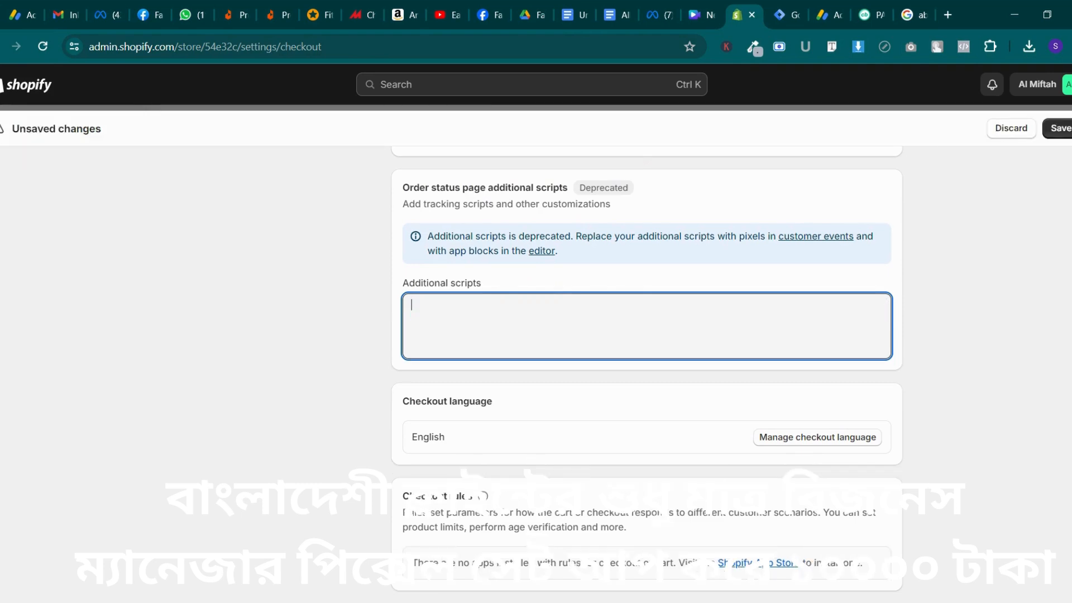
Open the Purchase data layer Shopify document from the Google Drive folder and copy its entire script
{"action": "left_click", "coordinate": [841, 6]}
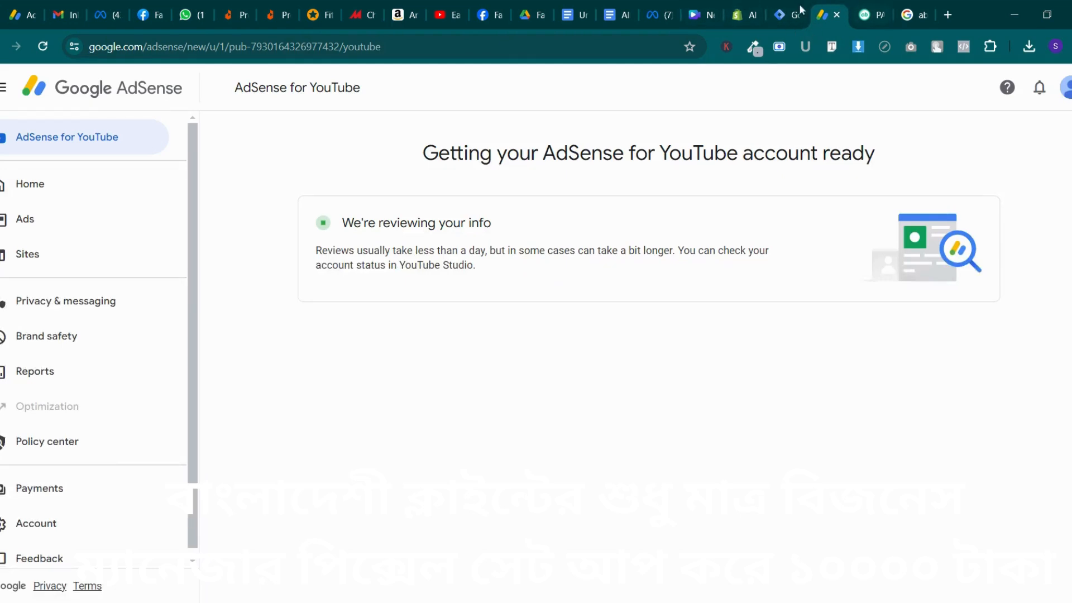
{"action": "left_click", "coordinate": [530, 7]}
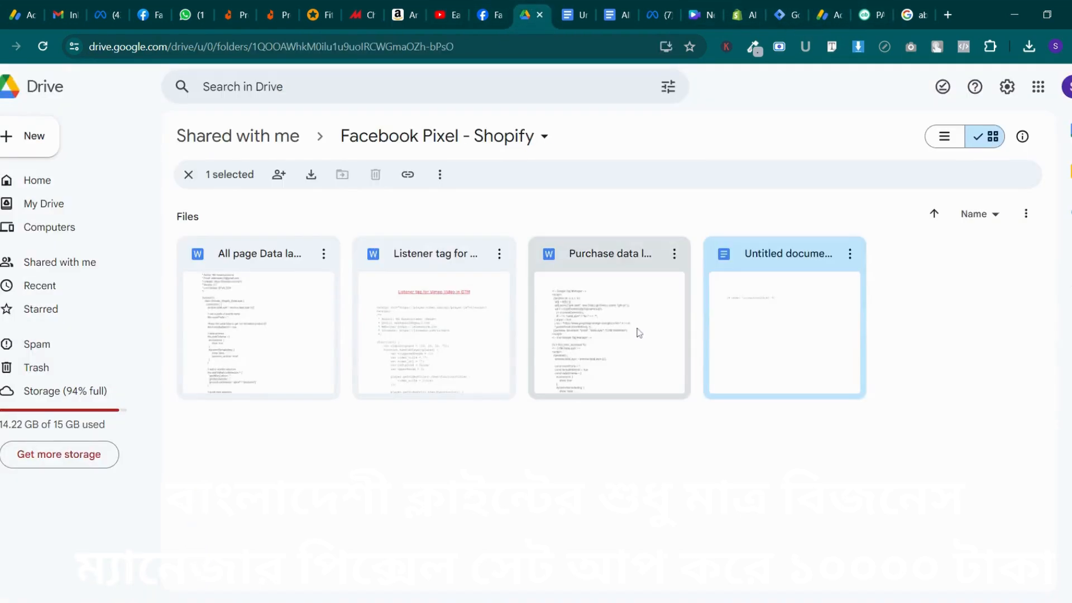
{"action": "double_click", "coordinate": [639, 332]}
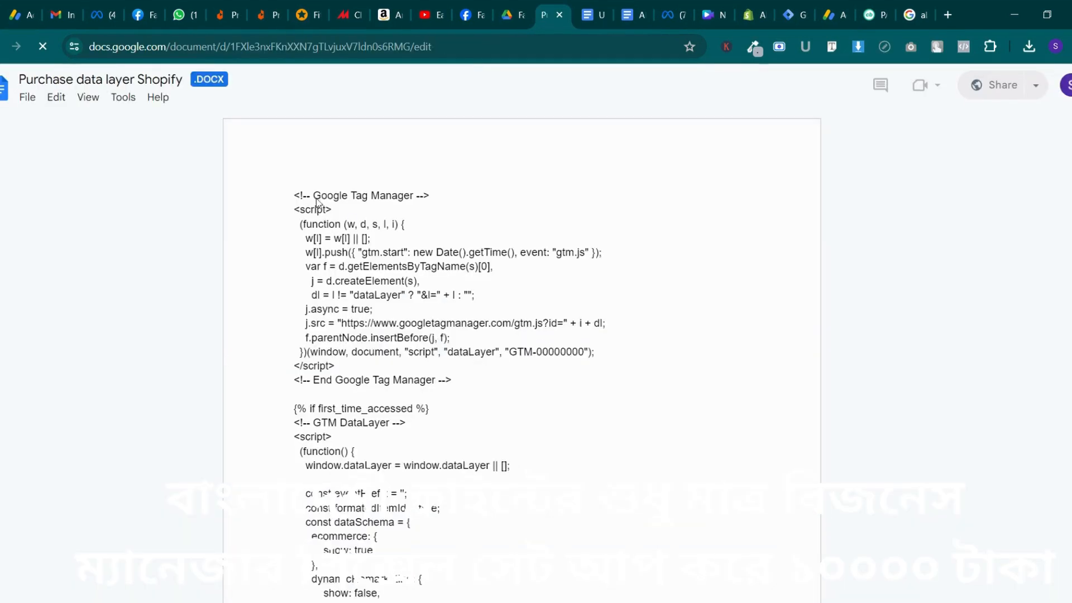
{"action": "key", "text": "ctrl+a"}
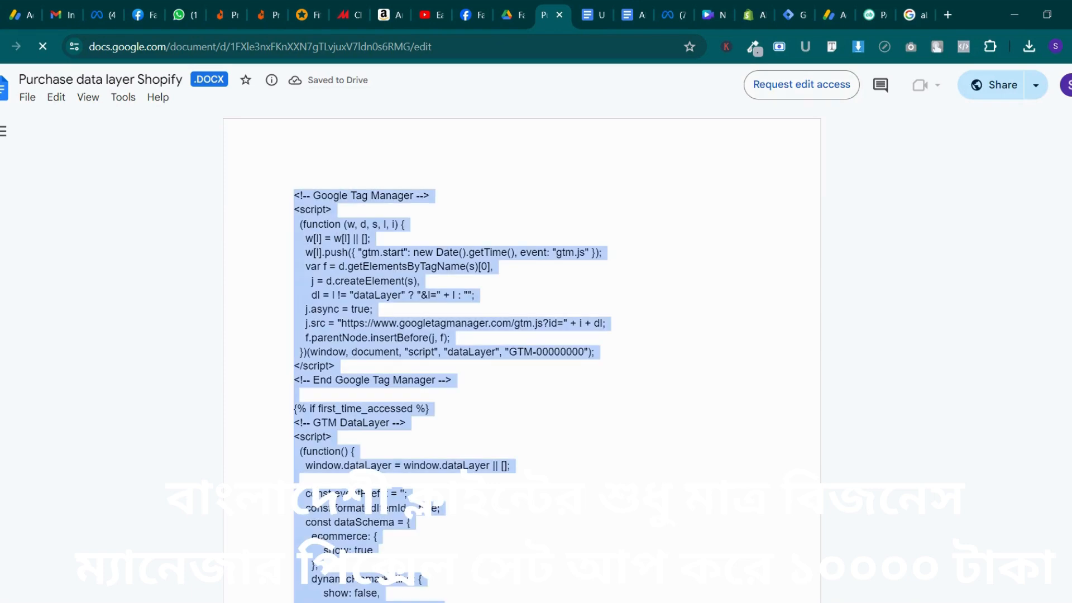
{"action": "left_click", "coordinate": [460, 9]}
{"action": "left_click", "coordinate": [506, 13]}
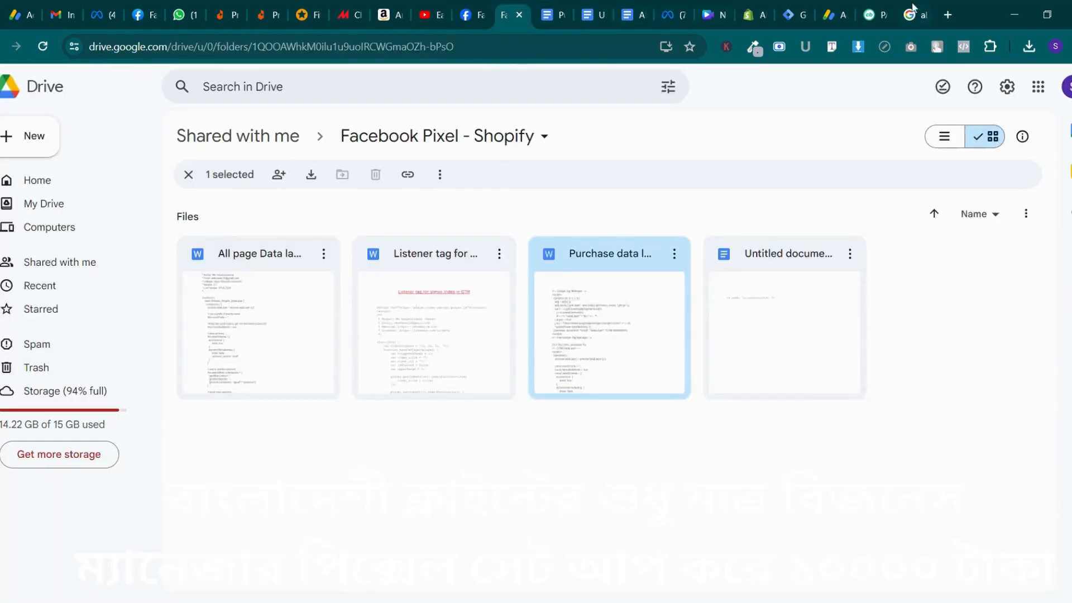
Return to Shopify's Checkout settings and paste the purchase data layer script into Additional scripts
{"action": "left_click", "coordinate": [750, 14]}
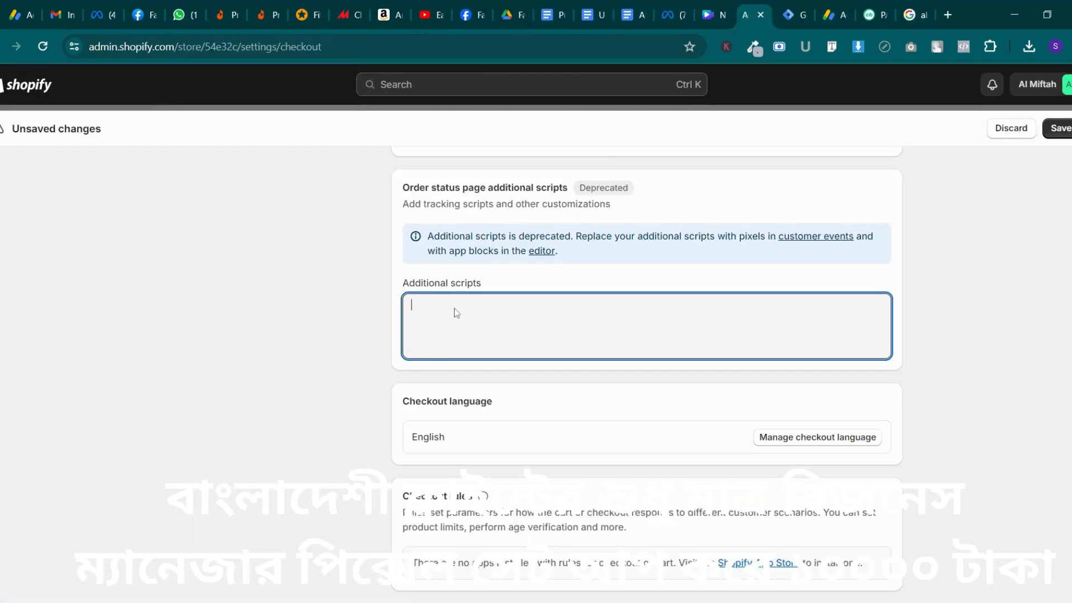
{"action": "key", "text": "ctrl+v"}
{"action": "scroll", "coordinate": [647, 332], "scroll_direction": "up", "scroll_amount": 10}
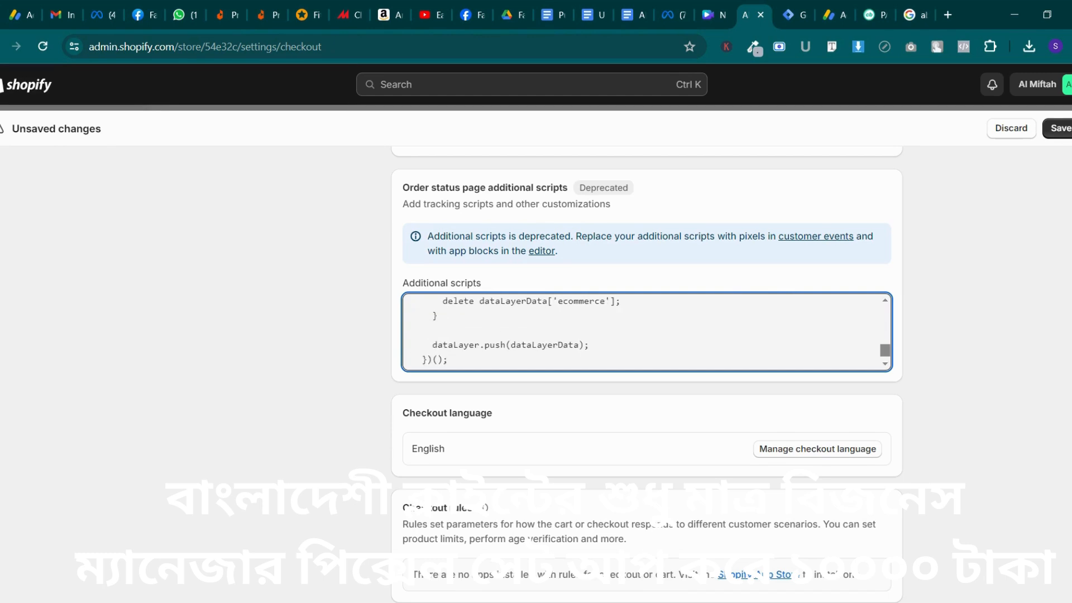
{"action": "scroll", "coordinate": [647, 332], "scroll_direction": "up", "scroll_amount": 10}
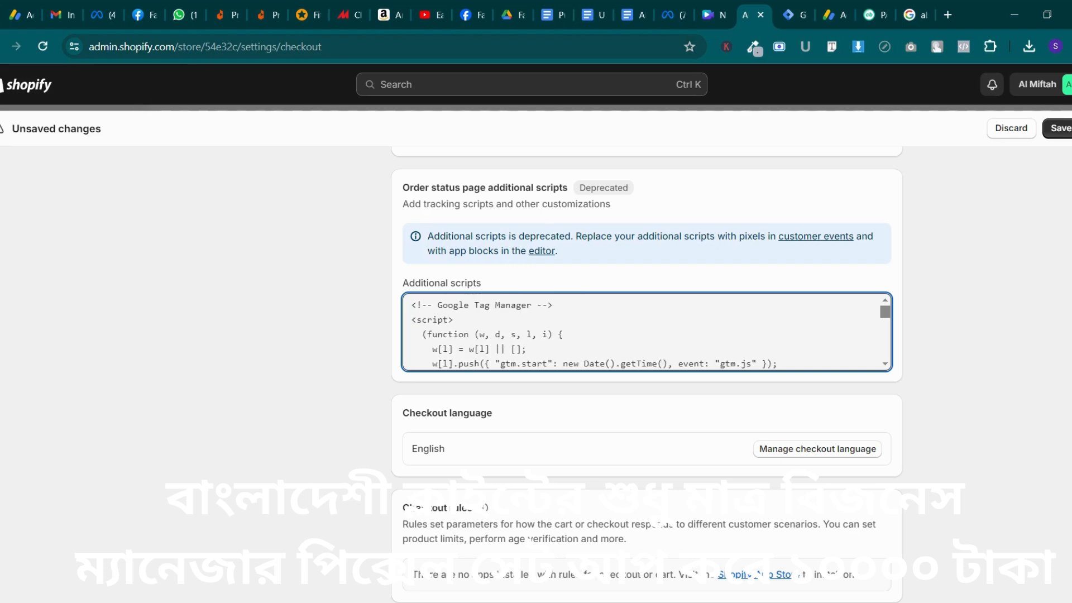
Delete the placeholder ID GTM-00000000 from the Google Tag Manager code in Additional scripts, keeping its quotation marks
{"action": "scroll", "coordinate": [647, 332], "scroll_direction": "down", "scroll_amount": 2}
{"action": "scroll", "coordinate": [647, 331], "scroll_direction": "up", "scroll_amount": 2}
{"action": "scroll", "coordinate": [647, 331], "scroll_direction": "down", "scroll_amount": 4}
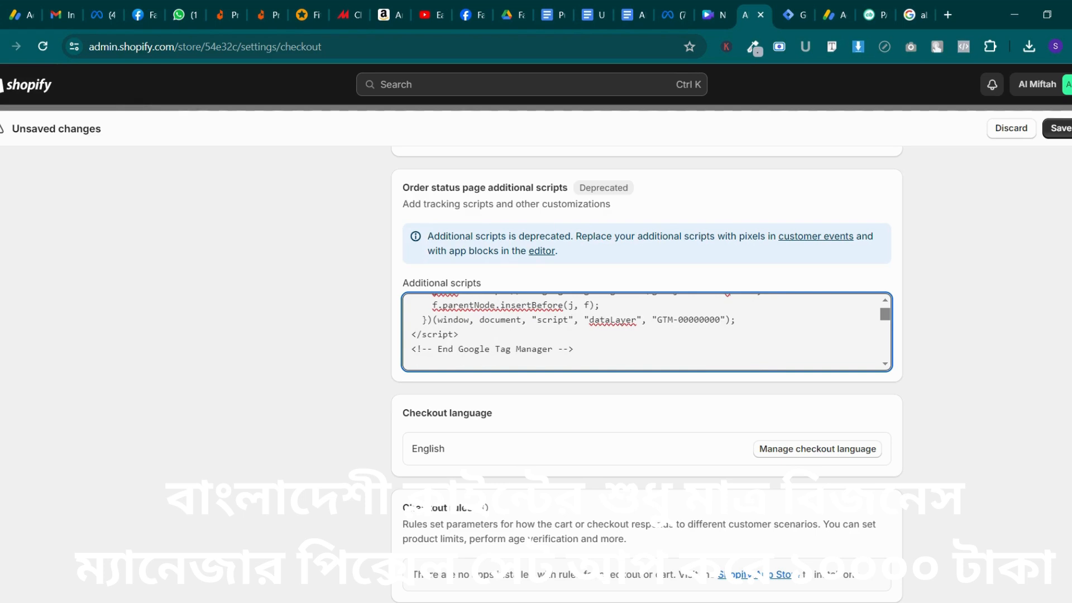
{"action": "left_click_drag", "start_coordinate": [721, 320], "coordinate": [715, 320]}
{"action": "left_click_drag", "start_coordinate": [657, 320], "coordinate": [720, 320]}
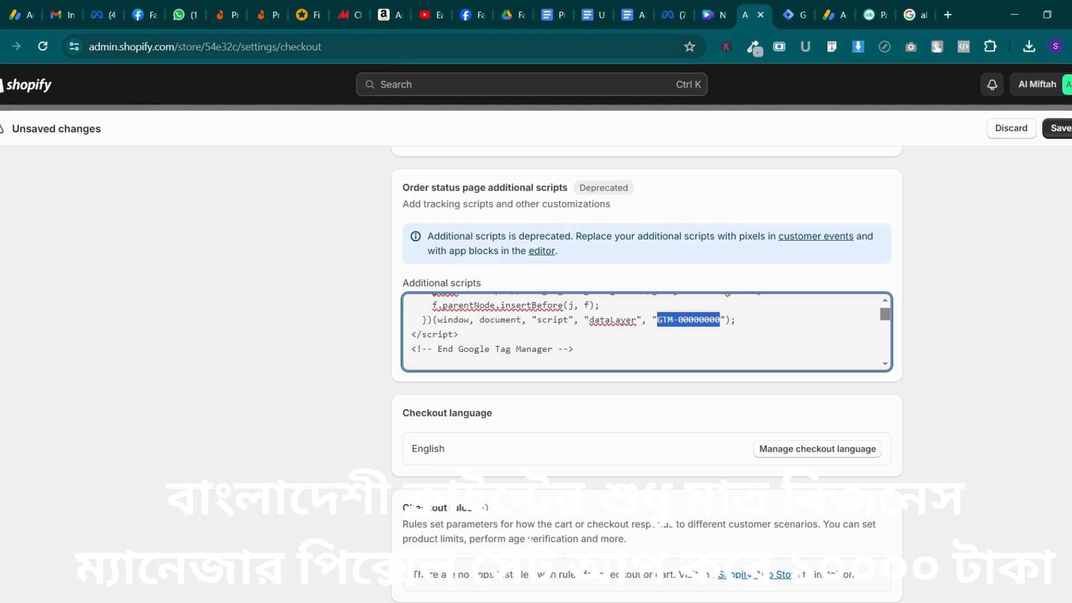
{"action": "key", "text": "BackSpace"}
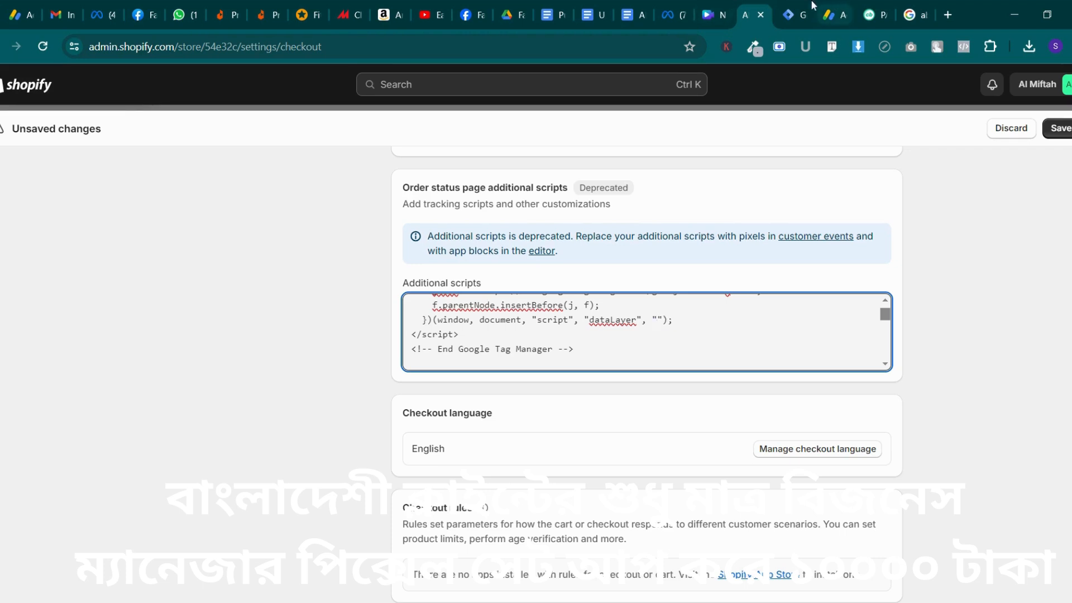
Copy the almiftah.store container ID from Google Tag Manager into the empty quotation marks in Shopify's Additional scripts and save the checkout settings
{"action": "left_click", "coordinate": [792, 15]}
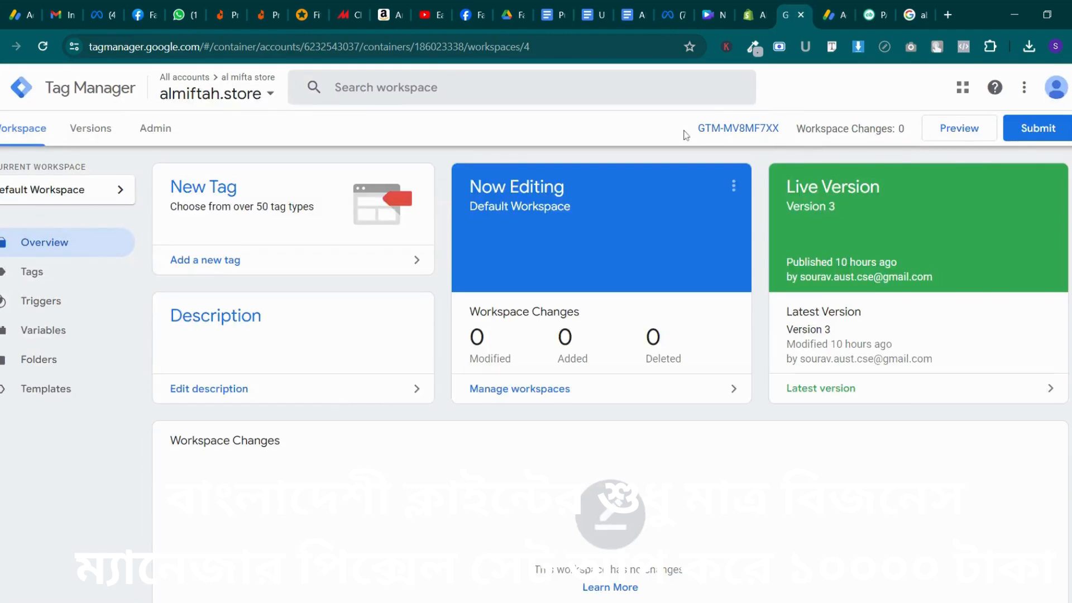
{"action": "mouse_move", "coordinate": [687, 136]}
{"action": "left_mouse_down"}
{"action": "mouse_move", "coordinate": [774, 134]}
{"action": "mouse_move", "coordinate": [698, 134]}
{"action": "left_mouse_up"}
{"action": "key", "text": "ctrl+c"}
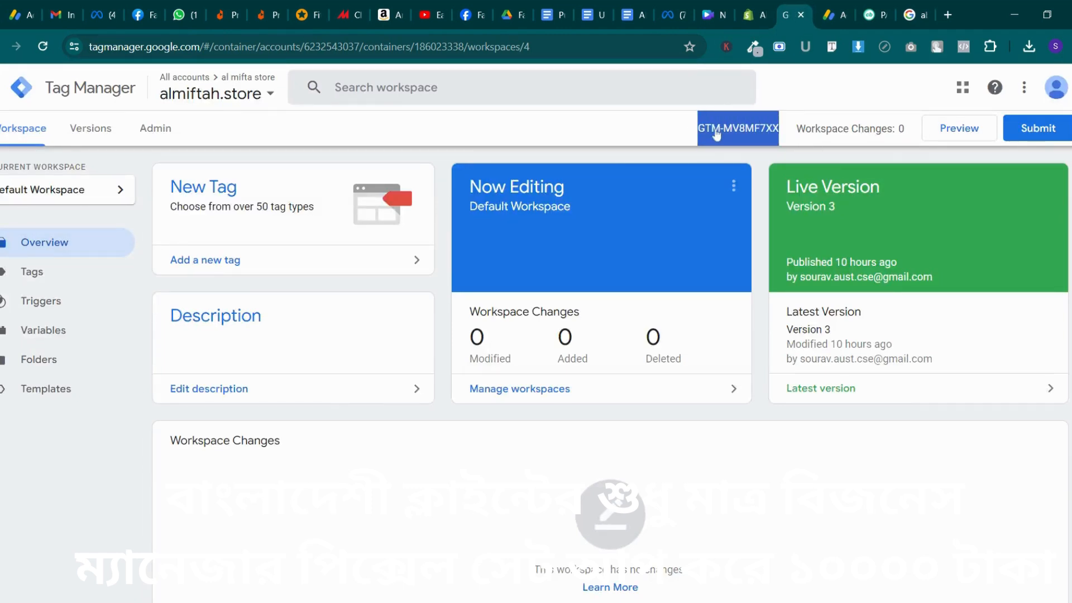
{"action": "left_click", "coordinate": [755, 15]}
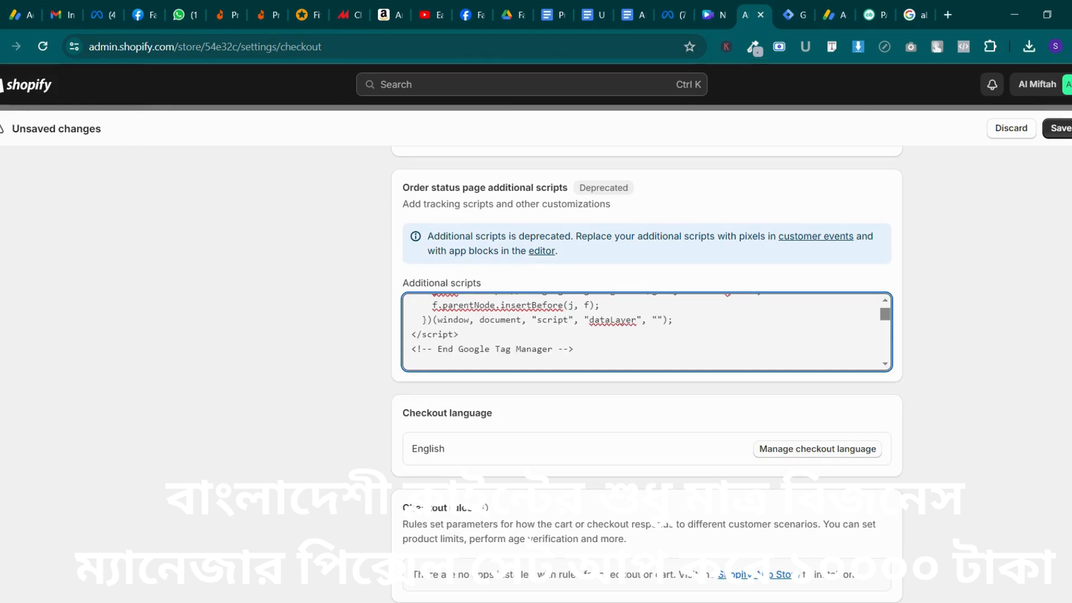
{"action": "key", "text": "ctrl+v"}
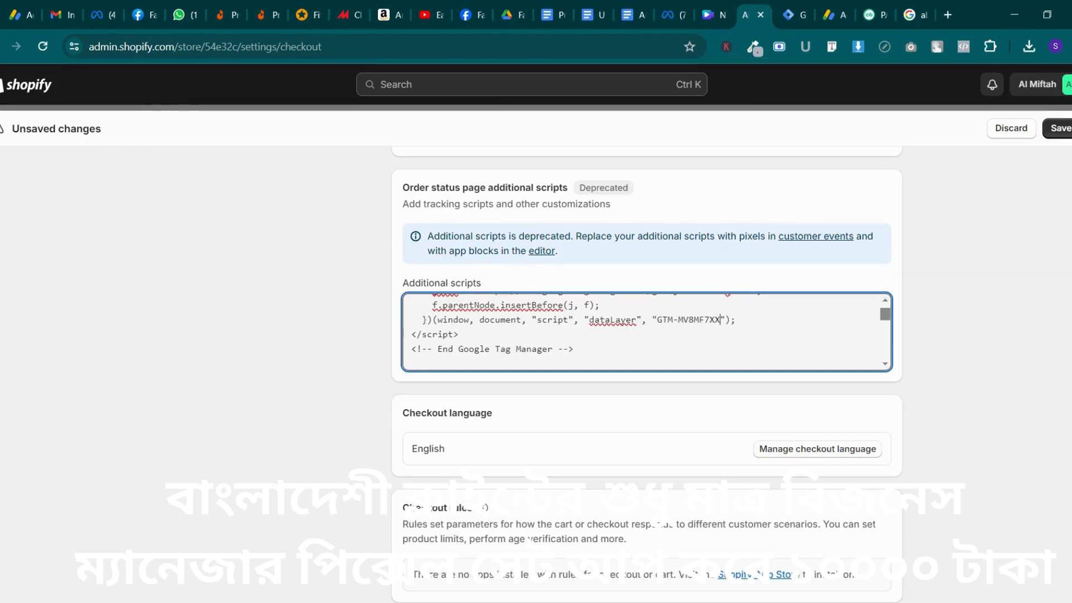
{"action": "left_click", "coordinate": [1061, 131]}
{"action": "scroll", "coordinate": [789, 373], "scroll_direction": "up", "scroll_amount": 1}
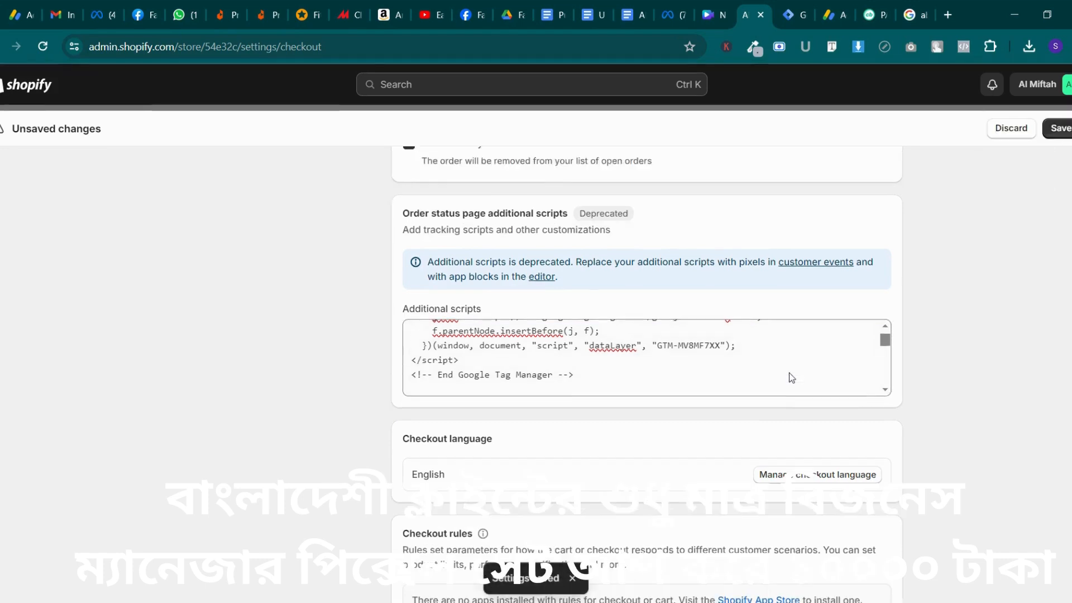
Leave the checkout settings and open the code editor of the current theme impulse-latest
{"action": "scroll", "coordinate": [789, 373], "scroll_direction": "up", "scroll_amount": 3}
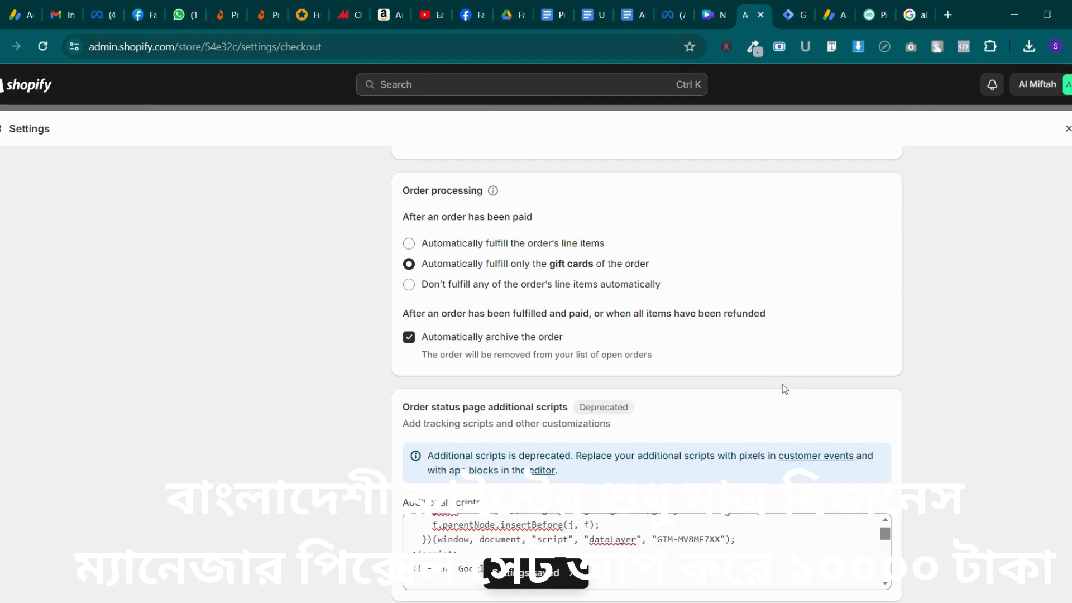
{"action": "scroll", "coordinate": [785, 389], "scroll_direction": "up", "scroll_amount": 15}
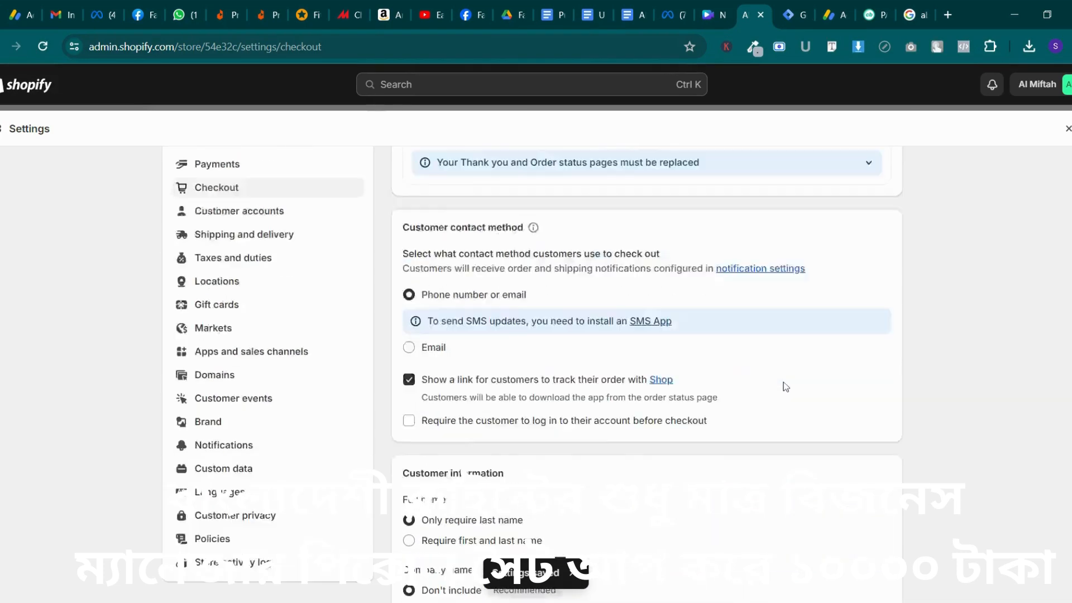
{"action": "scroll", "coordinate": [786, 386], "scroll_direction": "up", "scroll_amount": 2}
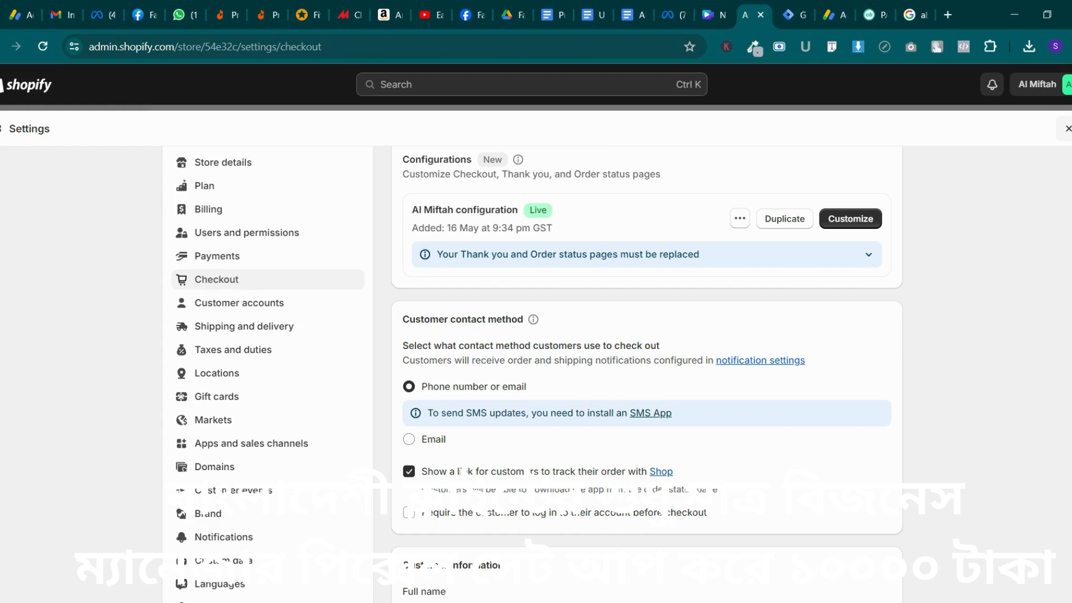
{"action": "left_click", "coordinate": [1069, 128]}
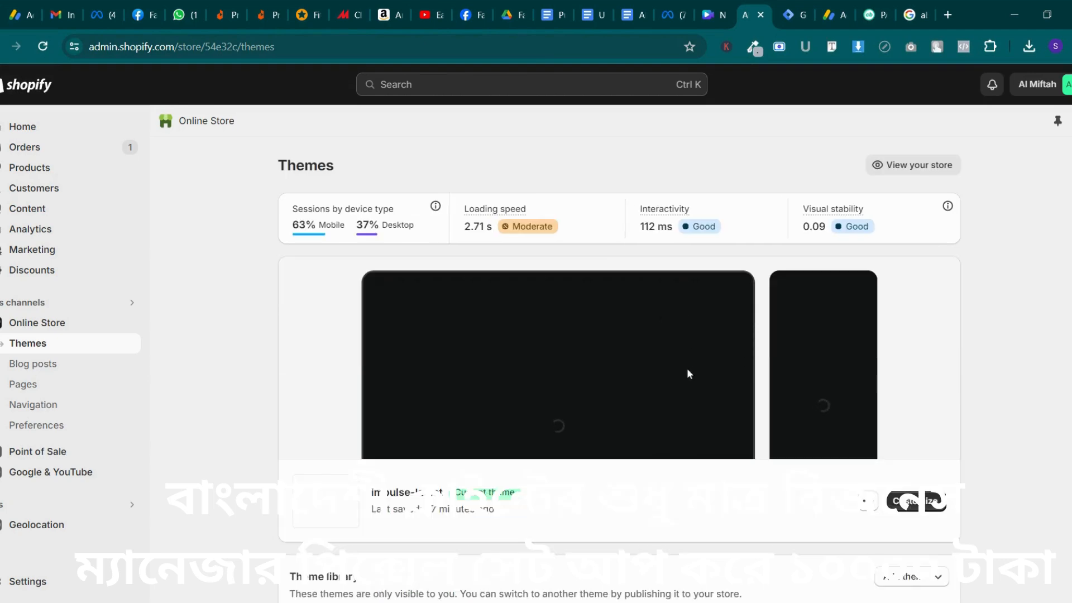
{"action": "scroll", "coordinate": [687, 367], "scroll_direction": "down", "scroll_amount": 3}
{"action": "left_click", "coordinate": [869, 360]}
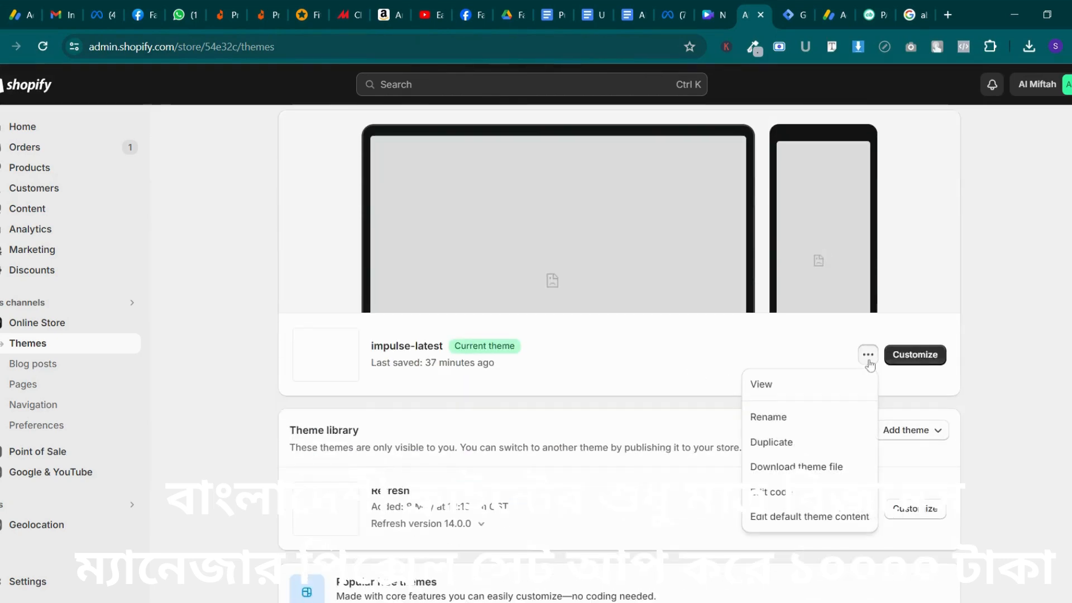
{"action": "left_click", "coordinate": [773, 491]}
Switch to the untitled Google Docs document and copy its line {% render 'ultimate-datalayer' %}
{"action": "left_click", "coordinate": [690, 7]}
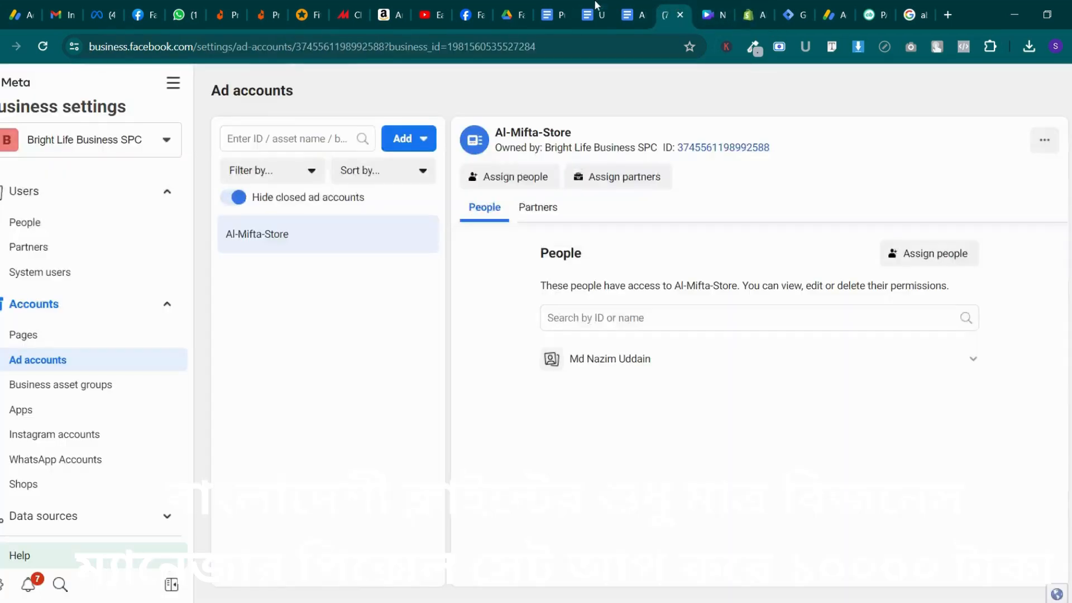
{"action": "left_click", "coordinate": [588, 7]}
{"action": "left_click_drag", "start_coordinate": [303, 210], "coordinate": [303, 222]}
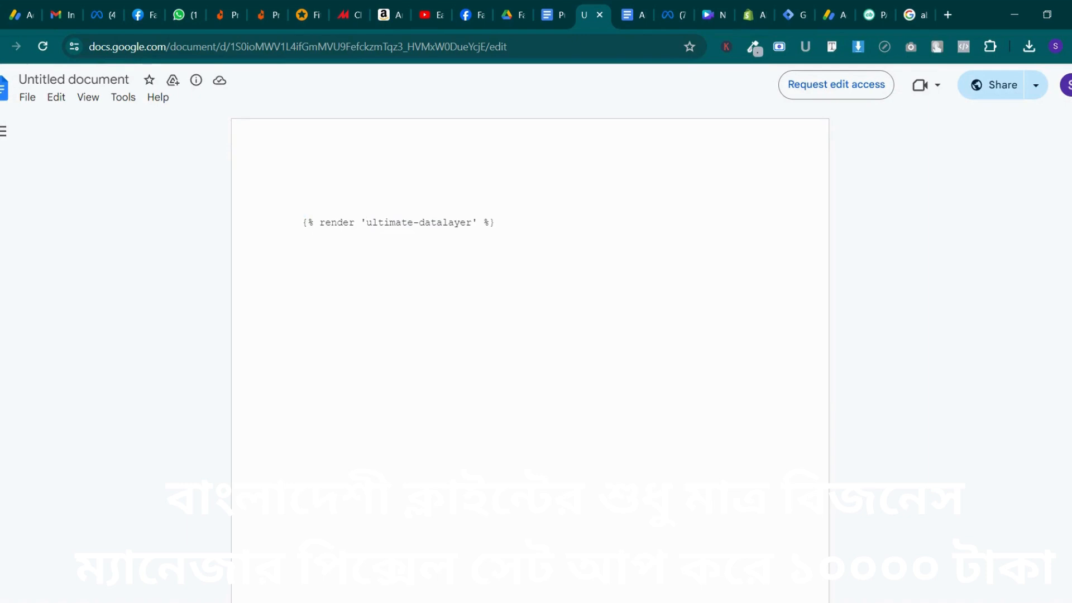
{"action": "triple_click", "coordinate": [392, 223]}
{"action": "triple_click", "coordinate": [392, 223]}
{"action": "triple_click", "coordinate": [392, 223]}
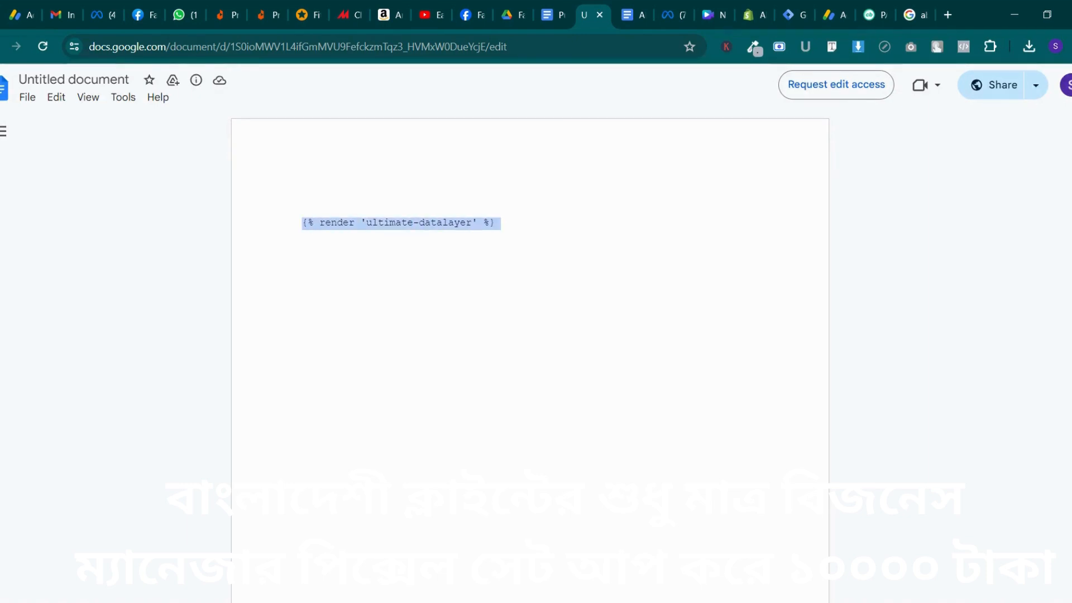
{"action": "right_click", "coordinate": [378, 222]}
{"action": "left_click", "coordinate": [425, 235]}
{"action": "left_click", "coordinate": [553, 15]}
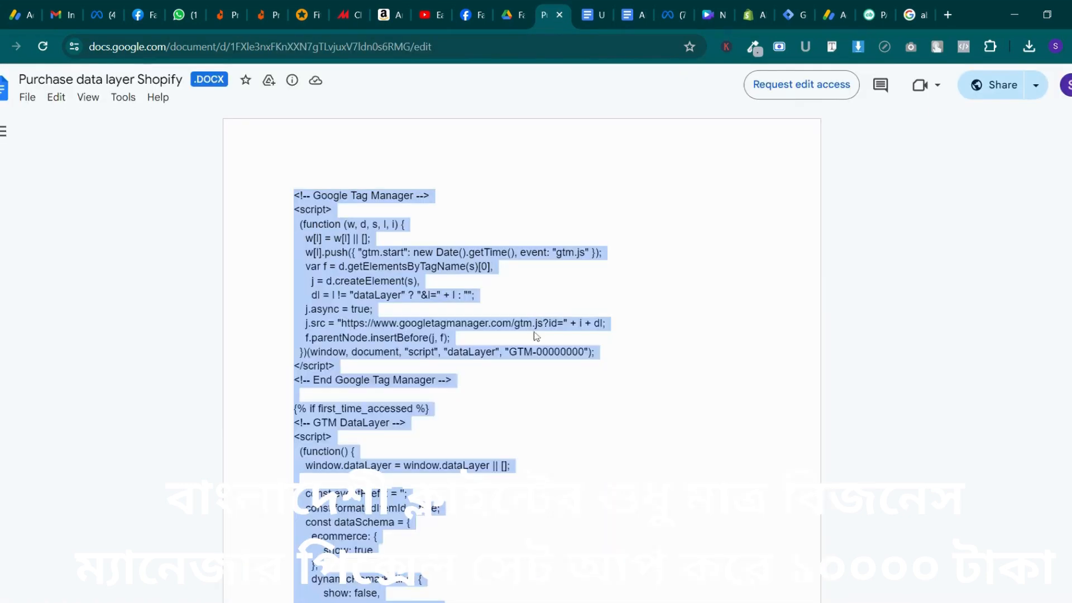
{"action": "left_click", "coordinate": [507, 7]}
{"action": "left_click", "coordinate": [478, 7]}
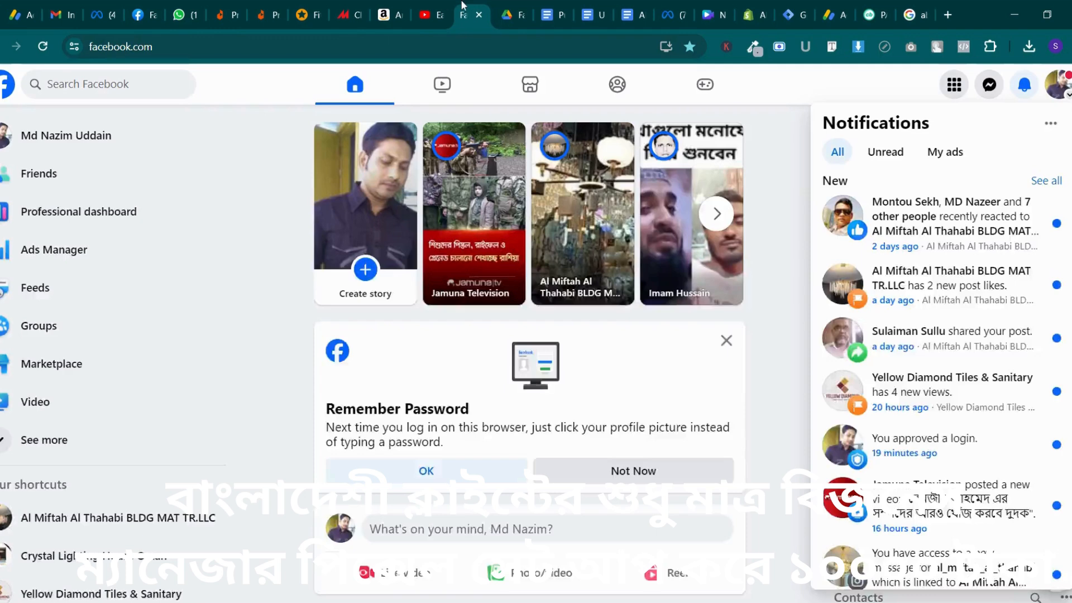
{"action": "left_click", "coordinate": [446, 6]}
{"action": "left_click", "coordinate": [542, 6]}
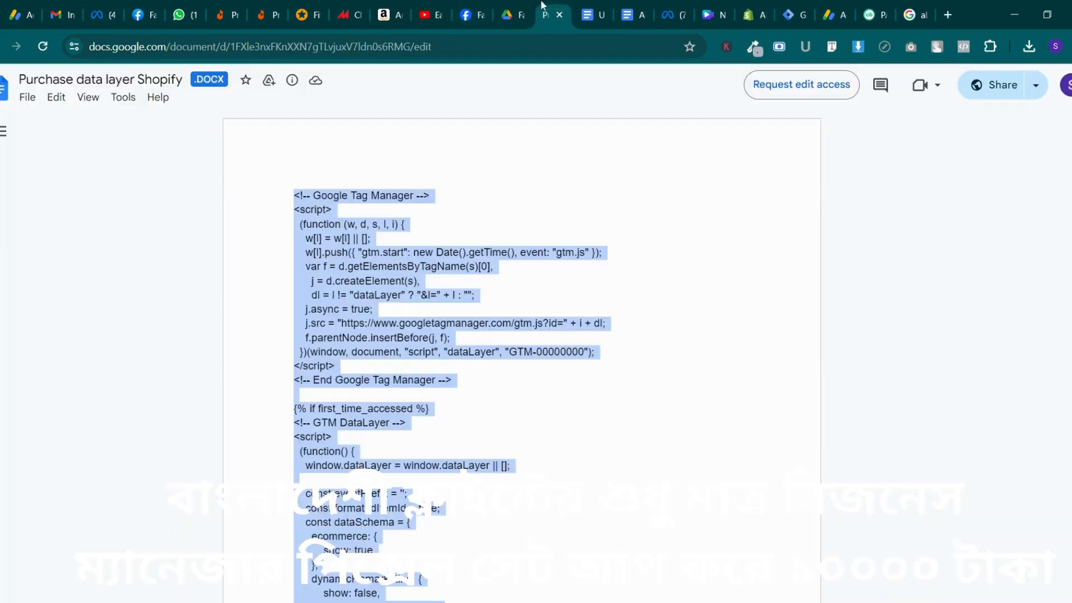
{"action": "left_click", "coordinate": [640, 7]}
Return to Shopify's code editor, paste {% render 'ultimate-datalayer' %} beneath the End Google Tag Manager comment in theme.liquid and save the file
{"action": "left_click", "coordinate": [751, 15]}
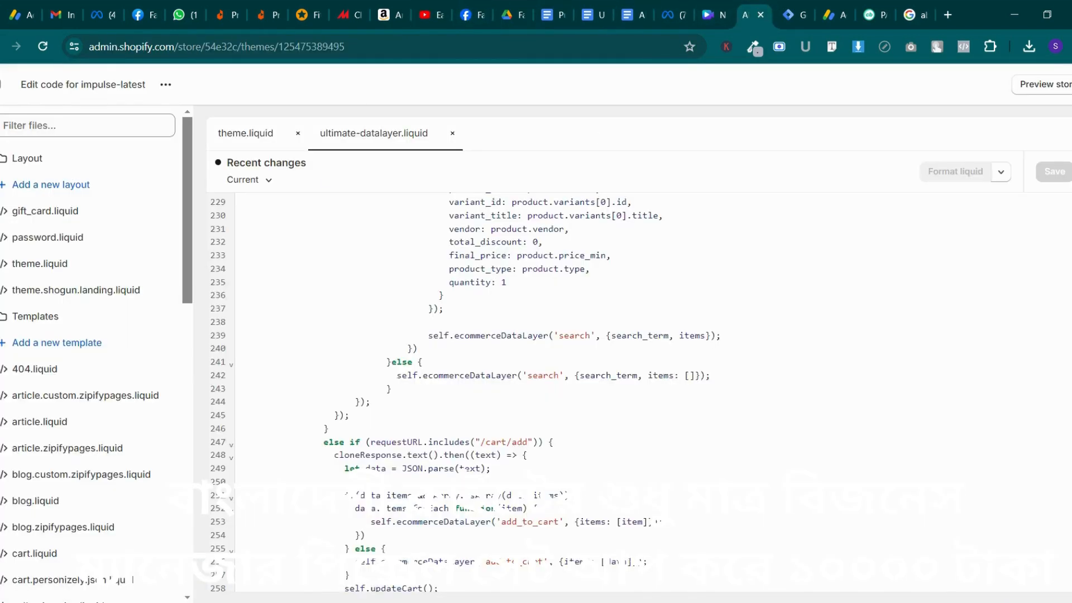
{"action": "left_click", "coordinate": [256, 134]}
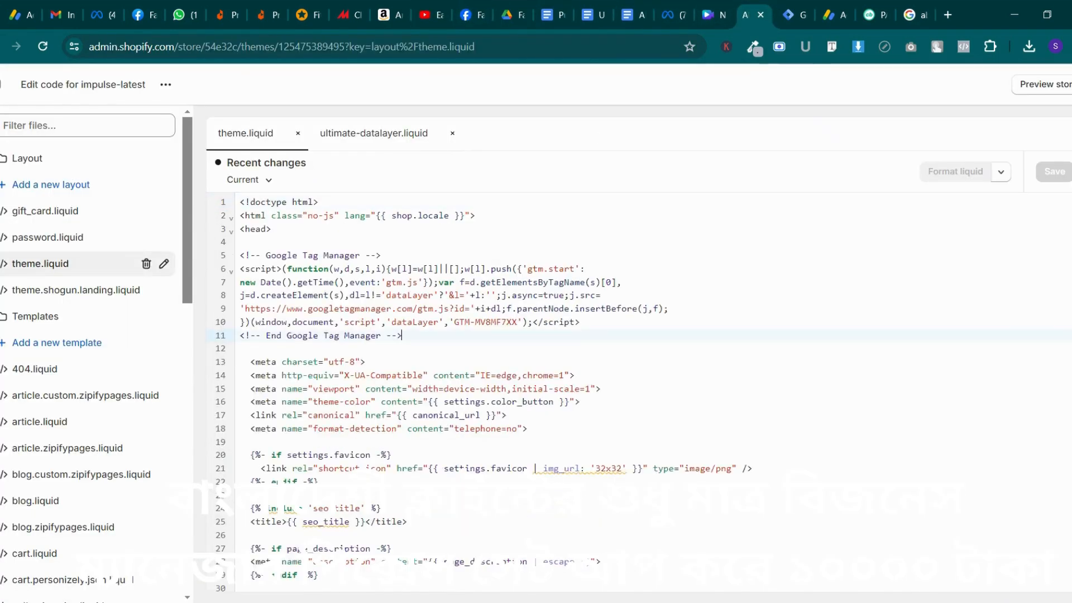
{"action": "key", "text": "Return"}
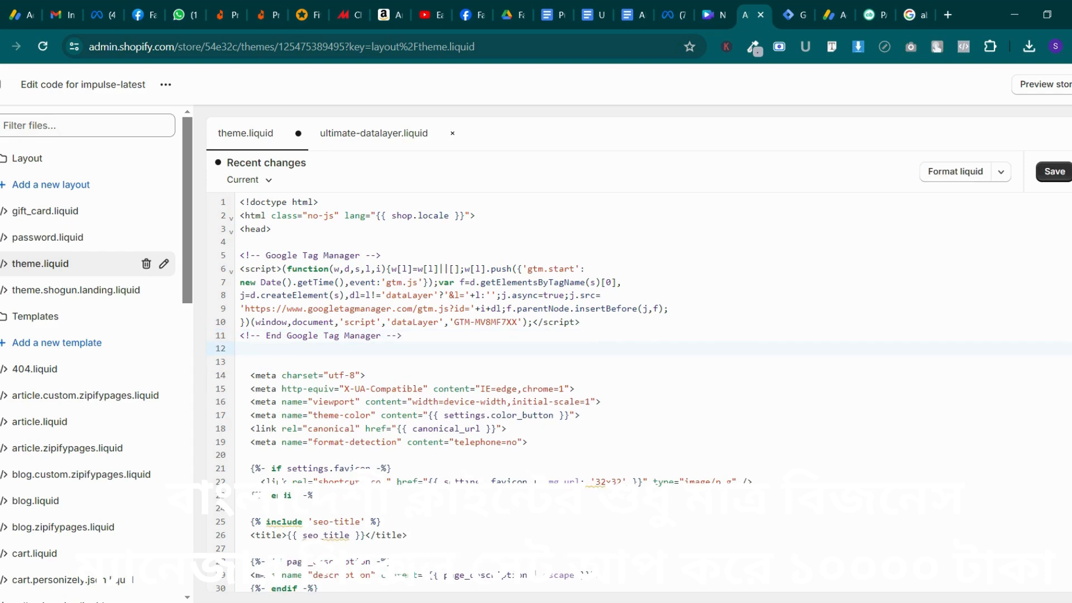
{"action": "key", "text": "ctrl+v"}
{"action": "key", "text": "BackSpace"}
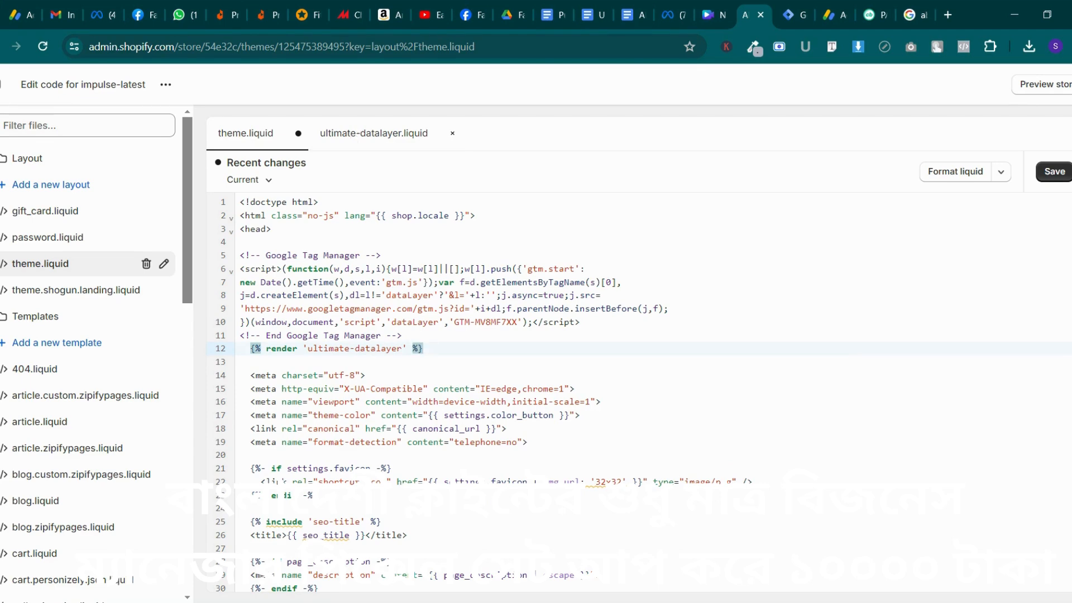
{"action": "left_click", "coordinate": [1055, 172]}
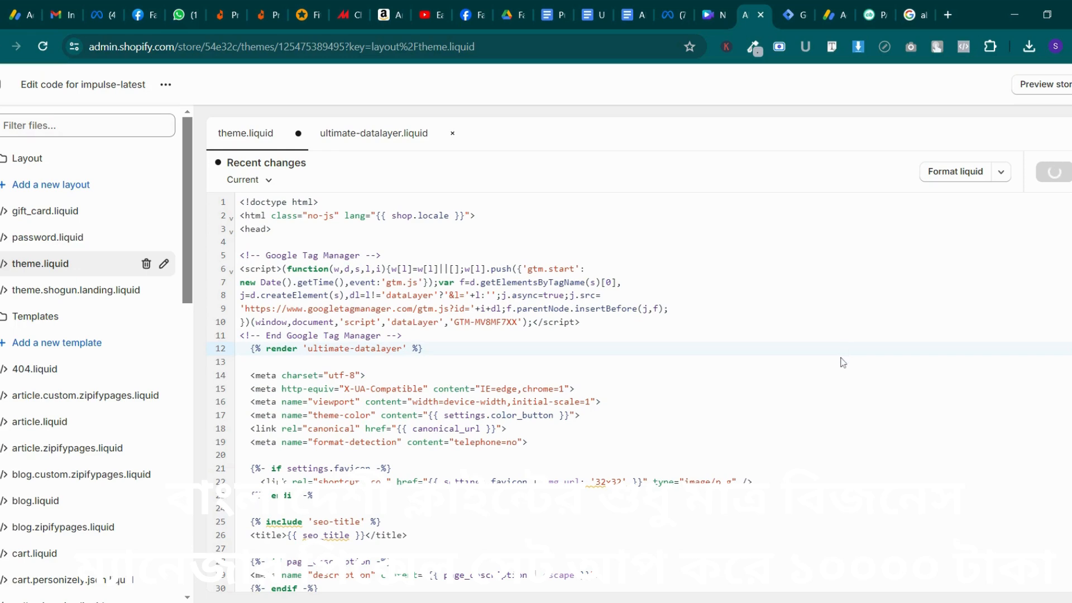
Switch to Google Tag Manager and publish the almiftah.store workspace without a version name or description
{"action": "left_click", "coordinate": [801, 7]}
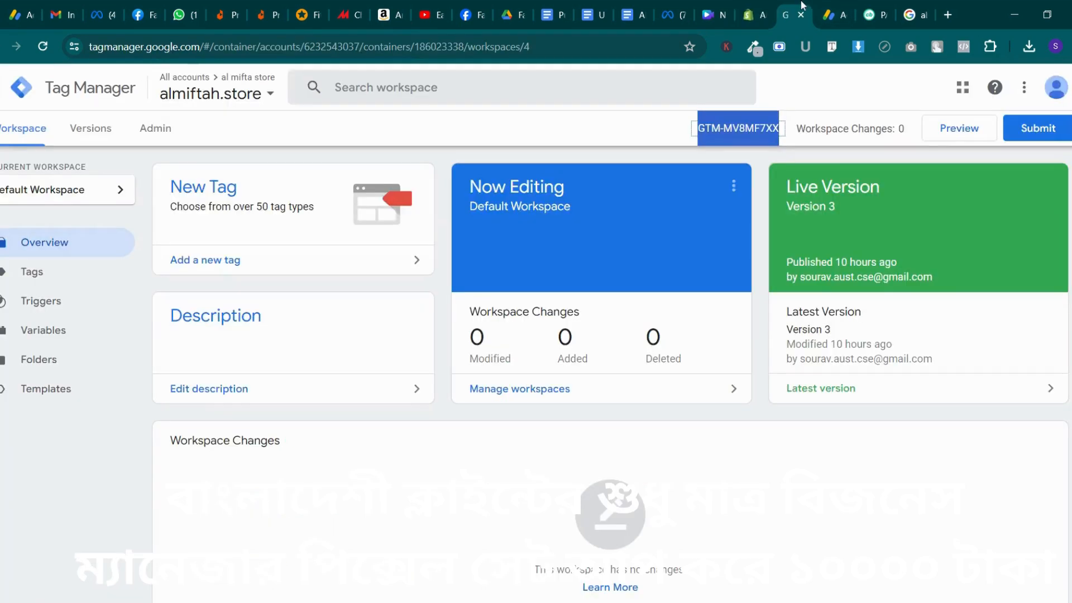
{"action": "left_click", "coordinate": [1038, 128]}
{"action": "left_click", "coordinate": [1038, 90]}
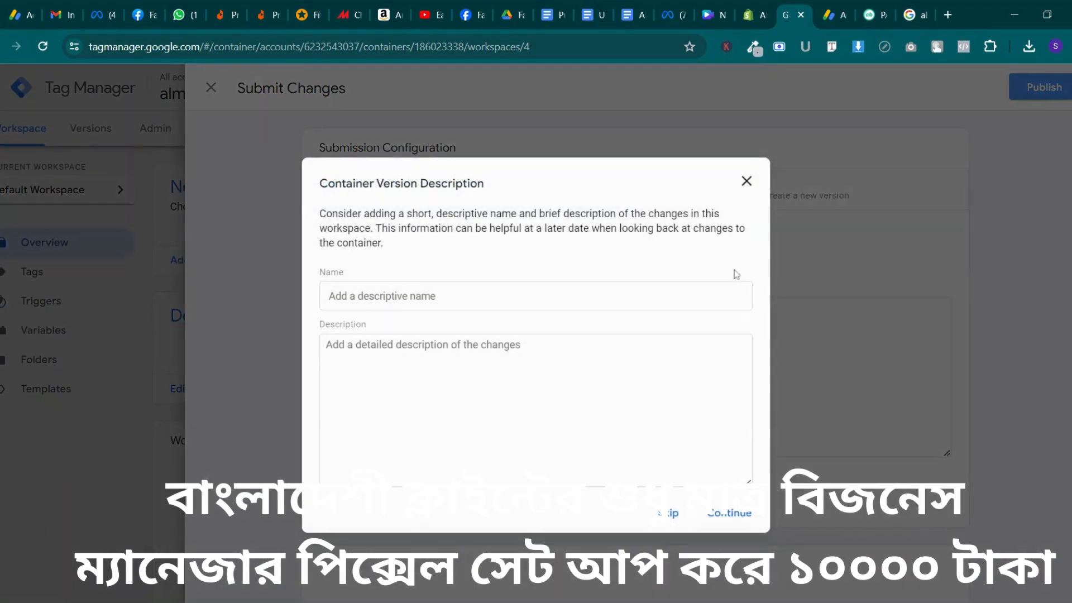
{"action": "left_click", "coordinate": [720, 523]}
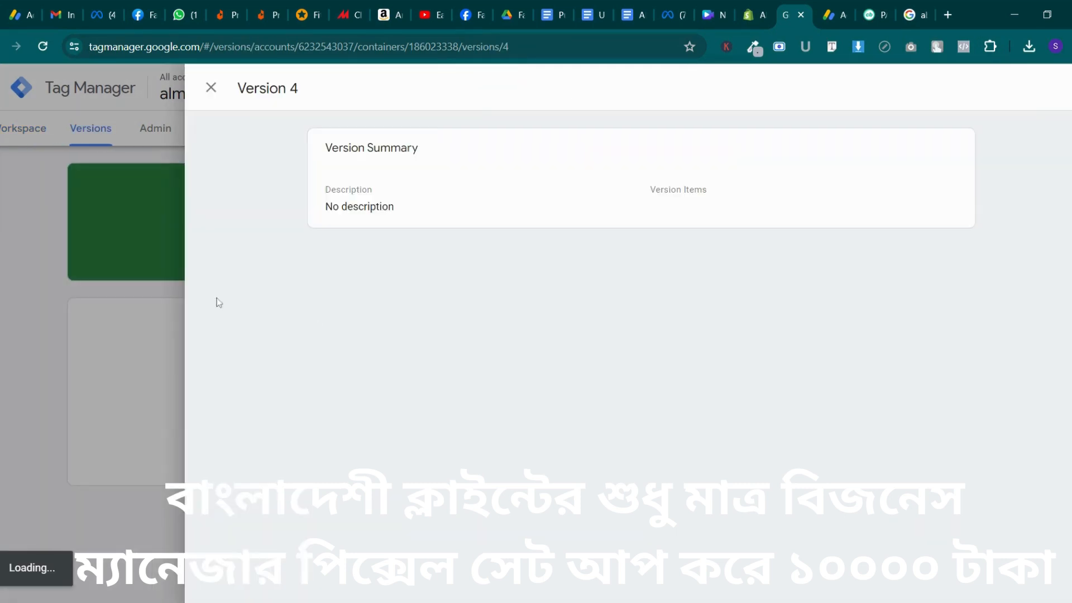
Leave the published version's summary and look through Tag Manager's list of all accounts and containers
{"action": "left_click", "coordinate": [55, 265]}
{"action": "left_click", "coordinate": [21, 91]}
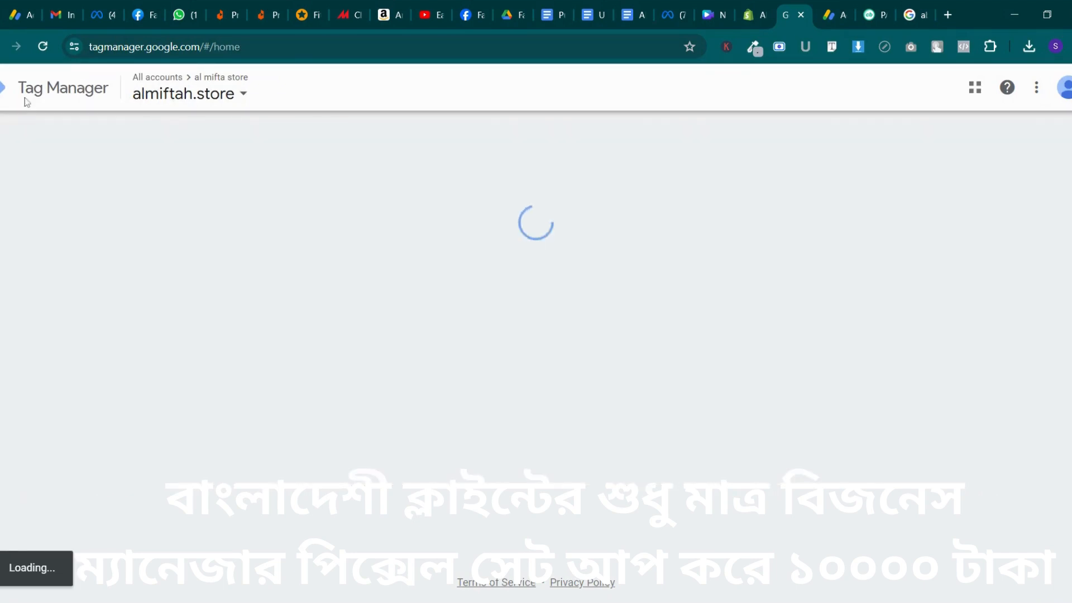
{"action": "scroll", "coordinate": [274, 397], "scroll_direction": "down", "scroll_amount": 10}
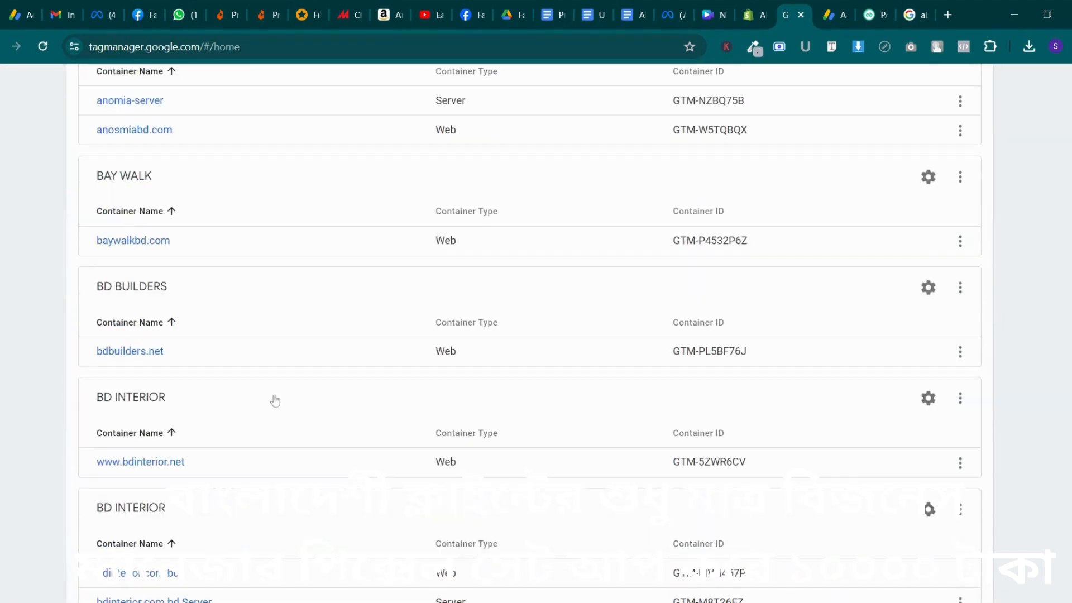
{"action": "scroll", "coordinate": [274, 399], "scroll_direction": "down", "scroll_amount": 5}
{"action": "scroll", "coordinate": [274, 400], "scroll_direction": "up", "scroll_amount": 20}
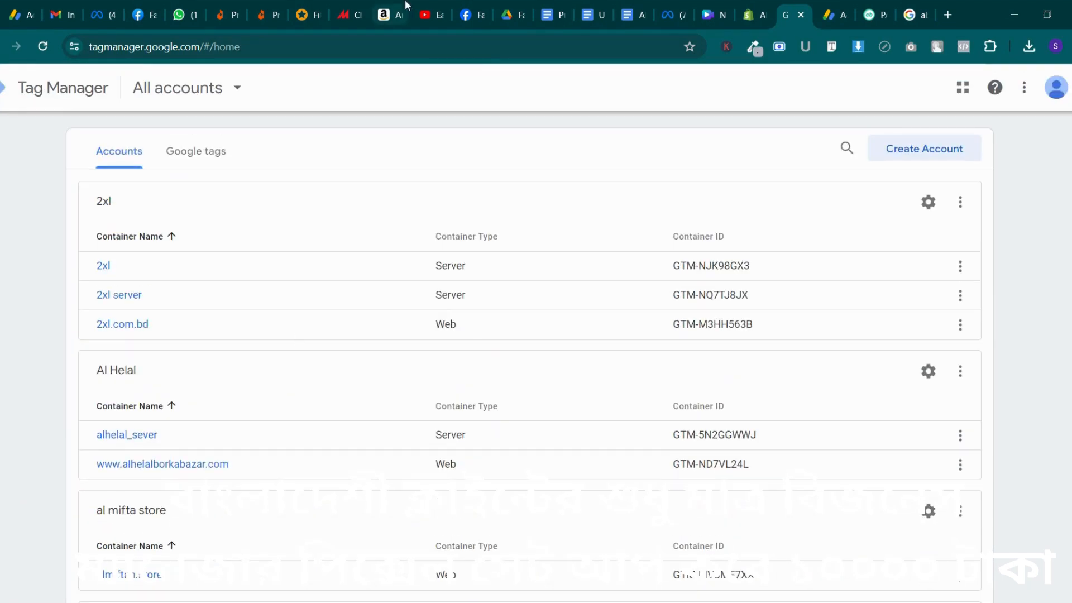
Close the unneeded browser tabs, including WhatsApp, Made-in-China and YouTube Studio, keeping the Facebook, Business settings and Shopify tabs
{"action": "left_click", "coordinate": [92, 4]}
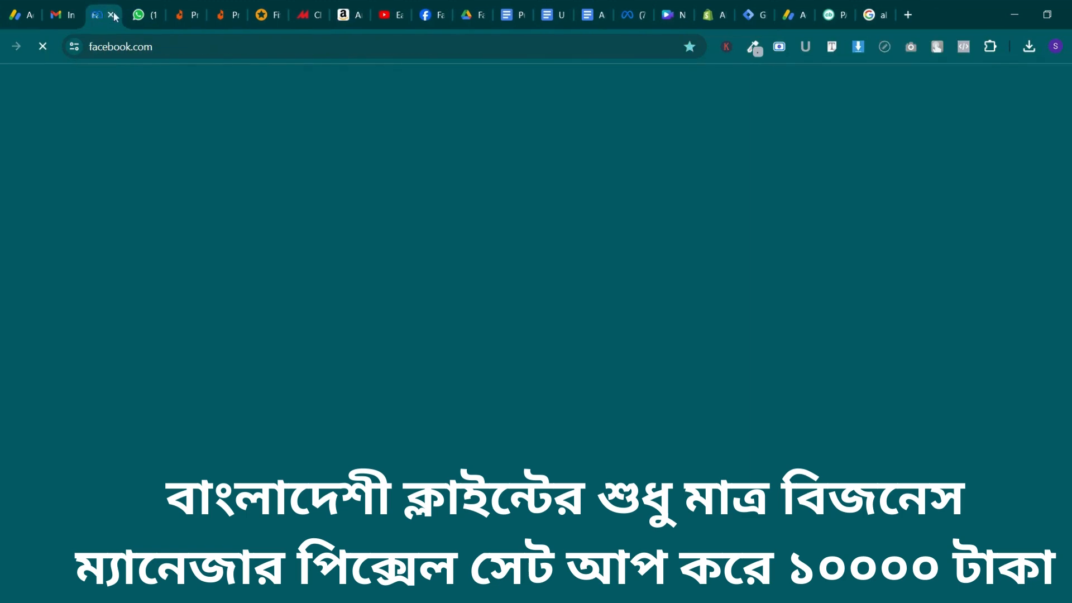
{"action": "left_click", "coordinate": [111, 15]}
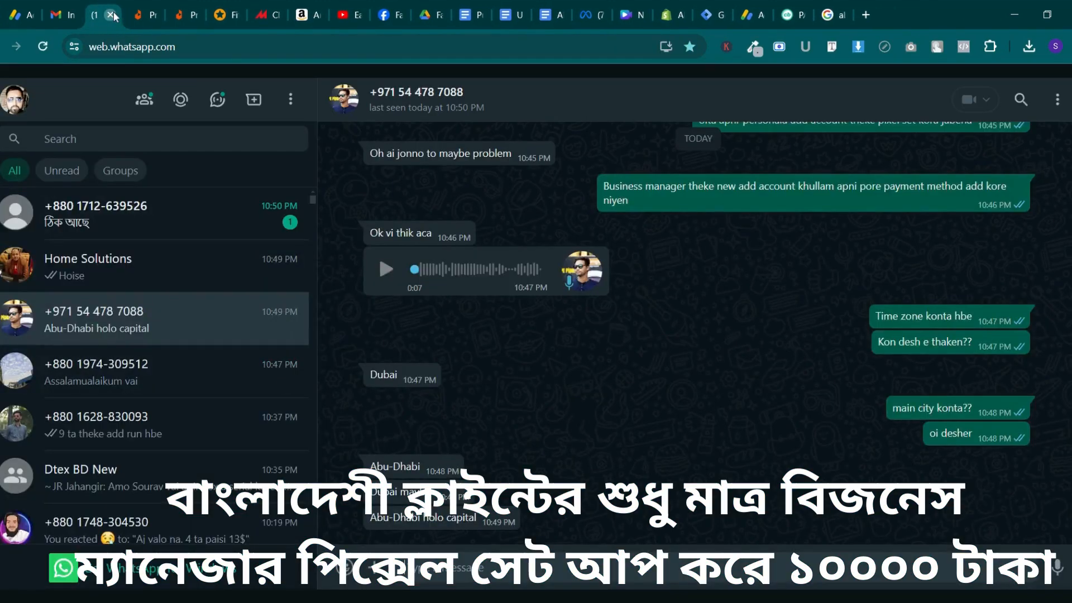
{"action": "left_click", "coordinate": [112, 15]}
{"action": "left_click", "coordinate": [111, 15]}
{"action": "left_click", "coordinate": [111, 15]}
{"action": "left_click", "coordinate": [111, 15]}
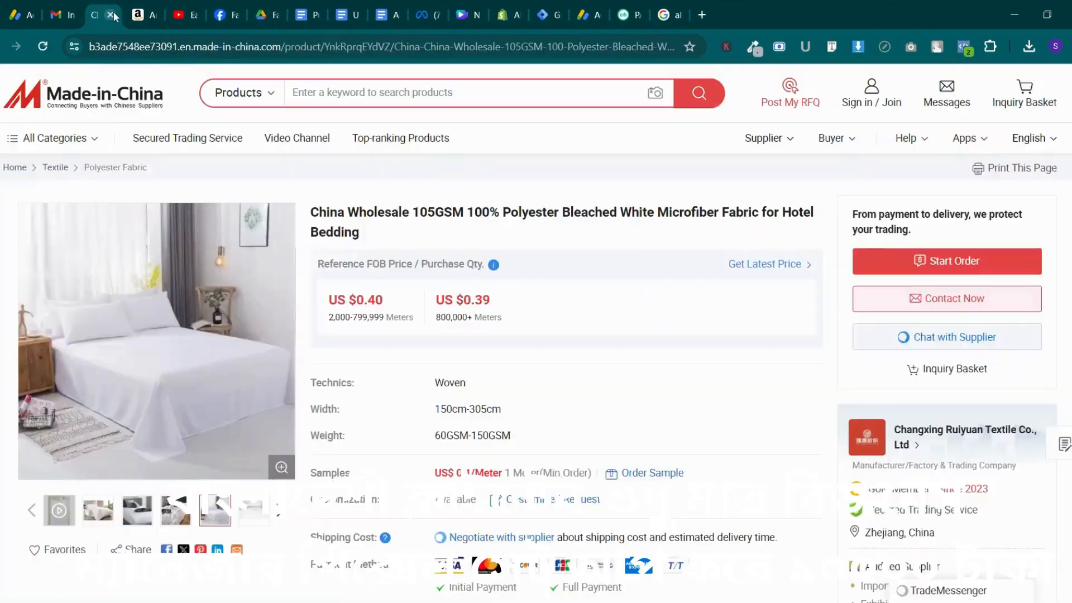
{"action": "left_click", "coordinate": [111, 15]}
{"action": "left_click", "coordinate": [111, 15]}
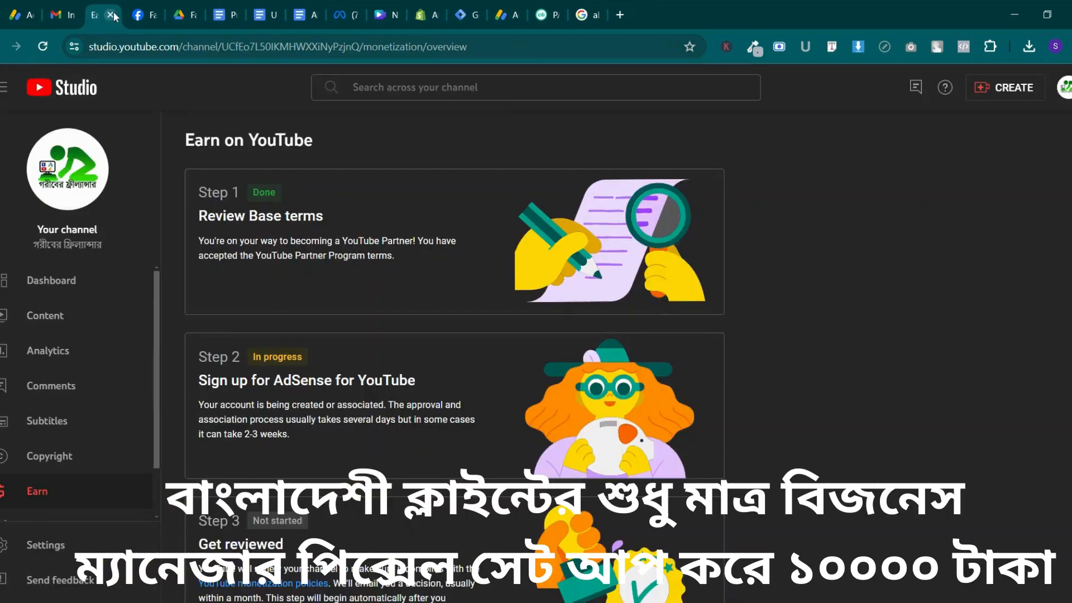
{"action": "left_click", "coordinate": [111, 15]}
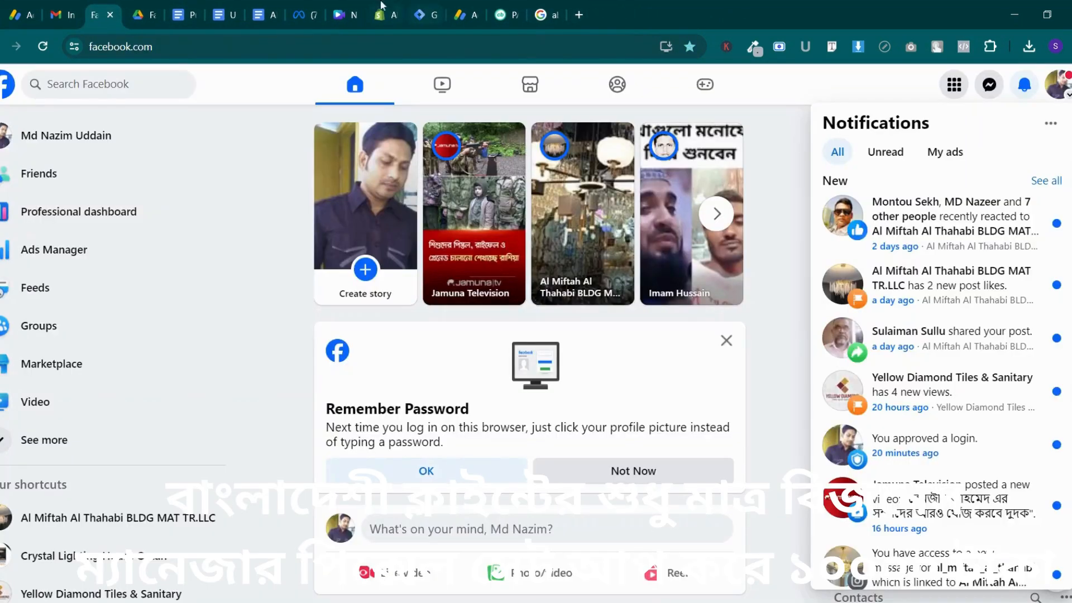
{"action": "left_click", "coordinate": [344, 15]}
{"action": "left_click", "coordinate": [353, 15]}
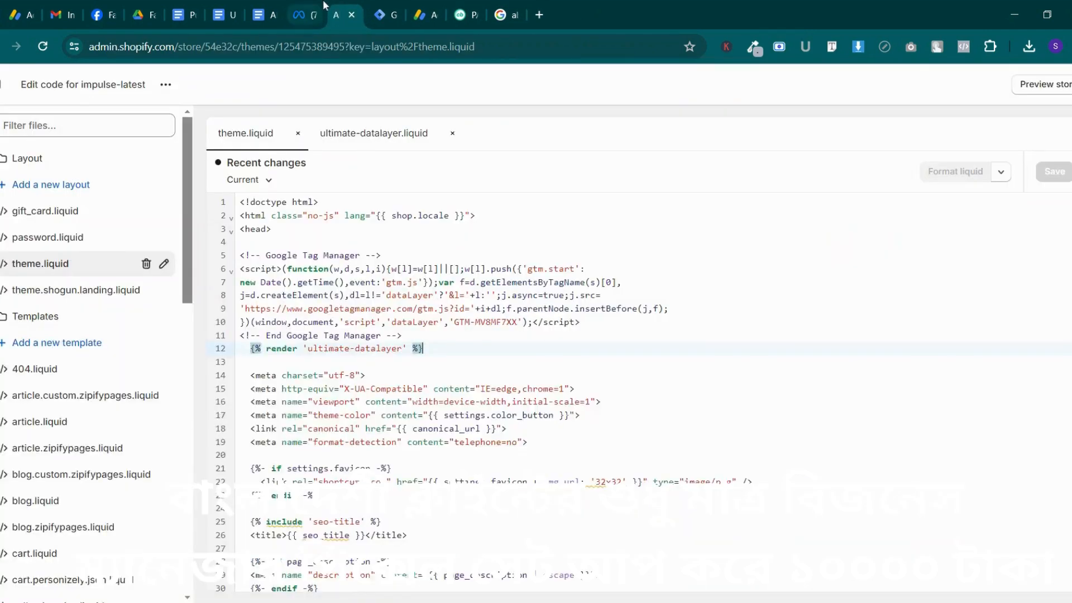
Close the three Google Docs script tabs and move the Facebook Pixel - Shopify Drive folder tab to the end of the tab row
{"action": "left_click", "coordinate": [322, 8]}
{"action": "left_click", "coordinate": [268, 15]}
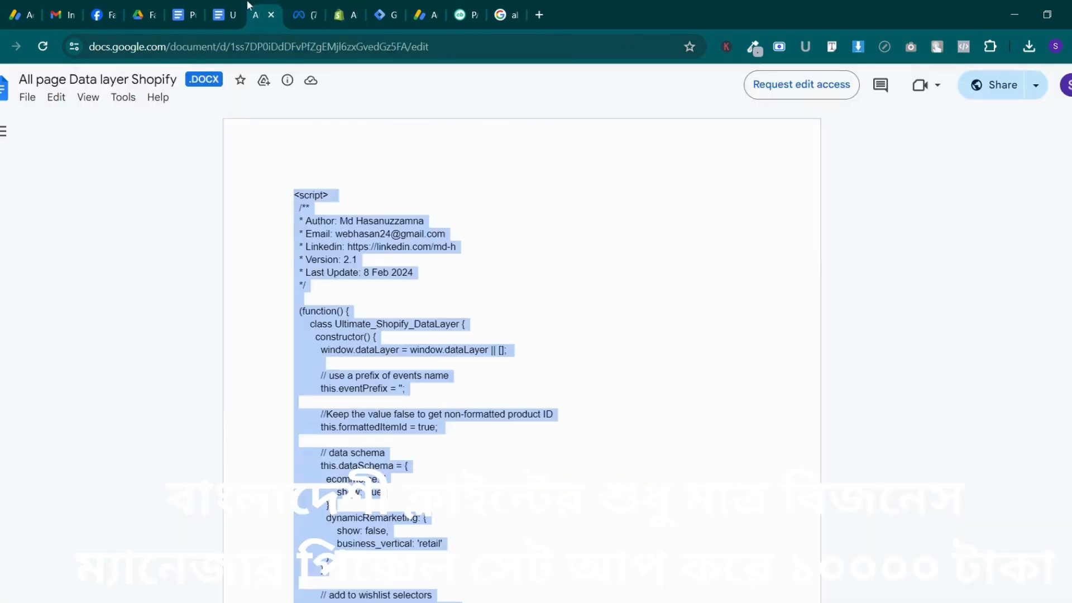
{"action": "left_click", "coordinate": [227, 15]}
{"action": "left_click", "coordinate": [183, 15]}
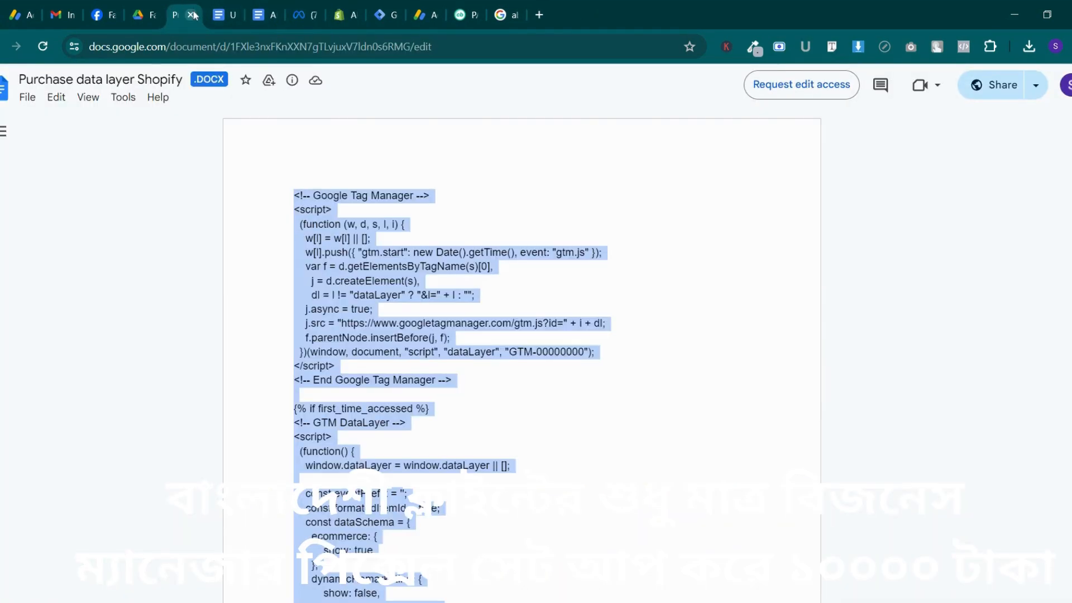
{"action": "left_click", "coordinate": [191, 15]}
{"action": "left_click", "coordinate": [191, 15]}
{"action": "left_click", "coordinate": [191, 15]}
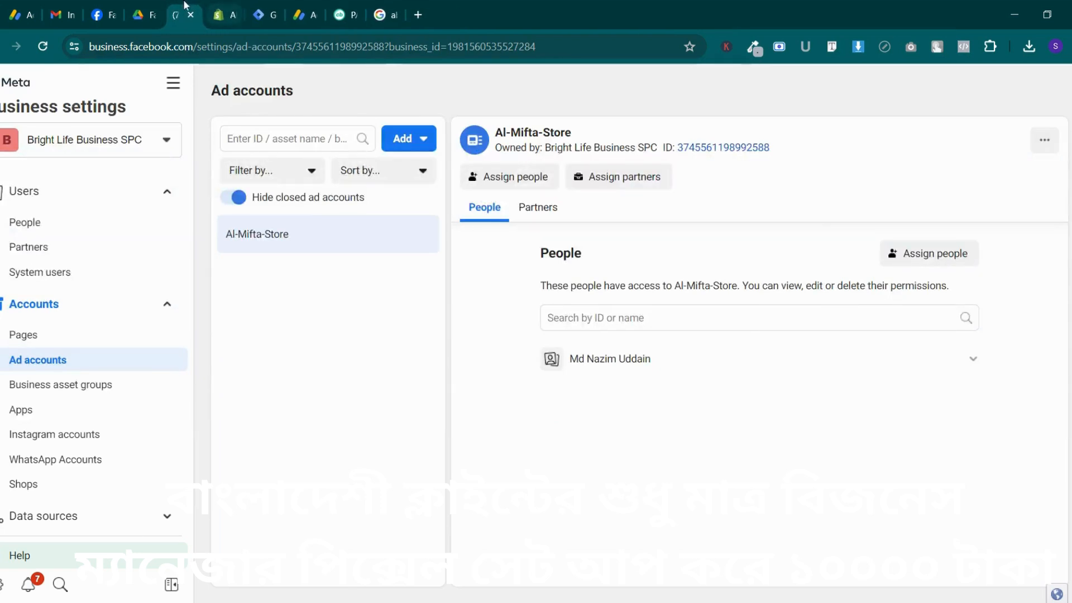
{"action": "left_click", "coordinate": [153, 7]}
{"action": "left_click_drag", "start_coordinate": [159, 6], "coordinate": [888, 14]}
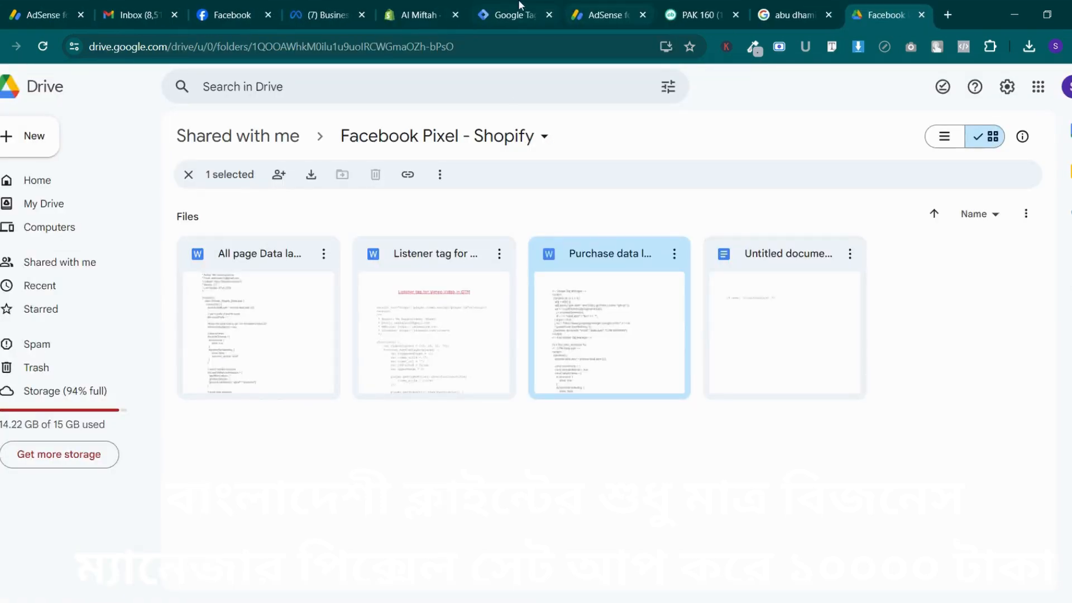
Go through the remaining browser tabs and close the AdSense for YouTube tab beside Google Tag Manager
{"action": "left_click", "coordinate": [154, 11]}
{"action": "key", "text": "ctrl+Tab"}
{"action": "key", "text": "ctrl+Tab"}
{"action": "key", "text": "ctrl+Tab"}
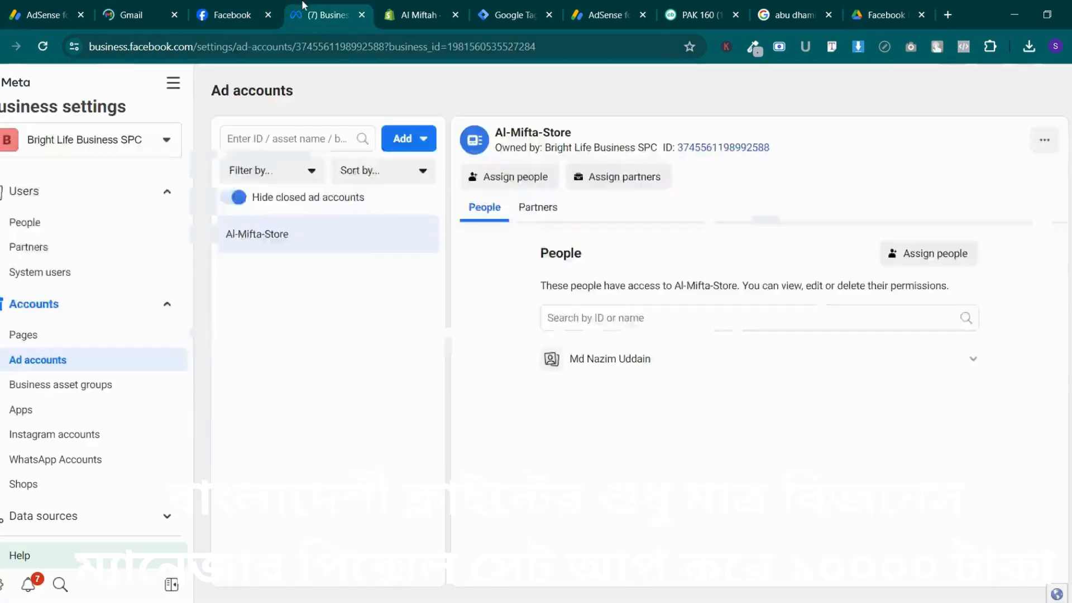
{"action": "left_click", "coordinate": [508, 7]}
{"action": "left_click", "coordinate": [595, 6]}
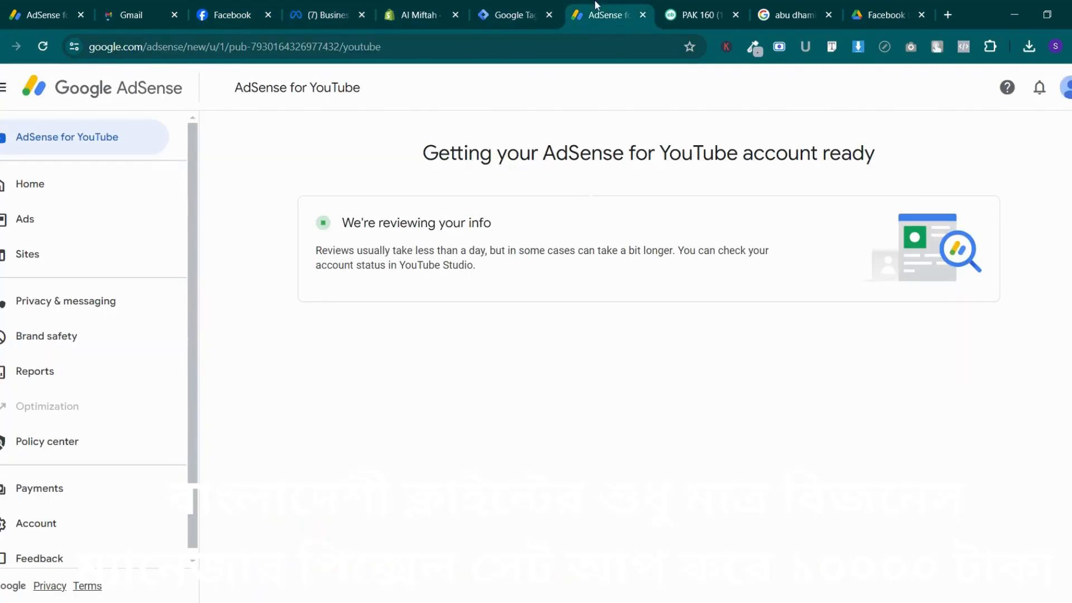
{"action": "left_click", "coordinate": [643, 17]}
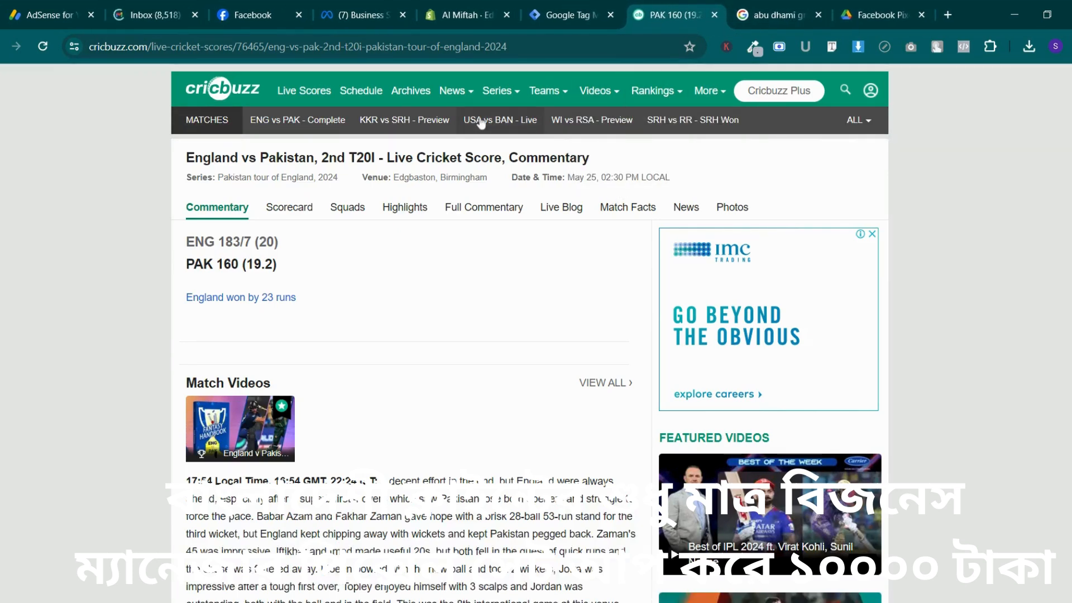
Check the USA vs BAN live score on Cricbuzz and look over the Google search, Shopify and Business settings tabs
{"action": "left_click", "coordinate": [479, 119]}
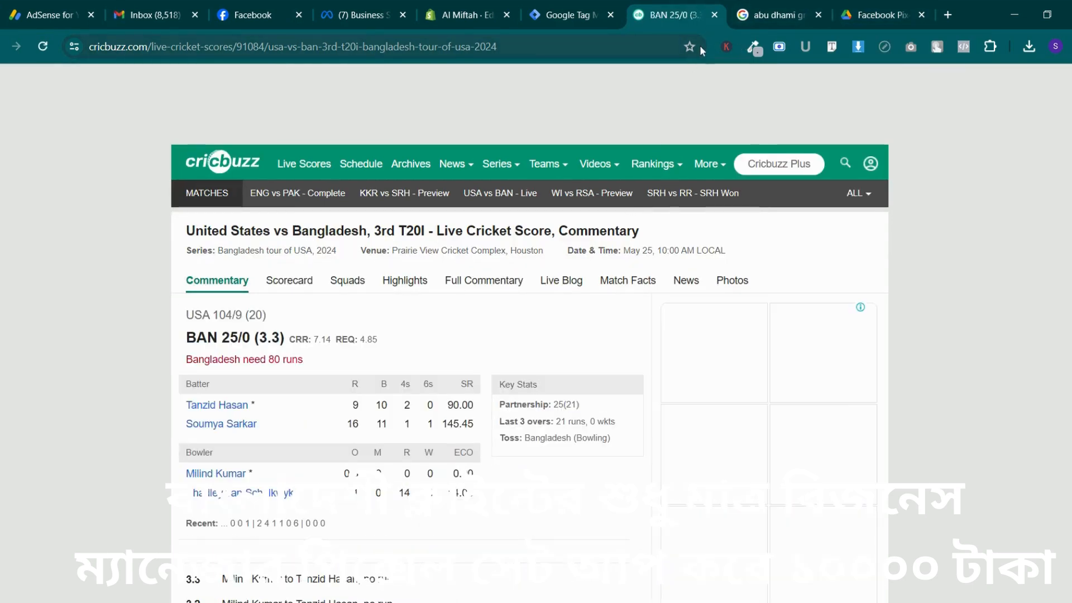
{"action": "left_click", "coordinate": [782, 12]}
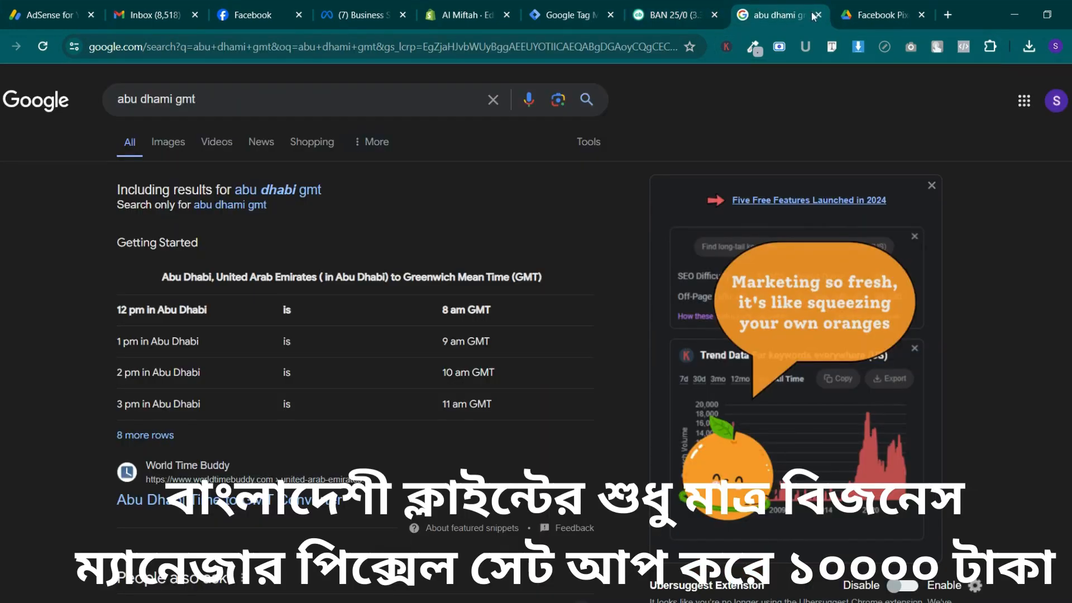
{"action": "left_click", "coordinate": [492, 12]}
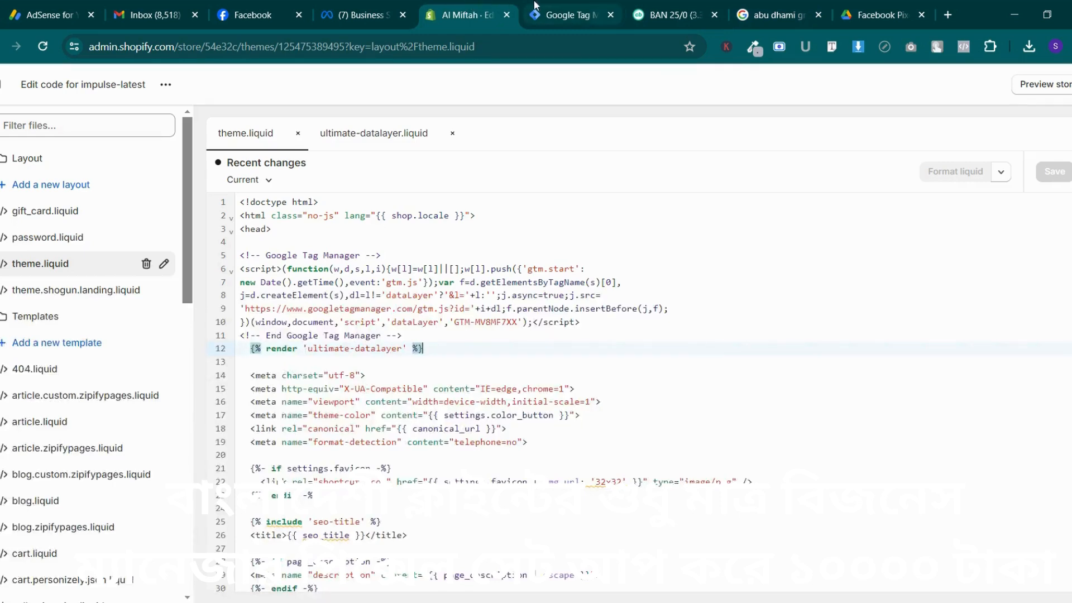
{"action": "left_click", "coordinate": [393, 9]}
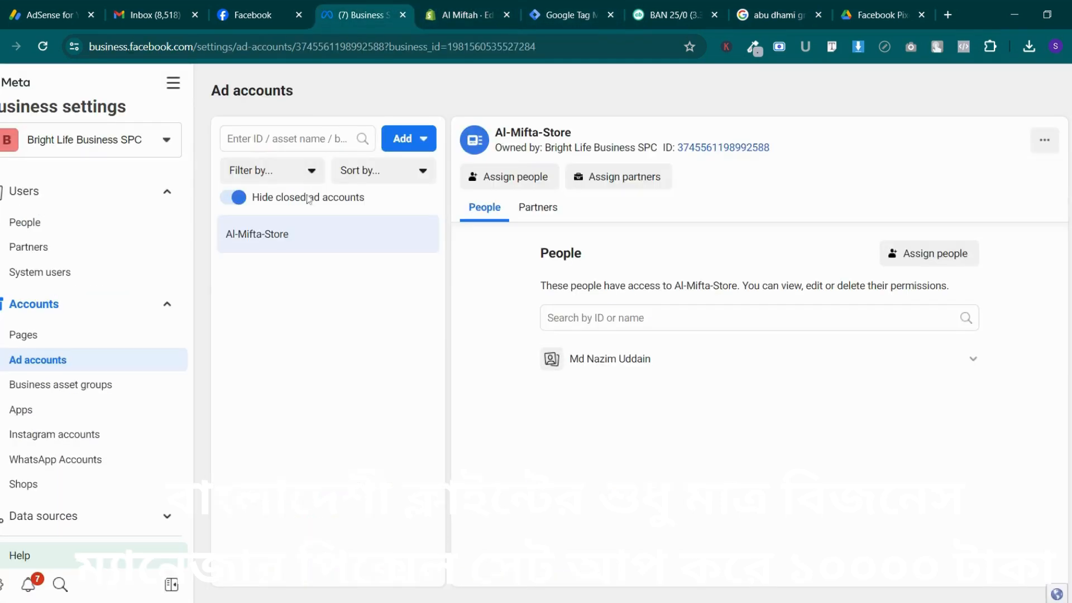
{"action": "left_click", "coordinate": [462, 6]}
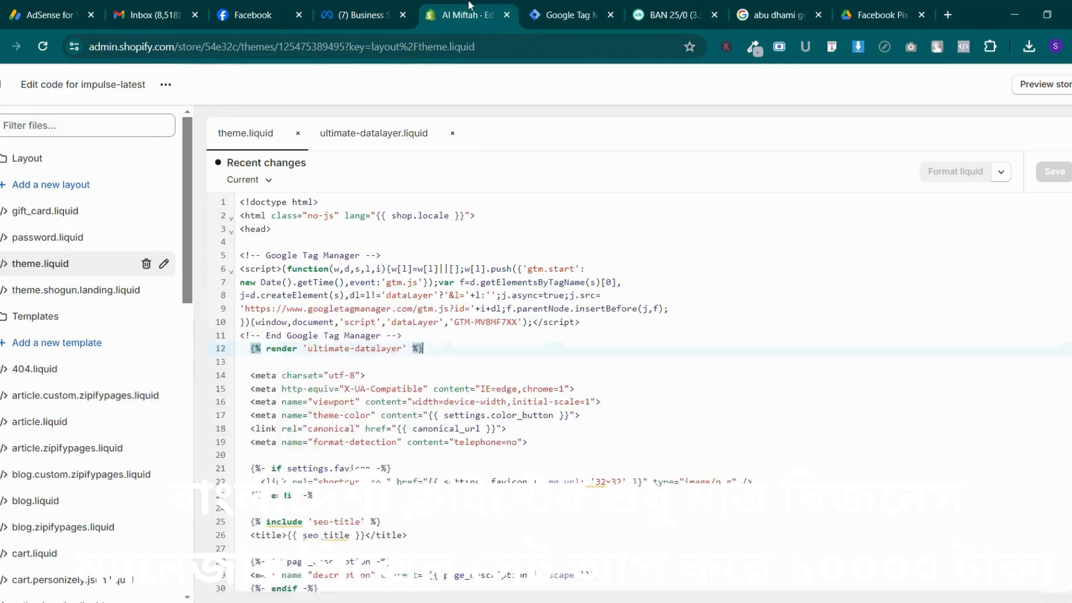
Open the almiftah.store container in Tag Manager and start its preview in Tag Assistant
{"action": "left_click", "coordinate": [556, 12]}
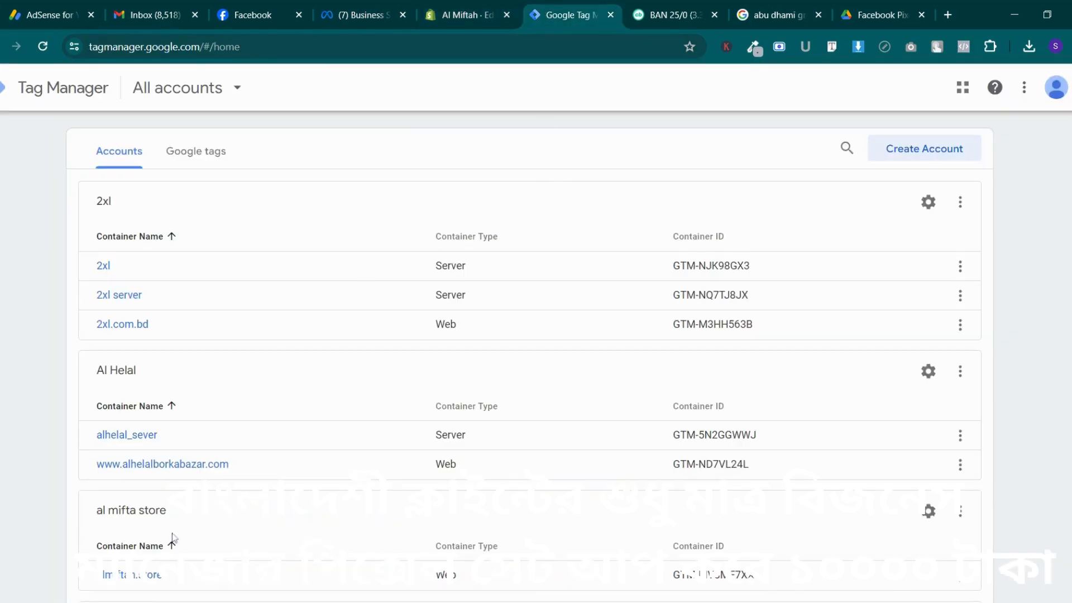
{"action": "left_click", "coordinate": [148, 582]}
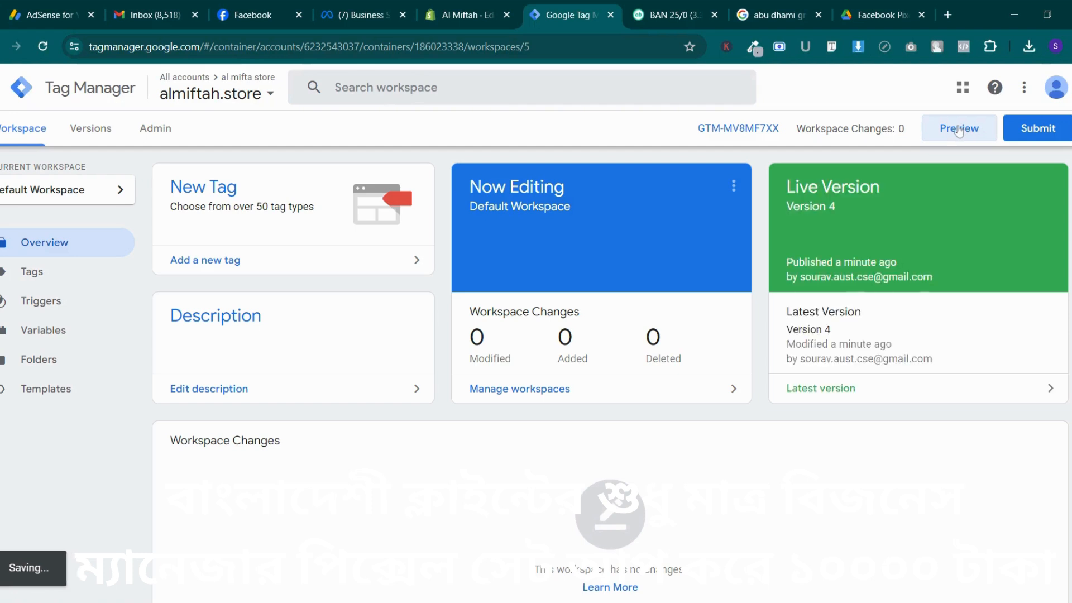
{"action": "left_click", "coordinate": [959, 128]}
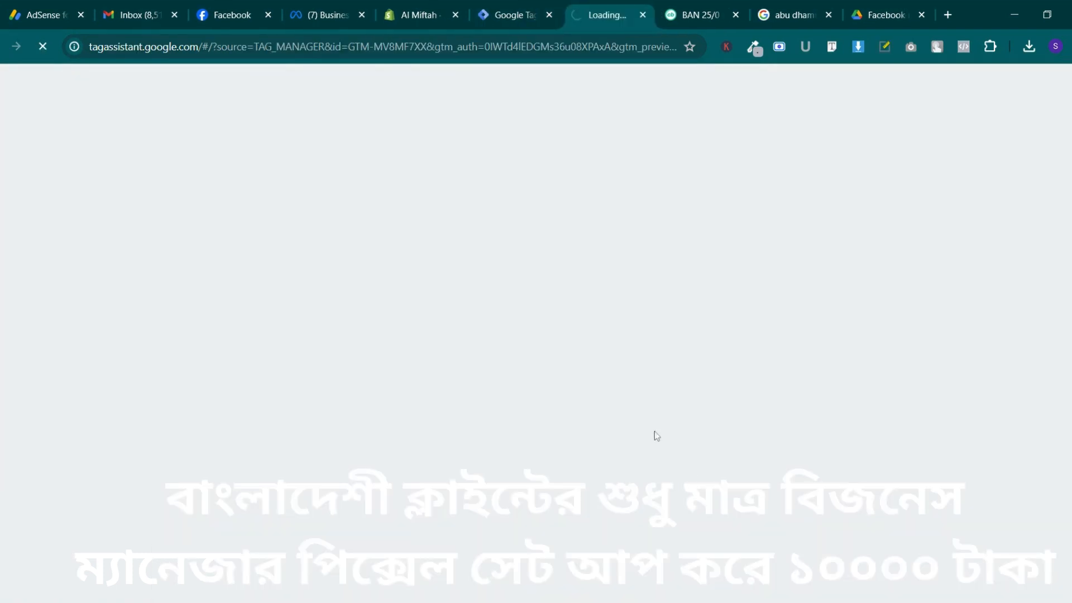
{"action": "left_click", "coordinate": [528, 5]}
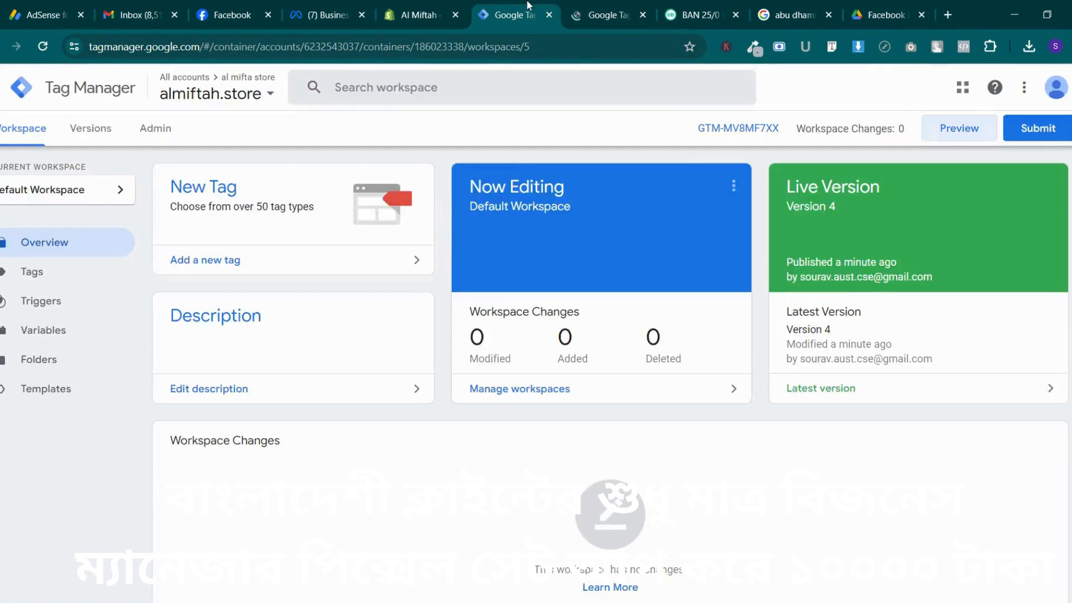
{"action": "left_click", "coordinate": [603, 16]}
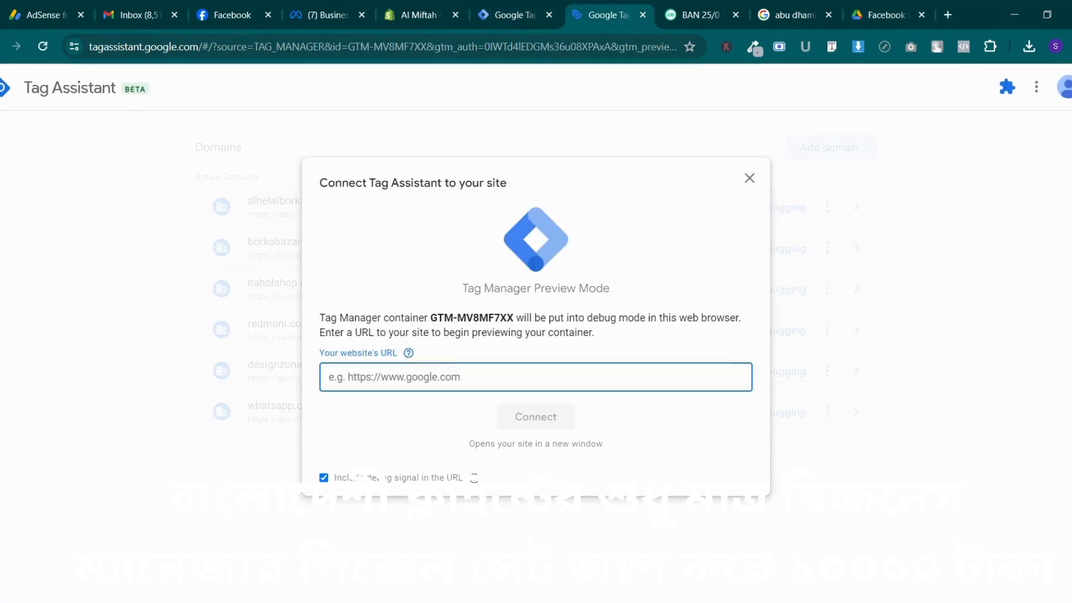
{"action": "left_click", "coordinate": [435, 7]}
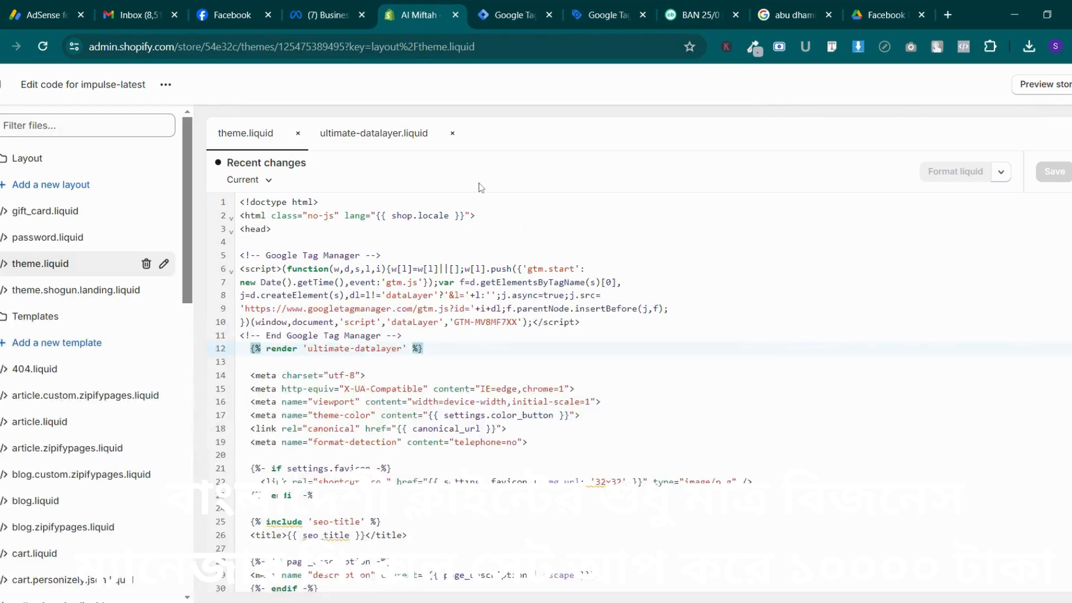
{"action": "left_click", "coordinate": [1040, 87]}
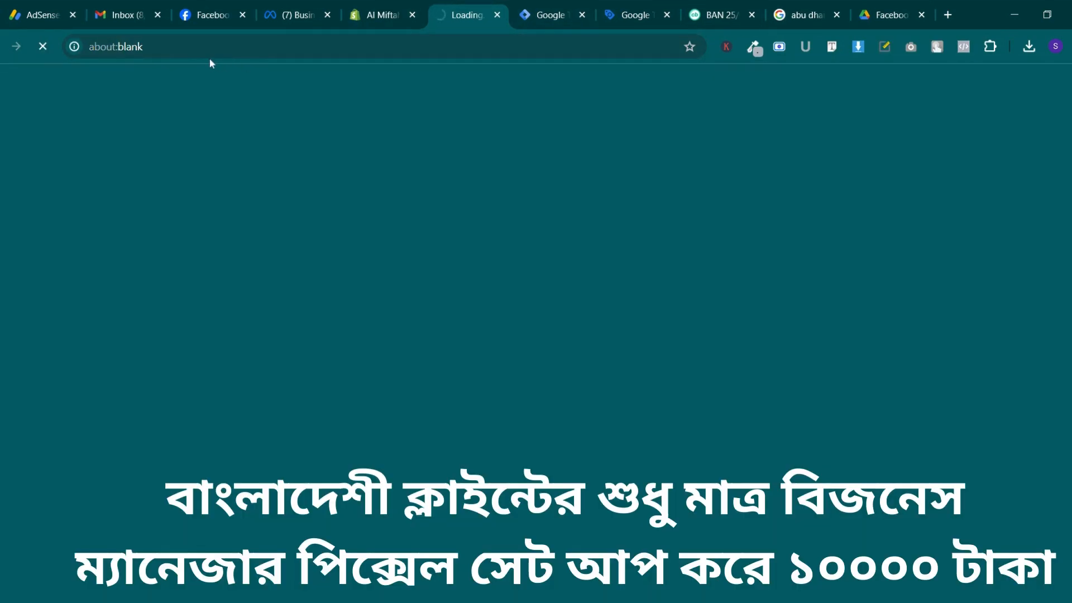
{"action": "left_click", "coordinate": [104, 47]}
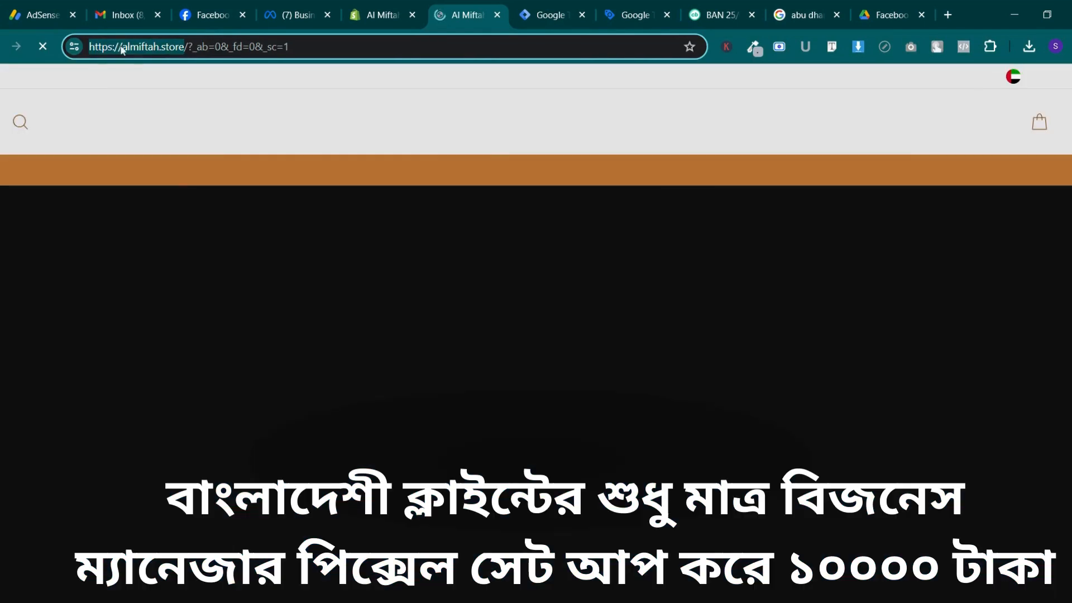
{"action": "left_click", "coordinate": [553, 13]}
{"action": "left_click", "coordinate": [637, 7]}
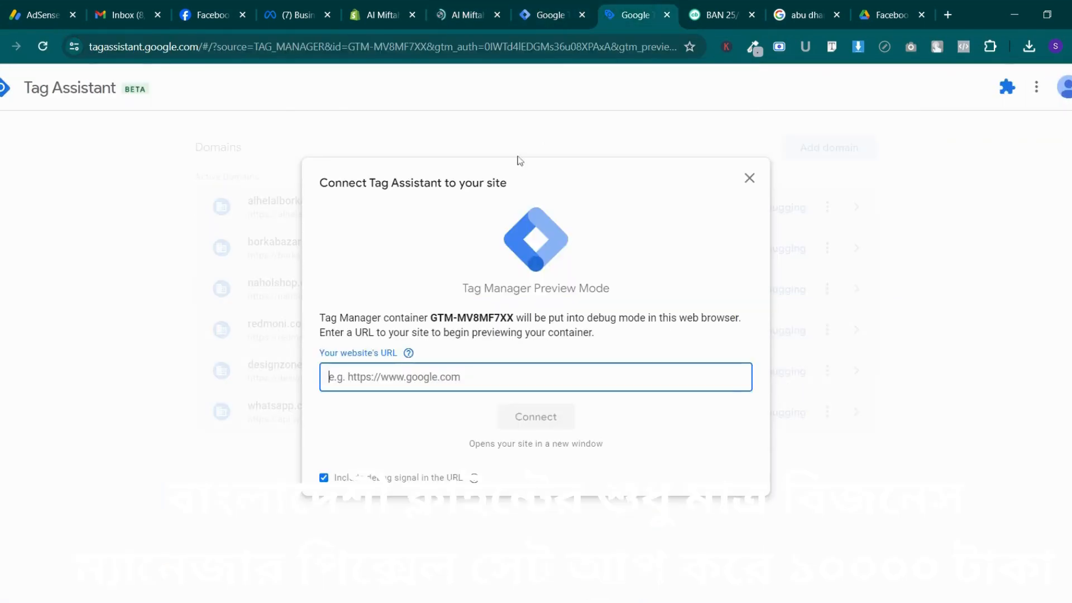
{"action": "type", "text": "https://almiftah.store/"}
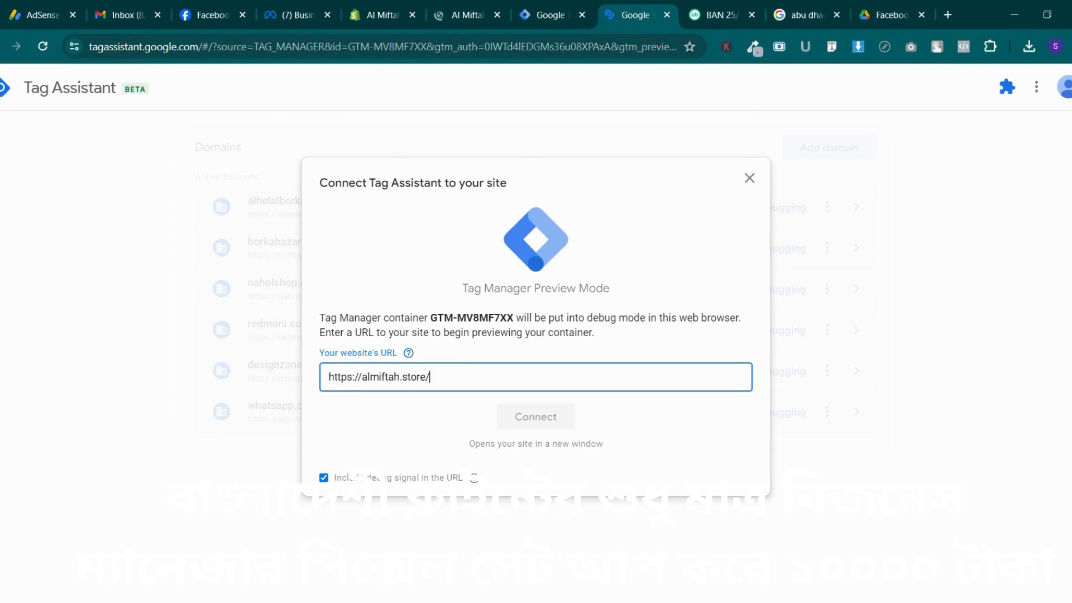
{"action": "left_click", "coordinate": [533, 417]}
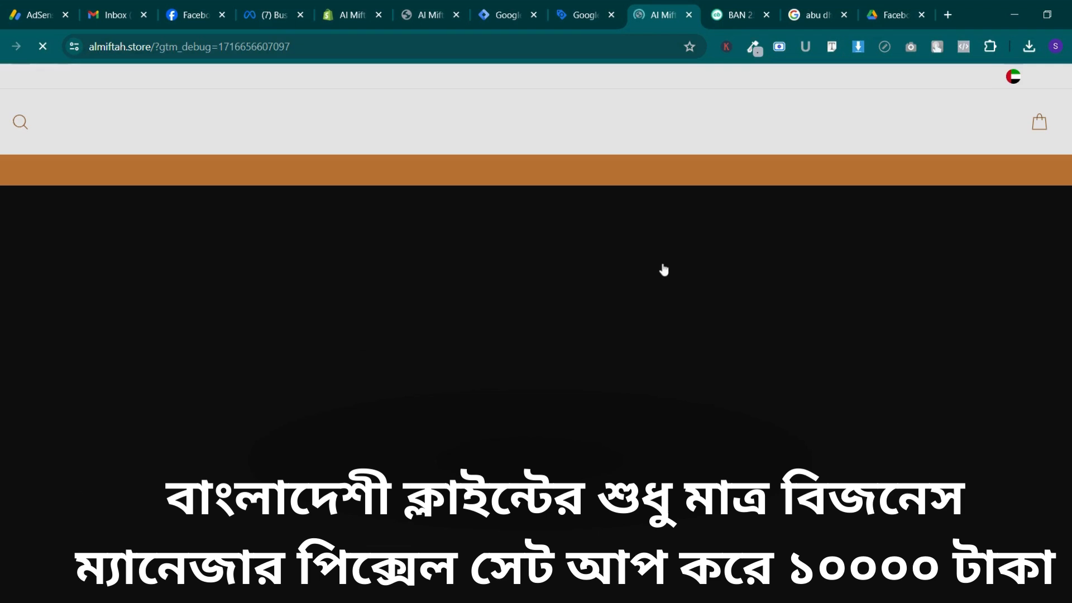
{"action": "left_click", "coordinate": [610, 6]}
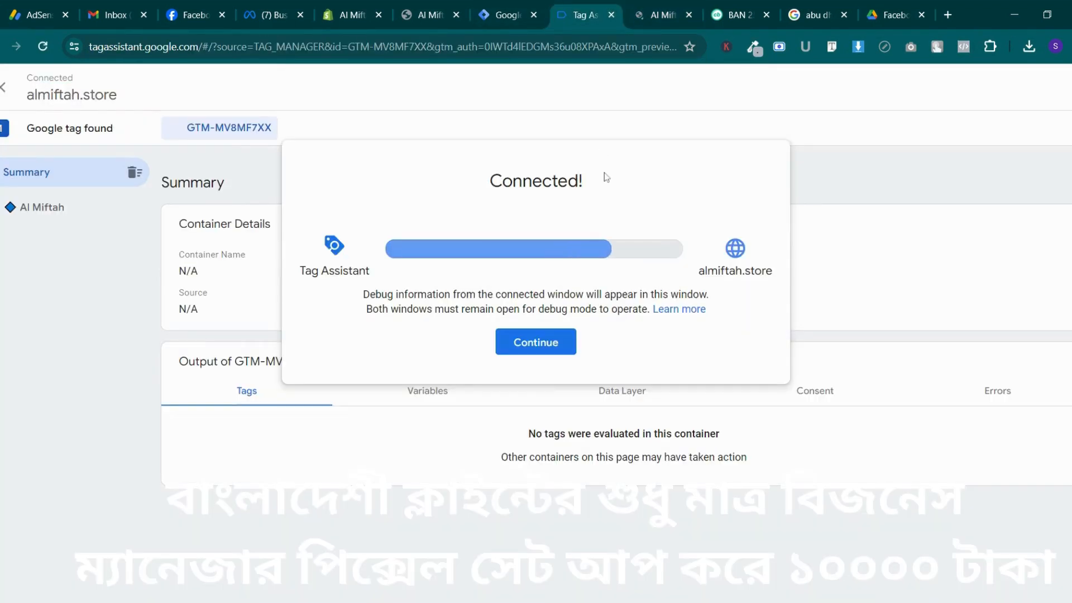
{"action": "left_click", "coordinate": [551, 350]}
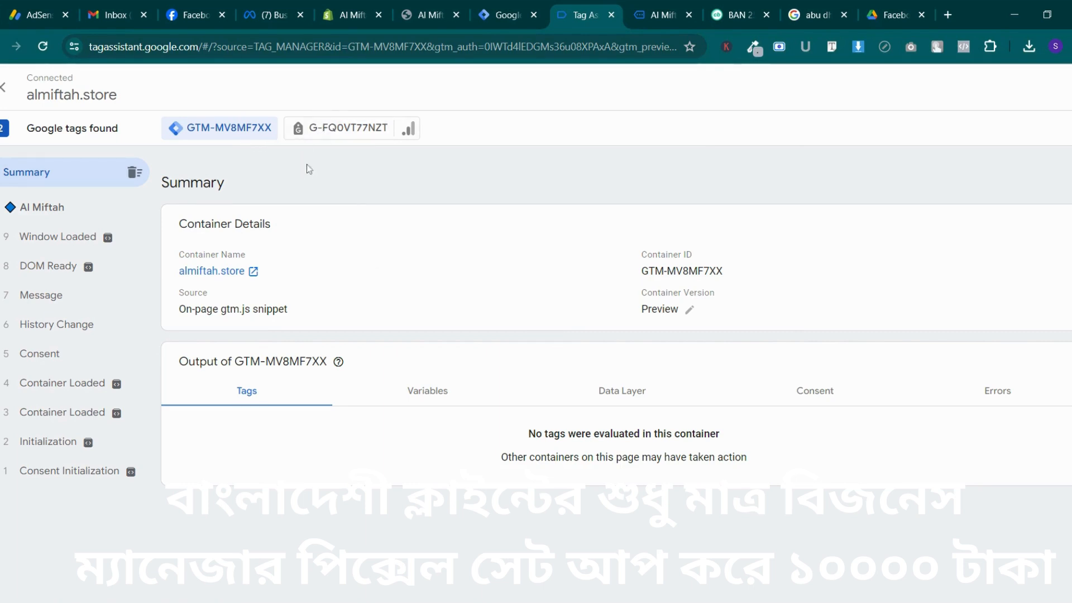
Open the Datasets list among the data sources in the Meta Business settings of Bright Life Business SPC
{"action": "left_click", "coordinate": [503, 14]}
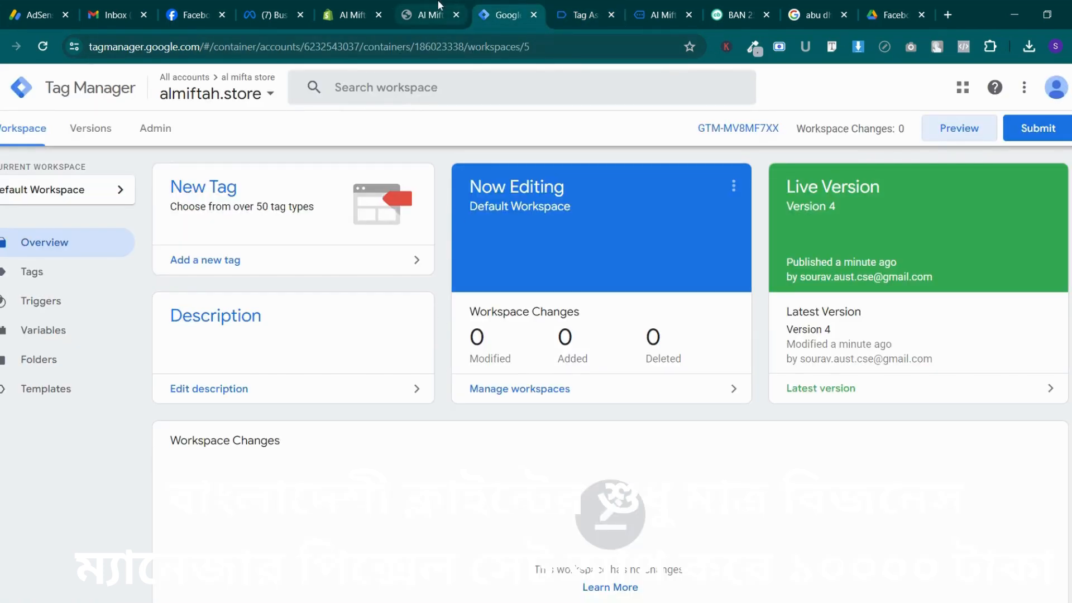
{"action": "left_click", "coordinate": [277, 6]}
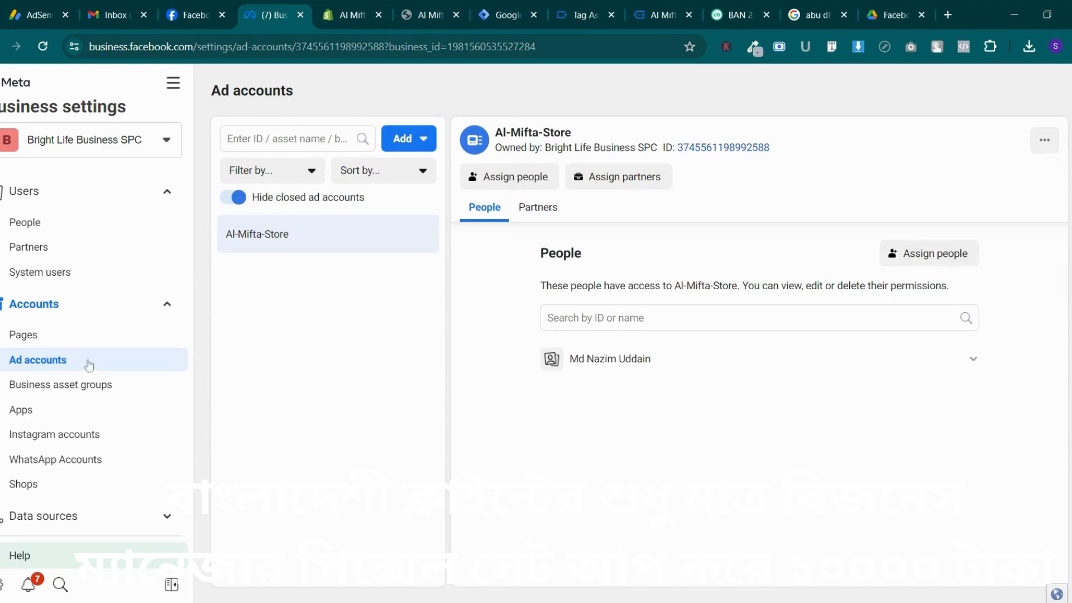
{"action": "scroll", "coordinate": [89, 369], "scroll_direction": "down", "scroll_amount": 6}
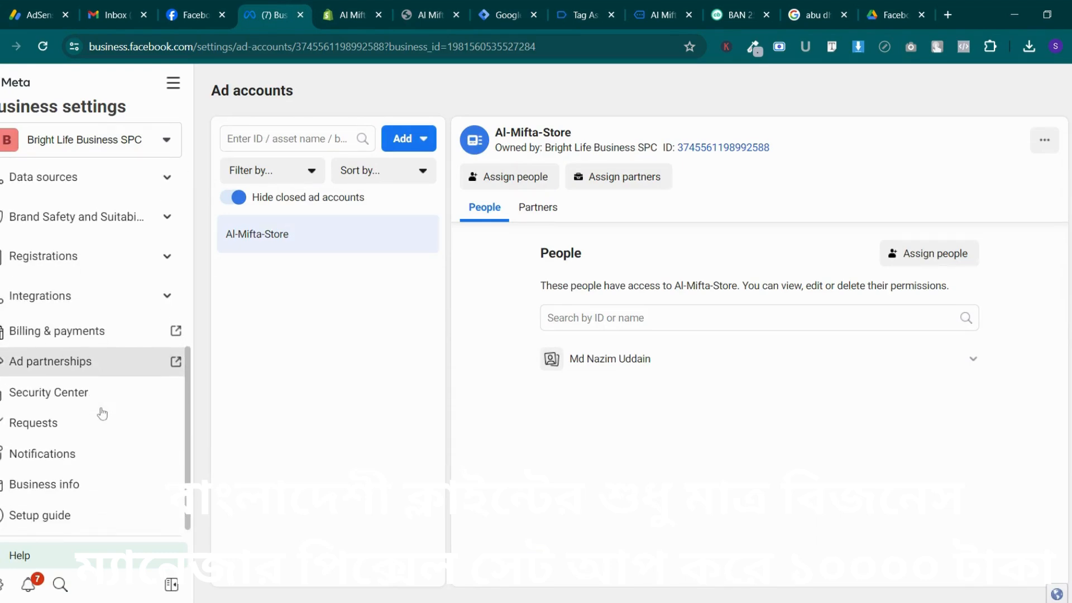
{"action": "scroll", "coordinate": [98, 485], "scroll_direction": "up", "scroll_amount": 3}
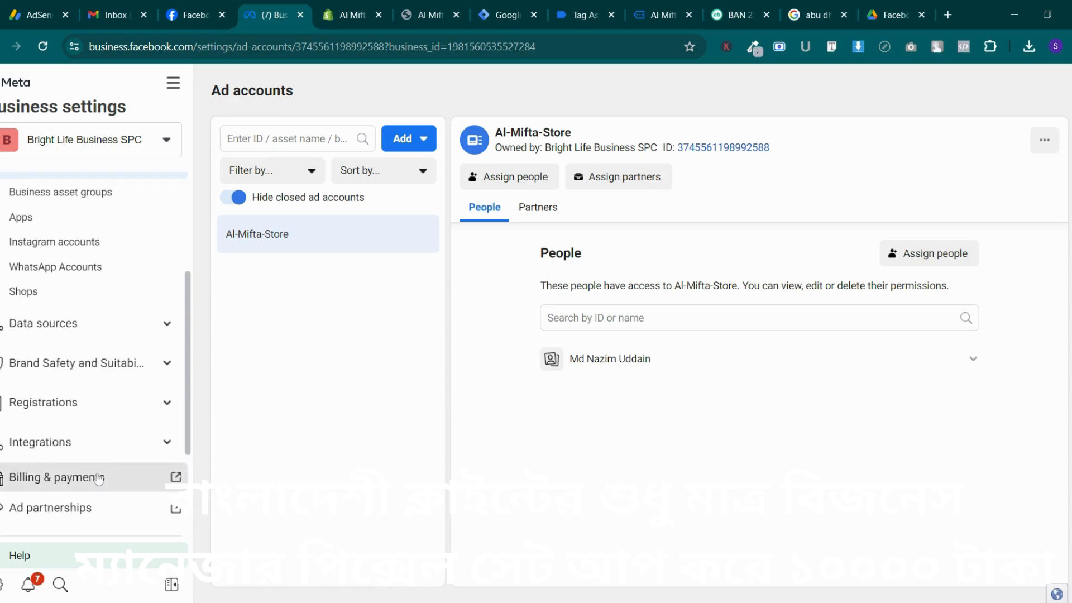
{"action": "left_click", "coordinate": [112, 329]}
{"action": "left_click", "coordinate": [66, 428]}
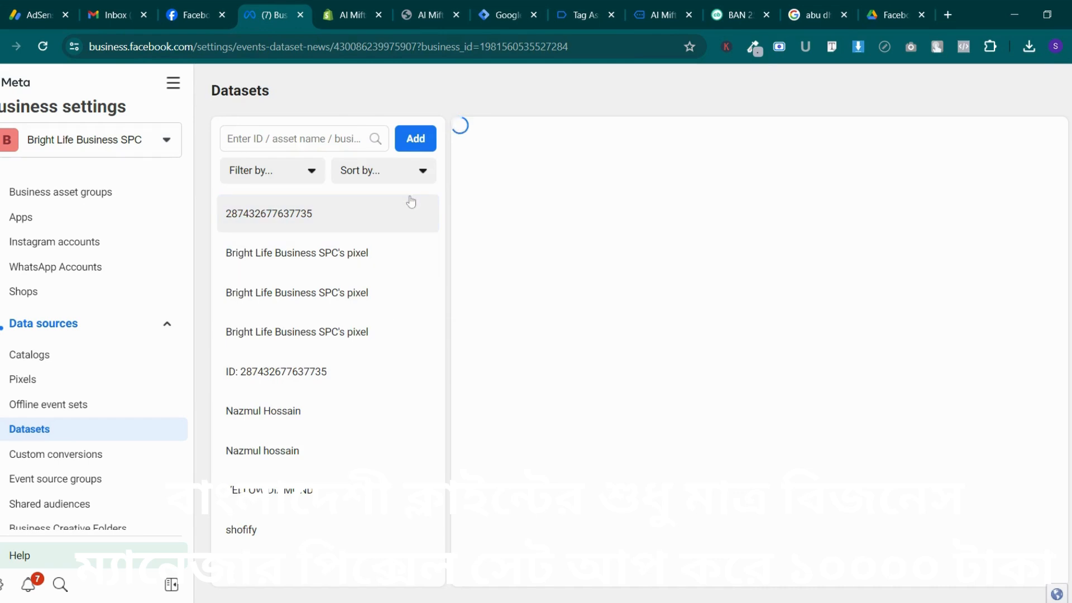
Create a new dataset named al-mifta-store and copy its dataset ID
{"action": "left_click", "coordinate": [431, 145]}
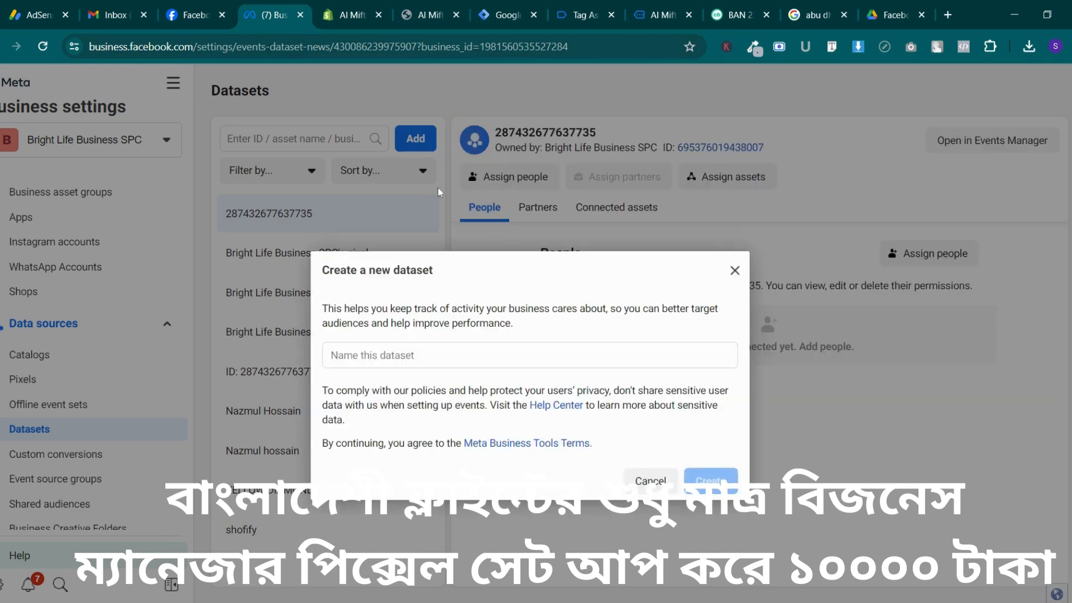
{"action": "left_click", "coordinate": [411, 360]}
{"action": "type", "text": "al-mifta-store"}
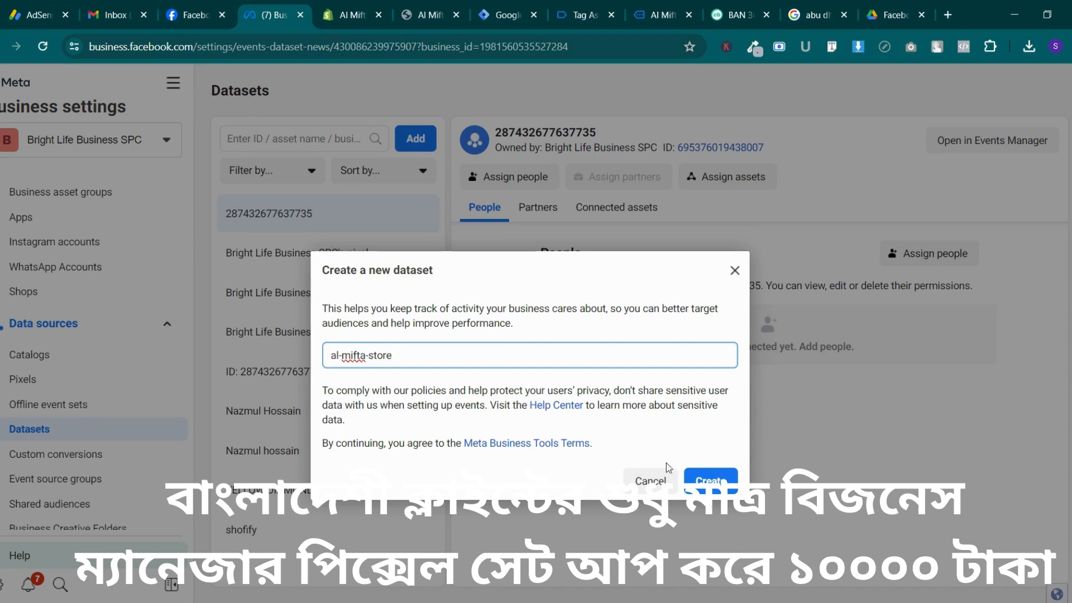
{"action": "left_click", "coordinate": [705, 479]}
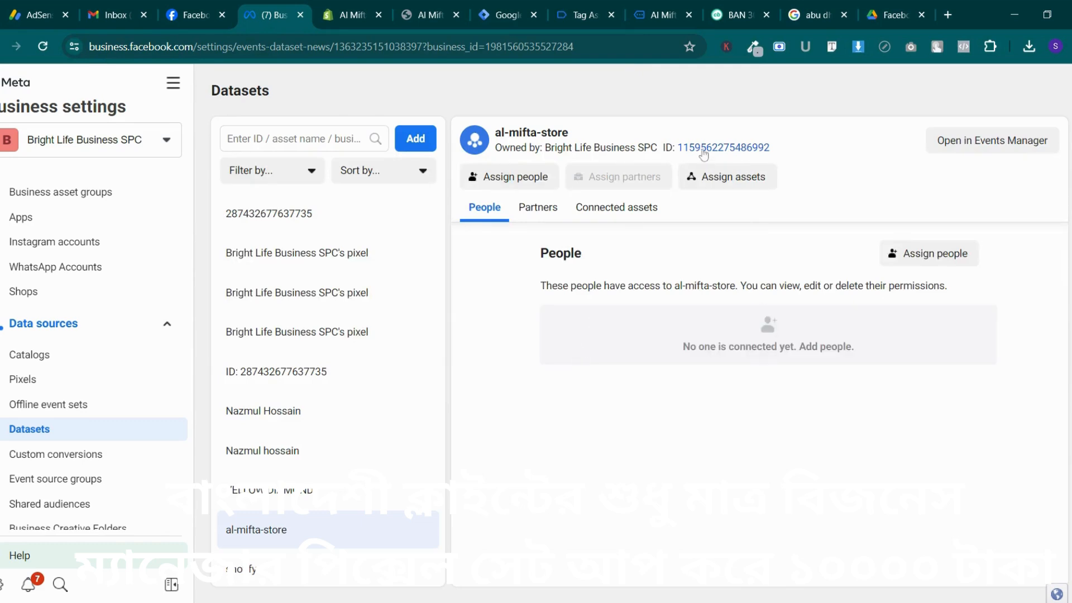
{"action": "left_click", "coordinate": [704, 154]}
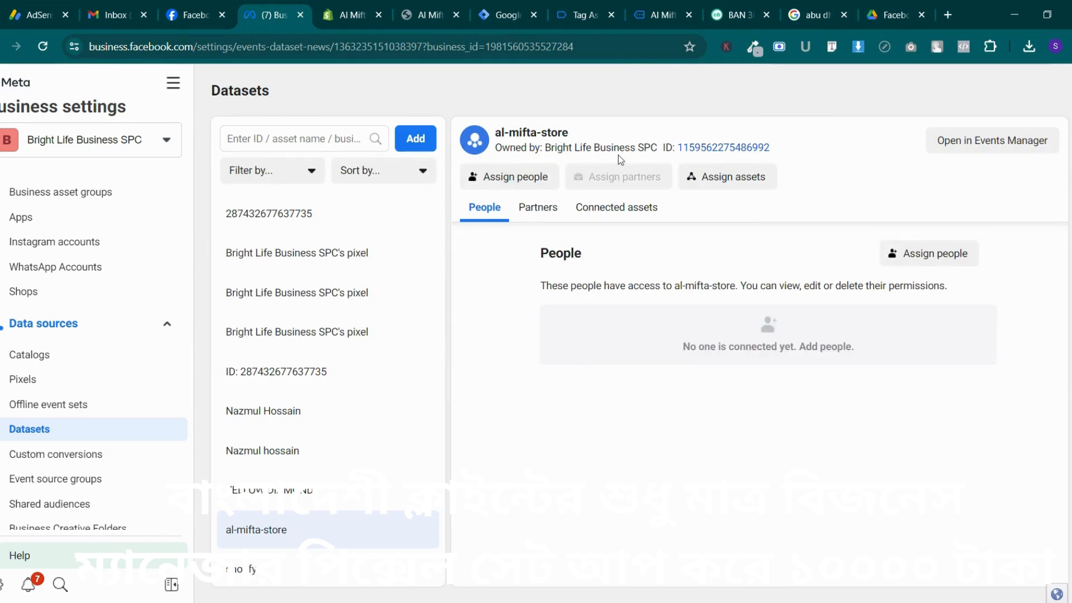
Go to the almiftah.store container's templates in Tag Manager and try to open the gallery for tag templates
{"action": "left_click", "coordinate": [510, 4]}
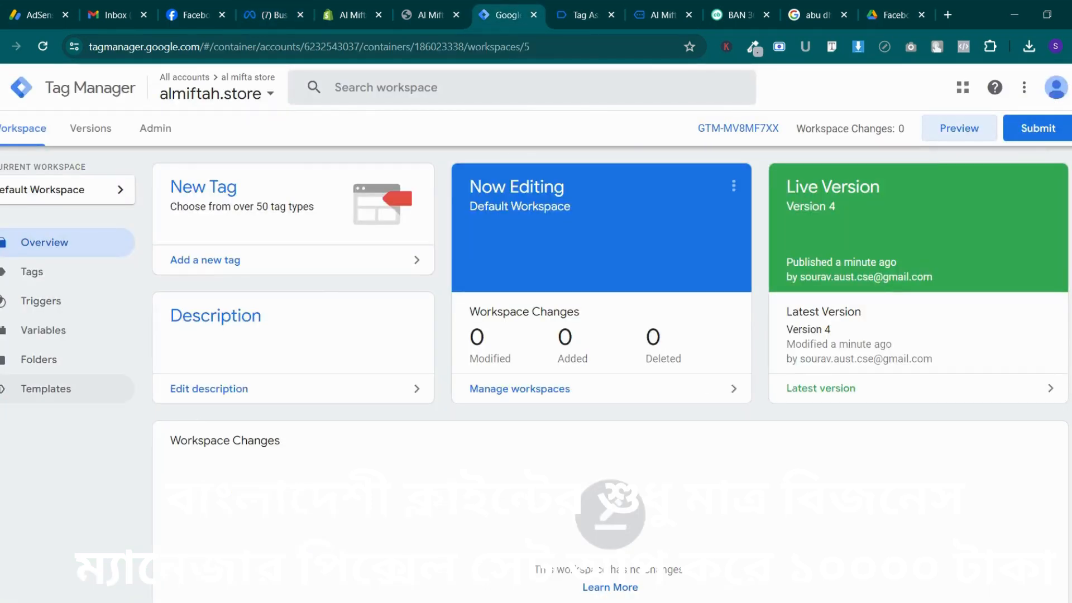
{"action": "left_click", "coordinate": [45, 389]}
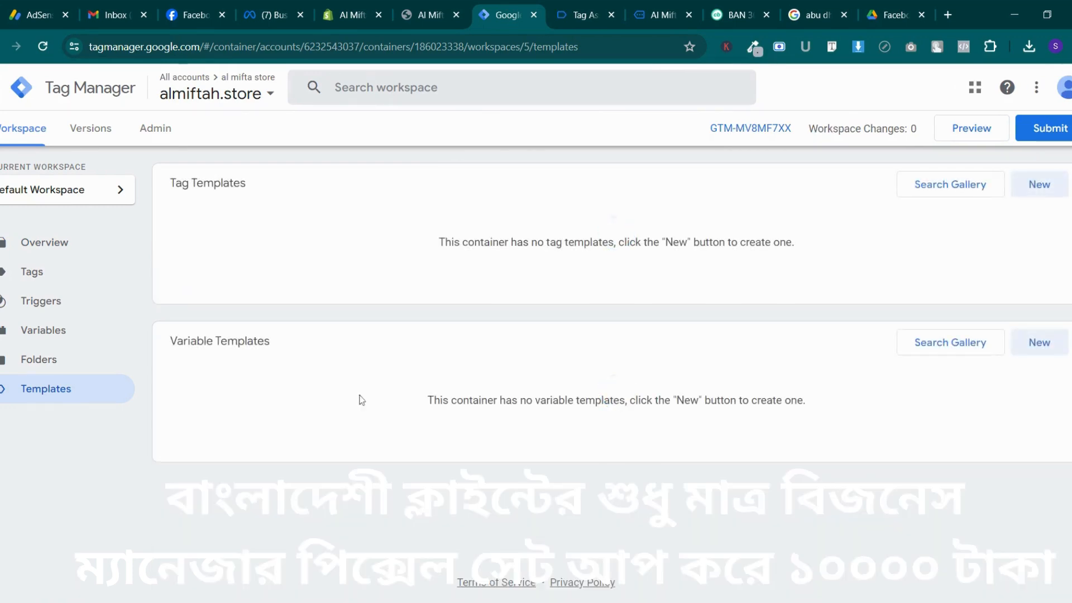
{"action": "left_click", "coordinate": [929, 194]}
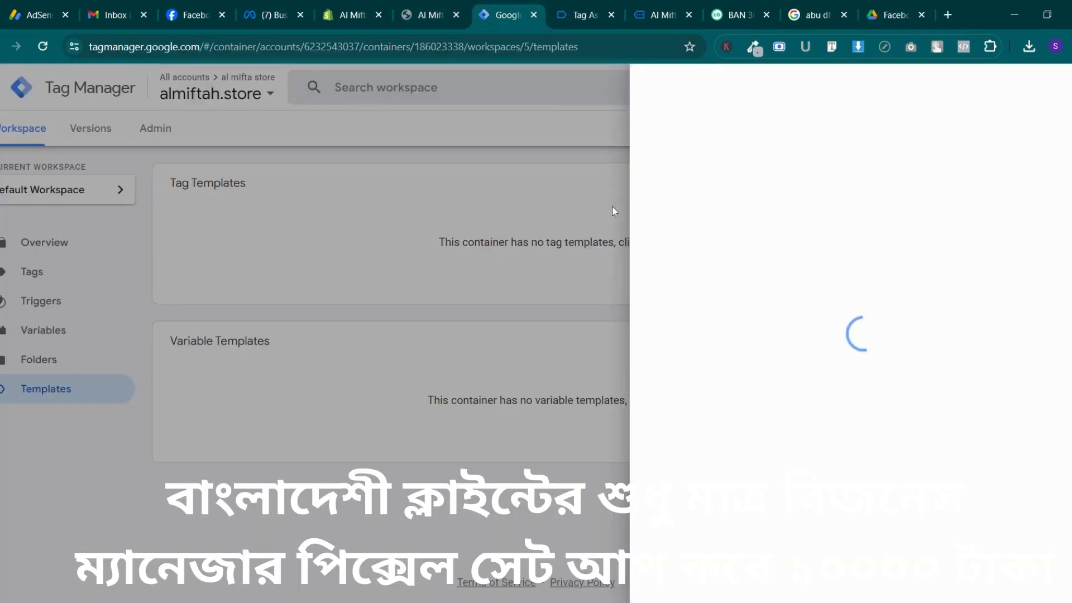
{"action": "left_click", "coordinate": [613, 211]}
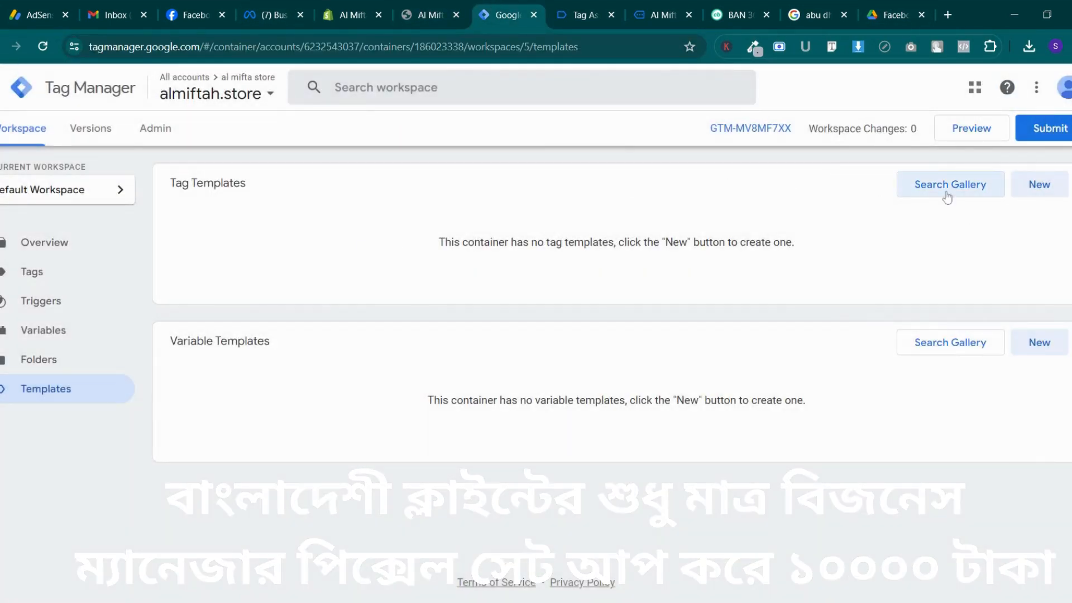
{"action": "left_click", "coordinate": [947, 193]}
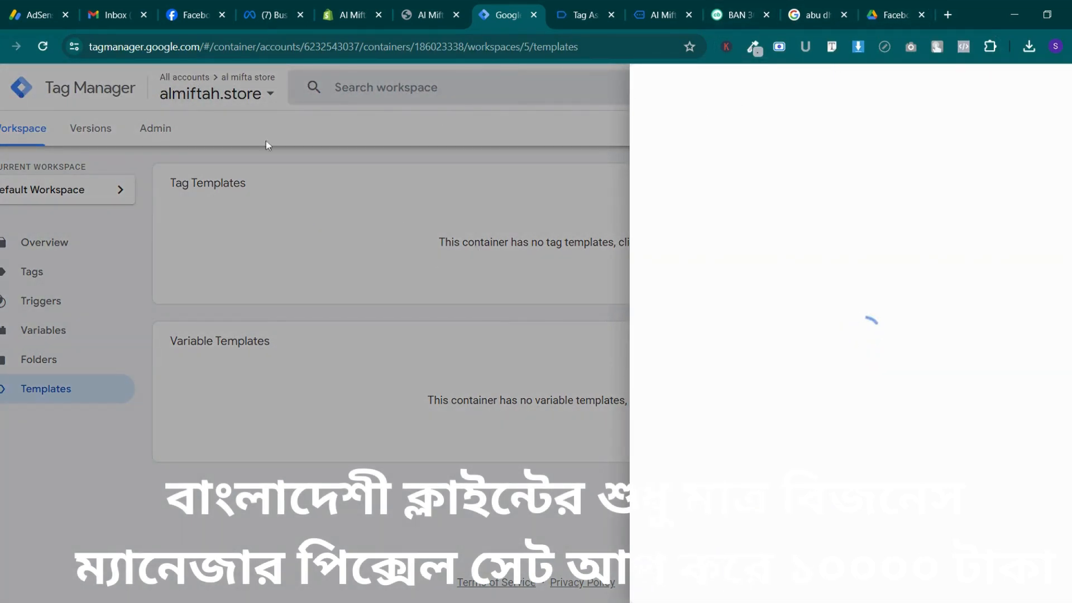
Look at the USA vs Bangladesh scorecard on Cricbuzz, then go back to the container's templates in Tag Manager
{"action": "left_click", "coordinate": [736, 15]}
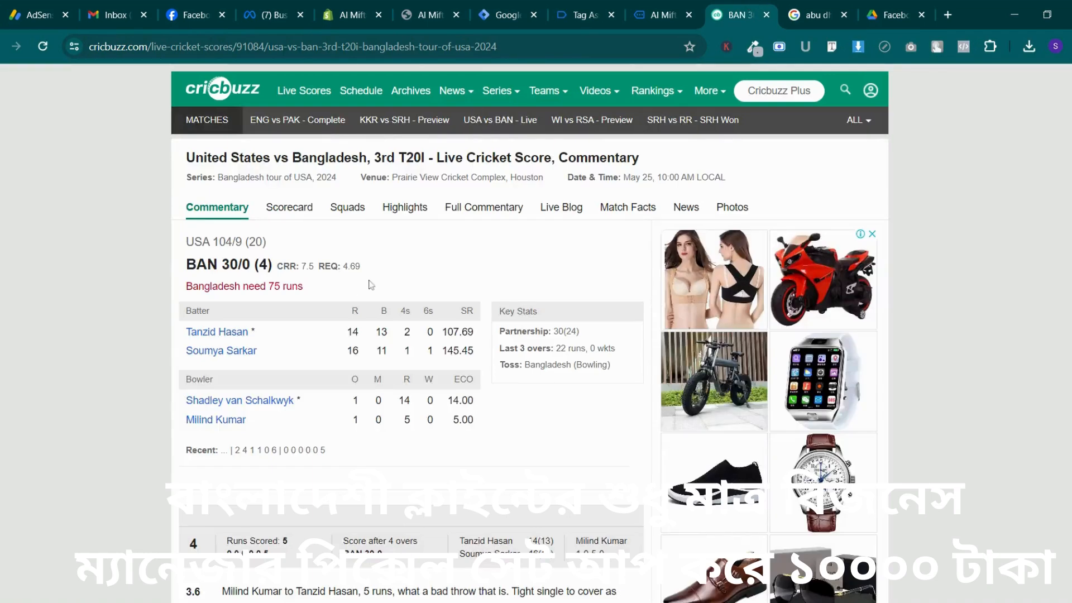
{"action": "left_click", "coordinate": [283, 212]}
{"action": "scroll", "coordinate": [285, 378], "scroll_direction": "down", "scroll_amount": 5}
{"action": "left_click", "coordinate": [593, 8]}
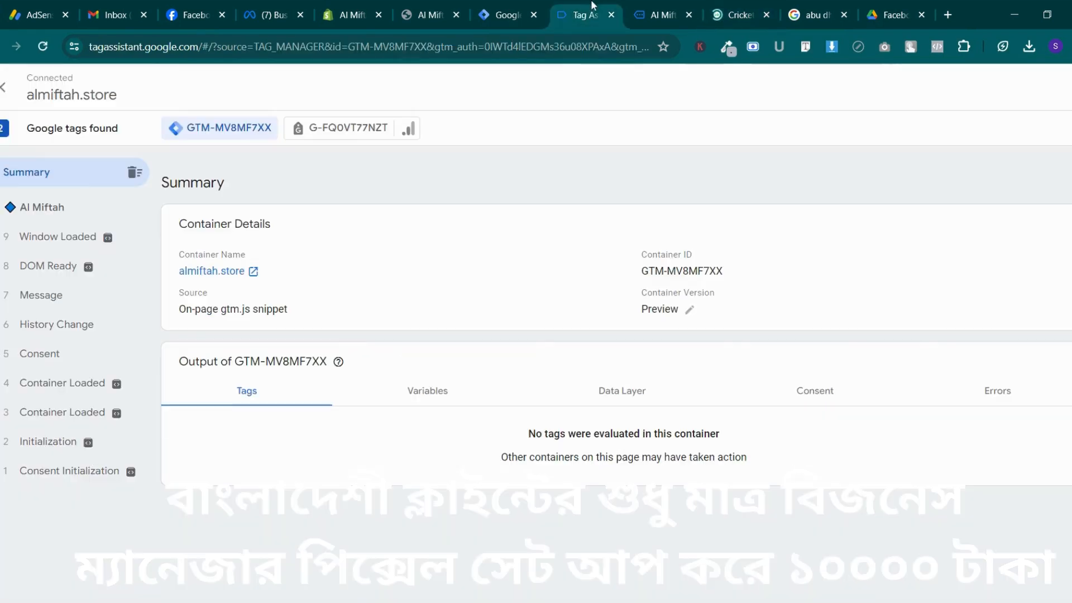
{"action": "left_click", "coordinate": [513, 8]}
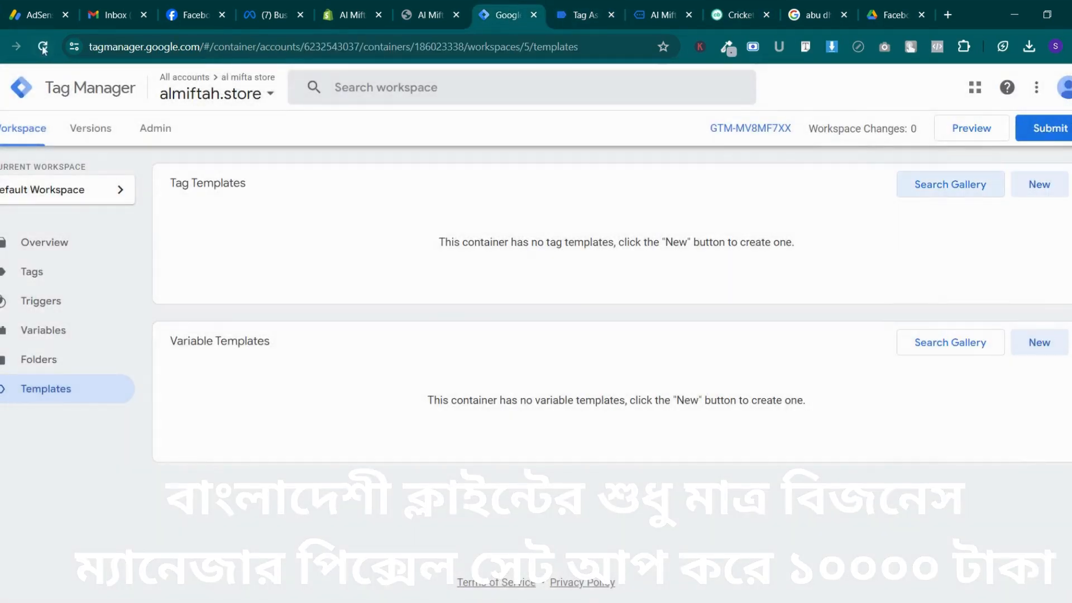
Reload the container's templates page and open the gallery for tag templates
{"action": "left_click", "coordinate": [43, 48]}
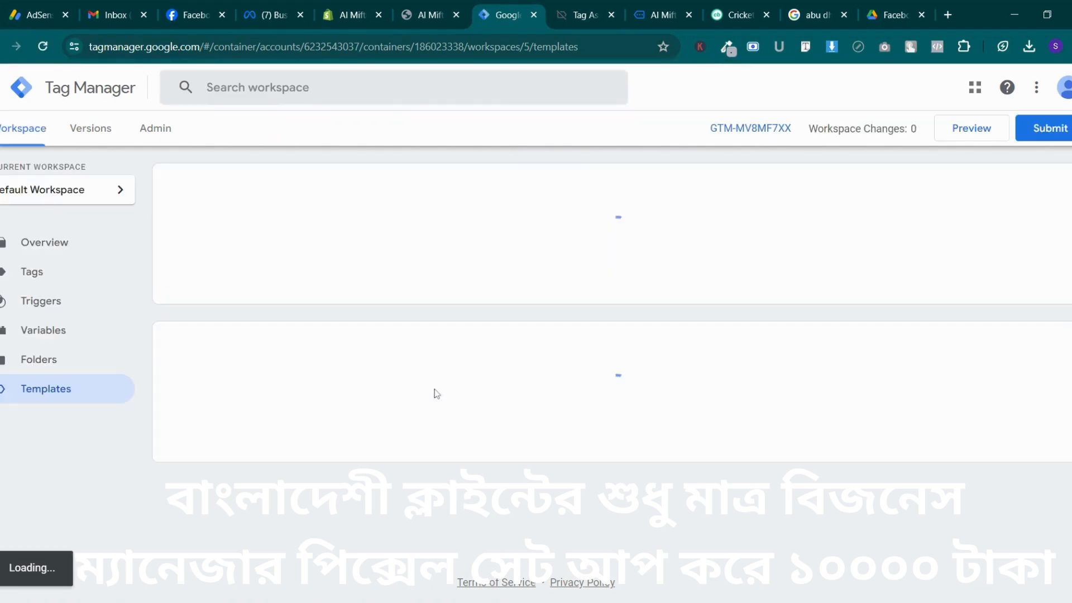
{"action": "left_click", "coordinate": [917, 184]}
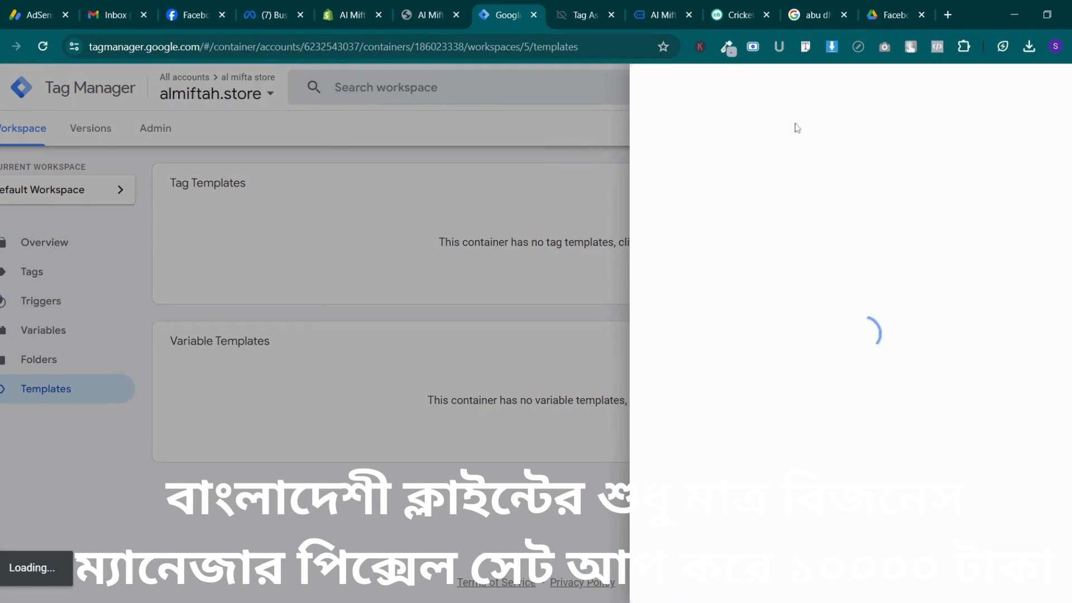
{"action": "left_click", "coordinate": [409, 5]}
{"action": "left_click", "coordinate": [557, 6]}
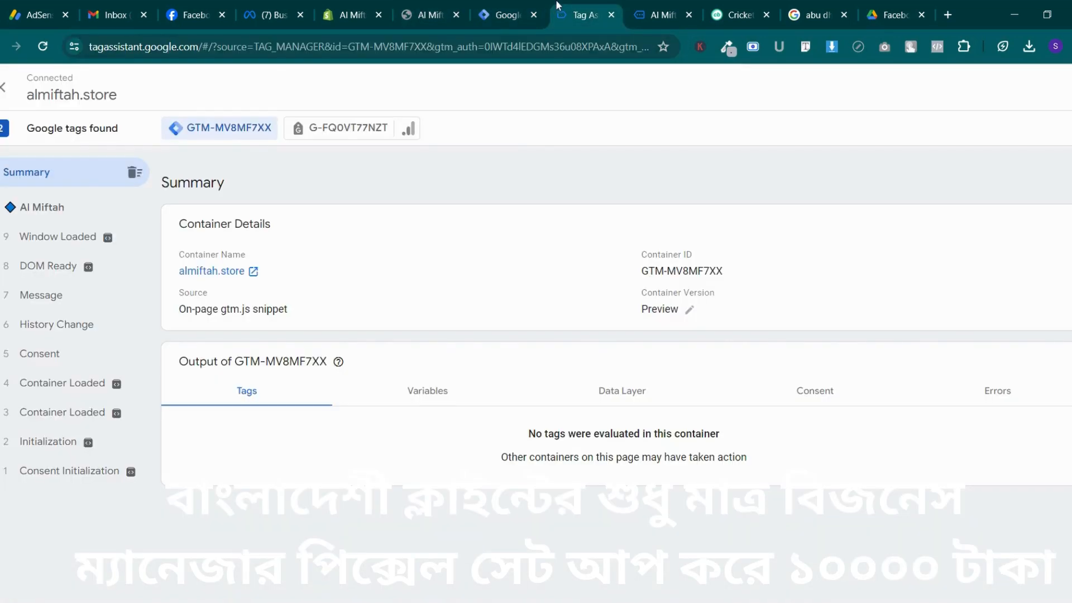
{"action": "left_click", "coordinate": [502, 7]}
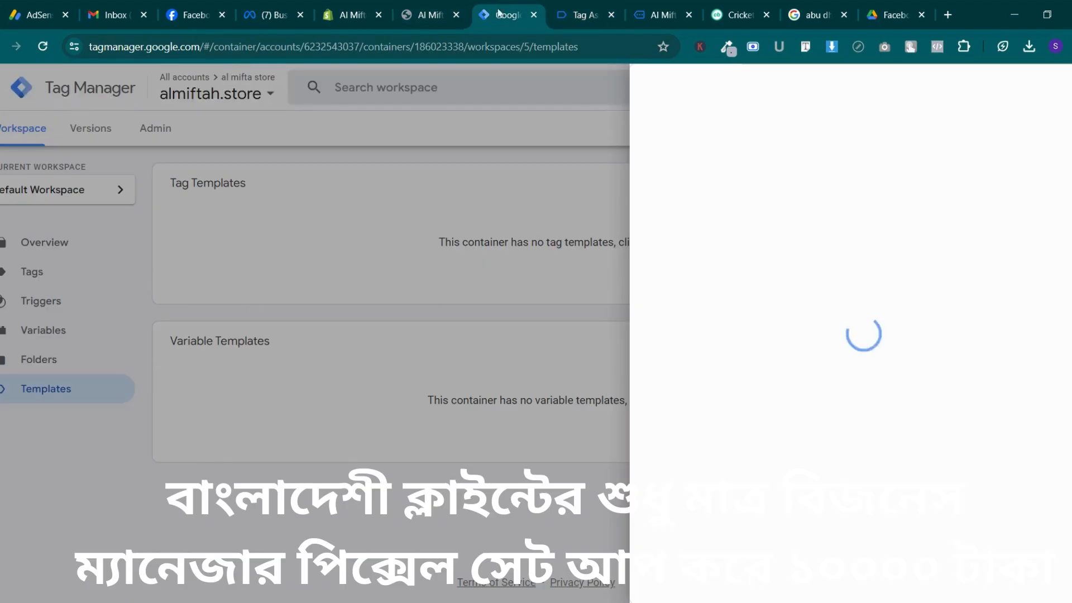
Close the cricket score, Google search and Google Drive pages, and return to the tag template gallery in Tag Manager
{"action": "left_click", "coordinate": [760, 8]}
{"action": "left_click", "coordinate": [766, 14]}
{"action": "left_click", "coordinate": [766, 15]}
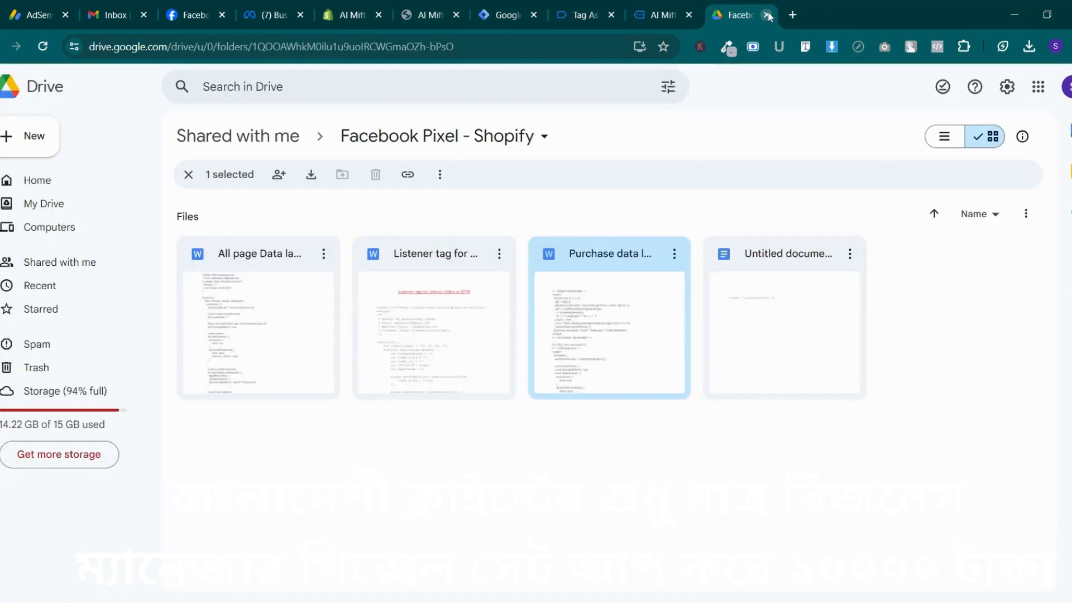
{"action": "key", "text": "ctrl+w"}
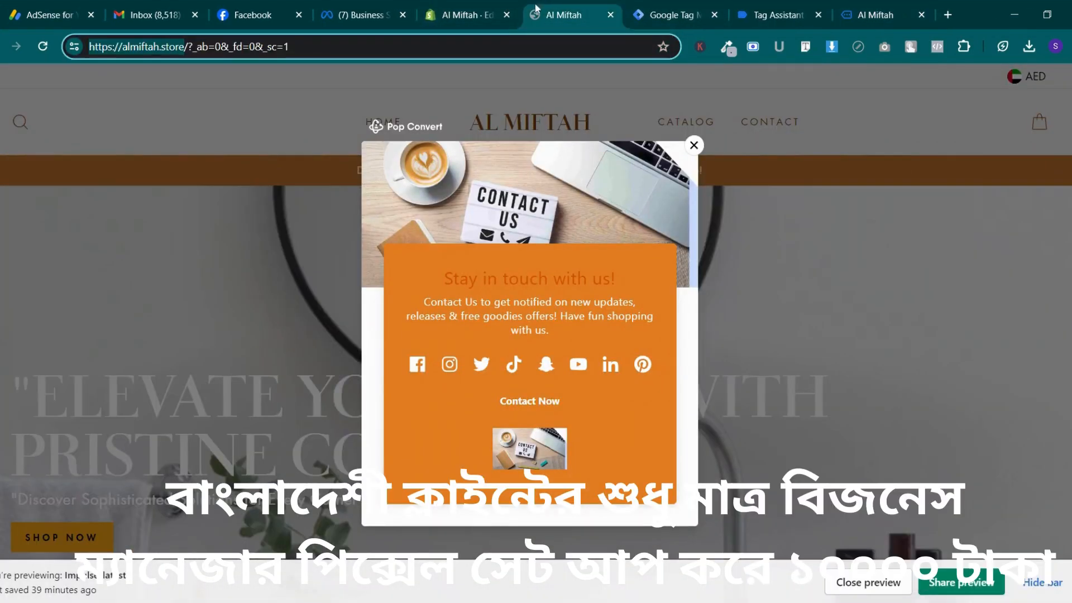
{"action": "left_click", "coordinate": [508, 5]}
{"action": "left_click", "coordinate": [357, 11]}
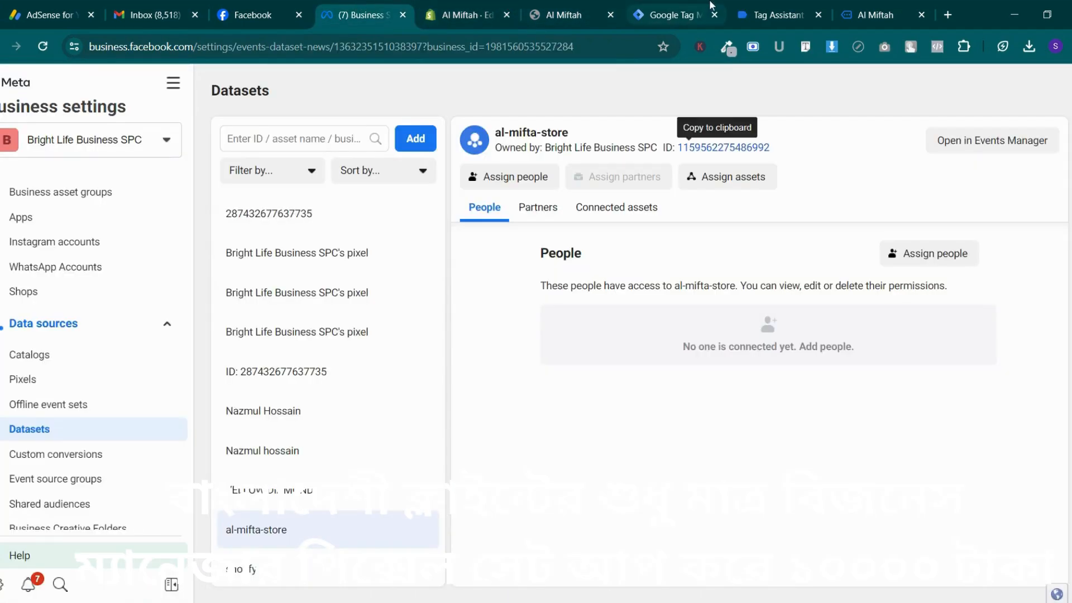
{"action": "left_click", "coordinate": [670, 12]}
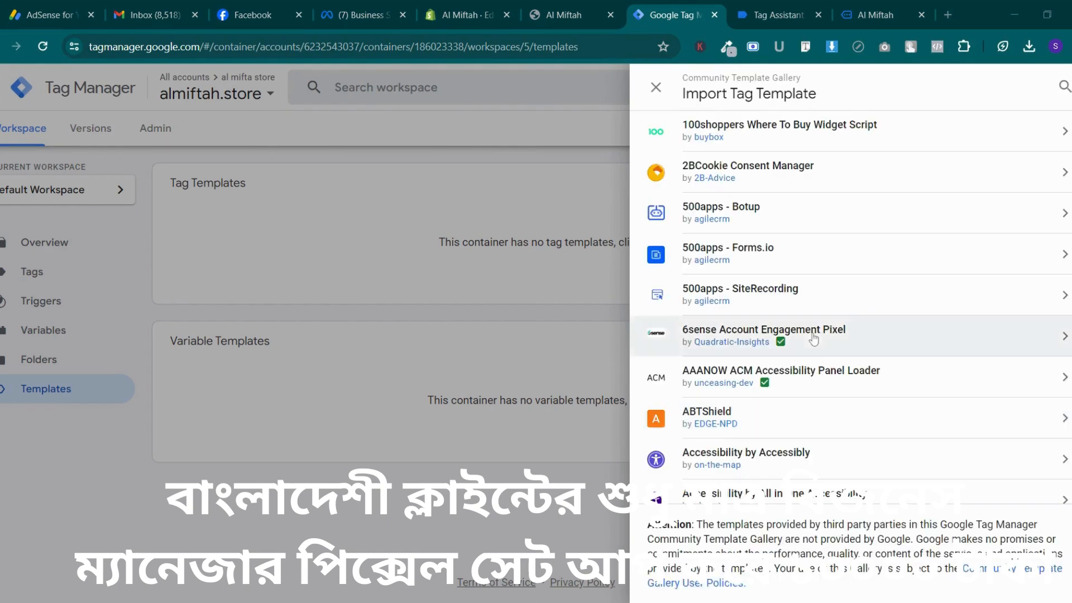
Search the tag template gallery for "facebook p" and add the Facebook Pixel template by facebookarchive to the workspace
{"action": "left_click", "coordinate": [196, 264]}
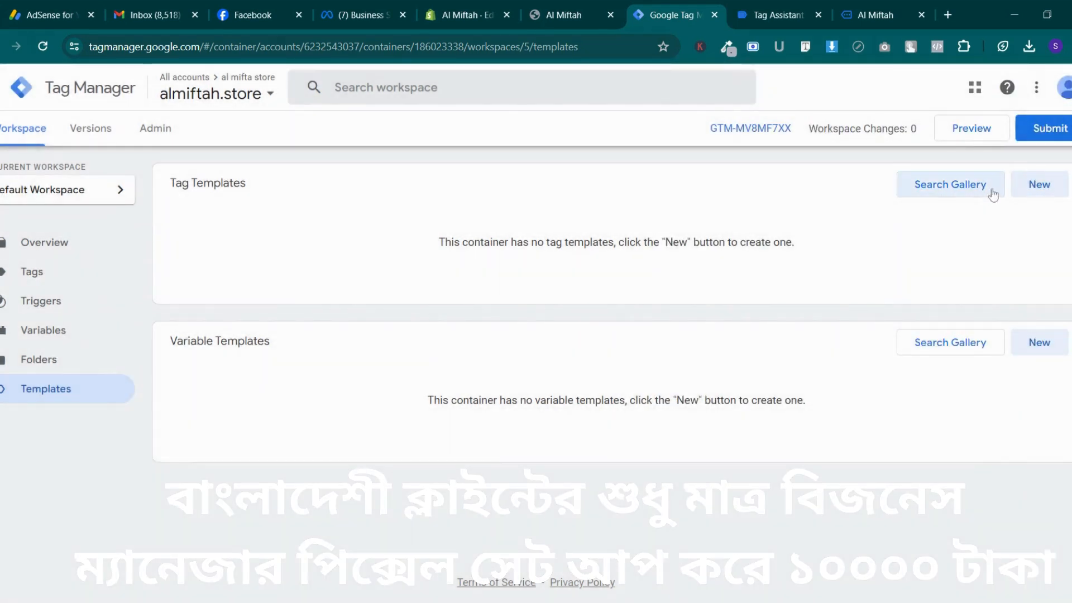
{"action": "left_click", "coordinate": [951, 190]}
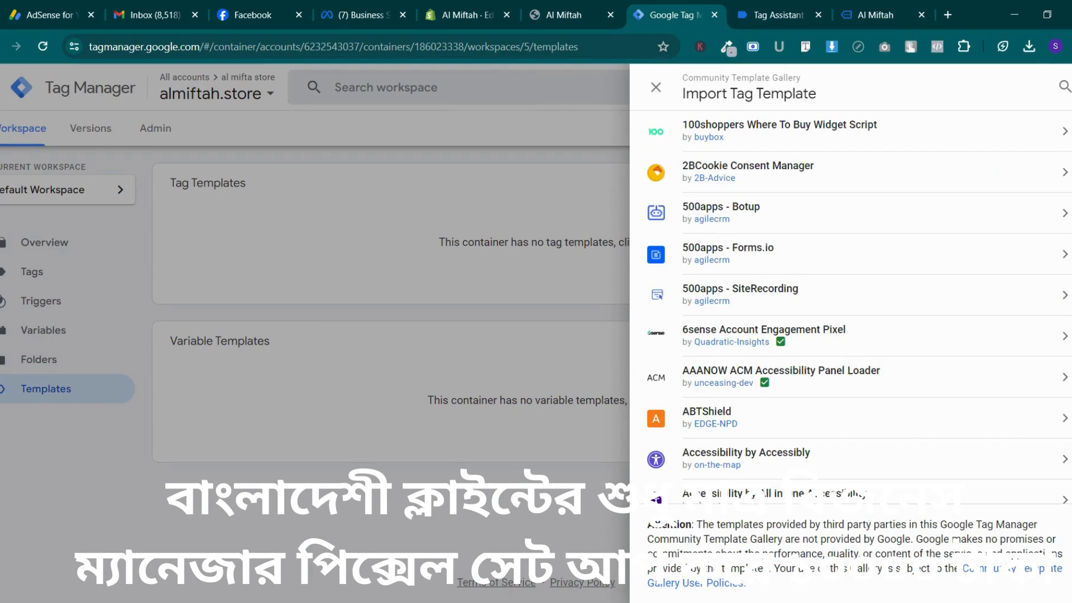
{"action": "left_click", "coordinate": [1065, 85]}
{"action": "type", "text": "f"}
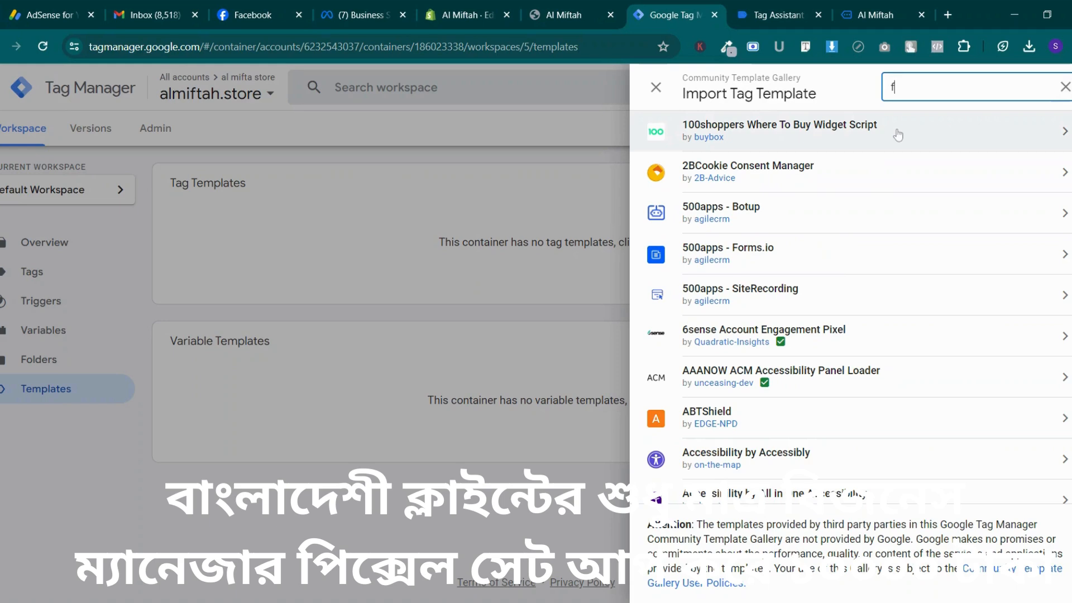
{"action": "type", "text": "acebook p"}
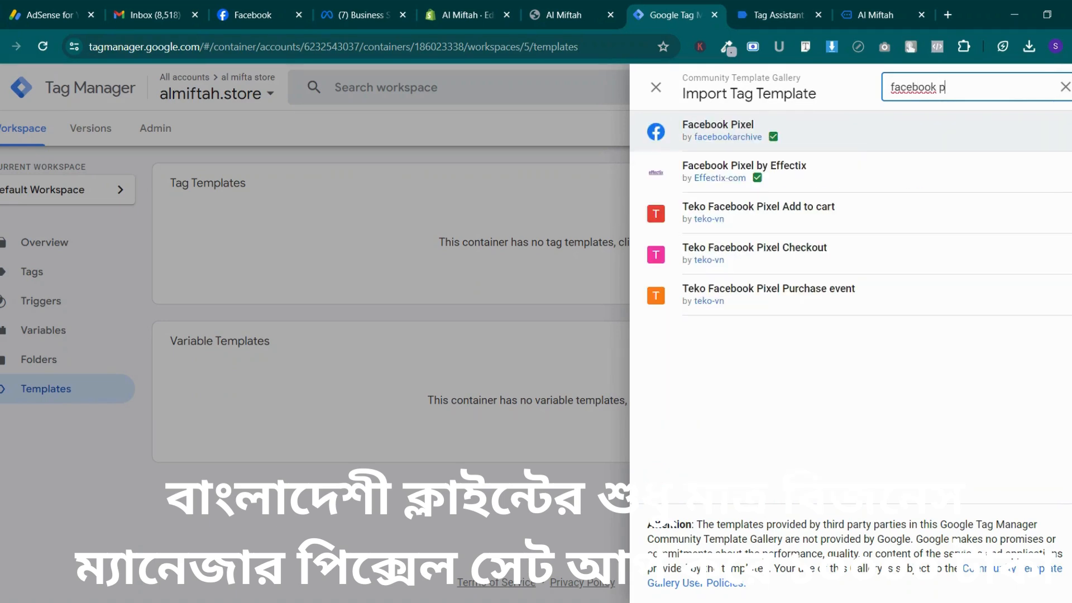
{"action": "left_click", "coordinate": [897, 133]}
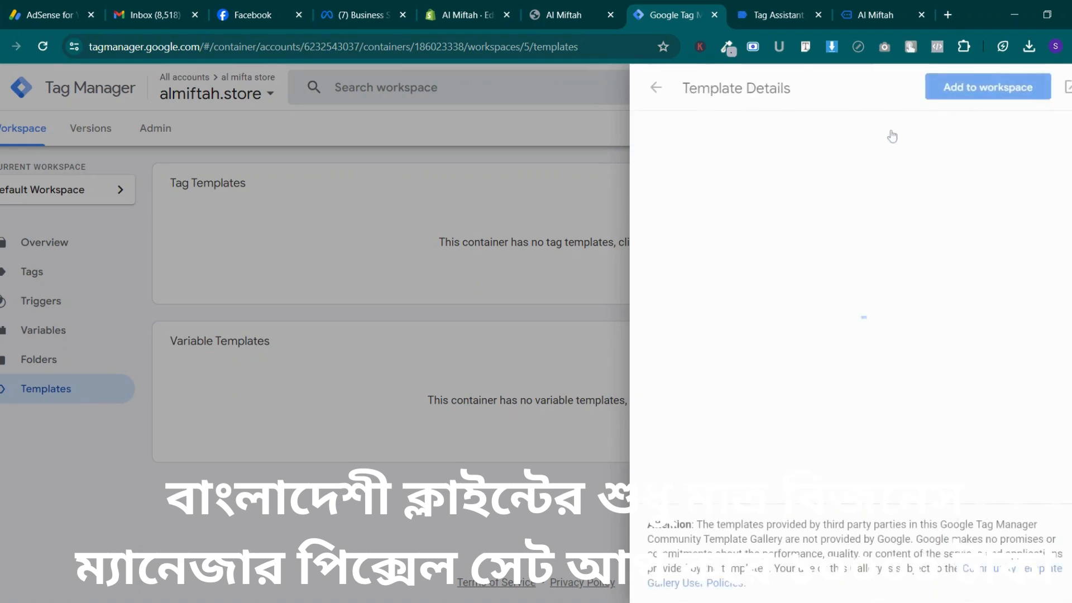
{"action": "left_click", "coordinate": [1008, 91]}
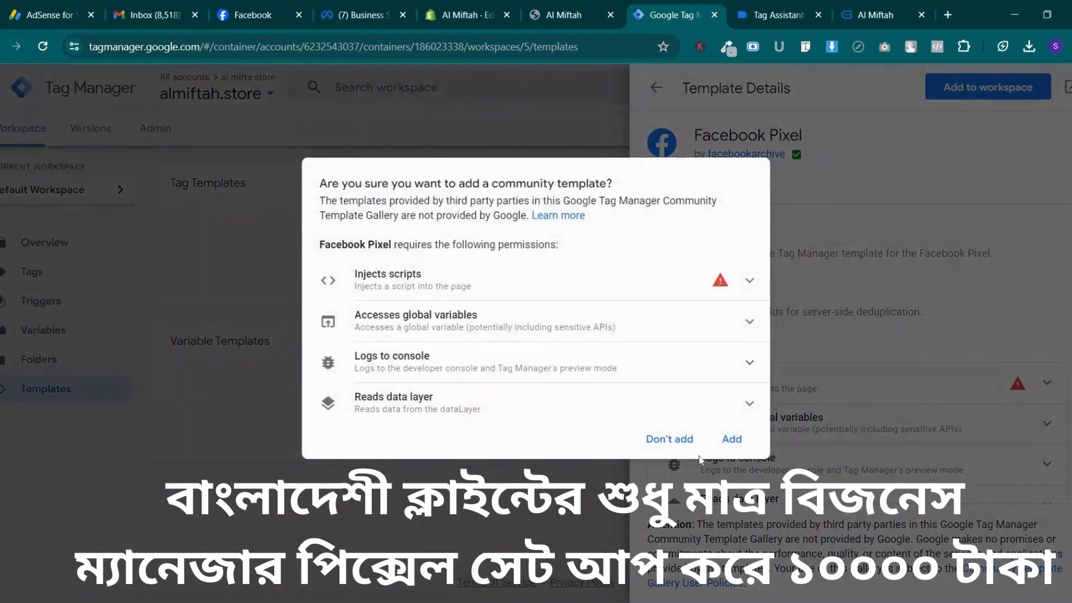
{"action": "left_click", "coordinate": [732, 439]}
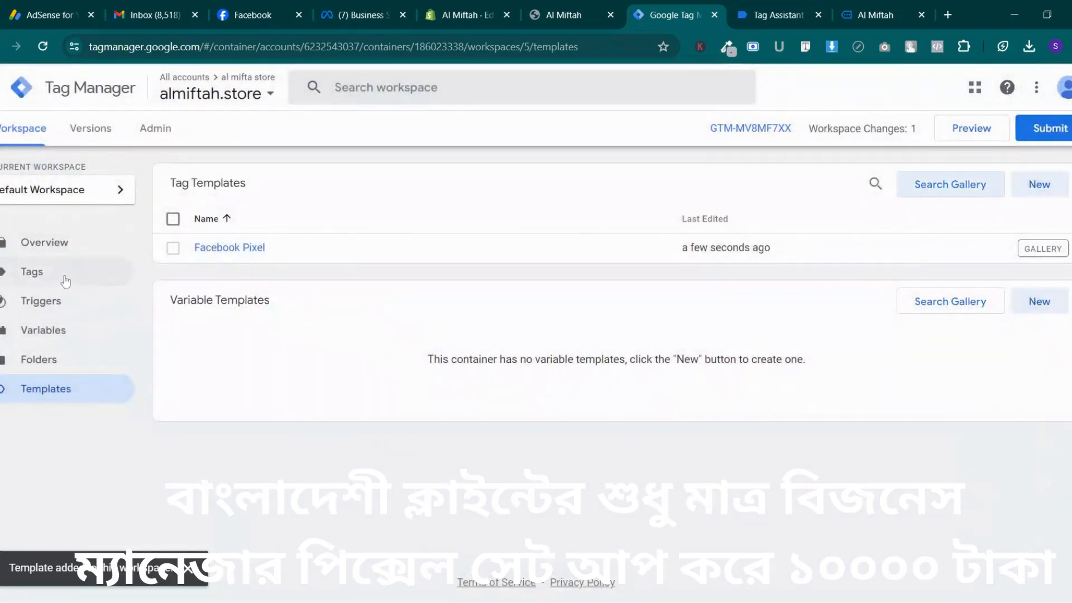
Create a new tag named Facebook Base with Facebook Pixel as its tag type
{"action": "left_click", "coordinate": [65, 279]}
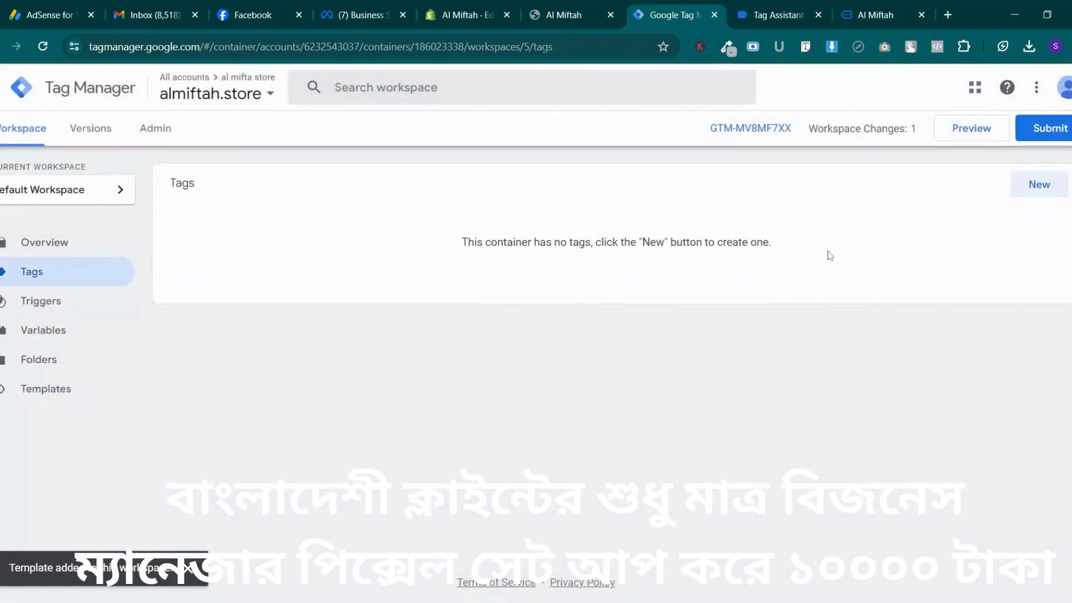
{"action": "left_click", "coordinate": [1040, 187]}
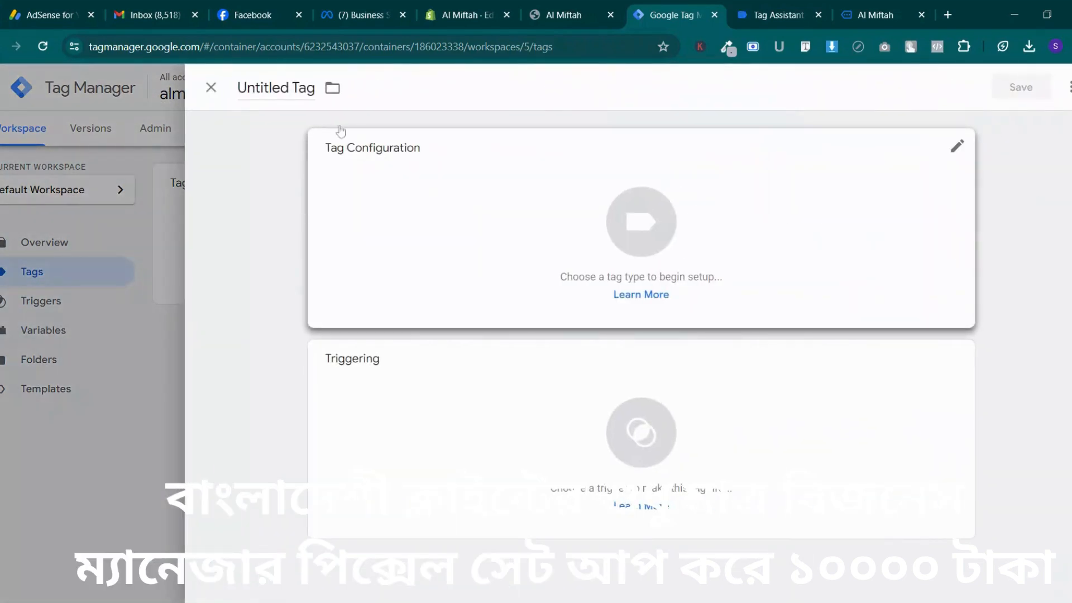
{"action": "left_click", "coordinate": [297, 88]}
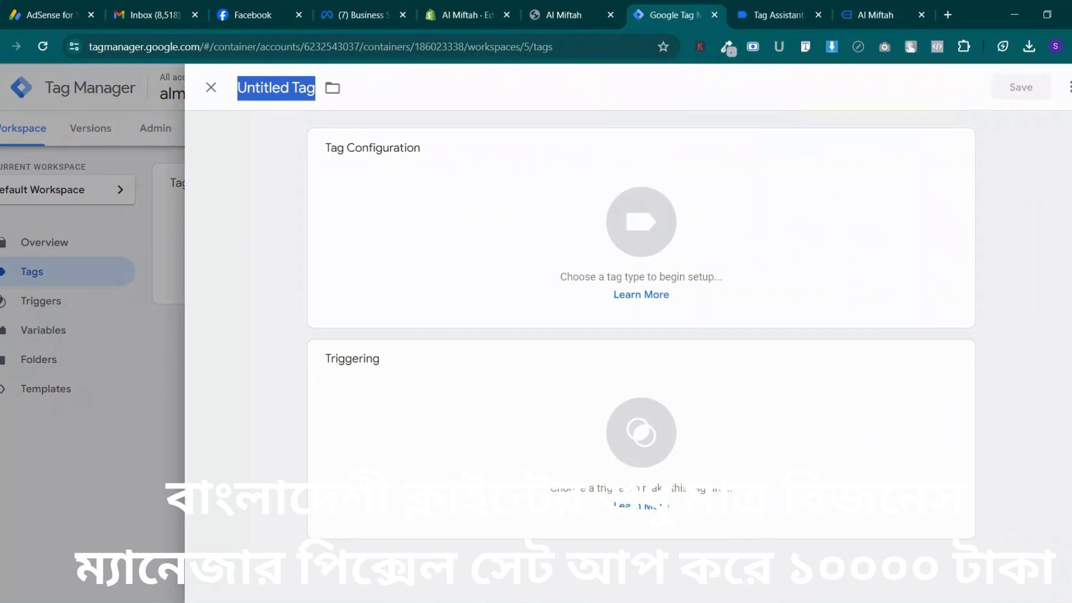
{"action": "type", "text": "Facebook B"}
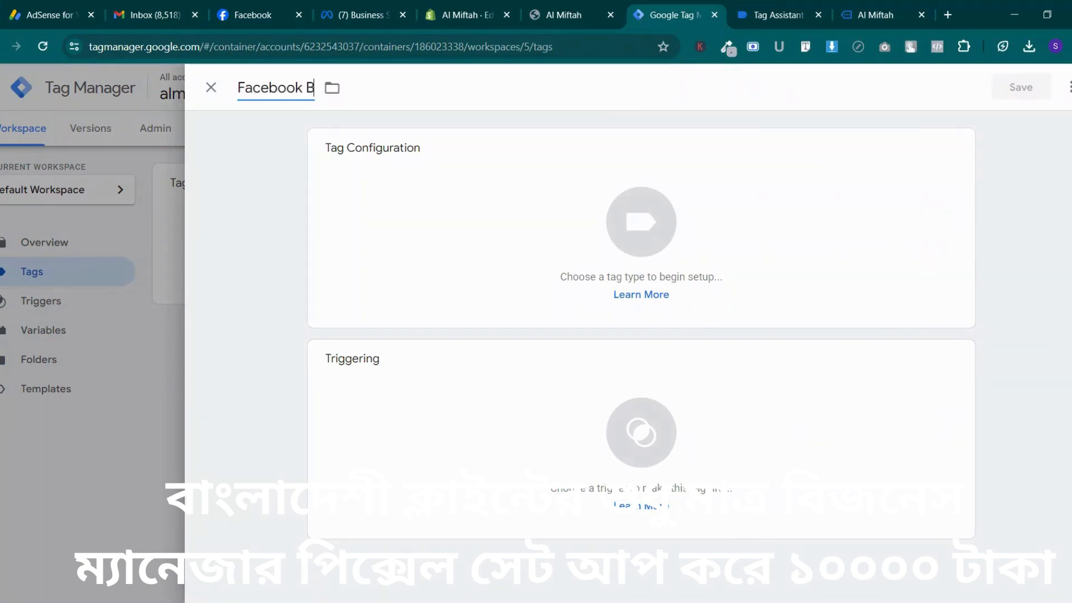
{"action": "type", "text": "ase"}
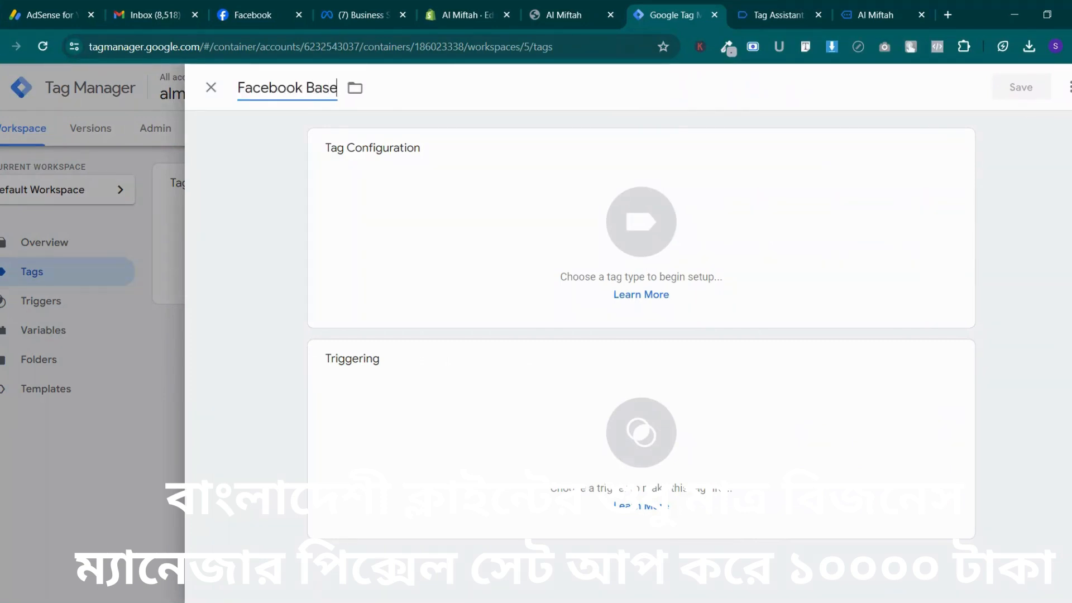
{"action": "left_click", "coordinate": [672, 244]}
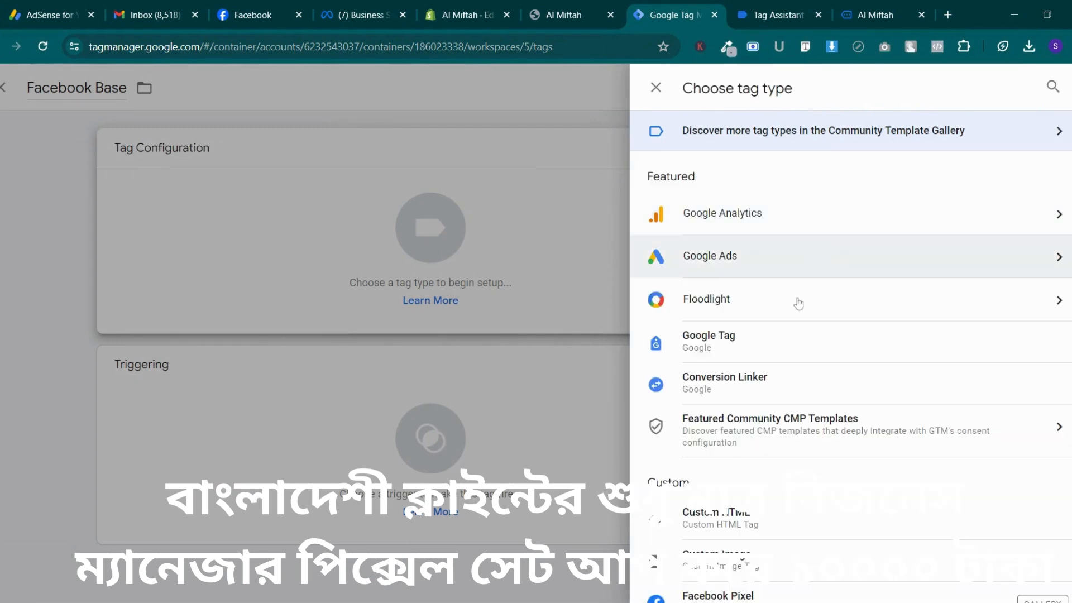
{"action": "scroll", "coordinate": [798, 335], "scroll_direction": "down", "scroll_amount": 5}
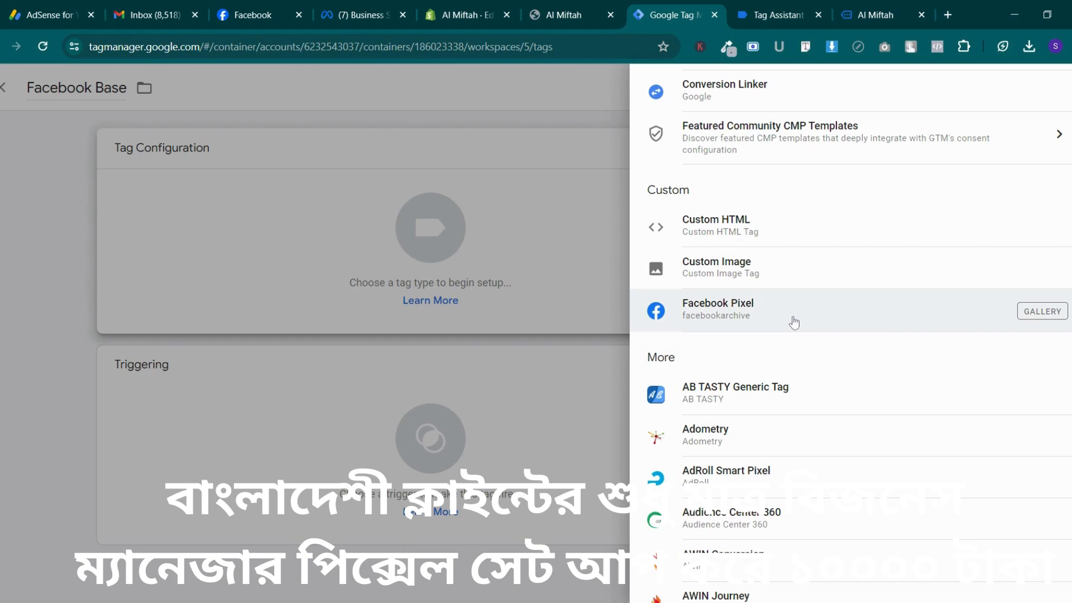
{"action": "left_click", "coordinate": [794, 323]}
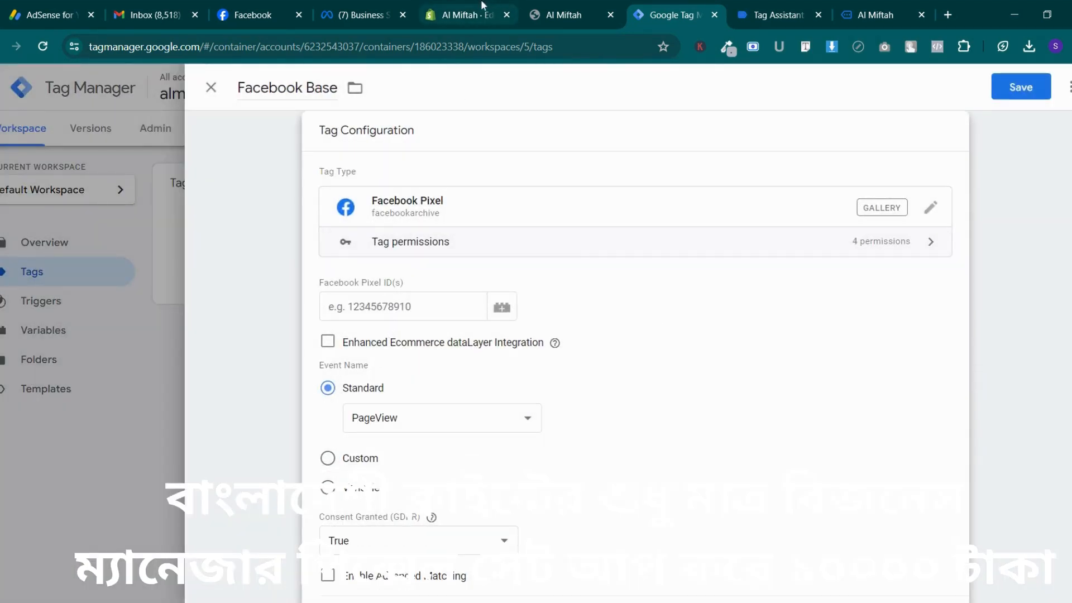
Paste the copied dataset ID of al-mifta-store as the Facebook Pixel ID of the Facebook Base tag
{"action": "left_click", "coordinate": [363, 14]}
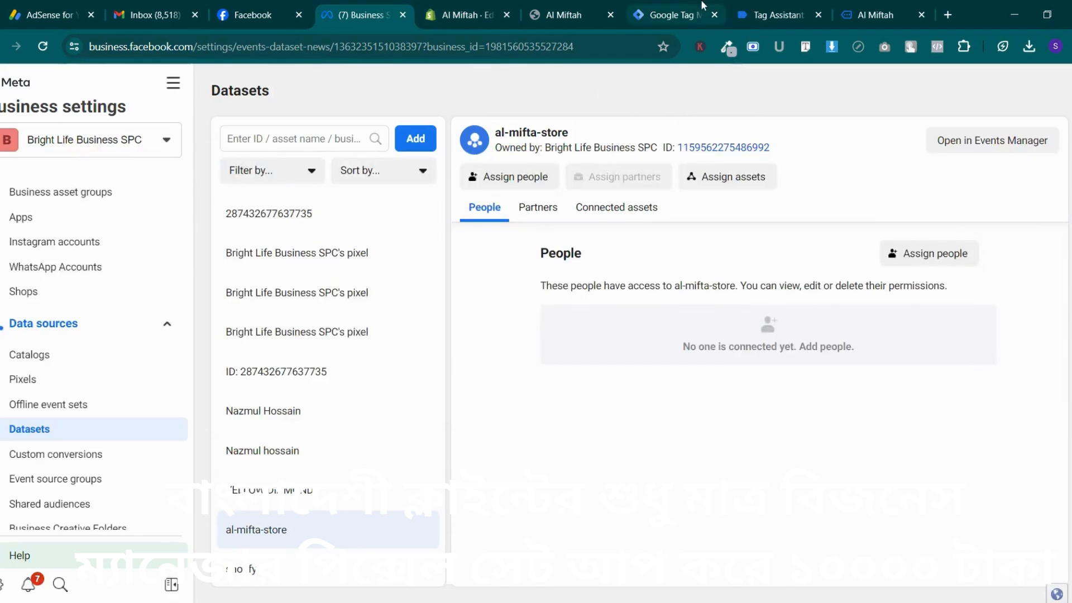
{"action": "left_click", "coordinate": [673, 13]}
{"action": "left_click", "coordinate": [805, 7]}
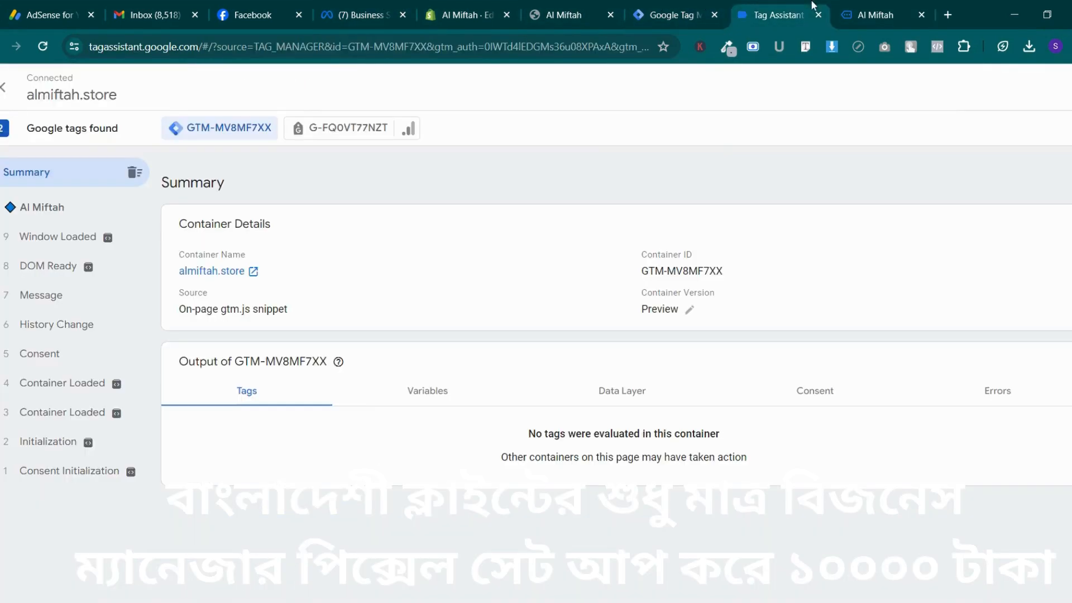
{"action": "left_click", "coordinate": [355, 7]}
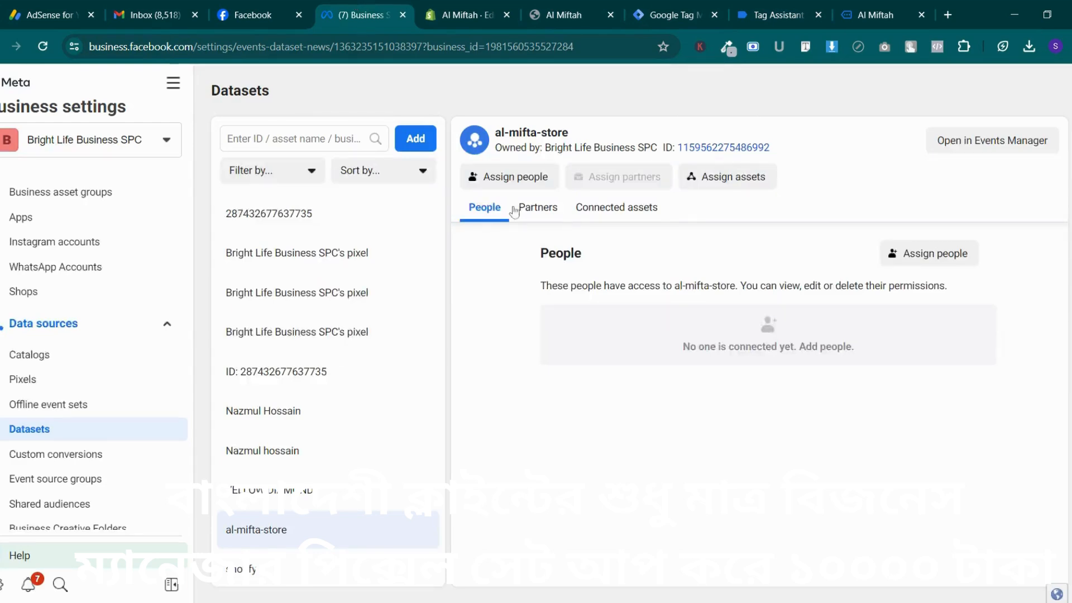
{"action": "left_click", "coordinate": [490, 7]}
{"action": "left_click", "coordinate": [634, 6]}
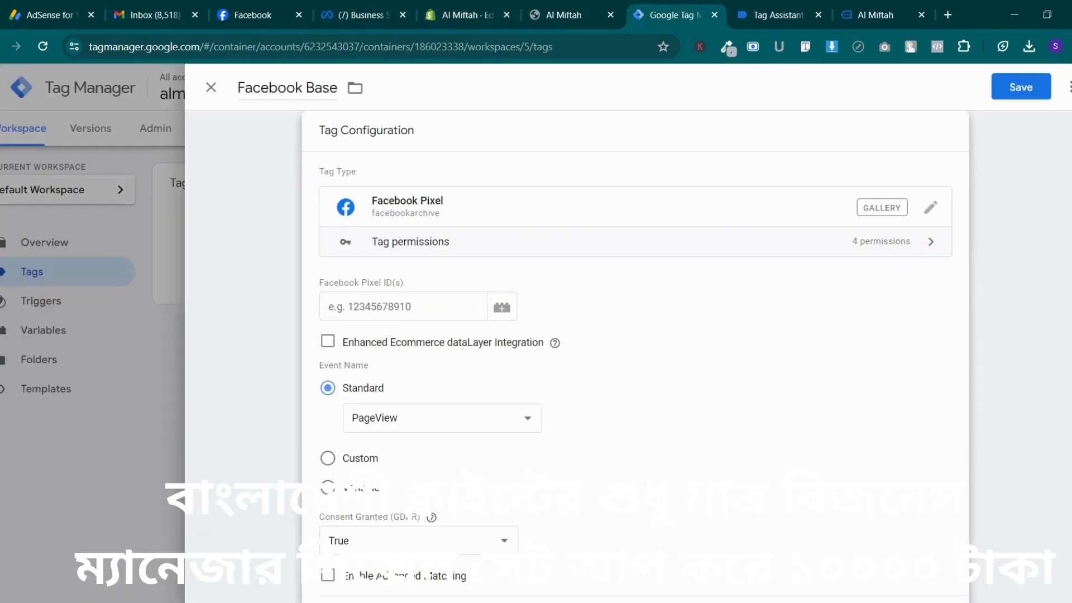
{"action": "left_click", "coordinate": [403, 307]}
{"action": "key", "text": "ctrl+v"}
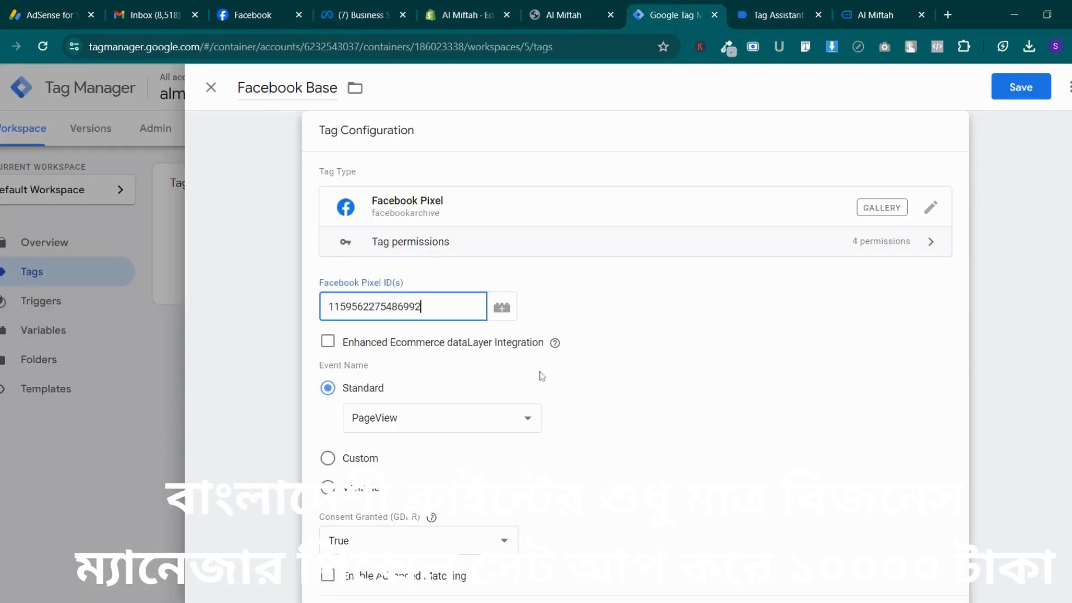
Set the Facebook Base tag to fire on the All Pages trigger and save the tag
{"action": "scroll", "coordinate": [541, 376], "scroll_direction": "down", "scroll_amount": 6}
{"action": "left_click", "coordinate": [647, 505]}
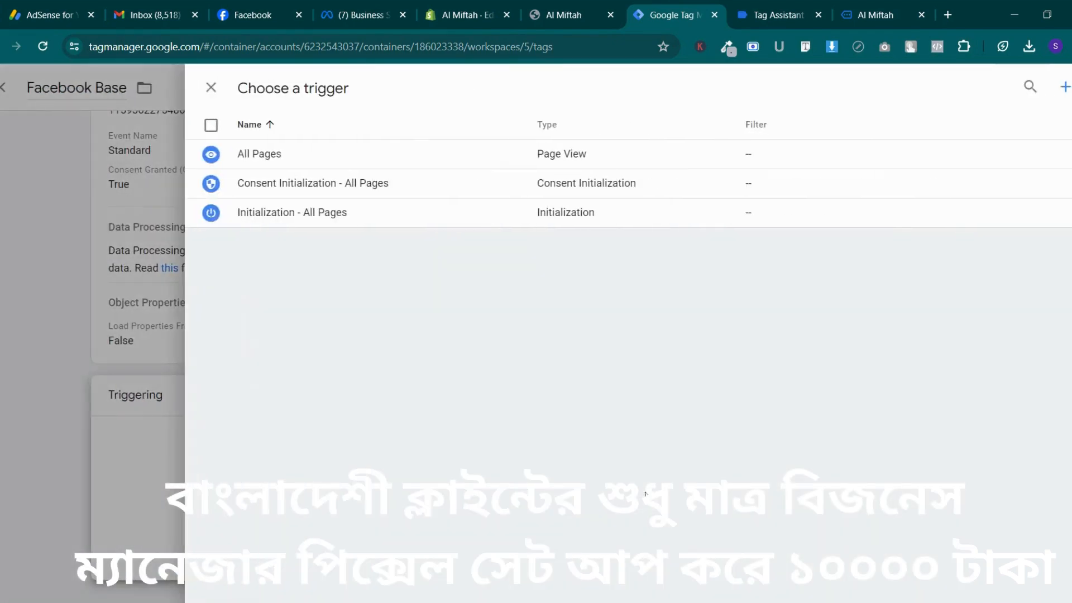
{"action": "left_click", "coordinate": [283, 157]}
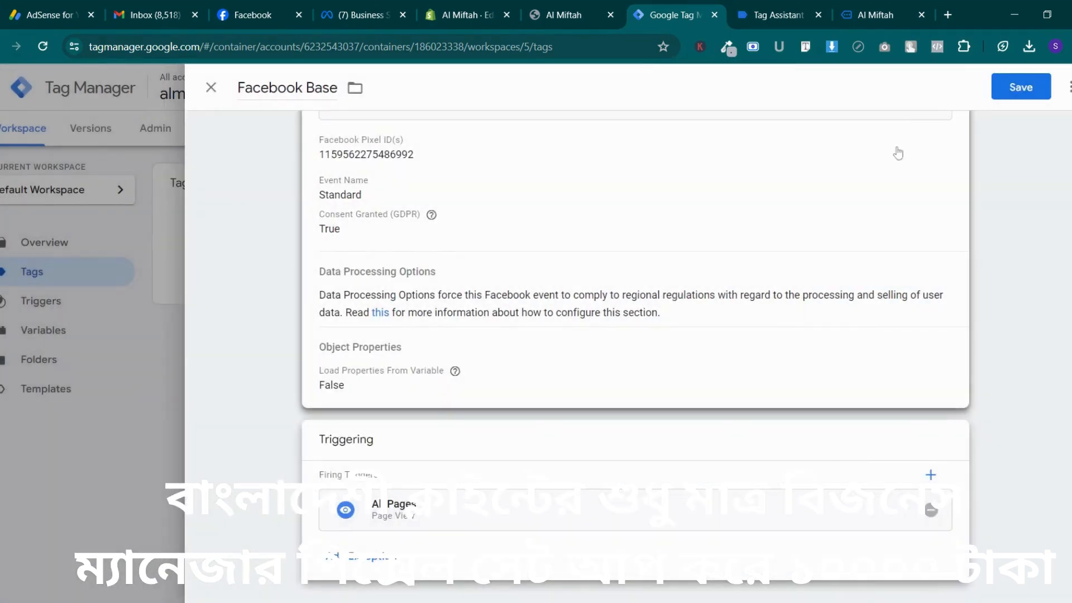
{"action": "left_click", "coordinate": [997, 89]}
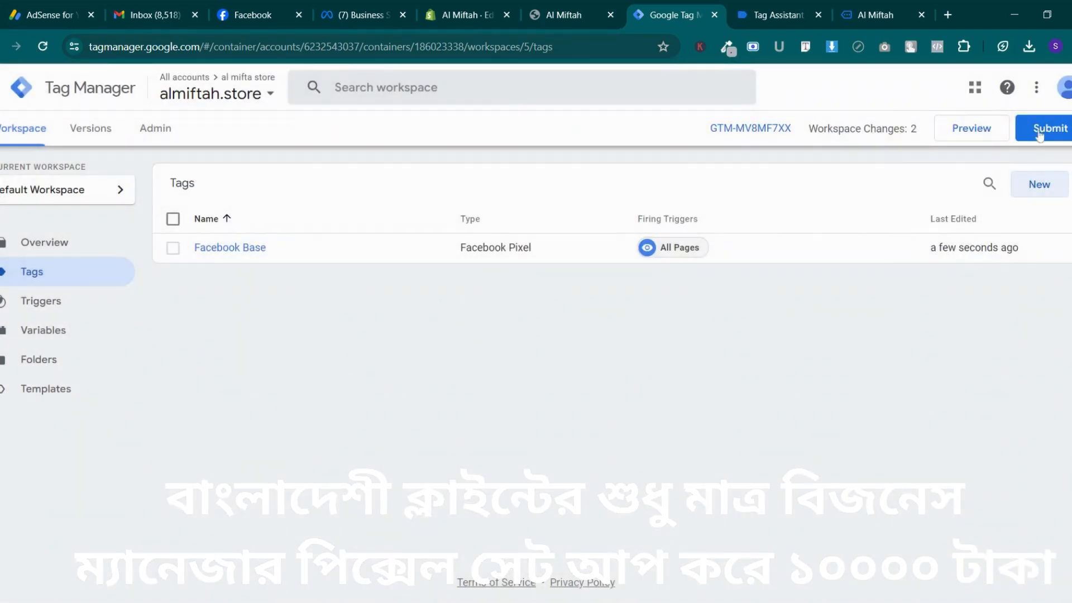
Publish the workspace changes as a new live version without a name or description, and return to the workspace overview
{"action": "left_click", "coordinate": [1040, 134]}
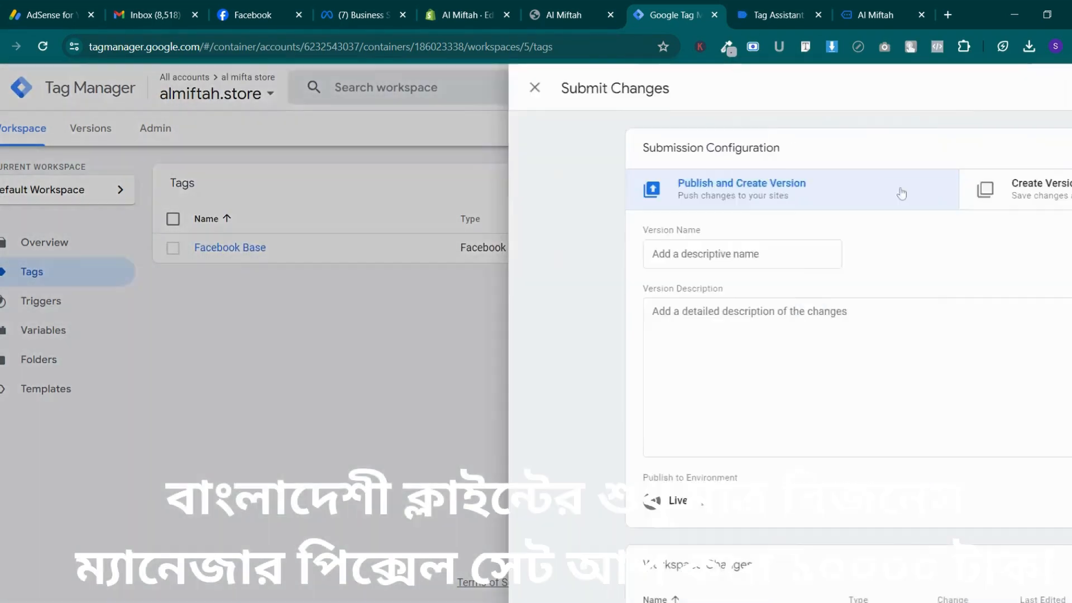
{"action": "left_click", "coordinate": [1043, 87]}
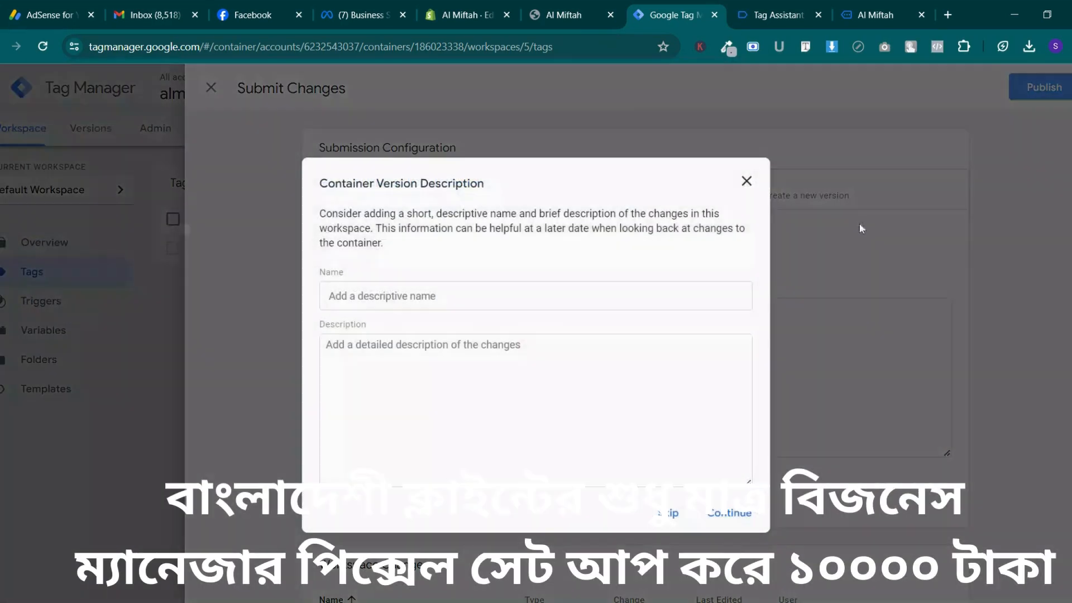
{"action": "left_click", "coordinate": [741, 503]}
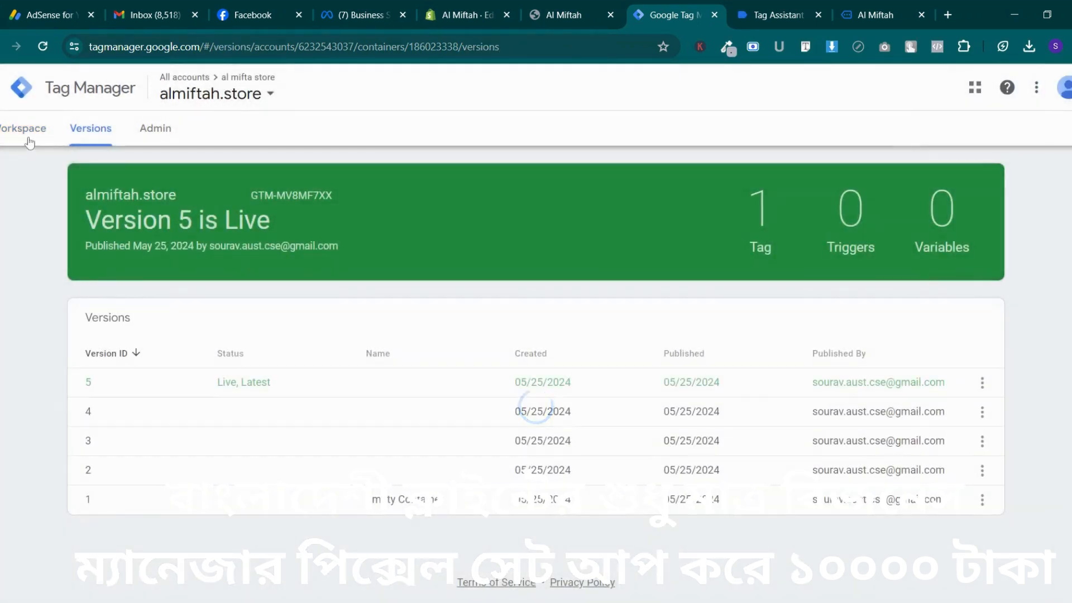
{"action": "left_click", "coordinate": [30, 141]}
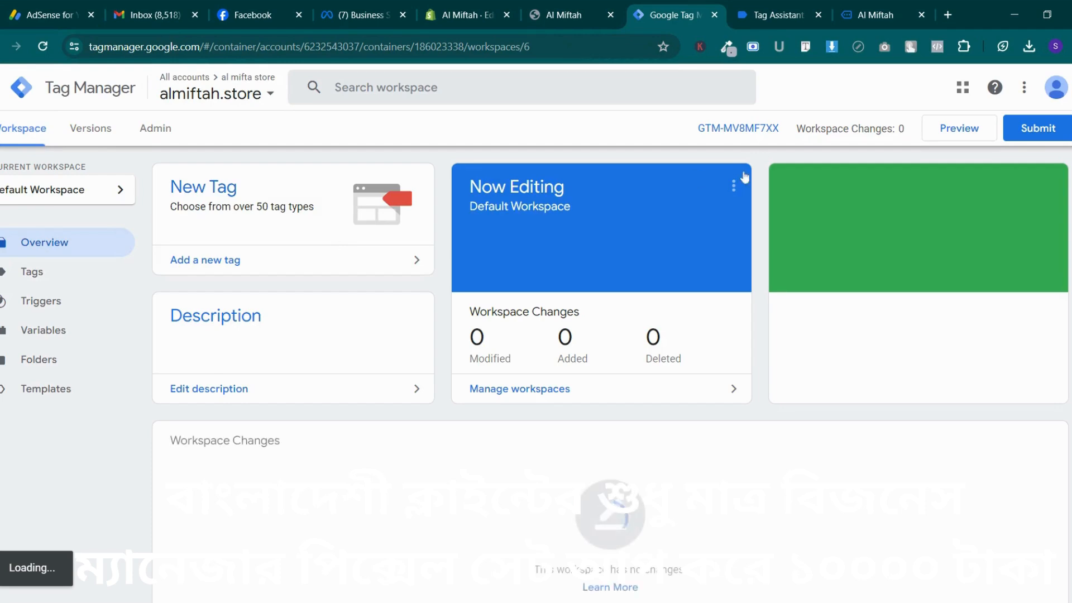
Start a preview of the almiftah.store container and open the al-mifta-store dataset in Events Manager
{"action": "left_click", "coordinate": [982, 128]}
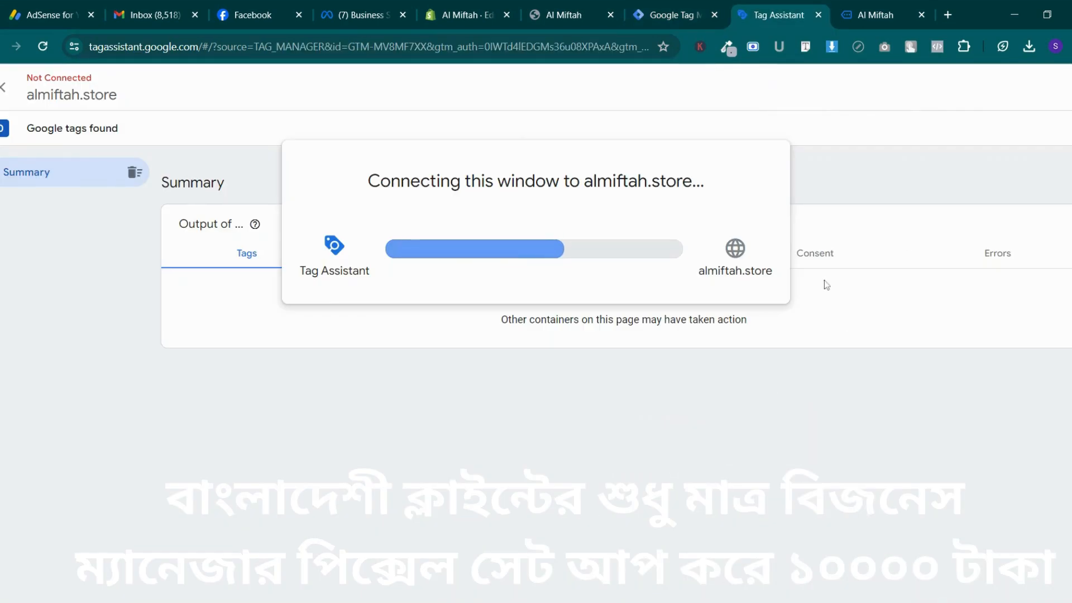
{"action": "left_click", "coordinate": [363, 14]}
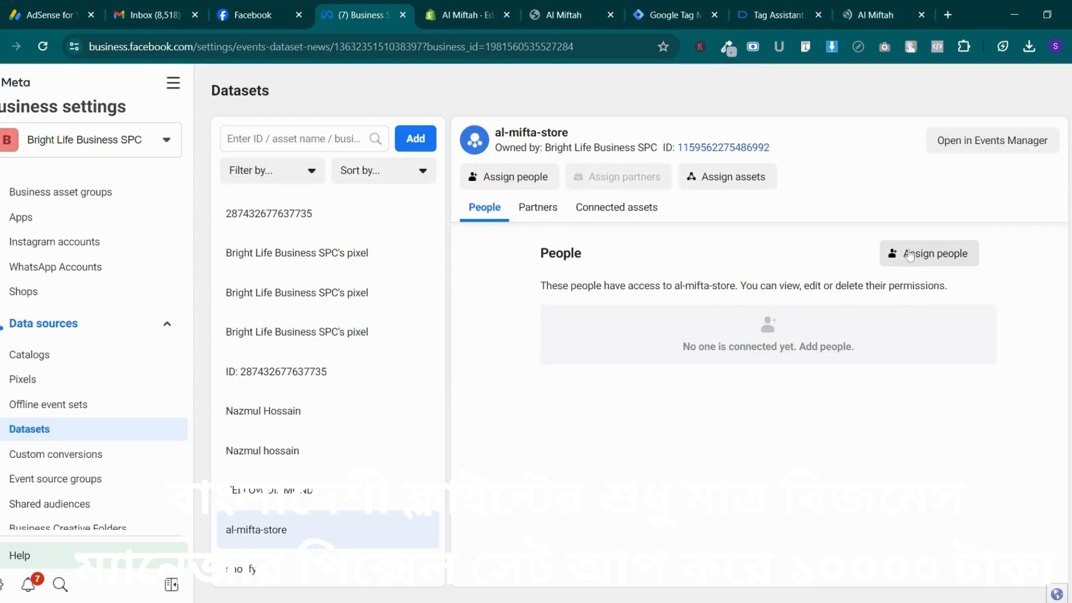
{"action": "left_click", "coordinate": [993, 140]}
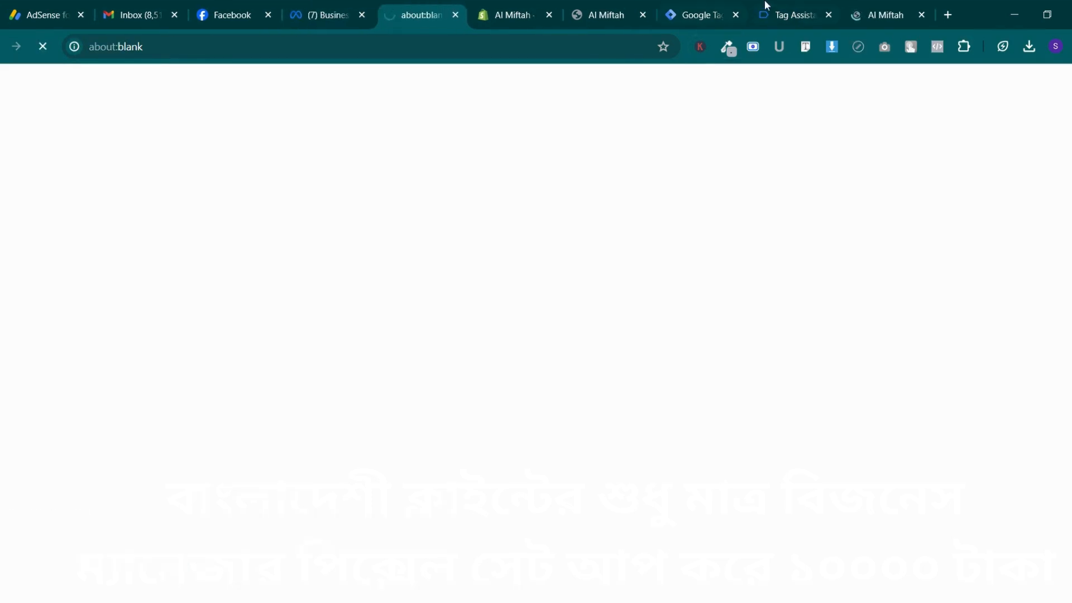
Rearrange the browser tabs, dismiss the Tag Assistant connection dialog, and check which tags fired on almiftah.store
{"action": "left_click_drag", "start_coordinate": [874, 6], "coordinate": [759, 5]}
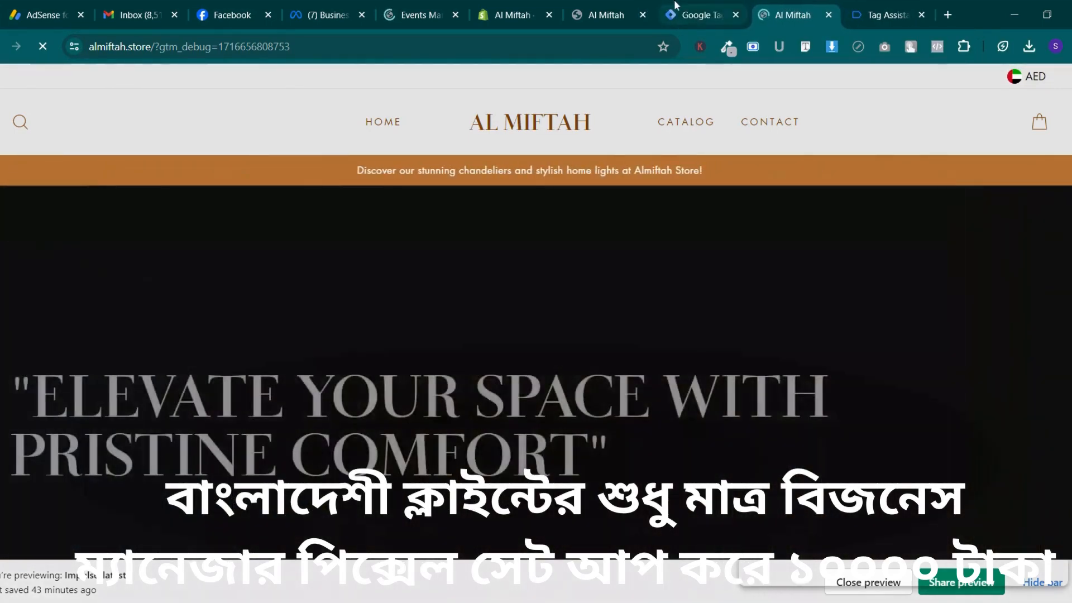
{"action": "left_click", "coordinate": [673, 5]}
{"action": "left_click_drag", "start_coordinate": [882, 7], "coordinate": [715, 5]}
{"action": "left_click", "coordinate": [536, 342]}
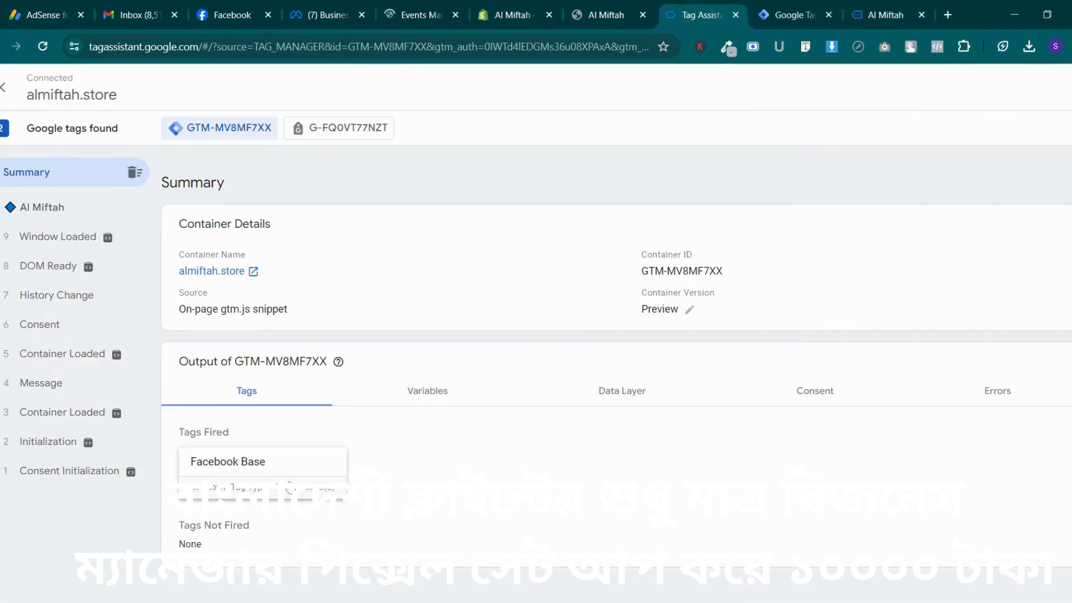
{"action": "left_click", "coordinate": [447, 6]}
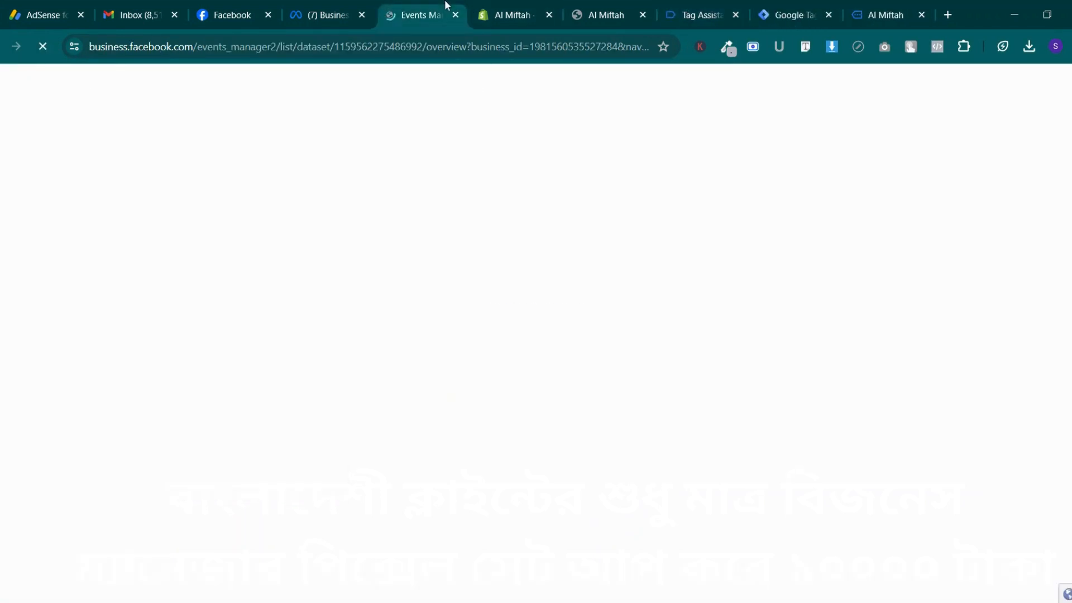
{"action": "left_click", "coordinate": [701, 14]}
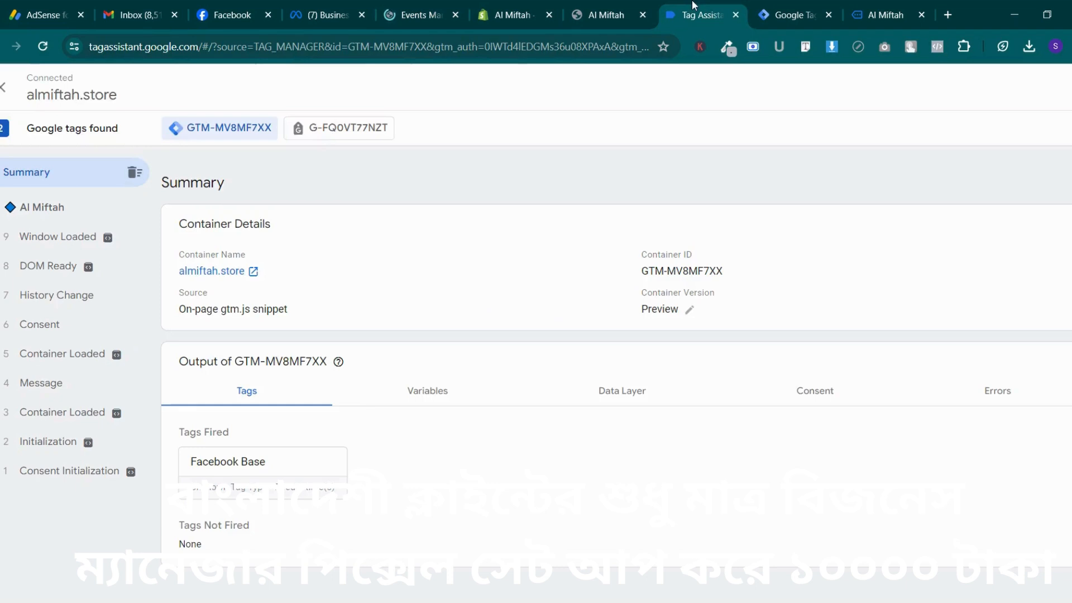
Open the Google Docs file Facebook Pixel via GTM using GA4 Data Layer Schema at the View Content Event's data layer variables
{"action": "left_click", "coordinate": [948, 14]}
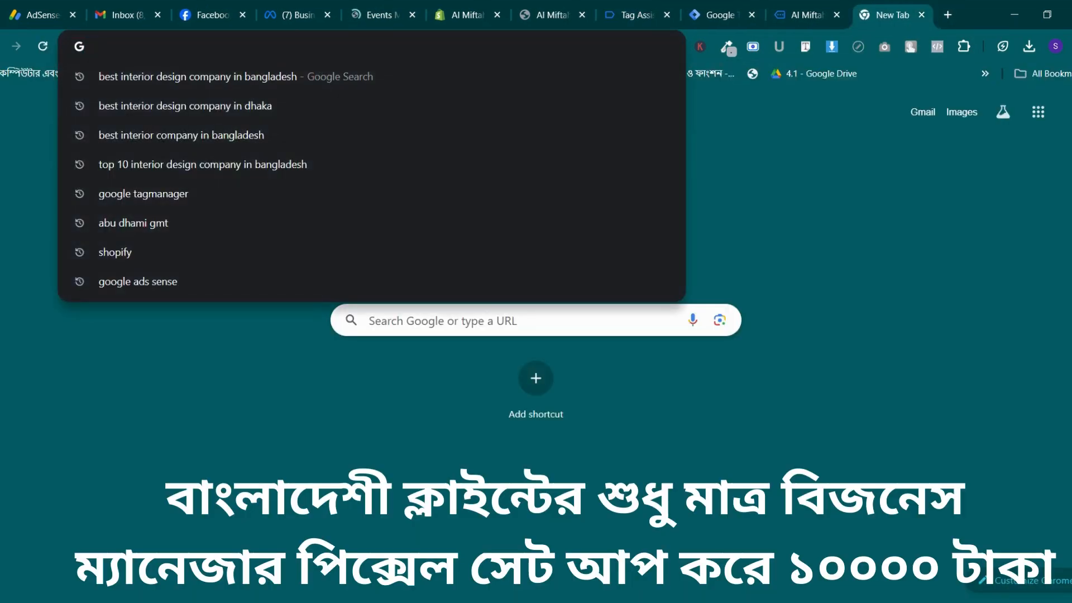
{"action": "type", "text": "facebook.com"}
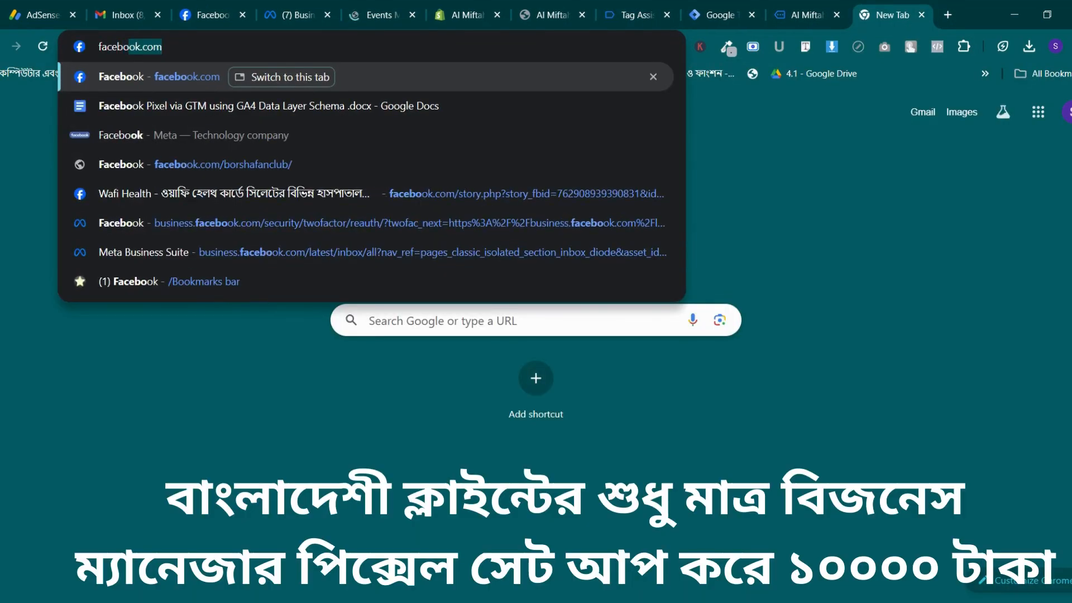
{"action": "left_click", "coordinate": [615, 110]}
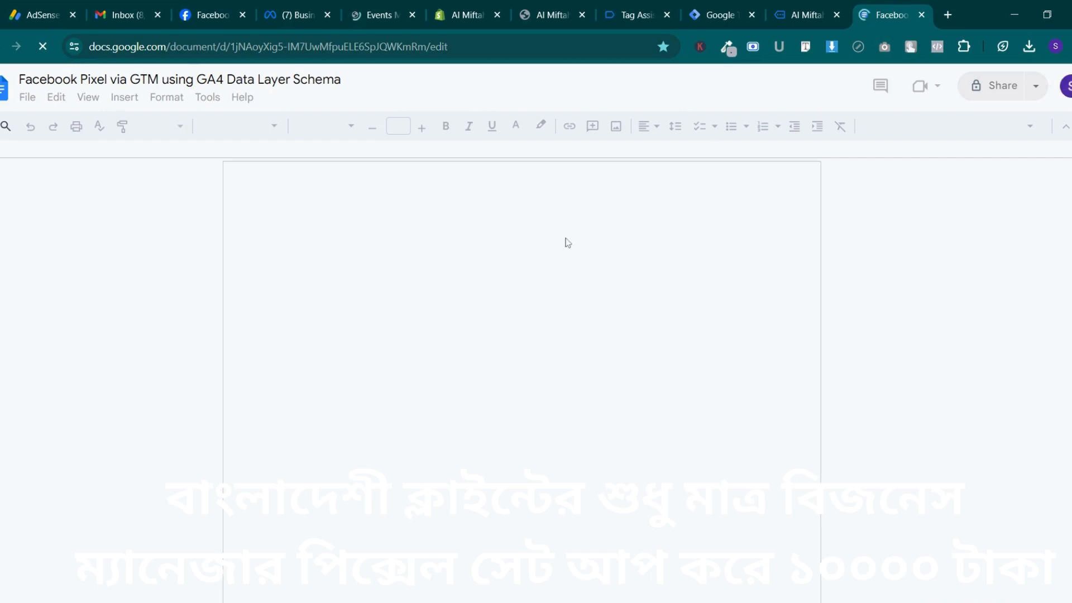
{"action": "scroll", "coordinate": [575, 334], "scroll_direction": "down", "scroll_amount": 10}
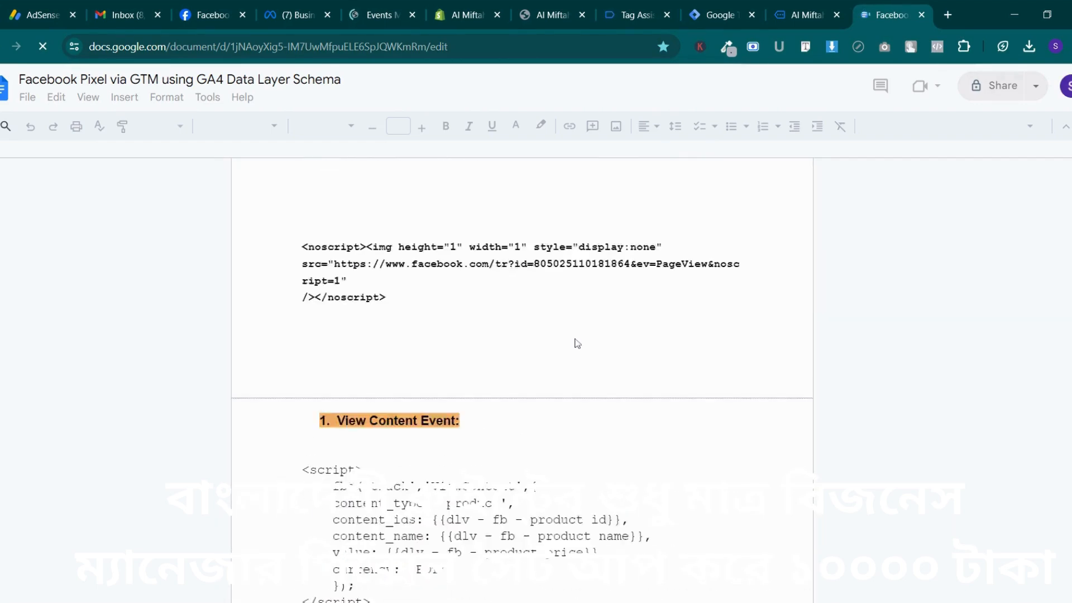
{"action": "scroll", "coordinate": [575, 335], "scroll_direction": "up", "scroll_amount": 8}
{"action": "scroll", "coordinate": [578, 341], "scroll_direction": "down", "scroll_amount": 10}
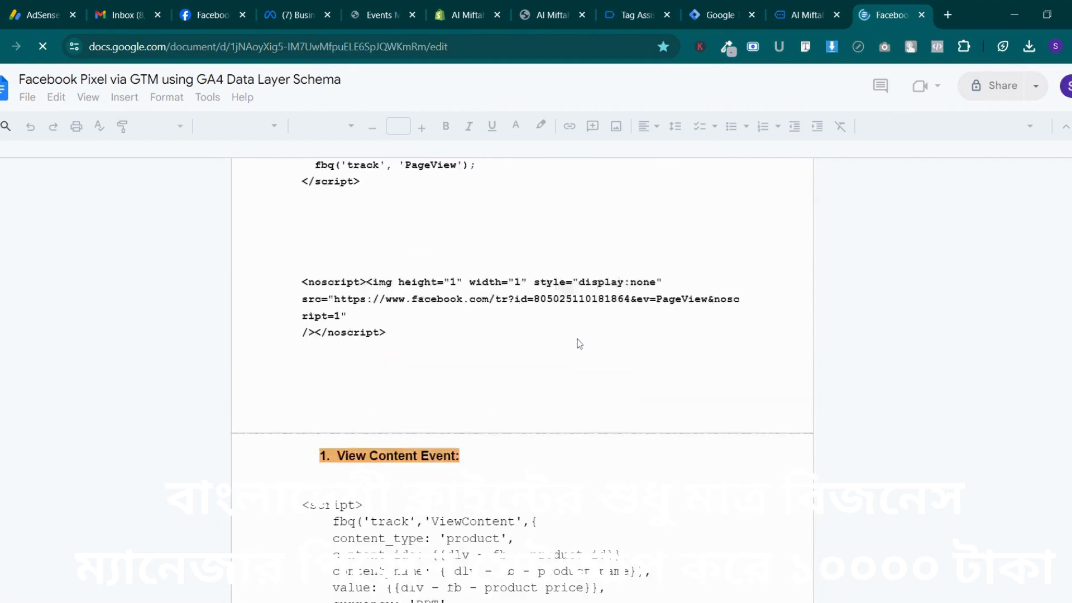
{"action": "scroll", "coordinate": [578, 341], "scroll_direction": "down", "scroll_amount": 1}
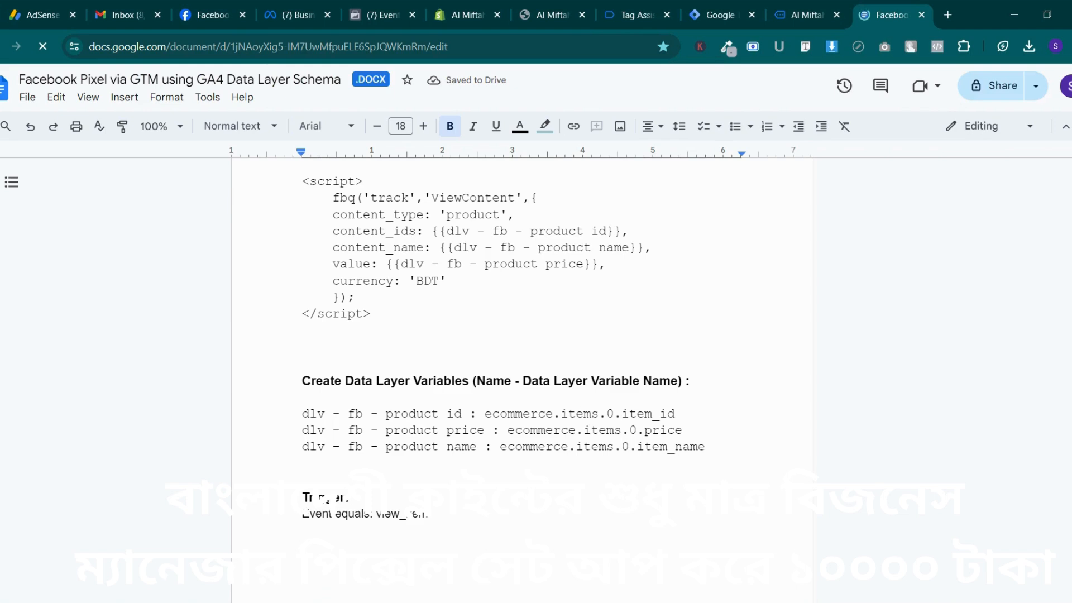
Create a user-defined variable in Tag Manager named dlv - fb - product id, copied from the document, with the type Data Layer Variable
{"action": "left_click_drag", "start_coordinate": [302, 414], "coordinate": [456, 414]}
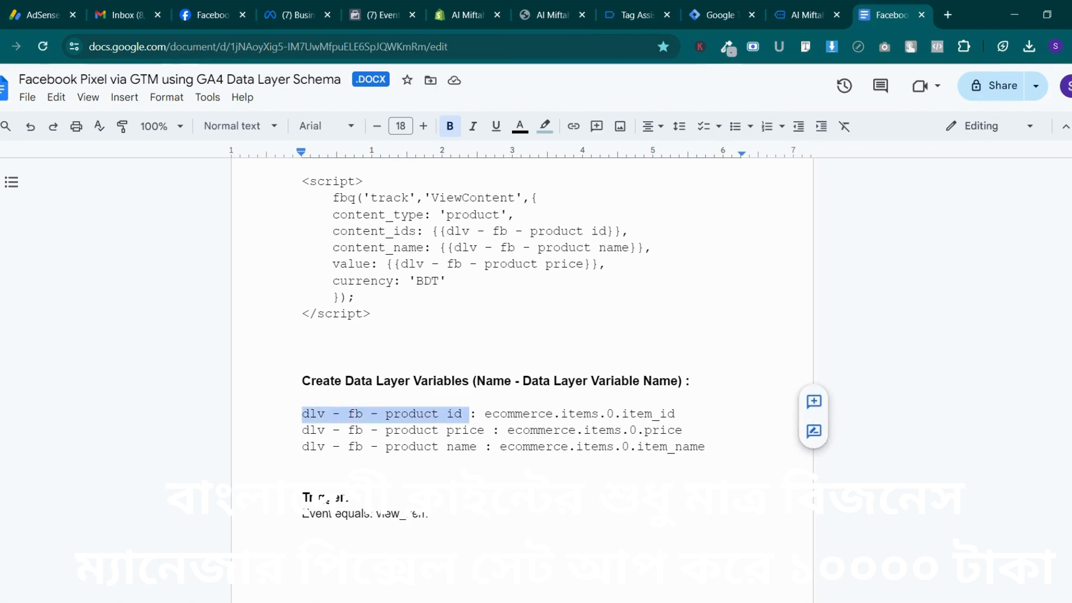
{"action": "right_click", "coordinate": [458, 414]}
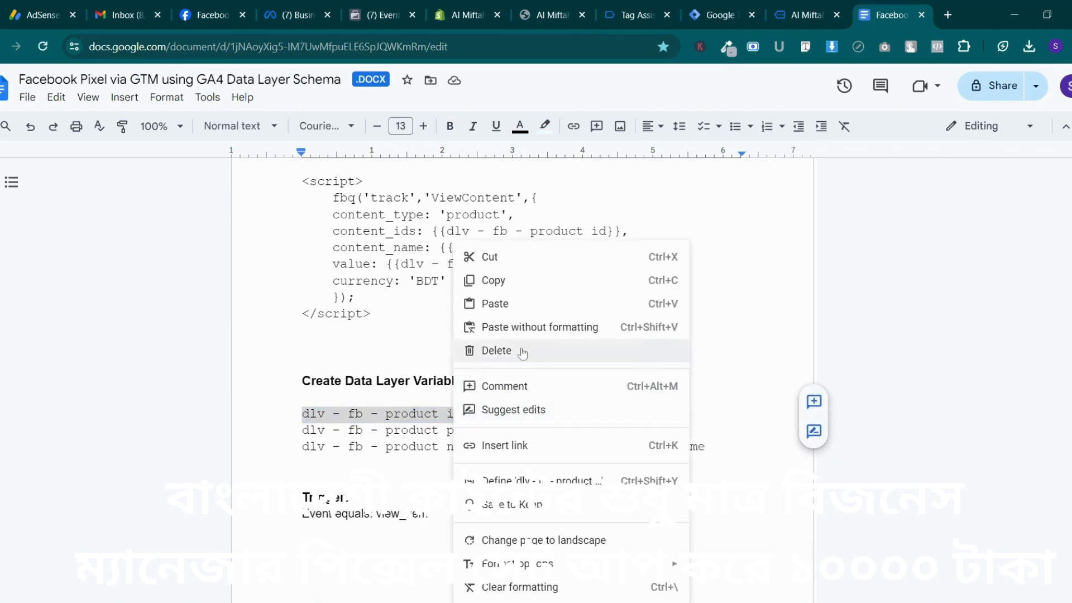
{"action": "left_click", "coordinate": [521, 287]}
{"action": "left_click", "coordinate": [740, 7]}
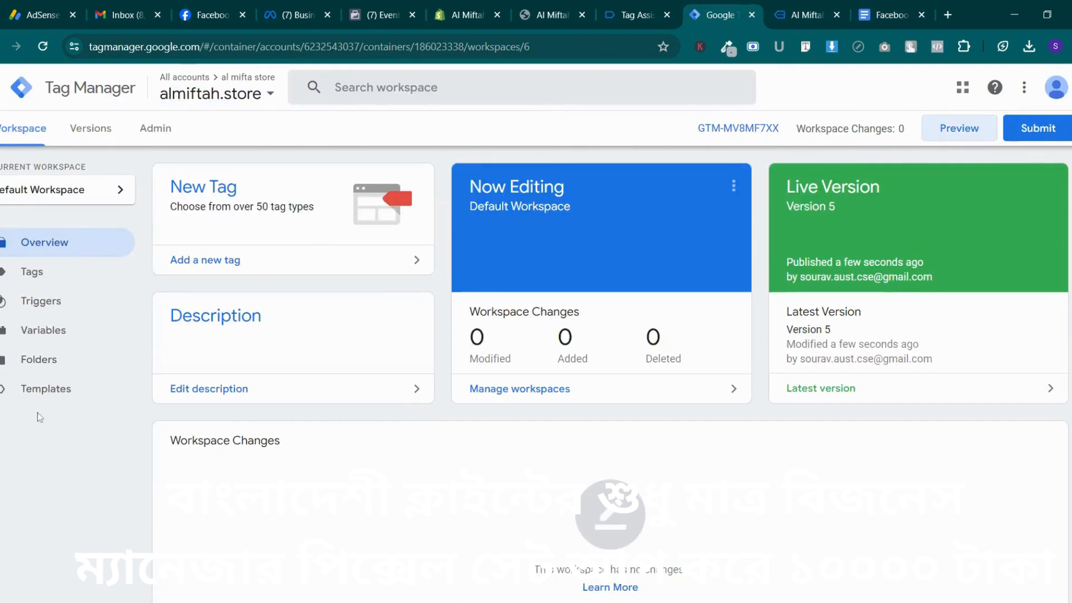
{"action": "left_click", "coordinate": [68, 342]}
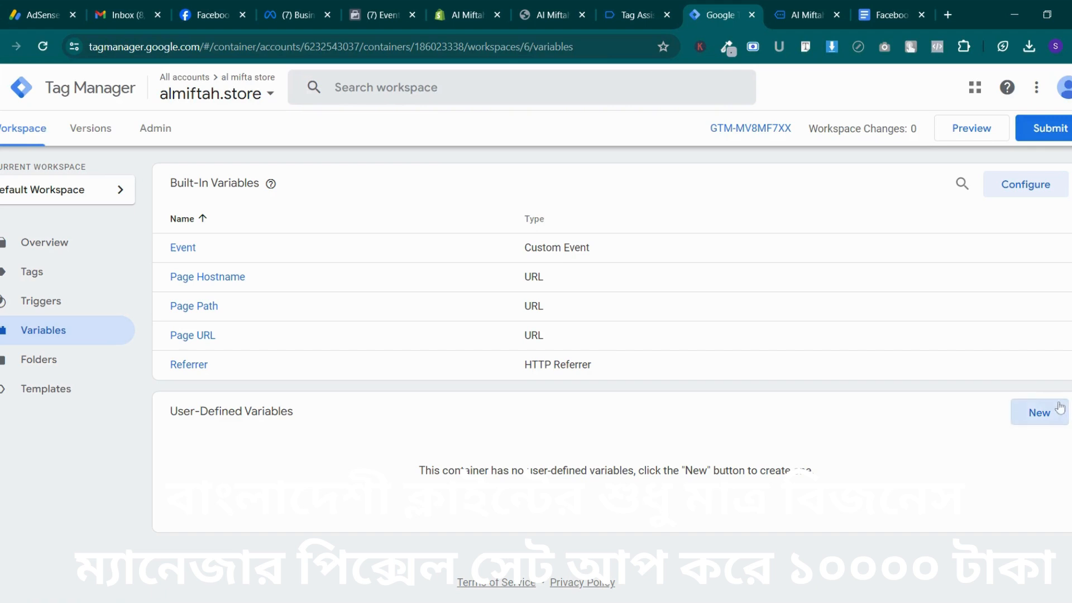
{"action": "left_click", "coordinate": [1039, 412]}
{"action": "left_click", "coordinate": [305, 87]}
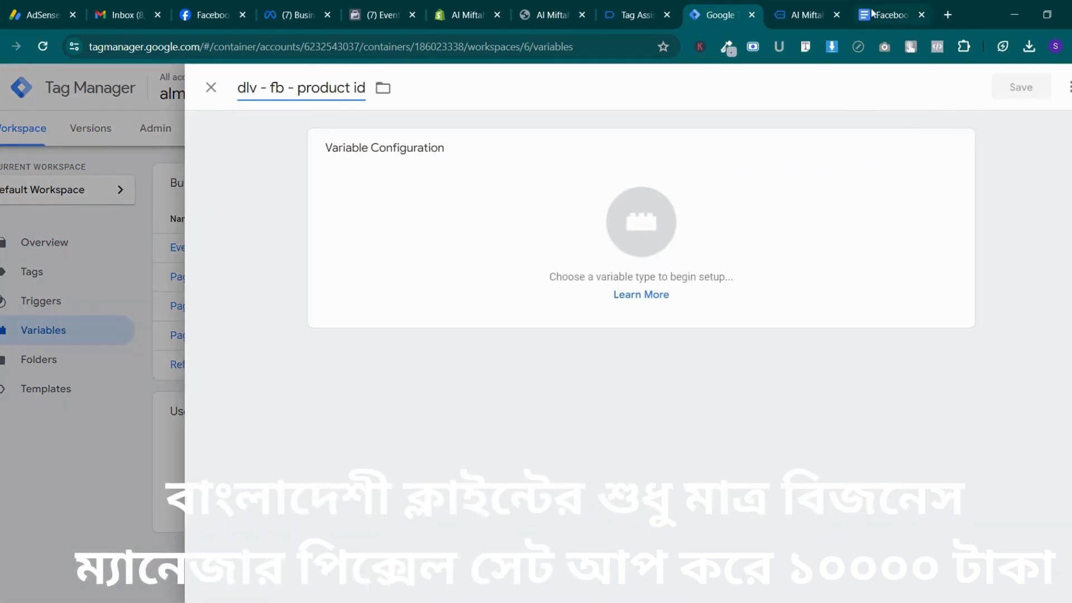
{"action": "left_click", "coordinate": [647, 214]}
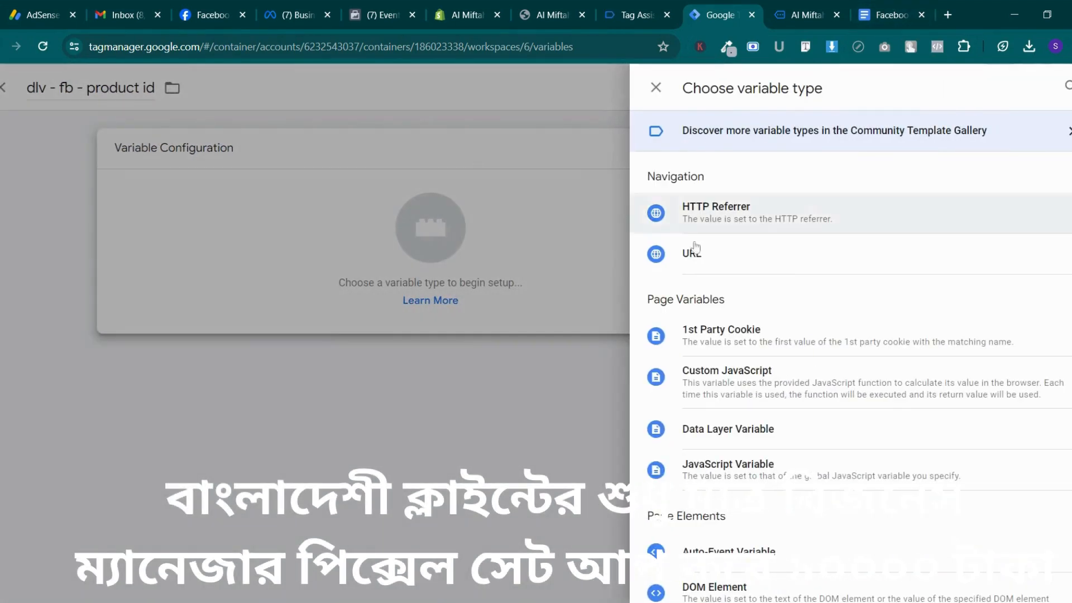
{"action": "left_click", "coordinate": [757, 444]}
Copy ecommerce.items.0.item_id from the document as the Data Layer Variable Name of dlv - fb - product id, and save the variable
{"action": "left_click", "coordinate": [885, 15]}
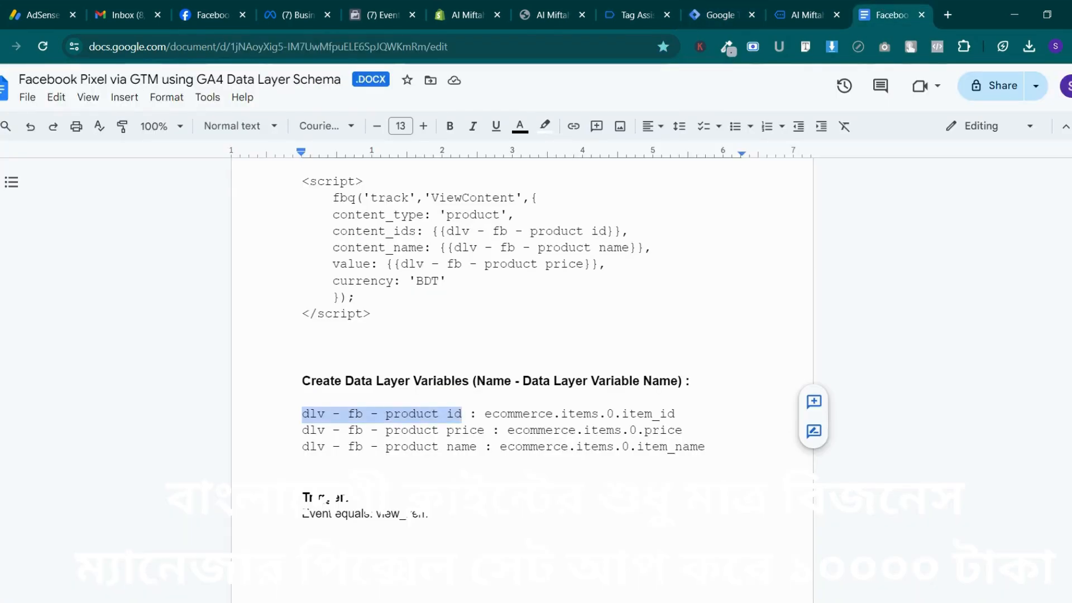
{"action": "left_click", "coordinate": [515, 414]}
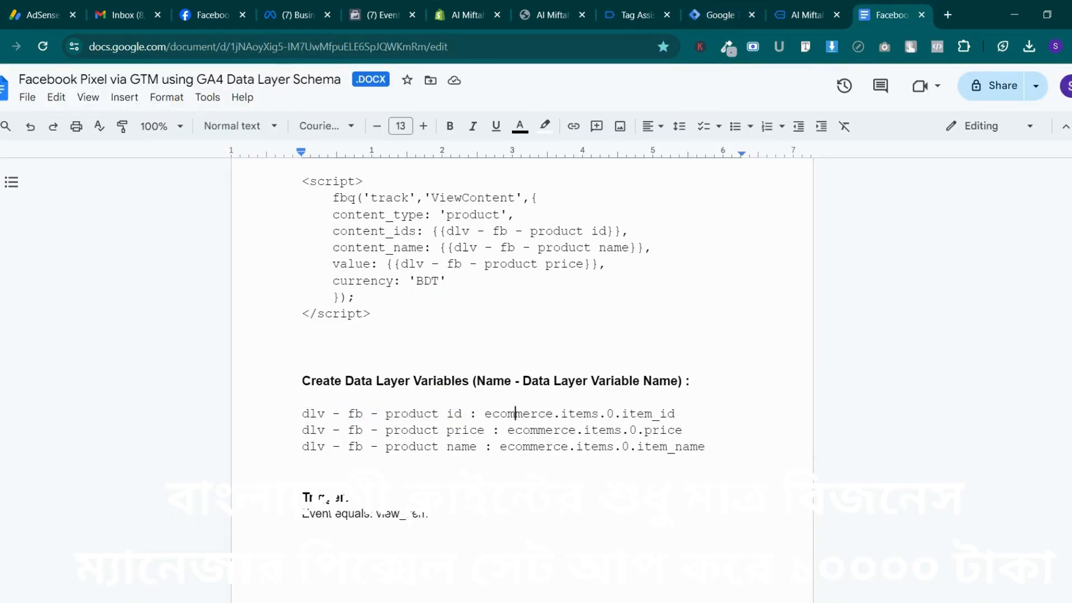
{"action": "left_click_drag", "start_coordinate": [485, 414], "coordinate": [680, 414]}
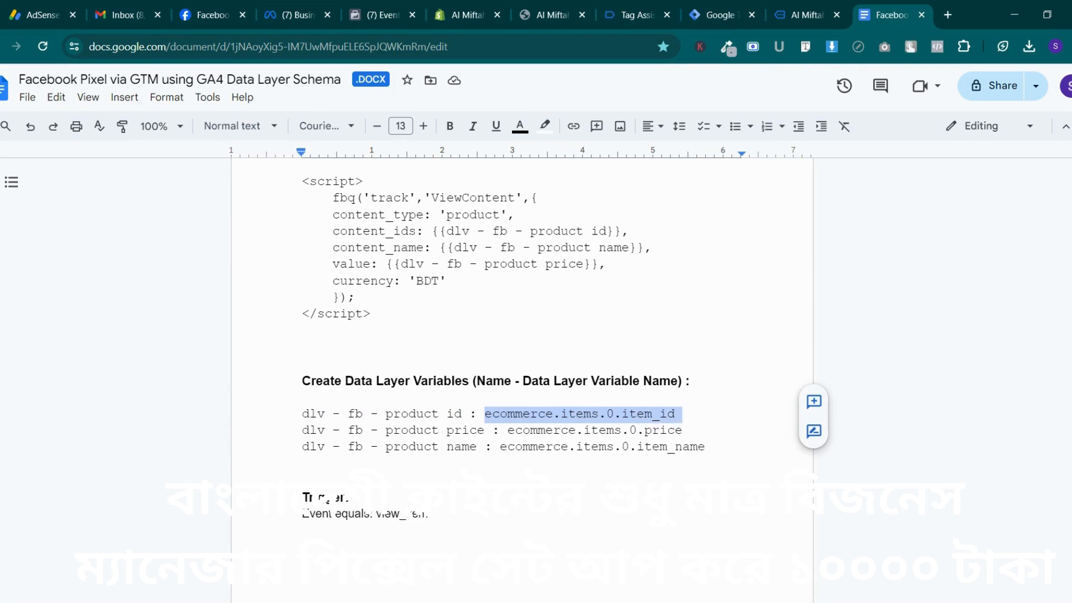
{"action": "right_click", "coordinate": [637, 413]}
{"action": "left_click", "coordinate": [694, 280]}
{"action": "left_click", "coordinate": [742, 7]}
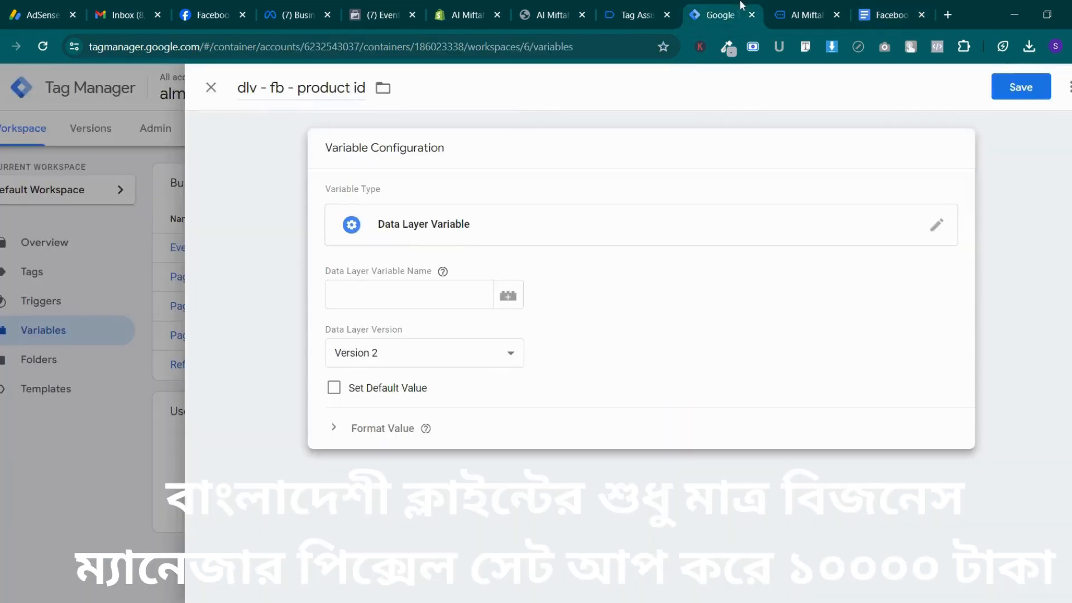
{"action": "left_click", "coordinate": [437, 285]}
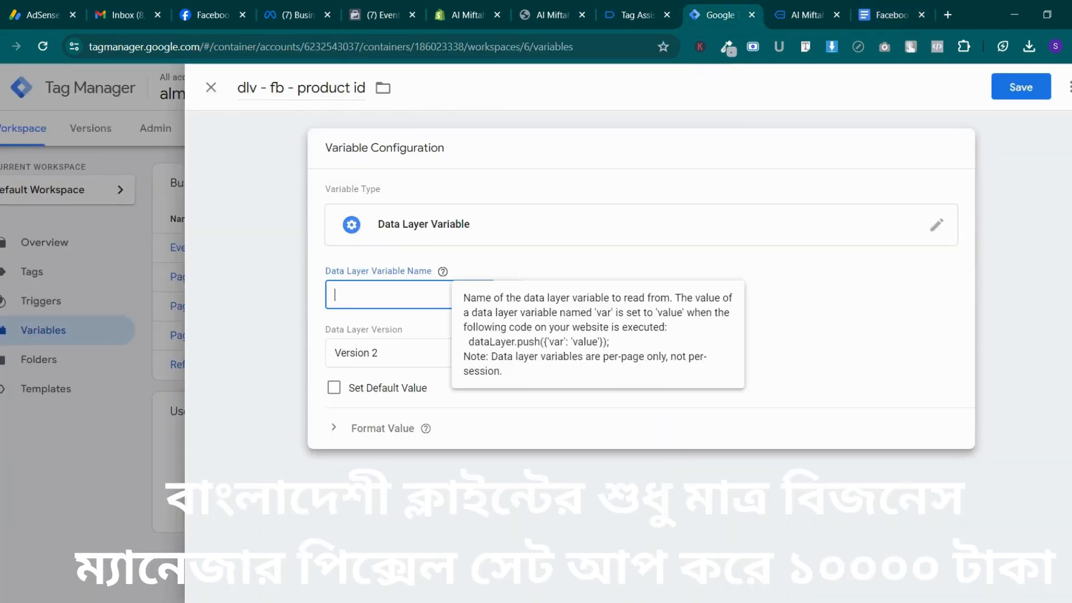
{"action": "key", "text": "ctrl+v"}
{"action": "left_click", "coordinate": [738, 309]}
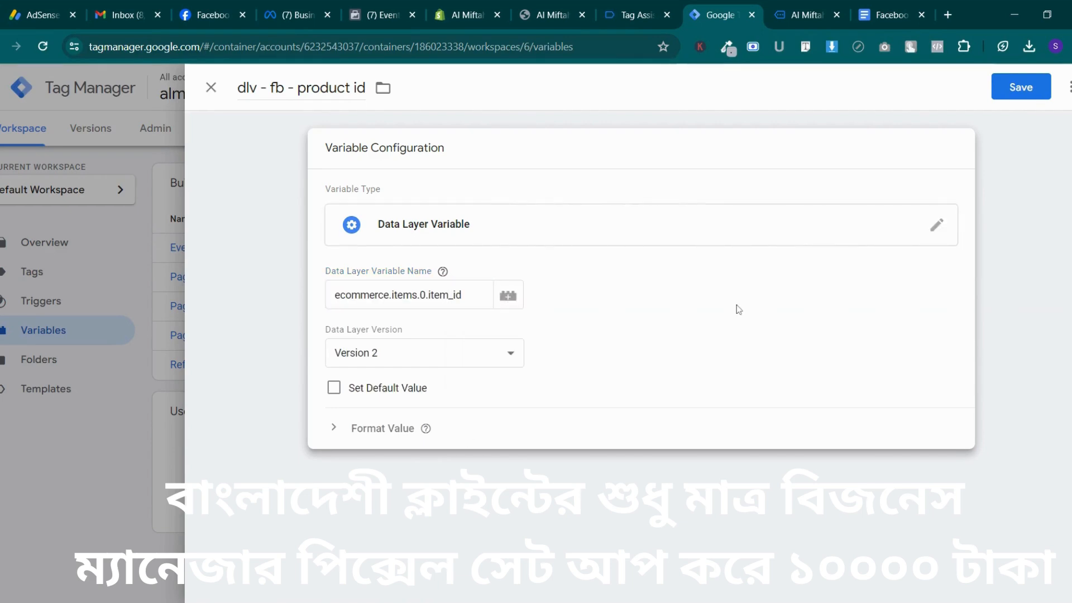
{"action": "left_click", "coordinate": [1019, 87]}
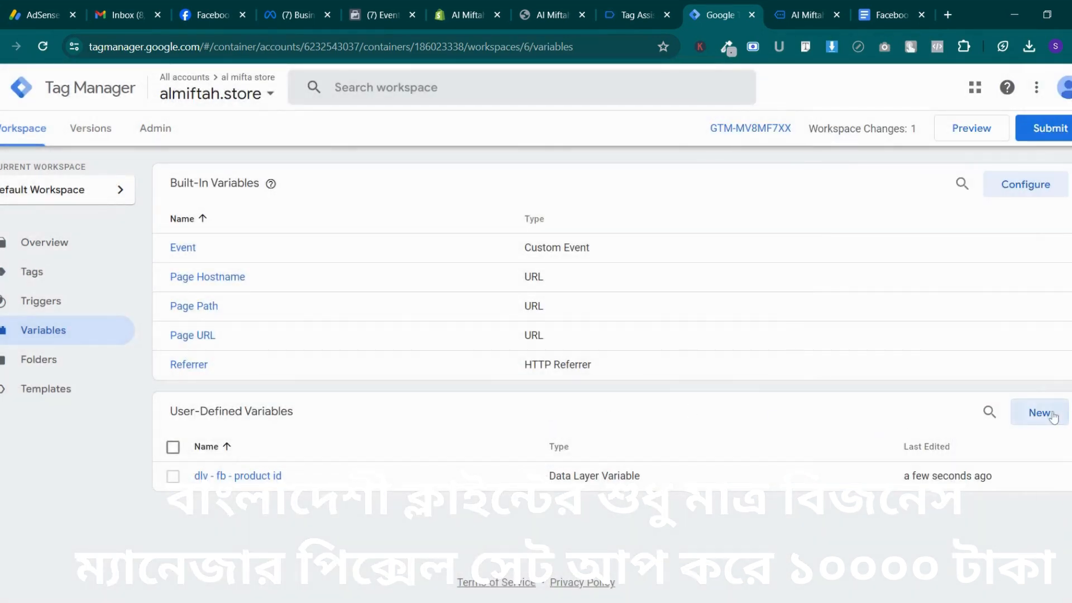
Start another user-defined variable and name it dlv – fb - product price, copying the name from the Google Docs file
{"action": "left_click", "coordinate": [1054, 416]}
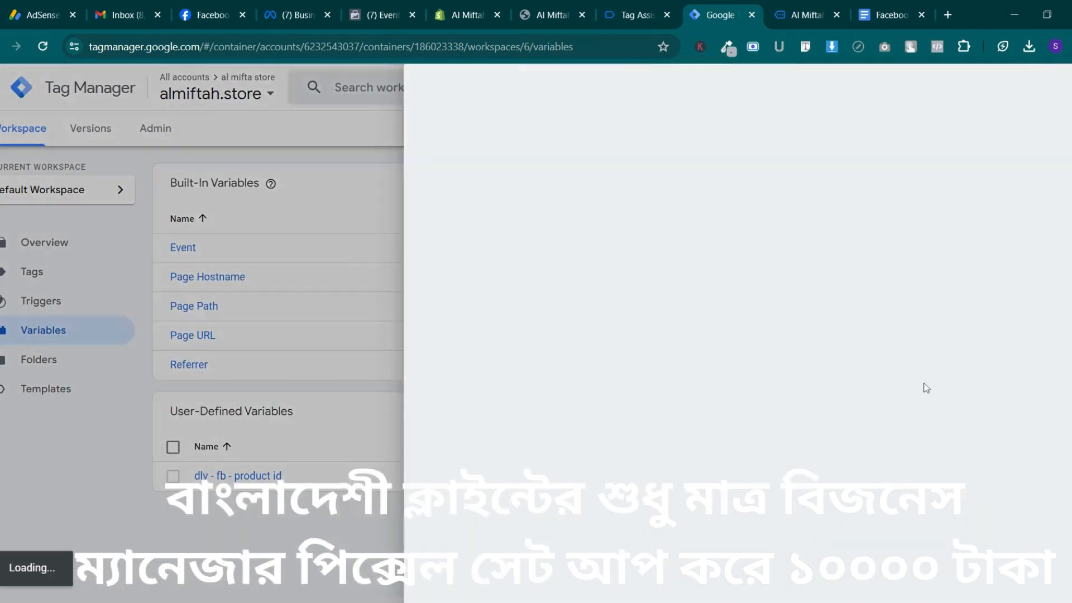
{"action": "left_click", "coordinate": [888, 14]}
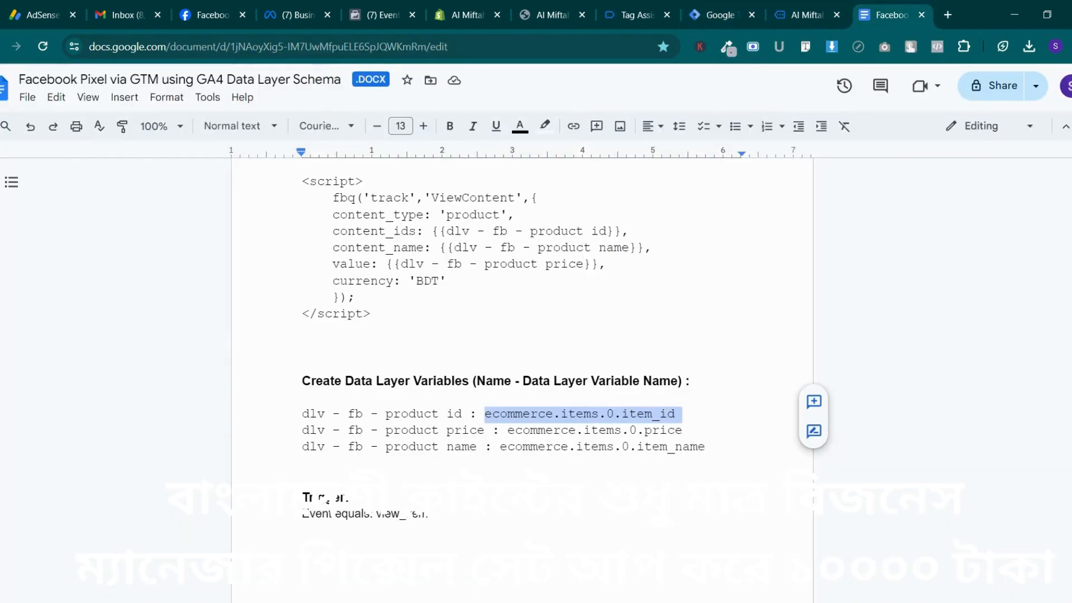
{"action": "left_click_drag", "start_coordinate": [302, 431], "coordinate": [486, 430]}
{"action": "right_click", "coordinate": [485, 430]}
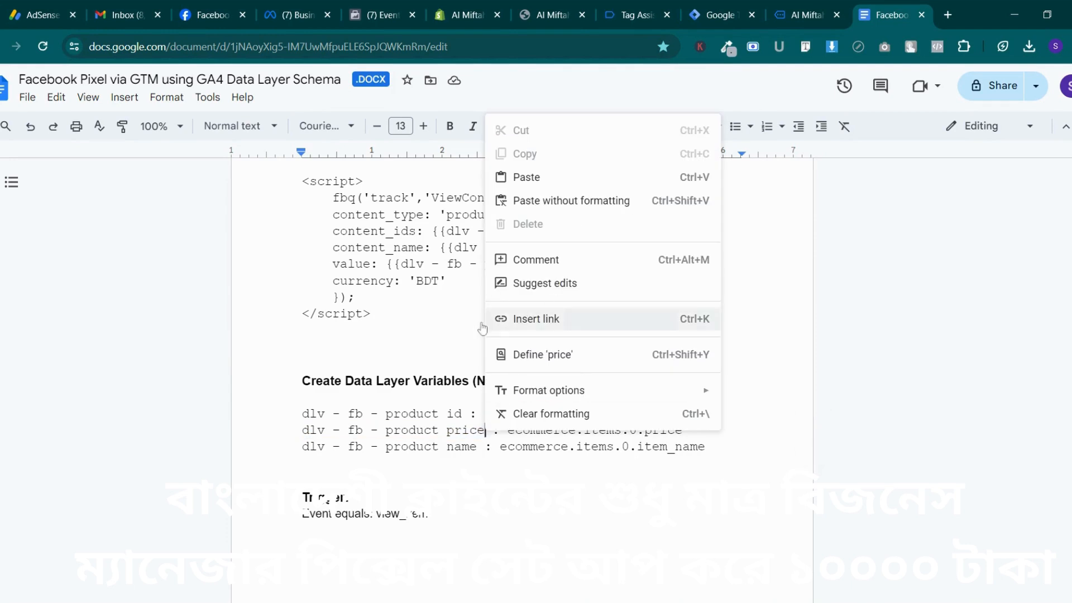
{"action": "left_click_drag", "start_coordinate": [302, 430], "coordinate": [485, 430]}
{"action": "right_click", "coordinate": [485, 430]}
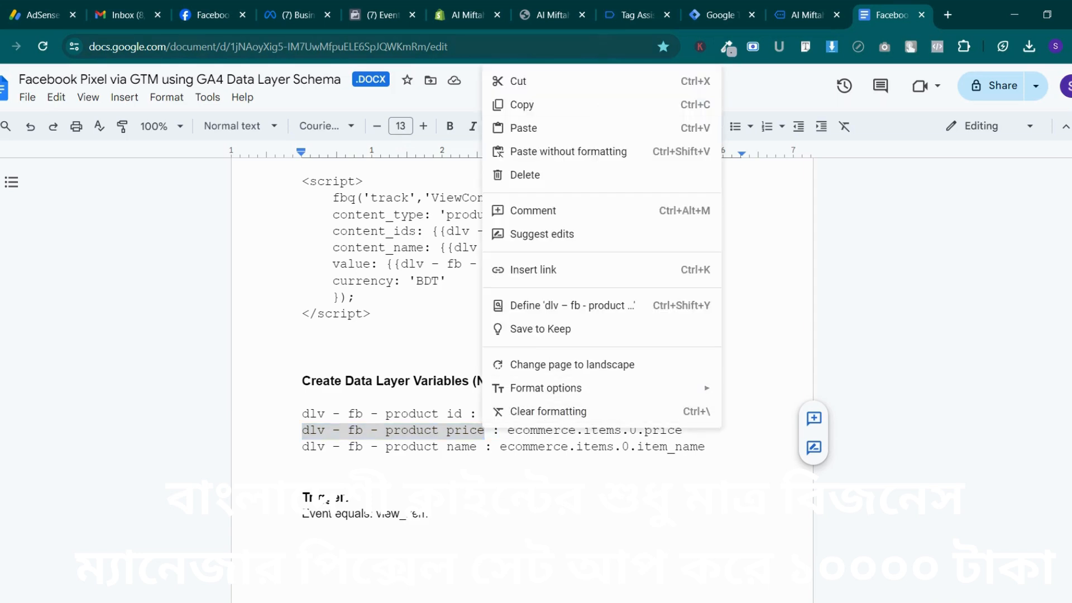
{"action": "left_click", "coordinate": [569, 103]}
{"action": "left_click", "coordinate": [718, 6]}
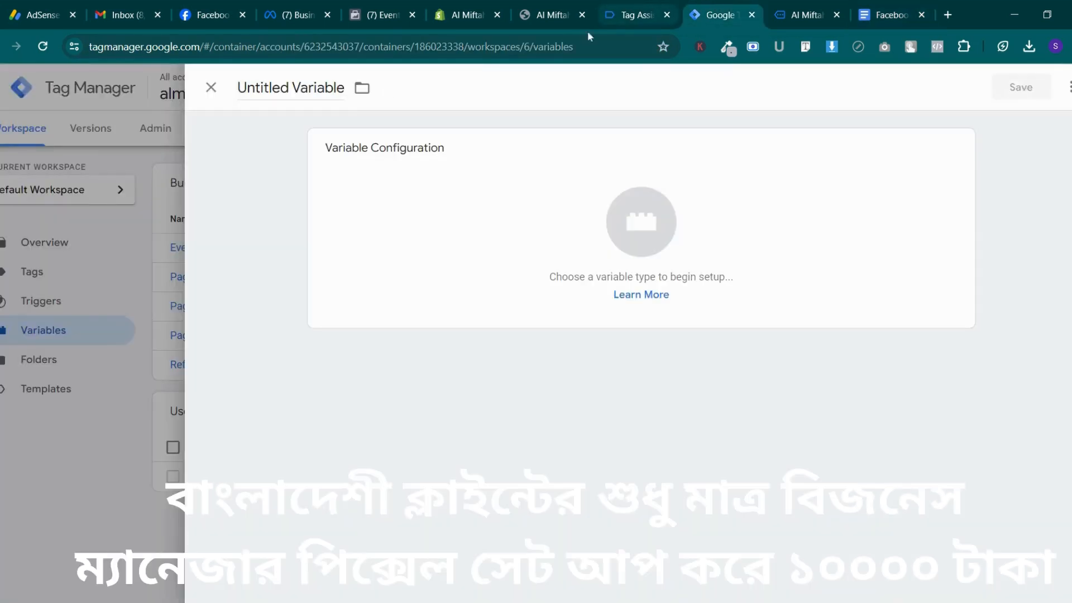
{"action": "left_click", "coordinate": [247, 87]}
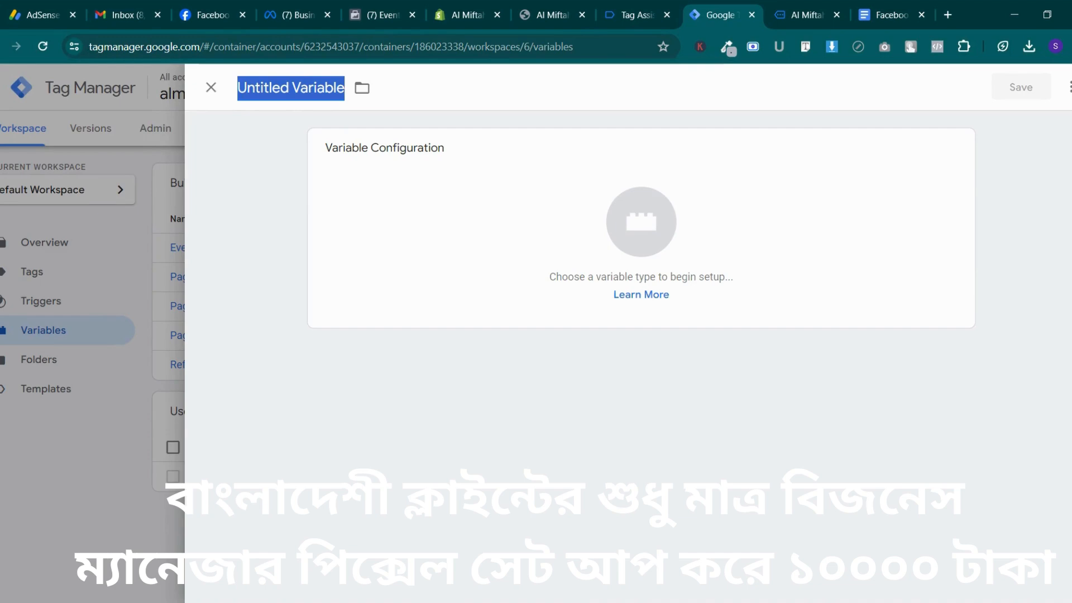
{"action": "key", "text": "ctrl+v"}
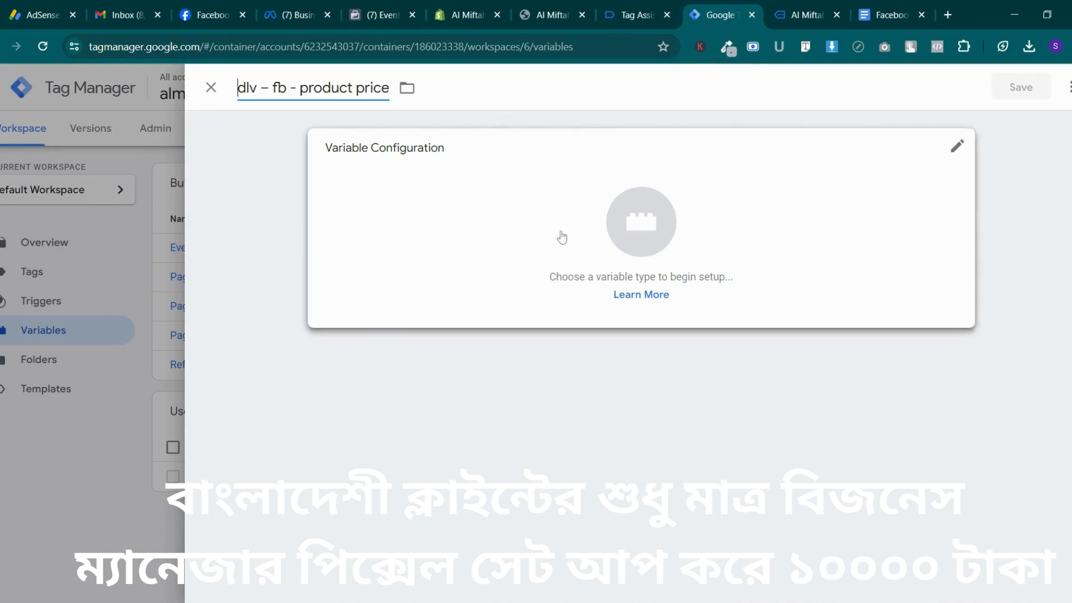
Set the variable type of dlv – fb - product price to Data Layer Variable
{"action": "left_click", "coordinate": [615, 223]}
{"action": "scroll", "coordinate": [718, 287], "scroll_direction": "down", "scroll_amount": 3}
{"action": "left_click", "coordinate": [751, 283]}
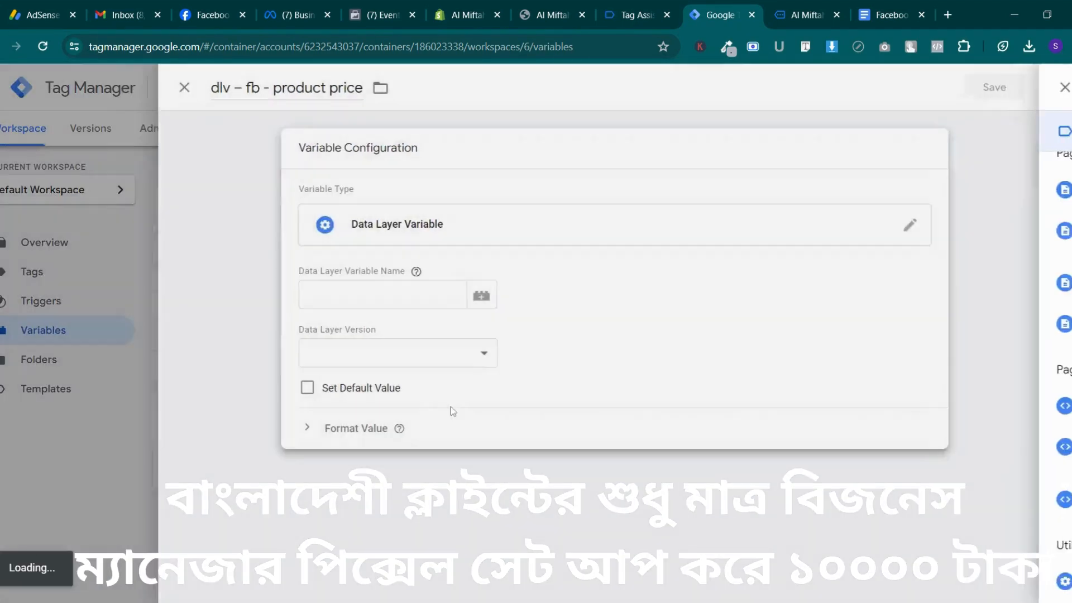
Copy ecommerce.items.0.price from the Google Docs file as the Data Layer Variable Name of dlv – fb - product price, and save the variable
{"action": "left_click", "coordinate": [914, 7]}
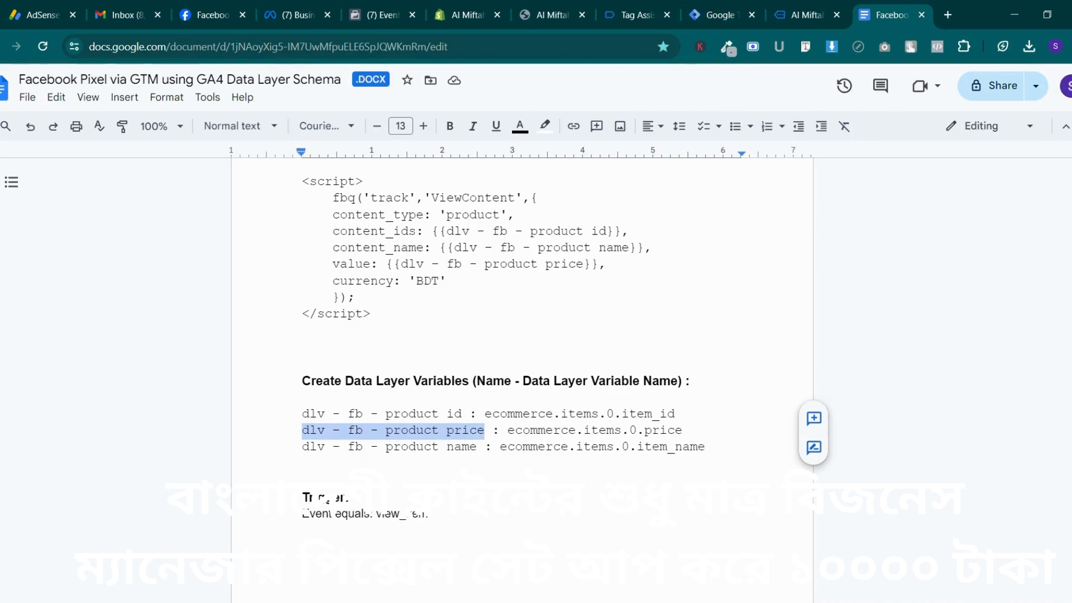
{"action": "left_click_drag", "start_coordinate": [508, 430], "coordinate": [682, 430]}
{"action": "right_click", "coordinate": [682, 430]}
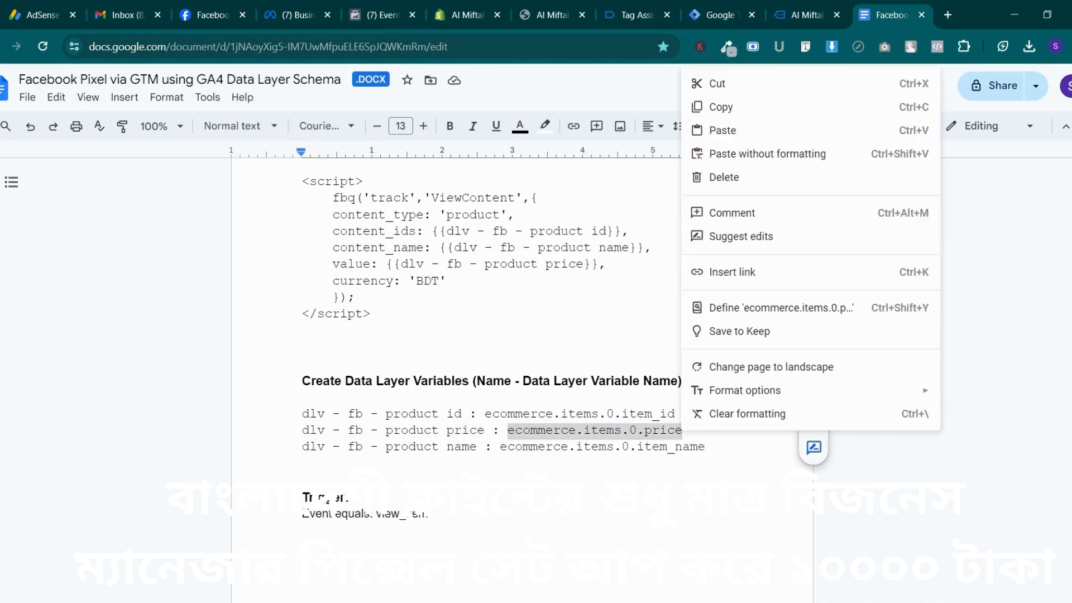
{"action": "left_click", "coordinate": [797, 108]}
{"action": "left_click", "coordinate": [807, 14]}
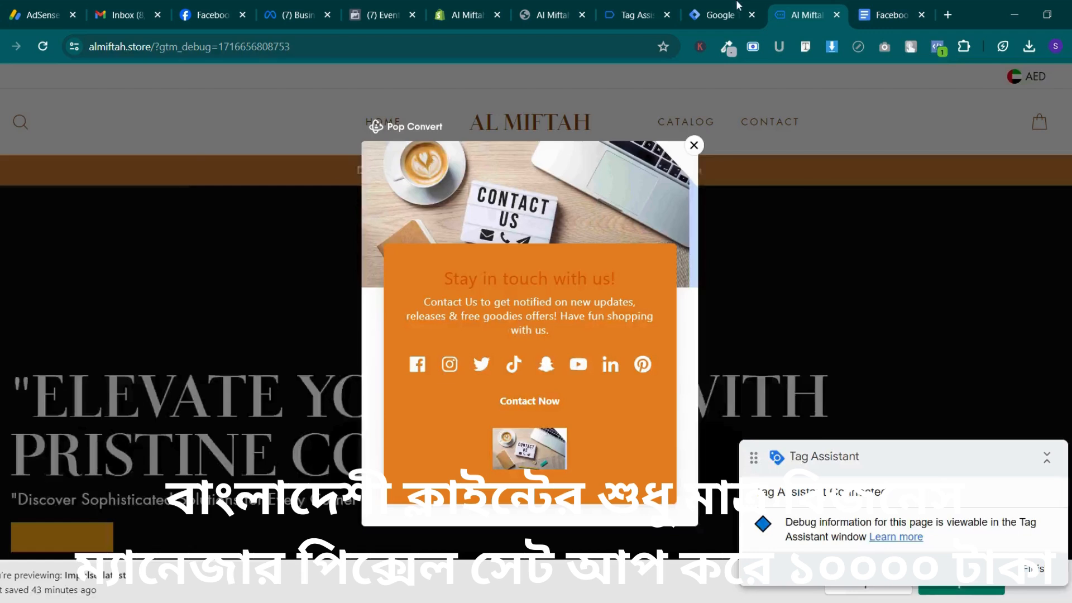
{"action": "left_click", "coordinate": [731, 8]}
{"action": "left_click", "coordinate": [423, 298]}
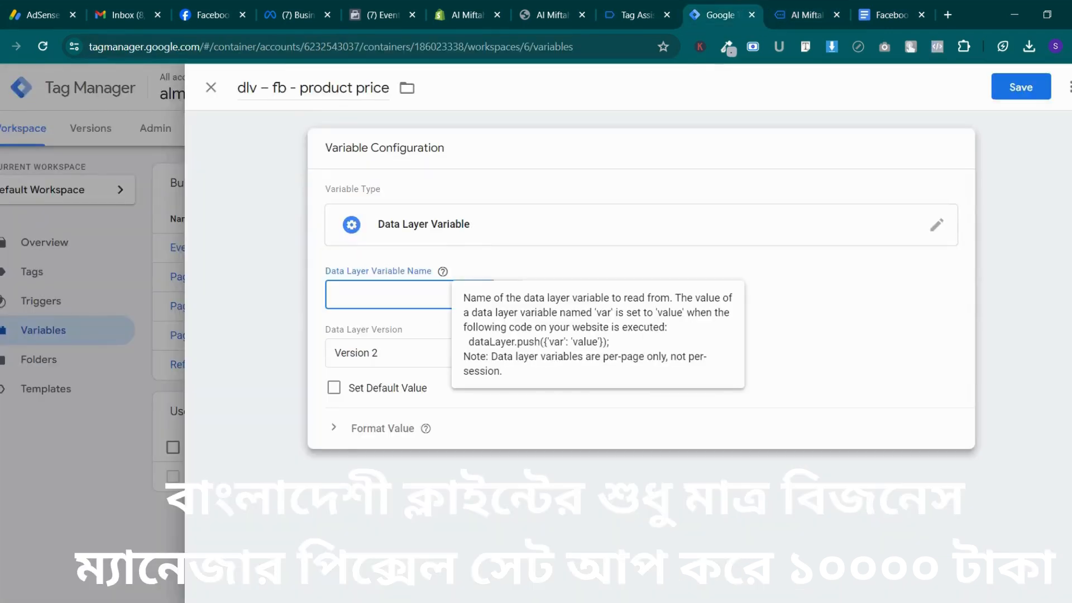
{"action": "key", "text": "ctrl+v"}
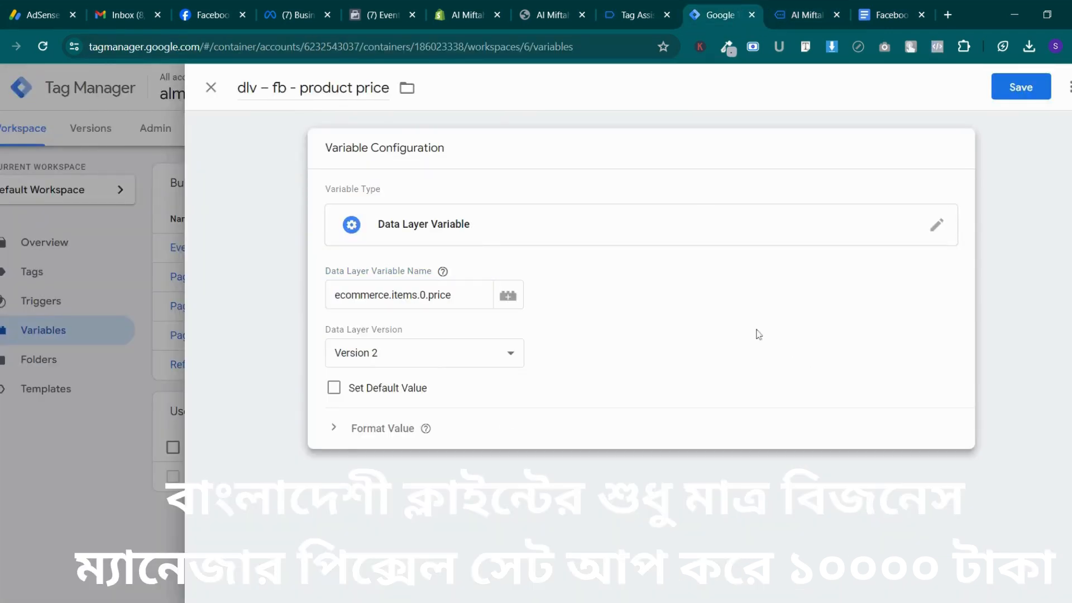
{"action": "left_click", "coordinate": [1020, 89]}
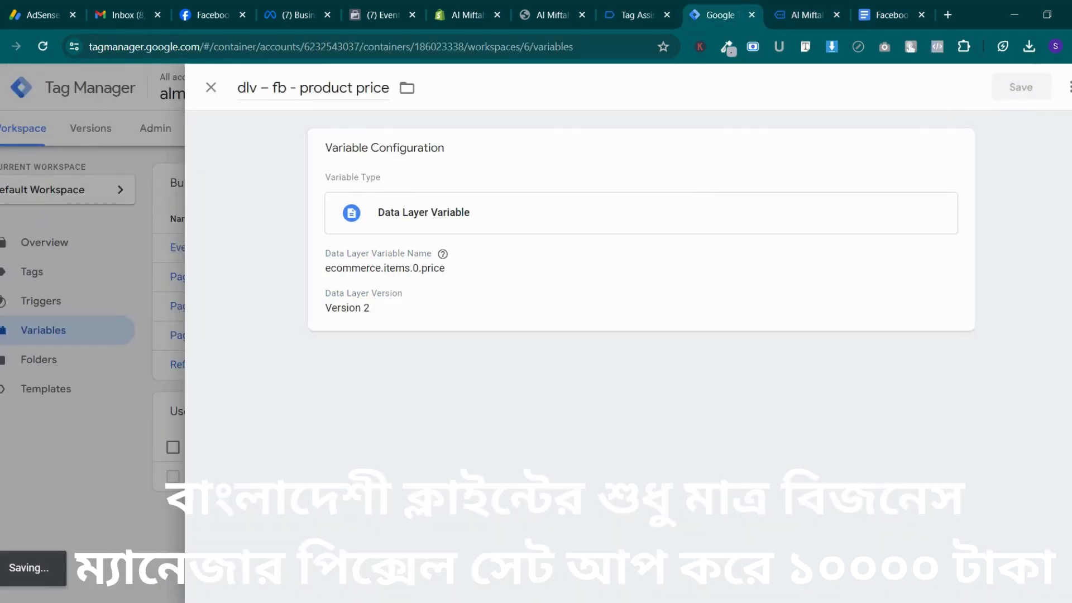
Switch to the Google Docs file and copy the variable name dlv – fb - product name from the data layer variables list
{"action": "left_click", "coordinate": [867, 5]}
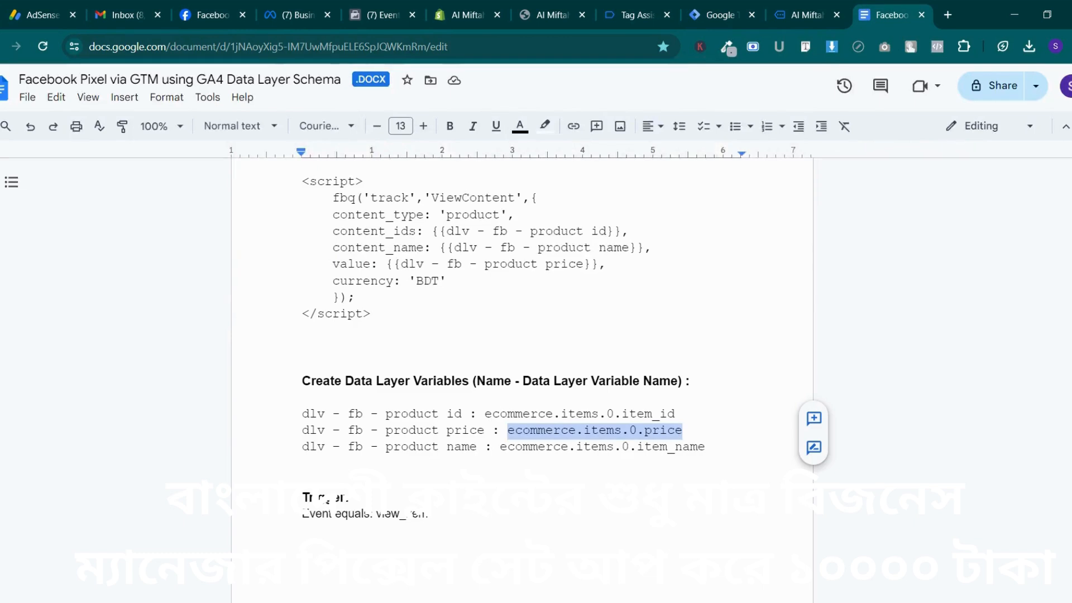
{"action": "left_click_drag", "start_coordinate": [302, 447], "coordinate": [478, 444]}
{"action": "right_click", "coordinate": [482, 438]}
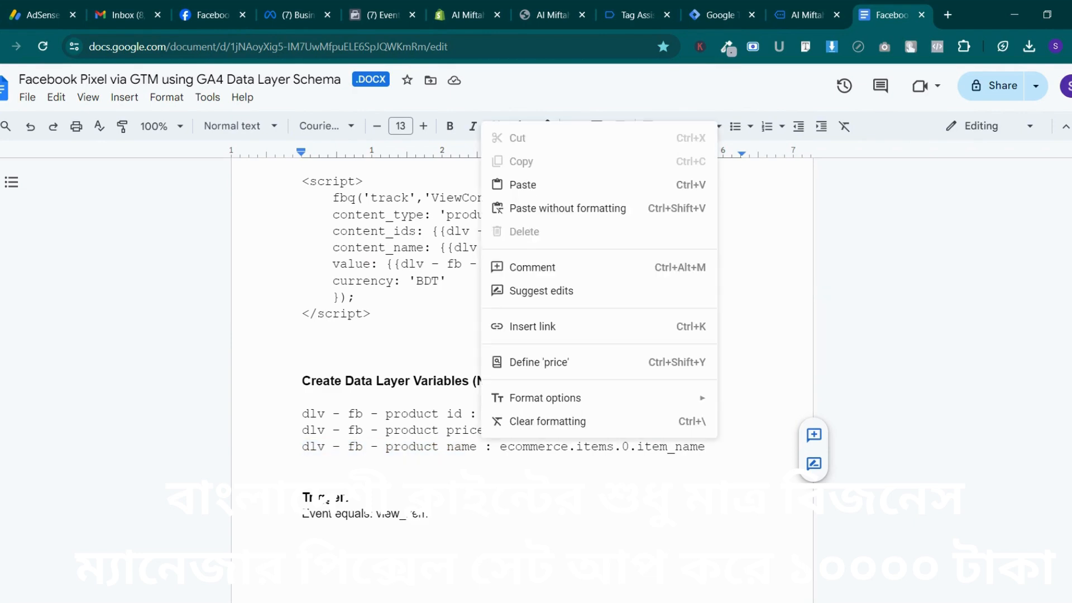
{"action": "left_click", "coordinate": [302, 463]}
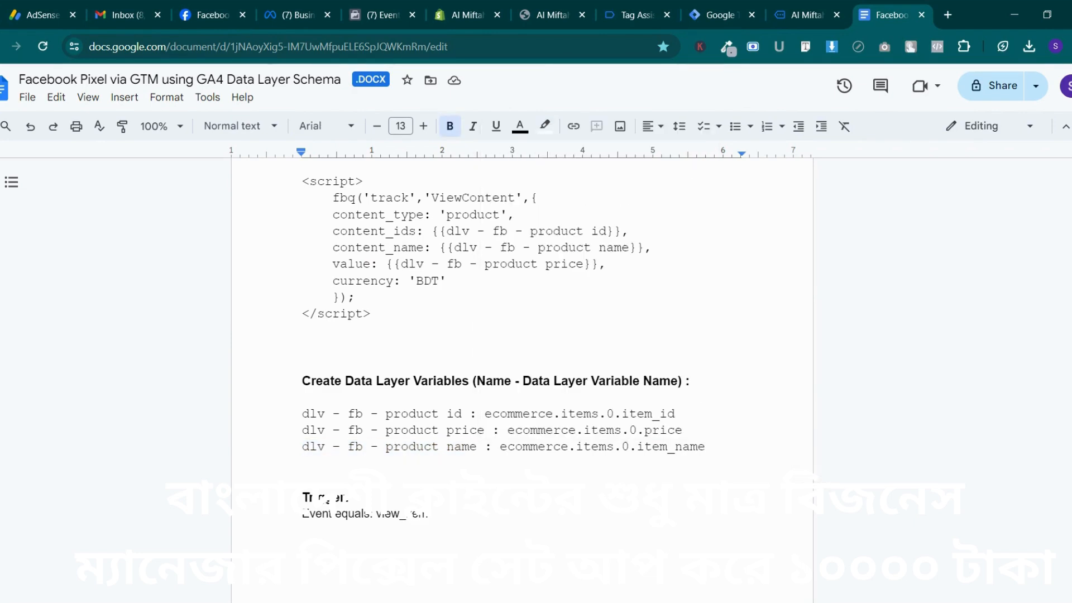
{"action": "mouse_move", "coordinate": [478, 447]}
{"action": "left_mouse_down"}
{"action": "mouse_move", "coordinate": [309, 447]}
{"action": "mouse_move", "coordinate": [455, 447]}
{"action": "mouse_move", "coordinate": [485, 431]}
{"action": "mouse_move", "coordinate": [477, 446]}
{"action": "left_mouse_up"}
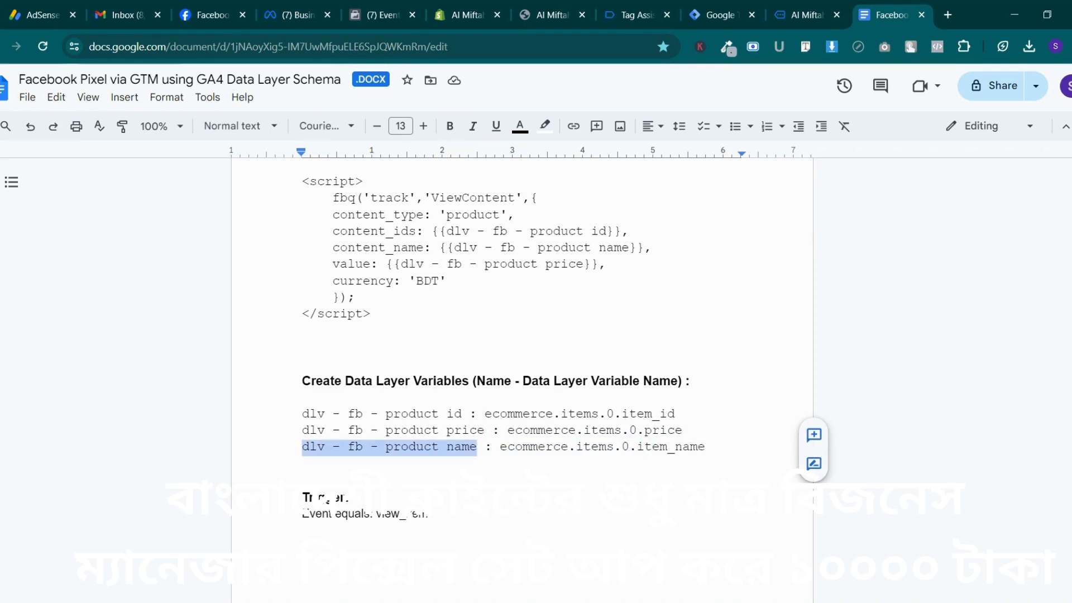
{"action": "right_click", "coordinate": [478, 447]}
{"action": "left_click", "coordinate": [385, 447]}
{"action": "left_click_drag", "start_coordinate": [302, 447], "coordinate": [476, 447]}
Return to Tag Manager, start another user-defined variable and name it dlv – fb - product name with the copied text
{"action": "left_click", "coordinate": [637, 15]}
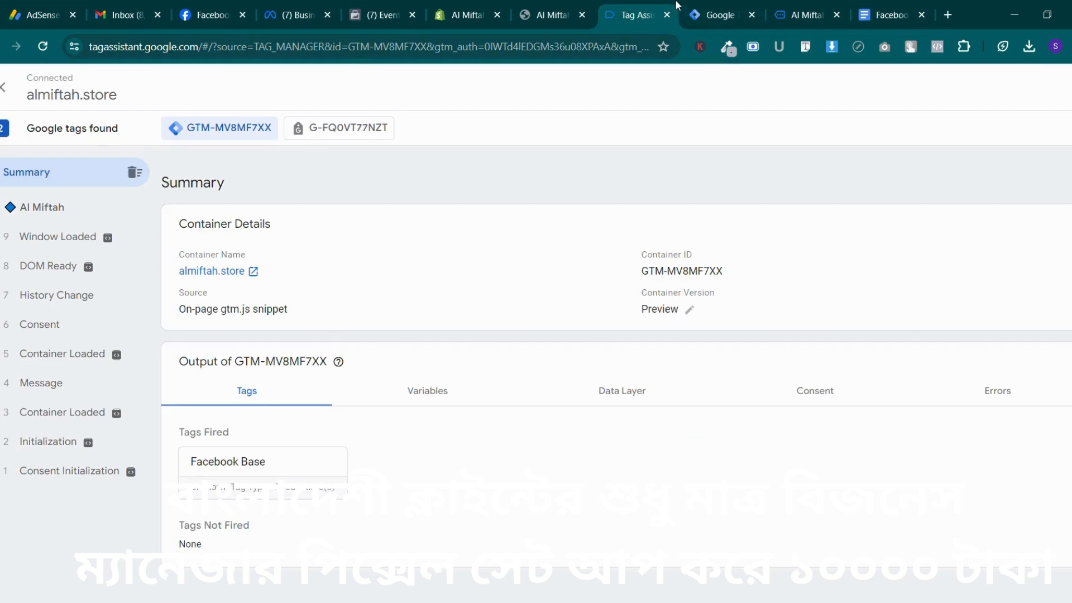
{"action": "left_click", "coordinate": [697, 7]}
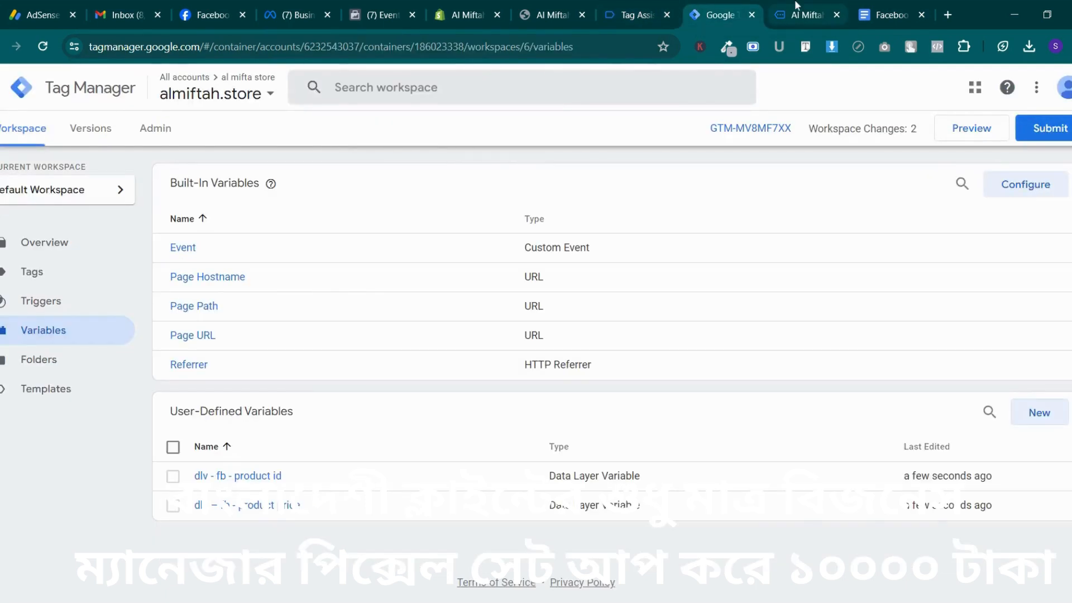
{"action": "left_click", "coordinate": [801, 7]}
{"action": "left_click", "coordinate": [630, 6]}
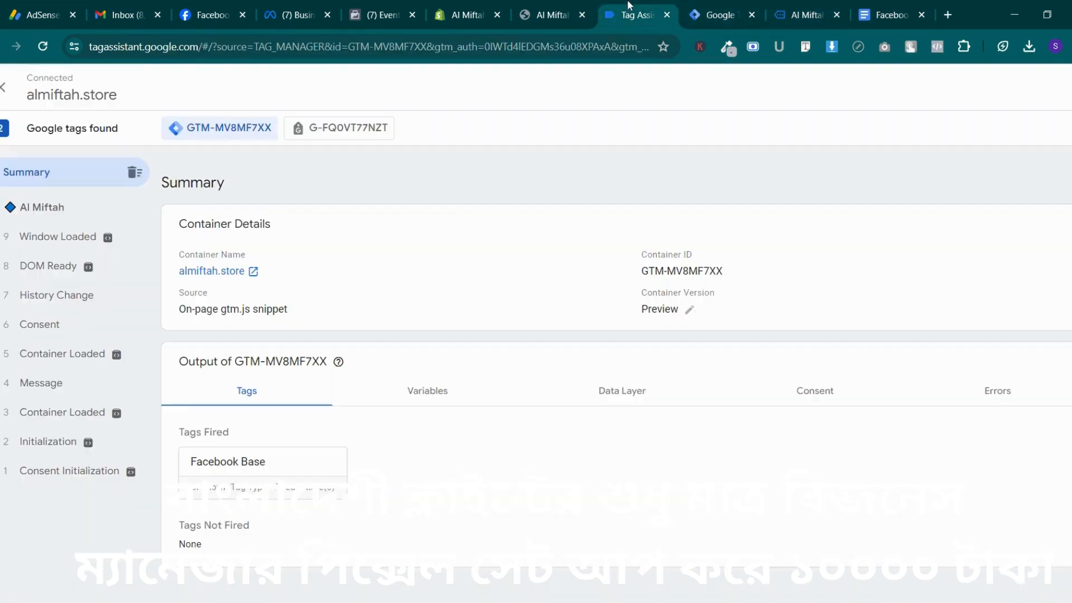
{"action": "left_click", "coordinate": [749, 6]}
{"action": "left_click", "coordinate": [1040, 413]}
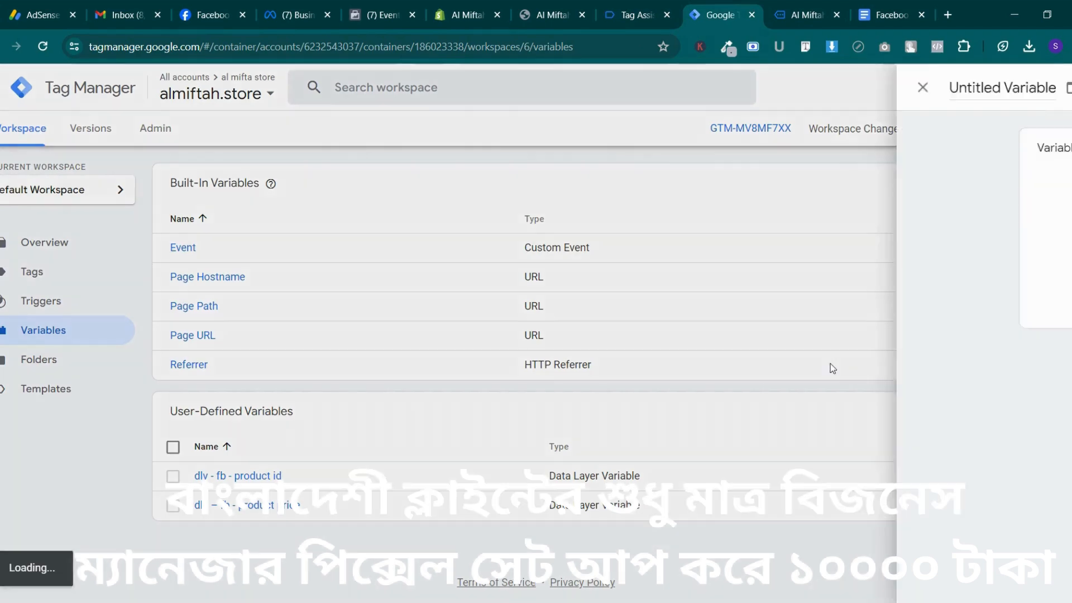
{"action": "left_click", "coordinate": [308, 88]}
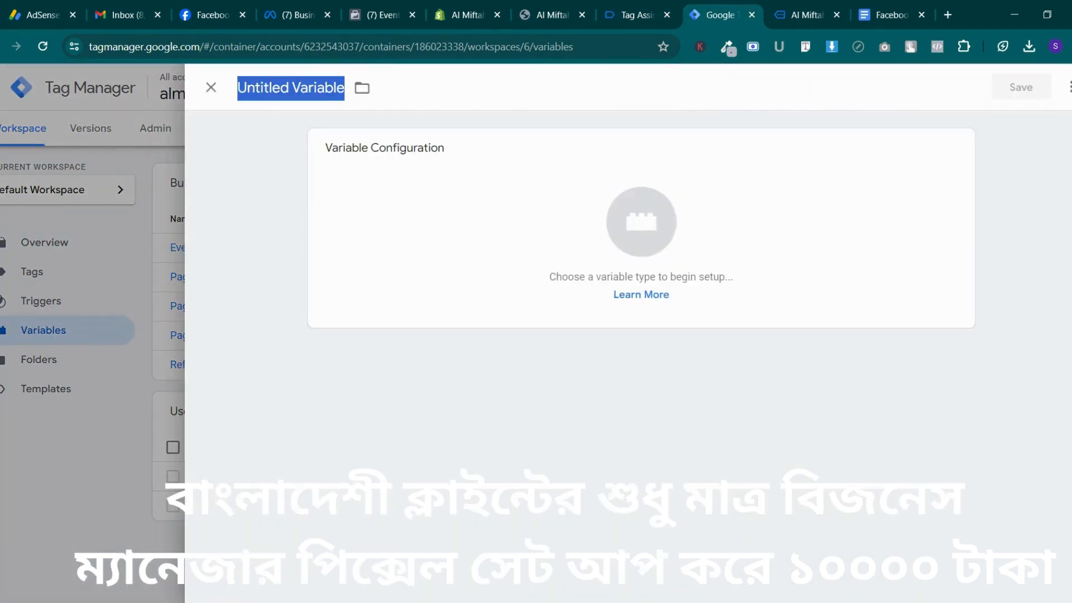
{"action": "key", "text": "ctrl+v"}
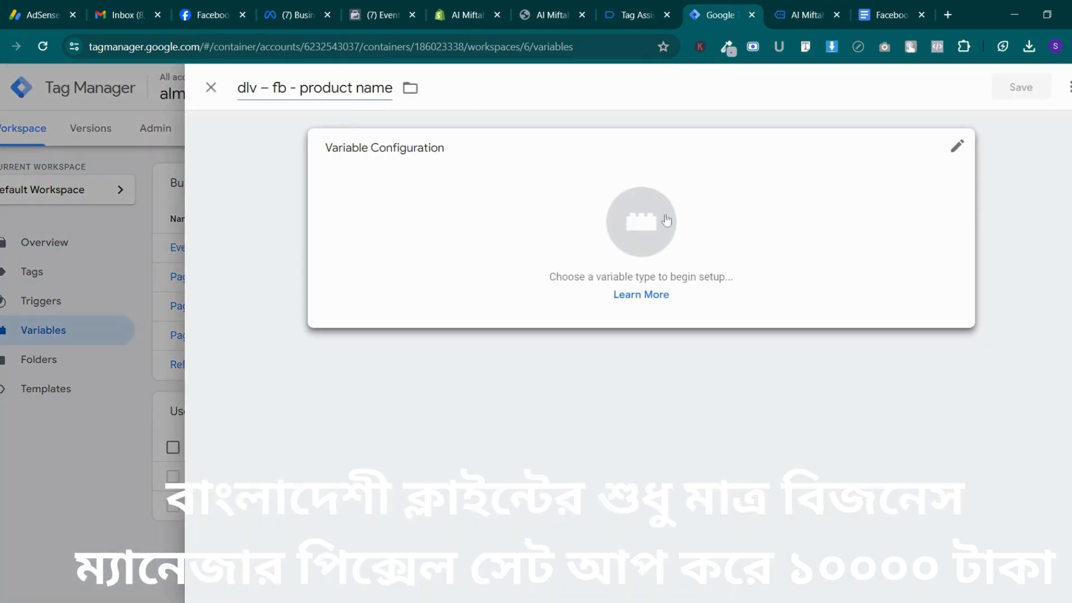
Make dlv – fb - product name a Data Layer Variable with ecommerce.items.0.item_name, copied from the document, as its Data Layer Variable Name, and save it
{"action": "left_click", "coordinate": [706, 230]}
{"action": "left_click", "coordinate": [882, 5]}
{"action": "left_click_drag", "start_coordinate": [499, 448], "coordinate": [707, 448]}
{"action": "key", "text": "ctrl+c"}
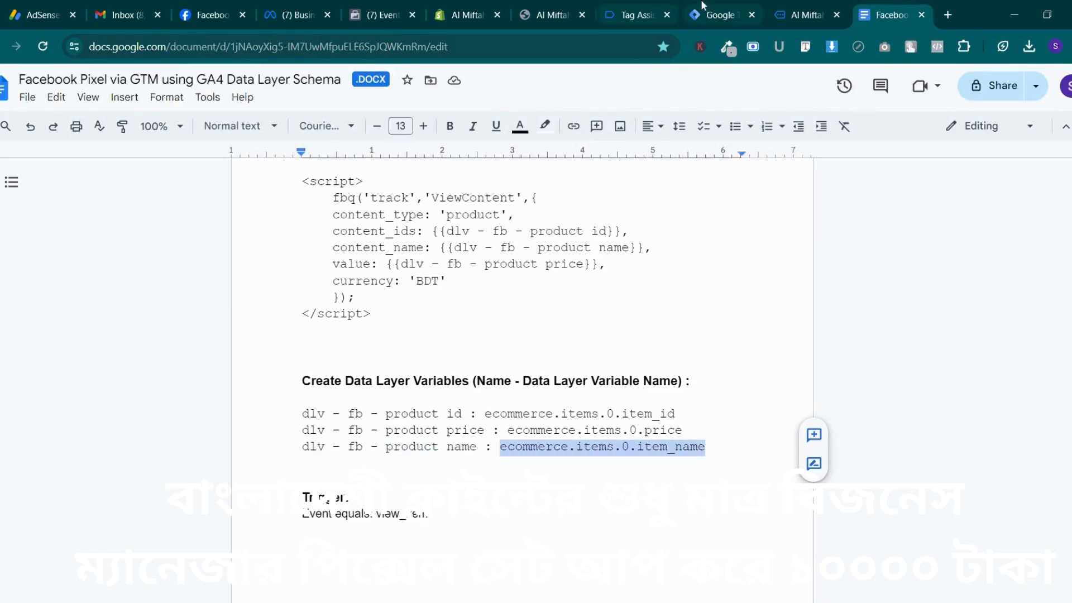
{"action": "left_click", "coordinate": [720, 15]}
{"action": "left_click", "coordinate": [774, 447]}
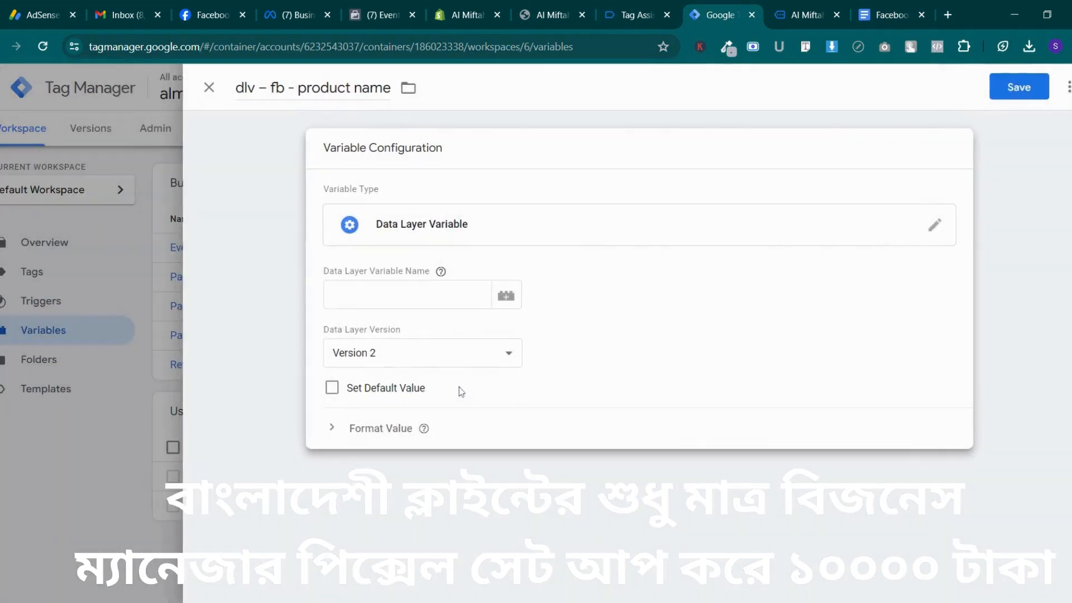
{"action": "key", "text": "ctrl+v"}
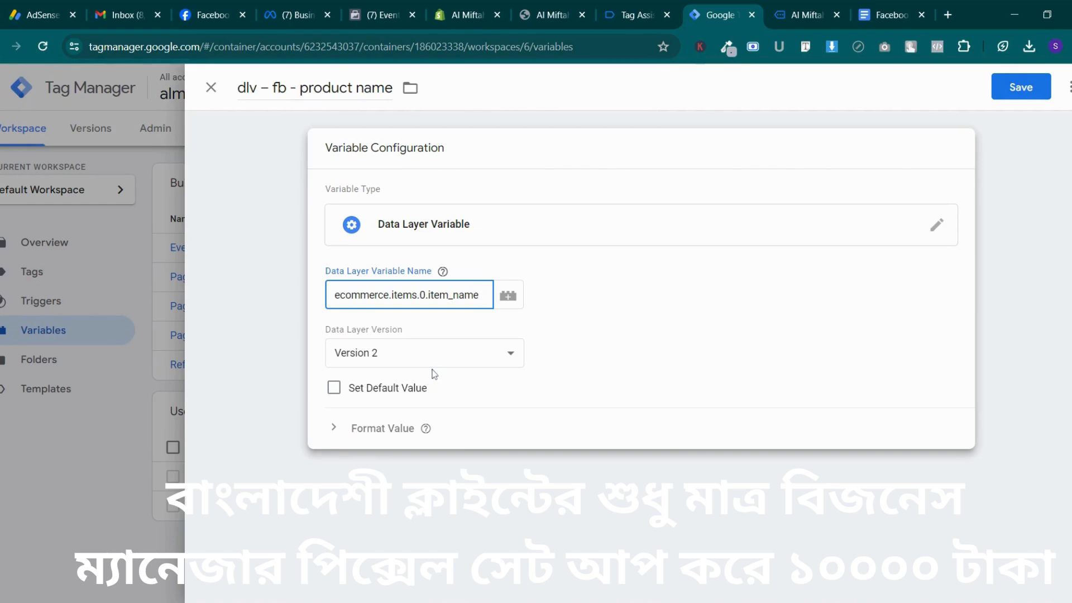
{"action": "left_click", "coordinate": [1021, 87]}
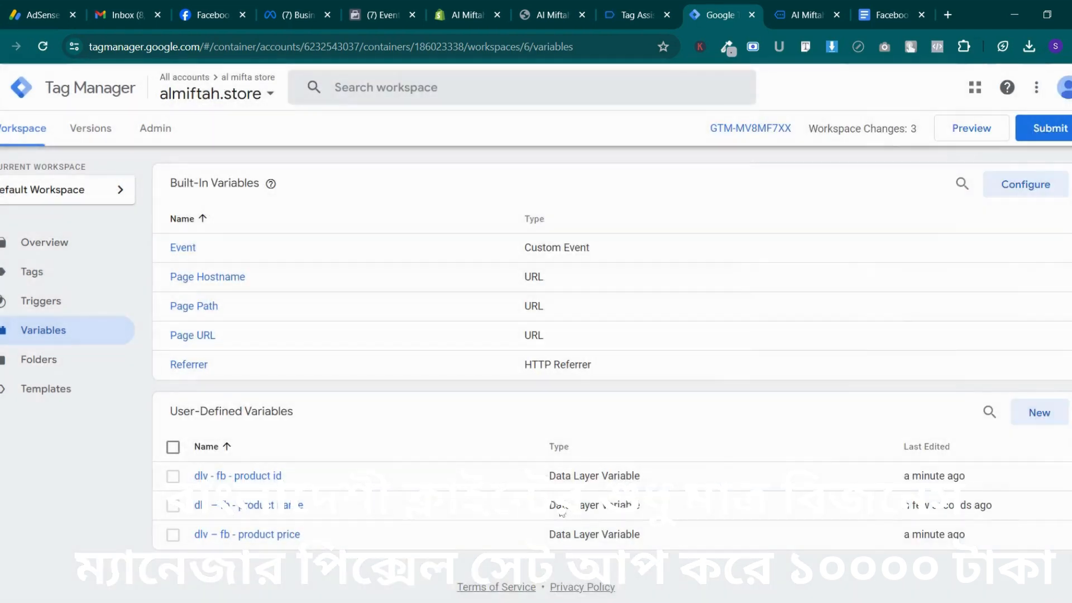
Make a copy of the Facebook Base tag and name it View Content
{"action": "left_click", "coordinate": [59, 282]}
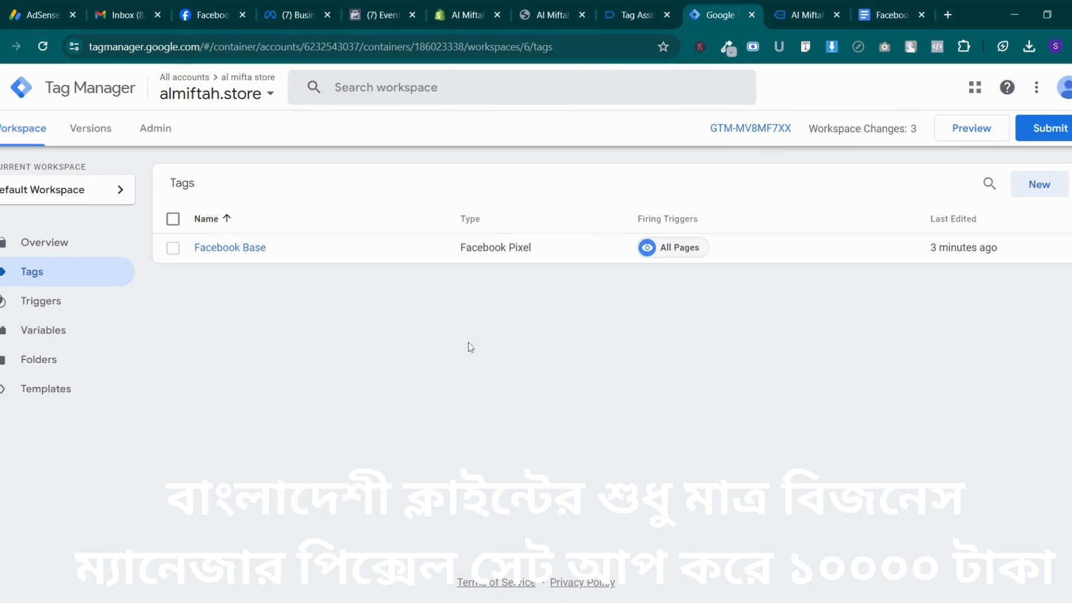
{"action": "left_click", "coordinate": [216, 250]}
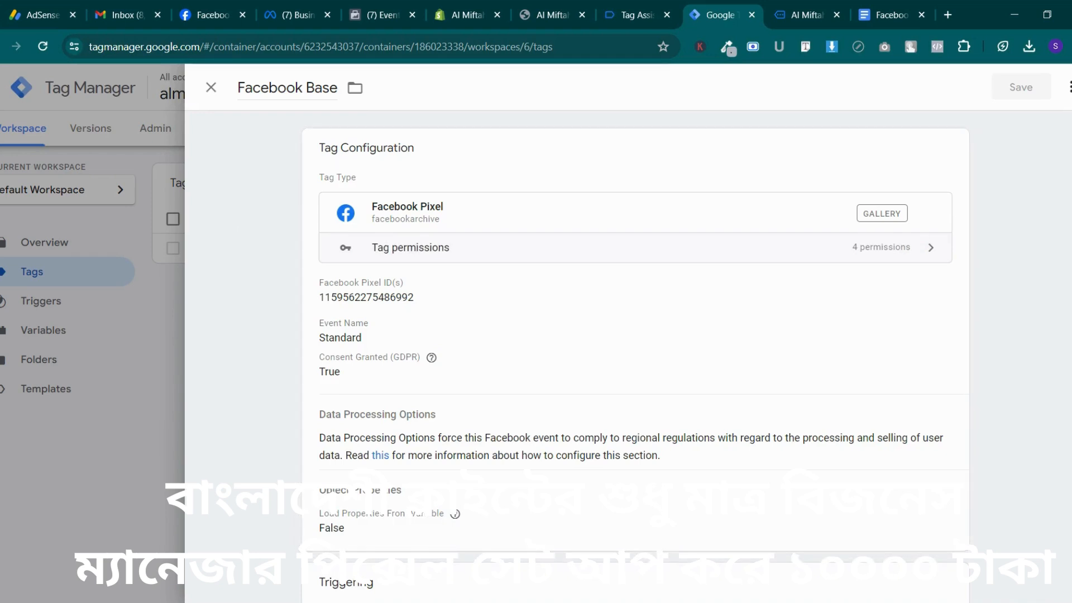
{"action": "left_click", "coordinate": [1070, 88]}
{"action": "left_click", "coordinate": [1013, 134]}
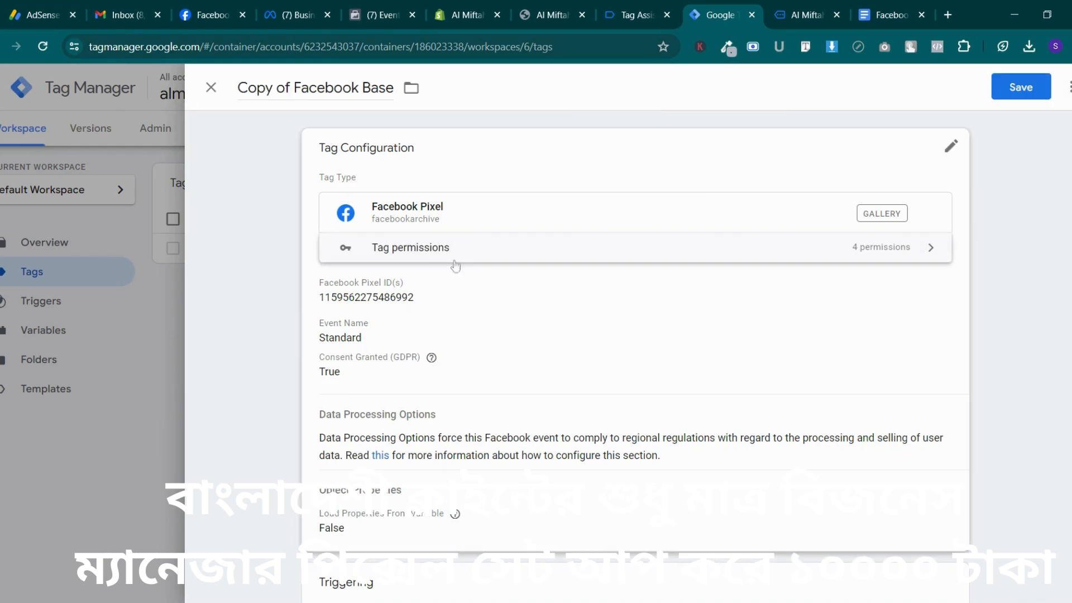
{"action": "triple_click", "coordinate": [334, 87]}
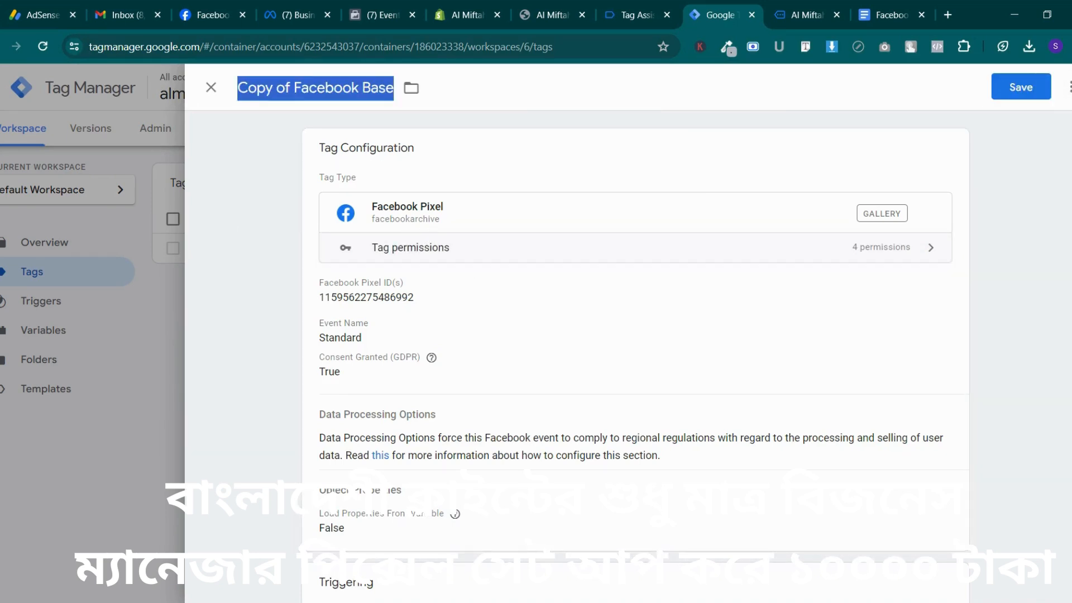
{"action": "type", "text": "View"}
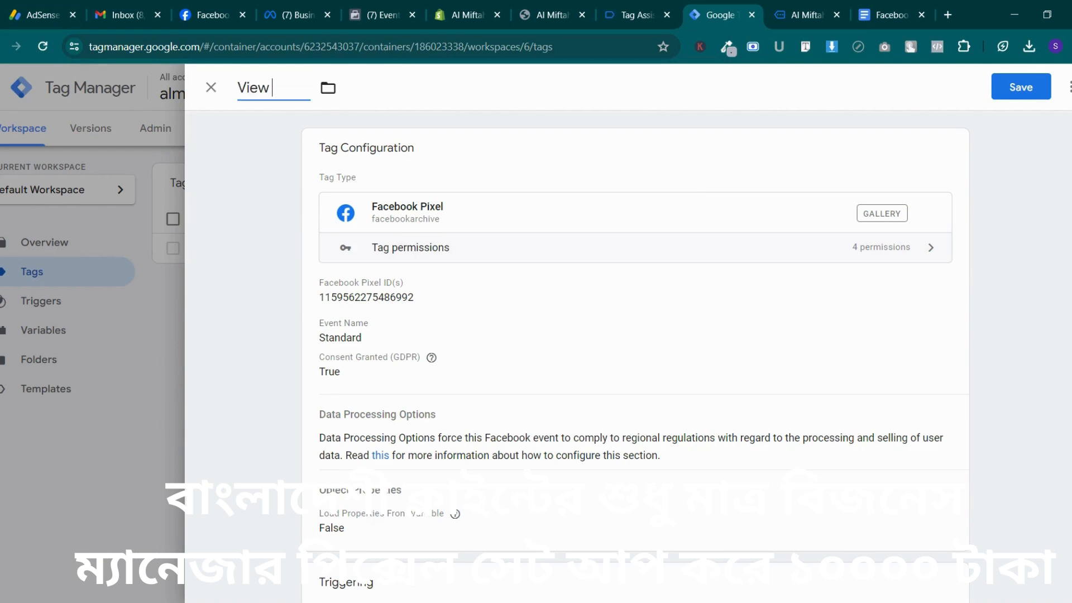
{"action": "type", "text": " Content"}
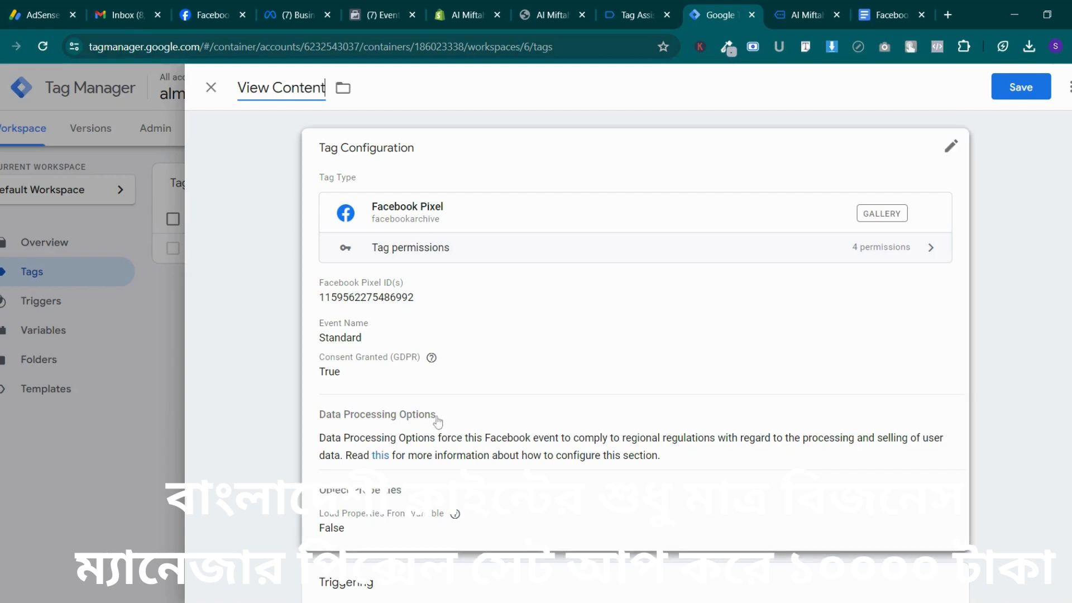
Edit the View Content tag's configuration and add two empty property rows under Object Properties
{"action": "left_click", "coordinate": [422, 344]}
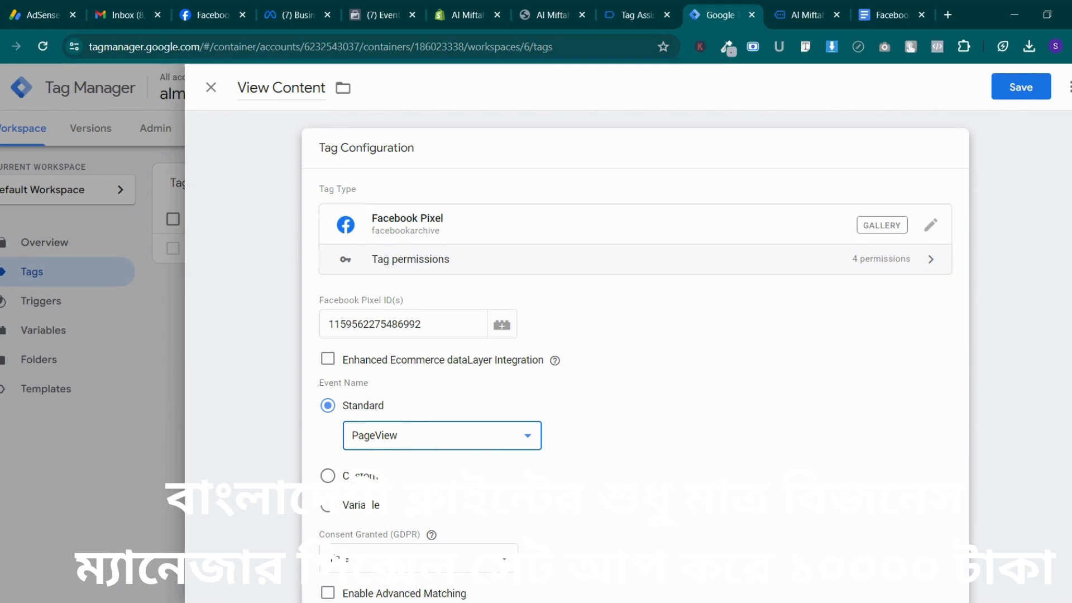
{"action": "left_click", "coordinate": [420, 436]}
{"action": "scroll", "coordinate": [416, 422], "scroll_direction": "down", "scroll_amount": 5}
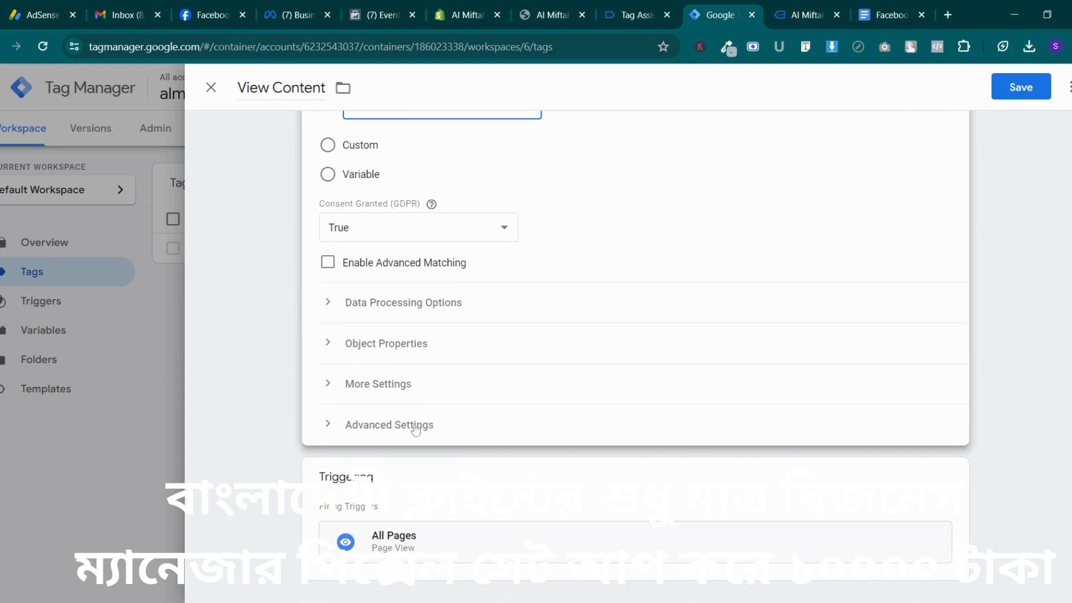
{"action": "left_click", "coordinate": [422, 345]}
{"action": "scroll", "coordinate": [416, 363], "scroll_direction": "down", "scroll_amount": 1}
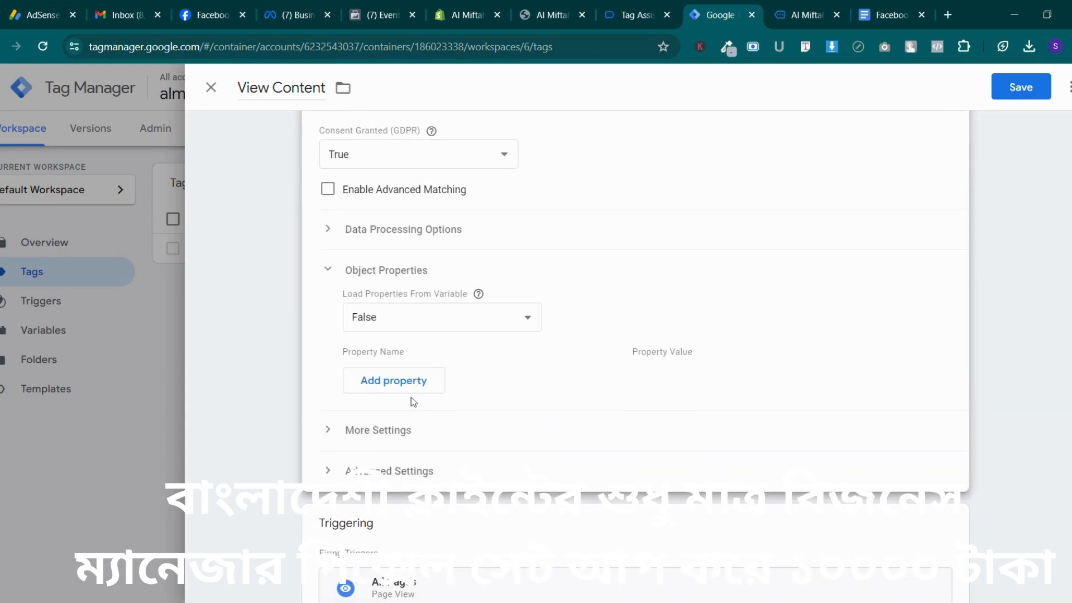
{"action": "left_click", "coordinate": [405, 385]}
{"action": "left_click", "coordinate": [405, 417]}
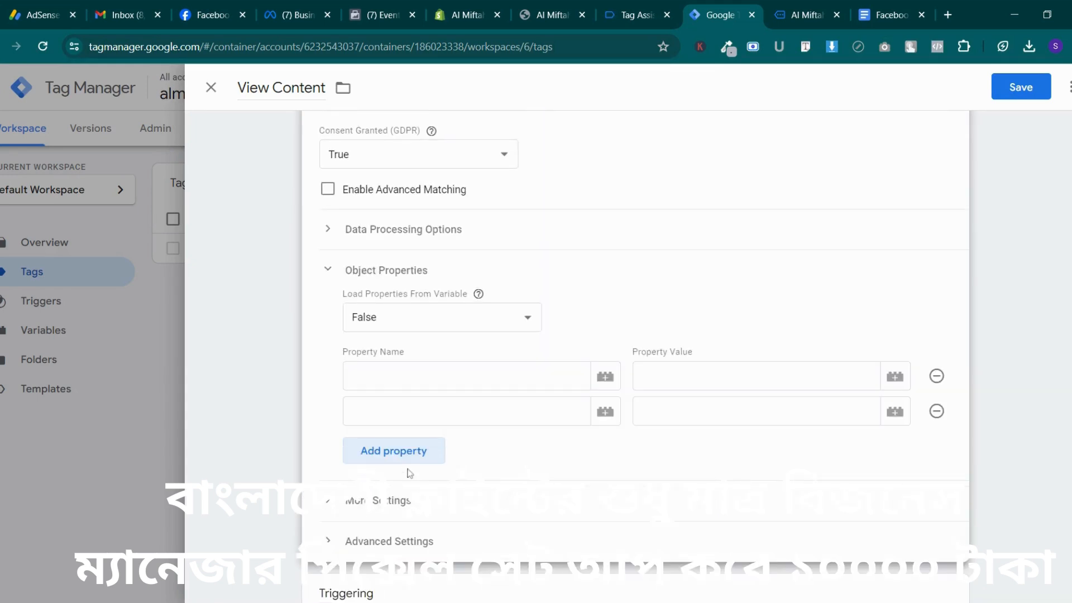
{"action": "left_click", "coordinate": [479, 376]}
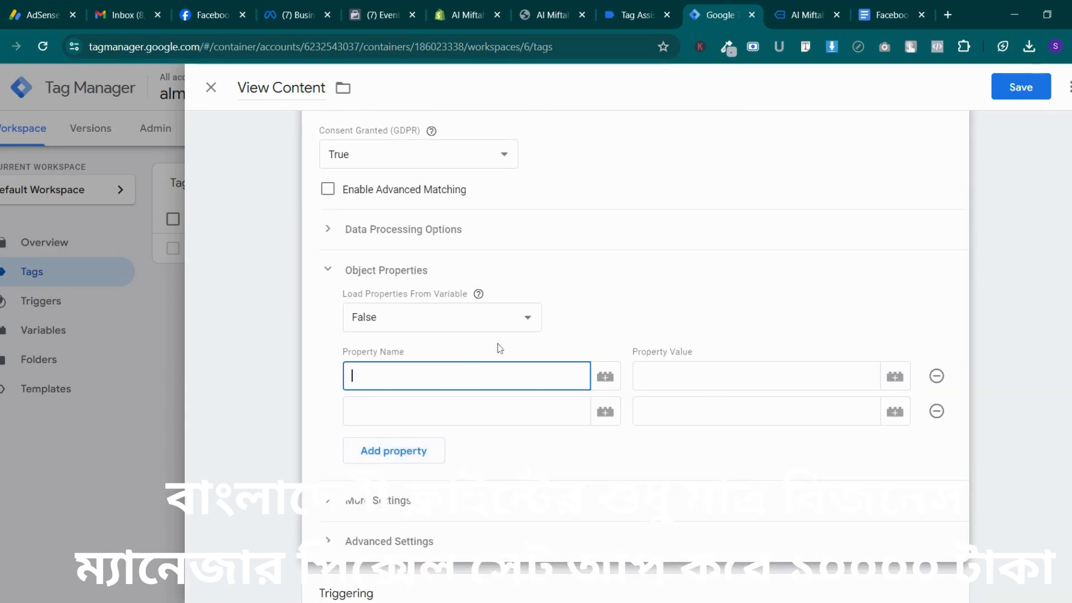
Fill the View Content tag's first property row with content_type, copied from the Google Docs script, and the value product
{"action": "left_click", "coordinate": [864, 8]}
{"action": "scroll", "coordinate": [567, 357], "scroll_direction": "up", "scroll_amount": 1}
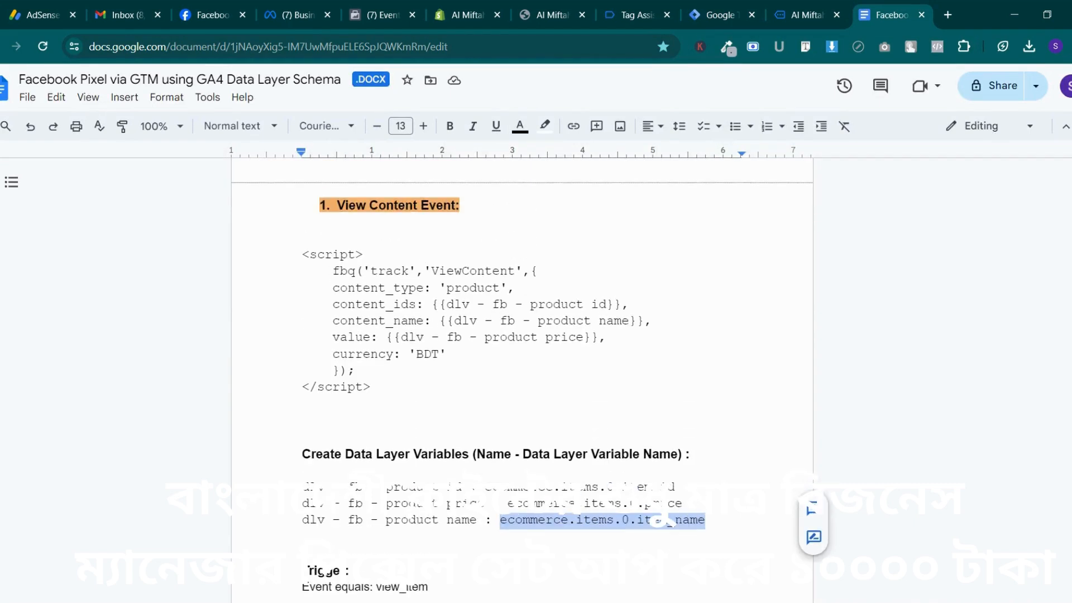
{"action": "left_click_drag", "start_coordinate": [333, 289], "coordinate": [417, 288]}
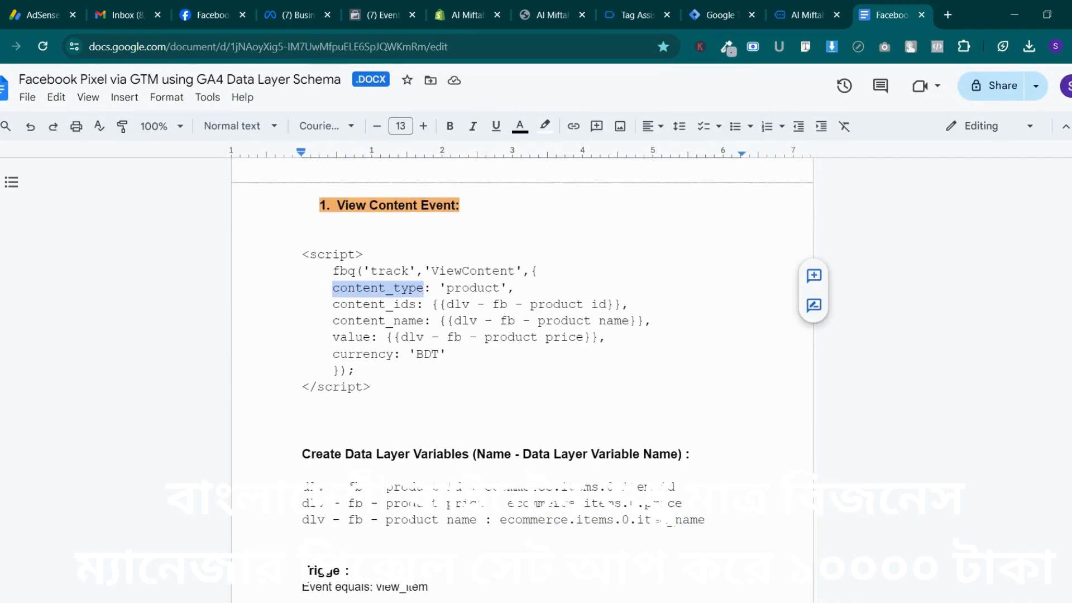
{"action": "right_click", "coordinate": [420, 288]}
{"action": "left_click", "coordinate": [402, 288]}
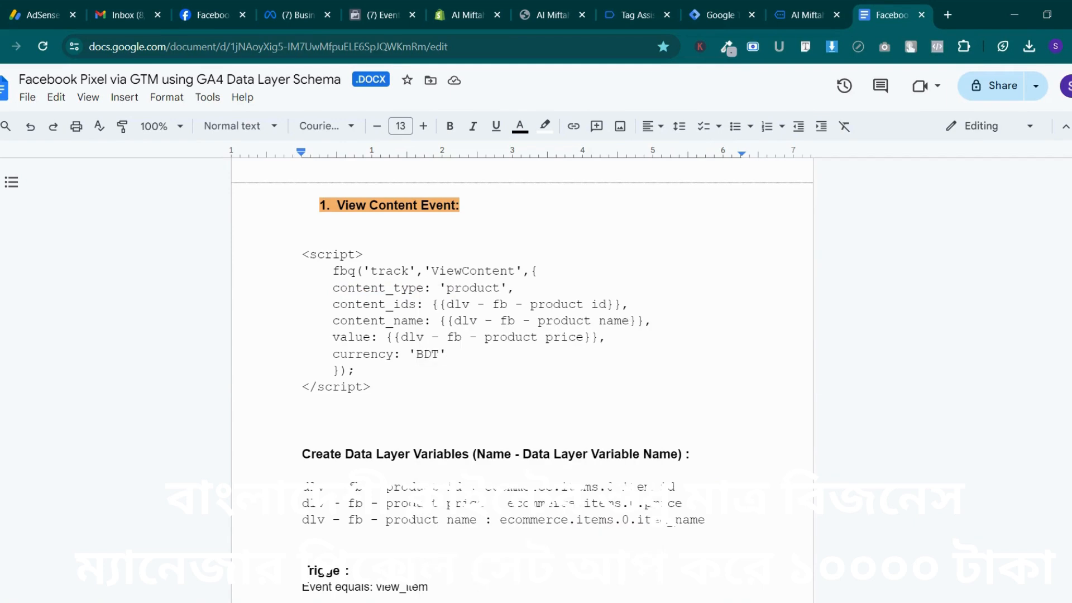
{"action": "left_click_drag", "start_coordinate": [333, 288], "coordinate": [424, 288]}
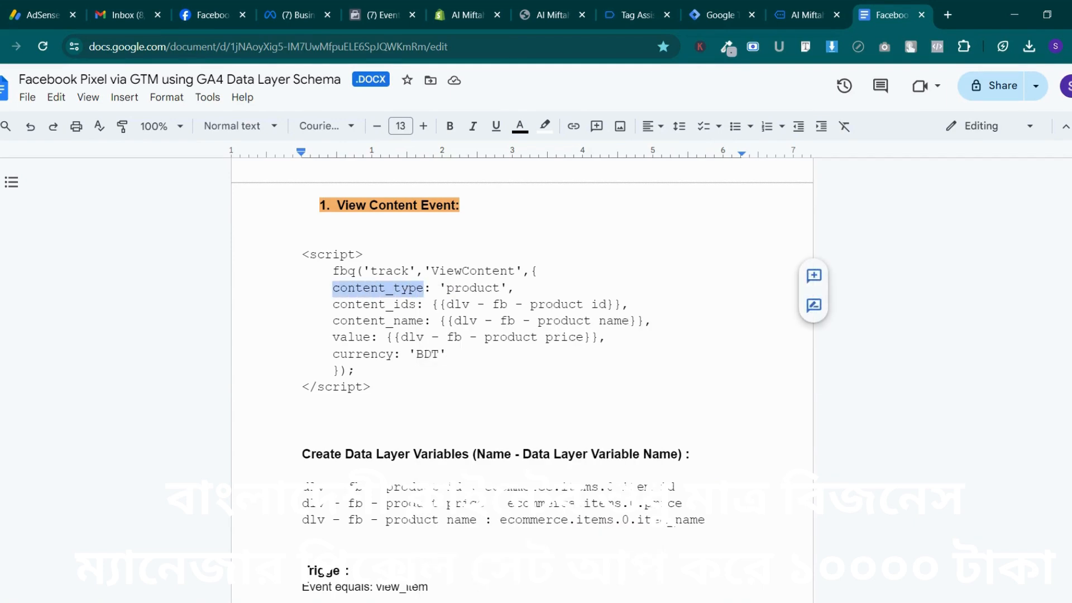
{"action": "left_click", "coordinate": [809, 7]}
{"action": "left_click", "coordinate": [718, 7]}
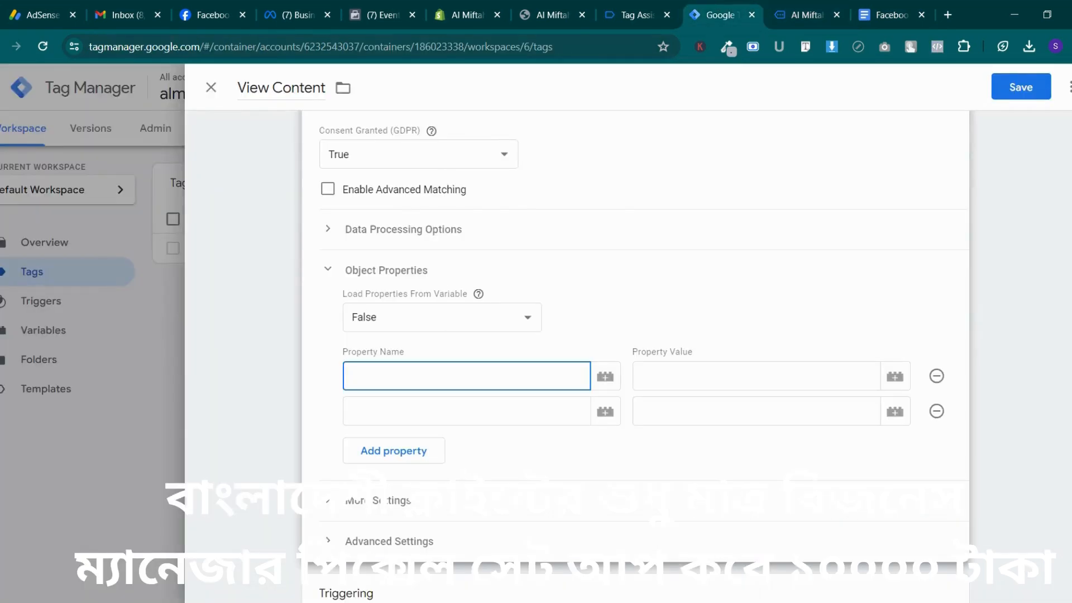
{"action": "key", "text": "ctrl+v"}
{"action": "left_click", "coordinate": [636, 374]}
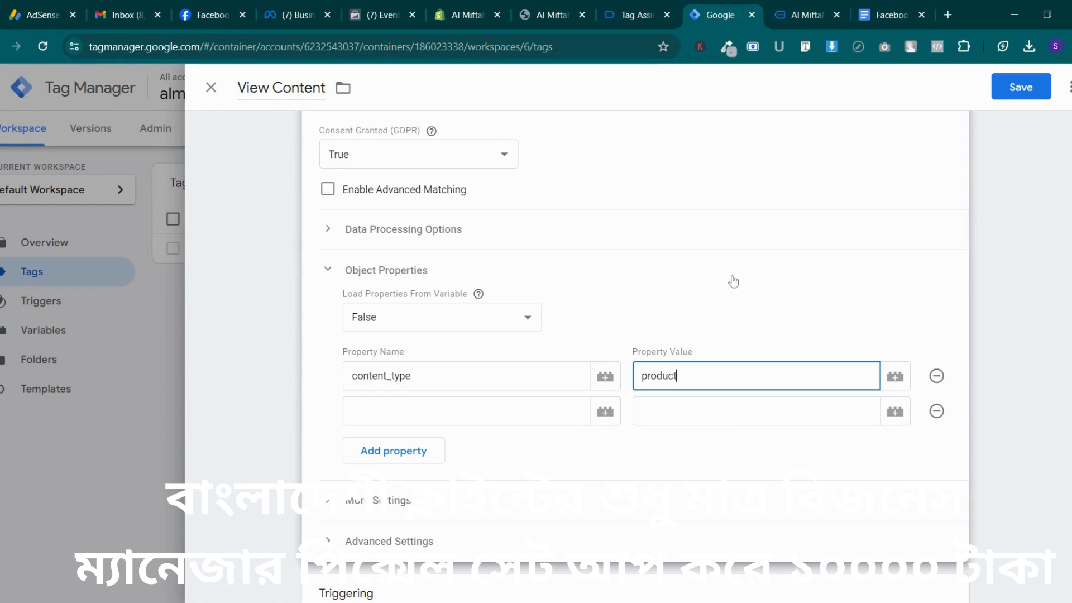
{"action": "type", "text": "product"}
Name the second property content_ids, copied from the document's script, and use the variable dlv - fb - product id as its value
{"action": "left_click", "coordinate": [888, 14]}
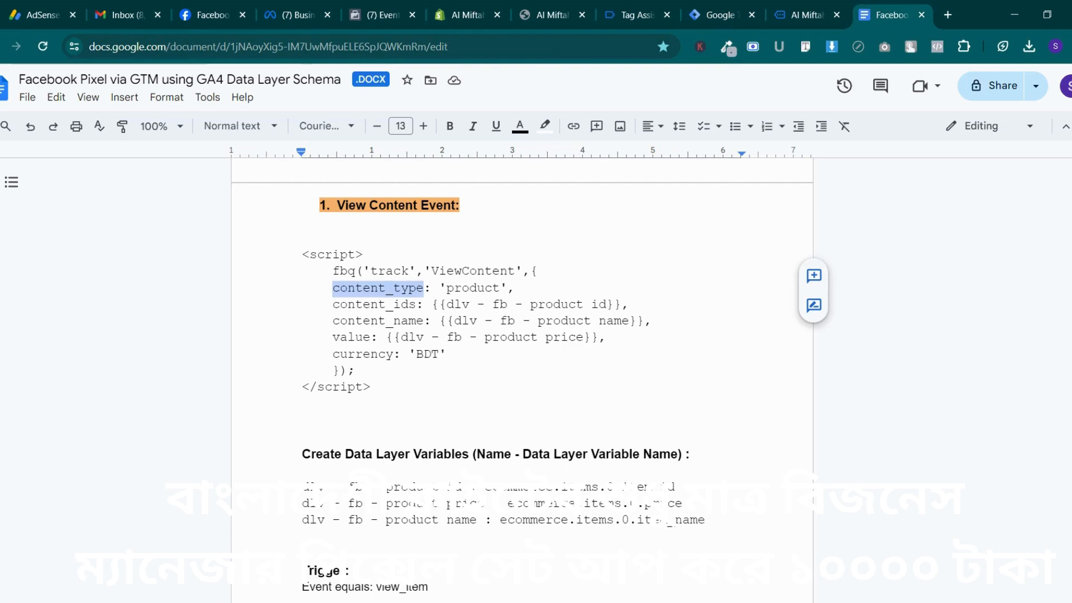
{"action": "left_click_drag", "start_coordinate": [333, 304], "coordinate": [416, 305]}
{"action": "key", "text": "ctrl+c"}
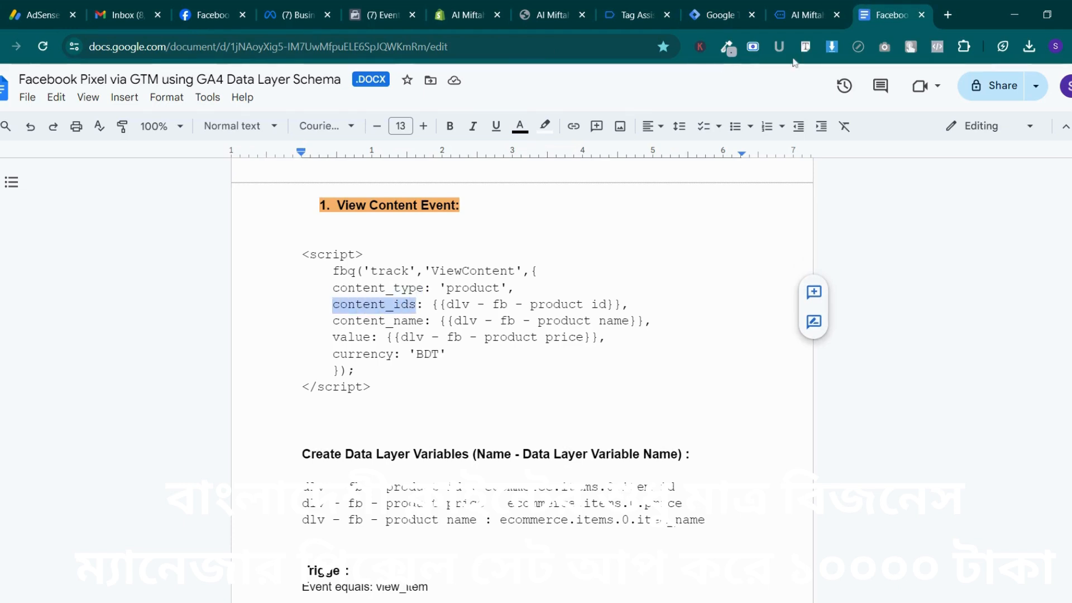
{"action": "left_click", "coordinate": [804, 14]}
{"action": "left_click", "coordinate": [731, 13]}
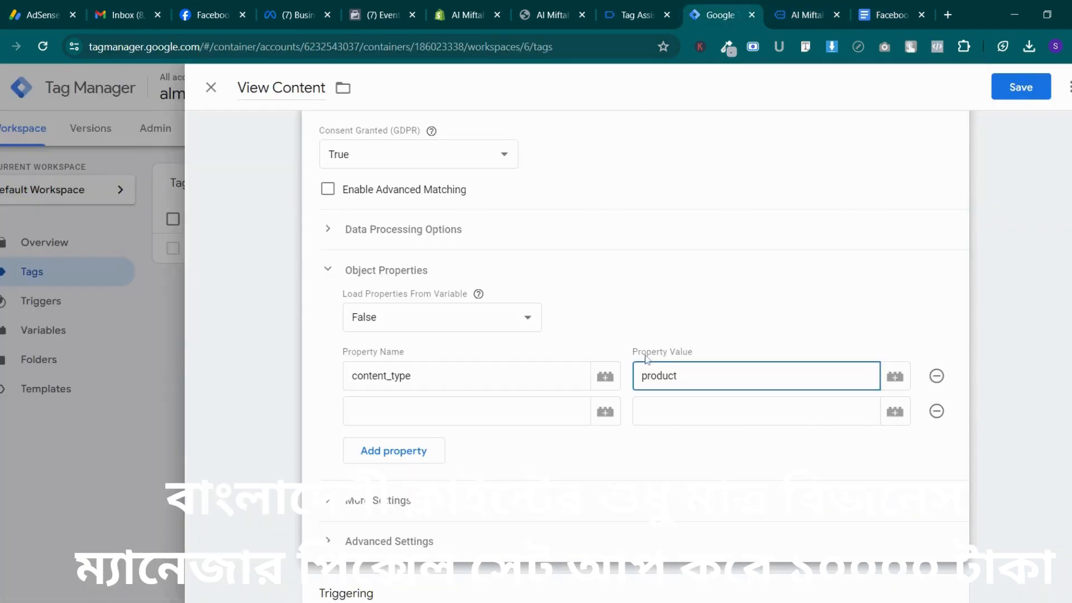
{"action": "left_click", "coordinate": [475, 412]}
{"action": "key", "text": "ctrl+v"}
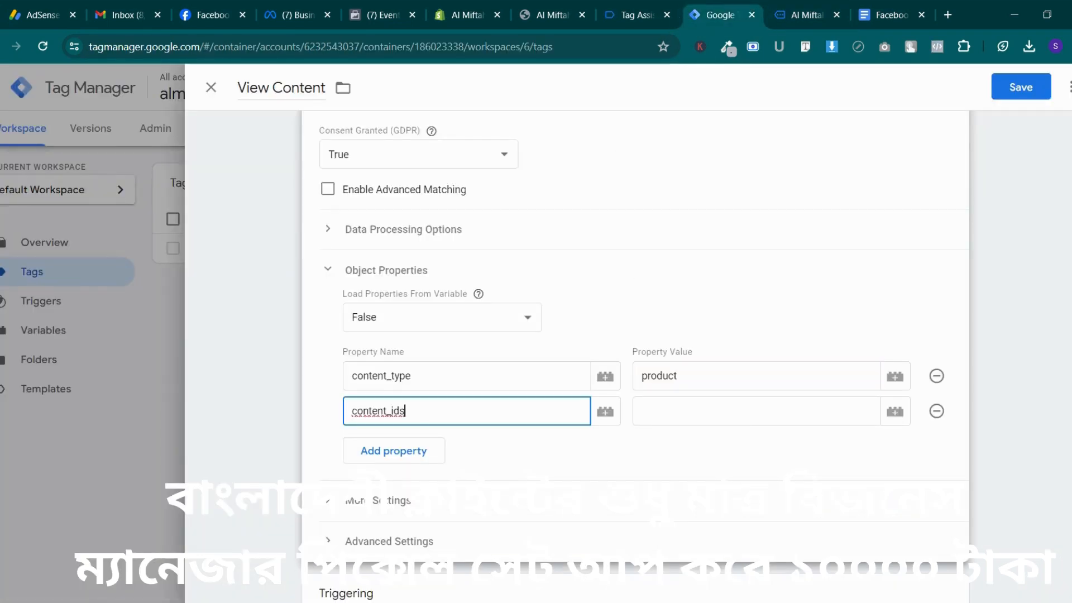
{"action": "left_click", "coordinate": [895, 411]}
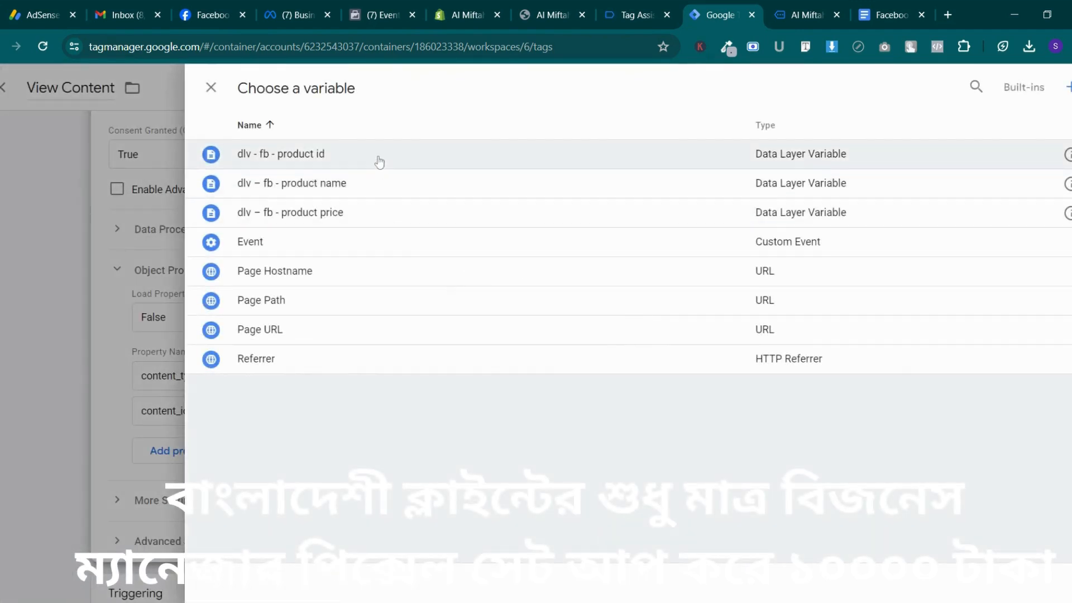
{"action": "left_click", "coordinate": [378, 159]}
Add a third property named content_name, copied from the document's script, with the variable dlv – fb - product name as its value
{"action": "left_click", "coordinate": [400, 461]}
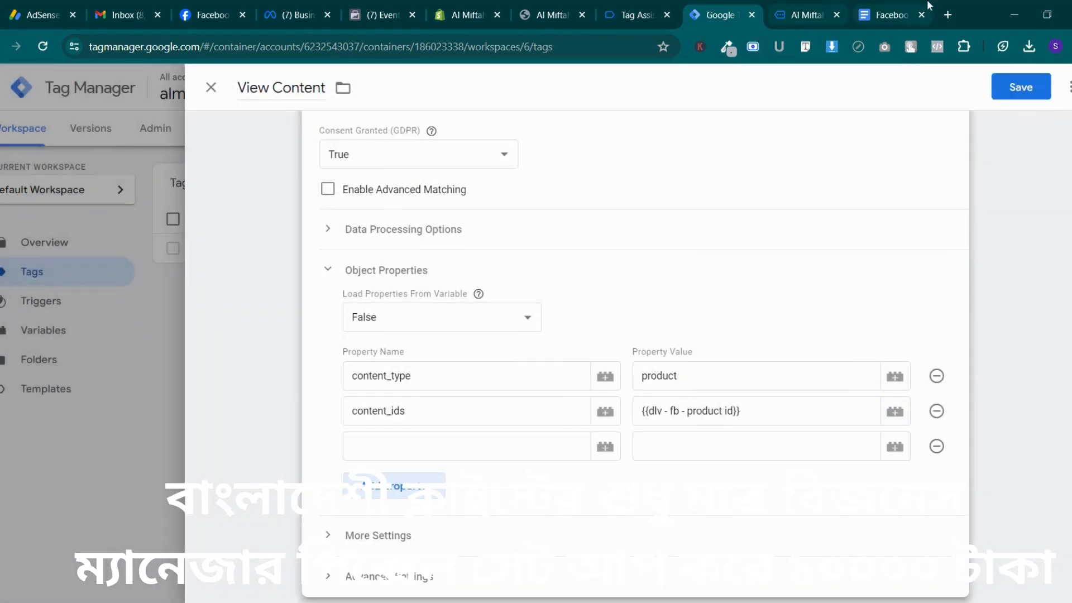
{"action": "left_click", "coordinate": [888, 15]}
{"action": "left_click_drag", "start_coordinate": [333, 321], "coordinate": [401, 321]}
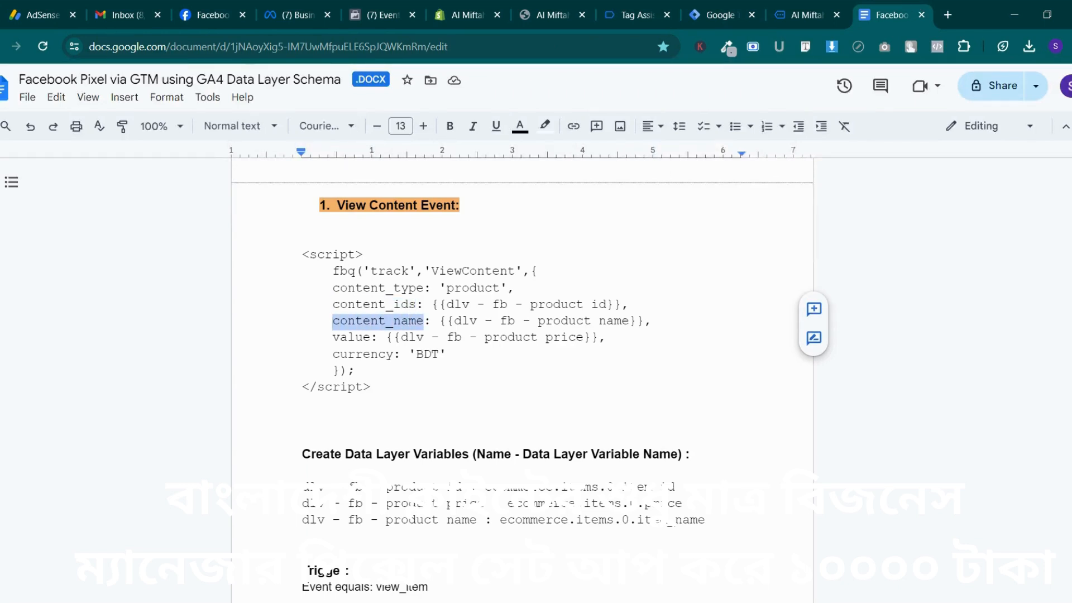
{"action": "right_click", "coordinate": [416, 320]}
{"action": "left_click", "coordinate": [477, 281]}
{"action": "left_click", "coordinate": [816, 15]}
{"action": "left_click", "coordinate": [720, 15]}
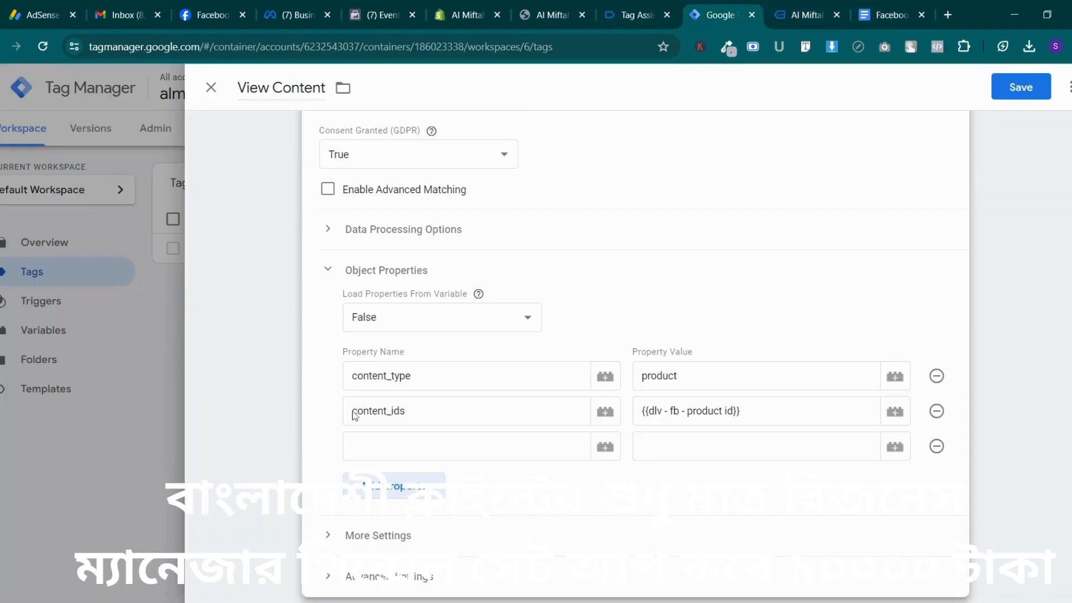
{"action": "left_click", "coordinate": [466, 446]}
{"action": "key", "text": "ctrl+v"}
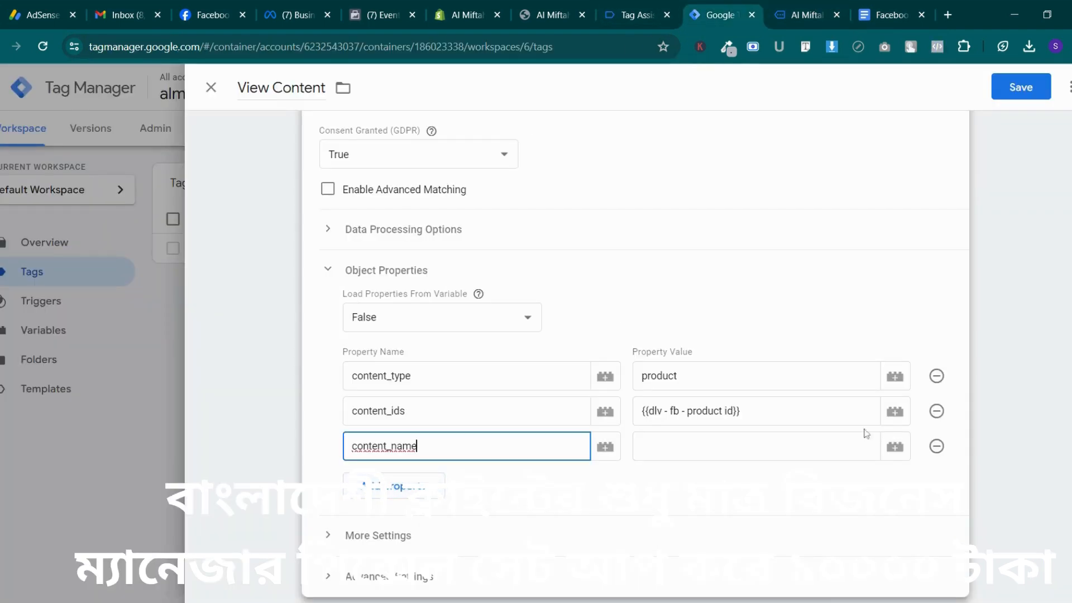
{"action": "left_click", "coordinate": [895, 447]}
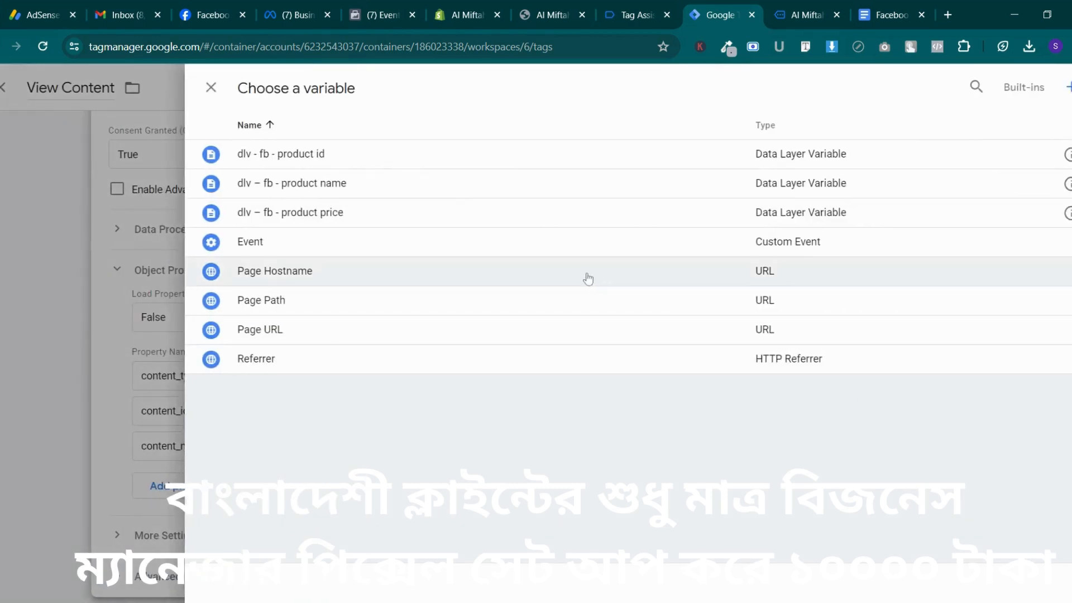
{"action": "left_click", "coordinate": [505, 185]}
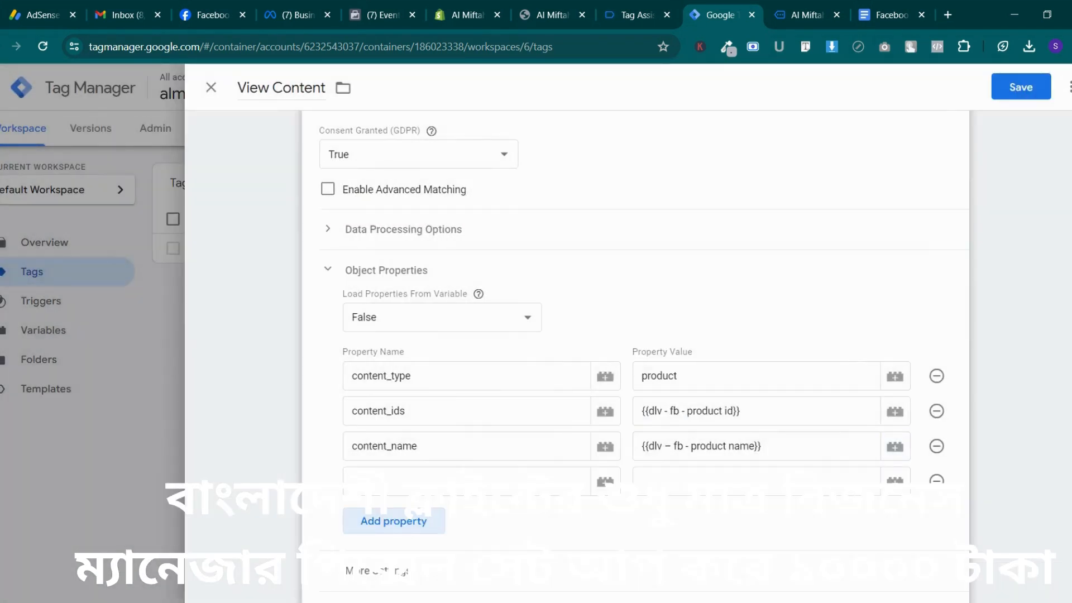
Add a fourth property named value, copied from the document's script, with the variable dlv – fb - product price as its value
{"action": "left_click", "coordinate": [391, 486]}
{"action": "left_click", "coordinate": [386, 409]}
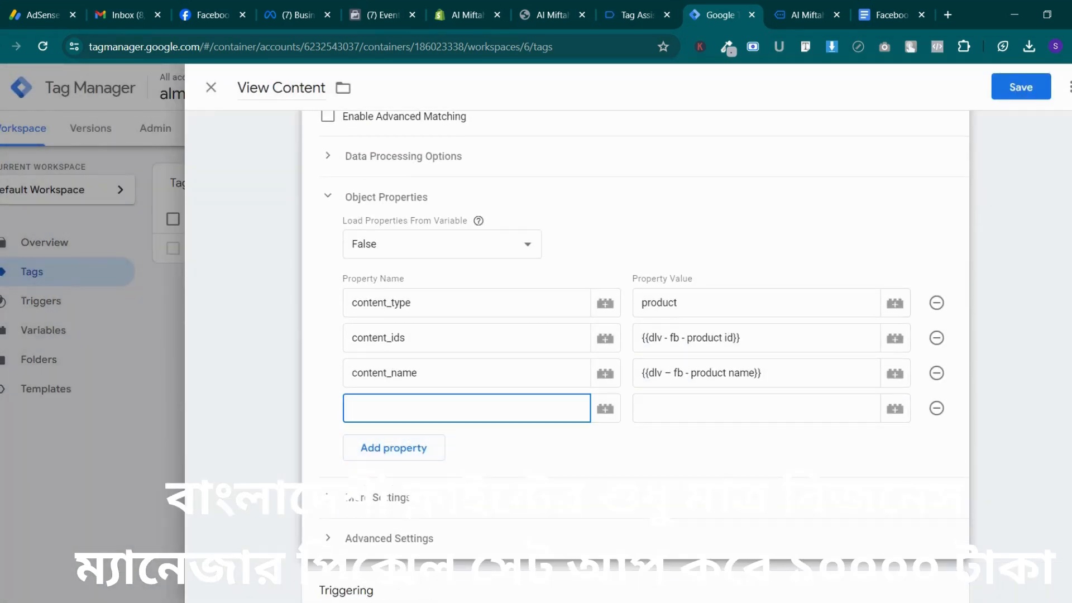
{"action": "left_click", "coordinate": [892, 15]}
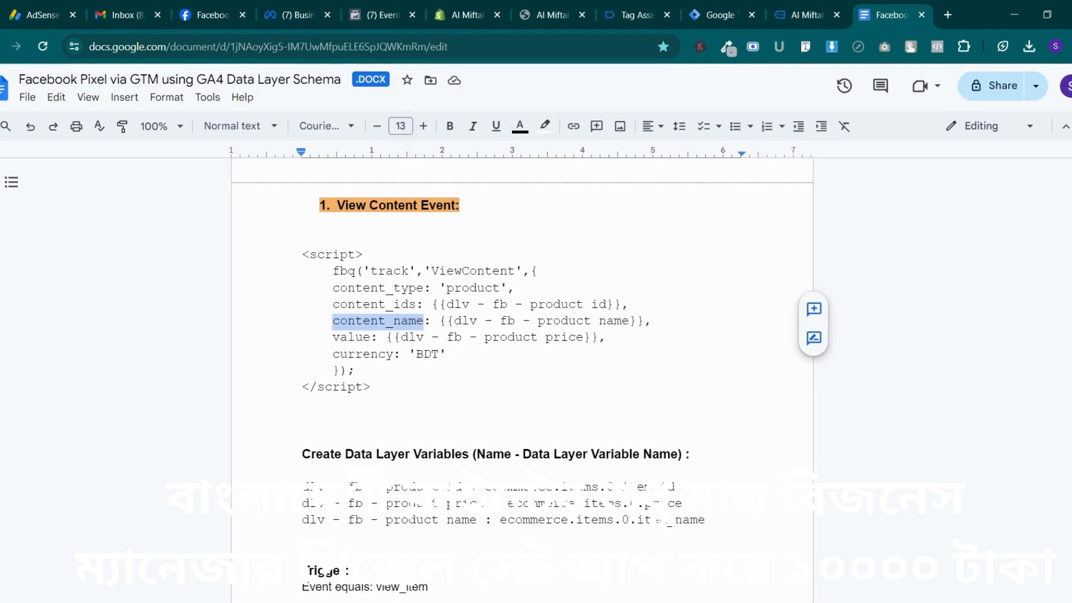
{"action": "left_click_drag", "start_coordinate": [333, 337], "coordinate": [363, 337]}
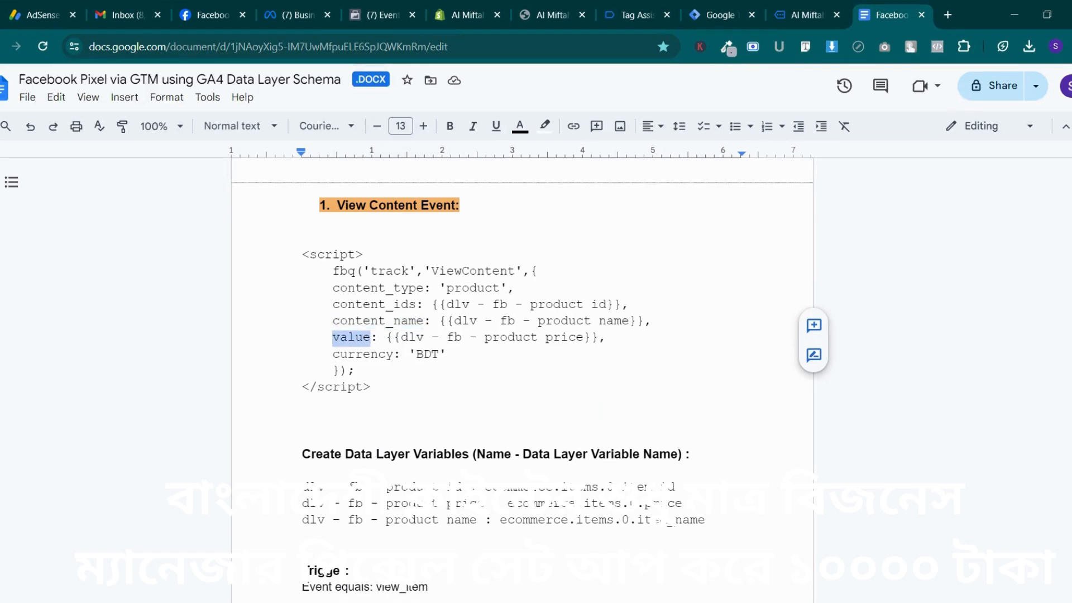
{"action": "right_click", "coordinate": [363, 337]}
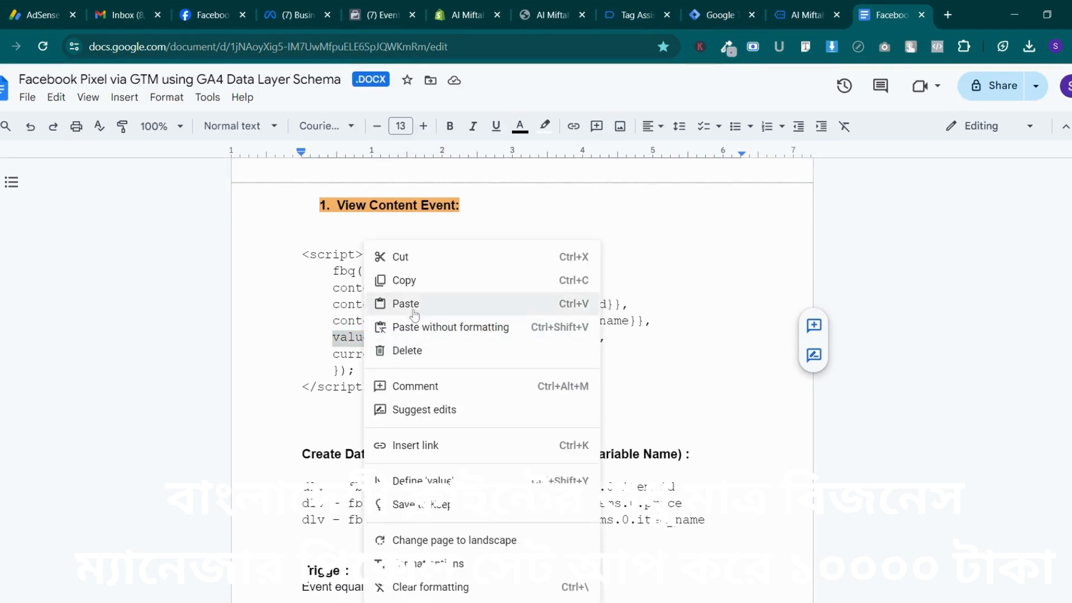
{"action": "left_click", "coordinate": [407, 278]}
{"action": "left_click", "coordinate": [652, 7]}
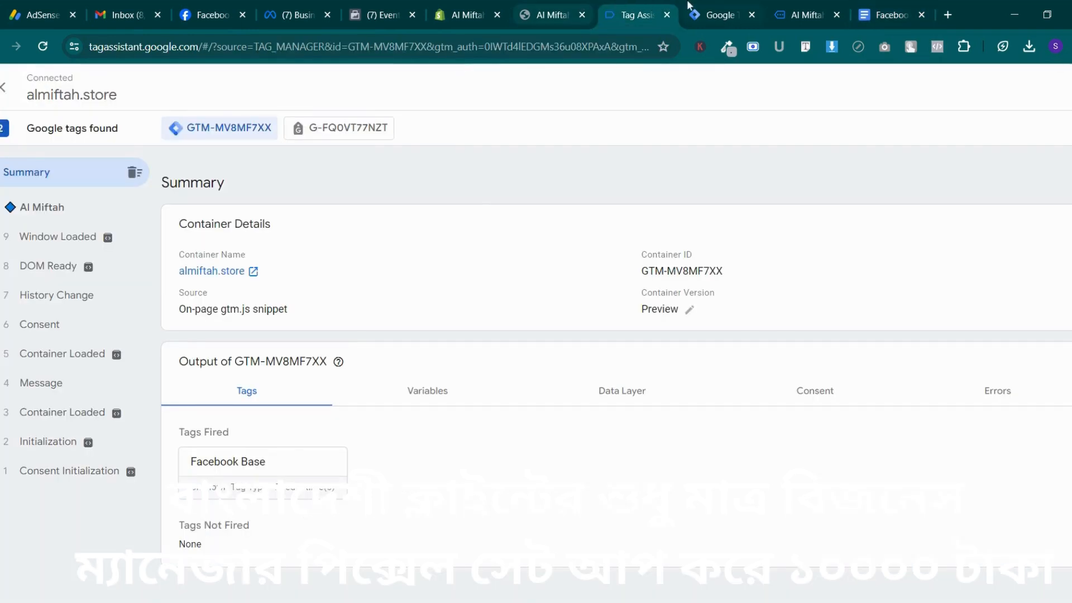
{"action": "left_click", "coordinate": [694, 8]}
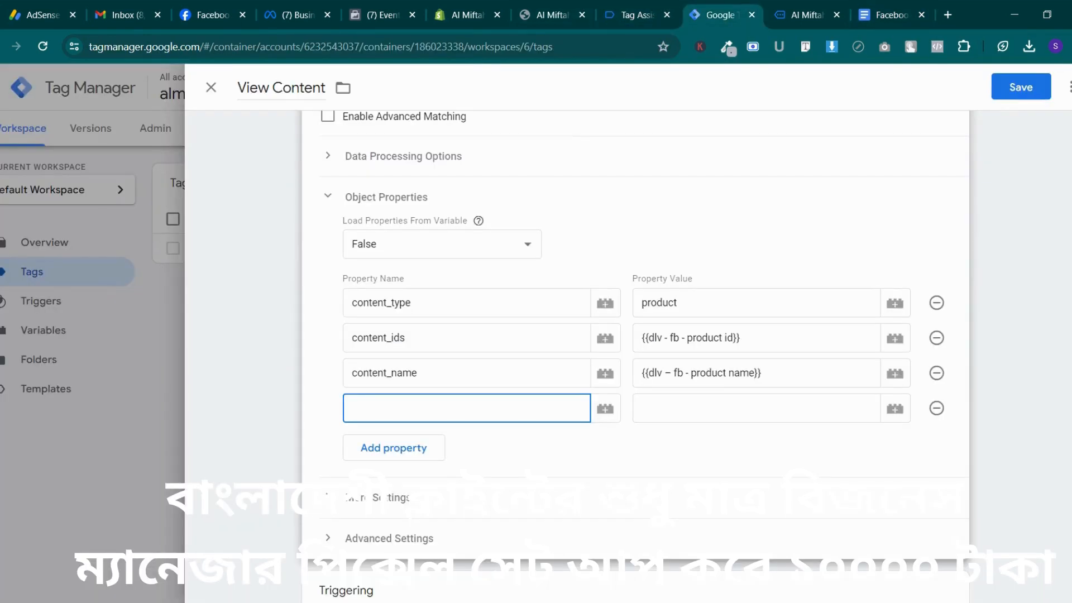
{"action": "key", "text": "ctrl+v"}
{"action": "left_click", "coordinate": [890, 409]}
{"action": "left_click", "coordinate": [411, 218]}
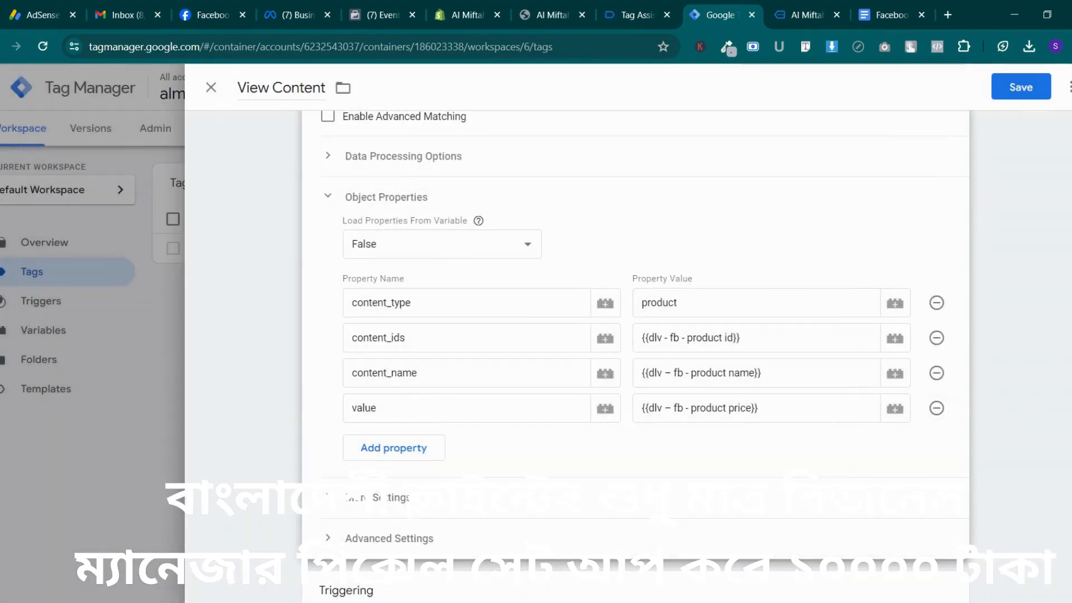
Add a fifth object property named currency with the value BDT
{"action": "left_click", "coordinate": [403, 443]}
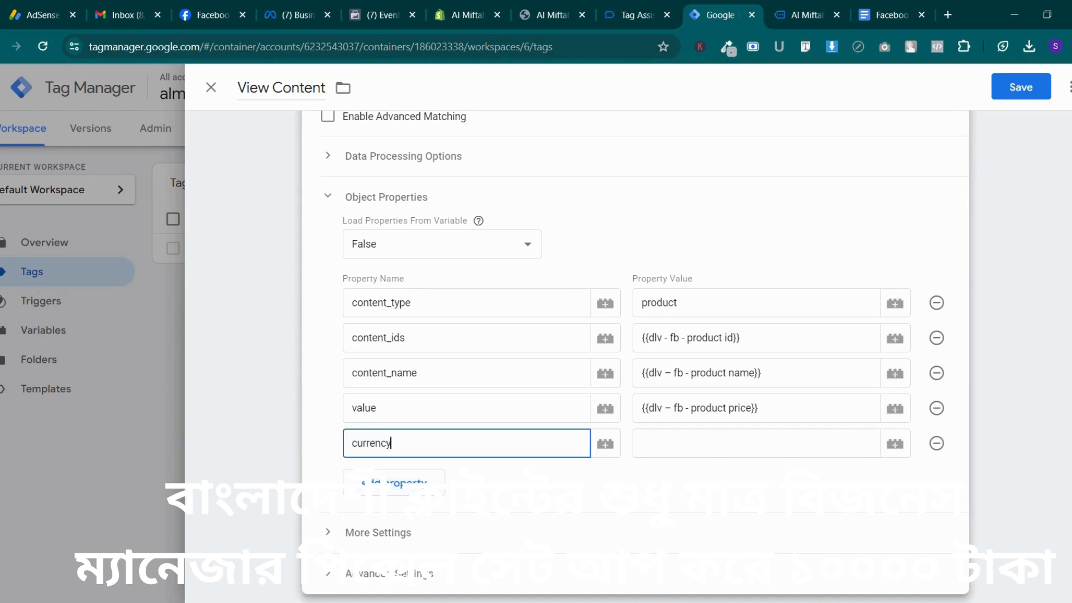
{"action": "left_click", "coordinate": [635, 453]}
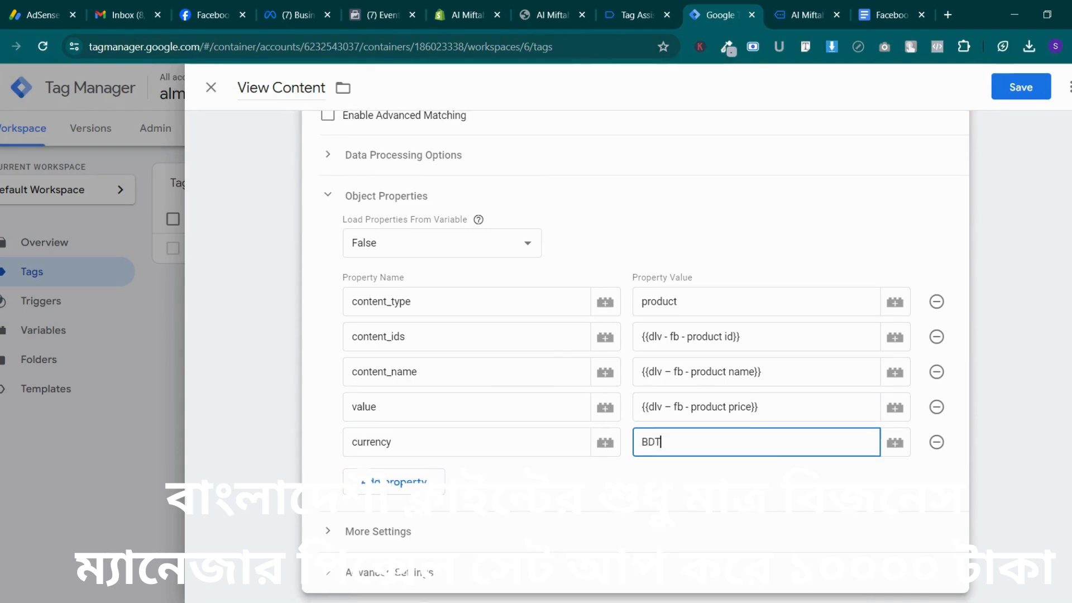
Remove the All Pages firing trigger from the View Content tag
{"action": "scroll", "coordinate": [435, 411], "scroll_direction": "down", "scroll_amount": 3}
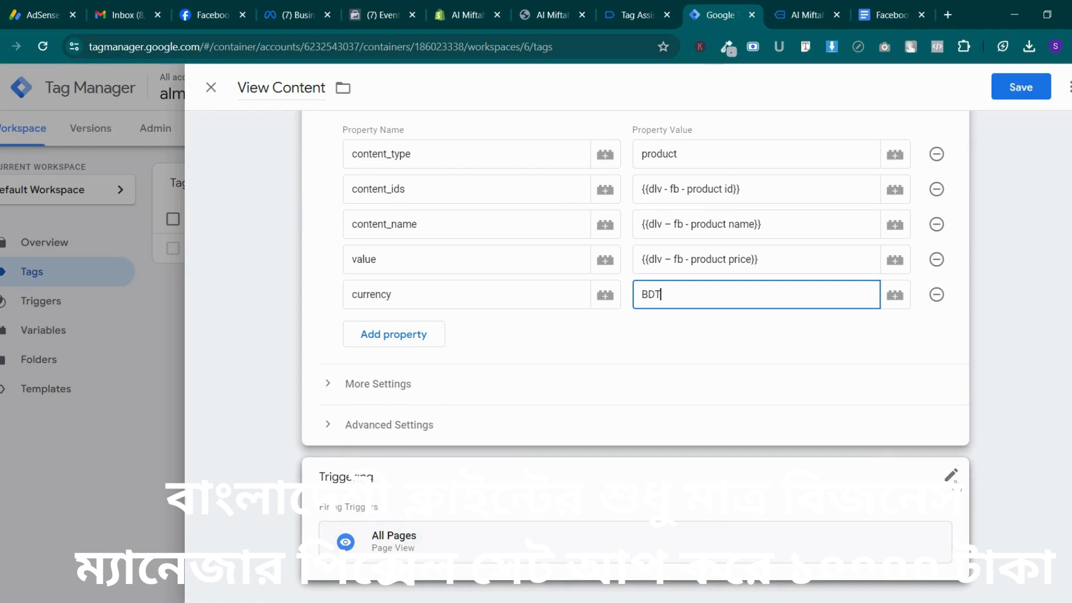
{"action": "left_click", "coordinate": [951, 476]}
{"action": "left_click", "coordinate": [931, 509]}
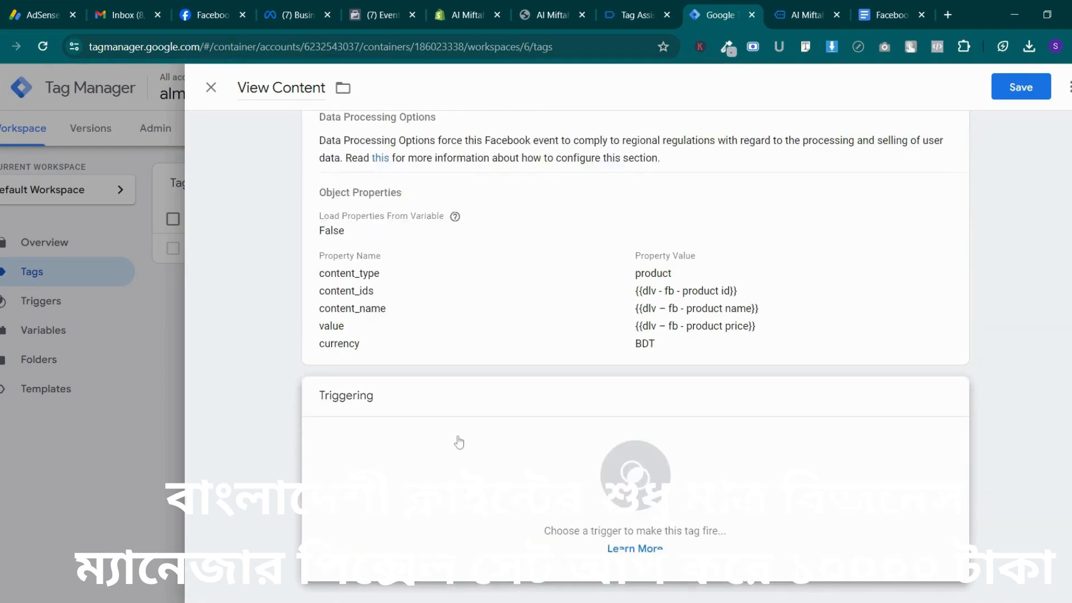
Create a new firing trigger for the View Content tag and name it View_content
{"action": "left_click", "coordinate": [609, 465]}
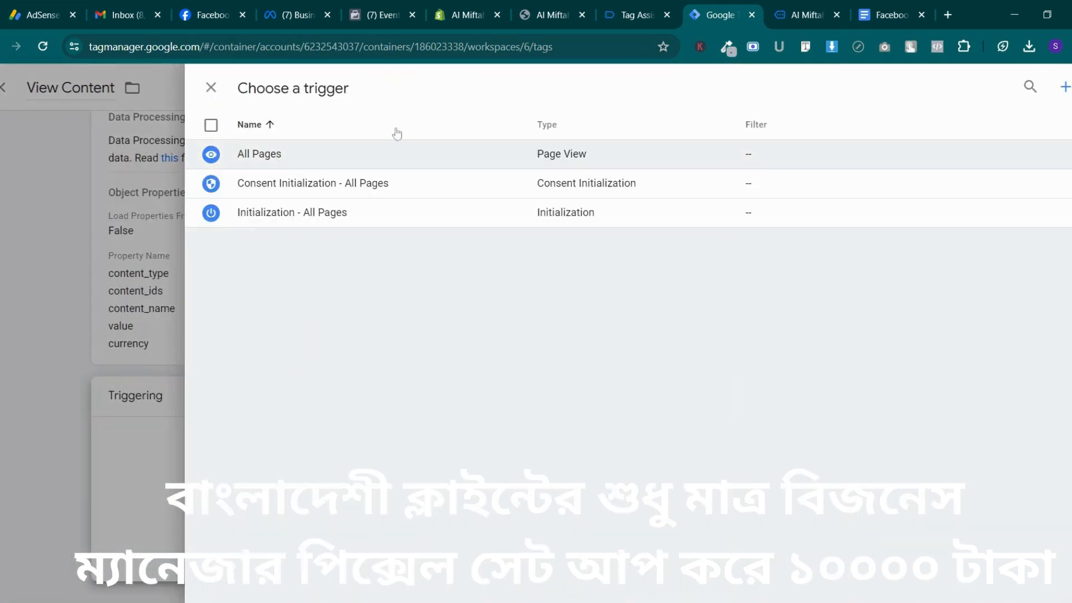
{"action": "left_click", "coordinate": [1066, 88]}
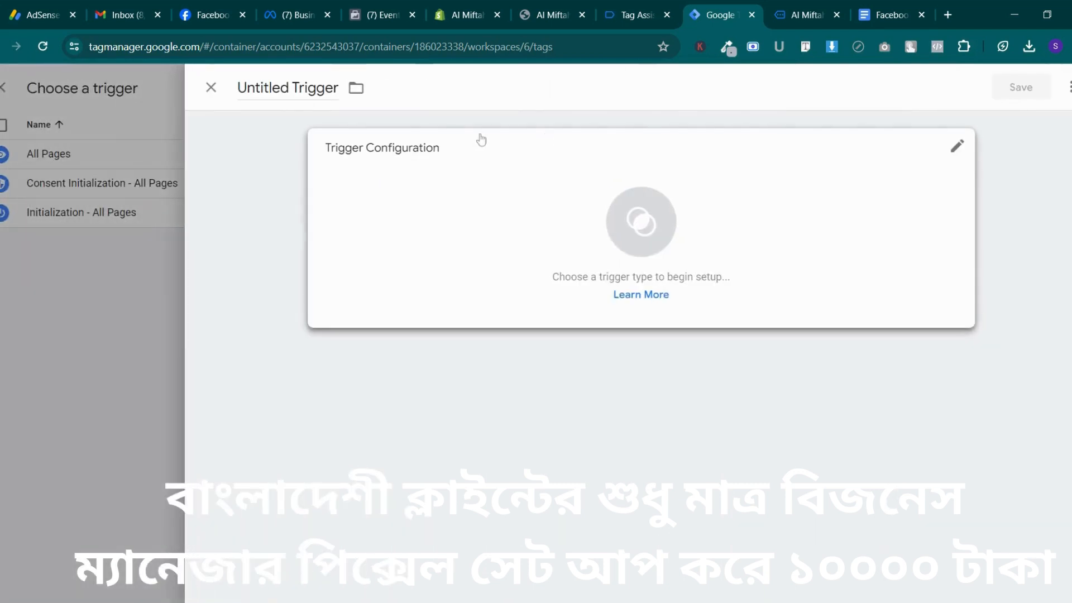
{"action": "left_click", "coordinate": [310, 89]}
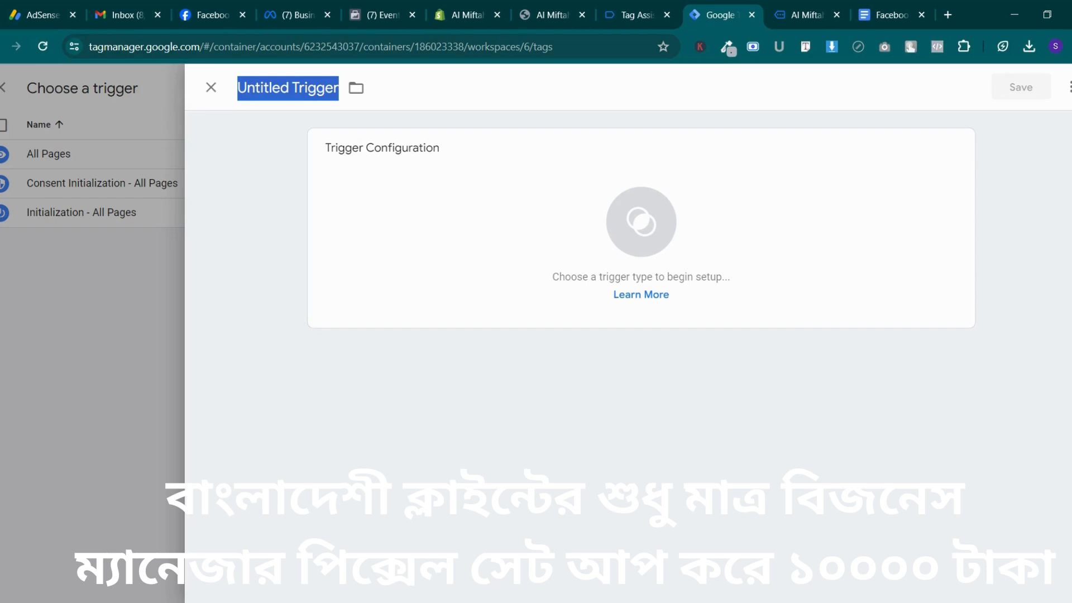
{"action": "type", "text": "View"}
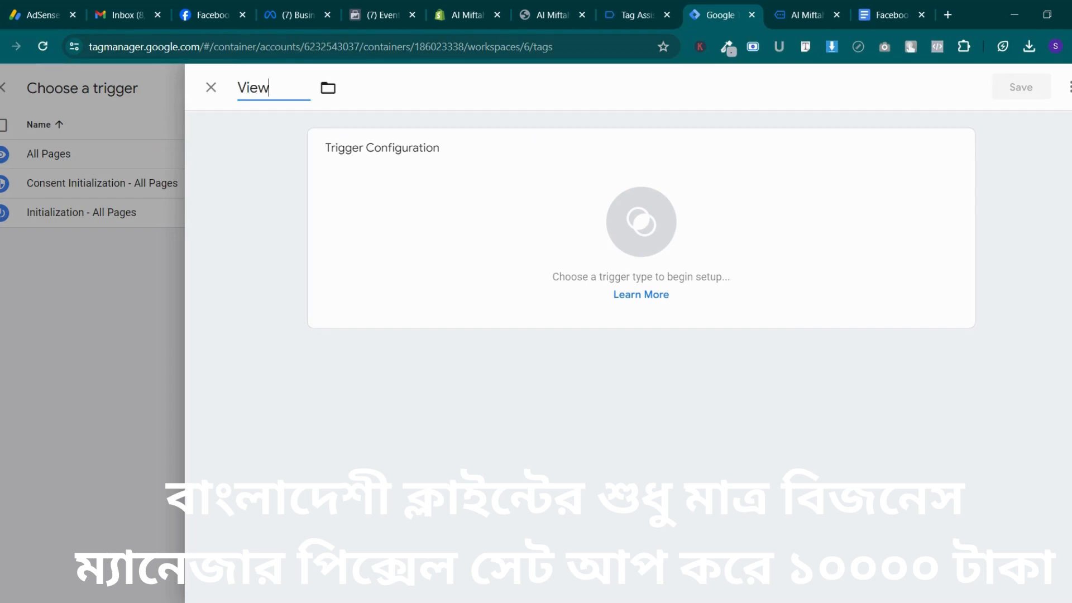
{"action": "type", "text": "_content"}
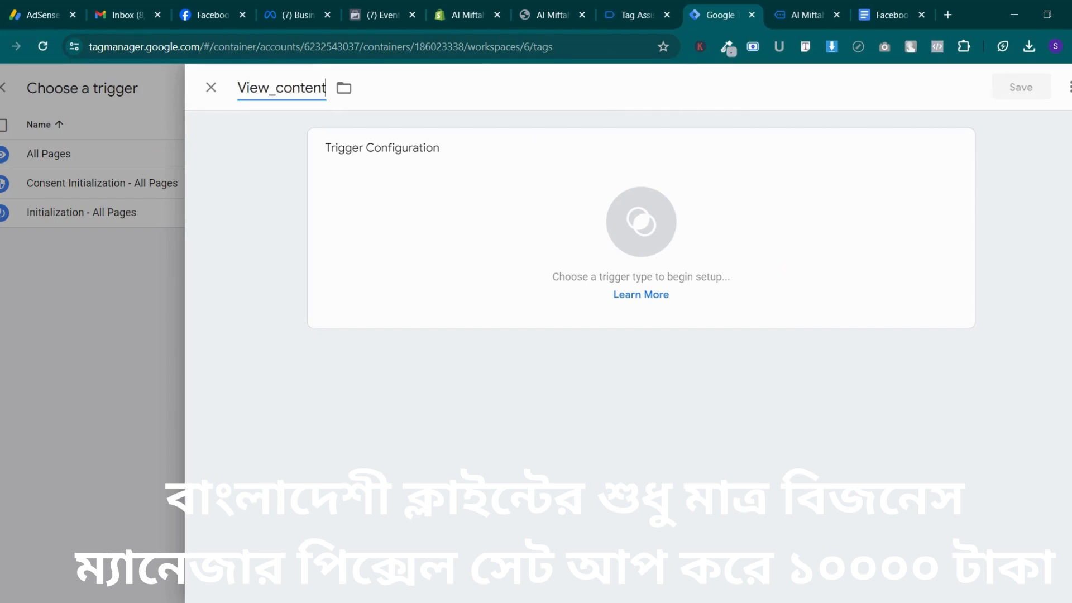
Set the trigger type to Custom Event and paste view_item as its event name
{"action": "left_click", "coordinate": [622, 264]}
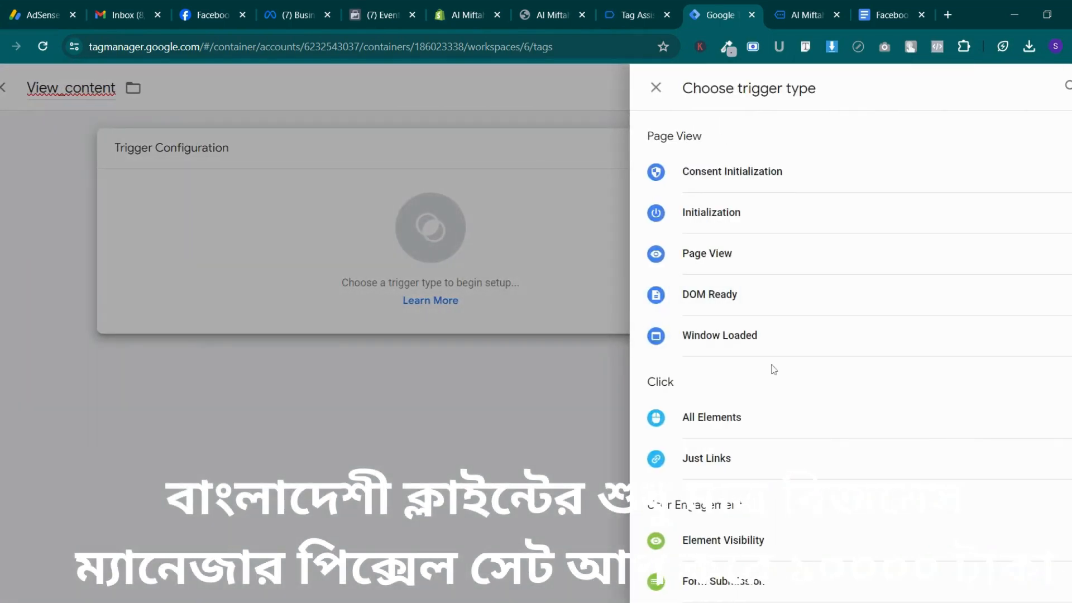
{"action": "scroll", "coordinate": [783, 382], "scroll_direction": "down", "scroll_amount": 5}
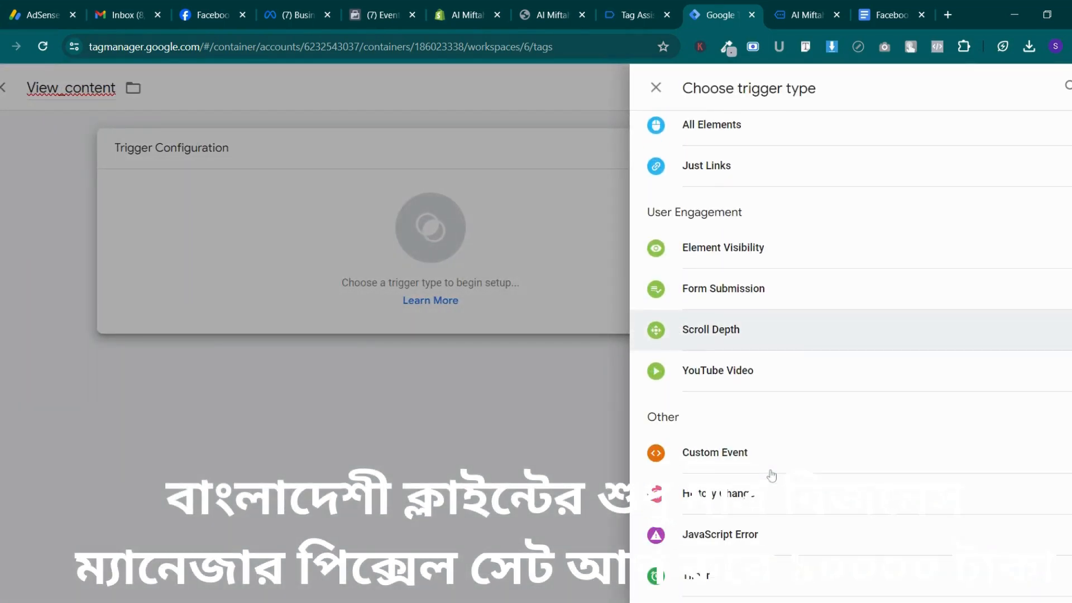
{"action": "left_click", "coordinate": [748, 453]}
{"action": "left_click", "coordinate": [414, 299]}
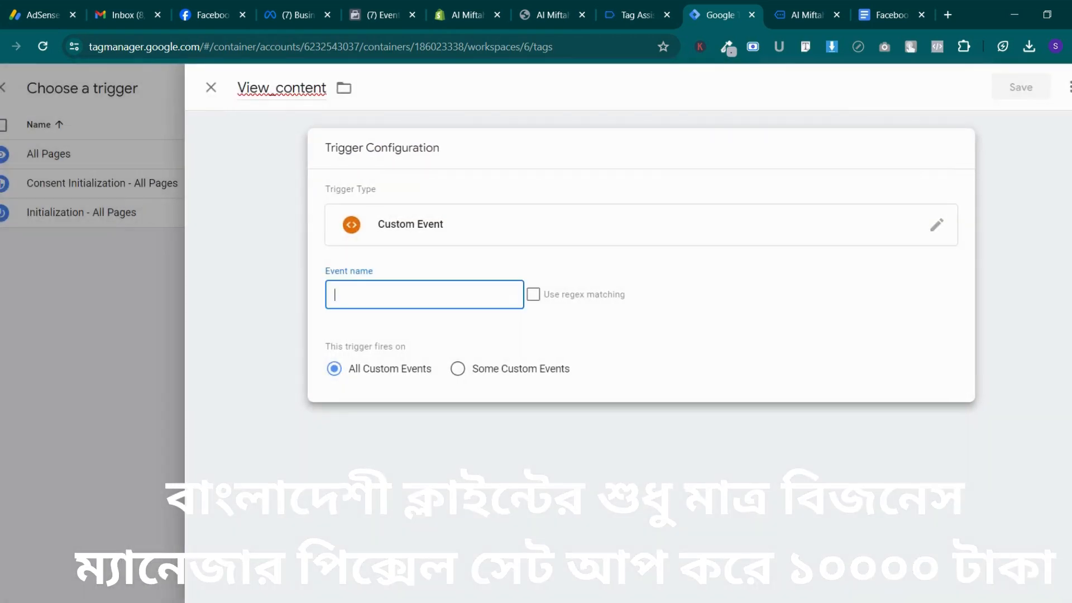
{"action": "key", "text": "ctrl+v"}
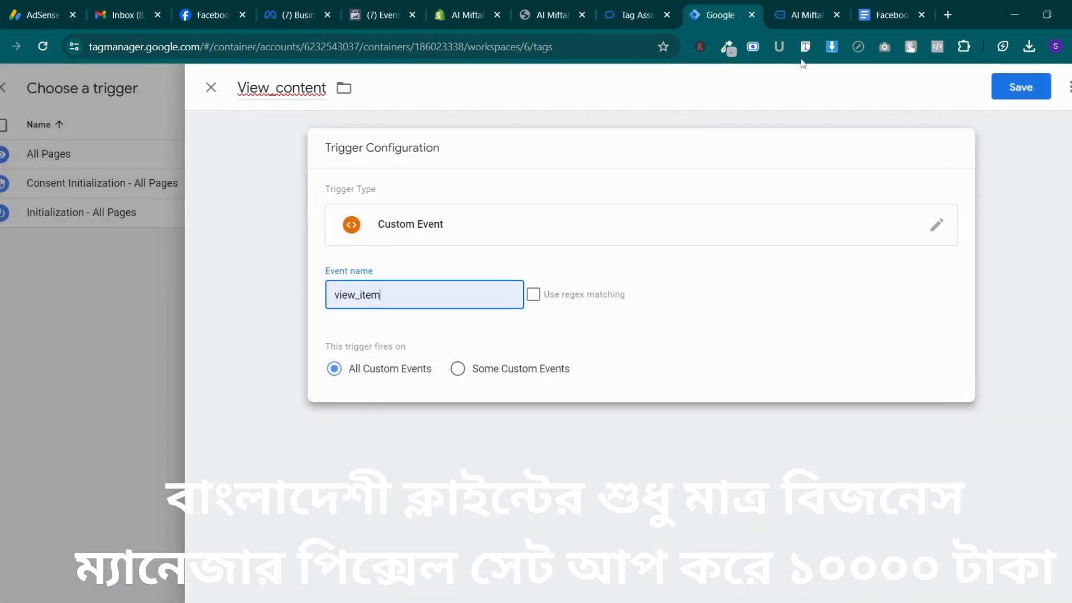
Check the trigger's event name against the Facebook Pixel document, and save both the trigger and the View Content tag
{"action": "left_click", "coordinate": [888, 15]}
{"action": "scroll", "coordinate": [522, 335], "scroll_direction": "down", "scroll_amount": 4}
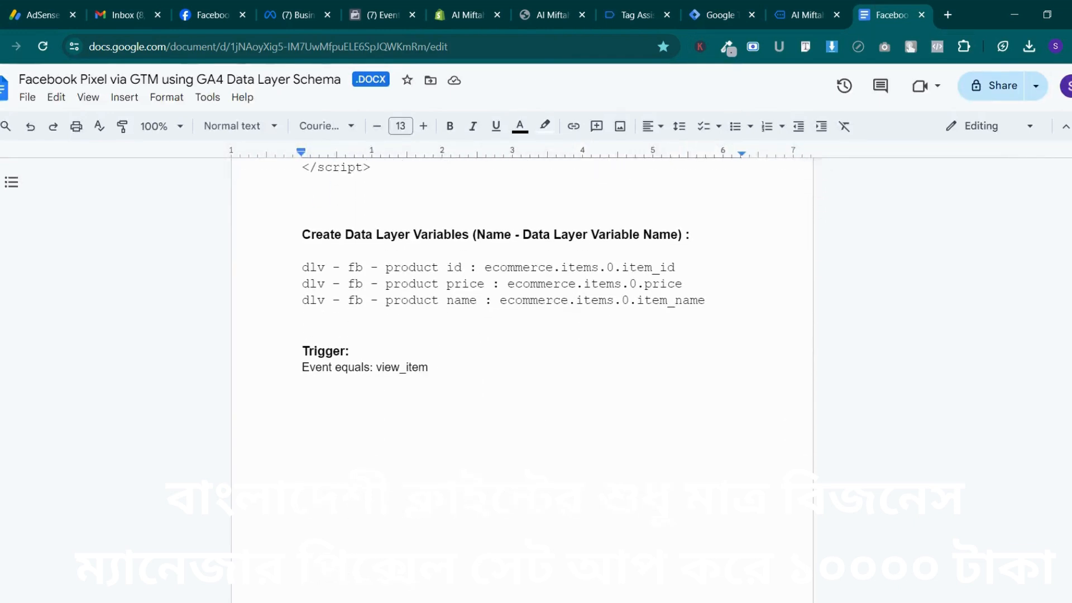
{"action": "left_click", "coordinate": [625, 16]}
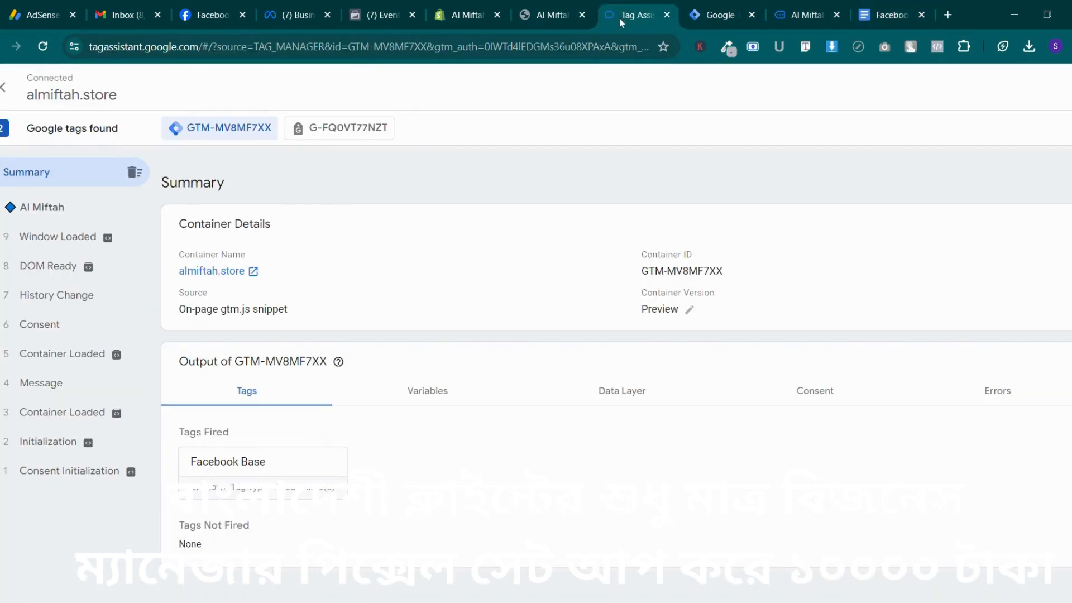
{"action": "left_click", "coordinate": [754, 4]}
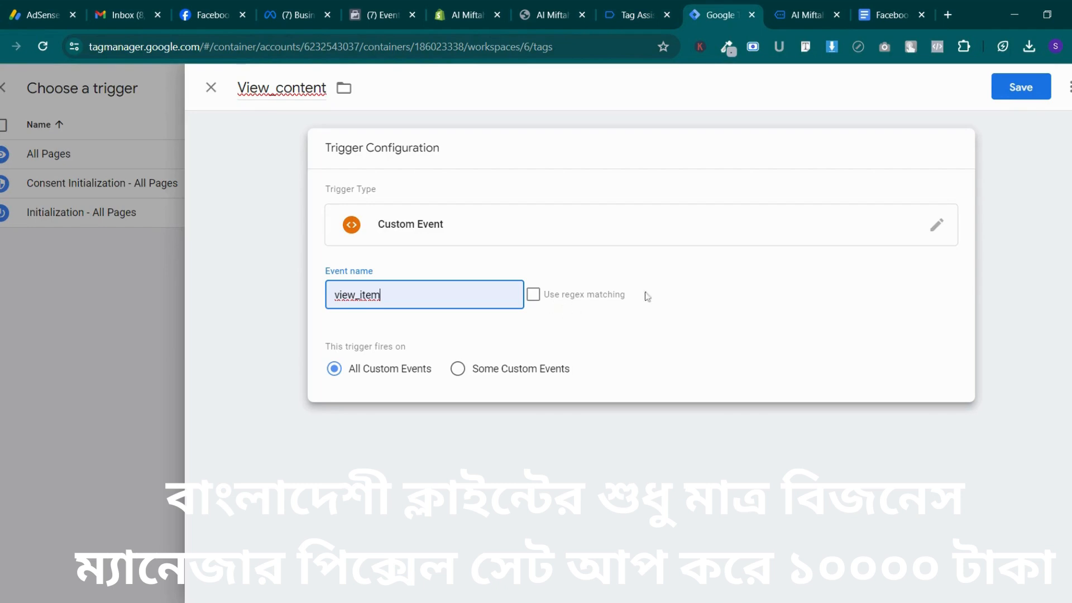
{"action": "left_click", "coordinate": [1005, 96]}
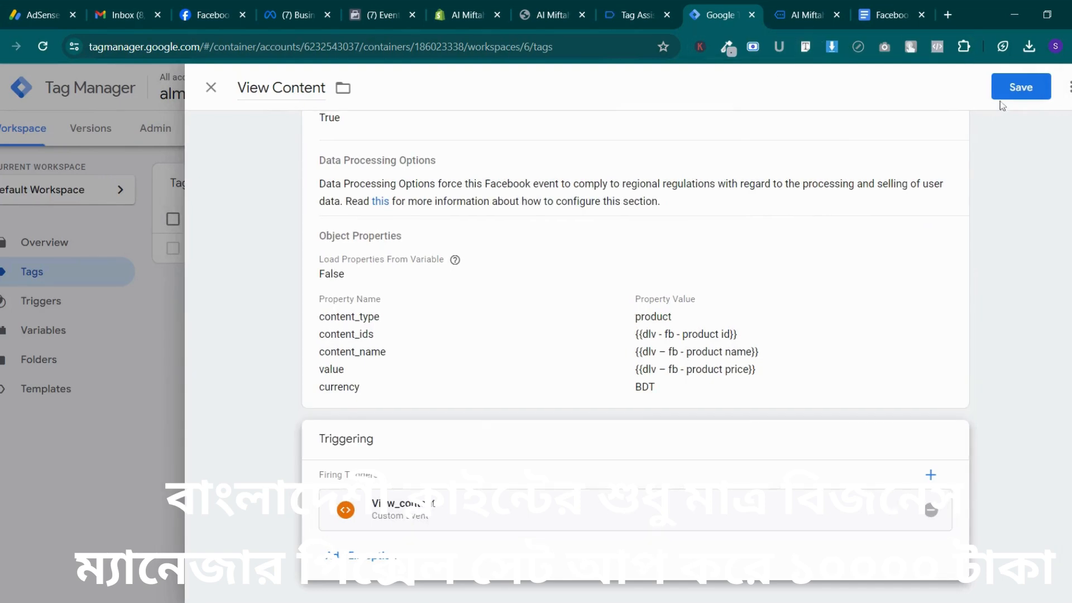
{"action": "left_click", "coordinate": [1004, 96]}
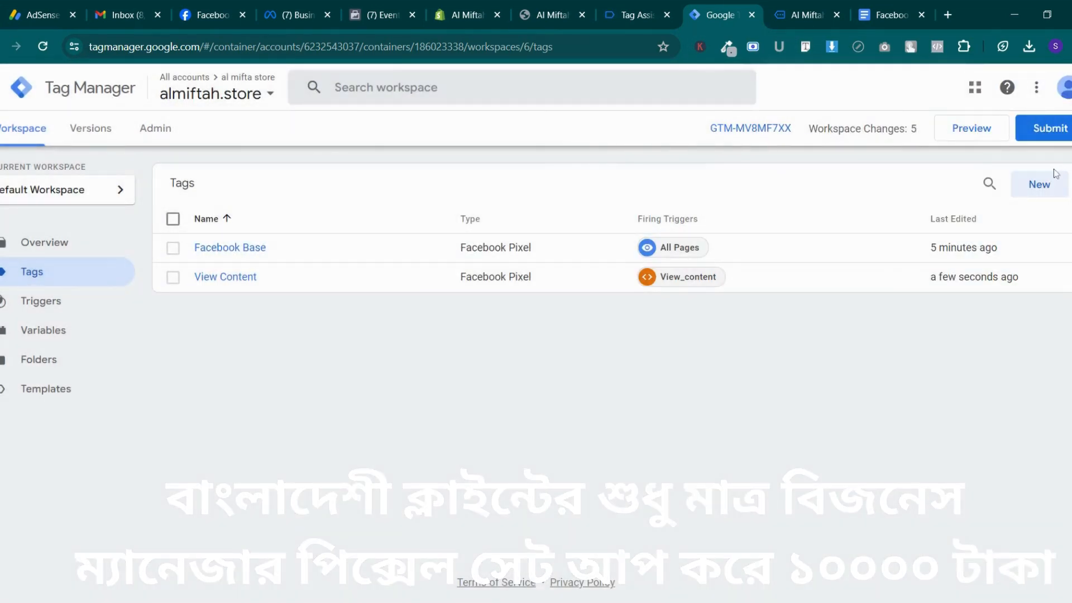
Submit and publish the workspace changes without a version name or description, and return to the workspace overview
{"action": "left_click", "coordinate": [1049, 129]}
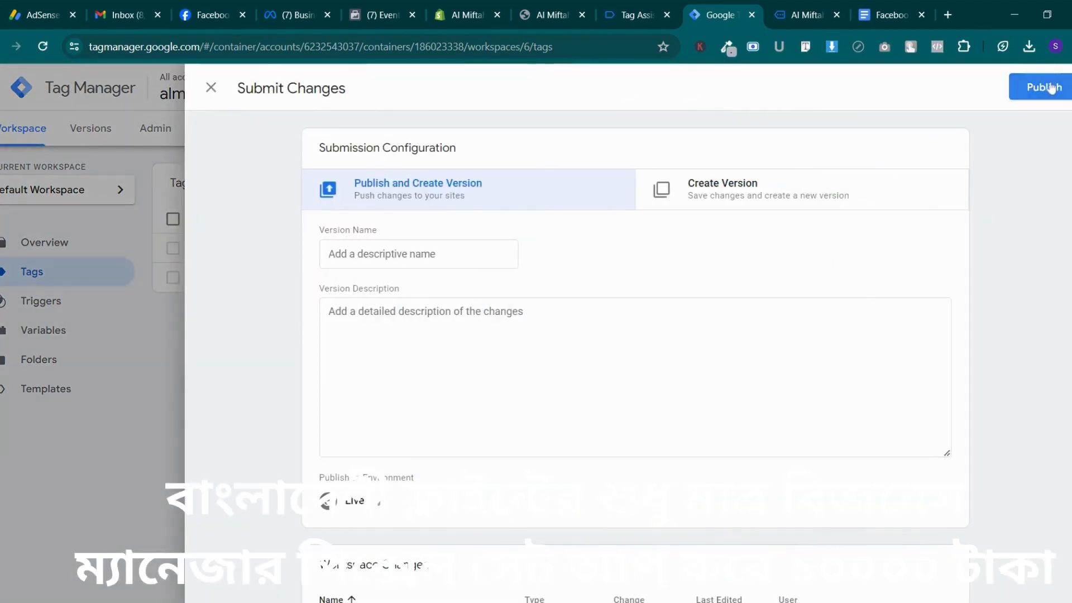
{"action": "left_click", "coordinate": [1045, 87]}
{"action": "left_click", "coordinate": [746, 514]}
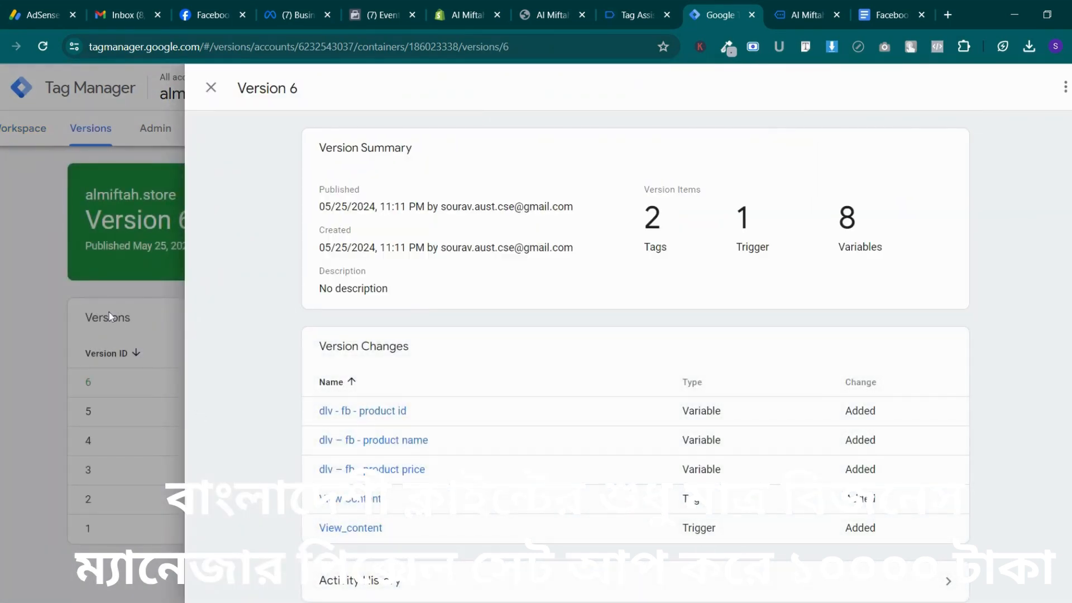
{"action": "left_click", "coordinate": [110, 317]}
{"action": "left_click", "coordinate": [36, 134]}
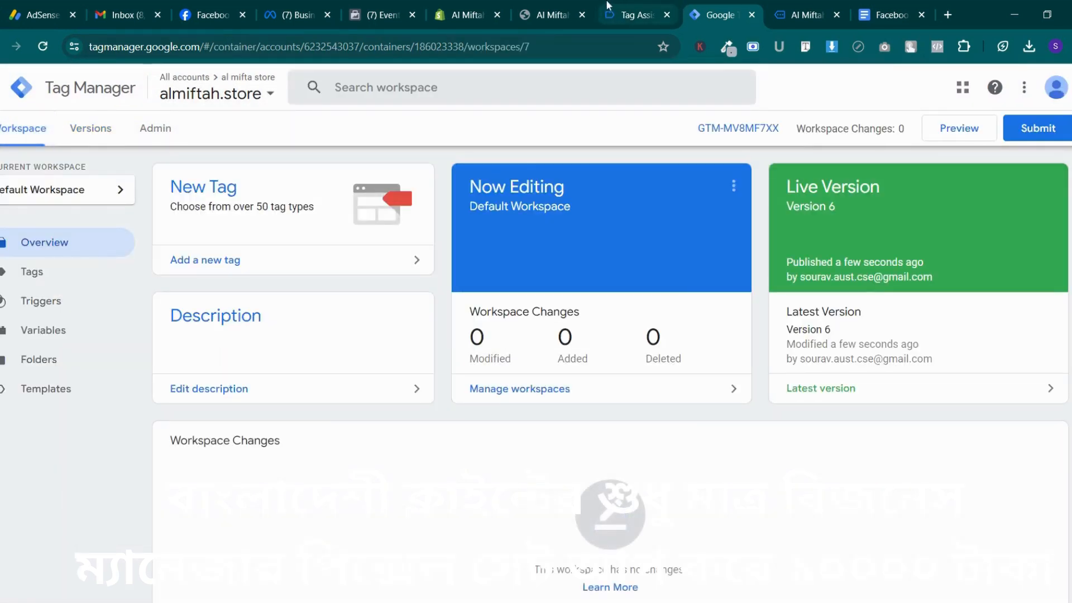
Switch to Meta Events Manager and expand the website events check in the test events of the al-mifta-store dataset
{"action": "left_click", "coordinate": [547, 14]}
{"action": "left_click", "coordinate": [379, 15]}
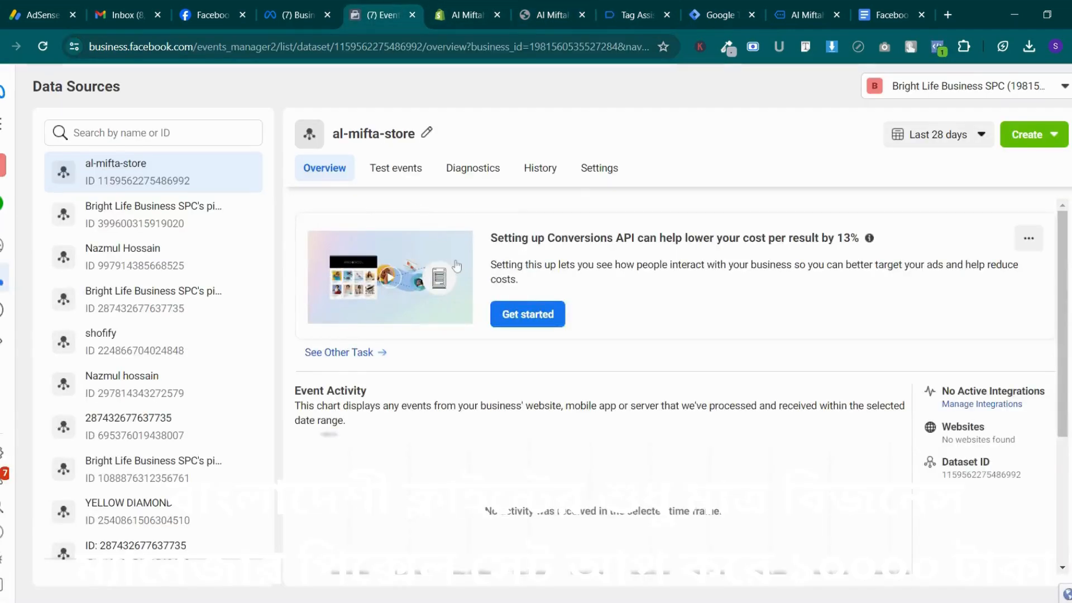
{"action": "scroll", "coordinate": [457, 266], "scroll_direction": "down", "scroll_amount": 4}
{"action": "left_click", "coordinate": [396, 167]}
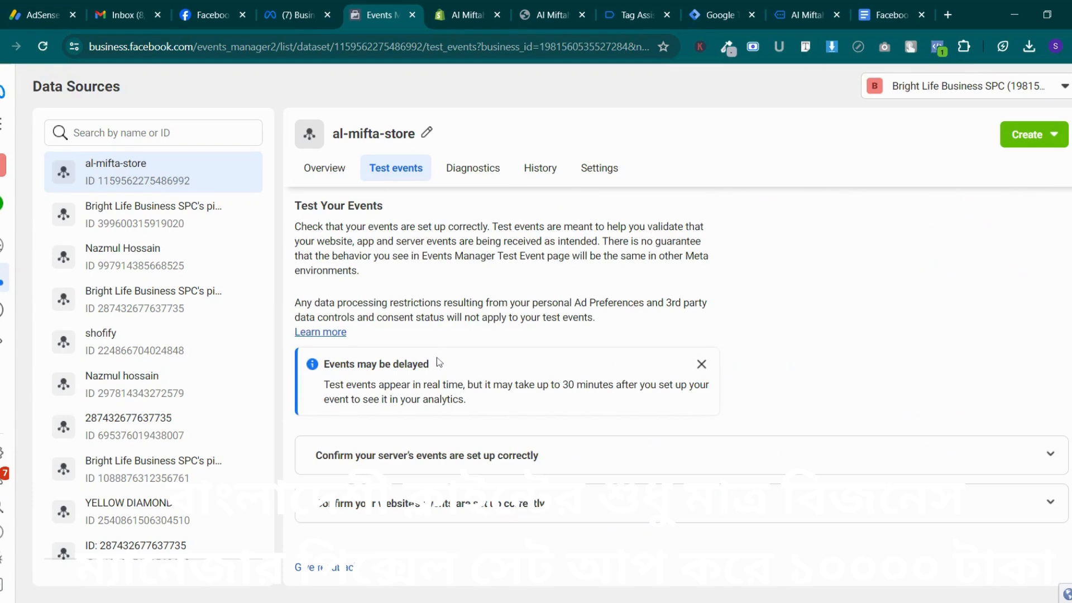
{"action": "left_click", "coordinate": [467, 514]}
{"action": "scroll", "coordinate": [466, 519], "scroll_direction": "down", "scroll_amount": 2}
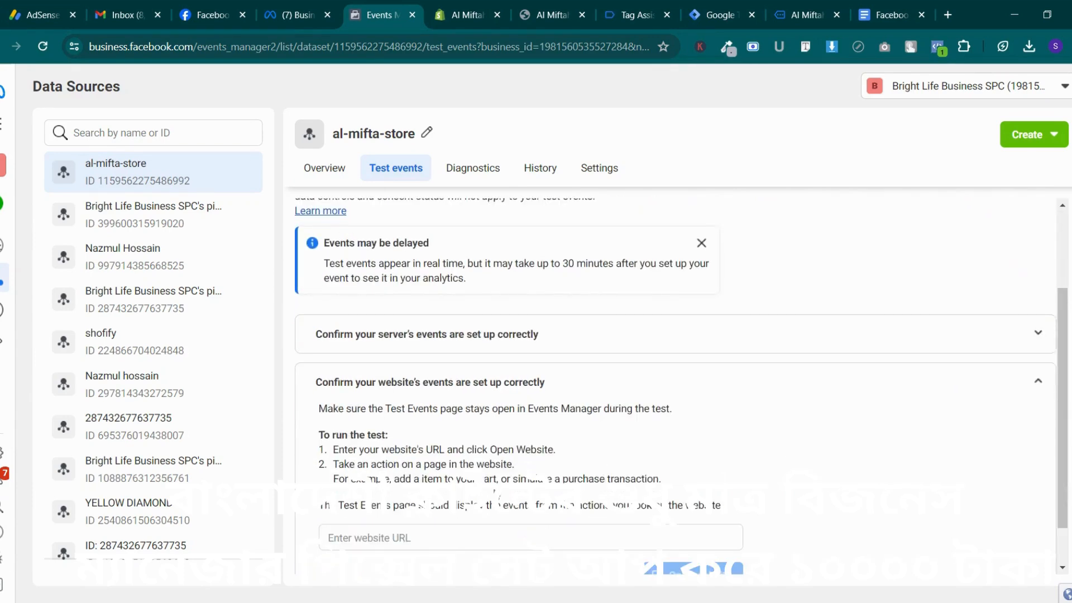
{"action": "left_click", "coordinate": [466, 537]}
{"action": "scroll", "coordinate": [466, 537], "scroll_direction": "down", "scroll_amount": 1}
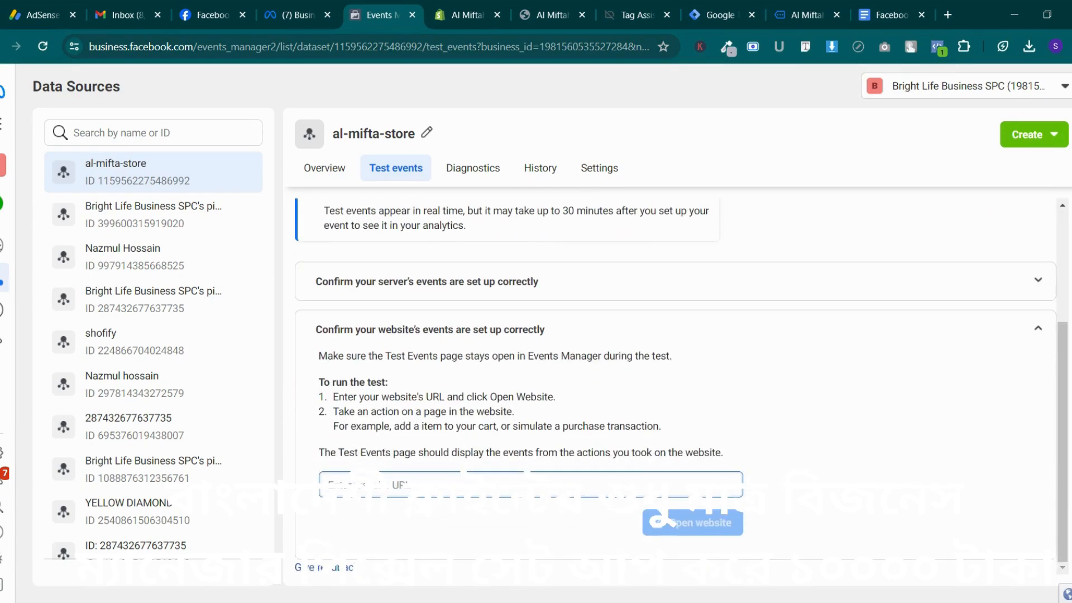
{"action": "left_click", "coordinate": [465, 7]}
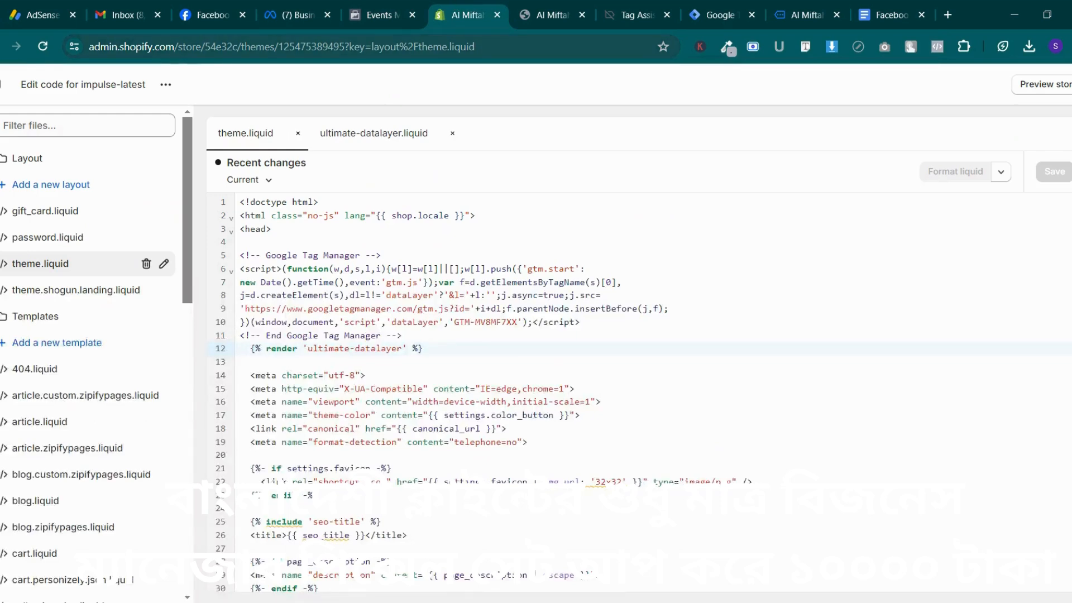
{"action": "left_click", "coordinate": [550, 15]}
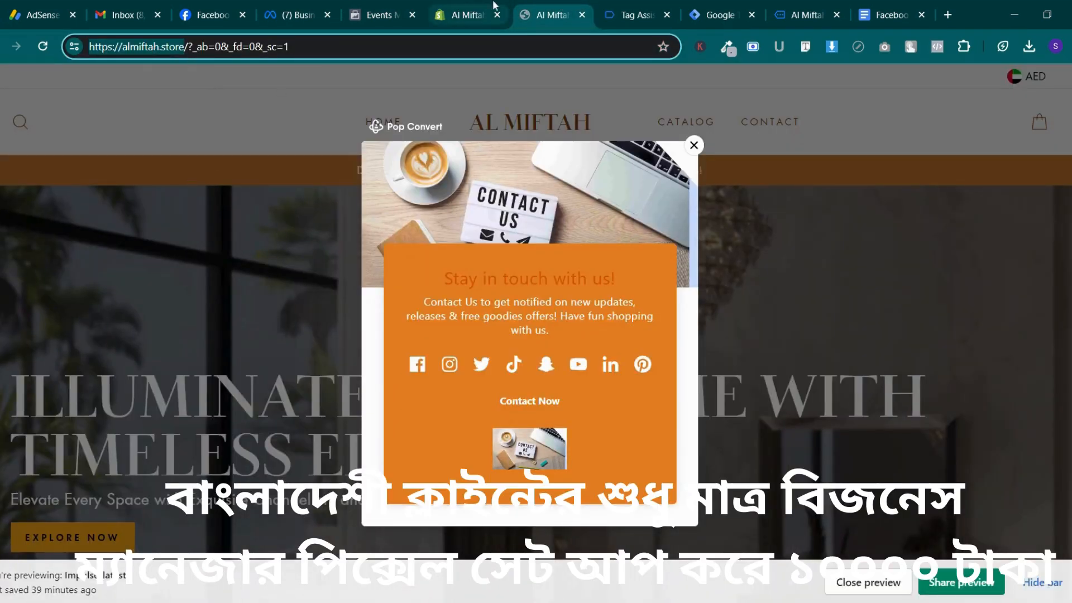
{"action": "left_click", "coordinate": [380, 14]}
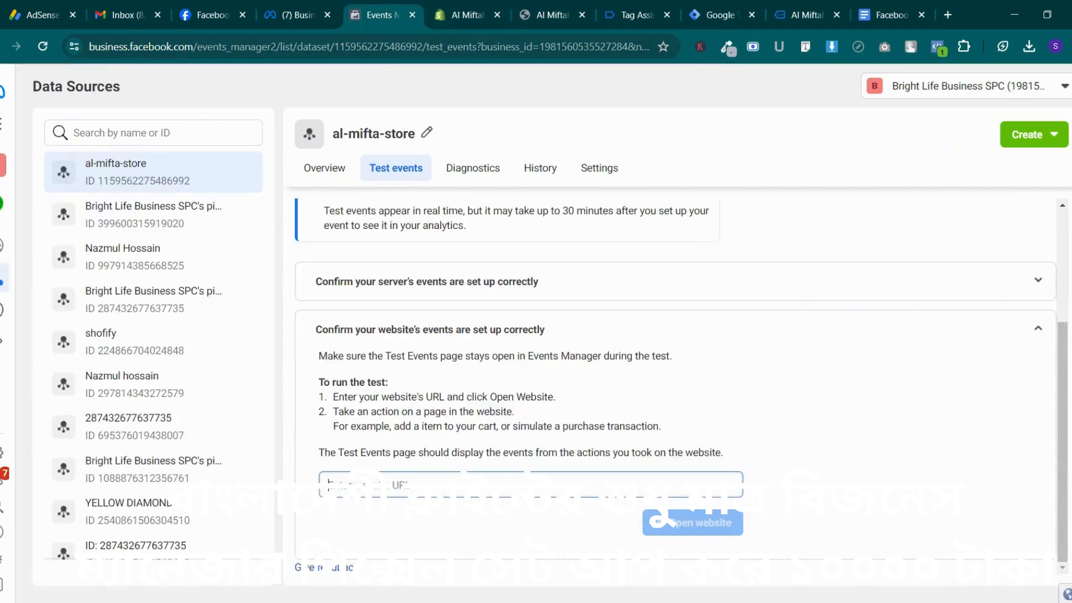
{"action": "left_click", "coordinate": [659, 521]}
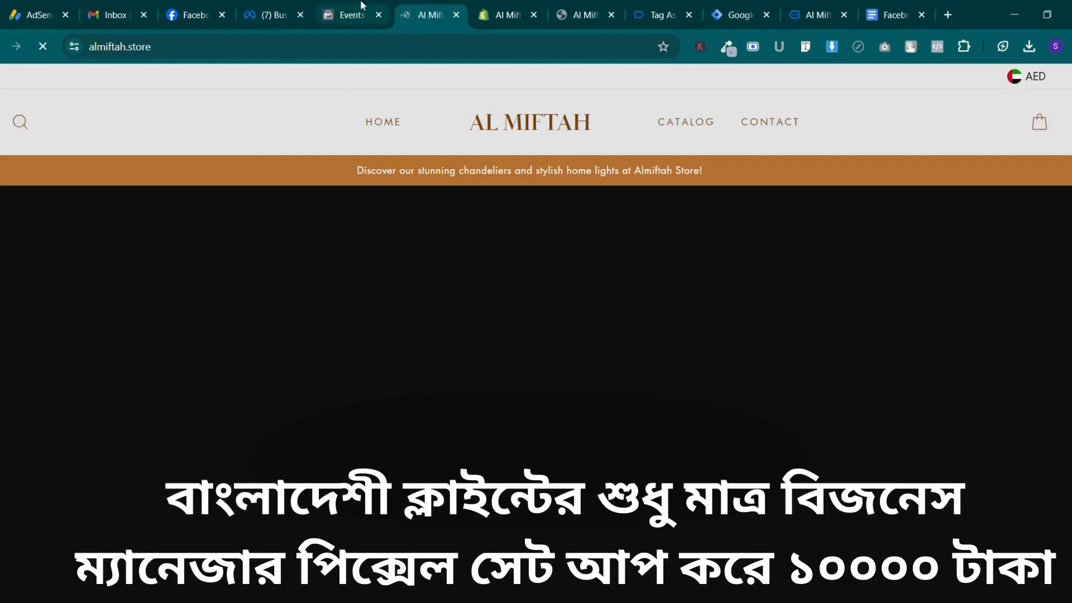
Check the test events page for incoming activity while visiting the opened storefront, and dismiss the storefront's contact pop-up
{"action": "left_click", "coordinate": [364, 10]}
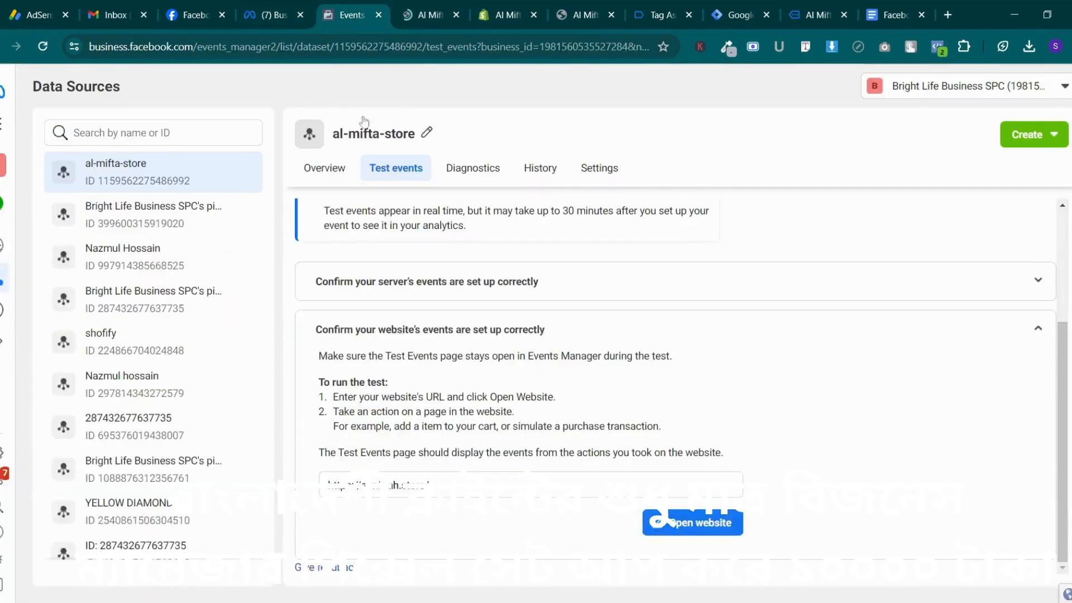
{"action": "left_click", "coordinate": [418, 6]}
{"action": "left_click", "coordinate": [384, 5]}
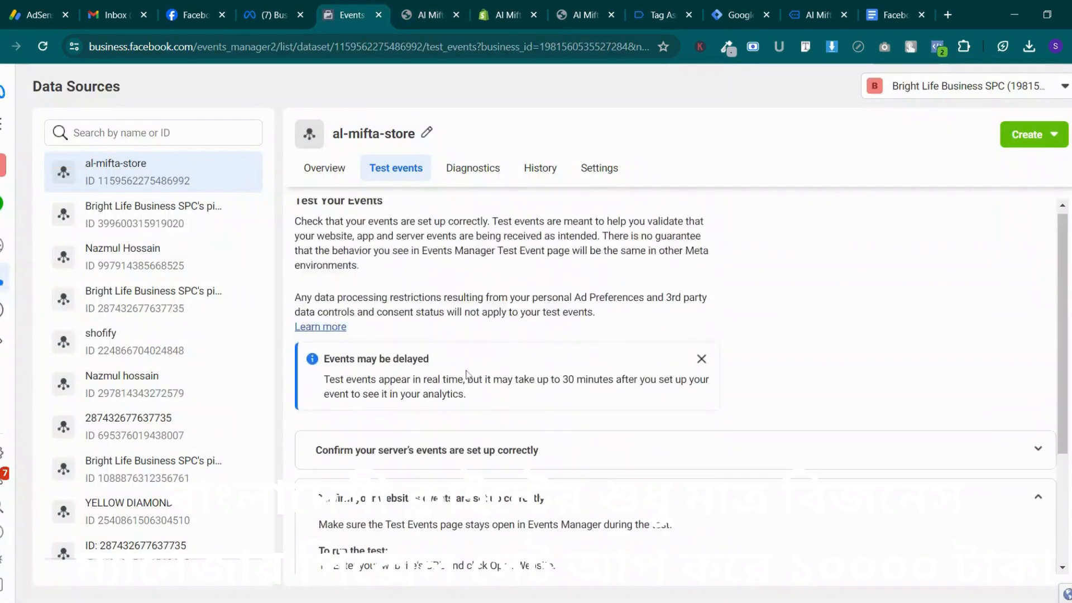
{"action": "scroll", "coordinate": [467, 373], "scroll_direction": "down", "scroll_amount": 3}
{"action": "scroll", "coordinate": [453, 301], "scroll_direction": "up", "scroll_amount": 3}
{"action": "scroll", "coordinate": [461, 314], "scroll_direction": "down", "scroll_amount": 3}
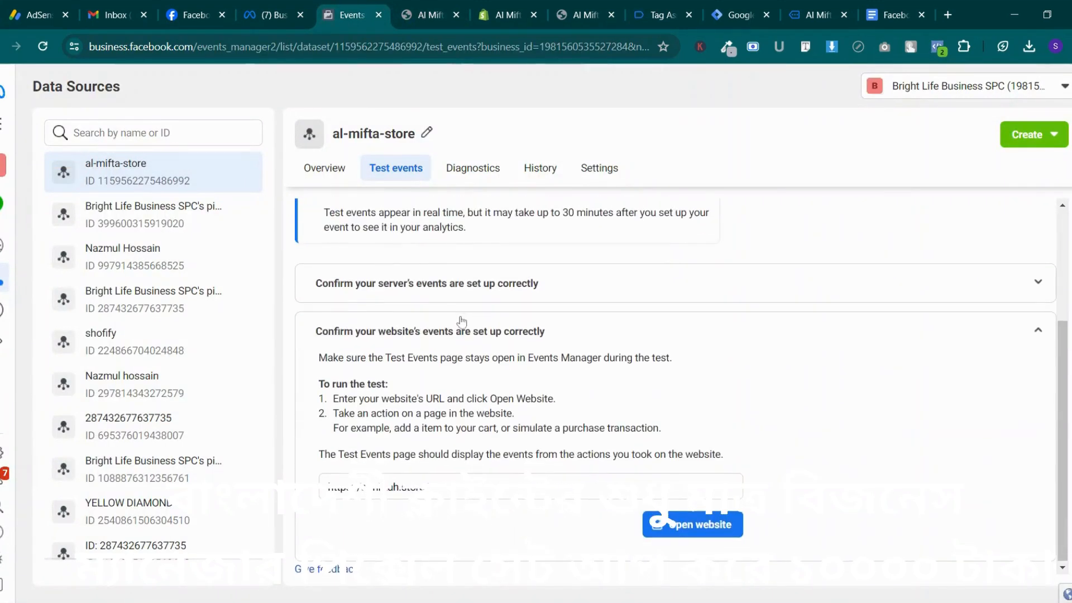
{"action": "left_click", "coordinate": [427, 15]}
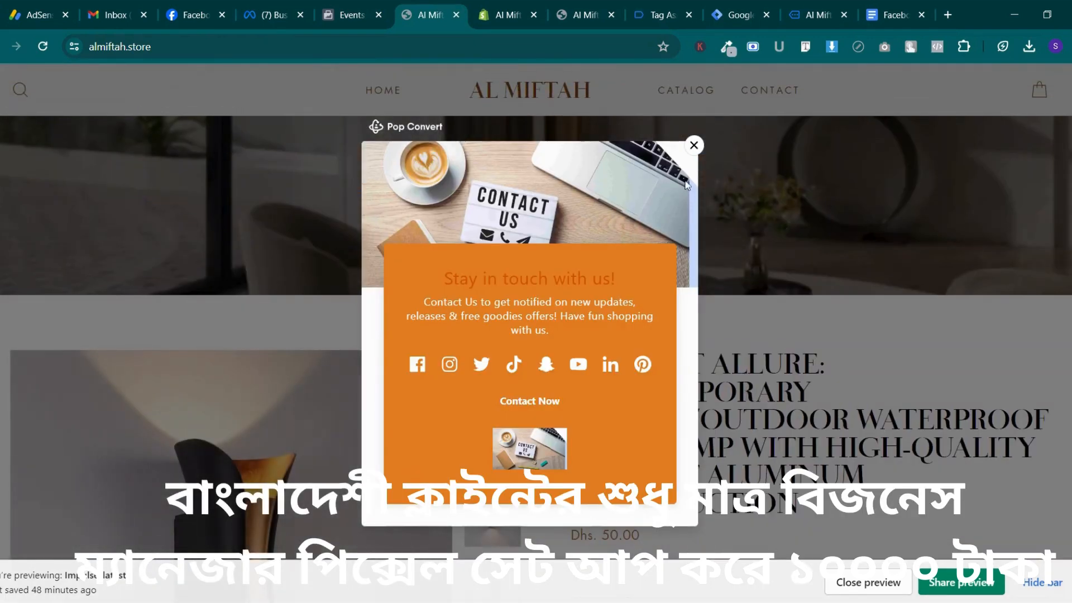
{"action": "left_click", "coordinate": [694, 145]}
{"action": "left_click", "coordinate": [352, 16]}
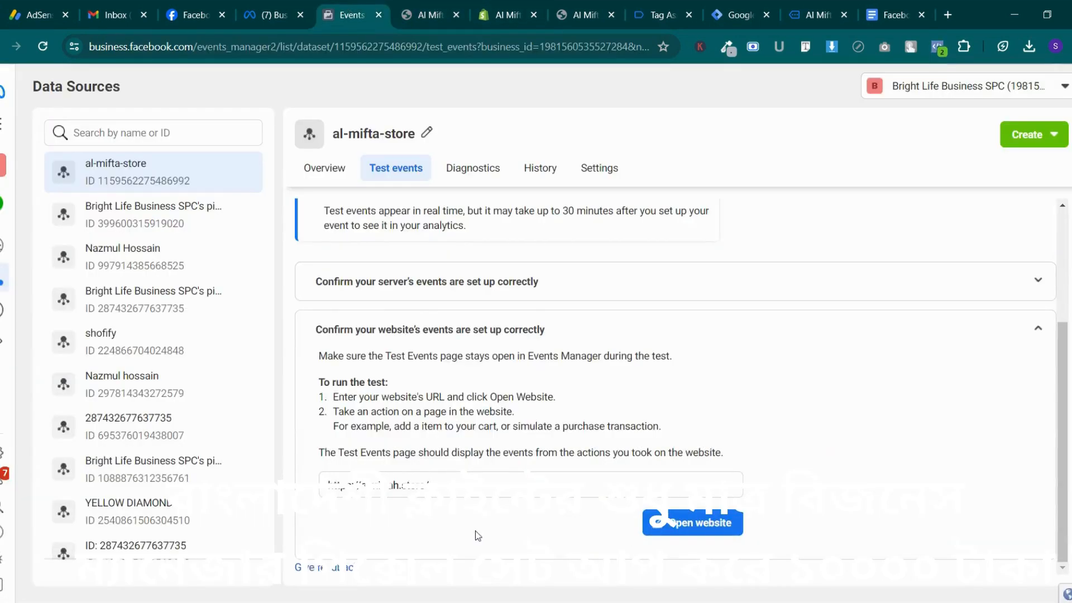
Reload the al-mifta-store dataset's overview to check its event activity, and return to its test events
{"action": "scroll", "coordinate": [478, 536], "scroll_direction": "up", "scroll_amount": 5}
{"action": "left_click", "coordinate": [322, 168]}
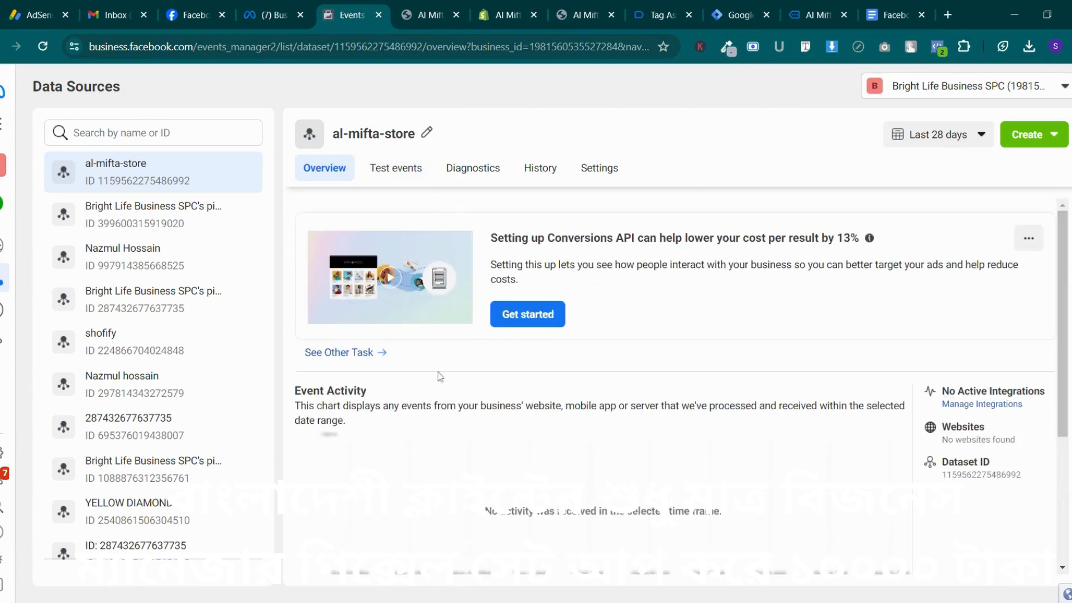
{"action": "left_click", "coordinate": [44, 47]}
{"action": "left_click", "coordinate": [408, 178]}
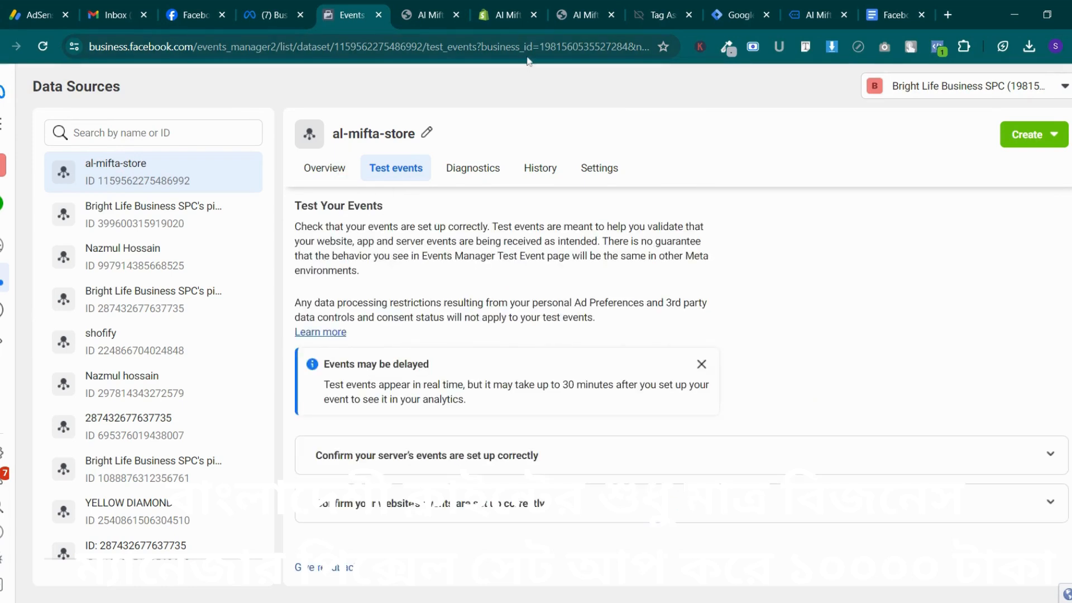
{"action": "left_click", "coordinate": [505, 14]}
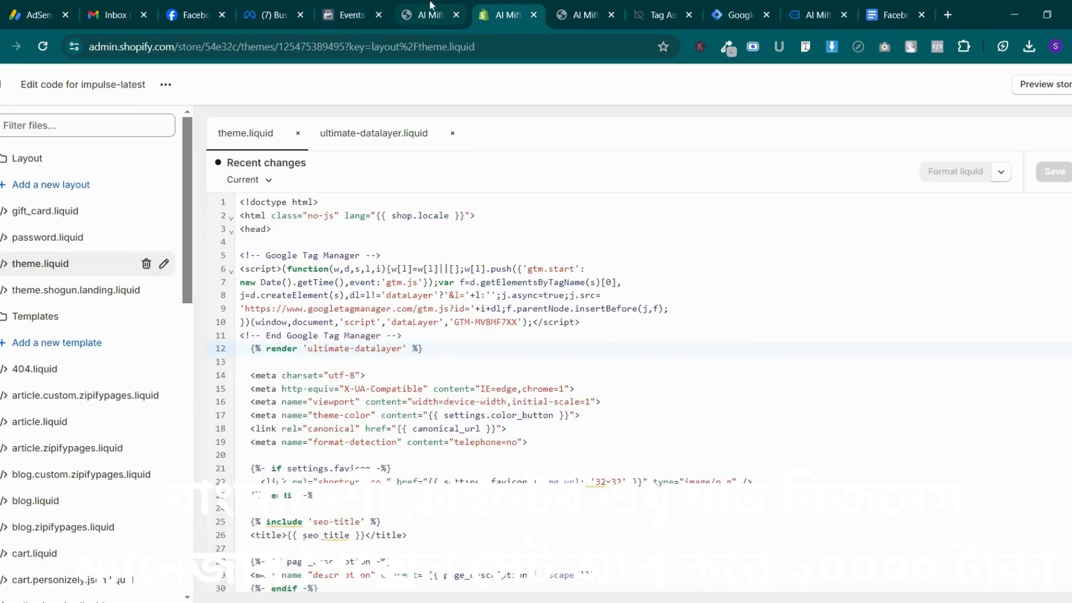
{"action": "left_click", "coordinate": [376, 7]}
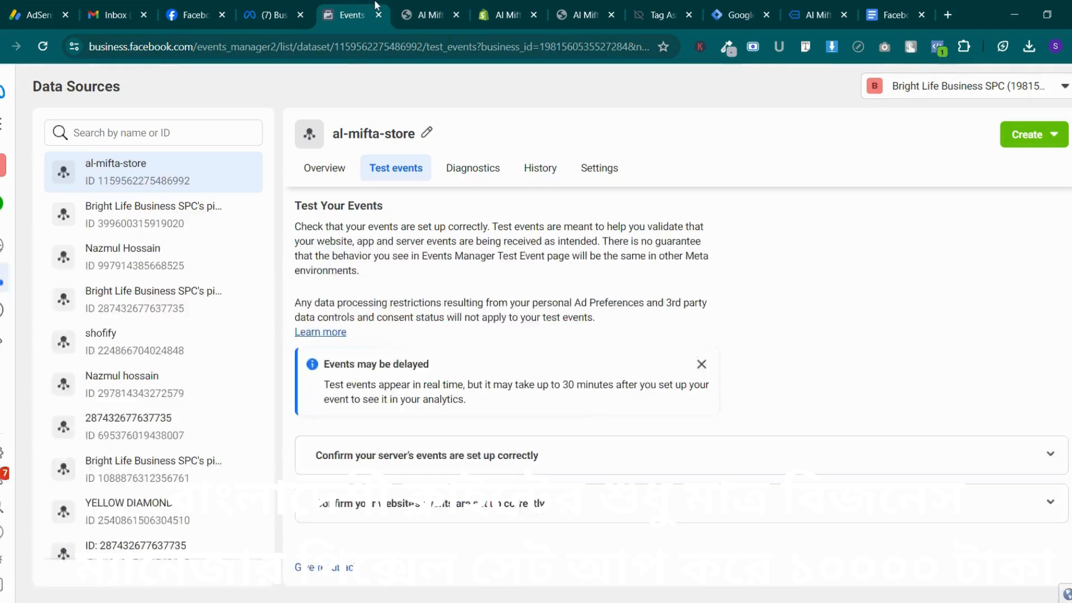
{"action": "left_click", "coordinate": [509, 494]}
{"action": "scroll", "coordinate": [559, 492], "scroll_direction": "down", "scroll_amount": 3}
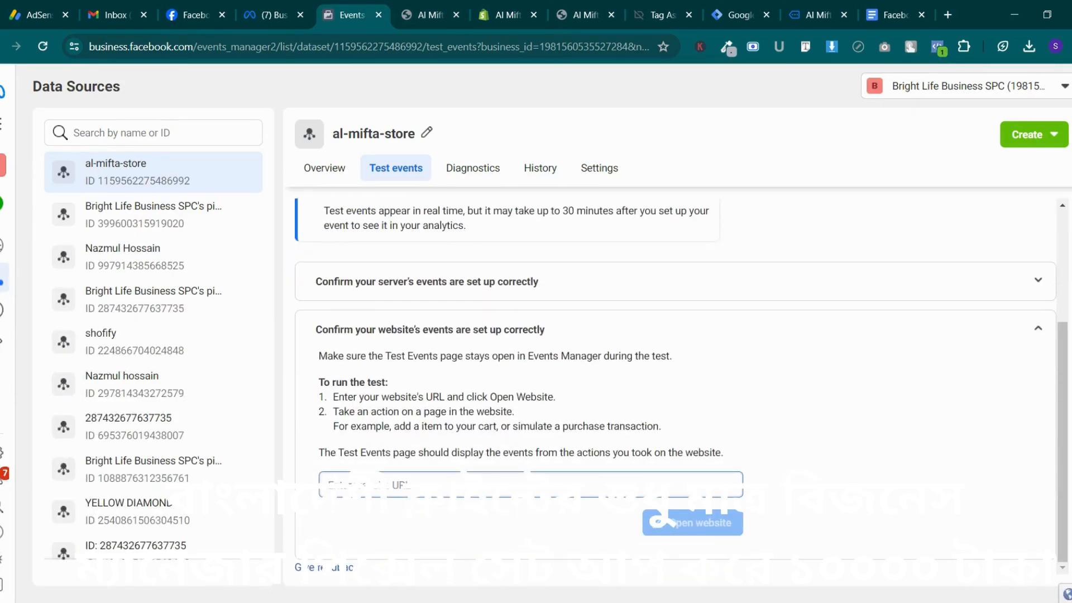
{"action": "key", "text": "ctrl+v"}
{"action": "left_click", "coordinate": [649, 532]}
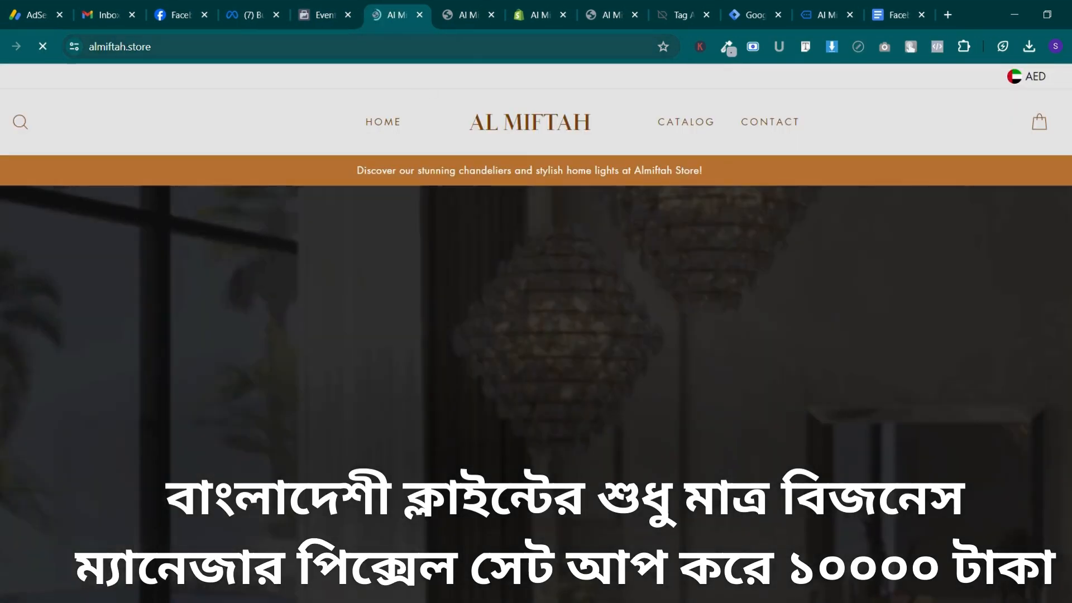
Check the dataset's test events page for incoming activity from the opened storefront, looking at the Tag Assistant and storefront preview pages in between
{"action": "left_click", "coordinate": [316, 12]}
{"action": "scroll", "coordinate": [475, 385], "scroll_direction": "up", "scroll_amount": 2}
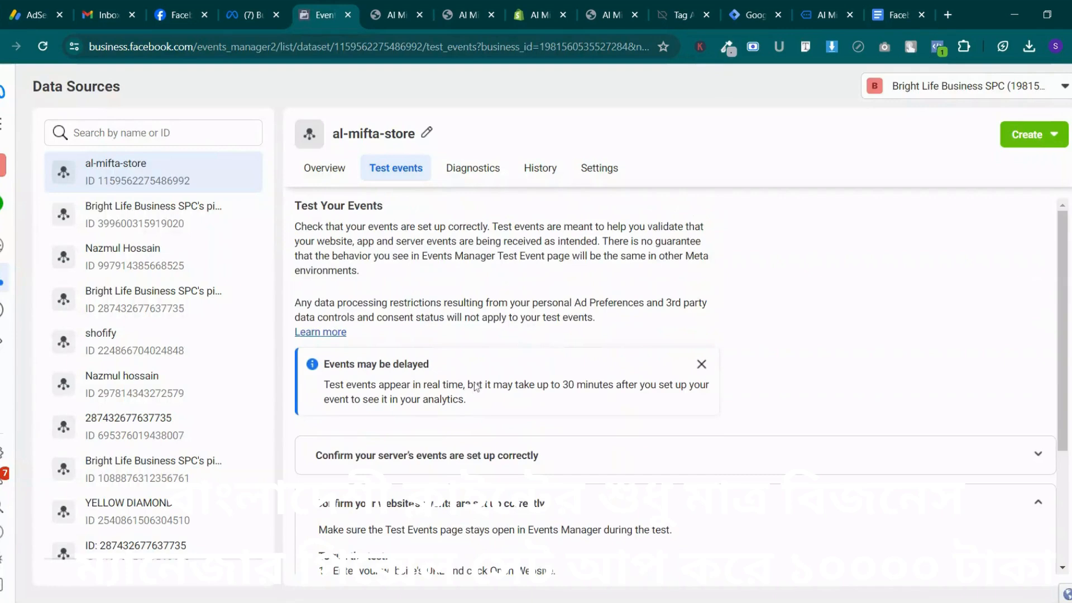
{"action": "scroll", "coordinate": [475, 391], "scroll_direction": "down", "scroll_amount": 3}
{"action": "scroll", "coordinate": [475, 400], "scroll_direction": "up", "scroll_amount": 3}
{"action": "scroll", "coordinate": [474, 400], "scroll_direction": "down", "scroll_amount": 3}
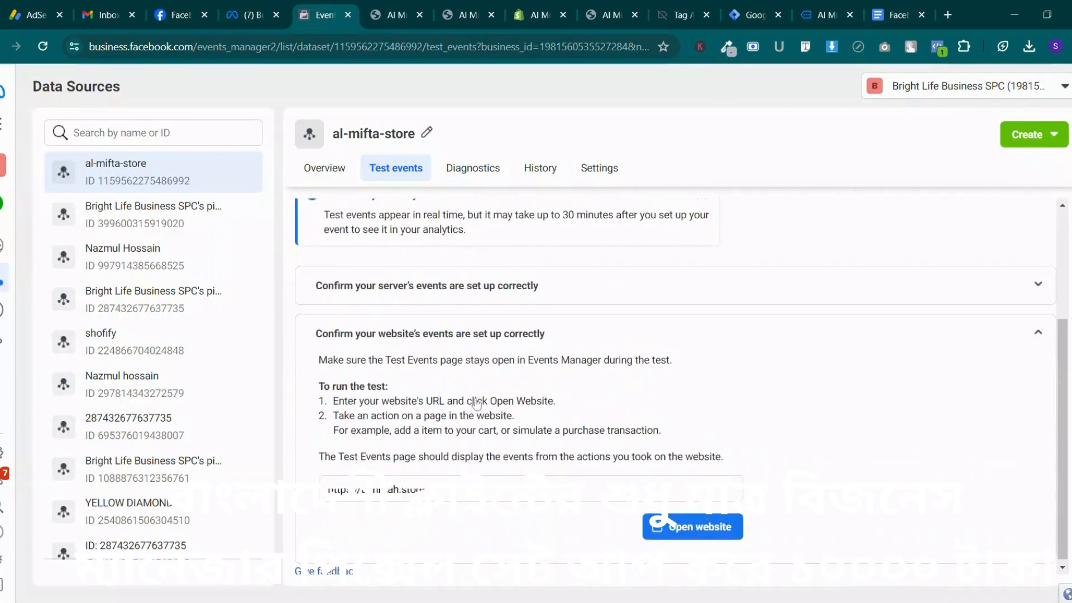
{"action": "scroll", "coordinate": [474, 402], "scroll_direction": "up", "scroll_amount": 2}
{"action": "scroll", "coordinate": [477, 419], "scroll_direction": "down", "scroll_amount": 2}
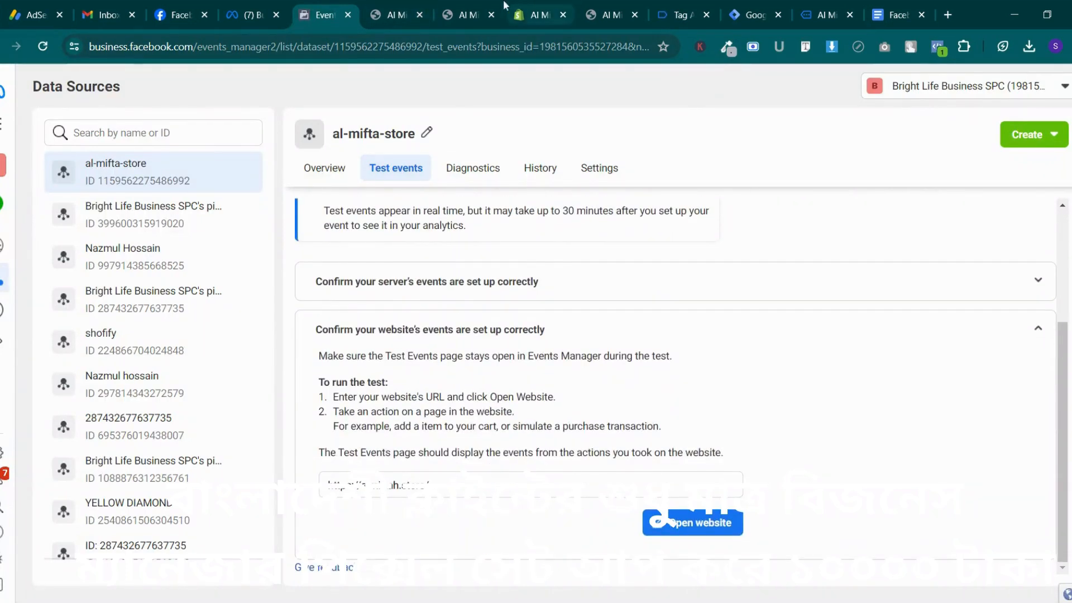
{"action": "left_click", "coordinate": [668, 7]}
{"action": "left_click", "coordinate": [629, 5]}
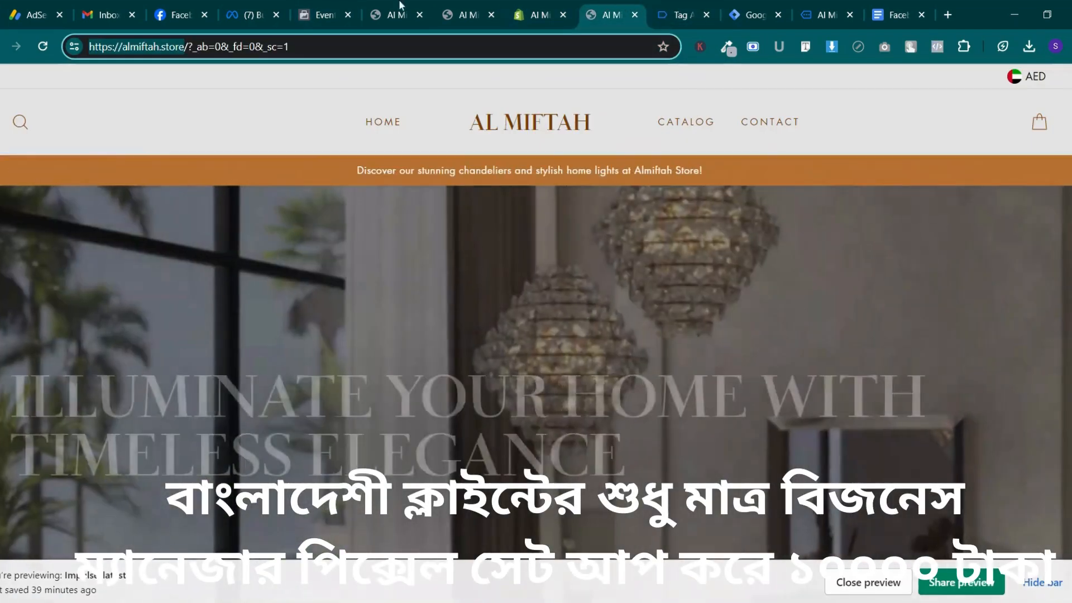
{"action": "left_click", "coordinate": [348, 5]}
{"action": "scroll", "coordinate": [439, 328], "scroll_direction": "up", "scroll_amount": 1}
{"action": "scroll", "coordinate": [439, 328], "scroll_direction": "up", "scroll_amount": 3}
{"action": "scroll", "coordinate": [439, 328], "scroll_direction": "down", "scroll_amount": 4}
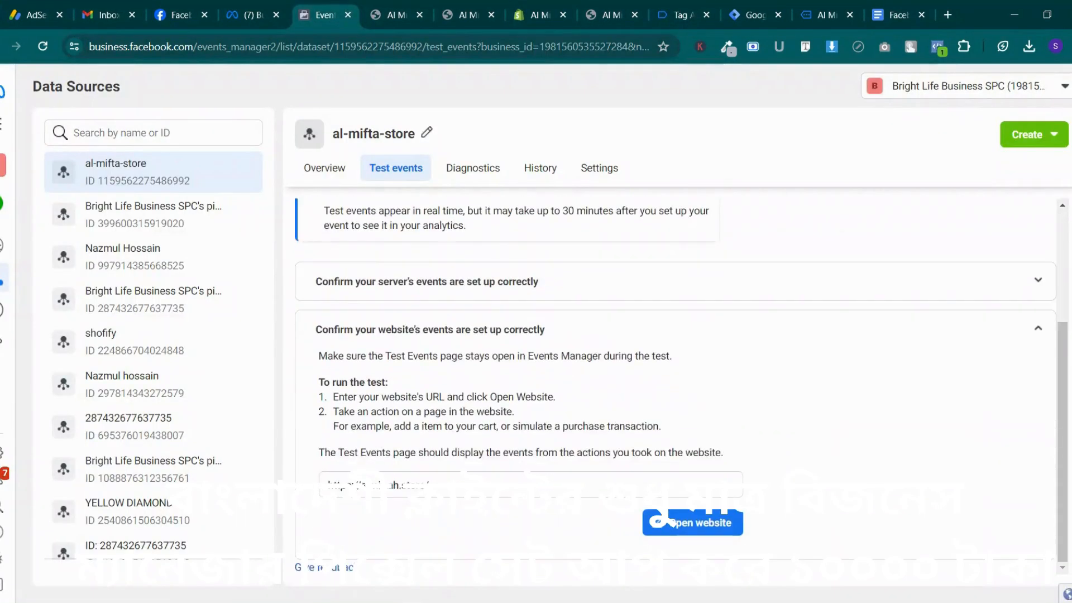
{"action": "scroll", "coordinate": [439, 328], "scroll_direction": "up", "scroll_amount": 4}
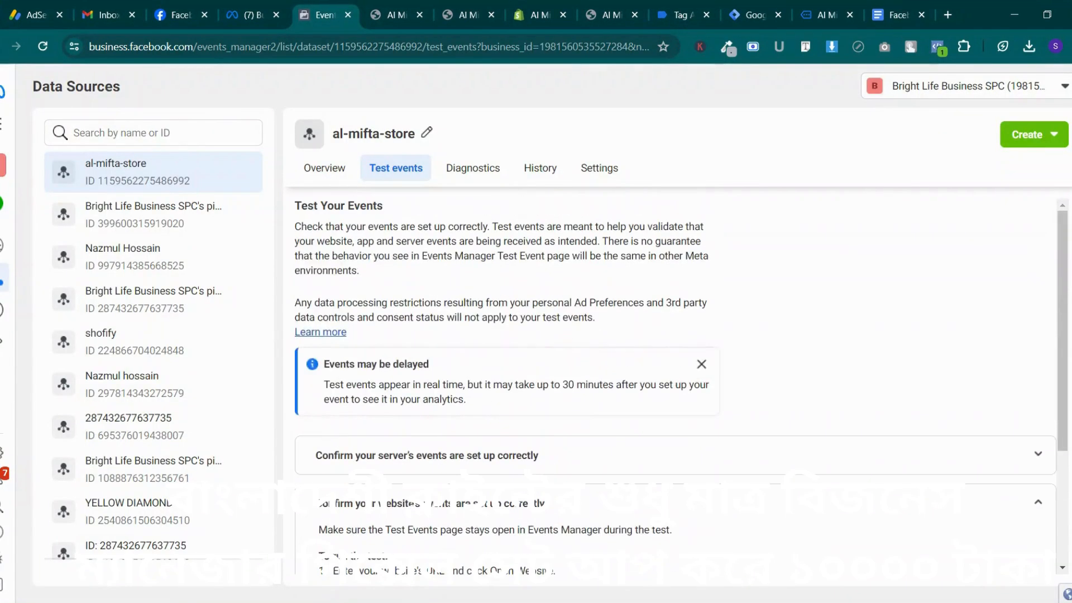
Check the al-mifta-store dataset's overview for received events and activity
{"action": "left_click", "coordinate": [335, 168]}
{"action": "scroll", "coordinate": [484, 348], "scroll_direction": "down", "scroll_amount": 2}
{"action": "scroll", "coordinate": [484, 348], "scroll_direction": "down", "scroll_amount": 2}
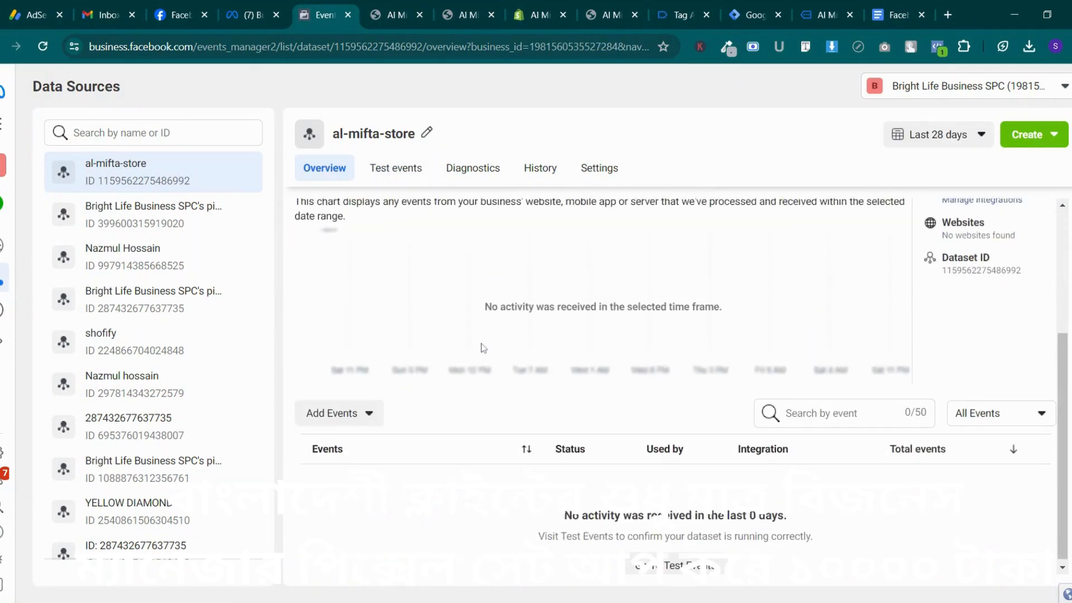
Switch to the almiftah.store container in Google Tag Manager and start a new preview session of its workspace
{"action": "left_click", "coordinate": [466, 12]}
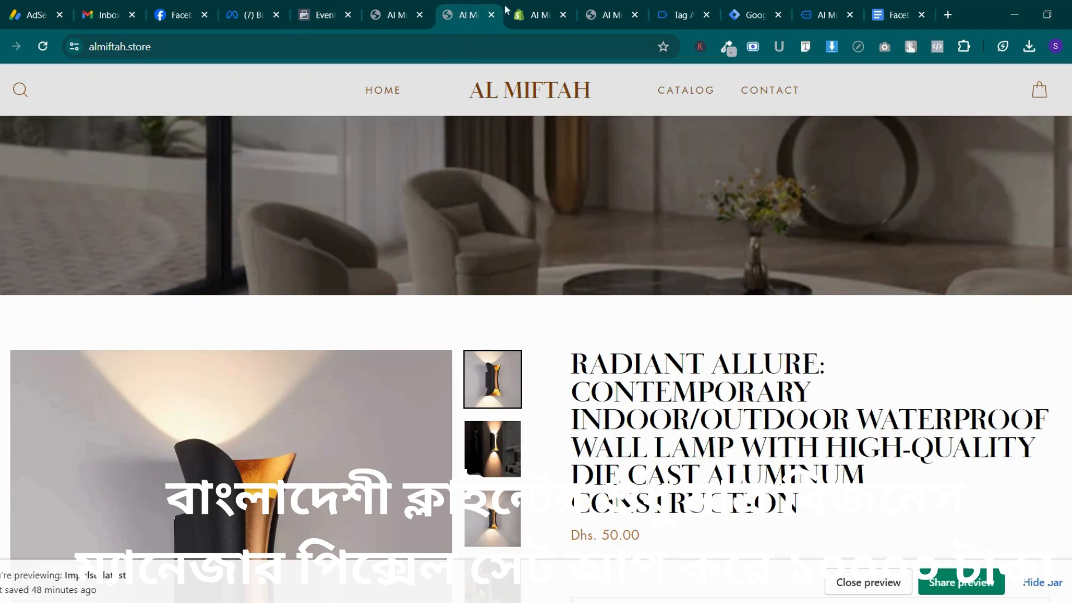
{"action": "left_click", "coordinate": [525, 12]}
{"action": "left_click", "coordinate": [684, 5]}
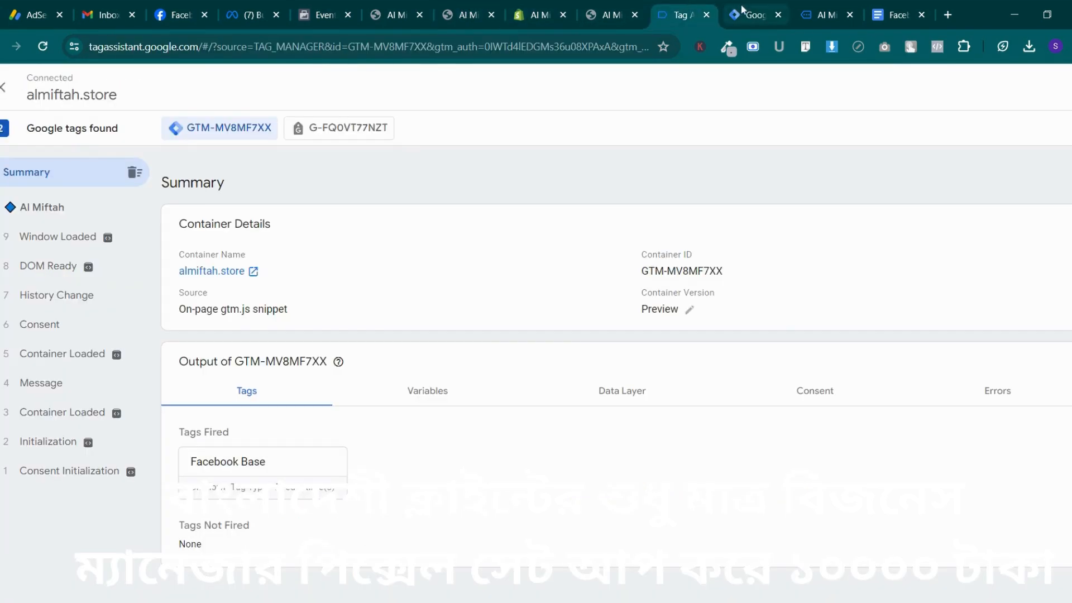
{"action": "left_click_drag", "start_coordinate": [741, 9], "coordinate": [648, 8]}
{"action": "left_click", "coordinate": [955, 137]}
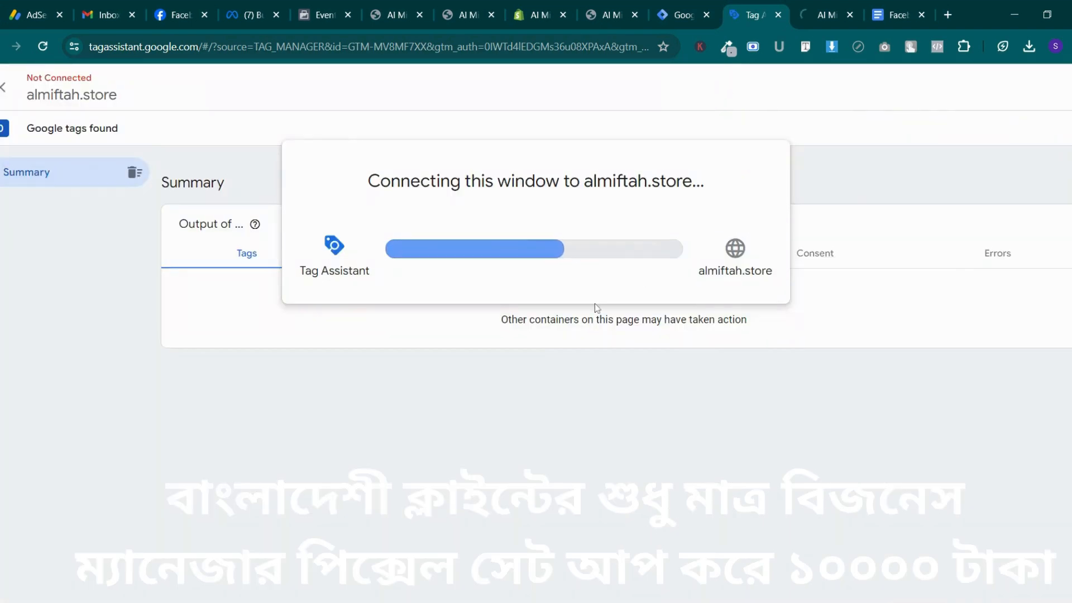
Return to the al-mifta-store dataset's test events in Meta Events Manager and expand the website events check
{"action": "left_click", "coordinate": [324, 15]}
{"action": "left_click", "coordinate": [396, 167]}
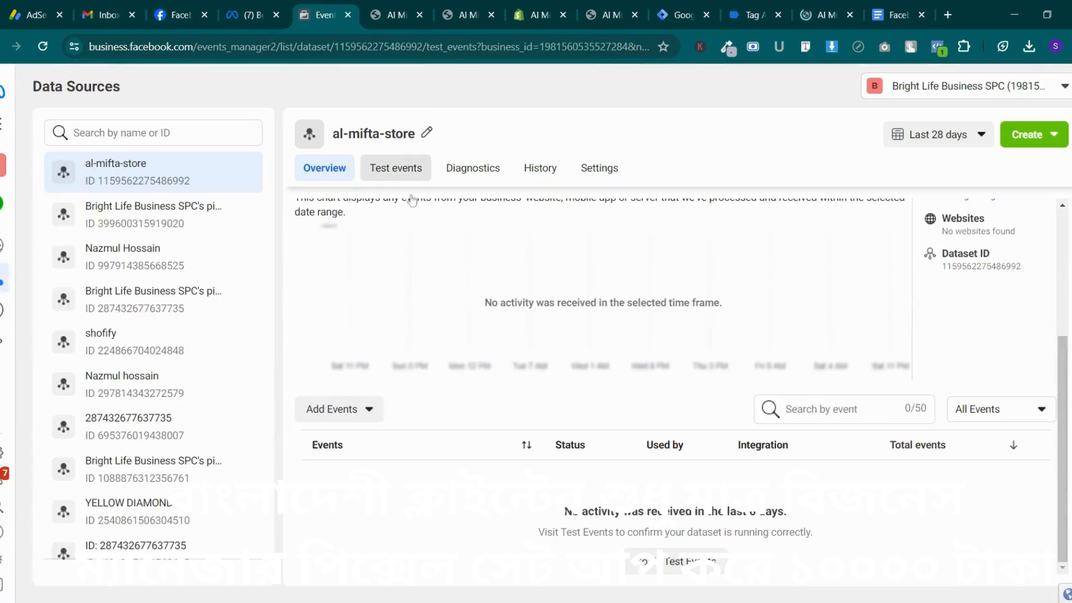
{"action": "left_click", "coordinate": [469, 503]}
{"action": "scroll", "coordinate": [470, 506], "scroll_direction": "down", "scroll_amount": 3}
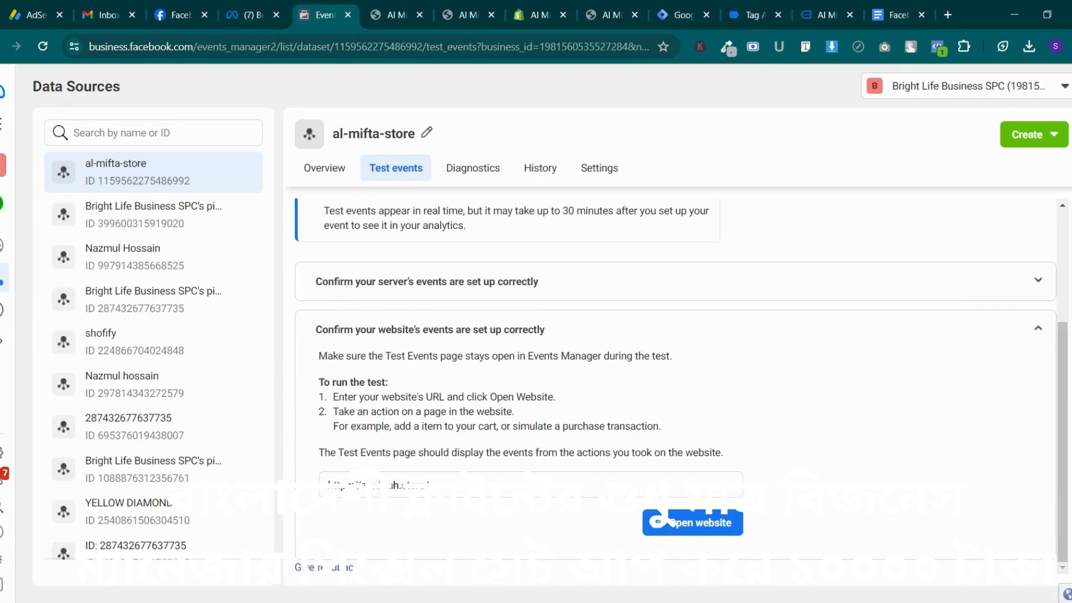
Continue past the Tag Assistant connection dialog and open the Modern Crystal Tree Branches chandelier product in the debugged storefront
{"action": "left_click", "coordinate": [748, 8]}
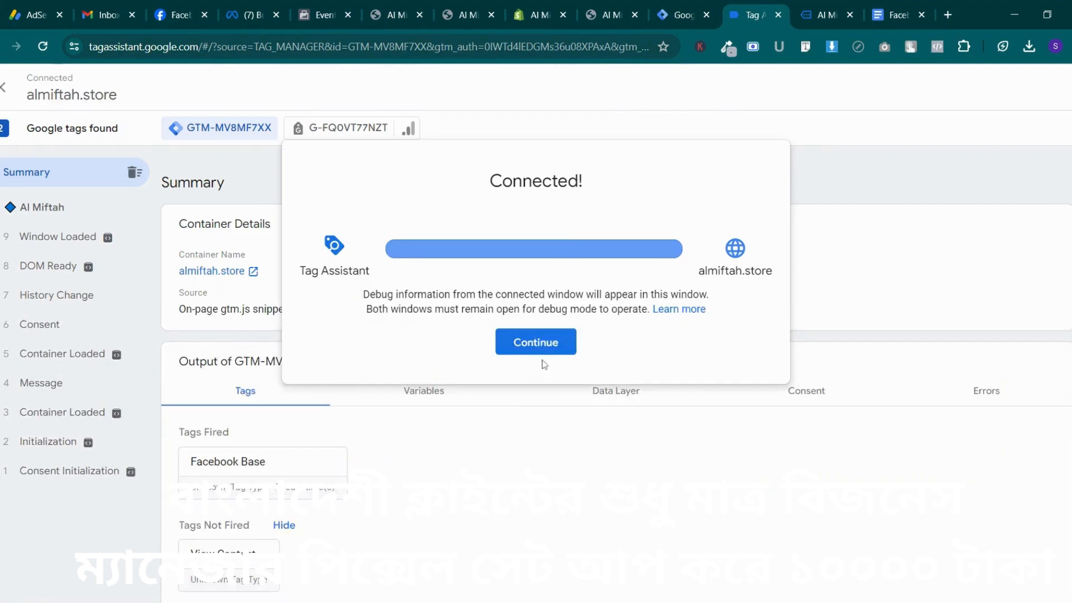
{"action": "left_click", "coordinate": [541, 350]}
{"action": "left_click", "coordinate": [823, 15]}
{"action": "scroll", "coordinate": [529, 234], "scroll_direction": "down", "scroll_amount": 10}
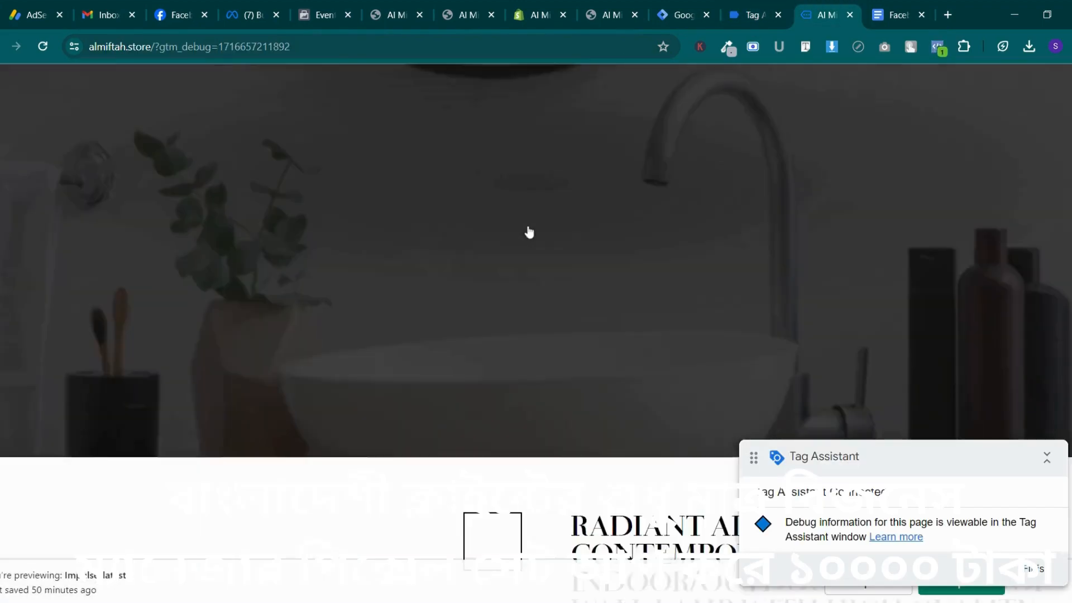
{"action": "scroll", "coordinate": [529, 233], "scroll_direction": "up", "scroll_amount": 4}
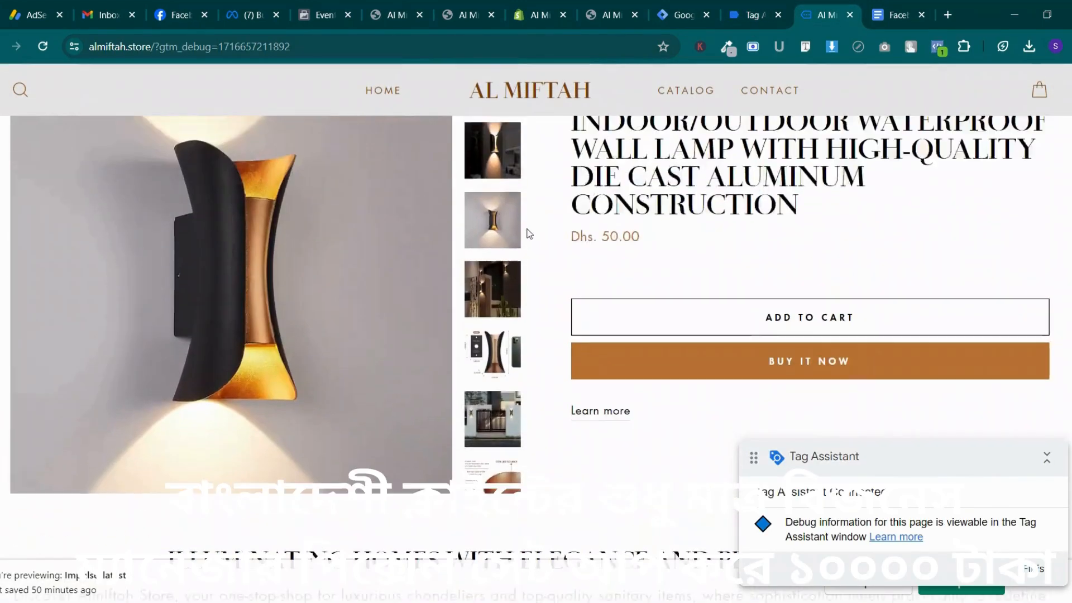
{"action": "scroll", "coordinate": [548, 242], "scroll_direction": "down", "scroll_amount": 9}
{"action": "left_click", "coordinate": [618, 229]}
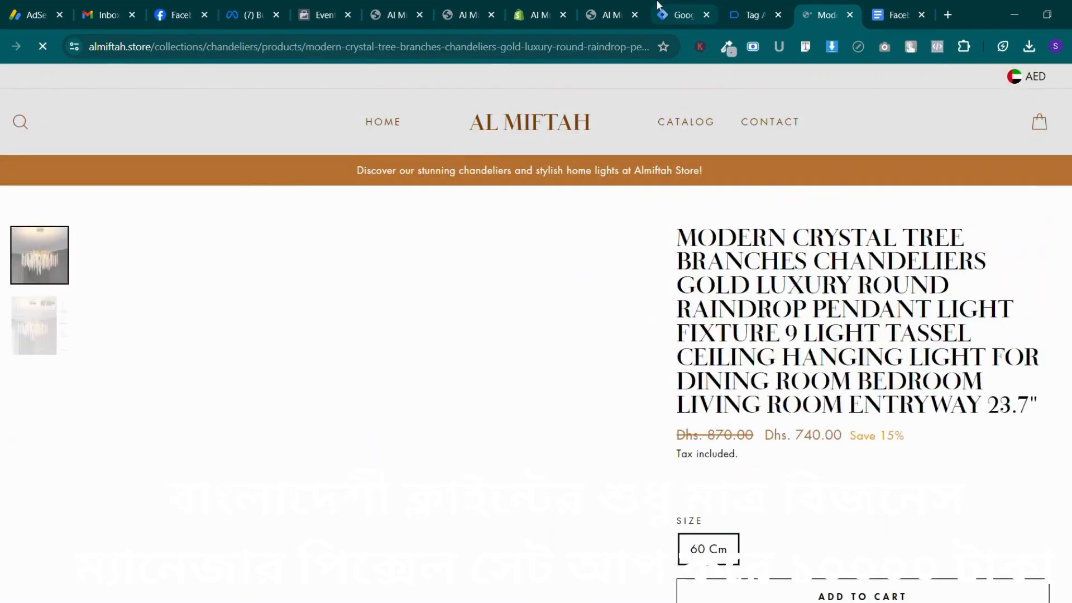
Examine the View Content tag's details and firing triggers in the Tag Assistant summary, and close the details
{"action": "left_click", "coordinate": [658, 8]}
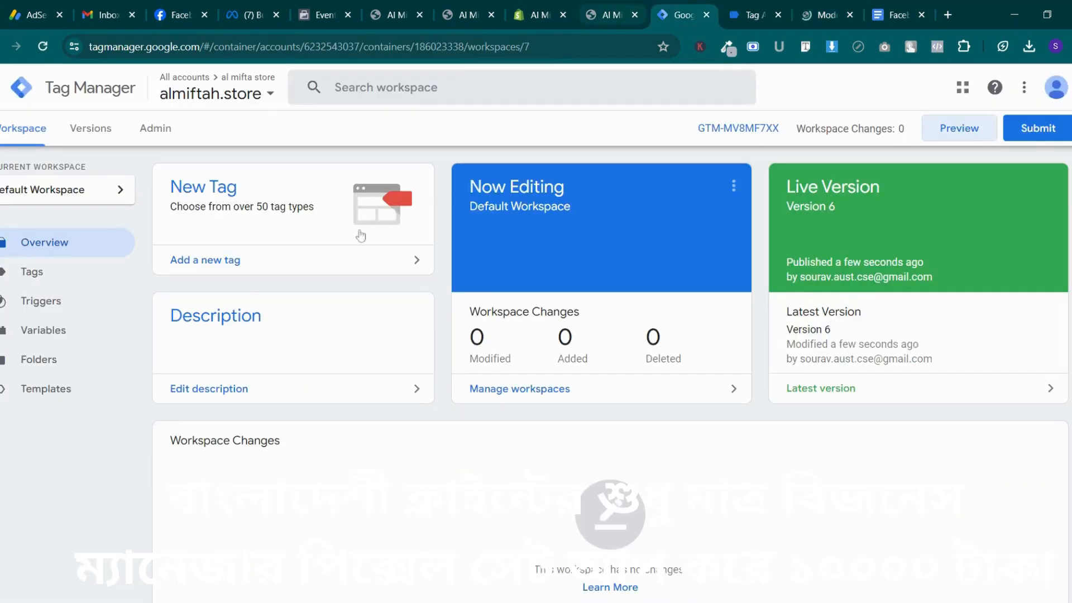
{"action": "left_click", "coordinate": [752, 14]}
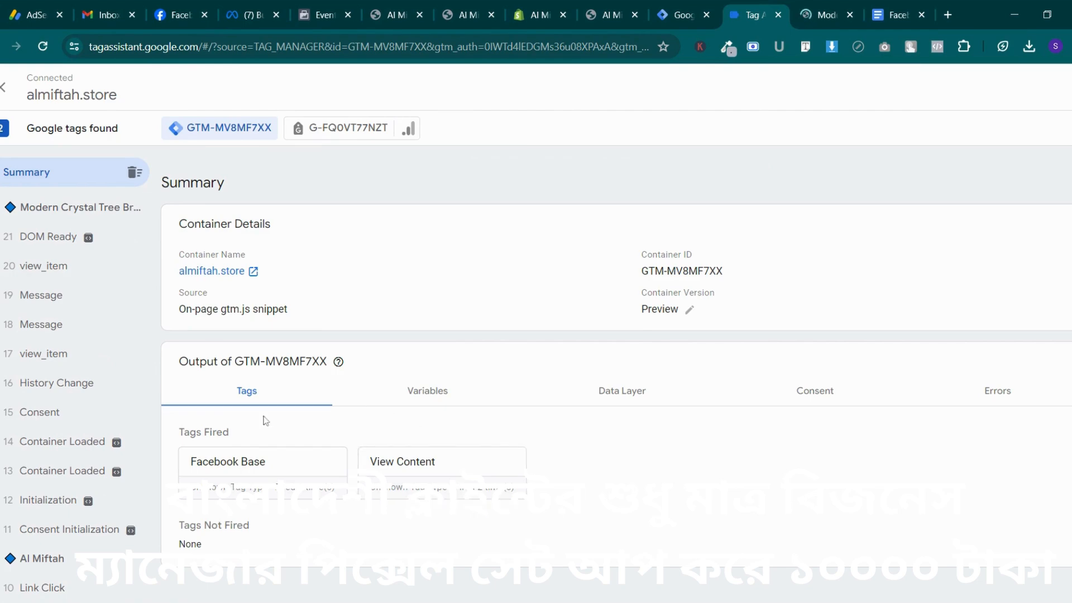
{"action": "left_click", "coordinate": [474, 480]}
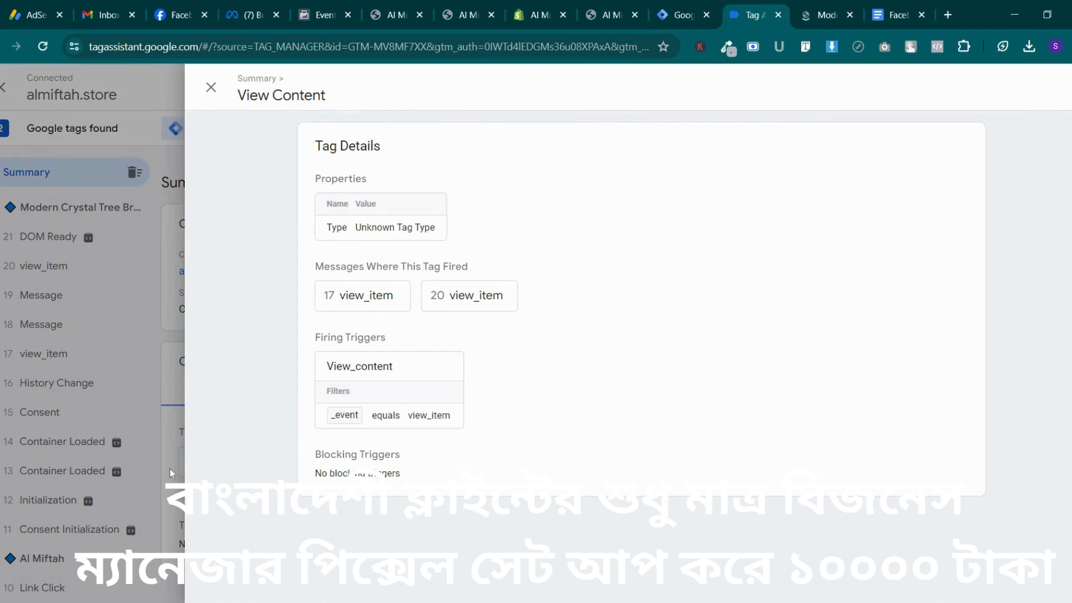
{"action": "left_click", "coordinate": [171, 473]}
Compare the product id, name and price variables of the two view_item events on the chandelier page
{"action": "left_click", "coordinate": [469, 406]}
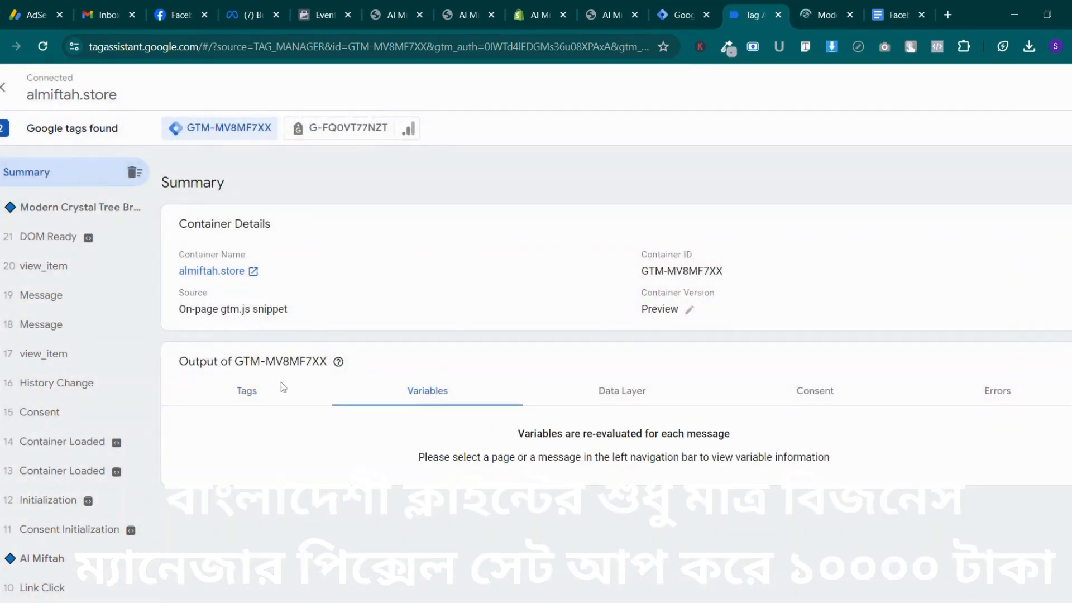
{"action": "left_click", "coordinate": [71, 267]}
{"action": "scroll", "coordinate": [458, 481], "scroll_direction": "down", "scroll_amount": 2}
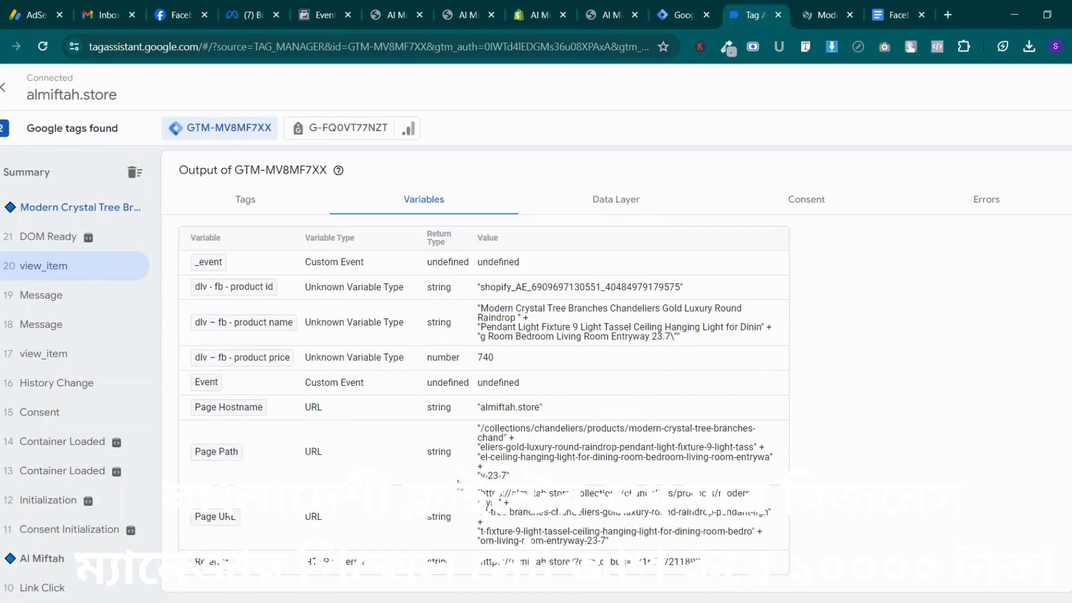
{"action": "scroll", "coordinate": [458, 391], "scroll_direction": "up", "scroll_amount": 2}
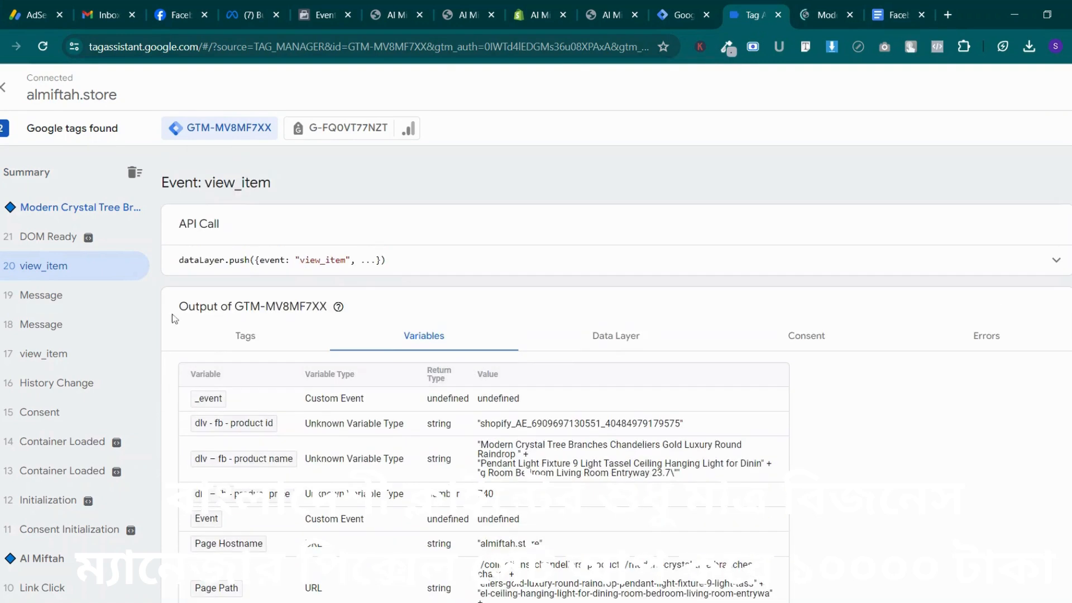
{"action": "left_click", "coordinate": [92, 353]}
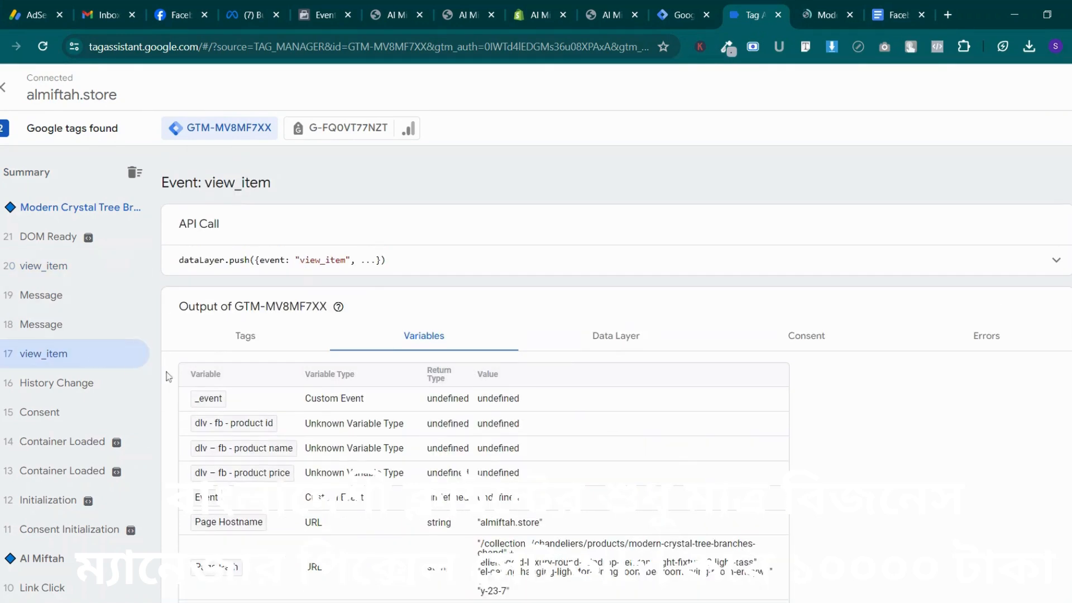
{"action": "scroll", "coordinate": [291, 444], "scroll_direction": "down", "scroll_amount": 1}
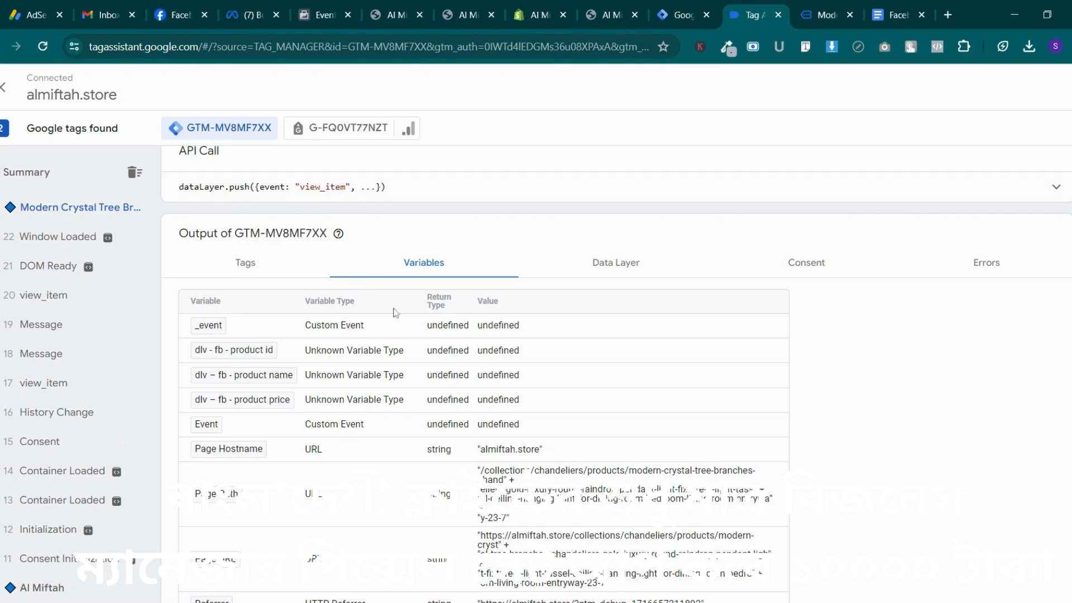
{"action": "scroll", "coordinate": [396, 313], "scroll_direction": "up", "scroll_amount": 1}
{"action": "scroll", "coordinate": [395, 392], "scroll_direction": "down", "scroll_amount": 1}
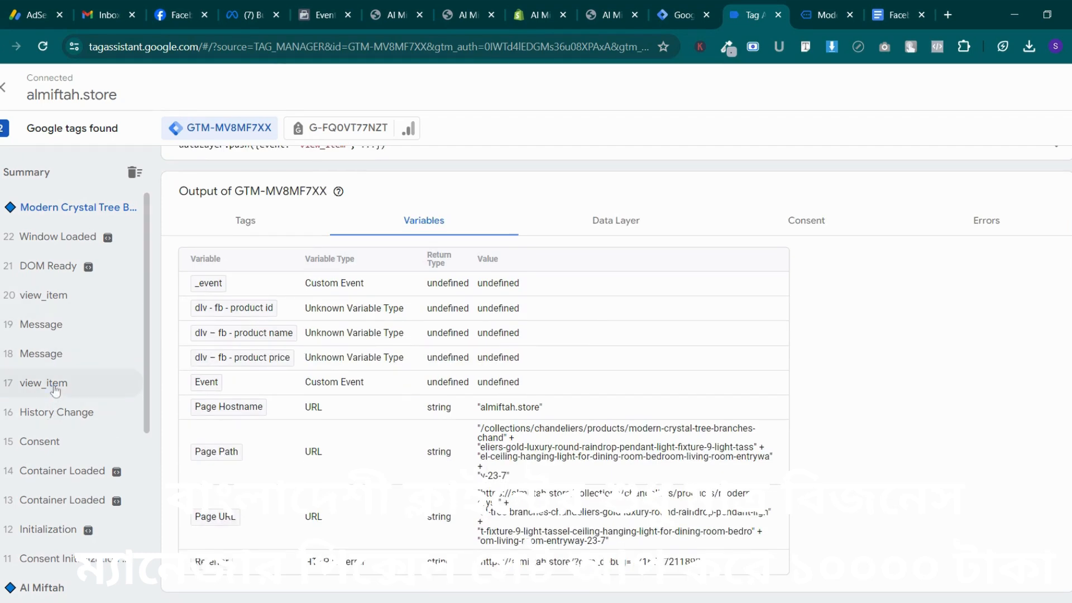
Add the 60 Cm Modern Crystal Tree Branches chandelier to the cart in the debugged storefront and return to Tag Assistant
{"action": "left_click", "coordinate": [821, 15]}
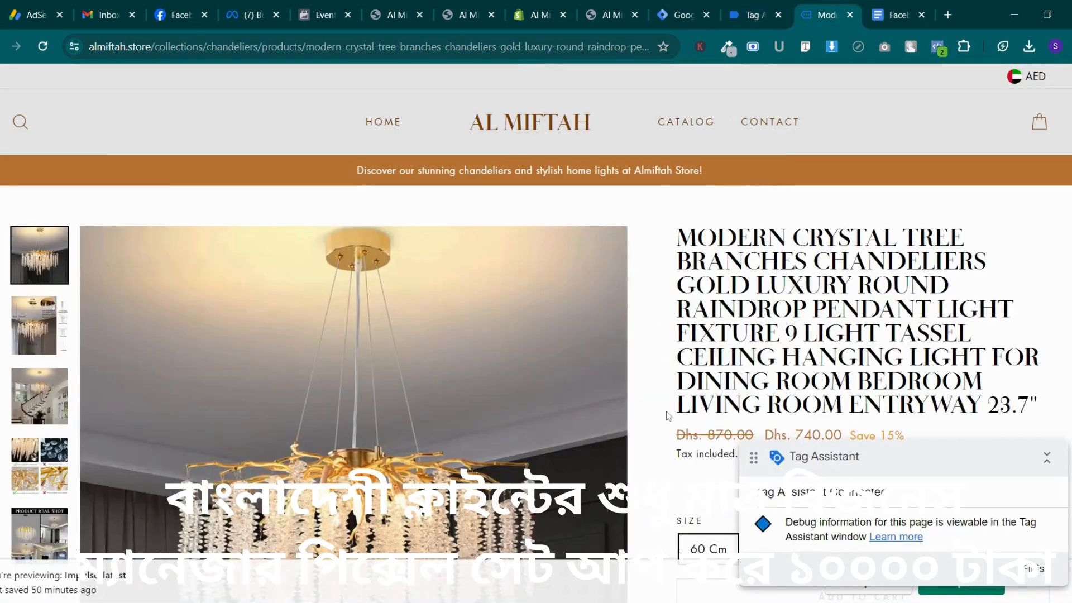
{"action": "scroll", "coordinate": [667, 415], "scroll_direction": "down", "scroll_amount": 5}
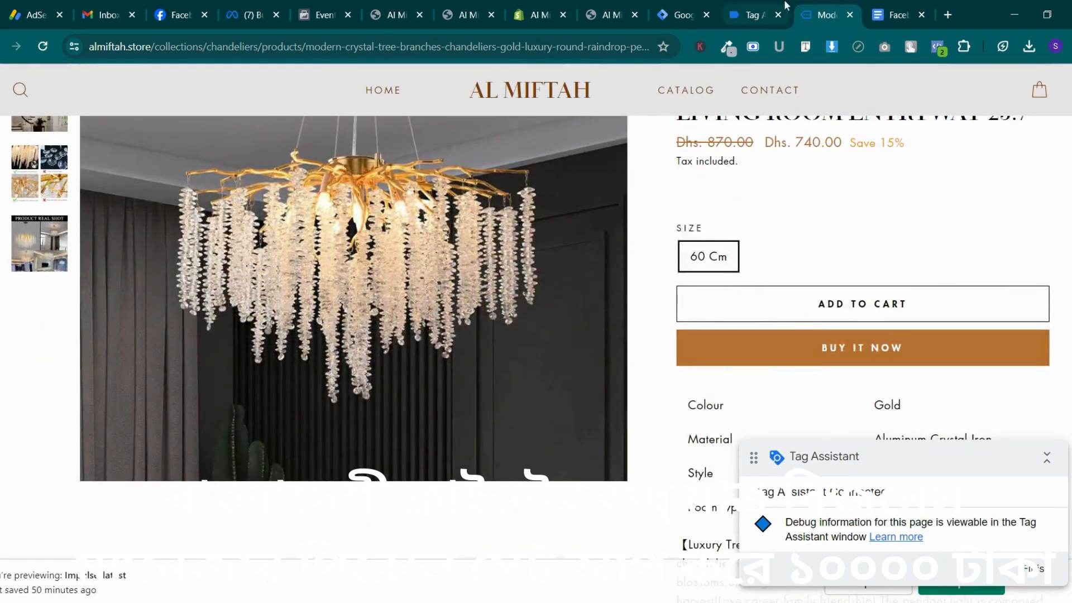
{"action": "left_click", "coordinate": [821, 305]}
{"action": "left_click", "coordinate": [748, 14]}
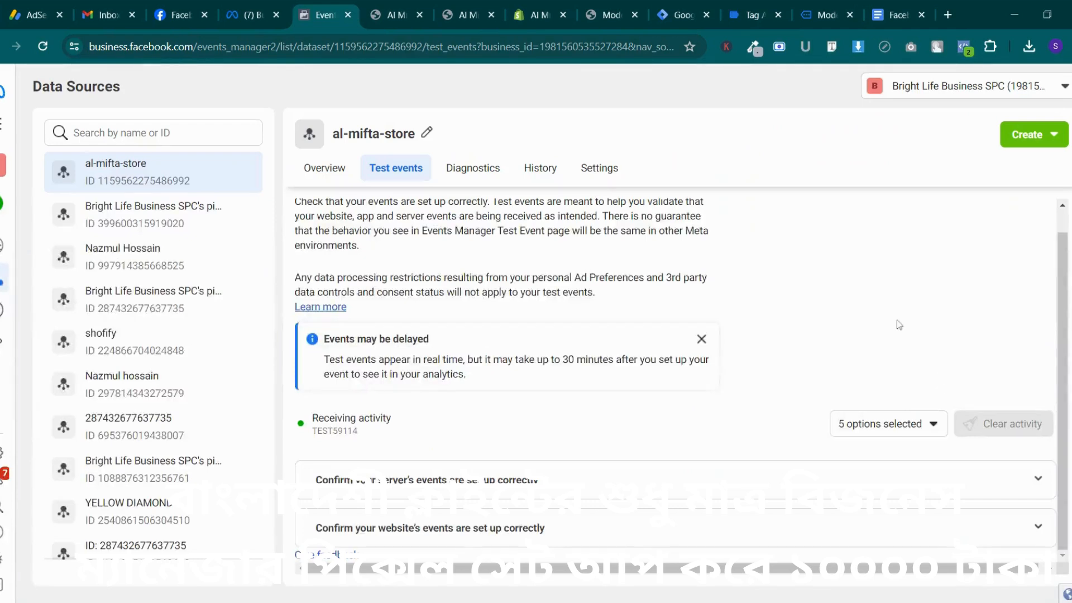
{"action": "left_click", "coordinate": [515, 538]}
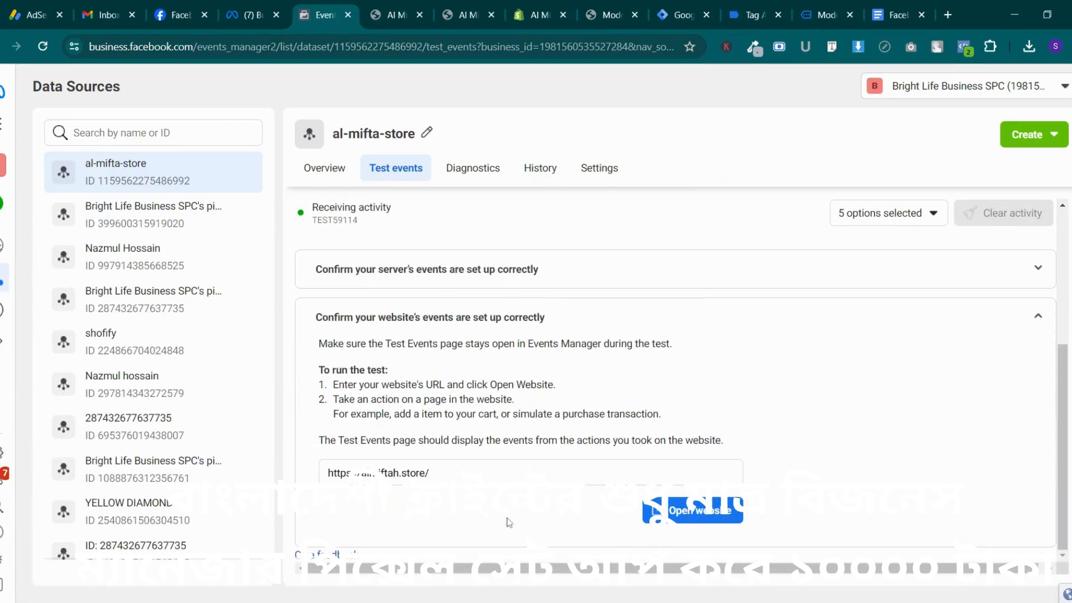
{"action": "left_click", "coordinate": [698, 511]}
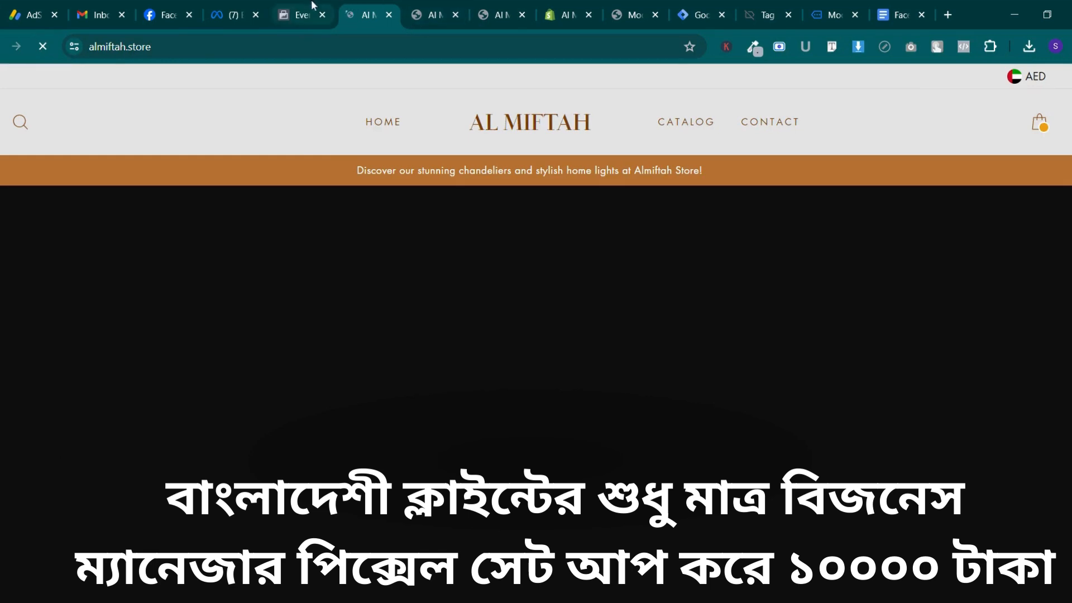
{"action": "left_click", "coordinate": [301, 15]}
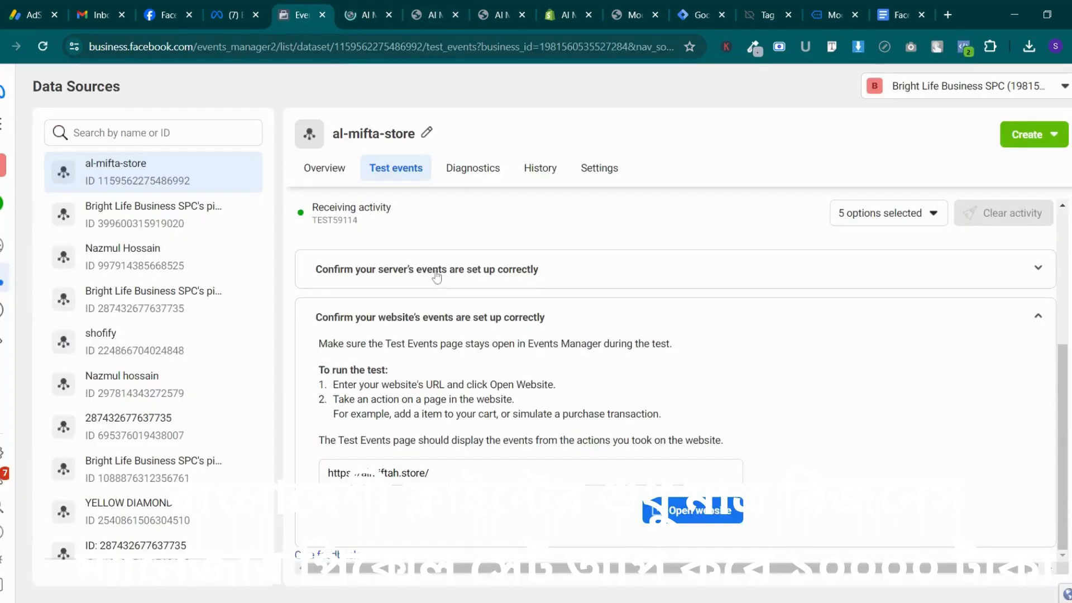
Check the al-mifta-store dataset's test events page for activity from the opened storefront
{"action": "left_click", "coordinate": [367, 5]}
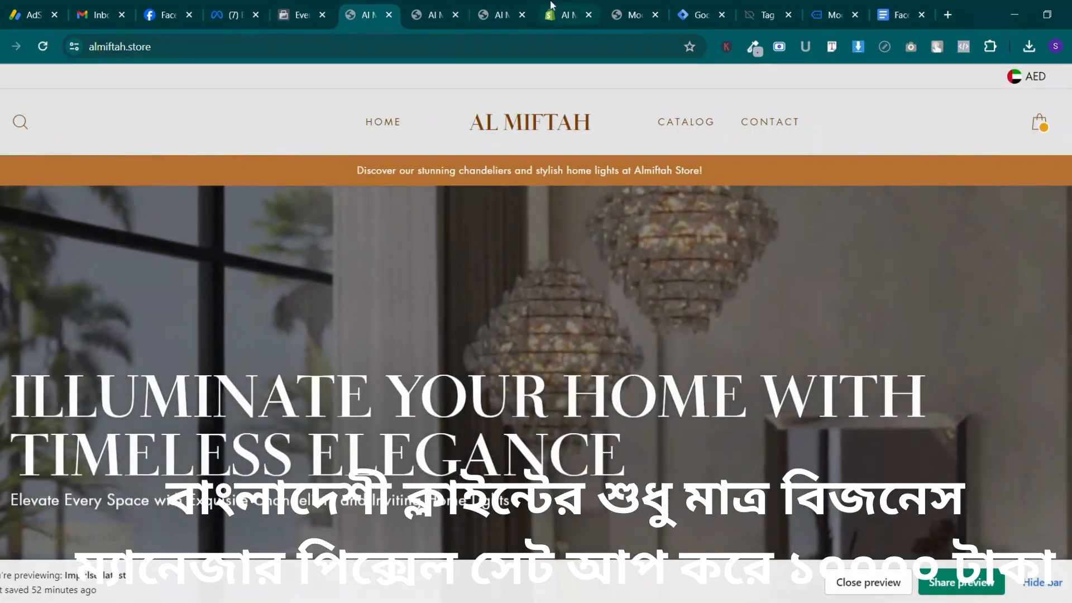
{"action": "left_click", "coordinate": [324, 5]}
{"action": "scroll", "coordinate": [554, 456], "scroll_direction": "up", "scroll_amount": 4}
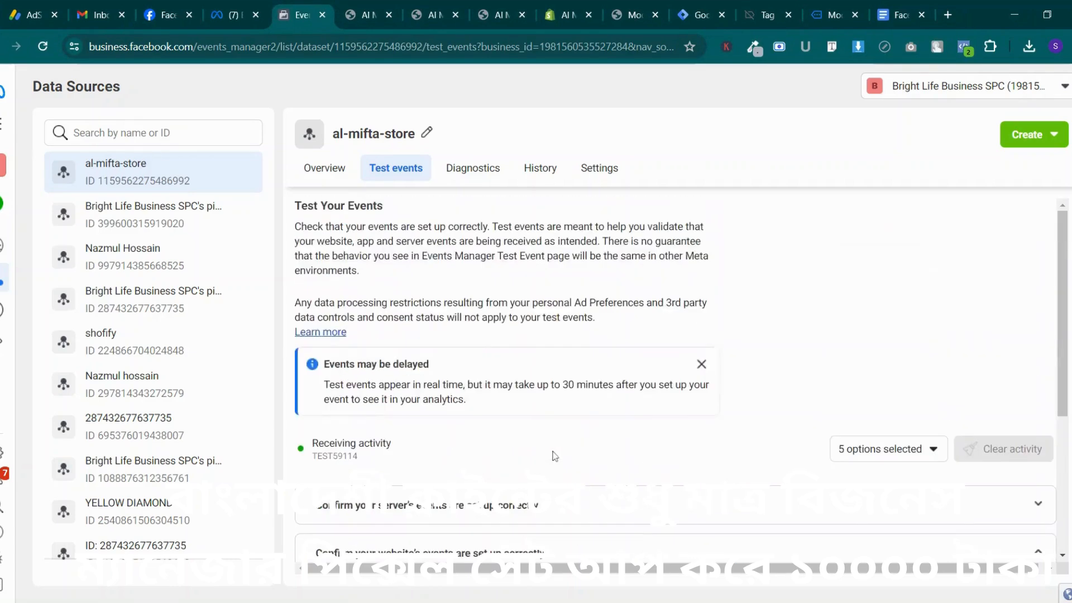
{"action": "scroll", "coordinate": [554, 456], "scroll_direction": "down", "scroll_amount": 4}
{"action": "scroll", "coordinate": [558, 464], "scroll_direction": "up", "scroll_amount": 4}
{"action": "scroll", "coordinate": [558, 465], "scroll_direction": "down", "scroll_amount": 4}
{"action": "scroll", "coordinate": [655, 511], "scroll_direction": "up", "scroll_amount": 4}
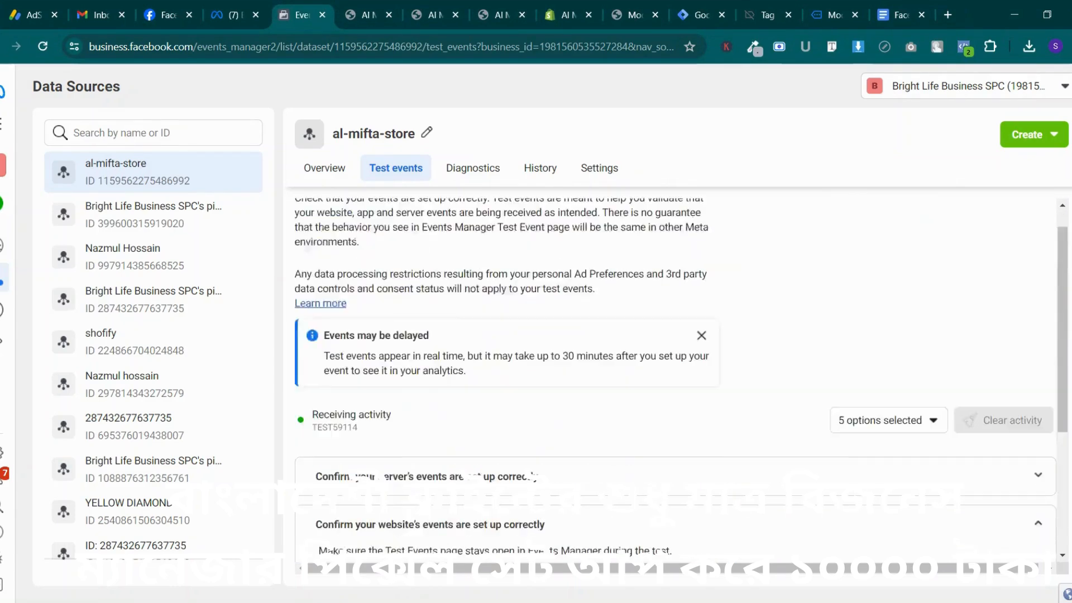
{"action": "scroll", "coordinate": [654, 511], "scroll_direction": "down", "scroll_amount": 4}
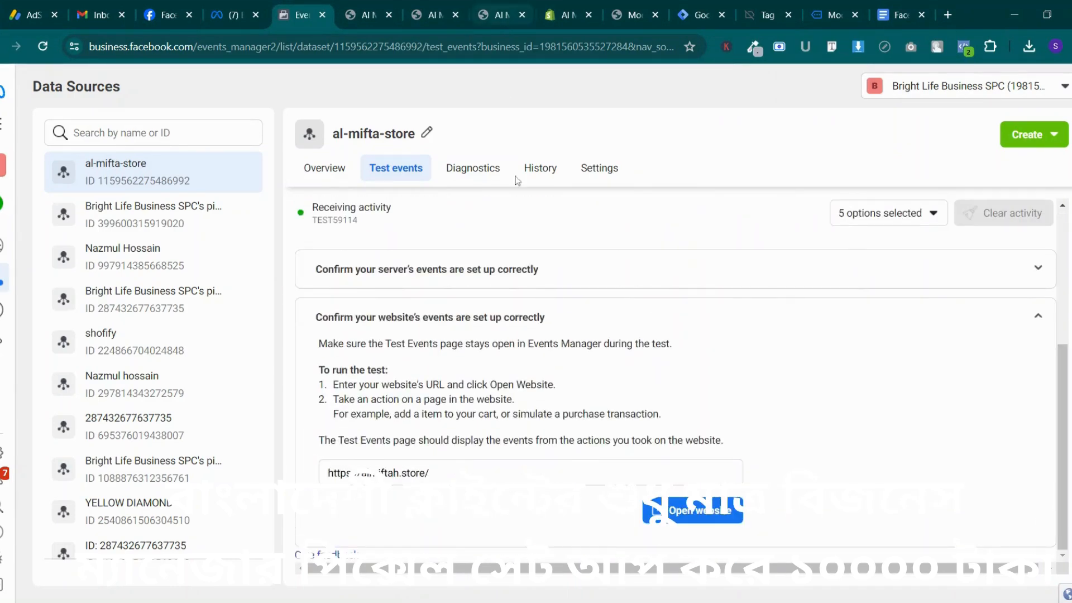
Place the Tag Manager browser tab beside Events Manager and close the old Tag Assistant session
{"action": "left_click", "coordinate": [501, 6]}
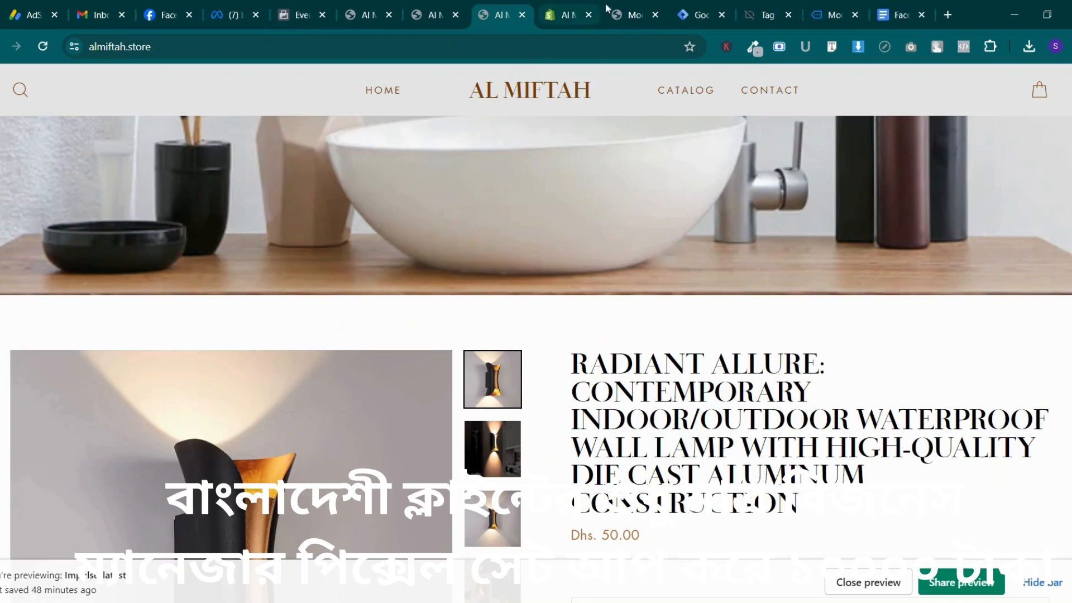
{"action": "left_click_drag", "start_coordinate": [693, 7], "coordinate": [373, 6]}
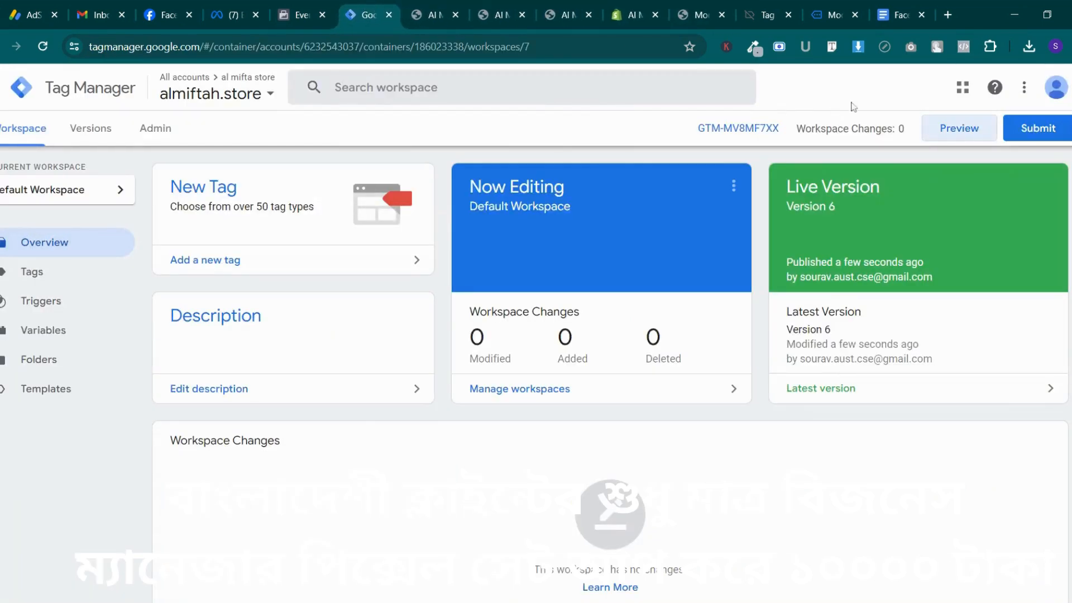
{"action": "left_click", "coordinate": [782, 22]}
{"action": "left_click", "coordinate": [789, 15]}
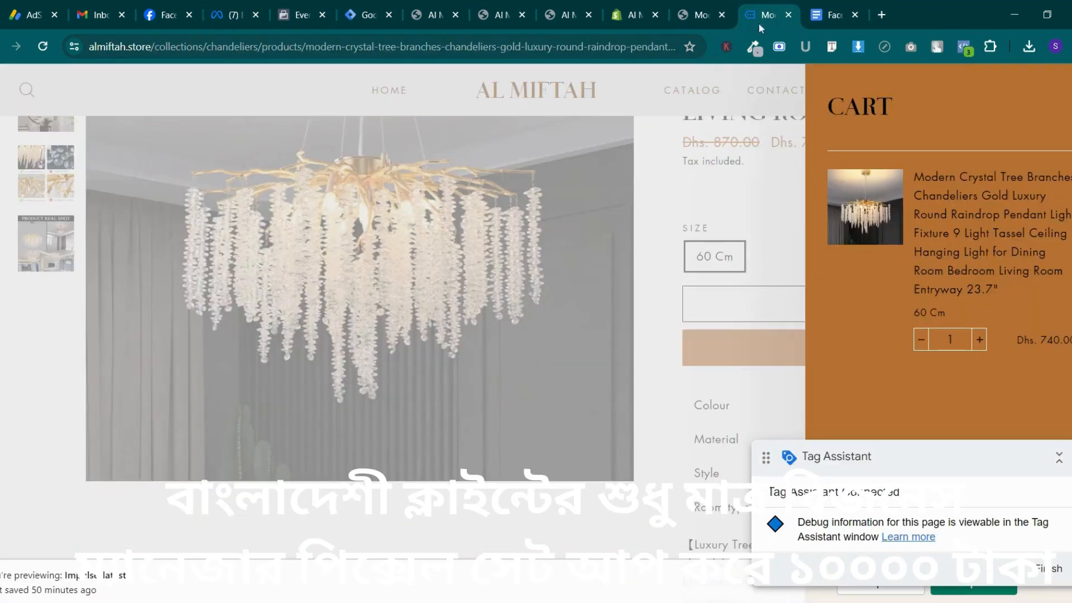
Start a new preview of the almiftah.store container from Tag Manager and connect Tag Assistant to the storefront
{"action": "left_click", "coordinate": [380, 11]}
{"action": "left_click", "coordinate": [966, 132]}
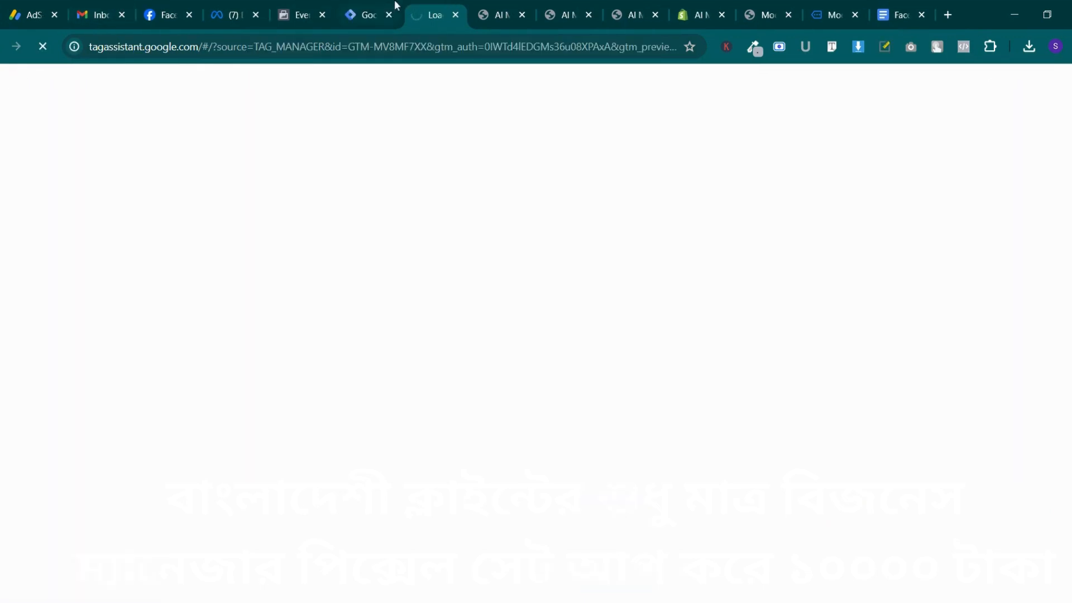
{"action": "left_click", "coordinate": [350, 7]}
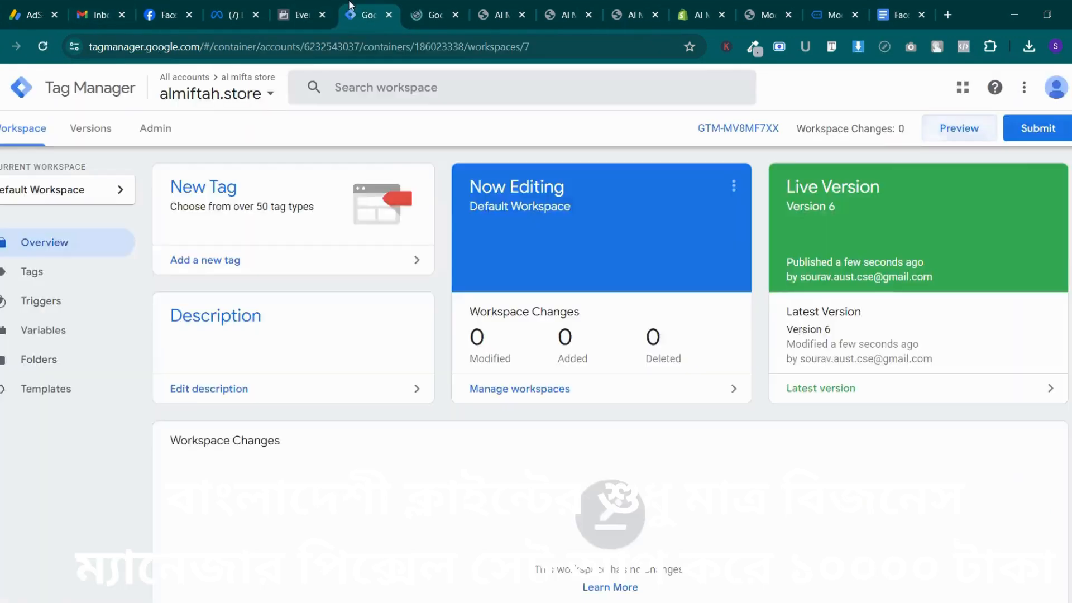
{"action": "left_click", "coordinate": [302, 15]}
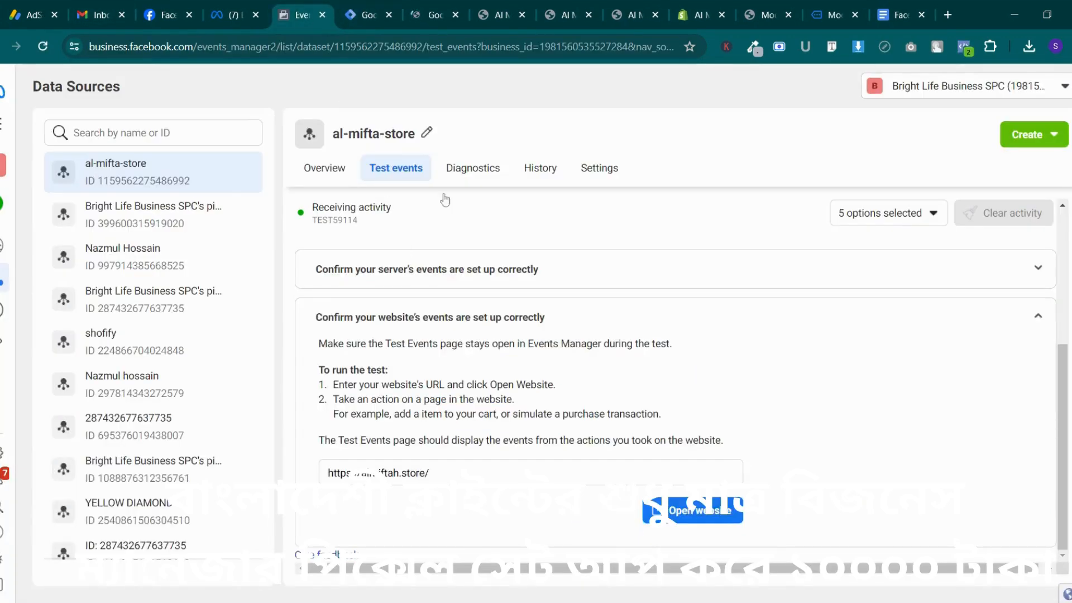
{"action": "left_click", "coordinate": [433, 14]}
{"action": "left_click", "coordinate": [533, 431]}
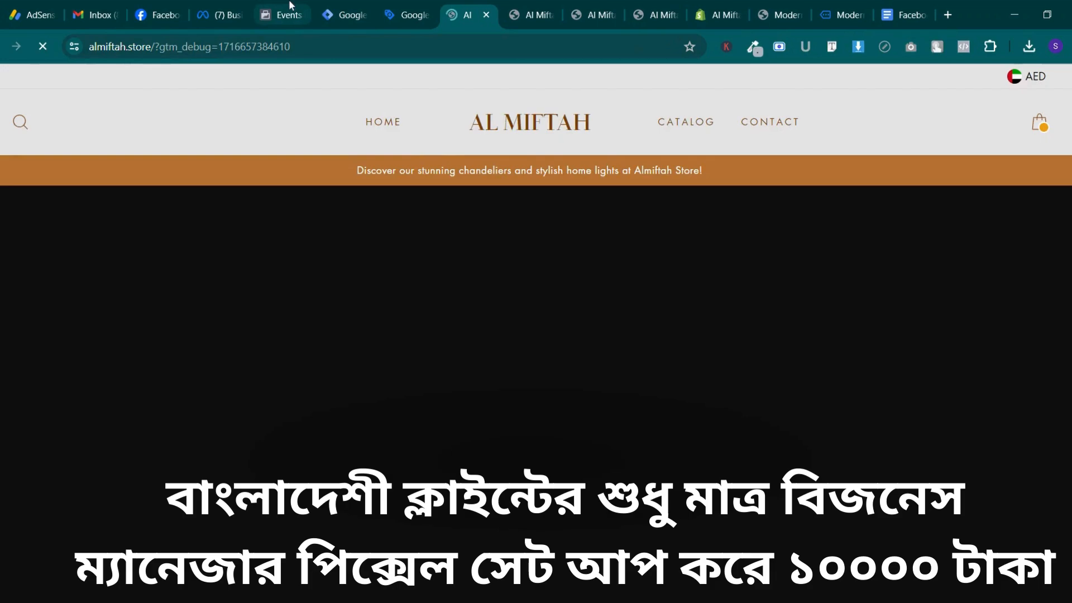
Continue into the connected Tag Assistant session once the storefront has loaded, and check the dataset's test events page
{"action": "left_click", "coordinate": [283, 14]}
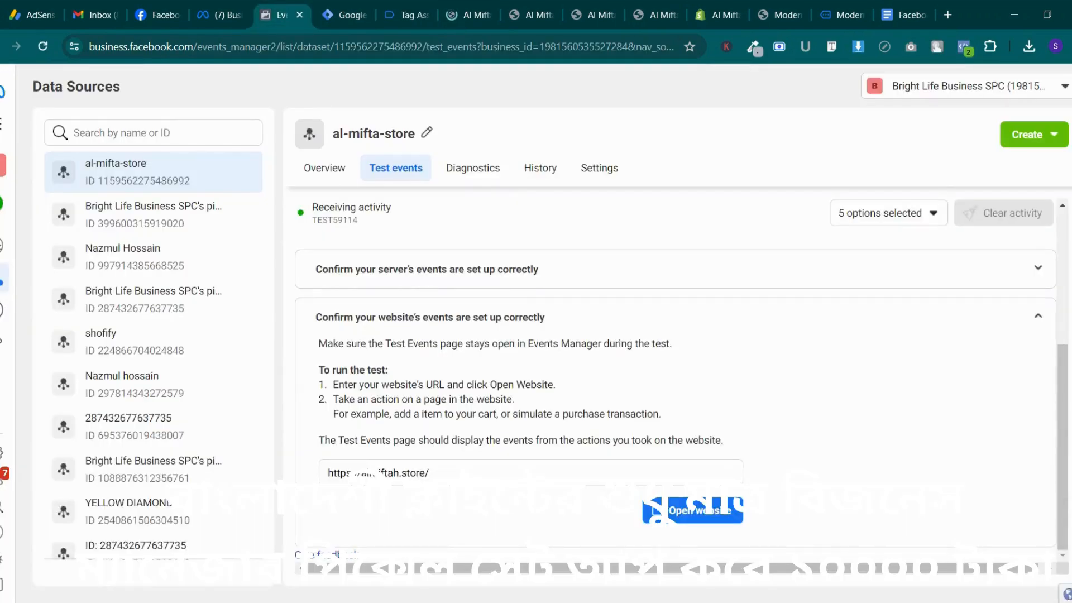
{"action": "left_click", "coordinate": [441, 9]}
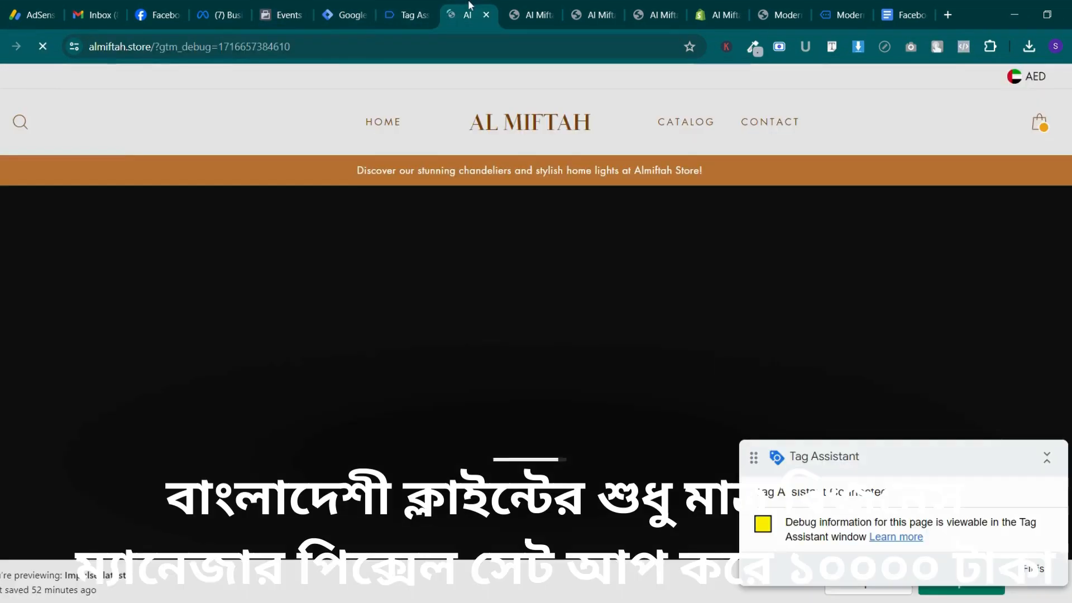
{"action": "scroll", "coordinate": [473, 306], "scroll_direction": "down", "scroll_amount": 5}
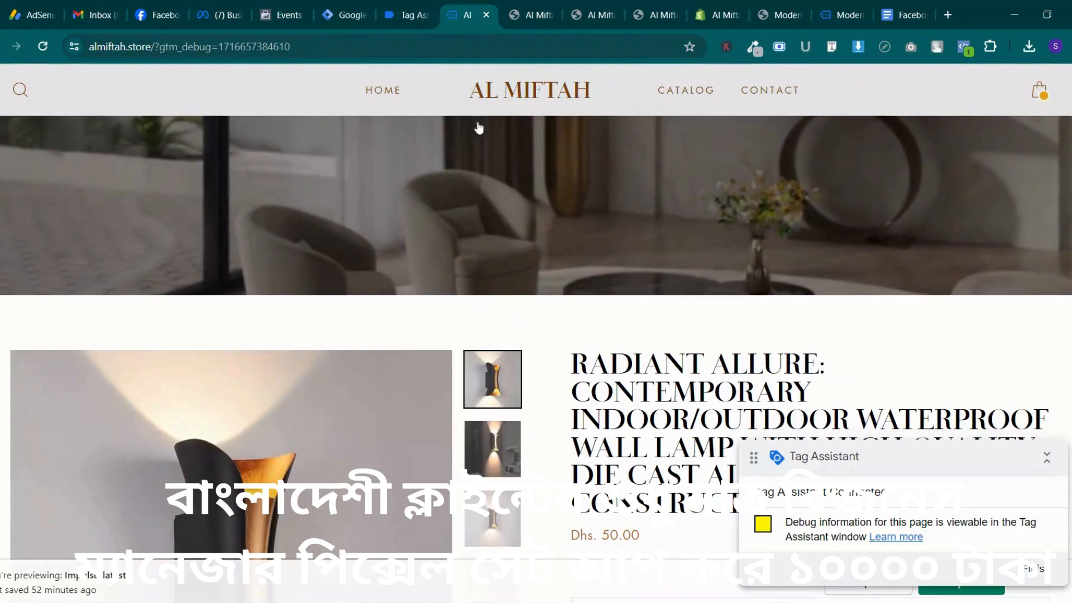
{"action": "left_click", "coordinate": [423, 7]}
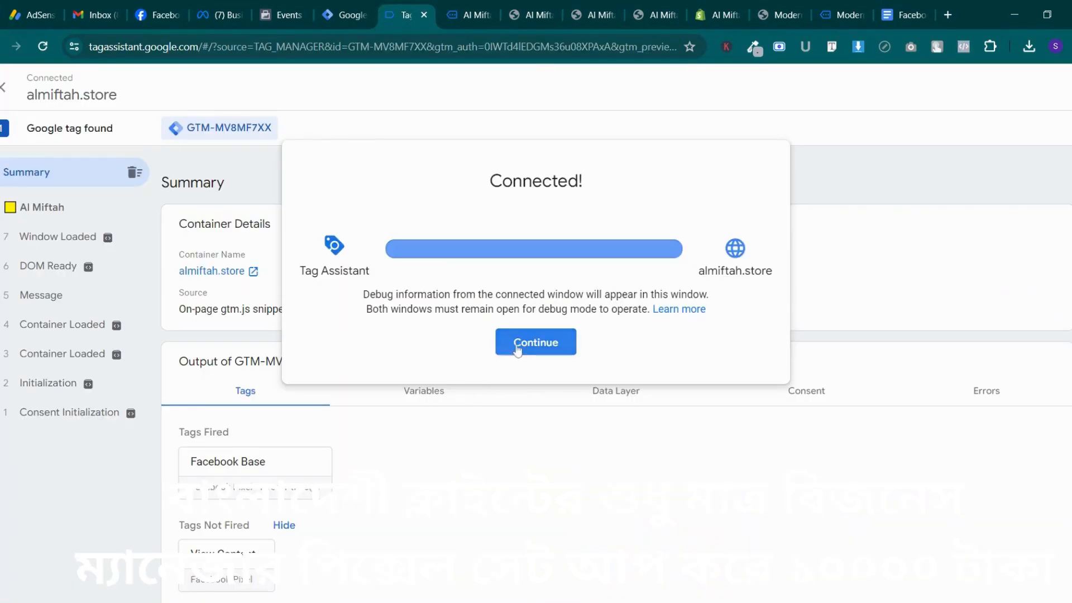
{"action": "left_click", "coordinate": [522, 343]}
{"action": "left_click", "coordinate": [344, 7]}
{"action": "left_click", "coordinate": [282, 15]}
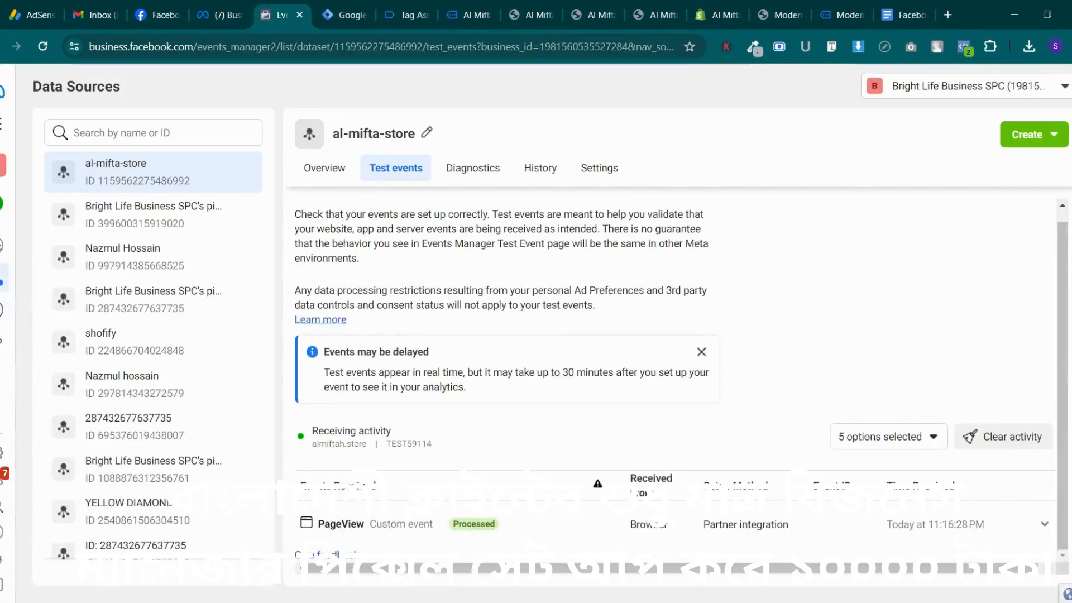
Open the Modern Crystal Tree Branches chandelier from the debugged storefront's home page, checking the test events while it loads
{"action": "left_click", "coordinate": [423, 6]}
{"action": "left_click", "coordinate": [466, 14]}
{"action": "scroll", "coordinate": [430, 268], "scroll_direction": "down", "scroll_amount": 10}
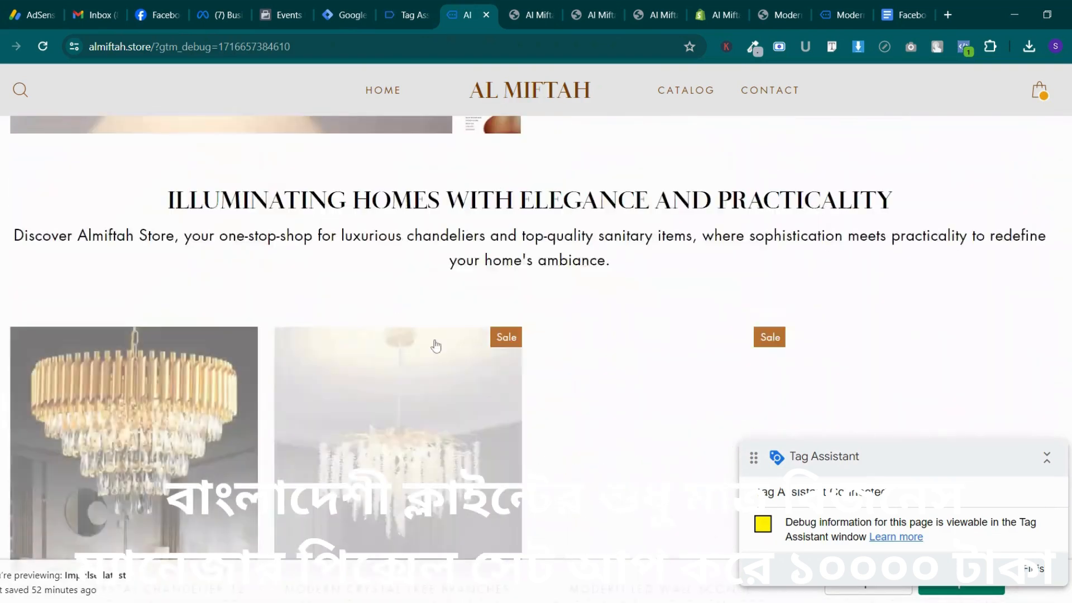
{"action": "left_click", "coordinate": [436, 347]}
{"action": "left_click", "coordinate": [370, 6]}
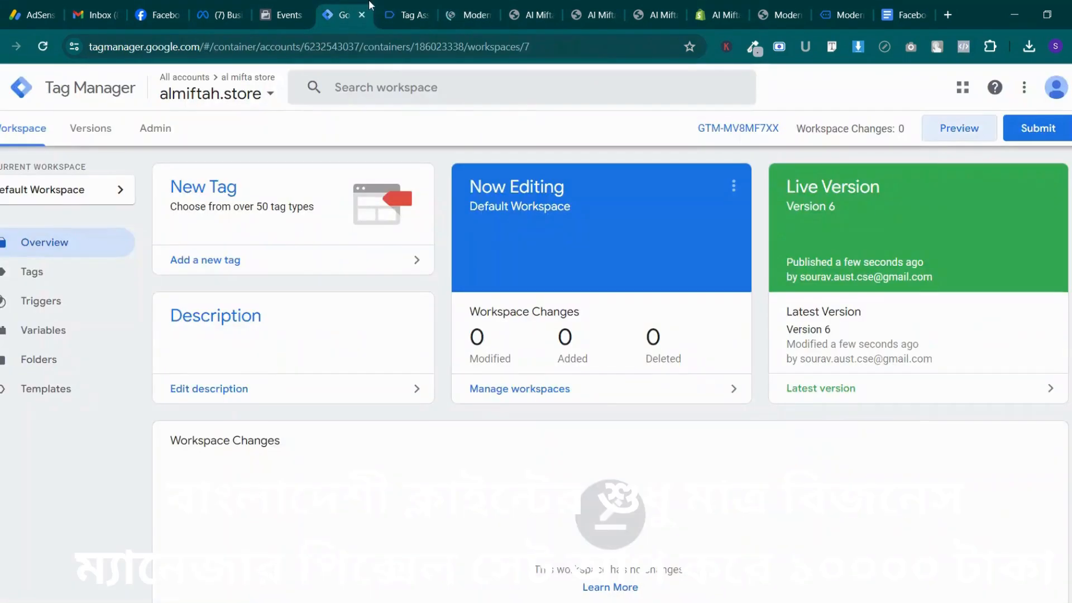
{"action": "left_click", "coordinate": [385, 8]}
{"action": "left_click", "coordinate": [305, 9]}
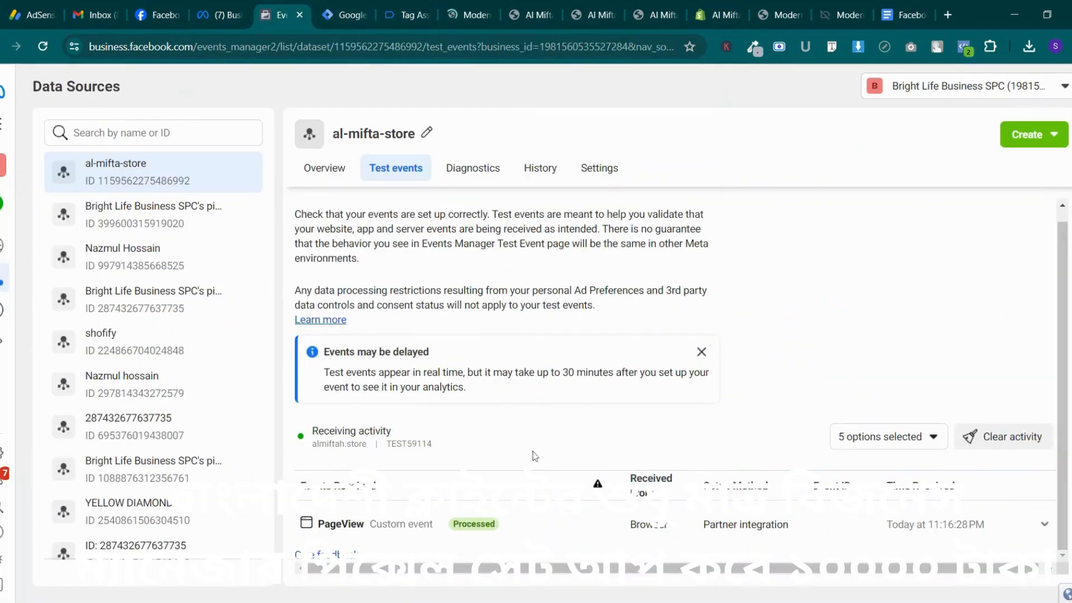
{"action": "left_click", "coordinate": [467, 14]}
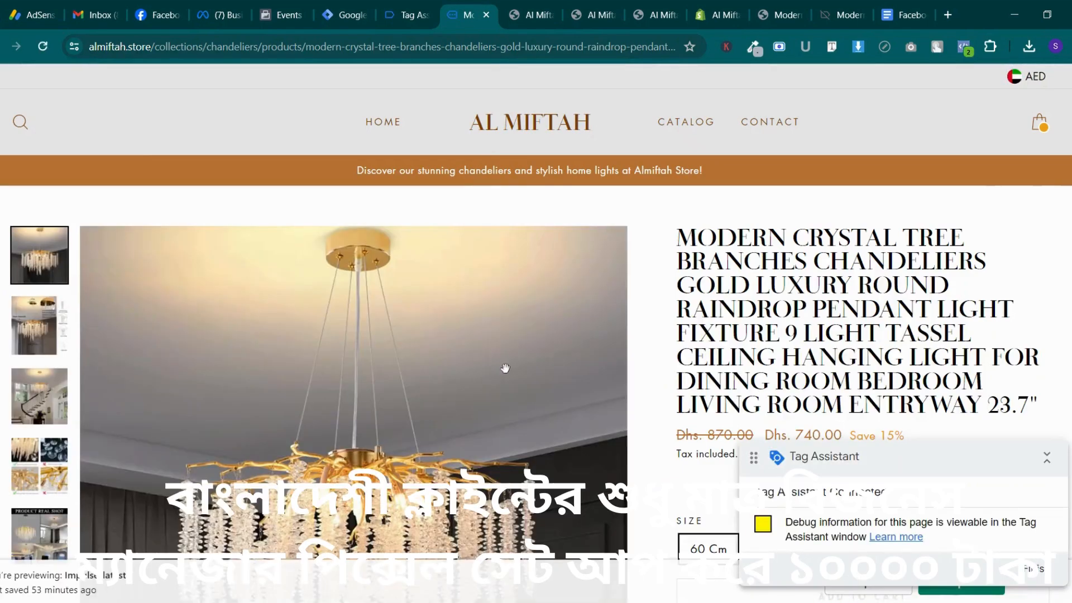
{"action": "scroll", "coordinate": [442, 98], "scroll_direction": "down", "scroll_amount": 5}
Examine the fired View Content tag's properties in the new Tag Assistant session's summary and close the details
{"action": "left_click", "coordinate": [408, 15]}
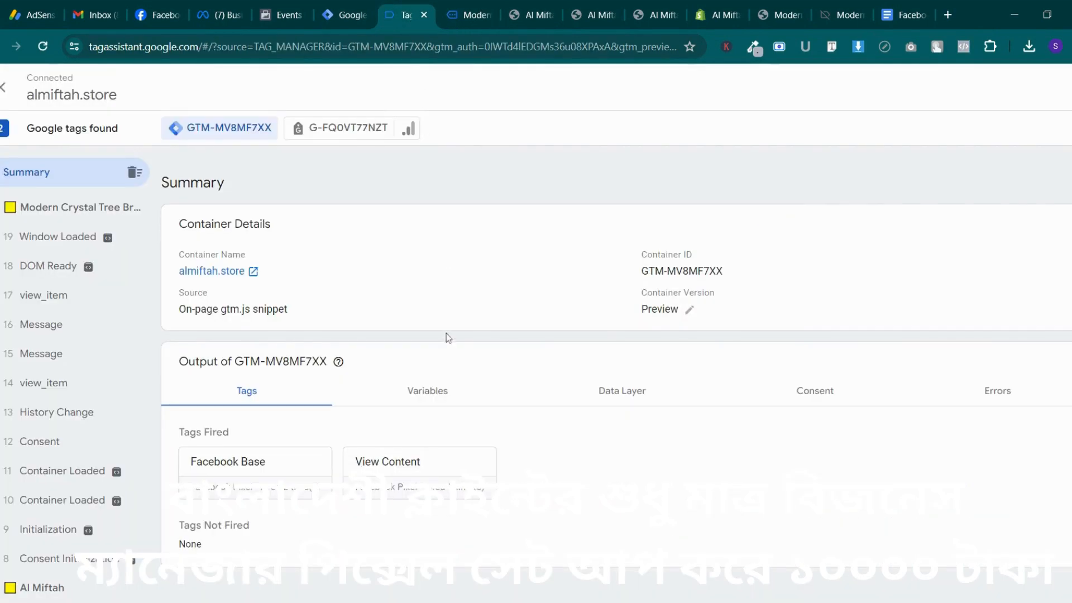
{"action": "left_click", "coordinate": [402, 470]}
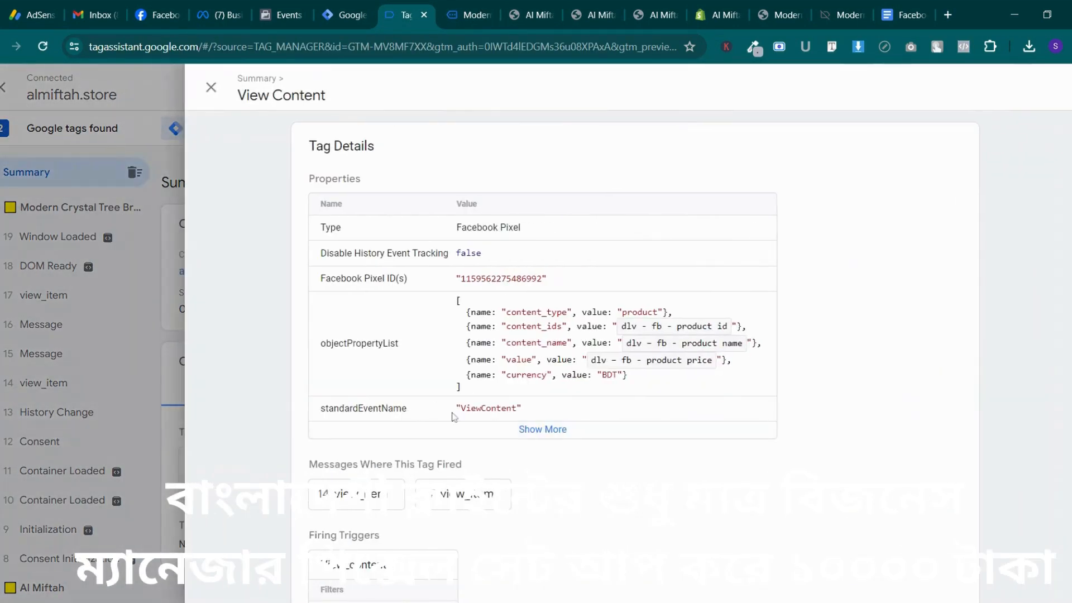
{"action": "left_click", "coordinate": [223, 346]}
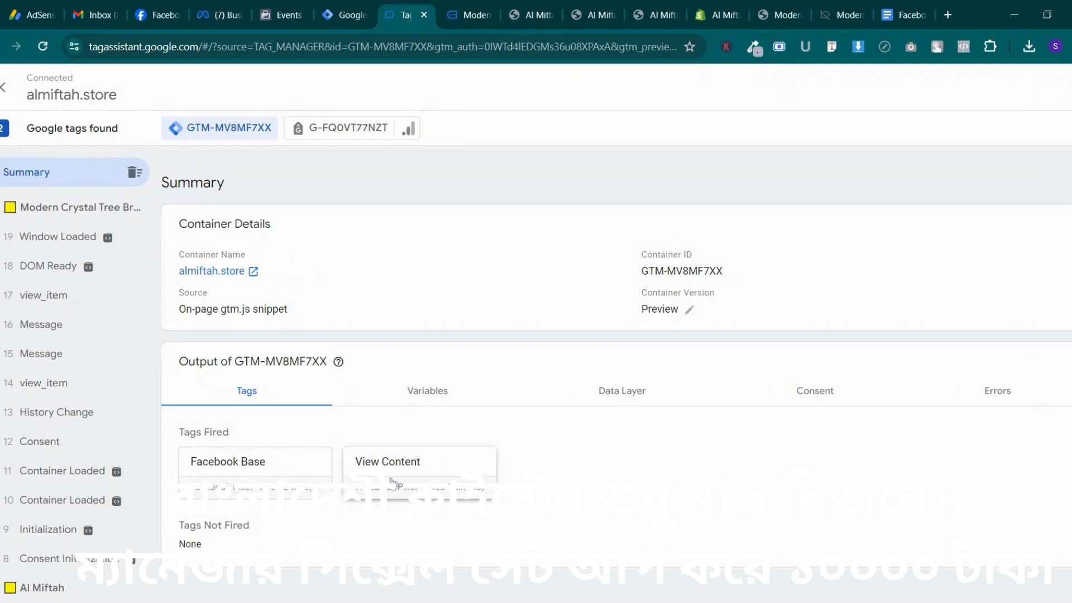
{"action": "left_click", "coordinate": [393, 482]}
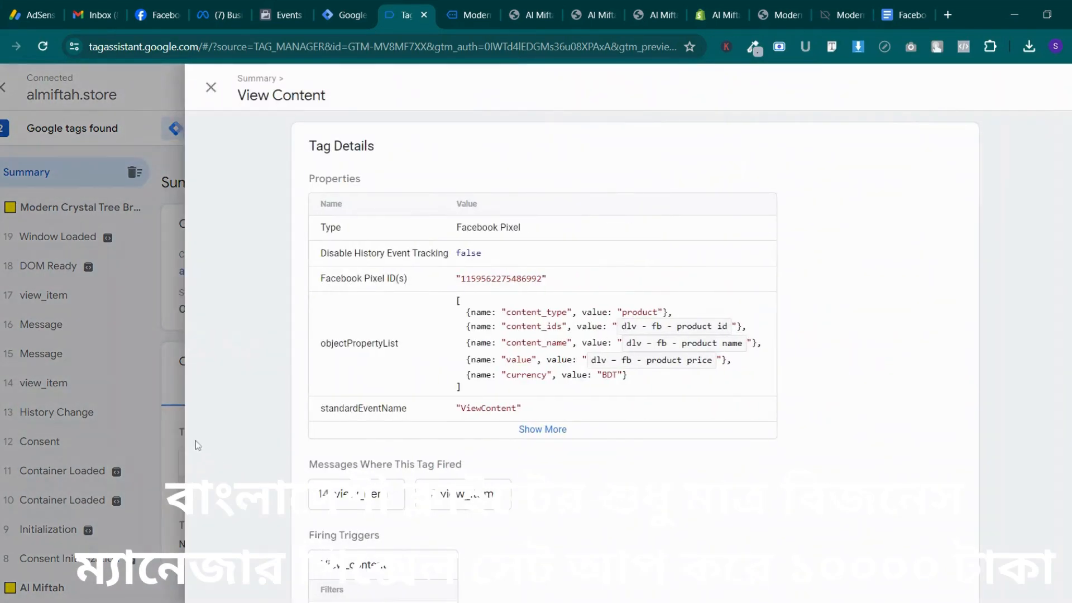
{"action": "left_click", "coordinate": [195, 438]}
Inspect the variables of the chandelier page's latest view_item event, including product id, name and price
{"action": "left_click", "coordinate": [442, 393]}
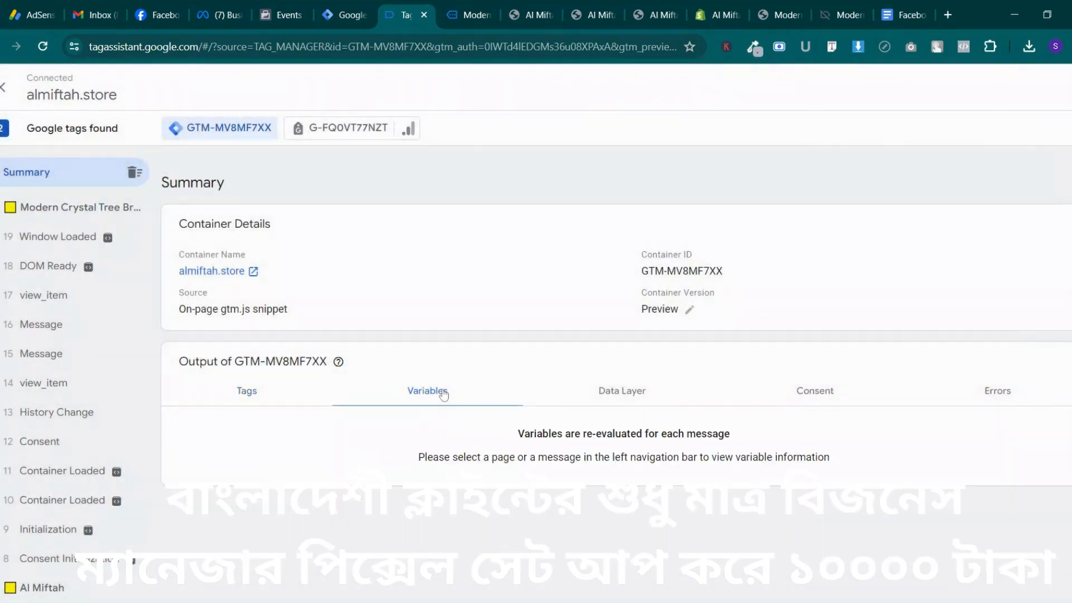
{"action": "left_click", "coordinate": [89, 296]}
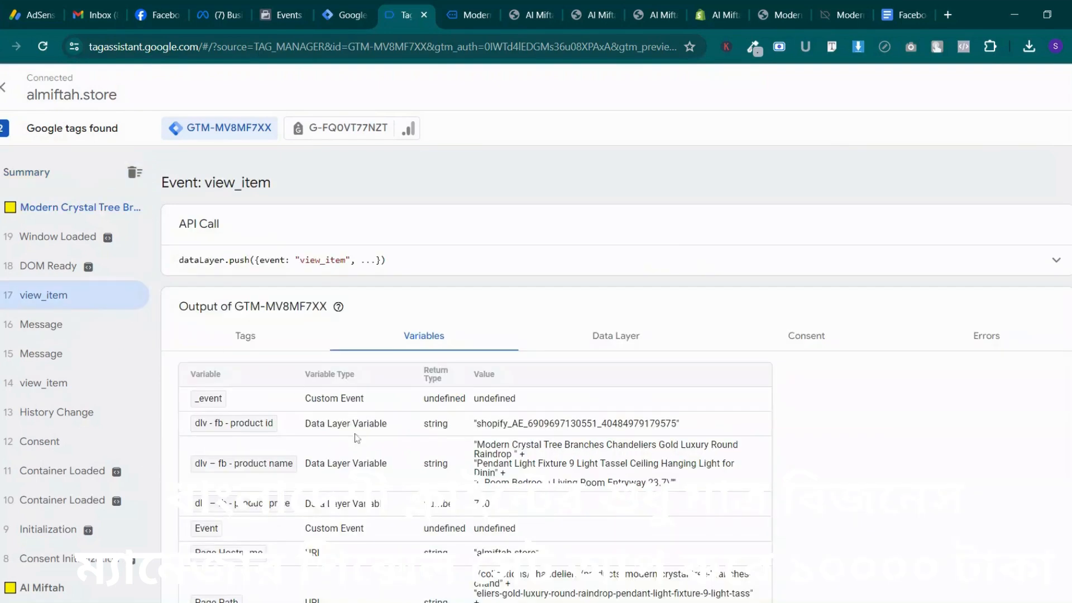
{"action": "scroll", "coordinate": [376, 471], "scroll_direction": "down", "scroll_amount": 3}
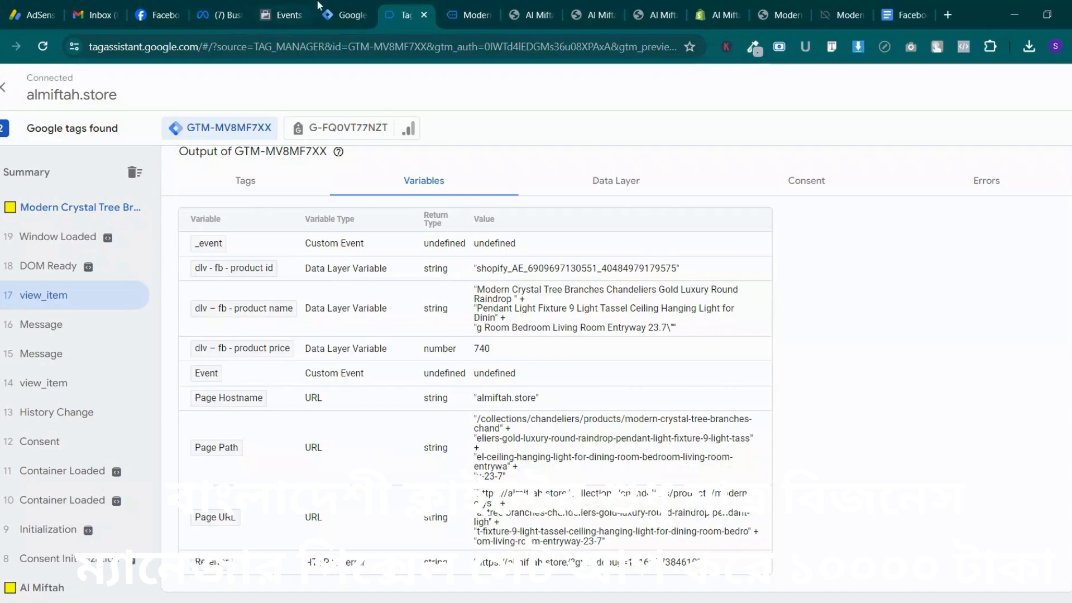
Expand the newest View content event on the Events Manager test events page and show all its parameters
{"action": "left_click", "coordinate": [324, 4]}
{"action": "left_click", "coordinate": [301, 4]}
{"action": "scroll", "coordinate": [366, 312], "scroll_direction": "up", "scroll_amount": 1}
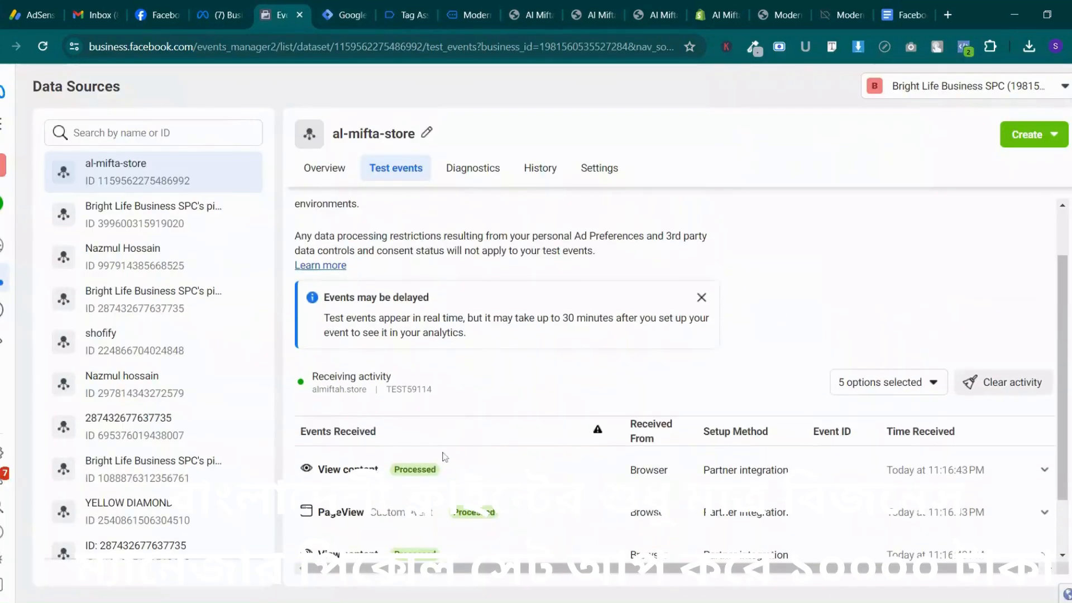
{"action": "left_click", "coordinate": [445, 465]}
{"action": "scroll", "coordinate": [402, 391], "scroll_direction": "down", "scroll_amount": 4}
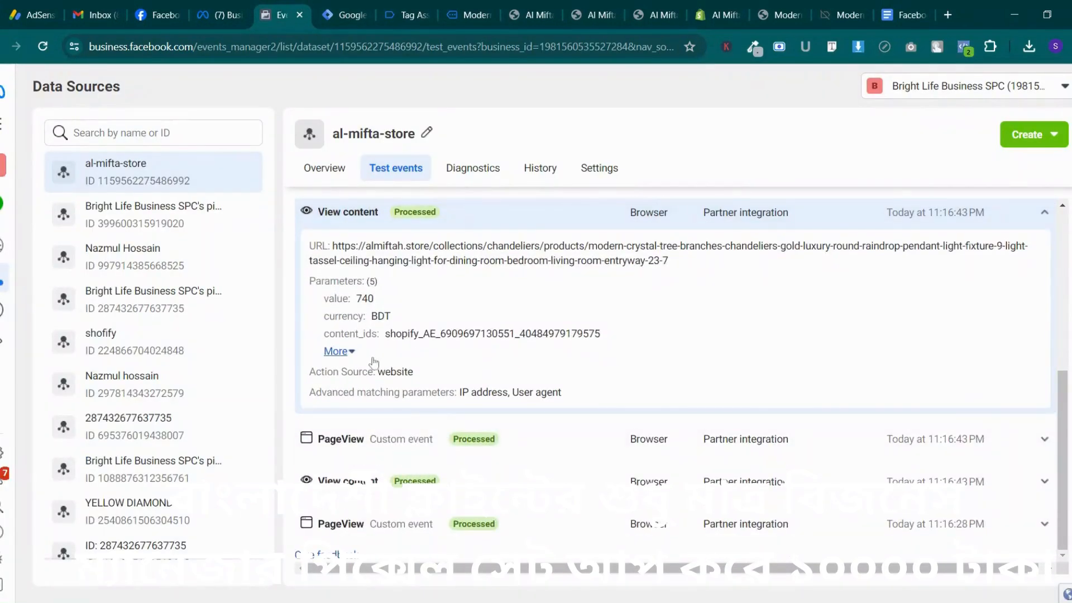
{"action": "left_click", "coordinate": [350, 352]}
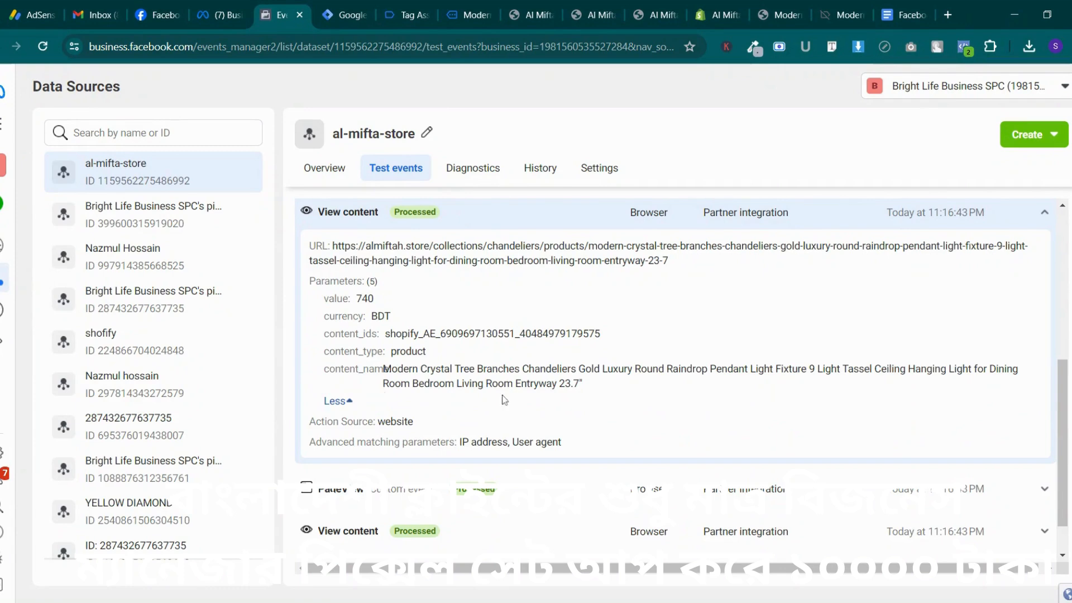
Return to the chandelier product page in the debugged storefront
{"action": "left_click", "coordinate": [358, 5]}
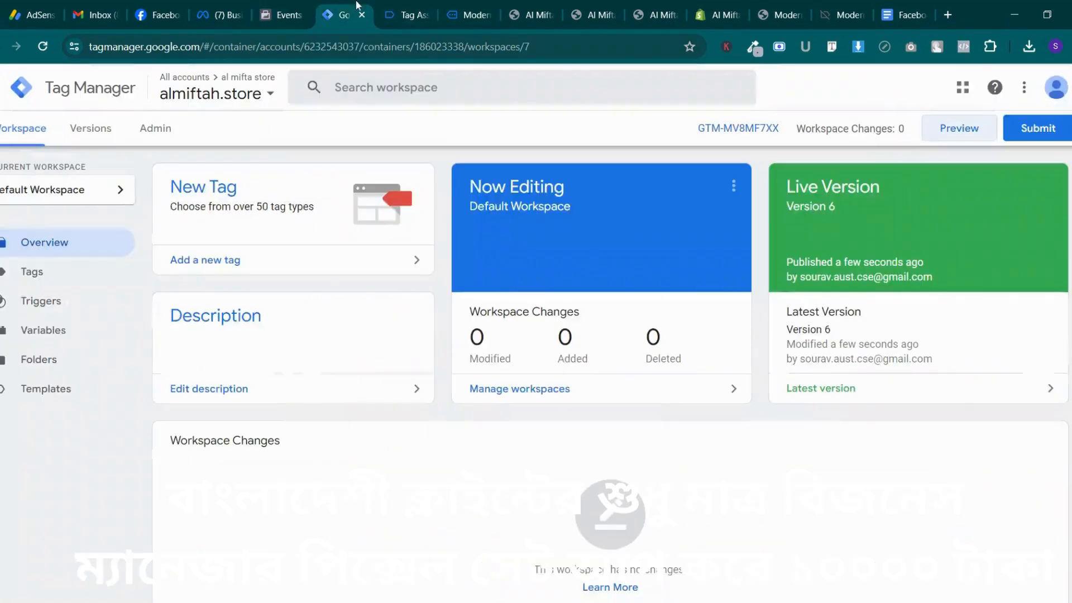
{"action": "left_click", "coordinate": [432, 5]}
{"action": "left_click", "coordinate": [470, 8]}
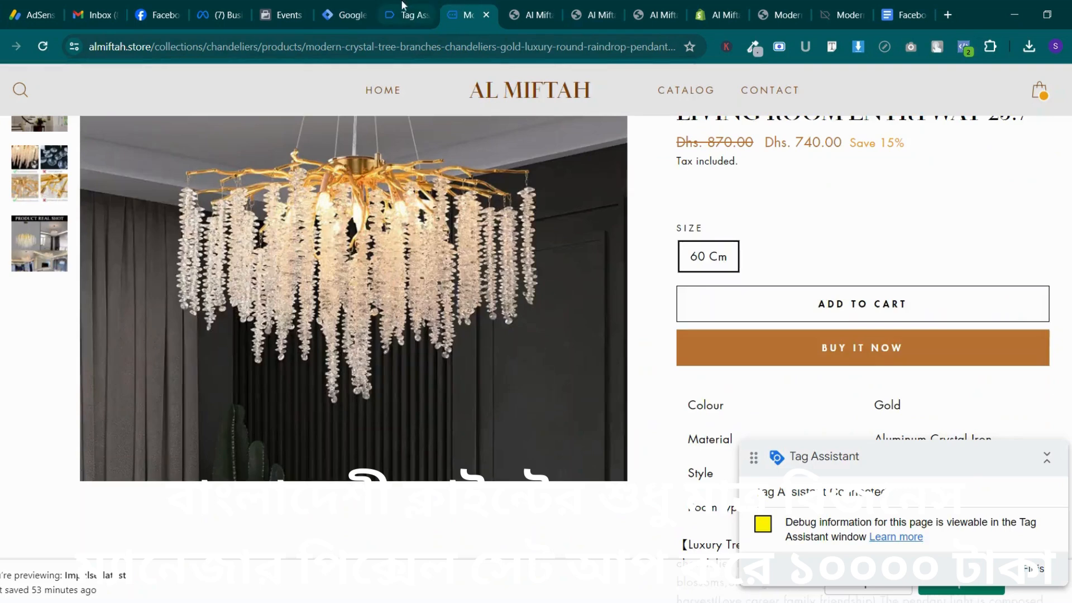
Switch to the Google Tag Manager workspace, duplicate the View Content tag and name the copy Add_to_cart
{"action": "left_click", "coordinate": [403, 7]}
{"action": "left_click", "coordinate": [353, 6]}
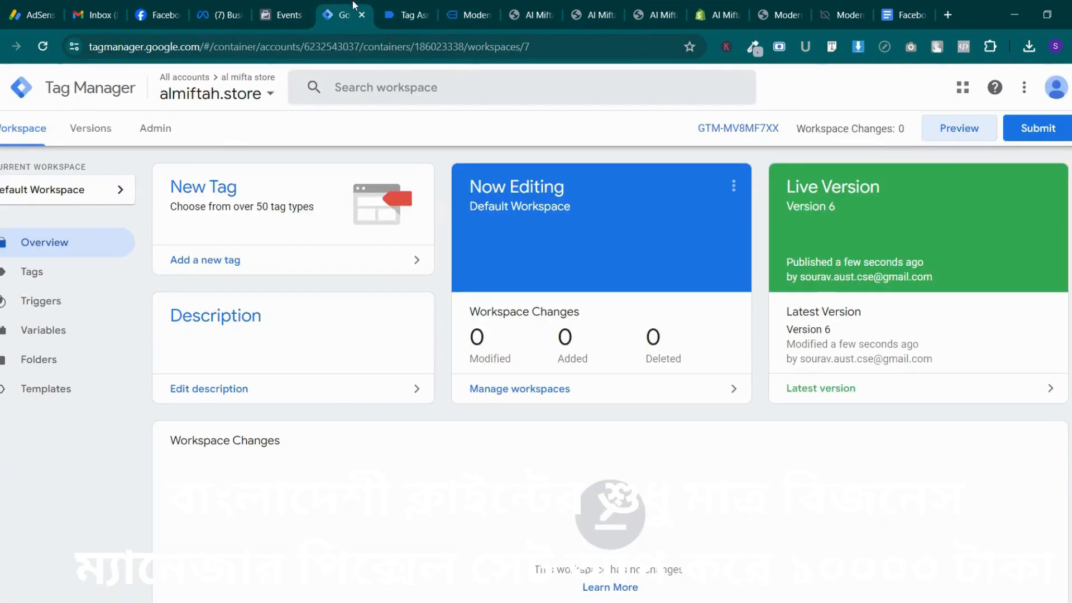
{"action": "left_click", "coordinate": [122, 274]}
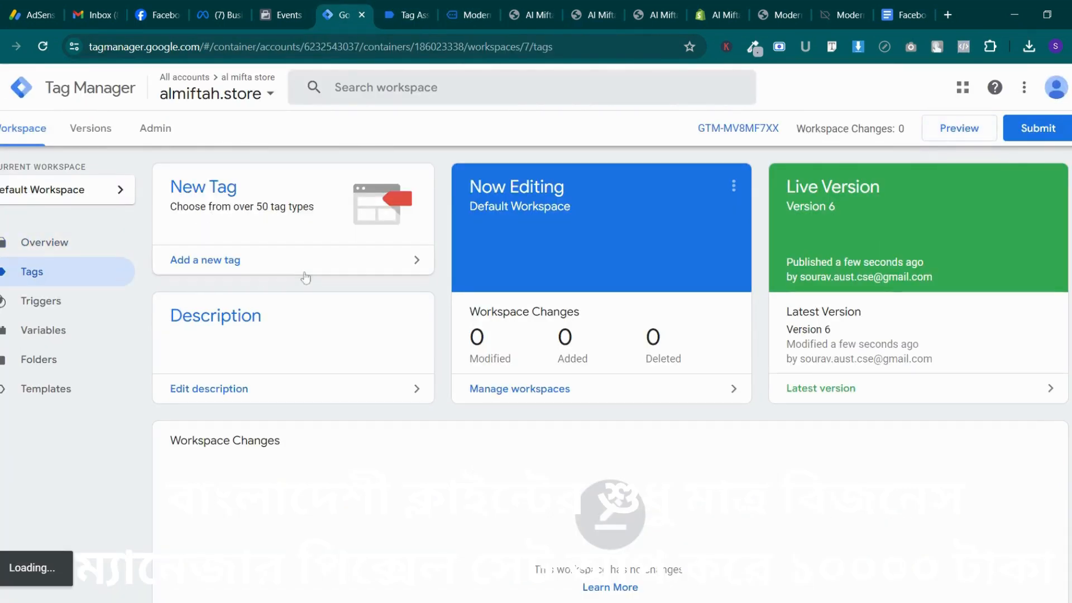
{"action": "left_click", "coordinate": [120, 282]}
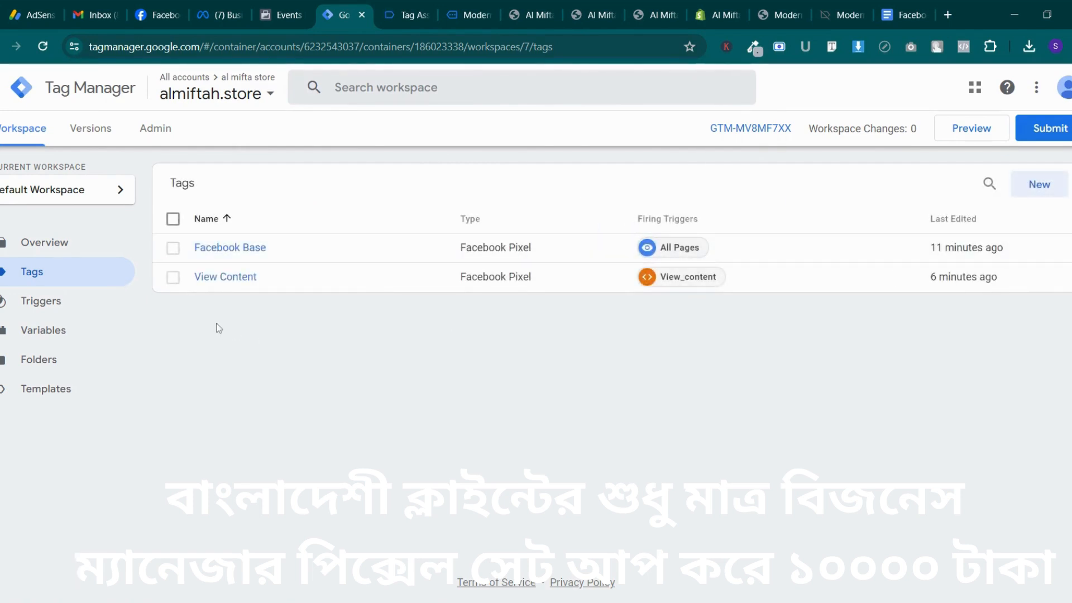
{"action": "left_click", "coordinate": [215, 277]}
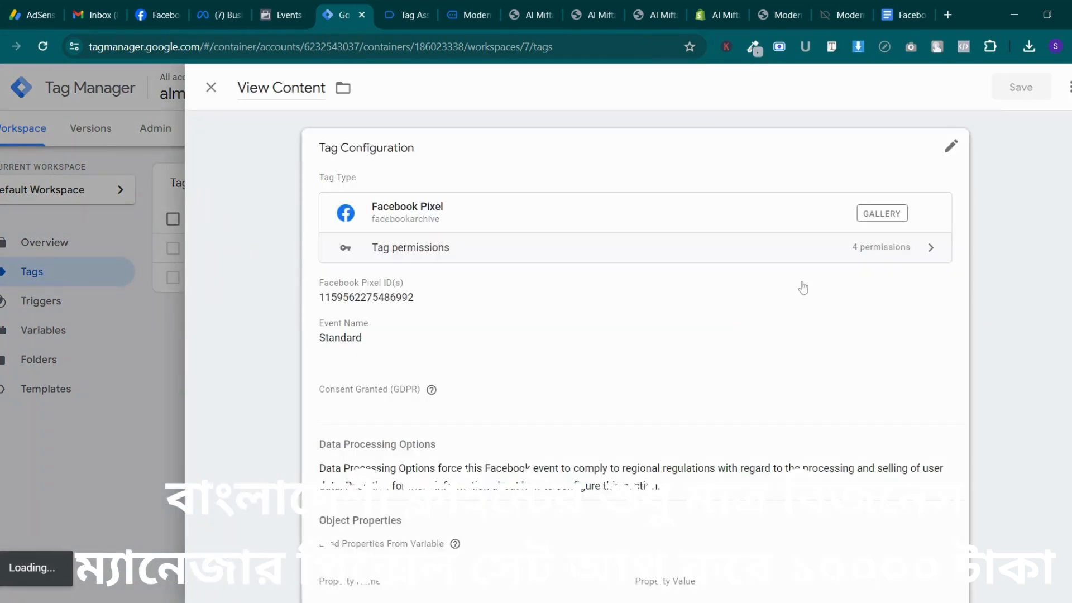
{"action": "left_click", "coordinate": [1069, 87]}
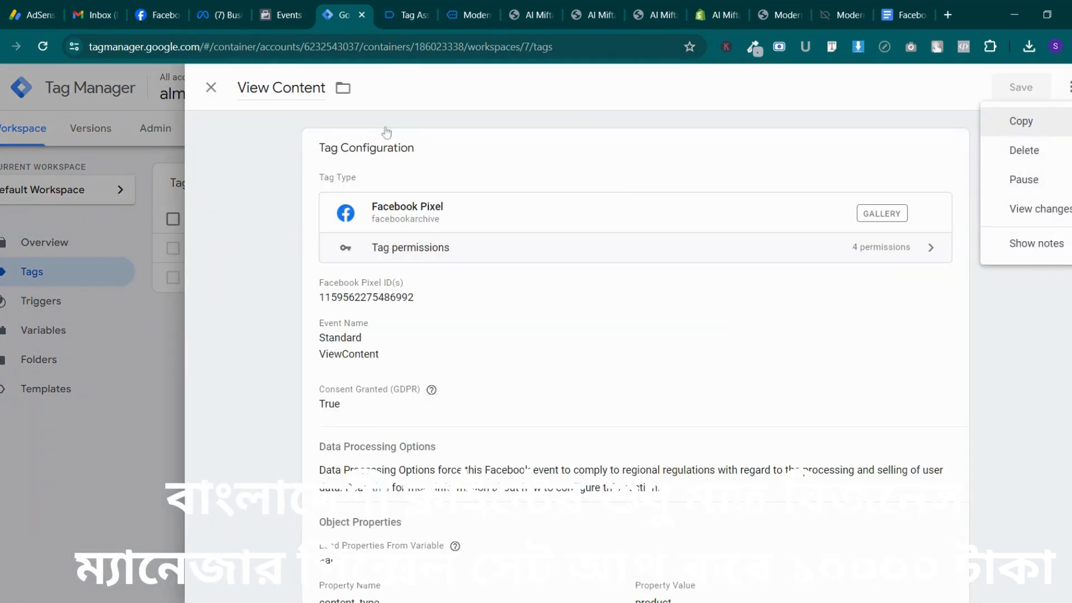
{"action": "left_click", "coordinate": [1021, 121]}
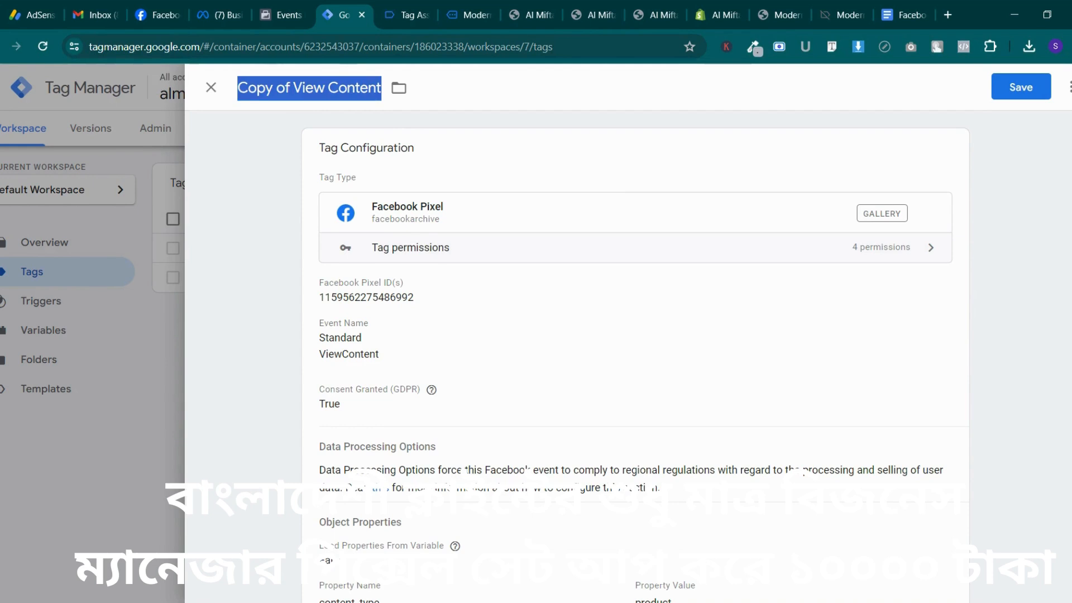
{"action": "type", "text": "Add_t"}
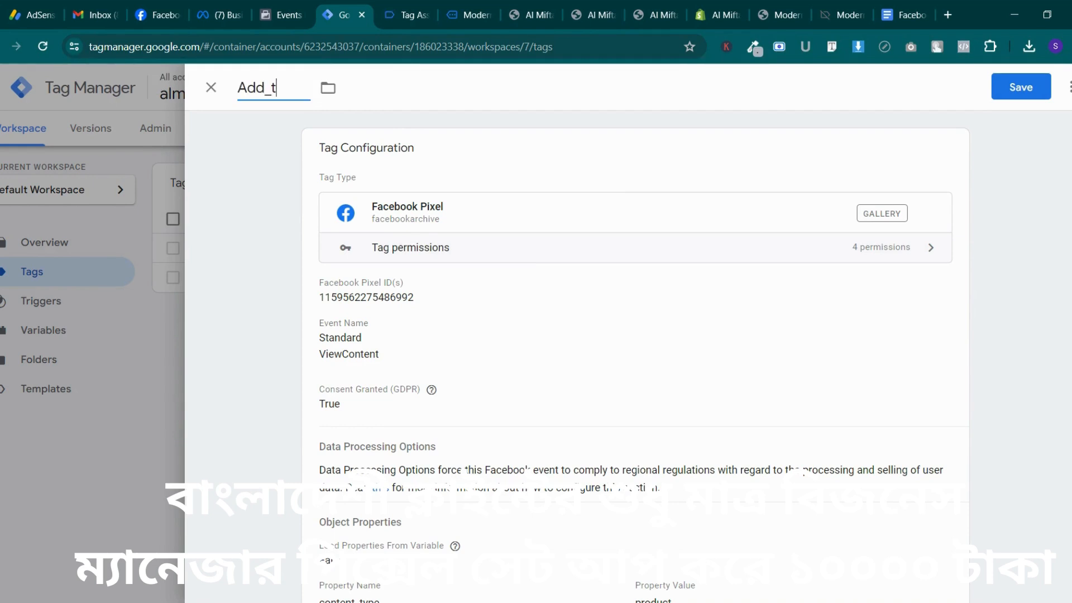
{"action": "type", "text": "o_cart"}
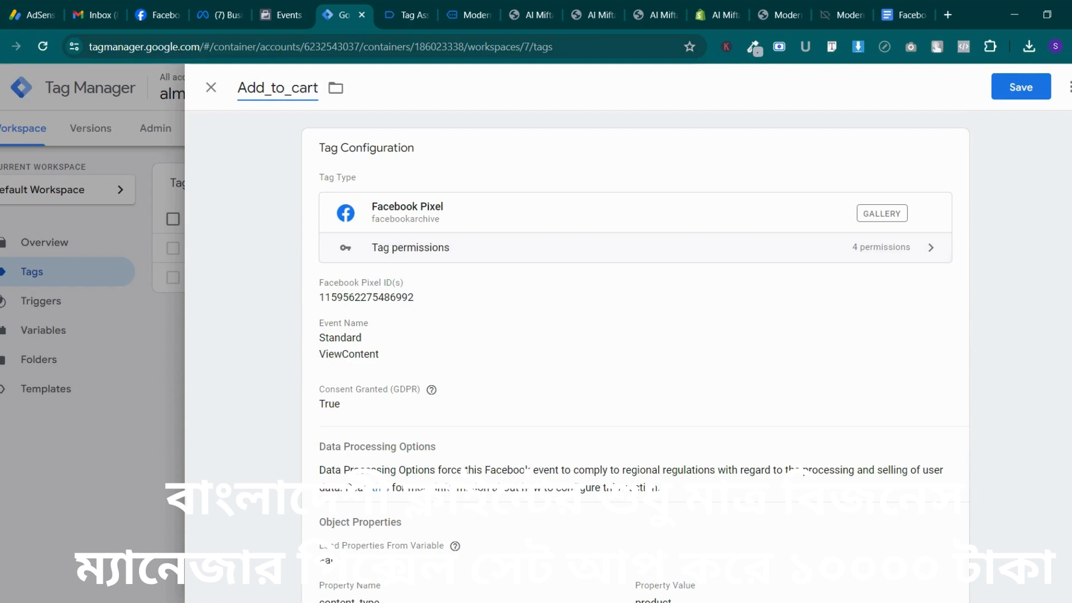
Set the Add_to_cart tag's standard Facebook Pixel event to AddToCart
{"action": "left_click", "coordinate": [481, 357]}
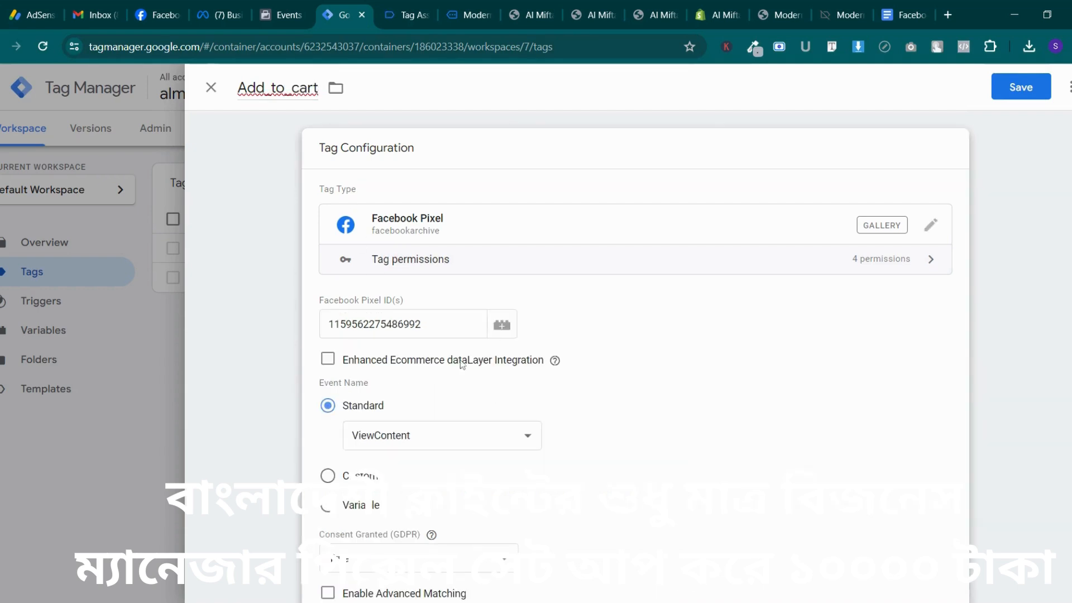
{"action": "scroll", "coordinate": [446, 379], "scroll_direction": "down", "scroll_amount": 2}
{"action": "left_click", "coordinate": [437, 295]}
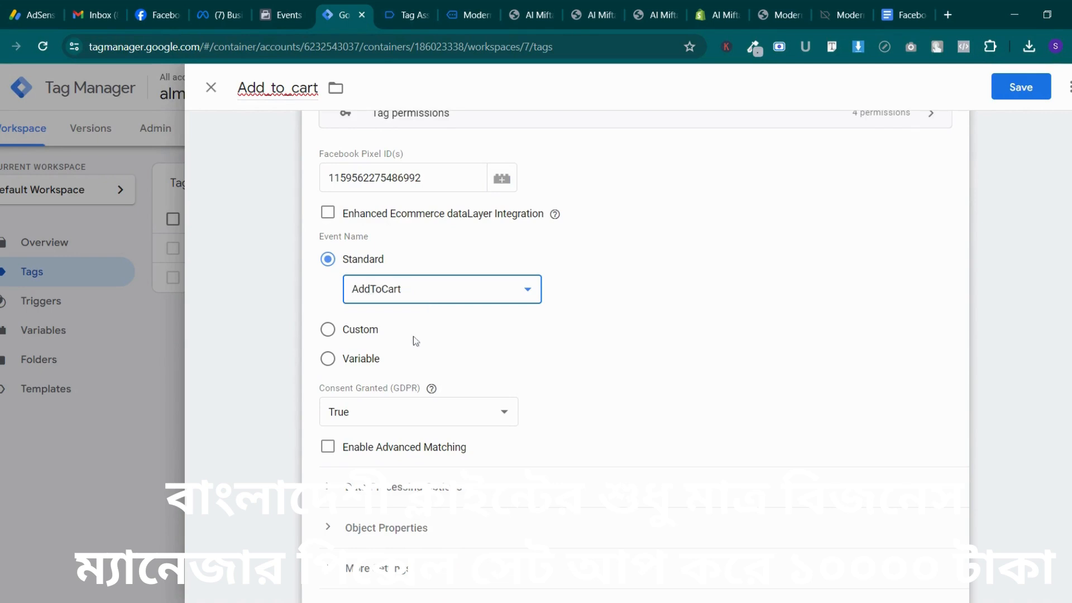
Remove the View_content firing trigger from the Add_to_cart tag
{"action": "scroll", "coordinate": [416, 341], "scroll_direction": "down", "scroll_amount": 3}
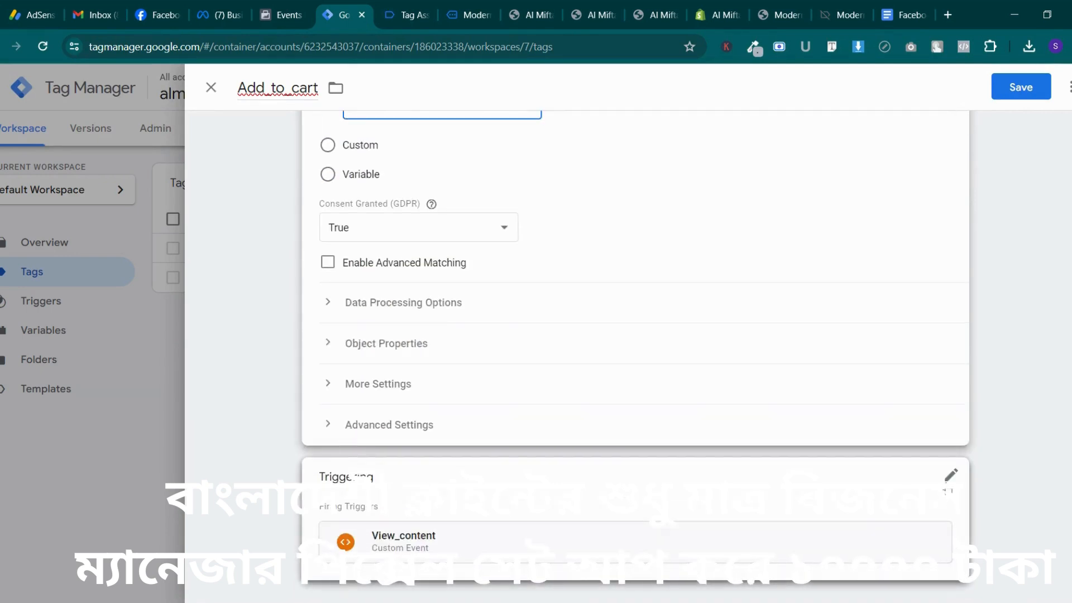
{"action": "left_click", "coordinate": [951, 476]}
{"action": "left_click", "coordinate": [929, 509]}
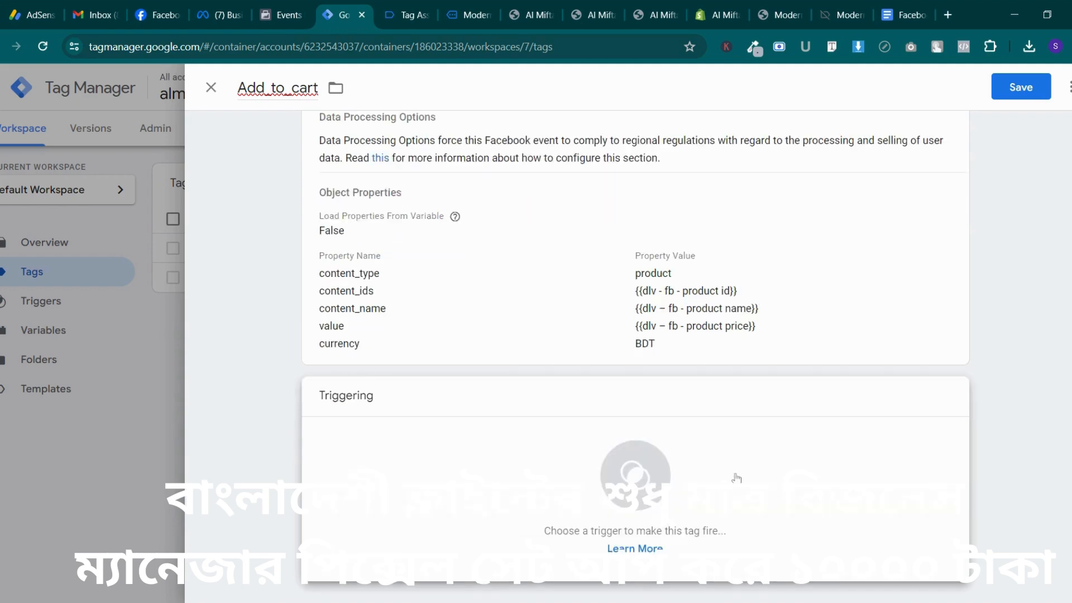
Create a Custom Event firing trigger named add_to_cart with event name add_to_cart, and save the trigger and the tag
{"action": "left_click", "coordinate": [654, 479]}
{"action": "left_click", "coordinate": [1062, 90]}
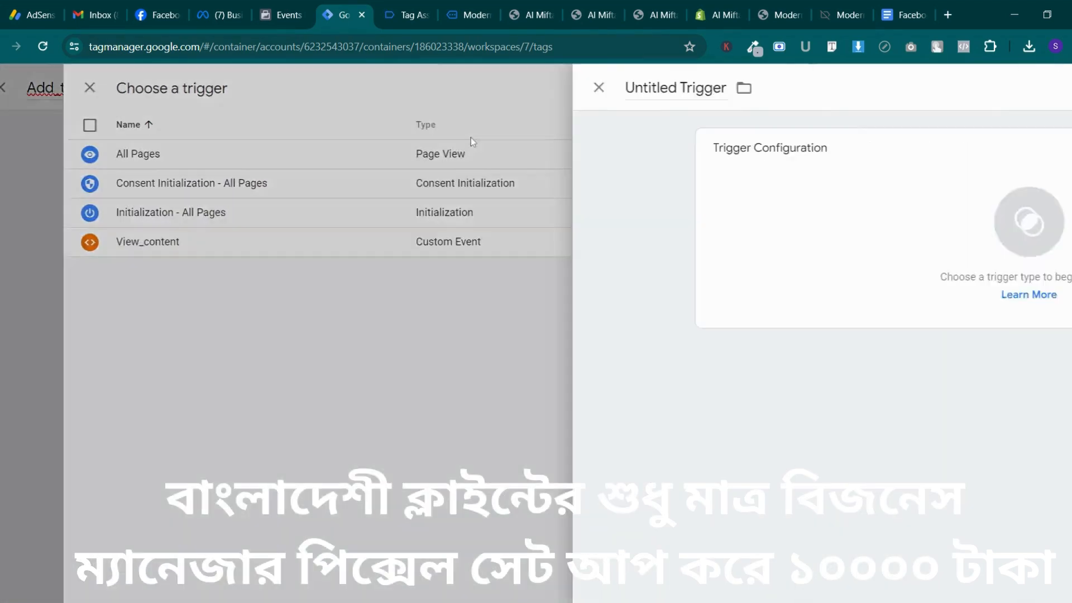
{"action": "type", "text": "a"}
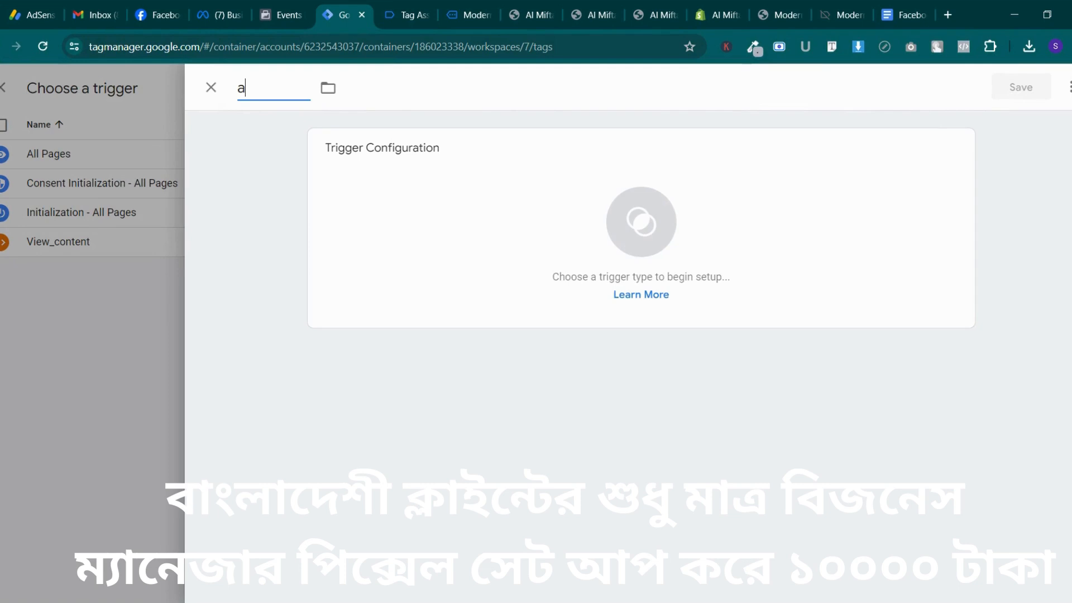
{"action": "type", "text": "dd_to_cart"}
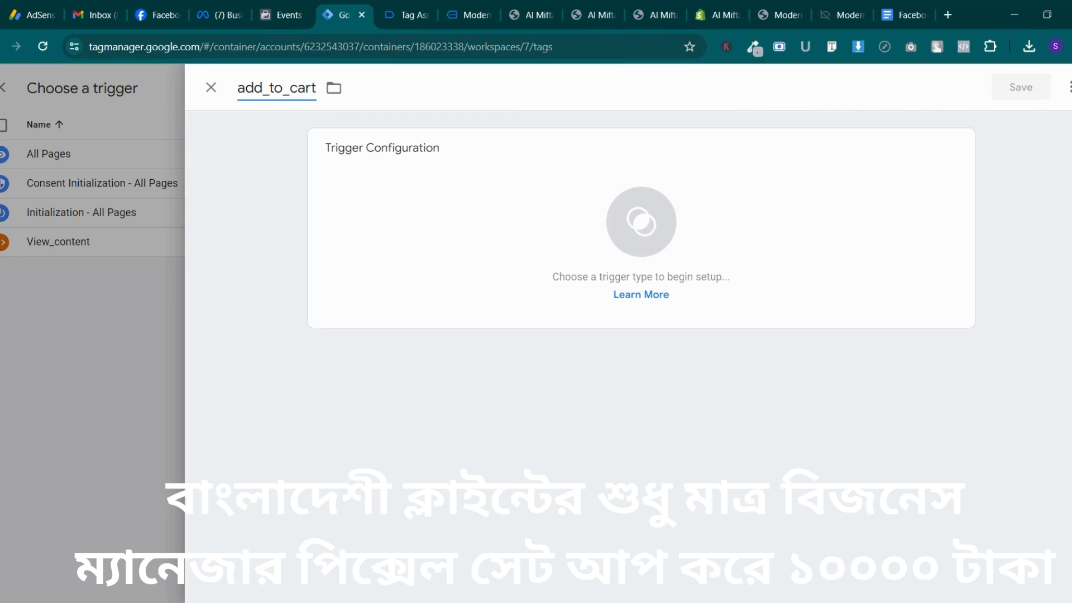
{"action": "left_click", "coordinate": [659, 219]}
{"action": "scroll", "coordinate": [723, 307], "scroll_direction": "down", "scroll_amount": 4}
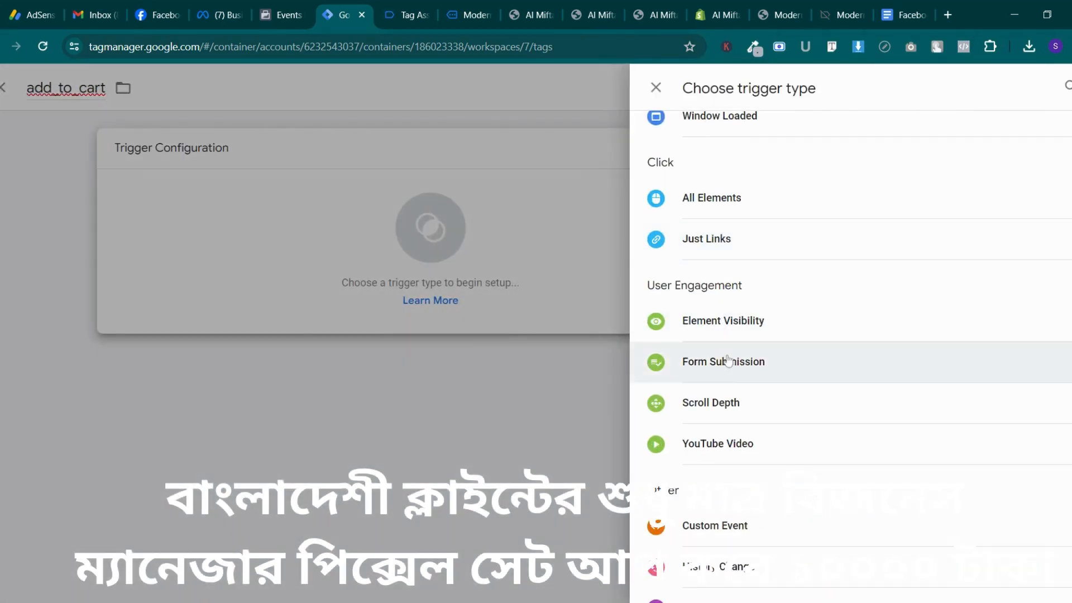
{"action": "left_click", "coordinate": [746, 537]}
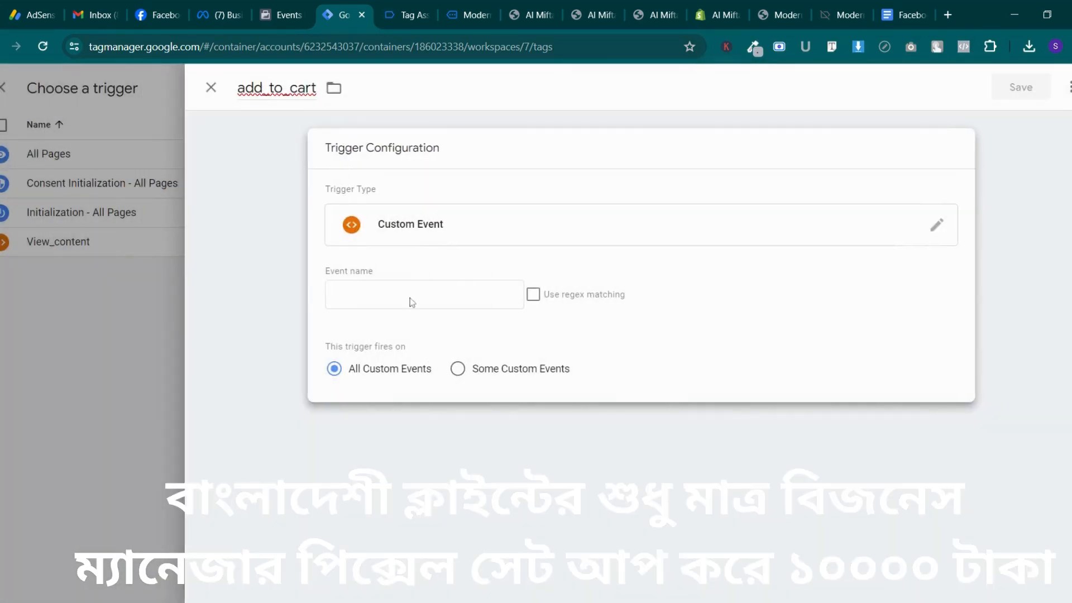
{"action": "left_click", "coordinate": [411, 302]}
{"action": "type", "text": "purchase"}
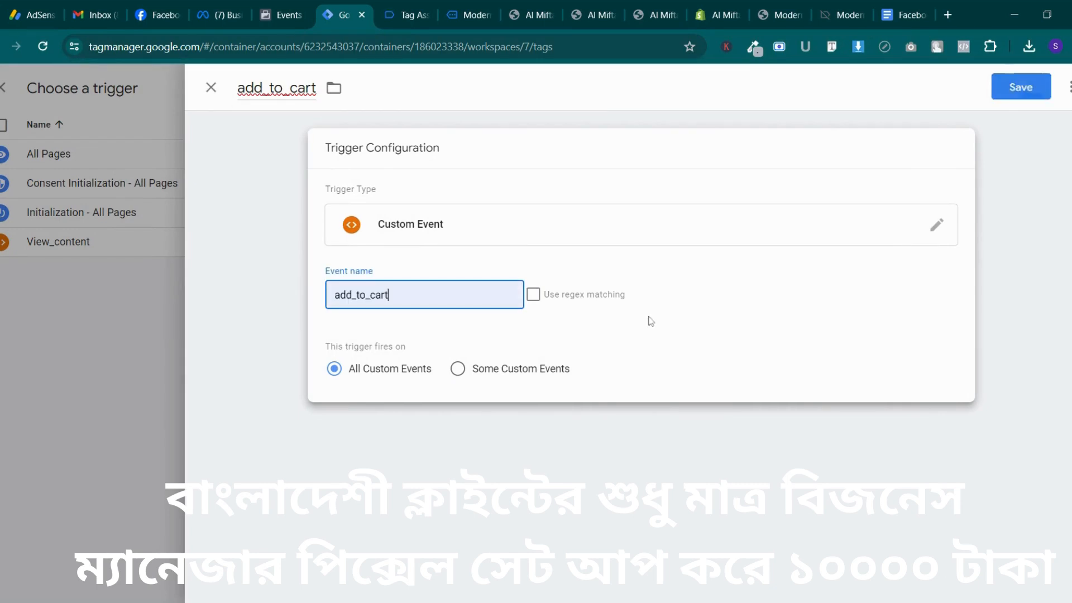
{"action": "left_click", "coordinate": [1003, 90]}
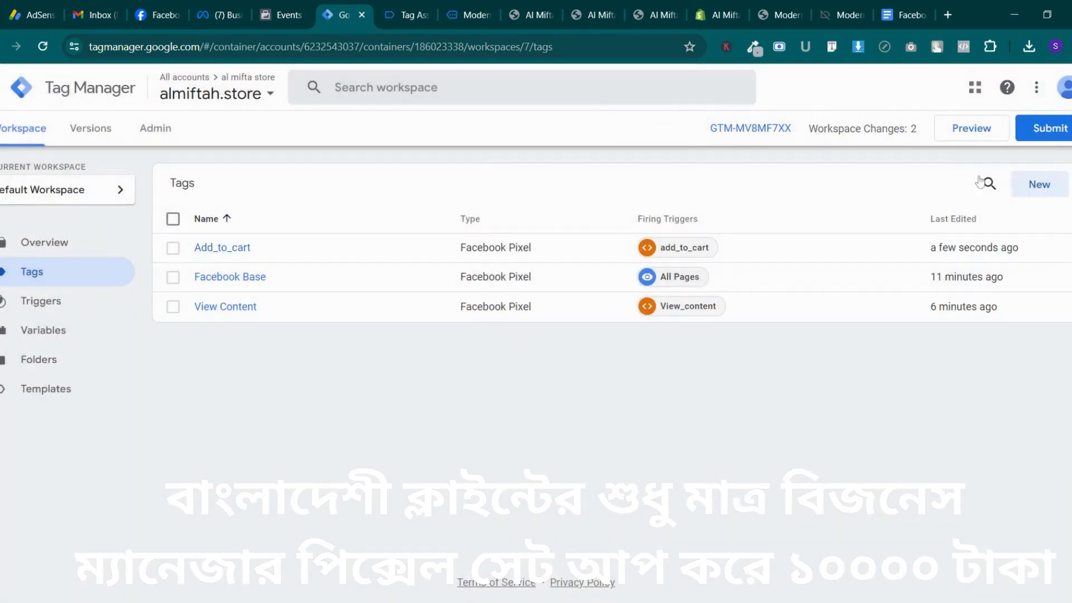
Publish the workspace changes as a new live version without a version name or description
{"action": "left_click", "coordinate": [1050, 128]}
{"action": "left_click", "coordinate": [1035, 96]}
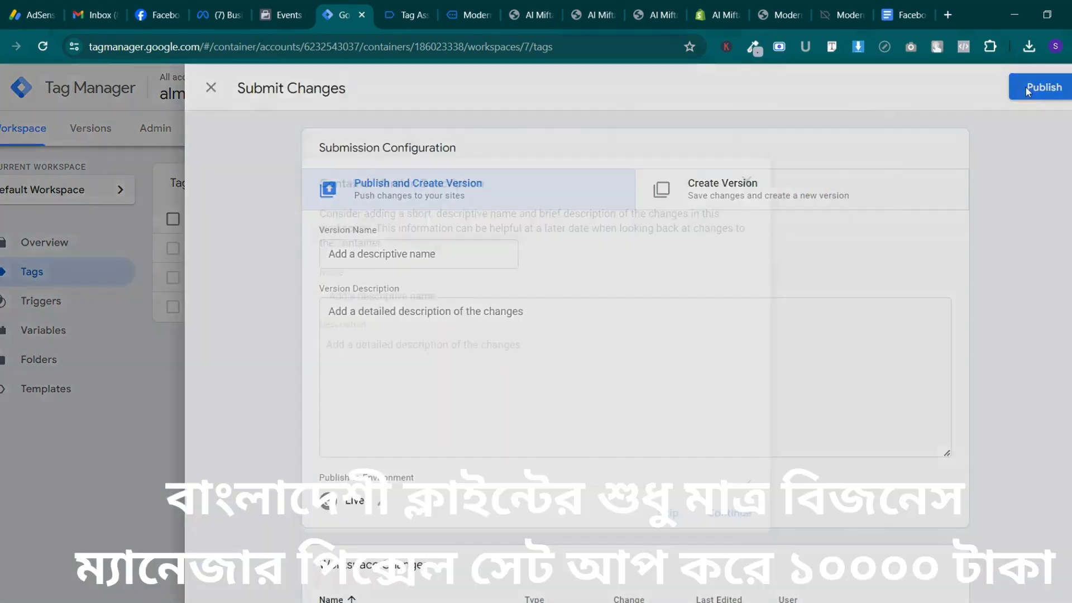
{"action": "left_click", "coordinate": [736, 511]}
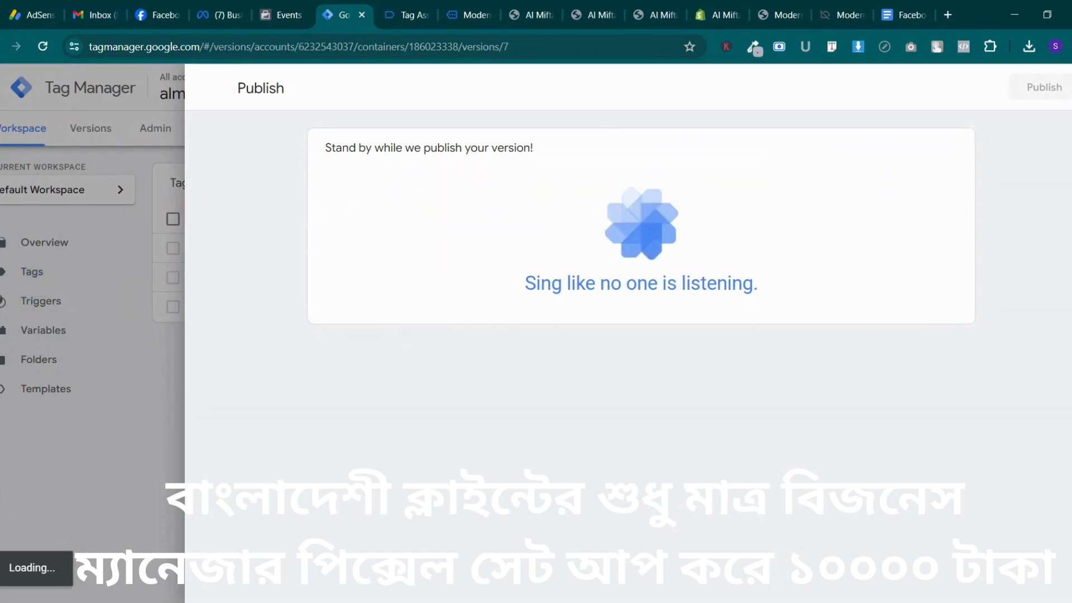
{"action": "left_click", "coordinate": [55, 230]}
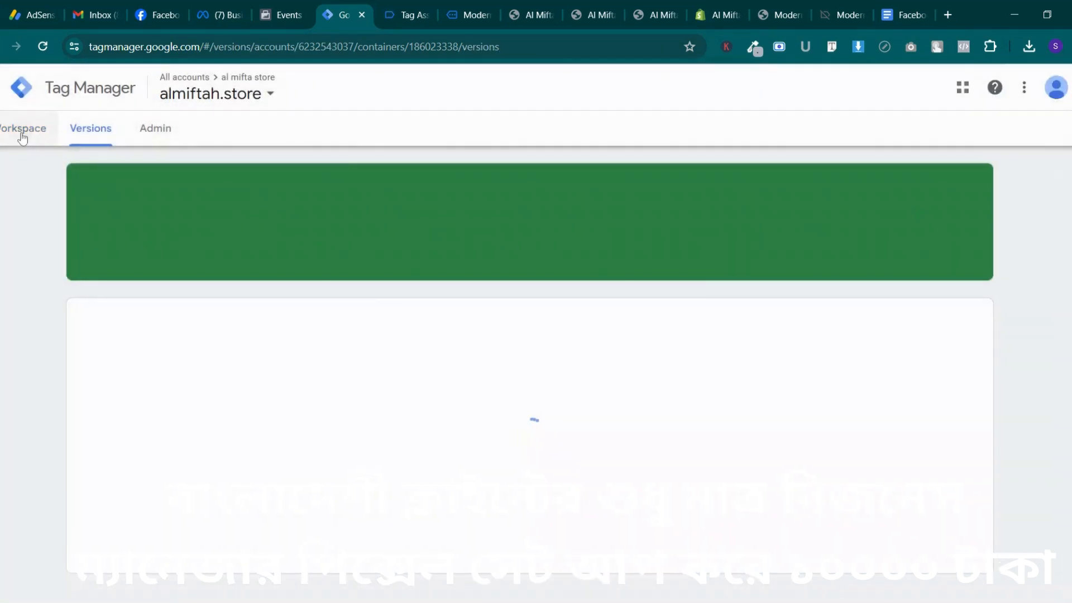
Start a preview of the container from the workspace and continue to its debug summary in Tag Assistant
{"action": "left_click", "coordinate": [21, 133]}
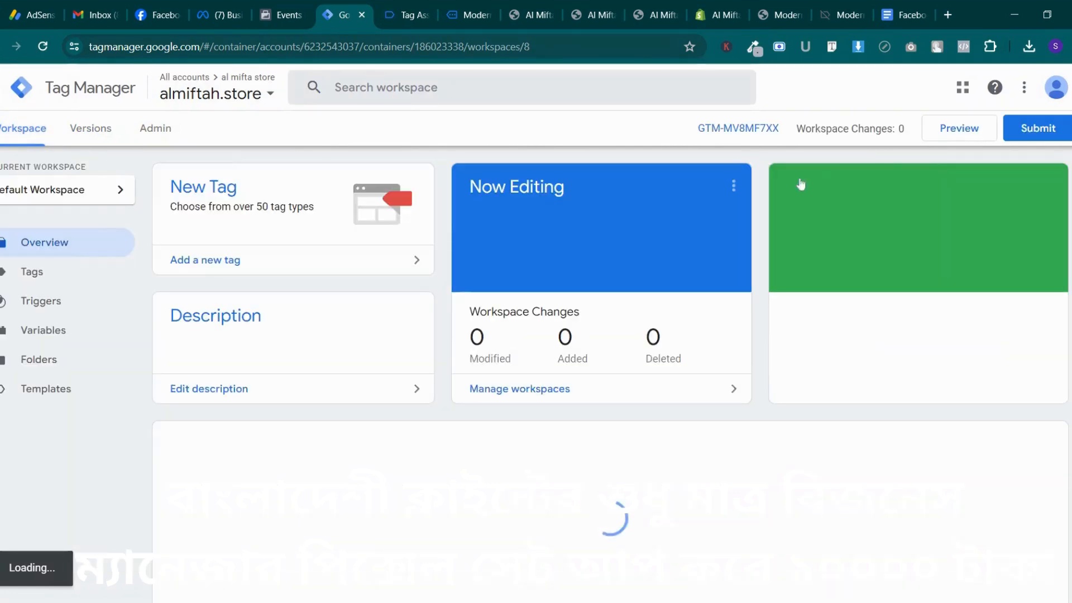
{"action": "left_click", "coordinate": [965, 133]}
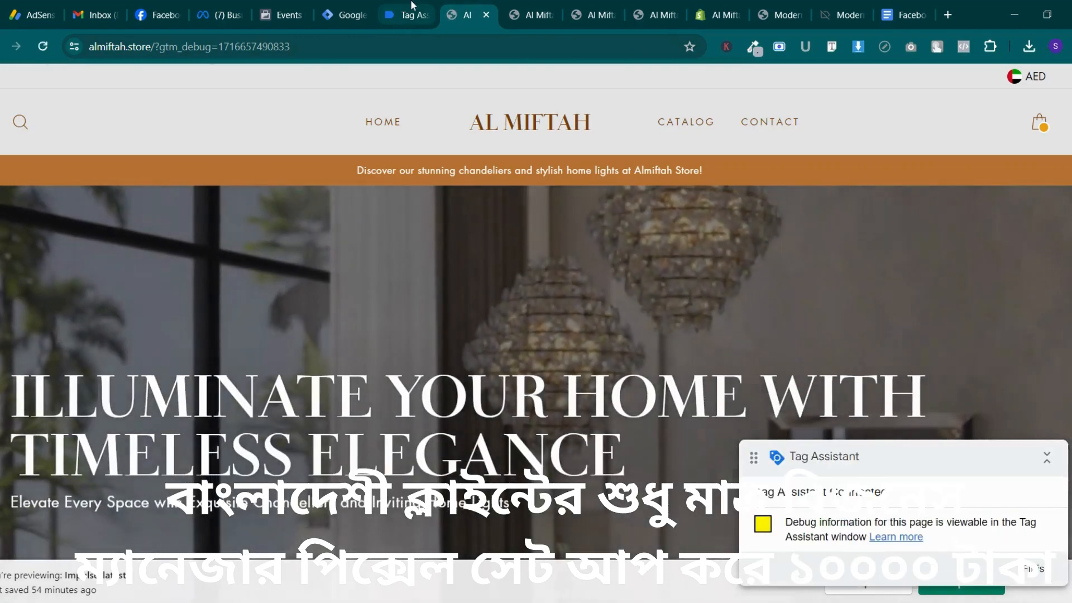
{"action": "left_click", "coordinate": [412, 6]}
{"action": "left_click", "coordinate": [536, 340]}
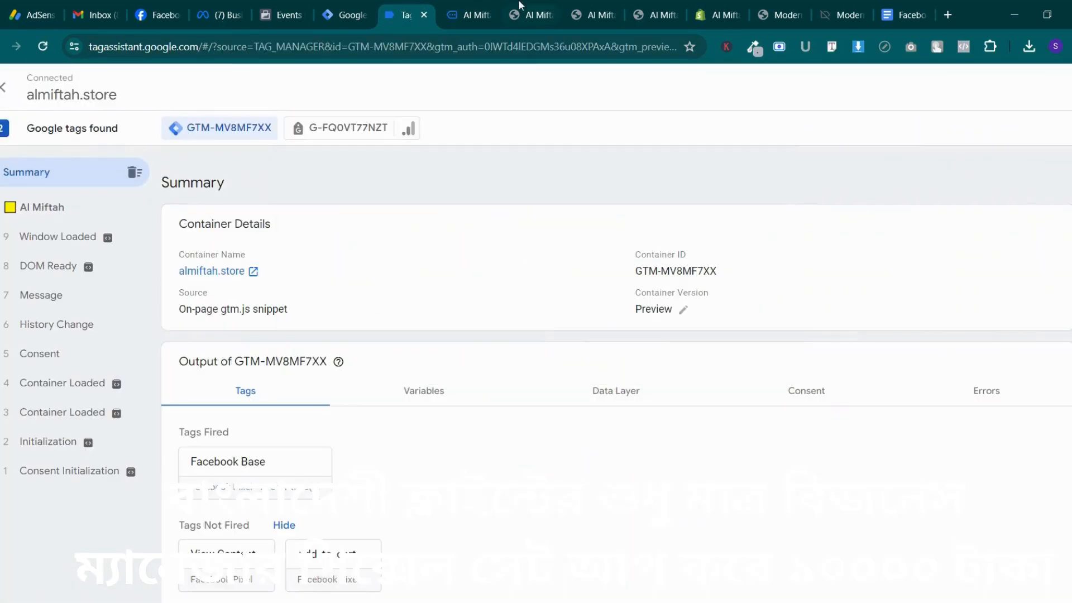
Open the Modern Crystal Tree Branches chandelier's product page from the previewed store's home page
{"action": "left_click", "coordinate": [468, 13]}
{"action": "scroll", "coordinate": [536, 335], "scroll_direction": "down", "scroll_amount": 10}
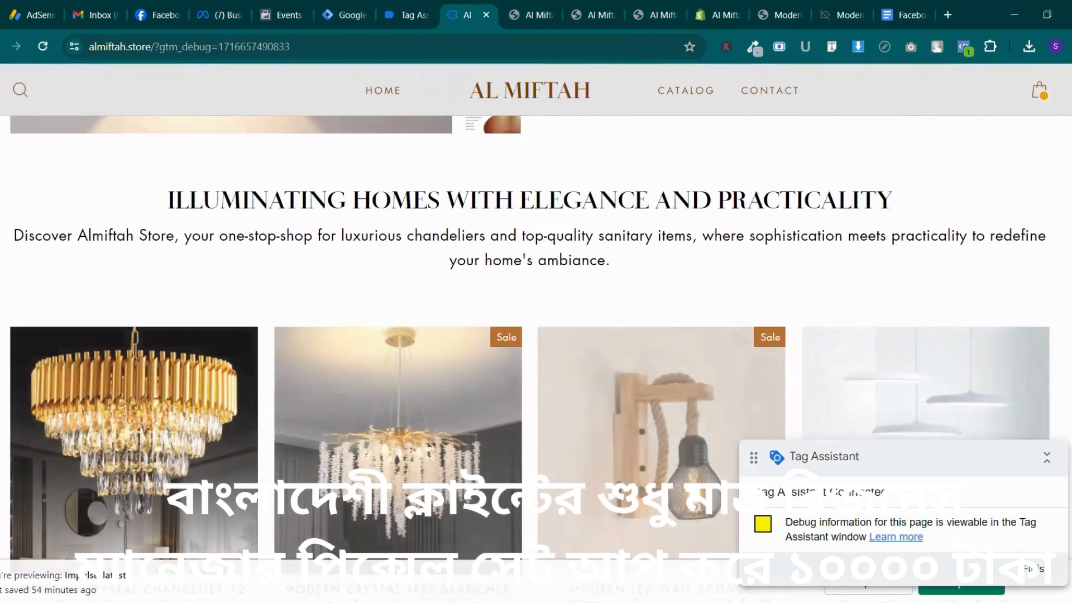
{"action": "left_click", "coordinate": [405, 7]}
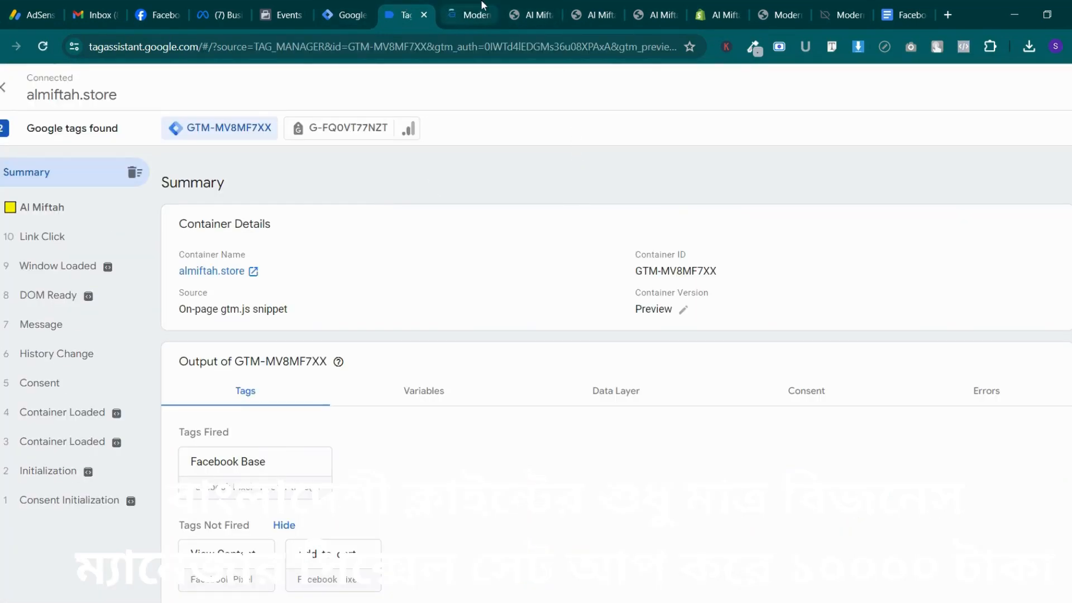
{"action": "left_click", "coordinate": [438, 5]}
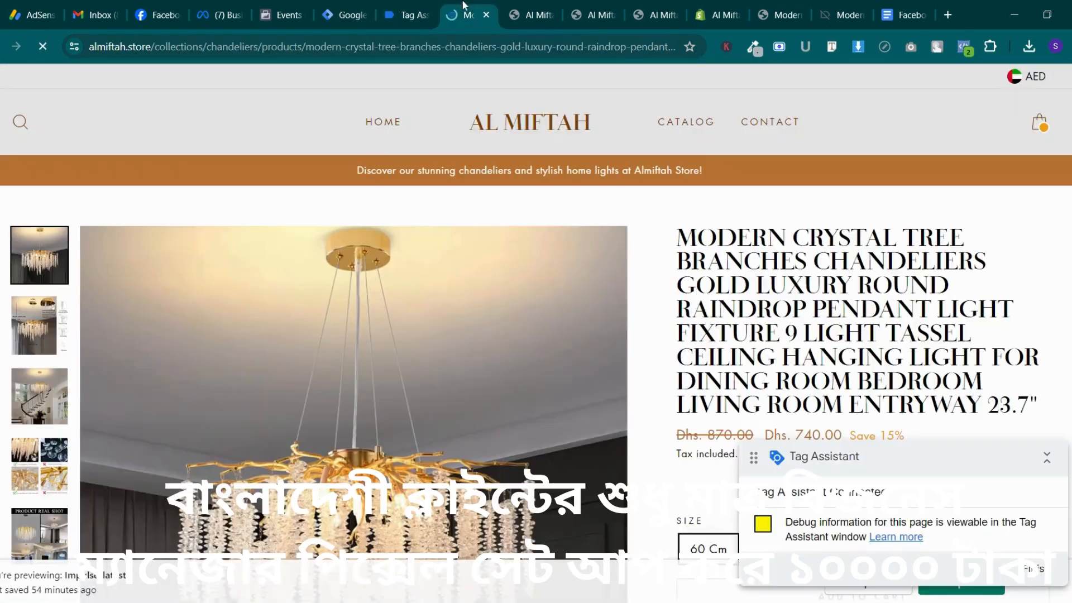
Add the chandelier to the cart and check the fired tags in Tag Assistant
{"action": "scroll", "coordinate": [490, 284], "scroll_direction": "down", "scroll_amount": 3}
{"action": "scroll", "coordinate": [491, 284], "scroll_direction": "down", "scroll_amount": 5}
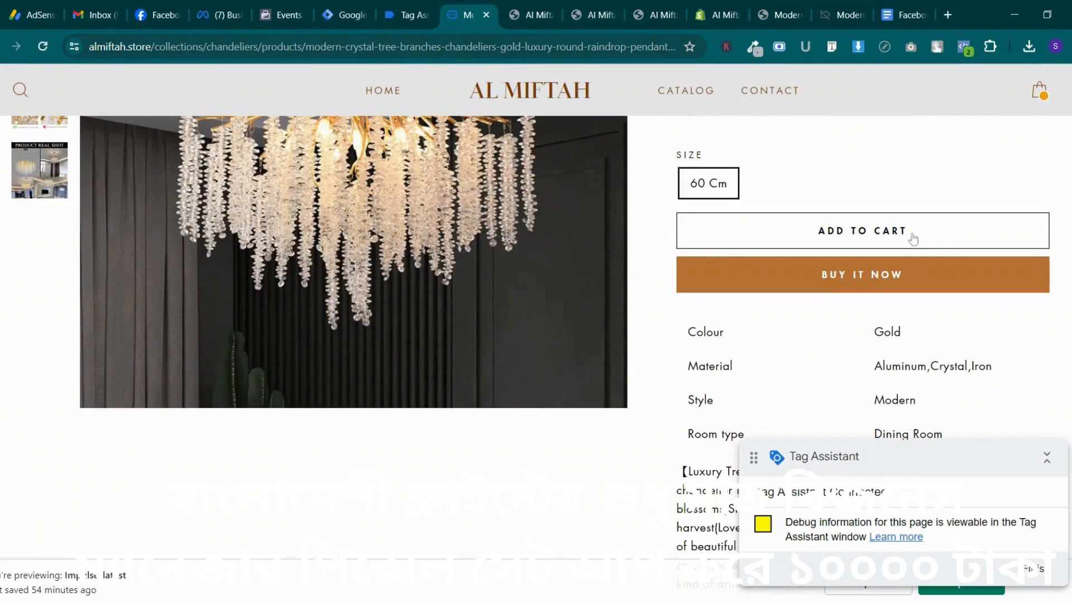
{"action": "left_click", "coordinate": [912, 235]}
{"action": "left_click", "coordinate": [415, 12]}
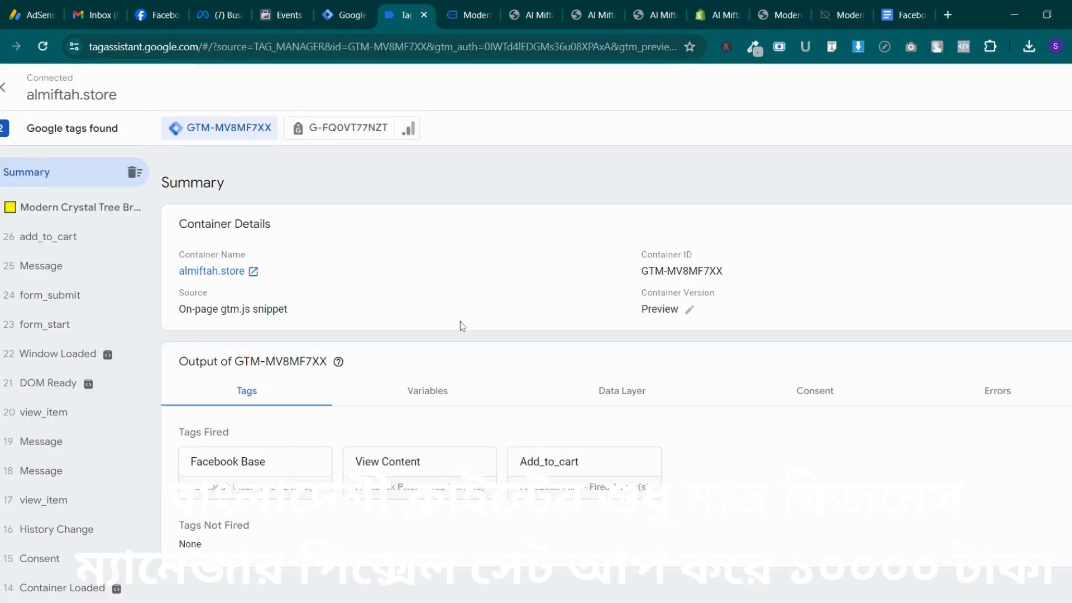
Close the store's cart drawer, add the chandelier once more and recheck the fired tags in Tag Assistant
{"action": "left_click", "coordinate": [480, 17]}
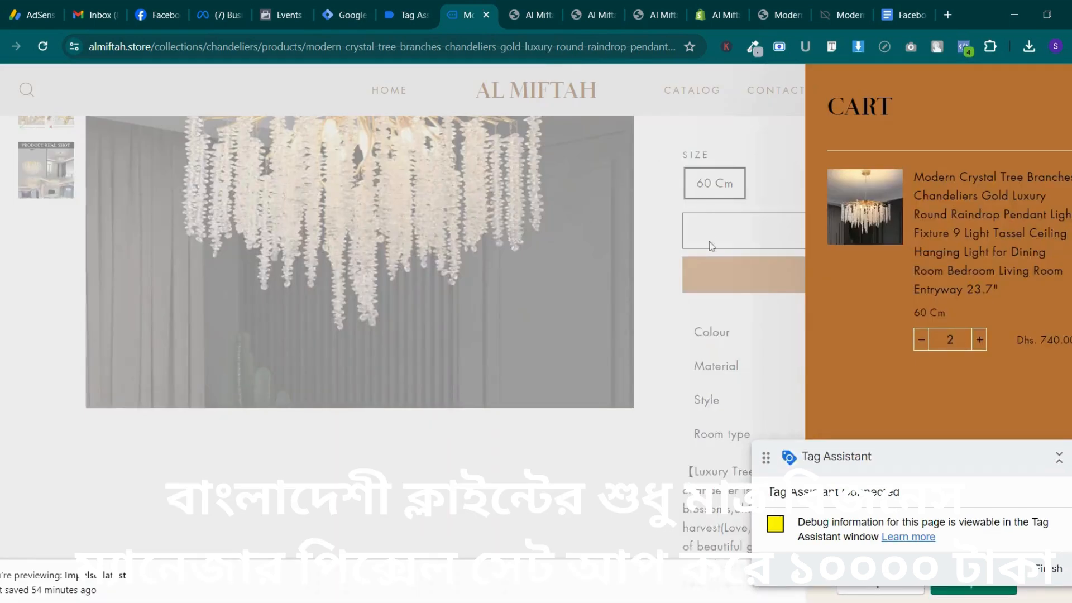
{"action": "left_click", "coordinate": [1067, 107]}
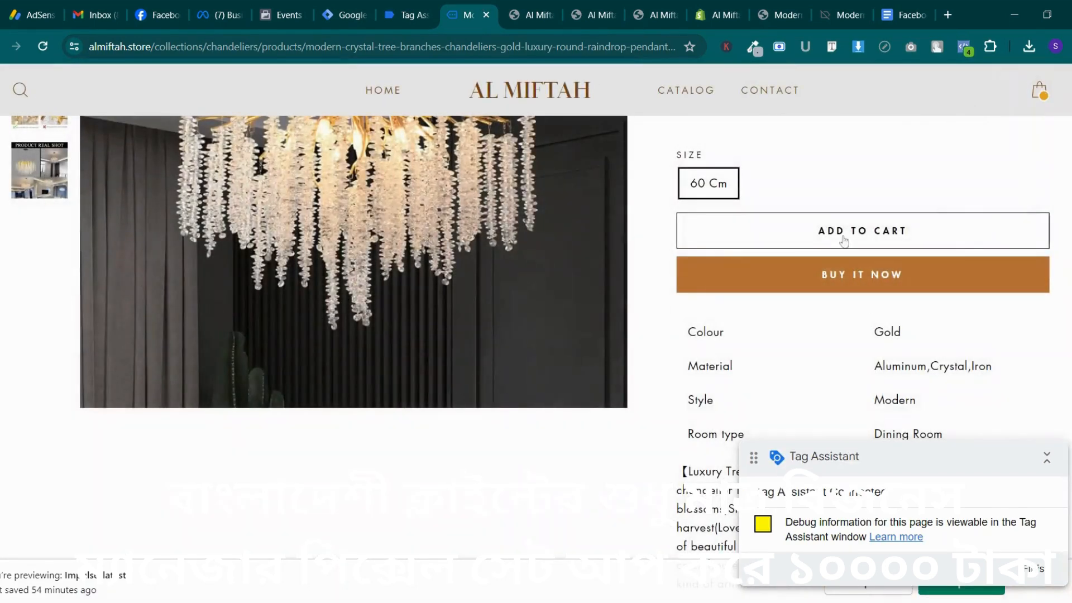
{"action": "left_click", "coordinate": [845, 240]}
{"action": "left_click", "coordinate": [415, 14]}
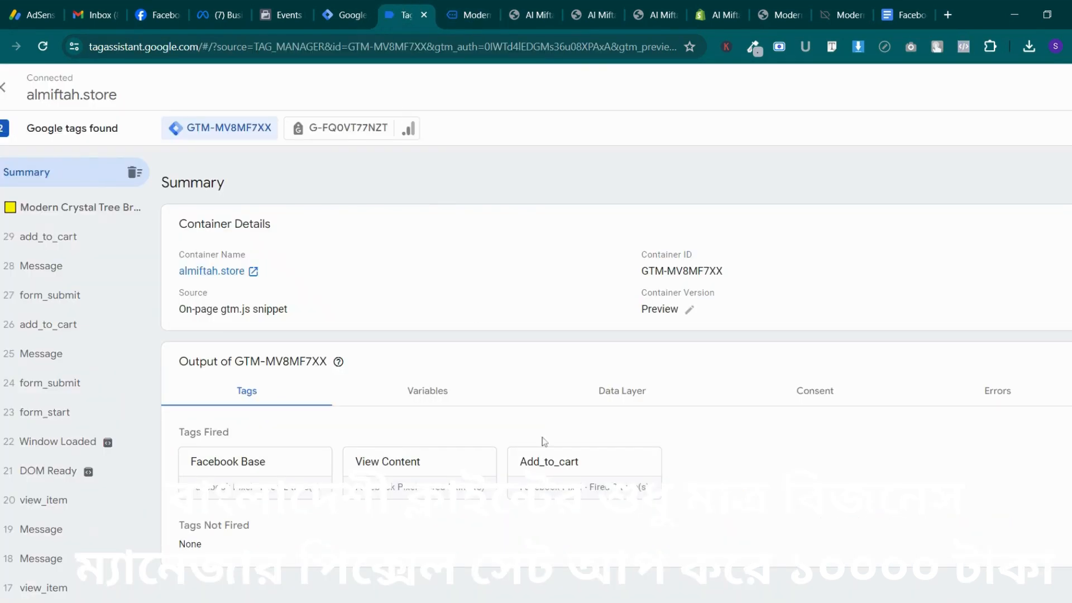
Switch to Facebook Events Manager's test events and examine the parameters of the latest Add to cart event
{"action": "left_click", "coordinate": [282, 12]}
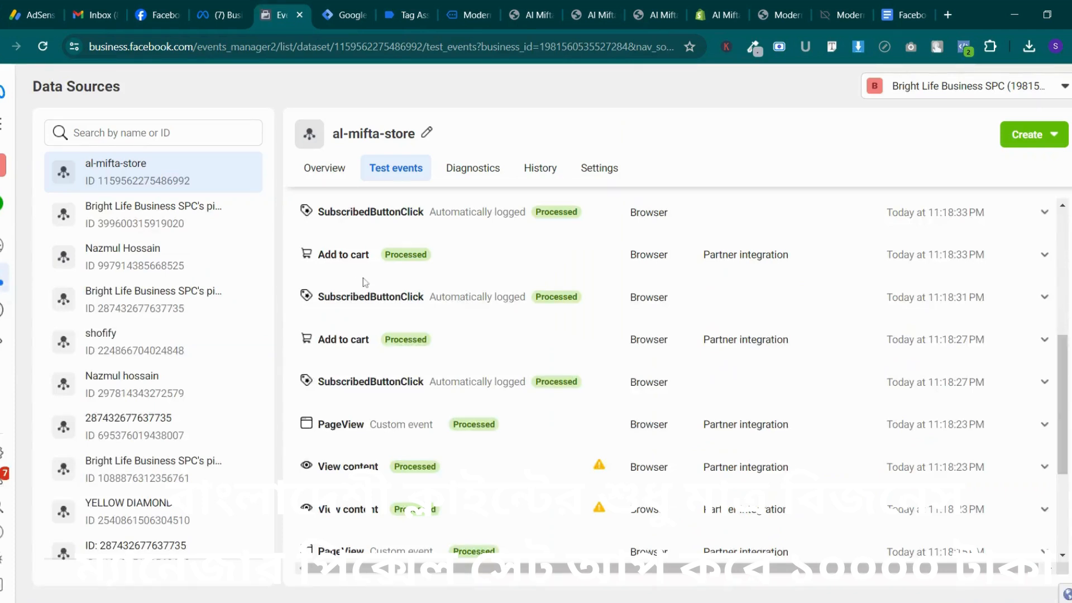
{"action": "left_click", "coordinate": [435, 271]}
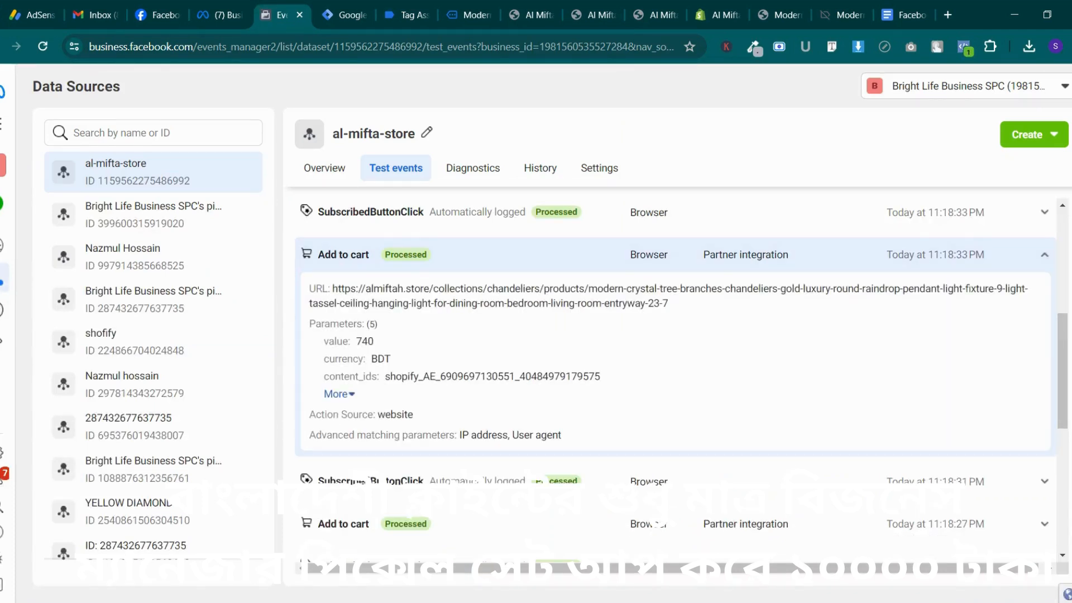
Show the remaining parameters of the expanded Add to cart event and check the container's fired tags in Tag Assistant
{"action": "left_click", "coordinate": [336, 394]}
{"action": "left_click", "coordinate": [412, 13]}
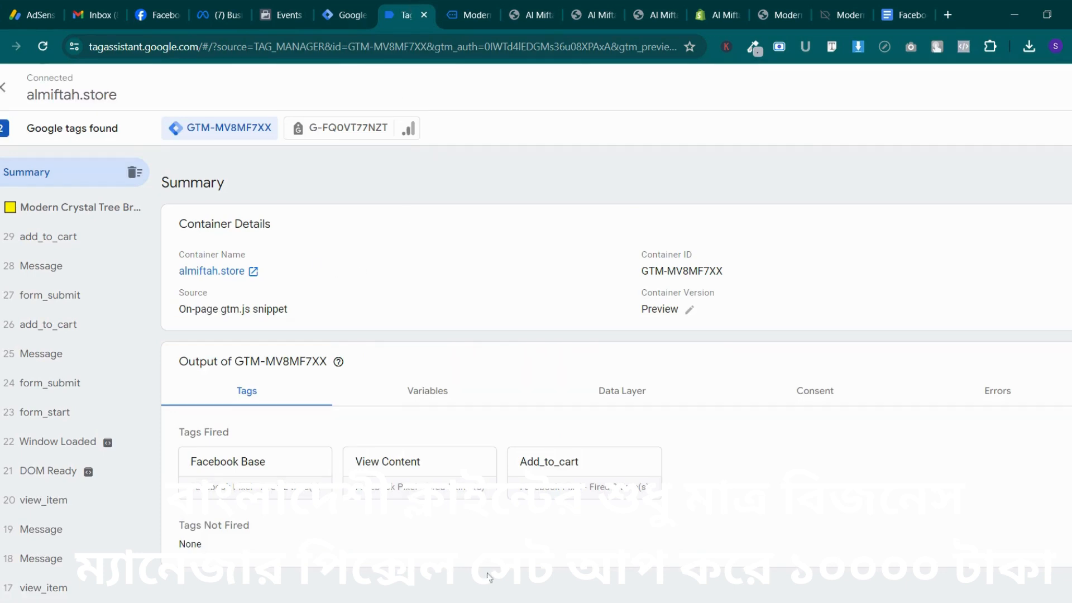
{"action": "mouse_move", "coordinate": [340, 362]}
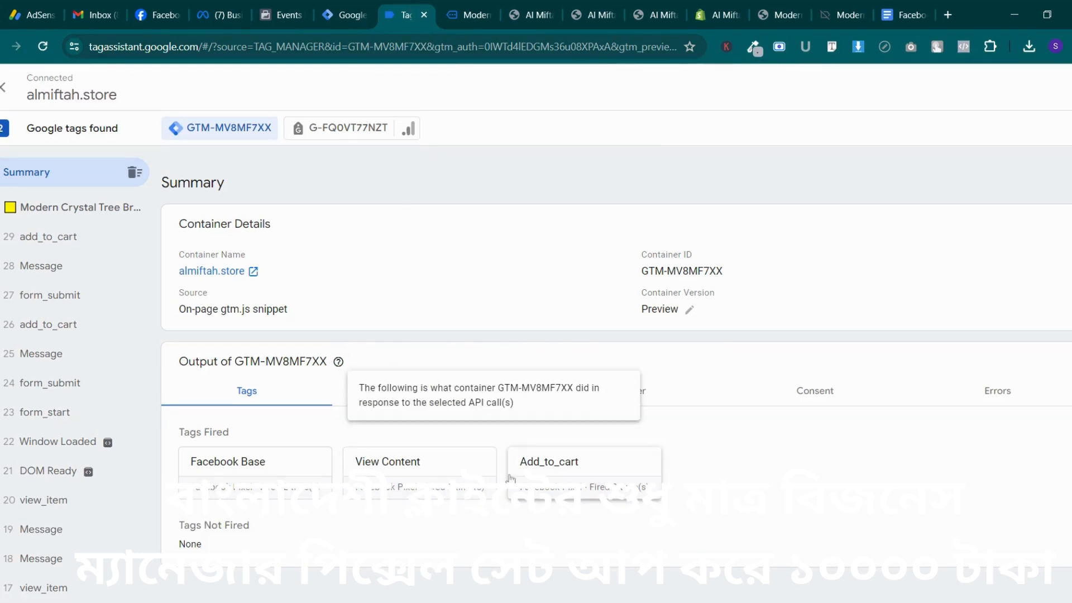
Review the add-to-cart section of the Google Docs pixel guide, and start a new user-defined variable in Tag Manager
{"action": "left_click", "coordinate": [907, 15]}
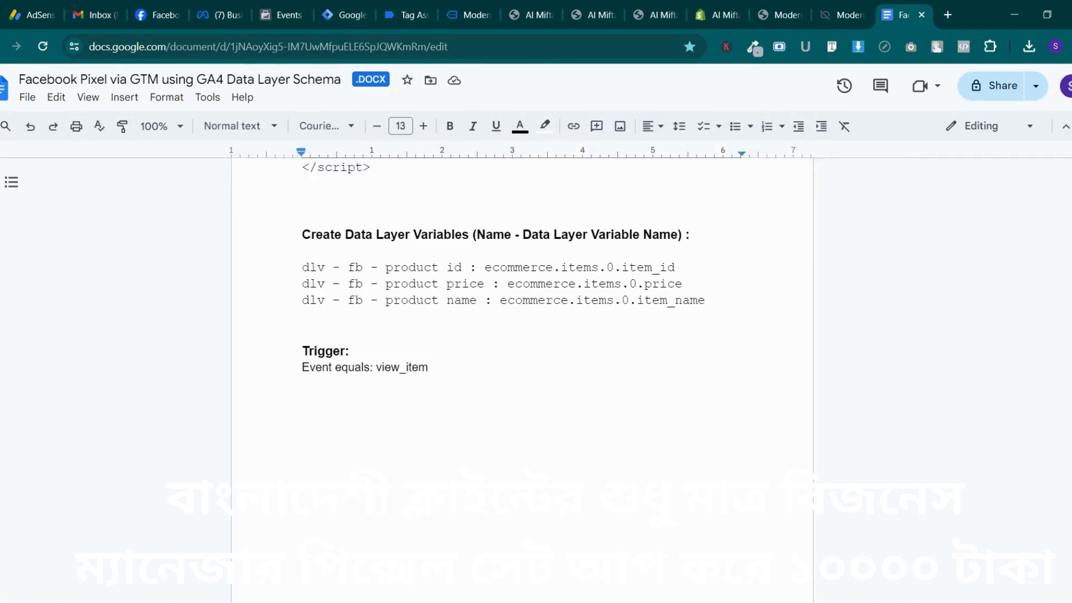
{"action": "scroll", "coordinate": [522, 363], "scroll_direction": "down", "scroll_amount": 10}
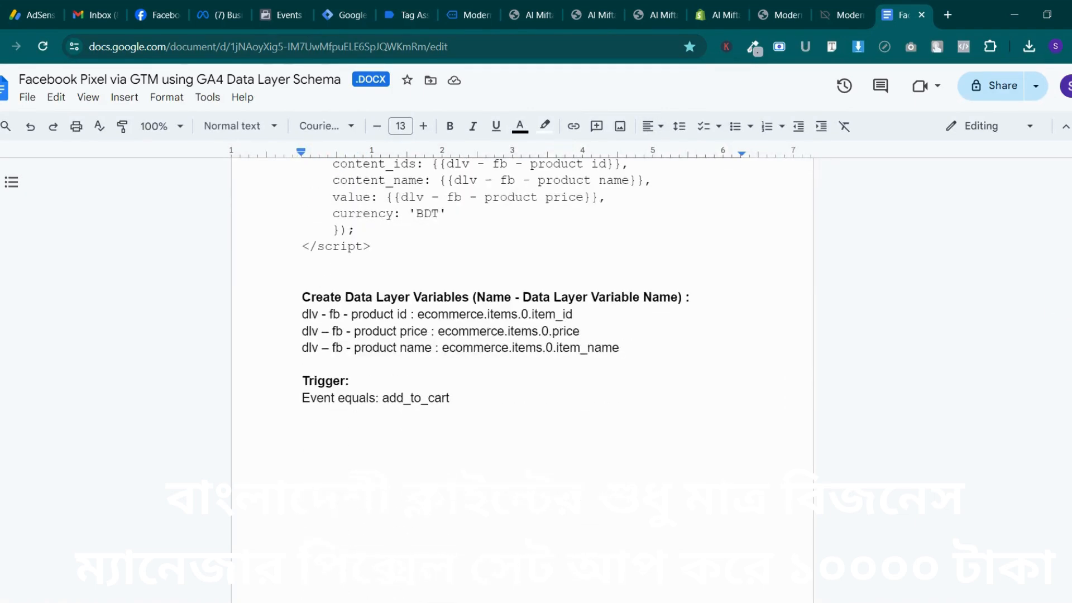
{"action": "scroll", "coordinate": [362, 470], "scroll_direction": "up", "scroll_amount": 1}
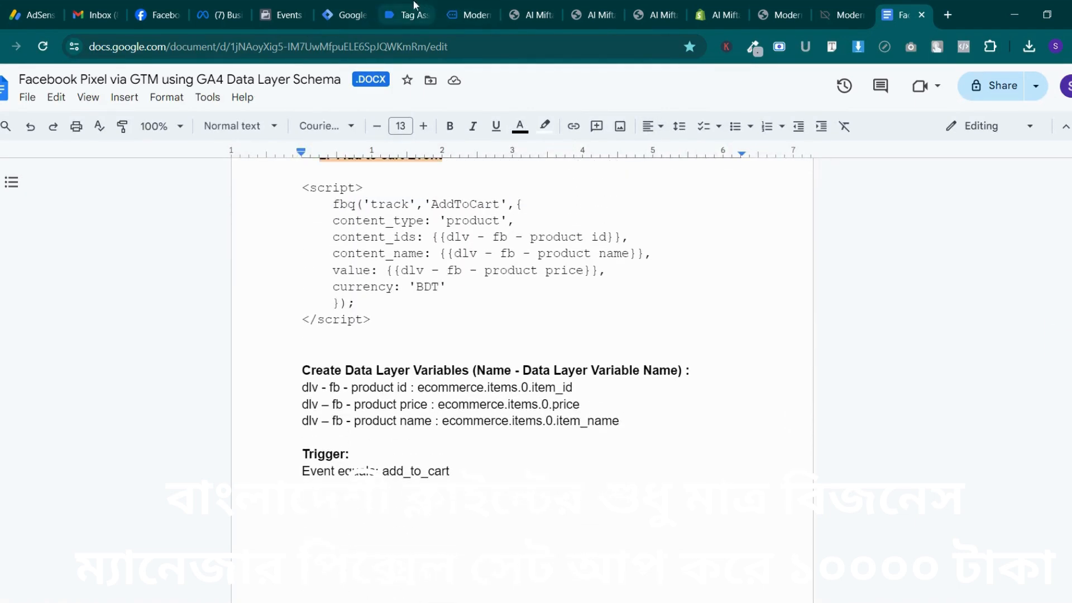
{"action": "left_click", "coordinate": [342, 15]}
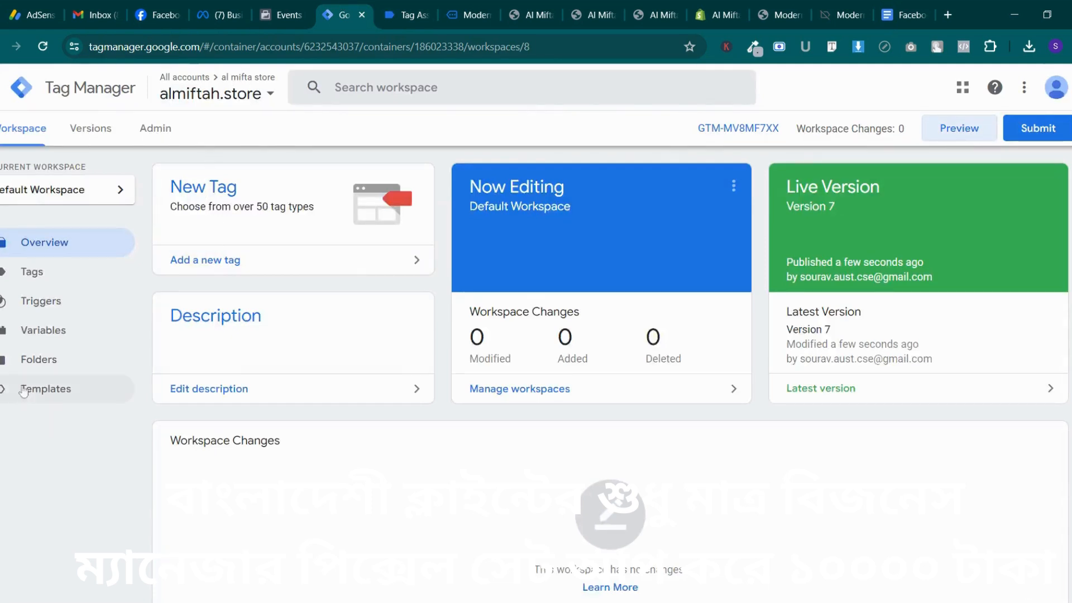
{"action": "left_click", "coordinate": [42, 330]}
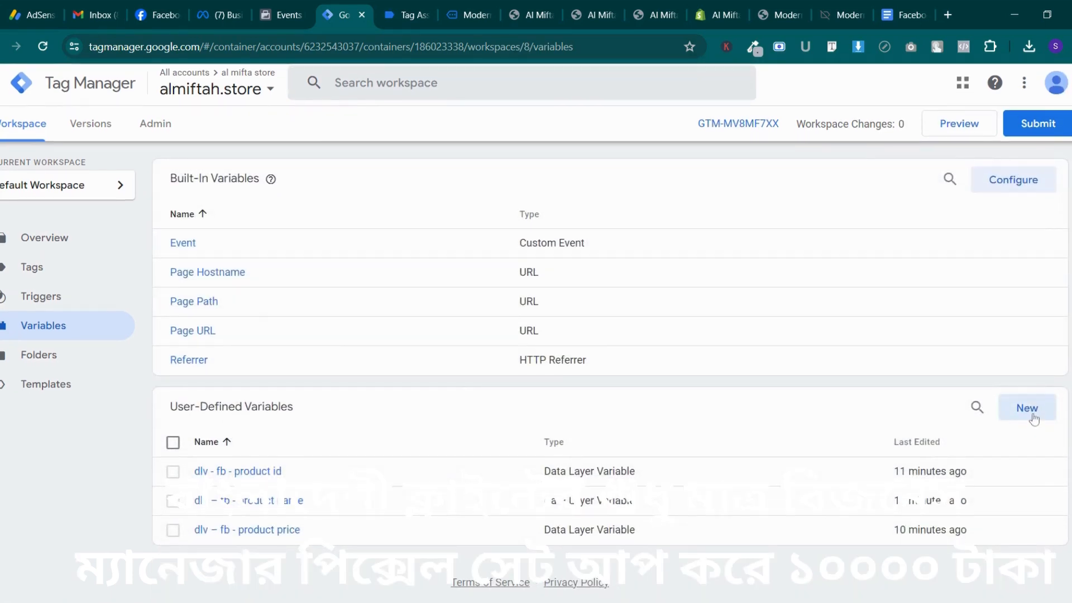
{"action": "left_click", "coordinate": [1034, 418]}
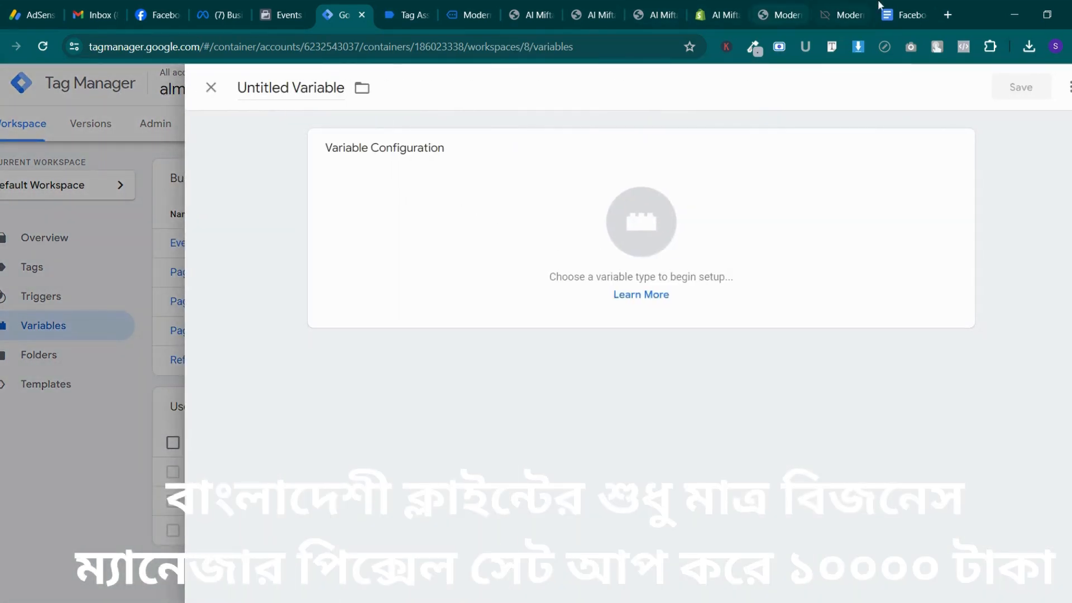
Copy the variable name "dlv - FB - Purchase value" from the Purchase Event section of the Google Docs guide
{"action": "left_click", "coordinate": [882, 9]}
{"action": "scroll", "coordinate": [363, 471], "scroll_direction": "down", "scroll_amount": 1}
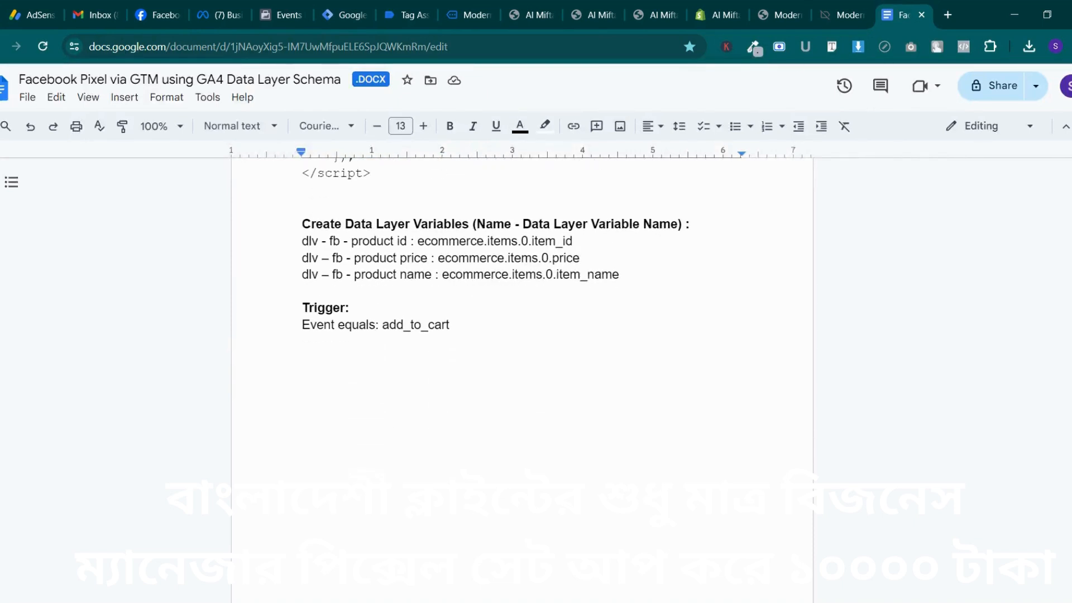
{"action": "scroll", "coordinate": [363, 470], "scroll_direction": "up", "scroll_amount": 3}
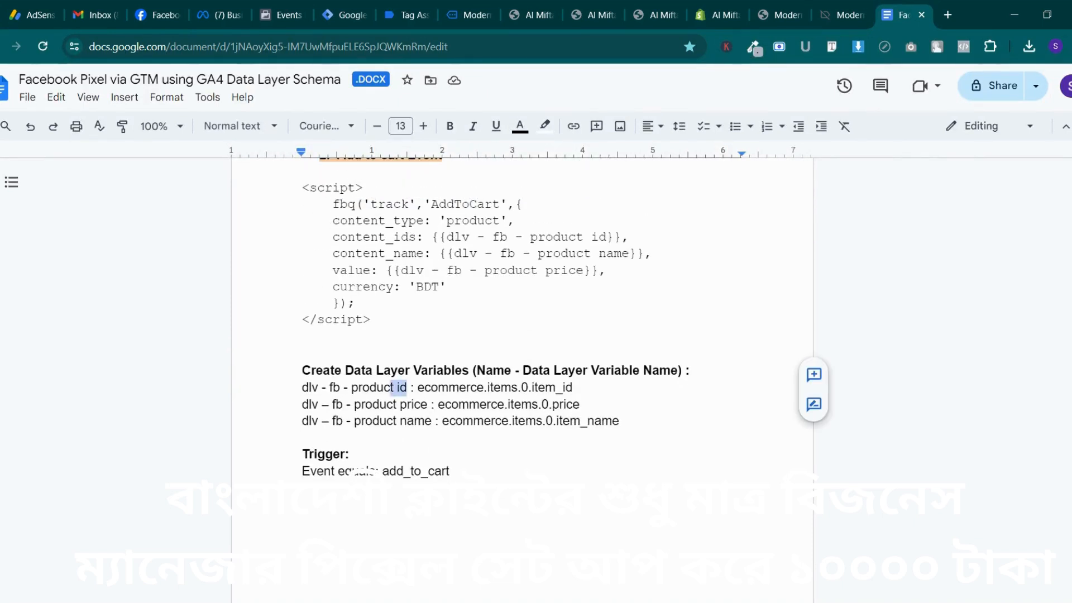
{"action": "left_click_drag", "start_coordinate": [408, 387], "coordinate": [302, 387]}
{"action": "scroll", "coordinate": [536, 380], "scroll_direction": "down", "scroll_amount": 20}
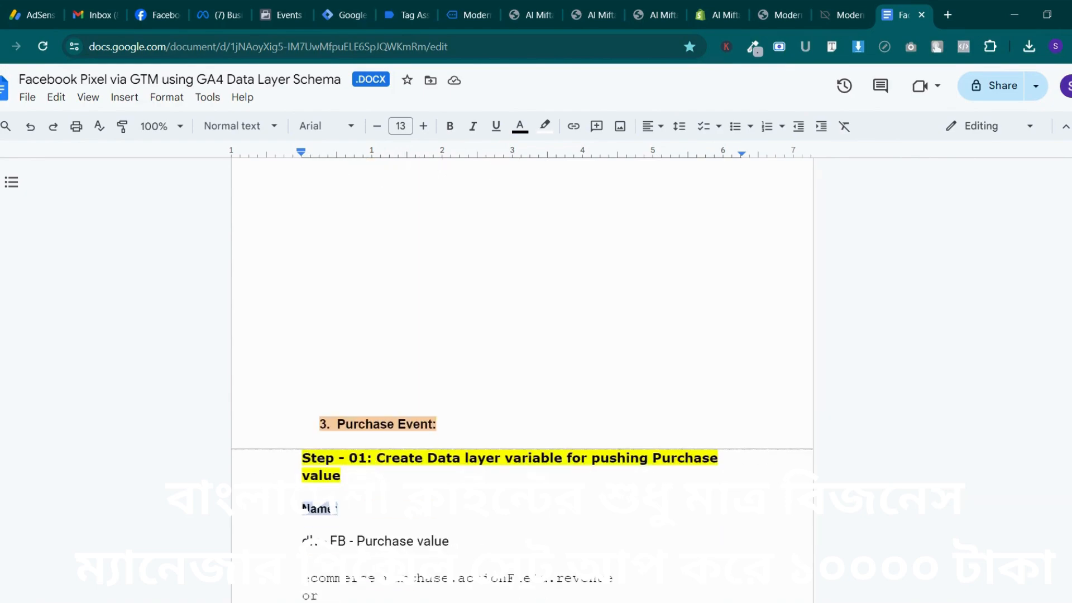
{"action": "scroll", "coordinate": [522, 380], "scroll_direction": "up", "scroll_amount": 11}
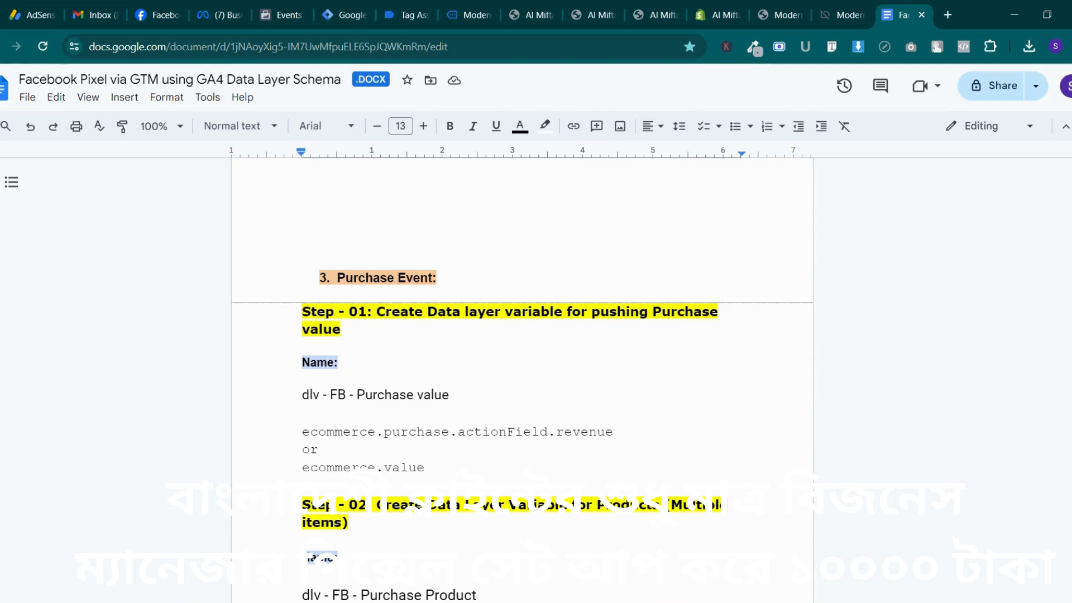
{"action": "left_click_drag", "start_coordinate": [456, 395], "coordinate": [302, 379]}
{"action": "right_click", "coordinate": [305, 394]}
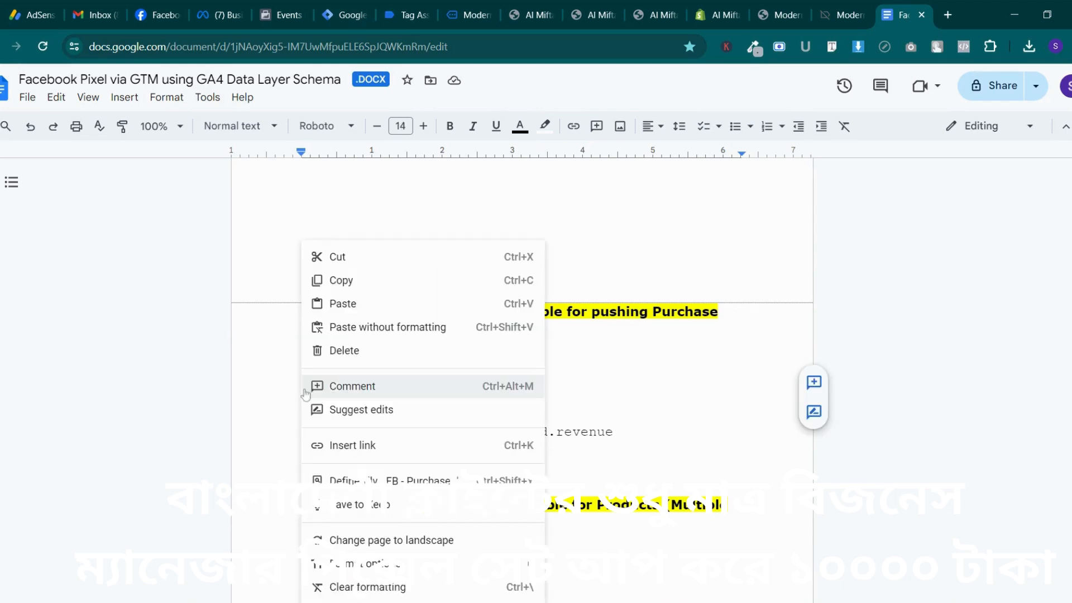
{"action": "left_click", "coordinate": [356, 289]}
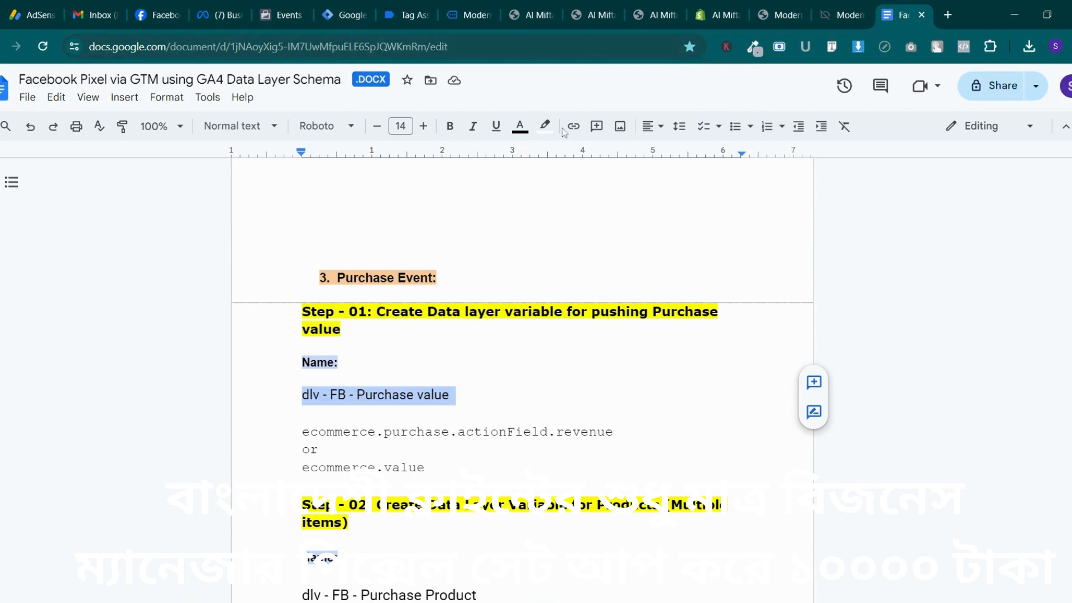
{"action": "triple_click", "coordinate": [376, 394]}
{"action": "right_click", "coordinate": [390, 395]}
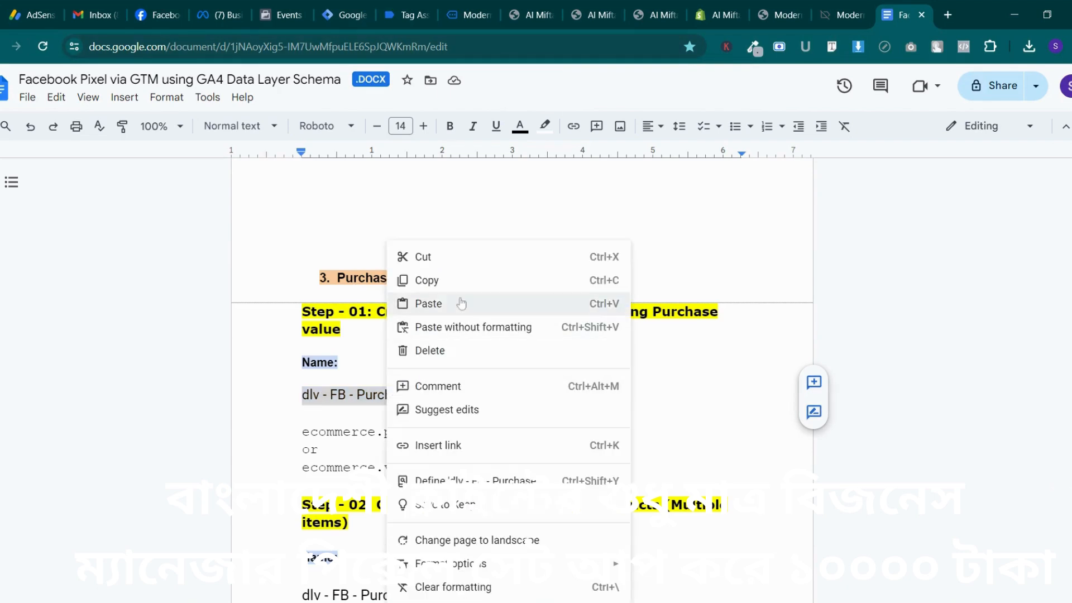
{"action": "left_click", "coordinate": [458, 280]}
Name the untitled variable in Tag Manager "dlv - FB - Purchase value" and open its variable type choices
{"action": "left_click", "coordinate": [342, 14]}
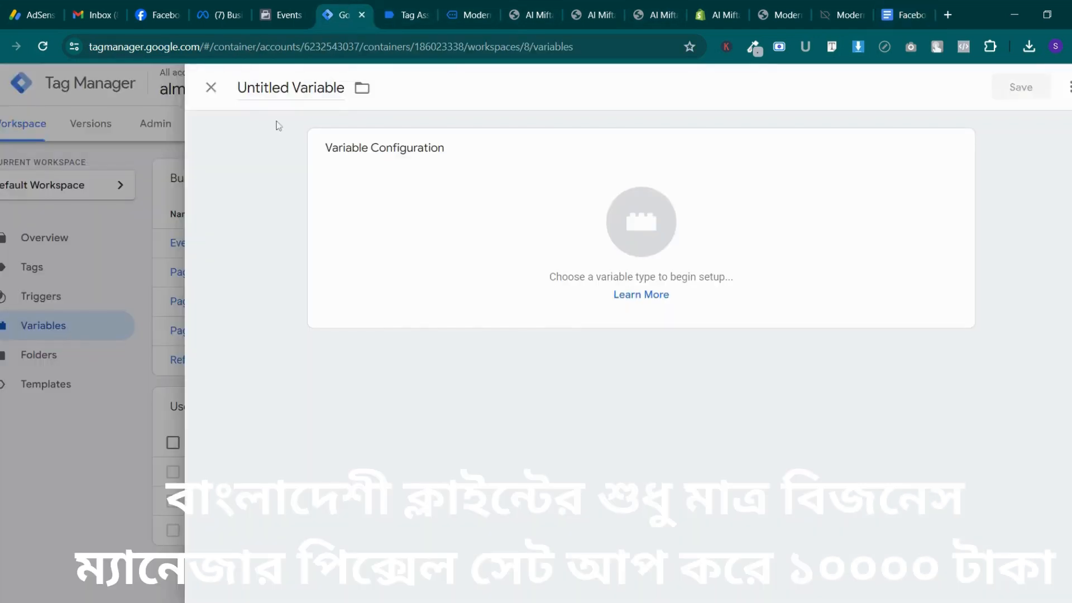
{"action": "key", "text": "ctrl+a"}
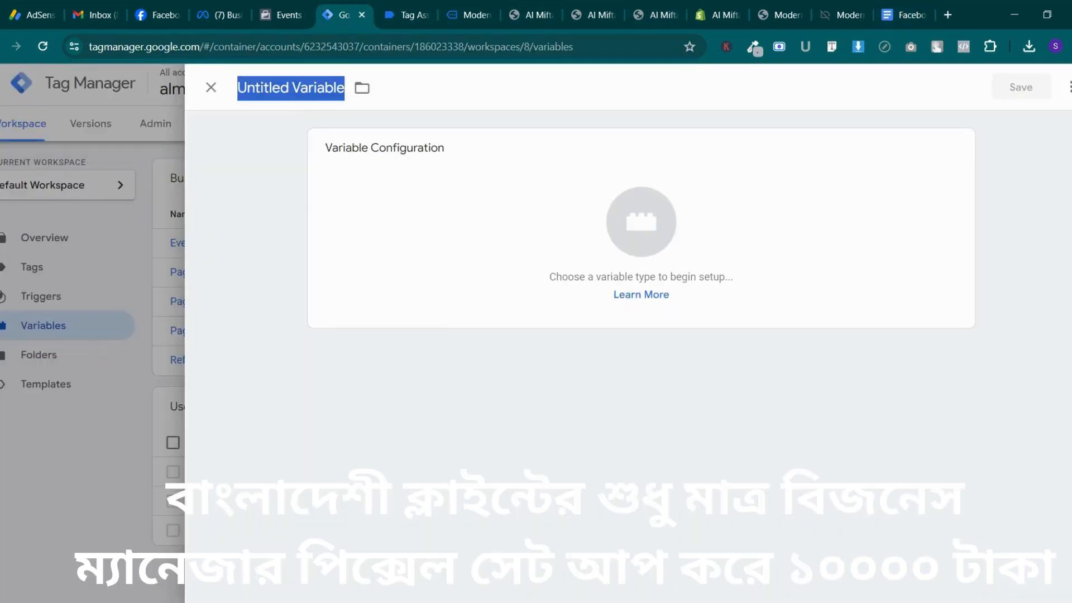
{"action": "key", "text": "ctrl+v"}
{"action": "left_click", "coordinate": [608, 258]}
Copy the data layer key ecommerce.value from Step 01 of the Purchase Event section in the Google Docs guide
{"action": "left_click", "coordinate": [889, 23]}
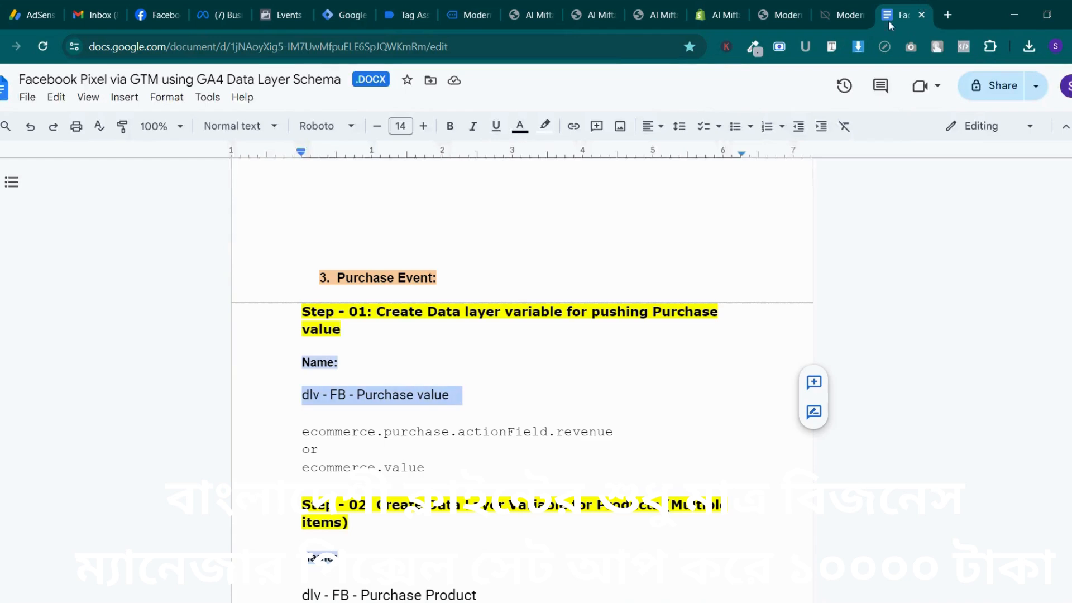
{"action": "left_click_drag", "start_coordinate": [425, 468], "coordinate": [302, 467]}
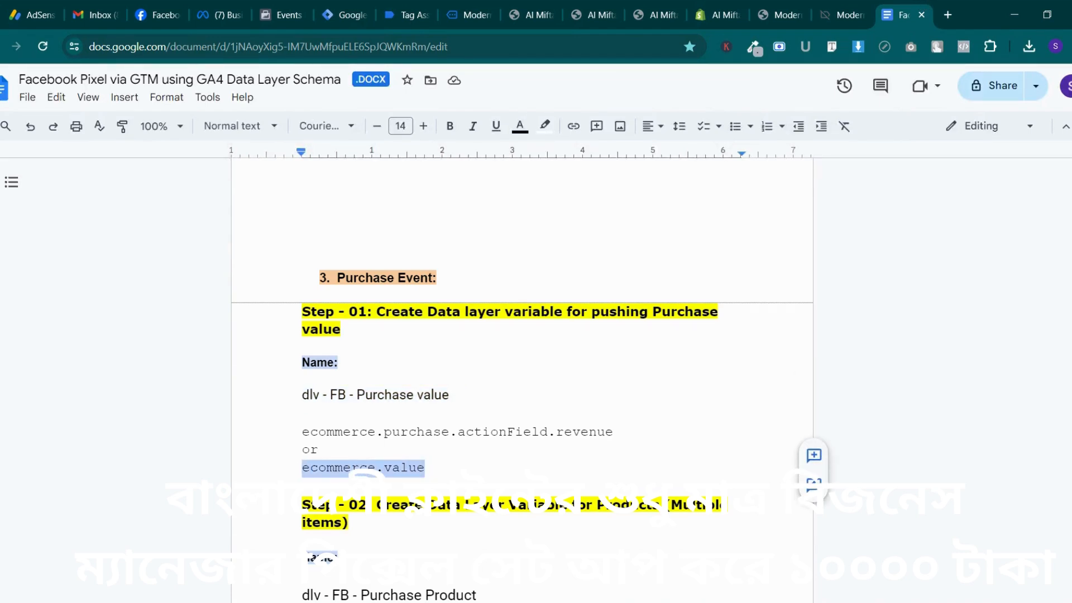
{"action": "right_click", "coordinate": [305, 466]}
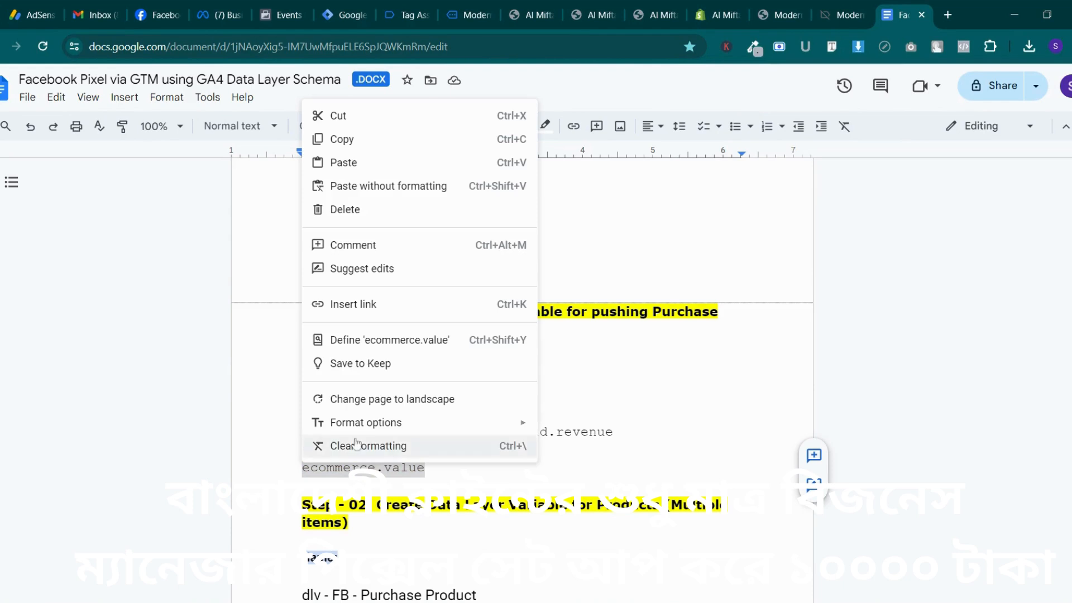
{"action": "left_click", "coordinate": [370, 140]}
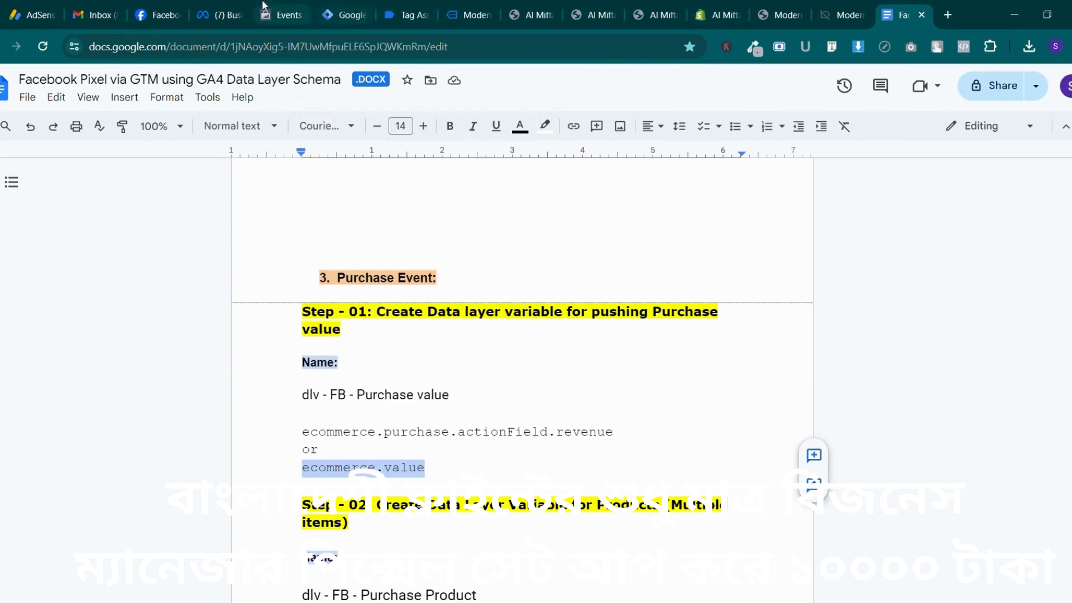
In Tag Manager, make the purchase value variable a Data Layer Variable with the name ecommerce.value and save it
{"action": "left_click", "coordinate": [342, 14]}
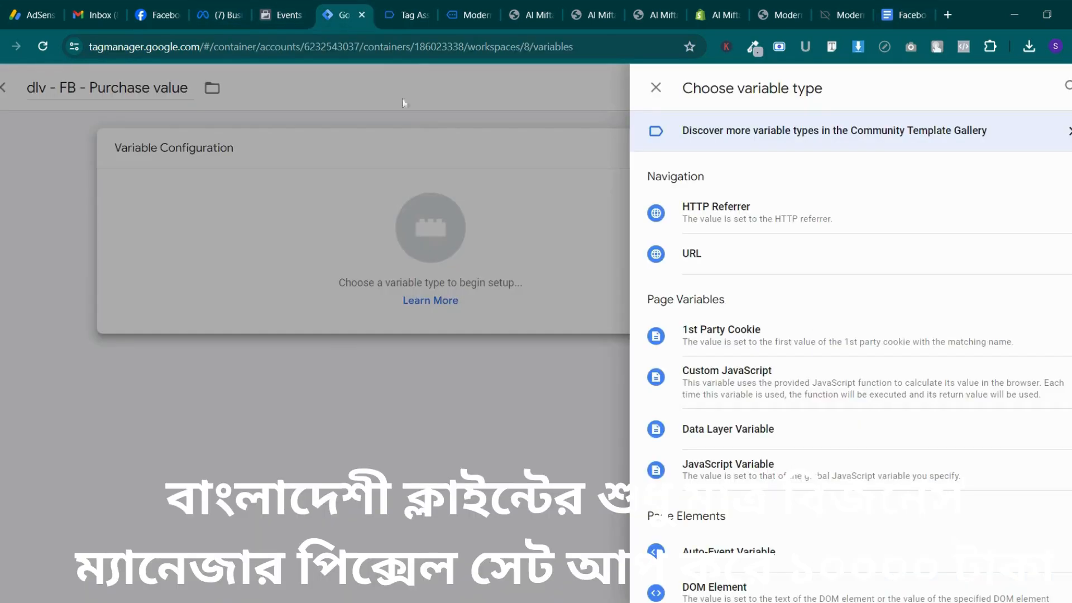
{"action": "left_click", "coordinate": [785, 427]}
{"action": "left_click", "coordinate": [424, 293]}
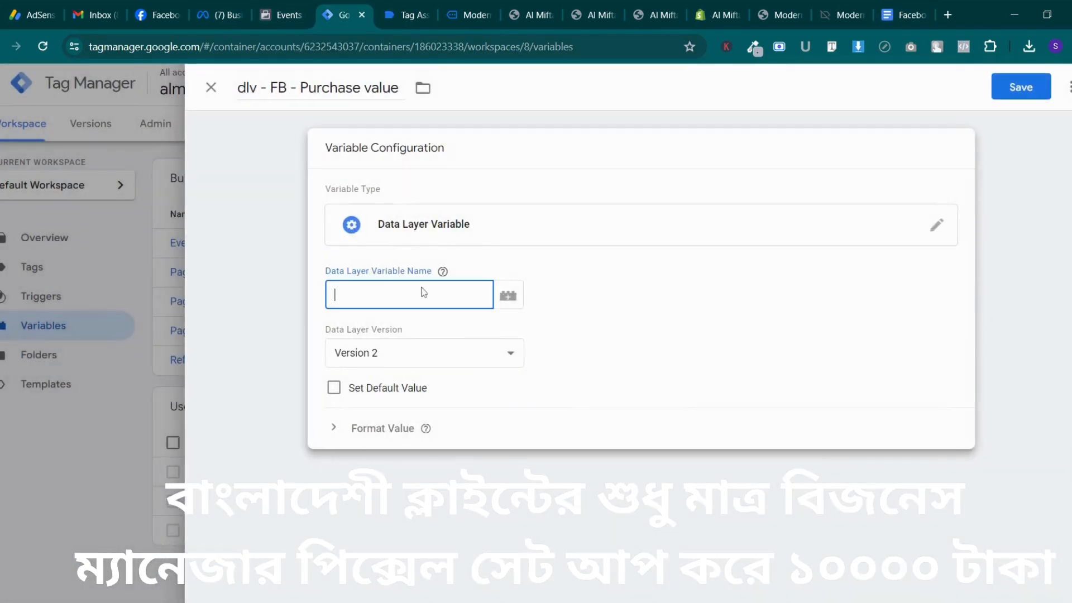
{"action": "key", "text": "ctrl+v"}
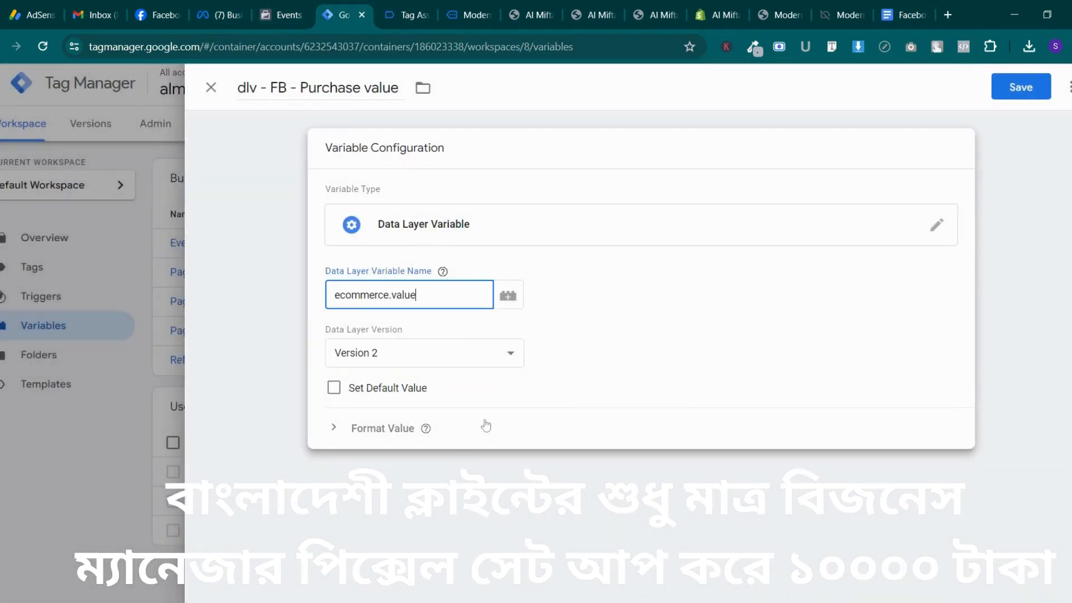
{"action": "left_click", "coordinate": [1021, 87]}
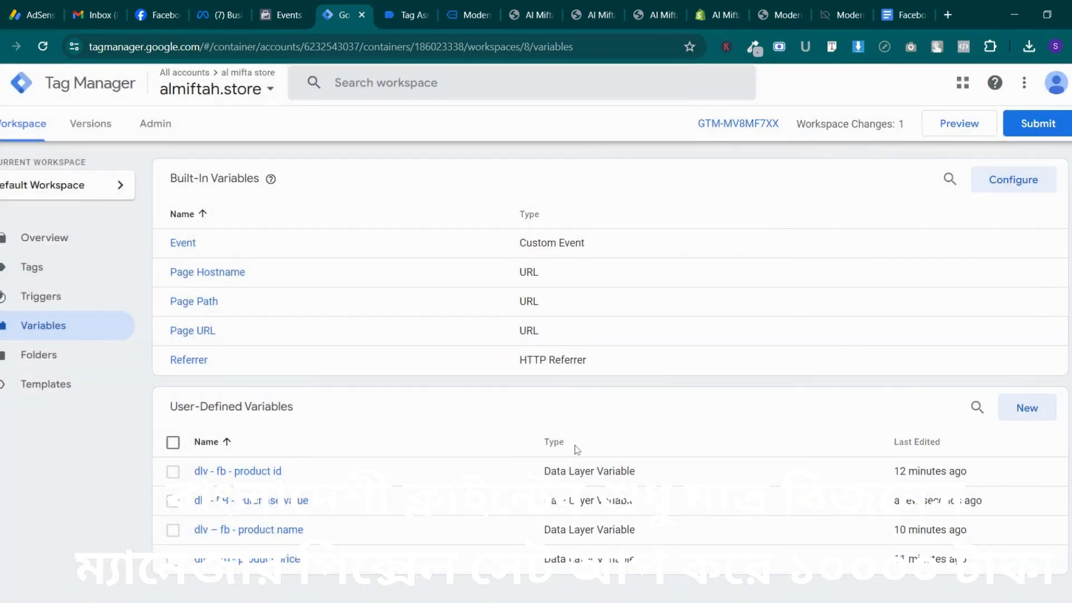
Start another user-defined variable and copy the name "dlv - FB - Purchase Product" from Step 02 of the Google Docs guide
{"action": "left_click", "coordinate": [1028, 378]}
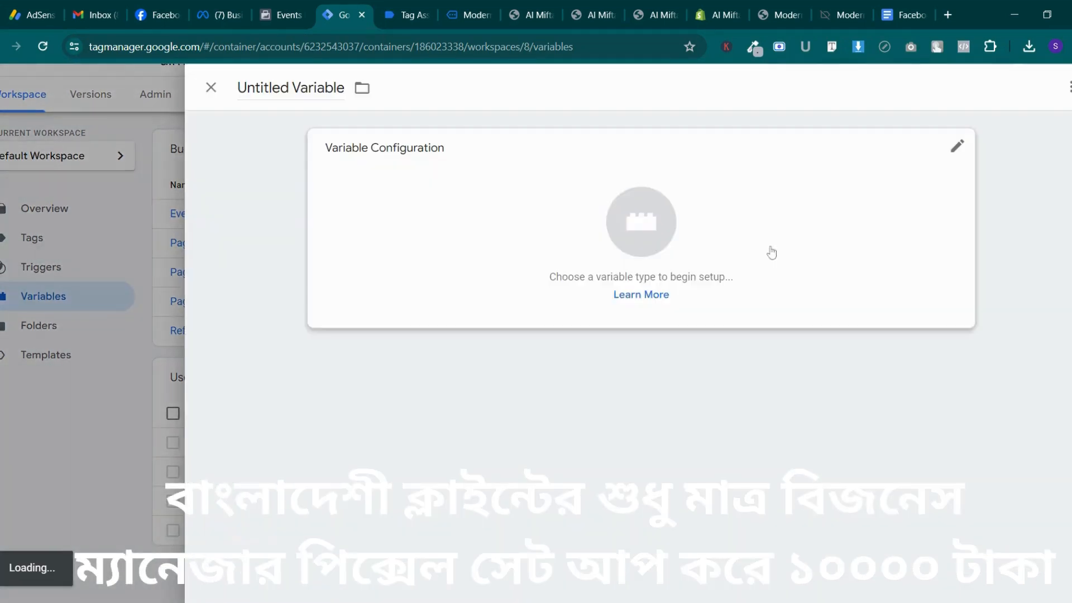
{"action": "left_click", "coordinate": [901, 14]}
{"action": "scroll", "coordinate": [567, 380], "scroll_direction": "down", "scroll_amount": 4}
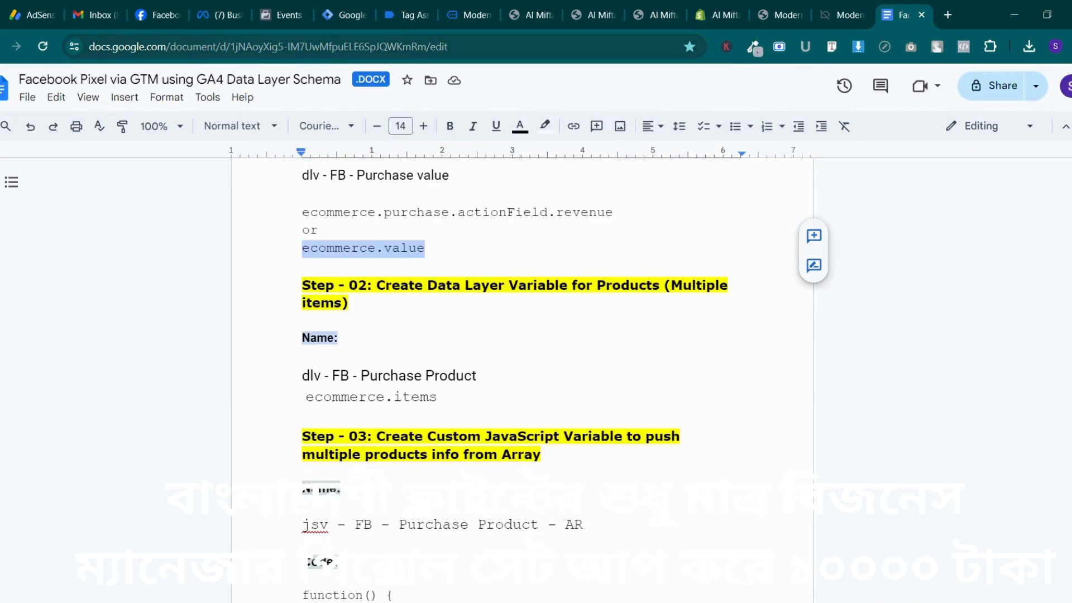
{"action": "triple_click", "coordinate": [370, 376]}
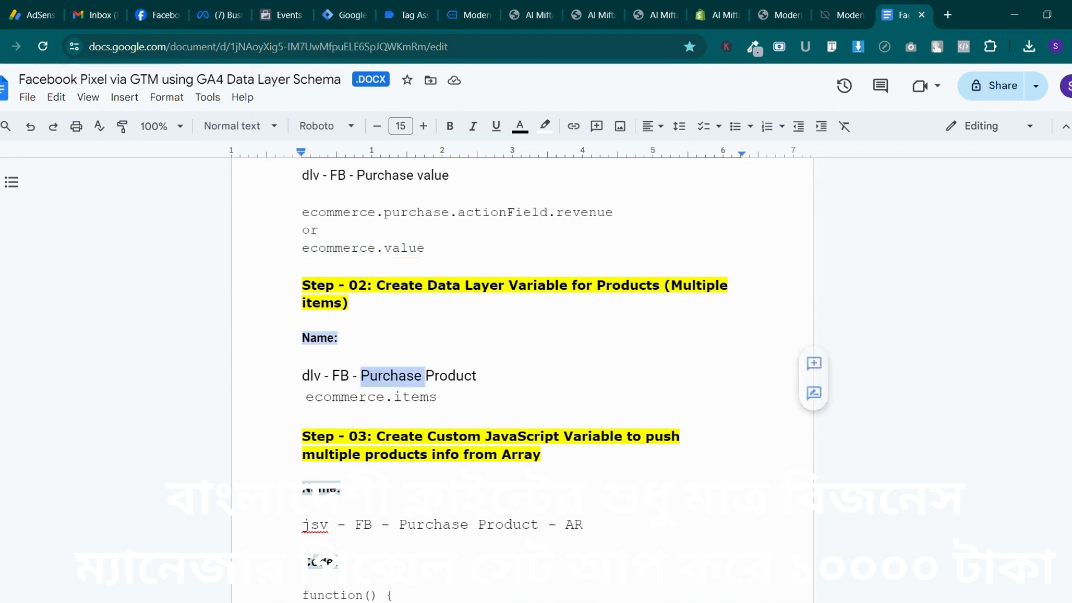
{"action": "left_click", "coordinate": [370, 376]}
{"action": "left_click_drag", "start_coordinate": [479, 377], "coordinate": [302, 375]}
{"action": "right_click", "coordinate": [314, 376]}
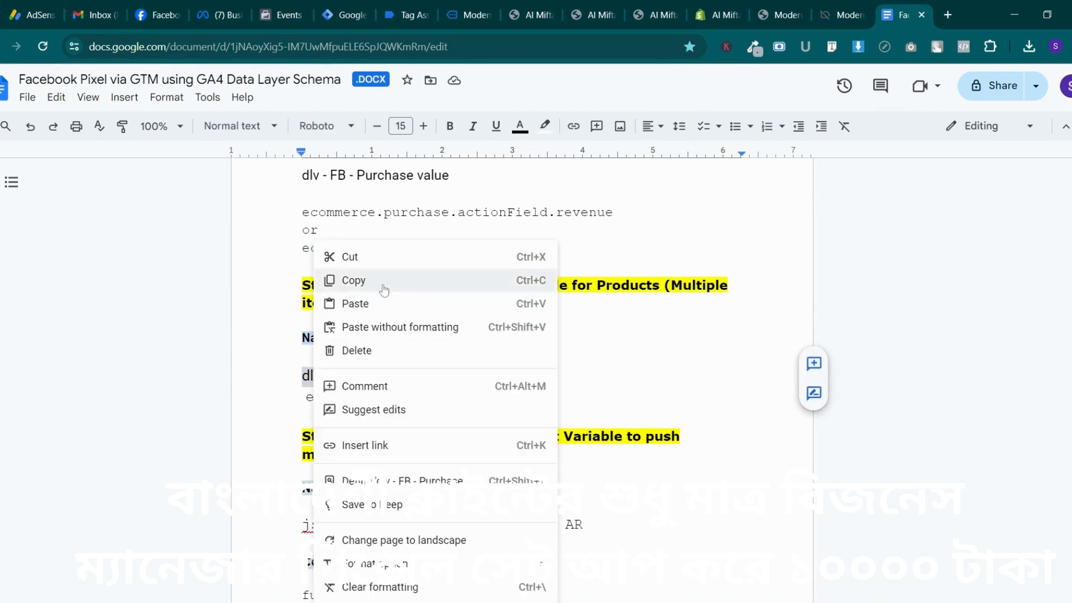
{"action": "left_click", "coordinate": [355, 281]}
Name the new variable in Tag Manager "dlv - FB - Purchase Product" and open its variable type choices
{"action": "left_click", "coordinate": [408, 15]}
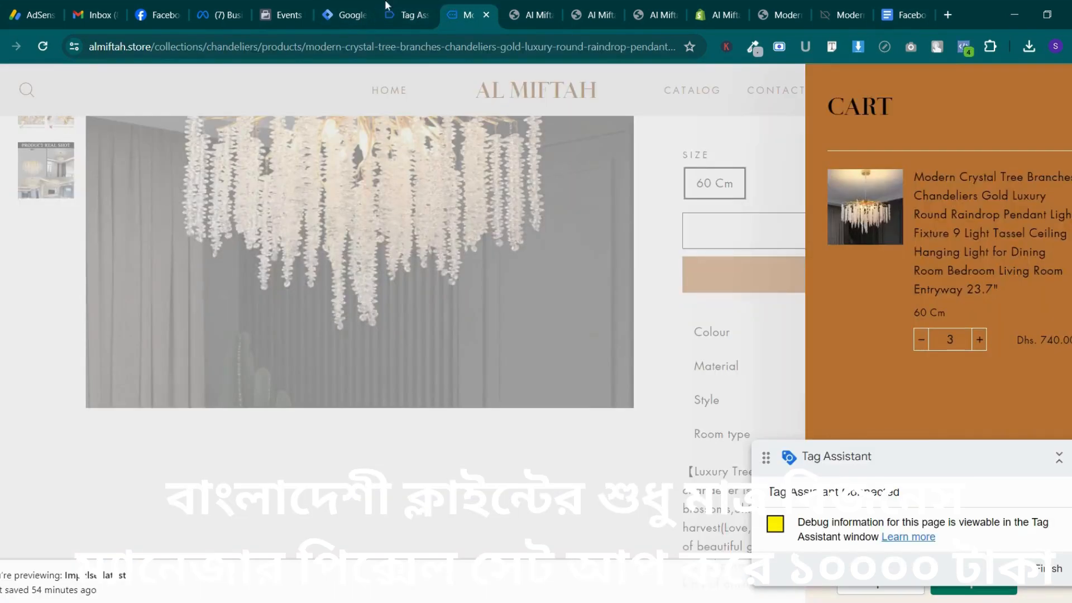
{"action": "left_click", "coordinate": [339, 7]}
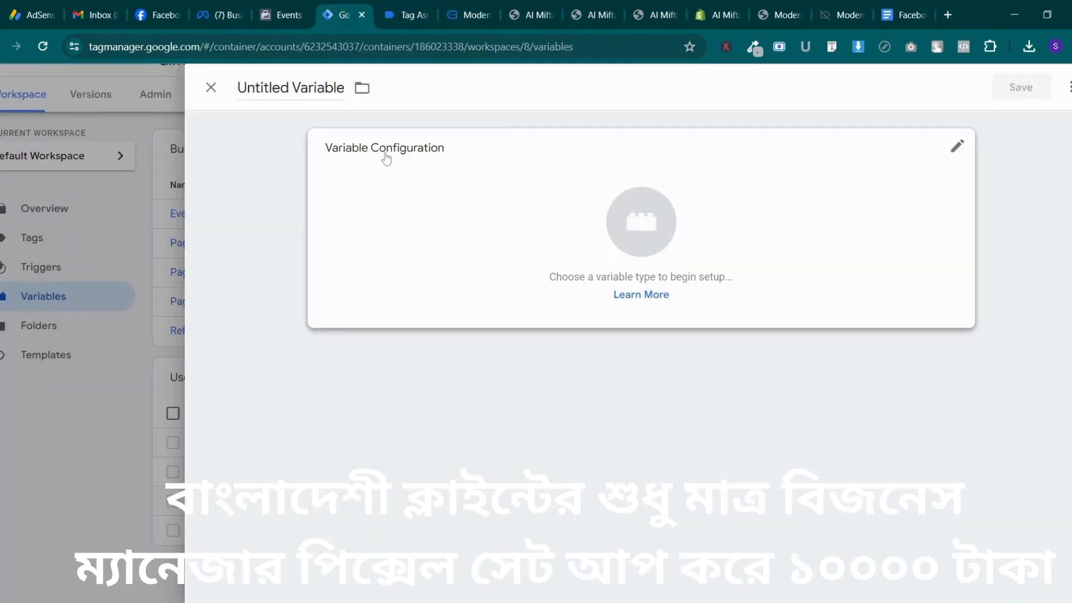
{"action": "left_click", "coordinate": [290, 88]}
{"action": "key", "text": "ctrl+v"}
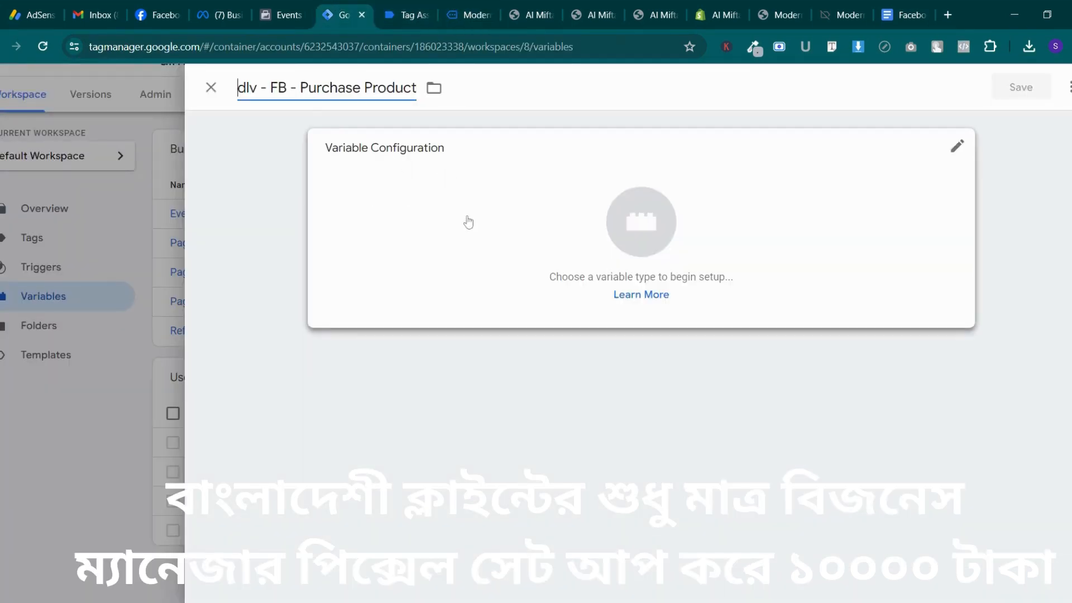
{"action": "left_click", "coordinate": [641, 224]}
Copy the data layer key ecommerce.items from Step 02 of the Google Docs guide
{"action": "left_click", "coordinate": [909, 8]}
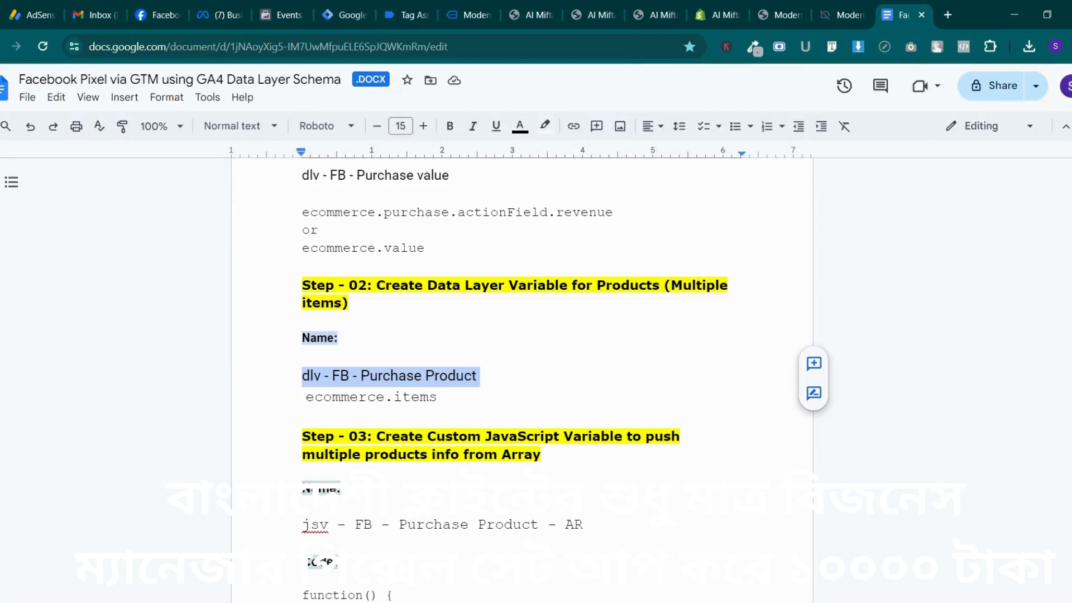
{"action": "triple_click", "coordinate": [395, 398]}
{"action": "left_click", "coordinate": [394, 397]}
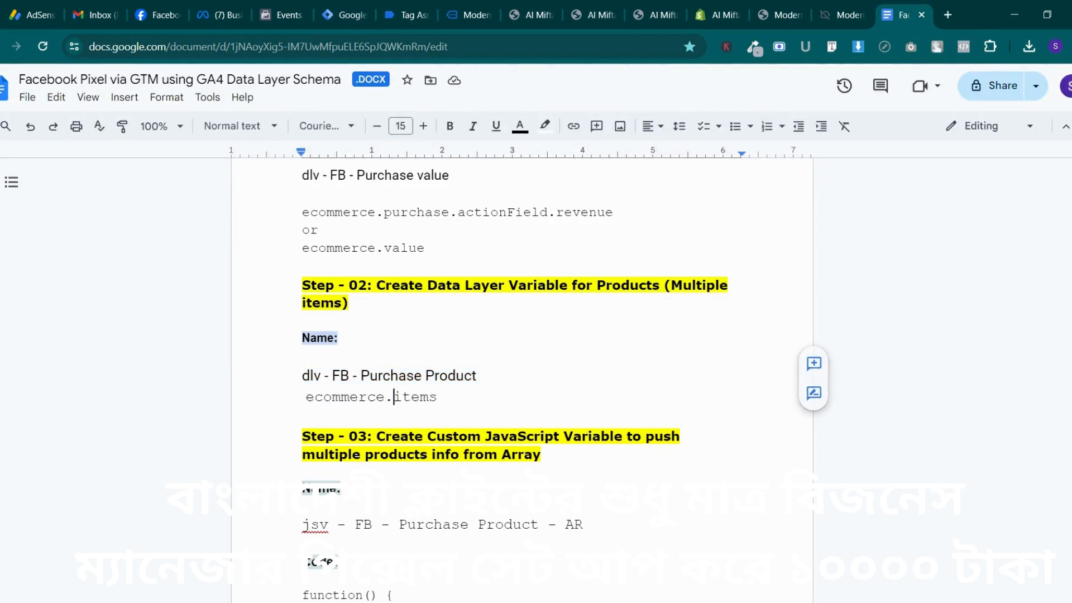
{"action": "left_click_drag", "start_coordinate": [306, 398], "coordinate": [437, 397]}
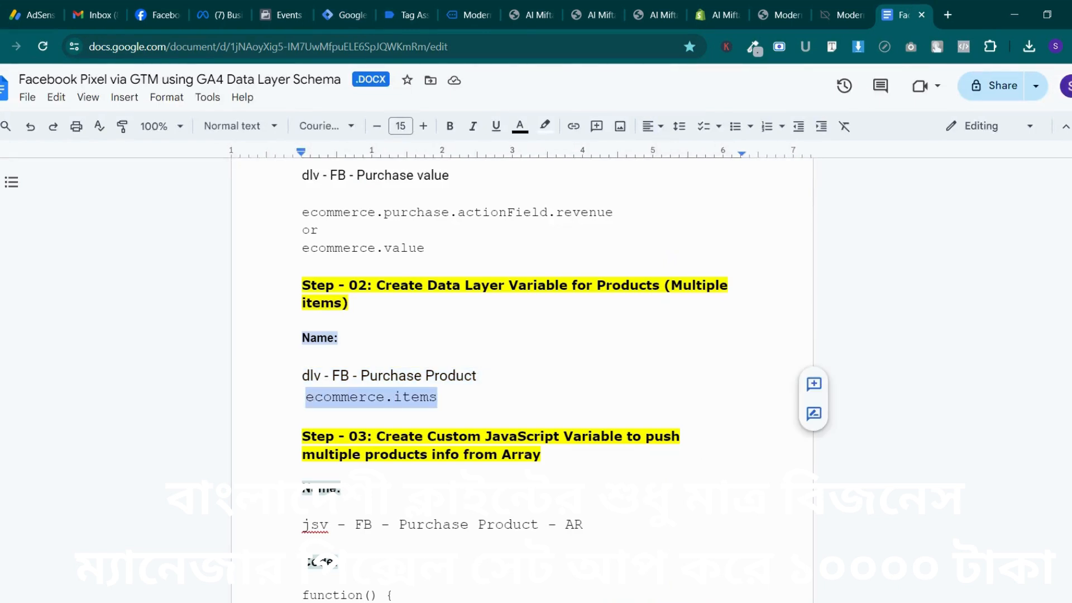
{"action": "right_click", "coordinate": [428, 400]}
{"action": "left_click", "coordinate": [466, 281]}
In Tag Manager, make the purchase product variable a Data Layer Variable with the name ecommerce.items and save it
{"action": "left_click", "coordinate": [357, 6]}
{"action": "scroll", "coordinate": [698, 335], "scroll_direction": "down", "scroll_amount": 3}
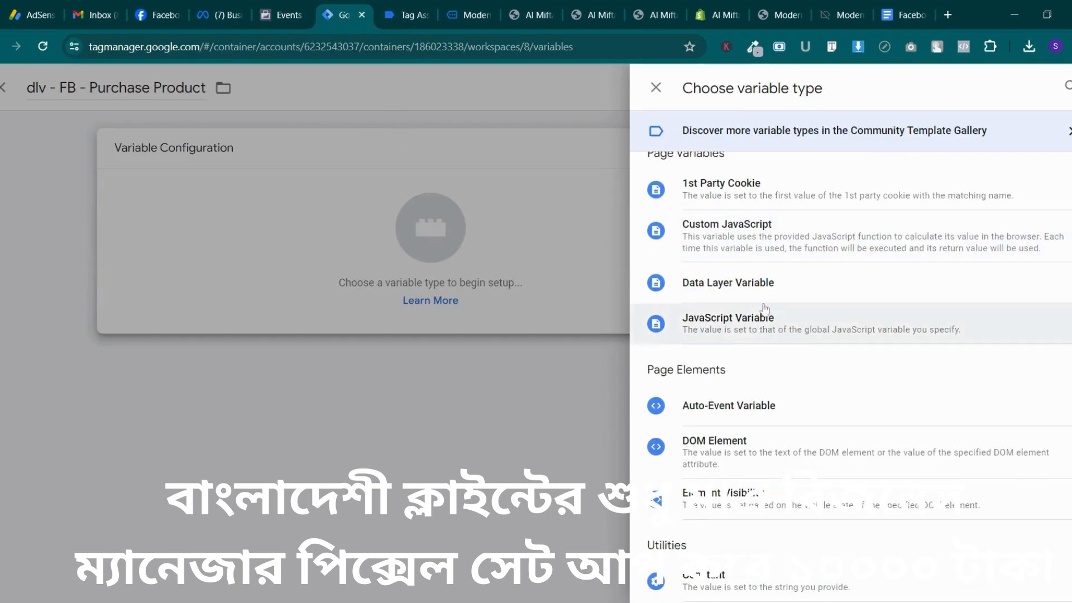
{"action": "left_click", "coordinate": [726, 284]}
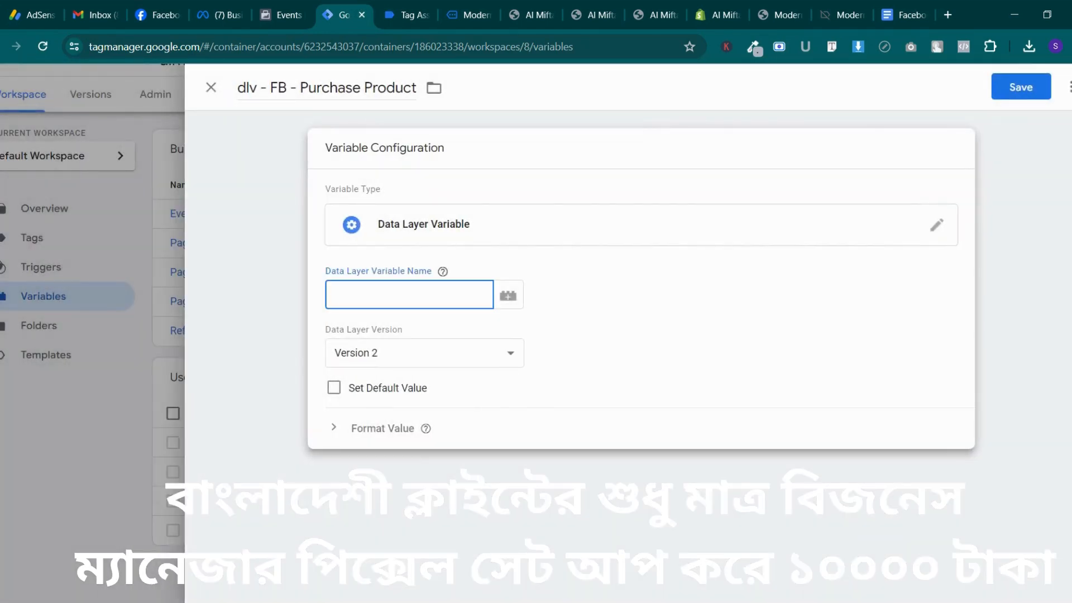
{"action": "key", "text": "ctrl+v"}
{"action": "left_click", "coordinate": [992, 95]}
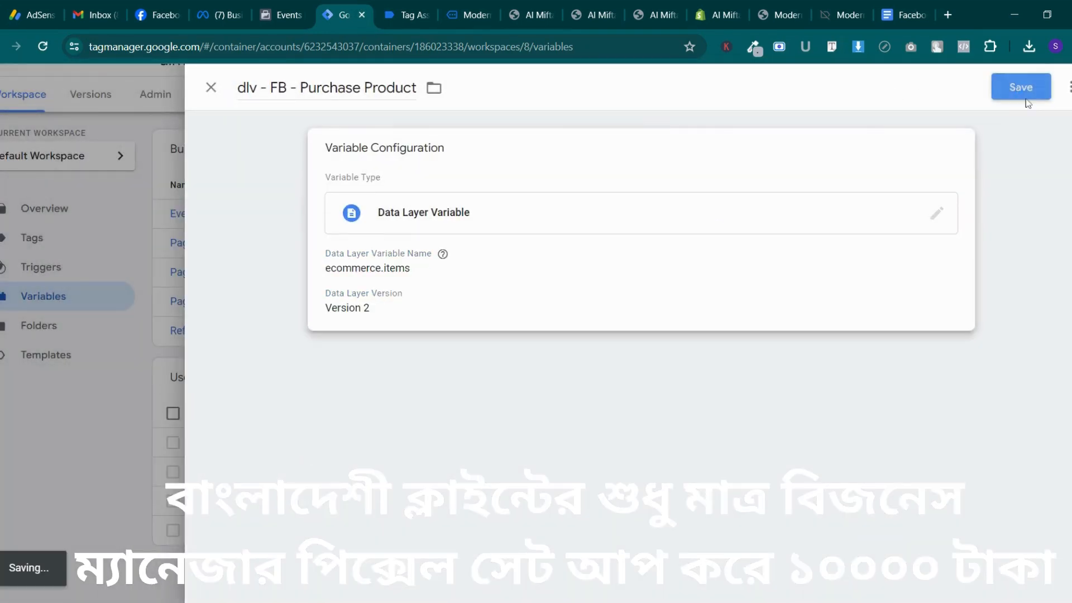
Copy the variable name "jsv - FB - Purchase Product - AR" from Step 03 of the Google Docs guide
{"action": "left_click", "coordinate": [902, 15]}
{"action": "scroll", "coordinate": [522, 335], "scroll_direction": "down", "scroll_amount": 4}
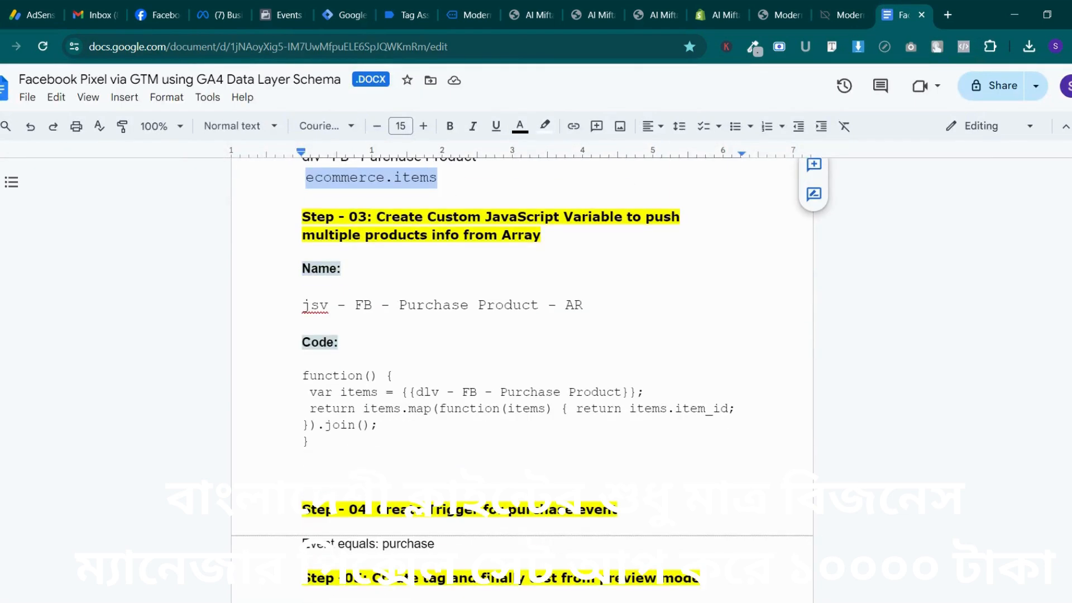
{"action": "scroll", "coordinate": [522, 335], "scroll_direction": "up", "scroll_amount": 4}
{"action": "scroll", "coordinate": [522, 335], "scroll_direction": "up", "scroll_amount": 2}
{"action": "scroll", "coordinate": [522, 335], "scroll_direction": "down", "scroll_amount": 5}
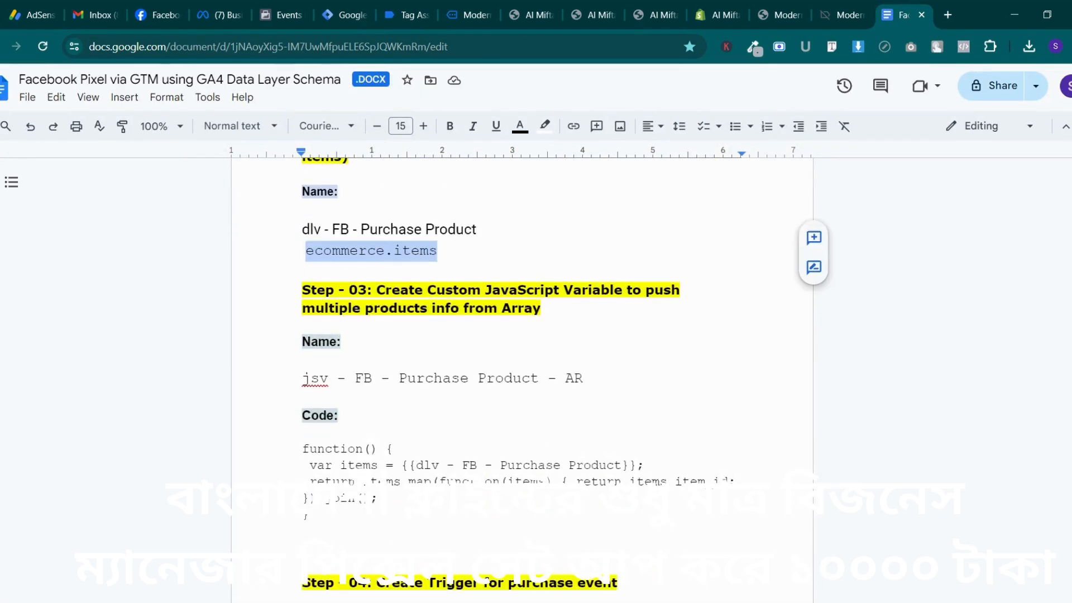
{"action": "triple_click", "coordinate": [434, 379]}
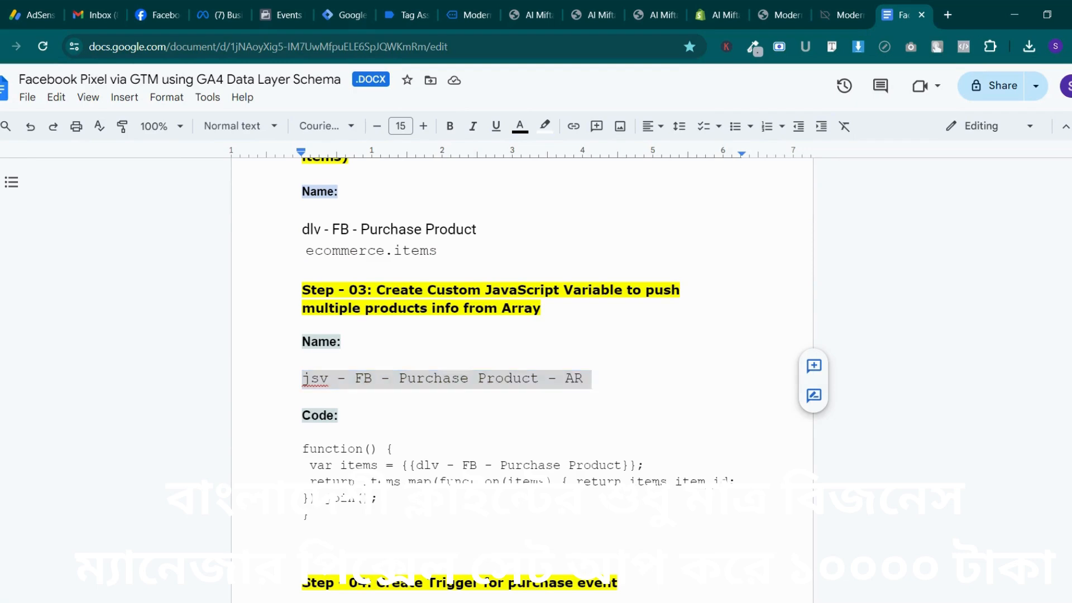
{"action": "right_click", "coordinate": [434, 378]}
{"action": "left_click", "coordinate": [510, 282]}
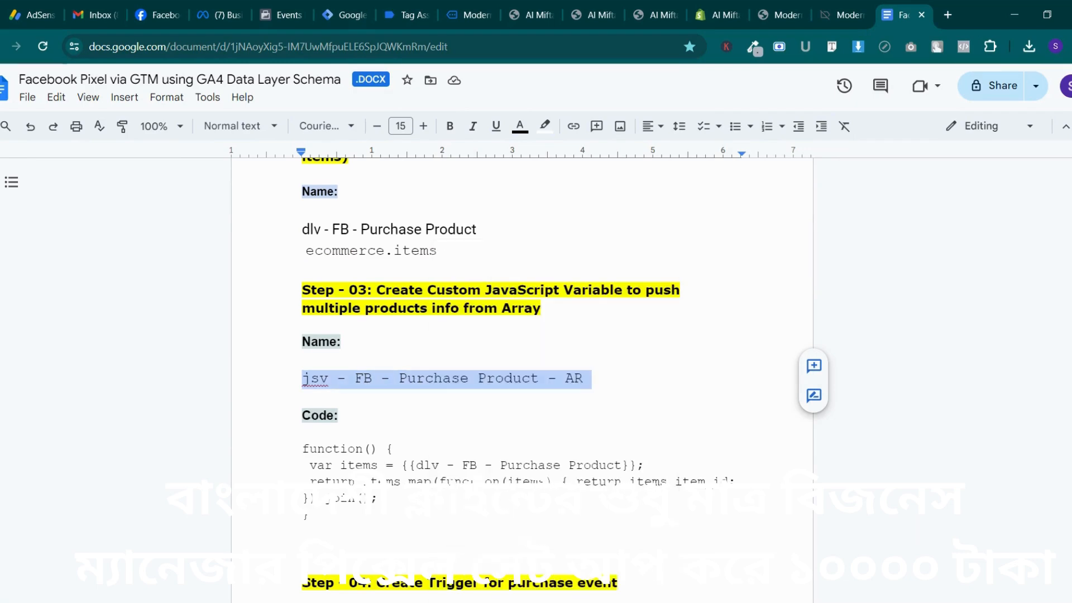
{"action": "scroll", "coordinate": [523, 335], "scroll_direction": "down", "scroll_amount": 3}
{"action": "scroll", "coordinate": [522, 335], "scroll_direction": "down", "scroll_amount": 1}
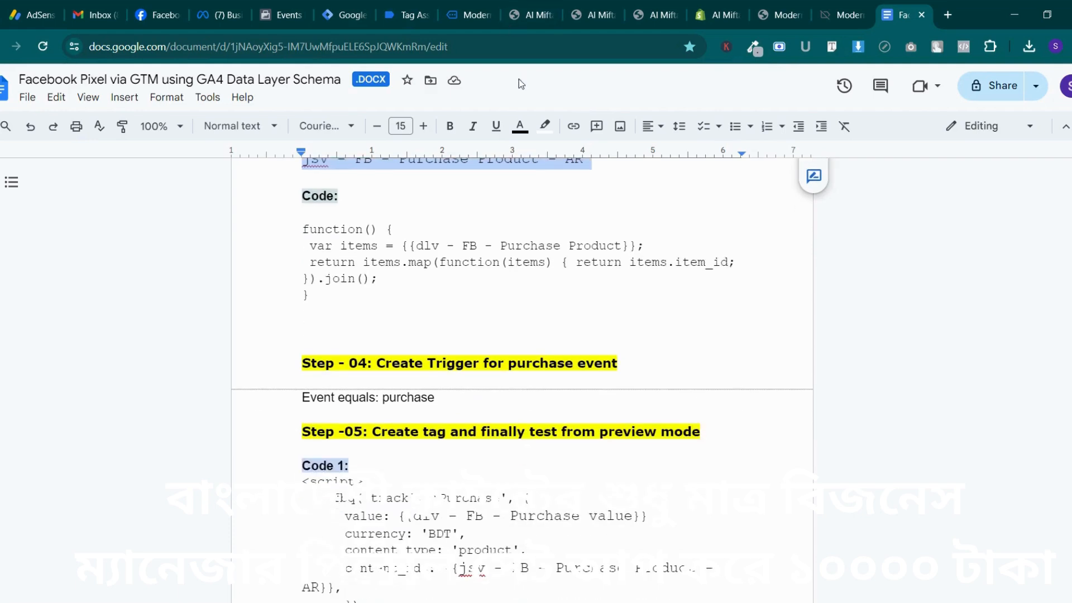
In Tag Manager, start a user-defined variable named "jsv - FB - Purchase Product - AR" and set its type to Custom JavaScript
{"action": "left_click", "coordinate": [464, 6]}
{"action": "left_click", "coordinate": [410, 14]}
{"action": "left_click", "coordinate": [342, 14]}
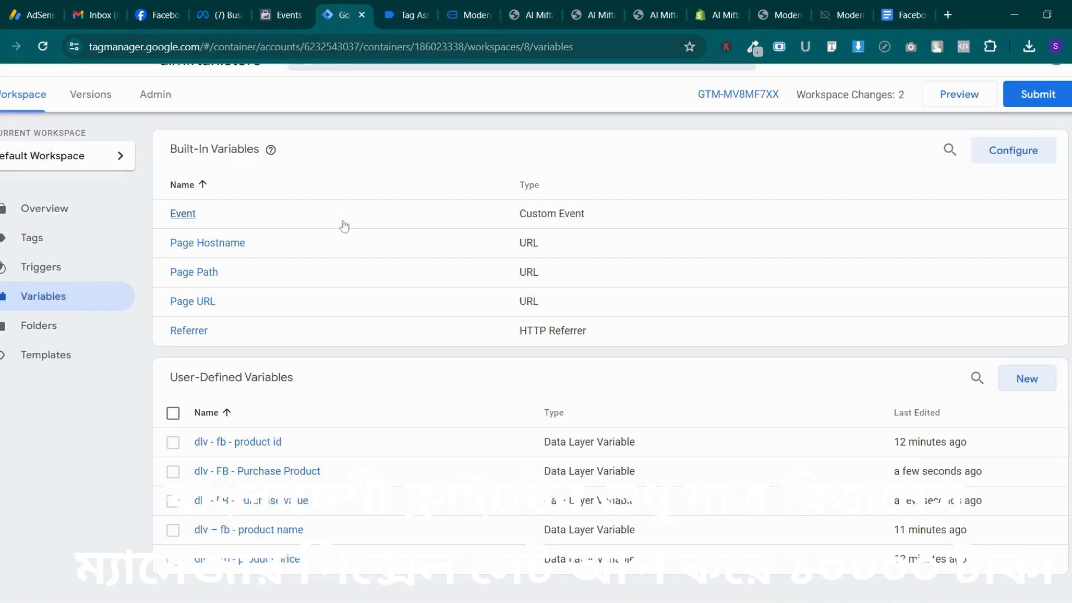
{"action": "left_click", "coordinate": [1009, 391]}
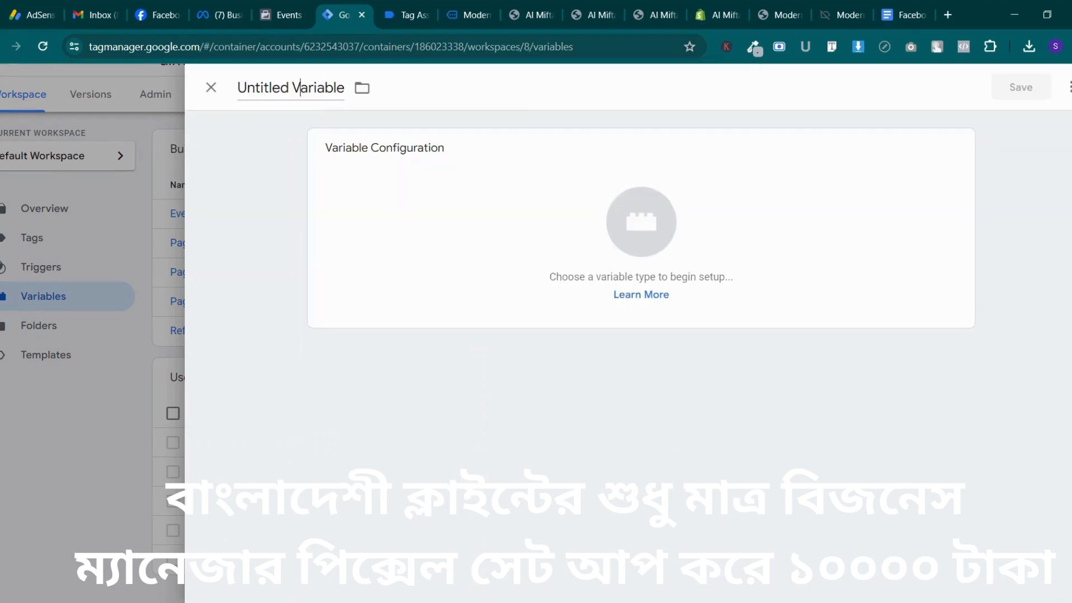
{"action": "left_click", "coordinate": [294, 90]}
{"action": "key", "text": "ctrl+v"}
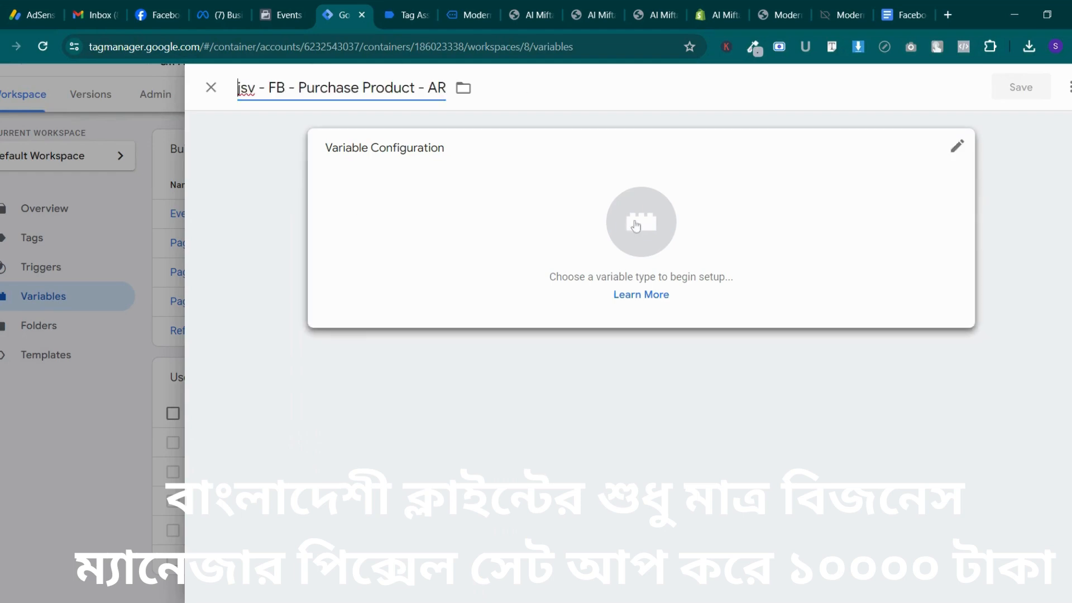
{"action": "left_click", "coordinate": [663, 280]}
{"action": "scroll", "coordinate": [698, 363], "scroll_direction": "down", "scroll_amount": 2}
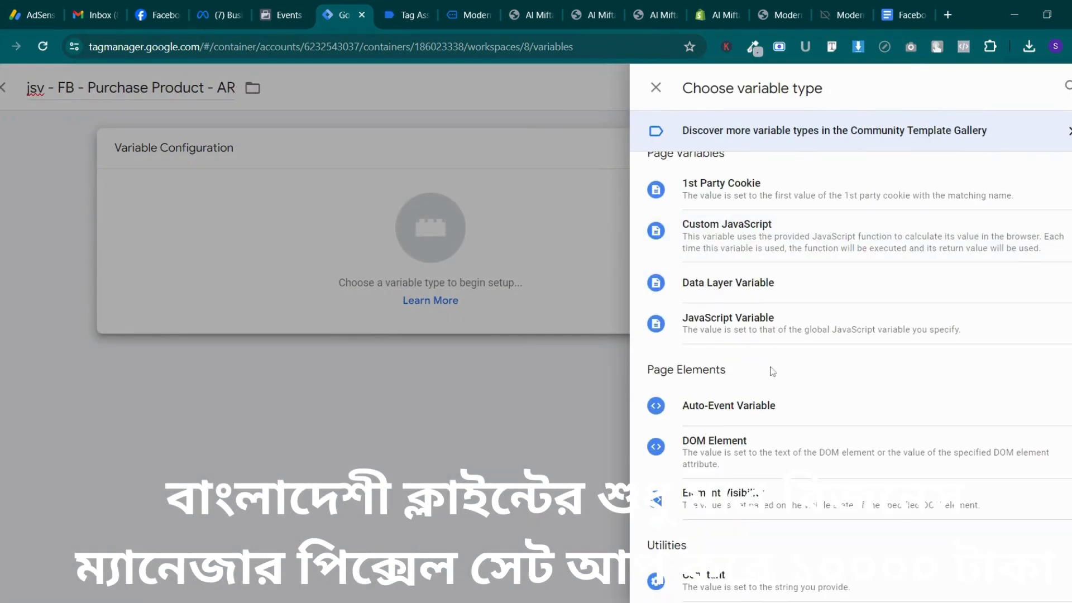
{"action": "left_click", "coordinate": [779, 226]}
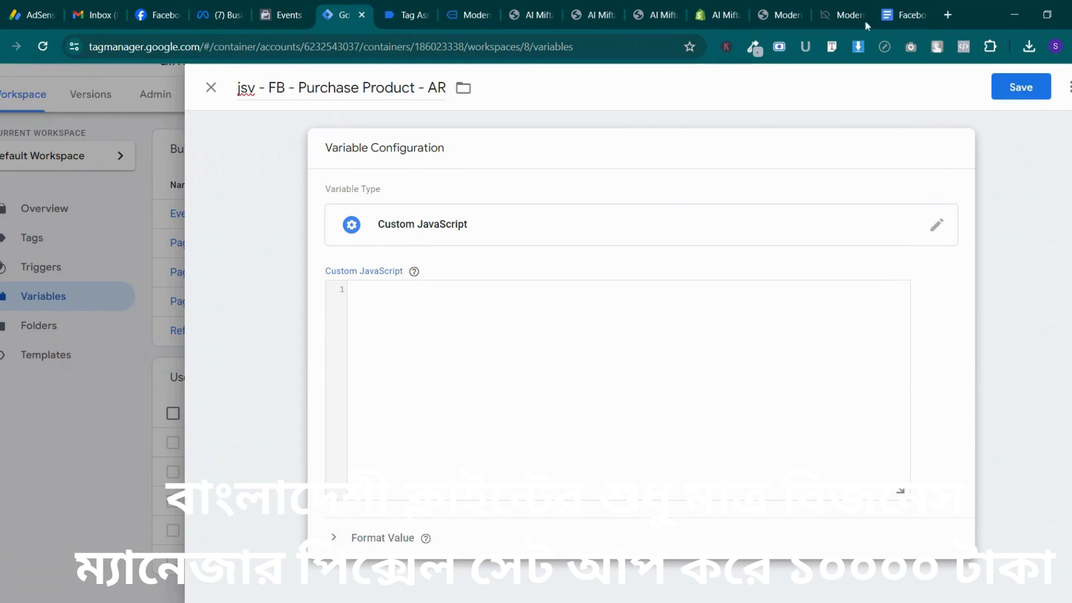
Copy the complete Purchase tracking script under Code 1 in Step 05 of the Google Docs guide
{"action": "left_click", "coordinate": [900, 14]}
{"action": "scroll", "coordinate": [522, 363], "scroll_direction": "down", "scroll_amount": 5}
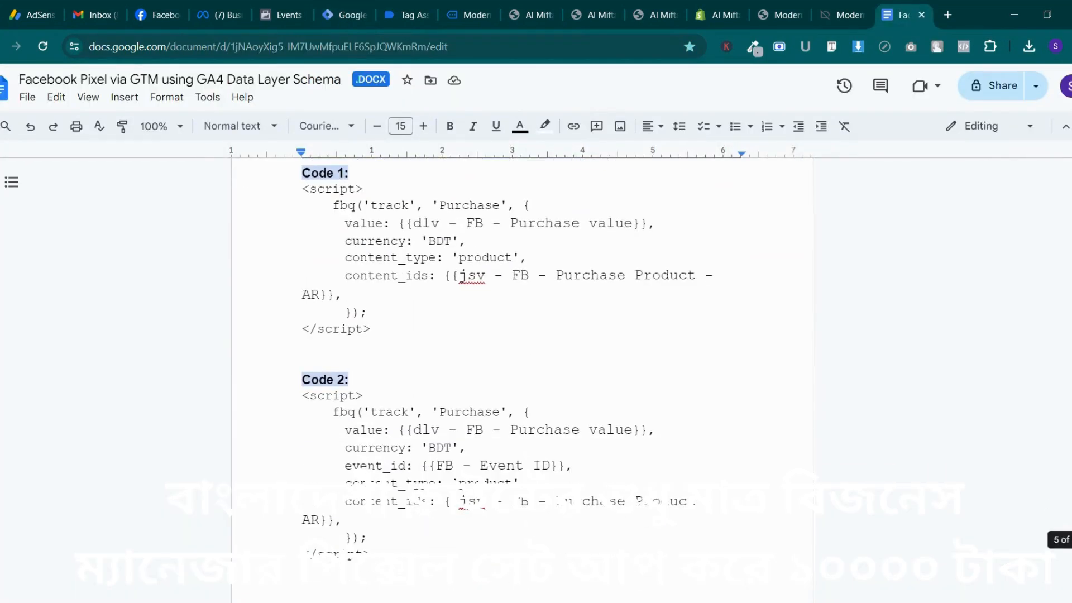
{"action": "left_click_drag", "start_coordinate": [371, 329], "coordinate": [302, 189]}
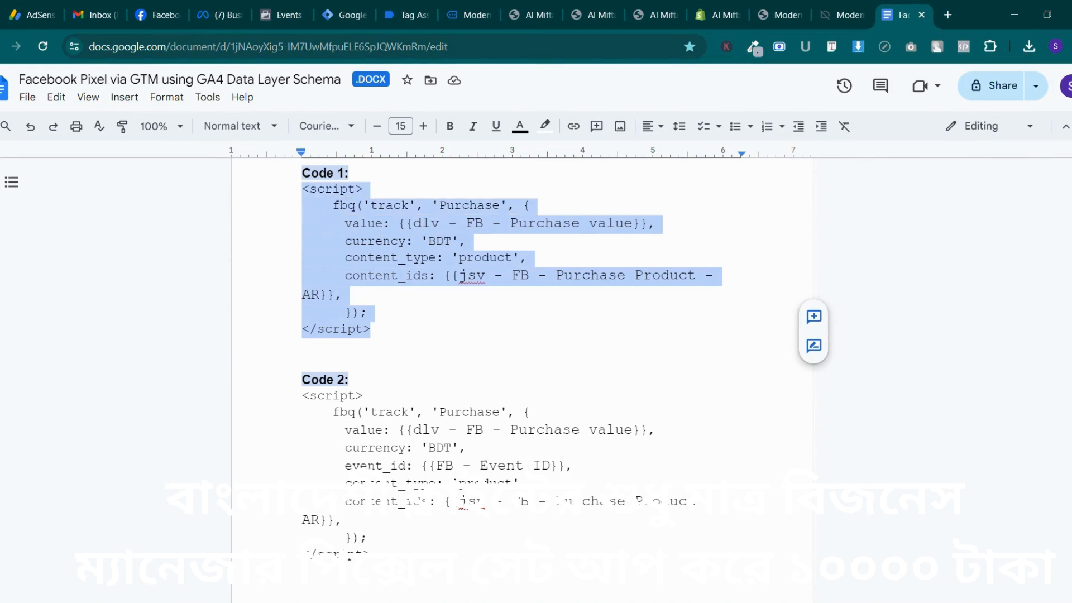
{"action": "right_click", "coordinate": [326, 202]}
{"action": "left_click", "coordinate": [358, 237]}
Paste the Code 1 script into the Custom JavaScript variable in Tag Manager and save it
{"action": "left_click", "coordinate": [360, 7]}
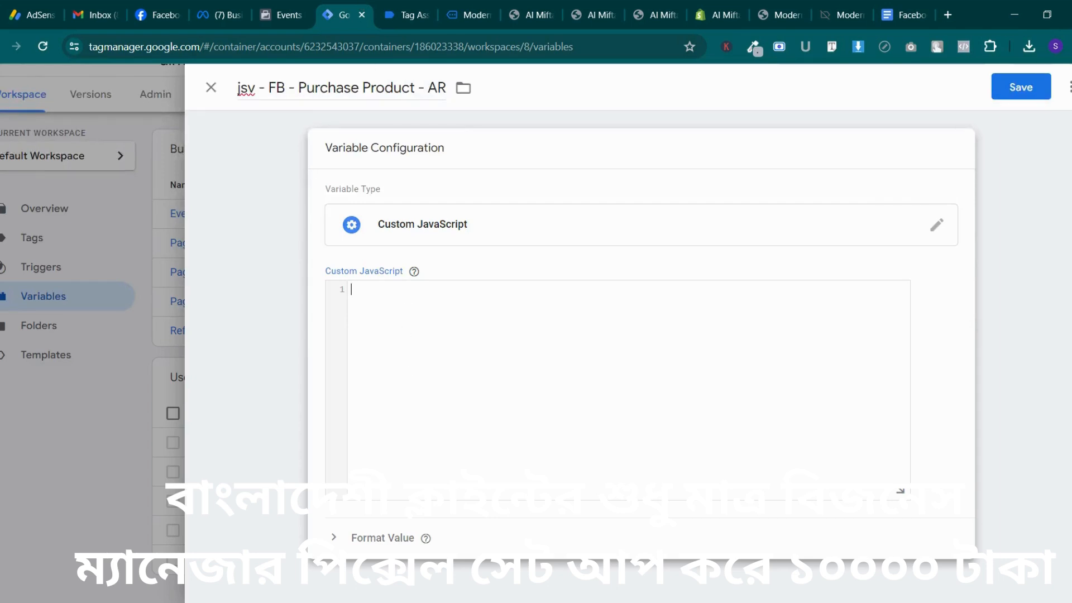
{"action": "key", "text": "ctrl+v"}
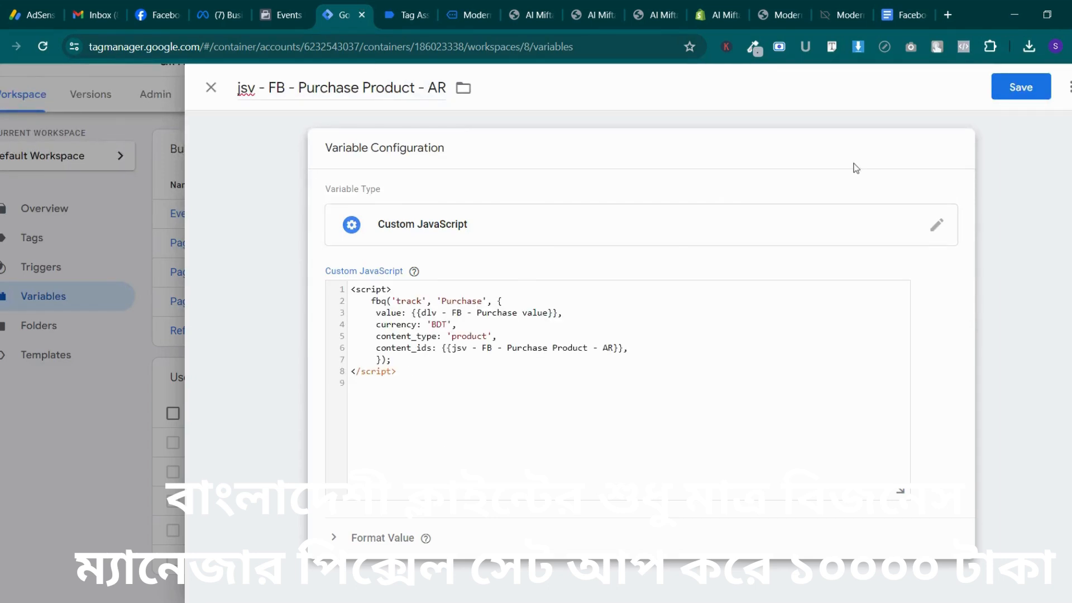
{"action": "left_click", "coordinate": [1021, 87]}
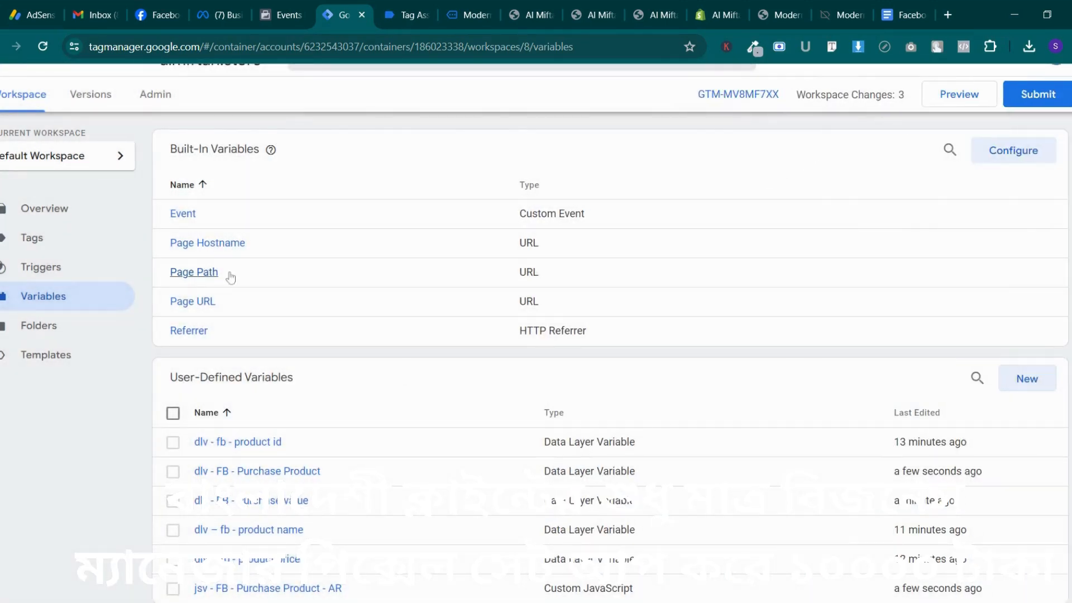
Make a copy of the Add_to_cart tag and name it Purchase
{"action": "left_click", "coordinate": [97, 237]}
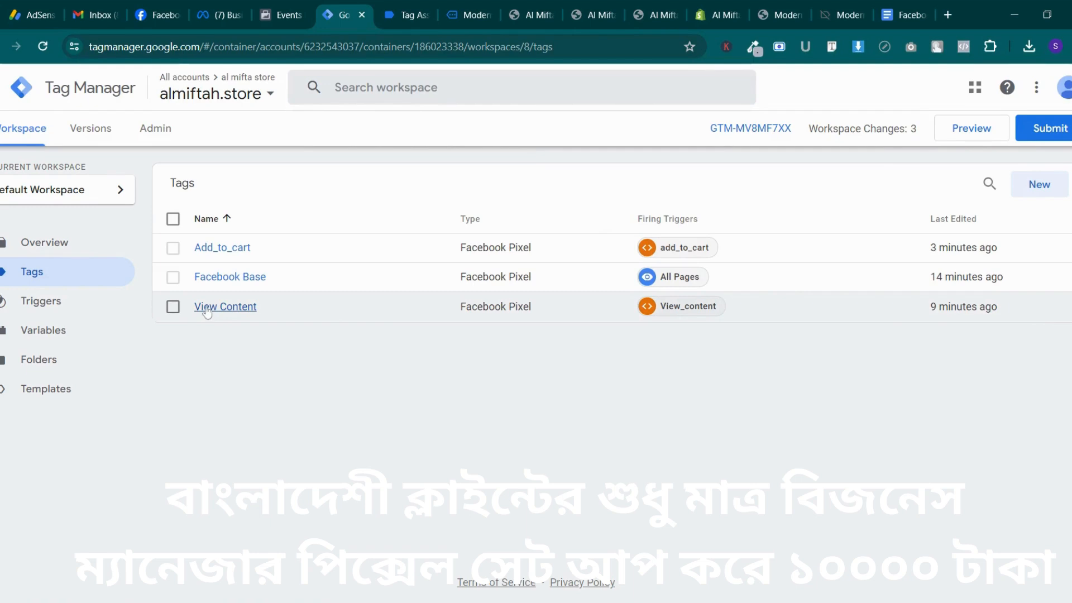
{"action": "left_click", "coordinate": [222, 247]}
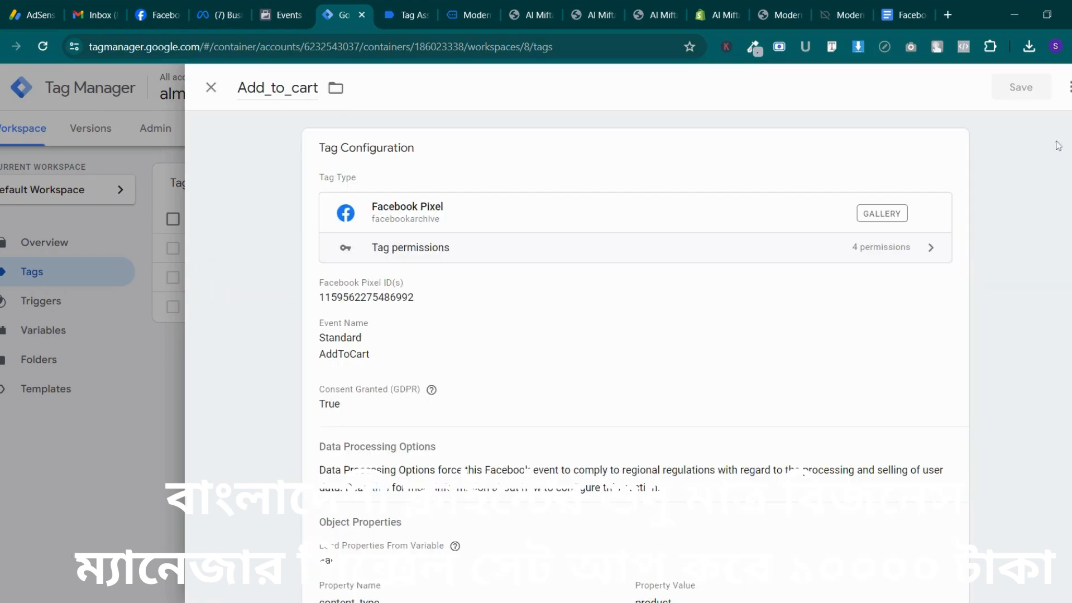
{"action": "left_click", "coordinate": [1070, 90]}
{"action": "left_click", "coordinate": [1022, 117]}
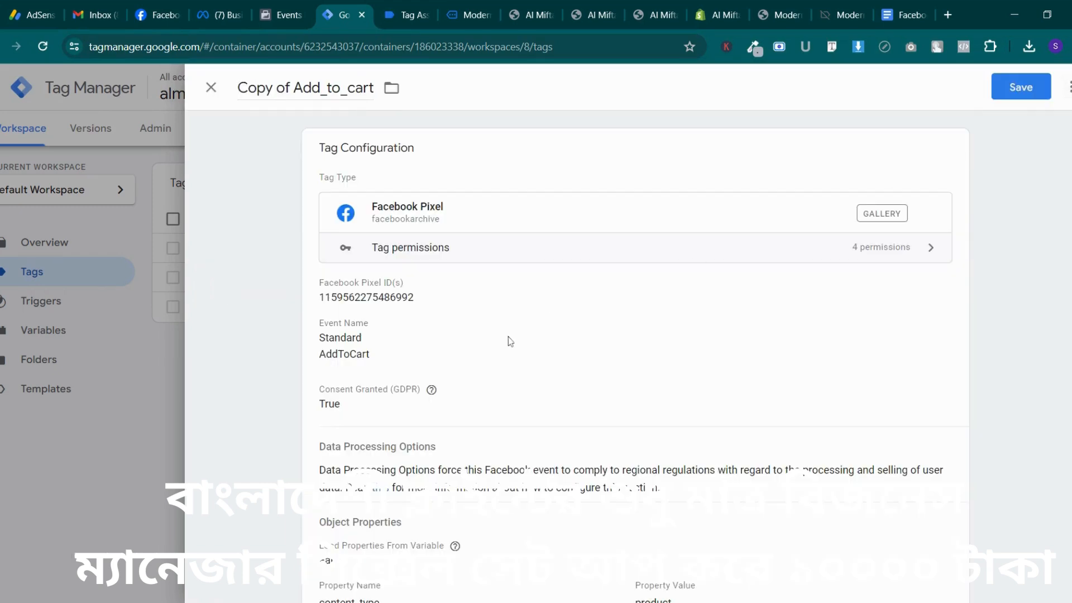
{"action": "left_click", "coordinate": [305, 88]}
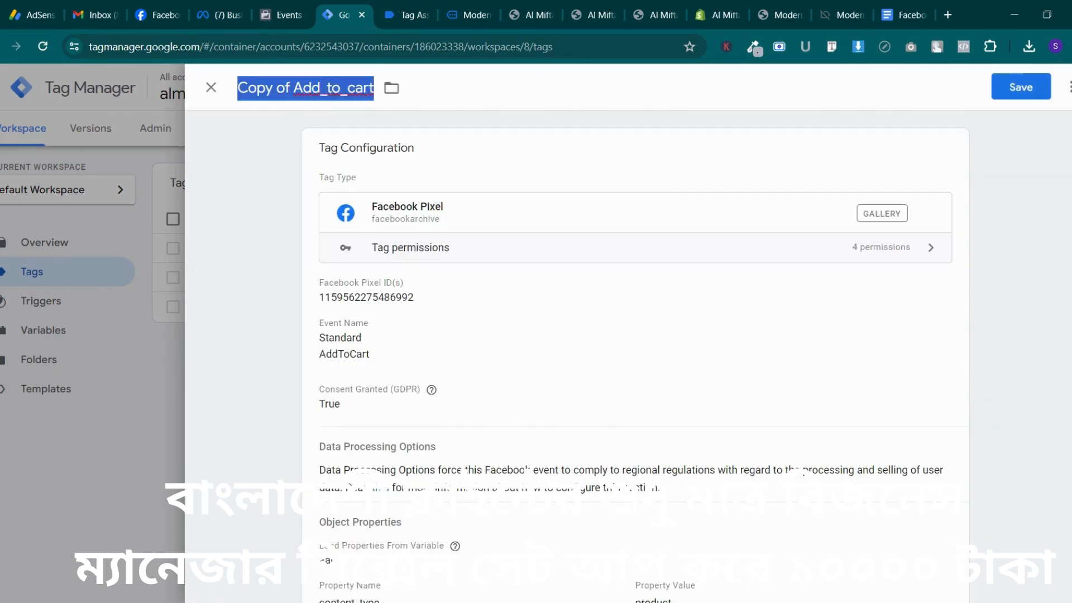
{"action": "type", "text": "Purchase"}
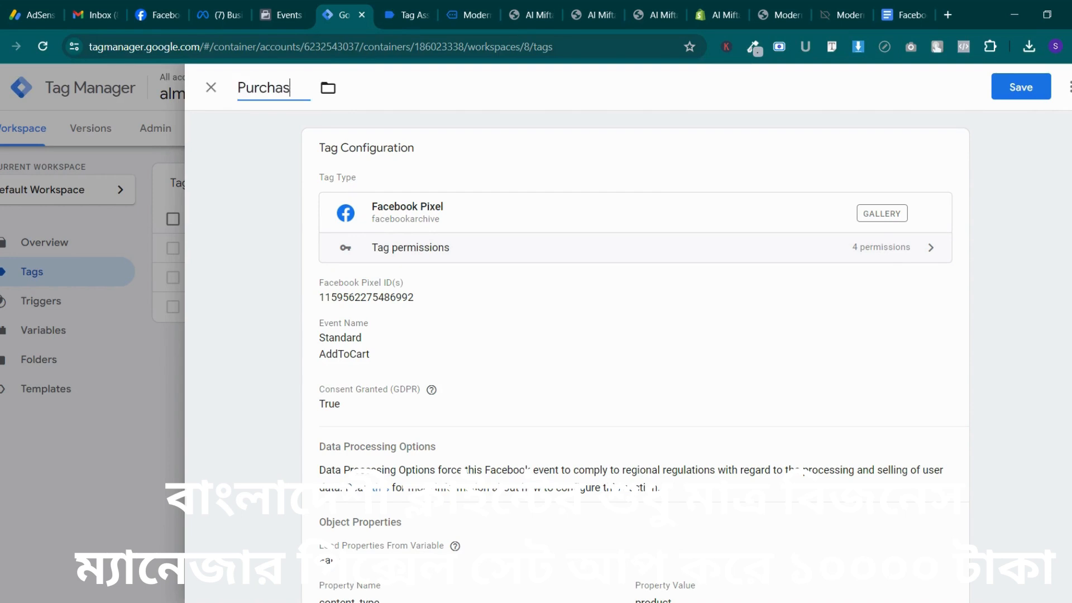
Edit the Purchase tag's configuration, go through its standard event selection, and expand its object properties
{"action": "left_click", "coordinate": [422, 312]}
{"action": "scroll", "coordinate": [413, 371], "scroll_direction": "down", "scroll_amount": 1}
{"action": "left_click", "coordinate": [412, 370]}
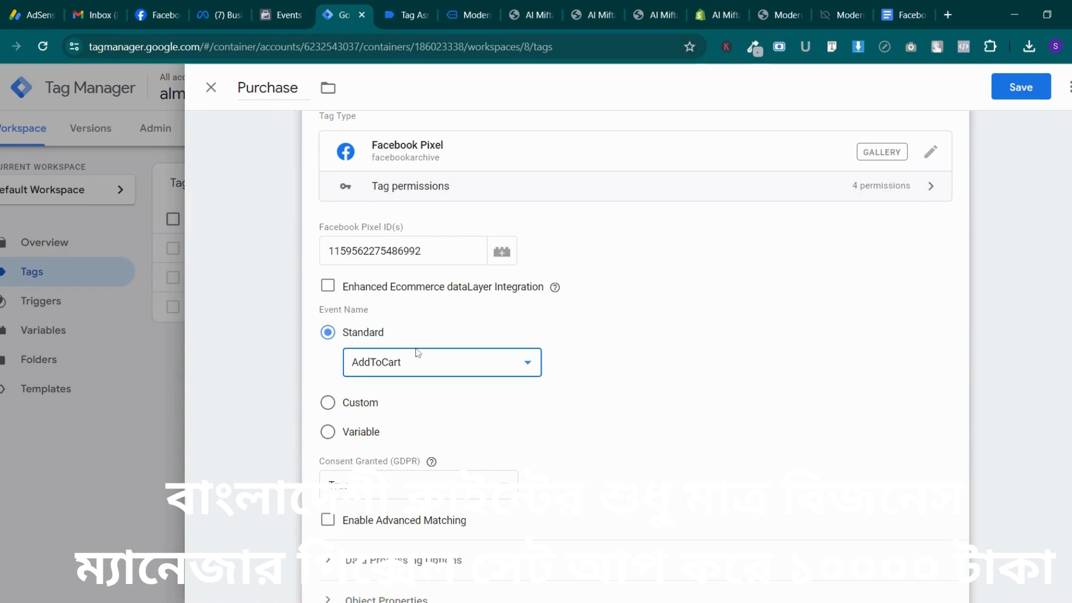
{"action": "left_click", "coordinate": [442, 374]}
{"action": "scroll", "coordinate": [441, 374], "scroll_direction": "down", "scroll_amount": 4}
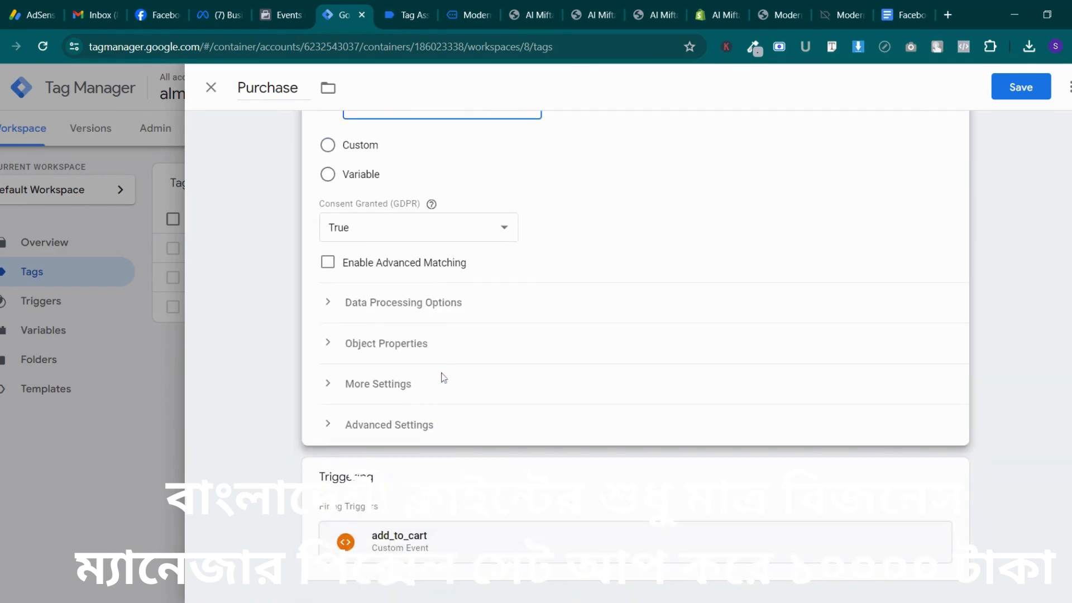
{"action": "left_click", "coordinate": [445, 352]}
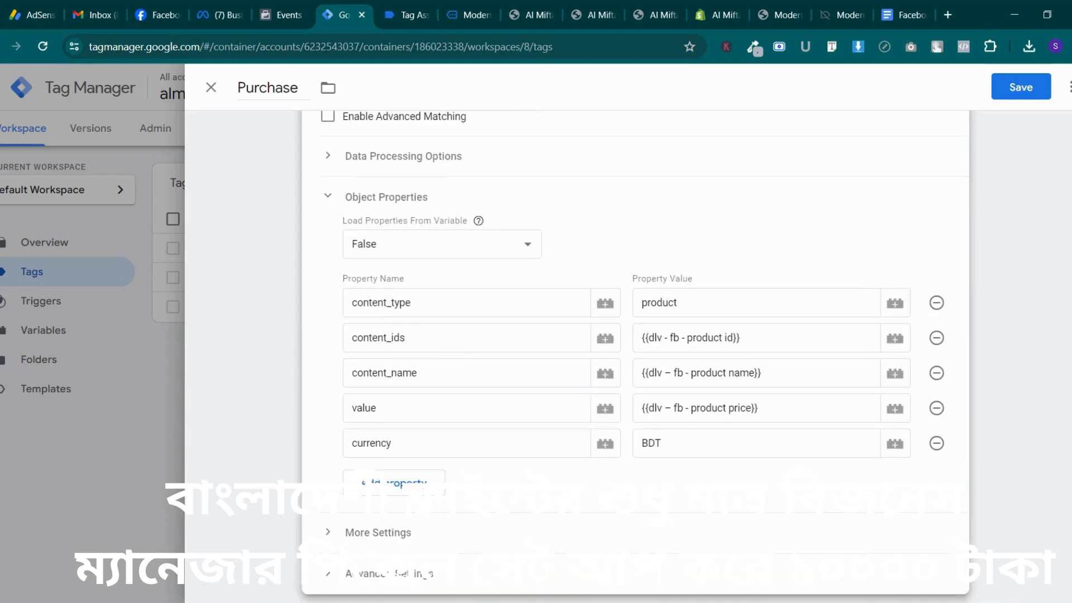
Review Code 2 in the Google Docs guide and copy its property name value
{"action": "left_click", "coordinate": [899, 15]}
{"action": "scroll", "coordinate": [423, 387], "scroll_direction": "down", "scroll_amount": 5}
{"action": "scroll", "coordinate": [424, 386], "scroll_direction": "up", "scroll_amount": 3}
{"action": "left_click", "coordinate": [414, 336]}
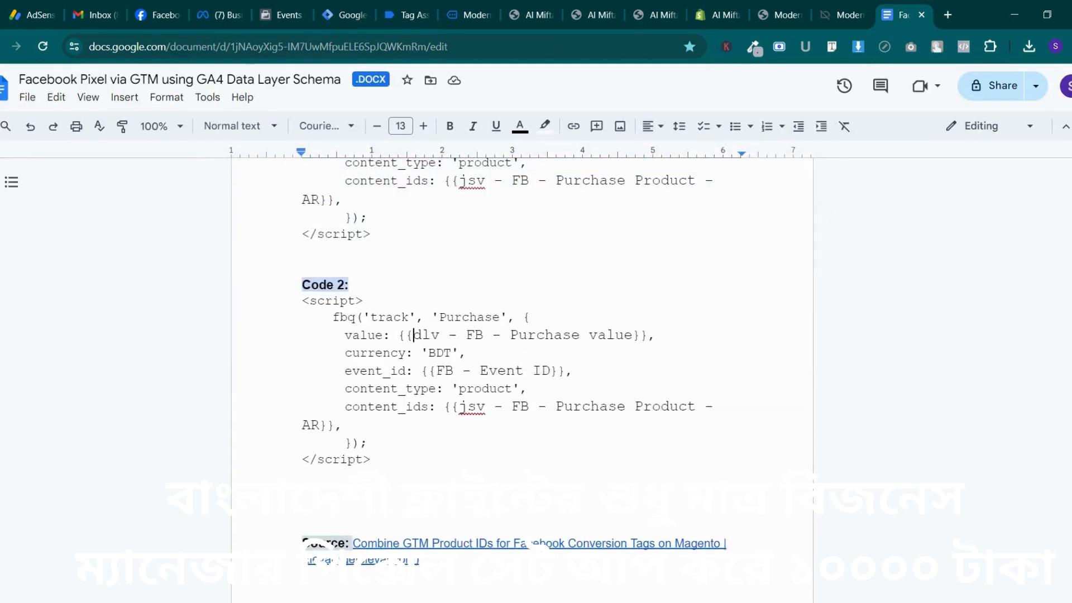
{"action": "left_click_drag", "start_coordinate": [384, 336], "coordinate": [337, 336]}
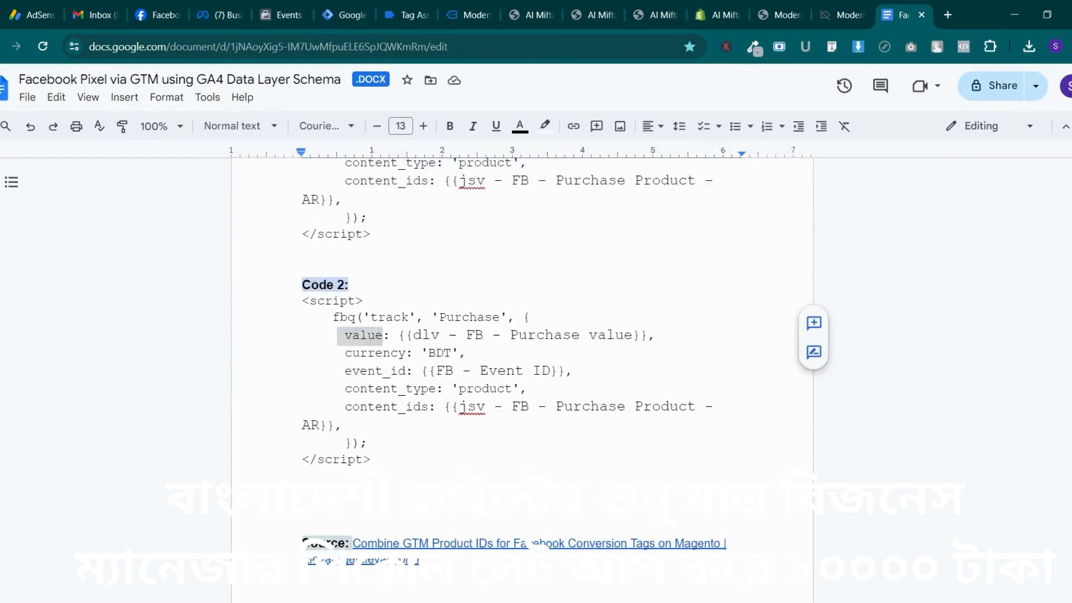
{"action": "right_click", "coordinate": [347, 335]}
{"action": "left_click", "coordinate": [408, 280]}
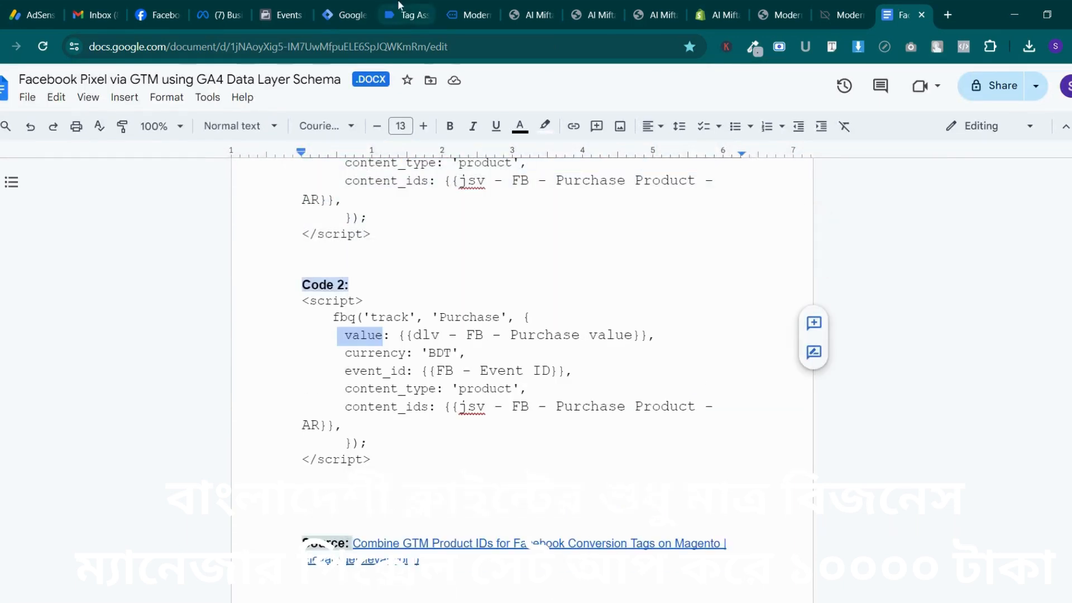
Switch to Tag Manager and replace the Purchase tag's value property with the dlv - FB - Purchase value variable
{"action": "left_click", "coordinate": [400, 6]}
{"action": "left_click", "coordinate": [324, 7]}
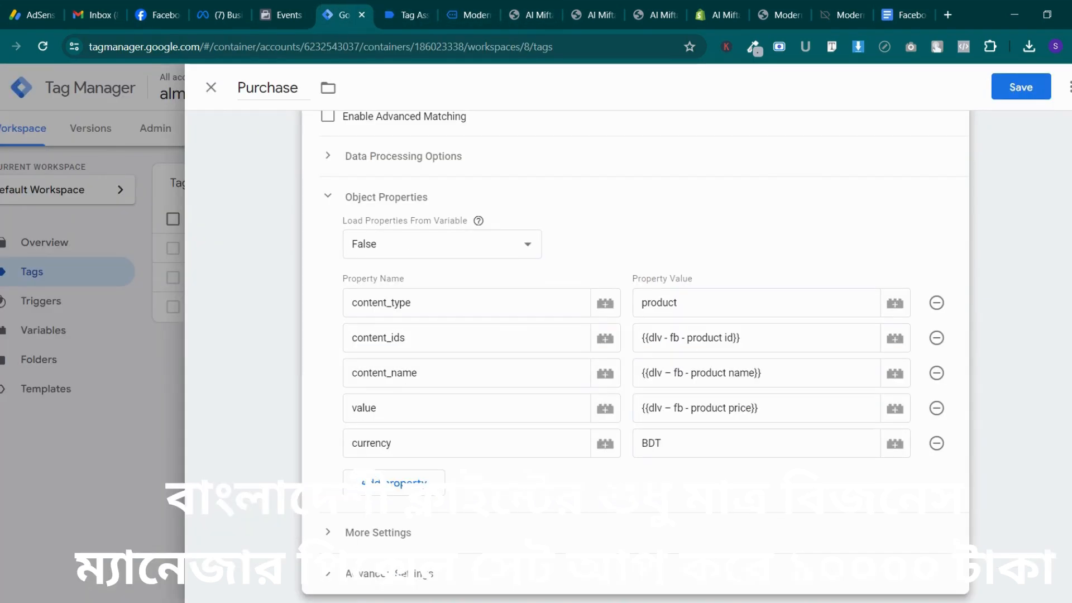
{"action": "left_click", "coordinate": [730, 408]}
{"action": "key", "text": "ctrl+a"}
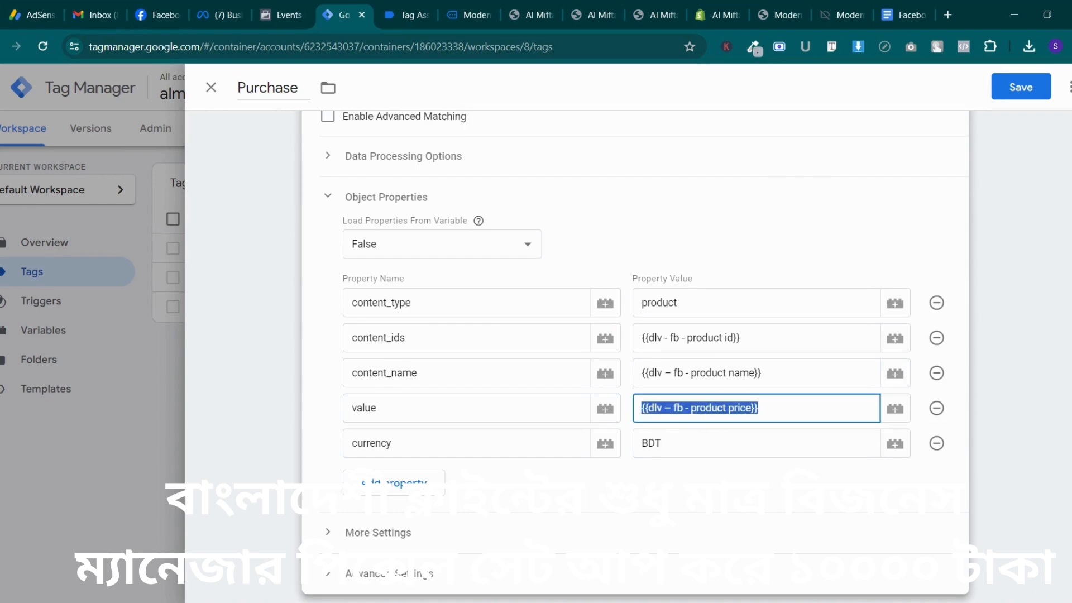
{"action": "key", "text": "BackSpace"}
{"action": "left_click", "coordinate": [895, 408]}
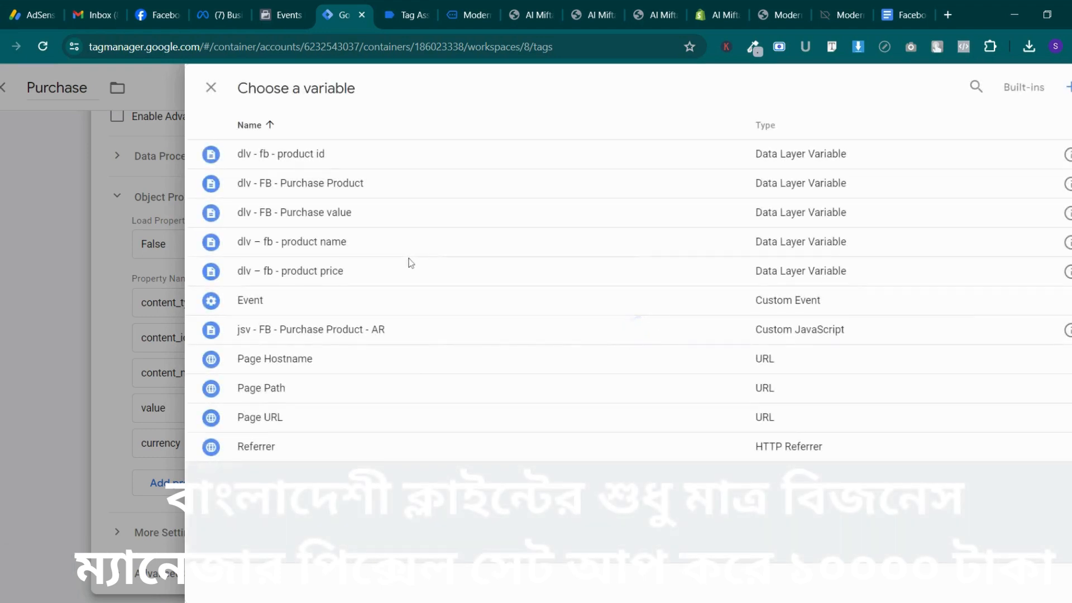
{"action": "left_click", "coordinate": [353, 219]}
Check the guide's purchase code and set the Purchase tag's content_ids property to the jsv - FB - Purchase Product - AR variable
{"action": "left_click", "coordinate": [878, 7]}
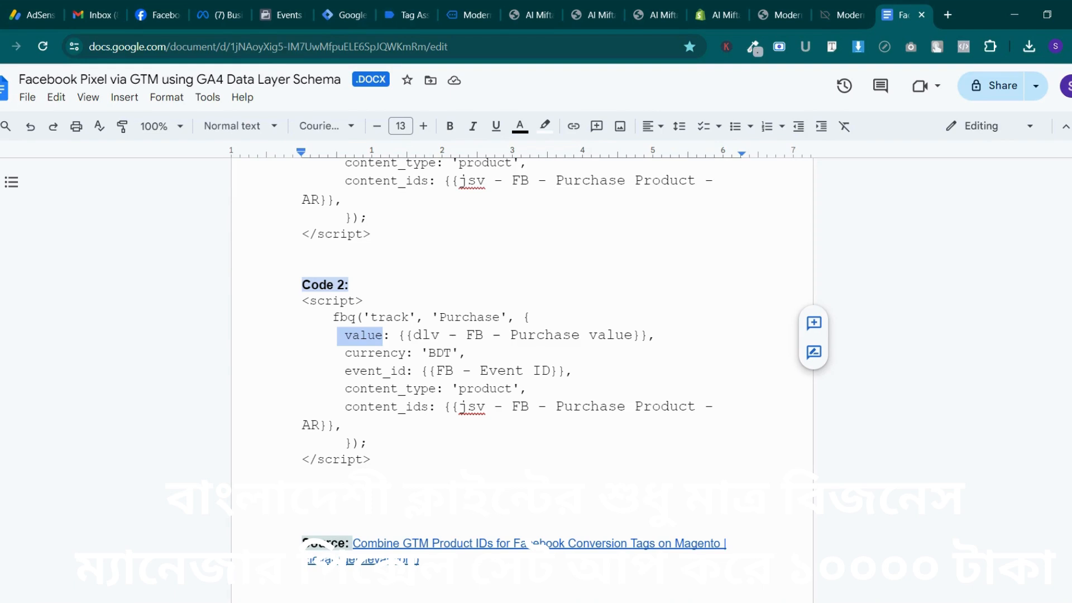
{"action": "scroll", "coordinate": [522, 358], "scroll_direction": "up", "scroll_amount": 3}
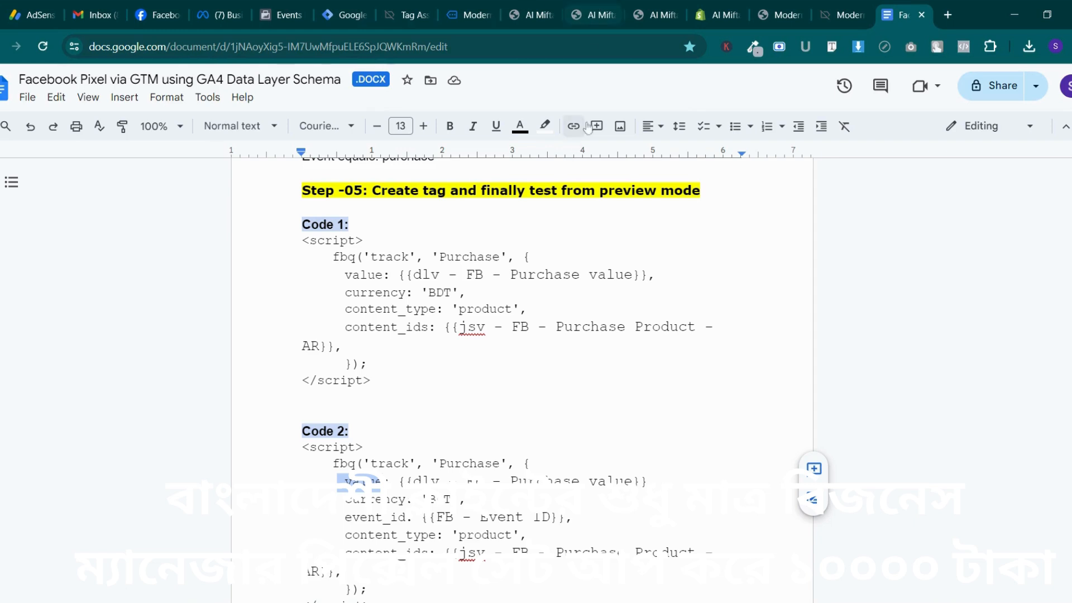
{"action": "left_click", "coordinate": [343, 6]}
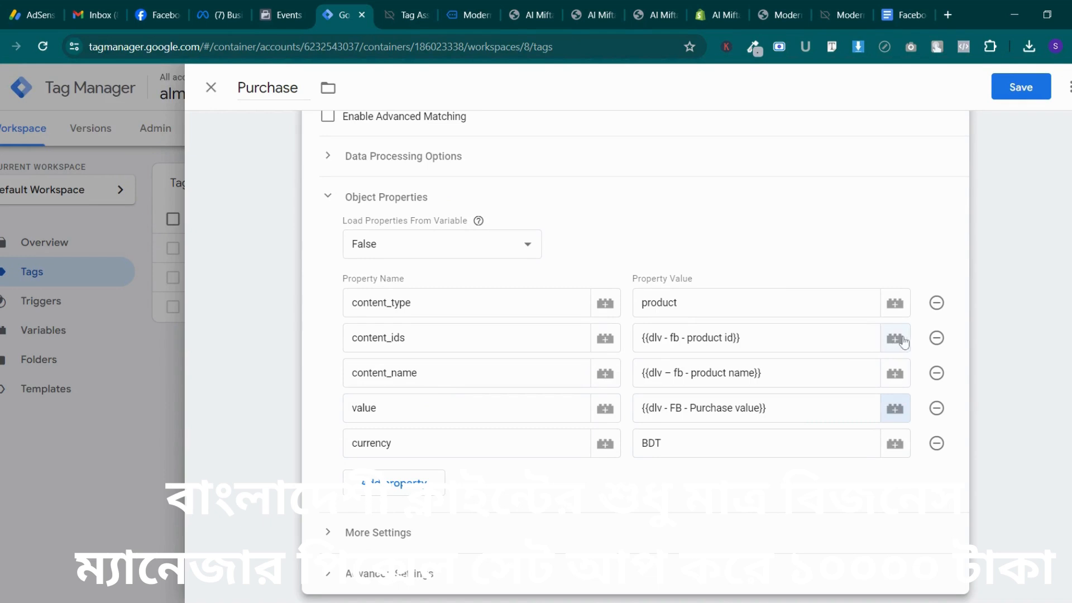
{"action": "left_click_drag", "start_coordinate": [776, 338], "coordinate": [638, 339]}
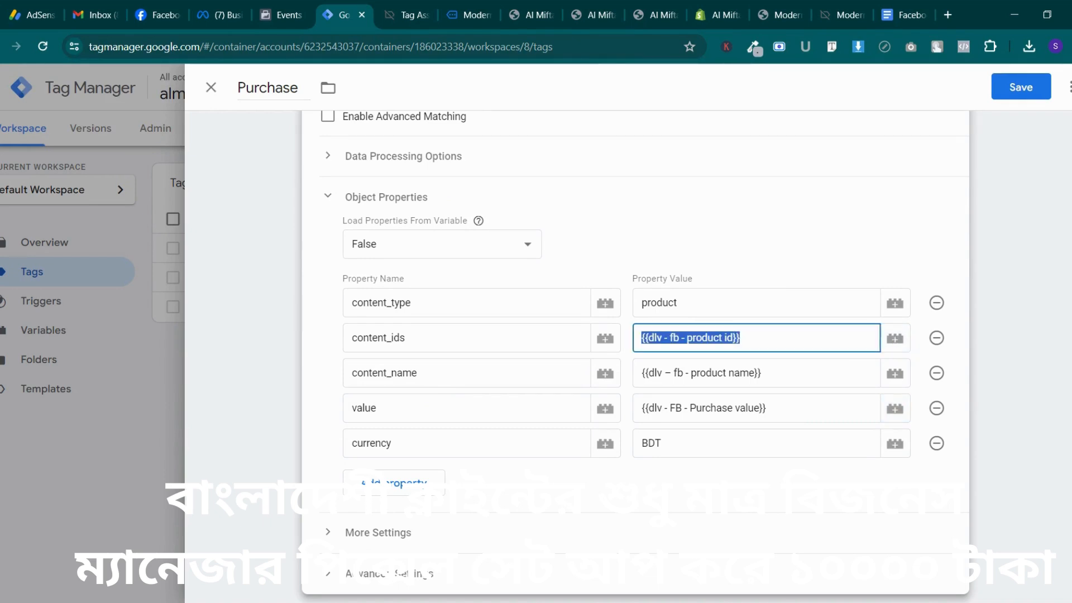
{"action": "key", "text": "BackSpace"}
{"action": "left_click", "coordinate": [894, 340]}
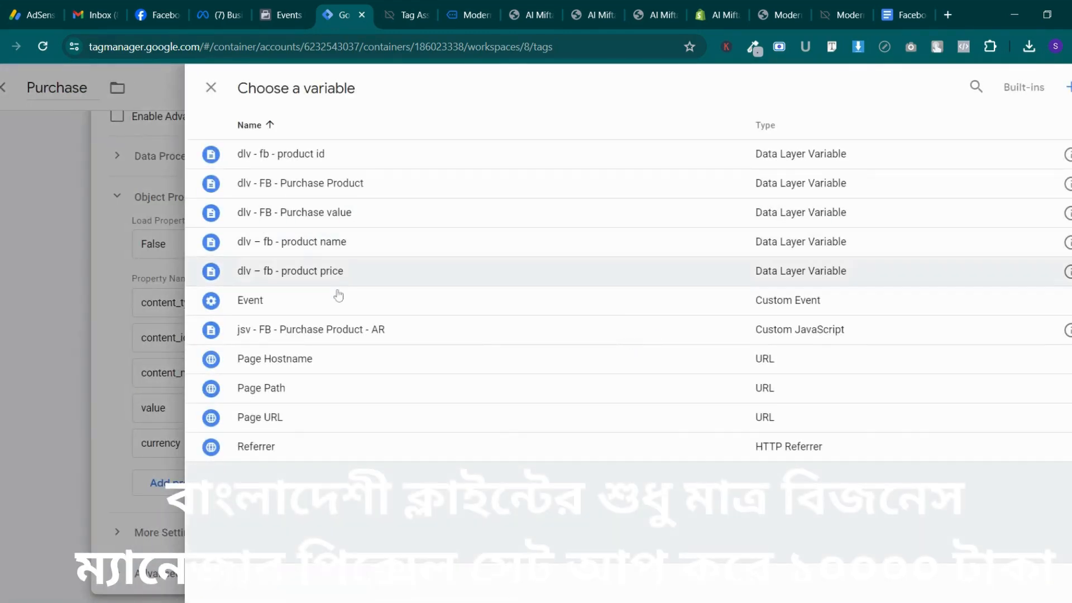
{"action": "left_click", "coordinate": [342, 322]}
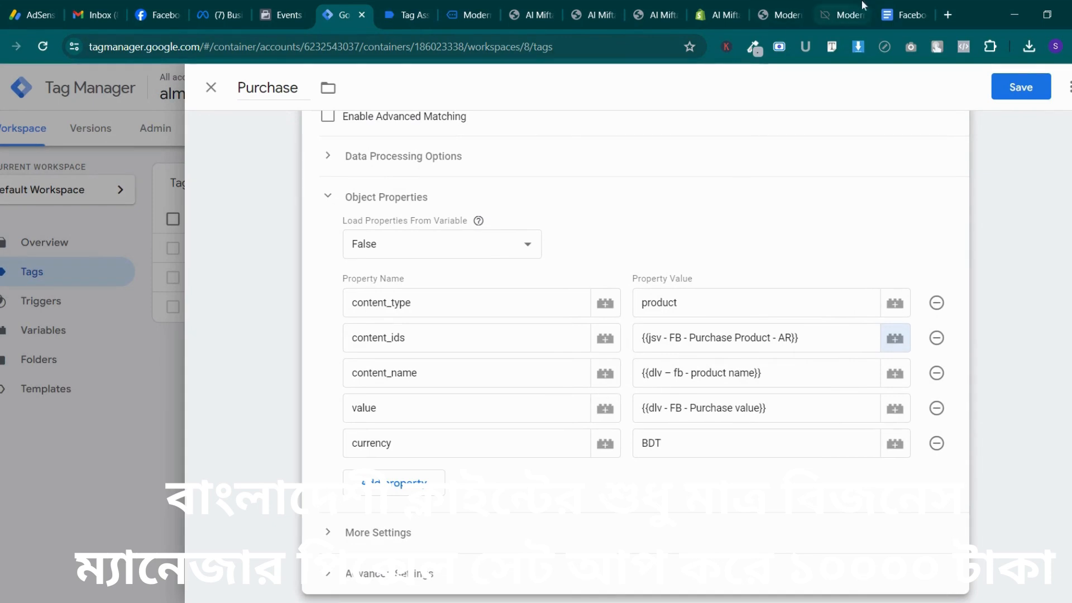
Compare the properties with the guide and Events Manager, remove the content_name property from the Purchase tag, and save it
{"action": "left_click", "coordinate": [900, 15]}
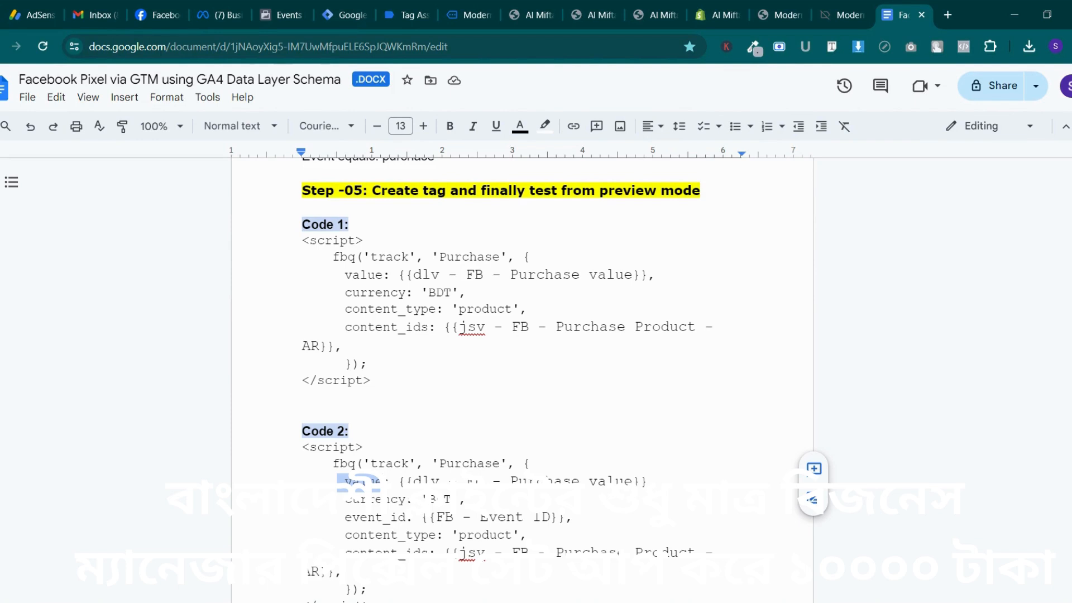
{"action": "left_click", "coordinate": [302, 6]}
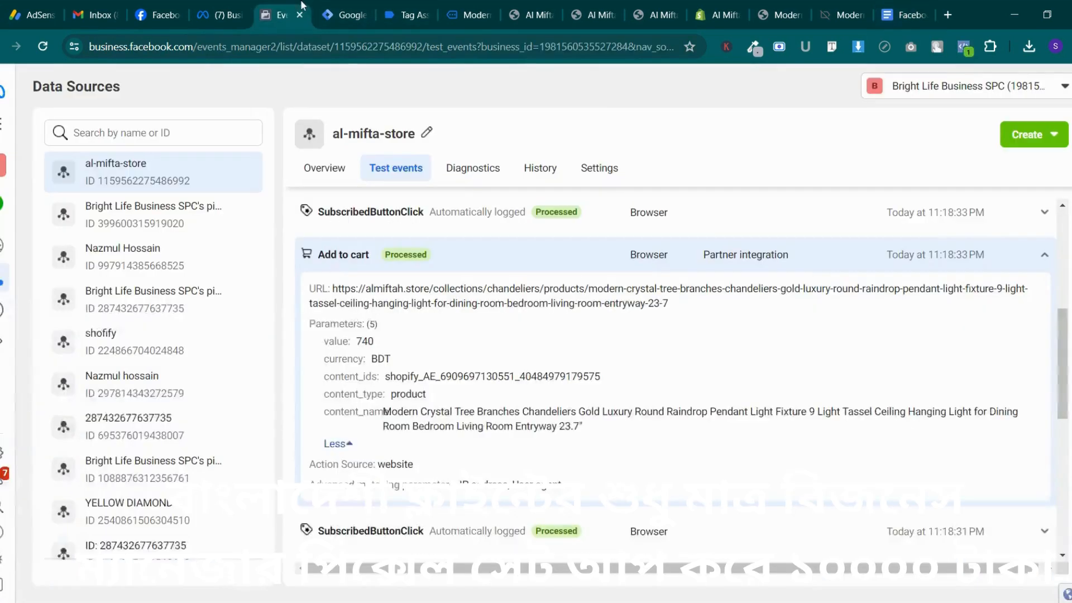
{"action": "left_click", "coordinate": [342, 14]}
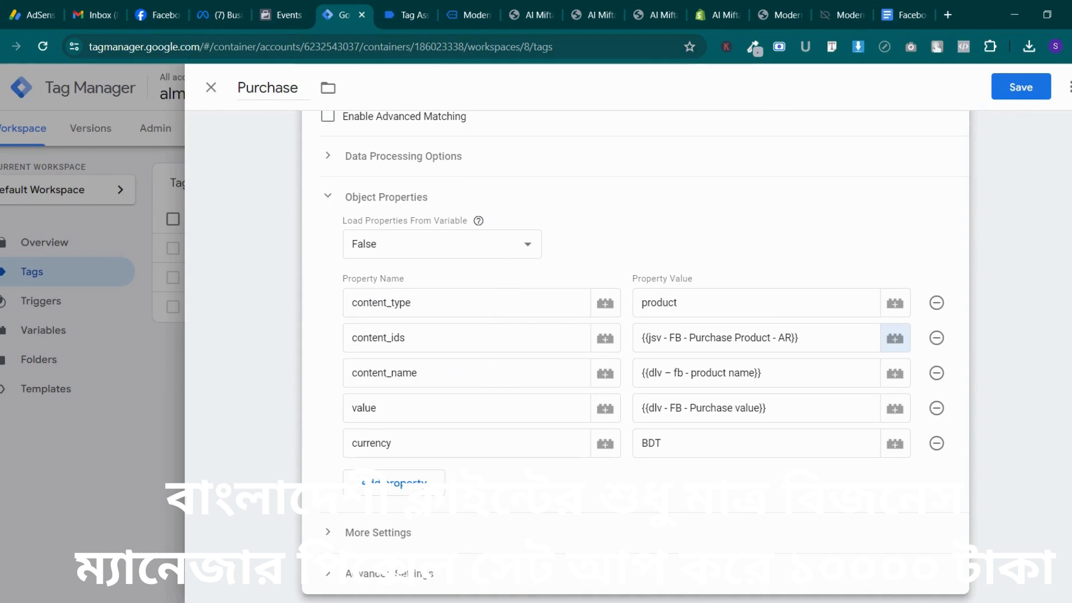
{"action": "left_click", "coordinate": [936, 373]}
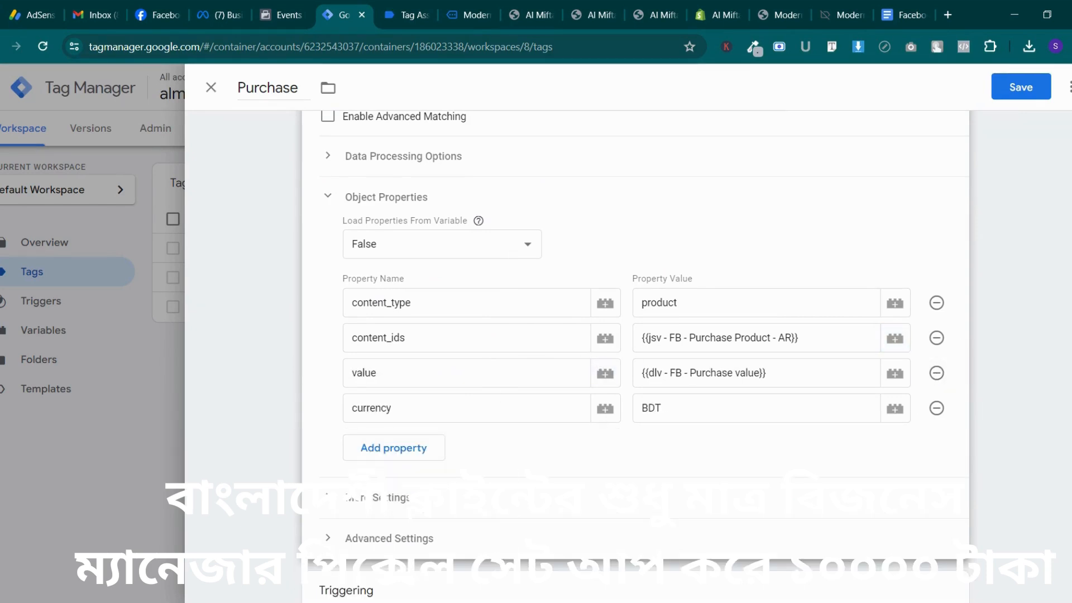
{"action": "left_click", "coordinate": [1005, 87]}
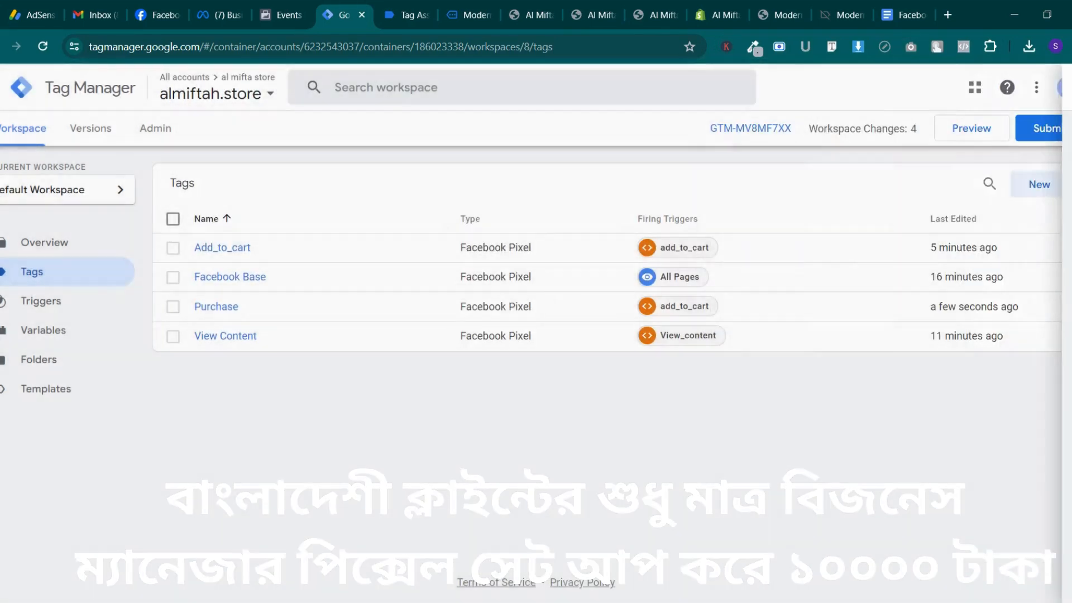
Try to submit and publish the workspace changes without a version name or description
{"action": "left_click", "coordinate": [1051, 129]}
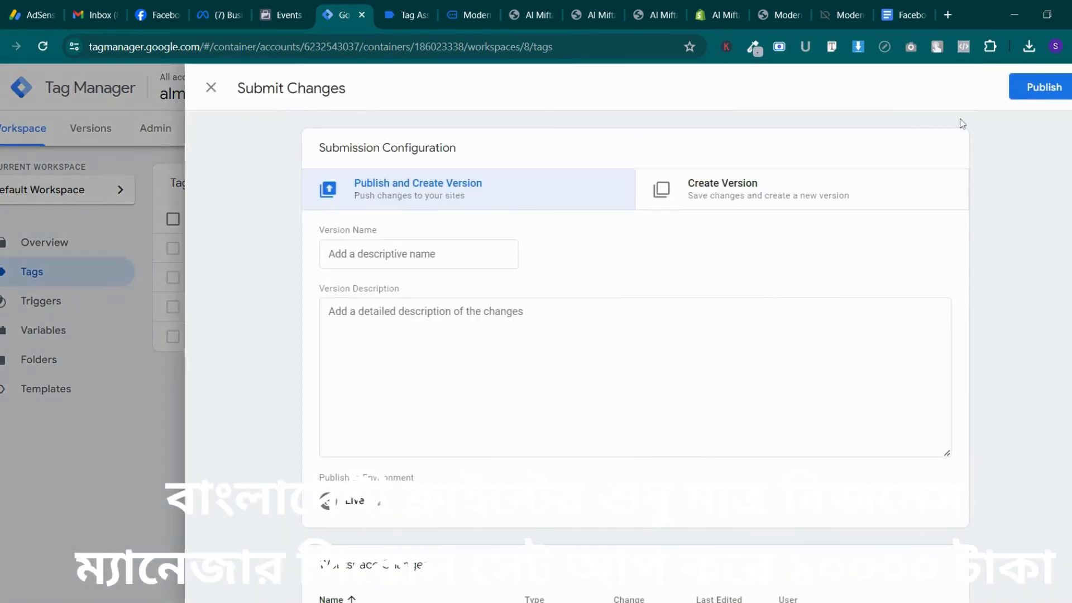
{"action": "left_click", "coordinate": [1046, 96]}
{"action": "left_click", "coordinate": [721, 509]}
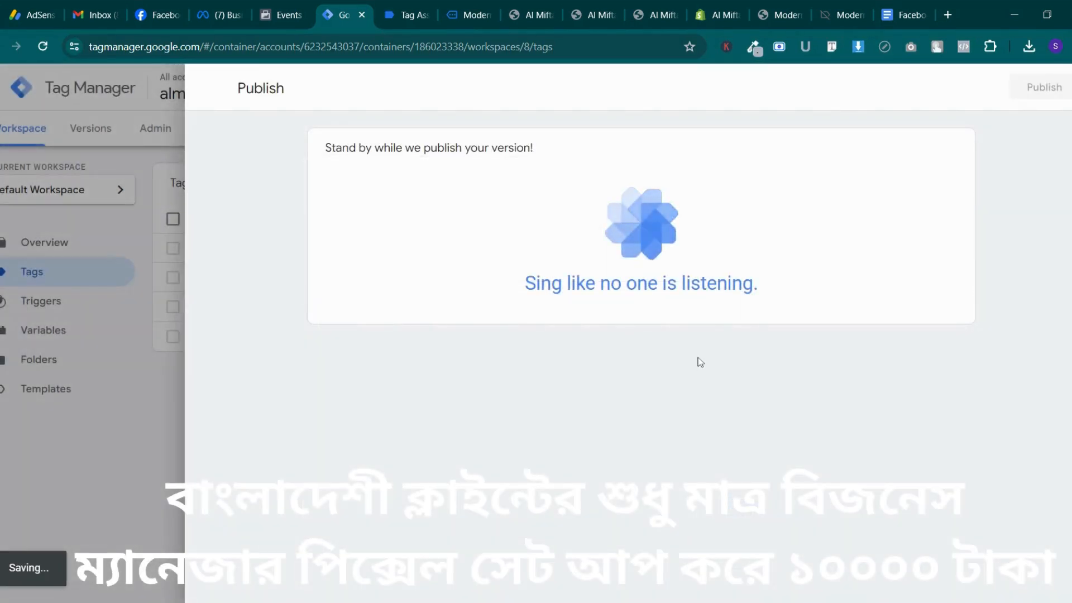
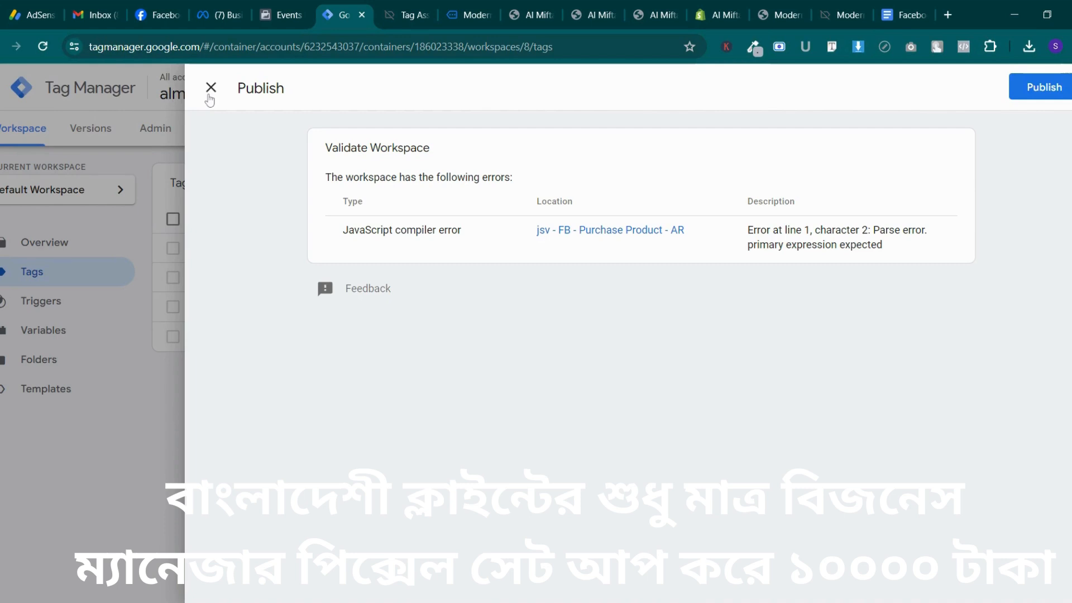
{"action": "left_click", "coordinate": [1068, 96]}
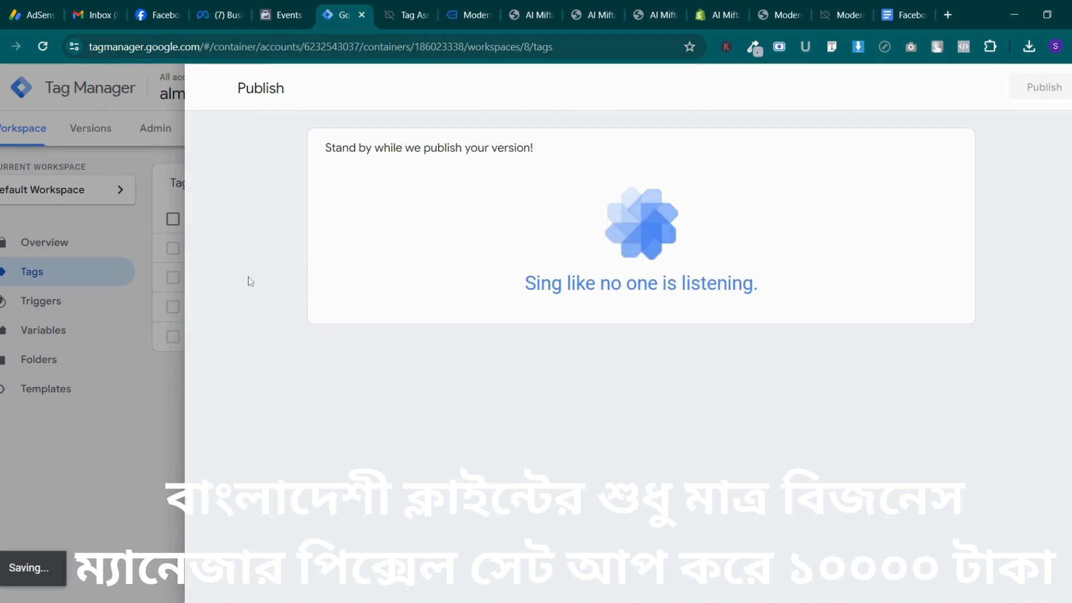
{"action": "left_click", "coordinate": [107, 285]}
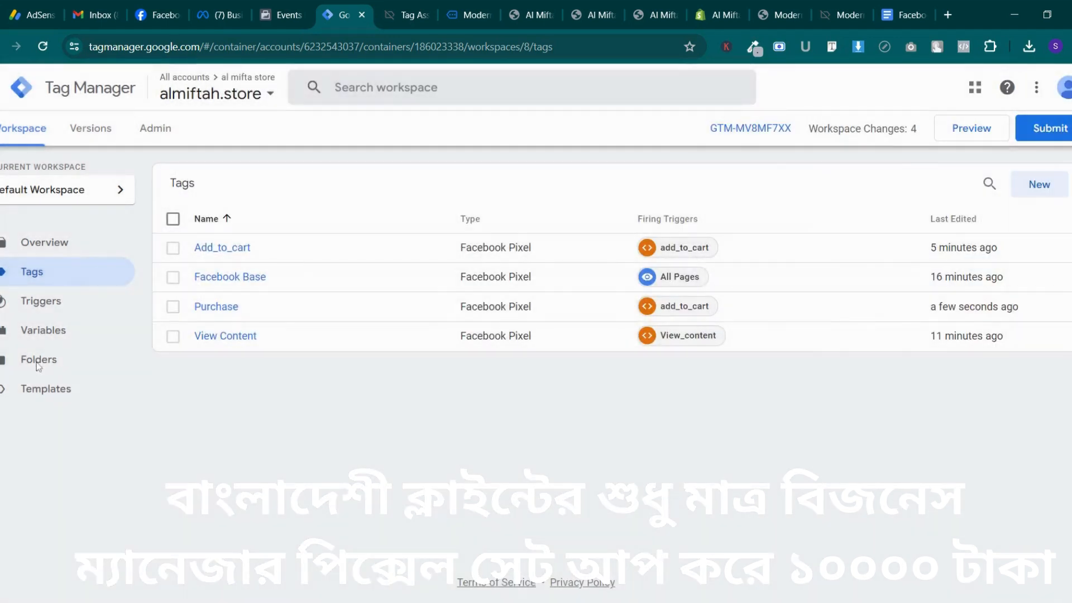
Open the user-defined variable jsv - FB - Purchase Product - AR
{"action": "left_click", "coordinate": [46, 329]}
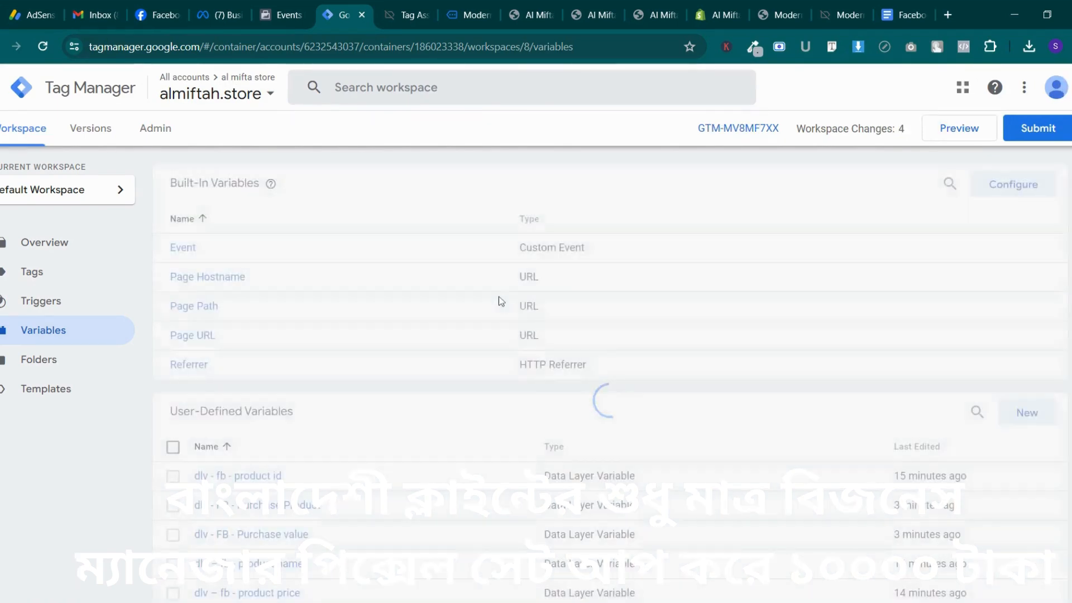
{"action": "scroll", "coordinate": [501, 301], "scroll_direction": "down", "scroll_amount": 1}
{"action": "scroll", "coordinate": [211, 412], "scroll_direction": "up", "scroll_amount": 1}
{"action": "scroll", "coordinate": [249, 432], "scroll_direction": "down", "scroll_amount": 2}
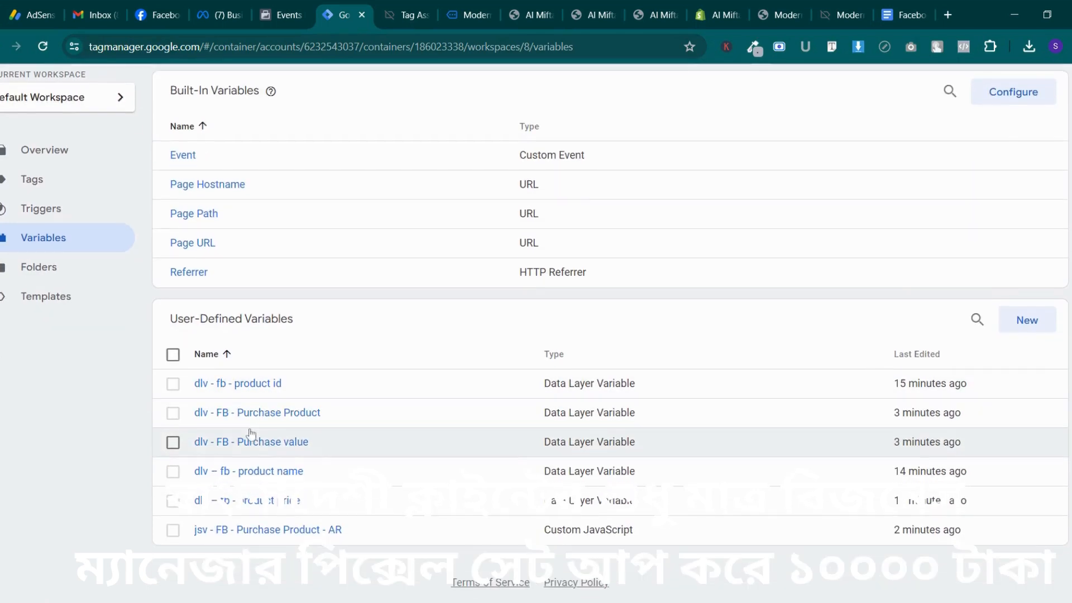
{"action": "left_click", "coordinate": [270, 533]}
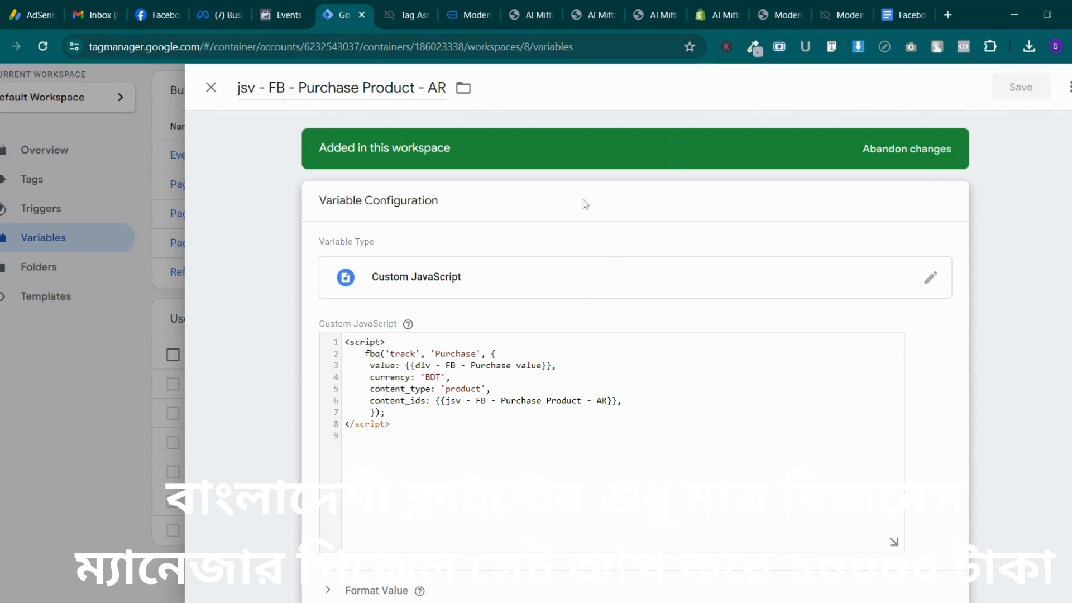
Copy the function code for the Custom JavaScript variable from Step - 03 of the Google Docs guide
{"action": "left_click", "coordinate": [920, 5]}
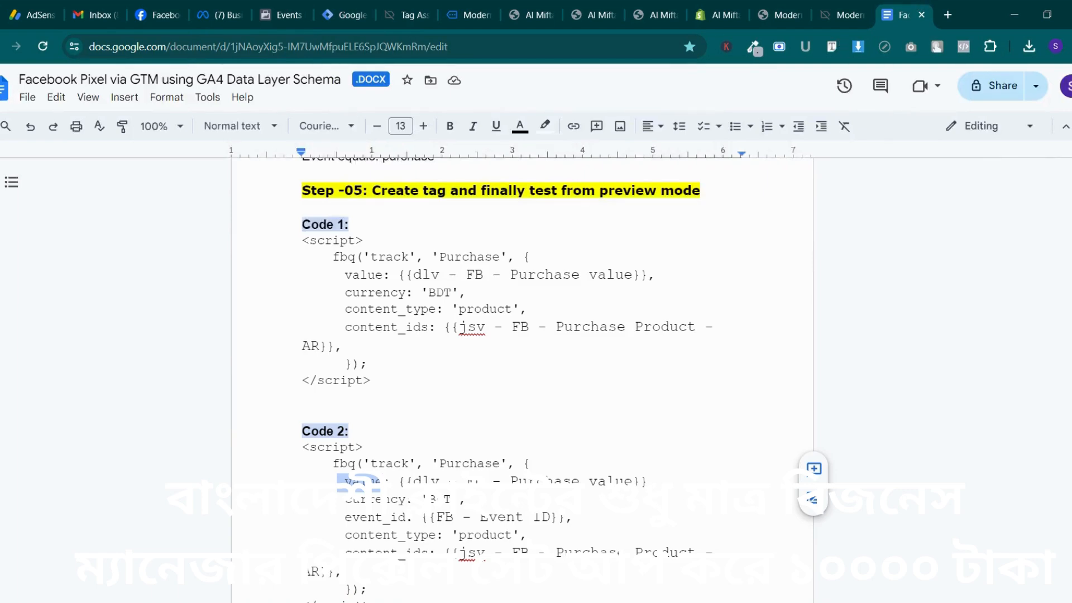
{"action": "scroll", "coordinate": [522, 379], "scroll_direction": "up", "scroll_amount": 8}
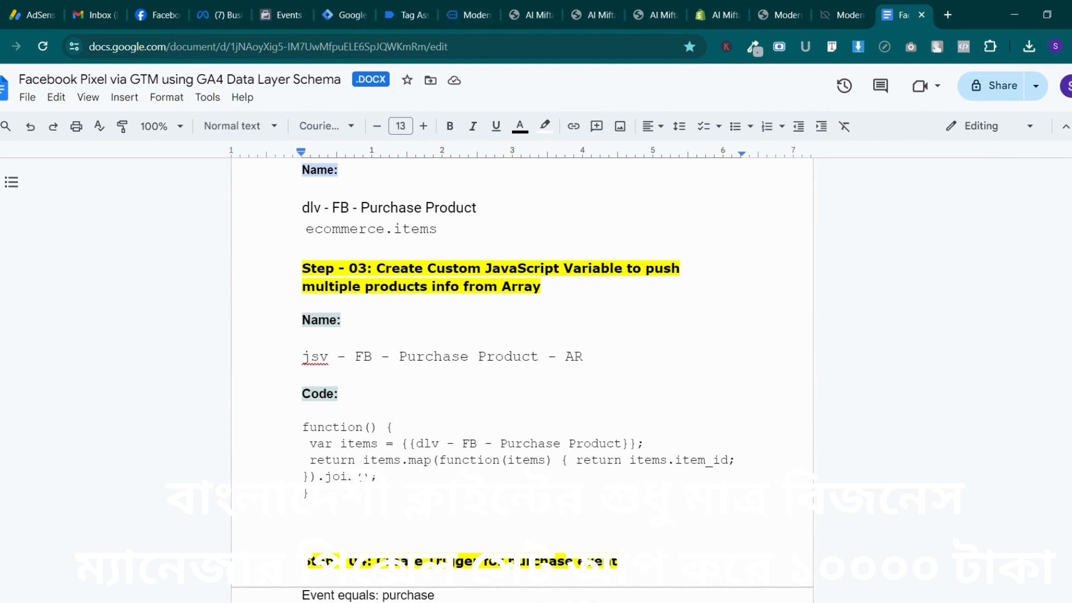
{"action": "left_click_drag", "start_coordinate": [311, 493], "coordinate": [305, 526]}
{"action": "left_click", "coordinate": [303, 444]}
{"action": "right_click", "coordinate": [352, 472]}
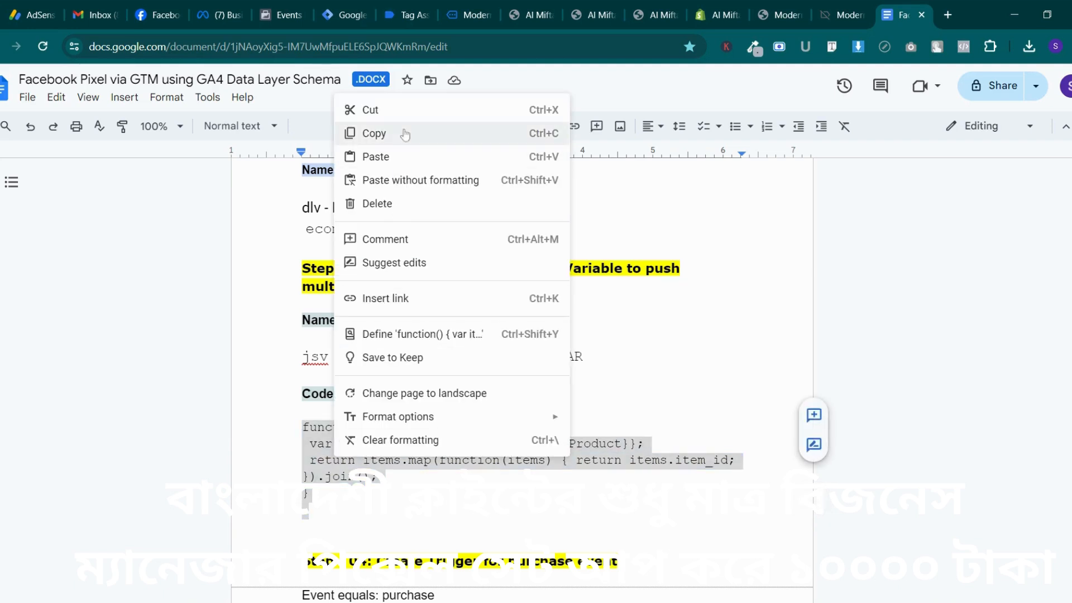
{"action": "left_click", "coordinate": [407, 134]}
Replace the script in the jsv - FB - Purchase Product - AR variable with the copied Step - 03 function and save it
{"action": "left_click", "coordinate": [403, 14]}
{"action": "left_click", "coordinate": [345, 14]}
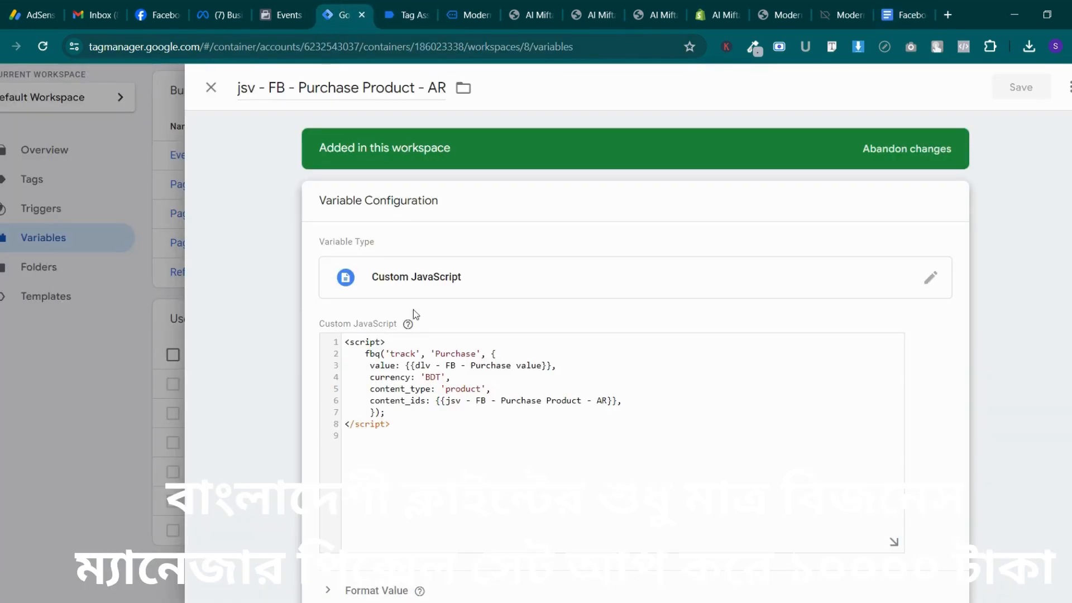
{"action": "left_click_drag", "start_coordinate": [391, 435], "coordinate": [335, 343]}
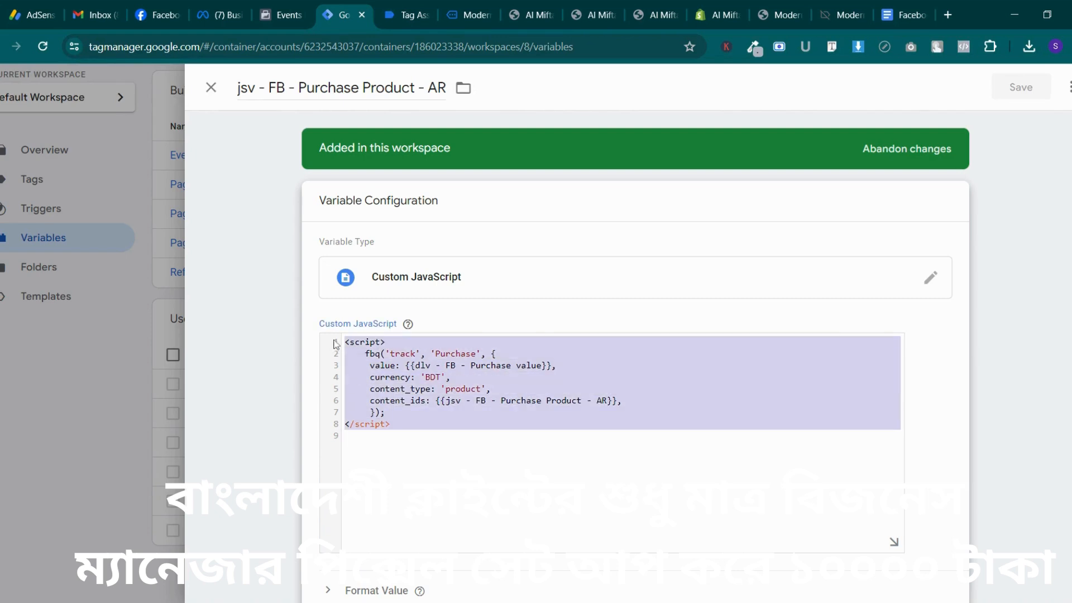
{"action": "key", "text": "ctrl+v"}
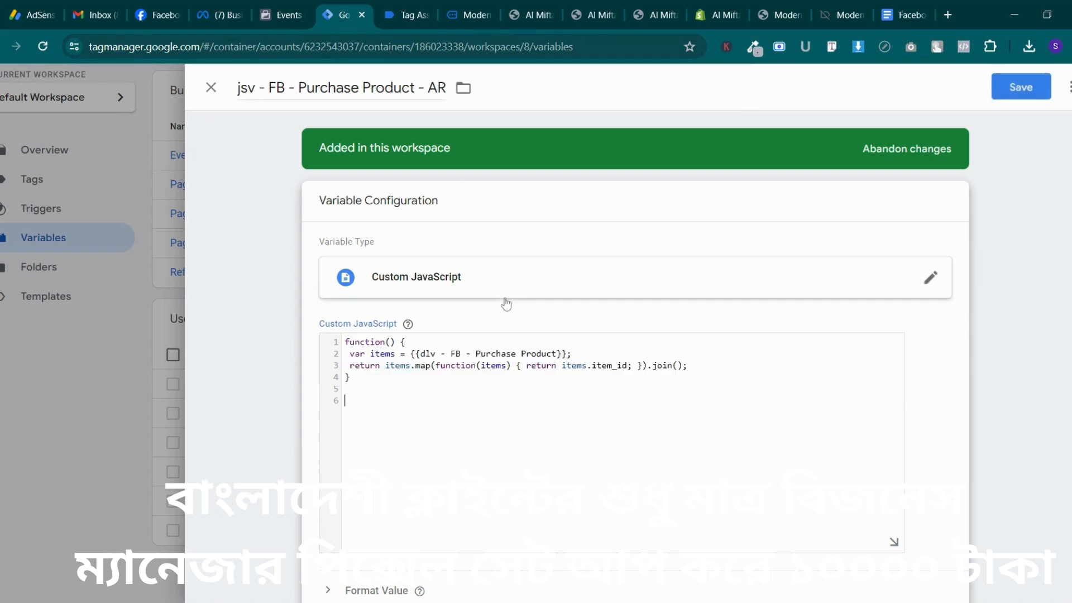
{"action": "left_click", "coordinate": [1021, 87]}
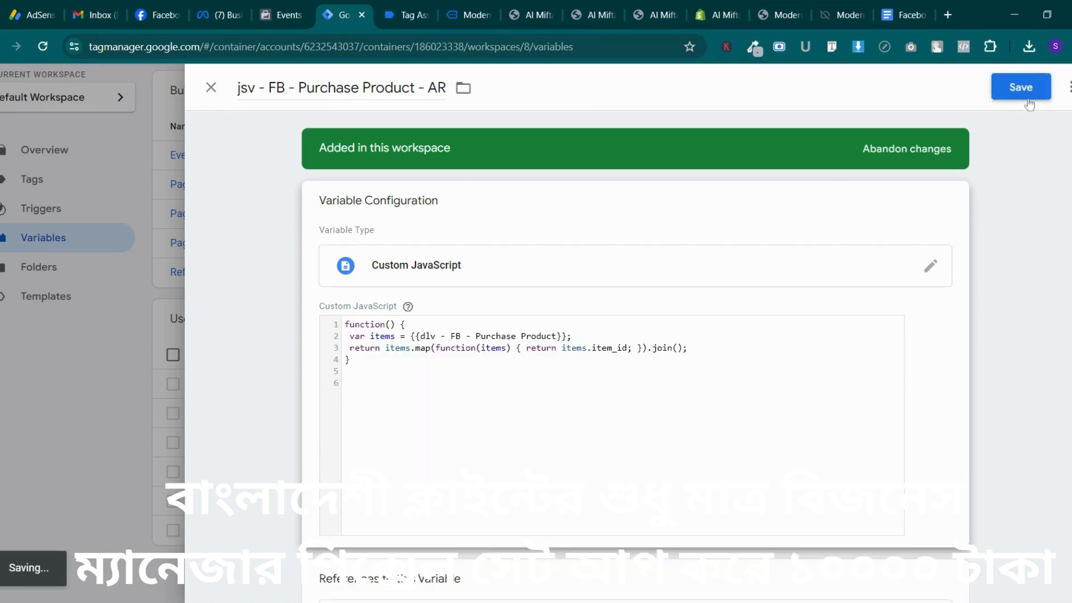
Return to the Tags list in Tag Manager and publish the workspace changes without a version name or description
{"action": "left_click", "coordinate": [902, 6]}
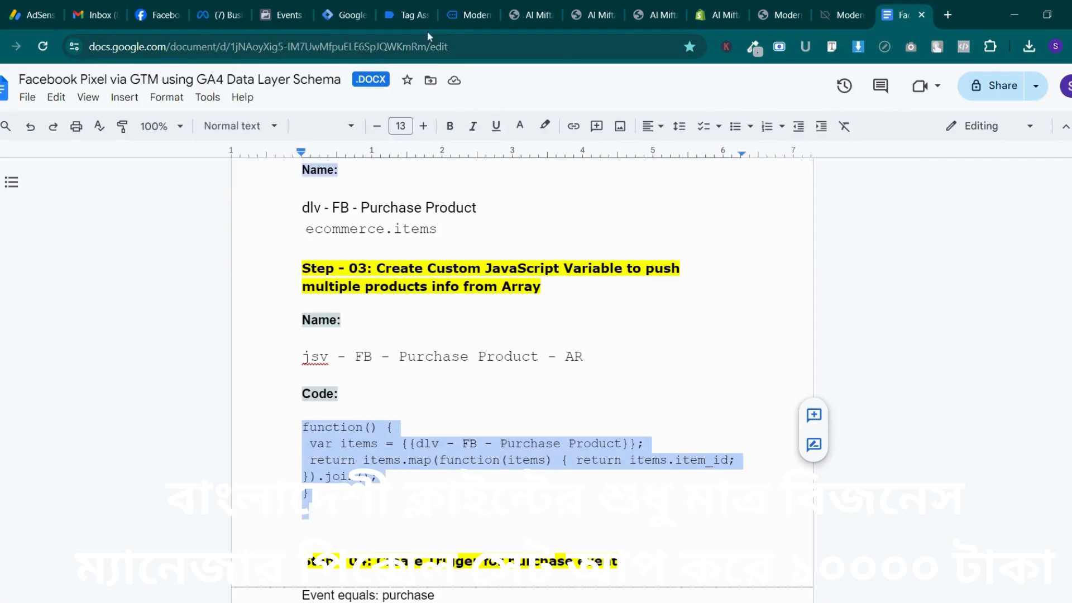
{"action": "left_click", "coordinate": [411, 14]}
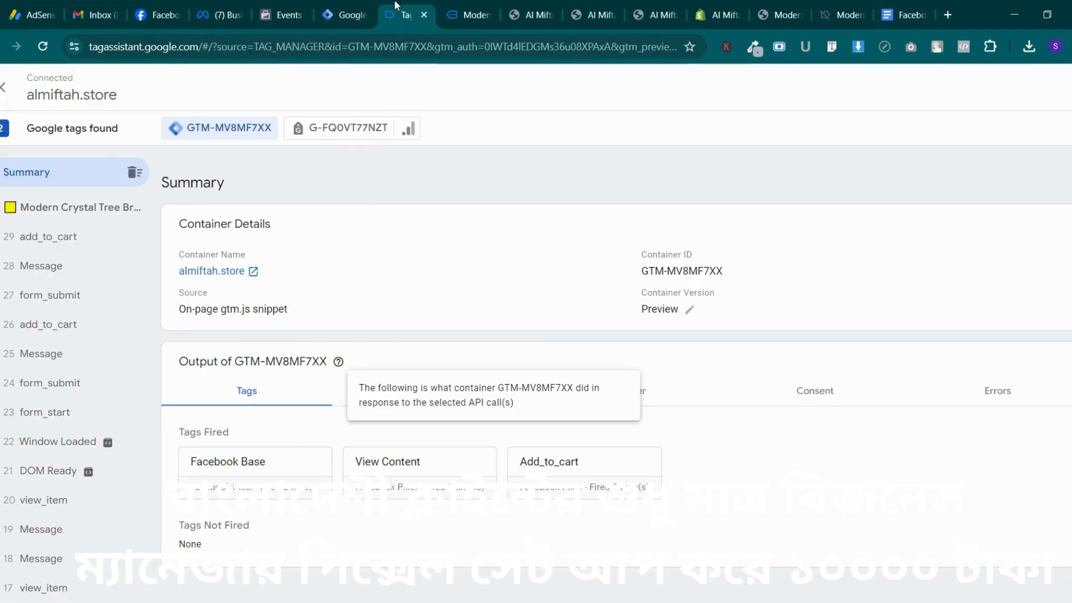
{"action": "left_click", "coordinate": [317, 6]}
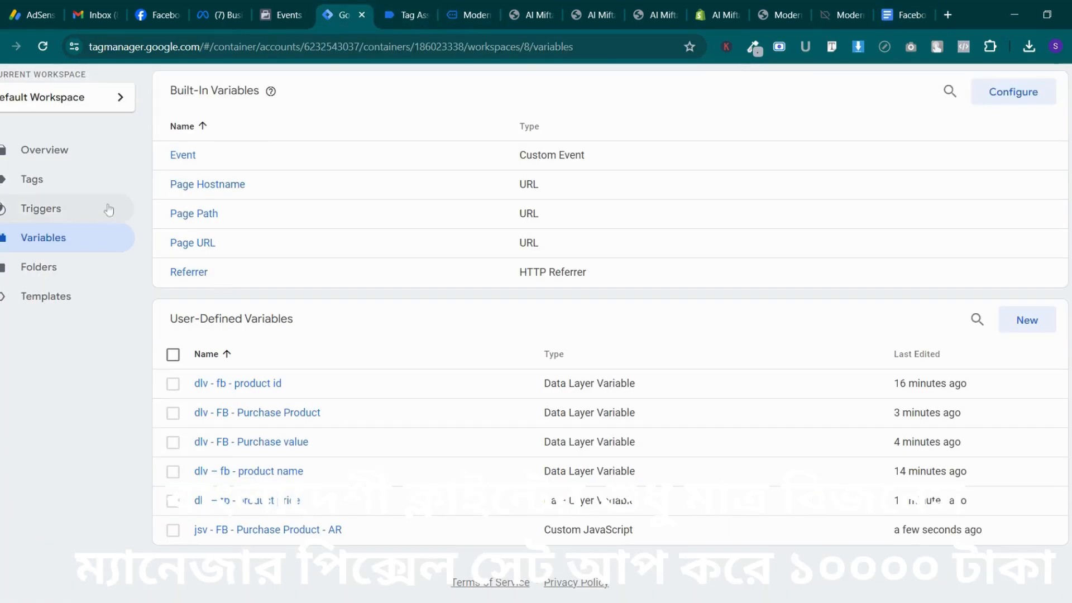
{"action": "scroll", "coordinate": [84, 229], "scroll_direction": "up", "scroll_amount": 2}
{"action": "left_click", "coordinate": [63, 247]}
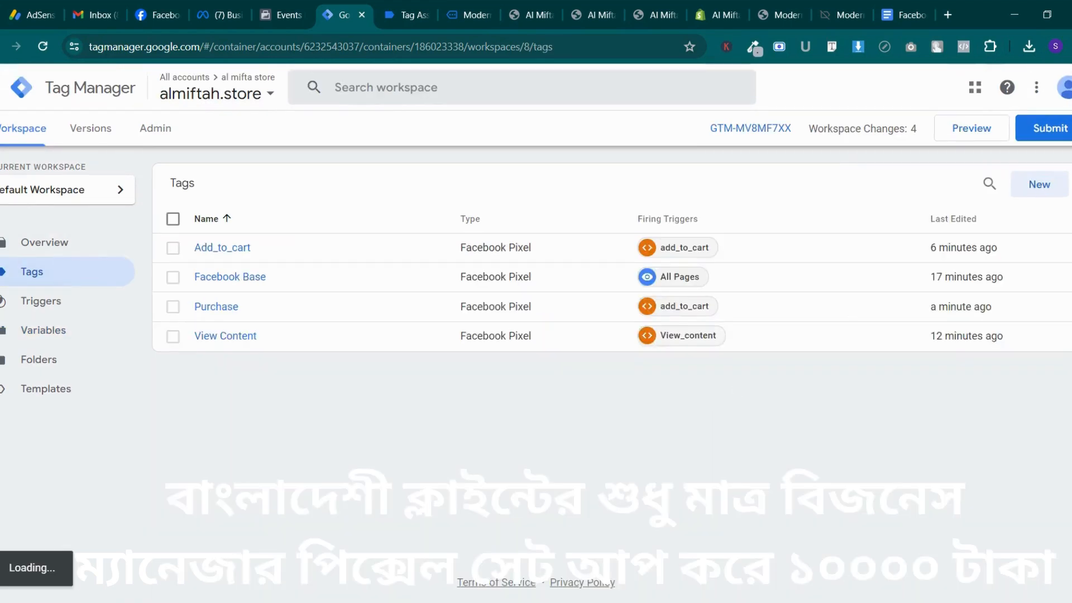
{"action": "left_click", "coordinate": [1045, 128]}
{"action": "left_click", "coordinate": [1030, 95]}
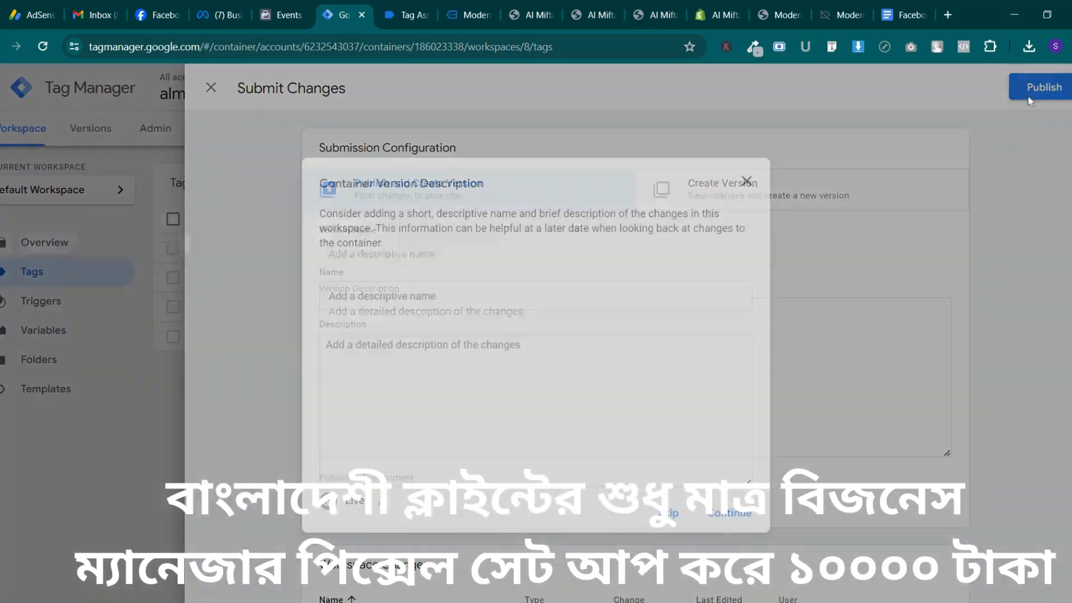
{"action": "left_click", "coordinate": [726, 513]}
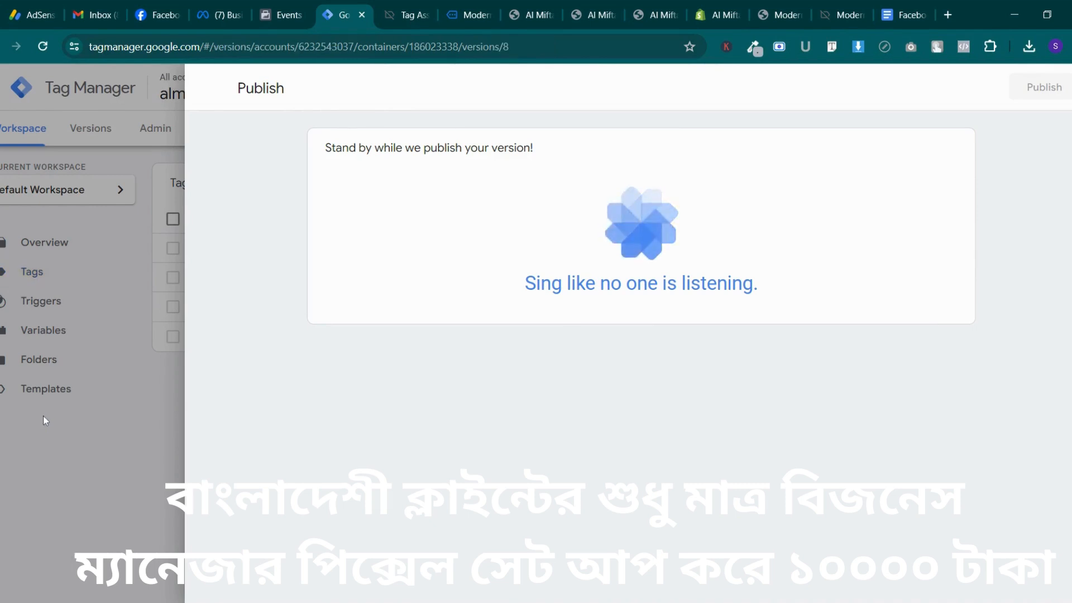
Return to the Tag Manager workspace and start a preview session connected to almiftah.store in Tag Assistant
{"action": "left_click", "coordinate": [92, 402]}
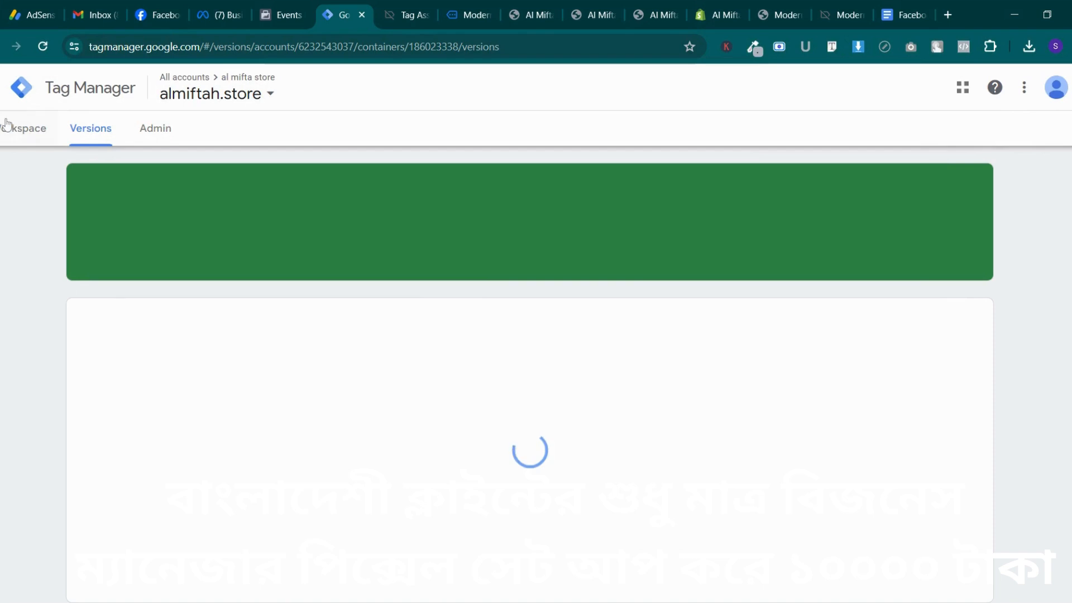
{"action": "left_click", "coordinate": [7, 128]}
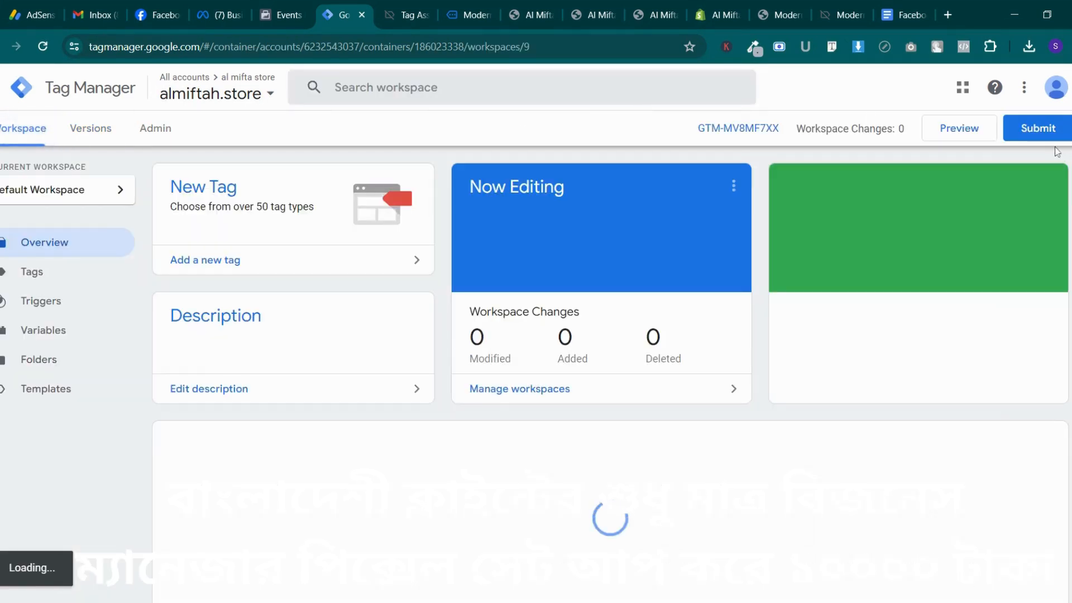
{"action": "left_click", "coordinate": [959, 128]}
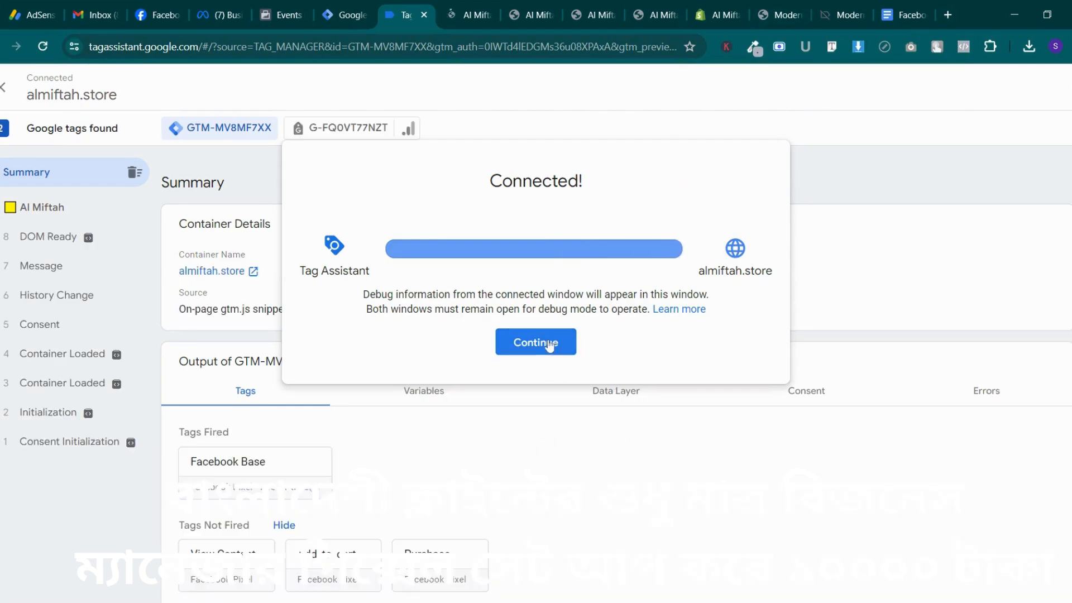
{"action": "left_click", "coordinate": [533, 342]}
Check the latest test events received for the al-mifta-store dataset in Meta Events Manager
{"action": "left_click", "coordinate": [458, 5]}
{"action": "left_click", "coordinate": [297, 7]}
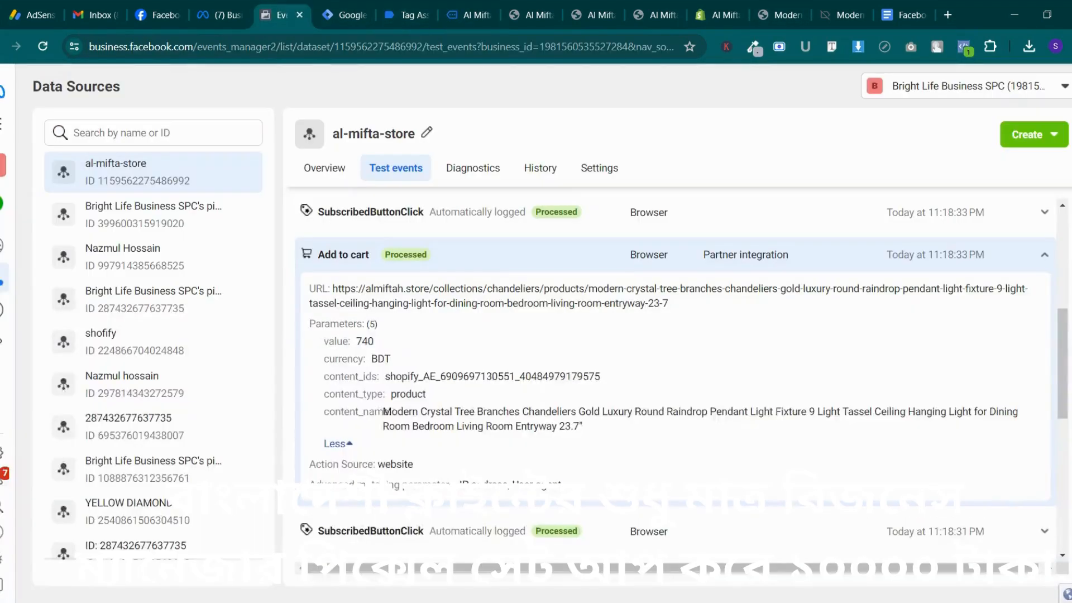
{"action": "scroll", "coordinate": [598, 457], "scroll_direction": "up", "scroll_amount": 3}
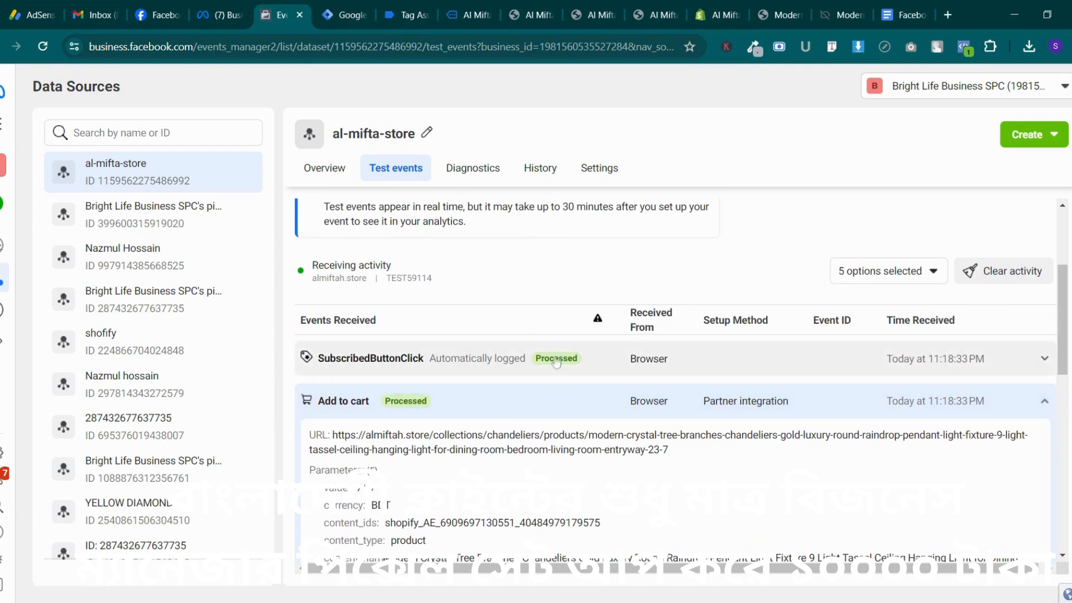
{"action": "left_click", "coordinate": [571, 393]}
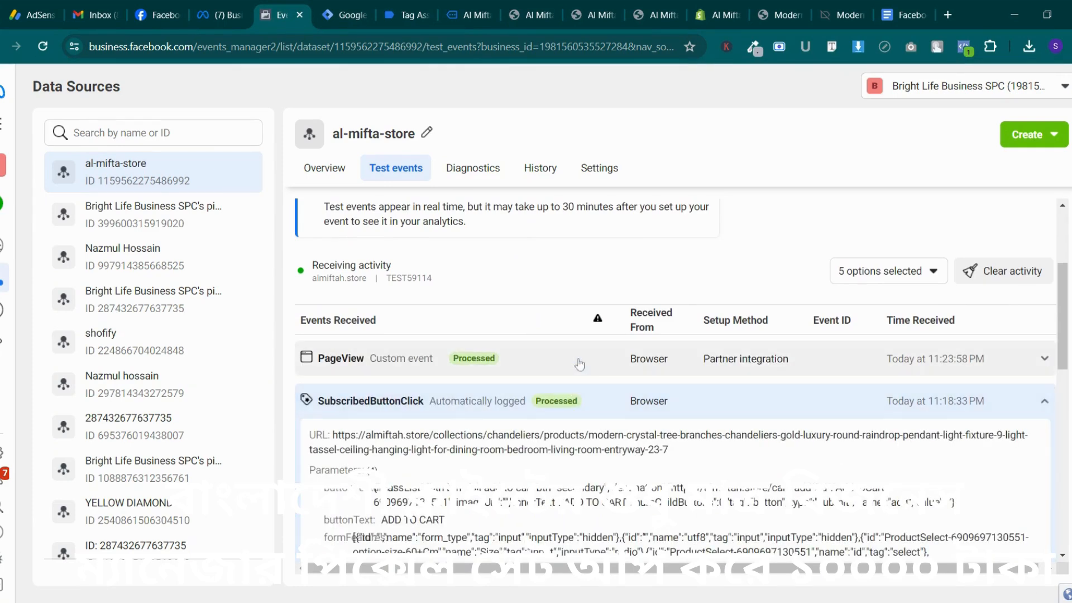
Switch to the debug storefront, open the Modern Crystal Chandelier 12 Lights product and add it to the cart
{"action": "left_click", "coordinate": [481, 6]}
{"action": "scroll", "coordinate": [459, 450], "scroll_direction": "down", "scroll_amount": 10}
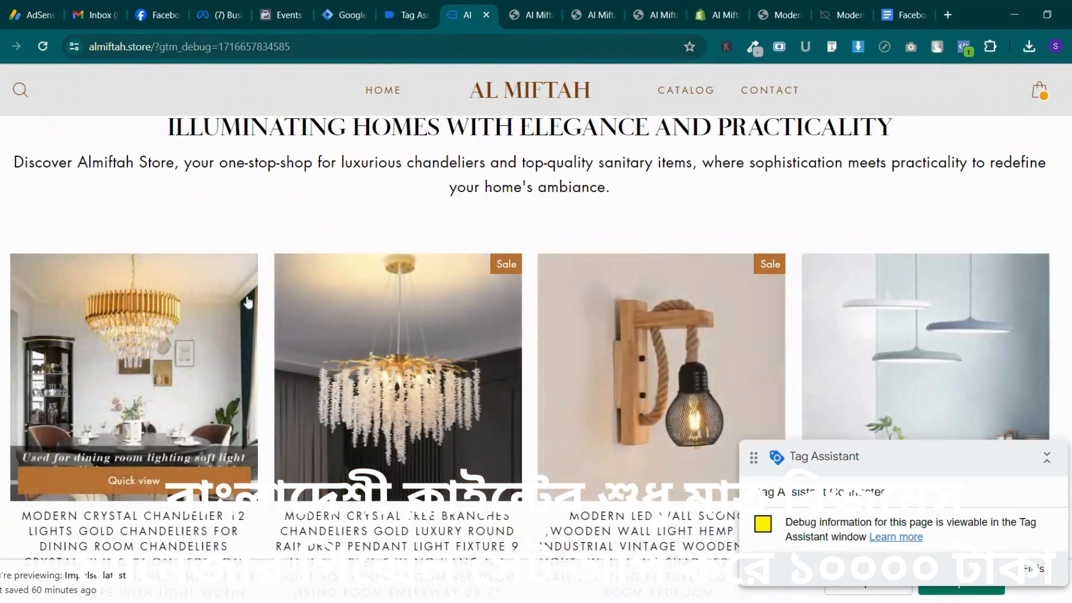
{"action": "left_click", "coordinate": [249, 301]}
{"action": "scroll", "coordinate": [398, 130], "scroll_direction": "down", "scroll_amount": 4}
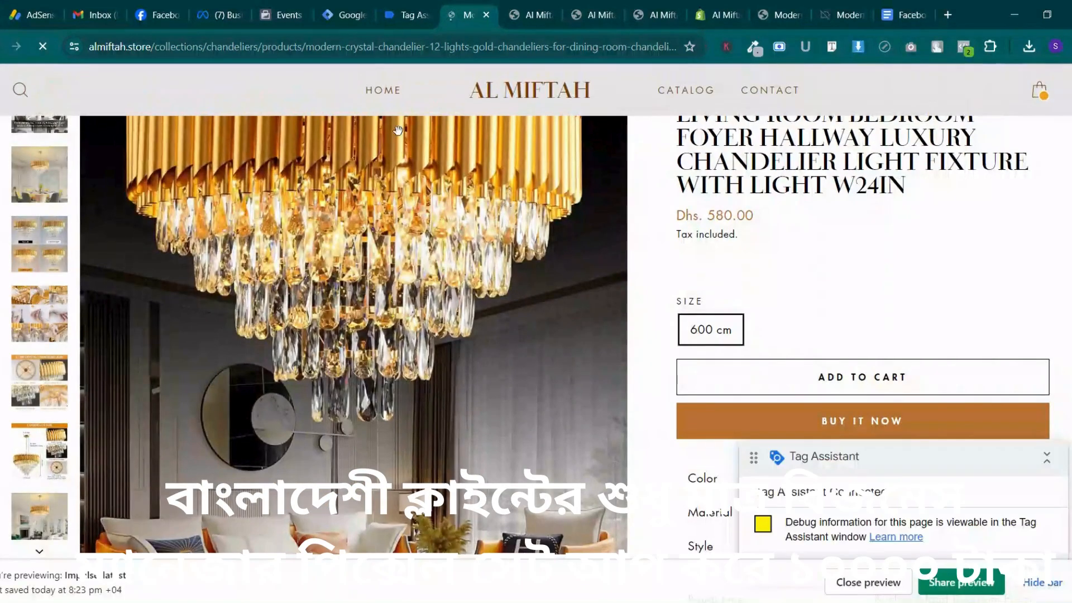
{"action": "left_click", "coordinate": [861, 379]}
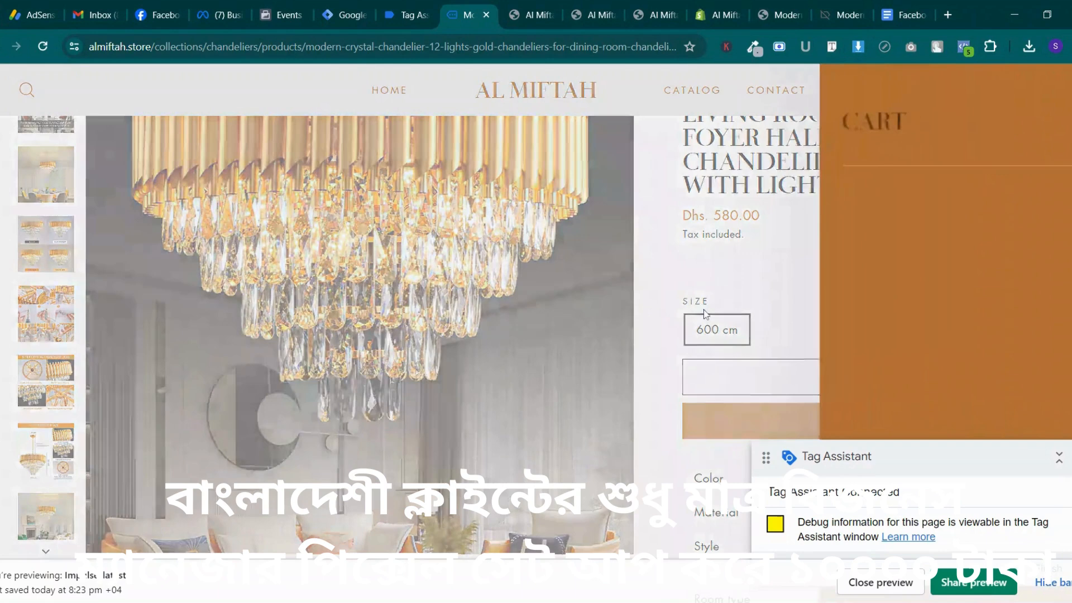
Move the Tag Assistant badge off the cart, proceed to checkout and choose Ajman as the delivery emirate
{"action": "left_click_drag", "start_coordinate": [1014, 465], "coordinate": [351, 520]}
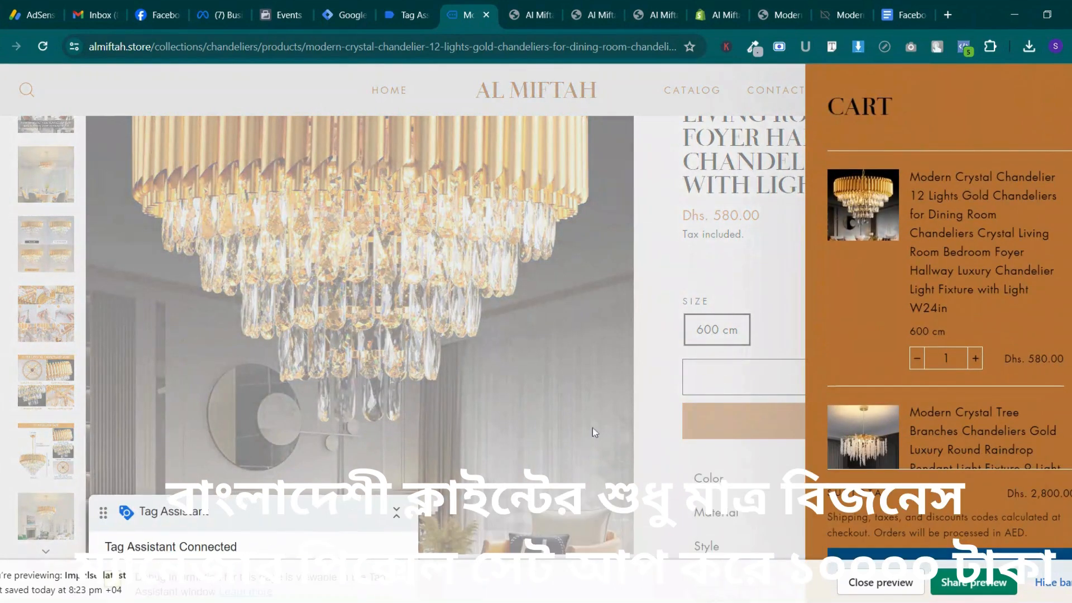
{"action": "scroll", "coordinate": [1000, 385], "scroll_direction": "down", "scroll_amount": 3}
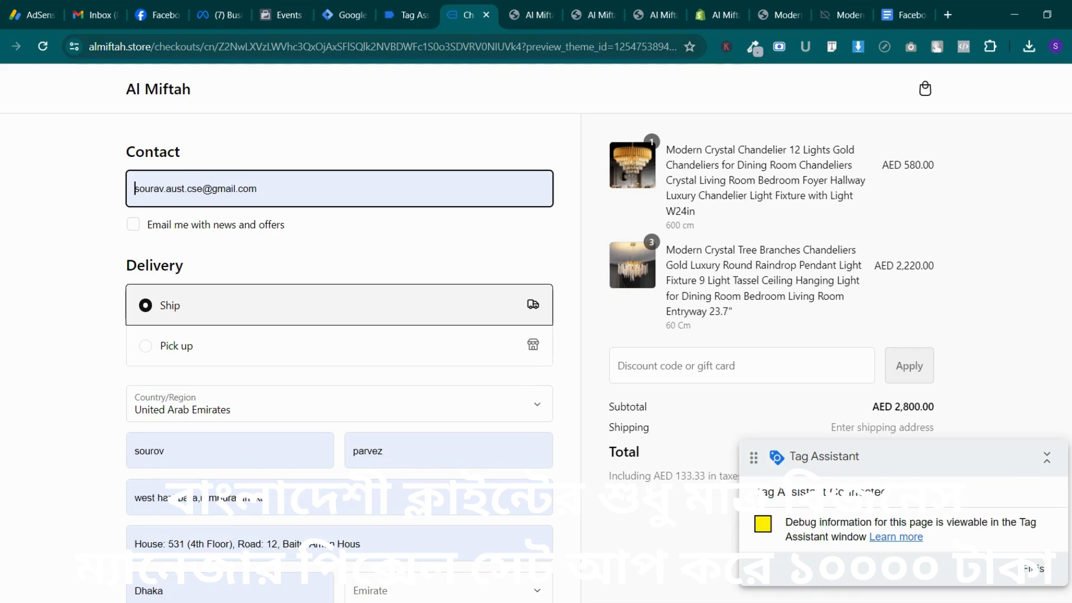
{"action": "left_click", "coordinate": [233, 228]}
{"action": "scroll", "coordinate": [233, 167], "scroll_direction": "down", "scroll_amount": 5}
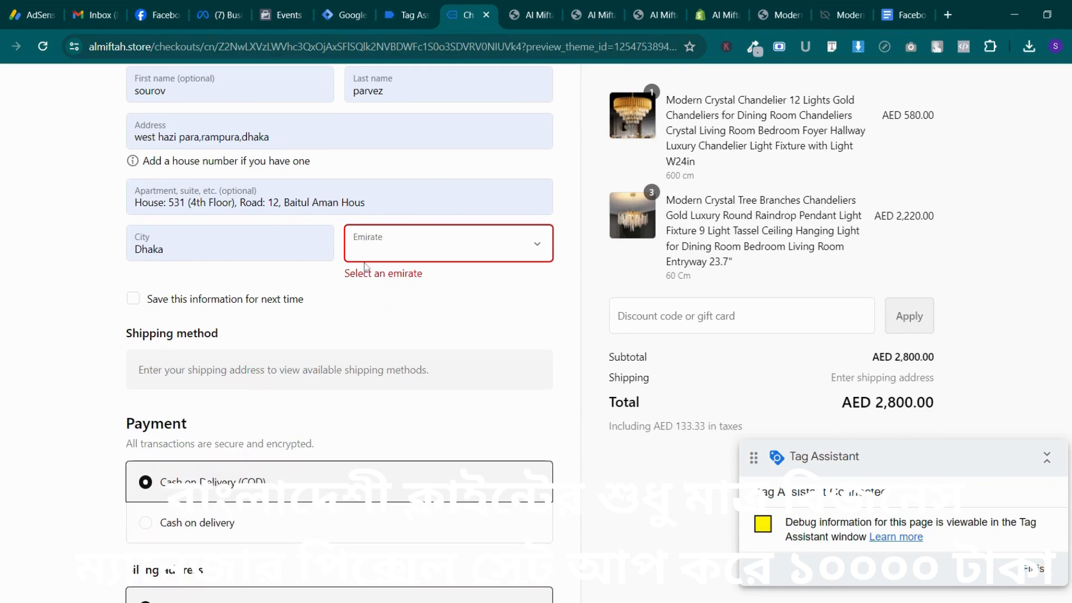
{"action": "left_click", "coordinate": [366, 277]}
{"action": "left_click", "coordinate": [224, 251]}
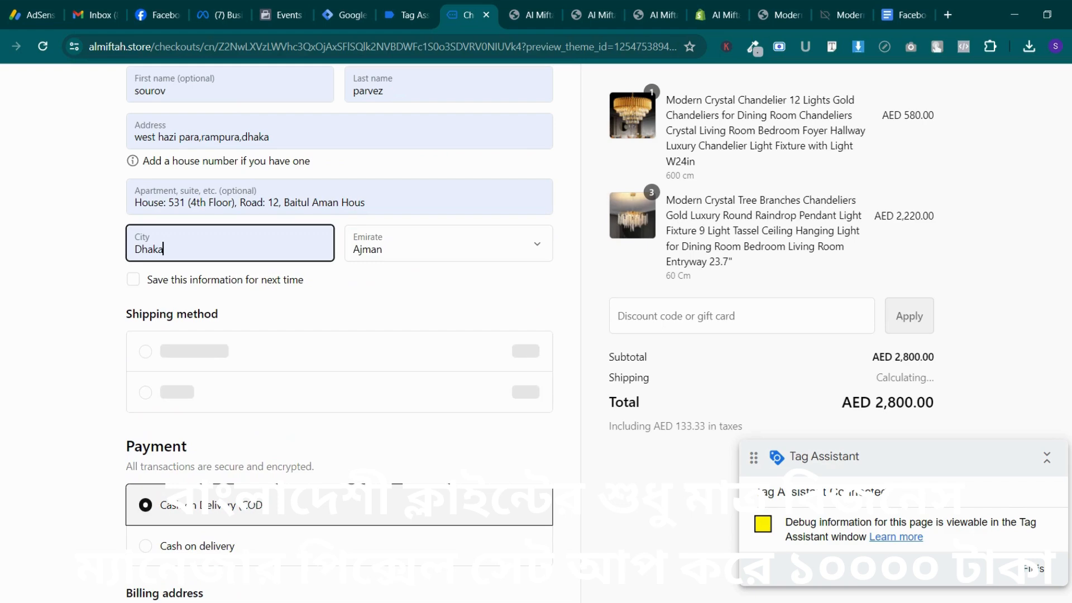
{"action": "left_click", "coordinate": [62, 305]}
Review the checkout form and complete the order with Free Shipping and Cash on Delivery (COD)
{"action": "scroll", "coordinate": [223, 381], "scroll_direction": "down", "scroll_amount": 4}
{"action": "scroll", "coordinate": [222, 382], "scroll_direction": "up", "scroll_amount": 10}
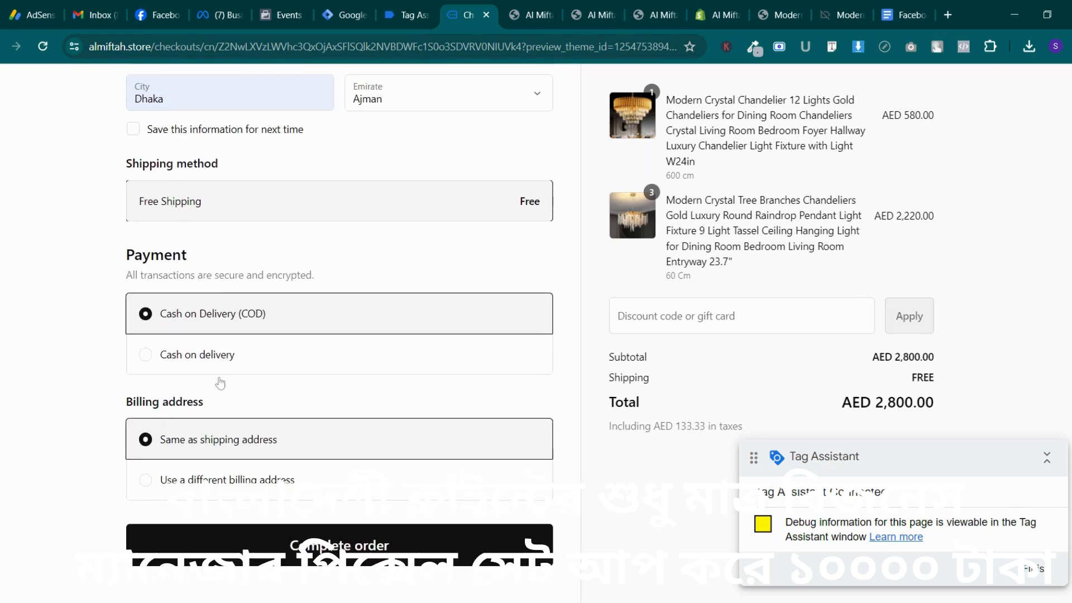
{"action": "scroll", "coordinate": [222, 383], "scroll_direction": "down", "scroll_amount": 6}
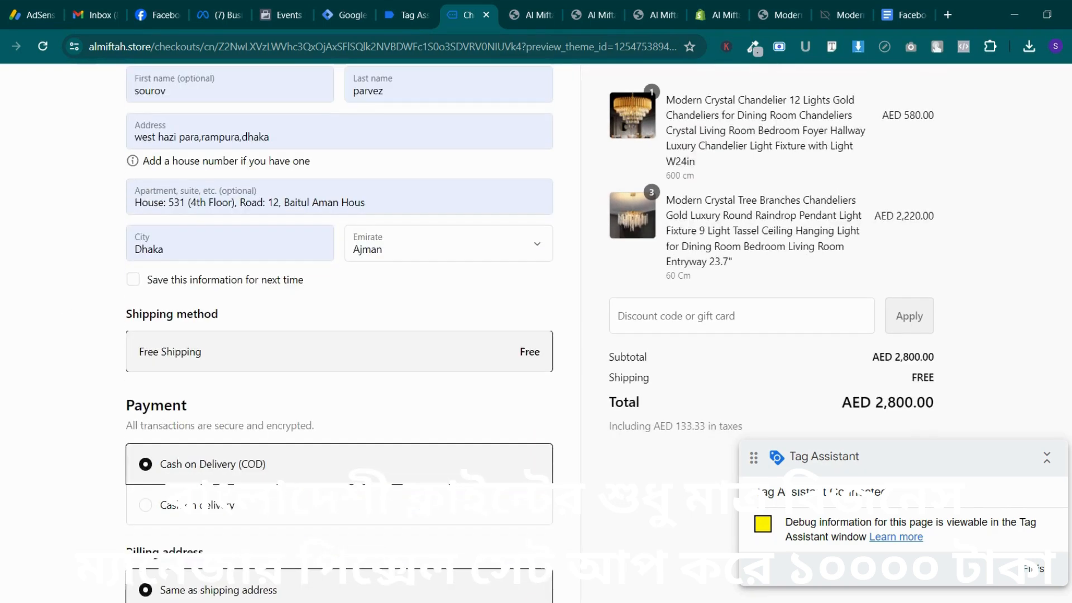
{"action": "scroll", "coordinate": [229, 394], "scroll_direction": "up", "scroll_amount": 4}
{"action": "scroll", "coordinate": [229, 393], "scroll_direction": "down", "scroll_amount": 5}
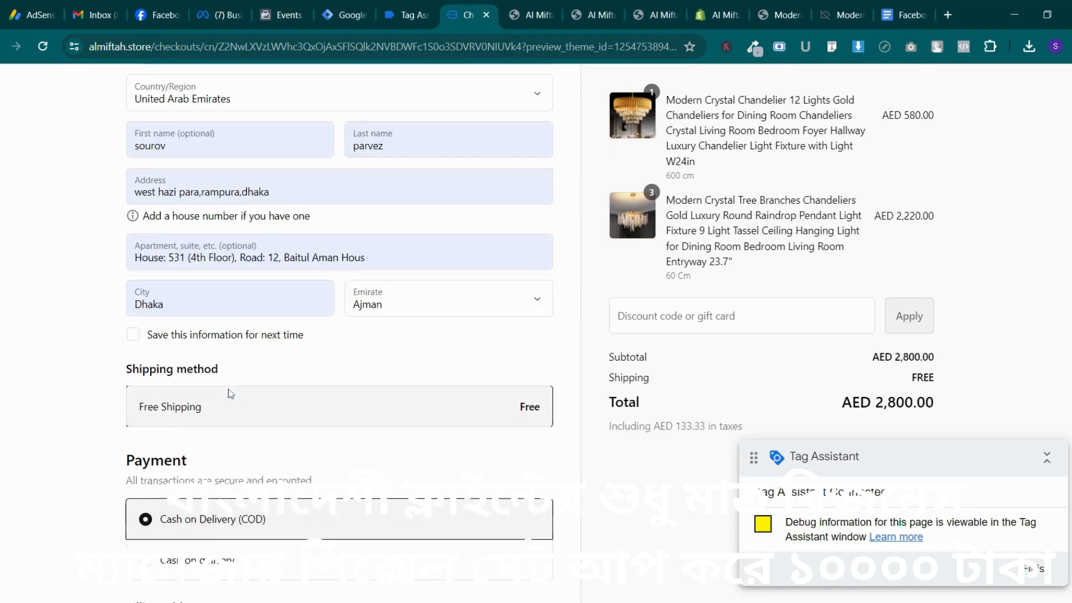
{"action": "scroll", "coordinate": [357, 258], "scroll_direction": "down", "scroll_amount": 3}
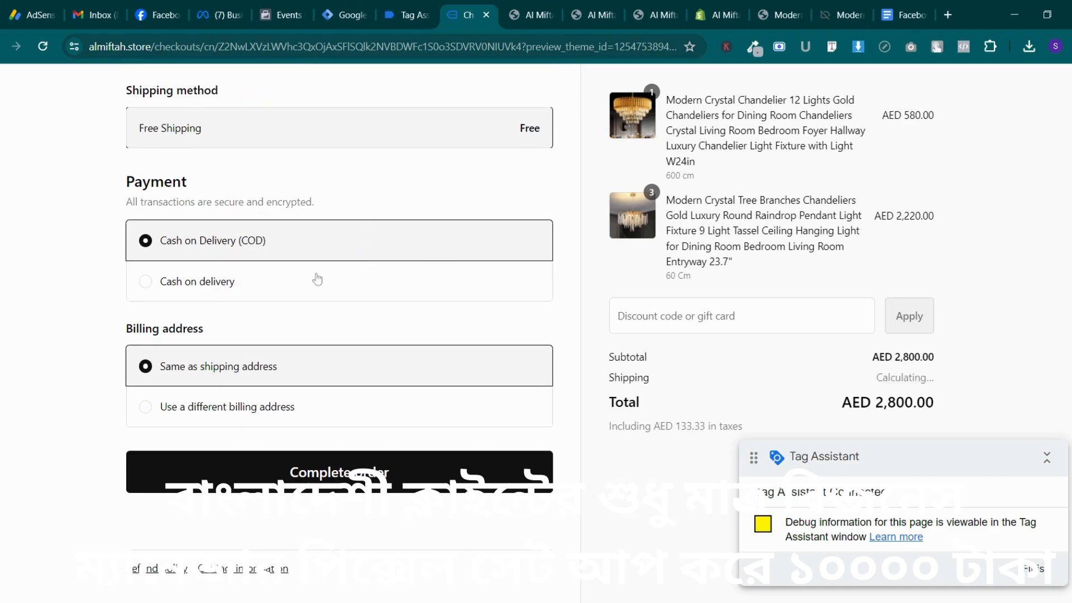
{"action": "scroll", "coordinate": [317, 279], "scroll_direction": "up", "scroll_amount": 5}
{"action": "scroll", "coordinate": [143, 452], "scroll_direction": "down", "scroll_amount": 5}
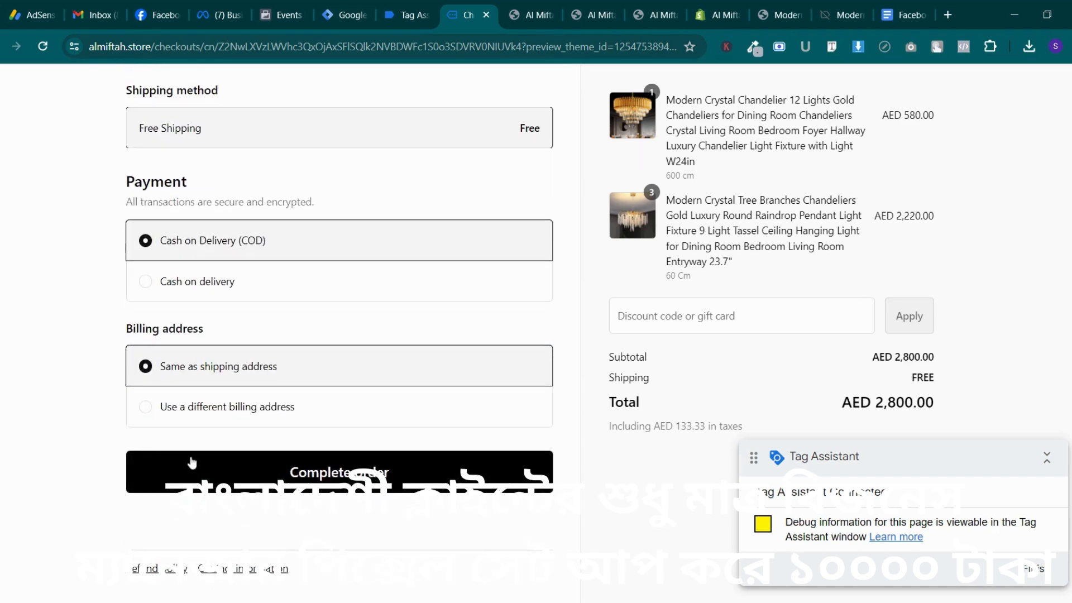
{"action": "left_click", "coordinate": [192, 462]}
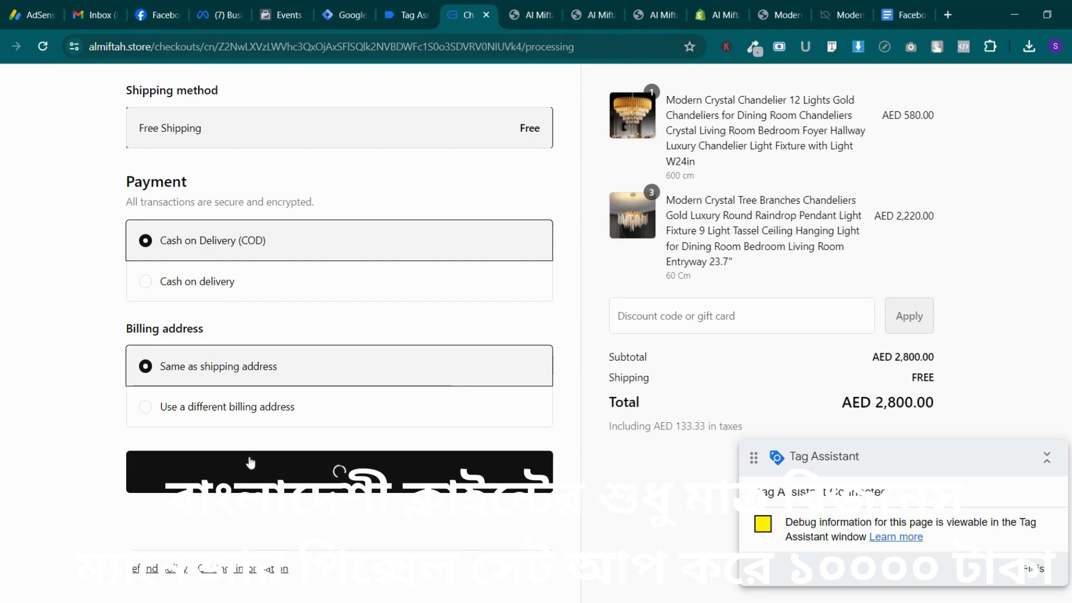
Check the test order's fired tags in Tag Assistant and its received events in Events Manager
{"action": "left_click", "coordinate": [404, 15]}
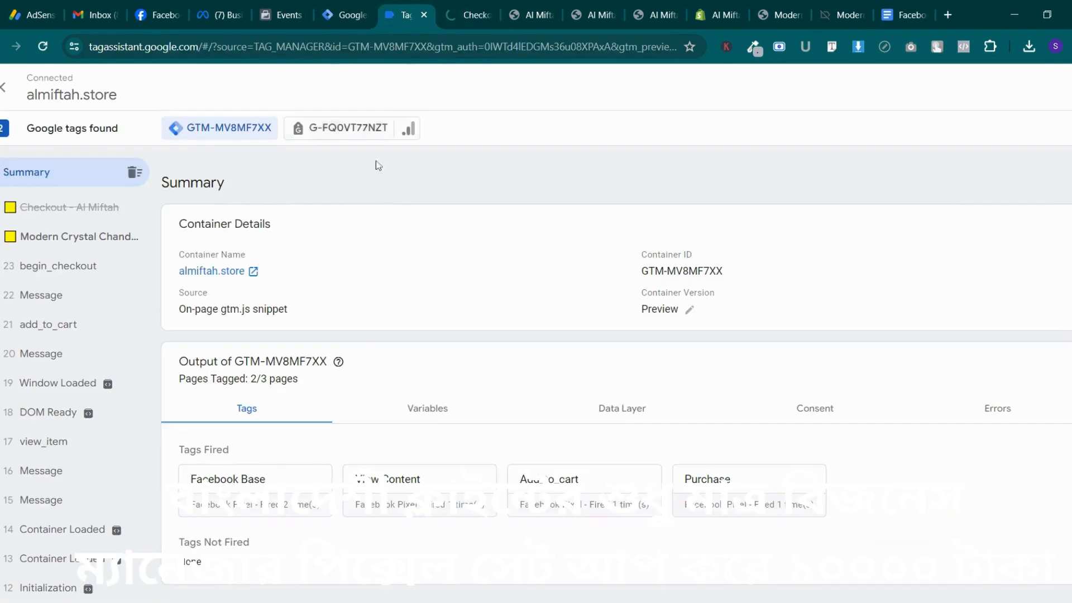
{"action": "left_click", "coordinate": [343, 15]}
{"action": "left_click", "coordinate": [226, 13]}
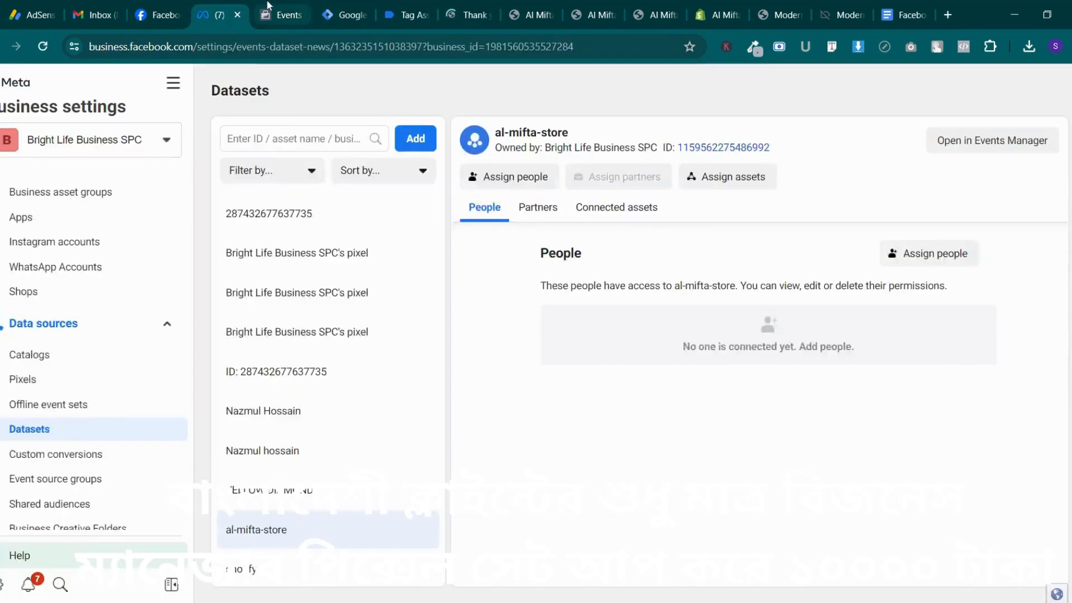
{"action": "left_click", "coordinate": [269, 7]}
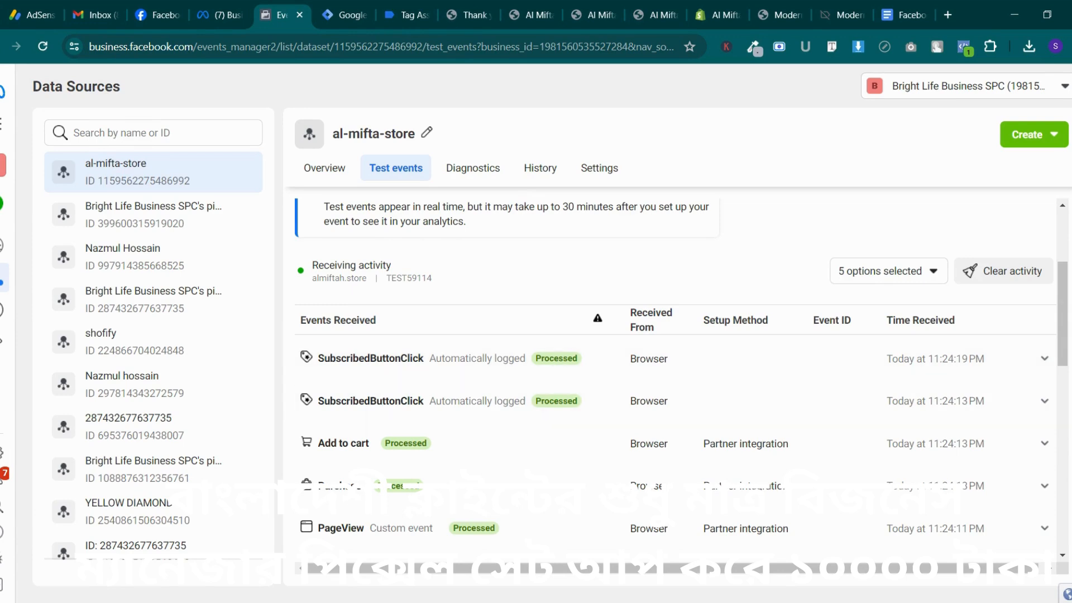
{"action": "left_click", "coordinate": [387, 12]}
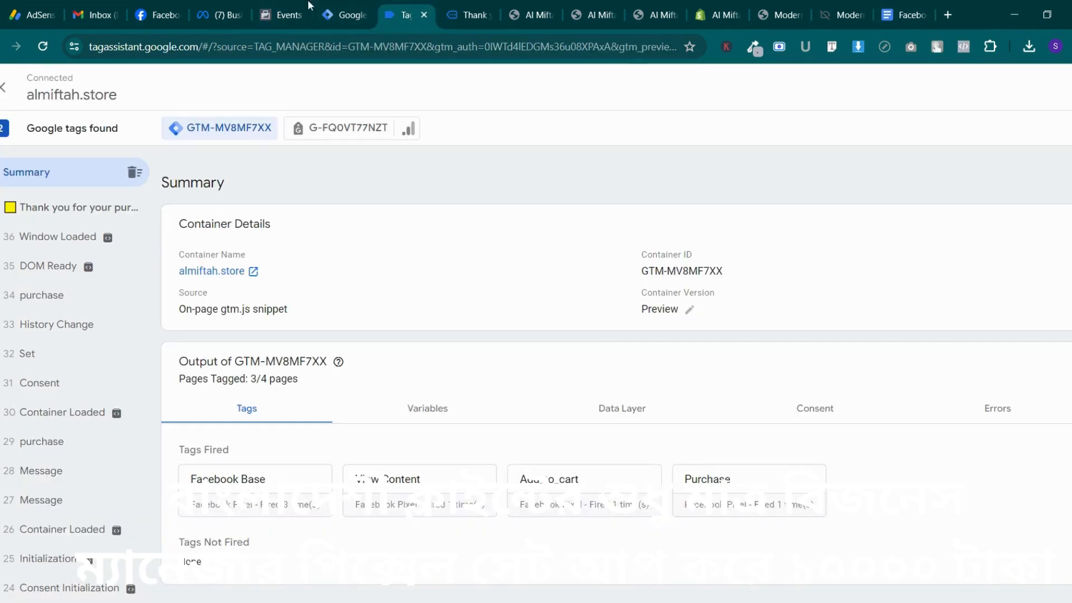
Look through the received test events in Events Manager, briefly expanding the latest Add to cart event
{"action": "left_click", "coordinate": [285, 14]}
{"action": "scroll", "coordinate": [555, 306], "scroll_direction": "down", "scroll_amount": 2}
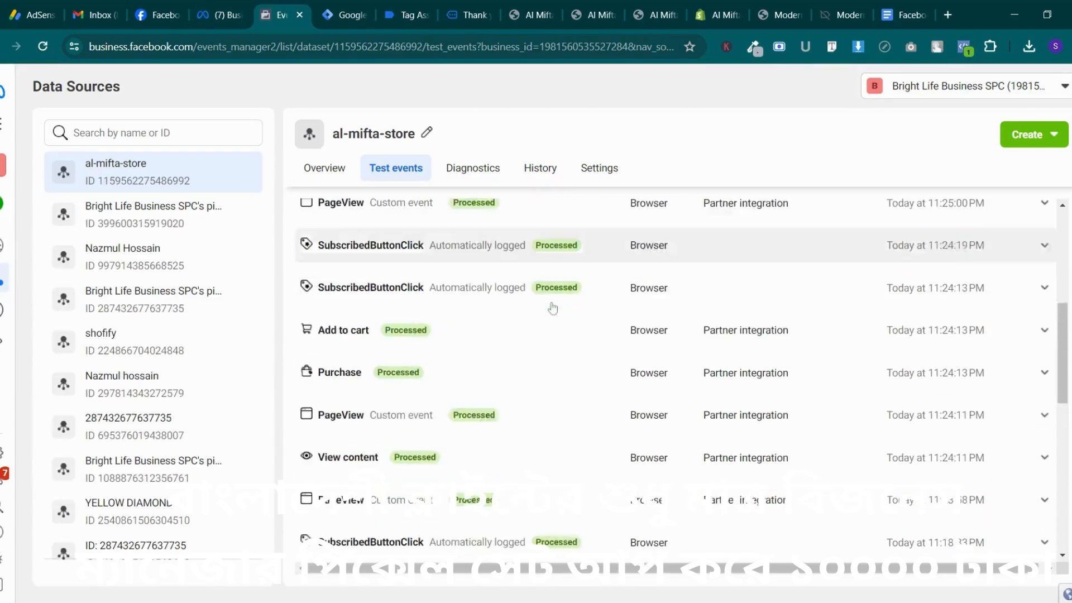
{"action": "scroll", "coordinate": [503, 292], "scroll_direction": "up", "scroll_amount": 1}
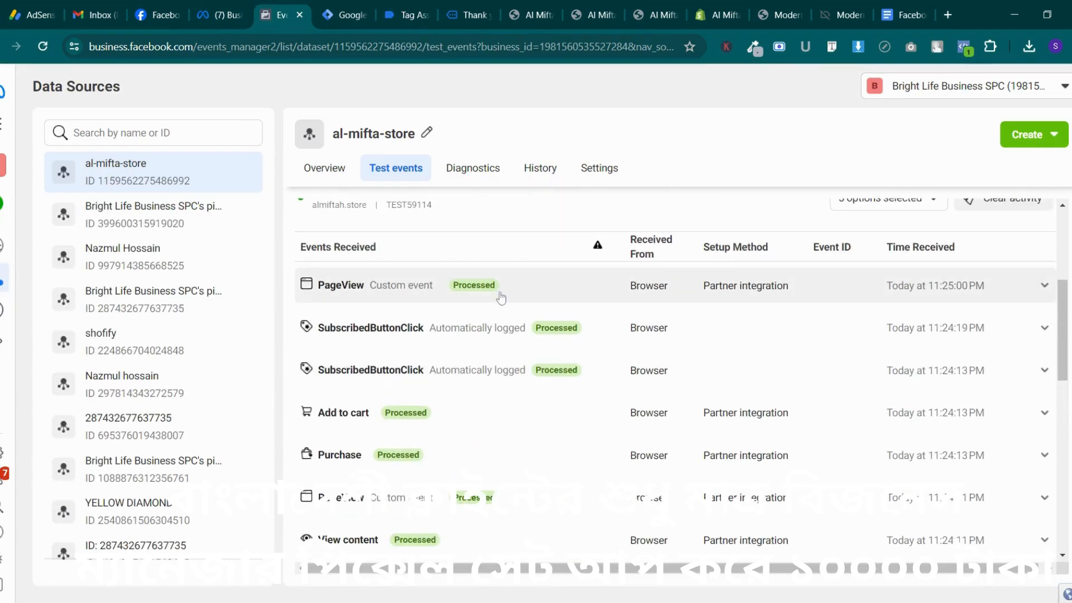
{"action": "left_click", "coordinate": [475, 415]}
{"action": "left_click", "coordinate": [479, 420]}
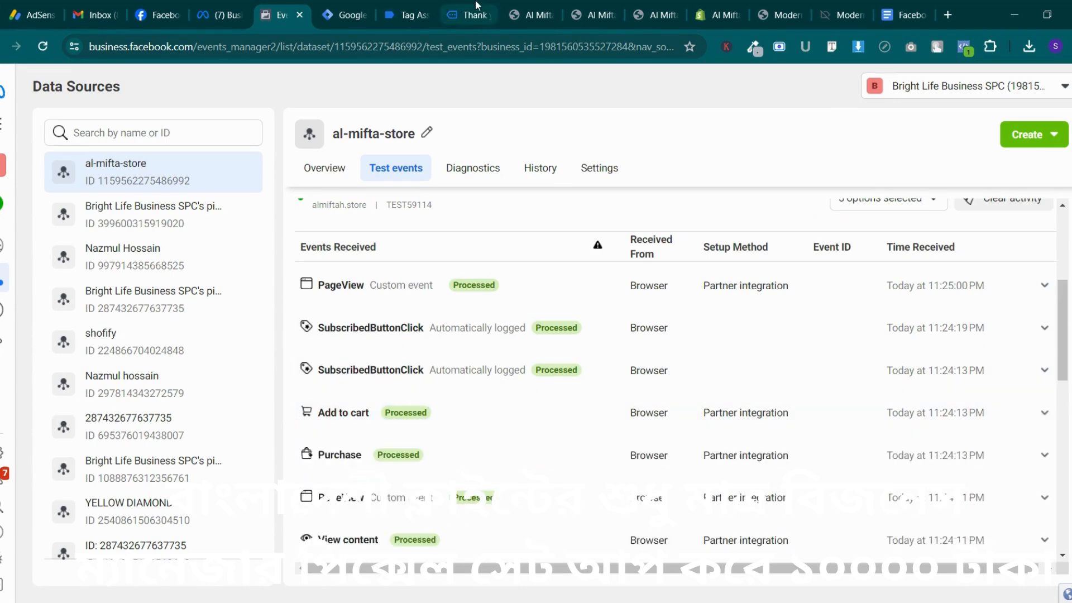
Review the order details on the store's thank-you page and switch to Tag Assistant
{"action": "left_click", "coordinate": [478, 7]}
{"action": "scroll", "coordinate": [457, 246], "scroll_direction": "down", "scroll_amount": 5}
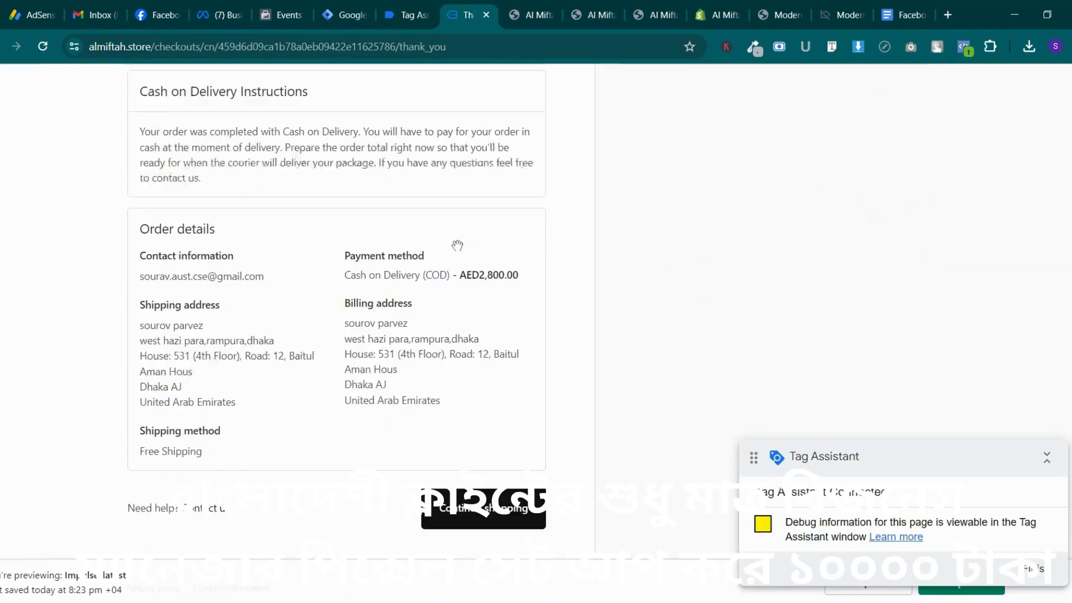
{"action": "scroll", "coordinate": [457, 246], "scroll_direction": "up", "scroll_amount": 5}
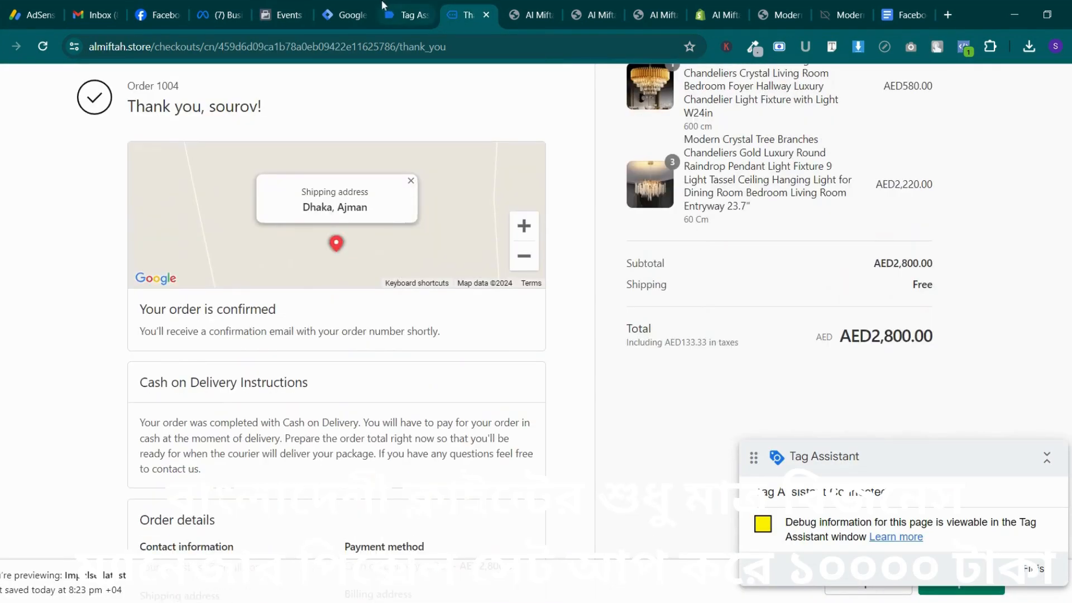
{"action": "left_click", "coordinate": [383, 6]}
Expand the latest Purchase test event in Events Manager and show all of its parameters
{"action": "left_click", "coordinate": [275, 7]}
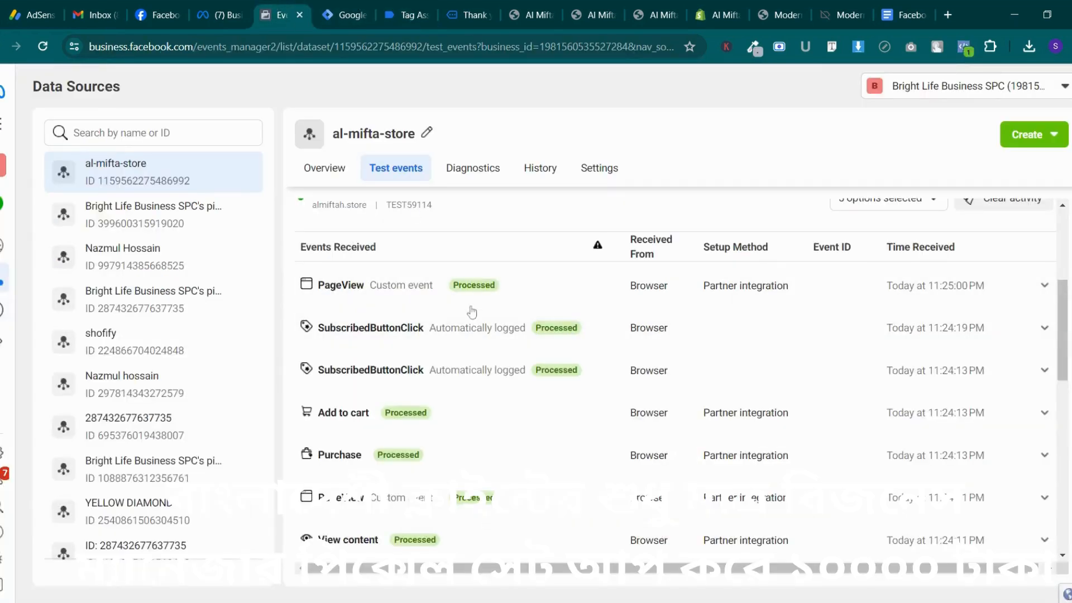
{"action": "scroll", "coordinate": [474, 311], "scroll_direction": "down", "scroll_amount": 4}
{"action": "scroll", "coordinate": [446, 357], "scroll_direction": "up", "scroll_amount": 3}
{"action": "left_click", "coordinate": [428, 384]}
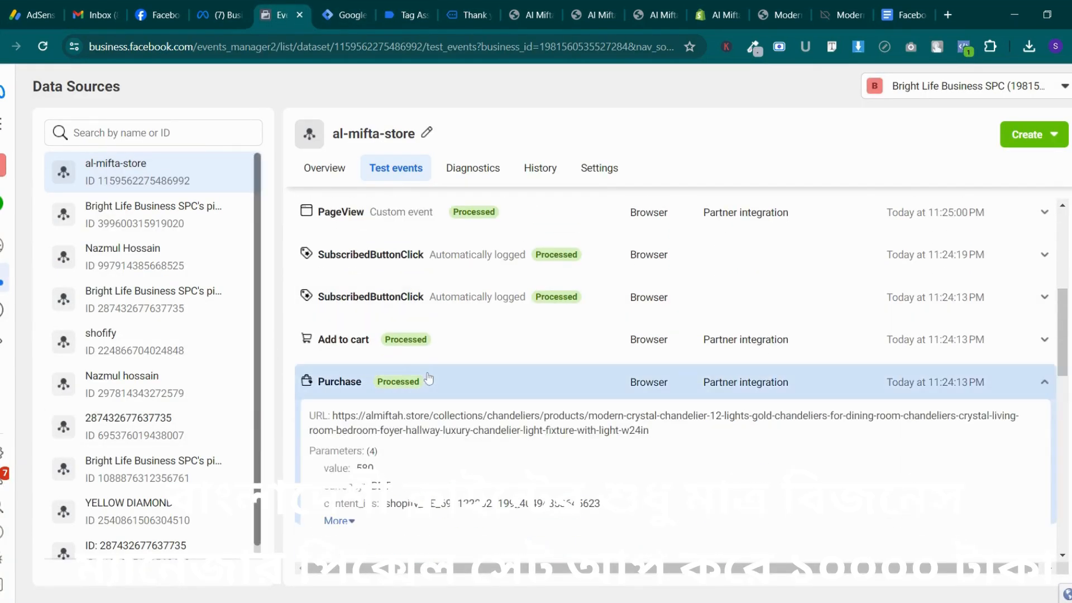
{"action": "scroll", "coordinate": [424, 402], "scroll_direction": "down", "scroll_amount": 2}
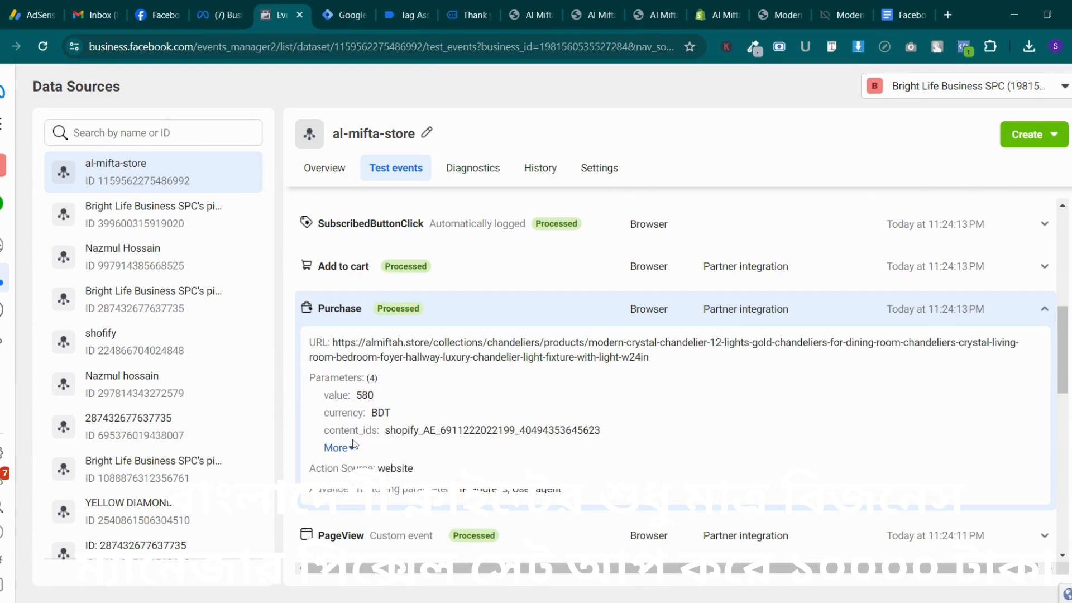
{"action": "left_click", "coordinate": [351, 447]}
{"action": "scroll", "coordinate": [487, 395], "scroll_direction": "down", "scroll_amount": 3}
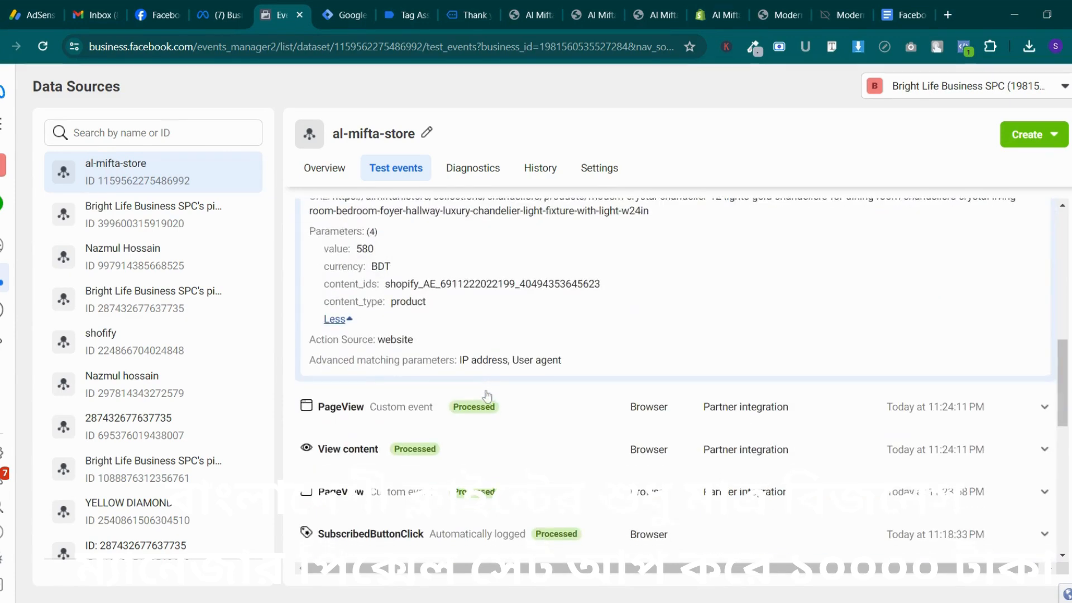
Highlight the Purchase event's content_ids and content_type values and switch back to Tag Assistant
{"action": "scroll", "coordinate": [487, 395], "scroll_direction": "up", "scroll_amount": 2}
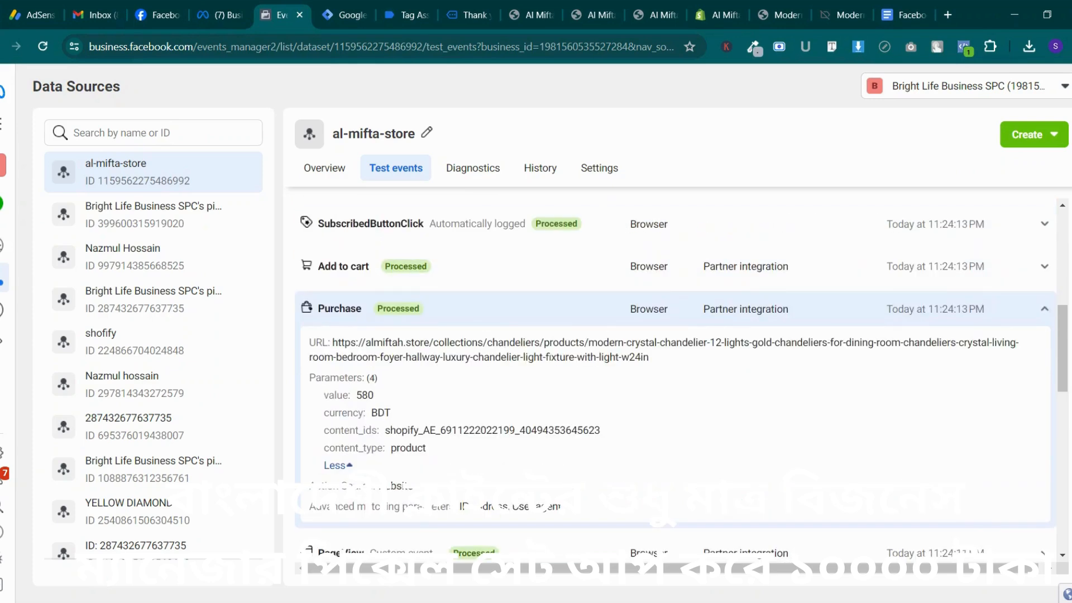
{"action": "double_click", "coordinate": [736, 426]}
{"action": "left_click", "coordinate": [748, 448], "text": "shift"}
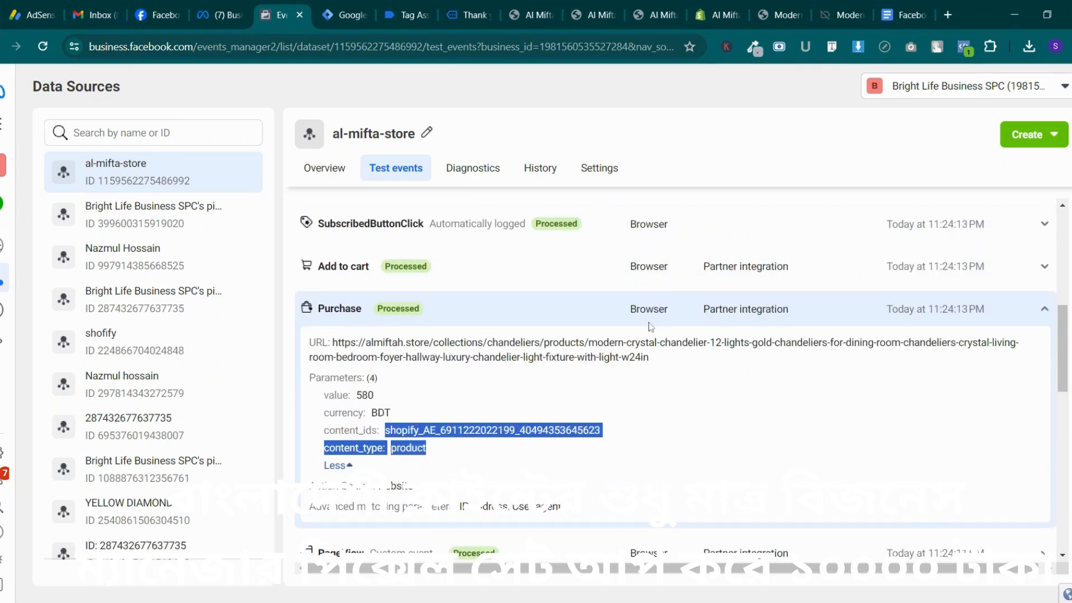
{"action": "left_click", "coordinate": [432, 15]}
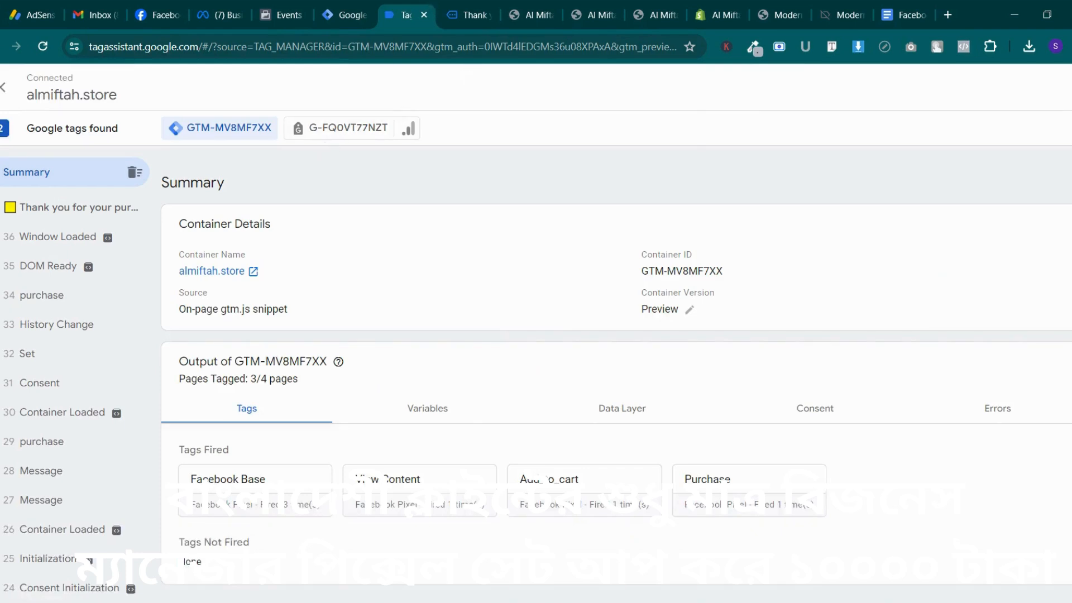
Switch to the almiftah.store workspace in Google Tag Manager, briefly checking Events Manager and the account's container list
{"action": "left_click", "coordinate": [469, 15]}
{"action": "left_click", "coordinate": [407, 15]}
{"action": "left_click", "coordinate": [345, 15]}
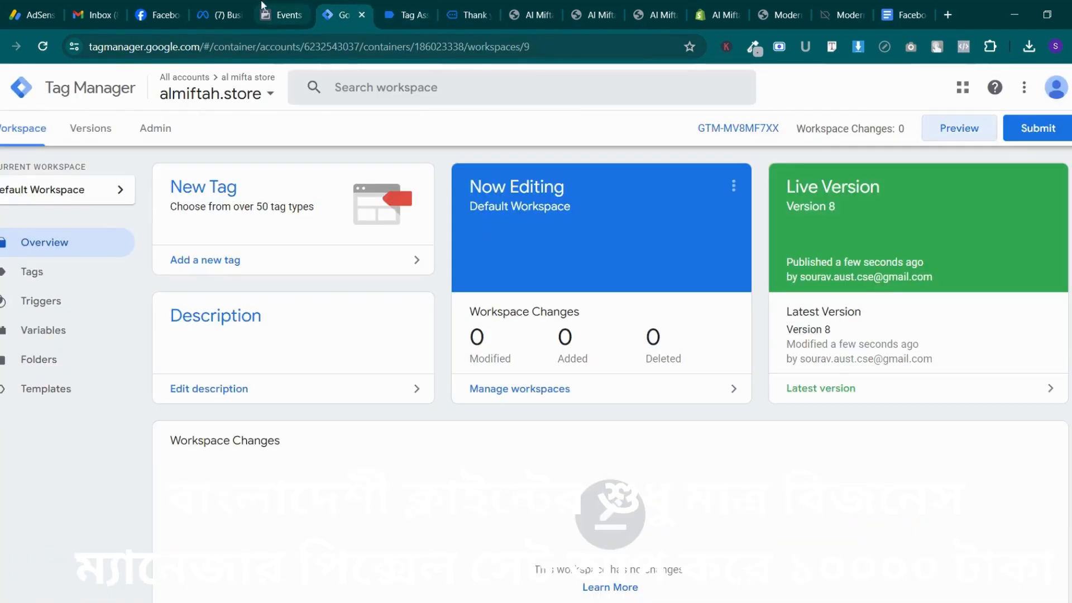
{"action": "left_click", "coordinate": [305, 6]}
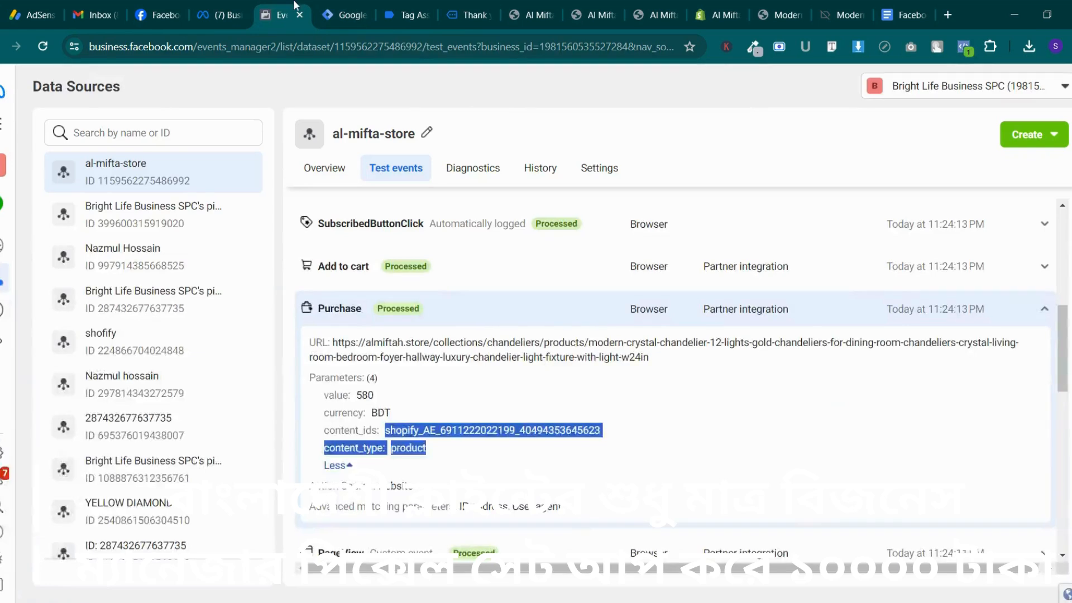
{"action": "left_click", "coordinate": [329, 7]}
{"action": "left_click", "coordinate": [163, 91]}
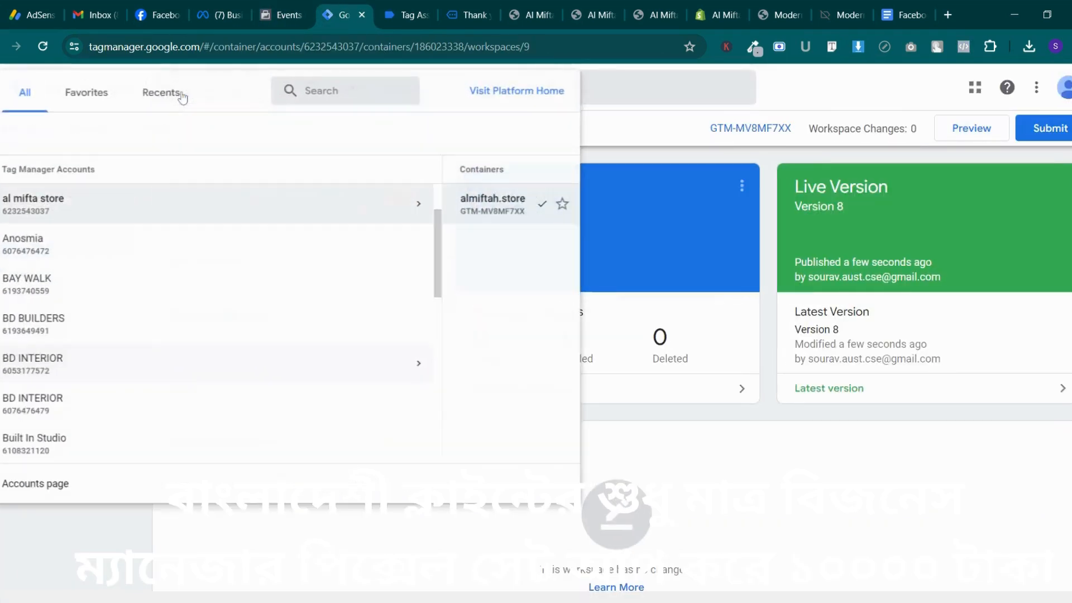
{"action": "left_click", "coordinate": [866, 550]}
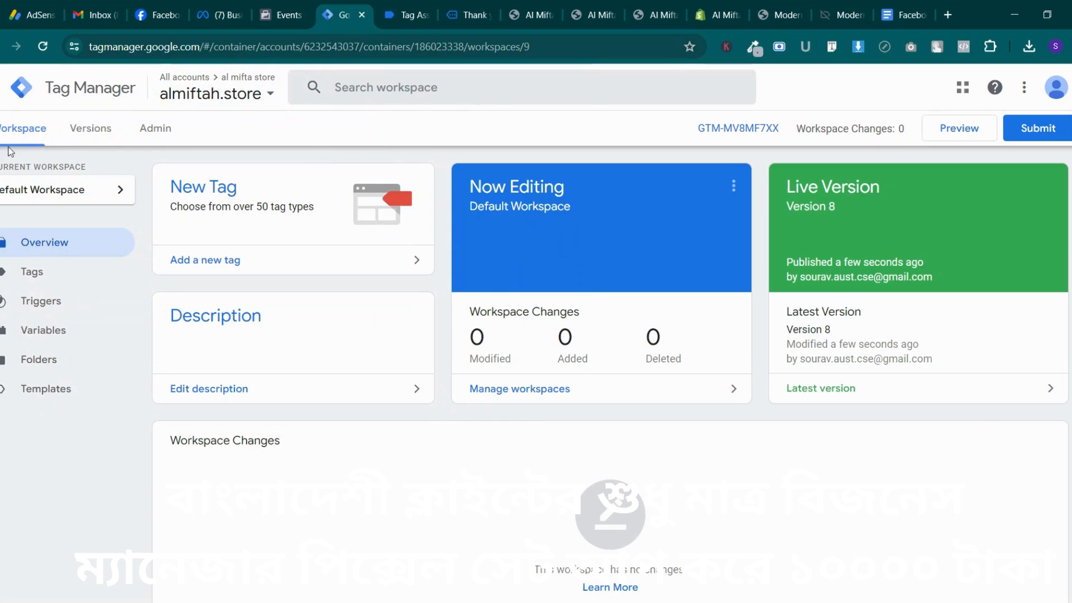
Create a new container named server-almifta in the al mifta store account, with Server as the target platform
{"action": "left_click", "coordinate": [165, 136]}
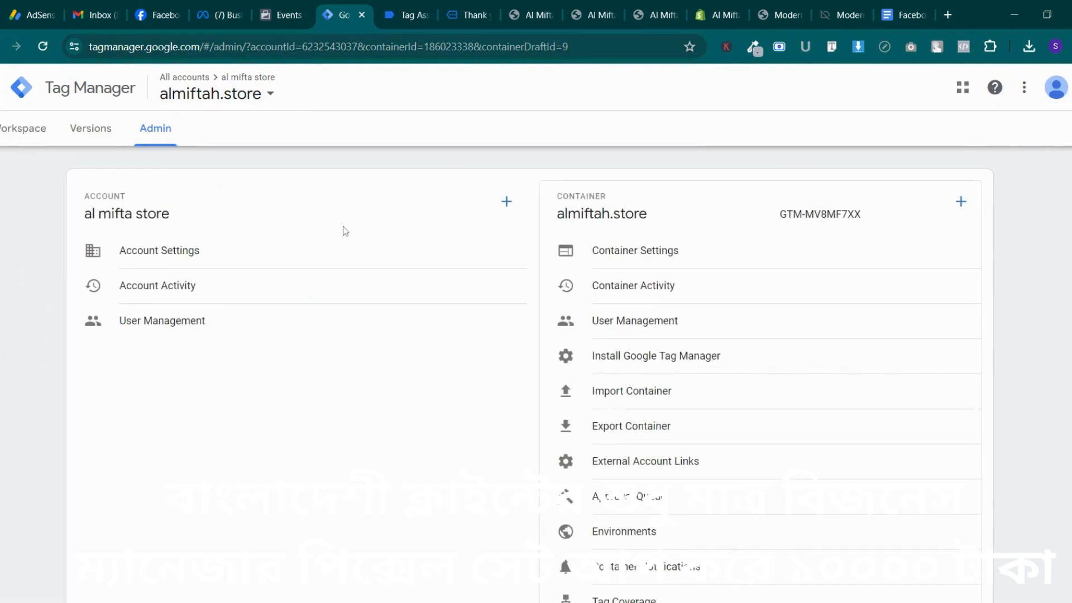
{"action": "left_click", "coordinate": [961, 202]}
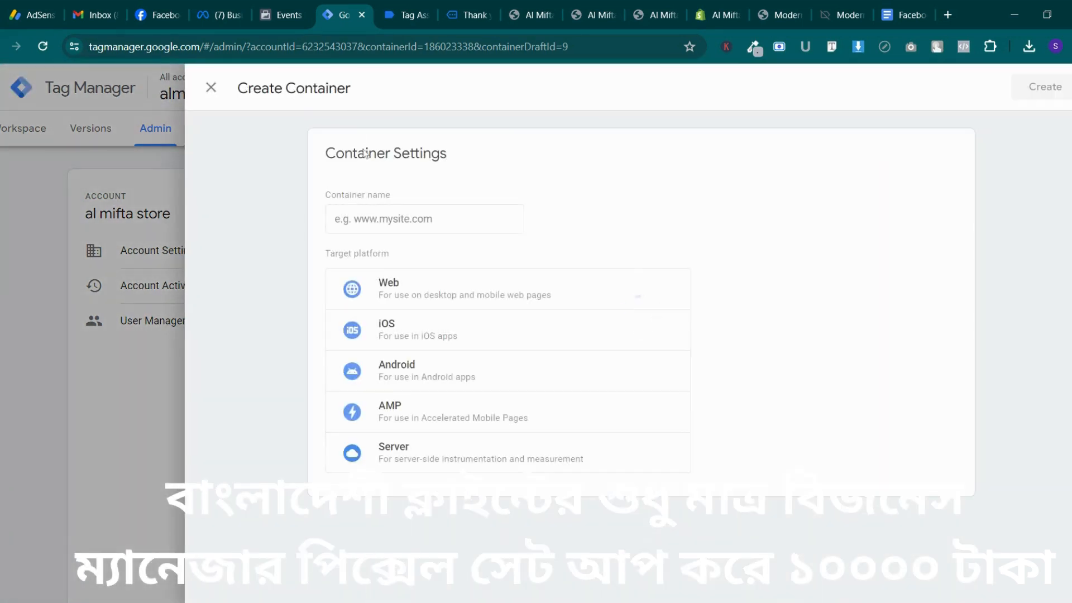
{"action": "left_click", "coordinate": [376, 218]}
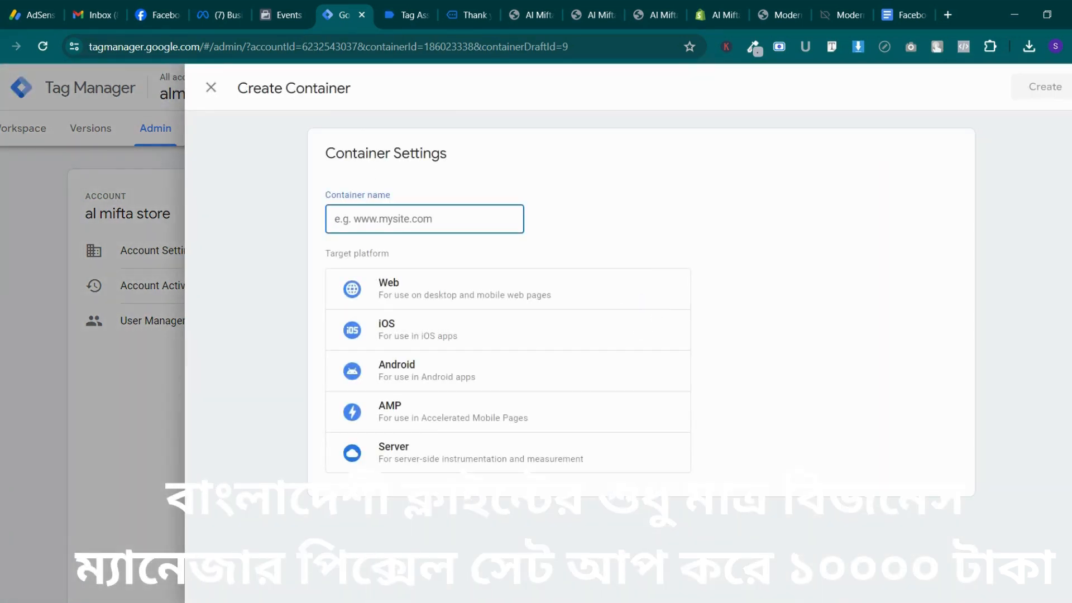
{"action": "type", "text": "server-almifta"}
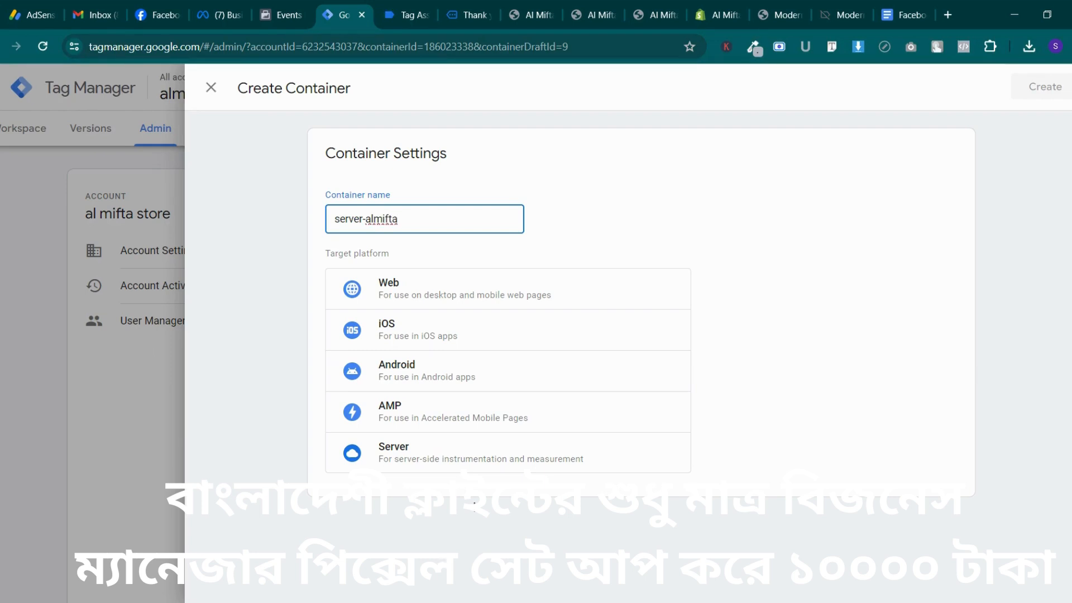
{"action": "left_click", "coordinate": [468, 466]}
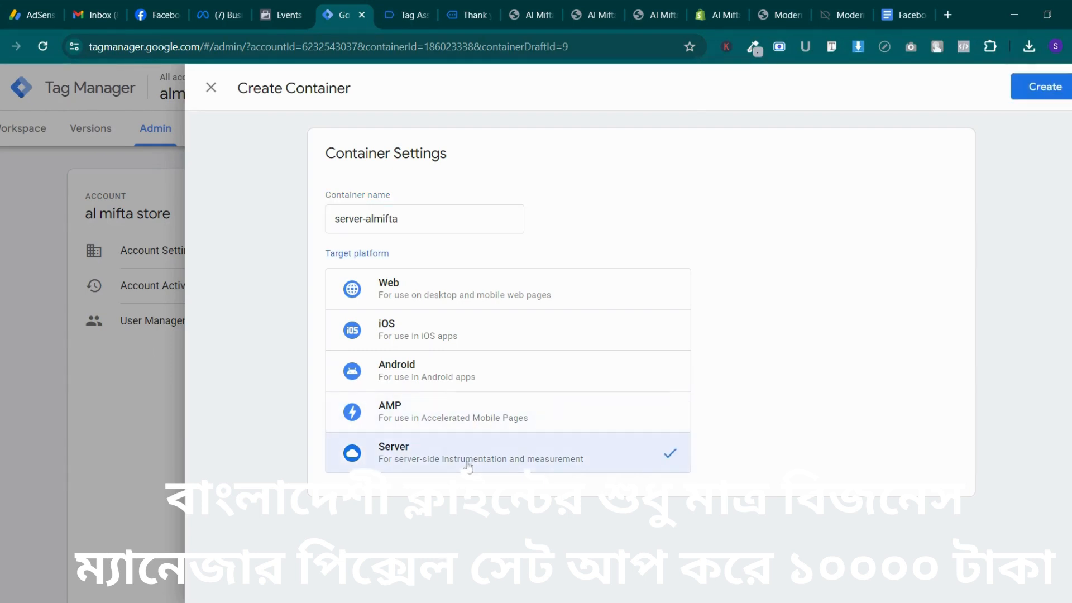
{"action": "left_click", "coordinate": [1027, 99]}
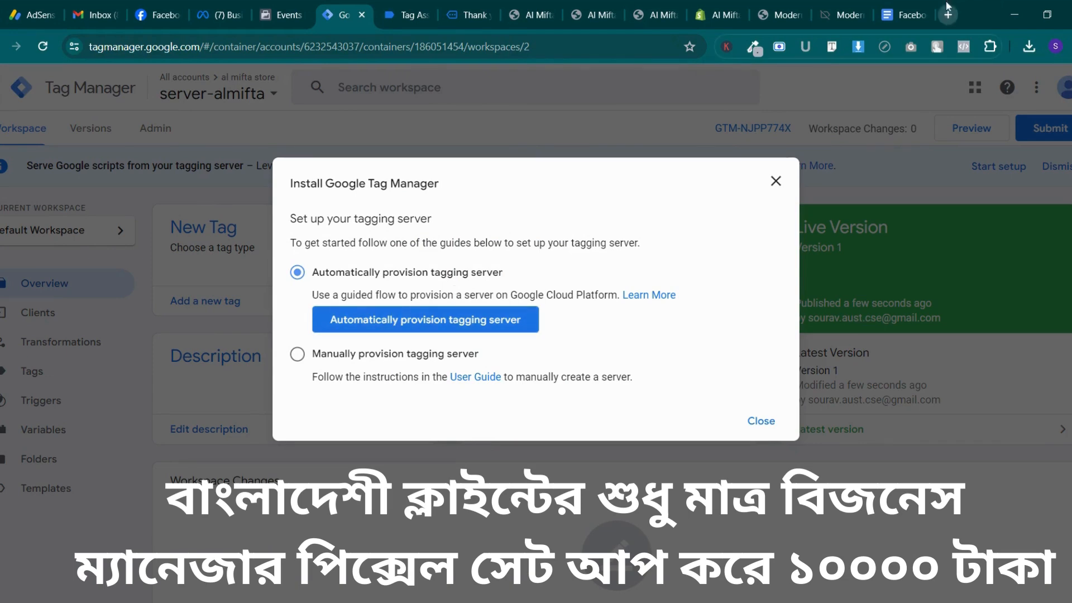
Open stape.io in a new browser tab and review the recent GTM containers on its dashboard
{"action": "left_click", "coordinate": [948, 14]}
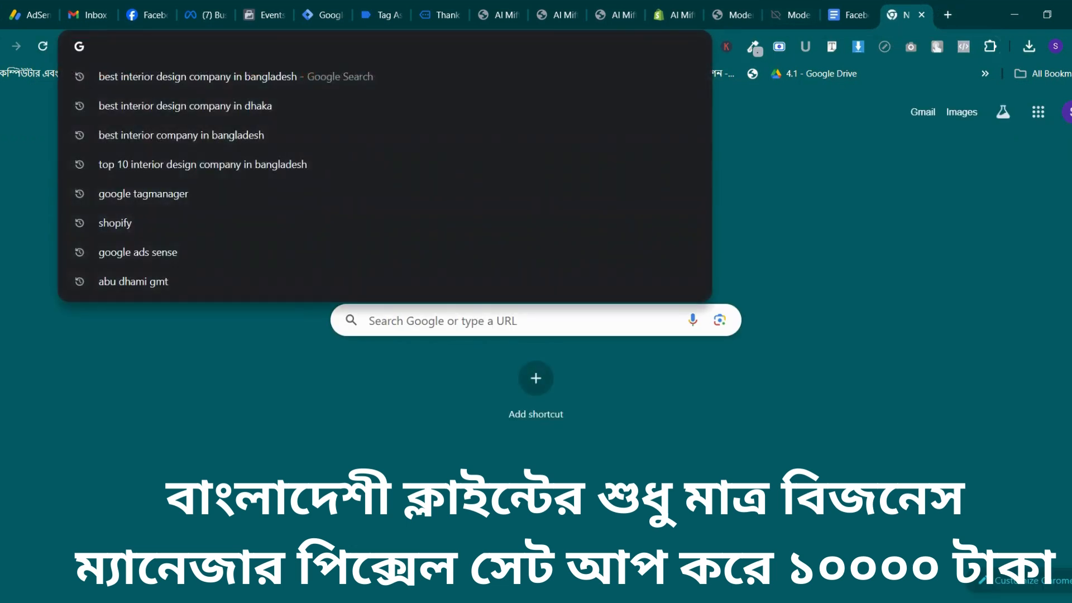
{"action": "type", "text": "stape.io"}
{"action": "key", "text": "Return"}
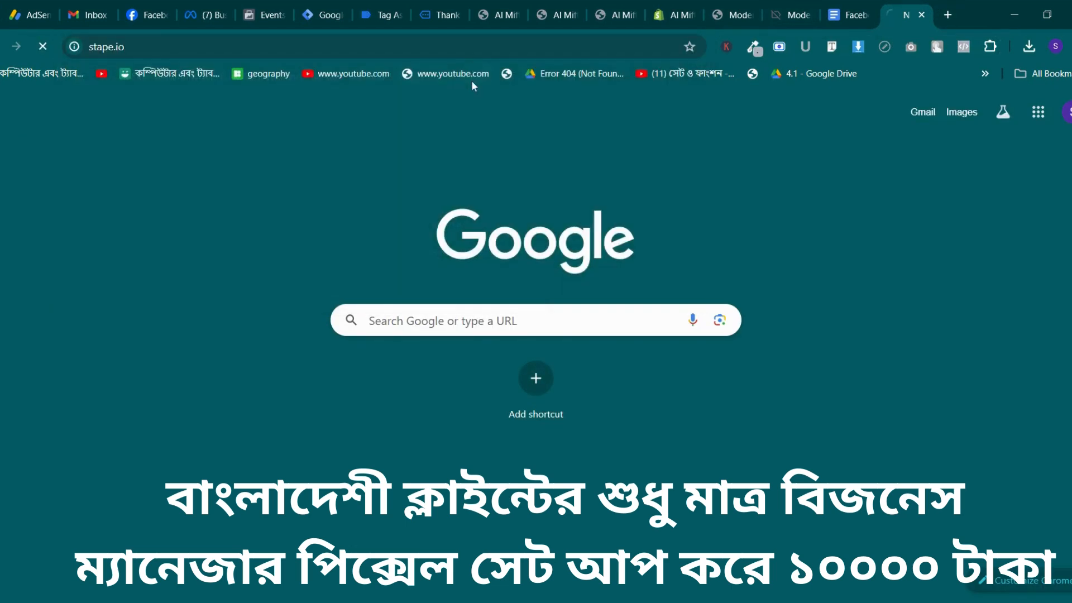
{"action": "scroll", "coordinate": [541, 375], "scroll_direction": "down", "scroll_amount": 3}
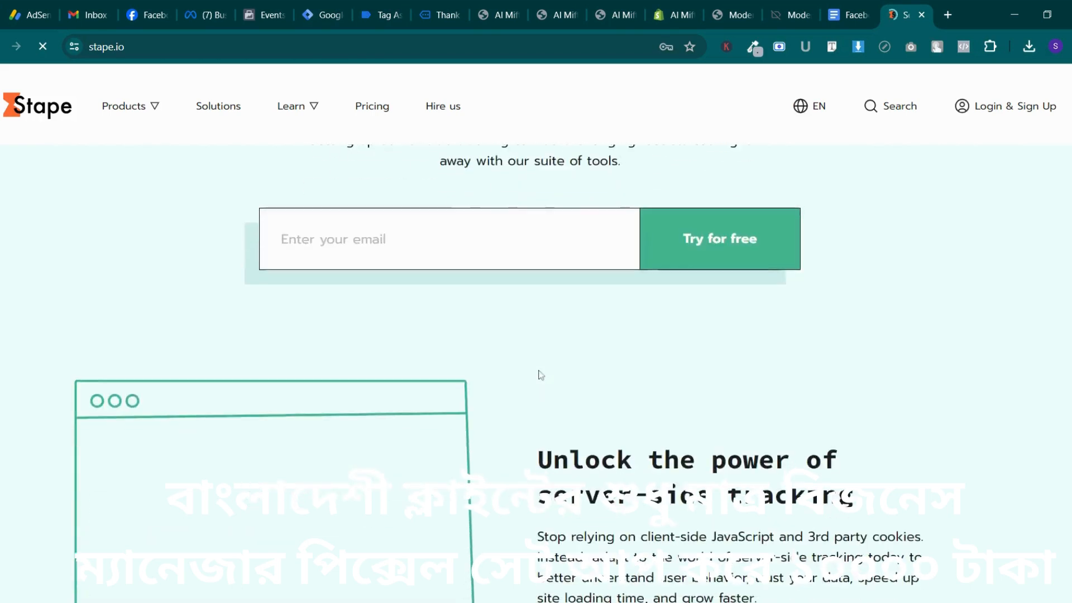
{"action": "scroll", "coordinate": [542, 374], "scroll_direction": "down", "scroll_amount": 3}
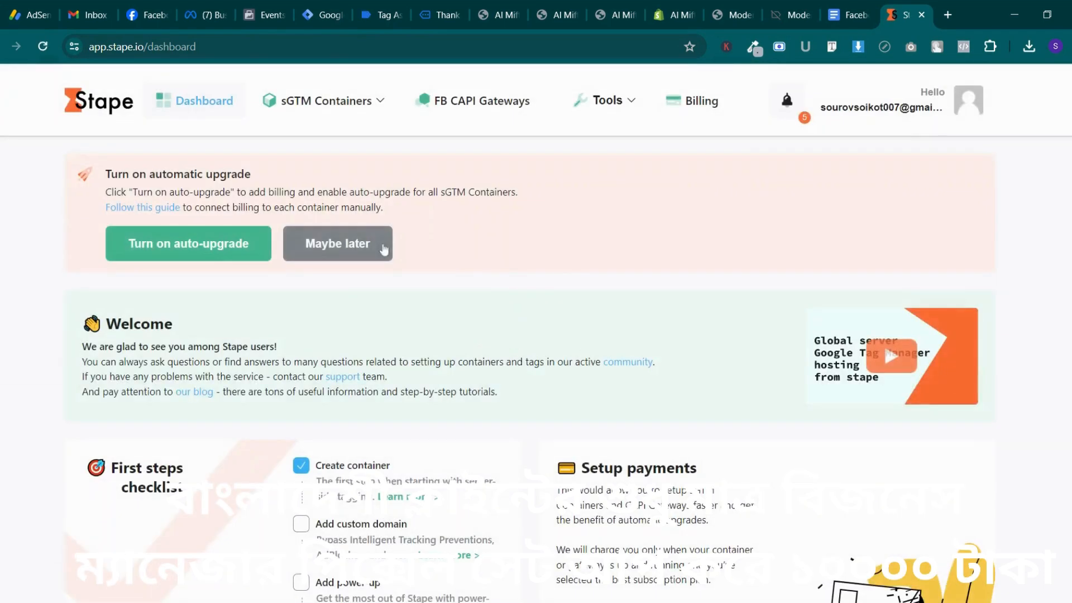
{"action": "scroll", "coordinate": [418, 249], "scroll_direction": "down", "scroll_amount": 6}
{"action": "scroll", "coordinate": [383, 246], "scroll_direction": "down", "scroll_amount": 3}
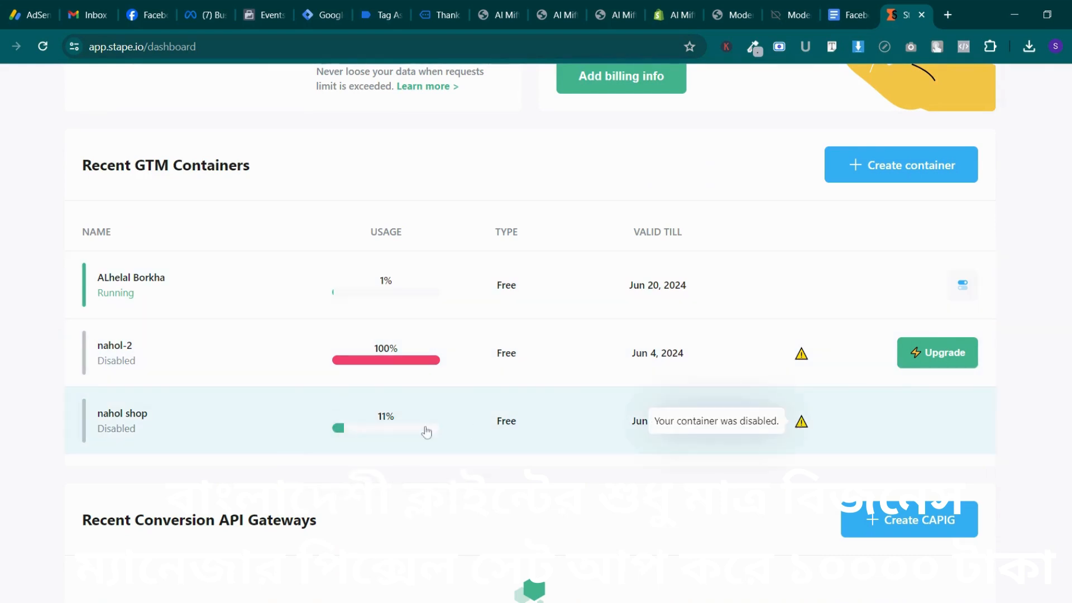
{"action": "scroll", "coordinate": [38, 527], "scroll_direction": "up", "scroll_amount": 1}
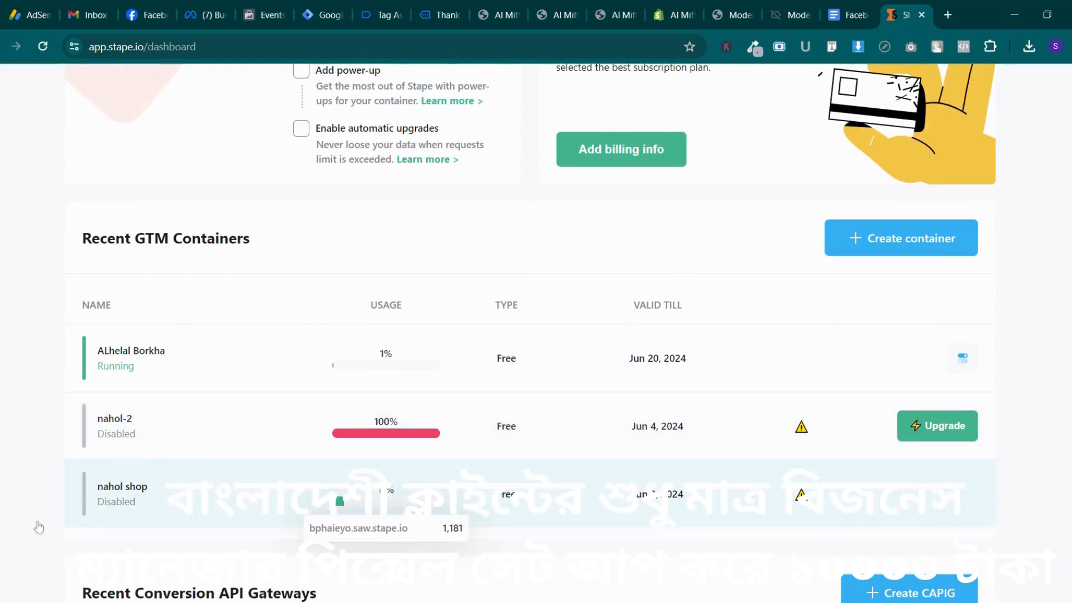
Open the disabled nahol shop container in Stape and permanently delete it
{"action": "left_click", "coordinate": [130, 511]}
{"action": "scroll", "coordinate": [751, 290], "scroll_direction": "down", "scroll_amount": 2}
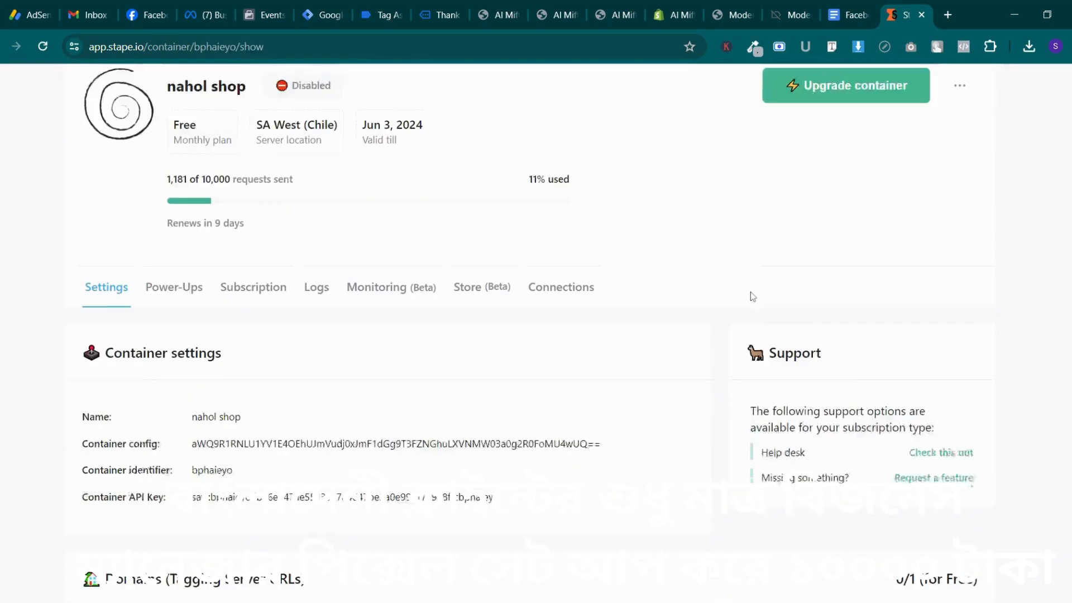
{"action": "scroll", "coordinate": [860, 268], "scroll_direction": "up", "scroll_amount": 2}
{"action": "left_click", "coordinate": [959, 196]}
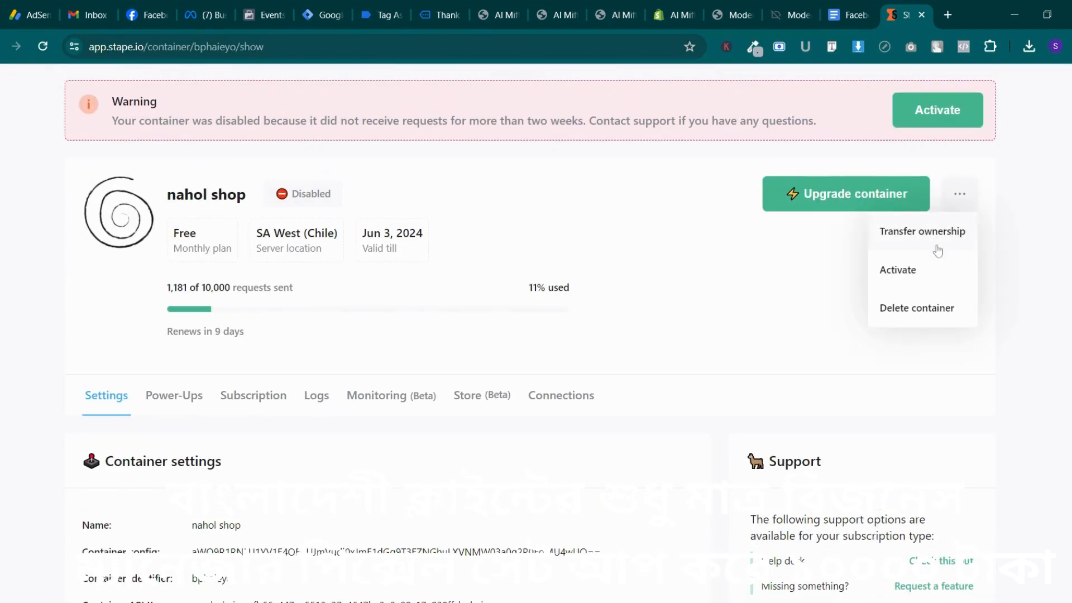
{"action": "left_click", "coordinate": [924, 305]}
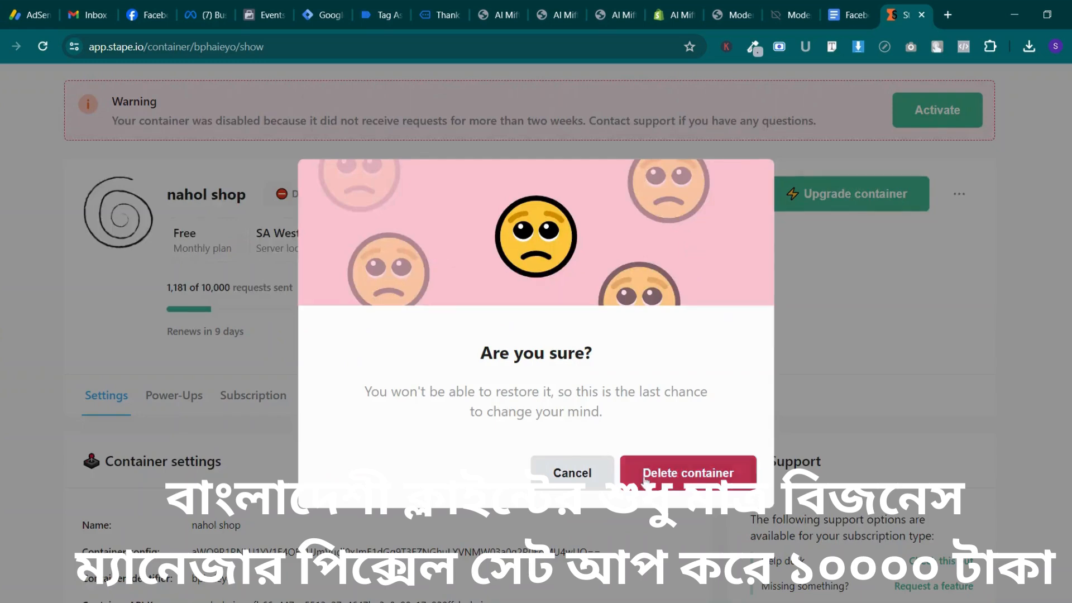
{"action": "left_click", "coordinate": [647, 472]}
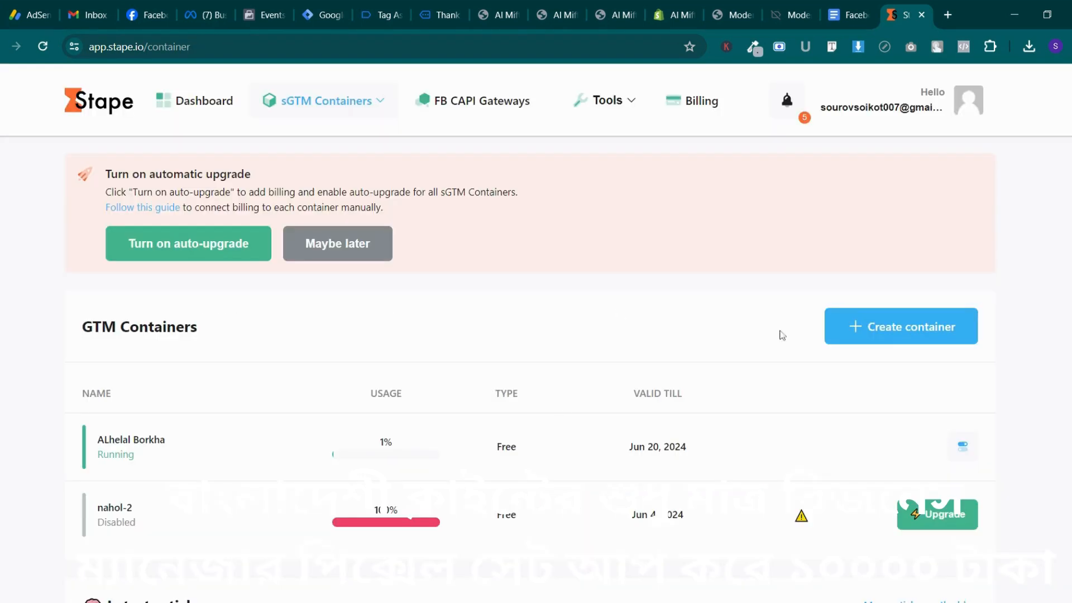
Start a new Stape container named al-mifta and switch back to Google Tag Manager for its configuration
{"action": "left_click", "coordinate": [933, 335]}
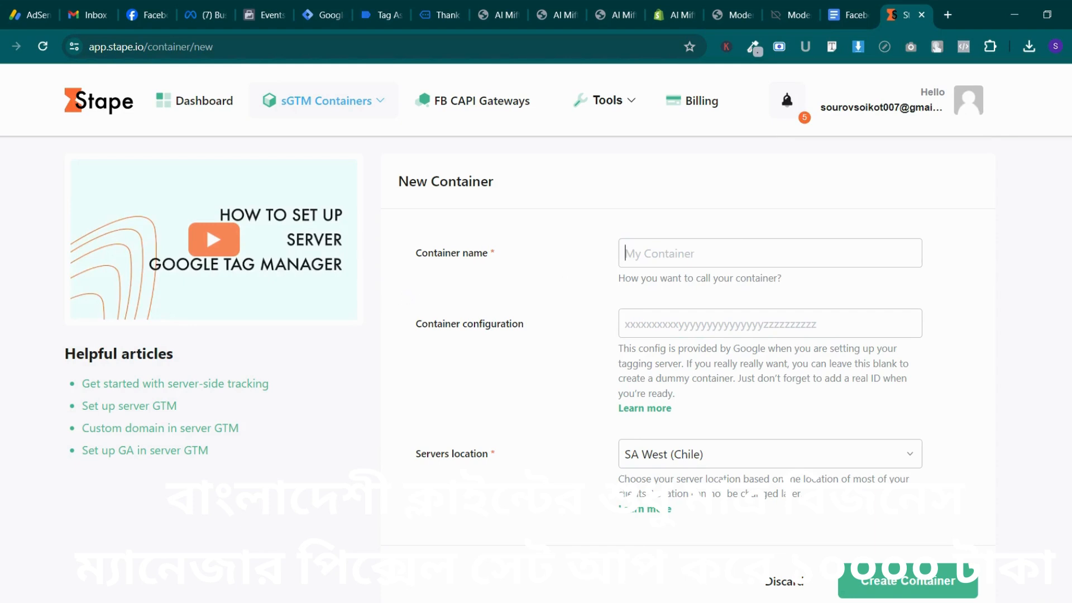
{"action": "type", "text": "al-mifta"}
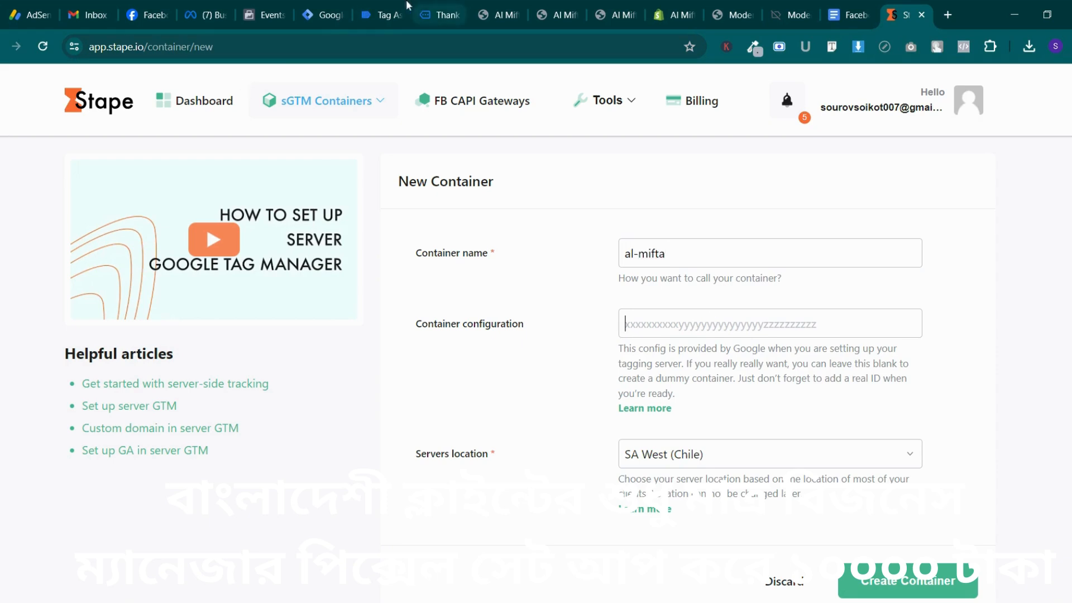
{"action": "left_click", "coordinate": [382, 14]}
{"action": "left_click", "coordinate": [317, 7]}
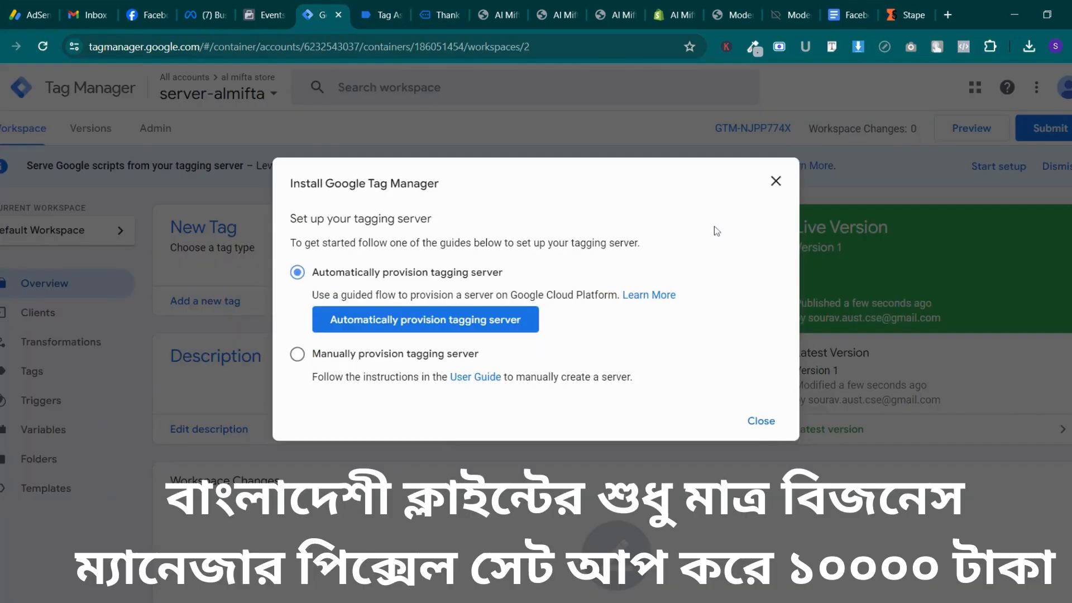
Set the server-almifta container's tagging server to manual provisioning in its container settings and copy the container config
{"action": "left_click", "coordinate": [774, 182]}
{"action": "left_click", "coordinate": [155, 128]}
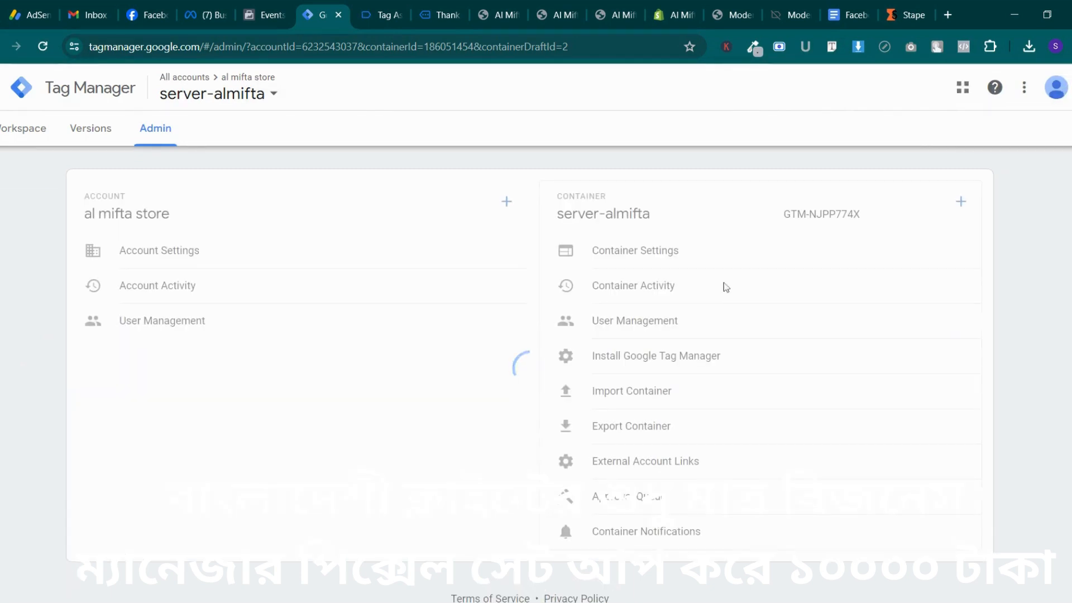
{"action": "left_click", "coordinate": [684, 262]}
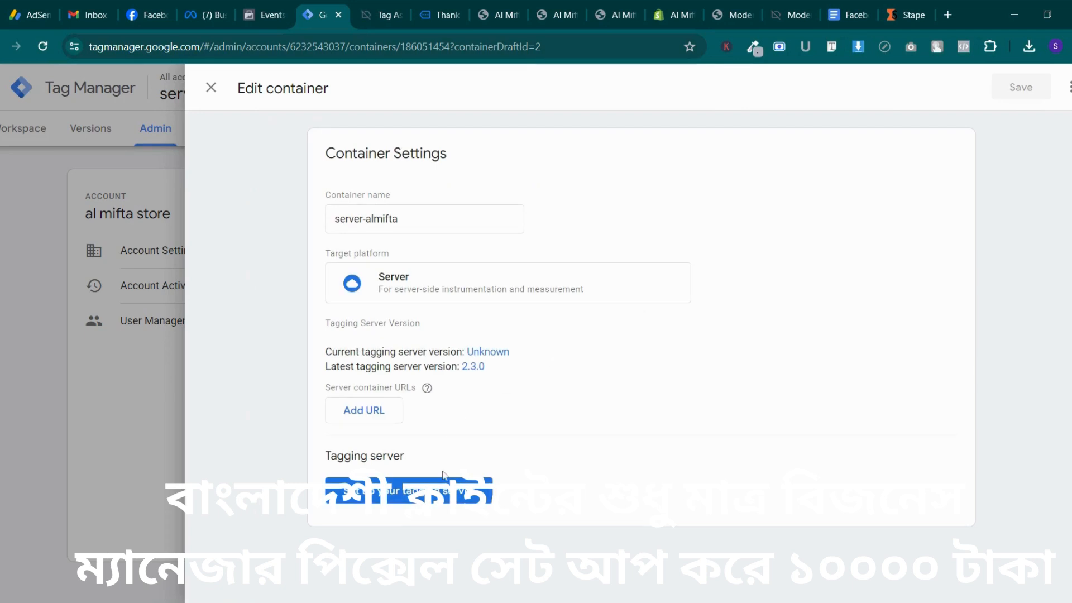
{"action": "left_click", "coordinate": [443, 478]}
{"action": "left_click", "coordinate": [297, 353]}
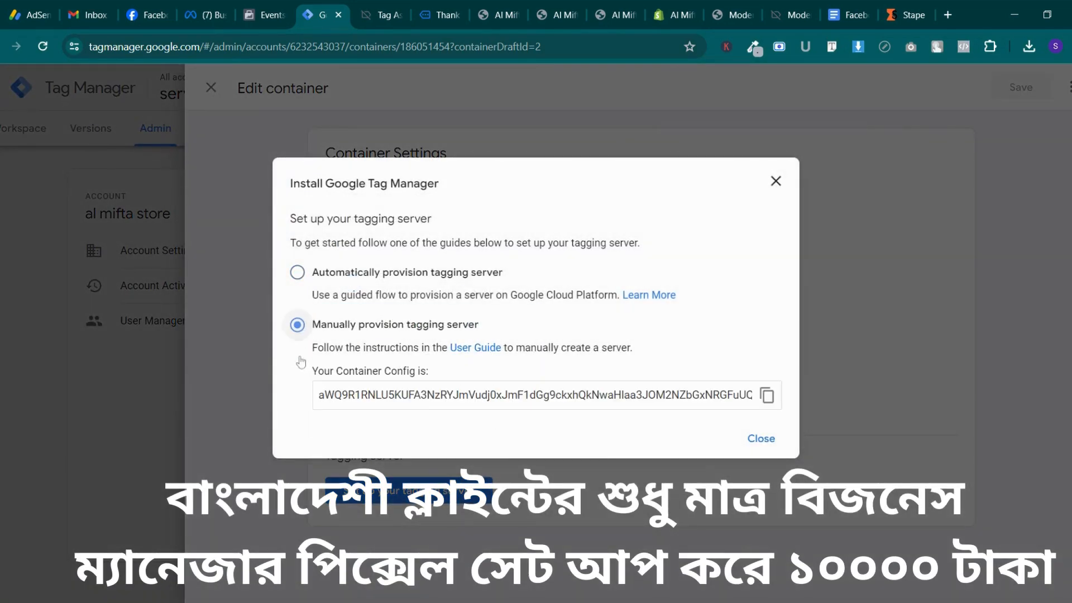
{"action": "left_click", "coordinate": [766, 396]}
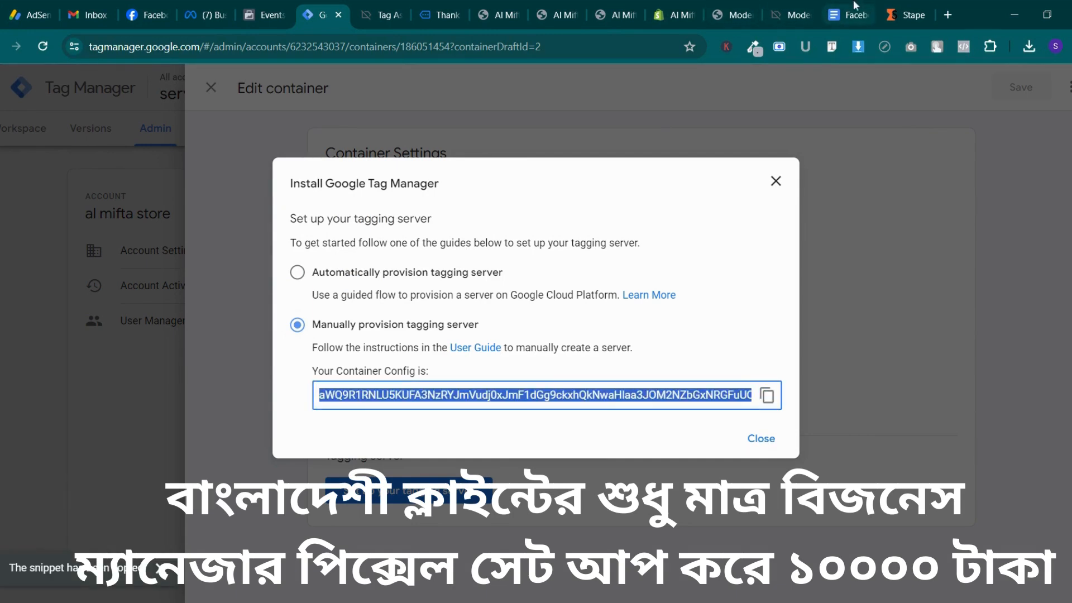
Switch to Stape, paste the copied config string as the container configuration and create the al-mifta container
{"action": "left_click", "coordinate": [906, 15]}
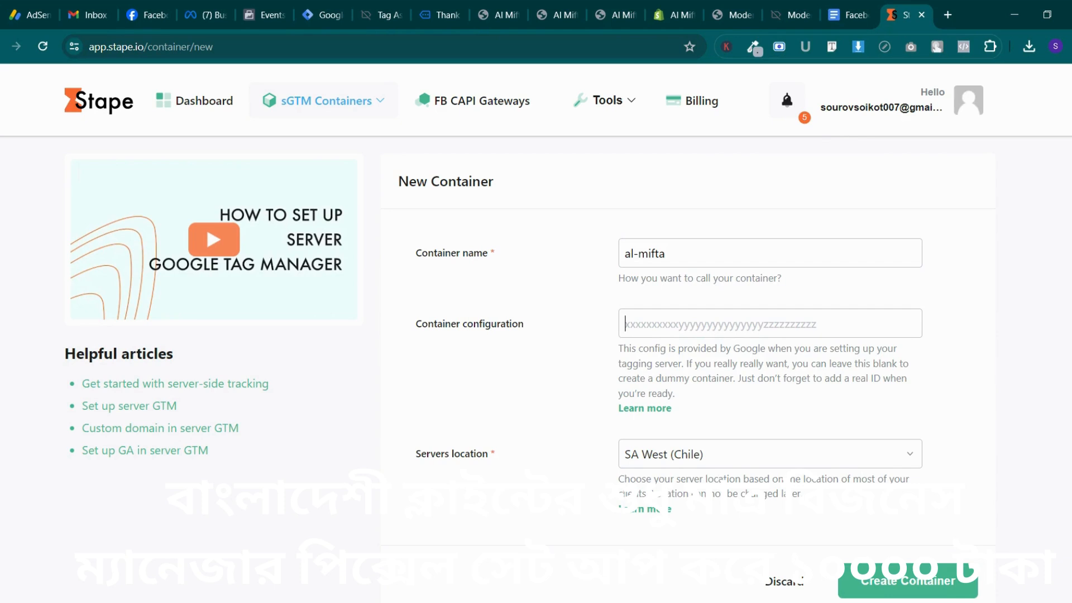
{"action": "key", "text": "ctrl+v"}
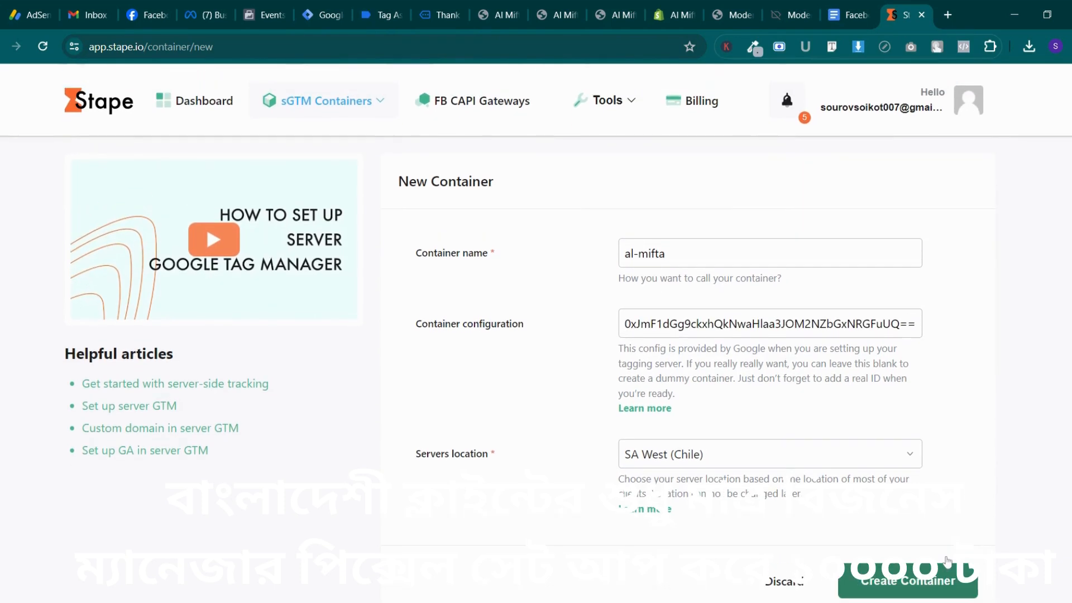
{"action": "left_click", "coordinate": [948, 563]}
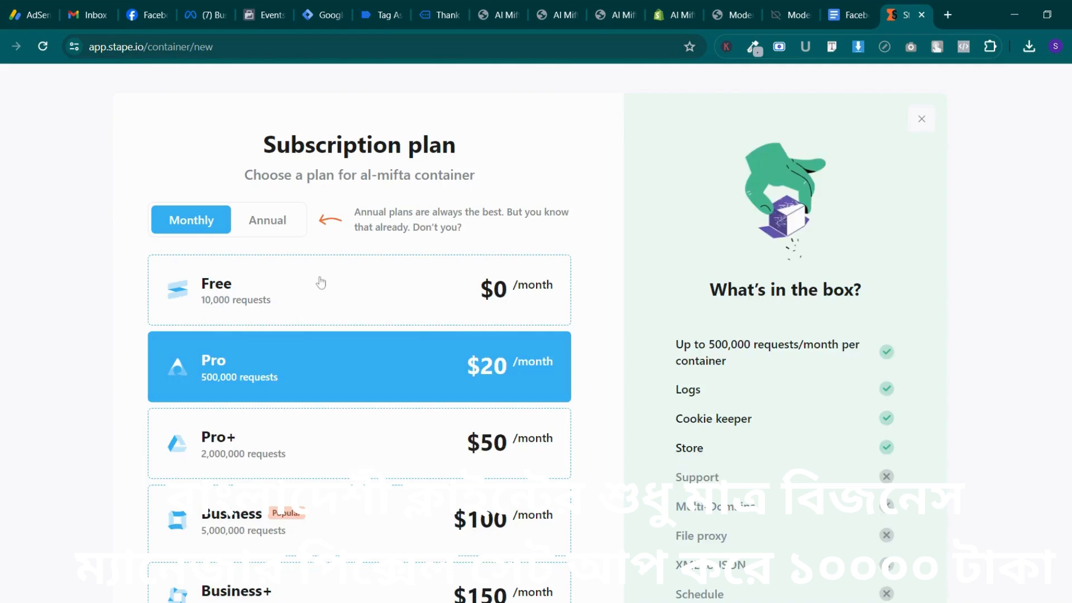
Continue with the Free monthly plan for the al-mifta container and return to its settings to show the tagging server domain
{"action": "left_click", "coordinate": [321, 283]}
{"action": "scroll", "coordinate": [320, 282], "scroll_direction": "down", "scroll_amount": 8}
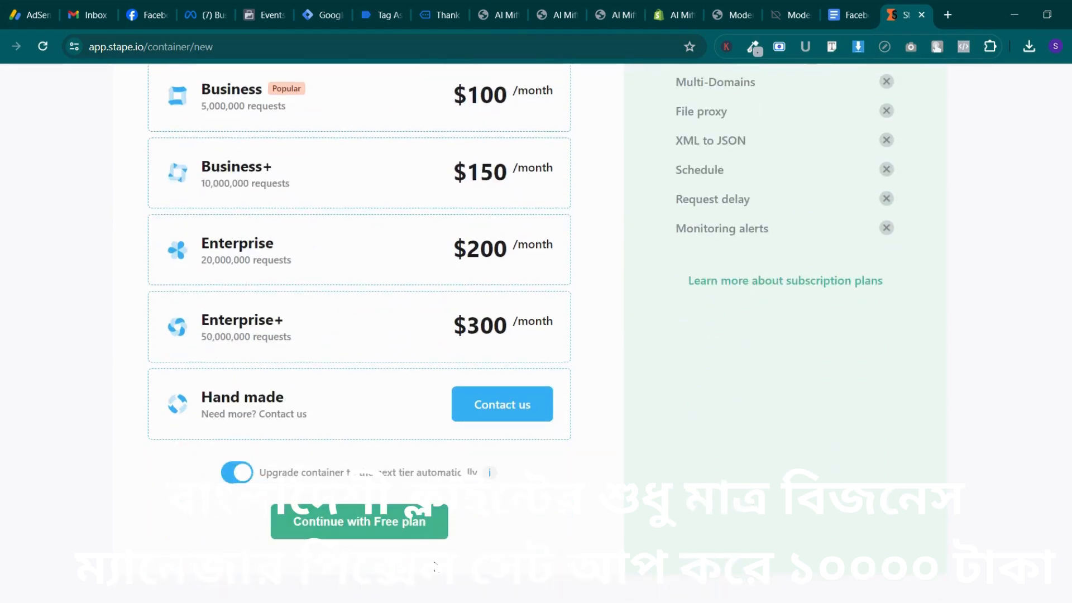
{"action": "left_click", "coordinate": [418, 518]}
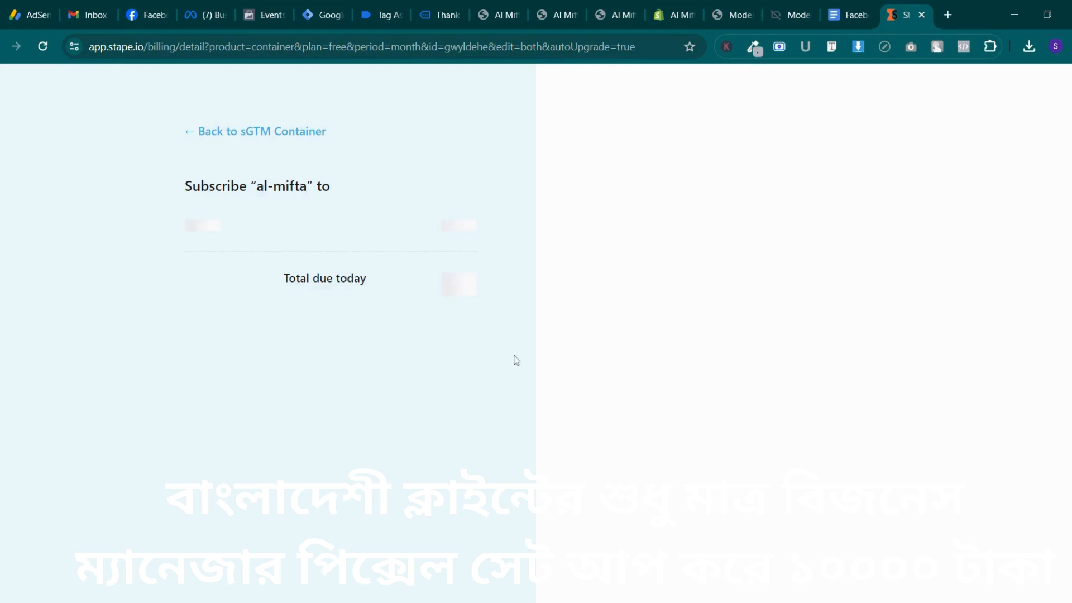
{"action": "left_click", "coordinate": [283, 138]}
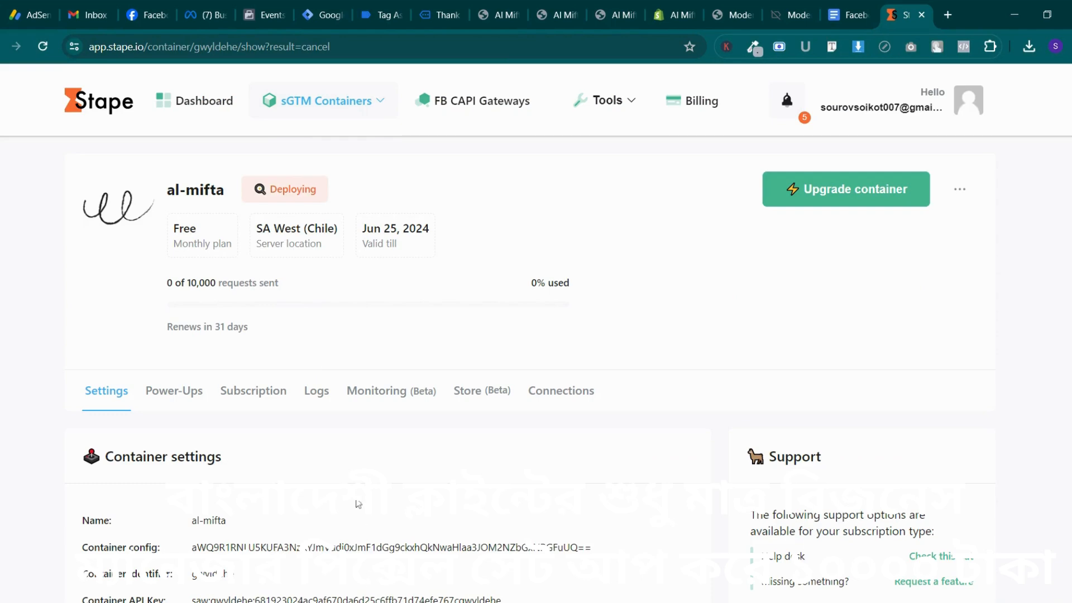
{"action": "scroll", "coordinate": [342, 491], "scroll_direction": "down", "scroll_amount": 5}
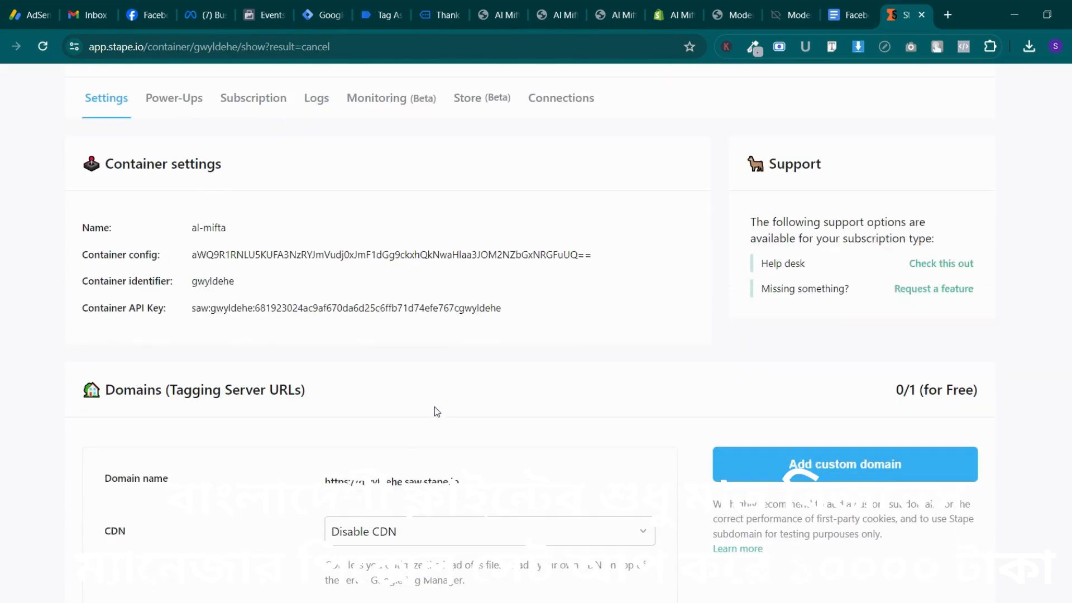
{"action": "scroll", "coordinate": [437, 412], "scroll_direction": "down", "scroll_amount": 3}
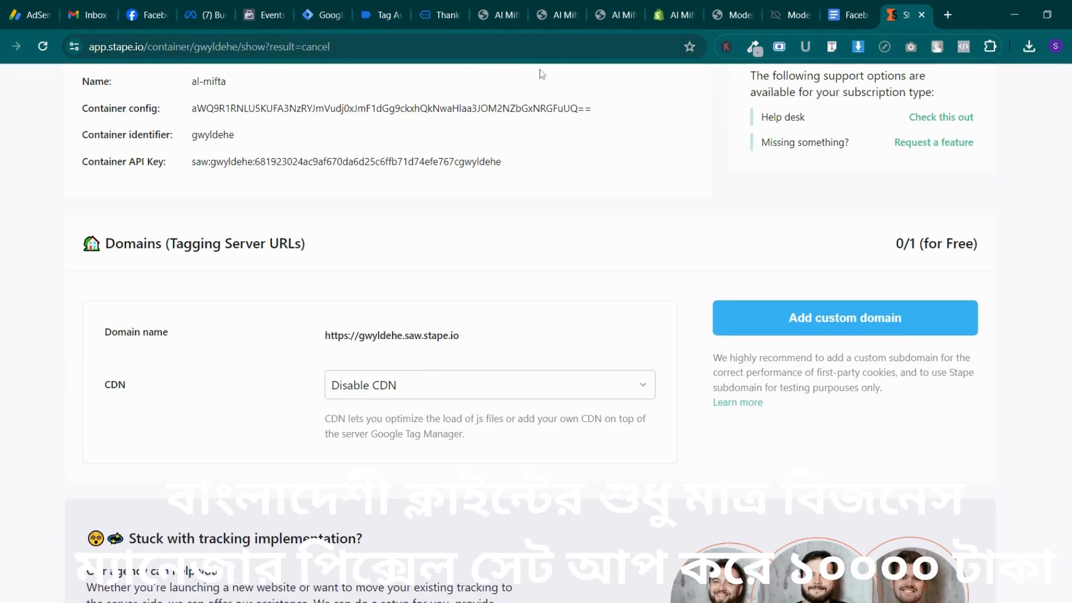
Copy the tagging server domain URL of the al-mifta container in Stape
{"action": "left_click", "coordinate": [501, 14]}
{"action": "left_click", "coordinate": [676, 15]}
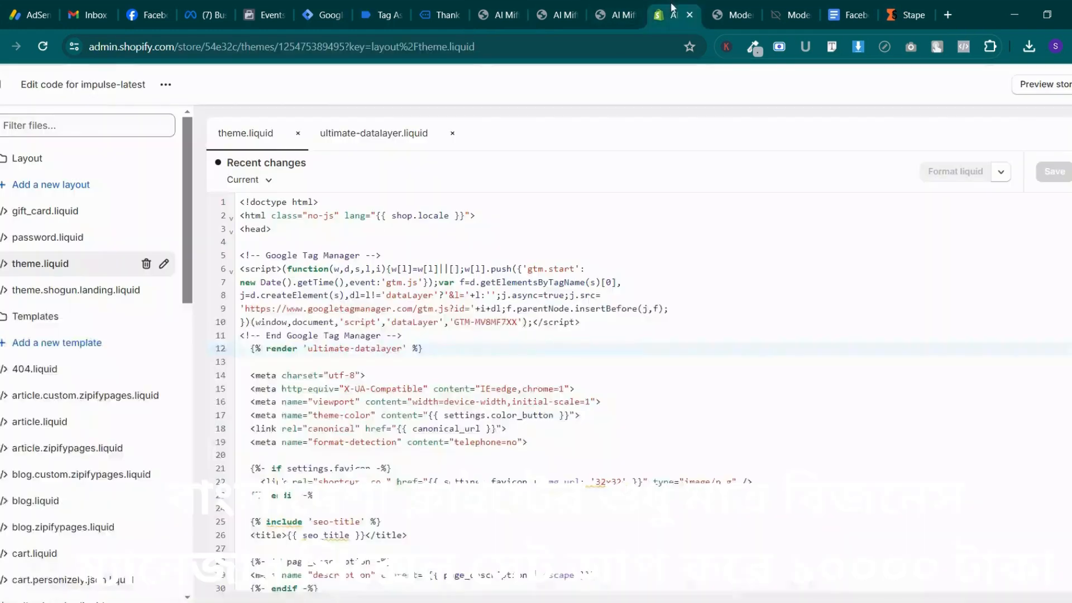
{"action": "left_click", "coordinate": [754, 12]}
{"action": "left_click", "coordinate": [907, 15]}
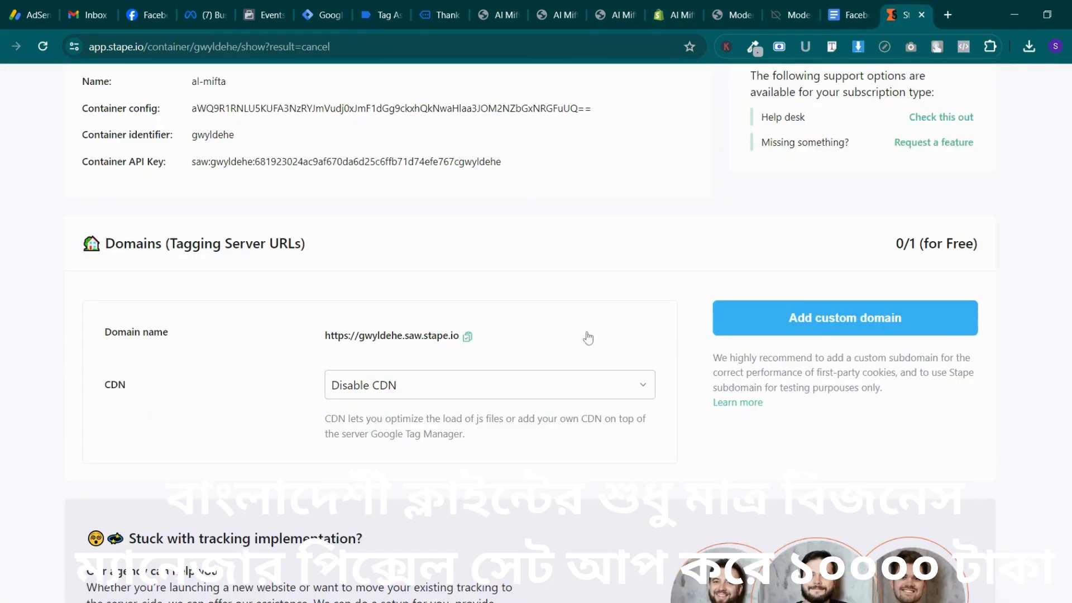
{"action": "left_click", "coordinate": [468, 336]}
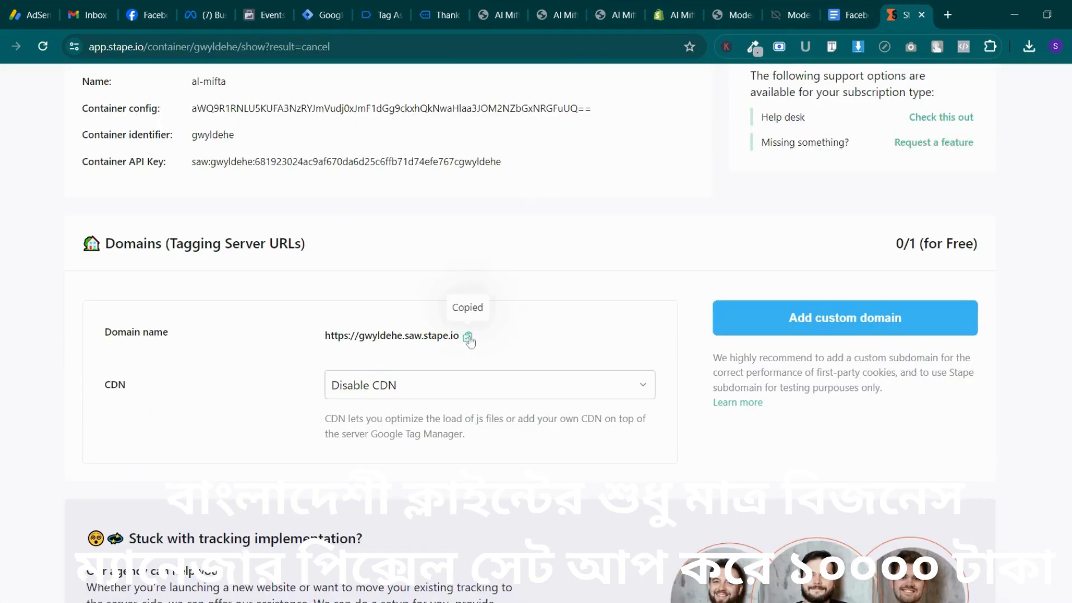
{"action": "left_click", "coordinate": [564, 6]}
{"action": "left_click", "coordinate": [503, 8]}
{"action": "left_click", "coordinate": [442, 8]}
{"action": "left_click", "coordinate": [322, 7]}
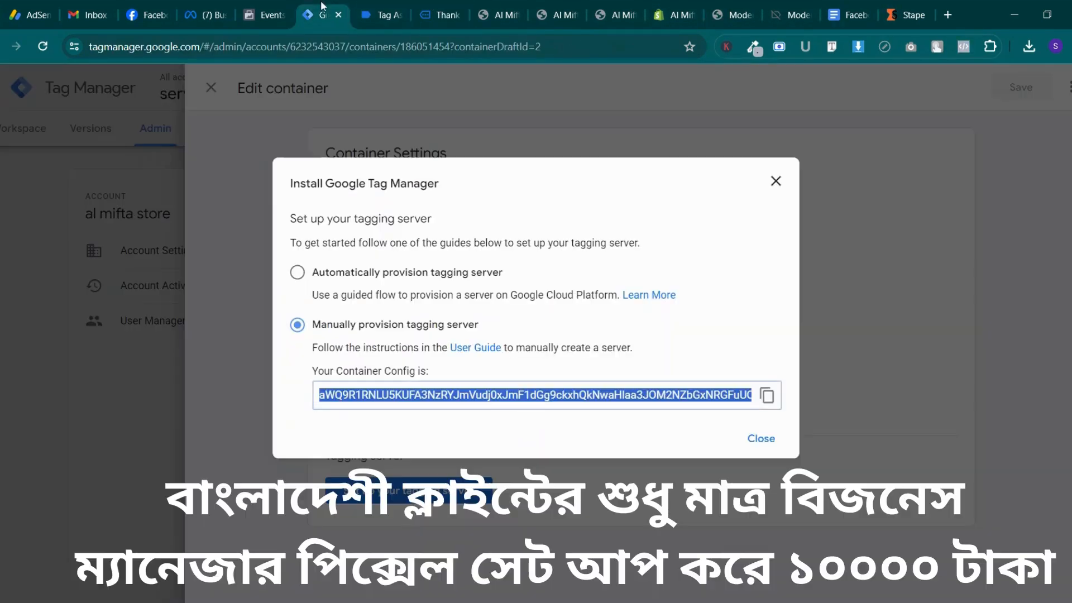
{"action": "left_click", "coordinate": [280, 4]}
{"action": "left_click", "coordinate": [308, 5]}
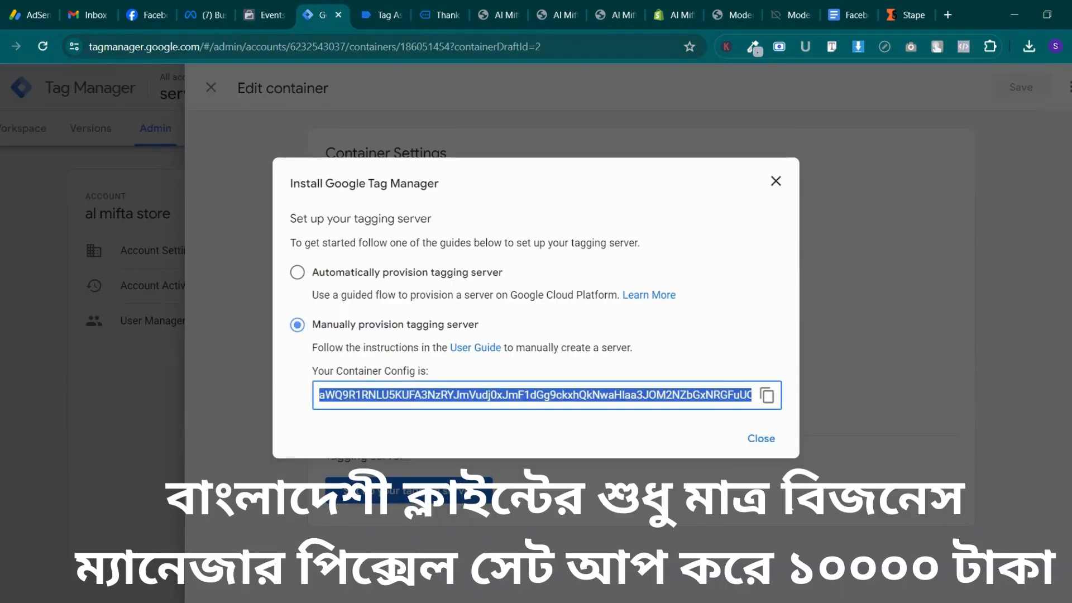
{"action": "left_click", "coordinate": [751, 440]}
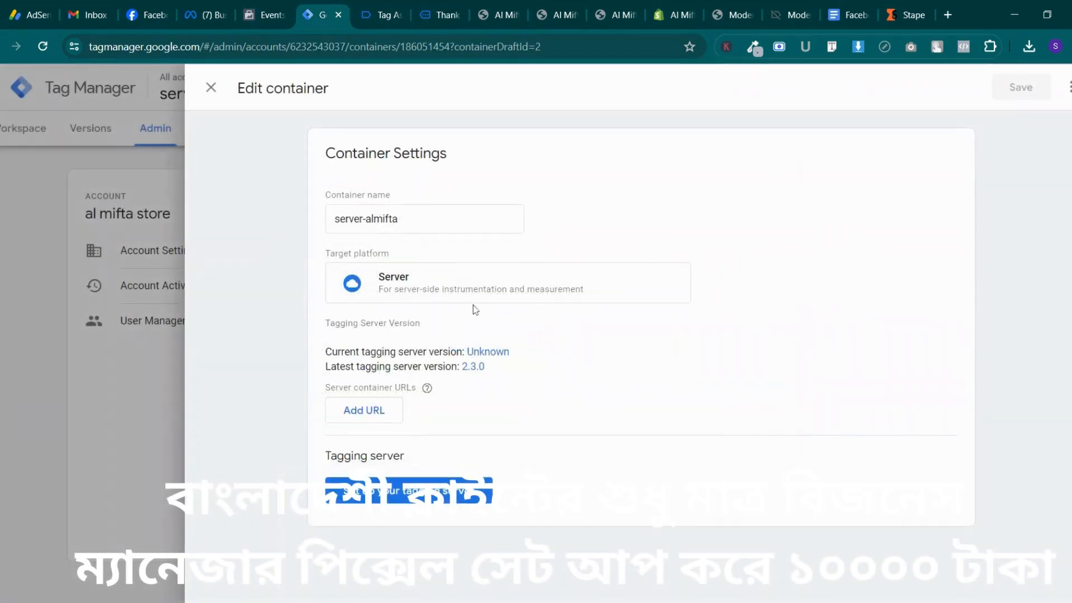
{"action": "left_click", "coordinate": [398, 400]}
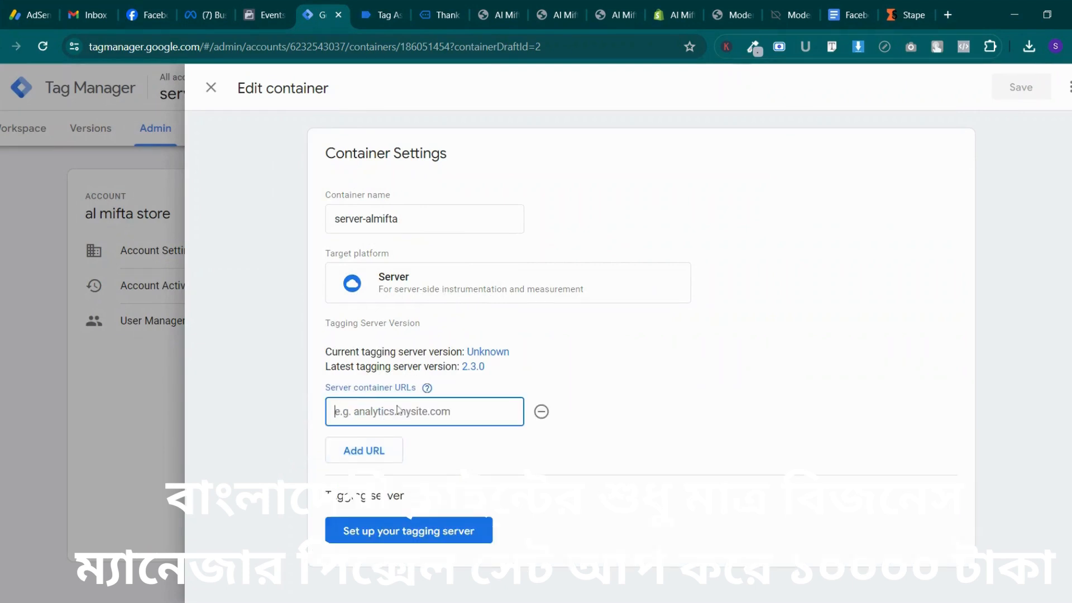
{"action": "key", "text": "ctrl+v"}
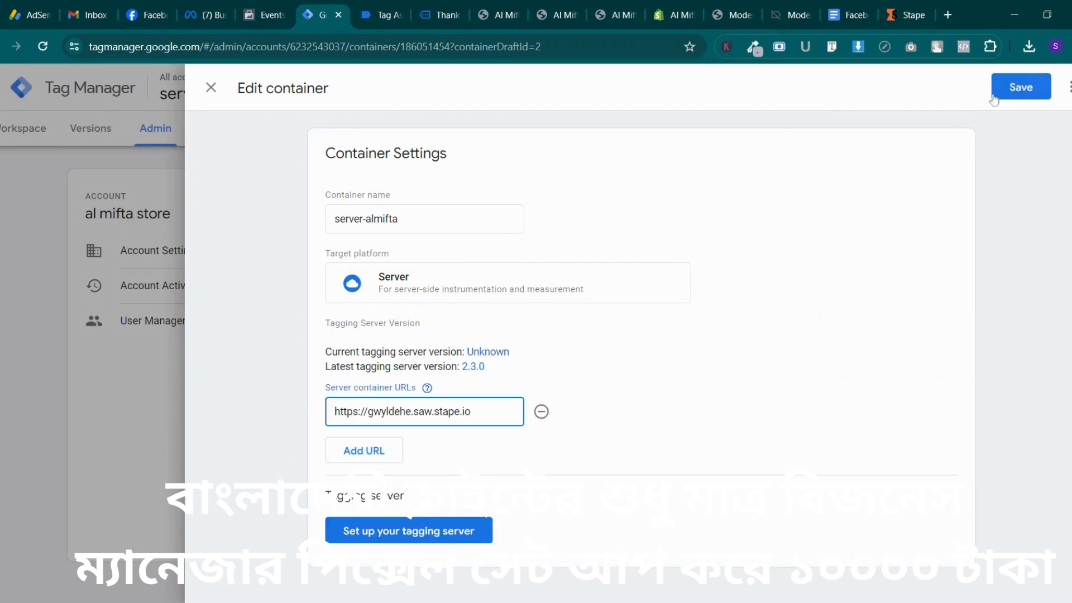
{"action": "left_click", "coordinate": [994, 96]}
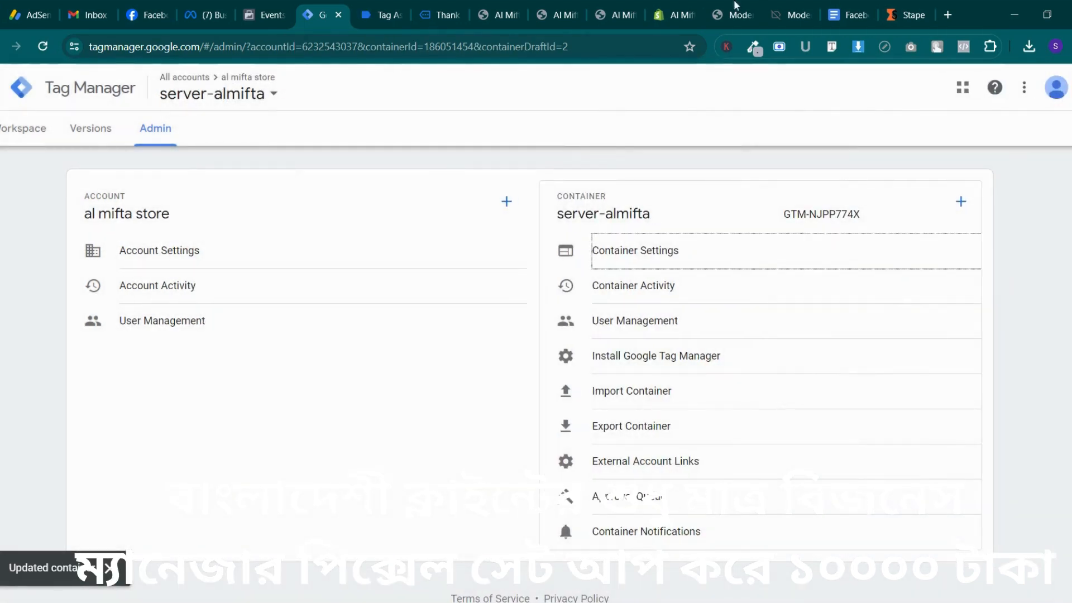
Switch back to Stape, reload the al-mifta container page and check its deployment status and request allowance
{"action": "left_click", "coordinate": [906, 15]}
{"action": "scroll", "coordinate": [419, 235], "scroll_direction": "up", "scroll_amount": 7}
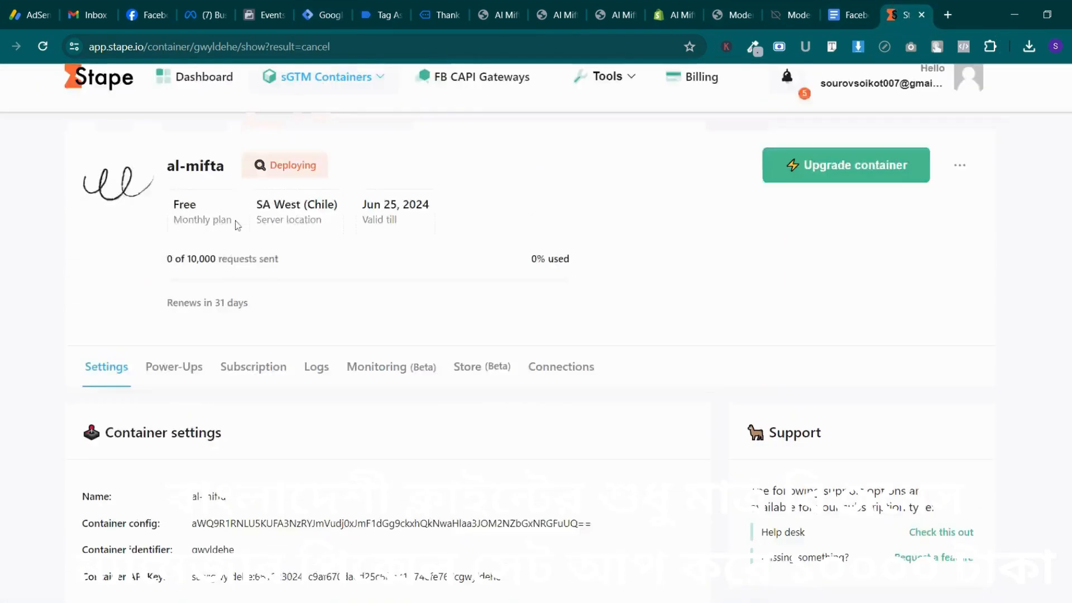
{"action": "left_click", "coordinate": [43, 46]}
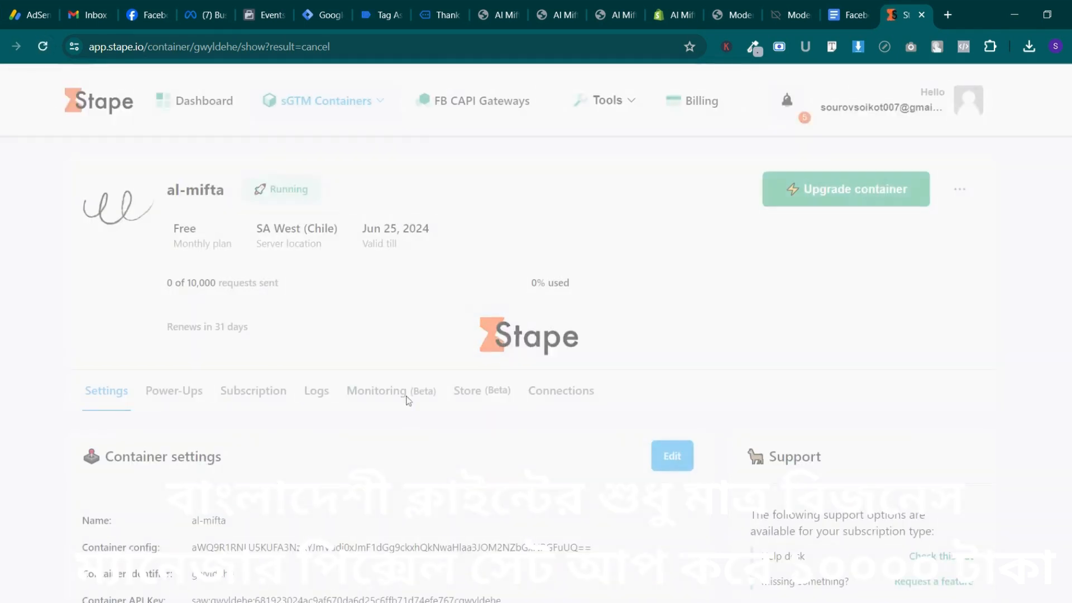
{"action": "double_click", "coordinate": [289, 188]}
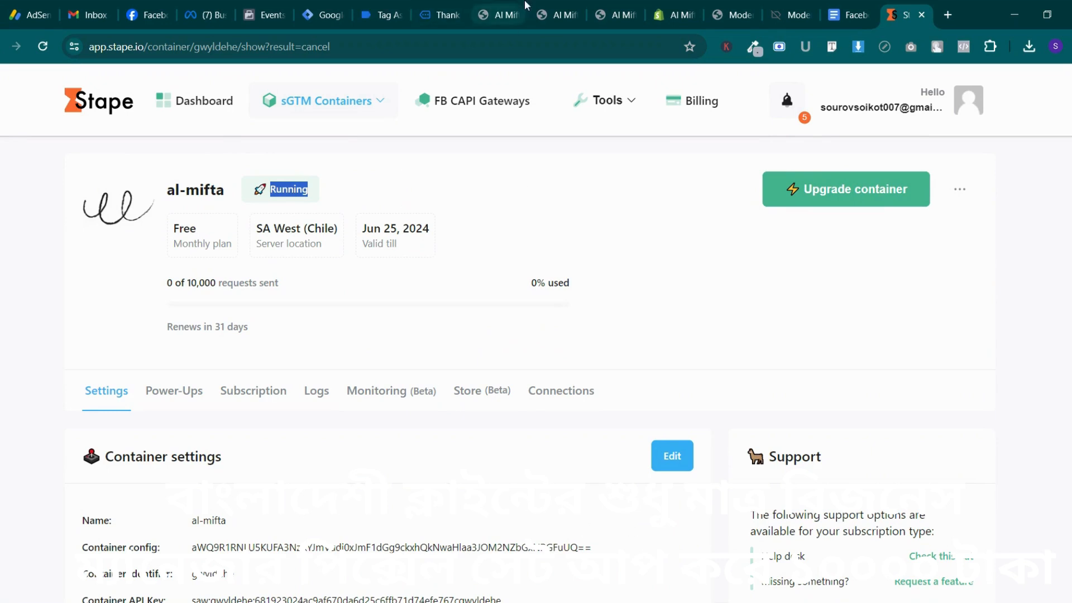
{"action": "left_click", "coordinate": [257, 200]}
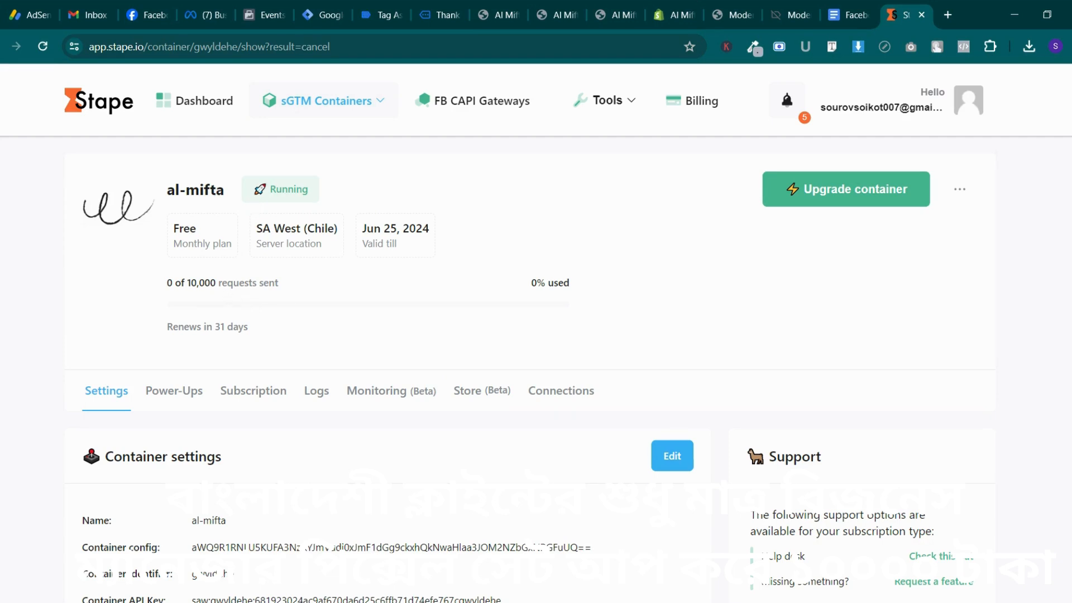
{"action": "left_click_drag", "start_coordinate": [216, 283], "coordinate": [184, 283]}
Switch to Google Tag Manager and open the templates of the server-almifta container's default workspace
{"action": "left_click", "coordinate": [444, 15]}
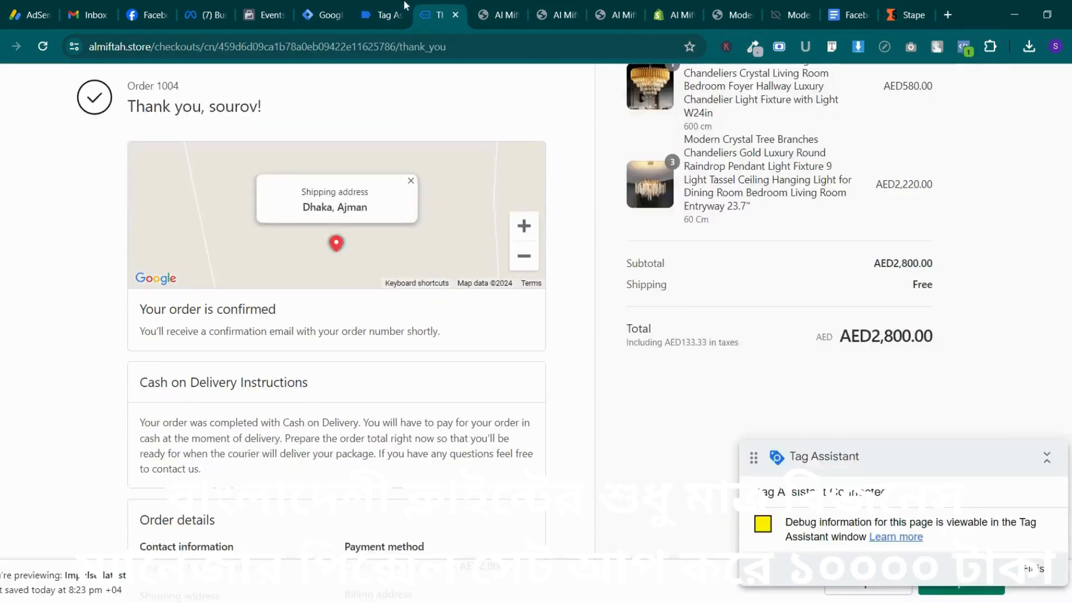
{"action": "left_click", "coordinate": [382, 15]}
{"action": "left_click", "coordinate": [324, 16]}
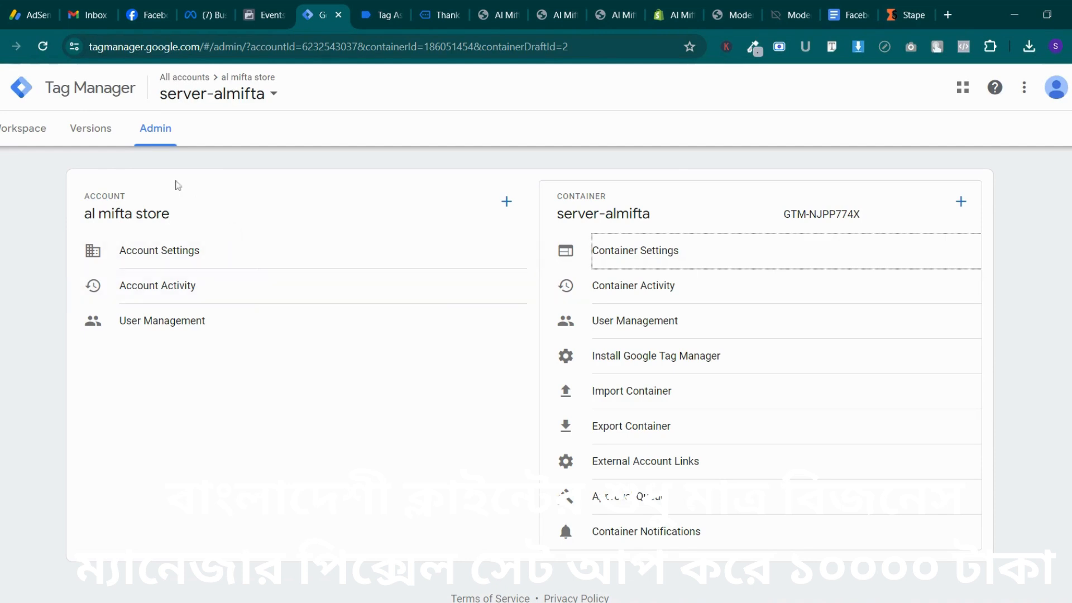
{"action": "left_click", "coordinate": [22, 129]}
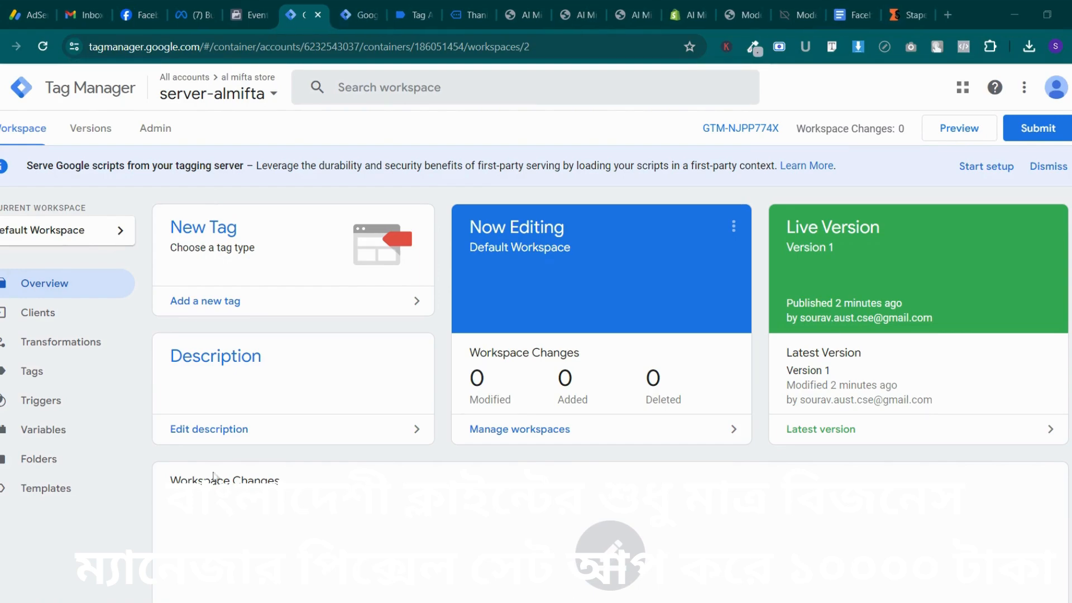
{"action": "left_click", "coordinate": [161, 427]}
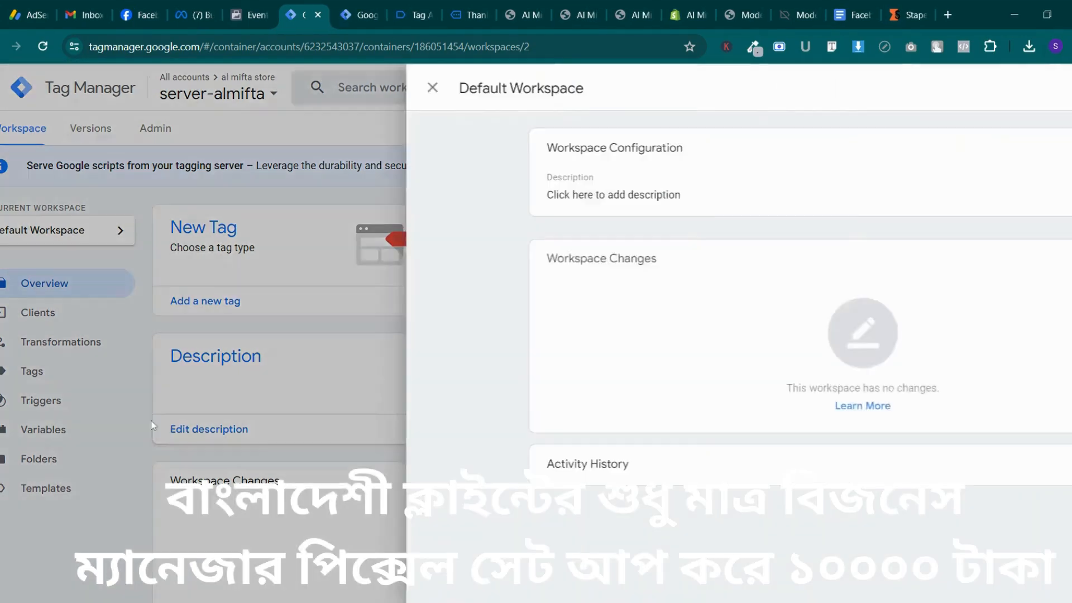
{"action": "left_click", "coordinate": [152, 405]}
{"action": "left_click", "coordinate": [70, 486]}
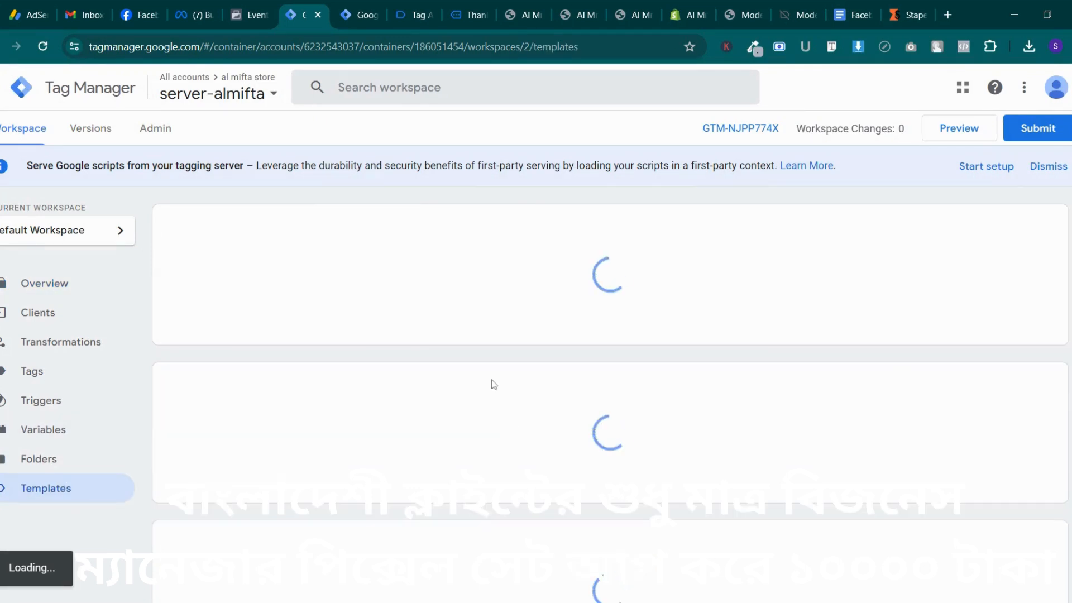
Search the tag template gallery for "conversion" and add the Conversions API Tag by facebookincubator to the workspace
{"action": "scroll", "coordinate": [494, 386], "scroll_direction": "down", "scroll_amount": 2}
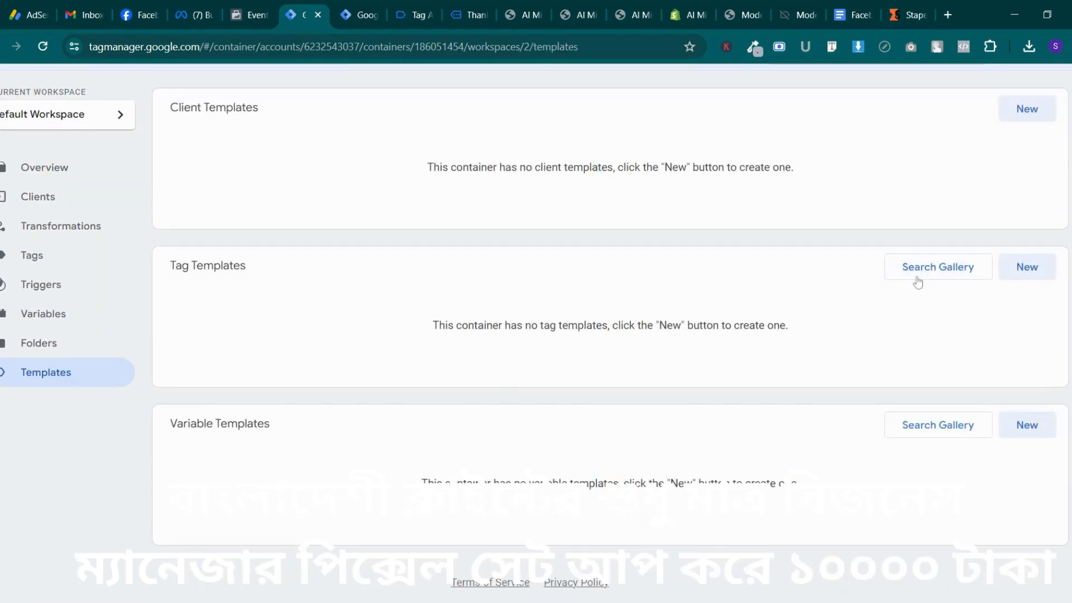
{"action": "left_click", "coordinate": [917, 280]}
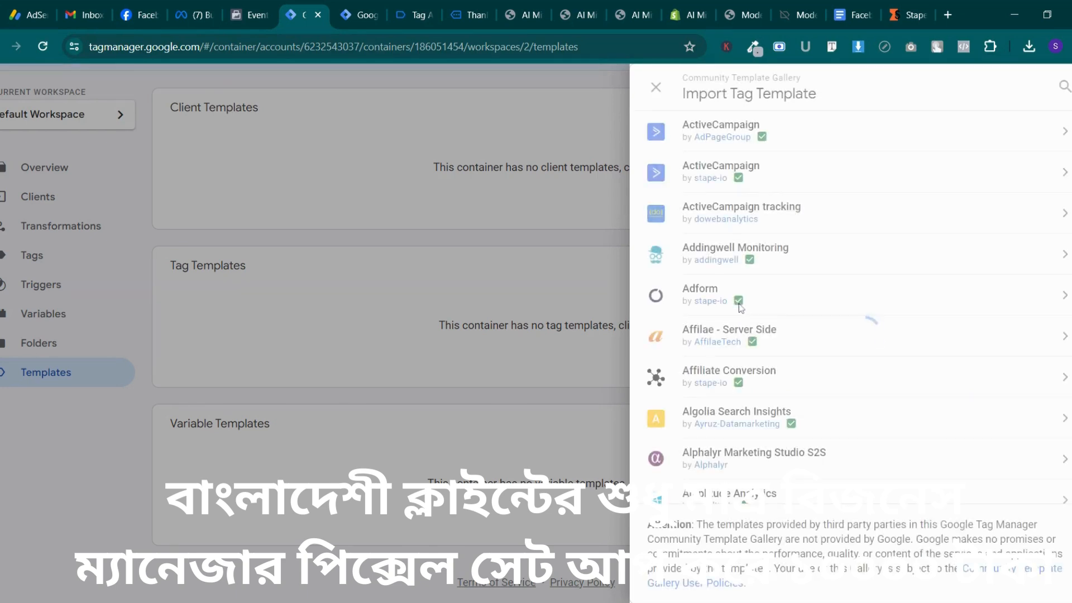
{"action": "left_click", "coordinate": [1065, 88]}
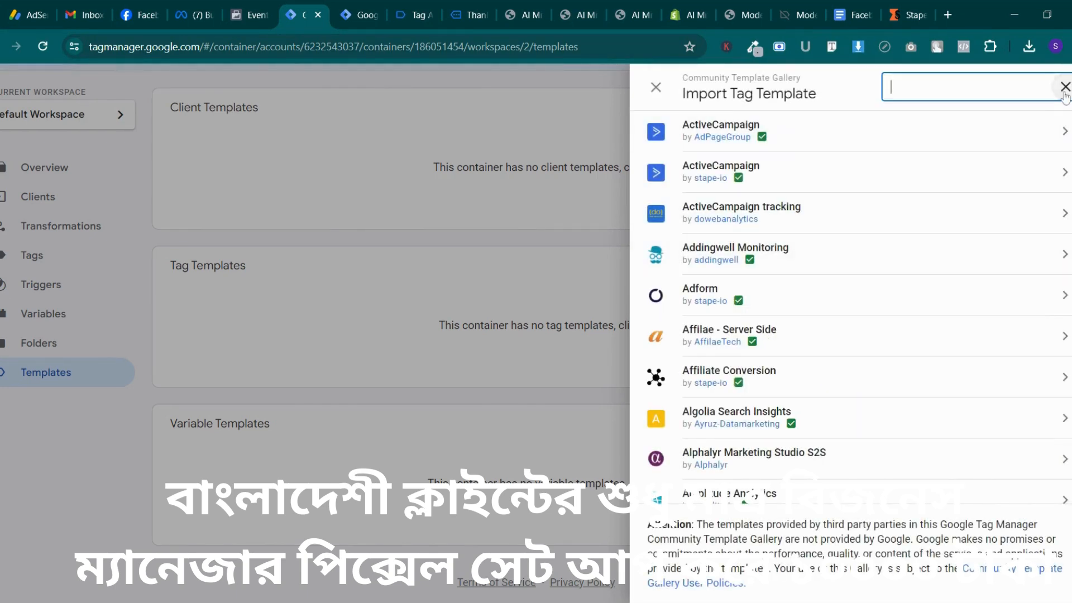
{"action": "type", "text": "conv"}
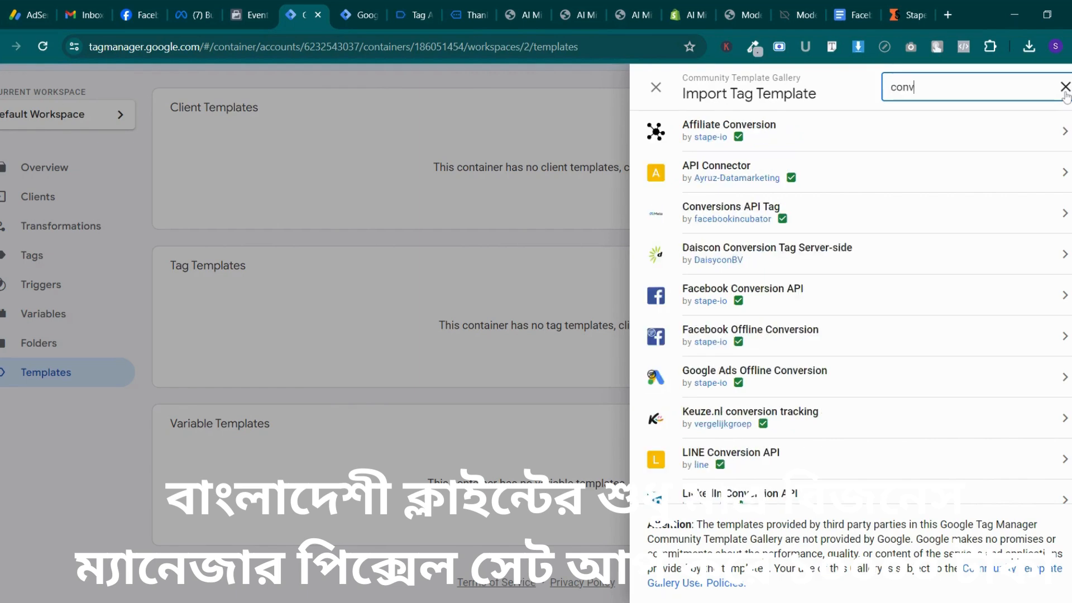
{"action": "type", "text": "ersion"}
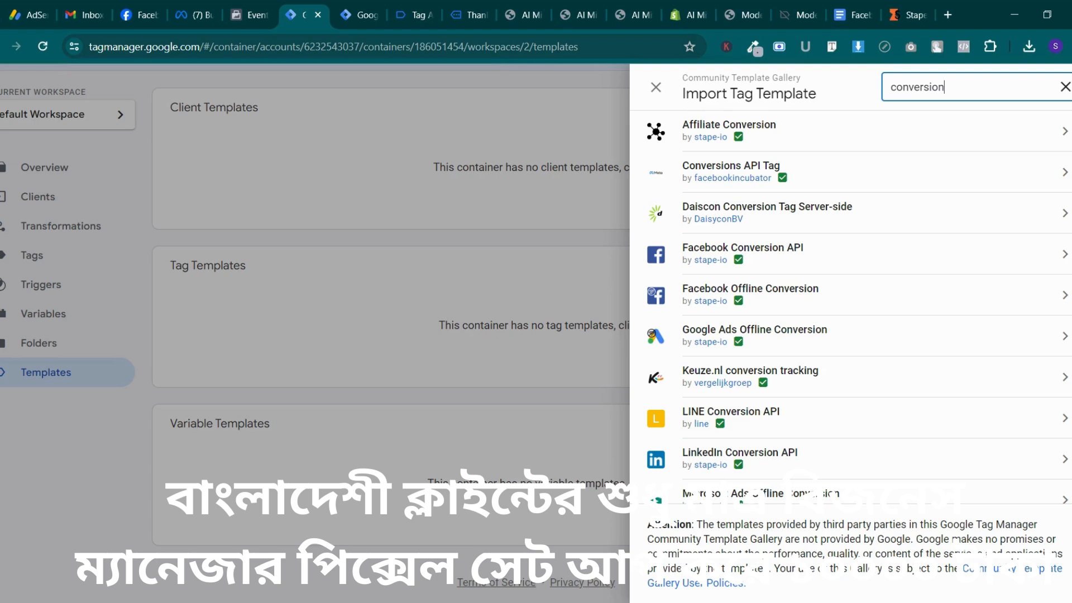
{"action": "left_click", "coordinate": [967, 177]}
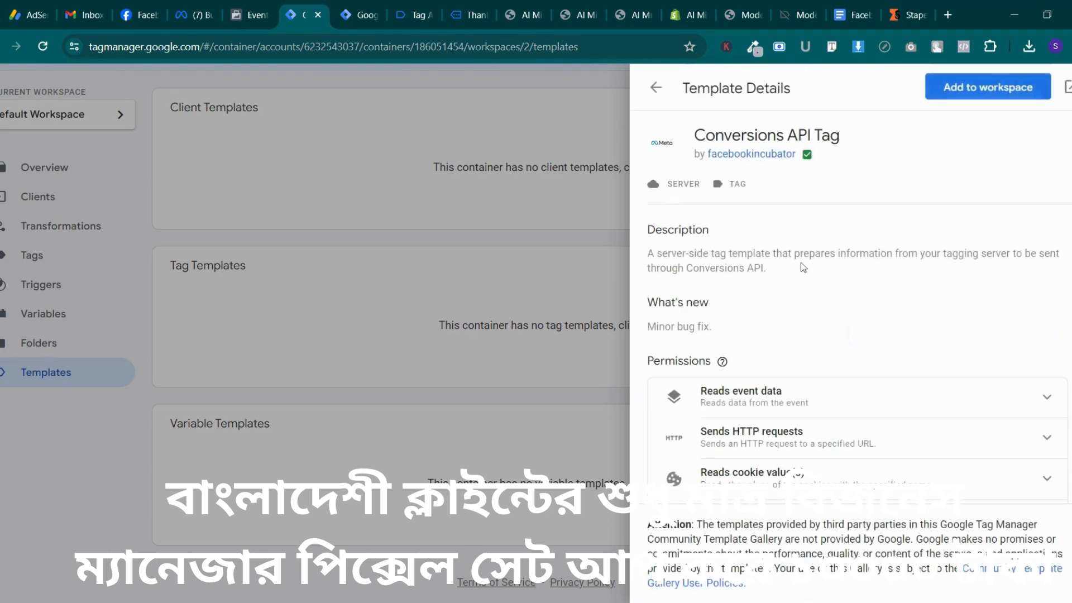
{"action": "left_click", "coordinate": [656, 87]}
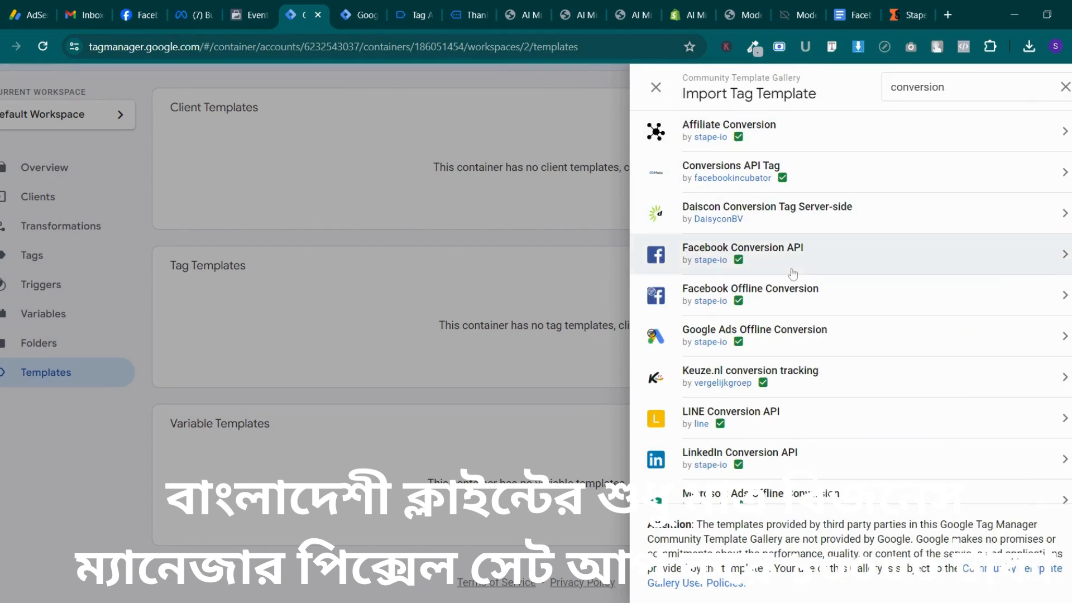
{"action": "left_click", "coordinate": [832, 174]}
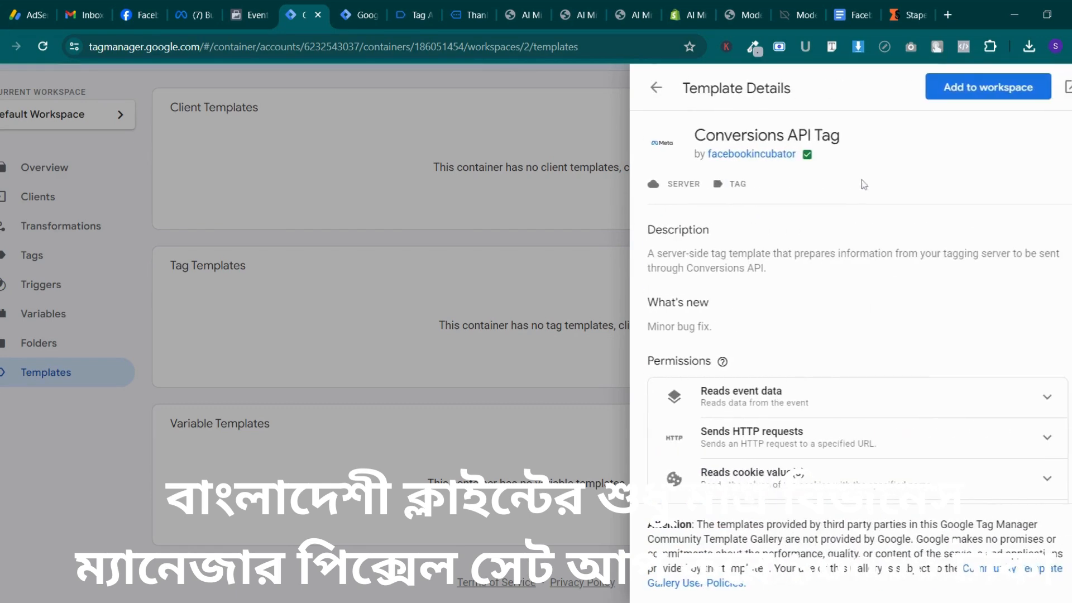
{"action": "left_click", "coordinate": [957, 89]}
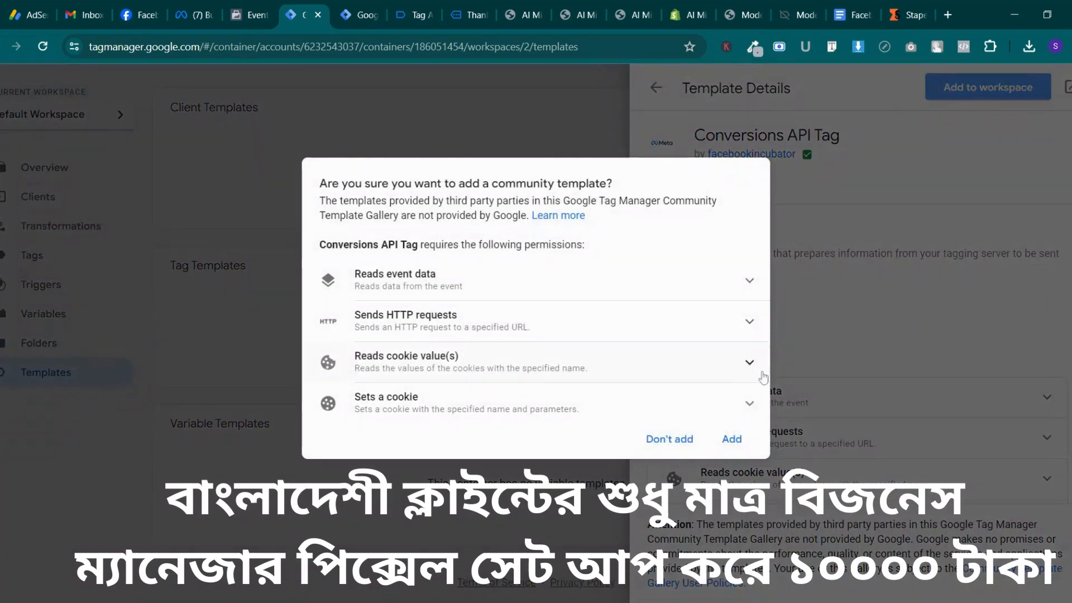
{"action": "left_click", "coordinate": [731, 439]}
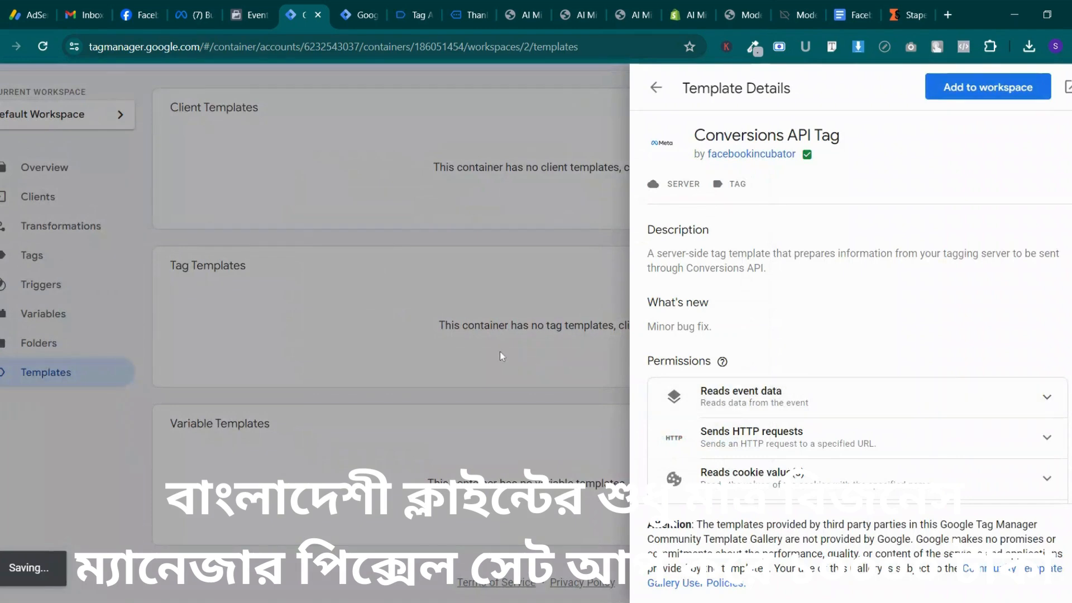
{"action": "left_click", "coordinate": [459, 343]}
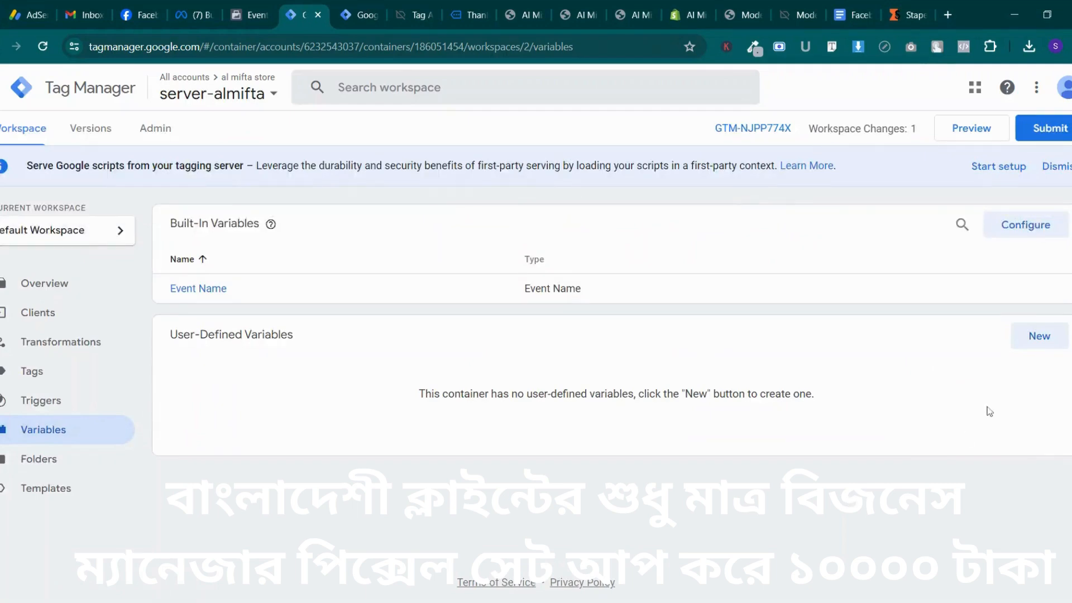
Create and save a user-defined variable named Client Name with the Client Name variable type
{"action": "left_click", "coordinate": [1031, 336]}
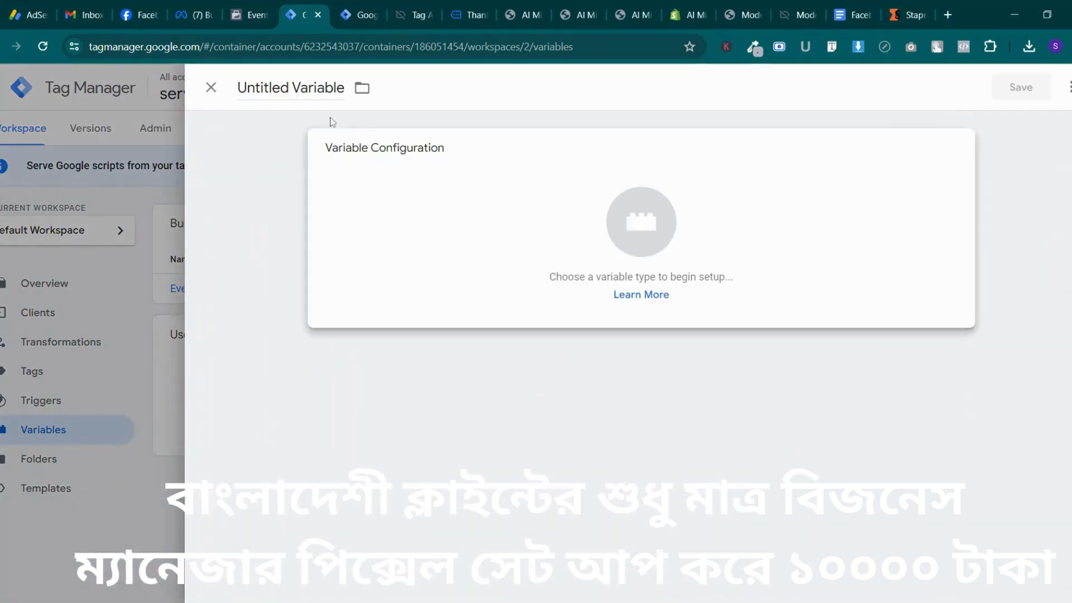
{"action": "left_click_drag", "start_coordinate": [345, 87], "coordinate": [238, 88]}
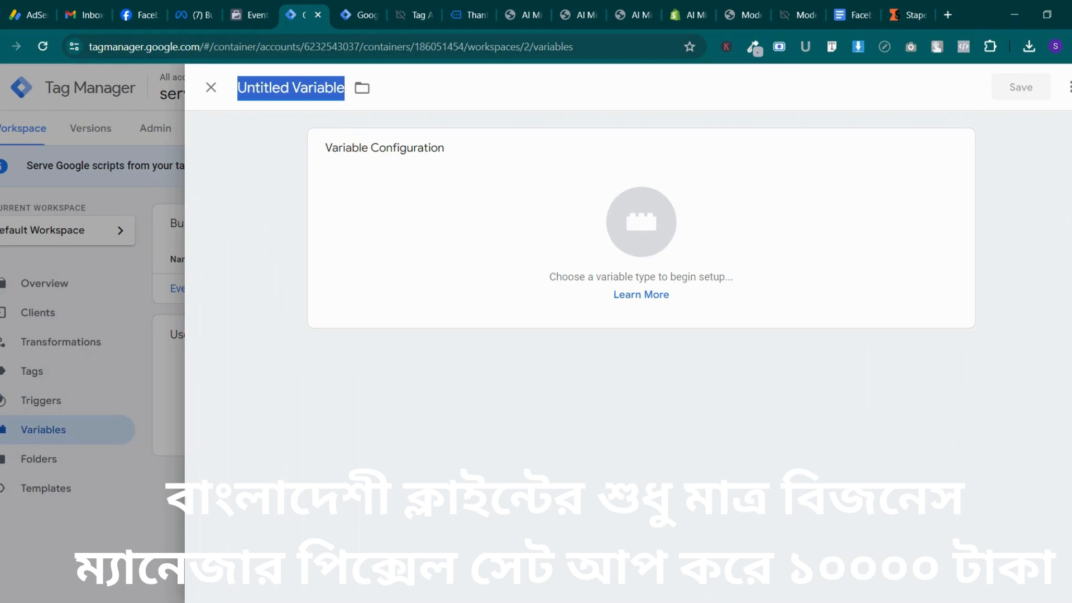
{"action": "type", "text": "Client Name"}
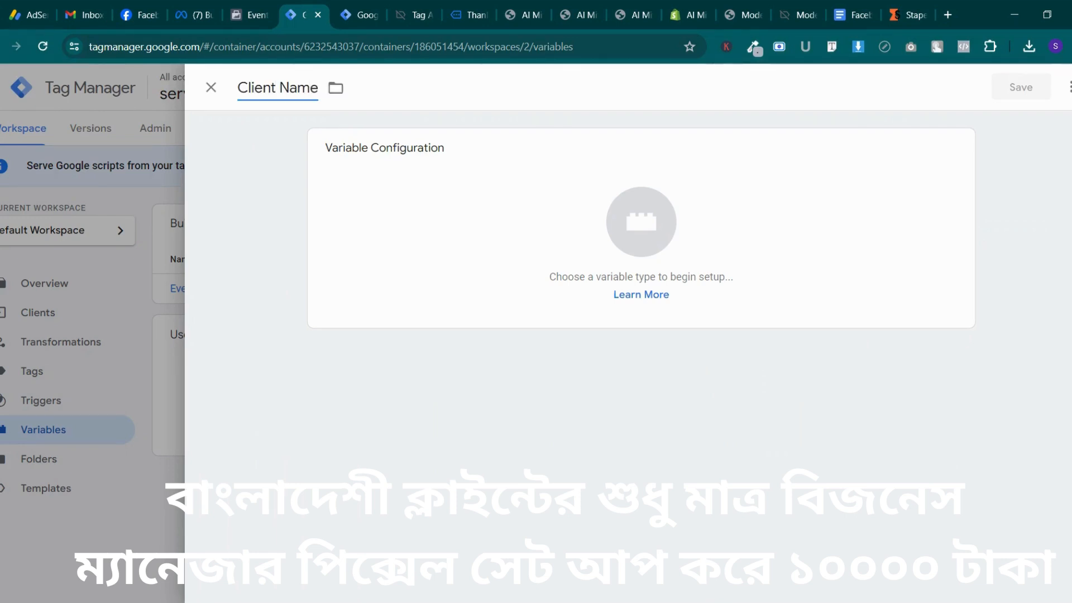
{"action": "left_click", "coordinate": [619, 239]}
{"action": "scroll", "coordinate": [768, 328], "scroll_direction": "down", "scroll_amount": 3}
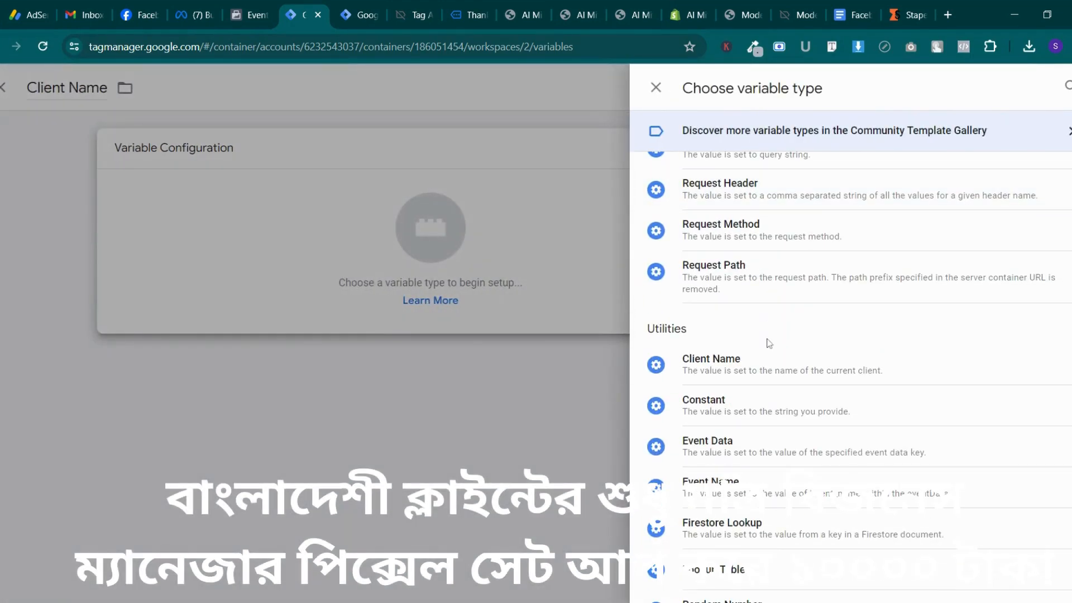
{"action": "left_click", "coordinate": [774, 379]}
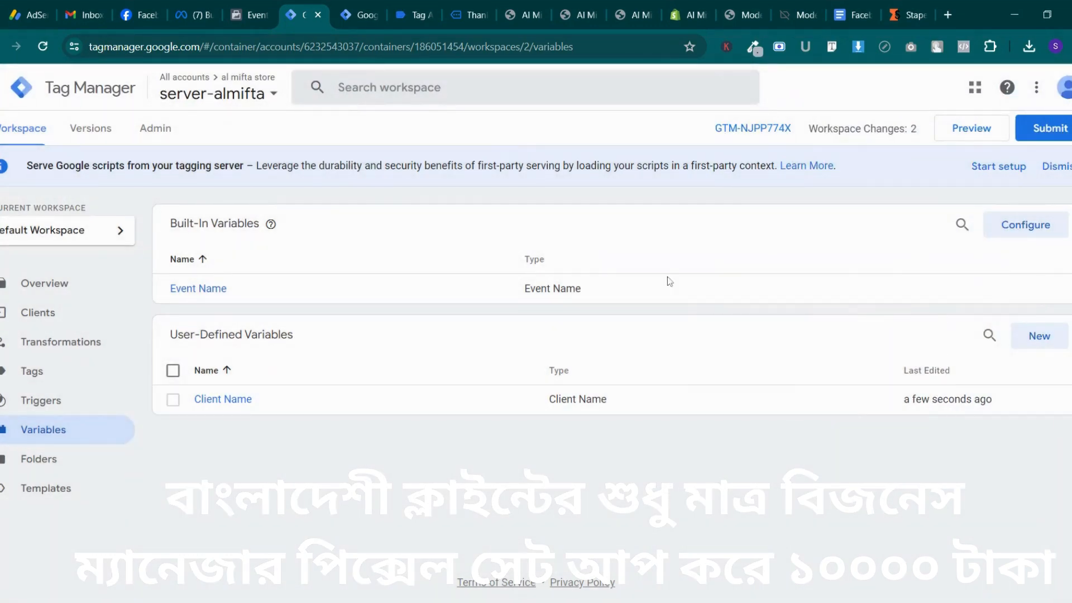
Create a new tag in the server-almifta container with the Conversions API Tag type
{"action": "left_click", "coordinate": [72, 370]}
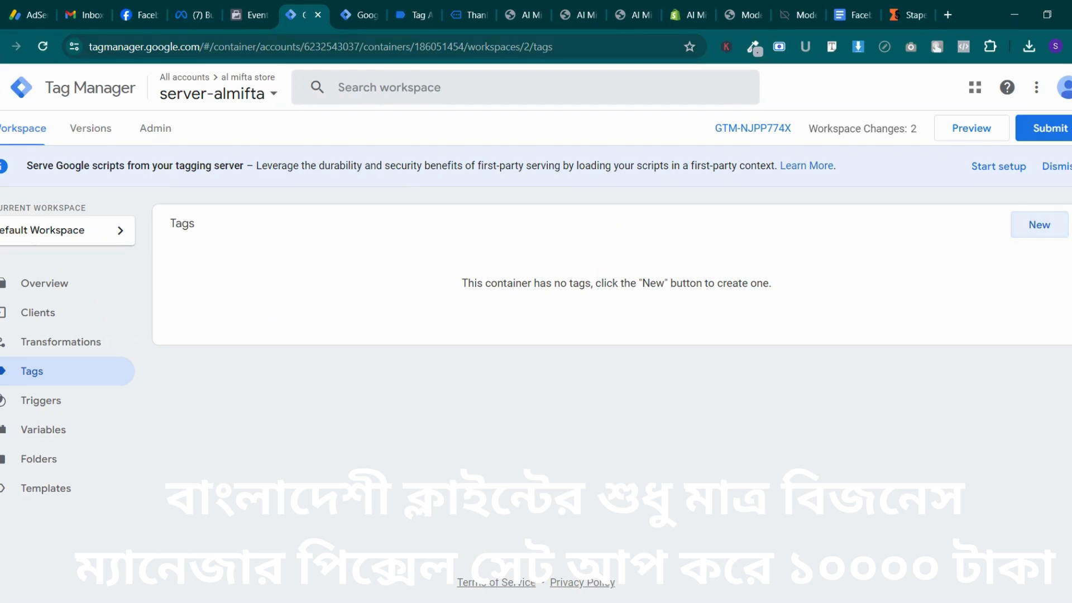
{"action": "left_click", "coordinate": [1032, 225]}
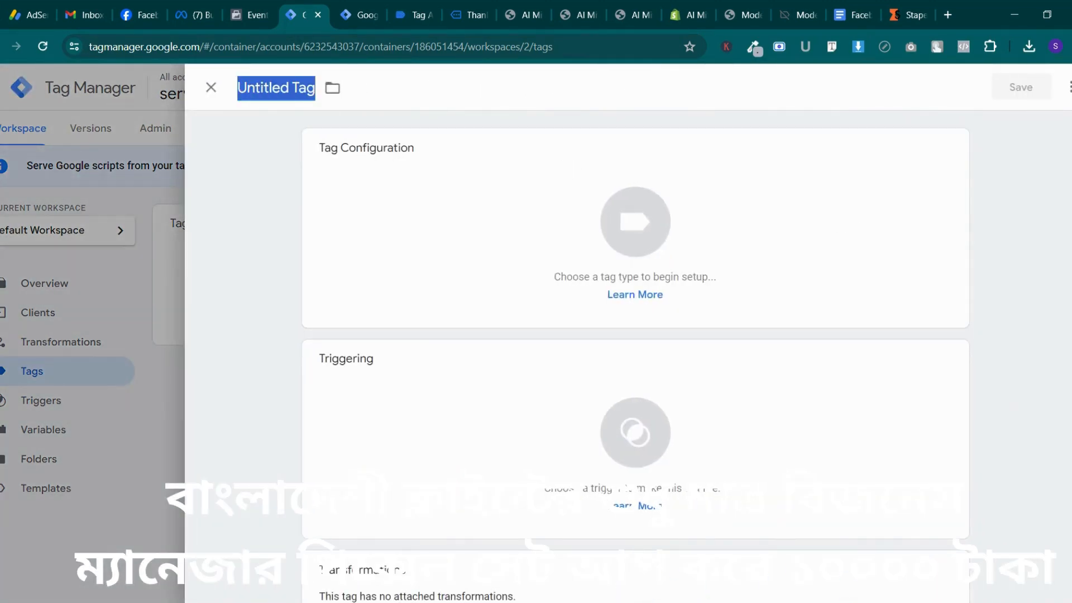
{"action": "left_click", "coordinate": [673, 240]}
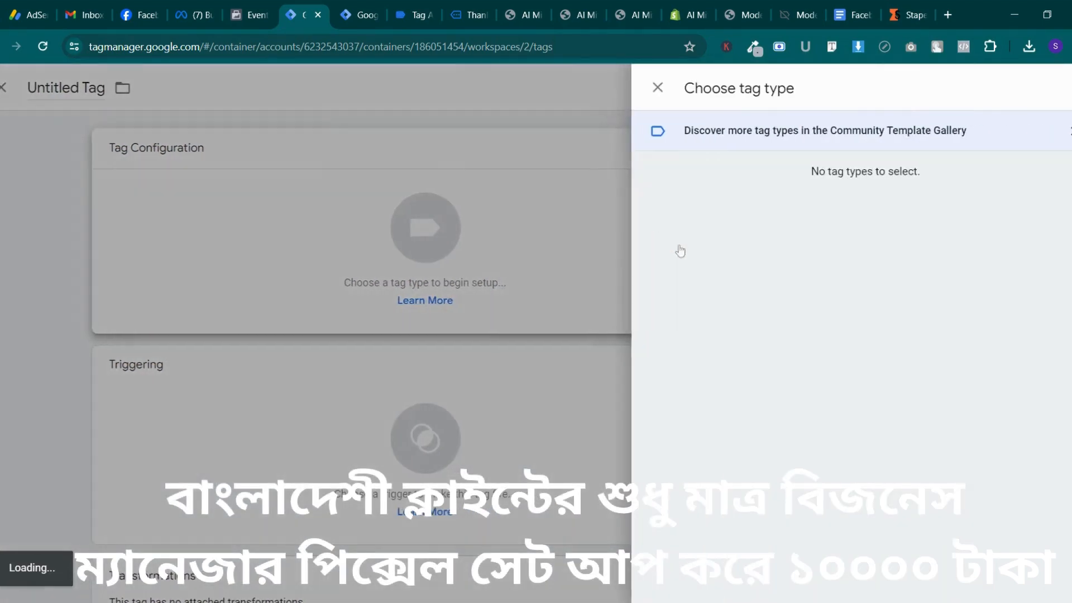
{"action": "left_click", "coordinate": [779, 405]}
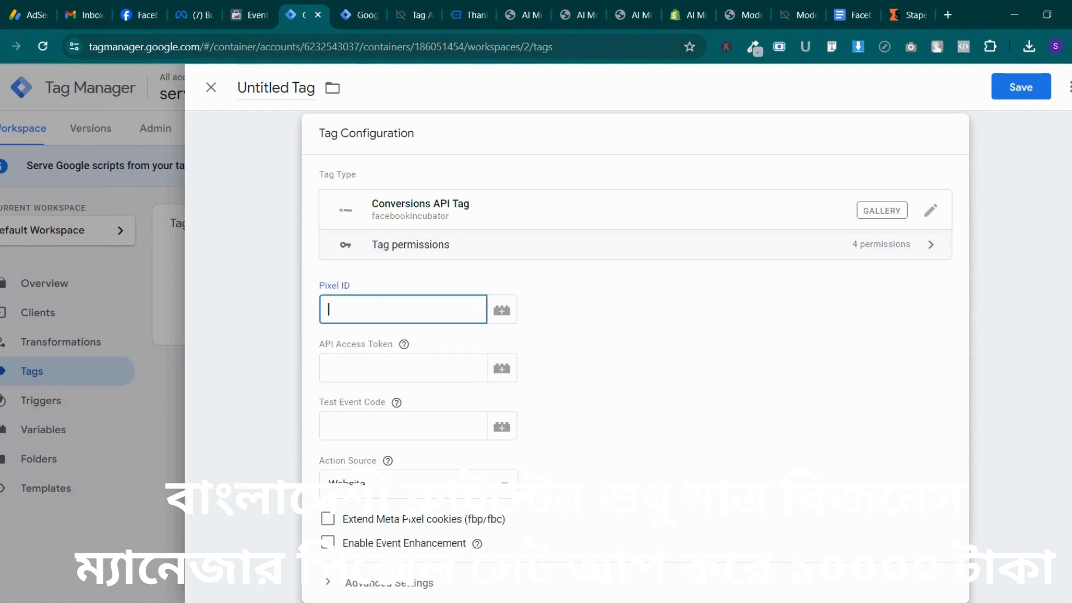
Copy the al-mifta-store dataset ID from its Events Manager settings and enter it as the new tag's Pixel ID
{"action": "left_click", "coordinate": [263, 15]}
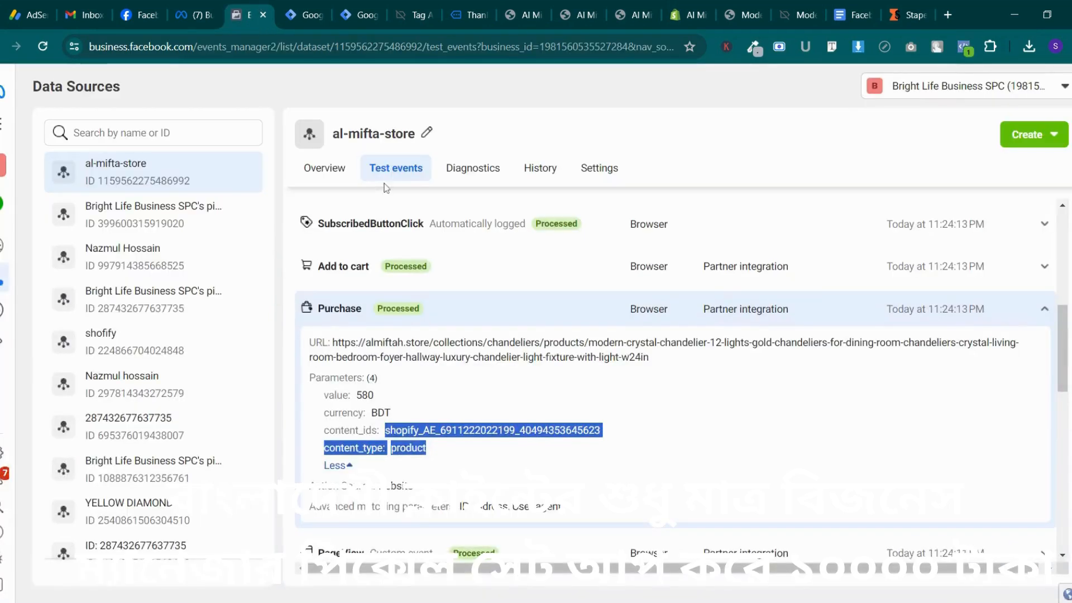
{"action": "scroll", "coordinate": [480, 248], "scroll_direction": "up", "scroll_amount": 10}
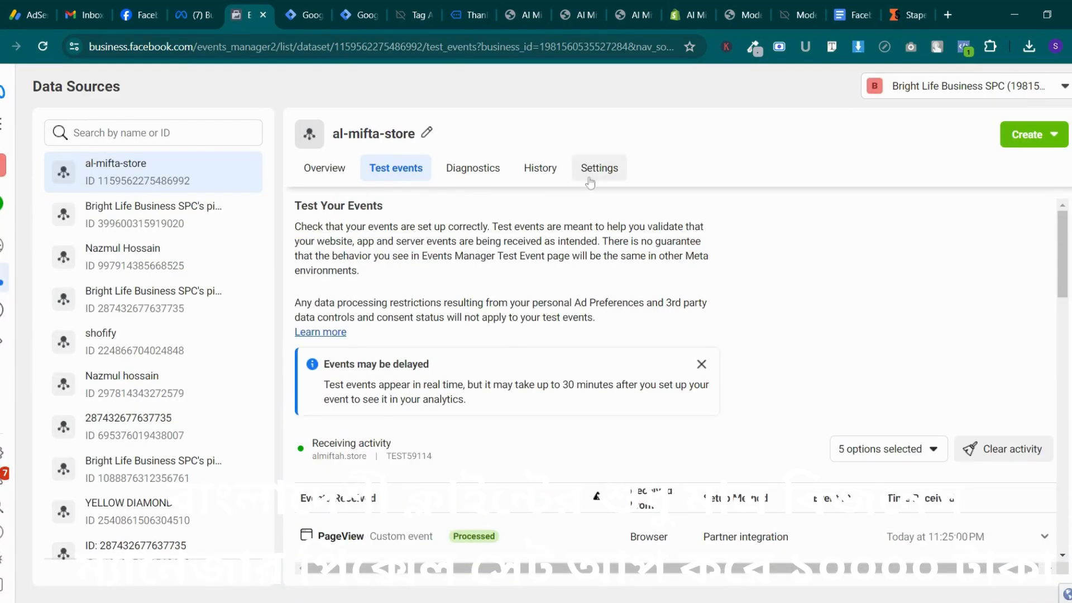
{"action": "left_click", "coordinate": [599, 168]}
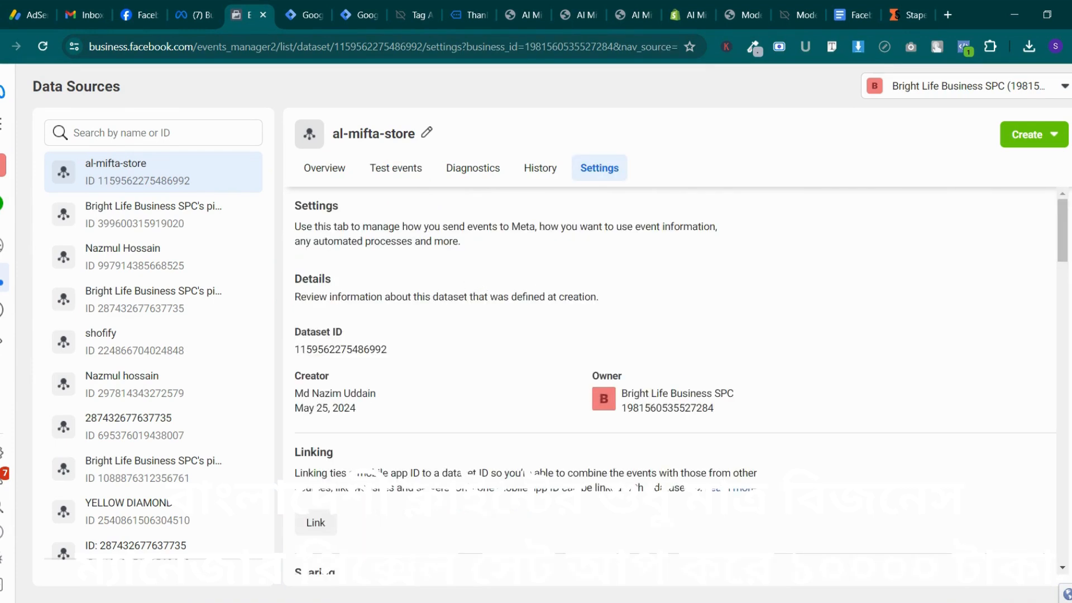
{"action": "left_click", "coordinate": [375, 352]}
{"action": "left_click", "coordinate": [336, 7]}
{"action": "left_click", "coordinate": [332, 7]}
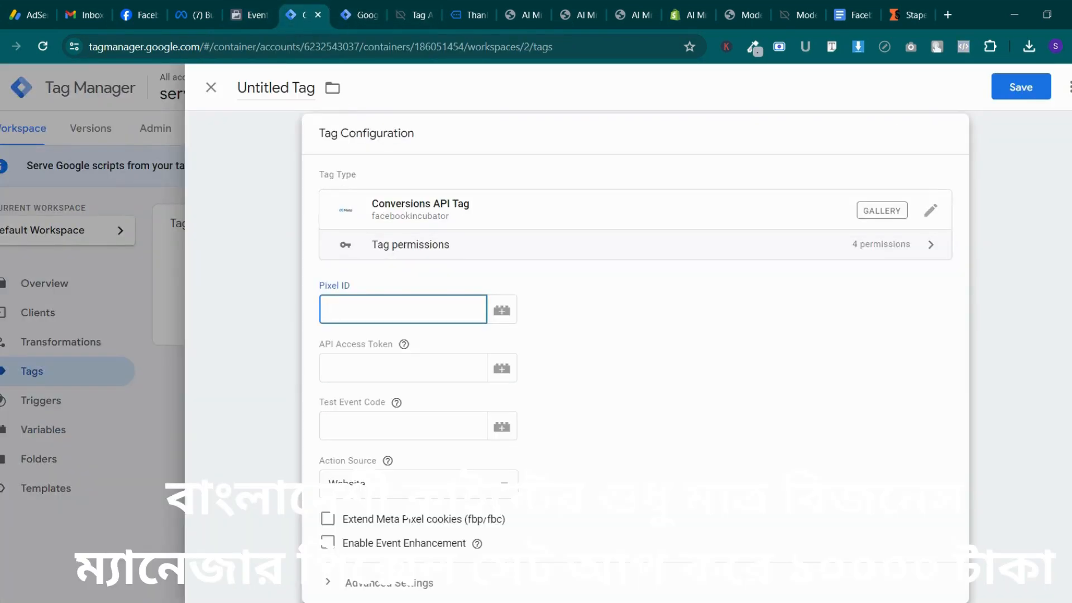
{"action": "key", "text": "ctrl+v"}
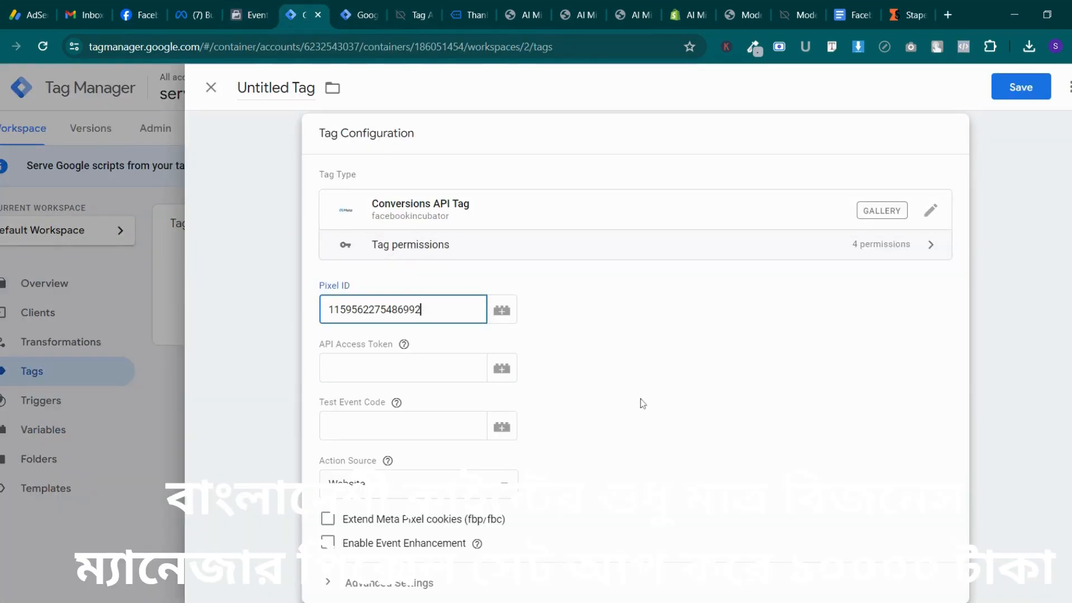
{"action": "left_click", "coordinate": [644, 403]}
Switch to Events Manager and examine the access token requirements for direct Conversions API integration in the al-mifta-store settings
{"action": "left_click", "coordinate": [249, 15]}
{"action": "scroll", "coordinate": [391, 296], "scroll_direction": "down", "scroll_amount": 20}
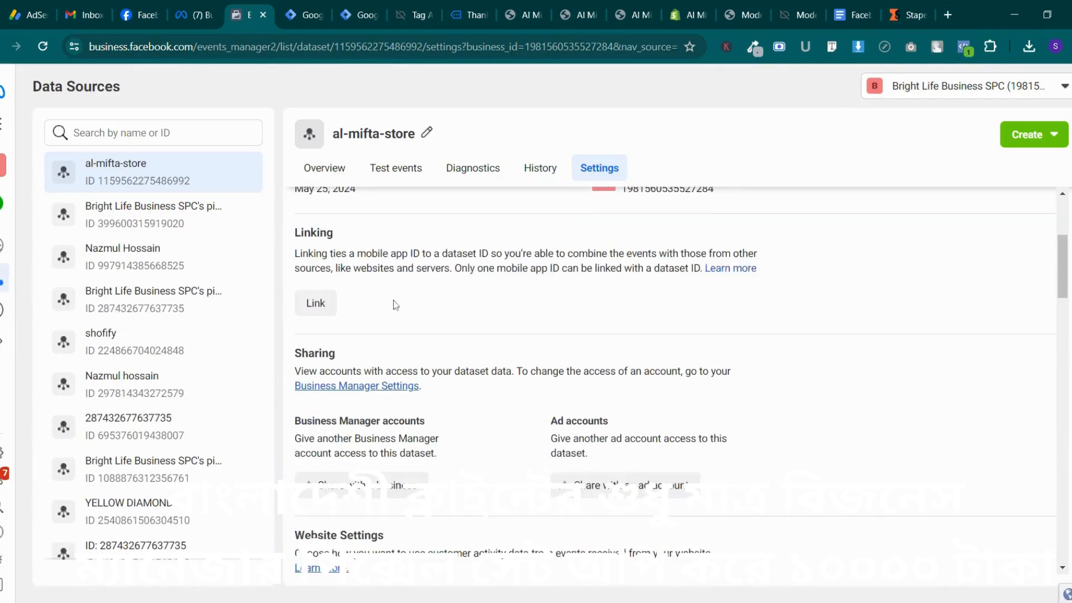
{"action": "scroll", "coordinate": [403, 326], "scroll_direction": "down", "scroll_amount": 12}
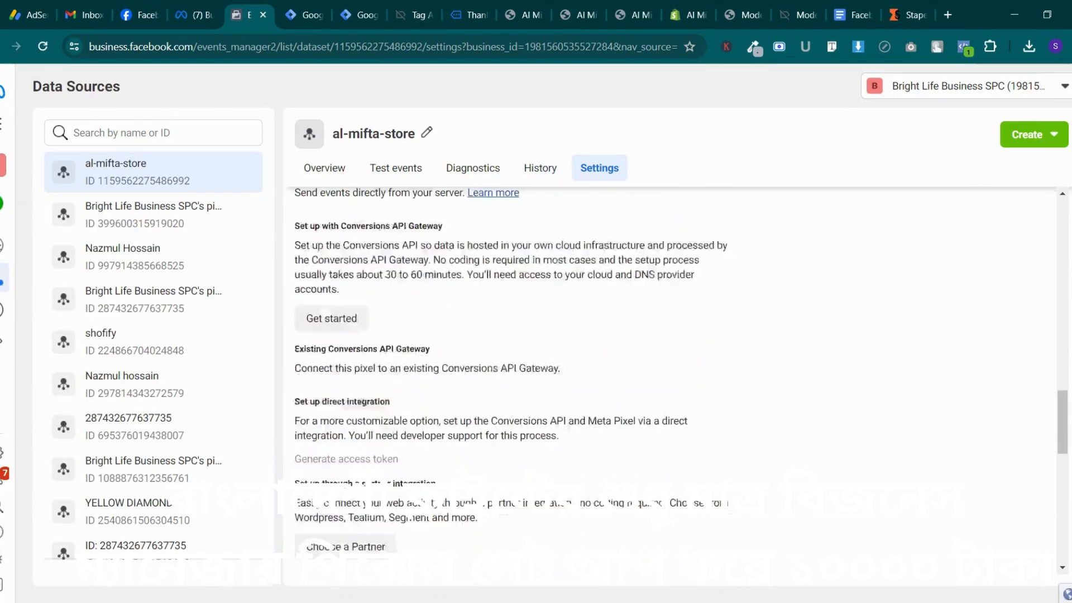
{"action": "scroll", "coordinate": [403, 326], "scroll_direction": "down", "scroll_amount": 4}
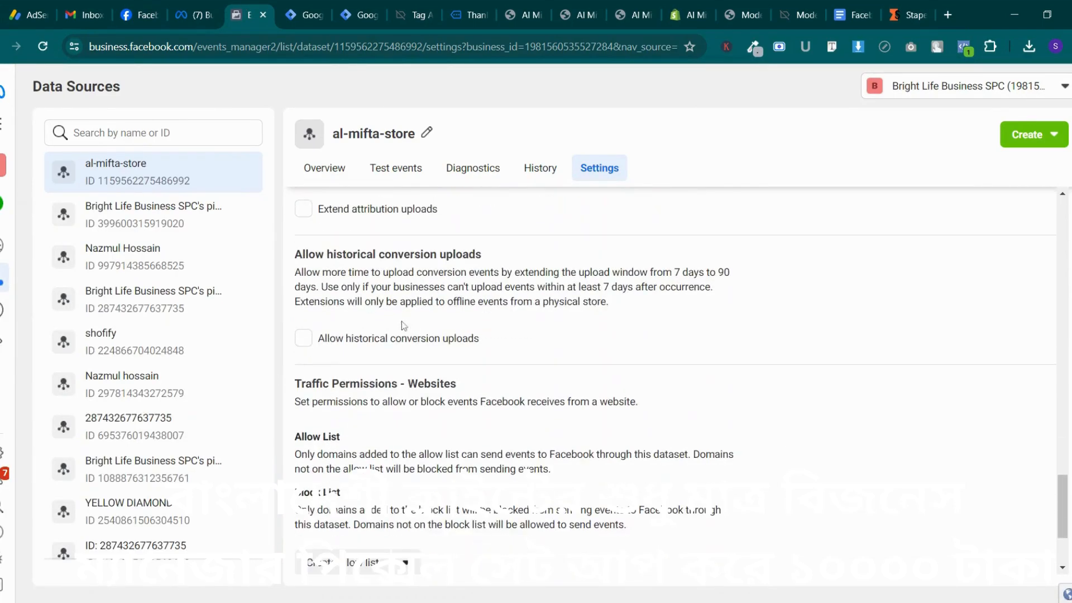
{"action": "scroll", "coordinate": [404, 325], "scroll_direction": "up", "scroll_amount": 8}
{"action": "scroll", "coordinate": [404, 326], "scroll_direction": "up", "scroll_amount": 4}
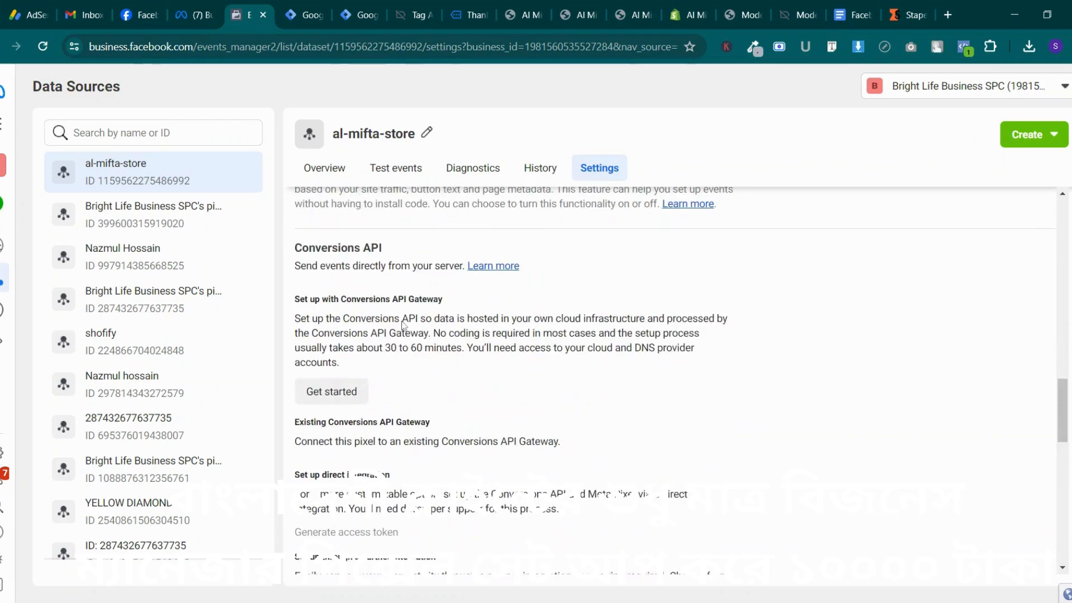
{"action": "scroll", "coordinate": [401, 385], "scroll_direction": "down", "scroll_amount": 8}
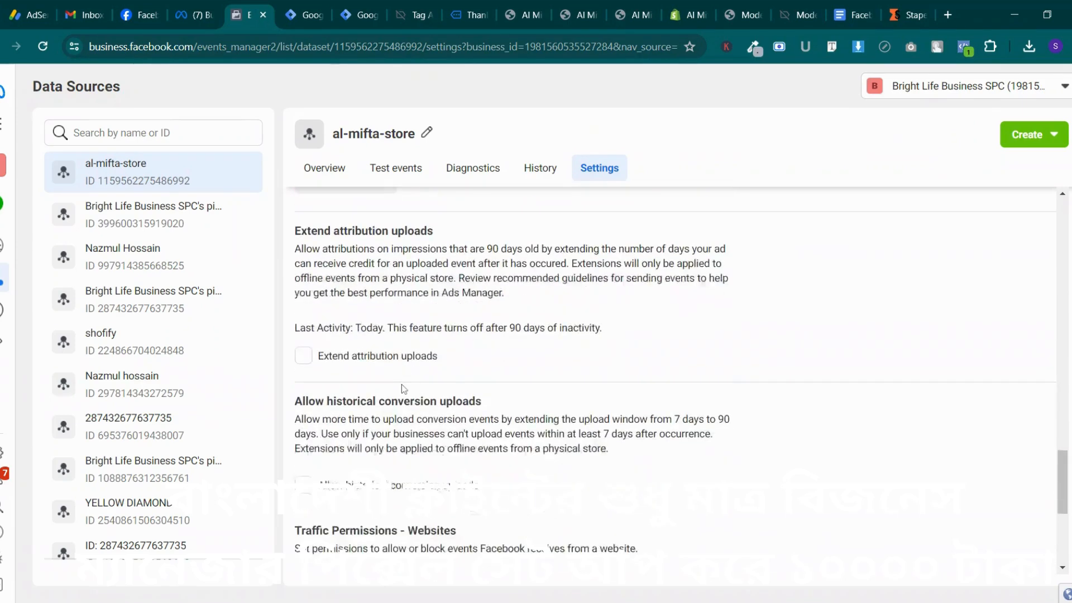
{"action": "scroll", "coordinate": [401, 385], "scroll_direction": "up", "scroll_amount": 5}
{"action": "scroll", "coordinate": [401, 383], "scroll_direction": "up", "scroll_amount": 1}
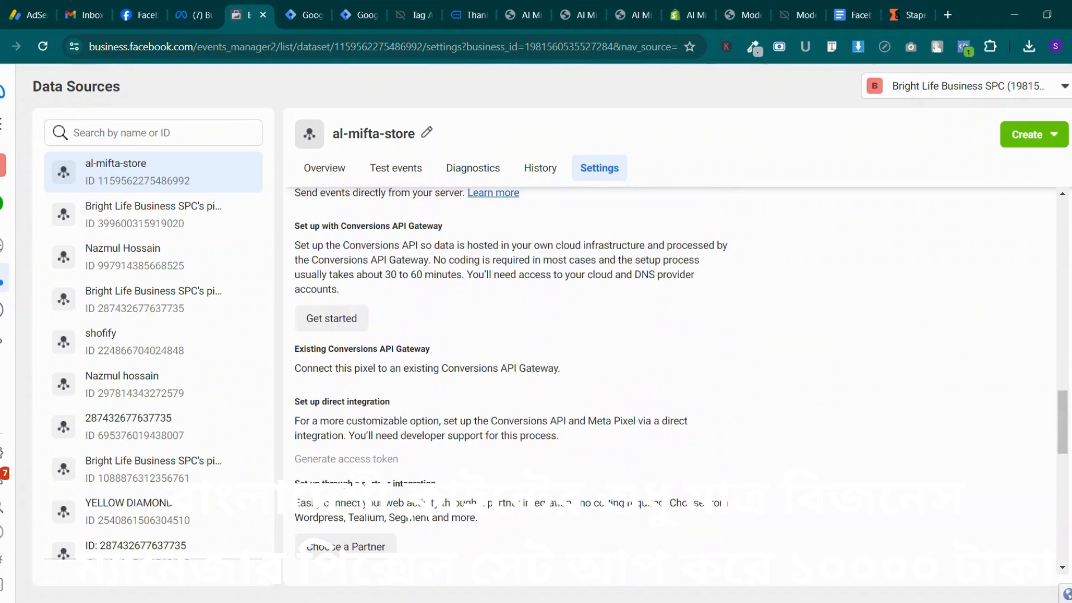
{"action": "mouse_move", "coordinate": [371, 458]}
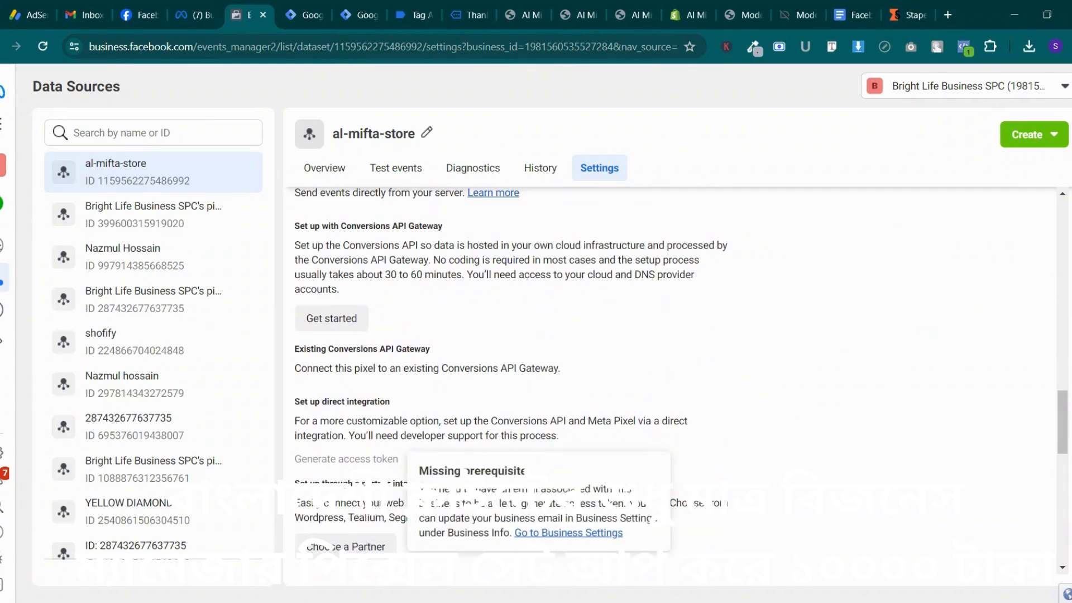
{"action": "triple_click", "coordinate": [371, 458]}
{"action": "scroll", "coordinate": [372, 458], "scroll_direction": "down", "scroll_amount": 2}
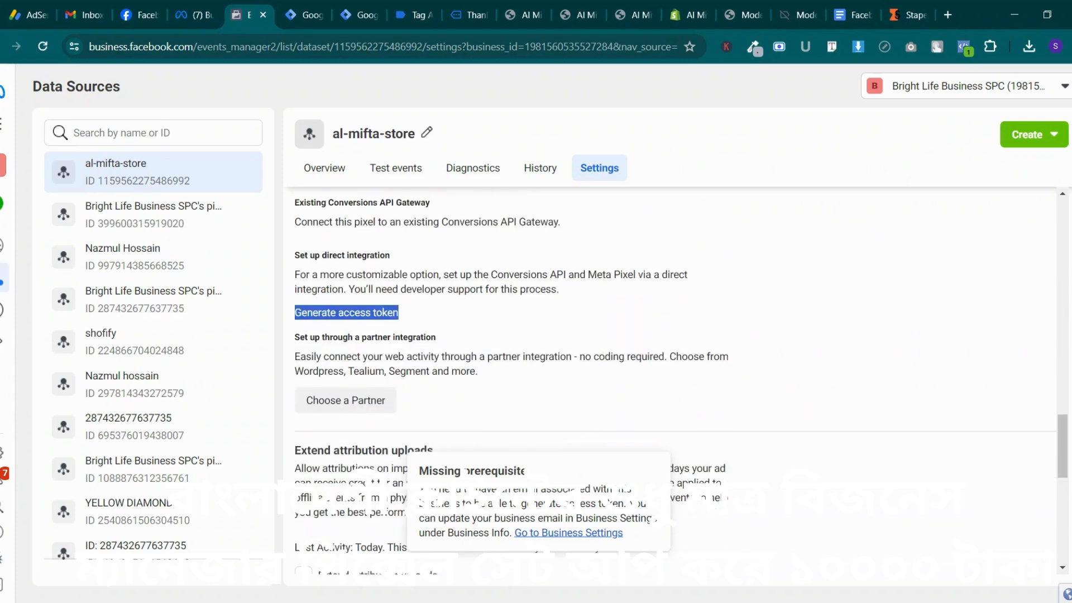
{"action": "left_click", "coordinate": [374, 327]}
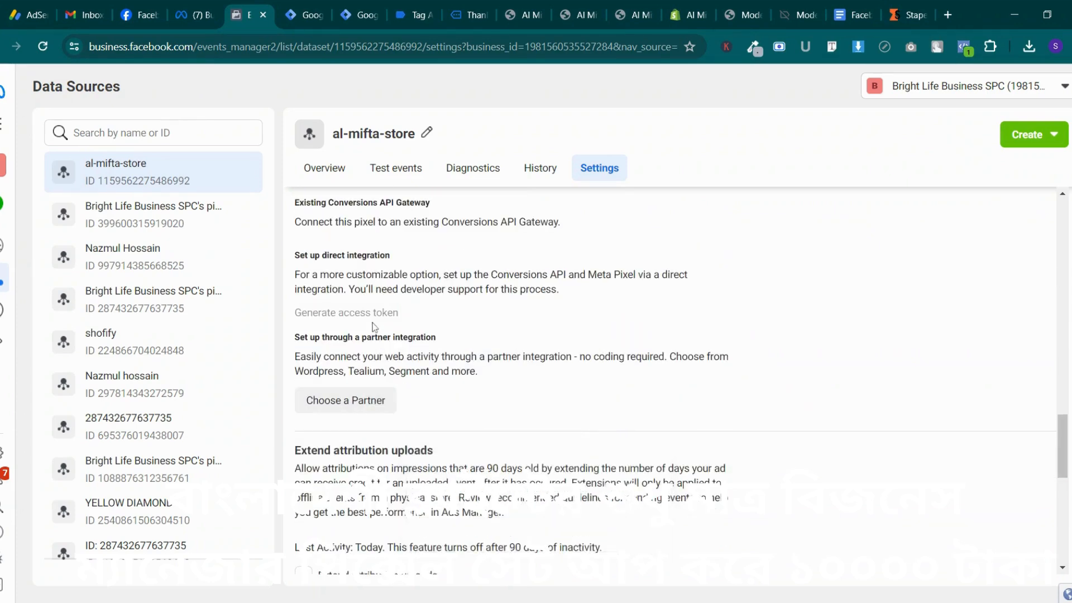
{"action": "mouse_move", "coordinate": [373, 325]}
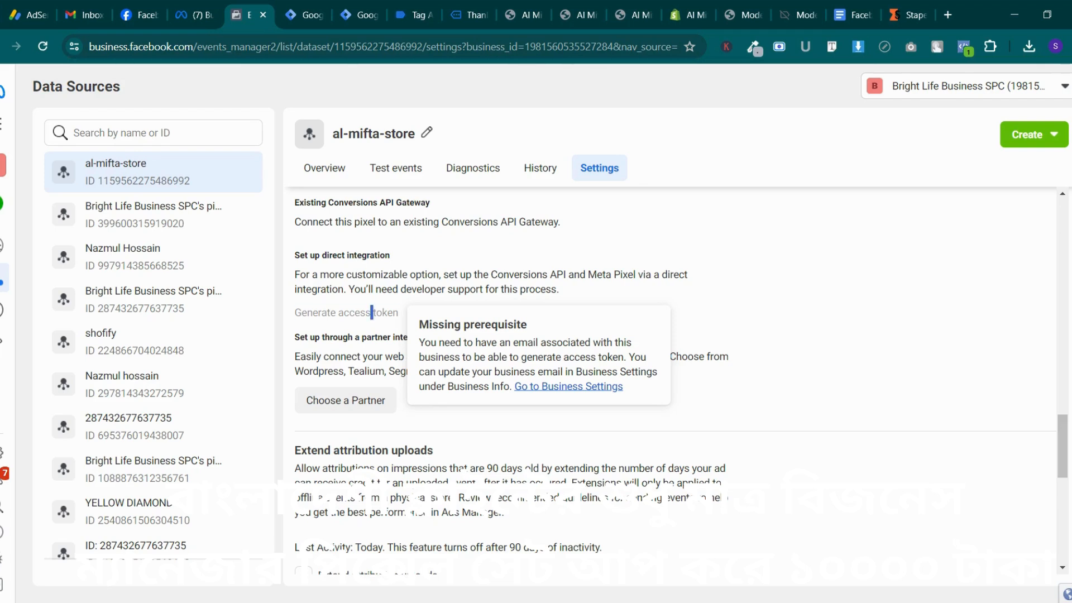
{"action": "triple_click", "coordinate": [372, 313]}
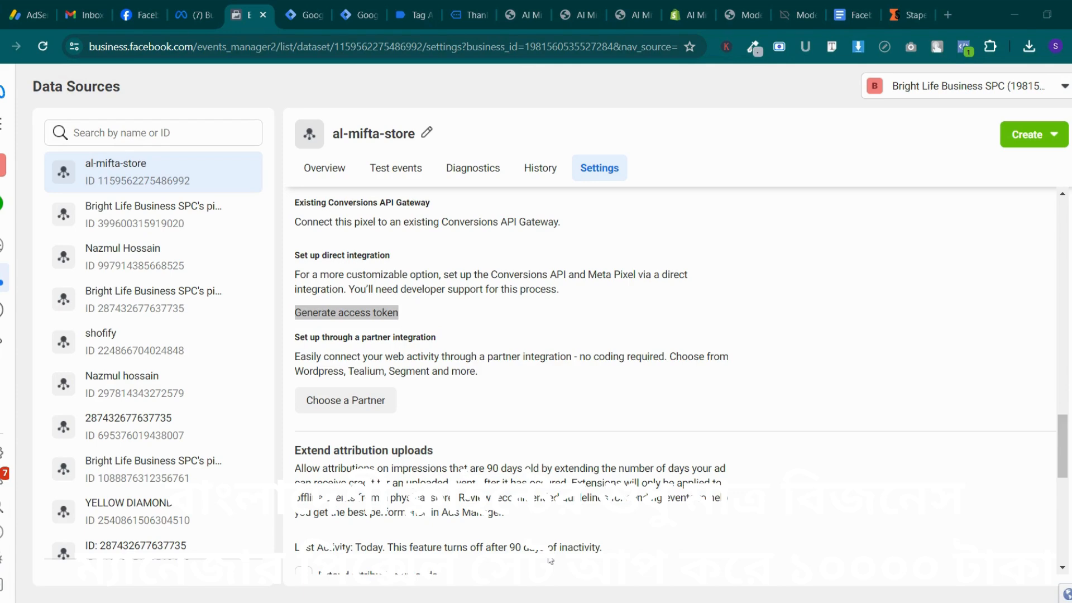
Generate the dataset's Conversions API access token and paste it into the Tag Manager tag's API Access Token field
{"action": "scroll", "coordinate": [551, 560], "scroll_direction": "up", "scroll_amount": 3}
{"action": "left_click", "coordinate": [336, 458]}
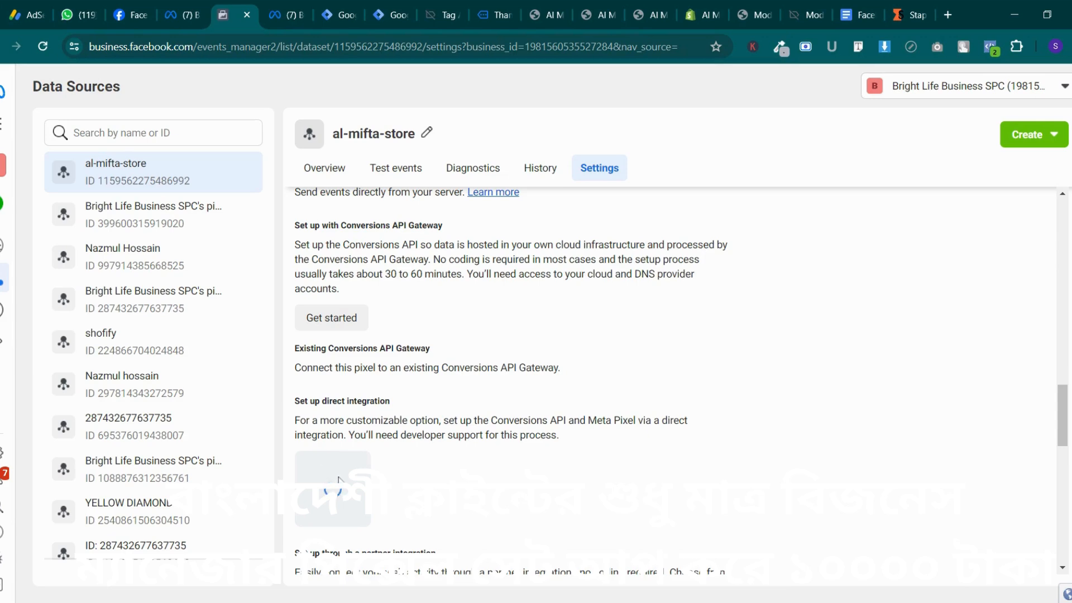
{"action": "scroll", "coordinate": [340, 482], "scroll_direction": "down", "scroll_amount": 5}
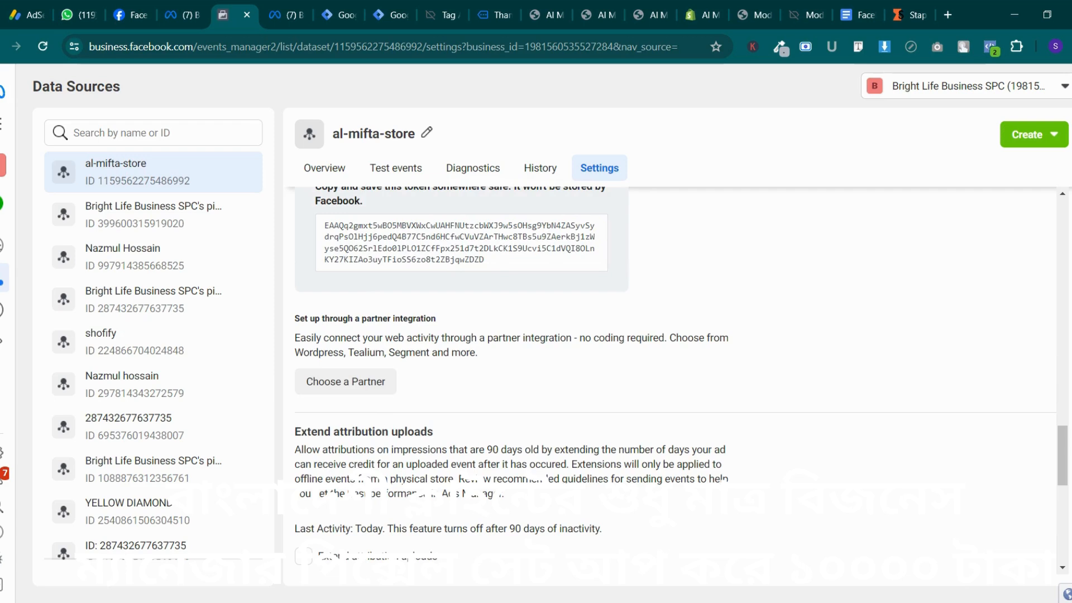
{"action": "left_click", "coordinate": [379, 264]}
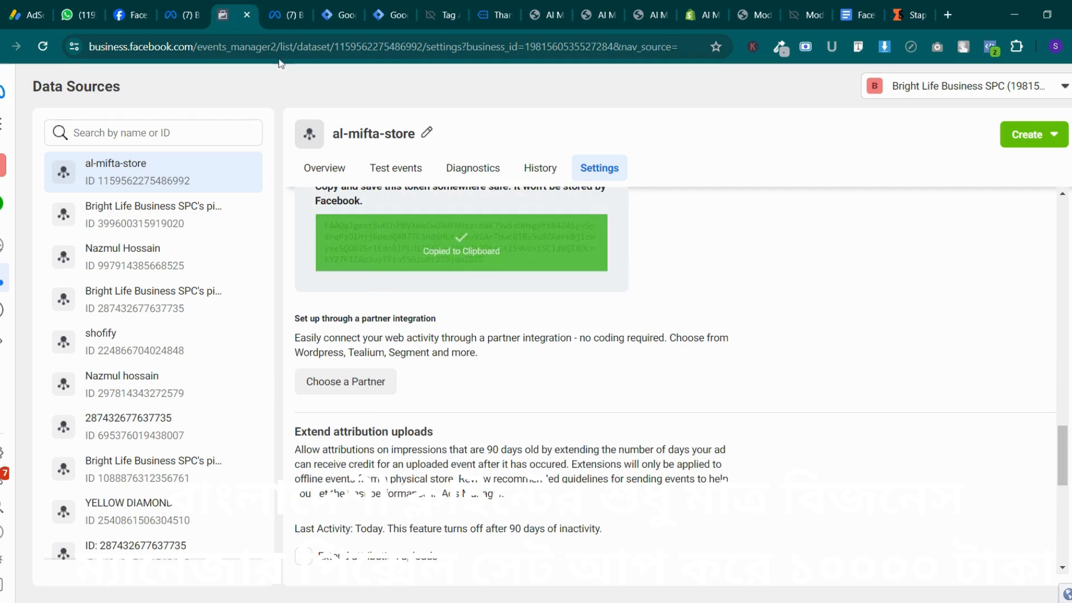
{"action": "left_click", "coordinate": [337, 15]}
{"action": "left_click", "coordinate": [363, 371]}
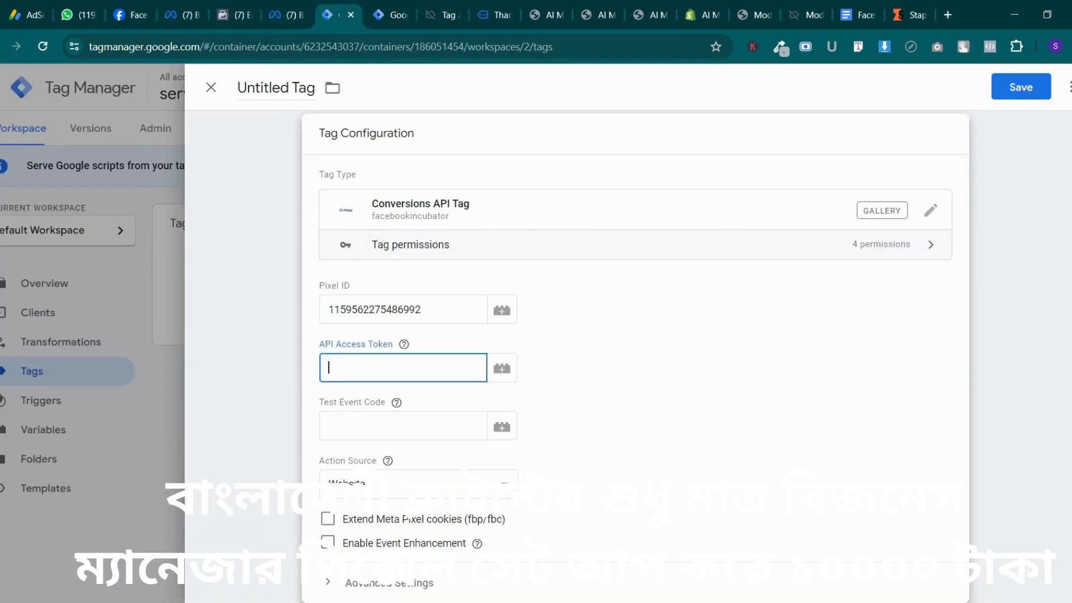
{"action": "key", "text": "ctrl+v"}
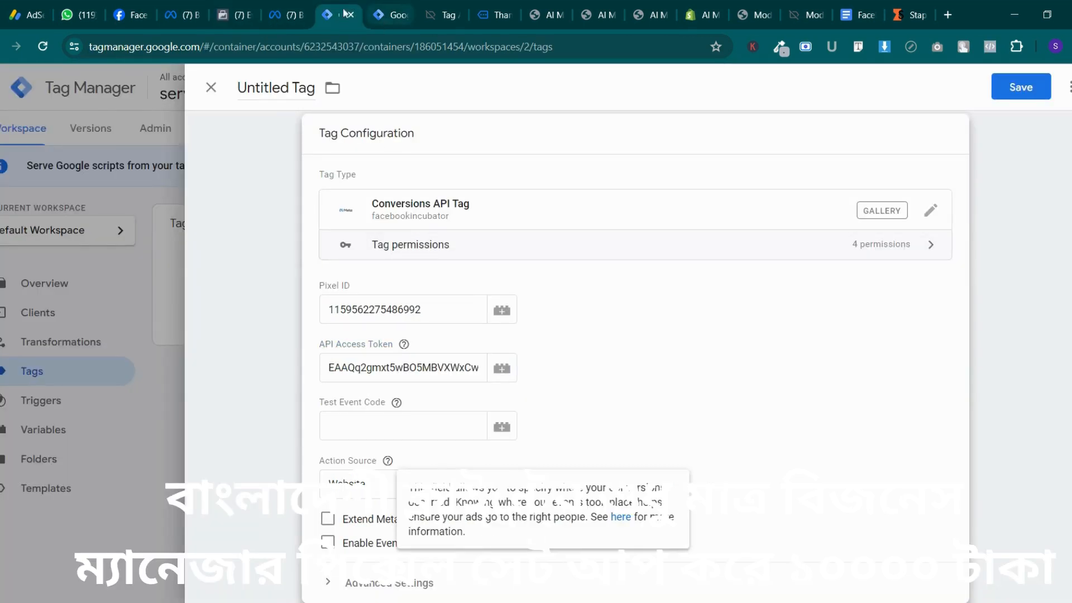
Switch to Events Manager, review the al-mifta-store dataset's received test events and clear the activity
{"action": "left_click", "coordinate": [235, 16]}
{"action": "left_click", "coordinate": [396, 167]}
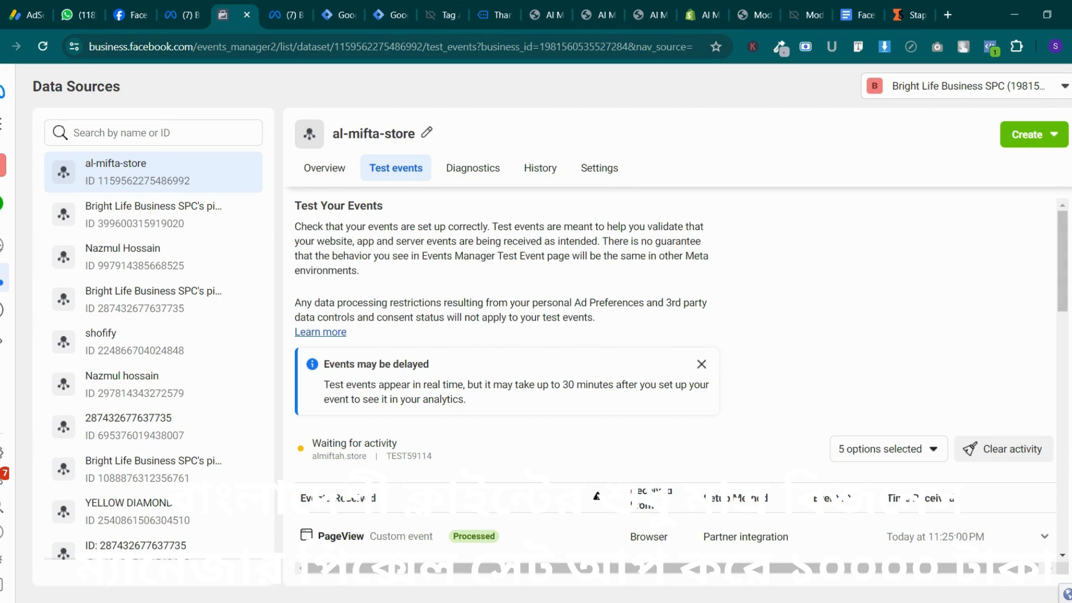
{"action": "scroll", "coordinate": [388, 279], "scroll_direction": "down", "scroll_amount": 4}
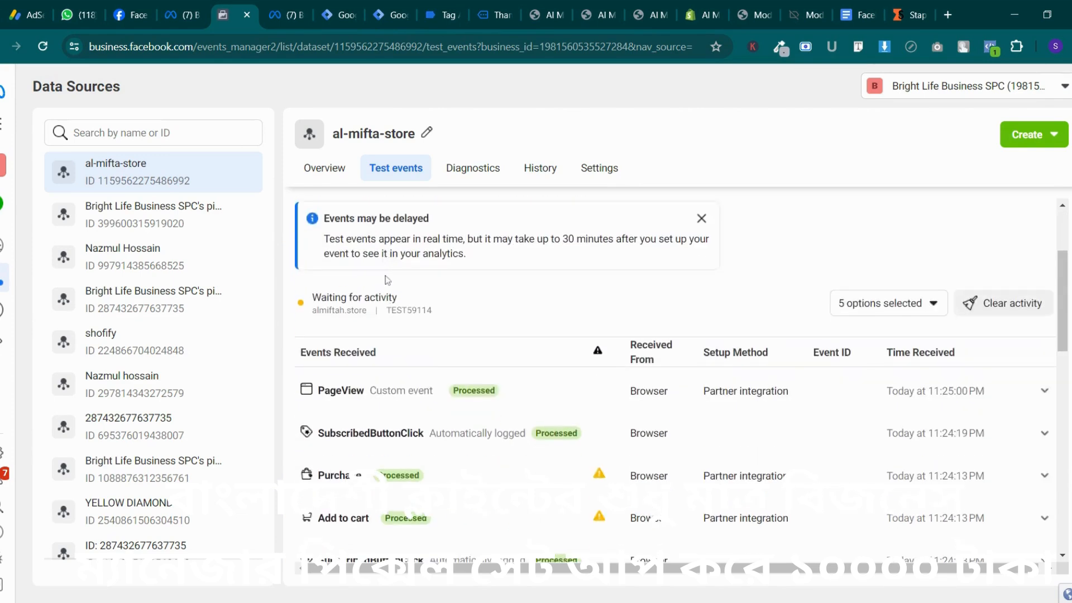
{"action": "scroll", "coordinate": [421, 266], "scroll_direction": "up", "scroll_amount": 4}
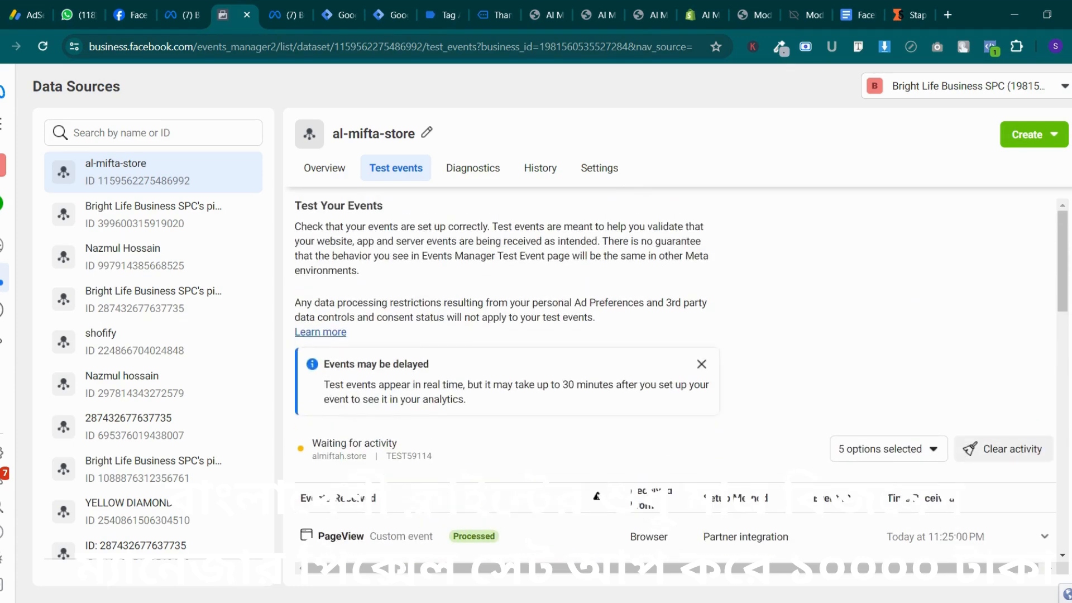
{"action": "scroll", "coordinate": [428, 285], "scroll_direction": "down", "scroll_amount": 4}
{"action": "scroll", "coordinate": [428, 285], "scroll_direction": "down", "scroll_amount": 2}
{"action": "scroll", "coordinate": [428, 286], "scroll_direction": "up", "scroll_amount": 2}
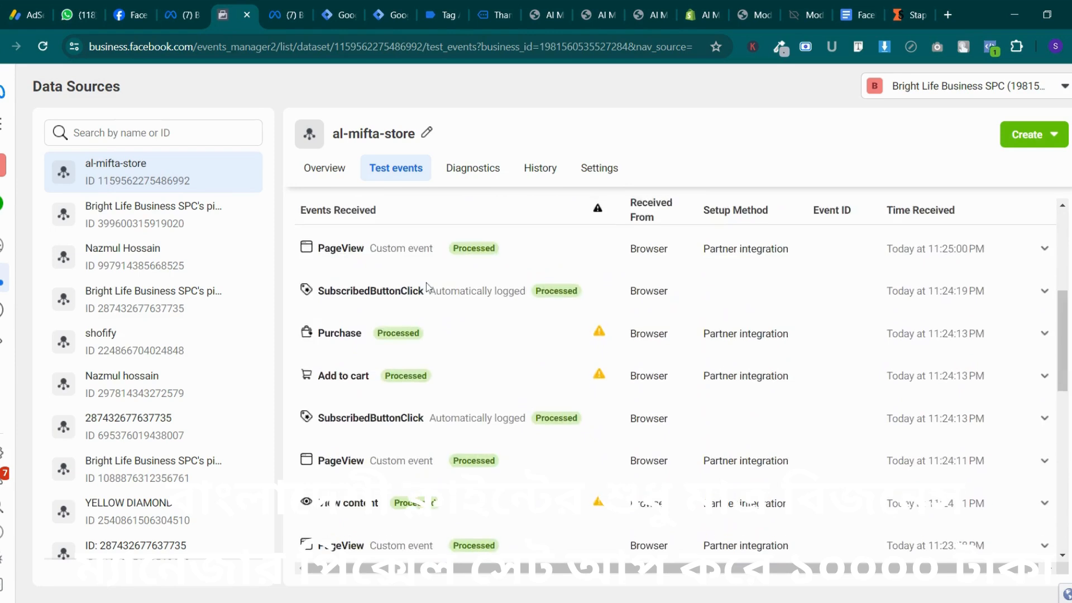
{"action": "scroll", "coordinate": [428, 287], "scroll_direction": "up", "scroll_amount": 4}
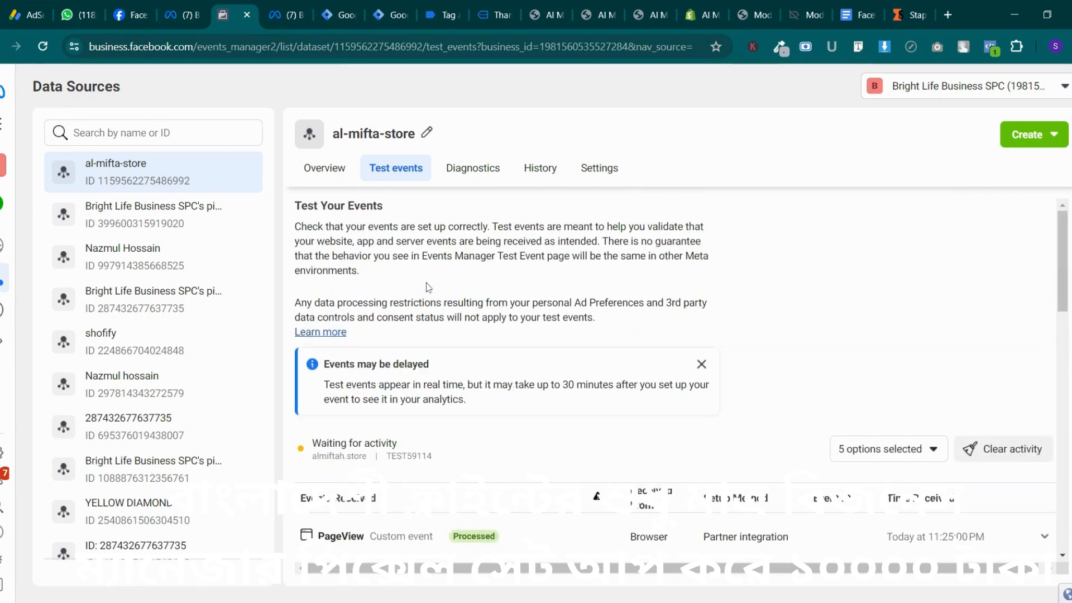
{"action": "left_click", "coordinate": [998, 449]}
{"action": "left_click", "coordinate": [717, 312]}
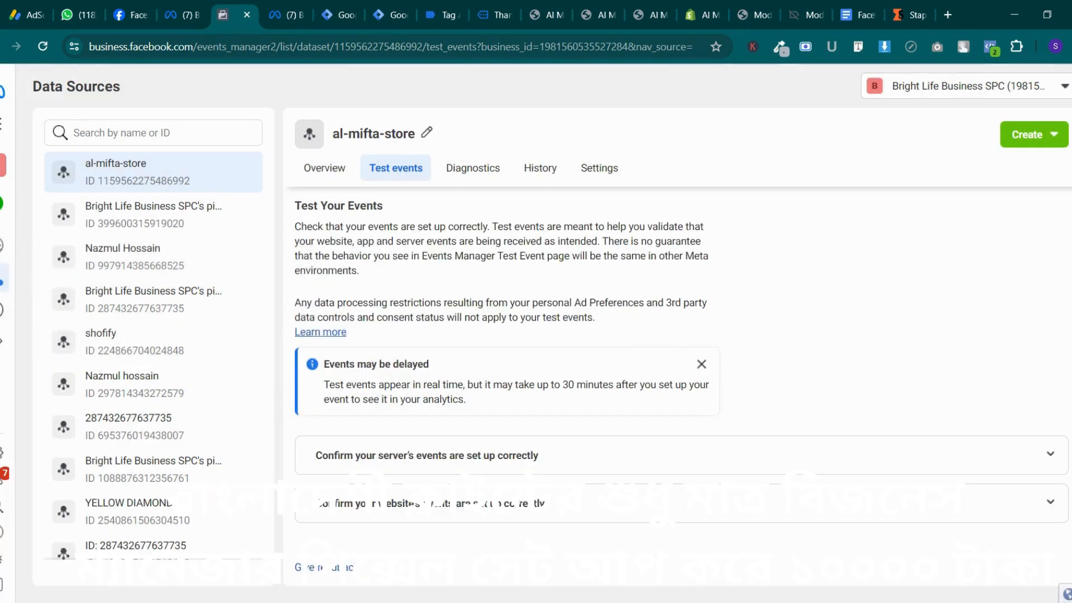
Copy the server test code TEST59114 and enter it as the Conversions API tag's Test Event Code in Tag Manager
{"action": "left_click", "coordinate": [360, 449]}
{"action": "scroll", "coordinate": [363, 447], "scroll_direction": "down", "scroll_amount": 3}
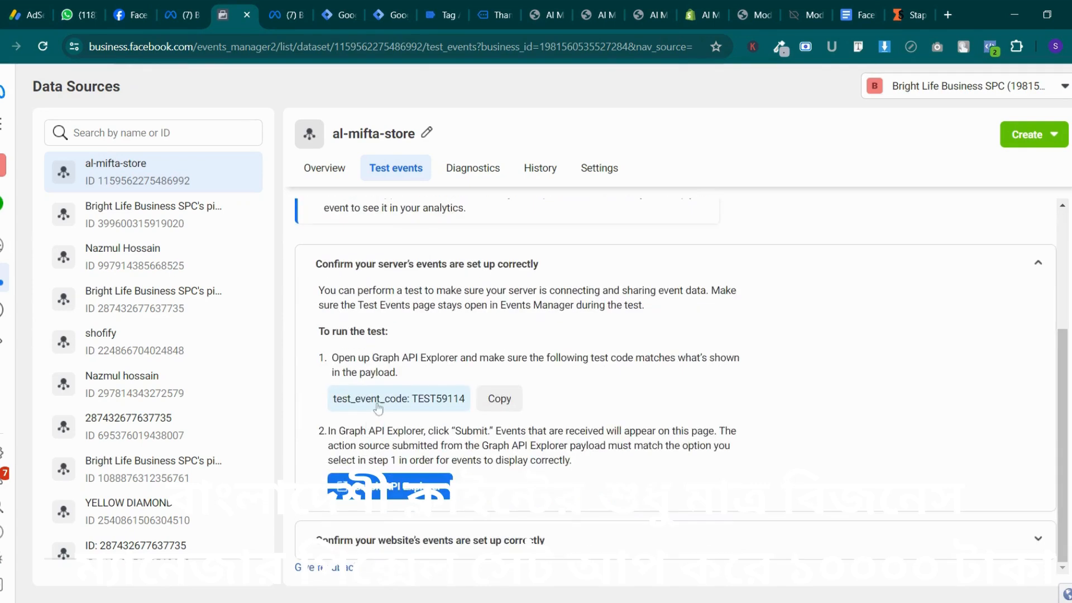
{"action": "left_click", "coordinate": [507, 399]}
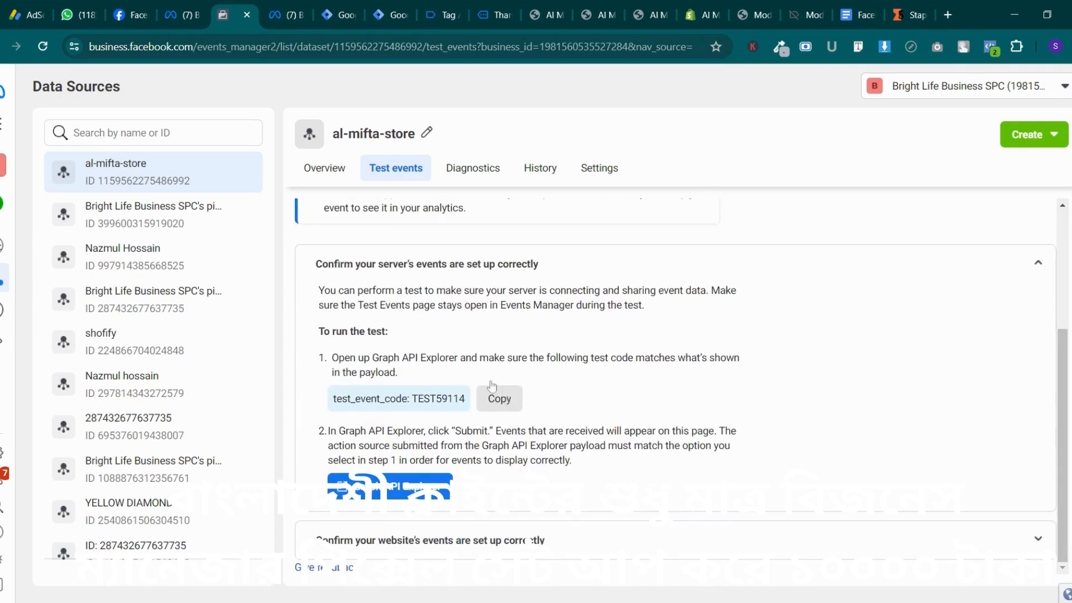
{"action": "left_click", "coordinate": [301, 8]}
{"action": "left_click", "coordinate": [338, 10]}
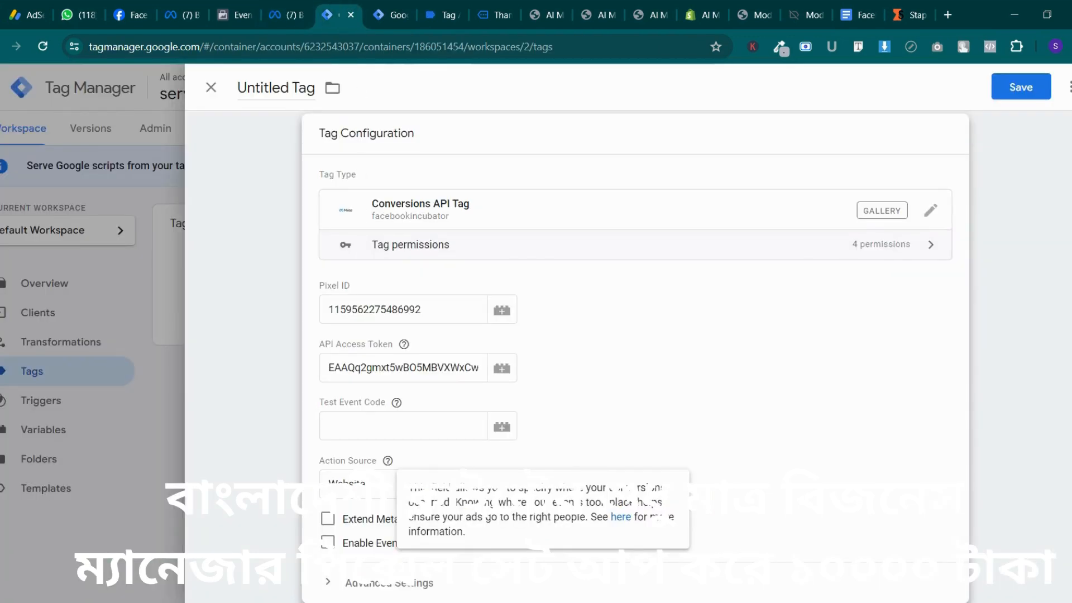
{"action": "left_click", "coordinate": [366, 427]}
{"action": "key", "text": "ctrl+v"}
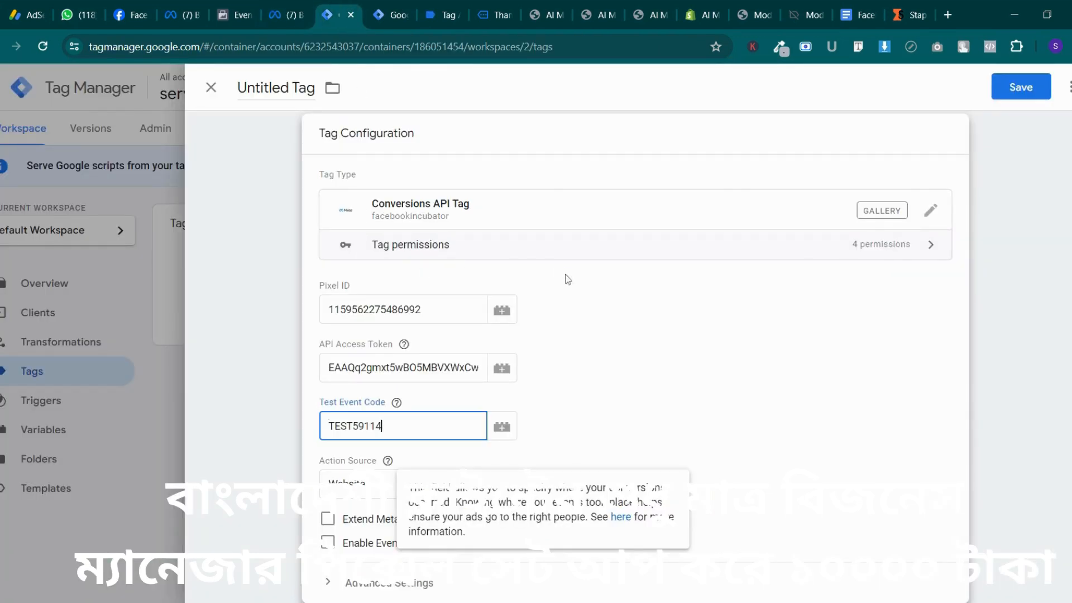
Add a new firing trigger to the Conversions API tag and name it Event_Name
{"action": "scroll", "coordinate": [567, 299], "scroll_direction": "down", "scroll_amount": 5}
{"action": "left_click", "coordinate": [630, 368]}
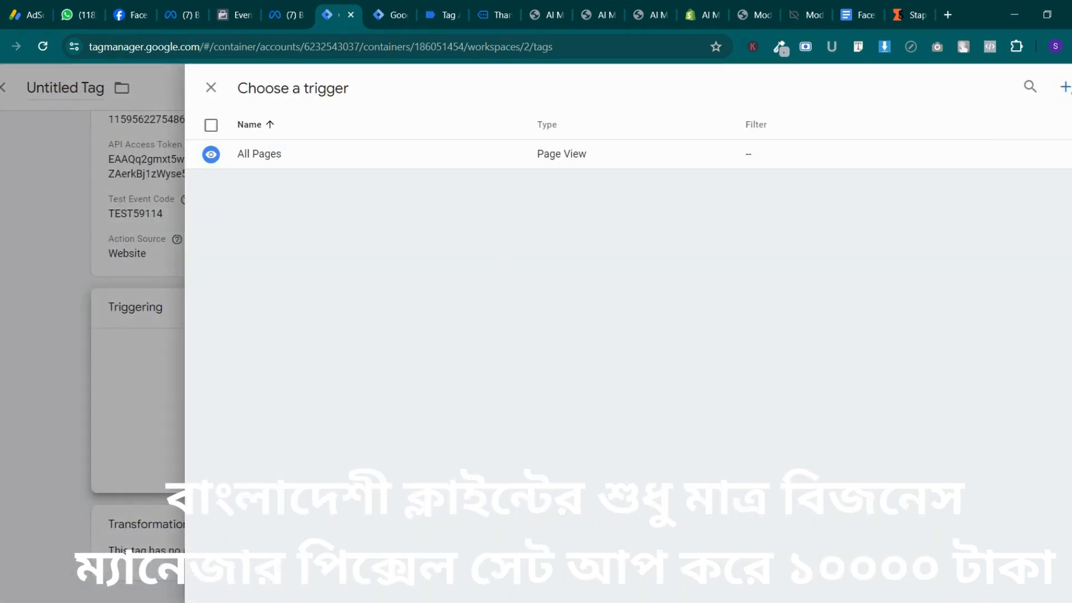
{"action": "left_click", "coordinate": [1065, 86]}
{"action": "triple_click", "coordinate": [327, 89]}
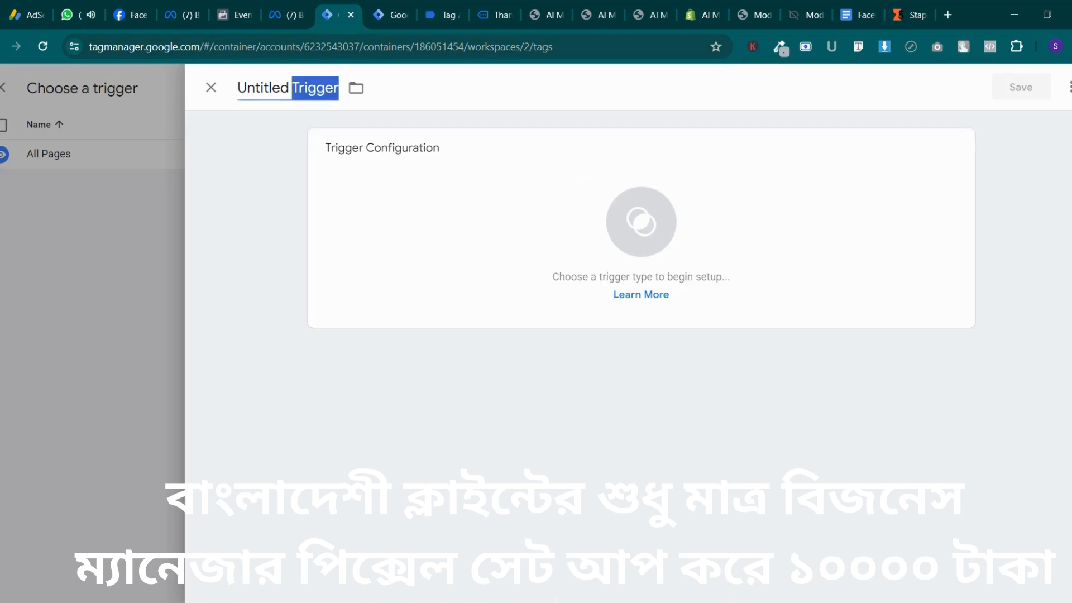
{"action": "type", "text": "Ev"}
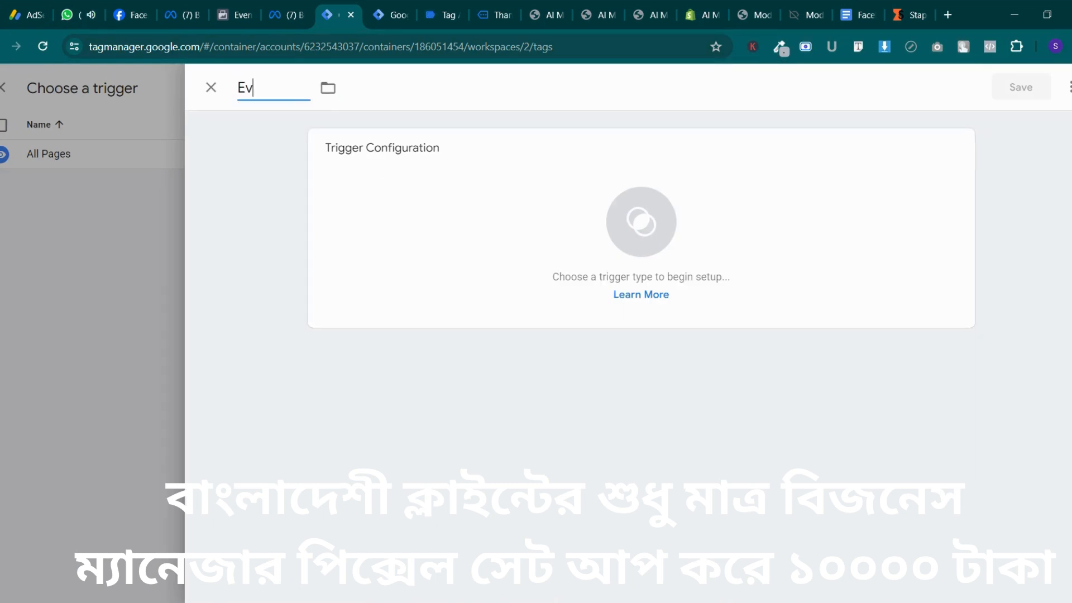
{"action": "type", "text": "ent_Namm"}
{"action": "key", "text": "BackSpace"}
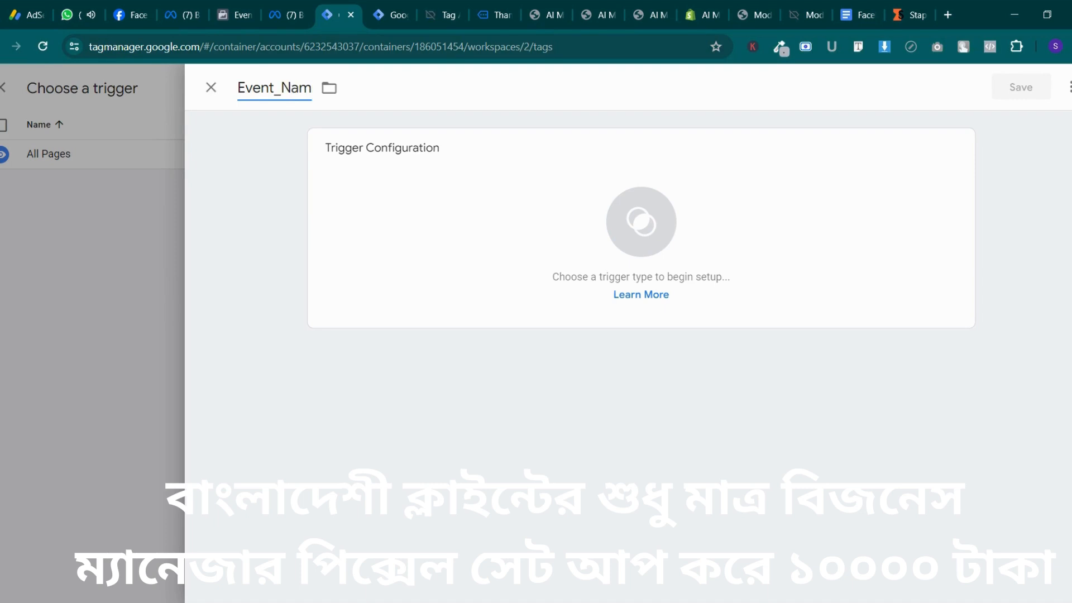
{"action": "type", "text": "e"}
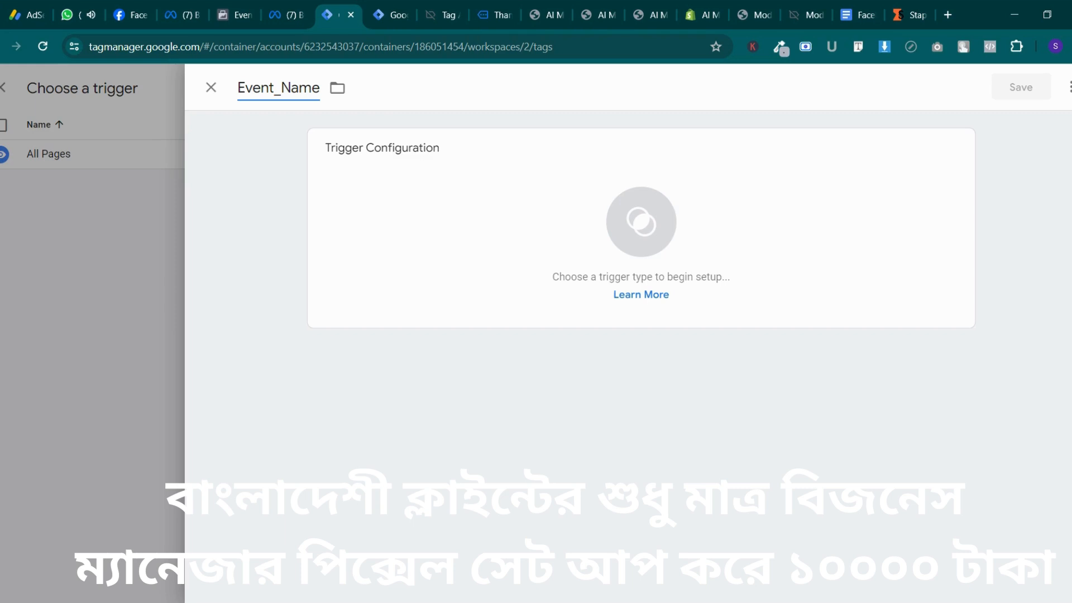
Configure Event_Name as a Custom trigger firing on some events where Client Name contains GA4, and save it
{"action": "left_click", "coordinate": [636, 223]}
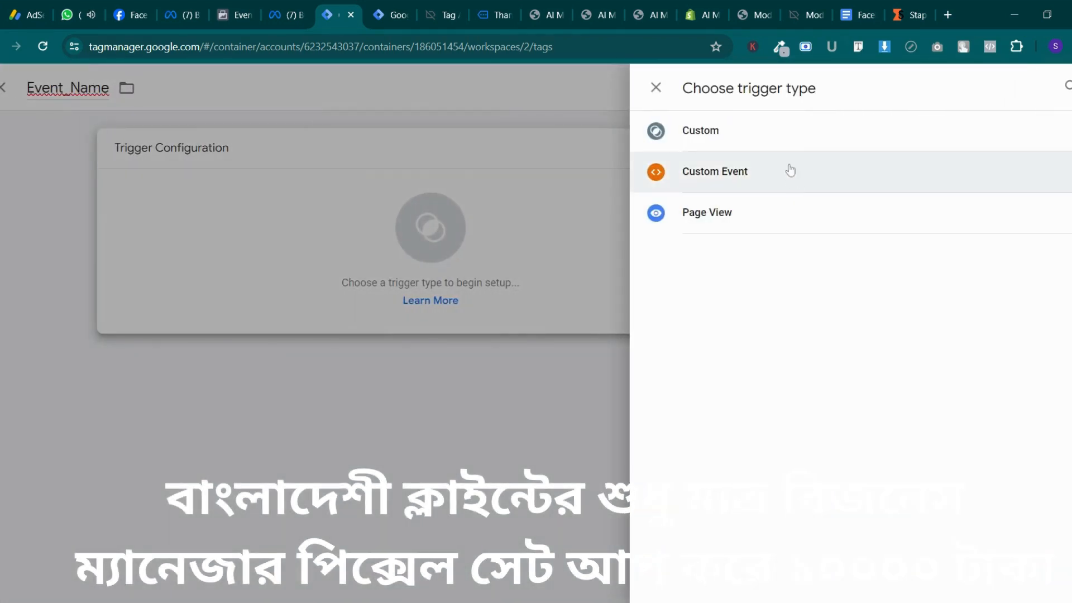
{"action": "left_click", "coordinate": [776, 134]}
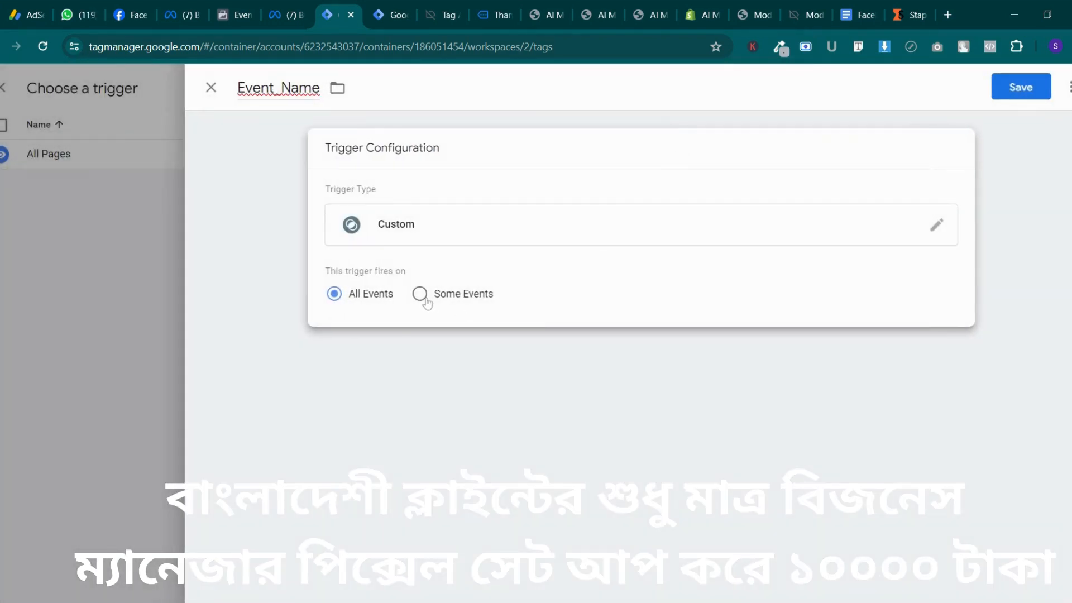
{"action": "left_click", "coordinate": [420, 294]}
{"action": "left_click", "coordinate": [802, 354]}
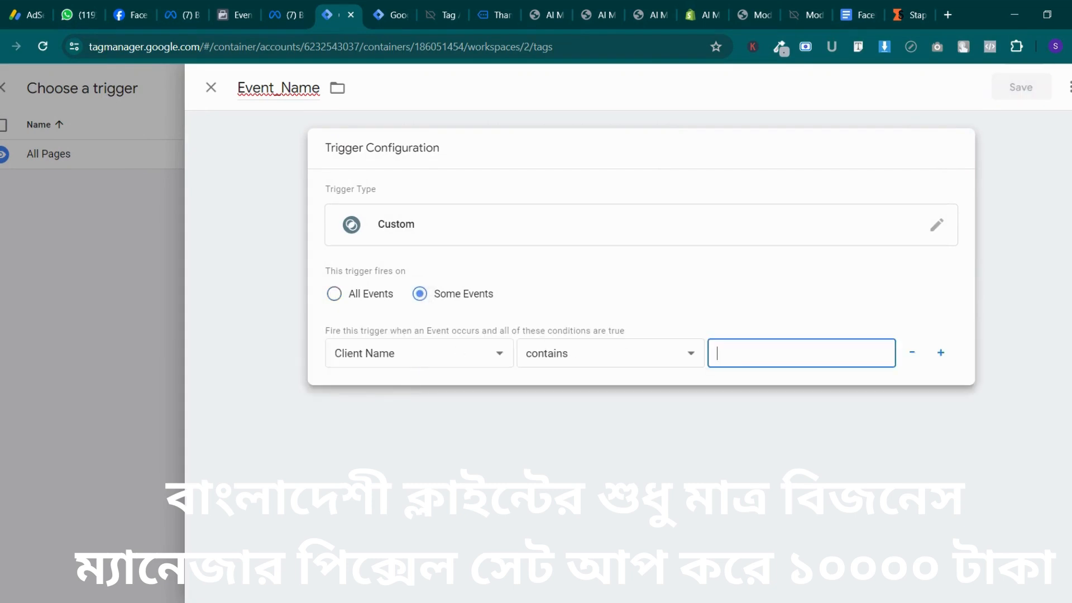
{"action": "type", "text": "GA"}
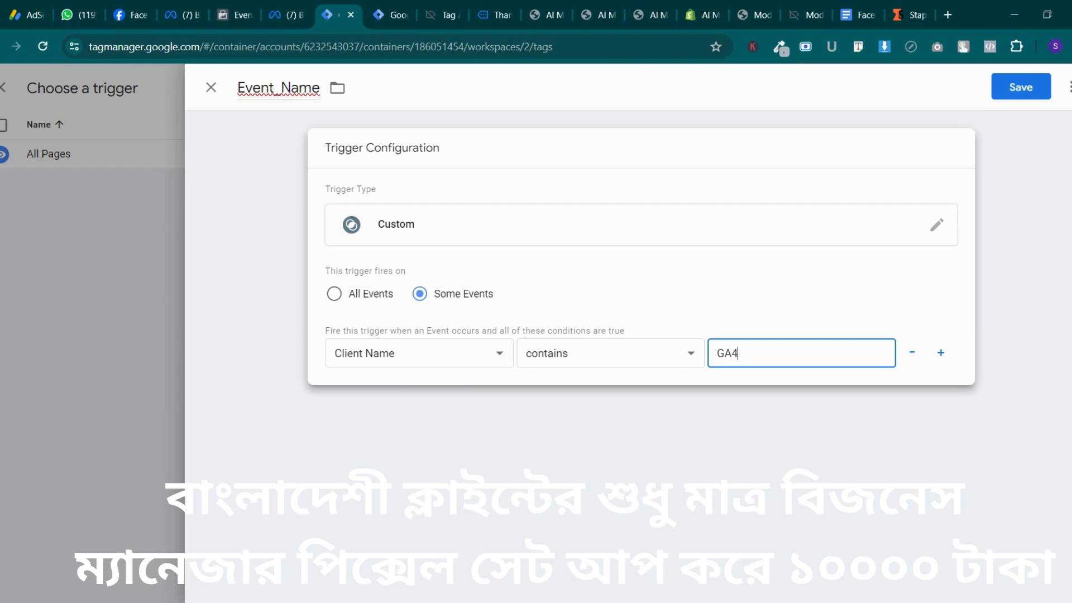
{"action": "type", "text": "4"}
{"action": "left_click", "coordinate": [1017, 89]}
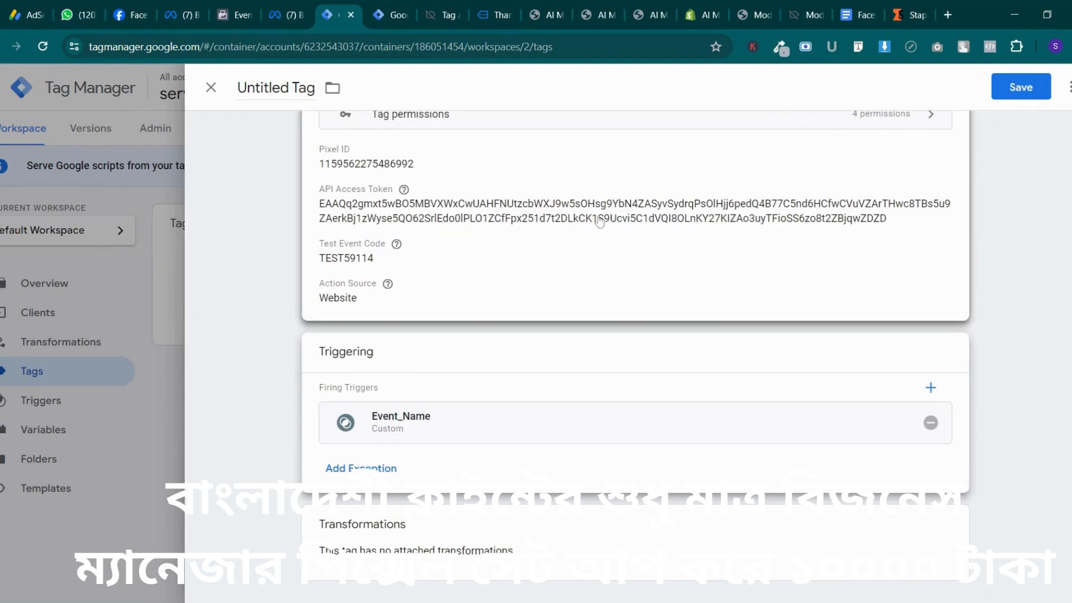
Save the tag as Conversions API Tag and publish the server-almifta container with the version name and description left blank
{"action": "left_click", "coordinate": [1021, 88]}
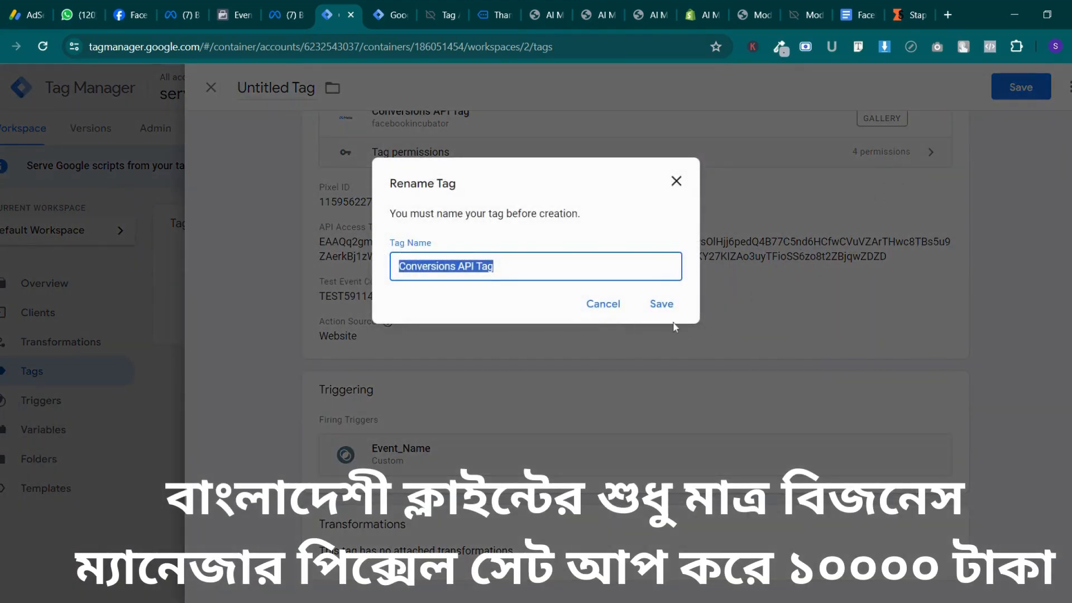
{"action": "left_click", "coordinate": [663, 306]}
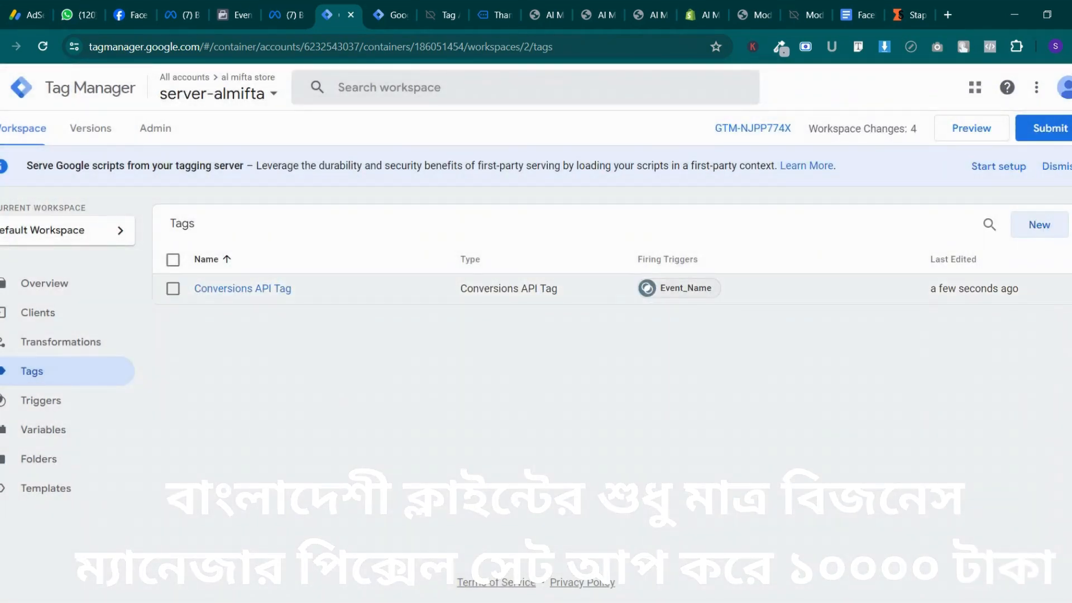
{"action": "left_click", "coordinate": [114, 308]}
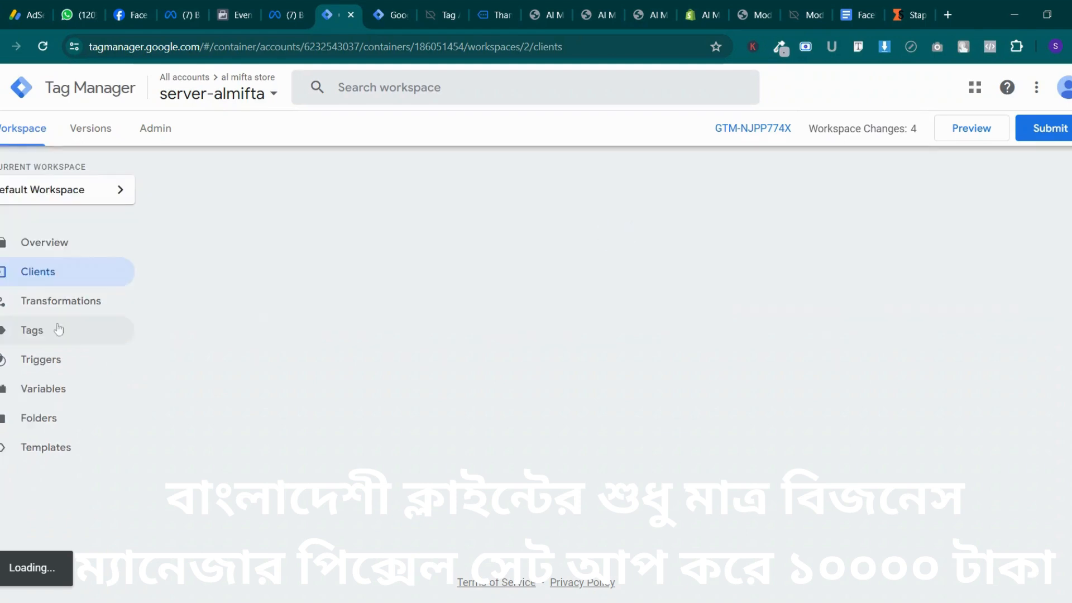
{"action": "left_click", "coordinate": [1045, 128]}
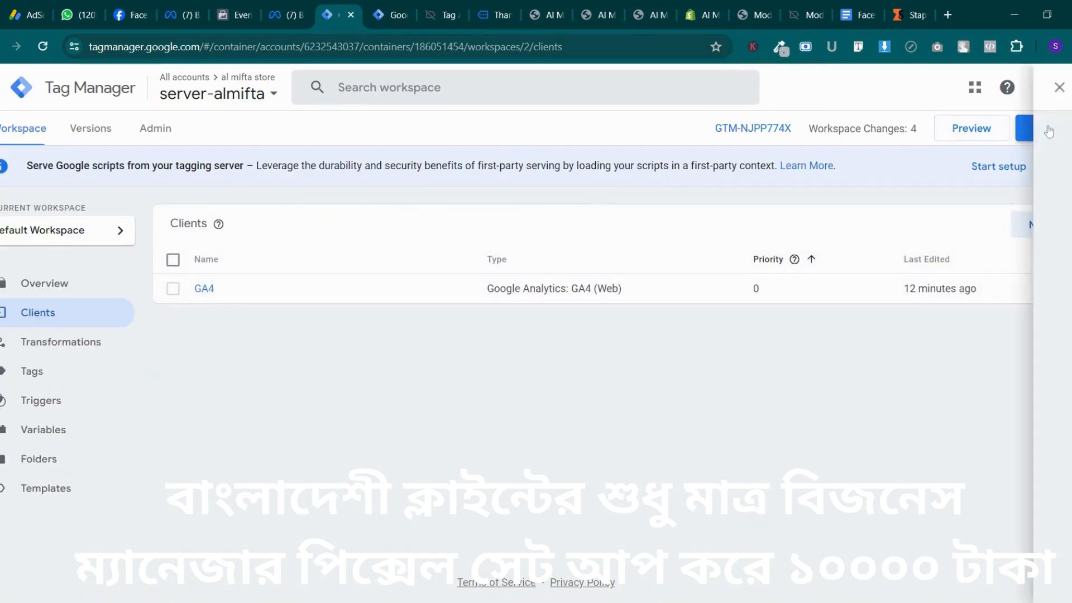
{"action": "left_click", "coordinate": [1042, 87]}
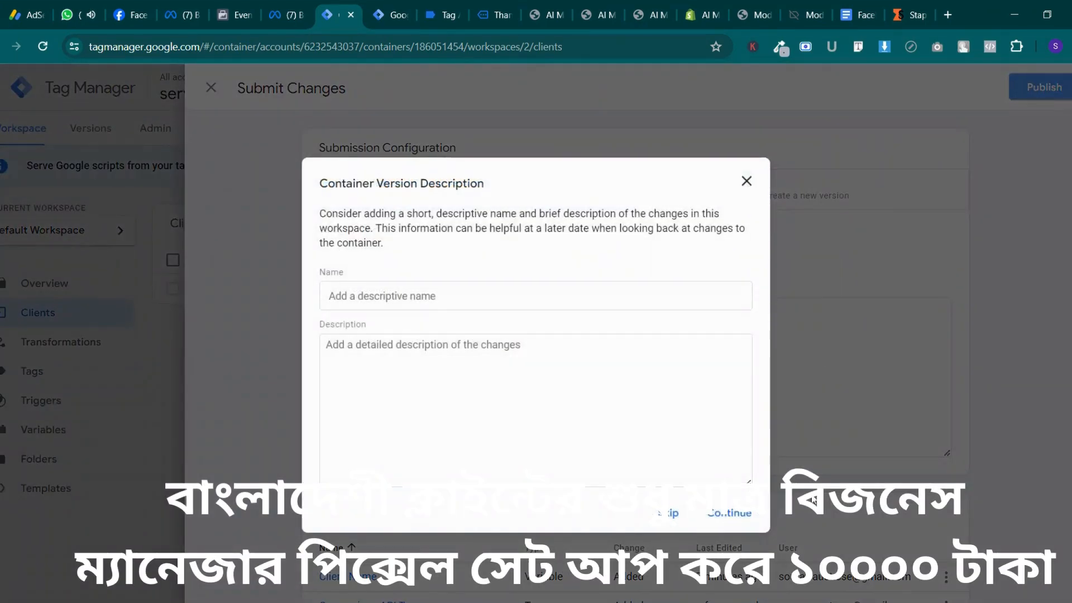
{"action": "left_click", "coordinate": [711, 512]}
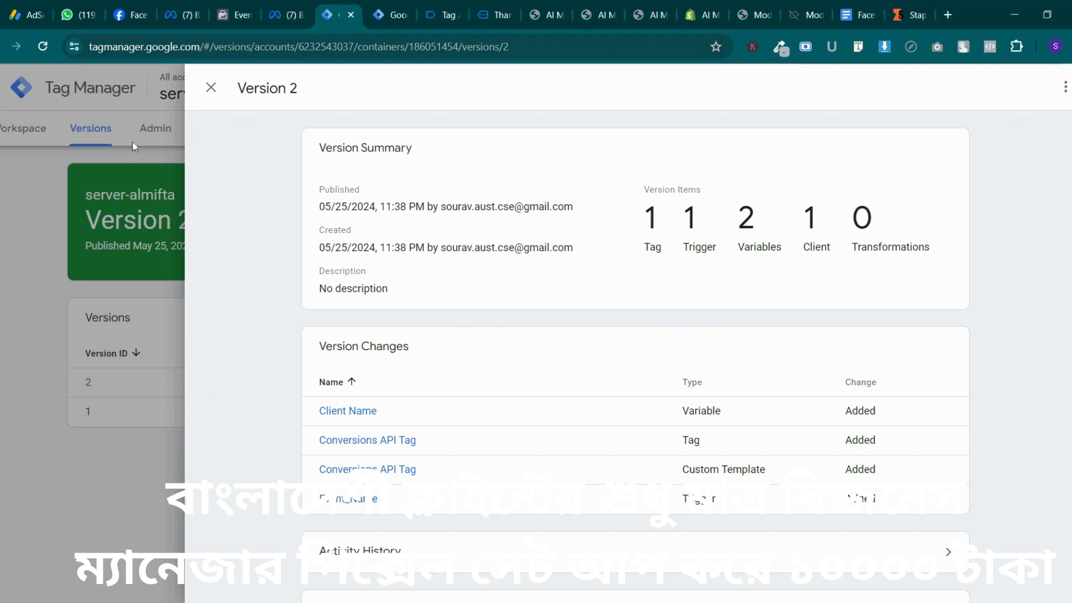
Close the published version's details, start preview mode from the server-almifta workspace and examine its debug summary
{"action": "left_click", "coordinate": [212, 88]}
{"action": "left_click", "coordinate": [13, 139]}
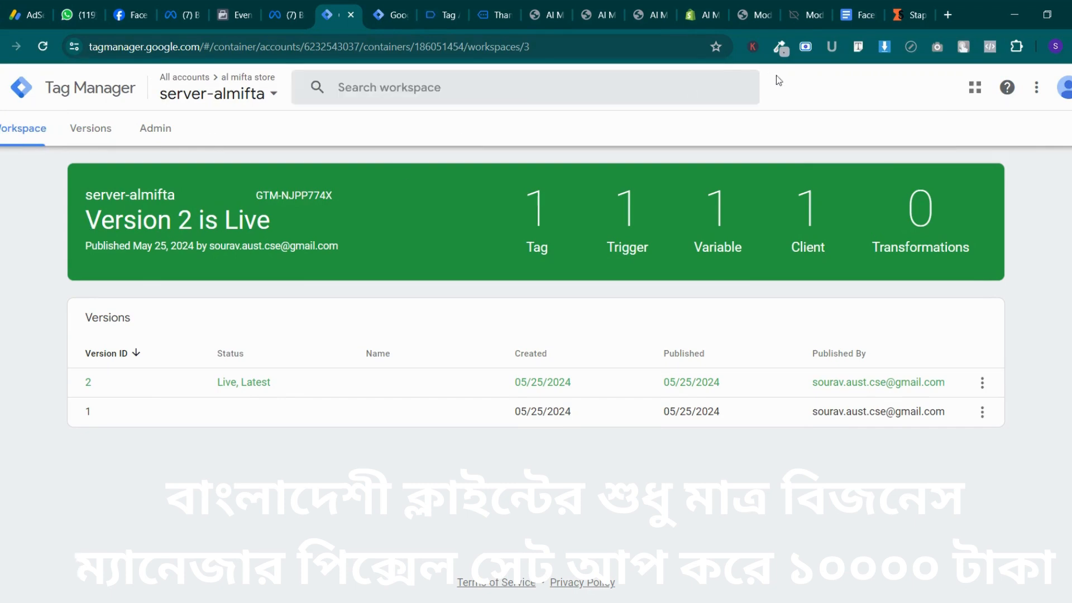
{"action": "left_click", "coordinate": [84, 138]}
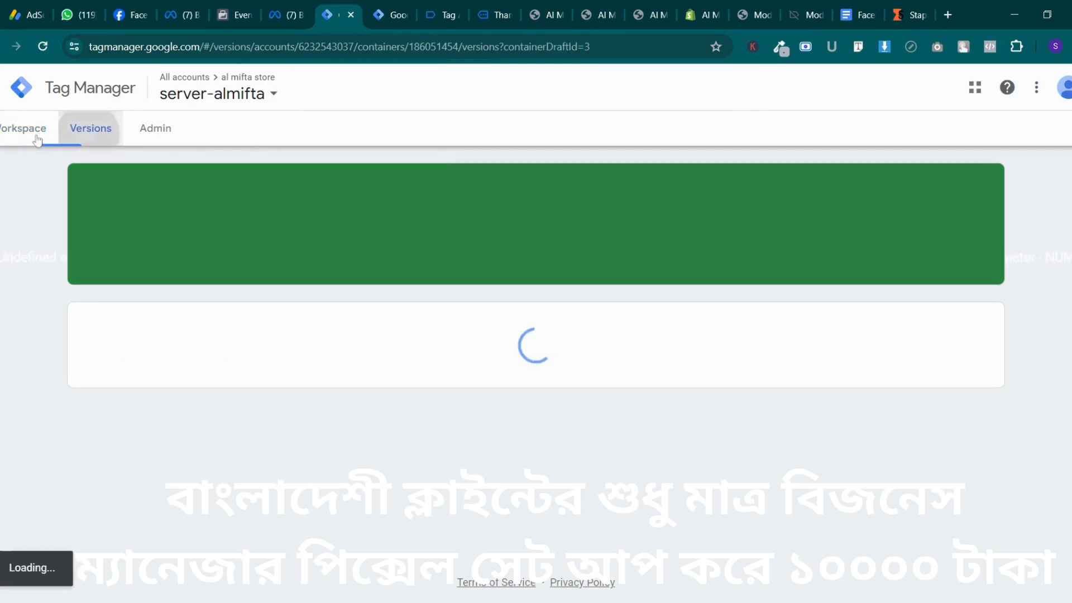
{"action": "left_click", "coordinate": [35, 137]}
{"action": "left_click", "coordinate": [941, 126]}
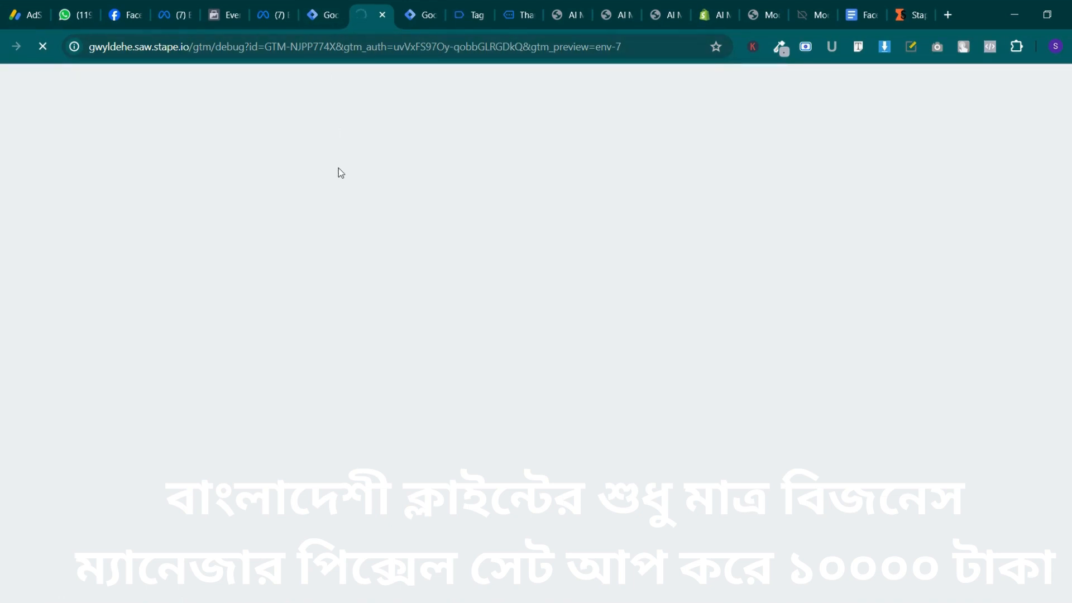
{"action": "left_click", "coordinate": [319, 2]}
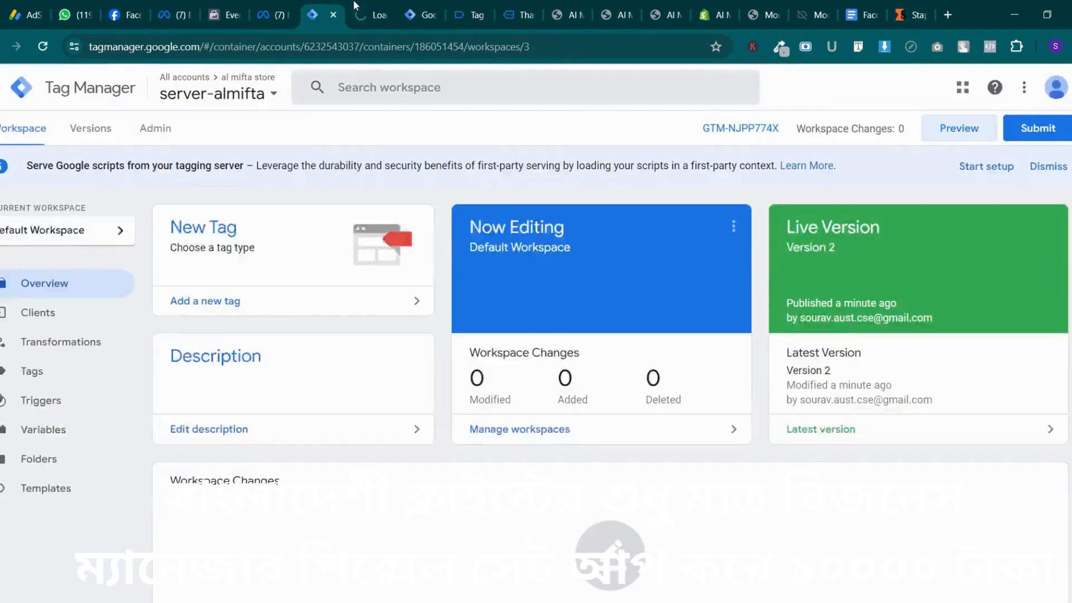
{"action": "left_click", "coordinate": [357, 3]}
{"action": "left_click", "coordinate": [321, 4]}
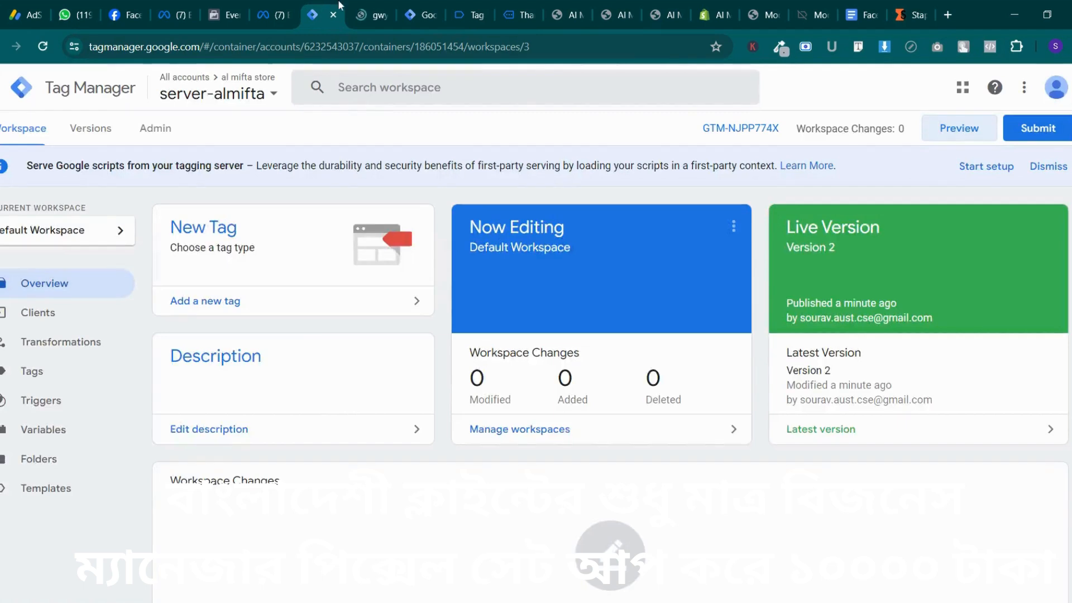
{"action": "left_click", "coordinate": [361, 10]}
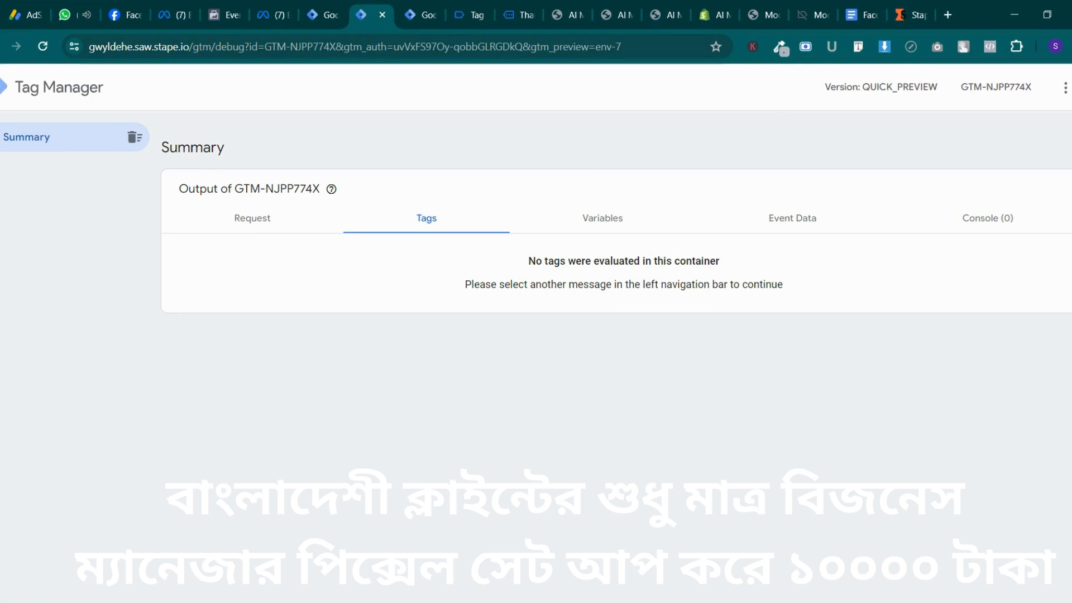
{"action": "left_click", "coordinate": [274, 227]}
Switch to the almiftah.store web container in the al mifta store account
{"action": "left_click", "coordinate": [323, 7]}
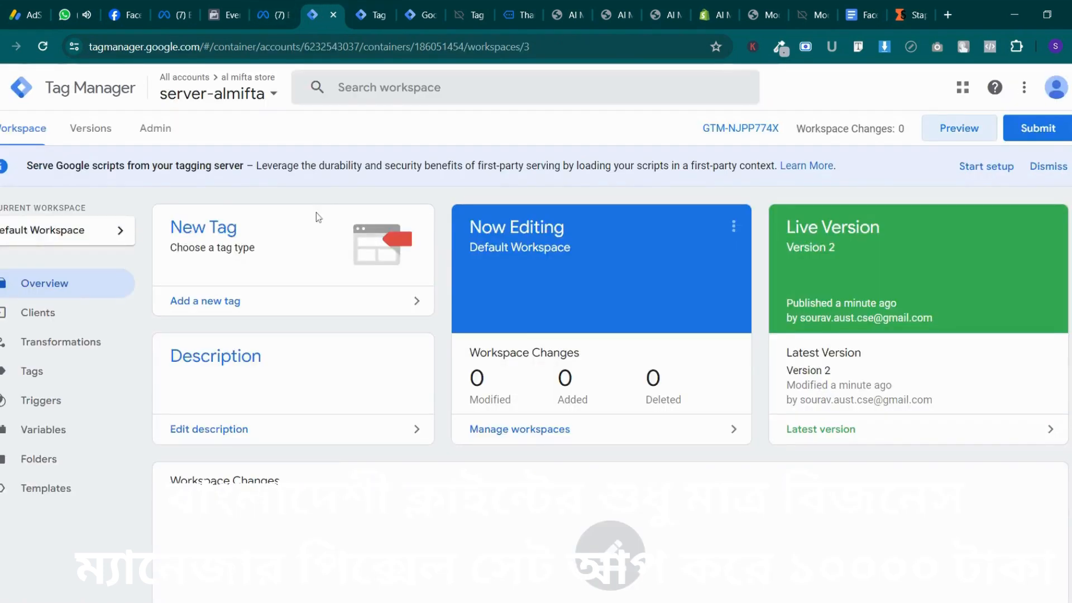
{"action": "left_click", "coordinate": [272, 94]}
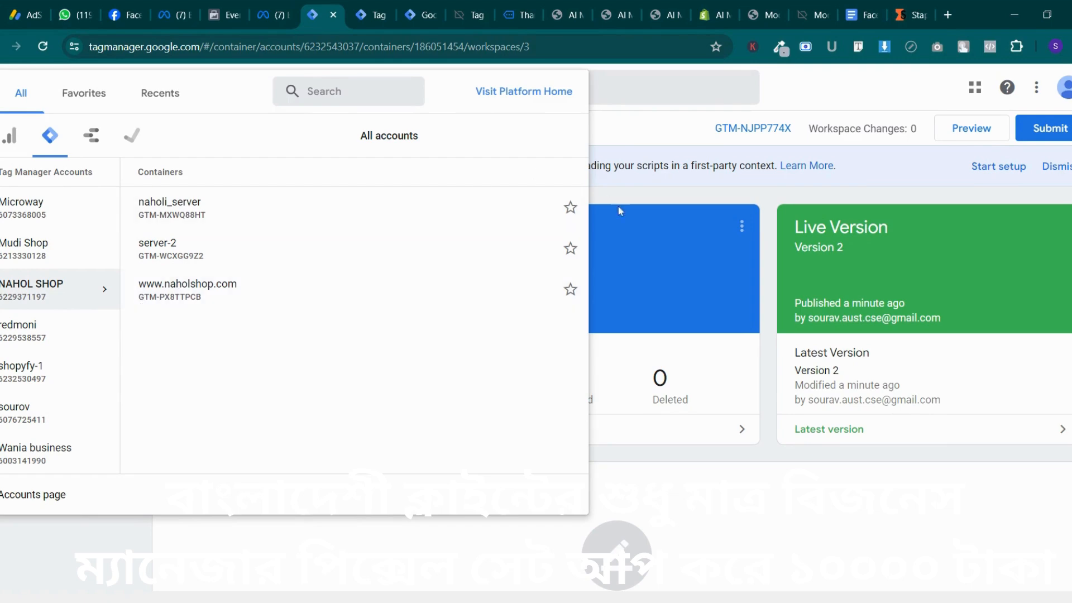
{"action": "left_click", "coordinate": [654, 175]}
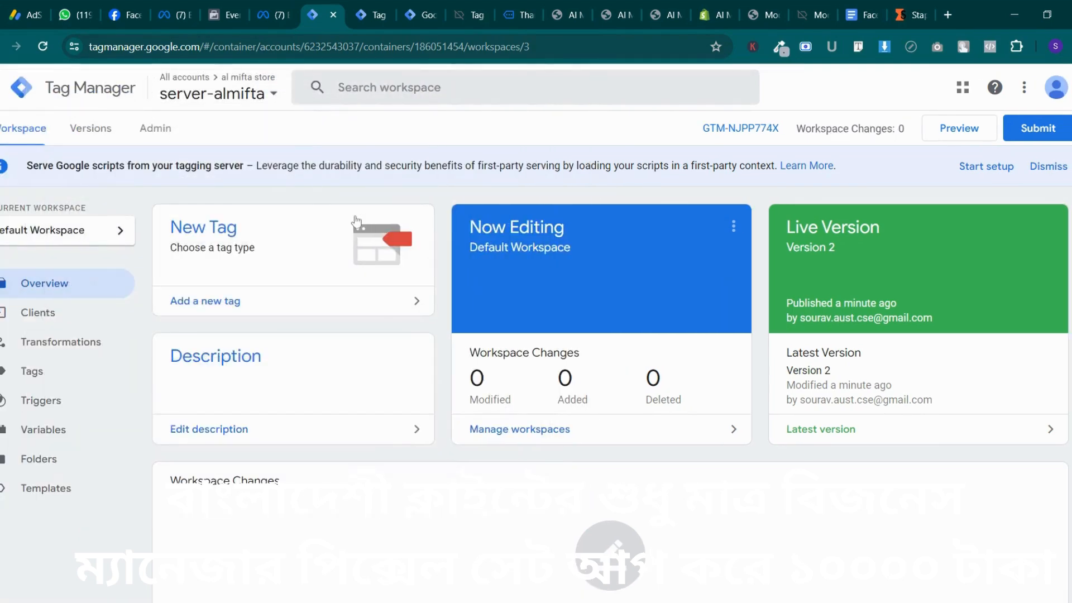
{"action": "left_click", "coordinate": [258, 96]}
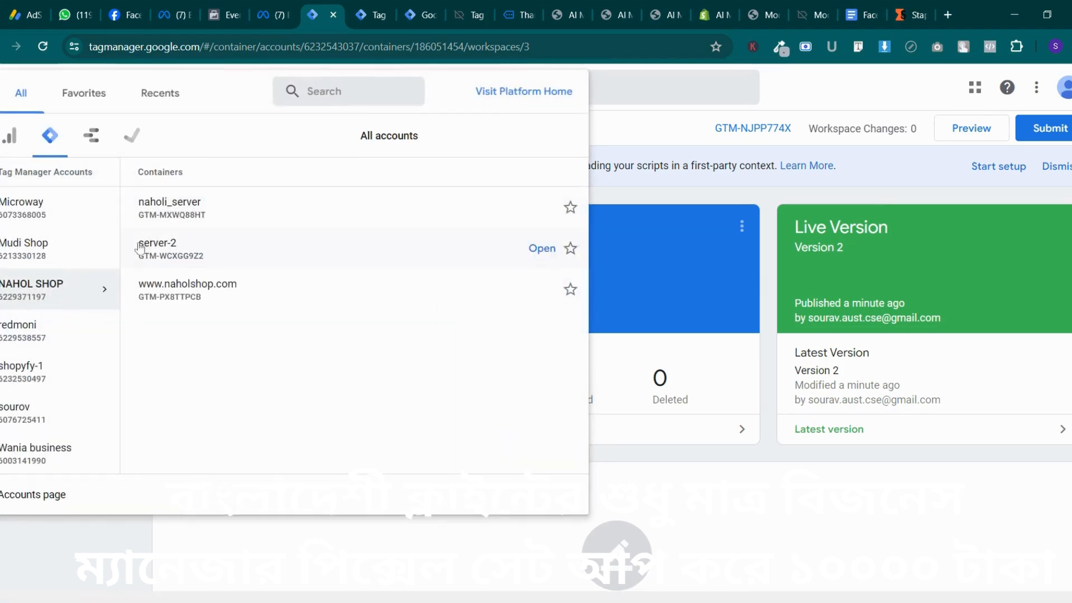
{"action": "scroll", "coordinate": [84, 343], "scroll_direction": "up", "scroll_amount": 10}
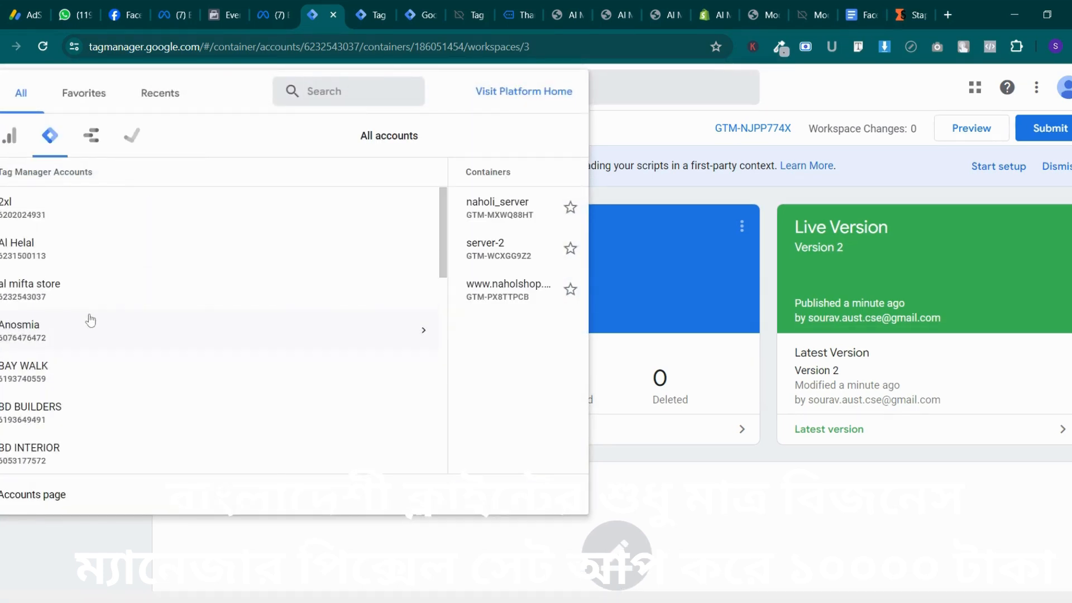
{"action": "scroll", "coordinate": [91, 320], "scroll_direction": "down", "scroll_amount": 10}
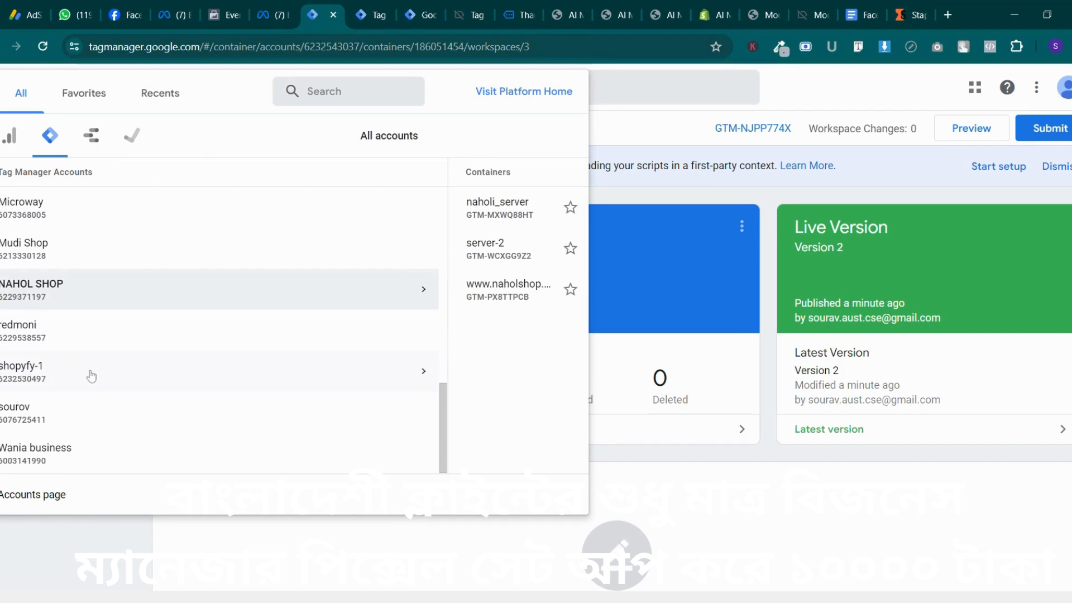
{"action": "scroll", "coordinate": [91, 376], "scroll_direction": "up", "scroll_amount": 10}
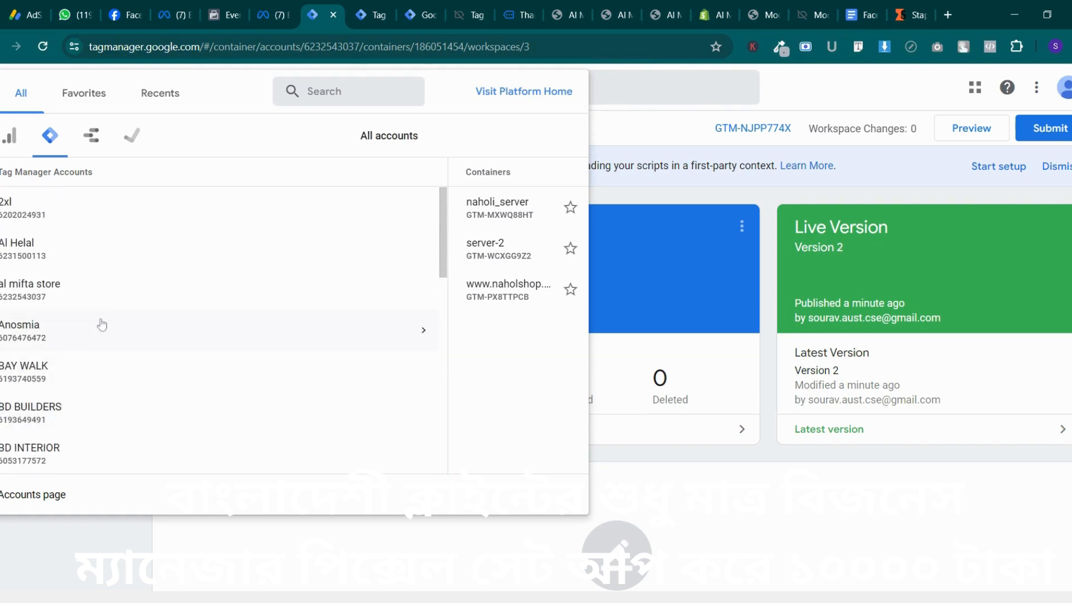
{"action": "left_click", "coordinate": [99, 297]}
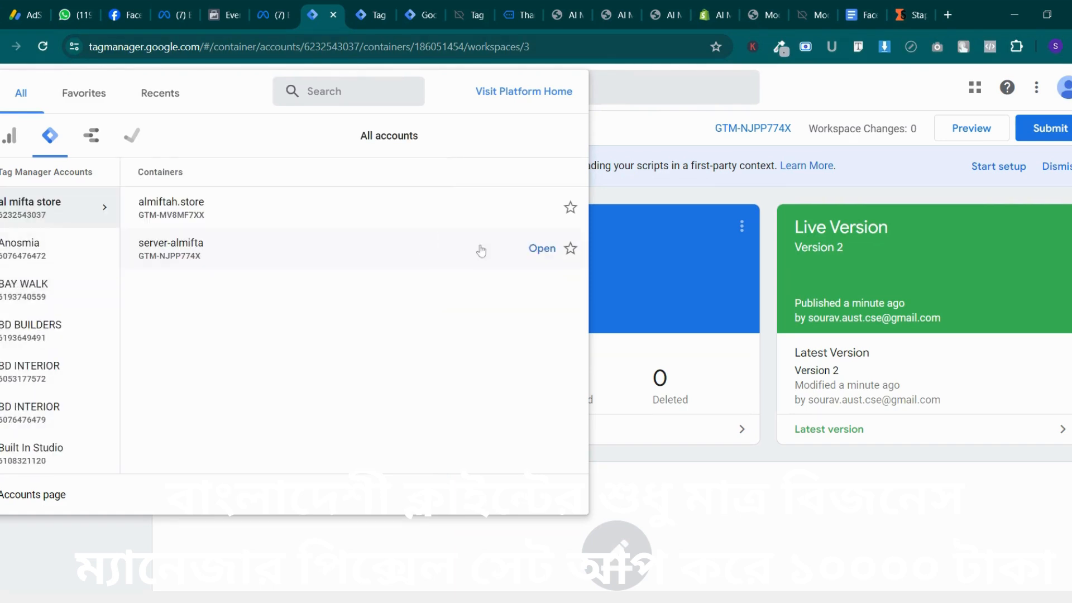
{"action": "left_click", "coordinate": [291, 217]}
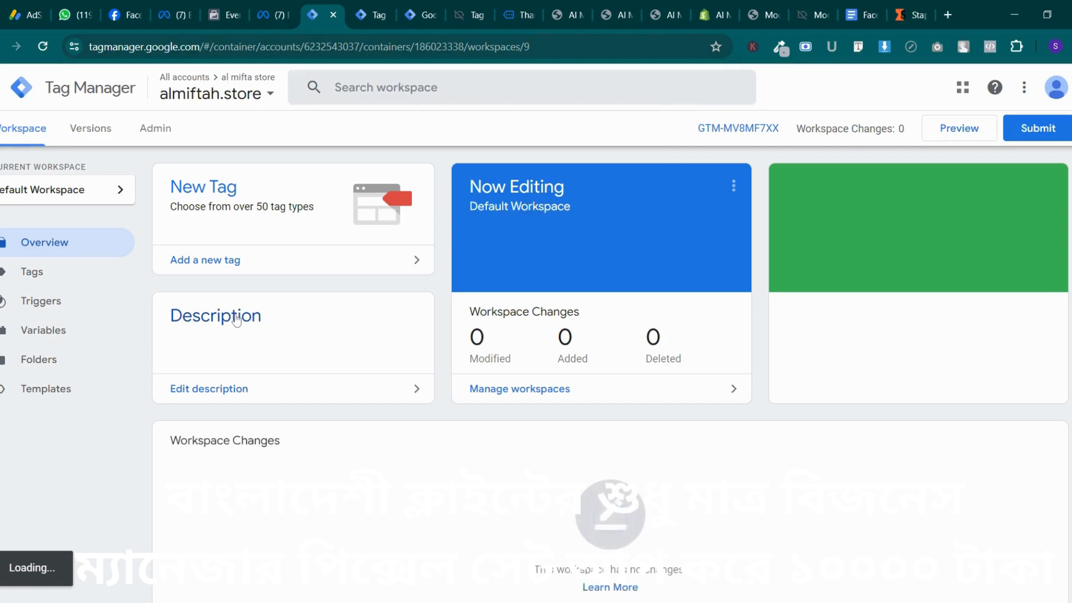
Start a new tag in the almiftah.store container and name it Ga4-server
{"action": "left_click", "coordinate": [30, 272]}
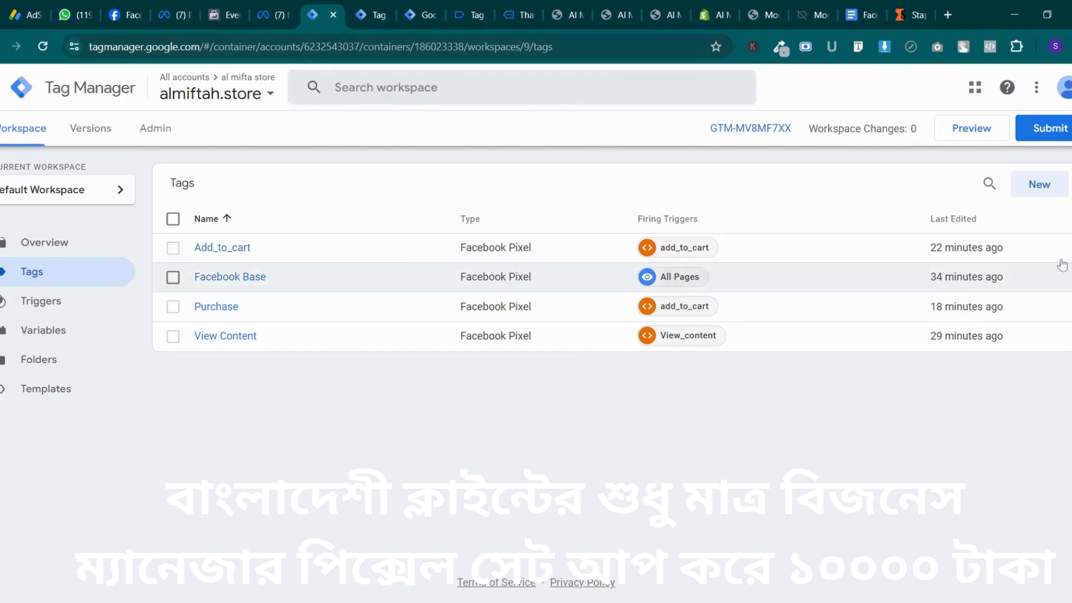
{"action": "left_click", "coordinate": [1034, 187]}
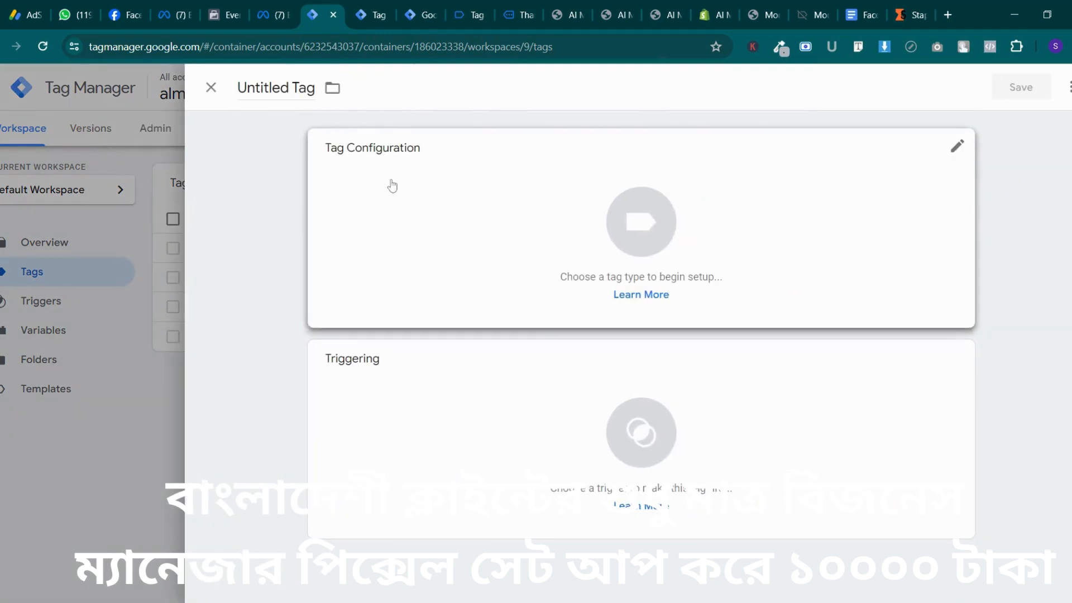
{"action": "type", "text": "Ga"}
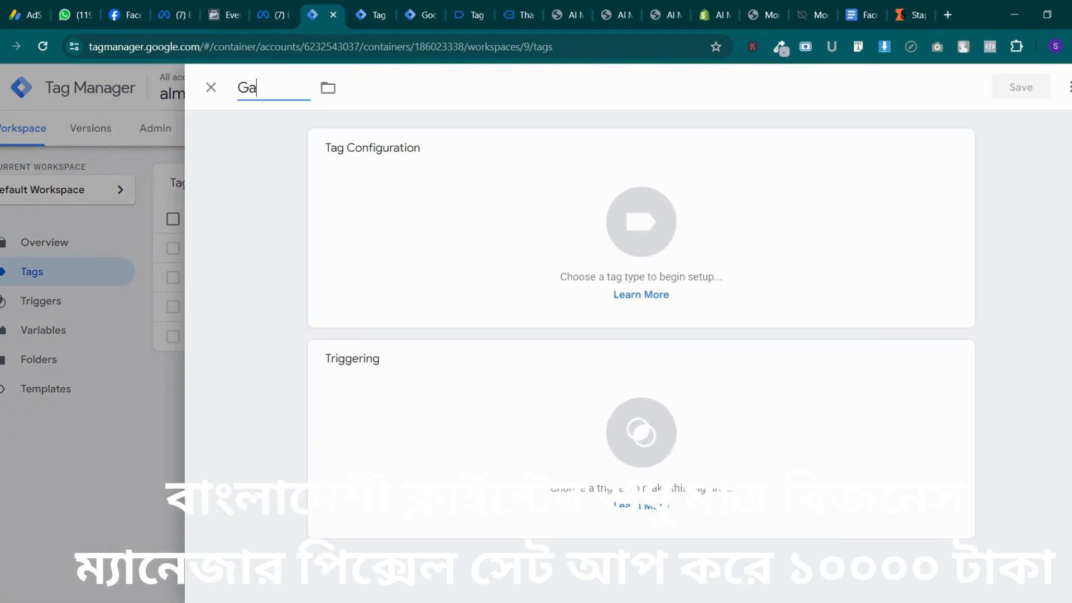
{"action": "type", "text": "4-server"}
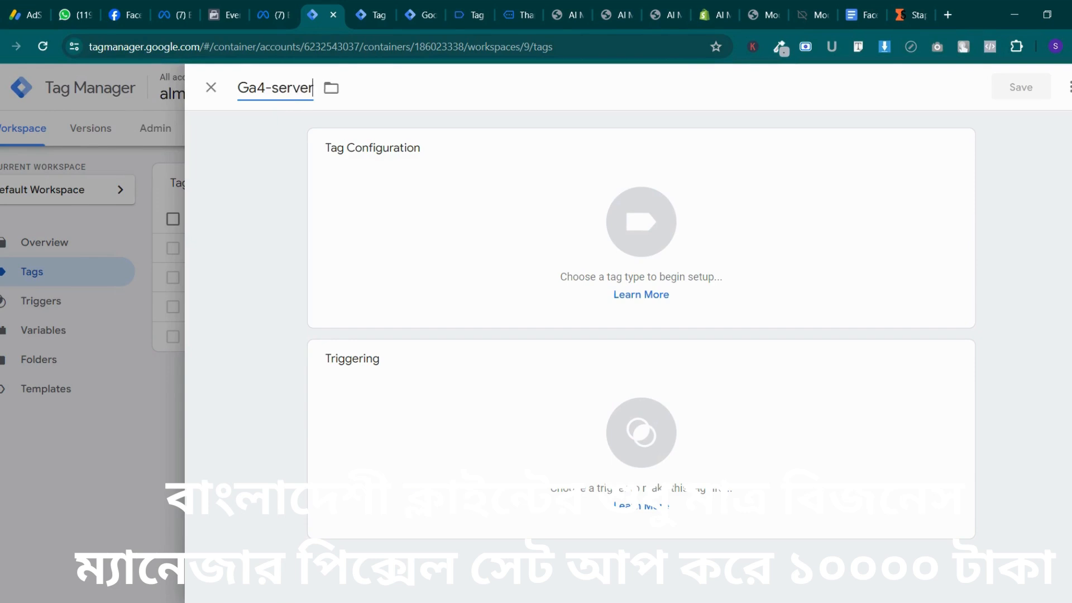
Set the Ga4-server tag's type to Google Tag from the Google Analytics tag types
{"action": "left_click", "coordinate": [635, 254]}
{"action": "scroll", "coordinate": [861, 334], "scroll_direction": "down", "scroll_amount": 2}
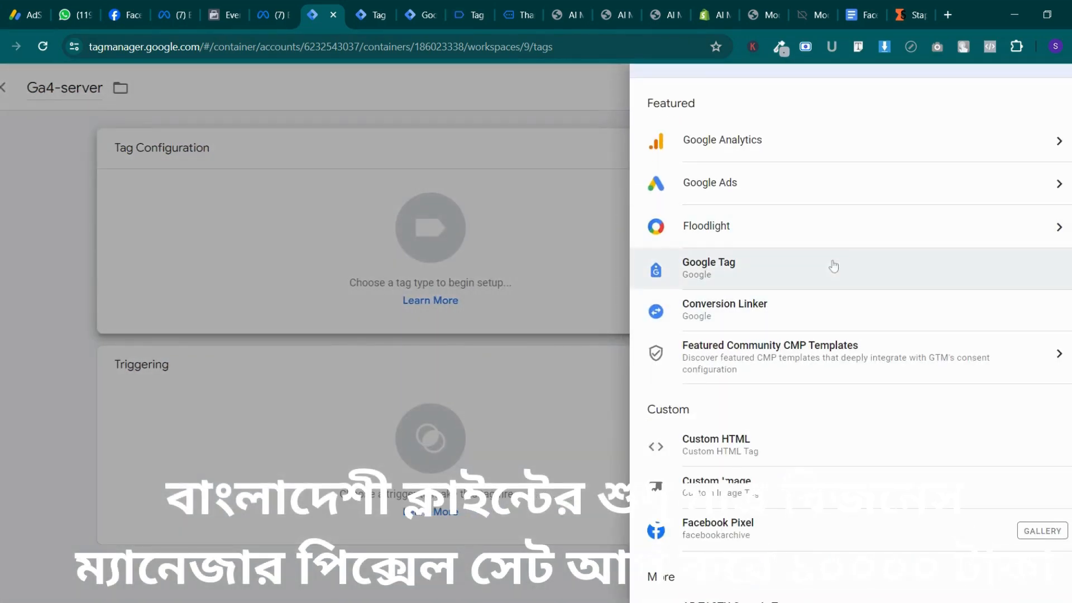
{"action": "left_click", "coordinate": [832, 156]}
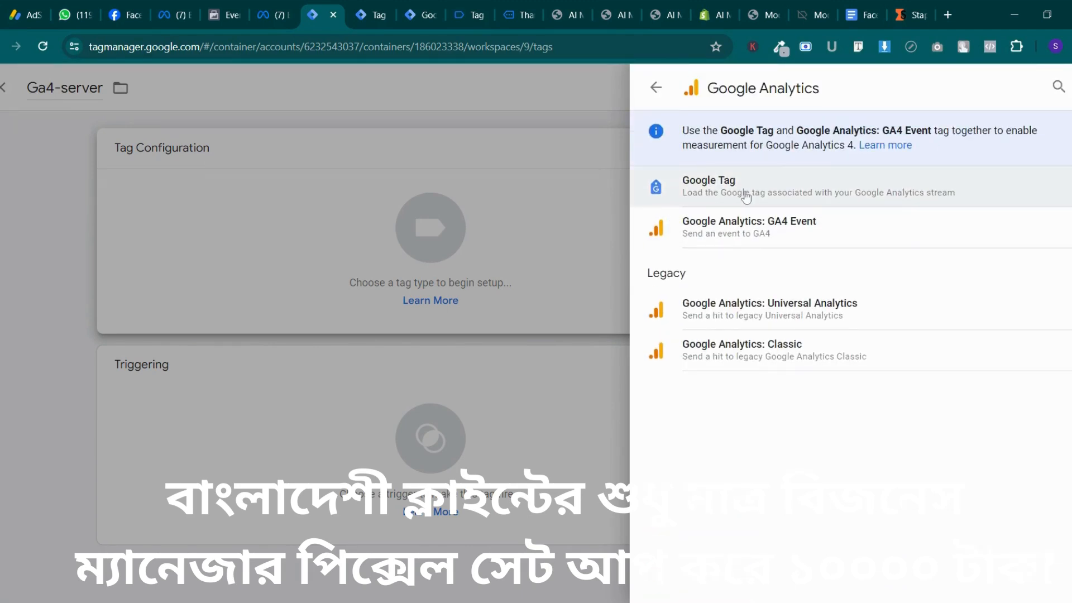
{"action": "left_click", "coordinate": [746, 196]}
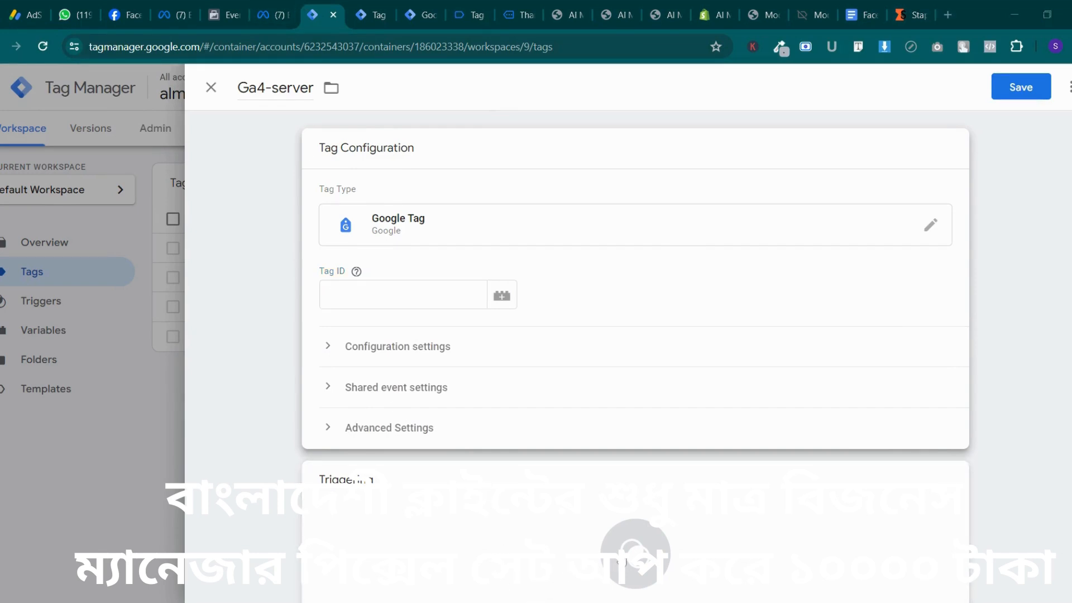
{"action": "left_click", "coordinate": [877, 293]}
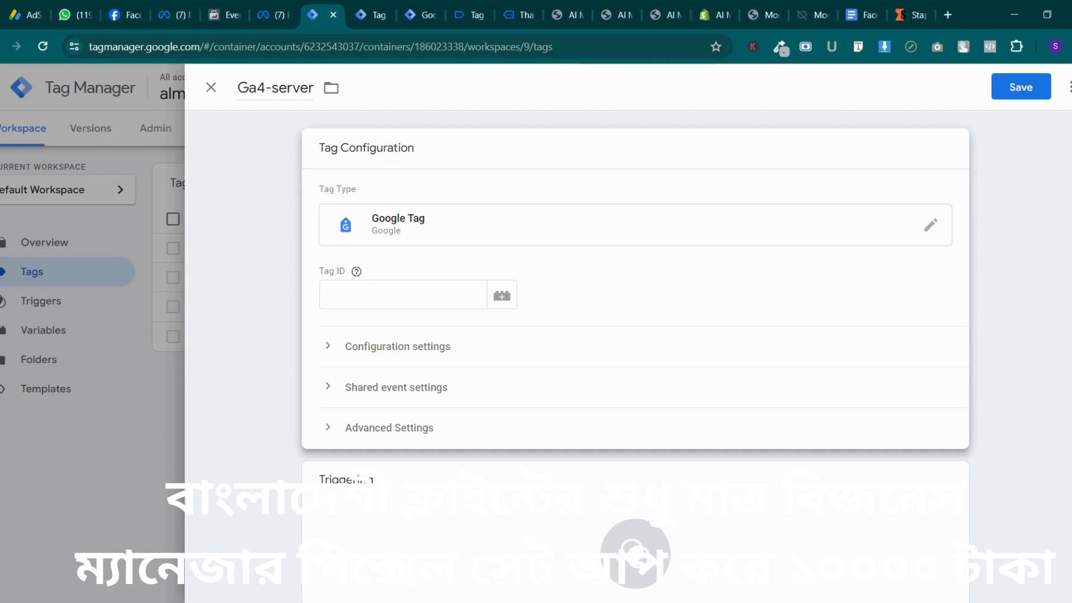
Set the Google Tag's tag ID to G-YRWGDG0Z45
{"action": "left_click", "coordinate": [402, 295]}
{"action": "type", "text": "G-YRWGDG0ZP3"}
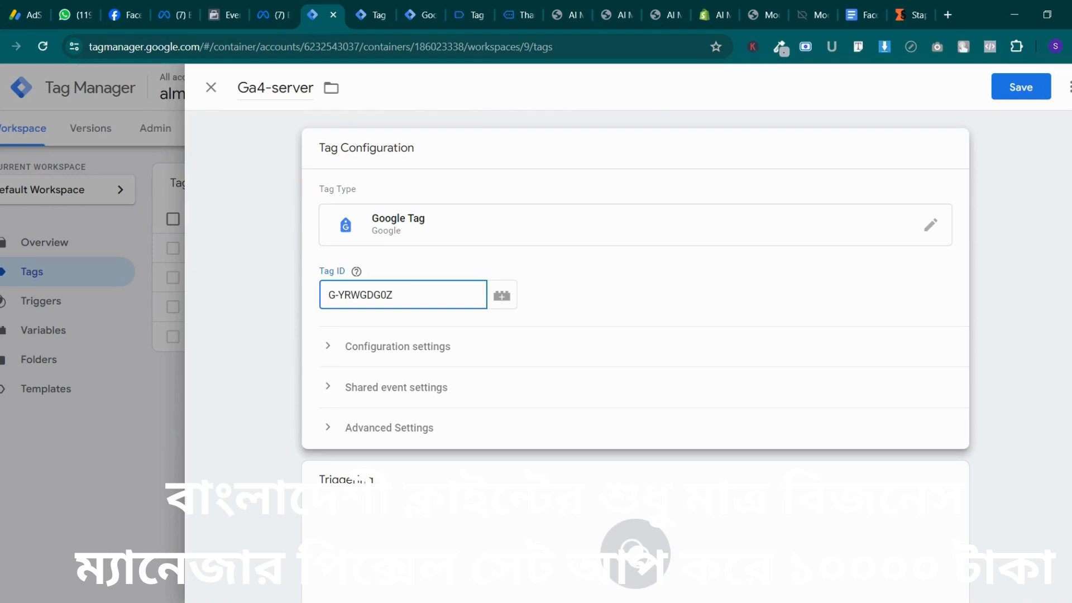
{"action": "scroll", "coordinate": [635, 357], "scroll_direction": "down", "scroll_amount": 1}
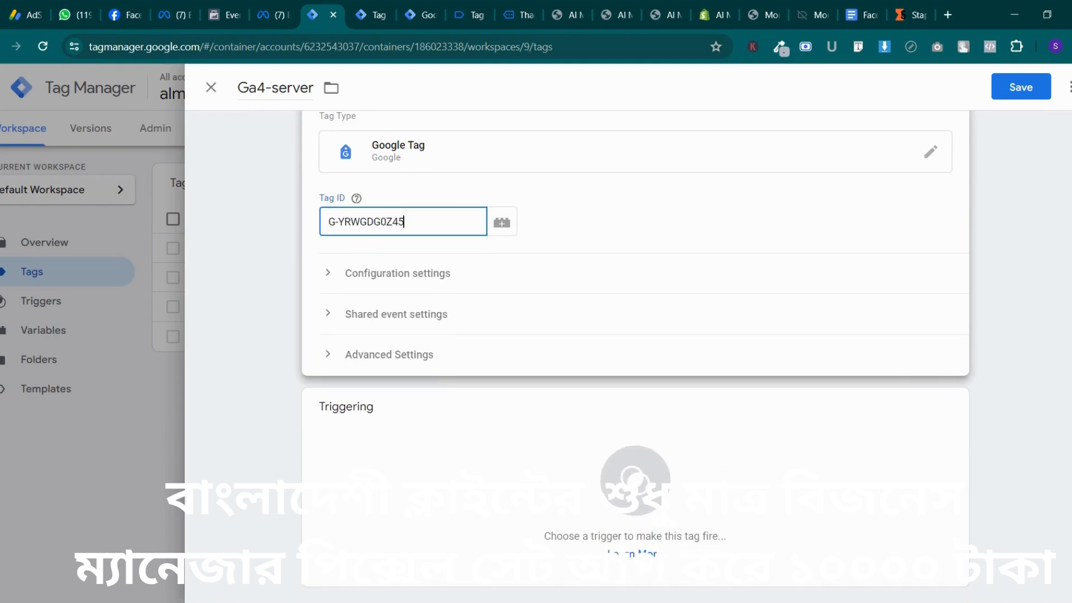
{"action": "left_click_drag", "start_coordinate": [337, 222], "coordinate": [404, 222]}
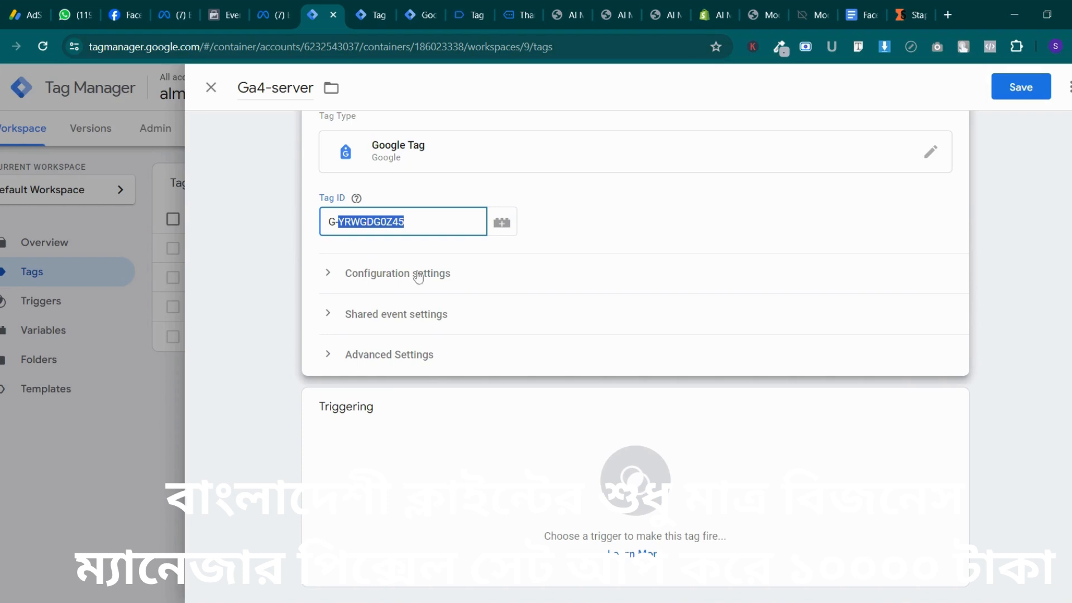
{"action": "scroll", "coordinate": [419, 278], "scroll_direction": "down", "scroll_amount": 1}
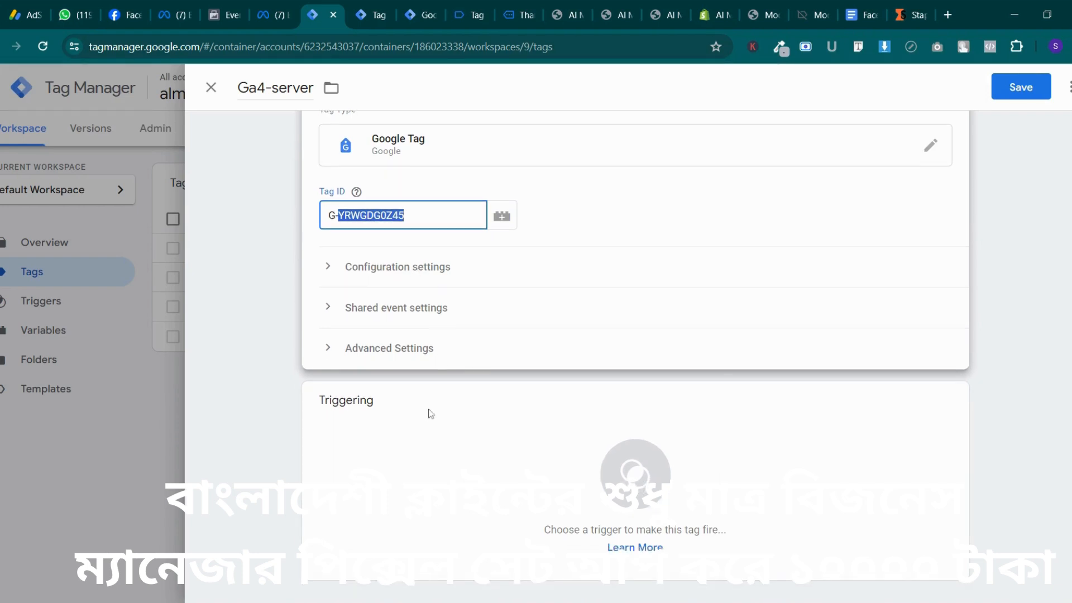
{"action": "key", "text": "alt+Tab"}
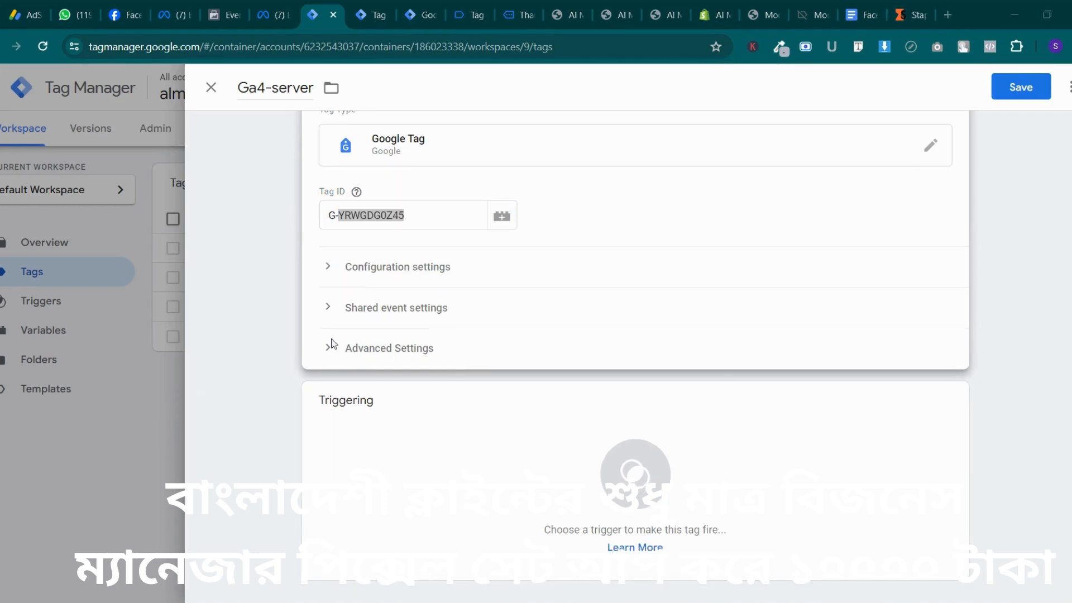
{"action": "left_click", "coordinate": [441, 217]}
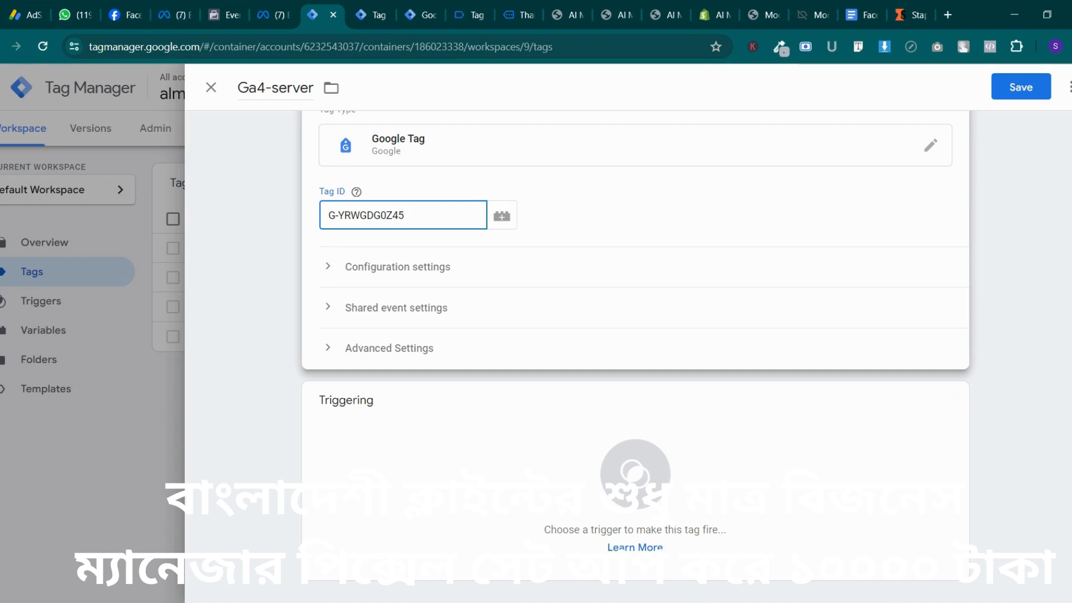
{"action": "scroll", "coordinate": [510, 390], "scroll_direction": "up", "scroll_amount": 1}
{"action": "scroll", "coordinate": [510, 390], "scroll_direction": "down", "scroll_amount": 1}
{"action": "scroll", "coordinate": [927, 435], "scroll_direction": "up", "scroll_amount": 1}
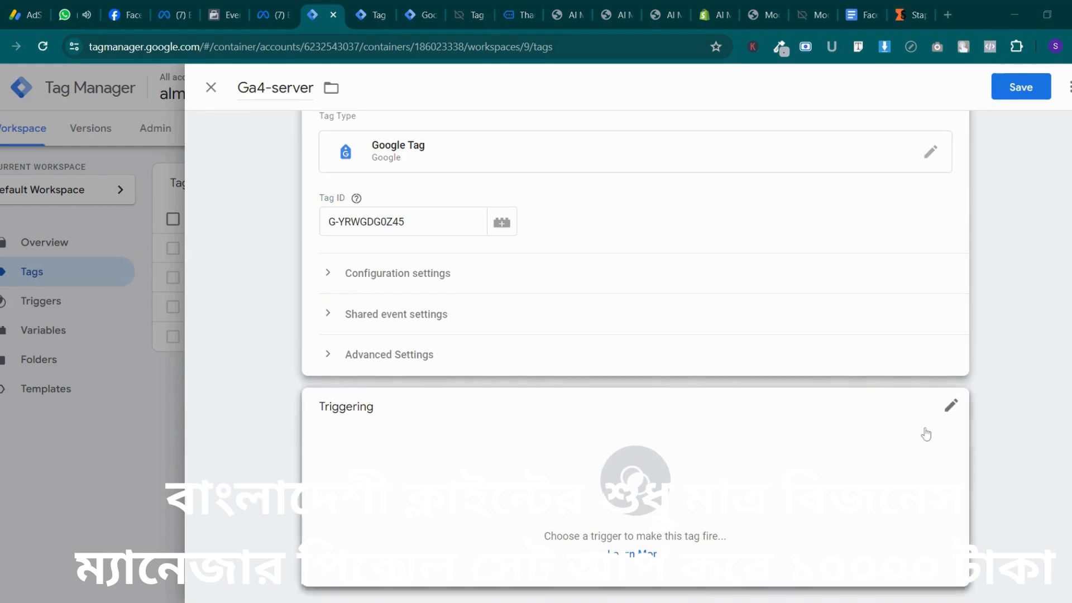
Leave the trigger selection without choosing one and add an empty configuration parameter to the Ga4-server tag's configuration settings
{"action": "left_click", "coordinate": [927, 434]}
{"action": "left_click", "coordinate": [125, 193]}
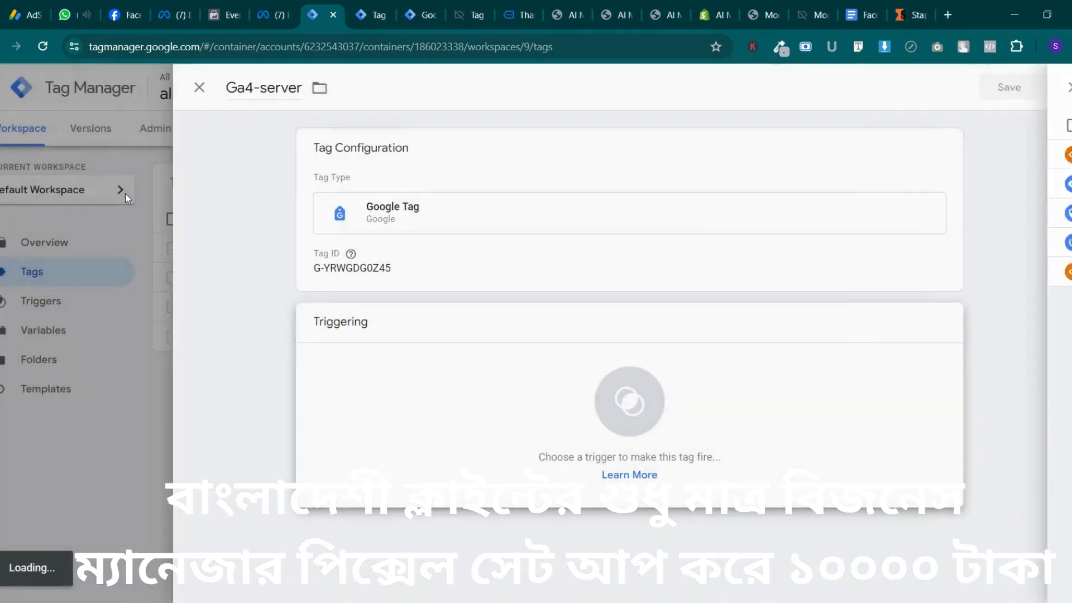
{"action": "left_click", "coordinate": [383, 287]}
{"action": "left_click", "coordinate": [374, 356]}
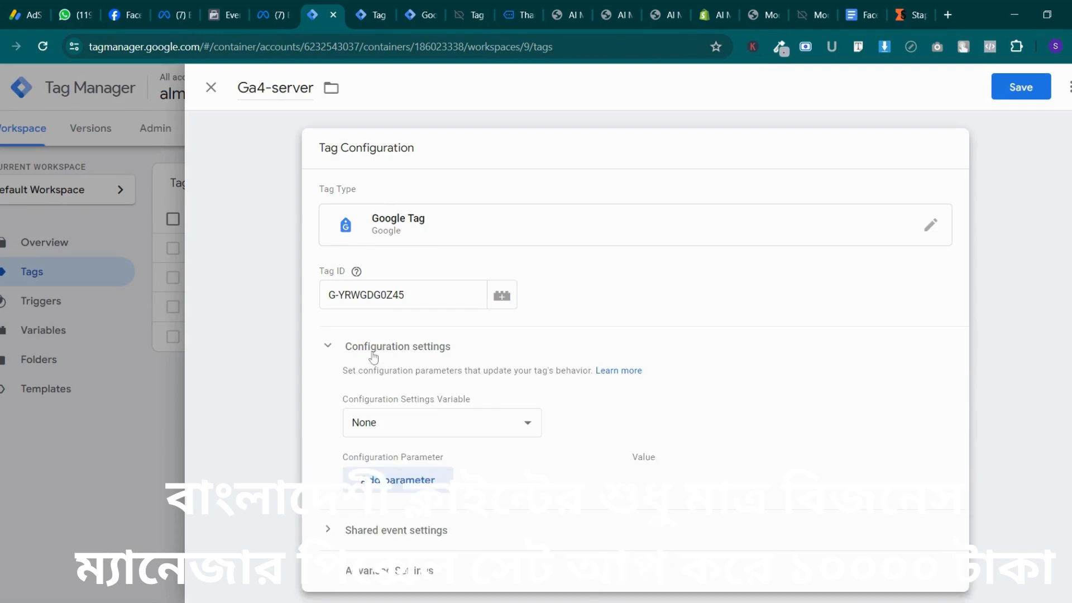
{"action": "scroll", "coordinate": [373, 356], "scroll_direction": "down", "scroll_amount": 1}
{"action": "left_click", "coordinate": [396, 413]}
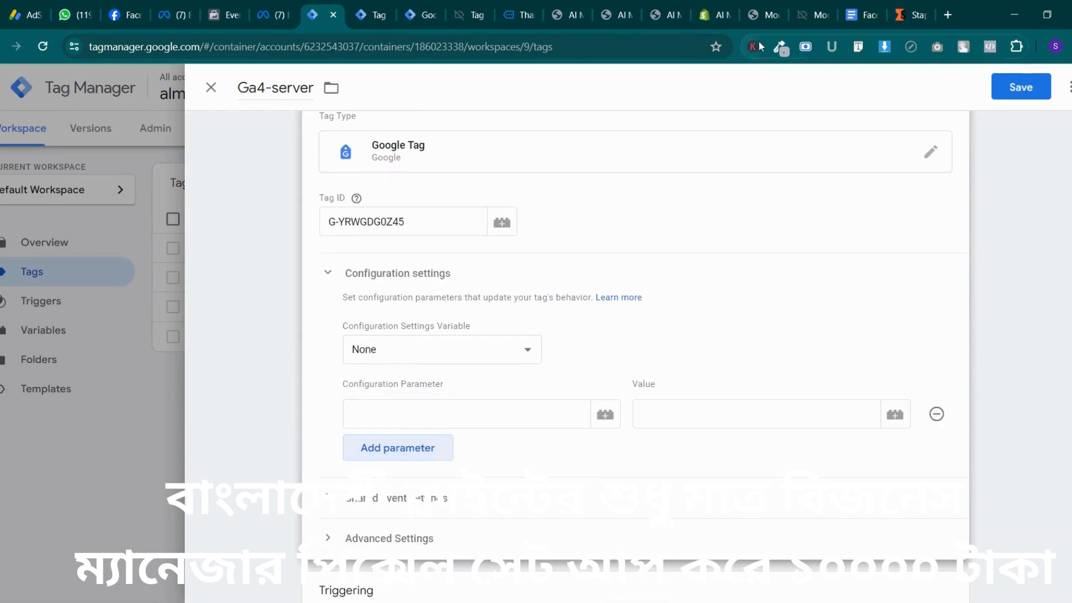
Copy Server_container_url from the Facebook Pixel via GTM document in Google Docs and enter it as the tag's first configuration parameter name
{"action": "left_click", "coordinate": [863, 15]}
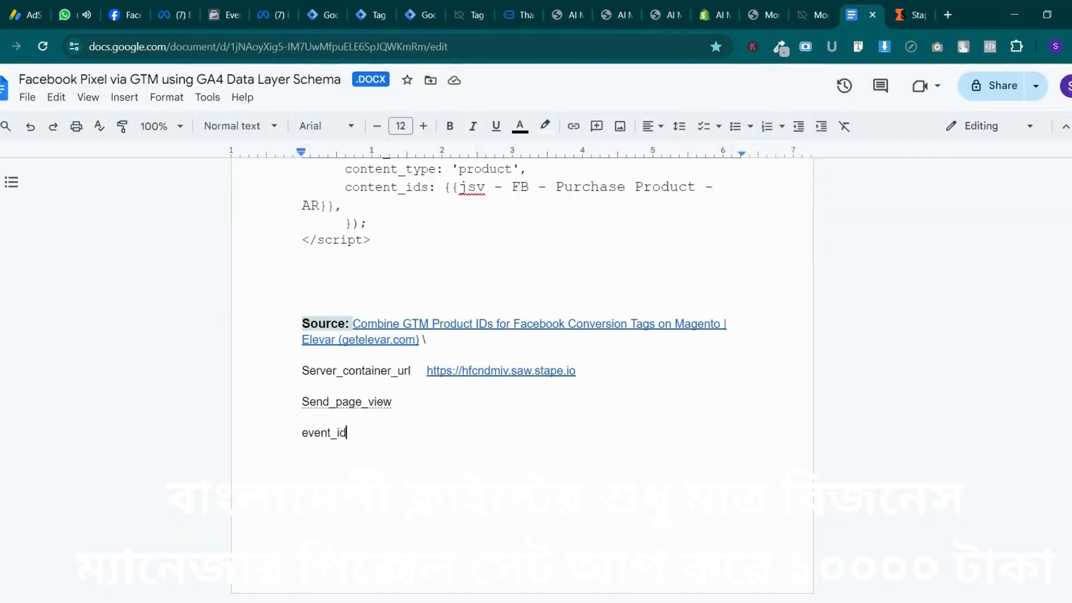
{"action": "left_click_drag", "start_coordinate": [412, 371], "coordinate": [302, 371]}
{"action": "right_click", "coordinate": [326, 371]}
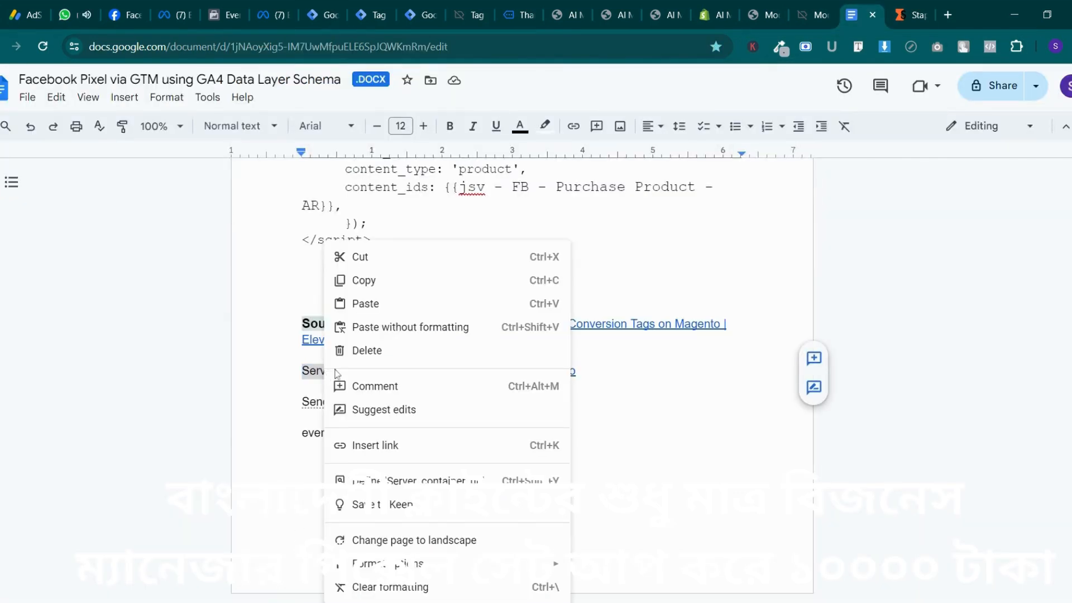
{"action": "left_click", "coordinate": [359, 277]}
{"action": "left_click", "coordinate": [307, 11]}
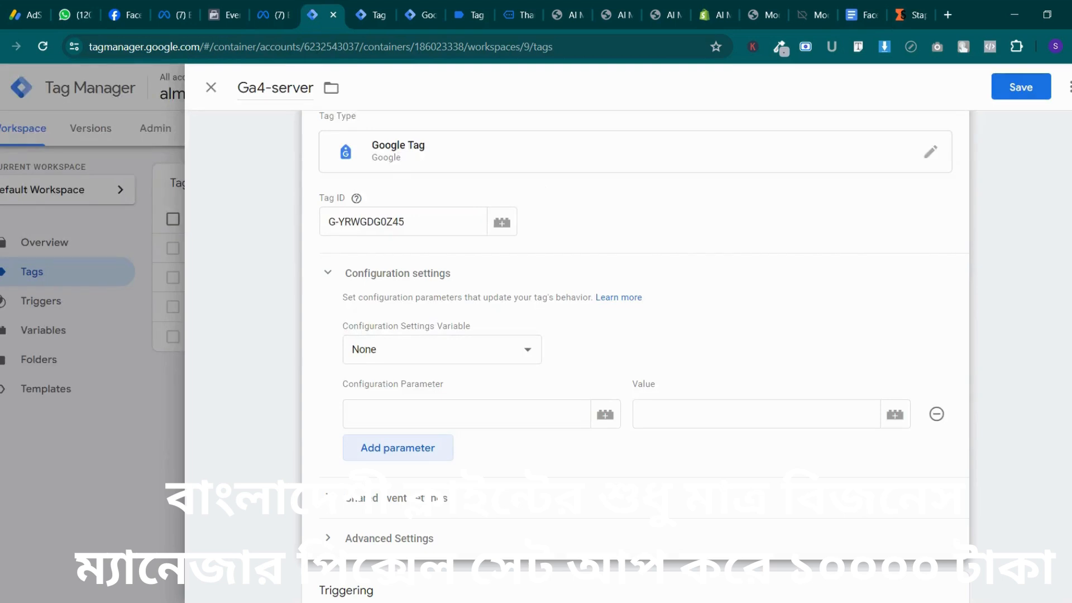
{"action": "left_click", "coordinate": [466, 413]}
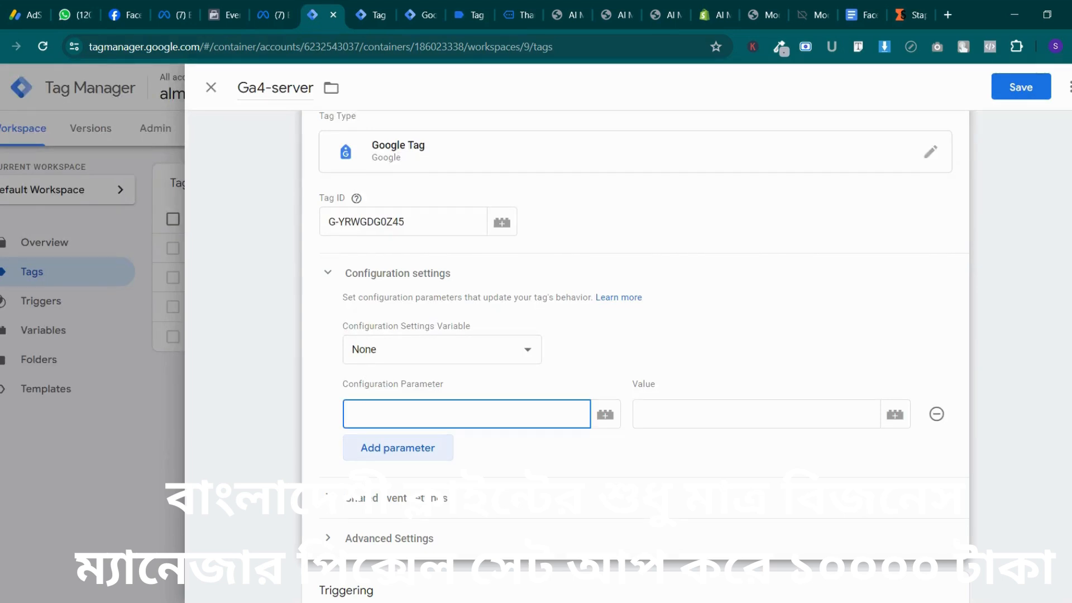
{"action": "key", "text": "ctrl+v"}
{"action": "left_click", "coordinate": [921, 8]}
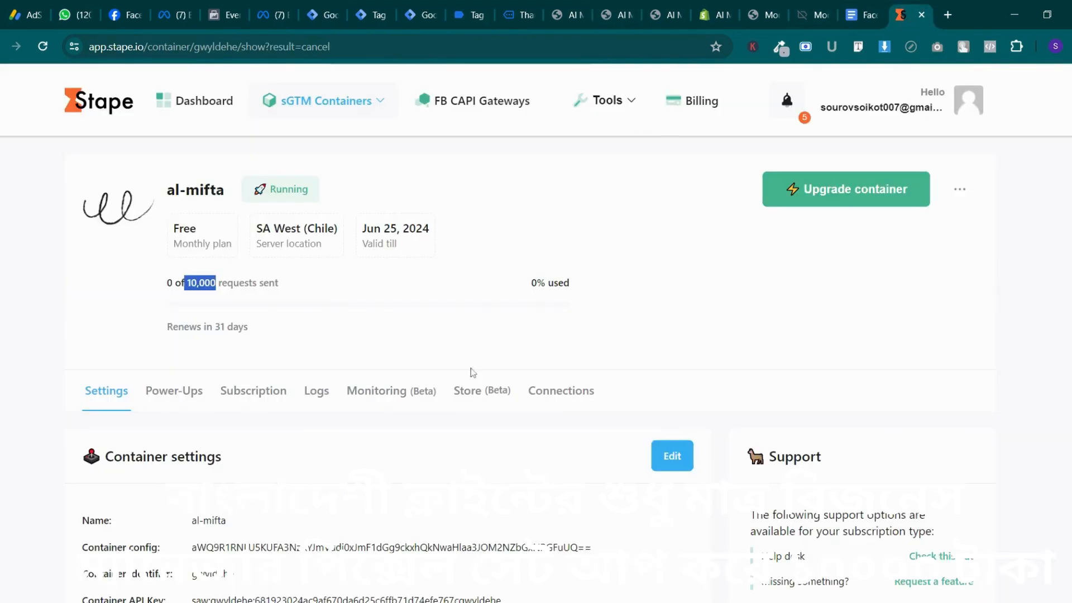
{"action": "scroll", "coordinate": [473, 372], "scroll_direction": "down", "scroll_amount": 5}
{"action": "scroll", "coordinate": [384, 373], "scroll_direction": "down", "scroll_amount": 2}
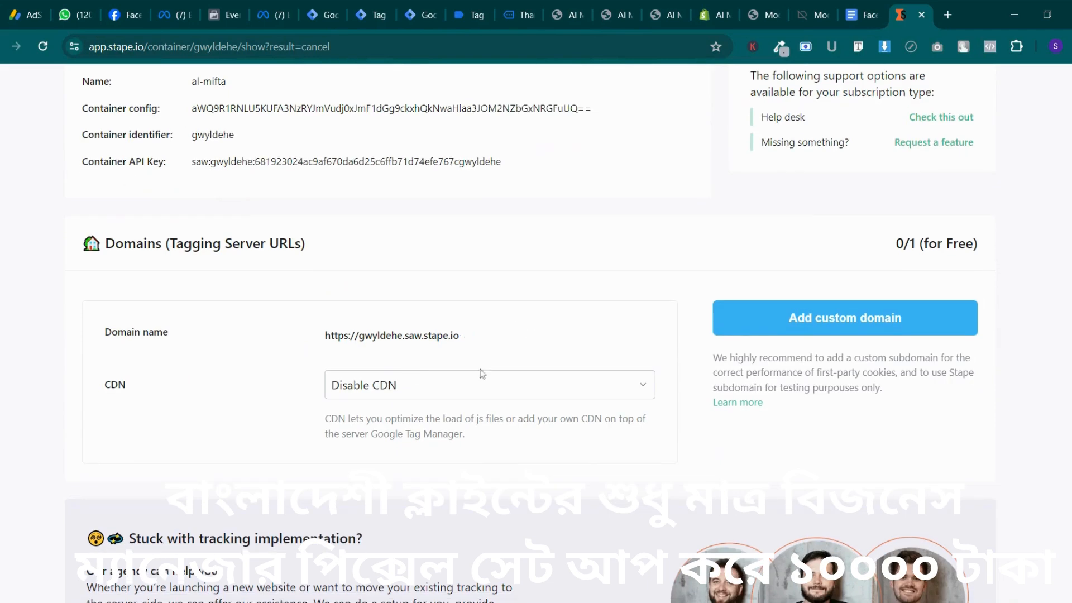
{"action": "left_click", "coordinate": [226, 15]}
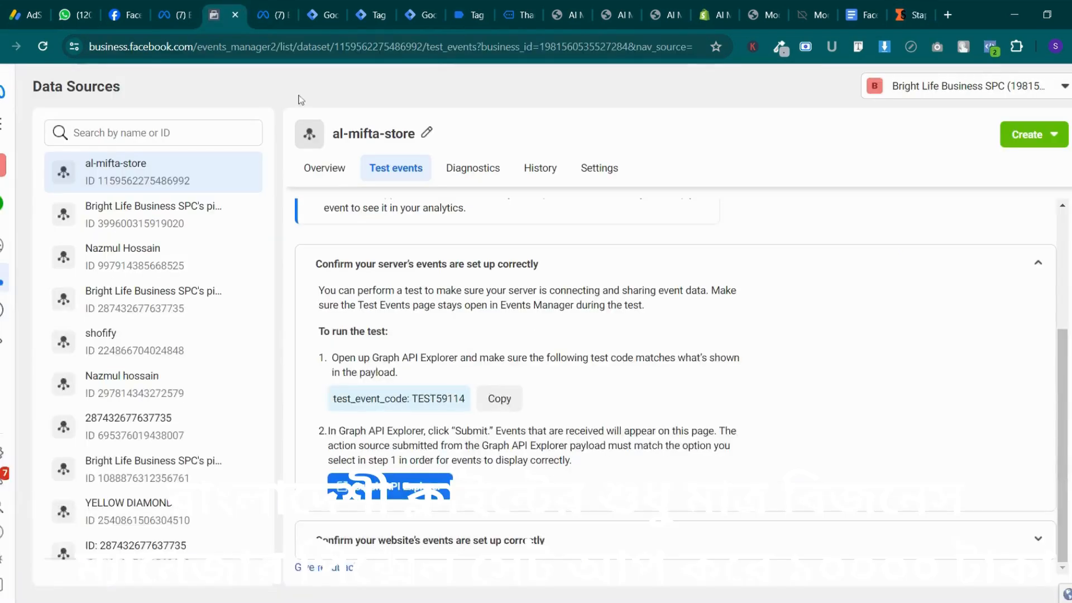
{"action": "left_click", "coordinate": [310, 15]}
{"action": "key", "text": "Tab"}
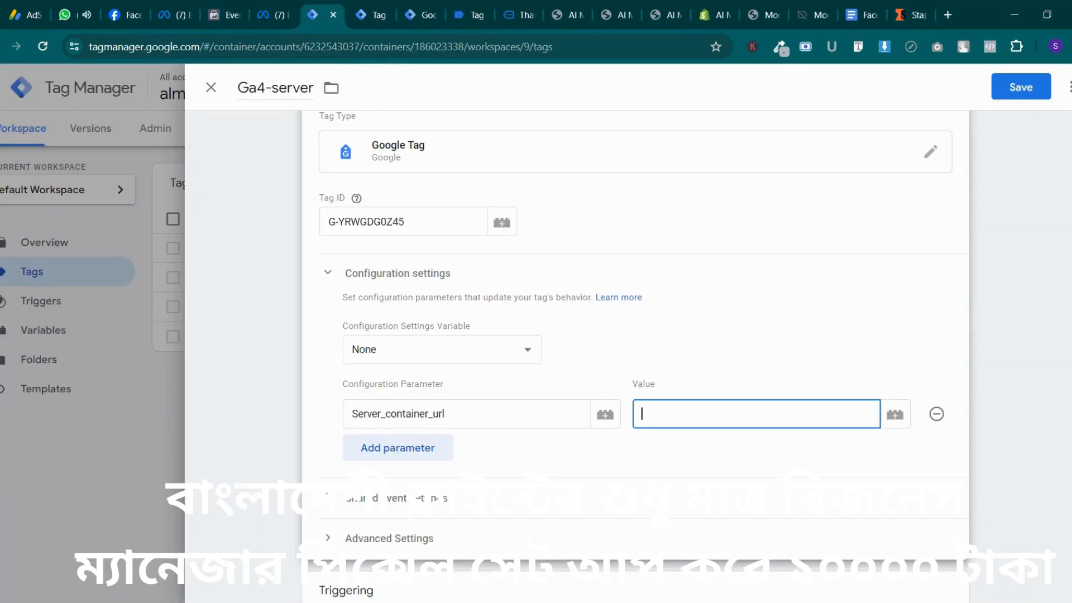
{"action": "key", "text": "ctrl+v"}
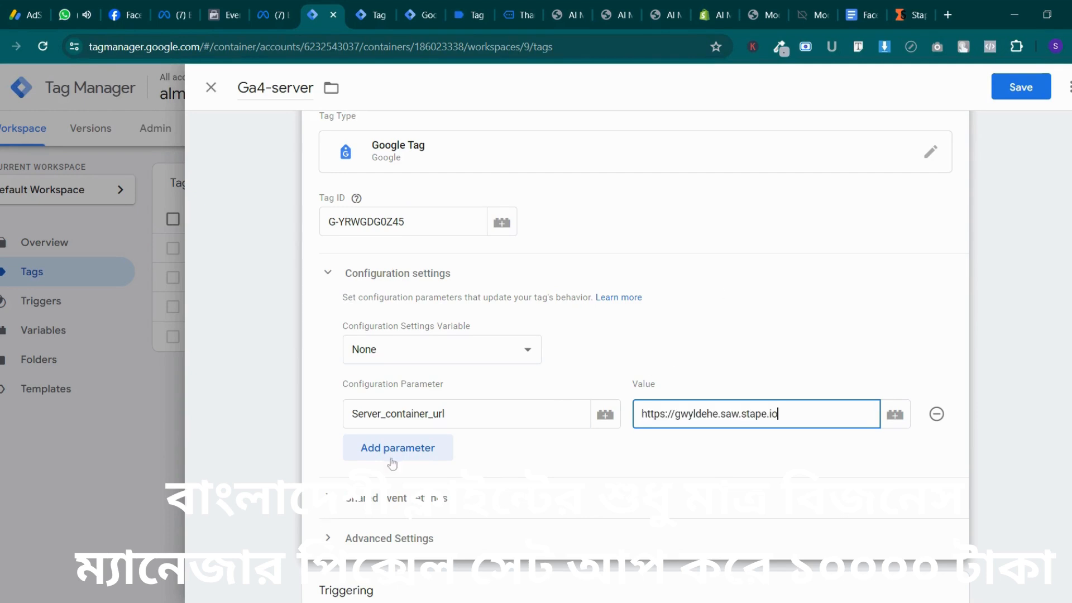
Add a second configuration parameter to the Ga4-server tag and name it Send_page_view, copied from the Google Docs document
{"action": "left_click", "coordinate": [393, 457]}
{"action": "left_click", "coordinate": [910, 16]}
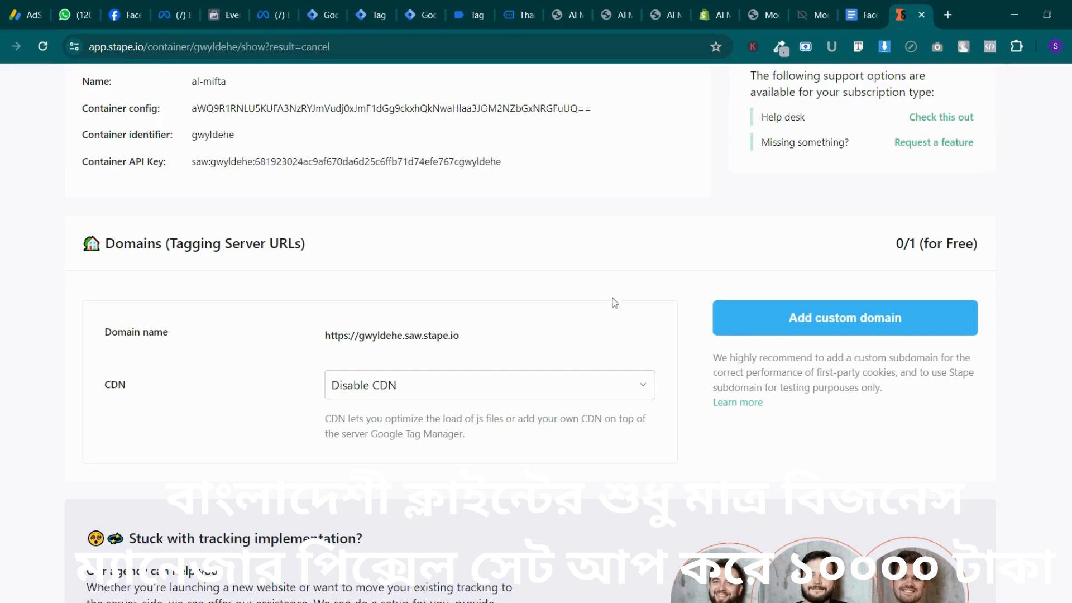
{"action": "left_click", "coordinate": [863, 15]}
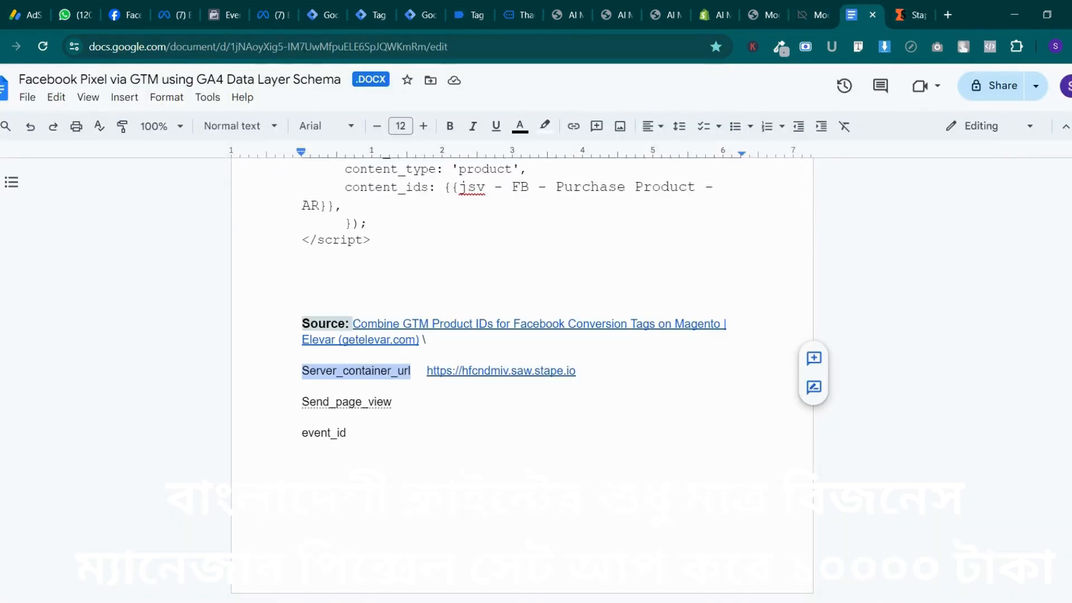
{"action": "left_click_drag", "start_coordinate": [392, 403], "coordinate": [302, 404]}
{"action": "right_click", "coordinate": [303, 403]}
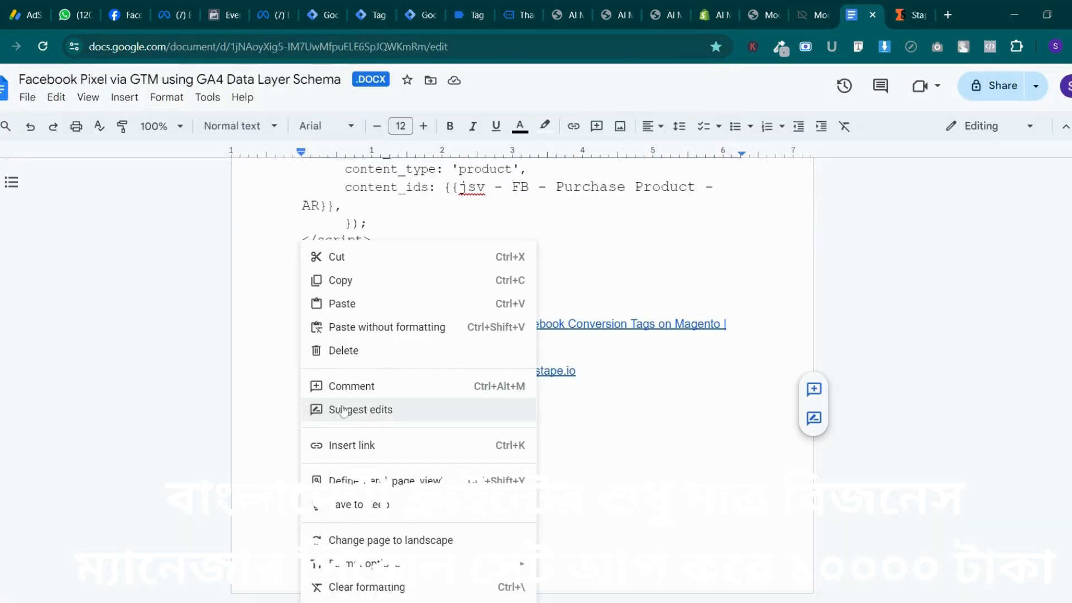
{"action": "left_click", "coordinate": [341, 280]}
{"action": "left_click", "coordinate": [372, 15]}
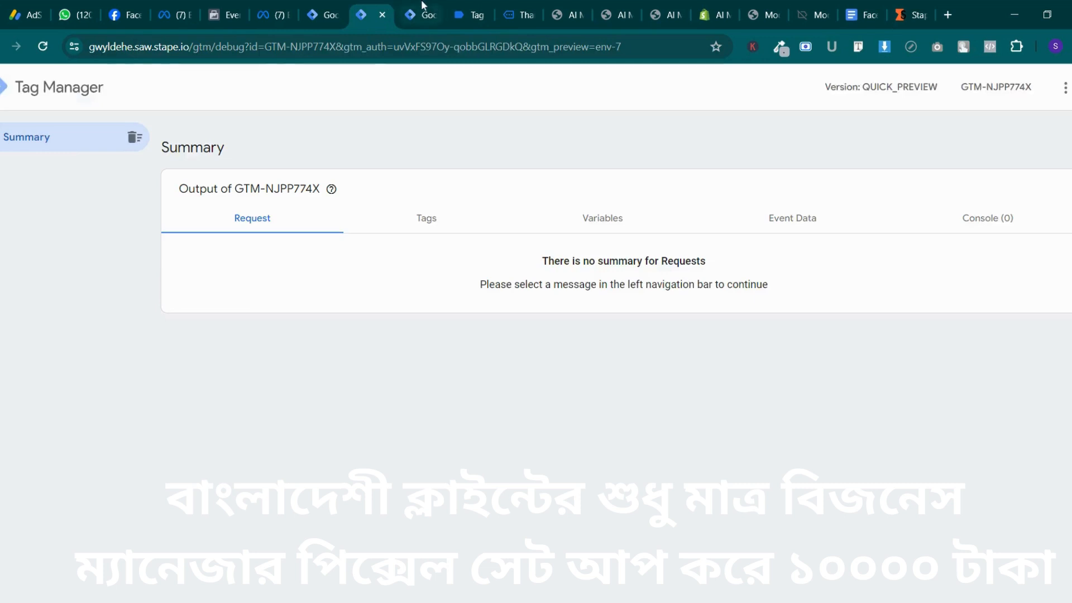
{"action": "left_click", "coordinate": [423, 5]}
{"action": "left_click", "coordinate": [375, 11]}
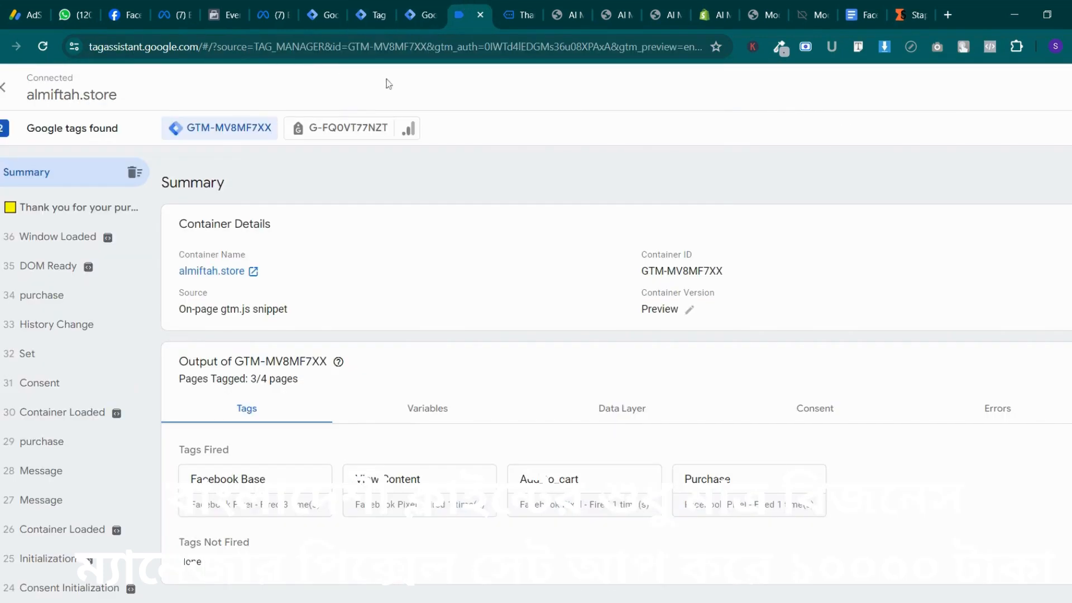
{"action": "left_click", "coordinate": [331, 4]}
{"action": "left_click", "coordinate": [466, 455]}
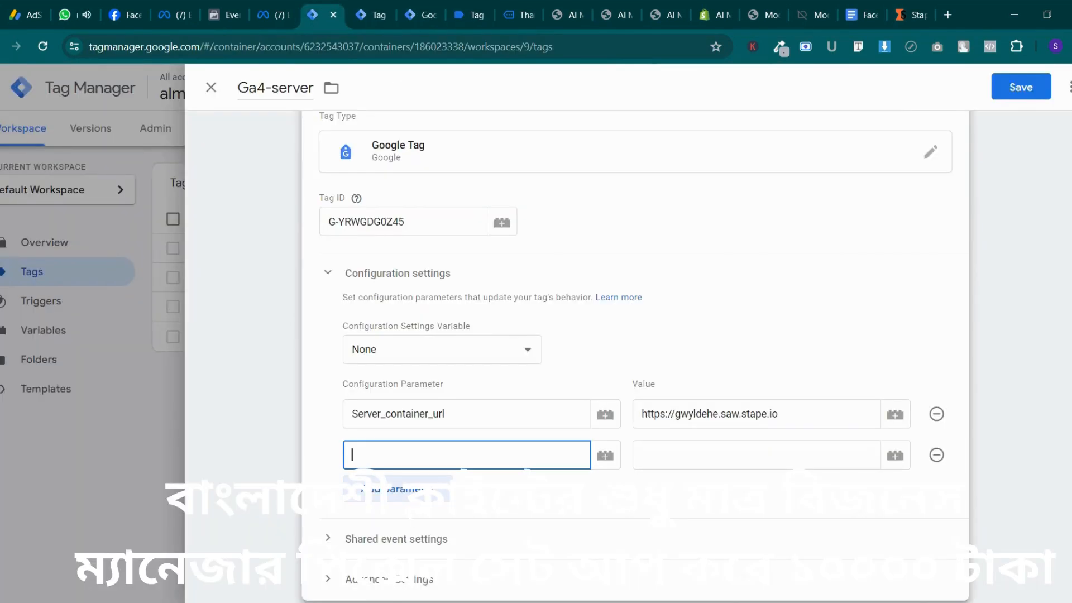
{"action": "key", "text": "ctrl+v"}
Set the Send_page_view parameter's value to true
{"action": "left_click", "coordinate": [757, 455]}
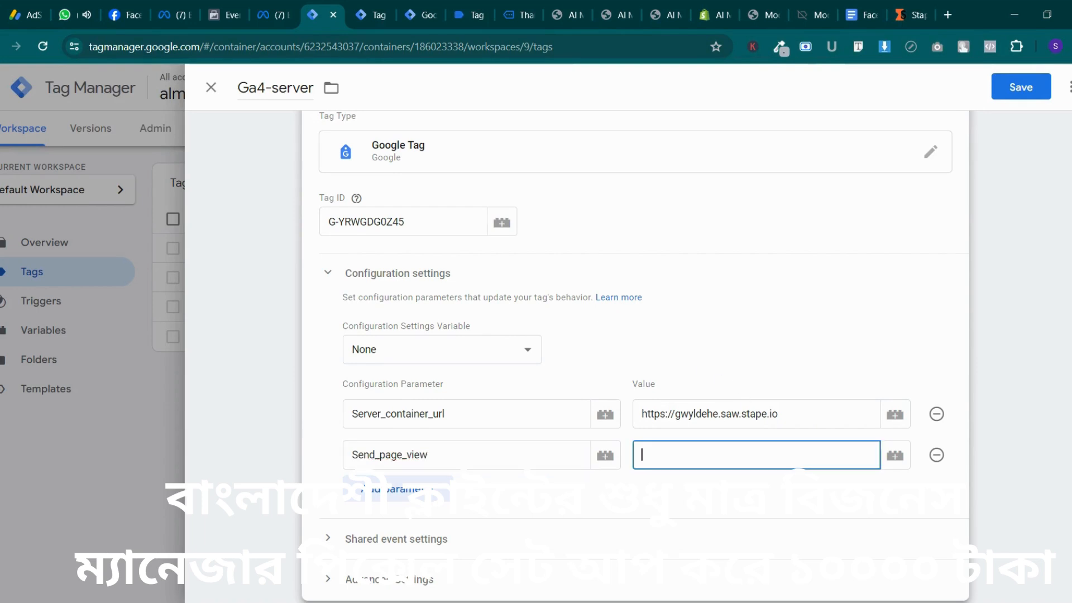
{"action": "type", "text": "true"}
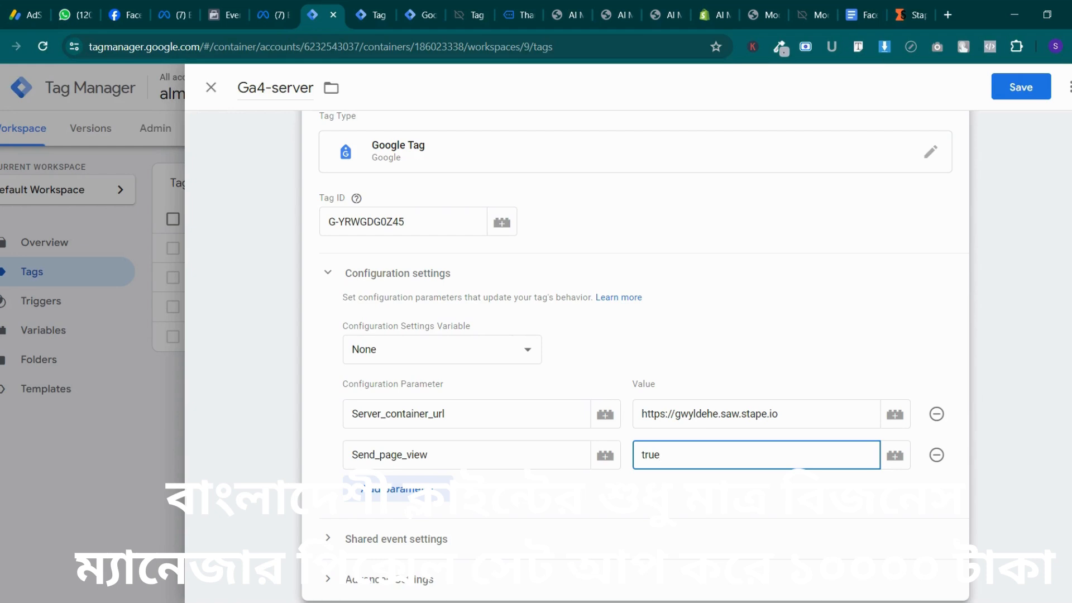
{"action": "scroll", "coordinate": [502, 436], "scroll_direction": "down", "scroll_amount": 4}
{"action": "scroll", "coordinate": [513, 428], "scroll_direction": "up", "scroll_amount": 1}
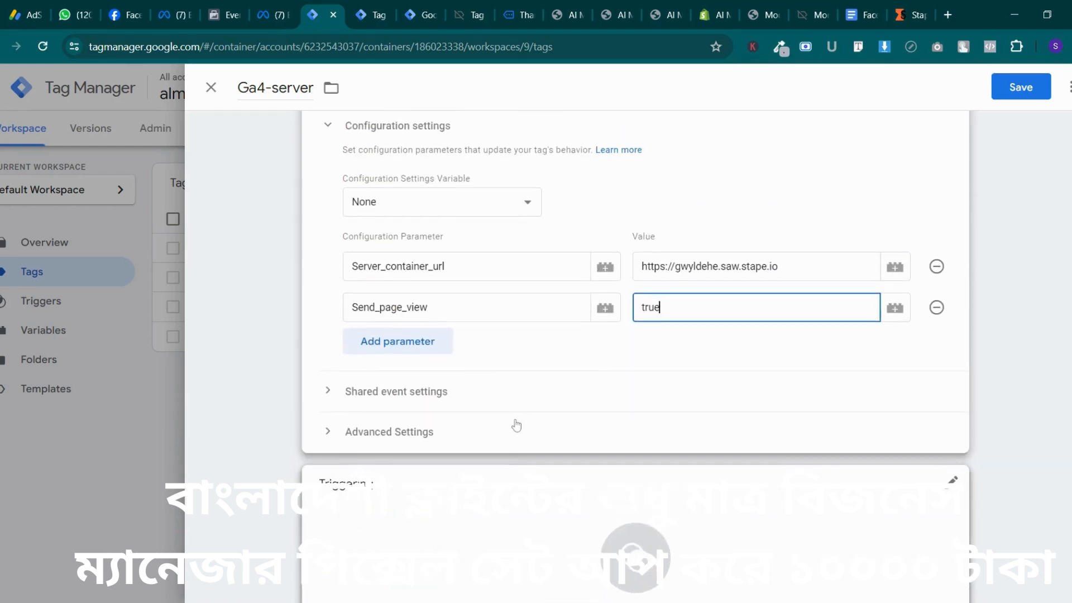
{"action": "left_click", "coordinate": [621, 337]}
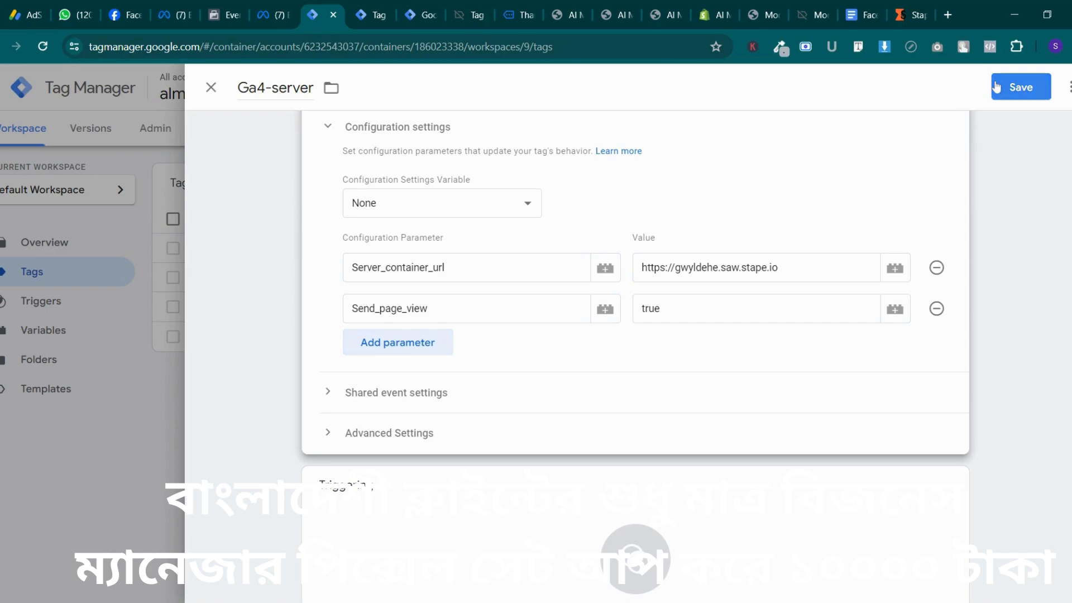
Assign the All Pages page view trigger to the Ga4-server tag
{"action": "scroll", "coordinate": [659, 524], "scroll_direction": "down", "scroll_amount": 2}
{"action": "left_click", "coordinate": [659, 524]}
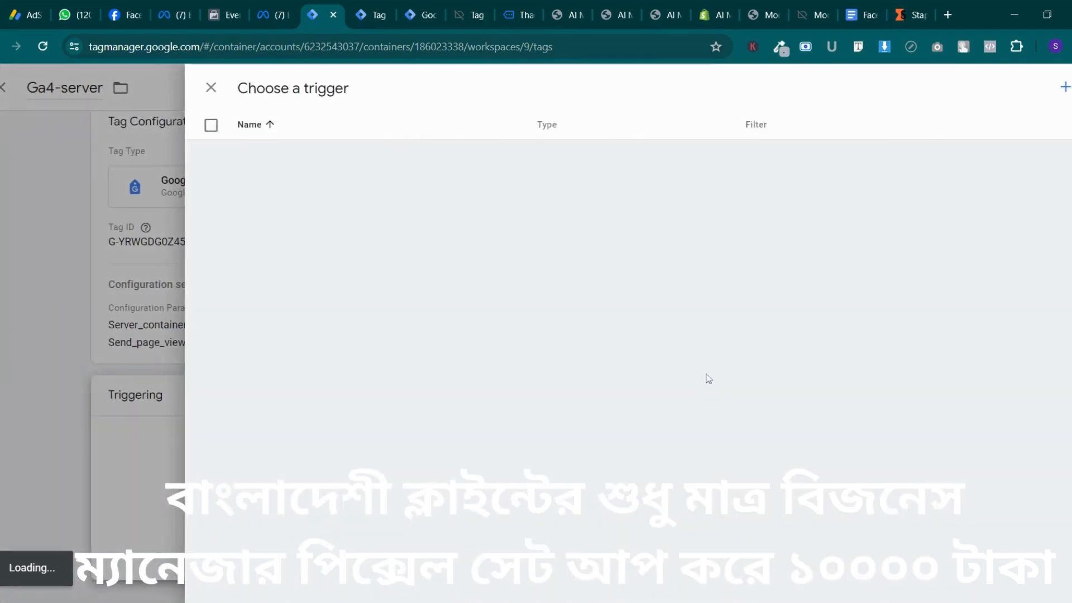
{"action": "left_click", "coordinate": [330, 184]}
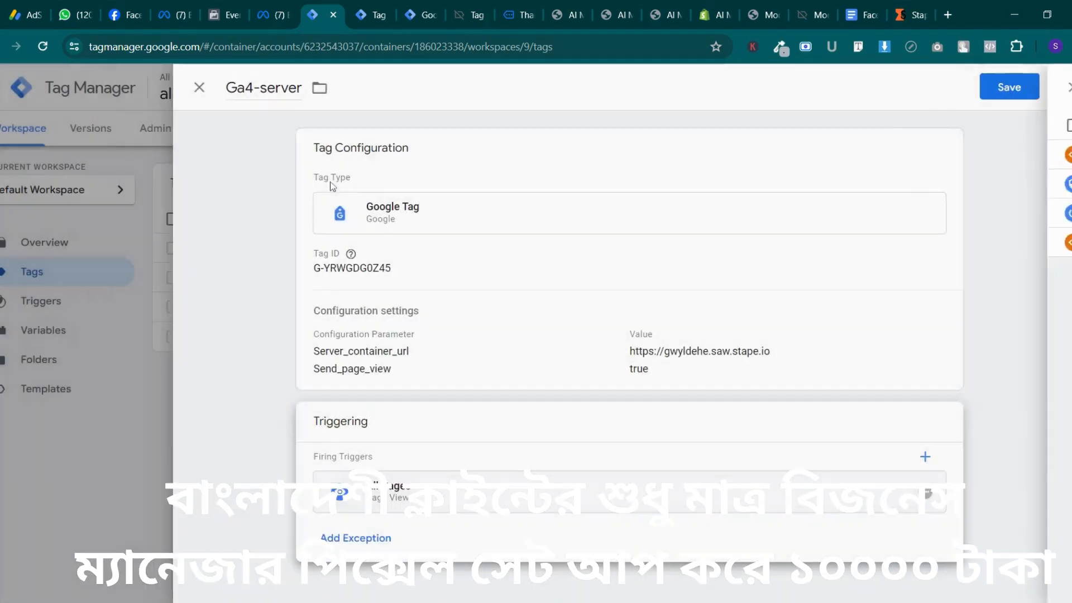
Save the Ga4-server tag and add the Event Id variable template by mbaersch from the Community Template Gallery to the workspace
{"action": "left_click", "coordinate": [1031, 96]}
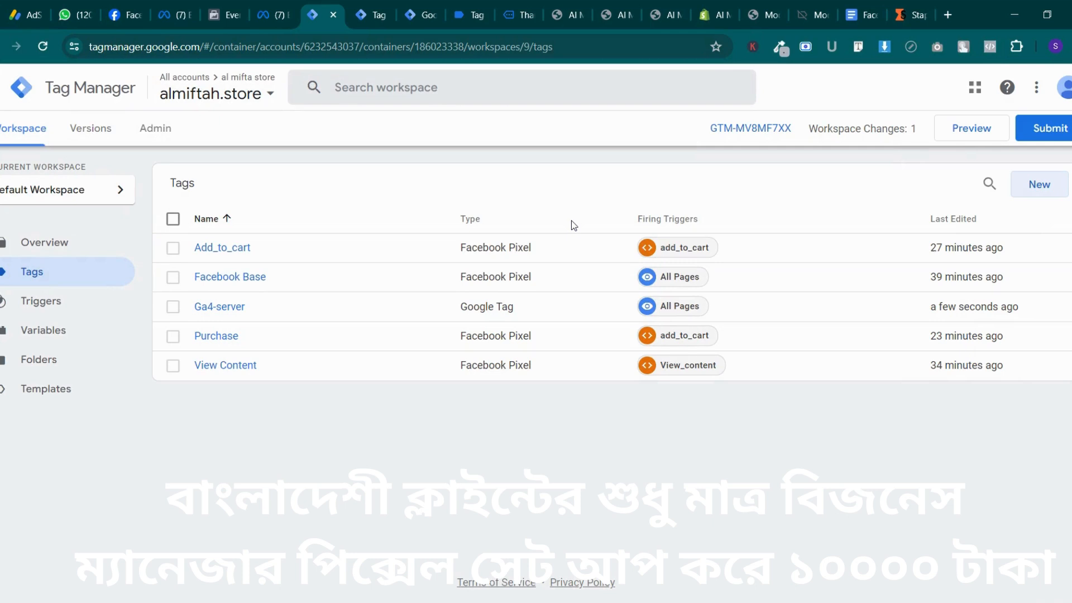
{"action": "left_click", "coordinate": [89, 395]}
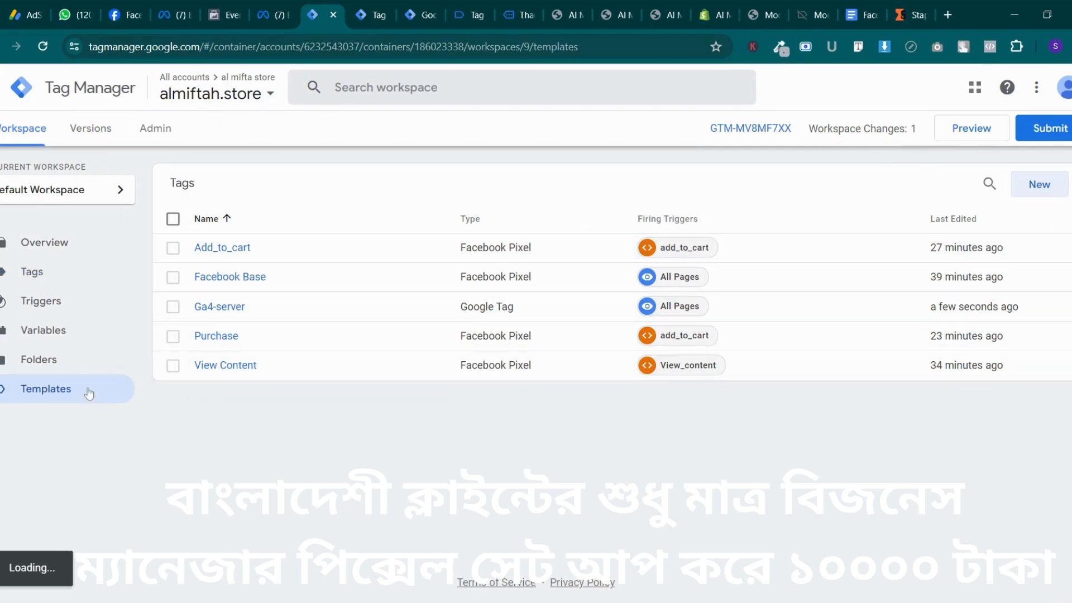
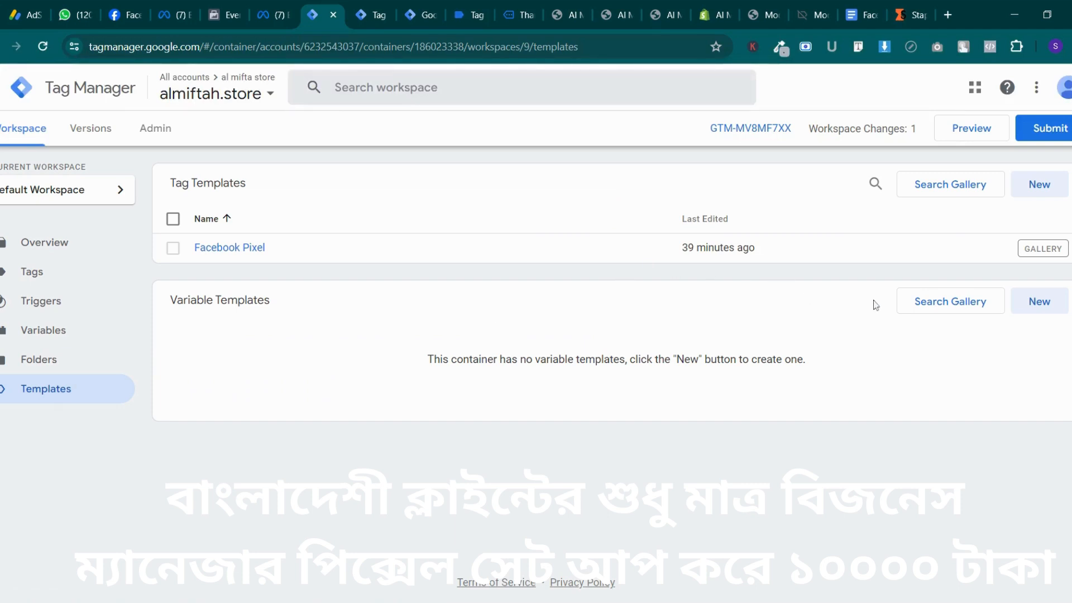
{"action": "left_click", "coordinate": [950, 304]}
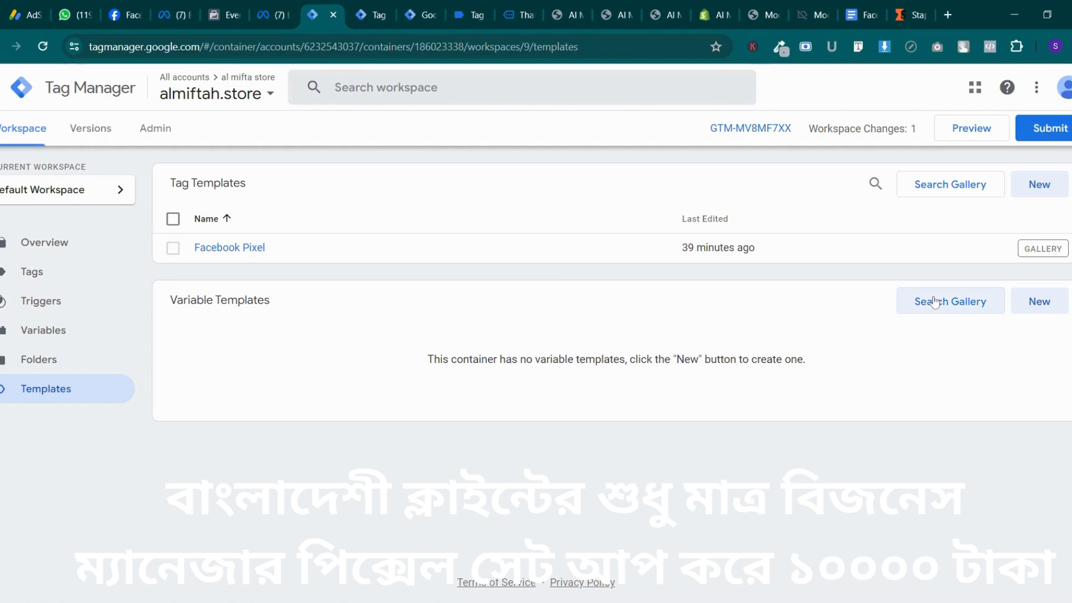
{"action": "left_click", "coordinate": [936, 303]}
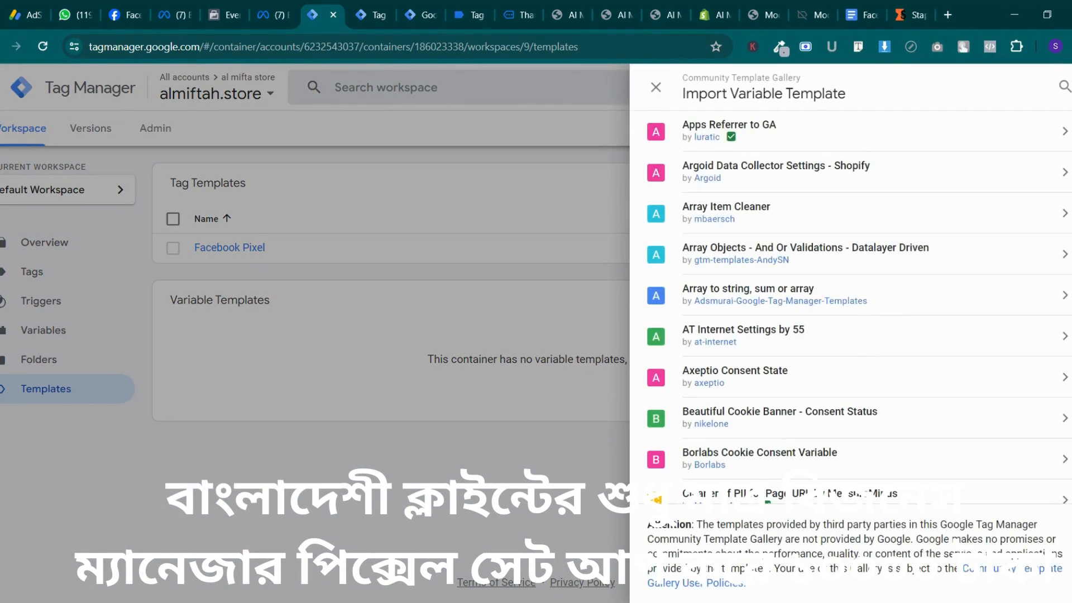
{"action": "left_click", "coordinate": [1064, 87]}
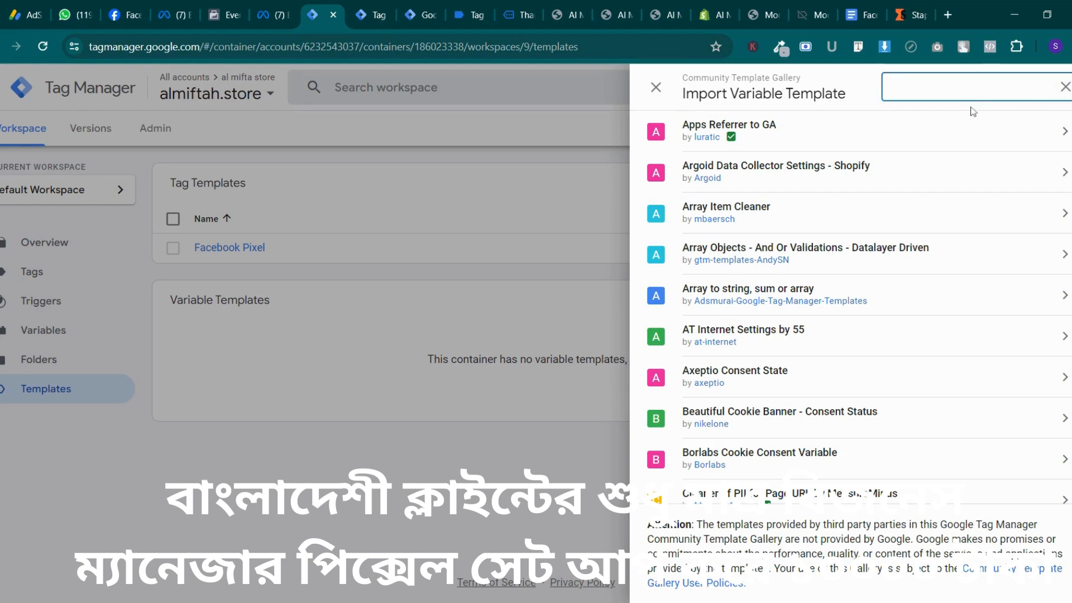
{"action": "type", "text": "event"}
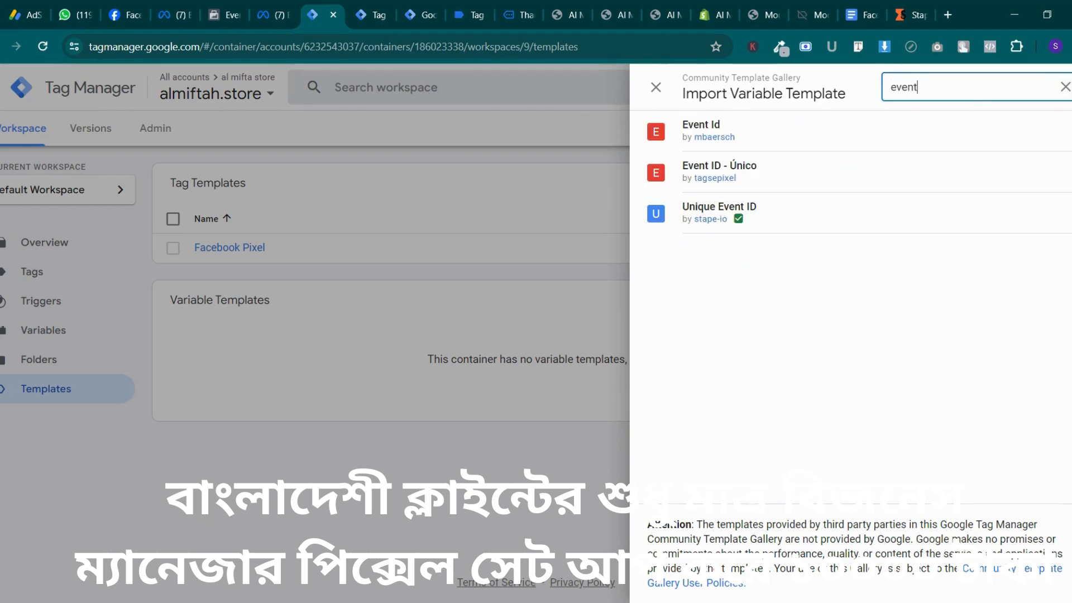
{"action": "left_click", "coordinate": [793, 144]}
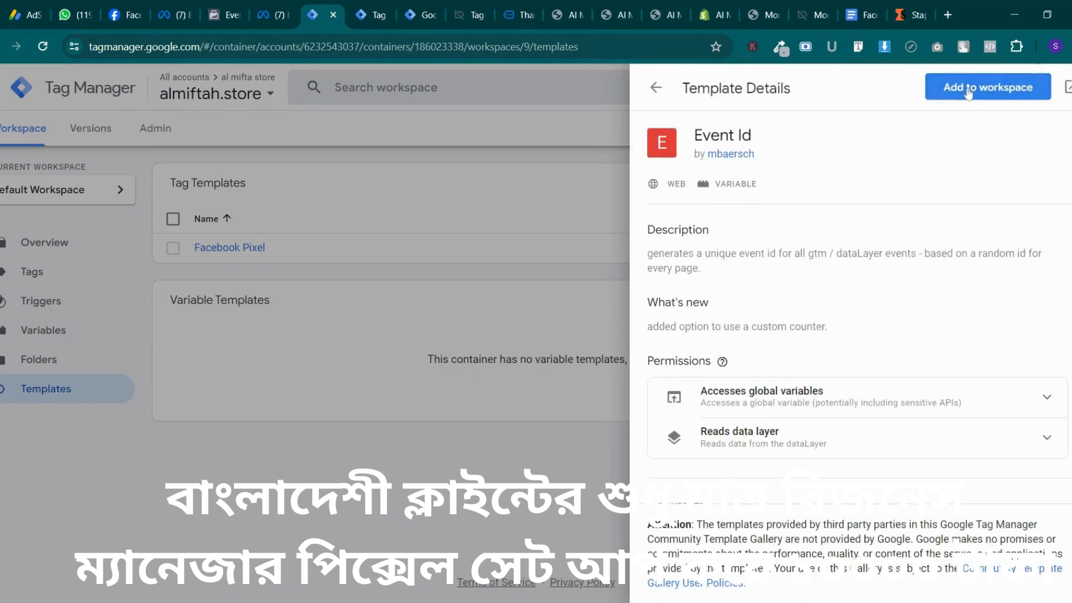
{"action": "left_click", "coordinate": [969, 94]}
{"action": "left_click", "coordinate": [726, 353]}
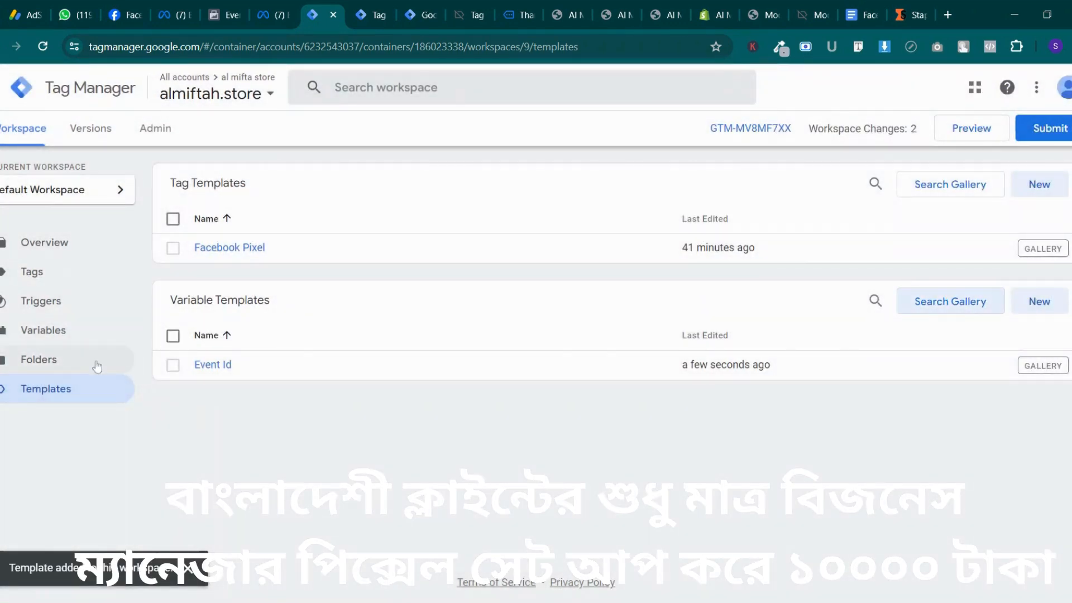
{"action": "left_click", "coordinate": [95, 338]}
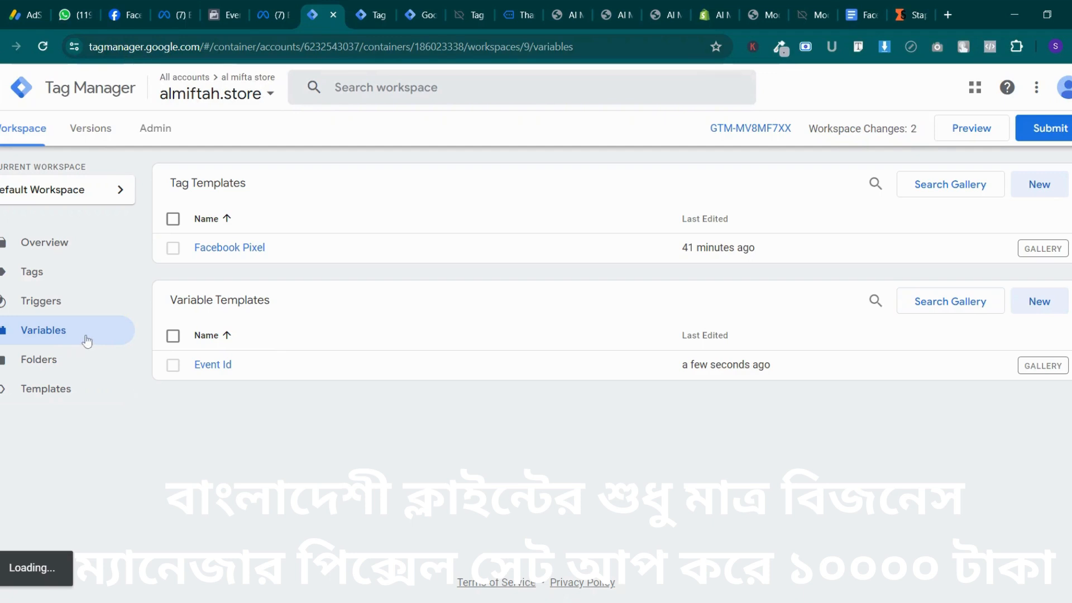
{"action": "left_click", "coordinate": [384, 6]}
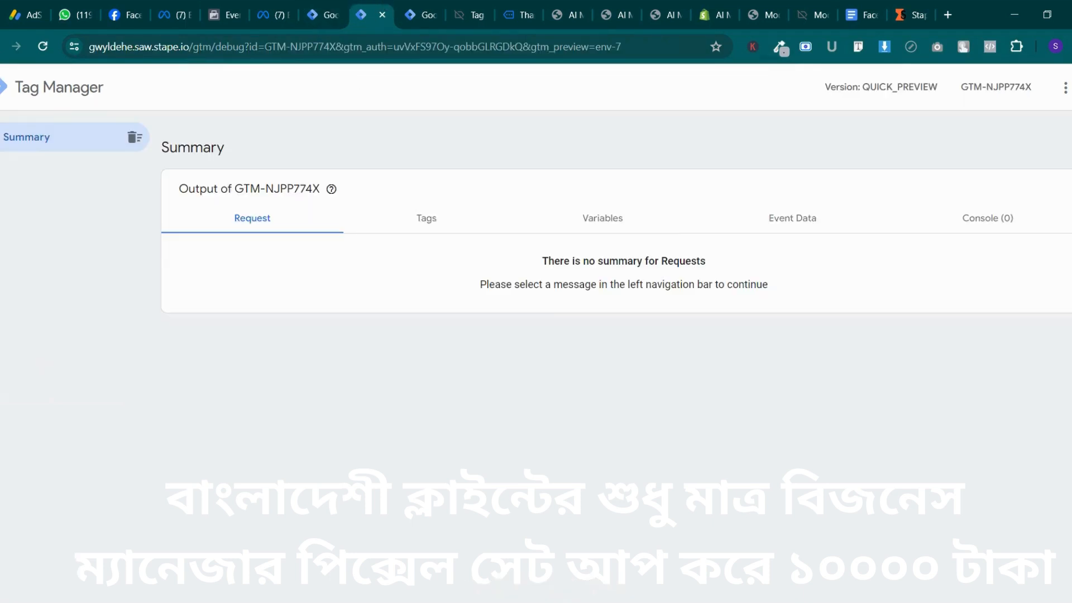
{"action": "left_click", "coordinate": [420, 15]}
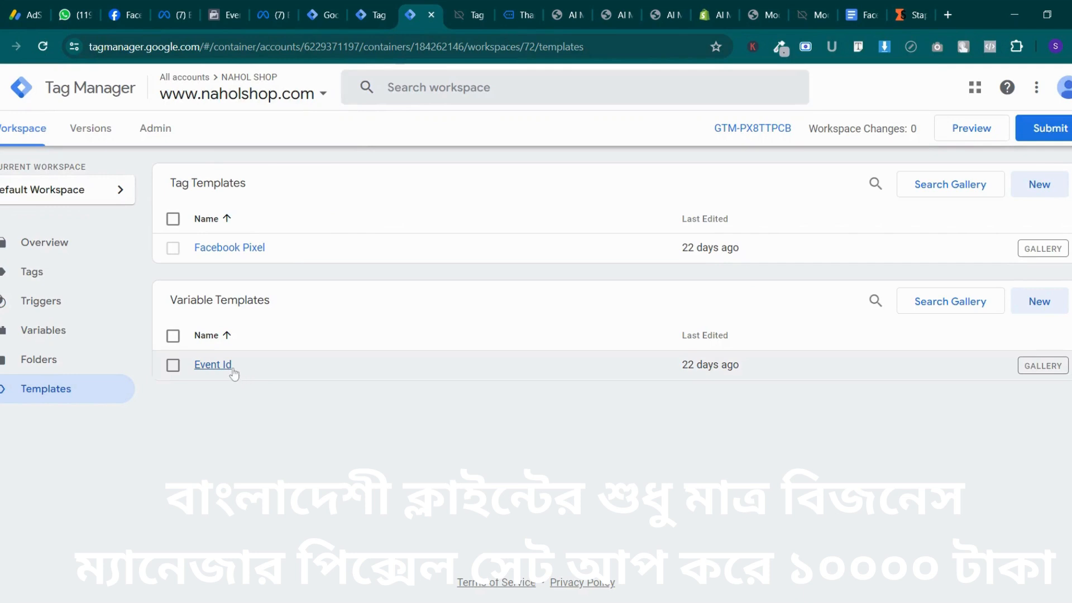
{"action": "left_click", "coordinate": [133, 326]}
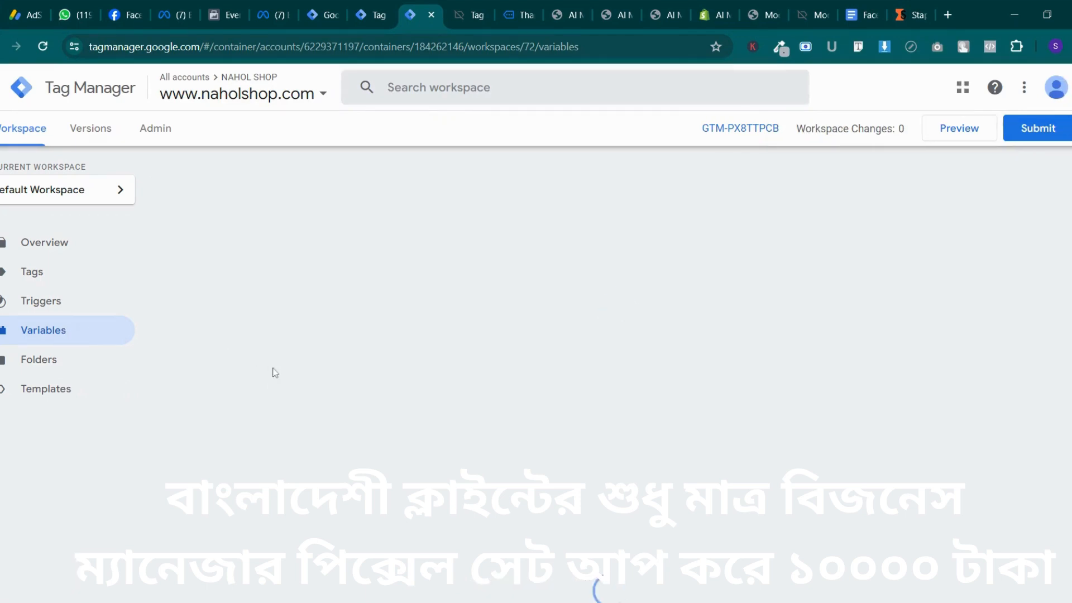
{"action": "scroll", "coordinate": [263, 445], "scroll_direction": "down", "scroll_amount": 8}
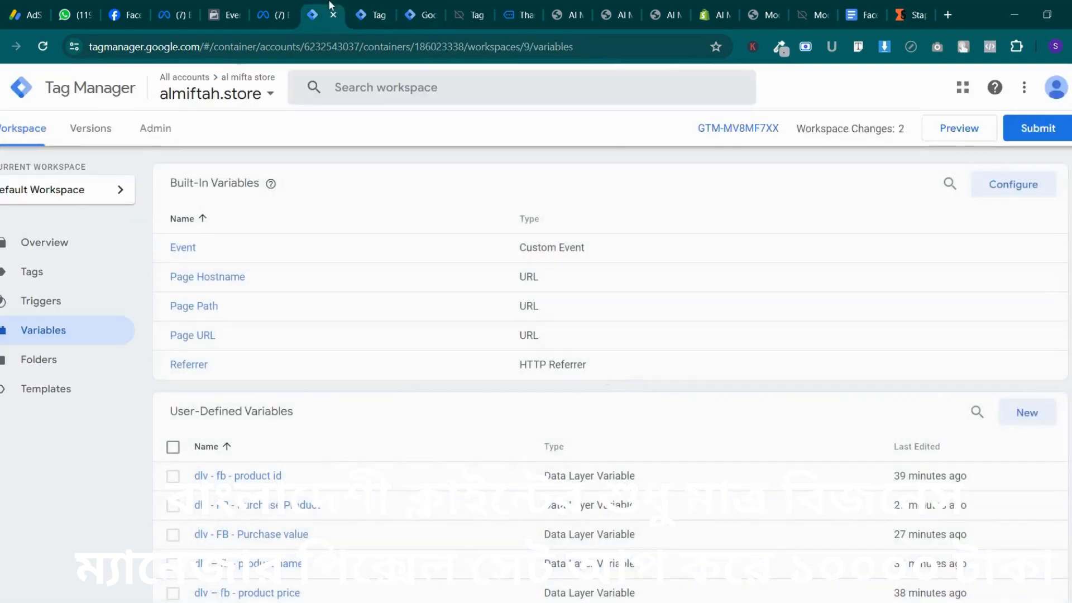
{"action": "scroll", "coordinate": [445, 387], "scroll_direction": "up", "scroll_amount": 2}
{"action": "left_click", "coordinate": [1024, 392]}
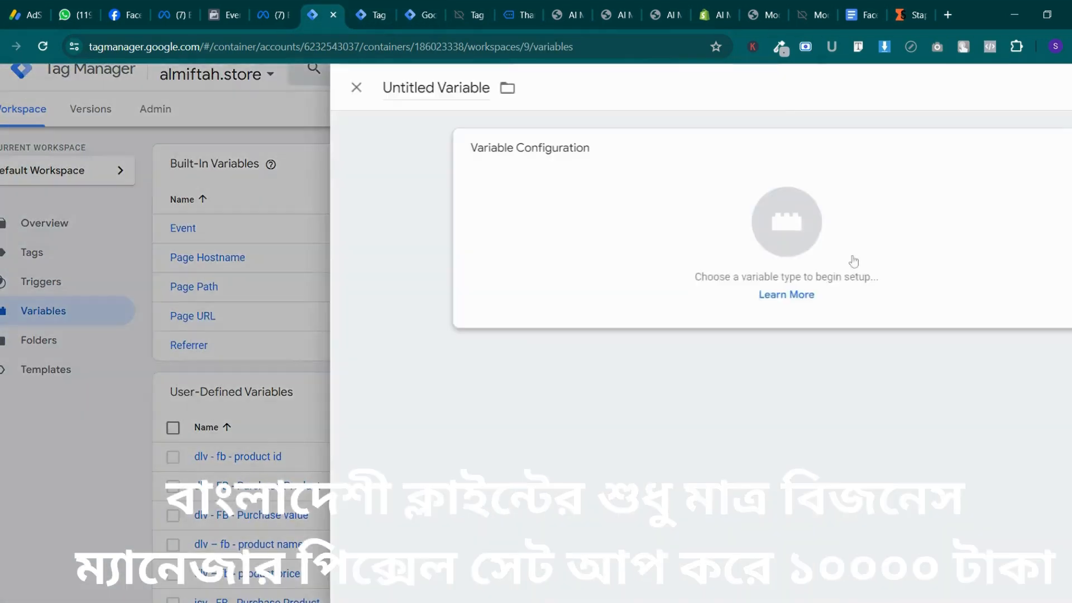
{"action": "left_click", "coordinate": [264, 87]}
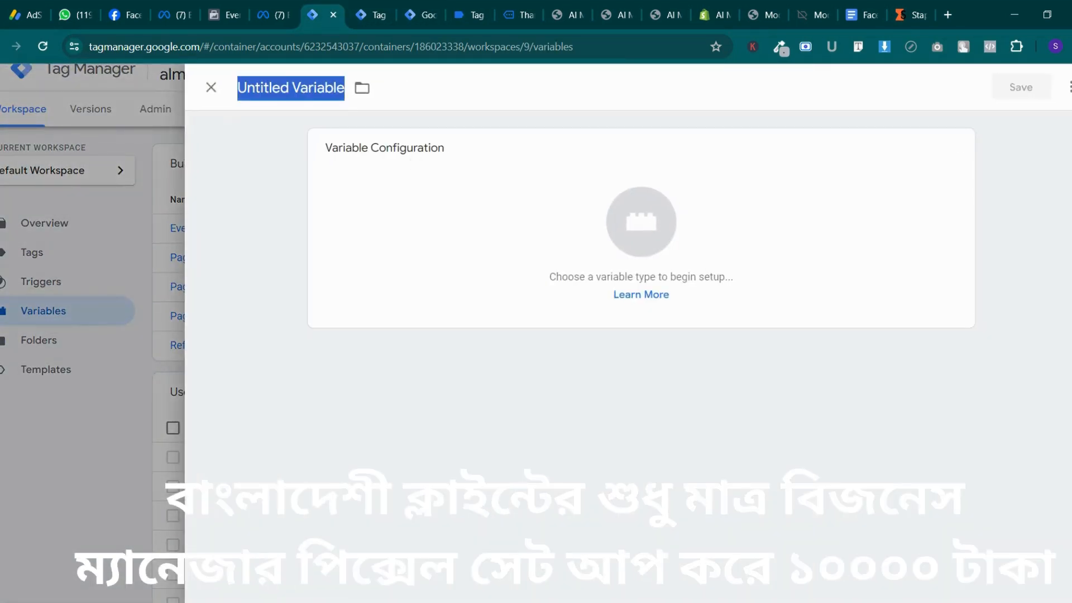
{"action": "type", "text": "event_id"}
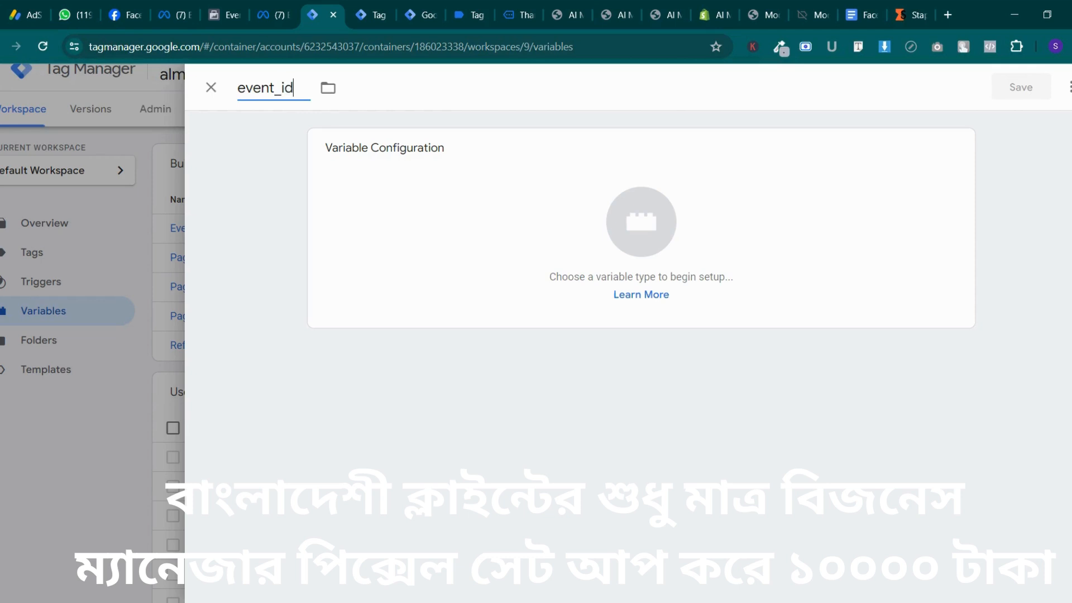
{"action": "left_click", "coordinate": [627, 232]}
{"action": "left_click", "coordinate": [754, 234]}
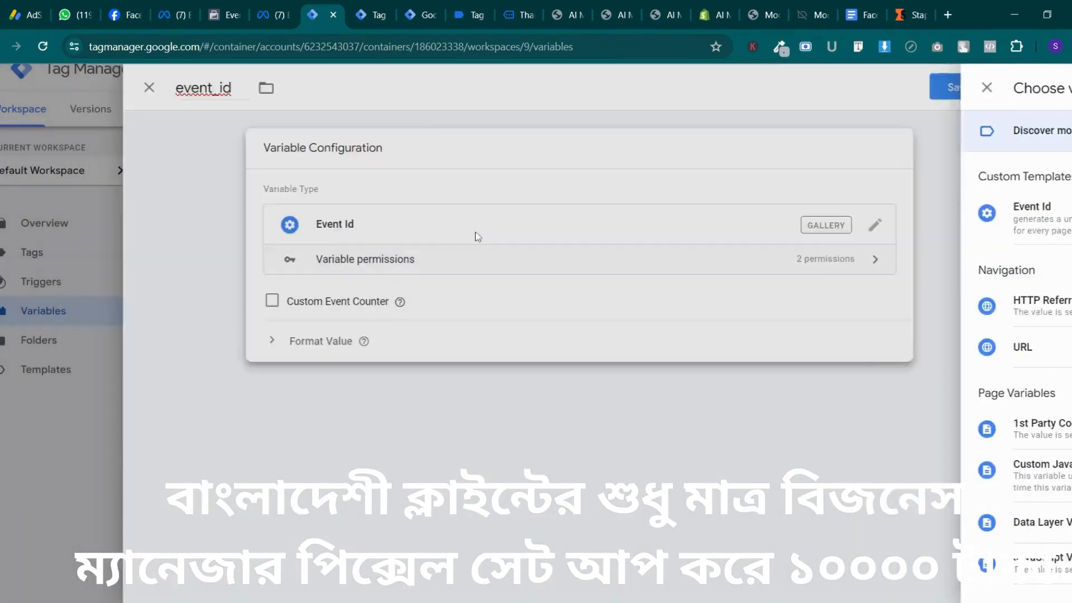
{"action": "left_click", "coordinate": [1030, 100]}
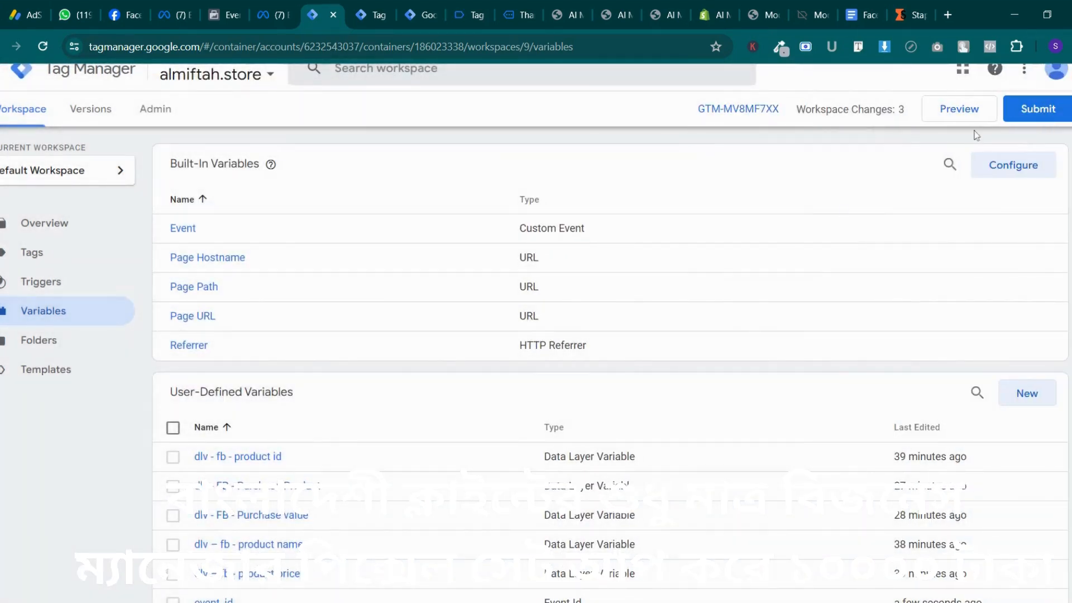
Publish the almiftah.store workspace changes as a new version without a name or description, and close the version summary
{"action": "left_click", "coordinate": [1042, 108]}
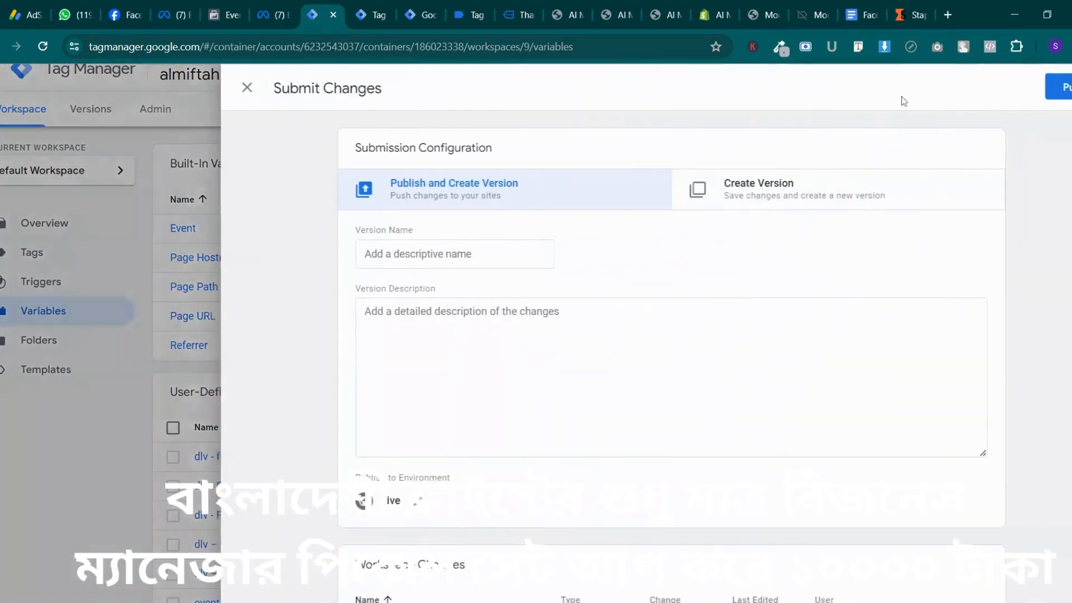
{"action": "left_click", "coordinate": [1043, 87]}
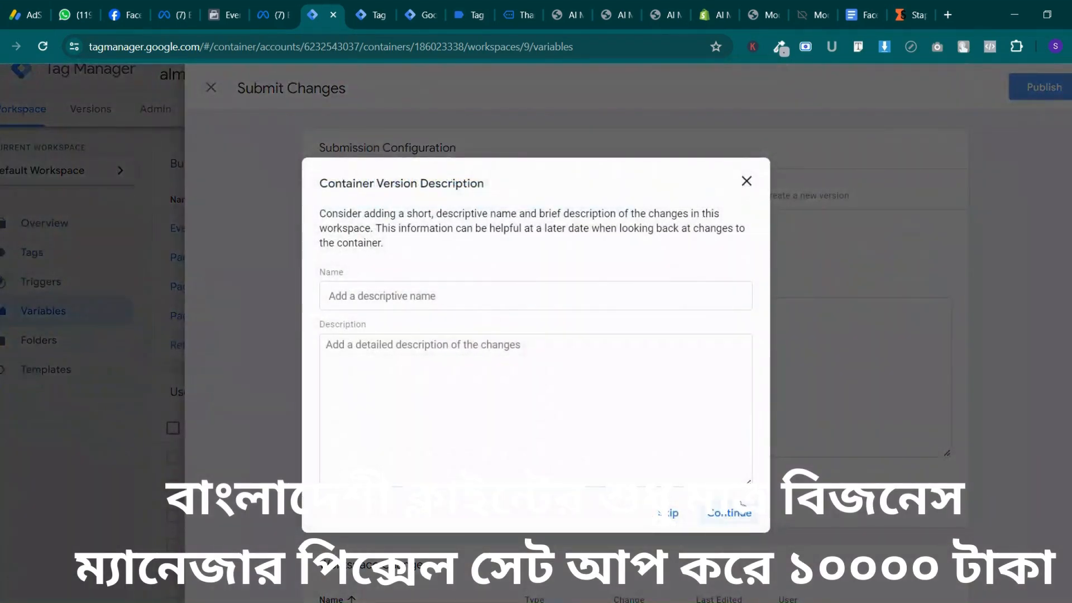
{"action": "left_click", "coordinate": [729, 513]}
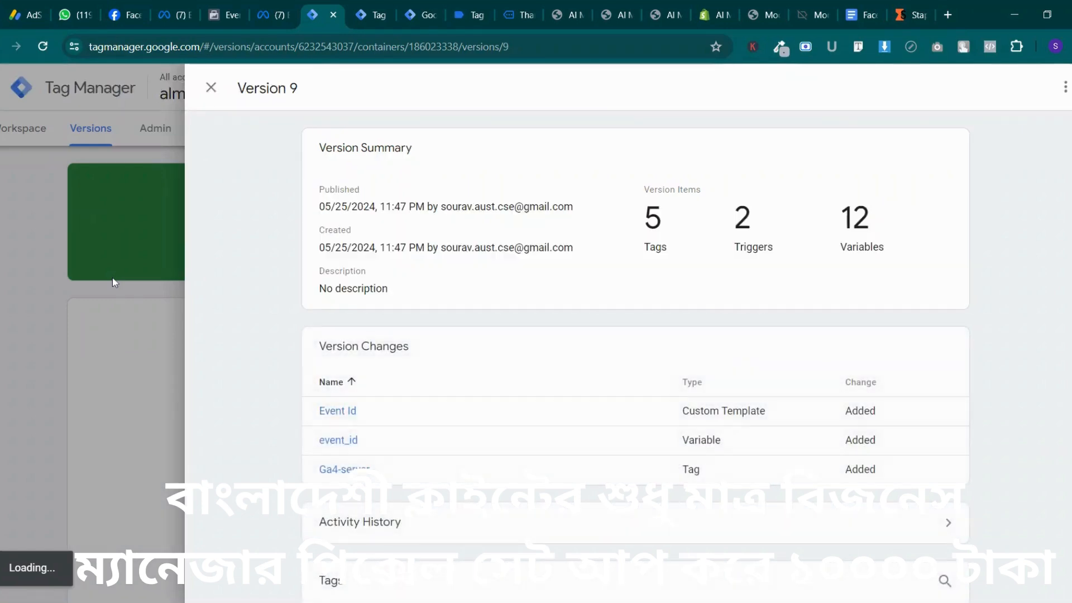
{"action": "left_click", "coordinate": [59, 189]}
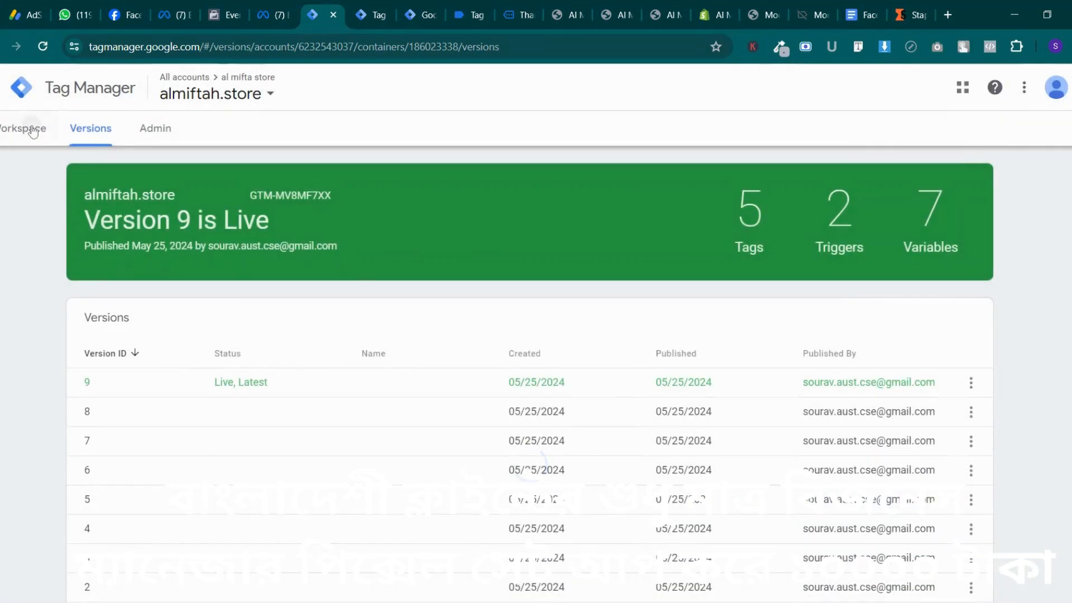
Open the Tags list of the almiftah.store workspace and close the leftover debug, Tag Assistant and order confirmation browser tabs
{"action": "left_click", "coordinate": [22, 128]}
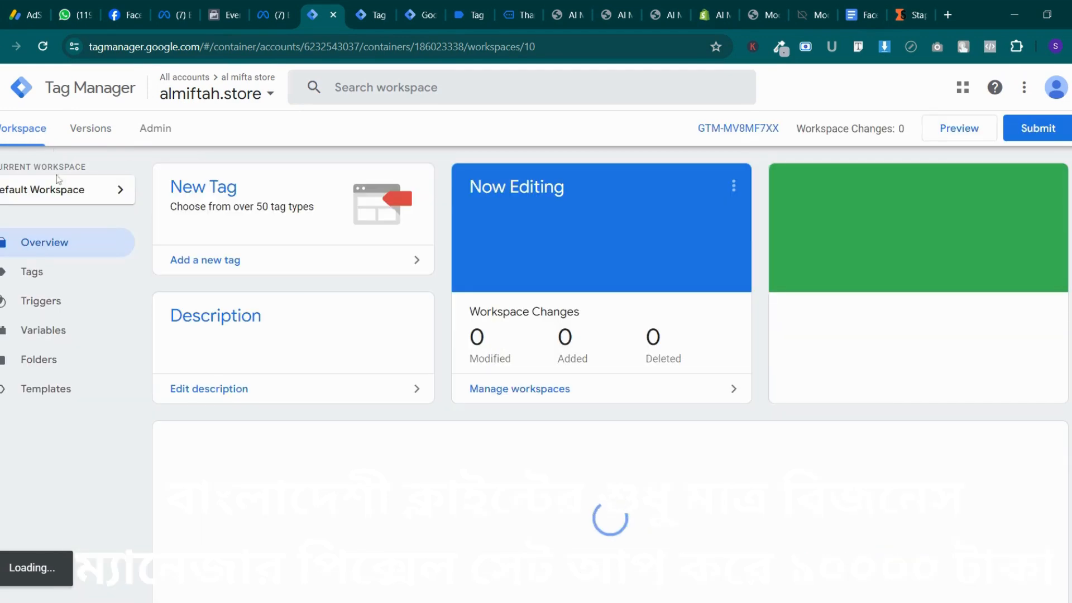
{"action": "left_click", "coordinate": [54, 285]}
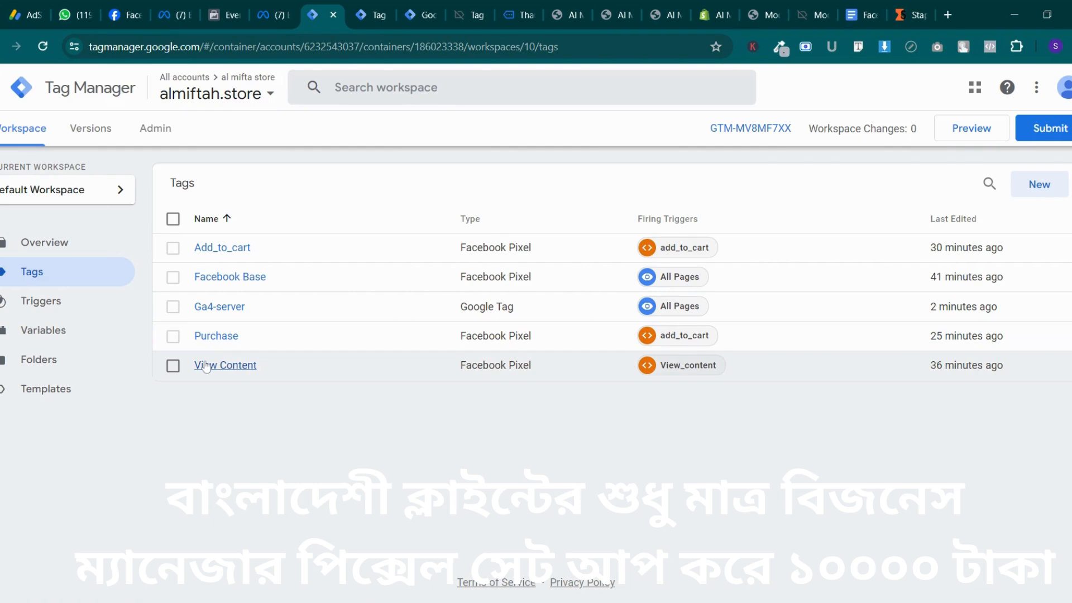
{"action": "left_click", "coordinate": [349, 14]}
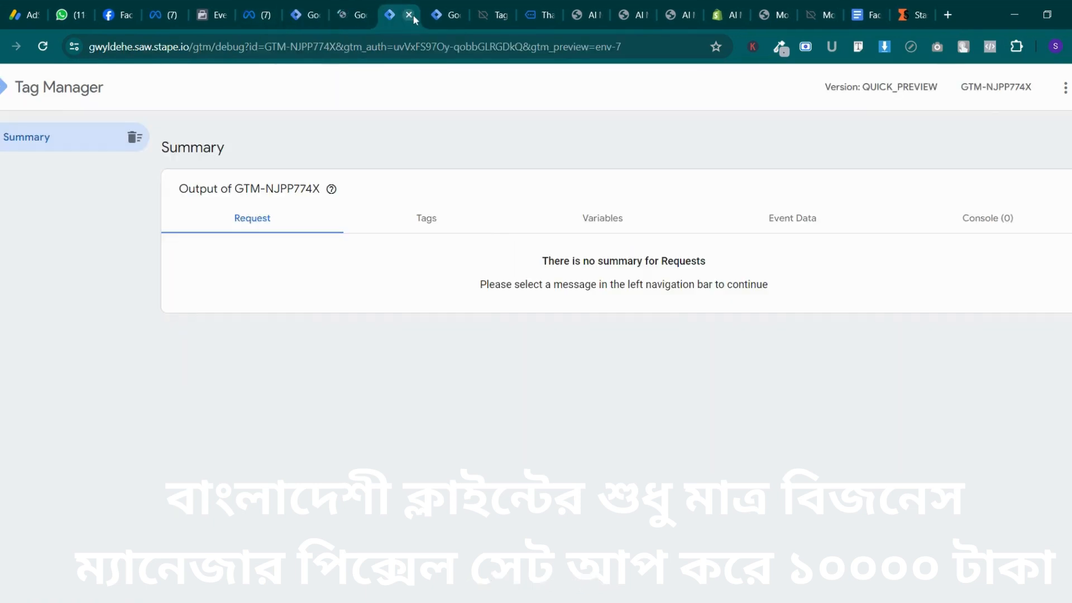
{"action": "left_click", "coordinate": [413, 16]}
{"action": "left_click", "coordinate": [416, 15]}
{"action": "left_click", "coordinate": [415, 15]}
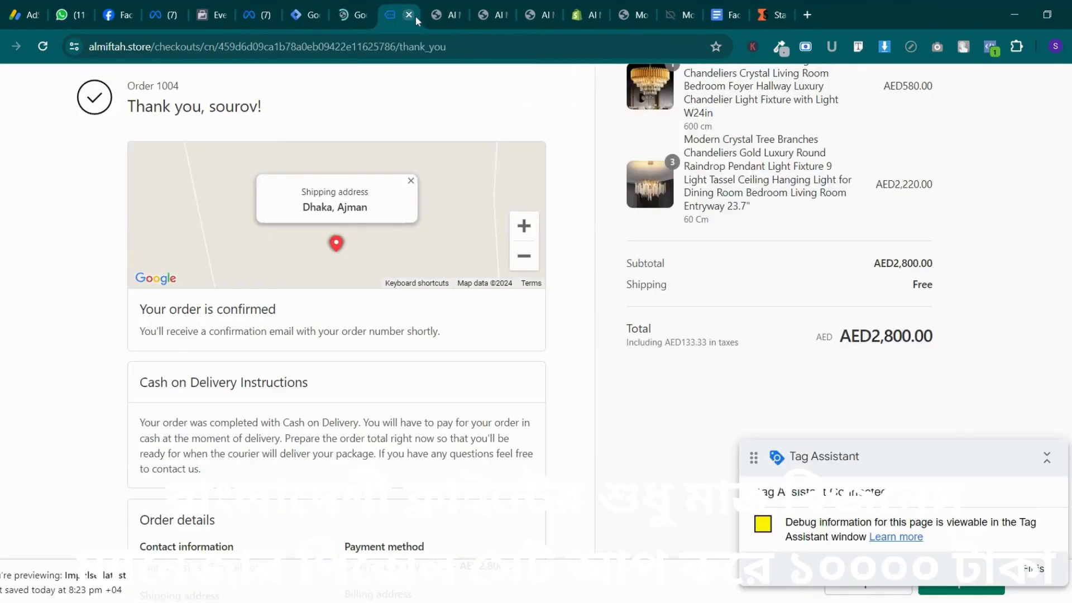
{"action": "left_click", "coordinate": [416, 16]}
{"action": "left_click", "coordinate": [415, 16]}
{"action": "left_click", "coordinate": [416, 16]}
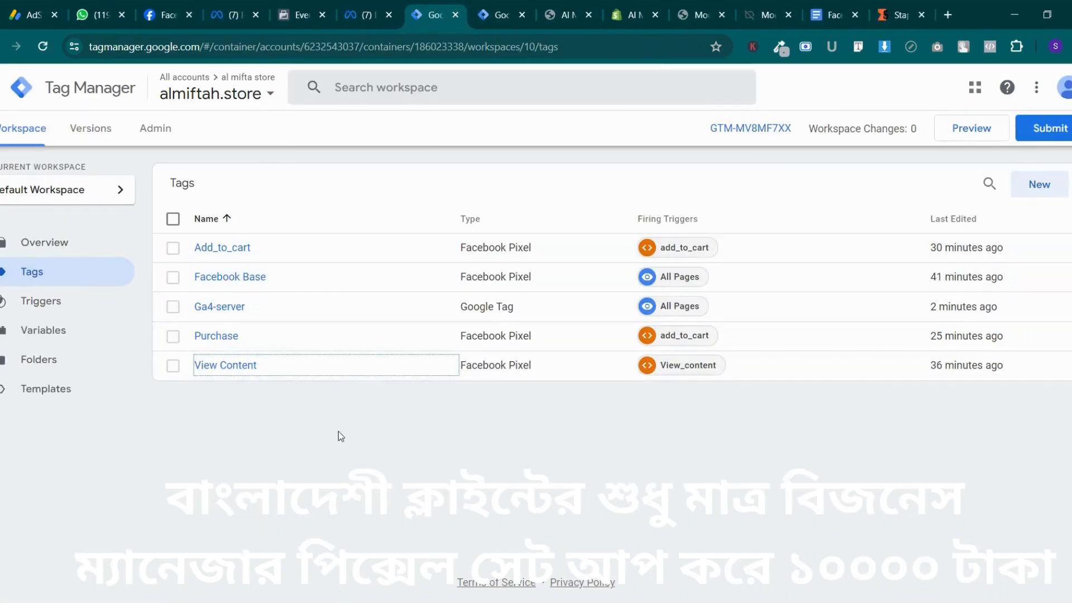
Copy the Tag ID from the Ga4-server tag's configuration and return to the tag list
{"action": "left_click", "coordinate": [211, 312]}
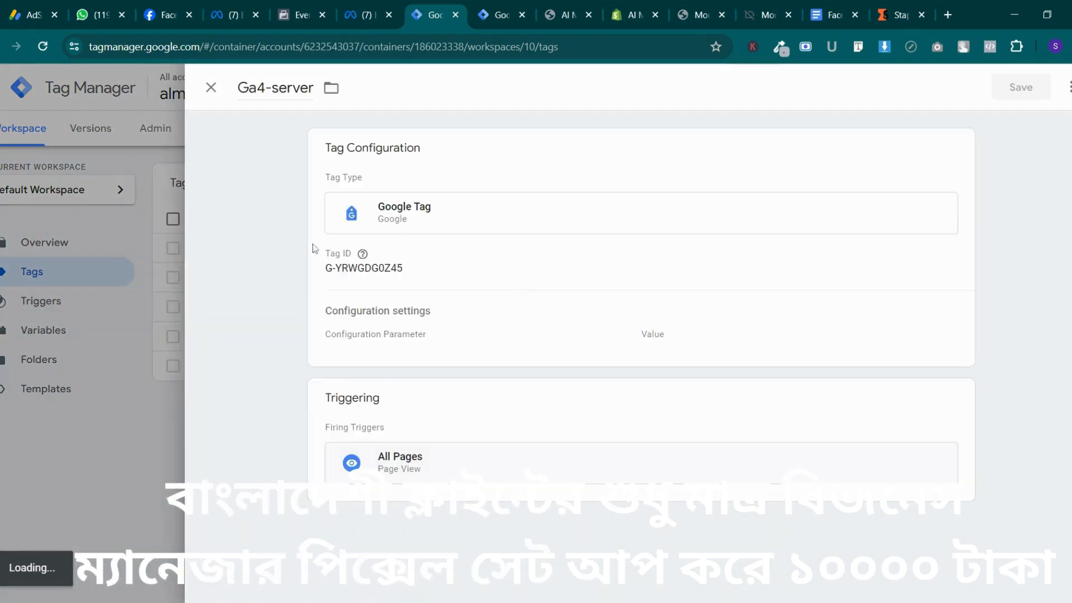
{"action": "left_click", "coordinate": [330, 256]}
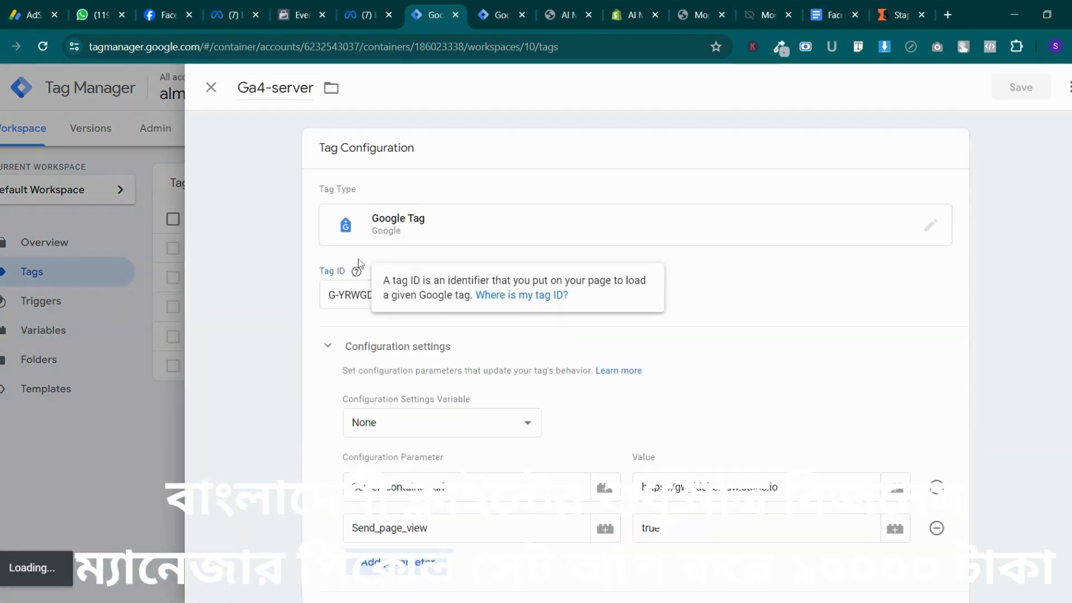
{"action": "left_click", "coordinate": [344, 295]}
{"action": "triple_click", "coordinate": [344, 294]}
{"action": "key", "text": "ctrl+c"}
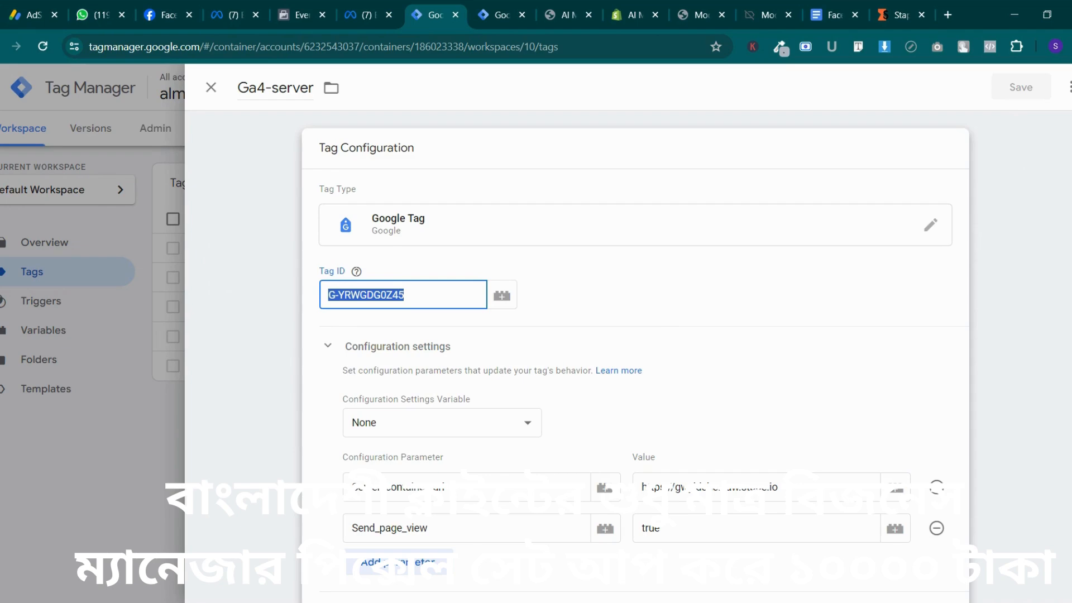
{"action": "left_click", "coordinate": [211, 88]}
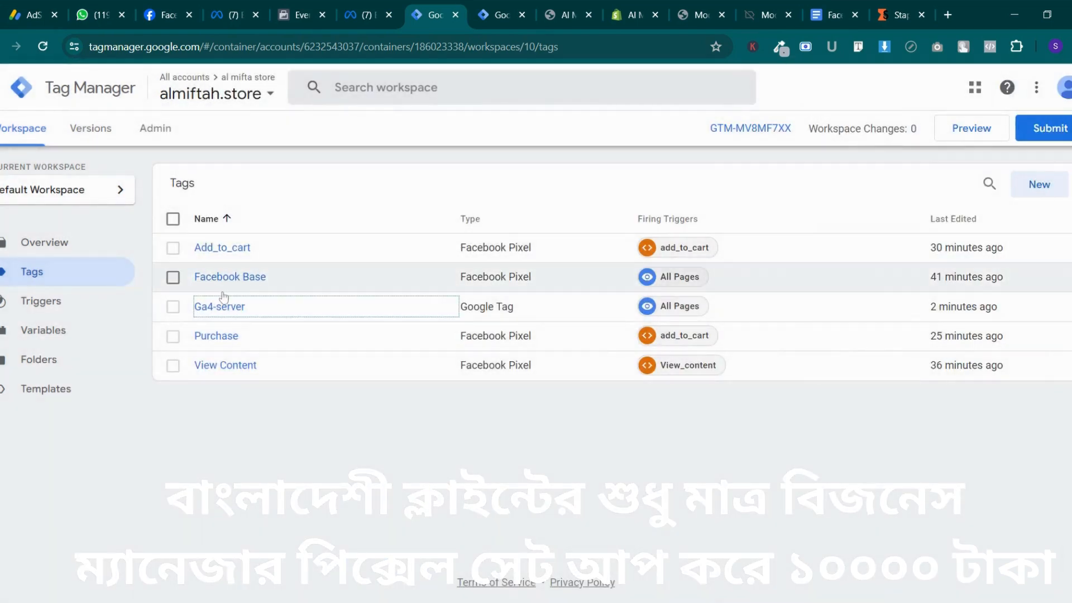
Create a new tag and name it server_view_content
{"action": "left_click", "coordinate": [1031, 190]}
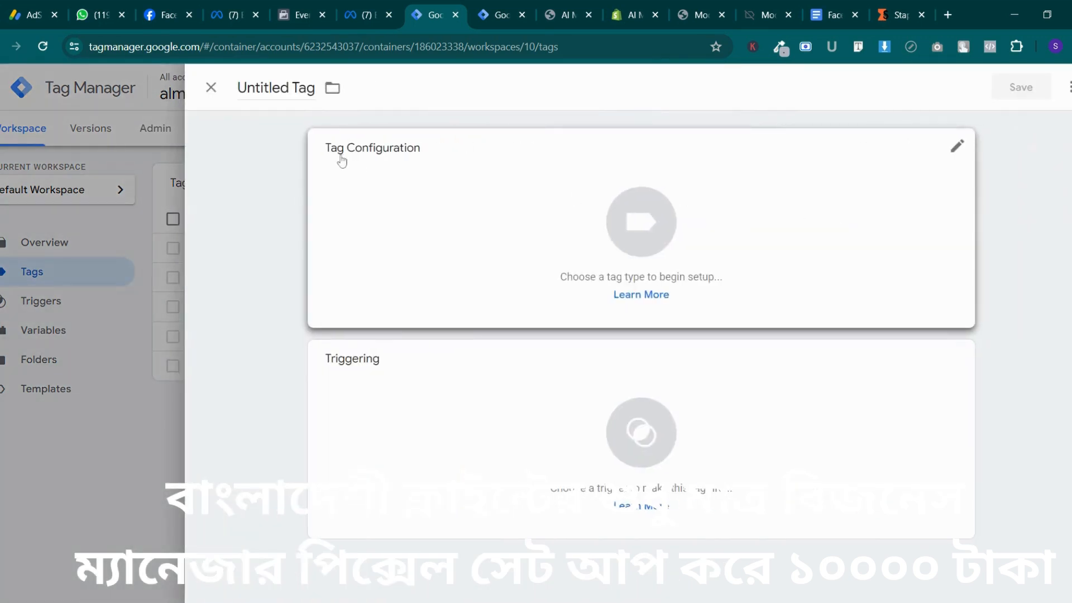
{"action": "left_click", "coordinate": [276, 87]}
{"action": "type", "text": "ga"}
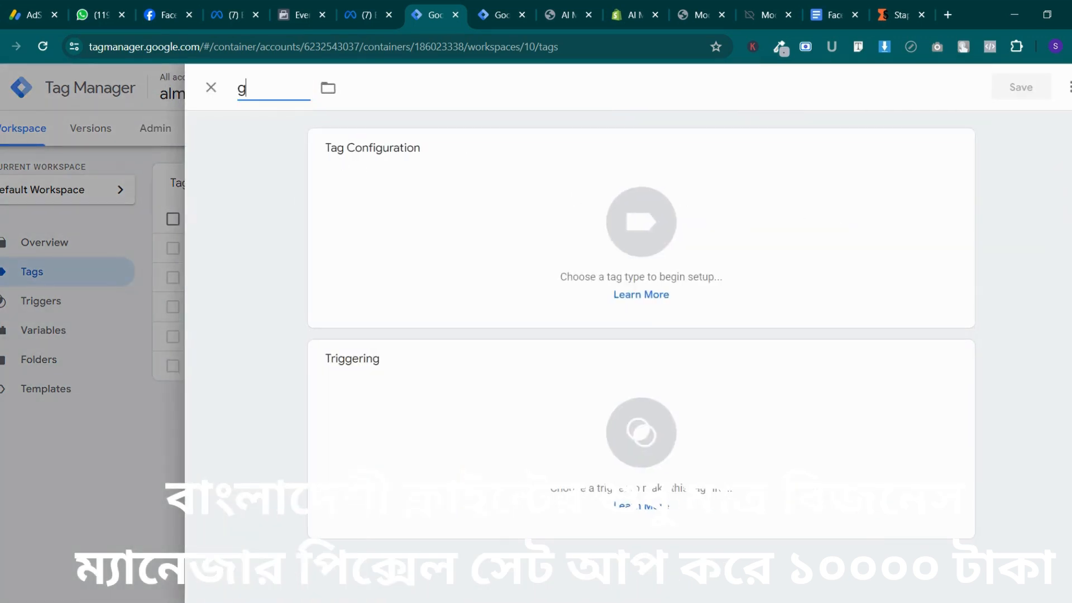
{"action": "key", "text": "BackSpace"}
{"action": "key", "text": "BackSpace"}
{"action": "type", "text": "server_"}
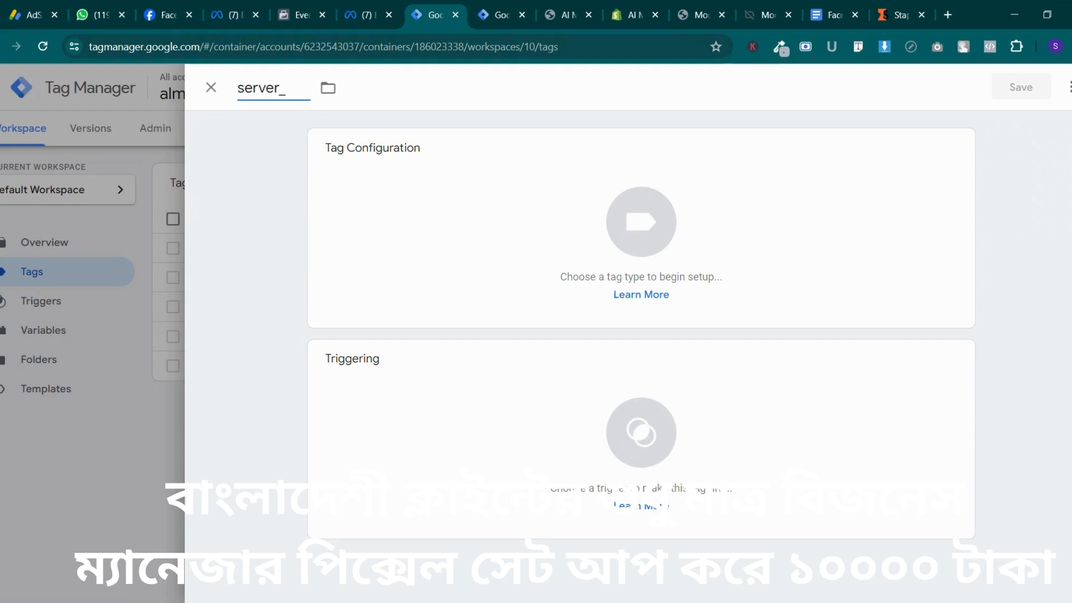
{"action": "type", "text": "view_content"}
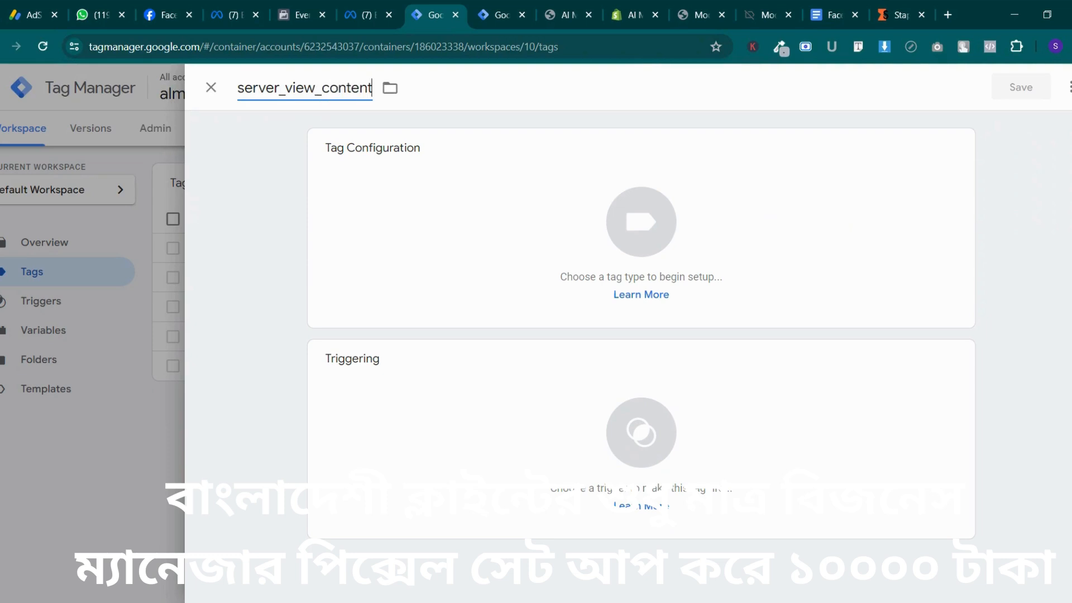
Make it a Google Analytics: GA4 Event tag with the copied Measurement ID G-YRWGDG0Z45 and event name view_item
{"action": "left_click", "coordinate": [653, 233]}
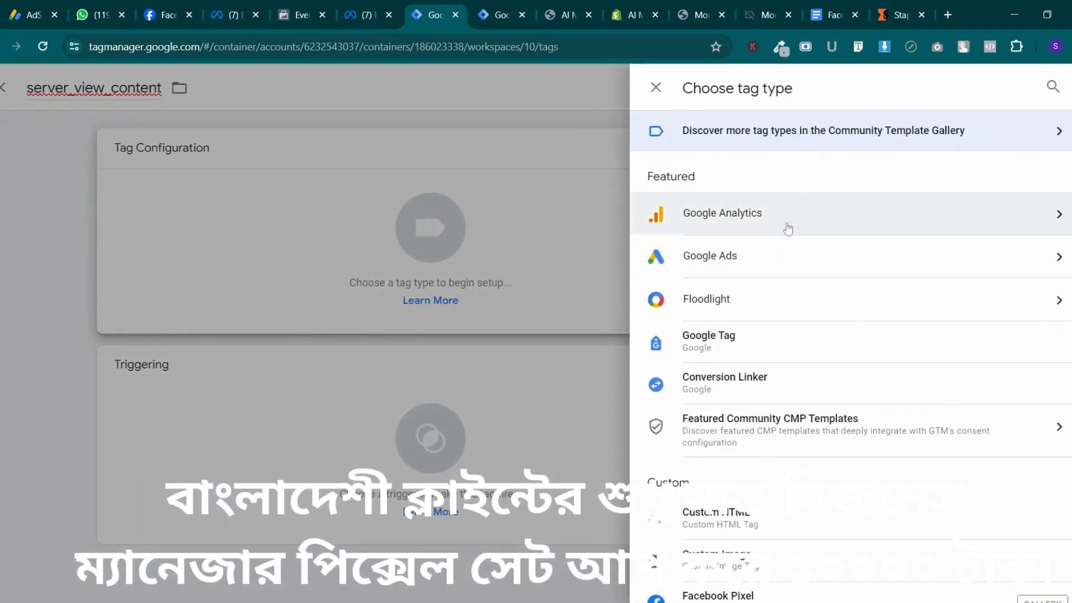
{"action": "left_click", "coordinate": [788, 228]}
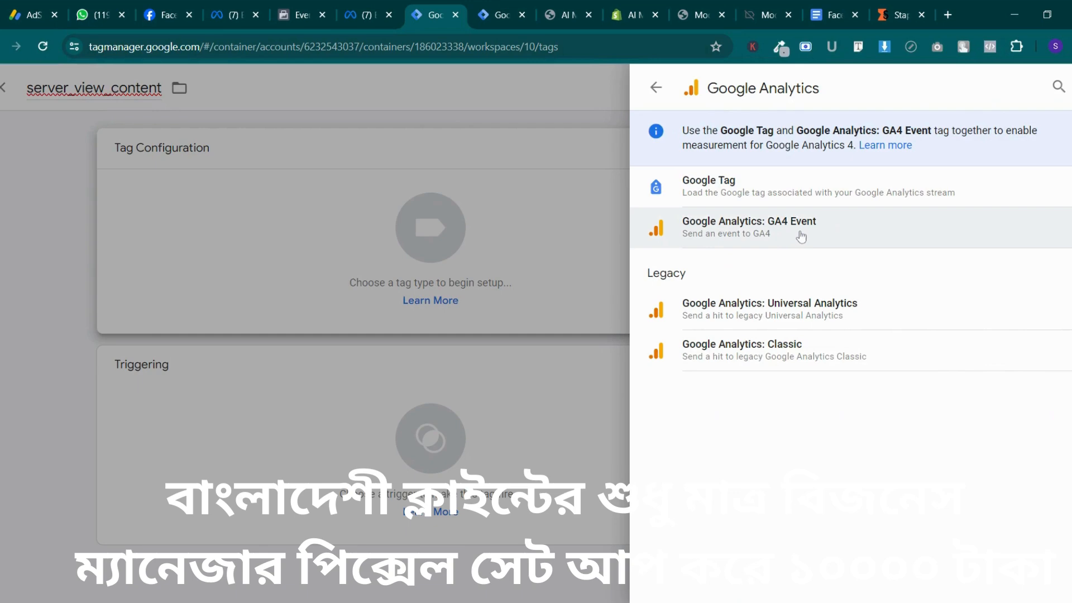
{"action": "left_click", "coordinate": [802, 234]}
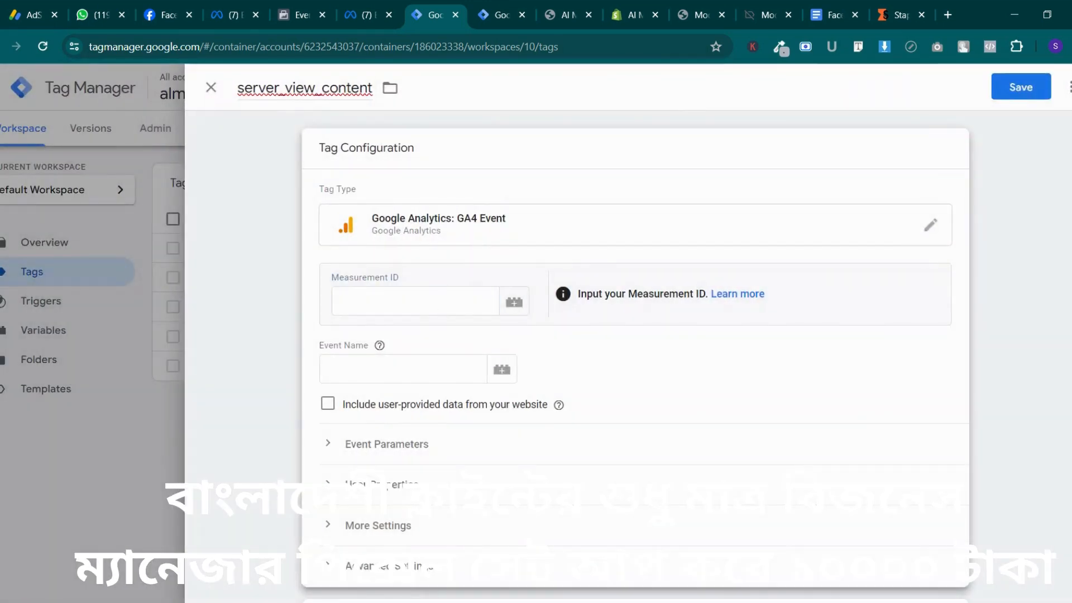
{"action": "left_click", "coordinate": [416, 301]}
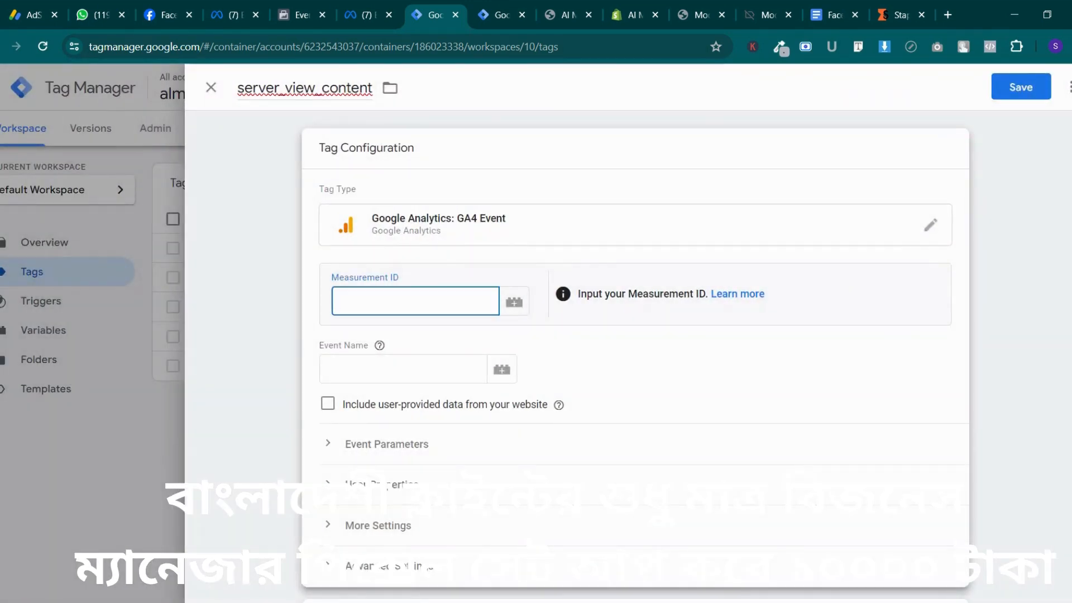
{"action": "key", "text": "ctrl+v"}
{"action": "left_click", "coordinate": [425, 369]}
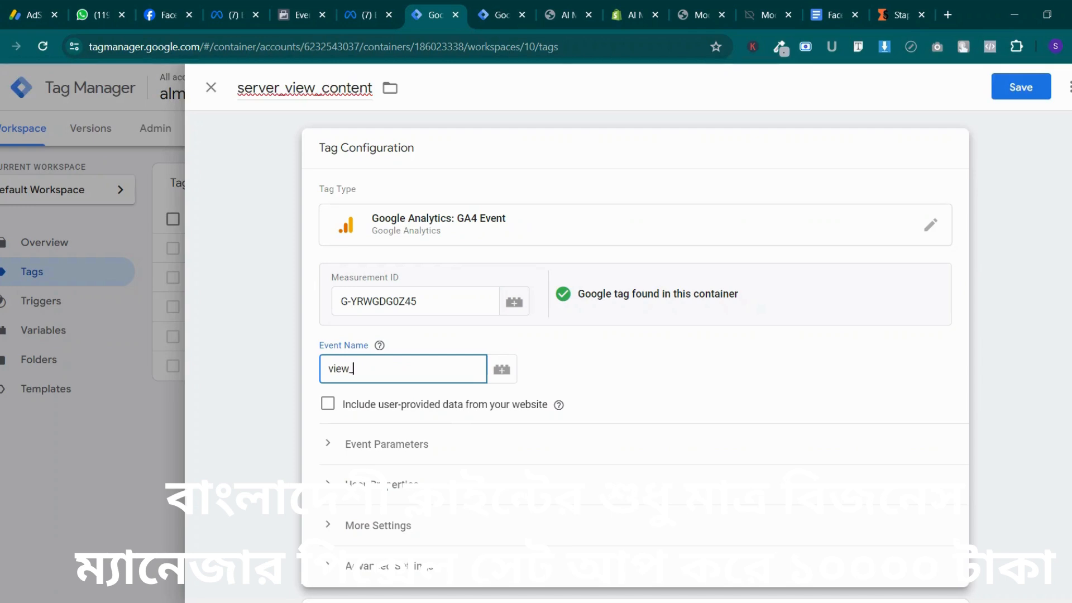
{"action": "type", "text": "view_item"}
Add two empty event parameter rows to the server_view_content tag
{"action": "scroll", "coordinate": [434, 383], "scroll_direction": "down", "scroll_amount": 1}
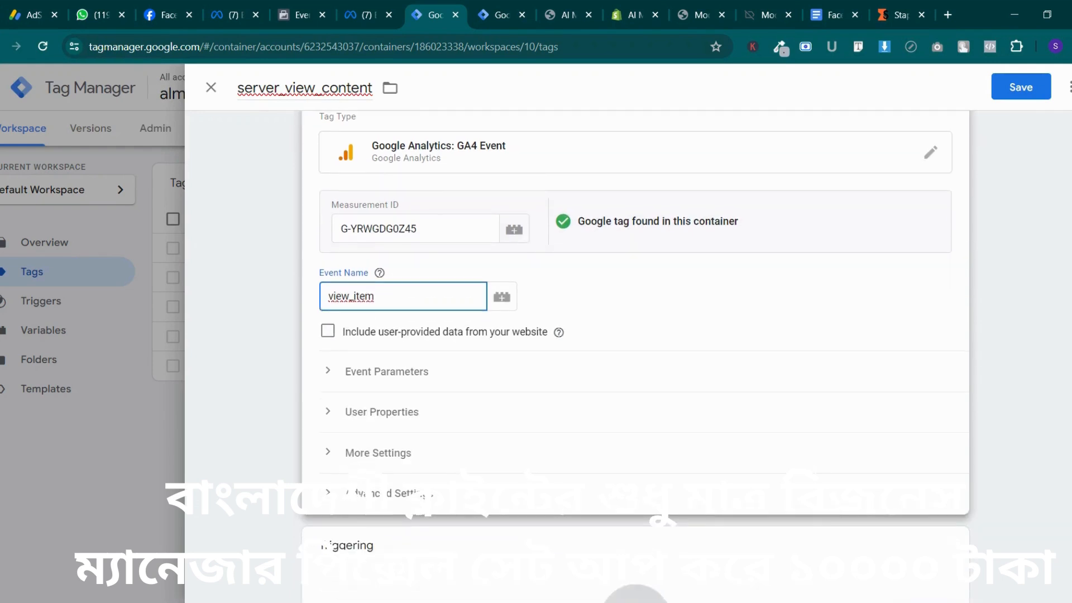
{"action": "left_click", "coordinate": [435, 383]}
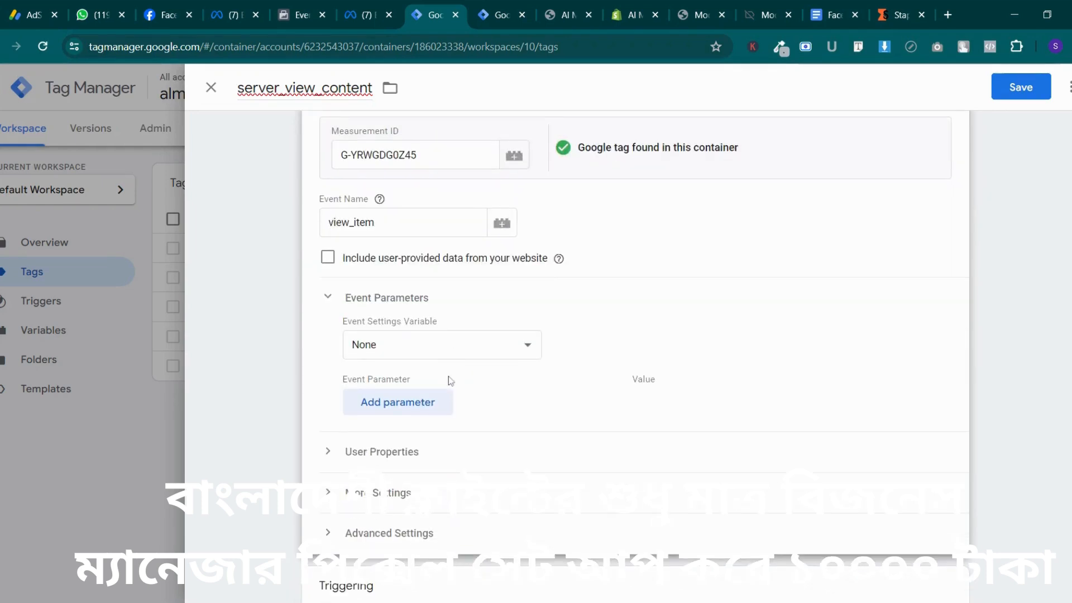
{"action": "scroll", "coordinate": [447, 381], "scroll_direction": "down", "scroll_amount": 1}
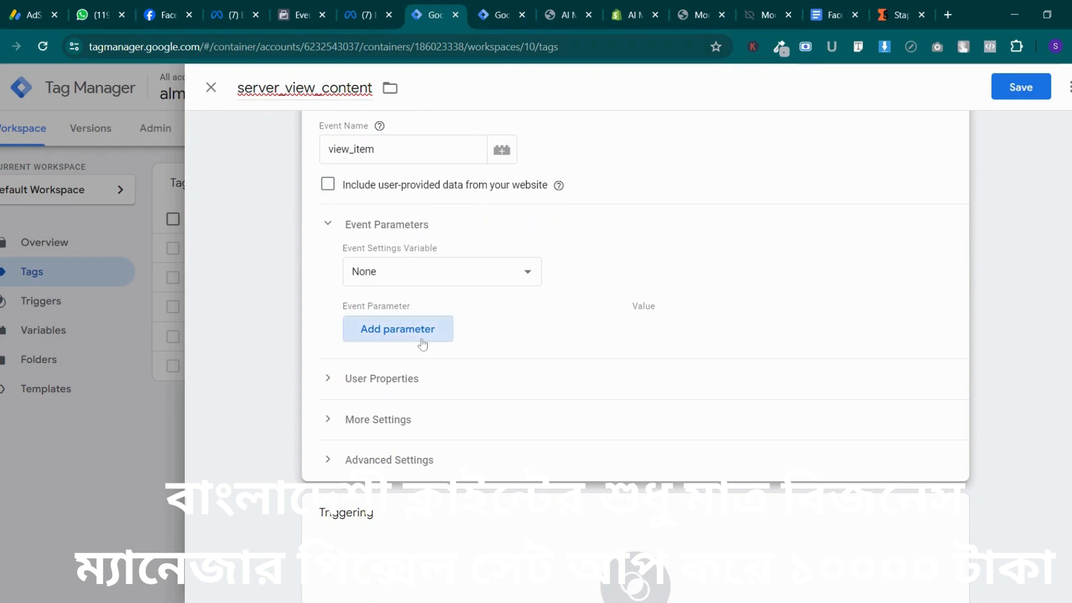
{"action": "left_click", "coordinate": [427, 338]}
{"action": "left_click", "coordinate": [430, 368]}
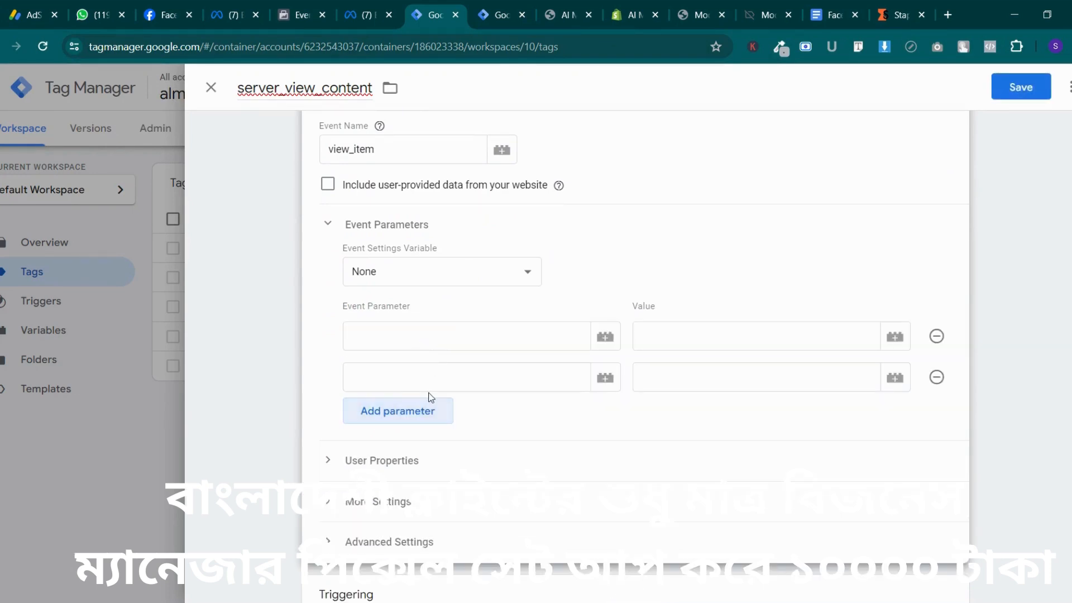
In the second Tag Manager browser tab, open the View Content tag for editing and expand its Object Properties
{"action": "left_click", "coordinate": [502, 14]}
{"action": "left_click", "coordinate": [33, 272]}
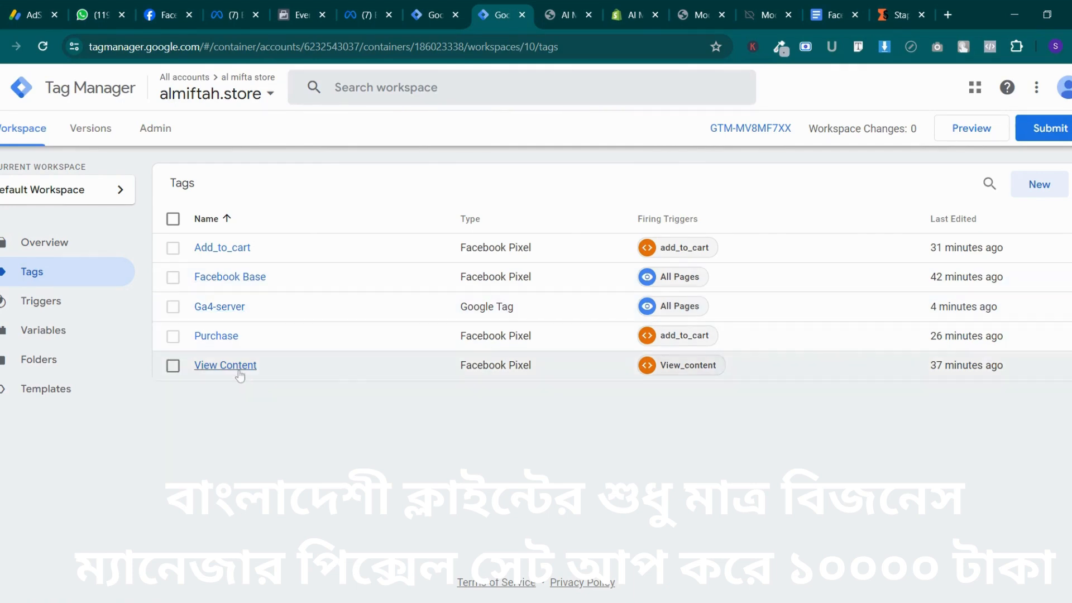
{"action": "left_click", "coordinate": [225, 365]}
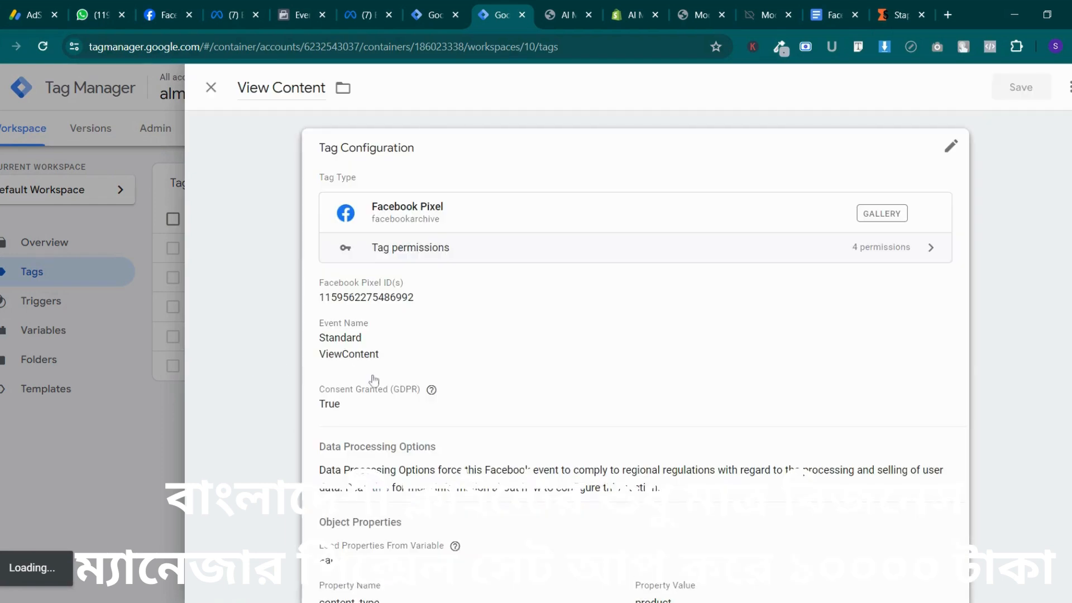
{"action": "scroll", "coordinate": [381, 385], "scroll_direction": "down", "scroll_amount": 3}
{"action": "left_click", "coordinate": [383, 443]}
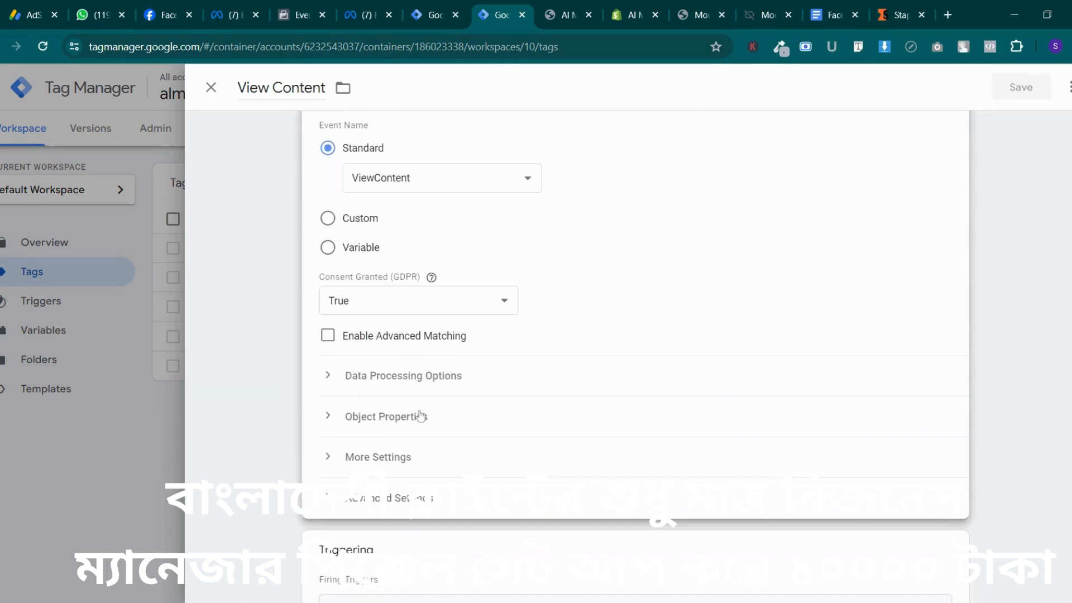
{"action": "left_click", "coordinate": [408, 417]}
{"action": "scroll", "coordinate": [407, 408], "scroll_direction": "down", "scroll_amount": 4}
{"action": "scroll", "coordinate": [404, 369], "scroll_direction": "up", "scroll_amount": 1}
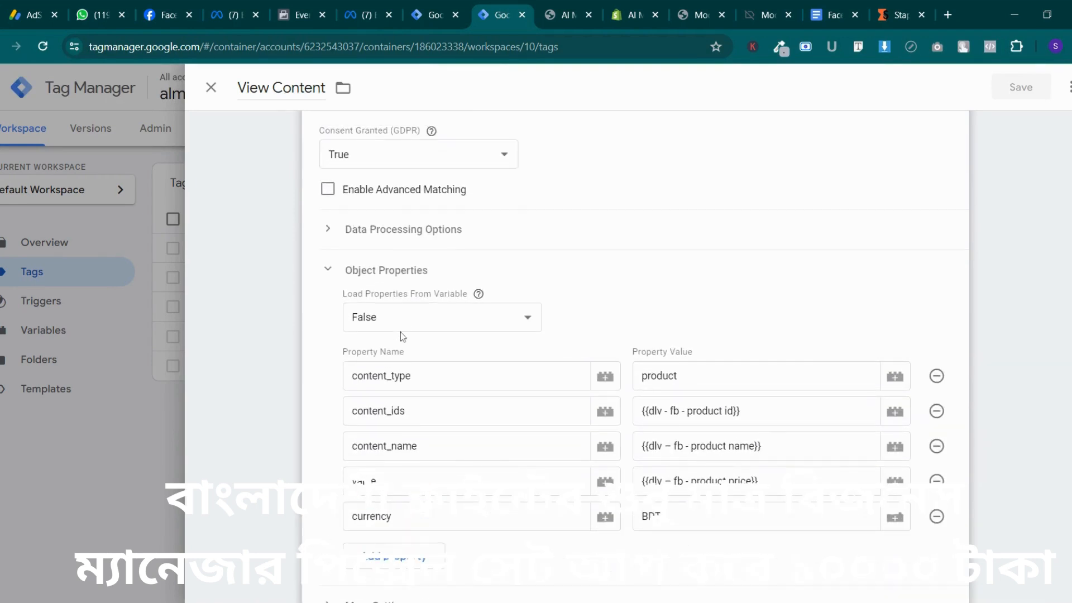
Copy the property name content_type into the new tag's first event parameter and set its value to product
{"action": "scroll", "coordinate": [394, 386], "scroll_direction": "down", "scroll_amount": 1}
{"action": "double_click", "coordinate": [390, 388]}
{"action": "scroll", "coordinate": [394, 385], "scroll_direction": "up", "scroll_amount": 1}
{"action": "double_click", "coordinate": [396, 377]}
{"action": "key", "text": "ctrl+c"}
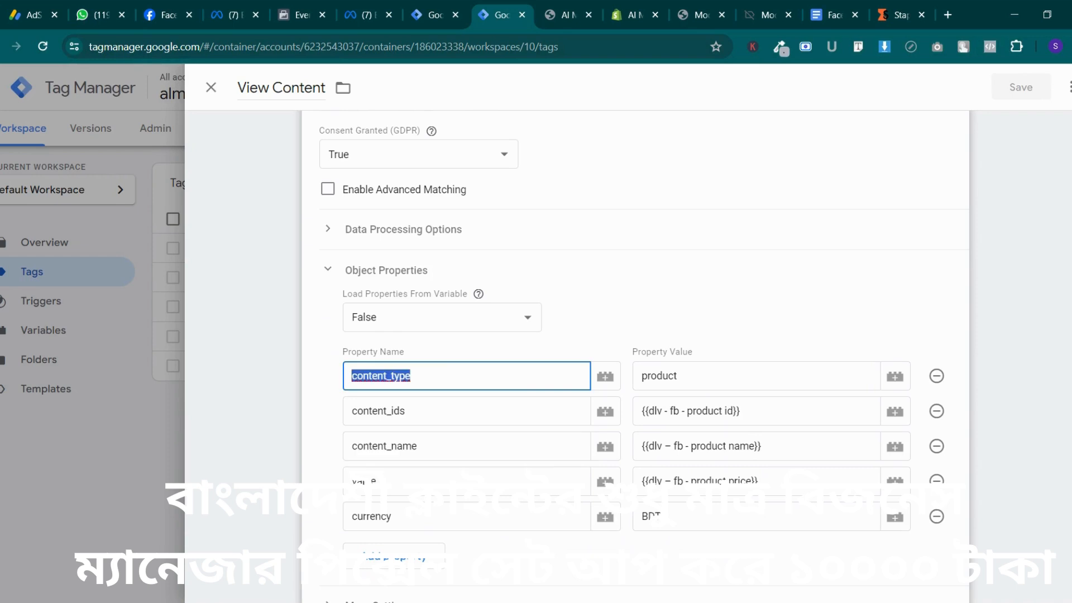
{"action": "left_click", "coordinate": [438, 7]}
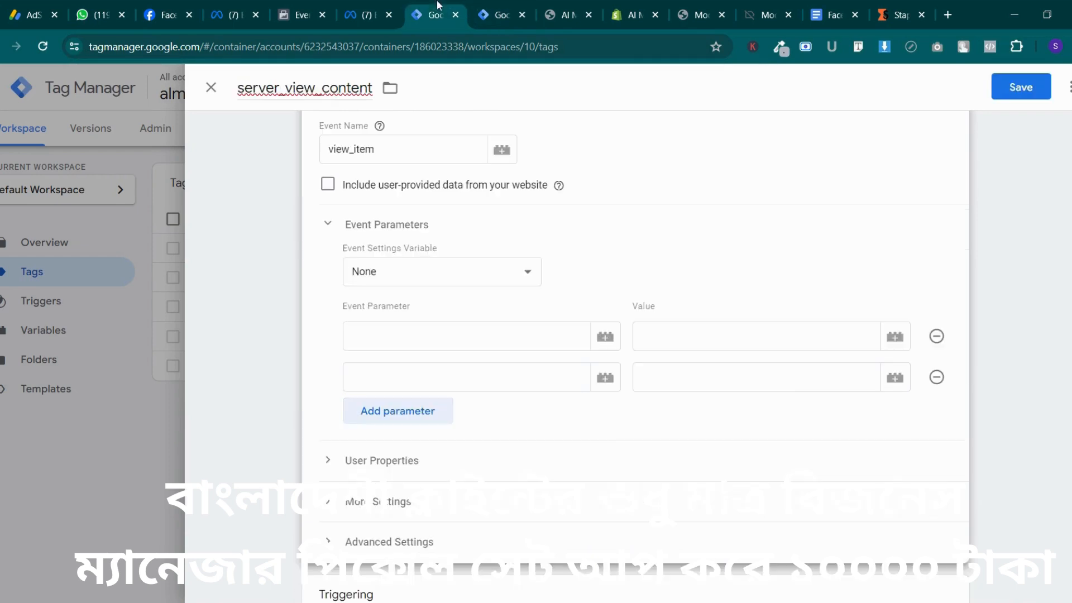
{"action": "left_click", "coordinate": [418, 340]}
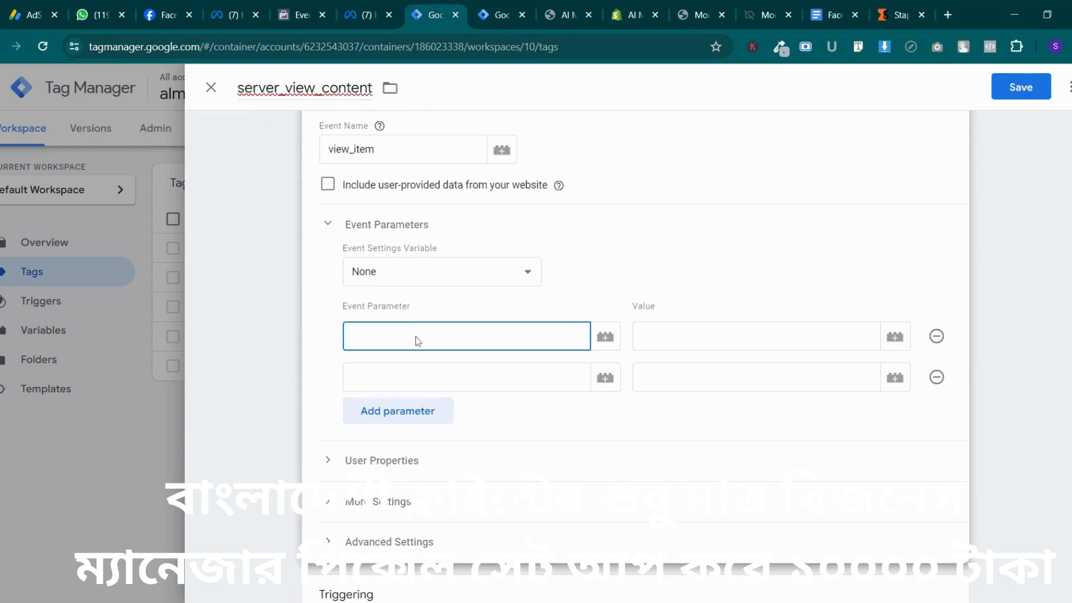
{"action": "key", "text": "ctrl+v"}
{"action": "key", "text": "Tab"}
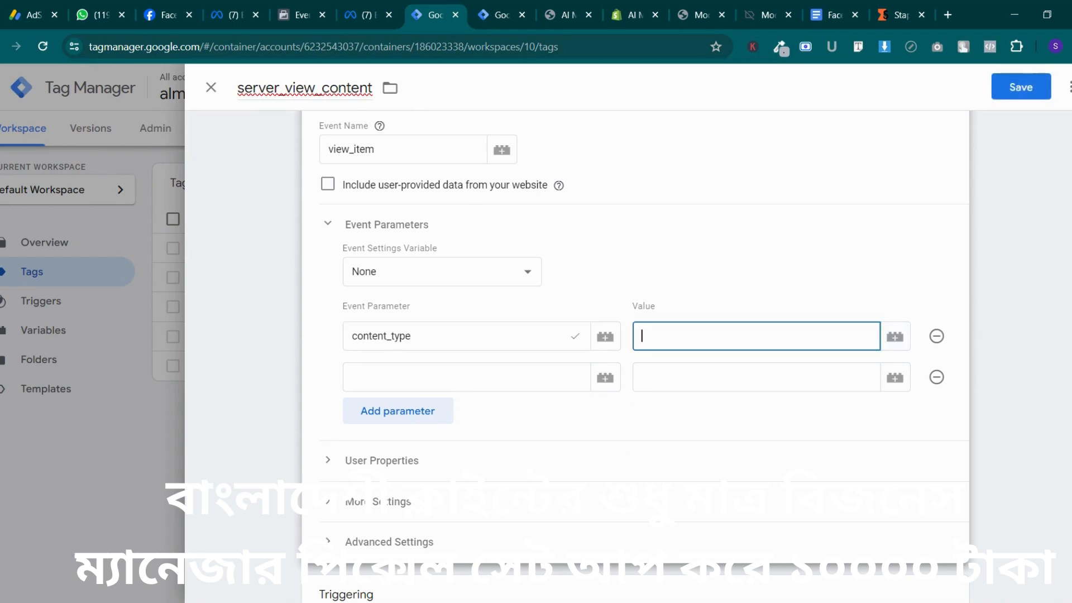
{"action": "type", "text": "product"}
Copy the property name content_ids from the View Content tag into the new tag's second event parameter
{"action": "left_click", "coordinate": [493, 5]}
{"action": "double_click", "coordinate": [379, 411]}
{"action": "key", "text": "ctrl+c"}
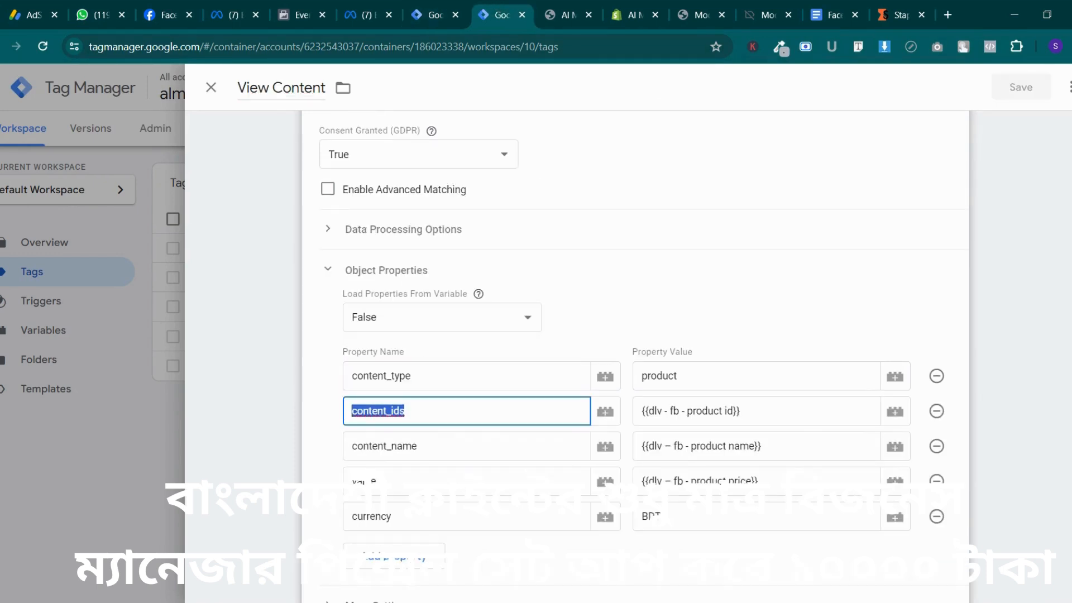
{"action": "left_click", "coordinate": [458, 6]}
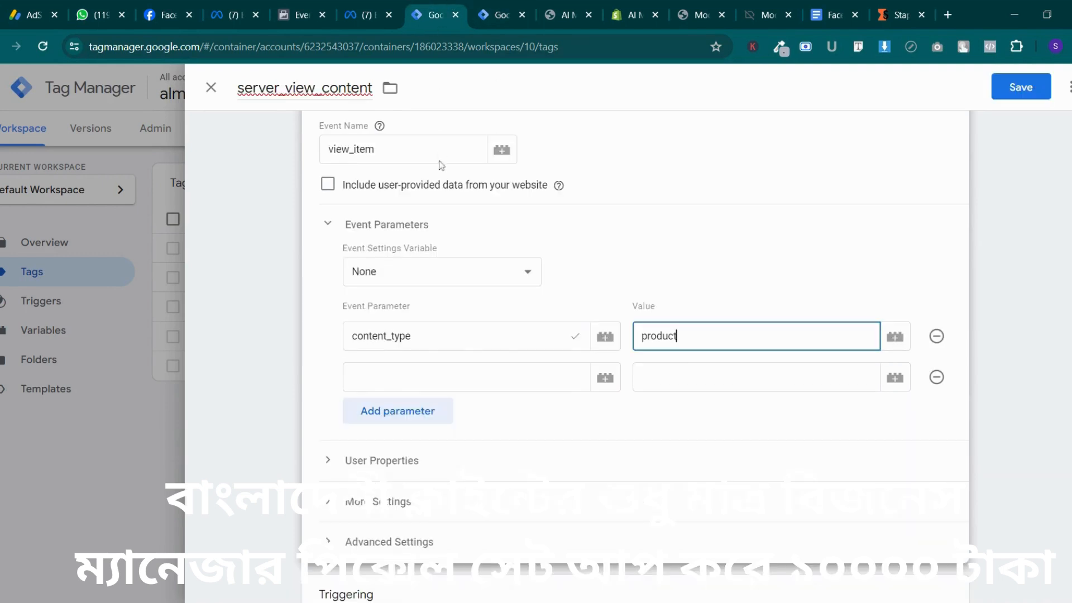
{"action": "left_click", "coordinate": [353, 377]}
{"action": "key", "text": "ctrl+v"}
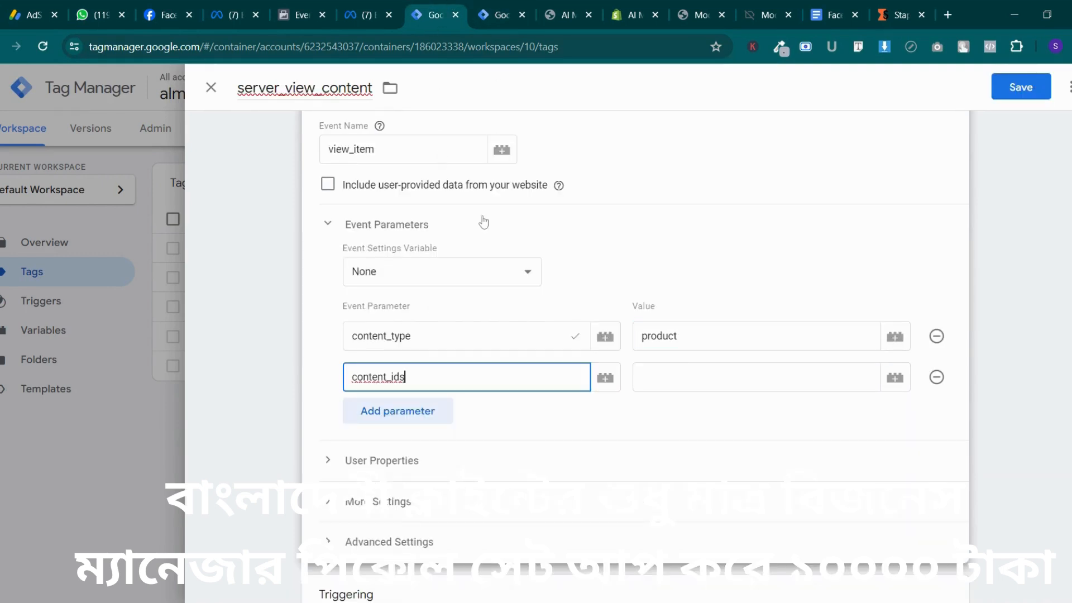
Check the content_ids value in the View Content tag and set the new tag's content_ids parameter to the variable dlv - fb - product id
{"action": "left_click", "coordinate": [498, 15]}
{"action": "left_click", "coordinate": [743, 411]}
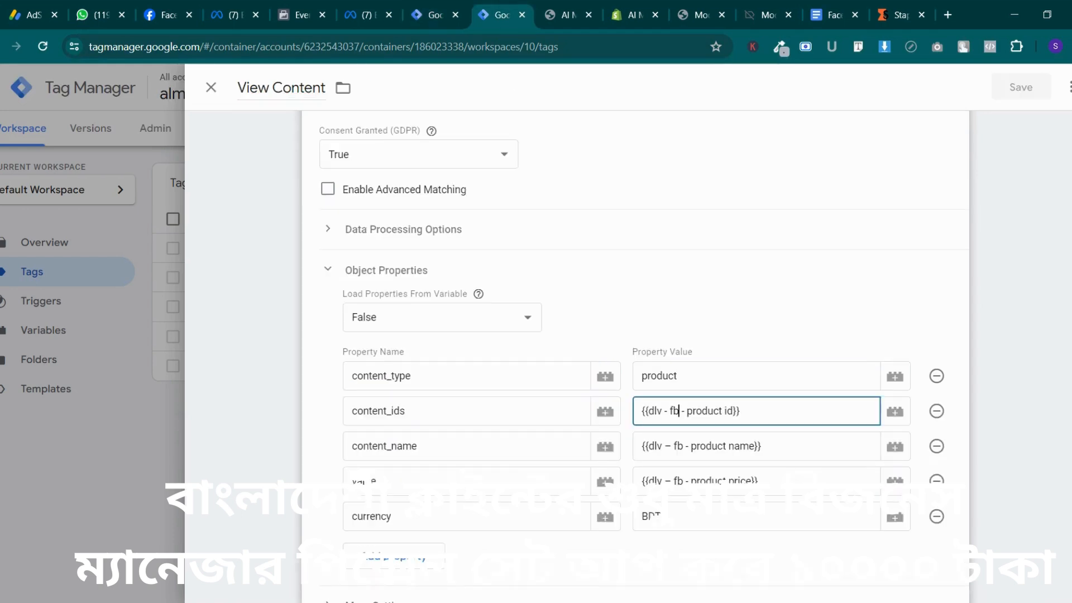
{"action": "key", "text": "ctrl+a"}
{"action": "left_click", "coordinate": [438, 6]}
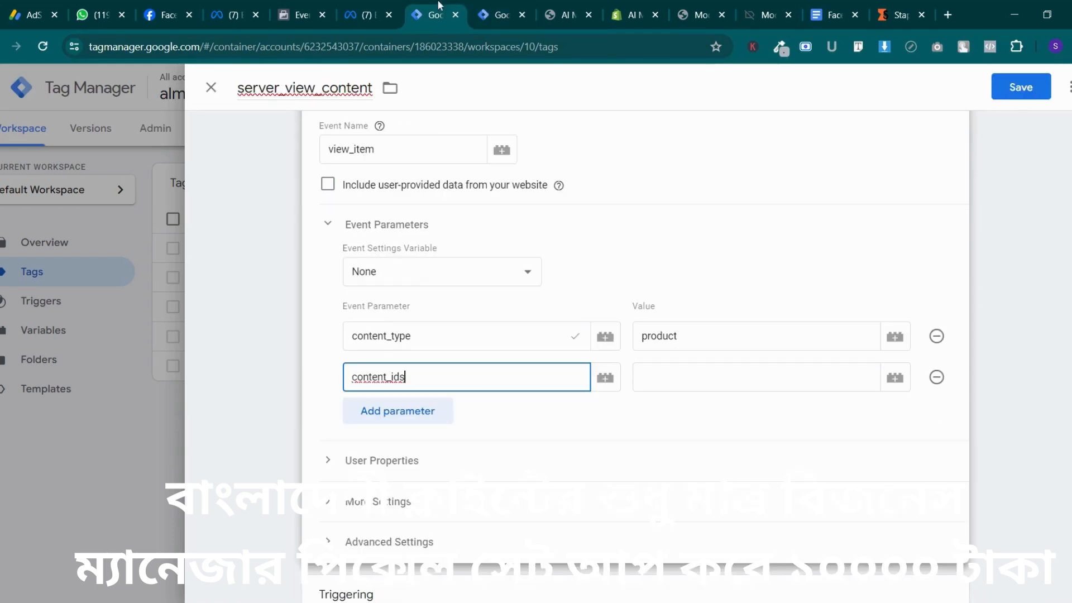
{"action": "left_click", "coordinate": [895, 378]}
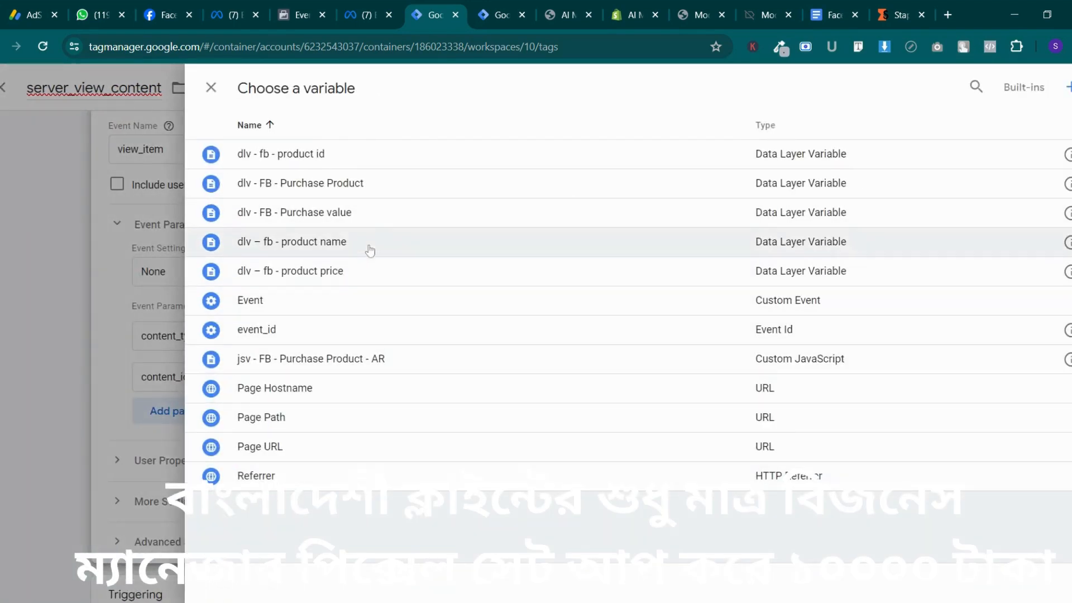
{"action": "left_click", "coordinate": [351, 156]}
Add a third event parameter named content_name, copied from the View Content tag, with the variable dlv – fb - product name as its value
{"action": "left_click", "coordinate": [391, 414]}
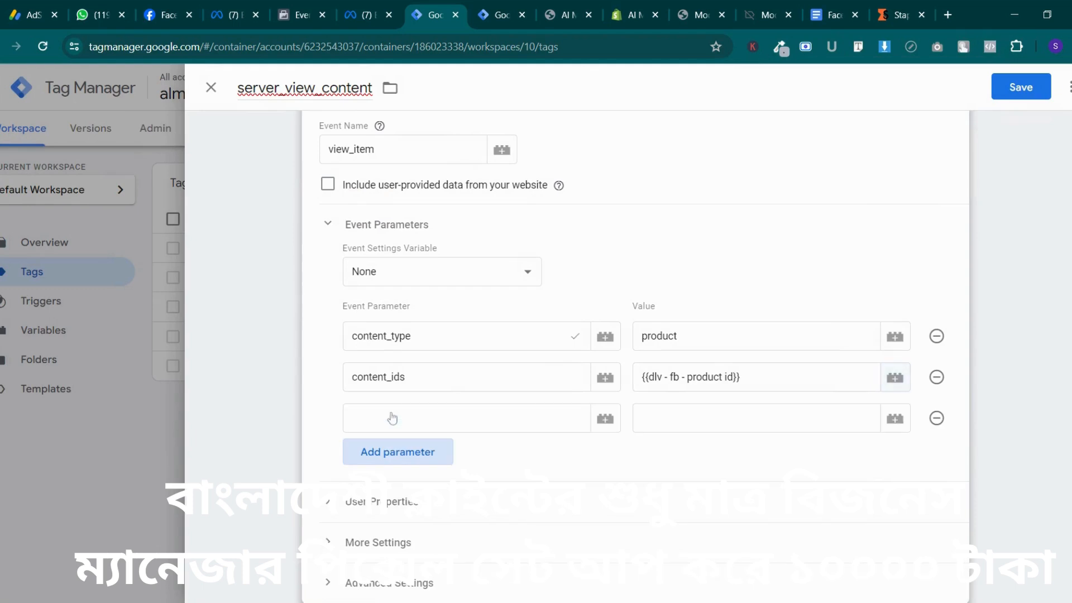
{"action": "left_click", "coordinate": [483, 7]}
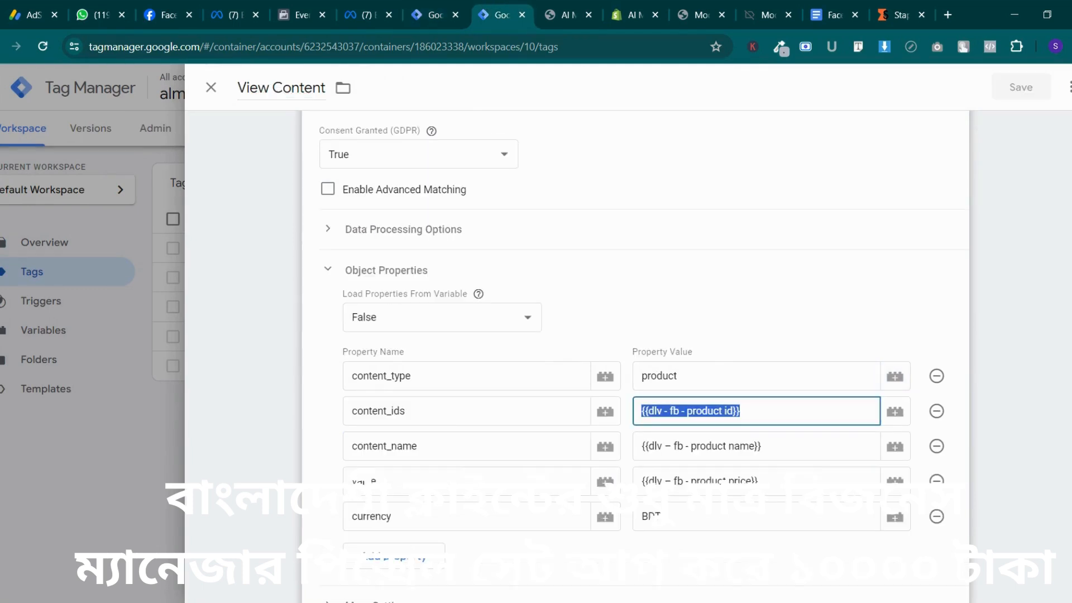
{"action": "left_click", "coordinate": [373, 481]}
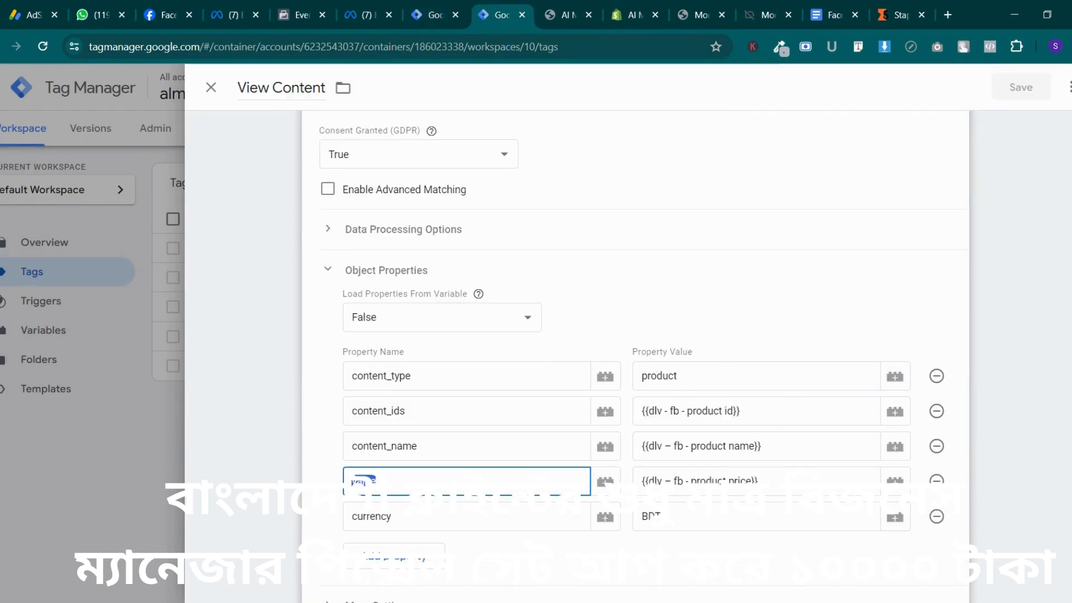
{"action": "double_click", "coordinate": [384, 446]}
{"action": "key", "text": "ctrl+c"}
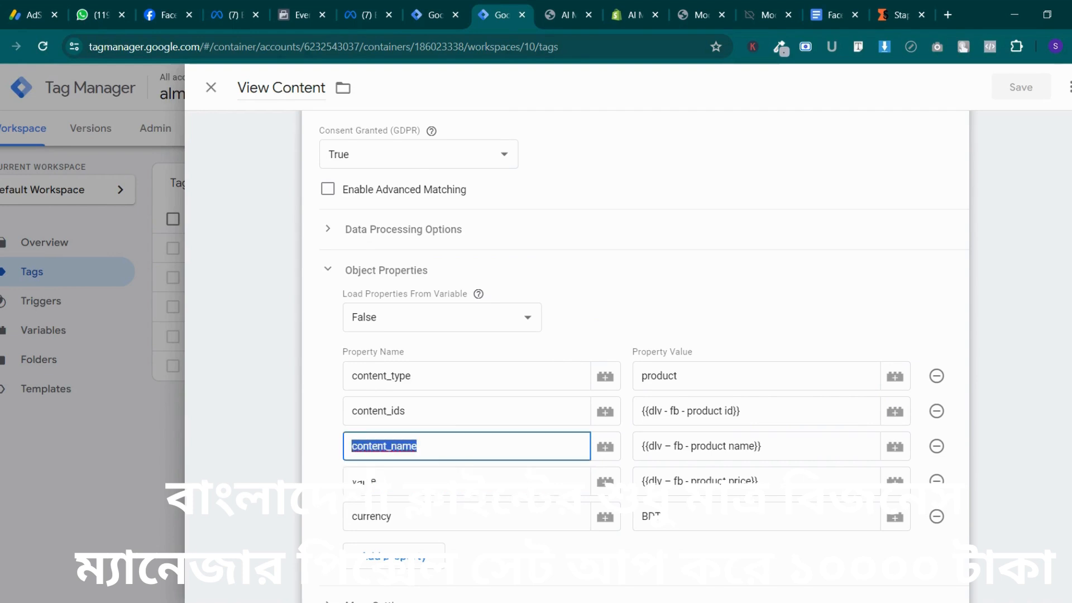
{"action": "left_click", "coordinate": [448, 6]}
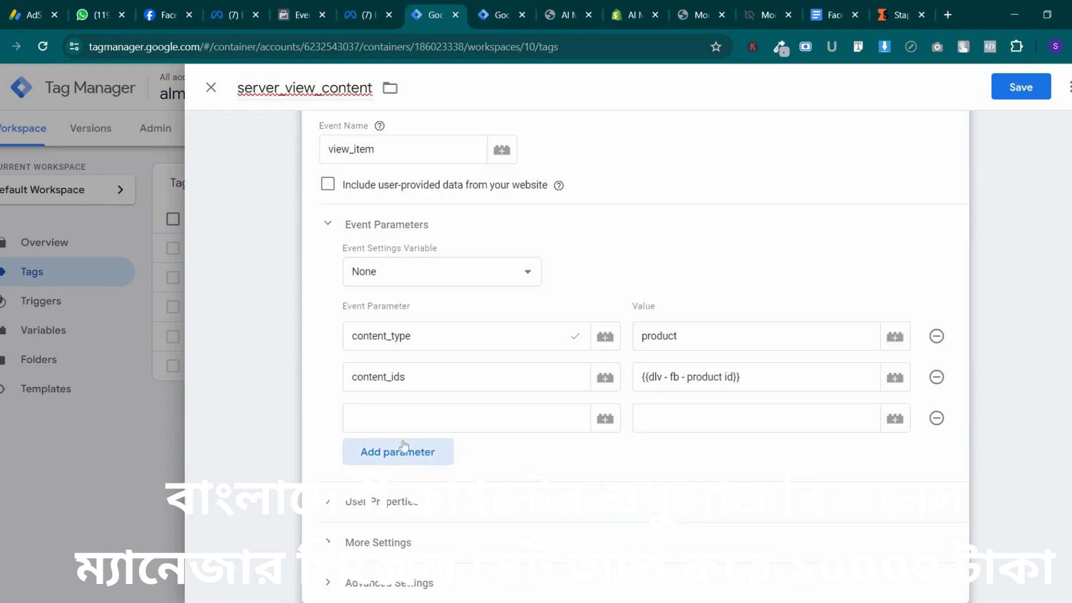
{"action": "left_click", "coordinate": [401, 420]}
{"action": "key", "text": "ctrl+v"}
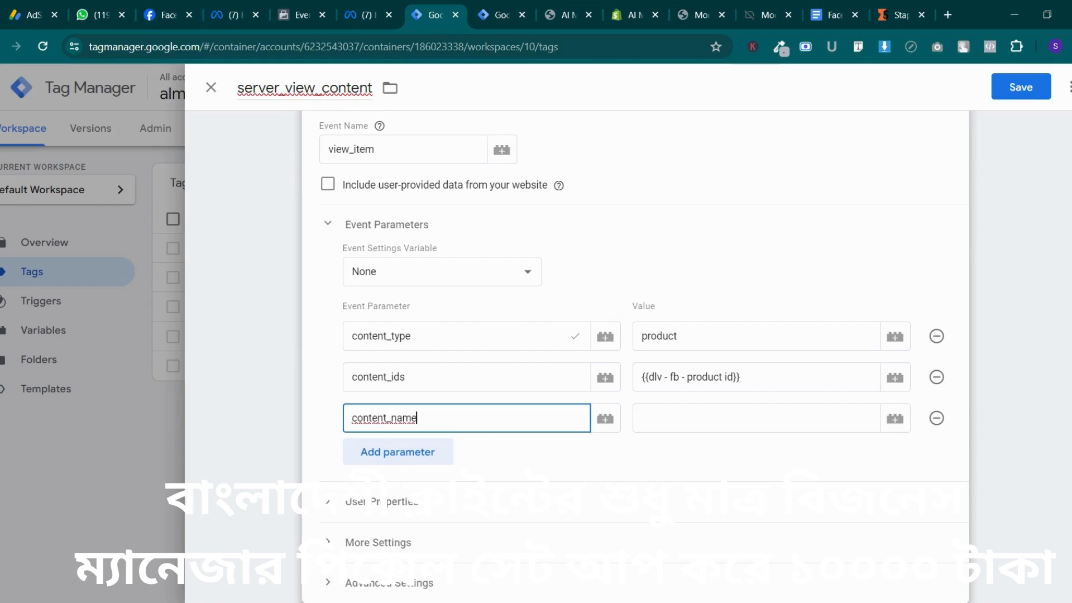
{"action": "left_click", "coordinate": [898, 426]}
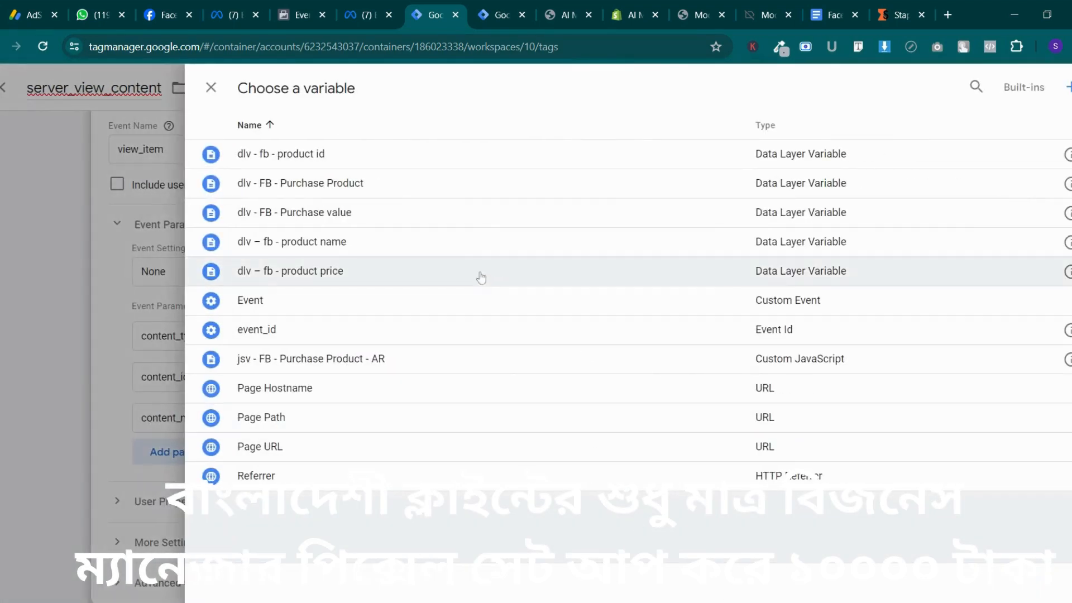
{"action": "left_click", "coordinate": [462, 248]}
Add a fourth event parameter named value, matching the View Content tag, with the variable dlv – fb - product price as its value
{"action": "left_click", "coordinate": [442, 451]}
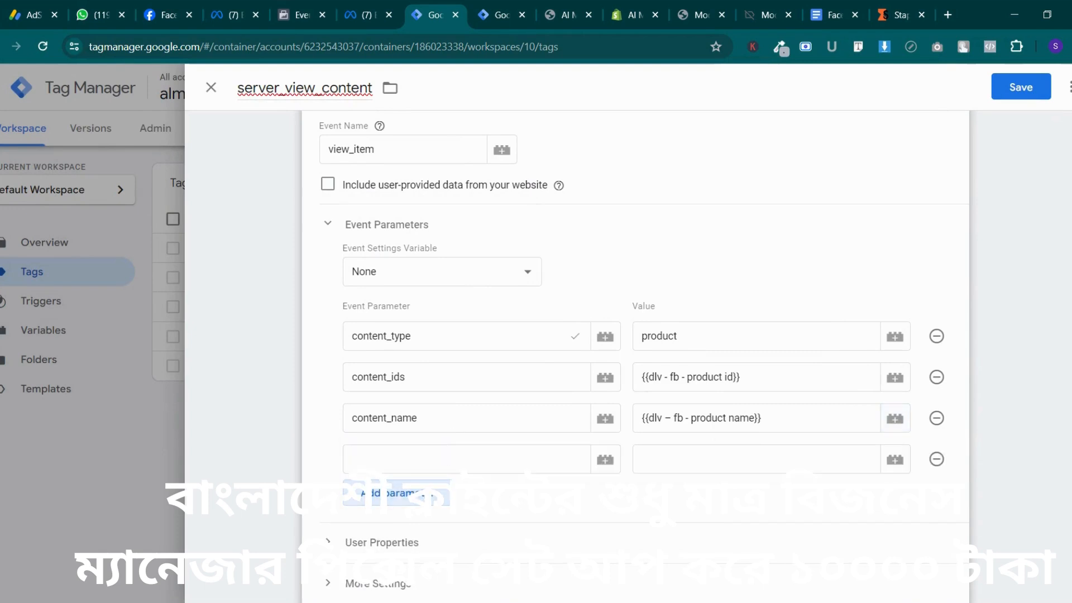
{"action": "left_click", "coordinate": [448, 450]}
{"action": "left_click", "coordinate": [500, 14]}
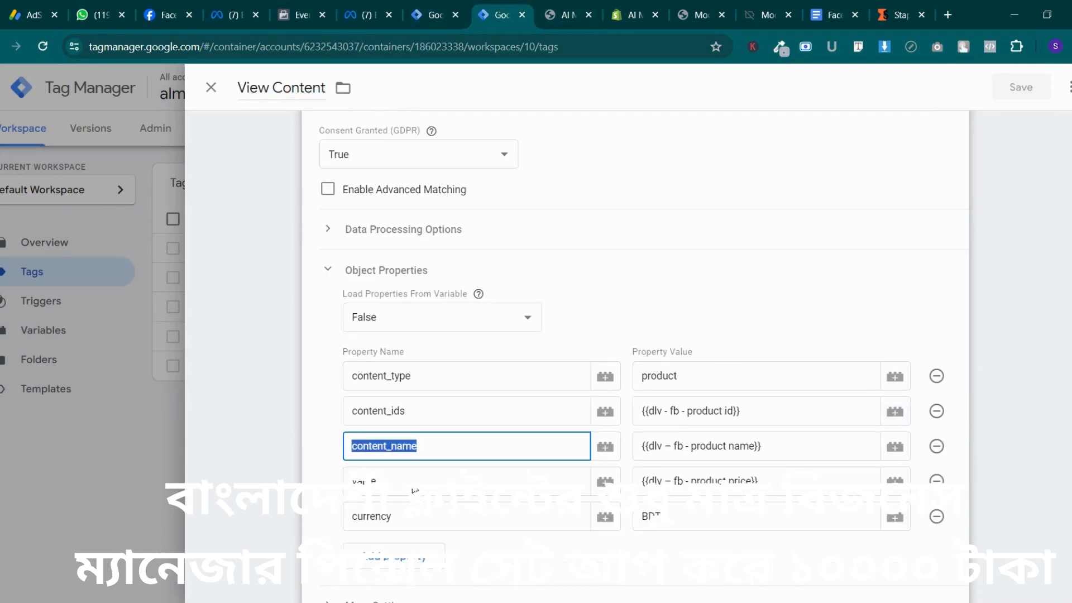
{"action": "left_click", "coordinate": [373, 480]}
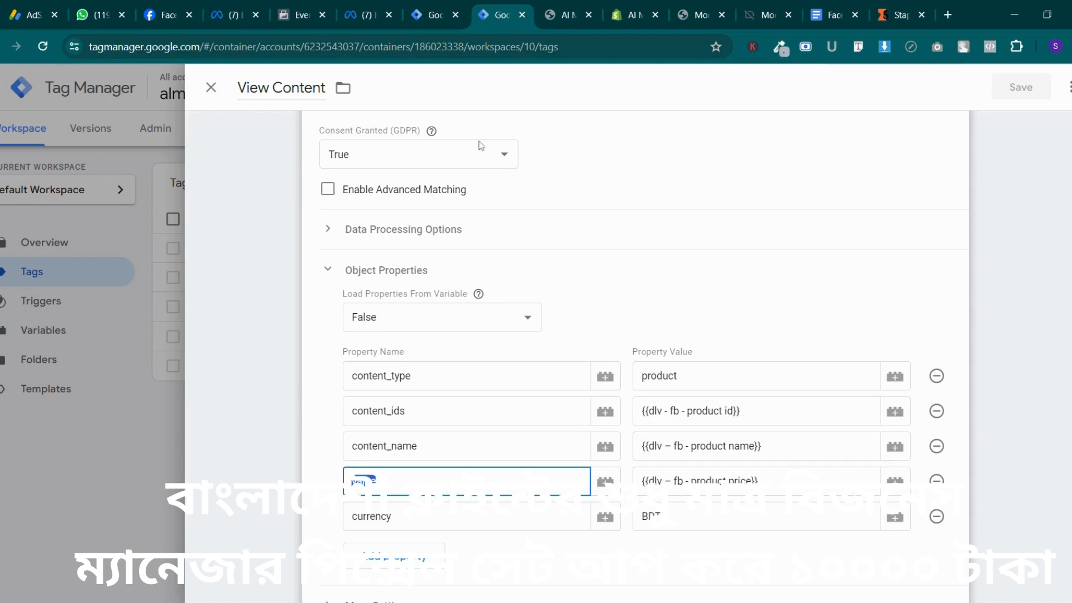
{"action": "left_click", "coordinate": [430, 14]}
{"action": "left_click", "coordinate": [448, 460]}
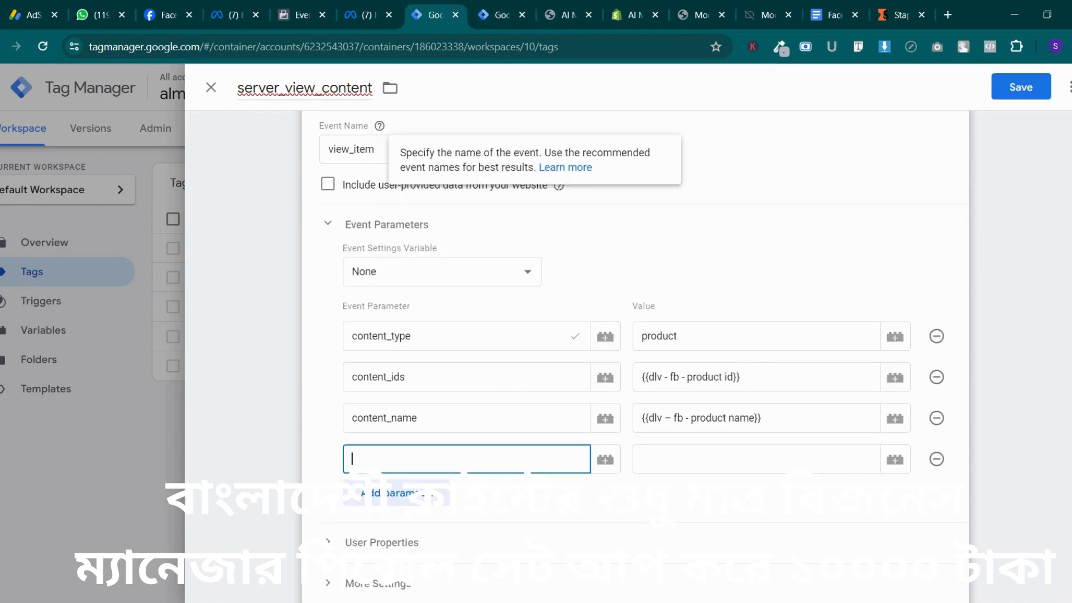
{"action": "type", "text": "value"}
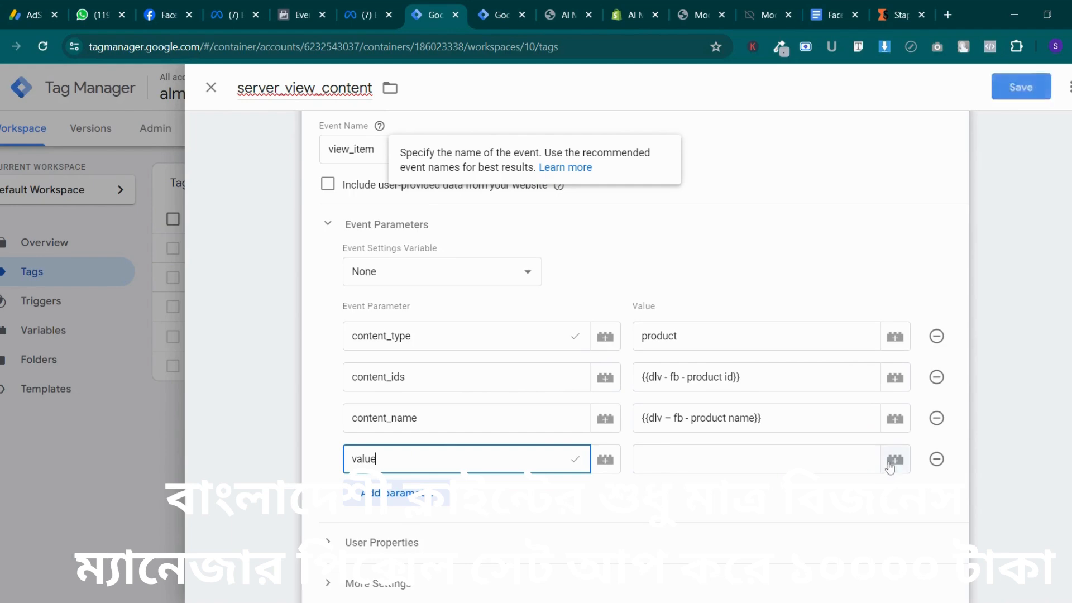
{"action": "left_click", "coordinate": [894, 459]}
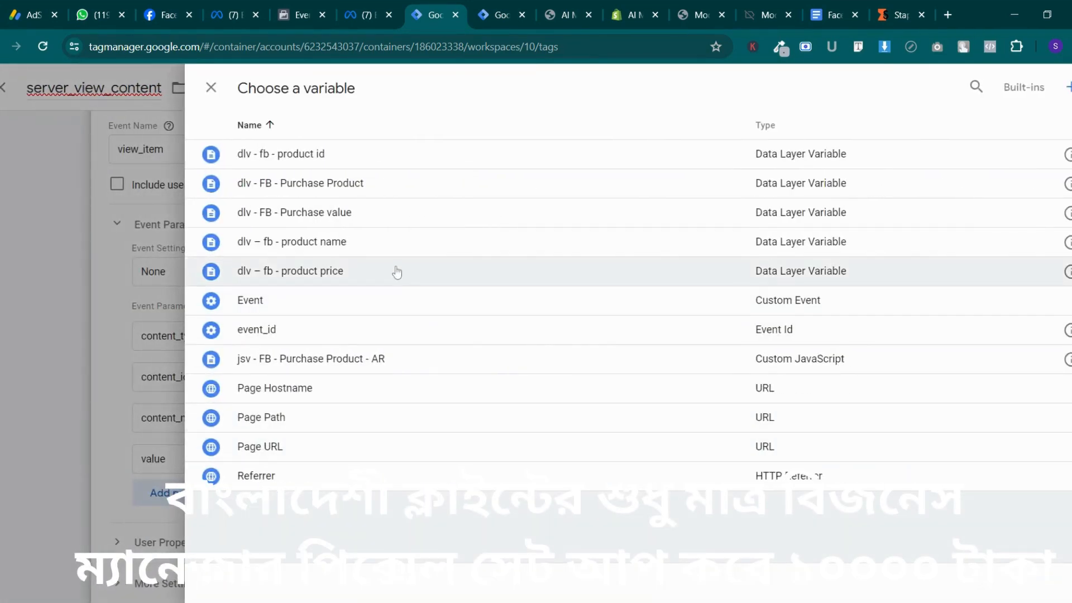
{"action": "left_click", "coordinate": [397, 272]}
Add a fifth event parameter named currency with the value BDT
{"action": "left_click", "coordinate": [418, 492]}
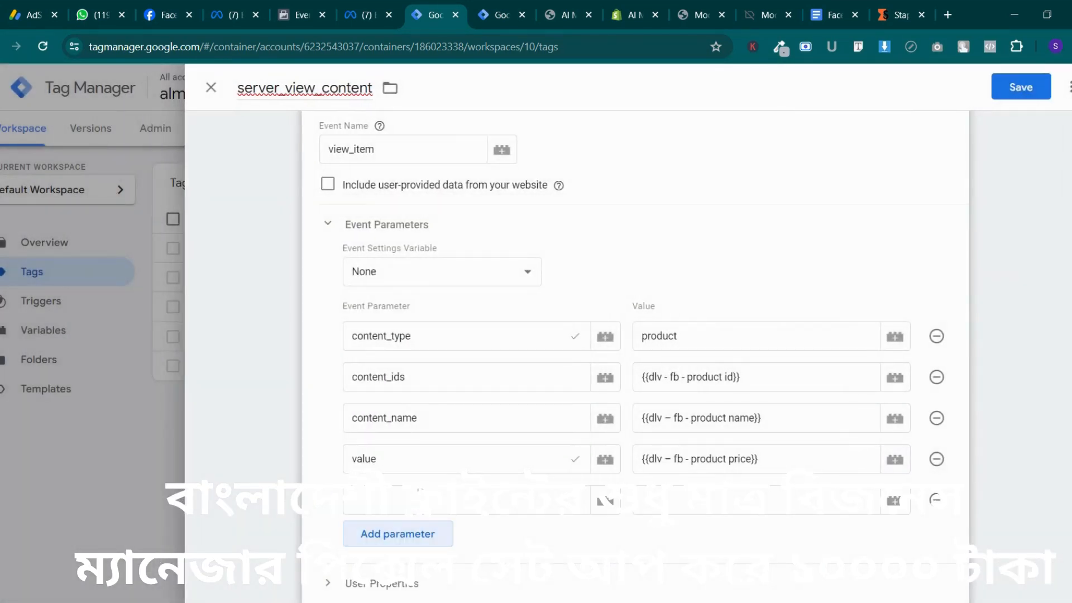
{"action": "left_click", "coordinate": [424, 500]}
{"action": "type", "text": "cur"}
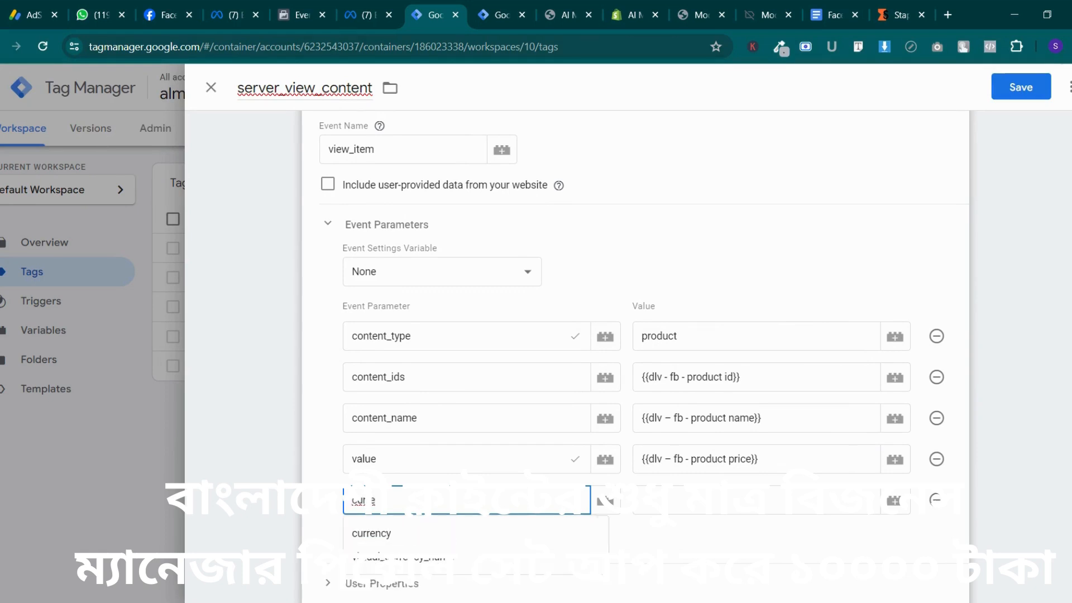
{"action": "left_click", "coordinate": [420, 543]}
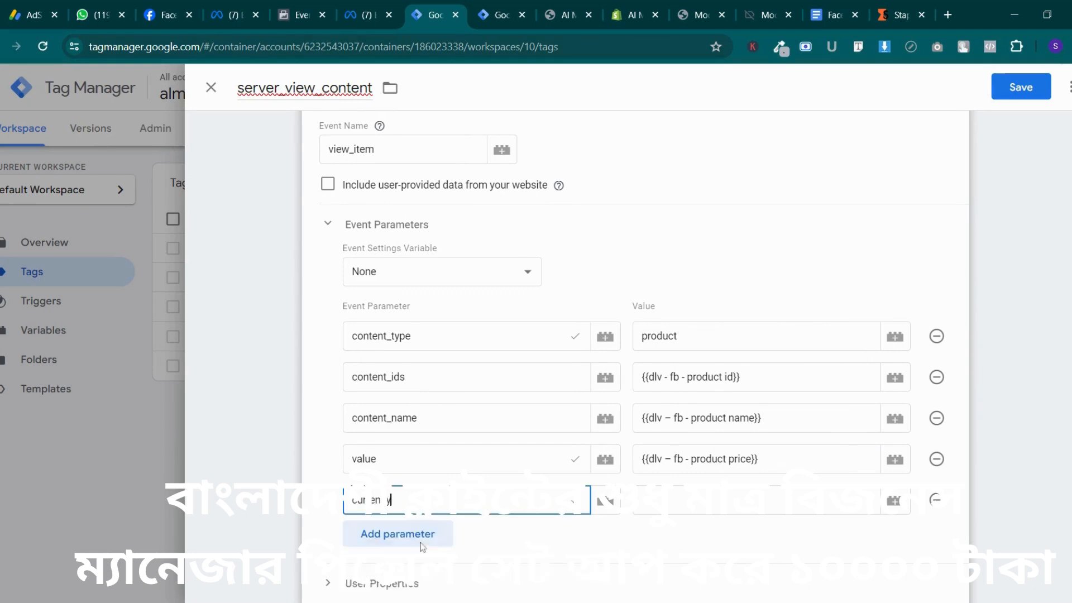
{"action": "key", "text": "Tab"}
{"action": "type", "text": "B"}
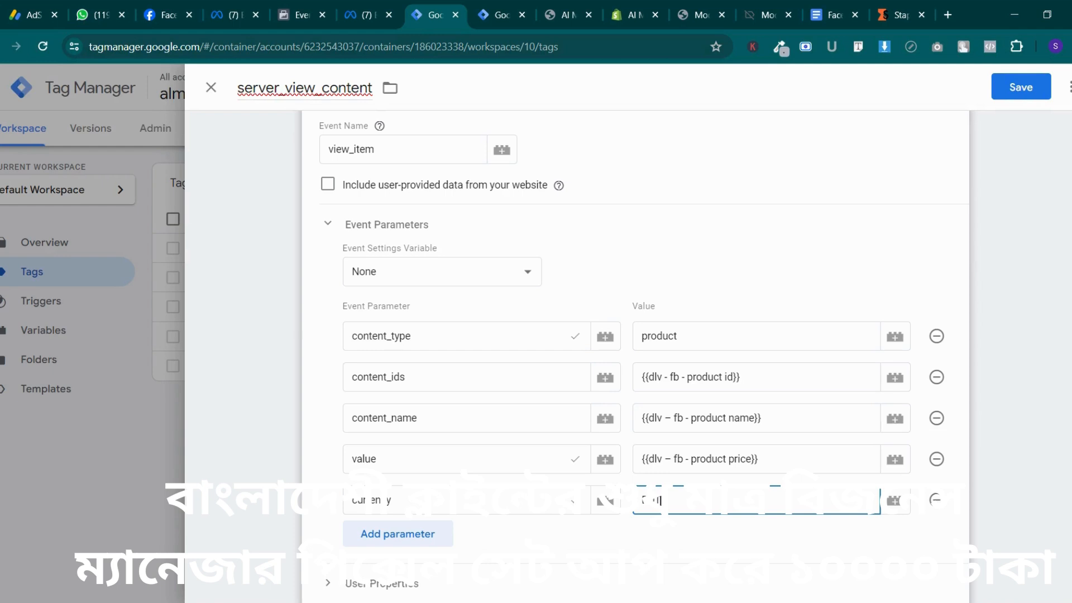
{"action": "left_click", "coordinate": [1005, 312]}
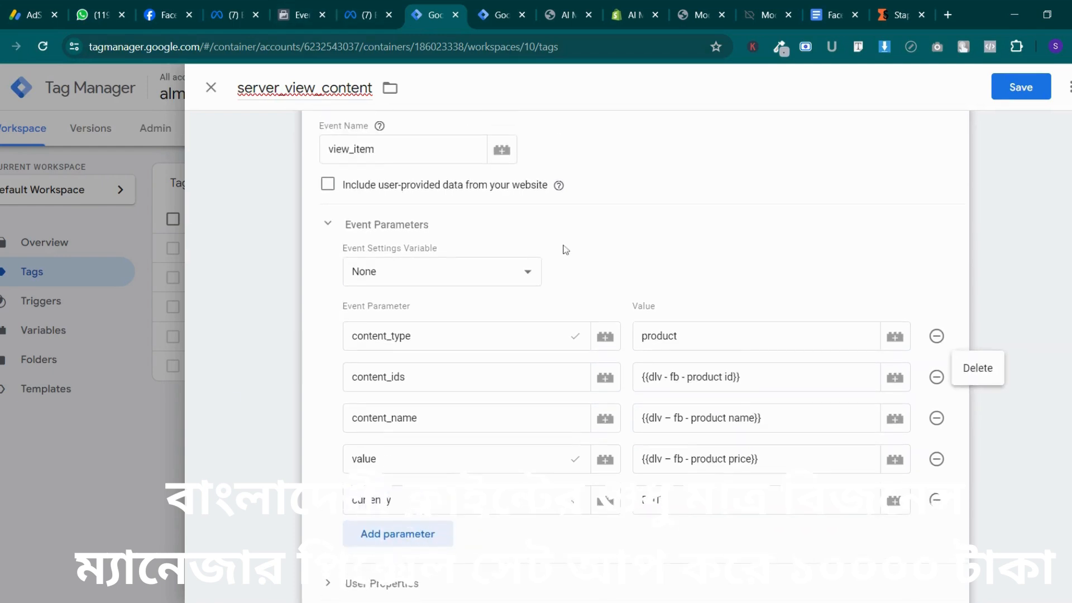
Assign the View_content custom event trigger to the server_view_content tag and save the tag
{"action": "scroll", "coordinate": [565, 249], "scroll_direction": "up", "scroll_amount": 4}
{"action": "scroll", "coordinate": [670, 335], "scroll_direction": "down", "scroll_amount": 7}
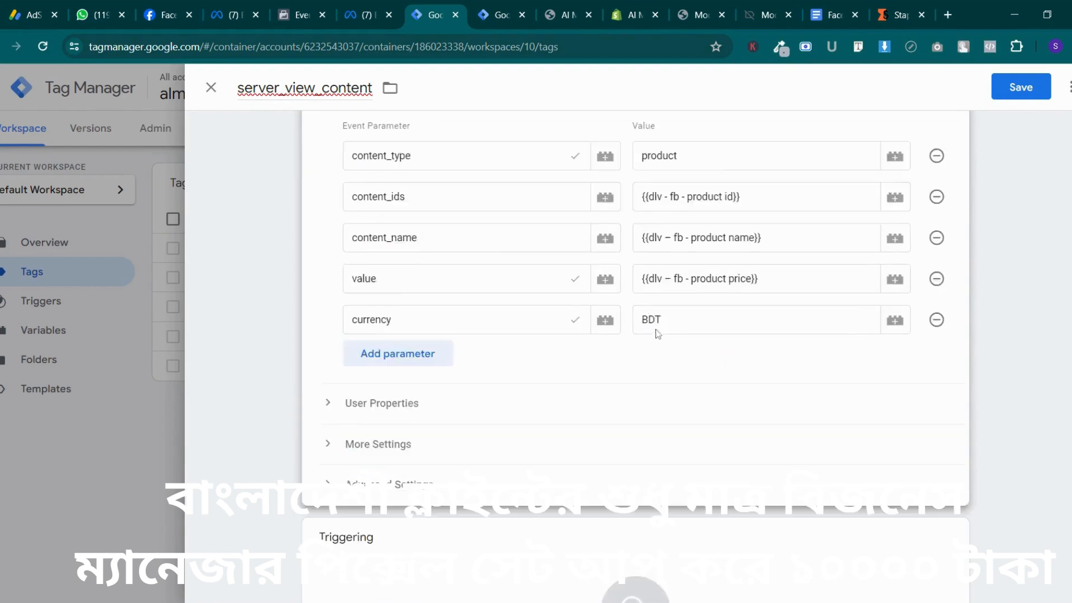
{"action": "scroll", "coordinate": [597, 546], "scroll_direction": "up", "scroll_amount": 3}
{"action": "scroll", "coordinate": [597, 546], "scroll_direction": "down", "scroll_amount": 5}
{"action": "left_click", "coordinate": [637, 446]}
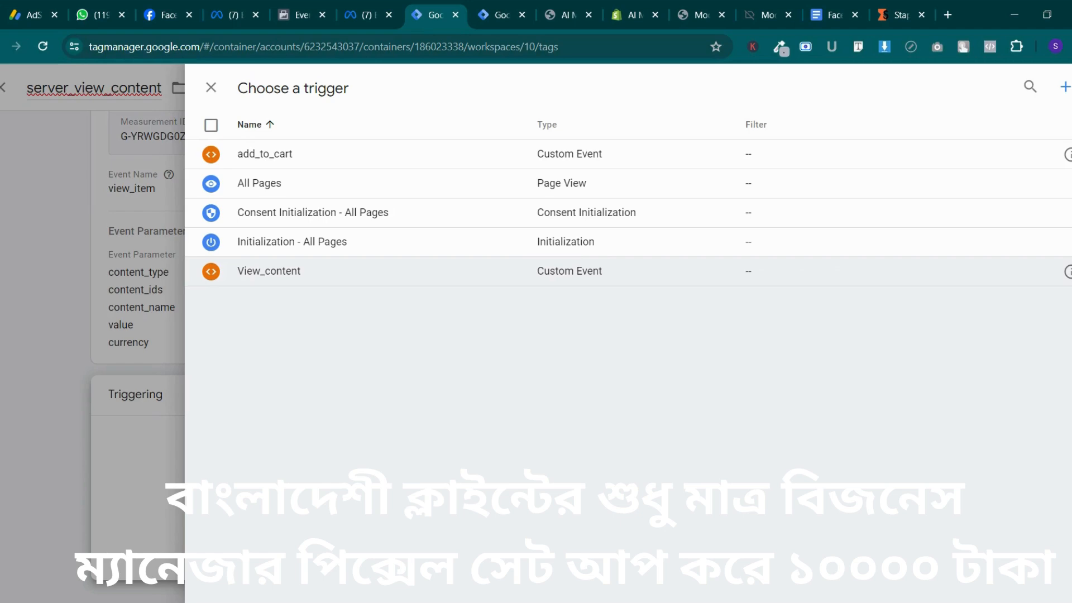
{"action": "left_click", "coordinate": [307, 272]}
{"action": "left_click", "coordinate": [1017, 87]}
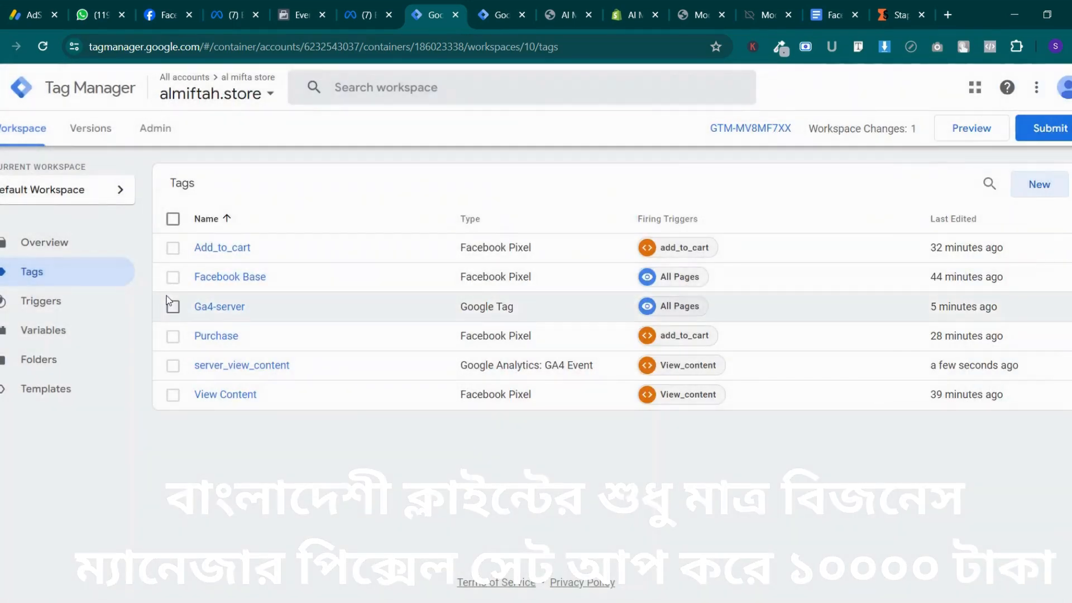
Open the Purchase tag and remove its add_to_cart firing trigger
{"action": "left_click", "coordinate": [217, 336]}
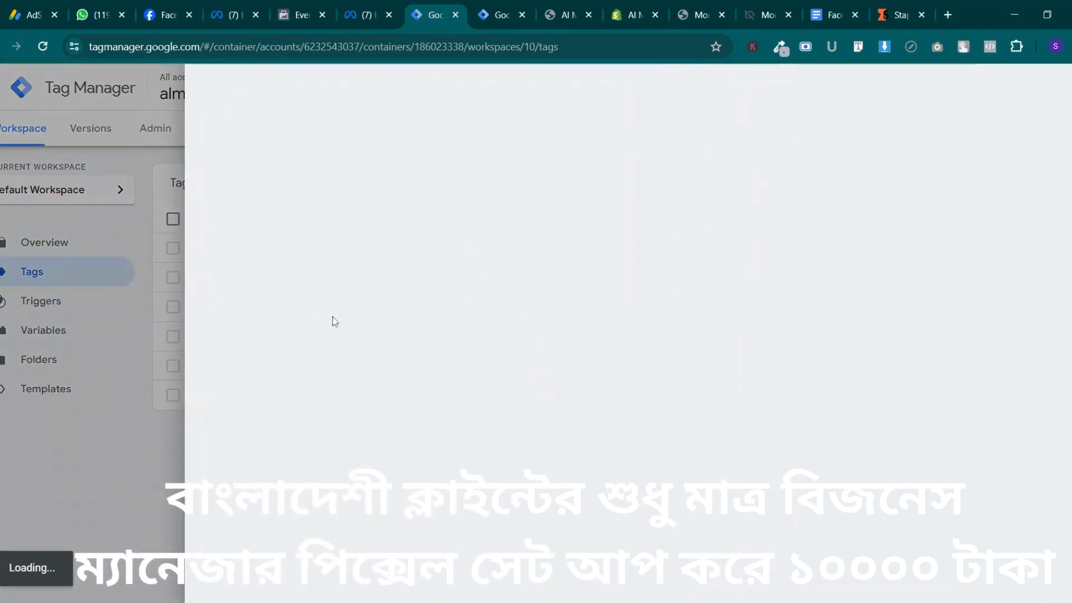
{"action": "scroll", "coordinate": [586, 355], "scroll_direction": "down", "scroll_amount": 4}
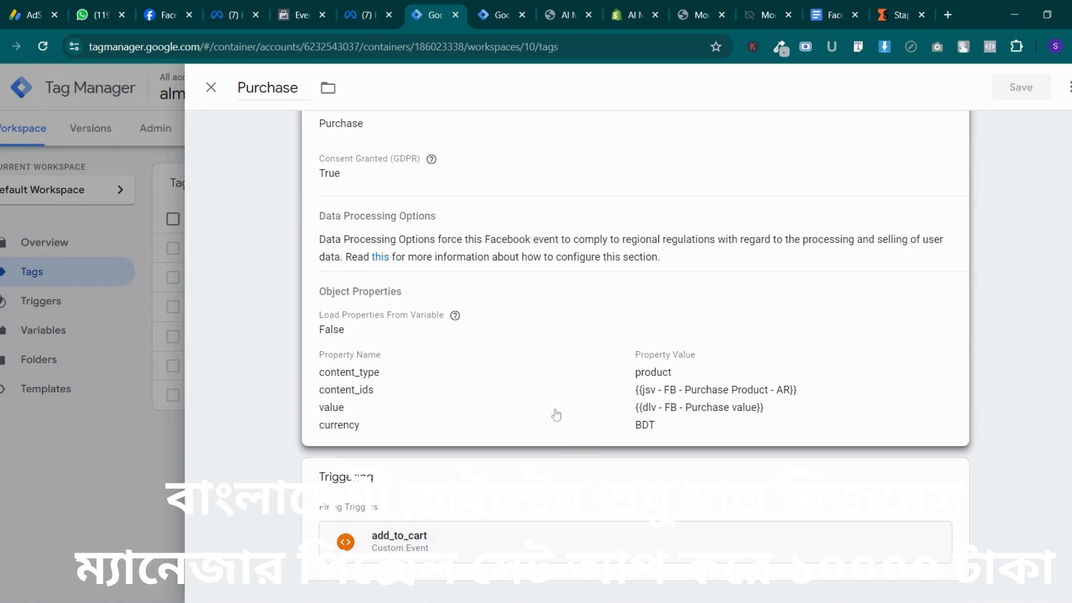
{"action": "left_click", "coordinate": [950, 476]}
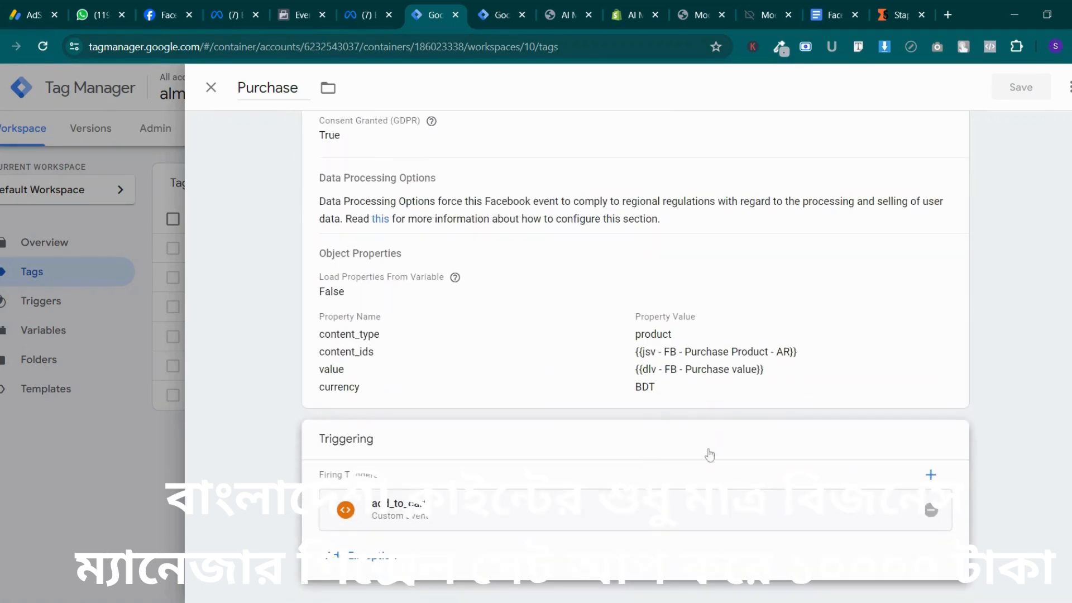
{"action": "left_click", "coordinate": [931, 510]}
Start a new firing trigger for the Purchase tag and name it purchase
{"action": "left_click", "coordinate": [645, 511]}
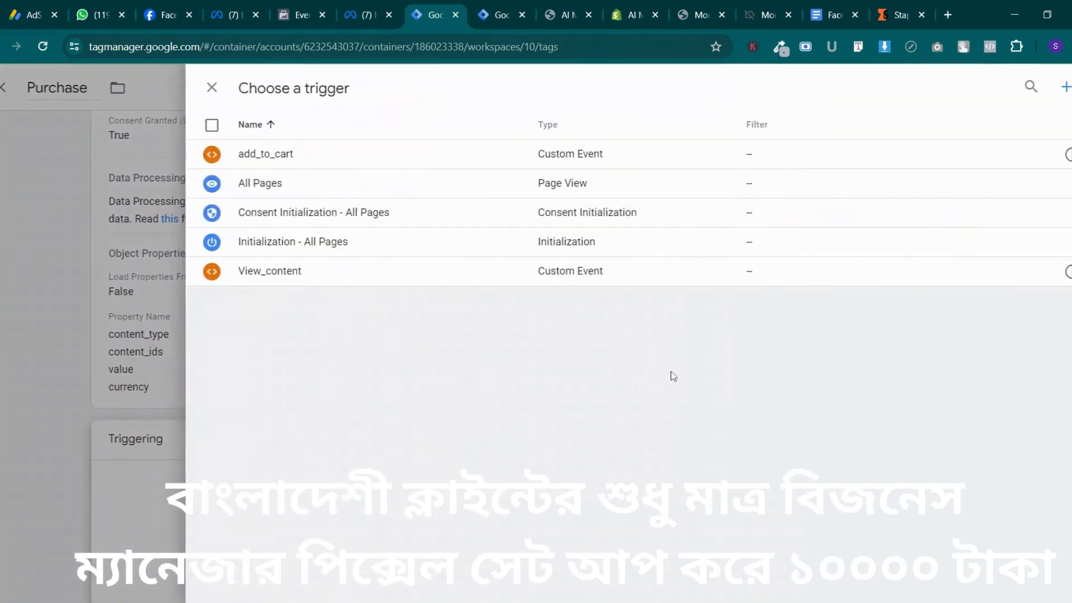
{"action": "left_click", "coordinate": [1066, 87]}
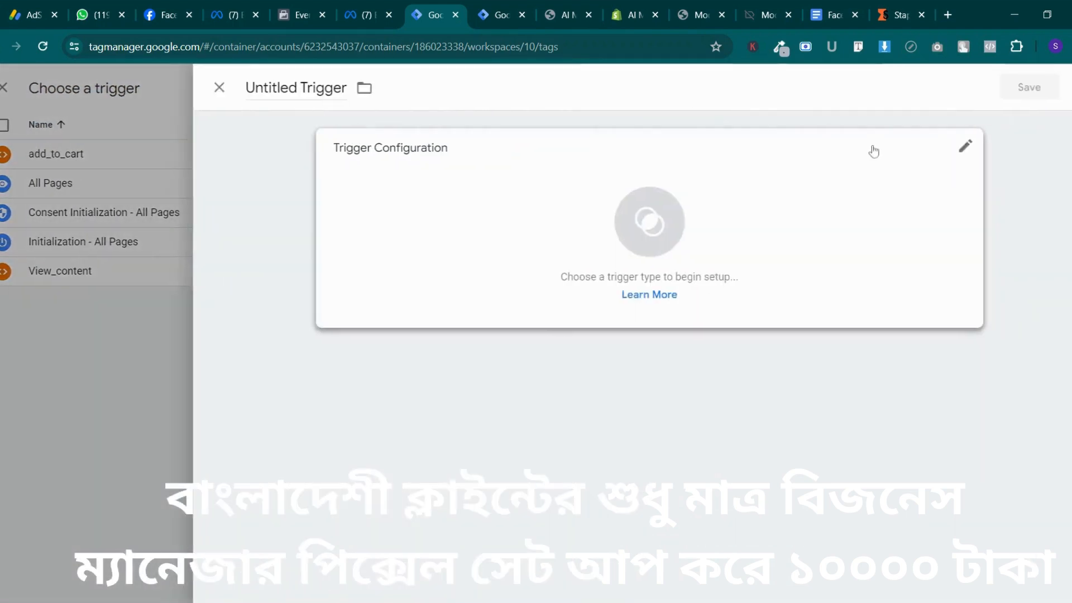
{"action": "double_click", "coordinate": [299, 87]}
{"action": "key", "text": "ctrl+a"}
{"action": "type", "text": "pur"}
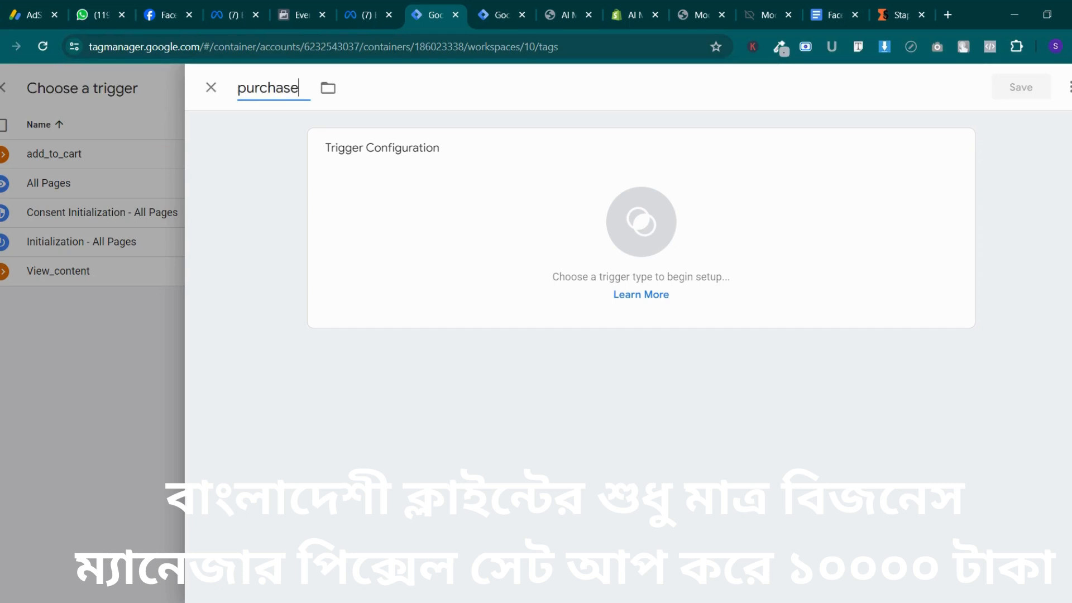
Configure the purchase trigger as a Custom Event with the event name purchase and save it
{"action": "left_click", "coordinate": [645, 205]}
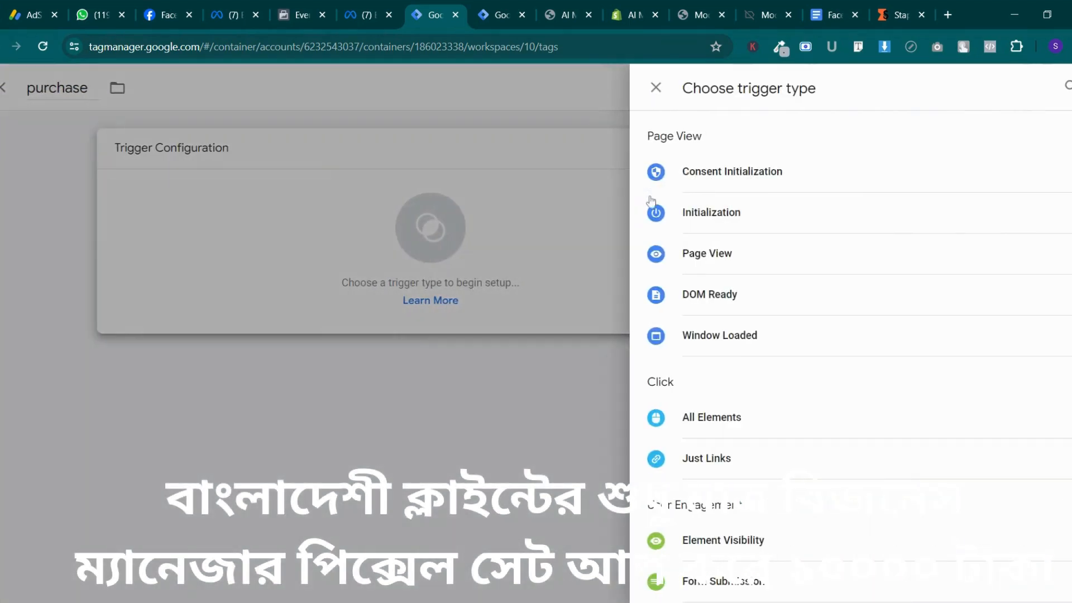
{"action": "scroll", "coordinate": [693, 426], "scroll_direction": "down", "scroll_amount": 4}
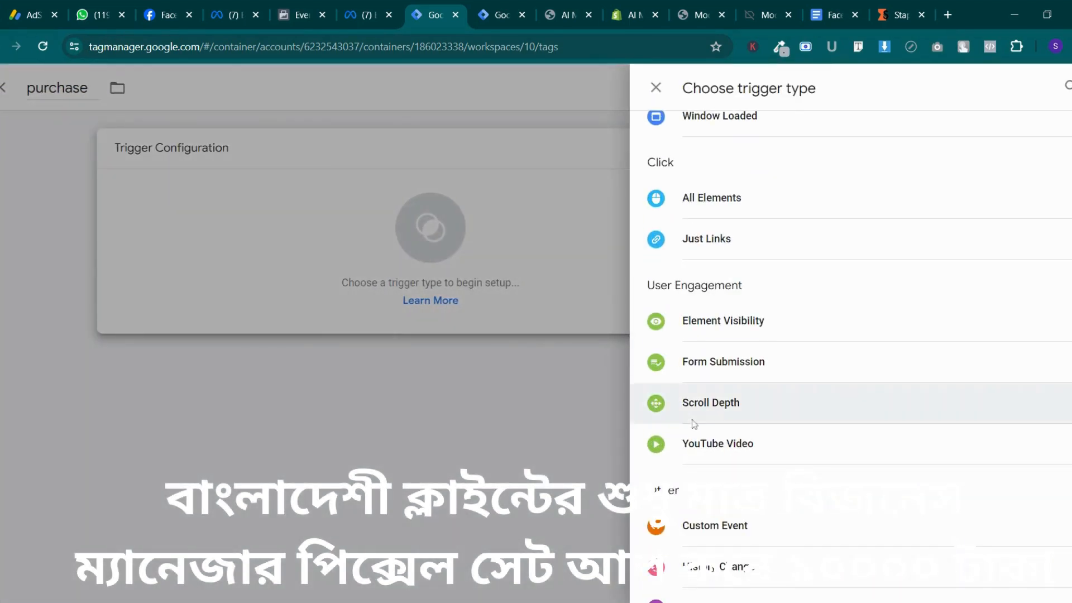
{"action": "left_click", "coordinate": [713, 531]}
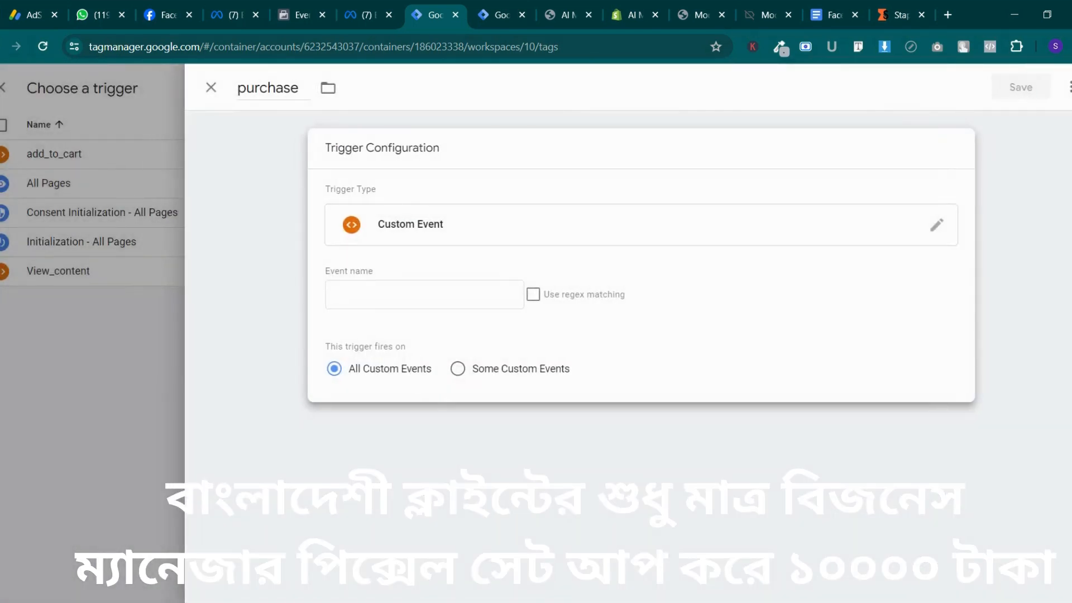
{"action": "type", "text": "purchase"}
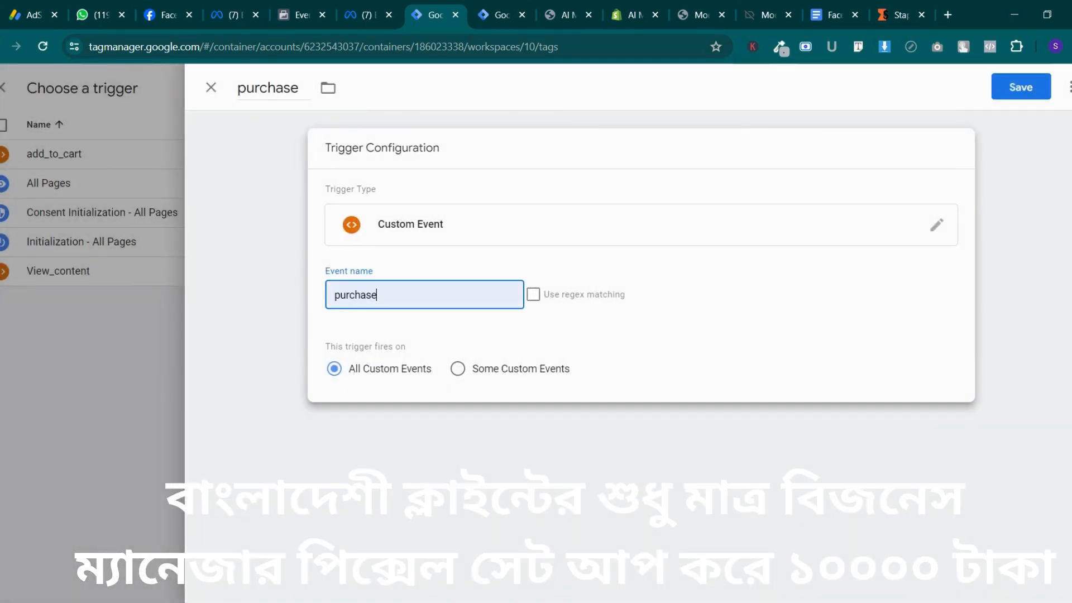
{"action": "left_click", "coordinate": [1021, 87]}
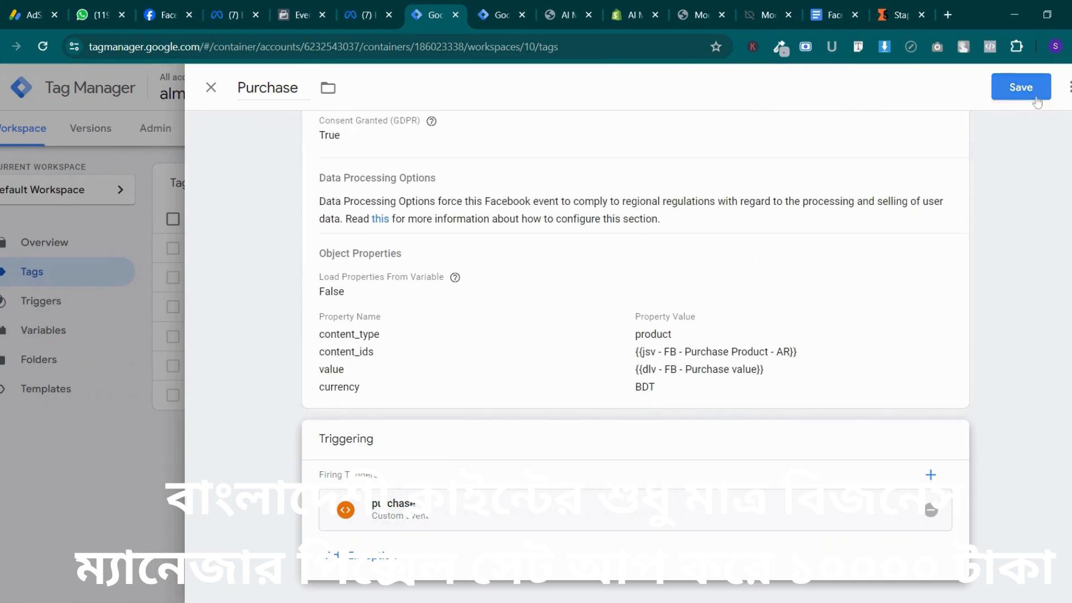
Save the Purchase tag, publish the workspace changes as a new live version without a version name, and return to the workspace
{"action": "left_click", "coordinate": [1027, 92]}
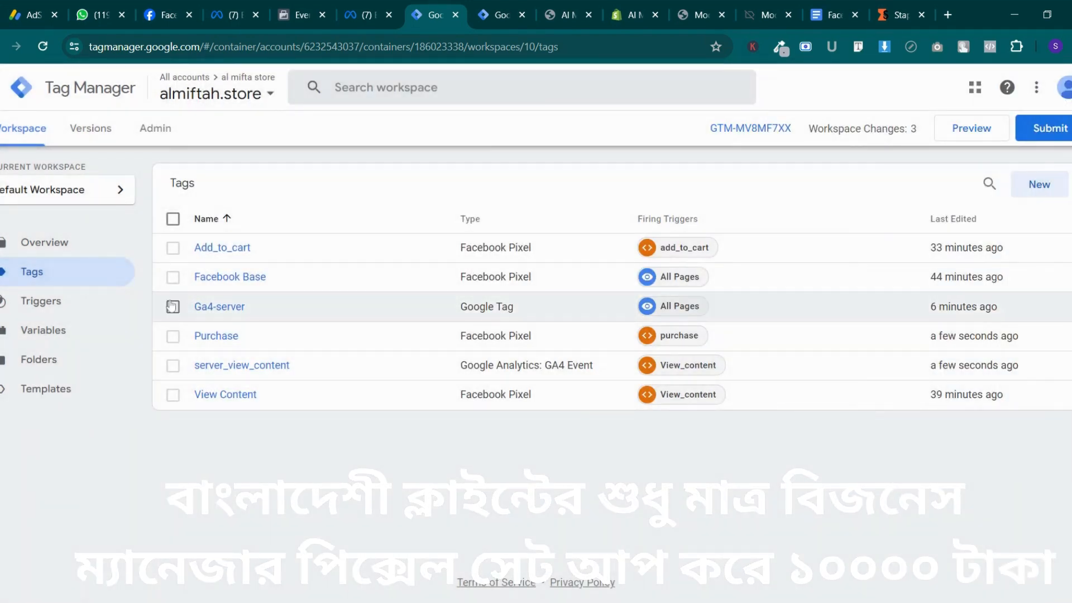
{"action": "left_click", "coordinate": [1040, 128]}
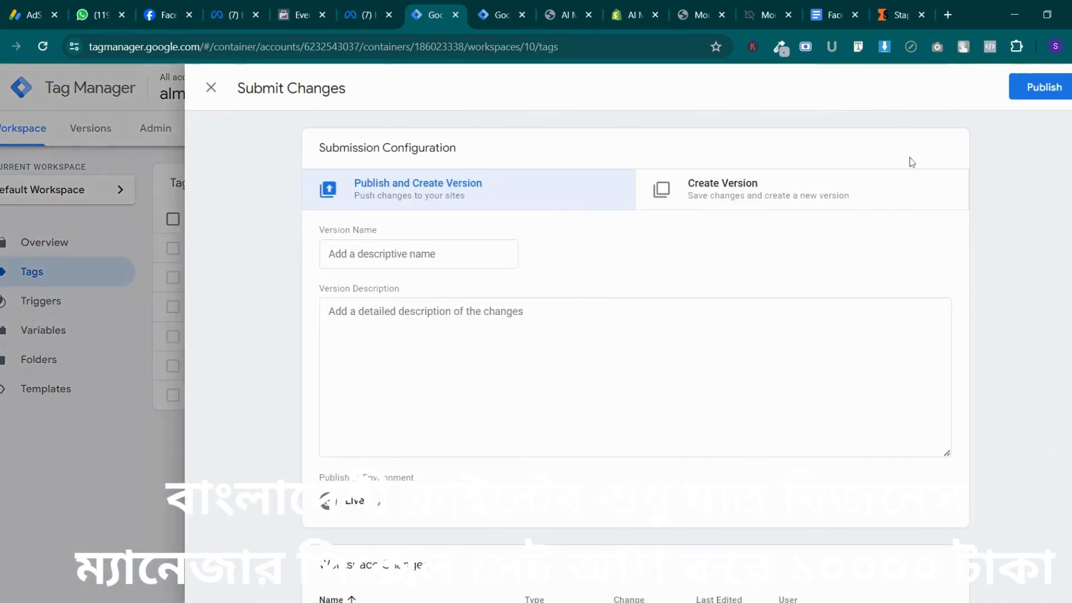
{"action": "left_click", "coordinate": [1033, 96]}
{"action": "left_click", "coordinate": [726, 511]}
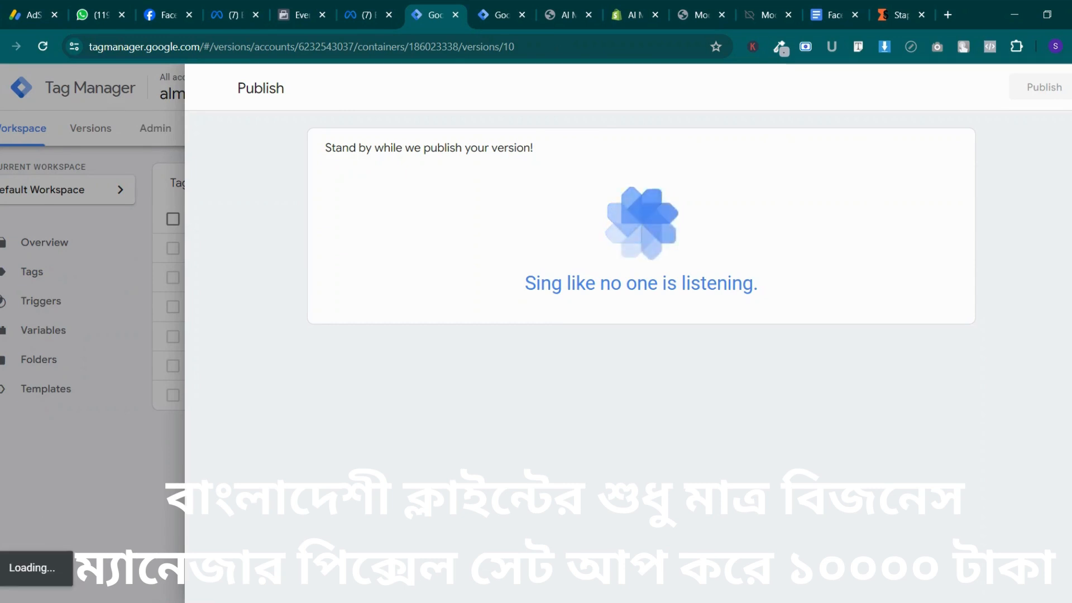
{"action": "left_click", "coordinate": [20, 204]}
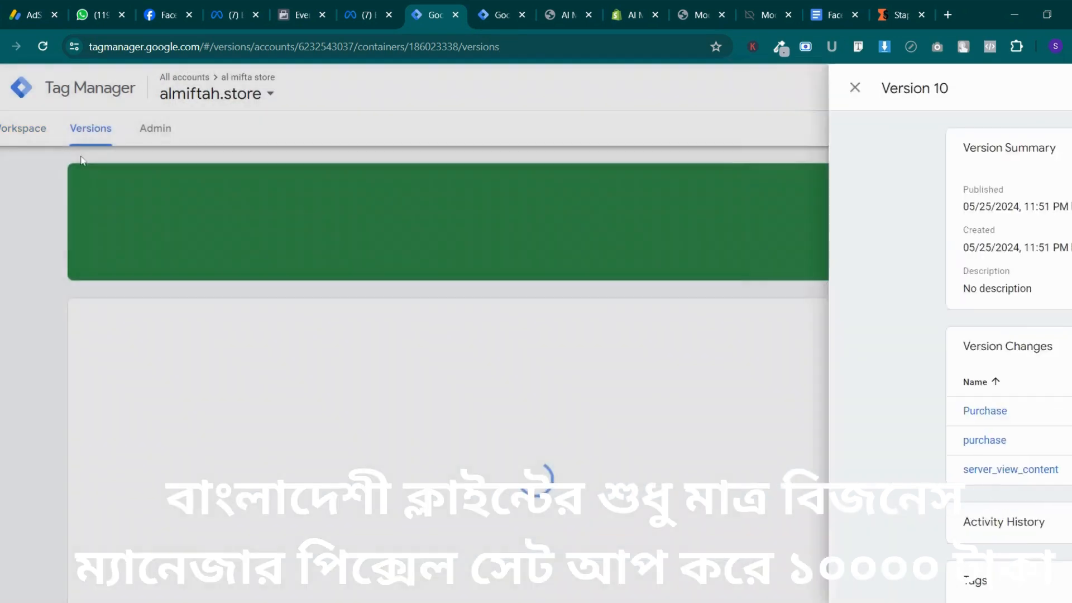
{"action": "left_click", "coordinate": [45, 134]}
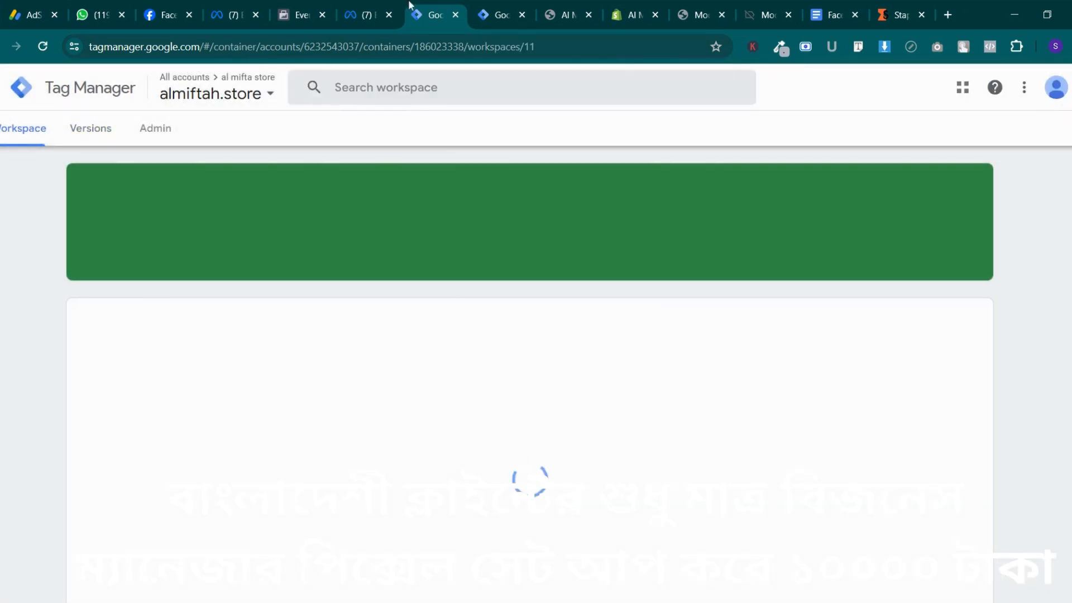
Switch to Events Manager and review the website test instructions in the al-mifta-store test events
{"action": "left_click", "coordinate": [311, 8]}
{"action": "left_click", "coordinate": [481, 533]}
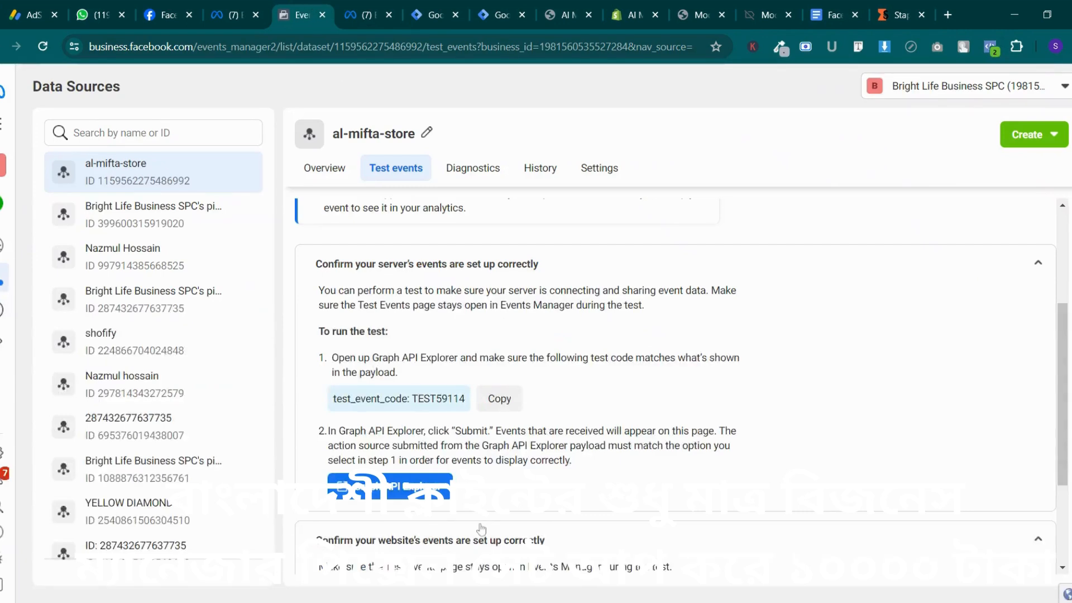
{"action": "scroll", "coordinate": [482, 531], "scroll_direction": "down", "scroll_amount": 4}
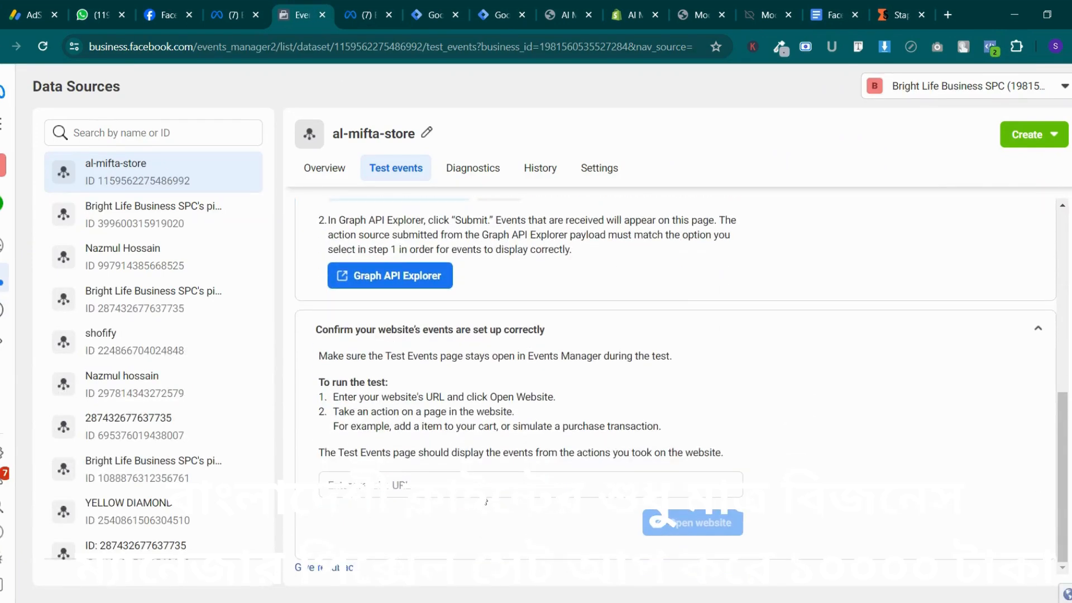
{"action": "left_click", "coordinate": [386, 7]}
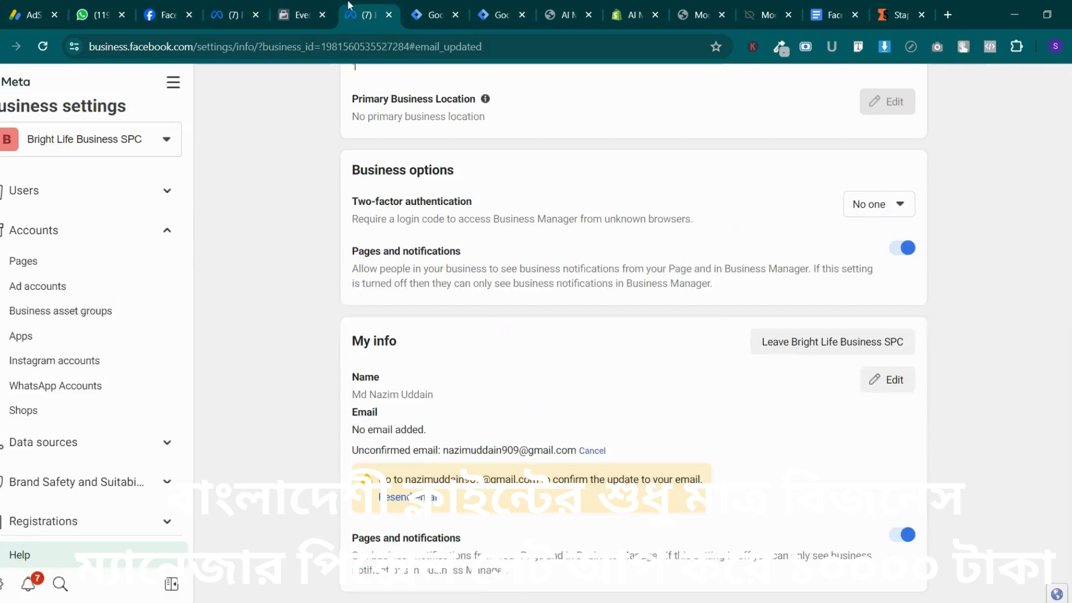
{"action": "left_click", "coordinate": [418, 6]}
{"action": "left_click", "coordinate": [928, 137]}
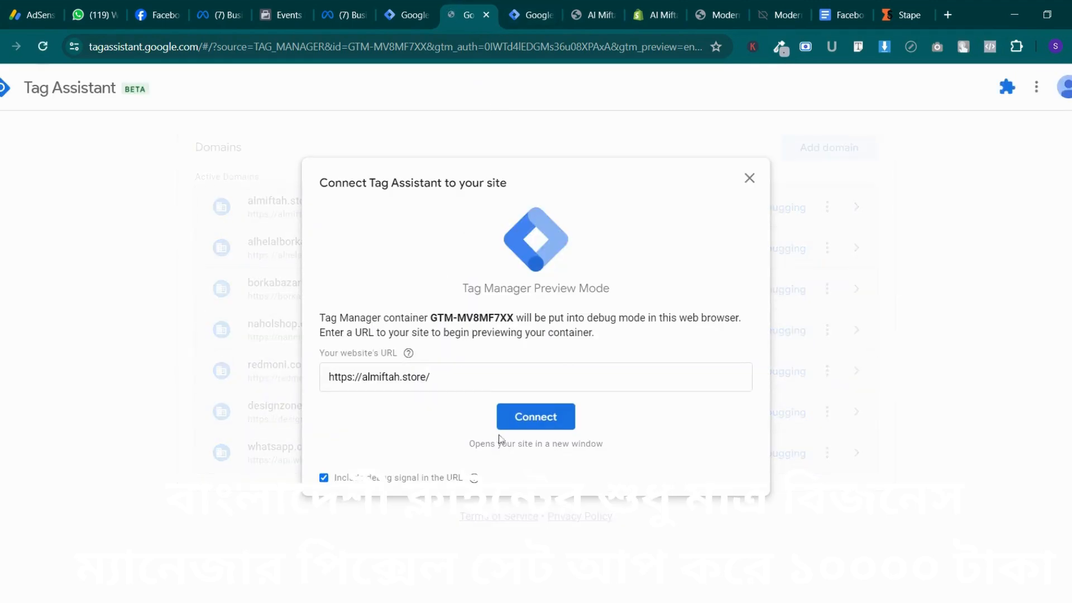
{"action": "left_click", "coordinate": [536, 419]}
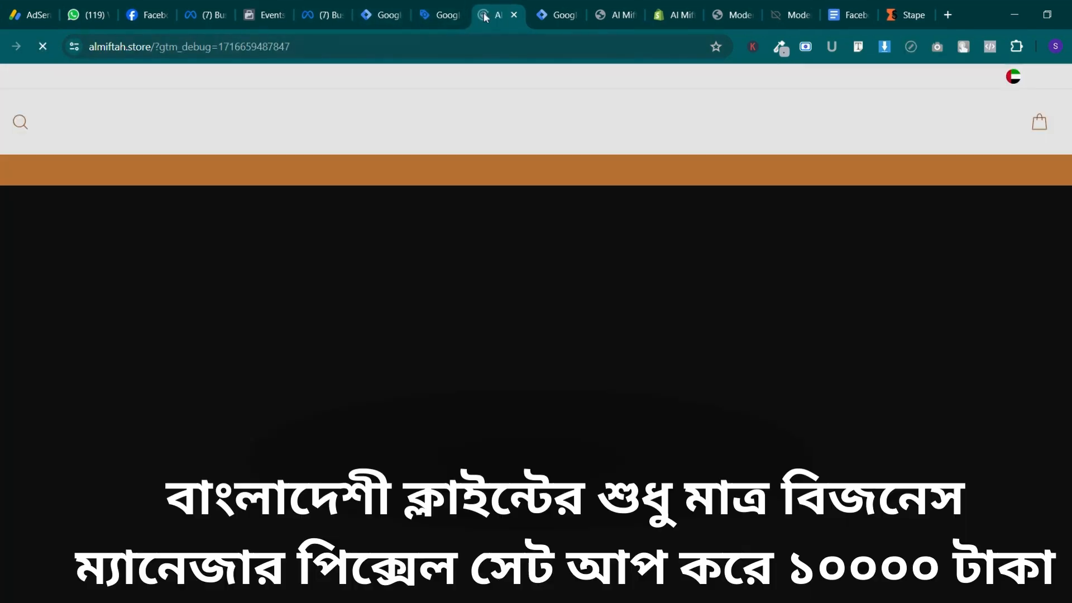
{"action": "left_click", "coordinate": [437, 6]}
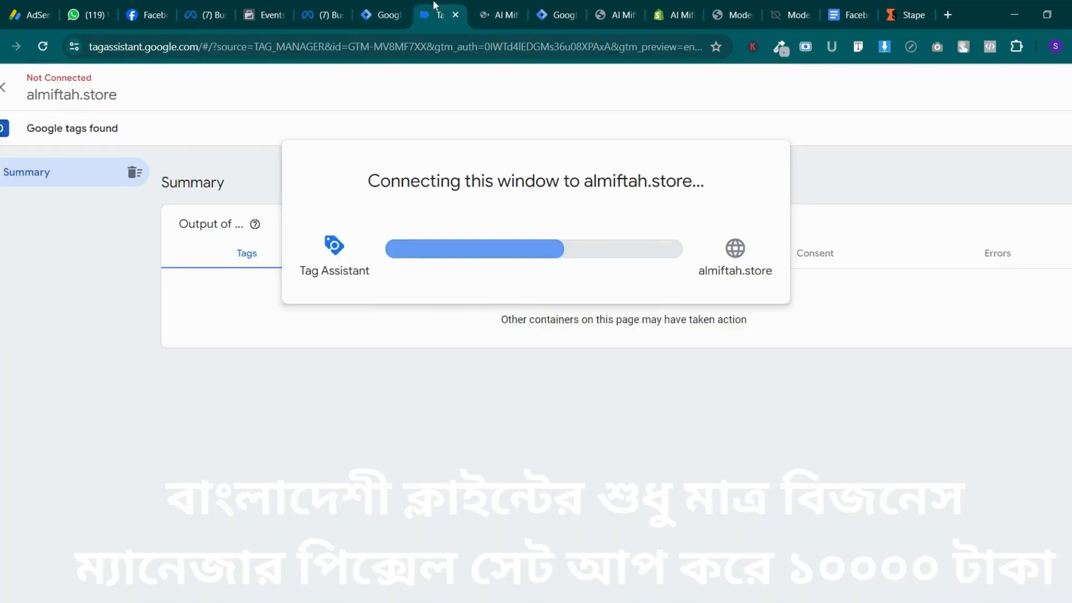
{"action": "left_click", "coordinate": [493, 6]}
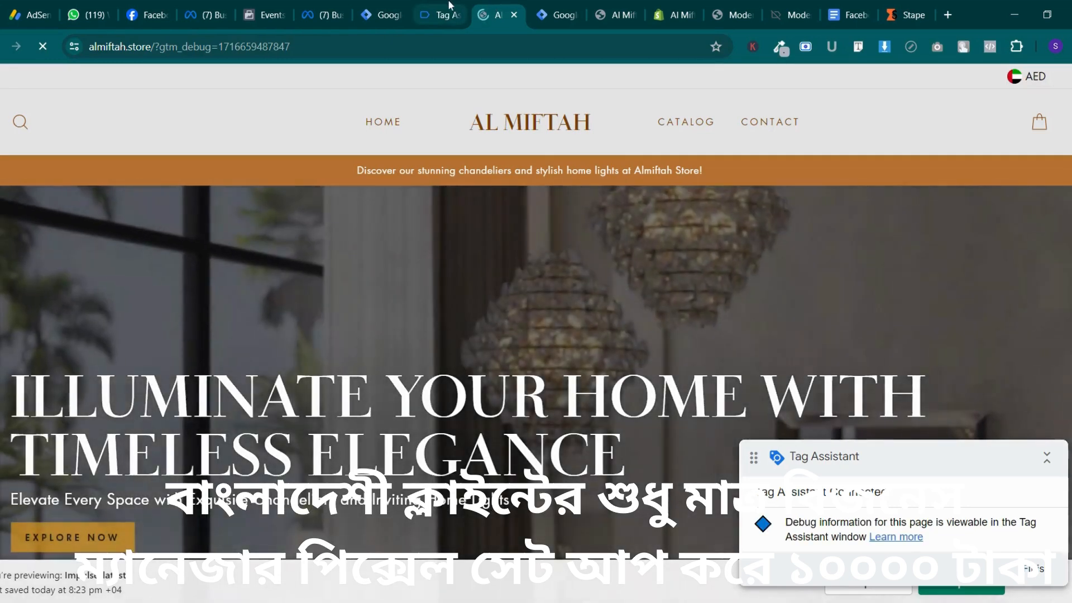
{"action": "left_click", "coordinate": [448, 6]}
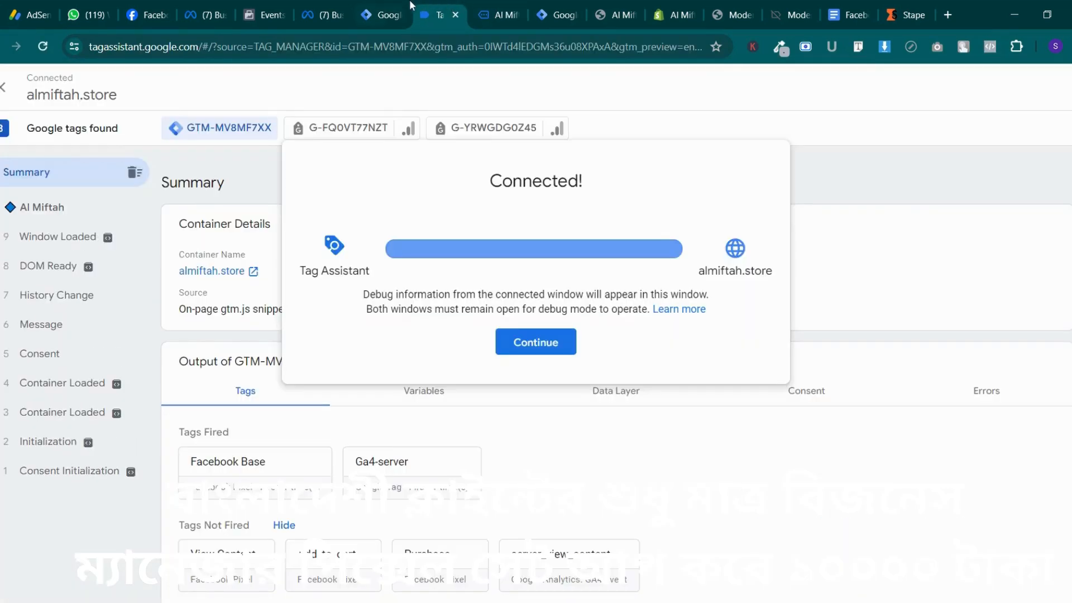
{"action": "left_click", "coordinate": [503, 340]}
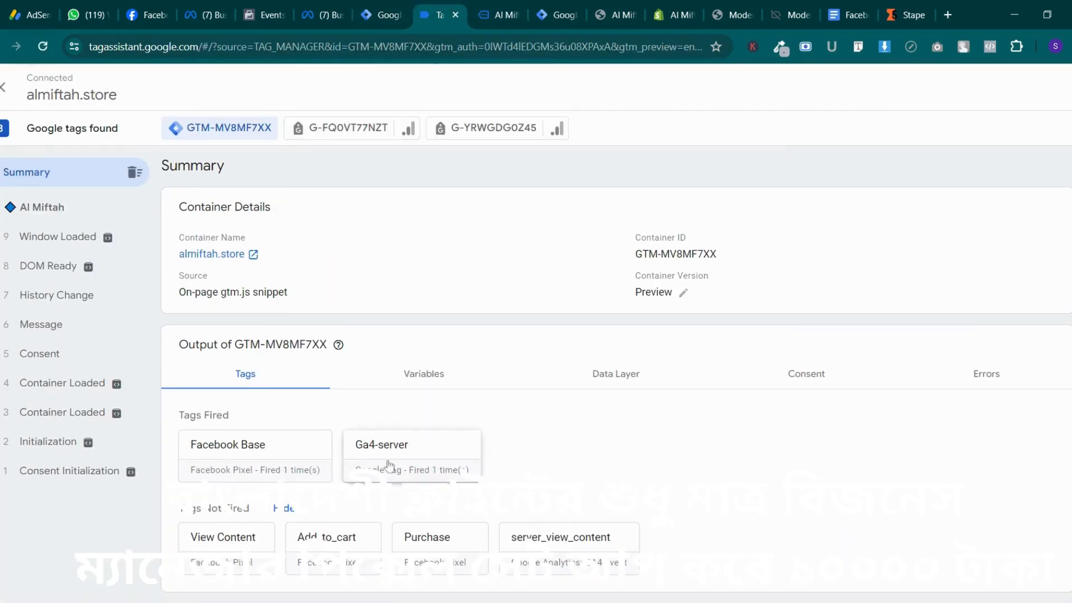
In Meta Business settings, assign the Conversions API System User and the preselected person full control of the al-mifta-store dataset with Manage events dataset
{"action": "left_click", "coordinate": [379, 7]}
{"action": "left_click", "coordinate": [264, 14]}
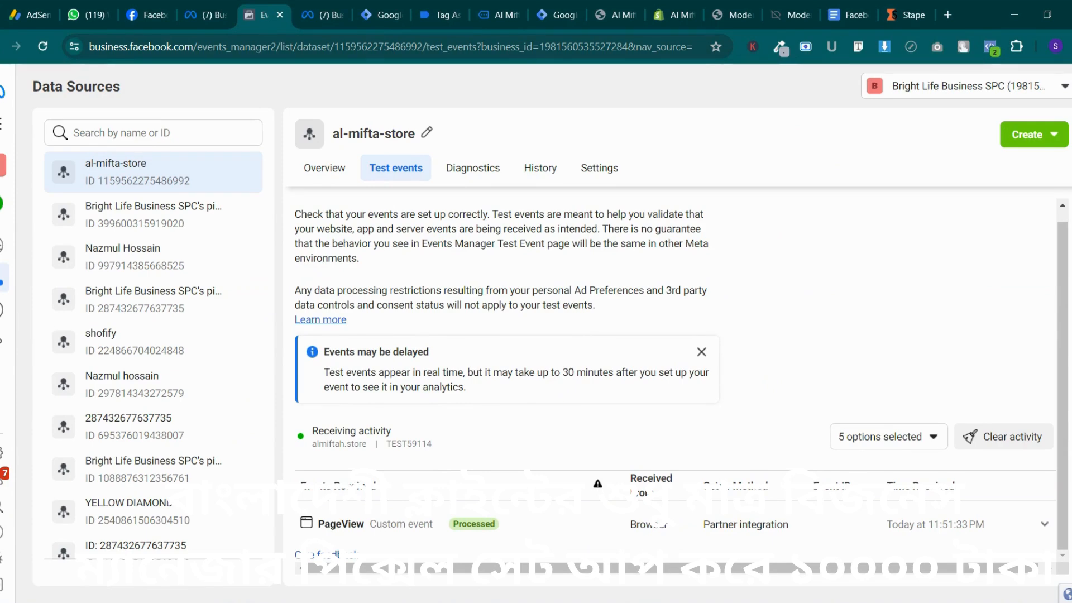
{"action": "left_click", "coordinate": [214, 7]}
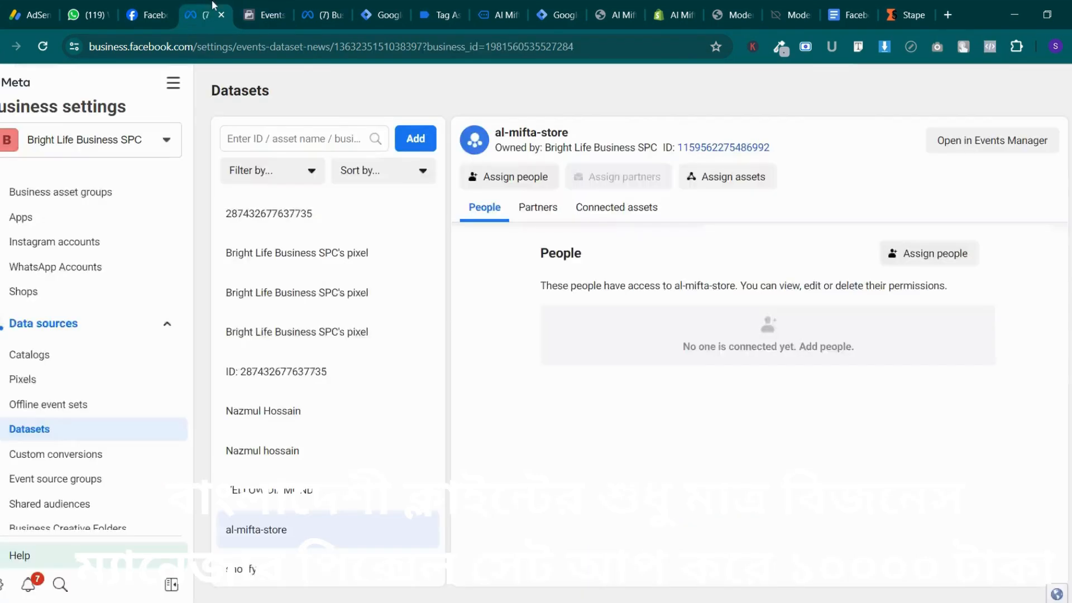
{"action": "left_click", "coordinate": [887, 254]}
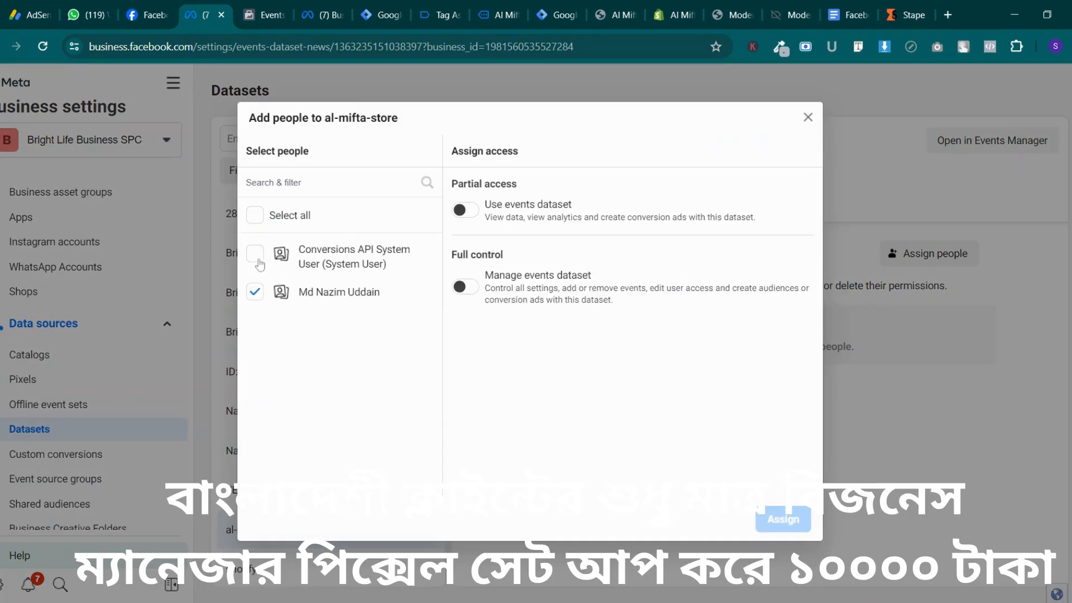
{"action": "left_click", "coordinate": [255, 255]}
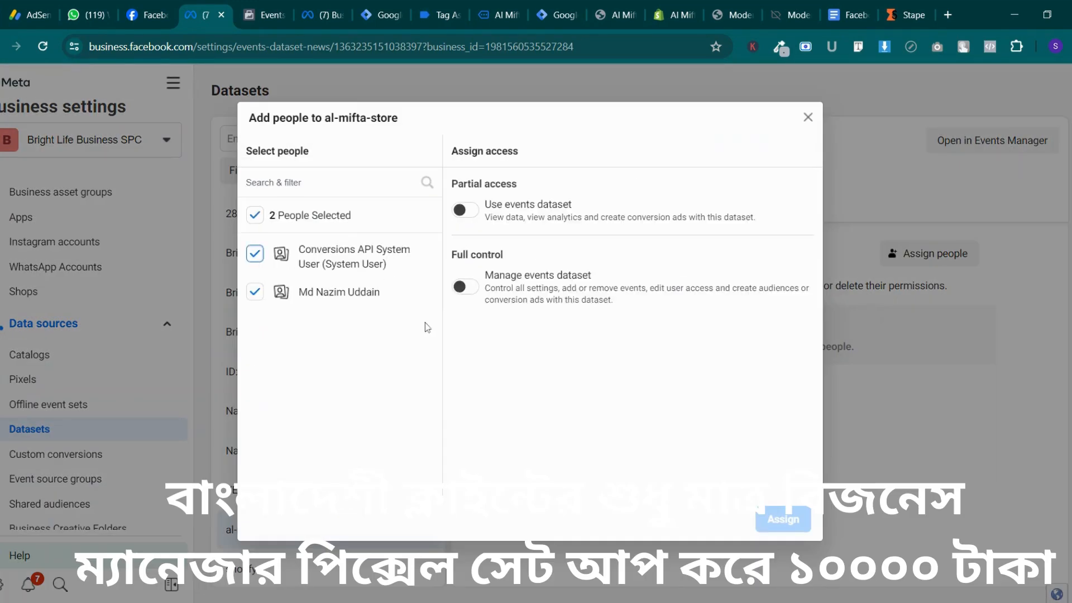
{"action": "left_click", "coordinate": [460, 288]}
{"action": "left_click", "coordinate": [783, 519]}
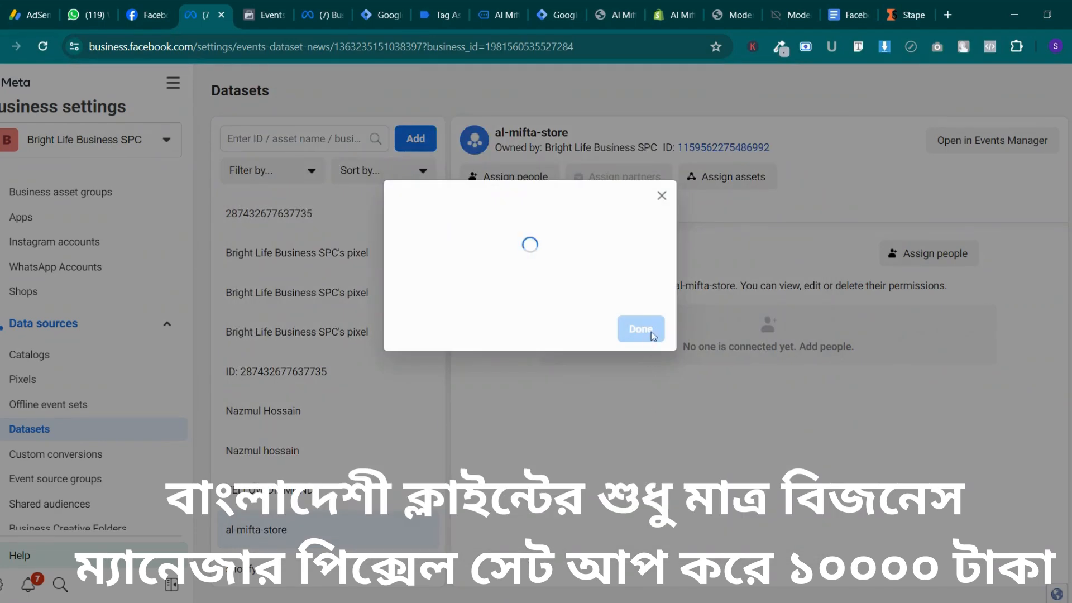
{"action": "left_click", "coordinate": [642, 304]}
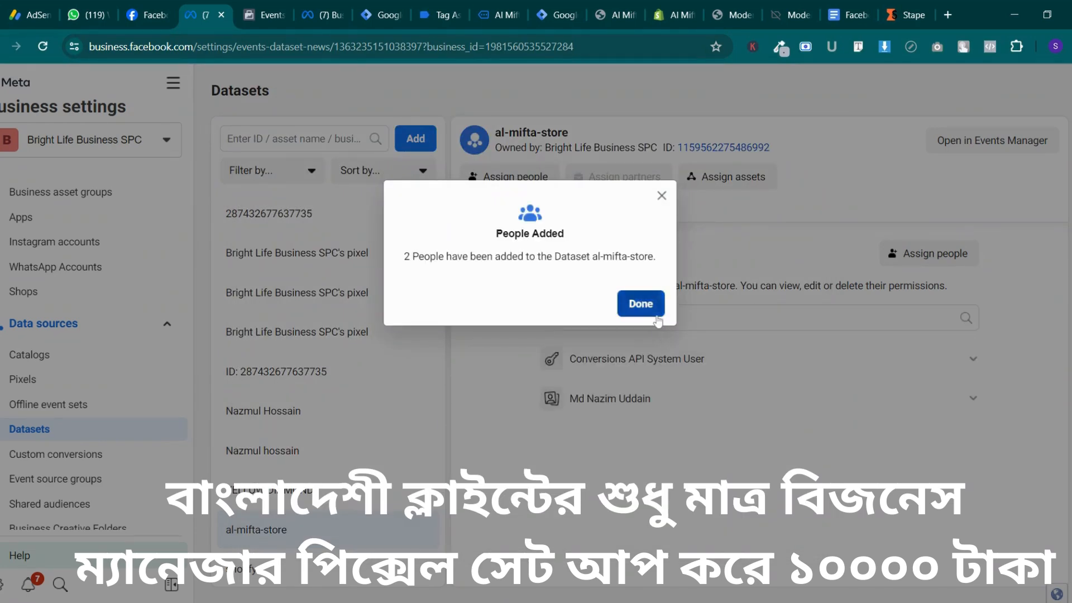
Switch to Events Manager, clear the al-mifta-store test session activity and show the website event test instructions
{"action": "left_click", "coordinate": [254, 7]}
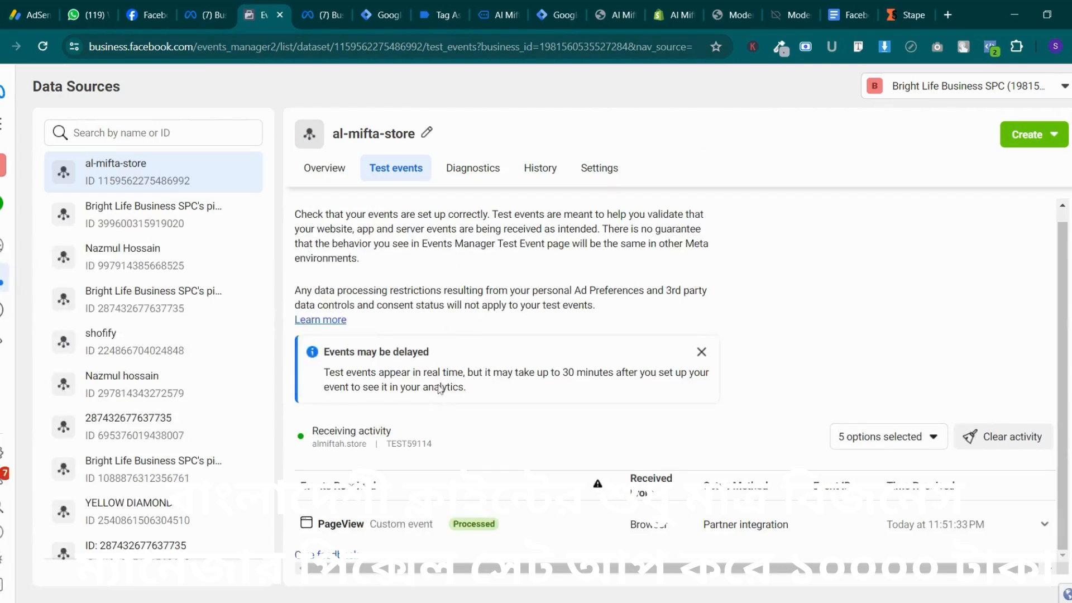
{"action": "left_click", "coordinate": [1042, 442]}
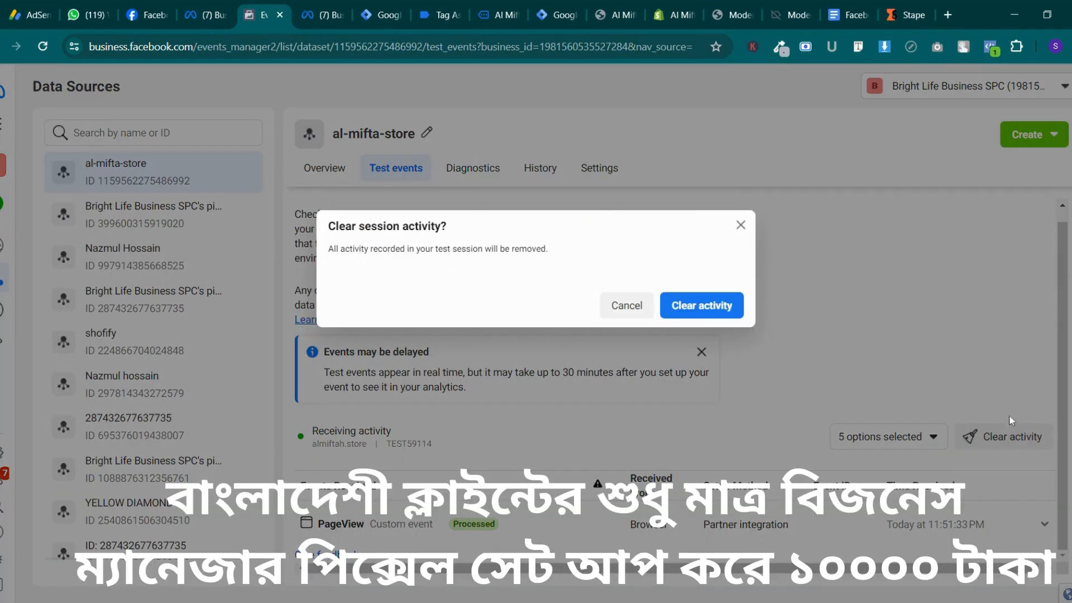
{"action": "left_click", "coordinate": [702, 316]}
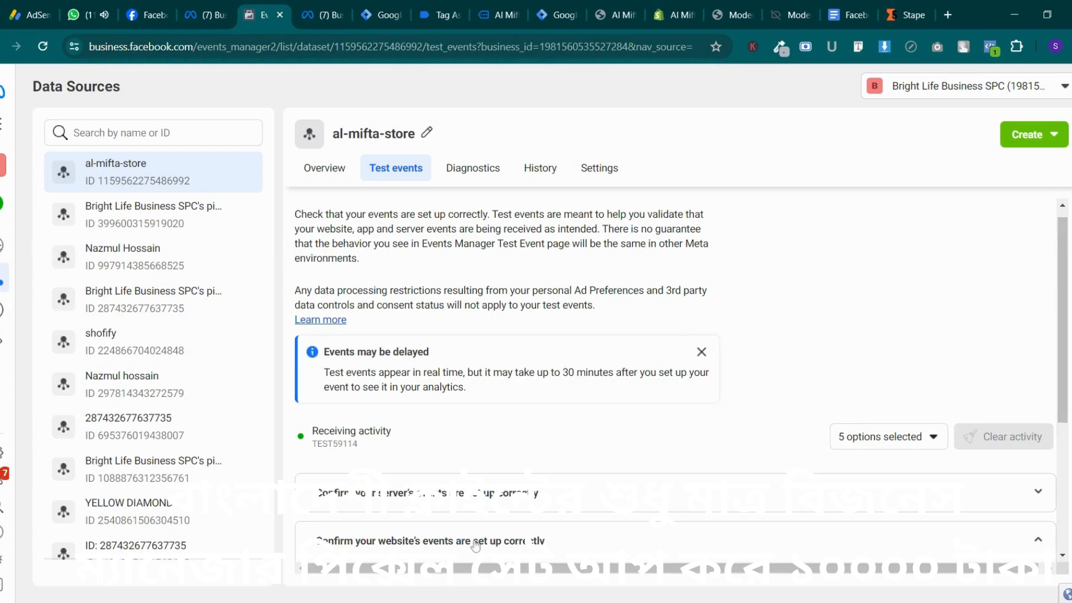
{"action": "left_click", "coordinate": [470, 541]}
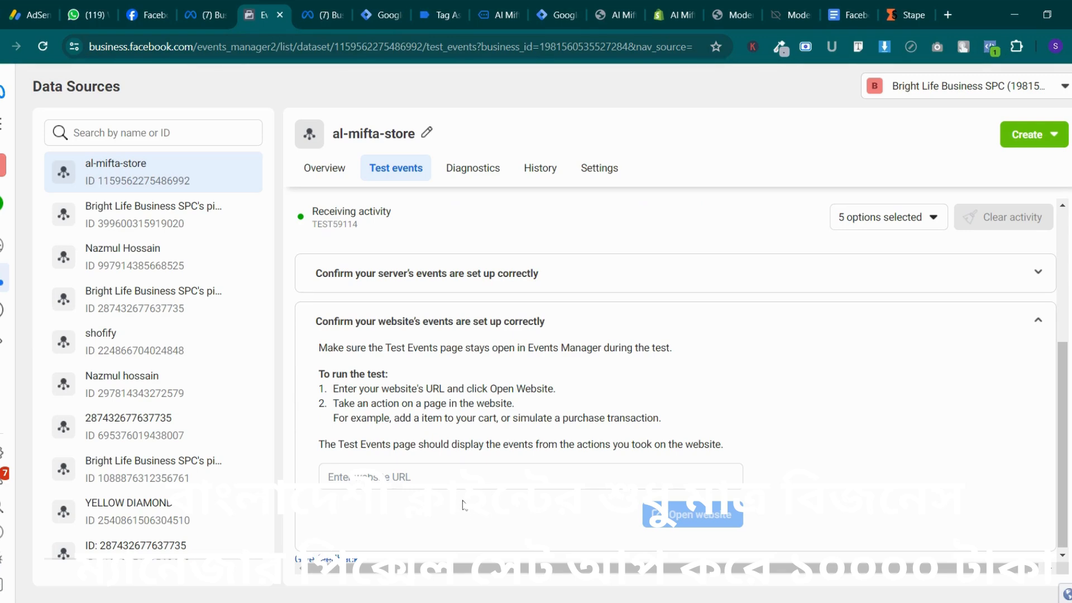
Reload the Al Miftah store's home page in the preview session and check the test events in Events Manager
{"action": "left_click", "coordinate": [383, 14]}
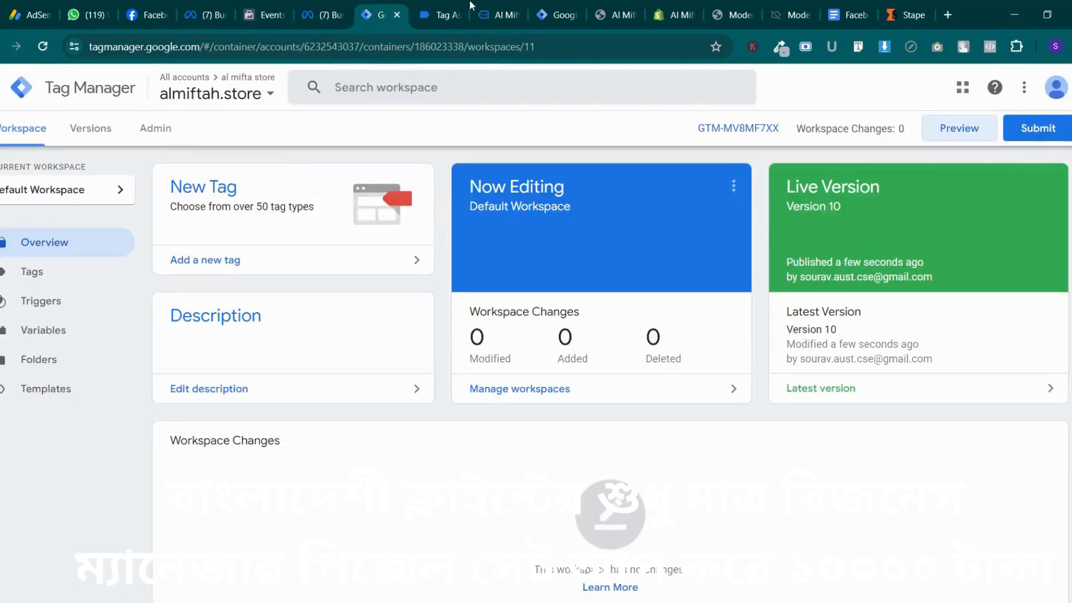
{"action": "left_click", "coordinate": [442, 15]}
{"action": "left_click", "coordinate": [497, 15]}
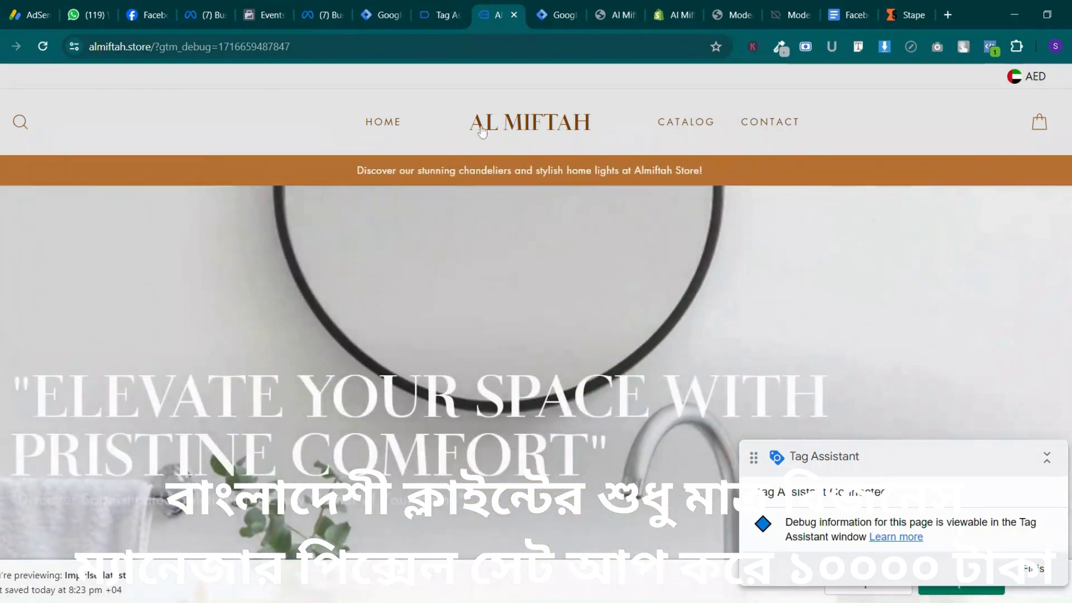
{"action": "left_click", "coordinate": [482, 130]}
{"action": "left_click", "coordinate": [274, 7]}
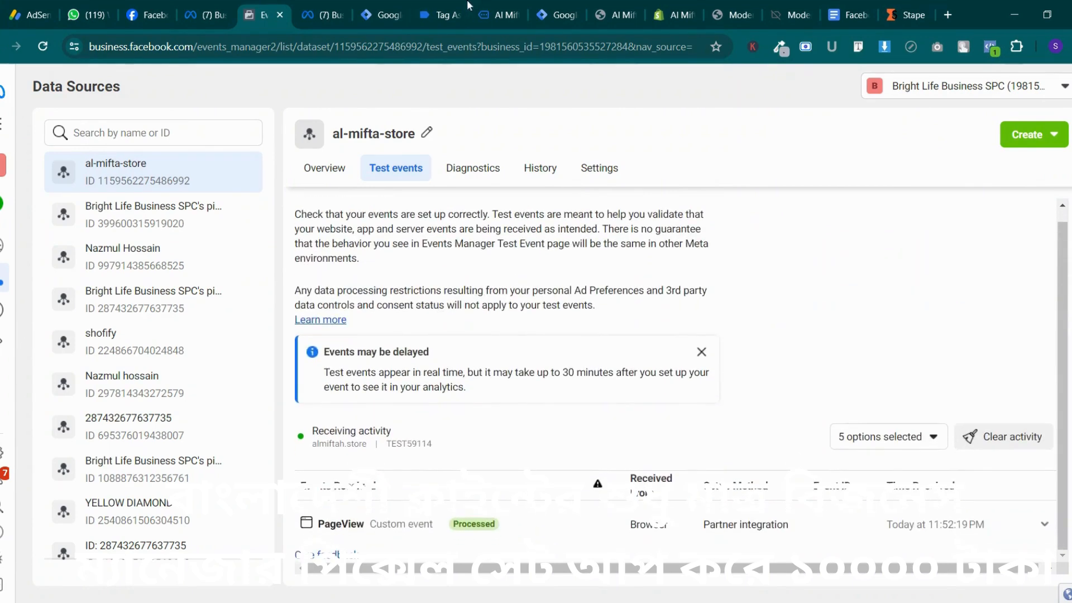
Open the Modern Crystal Chandelier 12 Lights product page in the store and examine the events received in Events Manager's test events
{"action": "left_click", "coordinate": [496, 14]}
{"action": "scroll", "coordinate": [473, 466], "scroll_direction": "down", "scroll_amount": 8}
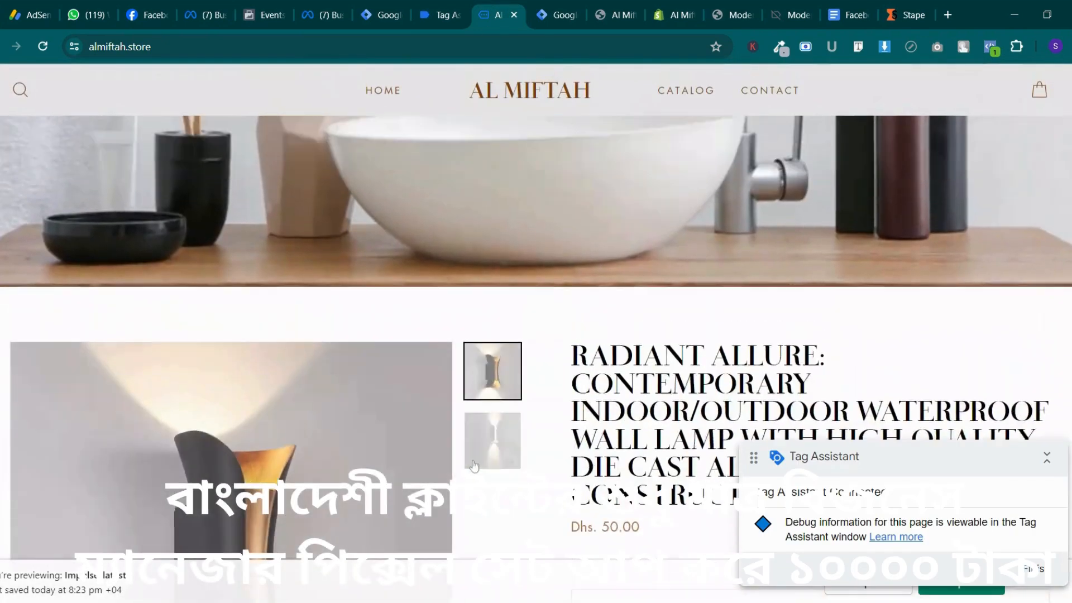
{"action": "scroll", "coordinate": [473, 466], "scroll_direction": "down", "scroll_amount": 10}
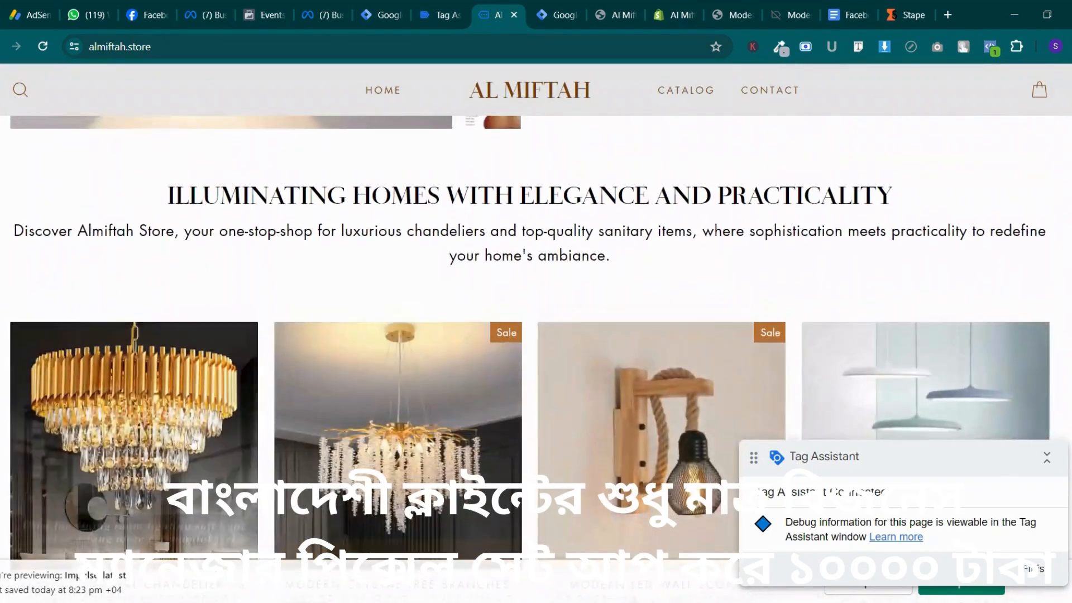
{"action": "scroll", "coordinate": [194, 444], "scroll_direction": "down", "scroll_amount": 1}
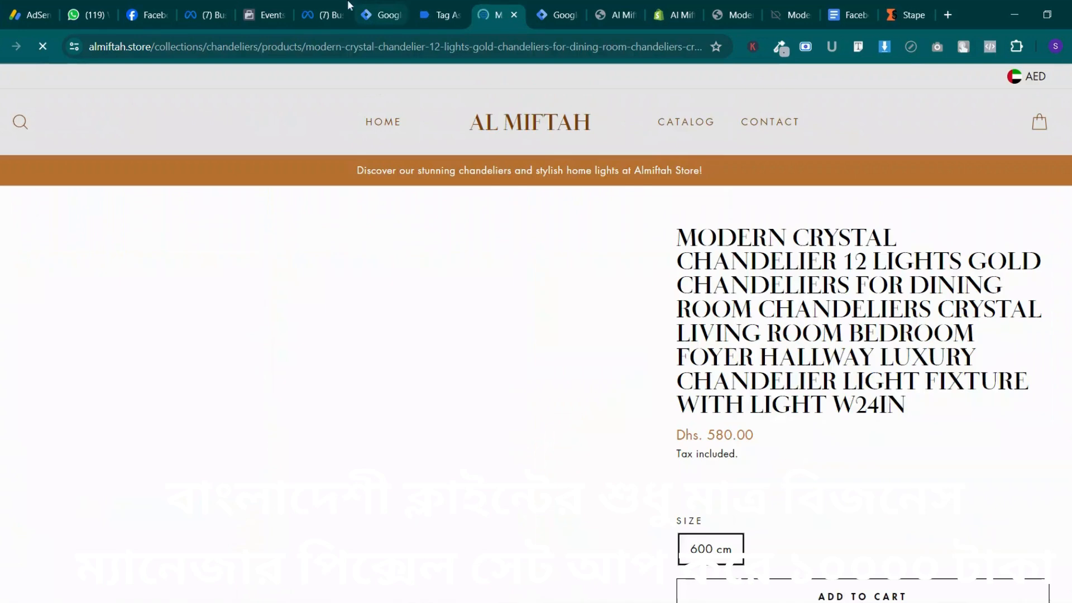
{"action": "left_click", "coordinate": [274, 8]}
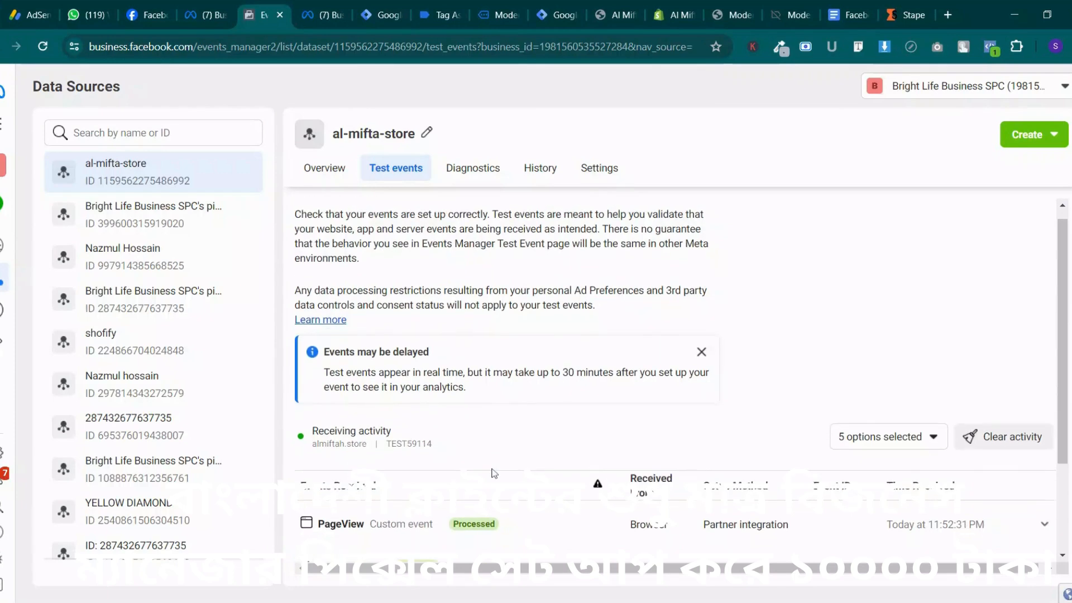
{"action": "scroll", "coordinate": [494, 473], "scroll_direction": "down", "scroll_amount": 2}
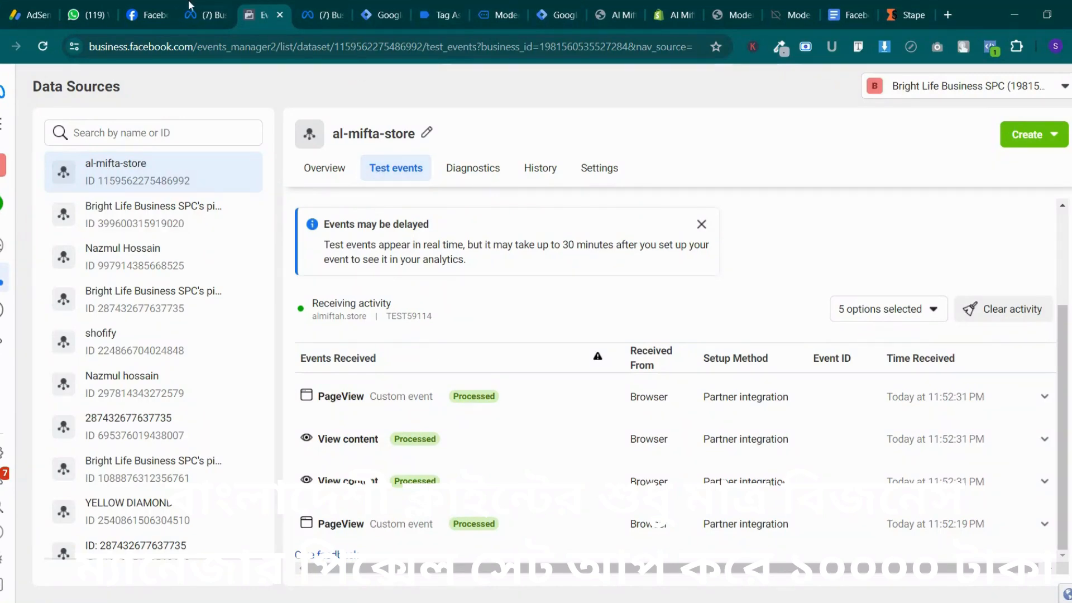
{"action": "left_click", "coordinate": [204, 15]}
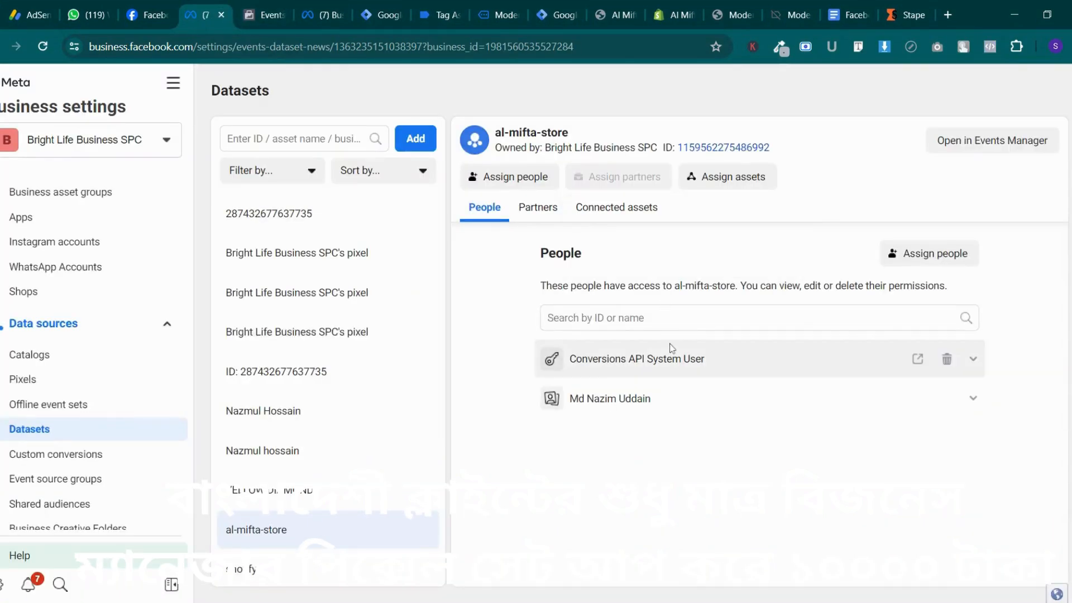
{"action": "left_click", "coordinate": [323, 6]}
{"action": "left_click", "coordinate": [395, 6]}
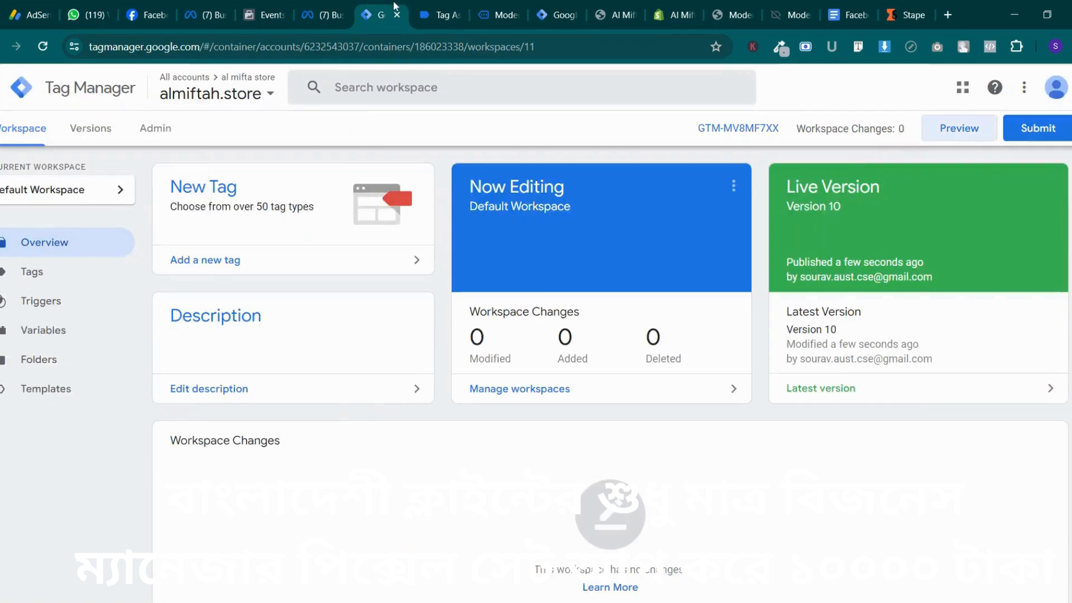
{"action": "left_click", "coordinate": [311, 6]}
{"action": "left_click", "coordinate": [267, 13]}
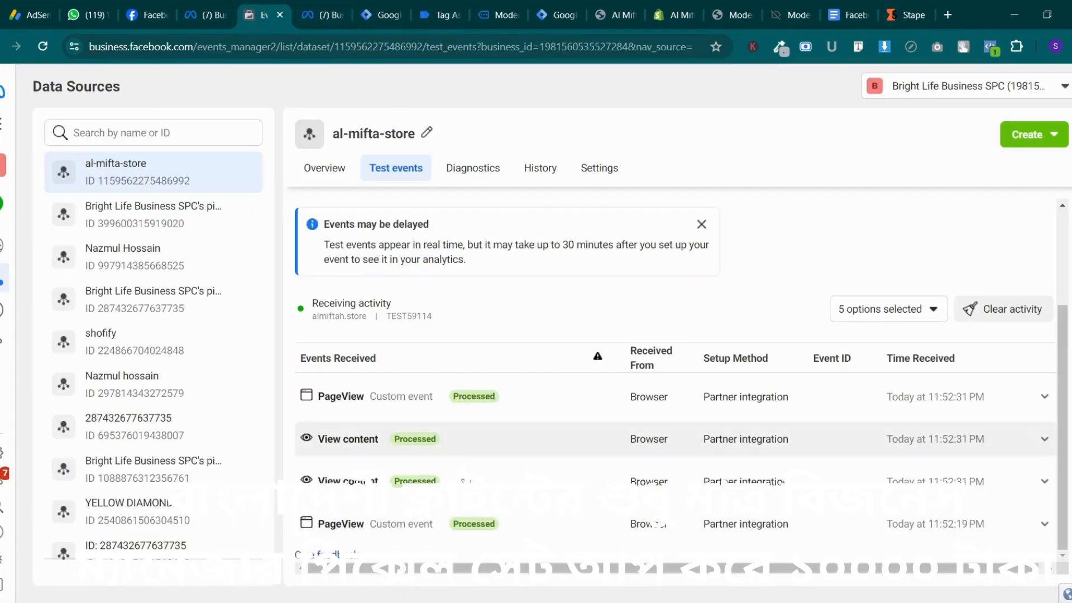
Review the test events received for al-mifta-store in Events Manager and reload the page
{"action": "scroll", "coordinate": [469, 501], "scroll_direction": "up", "scroll_amount": 3}
{"action": "scroll", "coordinate": [470, 500], "scroll_direction": "down", "scroll_amount": 3}
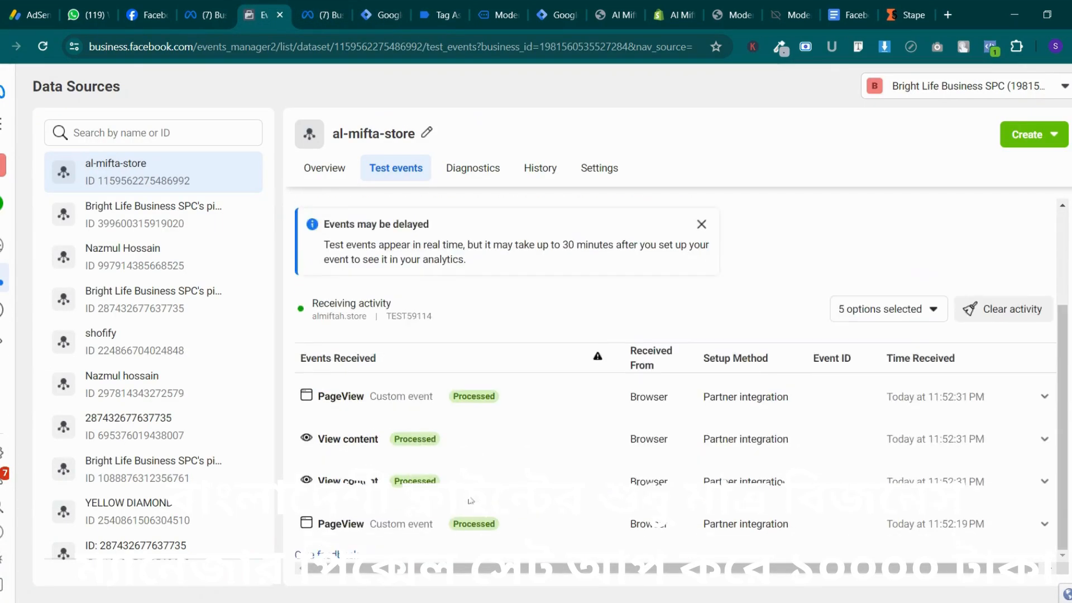
{"action": "scroll", "coordinate": [470, 501], "scroll_direction": "up", "scroll_amount": 1}
{"action": "scroll", "coordinate": [470, 501], "scroll_direction": "up", "scroll_amount": 2}
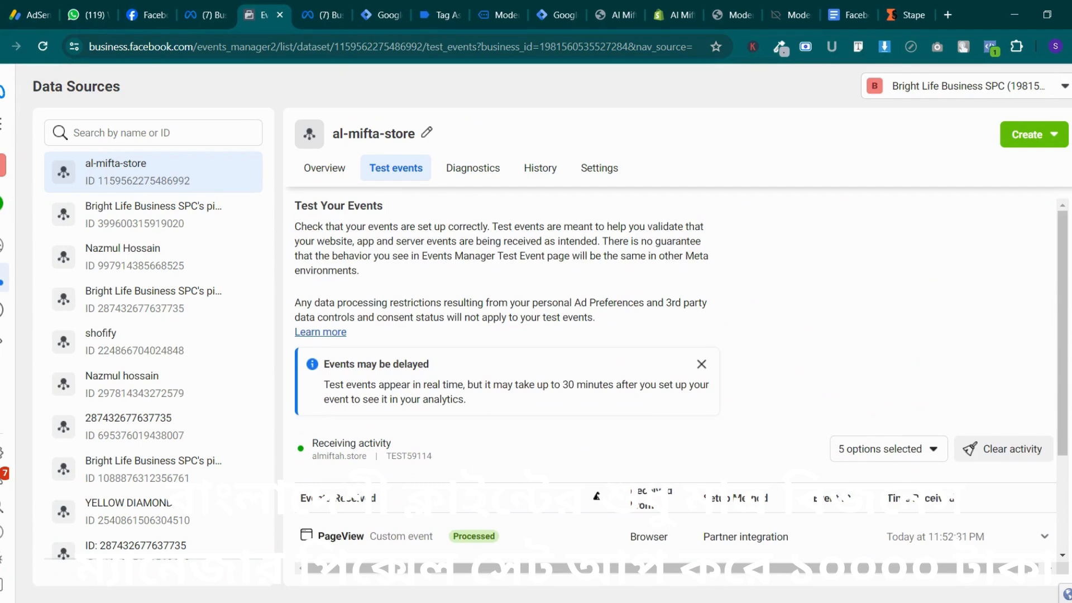
{"action": "scroll", "coordinate": [492, 382], "scroll_direction": "down", "scroll_amount": 3}
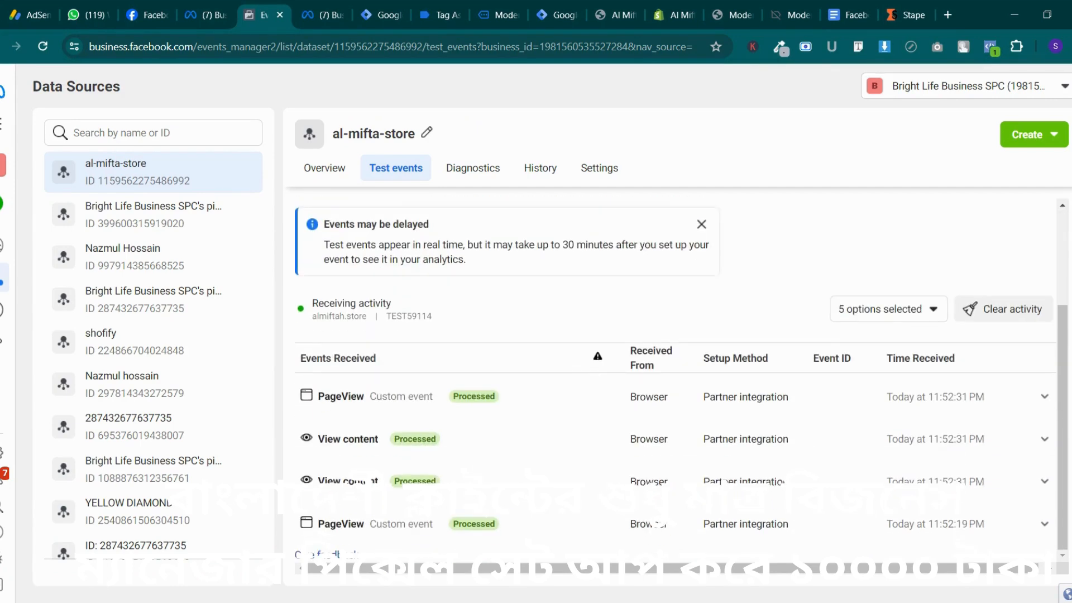
{"action": "left_click", "coordinate": [52, 49]}
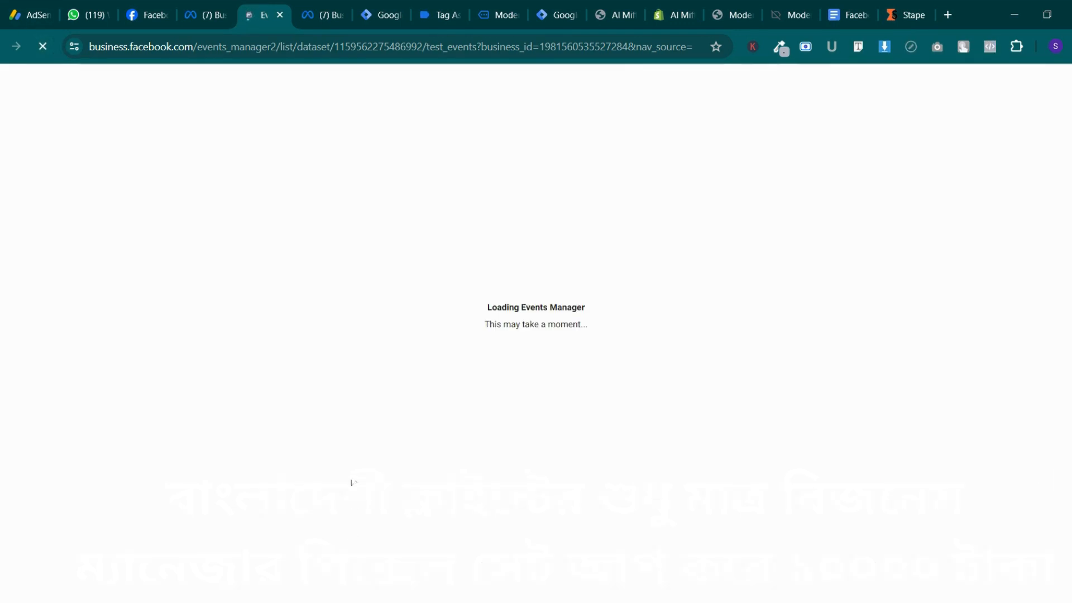
Check the fired tags in Tag Assistant and go from the product page to the Al Miftah store's home page
{"action": "left_click", "coordinate": [450, 14]}
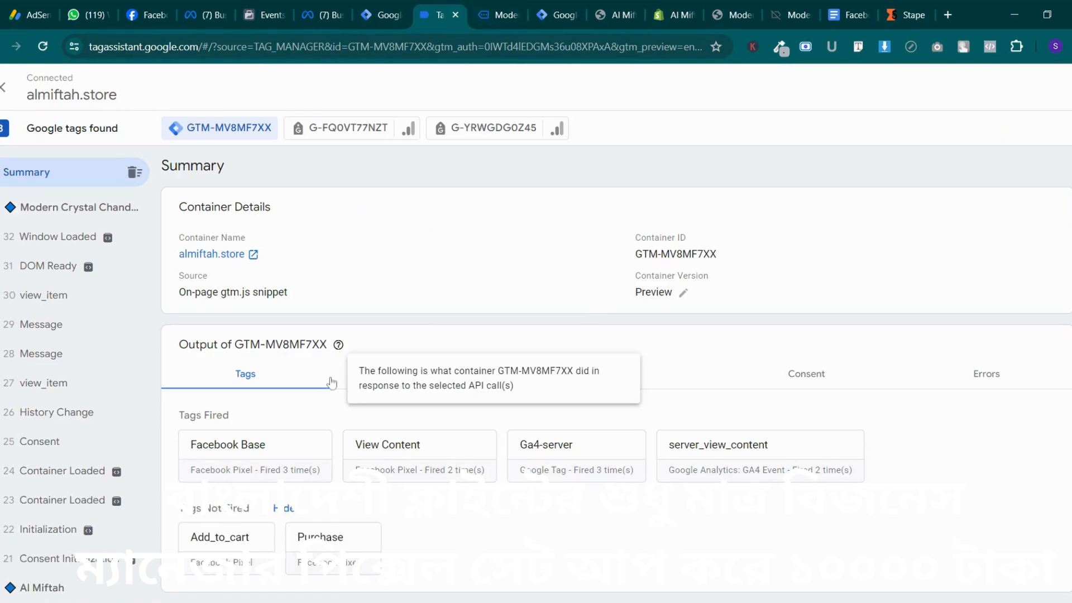
{"action": "left_click", "coordinate": [378, 14]}
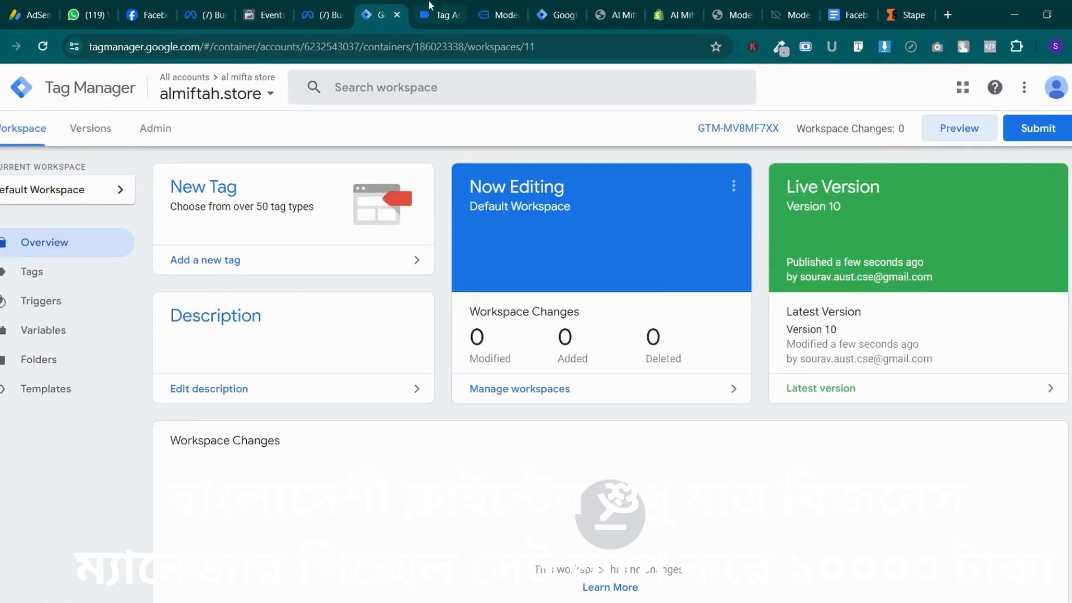
{"action": "left_click", "coordinate": [431, 8]}
{"action": "left_click", "coordinate": [499, 15]}
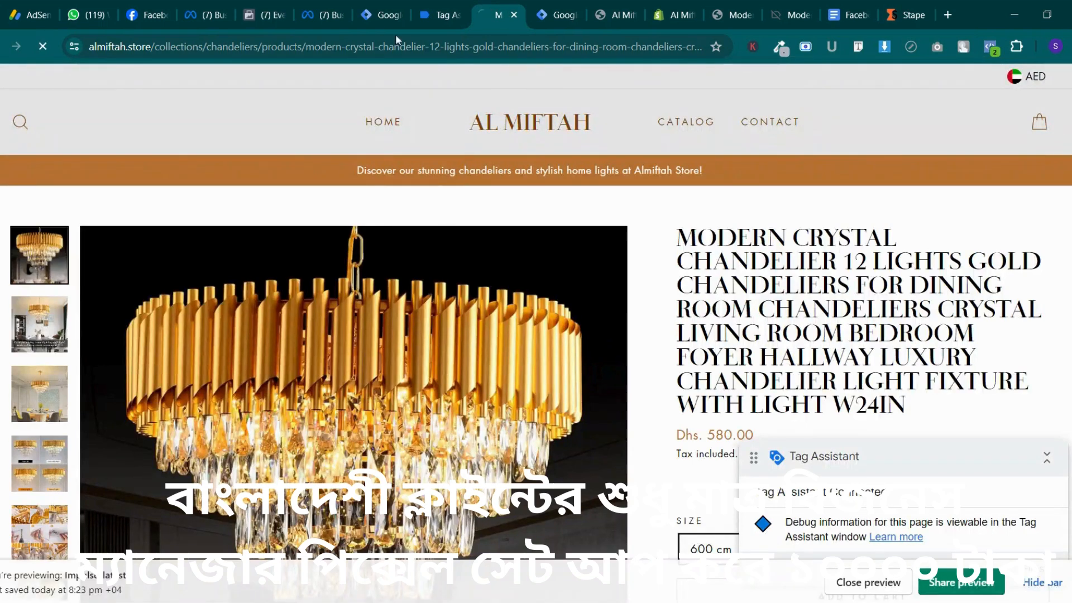
Clear the al-mifta-store test session activity in Events Manager and check the newly received events
{"action": "left_click", "coordinate": [267, 15]}
{"action": "scroll", "coordinate": [428, 417], "scroll_direction": "down", "scroll_amount": 2}
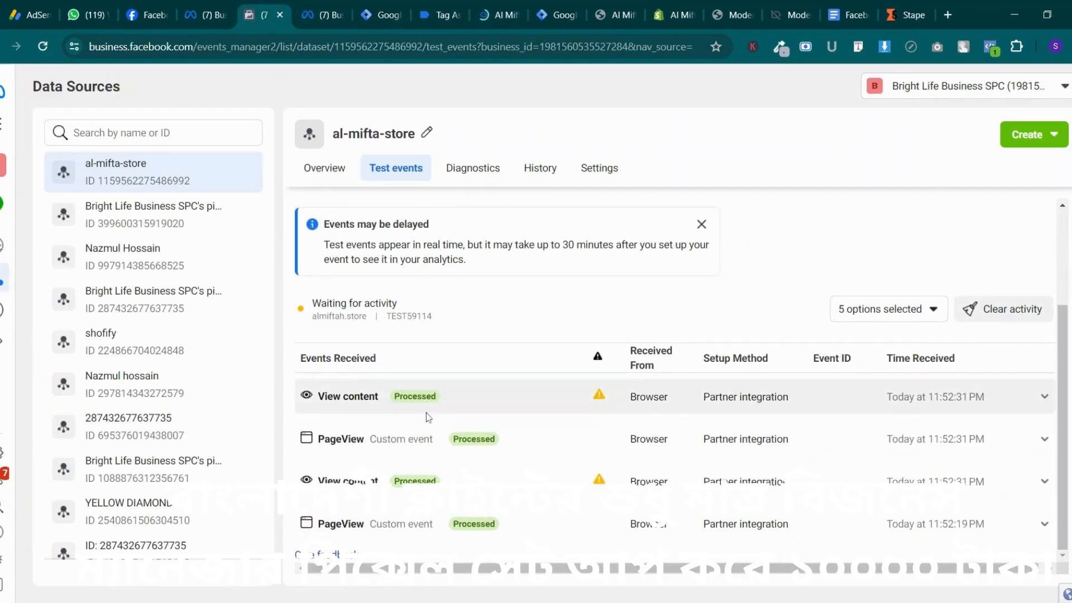
{"action": "scroll", "coordinate": [441, 419], "scroll_direction": "up", "scroll_amount": 2}
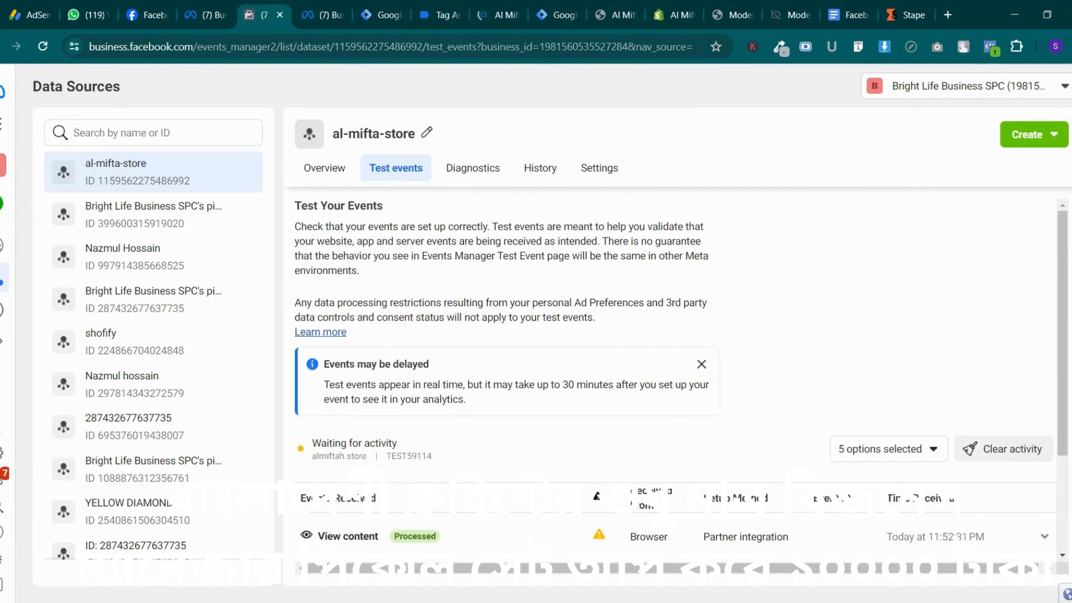
{"action": "left_click", "coordinate": [972, 451]}
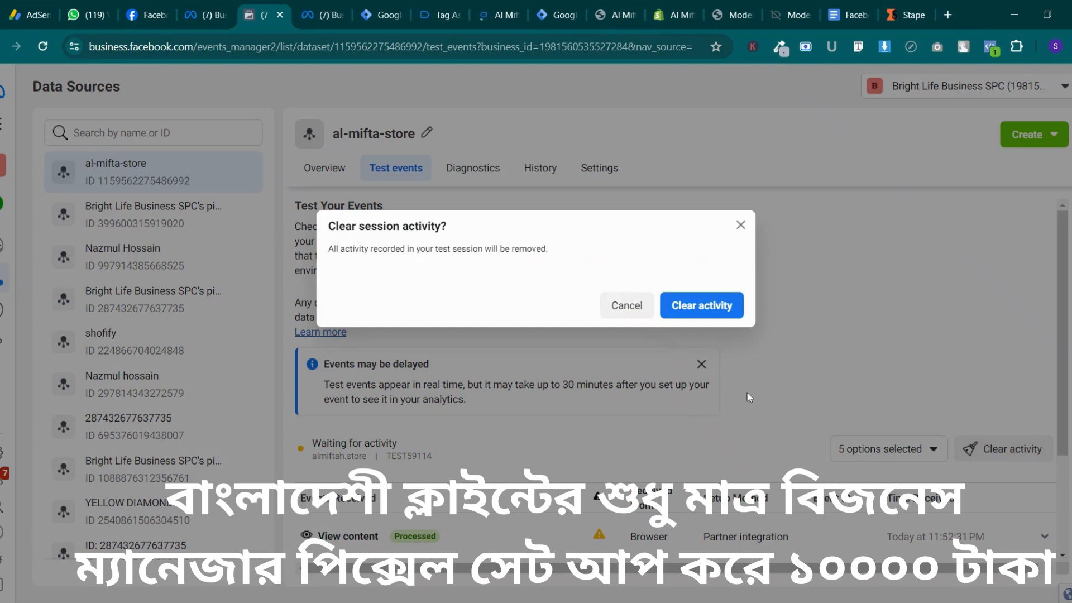
{"action": "left_click", "coordinate": [705, 305]}
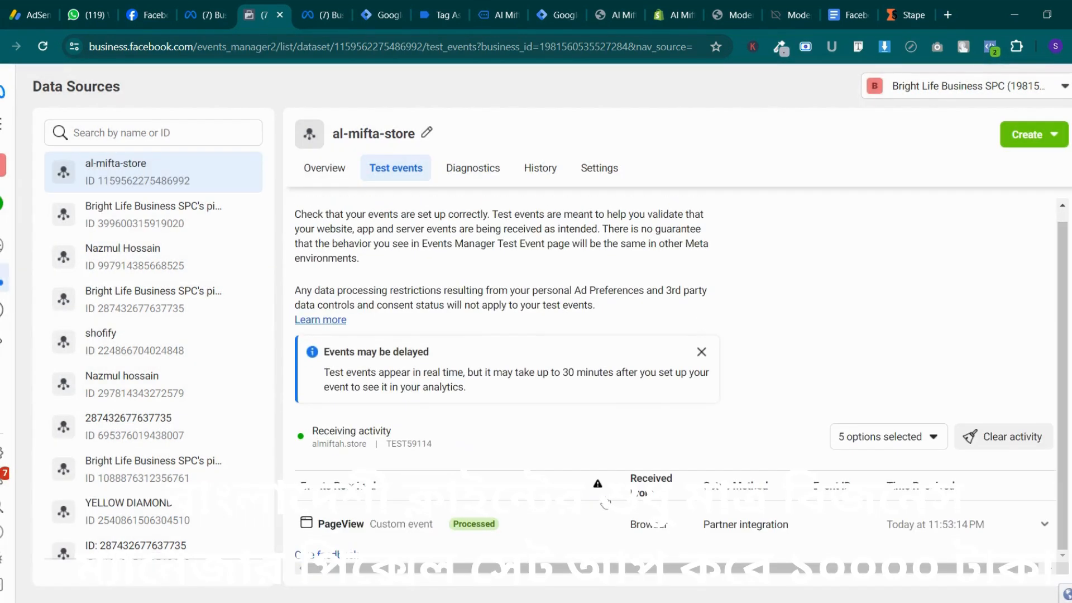
{"action": "scroll", "coordinate": [607, 437], "scroll_direction": "down", "scroll_amount": 1}
Close the View Content tag and its extra Tag Manager browser tab, and check the fired tags in Tag Assistant
{"action": "left_click", "coordinate": [386, 12]}
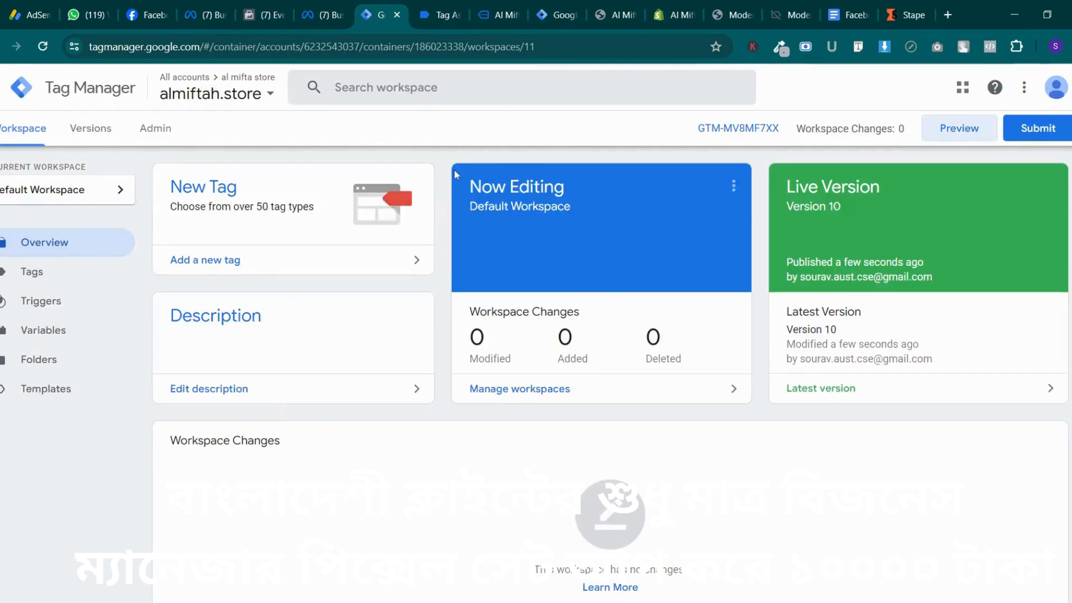
{"action": "left_click", "coordinate": [504, 6]}
{"action": "left_click", "coordinate": [555, 14]}
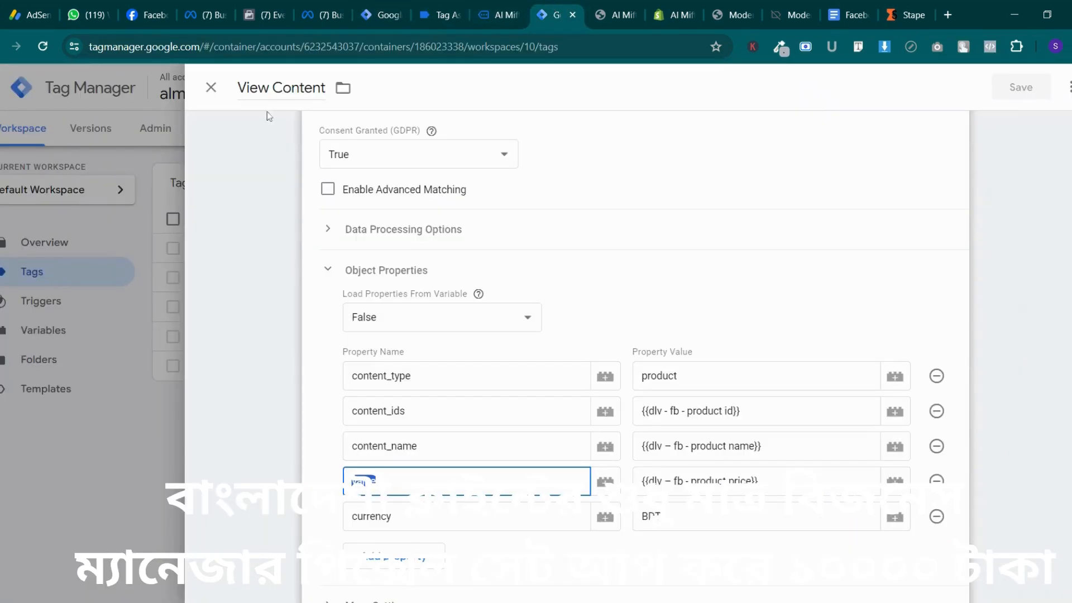
{"action": "left_click", "coordinate": [211, 88]}
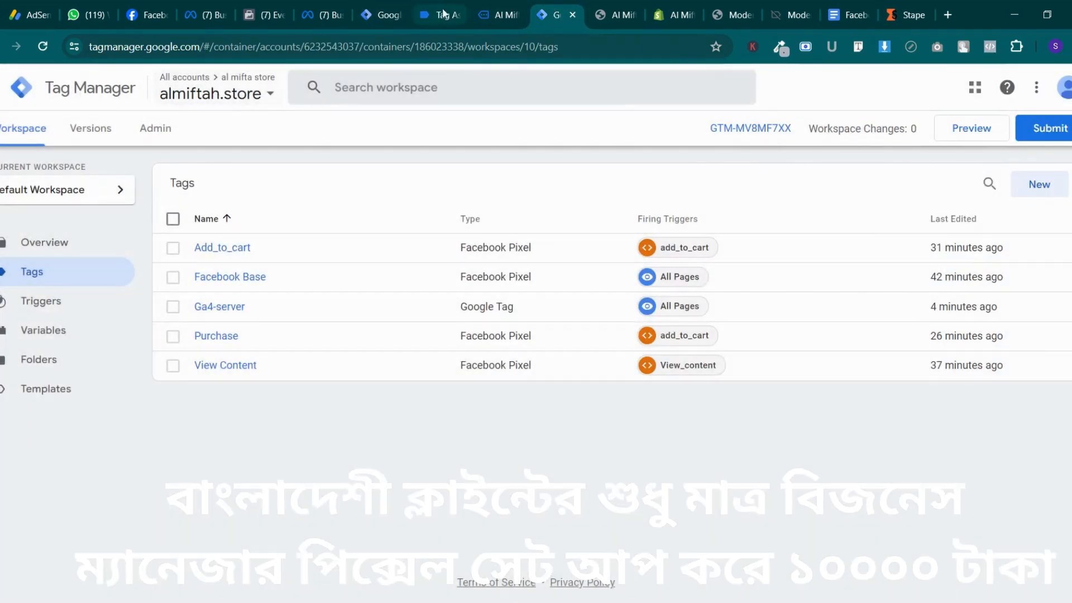
{"action": "left_click", "coordinate": [394, 7]}
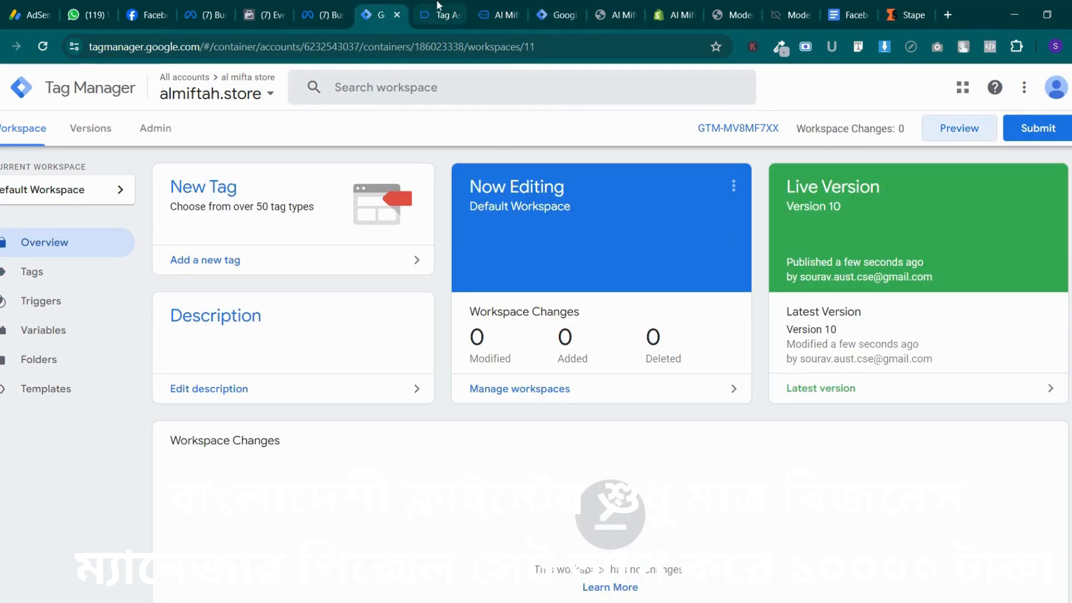
{"action": "left_click", "coordinate": [556, 12]}
{"action": "left_click", "coordinate": [573, 15]}
{"action": "left_click", "coordinate": [426, 7]}
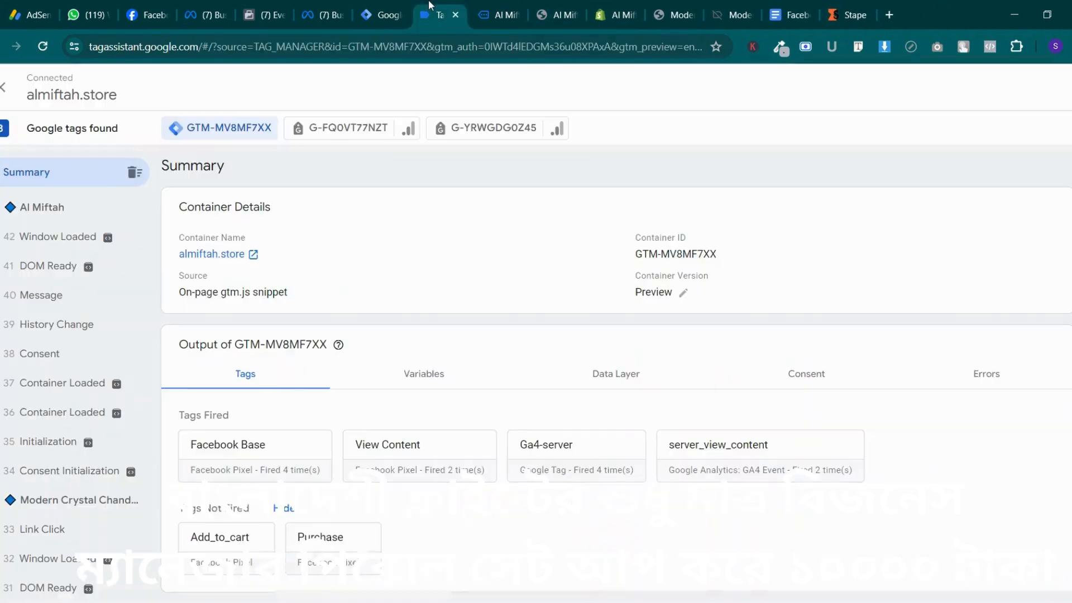
Examine the al-mifta-store dataset's integrations from its overview in Events Manager and return to its test events
{"action": "left_click", "coordinate": [262, 15]}
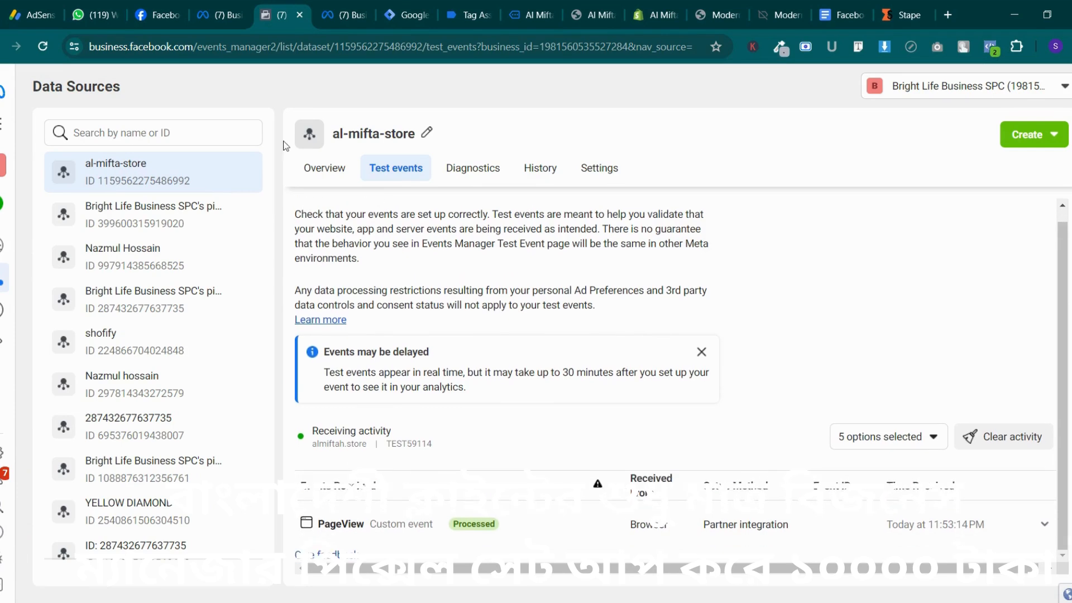
{"action": "left_click", "coordinate": [324, 167]}
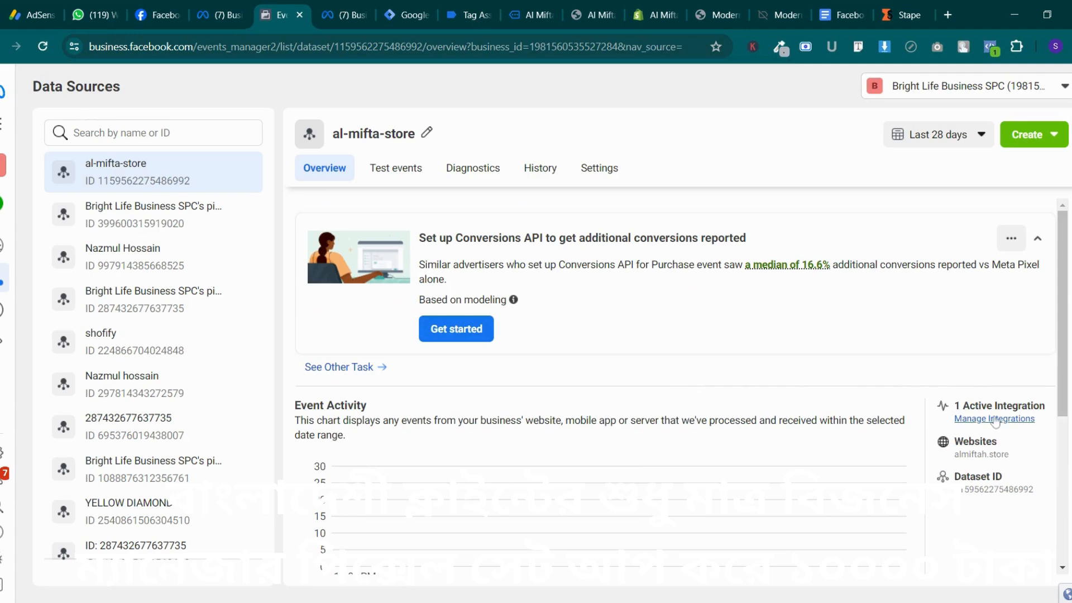
{"action": "left_click", "coordinate": [963, 419]}
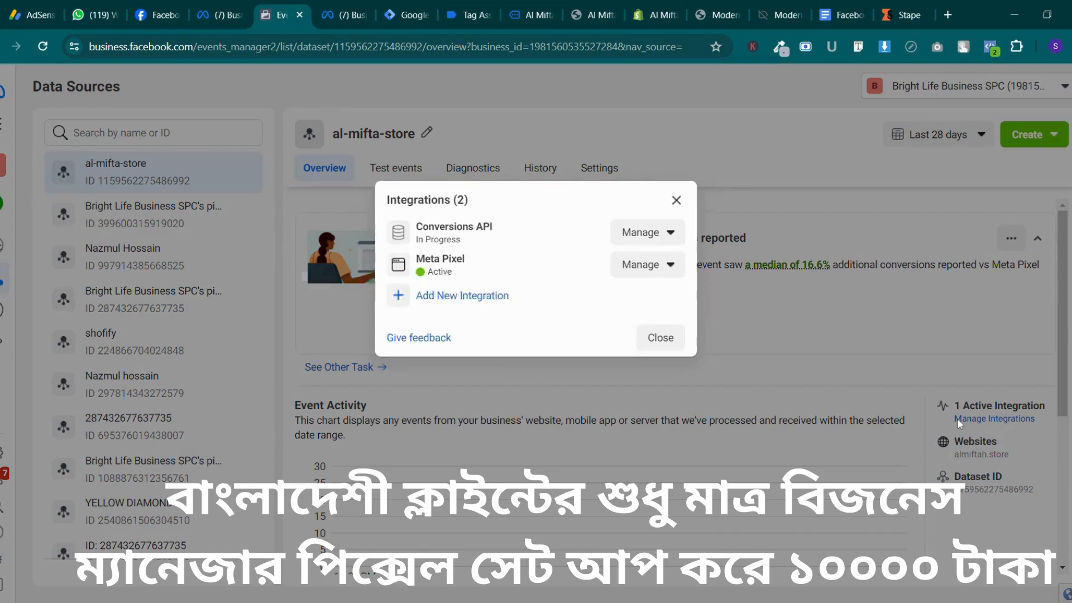
{"action": "left_click", "coordinate": [810, 391]}
{"action": "left_click", "coordinate": [961, 419]}
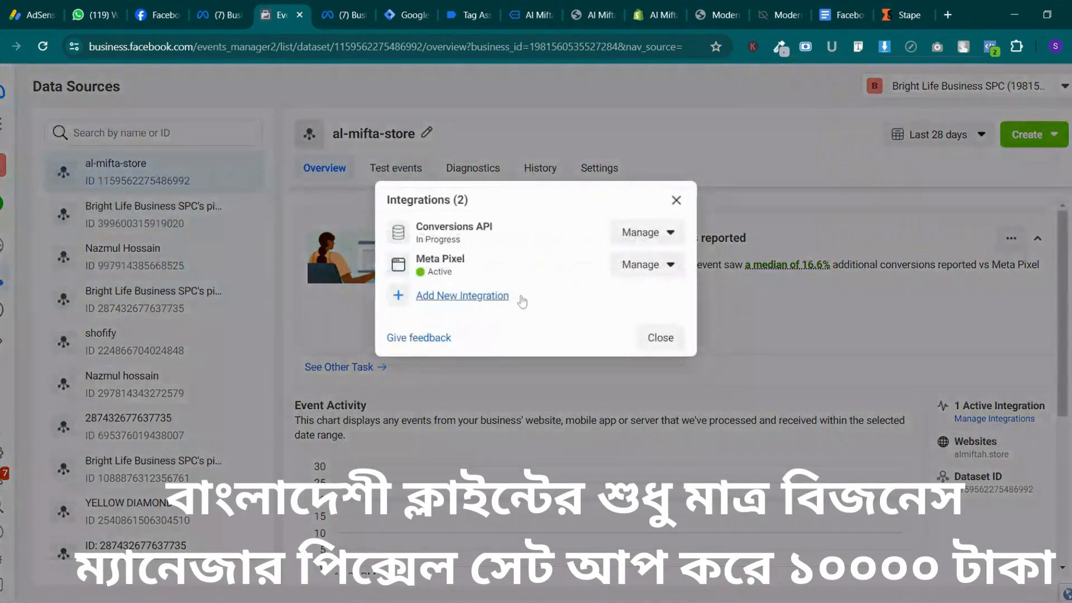
{"action": "left_click", "coordinate": [677, 200]}
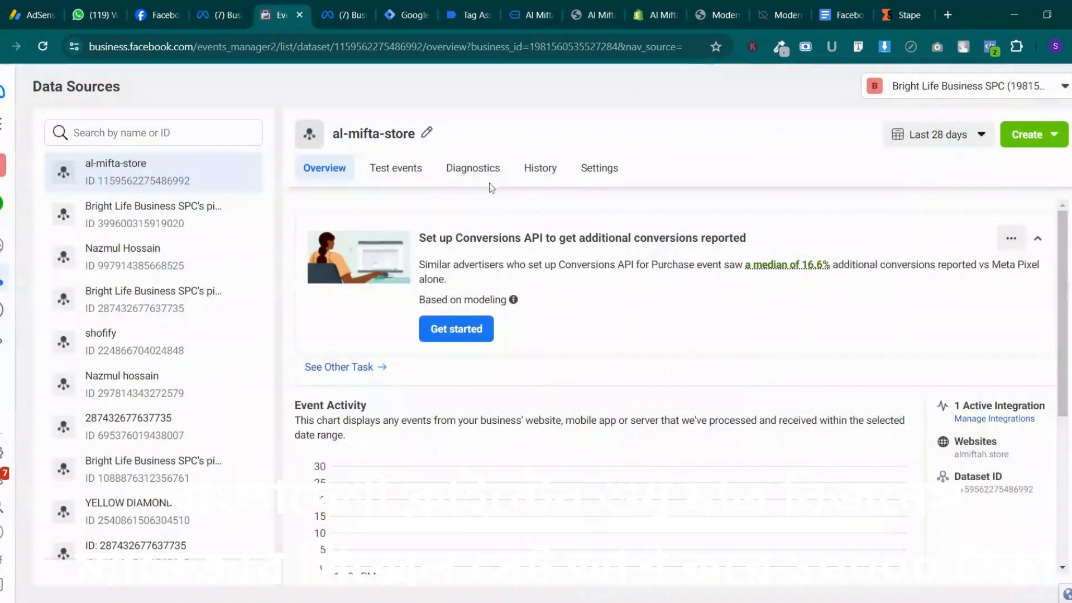
{"action": "left_click", "coordinate": [396, 168]}
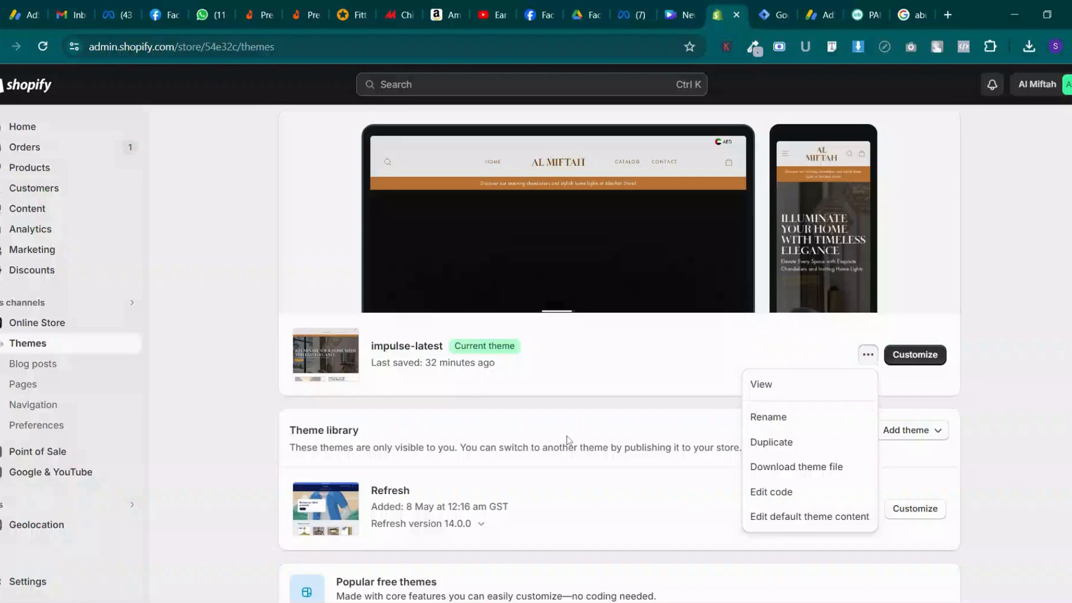
{"action": "scroll", "coordinate": [568, 440], "scroll_direction": "up", "scroll_amount": 2}
{"action": "scroll", "coordinate": [568, 440], "scroll_direction": "down", "scroll_amount": 4}
{"action": "left_click", "coordinate": [604, 407]}
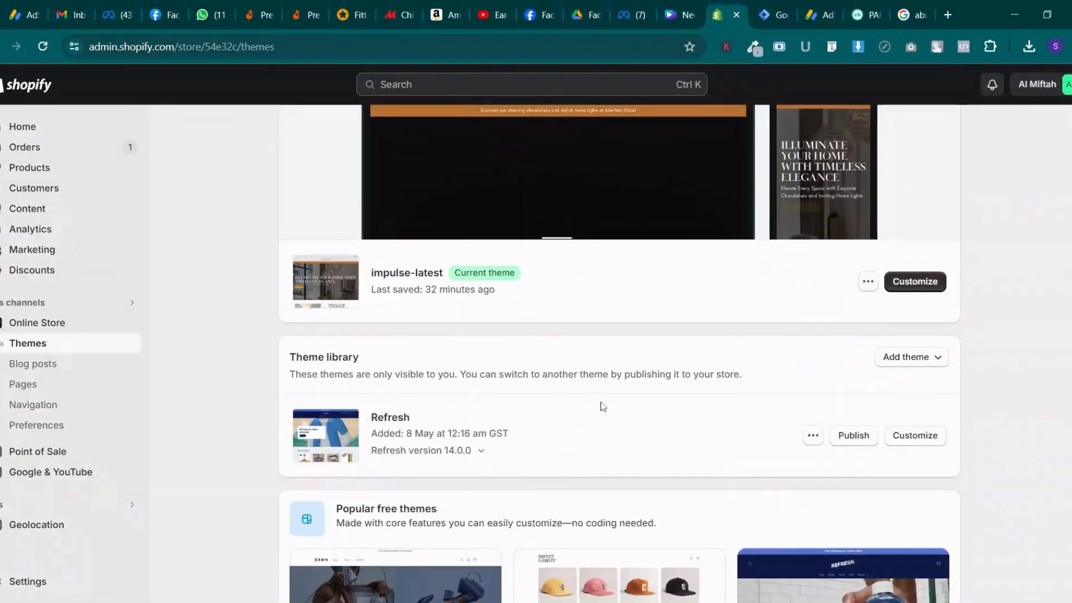
{"action": "scroll", "coordinate": [604, 406], "scroll_direction": "up", "scroll_amount": 1}
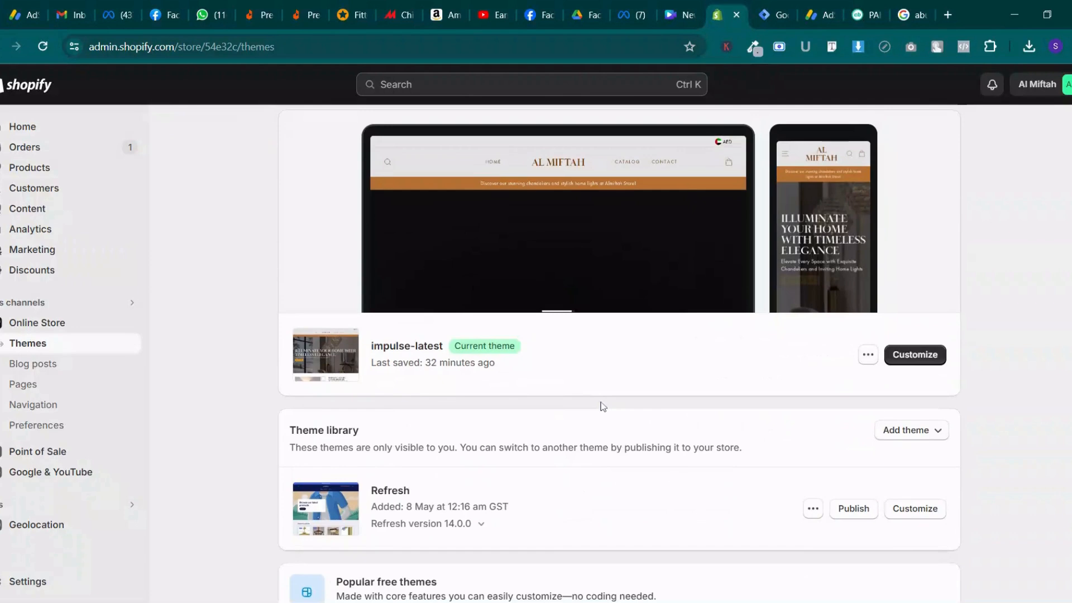
{"action": "scroll", "coordinate": [601, 402], "scroll_direction": "up", "scroll_amount": 2}
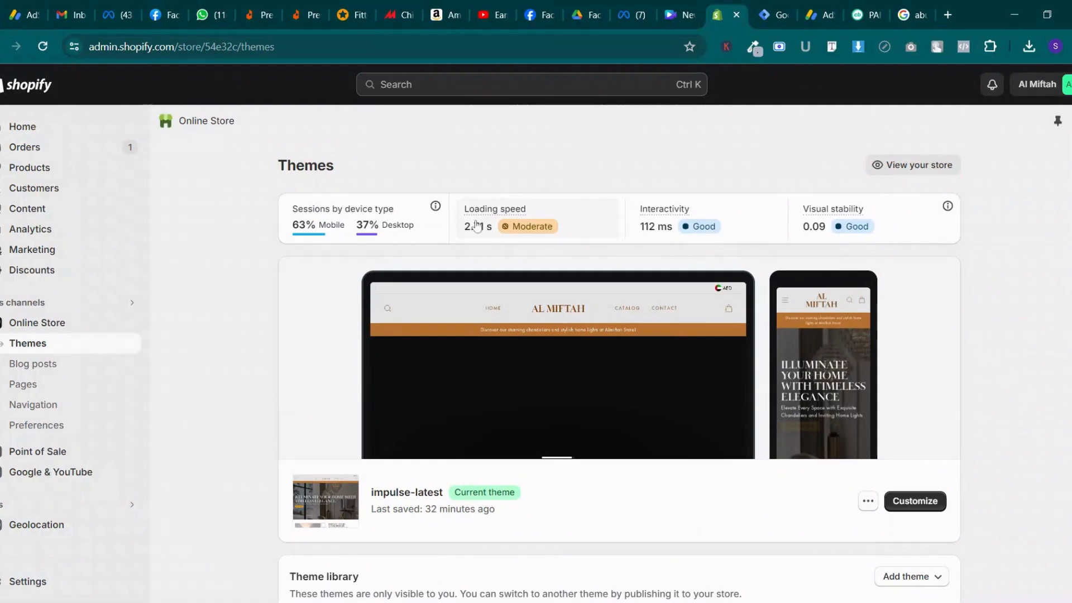
{"action": "scroll", "coordinate": [490, 357], "scroll_direction": "down", "scroll_amount": 2}
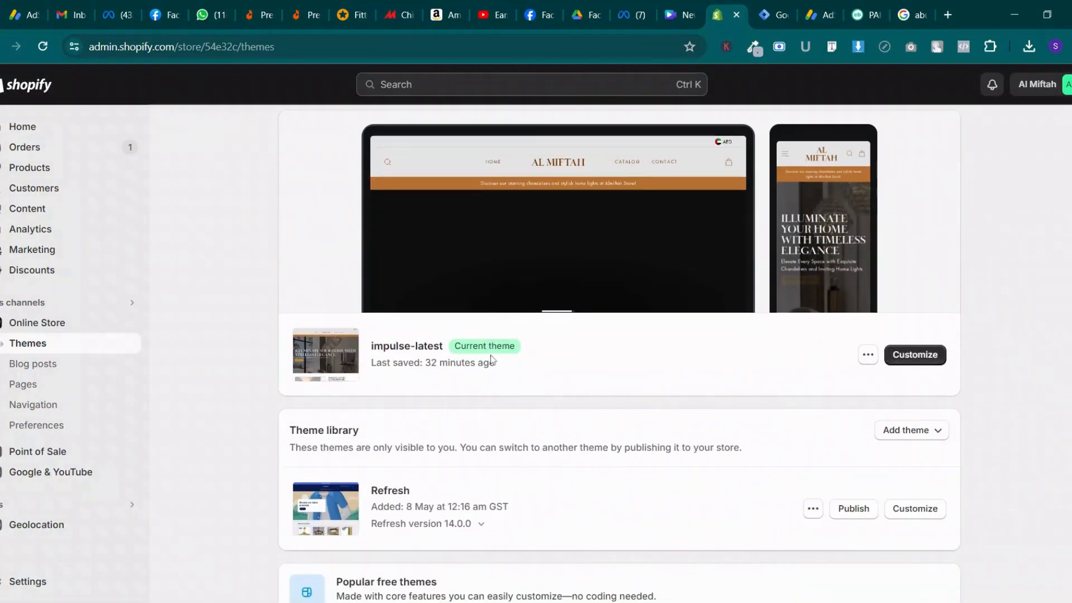
{"action": "scroll", "coordinate": [491, 360], "scroll_direction": "up", "scroll_amount": 2}
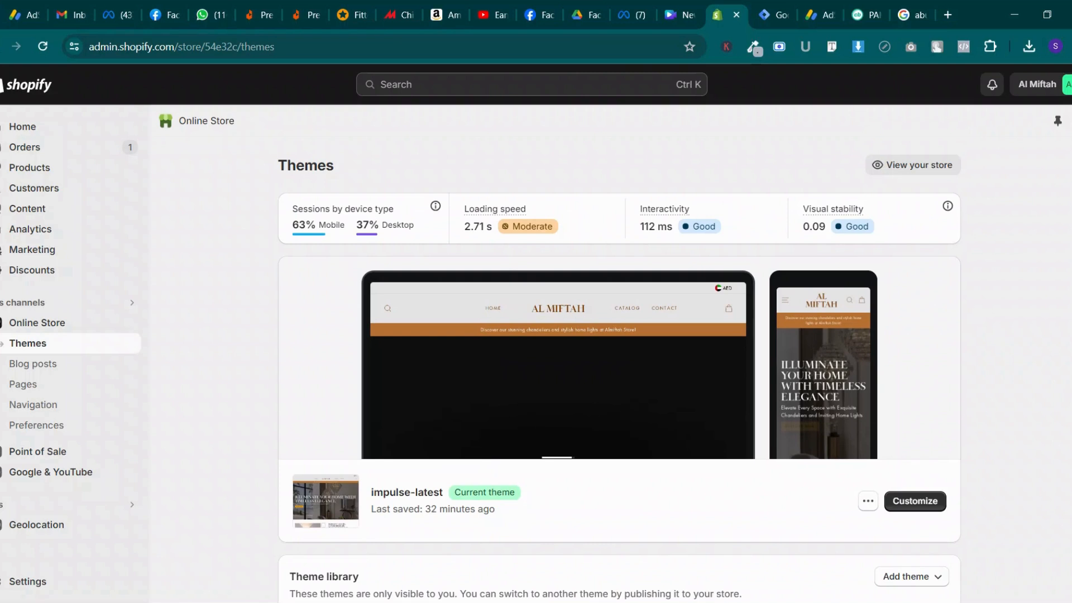
In Google Tag Manager, copy the <head> installation snippet of the almiftah.store container GTM-MV8MF7XX
{"action": "left_click", "coordinate": [772, 15]}
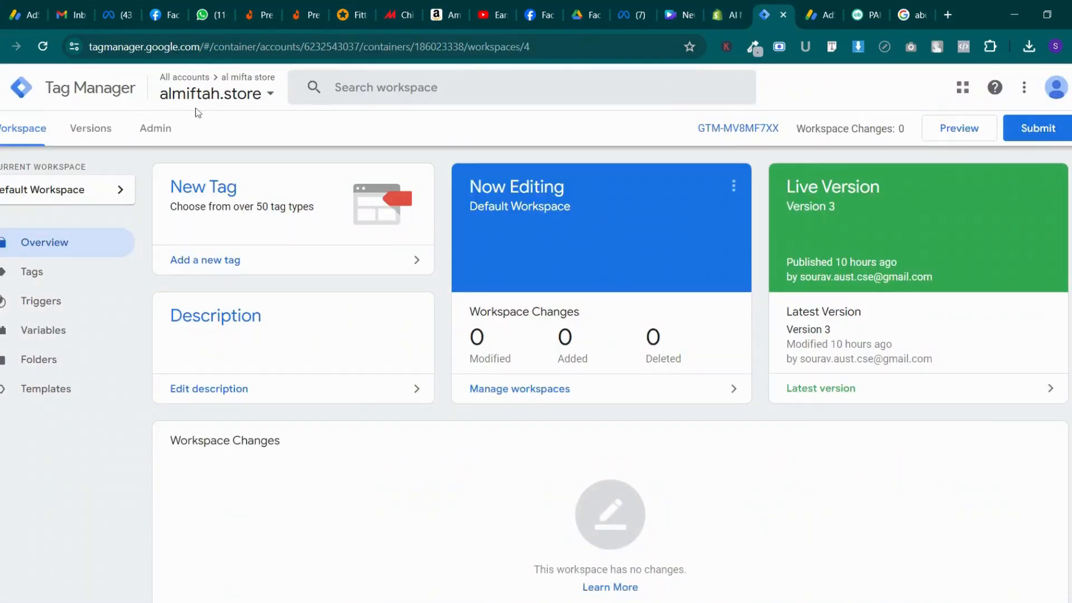
{"action": "left_click", "coordinate": [259, 84]}
{"action": "left_click", "coordinate": [656, 123]}
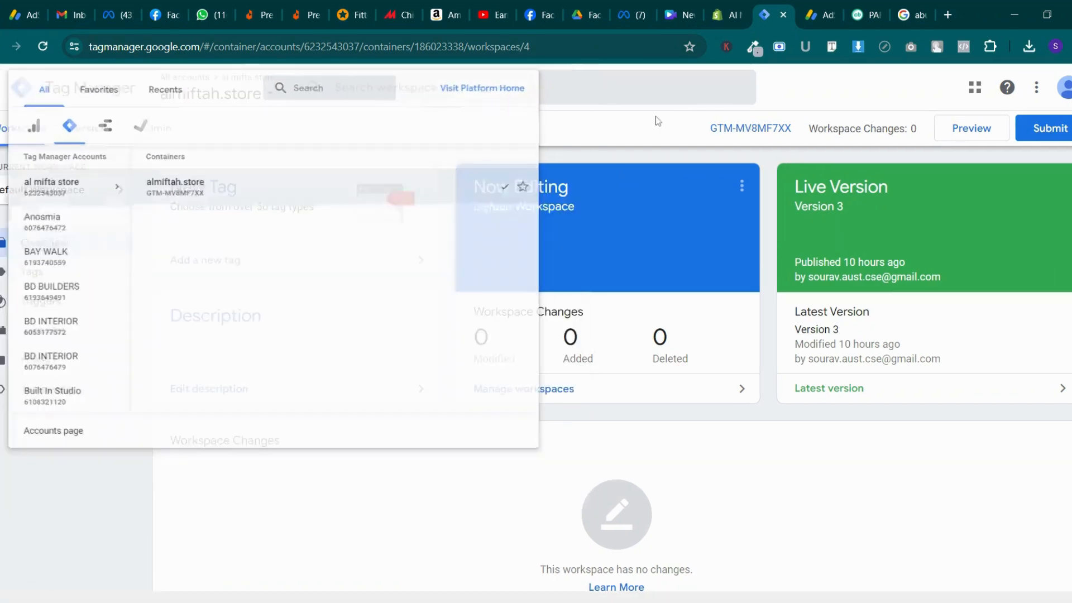
{"action": "left_click_drag", "start_coordinate": [680, 130], "coordinate": [780, 130]}
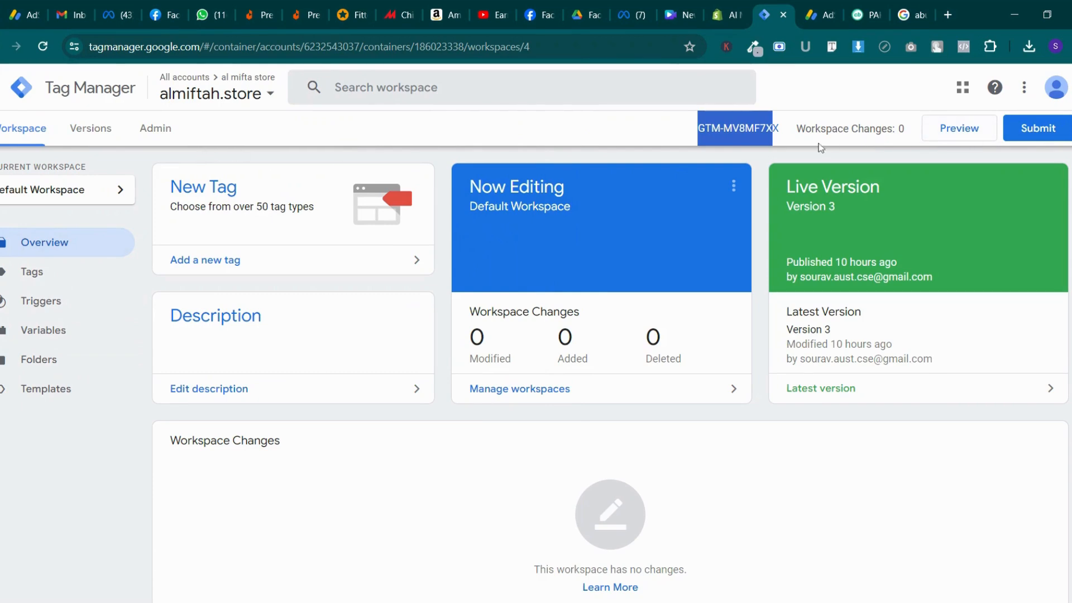
{"action": "left_click", "coordinate": [740, 135]}
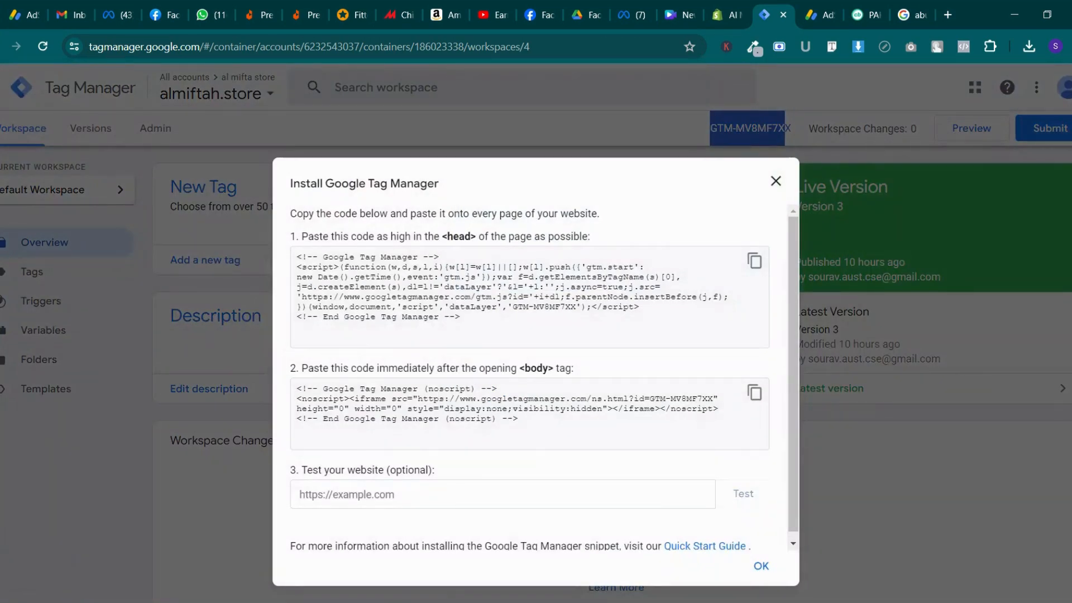
{"action": "left_click", "coordinate": [755, 260]}
In Shopify, open the impulse-latest theme's code and paste the Tag Manager snippet just below the opening <head> tag in theme.liquid
{"action": "left_click", "coordinate": [728, 2]}
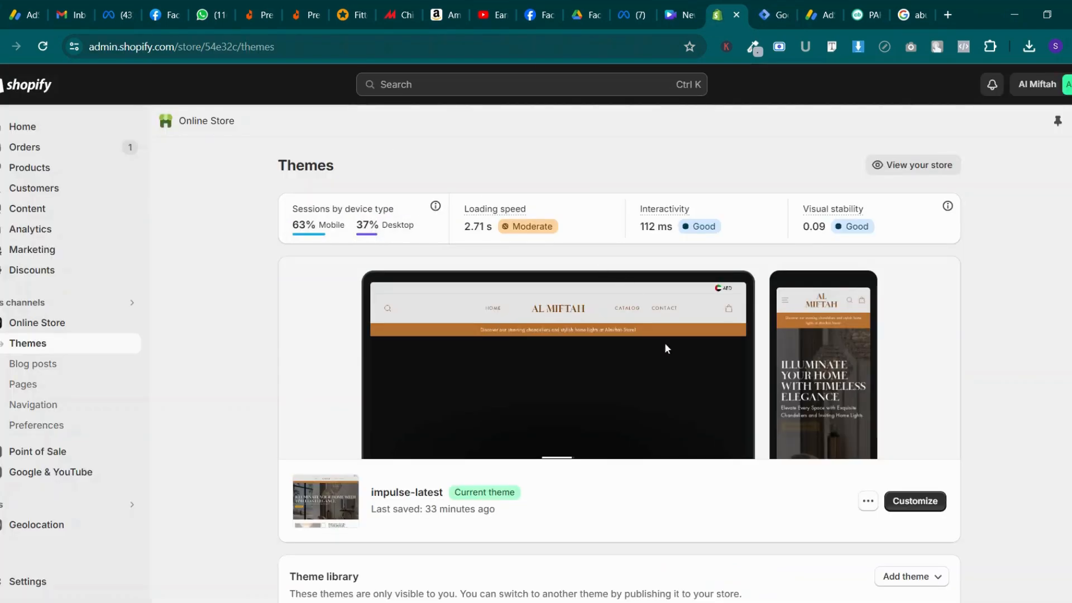
{"action": "scroll", "coordinate": [666, 349], "scroll_direction": "down", "scroll_amount": 3}
{"action": "left_click", "coordinate": [869, 358]}
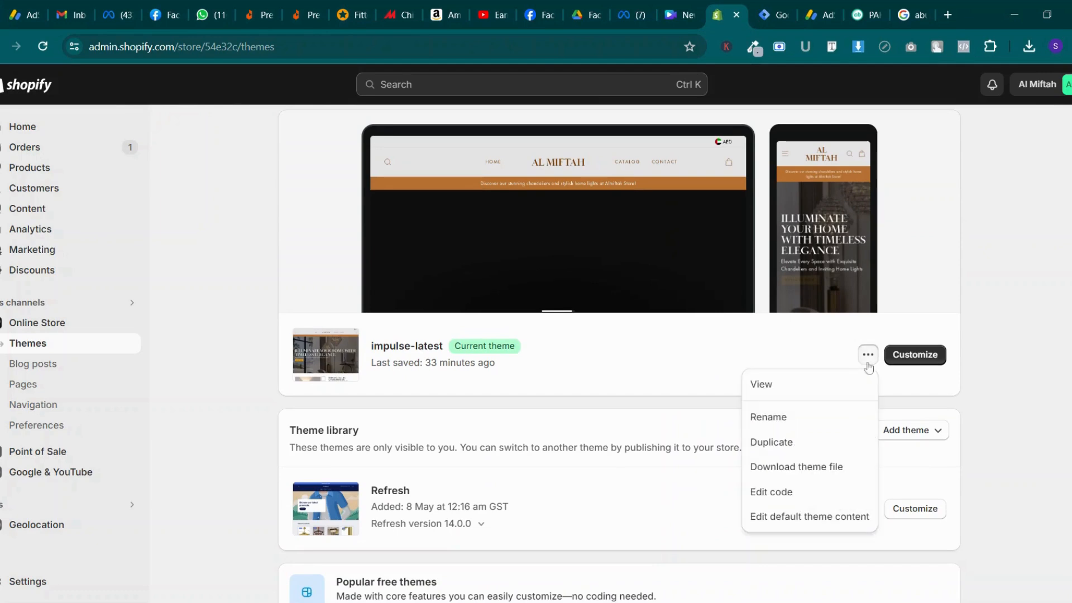
{"action": "left_click", "coordinate": [779, 490]}
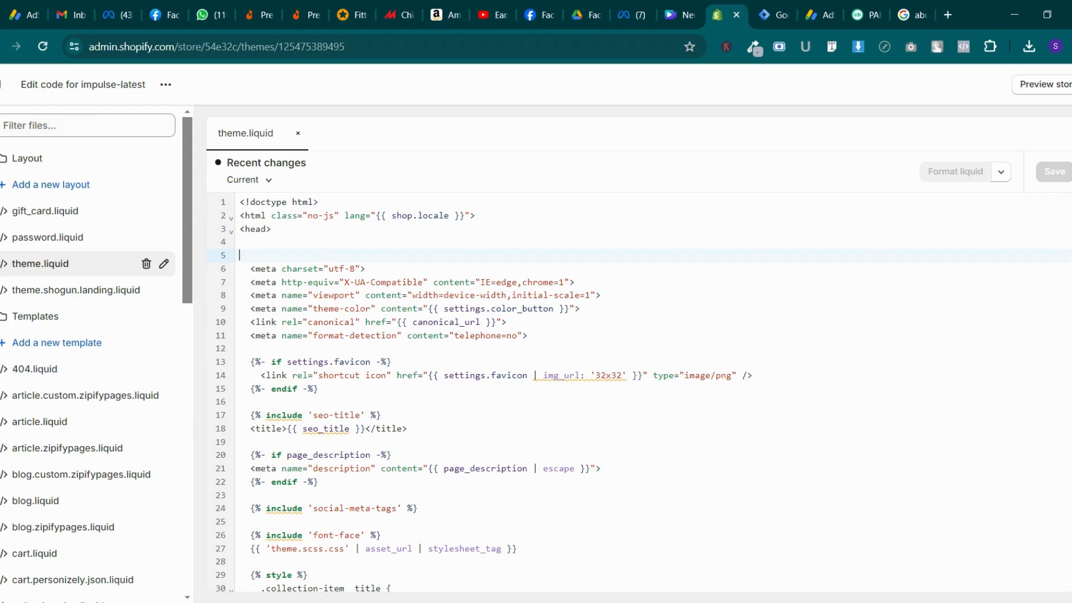
{"action": "key", "text": "ctrl+v"}
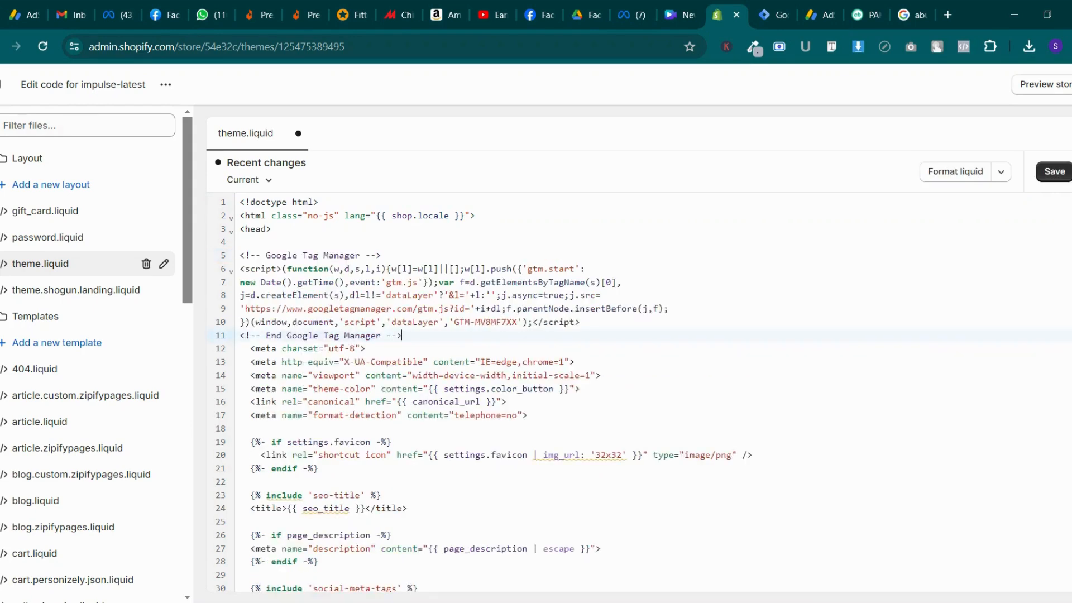
Add a blank line after the End Google Tag Manager comment in theme.liquid and save the file
{"action": "key", "text": "Return"}
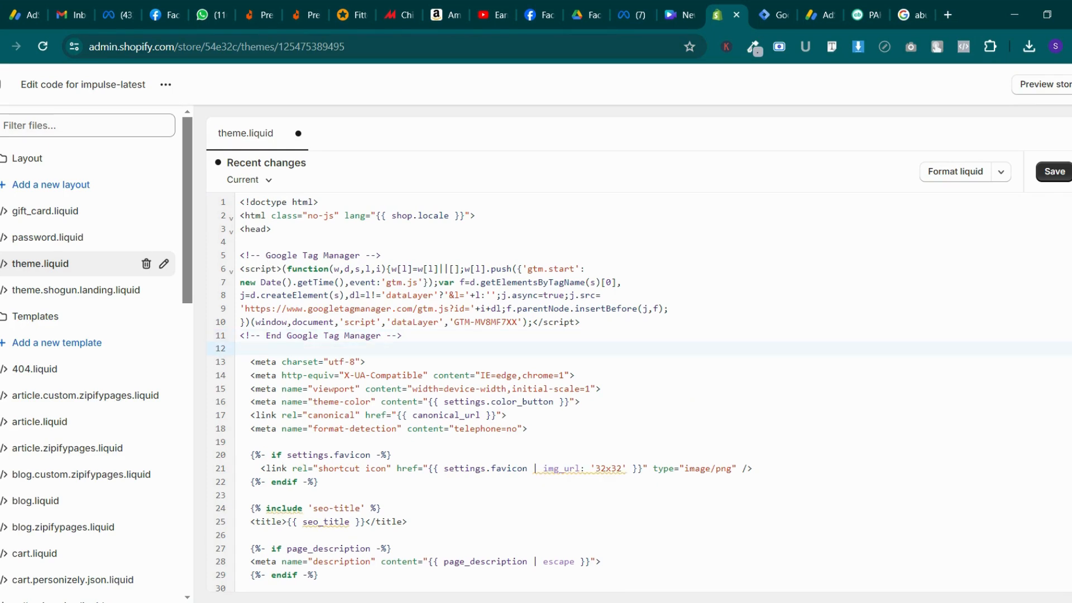
{"action": "left_click", "coordinate": [1055, 172]}
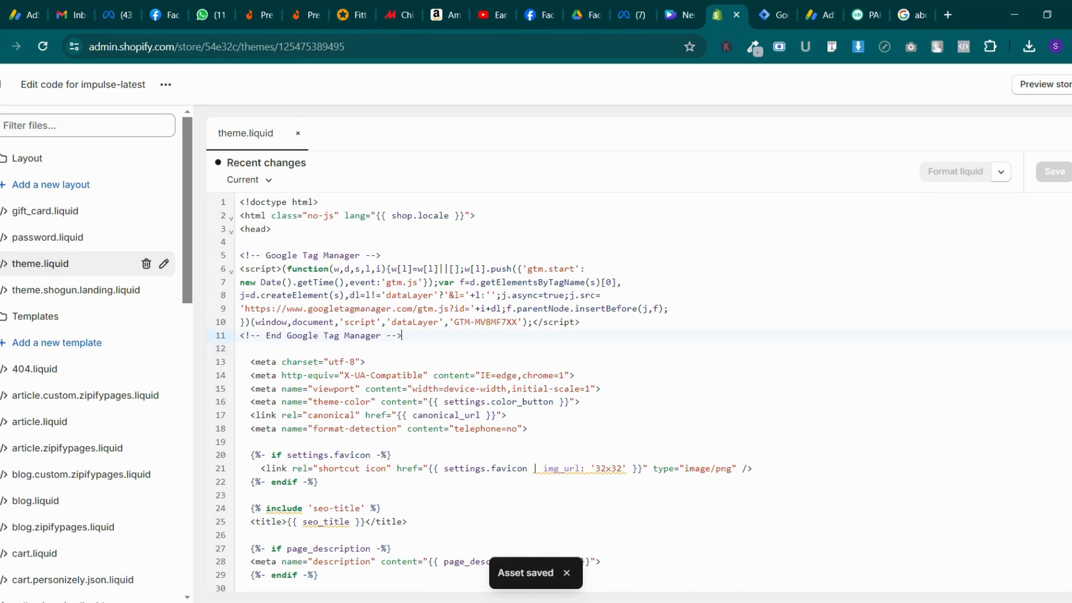
Expand the theme's Snippets folder and start adding a new snippet file
{"action": "scroll", "coordinate": [92, 438], "scroll_direction": "down", "scroll_amount": 15}
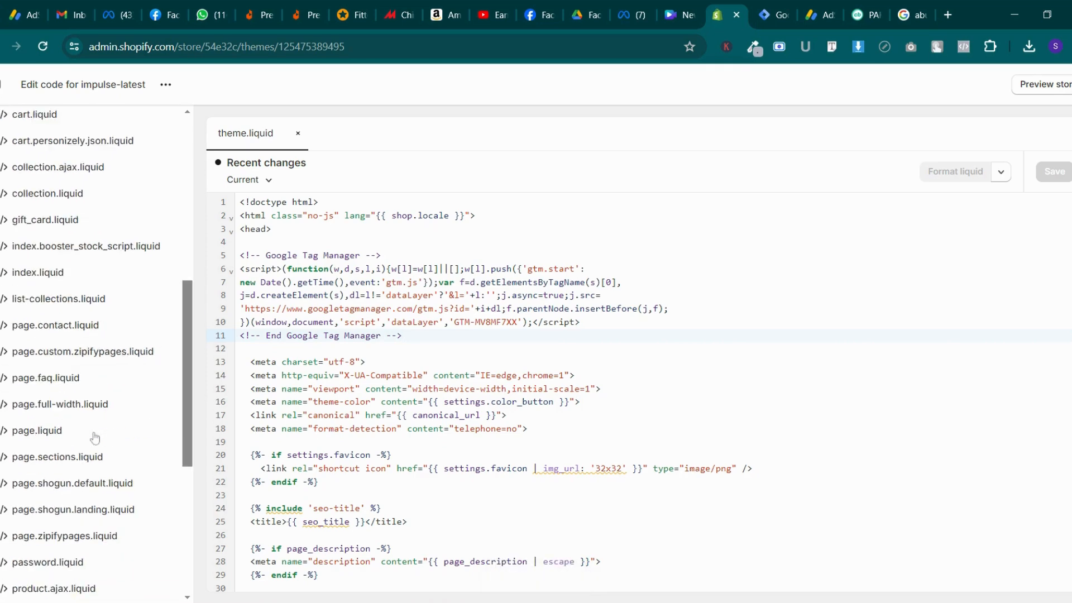
{"action": "left_click", "coordinate": [49, 484]}
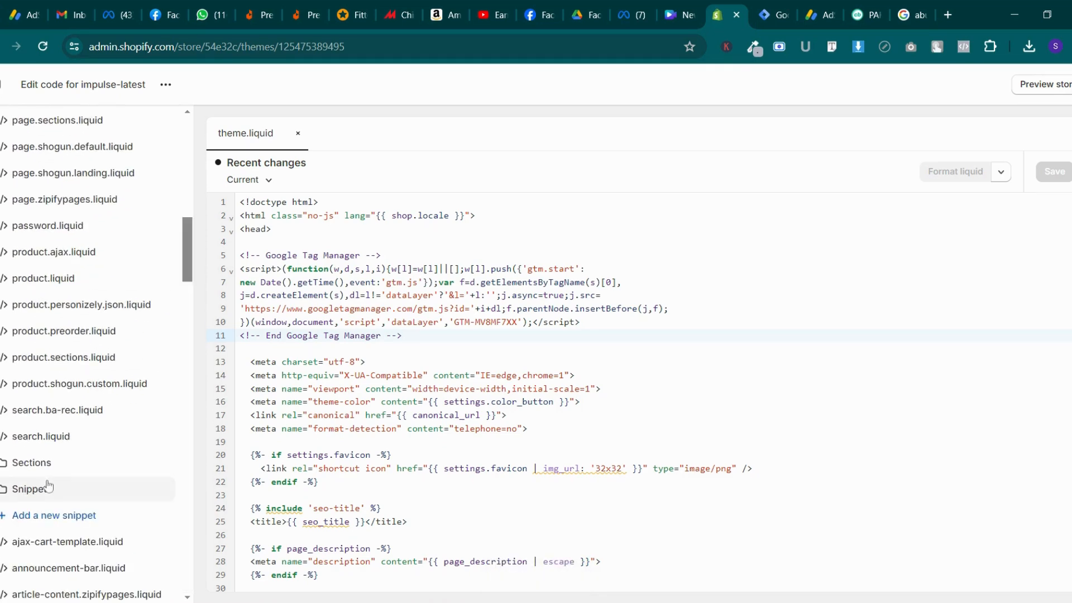
{"action": "scroll", "coordinate": [49, 485], "scroll_direction": "down", "scroll_amount": 2}
{"action": "left_click", "coordinate": [70, 443]}
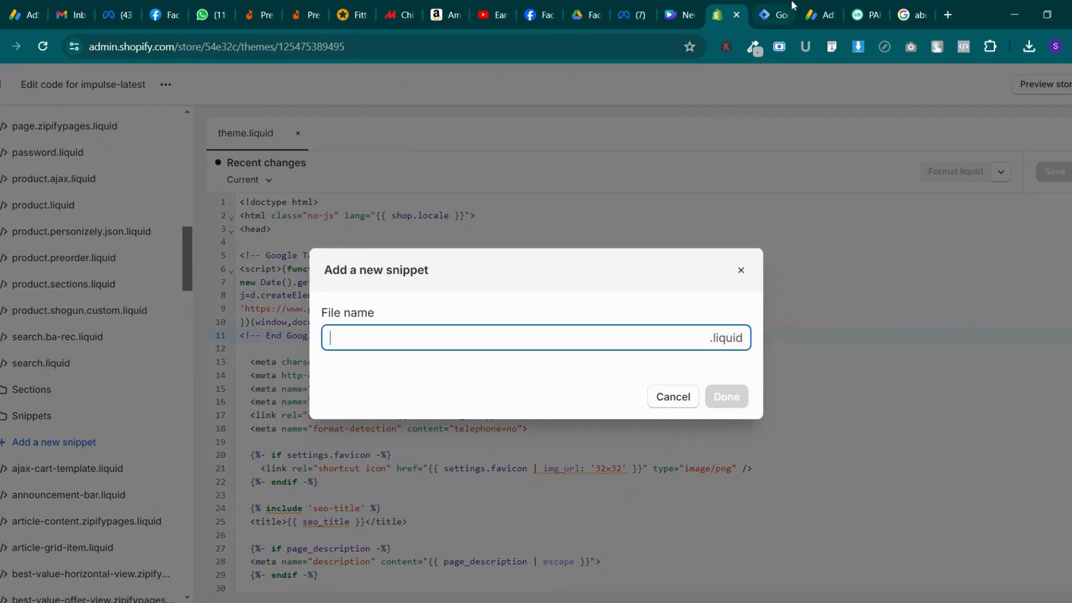
Open the All page Data layer Shopify document from the Facebook Pixel - Shopify folder in Google Drive
{"action": "left_click", "coordinate": [775, 15]}
{"action": "left_click", "coordinate": [812, 7]}
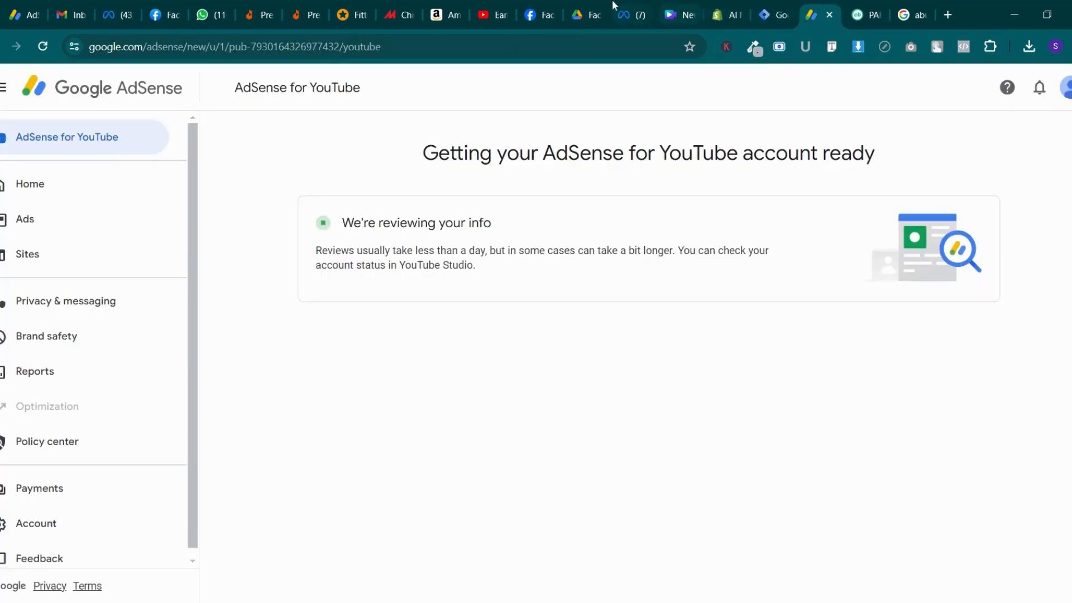
{"action": "left_click", "coordinate": [581, 7]}
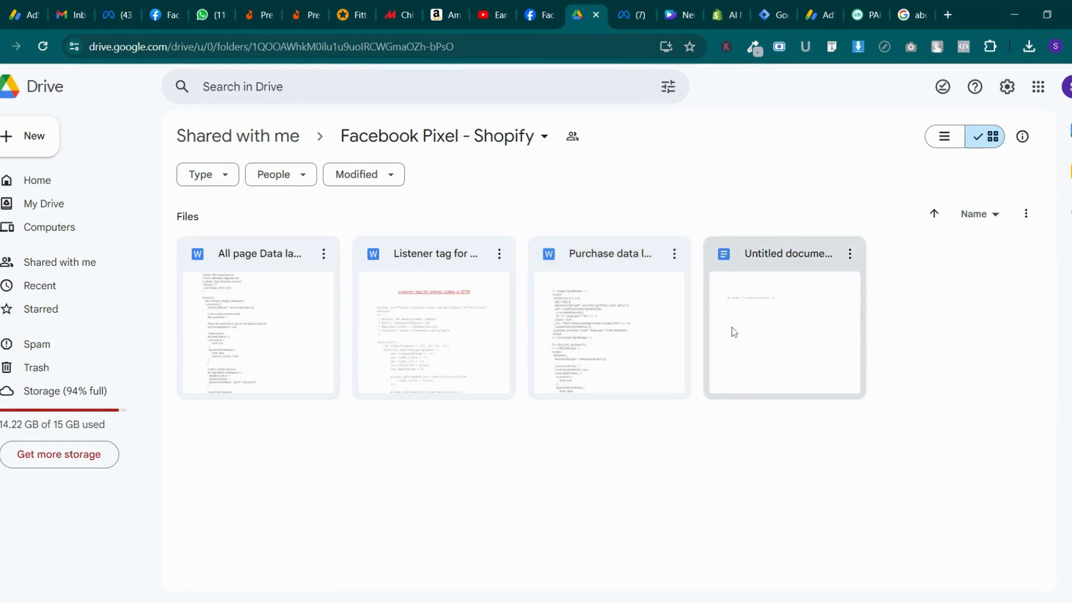
{"action": "left_click", "coordinate": [268, 347]}
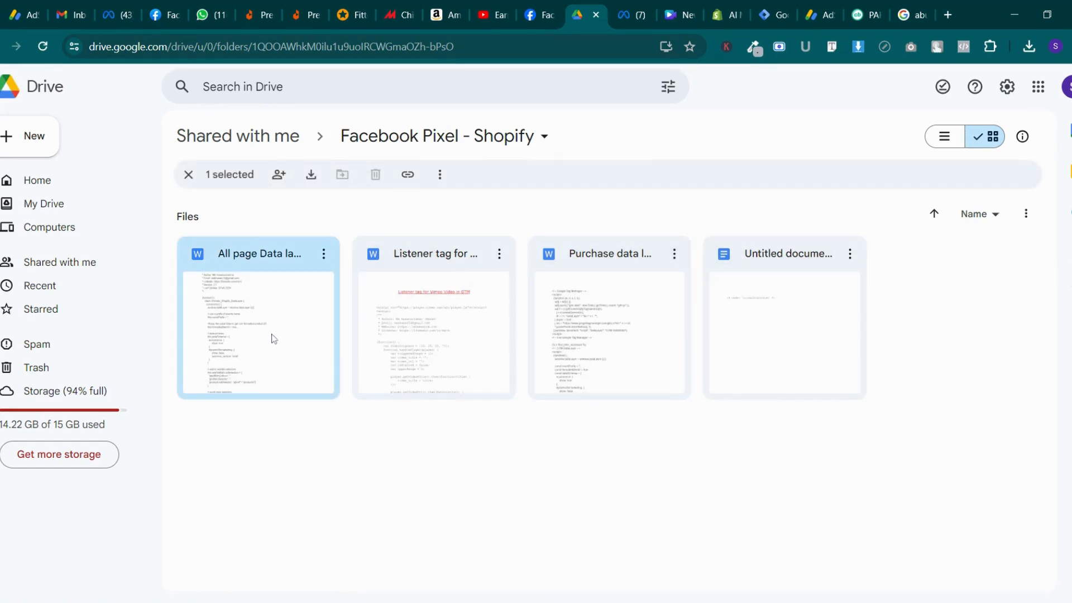
{"action": "double_click", "coordinate": [273, 339]}
{"action": "left_click", "coordinate": [568, 5]}
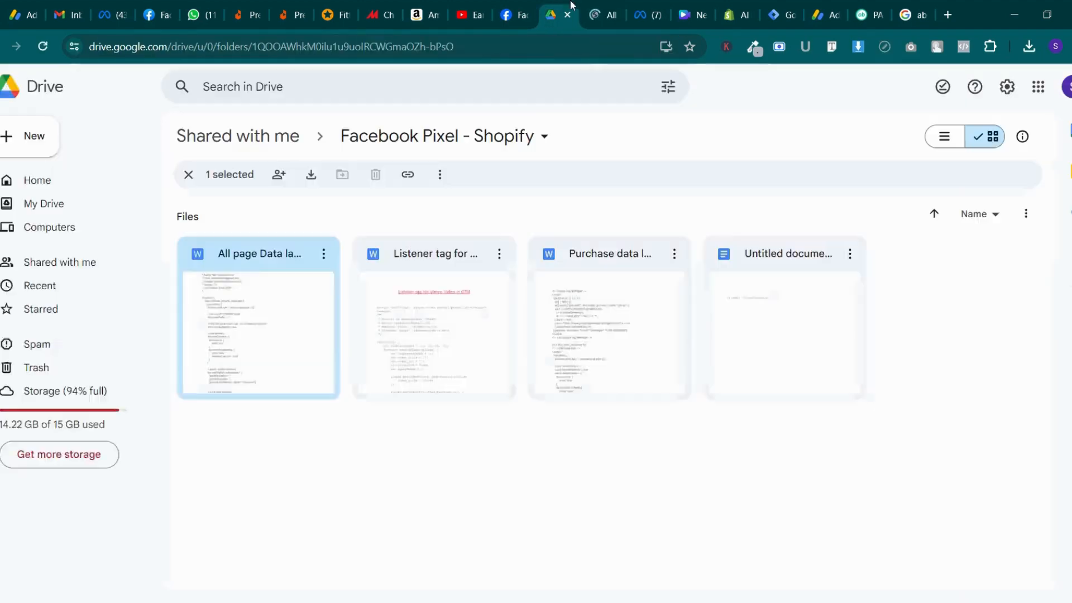
{"action": "left_click", "coordinate": [597, 5]}
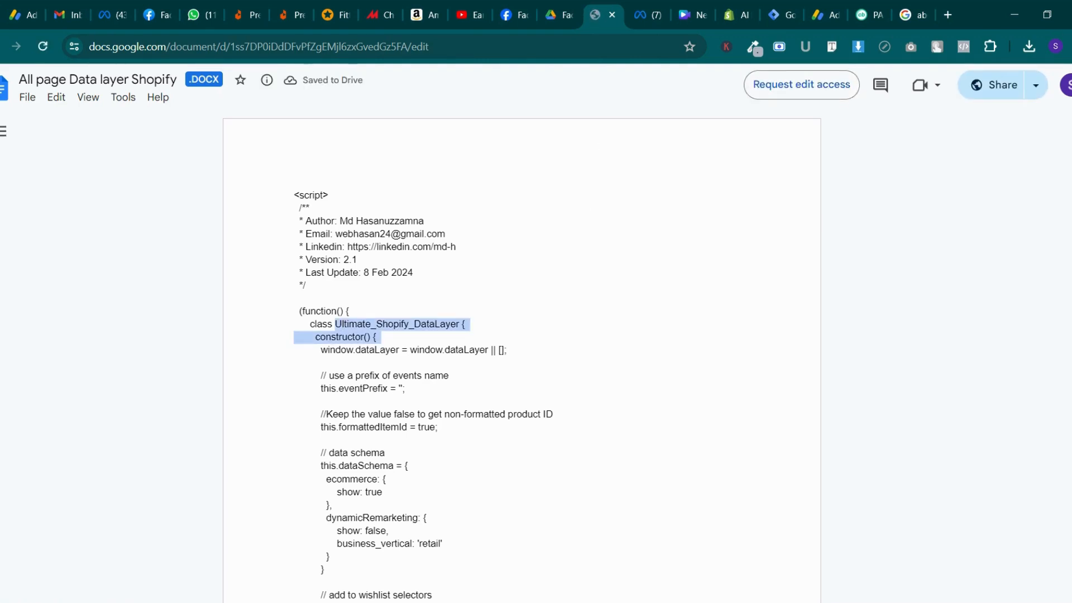
Close the Install Google Tag Manager dialog of the almiftah.store container in Tag Manager
{"action": "left_click", "coordinate": [648, 15]}
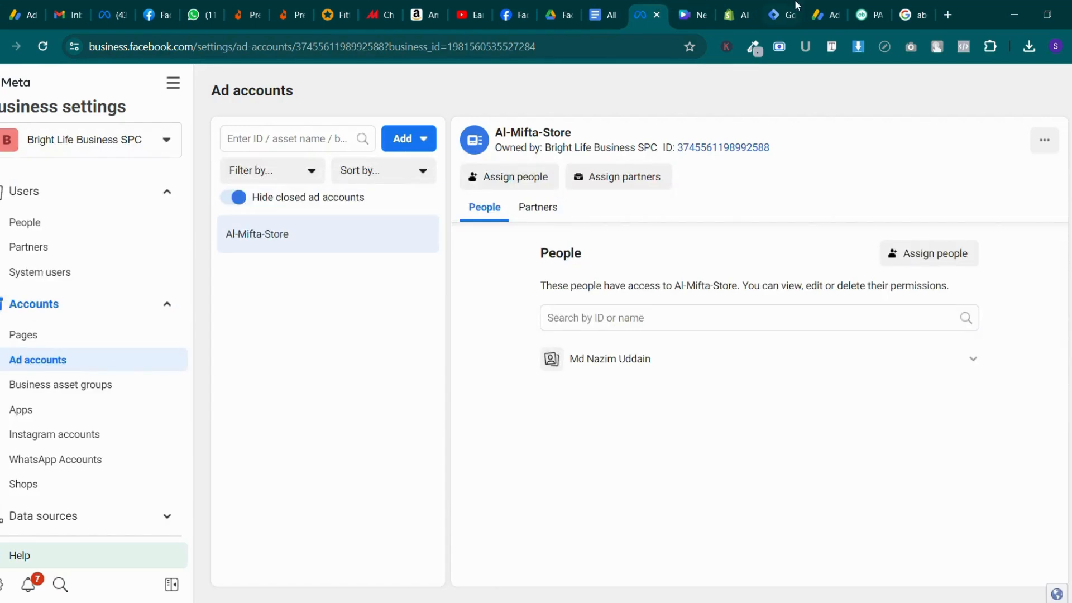
{"action": "left_click", "coordinate": [782, 8]}
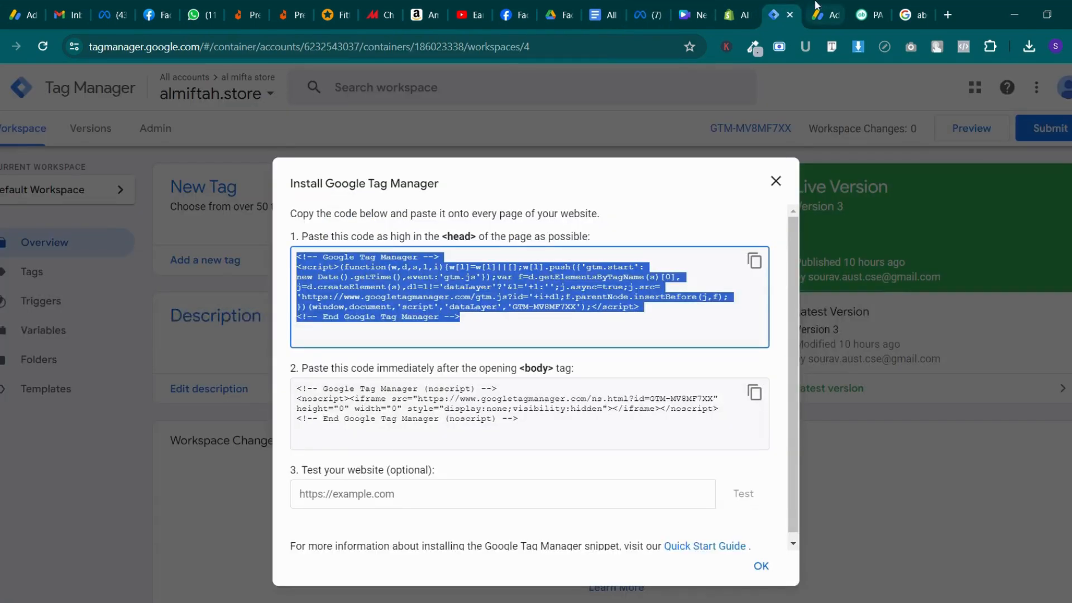
{"action": "left_click", "coordinate": [775, 182]}
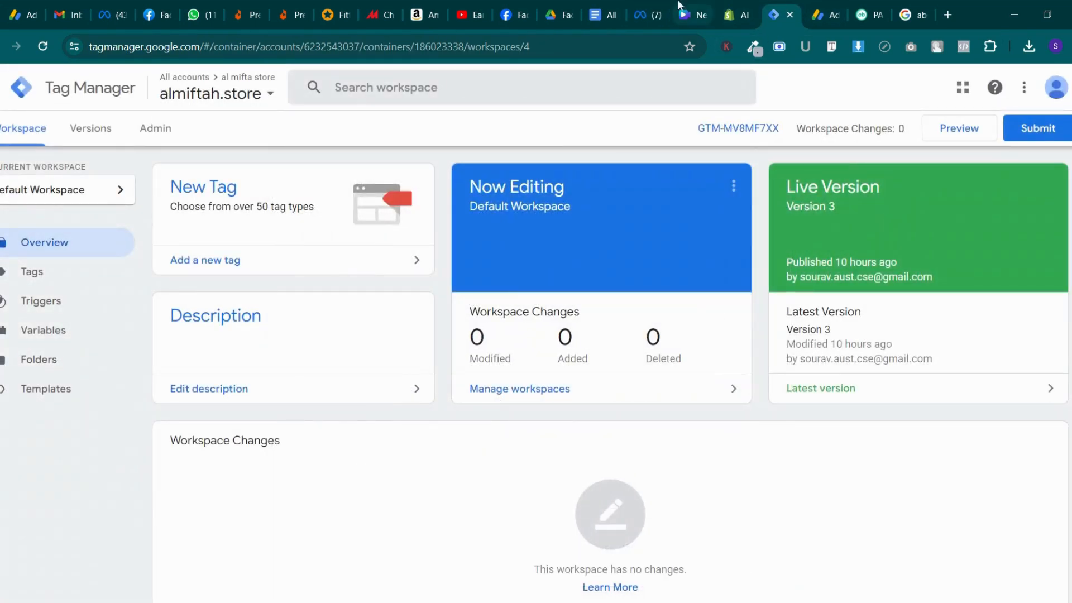
Open the Untitled document from the Drive folder and copy the name ultimate-datalayer from its render tag
{"action": "left_click", "coordinate": [564, 8]}
{"action": "double_click", "coordinate": [771, 333]}
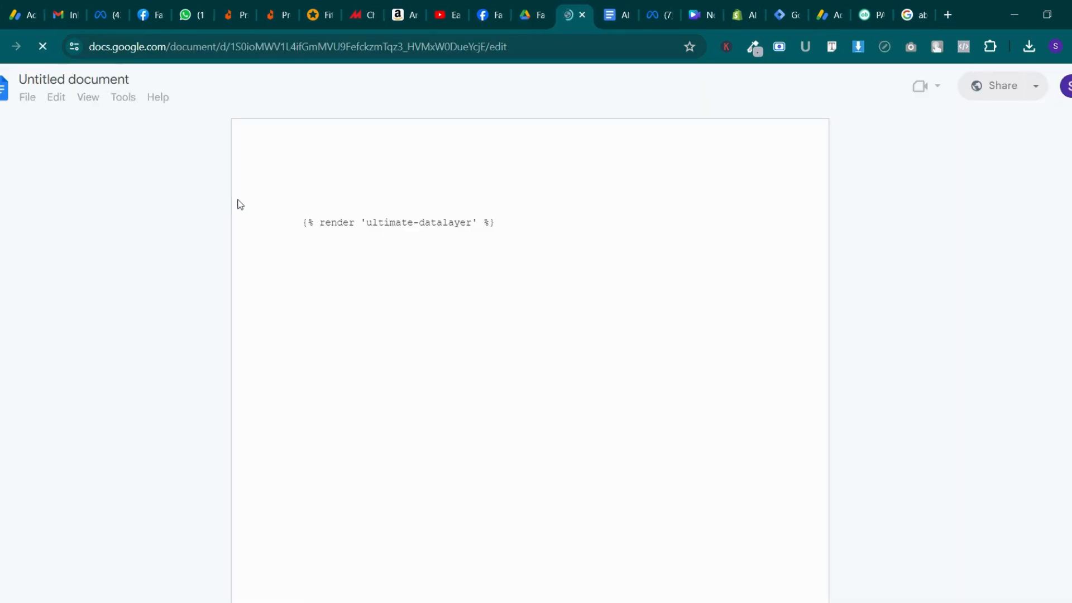
{"action": "left_click_drag", "start_coordinate": [365, 227], "coordinate": [473, 232]}
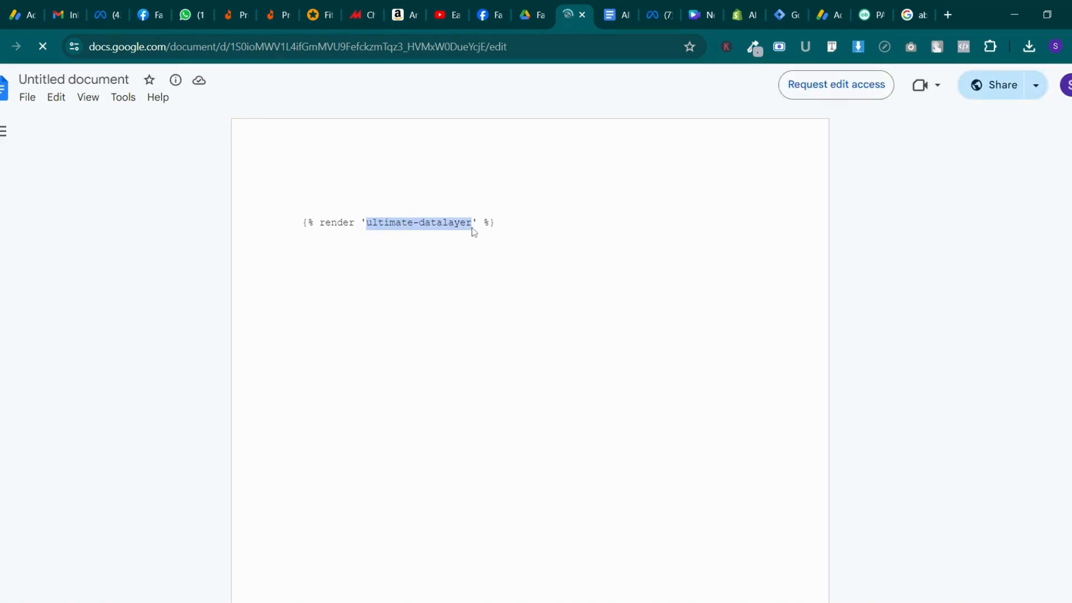
{"action": "right_click", "coordinate": [473, 232]}
{"action": "left_click", "coordinate": [507, 244]}
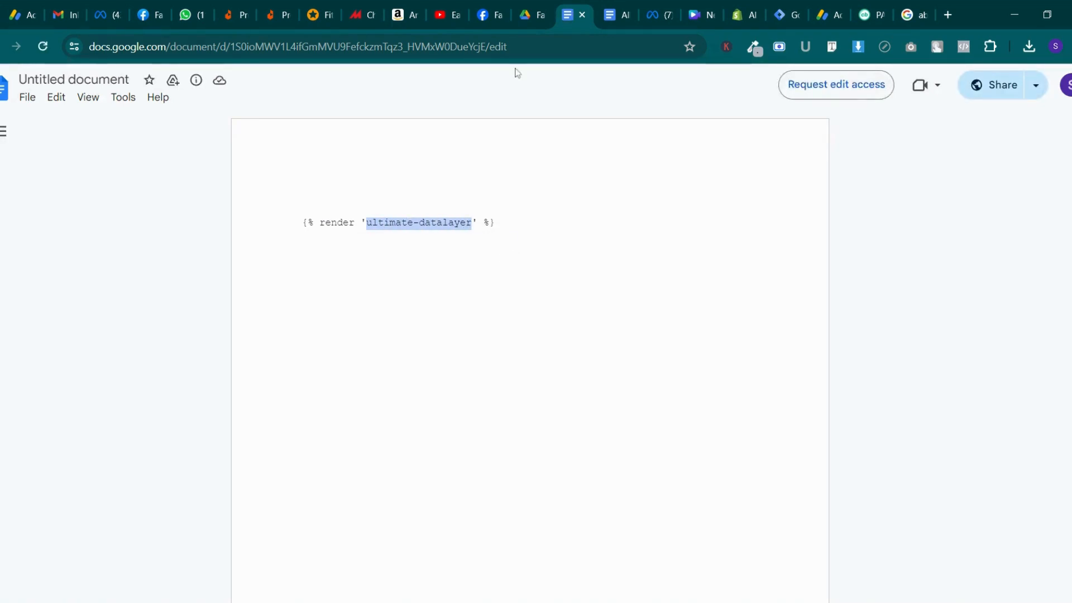
Return to Shopify and create the new snippet with the file name ultimate-datalayer
{"action": "left_click", "coordinate": [533, 15]}
{"action": "left_click", "coordinate": [335, 11]}
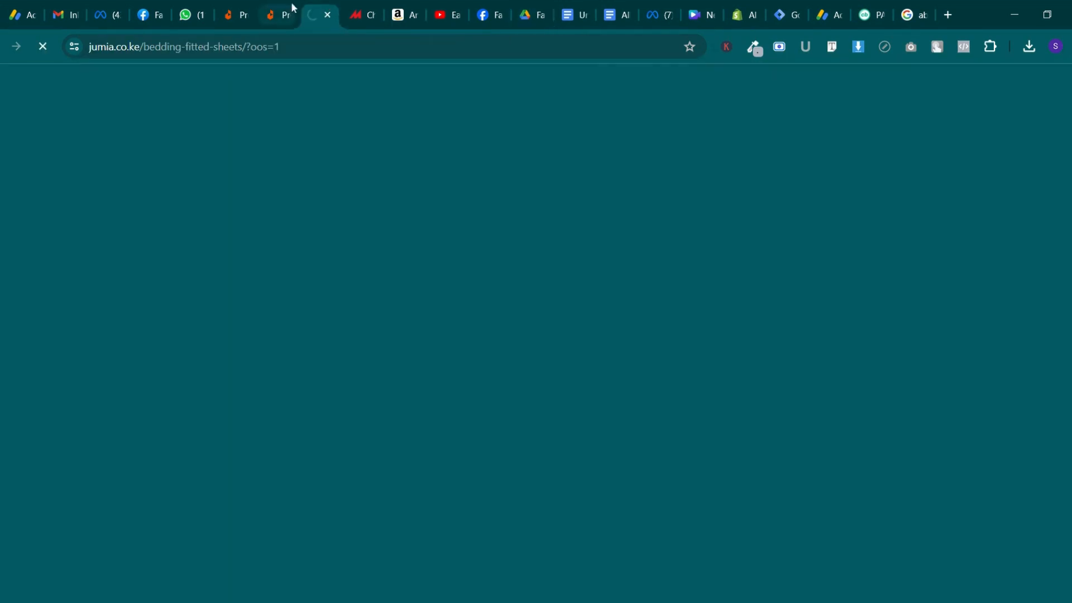
{"action": "left_click", "coordinate": [383, 8]}
{"action": "left_click", "coordinate": [411, 8]}
{"action": "left_click", "coordinate": [535, 9]}
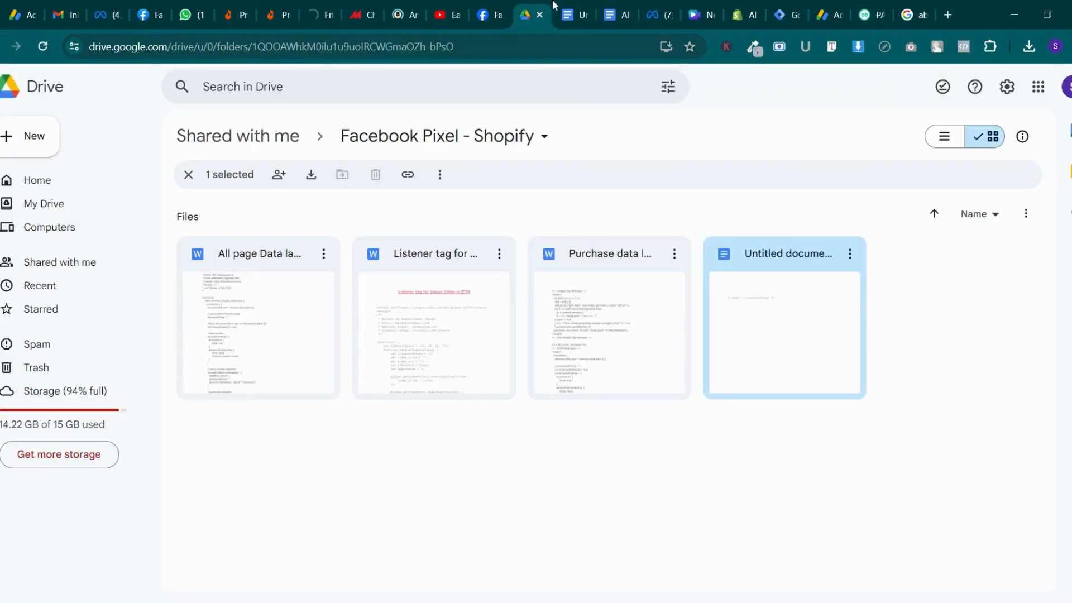
{"action": "left_click", "coordinate": [591, 7]}
{"action": "left_click", "coordinate": [743, 9]}
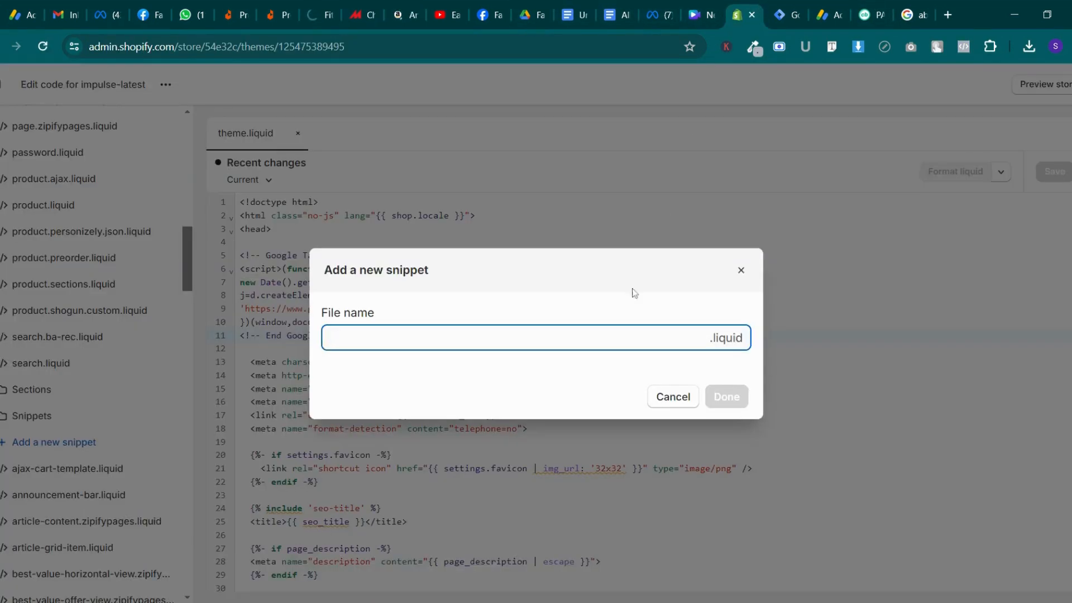
{"action": "key", "text": "ctrl+v"}
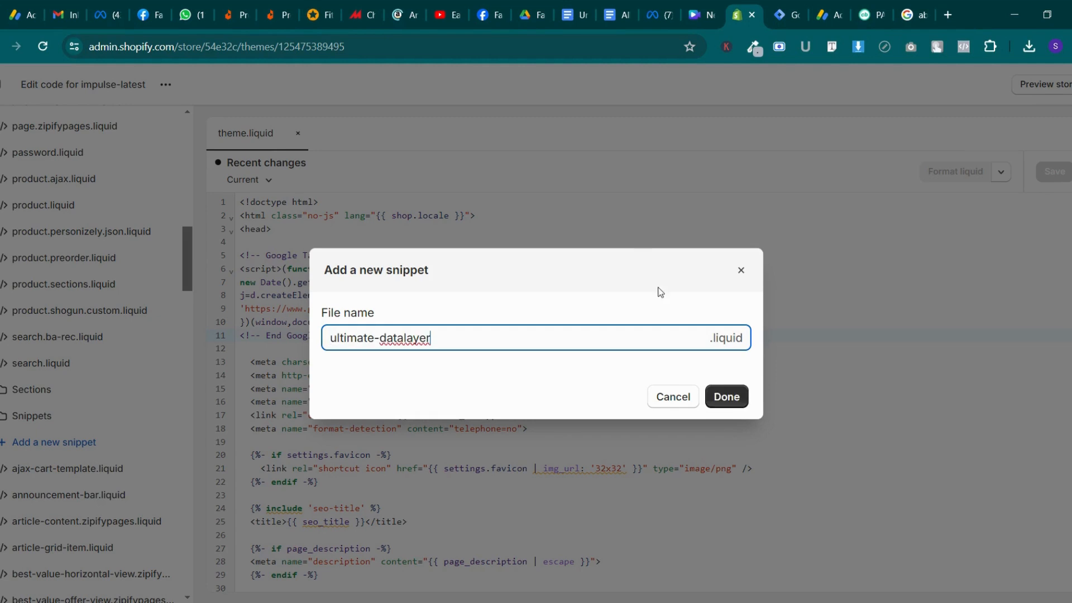
{"action": "left_click", "coordinate": [724, 396]}
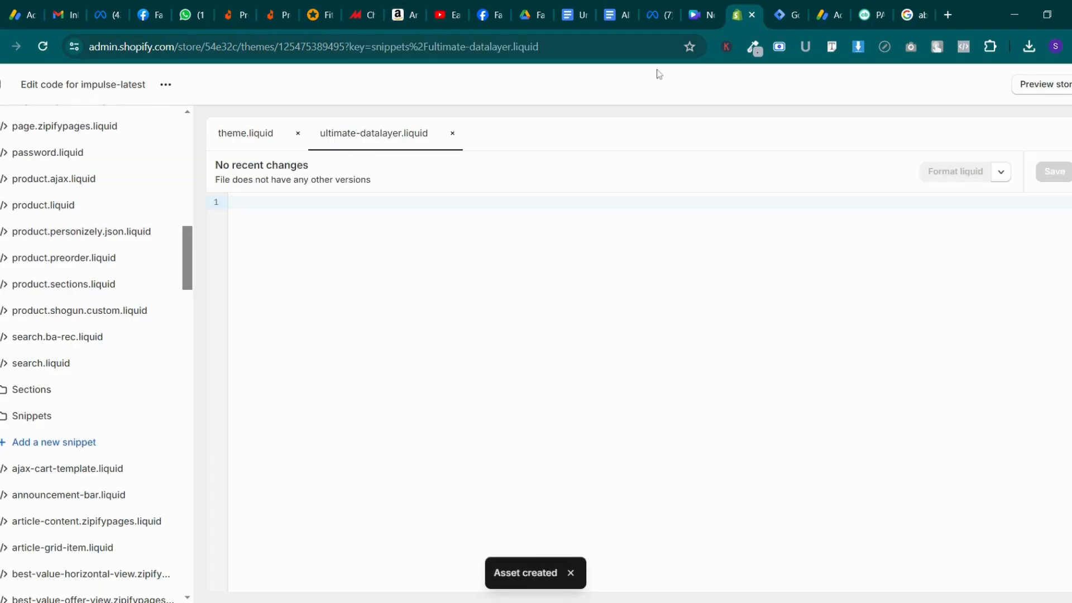
Review the script in the All page Data layer Shopify document and copy all of its code
{"action": "left_click", "coordinate": [626, 5]}
{"action": "scroll", "coordinate": [522, 358], "scroll_direction": "down", "scroll_amount": 7}
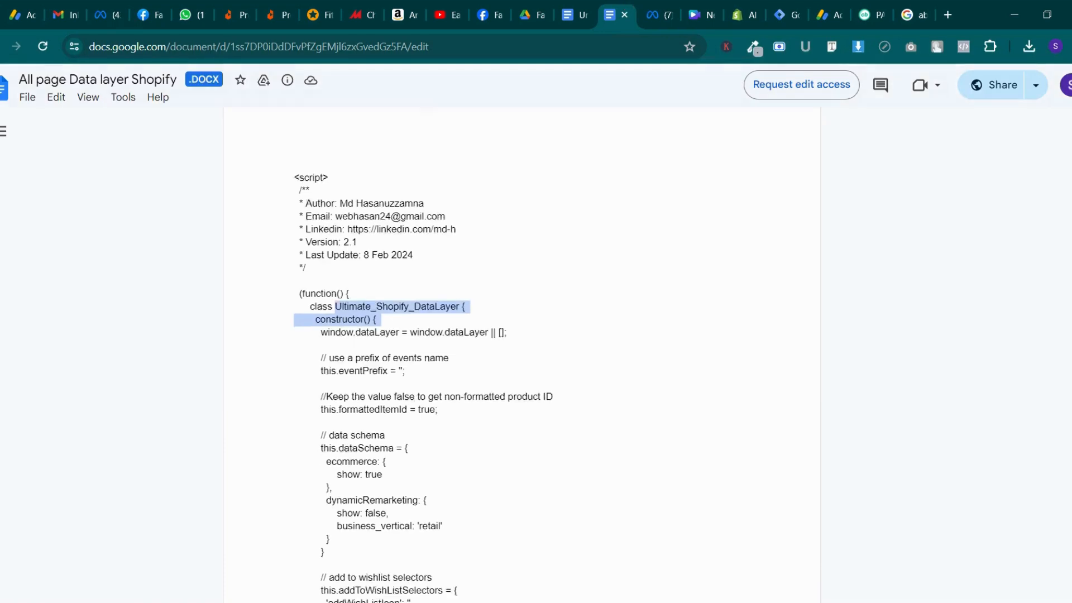
{"action": "scroll", "coordinate": [522, 357], "scroll_direction": "up", "scroll_amount": 5}
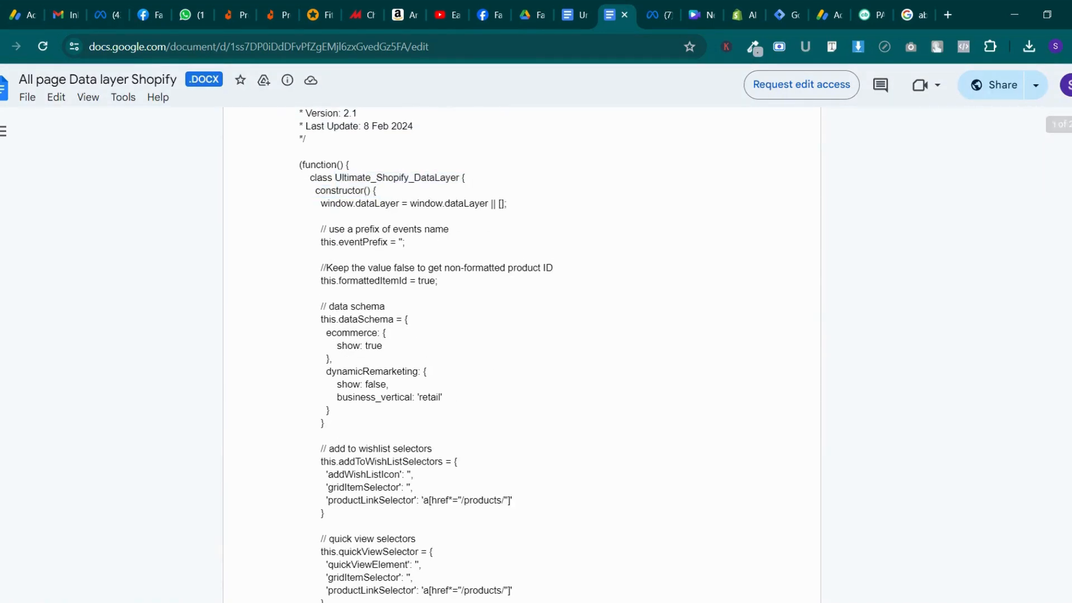
{"action": "scroll", "coordinate": [523, 357], "scroll_direction": "up", "scroll_amount": 1}
{"action": "scroll", "coordinate": [523, 357], "scroll_direction": "down", "scroll_amount": 10}
{"action": "scroll", "coordinate": [523, 358], "scroll_direction": "up", "scroll_amount": 13}
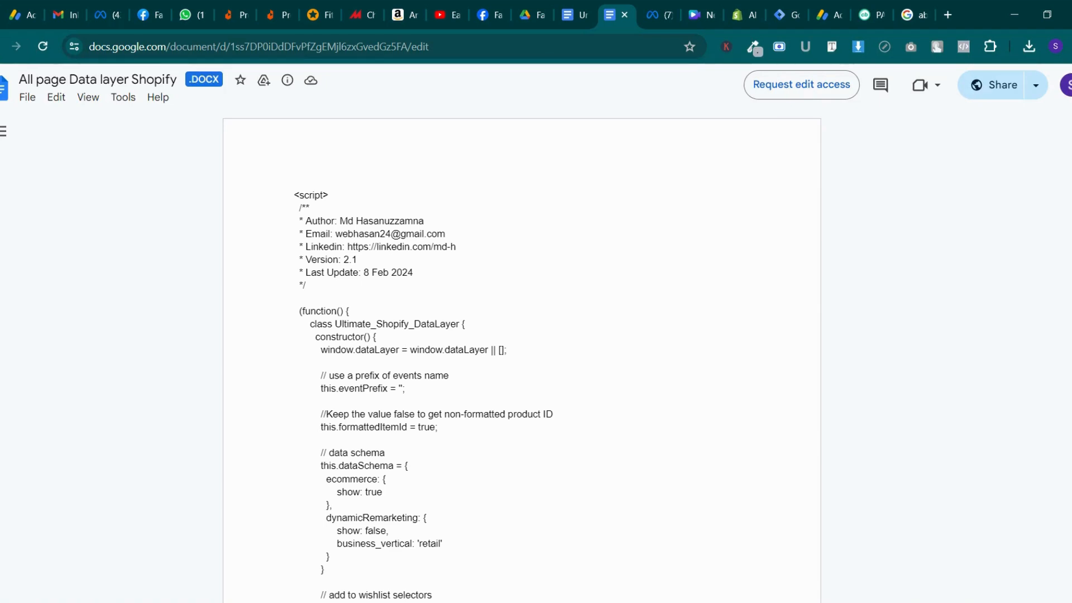
{"action": "scroll", "coordinate": [522, 357], "scroll_direction": "down", "scroll_amount": 3}
{"action": "scroll", "coordinate": [522, 358], "scroll_direction": "up", "scroll_amount": 3}
{"action": "key", "text": "ctrl+a"}
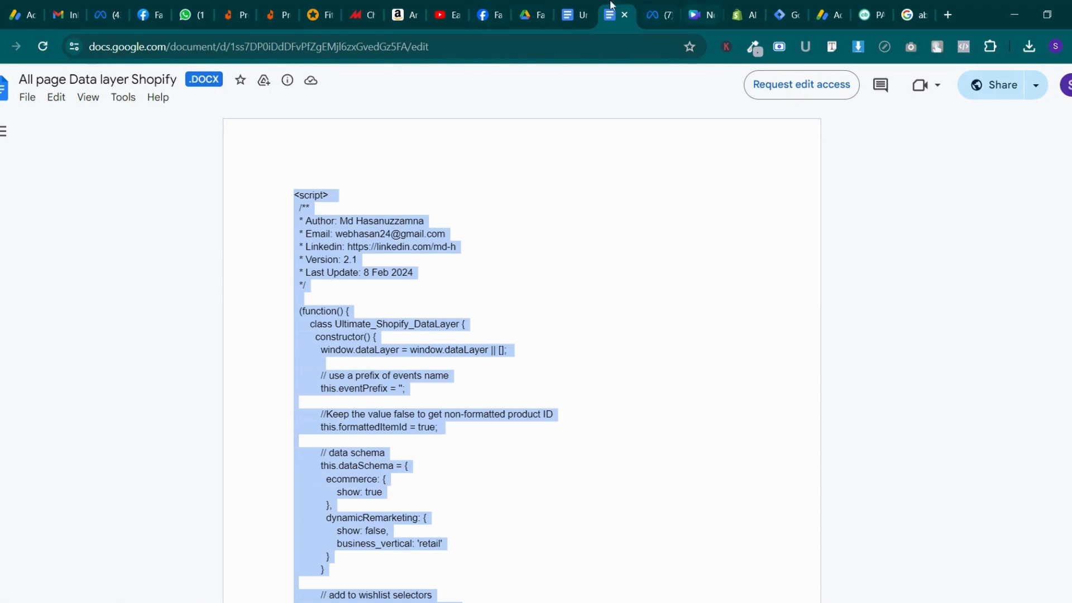
Paste the data layer script into ultimate-datalayer.liquid in Shopify, check the code, and save the file
{"action": "left_click", "coordinate": [589, 7]}
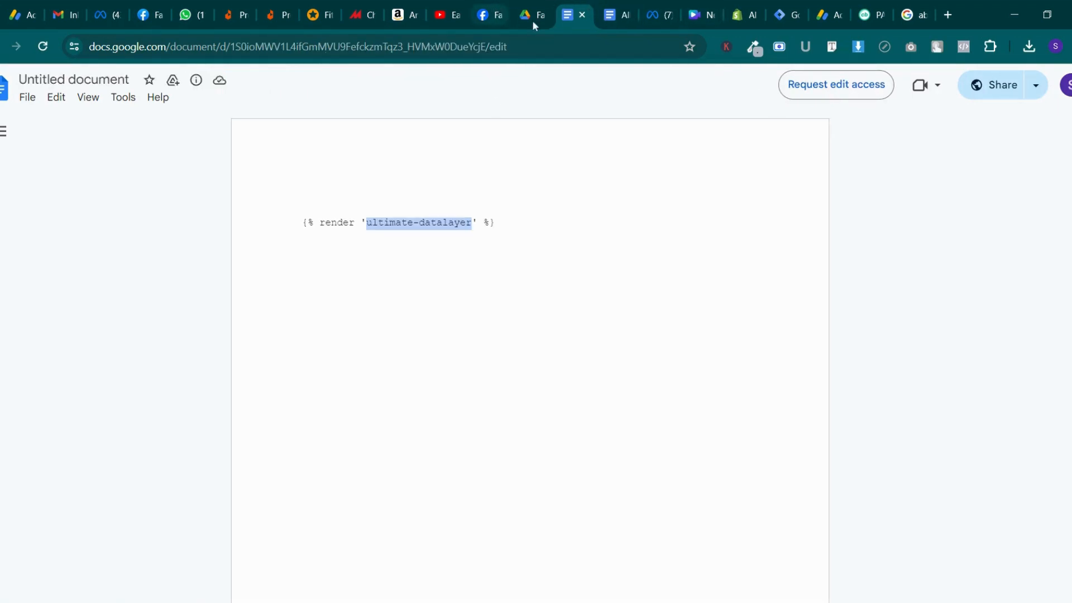
{"action": "left_click", "coordinate": [745, 14]}
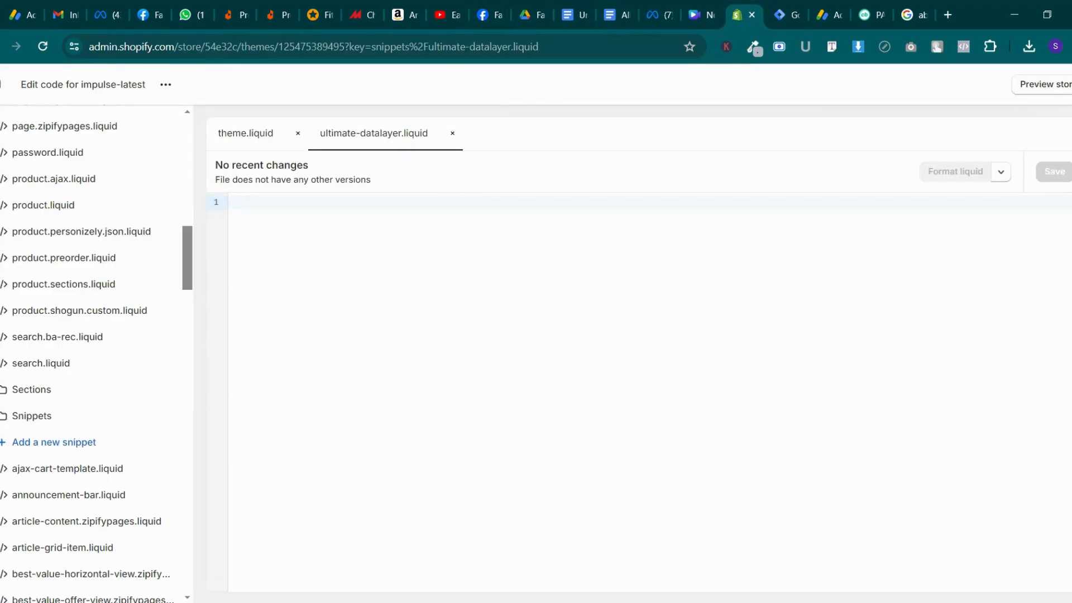
{"action": "key", "text": "ctrl+v"}
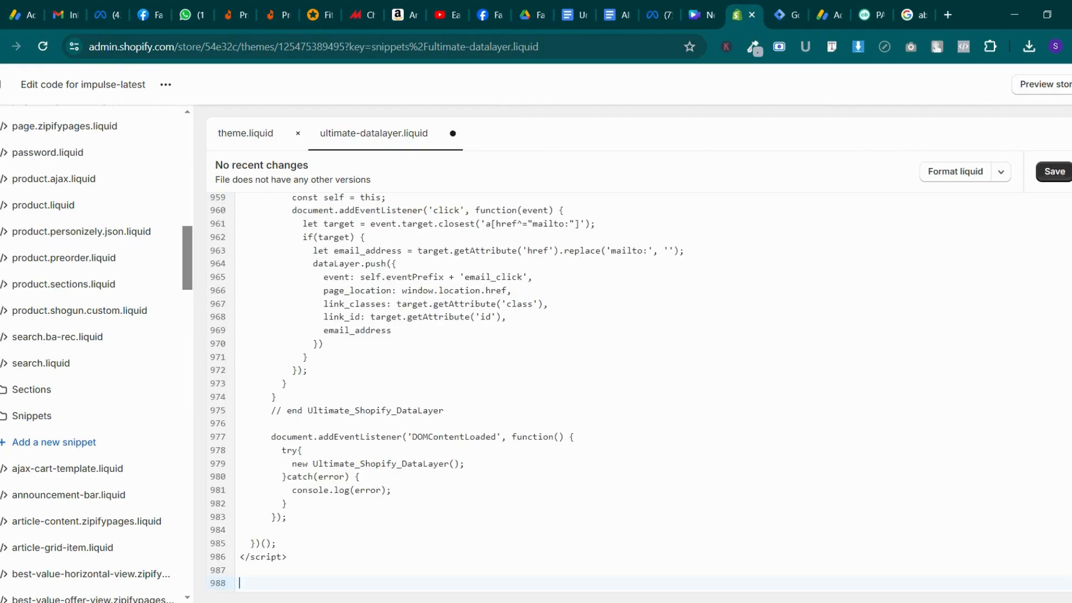
{"action": "scroll", "coordinate": [637, 391], "scroll_direction": "up", "scroll_amount": 10}
{"action": "scroll", "coordinate": [637, 391], "scroll_direction": "up", "scroll_amount": 15}
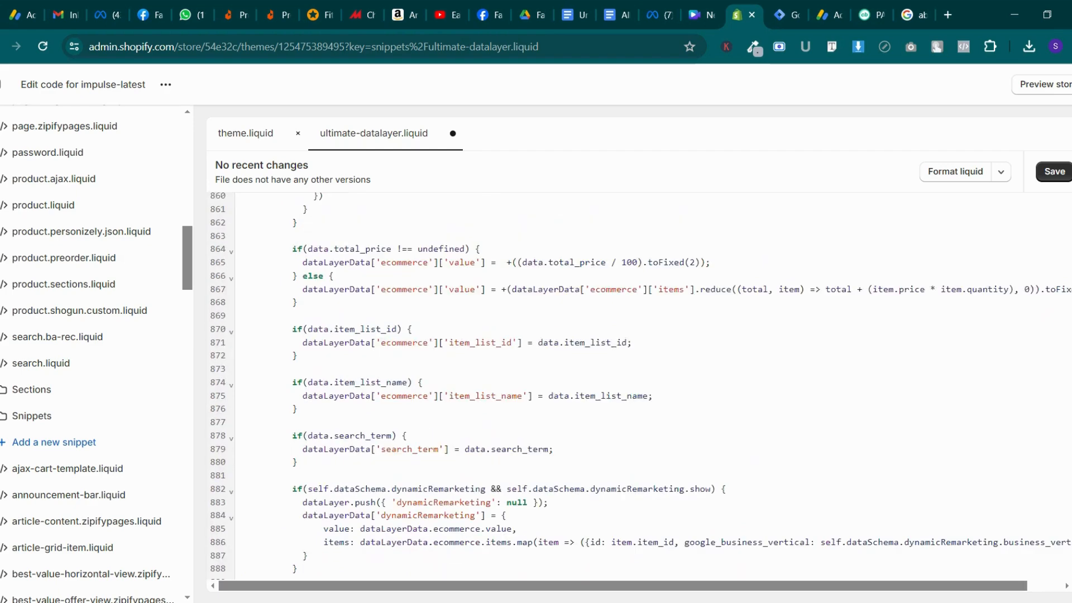
{"action": "scroll", "coordinate": [637, 391], "scroll_direction": "up", "scroll_amount": 20}
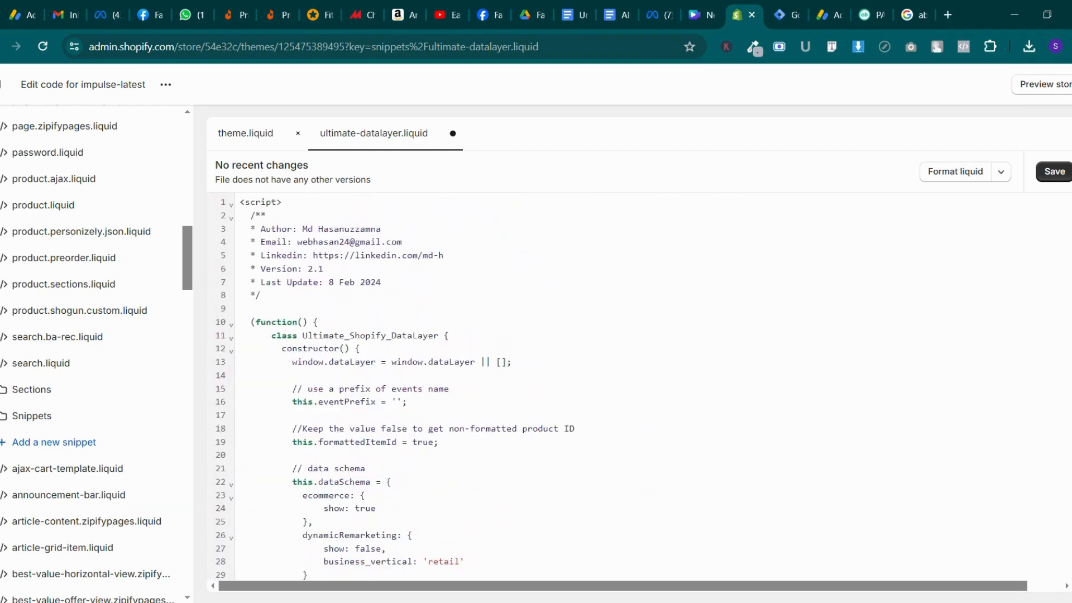
{"action": "scroll", "coordinate": [637, 391], "scroll_direction": "down", "scroll_amount": 5}
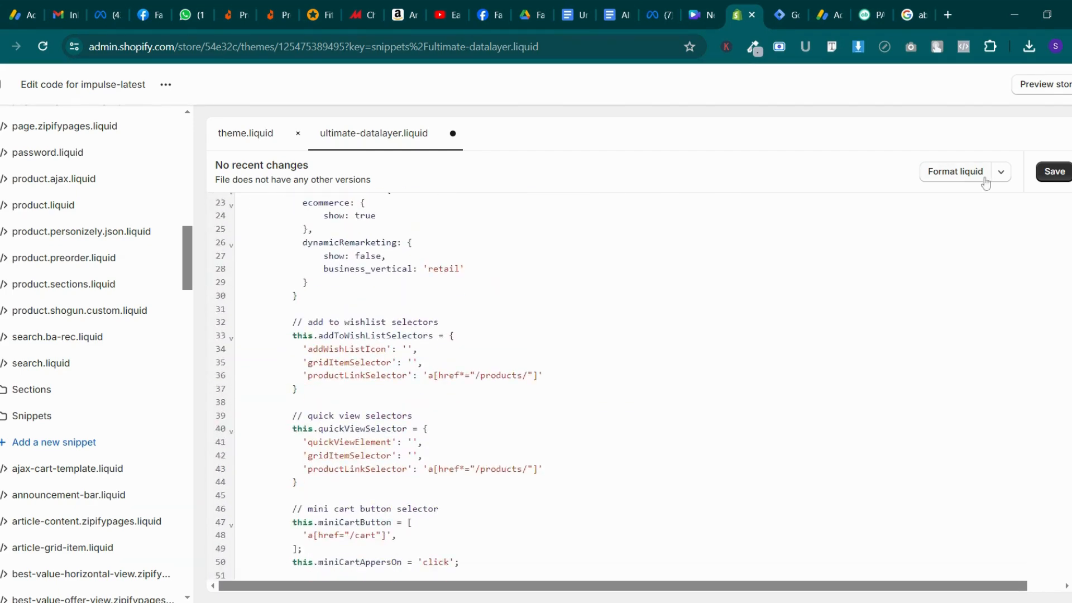
{"action": "left_click", "coordinate": [1054, 172]}
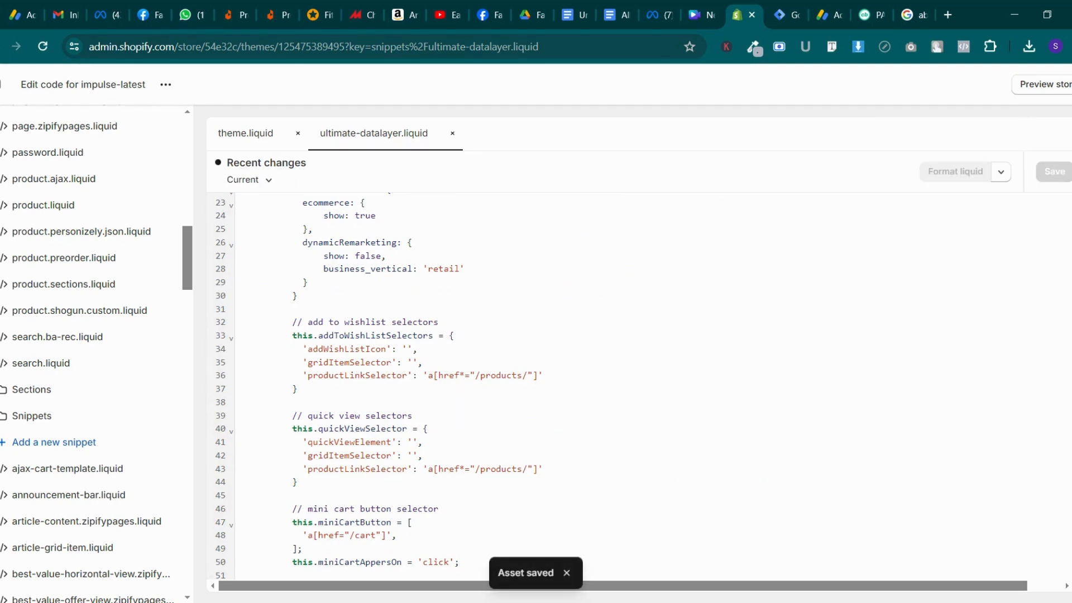
Look over the code in ultimate-datalayer.liquid and browse the list of the theme's snippet files
{"action": "scroll", "coordinate": [117, 453], "scroll_direction": "down", "scroll_amount": 2}
{"action": "scroll", "coordinate": [614, 387], "scroll_direction": "up", "scroll_amount": 5}
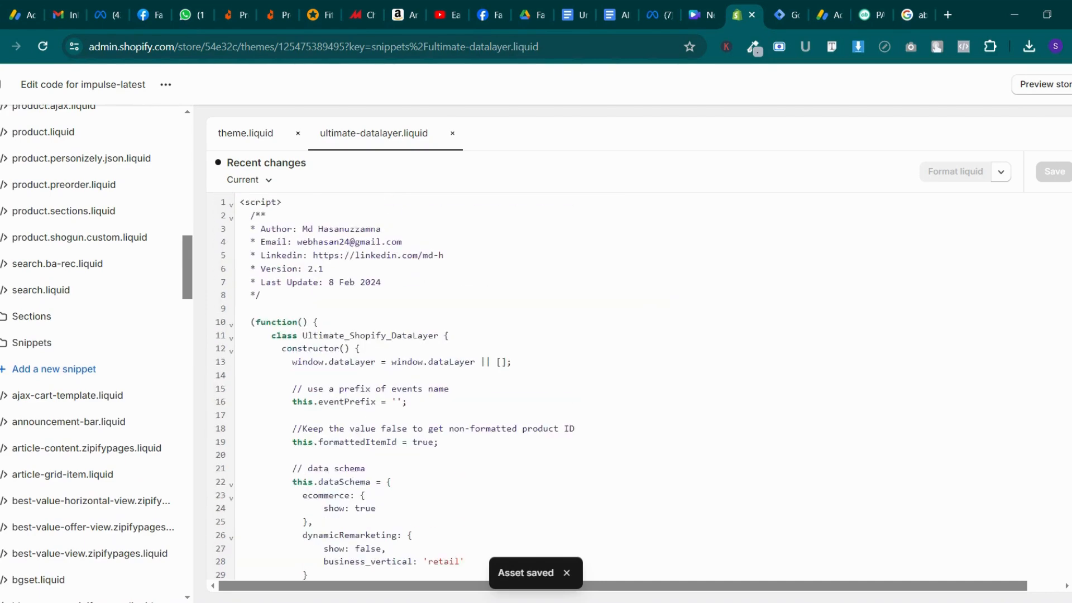
{"action": "scroll", "coordinate": [615, 386], "scroll_direction": "down", "scroll_amount": 5}
{"action": "scroll", "coordinate": [614, 386], "scroll_direction": "up", "scroll_amount": 5}
{"action": "scroll", "coordinate": [139, 459], "scroll_direction": "down", "scroll_amount": 1}
{"action": "scroll", "coordinate": [139, 459], "scroll_direction": "up", "scroll_amount": 1}
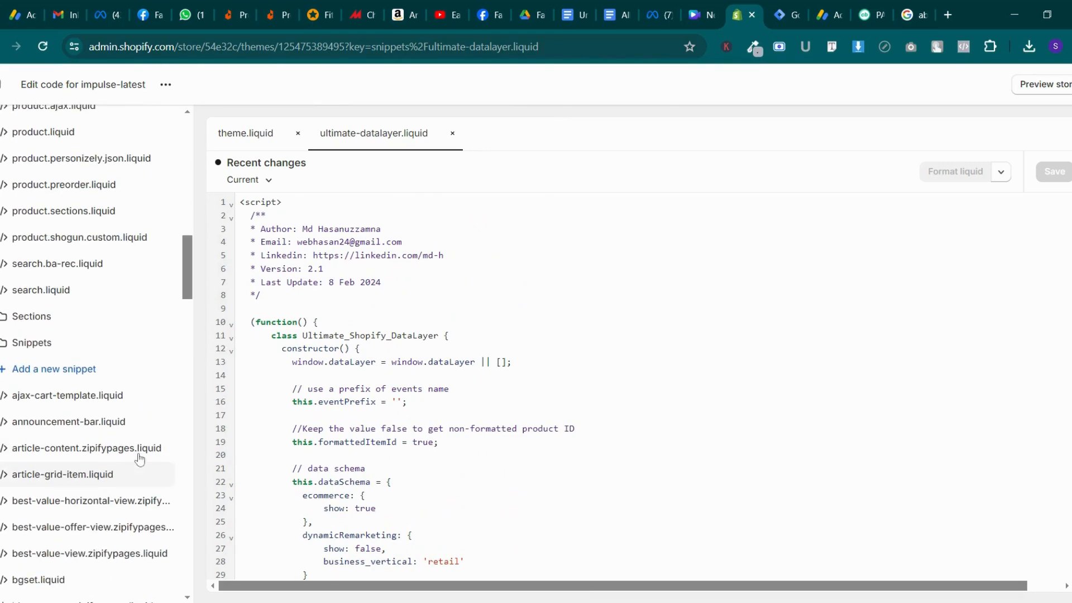
{"action": "scroll", "coordinate": [151, 436], "scroll_direction": "down", "scroll_amount": 20}
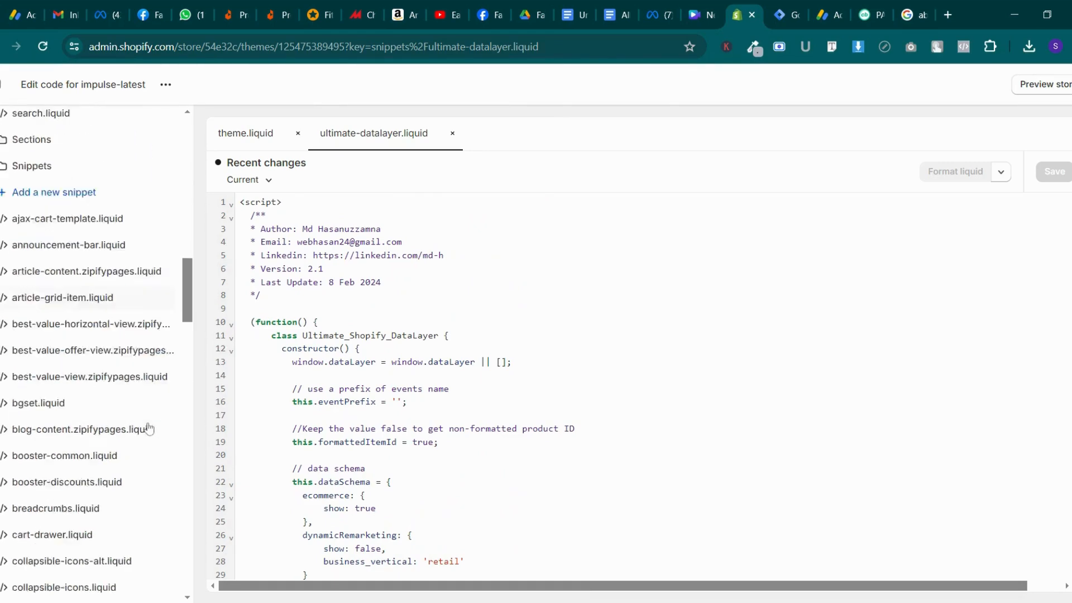
{"action": "scroll", "coordinate": [152, 459], "scroll_direction": "down", "scroll_amount": 15}
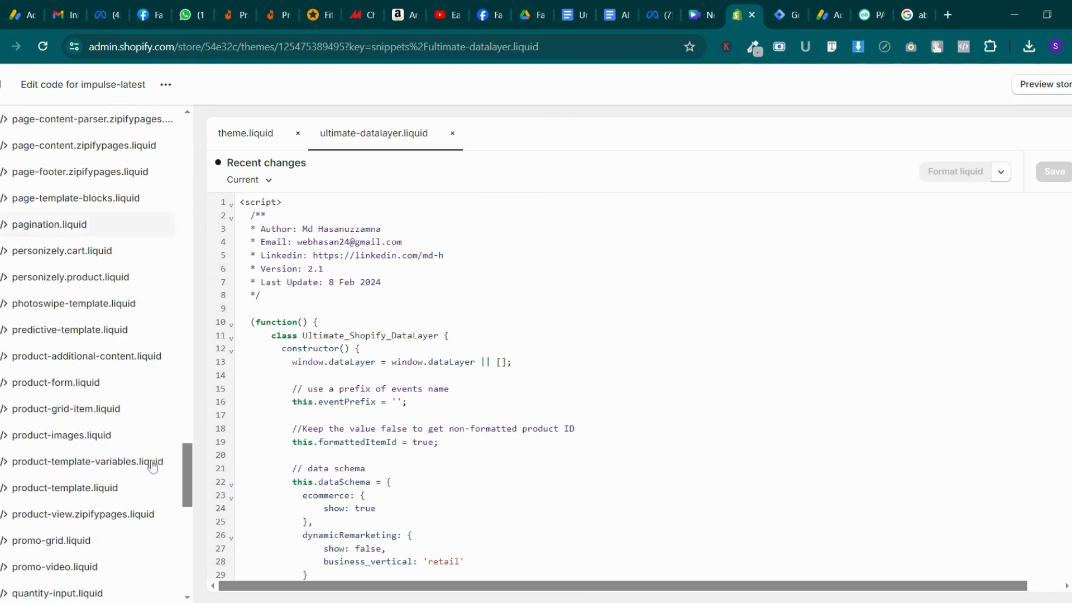
Leave the theme code editor and open the store's Checkout settings
{"action": "left_click", "coordinate": [17, 83]}
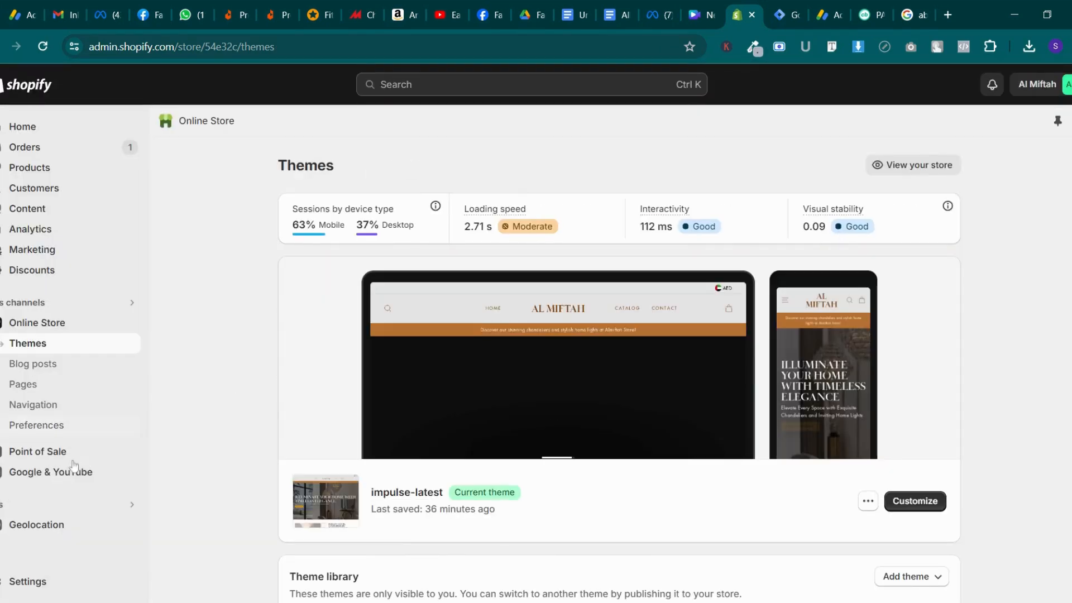
{"action": "left_click", "coordinate": [50, 582]}
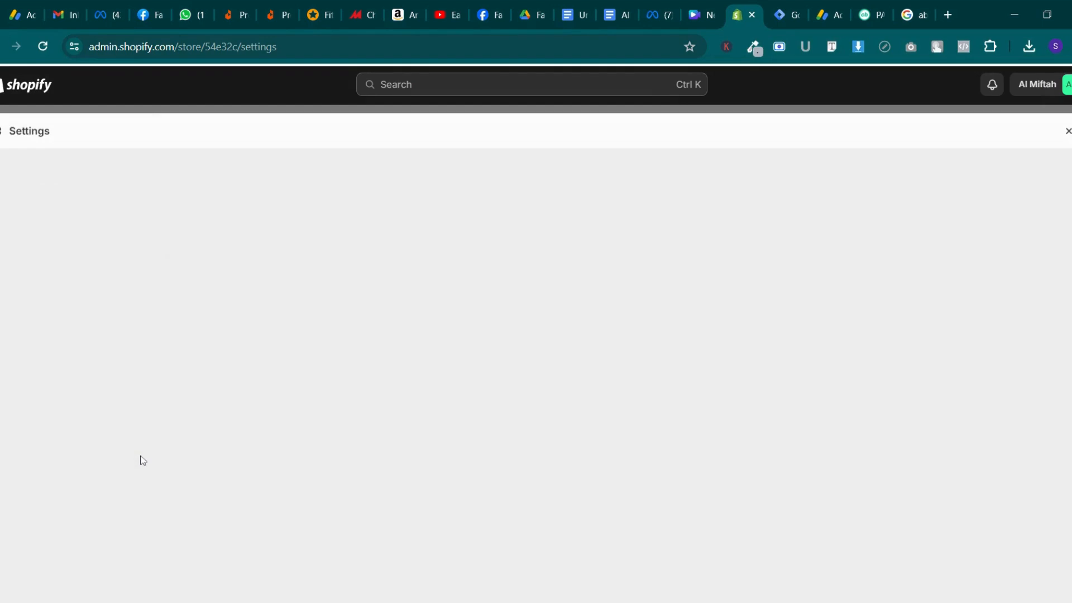
{"action": "scroll", "coordinate": [235, 429], "scroll_direction": "down", "scroll_amount": 1}
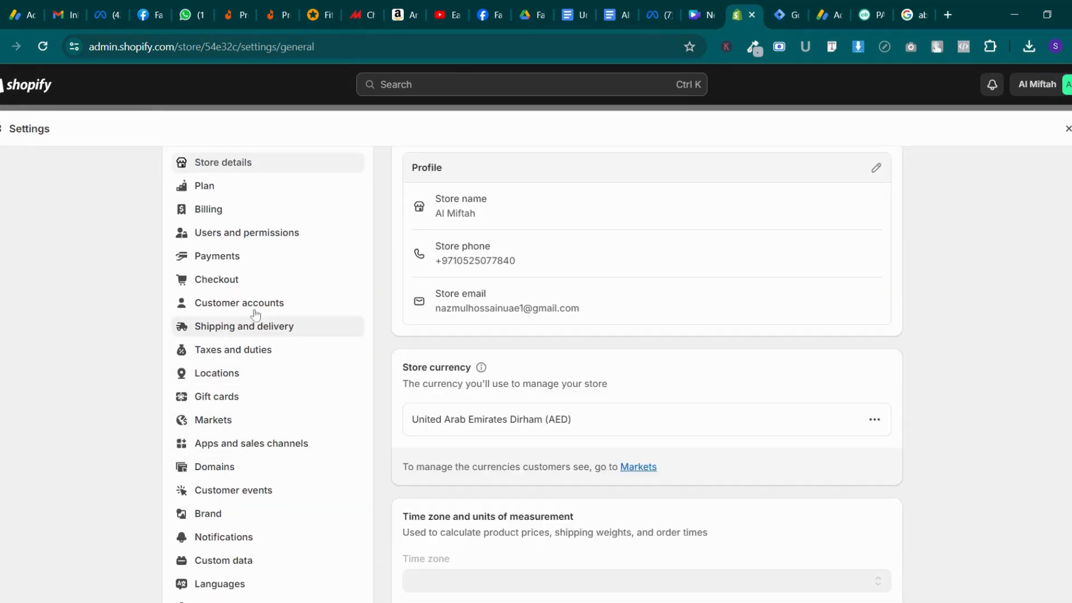
{"action": "left_click", "coordinate": [260, 290]}
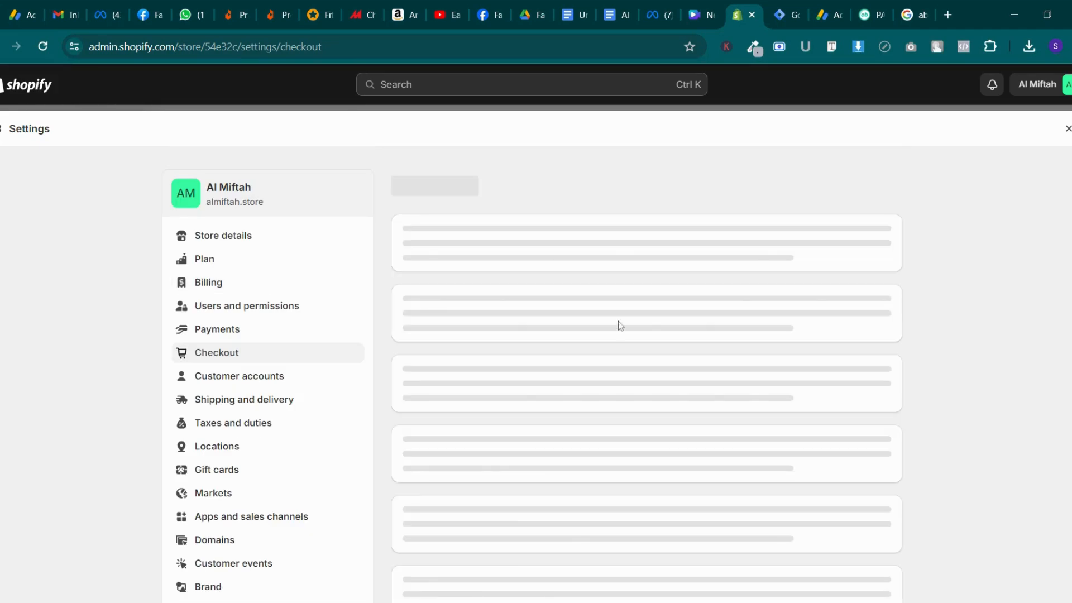
Clear all existing code from the Additional scripts box for the order status page
{"action": "scroll", "coordinate": [617, 340], "scroll_direction": "down", "scroll_amount": 20}
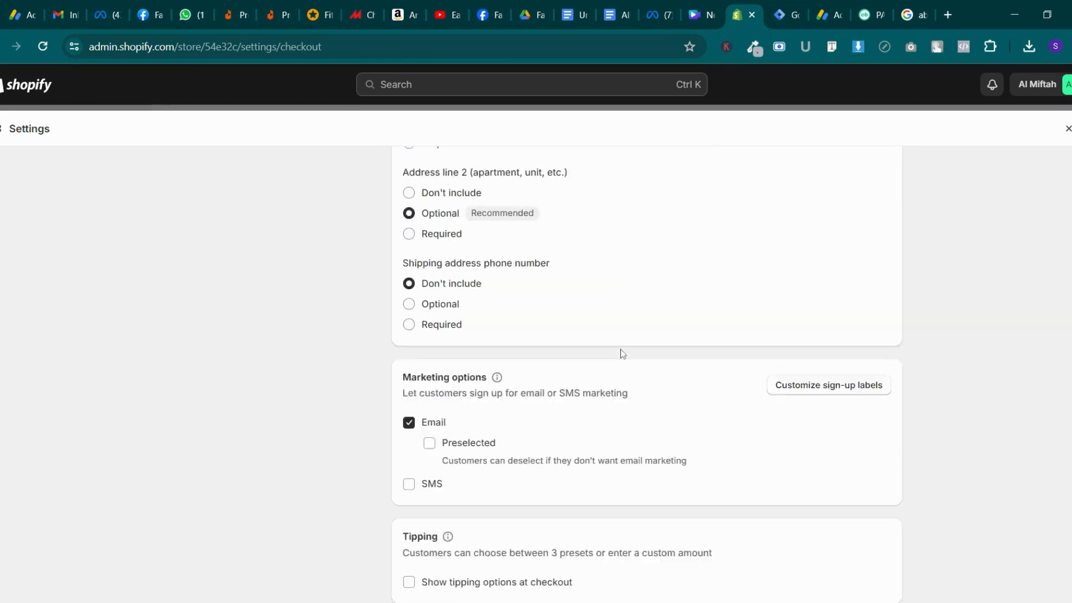
{"action": "scroll", "coordinate": [623, 368], "scroll_direction": "down", "scroll_amount": 10}
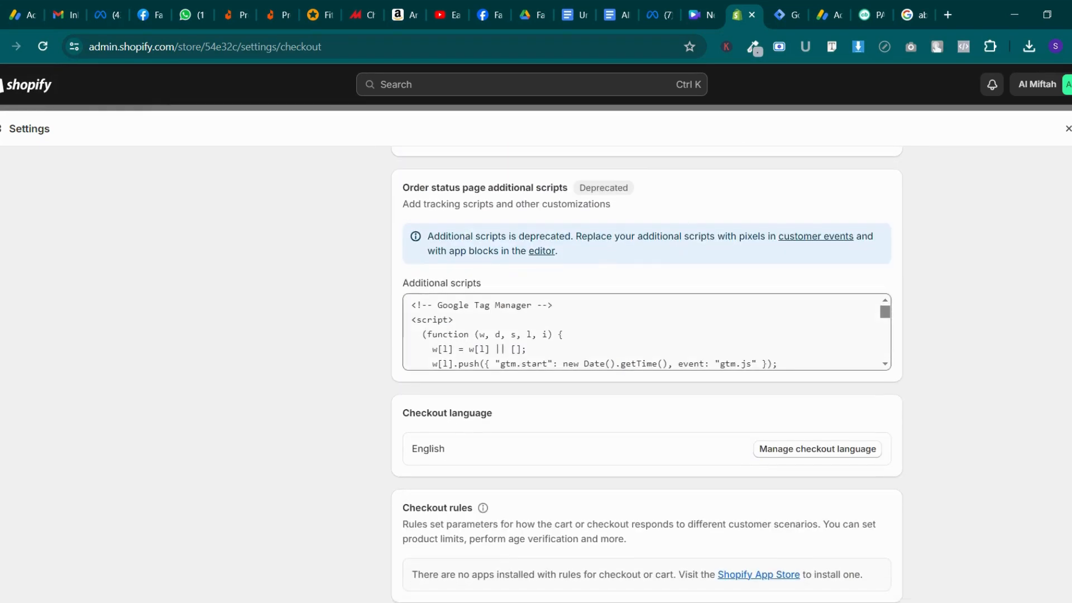
{"action": "left_click", "coordinate": [623, 368]}
{"action": "key", "text": "ctrl+a"}
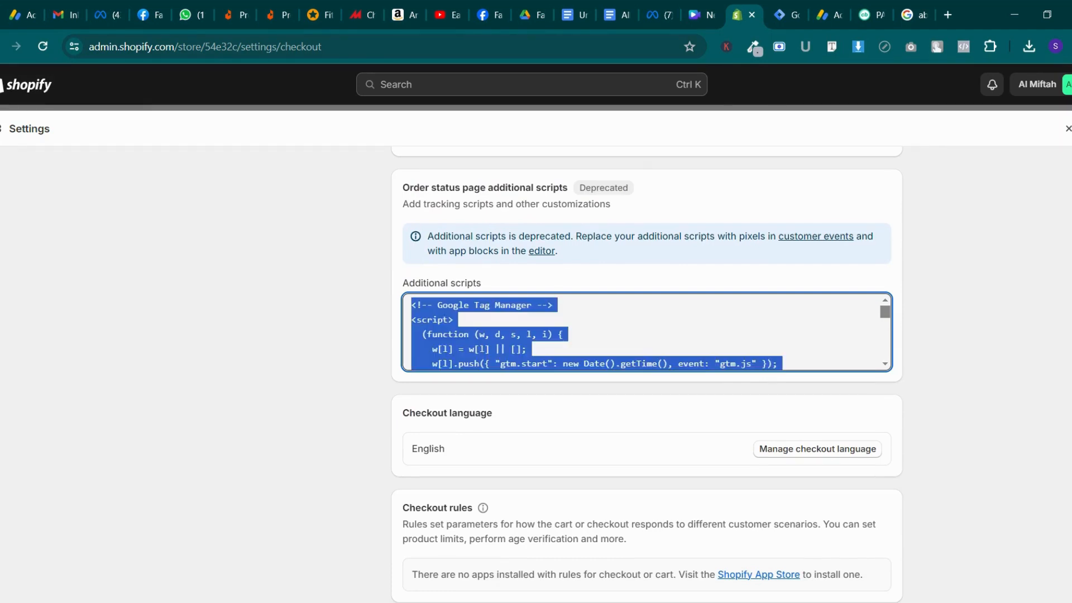
{"action": "key", "text": "BackSpace"}
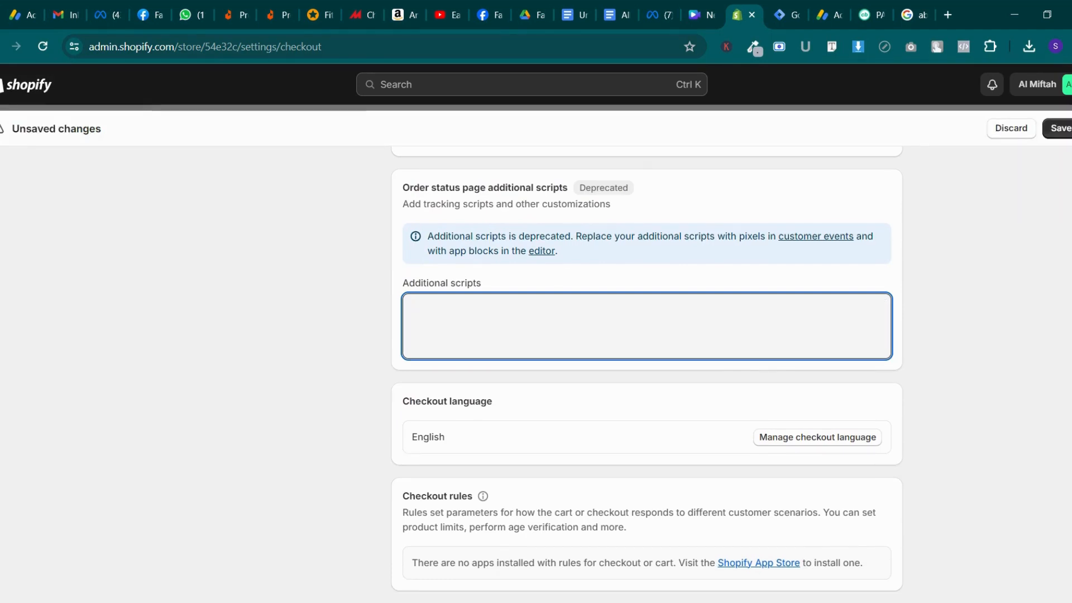
Open the Purchase data layer Shopify document from the Drive folder and copy all of its code
{"action": "left_click", "coordinate": [843, 7]}
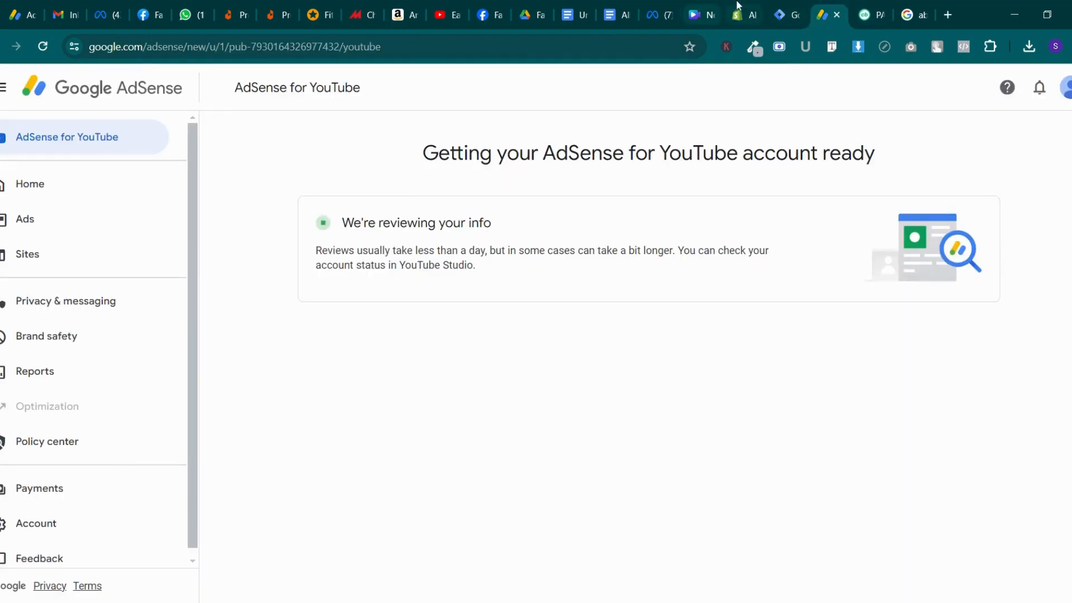
{"action": "left_click", "coordinate": [530, 14]}
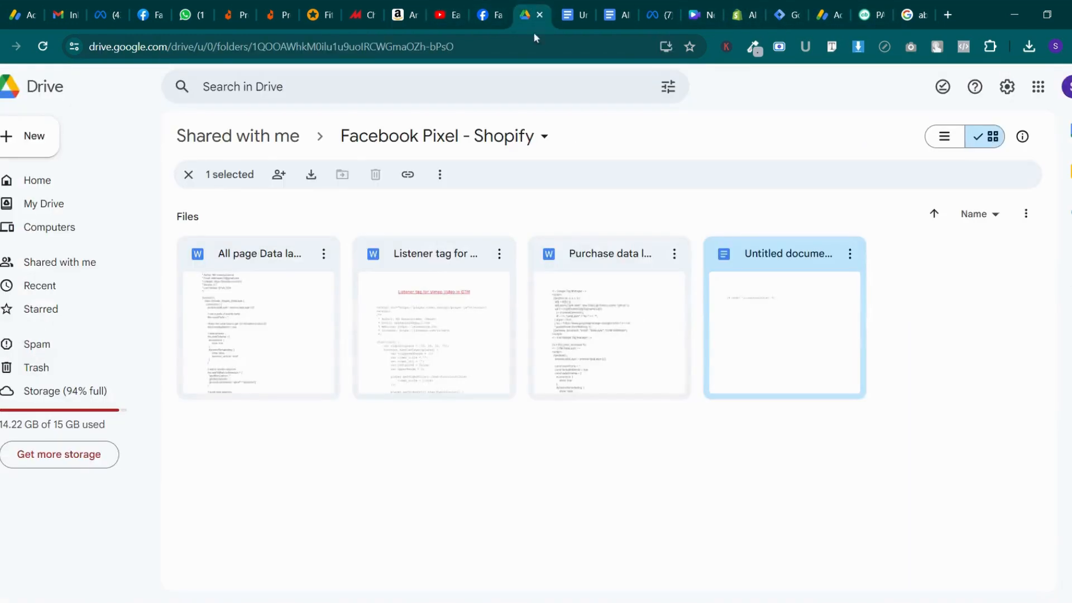
{"action": "double_click", "coordinate": [638, 333]}
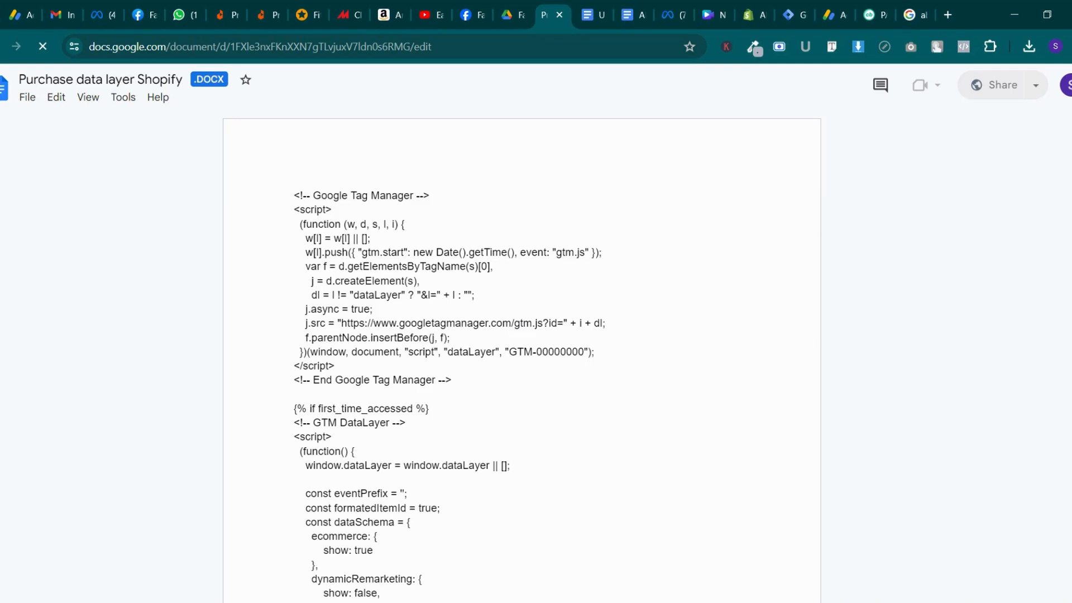
{"action": "key", "text": "ctrl+a"}
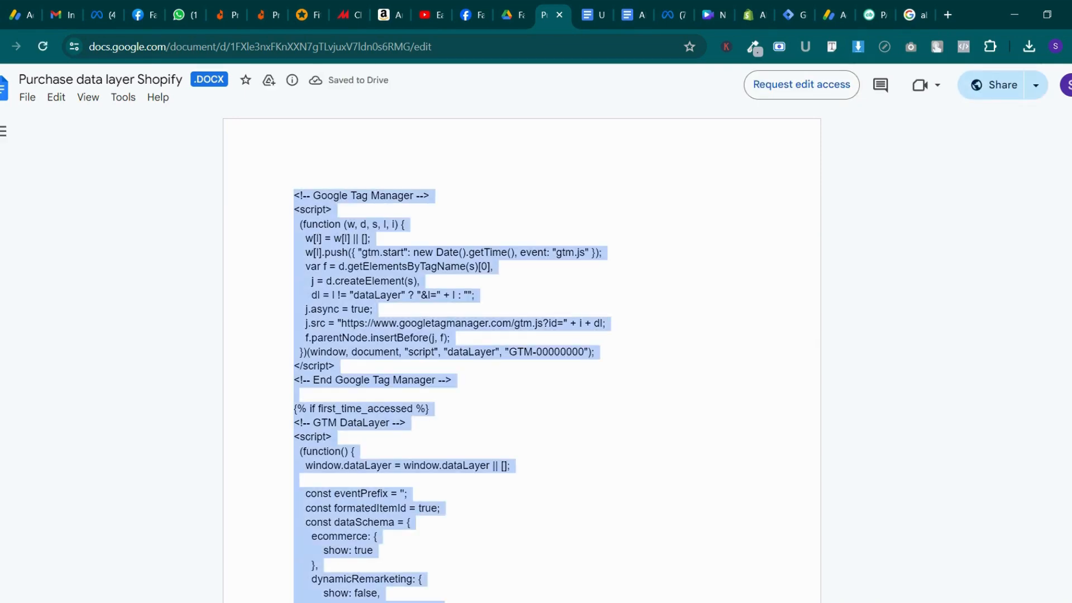
{"action": "left_click", "coordinate": [463, 8]}
{"action": "left_click", "coordinate": [505, 8]}
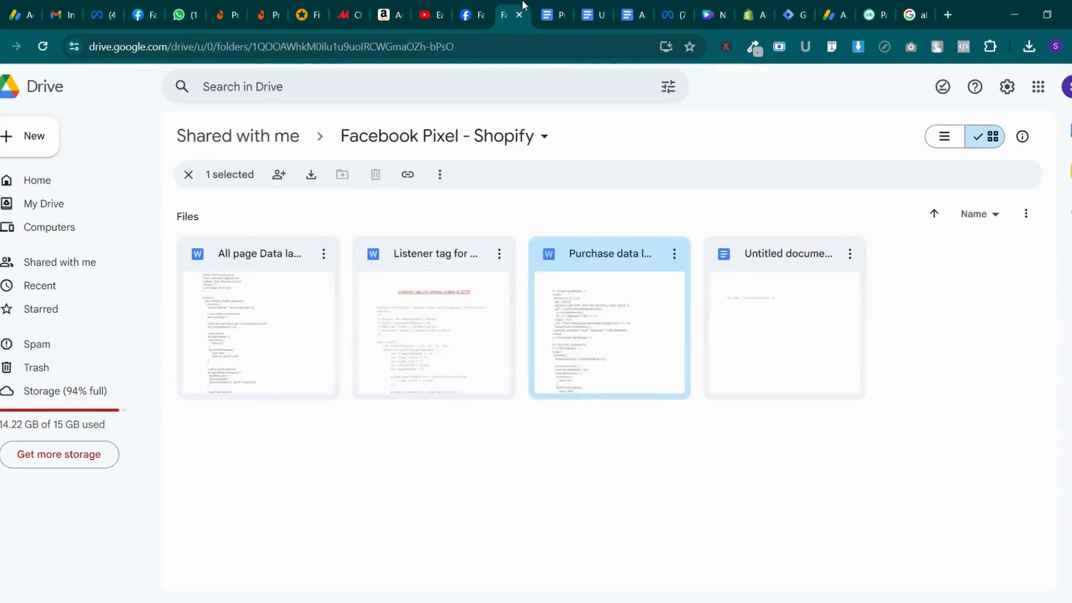
Paste the purchase data layer code into Shopify's Additional scripts box and check it up to the Google Tag Manager block
{"action": "left_click", "coordinate": [752, 14]}
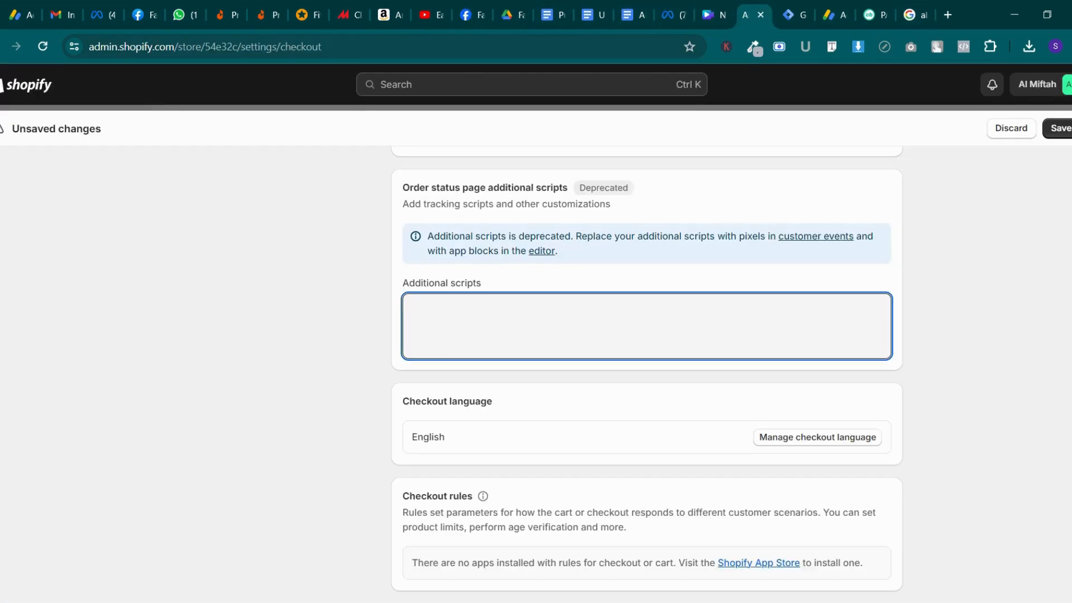
{"action": "key", "text": "ctrl+v"}
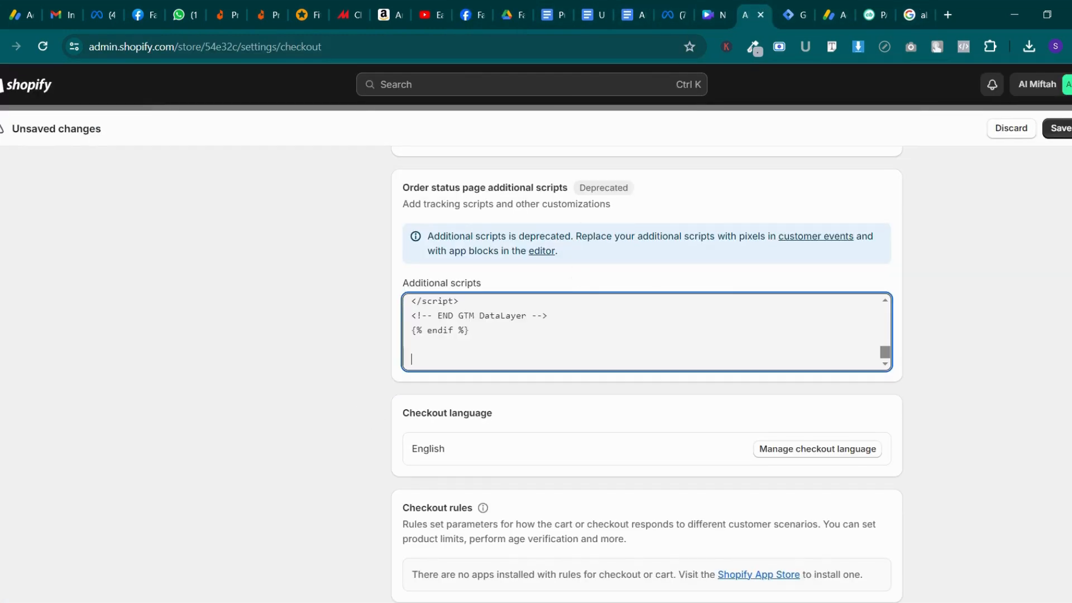
{"action": "scroll", "coordinate": [647, 332], "scroll_direction": "up", "scroll_amount": 10}
{"action": "scroll", "coordinate": [647, 332], "scroll_direction": "up", "scroll_amount": 10}
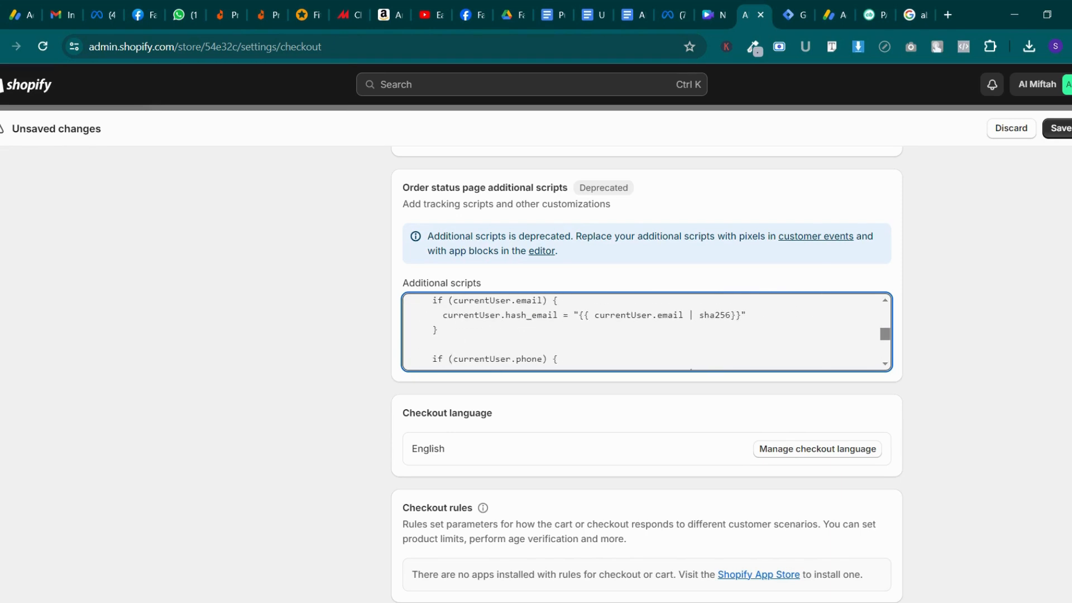
{"action": "scroll", "coordinate": [647, 331], "scroll_direction": "up", "scroll_amount": 10}
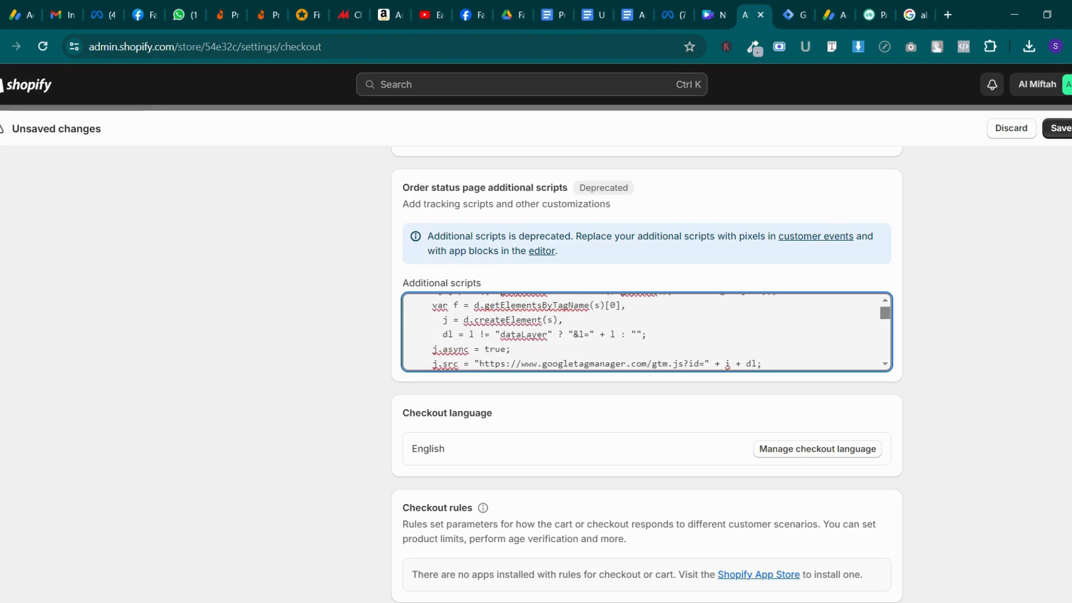
{"action": "scroll", "coordinate": [646, 332], "scroll_direction": "up", "scroll_amount": 3}
{"action": "scroll", "coordinate": [647, 332], "scroll_direction": "down", "scroll_amount": 3}
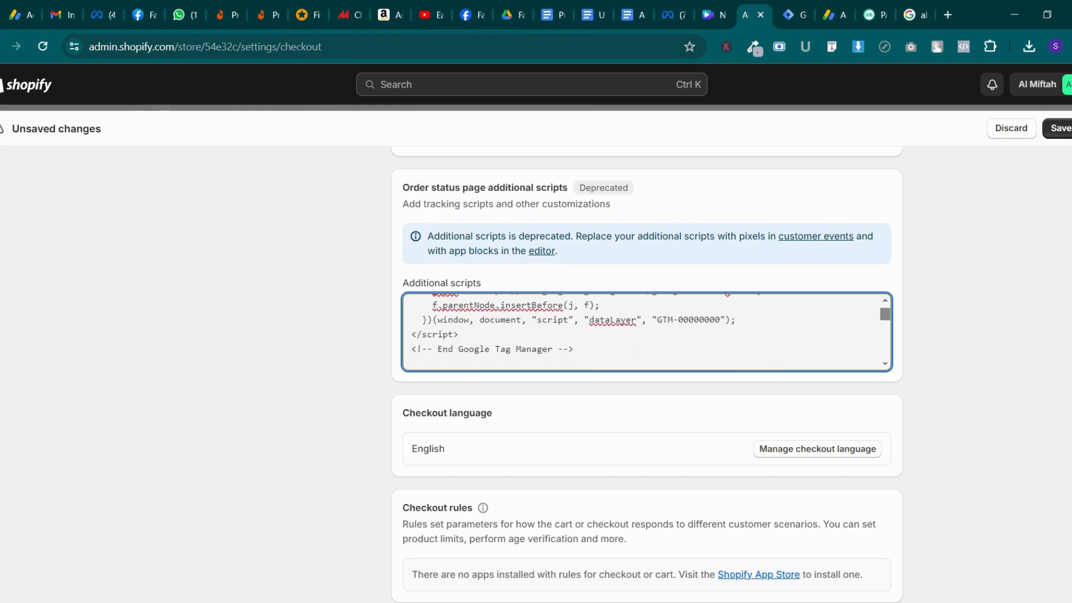
Replace the placeholder GTM-00000000 in the script with the container ID GTM-MV8MF7XX from Tag Manager, and save the checkout settings
{"action": "left_click_drag", "start_coordinate": [721, 320], "coordinate": [715, 320]}
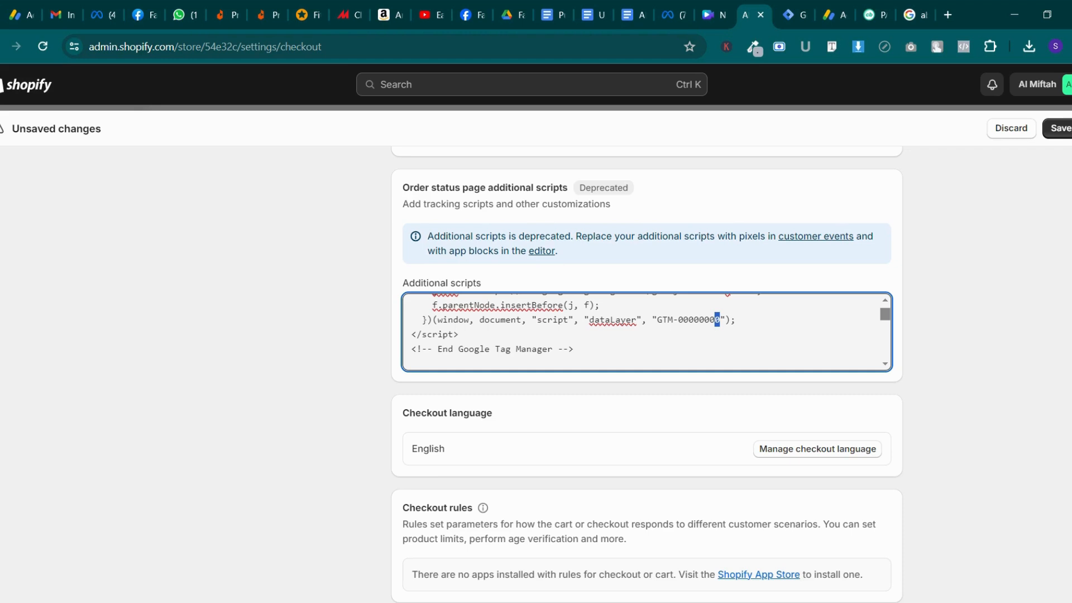
{"action": "left_click_drag", "start_coordinate": [657, 320], "coordinate": [721, 320]}
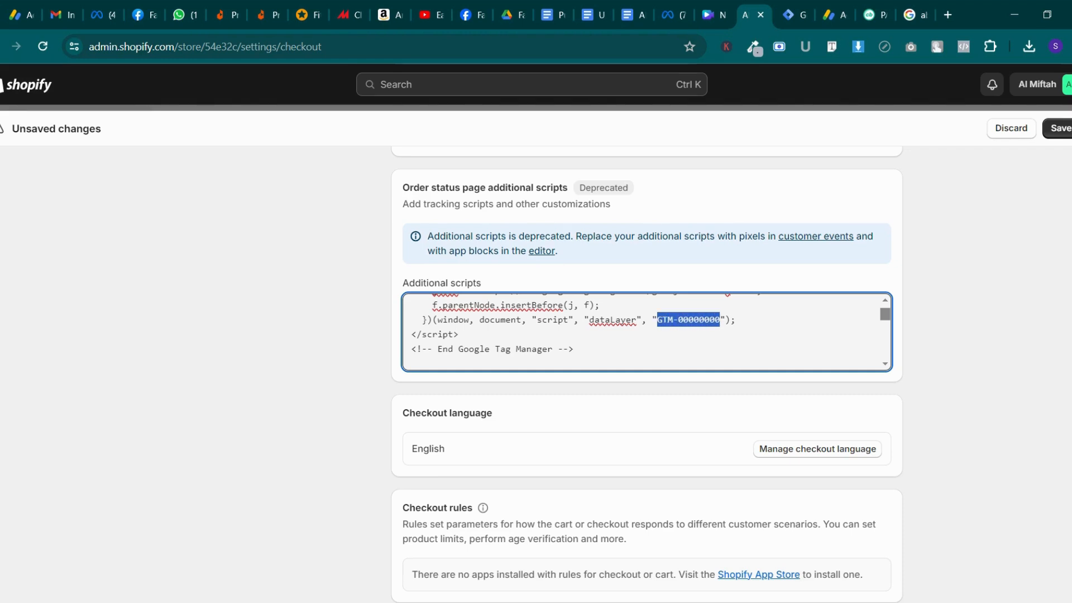
{"action": "key", "text": "BackSpace"}
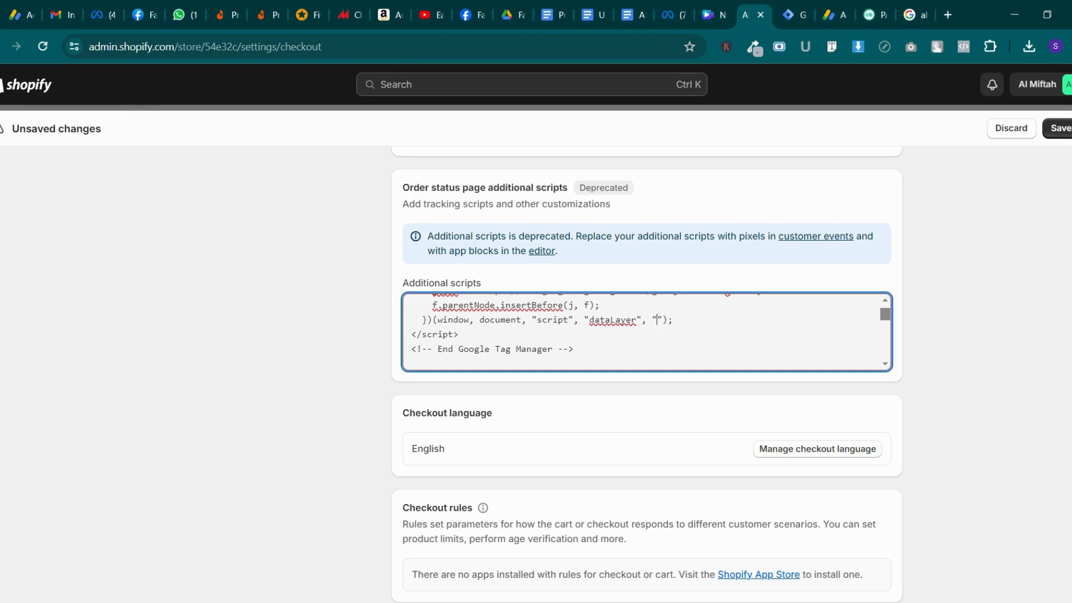
{"action": "left_click", "coordinate": [793, 15]}
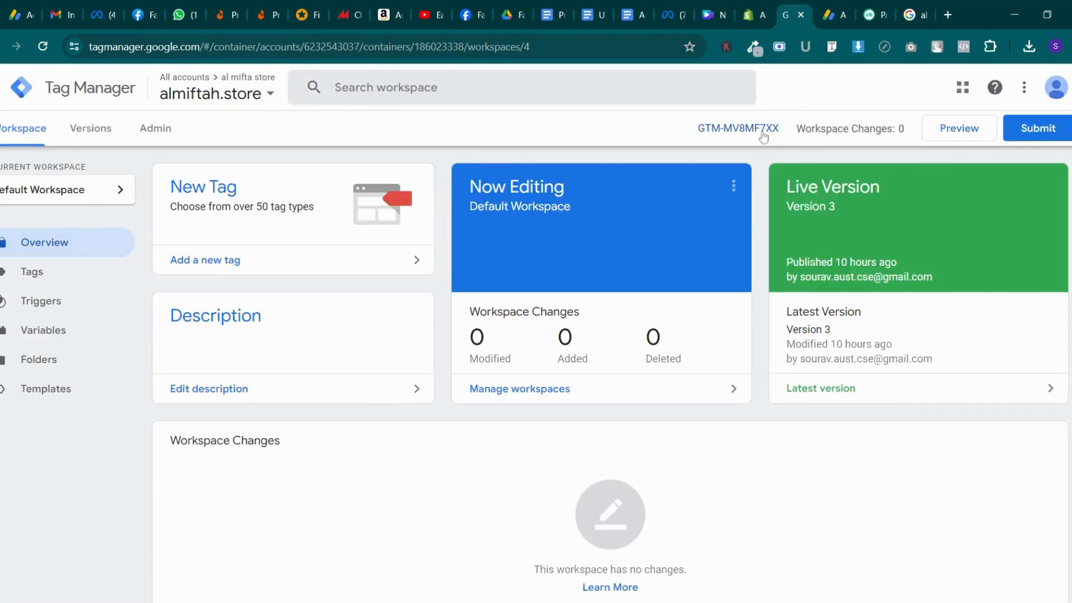
{"action": "mouse_move", "coordinate": [698, 129]}
{"action": "left_mouse_down"}
{"action": "mouse_move", "coordinate": [772, 128]}
{"action": "mouse_move", "coordinate": [705, 128]}
{"action": "left_mouse_up"}
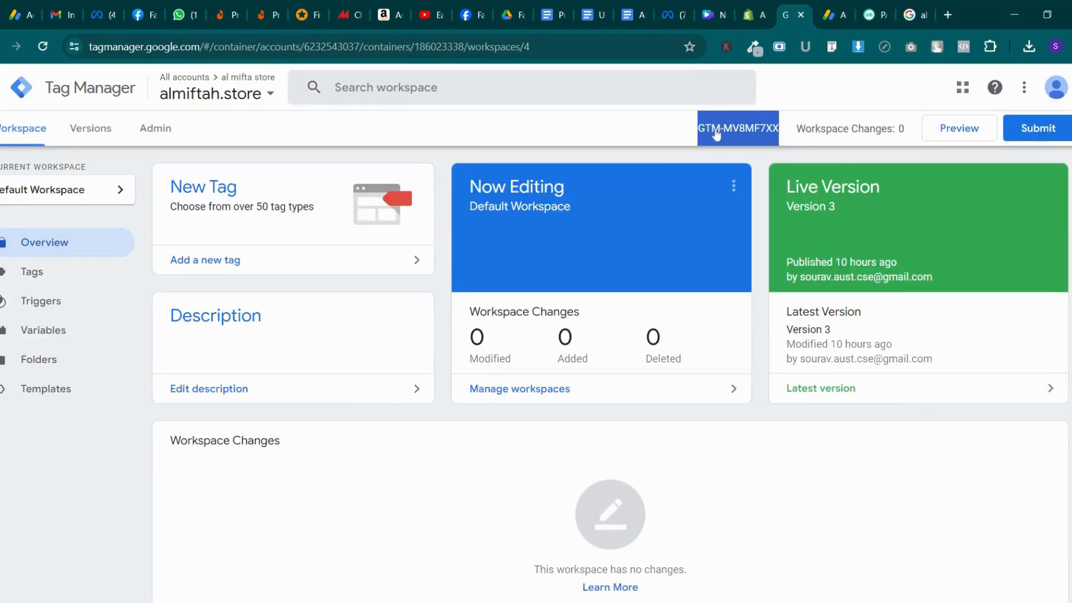
{"action": "left_click", "coordinate": [745, 15]}
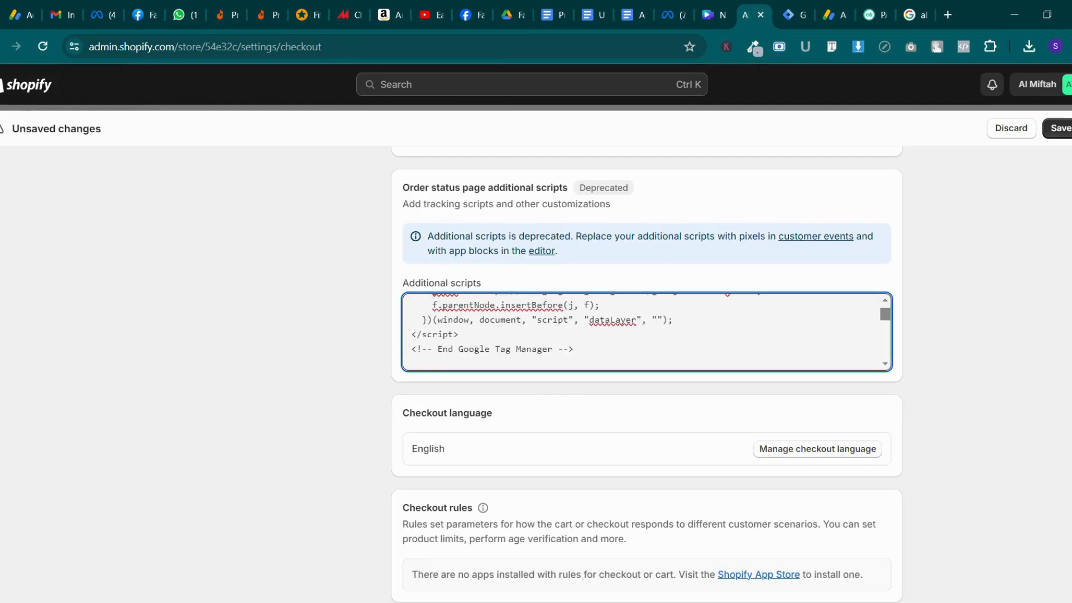
{"action": "type", "text": "GTM-MV8MF7XX"}
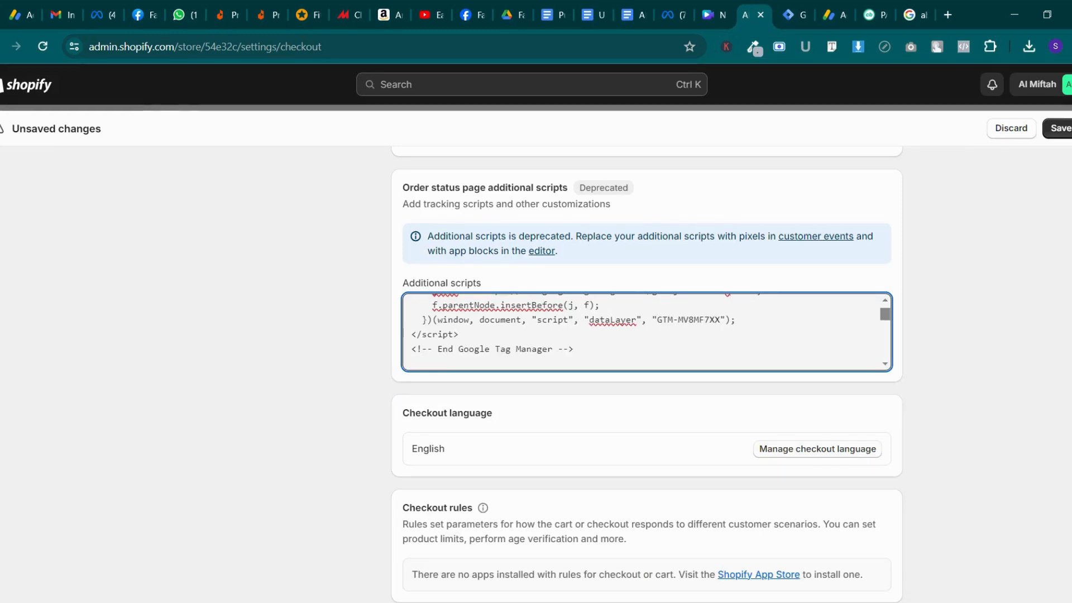
{"action": "left_click", "coordinate": [1058, 128]}
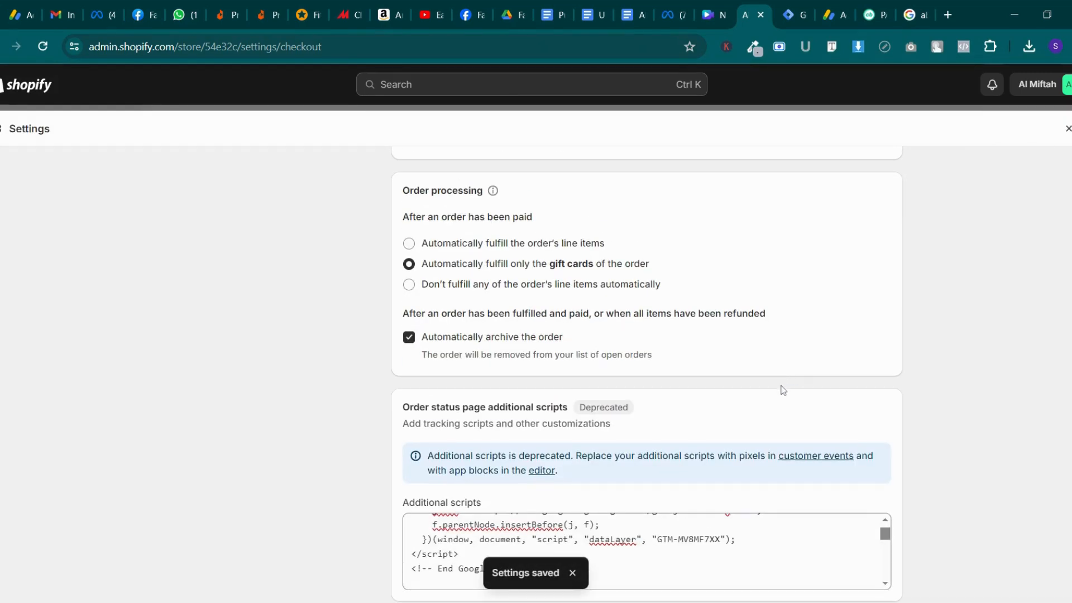
Leave the checkout settings and open the code editor for the current theme, impulse-latest
{"action": "scroll", "coordinate": [785, 389], "scroll_direction": "up", "scroll_amount": 15}
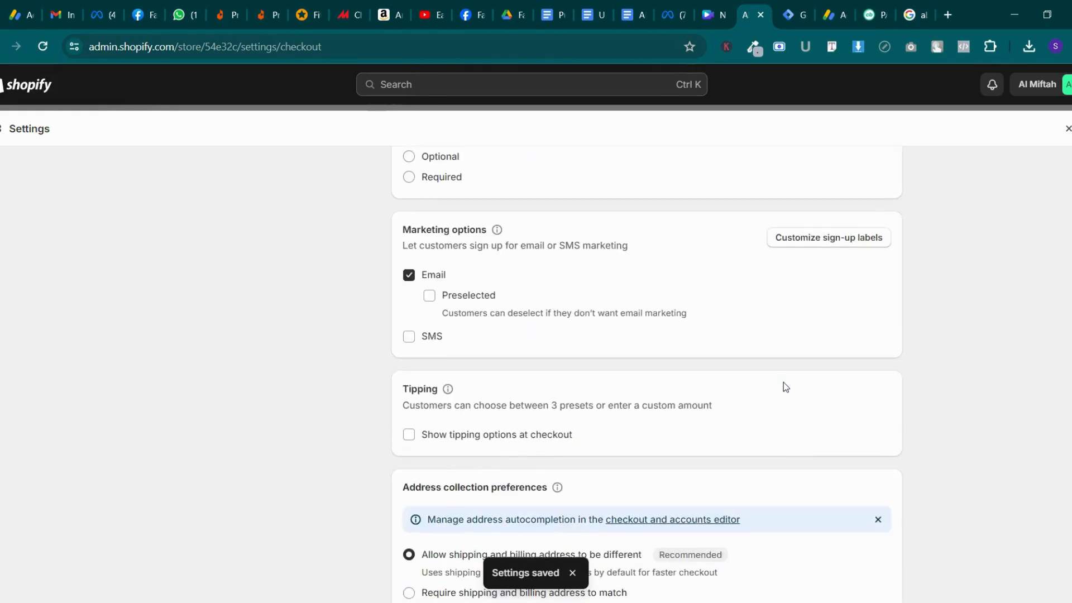
{"action": "scroll", "coordinate": [786, 386], "scroll_direction": "up", "scroll_amount": 5}
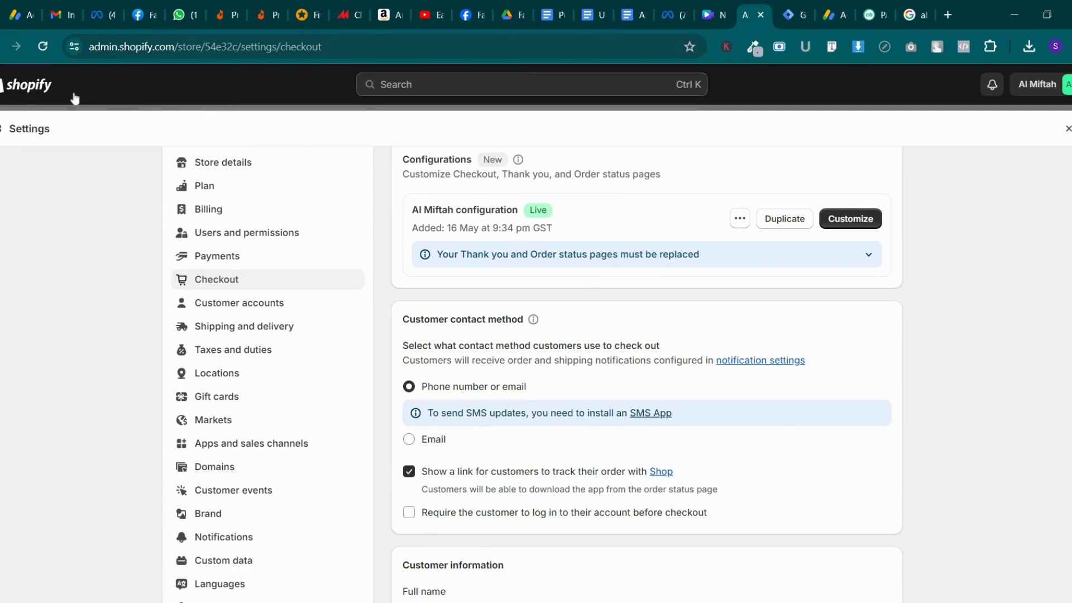
{"action": "left_click", "coordinate": [1069, 130]}
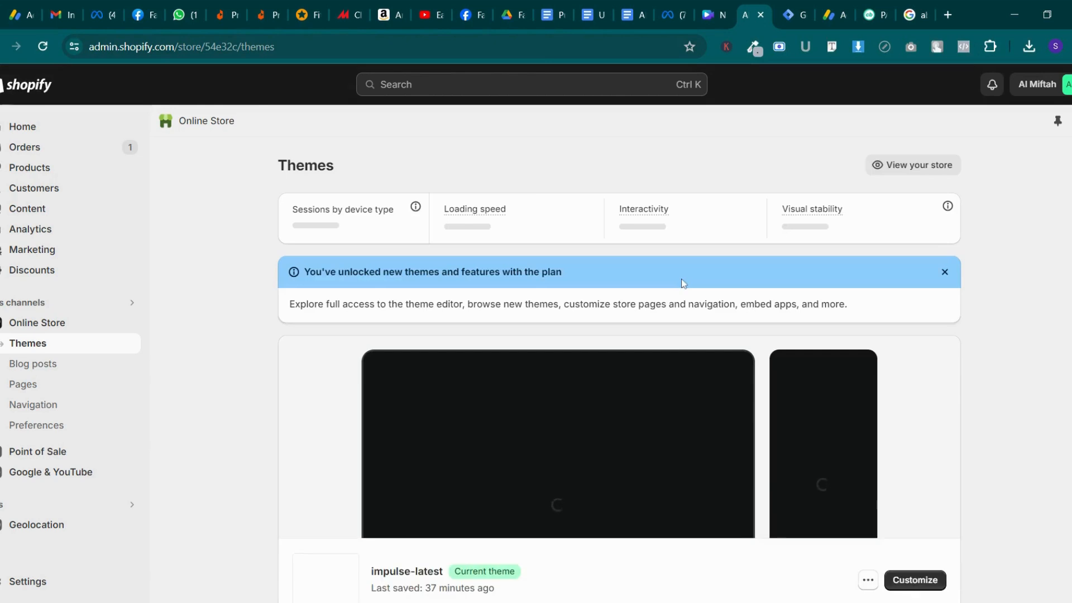
{"action": "scroll", "coordinate": [686, 357], "scroll_direction": "down", "scroll_amount": 3}
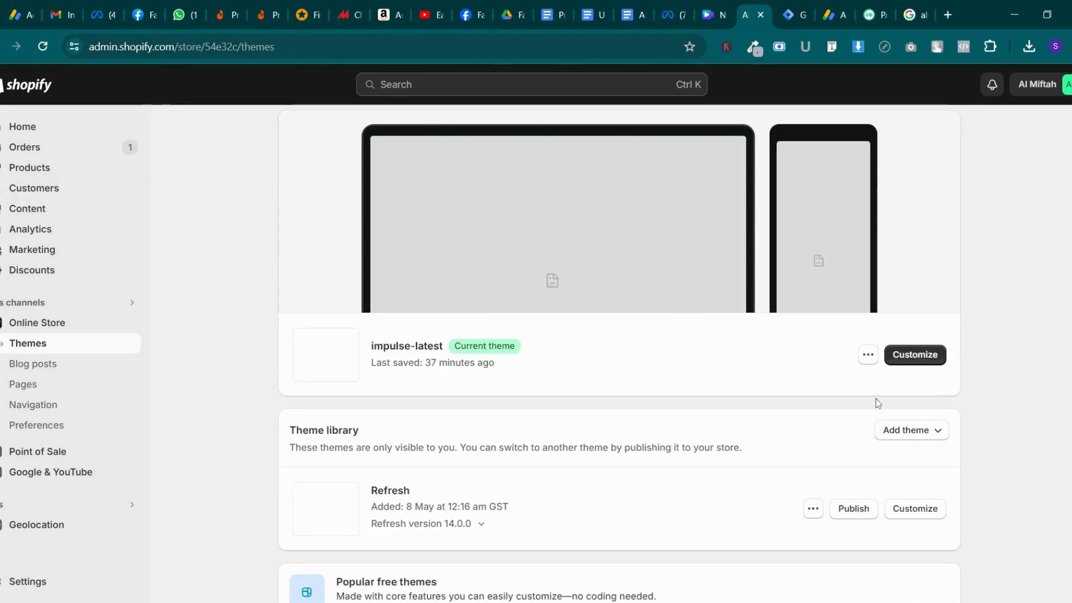
{"action": "left_click", "coordinate": [868, 357]}
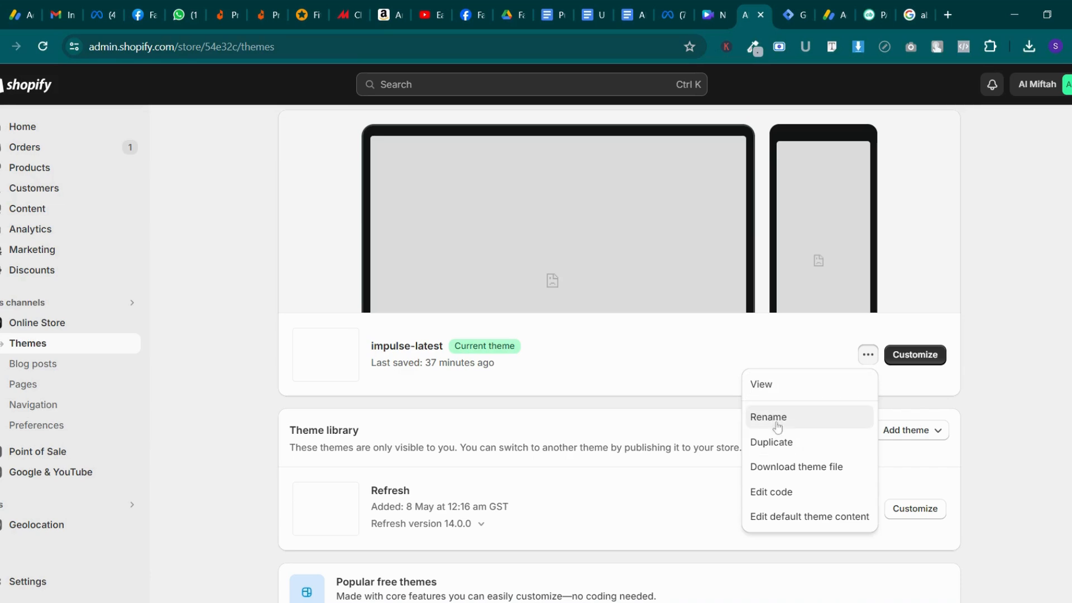
{"action": "left_click", "coordinate": [778, 493]}
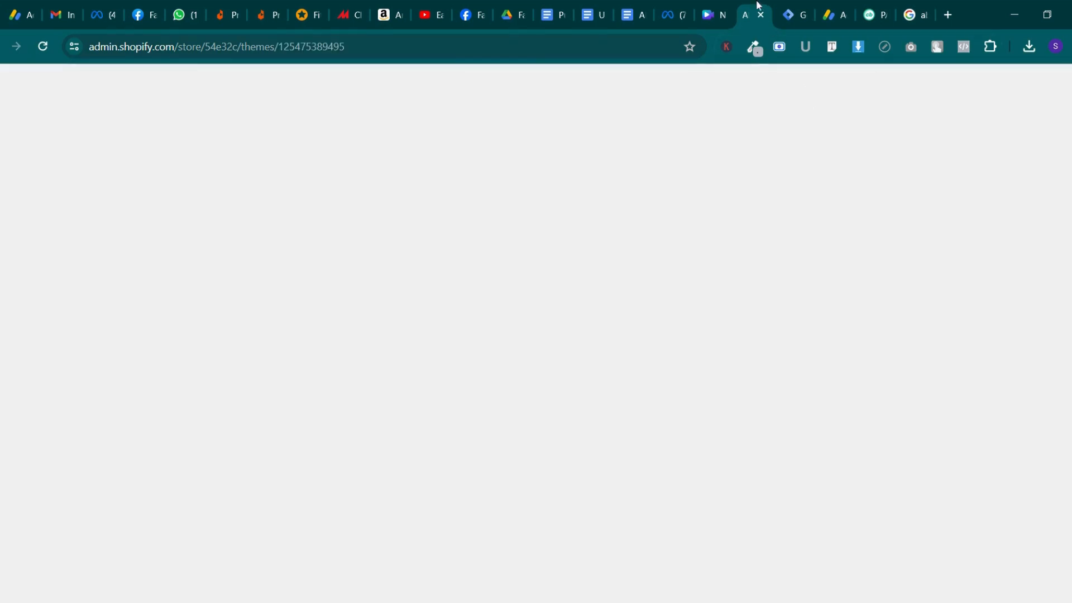
Copy the line {% render 'ultimate-datalayer' %} from the Untitled document in Google Docs
{"action": "left_click", "coordinate": [676, 15]}
{"action": "left_click", "coordinate": [587, 15]}
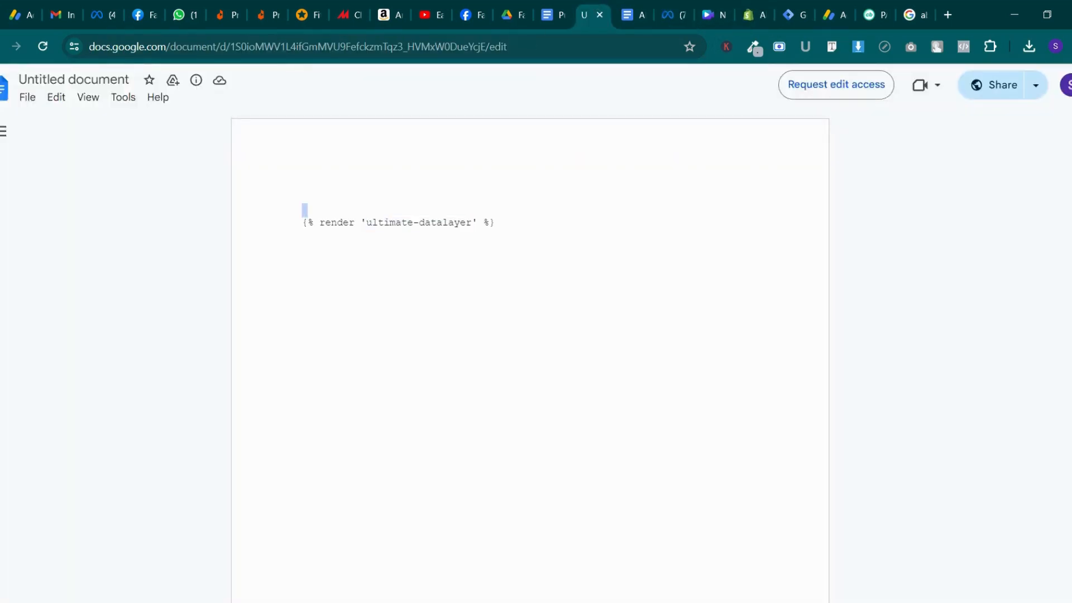
{"action": "triple_click", "coordinate": [392, 223]}
{"action": "triple_click", "coordinate": [392, 223]}
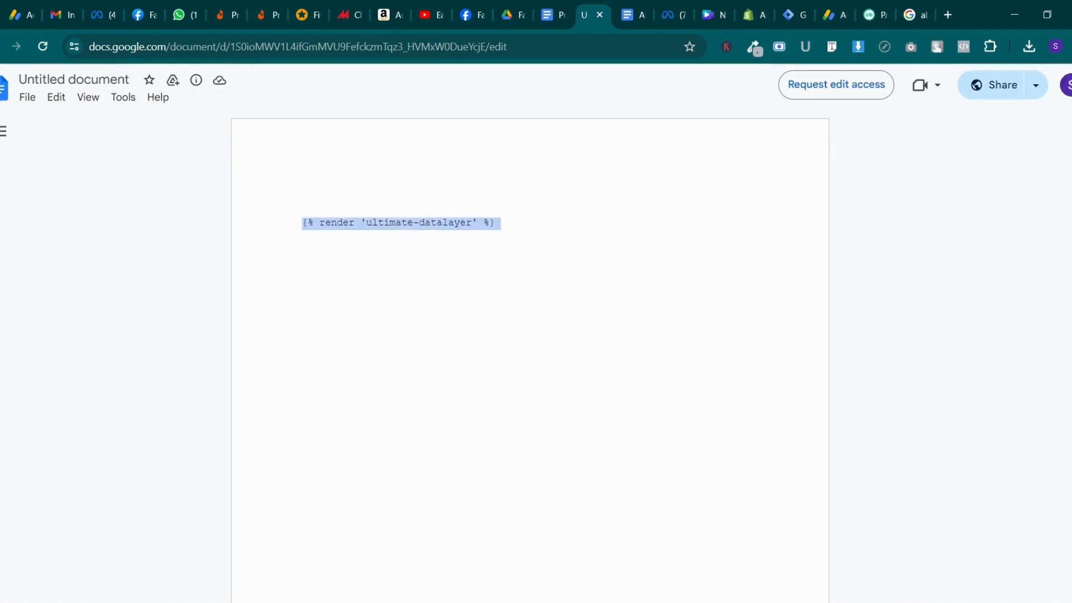
{"action": "triple_click", "coordinate": [392, 224]}
{"action": "right_click", "coordinate": [380, 221]}
{"action": "left_click", "coordinate": [409, 234]}
{"action": "left_click", "coordinate": [561, 7]}
{"action": "left_click", "coordinate": [510, 8]}
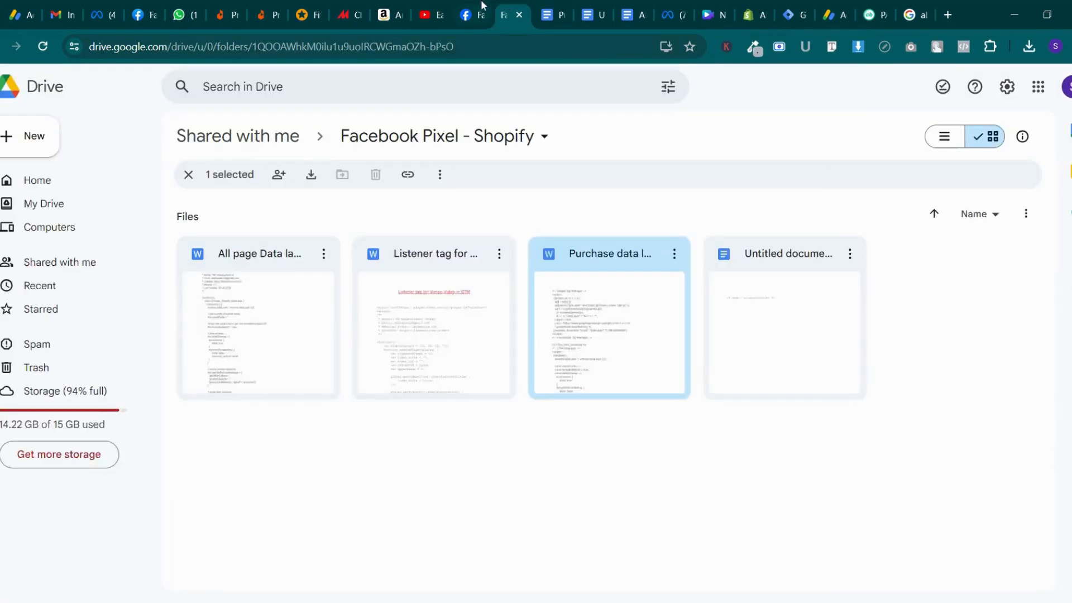
{"action": "left_click", "coordinate": [475, 7]}
{"action": "left_click", "coordinate": [435, 14]}
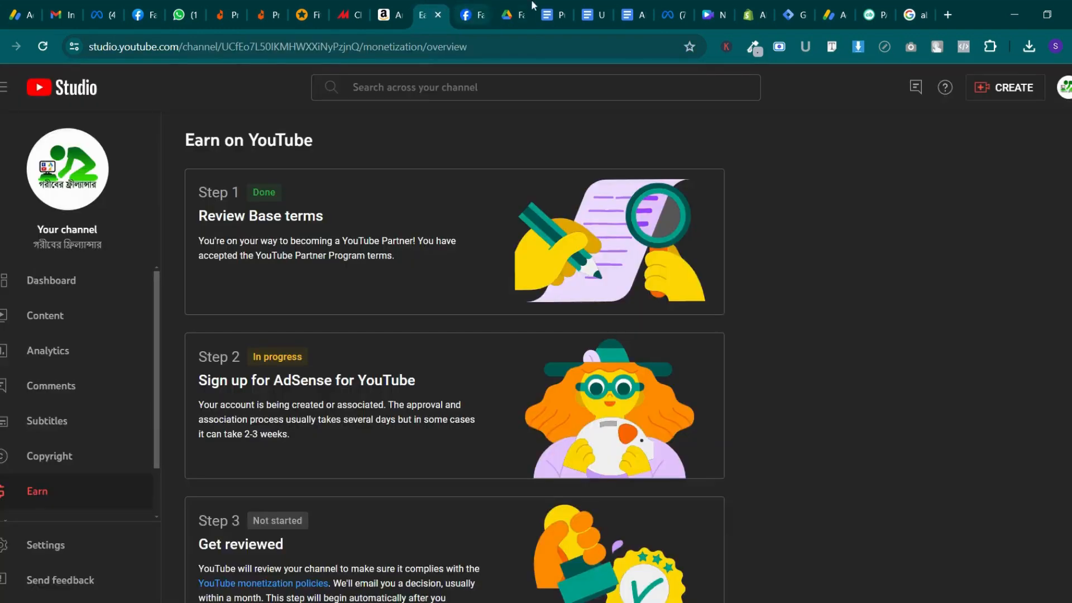
{"action": "left_click", "coordinate": [562, 8]}
{"action": "left_click", "coordinate": [642, 8]}
Insert {% render 'ultimate-datalayer' %} on a new line below the End Google Tag Manager comment in Shopify's theme.liquid, and save the file
{"action": "left_click", "coordinate": [751, 11]}
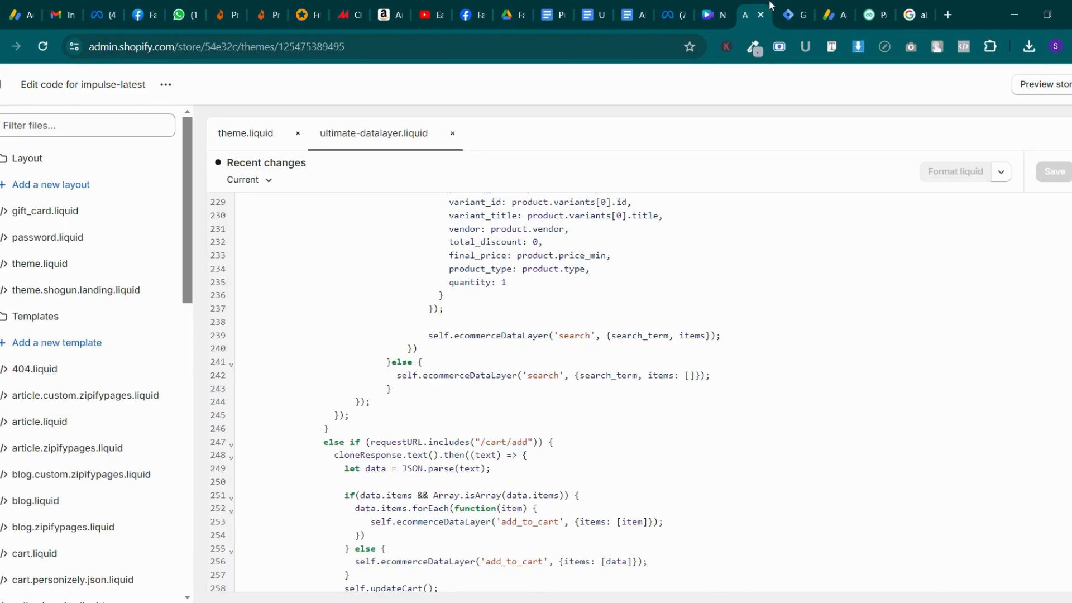
{"action": "left_click", "coordinate": [266, 137]}
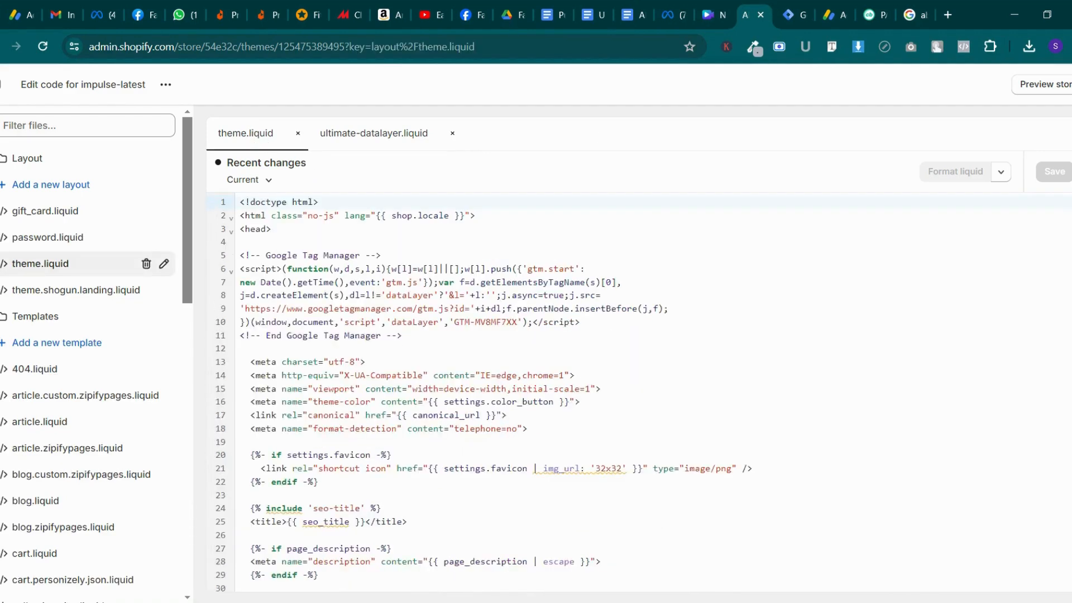
{"action": "key", "text": "Return"}
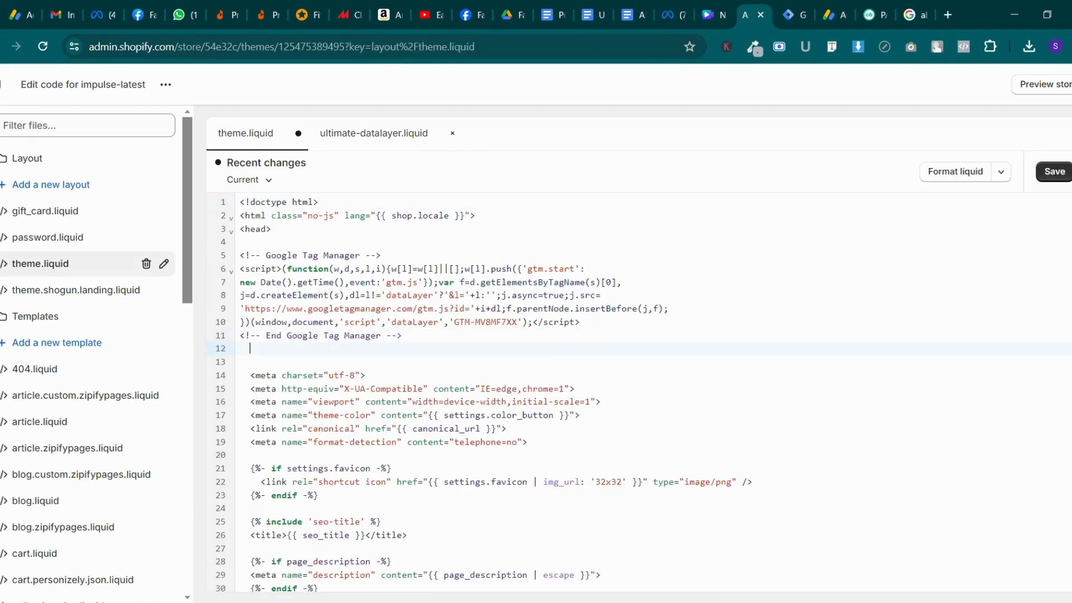
{"action": "key", "text": "ctrl+v"}
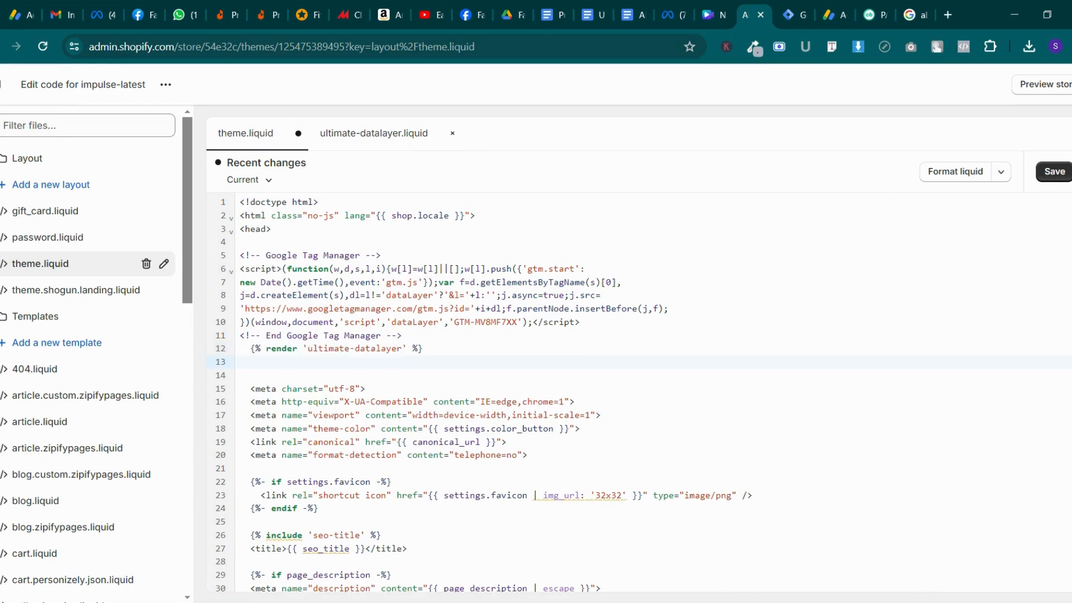
{"action": "key", "text": "BackSpace"}
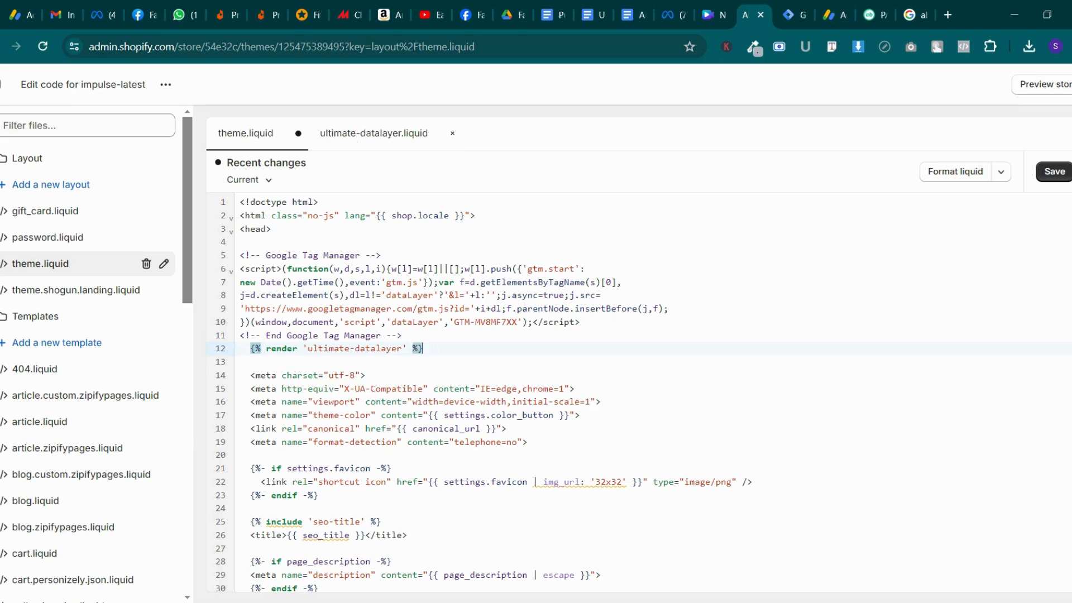
{"action": "left_click", "coordinate": [1055, 172]}
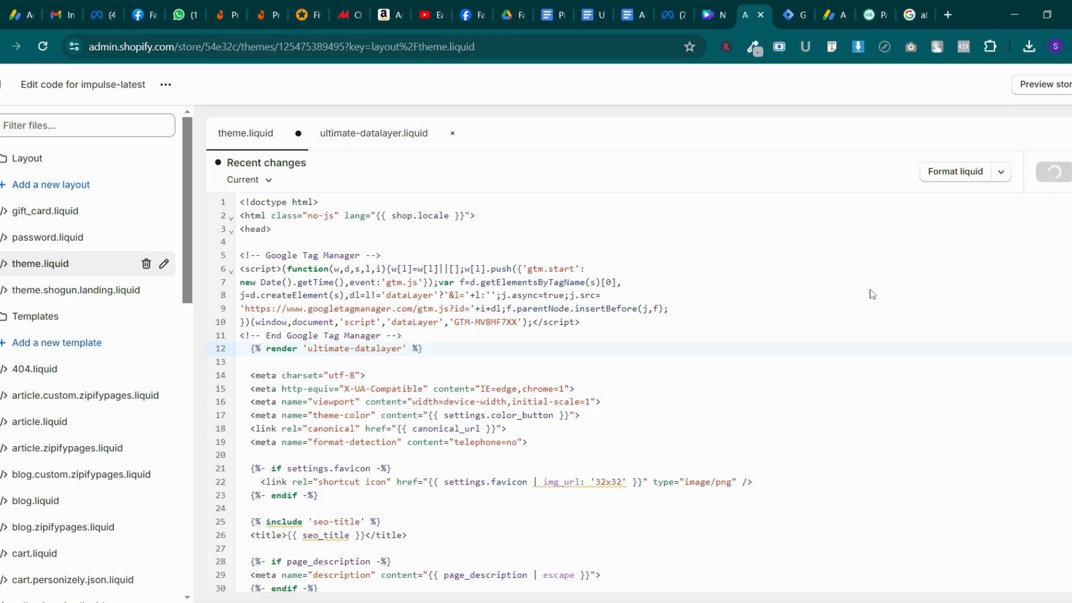
Switch to Tag Manager and publish the almiftah.store workspace to Live as a new version, without a name or description
{"action": "left_click", "coordinate": [804, 7]}
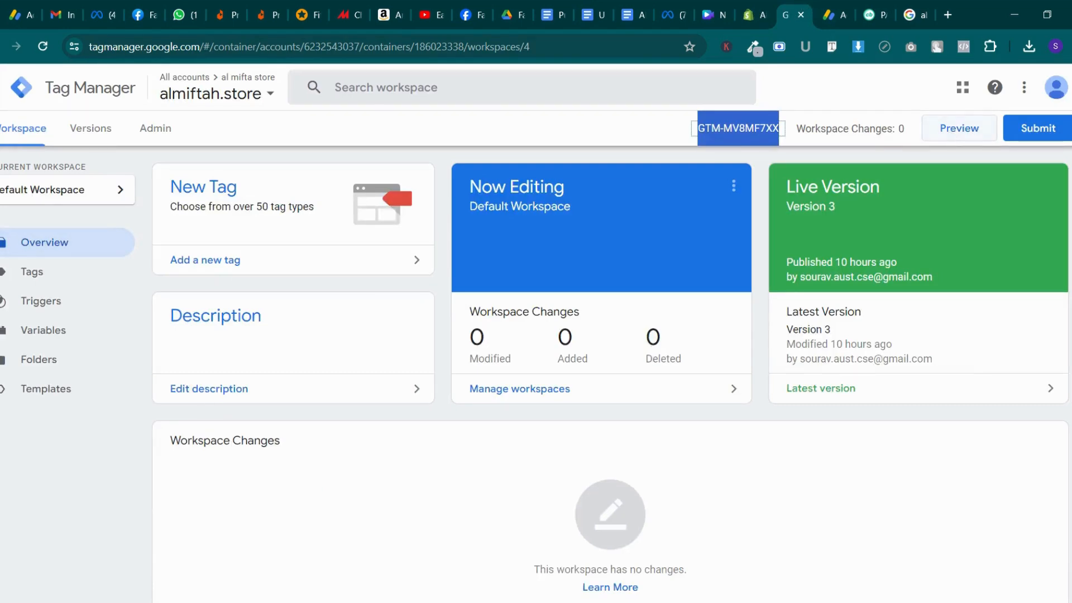
{"action": "left_click", "coordinate": [1055, 131]}
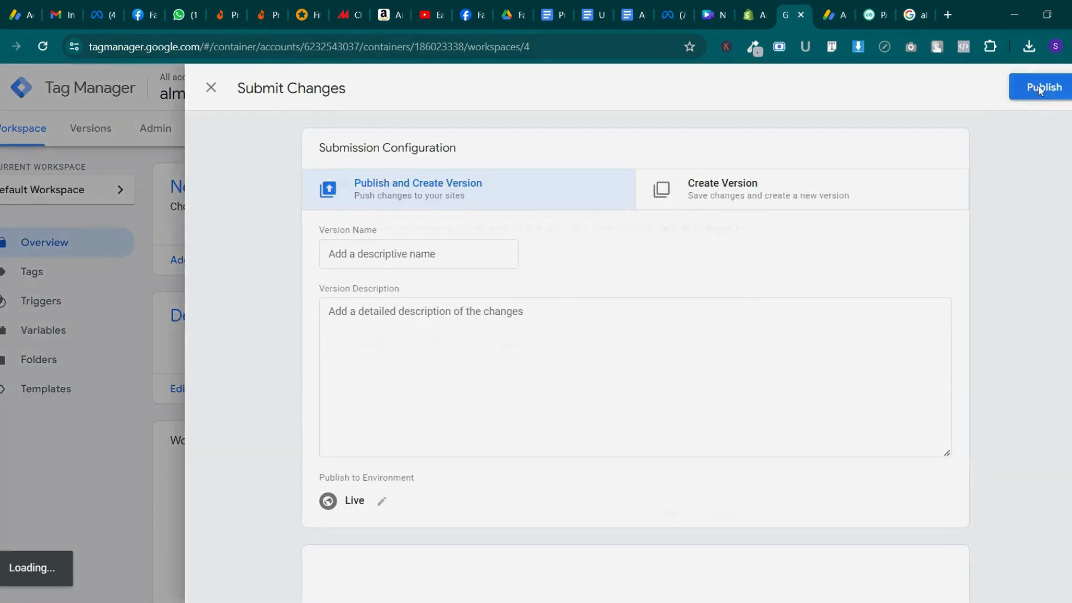
{"action": "left_click", "coordinate": [1041, 91]}
{"action": "left_click", "coordinate": [727, 514]}
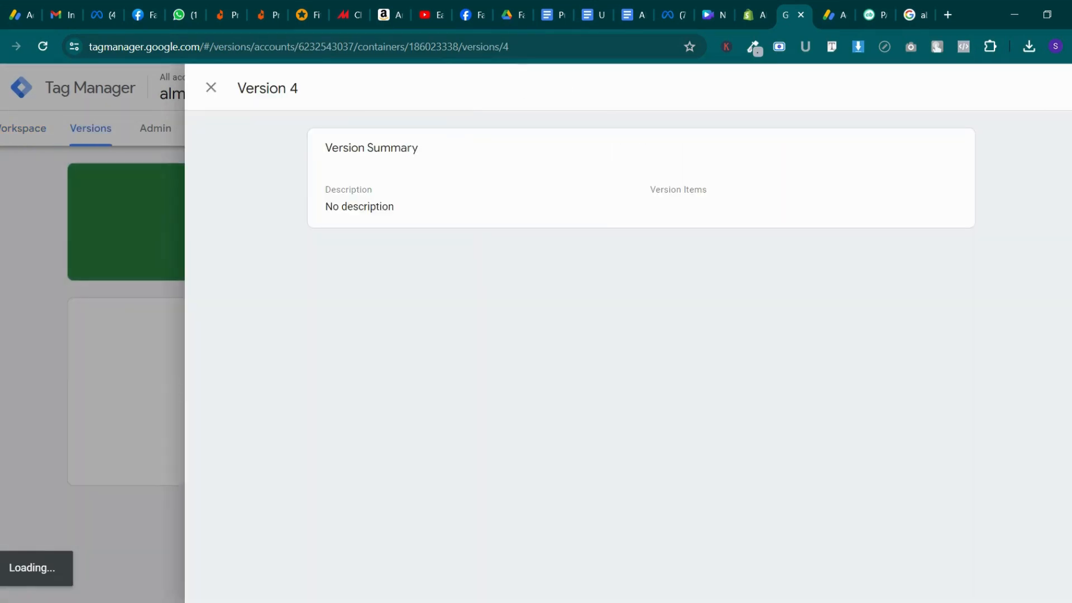
Return to the Tag Manager accounts overview and look through the list of containers
{"action": "left_click", "coordinate": [47, 327]}
{"action": "left_click", "coordinate": [35, 131]}
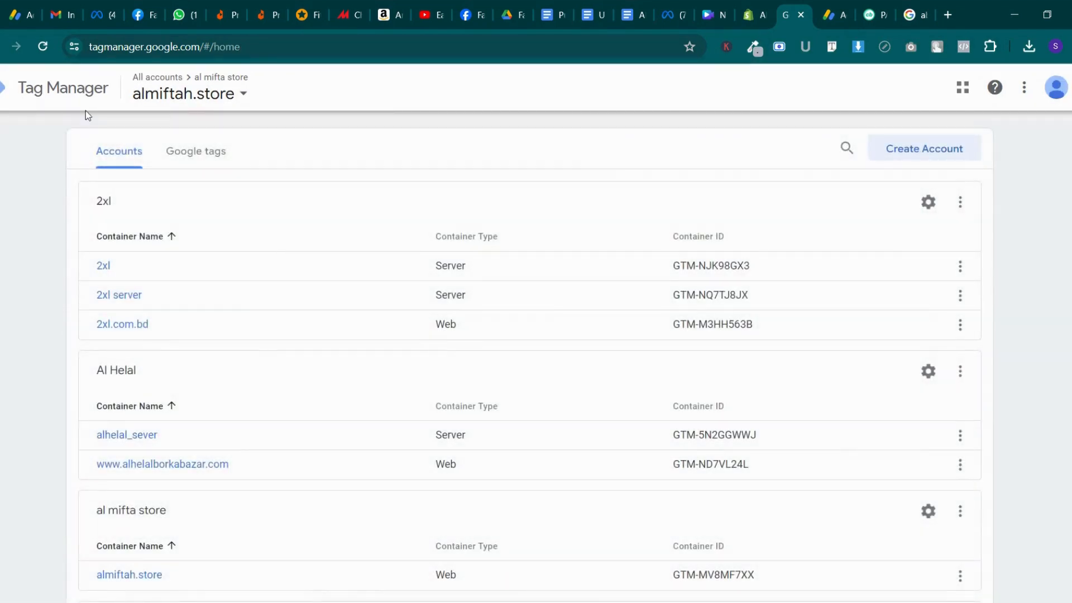
{"action": "scroll", "coordinate": [274, 398], "scroll_direction": "down", "scroll_amount": 10}
{"action": "scroll", "coordinate": [275, 401], "scroll_direction": "up", "scroll_amount": 10}
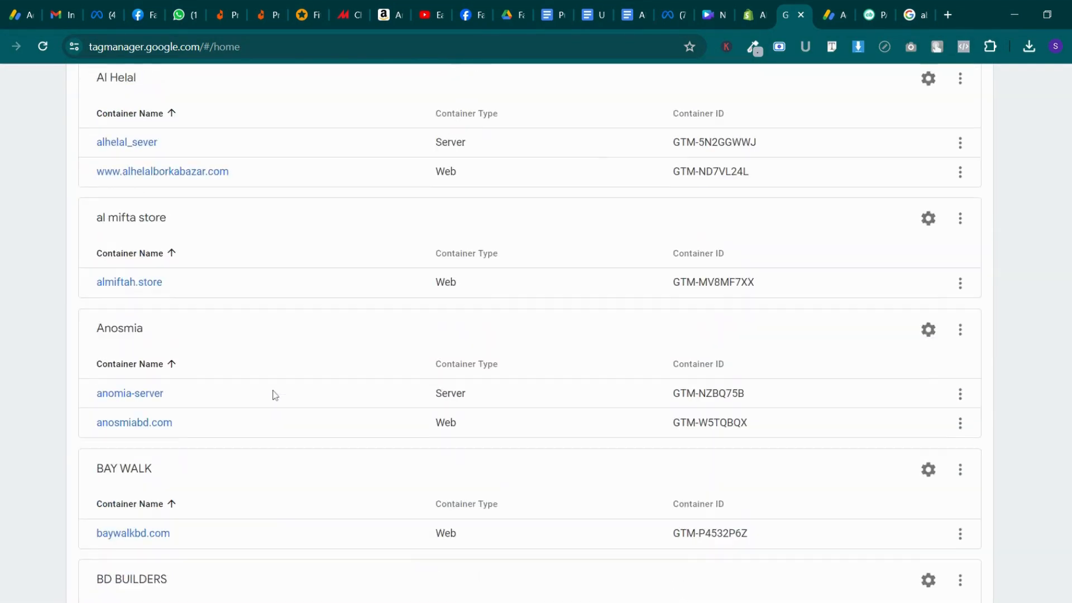
Close the unneeded Ads Manager, WhatsApp, Daraz, Amazon, YouTube Studio and Canva browser tabs, keeping the Facebook home page open
{"action": "left_click", "coordinate": [112, 15]}
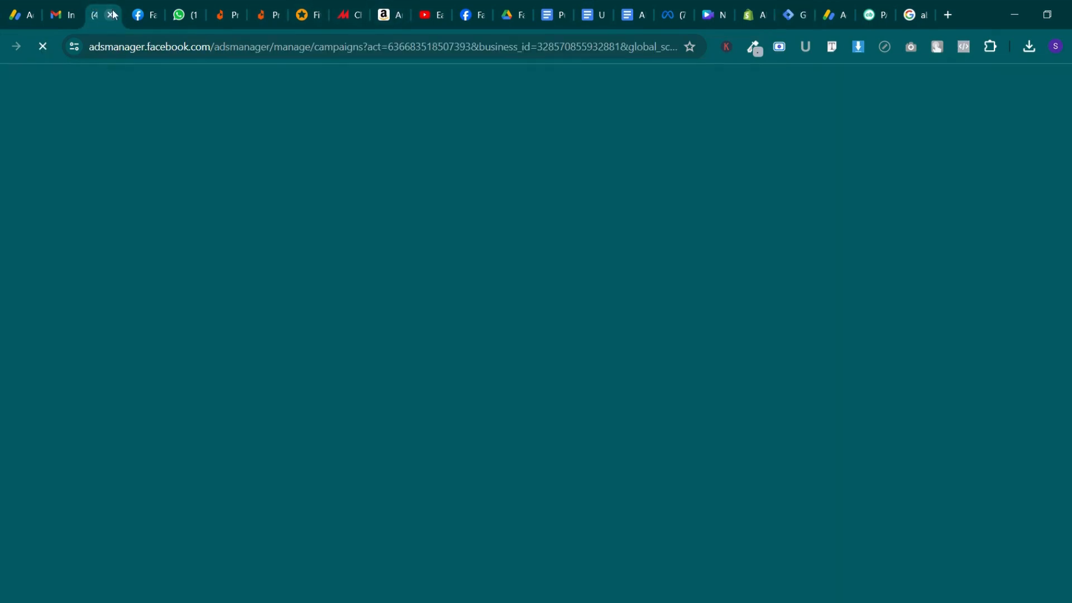
{"action": "left_click", "coordinate": [113, 16]}
{"action": "left_click", "coordinate": [113, 15]}
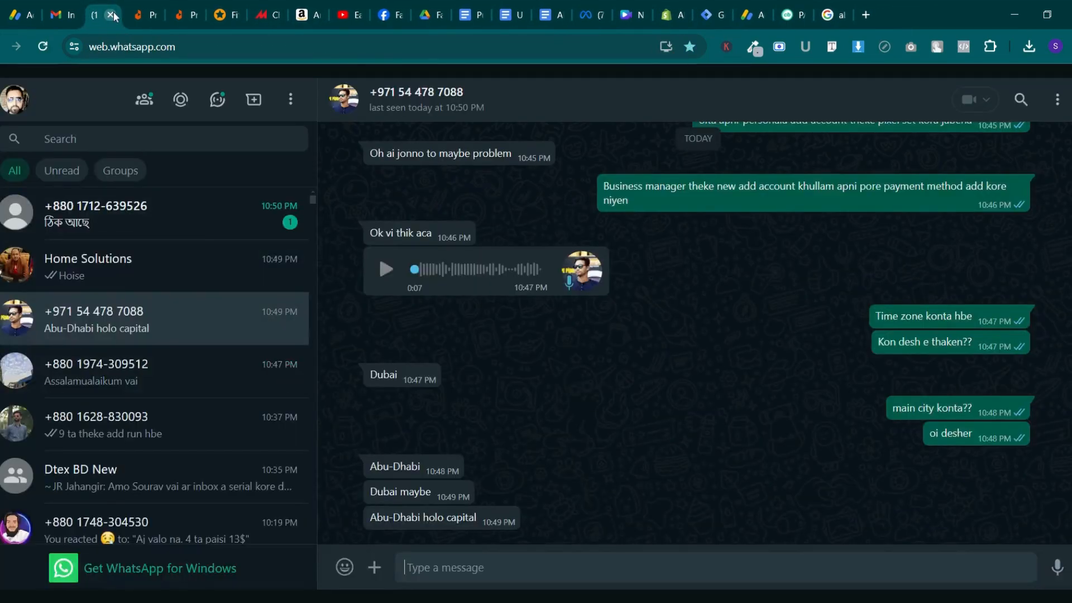
{"action": "left_click", "coordinate": [111, 16]}
{"action": "left_click", "coordinate": [111, 15]}
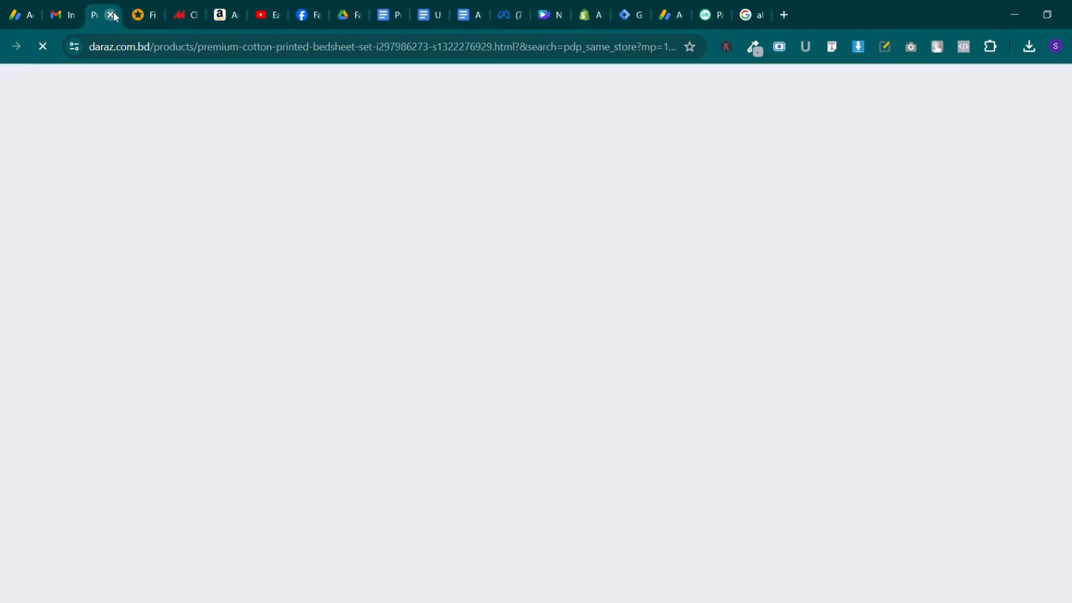
{"action": "left_click", "coordinate": [111, 15]}
{"action": "left_click", "coordinate": [111, 15]}
{"action": "left_click", "coordinate": [111, 15]}
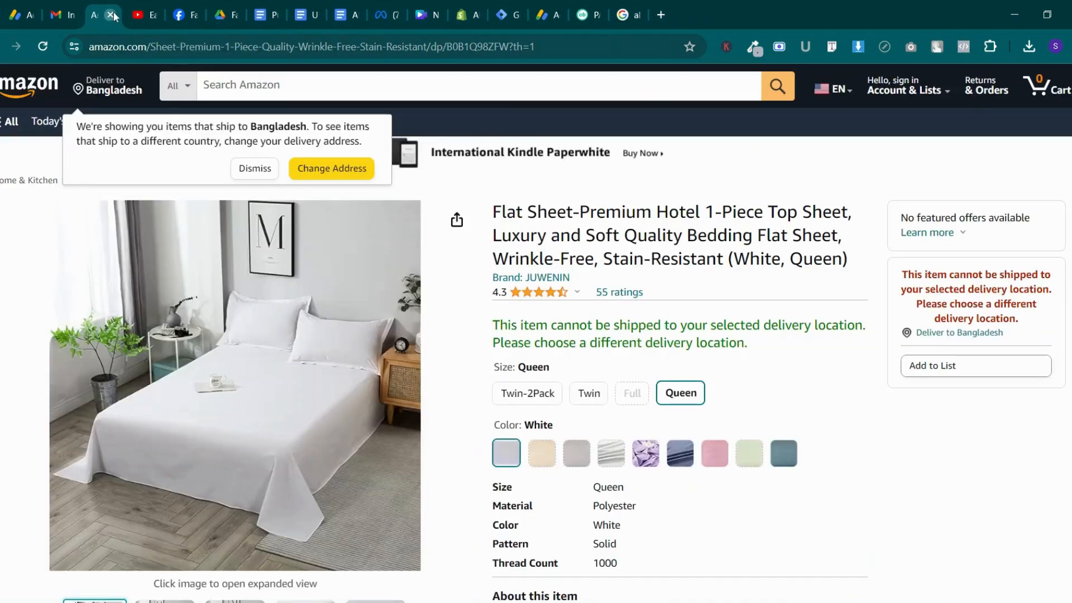
{"action": "left_click", "coordinate": [111, 15]}
{"action": "left_click", "coordinate": [112, 15]}
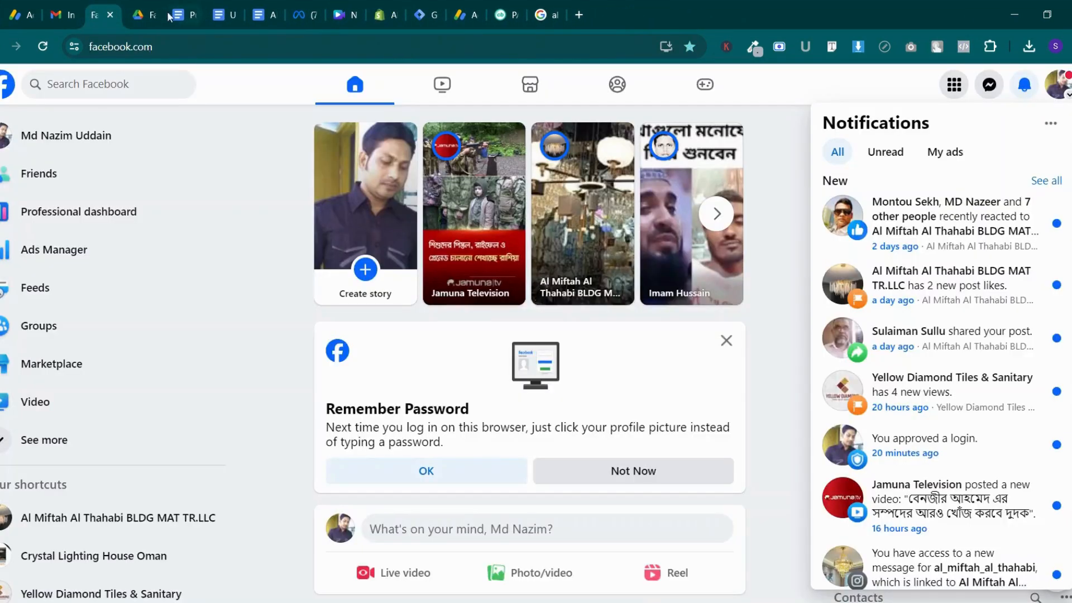
{"action": "left_click", "coordinate": [348, 16]}
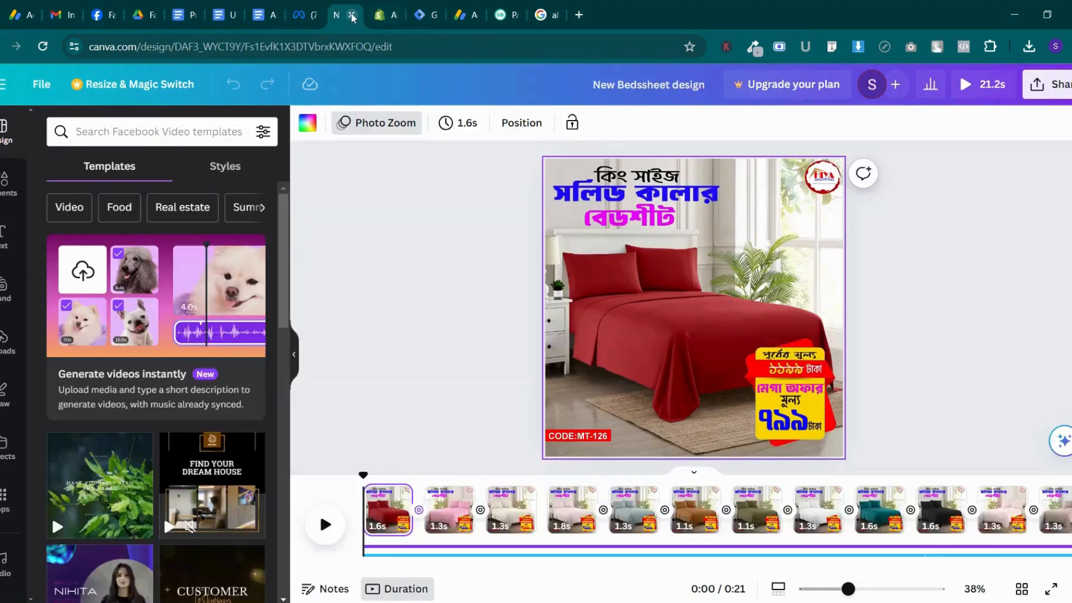
{"action": "left_click", "coordinate": [352, 16]}
Close the three Google Docs code documents and move the Drive folder's browser tab to the end of the row
{"action": "left_click", "coordinate": [322, 8]}
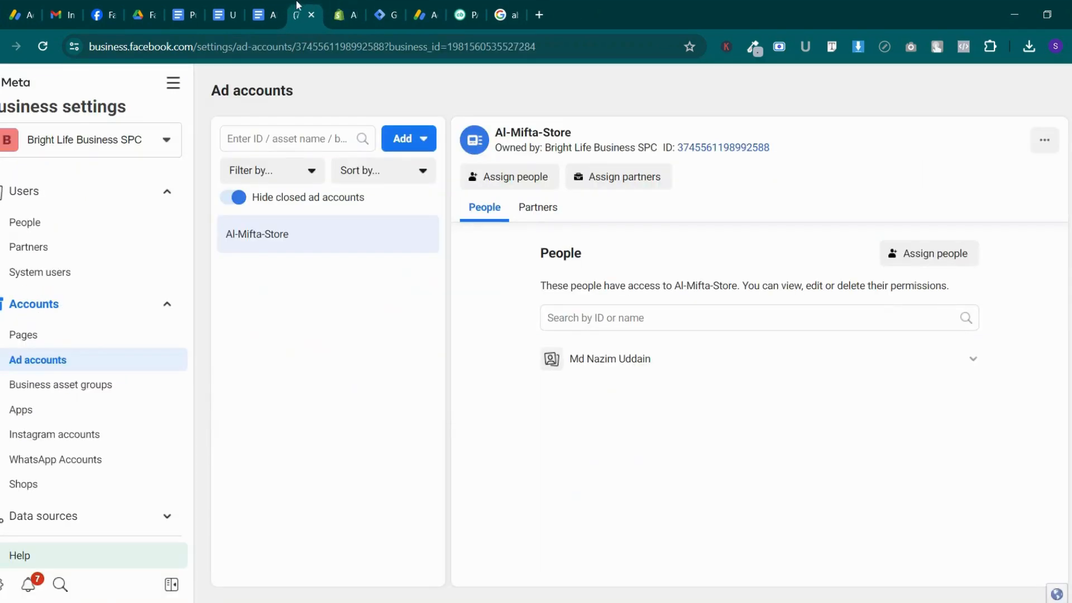
{"action": "left_click", "coordinate": [266, 5]}
{"action": "left_click", "coordinate": [227, 11]}
{"action": "left_click", "coordinate": [202, 10]}
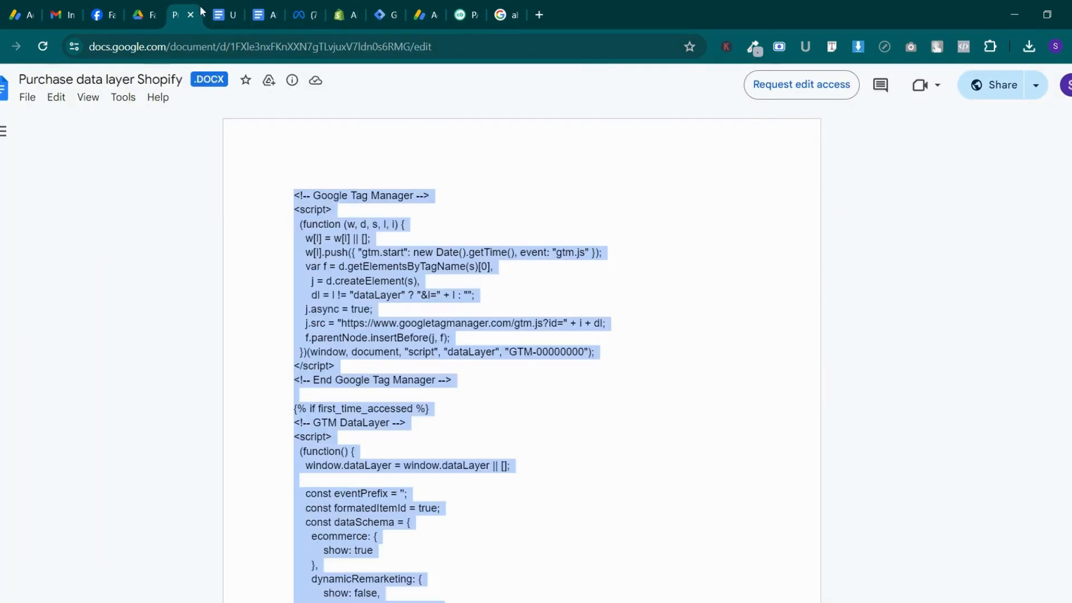
{"action": "left_click", "coordinate": [194, 15]}
{"action": "left_click", "coordinate": [194, 16]}
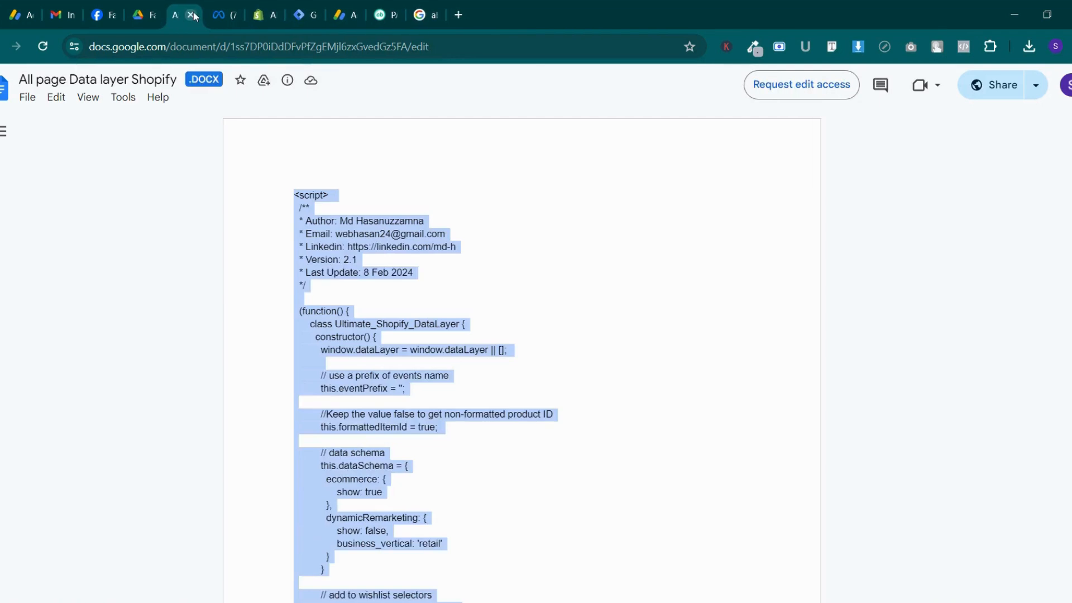
{"action": "left_click", "coordinate": [194, 16]}
{"action": "left_click_drag", "start_coordinate": [157, 5], "coordinate": [589, 4]}
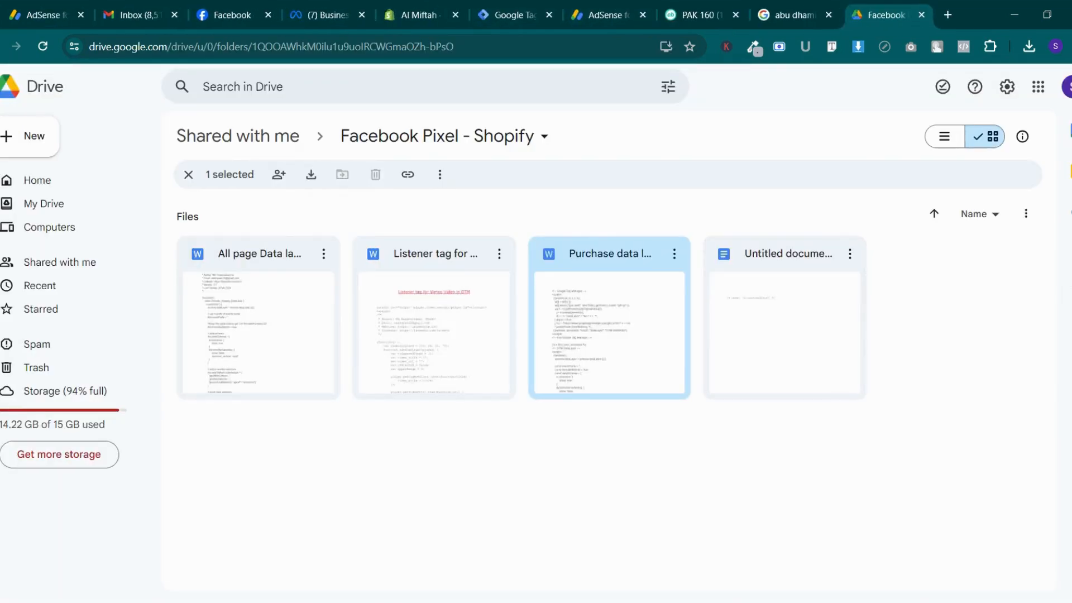
Go through the remaining browser tabs and close the second AdSense for YouTube one, next to Google Tag Manager
{"action": "left_click", "coordinate": [157, 6]}
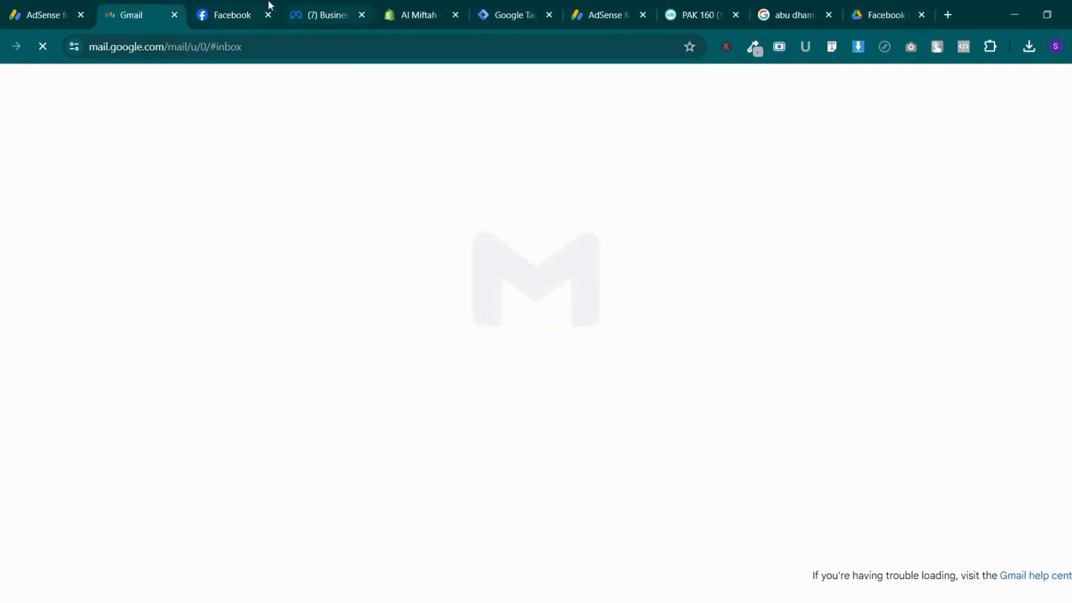
{"action": "left_click", "coordinate": [262, 6]}
{"action": "left_click", "coordinate": [330, 5]}
{"action": "left_click", "coordinate": [414, 6]}
{"action": "left_click", "coordinate": [506, 7]}
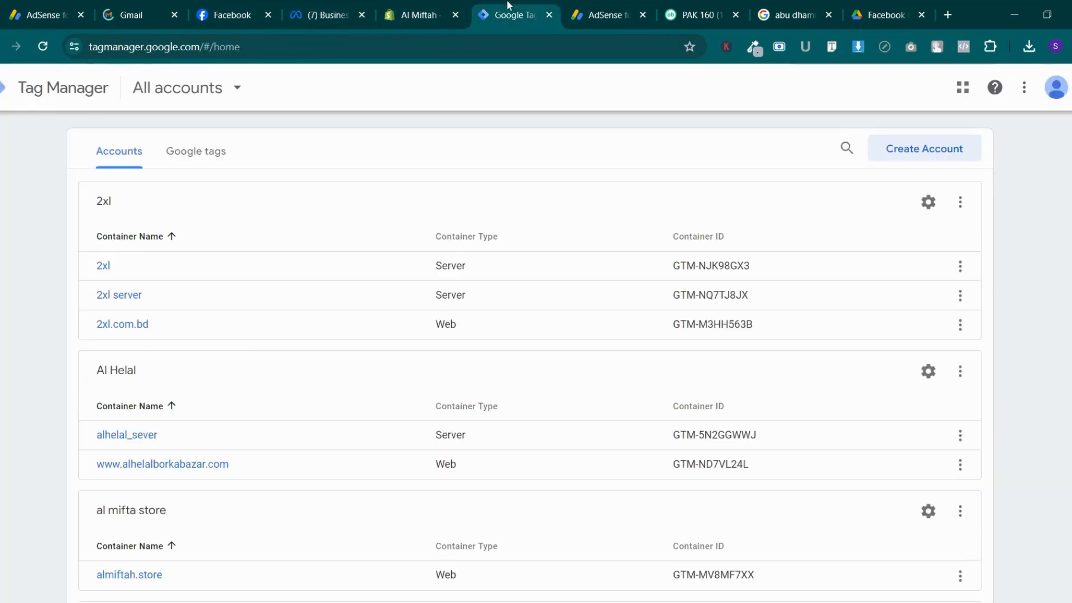
{"action": "left_click", "coordinate": [606, 6]}
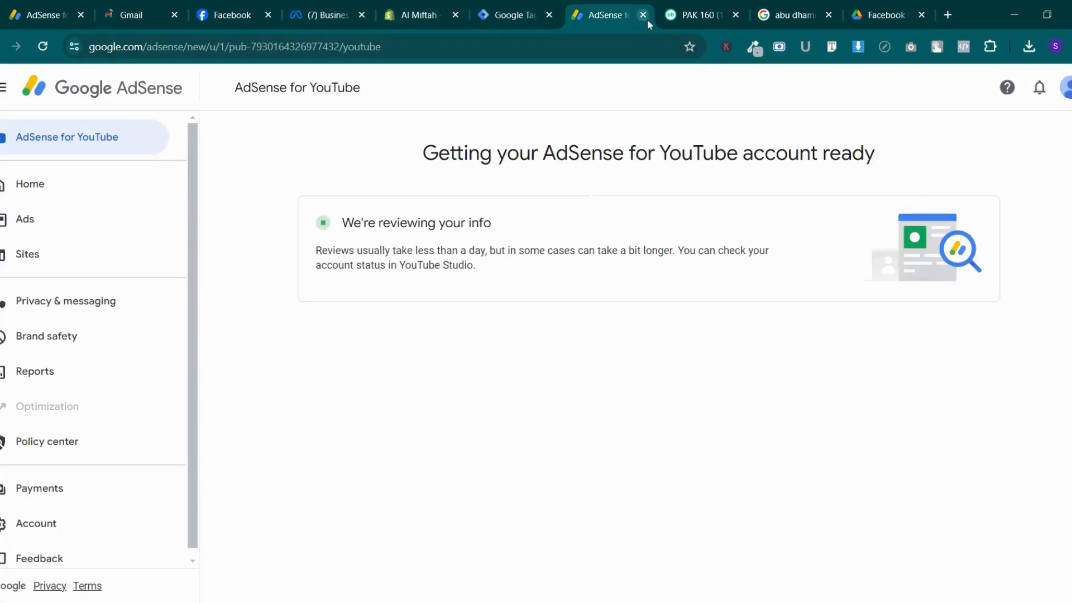
{"action": "left_click", "coordinate": [643, 15]}
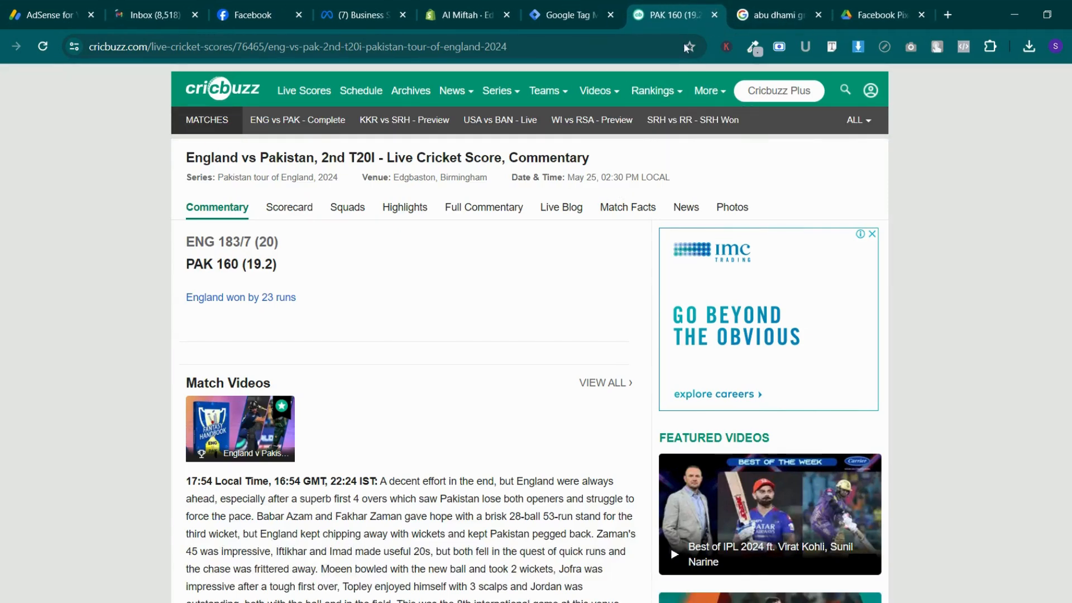
{"action": "left_click", "coordinate": [482, 121]}
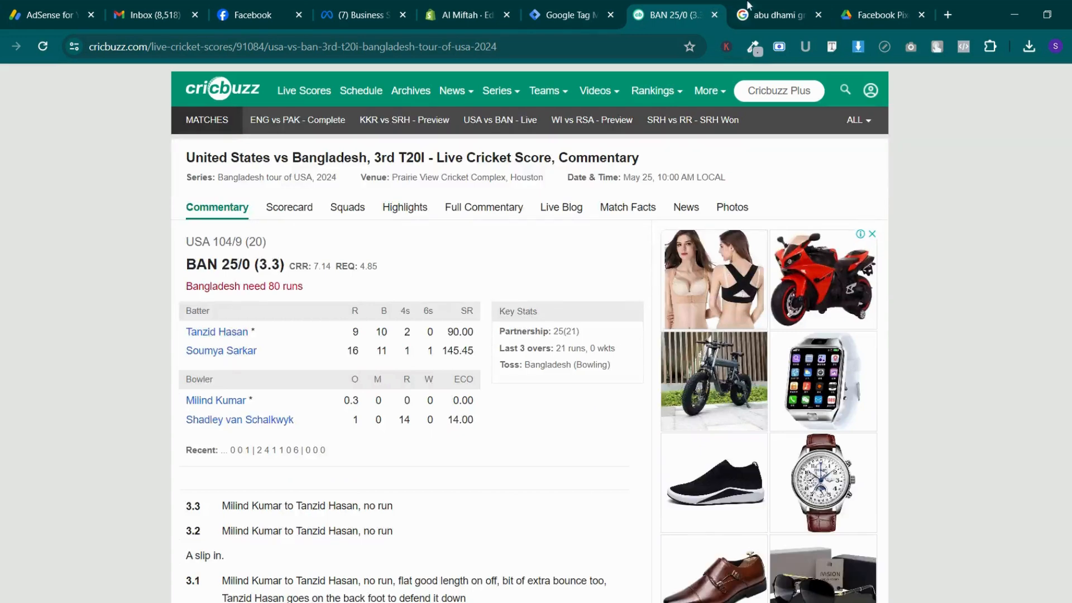
{"action": "left_click", "coordinate": [779, 15]}
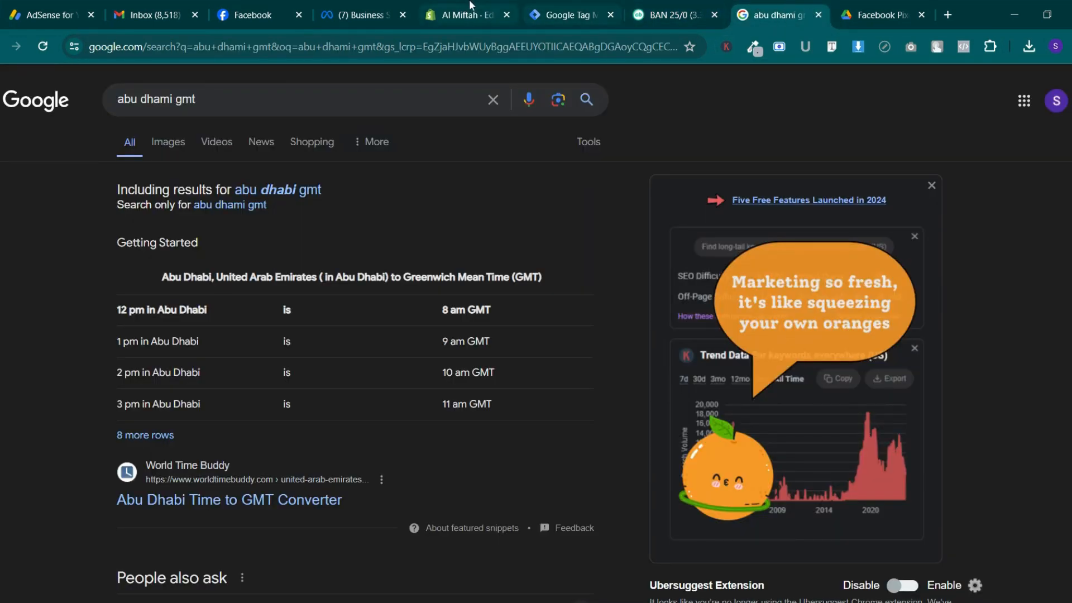
{"action": "left_click", "coordinate": [438, 7]}
{"action": "left_click", "coordinate": [362, 14]}
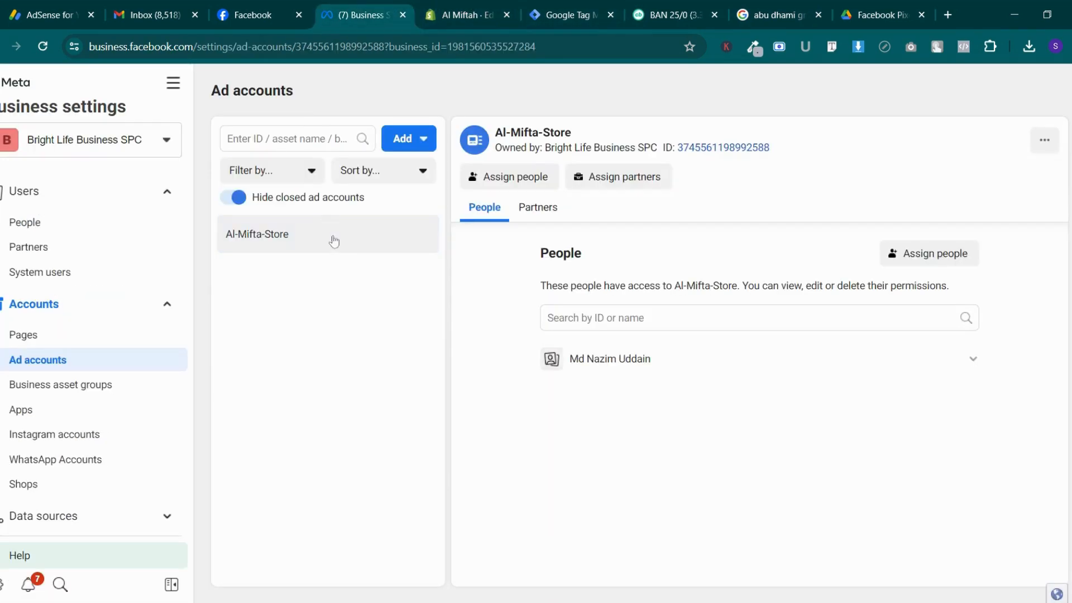
{"action": "left_click", "coordinate": [465, 5]}
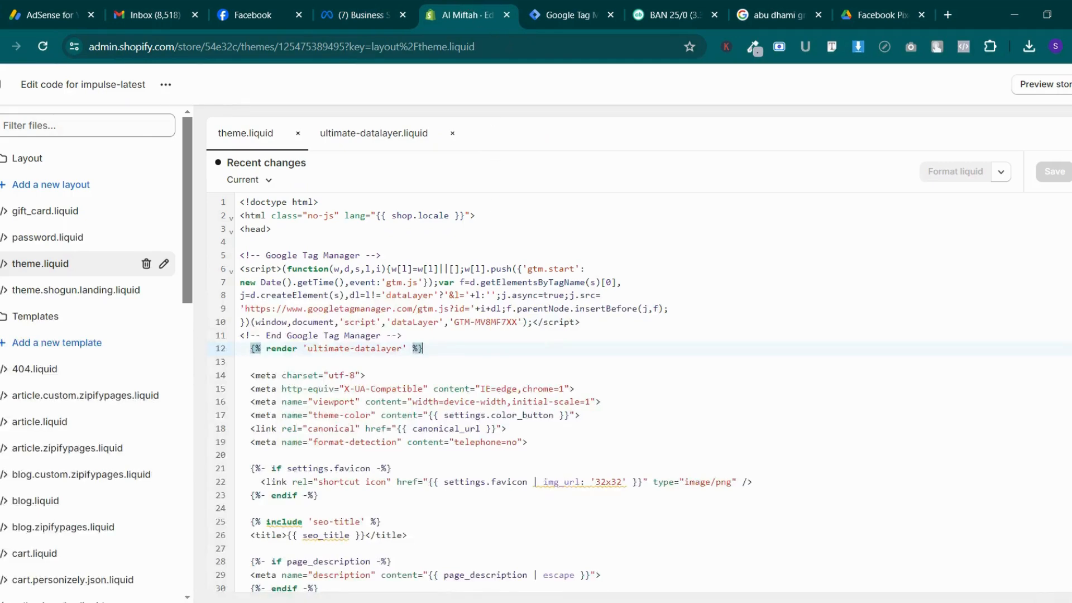
In Google Tag Manager, open the almiftah.store web container and launch its preview mode in Tag Assistant
{"action": "left_click", "coordinate": [549, 6]}
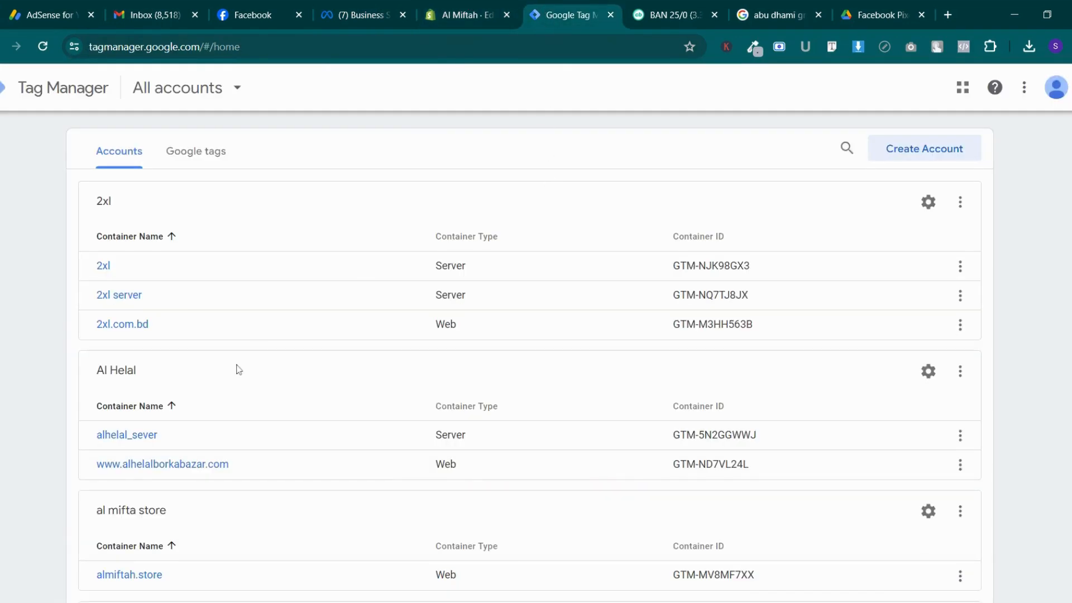
{"action": "left_click", "coordinate": [148, 574]}
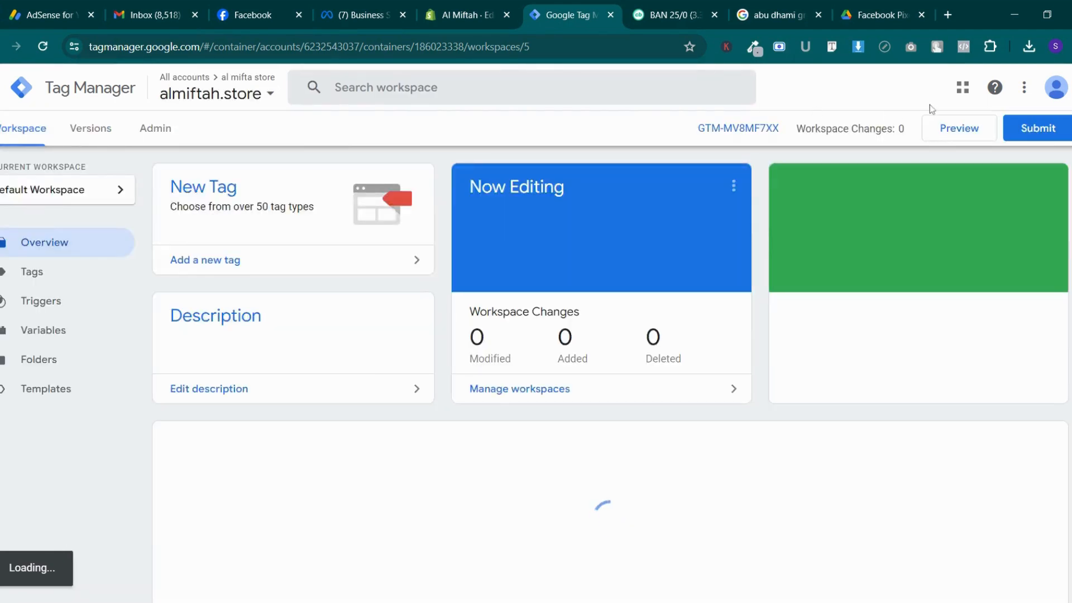
{"action": "left_click", "coordinate": [959, 130]}
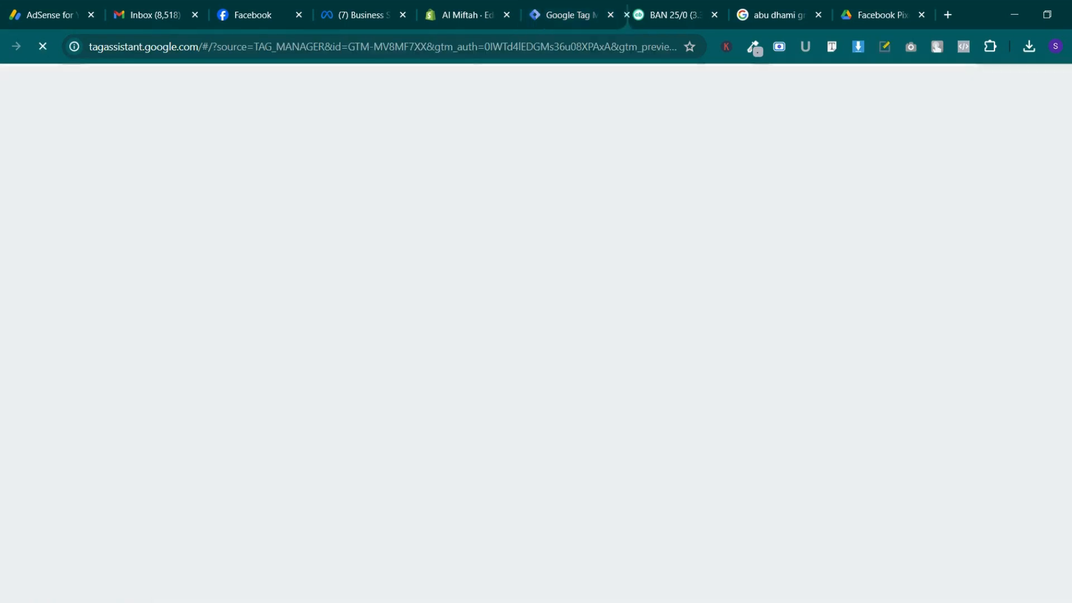
{"action": "left_click", "coordinate": [528, 6]}
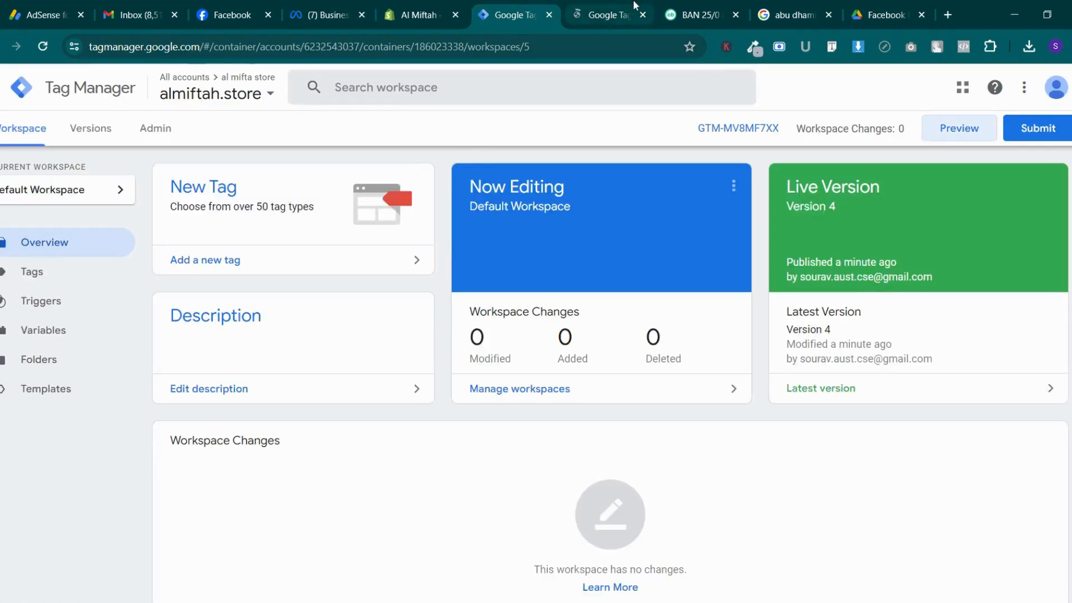
{"action": "left_click", "coordinate": [584, 13]}
{"action": "left_click", "coordinate": [517, 385]}
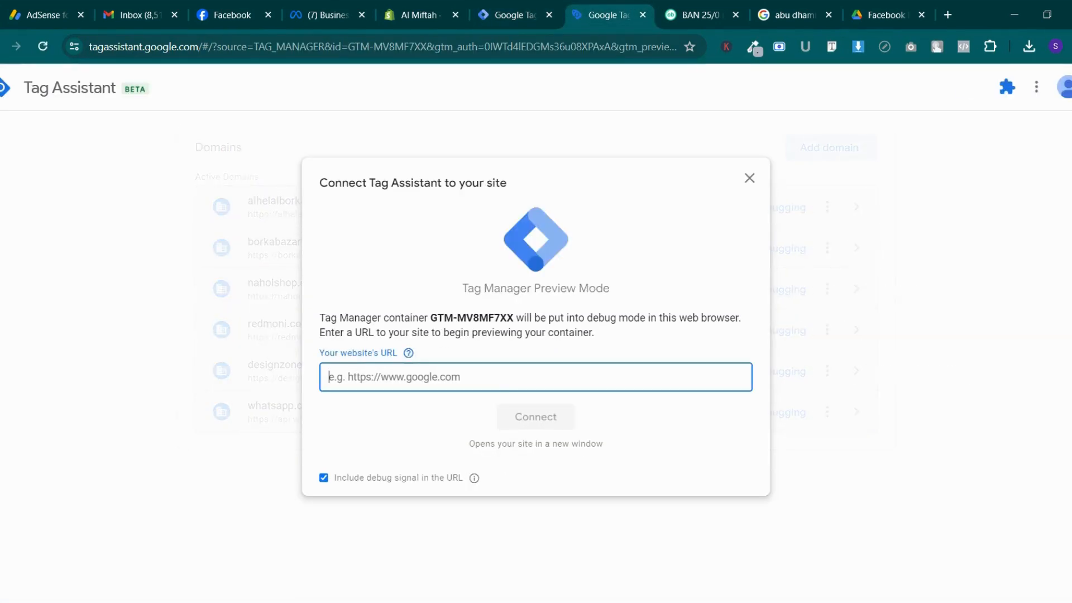
{"action": "type", "text": "https://bdinterior.com.bd/"}
{"action": "left_click", "coordinate": [416, 3]}
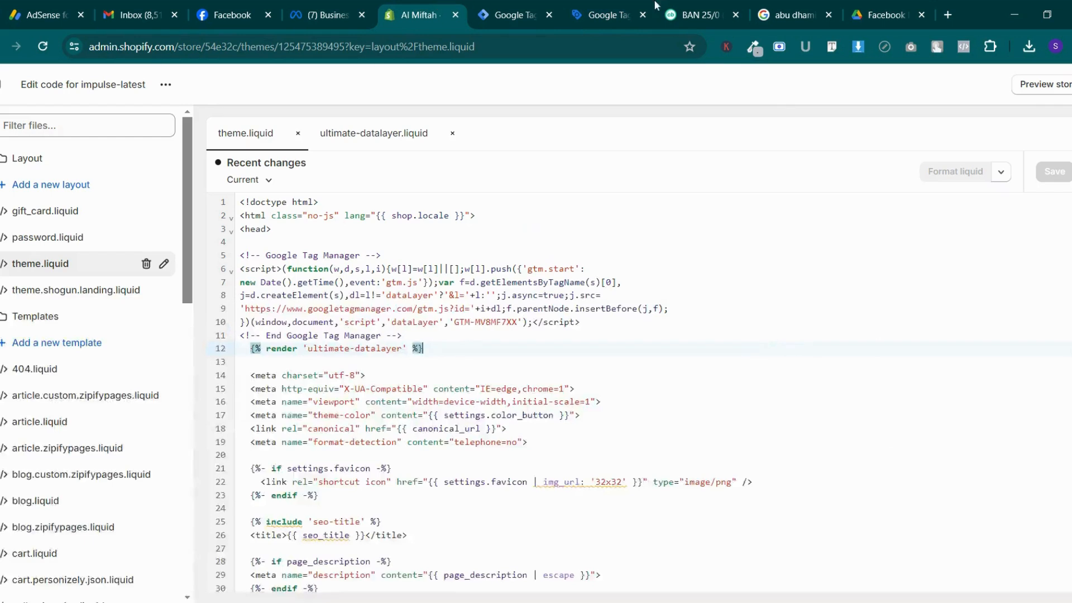
{"action": "left_click", "coordinate": [1040, 85]}
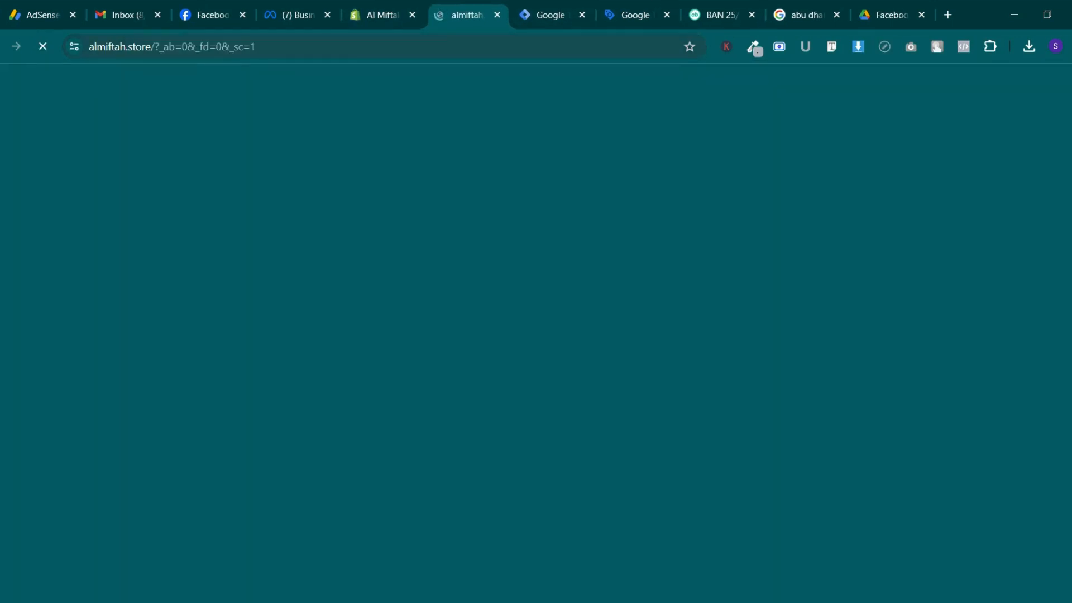
{"action": "left_click", "coordinate": [123, 49]}
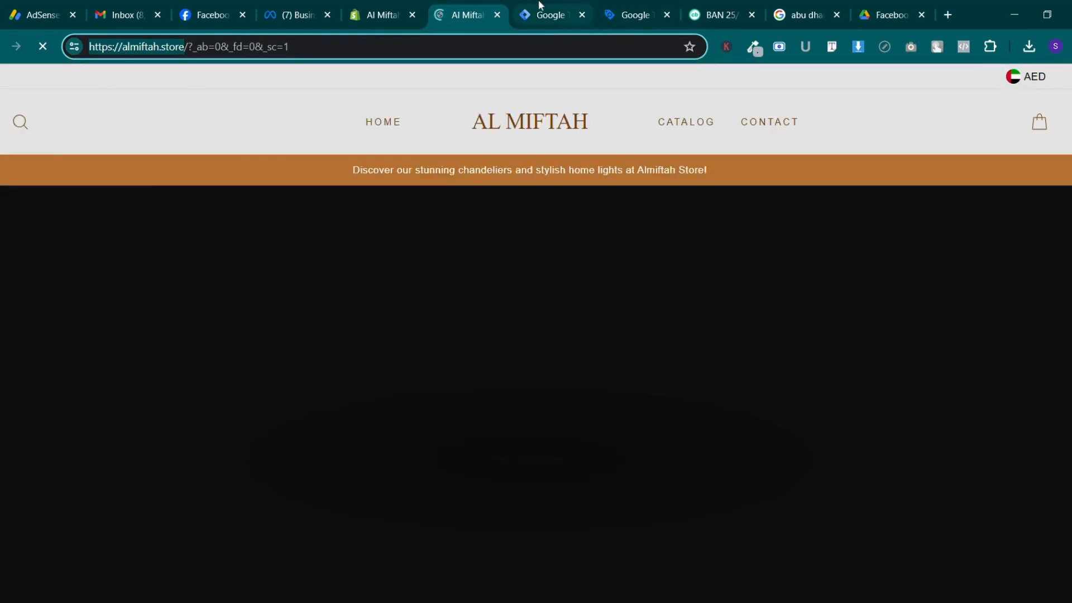
{"action": "left_click", "coordinate": [550, 13]}
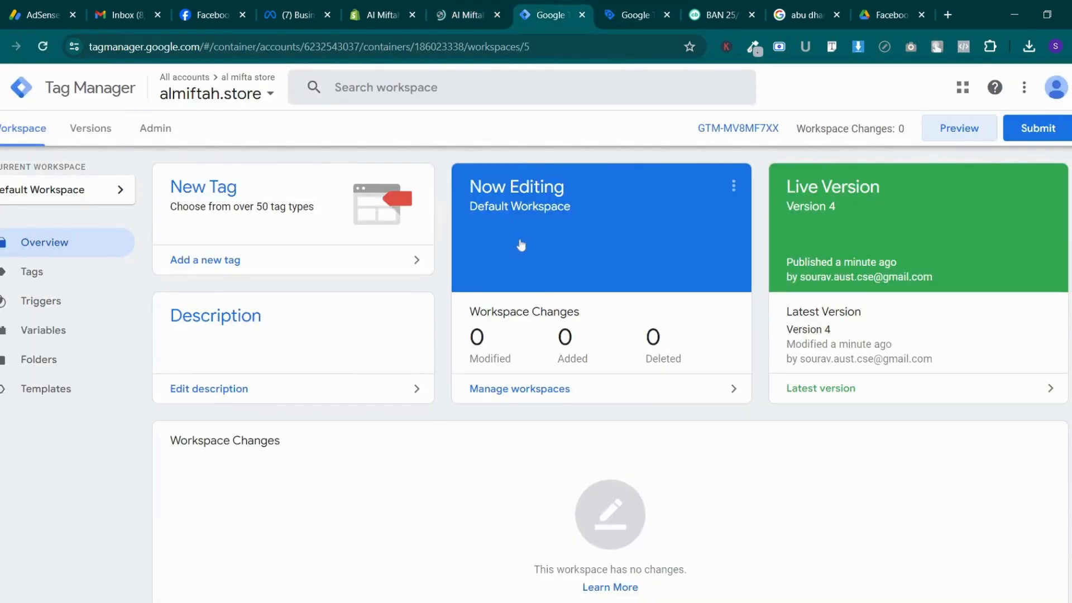
{"action": "left_click", "coordinate": [647, 7]}
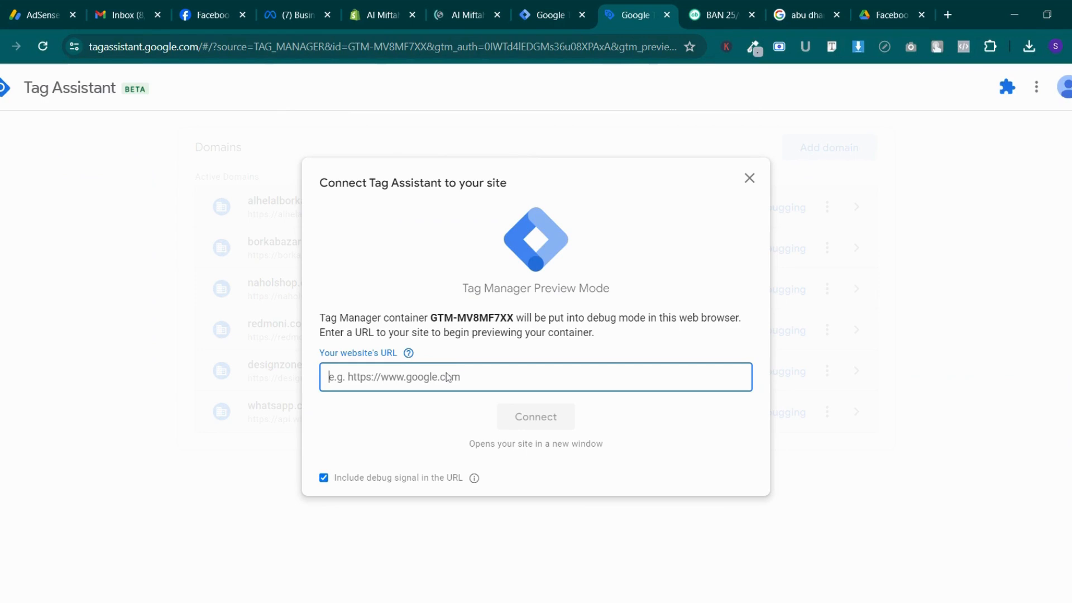
{"action": "type", "text": "https://almiftah.store/"}
{"action": "left_click", "coordinate": [523, 415]}
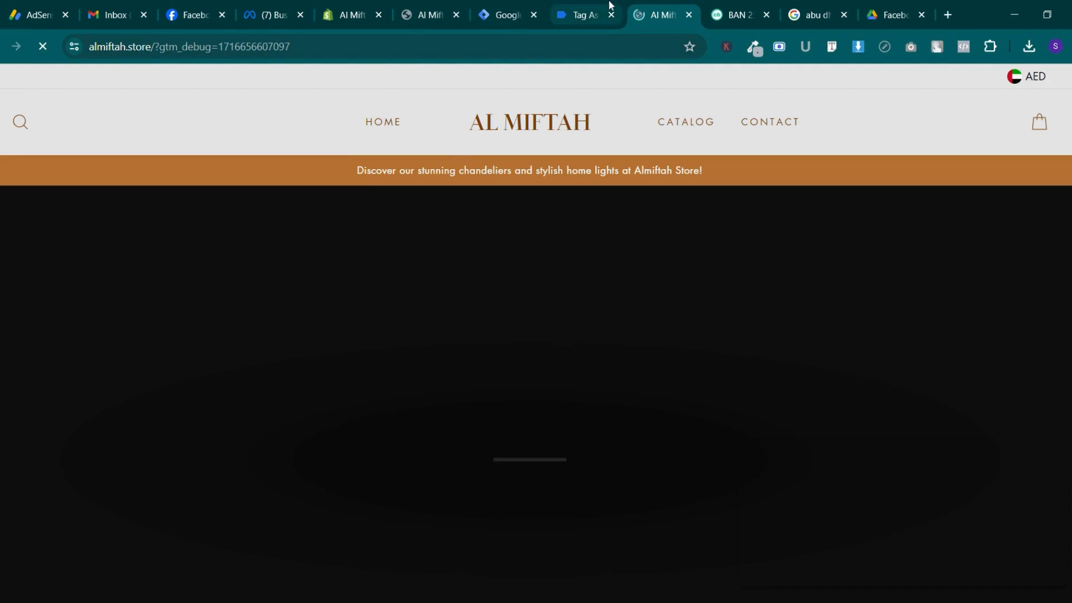
{"action": "left_click", "coordinate": [592, 14]}
{"action": "left_click", "coordinate": [536, 343]}
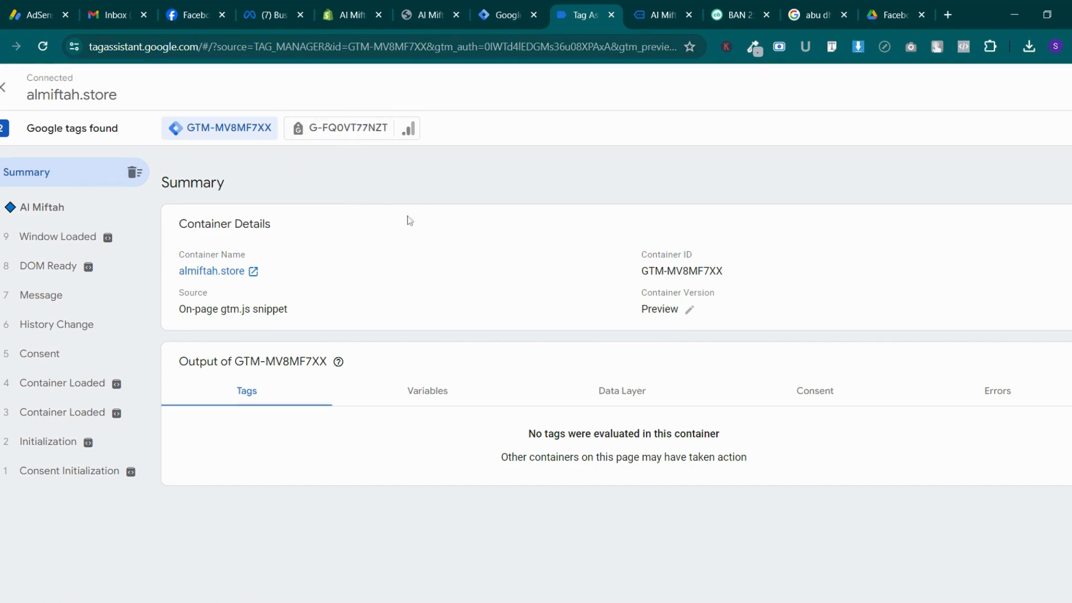
In Meta Business settings, show the Datasets list under the data sources of Bright Life Business SPC
{"action": "left_click", "coordinate": [506, 15]}
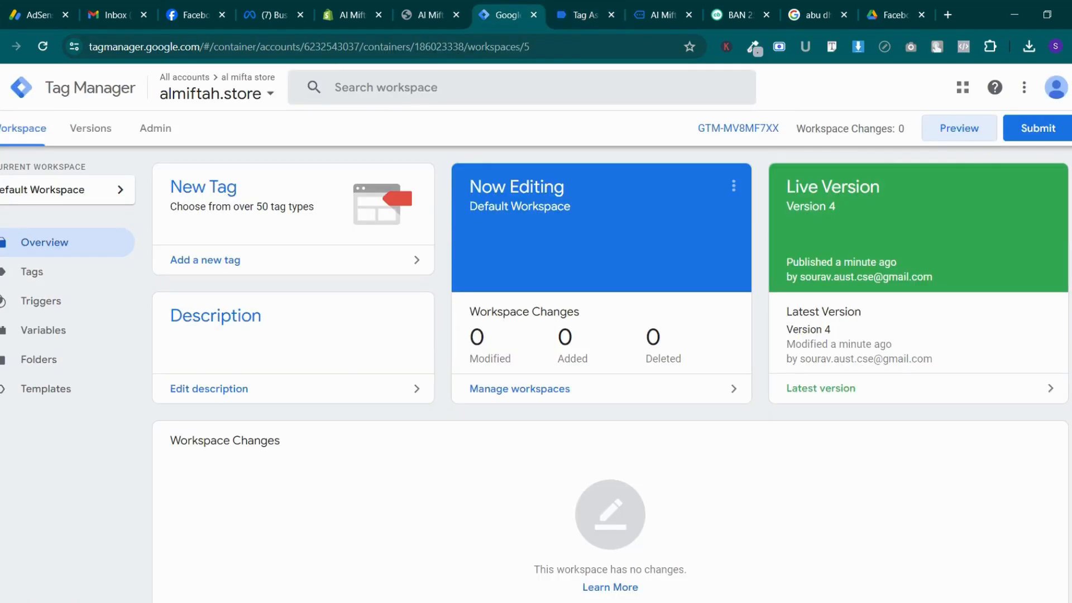
{"action": "left_click", "coordinate": [281, 15]}
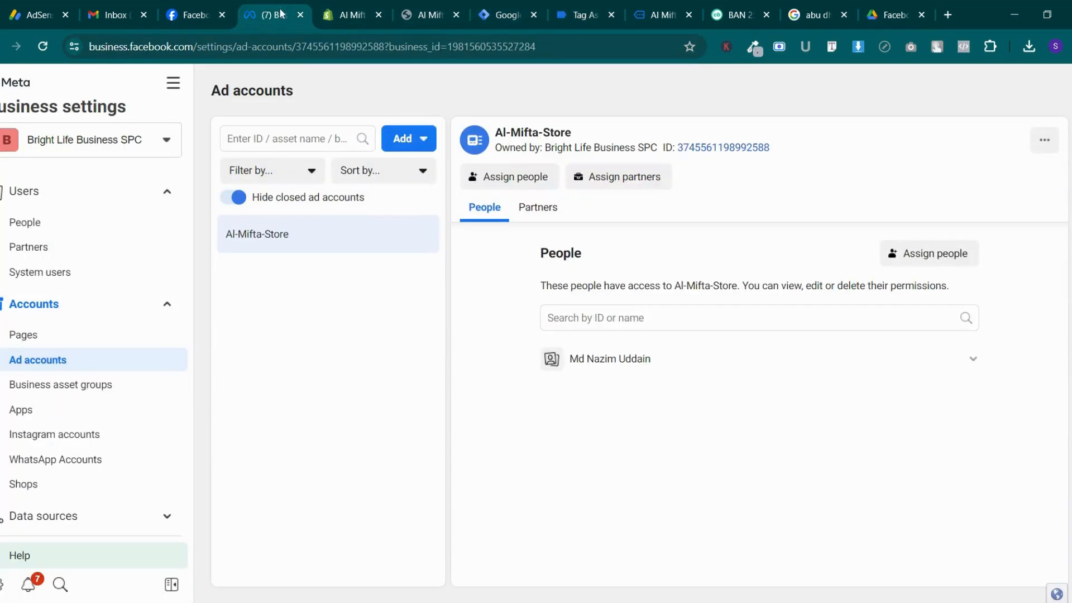
{"action": "scroll", "coordinate": [98, 363], "scroll_direction": "down", "scroll_amount": 5}
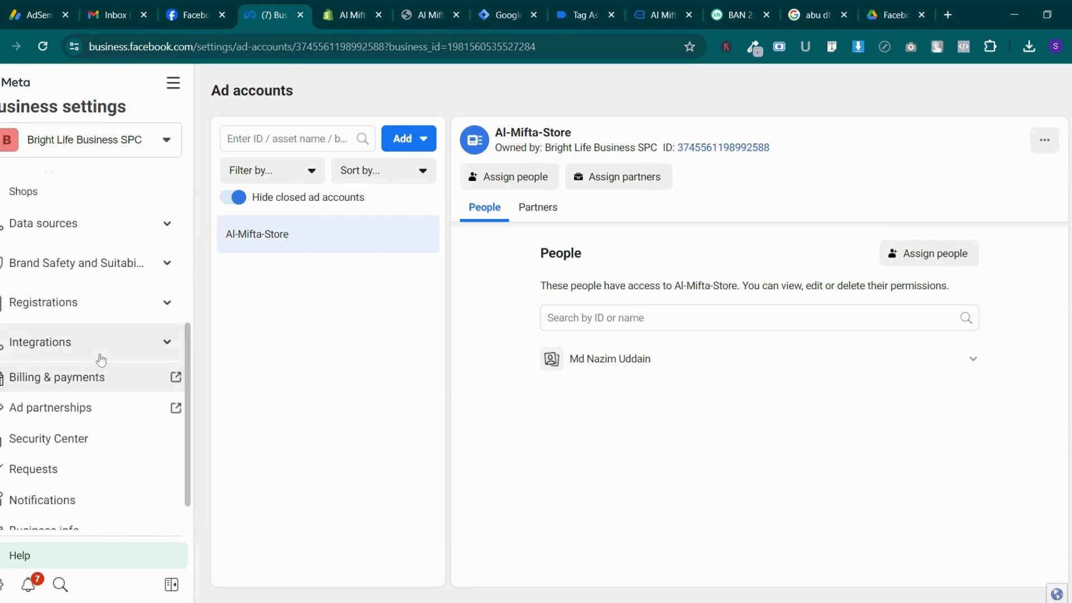
{"action": "scroll", "coordinate": [101, 391], "scroll_direction": "down", "scroll_amount": 2}
{"action": "scroll", "coordinate": [99, 488], "scroll_direction": "up", "scroll_amount": 3}
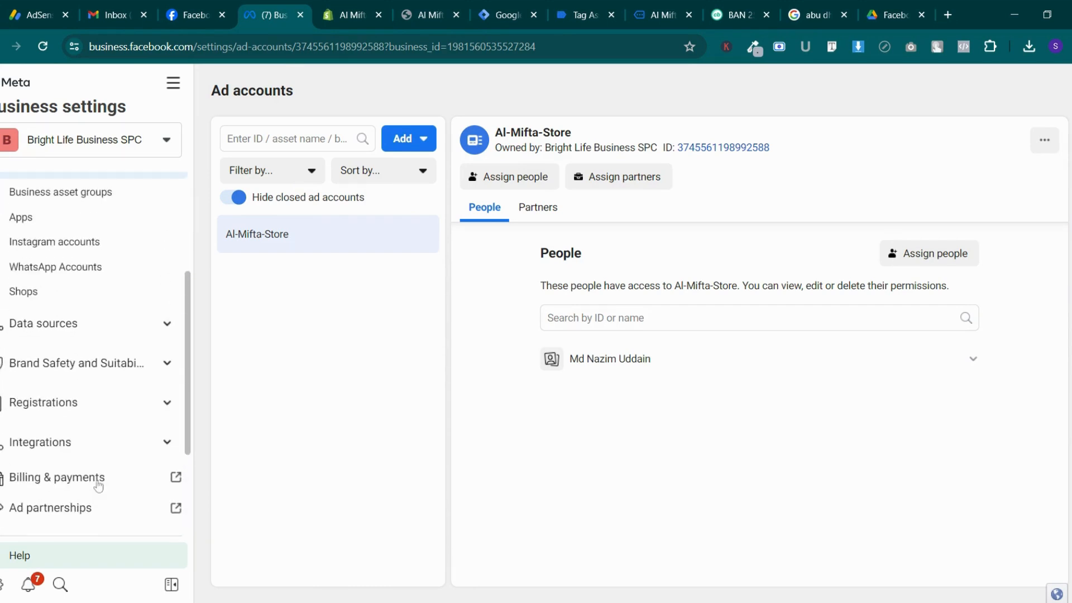
{"action": "left_click", "coordinate": [112, 326]}
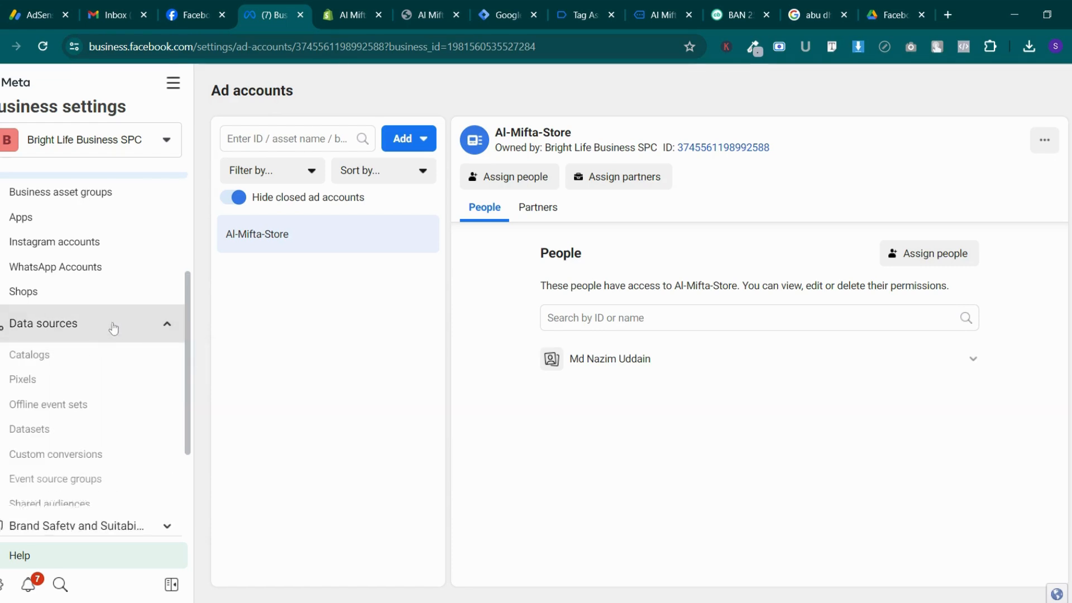
{"action": "left_click", "coordinate": [62, 429]}
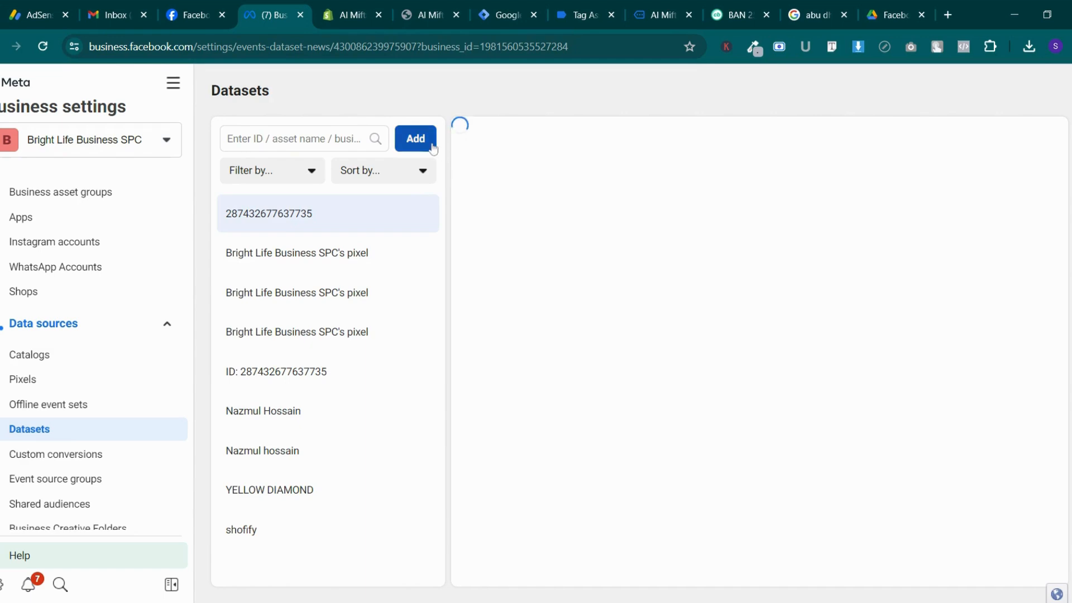
Create a new dataset named al-mifta-store
{"action": "left_click", "coordinate": [415, 139]}
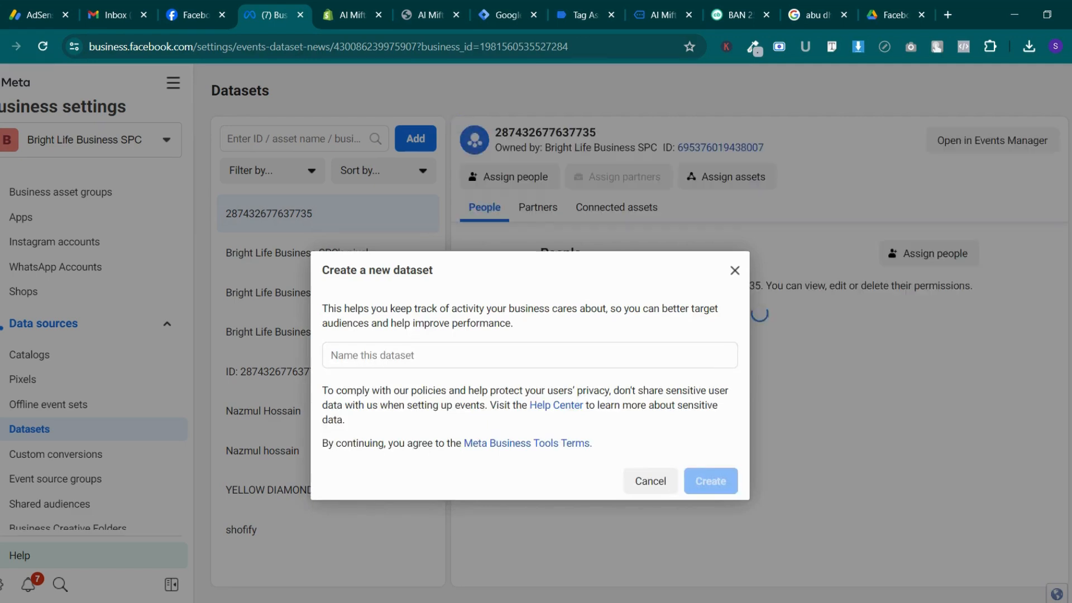
{"action": "left_click", "coordinate": [399, 355]}
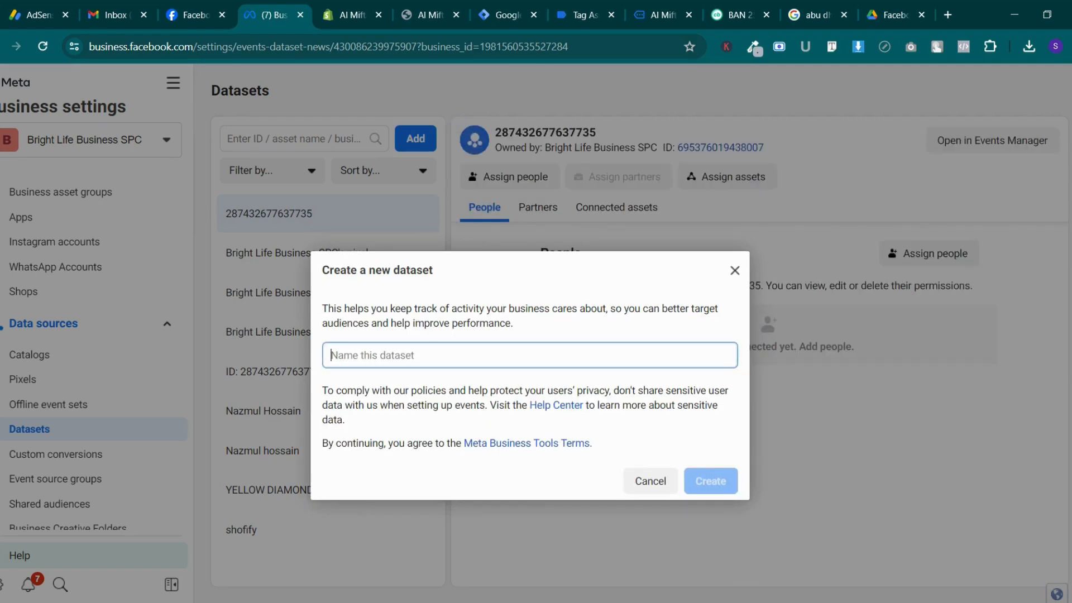
{"action": "type", "text": "al-mifta"}
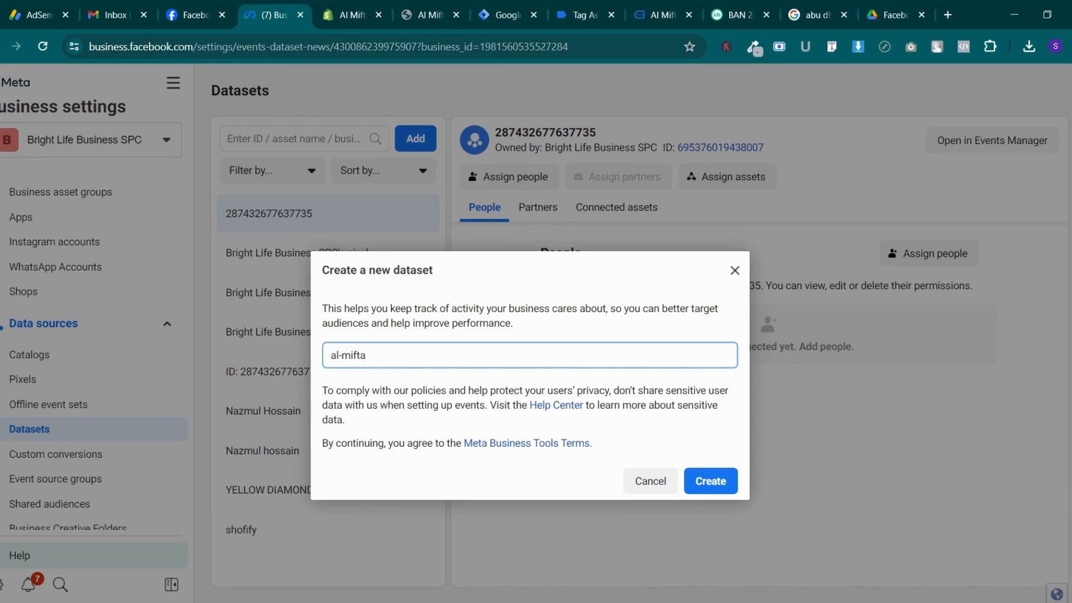
{"action": "type", "text": "-store"}
{"action": "left_click", "coordinate": [704, 480]}
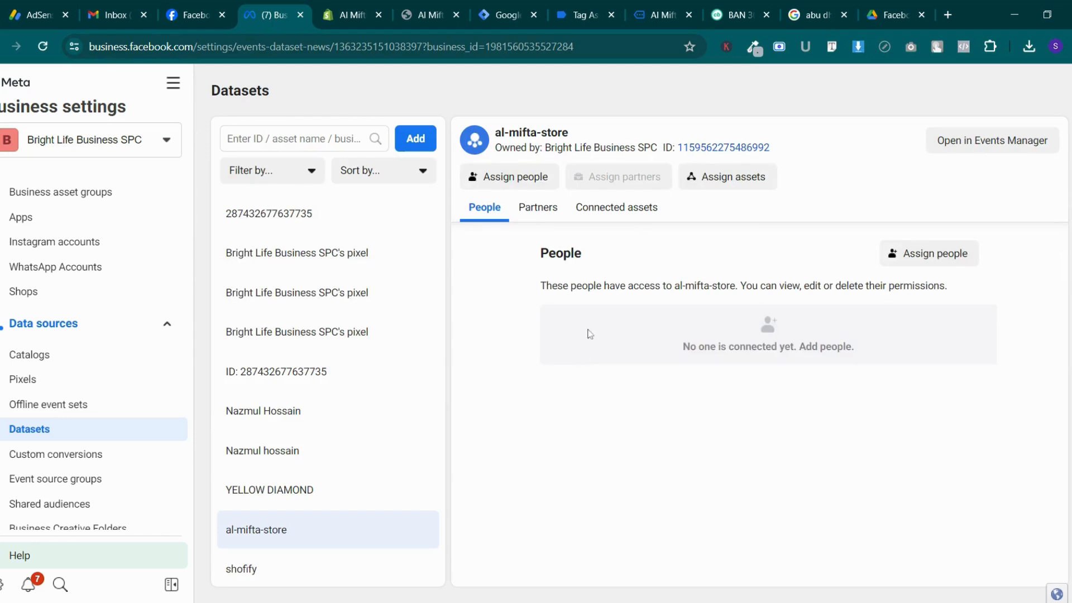
{"action": "left_click", "coordinate": [705, 153]}
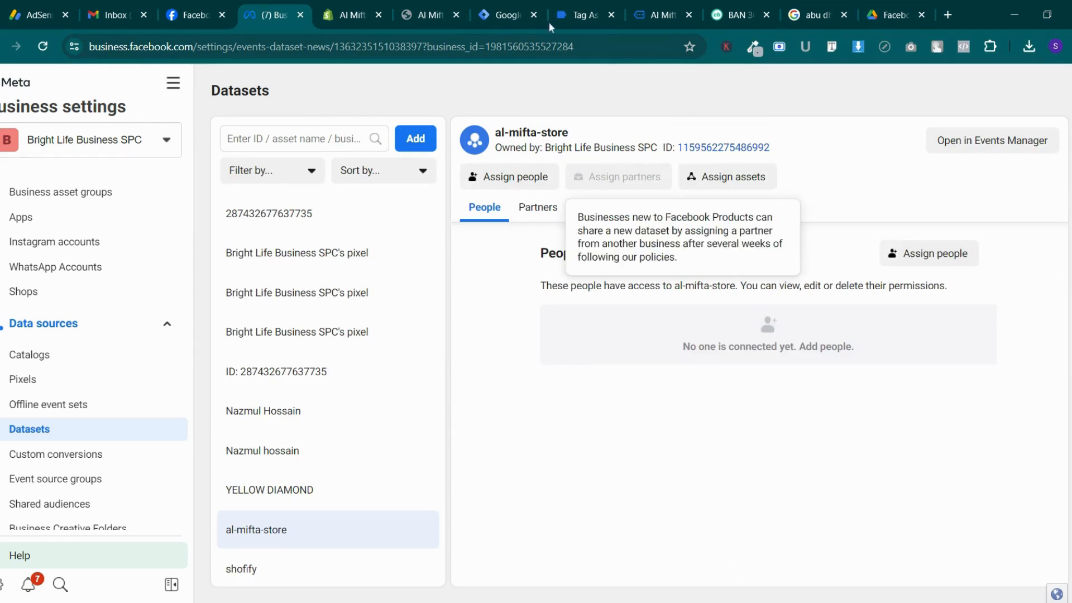
Return to the almiftah.store container in Tag Manager and open the community gallery for tag templates
{"action": "left_click", "coordinate": [505, 15]}
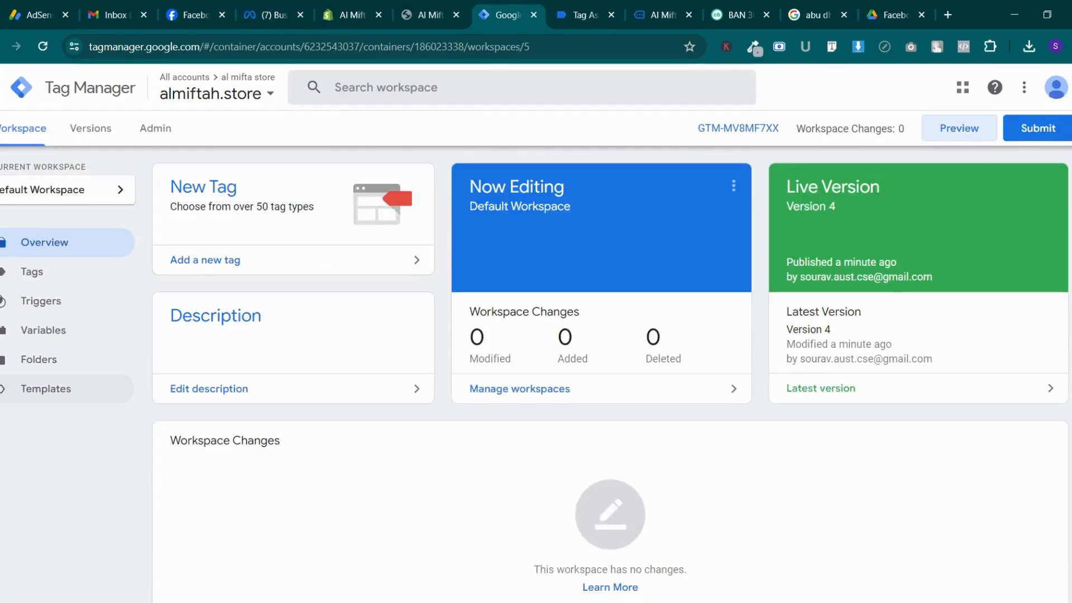
{"action": "left_click", "coordinate": [46, 389]}
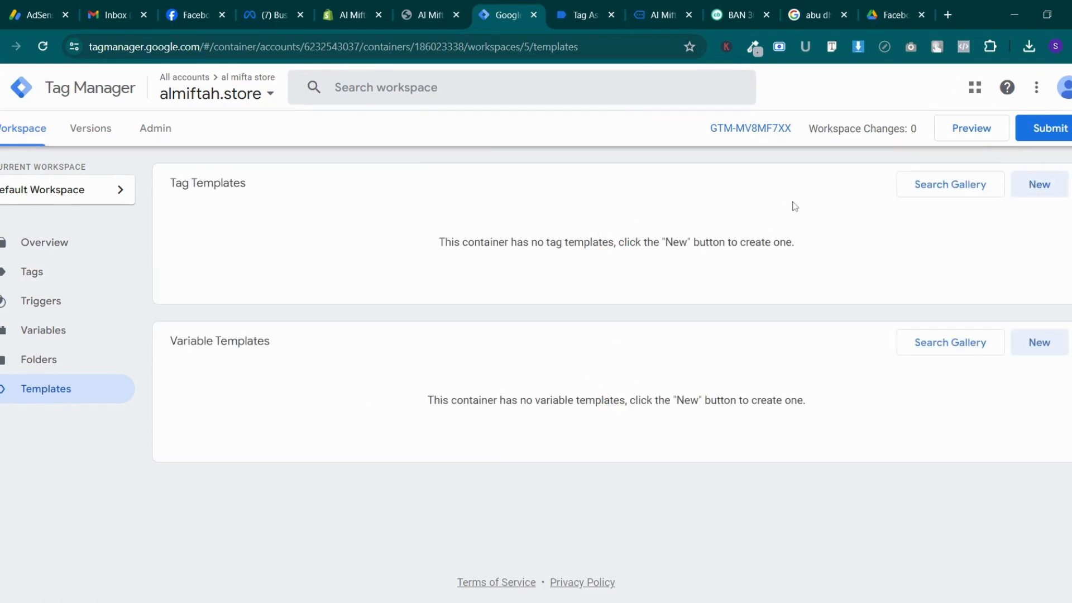
{"action": "left_click", "coordinate": [925, 193]}
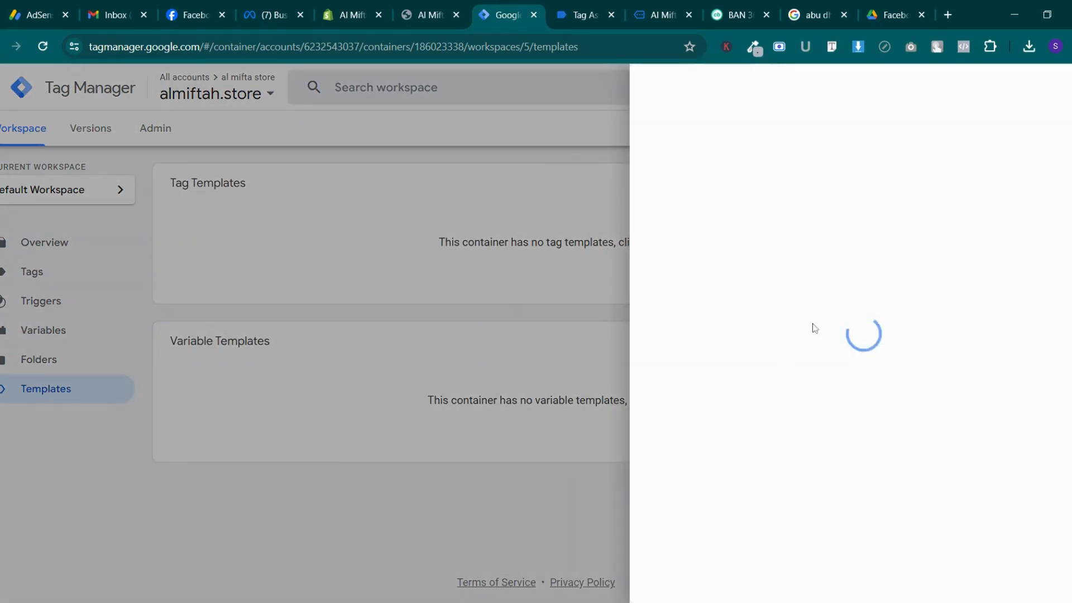
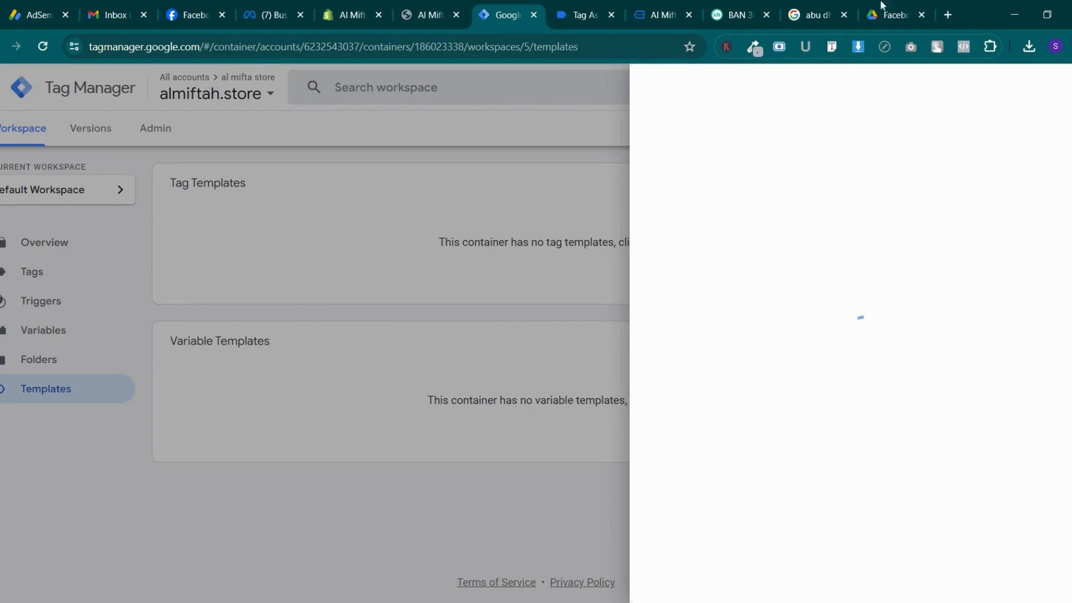
{"action": "left_click", "coordinate": [430, 15]}
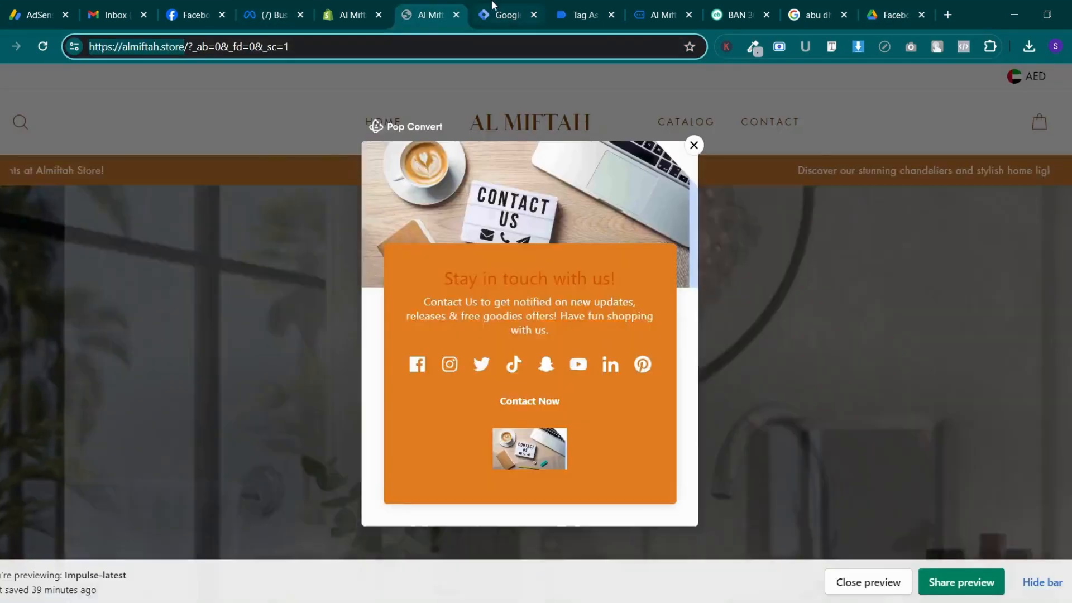
{"action": "left_click", "coordinate": [494, 15]}
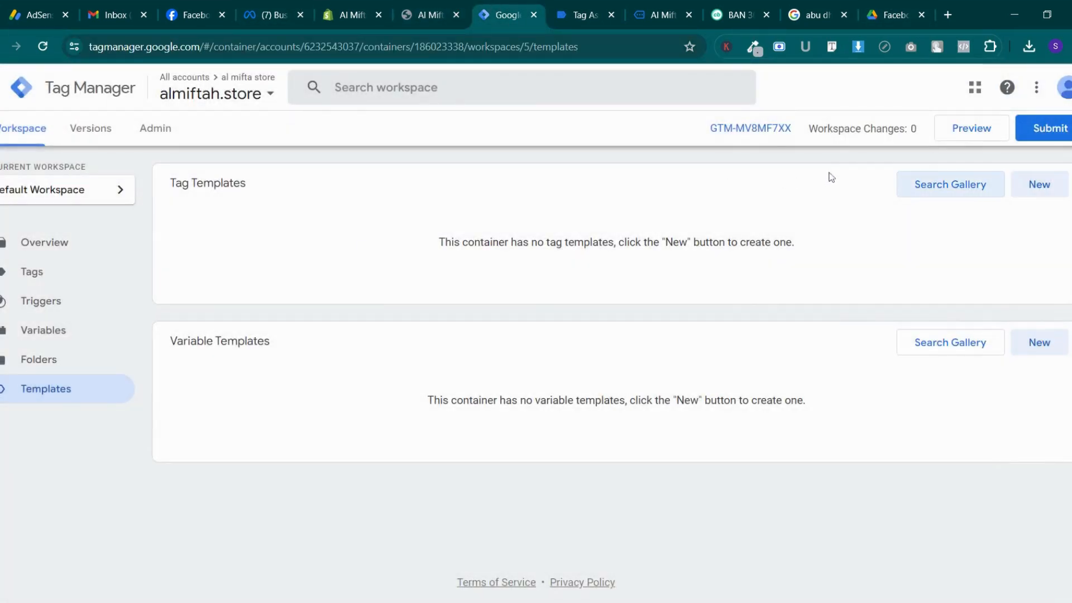
{"action": "left_click", "coordinate": [948, 193]}
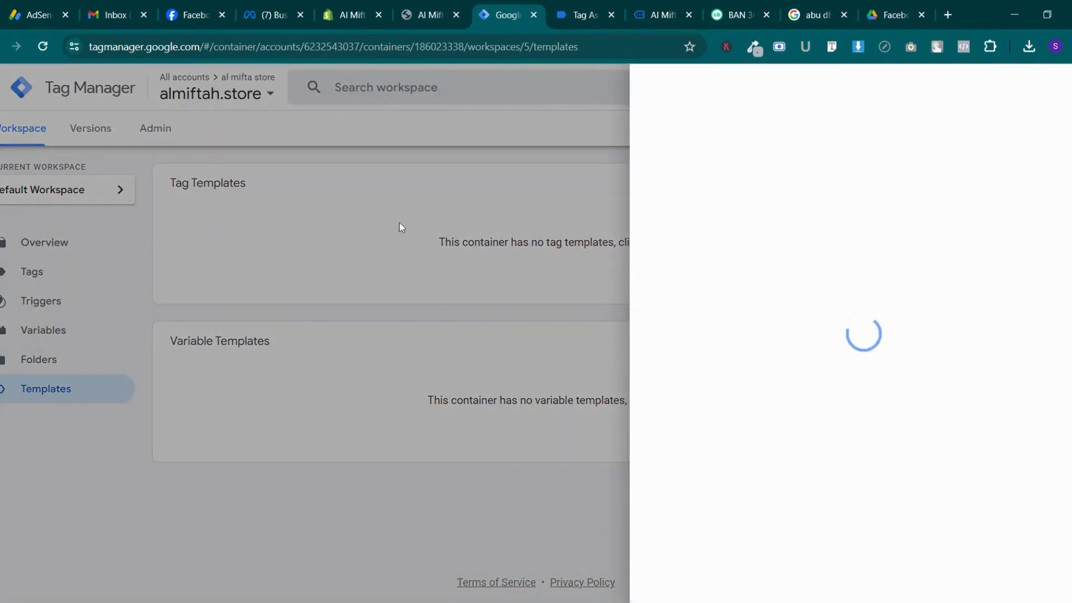
{"action": "left_click", "coordinate": [747, 12]}
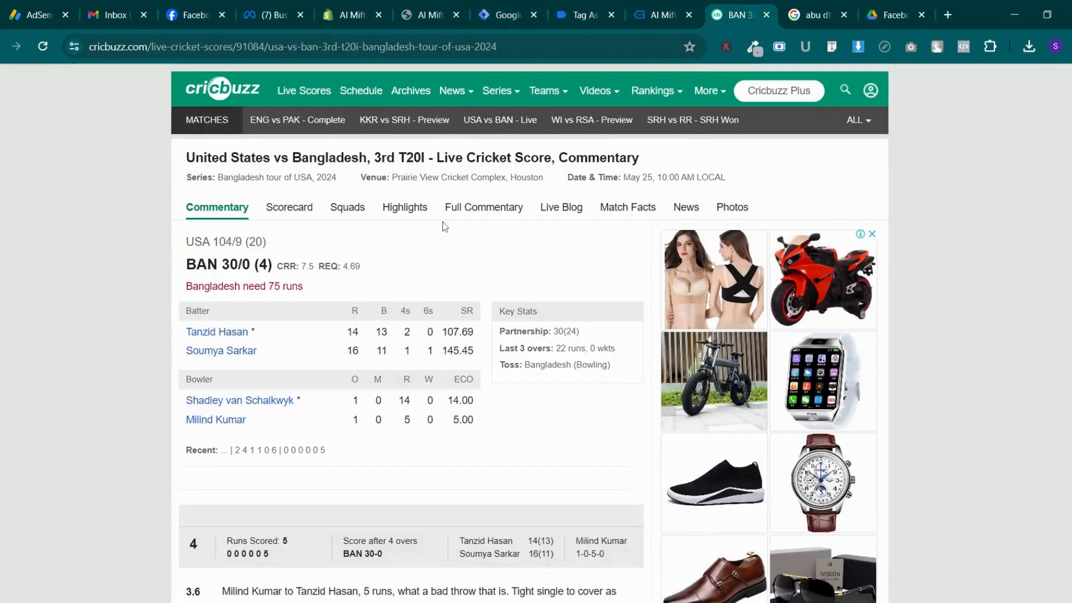
{"action": "left_click", "coordinate": [285, 214]}
{"action": "scroll", "coordinate": [285, 368], "scroll_direction": "down", "scroll_amount": 5}
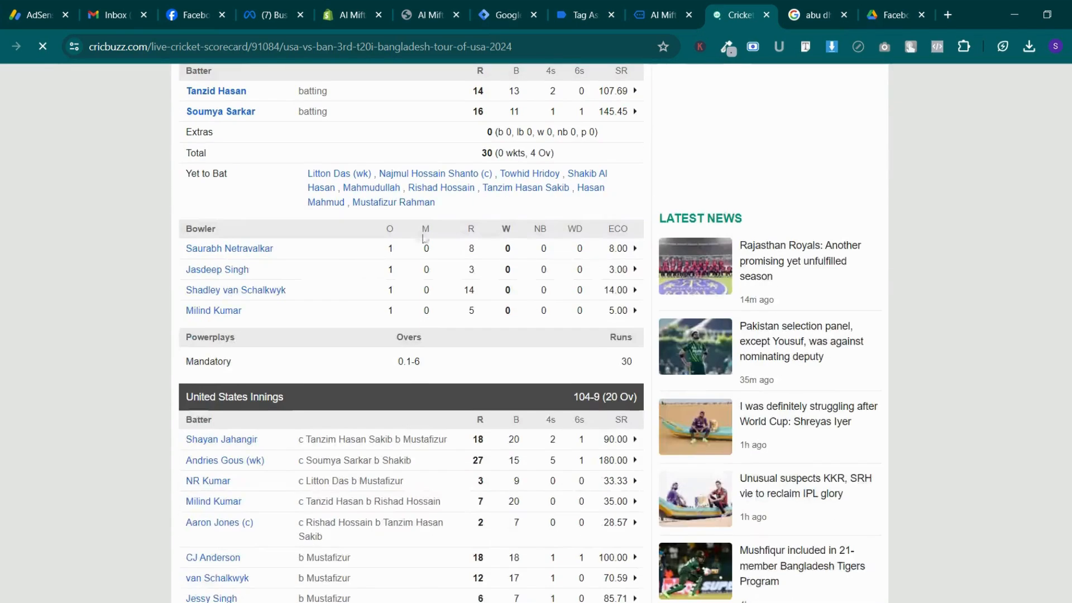
{"action": "left_click", "coordinate": [591, 4]}
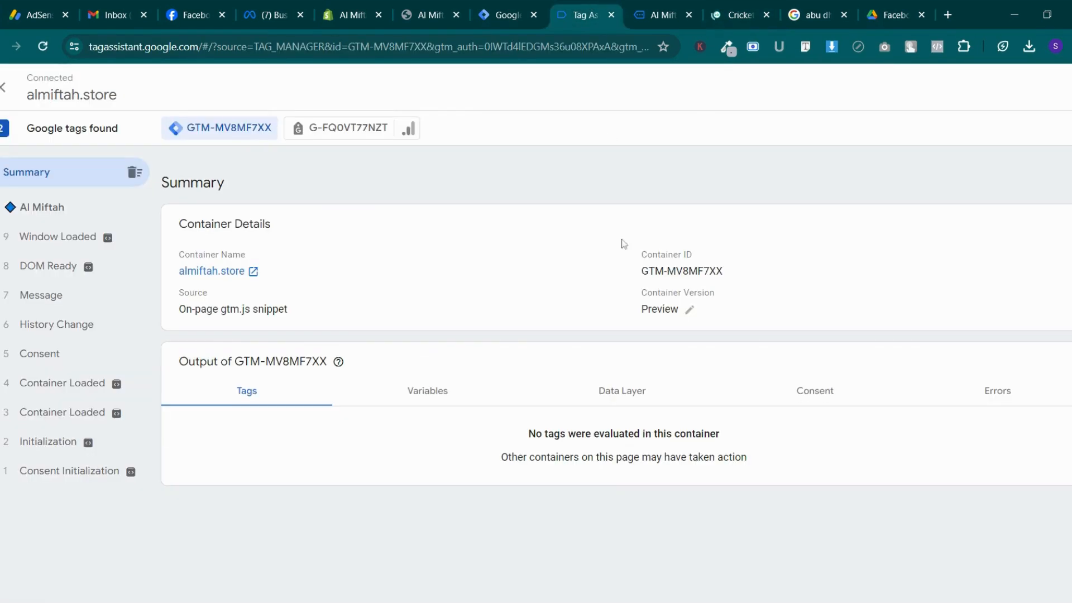
Reload the Templates page of the almiftah.store container in Tag Manager and try opening the tag template gallery
{"action": "left_click", "coordinate": [511, 6]}
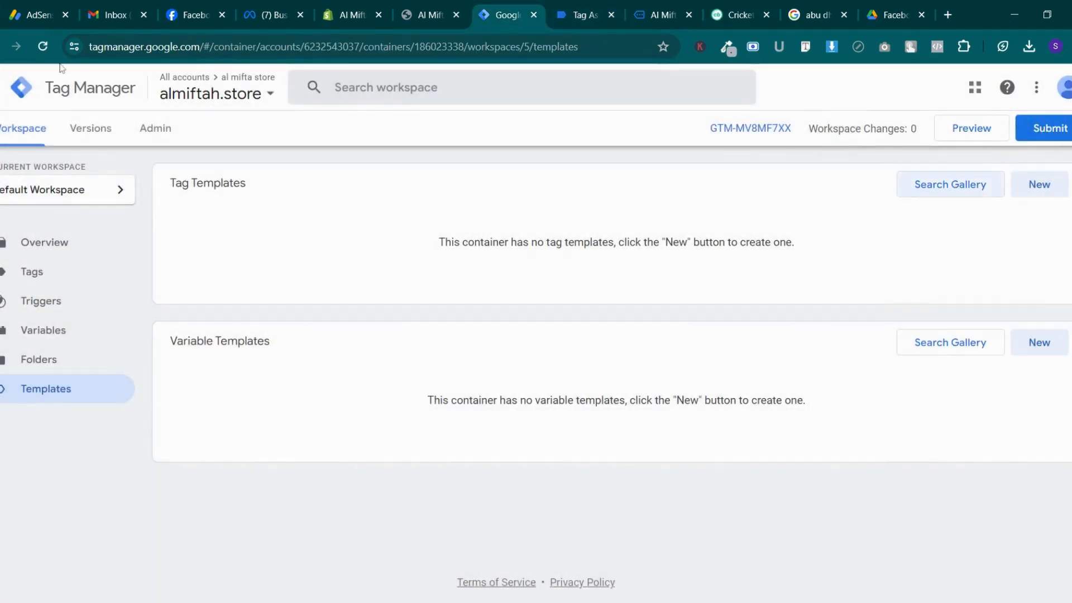
{"action": "left_click", "coordinate": [42, 47]}
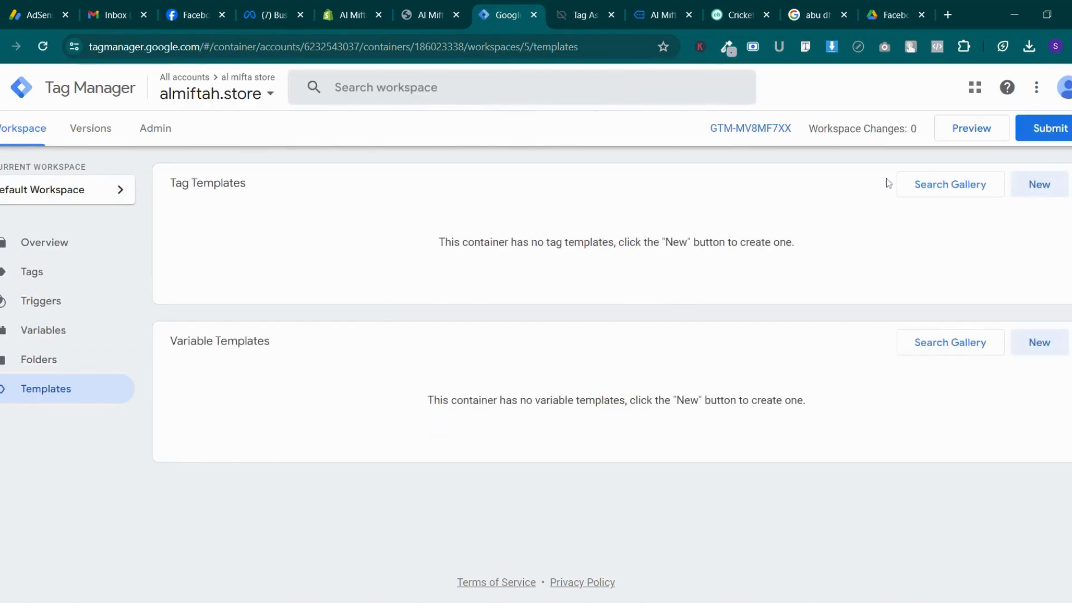
{"action": "left_click", "coordinate": [929, 184]}
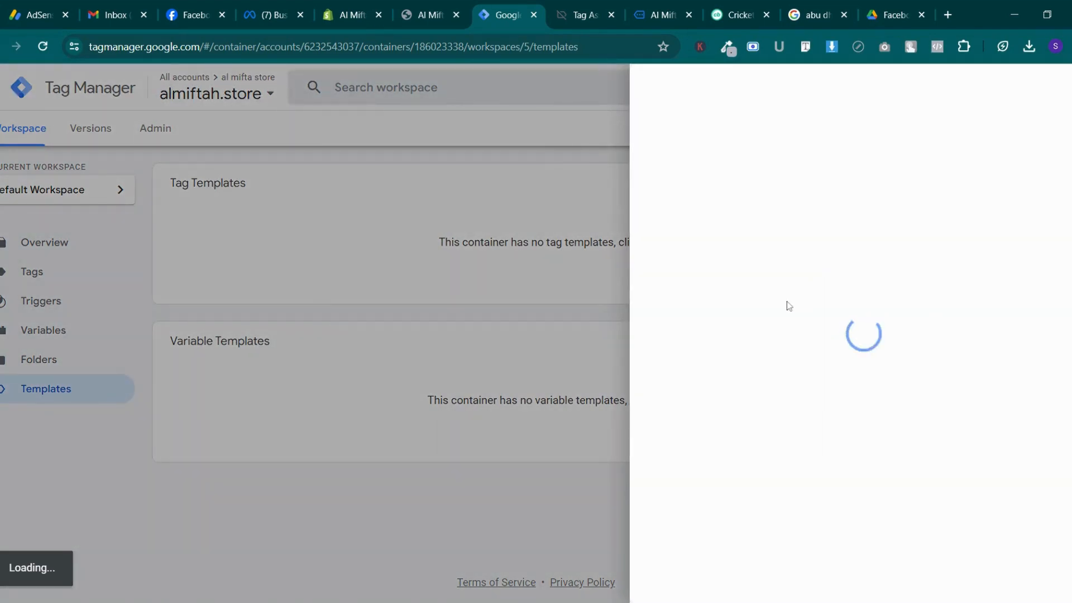
{"action": "left_click", "coordinate": [442, 11]}
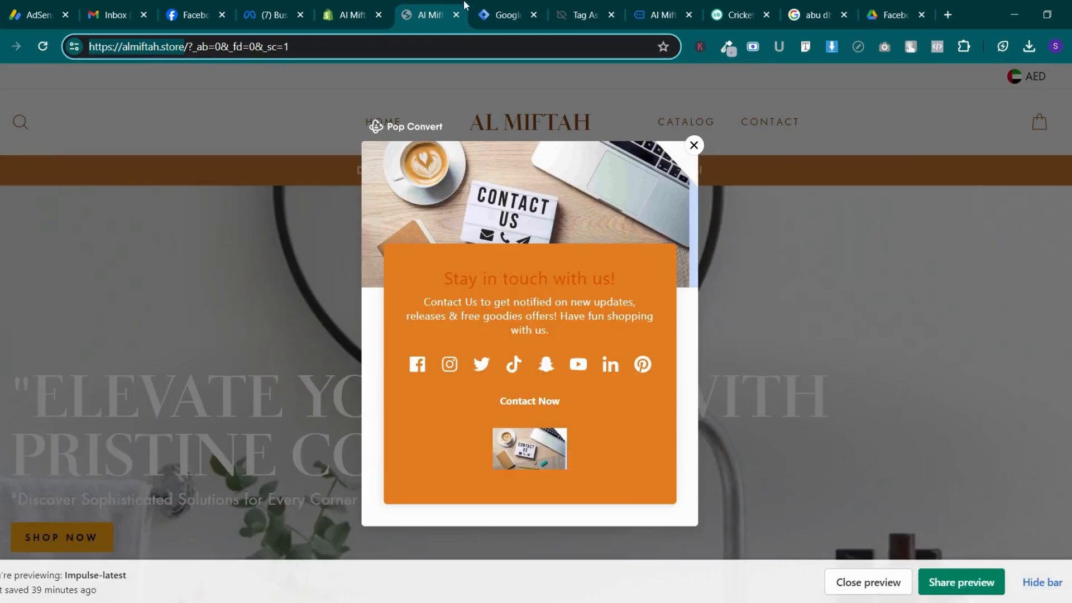
{"action": "left_click", "coordinate": [555, 5]}
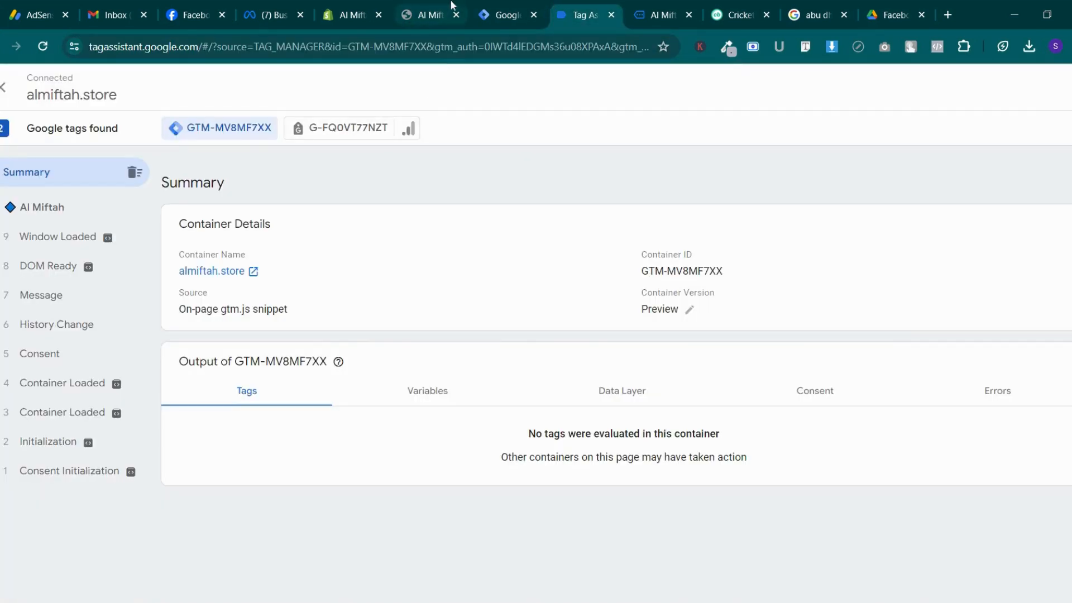
{"action": "left_click", "coordinate": [499, 5]}
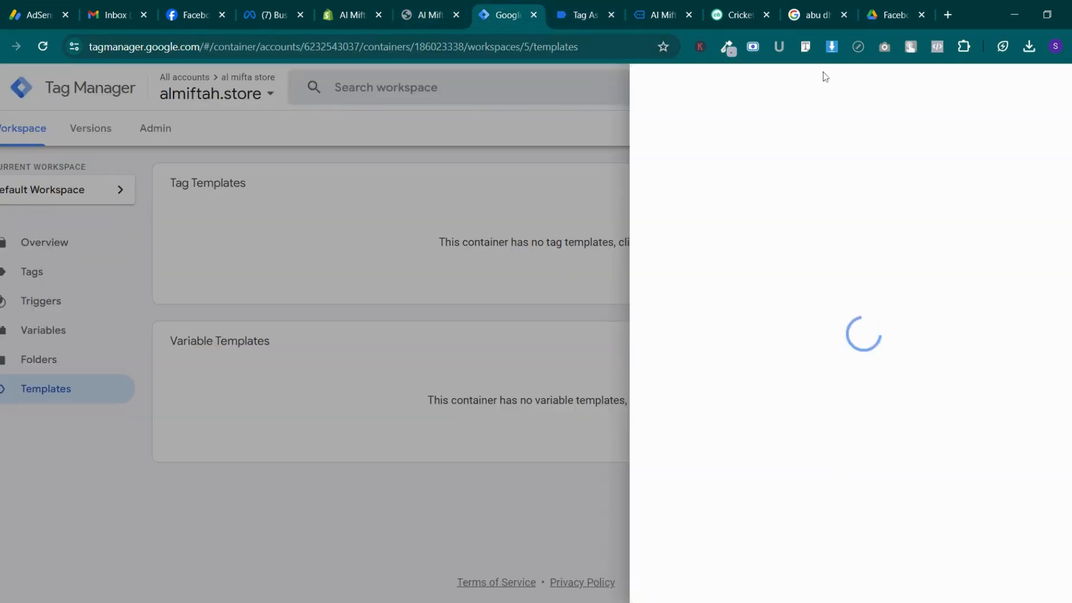
Close the browser tabs with the cricket score, the Abu Dhabi time search and the Google Drive page
{"action": "left_click", "coordinate": [743, 16]}
{"action": "left_click", "coordinate": [766, 15]}
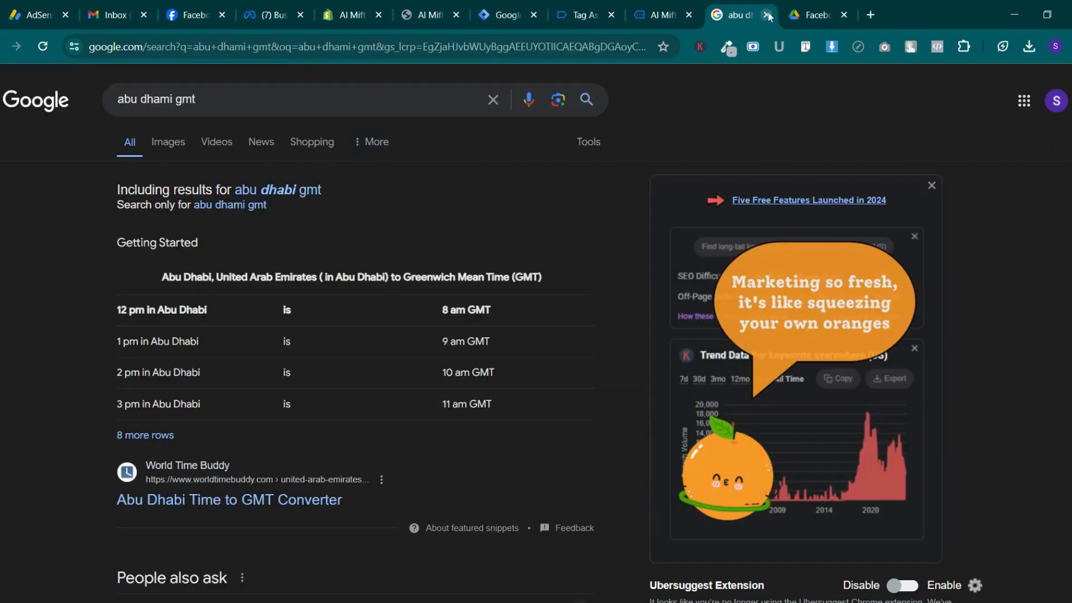
{"action": "left_click", "coordinate": [771, 15]}
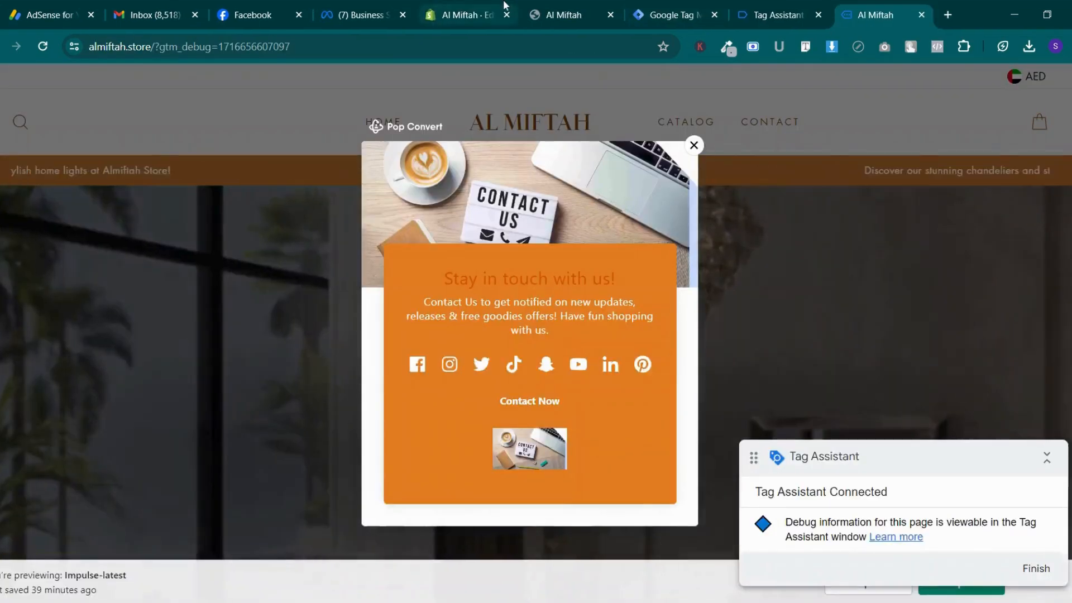
{"action": "left_click", "coordinate": [772, 15]}
{"action": "left_click", "coordinate": [540, 5]}
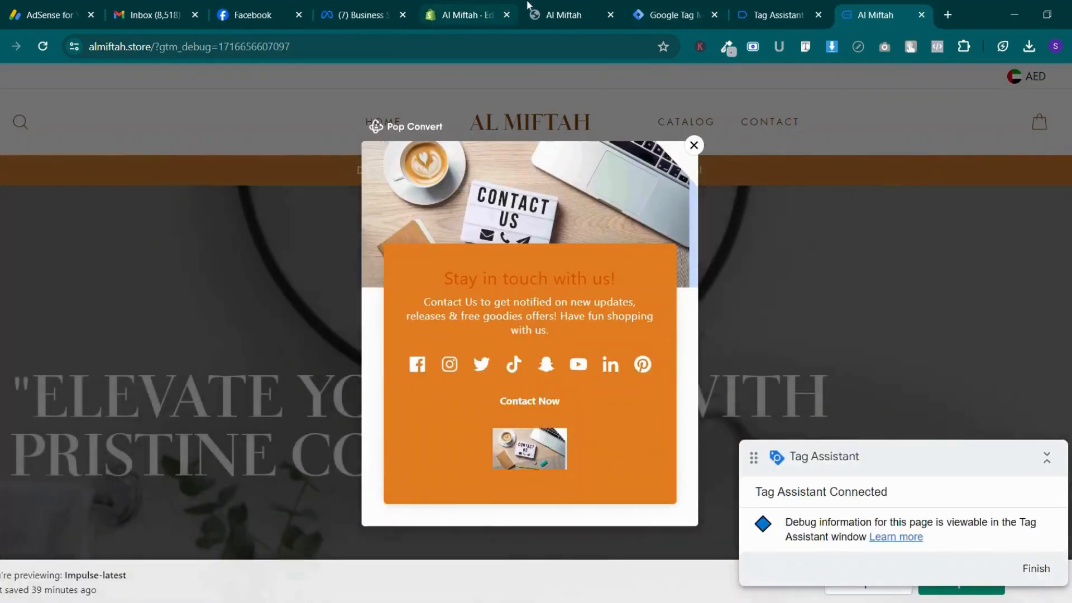
{"action": "left_click", "coordinate": [508, 5]}
{"action": "left_click", "coordinate": [362, 5]}
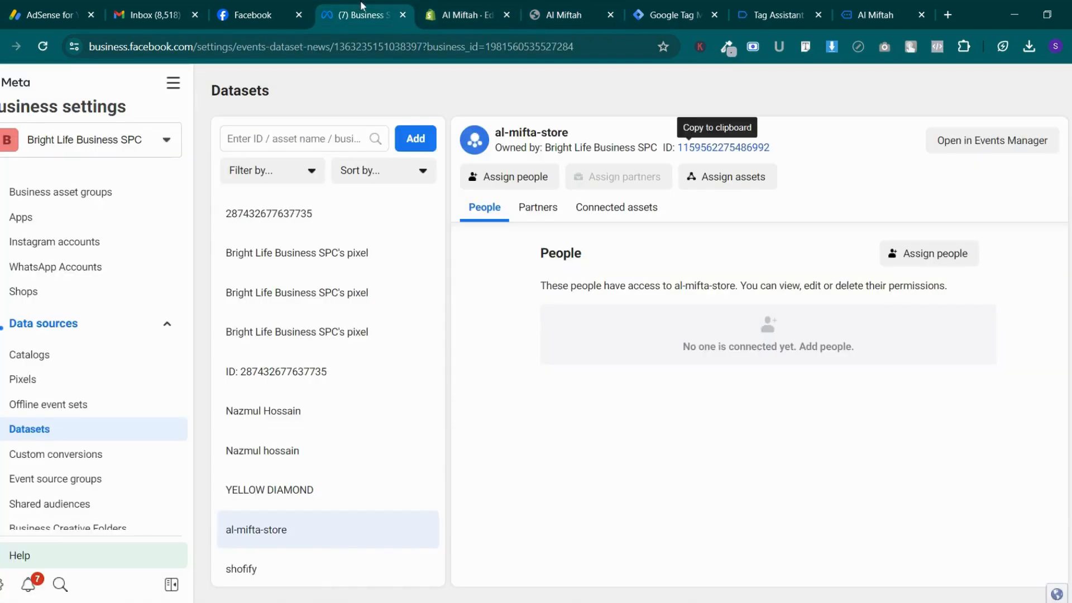
{"action": "left_click", "coordinate": [708, 5]}
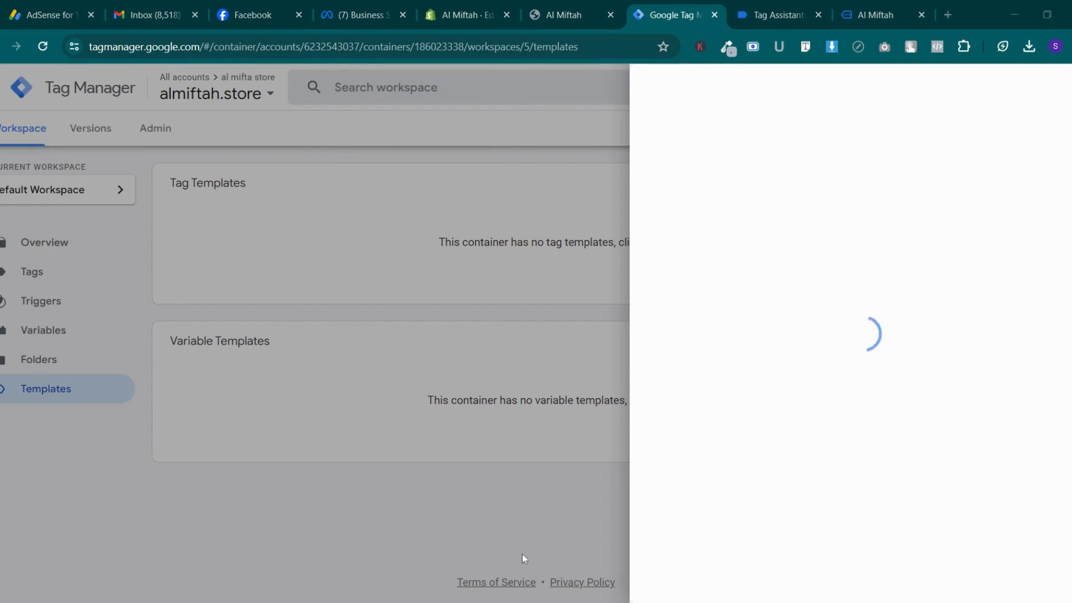
Find the Facebook Pixel tag template by facebookarchive in the community gallery and add it to the workspace
{"action": "left_click", "coordinate": [196, 263]}
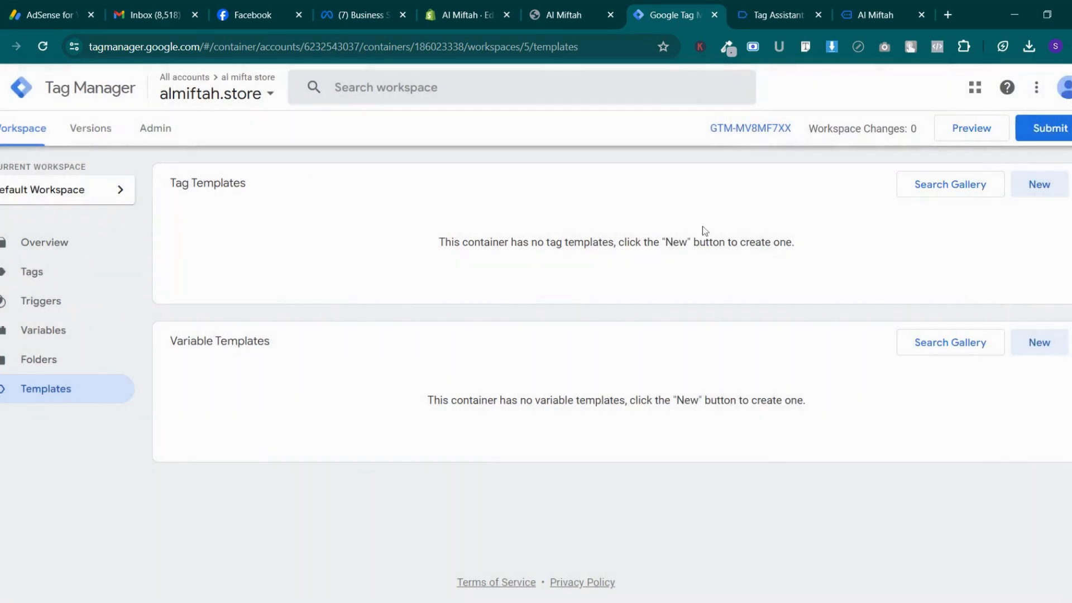
{"action": "left_click", "coordinate": [979, 185]}
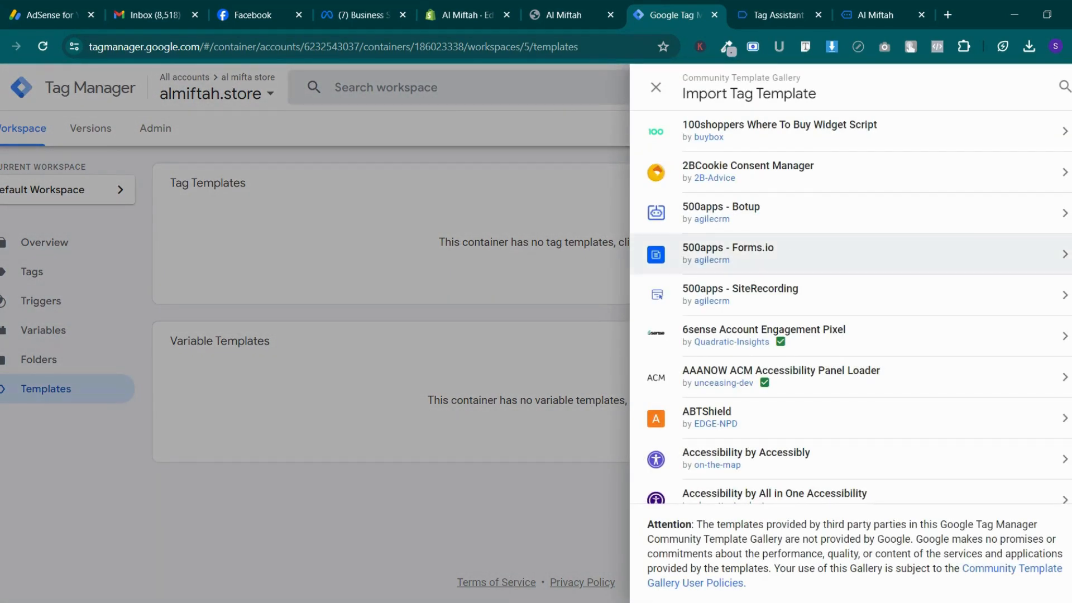
{"action": "left_click", "coordinate": [1063, 86]}
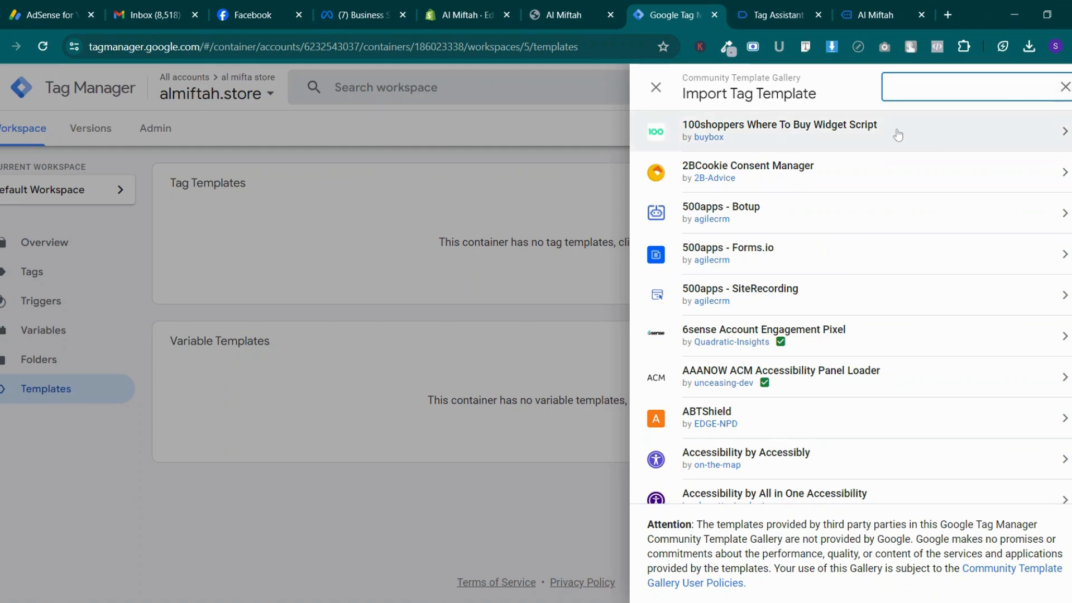
{"action": "type", "text": "facebook p"}
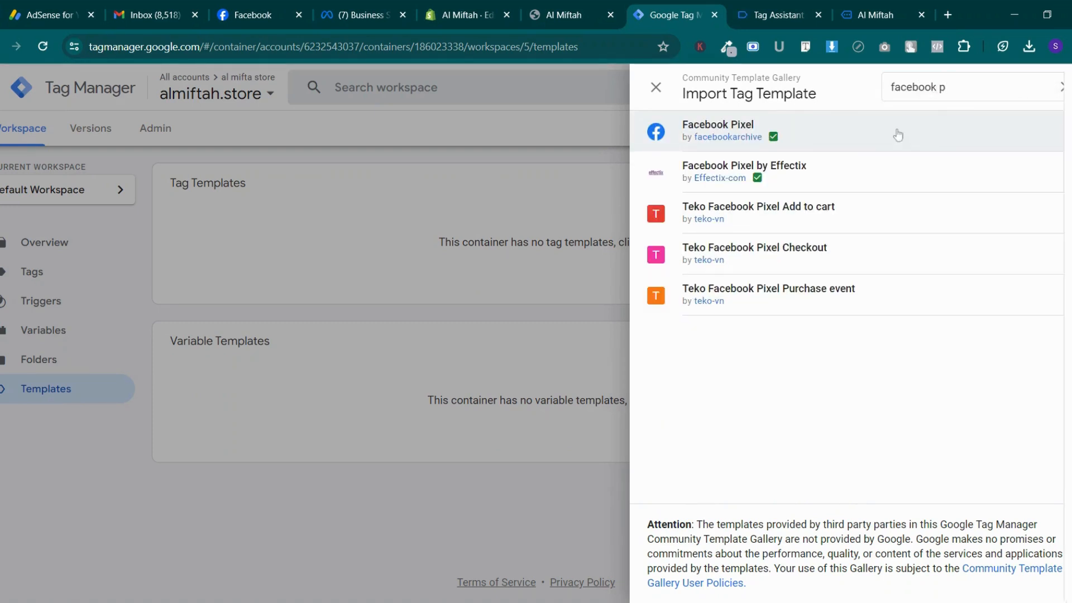
{"action": "left_click", "coordinate": [897, 133]}
{"action": "left_click", "coordinate": [1008, 90]}
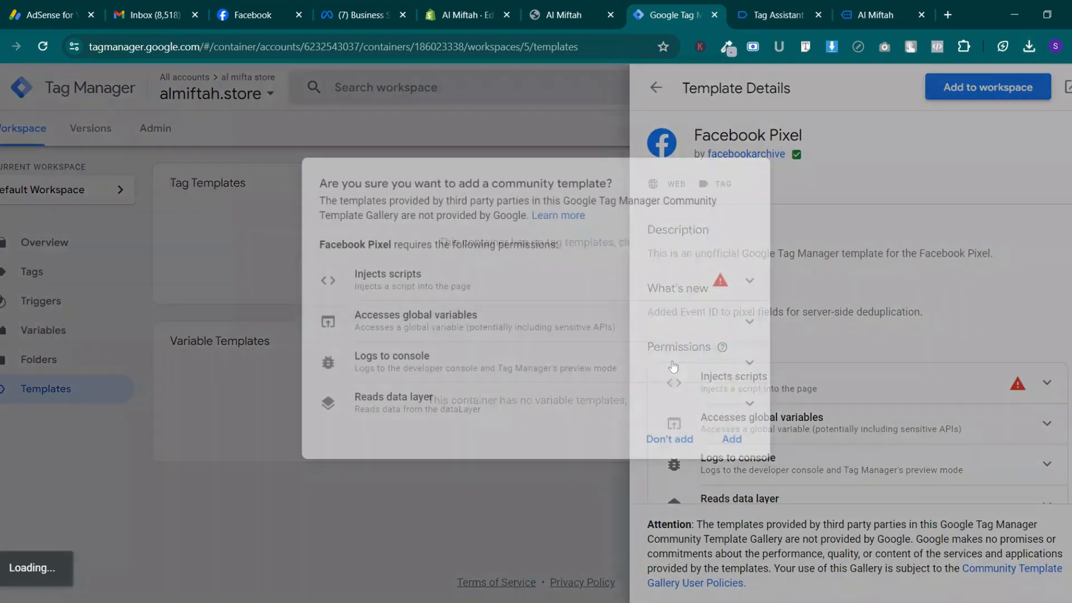
{"action": "left_click", "coordinate": [731, 439]}
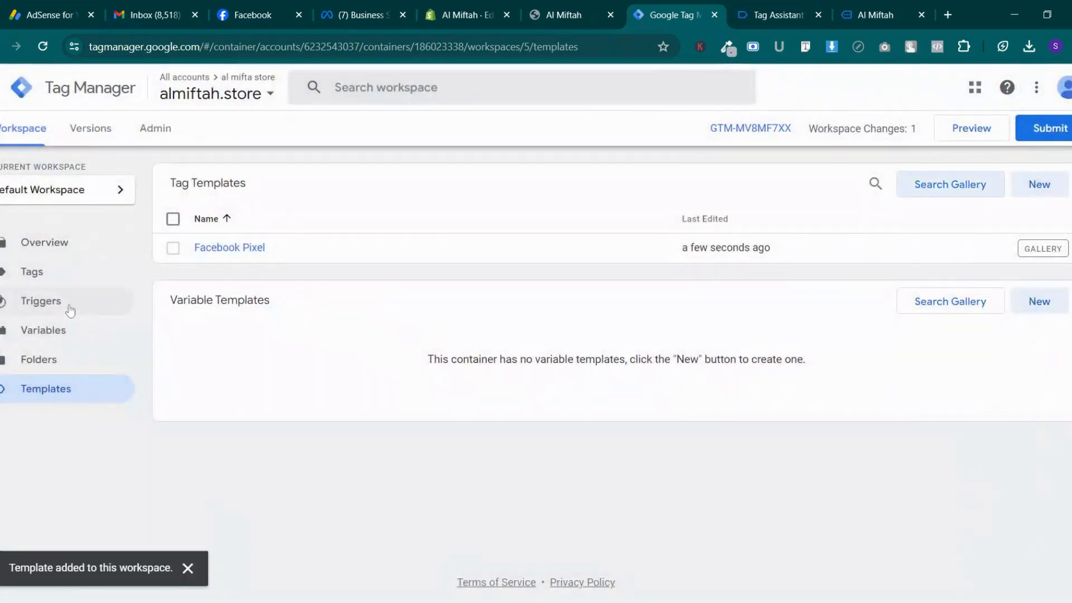
Create a tag named Facebook Base that uses the Facebook Pixel tag type
{"action": "left_click", "coordinate": [34, 272]}
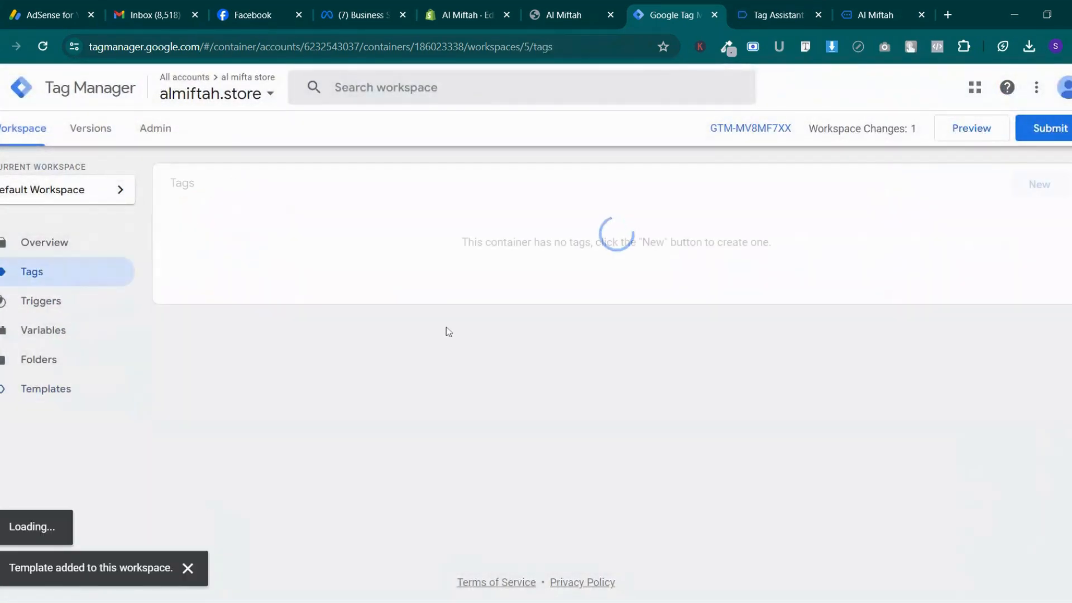
{"action": "left_click", "coordinate": [1040, 185]}
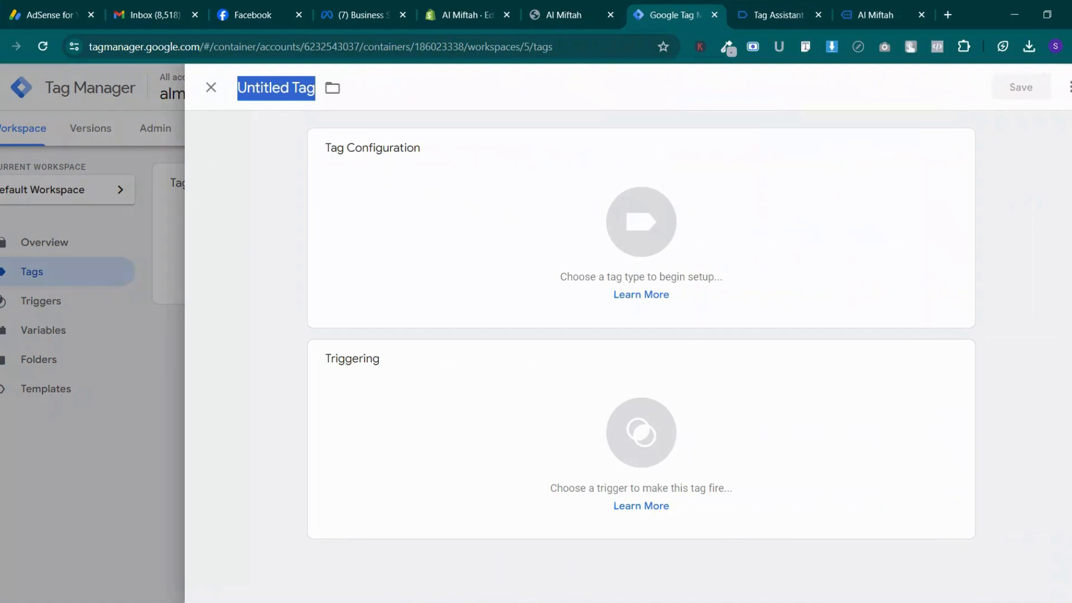
{"action": "type", "text": "Faceboo"}
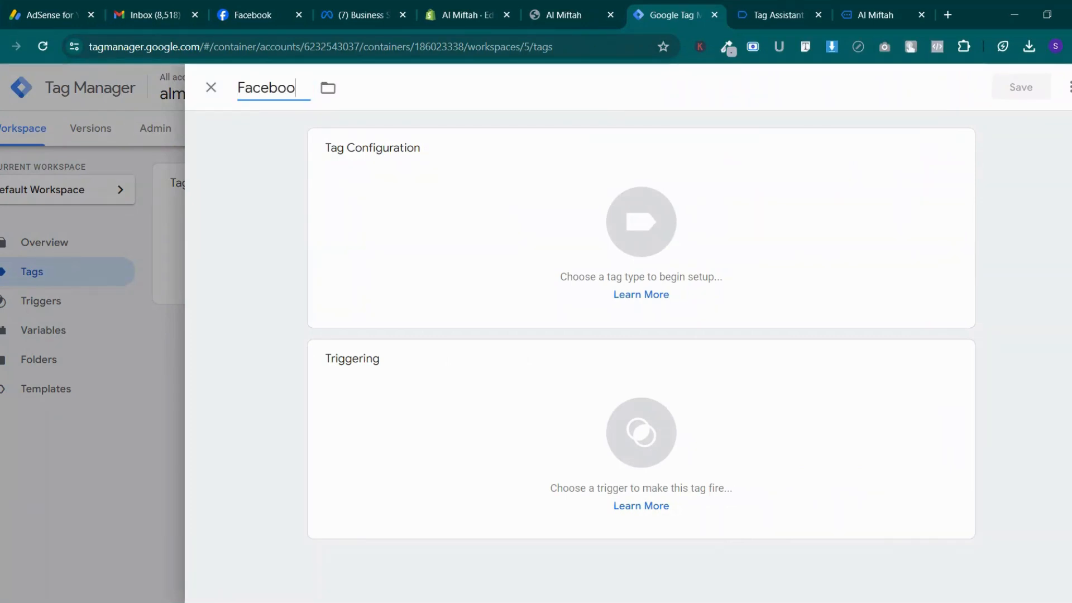
{"action": "type", "text": "k Base"}
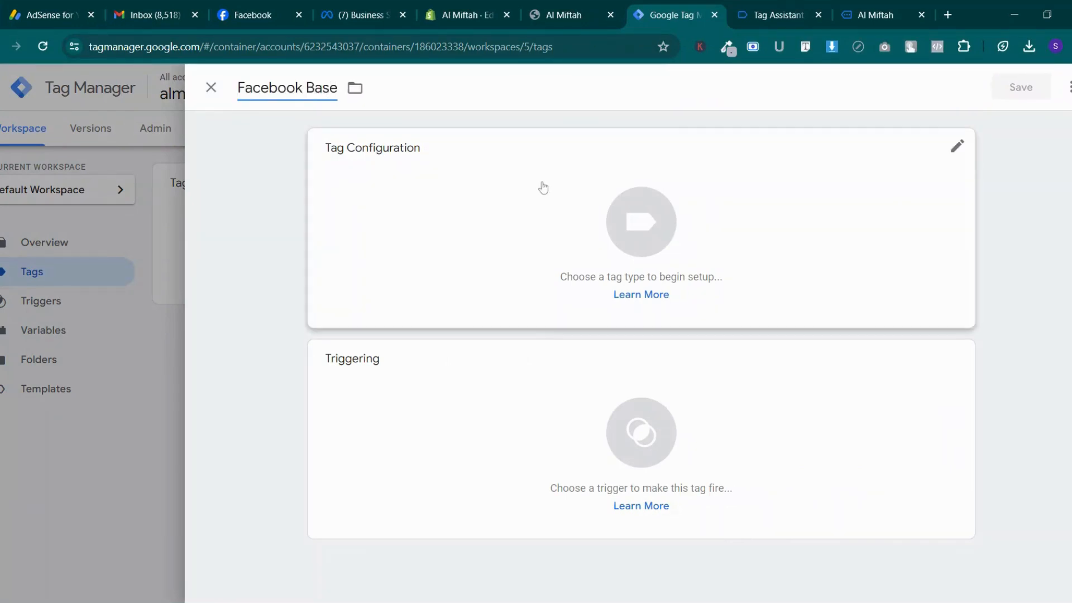
{"action": "left_click", "coordinate": [671, 244]}
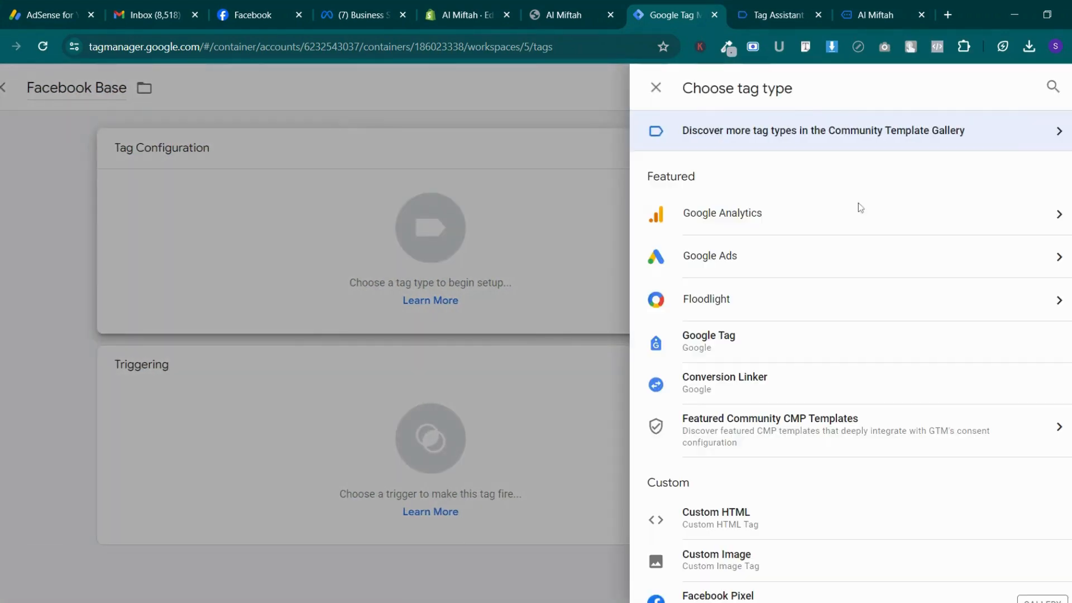
{"action": "scroll", "coordinate": [797, 358], "scroll_direction": "down", "scroll_amount": 5}
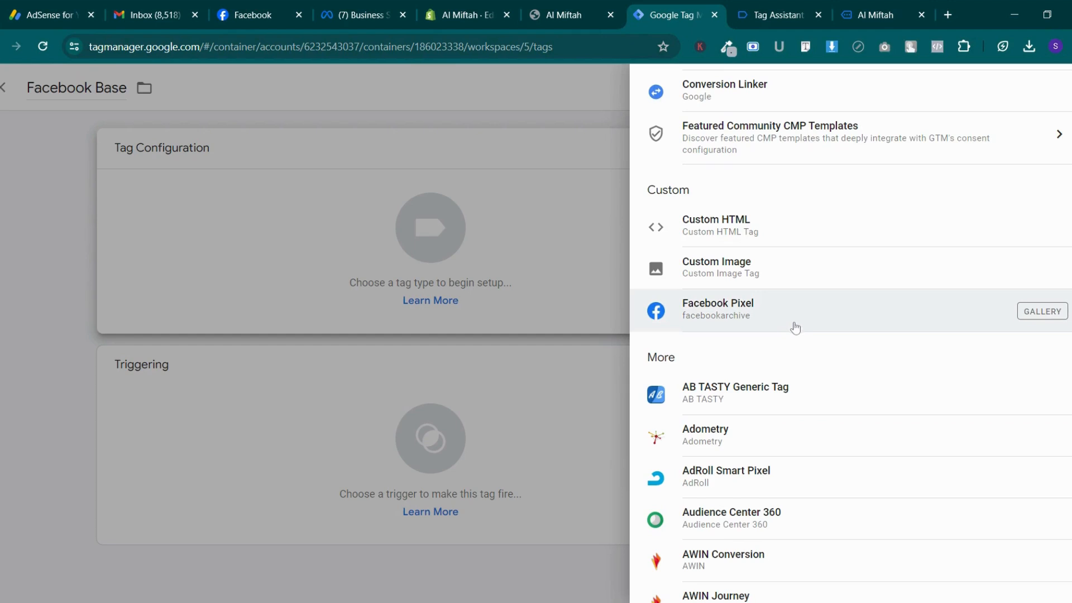
{"action": "left_click", "coordinate": [794, 323]}
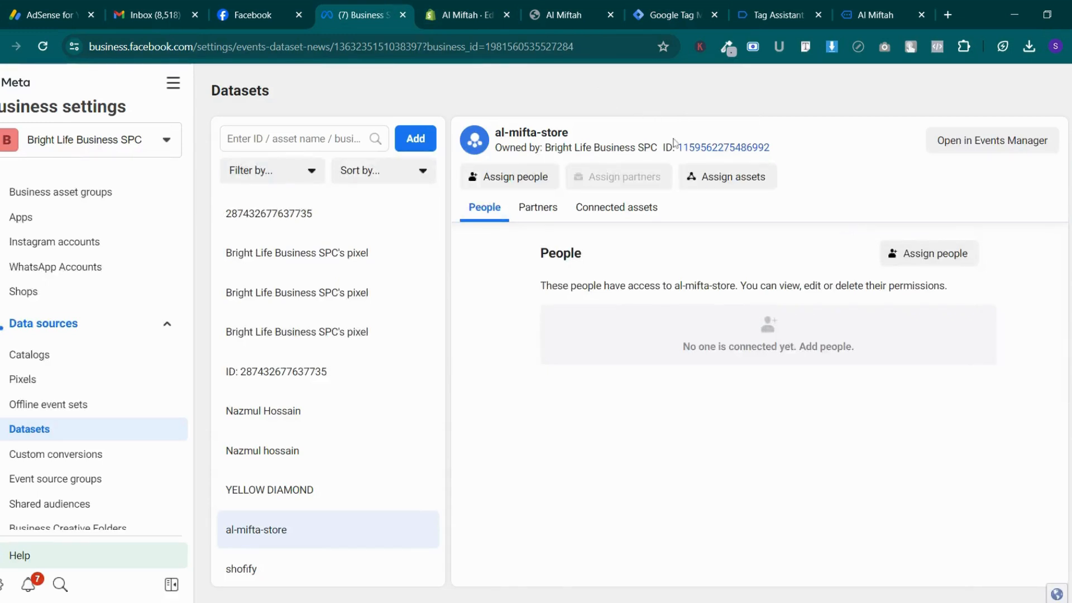
Copy the al-mifta-store dataset's ID from Meta Business settings into the Facebook Base tag's pixel ID
{"action": "left_click", "coordinate": [675, 144]}
{"action": "left_click", "coordinate": [652, 11]}
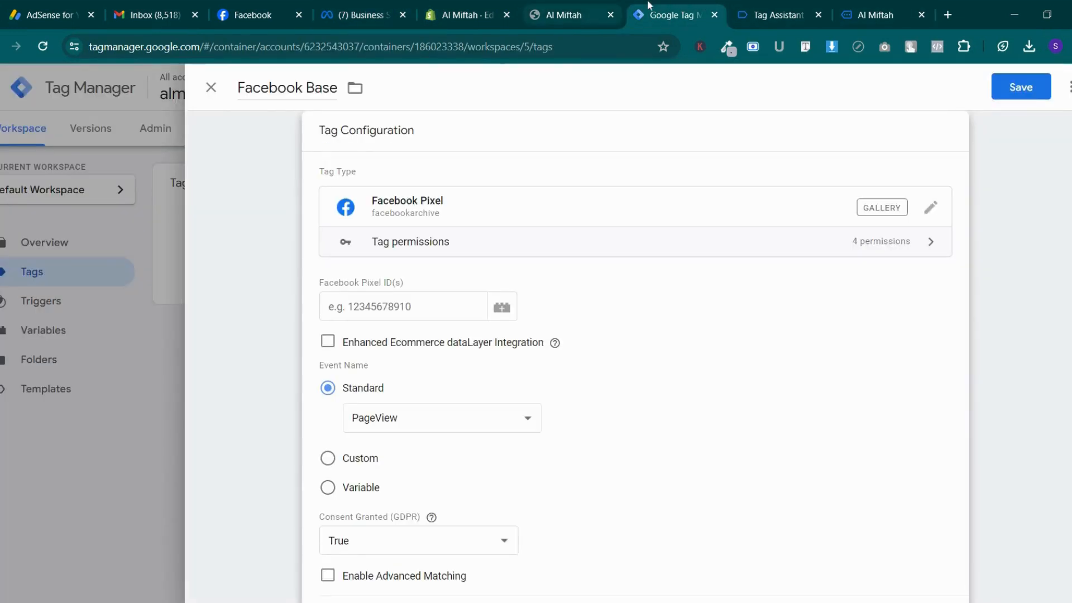
{"action": "left_click", "coordinate": [751, 8]}
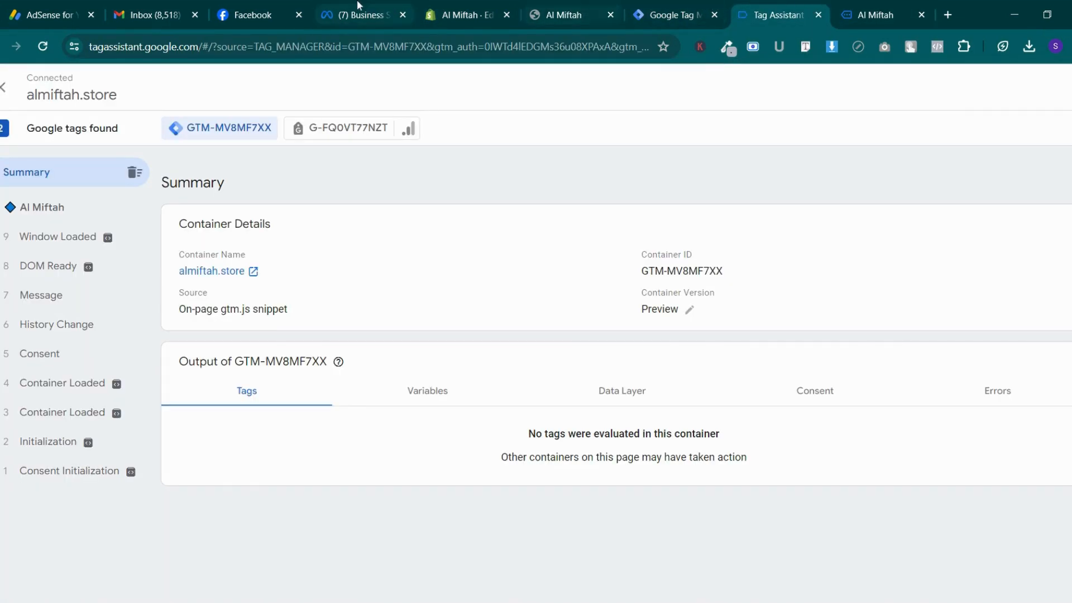
{"action": "left_click", "coordinate": [359, 7]}
{"action": "left_click", "coordinate": [469, 12]}
{"action": "left_click", "coordinate": [690, 7]}
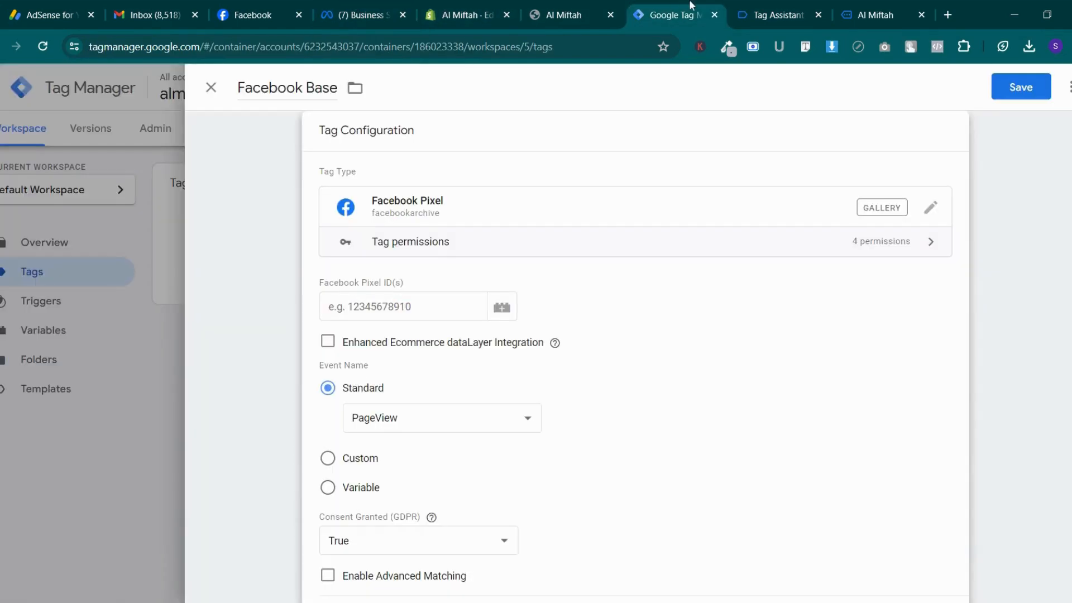
{"action": "left_click", "coordinate": [391, 306]}
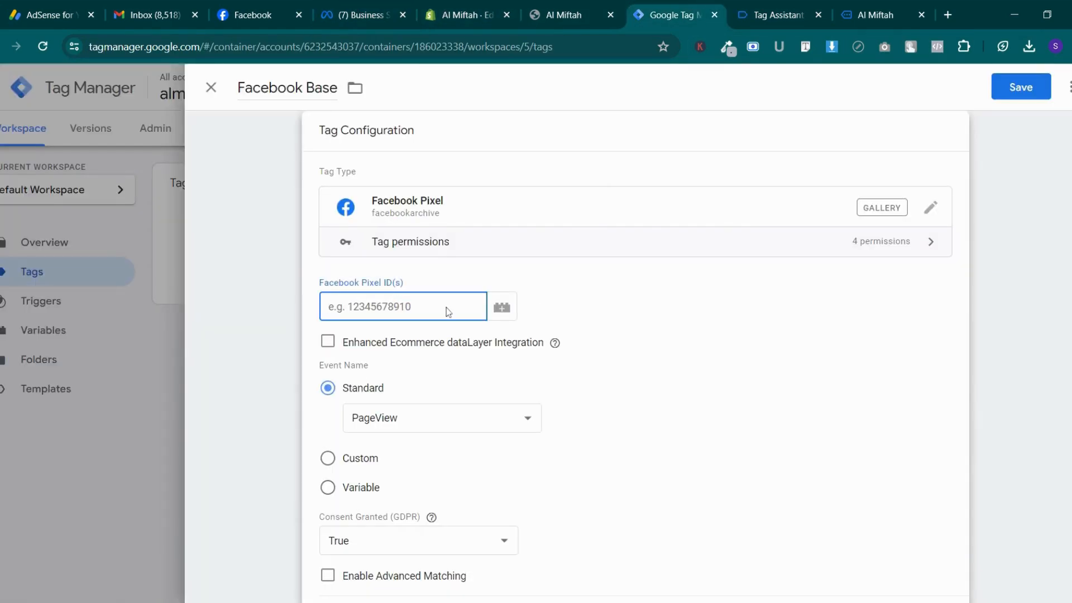
{"action": "key", "text": "ctrl+v"}
Set the Facebook Base tag to fire on the All Pages trigger and save the tag
{"action": "scroll", "coordinate": [538, 378], "scroll_direction": "down", "scroll_amount": 7}
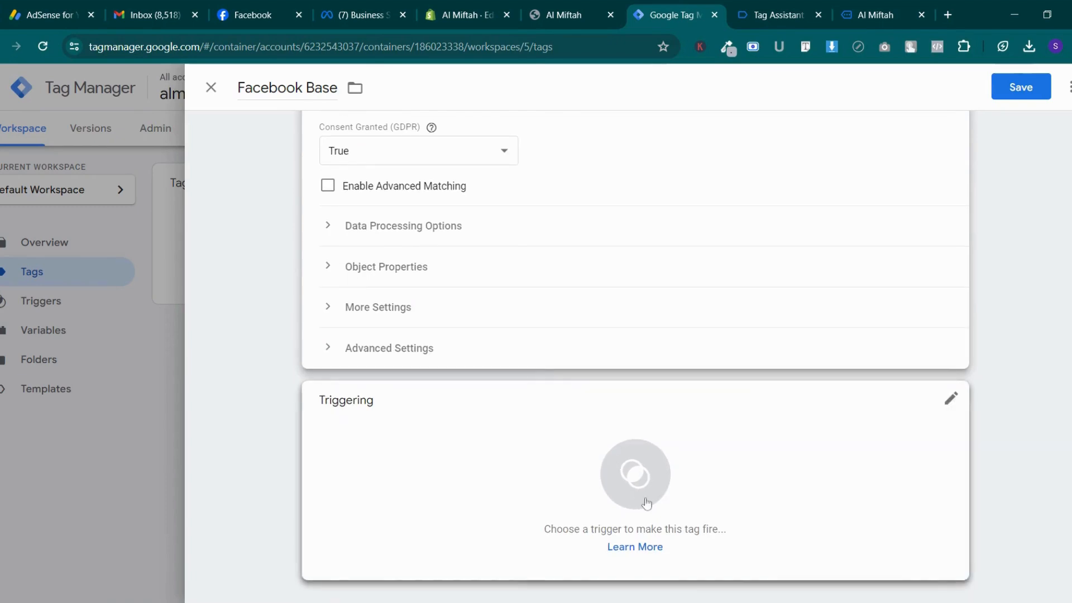
{"action": "left_click", "coordinate": [647, 504]}
{"action": "left_click", "coordinate": [282, 157]}
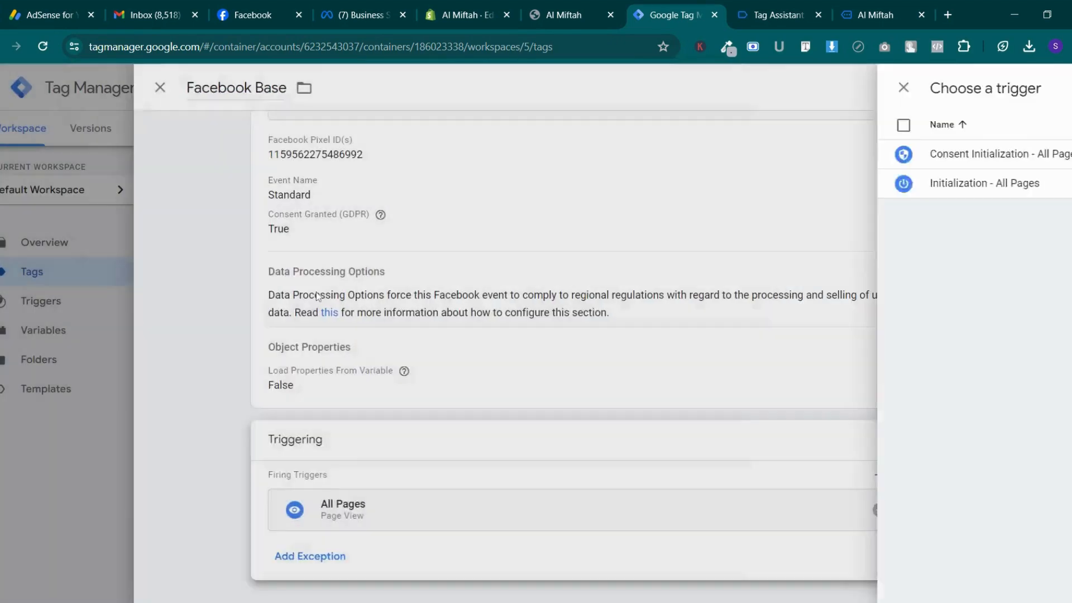
{"action": "left_click", "coordinate": [1021, 87]}
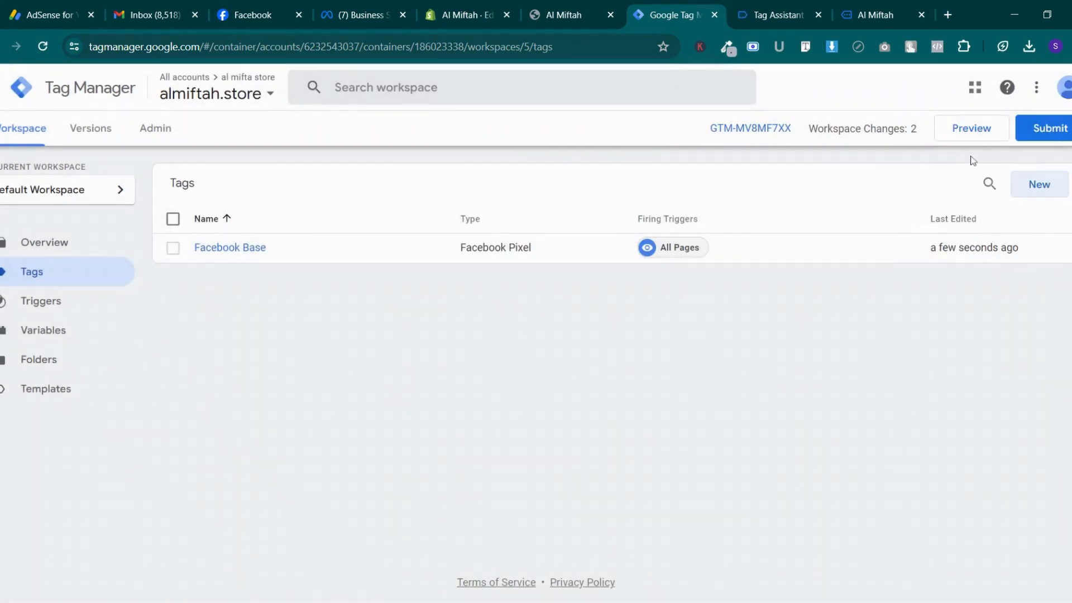
Submit the workspace changes and publish a new container version without a name or description
{"action": "left_click", "coordinate": [1046, 128]}
{"action": "left_click", "coordinate": [1043, 87]}
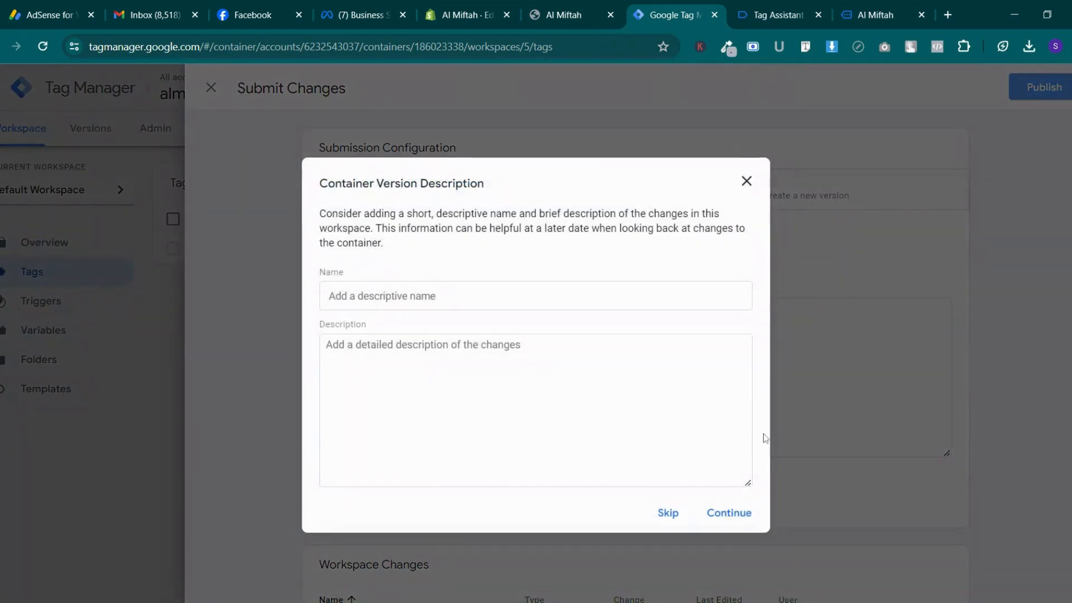
{"action": "left_click", "coordinate": [734, 513]}
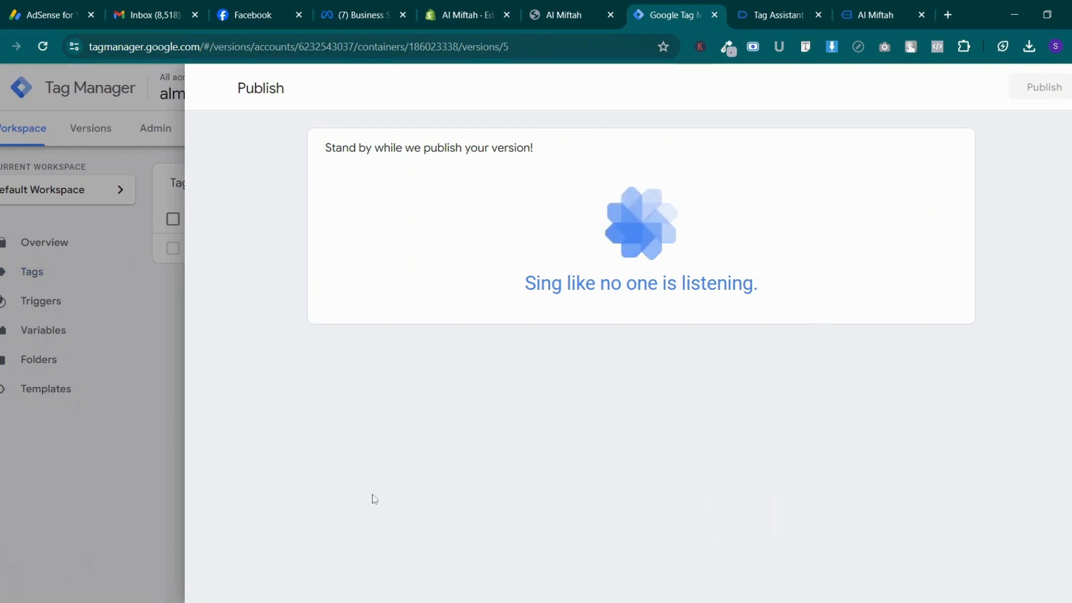
Return to the workspace overview, start a preview of the almiftah.store container, and open the al-mifta-store dataset in Events Manager
{"action": "left_click", "coordinate": [179, 332]}
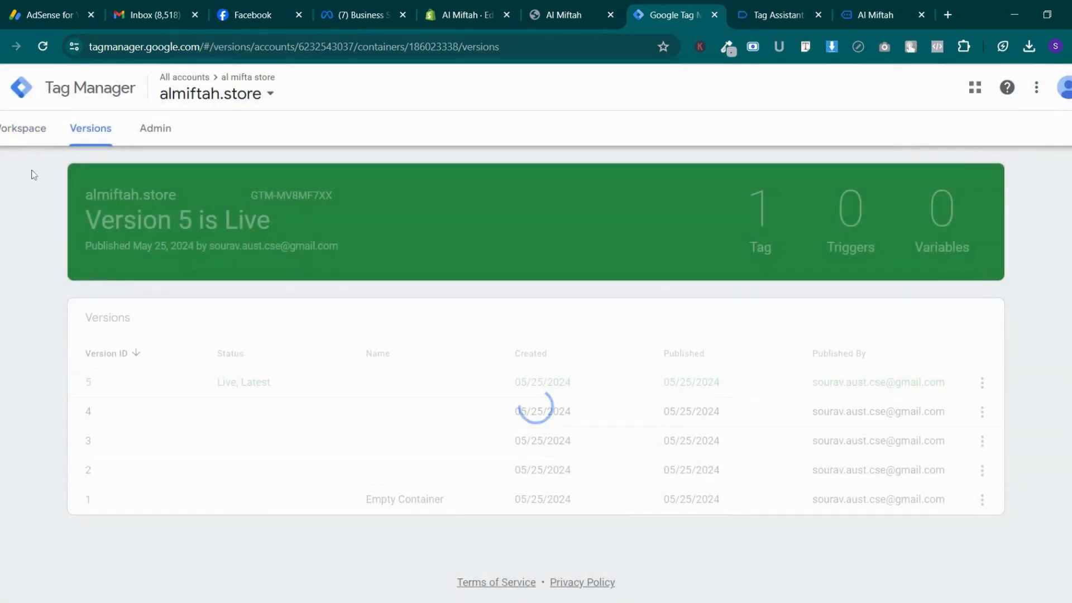
{"action": "left_click", "coordinate": [25, 129]}
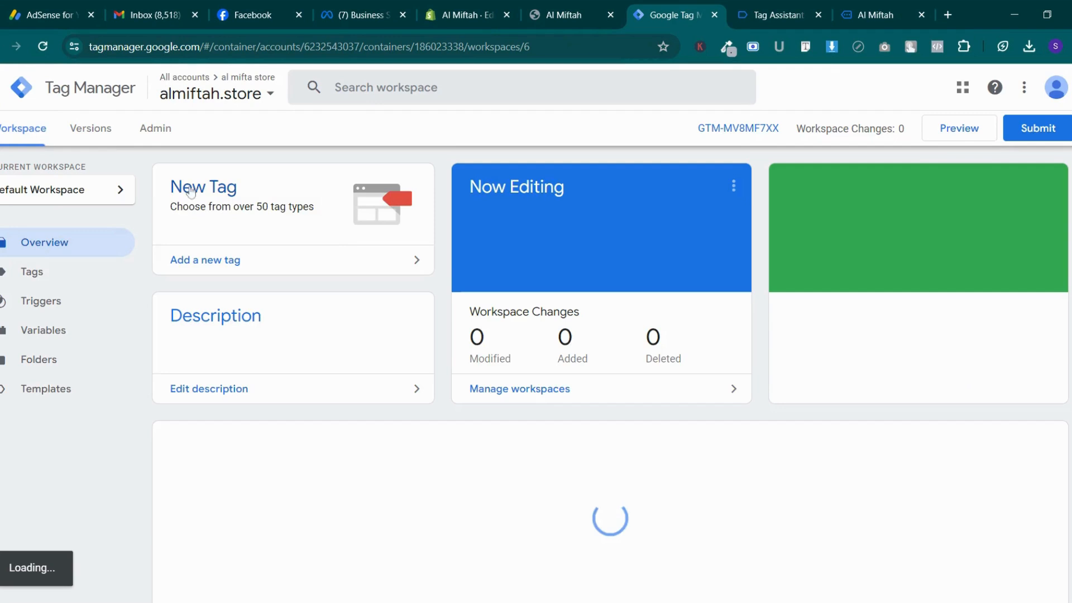
{"action": "left_click", "coordinate": [982, 129]}
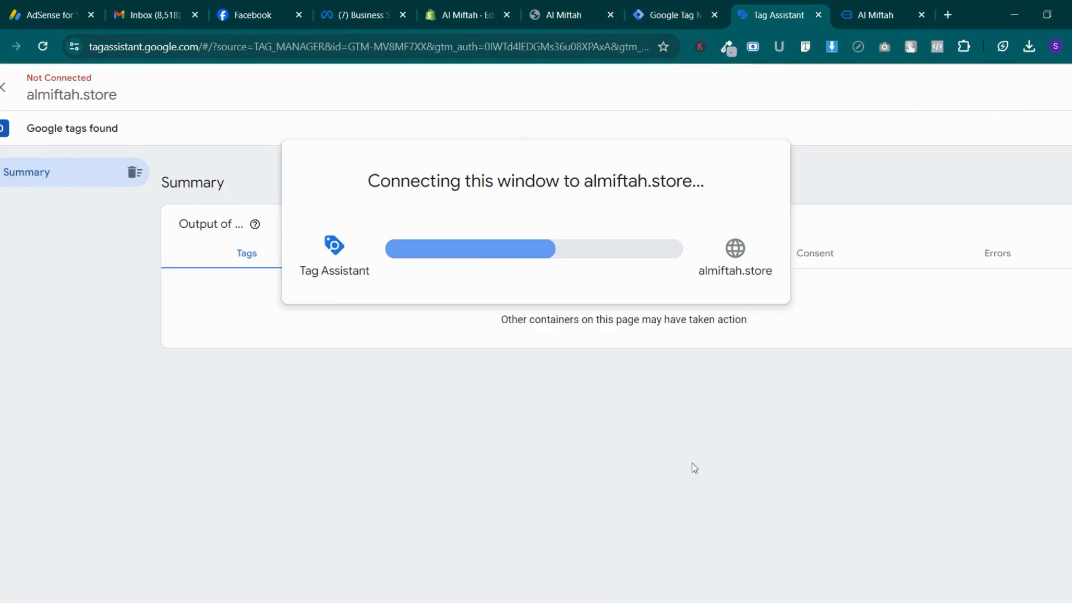
{"action": "left_click", "coordinate": [360, 15]}
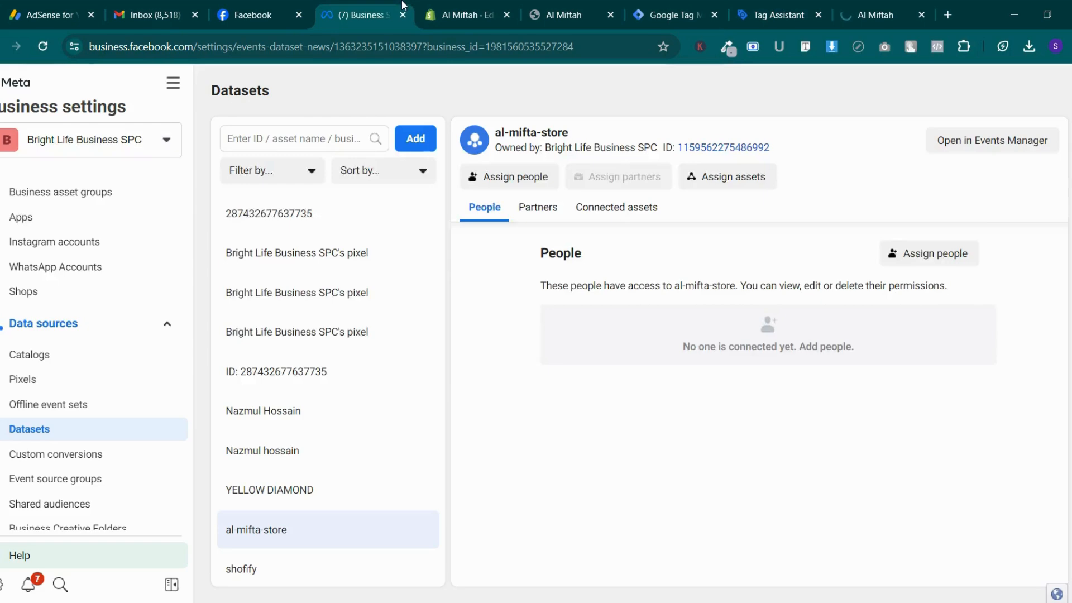
{"action": "left_click", "coordinate": [987, 145]}
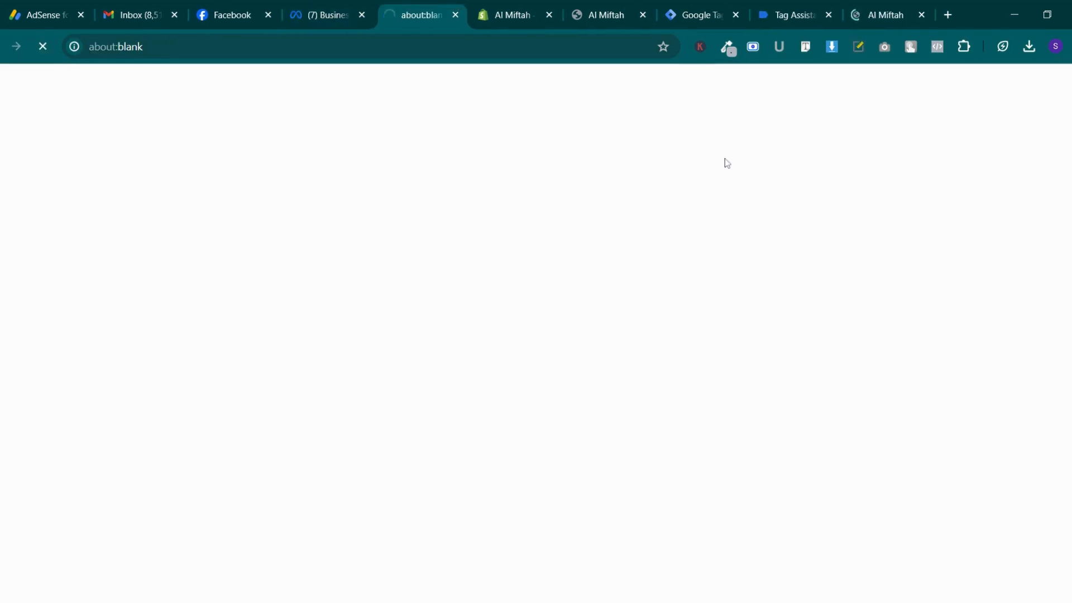
Rearrange the preview tabs beside Tag Manager and continue past Tag Assistant's connection dialog to view the container summary
{"action": "left_click_drag", "start_coordinate": [887, 11], "coordinate": [793, 11]}
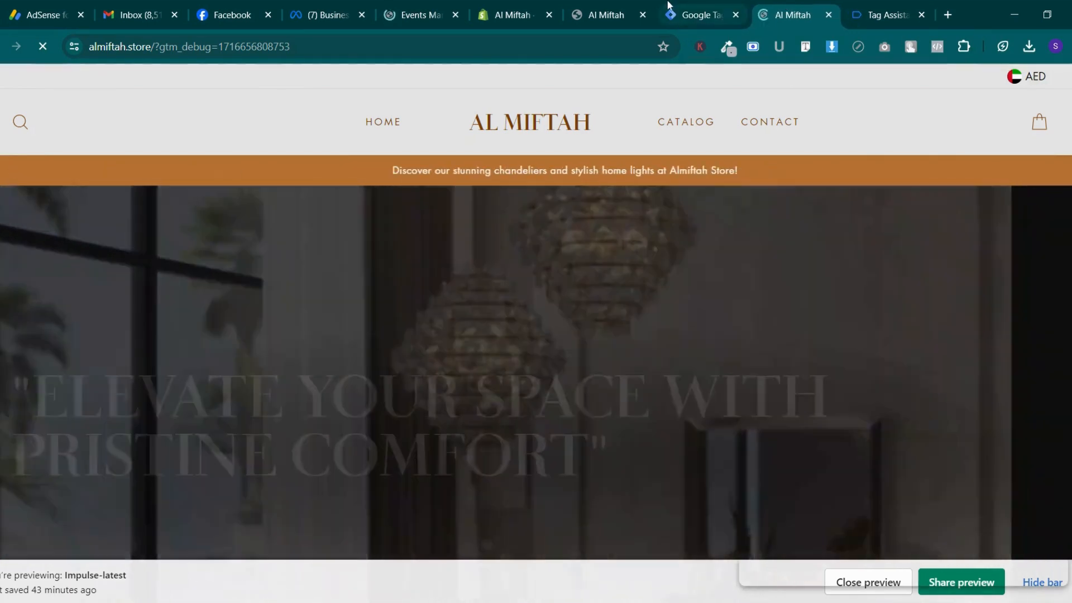
{"action": "left_click", "coordinate": [673, 5]}
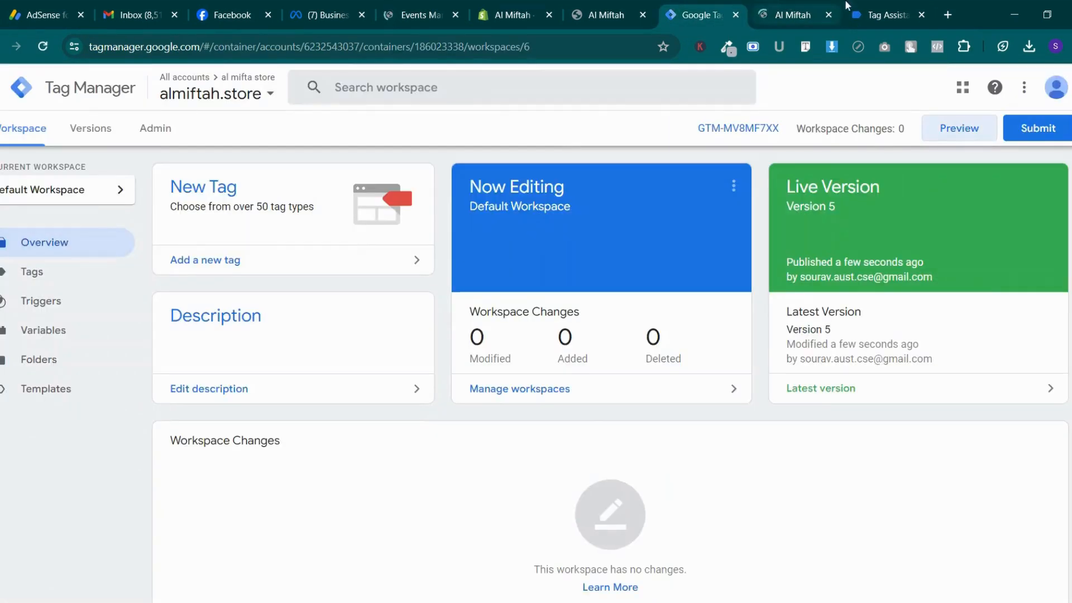
{"action": "left_click_drag", "start_coordinate": [853, 3], "coordinate": [698, 7]}
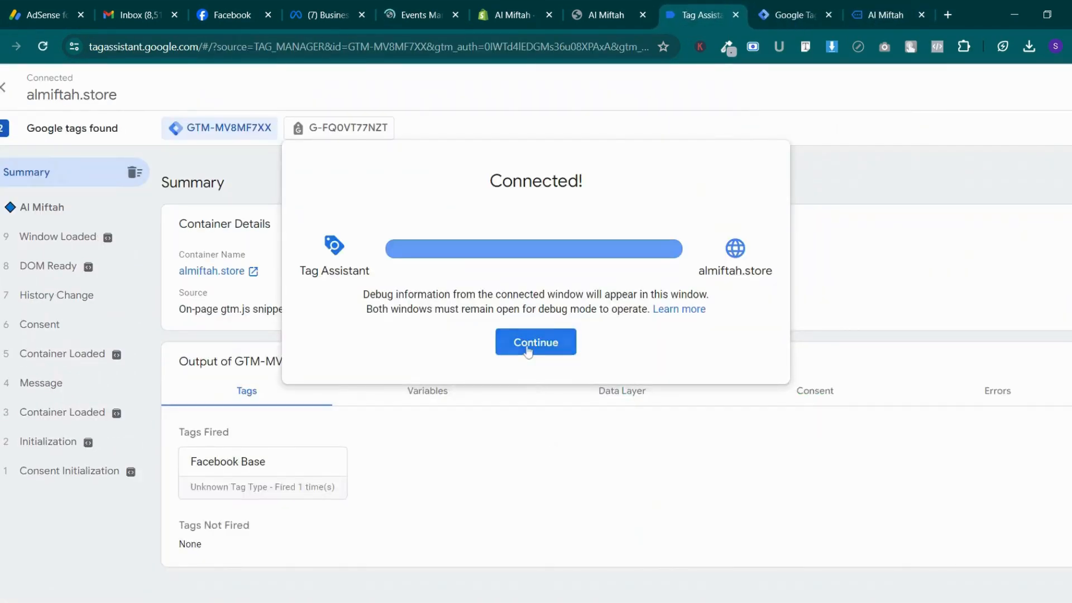
{"action": "left_click", "coordinate": [535, 342]}
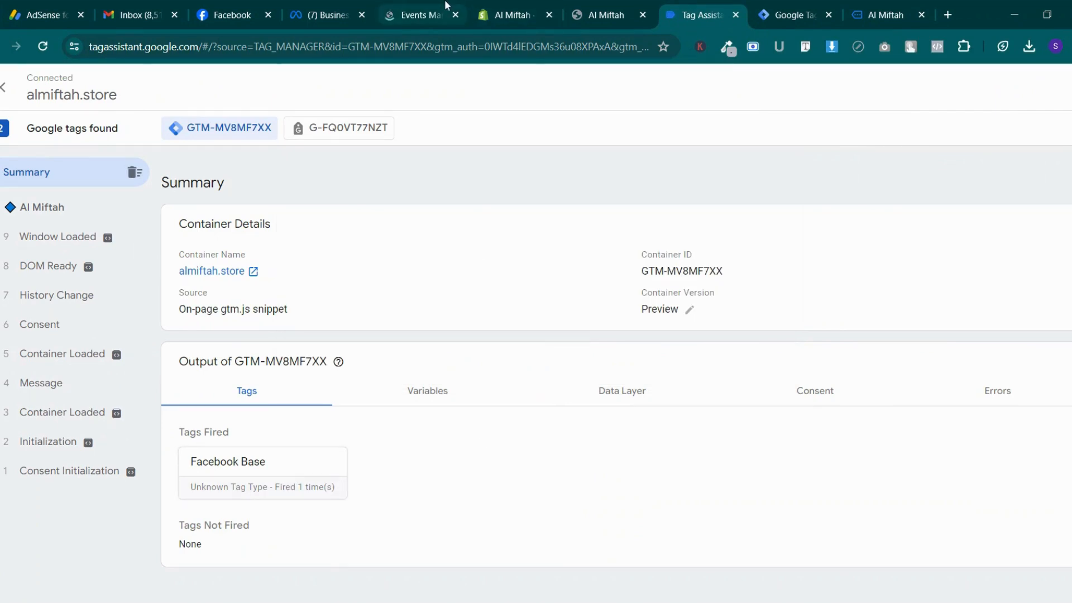
{"action": "left_click", "coordinate": [446, 5]}
{"action": "left_click", "coordinate": [692, 9]}
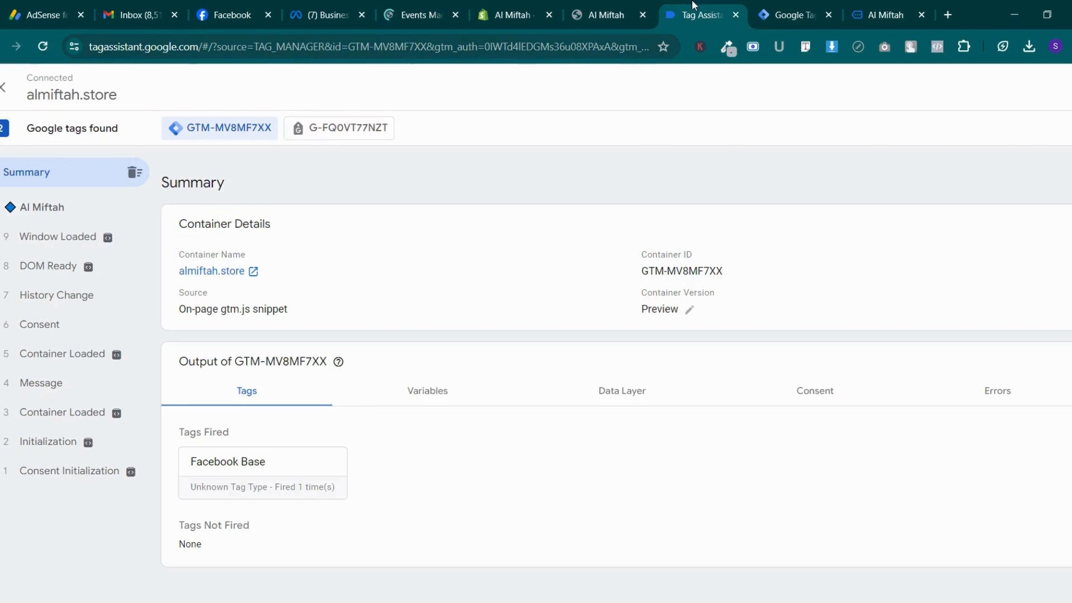
Open the Google Docs document Facebook Pixel via GTM using GA4 Data Layer Schema and go to the View Content Event's data layer variables
{"action": "left_click", "coordinate": [947, 15]}
{"action": "left_click", "coordinate": [589, 46]}
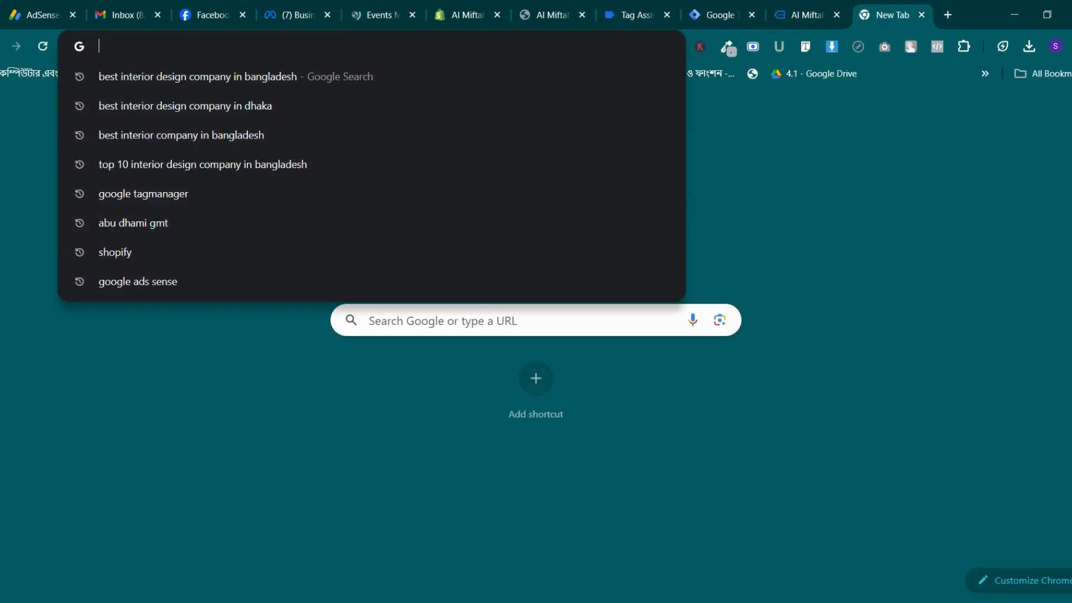
{"action": "type", "text": "facebook.com"}
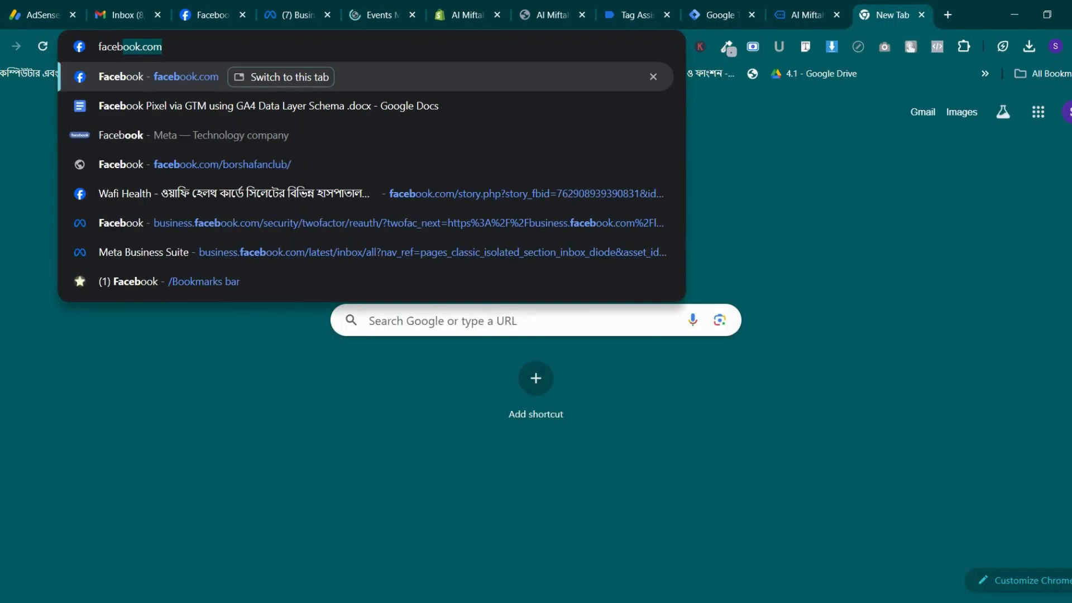
{"action": "left_click", "coordinate": [621, 114]}
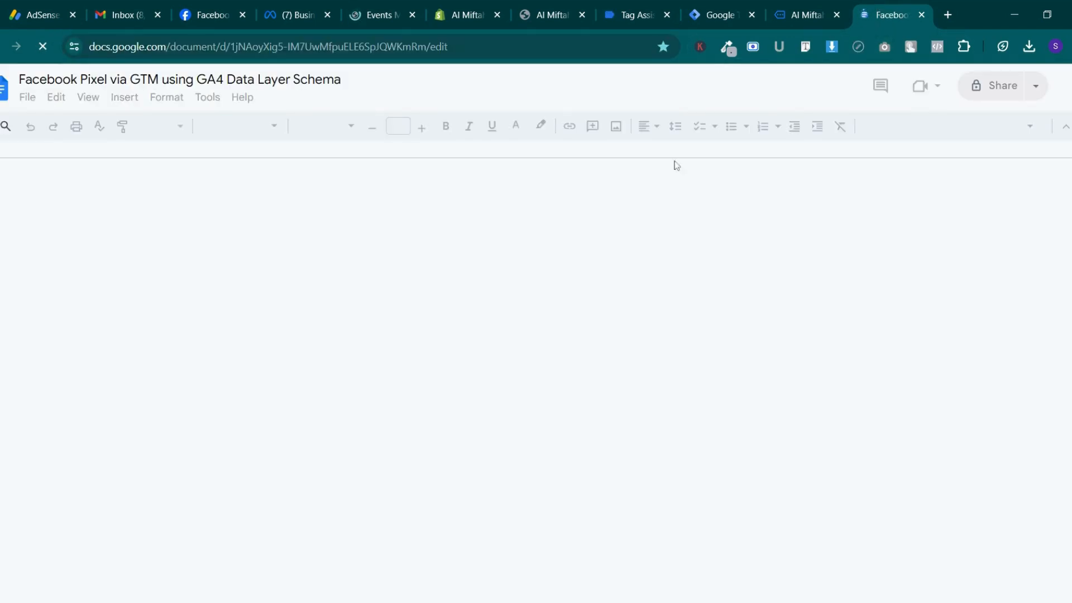
{"action": "scroll", "coordinate": [574, 334], "scroll_direction": "down", "scroll_amount": 5}
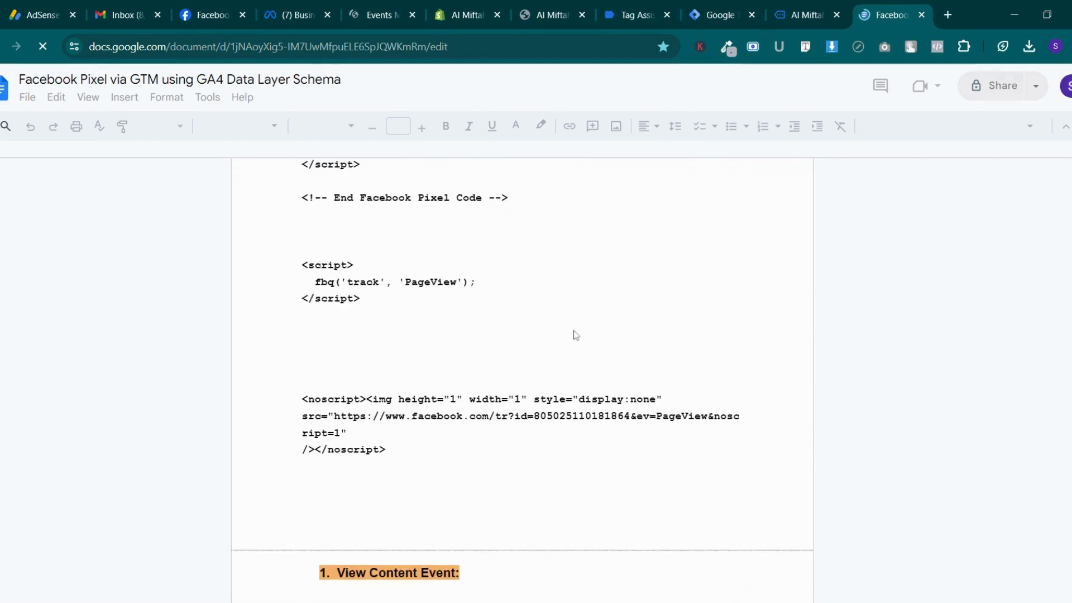
{"action": "scroll", "coordinate": [575, 335], "scroll_direction": "up", "scroll_amount": 3}
{"action": "scroll", "coordinate": [575, 336], "scroll_direction": "down", "scroll_amount": 7}
{"action": "scroll", "coordinate": [578, 341], "scroll_direction": "up", "scroll_amount": 6}
{"action": "scroll", "coordinate": [577, 342], "scroll_direction": "up", "scroll_amount": 3}
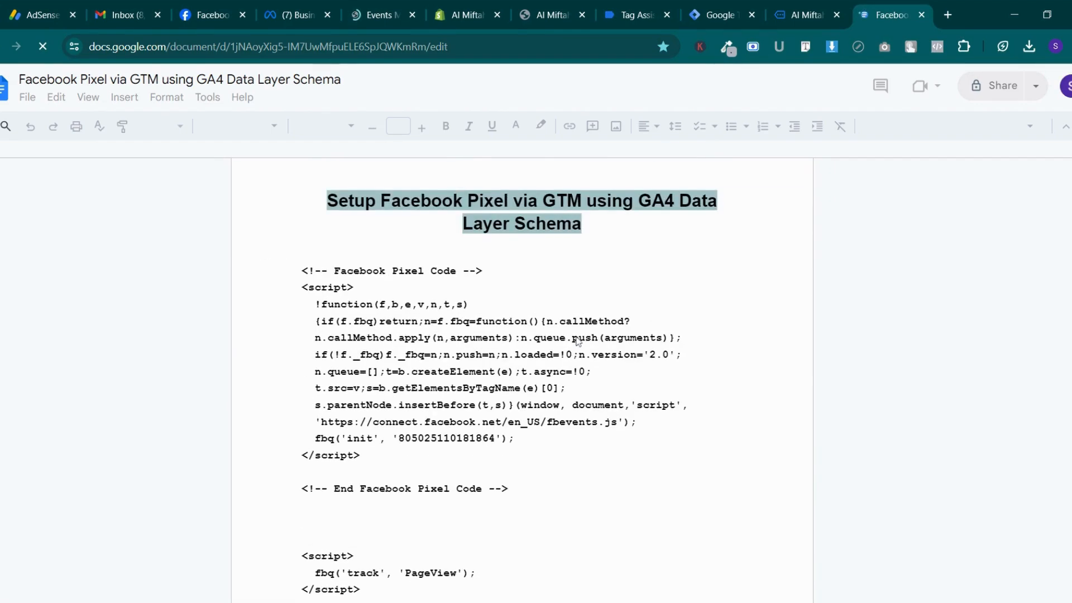
{"action": "scroll", "coordinate": [577, 342], "scroll_direction": "down", "scroll_amount": 10}
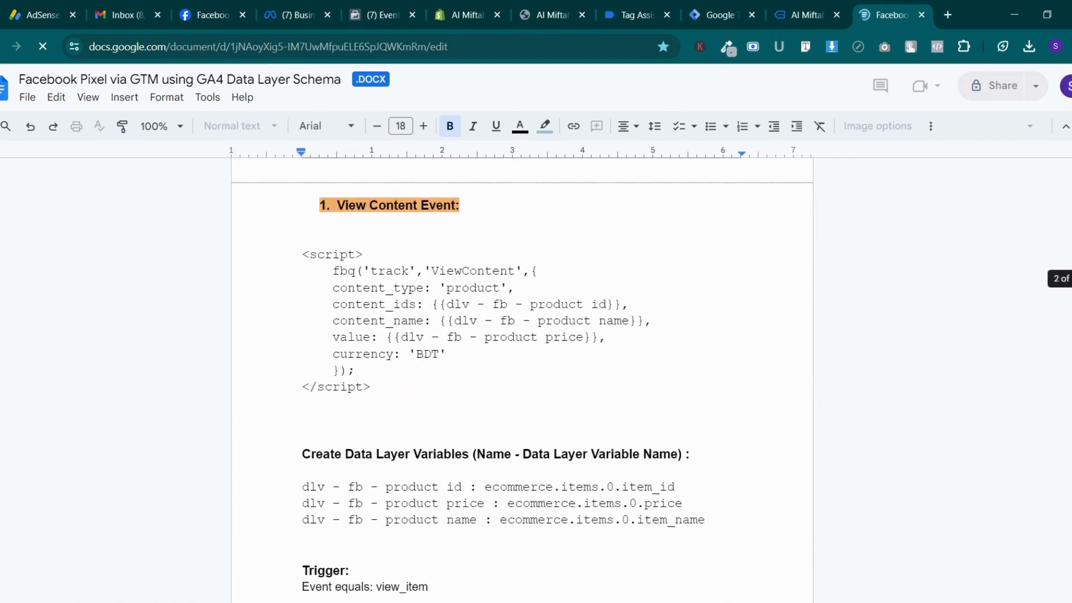
{"action": "scroll", "coordinate": [522, 335], "scroll_direction": "down", "scroll_amount": 1}
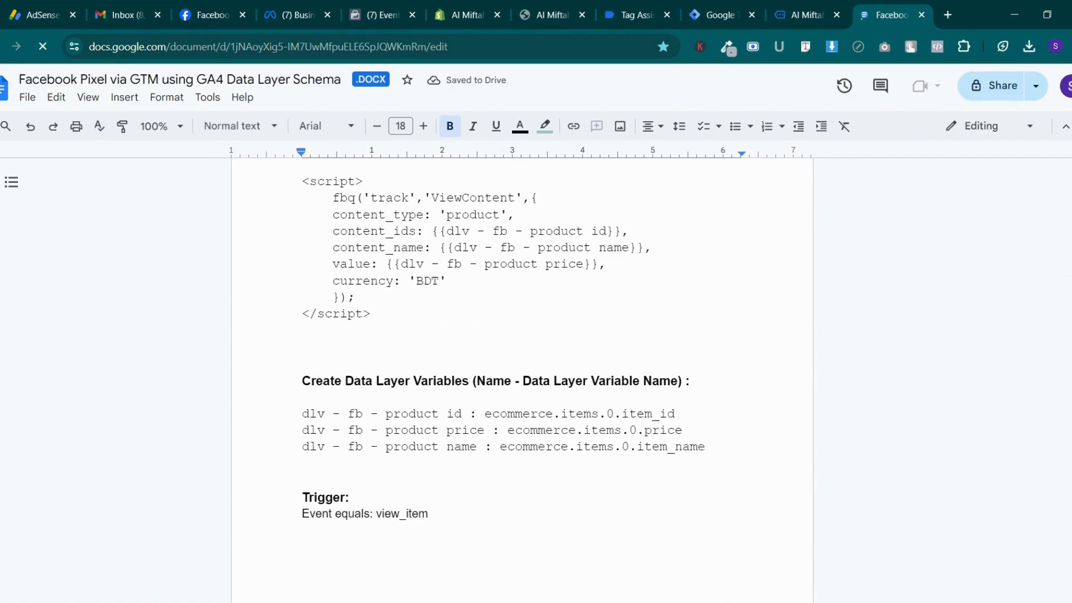
Create a Data Layer Variable in Tag Manager named dlv - fb - product id, copying the name from the document
{"action": "left_click_drag", "start_coordinate": [302, 414], "coordinate": [469, 414]}
{"action": "right_click", "coordinate": [453, 414]}
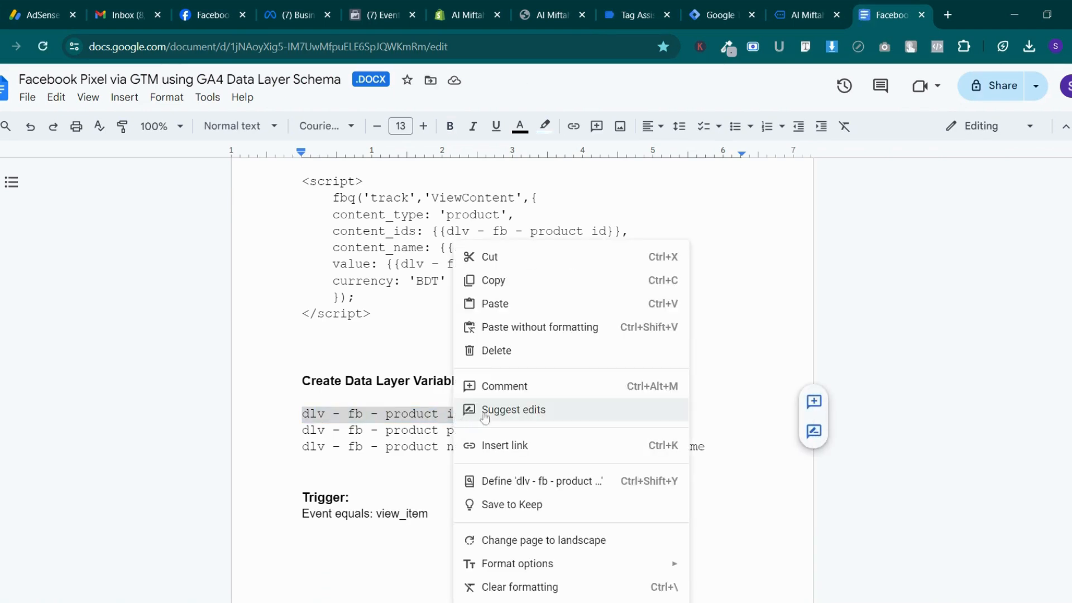
{"action": "left_click", "coordinate": [521, 292]}
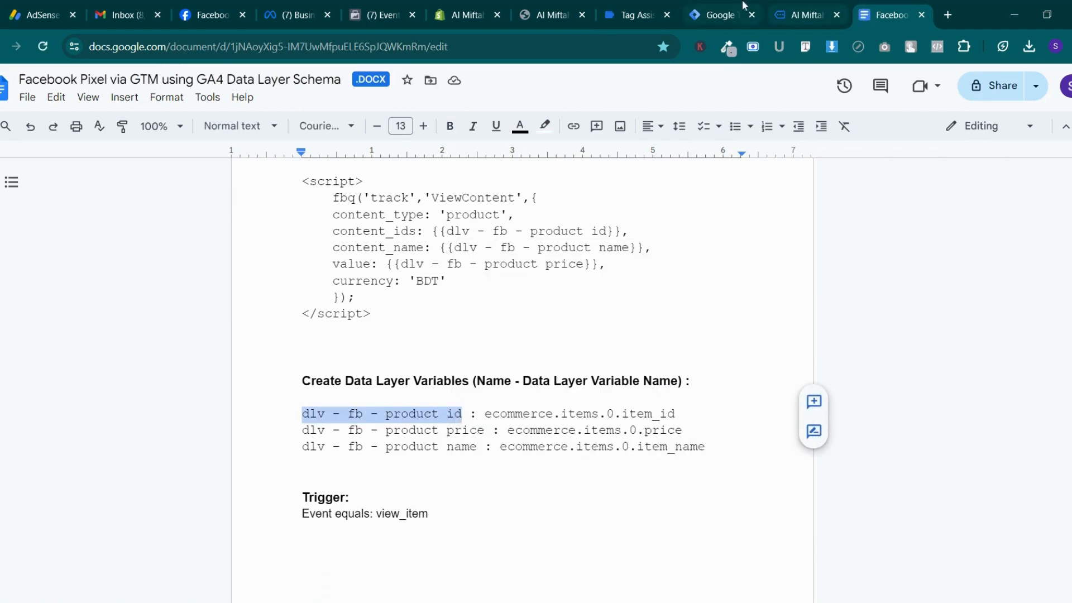
{"action": "left_click", "coordinate": [720, 14]}
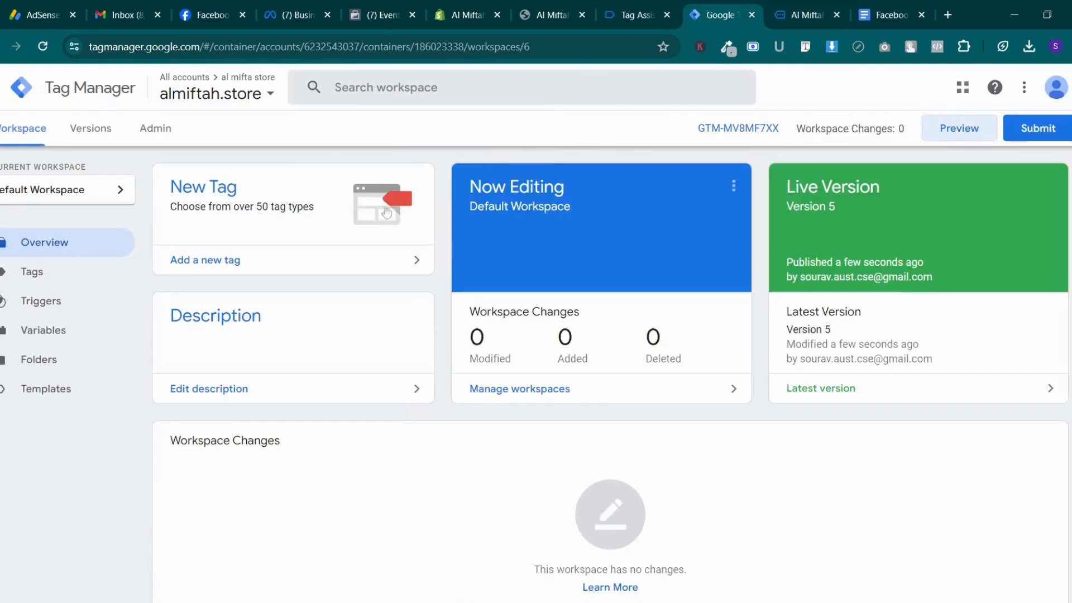
{"action": "left_click", "coordinate": [69, 346]}
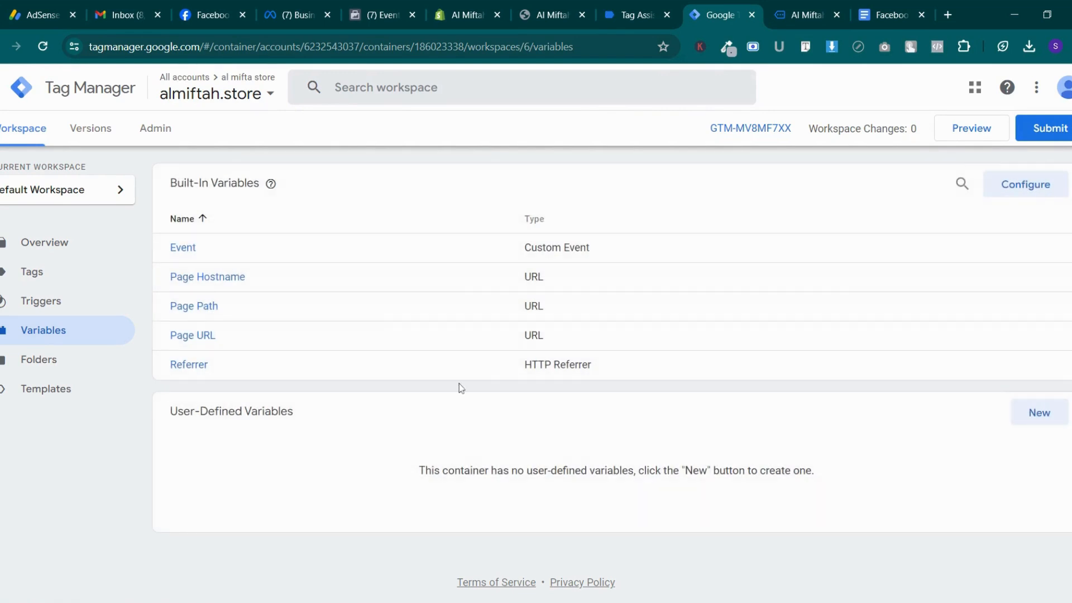
{"action": "left_click", "coordinate": [1061, 411]}
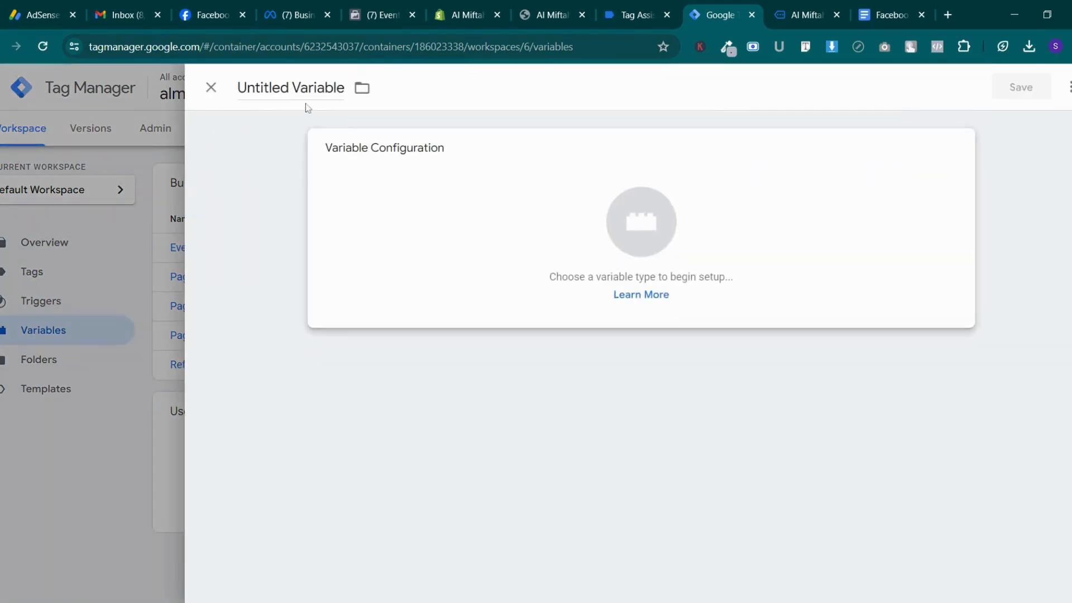
{"action": "double_click", "coordinate": [317, 87]}
{"action": "key", "text": "ctrl+a"}
{"action": "key", "text": "ctrl+v"}
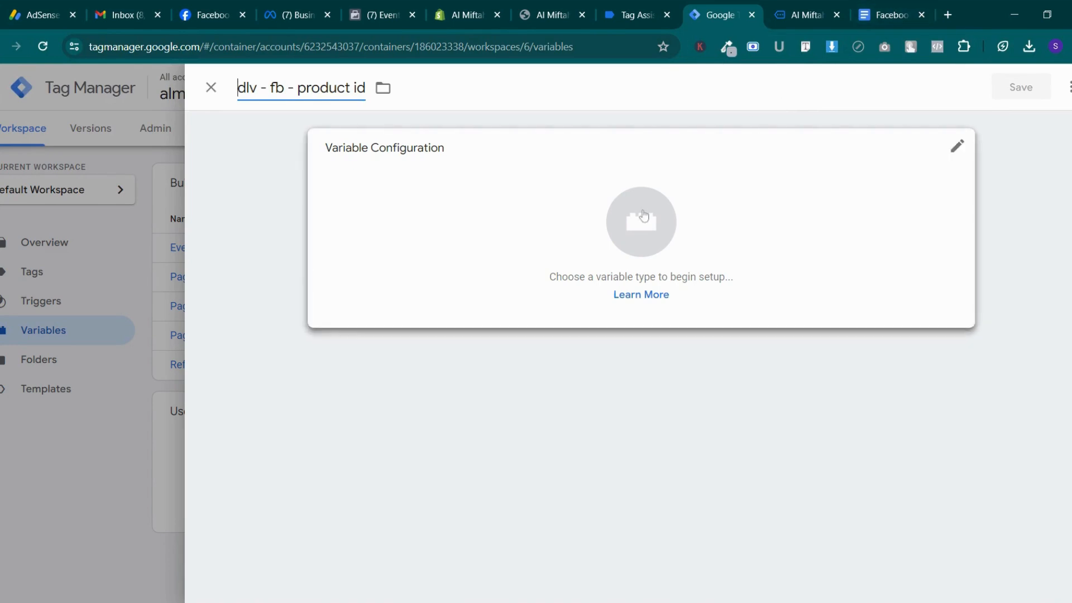
{"action": "left_click", "coordinate": [669, 194]}
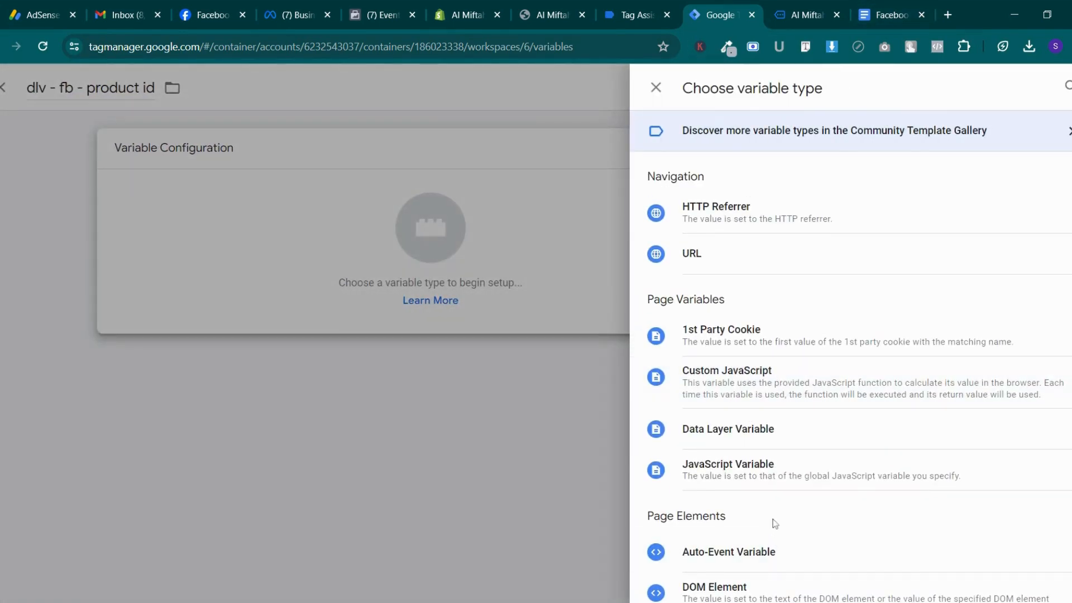
{"action": "left_click", "coordinate": [756, 442]}
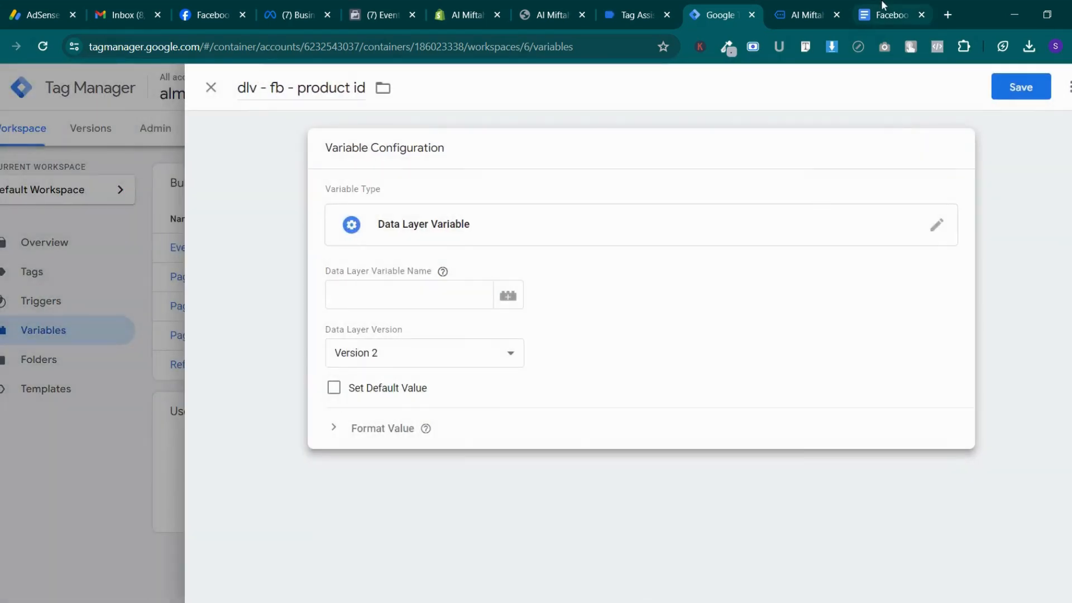
Set the variable's data layer variable name to ecommerce.items.0.item_id, copied from the document, and save the variable
{"action": "left_click", "coordinate": [892, 14]}
{"action": "left_click", "coordinate": [515, 414]}
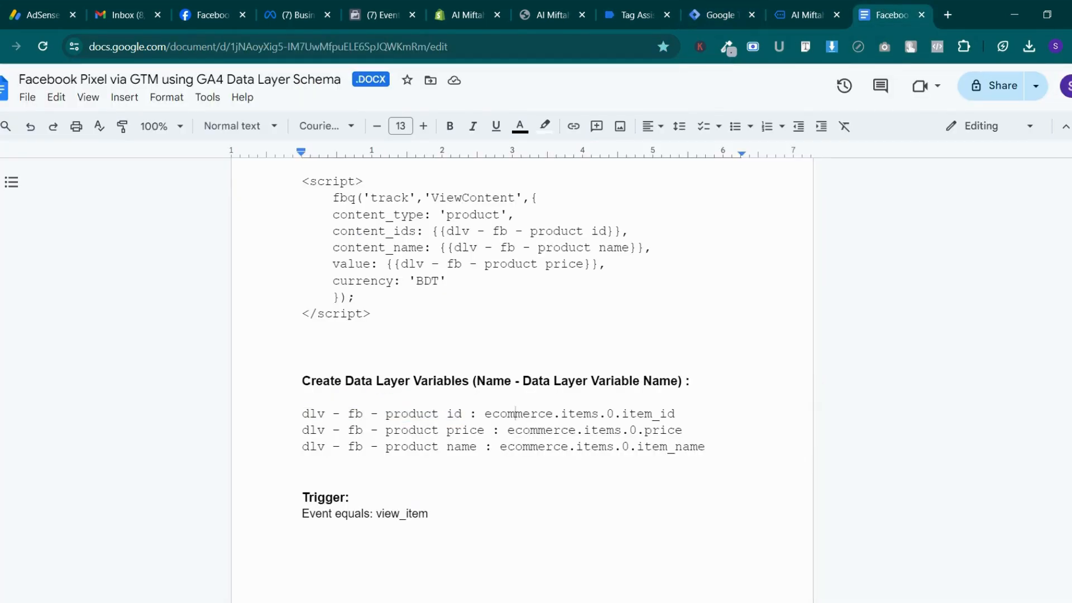
{"action": "left_click_drag", "start_coordinate": [484, 414], "coordinate": [676, 414]}
{"action": "right_click", "coordinate": [635, 420]}
{"action": "left_click", "coordinate": [673, 280]}
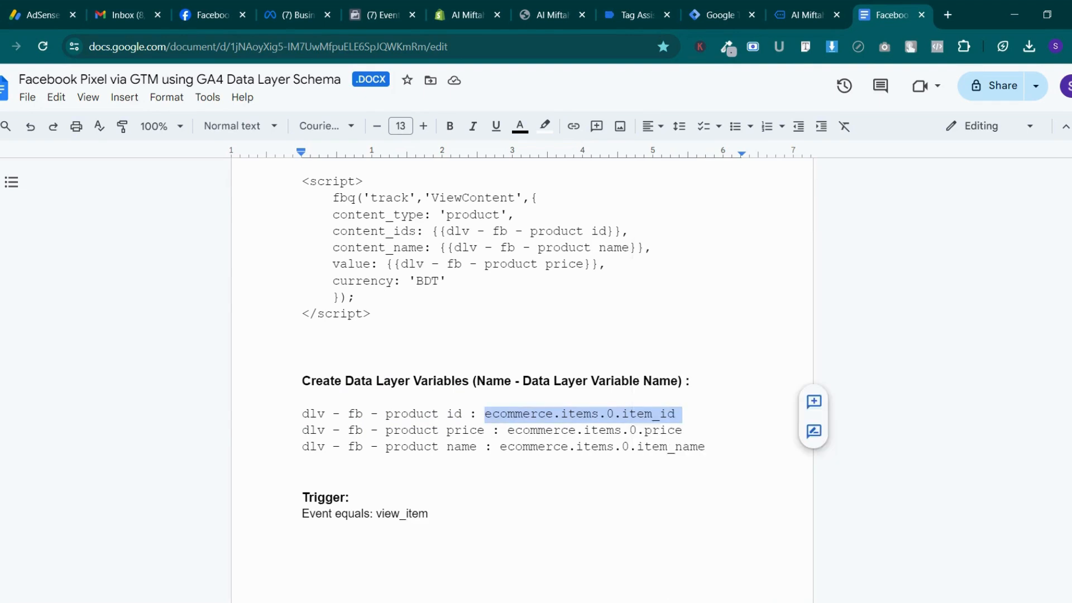
{"action": "left_click", "coordinate": [742, 12]}
{"action": "left_click", "coordinate": [439, 291]}
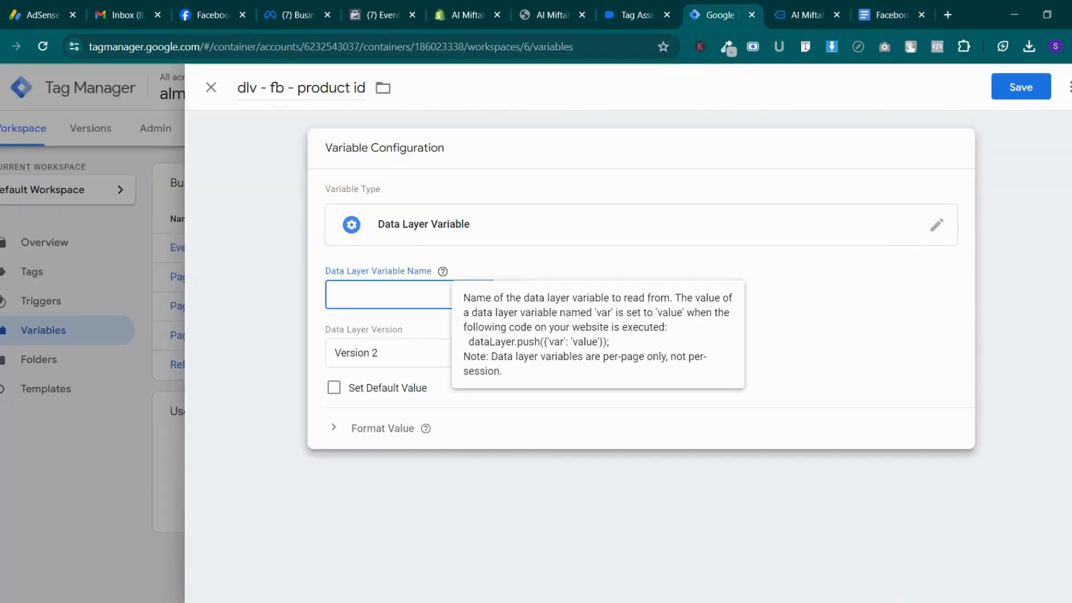
{"action": "key", "text": "ctrl+v"}
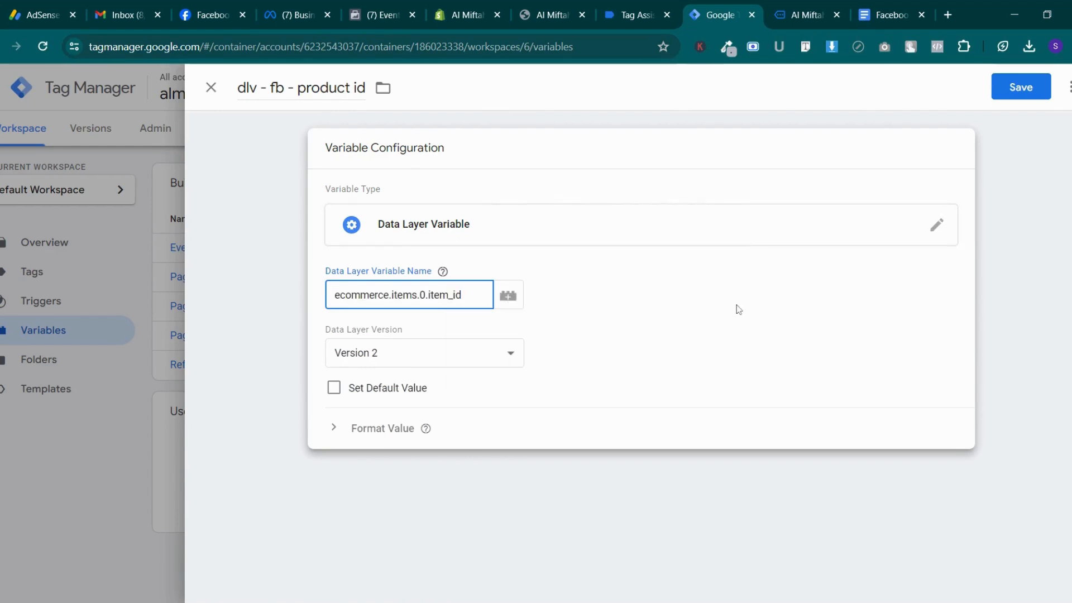
{"action": "left_click", "coordinate": [738, 308]}
{"action": "left_click", "coordinate": [1022, 87]}
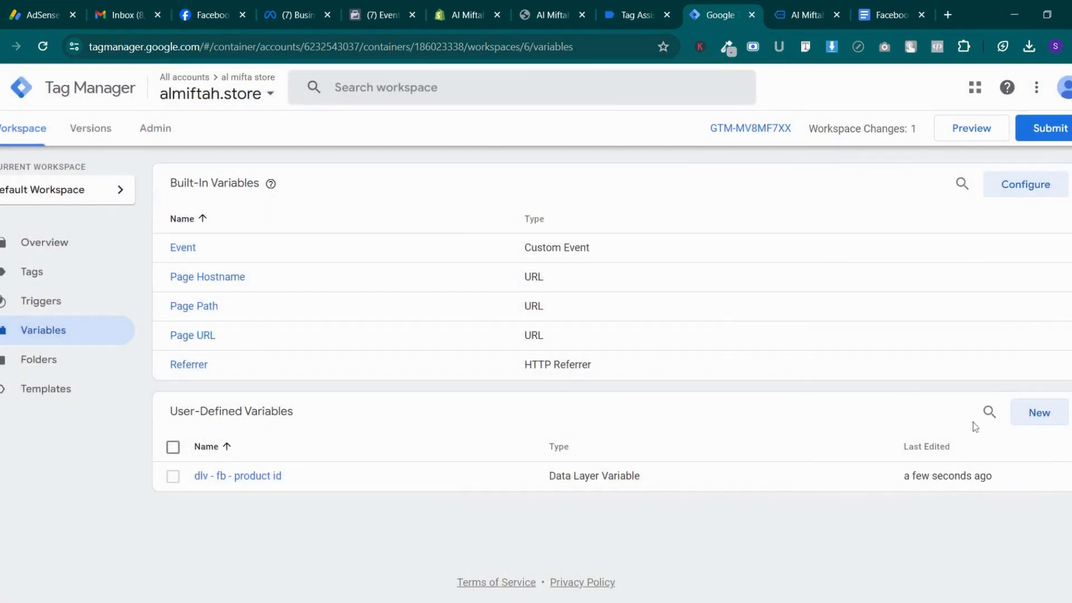
Start a new user-defined variable in Tag Manager and copy the name dlv – fb - product price from the Google Docs document
{"action": "left_click", "coordinate": [1055, 416]}
{"action": "left_click", "coordinate": [888, 14]}
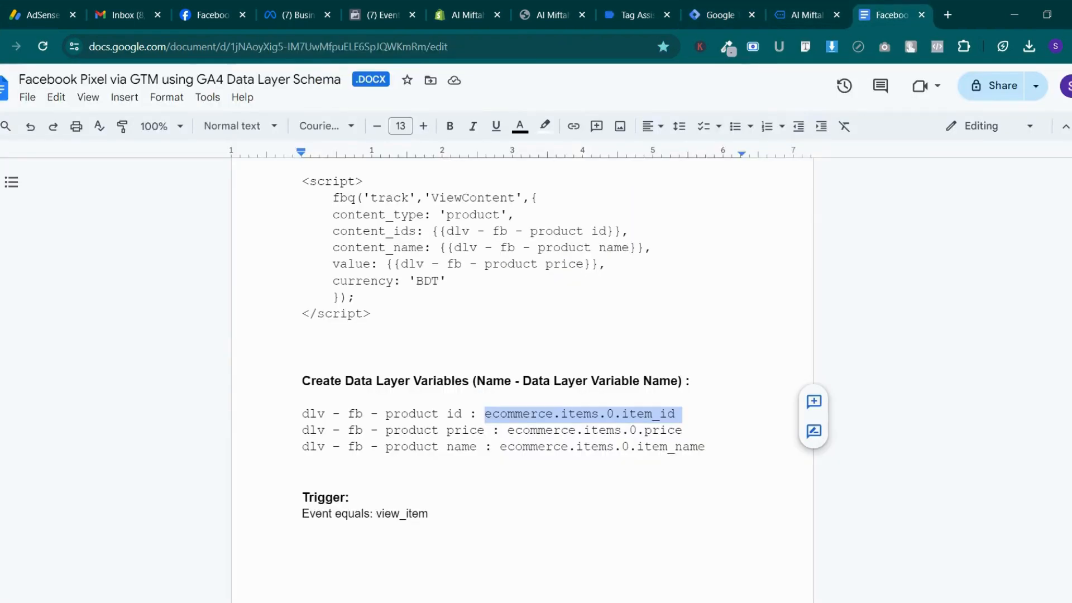
{"action": "left_click_drag", "start_coordinate": [302, 430], "coordinate": [469, 430]}
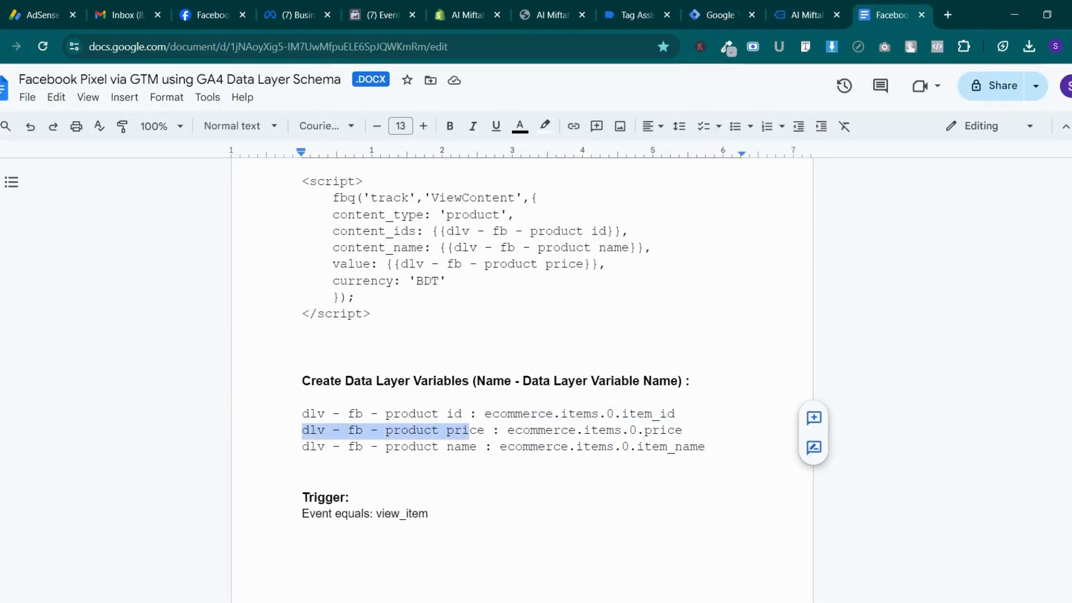
{"action": "right_click", "coordinate": [485, 430]}
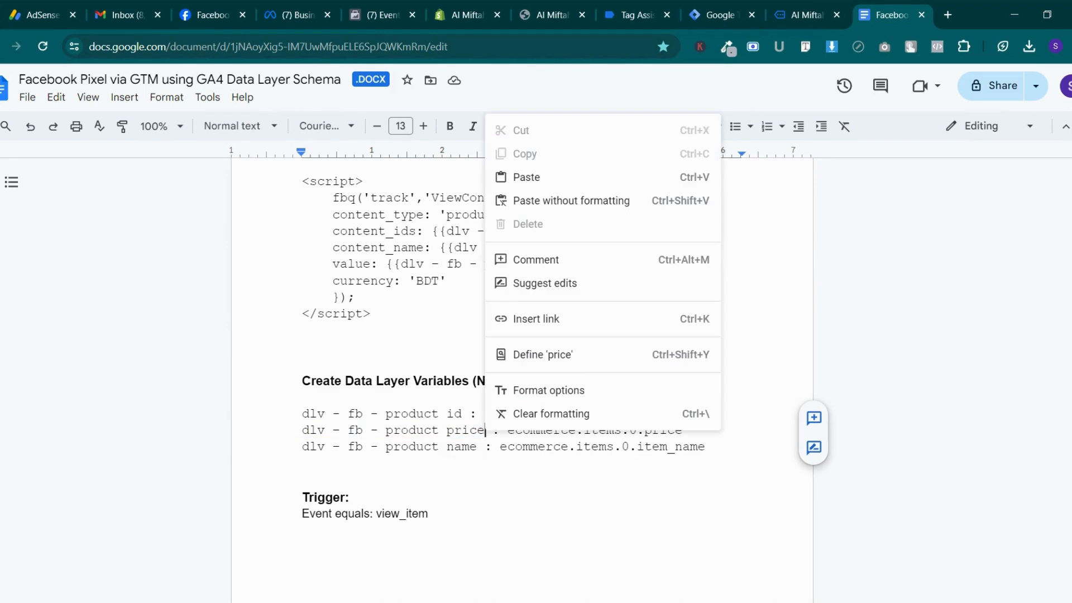
{"action": "left_click_drag", "start_coordinate": [302, 430], "coordinate": [484, 430]}
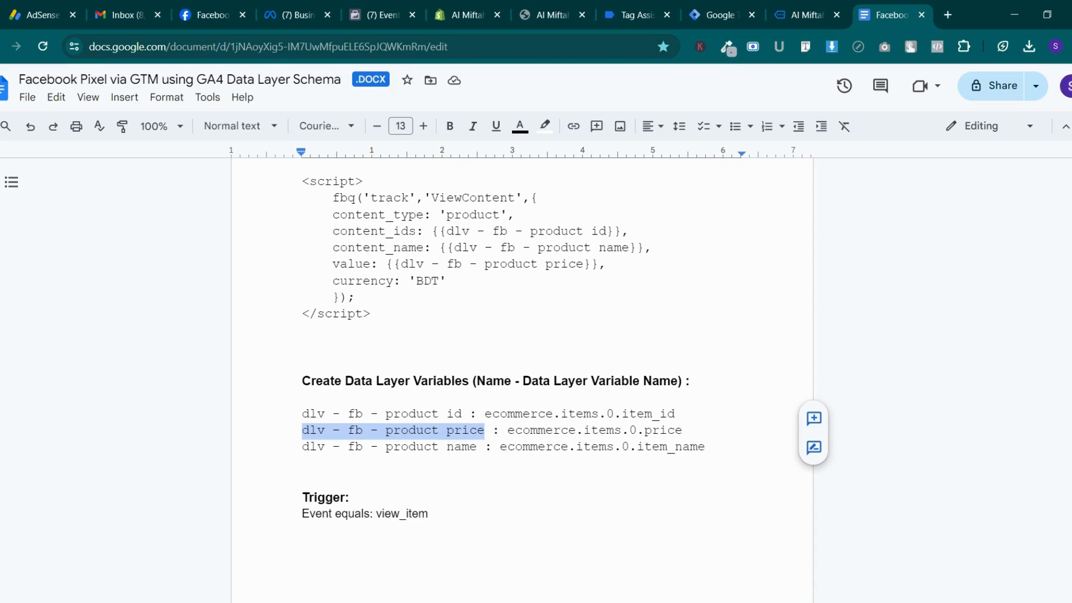
{"action": "right_click", "coordinate": [486, 432]}
{"action": "left_click", "coordinate": [575, 106]}
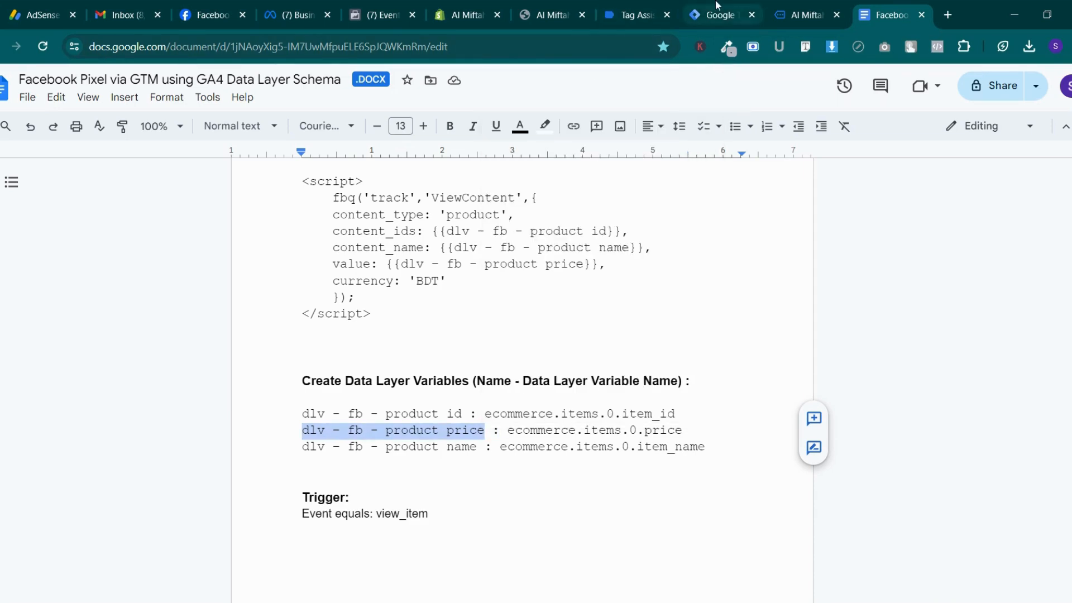
Name the new Tag Manager variable dlv – fb - product price and choose Data Layer Variable as its type
{"action": "left_click", "coordinate": [717, 7]}
{"action": "double_click", "coordinate": [263, 88]}
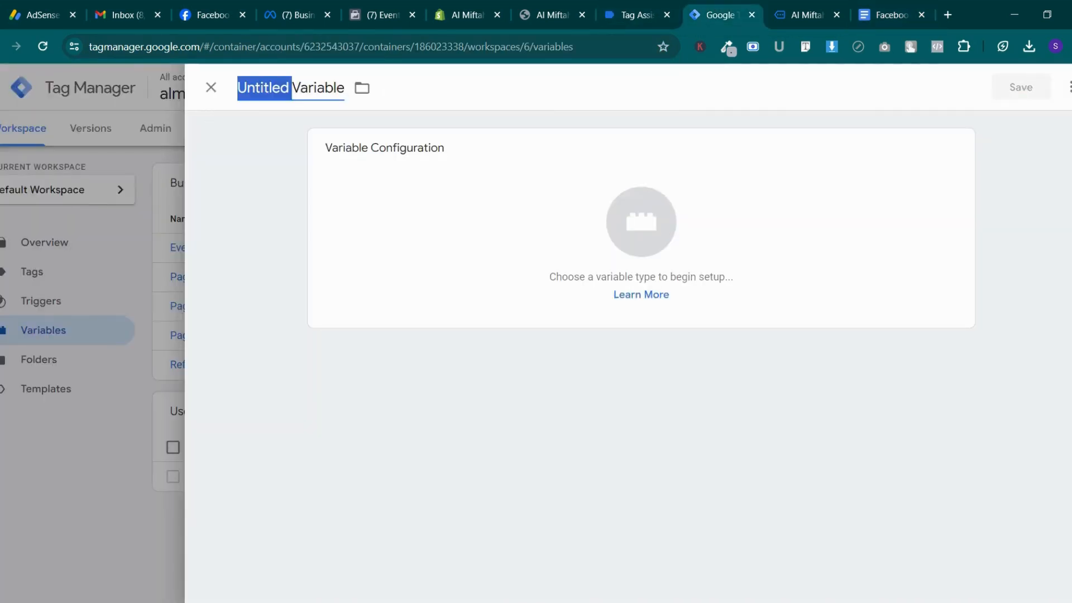
{"action": "key", "text": "ctrl+a"}
{"action": "key", "text": "ctrl+v"}
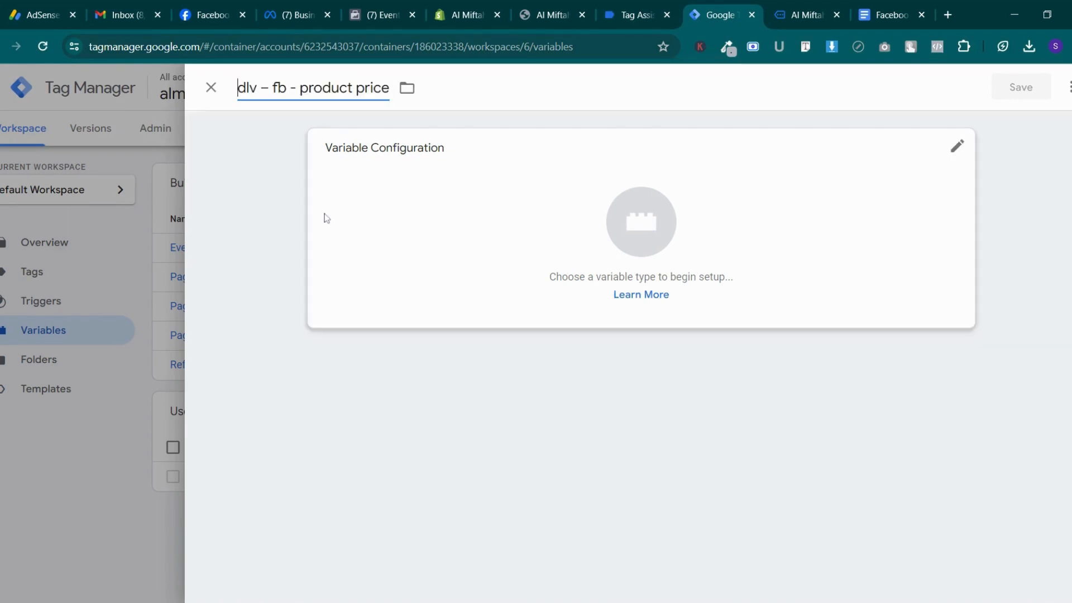
{"action": "left_click", "coordinate": [614, 227]}
{"action": "scroll", "coordinate": [755, 350], "scroll_direction": "down", "scroll_amount": 3}
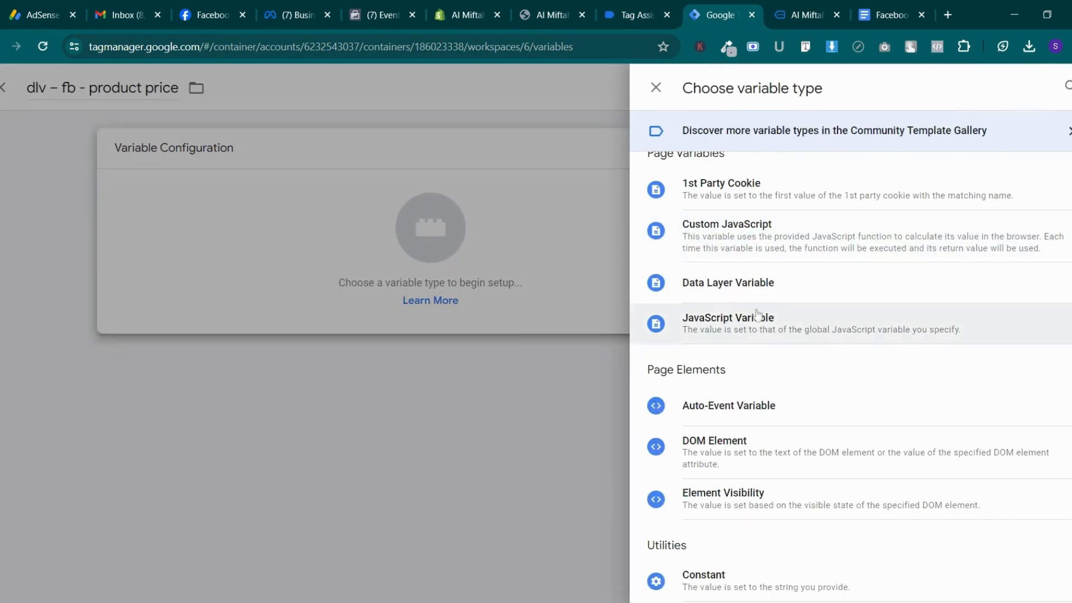
{"action": "left_click", "coordinate": [743, 279]}
Set the price variable's data layer variable name to ecommerce.items.0.price, copied from the document, and save the variable
{"action": "left_click", "coordinate": [888, 15]}
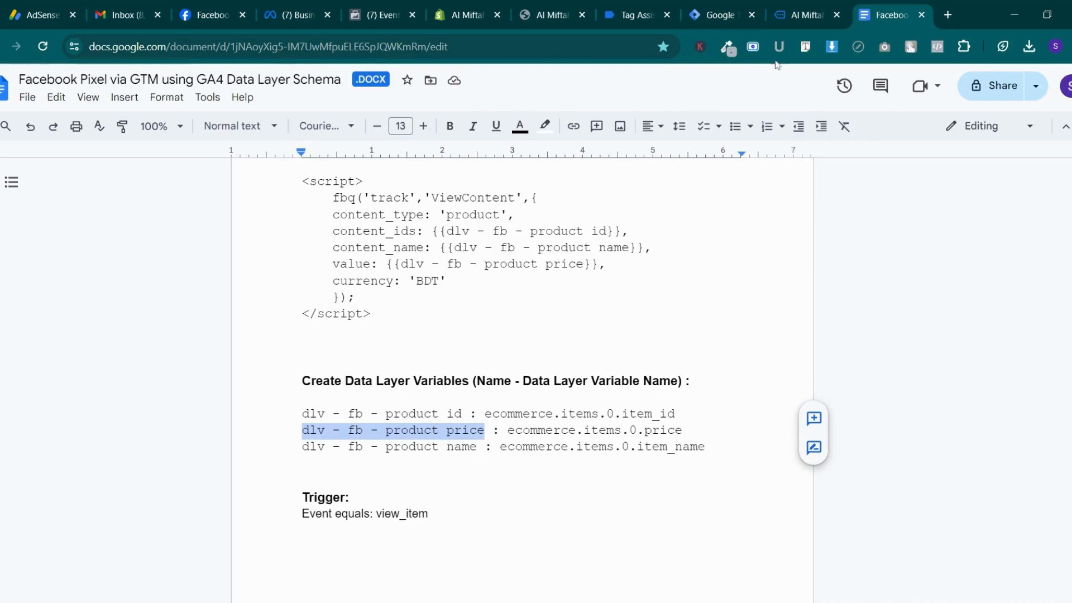
{"action": "left_click_drag", "start_coordinate": [508, 430], "coordinate": [682, 430]}
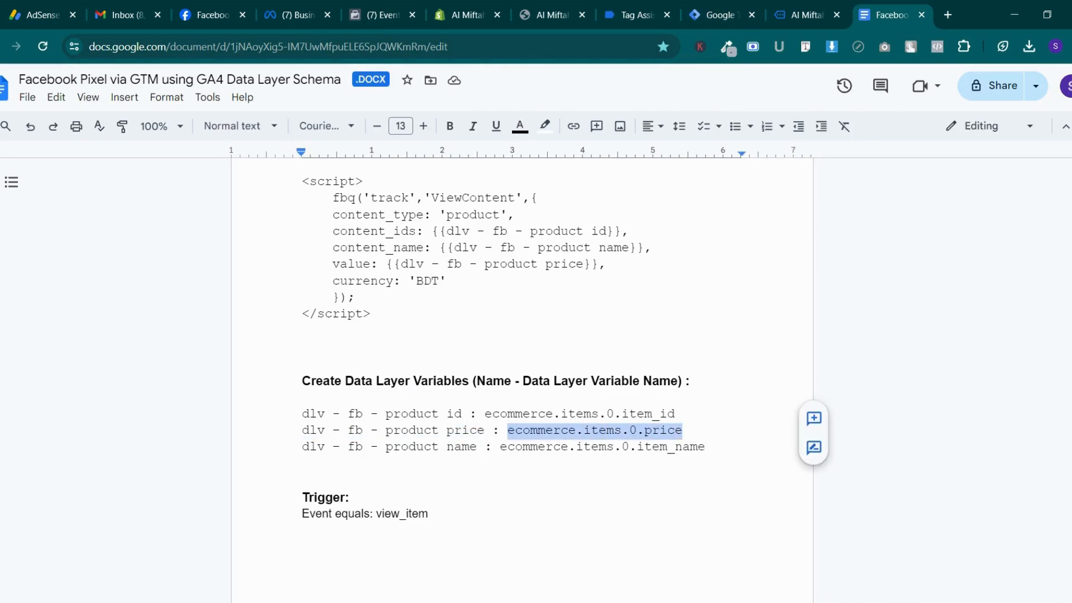
{"action": "right_click", "coordinate": [681, 430]}
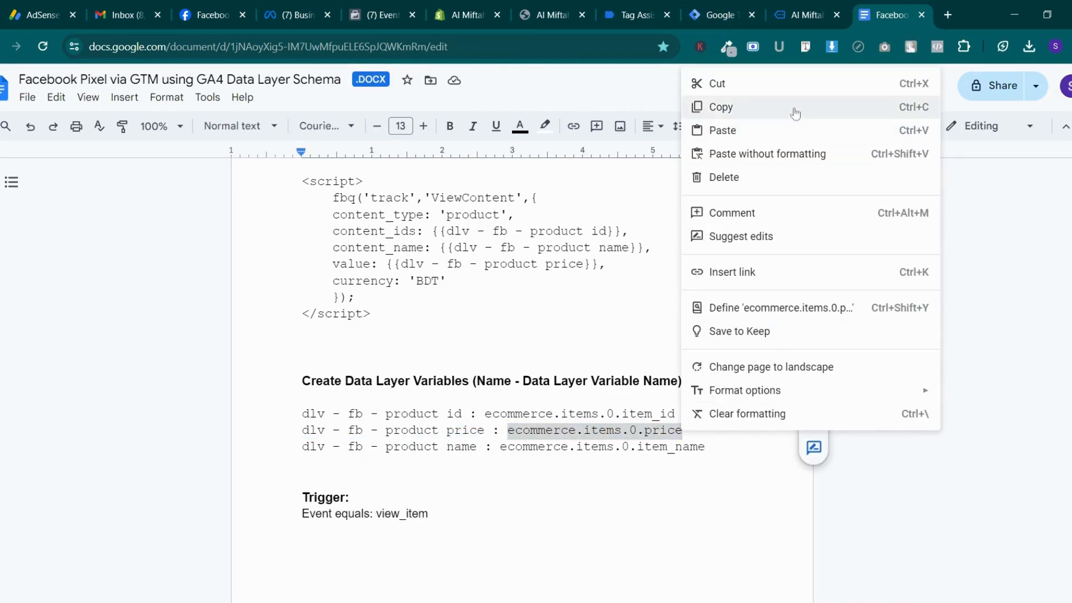
{"action": "left_click", "coordinate": [795, 109]}
{"action": "left_click", "coordinate": [796, 5]}
{"action": "left_click", "coordinate": [721, 15]}
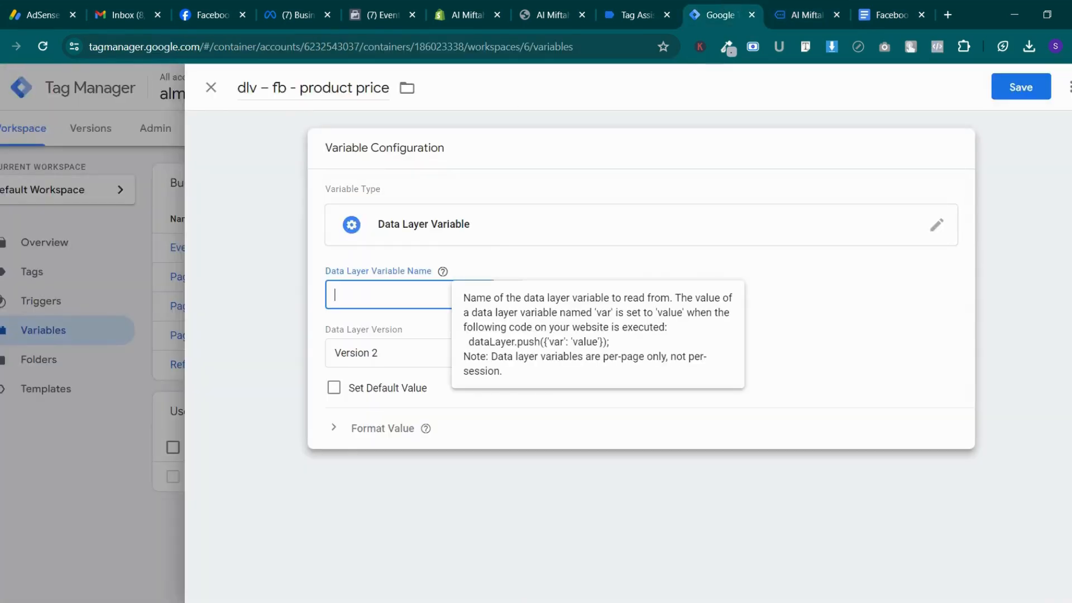
{"action": "key", "text": "ctrl+v"}
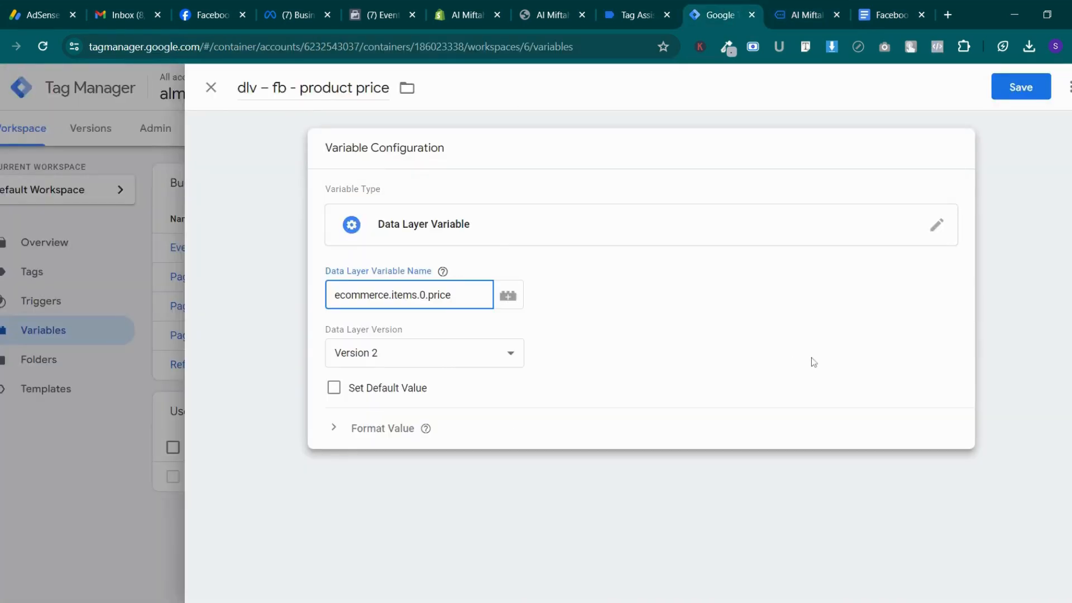
{"action": "left_click", "coordinate": [1020, 87]}
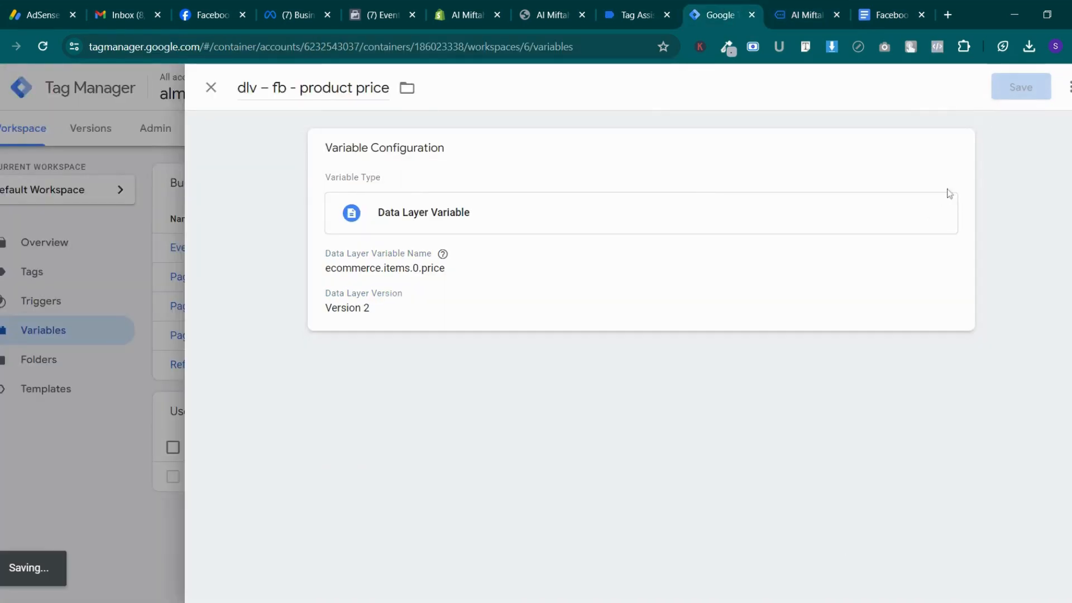
Copy the variable name dlv – fb - product name from the document's data layer variable list
{"action": "left_click", "coordinate": [888, 14]}
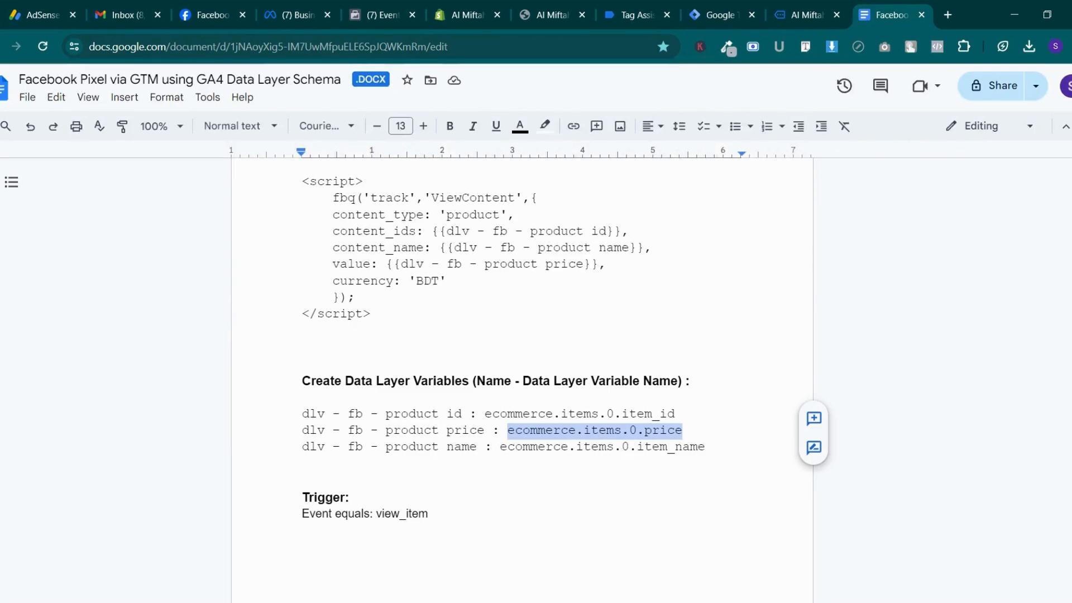
{"action": "left_click_drag", "start_coordinate": [302, 447], "coordinate": [454, 447]}
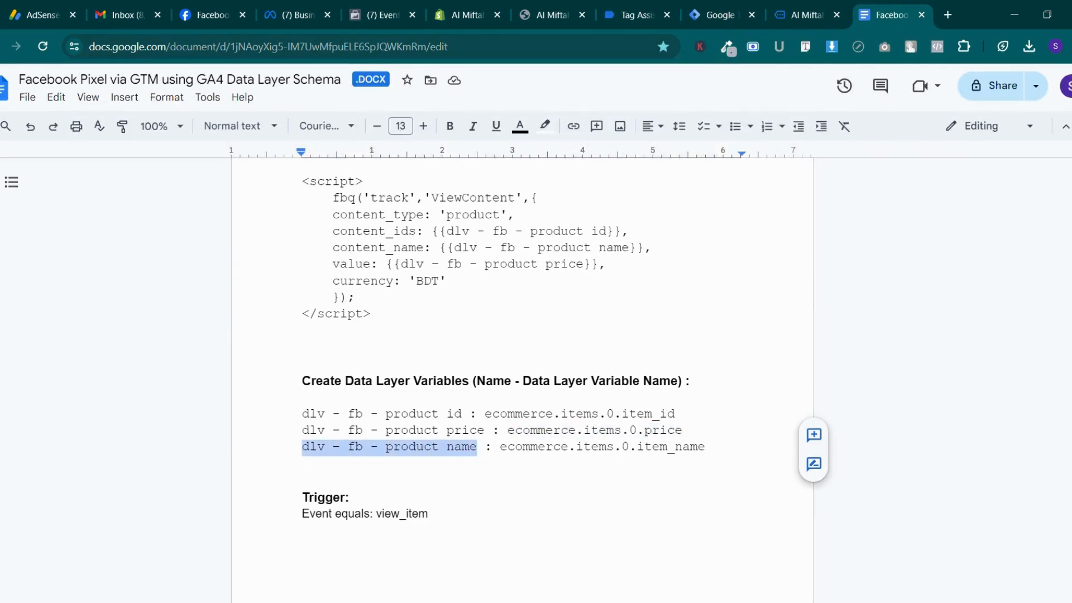
{"action": "right_click", "coordinate": [482, 432]}
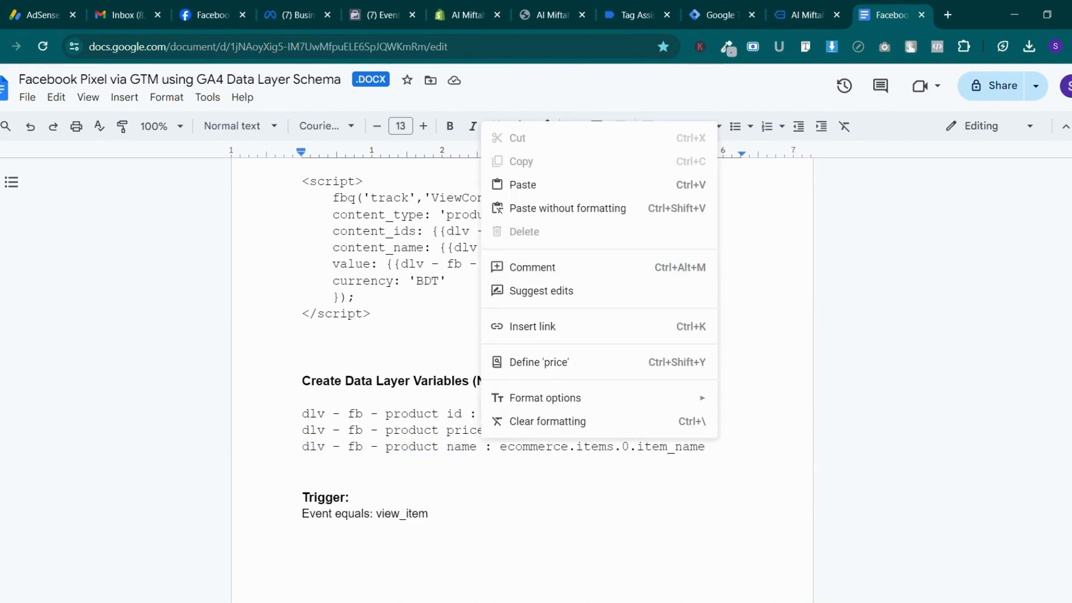
{"action": "left_click", "coordinate": [302, 463]}
{"action": "mouse_move", "coordinate": [474, 447]}
{"action": "left_mouse_down"}
{"action": "mouse_move", "coordinate": [385, 430]}
{"action": "mouse_move", "coordinate": [304, 446]}
{"action": "mouse_move", "coordinate": [485, 434]}
{"action": "mouse_move", "coordinate": [477, 447]}
{"action": "left_mouse_up"}
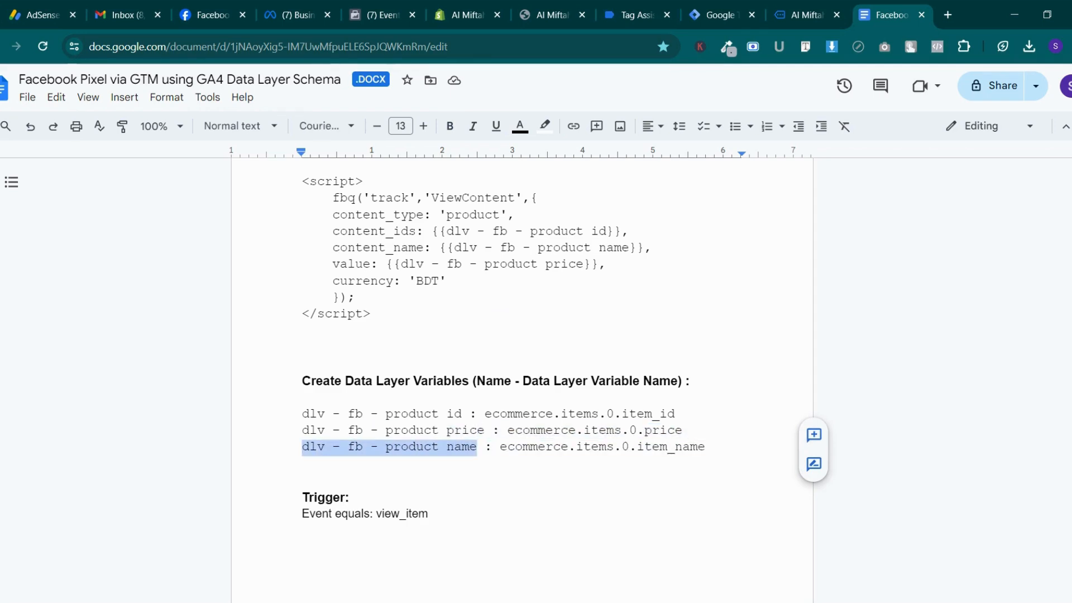
{"action": "right_click", "coordinate": [460, 446]}
{"action": "left_click", "coordinate": [385, 447]}
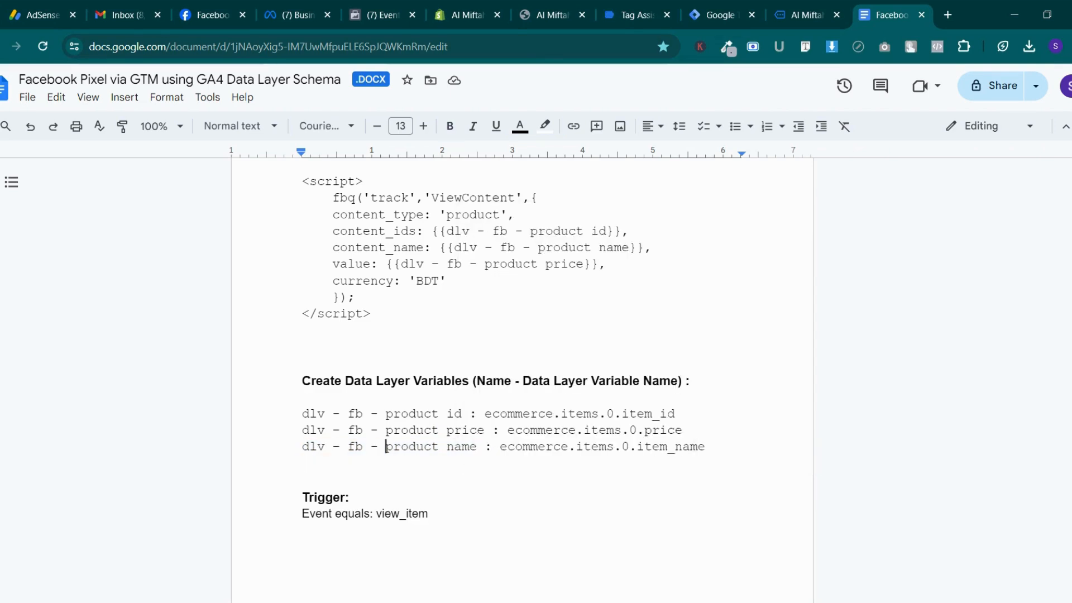
{"action": "left_click_drag", "start_coordinate": [302, 447], "coordinate": [477, 447]}
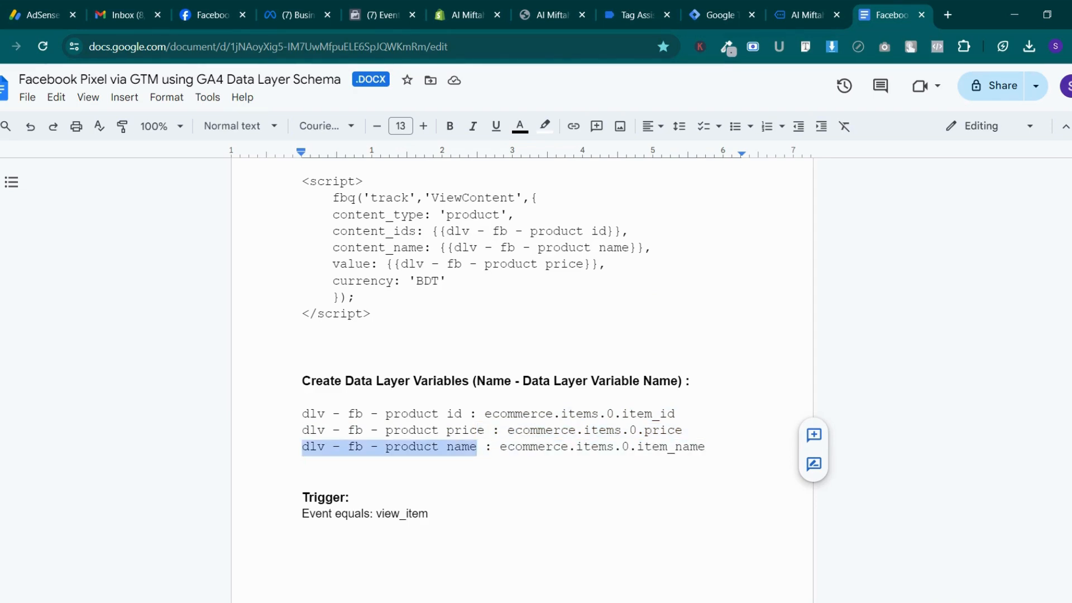
Create another user-defined variable in Tag Manager and name it dlv – fb - product name
{"action": "left_click", "coordinate": [675, 5]}
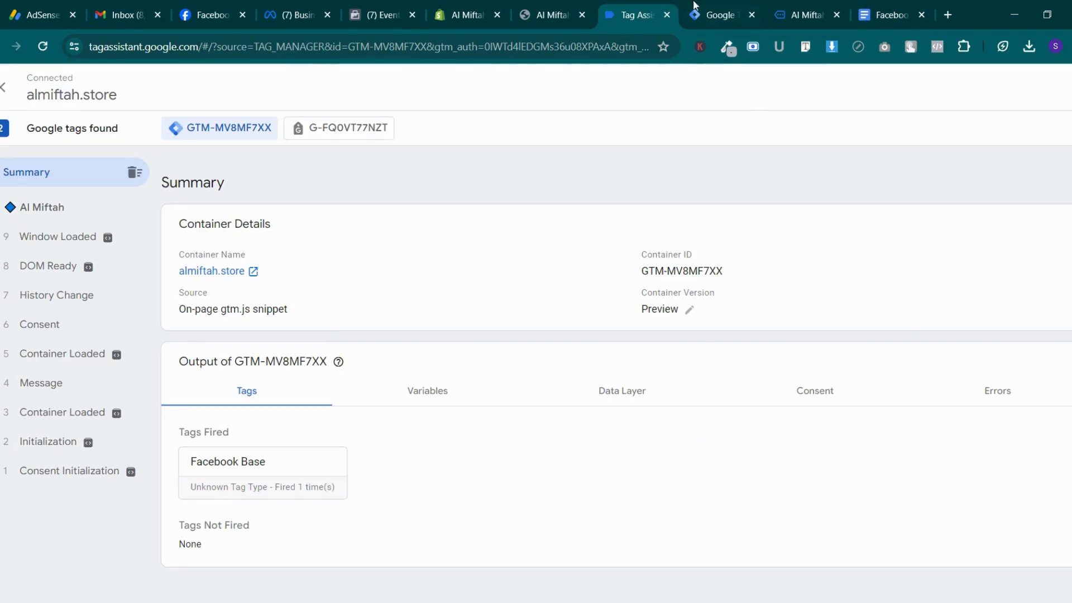
{"action": "left_click", "coordinate": [695, 6]}
{"action": "left_click", "coordinate": [804, 14]}
{"action": "left_click", "coordinate": [630, 8]}
{"action": "key", "text": "ctrl+Tab"}
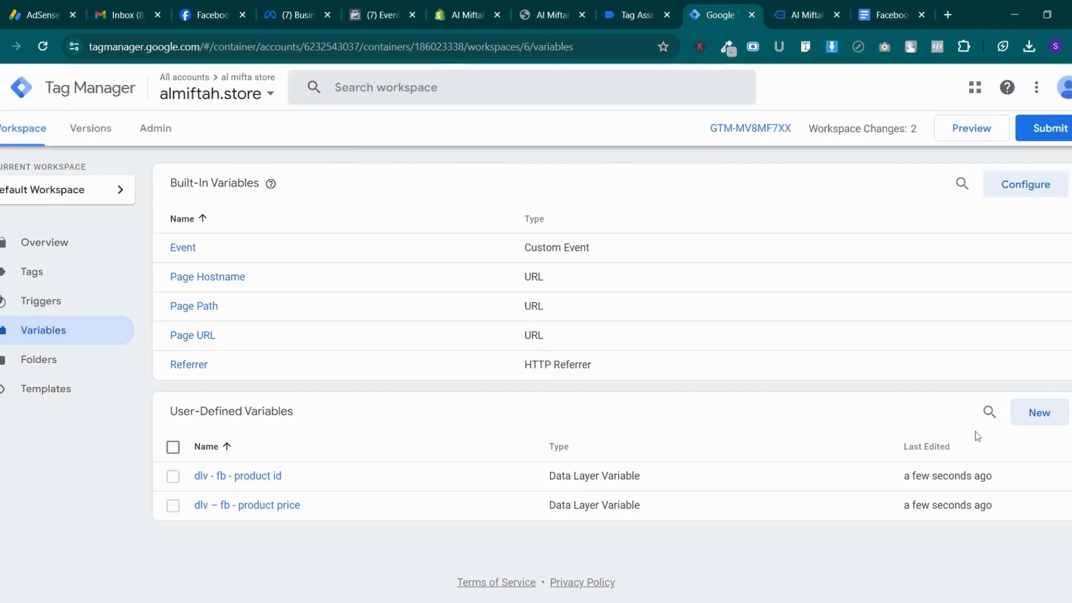
{"action": "left_click", "coordinate": [1041, 419]}
{"action": "left_click_drag", "start_coordinate": [344, 88], "coordinate": [238, 88]}
{"action": "key", "text": "ctrl+v"}
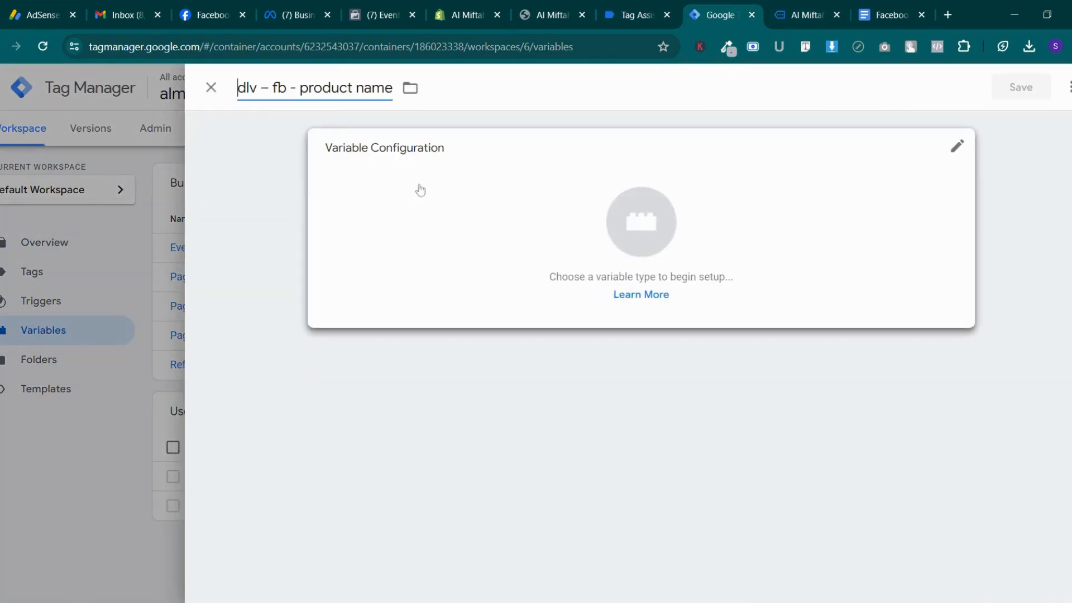
Make the product name variable a Data Layer Variable reading ecommerce.items.0.item_name, copied from the document, and save it
{"action": "left_click", "coordinate": [710, 239]}
{"action": "key", "text": "ctrl+Tab"}
{"action": "key", "text": "ctrl+Tab"}
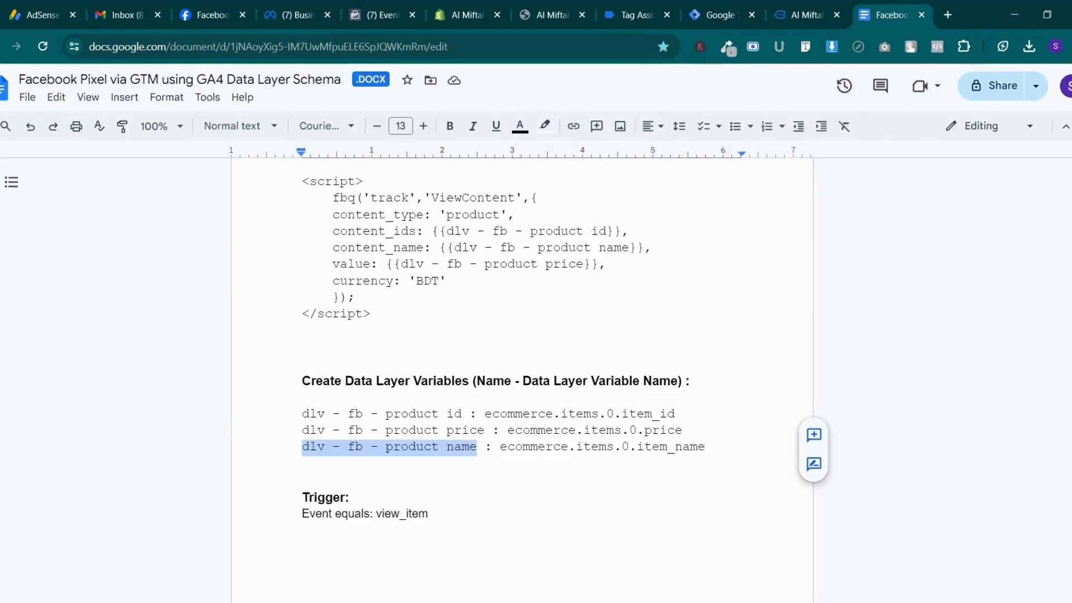
{"action": "left_click_drag", "start_coordinate": [500, 447], "coordinate": [706, 447]}
{"action": "key", "text": "ctrl+c"}
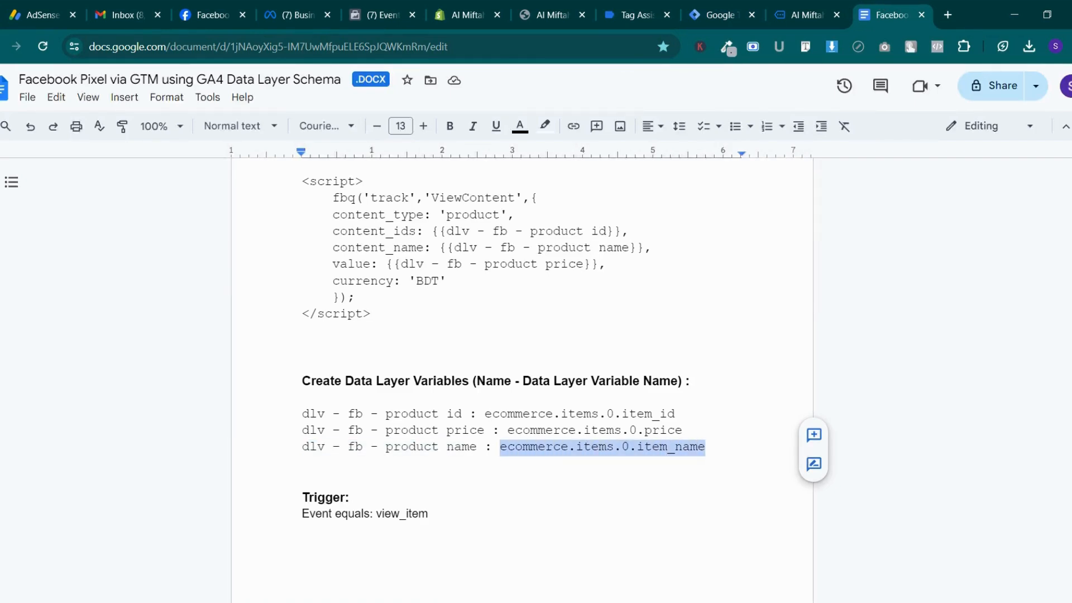
{"action": "left_click", "coordinate": [699, 5]}
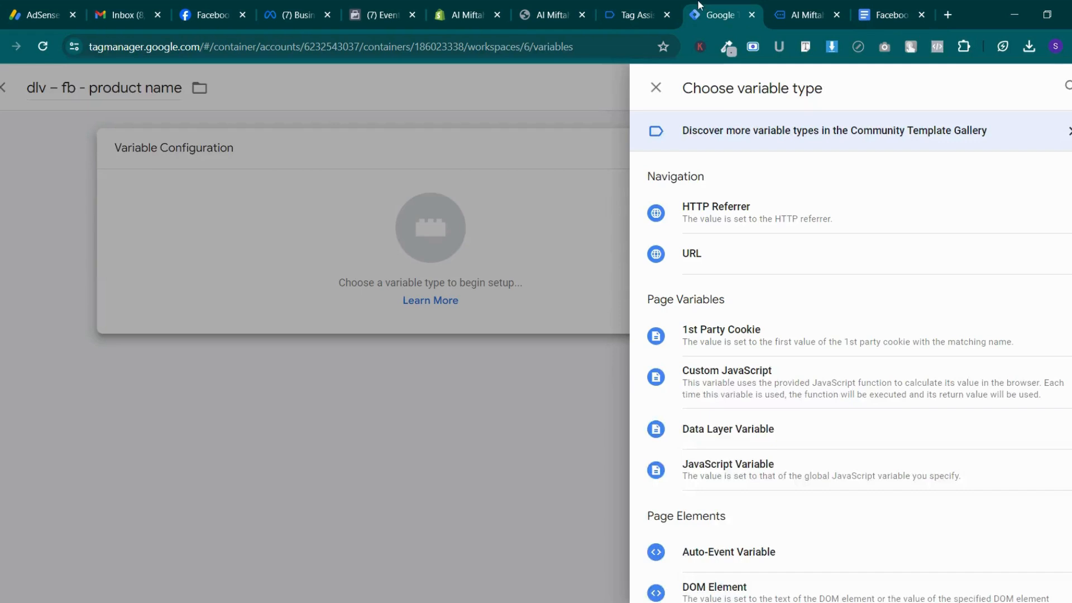
{"action": "left_click", "coordinate": [772, 446]}
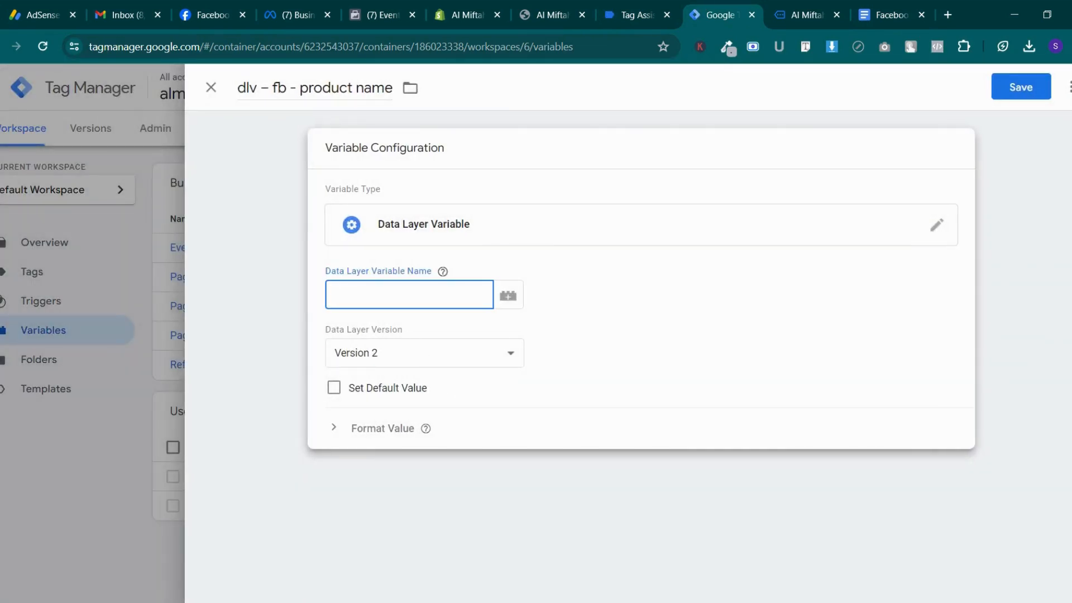
{"action": "key", "text": "ctrl+v"}
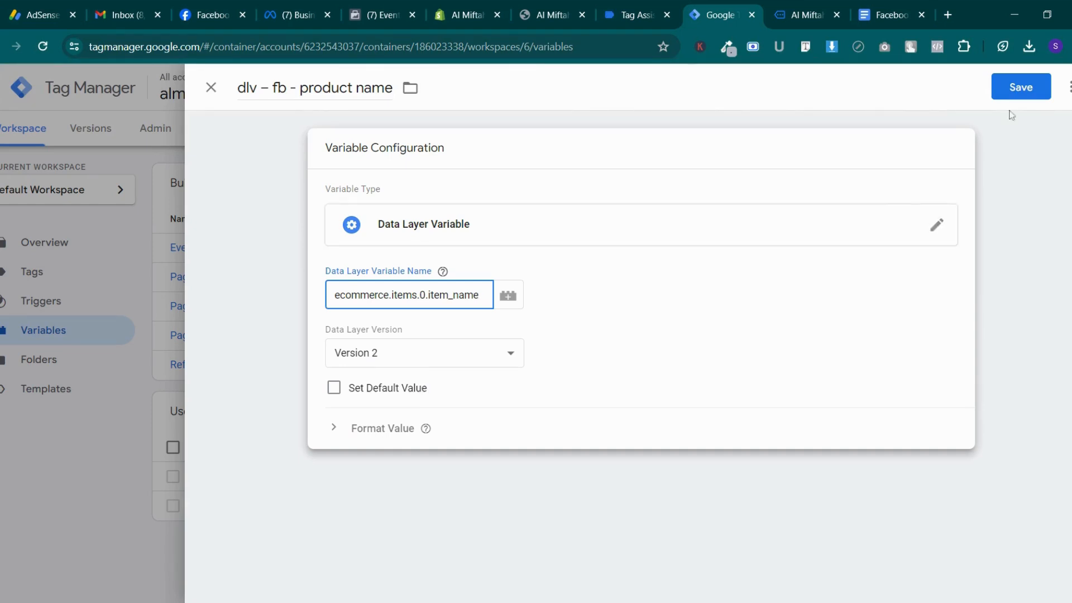
{"action": "left_click", "coordinate": [1038, 91]}
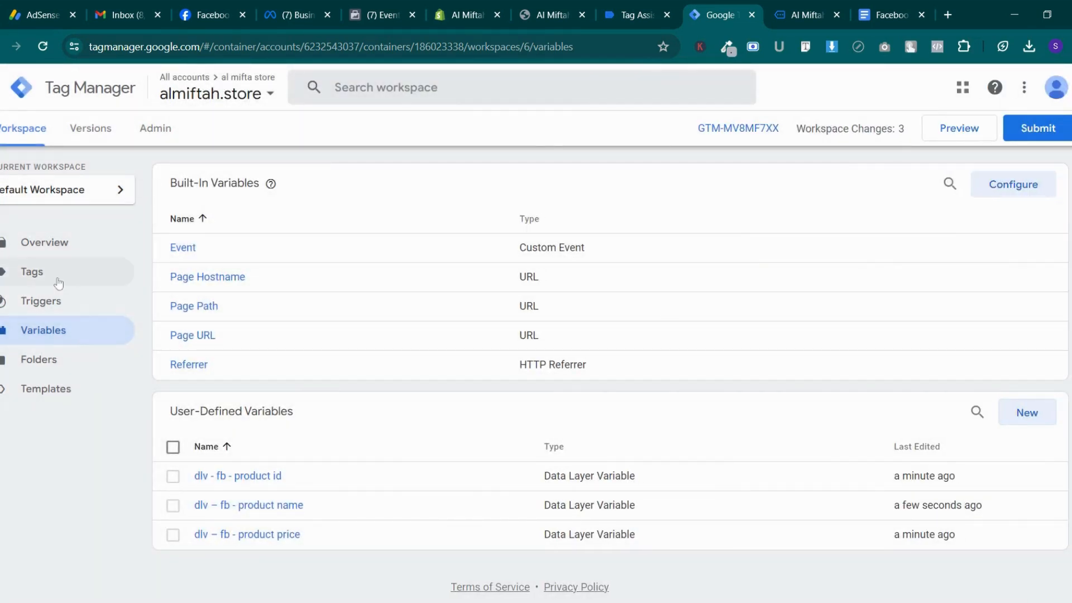
Open the workspace's list of tags
{"action": "left_click", "coordinate": [56, 273]}
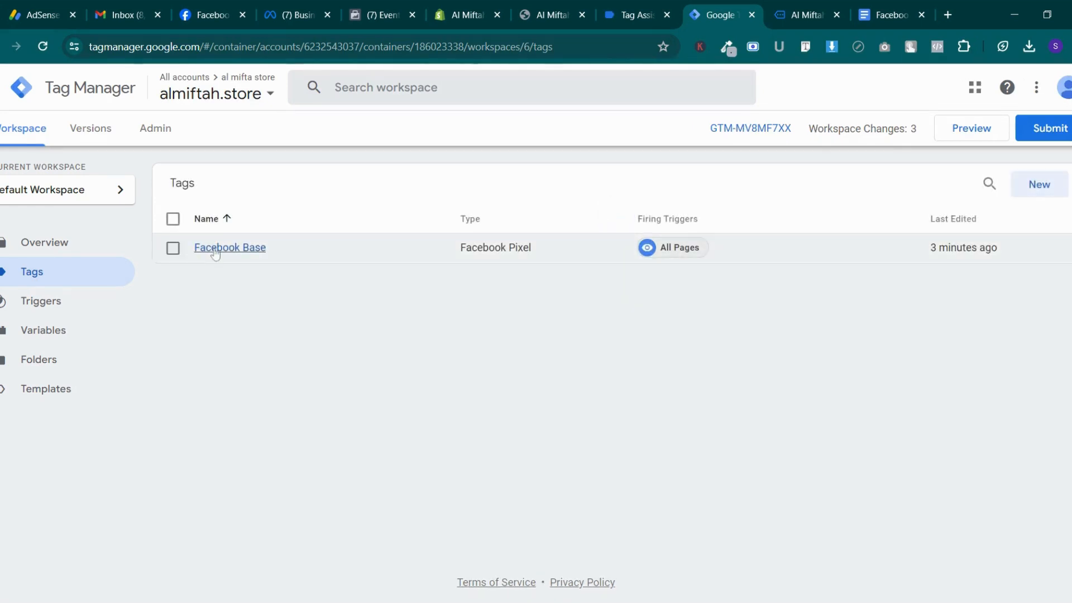
Make a copy of the Facebook Base tag and name it View Content
{"action": "left_click", "coordinate": [202, 249]}
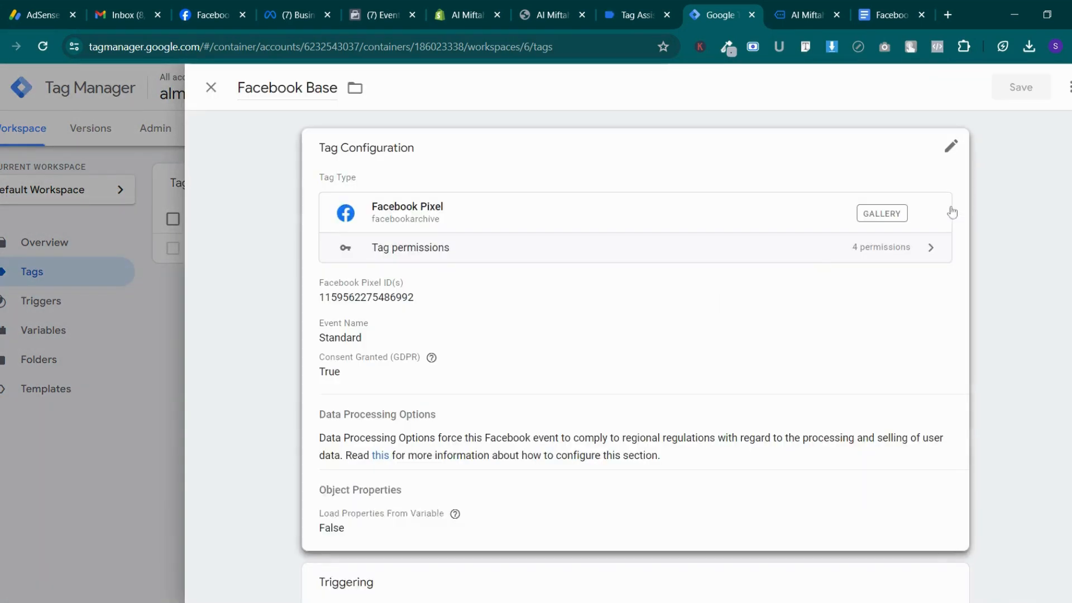
{"action": "left_click", "coordinate": [1070, 87]}
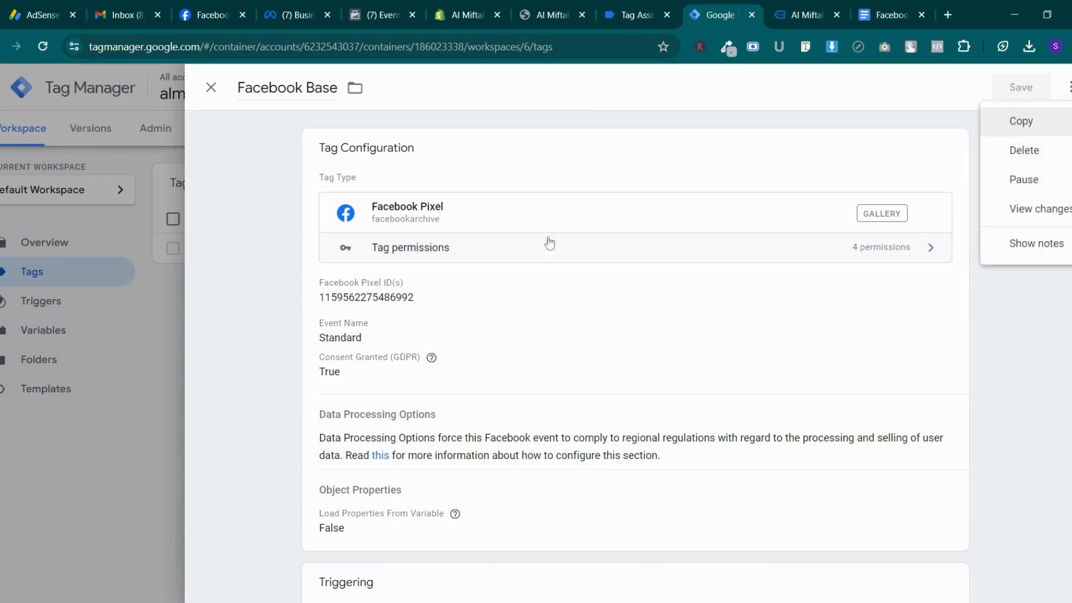
{"action": "left_click", "coordinate": [335, 88]}
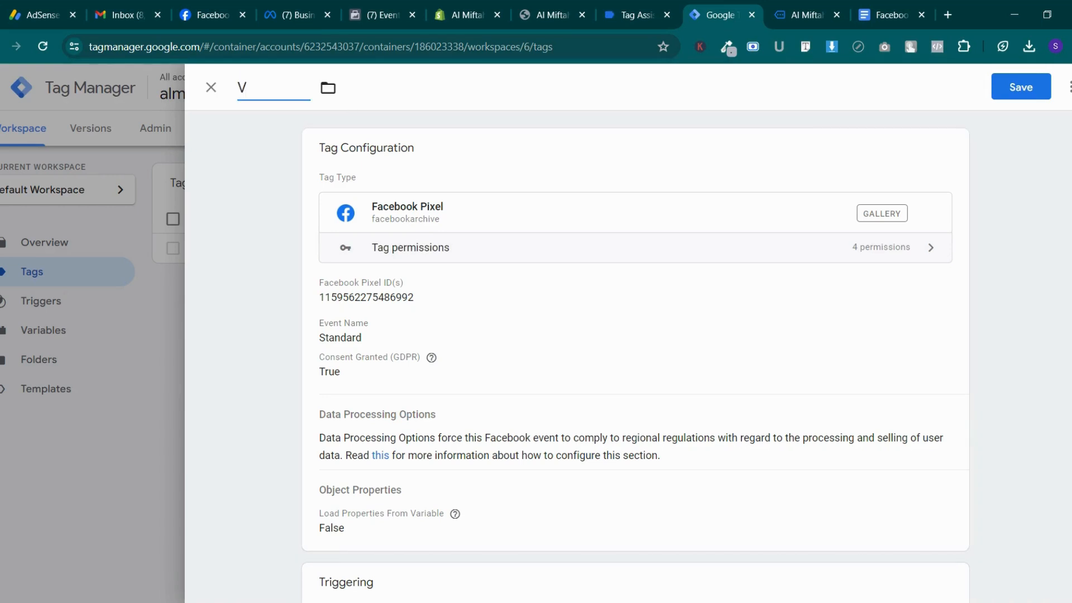
{"action": "type", "text": "iew Content"}
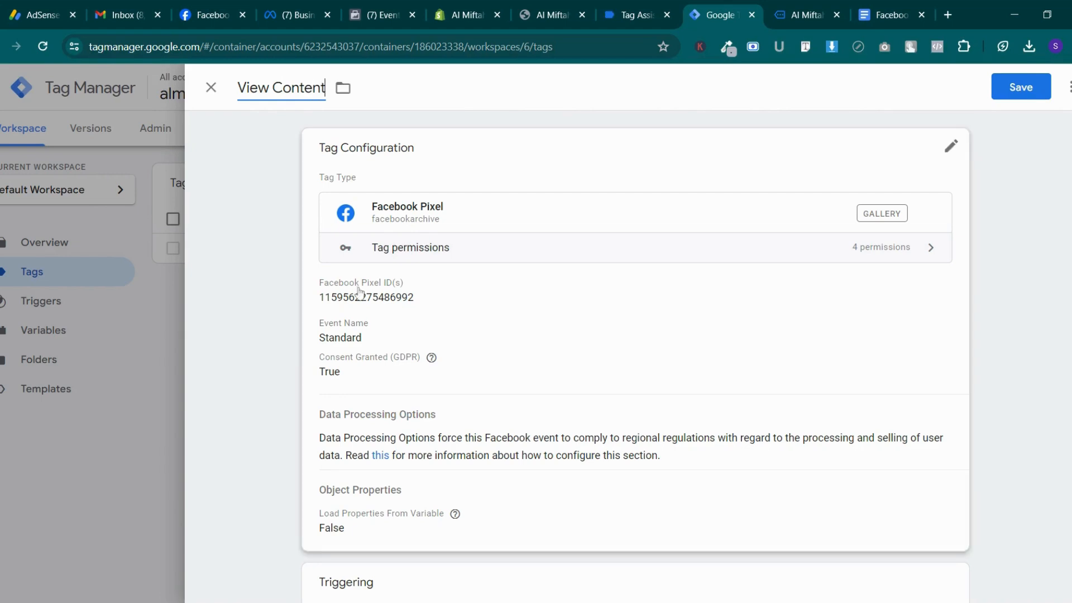
Set the View Content tag's standard event name to ViewContent
{"action": "left_click", "coordinate": [424, 343]}
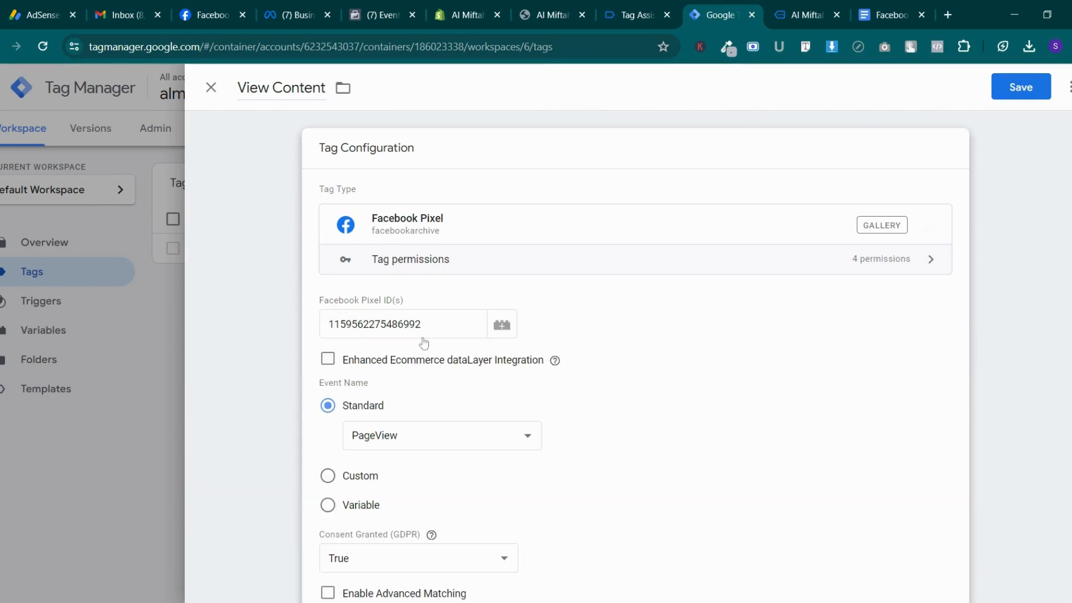
{"action": "left_click", "coordinate": [413, 441]}
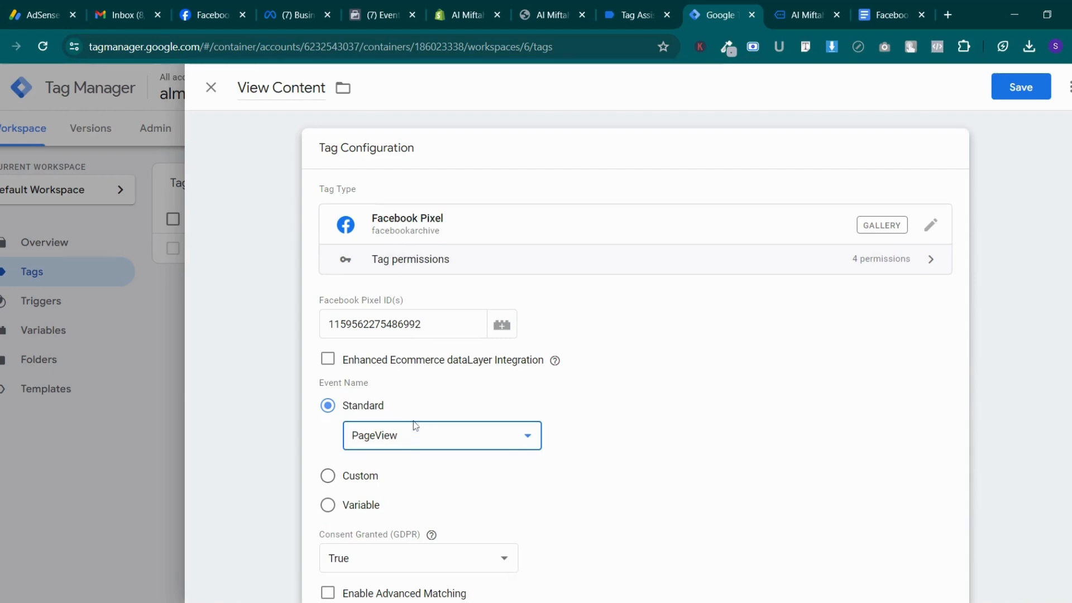
{"action": "key", "text": "v"}
Expand the tag's Object Properties section and add two blank property rows
{"action": "scroll", "coordinate": [416, 424], "scroll_direction": "down", "scroll_amount": 5}
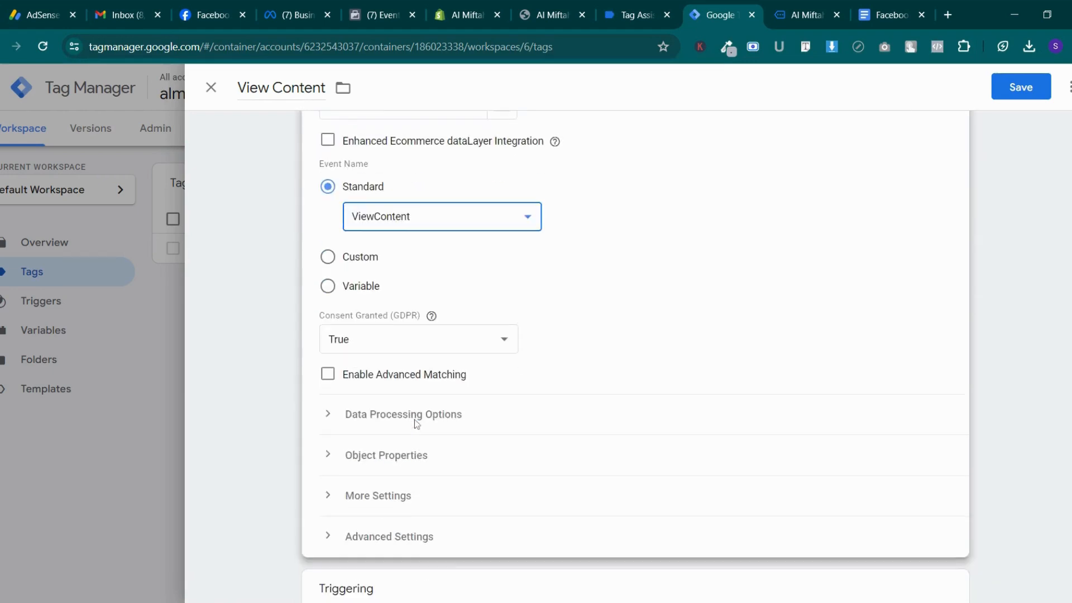
{"action": "scroll", "coordinate": [416, 425], "scroll_direction": "down", "scroll_amount": 1}
{"action": "left_click", "coordinate": [421, 342]}
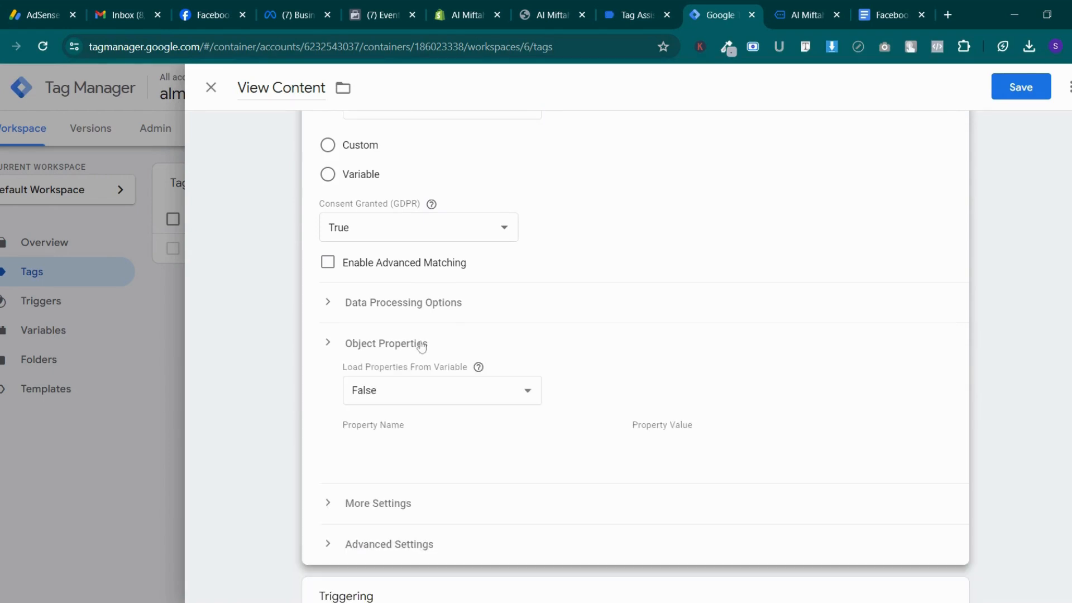
{"action": "scroll", "coordinate": [420, 348], "scroll_direction": "down", "scroll_amount": 1}
{"action": "scroll", "coordinate": [421, 348], "scroll_direction": "down", "scroll_amount": 1}
{"action": "left_click", "coordinate": [400, 381]}
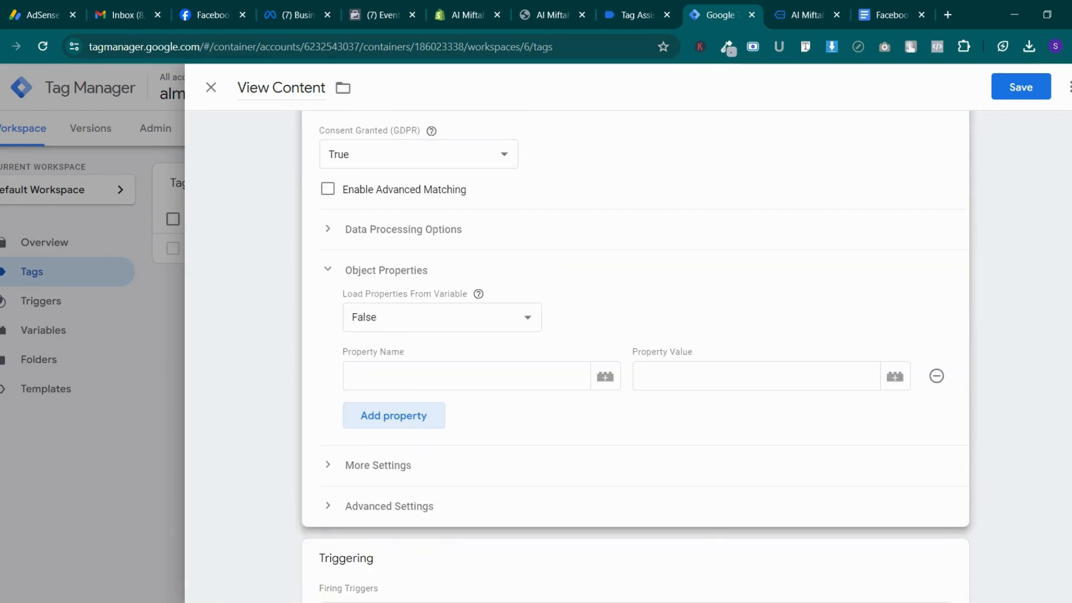
{"action": "left_click", "coordinate": [405, 422]}
Copy content_type from the View Content script in Google Docs into the tag's first property name and set its value to product
{"action": "left_click", "coordinate": [429, 382]}
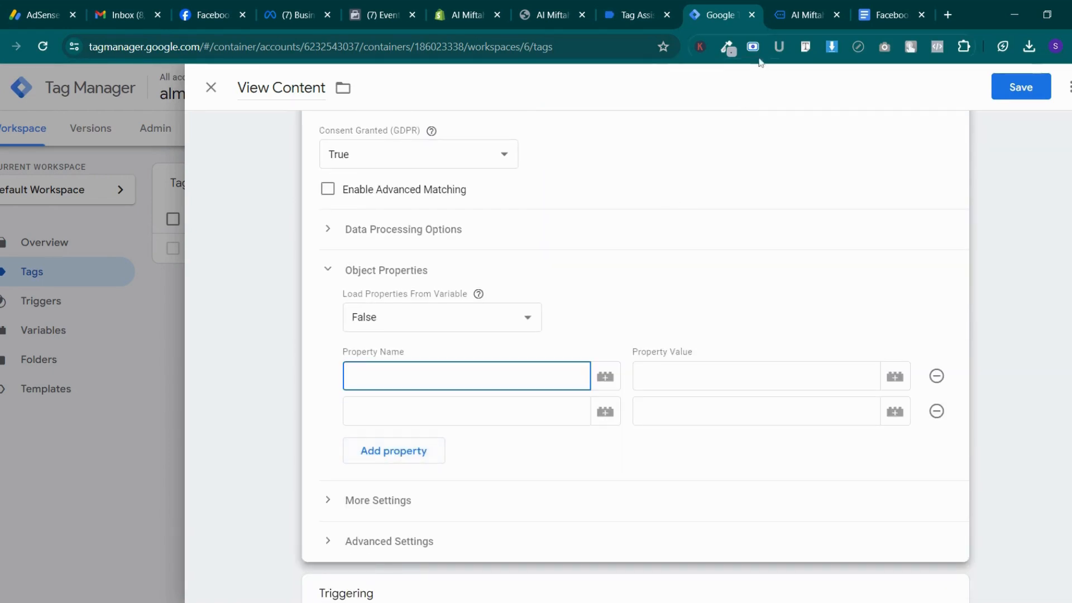
{"action": "left_click", "coordinate": [889, 14]}
{"action": "scroll", "coordinate": [522, 360], "scroll_direction": "up", "scroll_amount": 1}
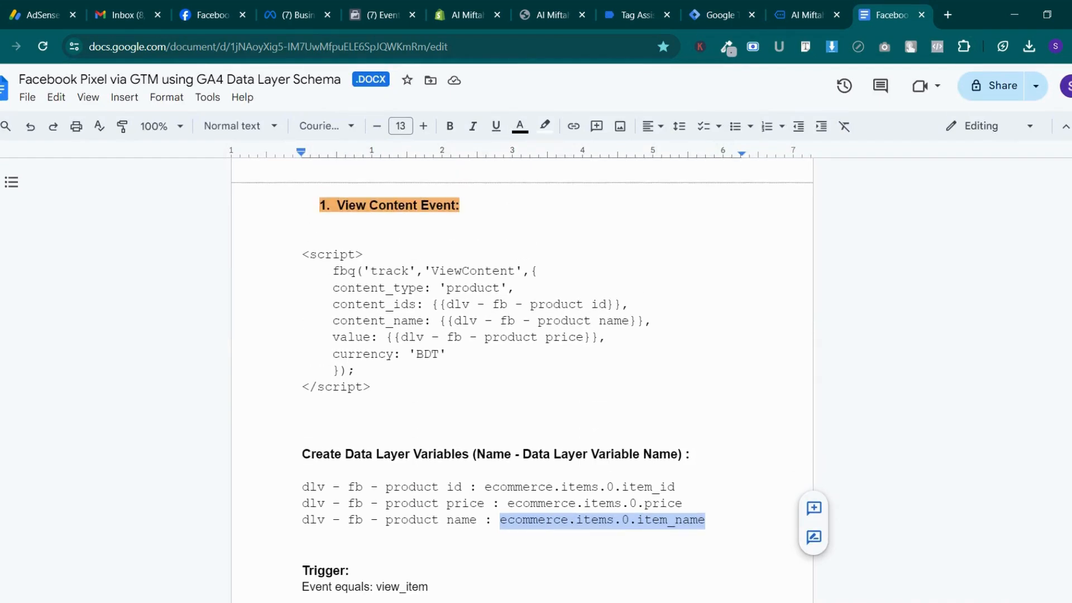
{"action": "left_click_drag", "start_coordinate": [333, 288], "coordinate": [424, 288]}
{"action": "right_click", "coordinate": [424, 287]}
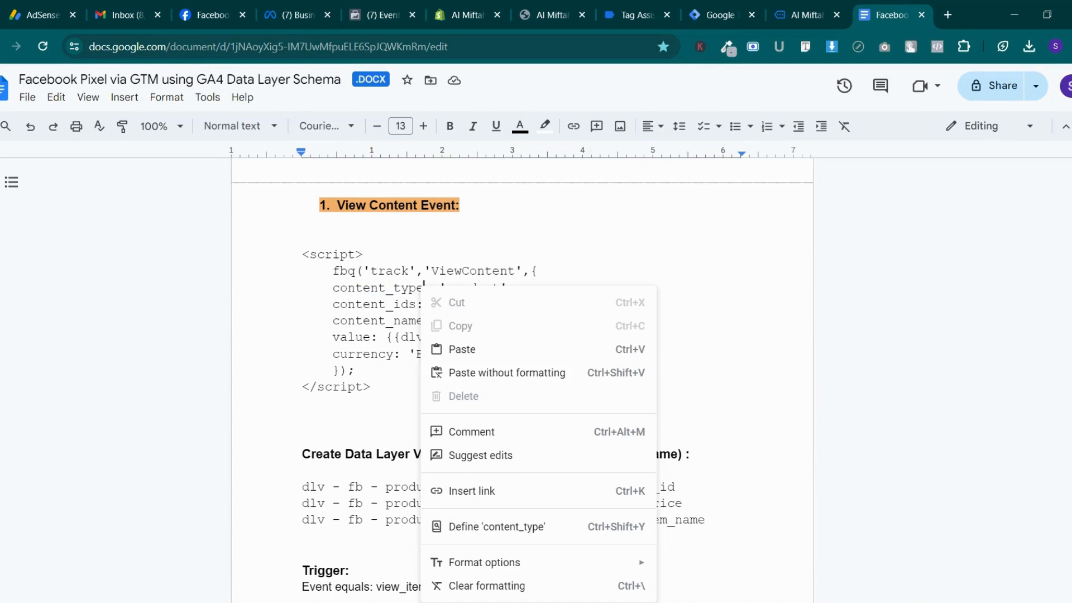
{"action": "left_click", "coordinate": [402, 287]}
{"action": "left_click_drag", "start_coordinate": [334, 288], "coordinate": [416, 287]}
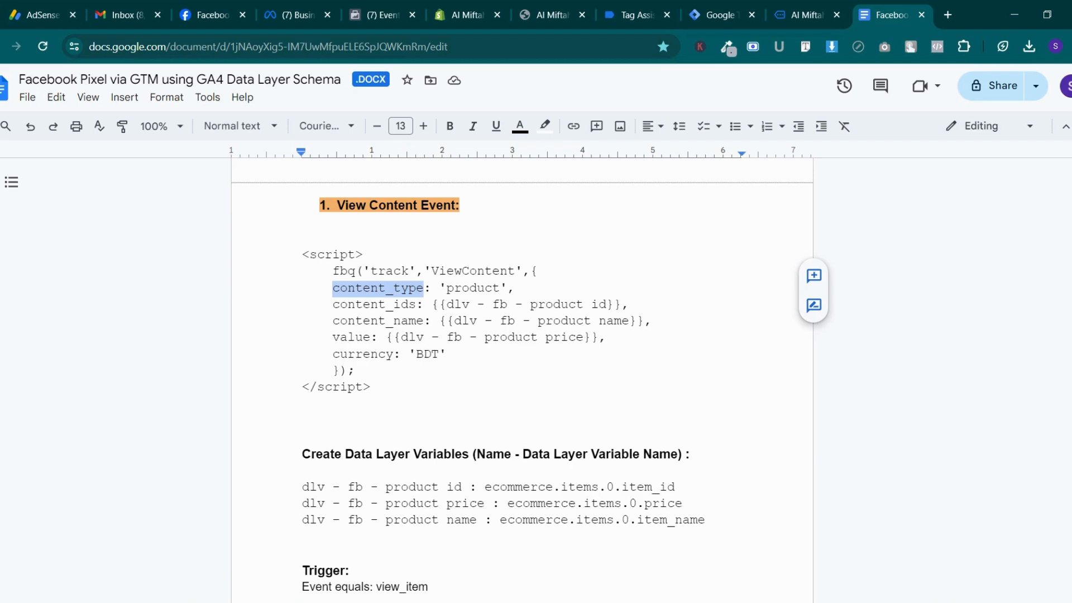
{"action": "left_click", "coordinate": [717, 5]}
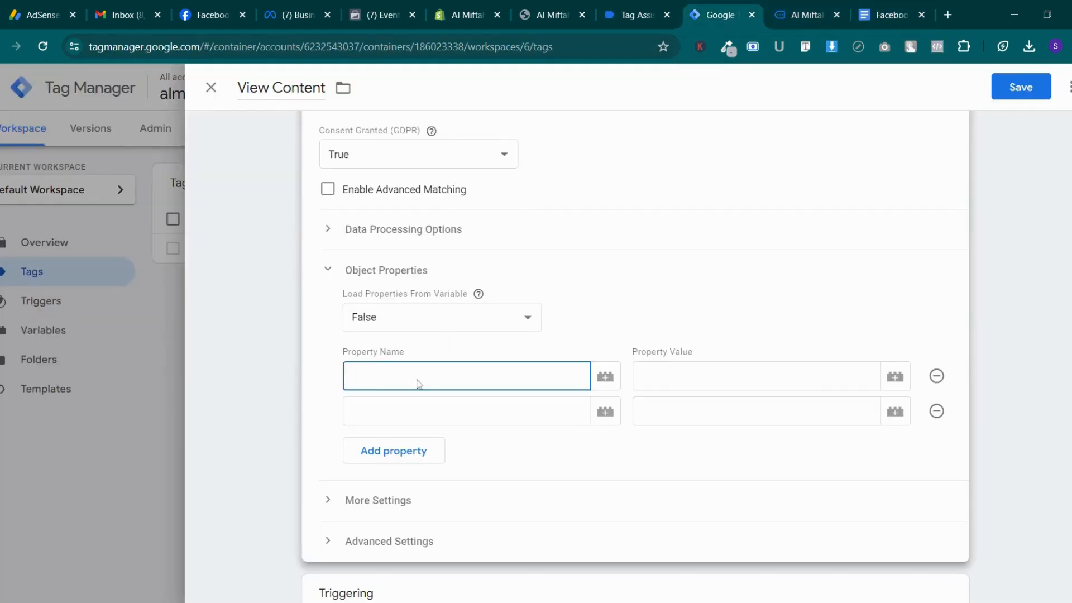
{"action": "type", "text": "content_type"}
{"action": "left_click", "coordinate": [693, 376]}
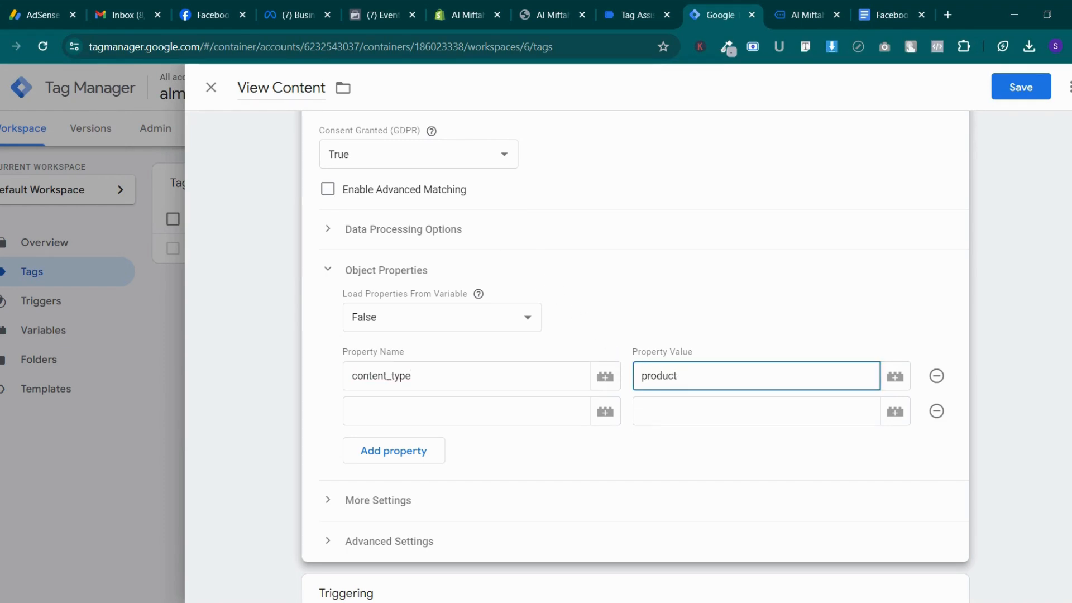
Copy content_ids from the Google Docs script into the second property name and assign it the dlv - fb - product id variable
{"action": "left_click", "coordinate": [888, 14]}
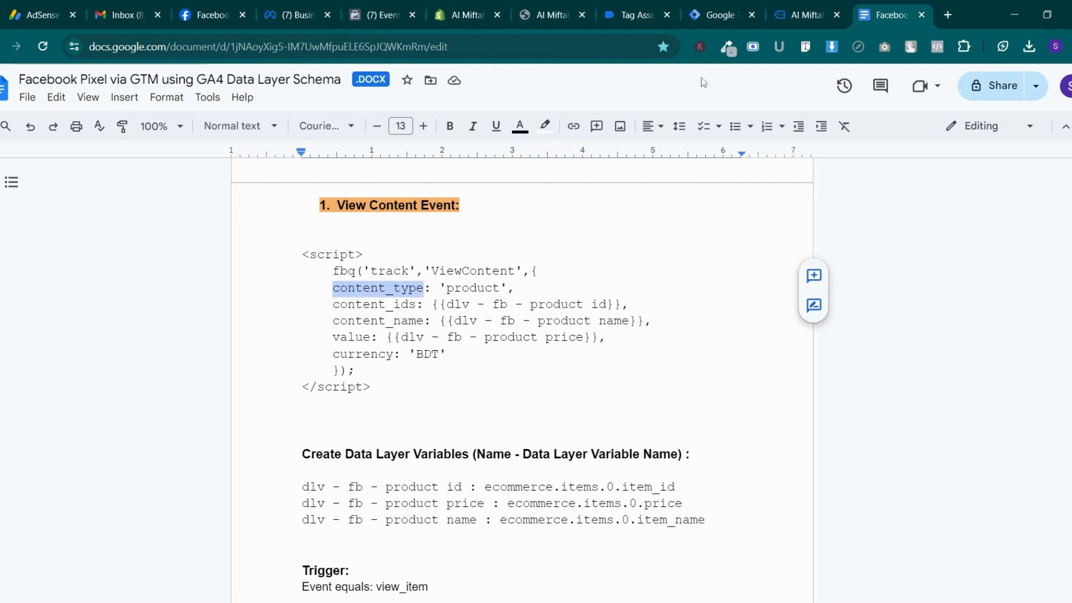
{"action": "left_click_drag", "start_coordinate": [333, 305], "coordinate": [416, 305]}
{"action": "key", "text": "ctrl+c"}
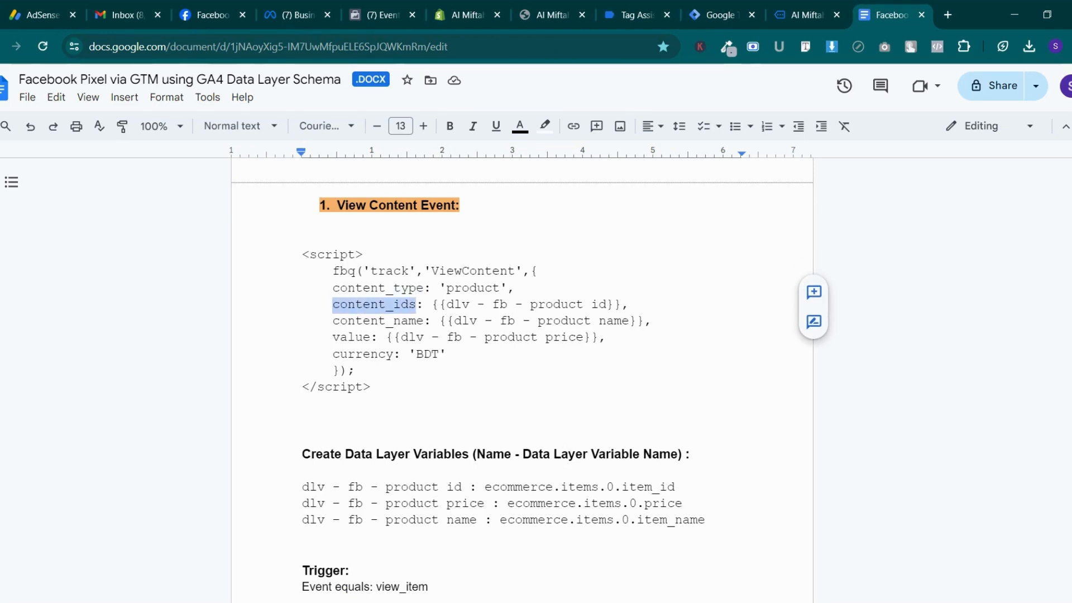
{"action": "left_click", "coordinate": [807, 14]}
{"action": "left_click", "coordinate": [718, 14]}
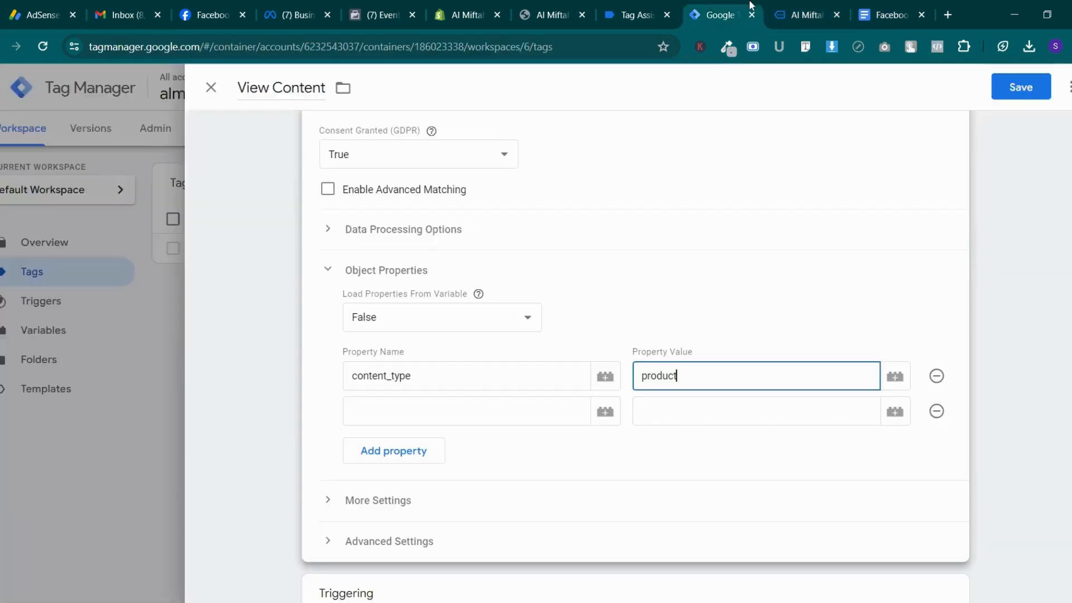
{"action": "left_click", "coordinate": [469, 413]}
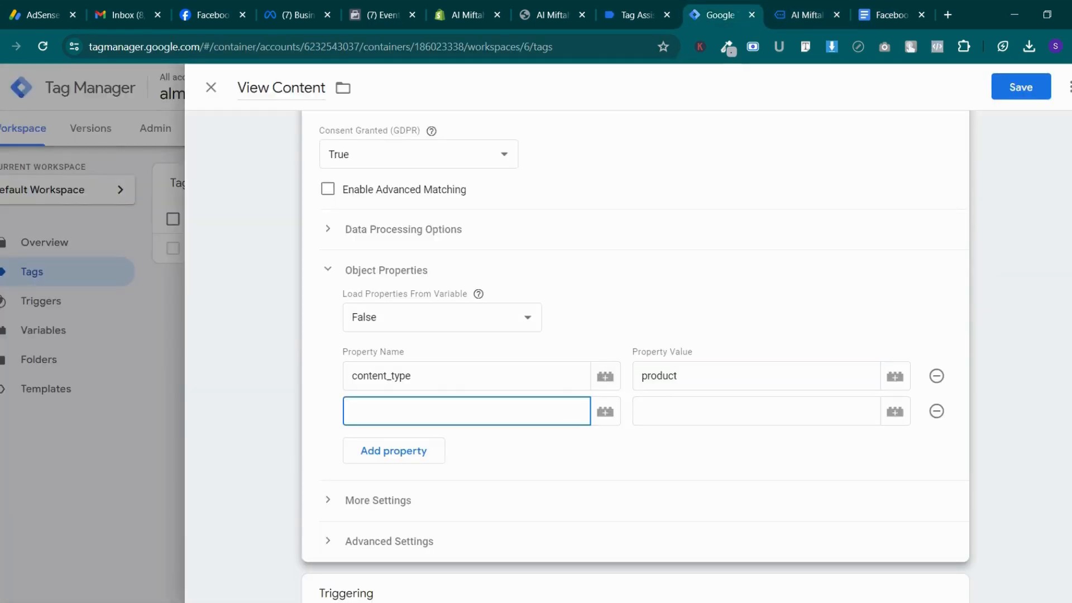
{"action": "key", "text": "ctrl+v"}
{"action": "left_click", "coordinate": [896, 415]}
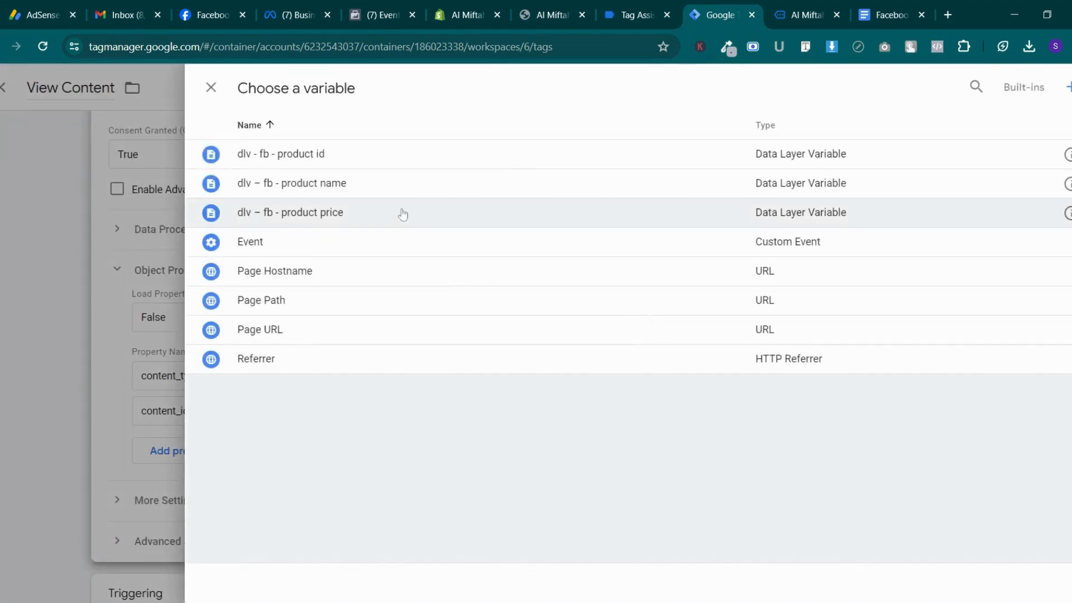
{"action": "left_click", "coordinate": [380, 157]}
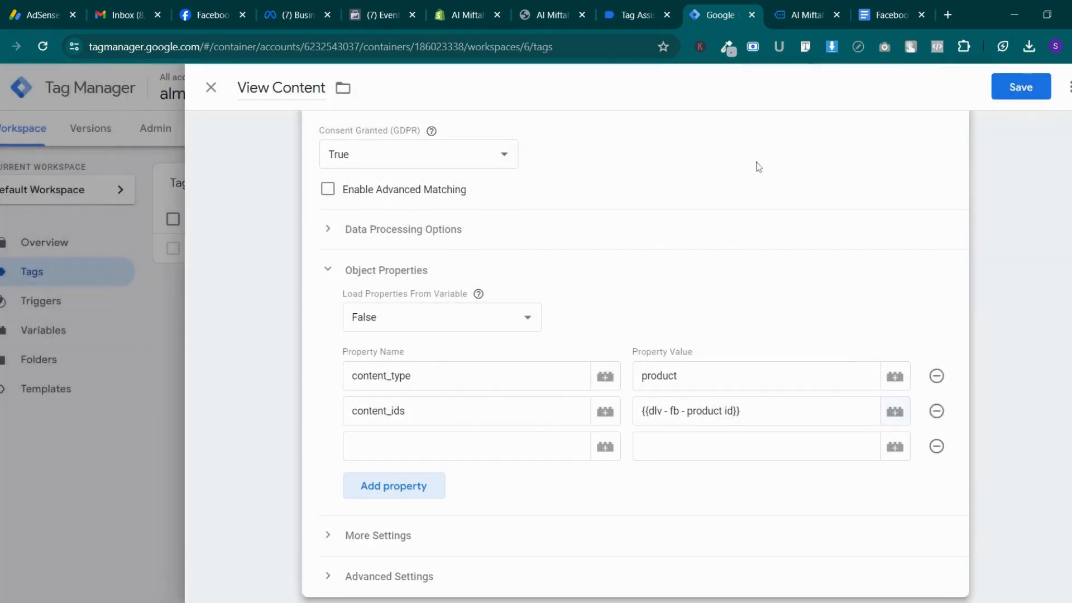
Copy content_name from the Google Docs script into the third property name and assign it the dlv – fb - product name variable
{"action": "left_click", "coordinate": [888, 15]}
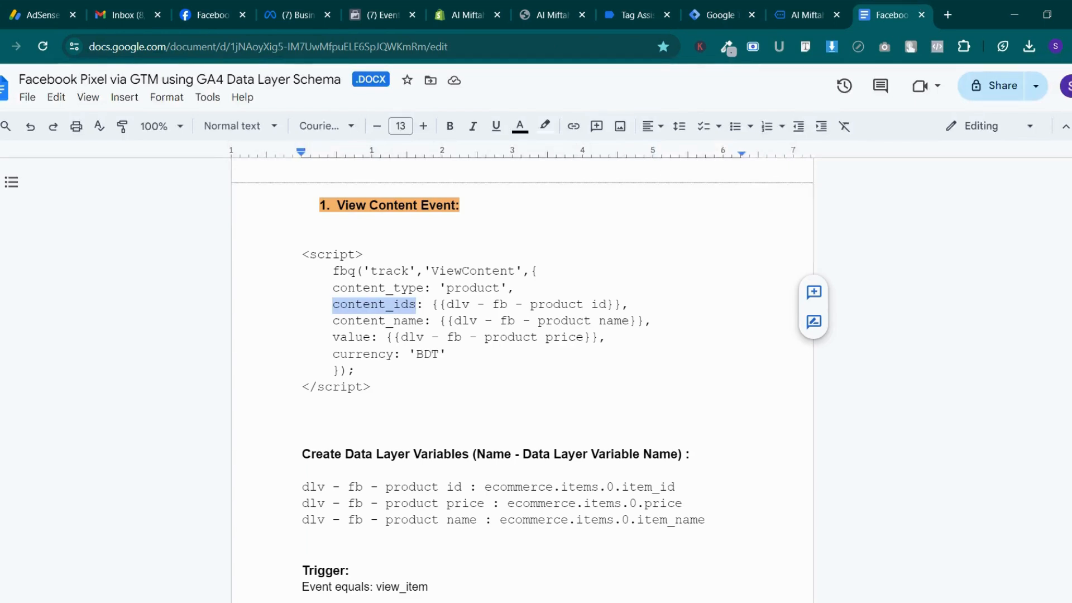
{"action": "left_click_drag", "start_coordinate": [333, 321], "coordinate": [408, 321]}
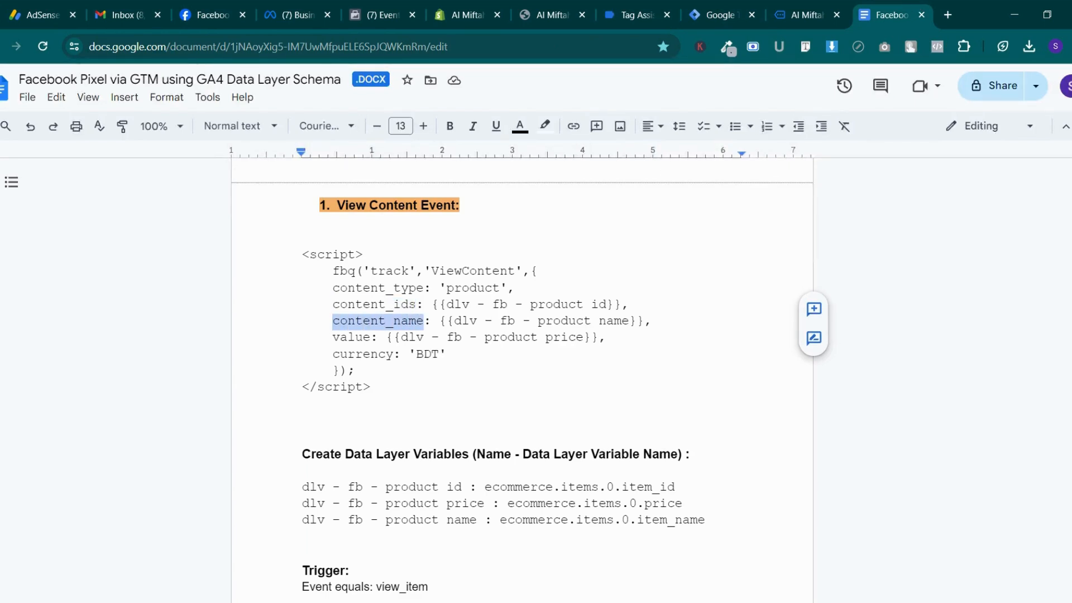
{"action": "right_click", "coordinate": [479, 321]}
{"action": "left_click", "coordinate": [463, 279]}
{"action": "left_click", "coordinate": [810, 15]}
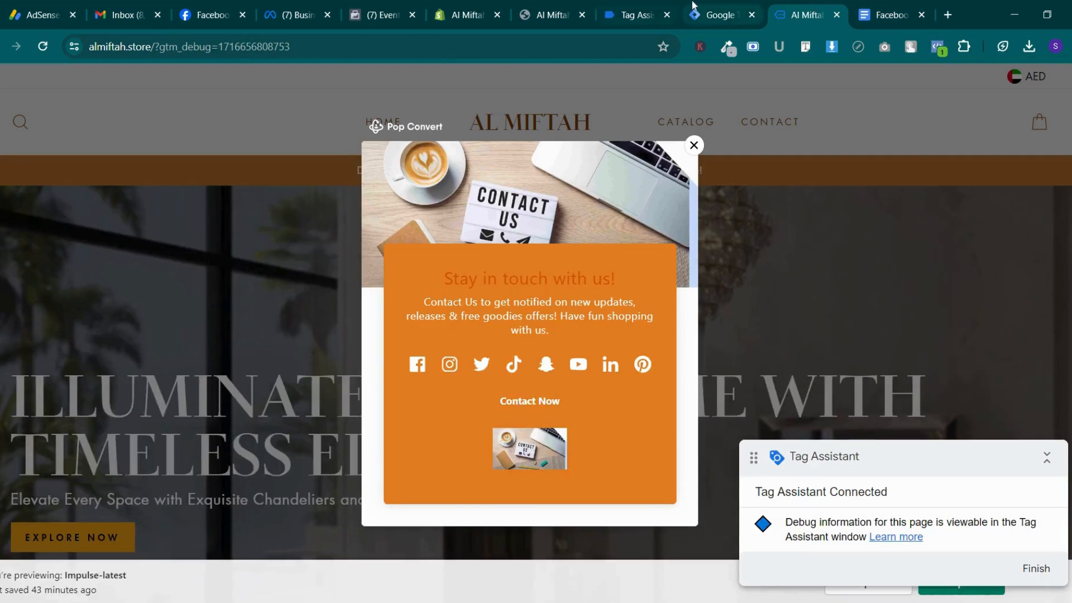
{"action": "left_click", "coordinate": [721, 15]}
{"action": "left_click", "coordinate": [403, 447]}
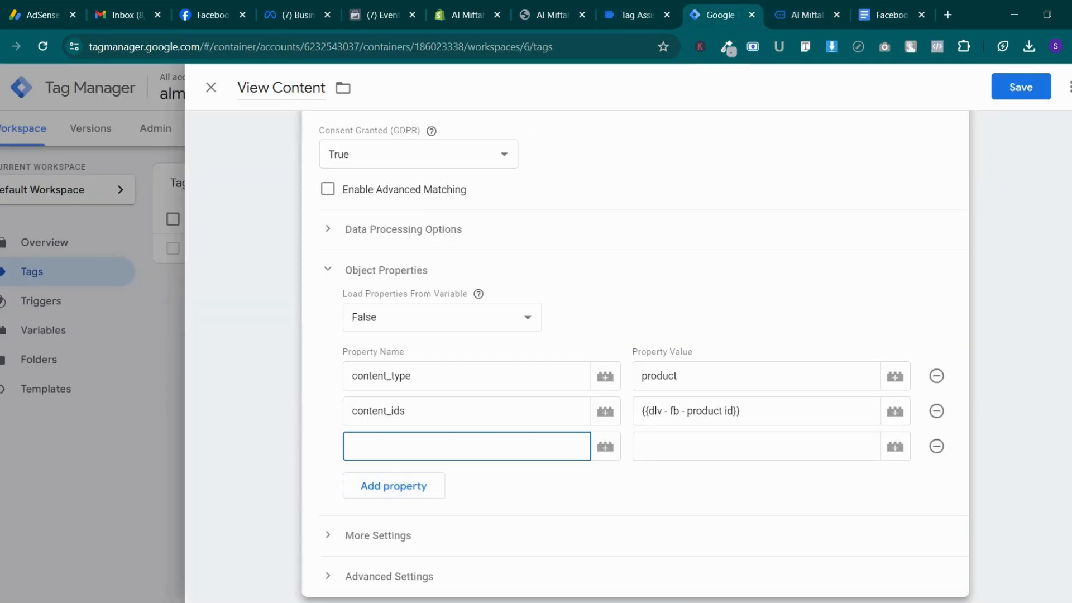
{"action": "key", "text": "ctrl+v"}
{"action": "left_click", "coordinate": [894, 449]}
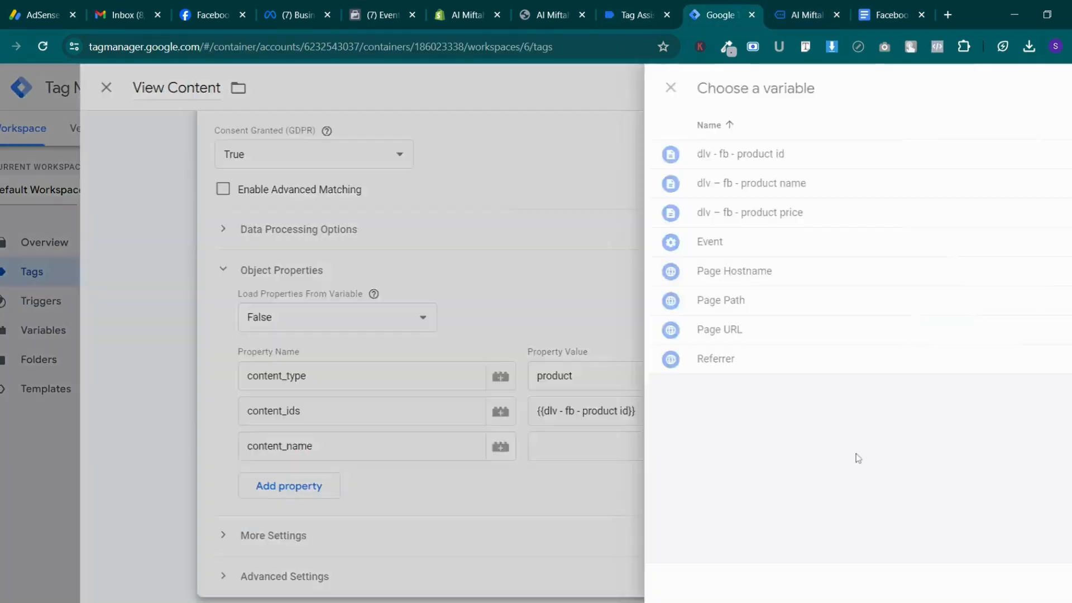
{"action": "left_click", "coordinate": [514, 193]}
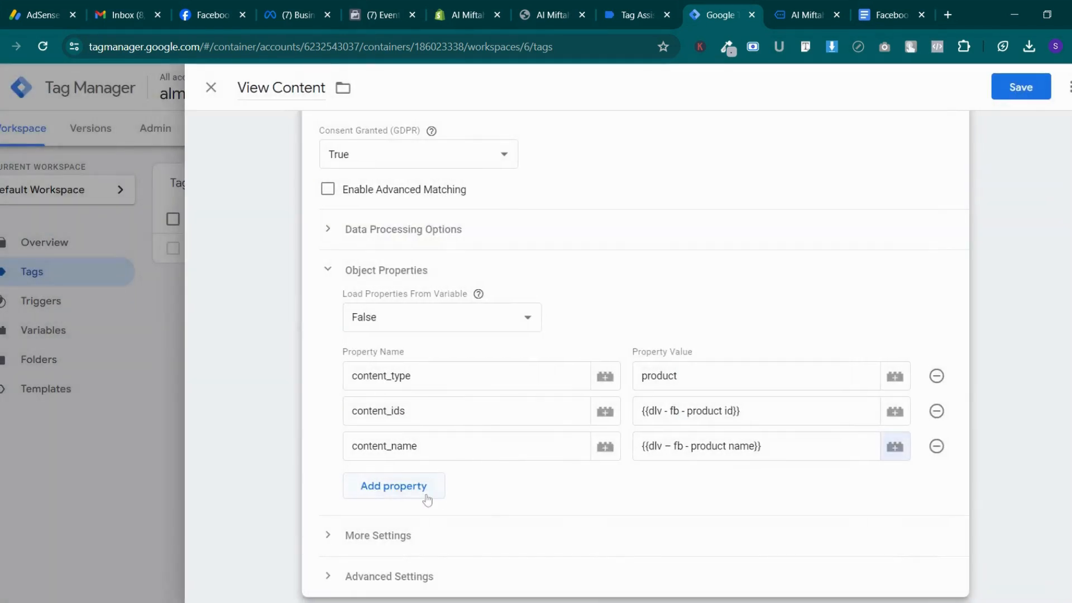
Add a fourth property named value, copied from the Google Docs script, with the dlv – fb - product price variable, plus another blank row
{"action": "left_click", "coordinate": [430, 486]}
{"action": "scroll", "coordinate": [450, 443], "scroll_direction": "down", "scroll_amount": 1}
{"action": "left_click", "coordinate": [447, 409]}
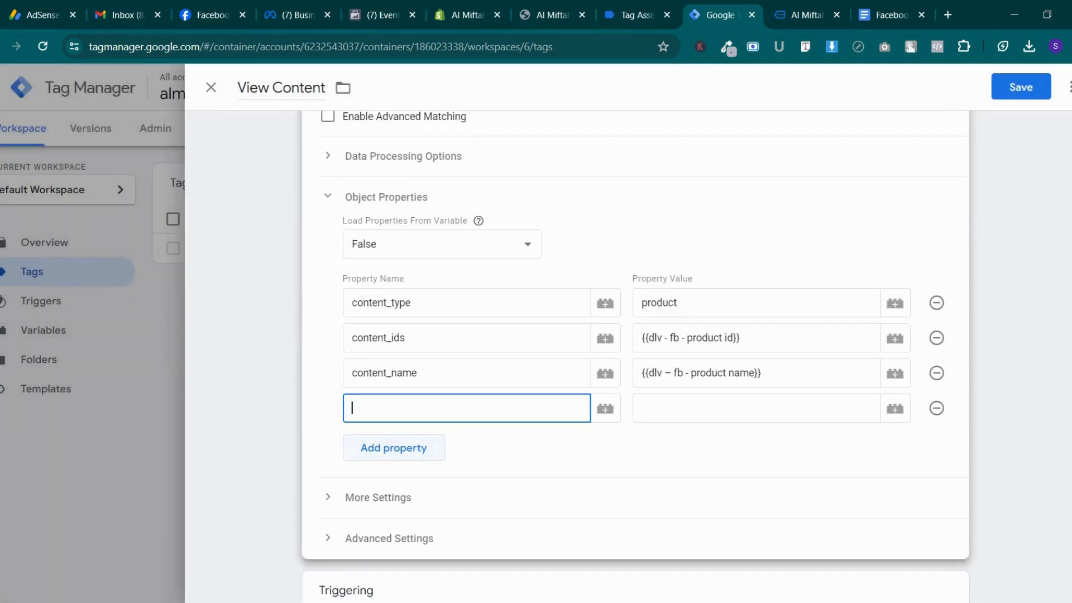
{"action": "left_click", "coordinate": [891, 15]}
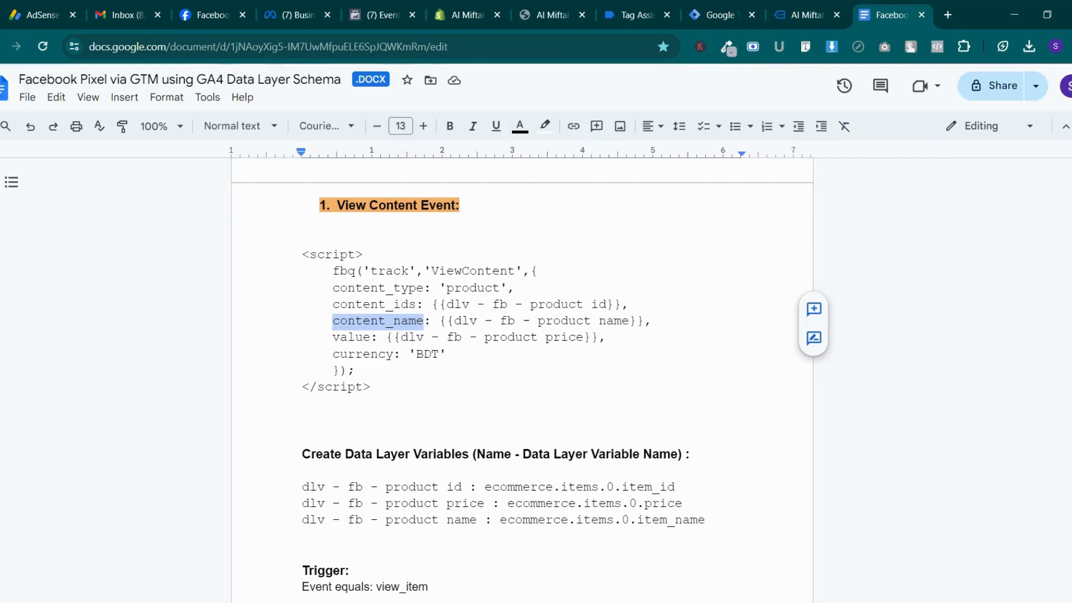
{"action": "left_click_drag", "start_coordinate": [333, 338], "coordinate": [355, 337]}
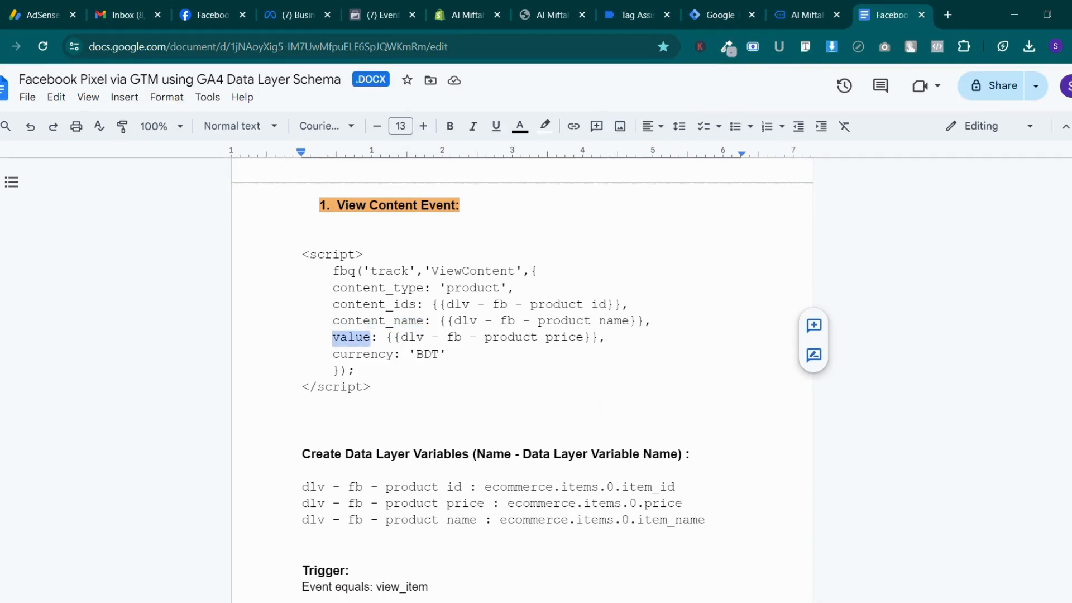
{"action": "right_click", "coordinate": [363, 338]}
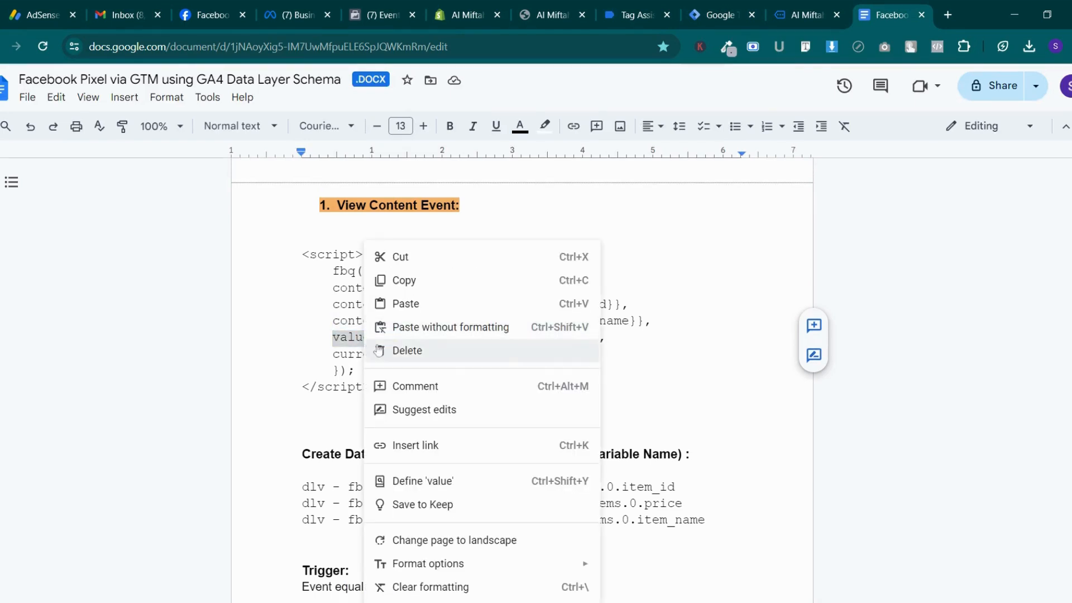
{"action": "left_click", "coordinate": [402, 280]}
{"action": "left_click", "coordinate": [654, 7]}
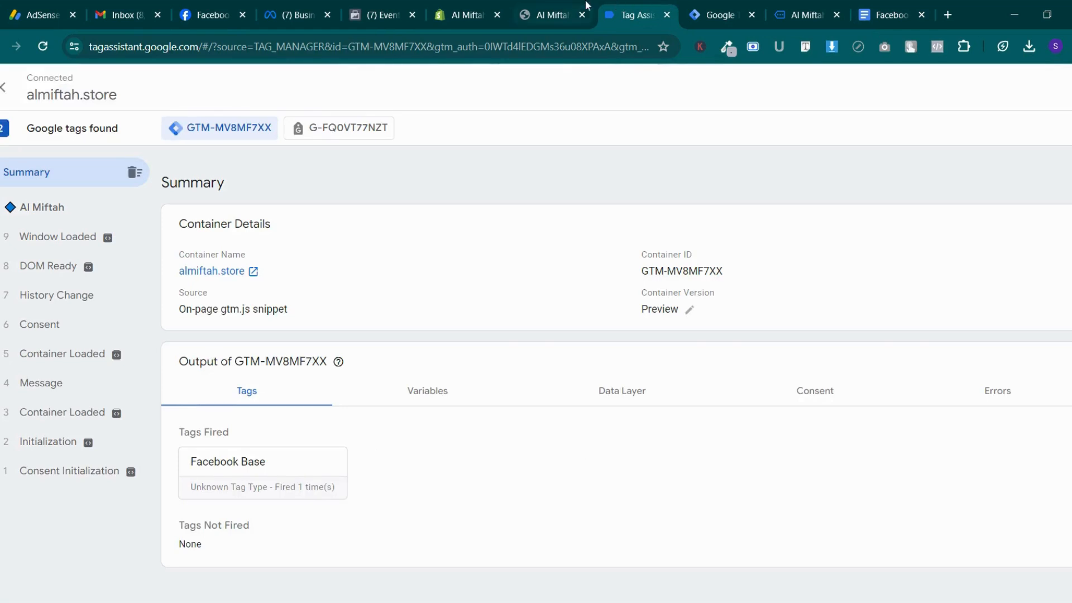
{"action": "left_click", "coordinate": [697, 8]}
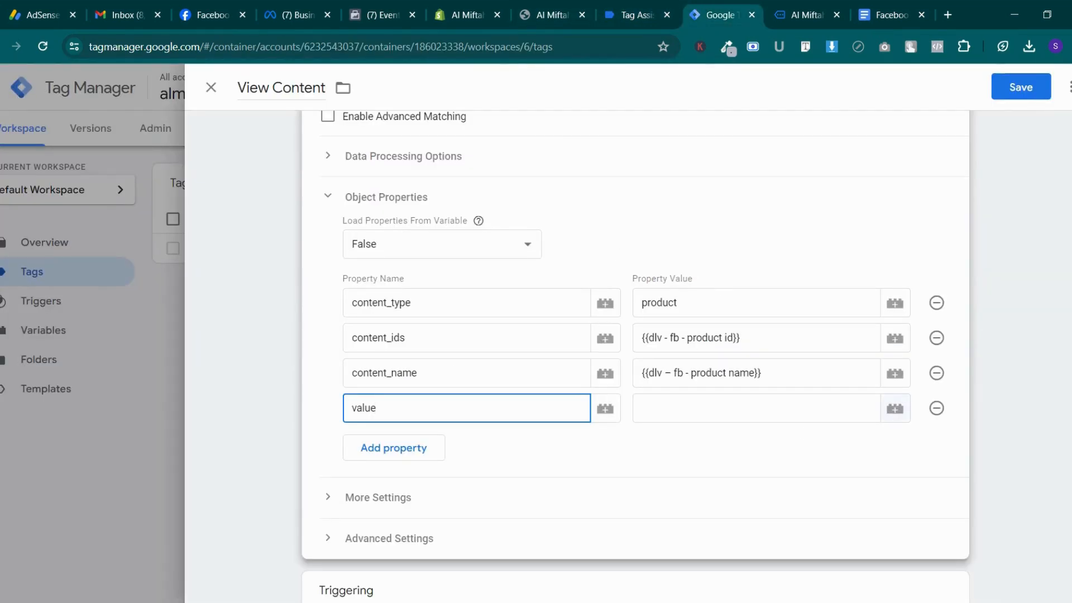
{"action": "left_click", "coordinate": [895, 409]}
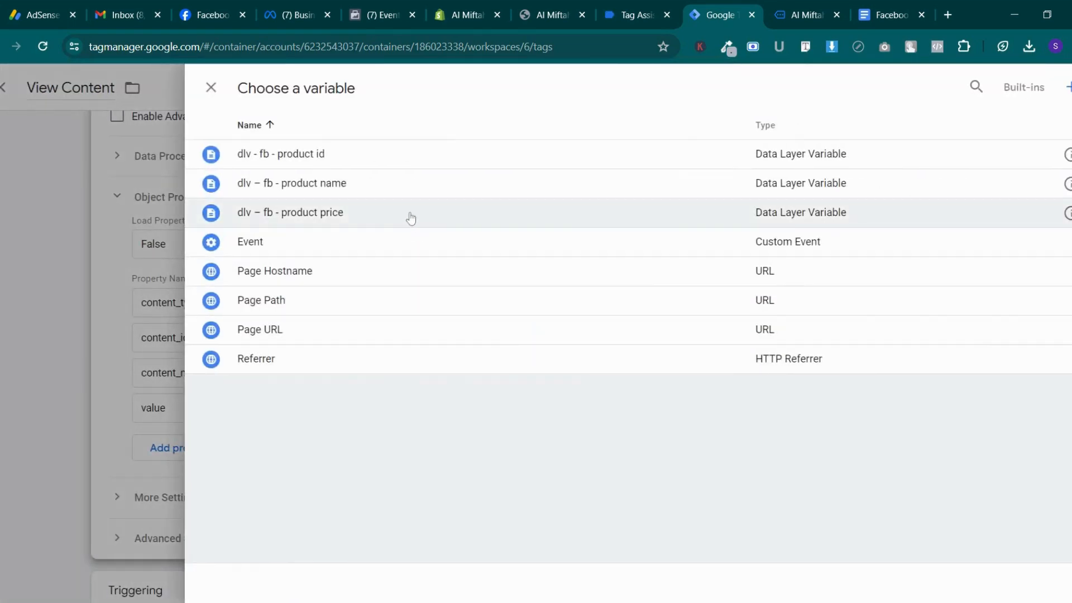
{"action": "left_click", "coordinate": [411, 215]}
{"action": "left_click", "coordinate": [412, 447]}
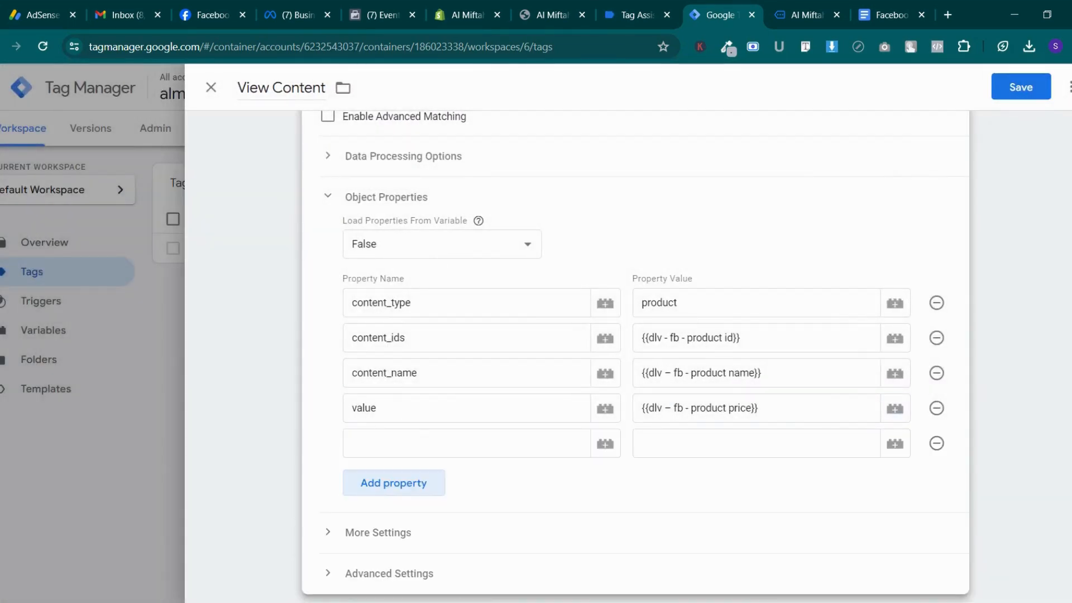
Fill the fifth object property with the name currency and value BDT, and remove the All Pages firing trigger from the tag
{"action": "left_click", "coordinate": [412, 445]}
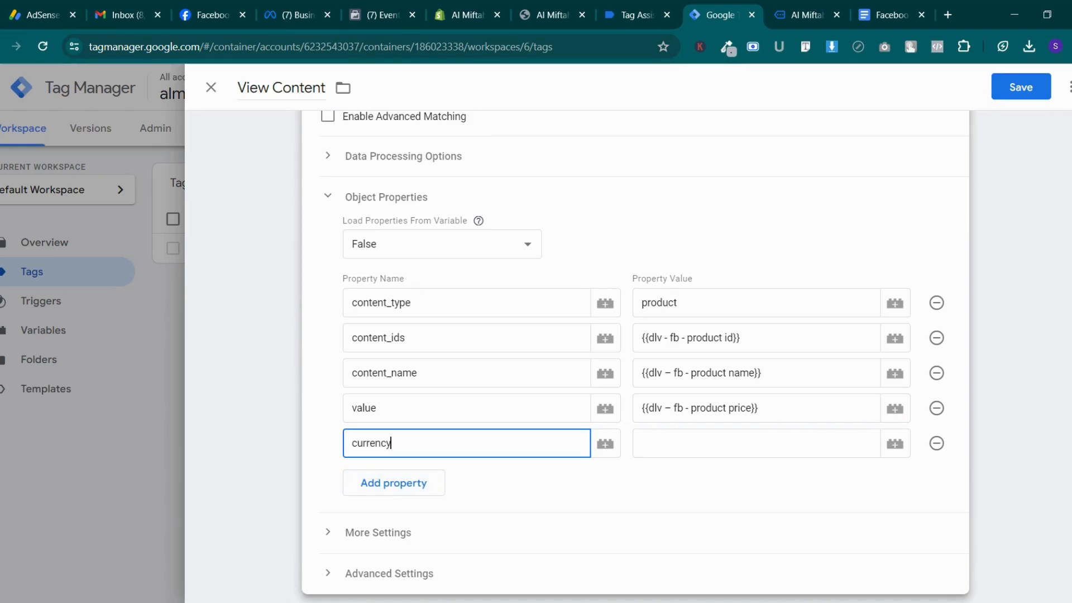
{"action": "left_click", "coordinate": [699, 443]}
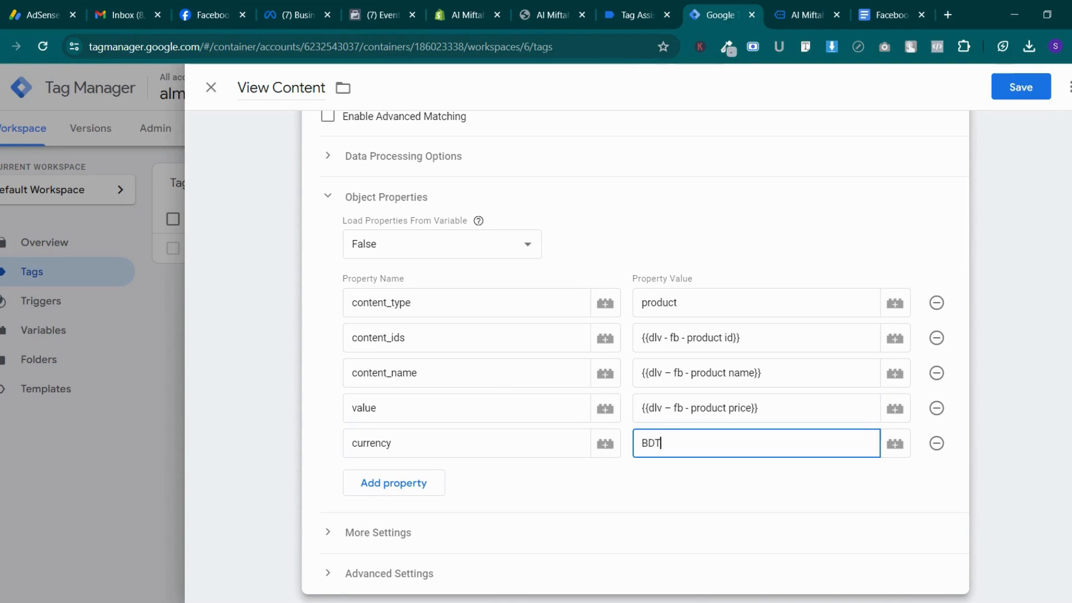
{"action": "scroll", "coordinate": [414, 419], "scroll_direction": "down", "scroll_amount": 3}
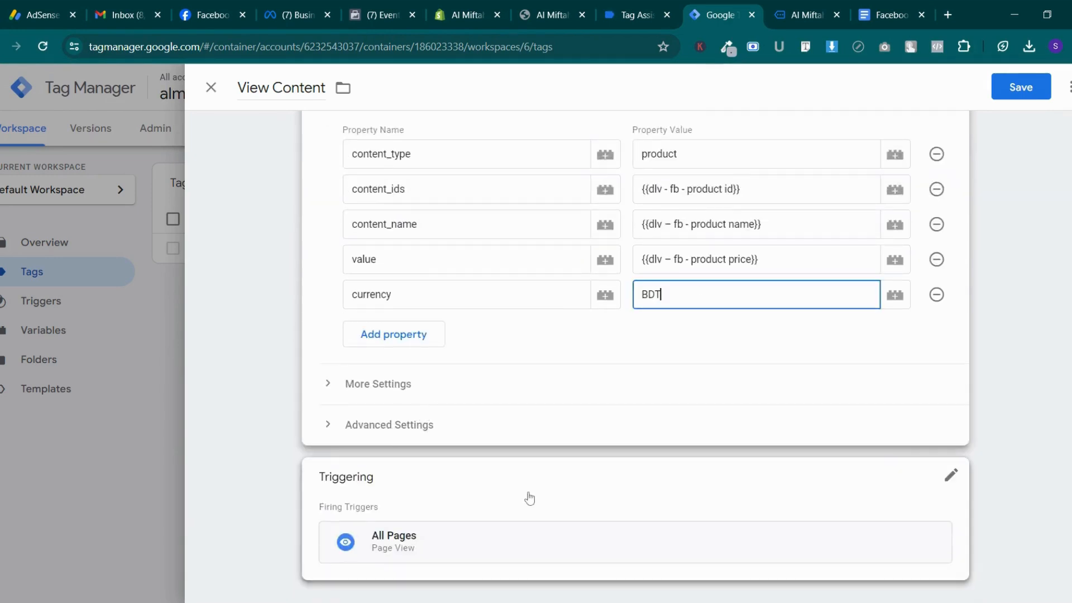
{"action": "left_click", "coordinate": [947, 481]}
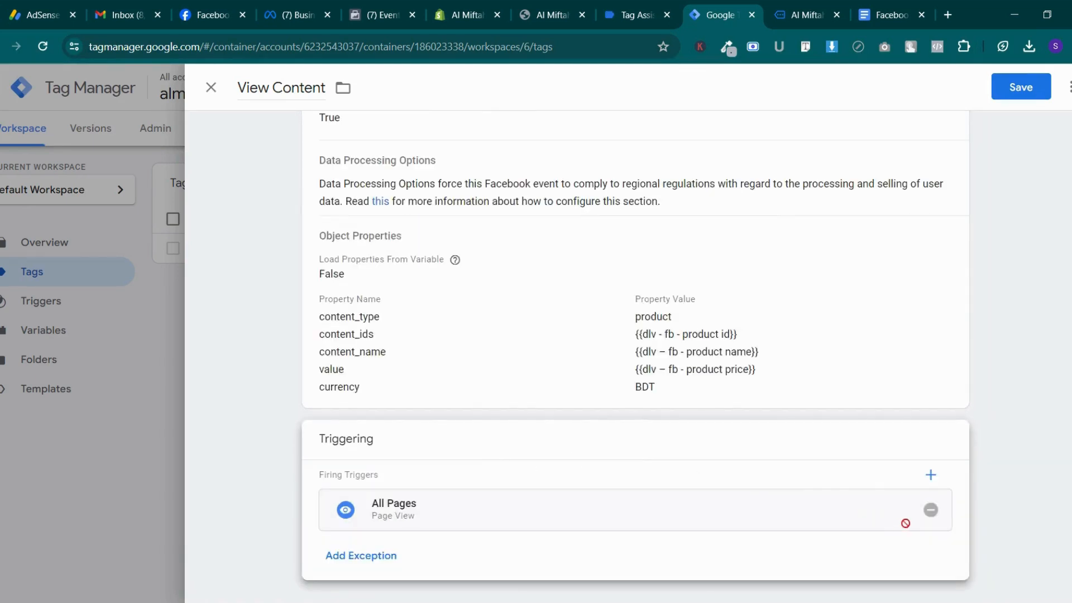
{"action": "left_click", "coordinate": [931, 510]}
Create a new firing trigger for the tag and name it View_content
{"action": "left_click", "coordinate": [613, 471]}
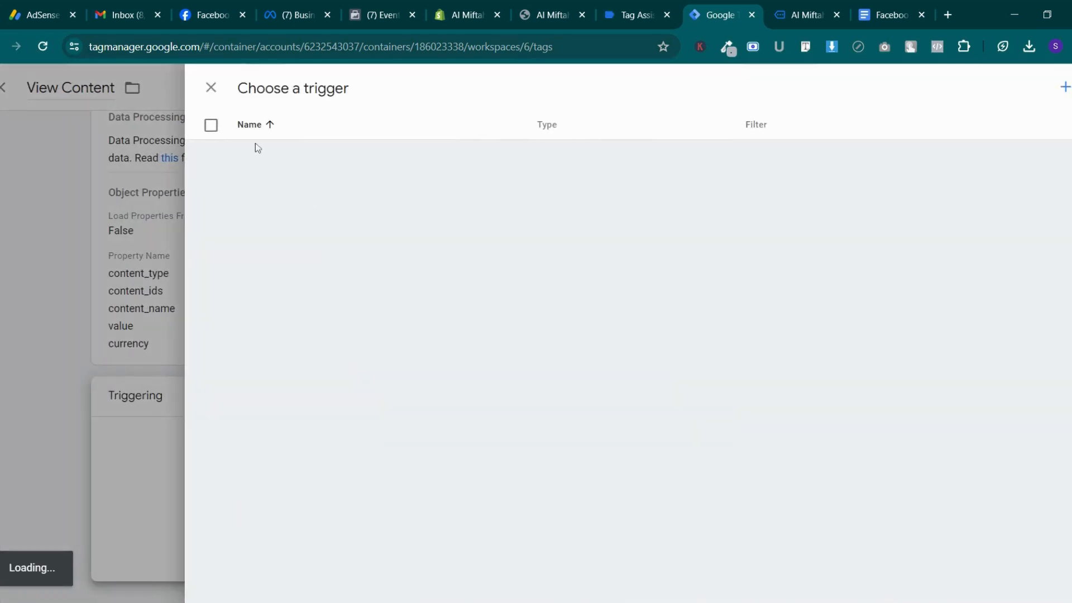
{"action": "left_click", "coordinate": [1066, 88]}
{"action": "left_click", "coordinate": [324, 88]}
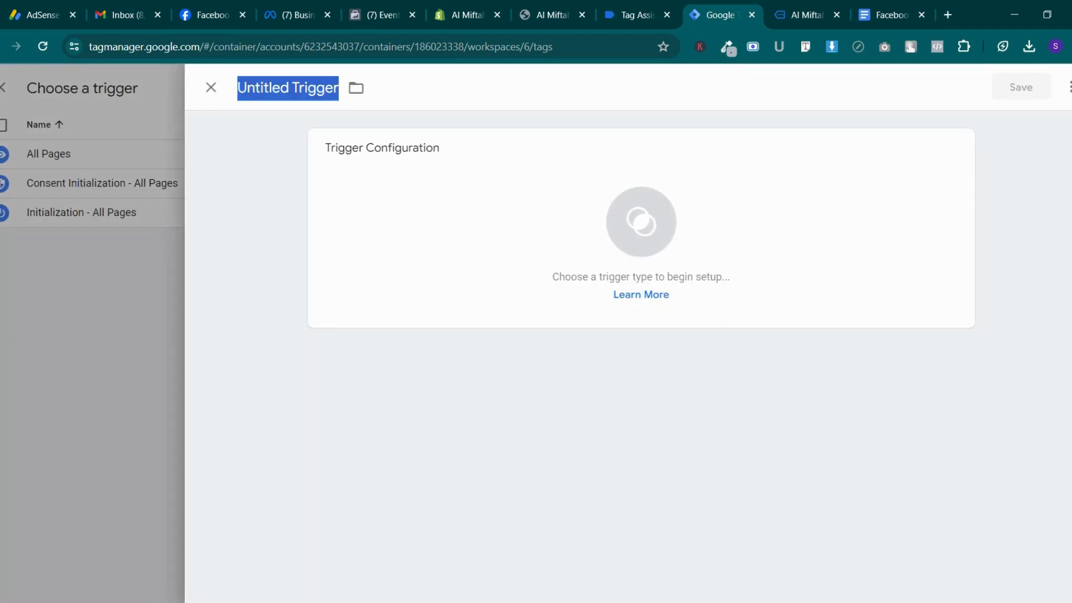
{"action": "type", "text": "Vie"}
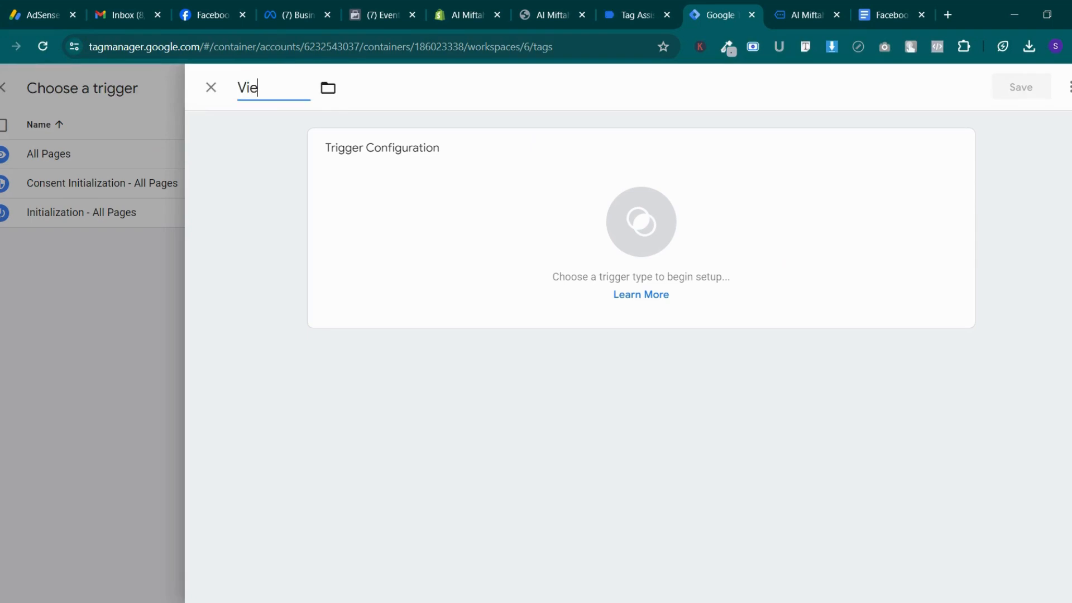
{"action": "type", "text": "w_content"}
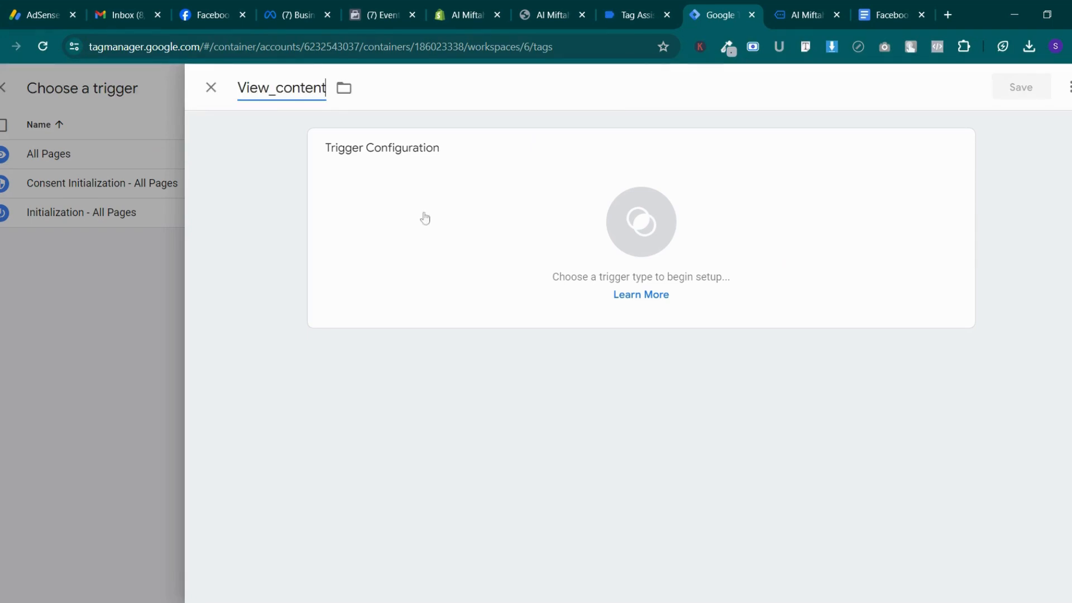
Make the trigger a Custom Event with the event name view_item
{"action": "left_click", "coordinate": [630, 266]}
{"action": "scroll", "coordinate": [782, 380], "scroll_direction": "down", "scroll_amount": 3}
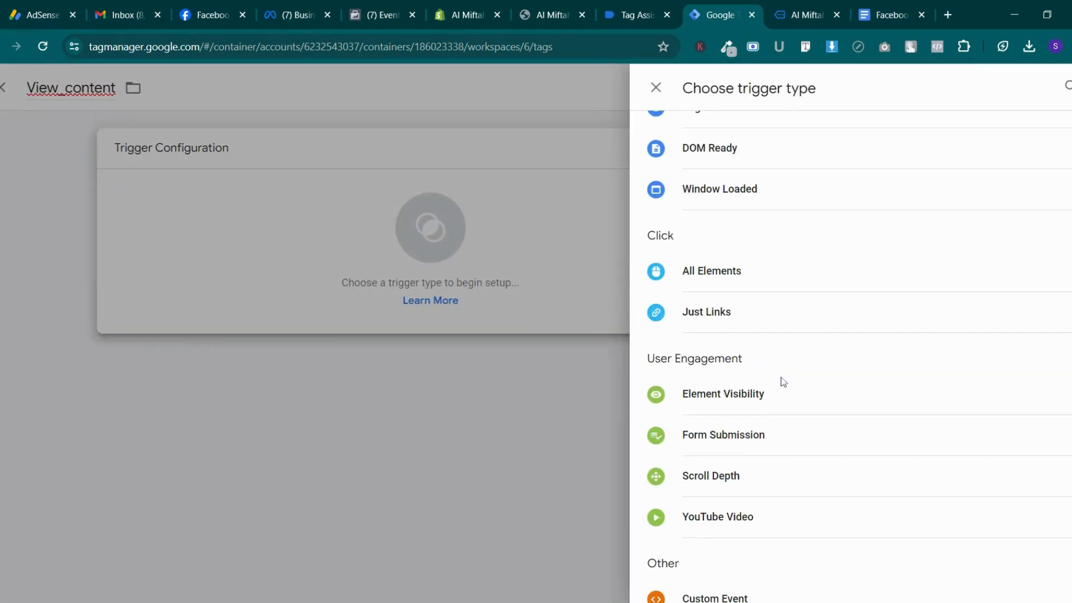
{"action": "scroll", "coordinate": [772, 464], "scroll_direction": "down", "scroll_amount": 3}
{"action": "left_click", "coordinate": [771, 457]}
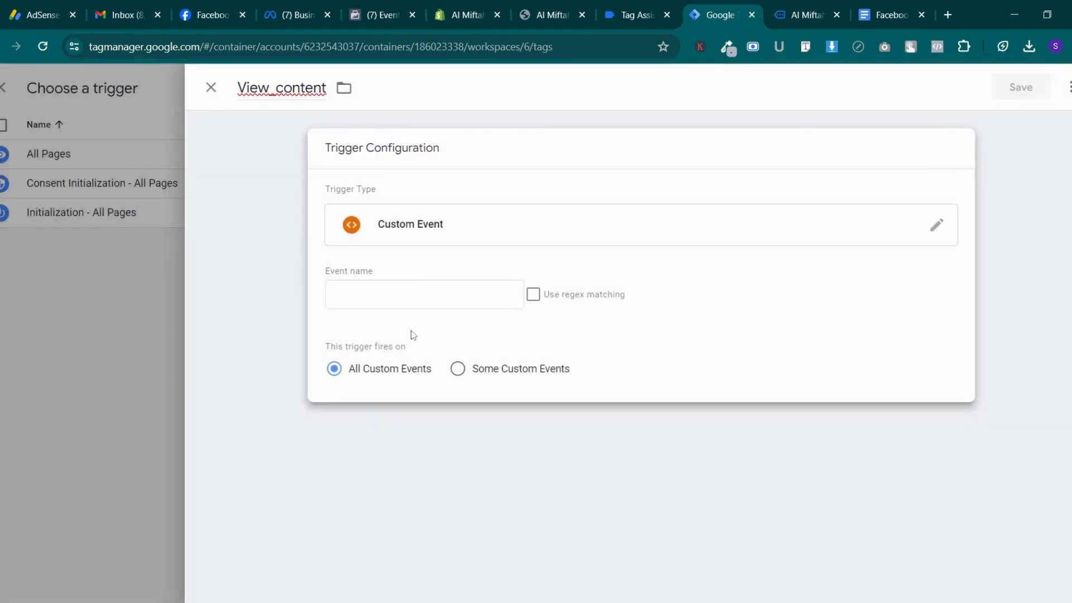
{"action": "left_click", "coordinate": [411, 294]}
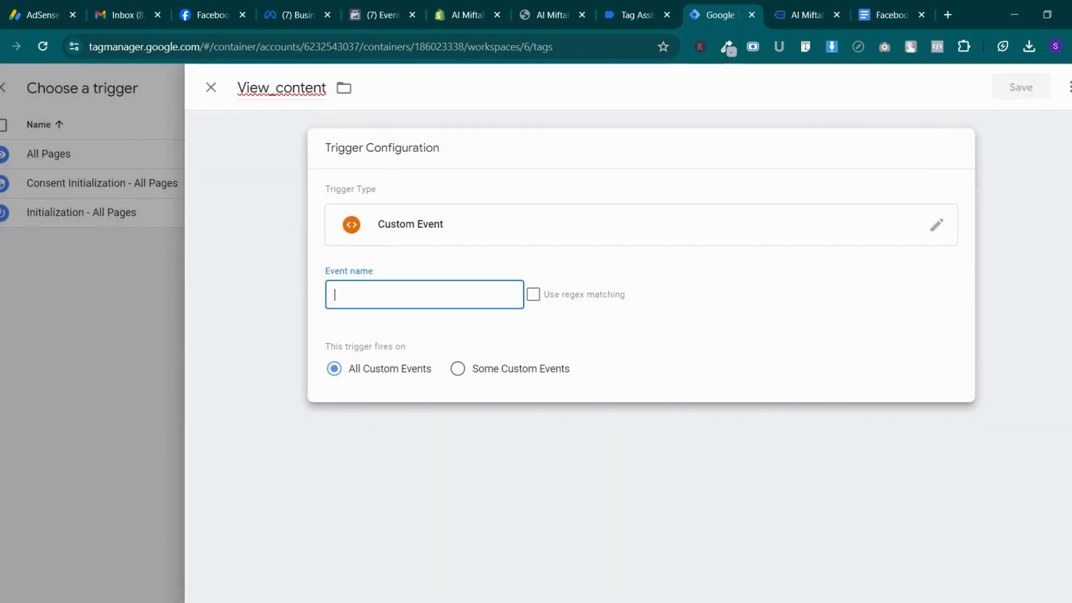
{"action": "type", "text": "view_item"}
Check the event name against the Trigger section of the Google Docs reference, and save the View_content trigger in Tag Manager
{"action": "left_click", "coordinate": [888, 15]}
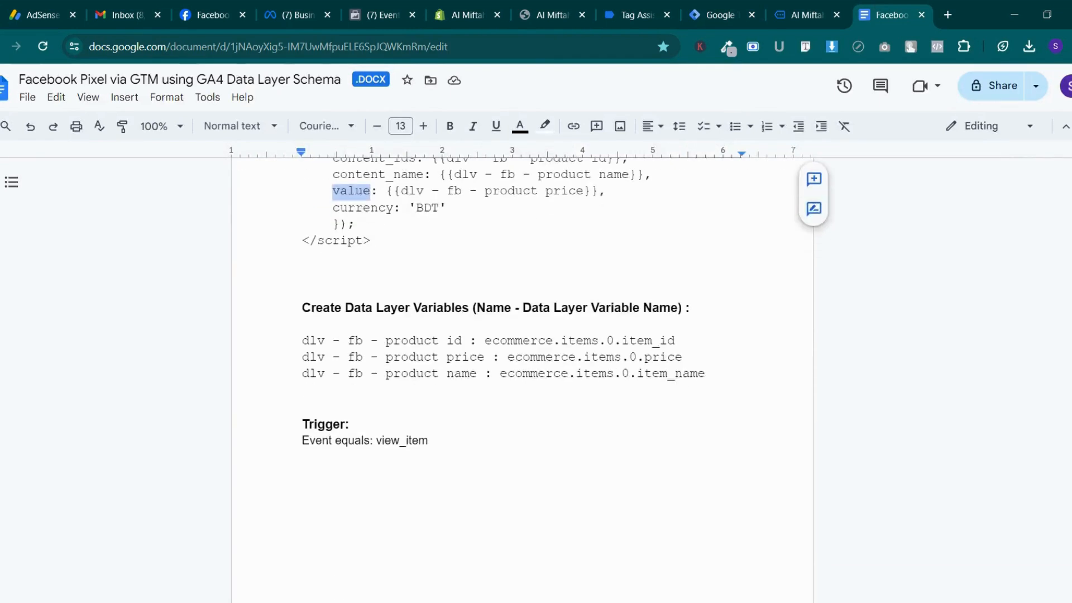
{"action": "scroll", "coordinate": [522, 380], "scroll_direction": "down", "scroll_amount": 2}
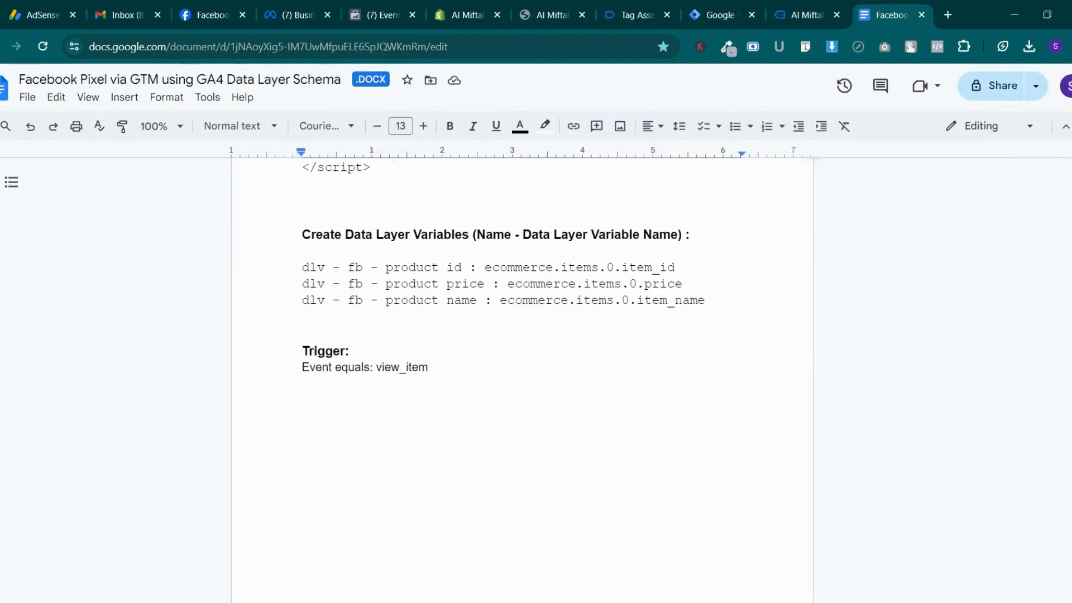
{"action": "left_click", "coordinate": [622, 18]}
{"action": "left_click", "coordinate": [748, 6]}
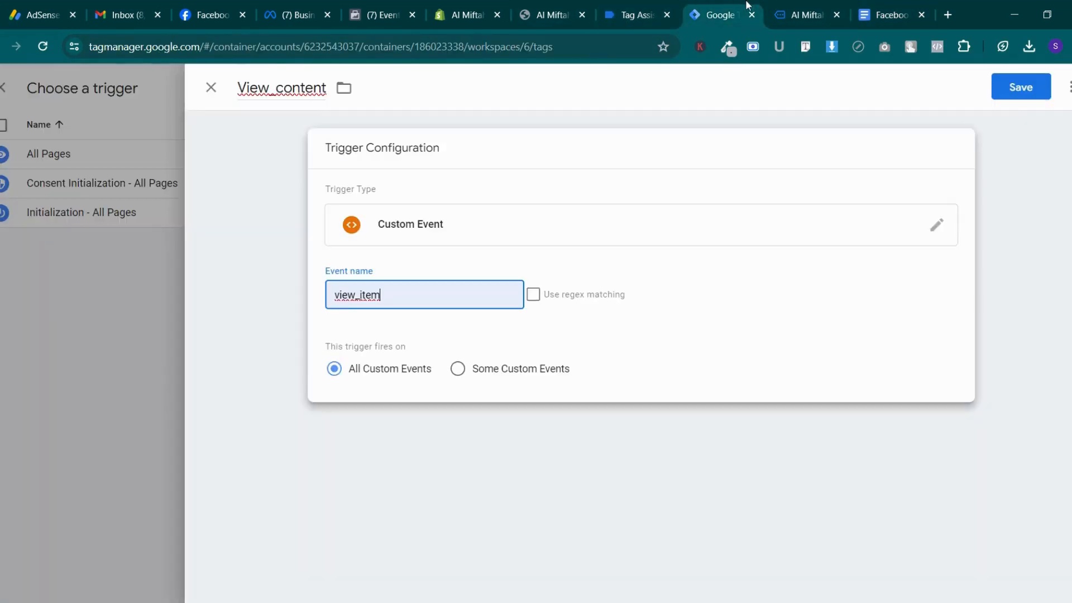
{"action": "left_click", "coordinate": [1004, 93]}
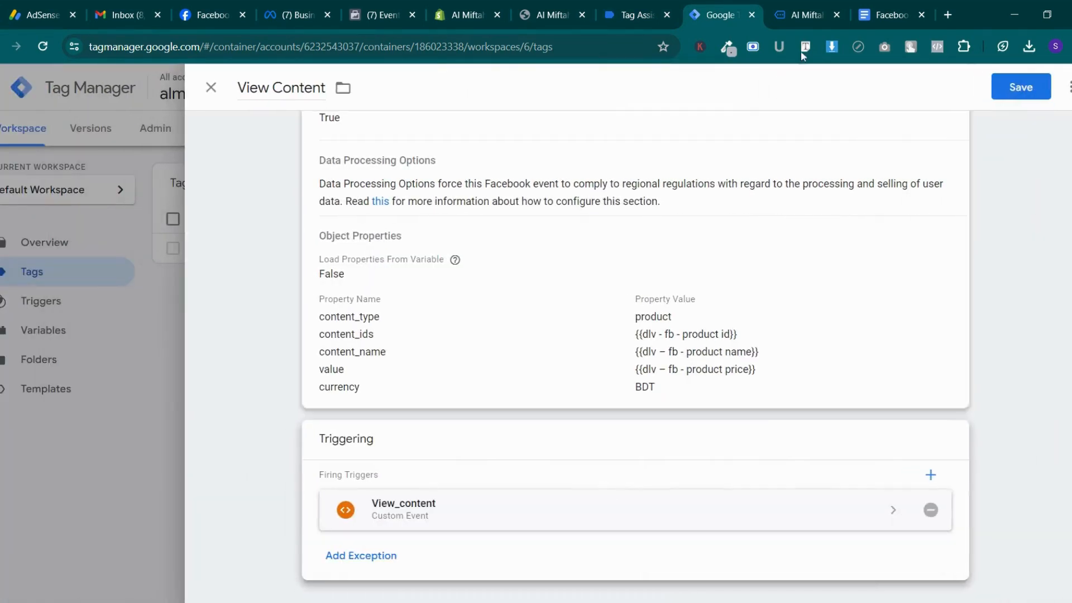
Save the View Content tag and publish the workspace changes as a new version, returning to the workspace overview
{"action": "left_click", "coordinate": [1020, 89]}
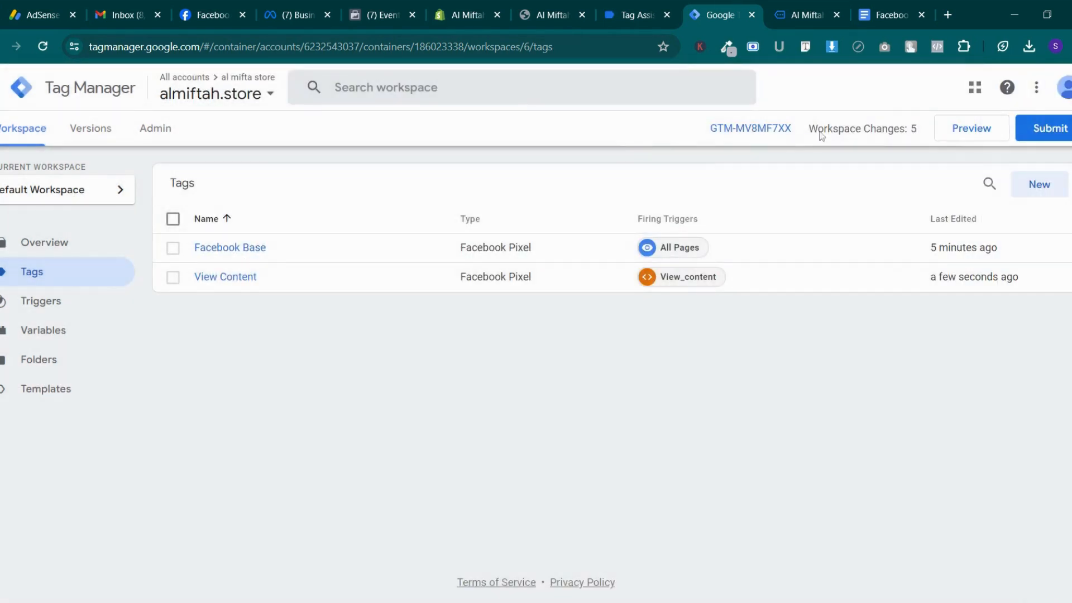
{"action": "left_click", "coordinate": [1043, 132]}
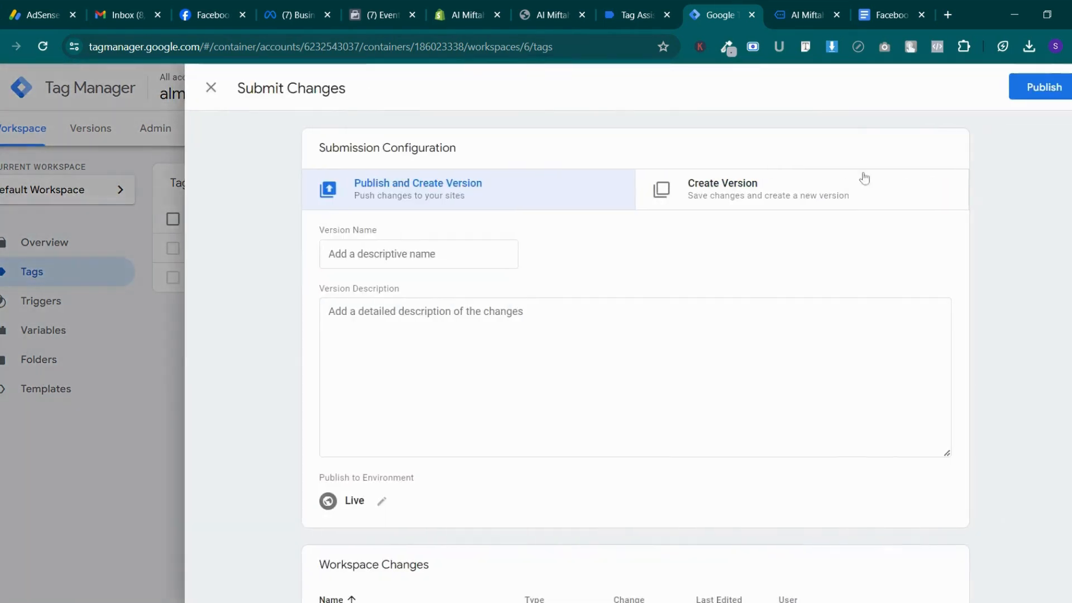
{"action": "left_click", "coordinate": [1039, 87]}
{"action": "left_click", "coordinate": [747, 515]}
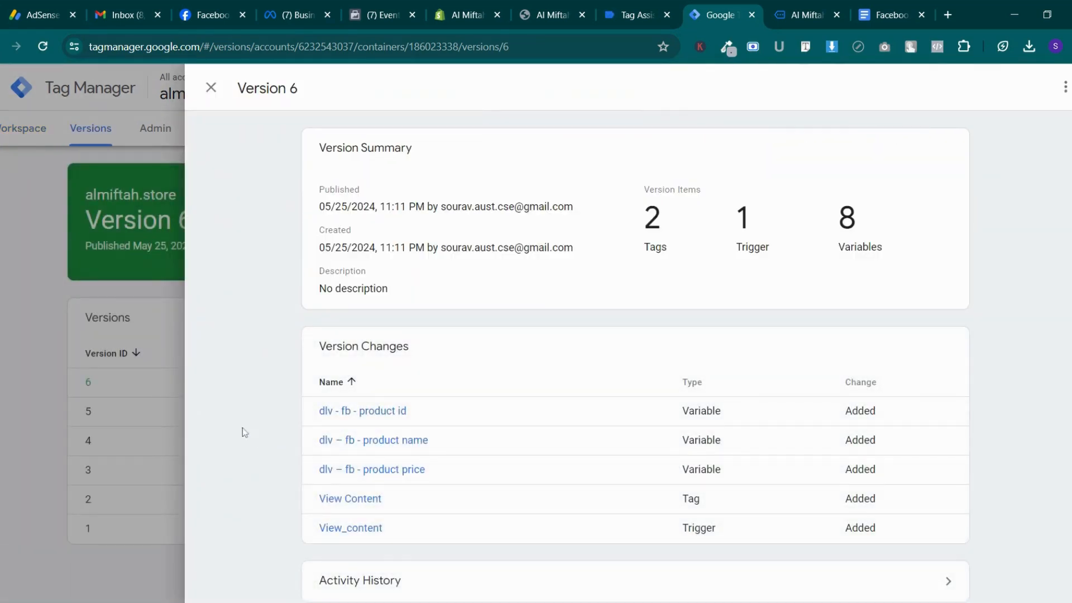
{"action": "left_click", "coordinate": [109, 313]}
{"action": "left_click", "coordinate": [28, 129]}
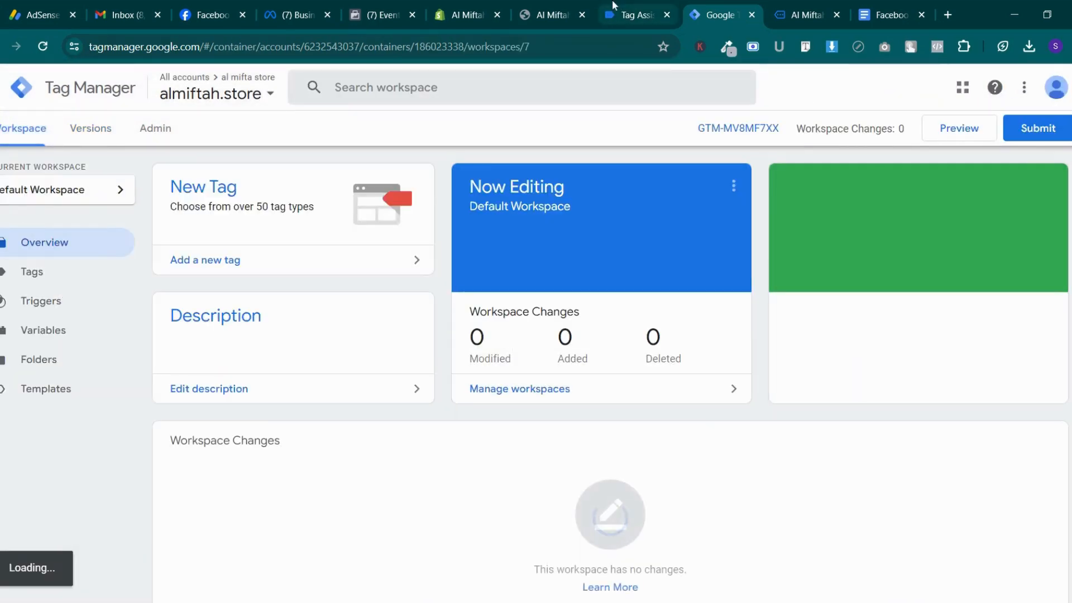
Switch to Meta Events Manager and open the website events test for the al-mifta-store dataset
{"action": "left_click", "coordinate": [583, 4]}
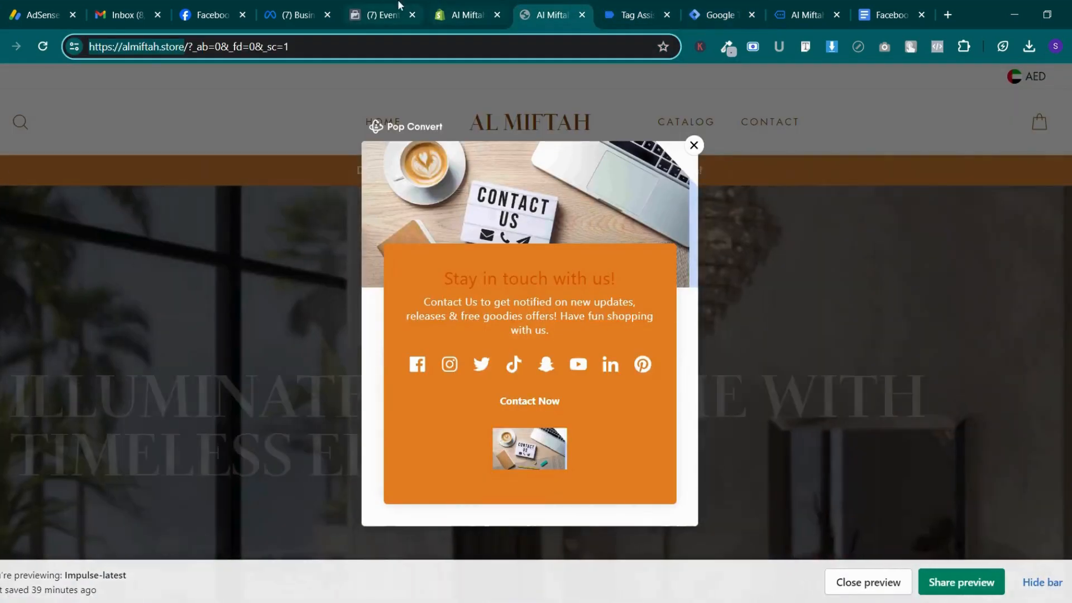
{"action": "left_click", "coordinate": [377, 15]}
{"action": "scroll", "coordinate": [459, 271], "scroll_direction": "down", "scroll_amount": 1}
{"action": "scroll", "coordinate": [459, 271], "scroll_direction": "down", "scroll_amount": 3}
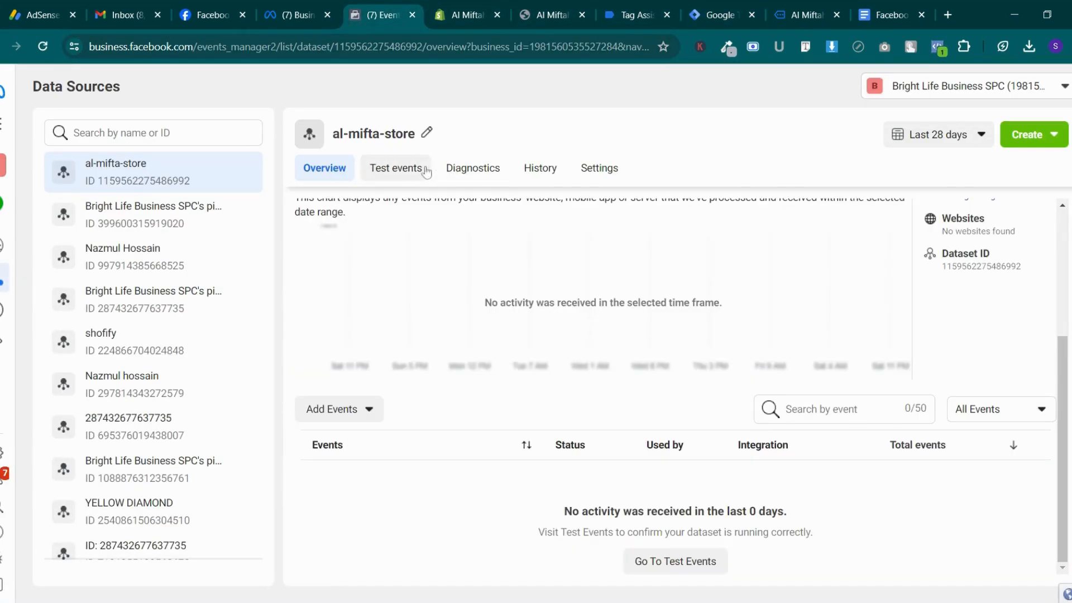
{"action": "left_click", "coordinate": [397, 168]}
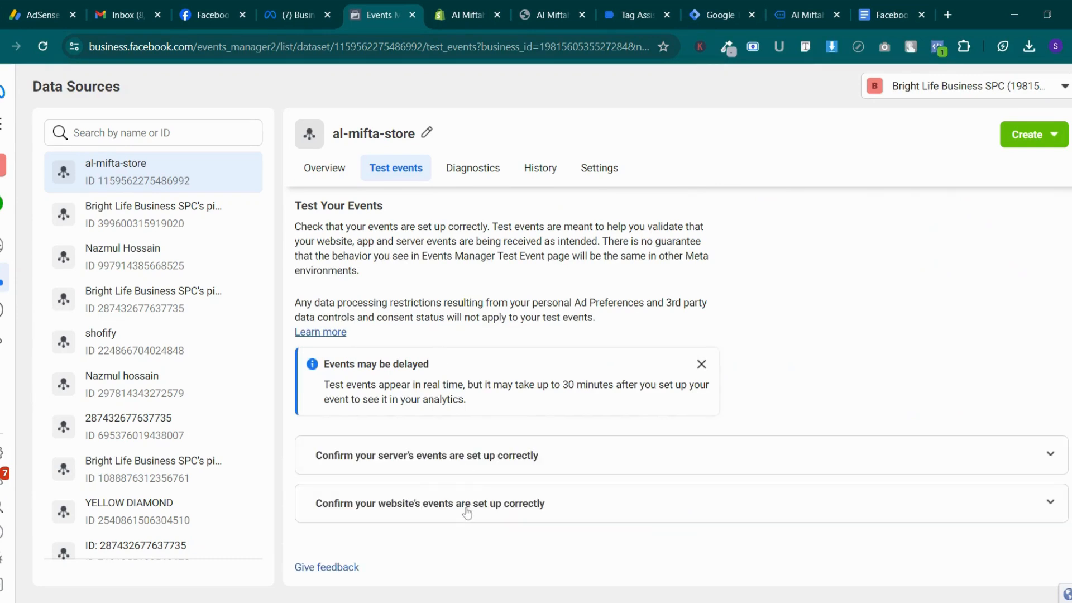
{"action": "left_click", "coordinate": [467, 504]}
{"action": "scroll", "coordinate": [467, 513], "scroll_direction": "down", "scroll_amount": 2}
{"action": "left_click", "coordinate": [462, 533]}
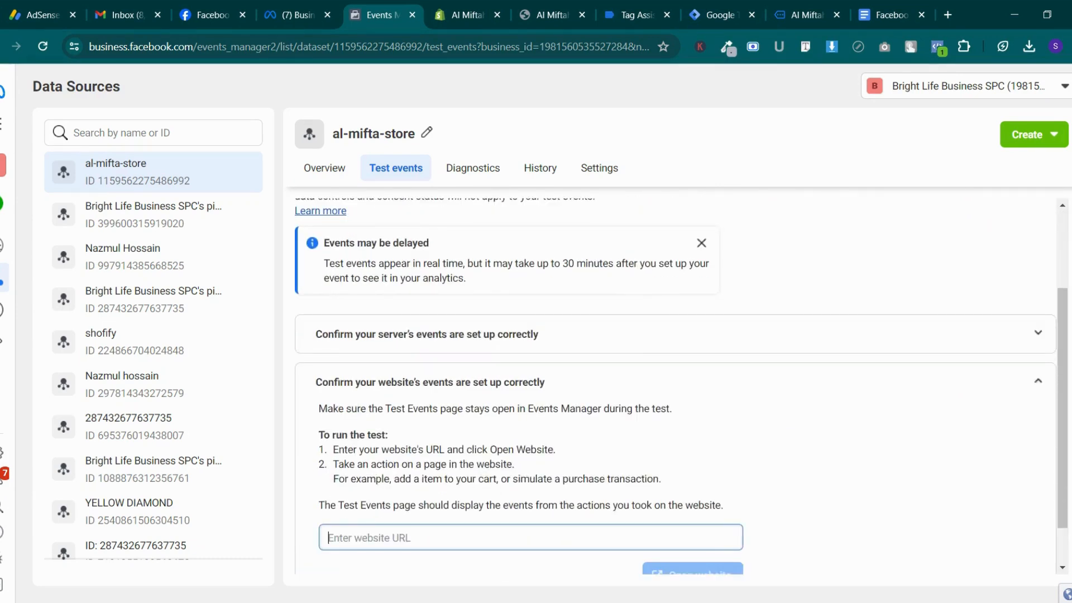
{"action": "scroll", "coordinate": [676, 386], "scroll_direction": "down", "scroll_amount": 1}
{"action": "left_click", "coordinate": [461, 11]}
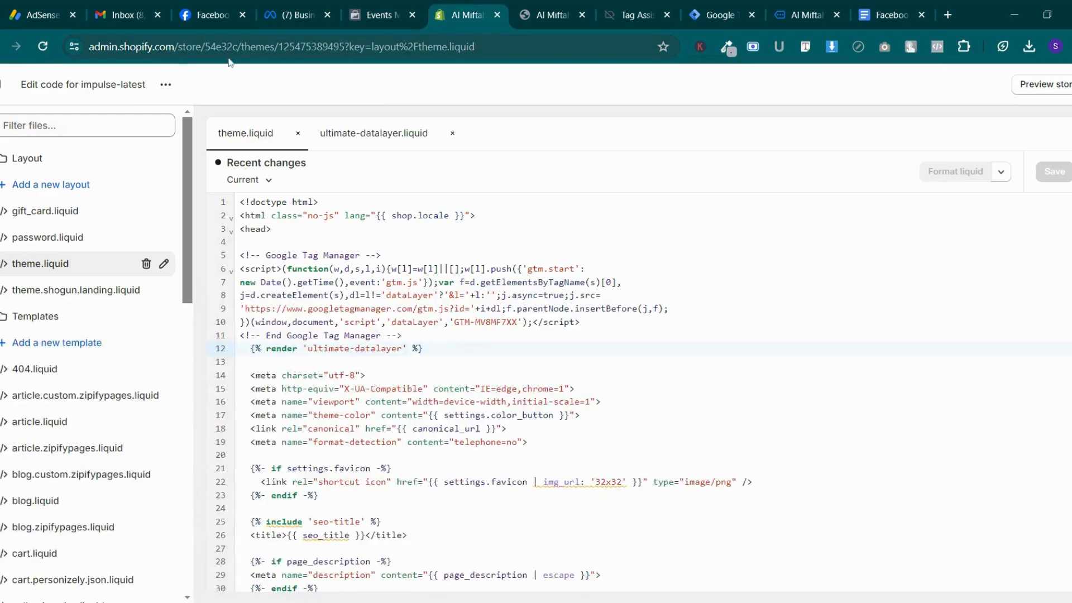
{"action": "left_click", "coordinate": [550, 15]}
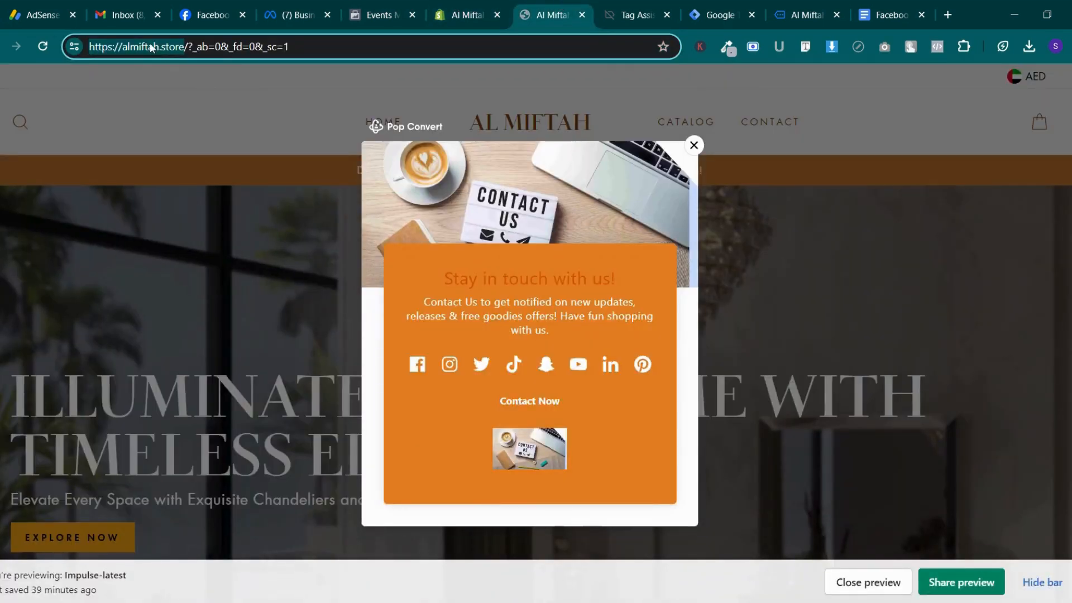
{"action": "left_click", "coordinate": [376, 15]}
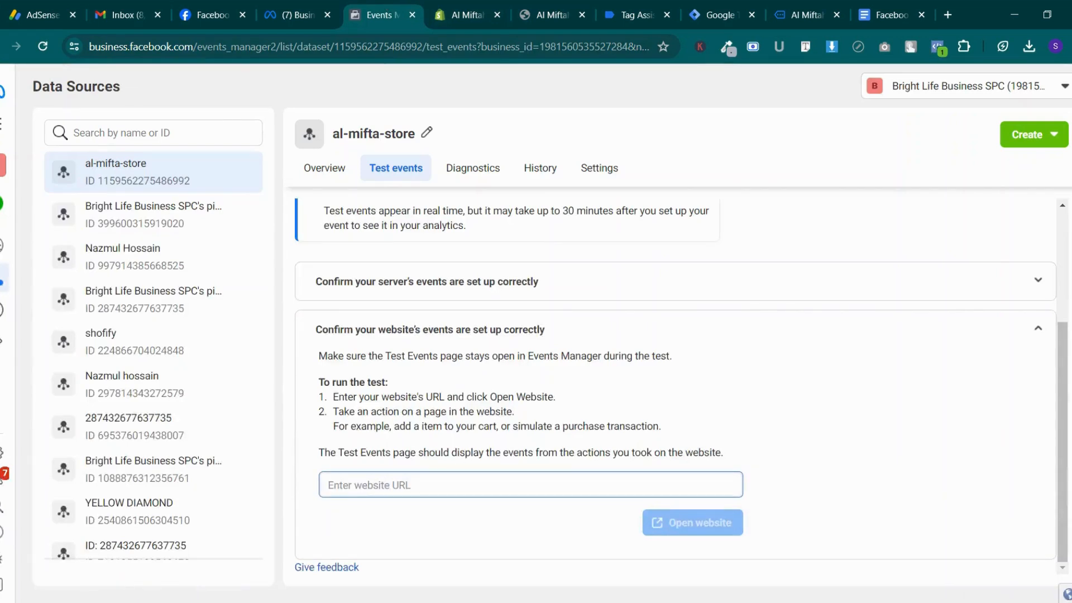
{"action": "type", "text": "https://almiftah.store/"}
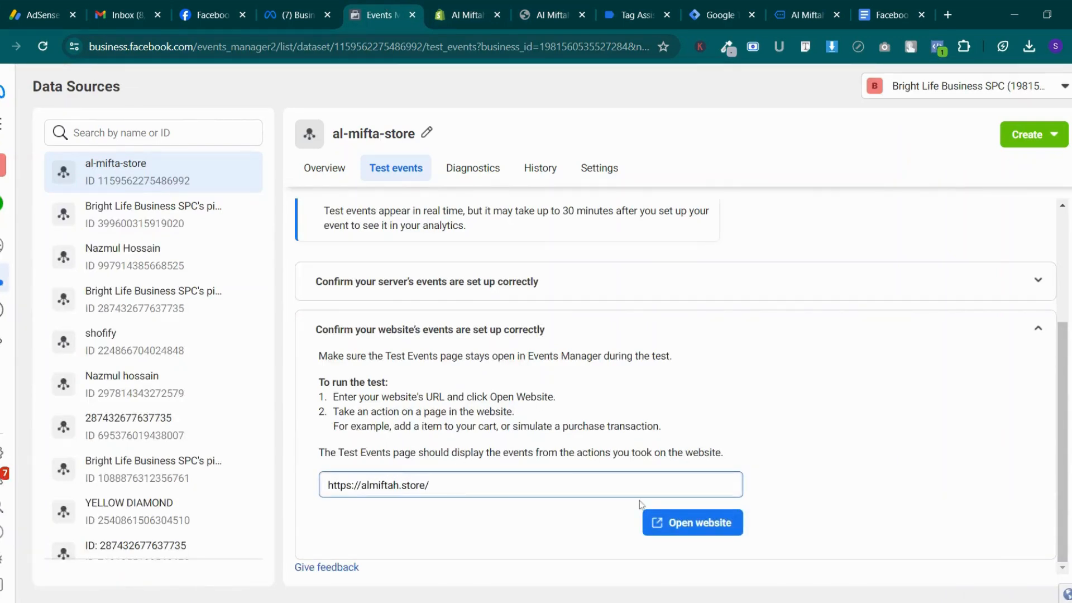
{"action": "left_click", "coordinate": [655, 520]}
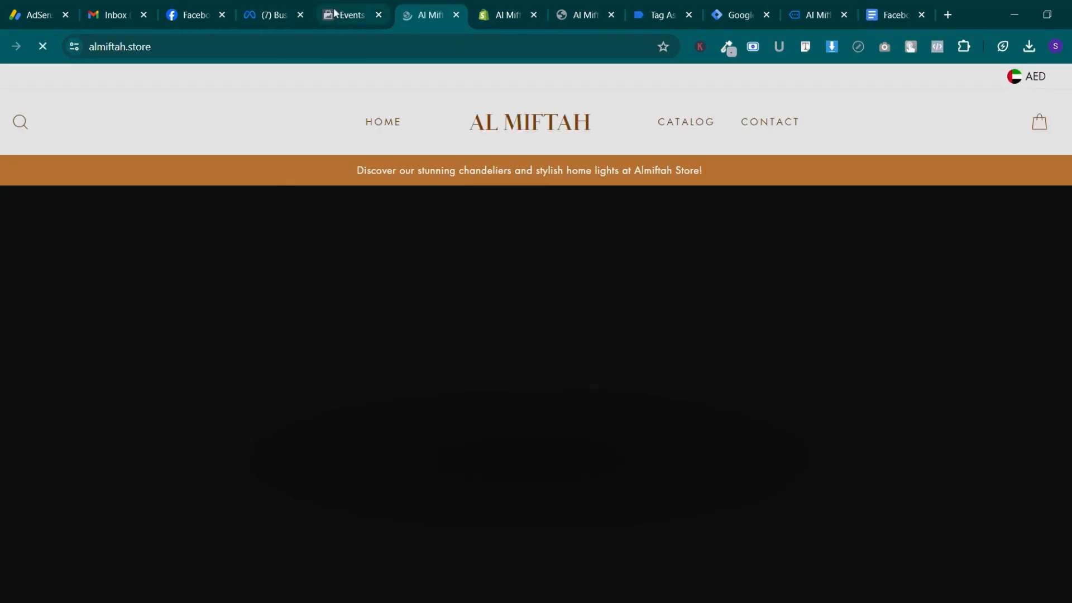
Examine the Test events page in Events Manager for activity coming from the opened store page
{"action": "left_click", "coordinate": [367, 7]}
{"action": "left_click", "coordinate": [422, 11]}
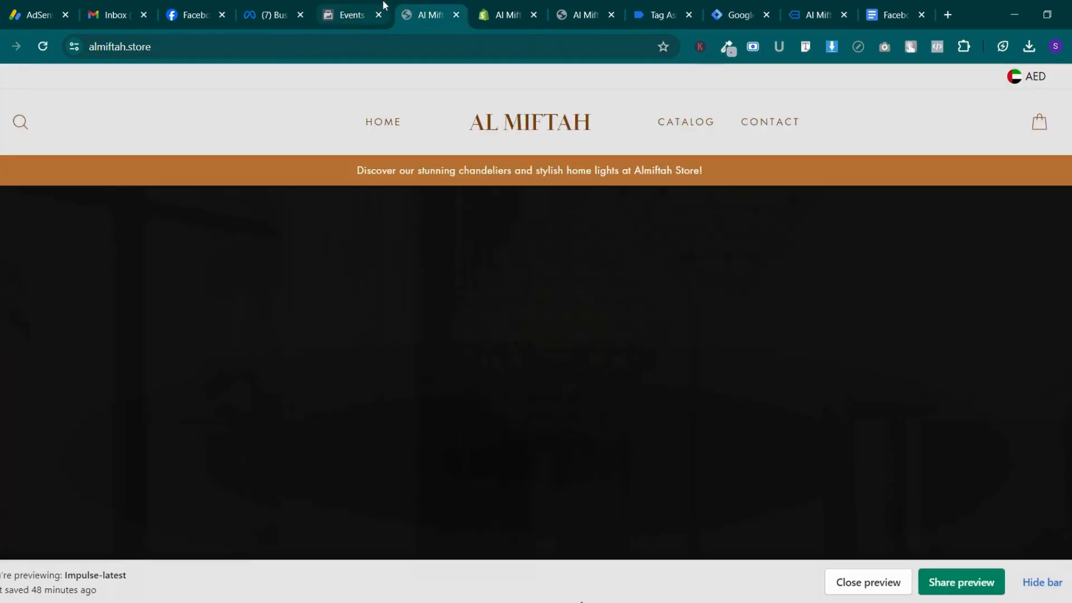
{"action": "left_click", "coordinate": [360, 12]}
{"action": "scroll", "coordinate": [467, 373], "scroll_direction": "up", "scroll_amount": 3}
{"action": "scroll", "coordinate": [468, 375], "scroll_direction": "down", "scroll_amount": 3}
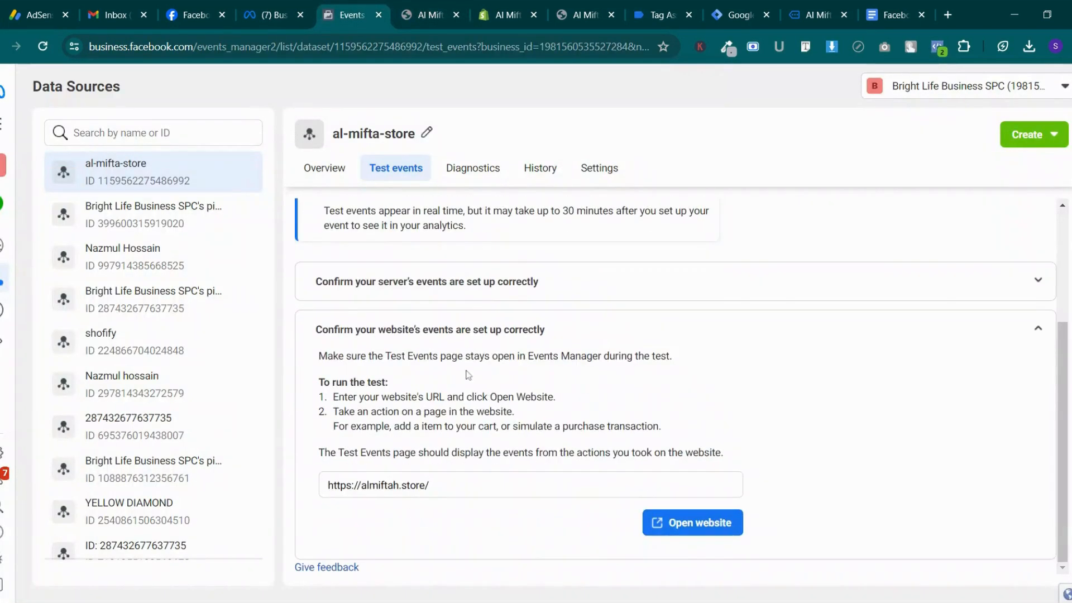
{"action": "scroll", "coordinate": [468, 375], "scroll_direction": "up", "scroll_amount": 1}
{"action": "scroll", "coordinate": [467, 368], "scroll_direction": "down", "scroll_amount": 1}
{"action": "scroll", "coordinate": [463, 335], "scroll_direction": "up", "scroll_amount": 3}
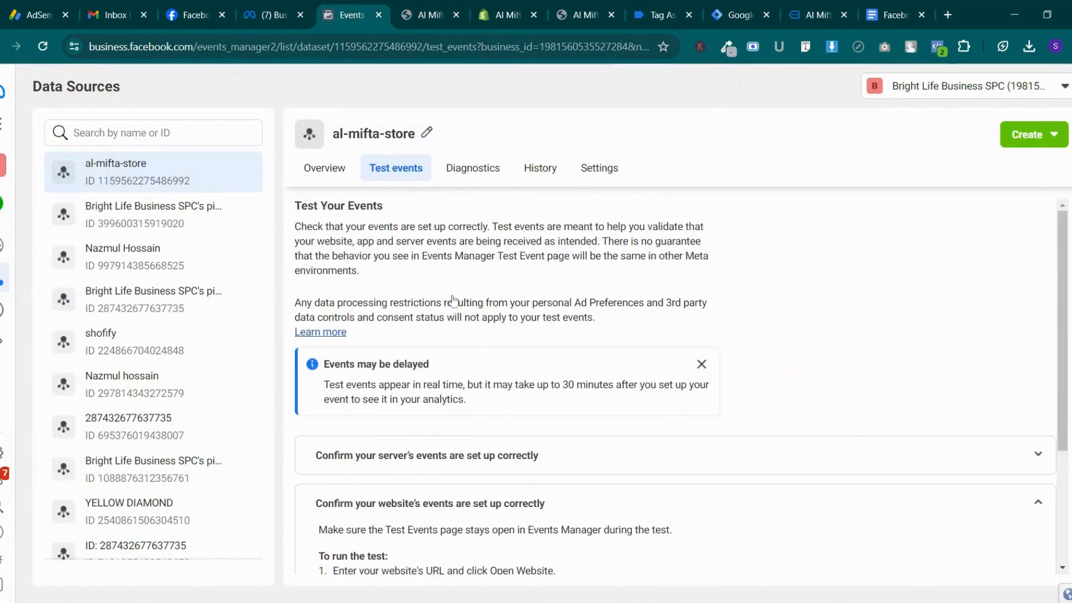
{"action": "scroll", "coordinate": [461, 316], "scroll_direction": "down", "scroll_amount": 3}
Dismiss the contact pop-up on the store page and open the al-mifta-store dataset's overview in Events Manager
{"action": "left_click", "coordinate": [430, 13]}
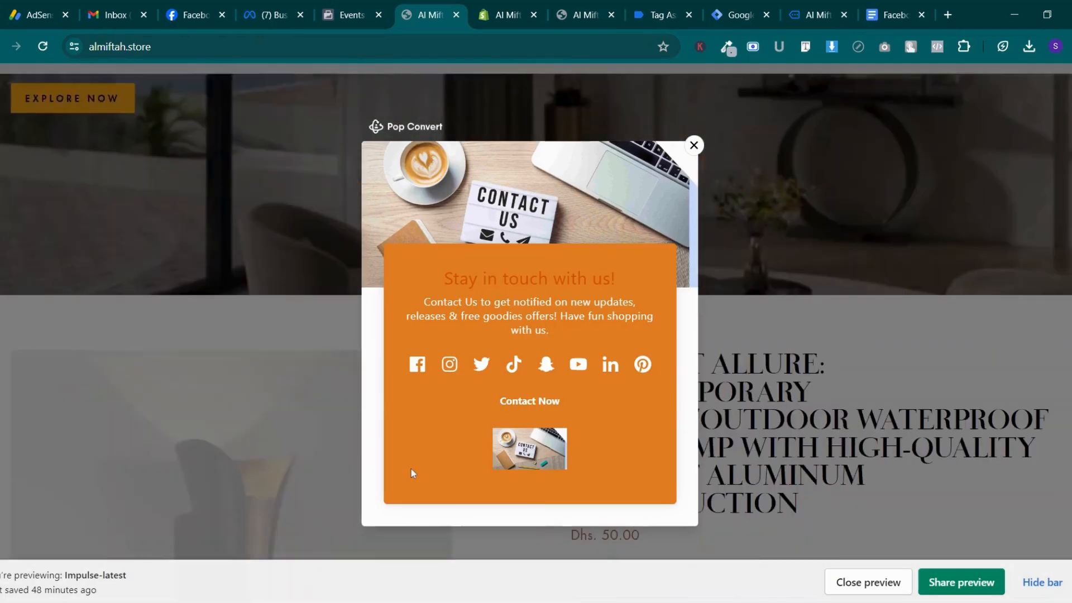
{"action": "left_click", "coordinate": [695, 145]}
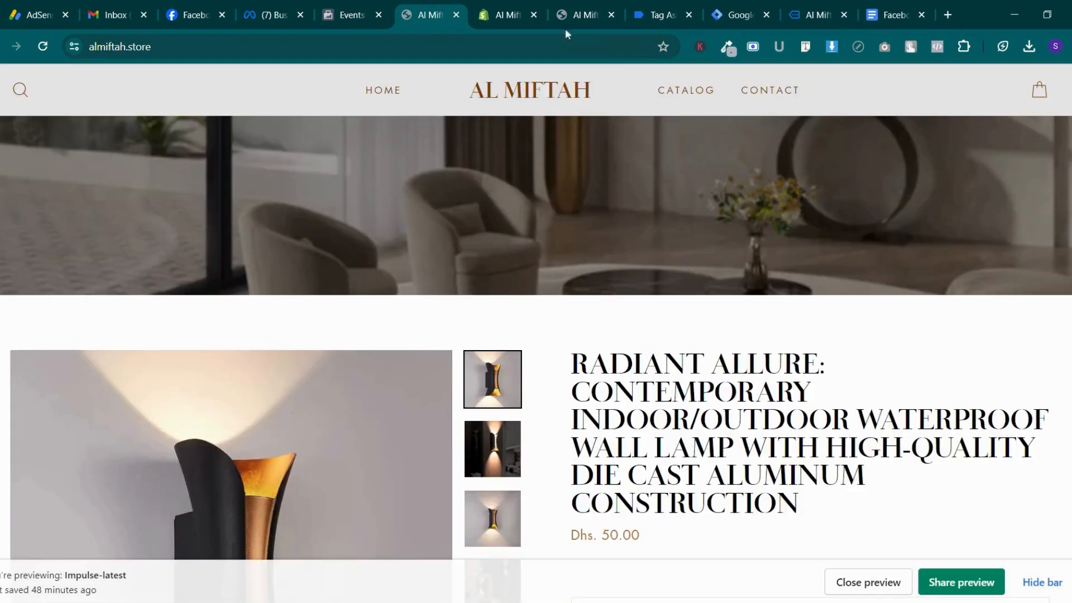
{"action": "left_click", "coordinate": [351, 15]}
{"action": "scroll", "coordinate": [477, 529], "scroll_direction": "up", "scroll_amount": 3}
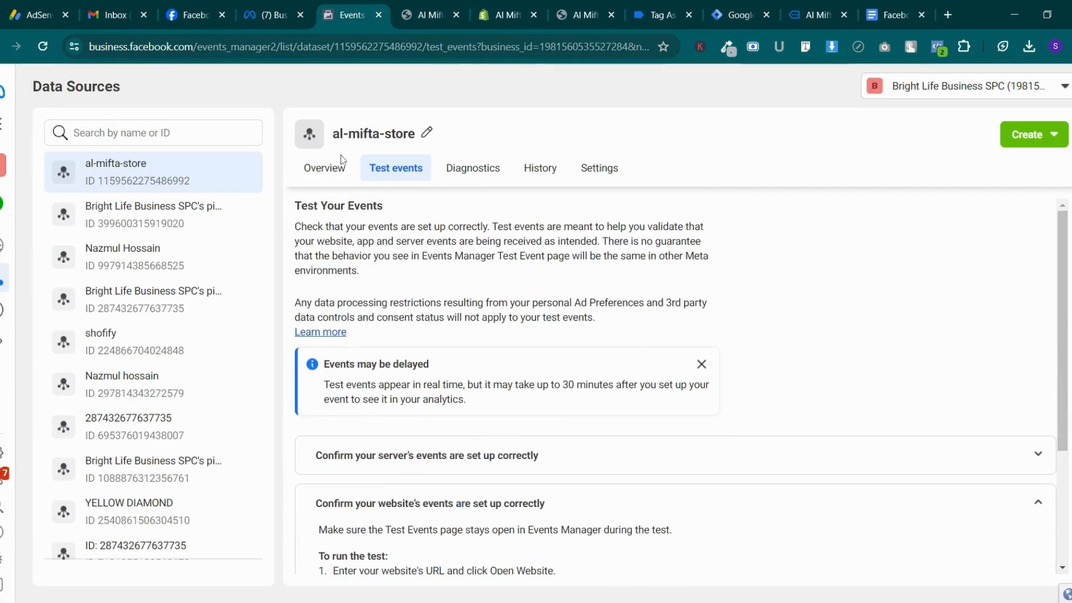
{"action": "left_click", "coordinate": [361, 173]}
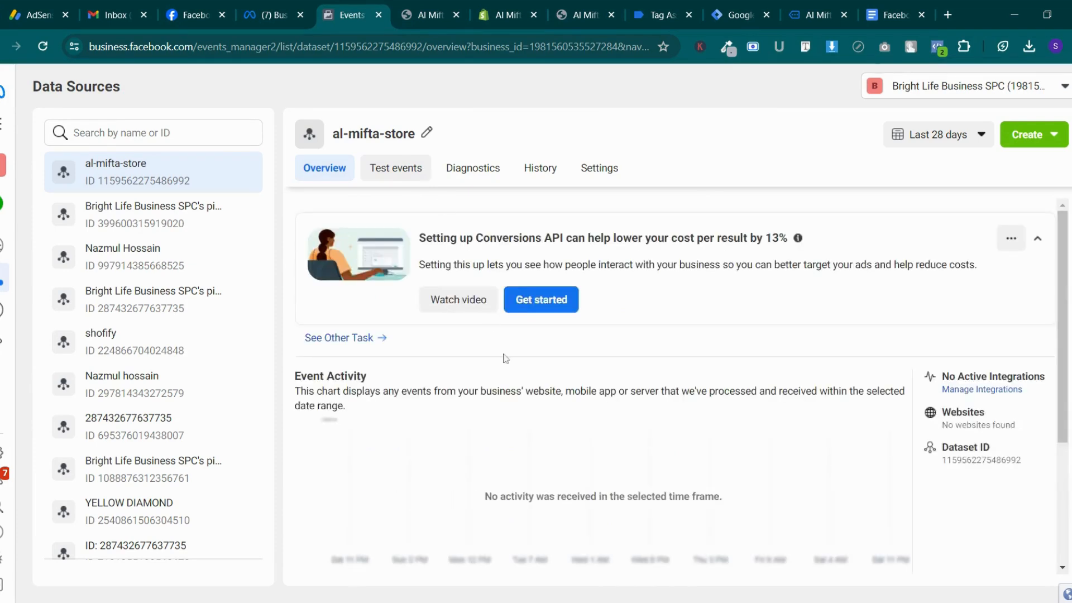
Reload the al-mifta-store dataset in Events Manager and open its event testing page
{"action": "left_click", "coordinate": [43, 47]}
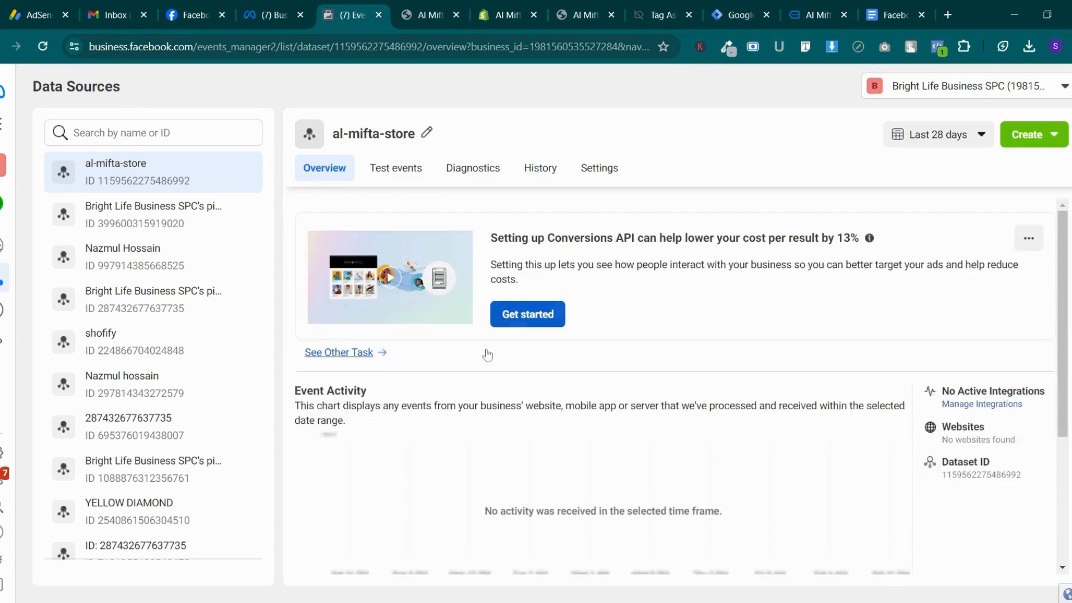
{"action": "left_click", "coordinate": [396, 169]}
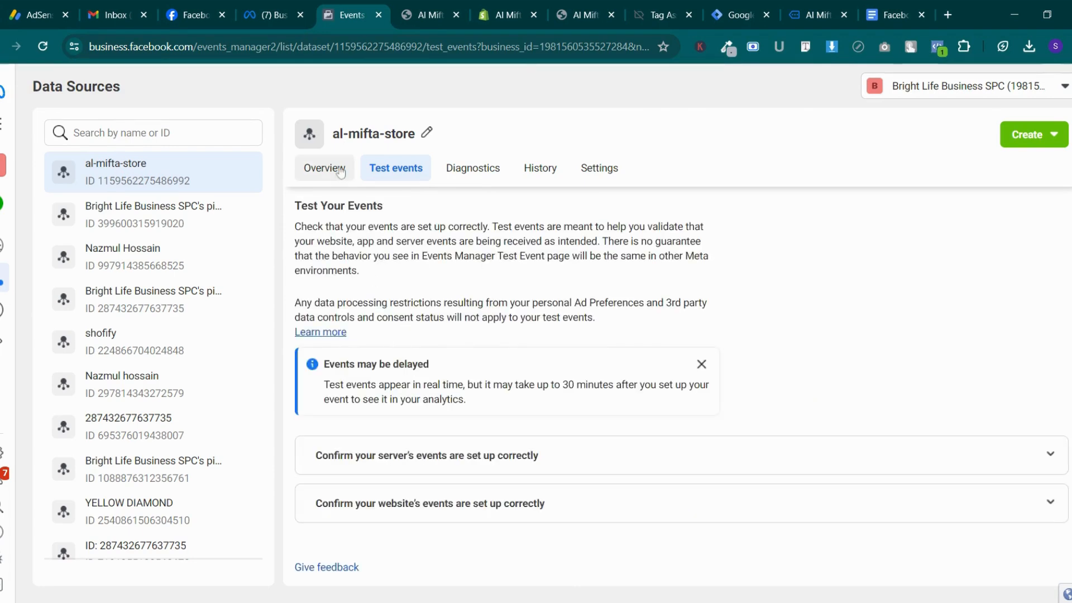
{"action": "left_click", "coordinate": [503, 15]}
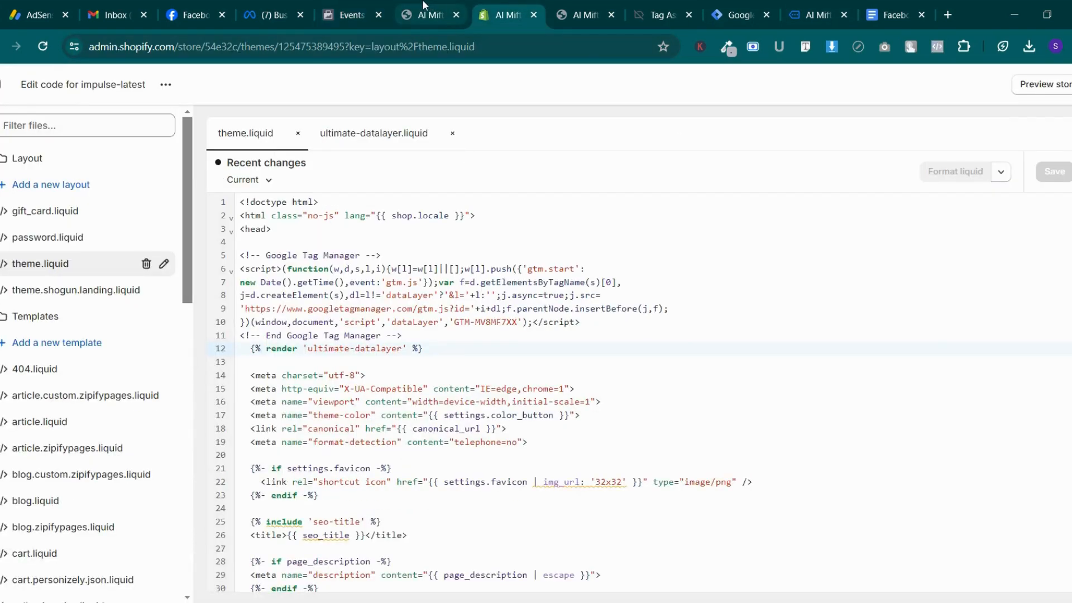
{"action": "left_click", "coordinate": [368, 8]}
{"action": "left_click", "coordinate": [505, 503]}
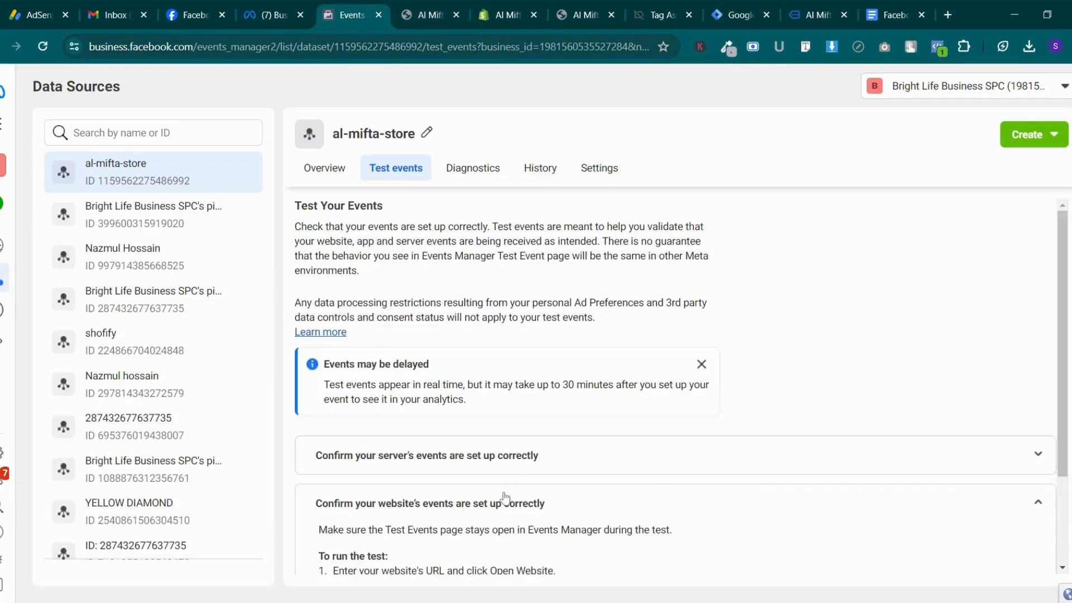
{"action": "scroll", "coordinate": [506, 502], "scroll_direction": "down", "scroll_amount": 3}
{"action": "left_click", "coordinate": [369, 485]}
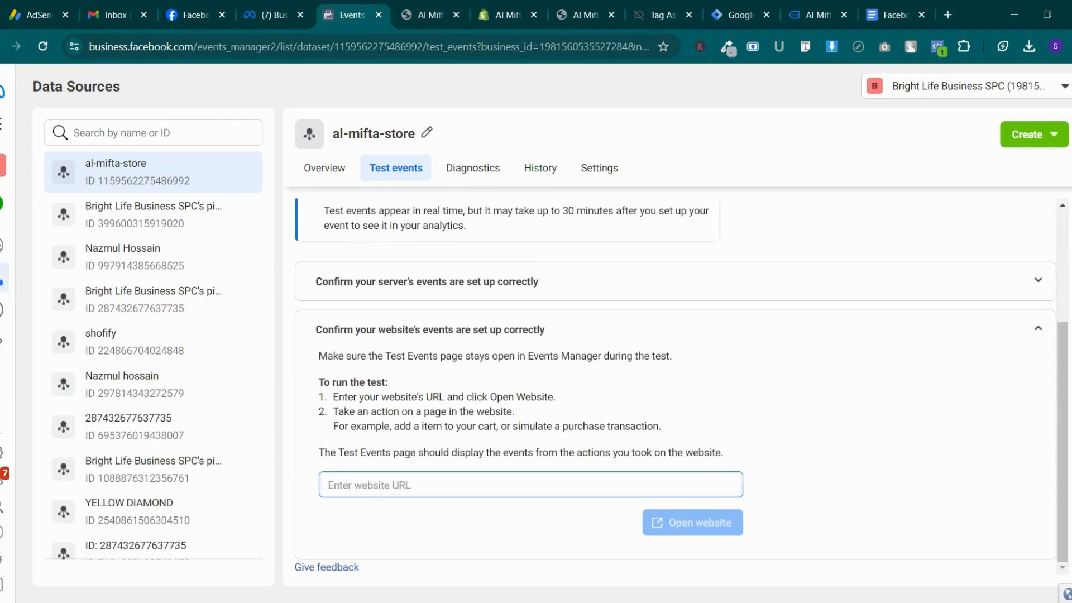
{"action": "type", "text": "https://almiftah.store/"}
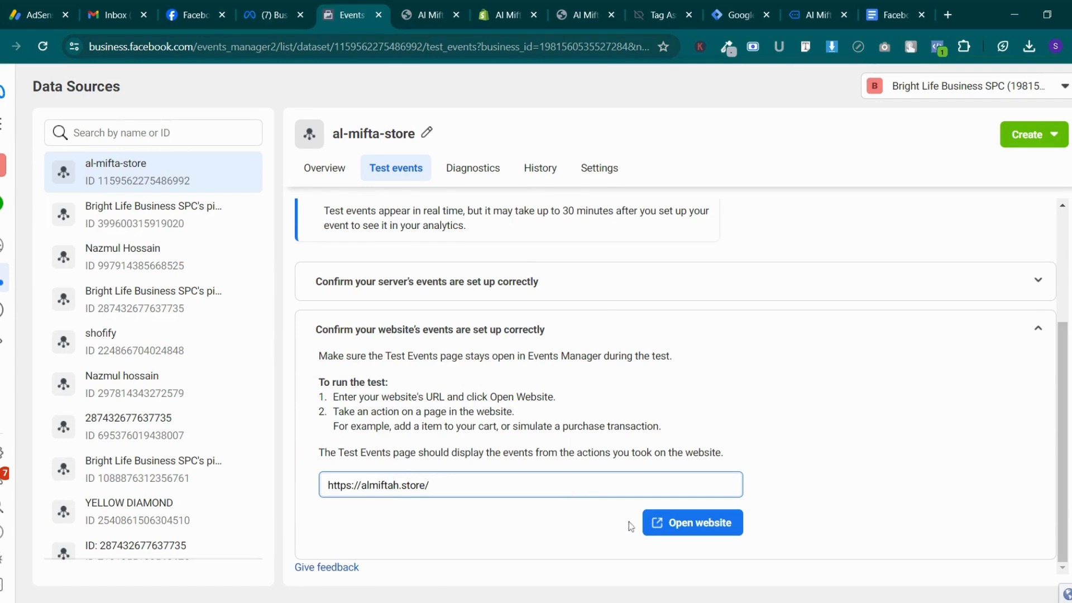
{"action": "left_click", "coordinate": [692, 523]}
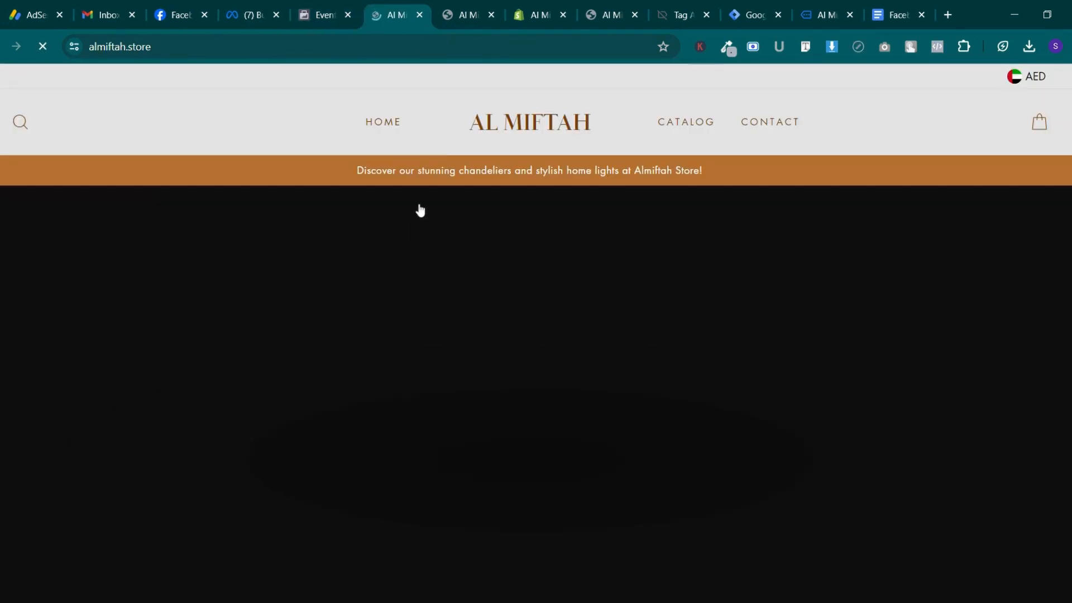
Return to Events Manager and examine the event testing page for activity from the opened store
{"action": "key", "text": "ctrl+shift+Tab"}
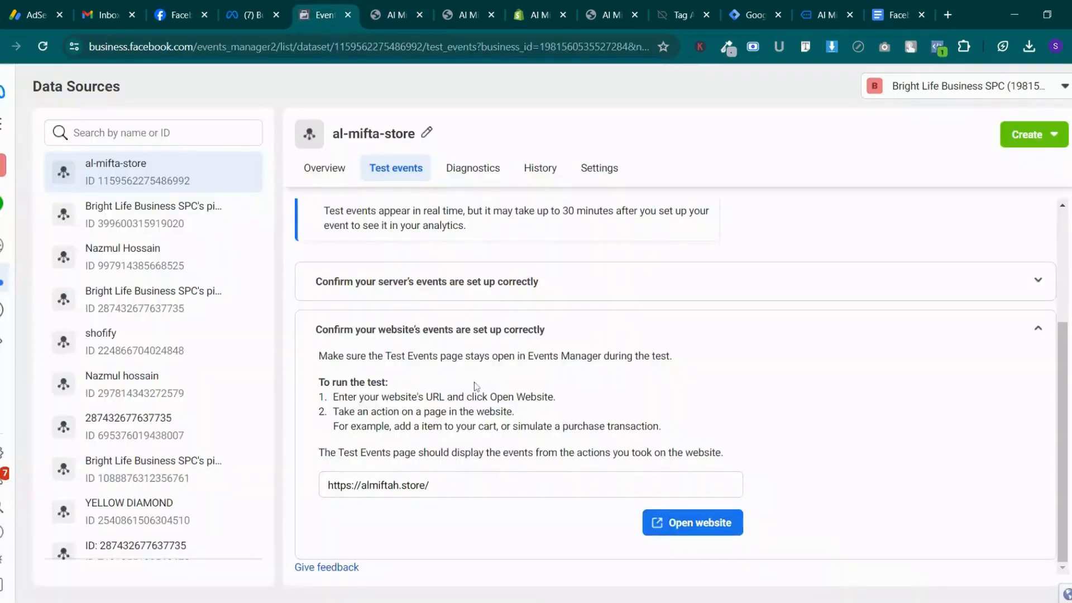
{"action": "scroll", "coordinate": [476, 386], "scroll_direction": "up", "scroll_amount": 3}
{"action": "scroll", "coordinate": [476, 402], "scroll_direction": "down", "scroll_amount": 3}
{"action": "scroll", "coordinate": [476, 402], "scroll_direction": "up", "scroll_amount": 3}
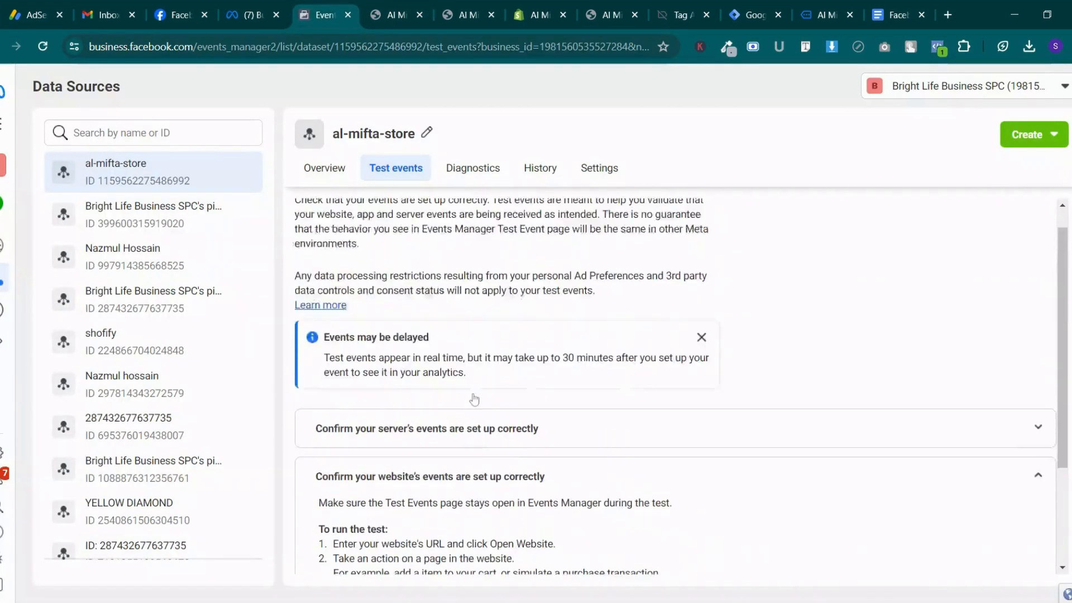
{"action": "scroll", "coordinate": [475, 402], "scroll_direction": "down", "scroll_amount": 3}
{"action": "scroll", "coordinate": [476, 403], "scroll_direction": "up", "scroll_amount": 3}
{"action": "scroll", "coordinate": [476, 404], "scroll_direction": "down", "scroll_amount": 3}
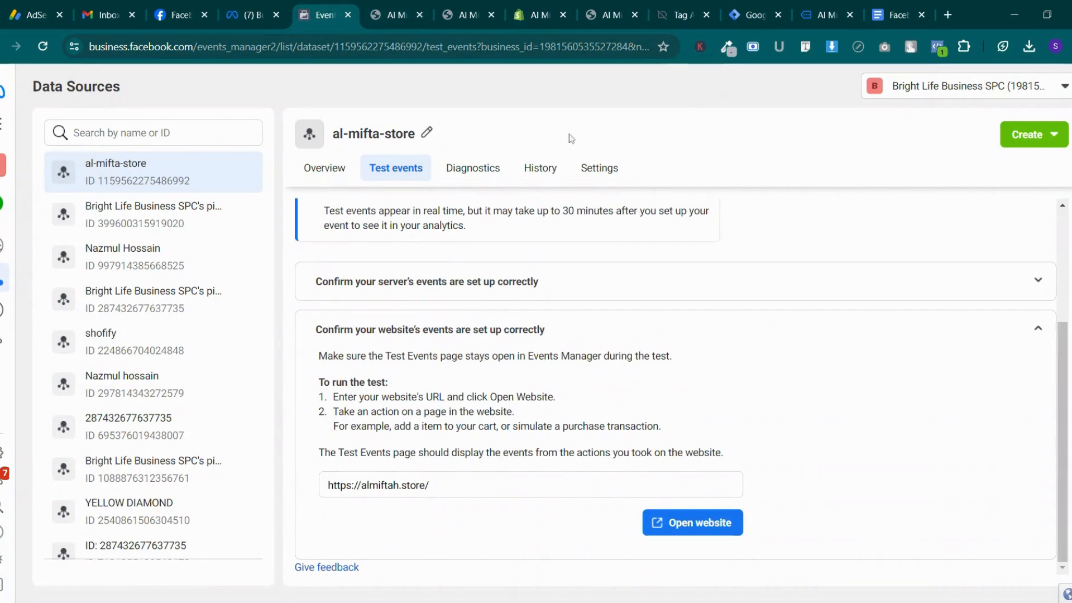
Check the Tag Assistant summary, return to Events Manager, and inspect the al-mifta-store dataset's overview for event activity
{"action": "left_click", "coordinate": [668, 6]}
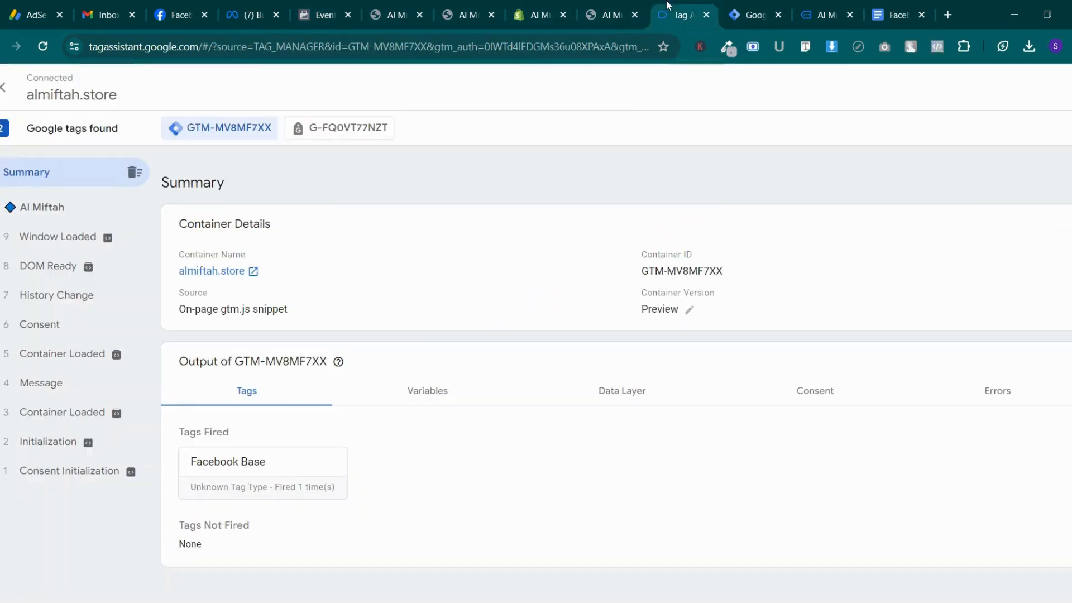
{"action": "left_click", "coordinate": [625, 8]}
{"action": "left_click", "coordinate": [329, 15]}
{"action": "scroll", "coordinate": [438, 313], "scroll_direction": "up", "scroll_amount": 3}
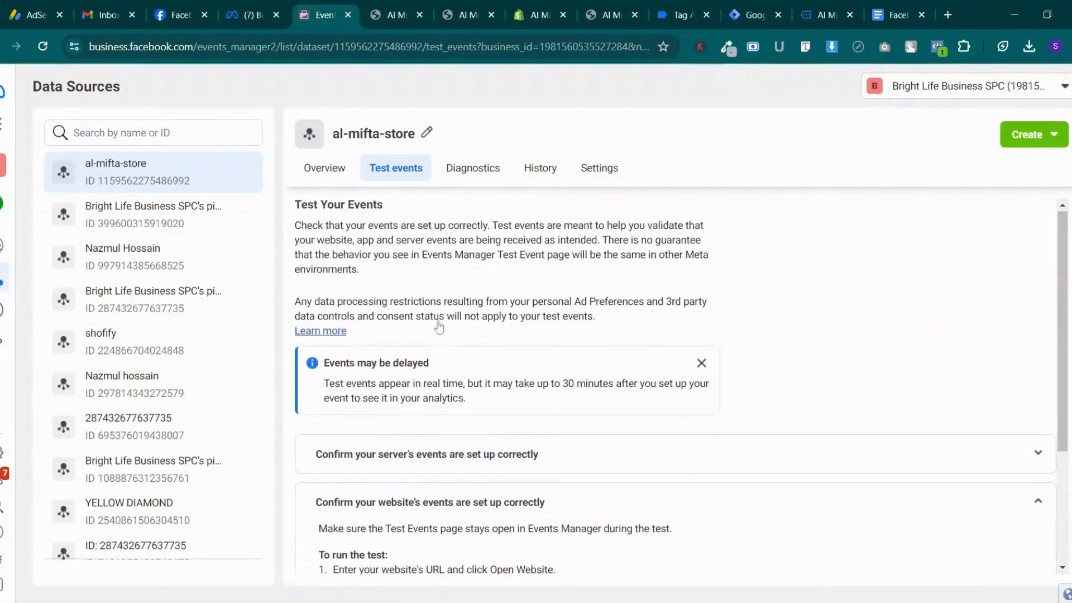
{"action": "scroll", "coordinate": [439, 329], "scroll_direction": "down", "scroll_amount": 3}
{"action": "scroll", "coordinate": [439, 328], "scroll_direction": "up", "scroll_amount": 3}
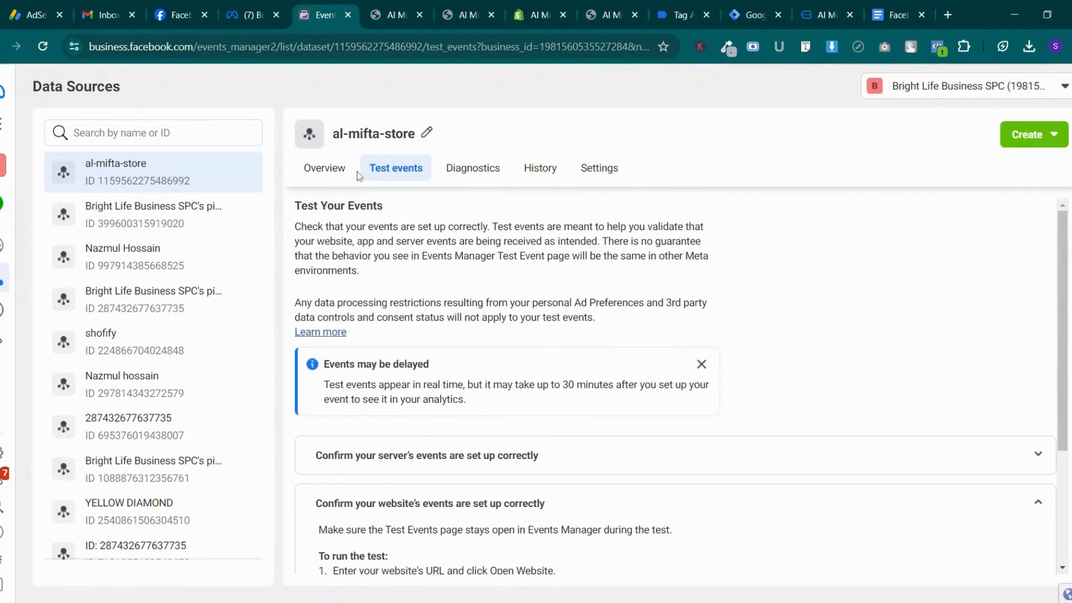
{"action": "left_click", "coordinate": [324, 168]}
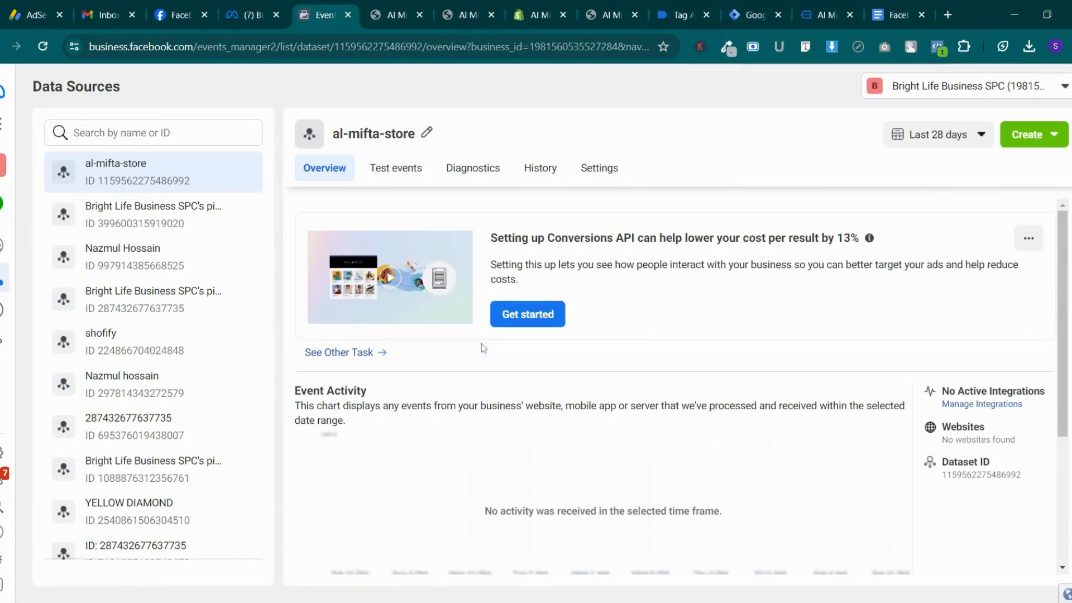
{"action": "scroll", "coordinate": [484, 348], "scroll_direction": "down", "scroll_amount": 4}
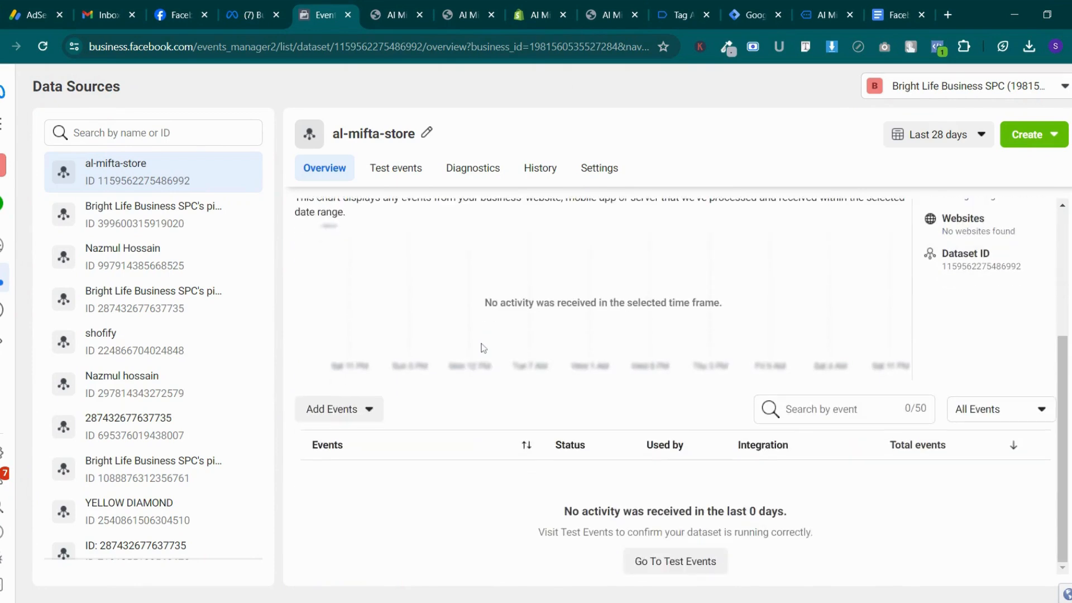
Switch to Google Tag Manager and restart the preview of the almiftah.store container
{"action": "left_click", "coordinate": [465, 7]}
{"action": "left_click", "coordinate": [539, 8]}
{"action": "left_click", "coordinate": [685, 8]}
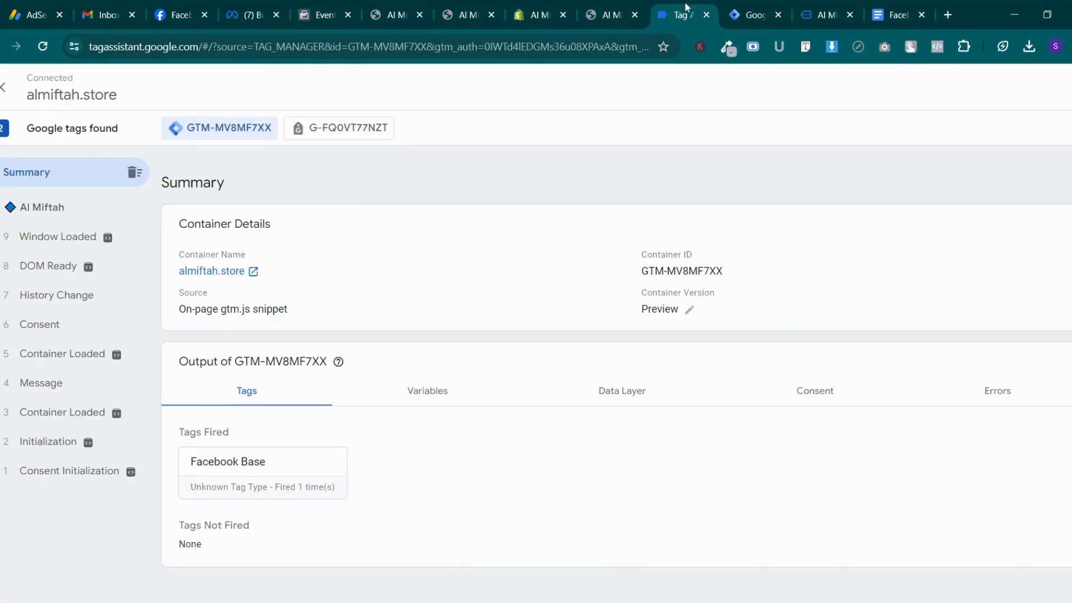
{"action": "left_click_drag", "start_coordinate": [735, 11], "coordinate": [664, 12]}
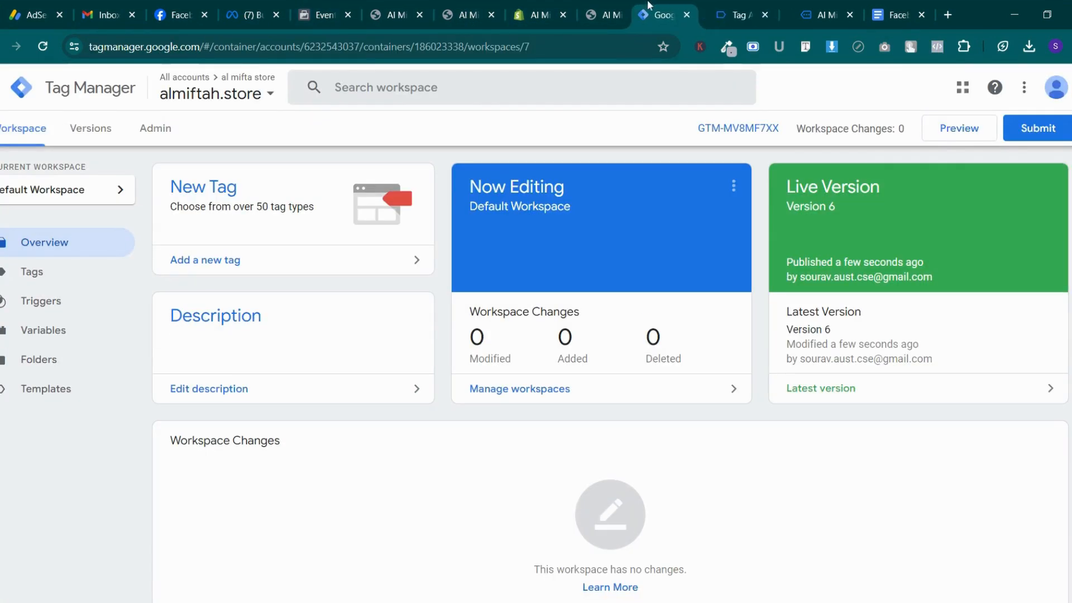
{"action": "left_click", "coordinate": [952, 132]}
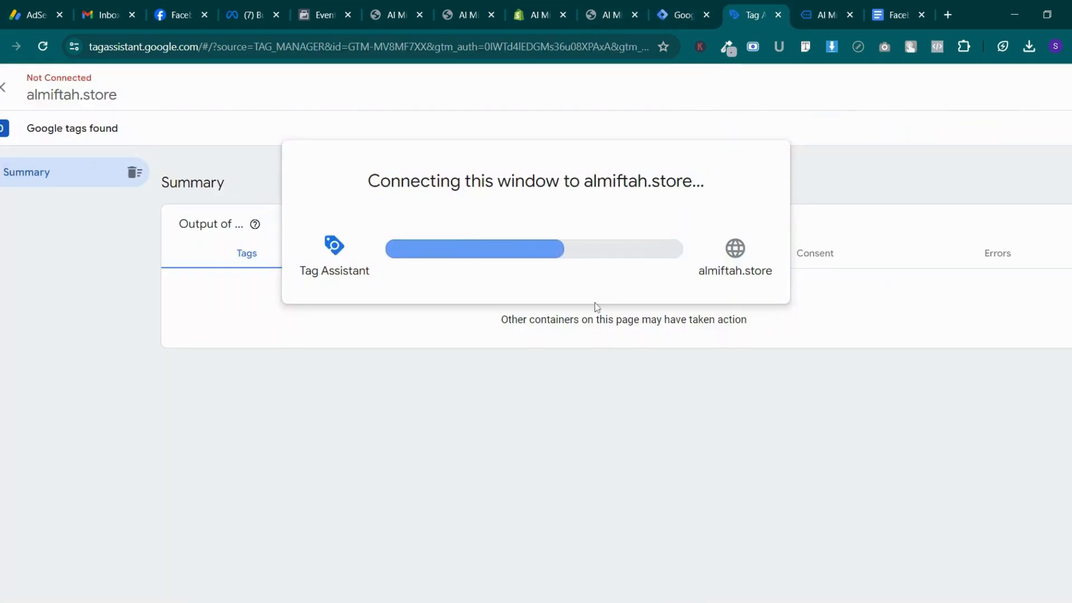
Switch to Events Manager and open the al-mifta-store dataset's website events test
{"action": "left_click", "coordinate": [318, 11]}
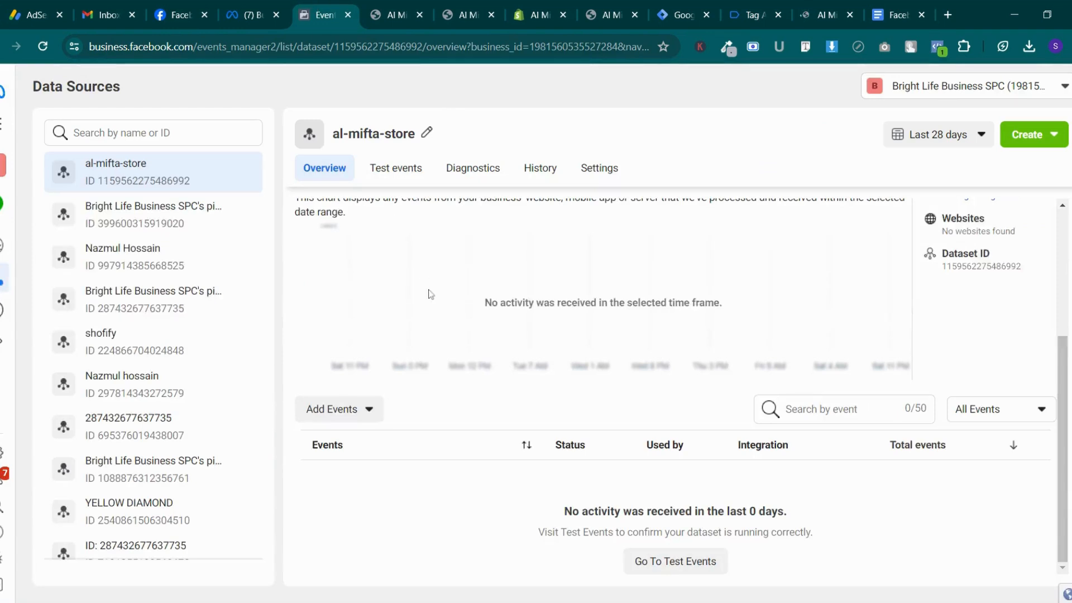
{"action": "left_click", "coordinate": [411, 176]}
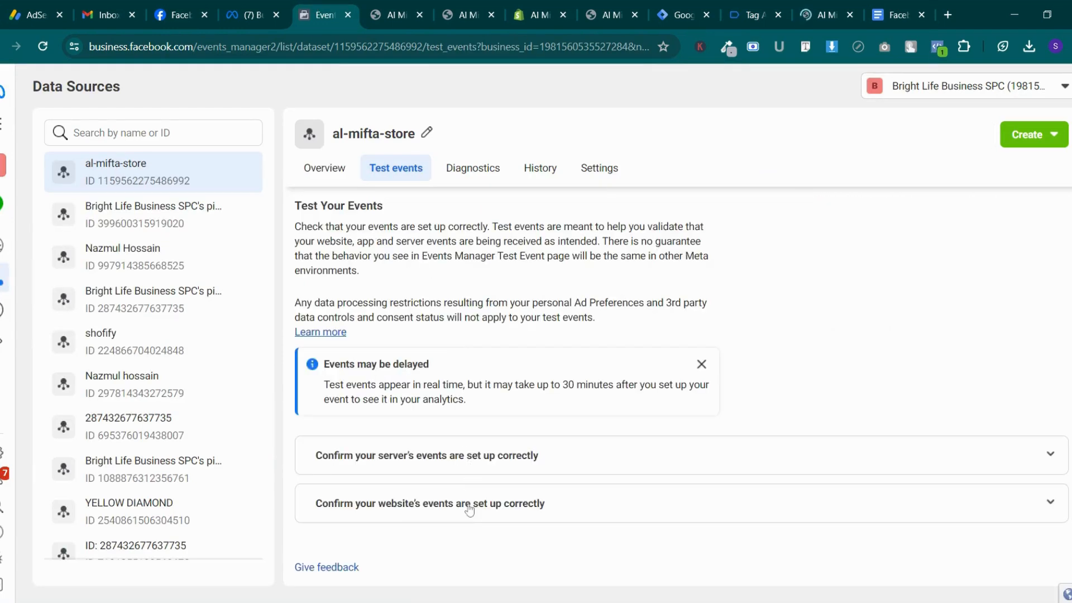
{"action": "left_click", "coordinate": [469, 504]}
{"action": "scroll", "coordinate": [470, 509], "scroll_direction": "down", "scroll_amount": 3}
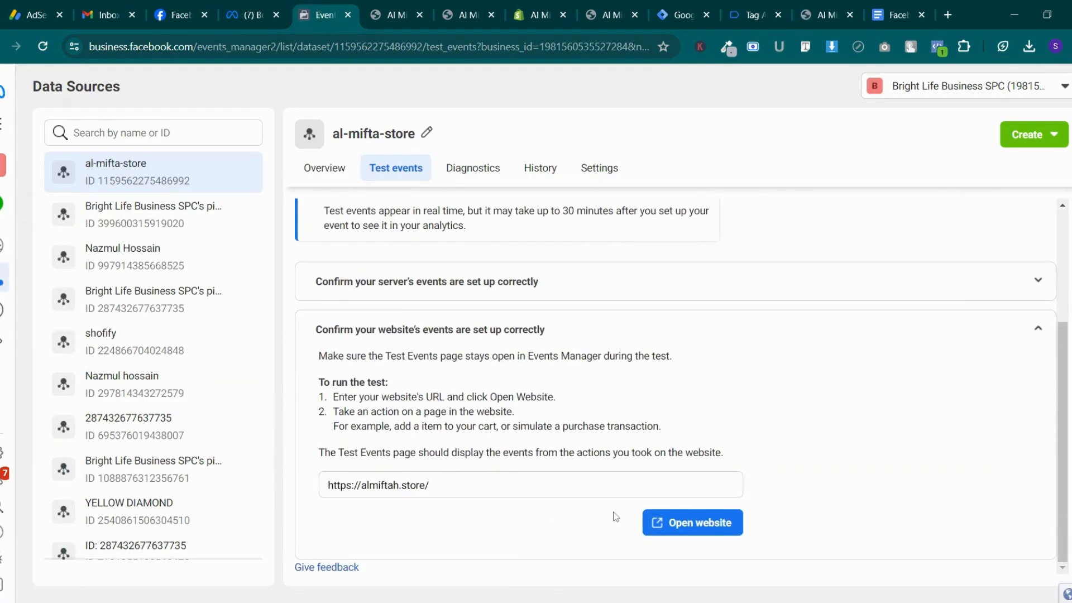
Continue past the Tag Assistant connection dialog and open the Modern Crystal Tree Branches chandelier product in the connected store window
{"action": "left_click", "coordinate": [755, 14]}
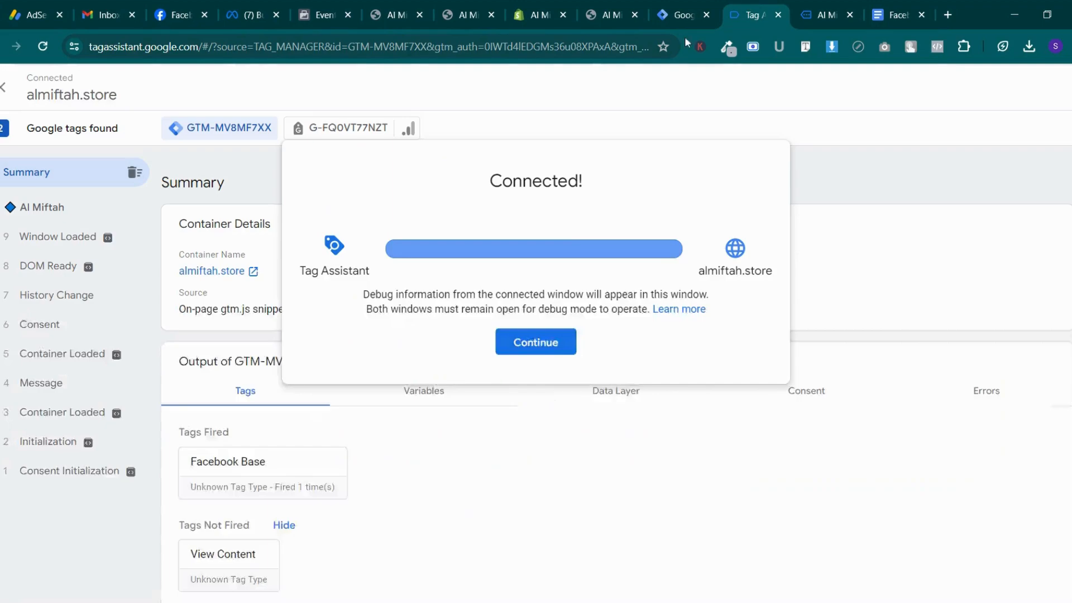
{"action": "left_click", "coordinate": [544, 356]}
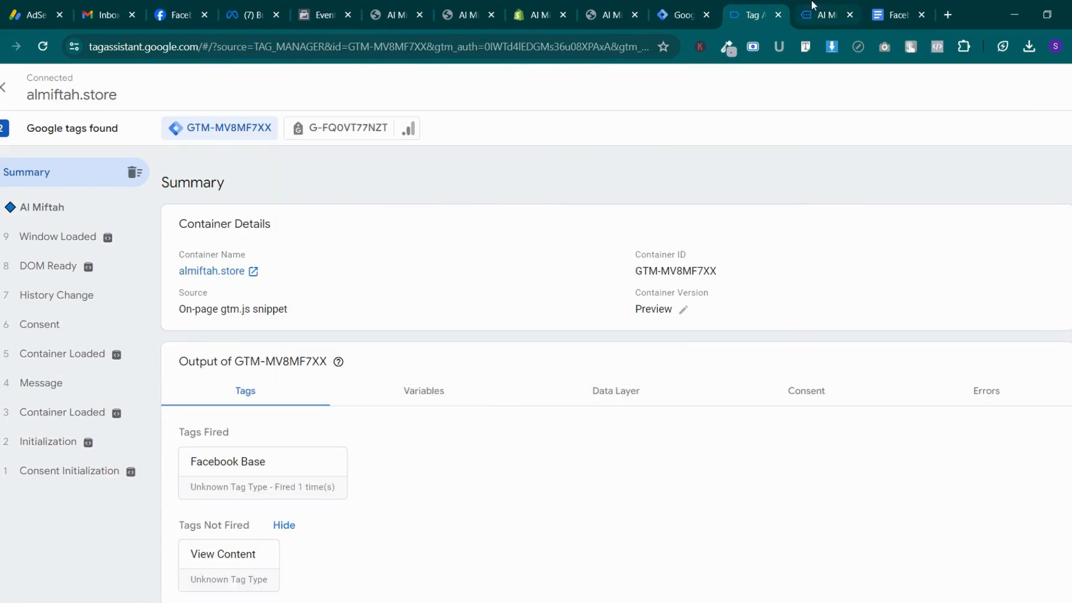
{"action": "left_click", "coordinate": [824, 14]}
{"action": "scroll", "coordinate": [527, 223], "scroll_direction": "down", "scroll_amount": 10}
{"action": "scroll", "coordinate": [528, 234], "scroll_direction": "down", "scroll_amount": 6}
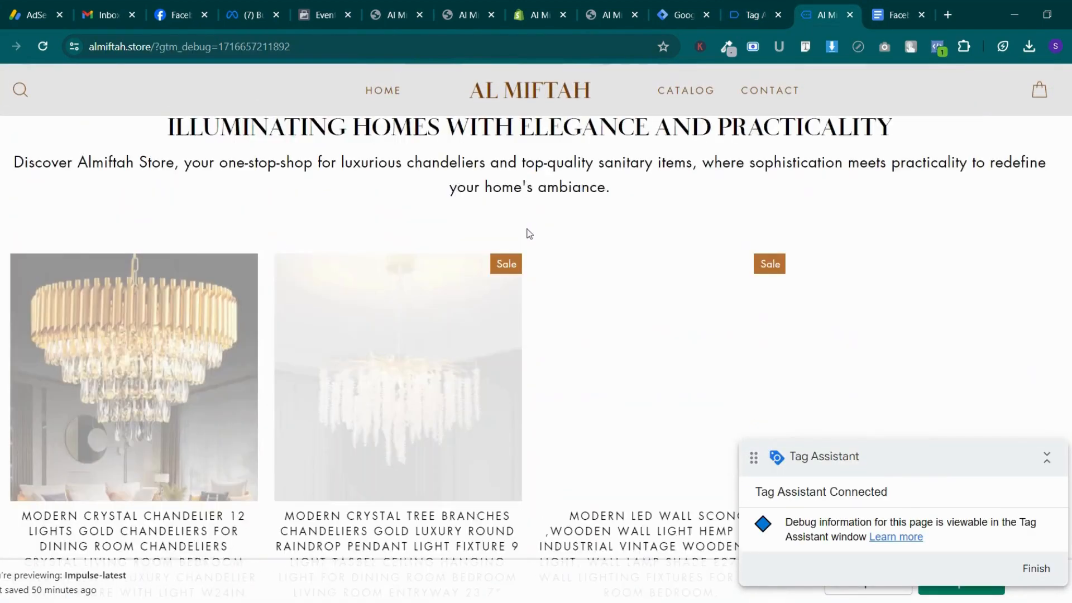
{"action": "scroll", "coordinate": [528, 234], "scroll_direction": "up", "scroll_amount": 5}
{"action": "scroll", "coordinate": [528, 234], "scroll_direction": "down", "scroll_amount": 6}
{"action": "left_click", "coordinate": [398, 268]}
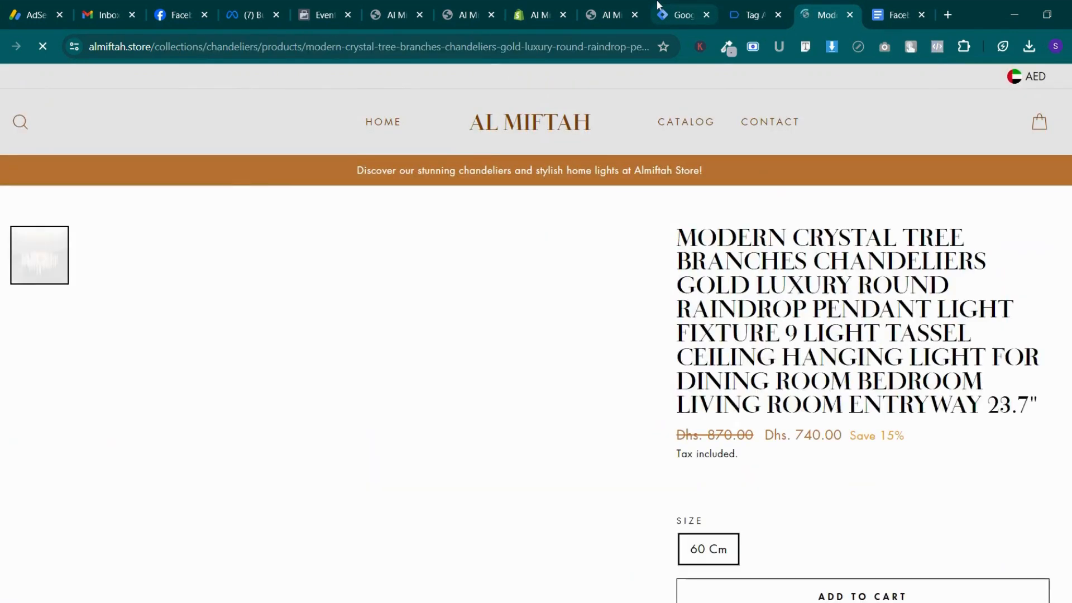
Switch to Tag Assistant and inspect the View Content tag's details, including its firing trigger
{"action": "left_click", "coordinate": [659, 8]}
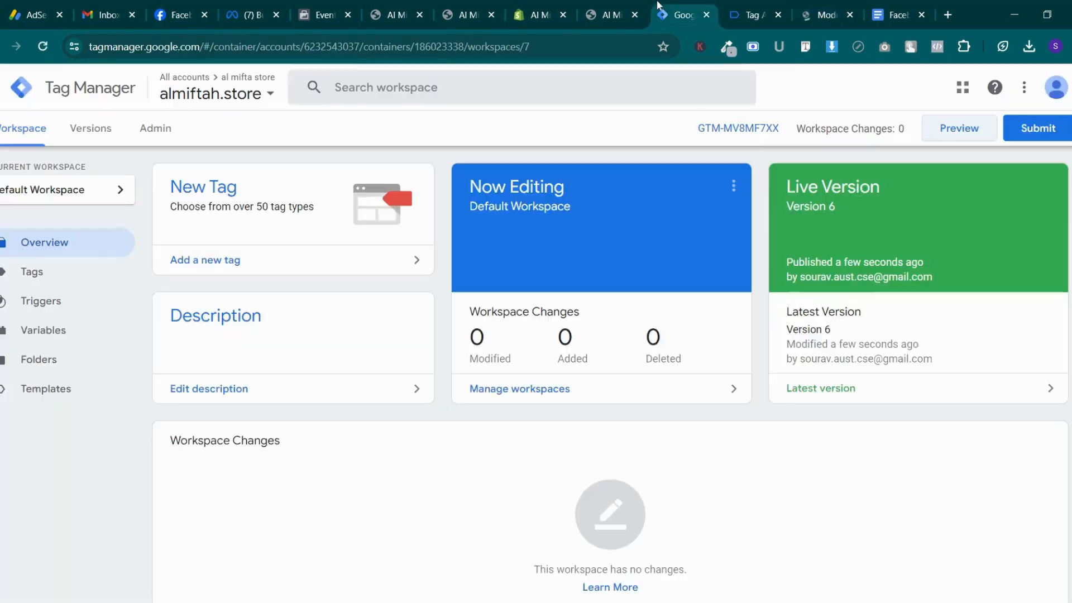
{"action": "left_click", "coordinate": [751, 14]}
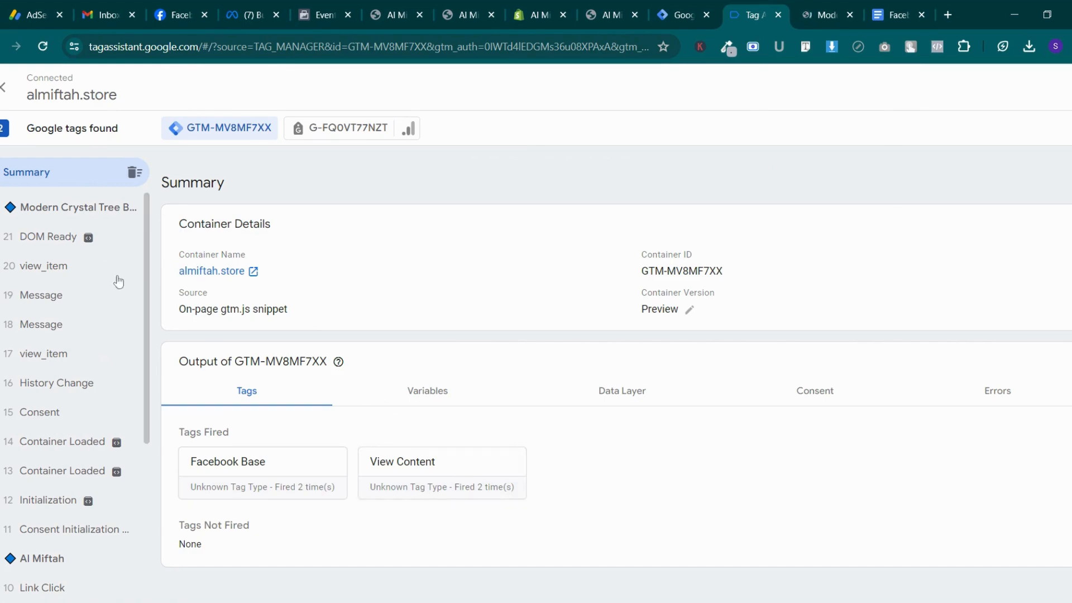
{"action": "left_click", "coordinate": [463, 470]}
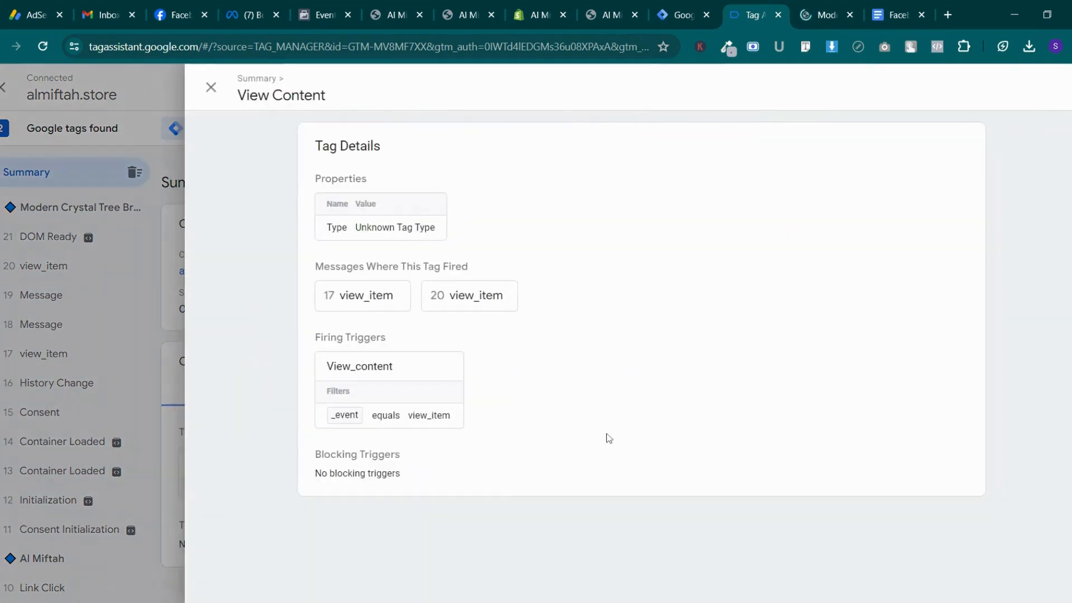
{"action": "left_click", "coordinate": [182, 499]}
Inspect the variable values for view_item event 20, including the product id, name and price
{"action": "left_click", "coordinate": [466, 402]}
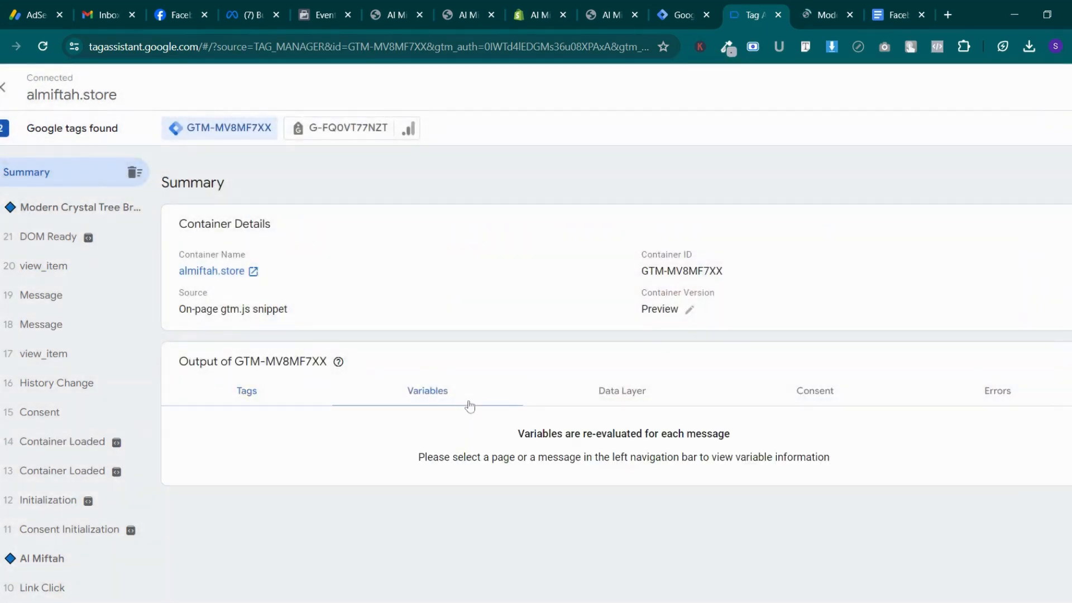
{"action": "left_click", "coordinate": [73, 270]}
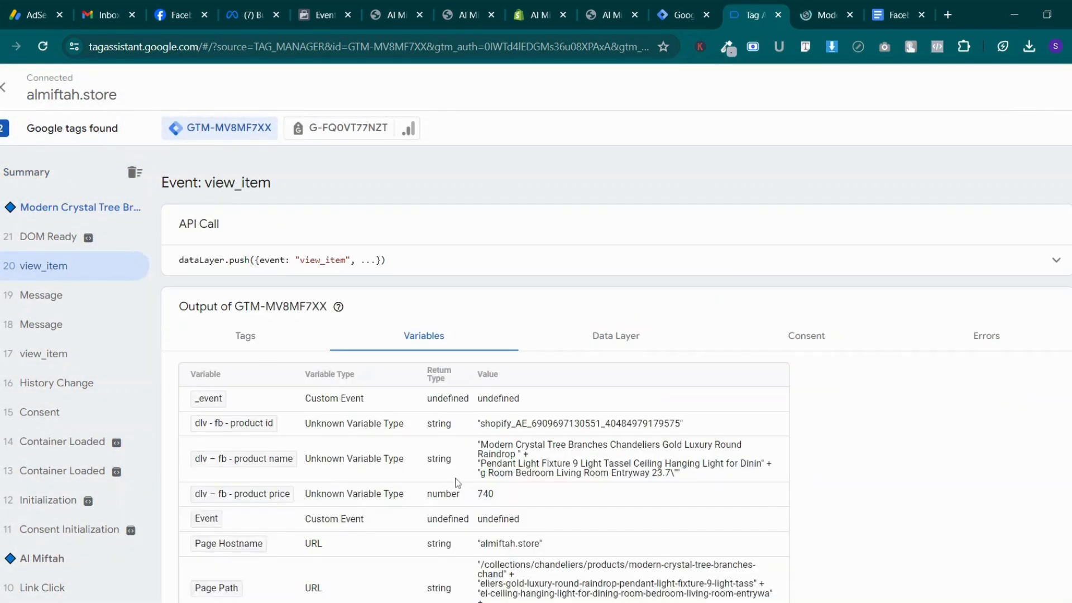
{"action": "scroll", "coordinate": [457, 484], "scroll_direction": "down", "scroll_amount": 2}
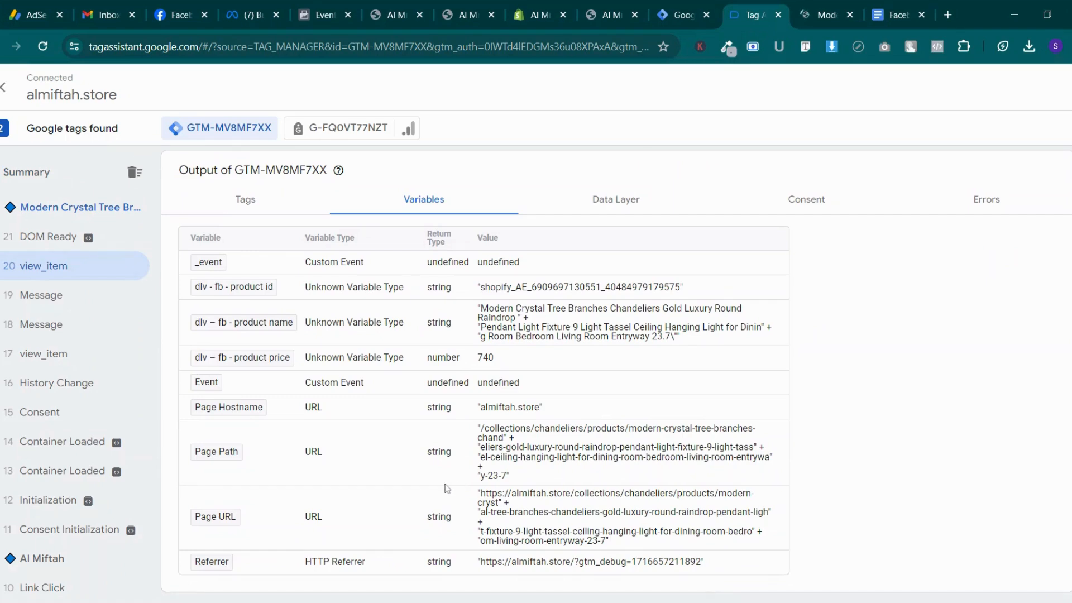
{"action": "scroll", "coordinate": [447, 488], "scroll_direction": "up", "scroll_amount": 2}
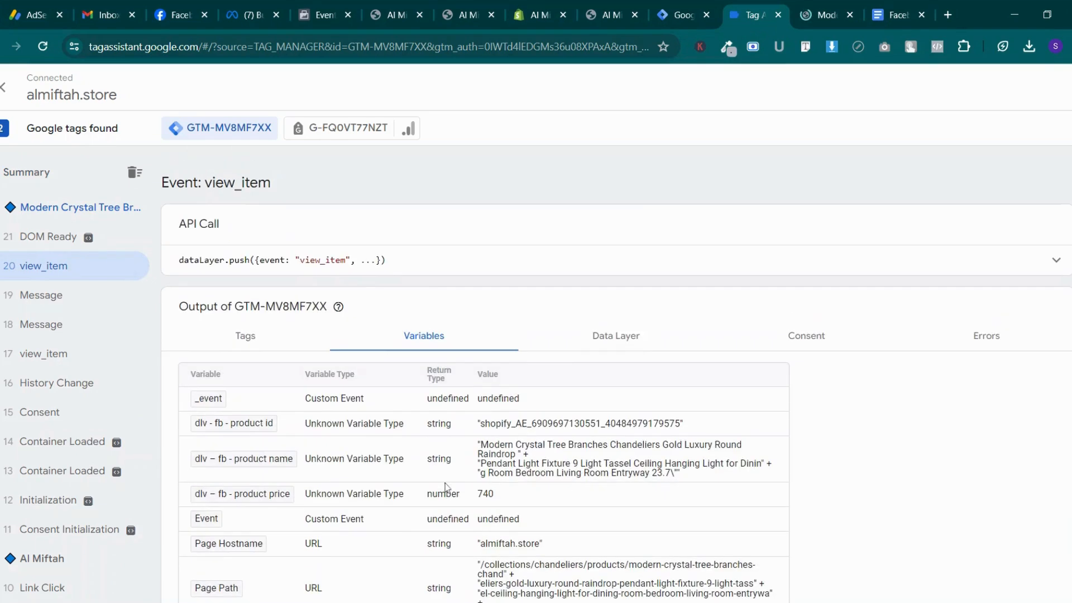
Inspect the variable values for view_item event 17 on the same product page
{"action": "left_click", "coordinate": [91, 354]}
{"action": "scroll", "coordinate": [290, 444], "scroll_direction": "down", "scroll_amount": 2}
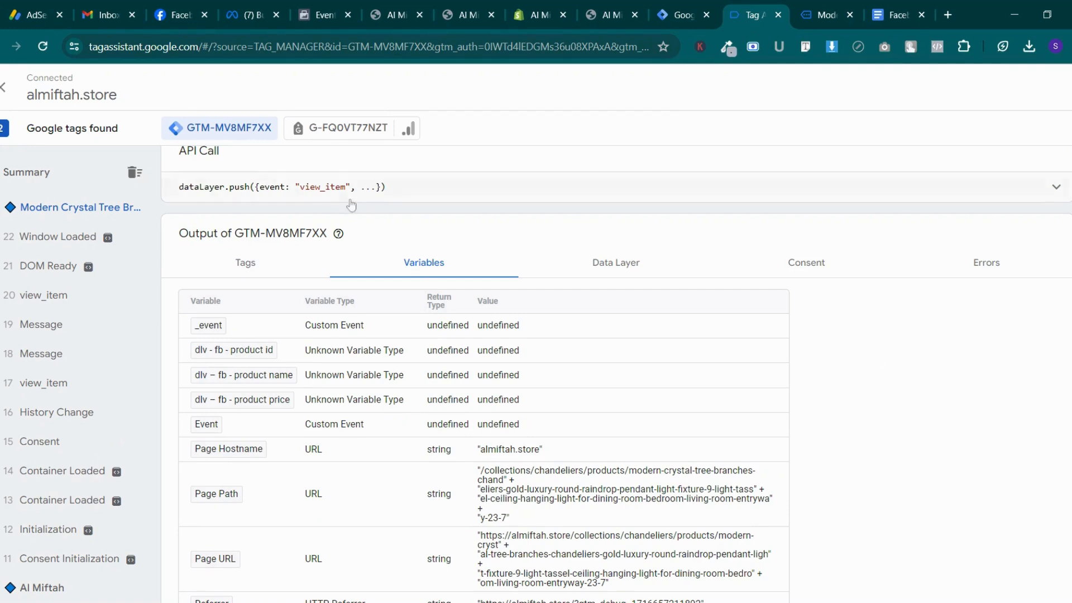
{"action": "scroll", "coordinate": [324, 280], "scroll_direction": "up", "scroll_amount": 2}
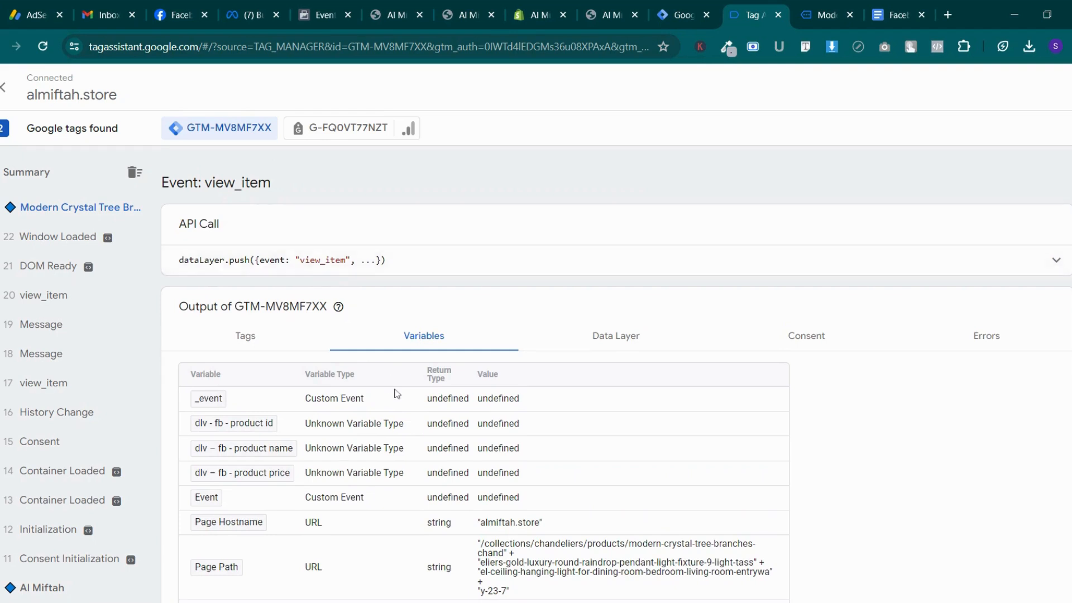
{"action": "scroll", "coordinate": [396, 394], "scroll_direction": "down", "scroll_amount": 2}
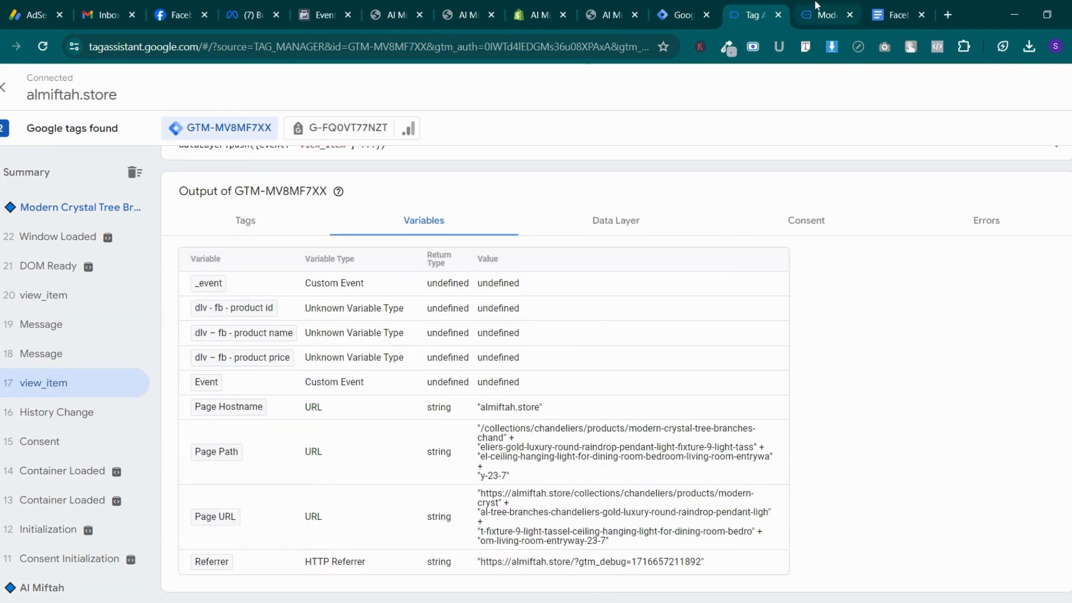
Add the 60 Cm Modern Crystal Tree Branches chandelier to the cart in the connected store window and return to Tag Assistant
{"action": "left_click", "coordinate": [826, 15]}
{"action": "scroll", "coordinate": [669, 417], "scroll_direction": "down", "scroll_amount": 3}
{"action": "scroll", "coordinate": [668, 417], "scroll_direction": "down", "scroll_amount": 1}
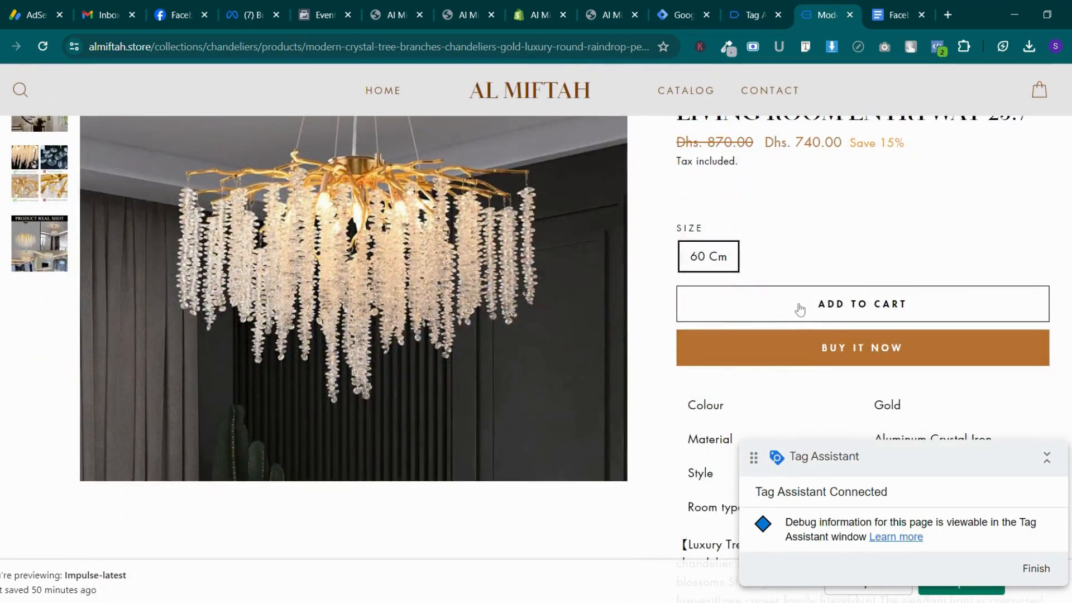
{"action": "left_click", "coordinate": [821, 303]}
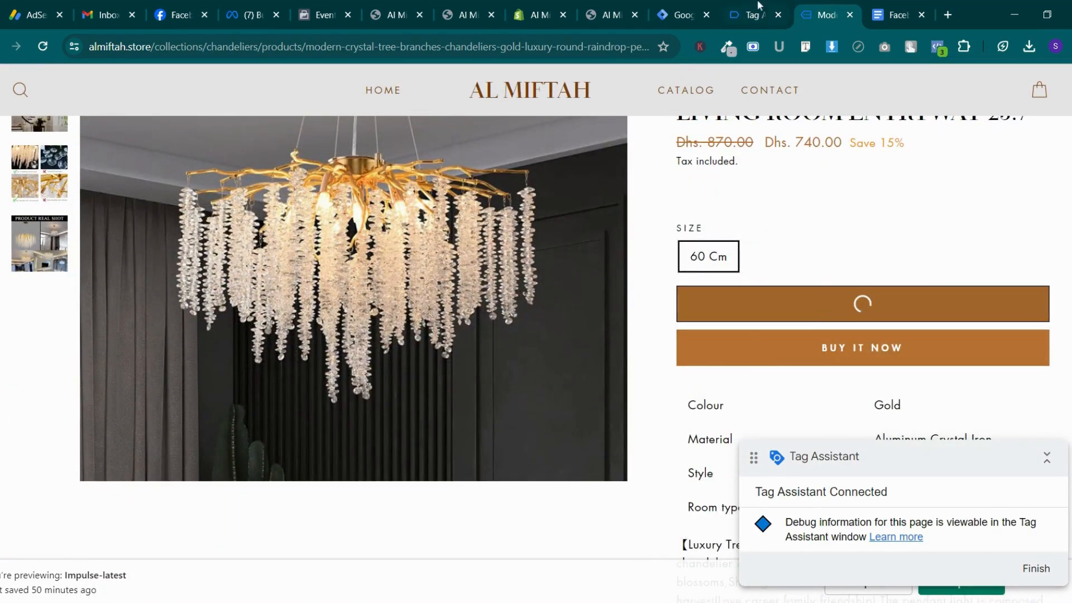
{"action": "left_click", "coordinate": [757, 15]}
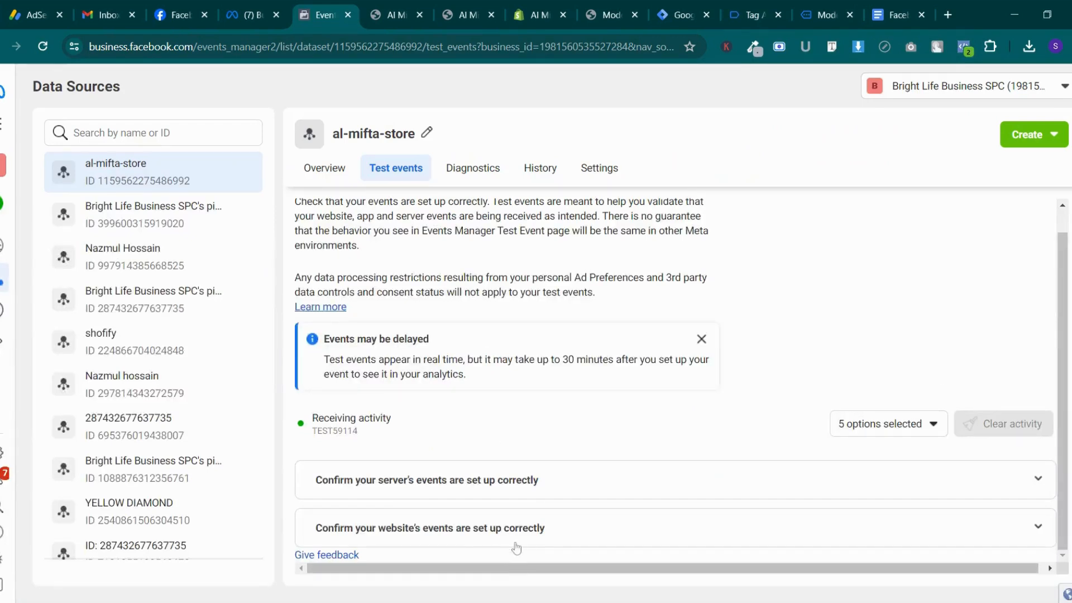
{"action": "left_click", "coordinate": [517, 549]}
{"action": "scroll", "coordinate": [511, 525], "scroll_direction": "down", "scroll_amount": 4}
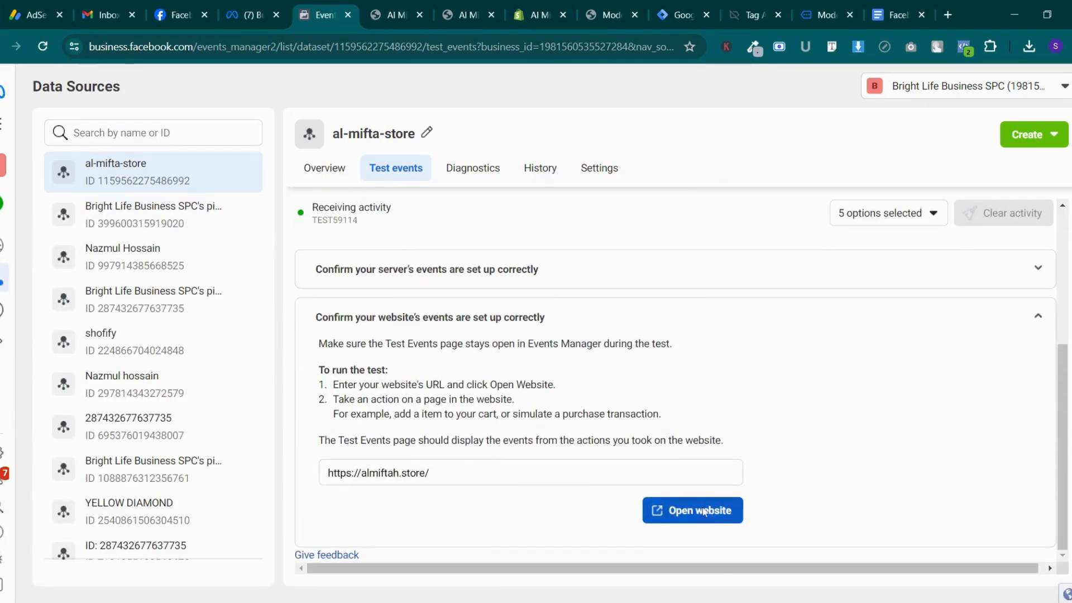
{"action": "left_click", "coordinate": [704, 510]}
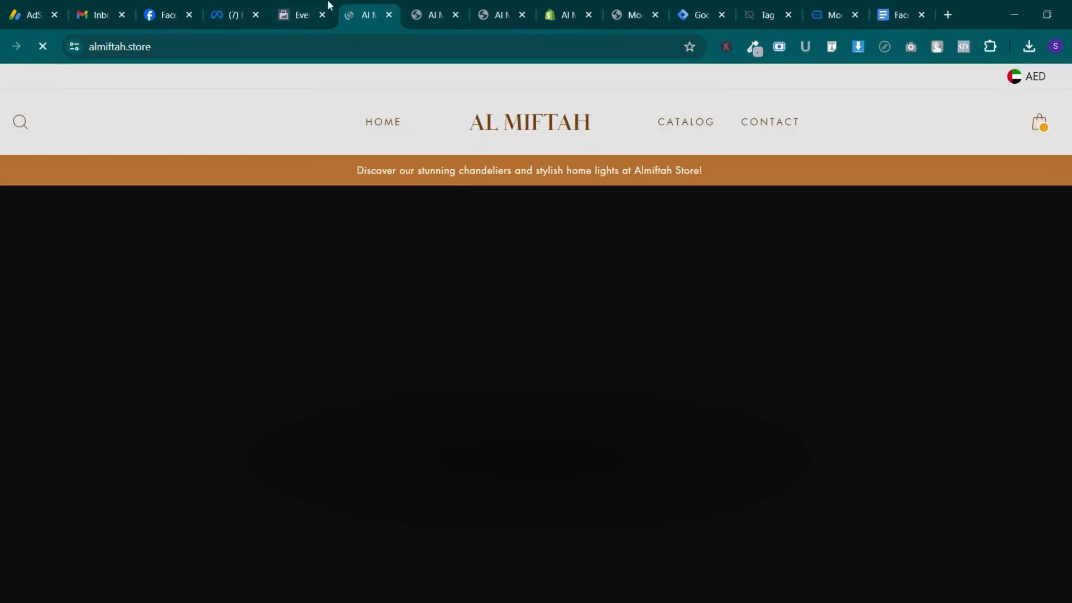
{"action": "left_click", "coordinate": [329, 7]}
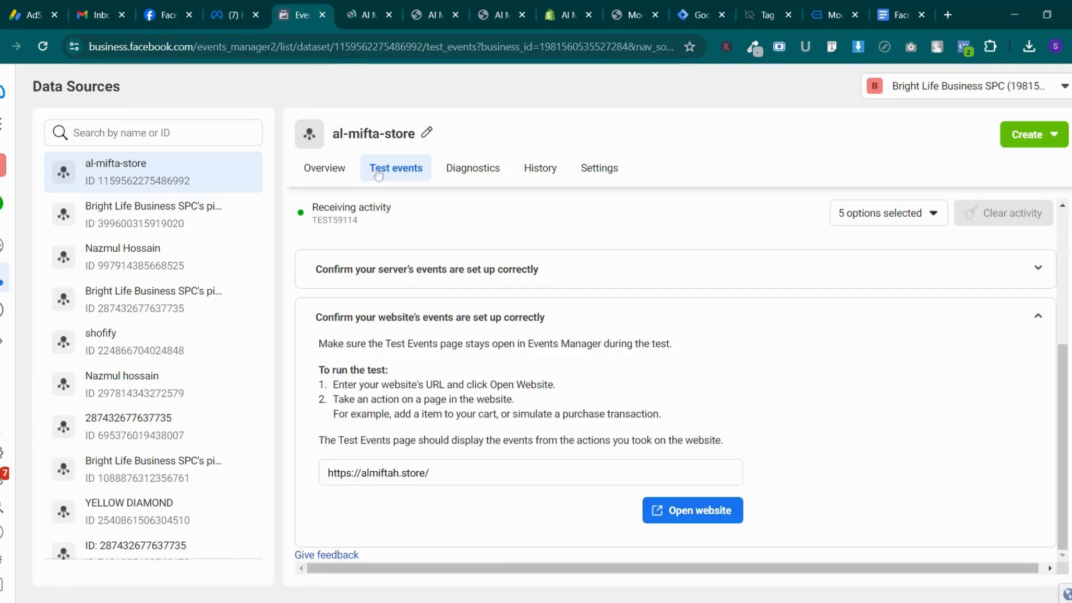
{"action": "left_click", "coordinate": [340, 6]}
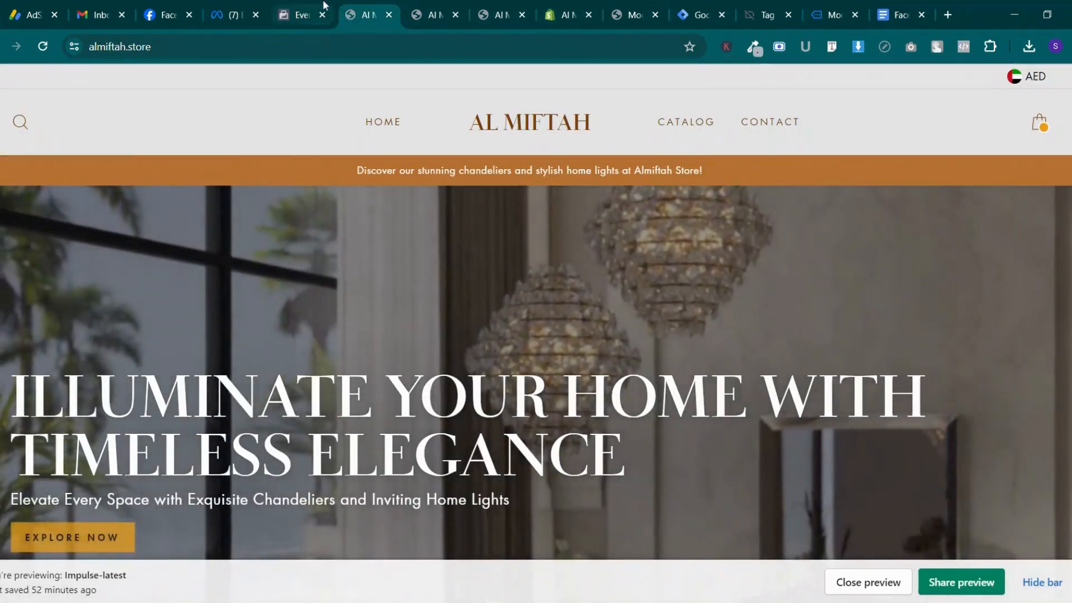
{"action": "left_click", "coordinate": [324, 5]}
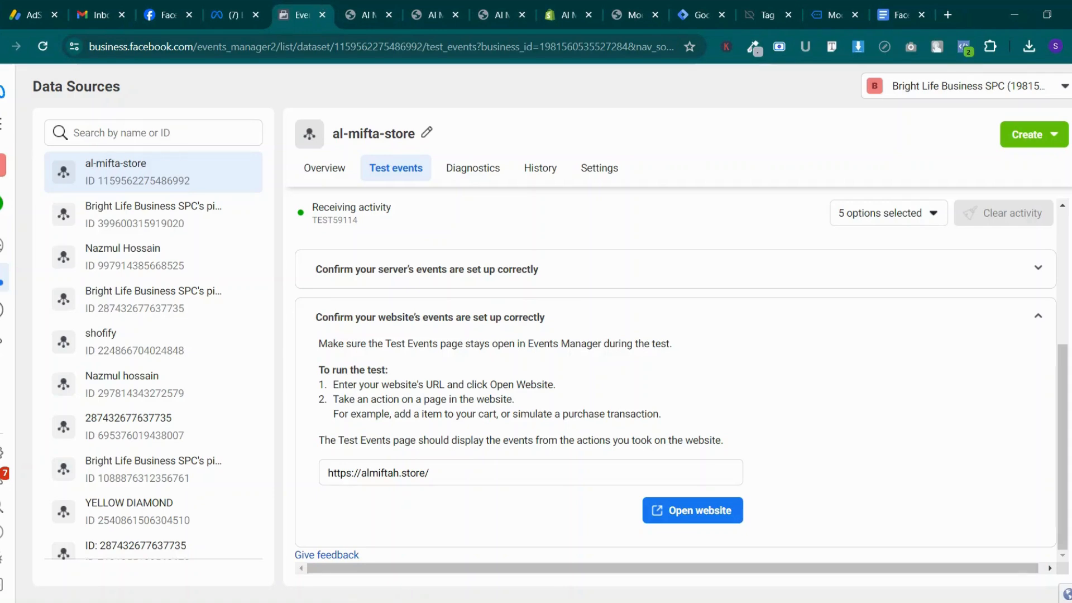
{"action": "scroll", "coordinate": [676, 379], "scroll_direction": "down", "scroll_amount": 4}
{"action": "scroll", "coordinate": [570, 469], "scroll_direction": "up", "scroll_amount": 4}
{"action": "scroll", "coordinate": [570, 469], "scroll_direction": "down", "scroll_amount": 4}
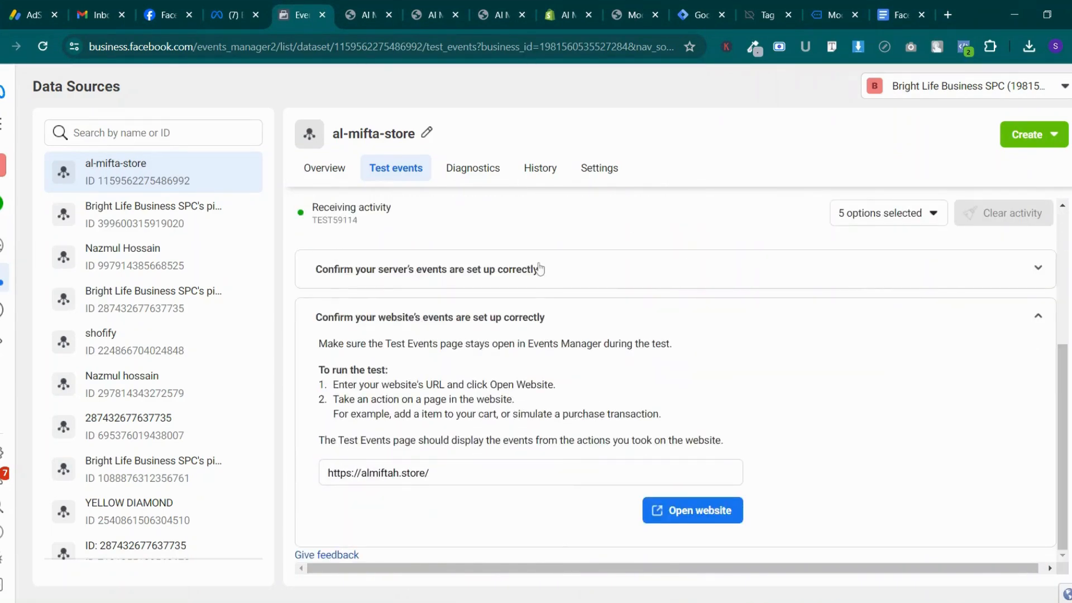
{"action": "left_click", "coordinate": [502, 6]}
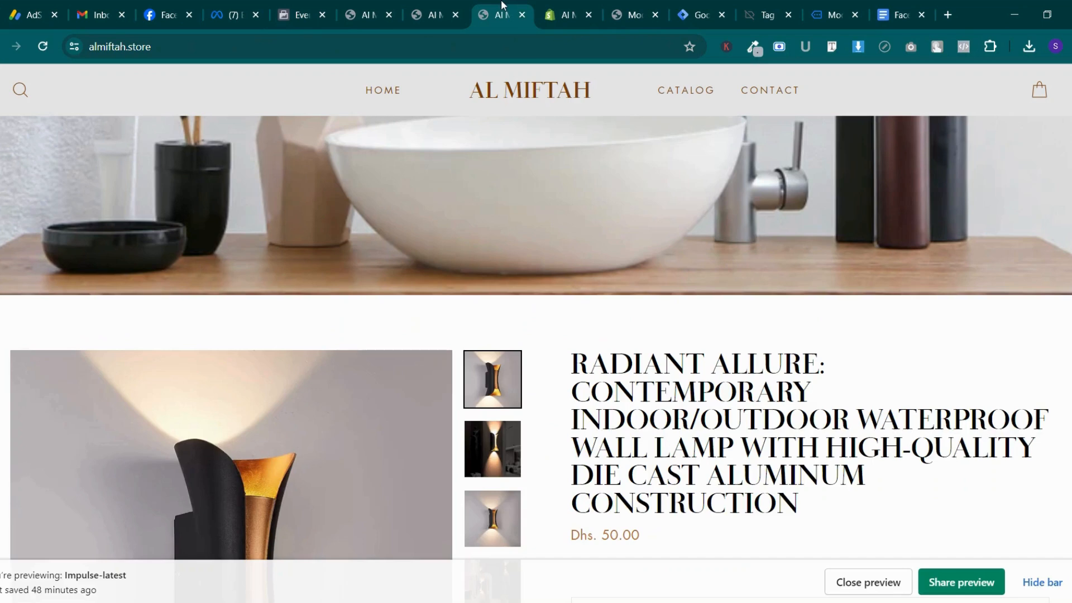
Place the Tag Manager browser tab beside Events Manager, close the old Tag Assistant session, and return to Tag Manager
{"action": "left_click_drag", "start_coordinate": [695, 14], "coordinate": [366, 14]}
{"action": "left_click", "coordinate": [772, 15]}
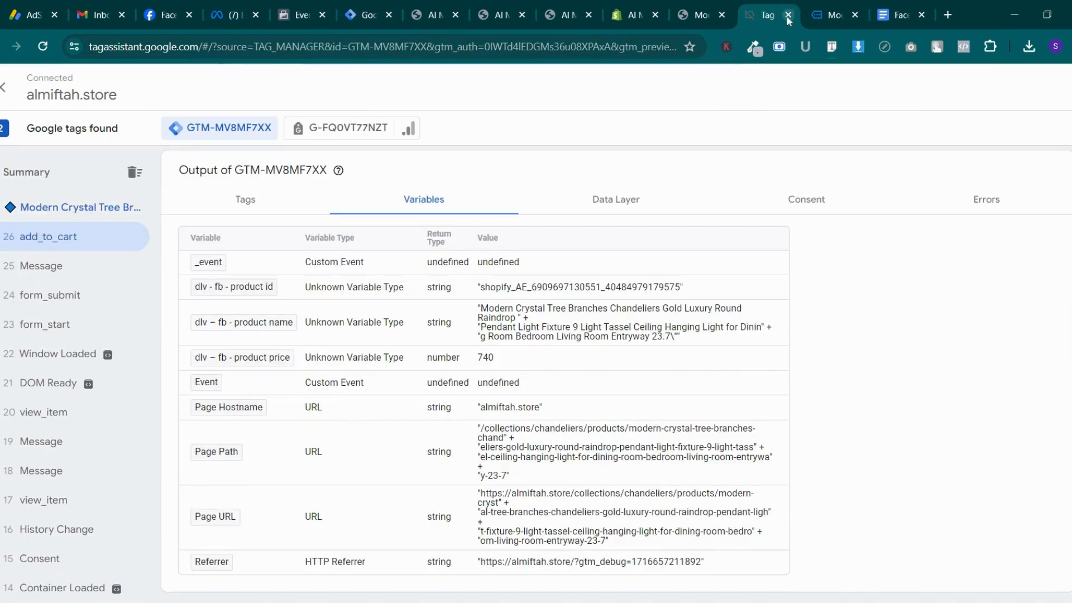
{"action": "left_click", "coordinate": [789, 17]}
{"action": "left_click", "coordinate": [366, 15]}
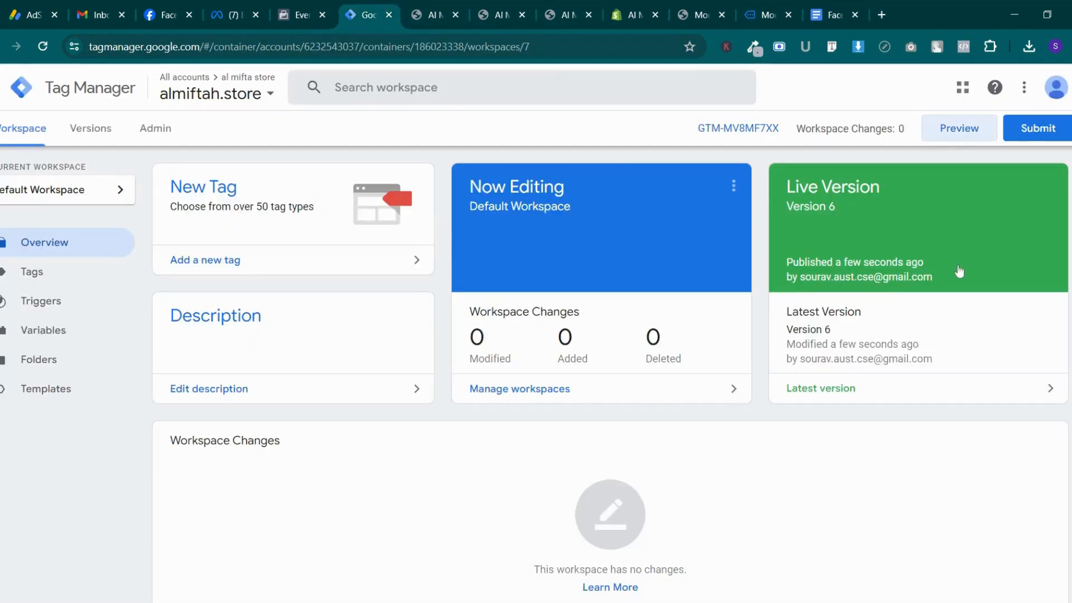
{"action": "left_click", "coordinate": [968, 137]}
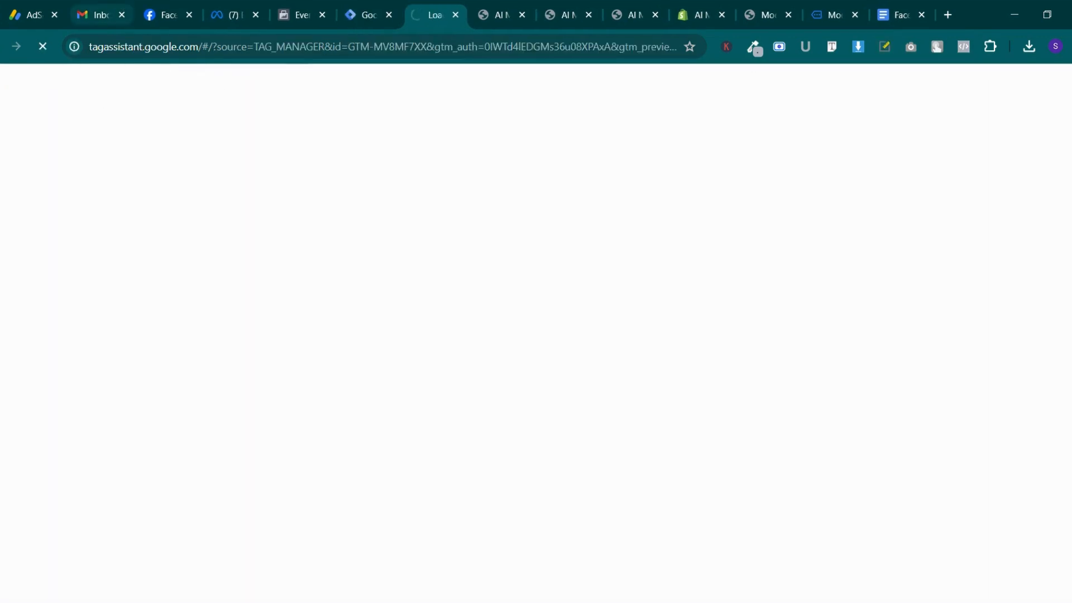
{"action": "left_click", "coordinate": [360, 7]}
{"action": "left_click", "coordinate": [321, 3]}
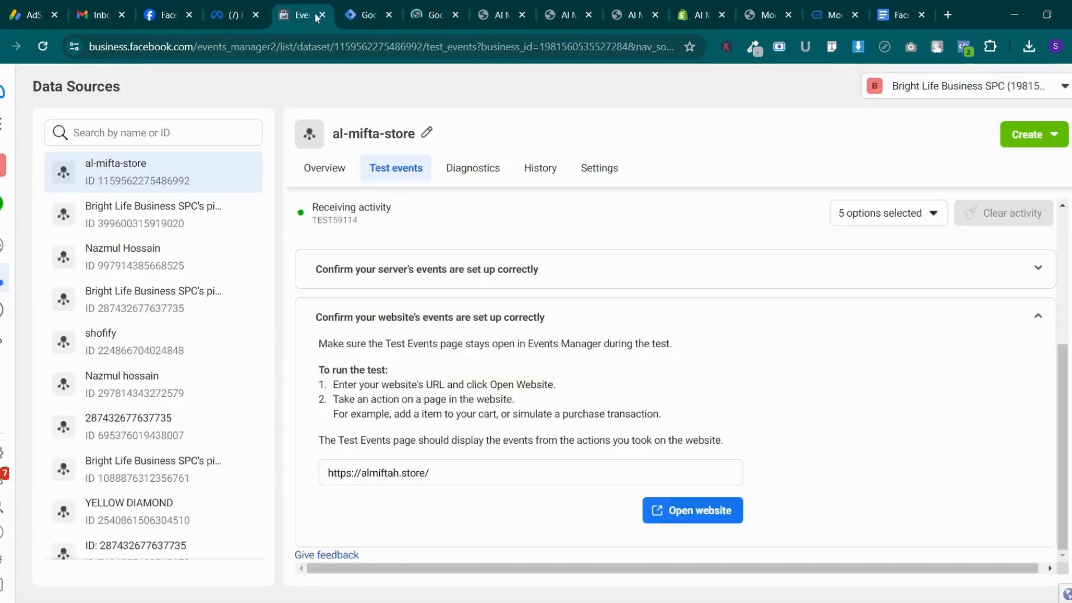
{"action": "left_click", "coordinate": [419, 10]}
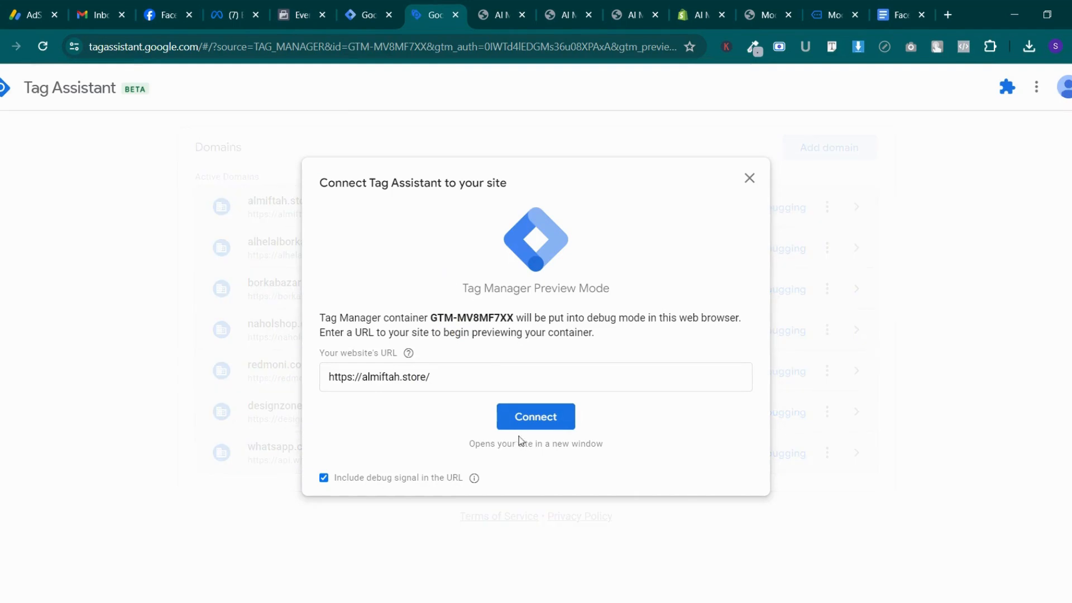
{"action": "left_click", "coordinate": [531, 424]}
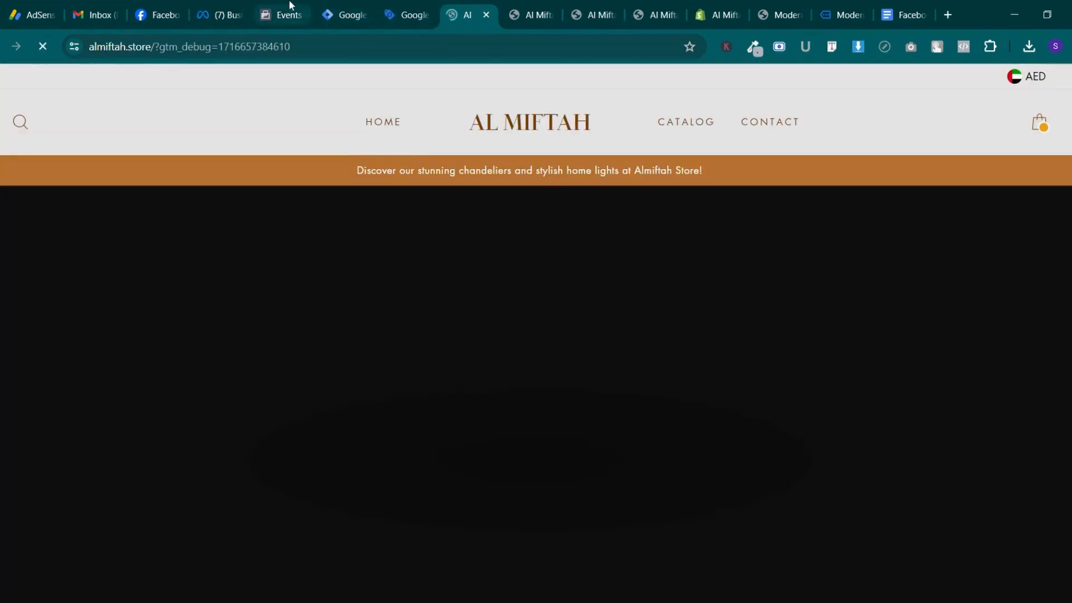
{"action": "left_click", "coordinate": [290, 5]}
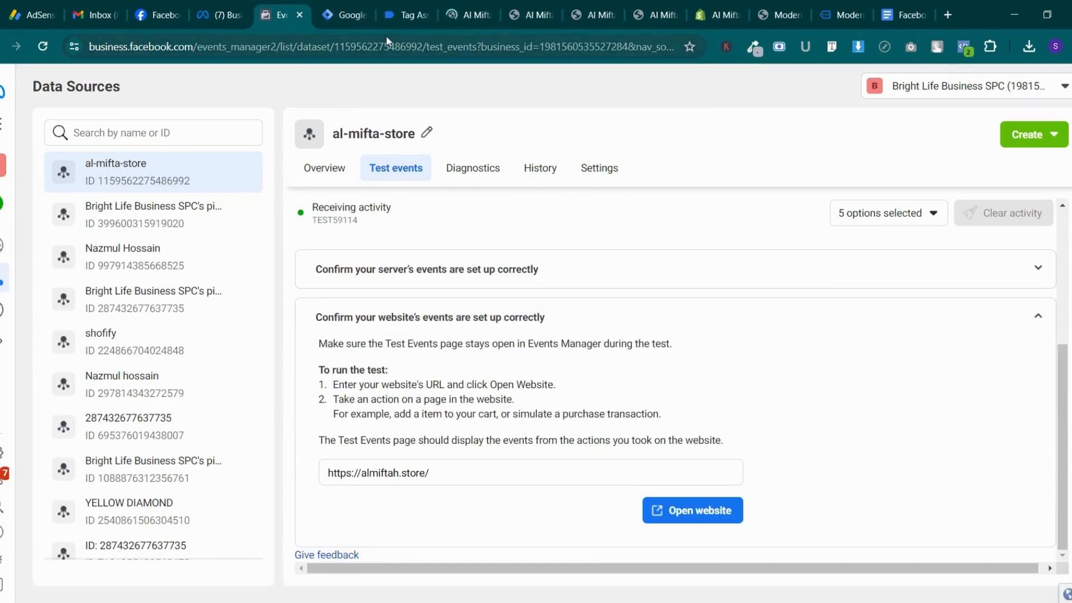
Continue past the Tag Assistant connection dialog for the loaded store page and review the received events in Meta Events Manager
{"action": "left_click", "coordinate": [463, 14]}
{"action": "scroll", "coordinate": [475, 304], "scroll_direction": "down", "scroll_amount": 5}
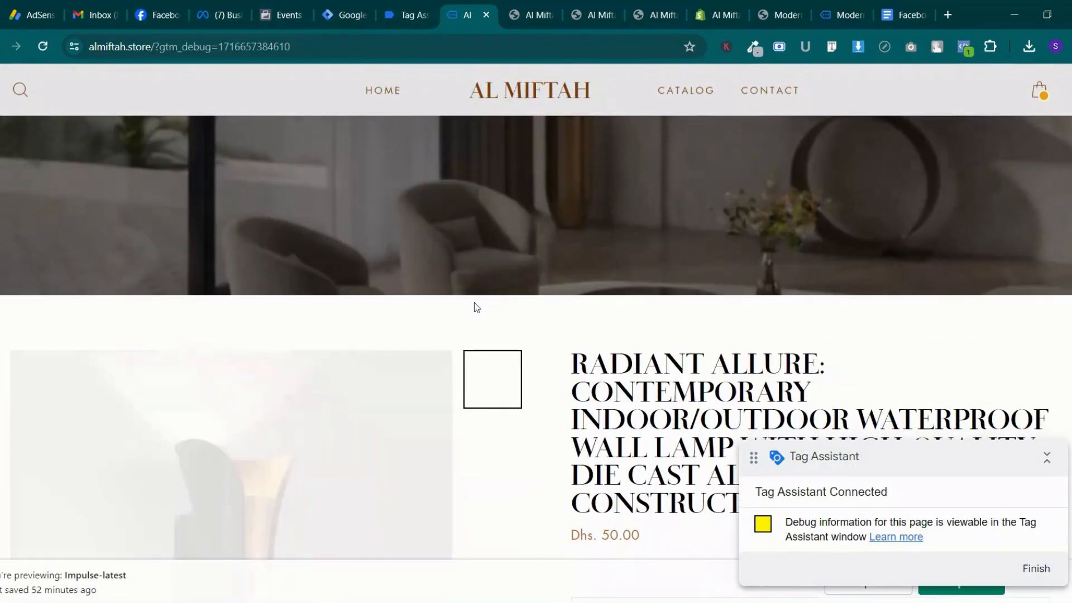
{"action": "left_click", "coordinate": [405, 15]}
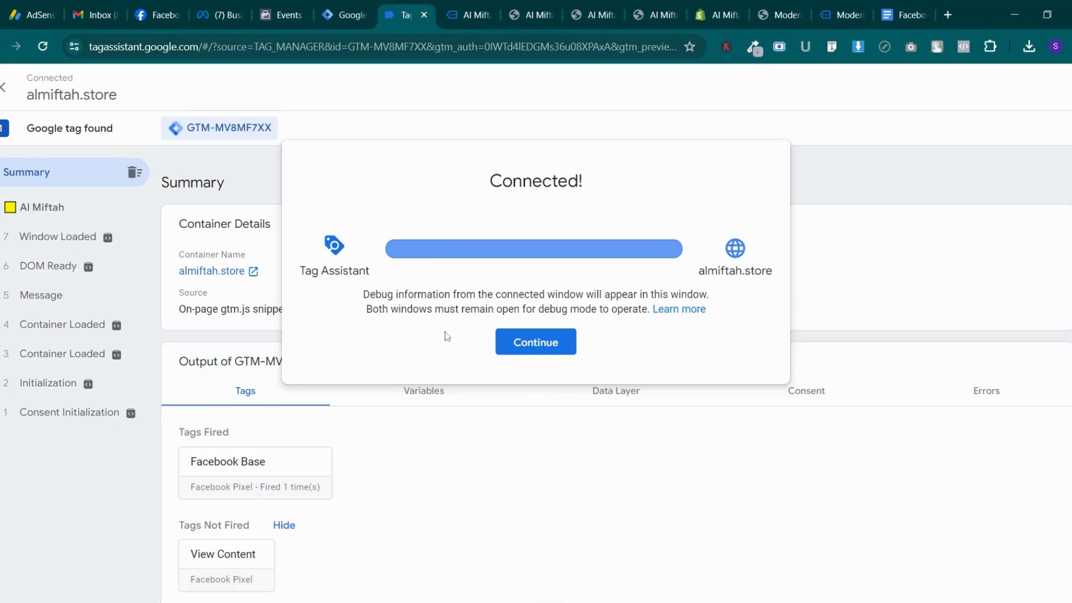
{"action": "left_click", "coordinate": [509, 343]}
{"action": "left_click", "coordinate": [349, 14]}
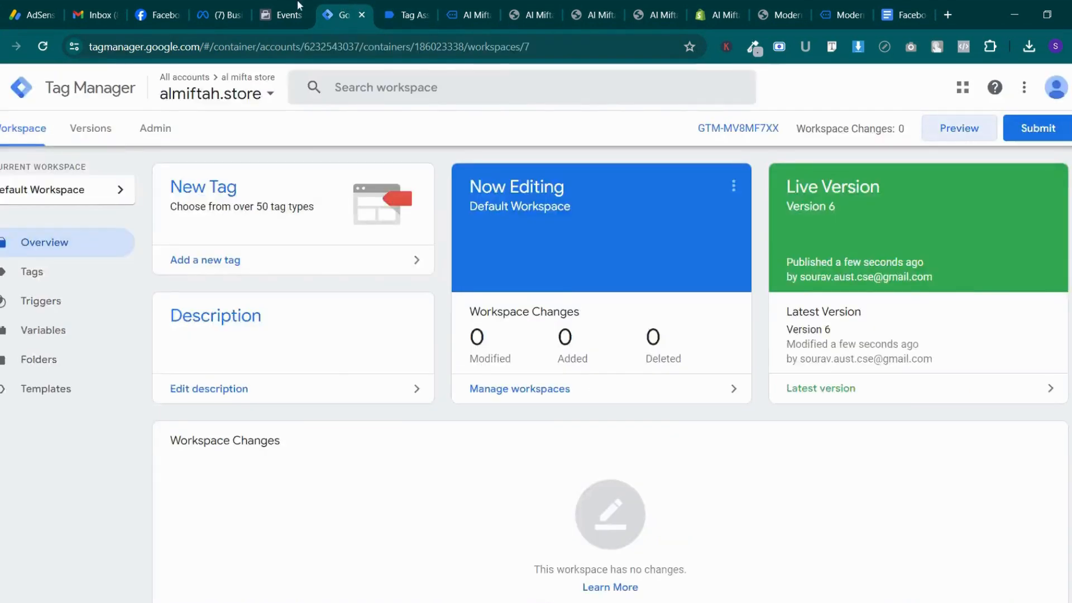
{"action": "left_click", "coordinate": [282, 15]}
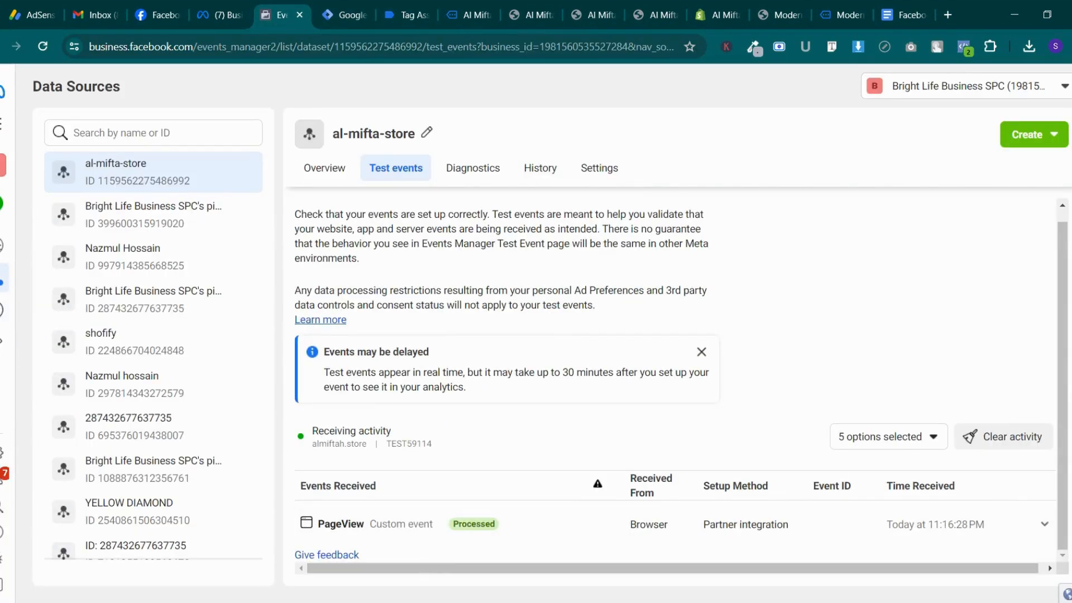
Open the Modern Crystal Tree Branches chandelier product page in the newly connected store window
{"action": "left_click", "coordinate": [428, 7]}
{"action": "left_click", "coordinate": [459, 8]}
{"action": "scroll", "coordinate": [434, 338], "scroll_direction": "down", "scroll_amount": 9}
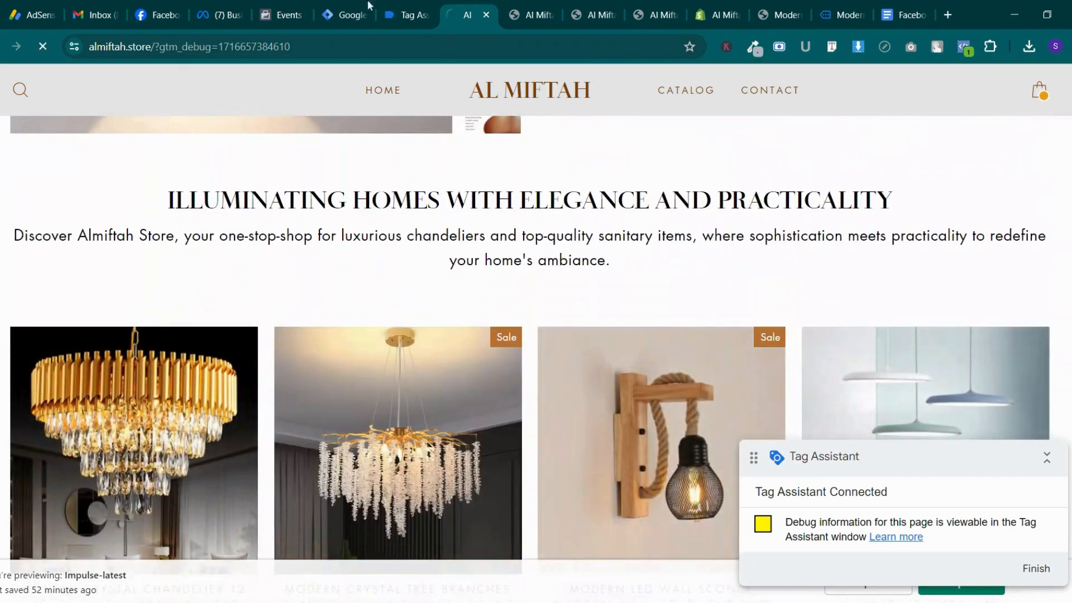
{"action": "left_click", "coordinate": [347, 7]}
{"action": "left_click", "coordinate": [380, 6]}
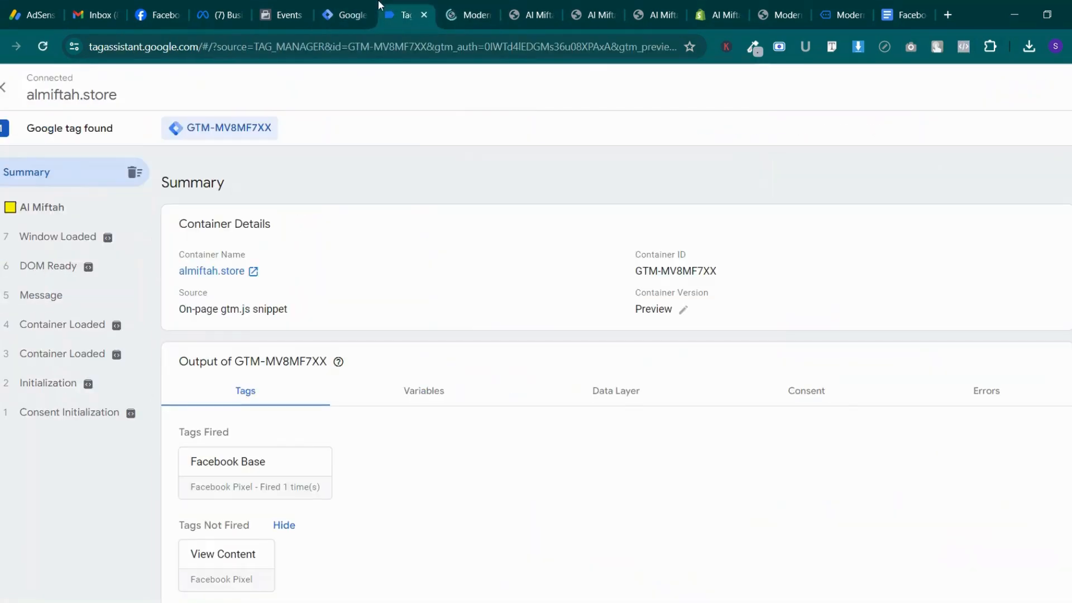
{"action": "left_click", "coordinate": [306, 6]}
{"action": "left_click", "coordinate": [469, 12]}
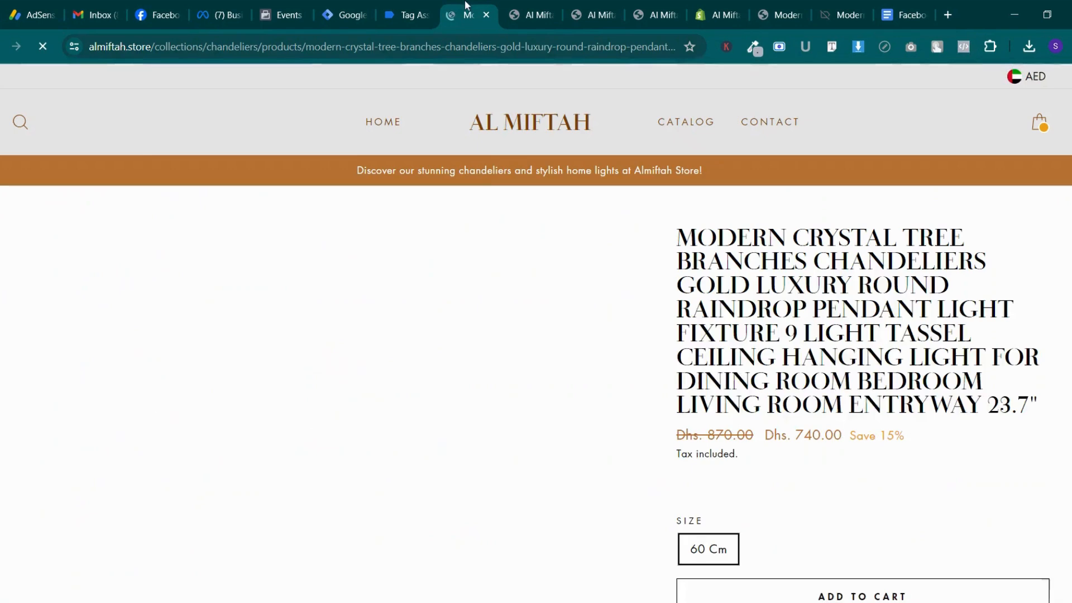
{"action": "scroll", "coordinate": [511, 382], "scroll_direction": "down", "scroll_amount": 4}
Switch to Tag Assistant and inspect the View Content tag's properties and the messages where it fired
{"action": "left_click", "coordinate": [418, 9]}
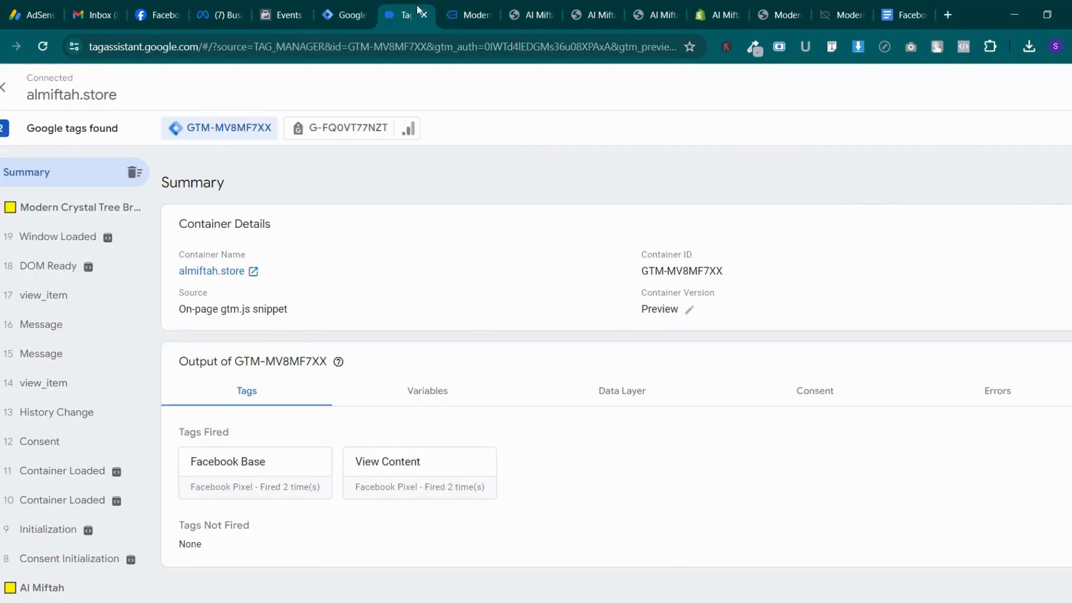
{"action": "left_click", "coordinate": [391, 461]}
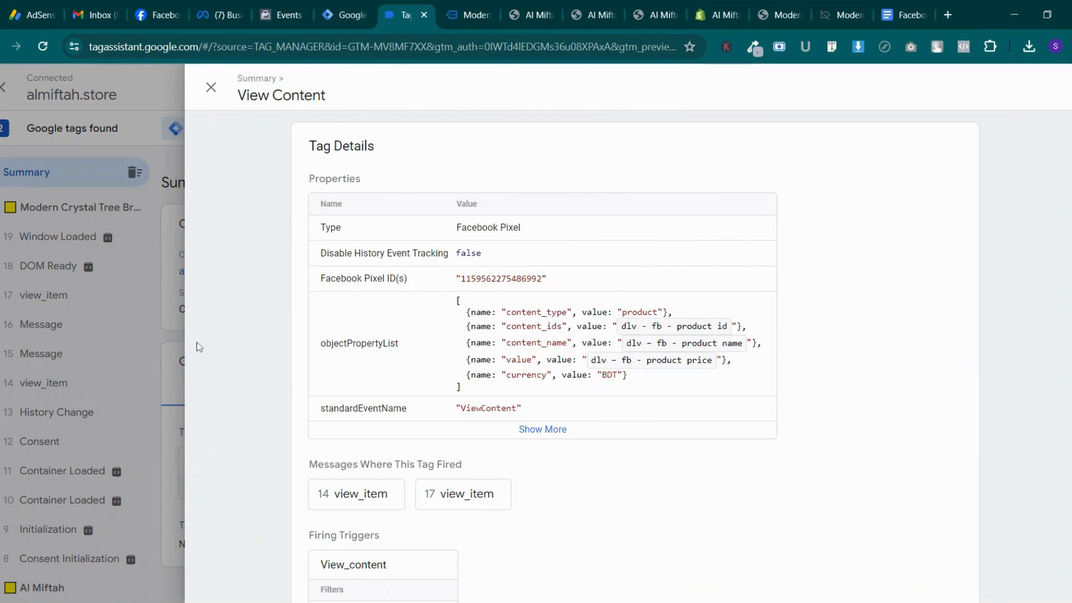
{"action": "left_click", "coordinate": [171, 326]}
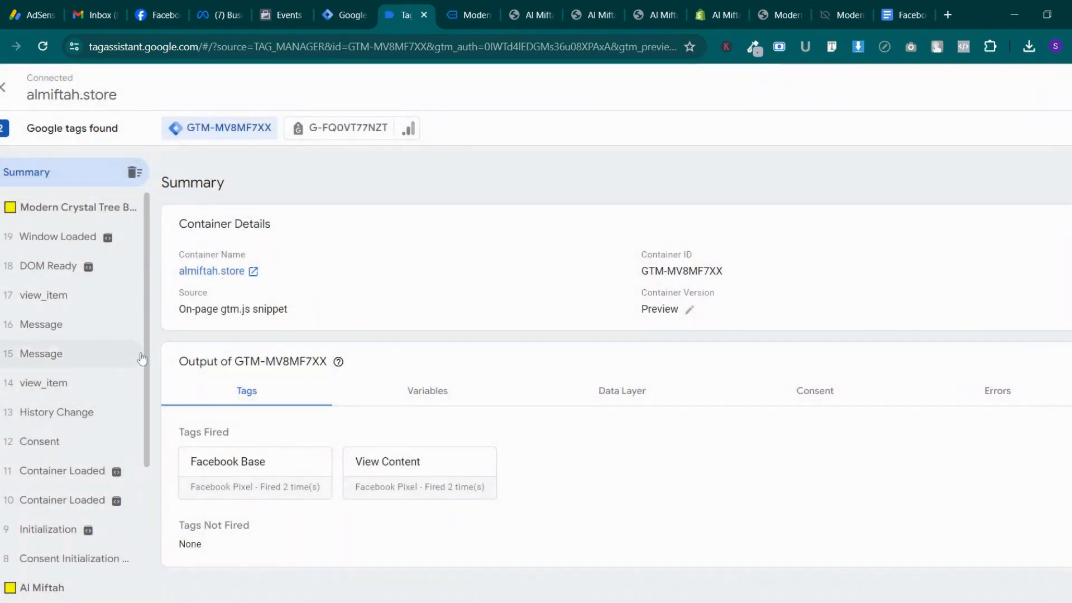
{"action": "left_click", "coordinate": [392, 484]}
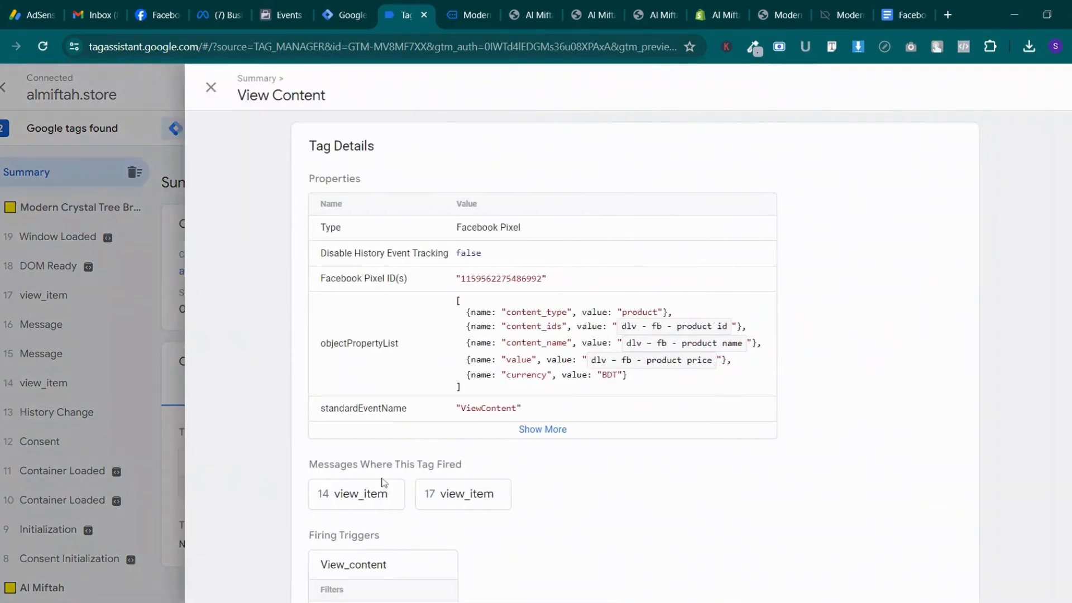
{"action": "left_click", "coordinate": [179, 431]}
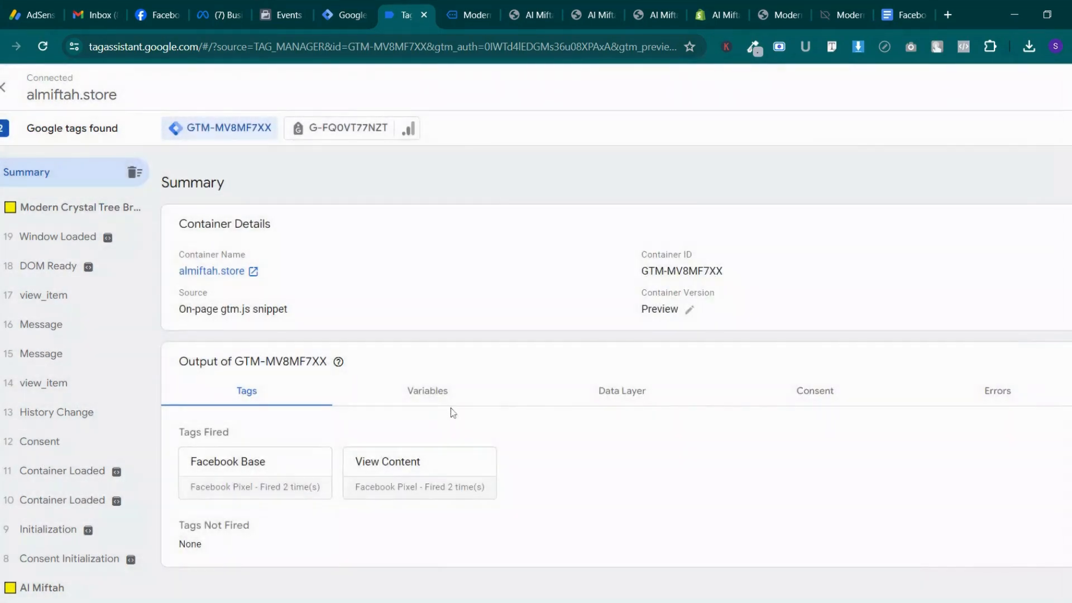
Inspect the product id, name and price variable values for view_item event 17 in the new preview session
{"action": "left_click", "coordinate": [428, 391]}
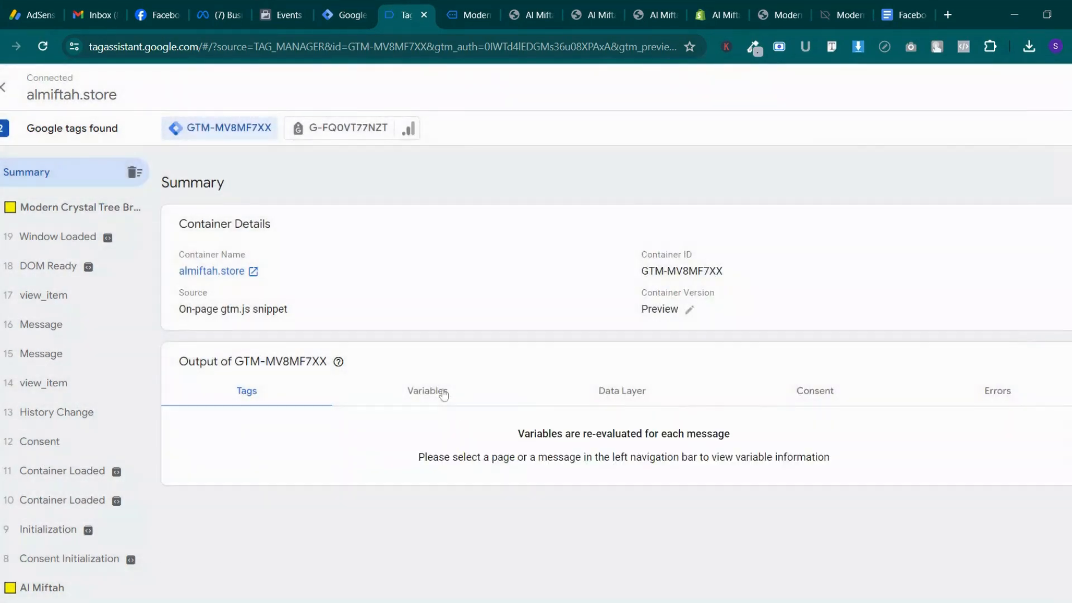
{"action": "left_click", "coordinate": [87, 302]}
{"action": "scroll", "coordinate": [375, 471], "scroll_direction": "down", "scroll_amount": 3}
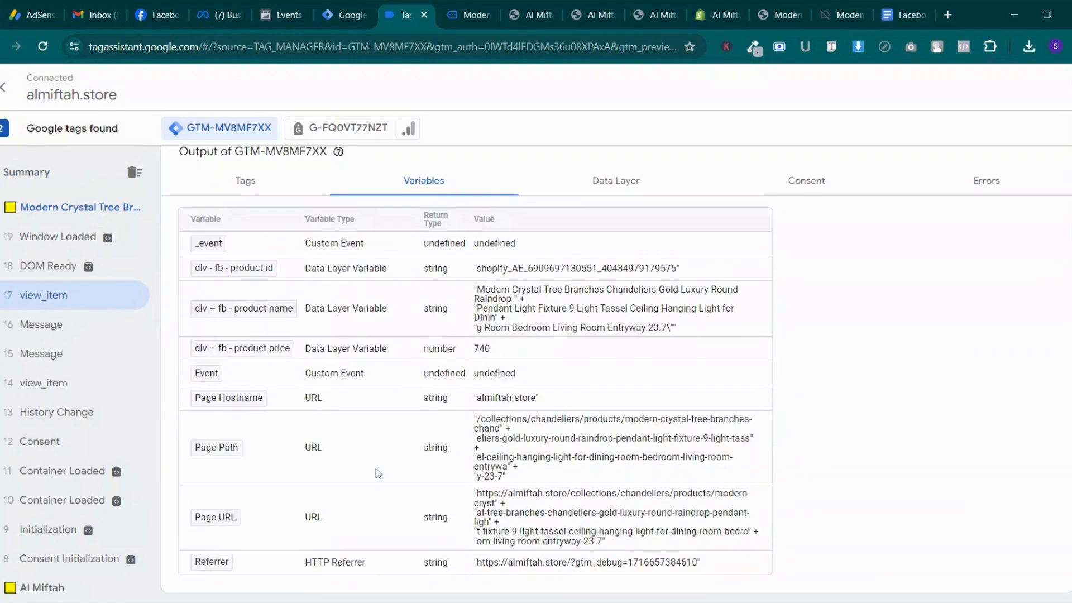
In Meta Events Manager, examine all parameters of the latest View content test event and return to Tag Assistant to compare its variable values
{"action": "left_click", "coordinate": [343, 14]}
{"action": "left_click", "coordinate": [291, 14]}
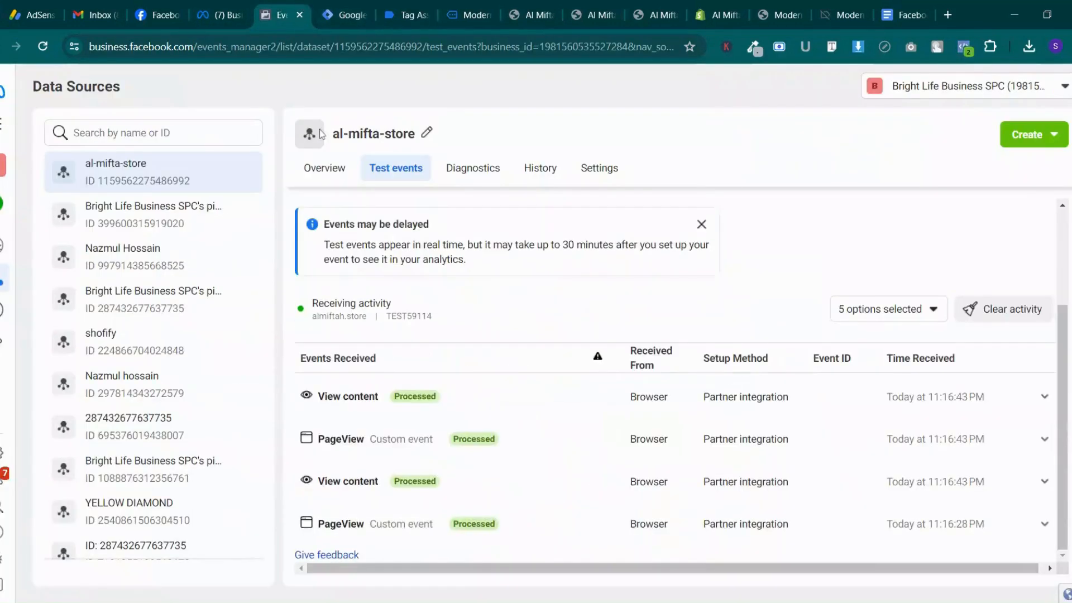
{"action": "left_click", "coordinate": [445, 467]}
{"action": "scroll", "coordinate": [412, 383], "scroll_direction": "down", "scroll_amount": 5}
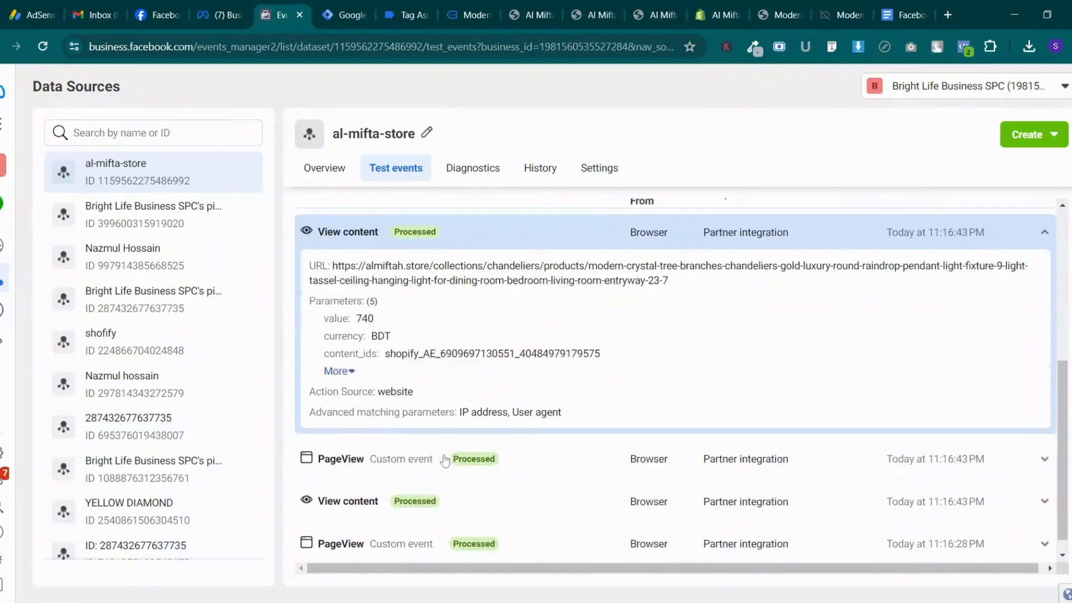
{"action": "left_click", "coordinate": [337, 352]}
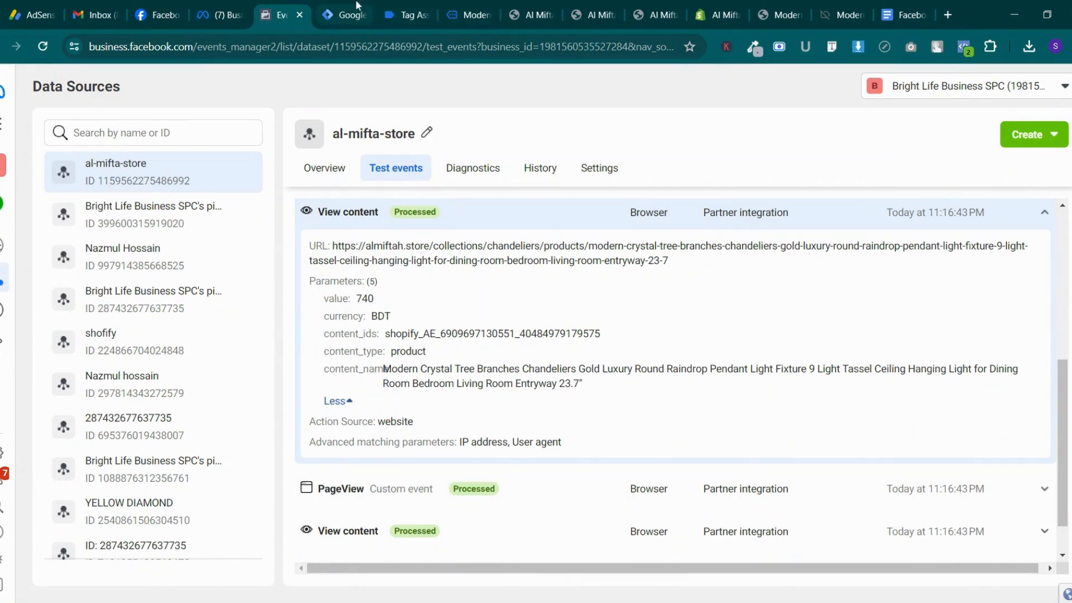
{"action": "left_click", "coordinate": [345, 14]}
{"action": "left_click", "coordinate": [432, 7]}
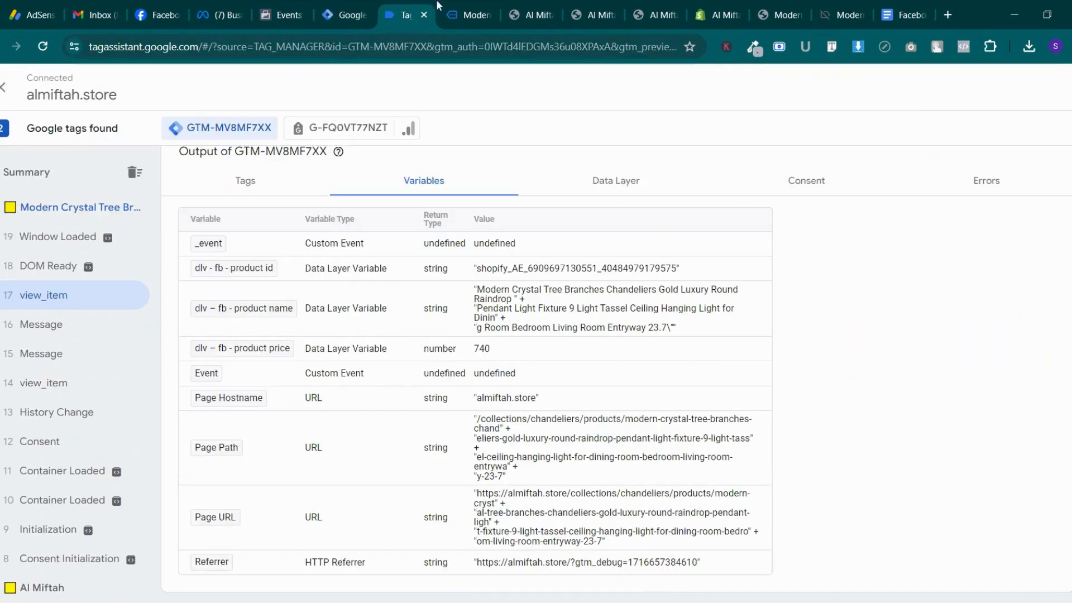
Switch to Tag Manager and duplicate the View Content tag, naming the copy Add_to_cart
{"action": "left_click", "coordinate": [466, 11]}
{"action": "left_click", "coordinate": [399, 5]}
{"action": "left_click", "coordinate": [344, 15]}
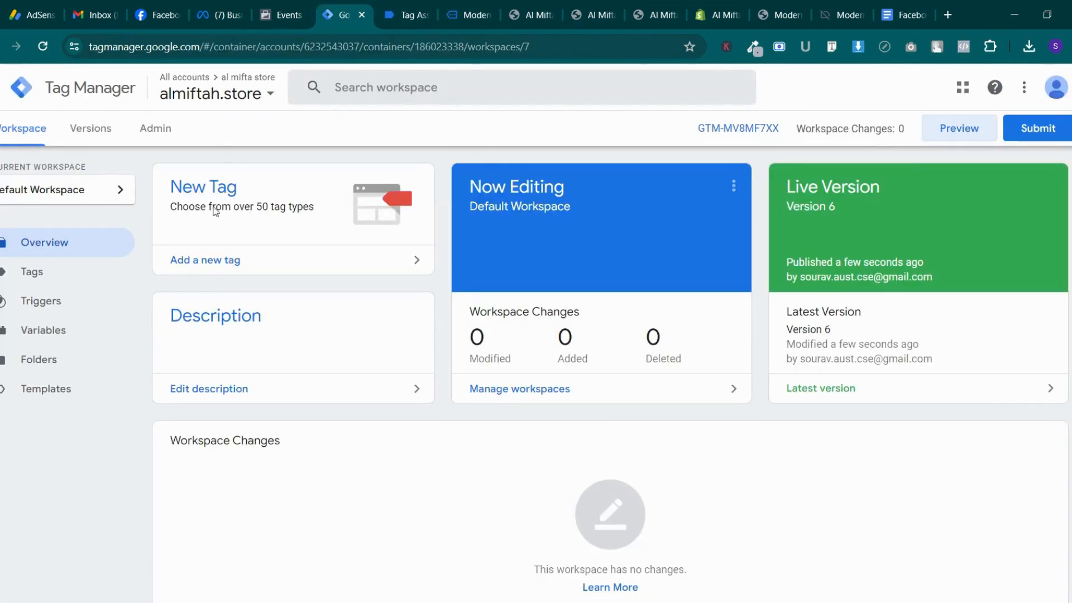
{"action": "left_click", "coordinate": [128, 279]}
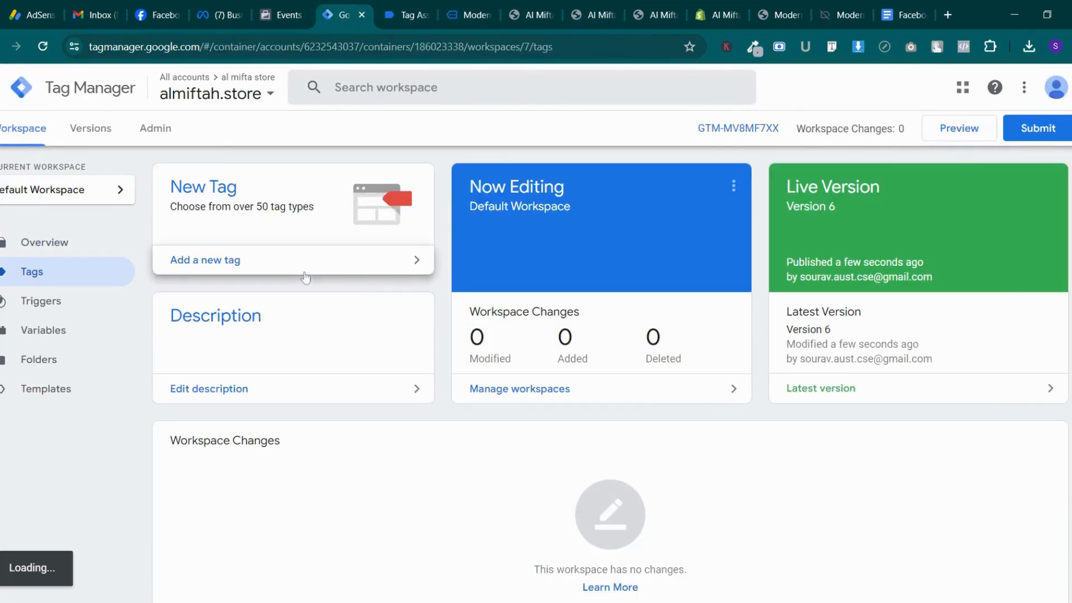
{"action": "left_click", "coordinate": [119, 282]}
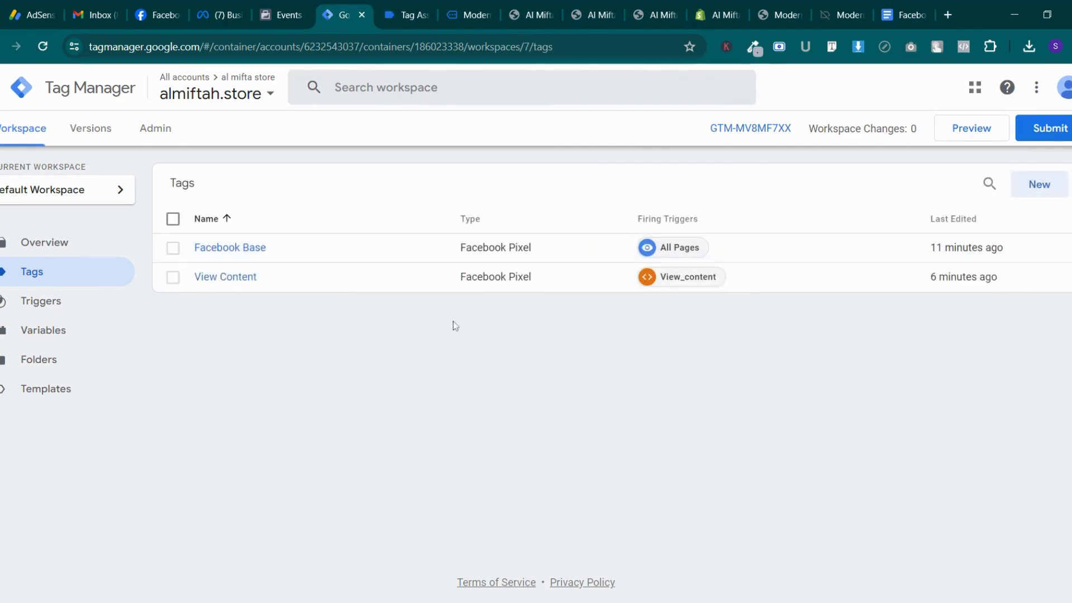
{"action": "left_click", "coordinate": [216, 277]}
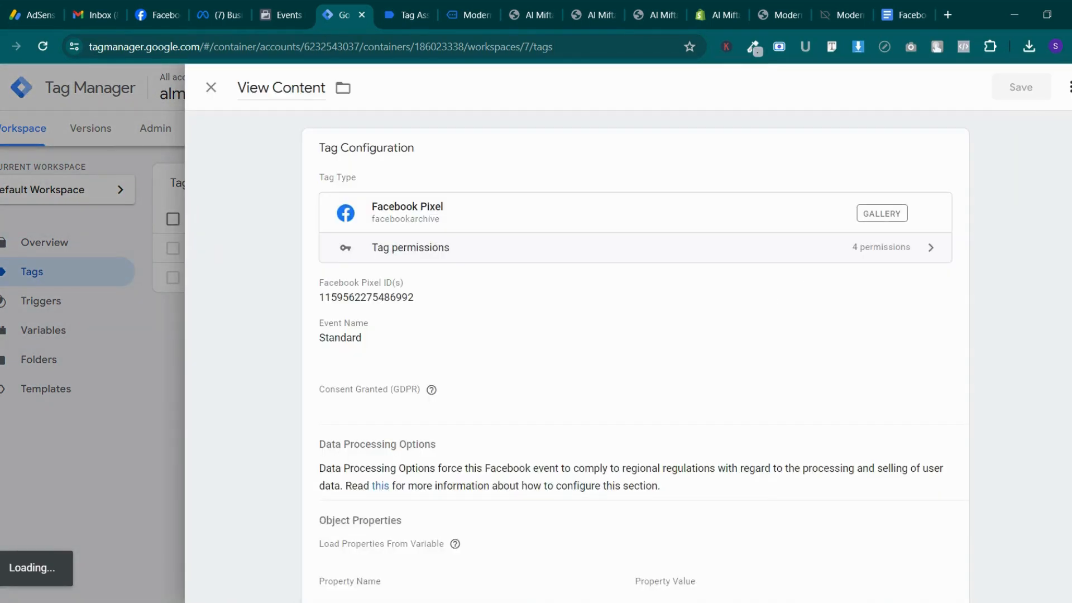
{"action": "left_click", "coordinate": [1069, 87]}
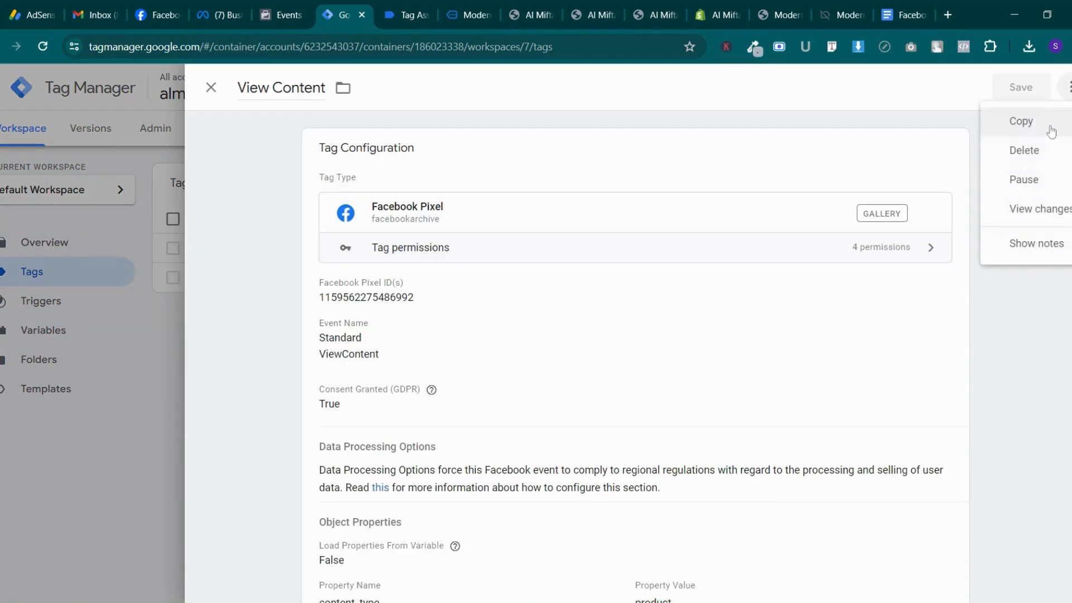
{"action": "left_click", "coordinate": [1012, 128]}
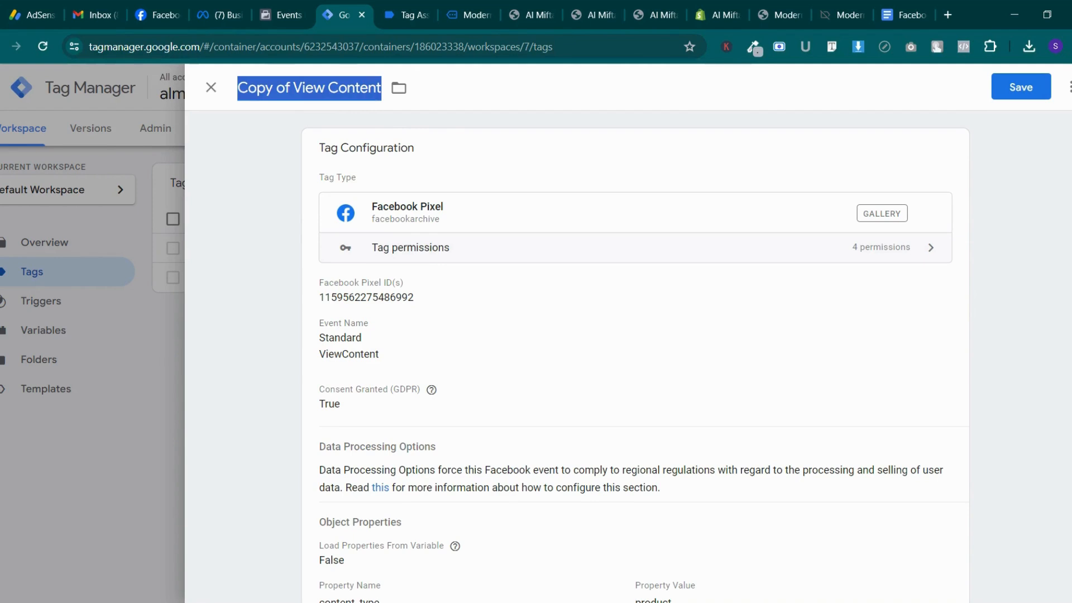
{"action": "type", "text": "Add_to_cart"}
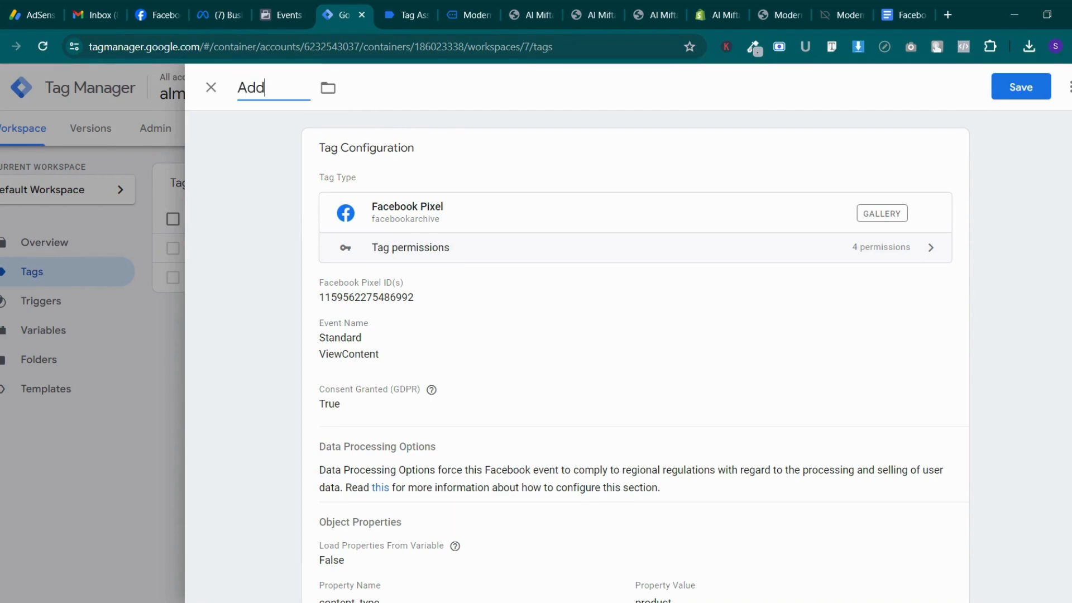
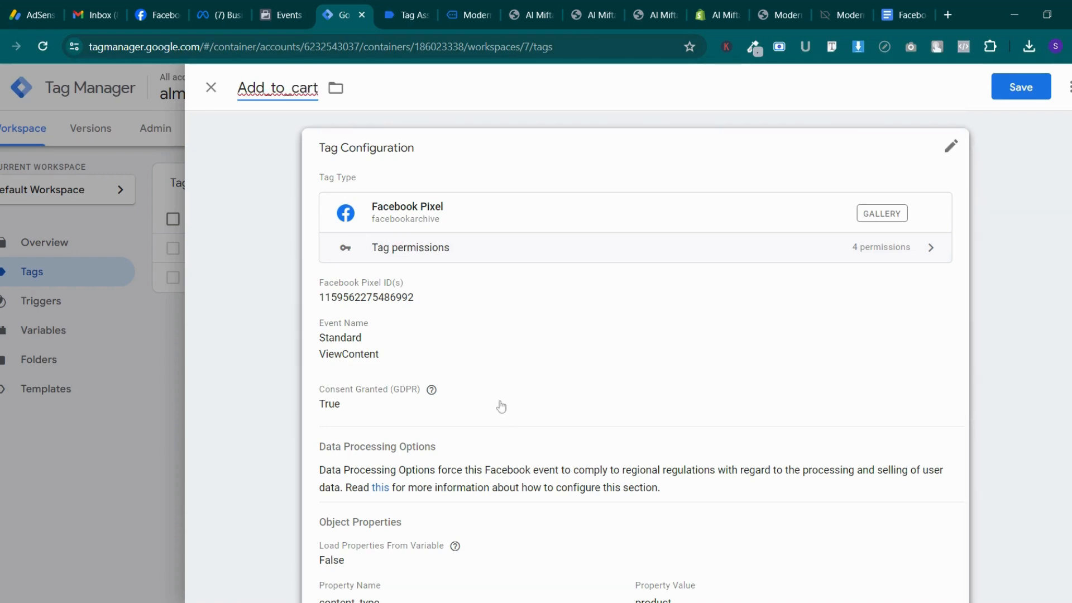
Change the copied tag's standard Facebook event from ViewContent to AddToCart
{"action": "left_click", "coordinate": [483, 357]}
{"action": "scroll", "coordinate": [486, 292], "scroll_direction": "down", "scroll_amount": 3}
{"action": "left_click", "coordinate": [438, 294]}
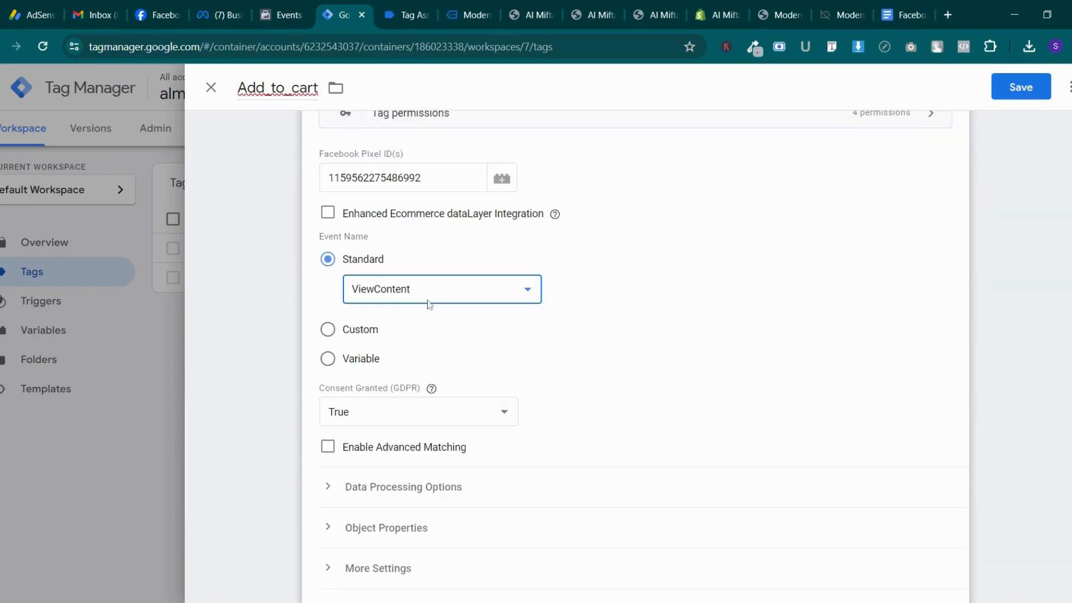
{"action": "left_click", "coordinate": [428, 311]}
{"action": "scroll", "coordinate": [419, 342], "scroll_direction": "down", "scroll_amount": 3}
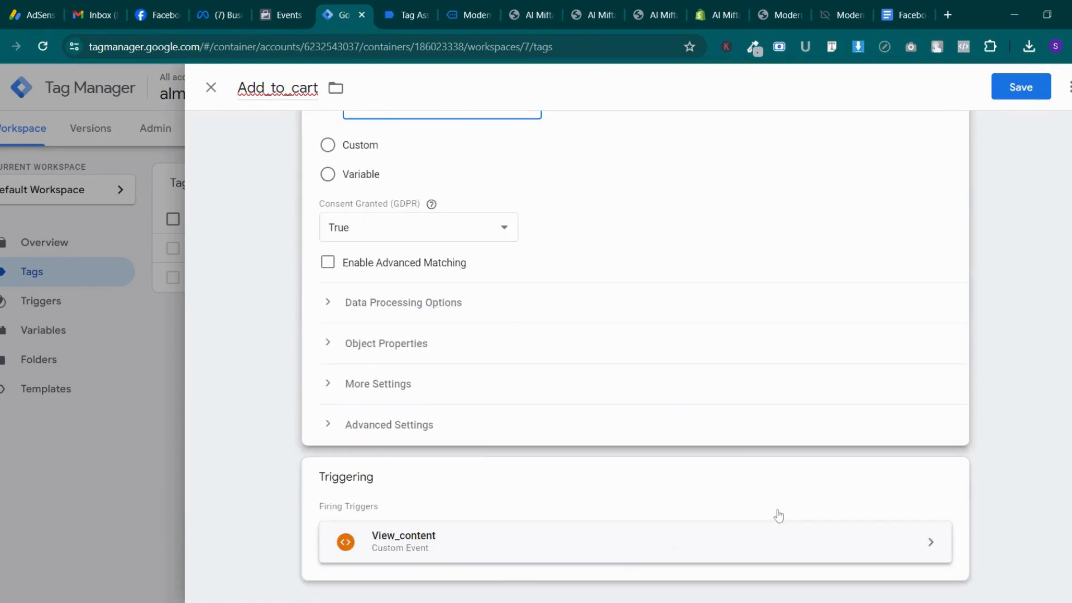
Remove the View_content firing trigger from the Add_to_cart tag and start a new trigger named add_to_cart
{"action": "left_click", "coordinate": [953, 506]}
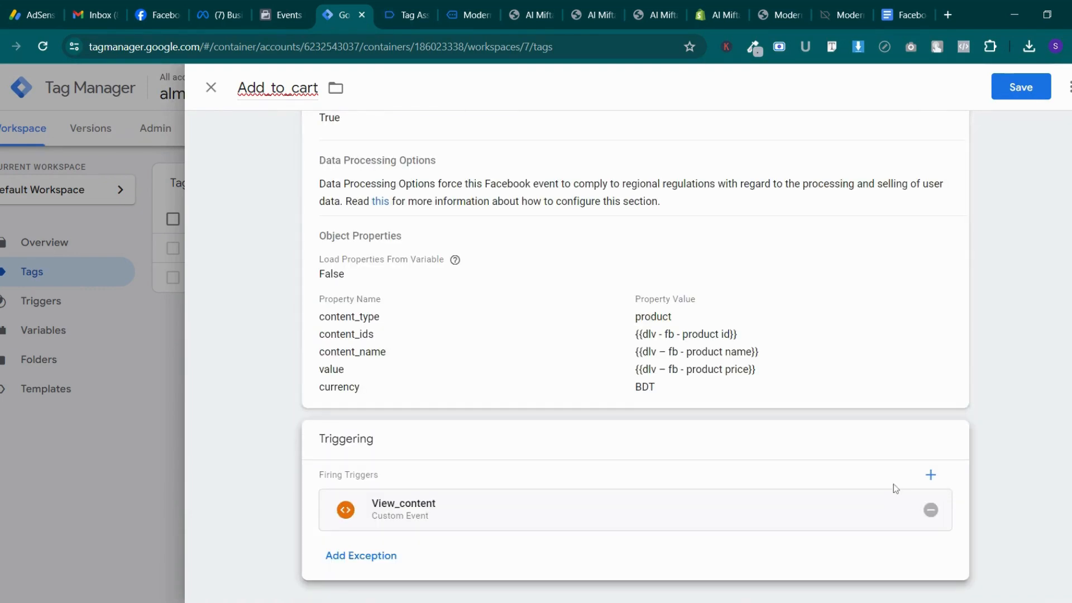
{"action": "left_click", "coordinate": [929, 510]}
{"action": "left_click", "coordinate": [656, 481]}
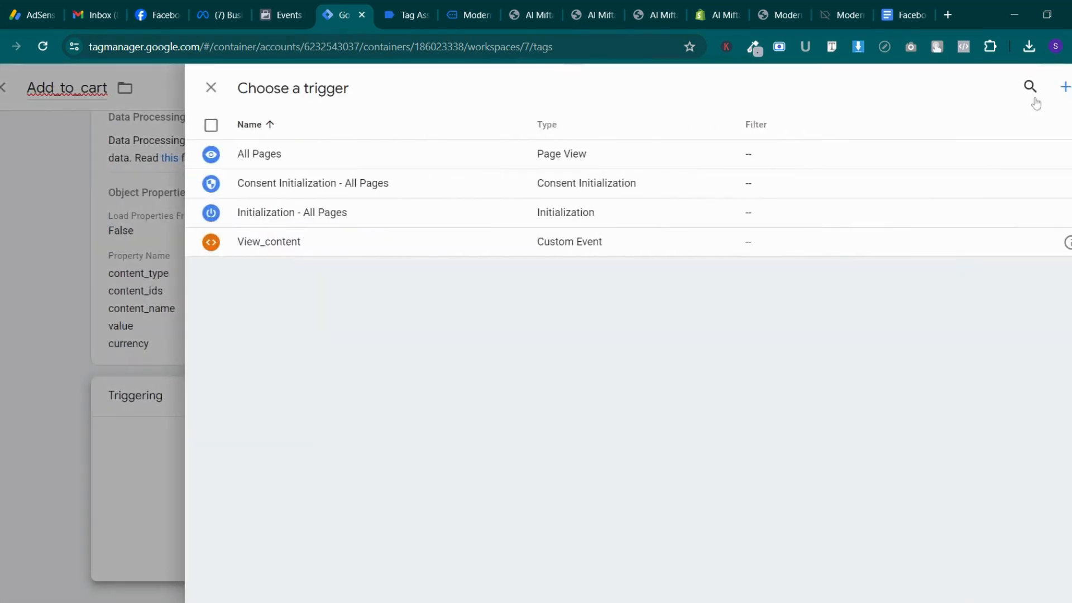
{"action": "left_click", "coordinate": [1065, 87]}
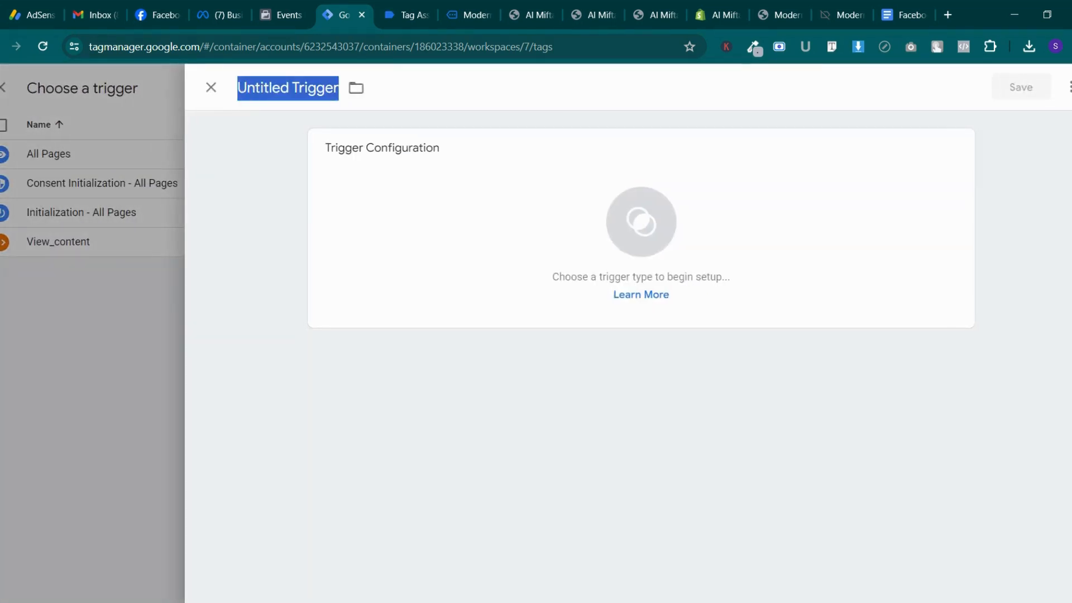
{"action": "type", "text": "add_t"}
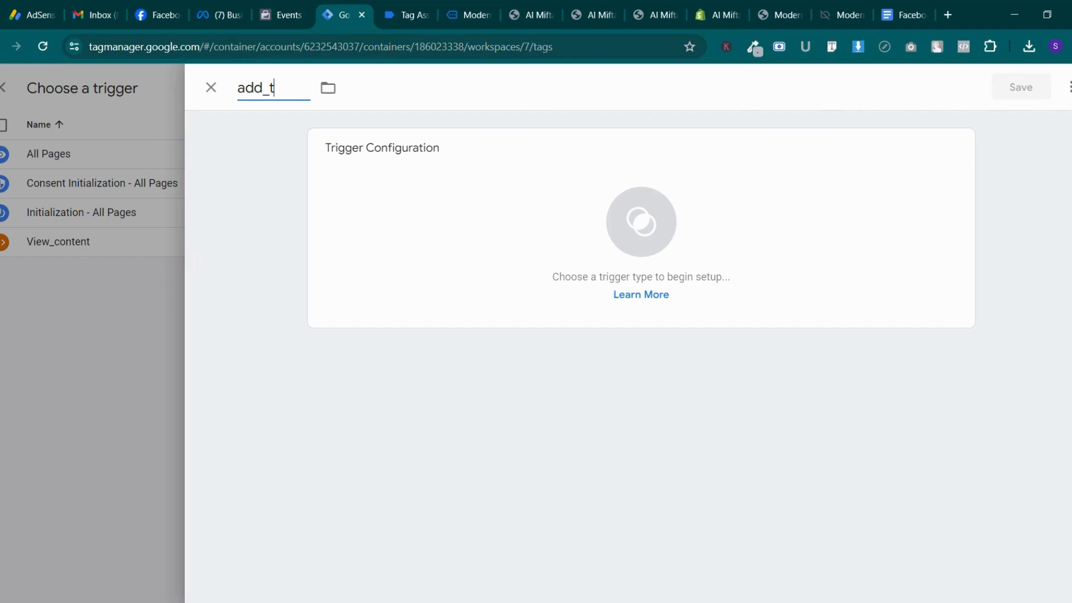
{"action": "type", "text": "o_cart"}
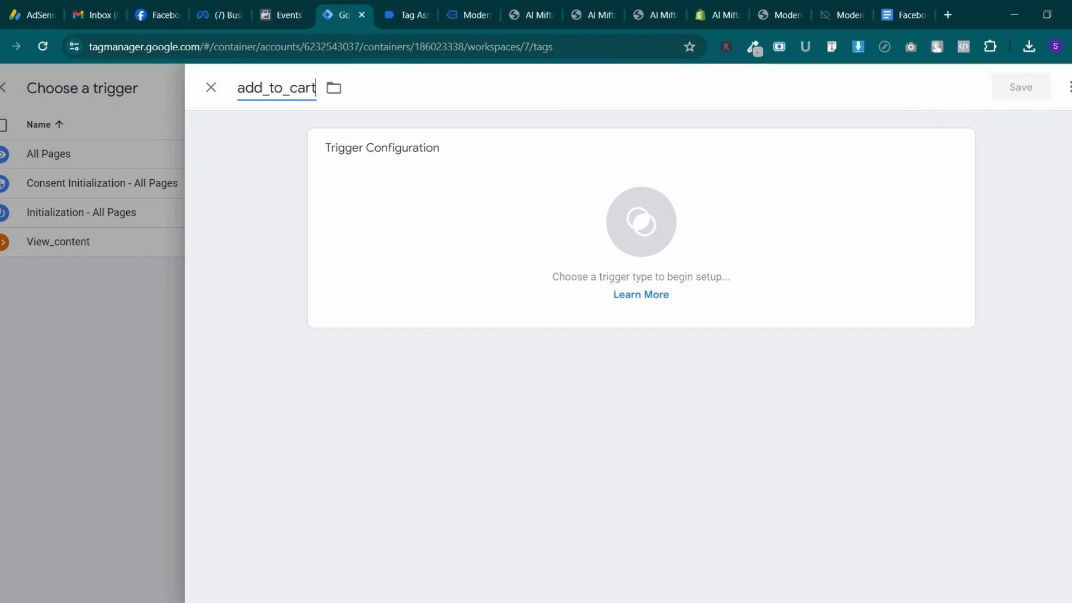
Configure the trigger as a Custom Event with event name add_to_cart, and save both the trigger and the tag
{"action": "left_click", "coordinate": [636, 223]}
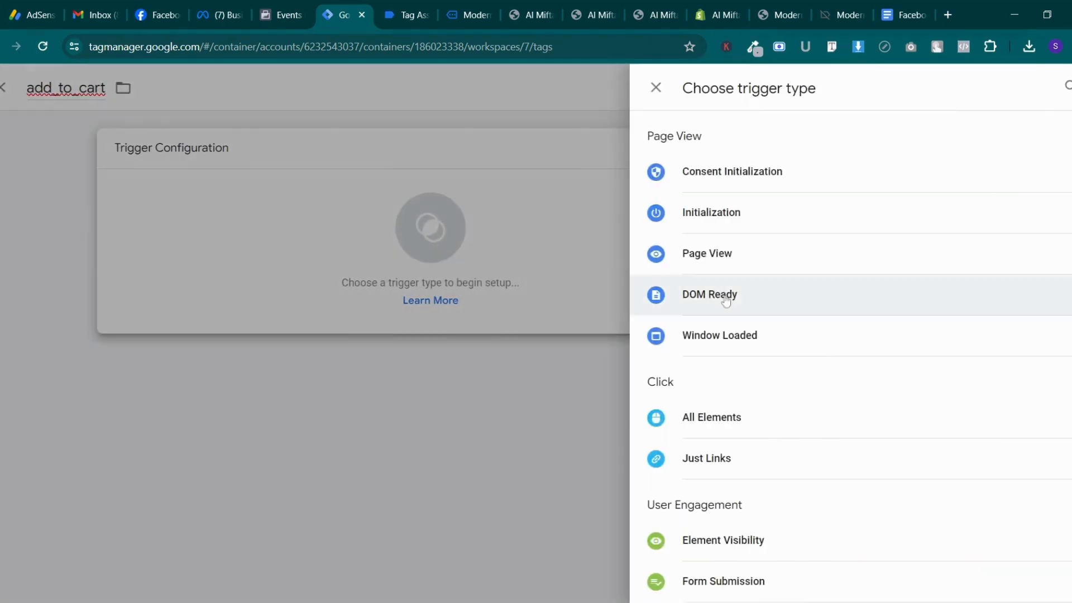
{"action": "scroll", "coordinate": [726, 315], "scroll_direction": "down", "scroll_amount": 4}
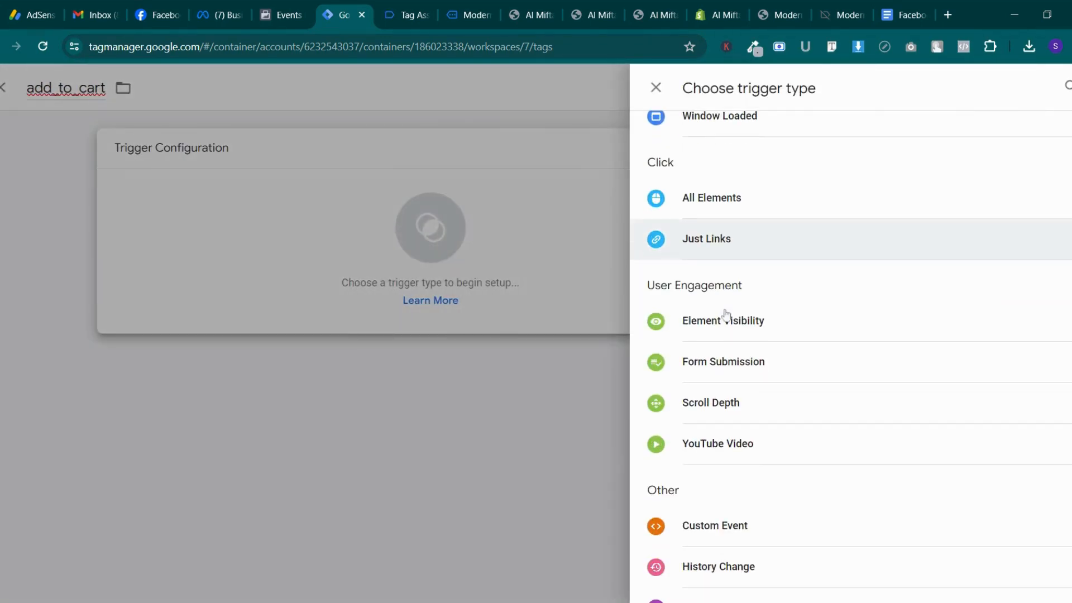
{"action": "left_click", "coordinate": [740, 527]}
{"action": "left_click", "coordinate": [391, 295]}
{"action": "type", "text": "add_to_cart"}
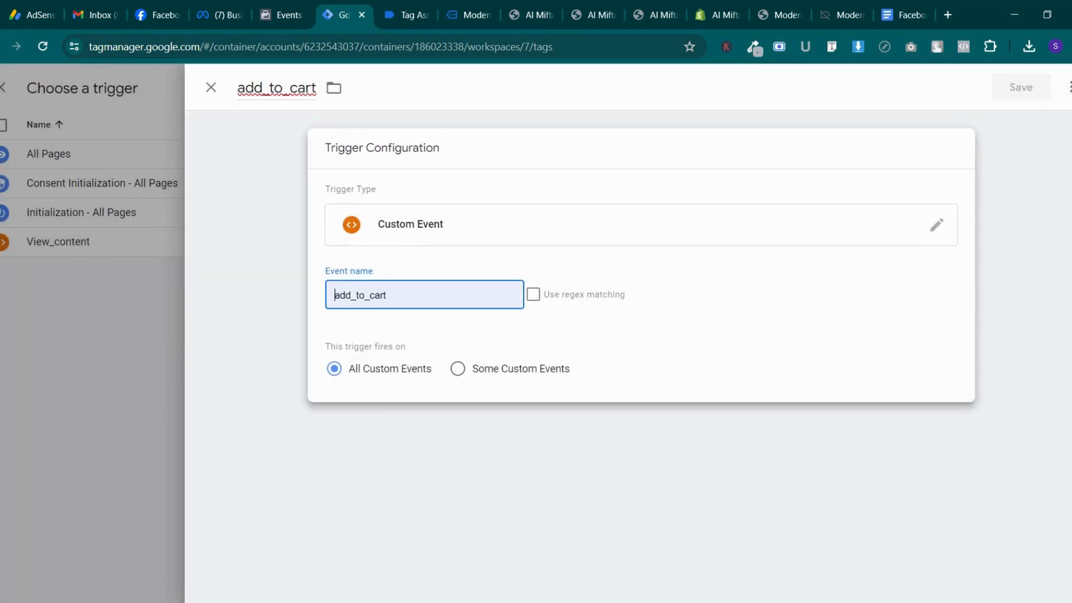
{"action": "left_click", "coordinate": [1006, 89]}
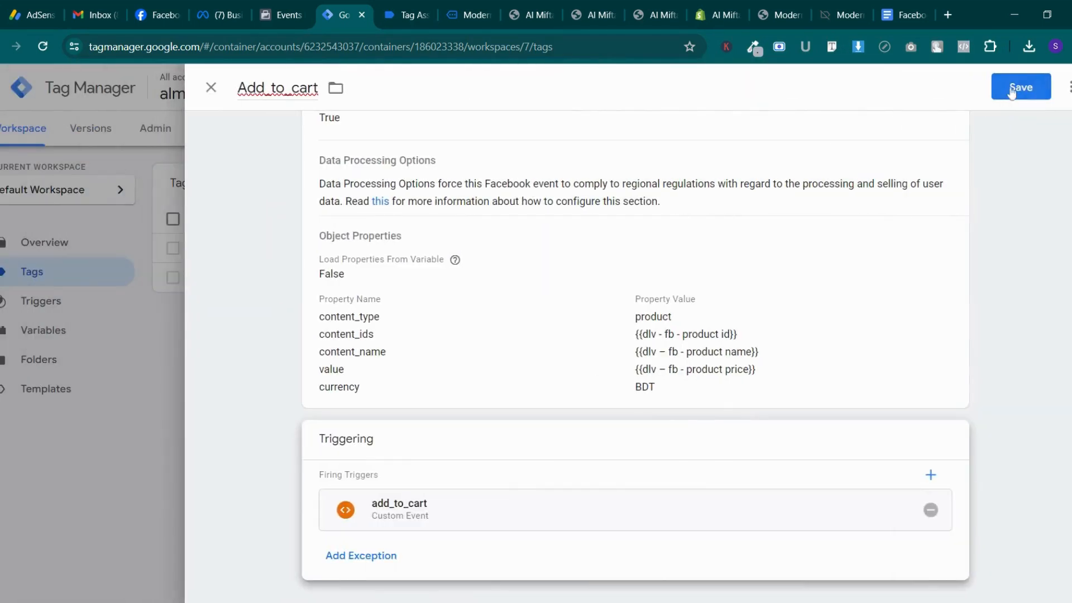
{"action": "left_click", "coordinate": [1012, 92]}
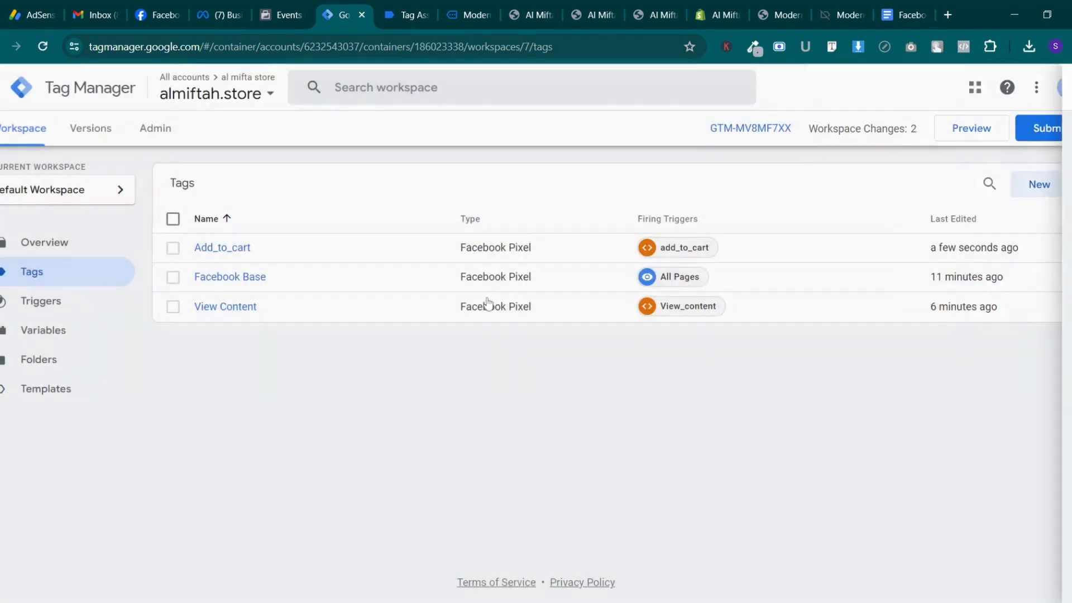
Publish the workspace changes to the Live environment without a version name or description, and return to the workspace overview
{"action": "left_click", "coordinate": [1050, 128]}
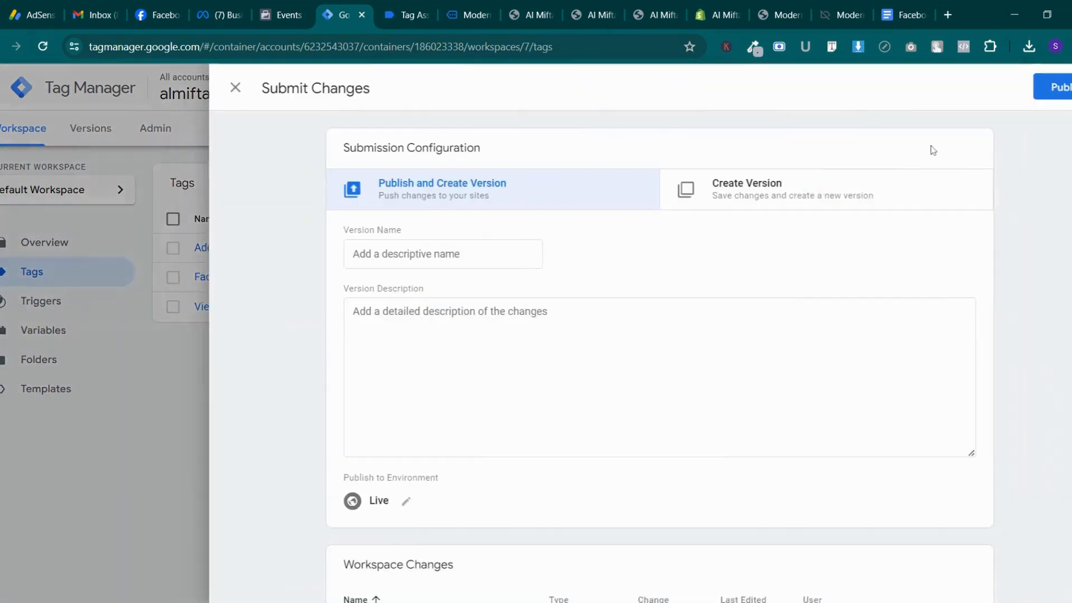
{"action": "left_click", "coordinate": [1043, 87]}
{"action": "left_click", "coordinate": [729, 513]}
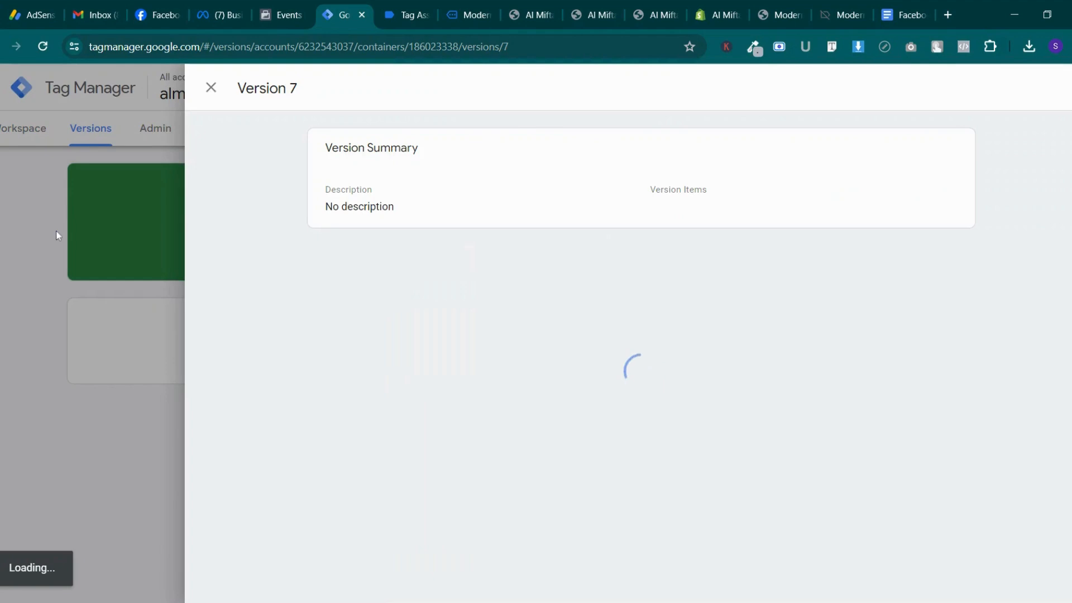
{"action": "left_click", "coordinate": [56, 230]}
{"action": "left_click", "coordinate": [20, 135]}
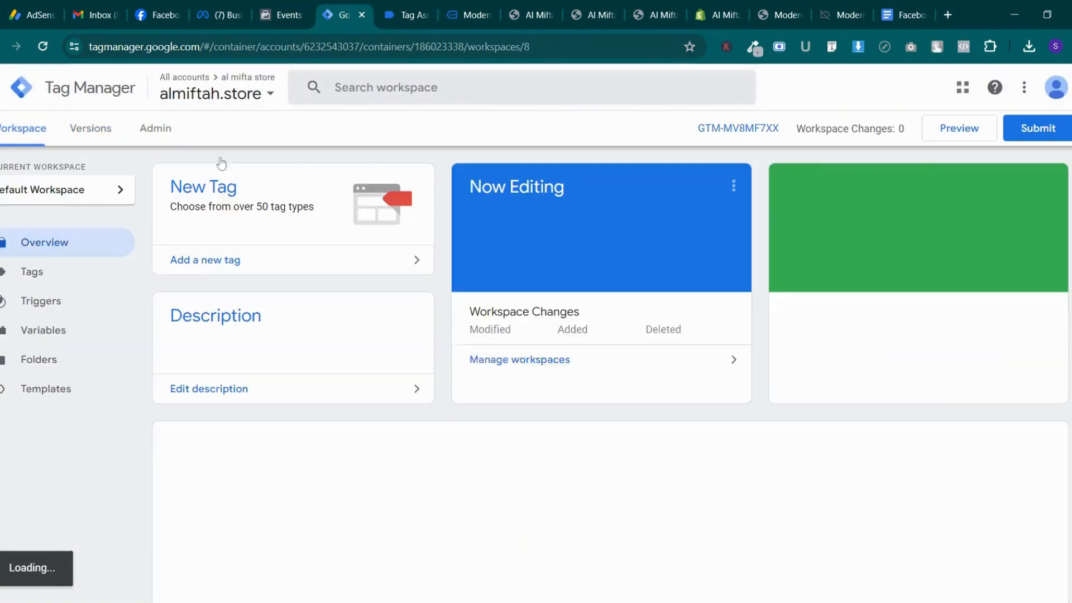
Start a new preview session for almiftah.store and continue into the connected Tag Assistant summary
{"action": "left_click", "coordinate": [960, 128]}
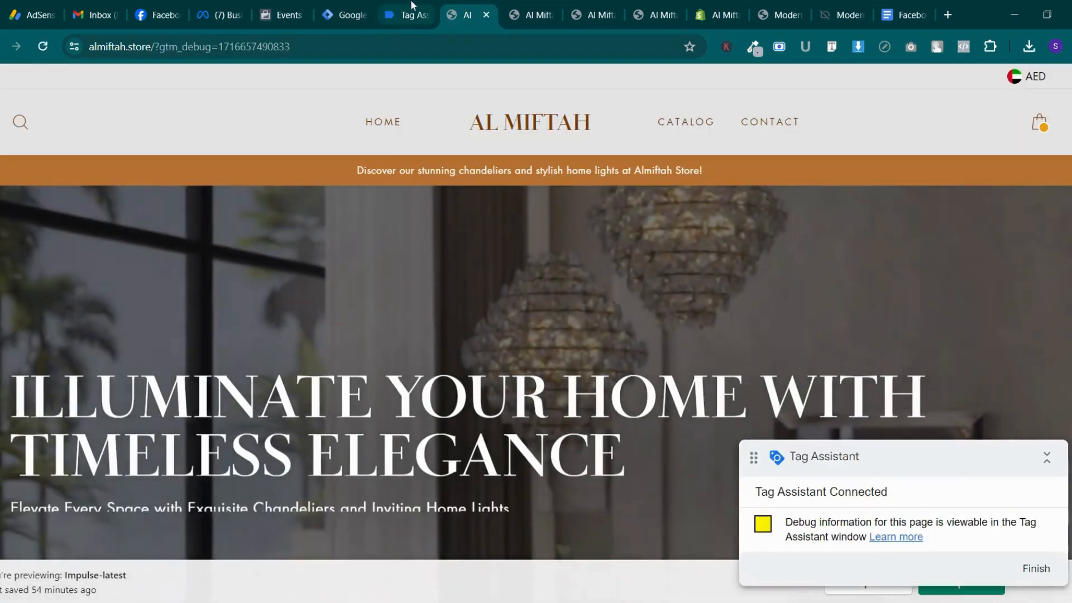
{"action": "left_click", "coordinate": [413, 6]}
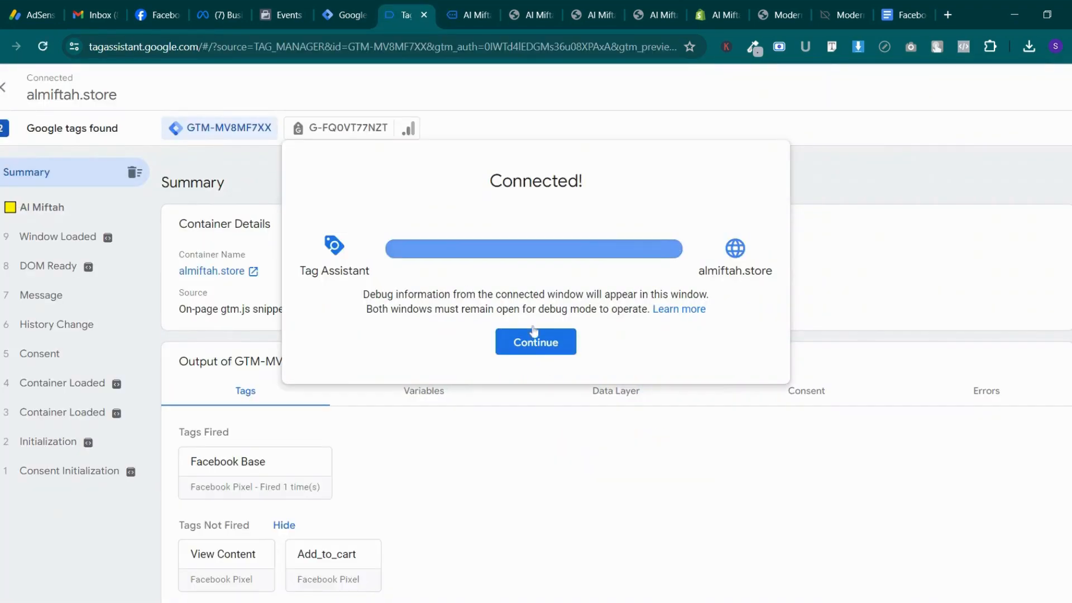
{"action": "left_click", "coordinate": [534, 334]}
Open the Modern Crystal Tree Branches chandelier product page from the previewed store home page and check Tag Assistant's event list
{"action": "left_click", "coordinate": [469, 14]}
{"action": "scroll", "coordinate": [474, 253], "scroll_direction": "down", "scroll_amount": 5}
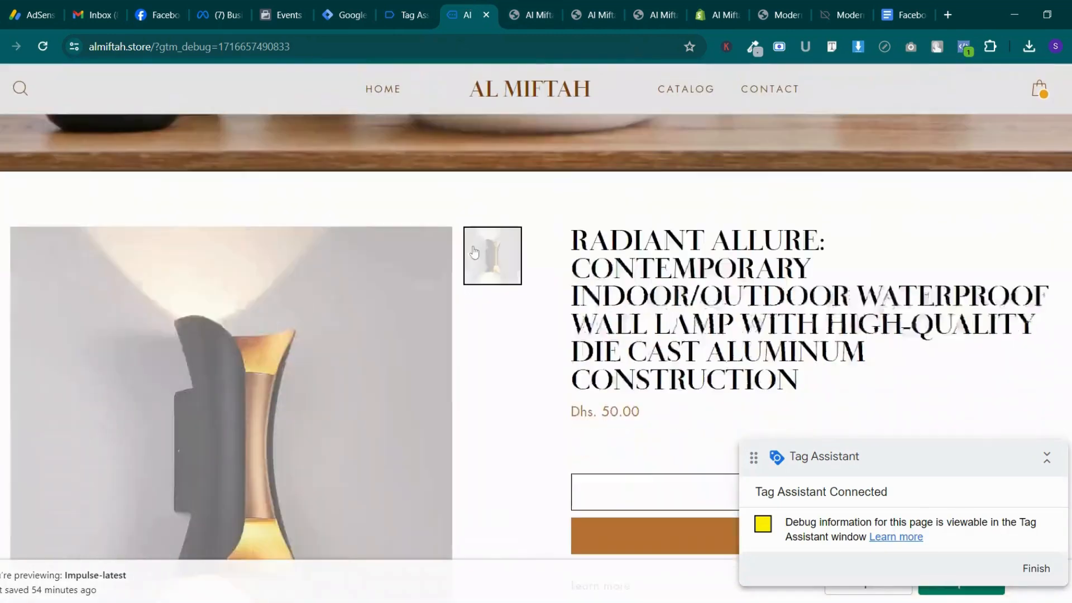
{"action": "scroll", "coordinate": [474, 252], "scroll_direction": "down", "scroll_amount": 10}
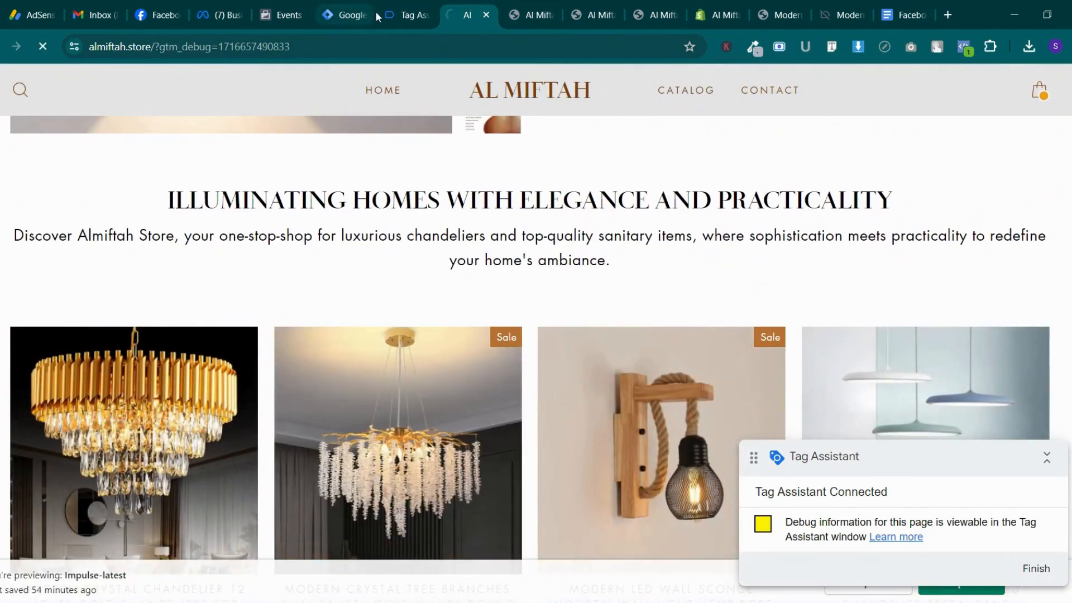
{"action": "left_click", "coordinate": [403, 7]}
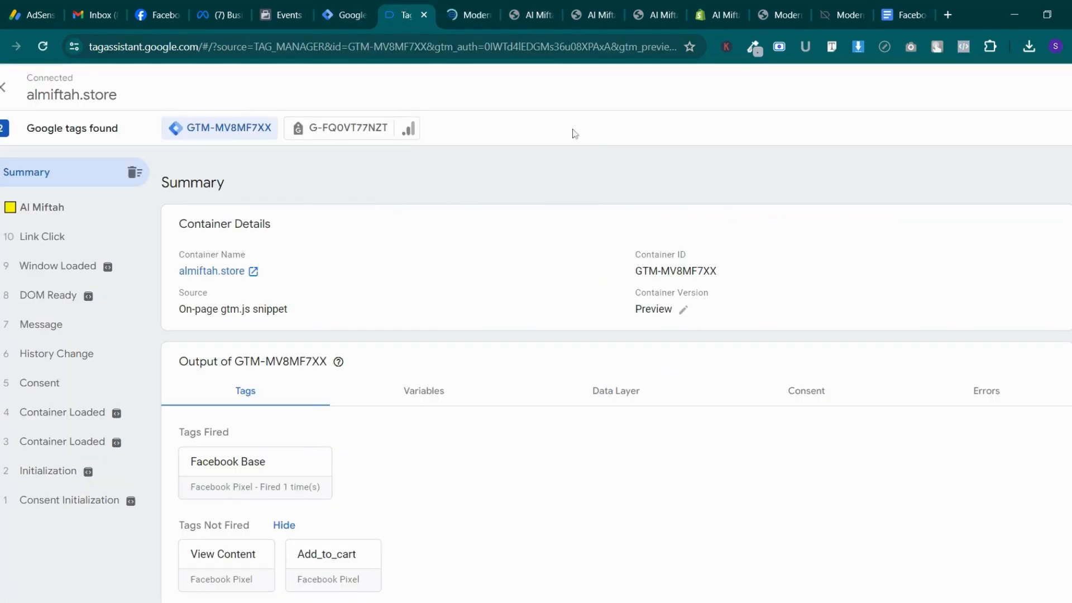
{"action": "left_click", "coordinate": [469, 3]}
{"action": "left_click", "coordinate": [434, 4]}
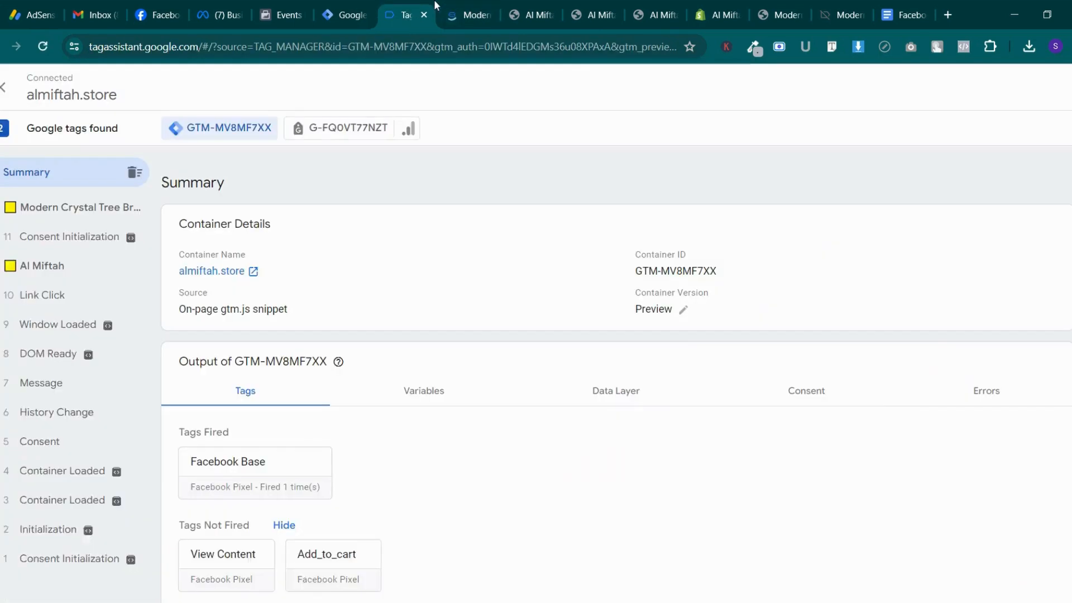
{"action": "left_click", "coordinate": [462, 5]}
Add the 60 Cm chandelier to the cart twice, checking the Add_to_cart tag in Tag Assistant after each addition
{"action": "scroll", "coordinate": [484, 256], "scroll_direction": "down", "scroll_amount": 6}
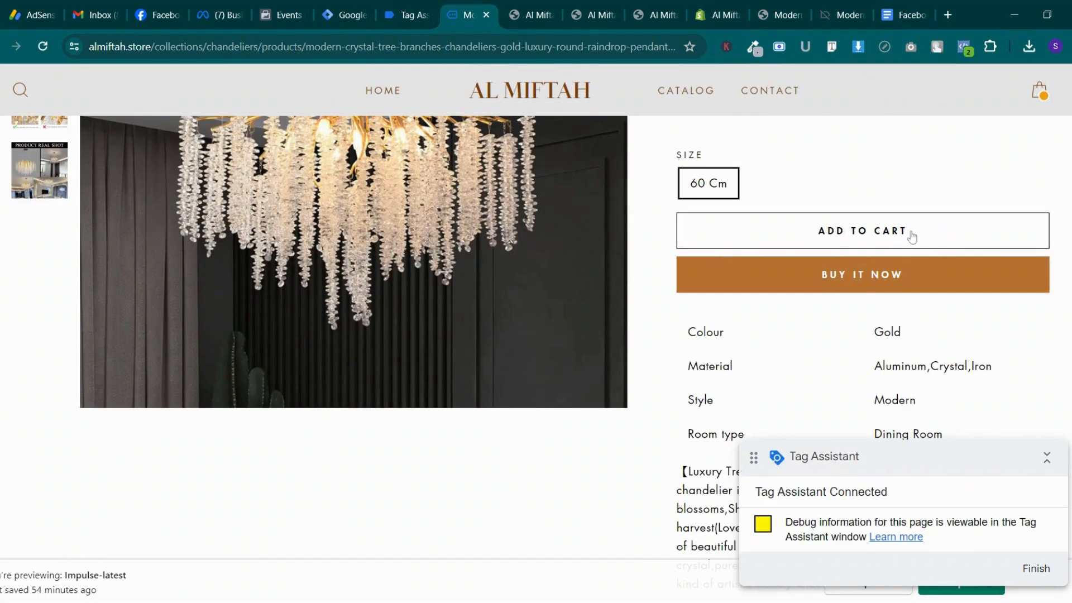
{"action": "left_click", "coordinate": [913, 238]}
{"action": "left_click", "coordinate": [411, 15]}
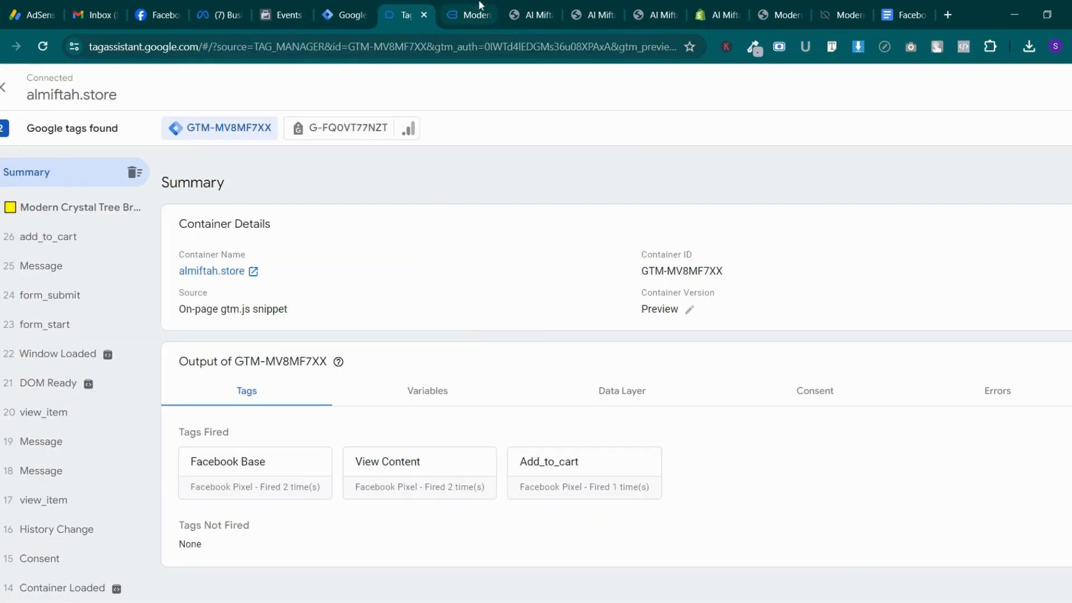
{"action": "left_click", "coordinate": [475, 15]}
{"action": "key", "text": "Escape"}
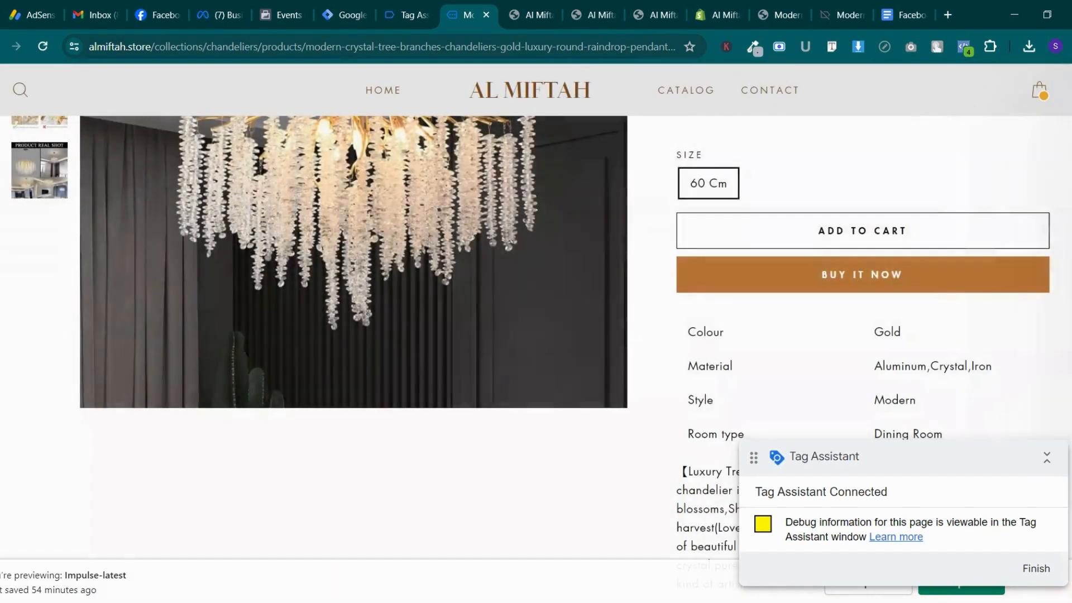
{"action": "left_click", "coordinate": [802, 233]}
{"action": "left_click", "coordinate": [402, 15]}
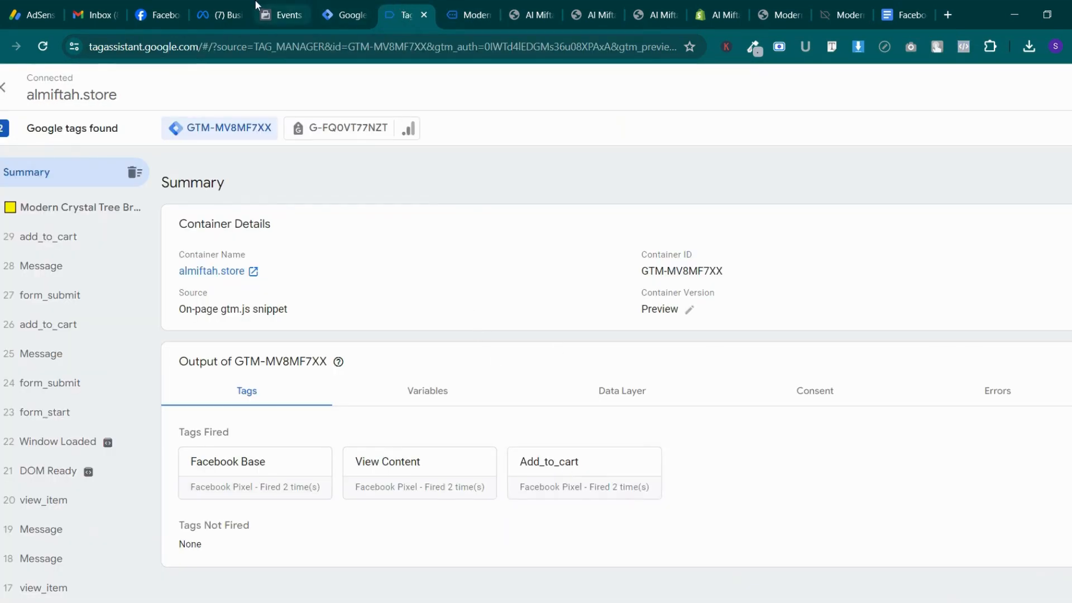
In Meta Events Manager, examine all parameters of the latest Add to cart test event
{"action": "left_click", "coordinate": [282, 14]}
{"action": "left_click", "coordinate": [435, 274]}
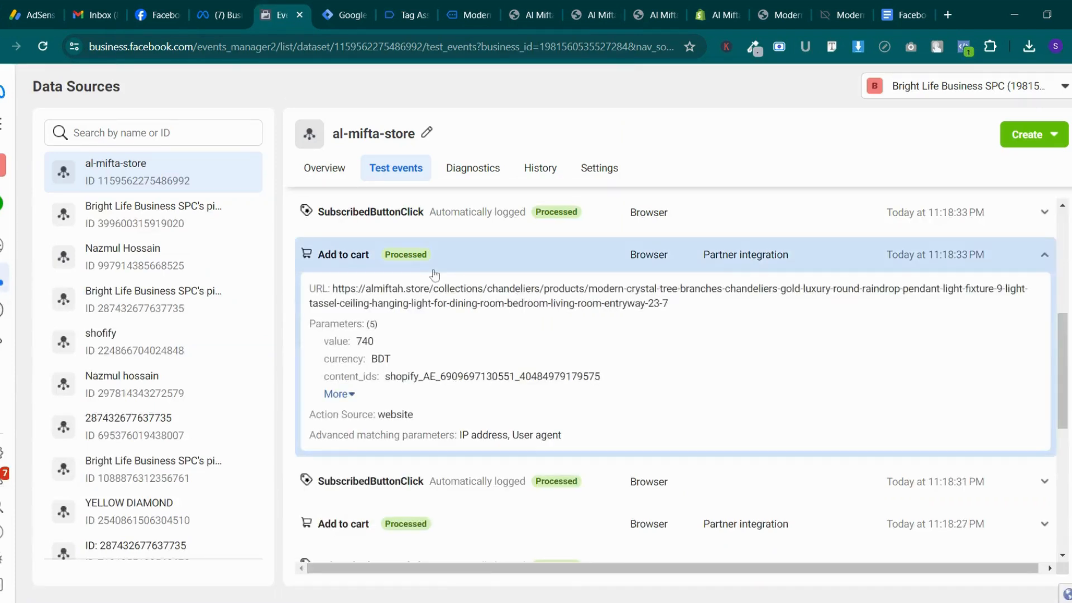
{"action": "left_click", "coordinate": [338, 394]}
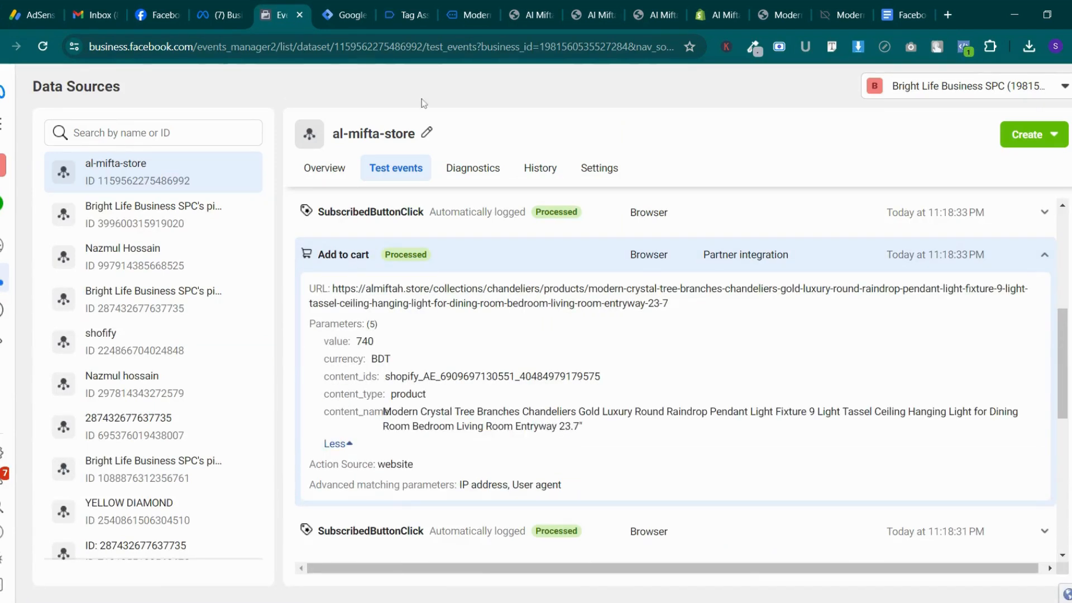
Review the fired tags in the Tag Assistant summary and the Add to Cart section of the Google Docs setup guide
{"action": "left_click", "coordinate": [411, 7]}
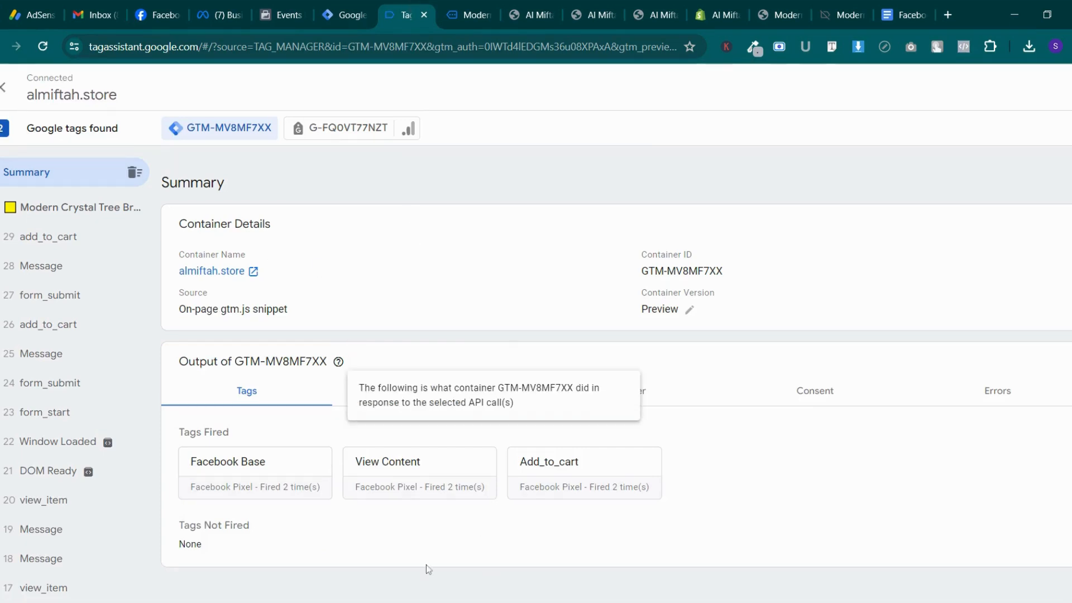
{"action": "left_click", "coordinate": [888, 10]}
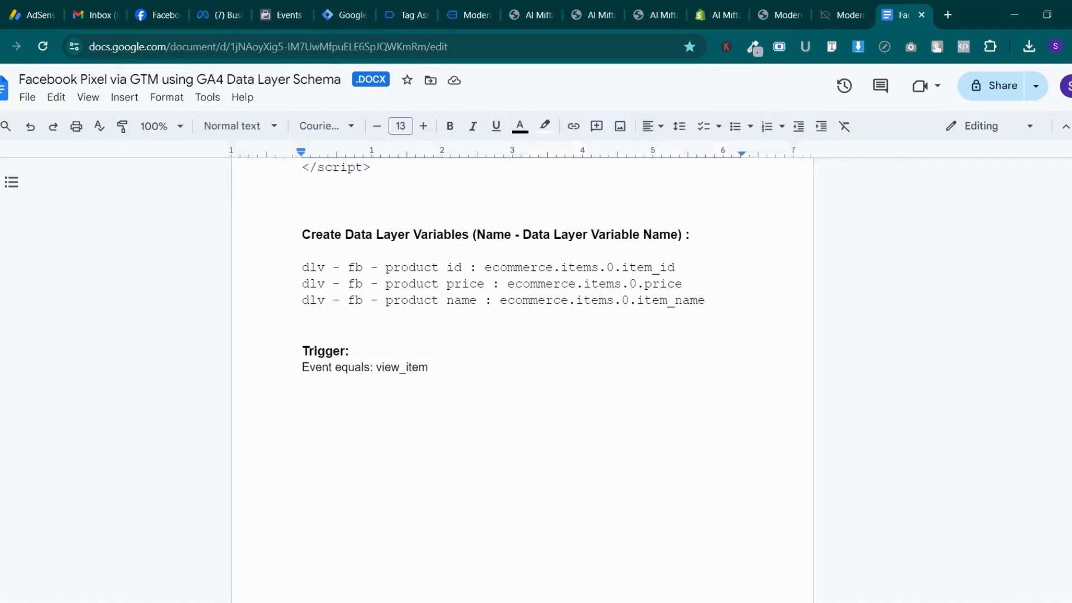
{"action": "scroll", "coordinate": [522, 380], "scroll_direction": "up", "scroll_amount": 2}
{"action": "scroll", "coordinate": [522, 380], "scroll_direction": "down", "scroll_amount": 9}
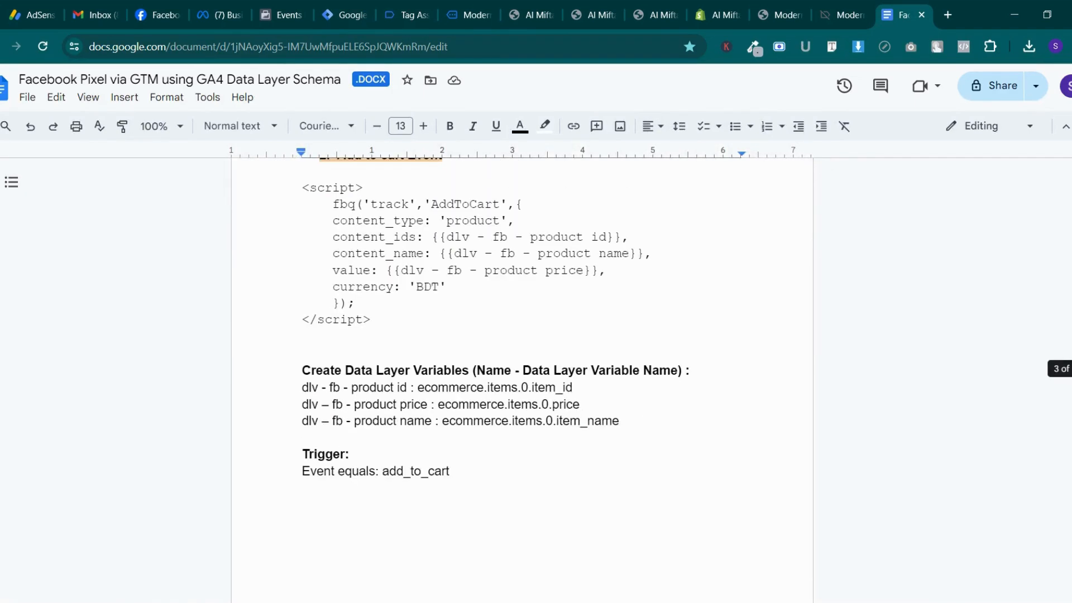
{"action": "scroll", "coordinate": [522, 380], "scroll_direction": "up", "scroll_amount": 1}
{"action": "scroll", "coordinate": [522, 380], "scroll_direction": "down", "scroll_amount": 2}
{"action": "scroll", "coordinate": [523, 380], "scroll_direction": "up", "scroll_amount": 1}
Switch to Google Tag Manager and start a new user-defined variable in the almiftah.store container
{"action": "left_click", "coordinate": [342, 14]}
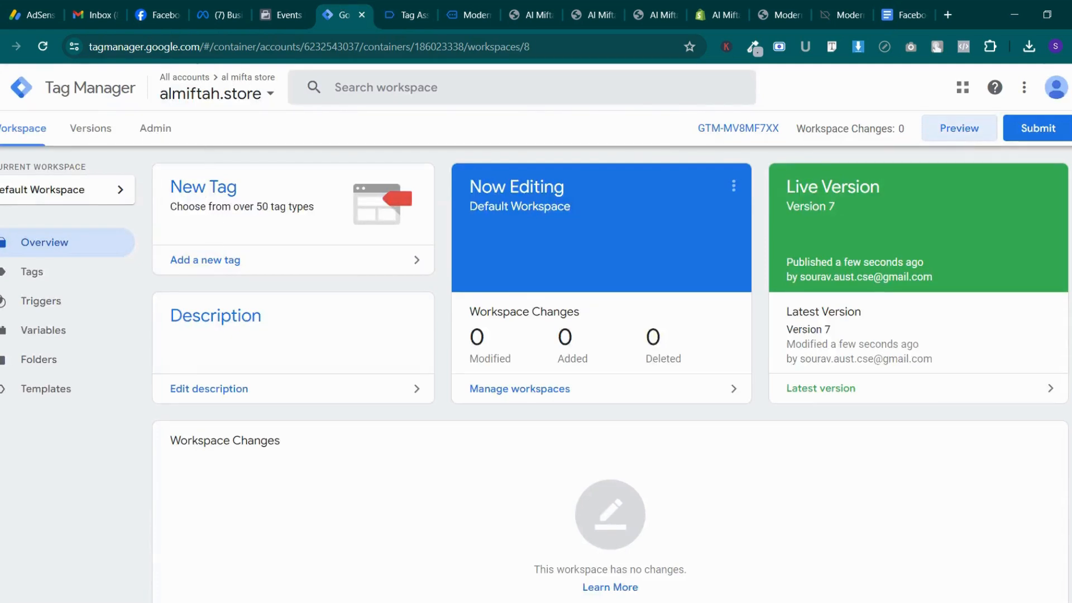
{"action": "left_click", "coordinate": [38, 333]}
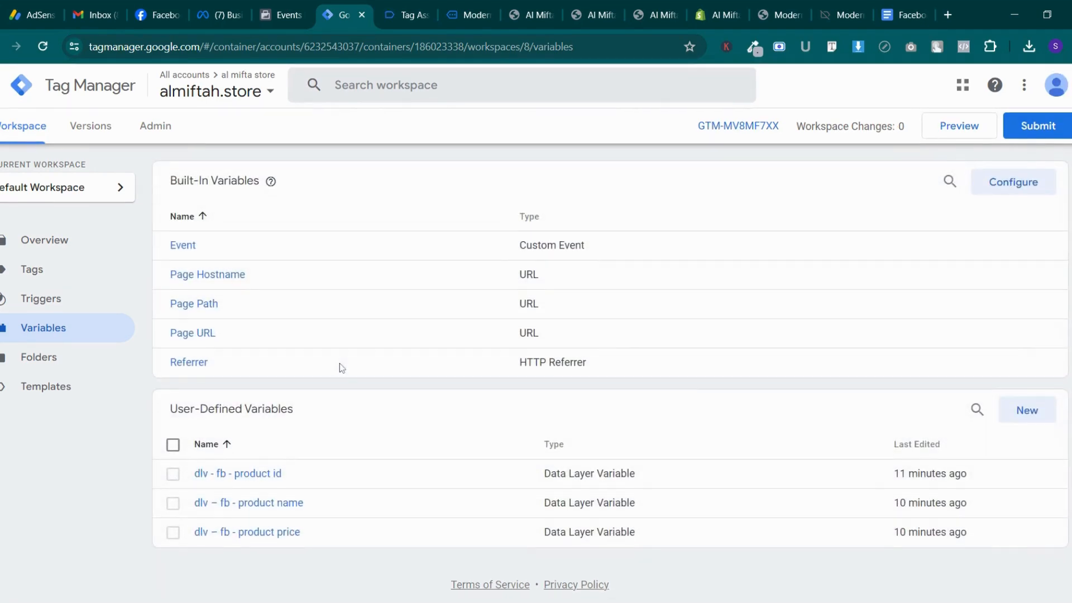
{"action": "left_click", "coordinate": [1027, 412]}
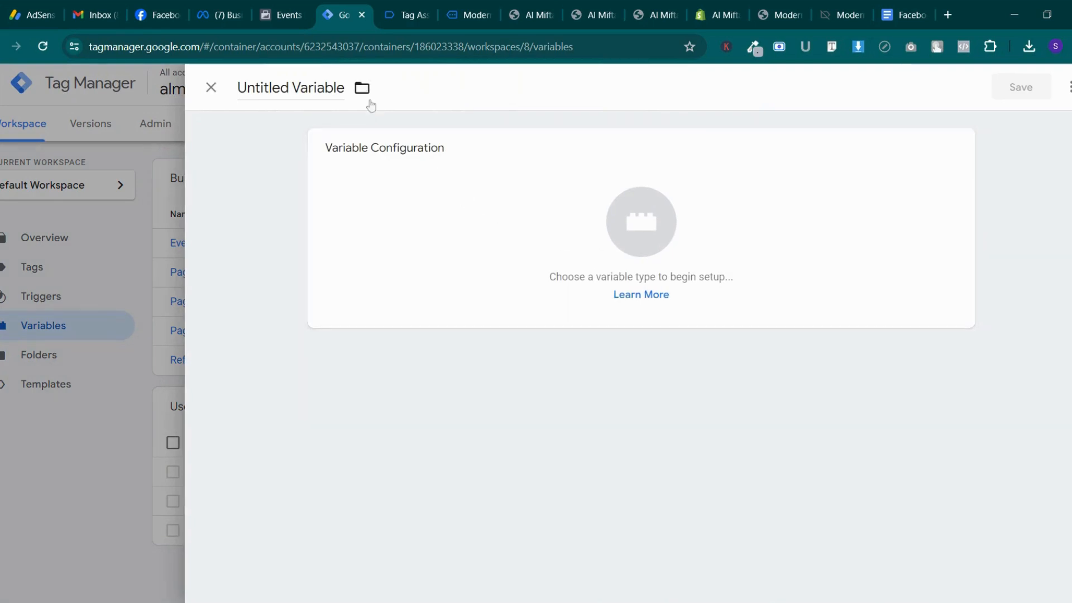
Look through the Google Docs guide for the Purchase Event section and its Step 01 on the purchase value variable
{"action": "left_click", "coordinate": [905, 15]}
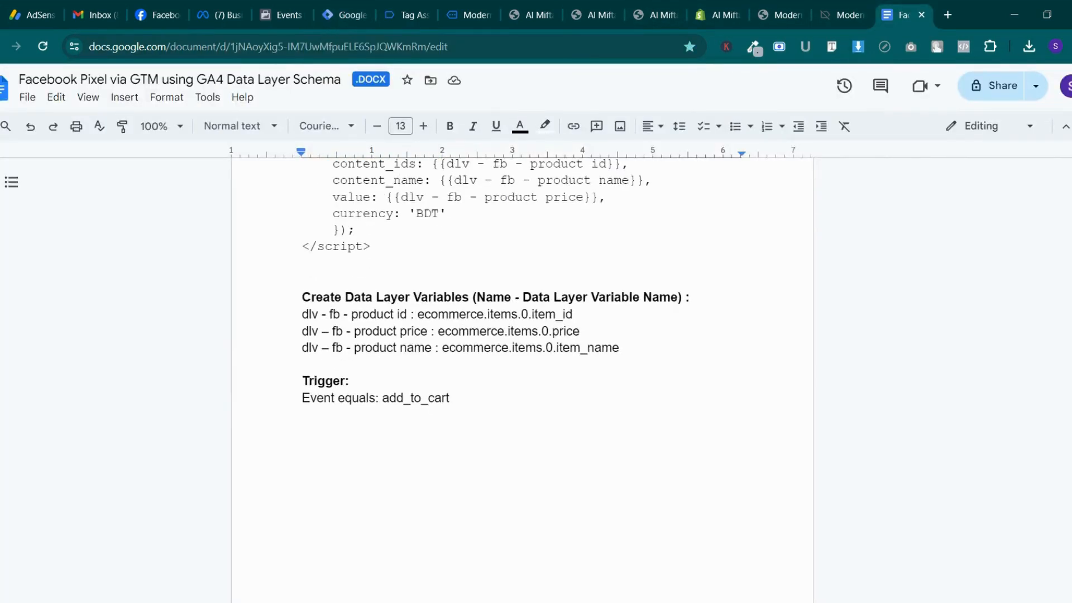
{"action": "scroll", "coordinate": [522, 279], "scroll_direction": "down", "scroll_amount": 2}
{"action": "scroll", "coordinate": [522, 279], "scroll_direction": "up", "scroll_amount": 3}
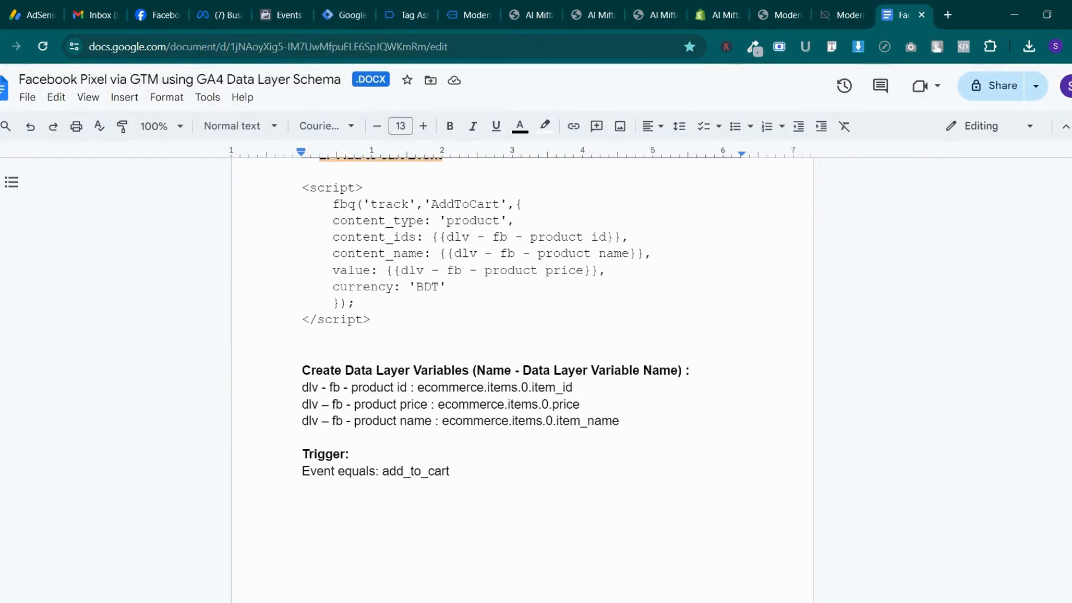
{"action": "left_click_drag", "start_coordinate": [302, 370], "coordinate": [406, 388]}
{"action": "left_click_drag", "start_coordinate": [302, 371], "coordinate": [302, 388]}
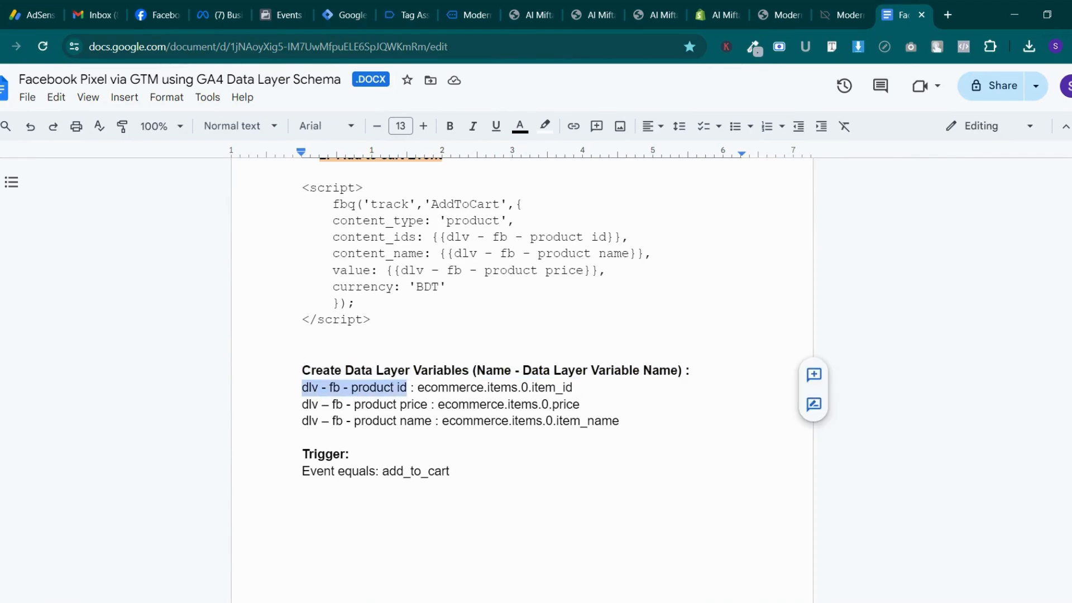
{"action": "scroll", "coordinate": [522, 380], "scroll_direction": "down", "scroll_amount": 12}
{"action": "scroll", "coordinate": [522, 379], "scroll_direction": "down", "scroll_amount": 8}
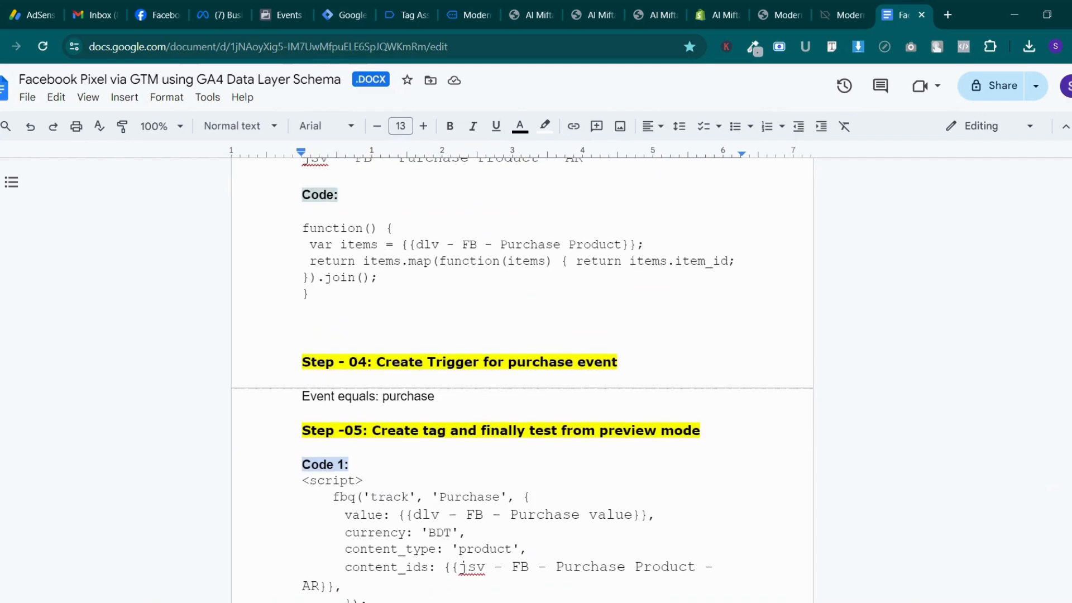
{"action": "scroll", "coordinate": [522, 380], "scroll_direction": "up", "scroll_amount": 12}
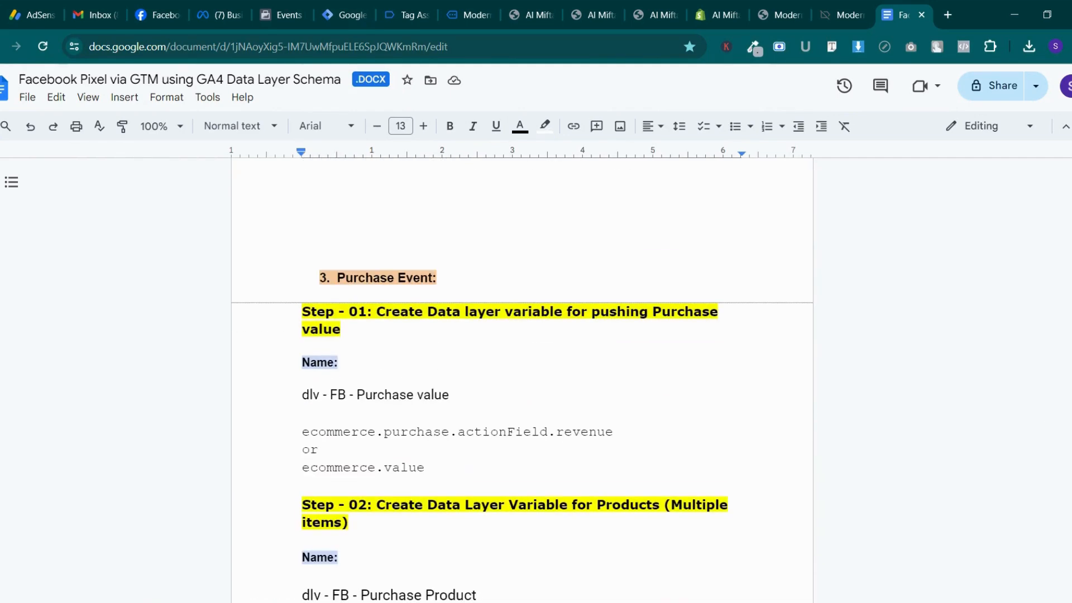
Name the new Tag Manager variable "dlv - FB - Purchase value", copying the name from Step 01 of the guide
{"action": "left_click_drag", "start_coordinate": [456, 395], "coordinate": [302, 371]}
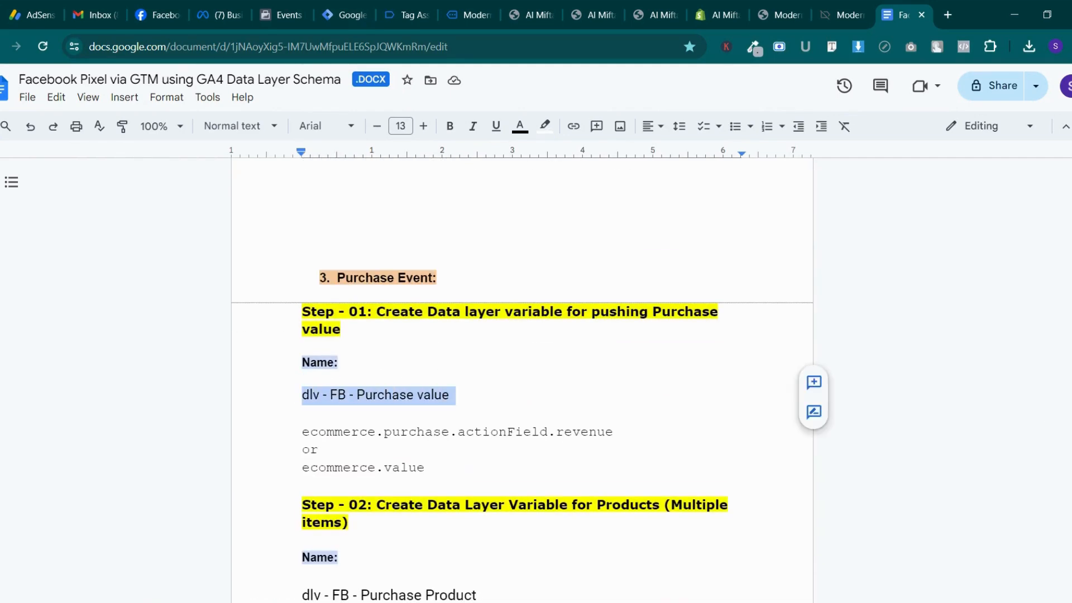
{"action": "right_click", "coordinate": [326, 391]}
{"action": "left_click", "coordinate": [352, 285]}
{"action": "right_click", "coordinate": [391, 395]}
{"action": "left_click", "coordinate": [426, 280]}
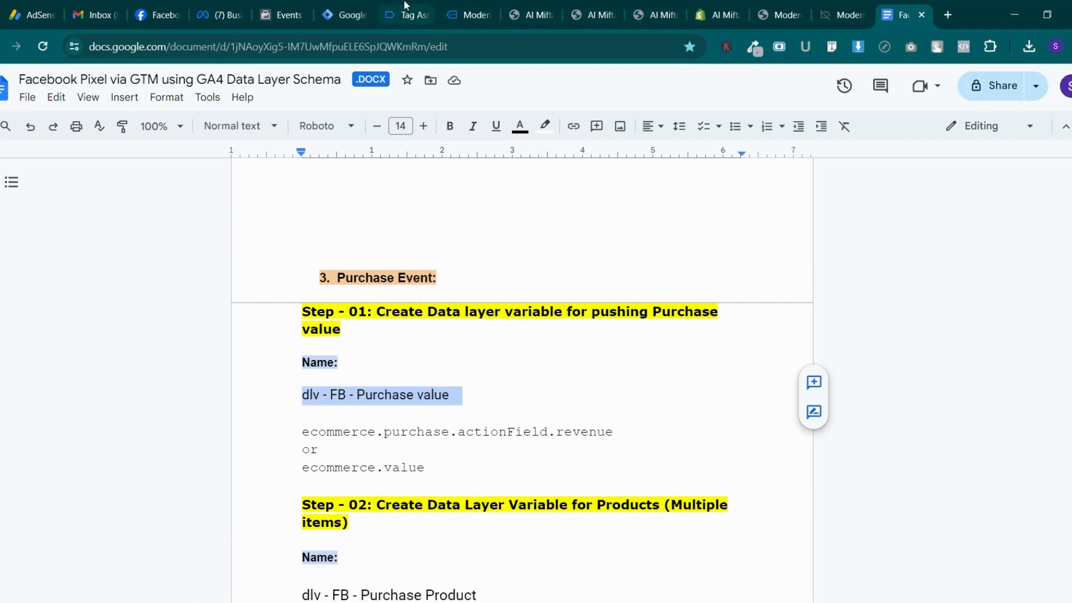
{"action": "left_click", "coordinate": [348, 5]}
{"action": "left_click", "coordinate": [289, 88]}
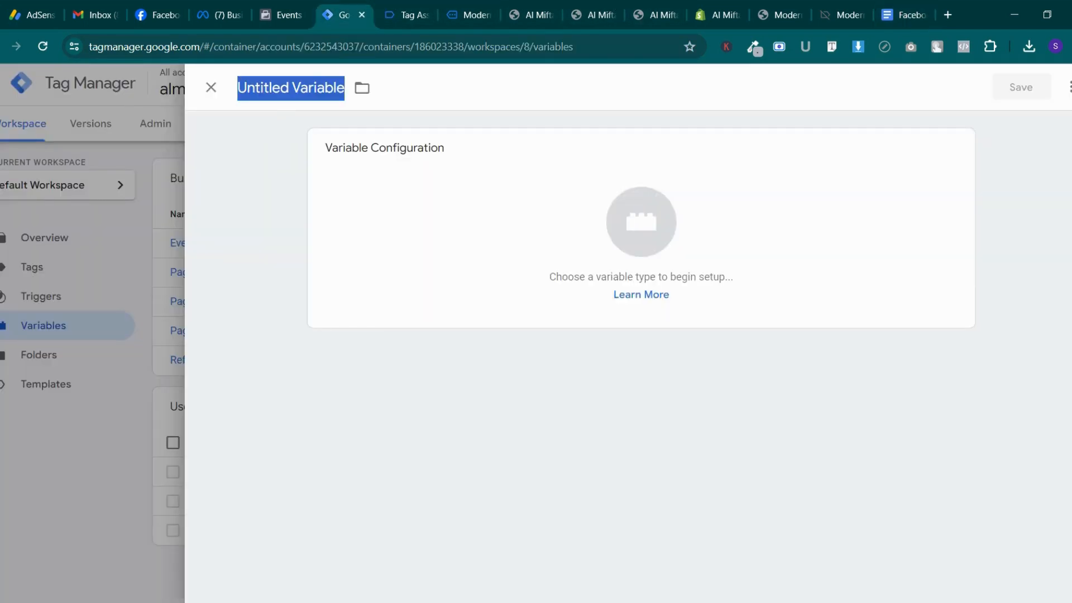
{"action": "key", "text": "ctrl+v"}
Make the purchase value variable a Data Layer Variable named ecommerce.value, copied from the guide, and save it
{"action": "left_click", "coordinate": [629, 239]}
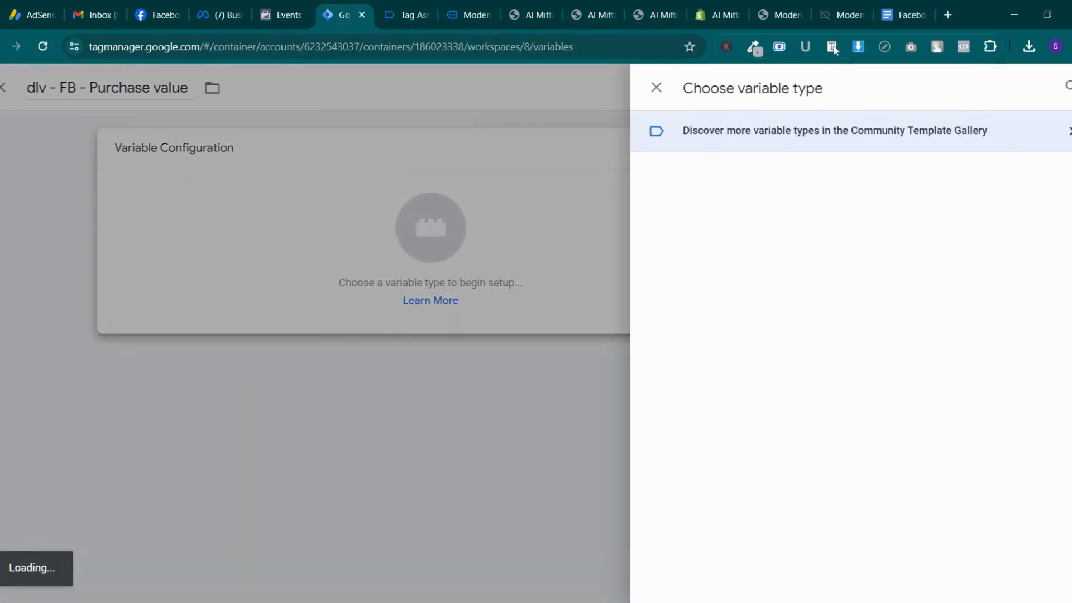
{"action": "left_click", "coordinate": [924, 6]}
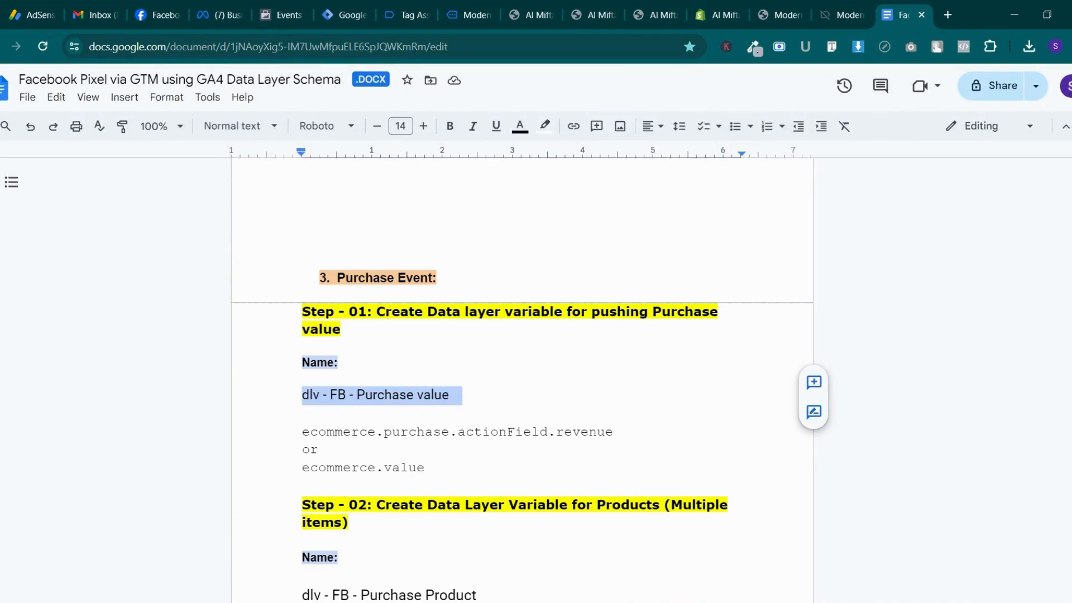
{"action": "left_click_drag", "start_coordinate": [424, 468], "coordinate": [302, 468]}
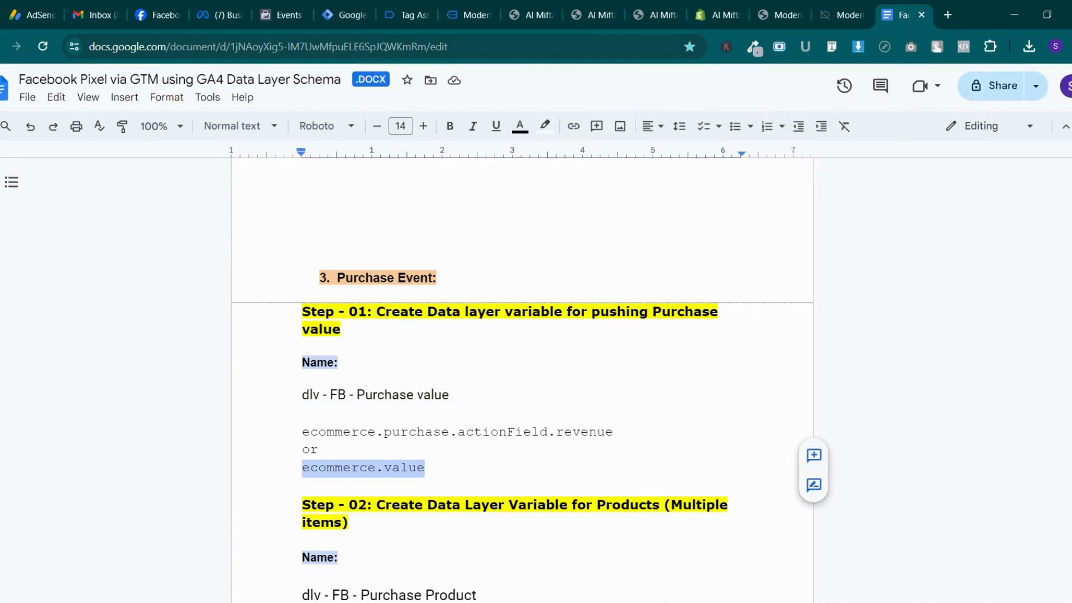
{"action": "right_click", "coordinate": [304, 467]}
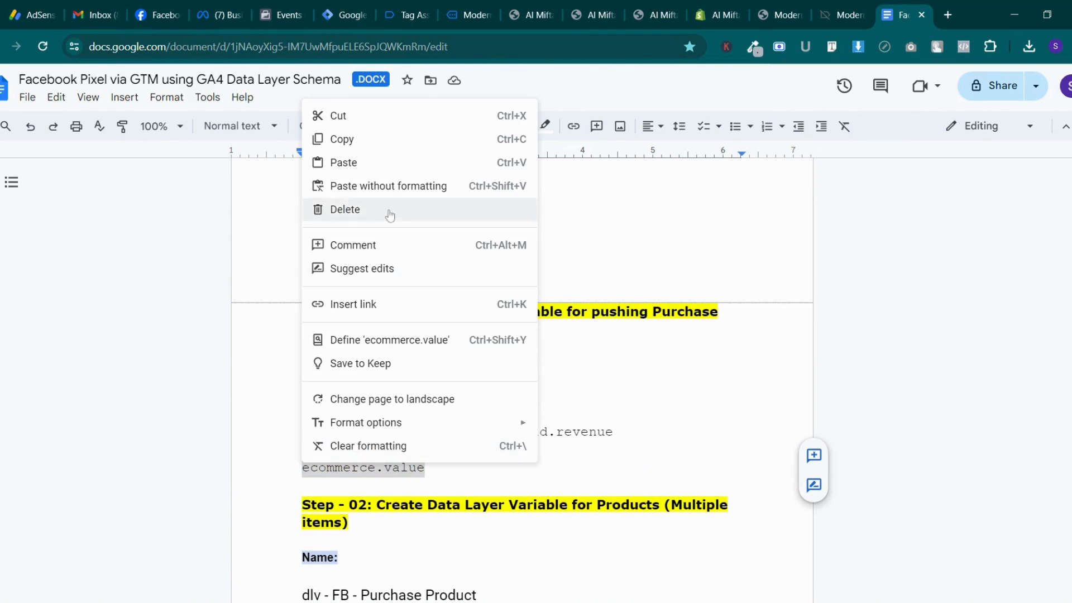
{"action": "left_click", "coordinate": [335, 137]}
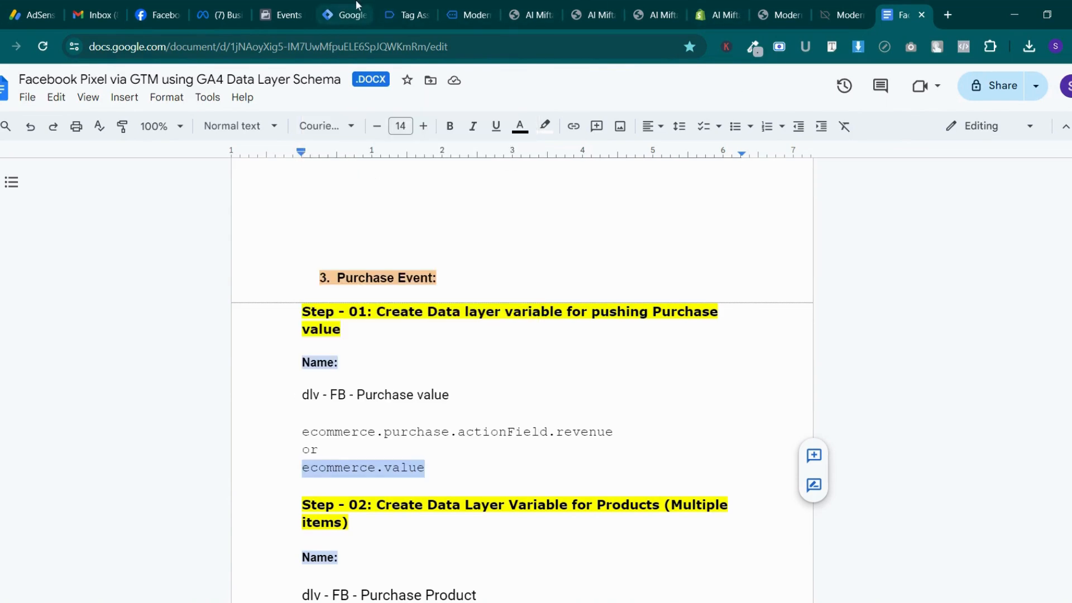
{"action": "left_click", "coordinate": [366, 7]}
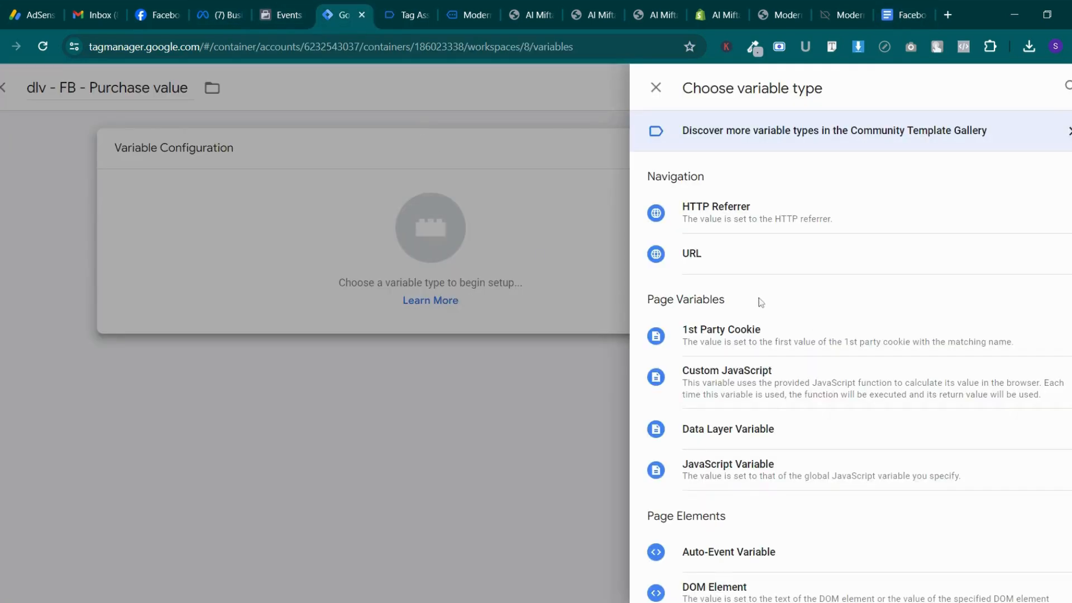
{"action": "left_click", "coordinate": [788, 429]}
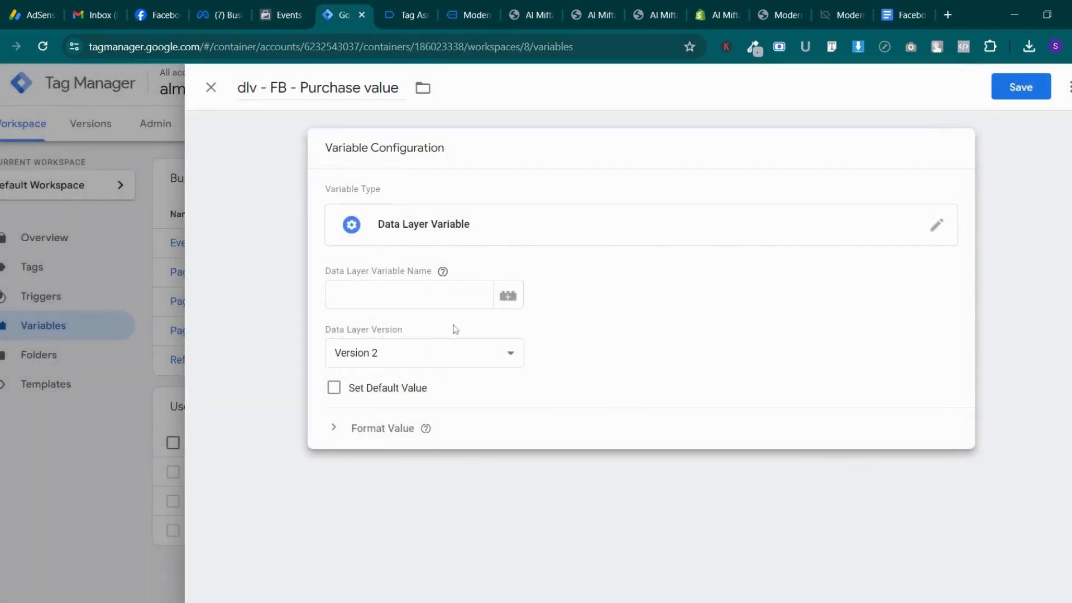
{"action": "key", "text": "ctrl+v"}
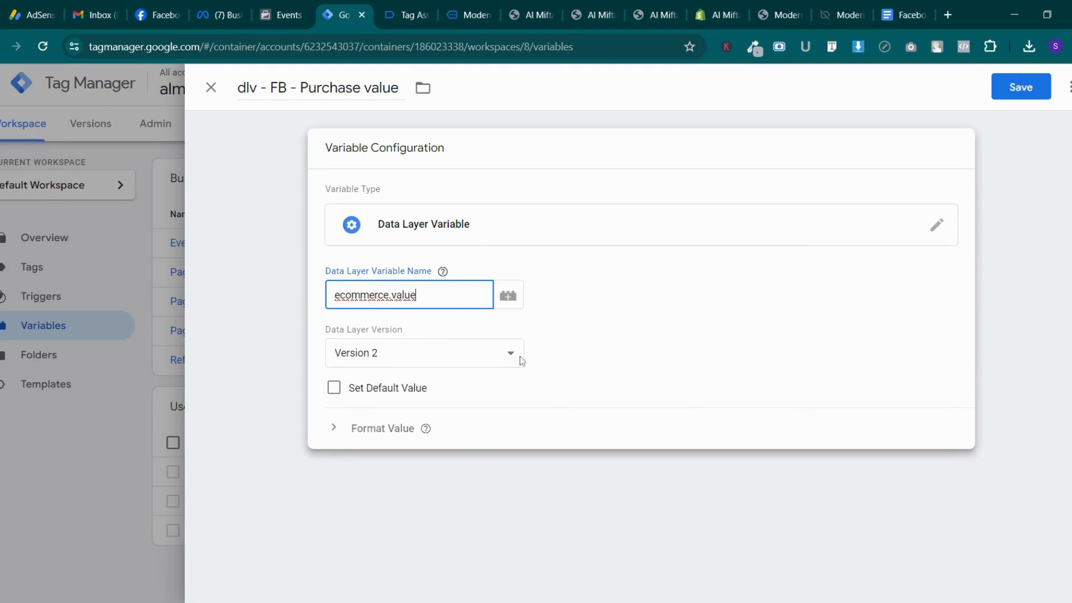
{"action": "left_click", "coordinate": [1003, 91]}
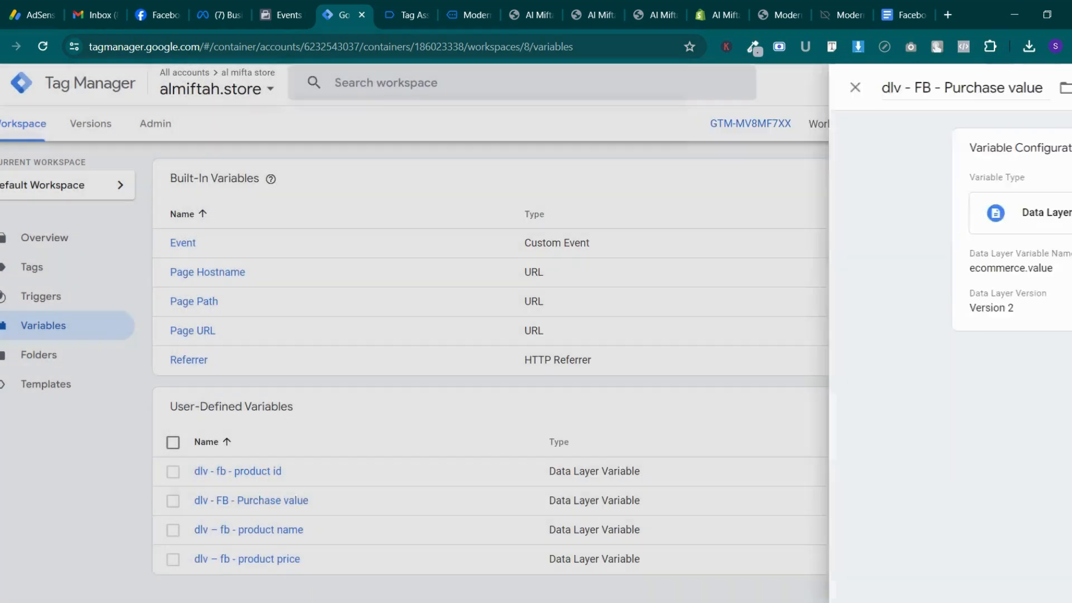
Start another user-defined variable and name it "dlv - FB - Purchase Product", copying the name from Step 02 of the guide
{"action": "scroll", "coordinate": [558, 447], "scroll_direction": "down", "scroll_amount": 1}
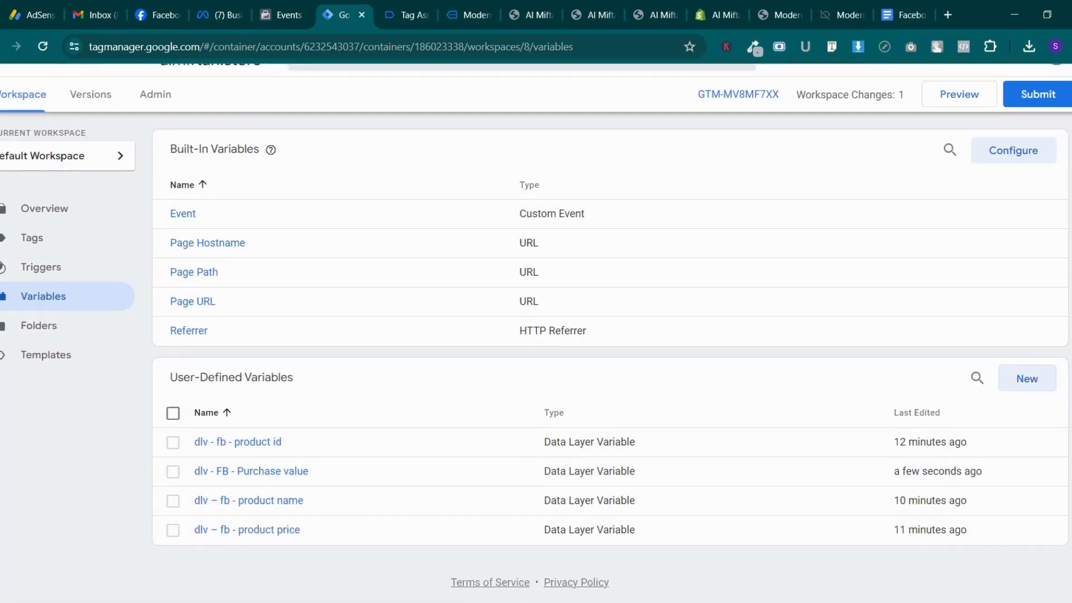
{"action": "left_click", "coordinate": [1049, 390]}
{"action": "left_click", "coordinate": [902, 15]}
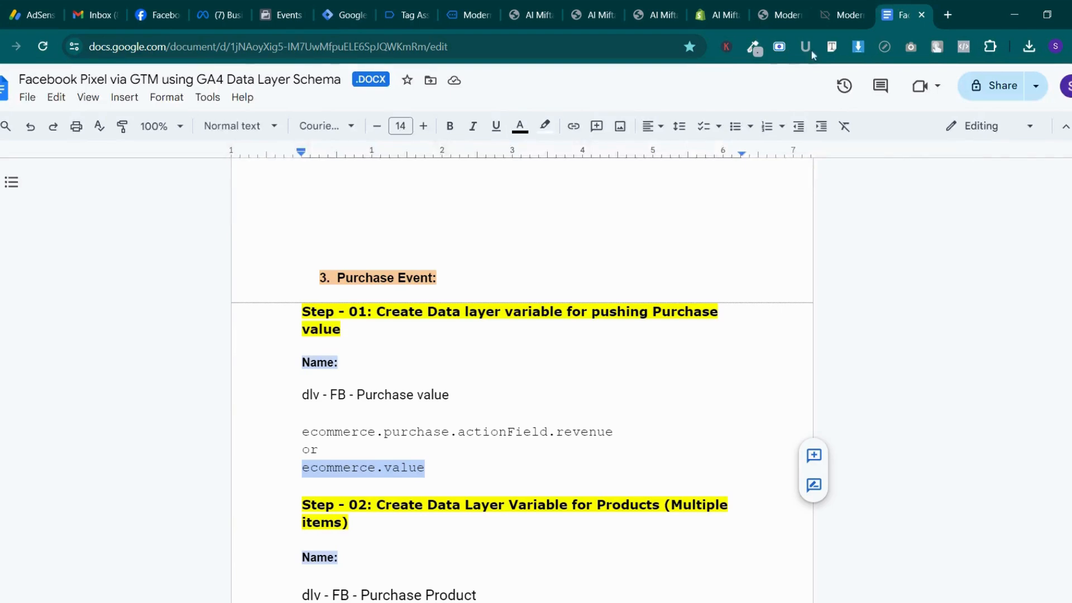
{"action": "scroll", "coordinate": [522, 380], "scroll_direction": "down", "scroll_amount": 4}
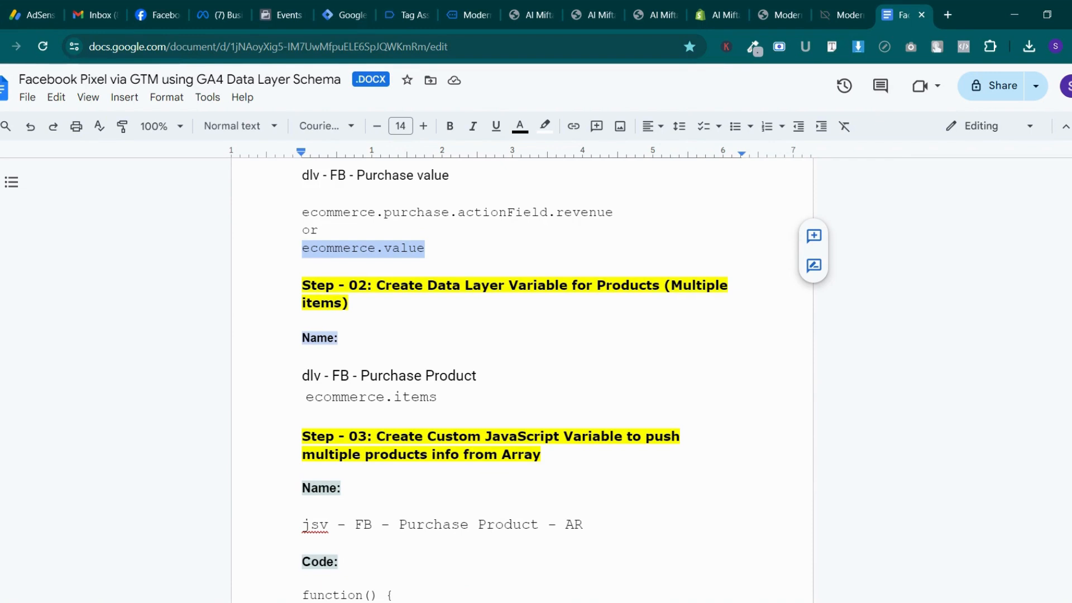
{"action": "triple_click", "coordinate": [392, 377]}
{"action": "left_click", "coordinate": [370, 376]}
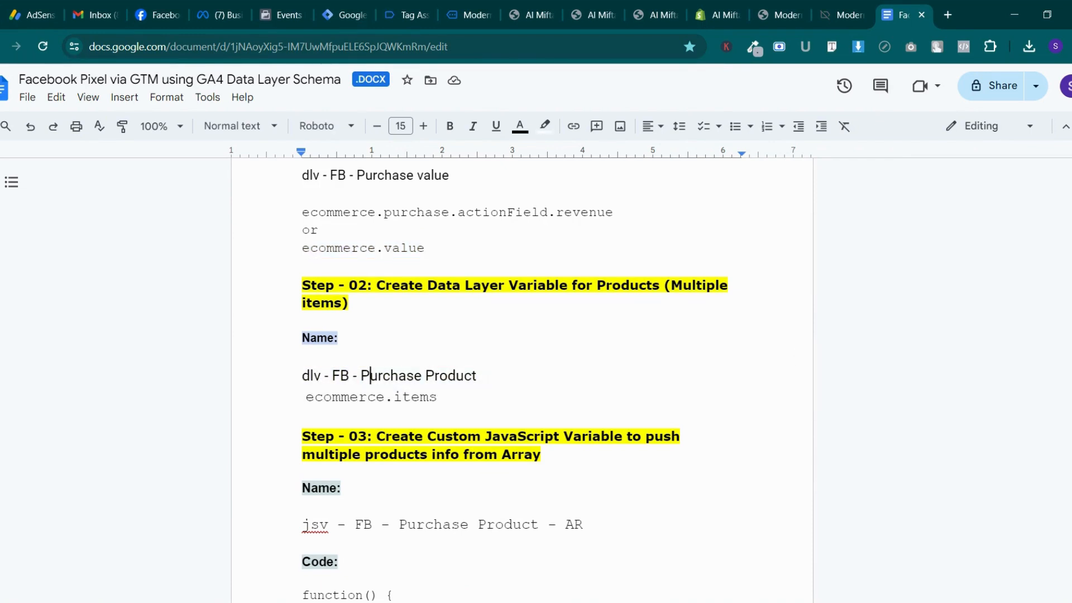
{"action": "left_click_drag", "start_coordinate": [479, 377], "coordinate": [324, 376]}
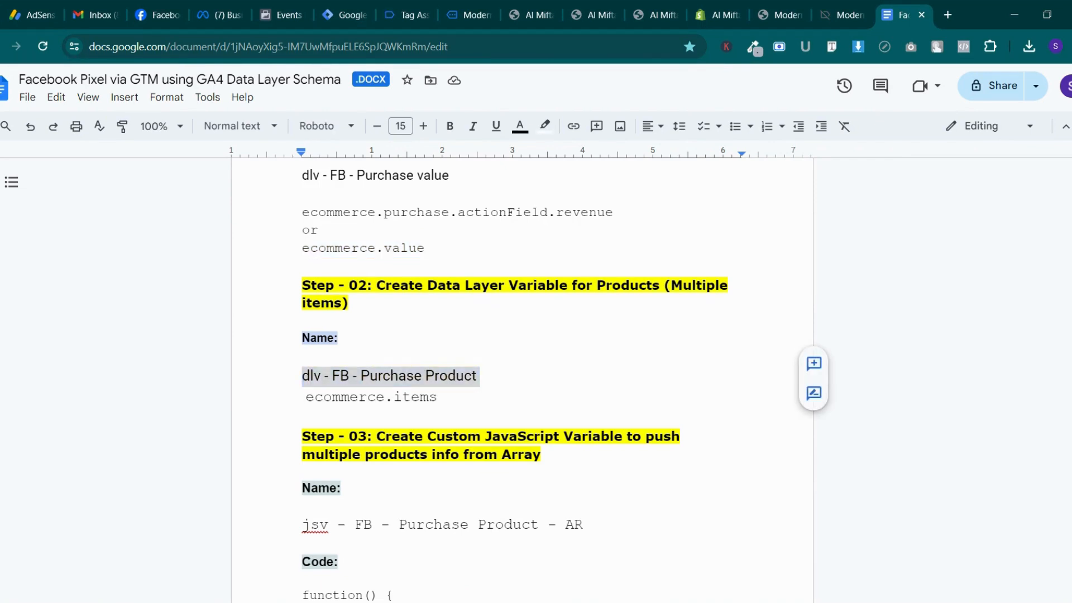
{"action": "right_click", "coordinate": [290, 375]}
{"action": "left_click", "coordinate": [321, 278]}
{"action": "left_click", "coordinate": [386, 10]}
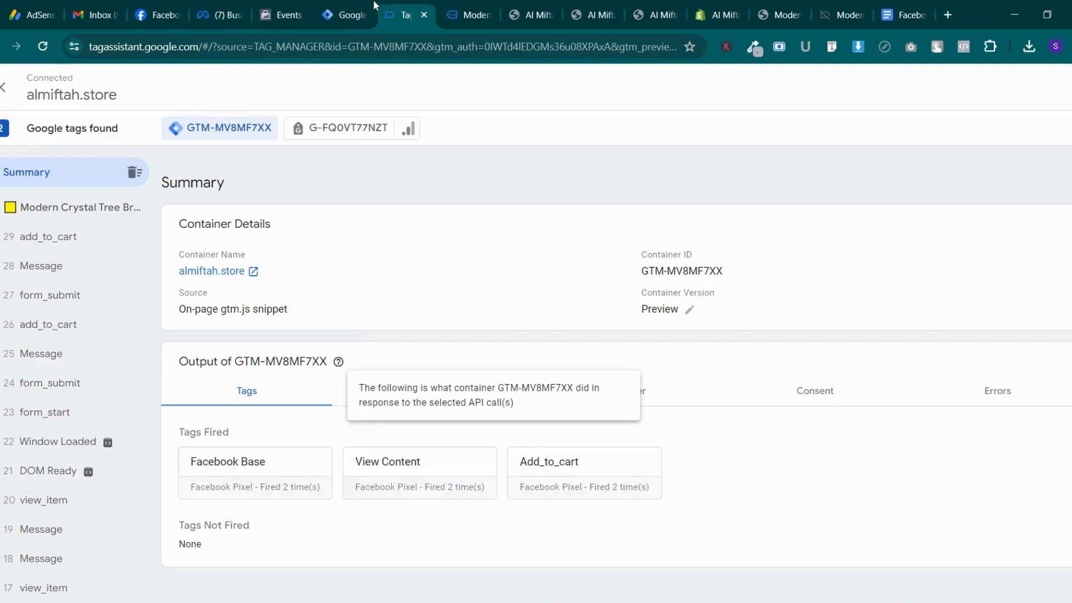
{"action": "left_click", "coordinate": [472, 14]}
{"action": "left_click", "coordinate": [340, 10]}
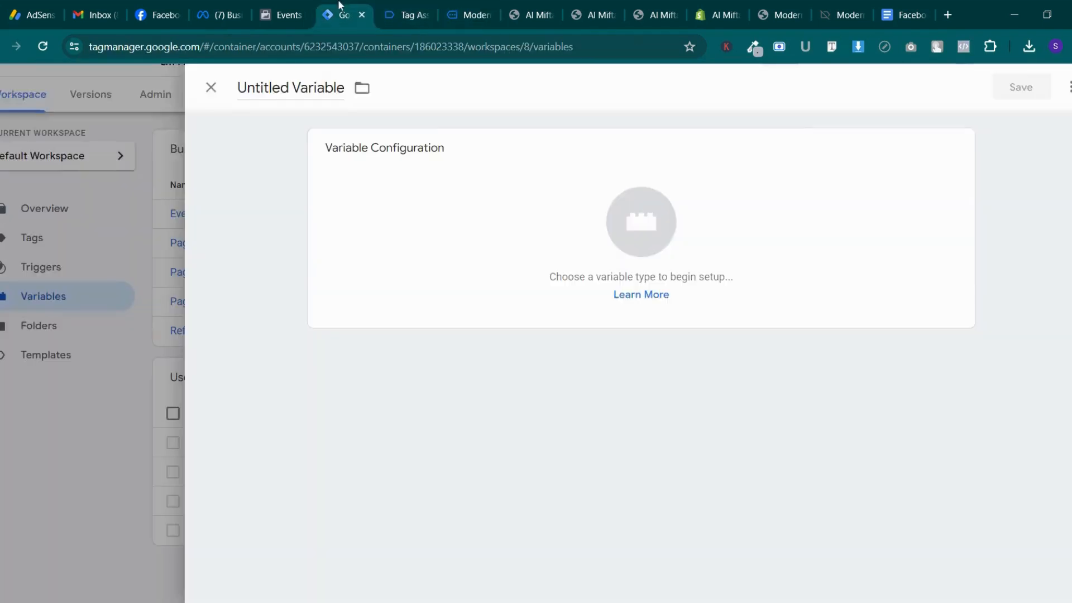
{"action": "left_click", "coordinate": [291, 87]}
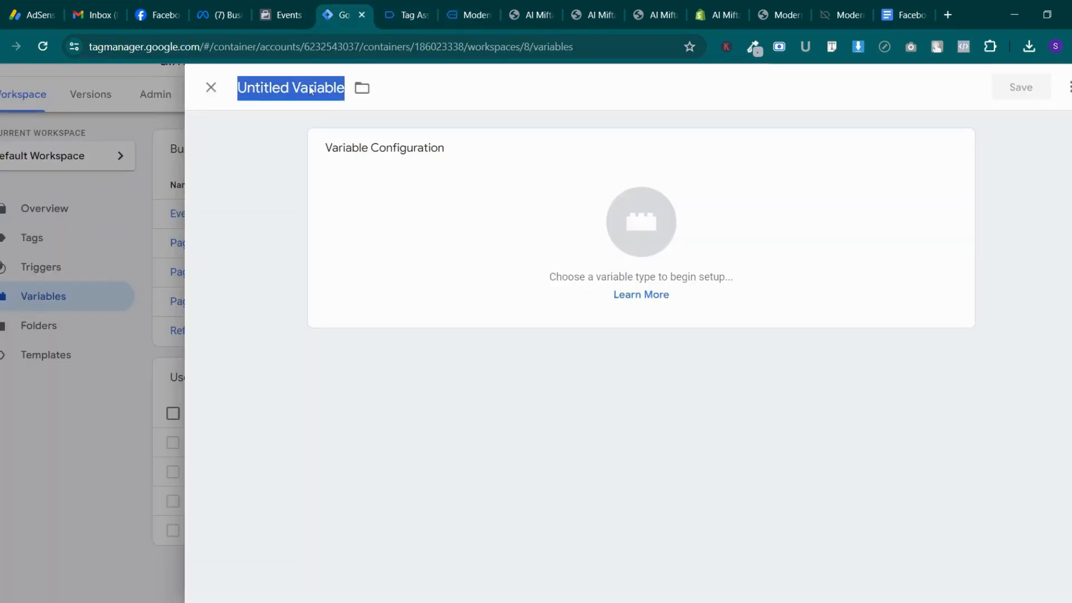
{"action": "key", "text": "ctrl+v"}
Make the purchase product variable a Data Layer Variable named ecommerce.items, copied from Step 02 of the guide, and save it
{"action": "left_click", "coordinate": [558, 227]}
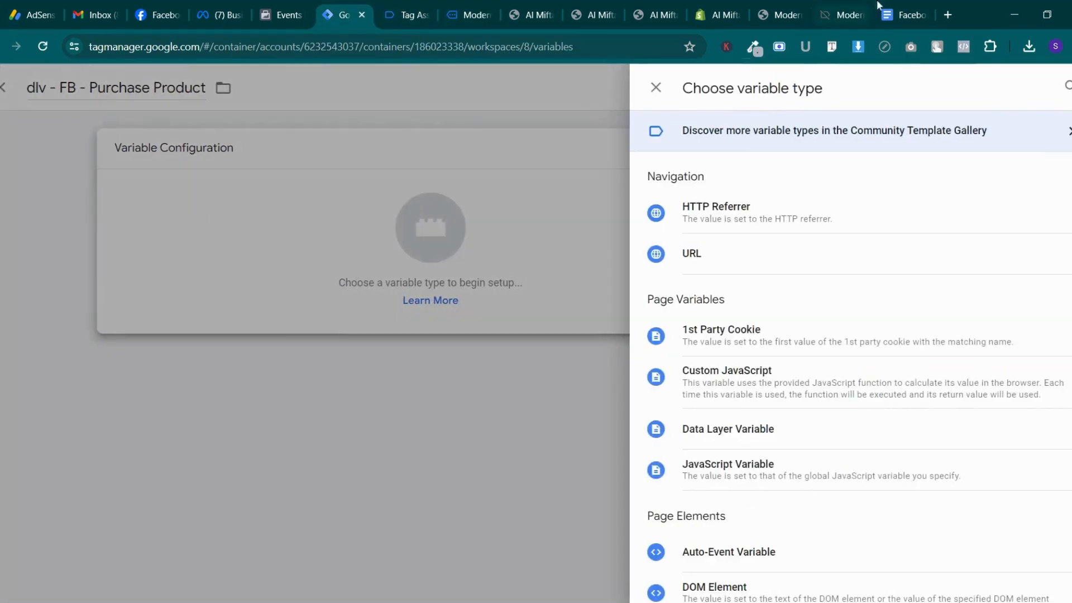
{"action": "left_click", "coordinate": [902, 14]}
{"action": "key", "text": "shift+Down"}
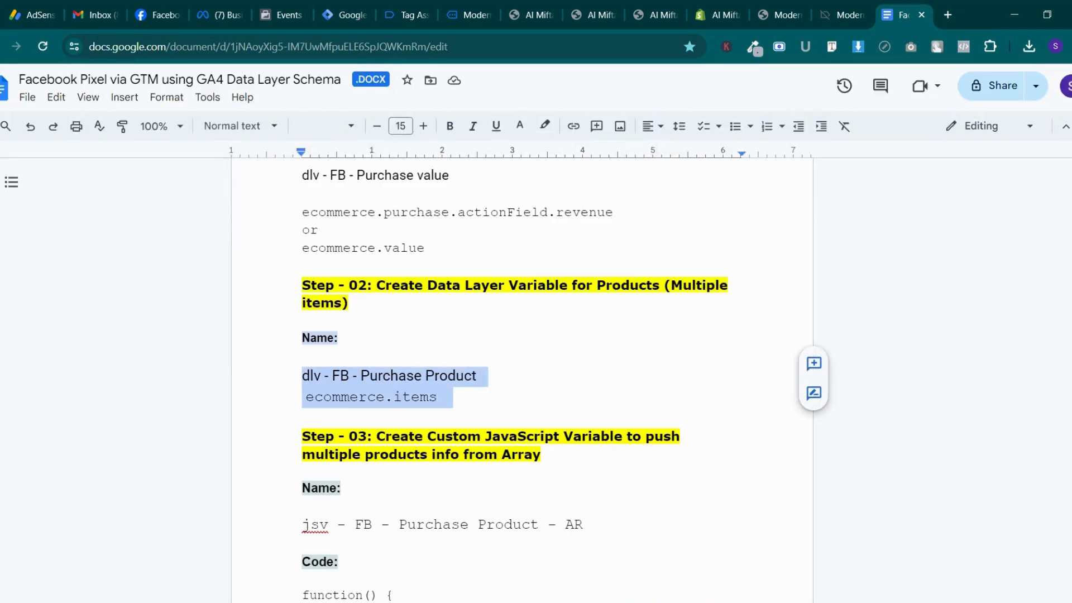
{"action": "left_click", "coordinate": [394, 398]}
{"action": "left_click_drag", "start_coordinate": [306, 397], "coordinate": [451, 416]}
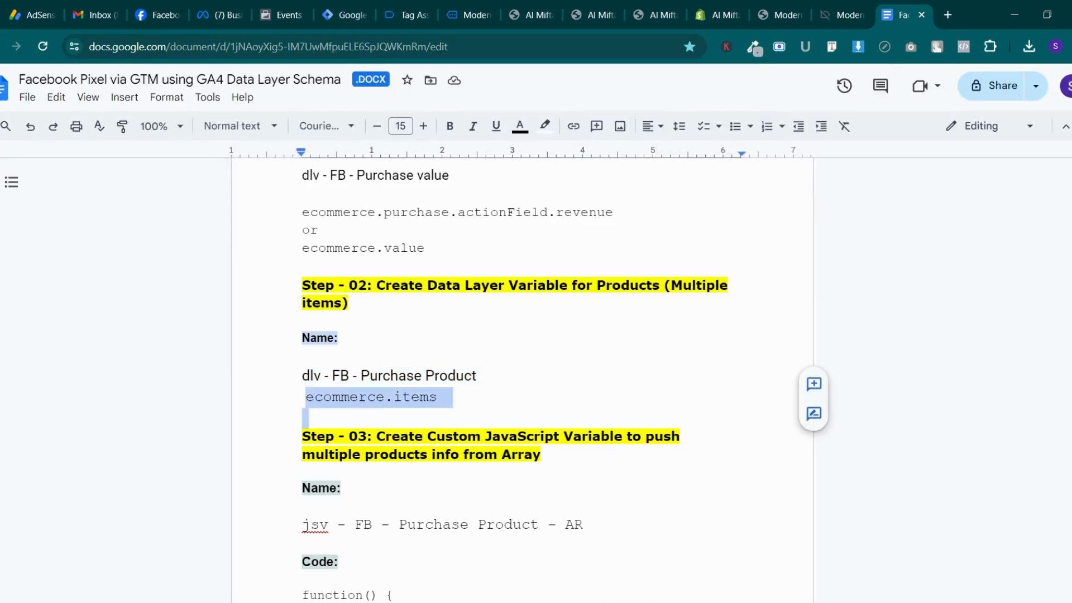
{"action": "right_click", "coordinate": [424, 397]}
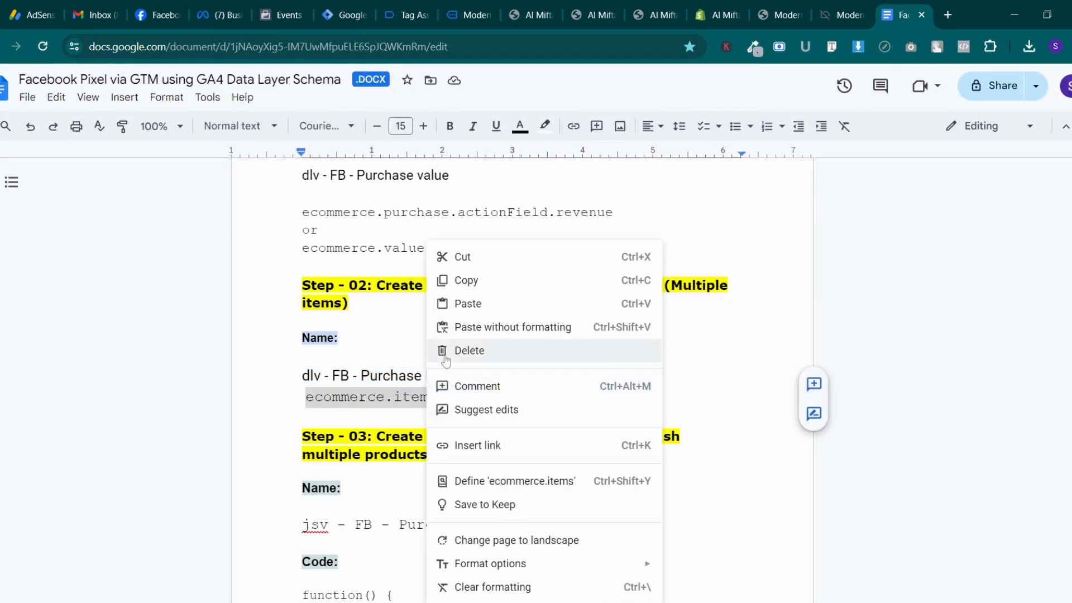
{"action": "left_click", "coordinate": [478, 280]}
{"action": "left_click", "coordinate": [358, 6]}
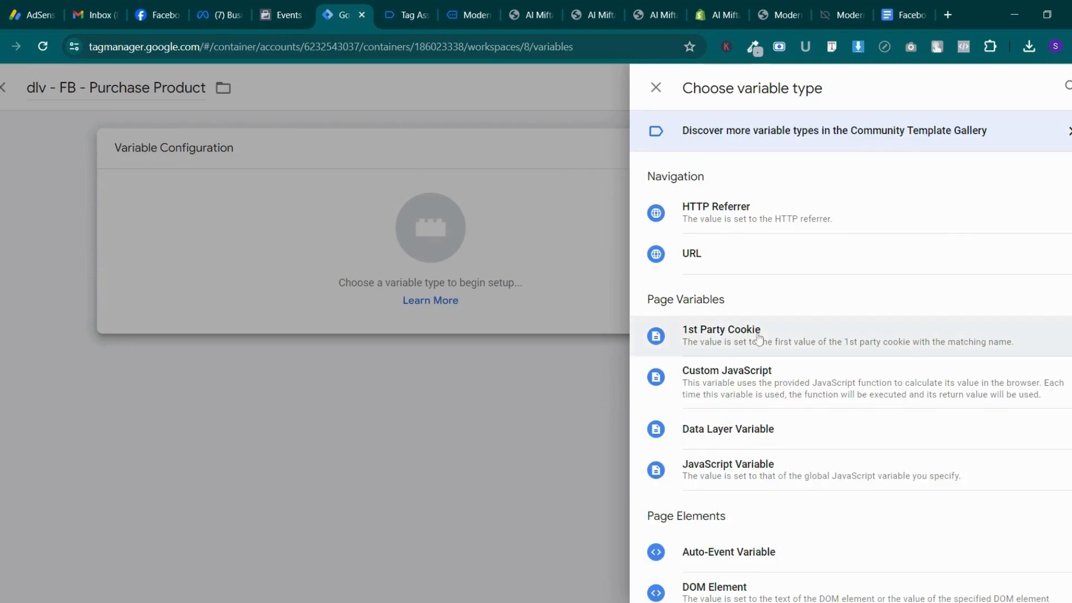
{"action": "scroll", "coordinate": [762, 268], "scroll_direction": "down", "scroll_amount": 3}
{"action": "left_click", "coordinate": [762, 301]}
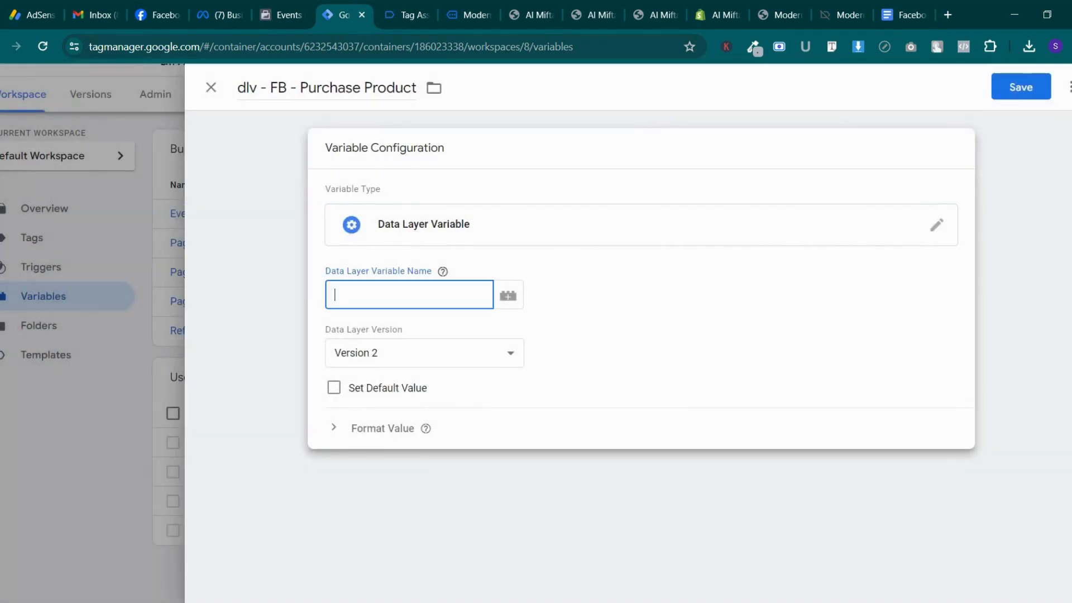
{"action": "key", "text": "ctrl+v"}
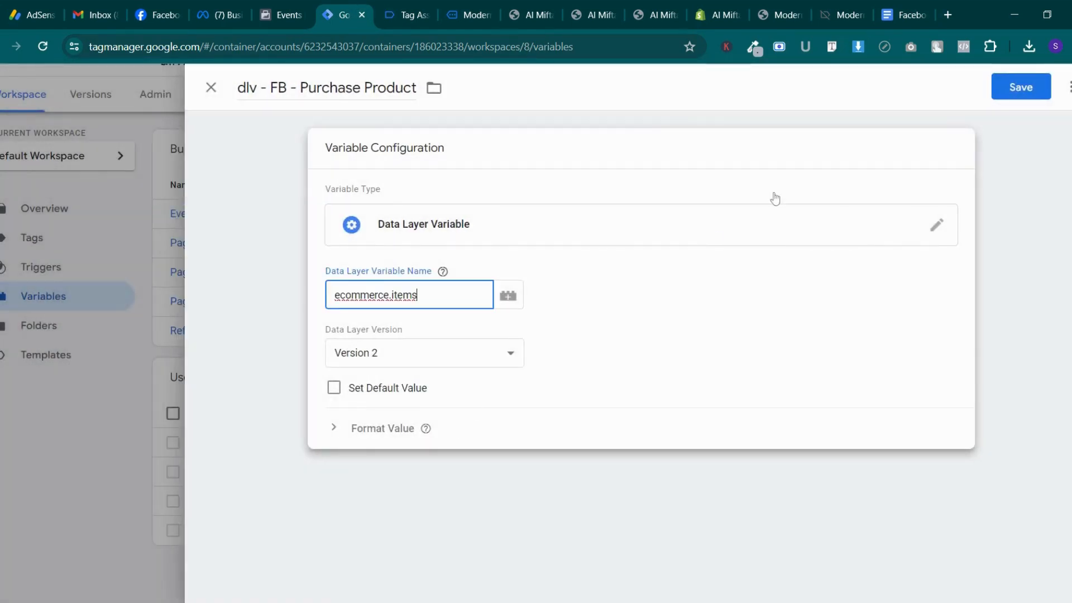
{"action": "left_click", "coordinate": [994, 89]}
Copy the variable name "jsv - FB - Purchase Product - AR" from Step 03 of the Google Docs guide
{"action": "left_click", "coordinate": [905, 14]}
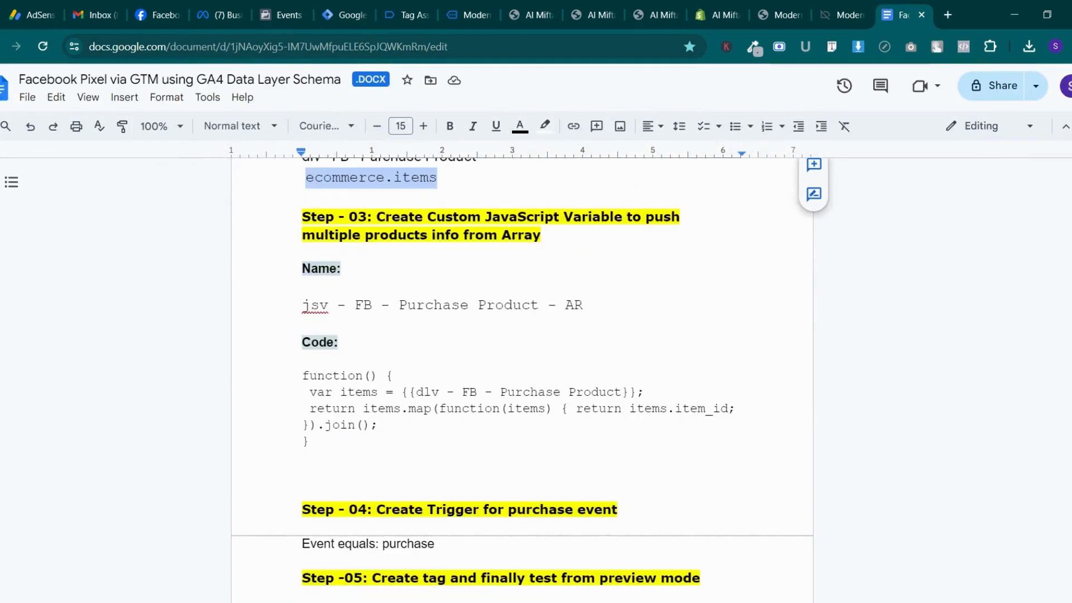
{"action": "scroll", "coordinate": [522, 380], "scroll_direction": "up", "scroll_amount": 4}
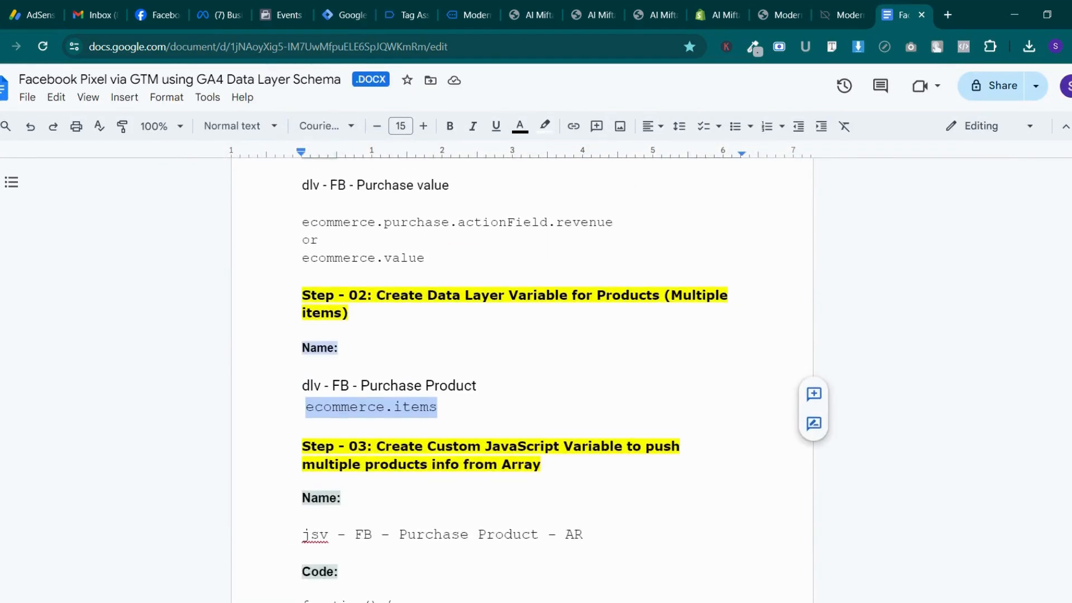
{"action": "scroll", "coordinate": [522, 380], "scroll_direction": "down", "scroll_amount": 3}
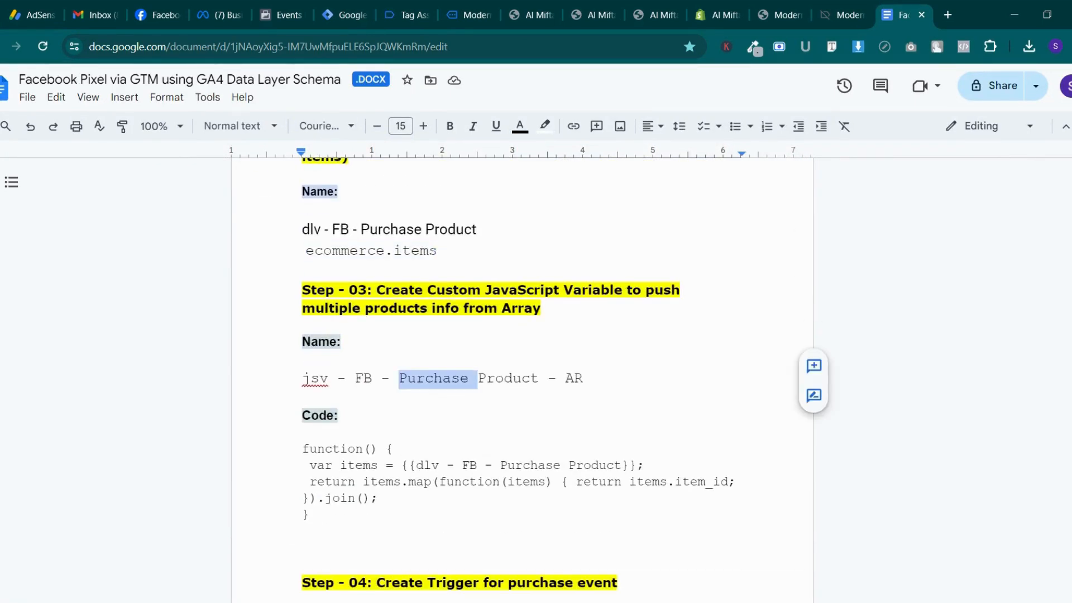
{"action": "triple_click", "coordinate": [434, 378]}
{"action": "right_click", "coordinate": [434, 378]}
{"action": "left_click", "coordinate": [518, 280]}
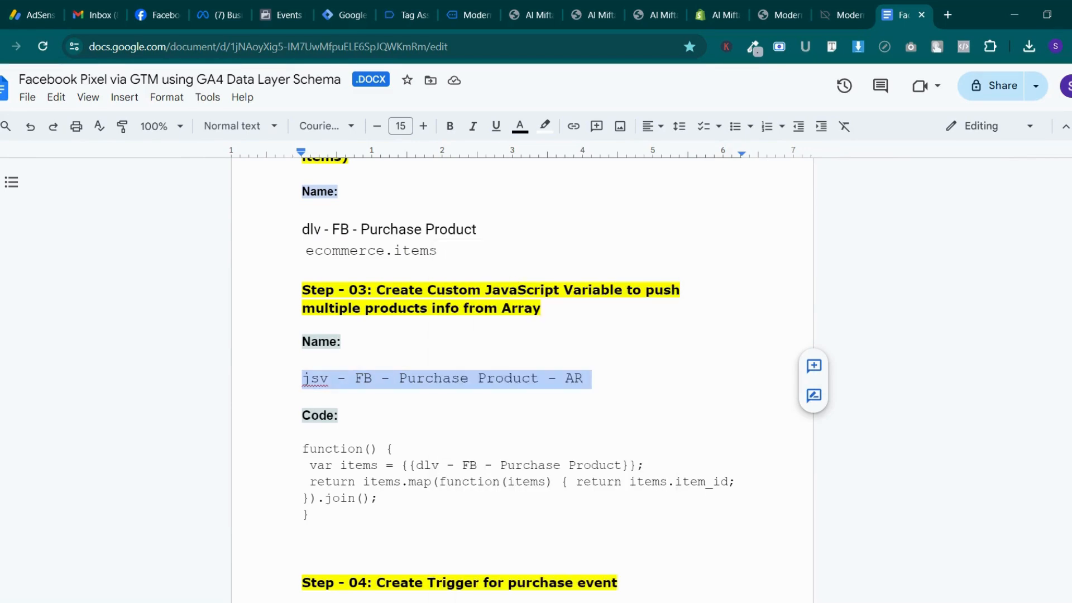
Start a new user-defined variable in Tag Manager and name it "jsv - FB - Purchase Product - AR"
{"action": "scroll", "coordinate": [522, 368], "scroll_direction": "down", "scroll_amount": 3}
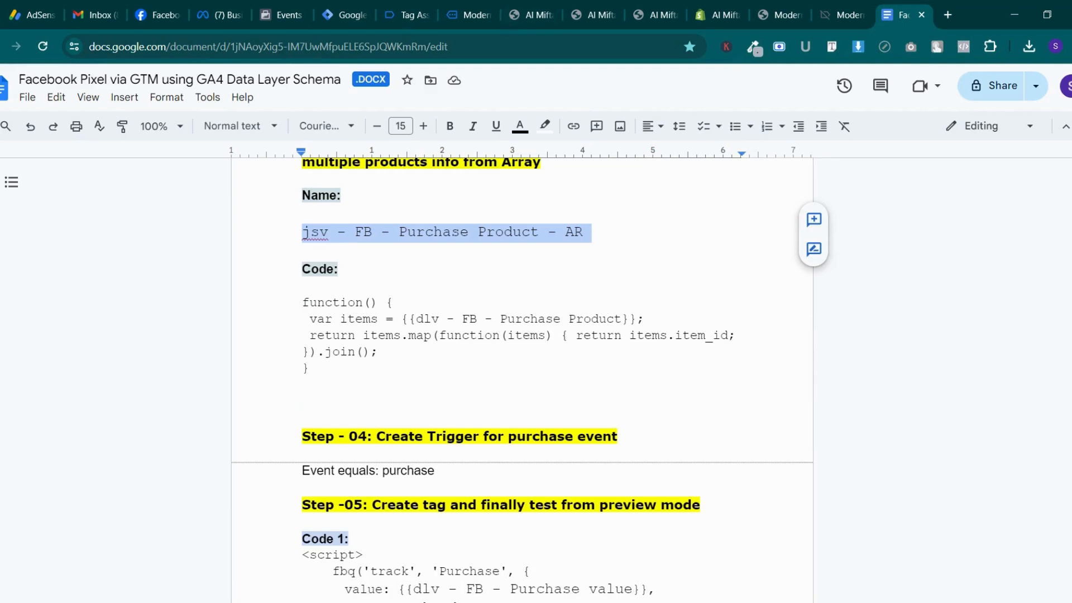
{"action": "scroll", "coordinate": [522, 369], "scroll_direction": "down", "scroll_amount": 1}
{"action": "left_click", "coordinate": [468, 10]}
{"action": "left_click", "coordinate": [429, 6]}
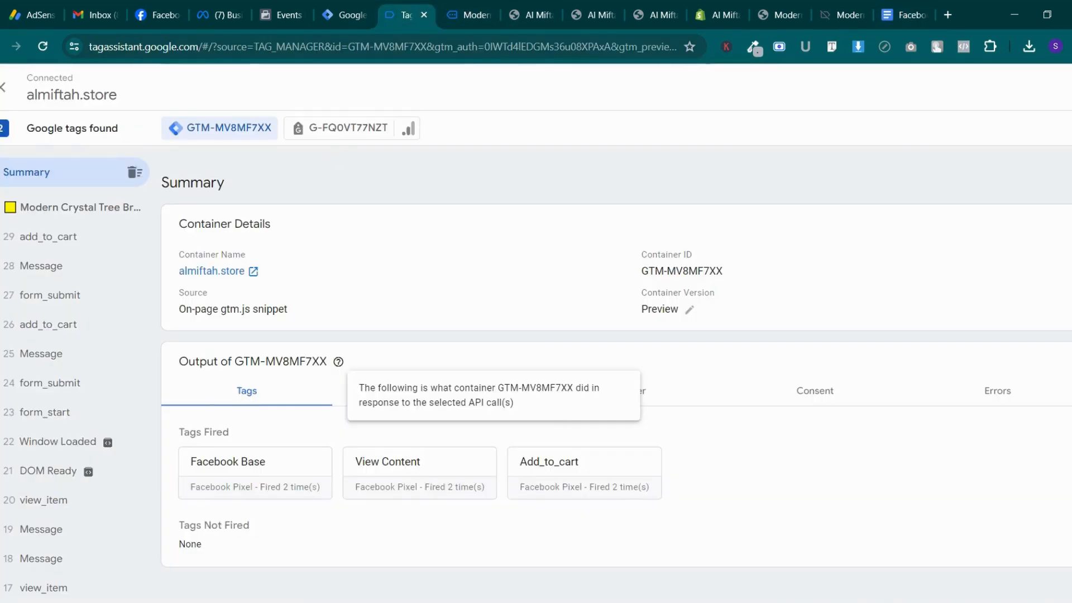
{"action": "left_click", "coordinate": [338, 6]}
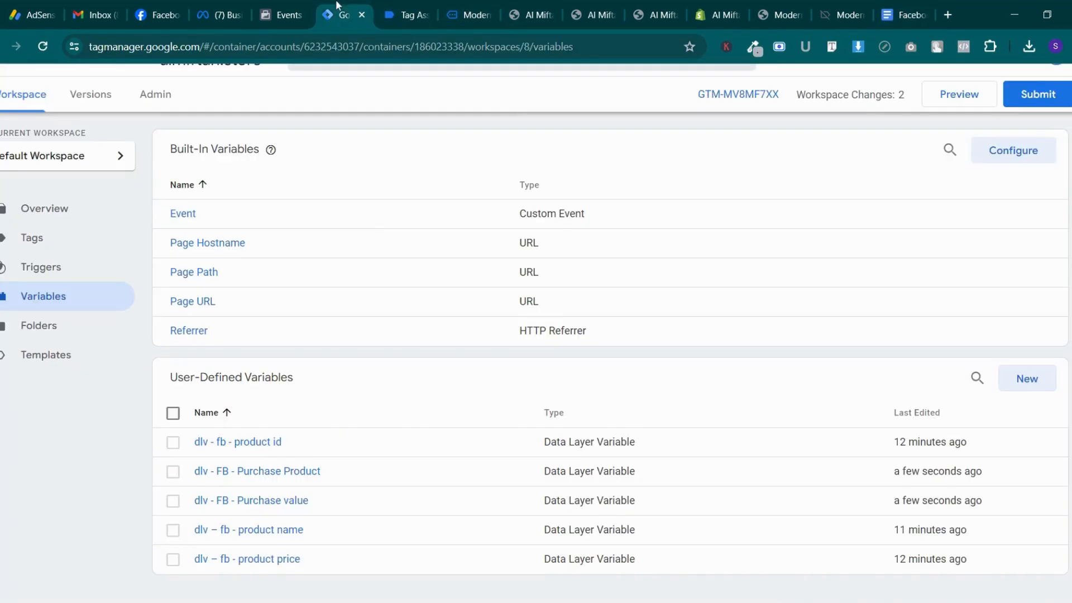
{"action": "left_click", "coordinate": [1027, 379]}
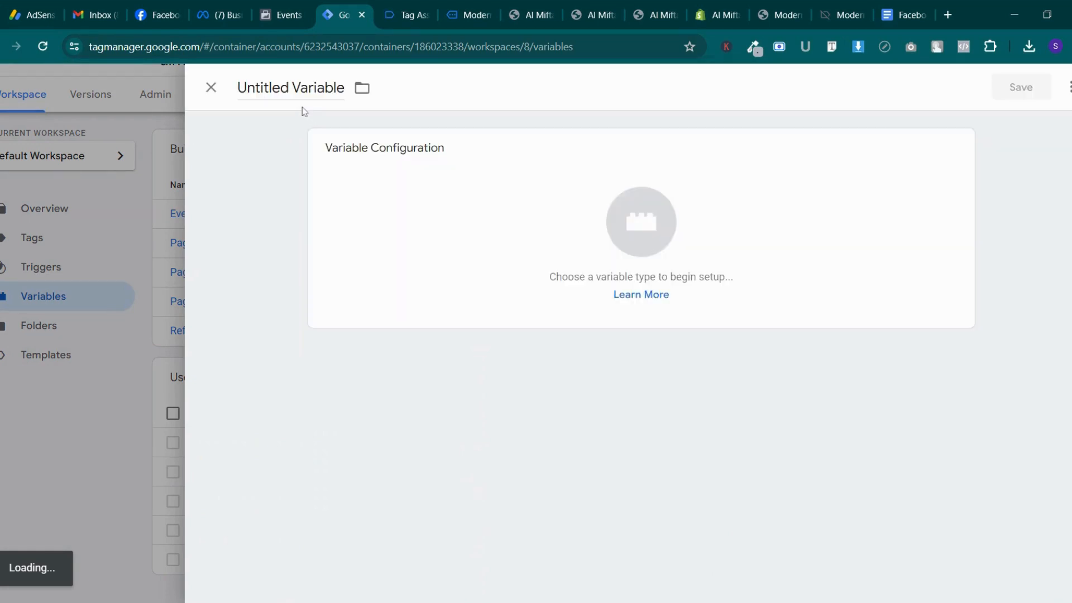
{"action": "double_click", "coordinate": [317, 88]}
{"action": "key", "text": "ctrl+a"}
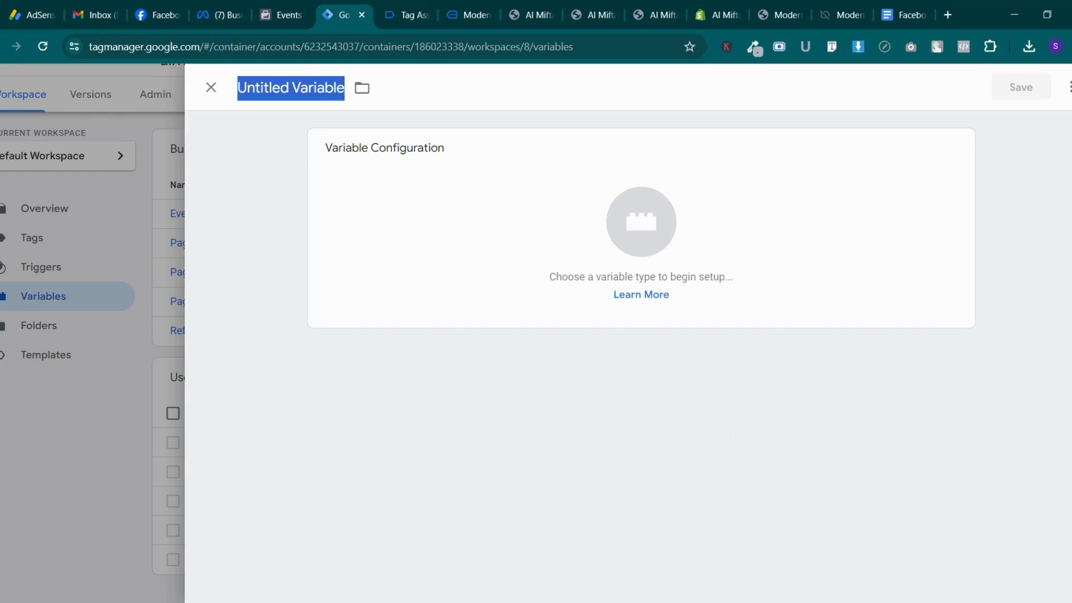
{"action": "key", "text": "ctrl+v"}
Set the new variable's type to Custom JavaScript
{"action": "left_click", "coordinate": [647, 240]}
{"action": "scroll", "coordinate": [769, 380], "scroll_direction": "down", "scroll_amount": 3}
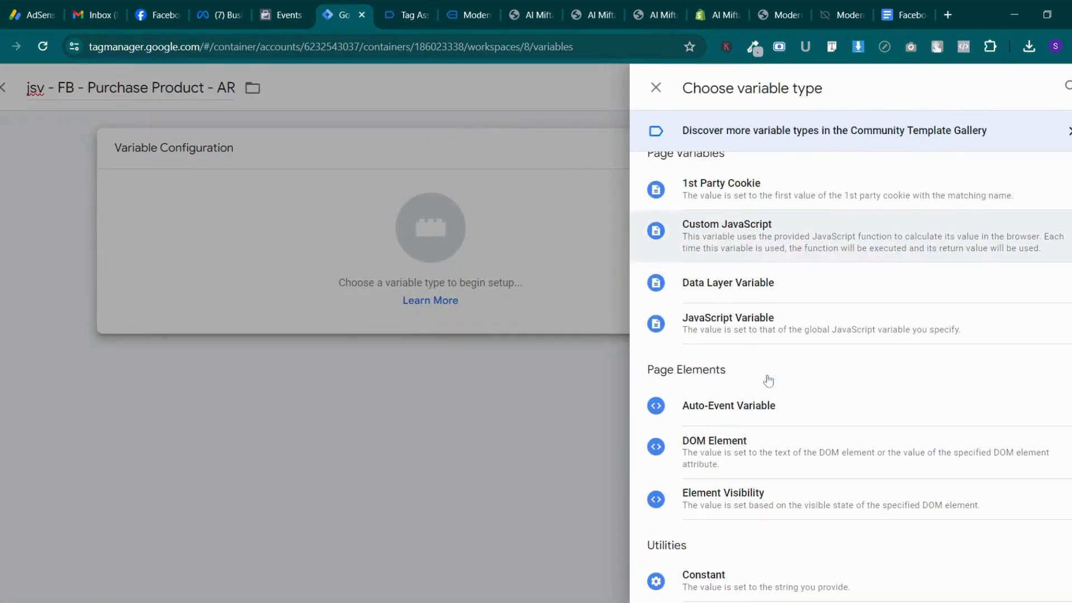
{"action": "left_click", "coordinate": [778, 230]}
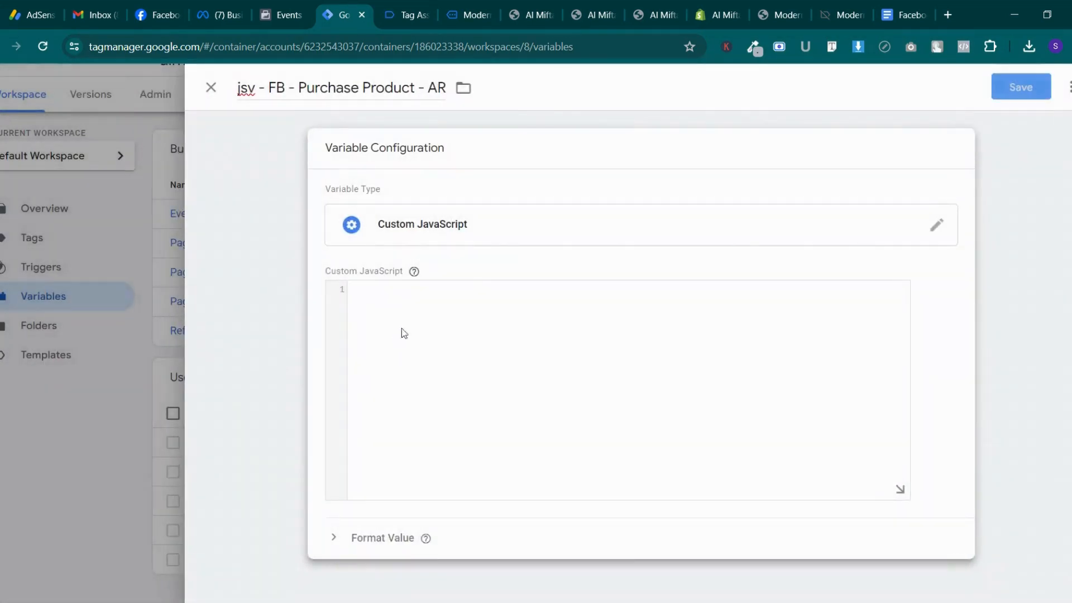
{"action": "left_click", "coordinate": [417, 309]}
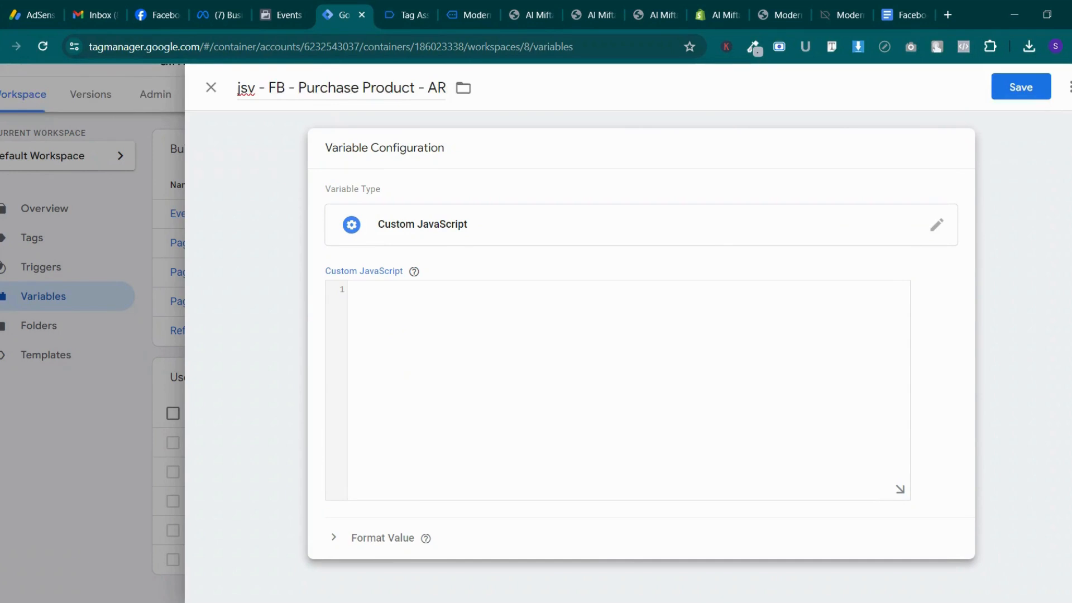
Fill the Custom JavaScript code with the Code 1 Purchase script copied from Step 05 of the guide and save the variable
{"action": "left_click", "coordinate": [914, 6]}
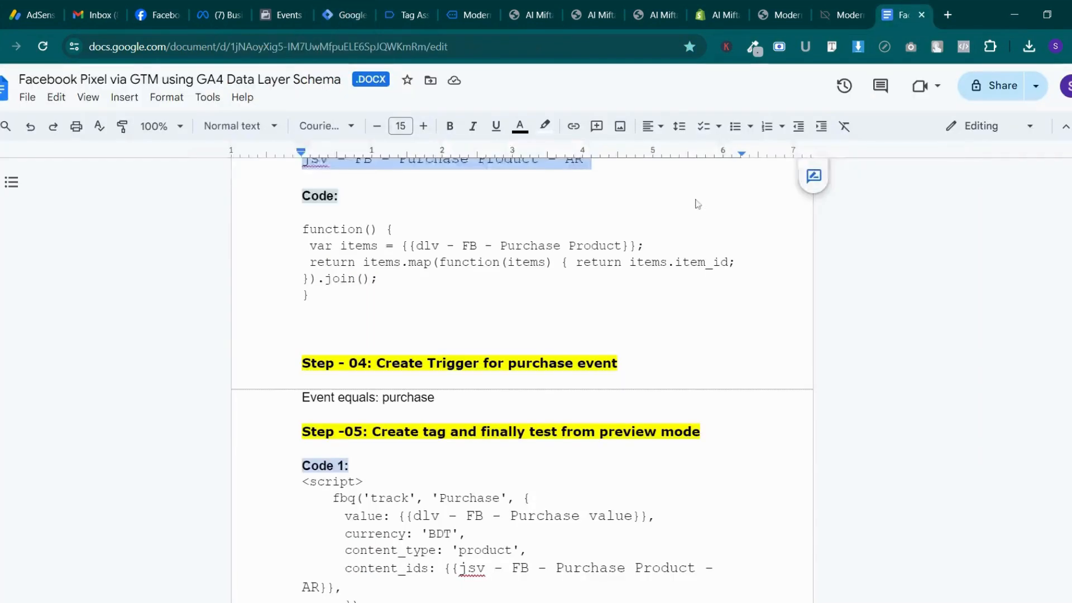
{"action": "scroll", "coordinate": [695, 204], "scroll_direction": "down", "scroll_amount": 5}
{"action": "left_click_drag", "start_coordinate": [370, 329], "coordinate": [302, 188]}
{"action": "right_click", "coordinate": [312, 198]}
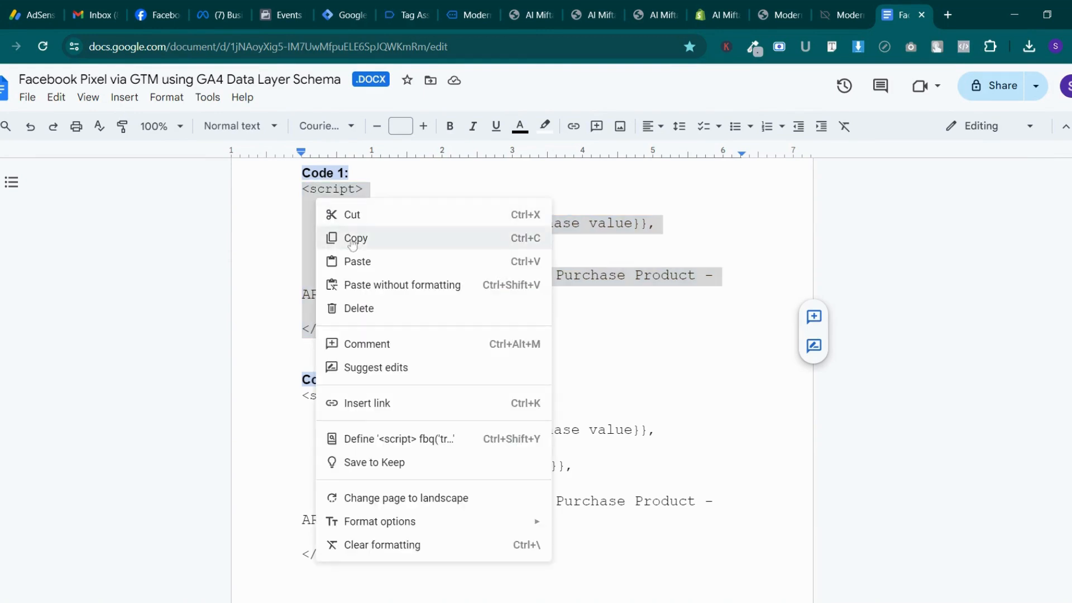
{"action": "left_click", "coordinate": [358, 237]}
{"action": "left_click", "coordinate": [360, 6]}
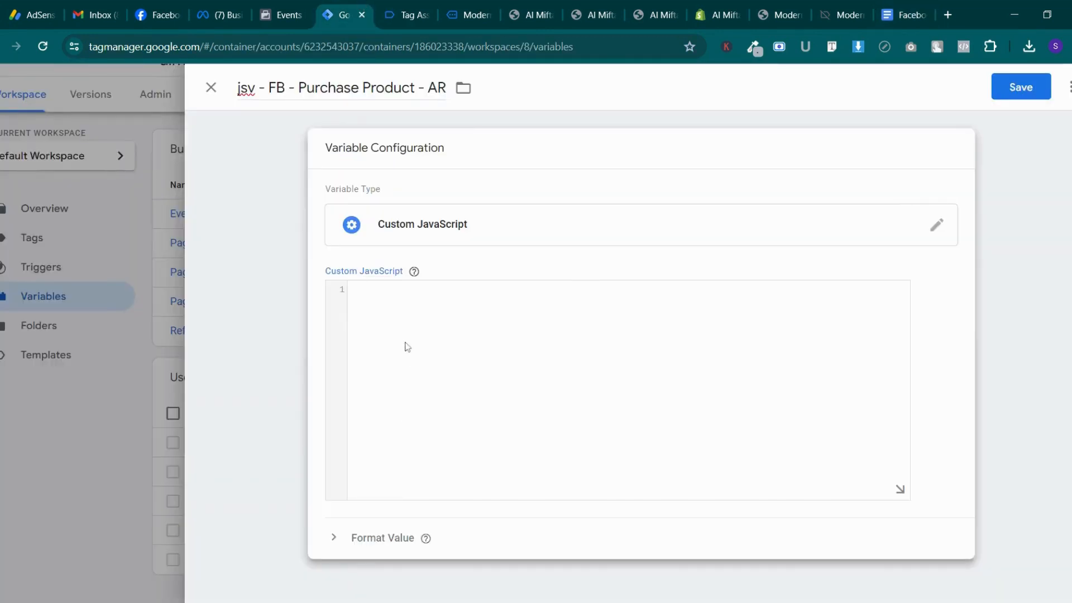
{"action": "left_click", "coordinate": [406, 297]}
{"action": "key", "text": "ctrl+v"}
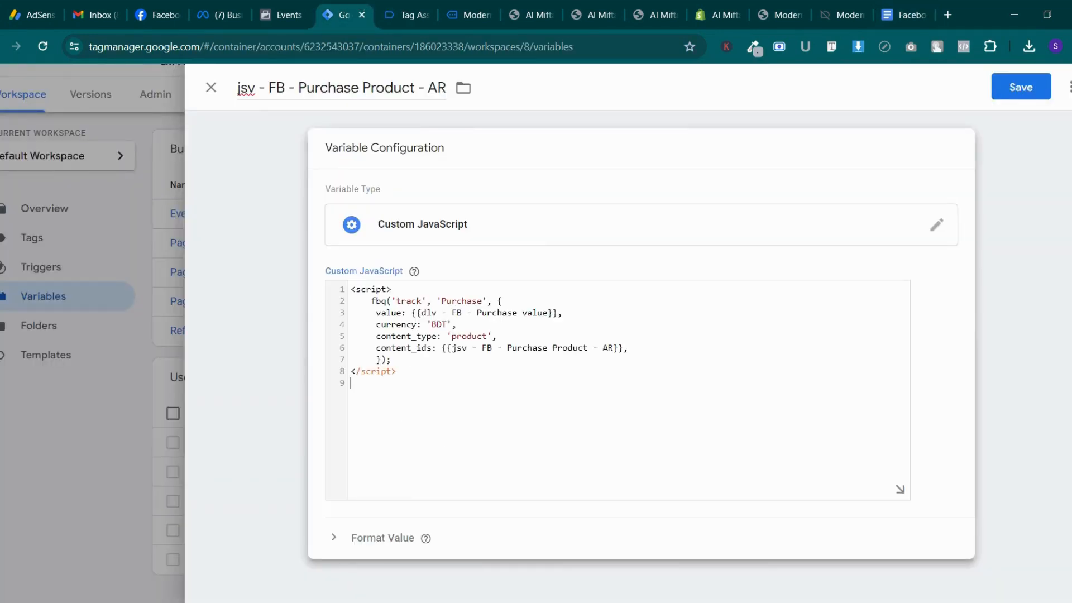
{"action": "left_click", "coordinate": [1011, 92]}
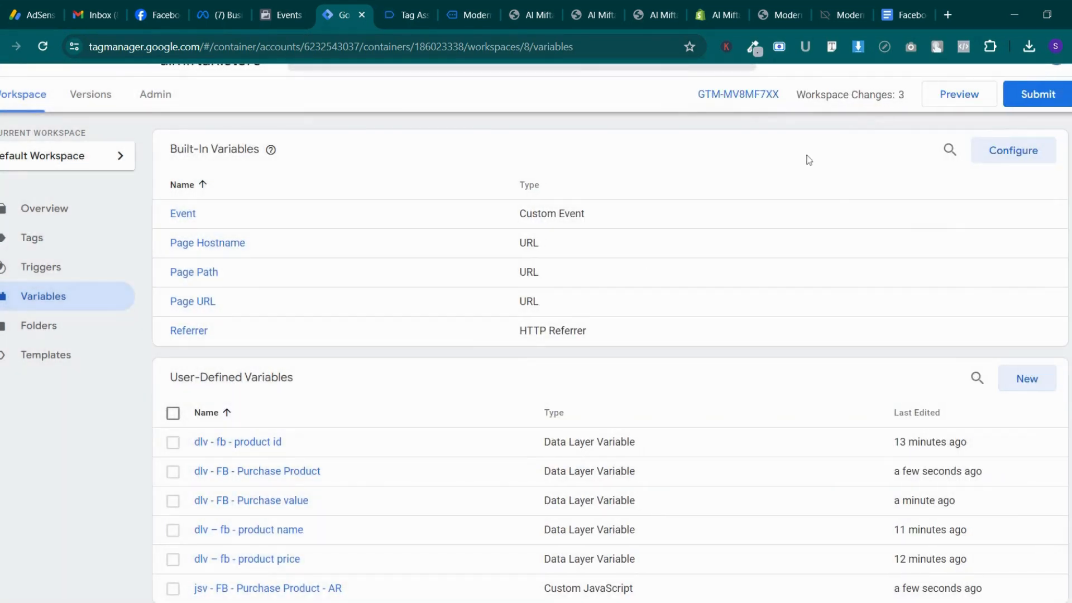
Duplicate the Add_to_cart tag and name the copy "Purchase"
{"action": "left_click", "coordinate": [98, 238]}
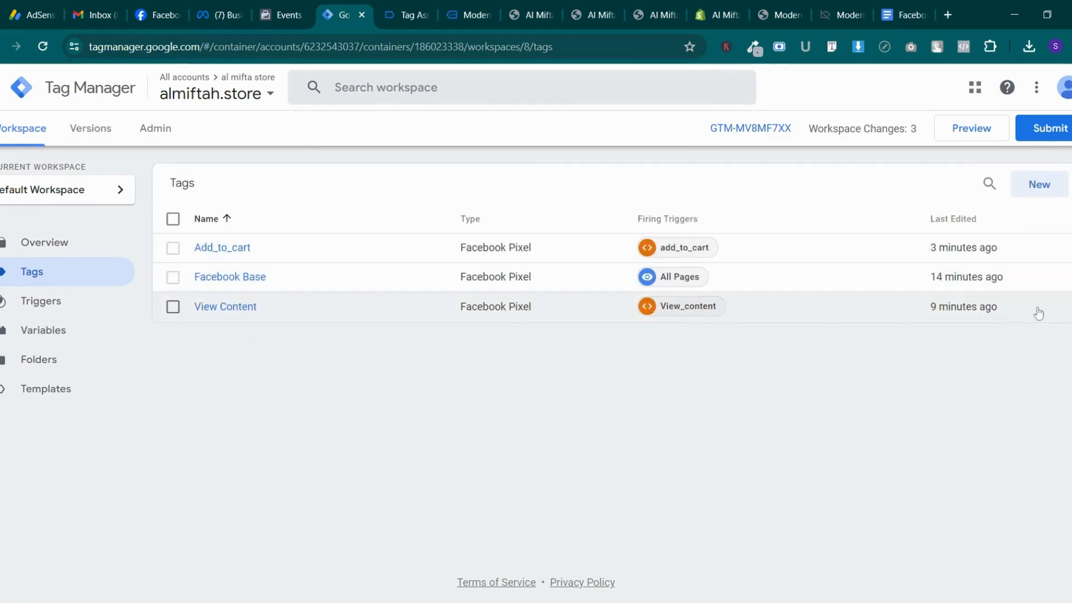
{"action": "left_click", "coordinate": [471, 247]}
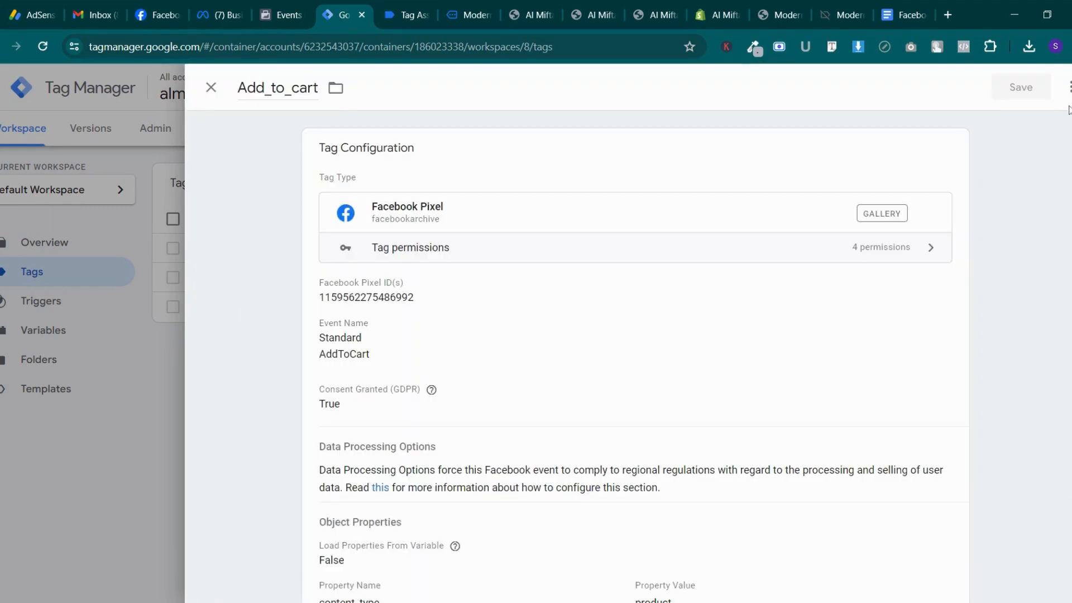
{"action": "left_click", "coordinate": [1070, 87]}
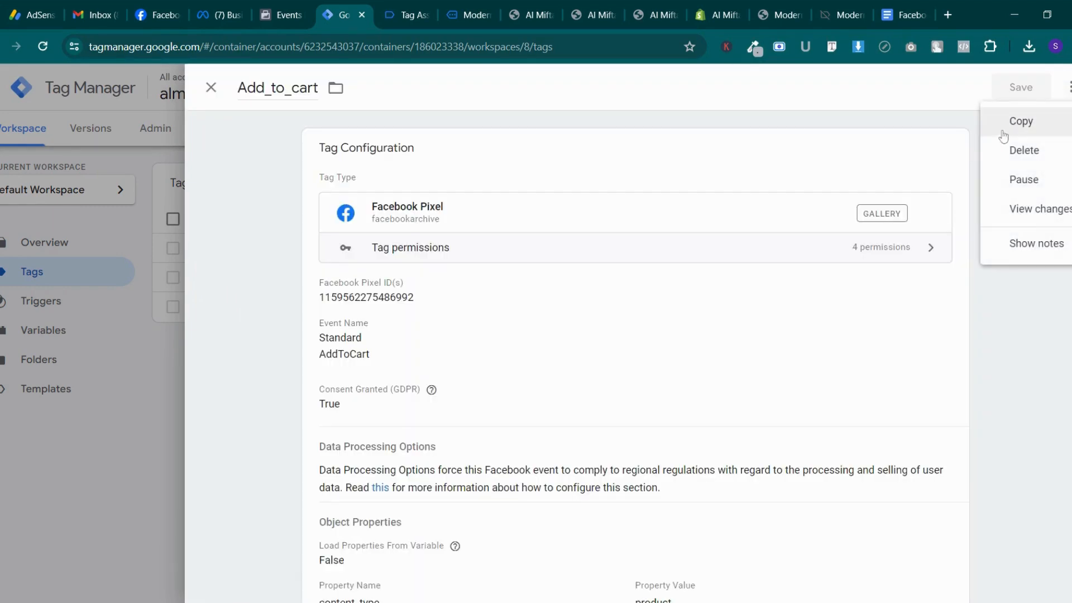
{"action": "left_click", "coordinate": [1009, 123]}
{"action": "triple_click", "coordinate": [335, 88]}
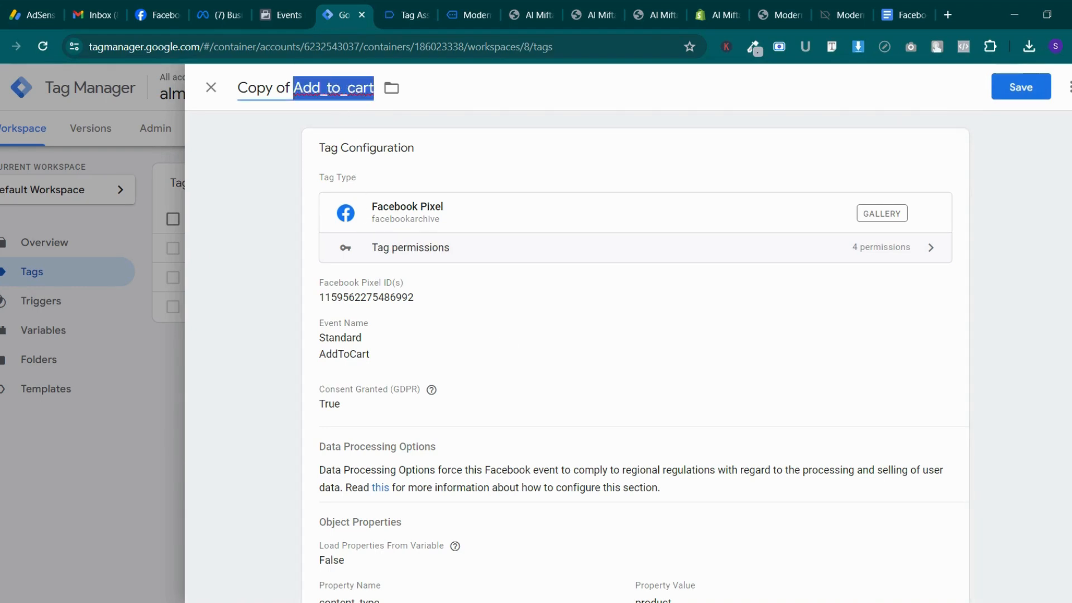
{"action": "type", "text": "Purchase"}
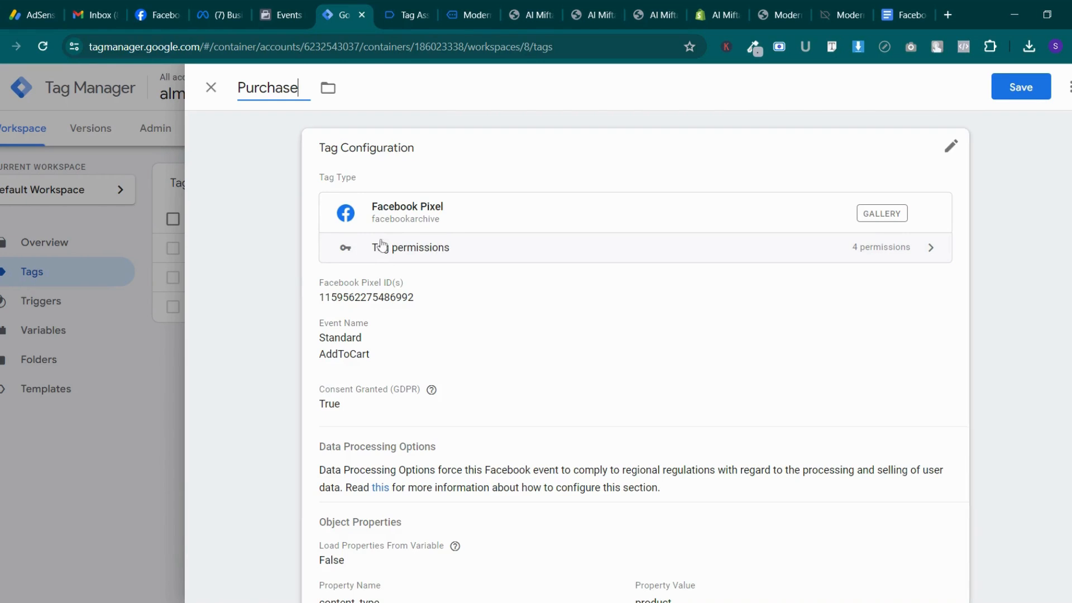
Set the Purchase tag's standard event name to Purchase and expand its object properties
{"action": "left_click", "coordinate": [419, 323]}
{"action": "scroll", "coordinate": [411, 376], "scroll_direction": "down", "scroll_amount": 1}
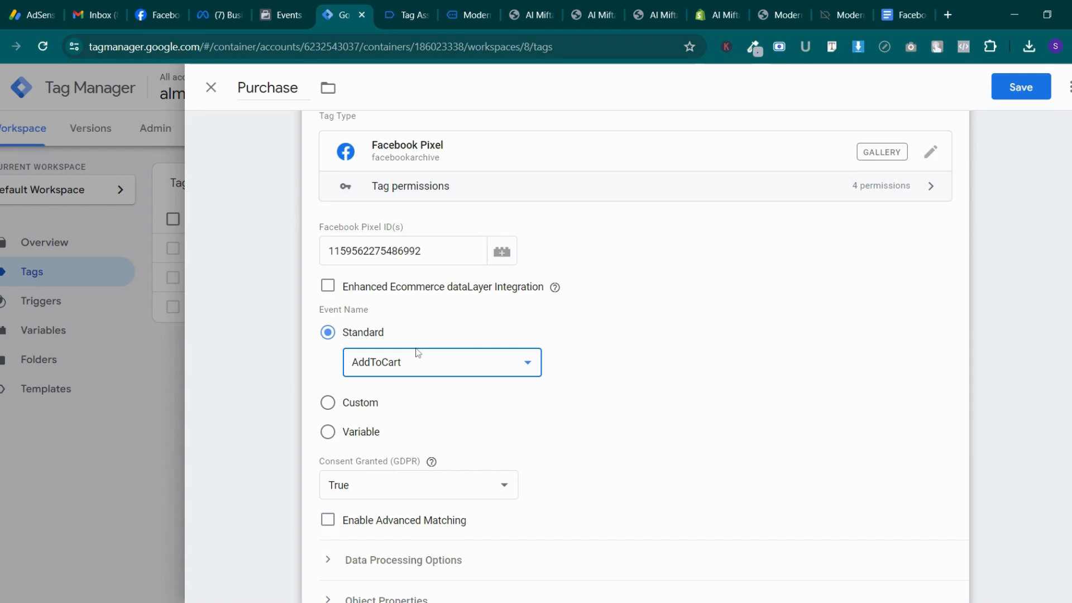
{"action": "left_click", "coordinate": [440, 372]}
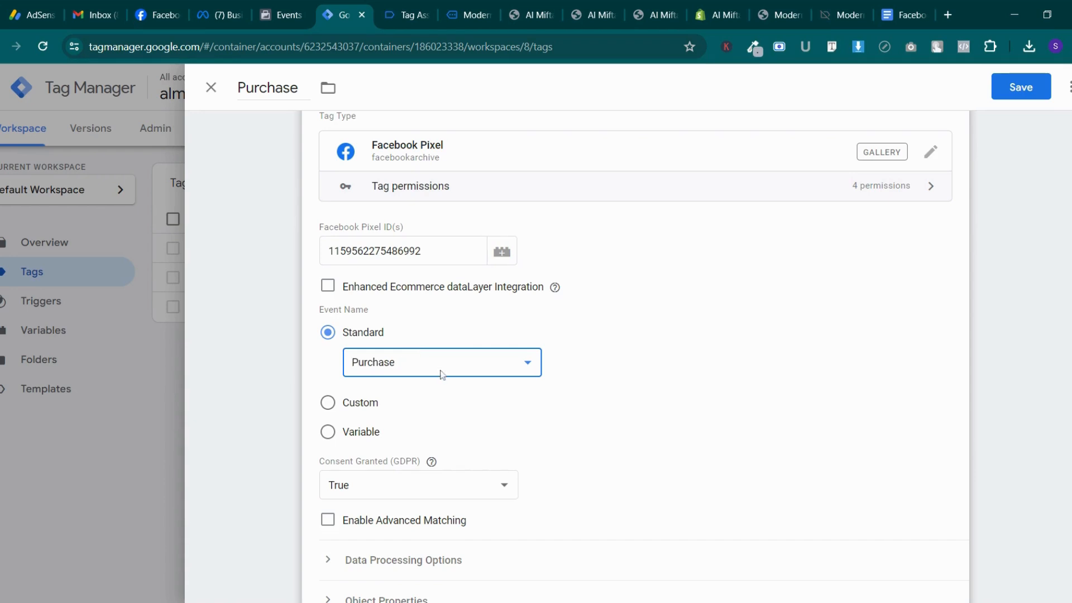
{"action": "scroll", "coordinate": [442, 373], "scroll_direction": "down", "scroll_amount": 4}
{"action": "left_click", "coordinate": [445, 345]}
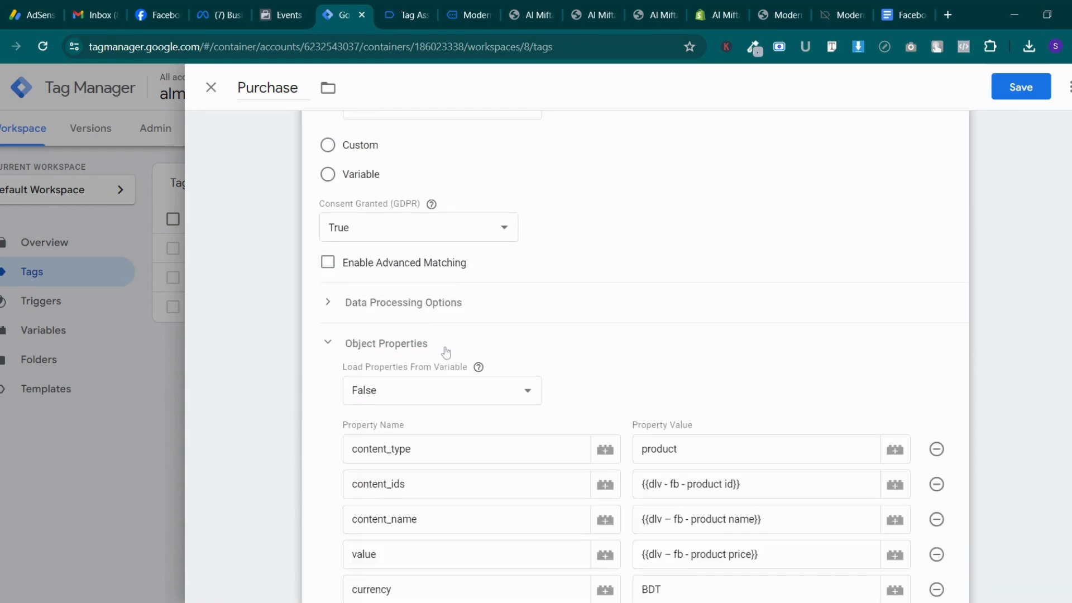
{"action": "scroll", "coordinate": [447, 349], "scroll_direction": "down", "scroll_amount": 3}
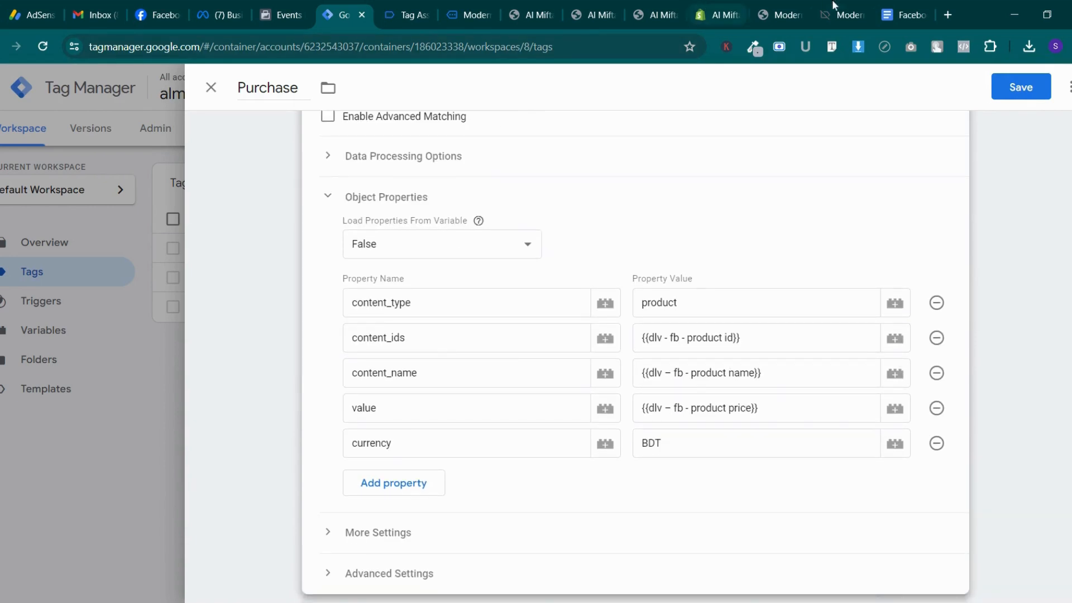
Check the Purchase script under Code 2 in the Google Docs guide, copy its value property name, and return to the Purchase tag
{"action": "left_click", "coordinate": [902, 15]}
{"action": "scroll", "coordinate": [331, 353], "scroll_direction": "down", "scroll_amount": 5}
{"action": "scroll", "coordinate": [331, 353], "scroll_direction": "up", "scroll_amount": 4}
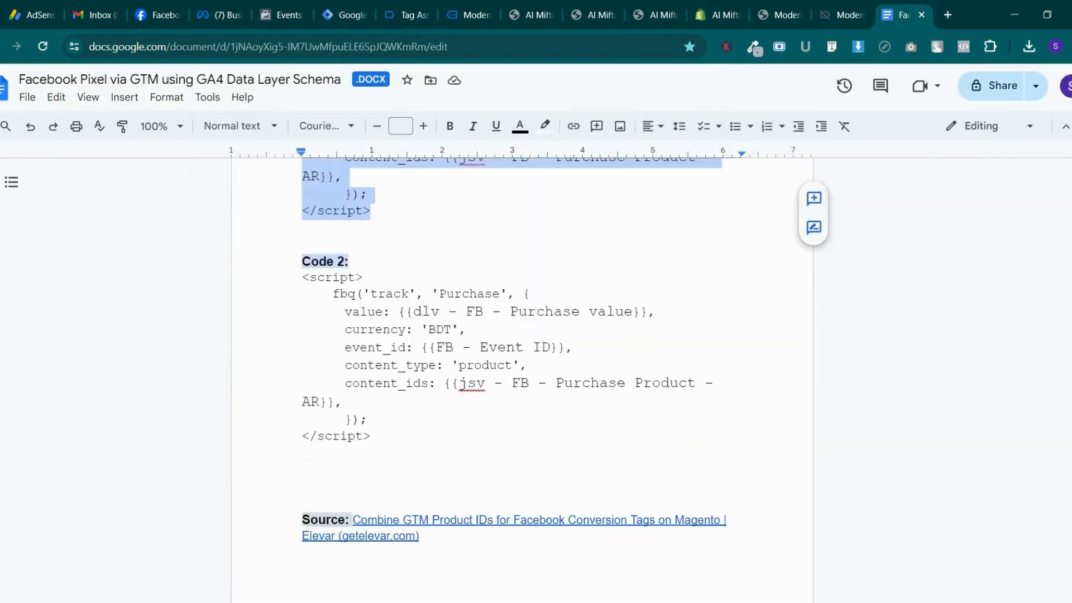
{"action": "scroll", "coordinate": [414, 335], "scroll_direction": "down", "scroll_amount": 1}
{"action": "left_click", "coordinate": [414, 335]}
{"action": "left_click_drag", "start_coordinate": [383, 336], "coordinate": [338, 337]}
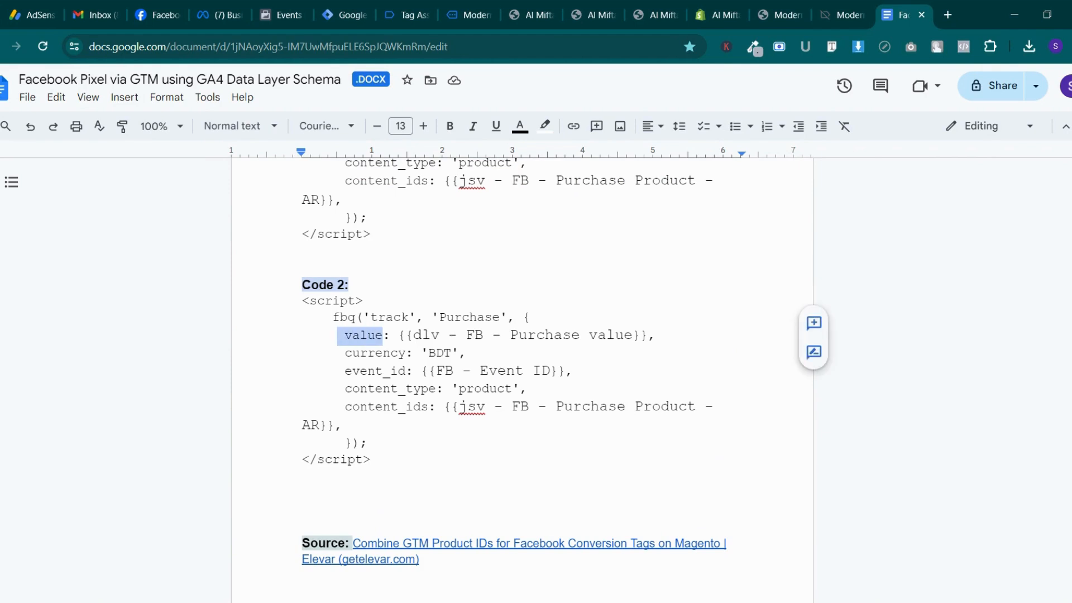
{"action": "right_click", "coordinate": [346, 336]}
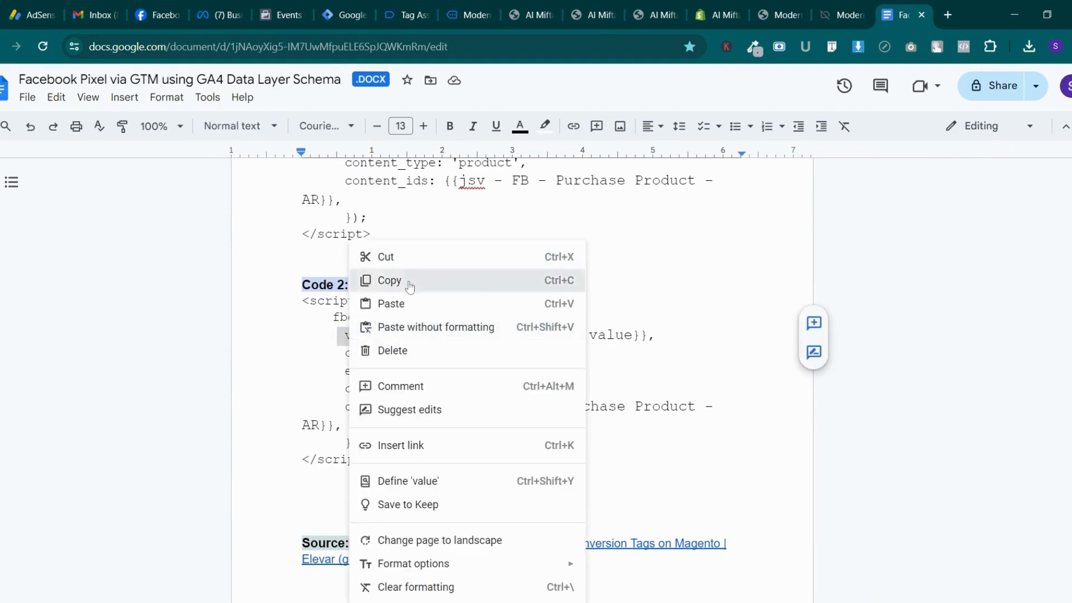
{"action": "left_click", "coordinate": [409, 284]}
{"action": "left_click", "coordinate": [399, 7]}
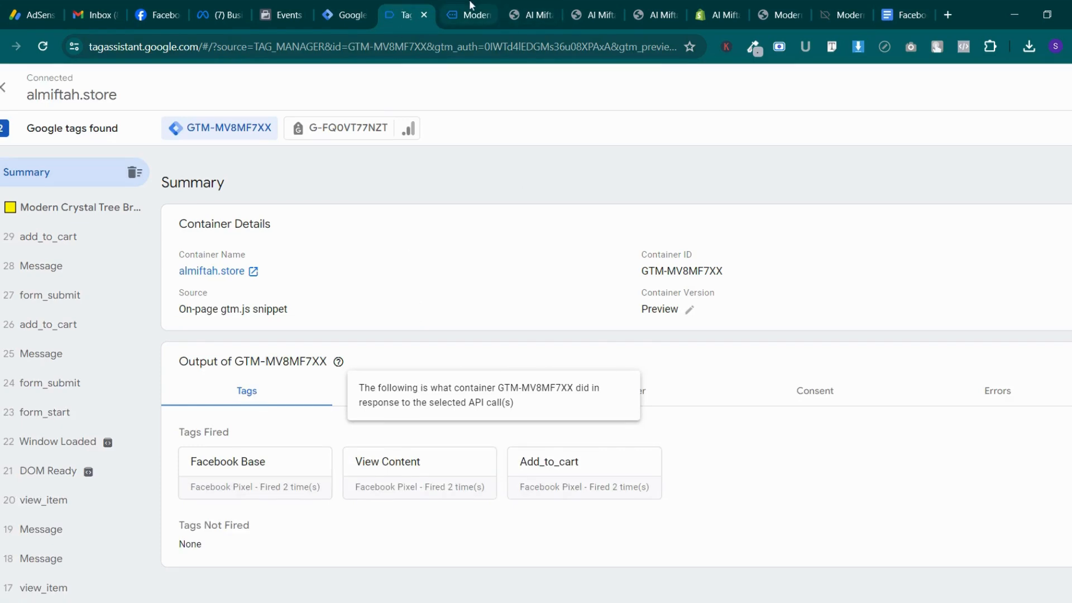
{"action": "left_click", "coordinate": [323, 7]}
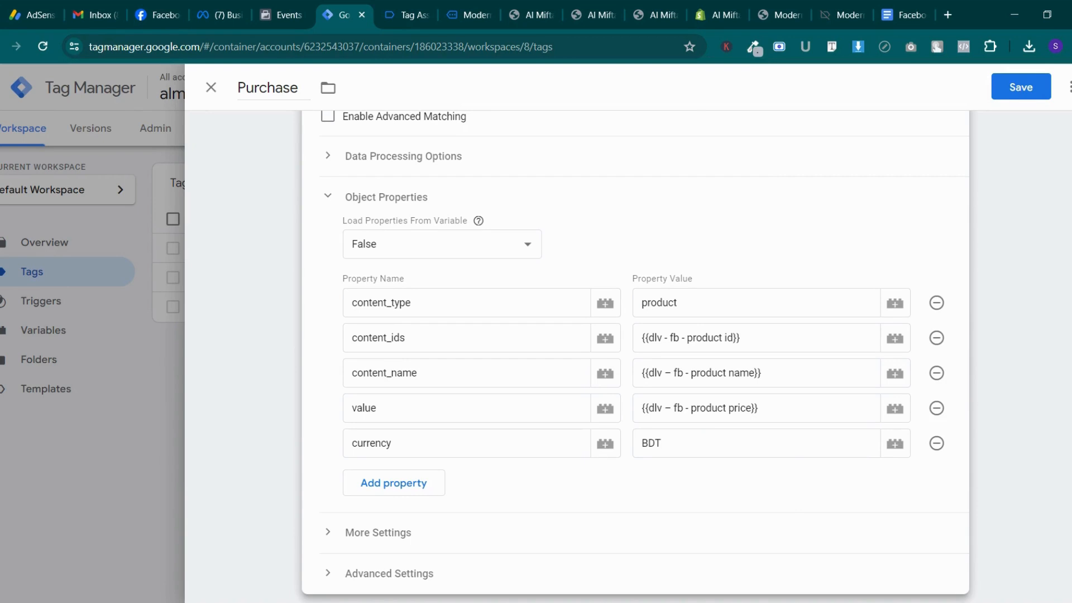
Replace the Purchase tag's value property with the variable {{dlv - FB - Purchase value}}
{"action": "left_click_drag", "start_coordinate": [641, 408], "coordinate": [759, 408]}
{"action": "key", "text": "BackSpace"}
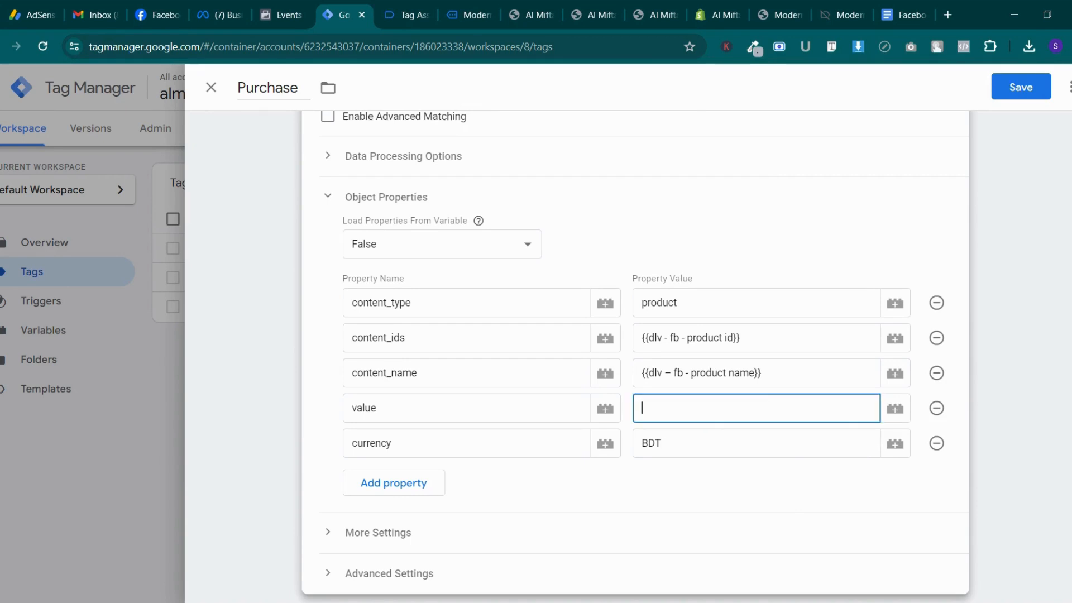
{"action": "left_click", "coordinate": [895, 408]}
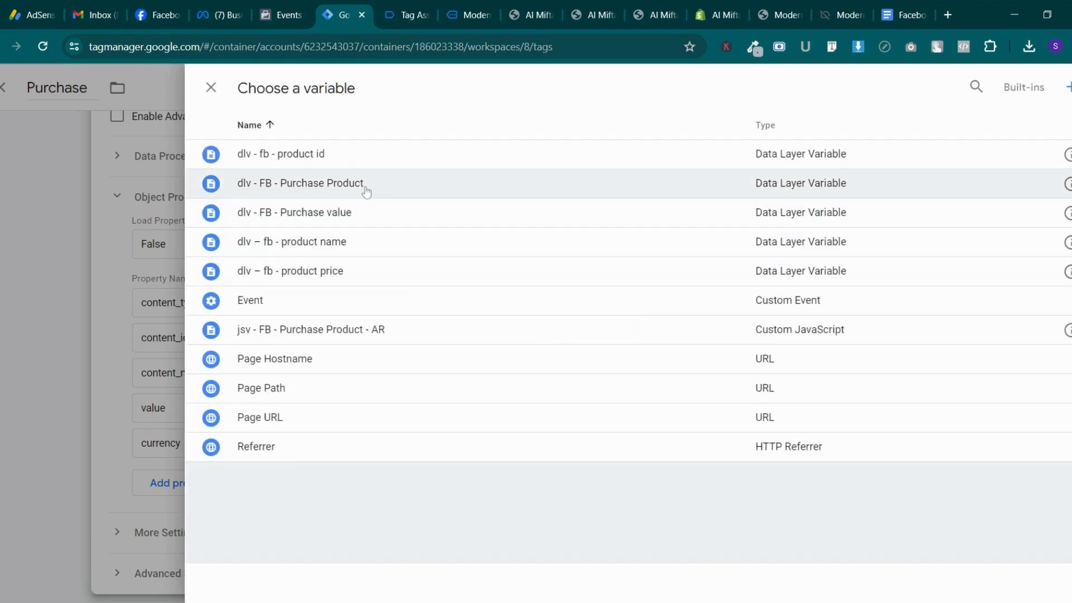
{"action": "left_click", "coordinate": [356, 225]}
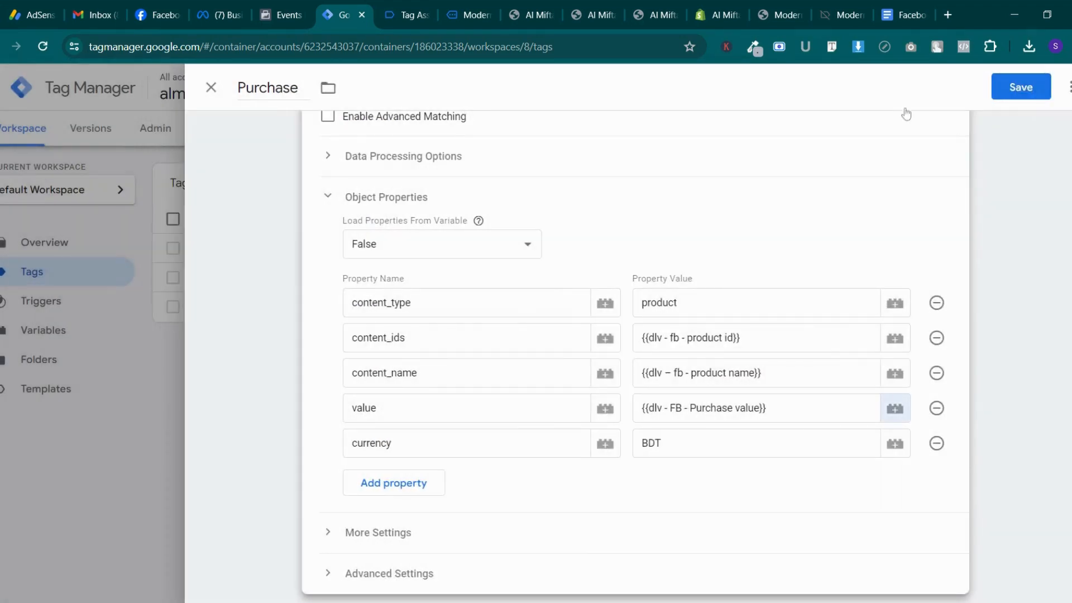
Check the guide's Purchase script and set the tag's content_ids property to the variable {{jsv - FB - Purchase Product - AR}}
{"action": "left_click", "coordinate": [902, 15]}
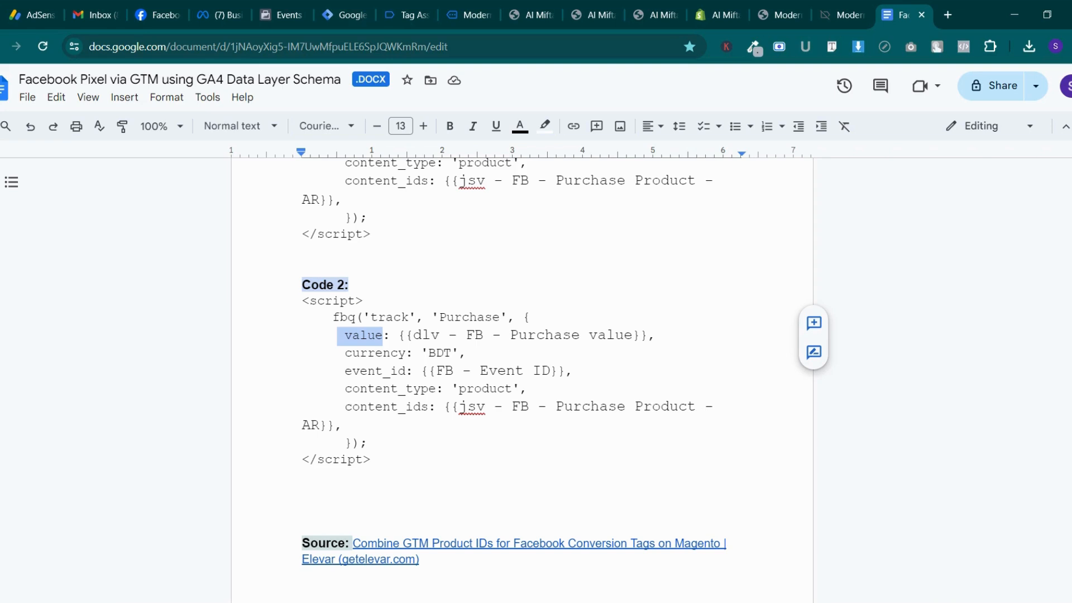
{"action": "scroll", "coordinate": [523, 363], "scroll_direction": "up", "scroll_amount": 3}
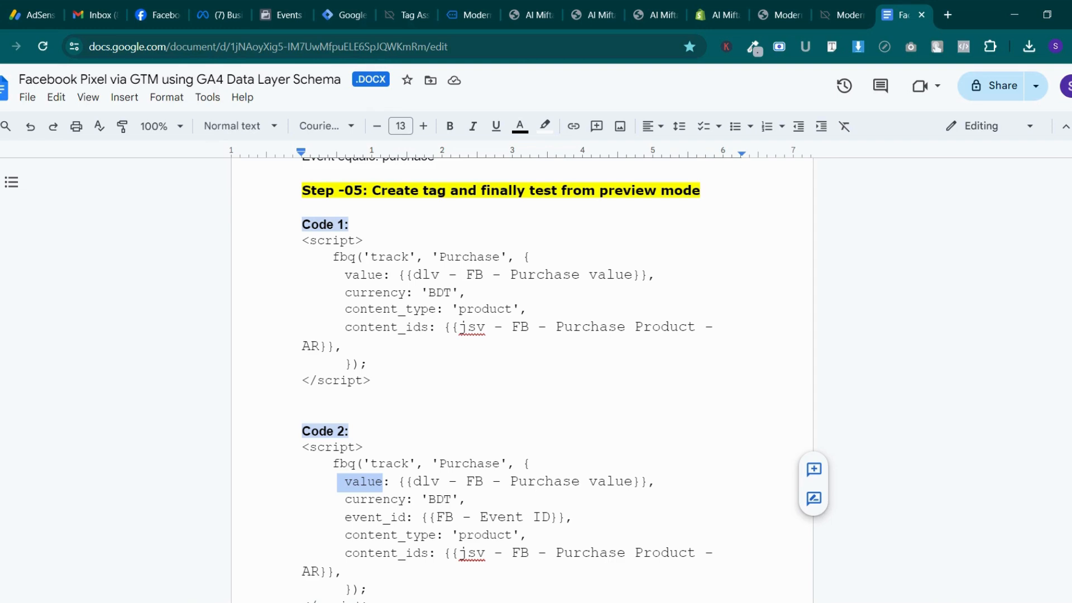
{"action": "left_click", "coordinate": [342, 8]}
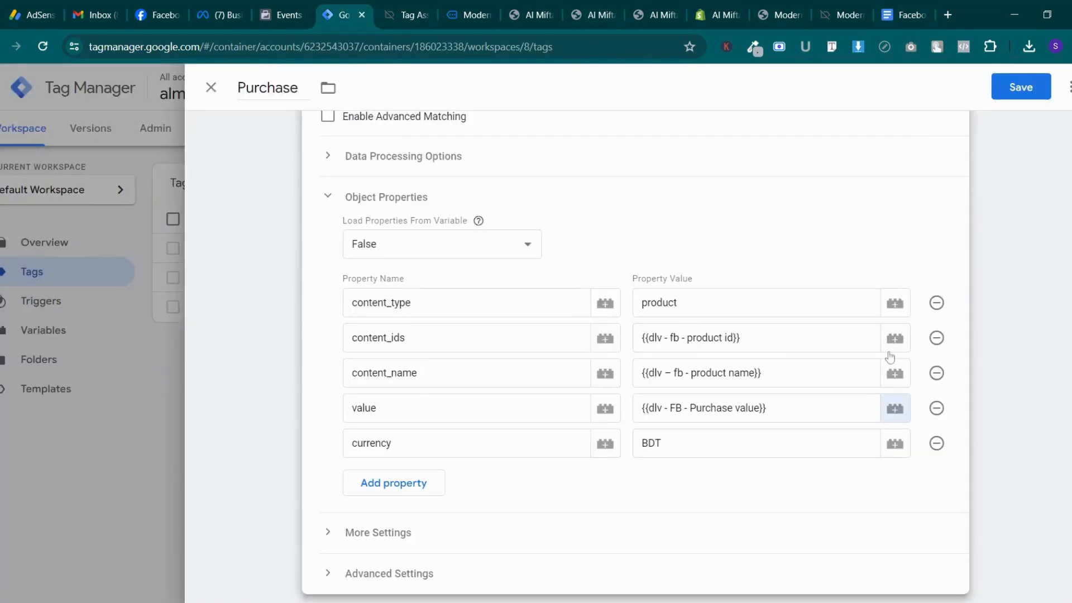
{"action": "left_click", "coordinate": [793, 337]}
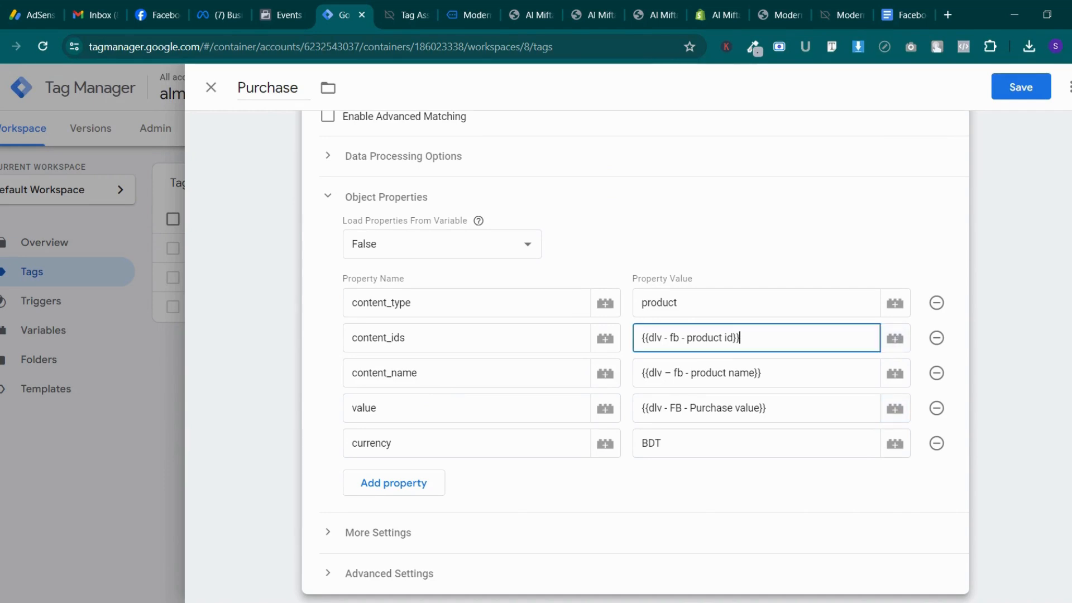
{"action": "key", "text": "ctrl+a"}
{"action": "key", "text": "BackSpace"}
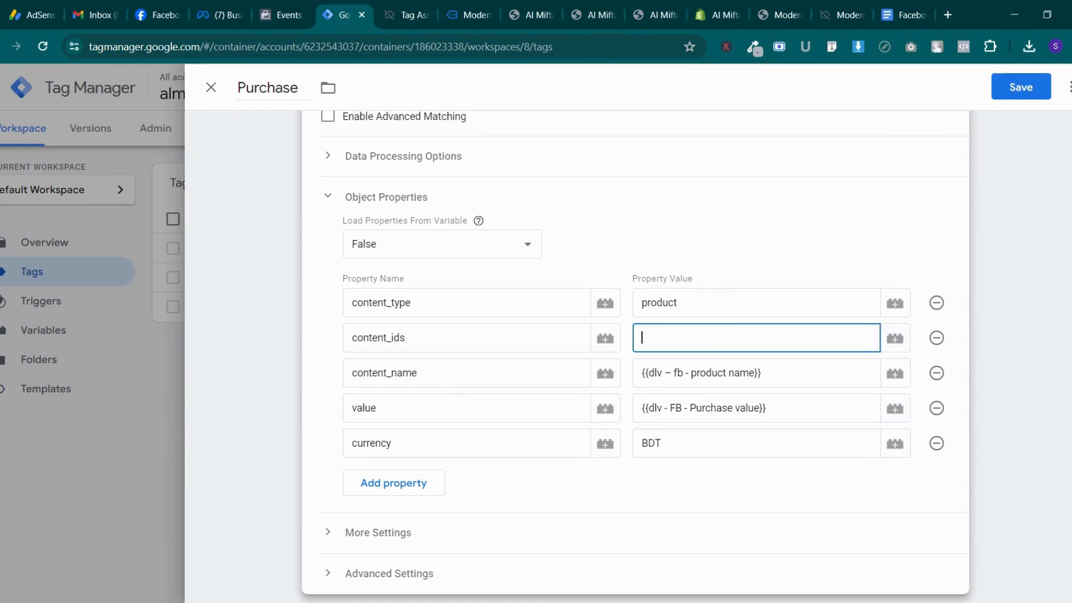
{"action": "left_click", "coordinate": [895, 338]}
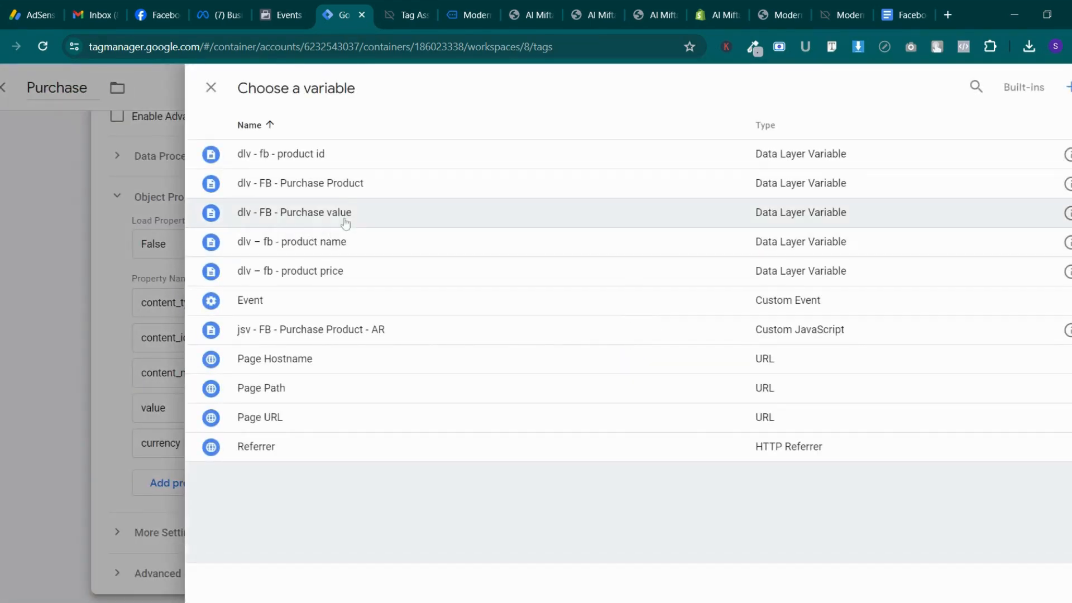
{"action": "left_click", "coordinate": [342, 324]}
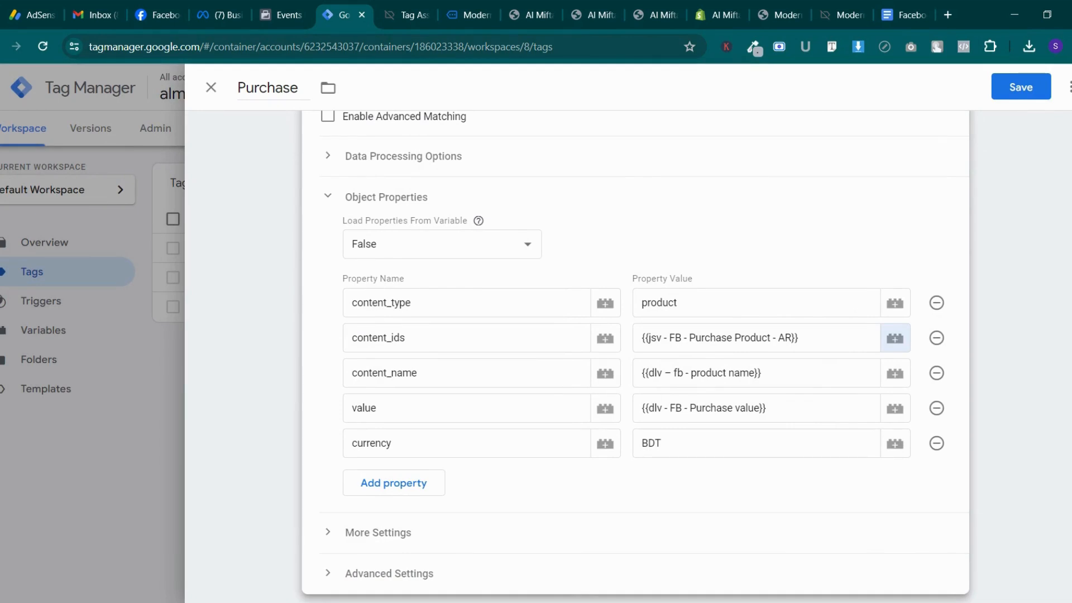
Compare the properties with the guide's script, remove content_name from the Purchase tag, and save the tag
{"action": "left_click", "coordinate": [905, 14]}
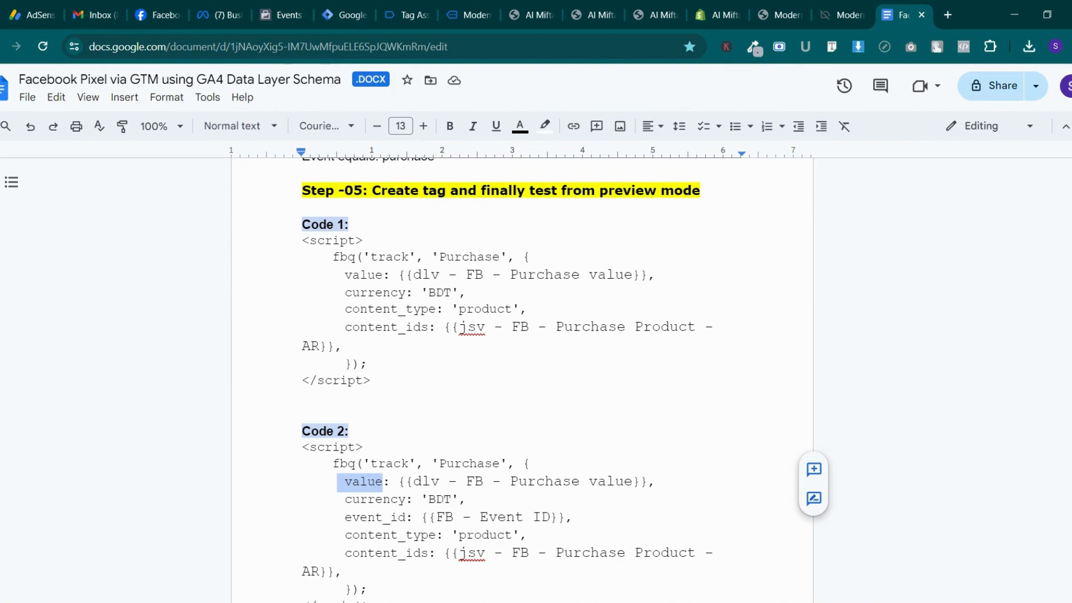
{"action": "left_click", "coordinate": [307, 11]}
{"action": "left_click", "coordinate": [332, 13]}
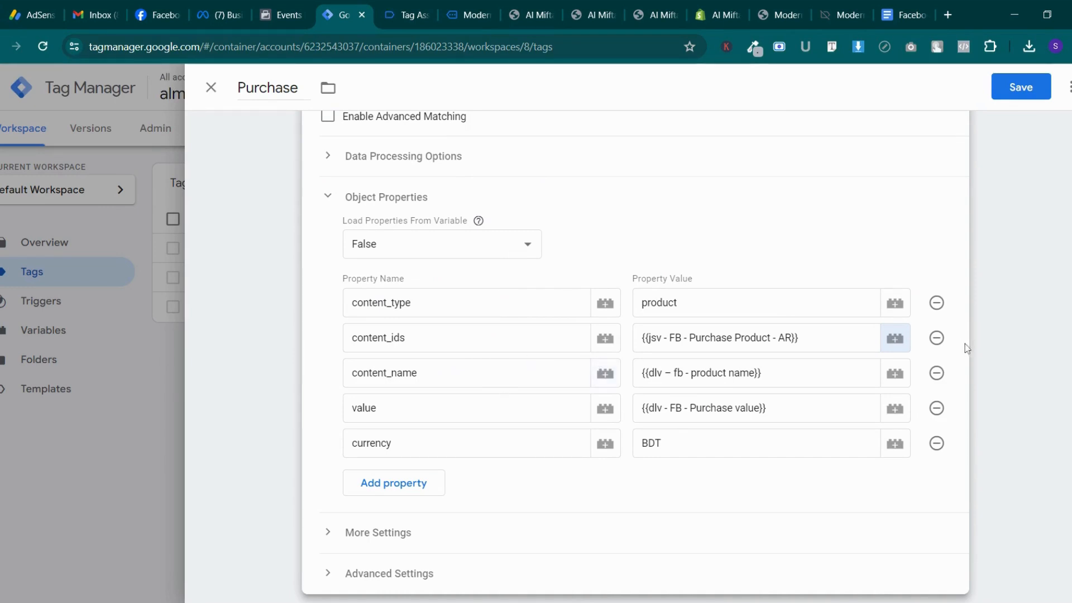
{"action": "left_click", "coordinate": [937, 374]}
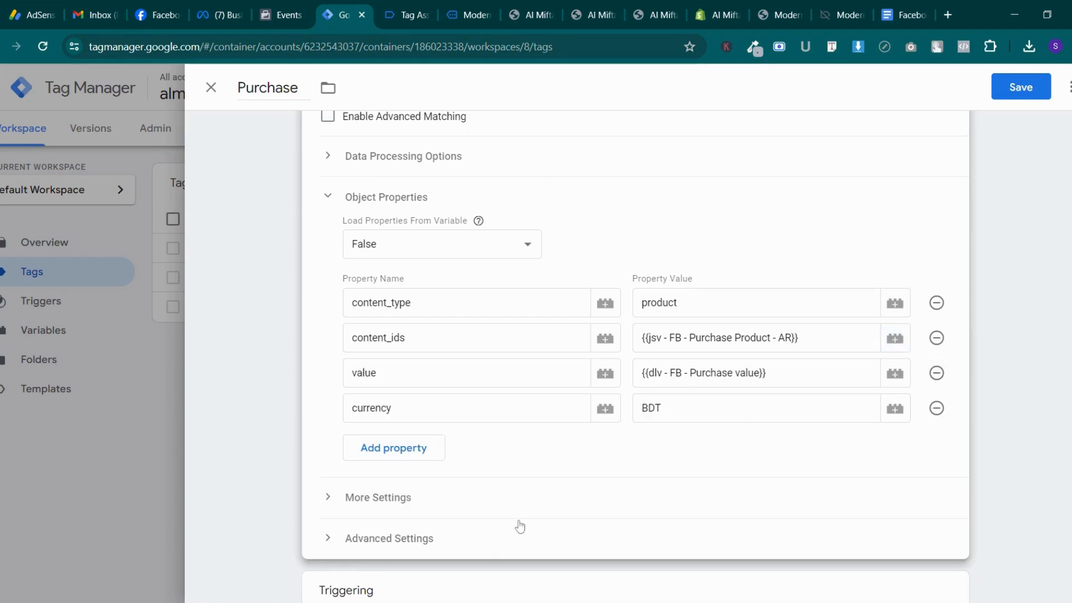
{"action": "left_click", "coordinate": [1021, 87]}
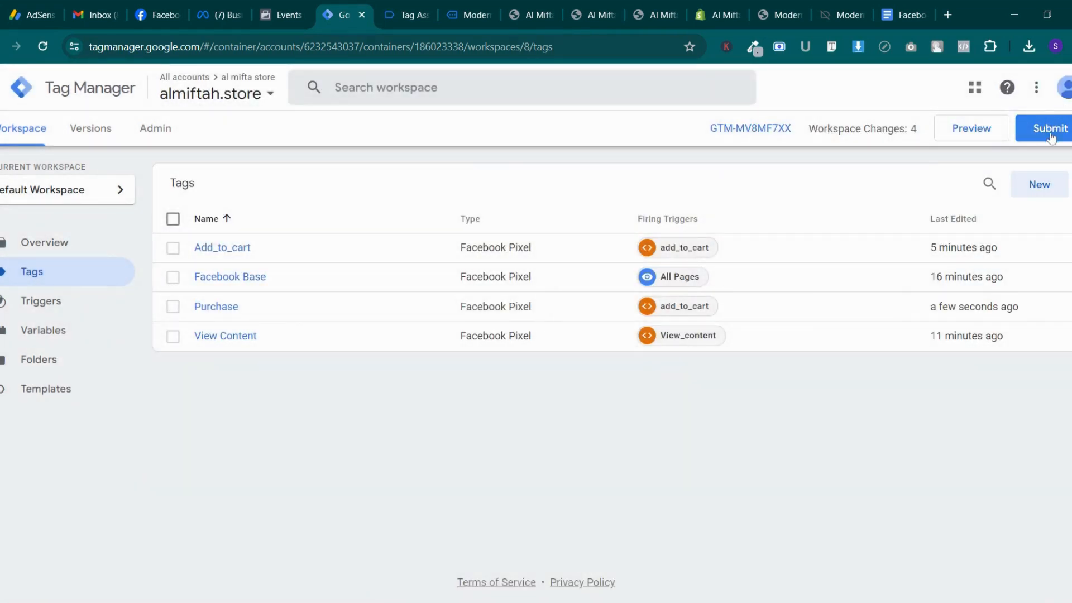
Try to publish the workspace changes as a new version to the Live environment without a name or description
{"action": "left_click", "coordinate": [1050, 129]}
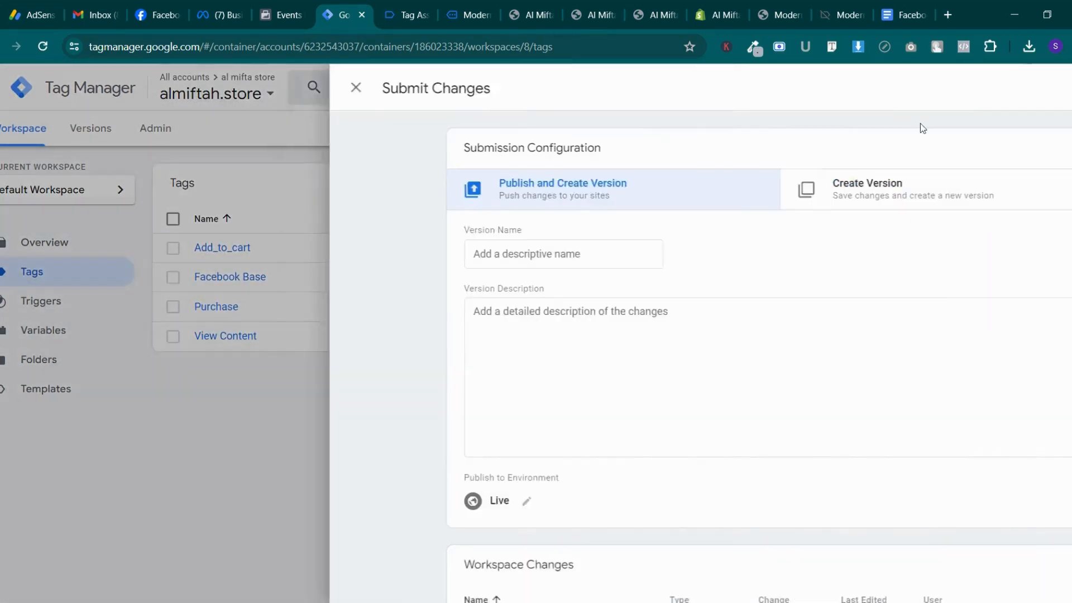
{"action": "left_click", "coordinate": [1043, 87]}
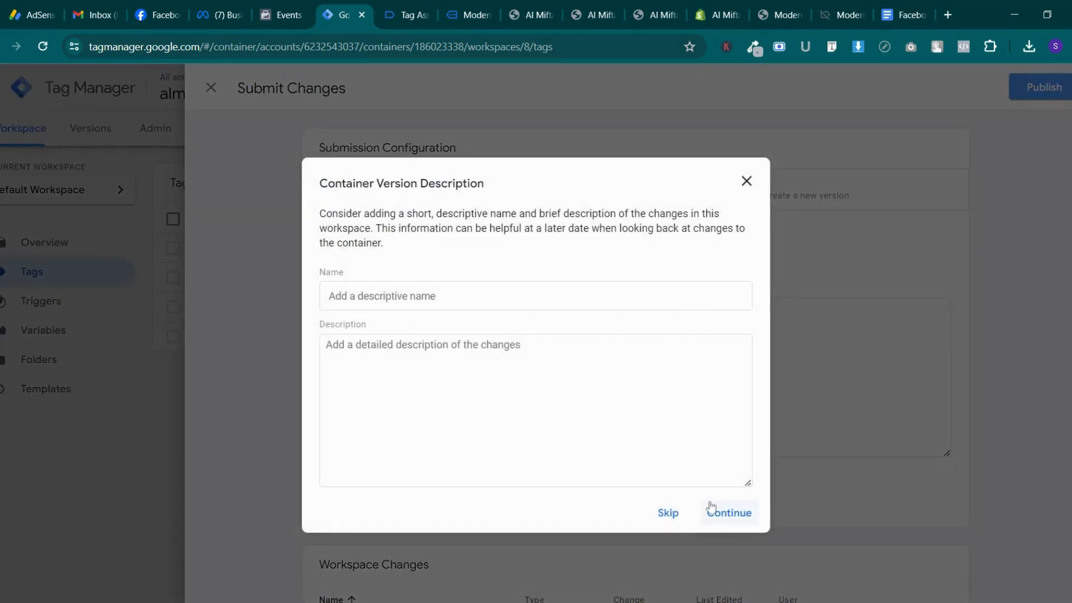
{"action": "left_click", "coordinate": [714, 508]}
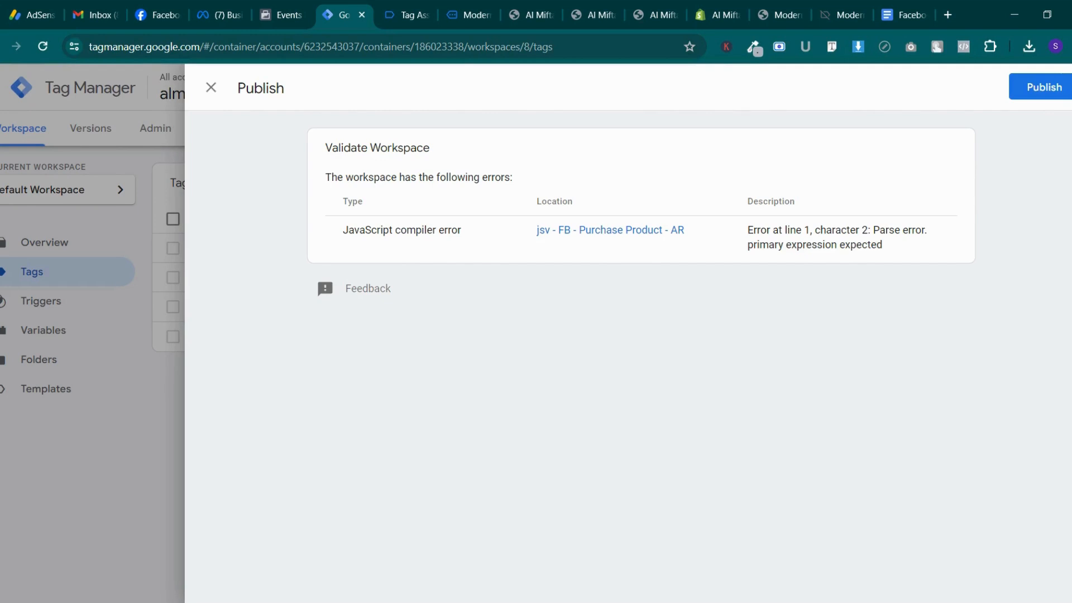
{"action": "left_click", "coordinate": [591, 236]}
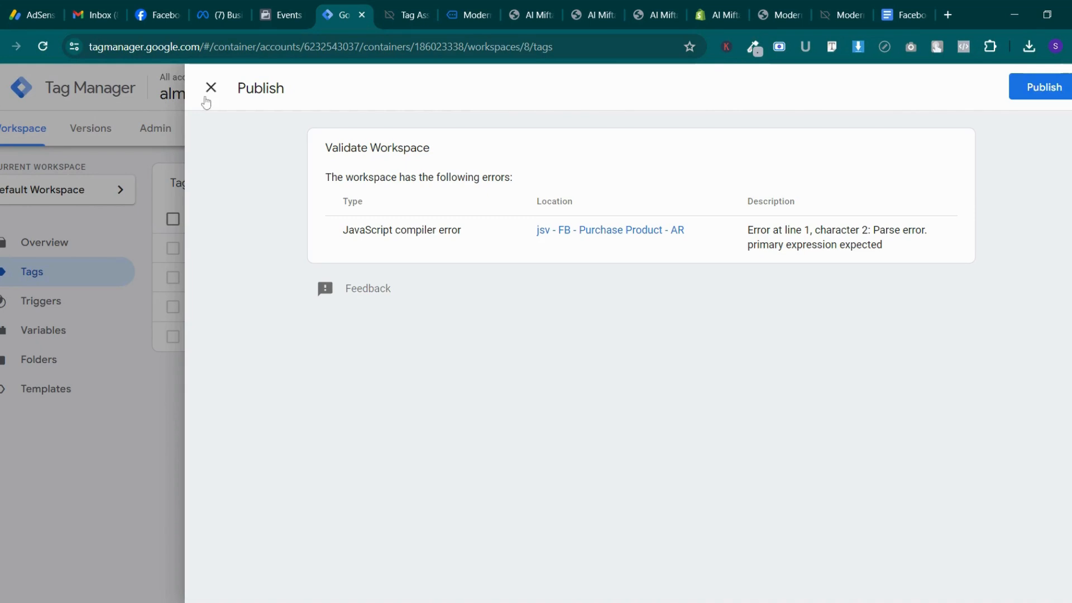
{"action": "left_click", "coordinate": [1044, 87]}
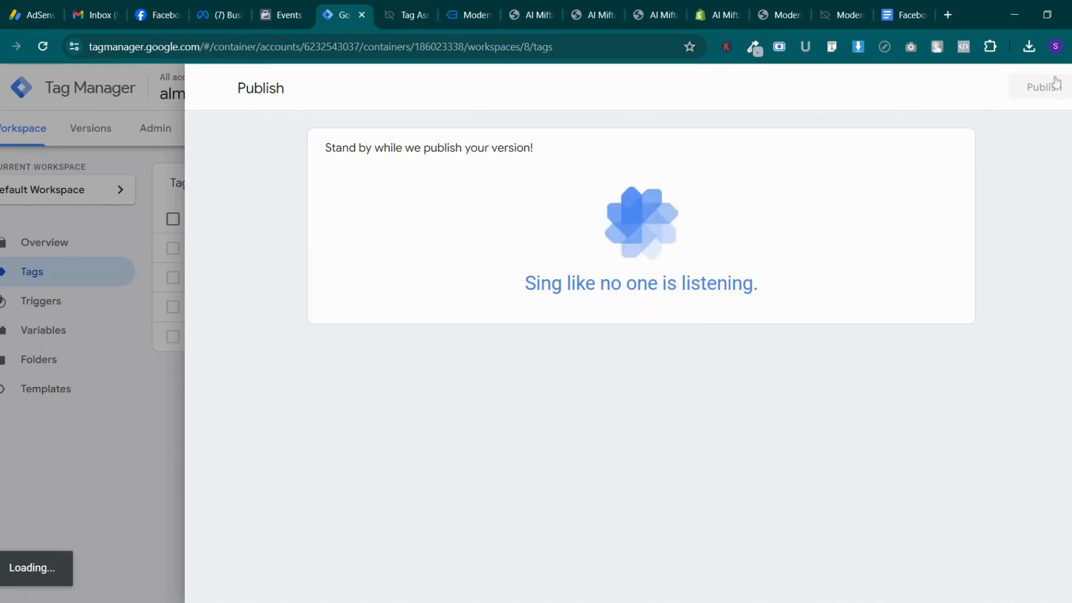
{"action": "left_click", "coordinate": [101, 282]}
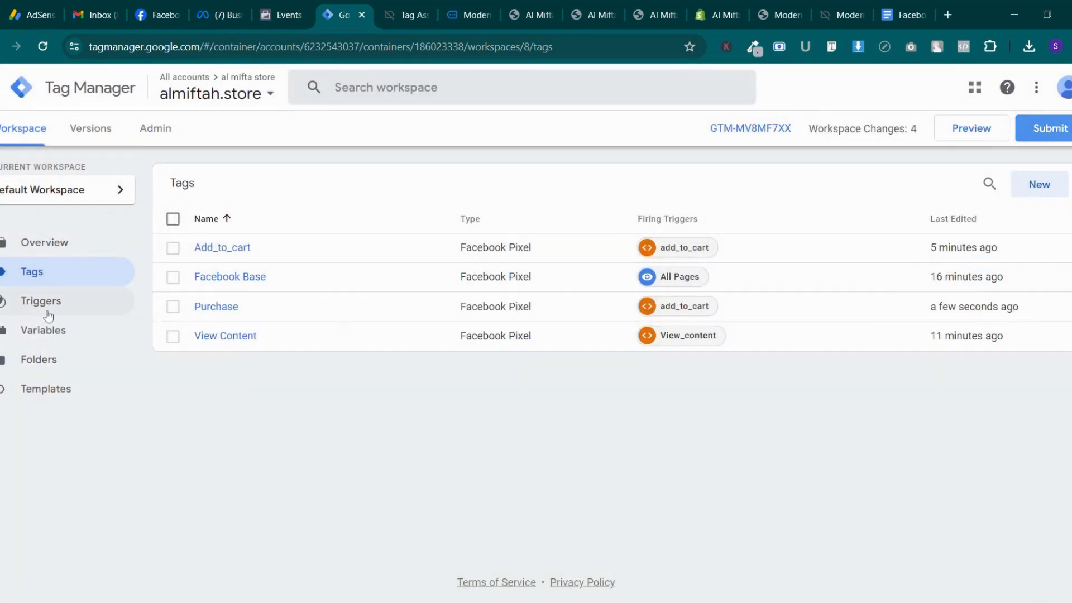
Open the user-defined variable jsv - FB - Purchase Product - AR
{"action": "left_click", "coordinate": [45, 330]}
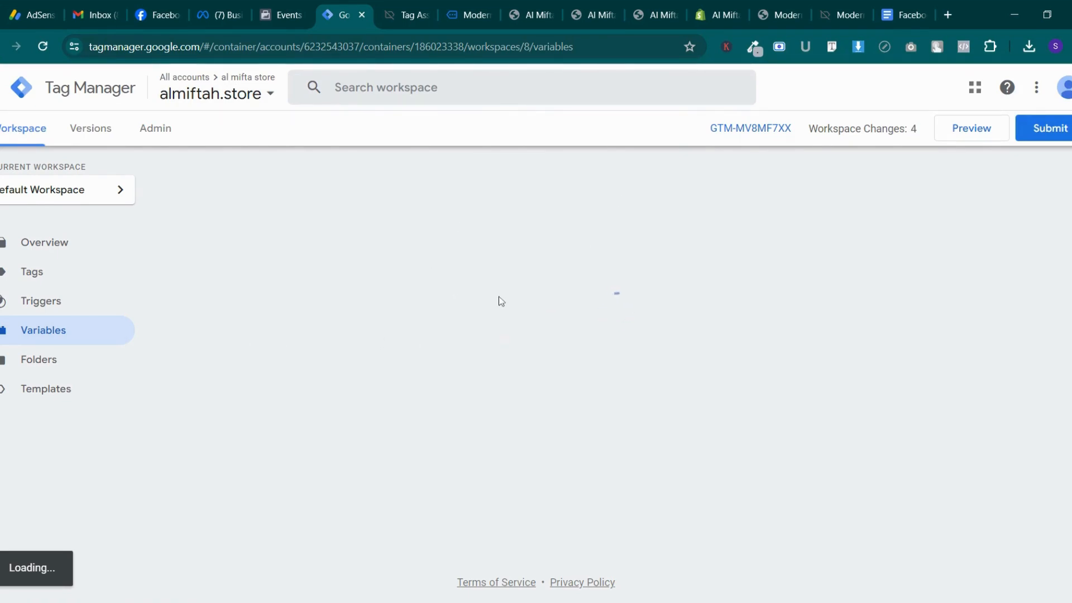
{"action": "scroll", "coordinate": [501, 302], "scroll_direction": "down", "scroll_amount": 2}
{"action": "scroll", "coordinate": [500, 302], "scroll_direction": "up", "scroll_amount": 2}
{"action": "scroll", "coordinate": [251, 438], "scroll_direction": "down", "scroll_amount": 2}
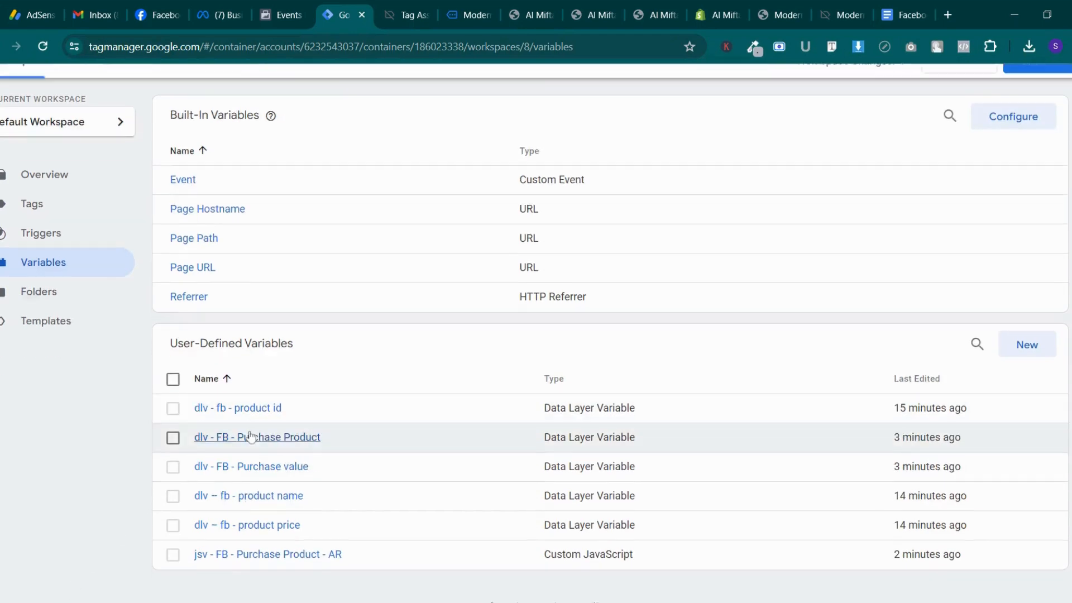
{"action": "left_click", "coordinate": [274, 529]}
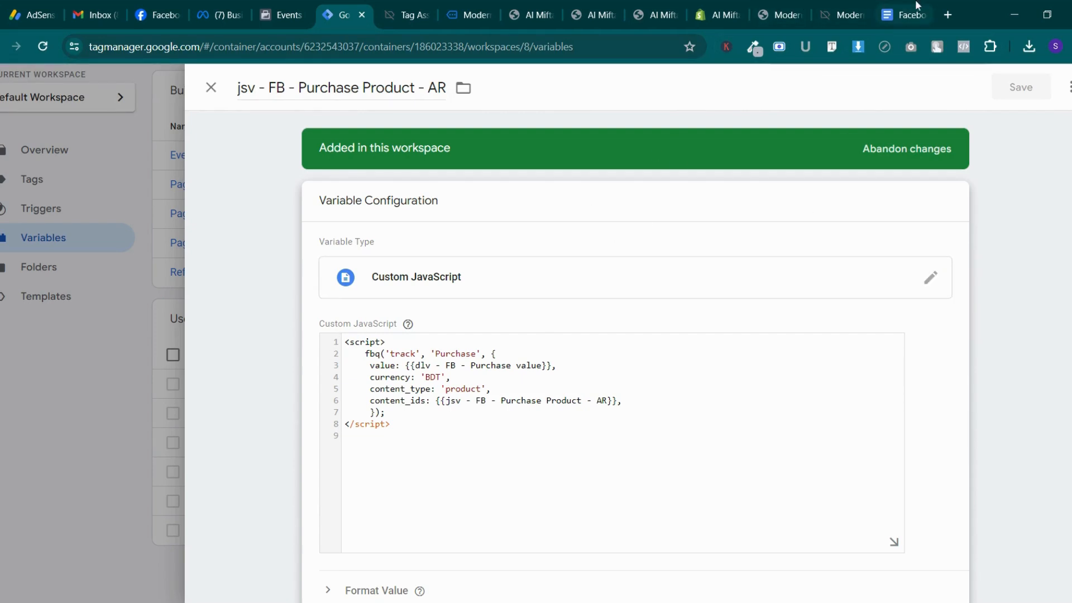
Copy the Custom JavaScript function listed under Code in Step - 03 of the Google Docs guide
{"action": "left_click", "coordinate": [902, 15]}
{"action": "scroll", "coordinate": [523, 380], "scroll_direction": "up", "scroll_amount": 8}
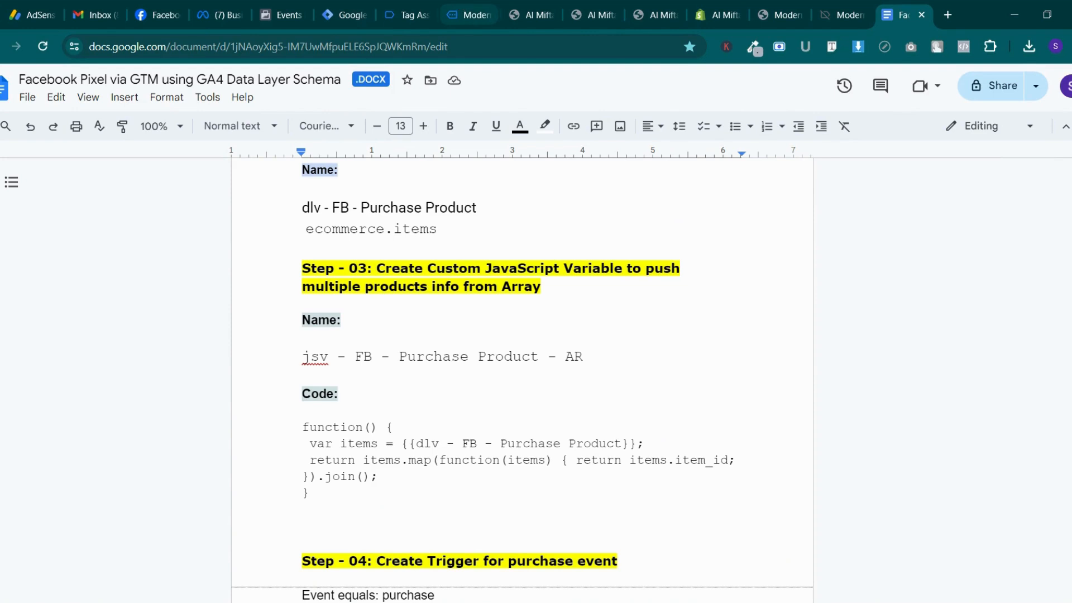
{"action": "left_click_drag", "start_coordinate": [310, 493], "coordinate": [306, 525]}
{"action": "left_click", "coordinate": [303, 444]}
{"action": "right_click", "coordinate": [332, 458]}
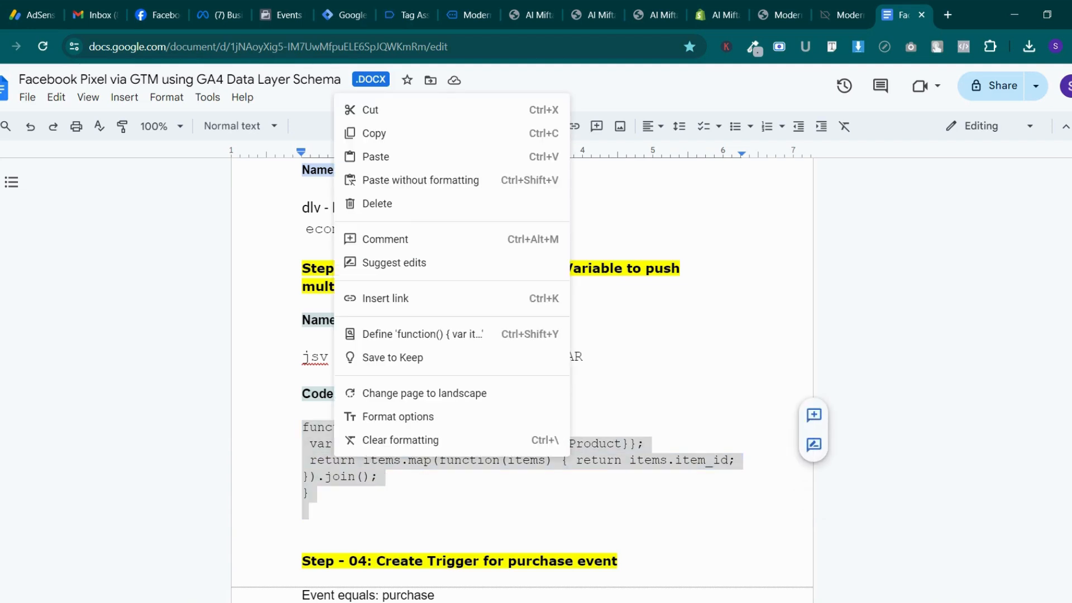
{"action": "left_click", "coordinate": [391, 133]}
Replace the Custom JavaScript in jsv - FB - Purchase Product - AR with the copied Step - 03 function and save the variable
{"action": "left_click", "coordinate": [406, 14]}
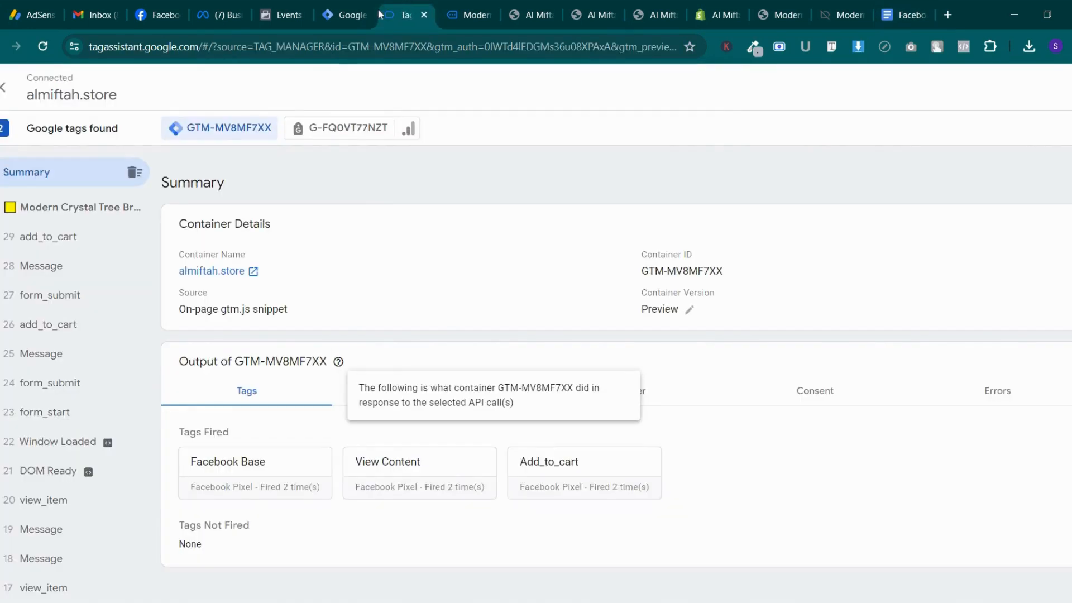
{"action": "left_click", "coordinate": [343, 8]}
{"action": "left_click_drag", "start_coordinate": [357, 435], "coordinate": [338, 342]}
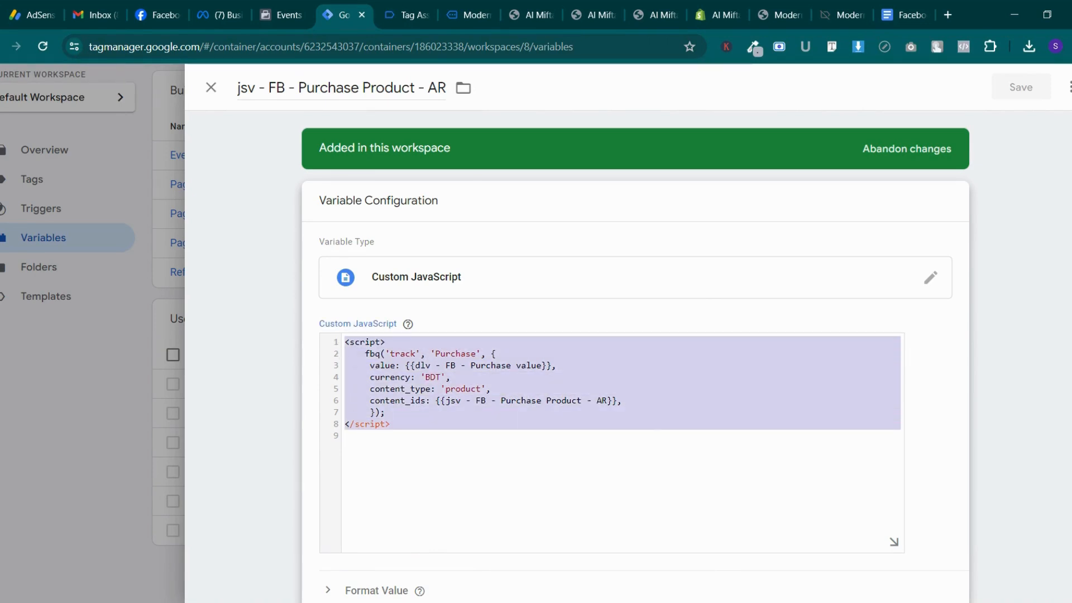
{"action": "key", "text": "ctrl+v"}
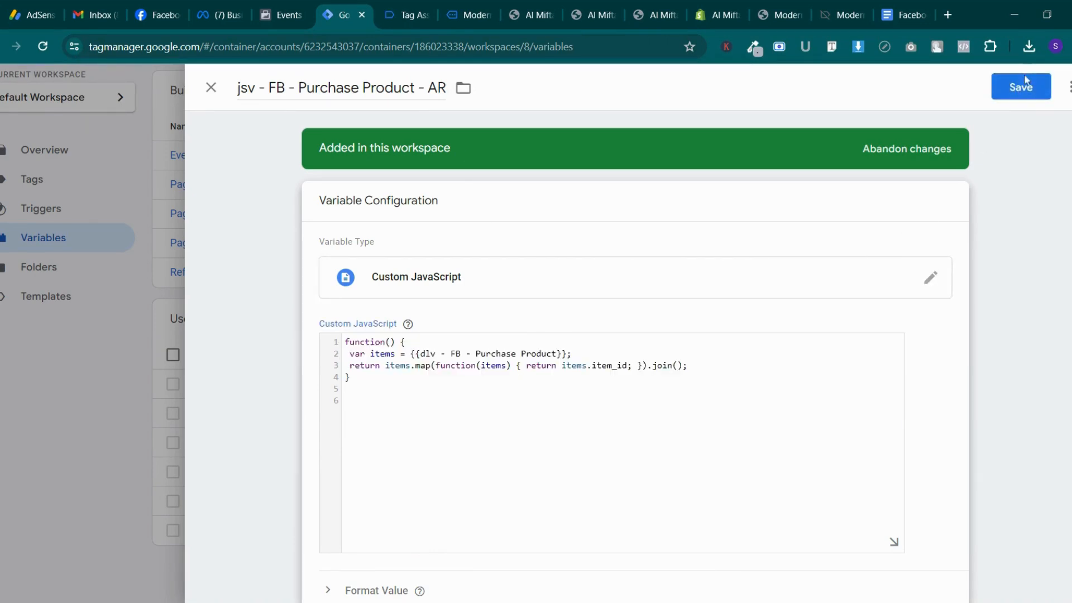
{"action": "left_click", "coordinate": [1022, 85]}
Publish the workspace changes as a new container version to the Live environment, leaving its name and description empty
{"action": "left_click", "coordinate": [899, 7]}
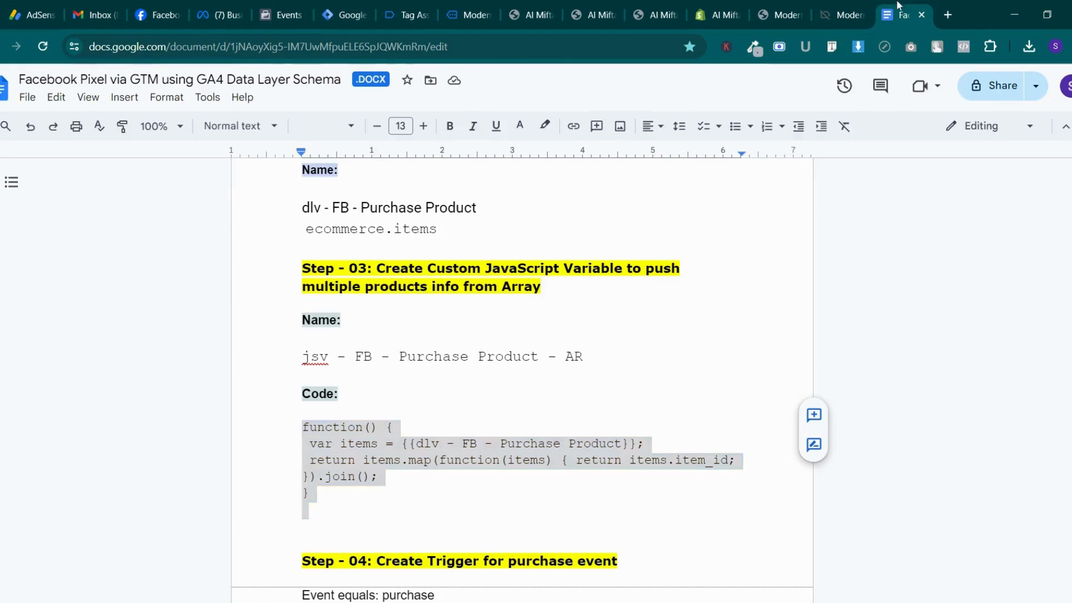
{"action": "left_click", "coordinate": [407, 12]}
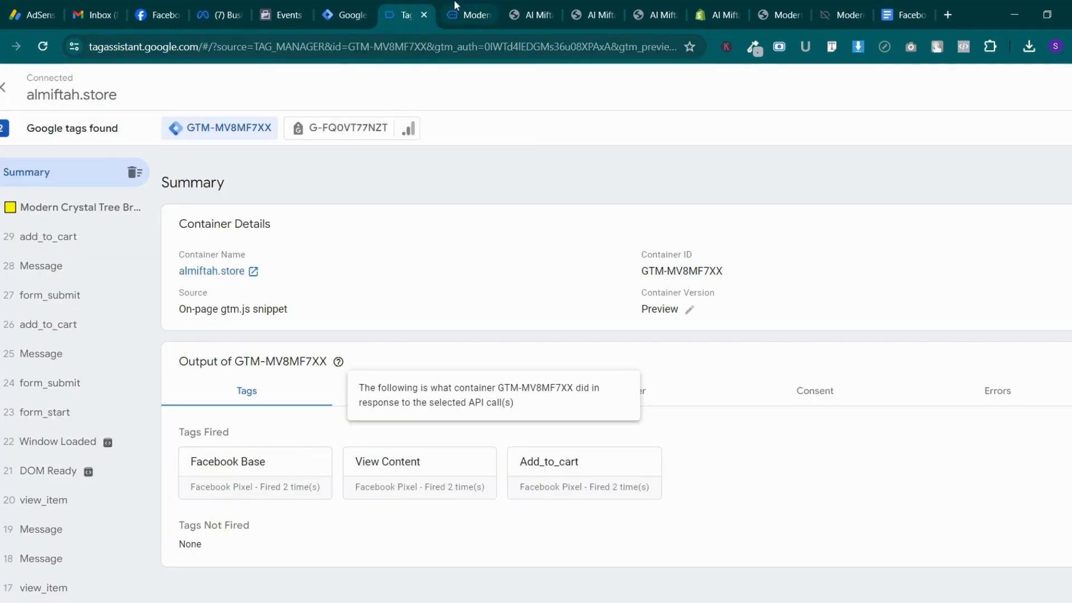
{"action": "left_click", "coordinate": [343, 13]}
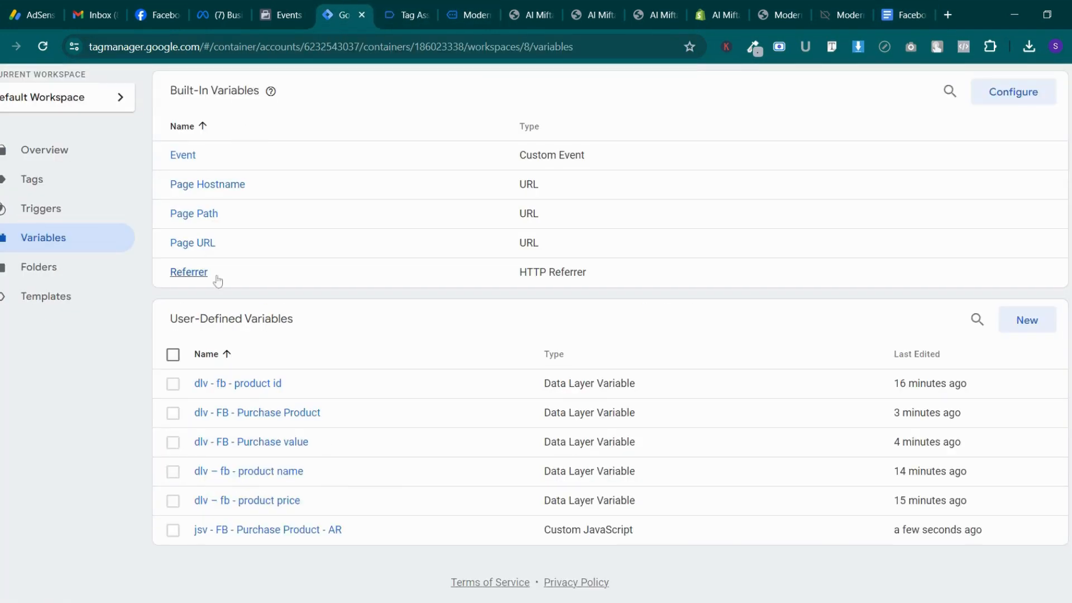
{"action": "scroll", "coordinate": [62, 246], "scroll_direction": "up", "scroll_amount": 2}
{"action": "left_click", "coordinate": [63, 251]}
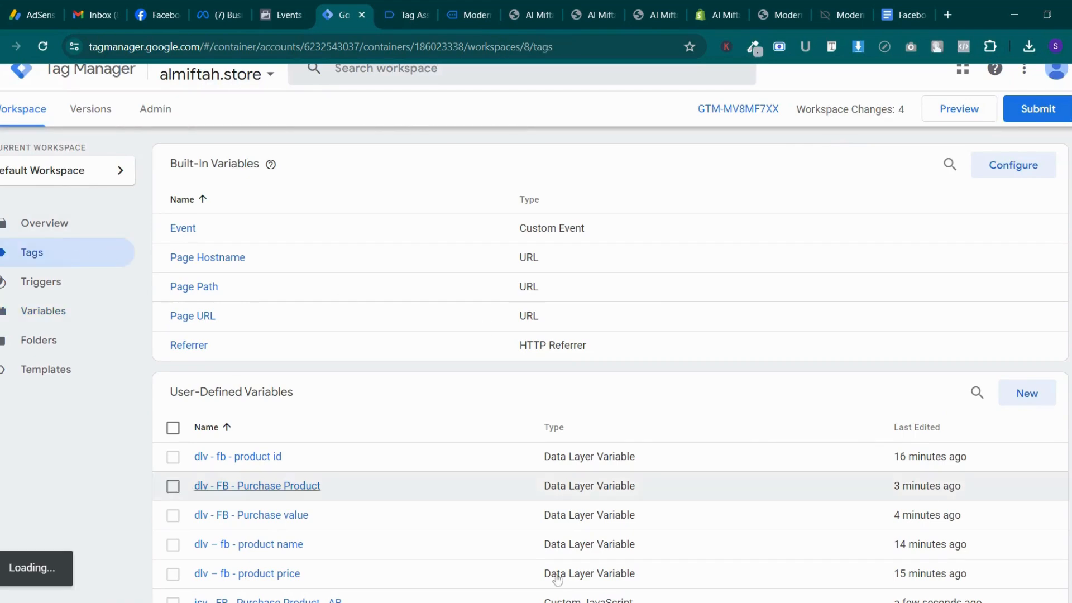
{"action": "left_click", "coordinate": [1043, 128]}
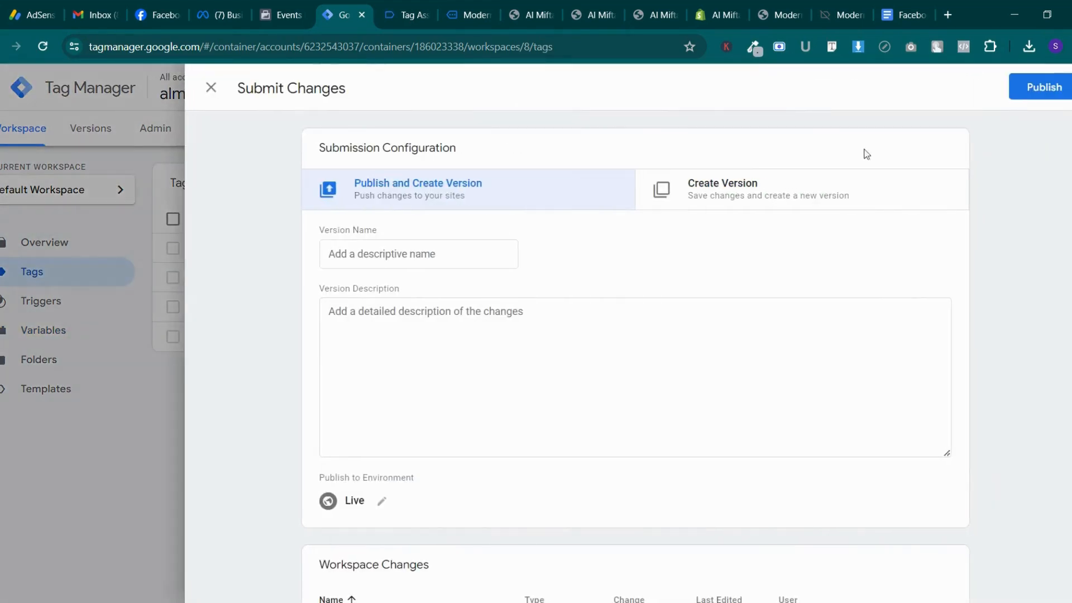
{"action": "left_click", "coordinate": [1030, 95]}
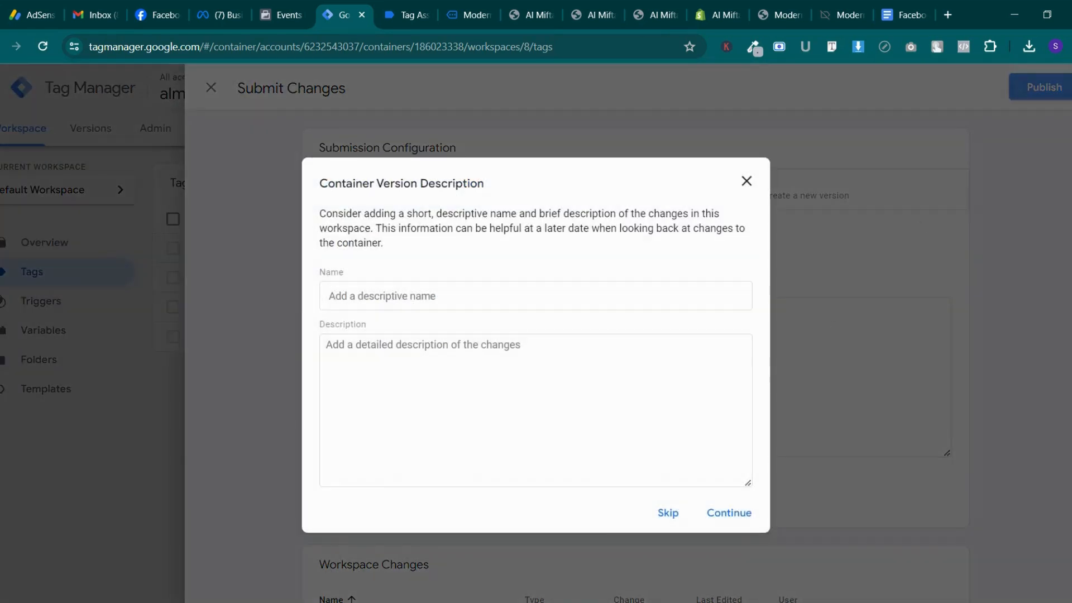
{"action": "left_click", "coordinate": [729, 514]}
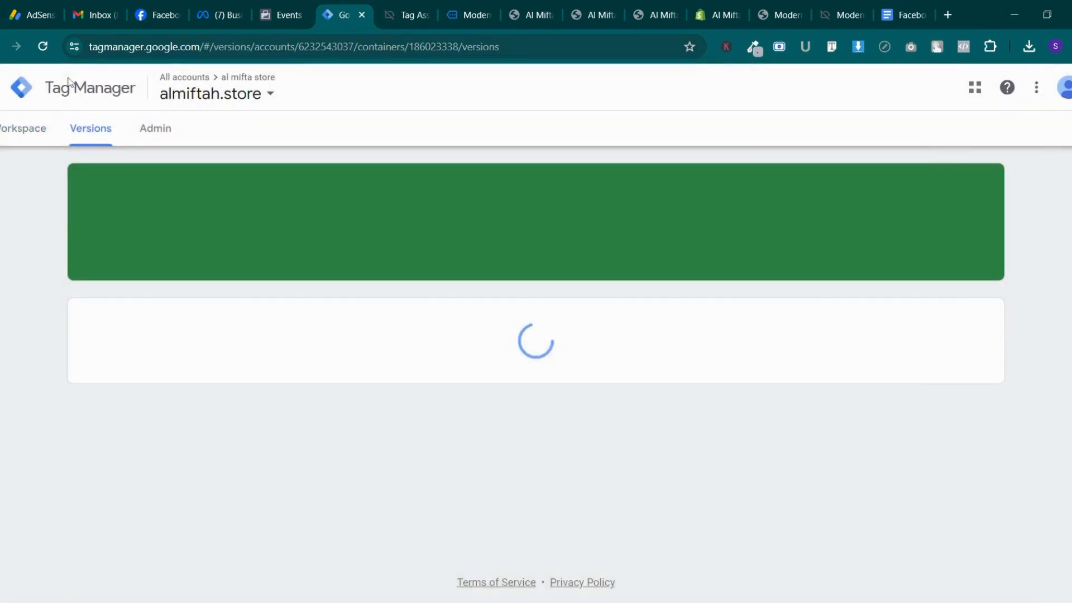
Return to the workspace and start preview mode with Tag Assistant connected to almiftah.store
{"action": "left_click", "coordinate": [11, 128]}
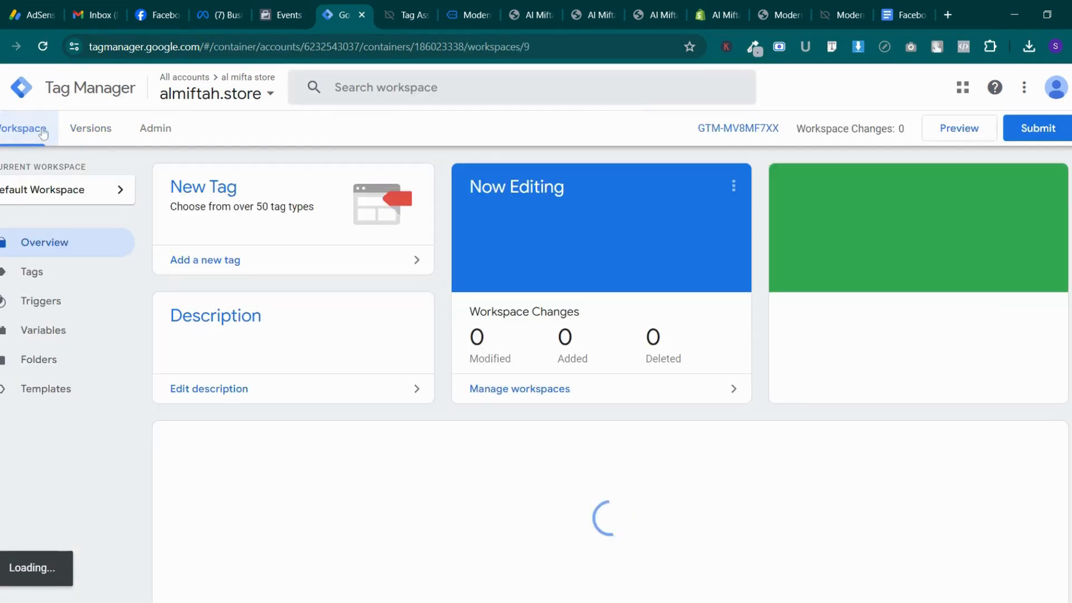
{"action": "left_click", "coordinate": [986, 126]}
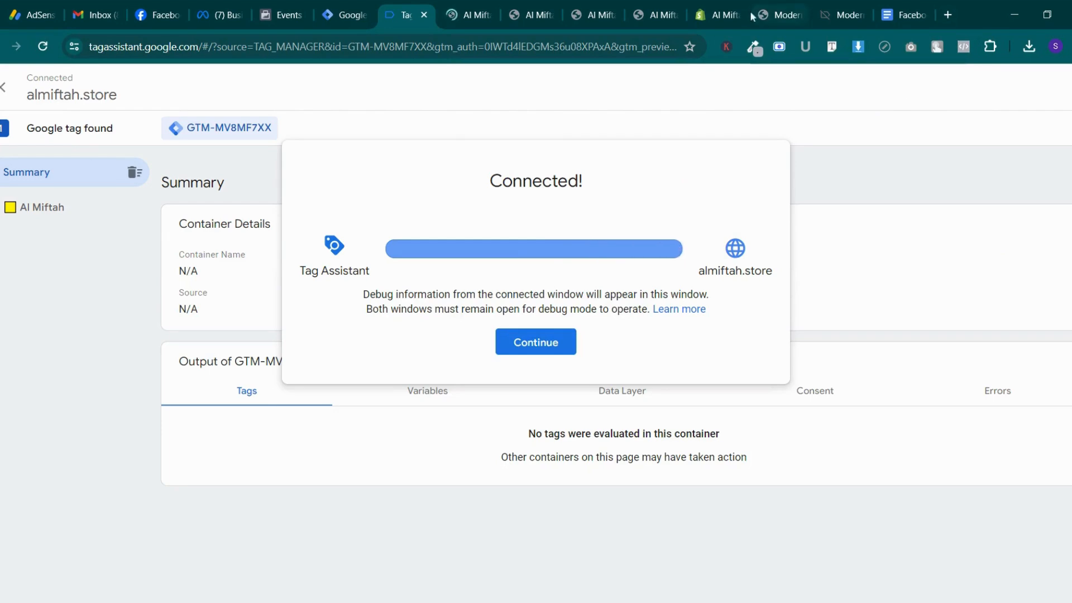
{"action": "left_click", "coordinate": [553, 339]}
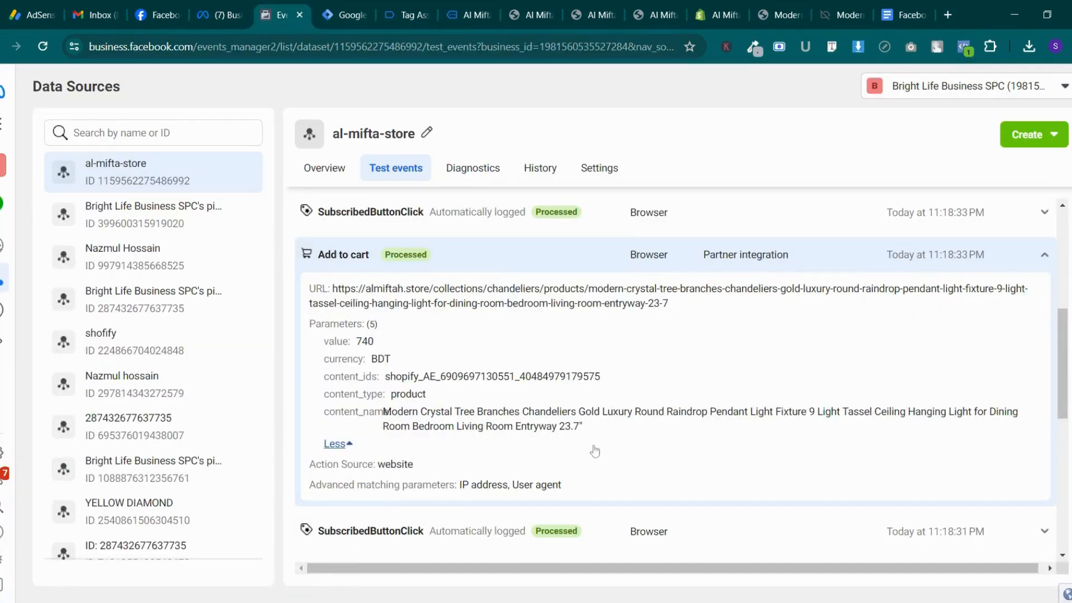
Switch to the store preview and open the Modern Crystal Chandelier 12 Lights product from the home page
{"action": "scroll", "coordinate": [594, 452], "scroll_direction": "up", "scroll_amount": 3}
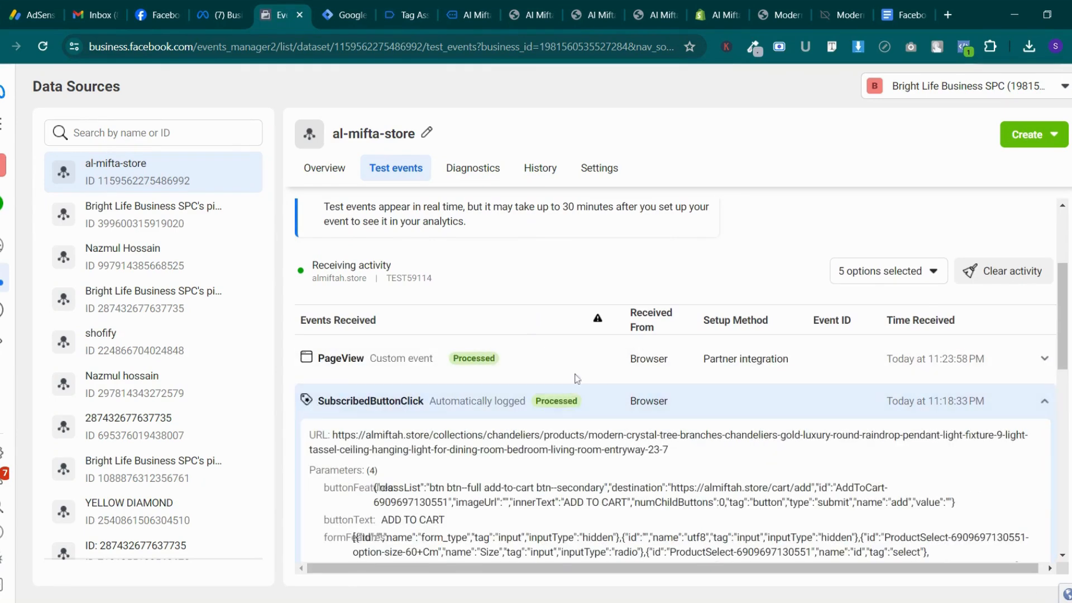
{"action": "left_click", "coordinate": [470, 5]}
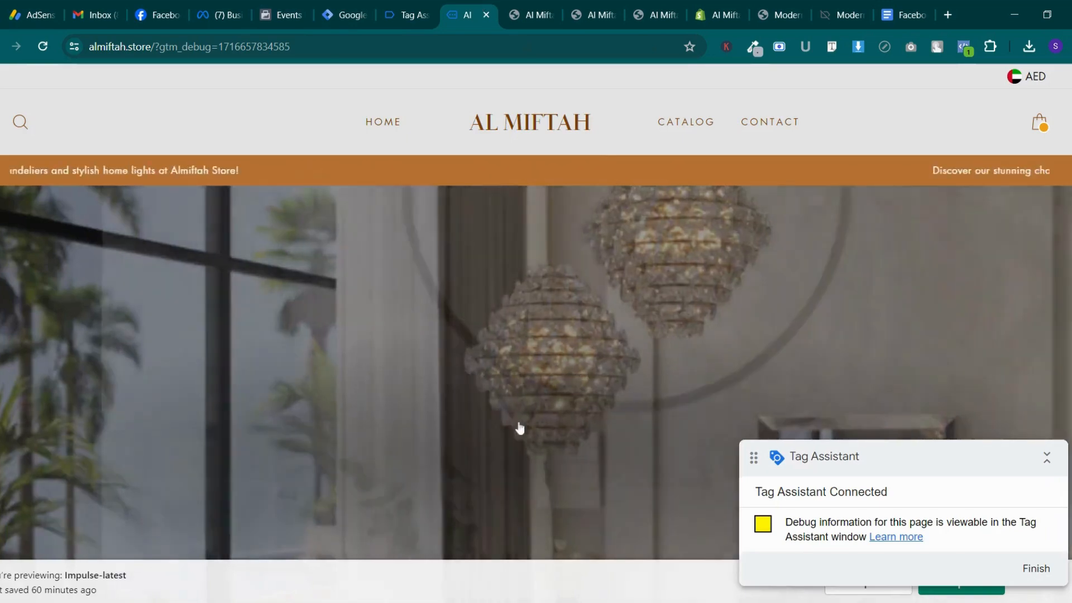
{"action": "scroll", "coordinate": [517, 426], "scroll_direction": "down", "scroll_amount": 10}
{"action": "scroll", "coordinate": [459, 450], "scroll_direction": "down", "scroll_amount": 5}
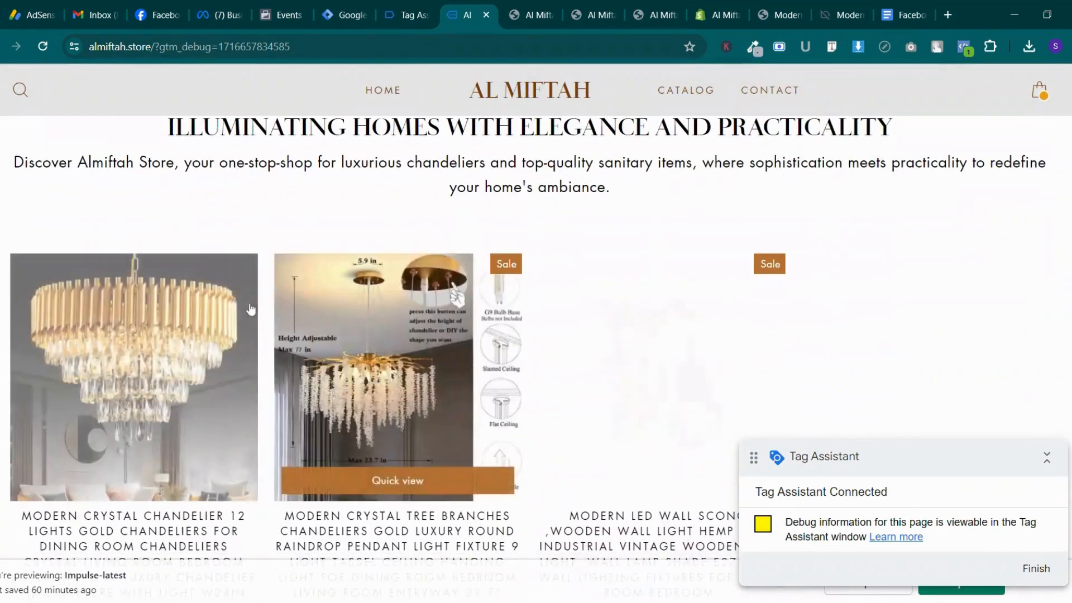
{"action": "left_click", "coordinate": [249, 302]}
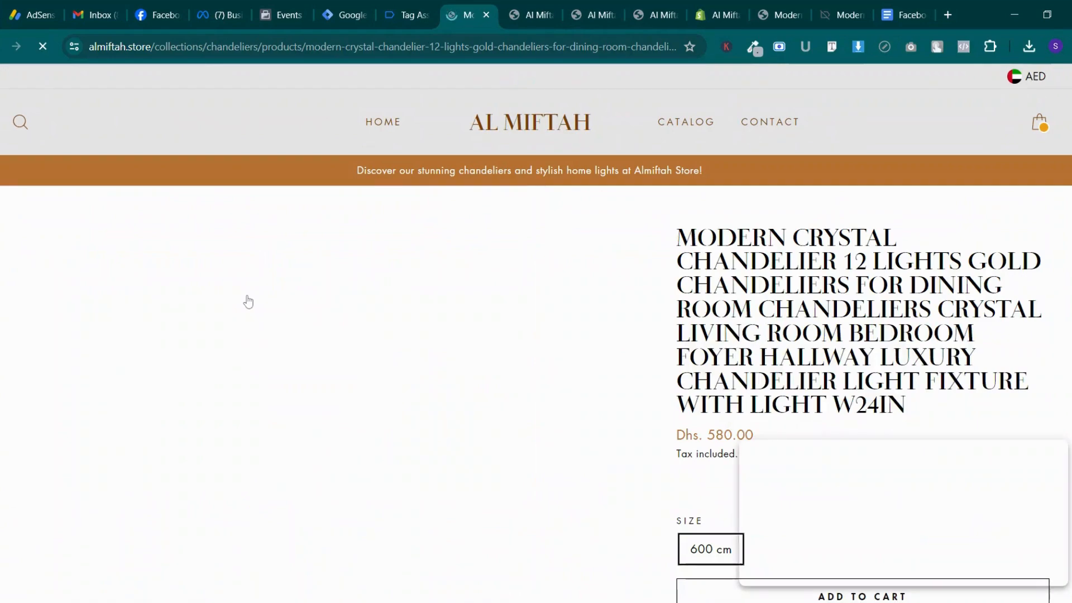
Add the 600 cm chandelier to the cart and proceed to checkout, moving the Tag Assistant box out of the way
{"action": "scroll", "coordinate": [334, 294], "scroll_direction": "down", "scroll_amount": 4}
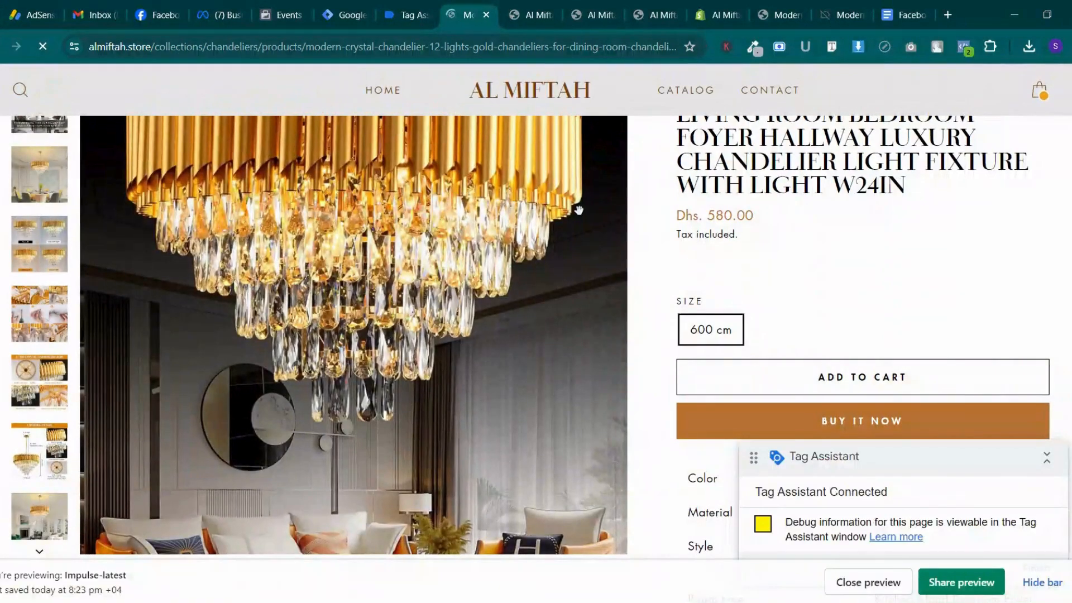
{"action": "left_click", "coordinate": [860, 380]}
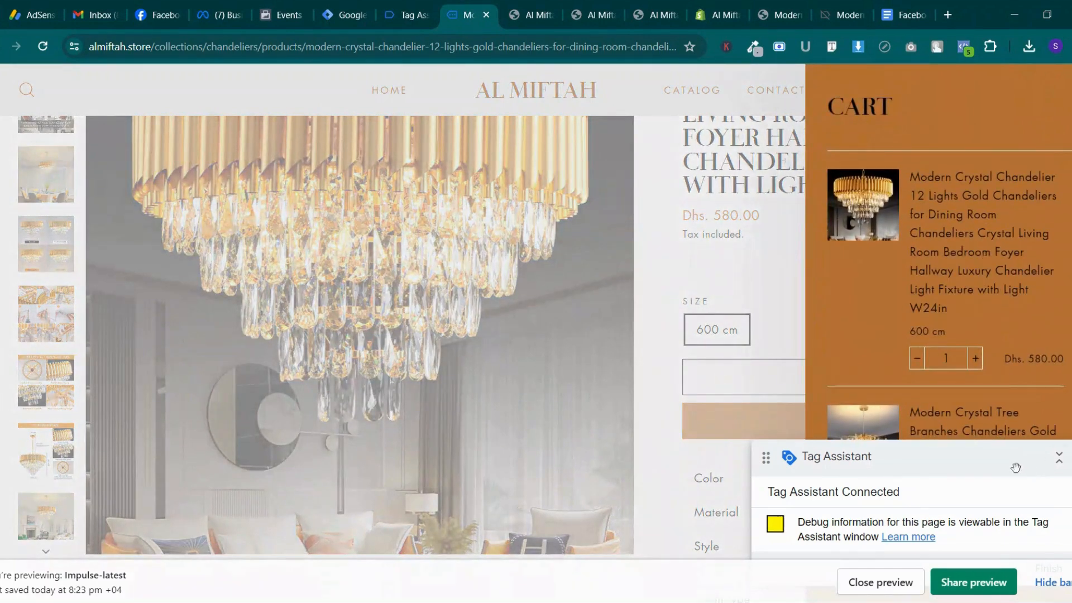
{"action": "left_click", "coordinate": [1031, 467]}
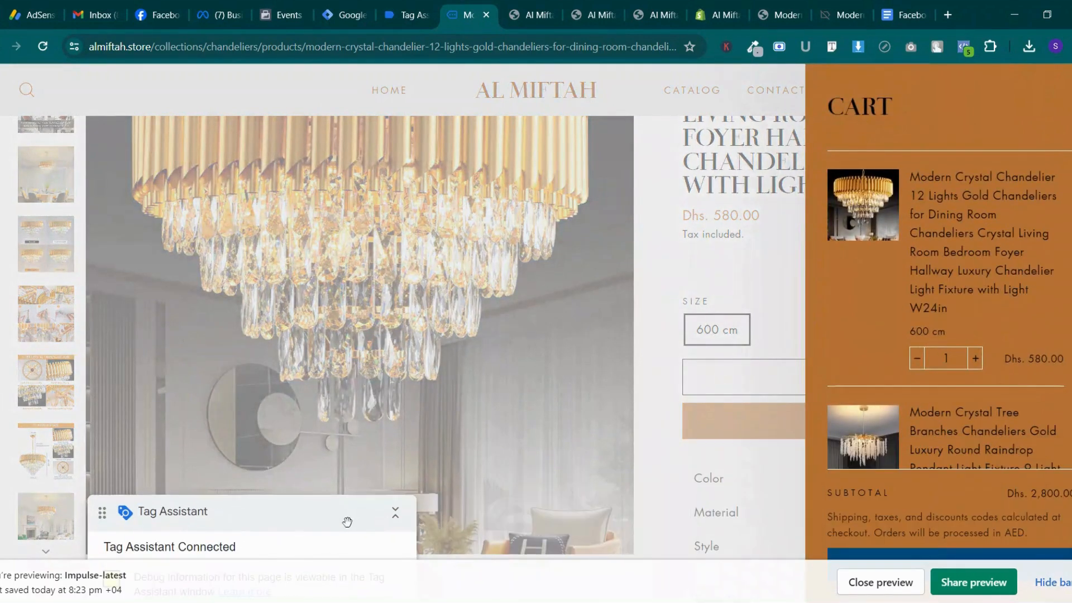
{"action": "left_click", "coordinate": [863, 557]}
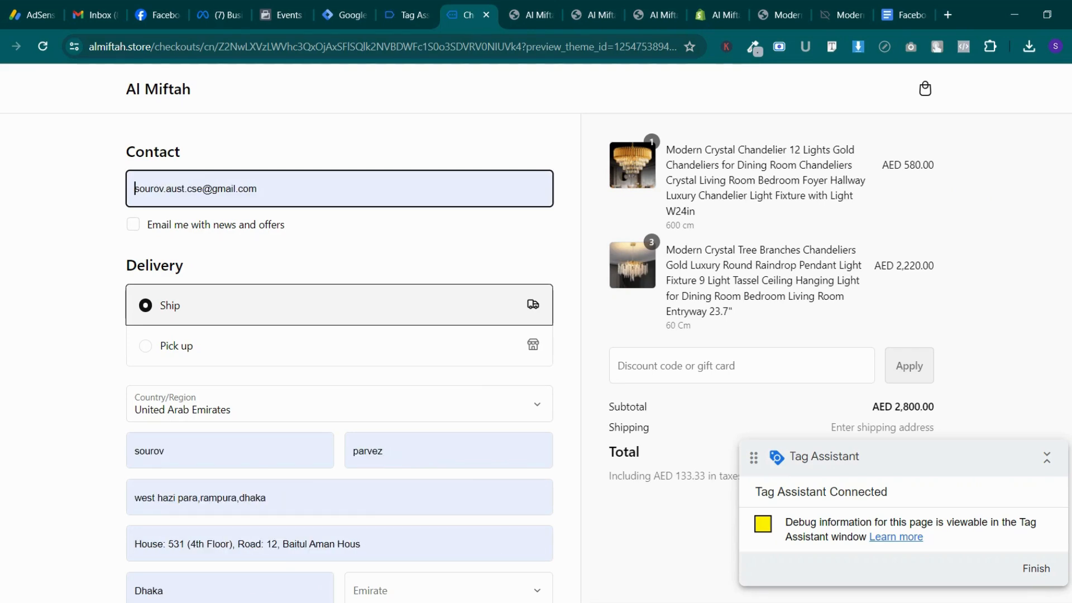
Enter the contact's e-mail at checkout and choose Ajman as the emirate
{"action": "key", "text": "Return"}
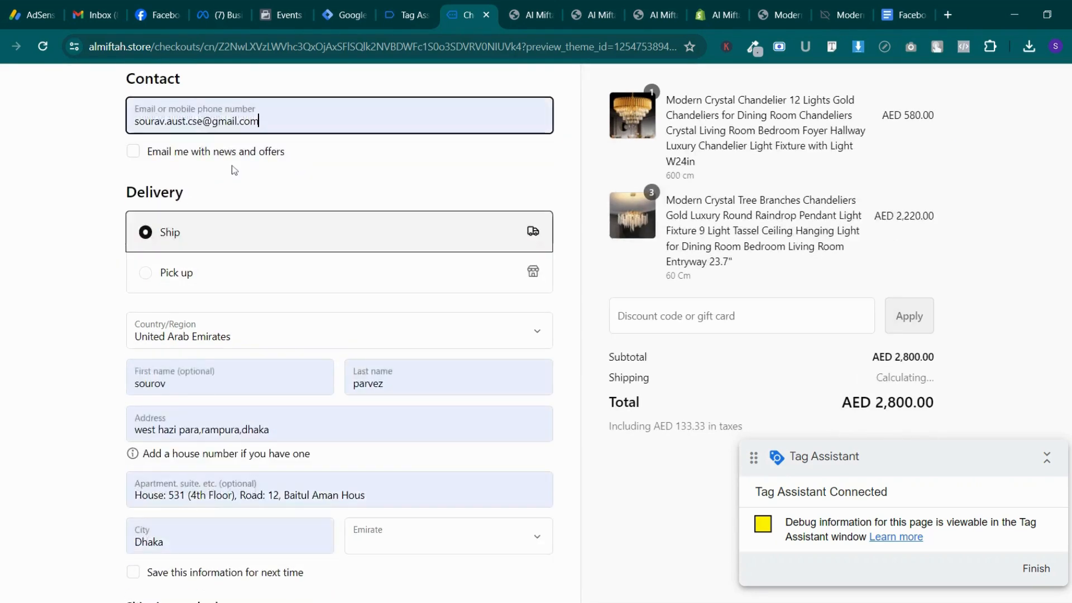
{"action": "scroll", "coordinate": [233, 165], "scroll_direction": "down", "scroll_amount": 6}
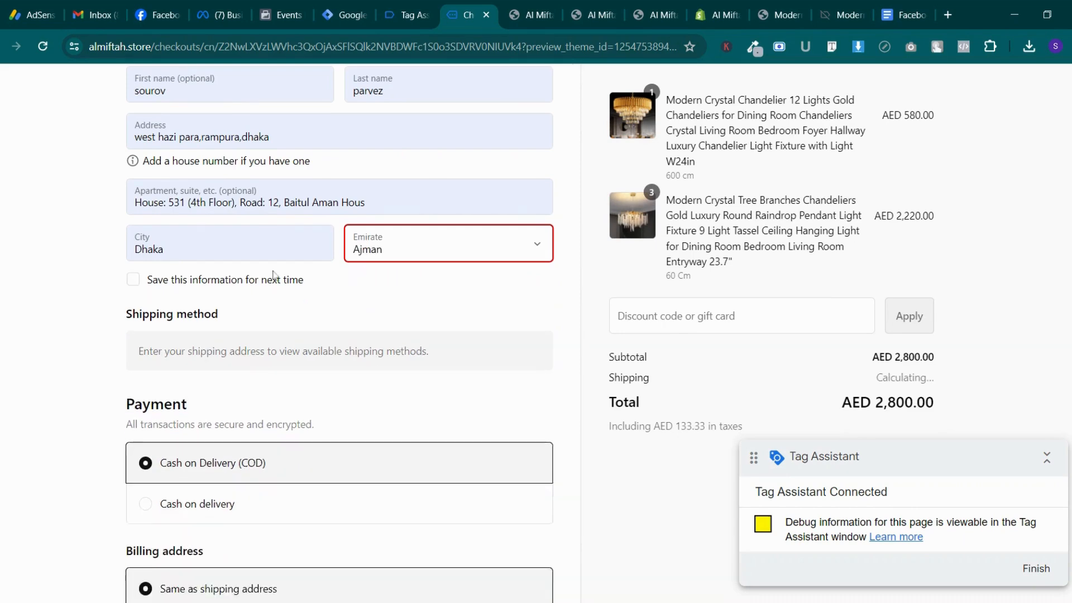
{"action": "scroll", "coordinate": [222, 377], "scroll_direction": "down", "scroll_amount": 3}
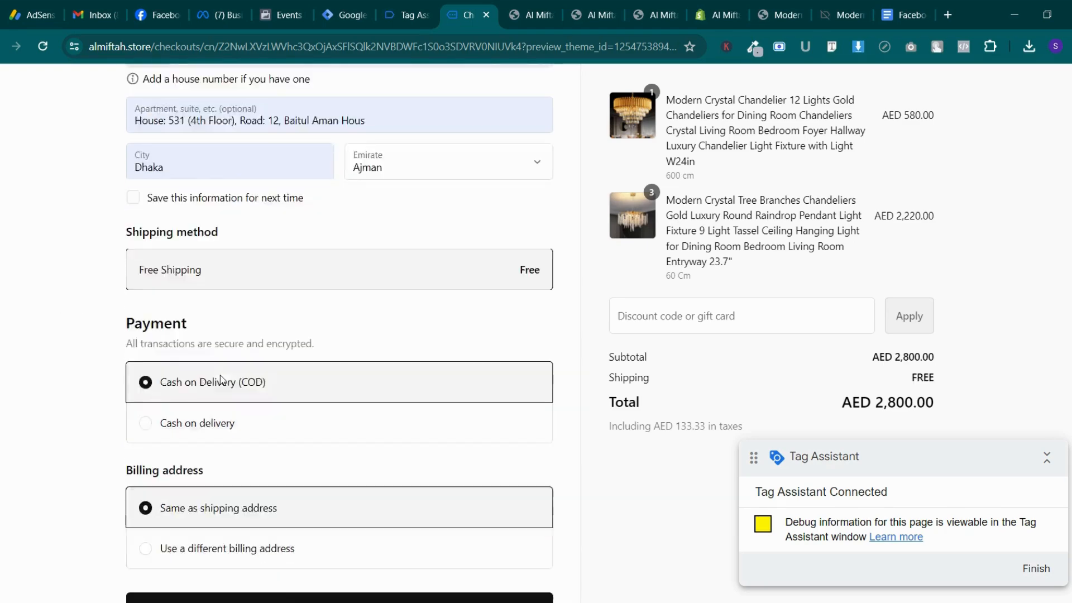
Review the checkout details and complete the order with Free Shipping and Cash on Delivery (COD)
{"action": "scroll", "coordinate": [221, 382], "scroll_direction": "up", "scroll_amount": 10}
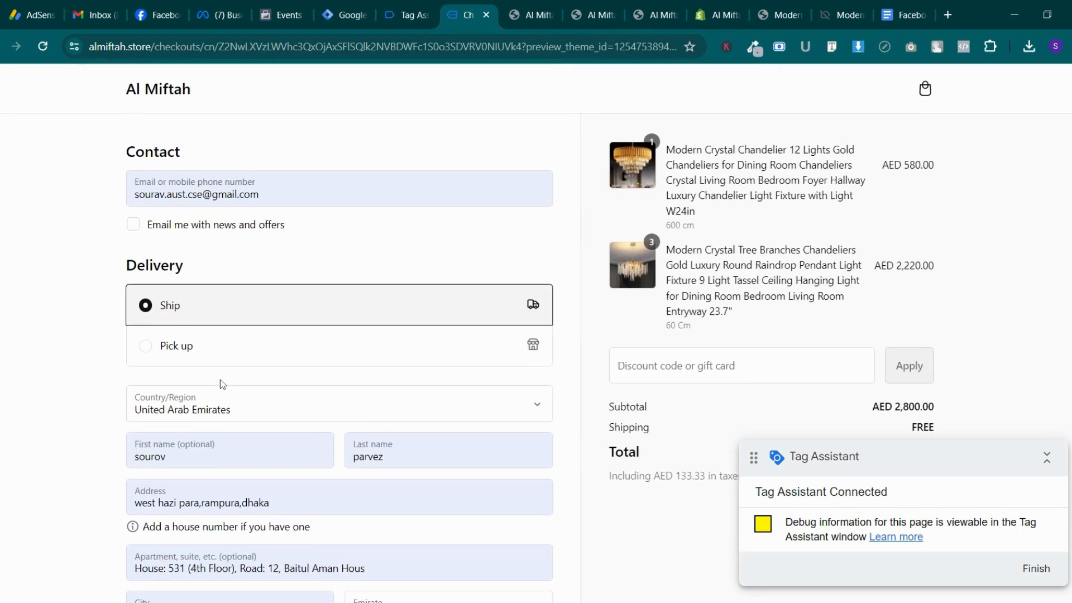
{"action": "scroll", "coordinate": [221, 382], "scroll_direction": "down", "scroll_amount": 6}
{"action": "scroll", "coordinate": [221, 382], "scroll_direction": "up", "scroll_amount": 4}
{"action": "scroll", "coordinate": [229, 391], "scroll_direction": "down", "scroll_amount": 5}
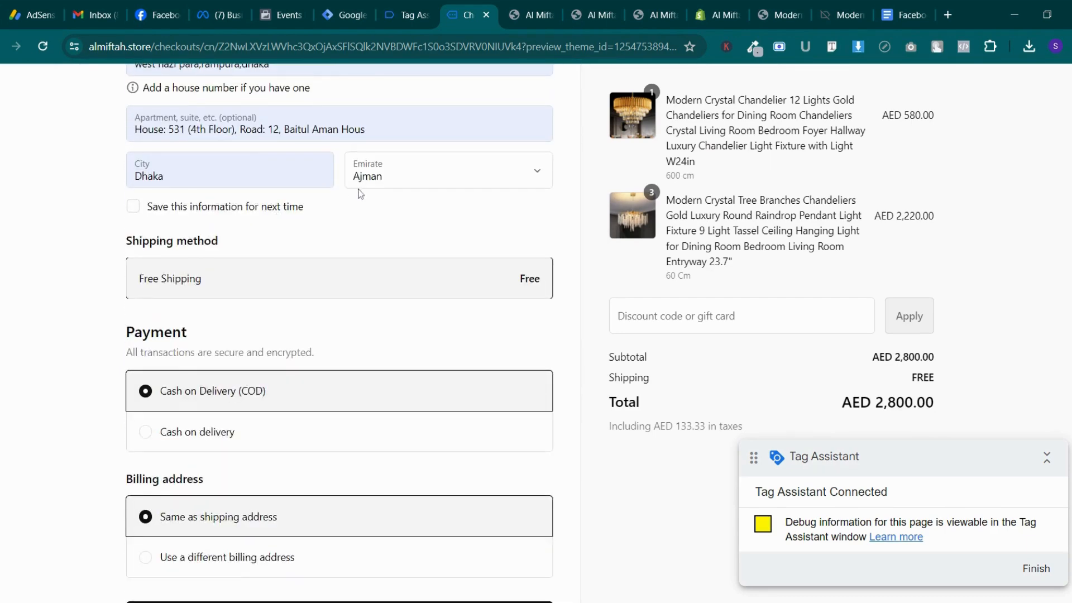
{"action": "scroll", "coordinate": [353, 246], "scroll_direction": "down", "scroll_amount": 3}
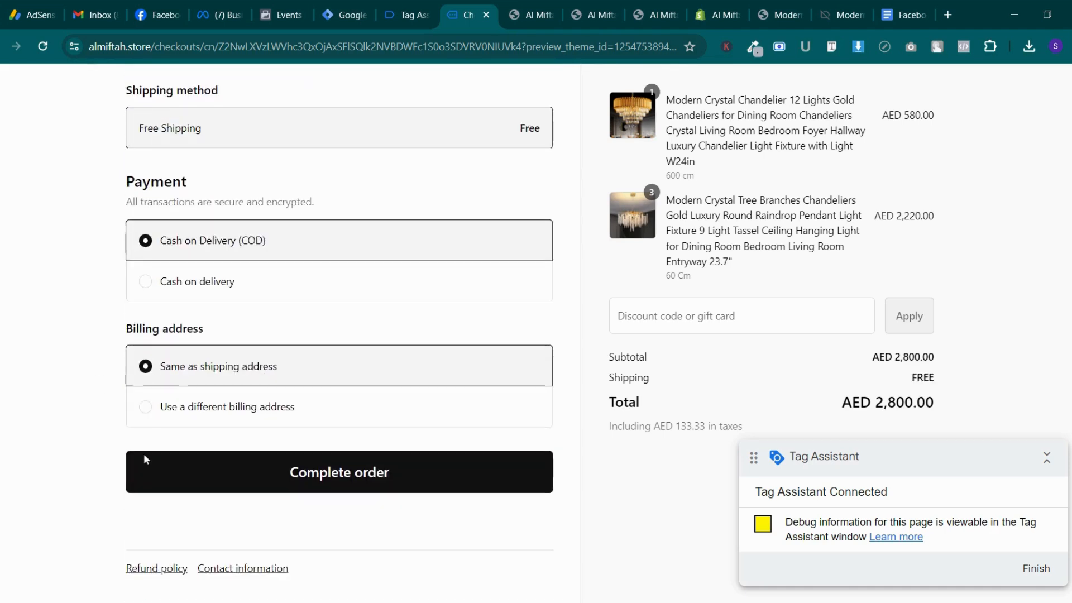
{"action": "left_click", "coordinate": [193, 463]}
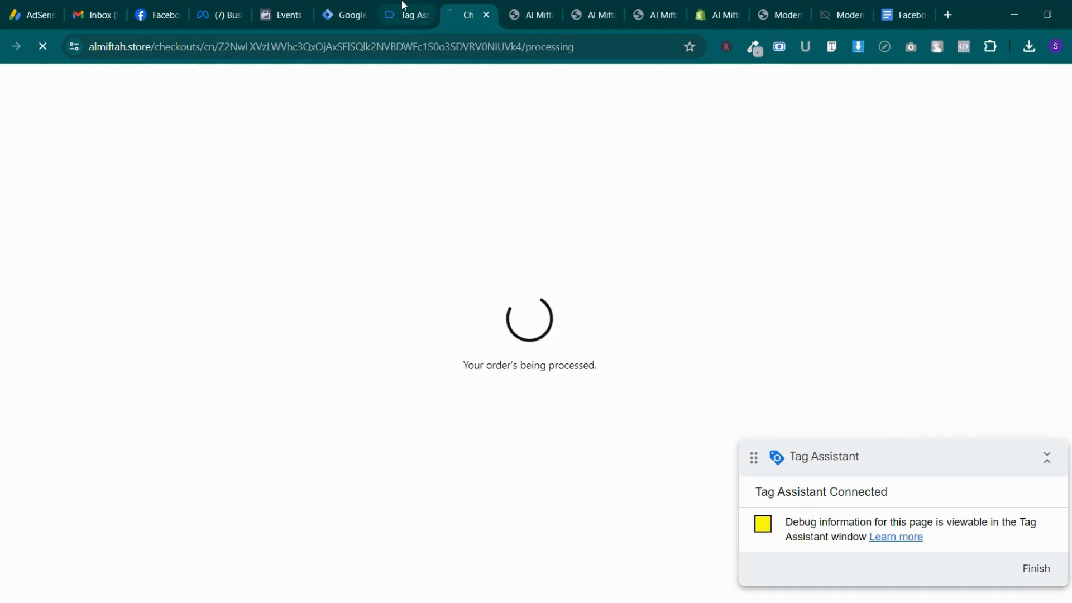
Check the Tag Assistant summary for the tags fired during the test order
{"action": "left_click", "coordinate": [403, 7]}
{"action": "left_click", "coordinate": [345, 15]}
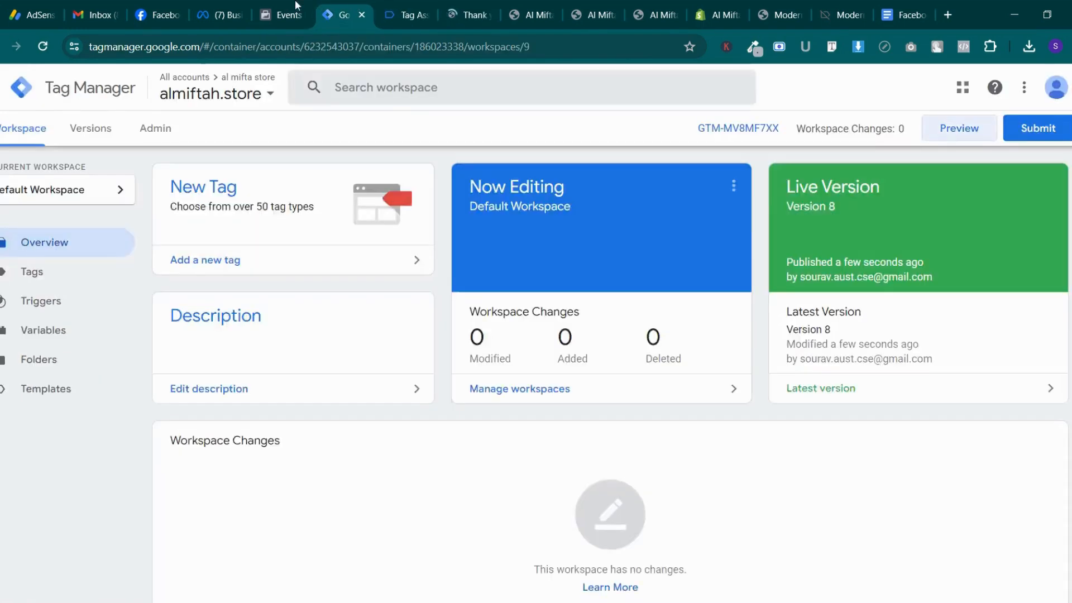
{"action": "left_click", "coordinate": [224, 15]}
{"action": "left_click", "coordinate": [282, 15]}
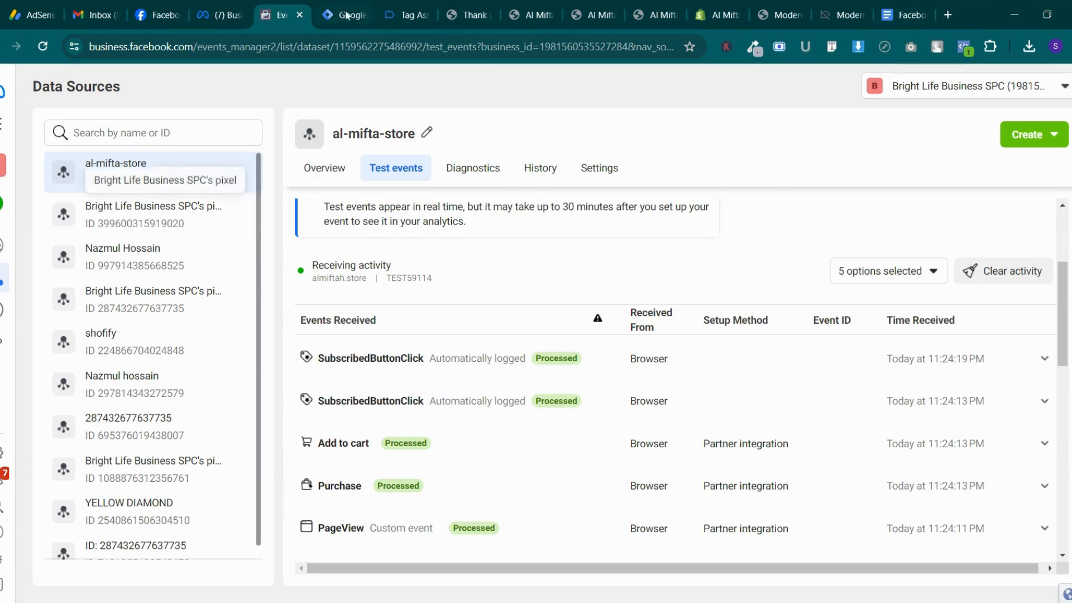
{"action": "left_click", "coordinate": [385, 9]}
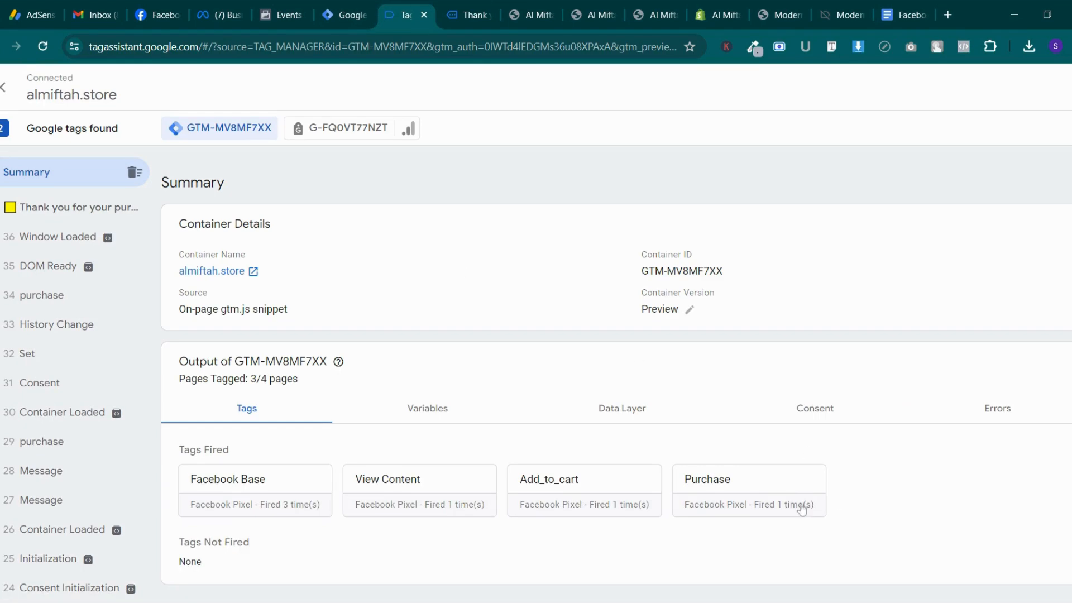
Review the test events received for al-mifta-store in Meta Events Manager, including the Add to cart entry
{"action": "left_click", "coordinate": [285, 15]}
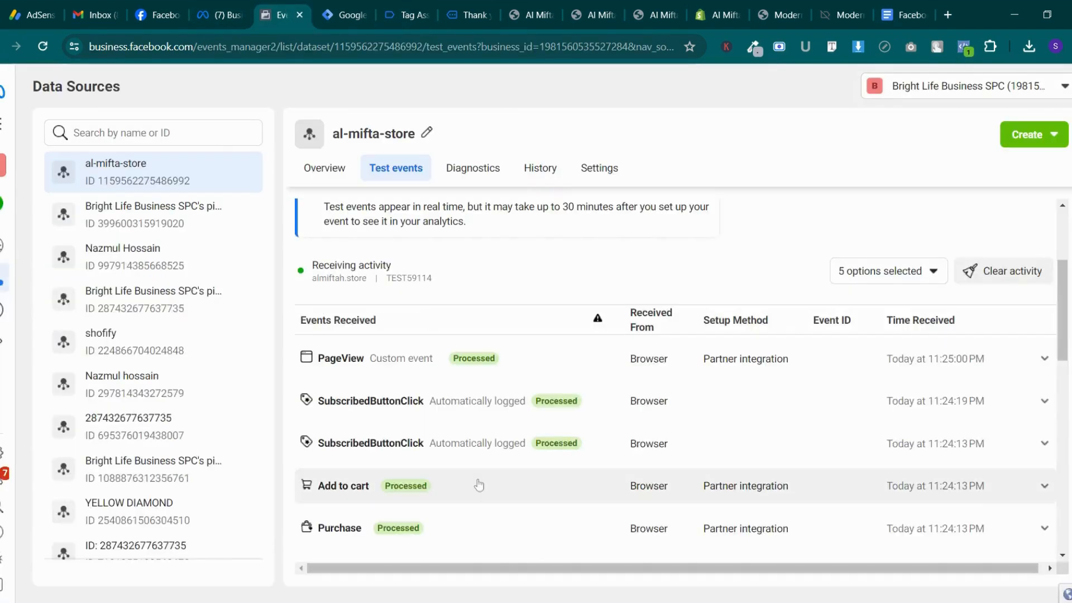
{"action": "scroll", "coordinate": [545, 311], "scroll_direction": "down", "scroll_amount": 4}
{"action": "scroll", "coordinate": [510, 280], "scroll_direction": "up", "scroll_amount": 3}
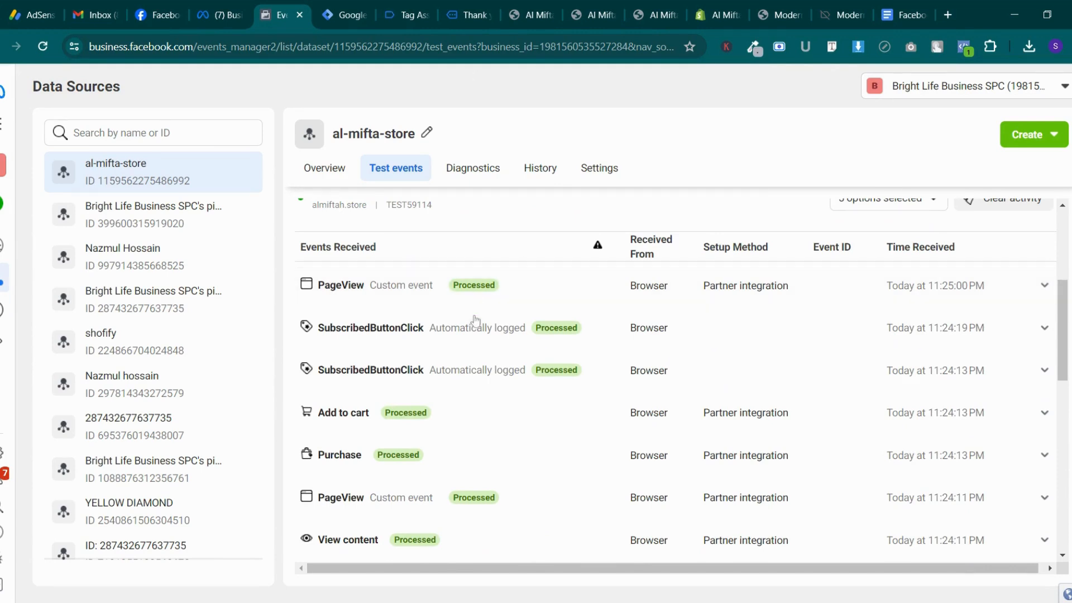
{"action": "left_click", "coordinate": [474, 413]}
{"action": "left_click", "coordinate": [474, 414]}
Review the items, total and order details on the store's order confirmation page
{"action": "left_click", "coordinate": [482, 6]}
{"action": "scroll", "coordinate": [458, 246], "scroll_direction": "down", "scroll_amount": 2}
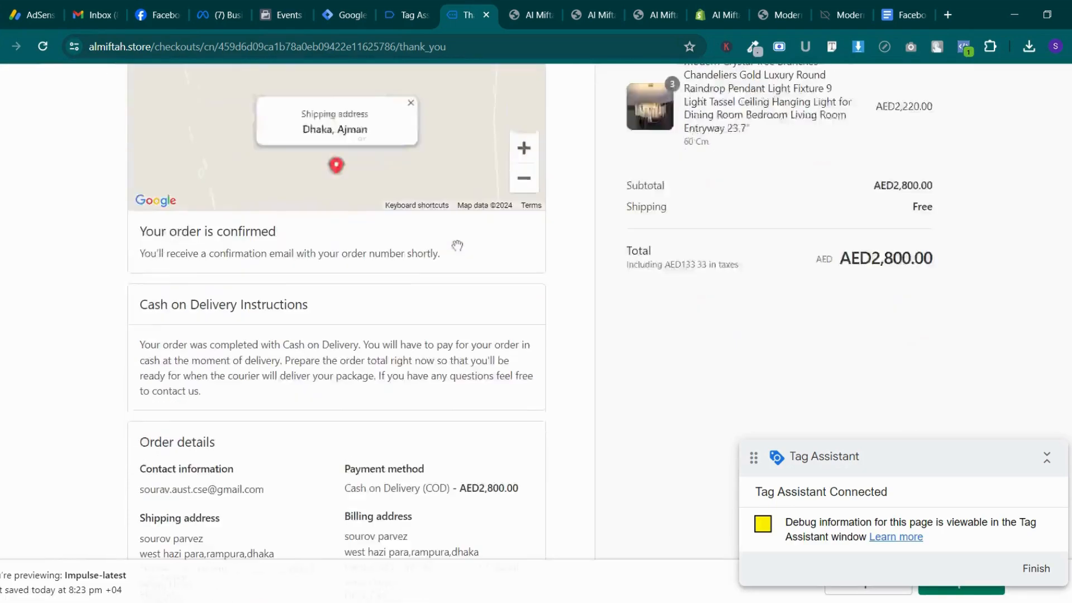
{"action": "scroll", "coordinate": [457, 246], "scroll_direction": "down", "scroll_amount": 2}
{"action": "scroll", "coordinate": [458, 246], "scroll_direction": "up", "scroll_amount": 3}
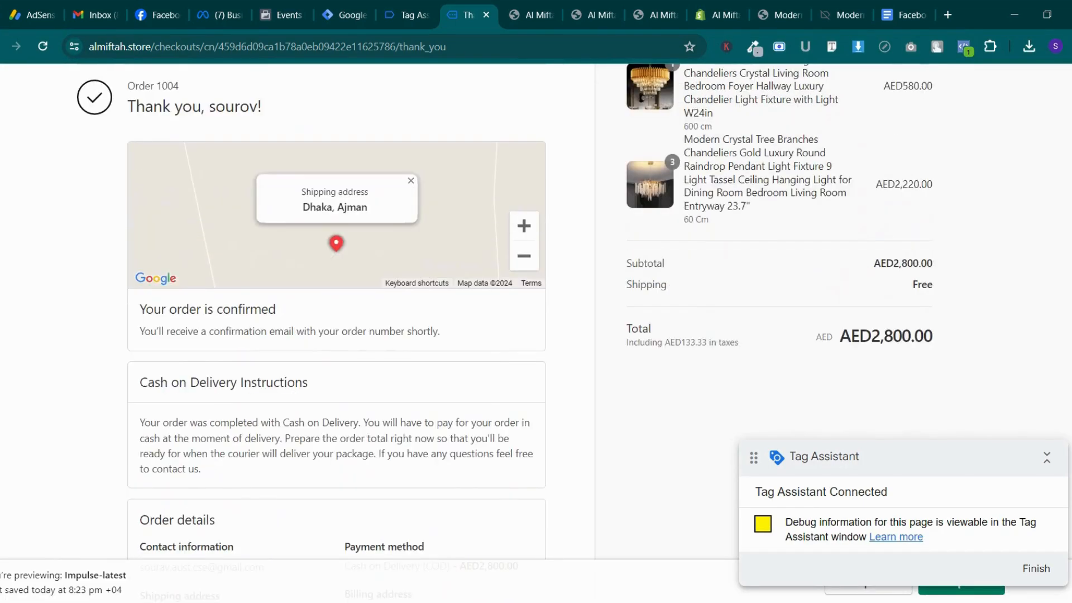
Return to the al-mifta-store test events and expand the Purchase event to examine its parameters
{"action": "left_click", "coordinate": [410, 15]}
{"action": "left_click", "coordinate": [282, 15]}
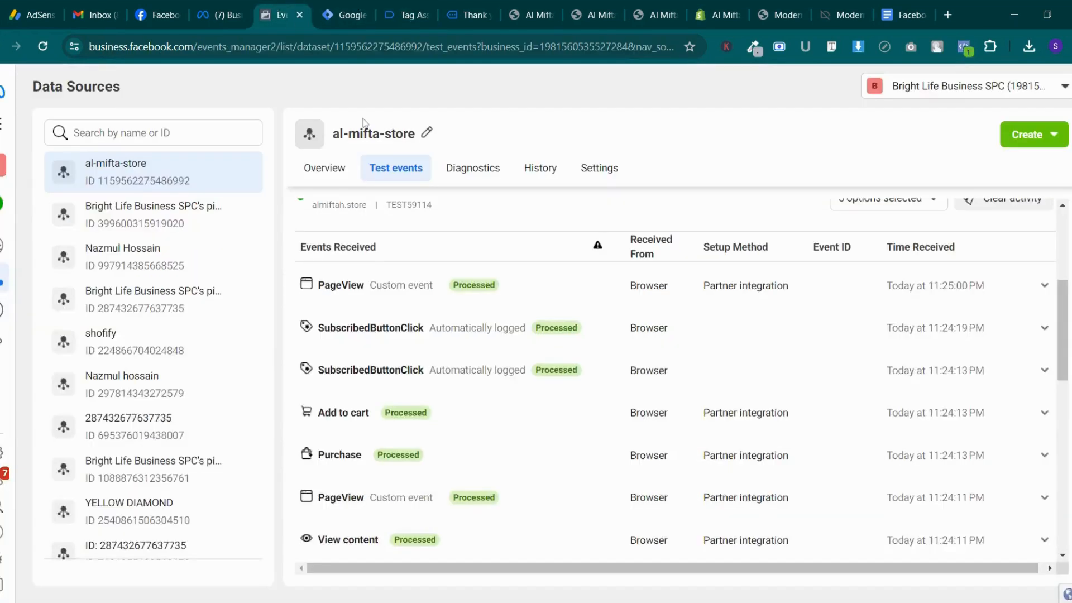
{"action": "scroll", "coordinate": [477, 318], "scroll_direction": "down", "scroll_amount": 4}
{"action": "scroll", "coordinate": [483, 313], "scroll_direction": "up", "scroll_amount": 3}
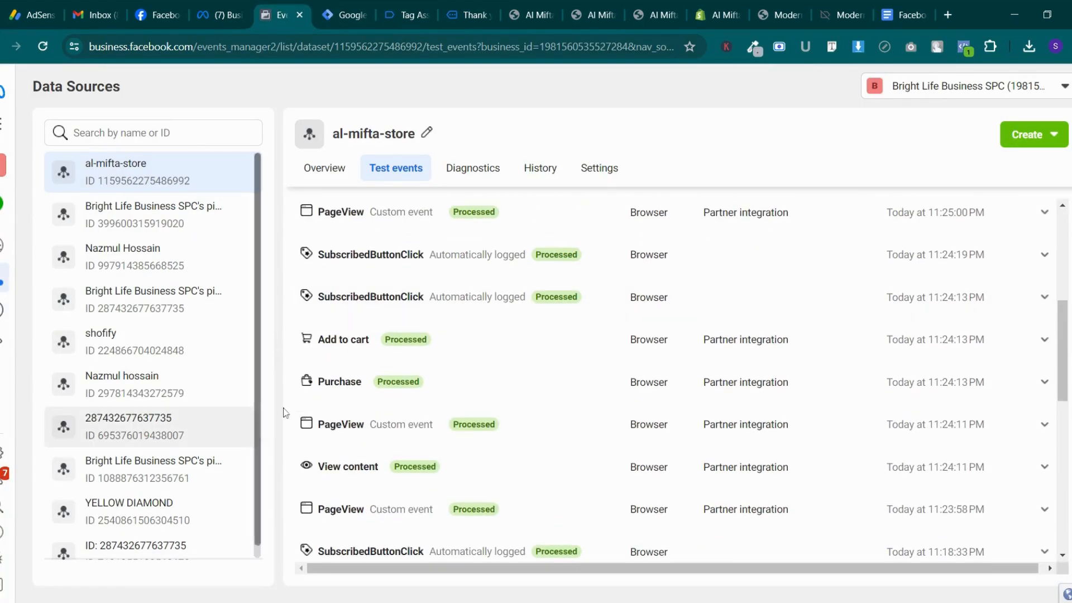
{"action": "left_click", "coordinate": [421, 381]}
{"action": "scroll", "coordinate": [420, 391], "scroll_direction": "down", "scroll_amount": 1}
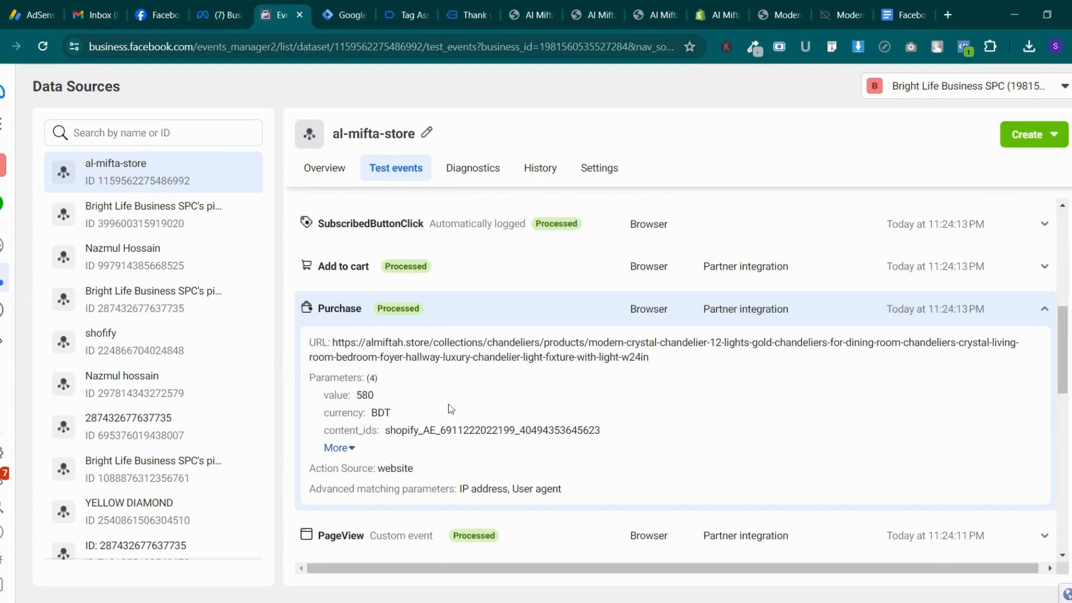
Show all parameters of the Purchase test event and examine its value, currency and content_ids
{"action": "left_click", "coordinate": [350, 449]}
{"action": "scroll", "coordinate": [491, 402], "scroll_direction": "up", "scroll_amount": 2}
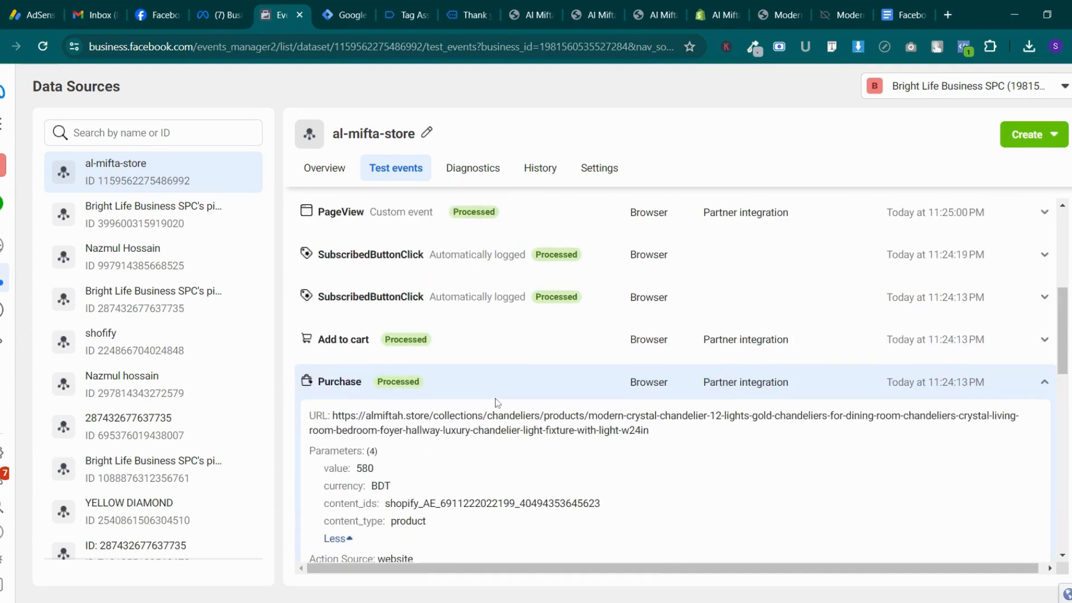
{"action": "scroll", "coordinate": [491, 399], "scroll_direction": "down", "scroll_amount": 4}
{"action": "scroll", "coordinate": [485, 396], "scroll_direction": "up", "scroll_amount": 2}
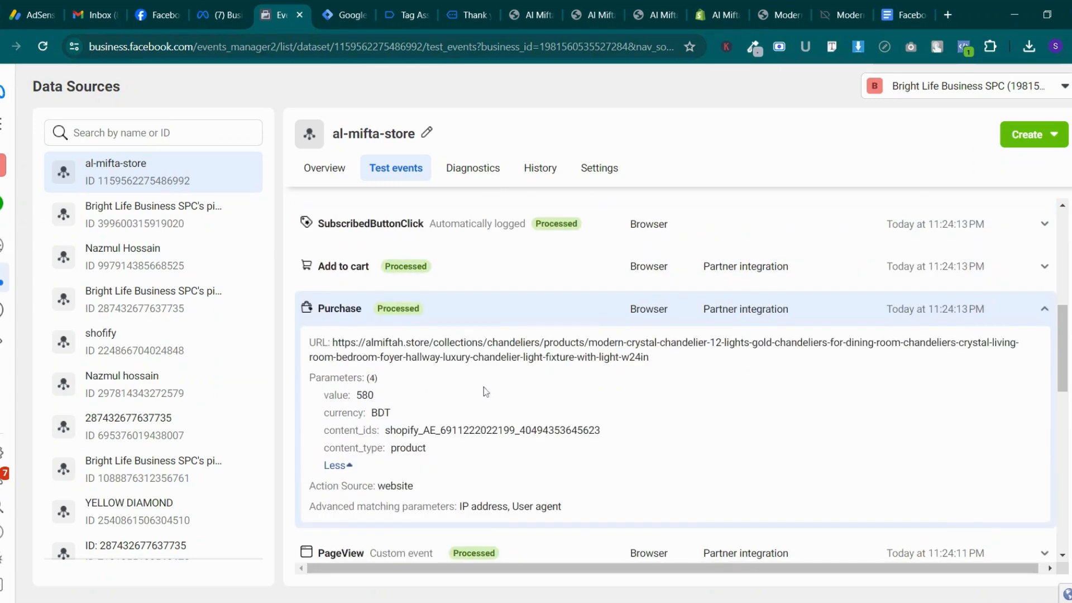
{"action": "left_click_drag", "start_coordinate": [385, 431], "coordinate": [761, 446]}
Return to the almiftah.store workspace in Google Tag Manager and check which containers the al mifta store account holds
{"action": "left_click", "coordinate": [424, 6]}
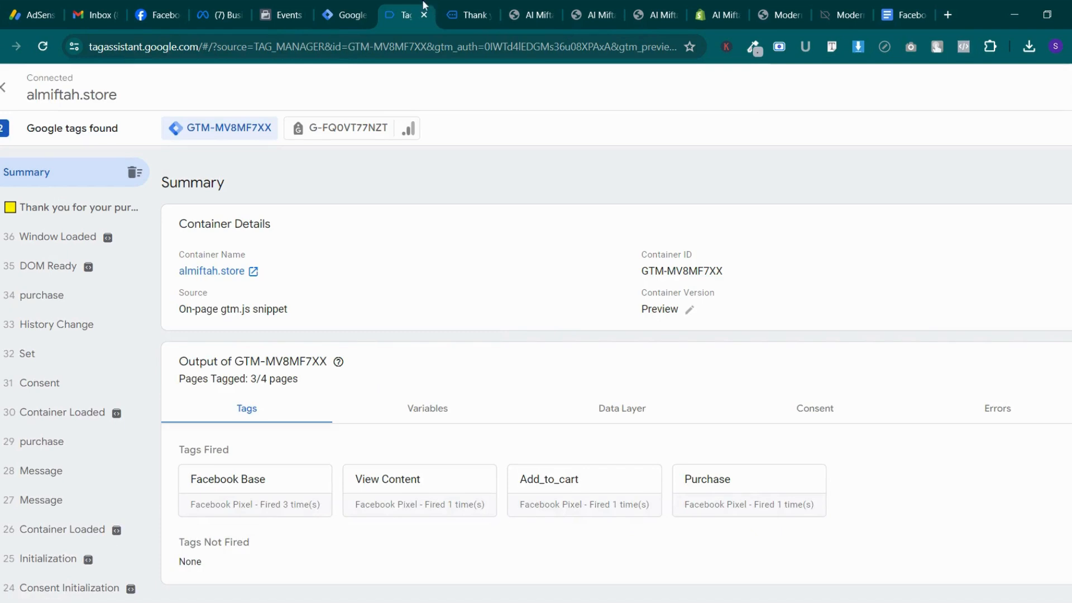
{"action": "left_click", "coordinate": [469, 12]}
{"action": "left_click", "coordinate": [384, 10]}
{"action": "left_click", "coordinate": [375, 8]}
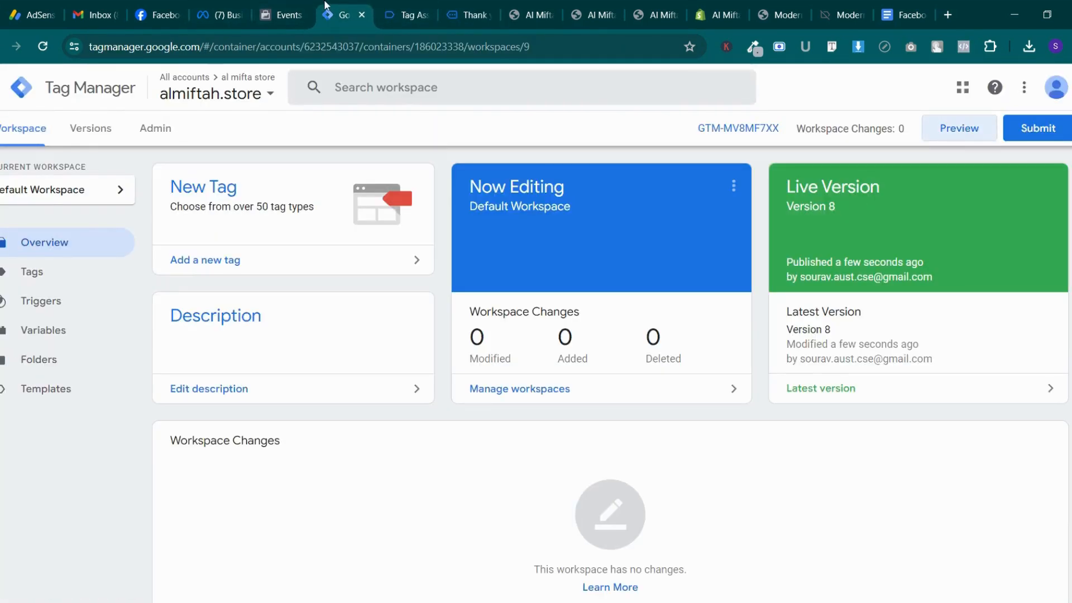
{"action": "left_click", "coordinate": [304, 8]}
{"action": "left_click", "coordinate": [335, 9]}
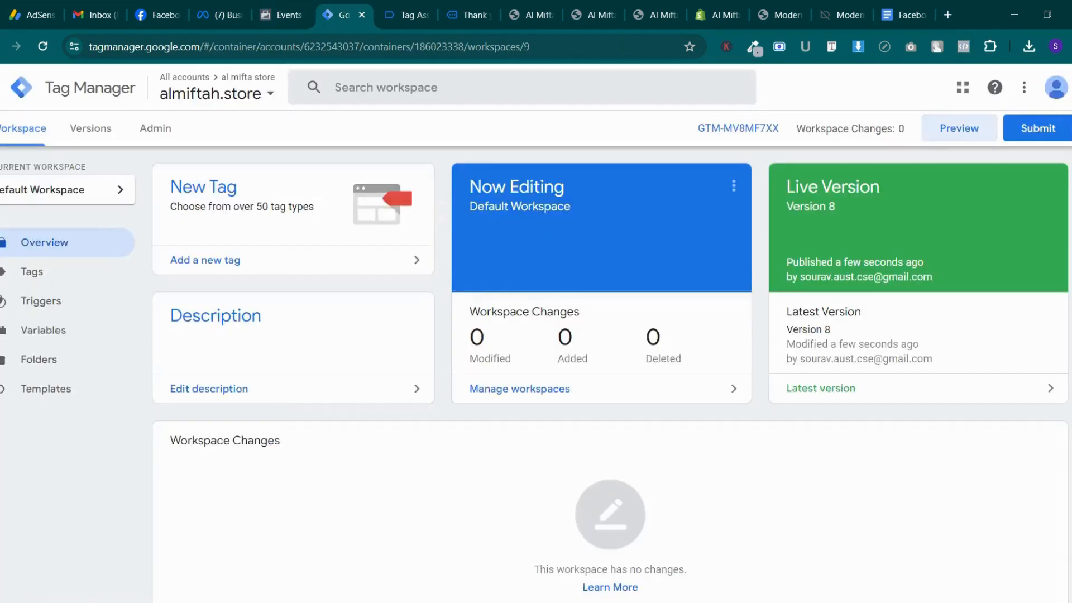
{"action": "left_click", "coordinate": [178, 94]}
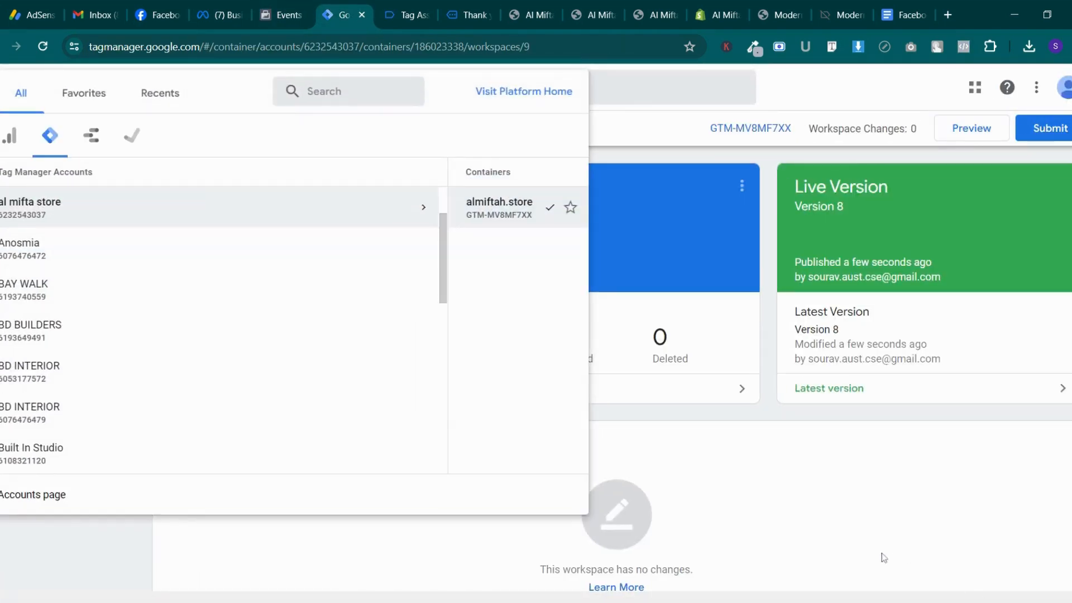
{"action": "left_click", "coordinate": [865, 549]}
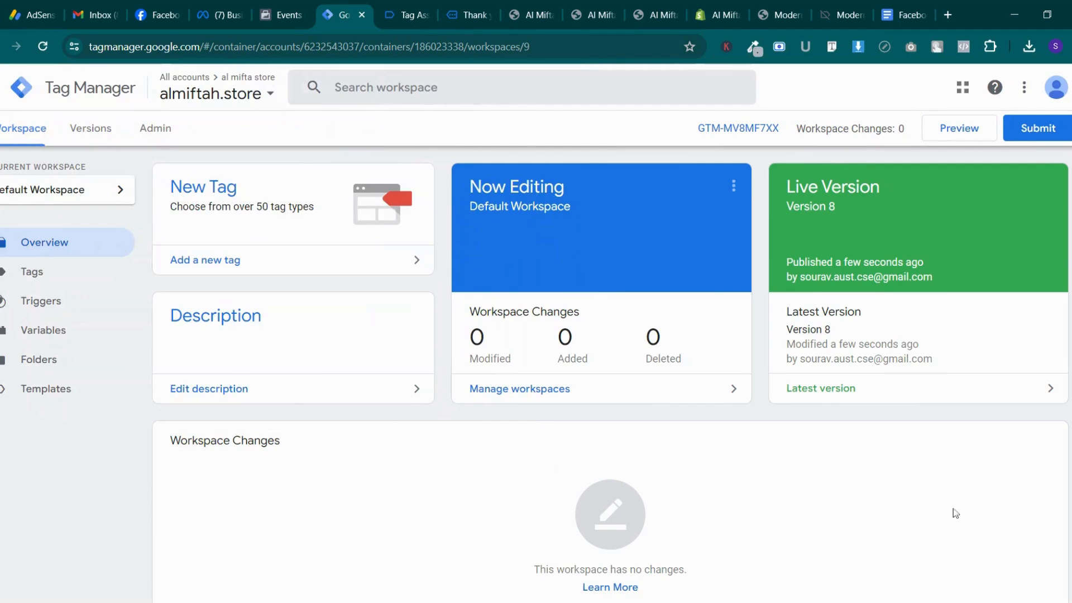
Create a new container named server-almifta in the al mifta store account with Server as the target platform
{"action": "left_click", "coordinate": [156, 128]}
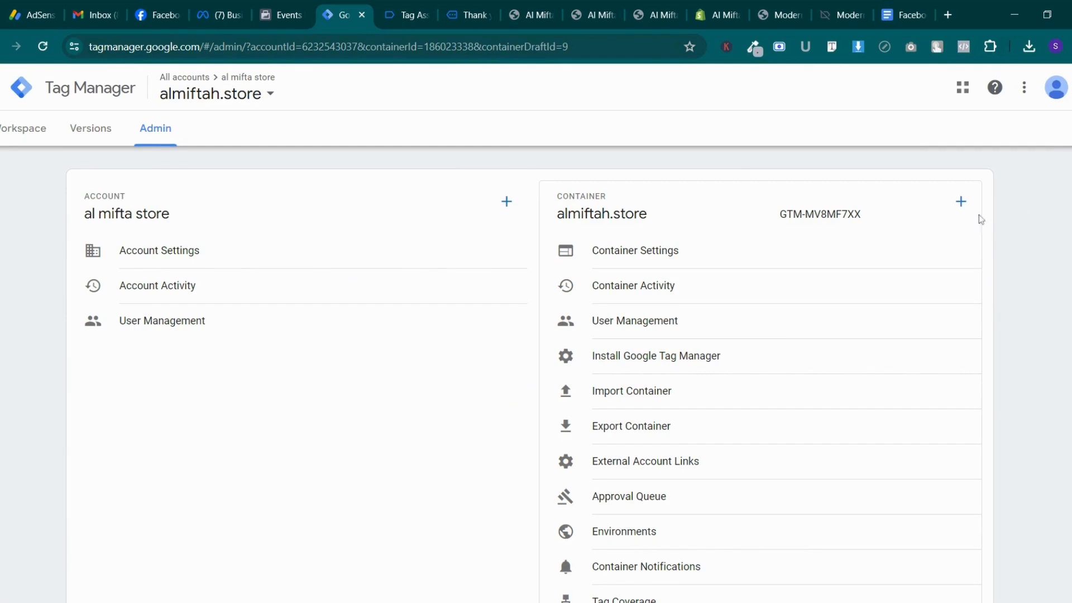
{"action": "left_click", "coordinate": [960, 201]}
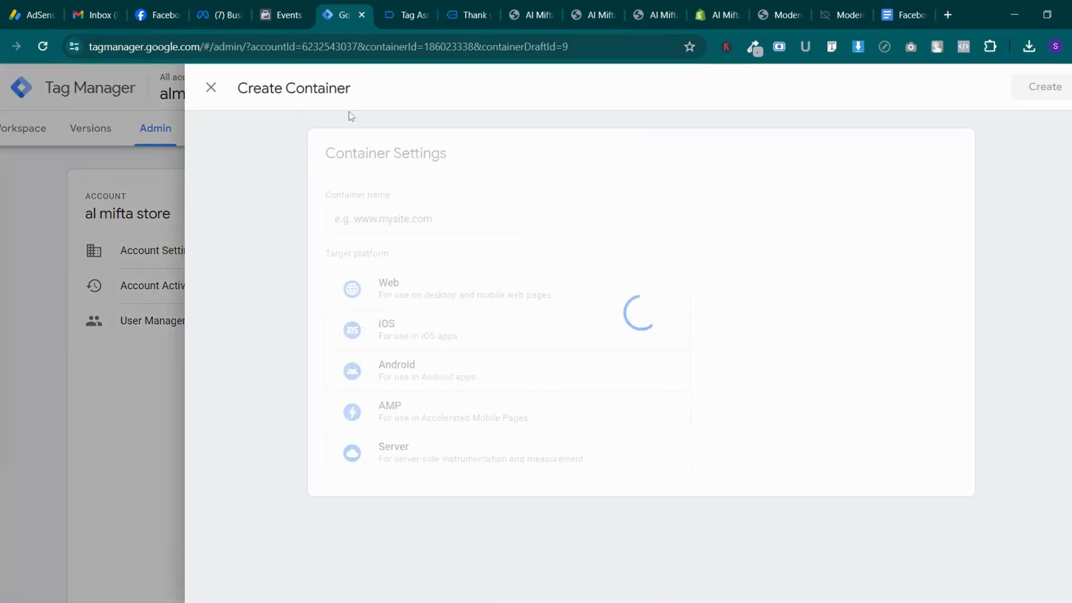
{"action": "left_click", "coordinate": [374, 218]}
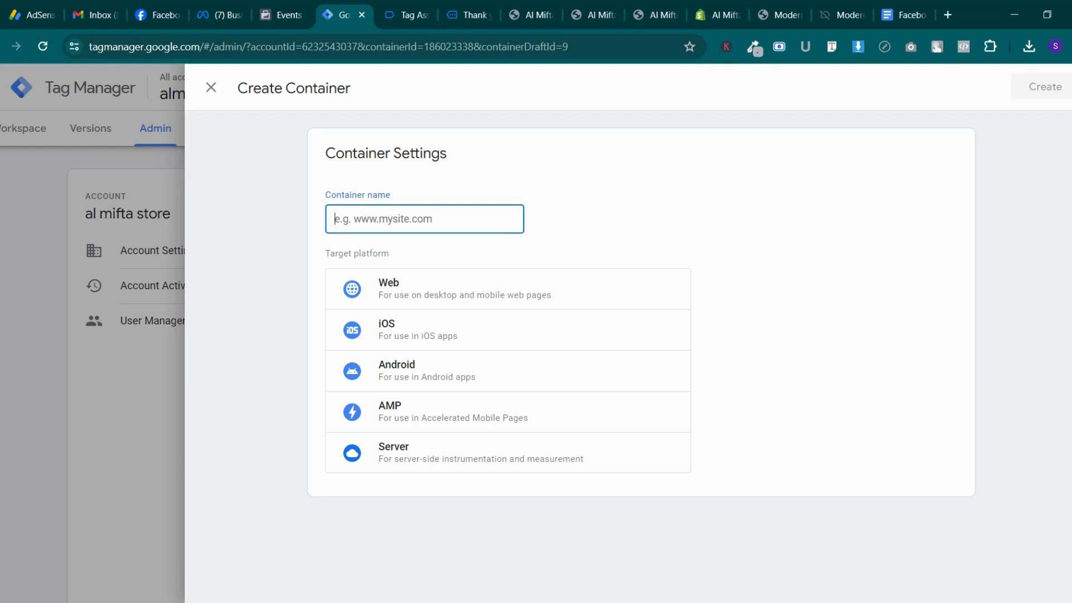
{"action": "type", "text": "al"}
{"action": "key", "text": "BackSpace"}
{"action": "key", "text": "BackSpace"}
{"action": "type", "text": "server"}
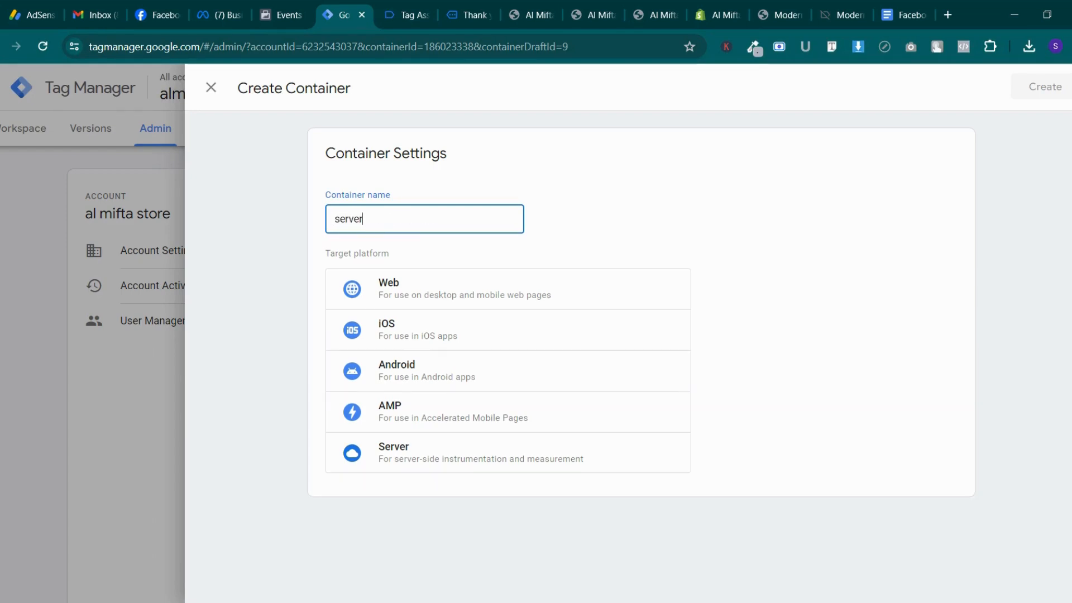
{"action": "type", "text": "-almifta"}
{"action": "left_click", "coordinate": [467, 465]}
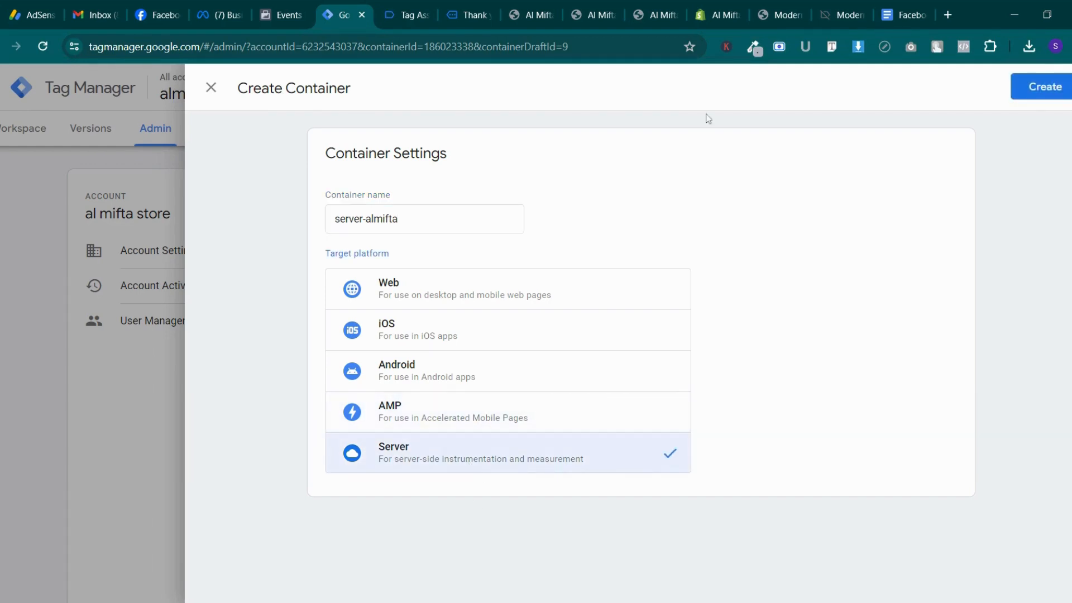
{"action": "left_click", "coordinate": [1035, 90]}
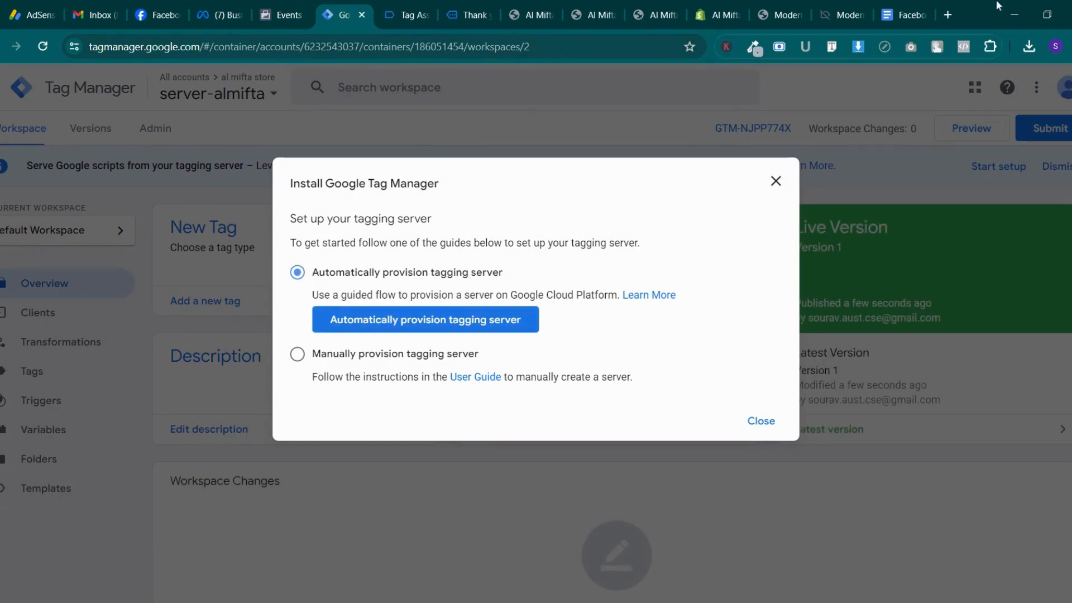
Open stape.io in a new browser tab and review the recent GTM containers on its dashboard
{"action": "left_click", "coordinate": [948, 14]}
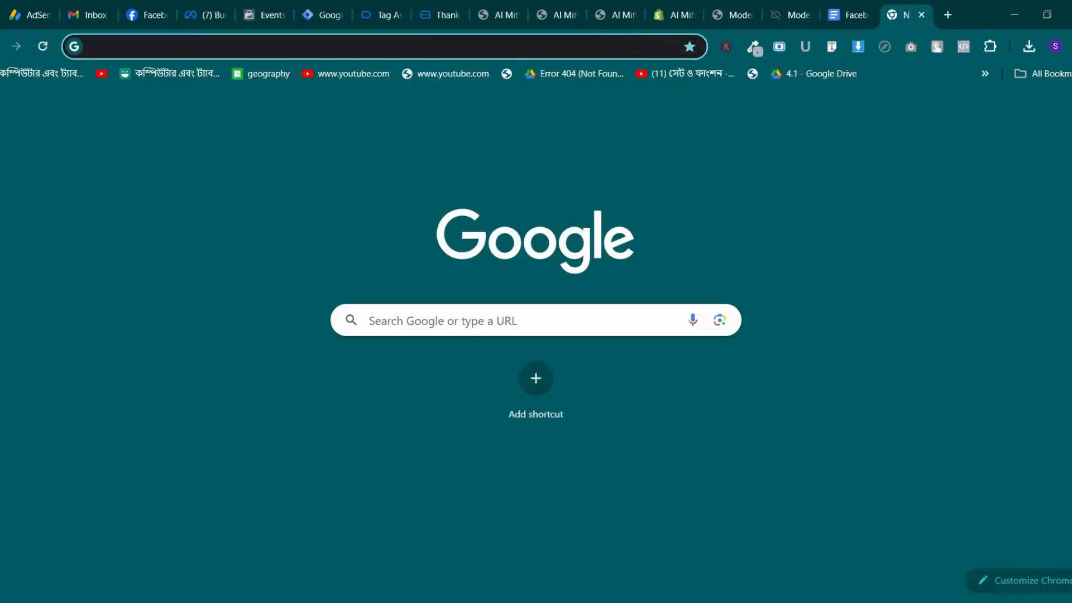
{"action": "type", "text": "stape.io"}
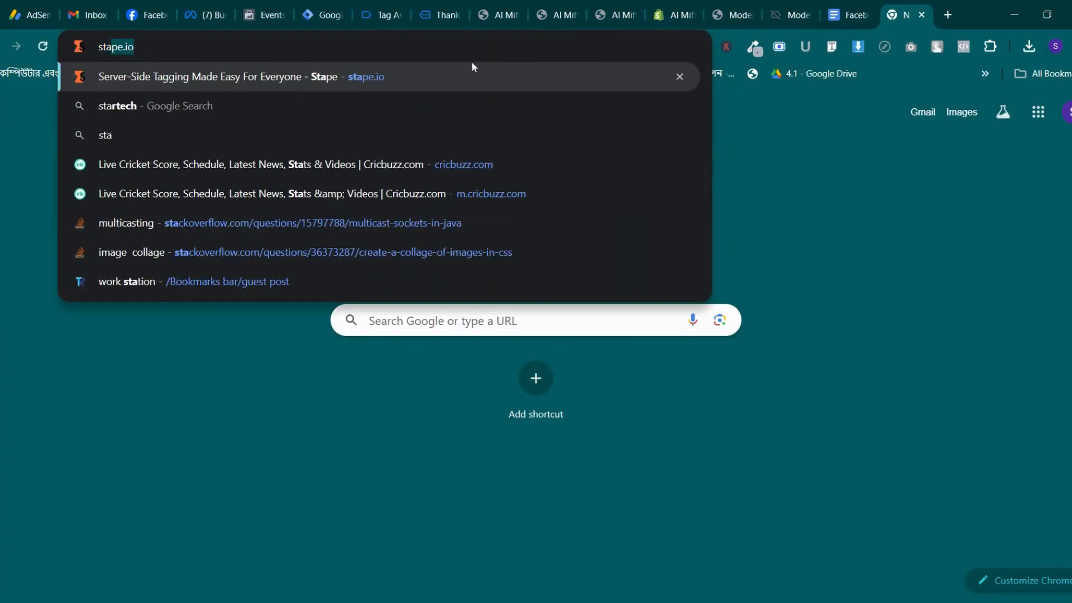
{"action": "key", "text": "Return"}
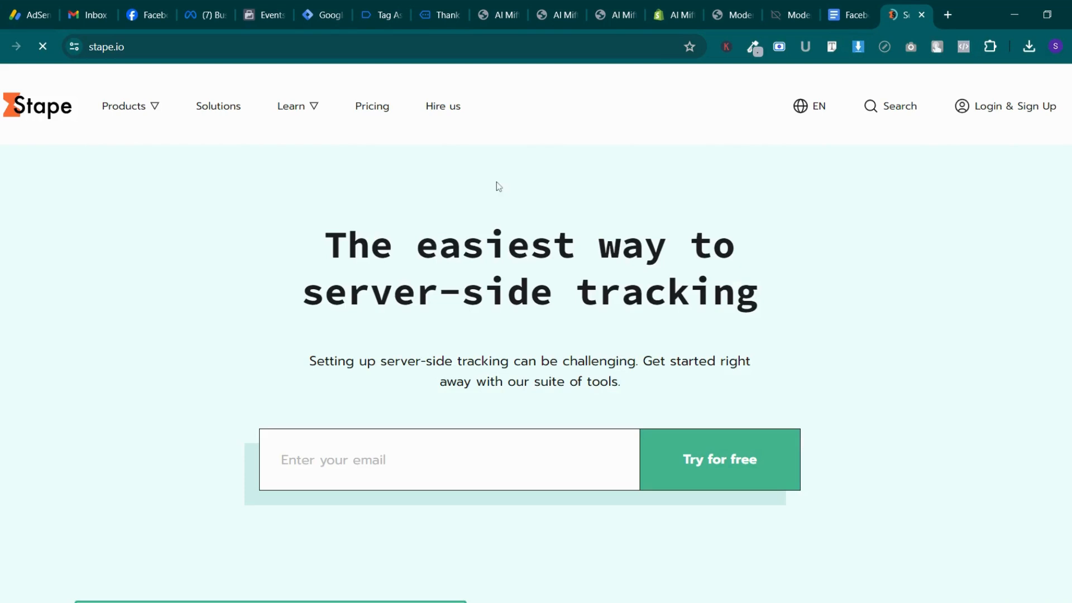
{"action": "scroll", "coordinate": [536, 368], "scroll_direction": "down", "scroll_amount": 5}
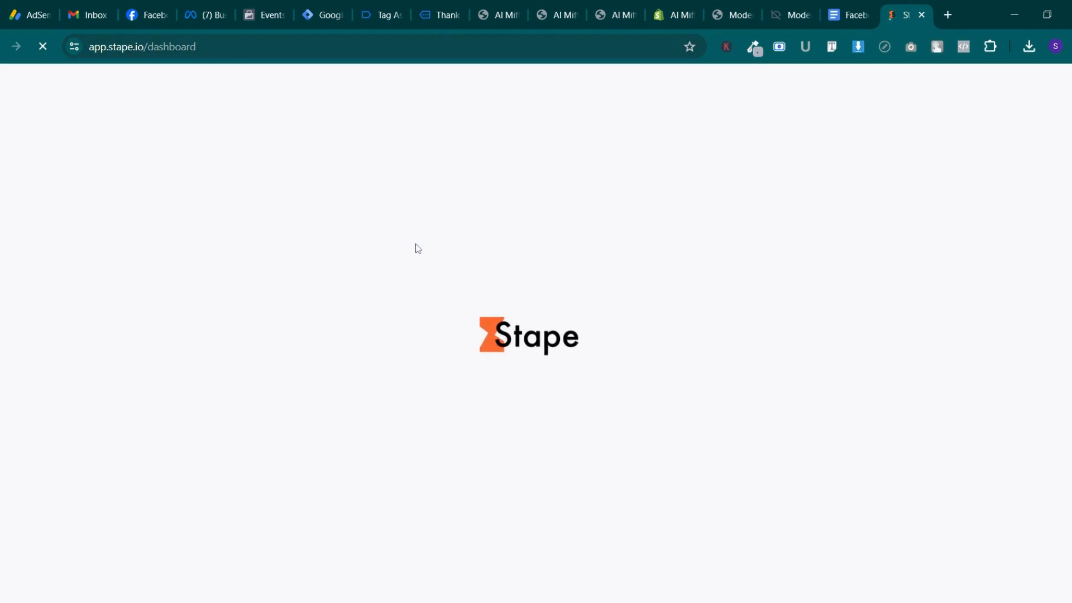
{"action": "scroll", "coordinate": [414, 248], "scroll_direction": "down", "scroll_amount": 5}
{"action": "scroll", "coordinate": [383, 248], "scroll_direction": "down", "scroll_amount": 3}
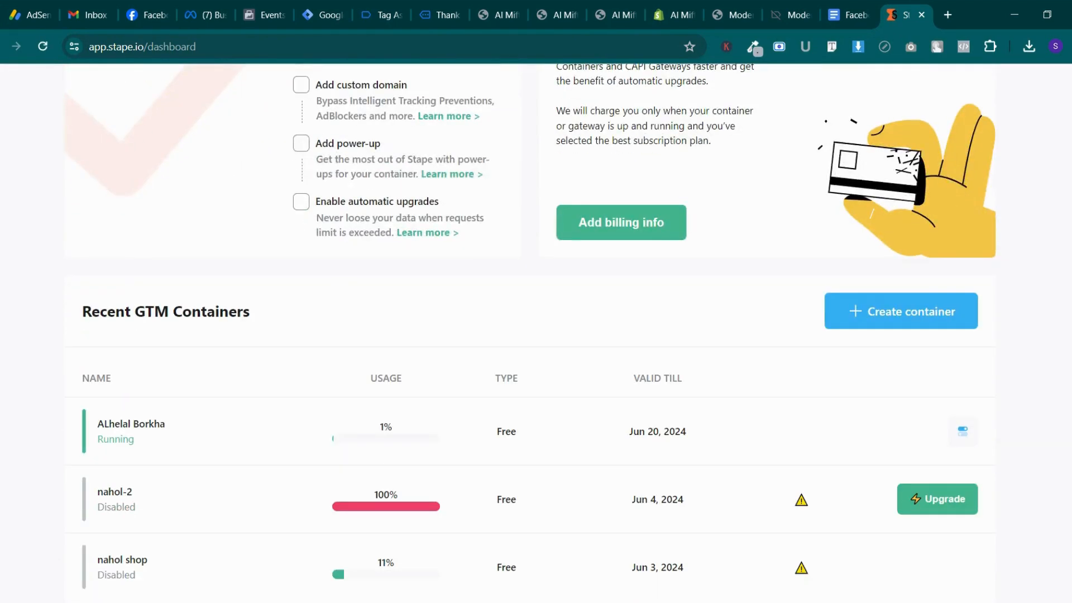
{"action": "scroll", "coordinate": [384, 248], "scroll_direction": "down", "scroll_amount": 3}
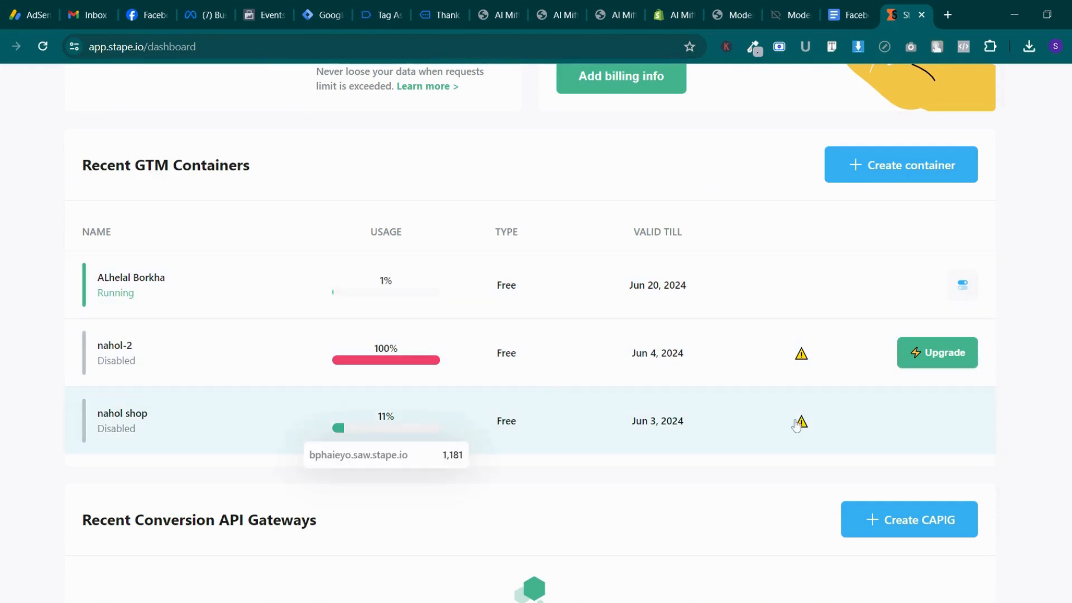
{"action": "scroll", "coordinate": [424, 434], "scroll_direction": "up", "scroll_amount": 1}
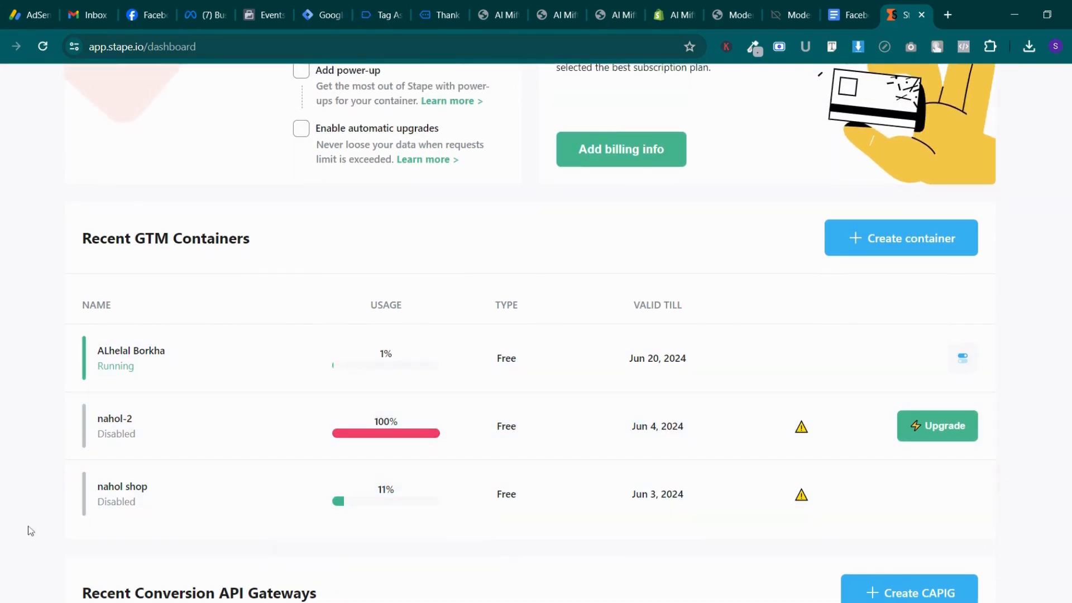
Open the disabled nahol shop container and delete it permanently
{"action": "left_click", "coordinate": [127, 501]}
{"action": "scroll", "coordinate": [647, 321], "scroll_direction": "down", "scroll_amount": 1}
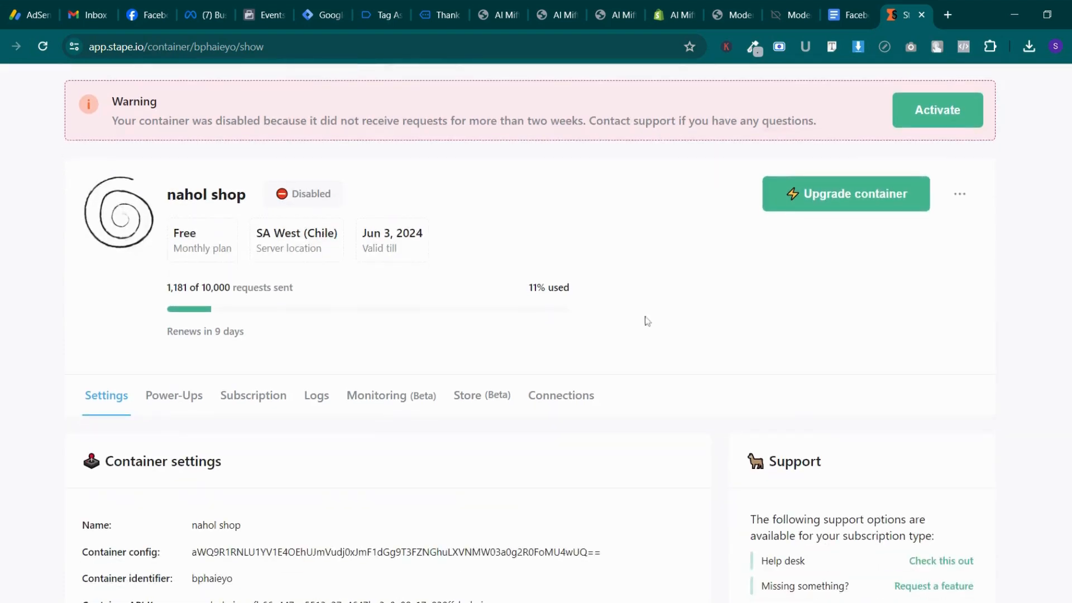
{"action": "scroll", "coordinate": [749, 282], "scroll_direction": "down", "scroll_amount": 1}
{"action": "scroll", "coordinate": [752, 296], "scroll_direction": "up", "scroll_amount": 1}
{"action": "left_click", "coordinate": [960, 201]}
{"action": "left_click", "coordinate": [927, 306]}
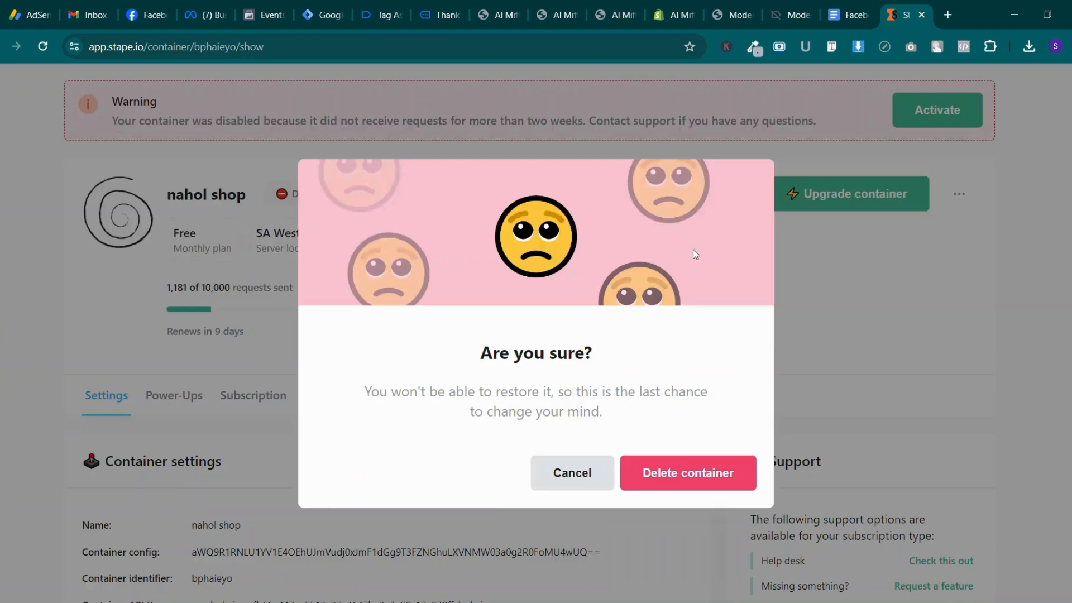
{"action": "left_click", "coordinate": [622, 463]}
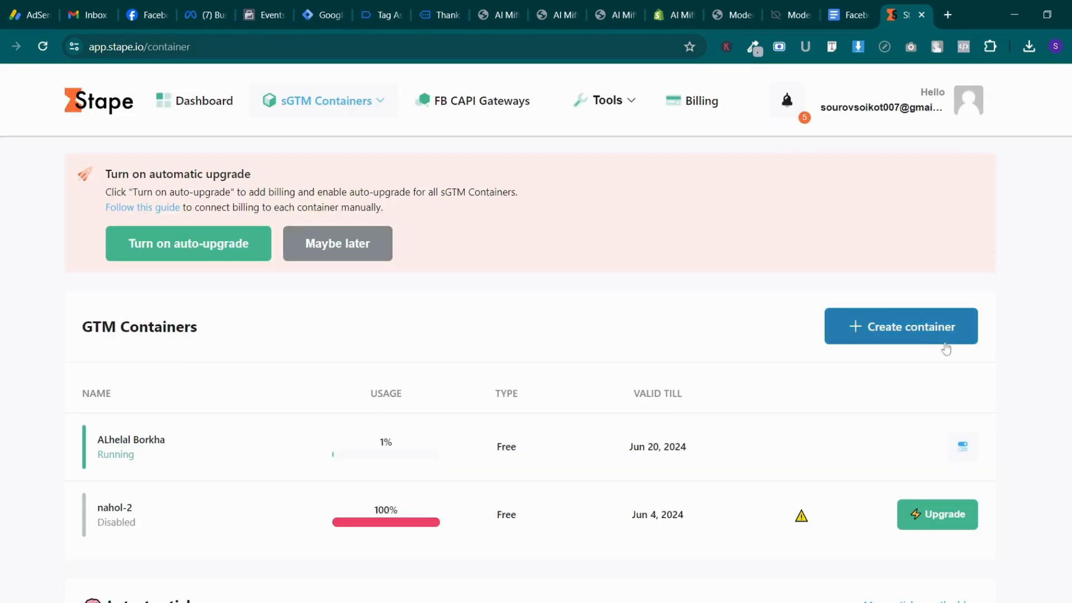
Start a new Stape container and name it al-mifta
{"action": "left_click", "coordinate": [930, 334]}
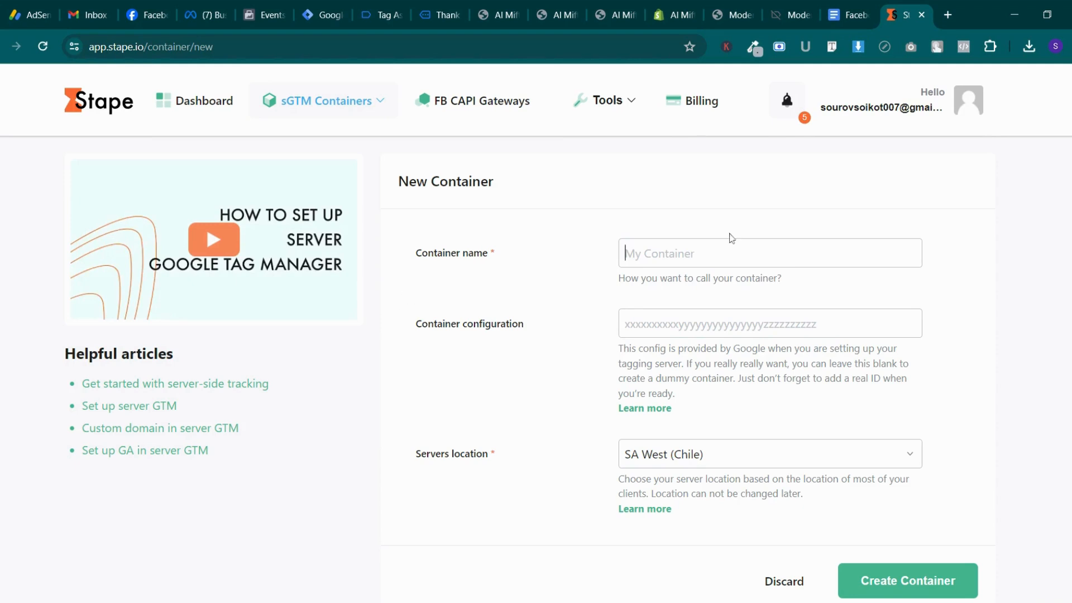
{"action": "type", "text": "al-mifta"}
Switch back to Tag Manager and copy the server-almifta container config for a manually provisioned tagging server
{"action": "left_click", "coordinate": [383, 15]}
{"action": "left_click", "coordinate": [316, 6]}
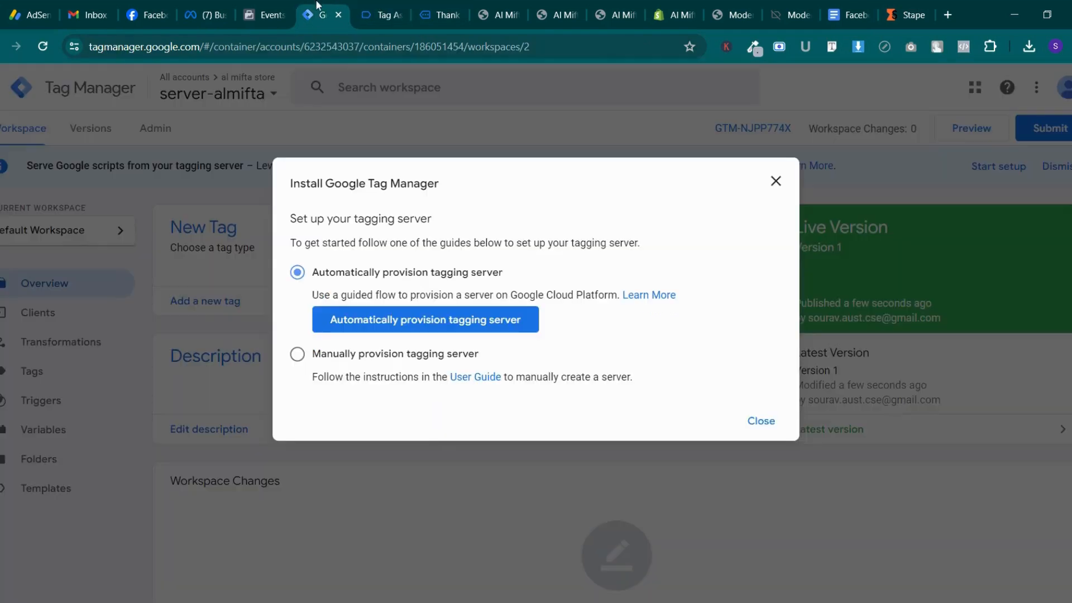
{"action": "left_click", "coordinate": [776, 181]}
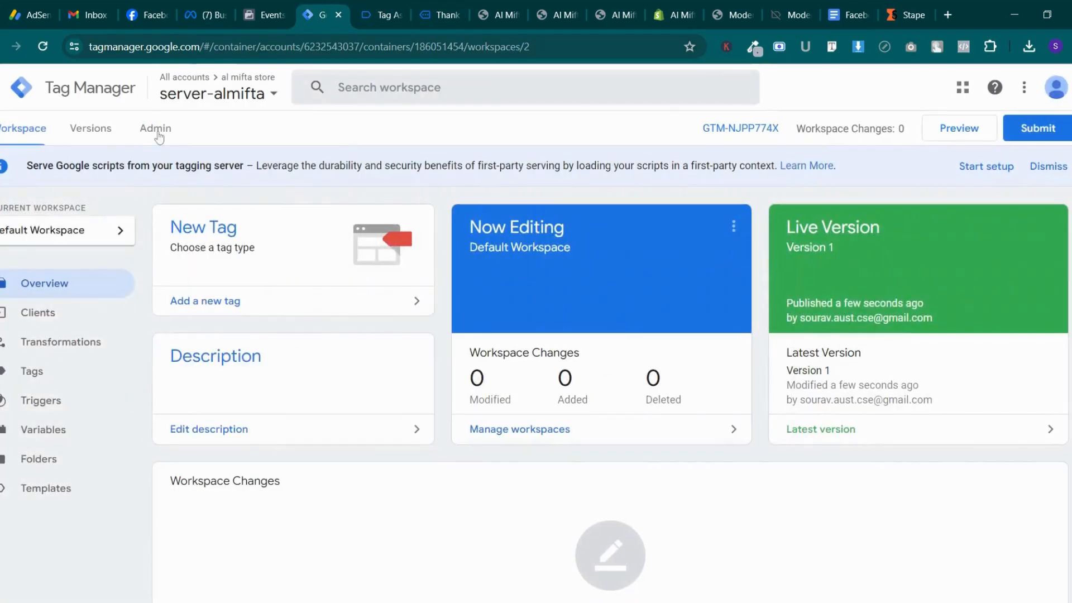
{"action": "left_click", "coordinate": [155, 128]}
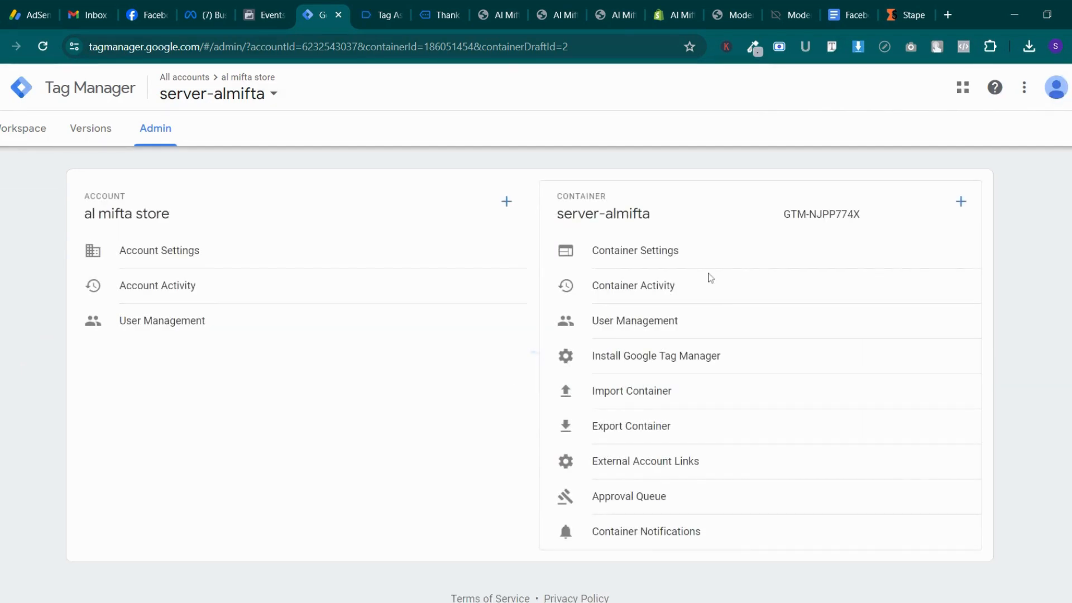
{"action": "left_click", "coordinate": [682, 265]}
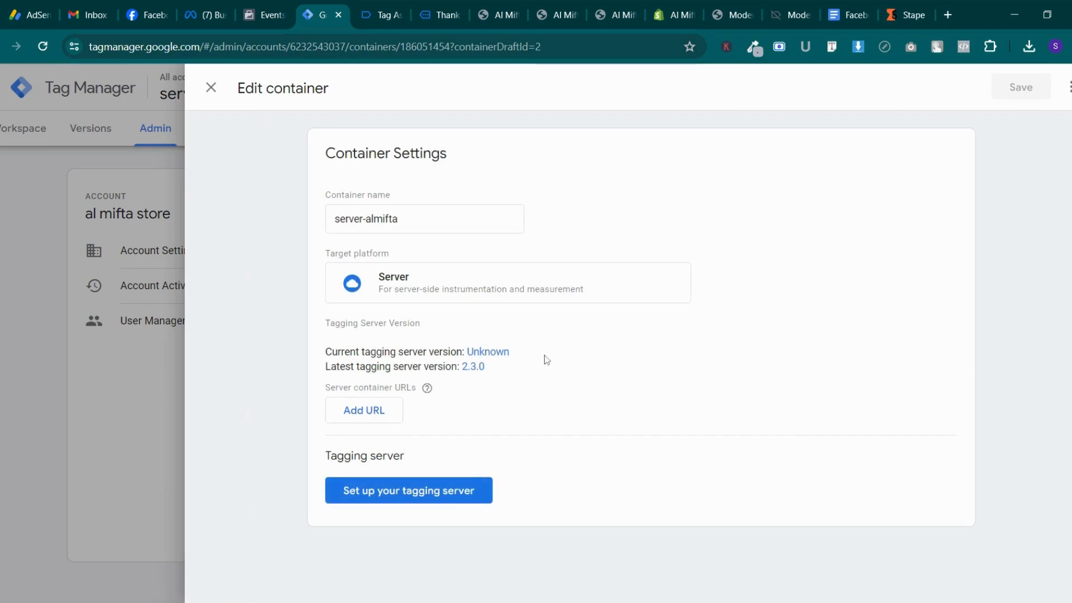
{"action": "left_click", "coordinate": [445, 492]}
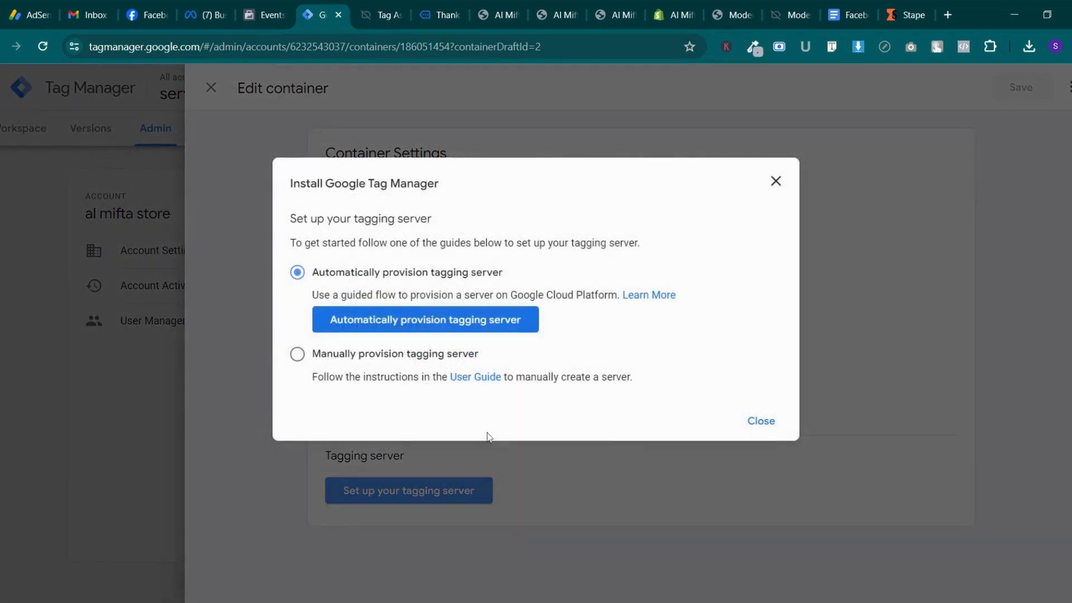
{"action": "left_click", "coordinate": [300, 357]}
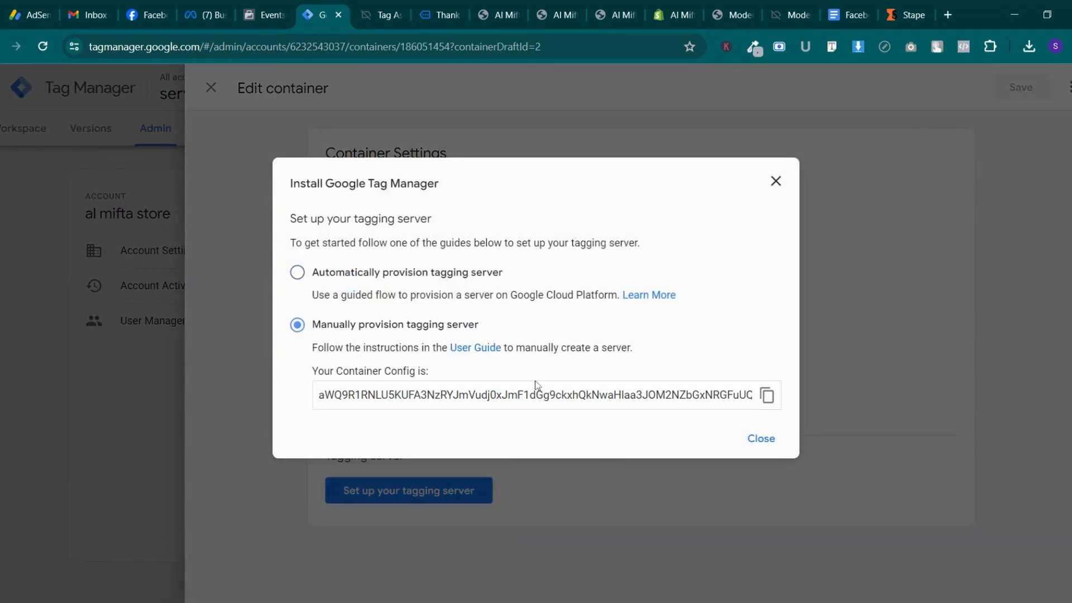
{"action": "left_click", "coordinate": [767, 396]}
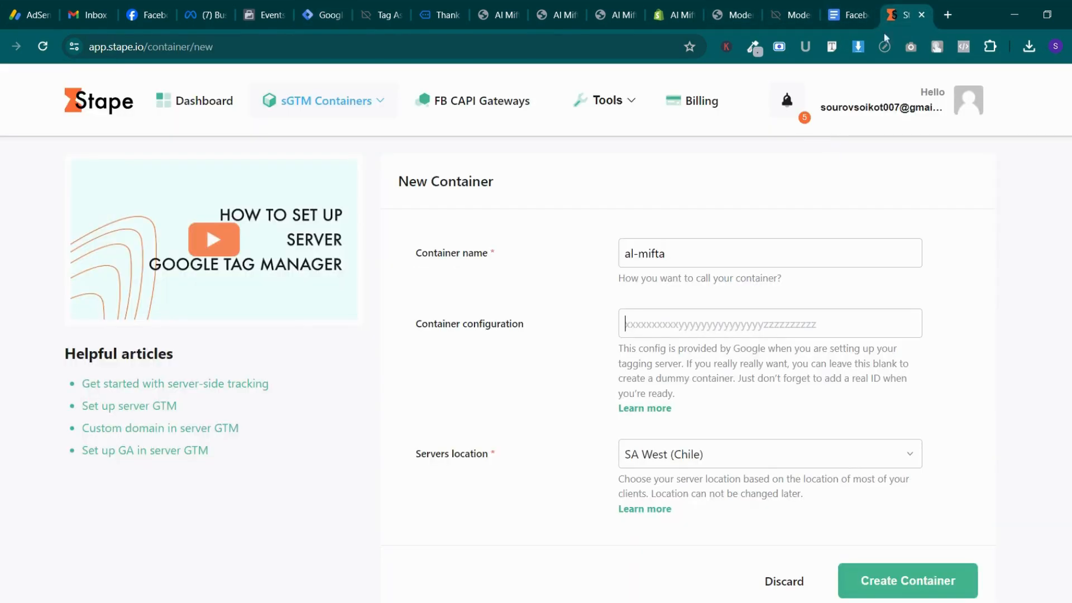
Paste the copied container config into the new Stape container's configuration and create it with the SA West (Chile) server location
{"action": "left_click", "coordinate": [909, 14]}
{"action": "key", "text": "ctrl+v"}
{"action": "scroll", "coordinate": [593, 350], "scroll_direction": "down", "scroll_amount": 1}
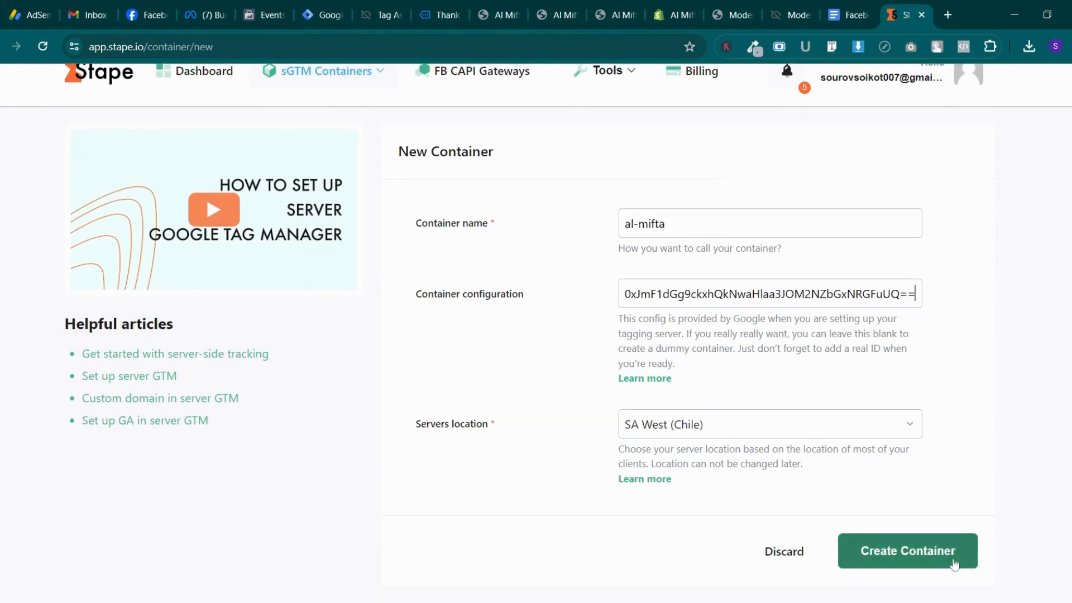
{"action": "scroll", "coordinate": [948, 561], "scroll_direction": "up", "scroll_amount": 1}
{"action": "left_click", "coordinate": [941, 569]}
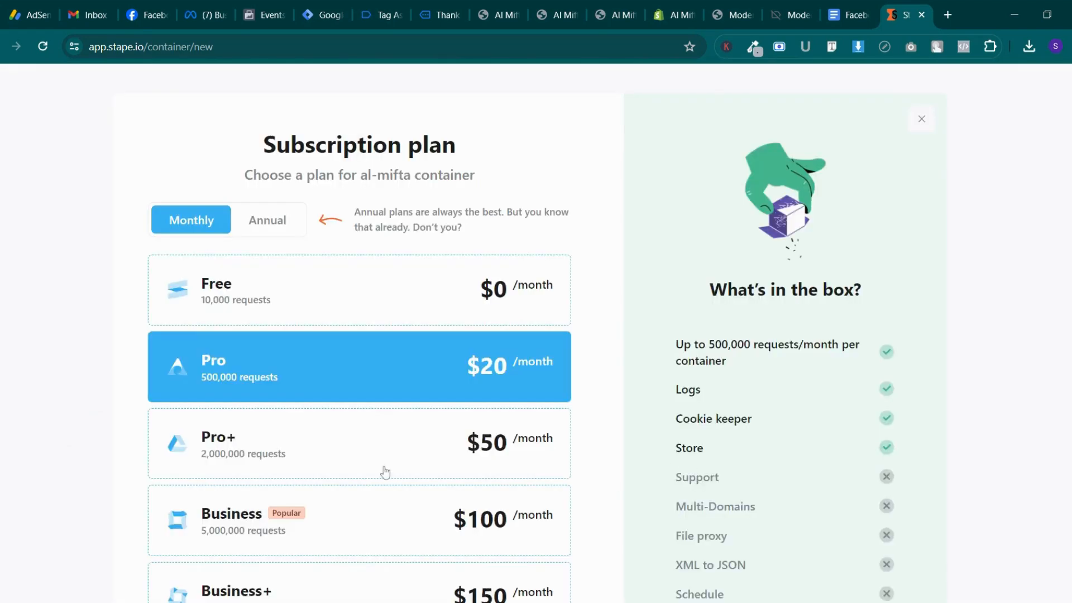
Choose the Free monthly subscription plan for the al-mifta container and continue with it
{"action": "left_click", "coordinate": [320, 283]}
{"action": "scroll", "coordinate": [319, 281], "scroll_direction": "down", "scroll_amount": 7}
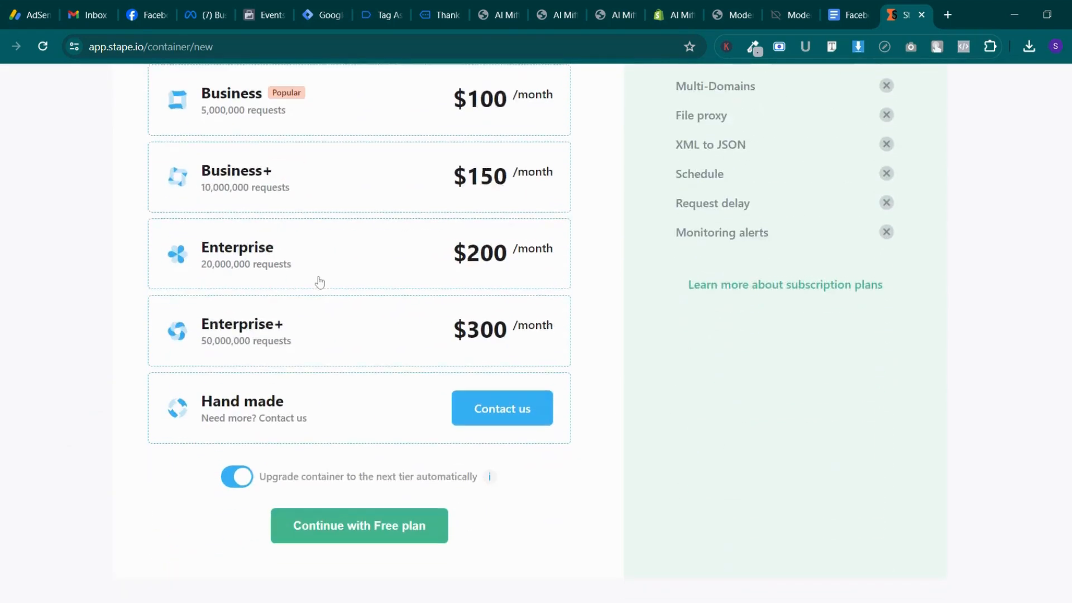
{"action": "left_click", "coordinate": [412, 529]}
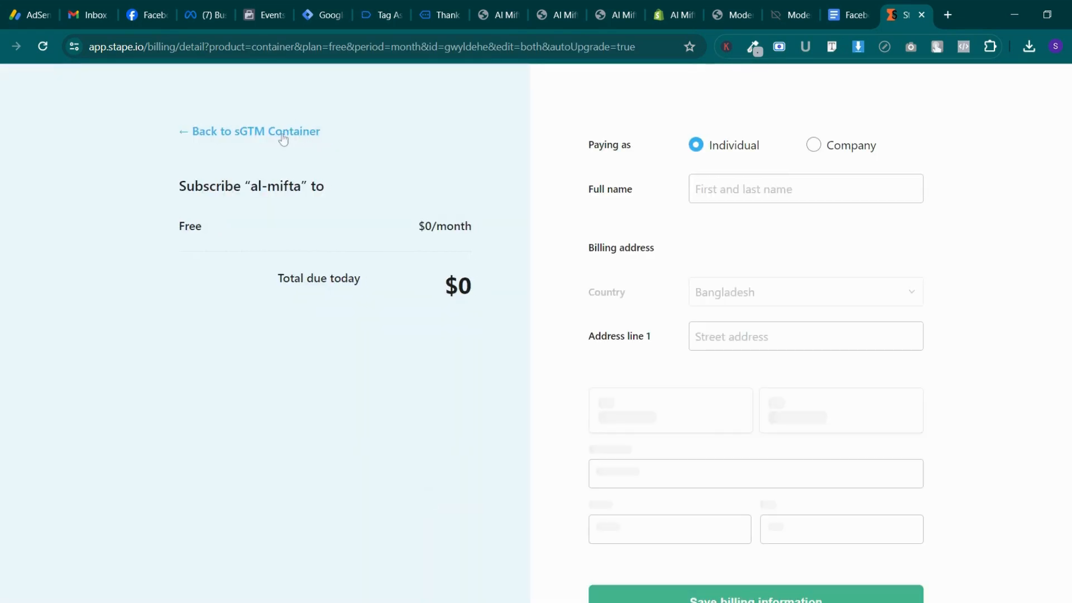
Return from the billing form to the al-mifta container and copy its tagging server domain URL
{"action": "left_click", "coordinate": [283, 138]}
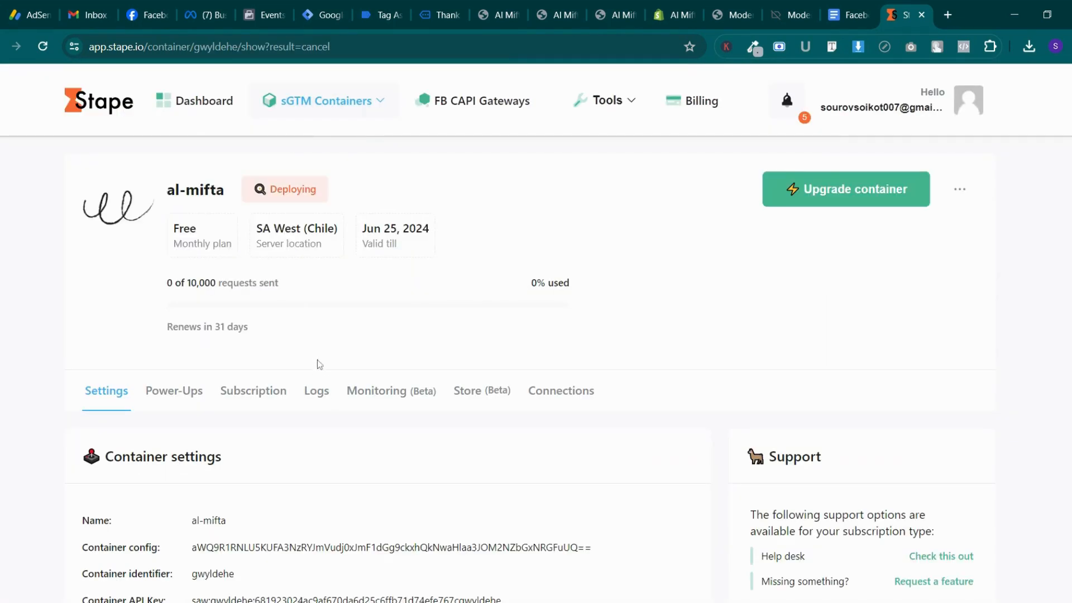
{"action": "scroll", "coordinate": [368, 556], "scroll_direction": "down", "scroll_amount": 8}
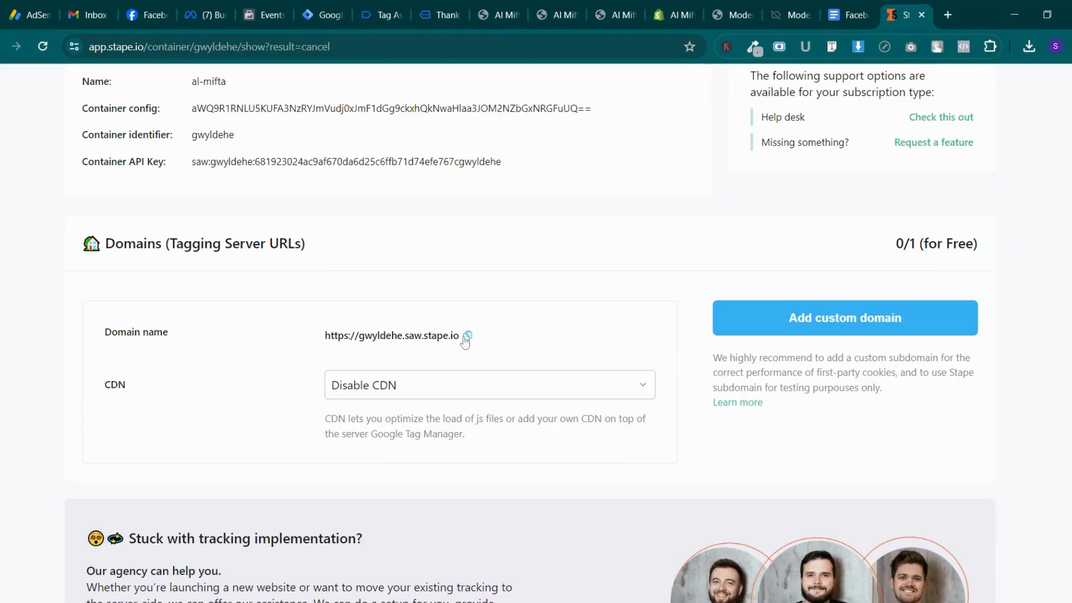
{"action": "left_click", "coordinate": [491, 6]}
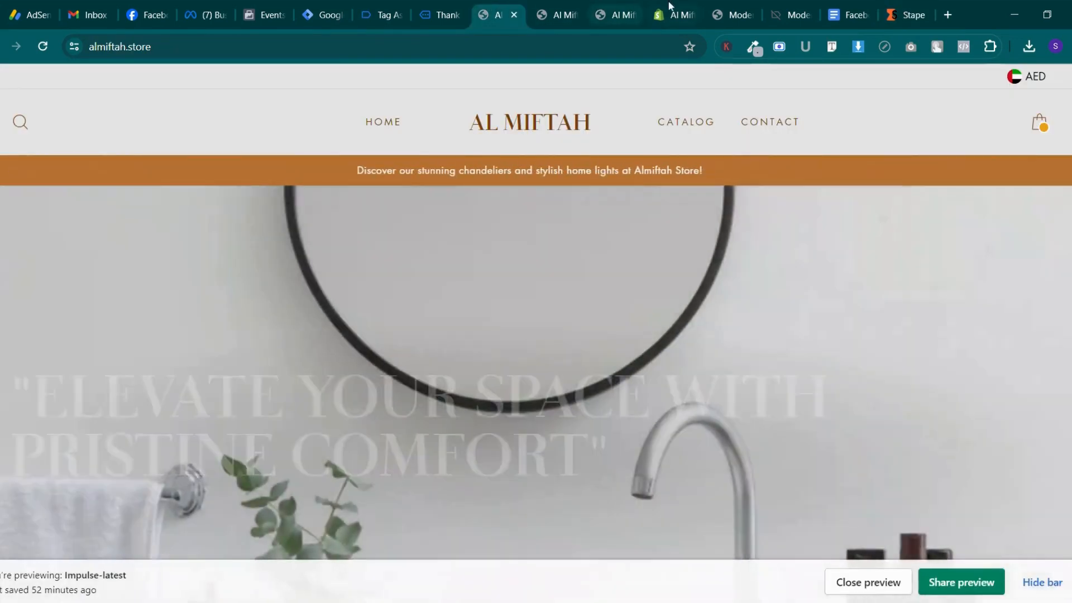
{"action": "left_click", "coordinate": [672, 6]}
{"action": "left_click", "coordinate": [750, 4]}
{"action": "left_click", "coordinate": [905, 15]}
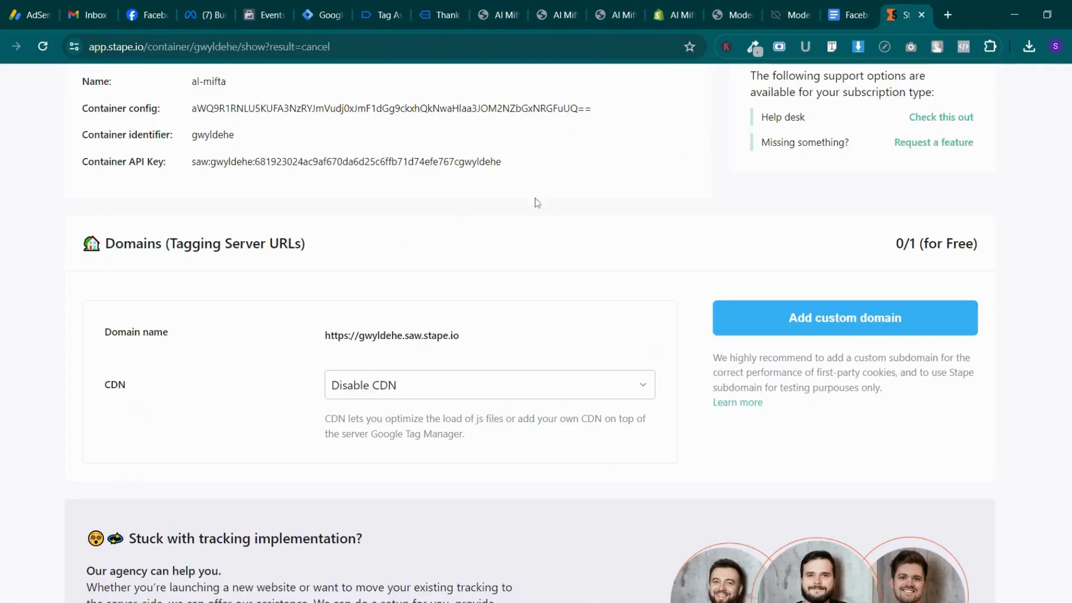
{"action": "left_click", "coordinate": [468, 336]}
Switch to Tag Manager and close the tagging server installation dialog for the server-almifta container
{"action": "left_click", "coordinate": [569, 9]}
{"action": "left_click", "coordinate": [740, 5]}
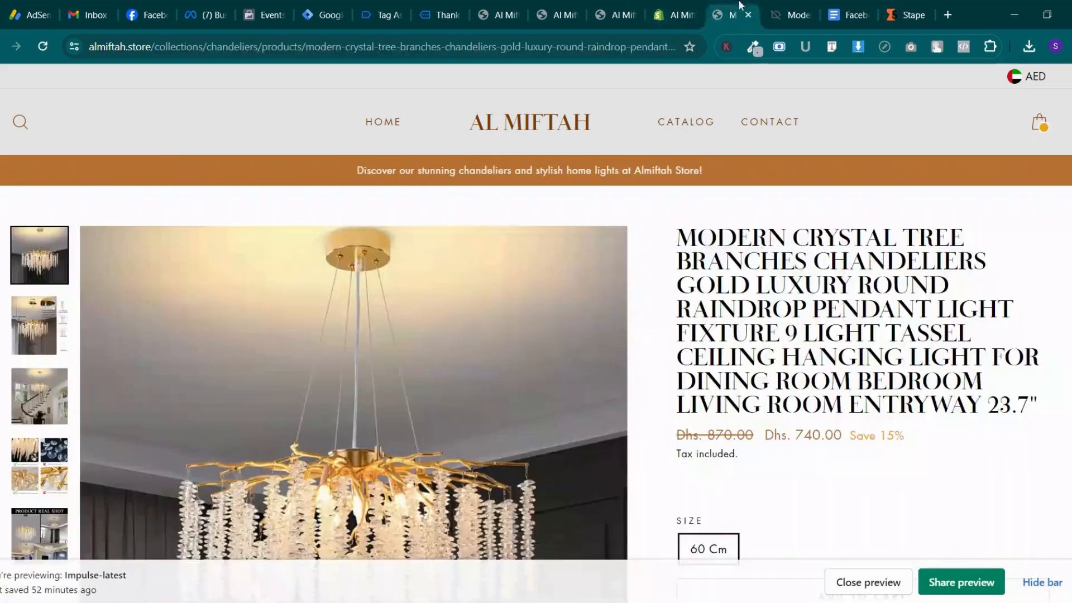
{"action": "left_click", "coordinate": [429, 5]}
{"action": "left_click", "coordinate": [322, 7]}
{"action": "left_click", "coordinate": [316, 11]}
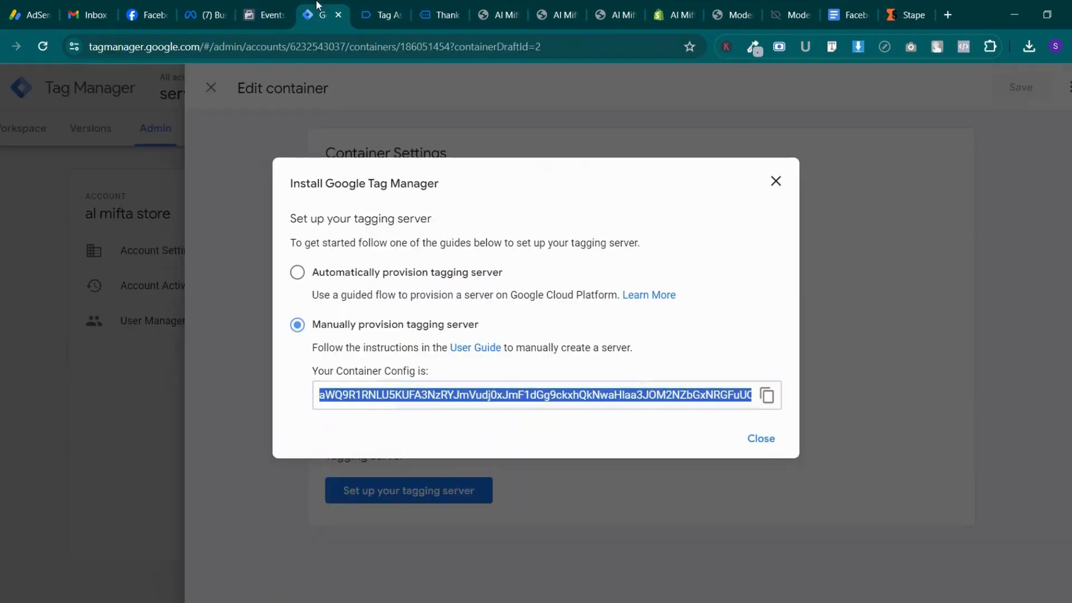
{"action": "left_click", "coordinate": [753, 440]}
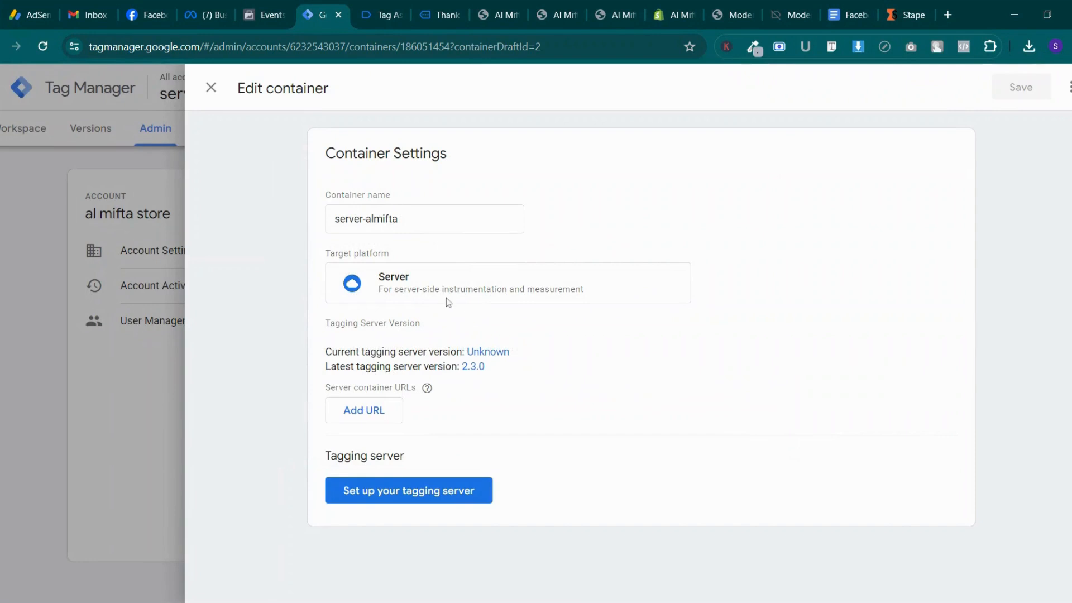
{"action": "left_click", "coordinate": [390, 411]}
{"action": "left_click", "coordinate": [396, 411]}
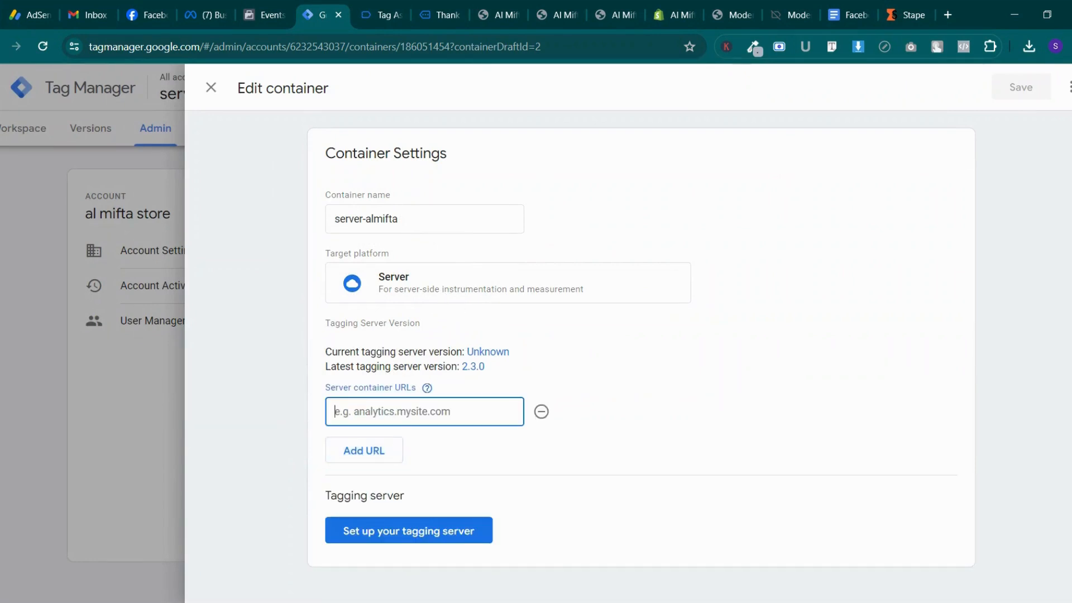
{"action": "key", "text": "ctrl+v"}
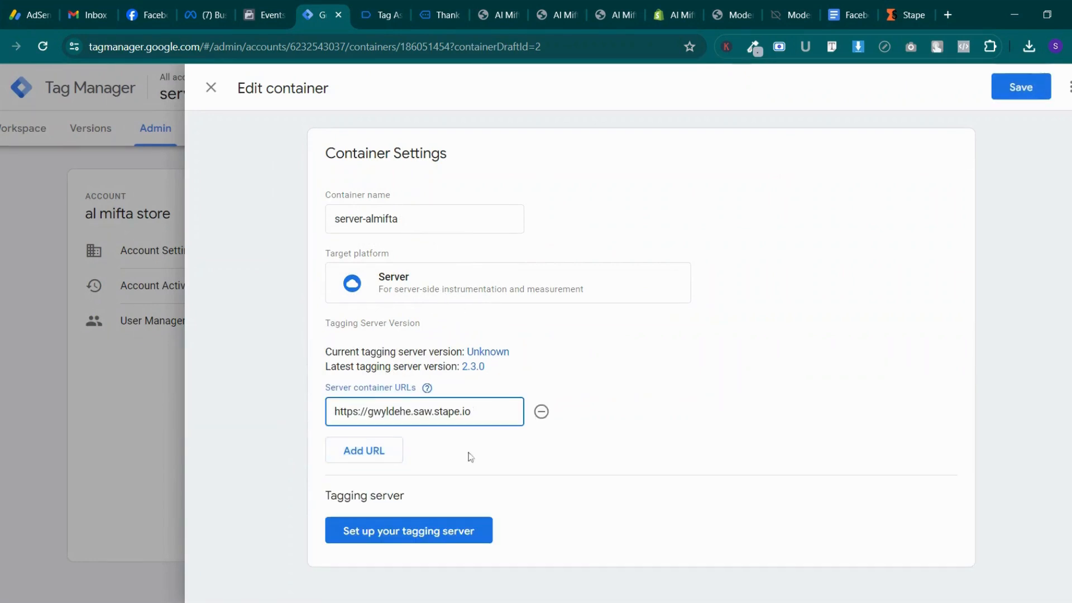
{"action": "left_click", "coordinate": [998, 98]}
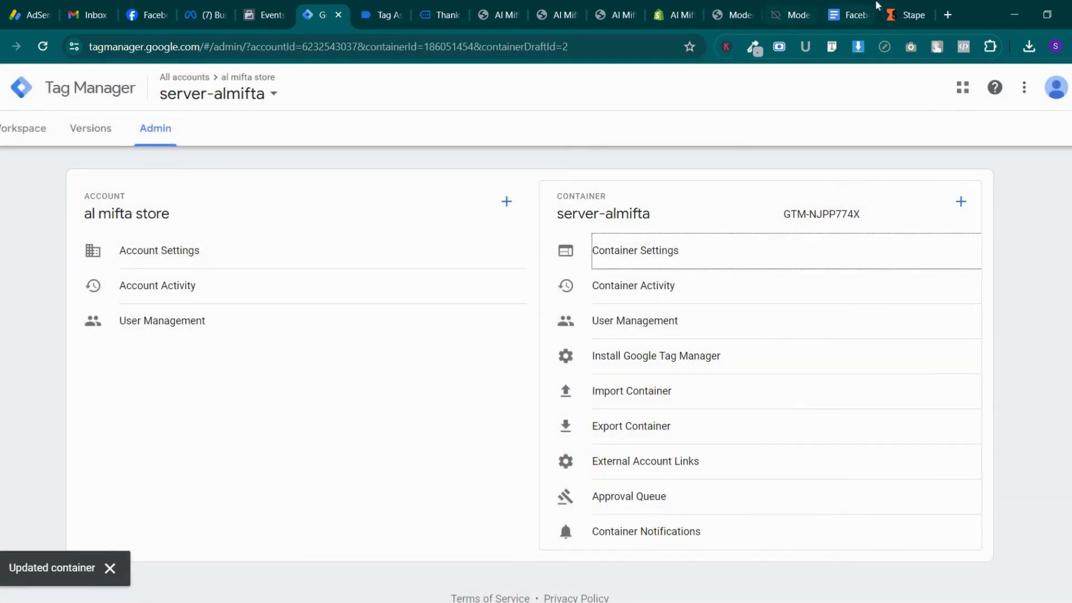
Switch to Stape, reload the al-mifta container page, and check its deployment status and request allowance
{"action": "left_click", "coordinate": [883, 8]}
{"action": "scroll", "coordinate": [479, 276], "scroll_direction": "up", "scroll_amount": 1}
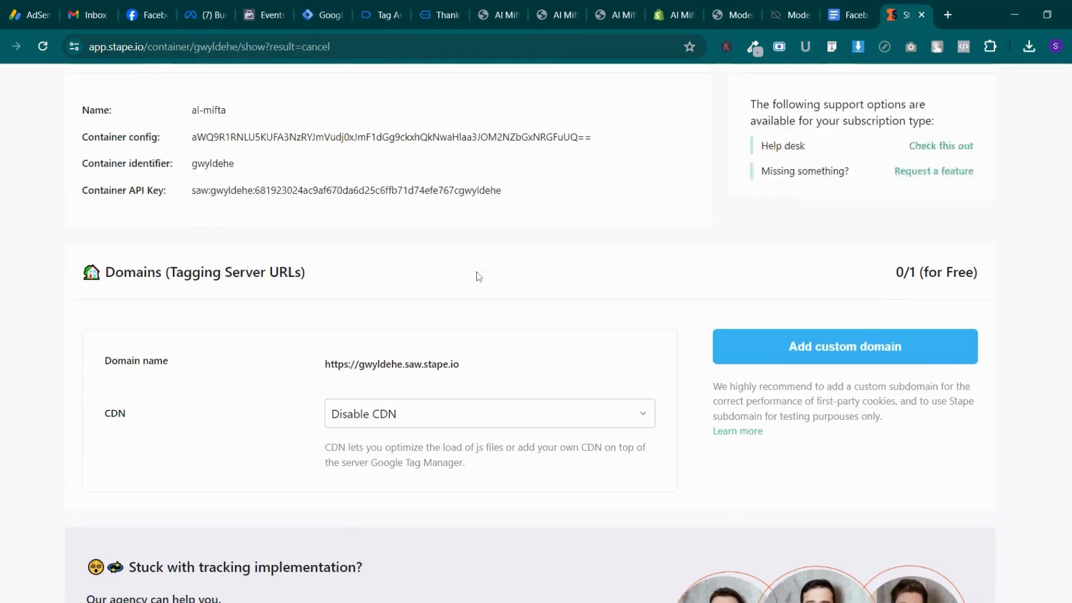
{"action": "scroll", "coordinate": [233, 223], "scroll_direction": "up", "scroll_amount": 7}
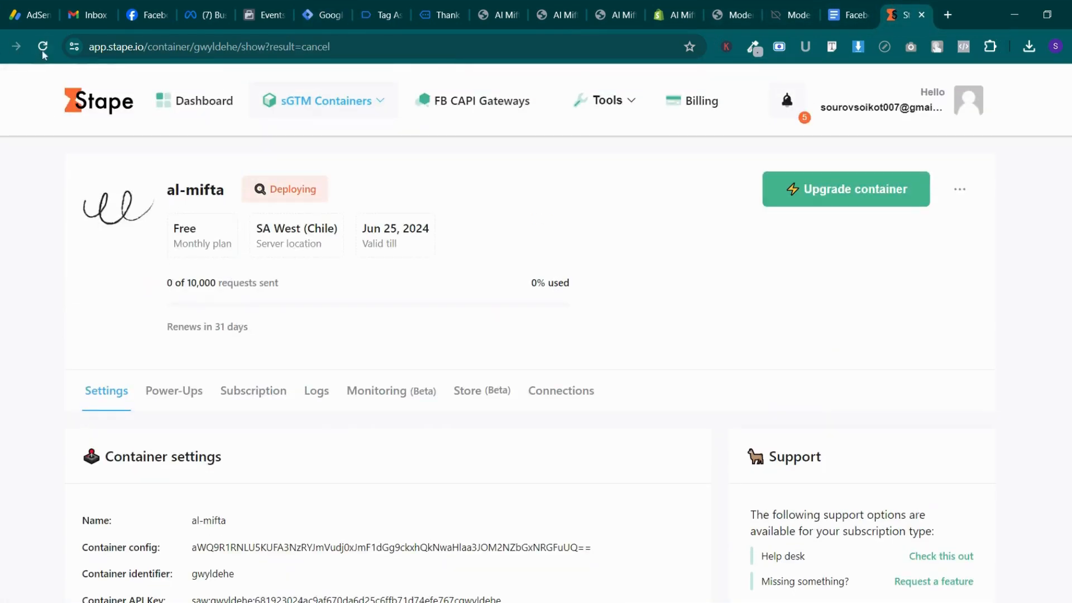
{"action": "left_click", "coordinate": [42, 48]}
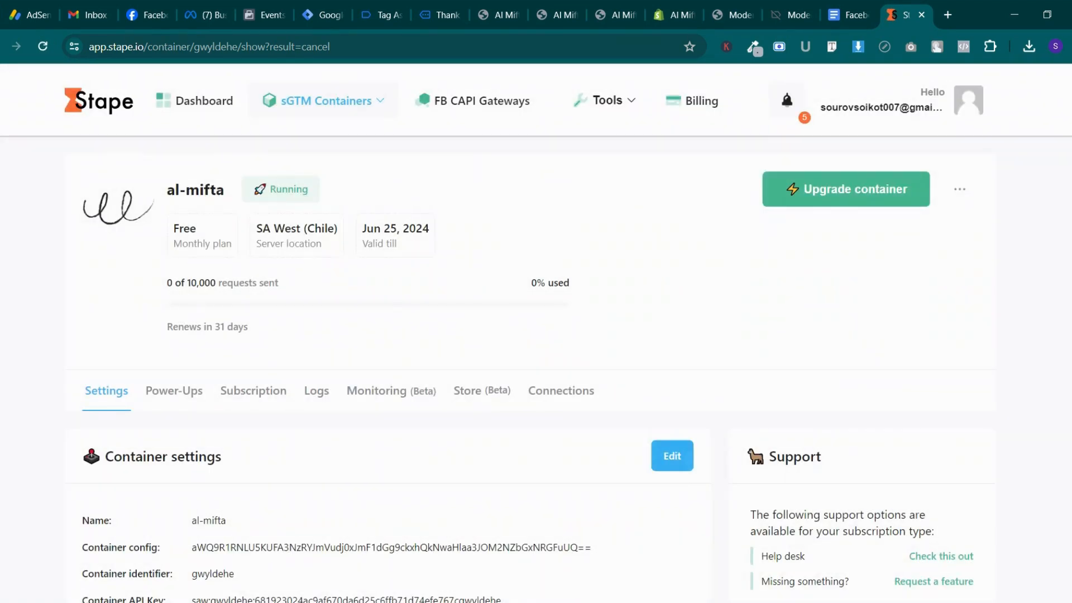
{"action": "double_click", "coordinate": [289, 190]}
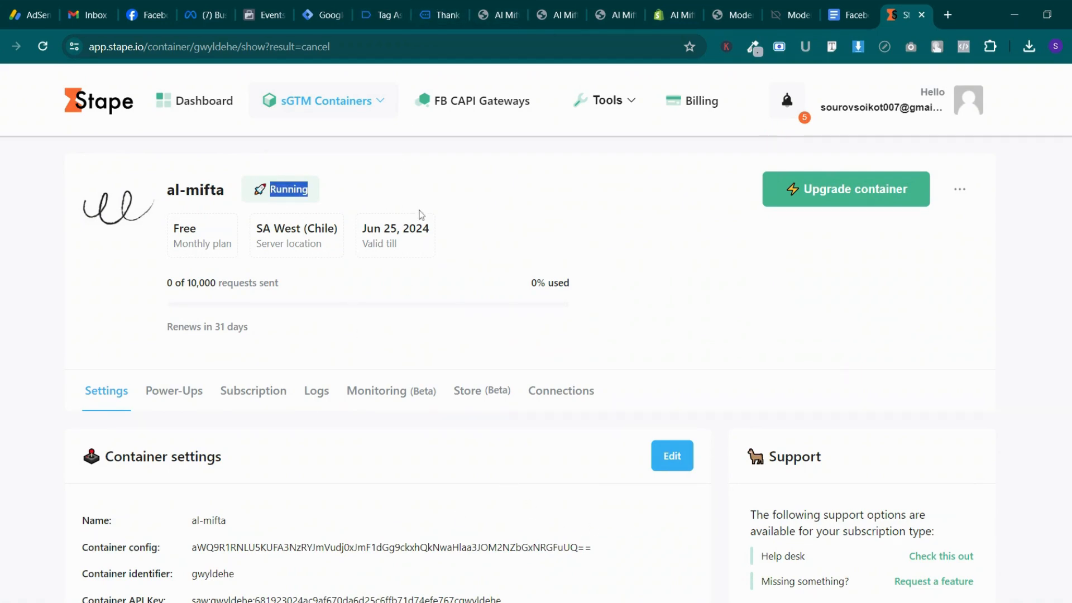
{"action": "left_click", "coordinate": [257, 202]}
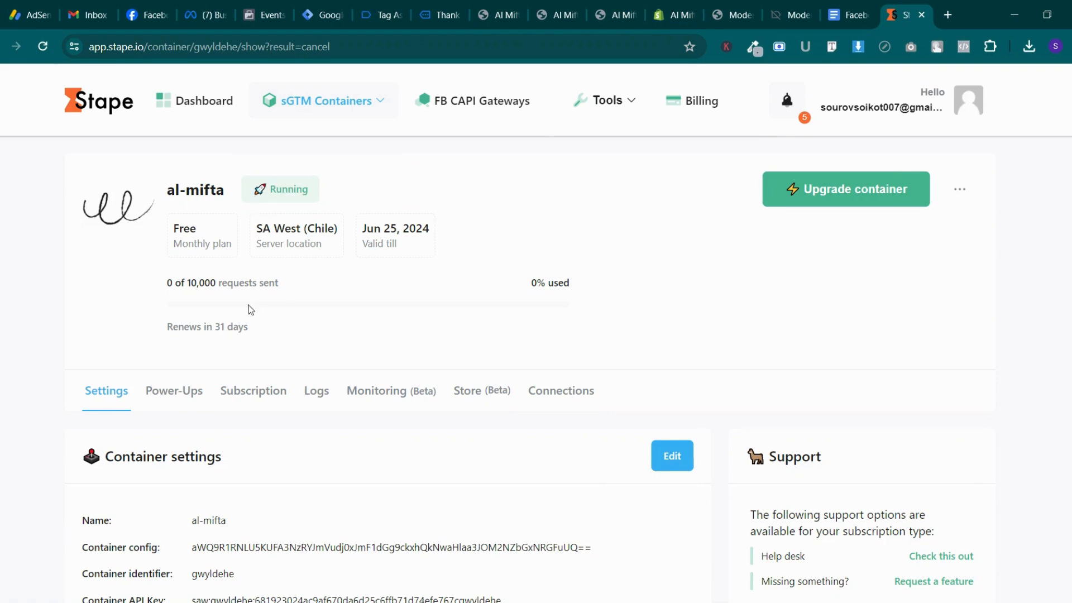
{"action": "left_click_drag", "start_coordinate": [216, 283], "coordinate": [184, 283]}
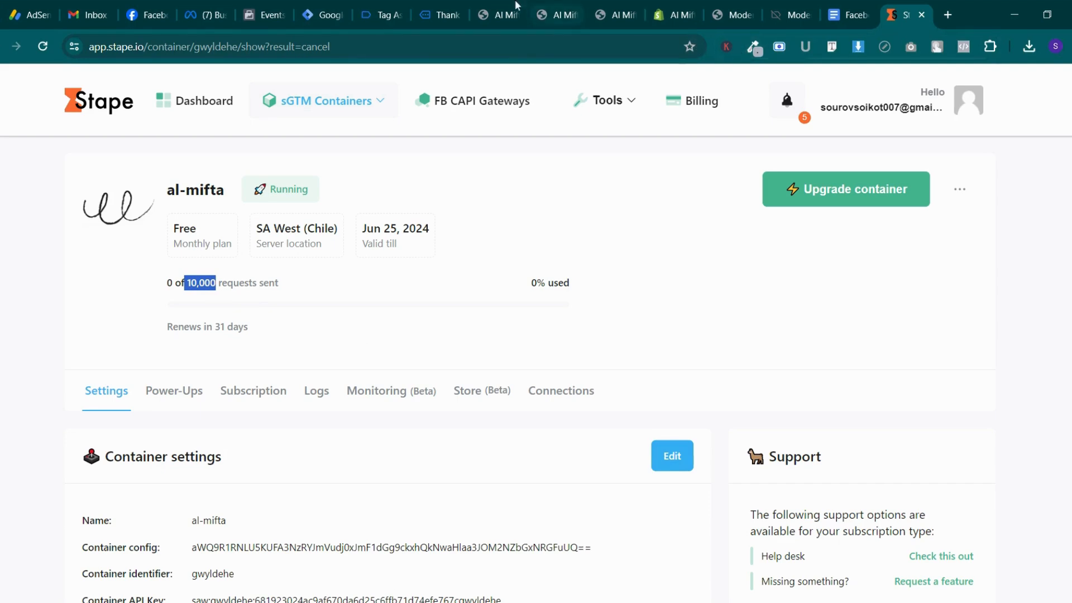
Switch back to Tag Manager and open the workspace of the server-almifta container
{"action": "left_click", "coordinate": [462, 6]}
{"action": "left_click", "coordinate": [391, 10]}
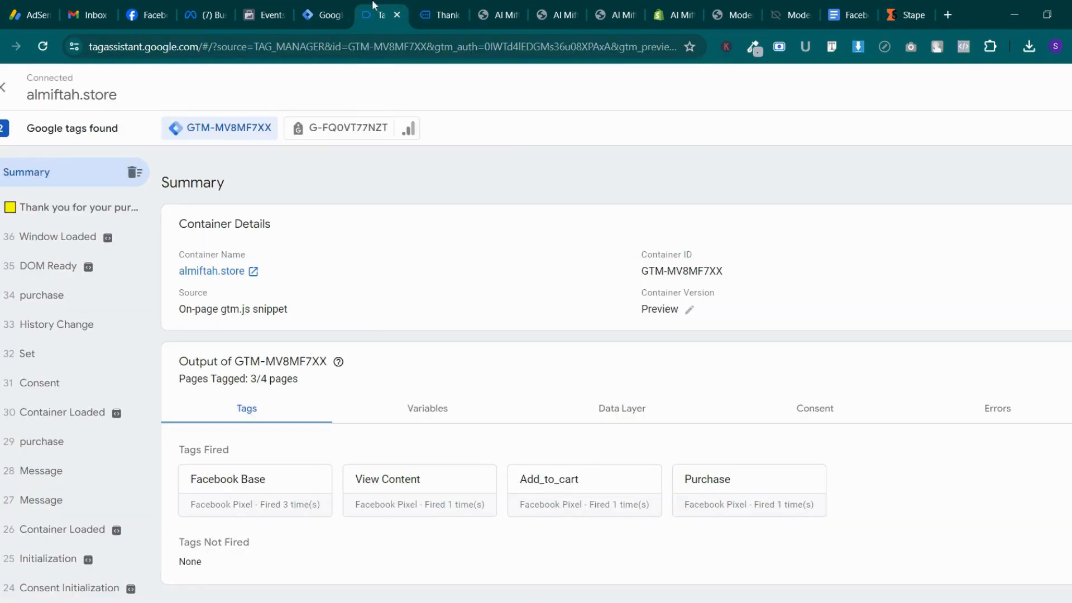
{"action": "left_click", "coordinate": [328, 12]}
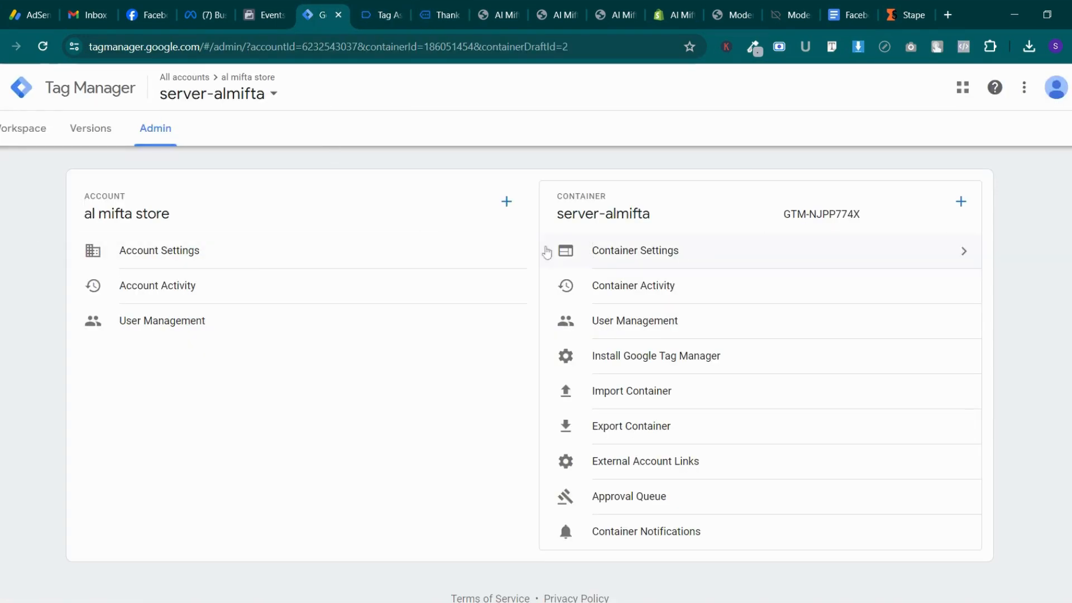
{"action": "left_click", "coordinate": [21, 129]}
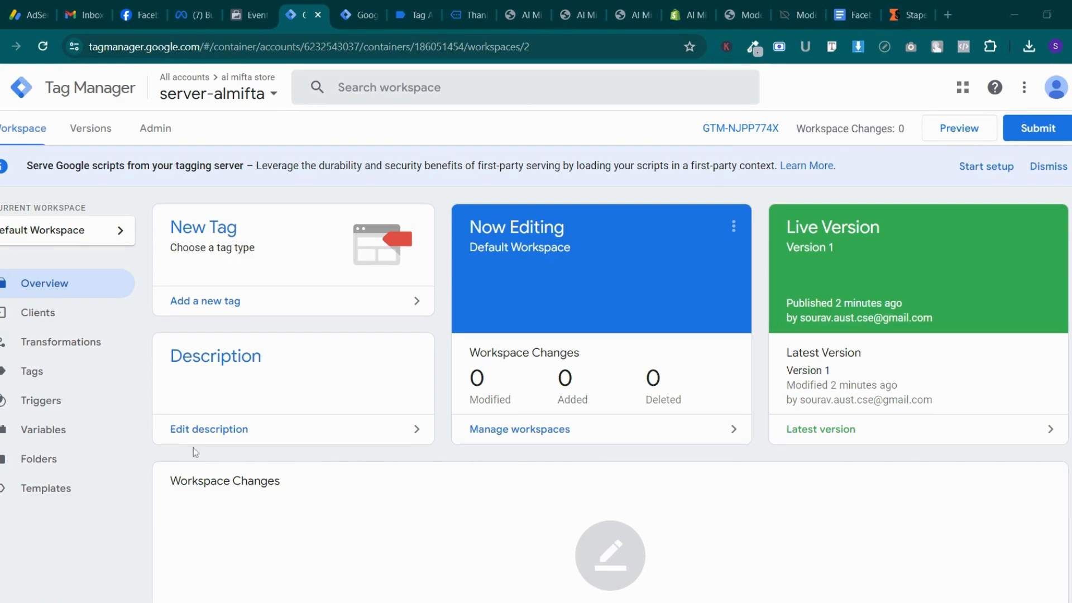
Open the Community Template Gallery for importing a tag template into the server-almifta container
{"action": "left_click", "coordinate": [155, 428]}
{"action": "left_click", "coordinate": [155, 428]}
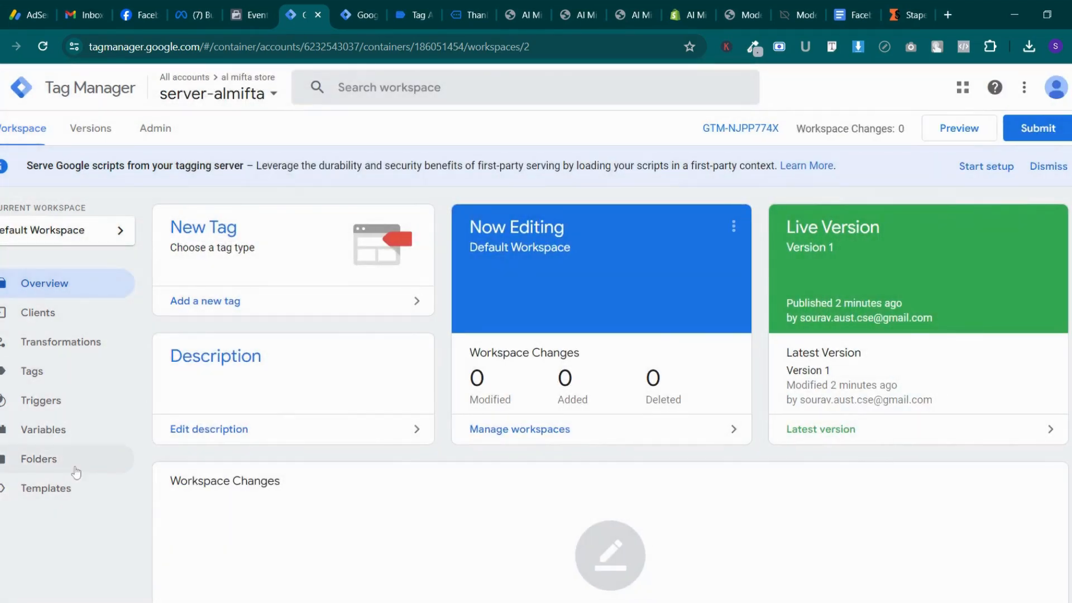
{"action": "left_click", "coordinate": [73, 488]}
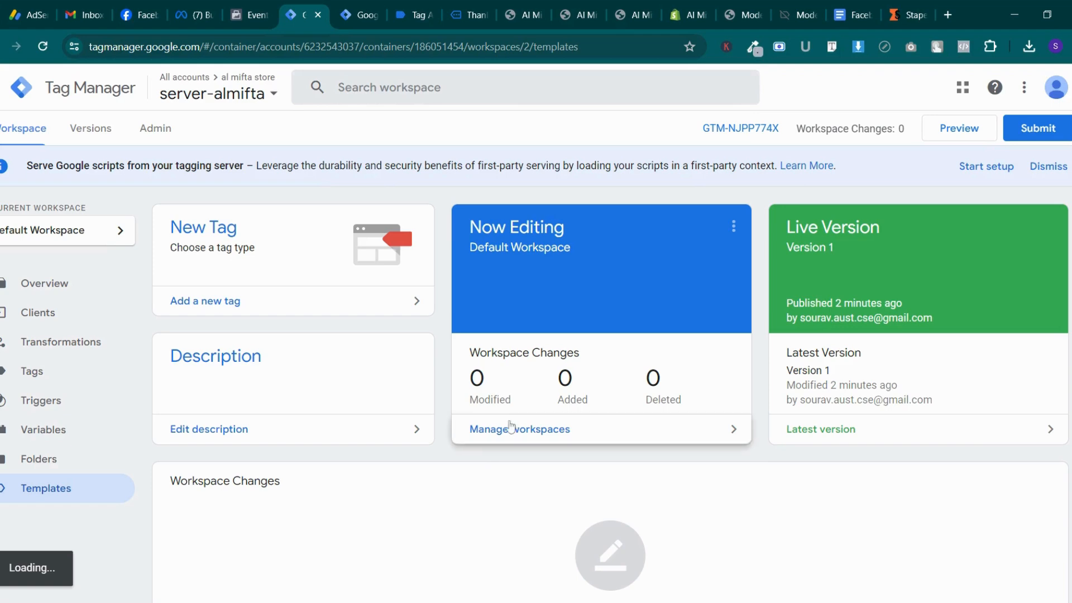
{"action": "scroll", "coordinate": [503, 386], "scroll_direction": "down", "scroll_amount": 2}
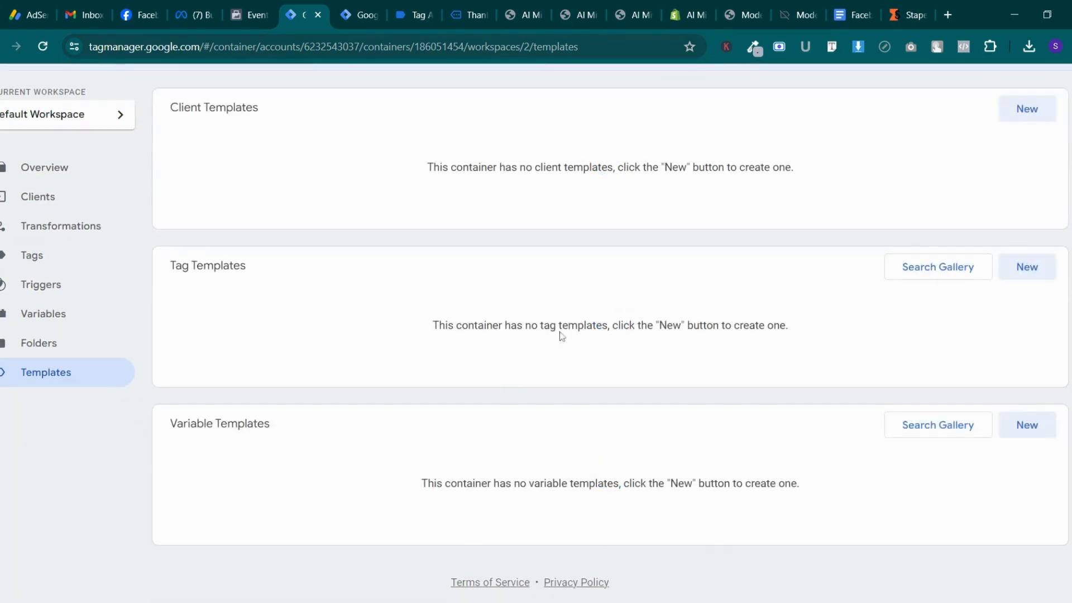
{"action": "left_click", "coordinate": [919, 269]}
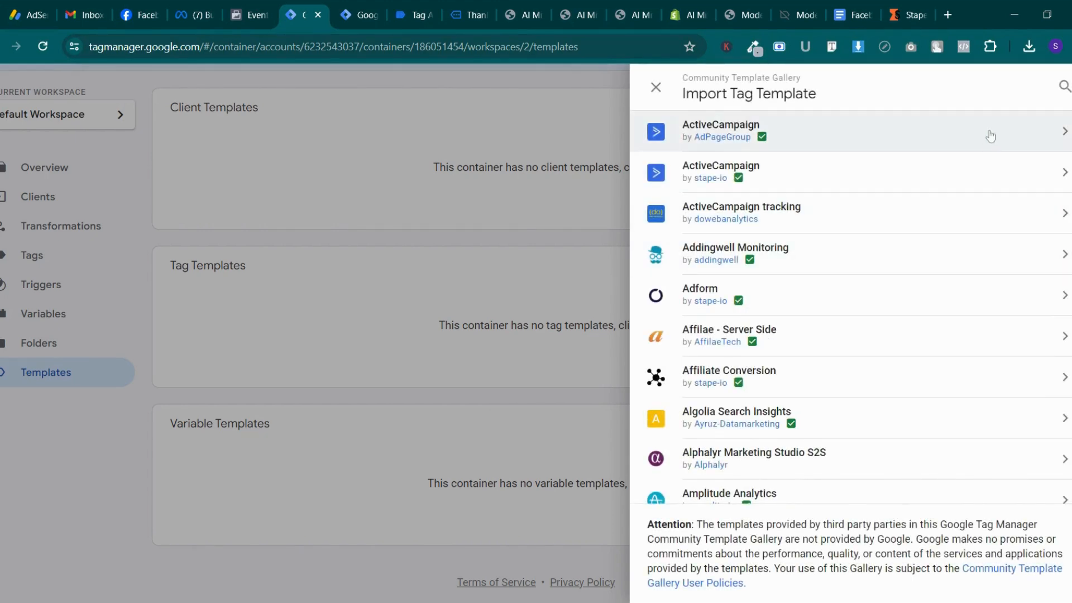
Search the tag template gallery for "conversion" and add the Conversions API Tag by facebookincubator to the workspace
{"action": "left_click", "coordinate": [1065, 95]}
{"action": "type", "text": "c"}
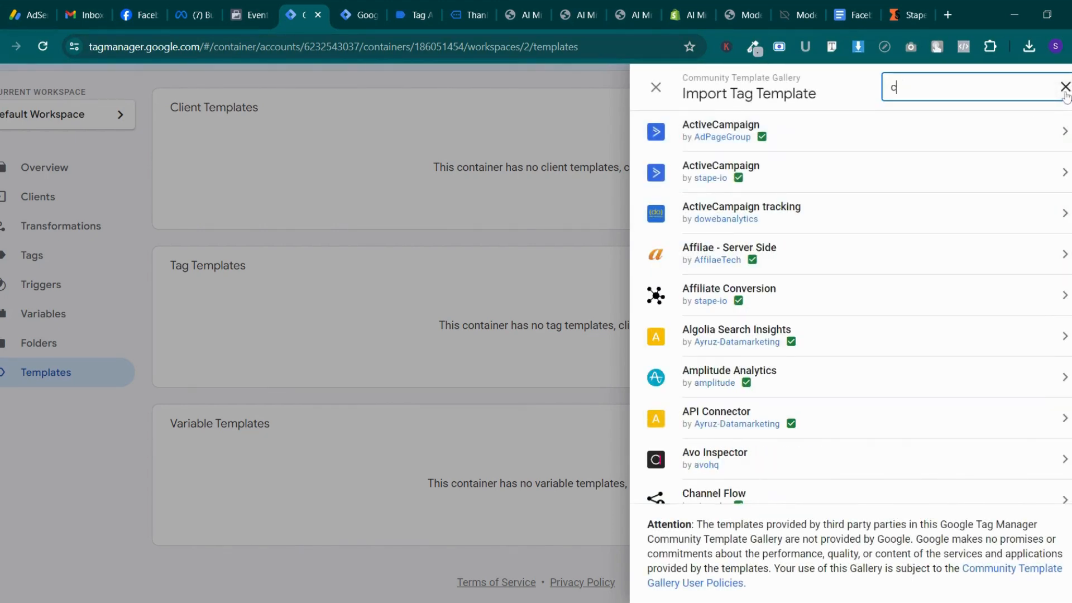
{"action": "type", "text": "onversion"}
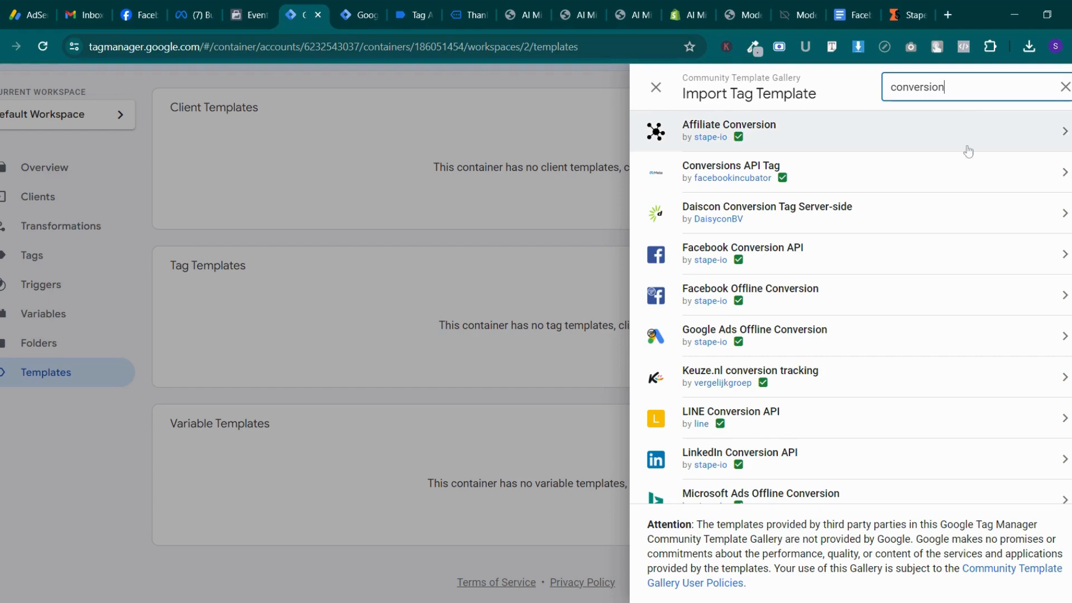
{"action": "left_click", "coordinate": [966, 175]}
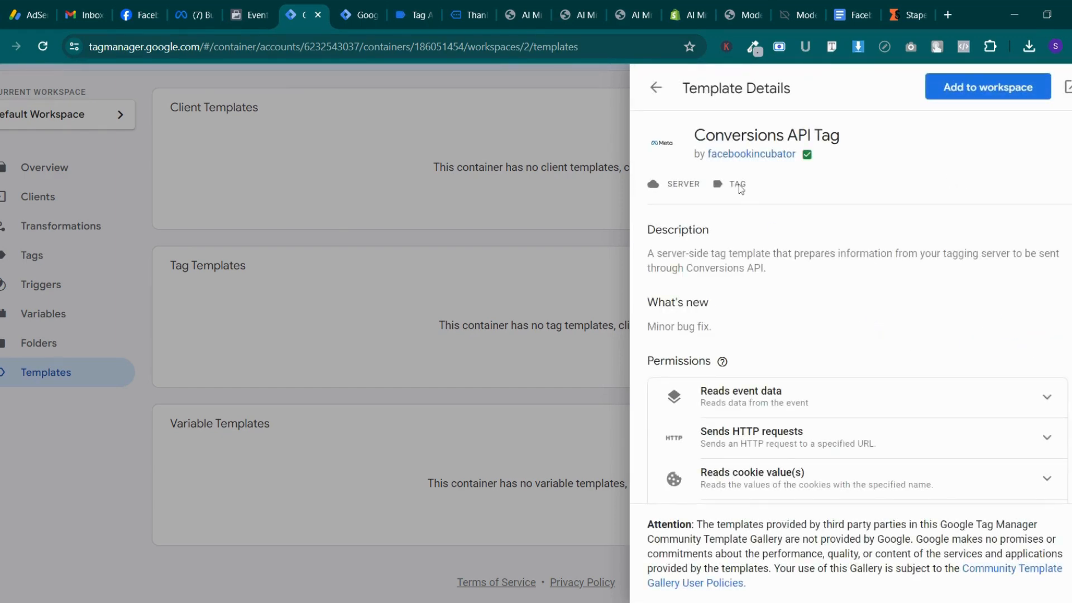
{"action": "left_click", "coordinate": [658, 89]}
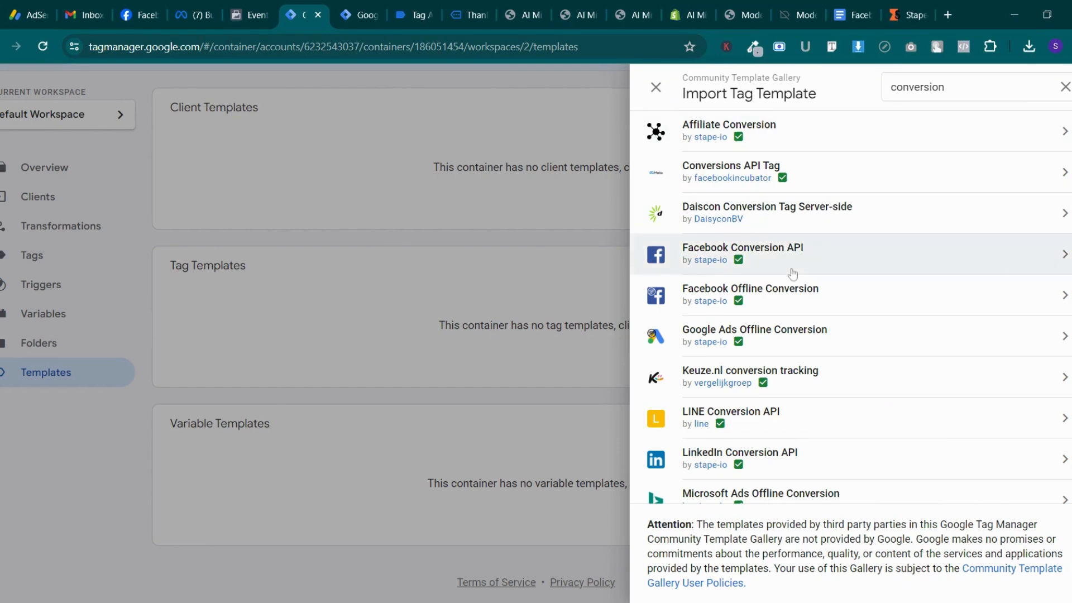
{"action": "left_click", "coordinate": [833, 177]}
{"action": "left_click", "coordinate": [956, 92]}
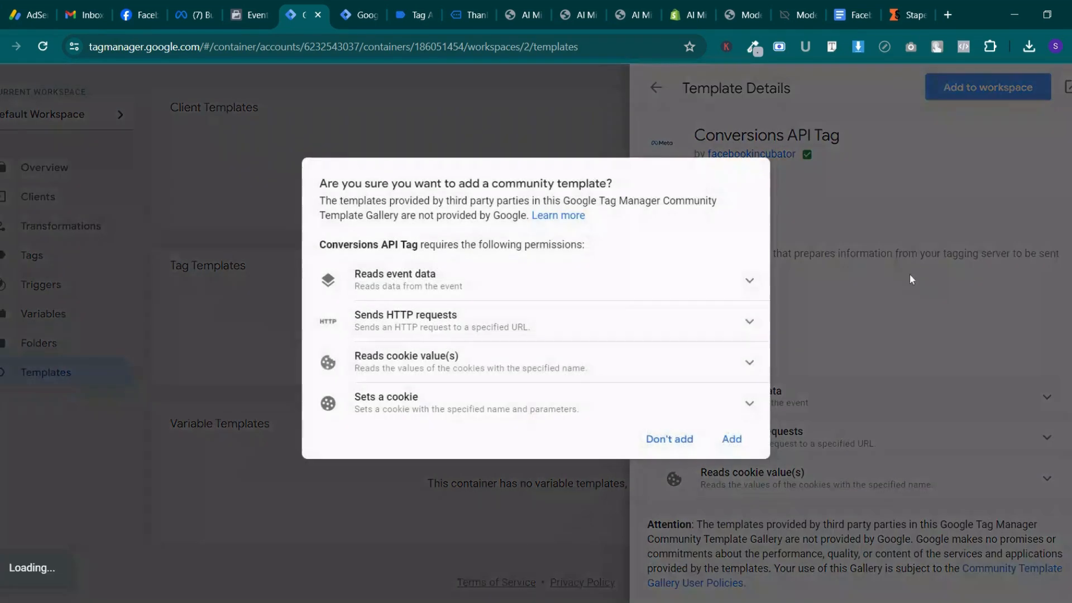
{"action": "left_click", "coordinate": [732, 438]}
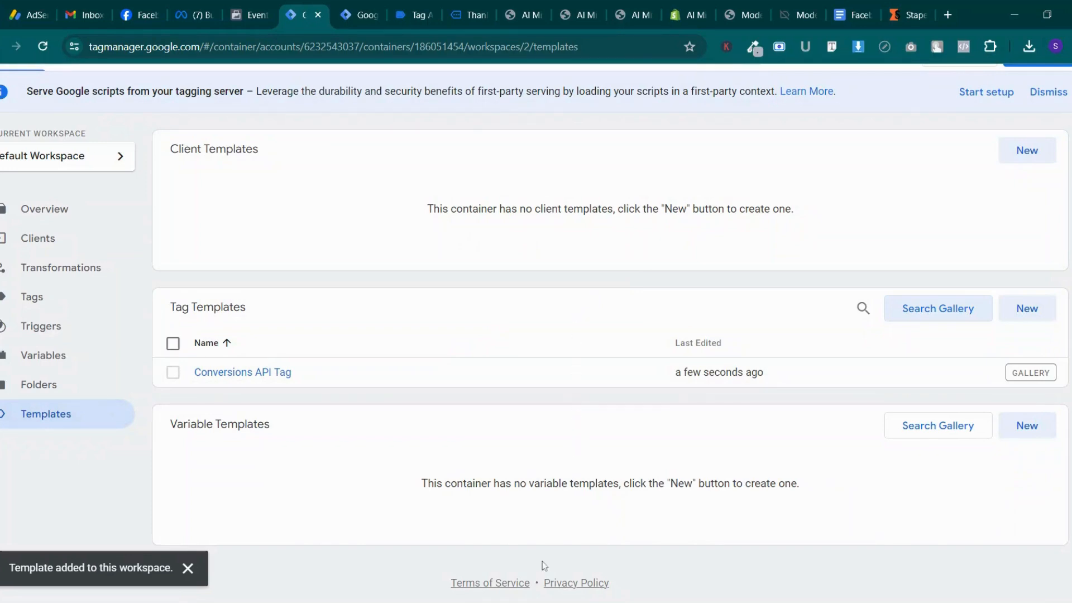
Create and save a user-defined variable named Client Name with the Client Name variable type
{"action": "left_click", "coordinate": [544, 602]}
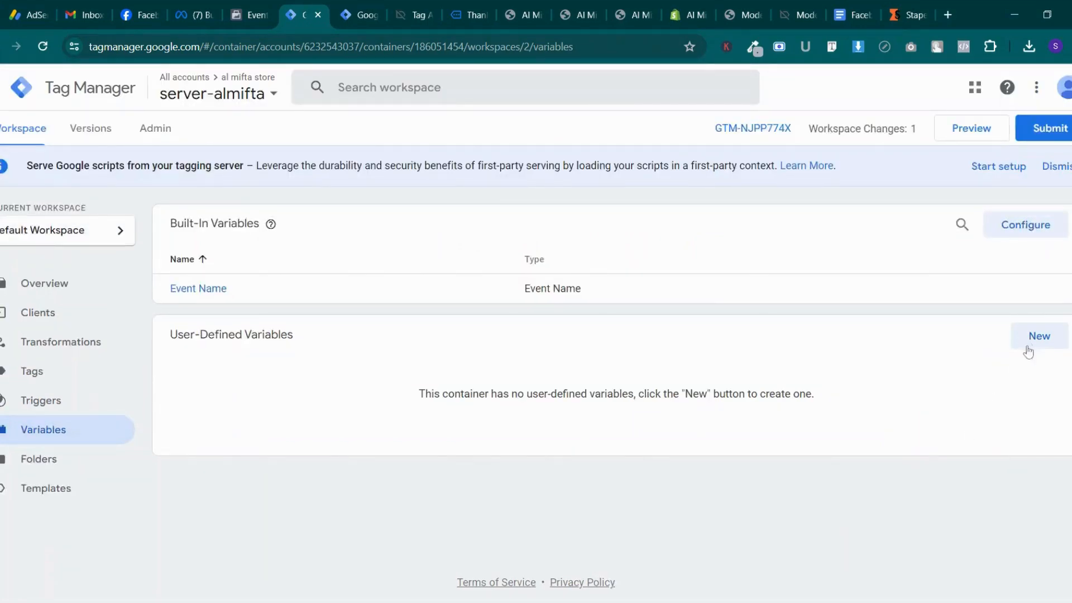
{"action": "left_click", "coordinate": [1029, 352]}
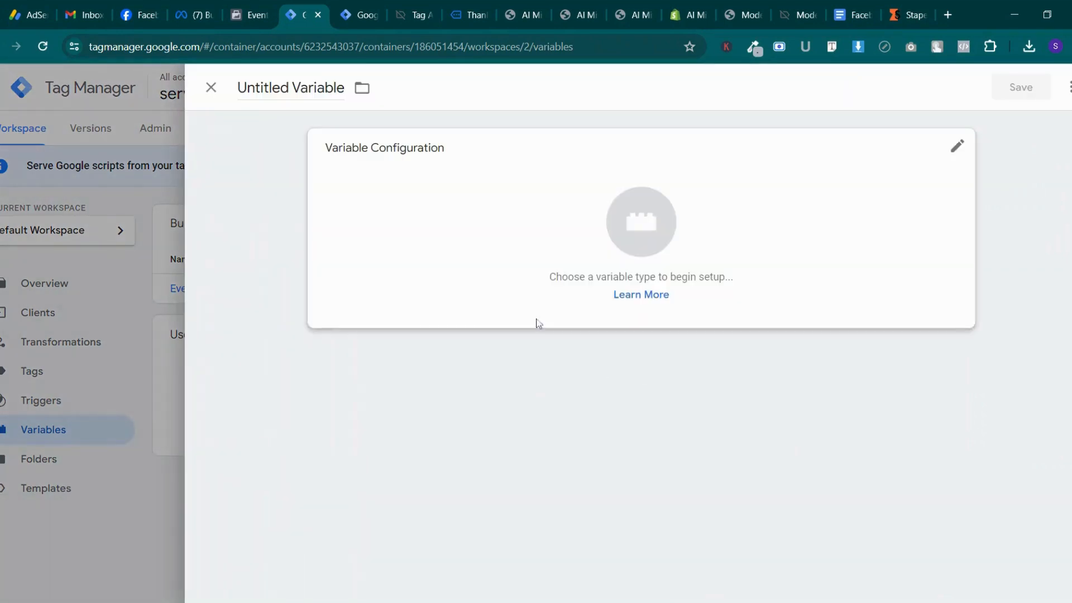
{"action": "left_click", "coordinate": [291, 88]}
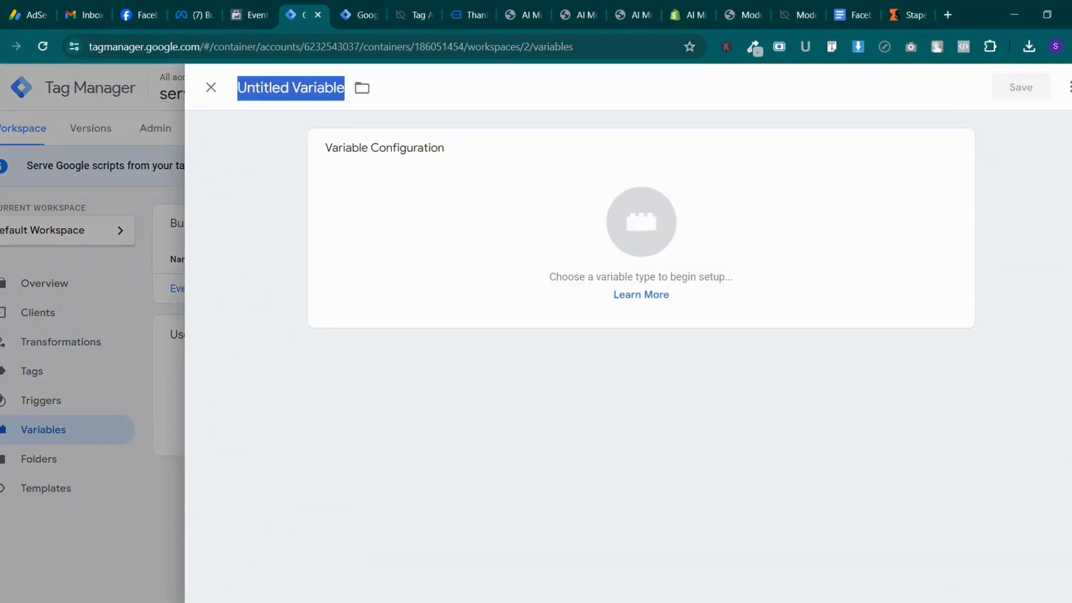
{"action": "type", "text": "Client"}
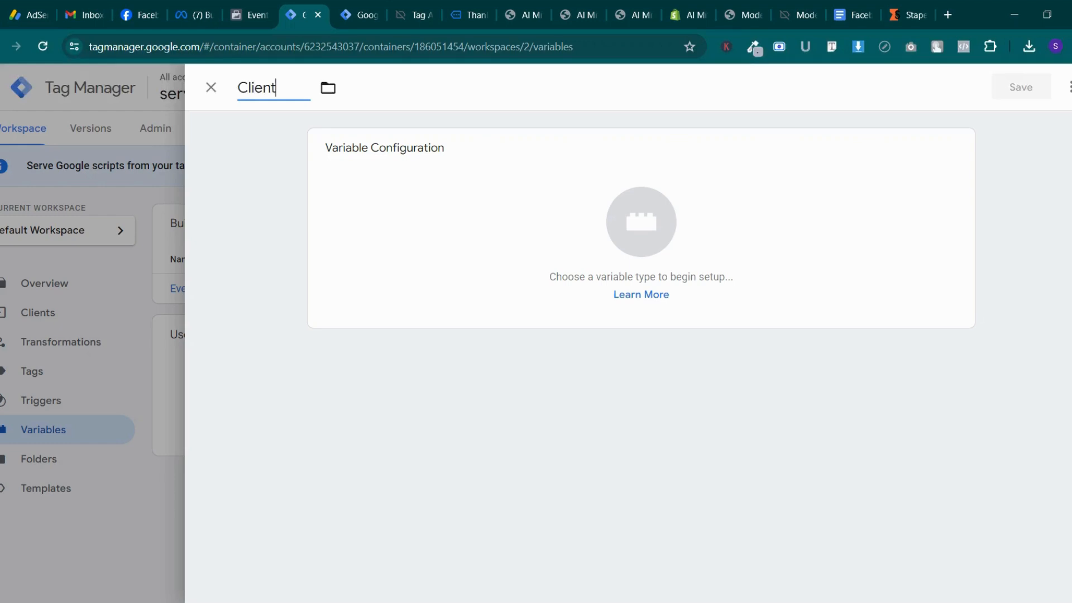
{"action": "type", "text": " Name"}
{"action": "left_click", "coordinate": [614, 230]}
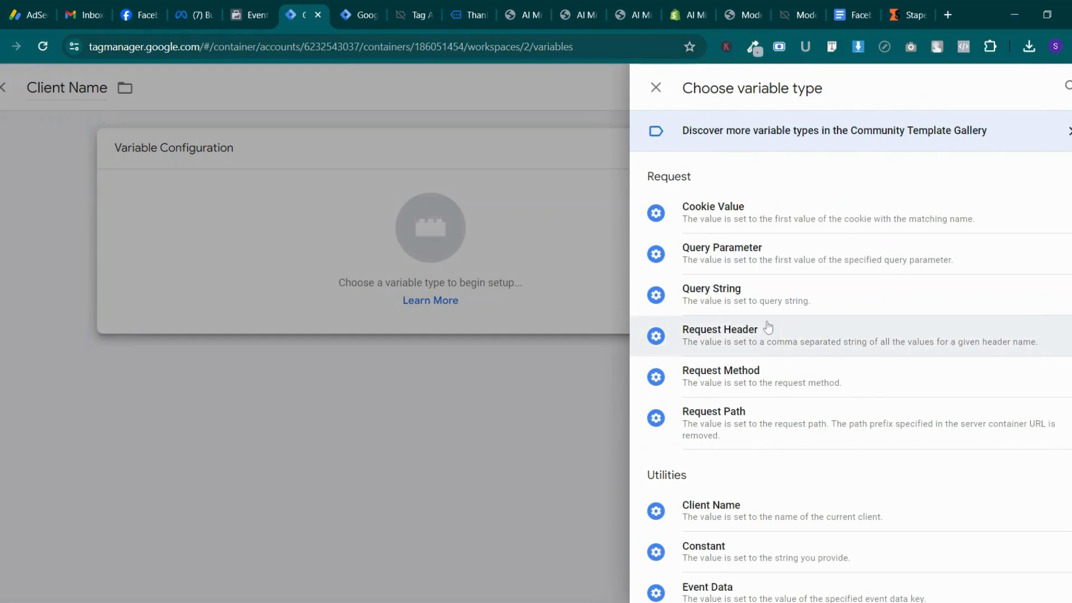
{"action": "scroll", "coordinate": [768, 327], "scroll_direction": "down", "scroll_amount": 3}
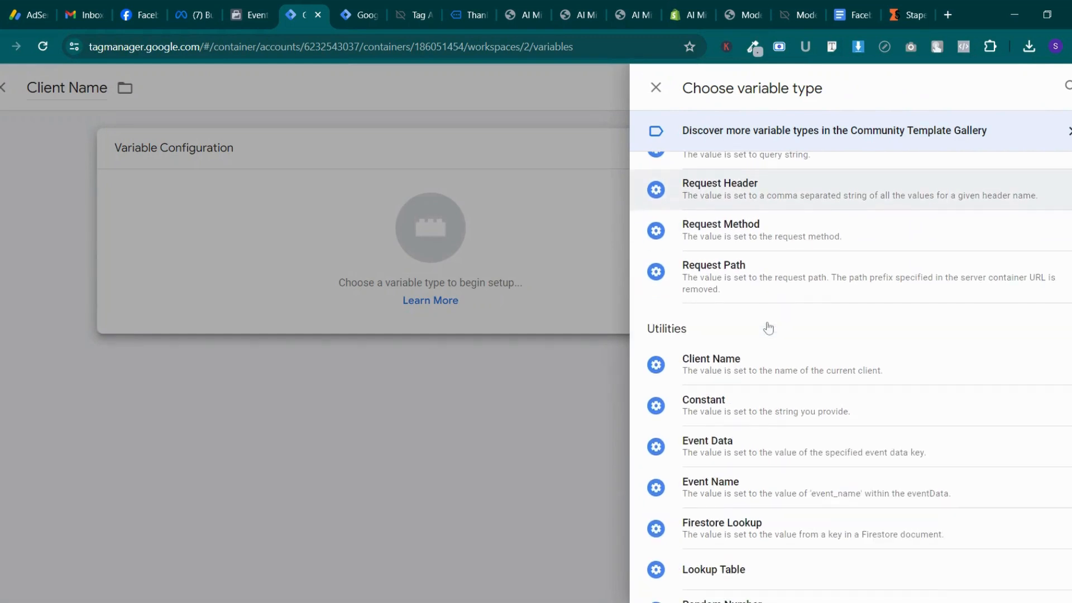
{"action": "left_click", "coordinate": [773, 379]}
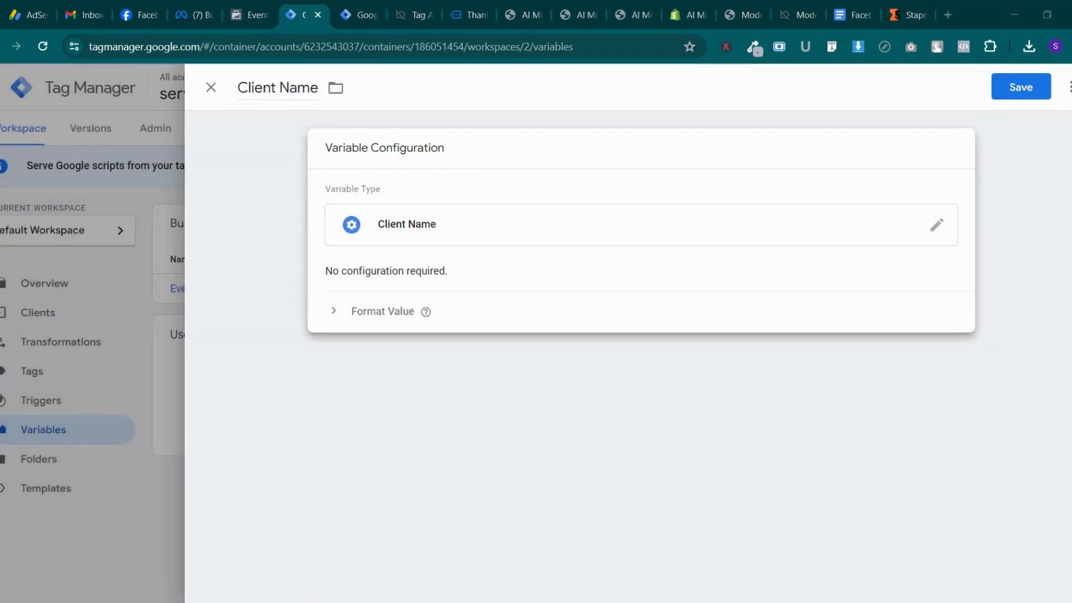
{"action": "key", "text": "ctrl+s"}
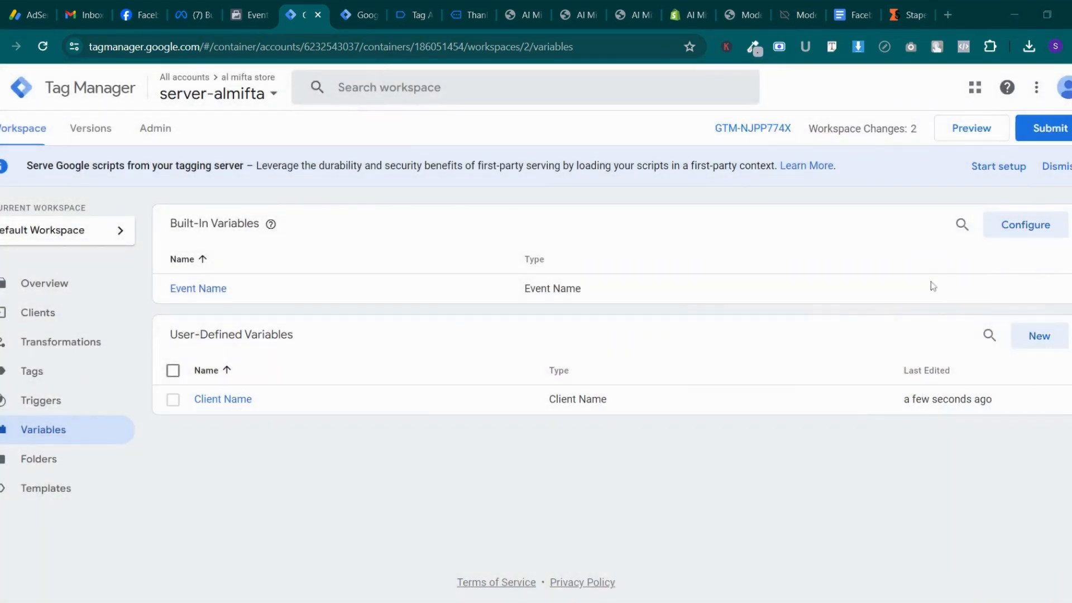
Start a new tag in the server container using the custom Conversions API Tag type
{"action": "left_click", "coordinate": [71, 369]}
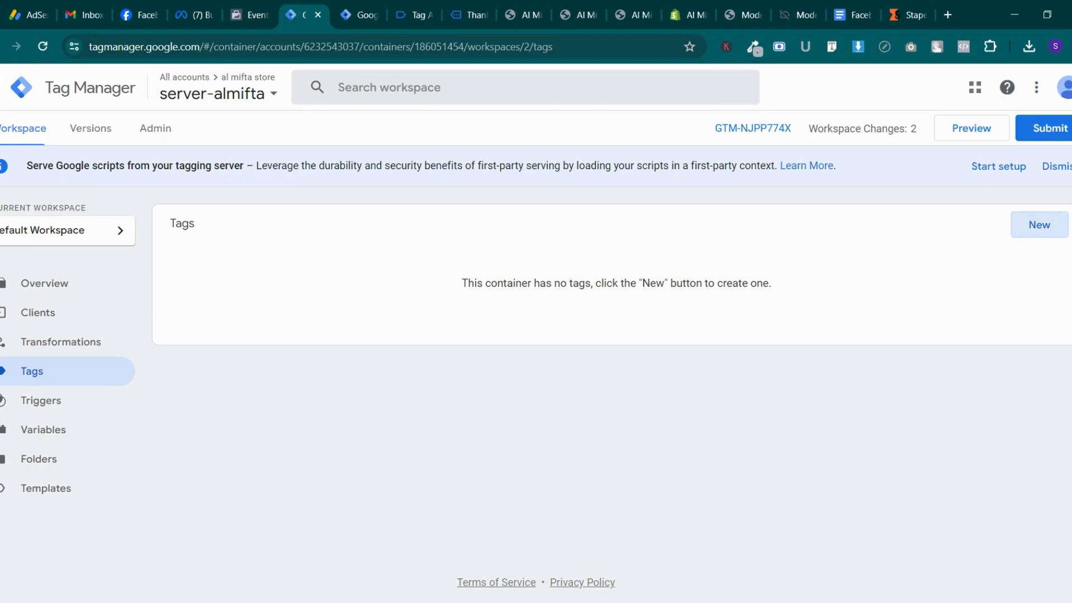
{"action": "left_click", "coordinate": [1035, 224]}
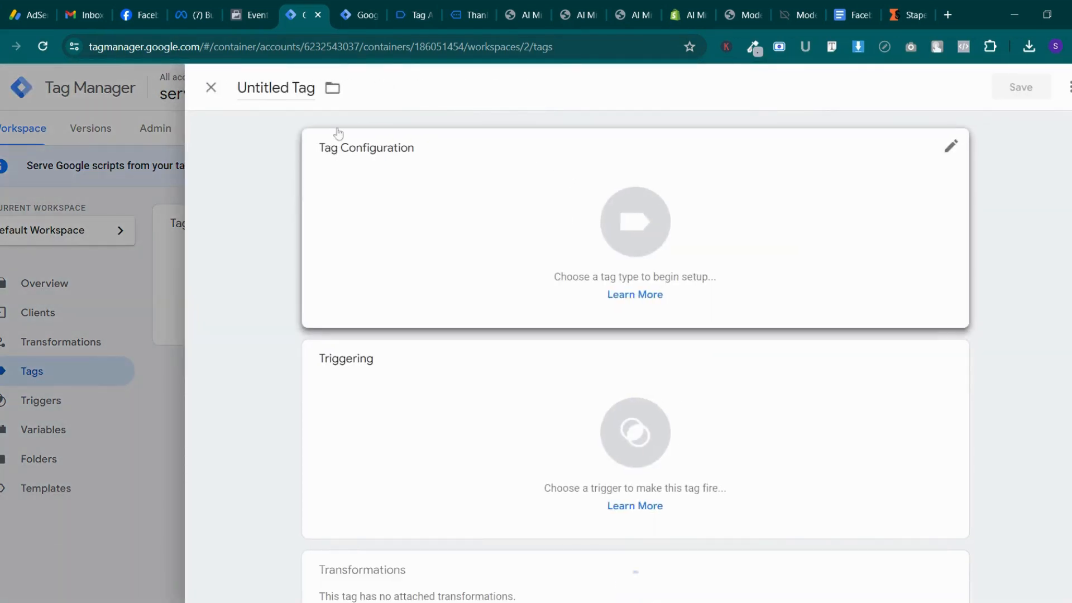
{"action": "left_click", "coordinate": [672, 241]}
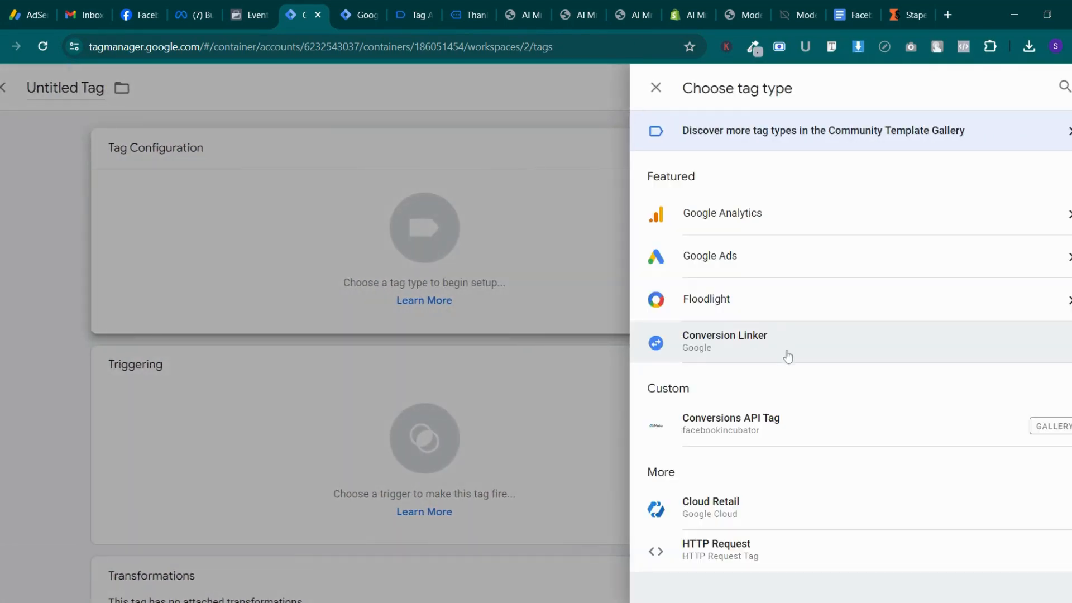
{"action": "left_click", "coordinate": [787, 413]}
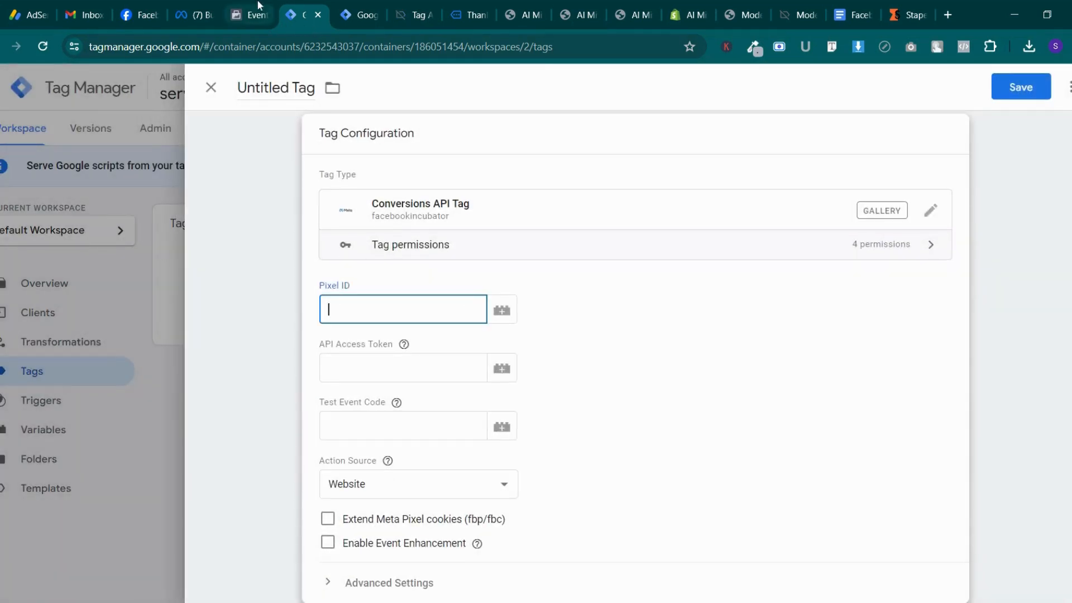
Copy the al-mifta-store dataset ID from its settings in Meta Events Manager and paste it as the tag's Pixel ID in Tag Manager
{"action": "left_click", "coordinate": [249, 15]}
{"action": "scroll", "coordinate": [477, 266], "scroll_direction": "up", "scroll_amount": 7}
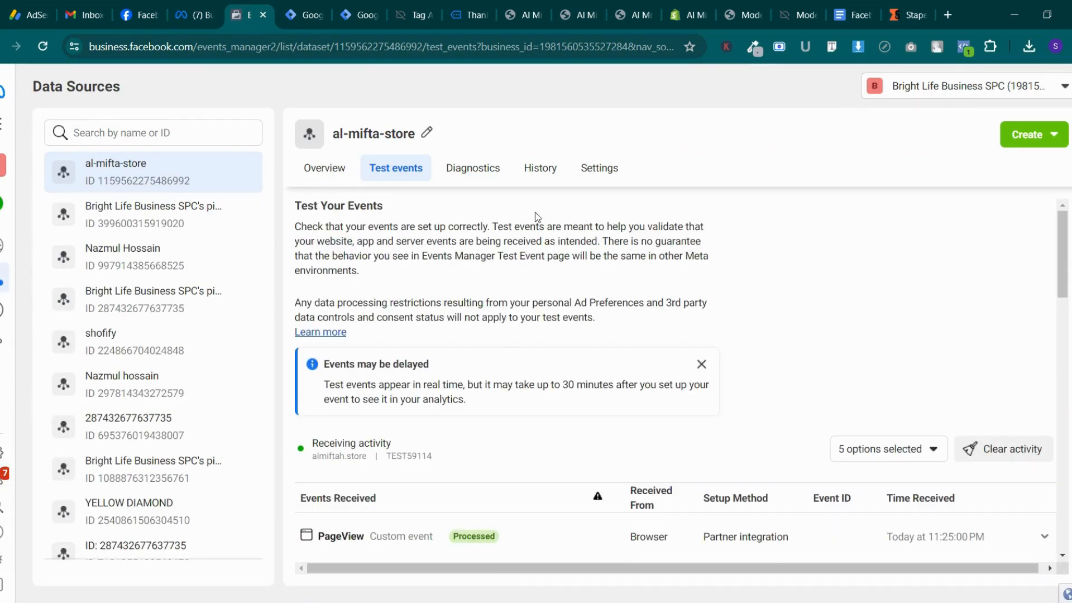
{"action": "left_click", "coordinate": [594, 171]}
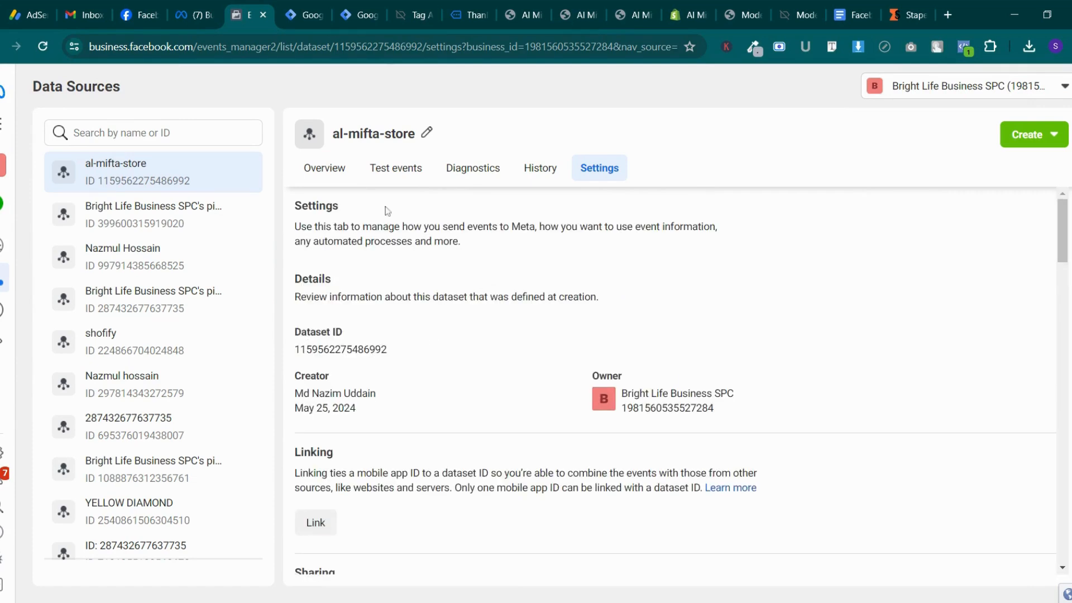
{"action": "left_click", "coordinate": [327, 9]}
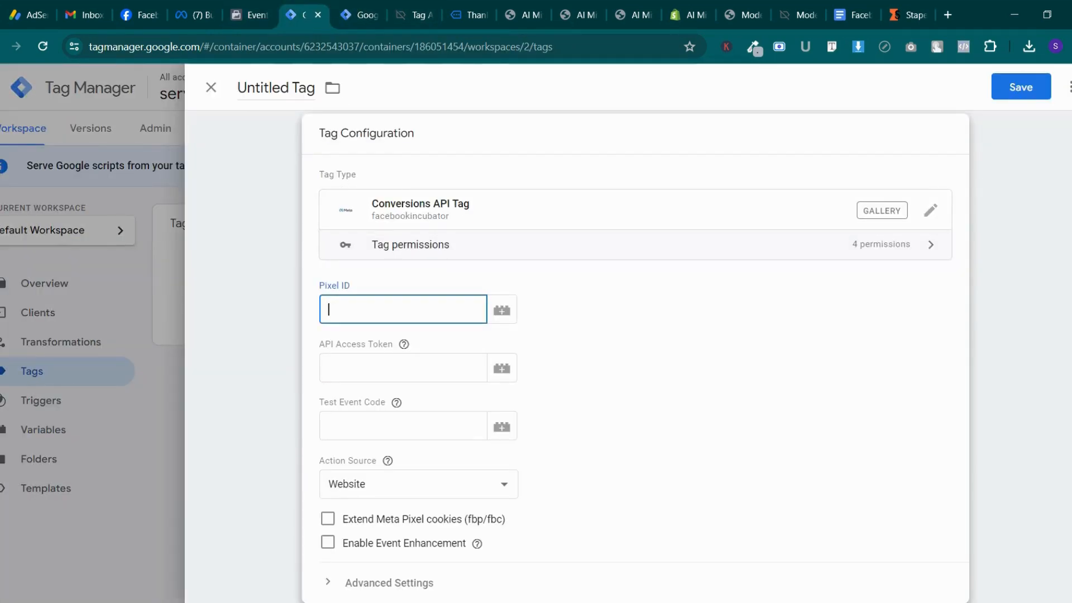
{"action": "key", "text": "ctrl+v"}
{"action": "left_click", "coordinate": [643, 401]}
Switch to Meta Events Manager and locate the Conversions API direct integration section in the al-mifta-store dataset settings
{"action": "left_click", "coordinate": [250, 14]}
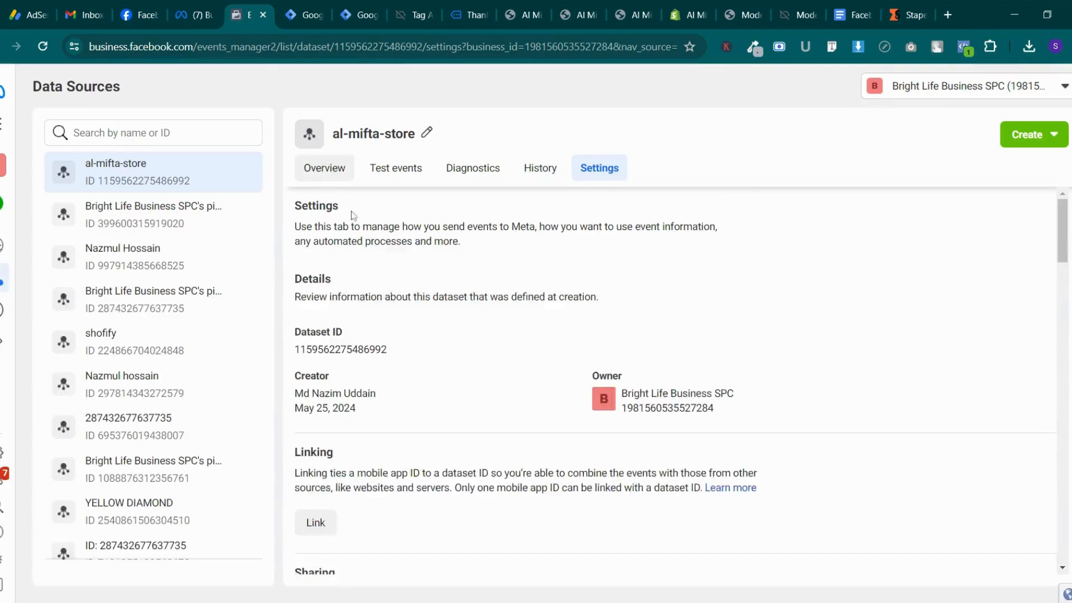
{"action": "scroll", "coordinate": [391, 304], "scroll_direction": "down", "scroll_amount": 15}
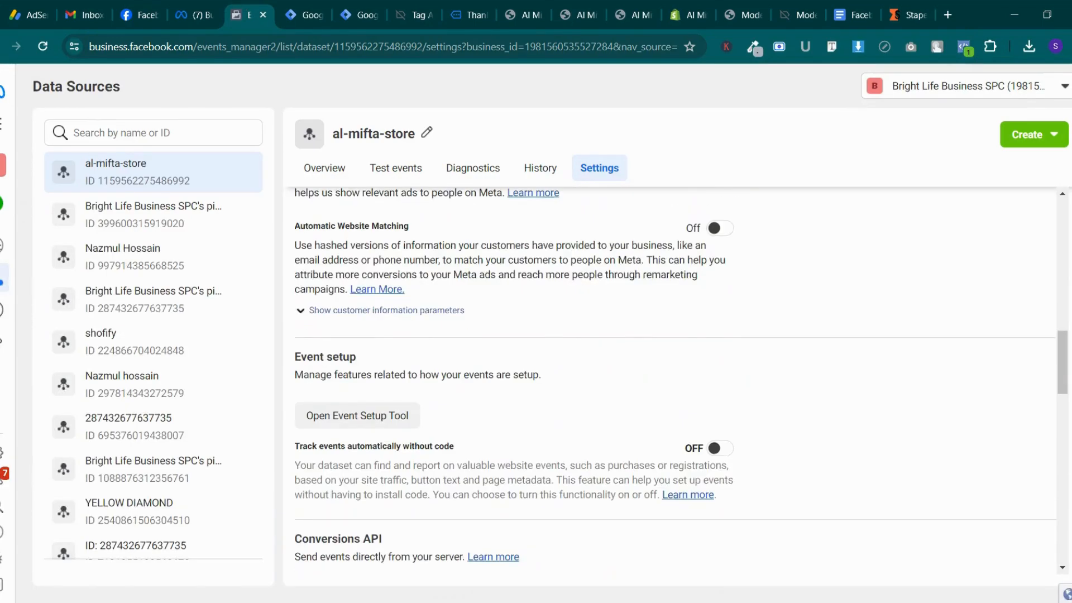
{"action": "scroll", "coordinate": [403, 325], "scroll_direction": "down", "scroll_amount": 17}
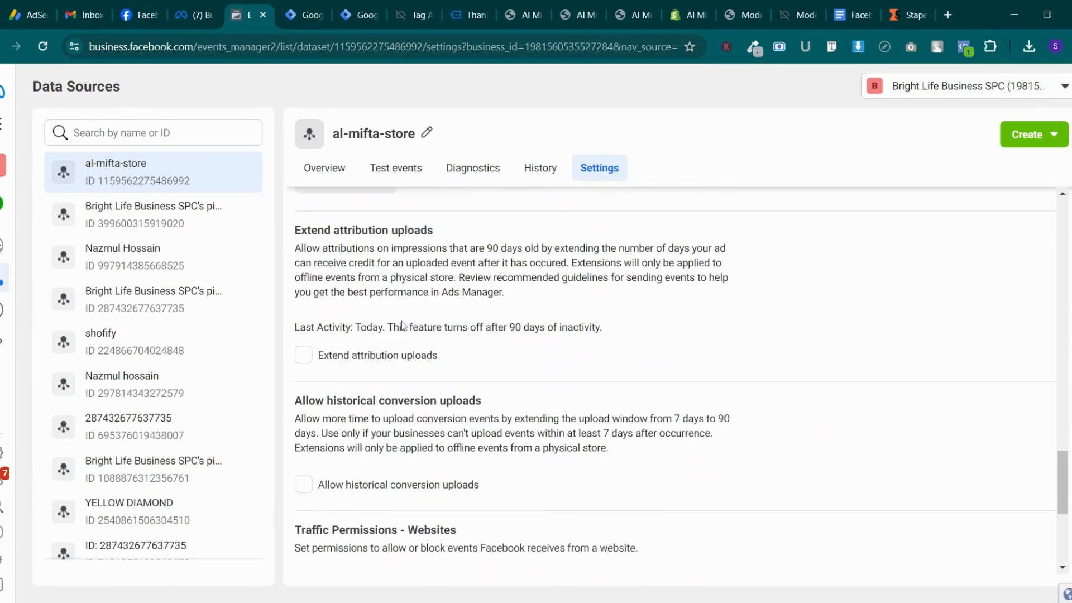
{"action": "scroll", "coordinate": [403, 326], "scroll_direction": "down", "scroll_amount": 5}
{"action": "scroll", "coordinate": [403, 326], "scroll_direction": "up", "scroll_amount": 11}
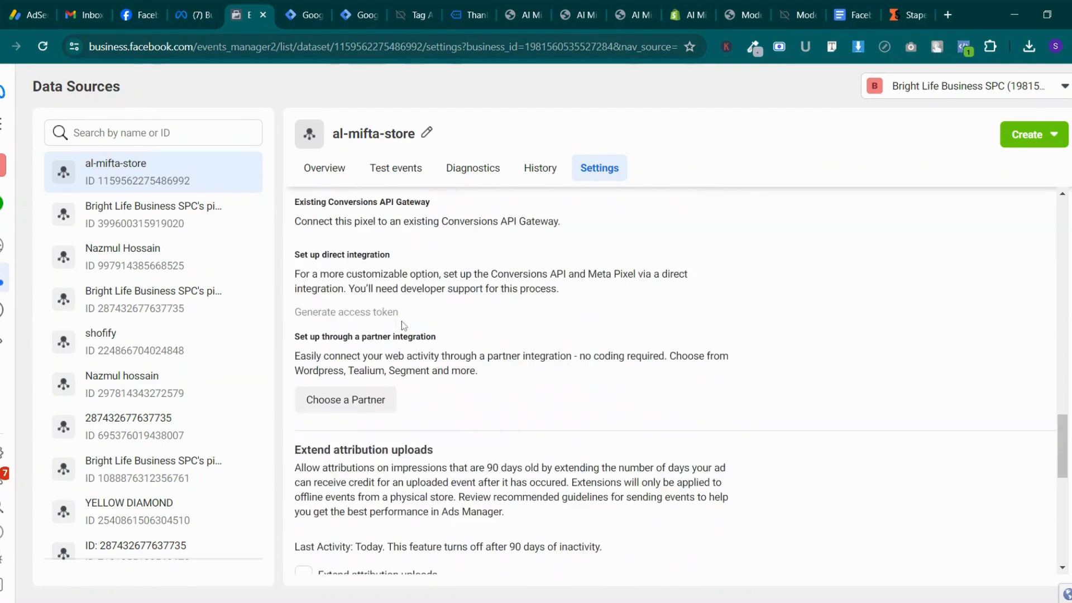
{"action": "scroll", "coordinate": [402, 322], "scroll_direction": "up", "scroll_amount": 4}
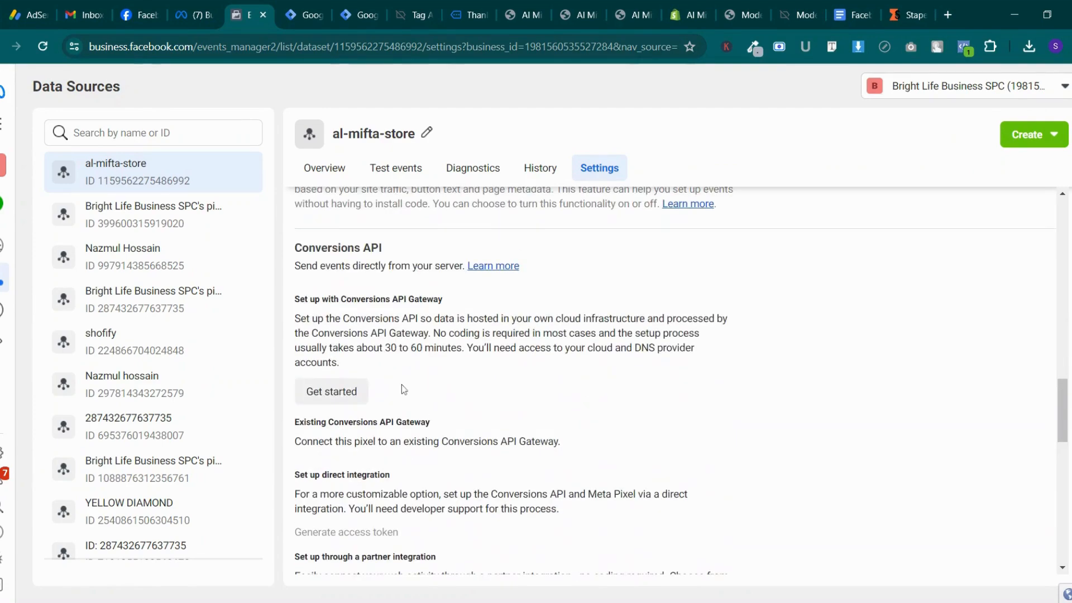
{"action": "scroll", "coordinate": [401, 384], "scroll_direction": "down", "scroll_amount": 9}
{"action": "scroll", "coordinate": [401, 383], "scroll_direction": "up", "scroll_amount": 6}
{"action": "scroll", "coordinate": [402, 385], "scroll_direction": "up", "scroll_amount": 1}
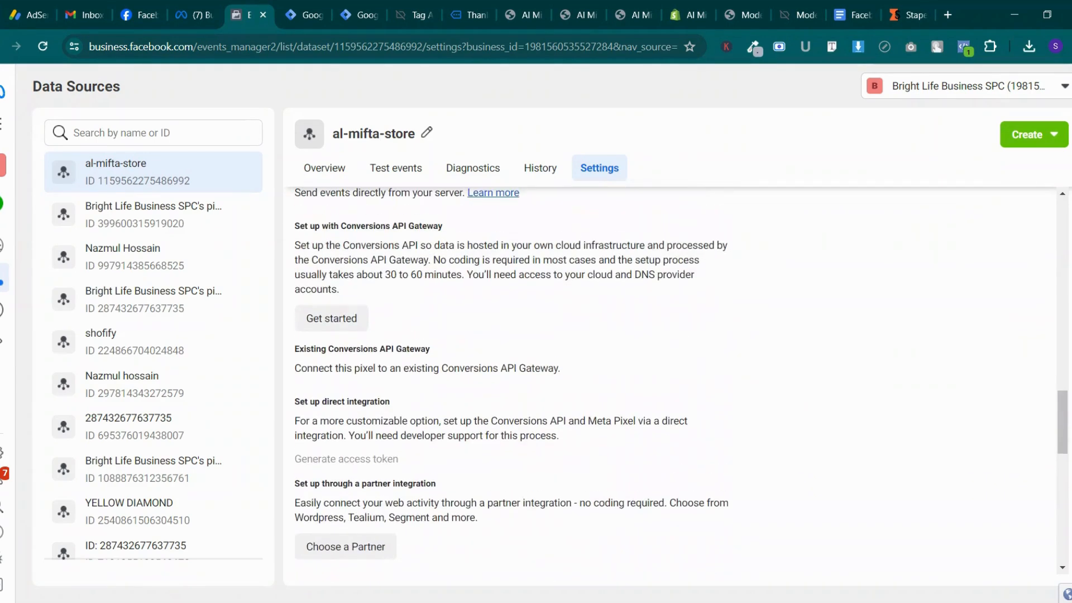
Try to generate an access token for direct integration and check what the option requires
{"action": "mouse_move", "coordinate": [370, 459]}
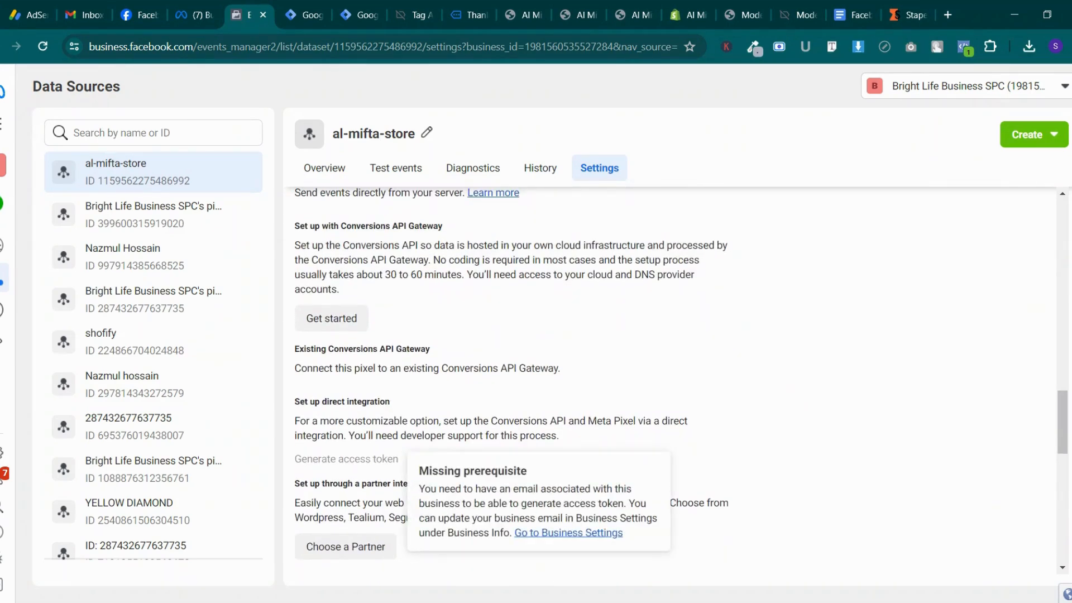
{"action": "triple_click", "coordinate": [370, 459]}
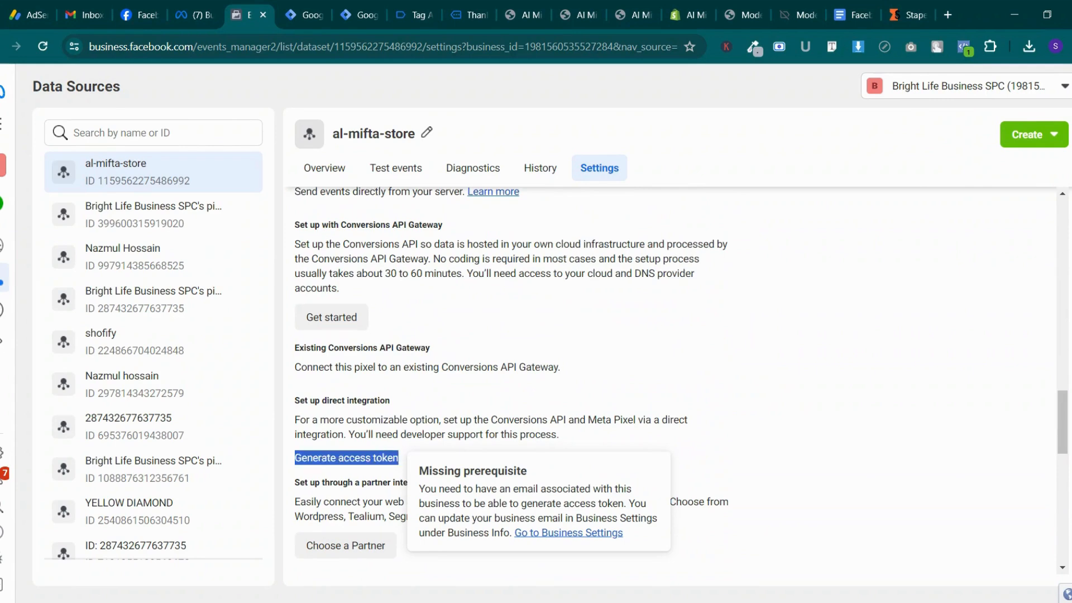
{"action": "scroll", "coordinate": [370, 459], "scroll_direction": "down", "scroll_amount": 2}
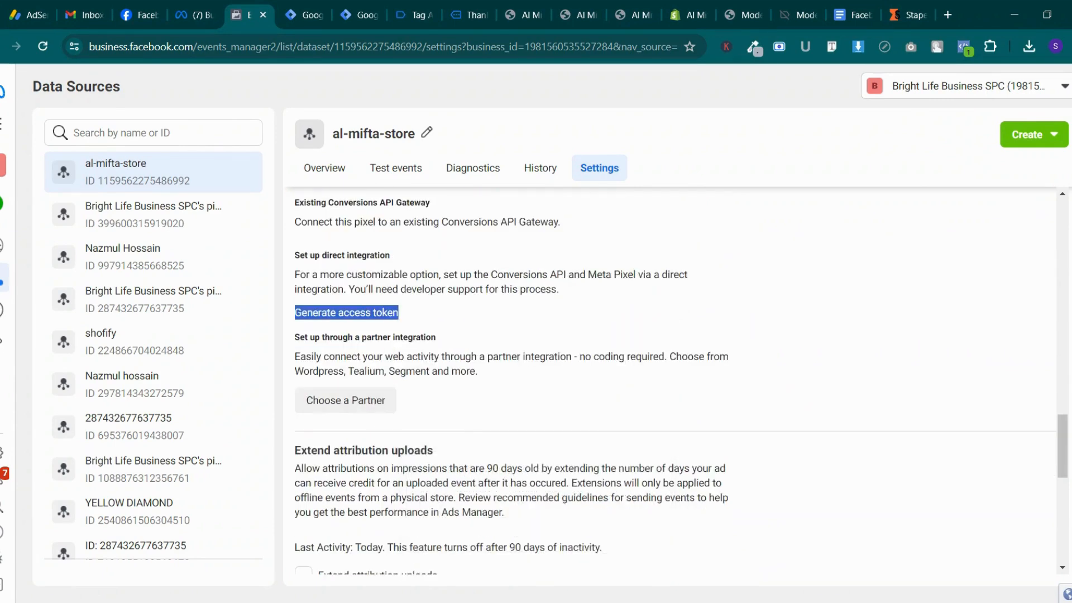
{"action": "left_click", "coordinate": [373, 325]}
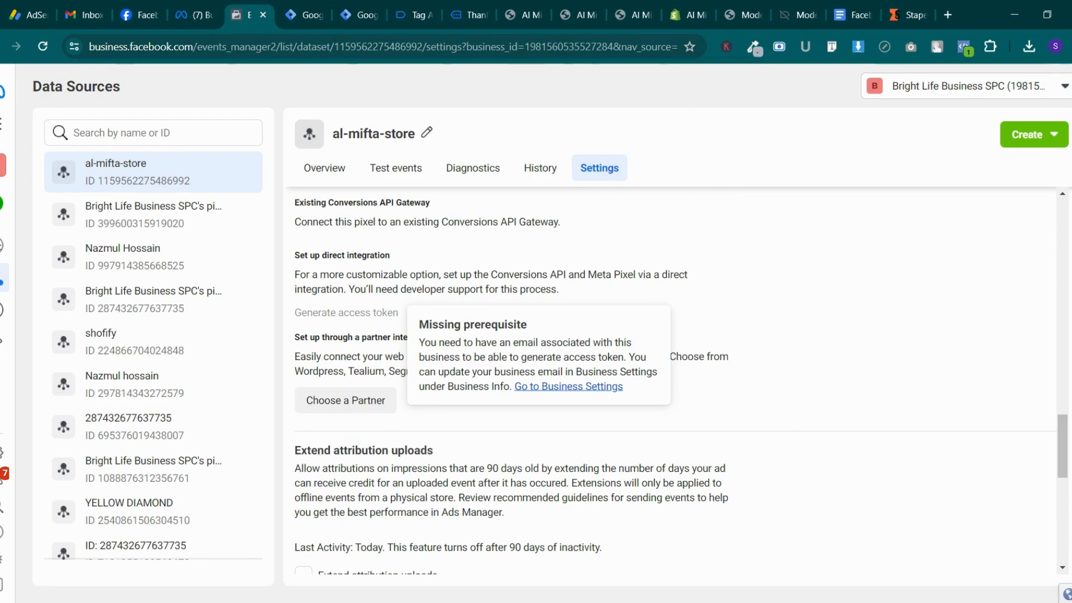
{"action": "triple_click", "coordinate": [373, 312]}
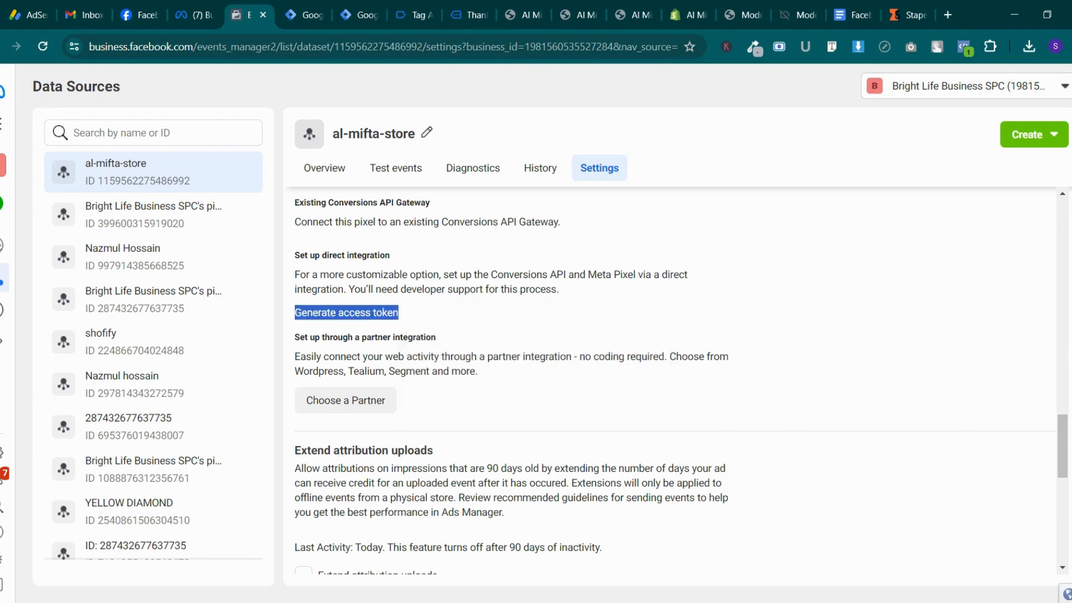
{"action": "left_click", "coordinate": [532, 602]}
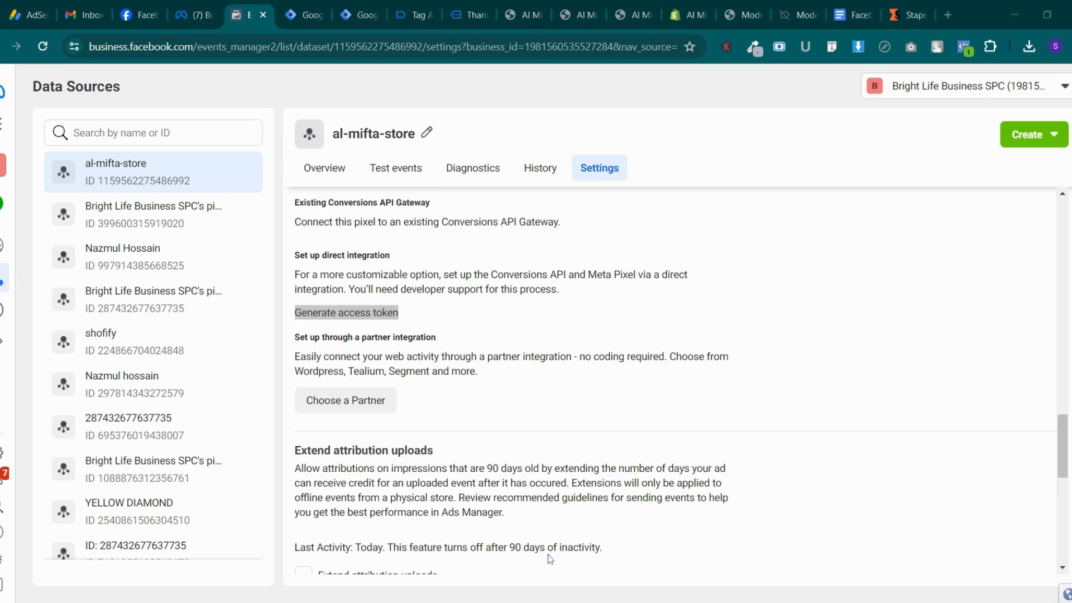
Generate a direct integration access token in the al-mifta-store dataset settings and paste it as the tag's API Access Token in Tag Manager
{"action": "scroll", "coordinate": [550, 558], "scroll_direction": "up", "scroll_amount": 3}
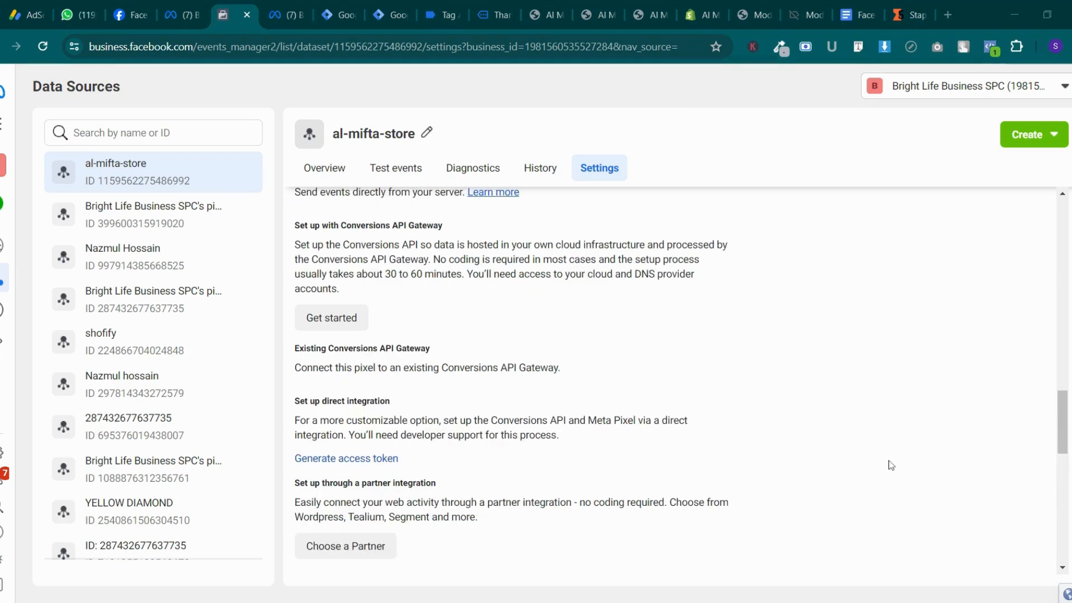
{"action": "left_click", "coordinate": [327, 455]}
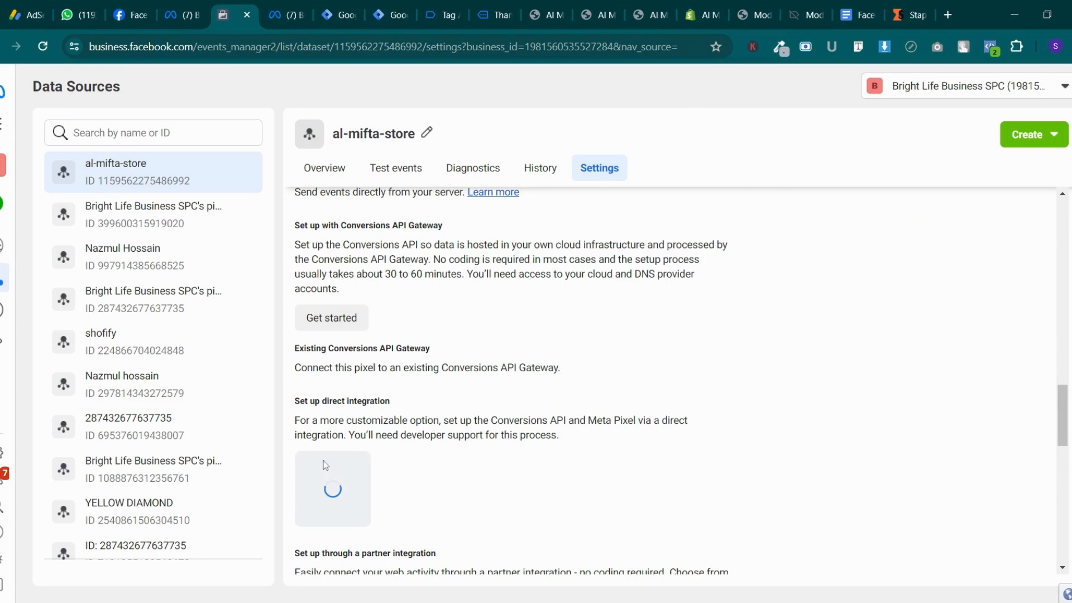
{"action": "scroll", "coordinate": [341, 483], "scroll_direction": "down", "scroll_amount": 5}
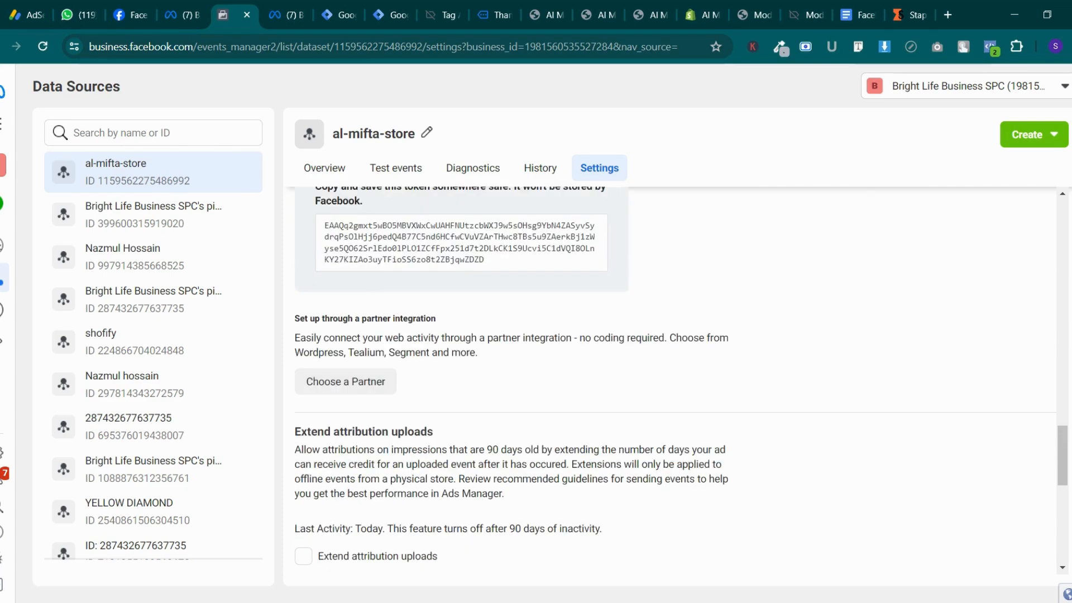
{"action": "left_click", "coordinate": [462, 240]}
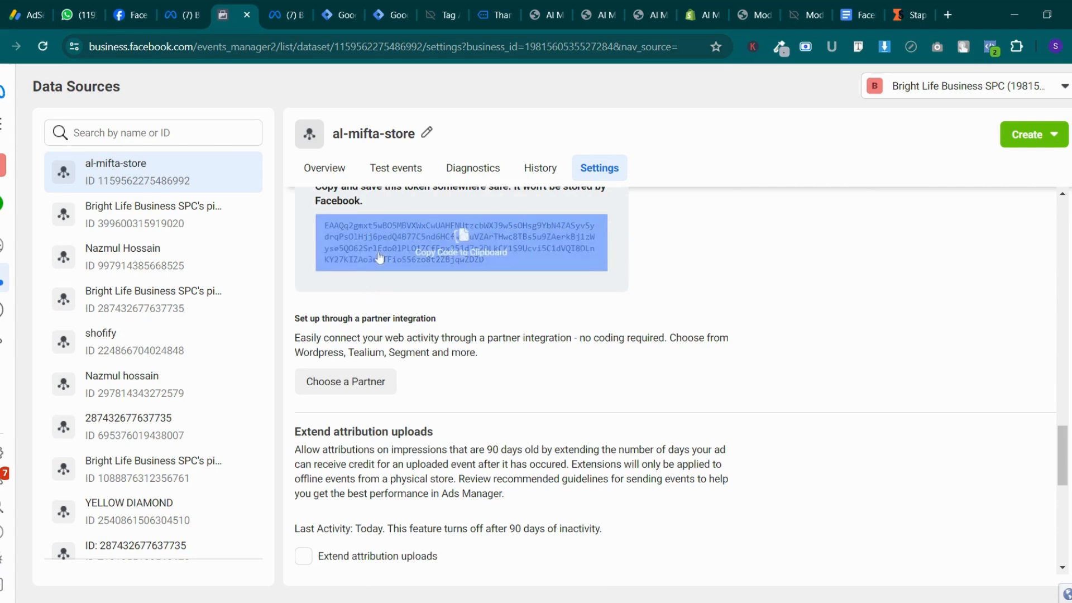
{"action": "left_click", "coordinate": [338, 12]}
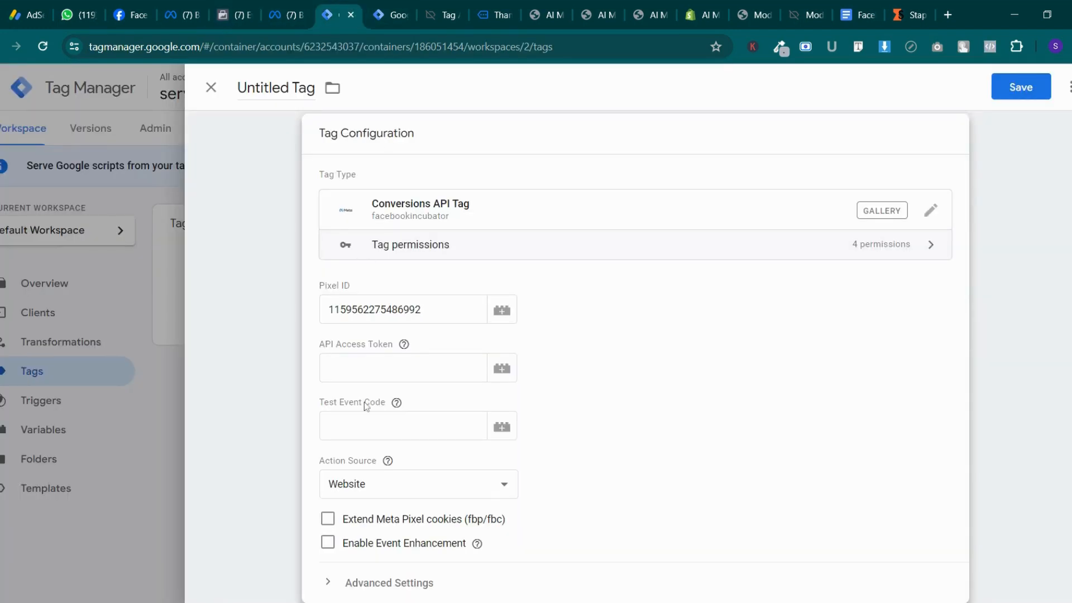
{"action": "left_click", "coordinate": [363, 376]}
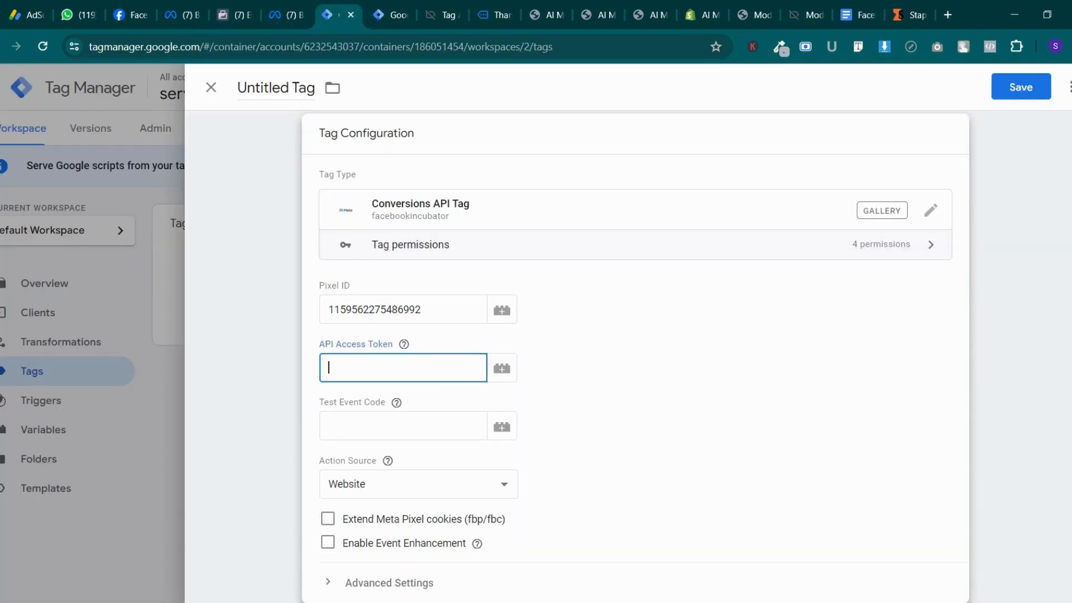
{"action": "key", "text": "ctrl+v"}
Switch to Meta Events Manager and clear the recorded test event activity of the al-mifta-store dataset
{"action": "left_click", "coordinate": [229, 15]}
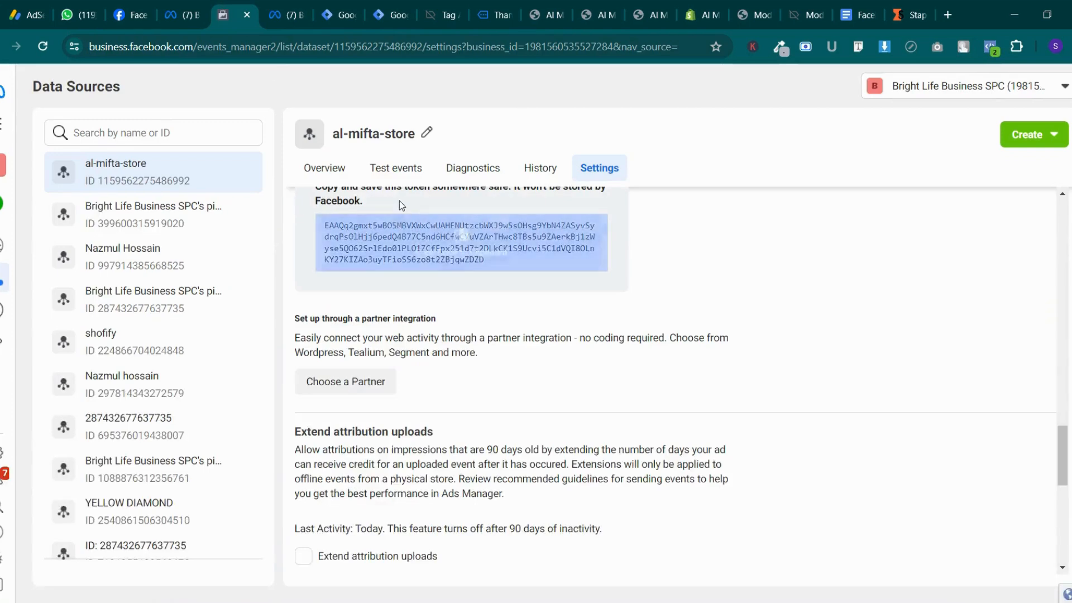
{"action": "left_click", "coordinate": [396, 168]}
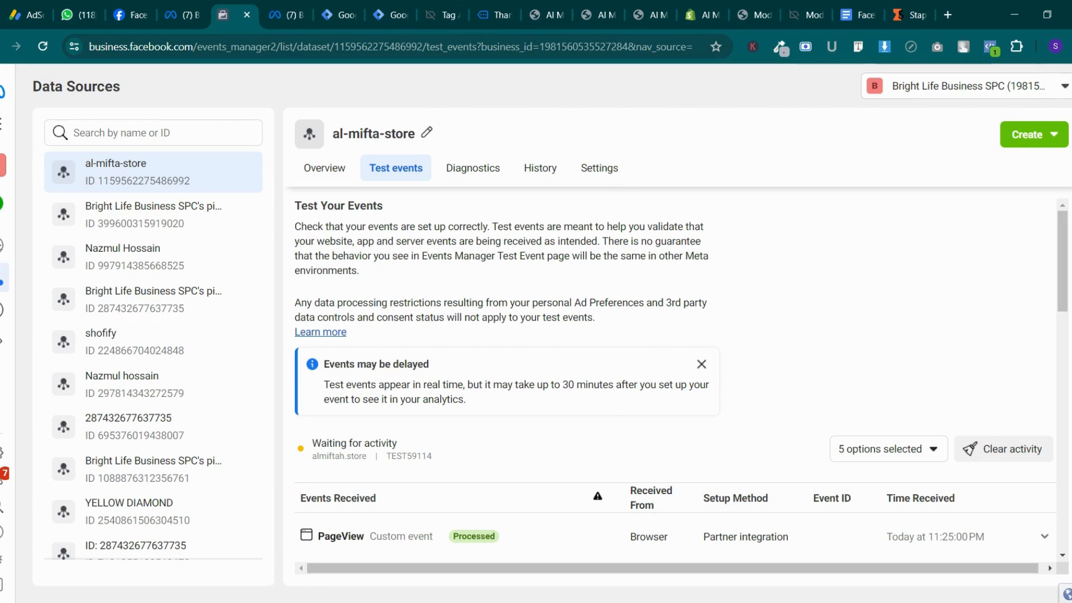
{"action": "scroll", "coordinate": [416, 273], "scroll_direction": "down", "scroll_amount": 3}
{"action": "scroll", "coordinate": [421, 266], "scroll_direction": "down", "scroll_amount": 1}
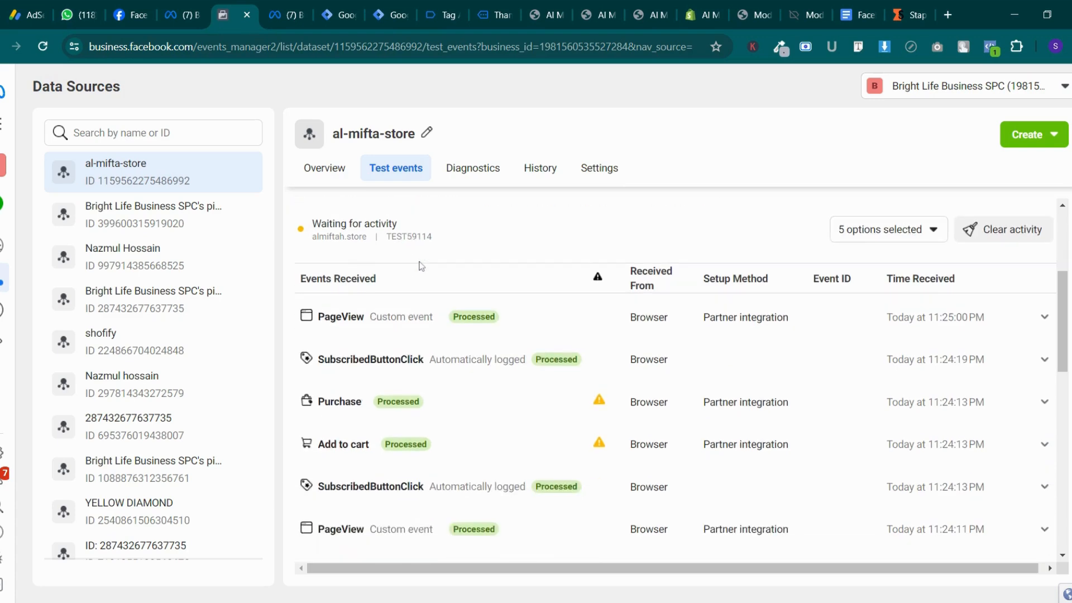
{"action": "scroll", "coordinate": [421, 266], "scroll_direction": "up", "scroll_amount": 3}
{"action": "scroll", "coordinate": [418, 264], "scroll_direction": "up", "scroll_amount": 2}
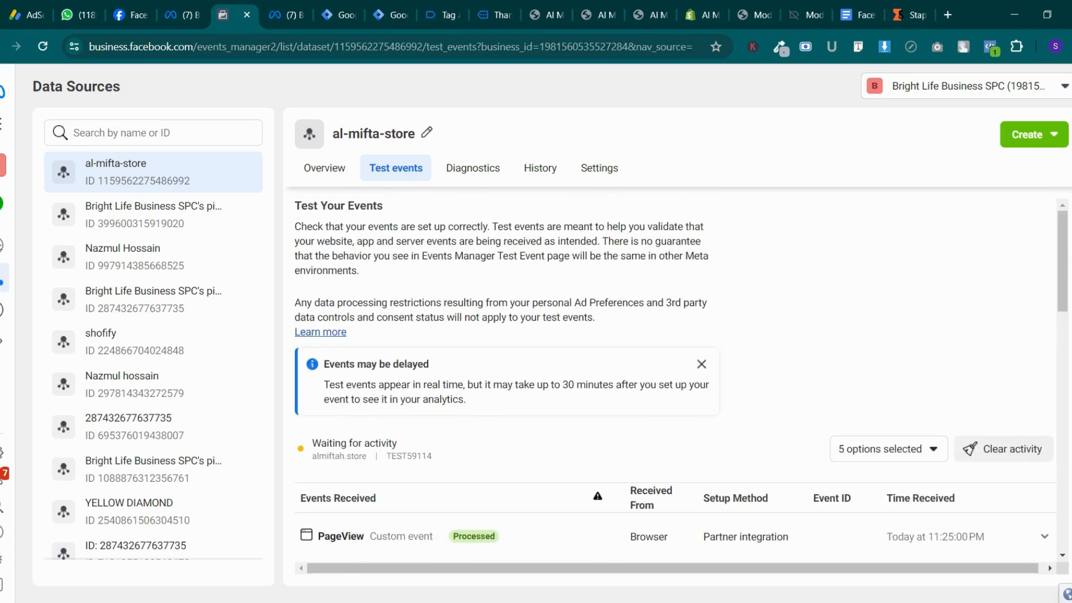
{"action": "scroll", "coordinate": [428, 287], "scroll_direction": "down", "scroll_amount": 10}
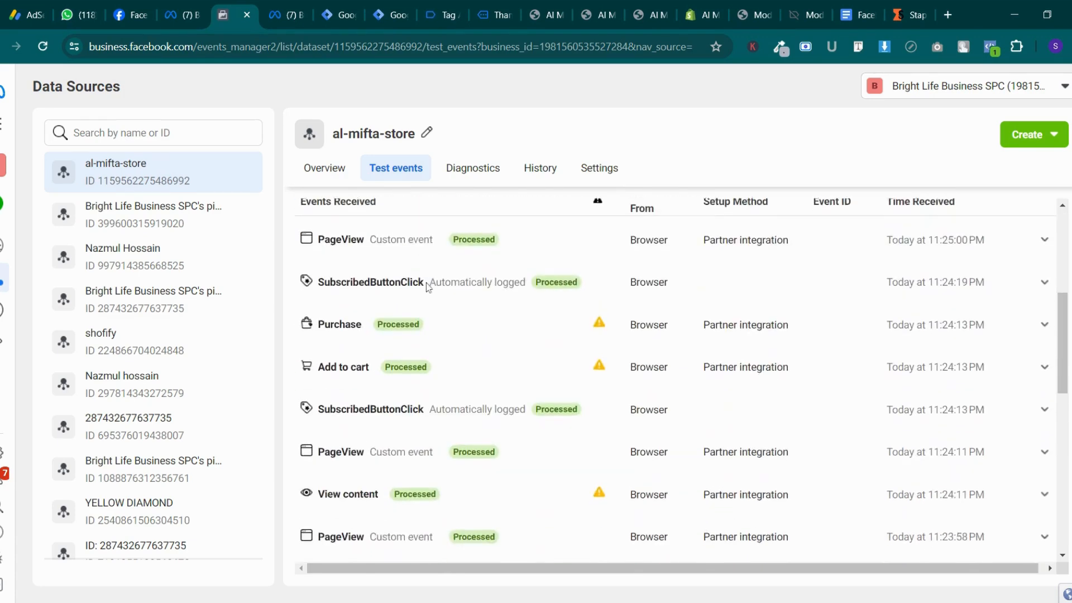
{"action": "scroll", "coordinate": [429, 288], "scroll_direction": "up", "scroll_amount": 10}
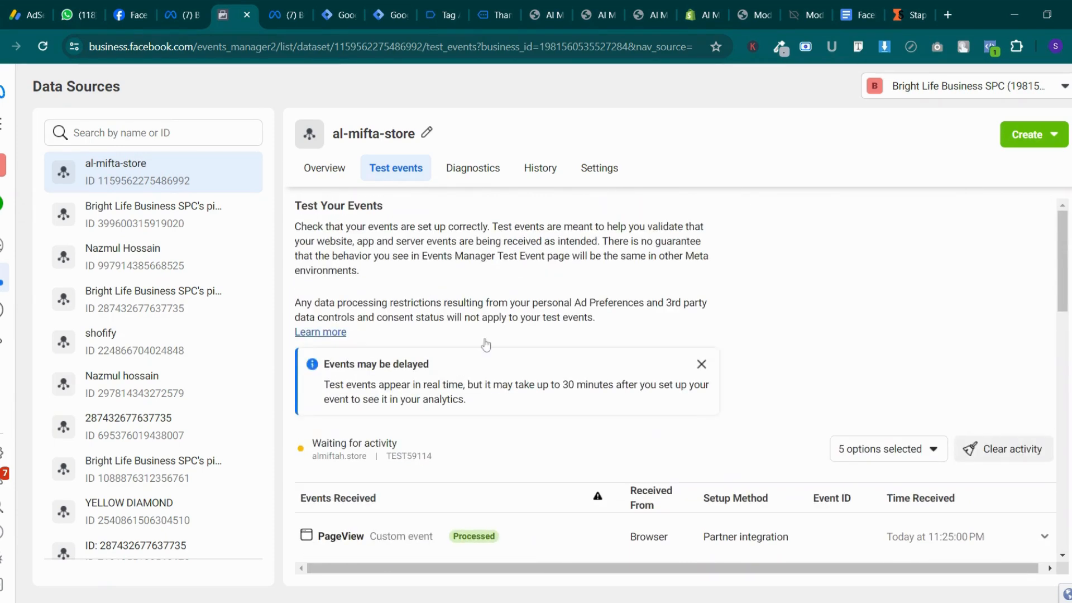
{"action": "left_click", "coordinate": [1003, 457]}
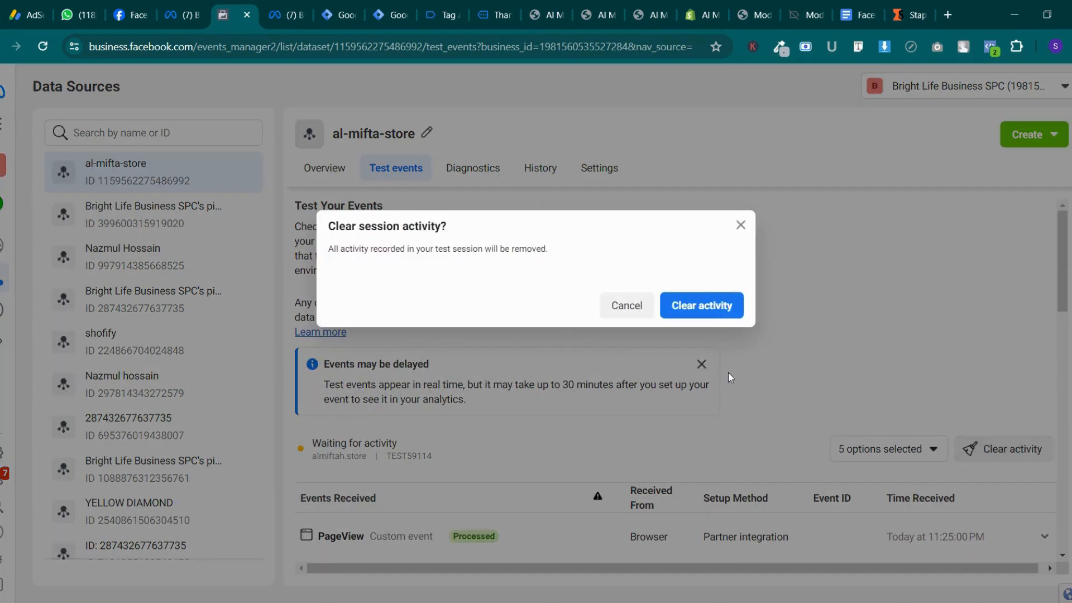
{"action": "left_click", "coordinate": [717, 310]}
Copy the server test event code TEST59114 and paste it as the tag's Test Event Code in Tag Manager
{"action": "left_click", "coordinate": [363, 453]}
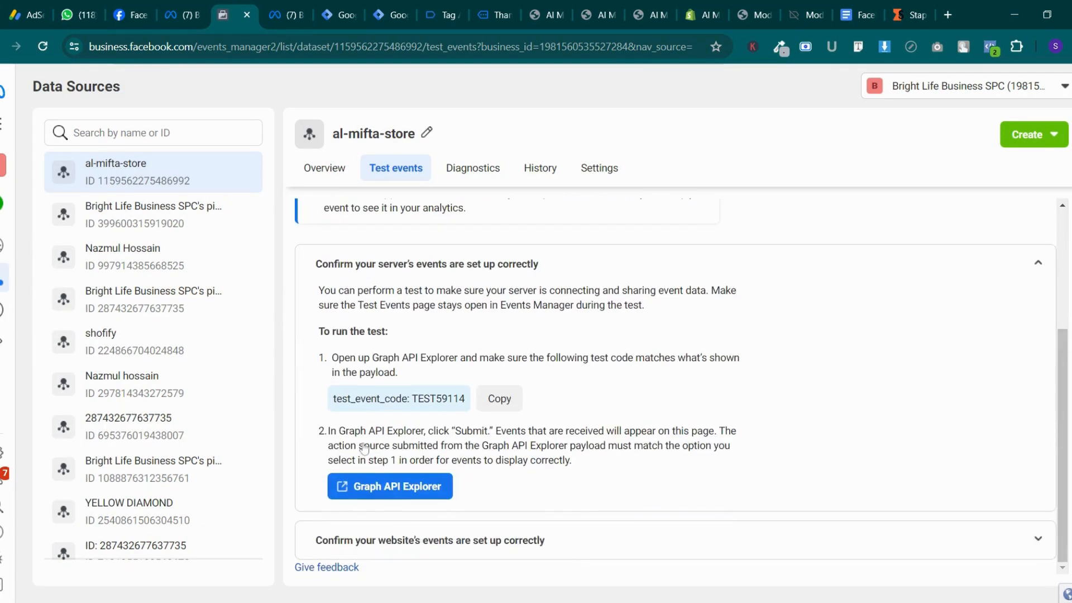
{"action": "left_click", "coordinate": [506, 400]}
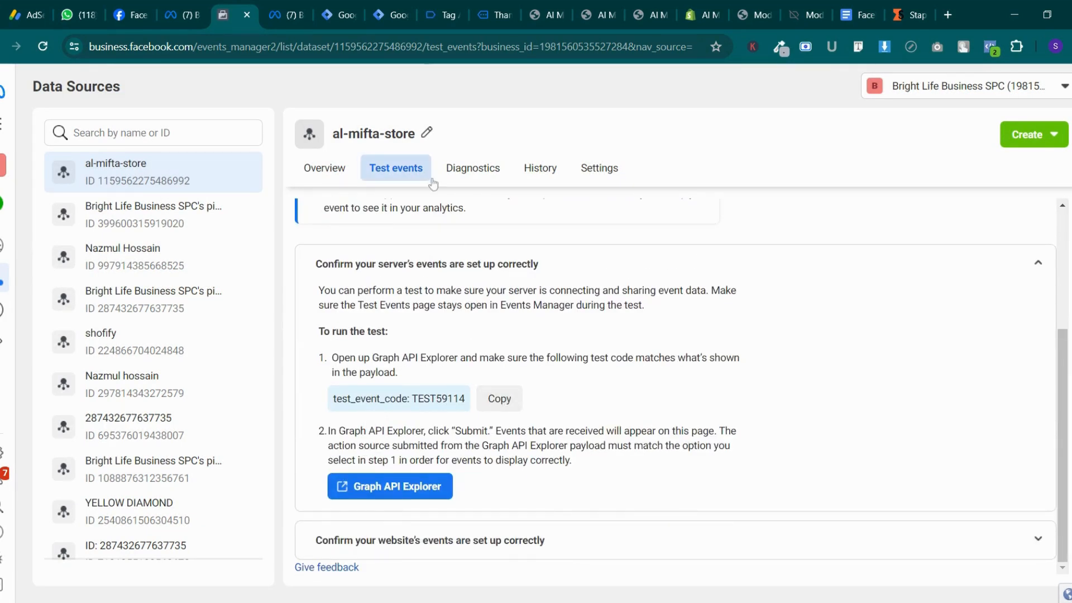
{"action": "left_click", "coordinate": [302, 8]}
{"action": "left_click", "coordinate": [351, 7]}
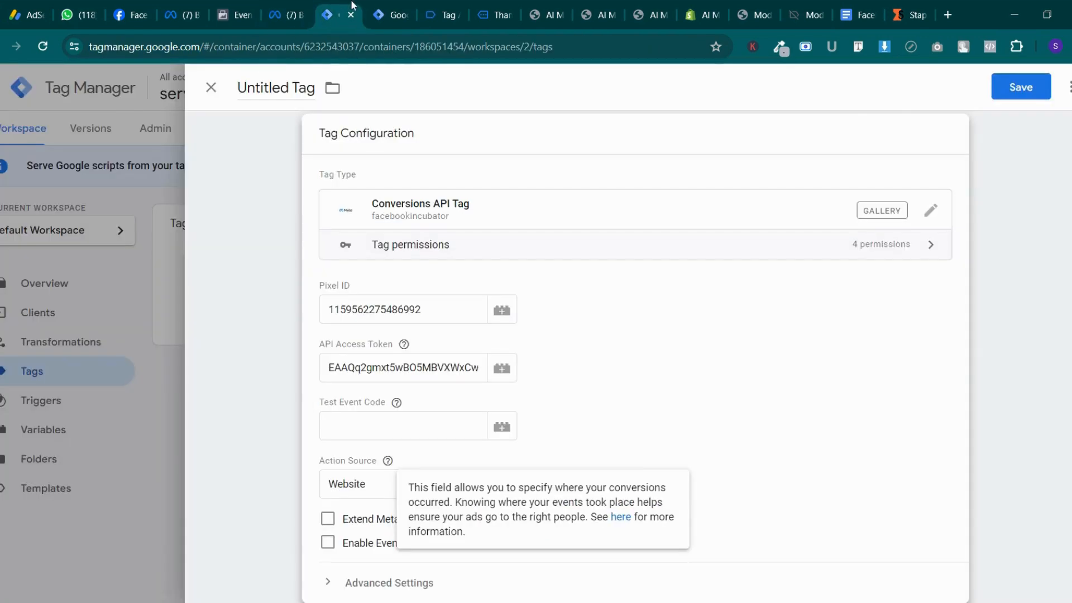
{"action": "left_click", "coordinate": [364, 430]}
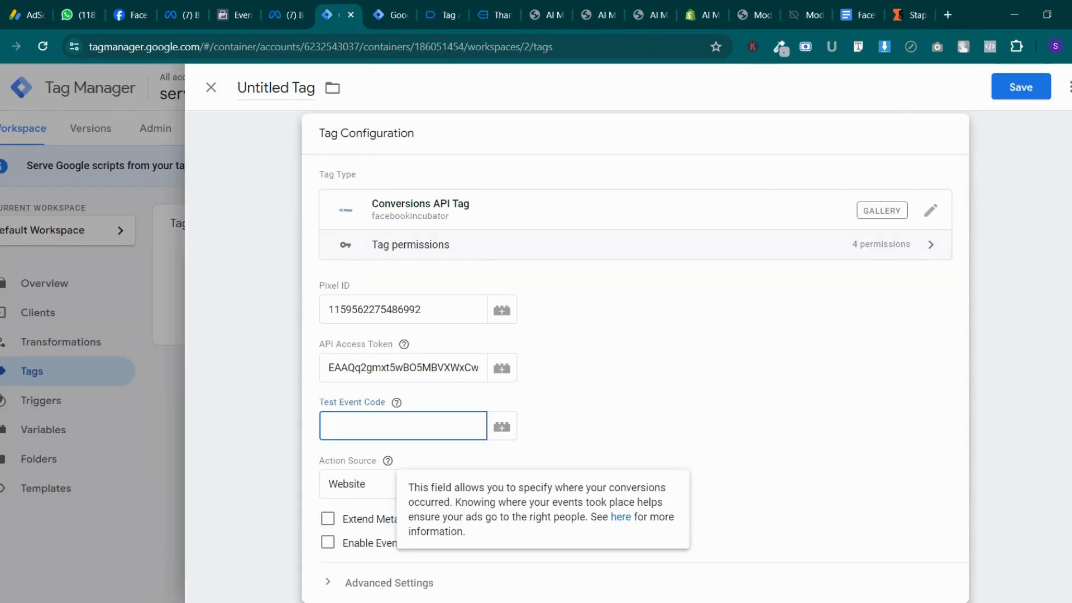
{"action": "key", "text": "ctrl+v"}
Create a new firing trigger for the tag, named Event_Name, with the trigger type Custom
{"action": "scroll", "coordinate": [567, 301], "scroll_direction": "down", "scroll_amount": 5}
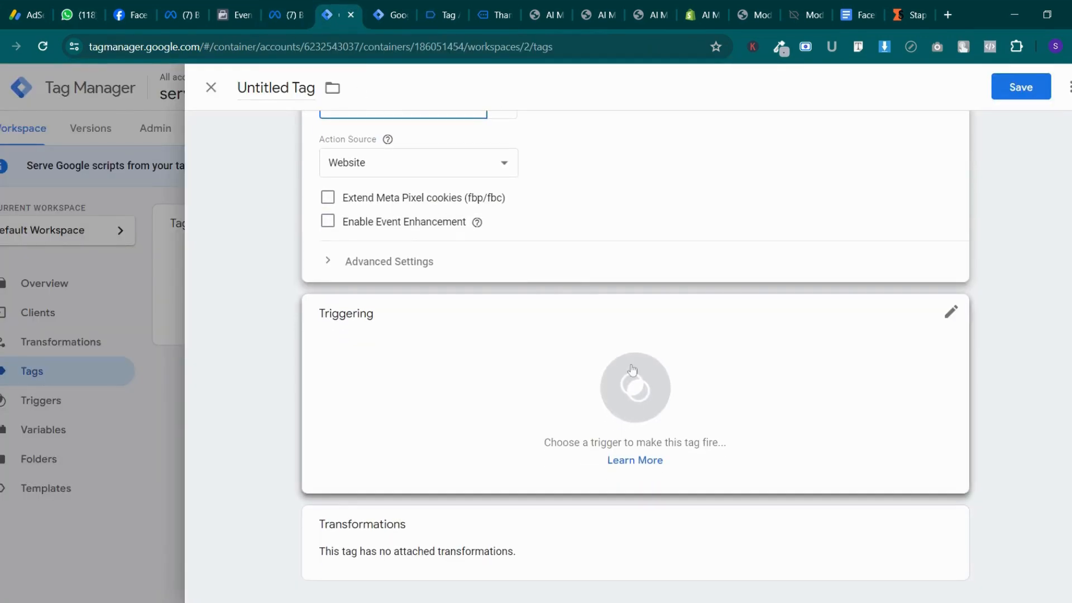
{"action": "left_click", "coordinate": [633, 370]}
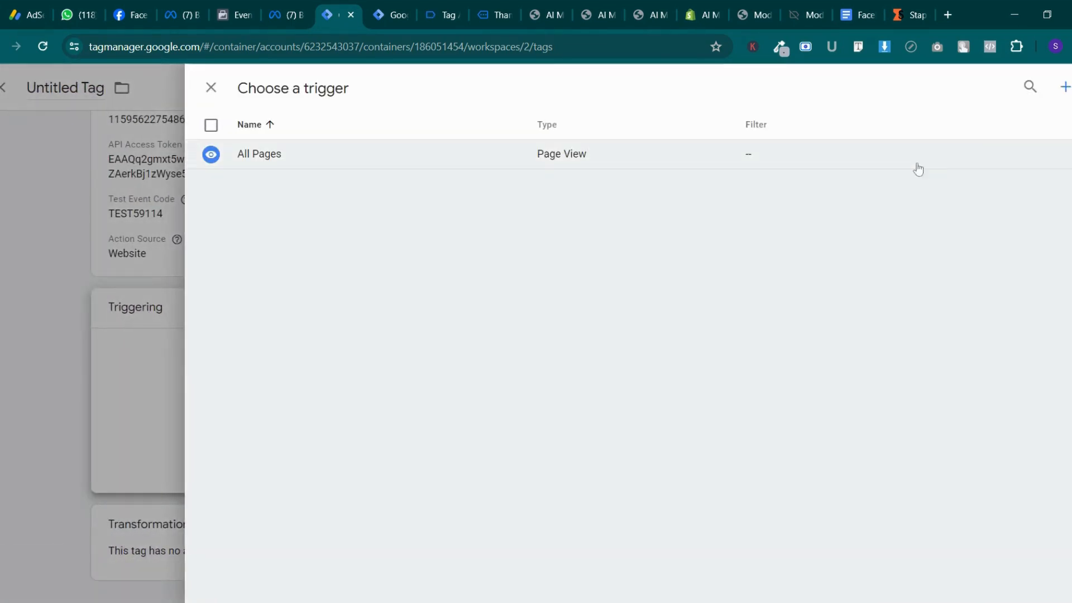
{"action": "left_click", "coordinate": [1065, 87]}
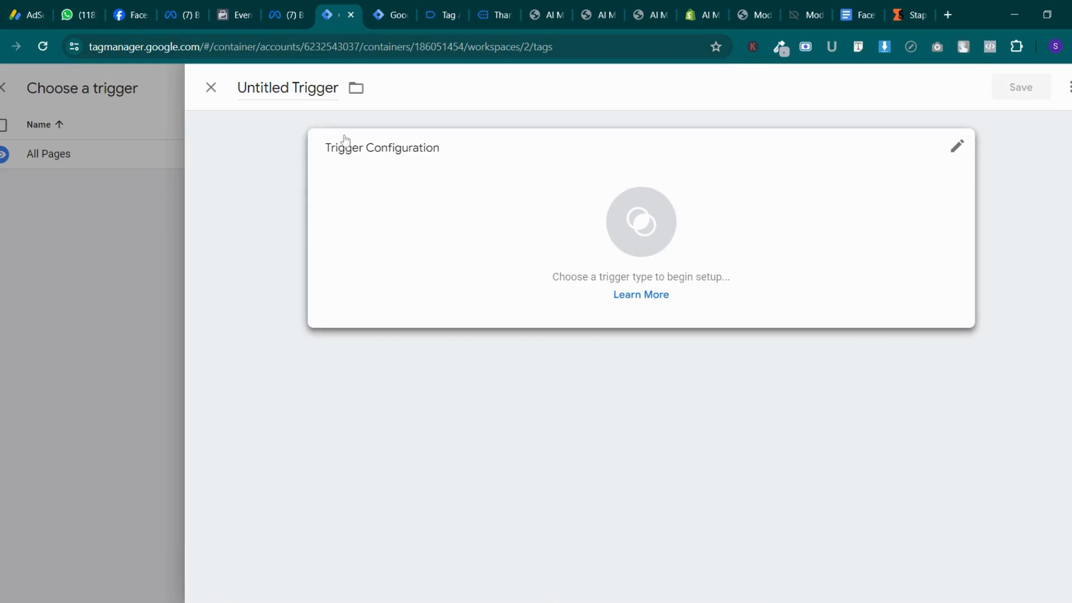
{"action": "left_click", "coordinate": [288, 87]}
{"action": "type", "text": "E"}
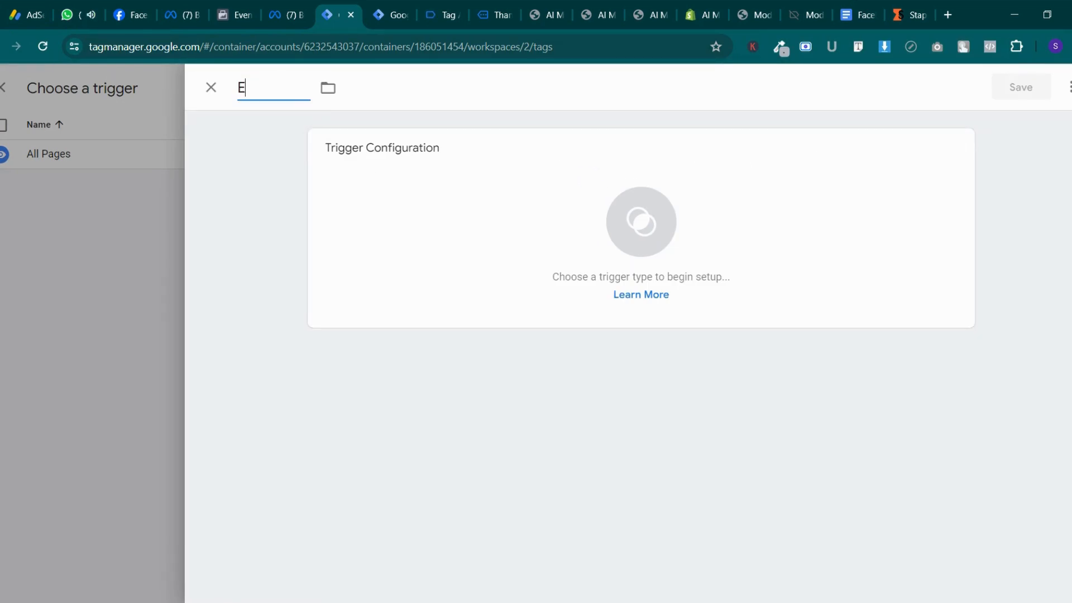
{"action": "type", "text": "vent_Namm"}
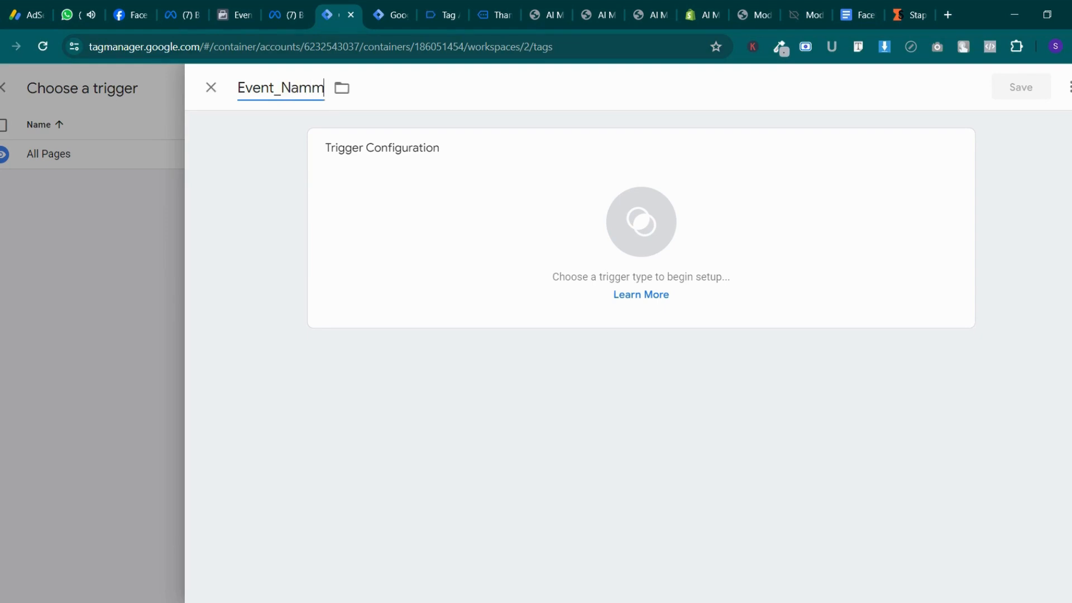
{"action": "key", "text": "BackSpace"}
{"action": "type", "text": "e"}
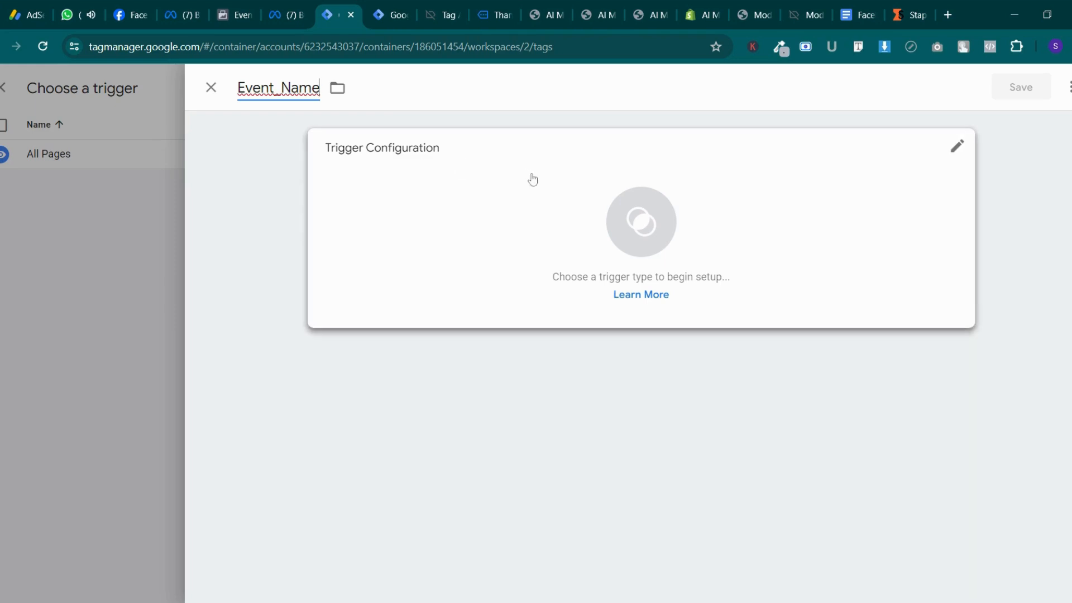
{"action": "left_click", "coordinate": [620, 225]}
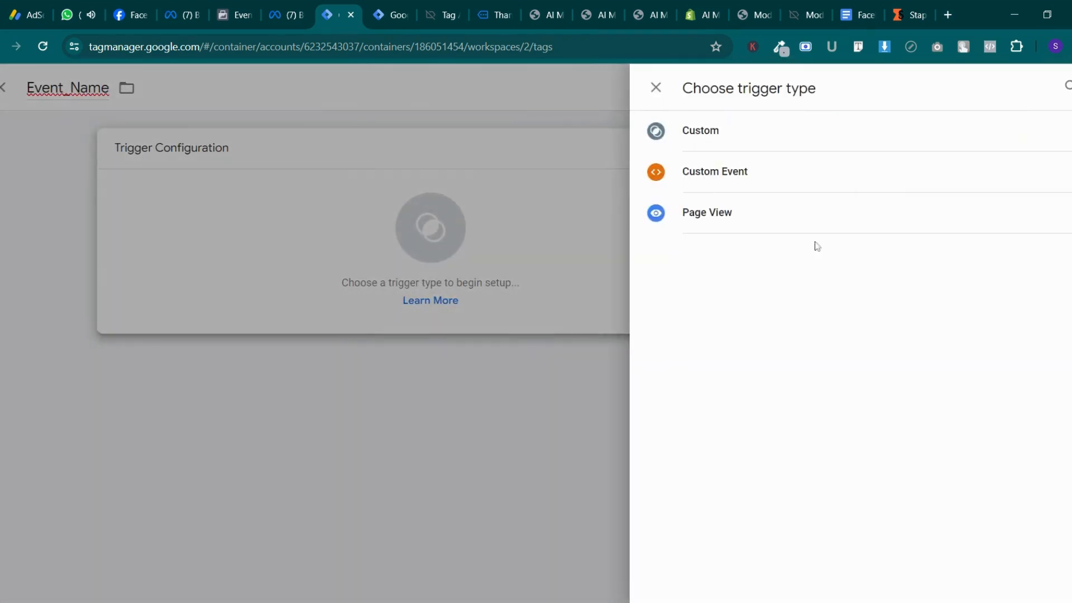
{"action": "left_click", "coordinate": [775, 137]}
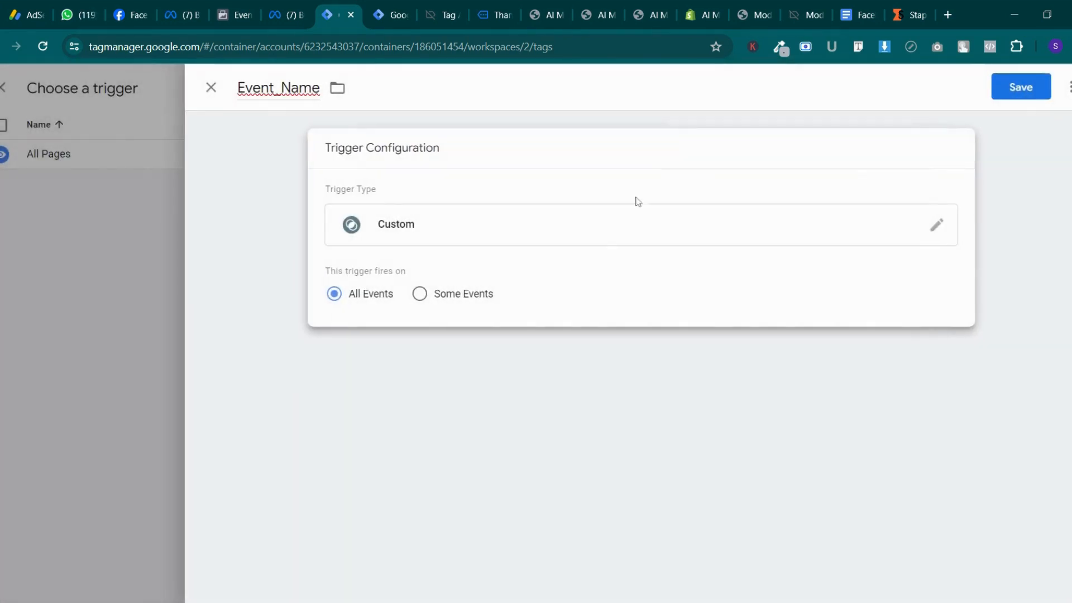
Restrict the trigger to some events where Client Name contains GA4, and save it
{"action": "left_click", "coordinate": [420, 294]}
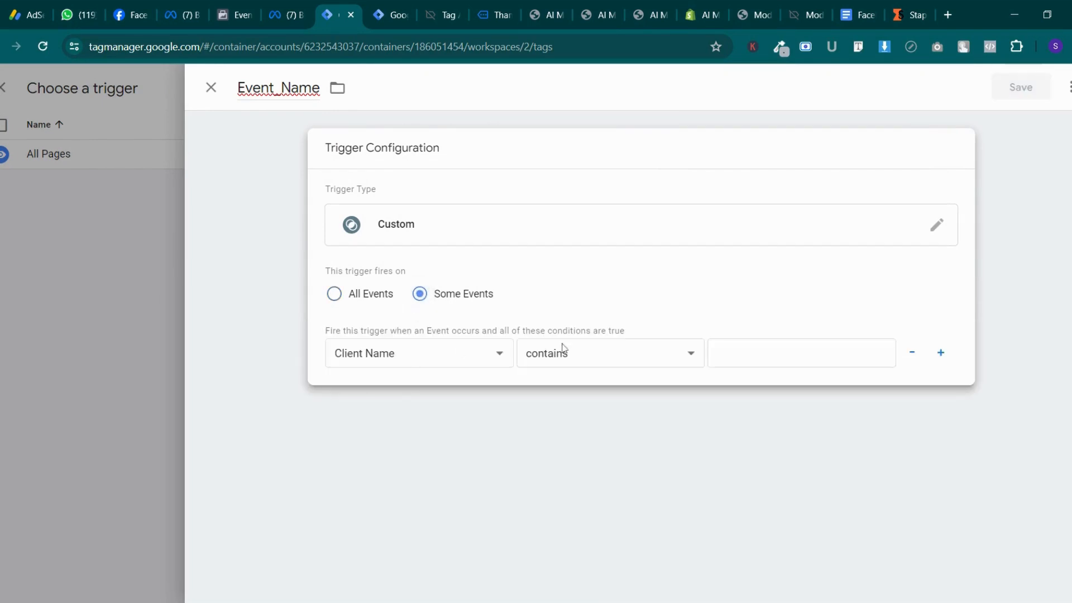
{"action": "left_click", "coordinate": [718, 353]}
{"action": "type", "text": "GA4"}
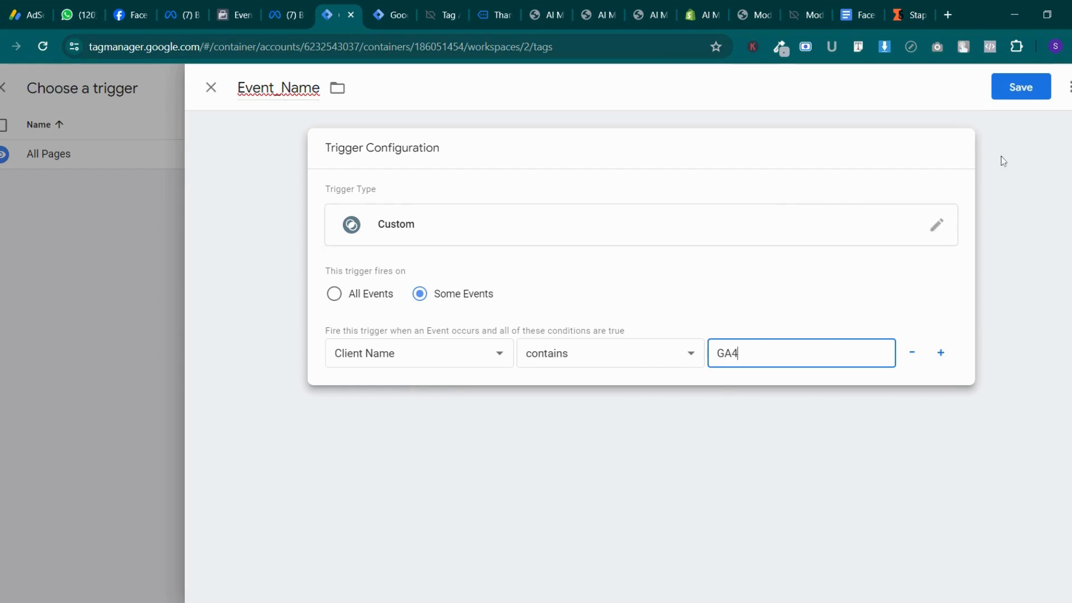
{"action": "left_click", "coordinate": [1015, 89]}
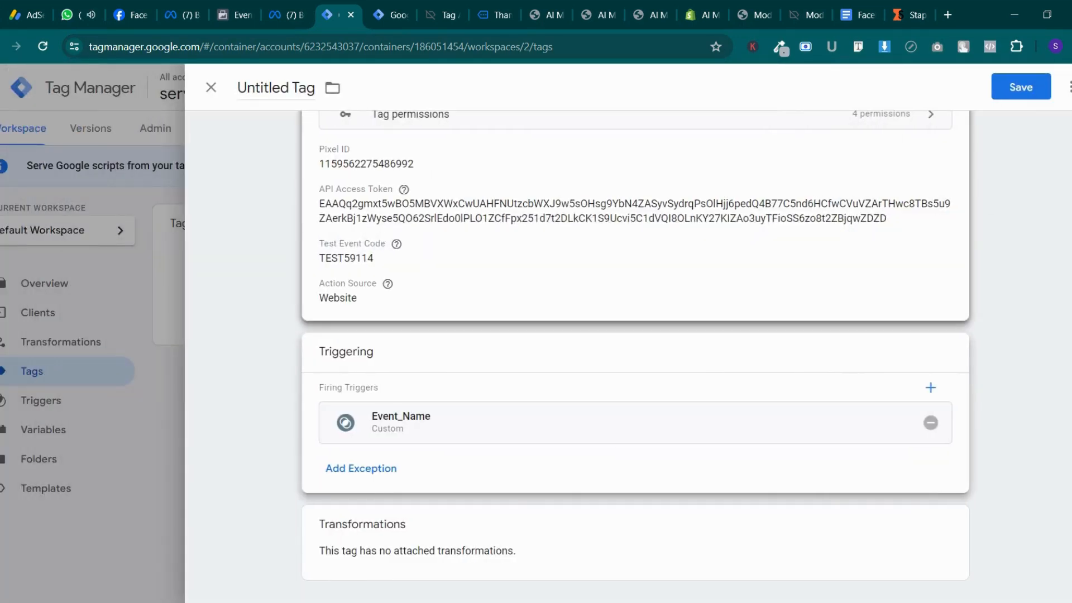
Save the tag under the suggested name Conversions API Tag
{"action": "left_click", "coordinate": [1021, 87]}
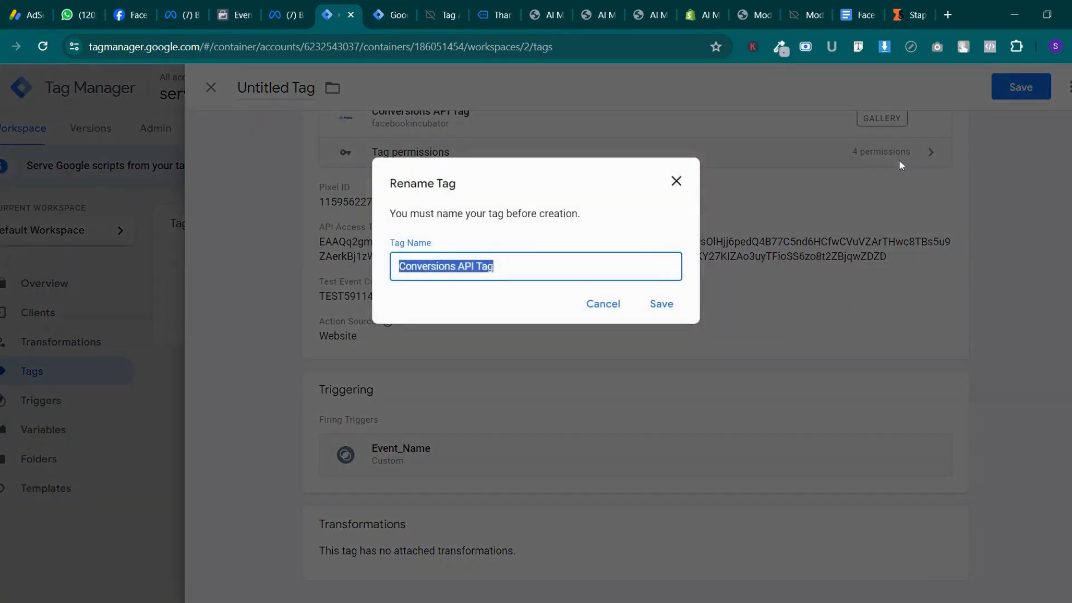
{"action": "left_click", "coordinate": [671, 319]}
{"action": "left_click", "coordinate": [669, 315]}
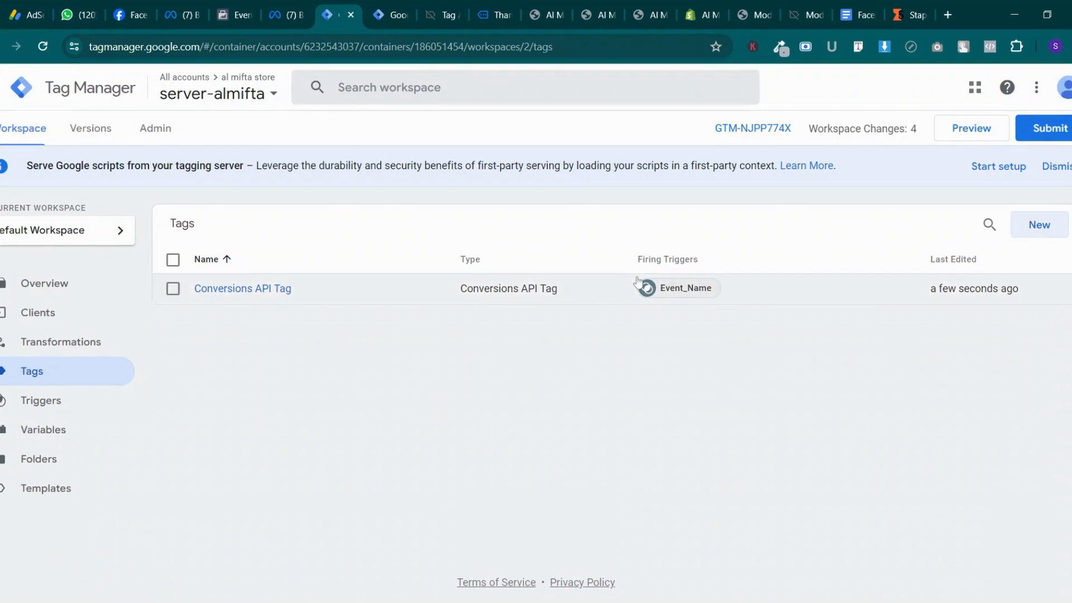
Check the container's clients, publish the workspace changes without a version name or description, and close the version summary
{"action": "left_click", "coordinate": [103, 308]}
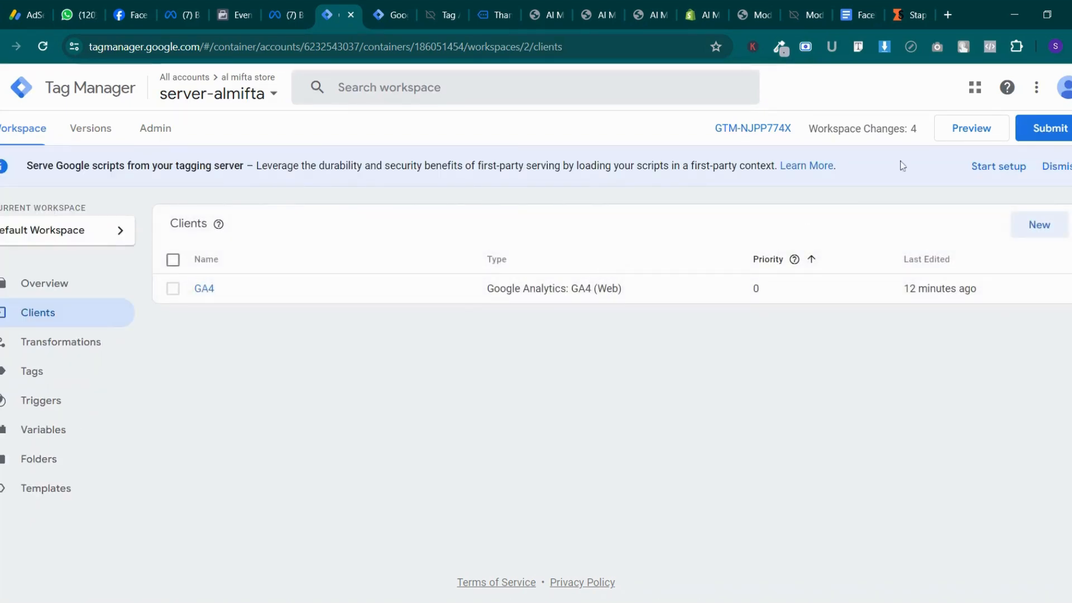
{"action": "left_click", "coordinate": [1042, 128]}
{"action": "left_click", "coordinate": [1039, 88]}
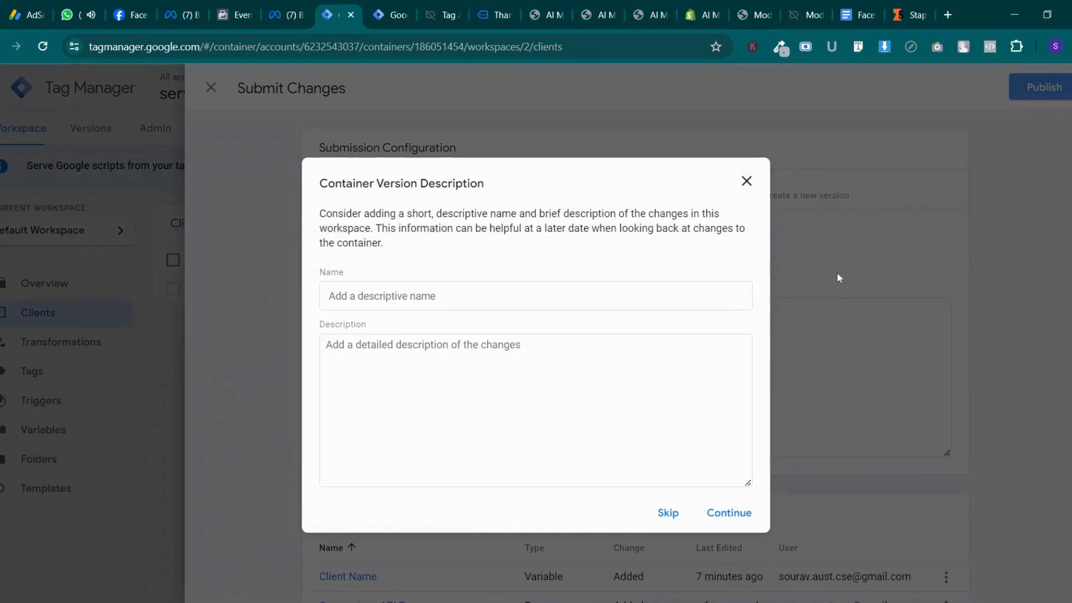
{"action": "left_click", "coordinate": [718, 522]}
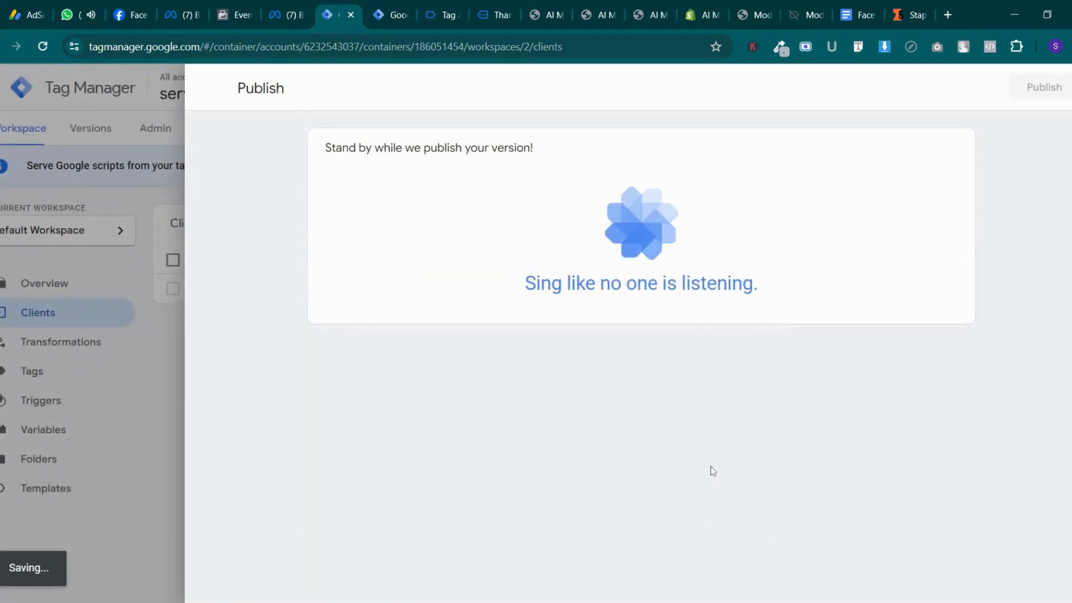
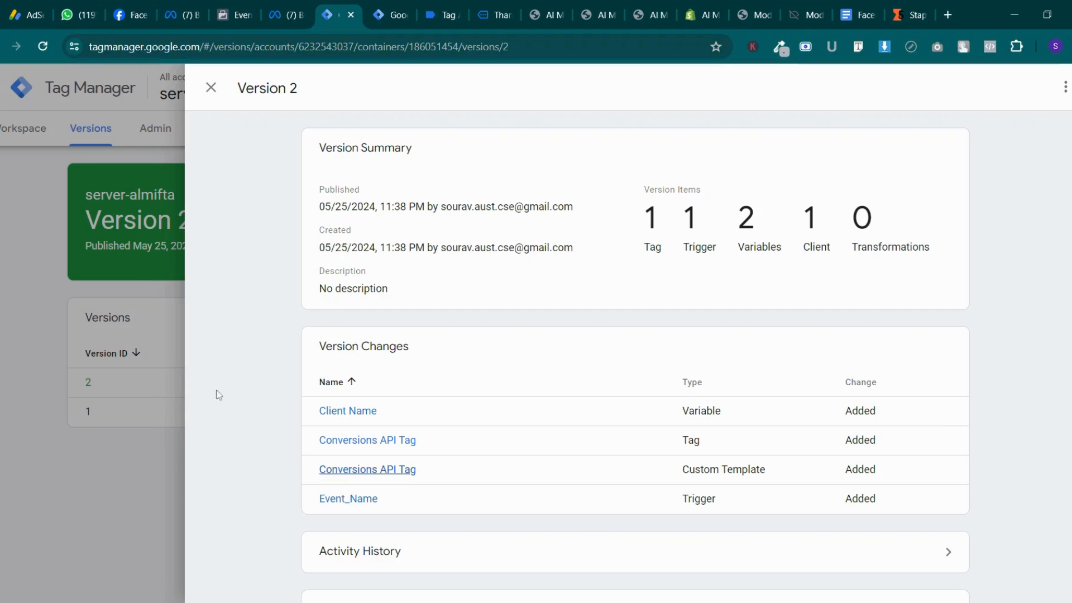
{"action": "left_click", "coordinate": [211, 87]}
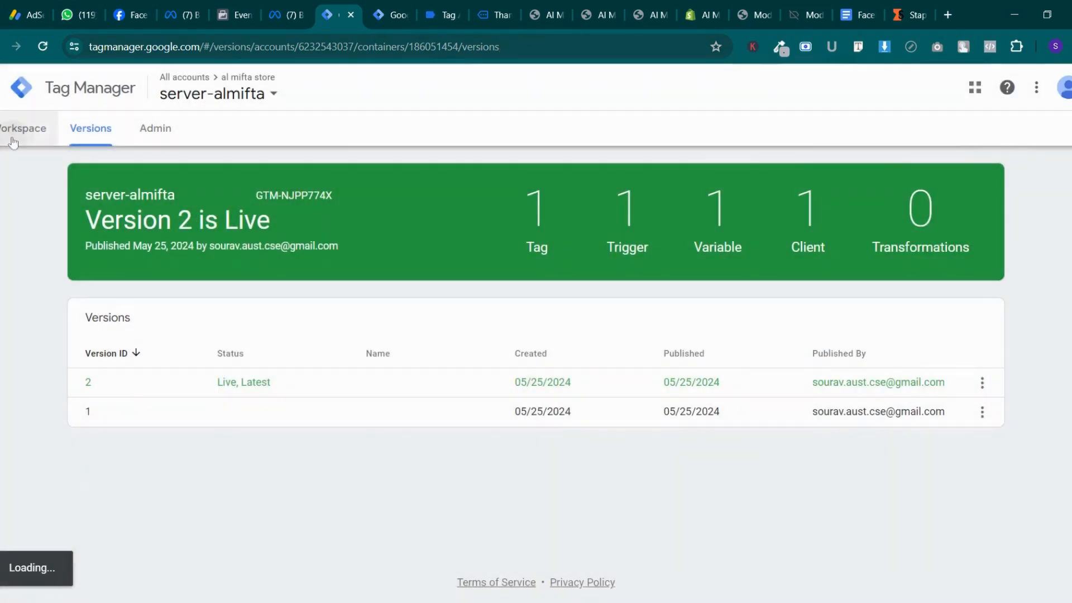
Return to the server container's workspace, start its preview mode, and check the Tags and Request views of the debug summary
{"action": "left_click", "coordinate": [13, 142]}
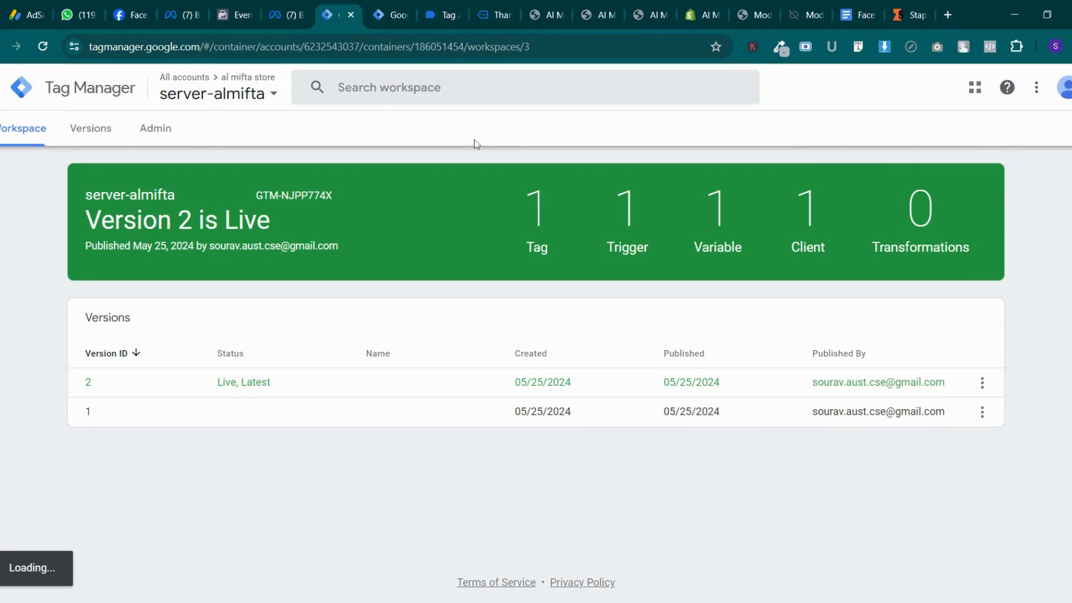
{"action": "left_click", "coordinate": [37, 141]}
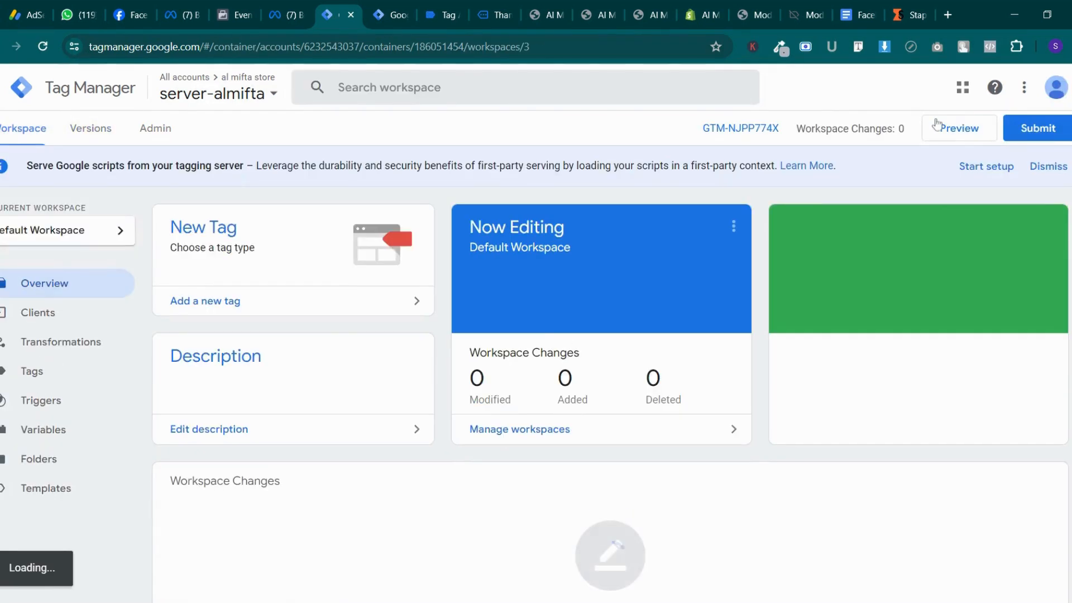
{"action": "left_click", "coordinate": [928, 129]}
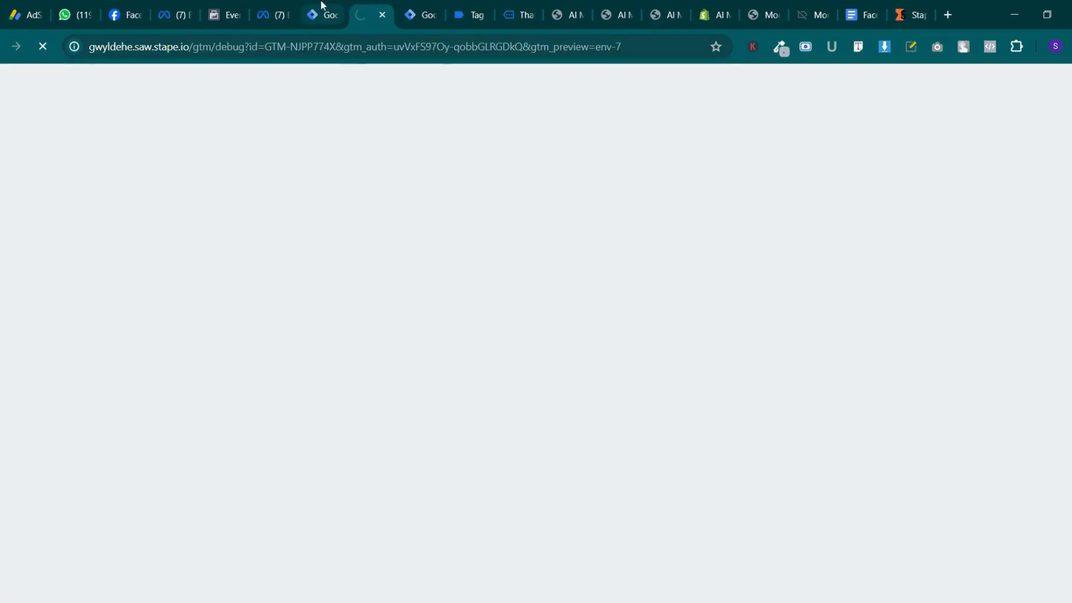
{"action": "left_click", "coordinate": [322, 5]}
{"action": "left_click", "coordinate": [366, 12]}
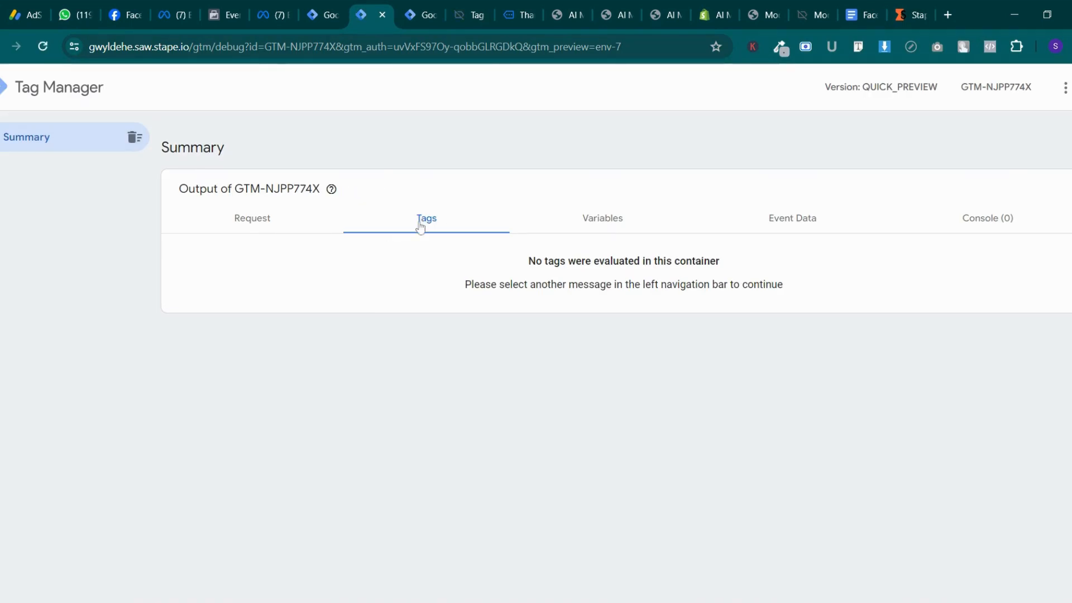
{"action": "left_click", "coordinate": [271, 228]}
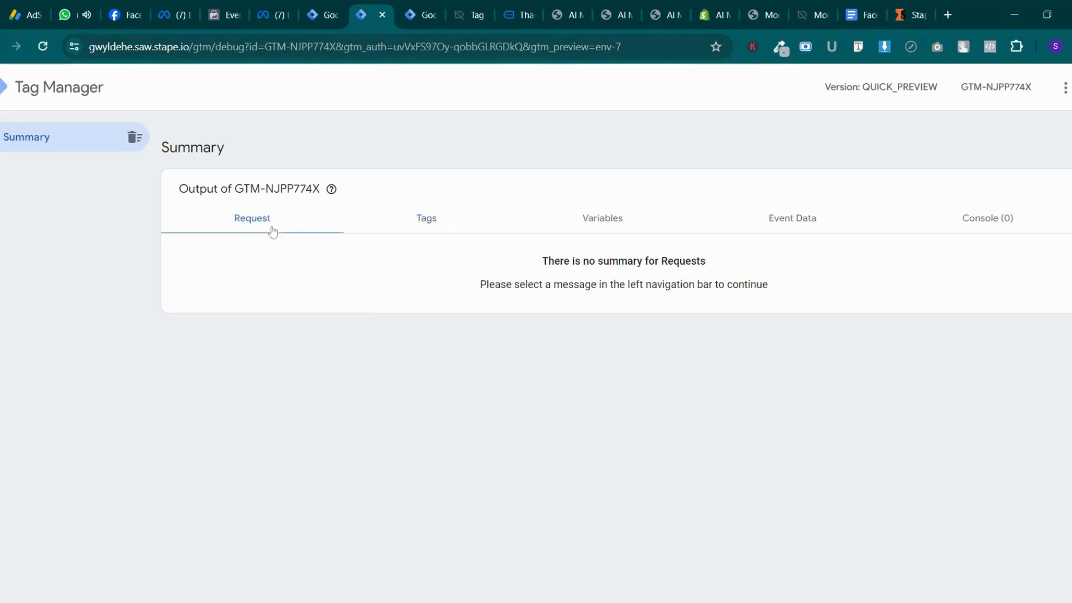
Switch Tag Manager to the almiftah.store web container of the al mifta store account
{"action": "left_click", "coordinate": [324, 15]}
{"action": "left_click", "coordinate": [266, 96]}
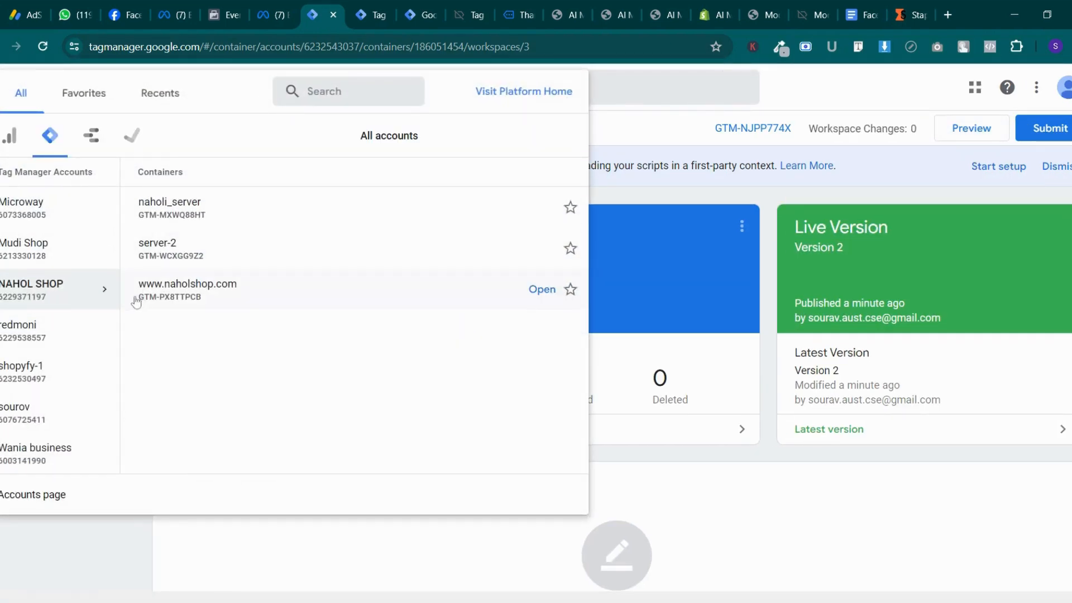
{"action": "left_click", "coordinate": [654, 174]}
{"action": "left_click", "coordinate": [261, 103]}
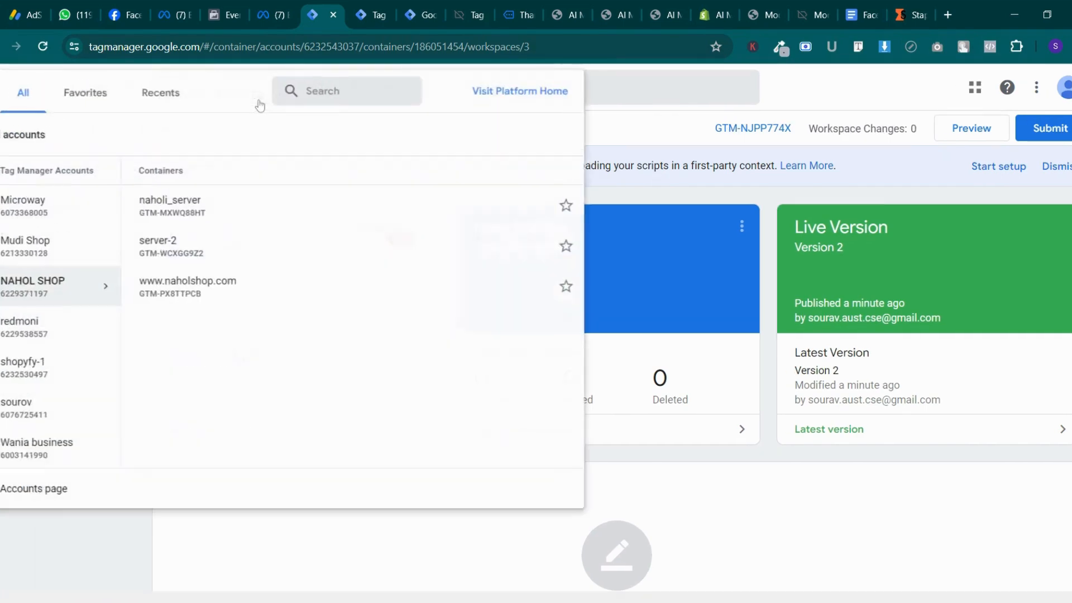
{"action": "scroll", "coordinate": [87, 332], "scroll_direction": "up", "scroll_amount": 3}
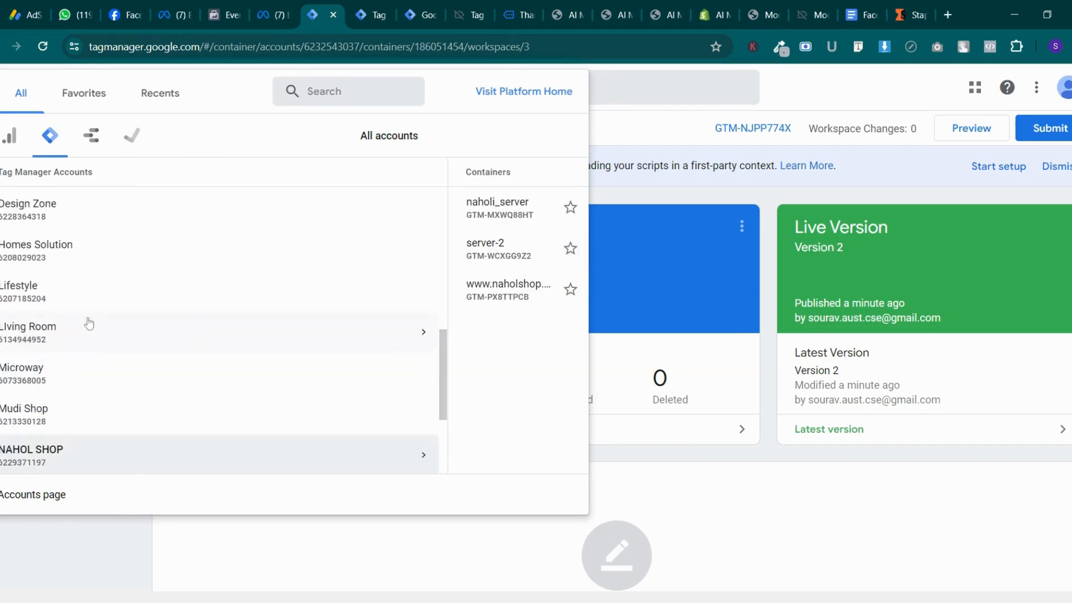
{"action": "scroll", "coordinate": [89, 323], "scroll_direction": "up", "scroll_amount": 5}
{"action": "scroll", "coordinate": [89, 322], "scroll_direction": "down", "scroll_amount": 10}
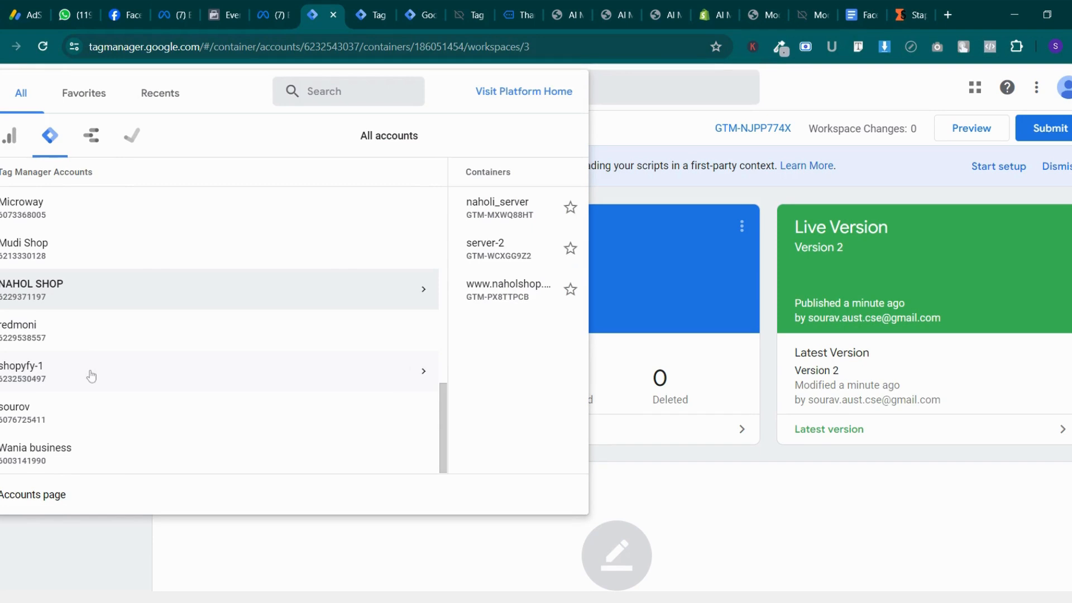
{"action": "scroll", "coordinate": [92, 376], "scroll_direction": "up", "scroll_amount": 10}
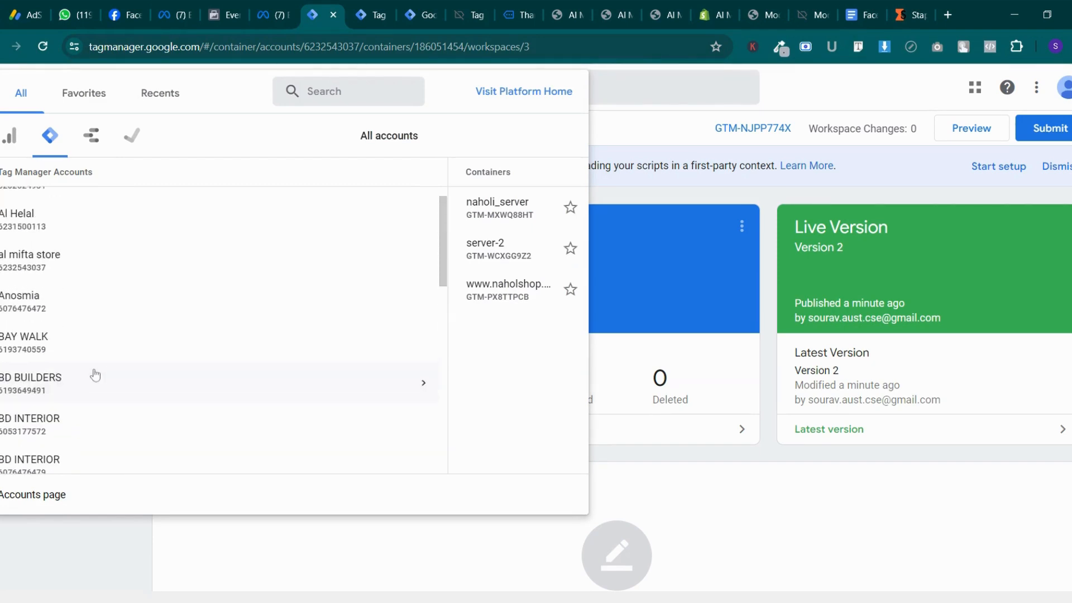
{"action": "scroll", "coordinate": [92, 373], "scroll_direction": "up", "scroll_amount": 1}
{"action": "left_click", "coordinate": [98, 299]}
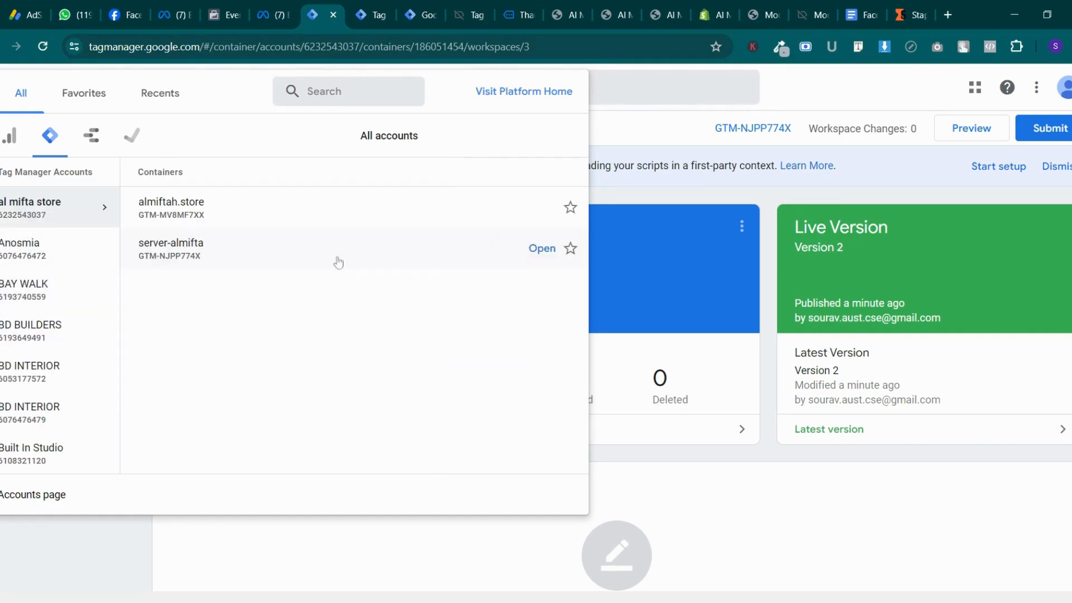
{"action": "left_click", "coordinate": [292, 216]}
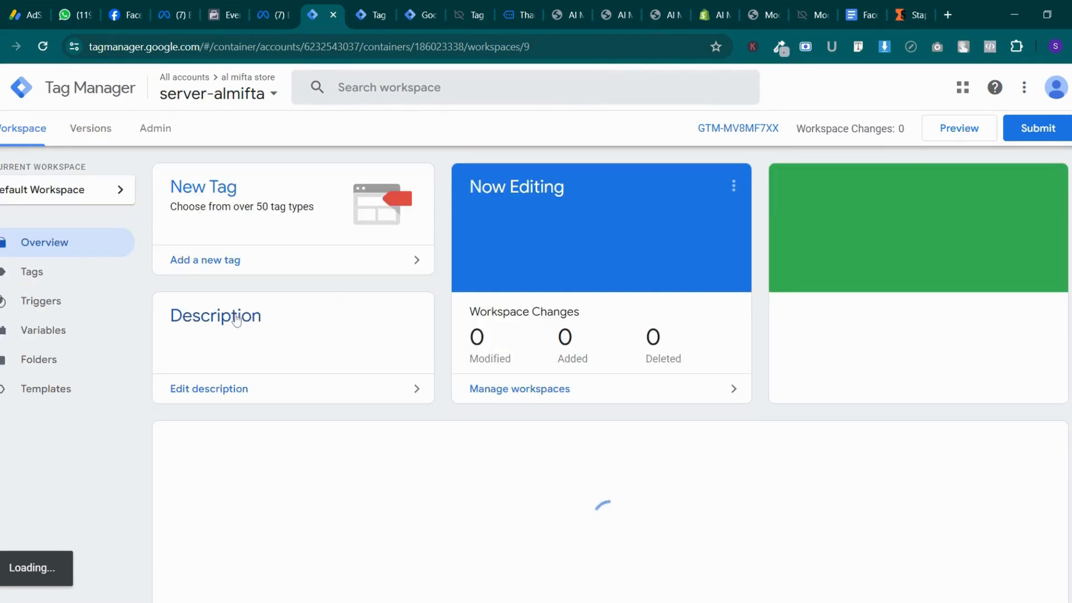
Create a new tag in the web container and name it Ga4-server
{"action": "left_click", "coordinate": [29, 273]}
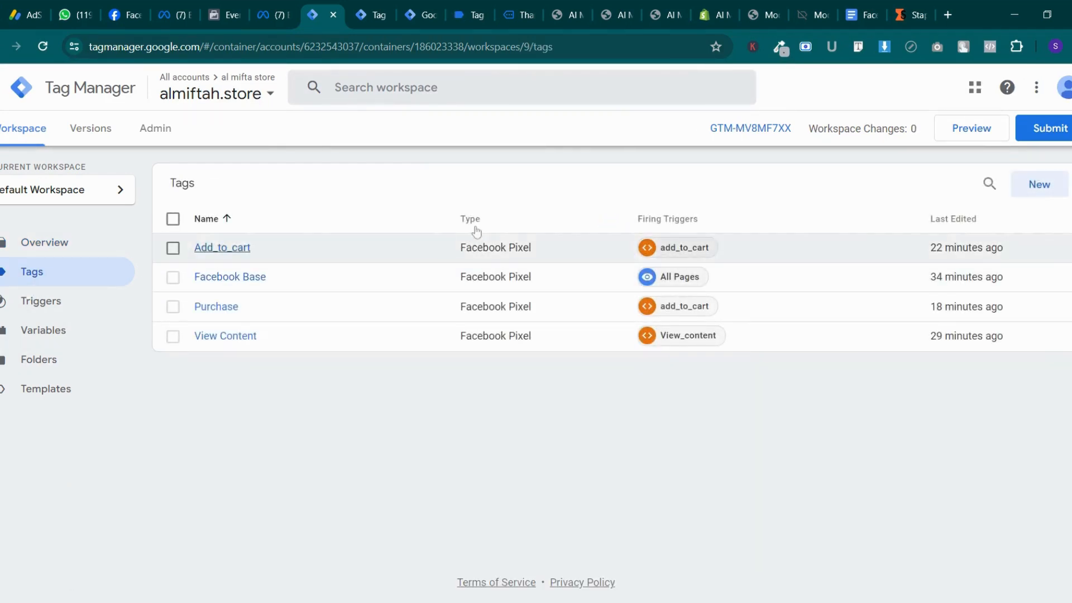
{"action": "left_click", "coordinate": [1034, 190]}
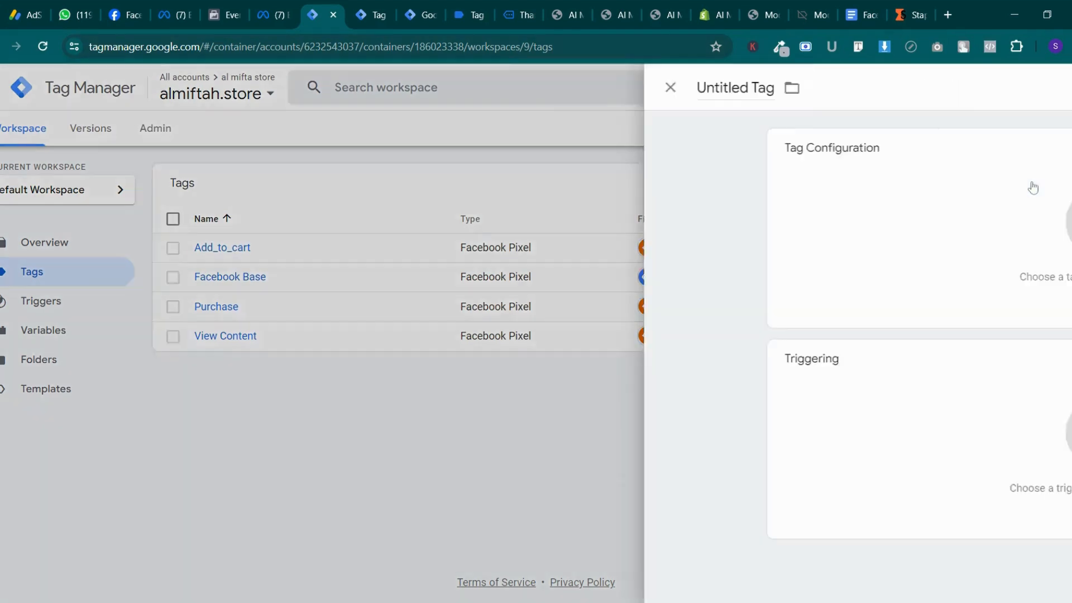
{"action": "triple_click", "coordinate": [265, 87]}
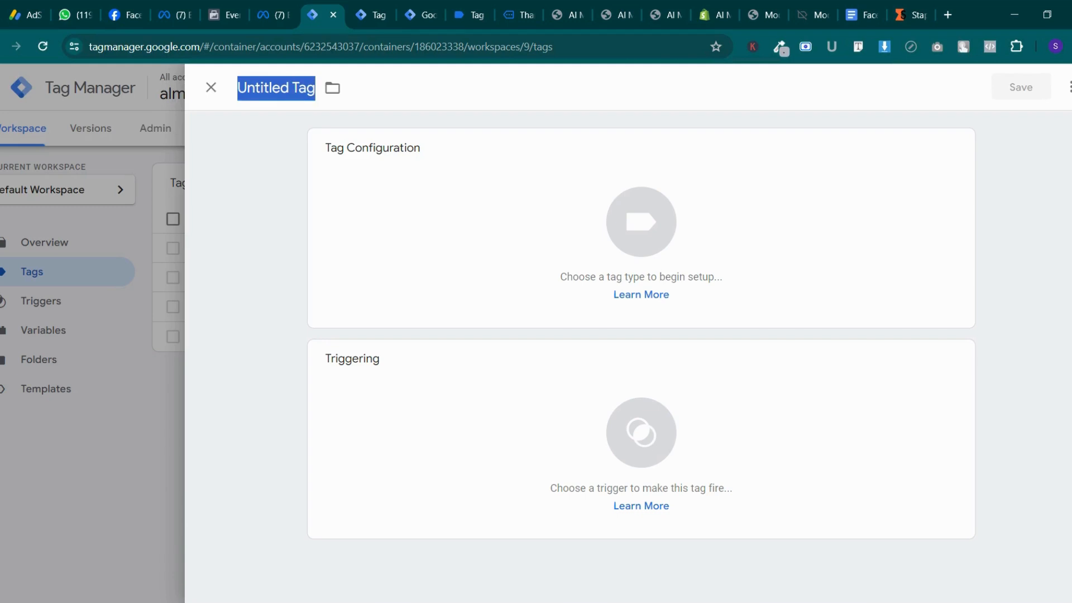
{"action": "type", "text": "Ga"}
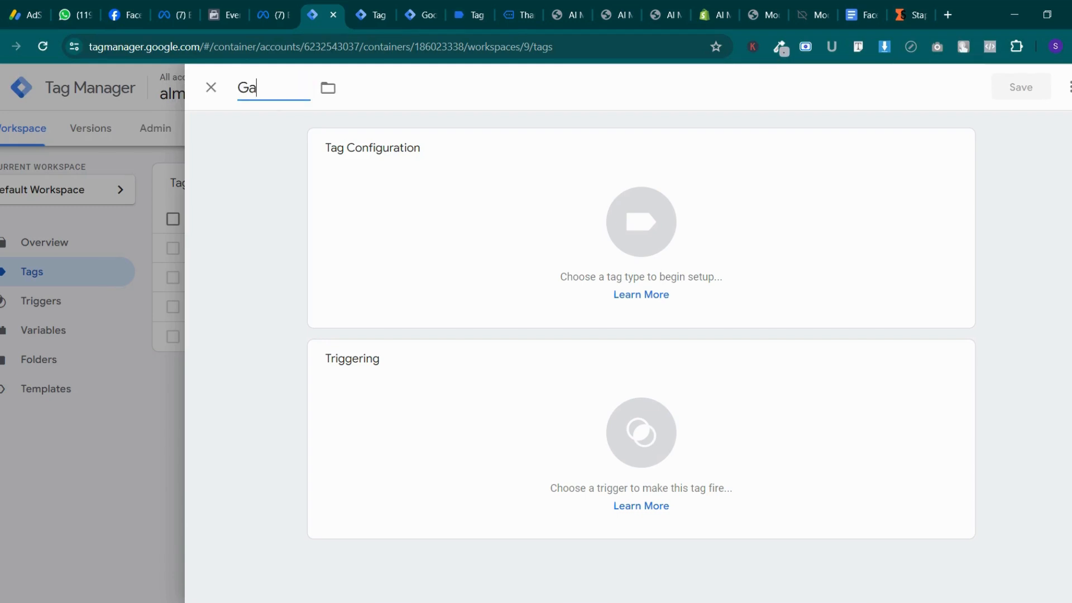
{"action": "type", "text": "4-server"}
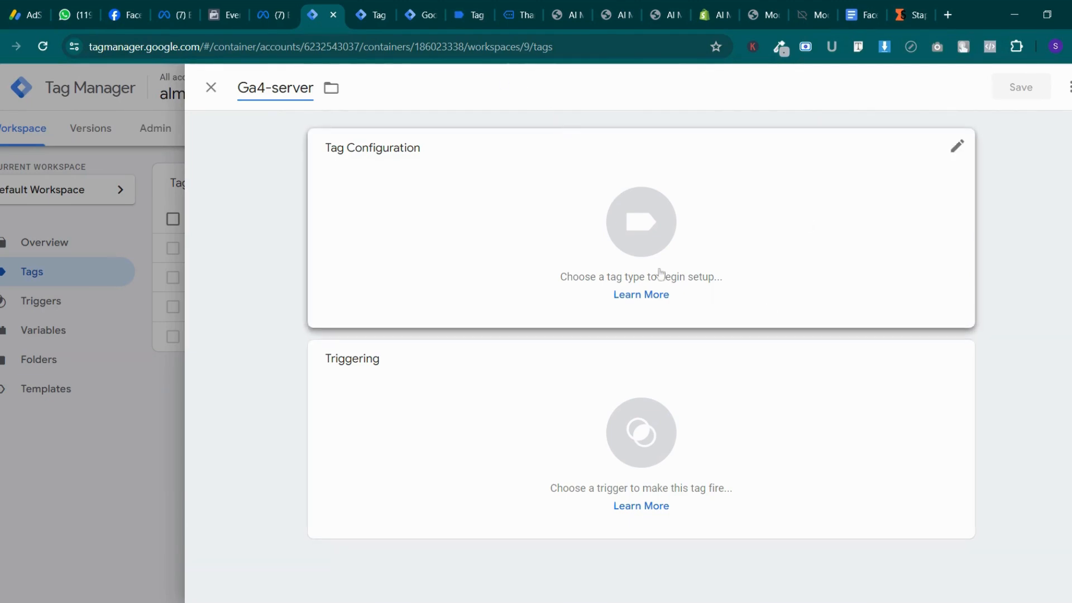
Choose Google Tag from the Google Analytics tag types as the type of the new tag
{"action": "left_click", "coordinate": [639, 240]}
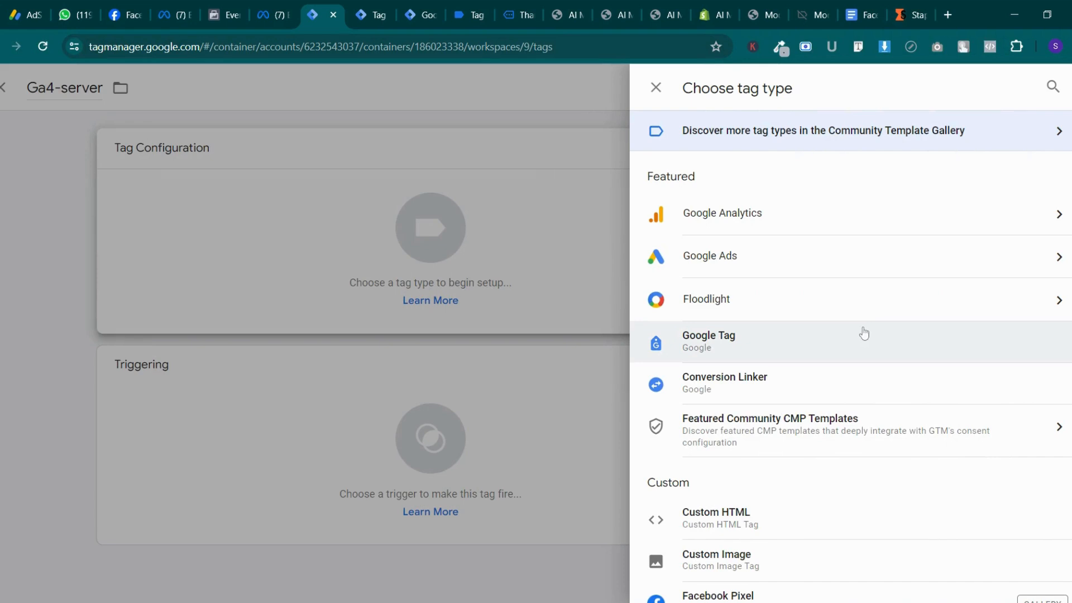
{"action": "scroll", "coordinate": [861, 334], "scroll_direction": "down", "scroll_amount": 2}
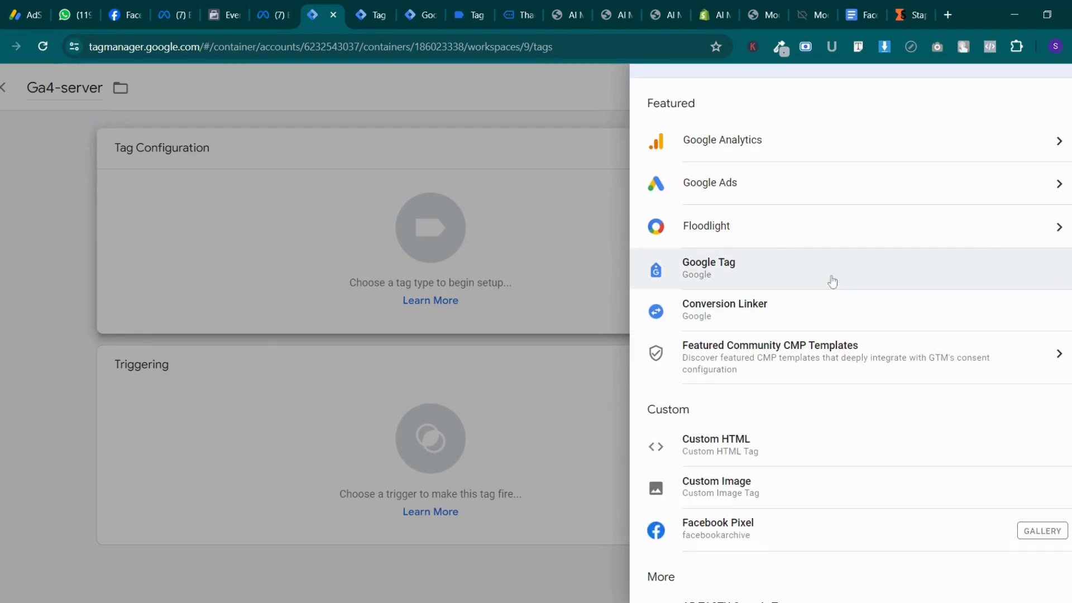
{"action": "left_click", "coordinate": [830, 156]}
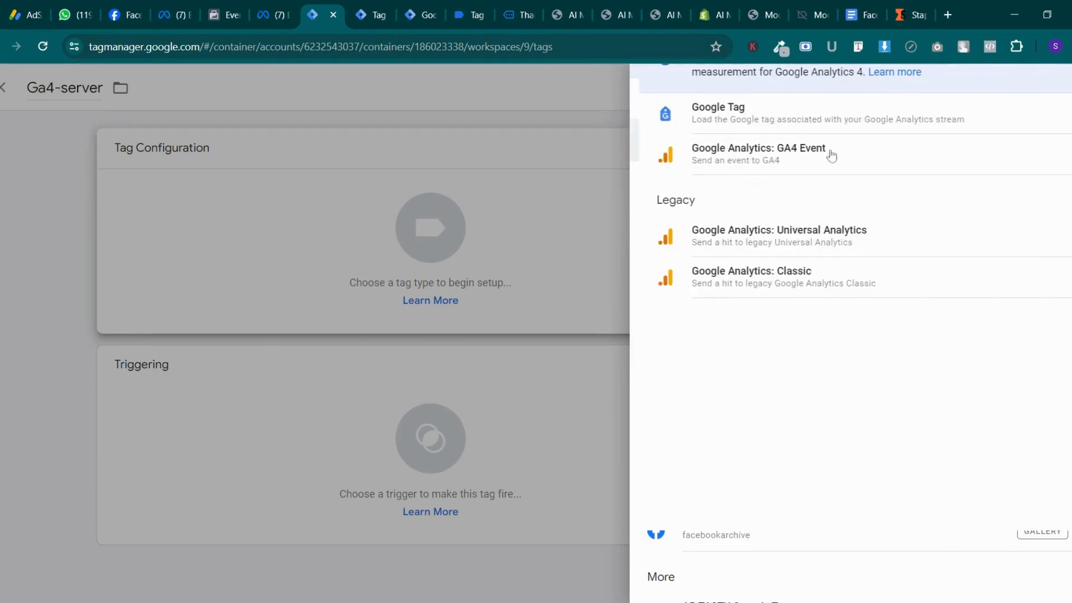
{"action": "scroll", "coordinate": [726, 167], "scroll_direction": "up", "scroll_amount": 2}
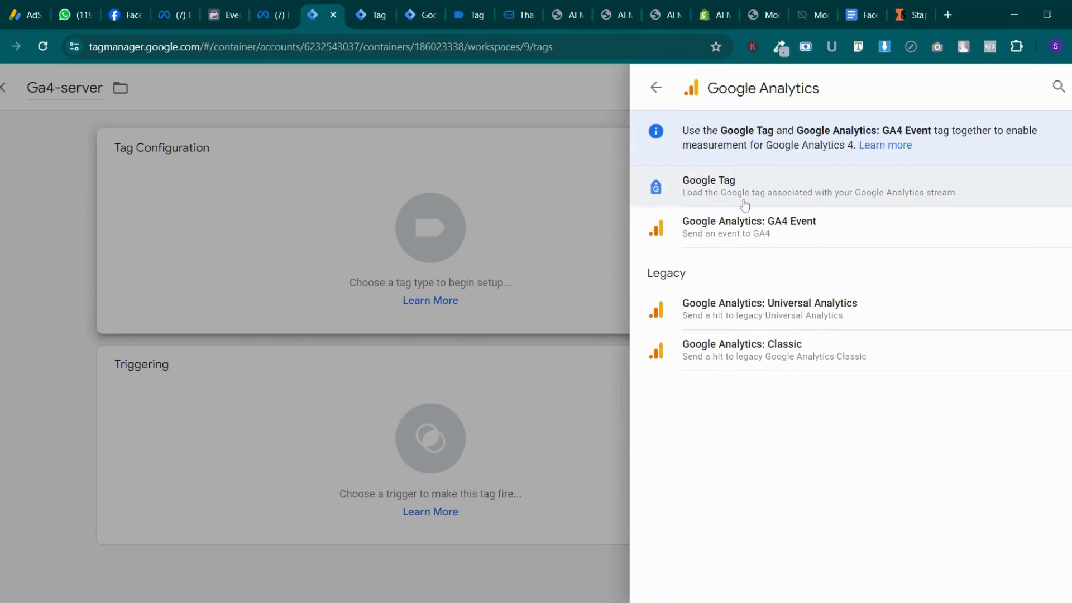
{"action": "left_click", "coordinate": [746, 201]}
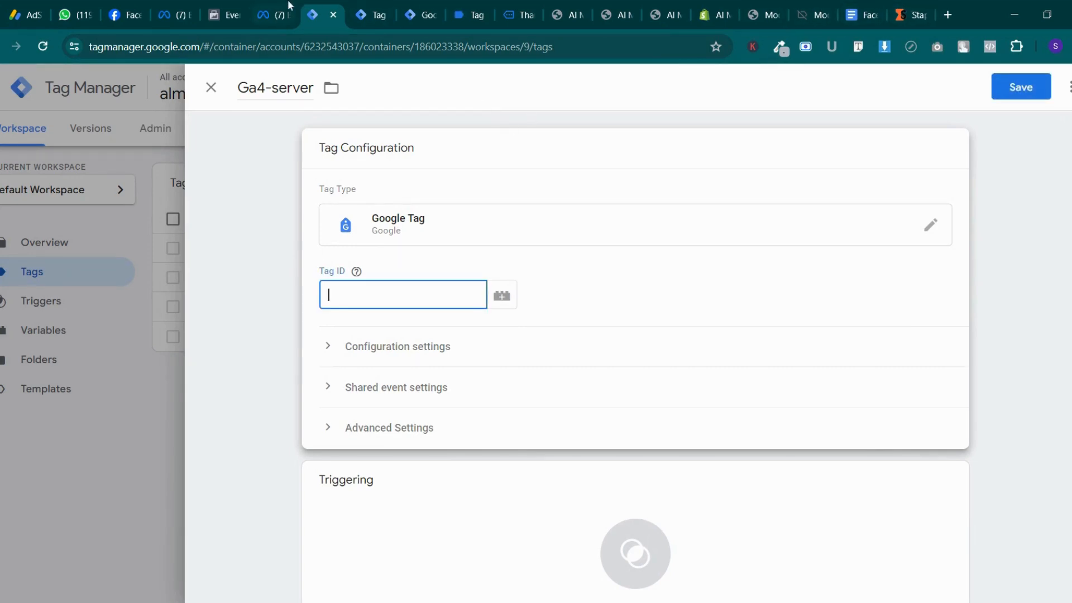
Set the Google Tag's Tag ID to G-YRWGDG0Z45
{"action": "left_click", "coordinate": [525, 602]}
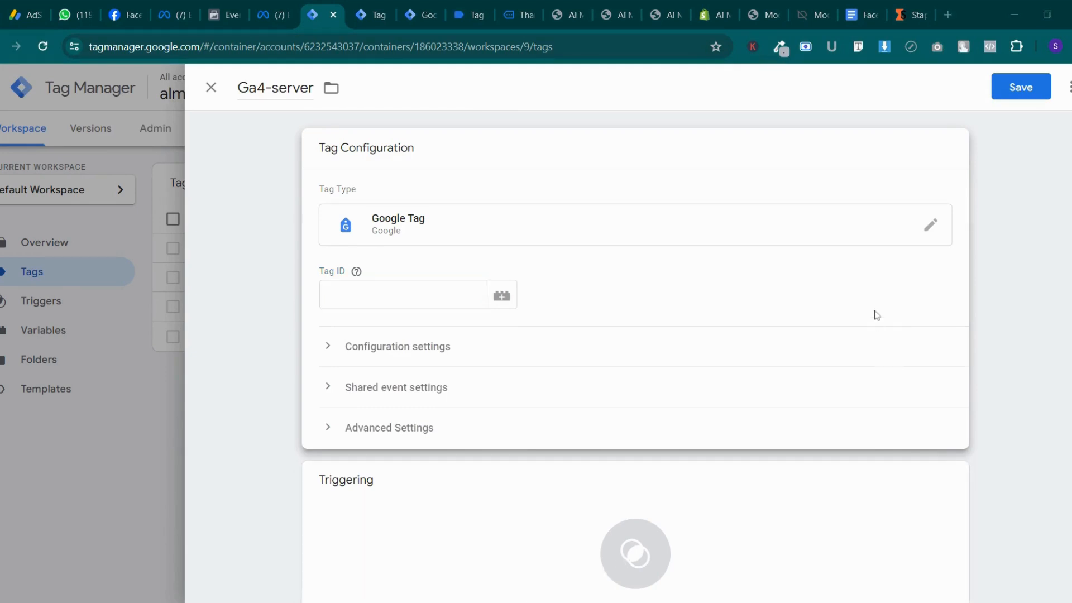
{"action": "left_click", "coordinate": [875, 289]}
{"action": "left_click", "coordinate": [403, 295]}
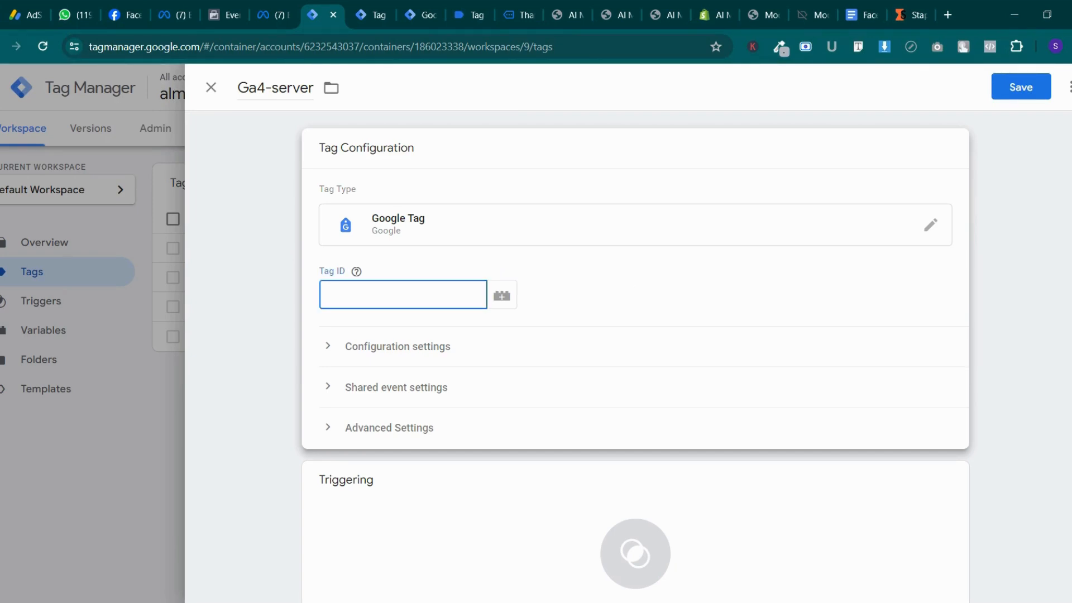
{"action": "type", "text": "G-YRWGDG0ZP3"}
{"action": "scroll", "coordinate": [428, 294], "scroll_direction": "down", "scroll_amount": 1}
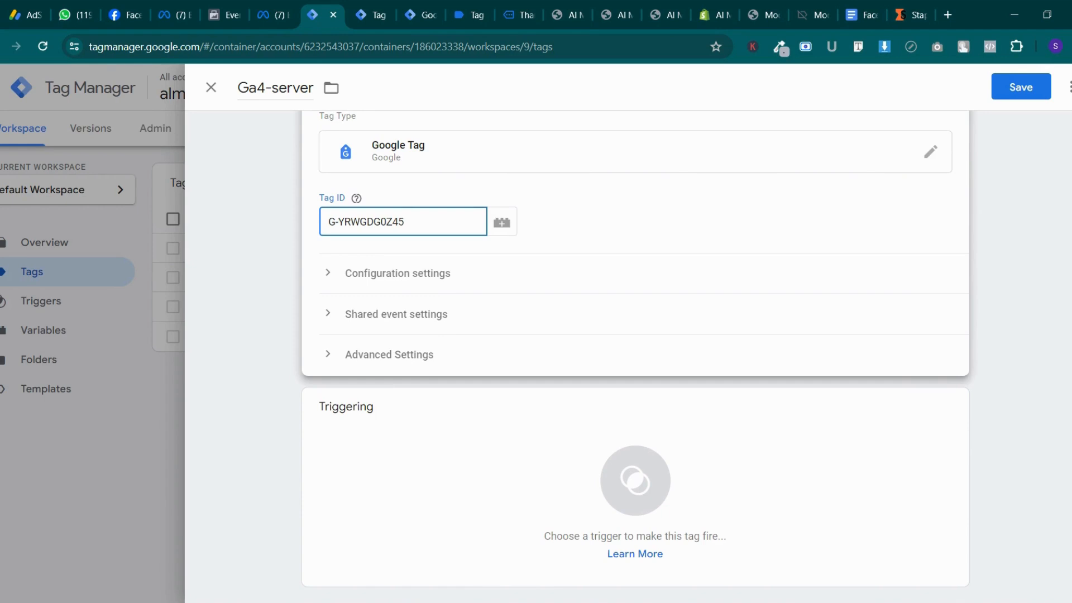
{"action": "left_click_drag", "start_coordinate": [337, 222], "coordinate": [398, 221]}
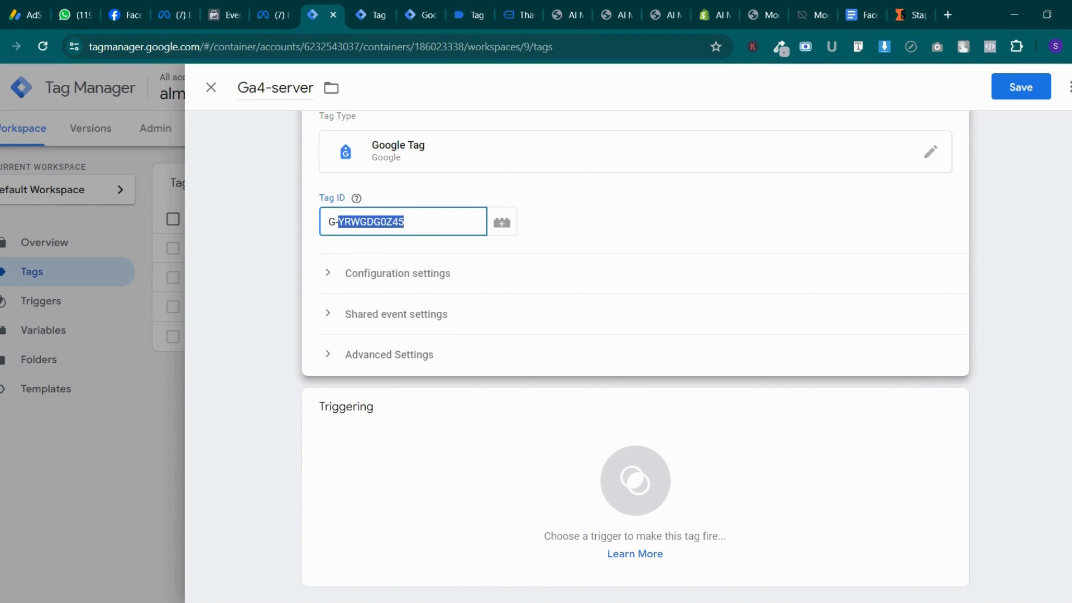
{"action": "scroll", "coordinate": [419, 273], "scroll_direction": "down", "scroll_amount": 1}
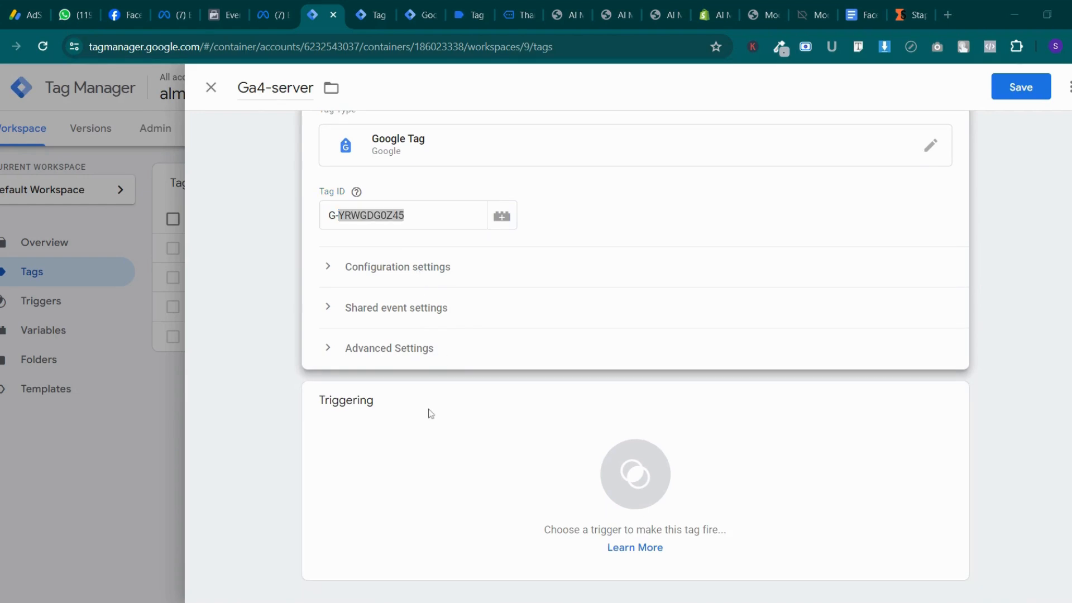
{"action": "left_click", "coordinate": [404, 216]}
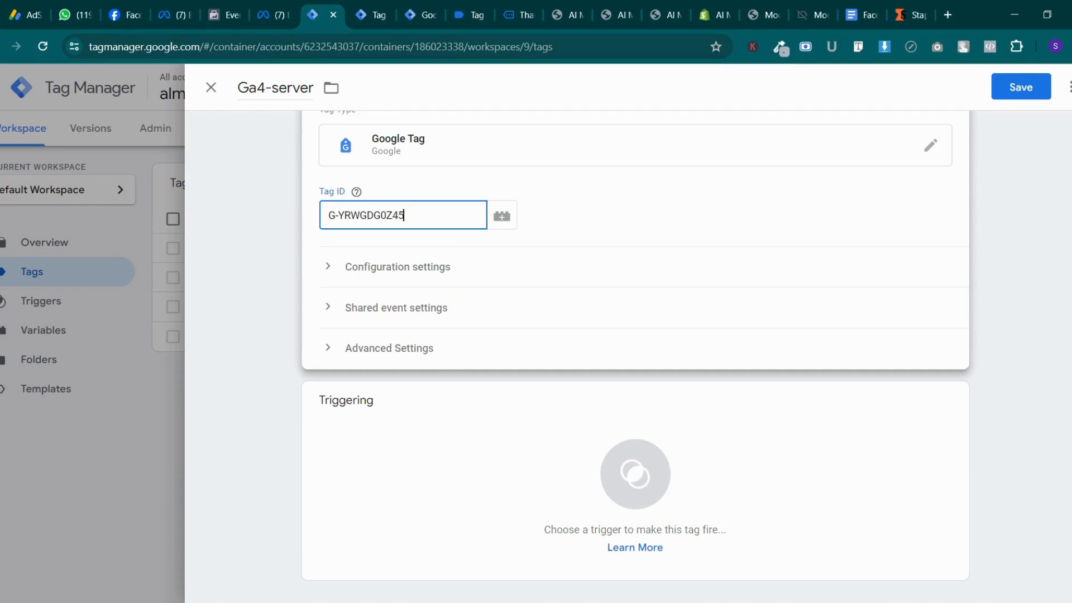
{"action": "scroll", "coordinate": [497, 380], "scroll_direction": "up", "scroll_amount": 1}
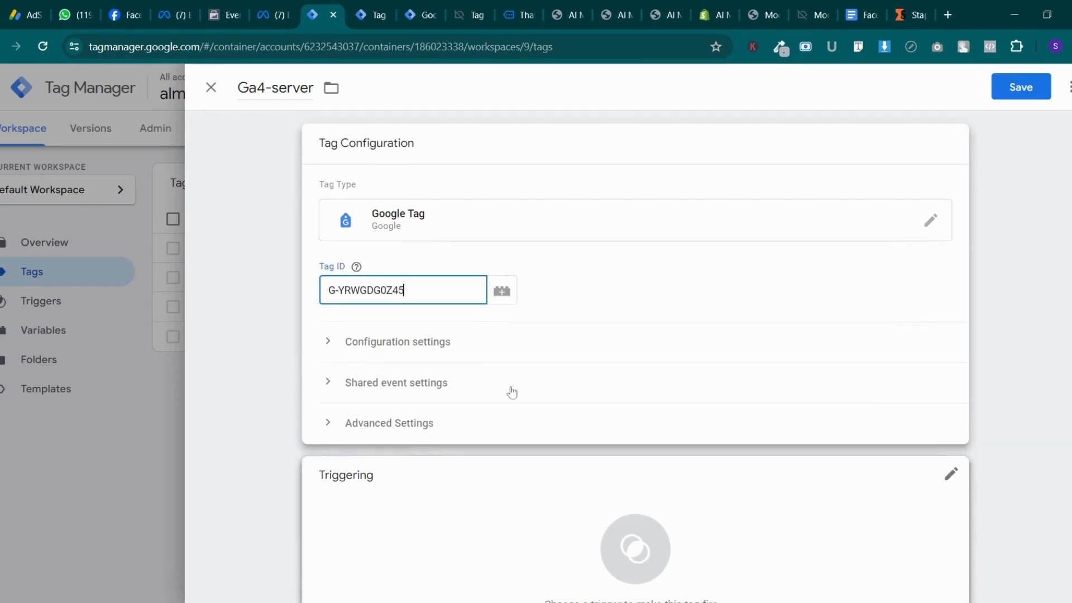
{"action": "scroll", "coordinate": [510, 390], "scroll_direction": "down", "scroll_amount": 1}
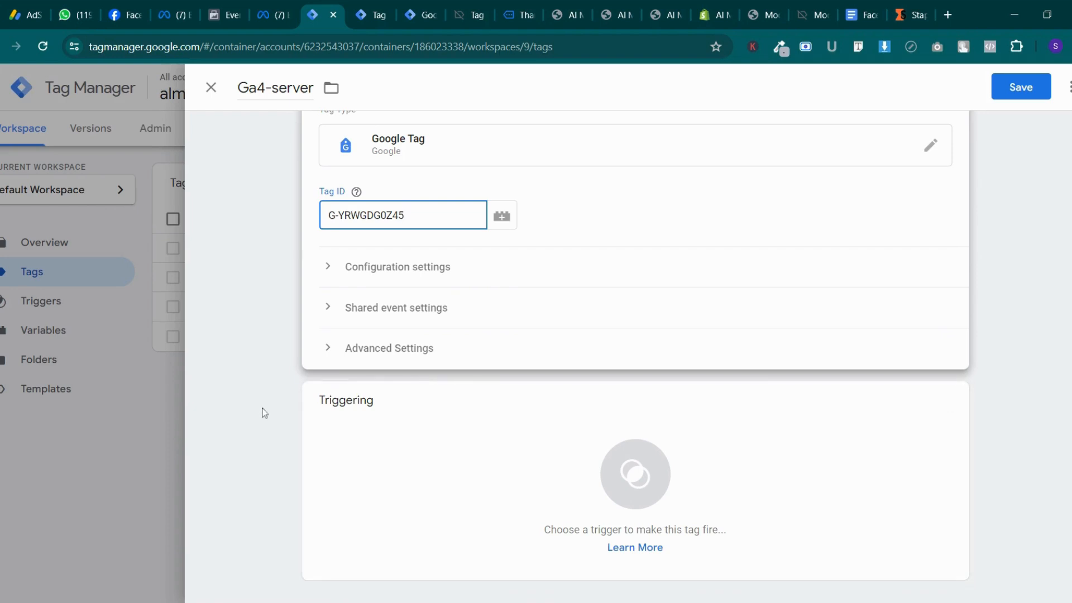
{"action": "left_click", "coordinate": [535, 602]}
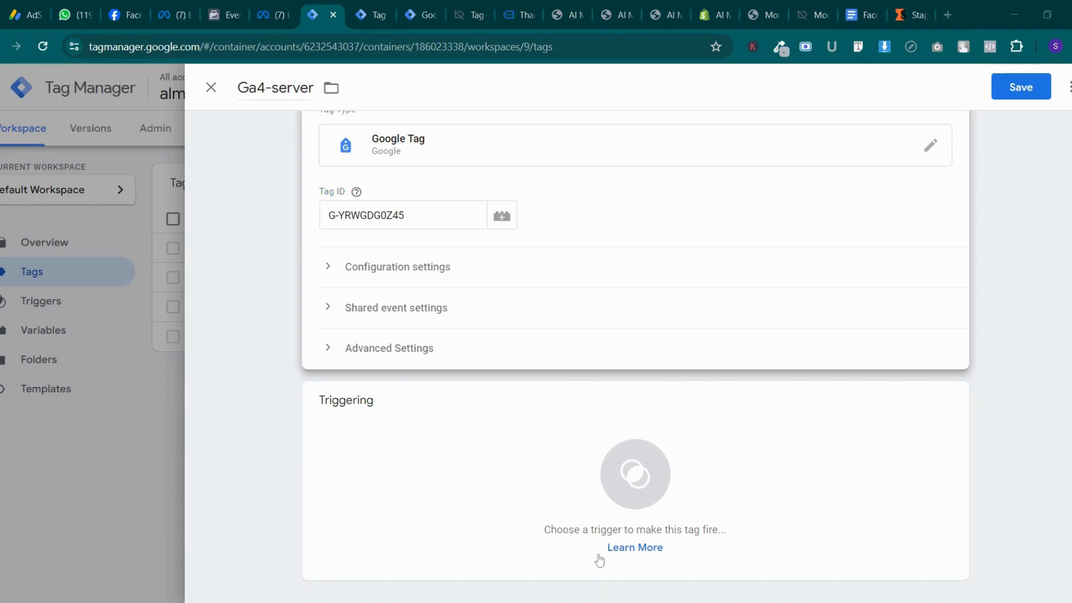
{"action": "left_click", "coordinate": [924, 433]}
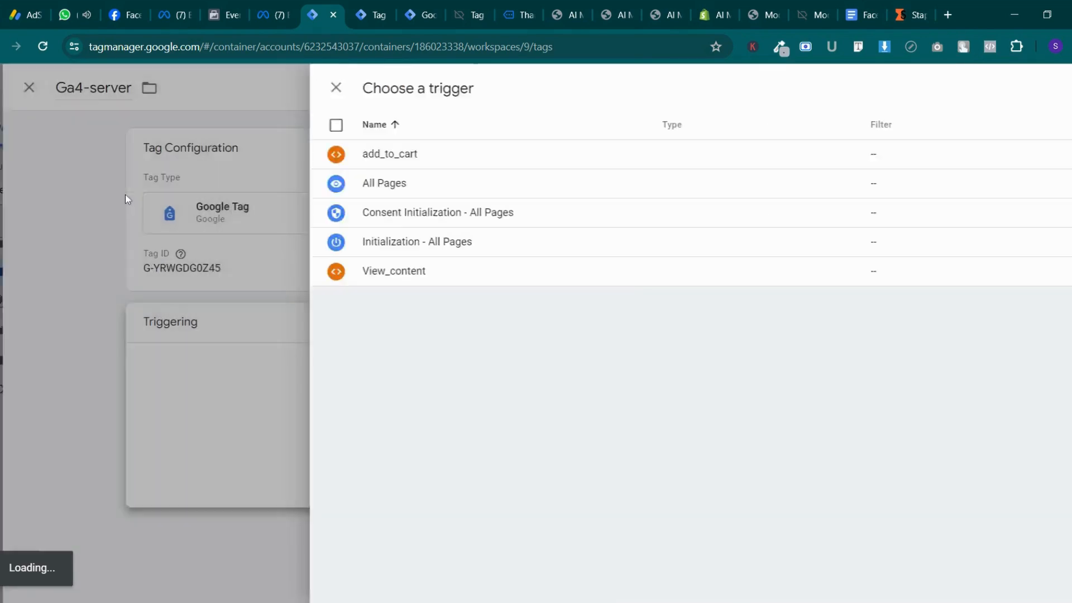
{"action": "left_click", "coordinate": [125, 195]}
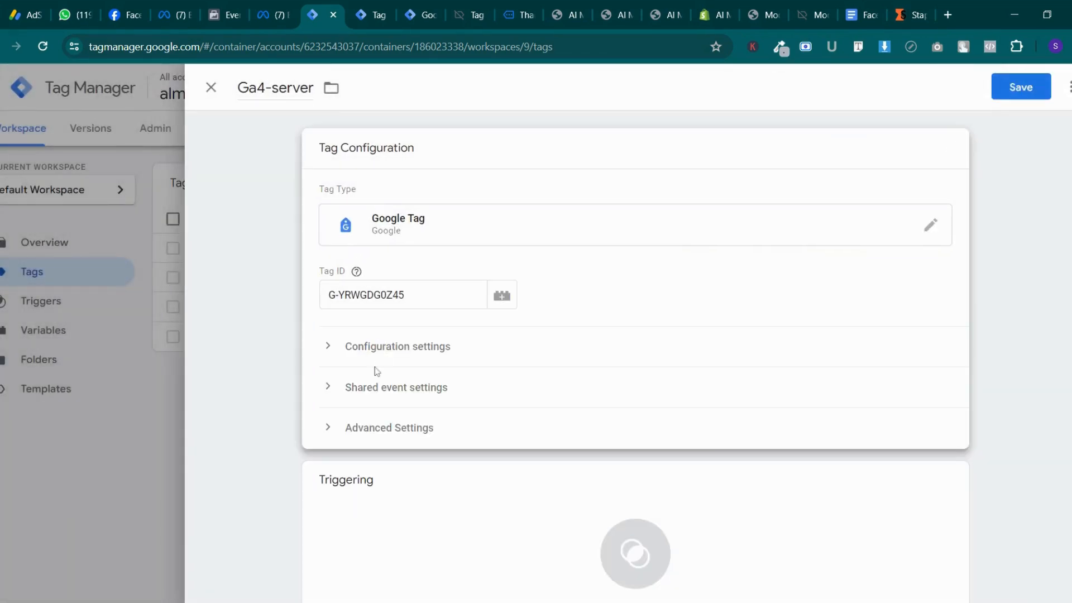
Add a configuration parameter named Server_container_url to the Google Tag, copying the name from the Facebook Pixel notes in Google Docs
{"action": "left_click", "coordinate": [373, 351]}
{"action": "scroll", "coordinate": [370, 355], "scroll_direction": "down", "scroll_amount": 1}
{"action": "left_click", "coordinate": [395, 414]}
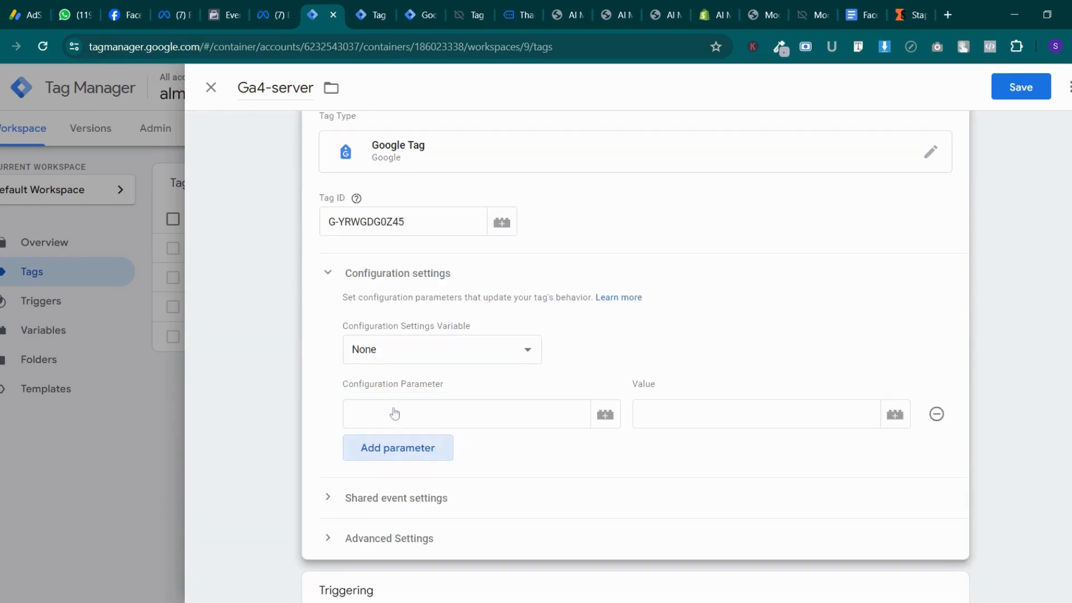
{"action": "left_click", "coordinate": [860, 14]}
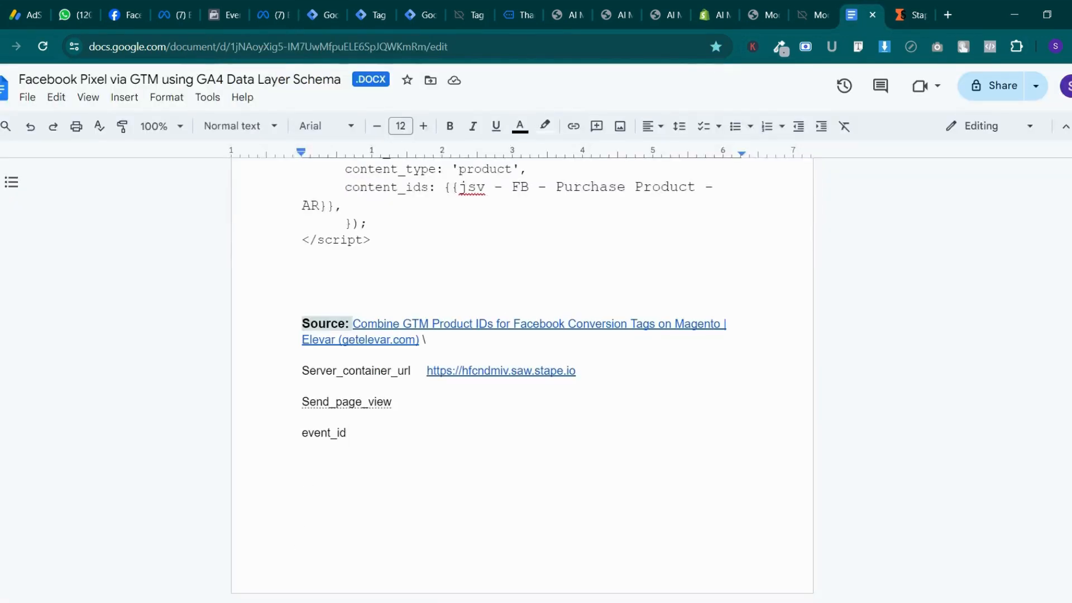
{"action": "left_click_drag", "start_coordinate": [411, 371], "coordinate": [302, 371]}
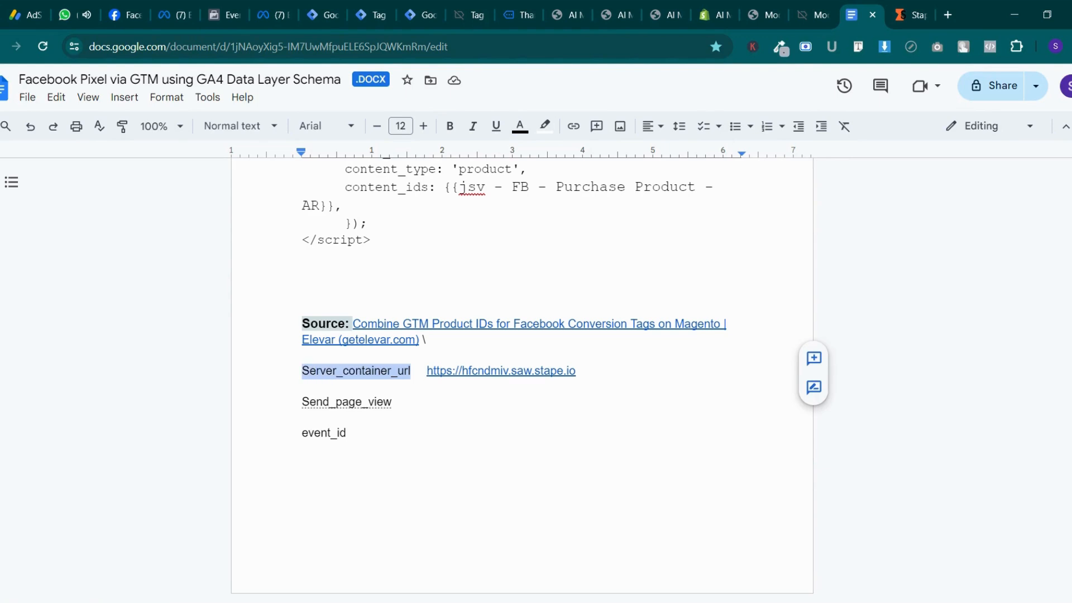
{"action": "right_click", "coordinate": [324, 371]}
{"action": "left_click", "coordinate": [363, 279]}
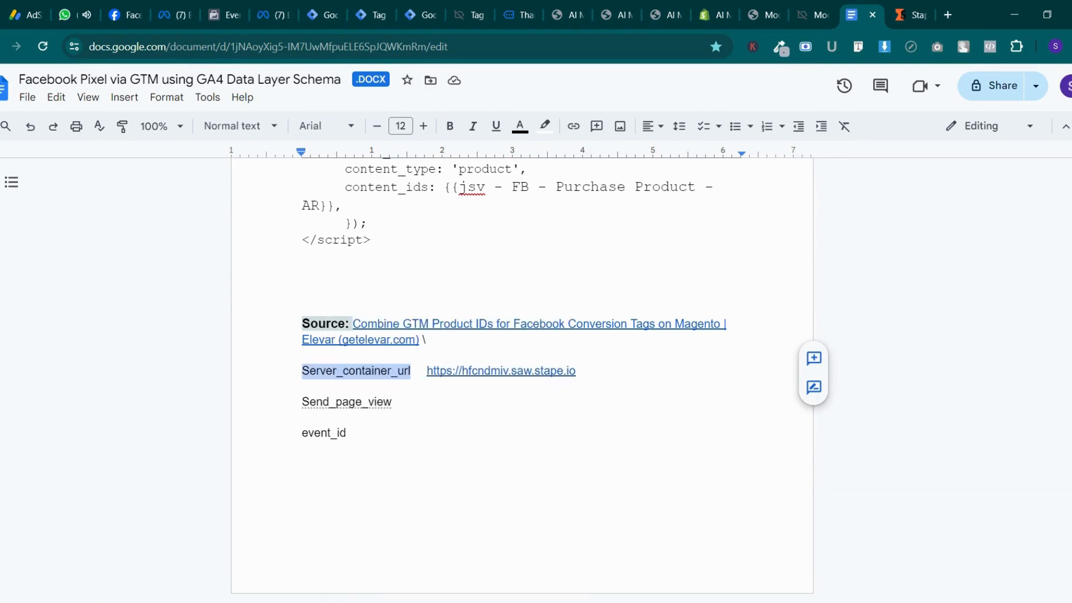
{"action": "left_click", "coordinate": [311, 8]}
{"action": "left_click", "coordinate": [447, 414]}
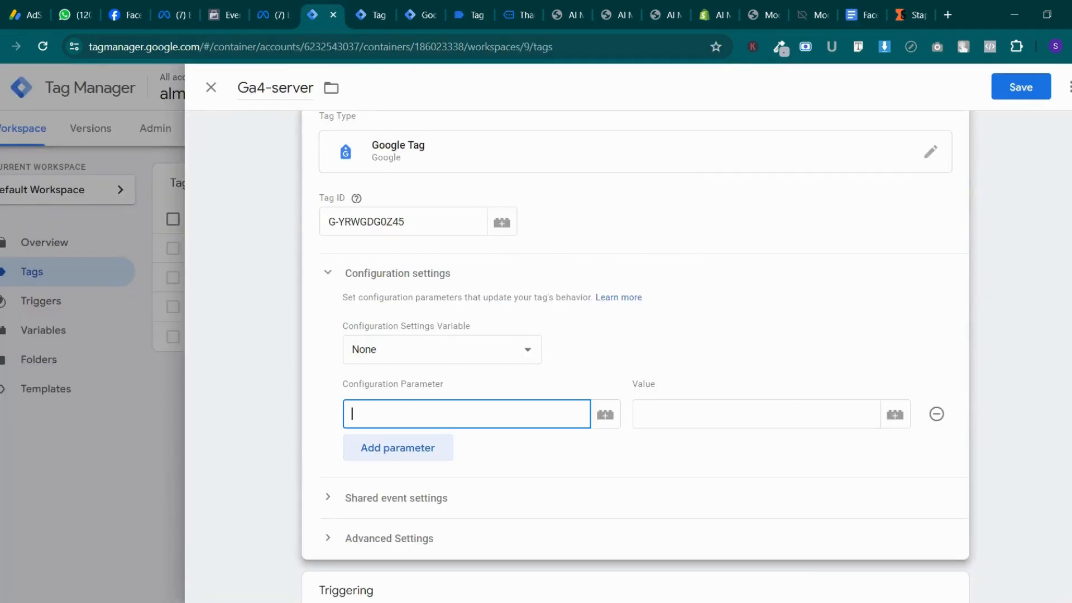
{"action": "key", "text": "ctrl+v"}
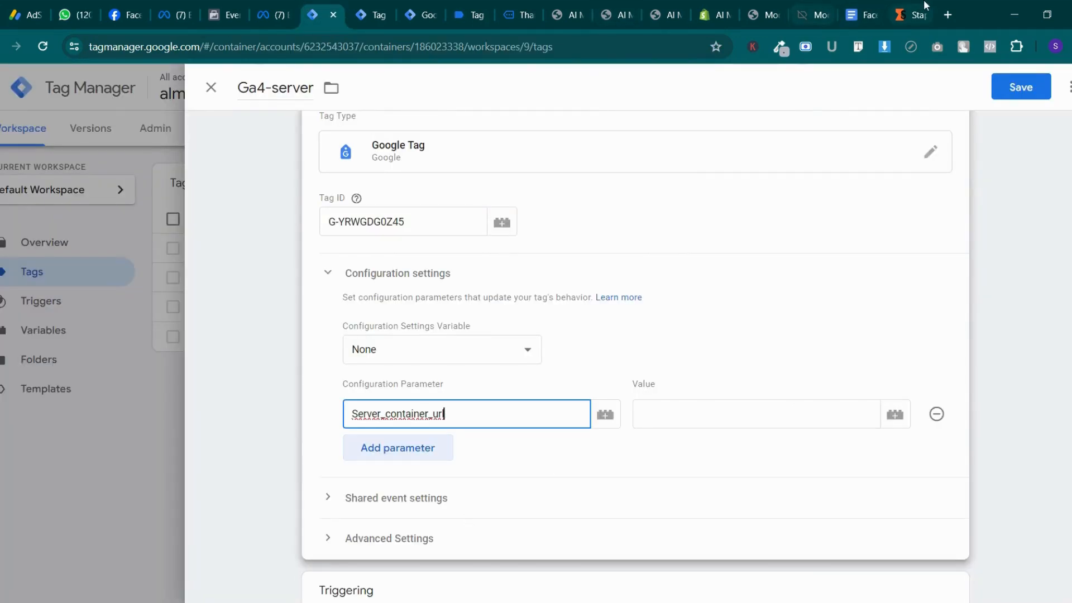
{"action": "left_click", "coordinate": [907, 14]}
{"action": "scroll", "coordinate": [607, 173], "scroll_direction": "down", "scroll_amount": 8}
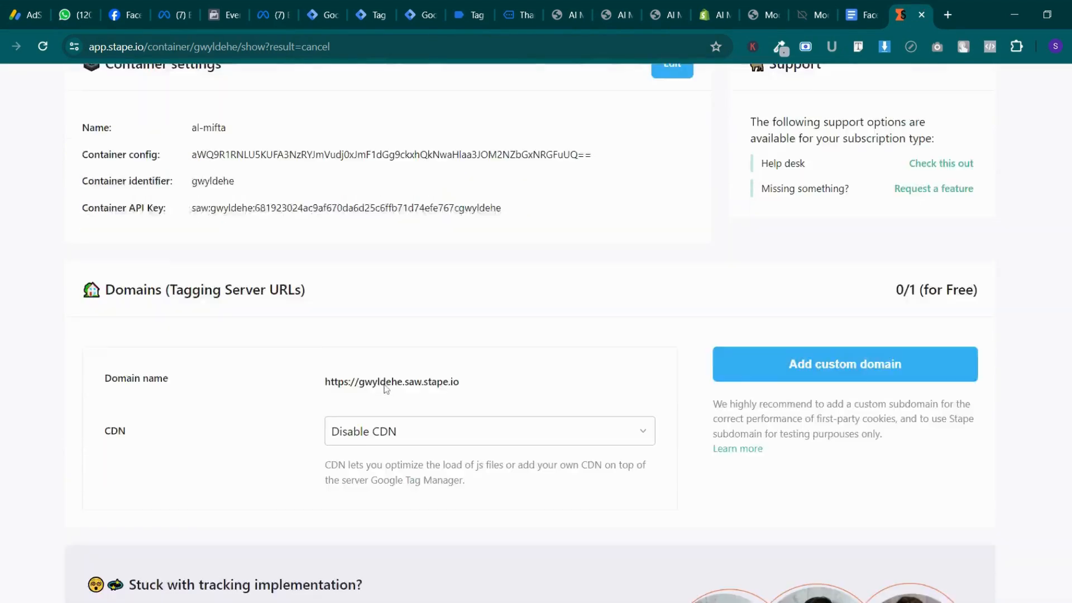
{"action": "left_click", "coordinate": [468, 336]}
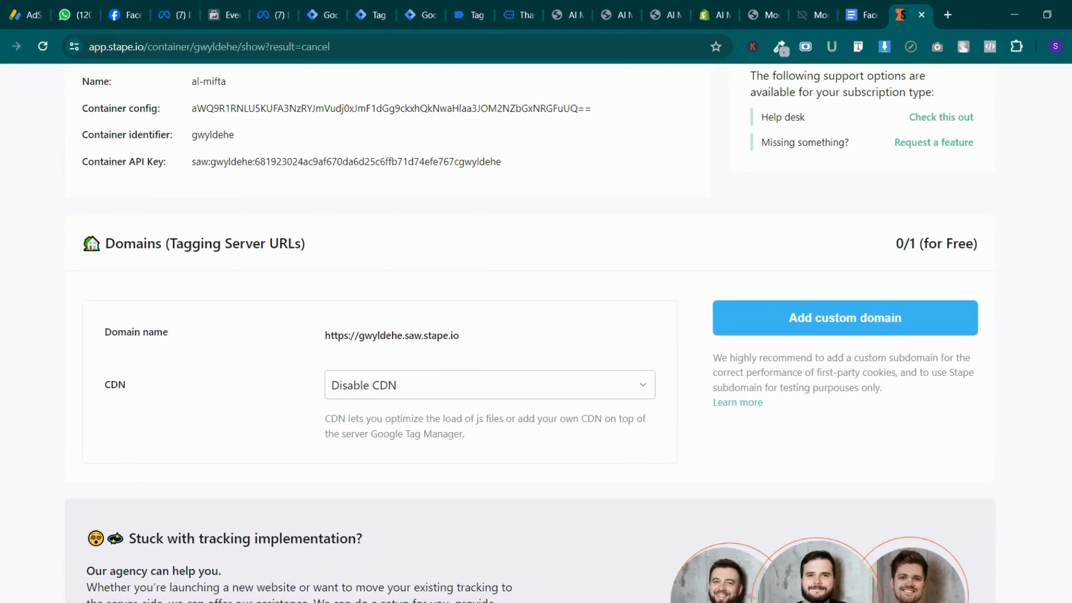
{"action": "left_click", "coordinate": [242, 8]}
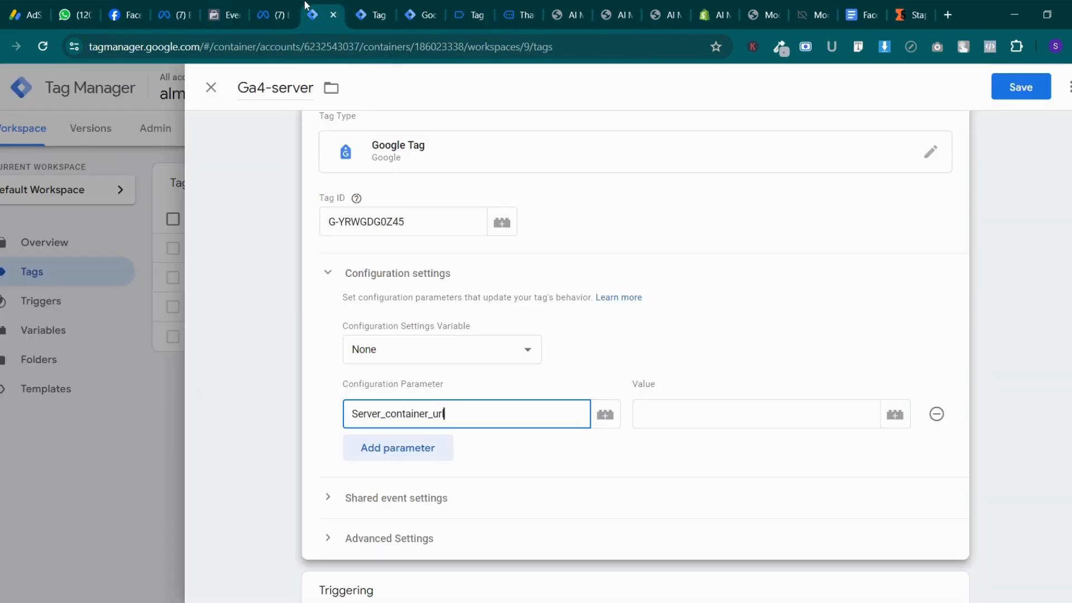
{"action": "left_click", "coordinate": [316, 14]}
{"action": "left_click", "coordinate": [756, 413]}
{"action": "key", "text": "ctrl+v"}
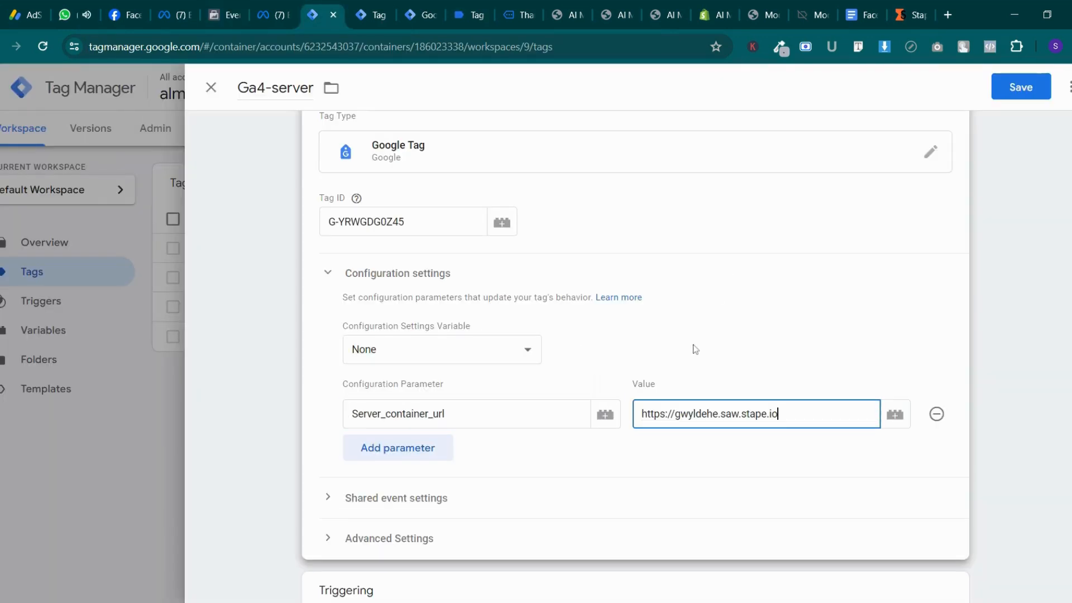
Add a second configuration parameter, Send_page_view, copying its name from the Google Docs notes, and set its value to true
{"action": "left_click", "coordinate": [388, 457]}
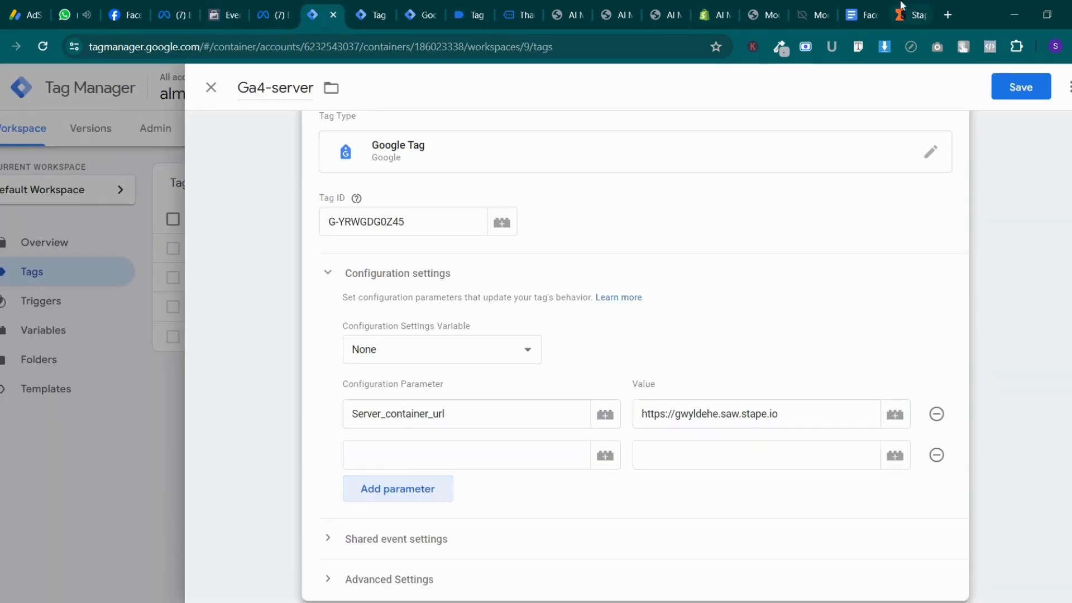
{"action": "left_click", "coordinate": [909, 14]}
{"action": "left_click", "coordinate": [865, 14]}
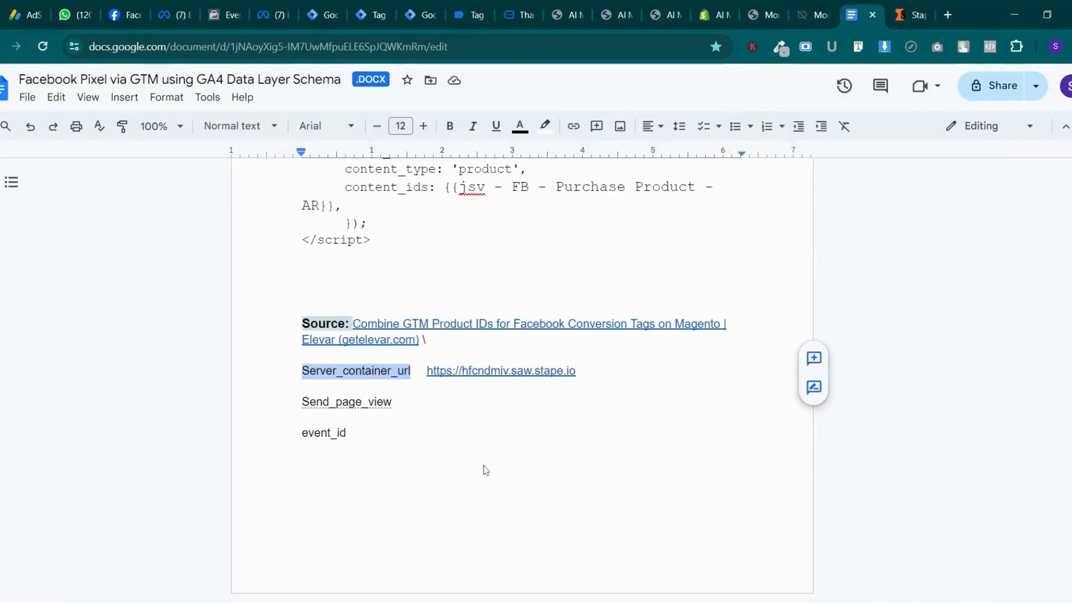
{"action": "left_click_drag", "start_coordinate": [392, 402], "coordinate": [301, 402]}
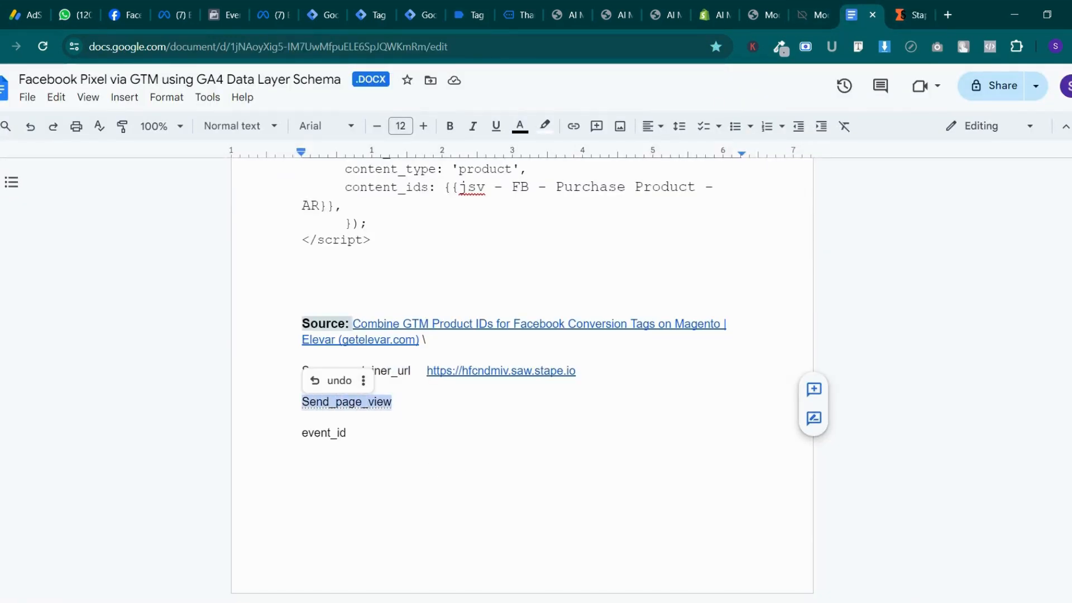
{"action": "right_click", "coordinate": [304, 402]}
{"action": "left_click", "coordinate": [383, 281]}
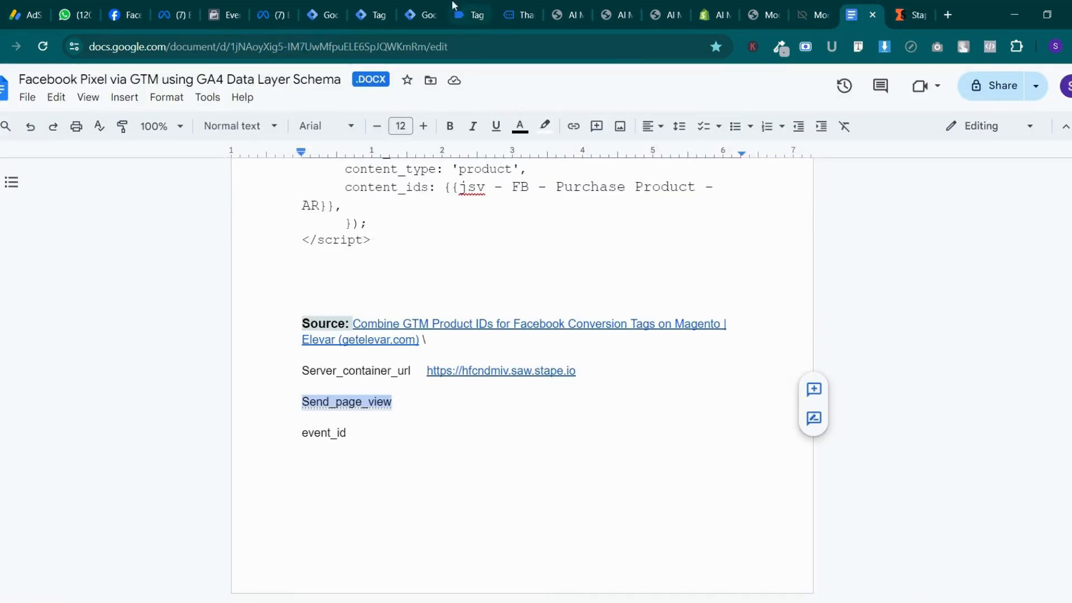
{"action": "left_click", "coordinate": [390, 8]}
{"action": "left_click", "coordinate": [425, 5]}
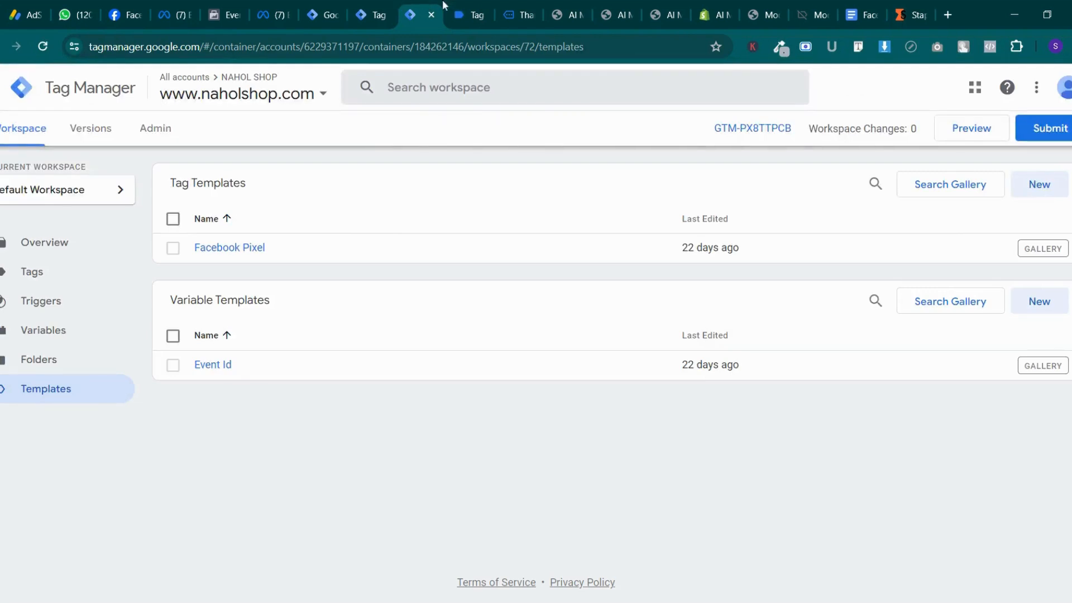
{"action": "left_click", "coordinate": [466, 5]}
{"action": "left_click", "coordinate": [384, 7]}
{"action": "left_click", "coordinate": [330, 7]}
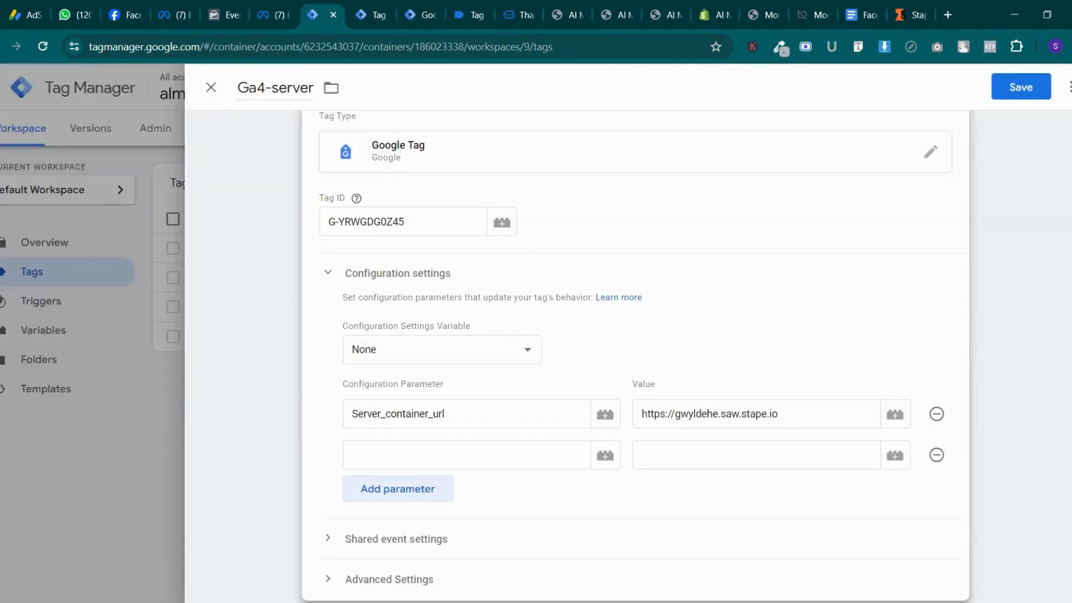
{"action": "left_click", "coordinate": [466, 455]}
{"action": "key", "text": "ctrl+v"}
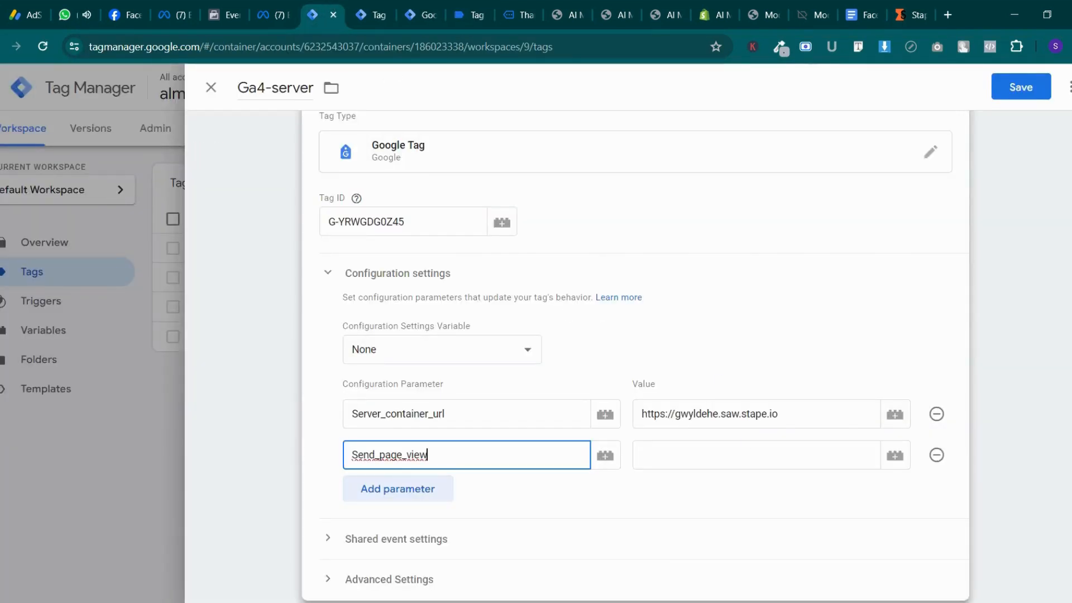
{"action": "left_click", "coordinate": [720, 455]}
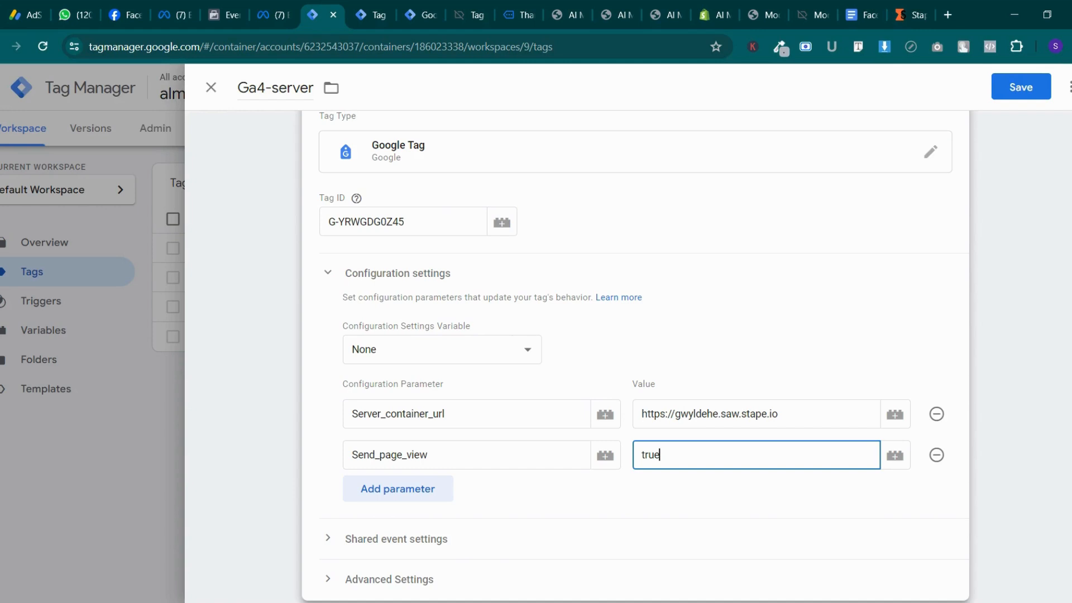
Assign the All Pages trigger to the Ga4-server tag and save the tag
{"action": "scroll", "coordinate": [489, 445], "scroll_direction": "down", "scroll_amount": 4}
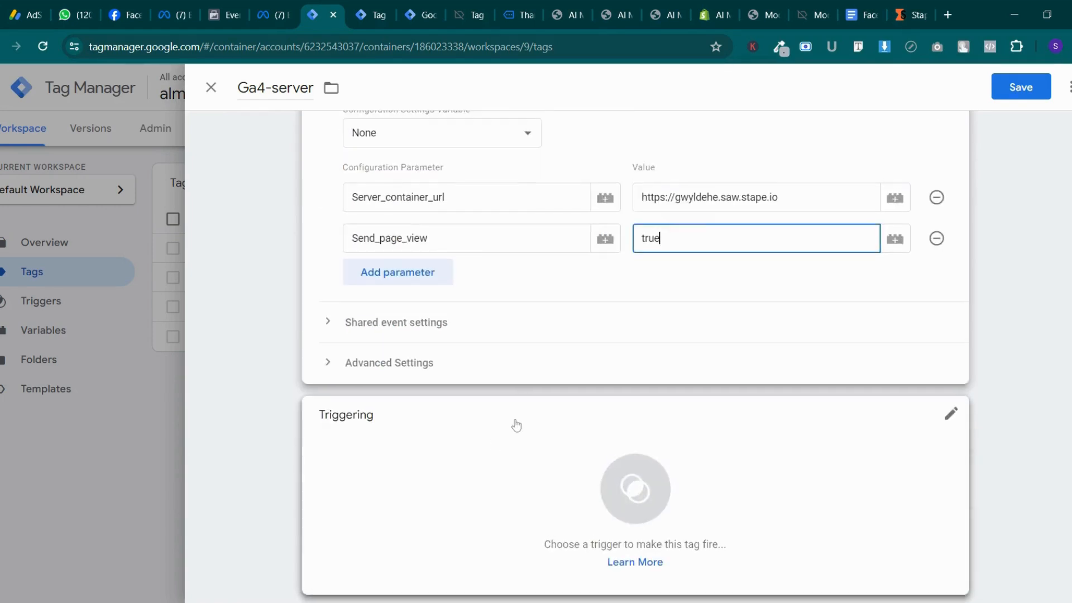
{"action": "scroll", "coordinate": [558, 402], "scroll_direction": "up", "scroll_amount": 1}
{"action": "left_click", "coordinate": [643, 344]}
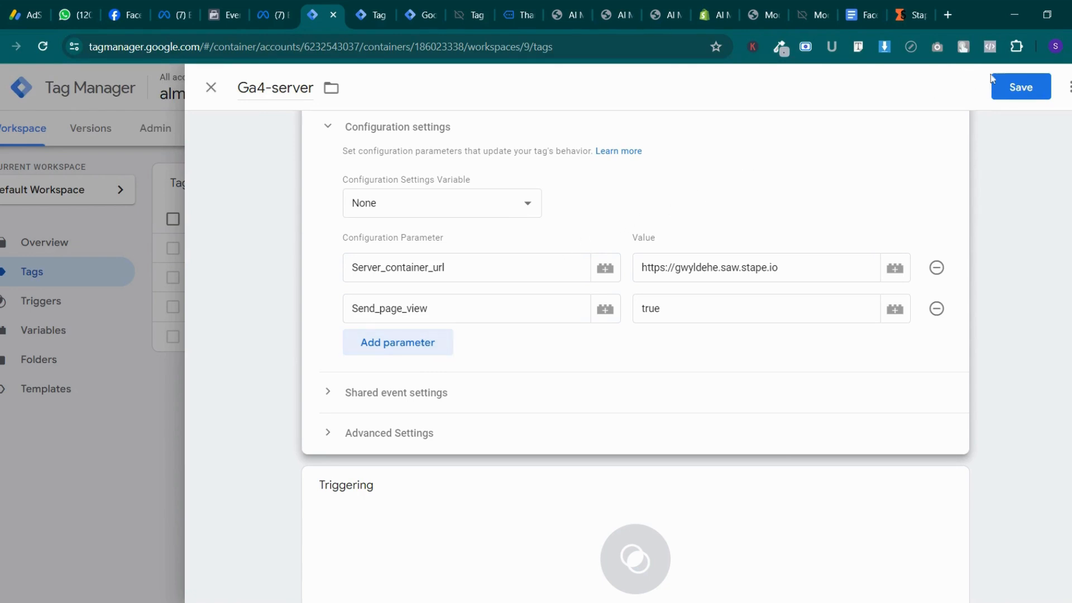
{"action": "scroll", "coordinate": [706, 412], "scroll_direction": "down", "scroll_amount": 2}
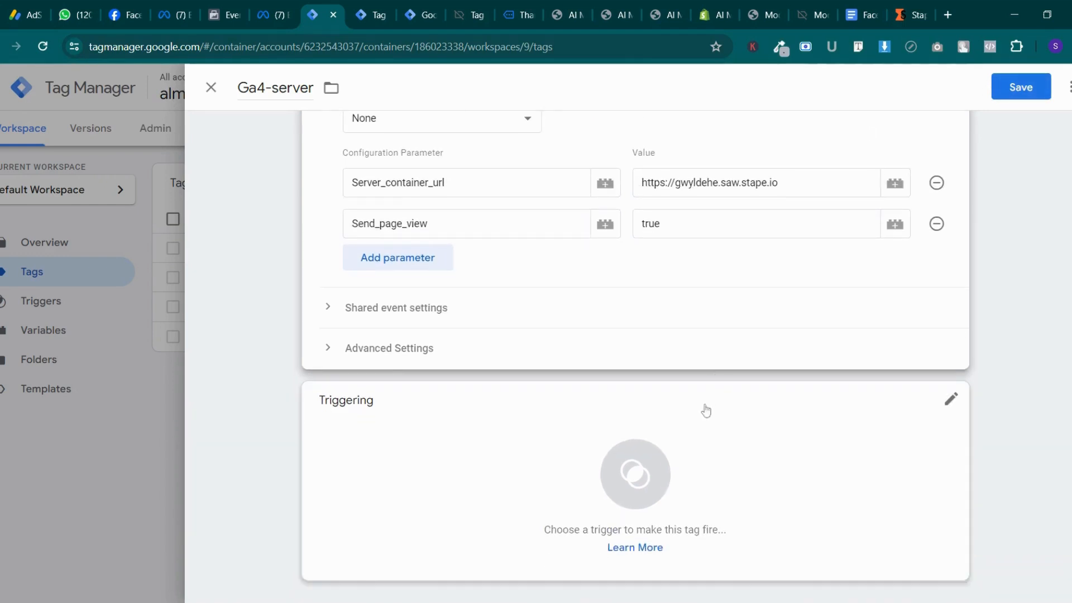
{"action": "left_click", "coordinate": [651, 494]}
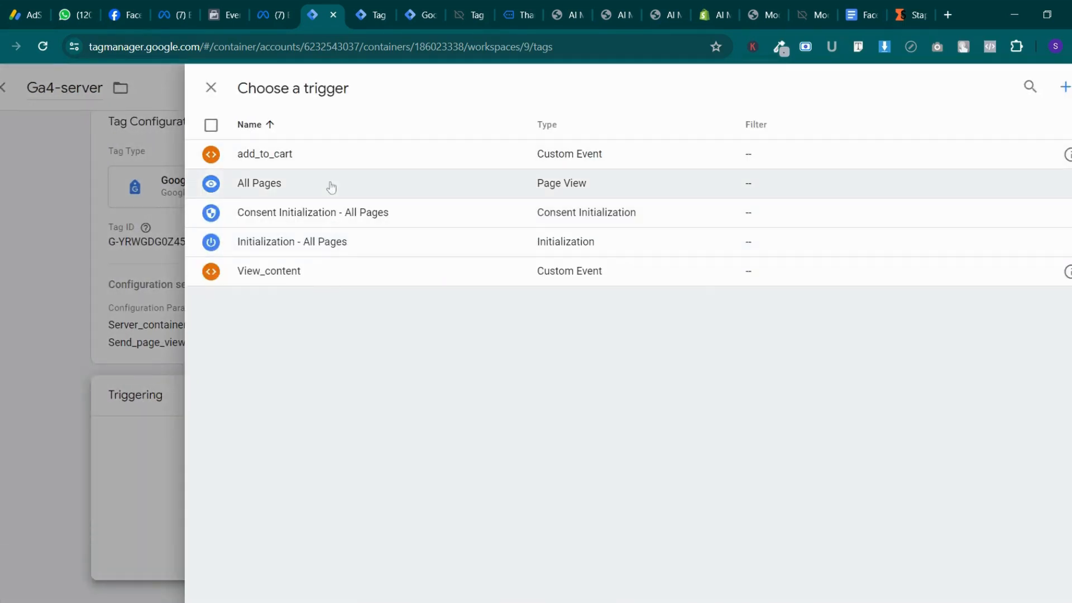
{"action": "left_click", "coordinate": [331, 187]}
{"action": "left_click", "coordinate": [1036, 90]}
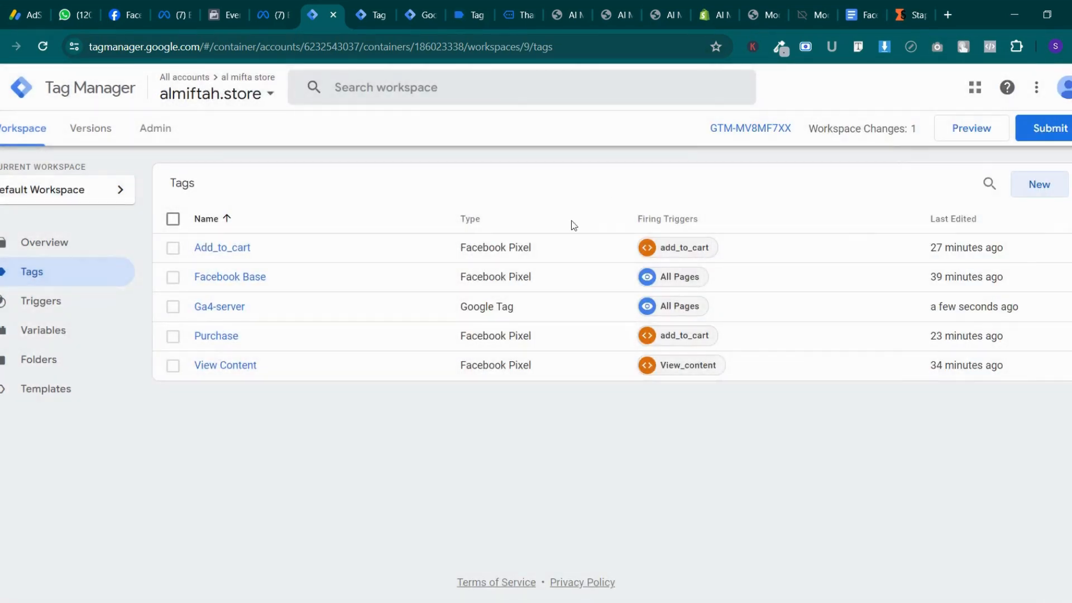
Search the variable template gallery for "event" and add the Event Id template to the almiftah.store workspace
{"action": "left_click", "coordinate": [90, 390]}
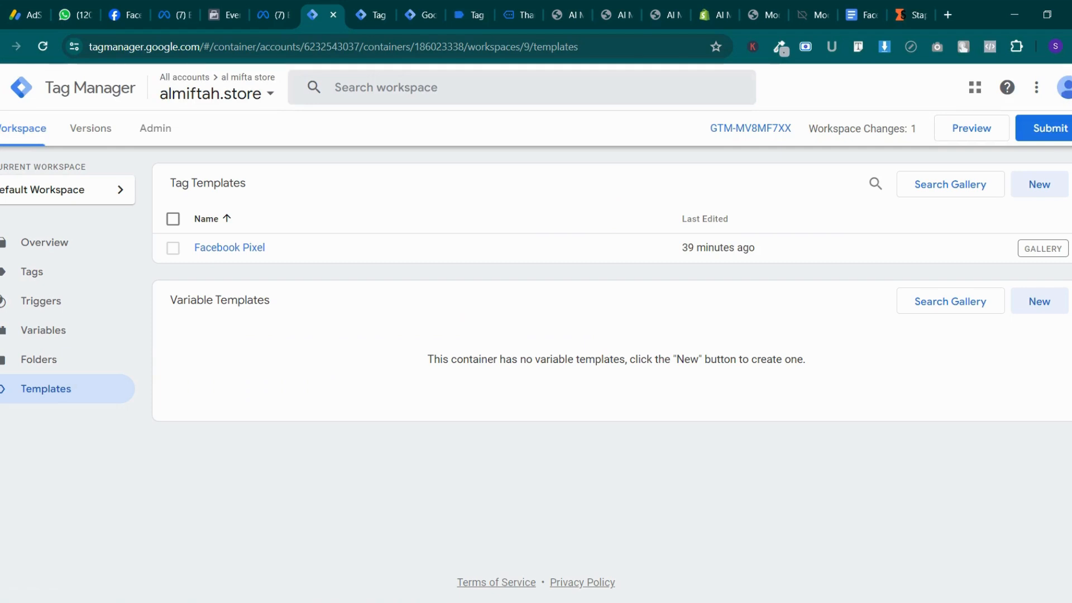
{"action": "left_click", "coordinate": [950, 307]}
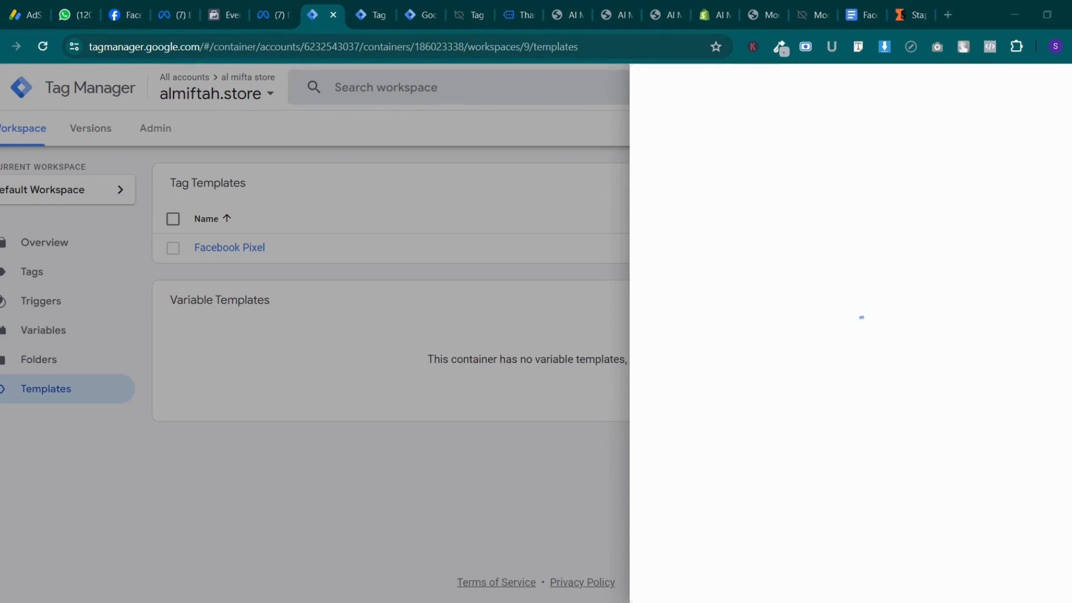
{"action": "left_click", "coordinate": [628, 557]}
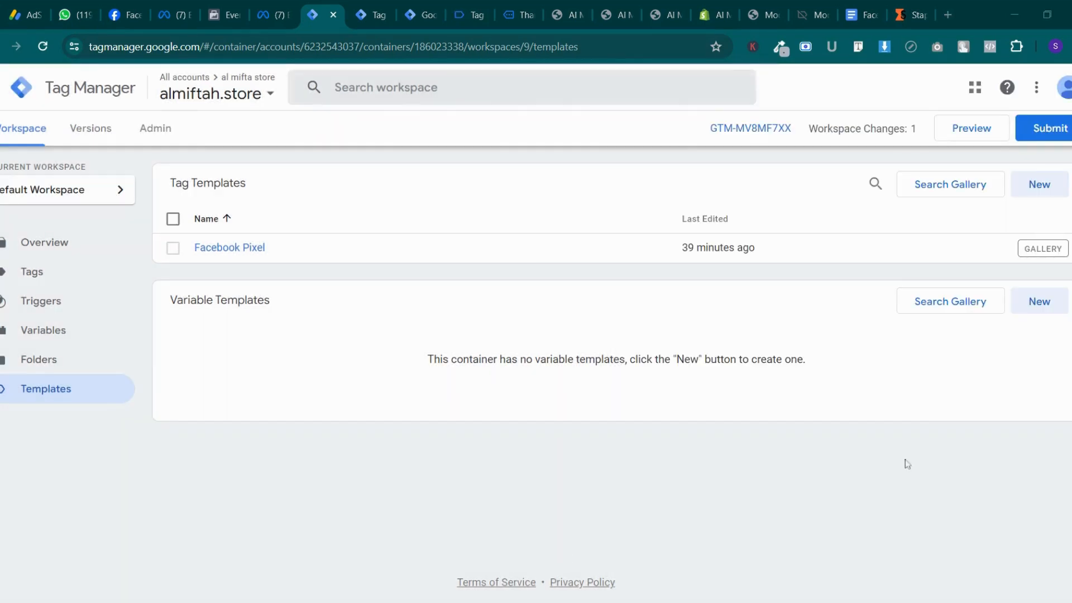
{"action": "left_click", "coordinate": [940, 302]}
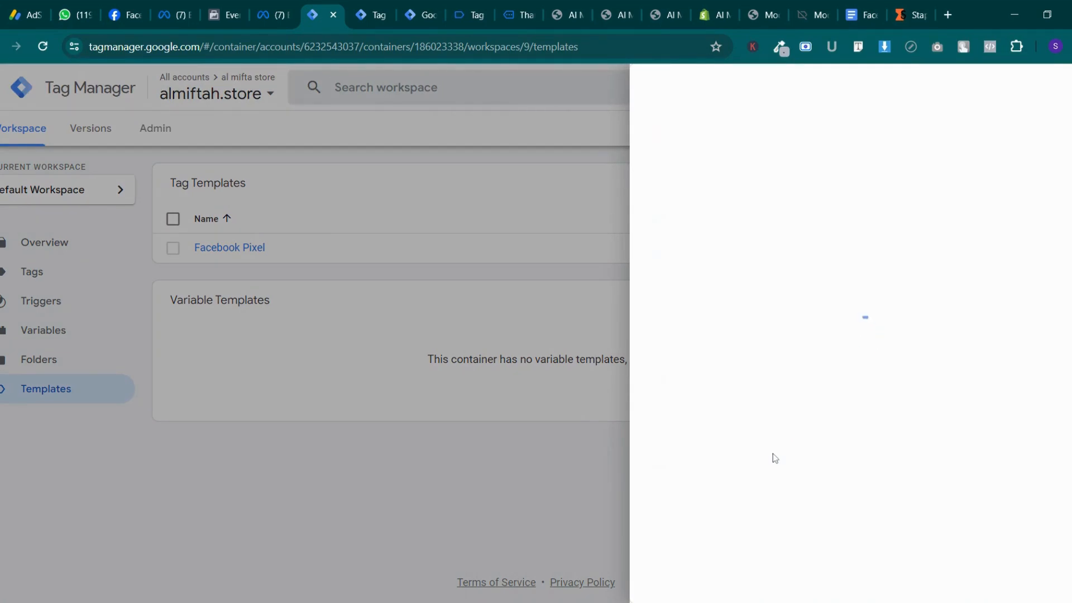
{"action": "left_click", "coordinate": [1062, 88]}
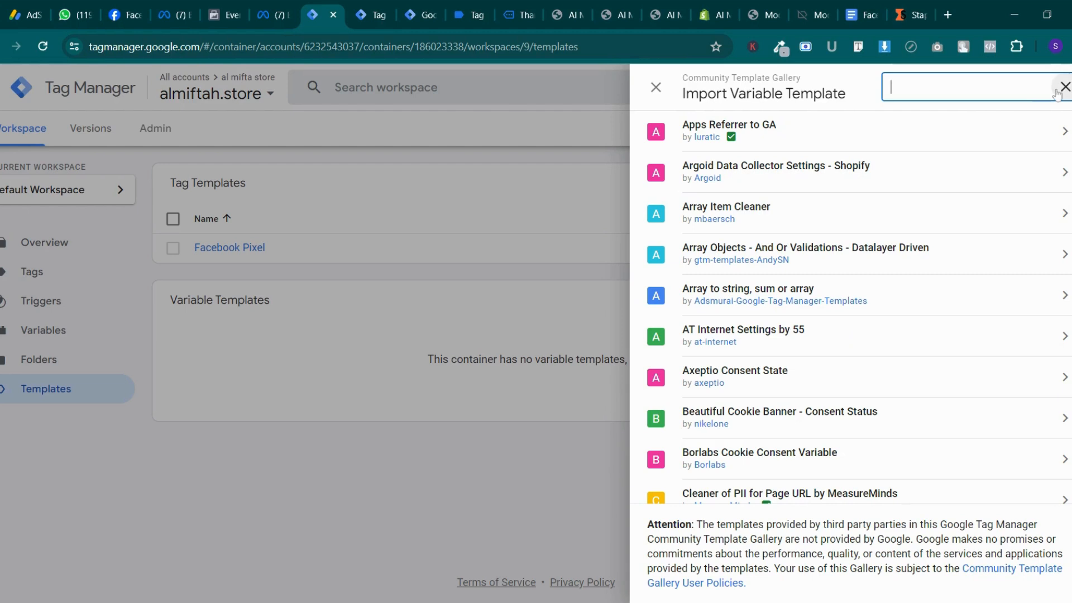
{"action": "type", "text": "event"}
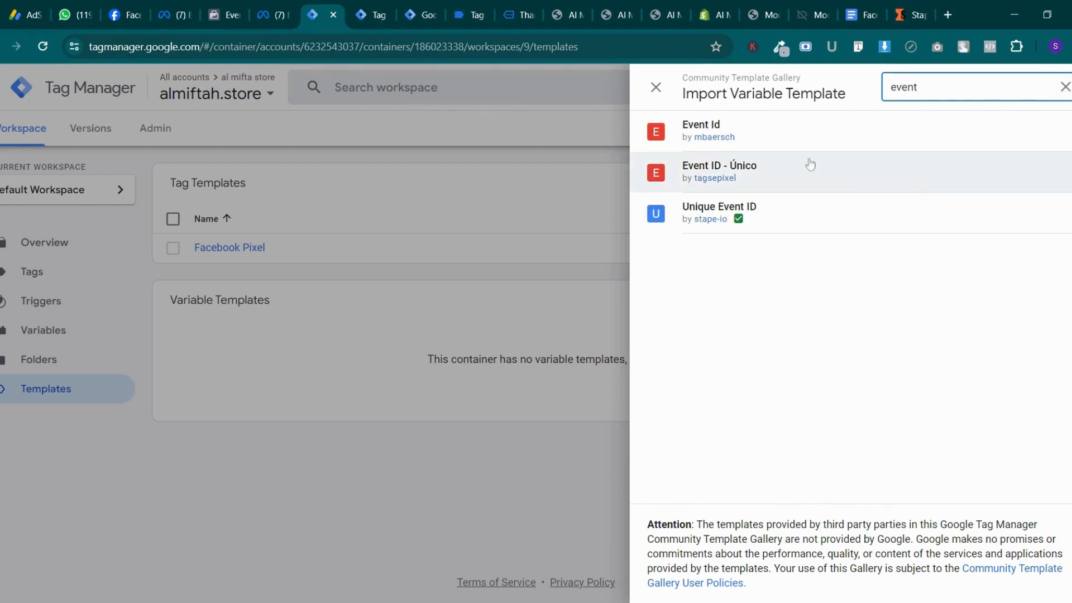
{"action": "left_click", "coordinate": [795, 145]}
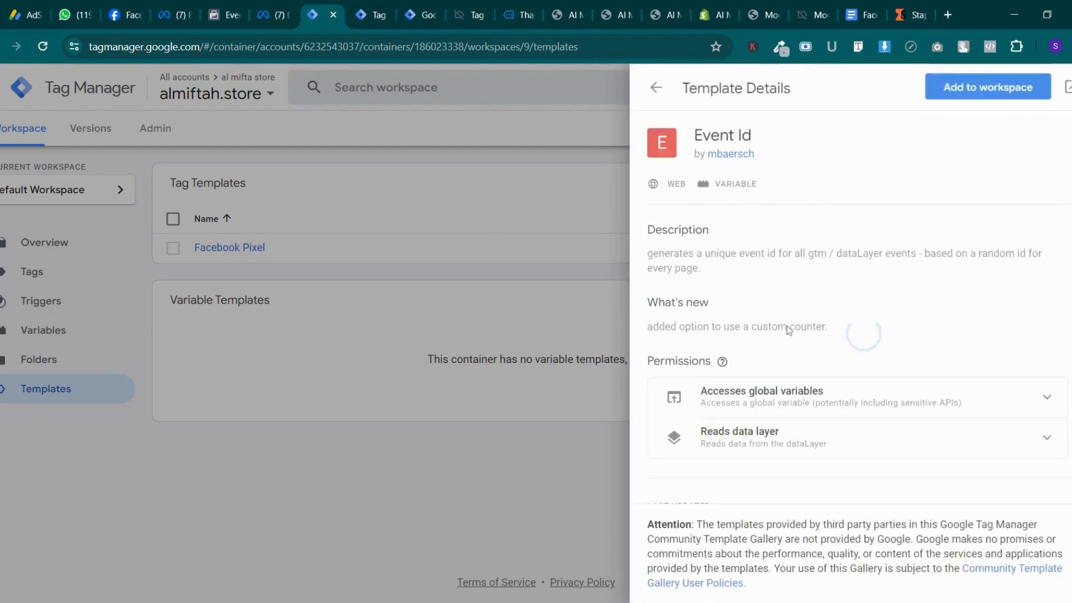
{"action": "left_click", "coordinate": [970, 88]}
{"action": "left_click", "coordinate": [721, 355]}
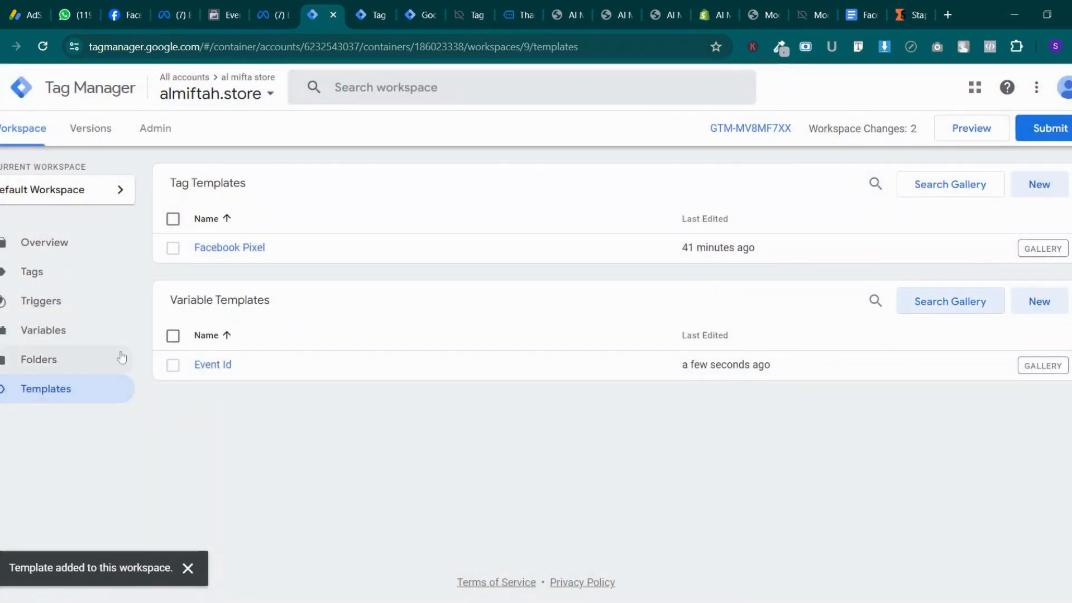
{"action": "left_click", "coordinate": [94, 333]}
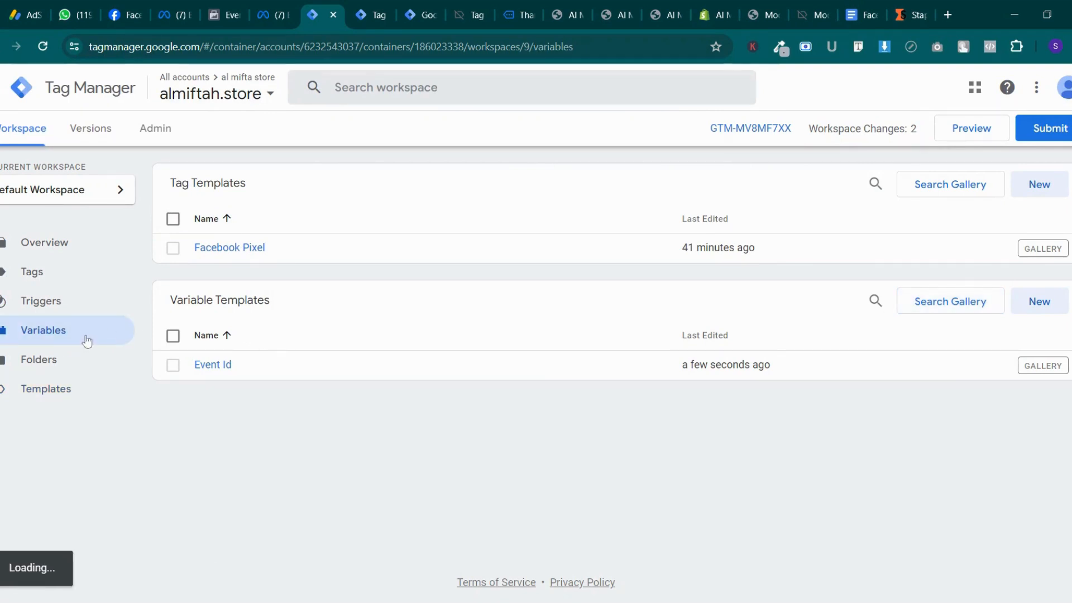
{"action": "left_click", "coordinate": [383, 4]}
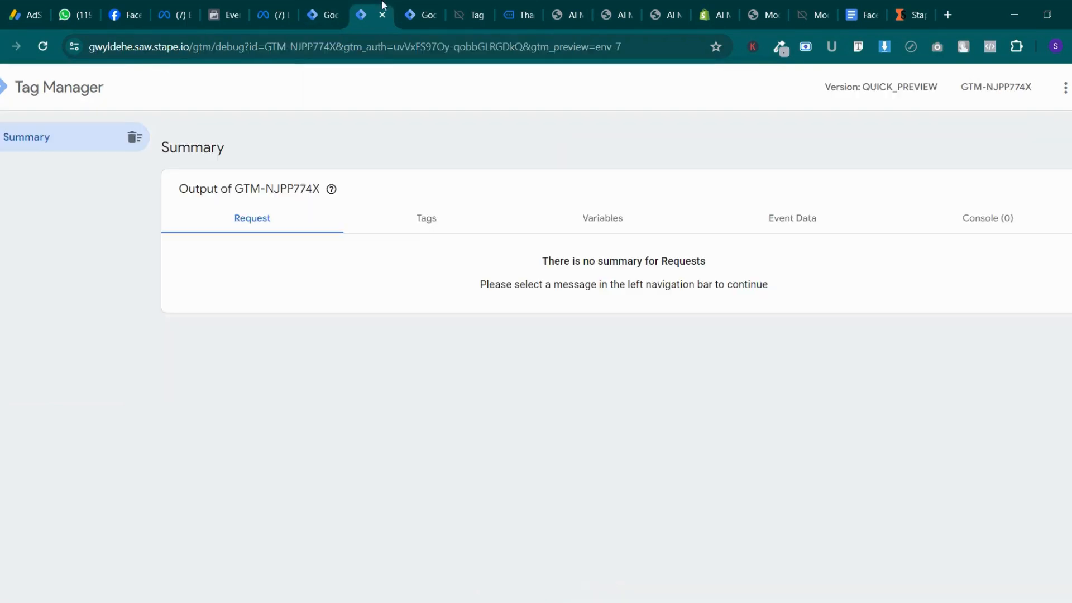
{"action": "left_click", "coordinate": [427, 6]}
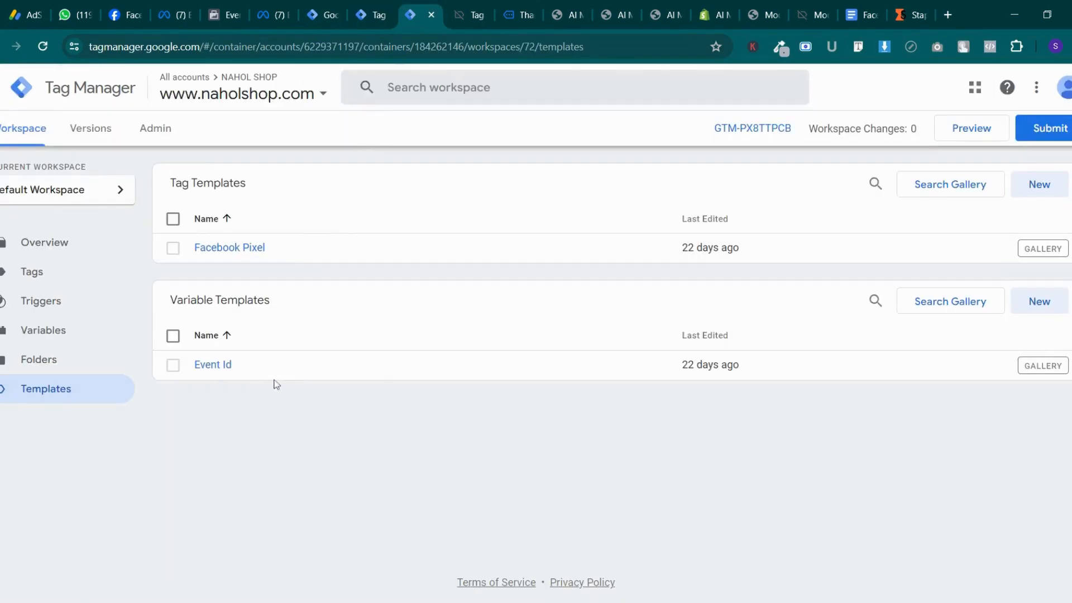
{"action": "left_click", "coordinate": [70, 332]}
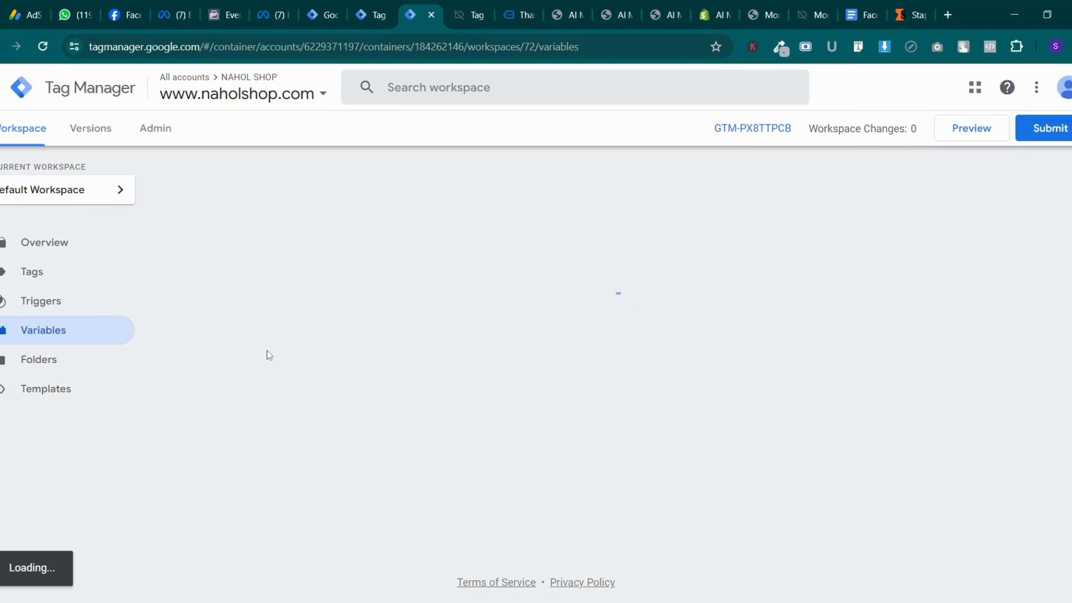
{"action": "scroll", "coordinate": [263, 446], "scroll_direction": "down", "scroll_amount": 8}
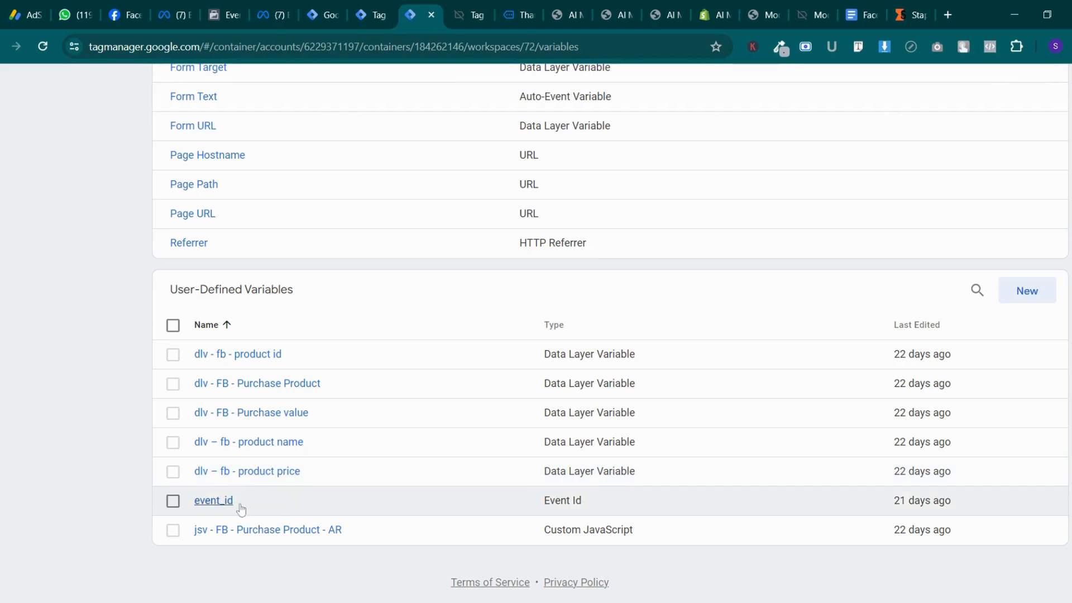
{"action": "left_click", "coordinate": [198, 505]}
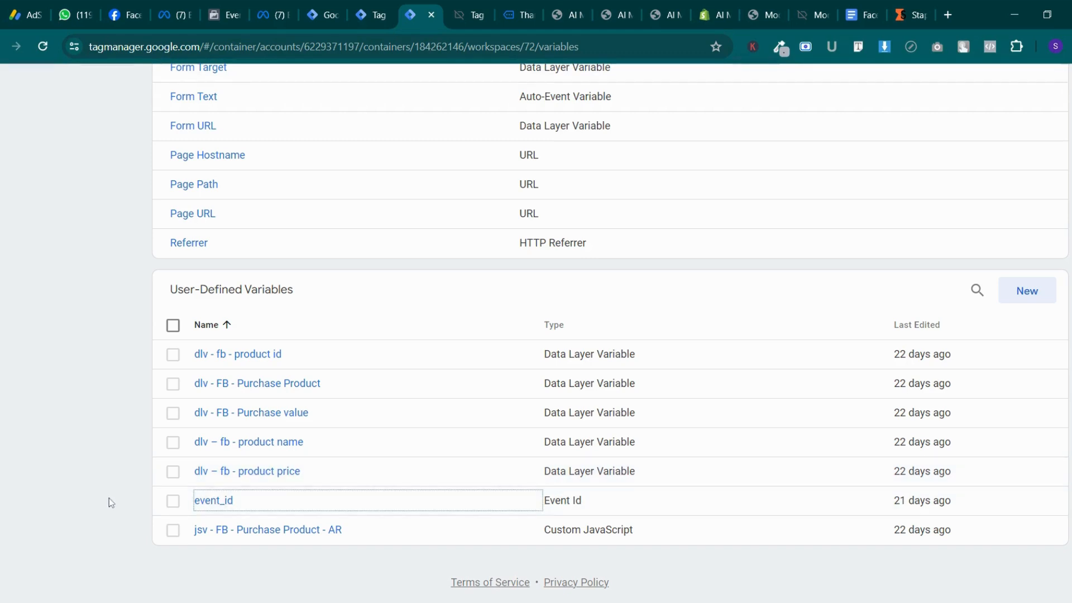
Create and save a user-defined variable named event_id of type Event Id in the almiftah.store container
{"action": "left_click", "coordinate": [329, 13]}
{"action": "scroll", "coordinate": [441, 385], "scroll_direction": "down", "scroll_amount": 2}
{"action": "scroll", "coordinate": [445, 386], "scroll_direction": "up", "scroll_amount": 1}
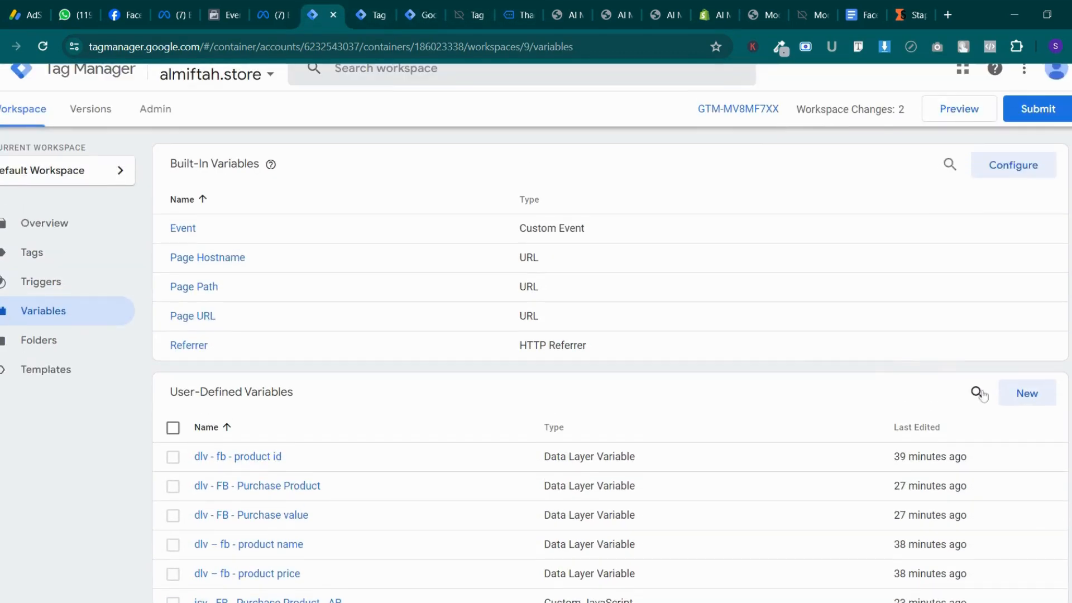
{"action": "left_click", "coordinate": [1024, 390]}
{"action": "left_click", "coordinate": [264, 88]}
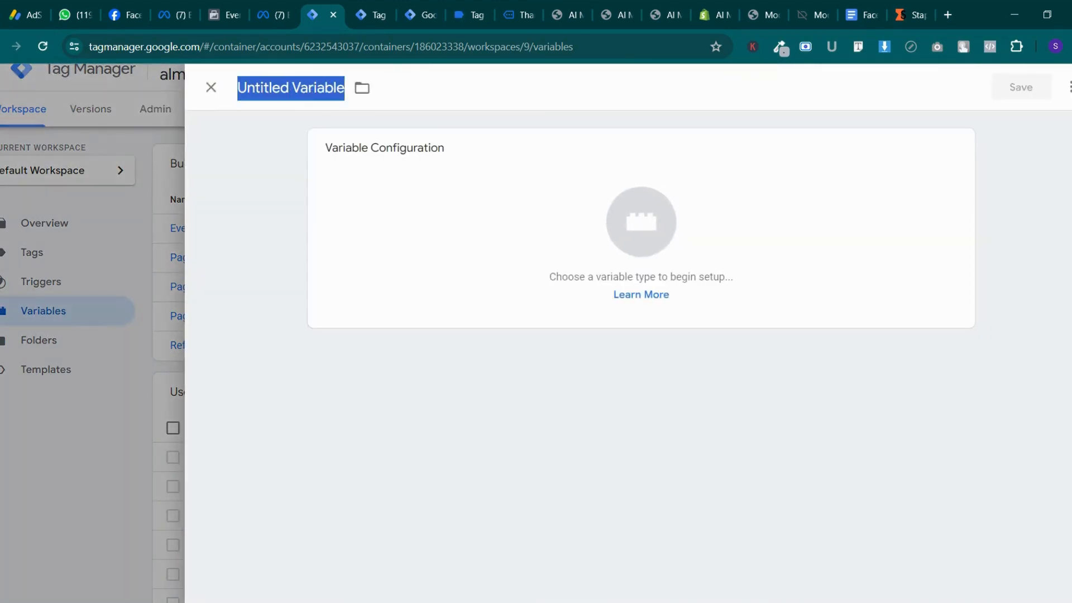
{"action": "type", "text": "event_id"}
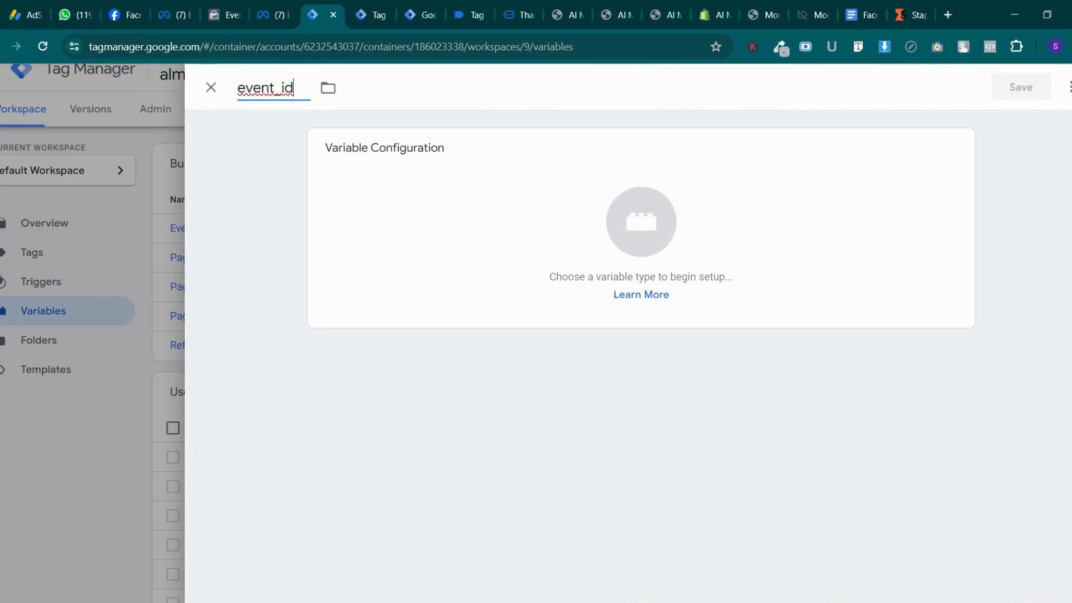
{"action": "left_click", "coordinate": [626, 230]}
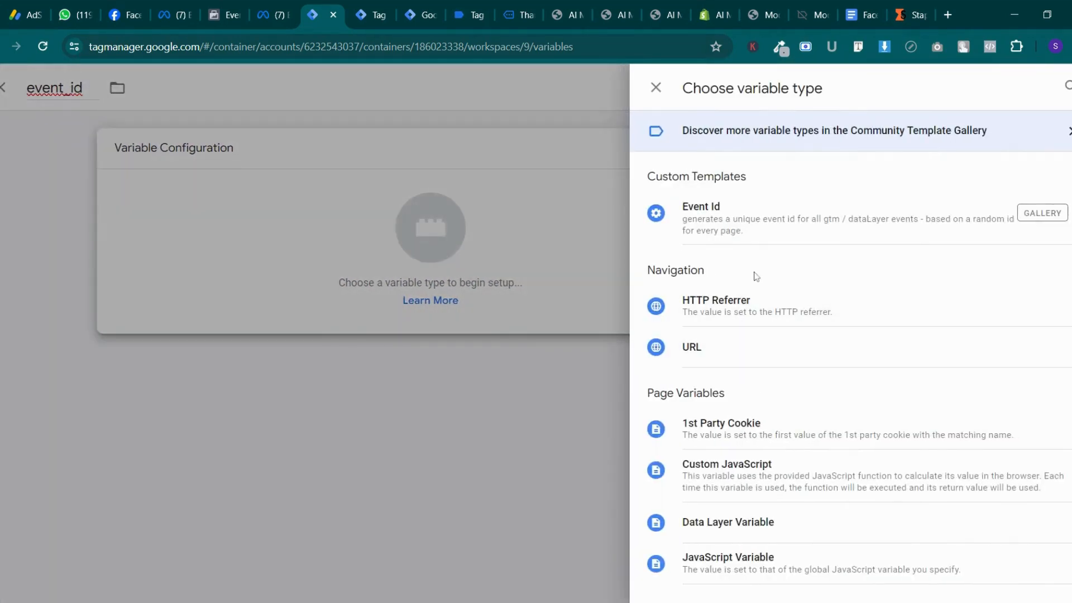
{"action": "left_click", "coordinate": [754, 237]}
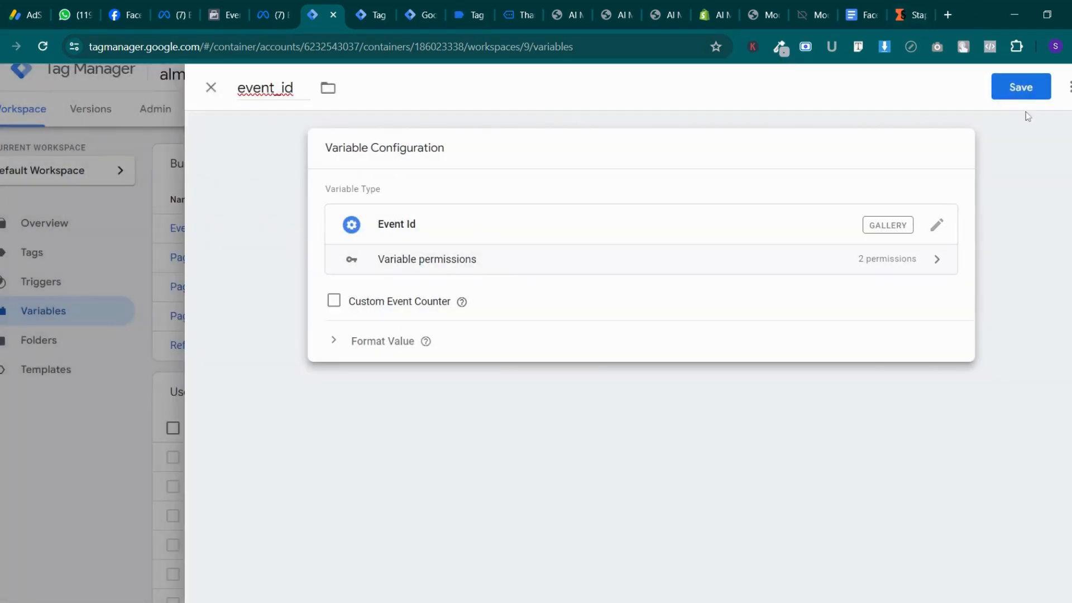
{"action": "left_click", "coordinate": [1021, 88]}
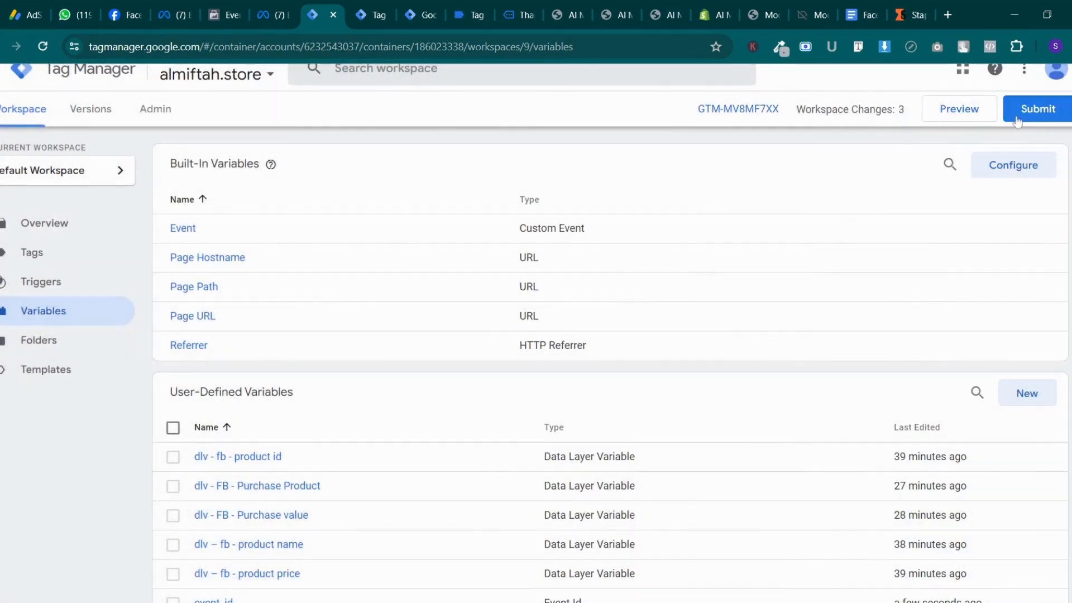
Publish the almiftah.store workspace changes without a version name or description, and return to the workspace's tag list
{"action": "left_click", "coordinate": [1018, 118]}
{"action": "left_click", "coordinate": [1039, 87]}
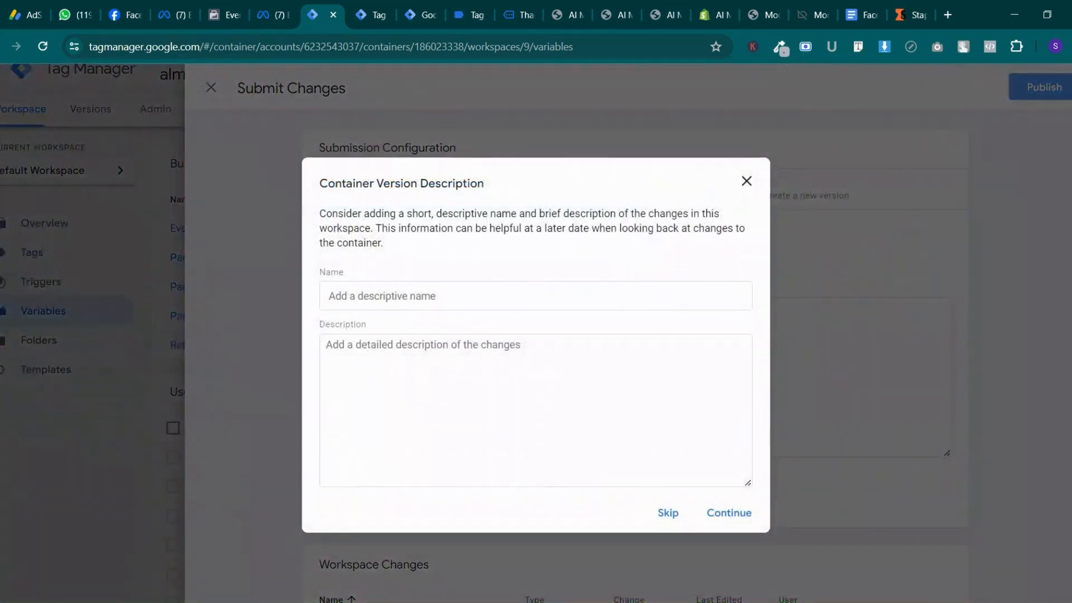
{"action": "left_click", "coordinate": [740, 511]}
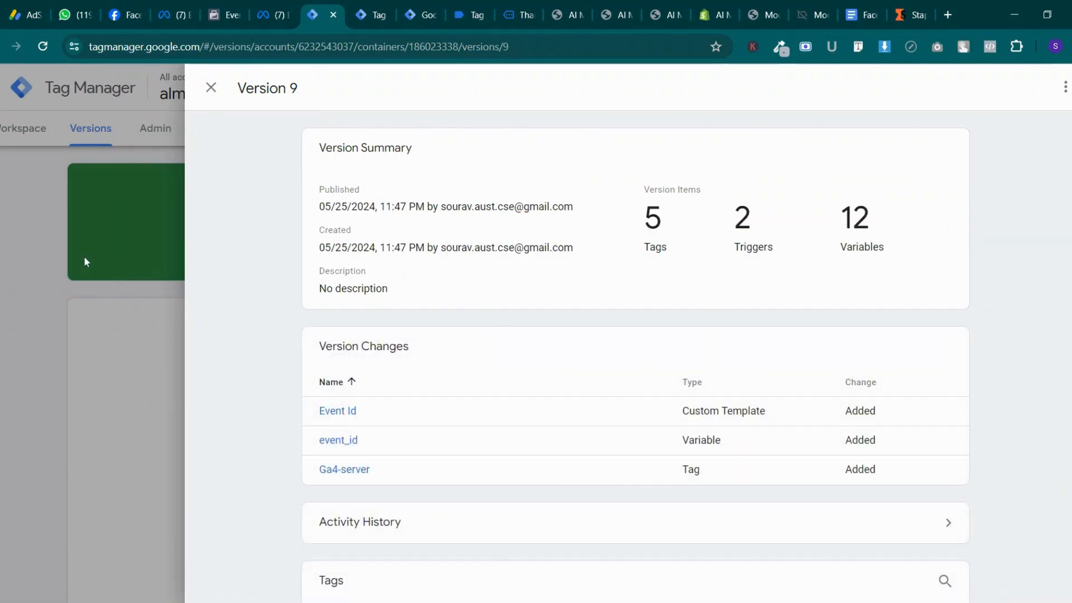
{"action": "left_click", "coordinate": [84, 257]}
{"action": "left_click", "coordinate": [27, 129]}
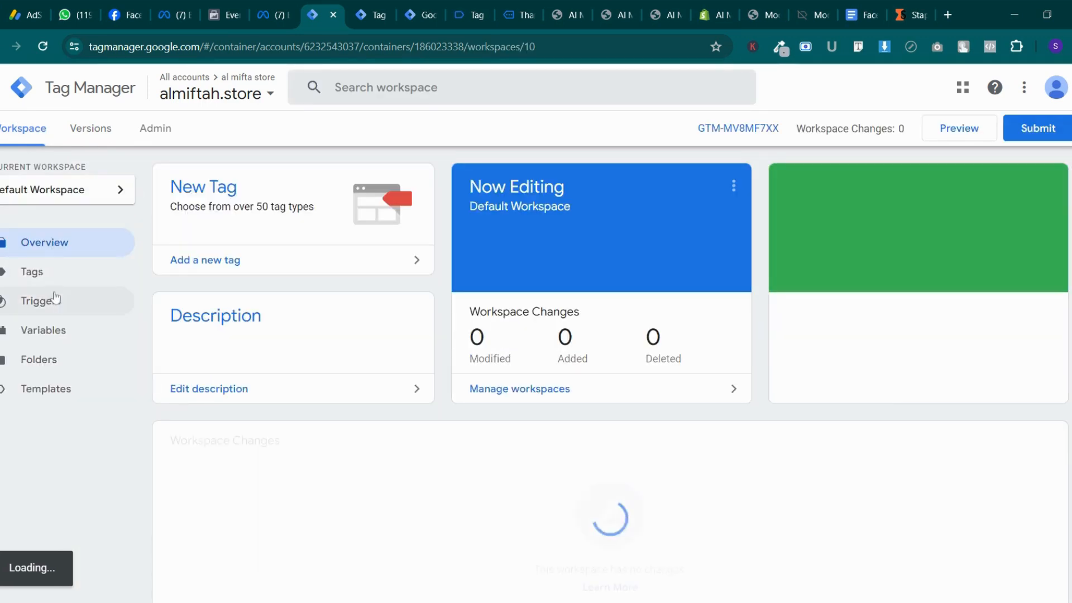
{"action": "left_click", "coordinate": [54, 282]}
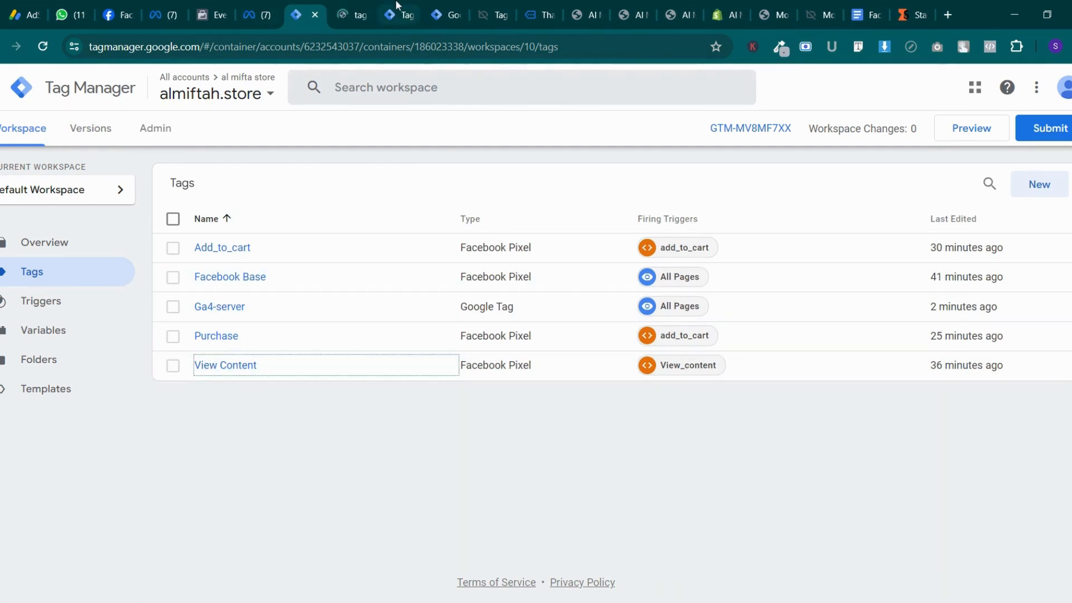
{"action": "left_click", "coordinate": [415, 15]}
{"action": "left_click", "coordinate": [416, 15]}
{"action": "left_click", "coordinate": [416, 15]}
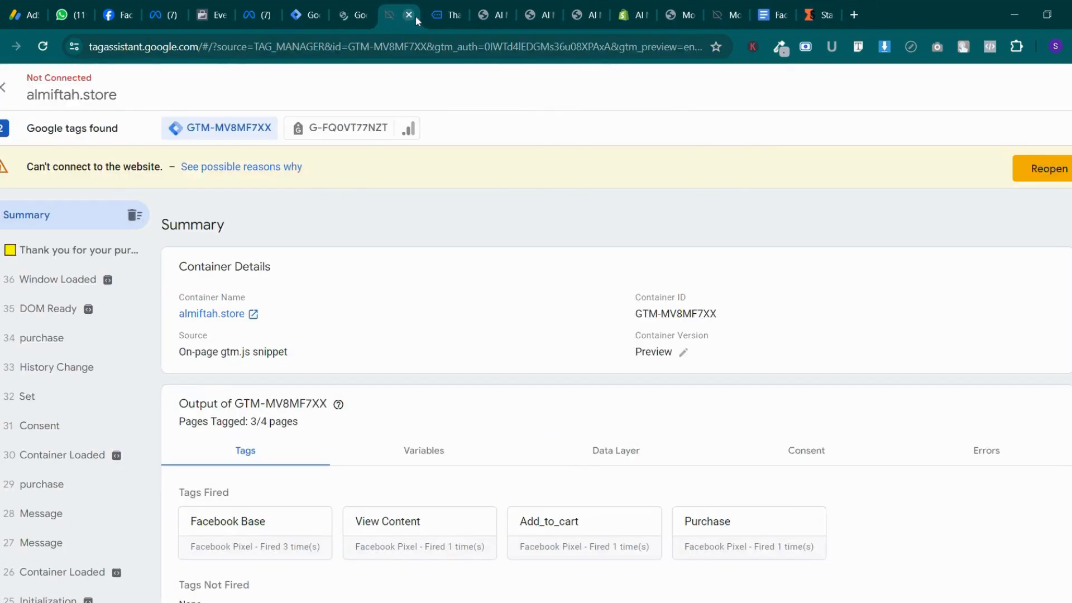
{"action": "left_click", "coordinate": [415, 16]}
{"action": "left_click", "coordinate": [415, 16]}
{"action": "left_click", "coordinate": [415, 16]}
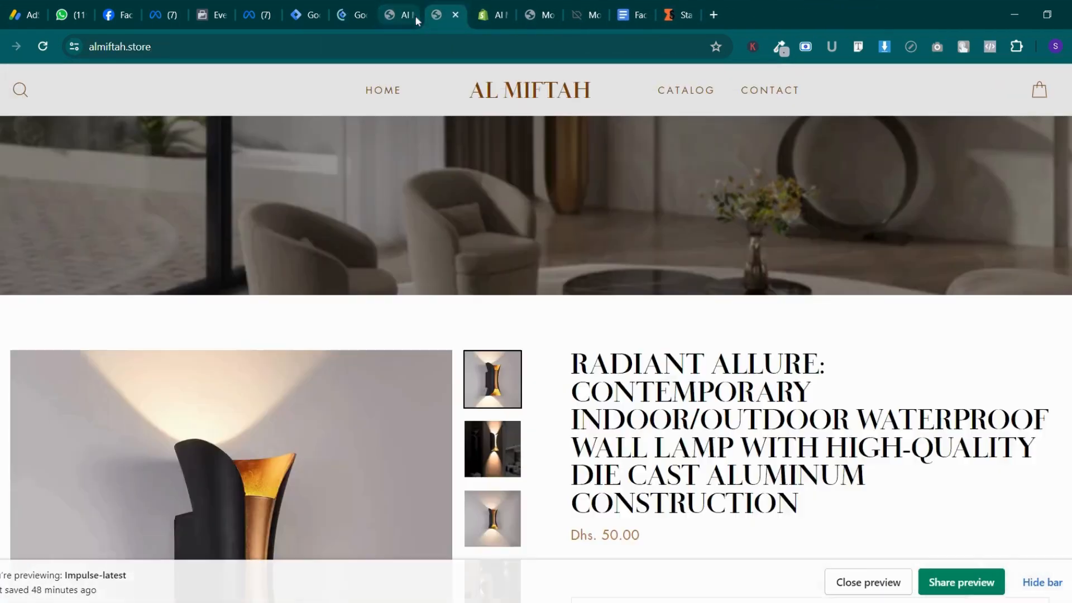
{"action": "left_click", "coordinate": [415, 16]}
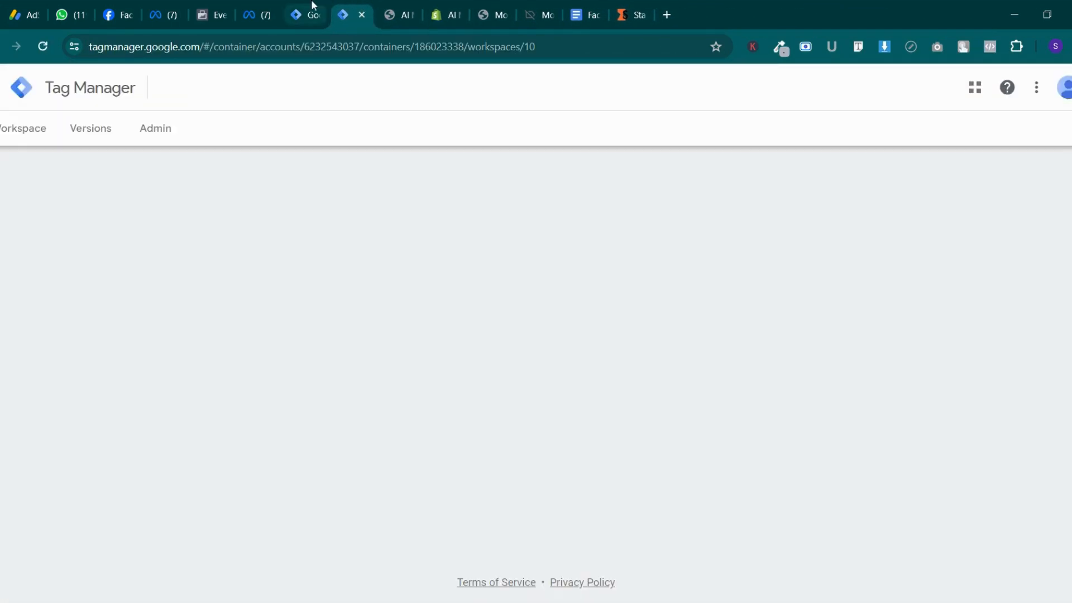
{"action": "left_click", "coordinate": [314, 8]}
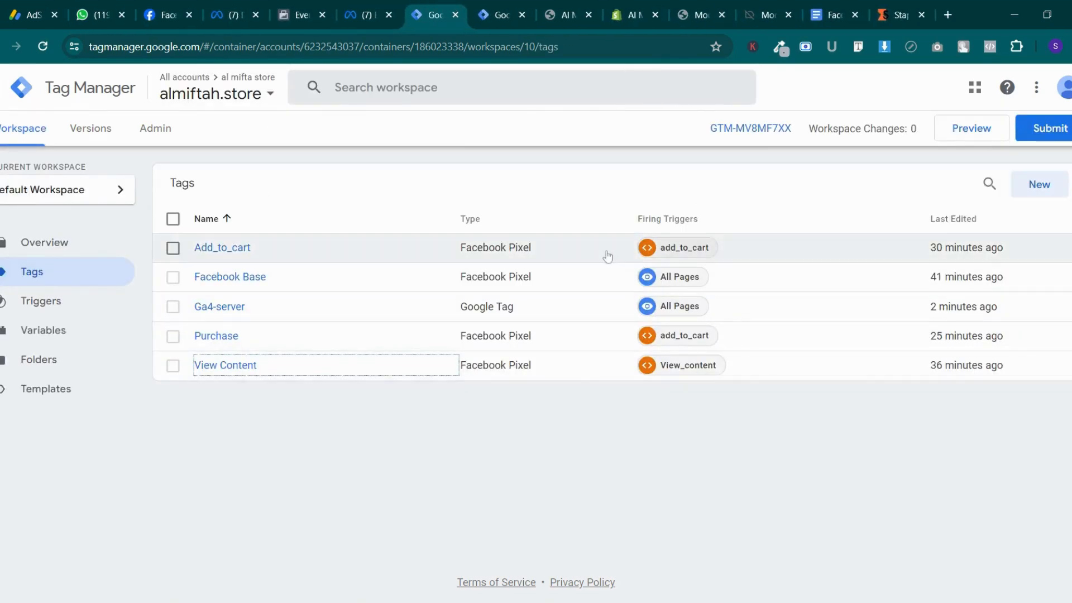
Copy the tag ID G-YRWGDG0Z45 from the Ga4-server tag and close the tag without changes
{"action": "left_click", "coordinate": [219, 306]}
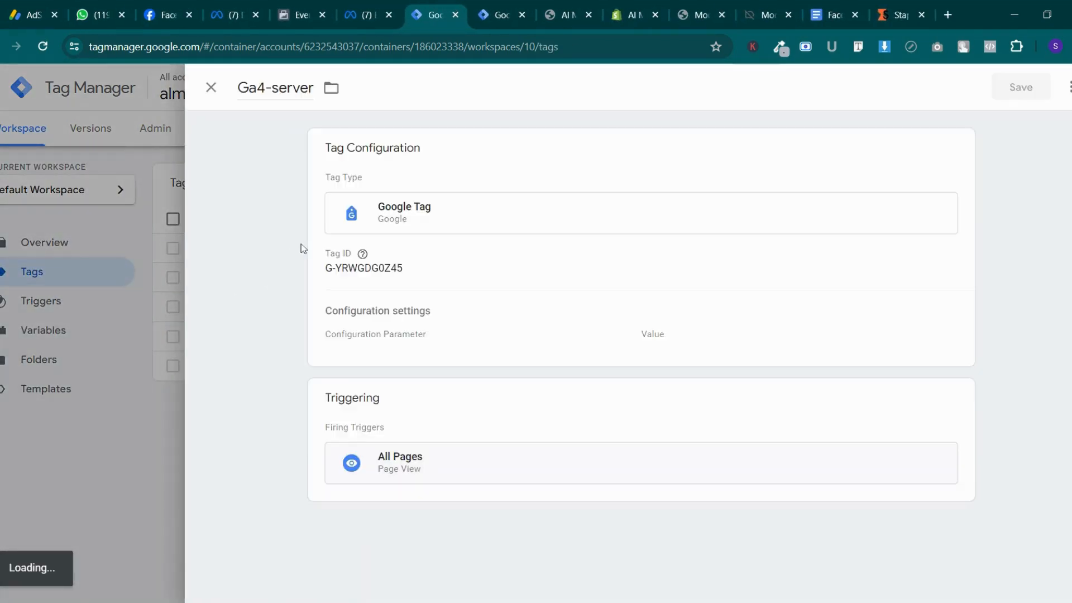
{"action": "mouse_move", "coordinate": [355, 275]}
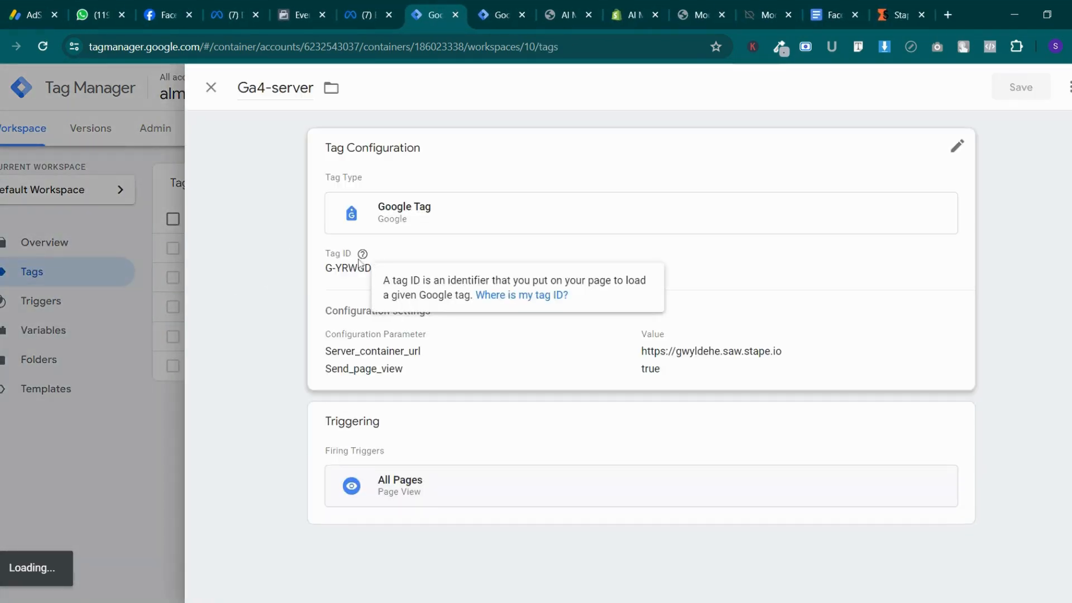
{"action": "triple_click", "coordinate": [344, 295]}
{"action": "key", "text": "ctrl+c"}
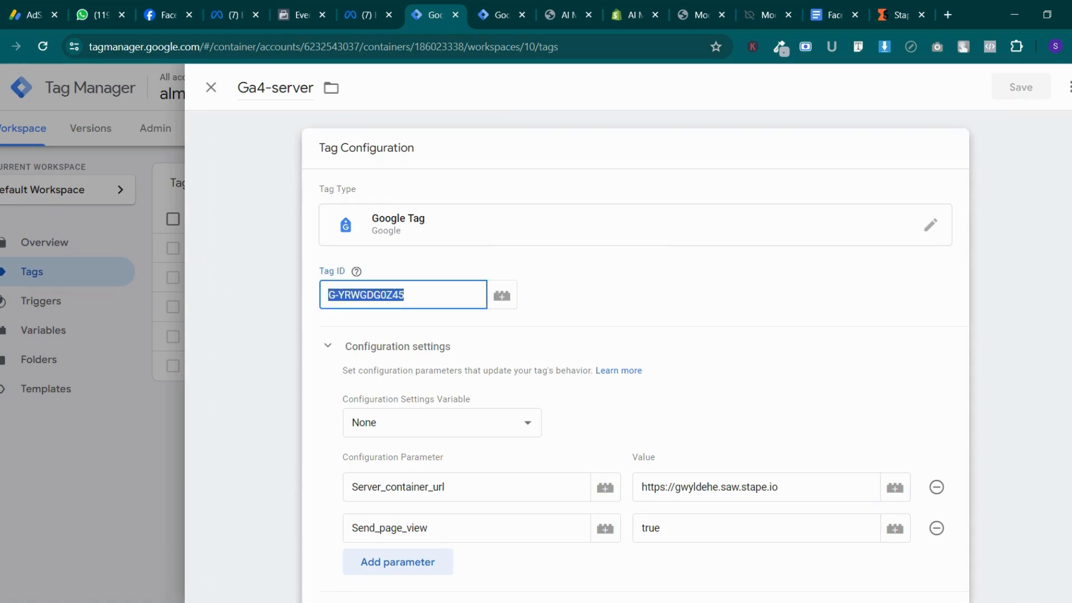
{"action": "left_click", "coordinate": [208, 90]}
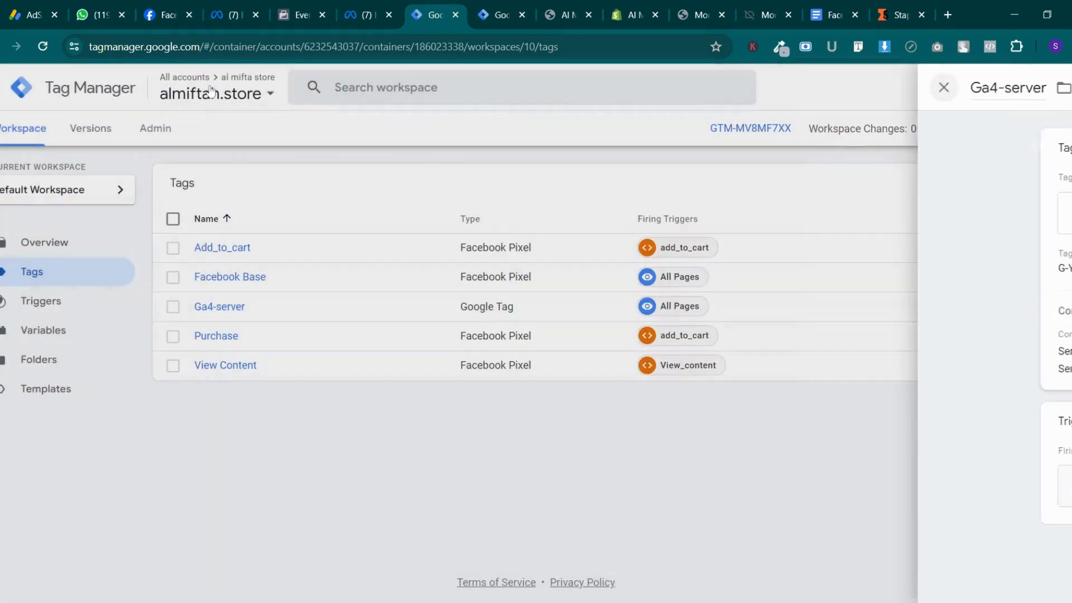
Start a new tag in the almiftah.store container and name it server_view_content
{"action": "left_click", "coordinate": [1029, 190]}
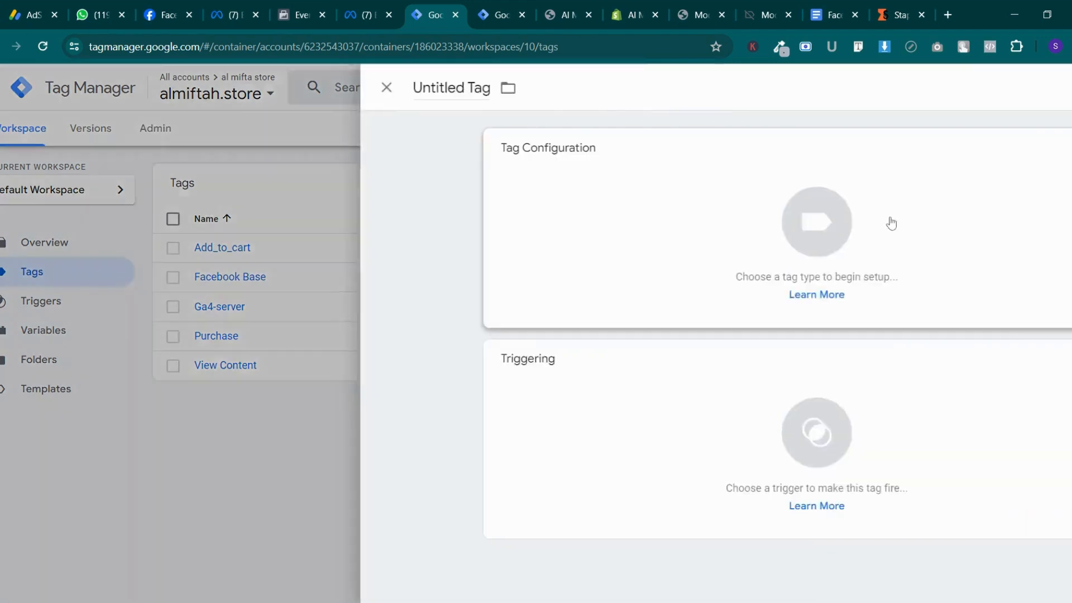
{"action": "double_click", "coordinate": [303, 88]}
{"action": "key", "text": "ctrl+a"}
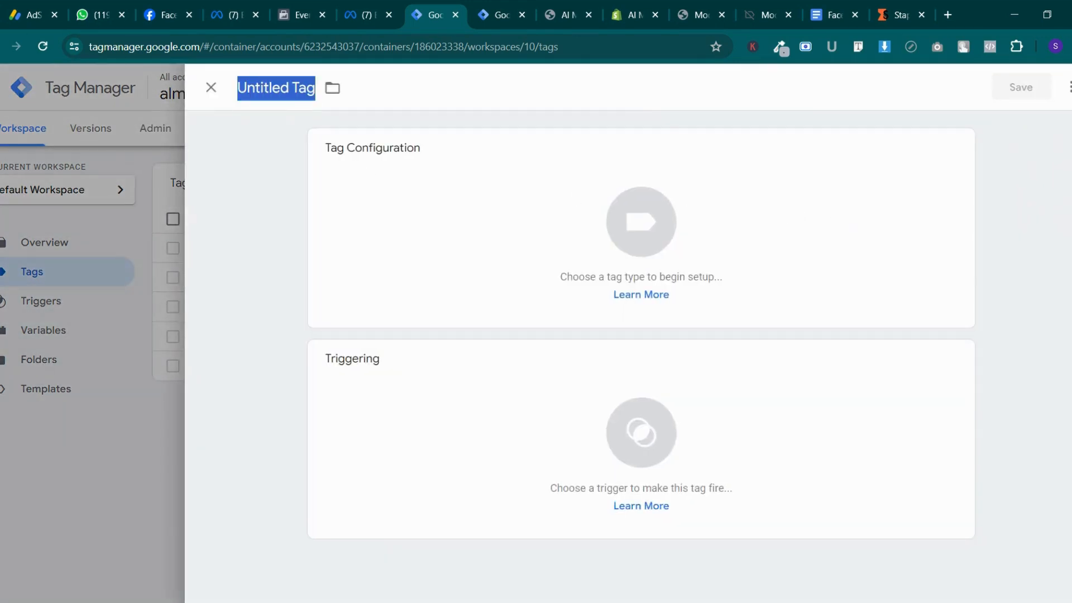
{"action": "type", "text": "ga4"}
{"action": "key", "text": "BackSpace"}
{"action": "key", "text": "BackSpace"}
{"action": "key", "text": "BackSpace"}
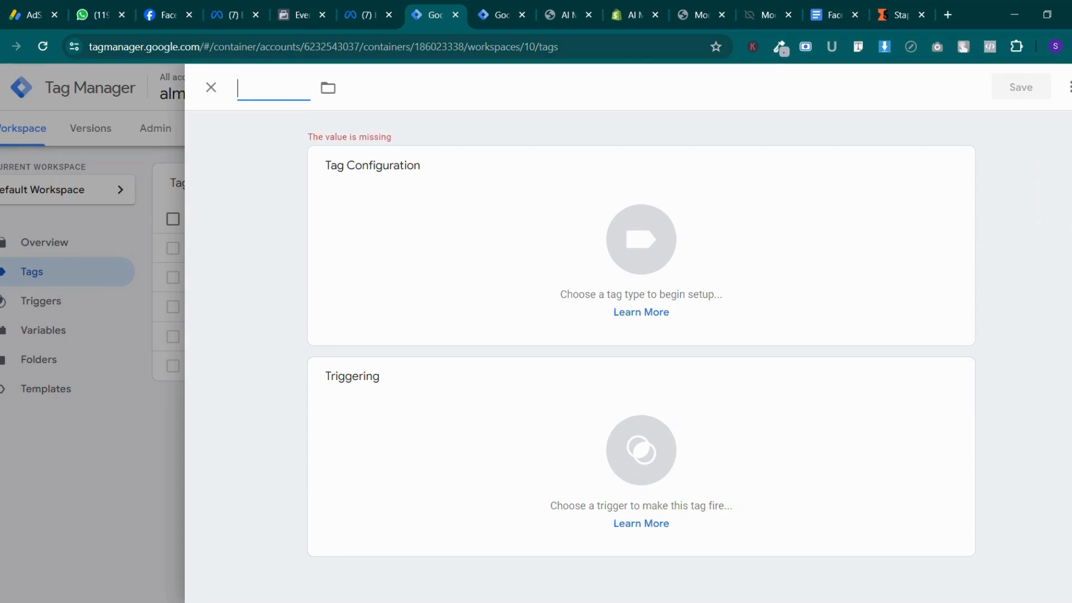
{"action": "type", "text": "server"}
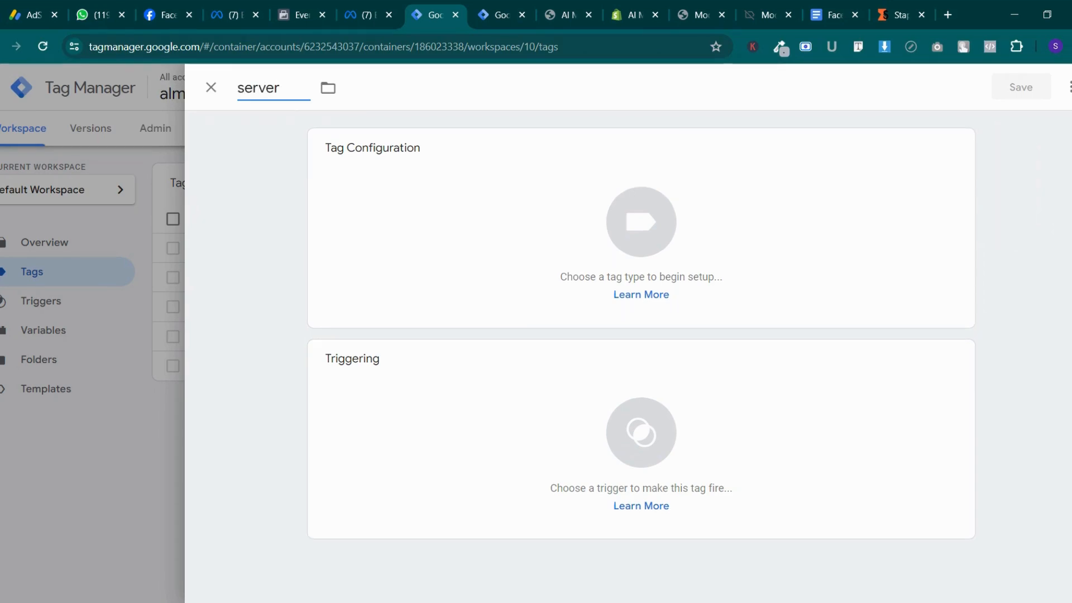
{"action": "type", "text": "_view_cont"}
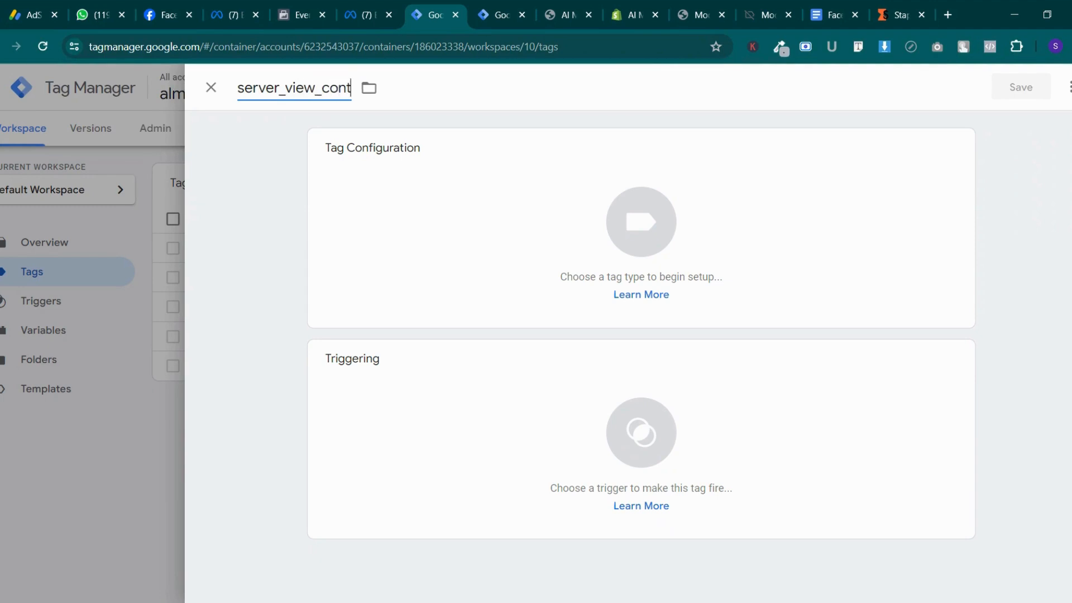
{"action": "type", "text": "ent"}
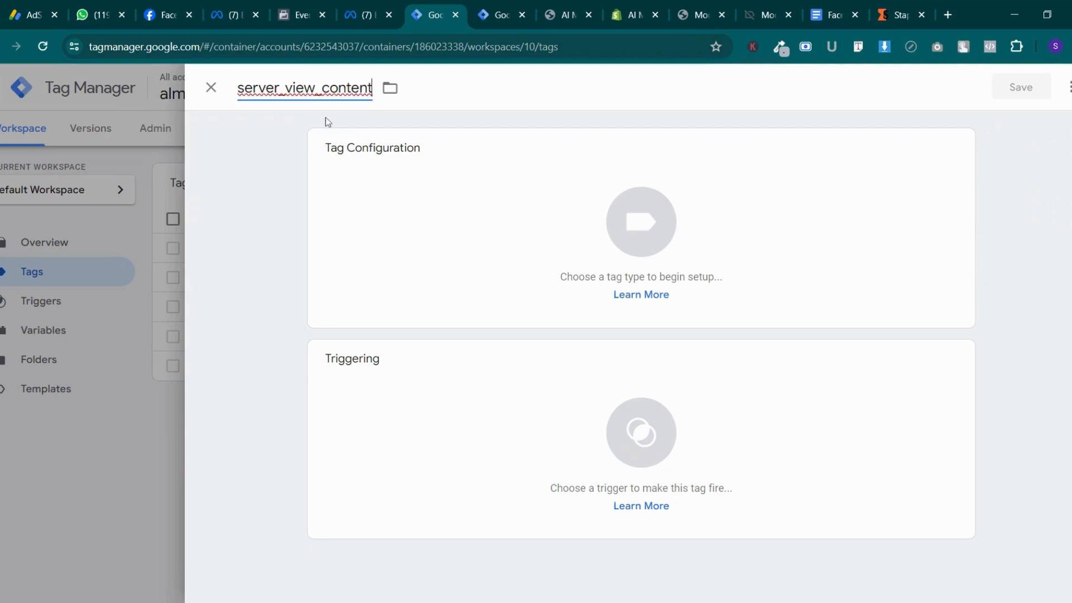
Set the server_view_content tag type to Google Analytics: GA4 Event and paste G-YRWGDG0Z45 as its Measurement ID
{"action": "left_click", "coordinate": [652, 231]}
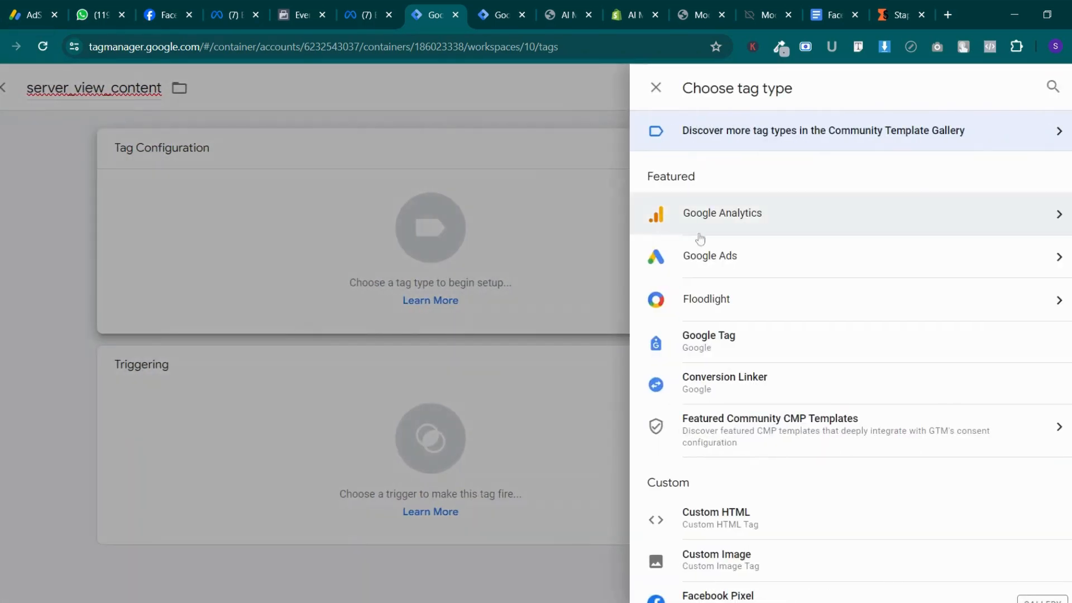
{"action": "left_click", "coordinate": [788, 226]}
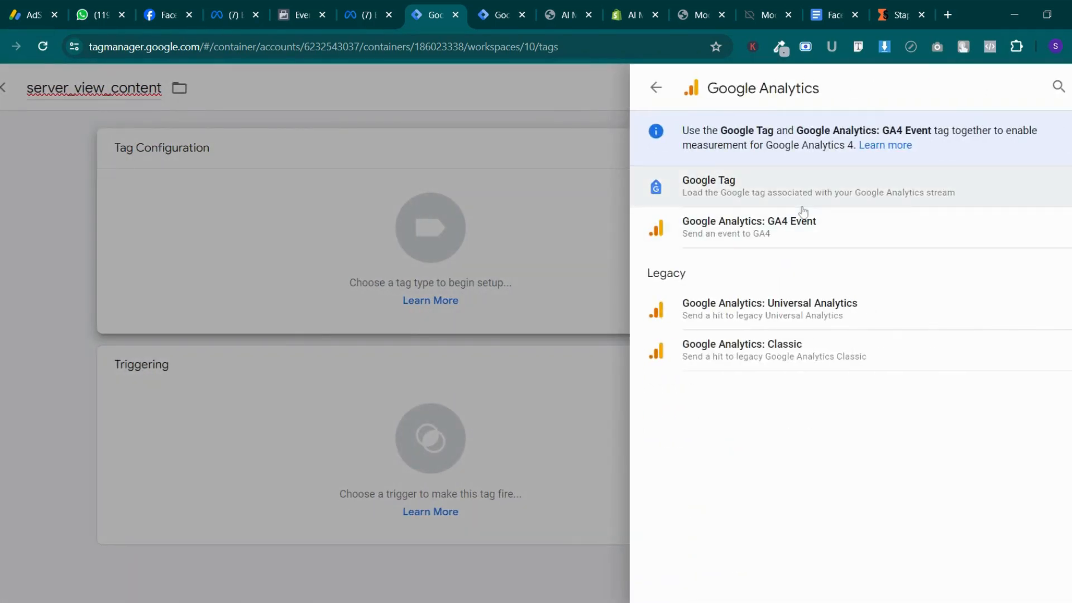
{"action": "left_click", "coordinate": [801, 237]}
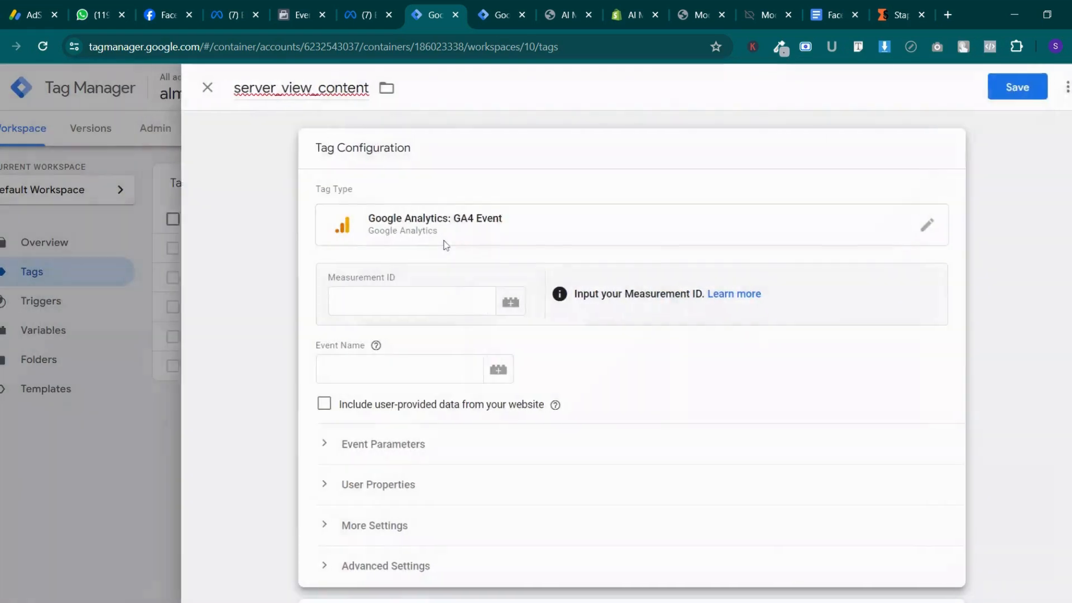
{"action": "left_click", "coordinate": [430, 304]}
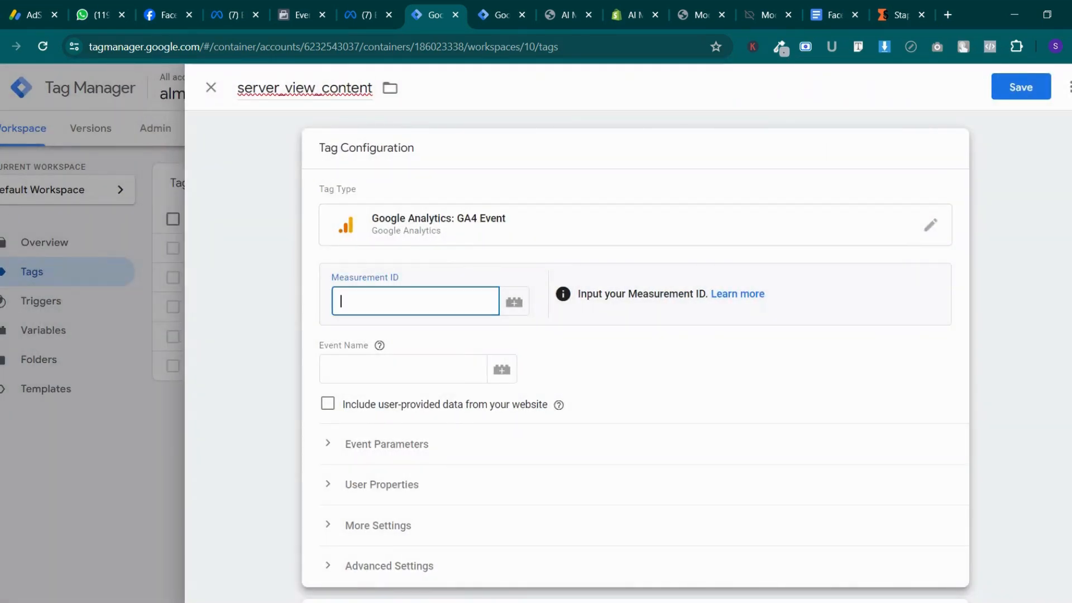
{"action": "key", "text": "ctrl+v"}
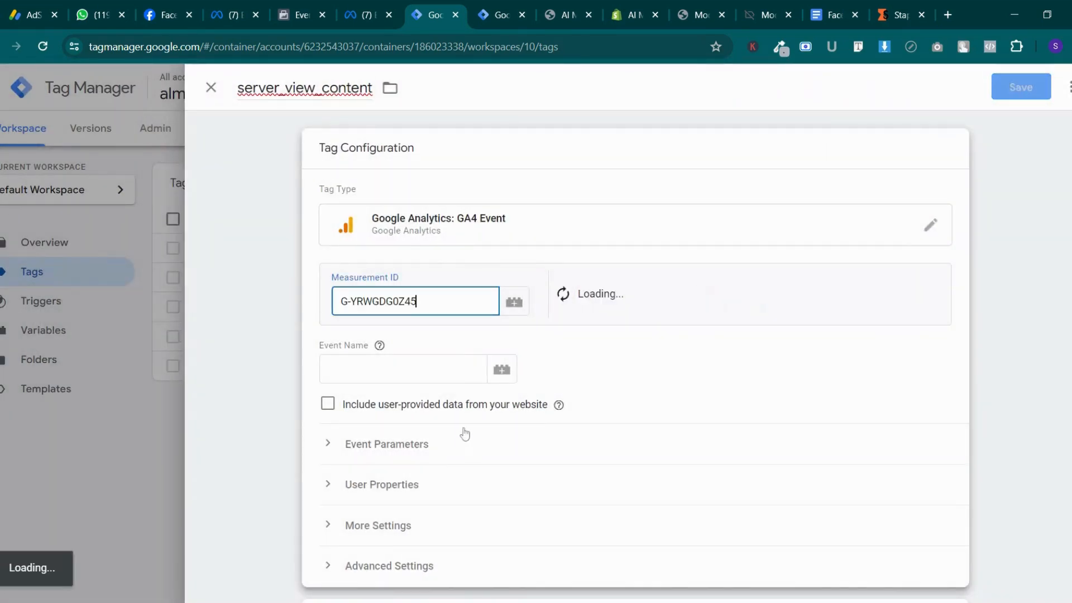
Set the server_view_content event name to view_item and add two blank event parameter rows
{"action": "left_click", "coordinate": [435, 371]}
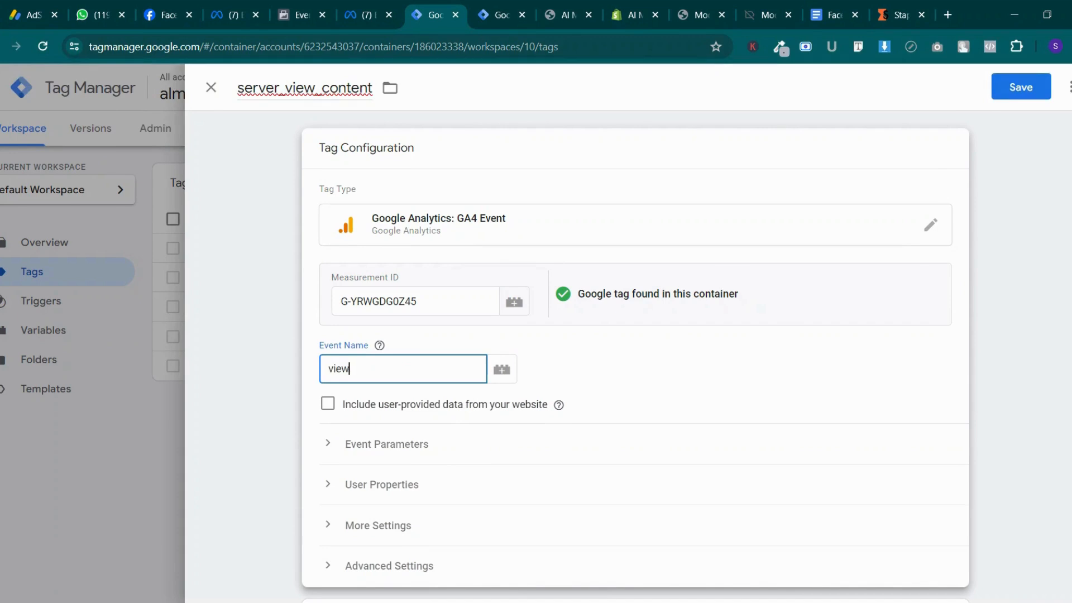
{"action": "type", "text": "view_item"}
{"action": "scroll", "coordinate": [435, 383], "scroll_direction": "down", "scroll_amount": 1}
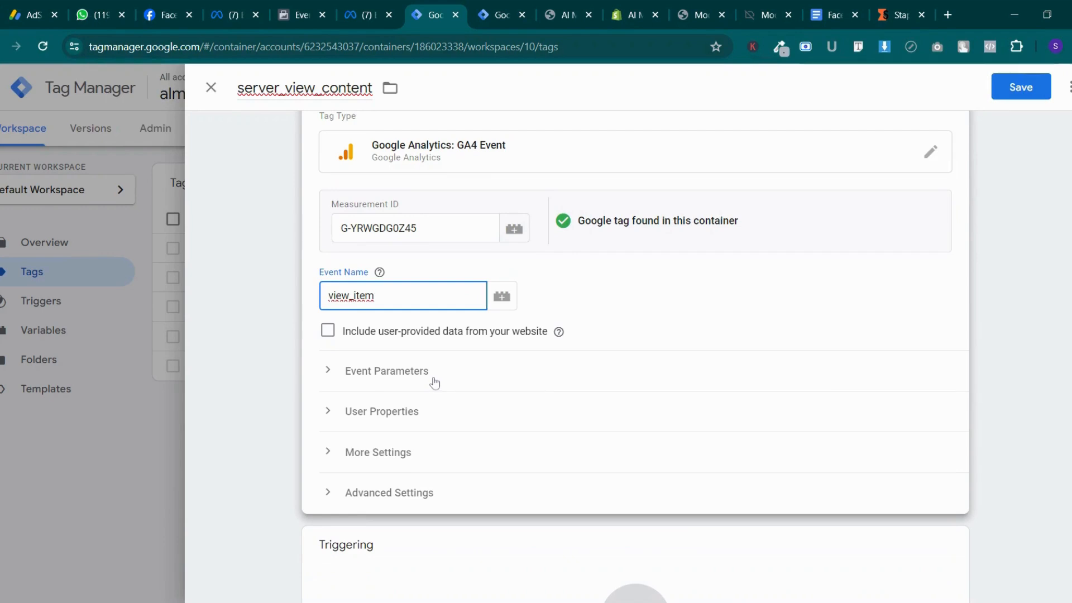
{"action": "left_click", "coordinate": [435, 383]}
{"action": "scroll", "coordinate": [435, 383], "scroll_direction": "up", "scroll_amount": 1}
{"action": "scroll", "coordinate": [435, 383], "scroll_direction": "down", "scroll_amount": 2}
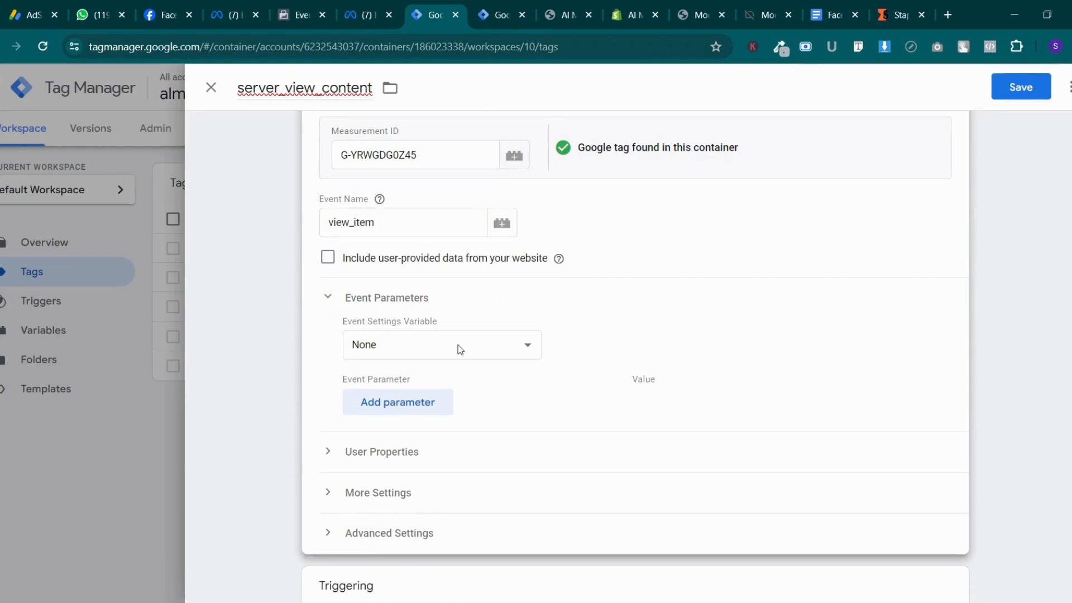
{"action": "scroll", "coordinate": [444, 379], "scroll_direction": "down", "scroll_amount": 1}
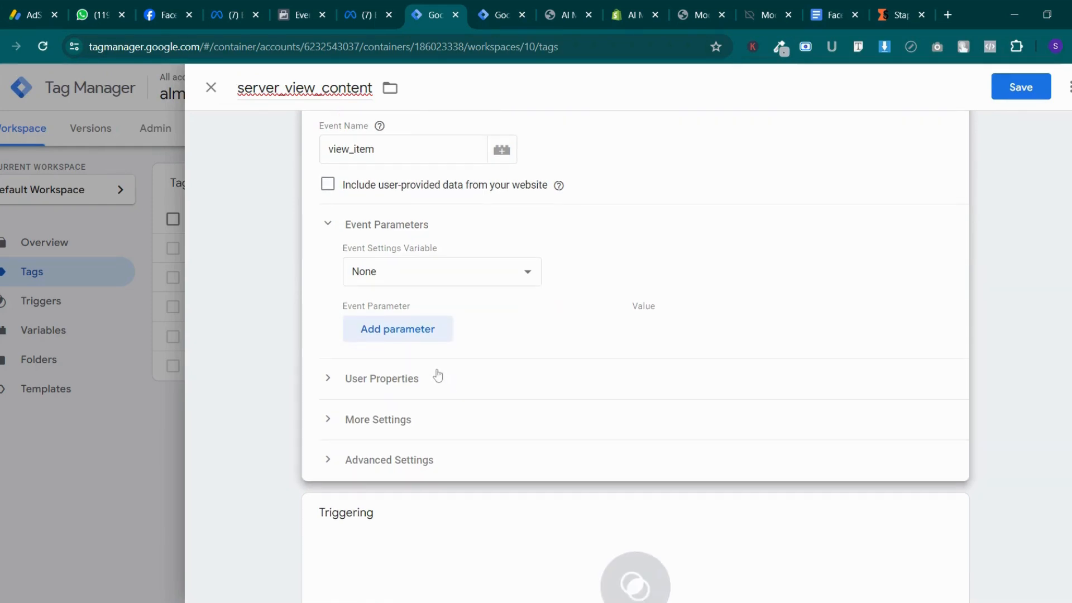
{"action": "left_click", "coordinate": [423, 339]}
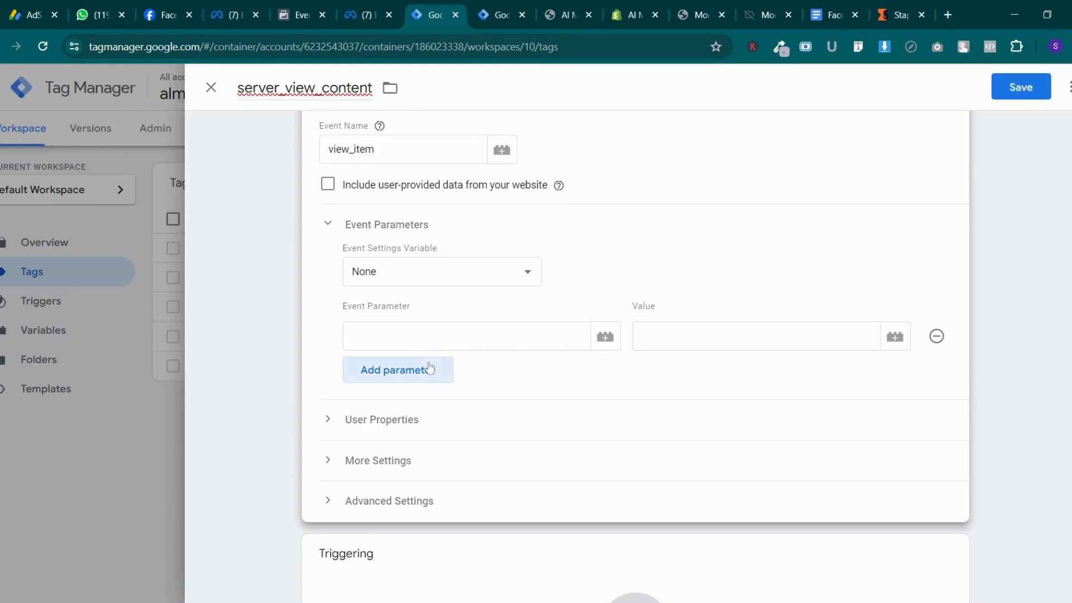
{"action": "left_click", "coordinate": [430, 368]}
In the other open almiftah.store workspace, open the View Content tag for editing and expand its object properties
{"action": "left_click", "coordinate": [496, 17]}
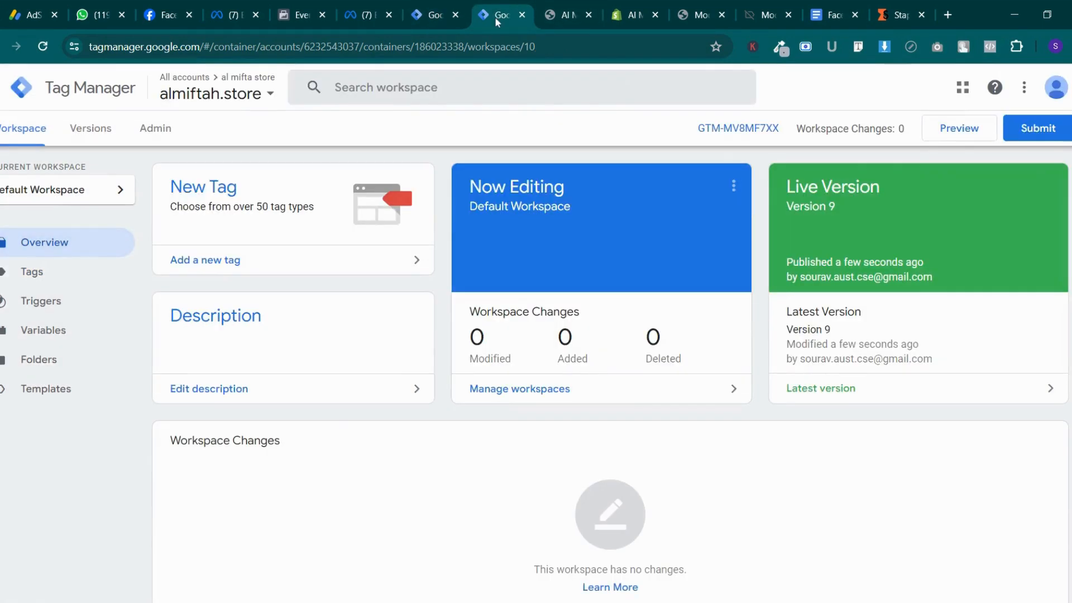
{"action": "left_click", "coordinate": [12, 274]}
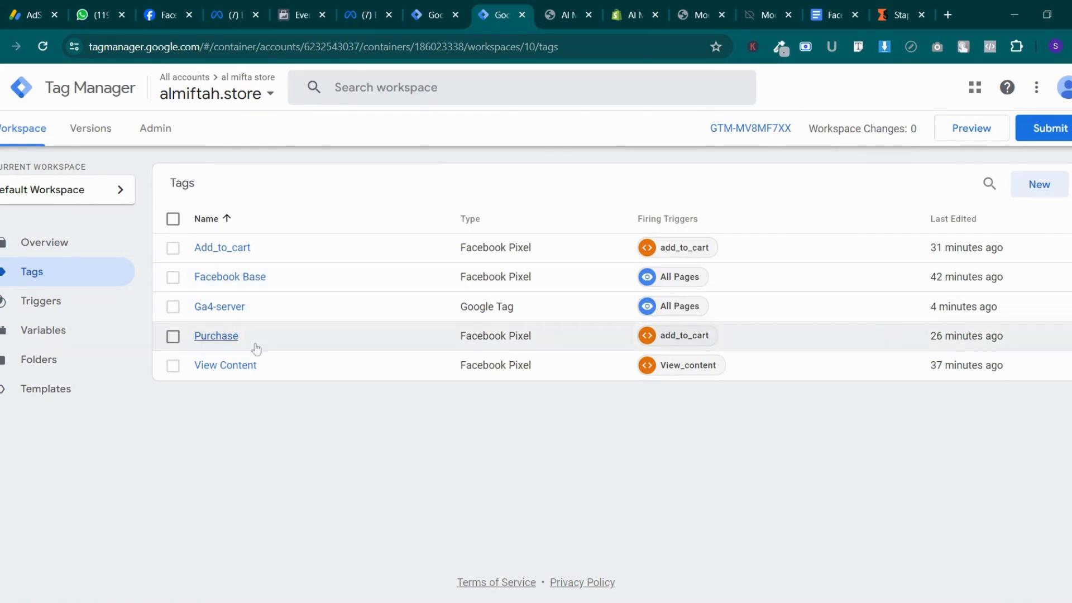
{"action": "left_click", "coordinate": [226, 365]}
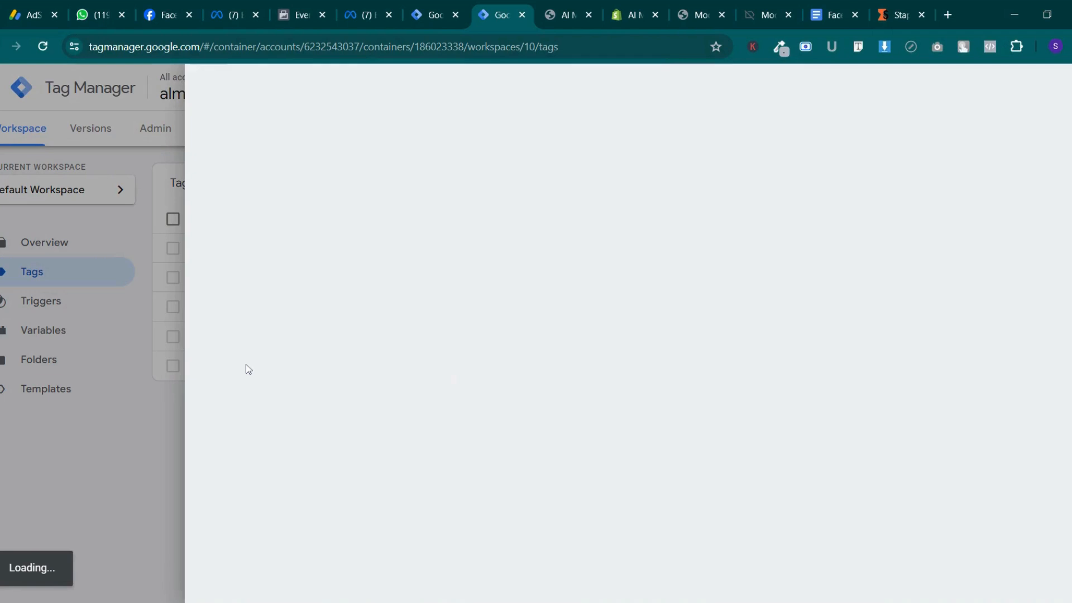
{"action": "scroll", "coordinate": [379, 383], "scroll_direction": "down", "scroll_amount": 3}
{"action": "scroll", "coordinate": [383, 384], "scroll_direction": "up", "scroll_amount": 1}
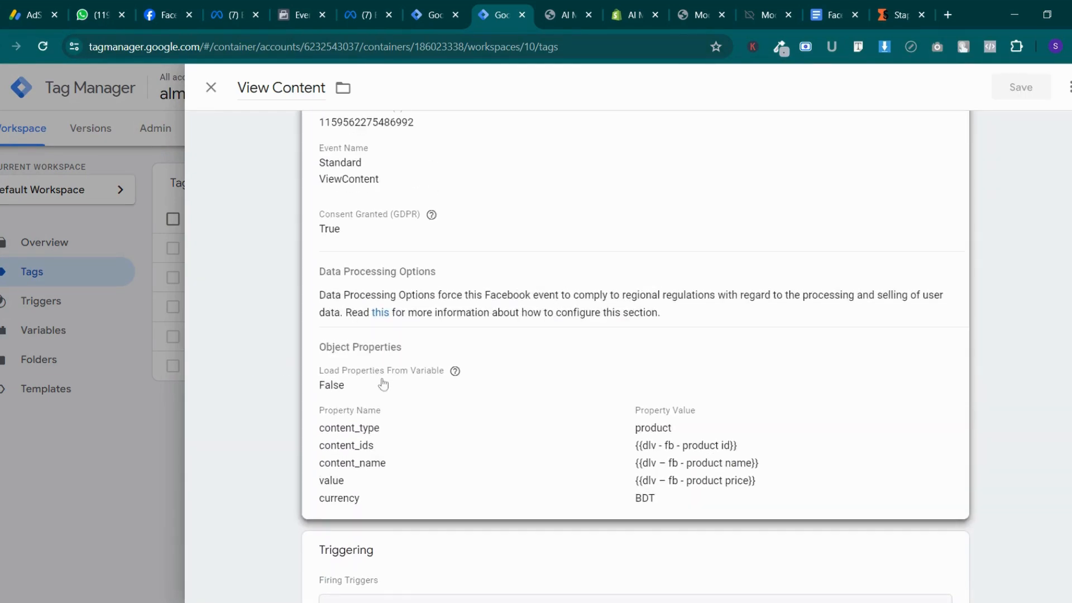
{"action": "left_click", "coordinate": [383, 443]}
{"action": "scroll", "coordinate": [383, 443], "scroll_direction": "down", "scroll_amount": 3}
{"action": "scroll", "coordinate": [407, 527], "scroll_direction": "up", "scroll_amount": 1}
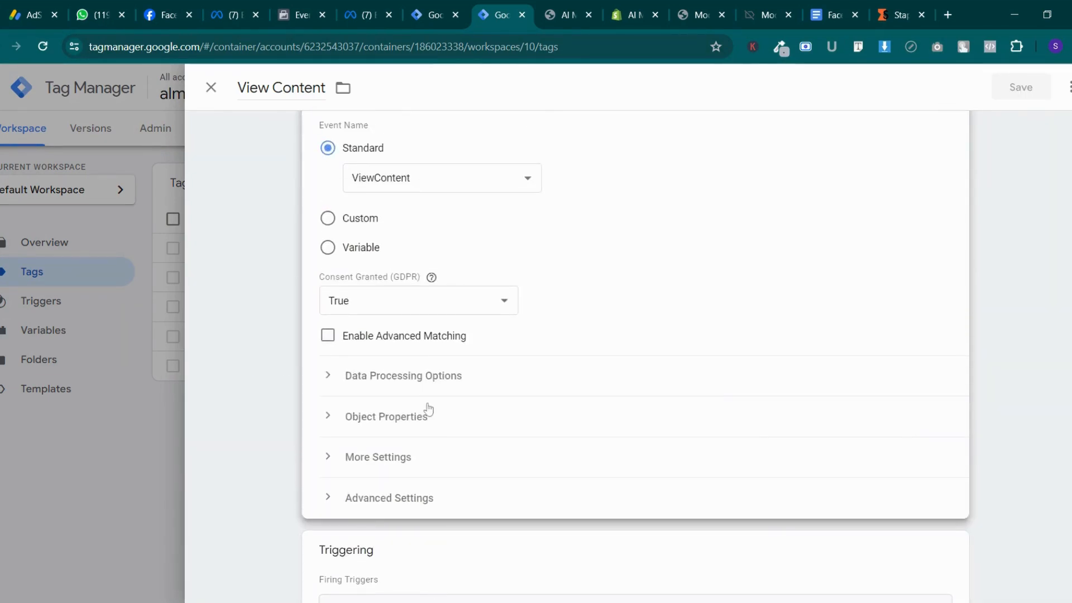
{"action": "left_click", "coordinate": [408, 418]}
{"action": "scroll", "coordinate": [407, 431], "scroll_direction": "down", "scroll_amount": 4}
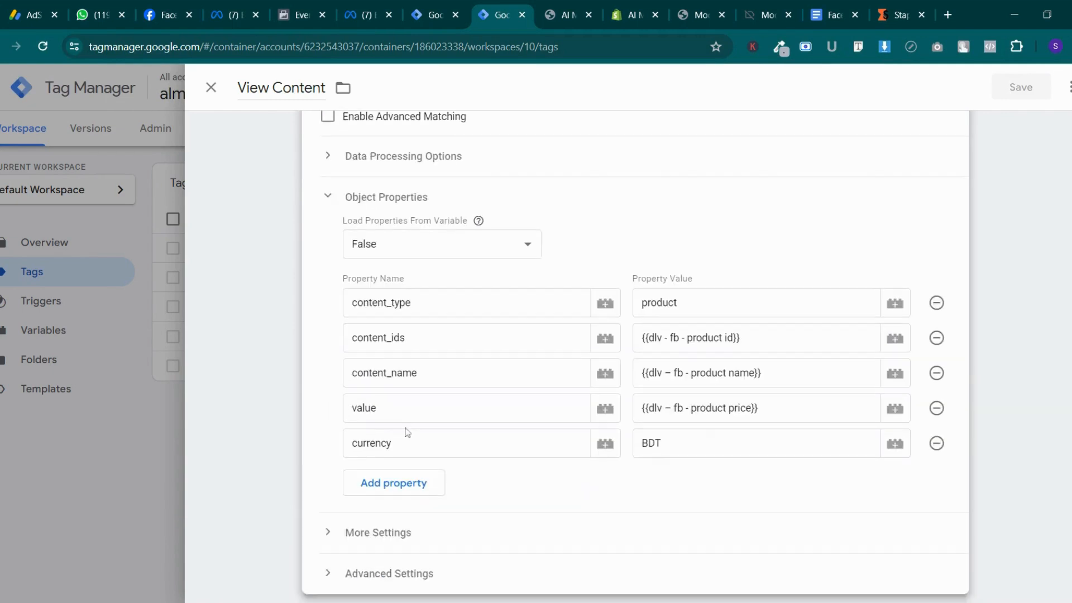
Copy the content_type property name into the first event parameter of server_view_content and set its value to product
{"action": "scroll", "coordinate": [408, 326], "scroll_direction": "up", "scroll_amount": 1}
{"action": "scroll", "coordinate": [395, 325], "scroll_direction": "down", "scroll_amount": 1}
{"action": "left_click", "coordinate": [395, 325]}
{"action": "scroll", "coordinate": [395, 330], "scroll_direction": "up", "scroll_amount": 1}
{"action": "double_click", "coordinate": [394, 447]}
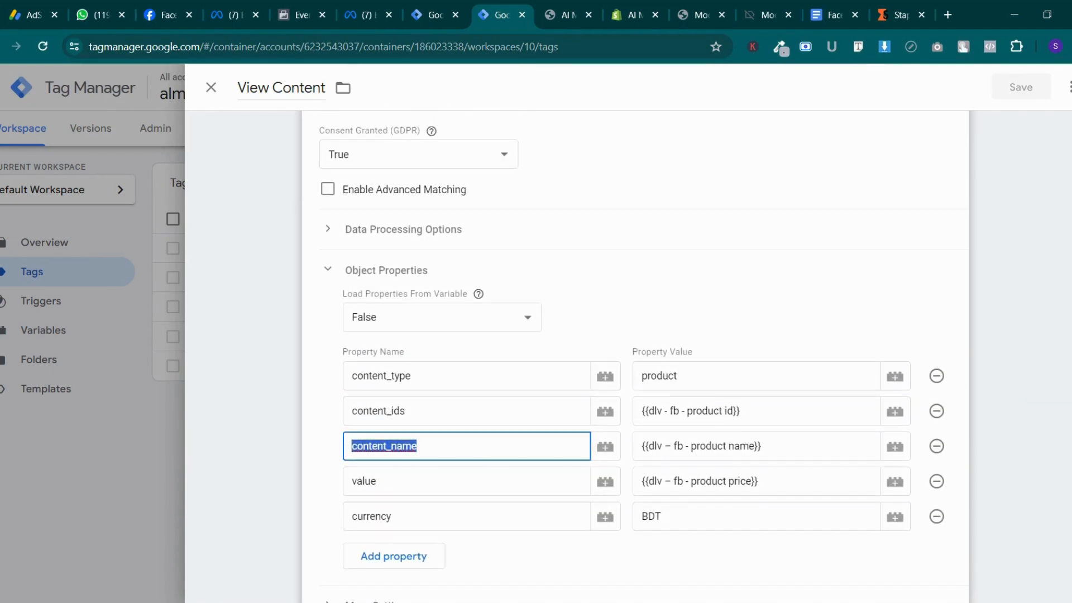
{"action": "double_click", "coordinate": [394, 376]}
{"action": "key", "text": "ctrl+c"}
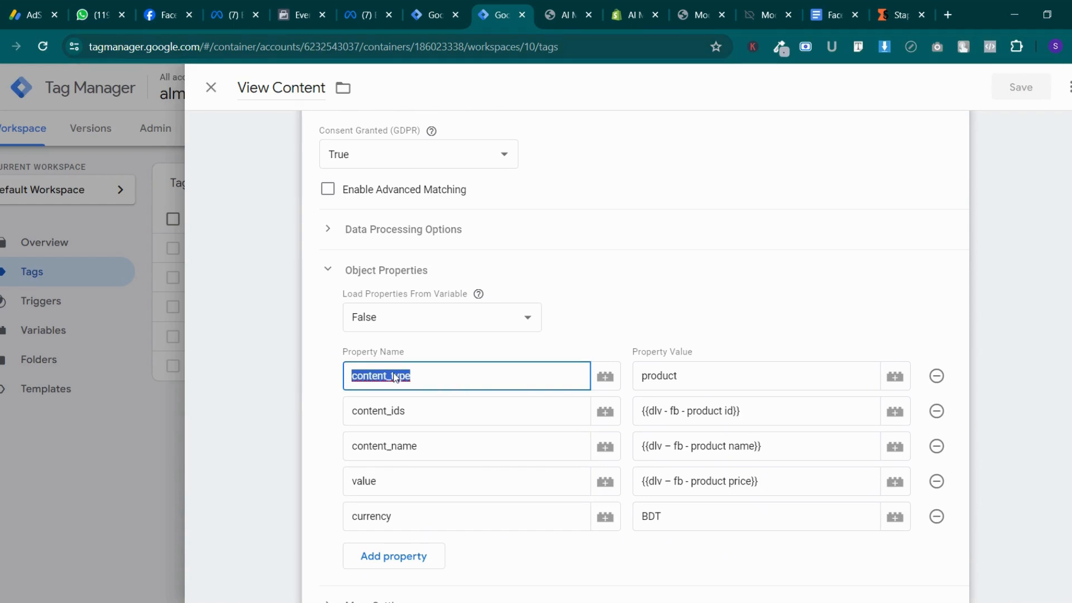
{"action": "left_click", "coordinate": [430, 15]}
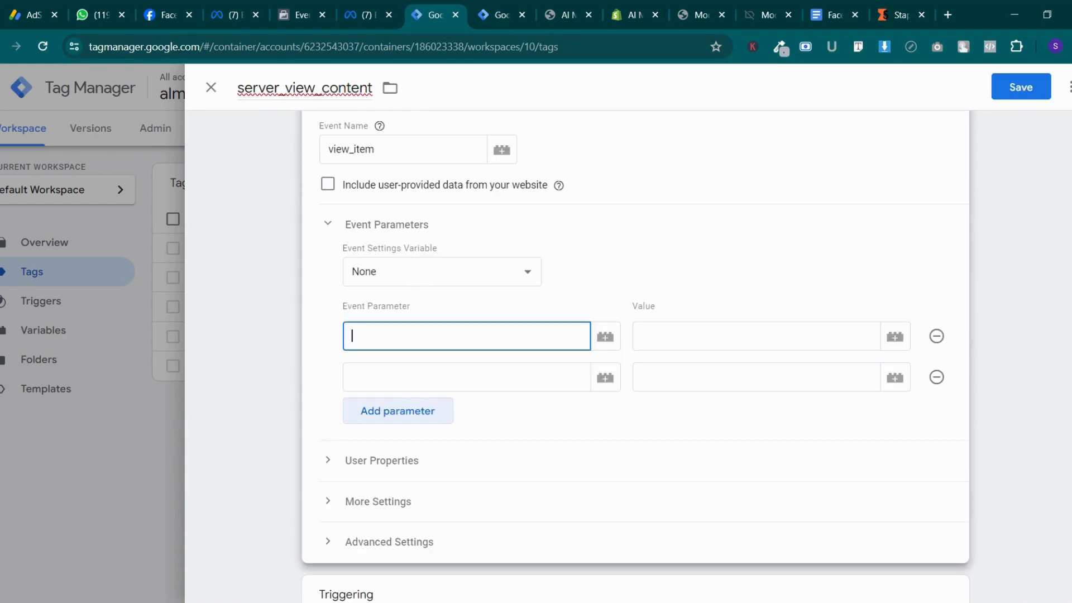
{"action": "key", "text": "ctrl+v"}
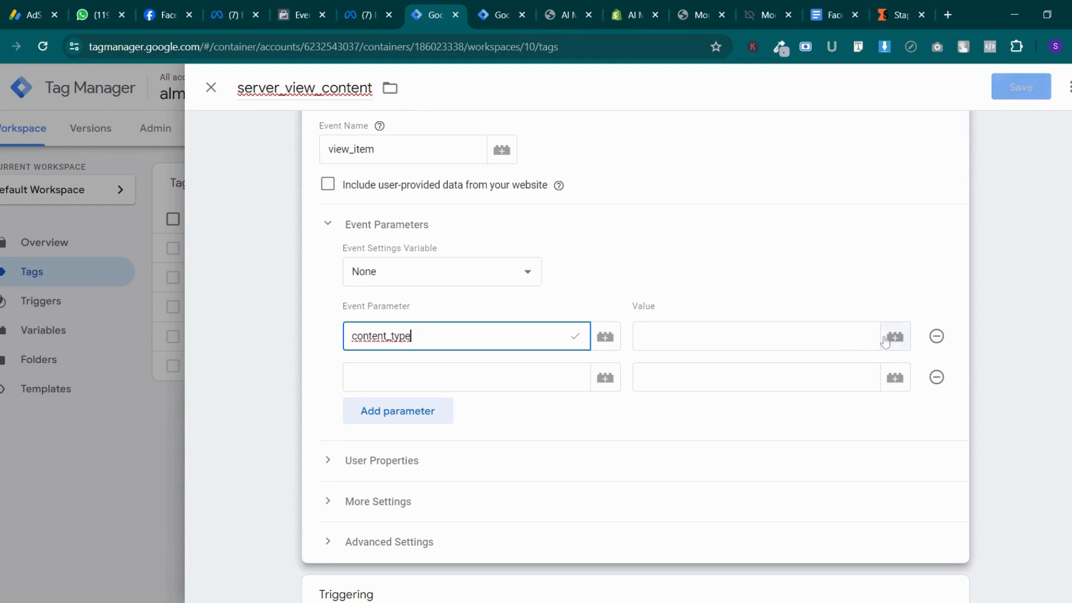
{"action": "left_click", "coordinate": [838, 337]}
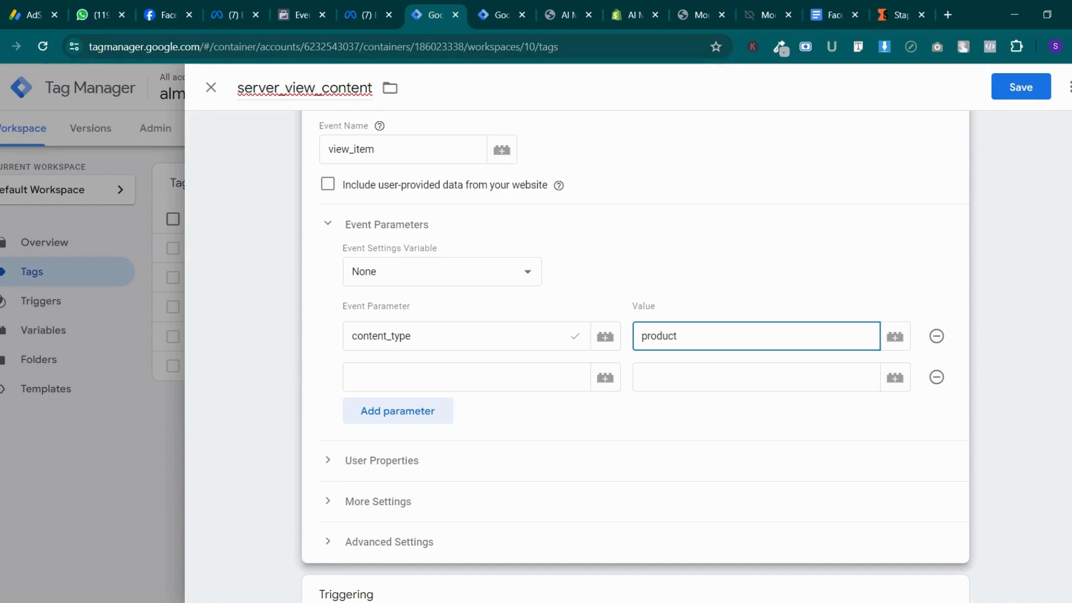
Copy the content_ids property name into the second event parameter and assign it the variable {{dlv - fb - product id}}
{"action": "left_click", "coordinate": [495, 11]}
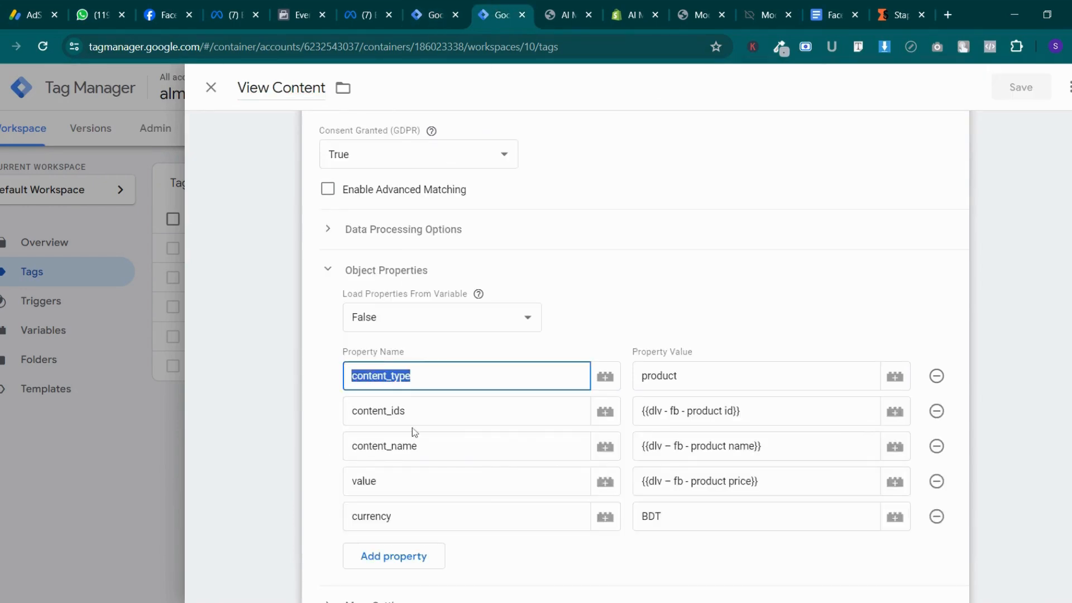
{"action": "left_click", "coordinate": [391, 414]}
{"action": "key", "text": "ctrl+a"}
{"action": "key", "text": "ctrl+c"}
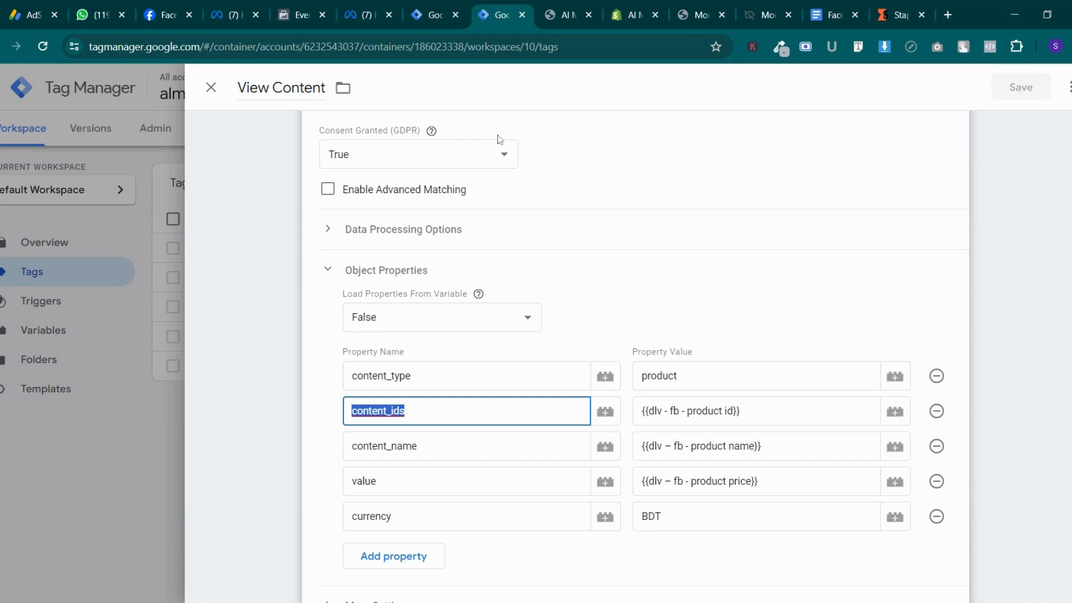
{"action": "left_click", "coordinate": [457, 4]}
{"action": "left_click", "coordinate": [466, 377]}
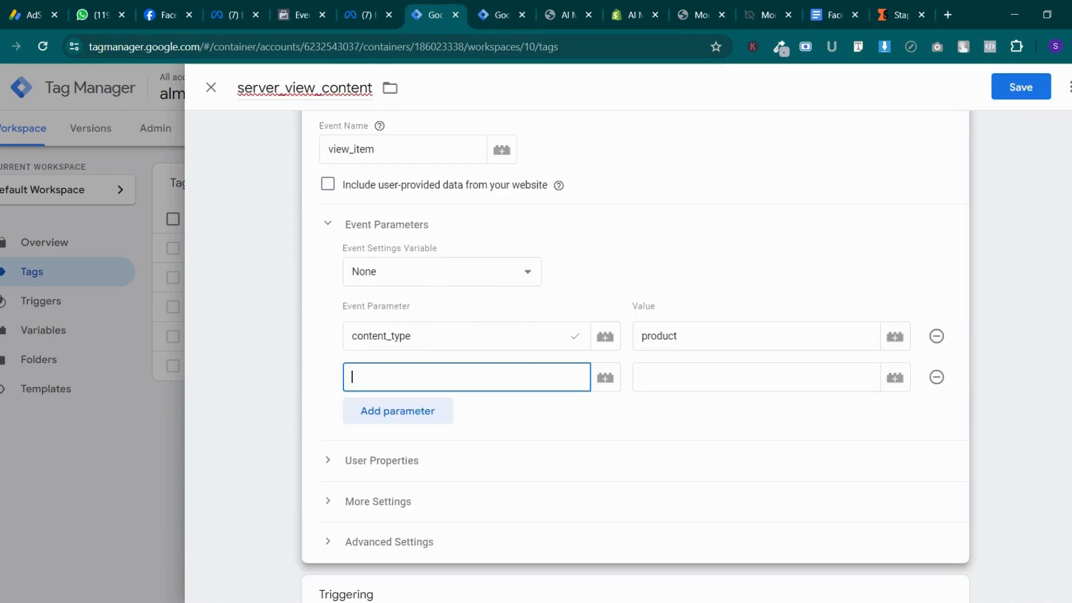
{"action": "key", "text": "ctrl+v"}
{"action": "left_click", "coordinate": [489, 11]}
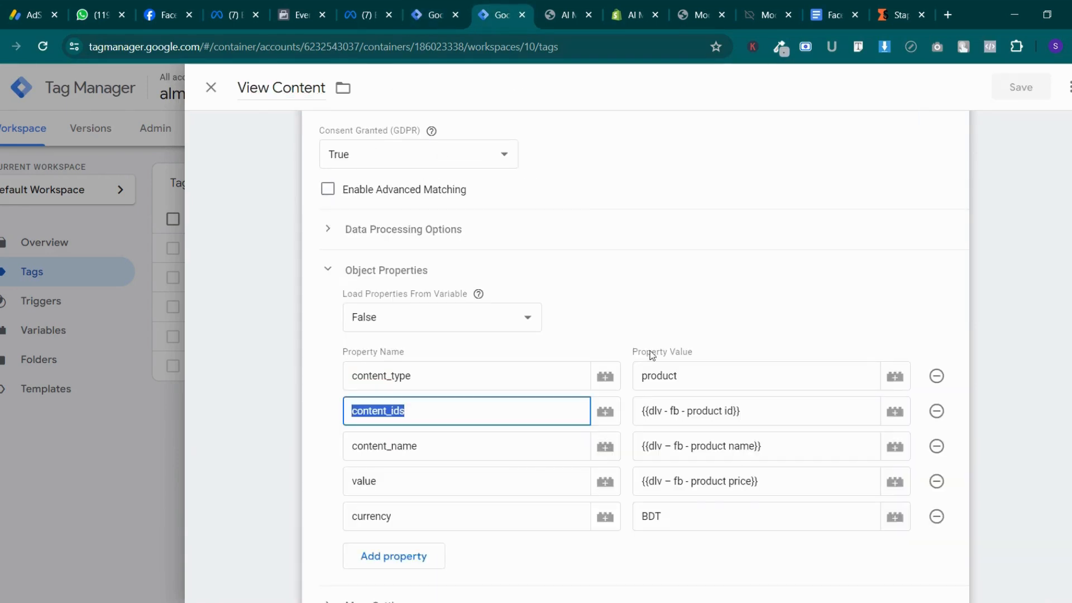
{"action": "key", "text": "Tab"}
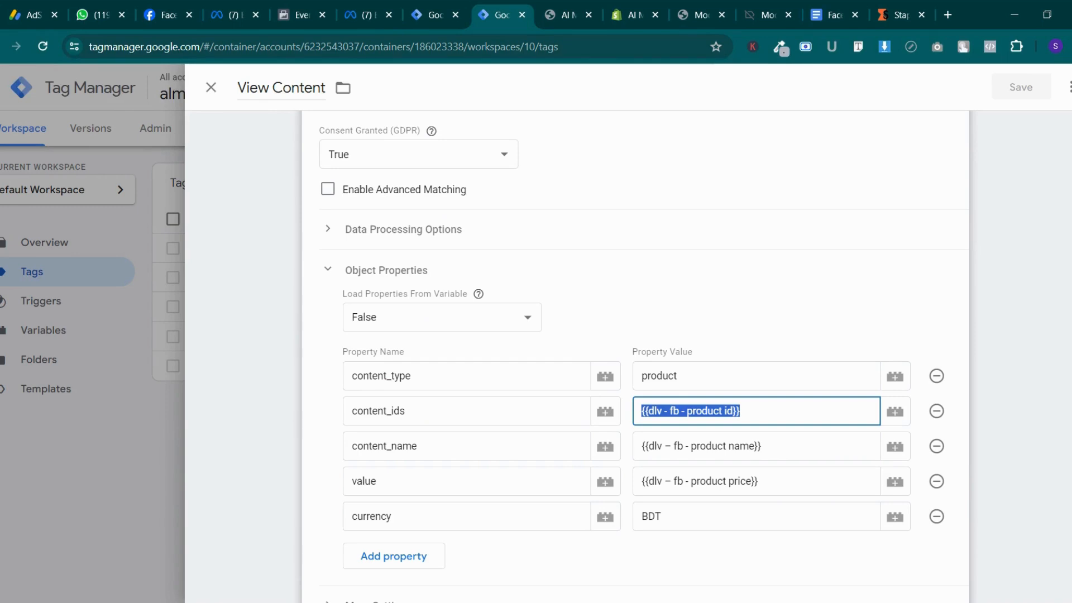
{"action": "left_click", "coordinate": [438, 3]}
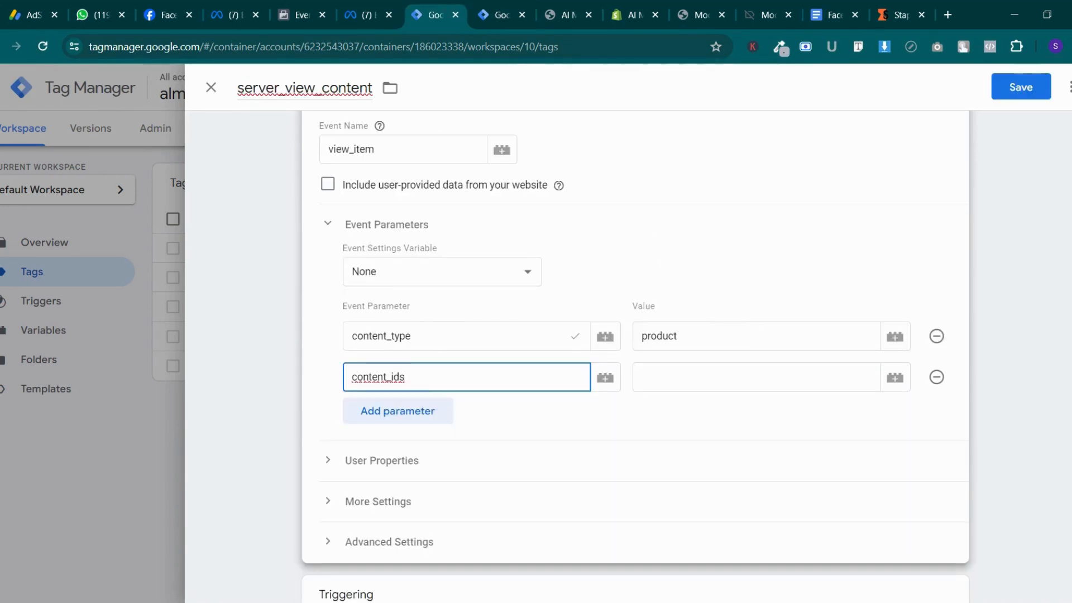
{"action": "left_click", "coordinate": [895, 377]}
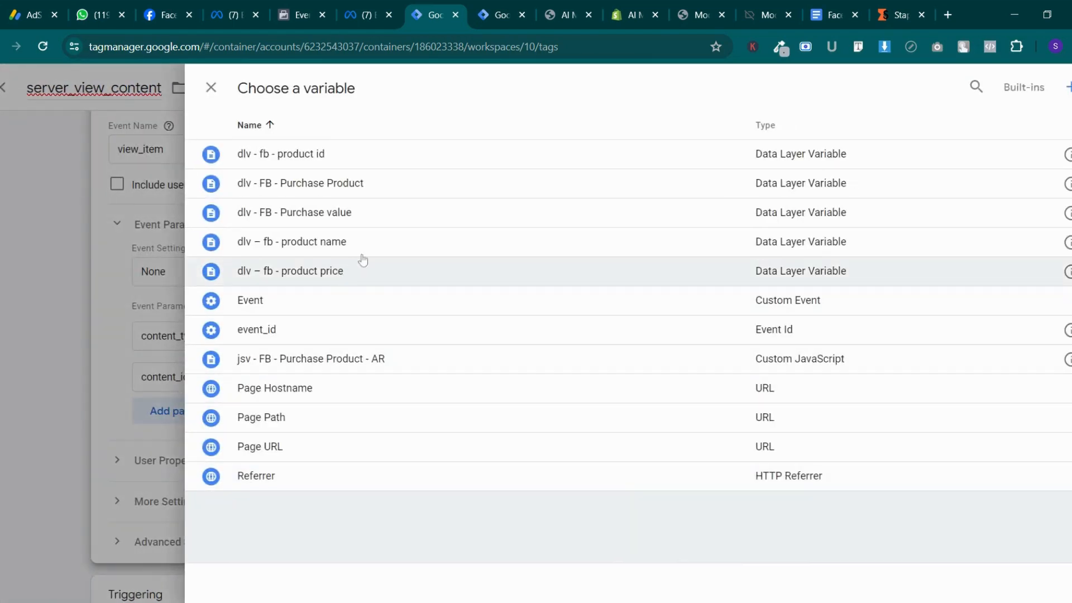
{"action": "left_click", "coordinate": [353, 156]}
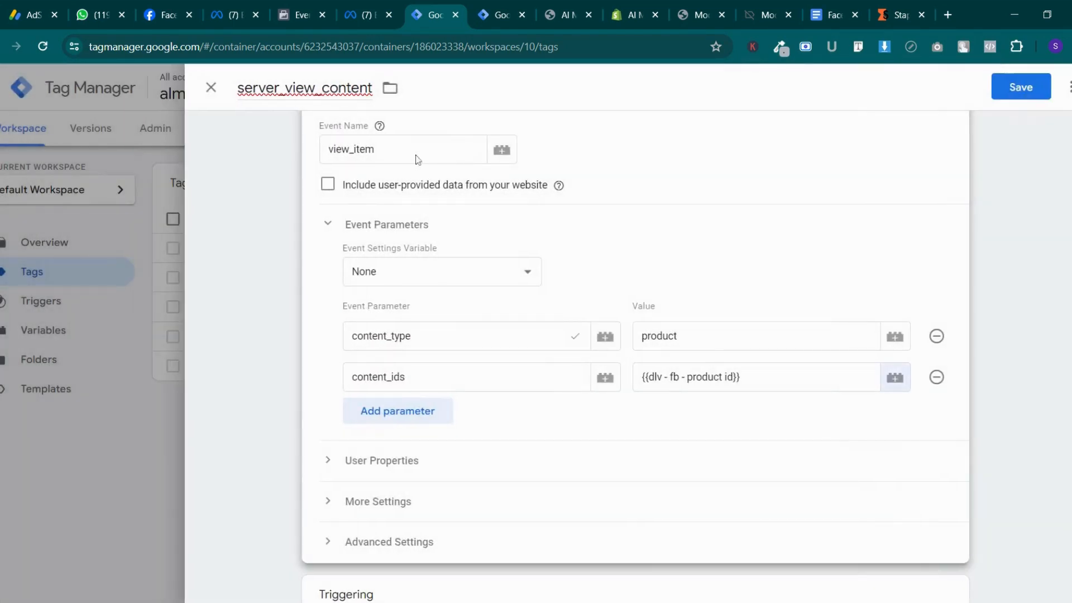
Add a third event parameter named content_name, copied from the View Content tag, with the variable {{dlv – fb - product name}}
{"action": "left_click", "coordinate": [393, 413]}
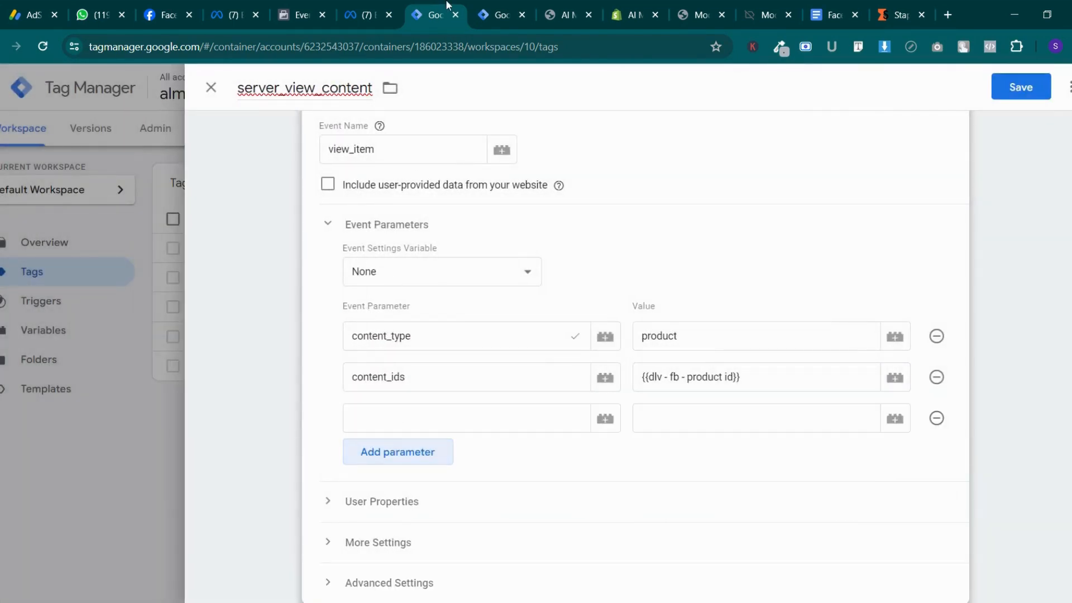
{"action": "left_click", "coordinate": [484, 4]}
{"action": "double_click", "coordinate": [364, 481]}
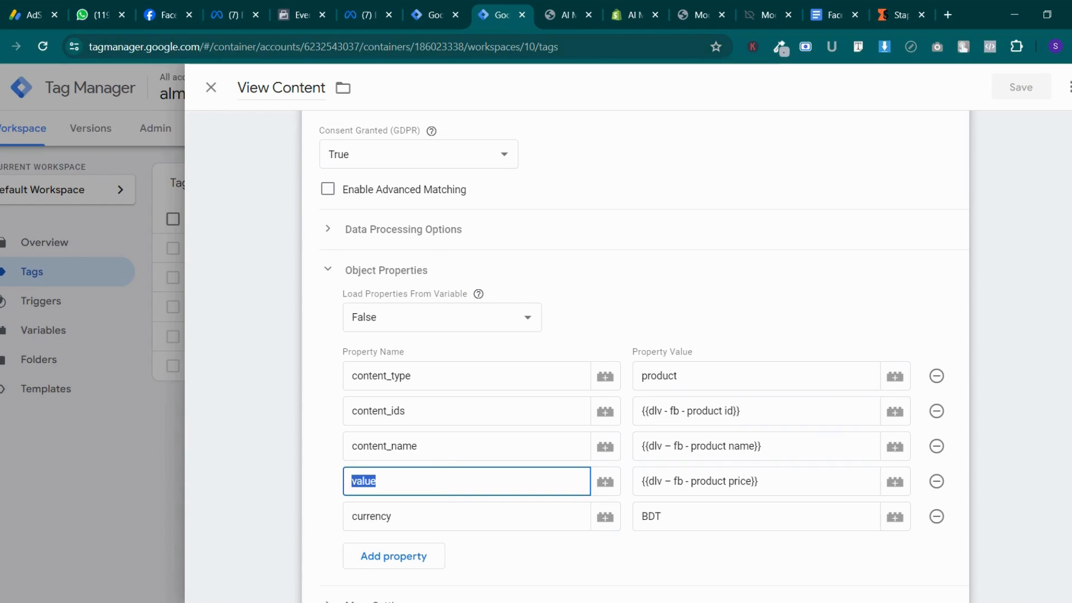
{"action": "double_click", "coordinate": [384, 446]}
{"action": "key", "text": "ctrl+c"}
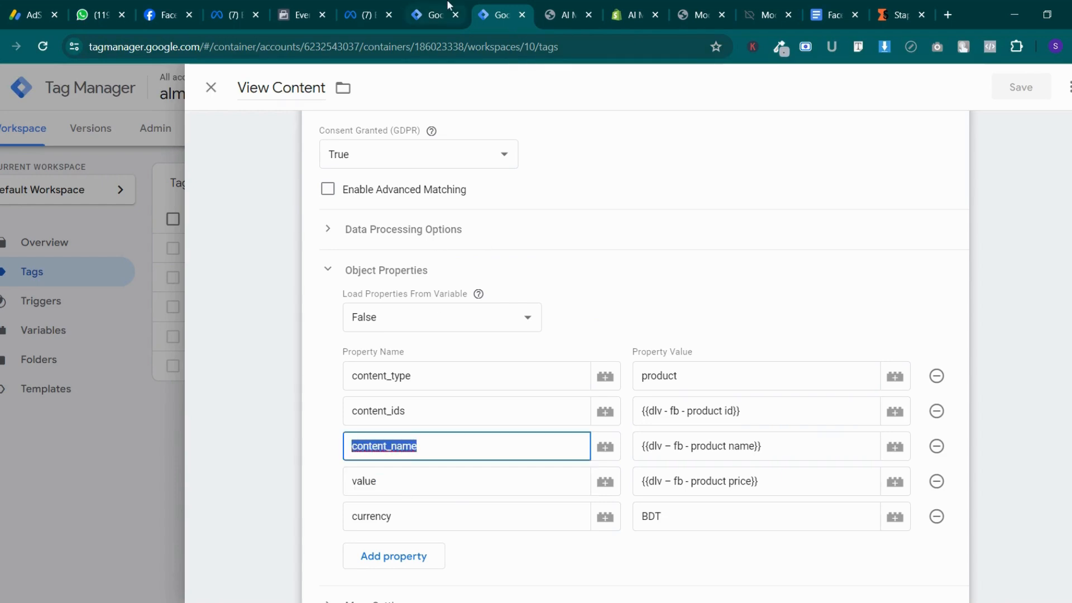
{"action": "left_click", "coordinate": [430, 14]}
{"action": "left_click", "coordinate": [402, 419]}
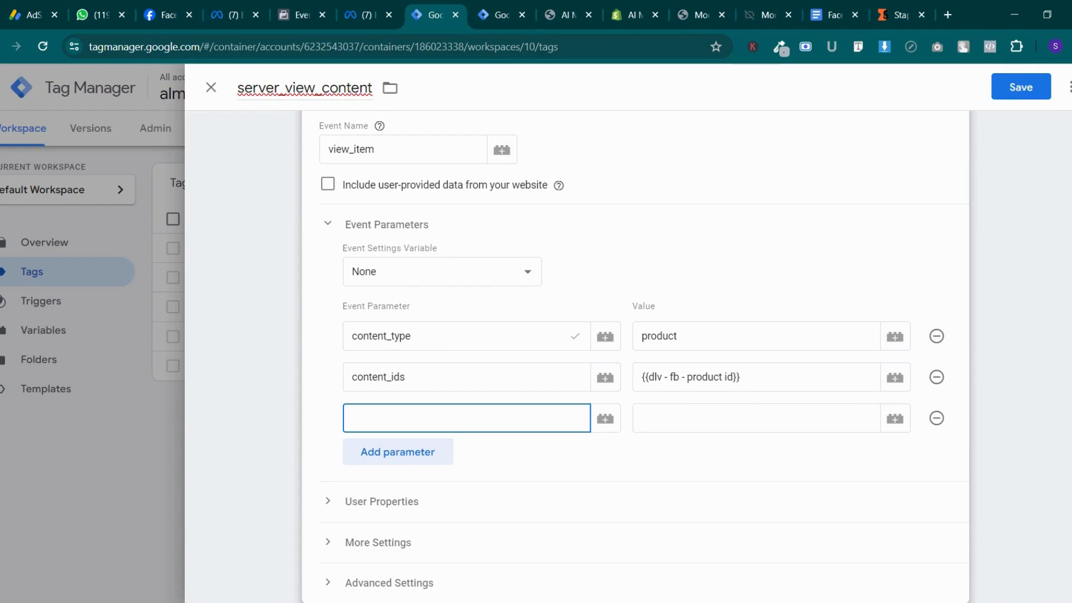
{"action": "key", "text": "ctrl+v"}
{"action": "left_click", "coordinate": [896, 419]}
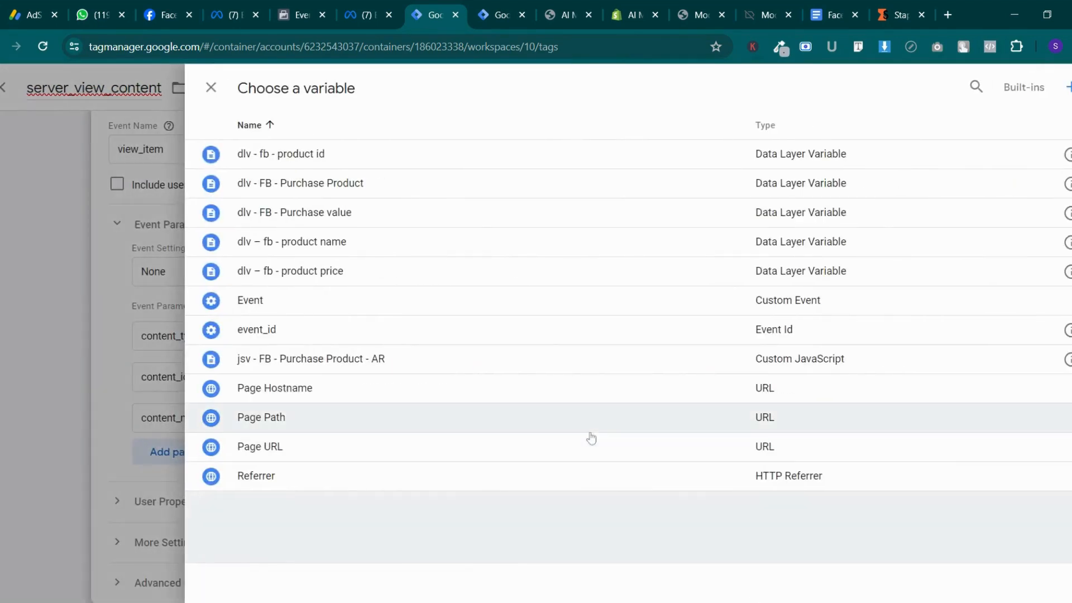
{"action": "left_click", "coordinate": [464, 249]}
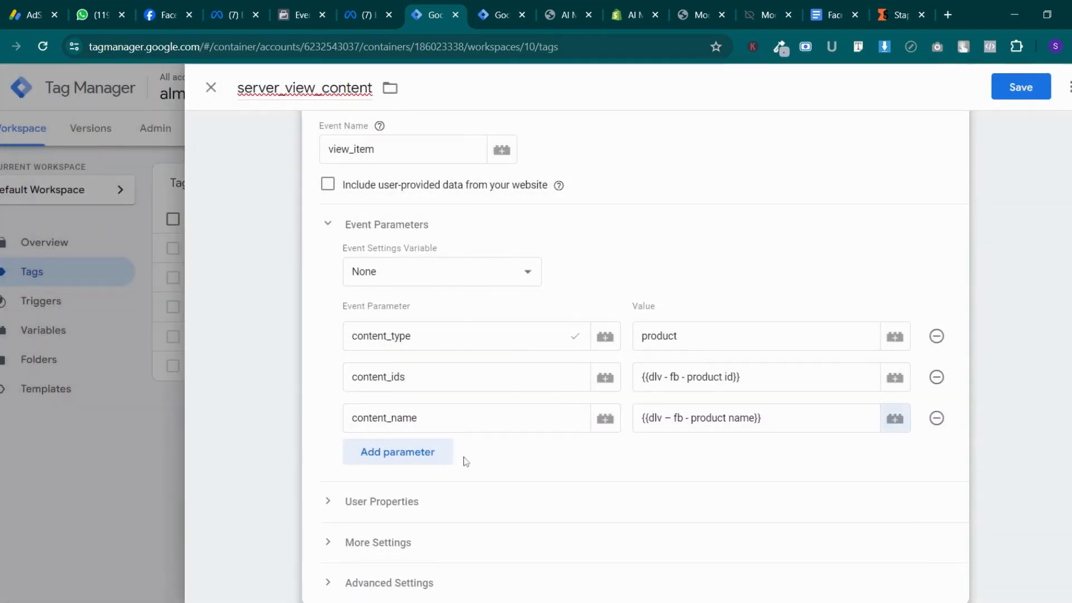
Add a fourth event parameter named value, copied from the View Content tag, with the variable {{dlv – fb - product price}}
{"action": "left_click", "coordinate": [449, 453]}
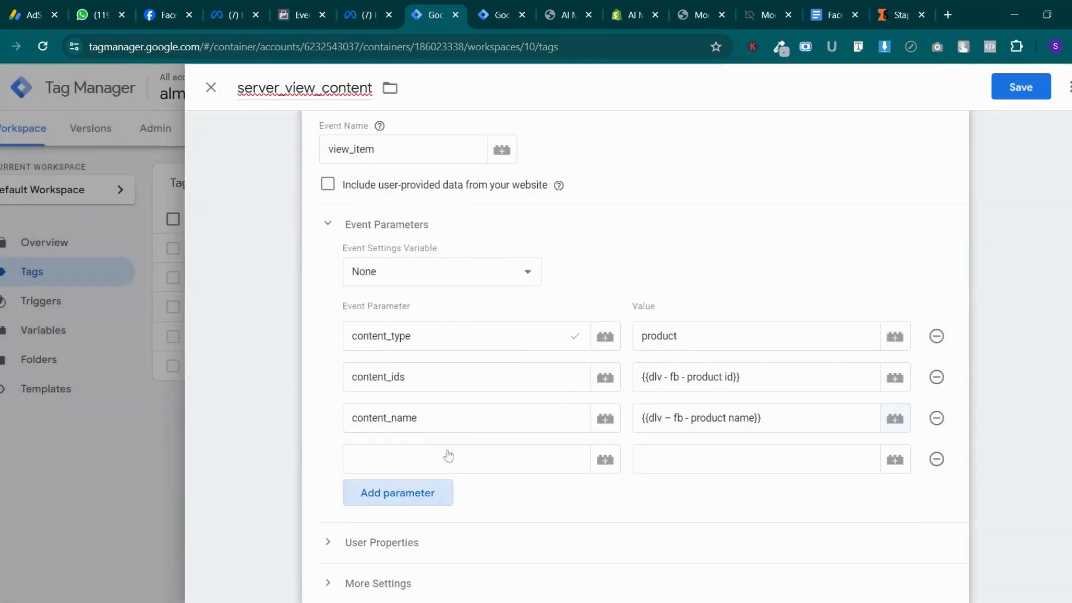
{"action": "left_click", "coordinate": [529, 8]}
{"action": "double_click", "coordinate": [365, 481]}
{"action": "key", "text": "ctrl+c"}
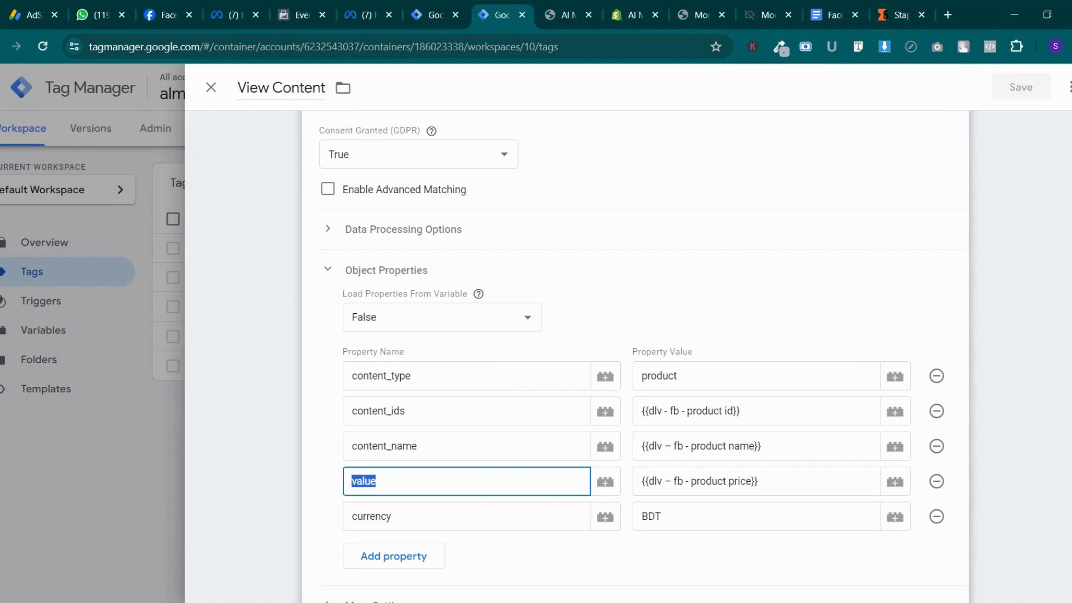
{"action": "left_click", "coordinate": [430, 14]}
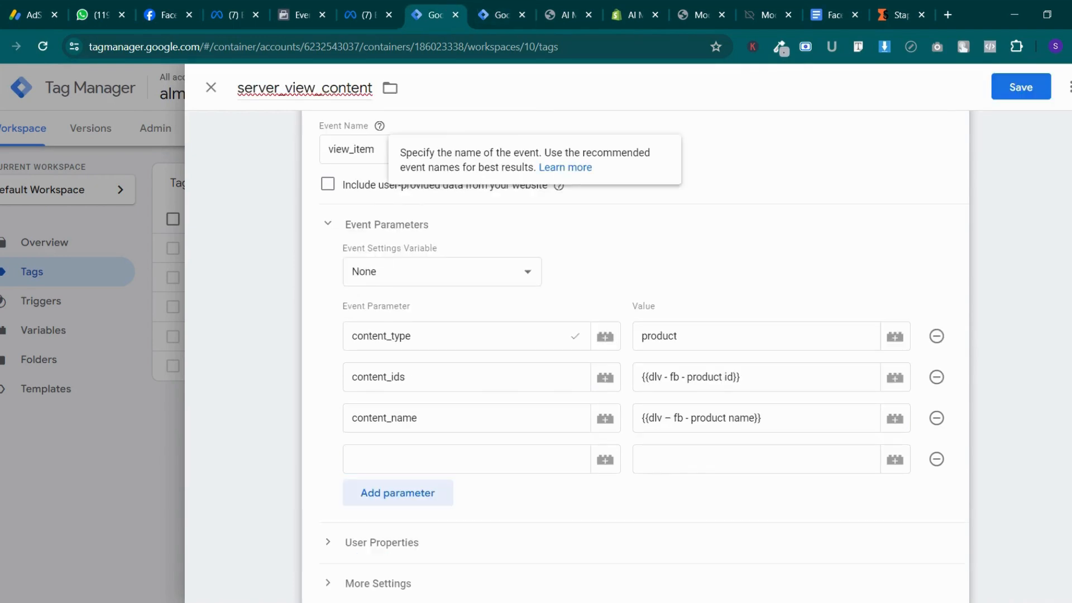
{"action": "left_click", "coordinate": [402, 459]}
{"action": "key", "text": "ctrl+v"}
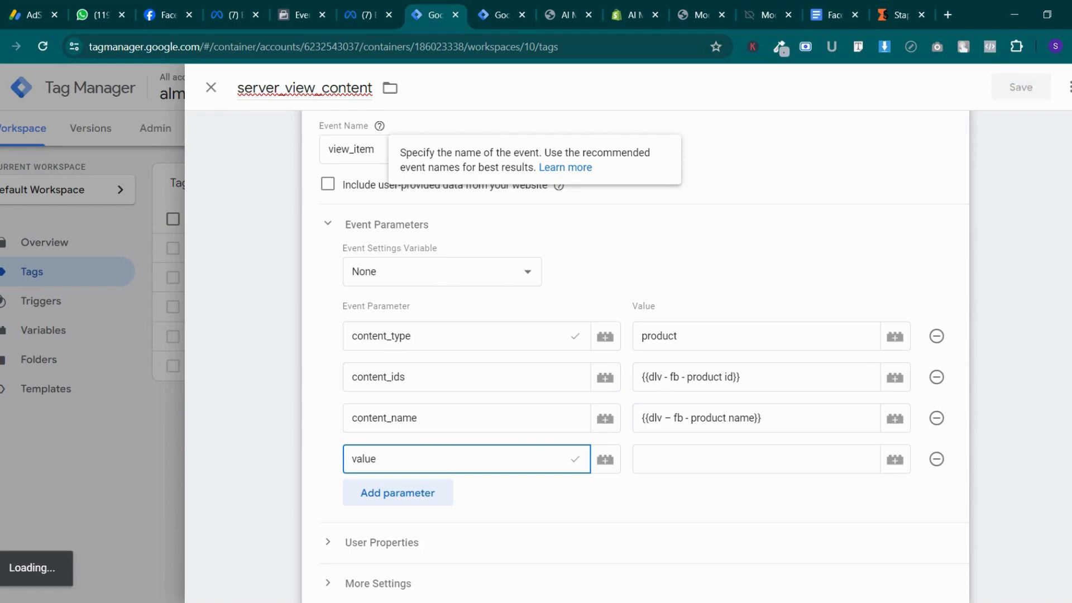
{"action": "left_click", "coordinate": [884, 468]}
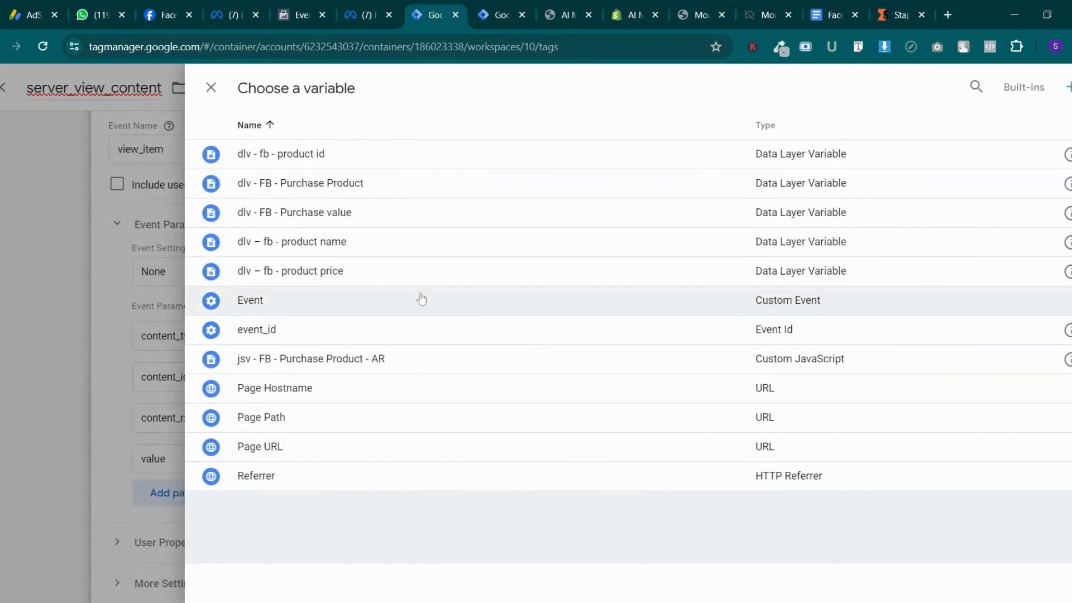
{"action": "left_click", "coordinate": [398, 272]}
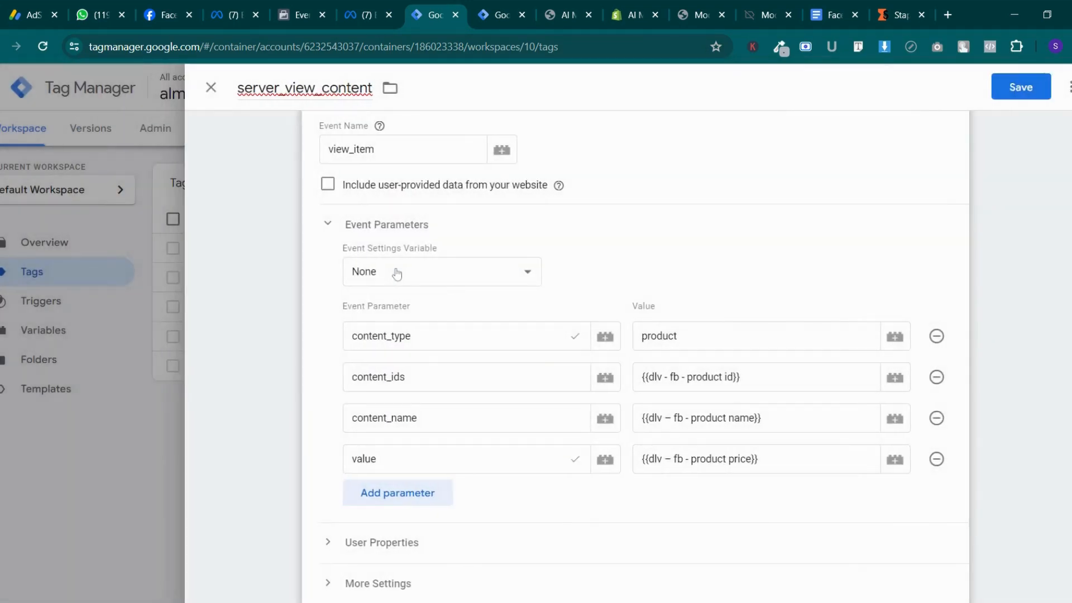
Add a fifth event parameter to server_view_content named currency with the value BDT
{"action": "left_click", "coordinate": [420, 492]}
{"action": "left_click", "coordinate": [420, 499]}
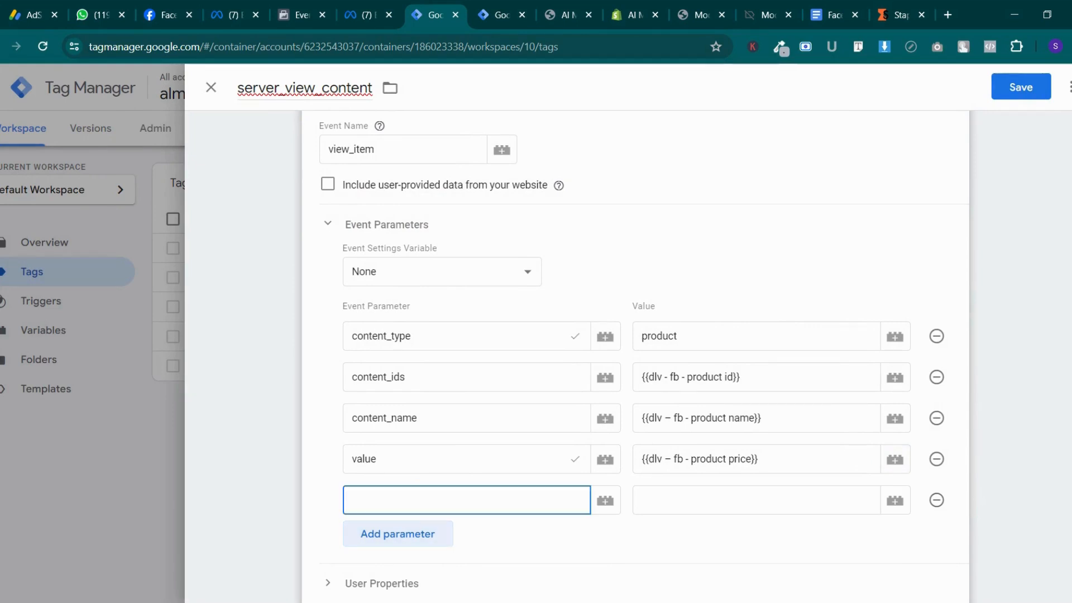
{"action": "type", "text": "curr"}
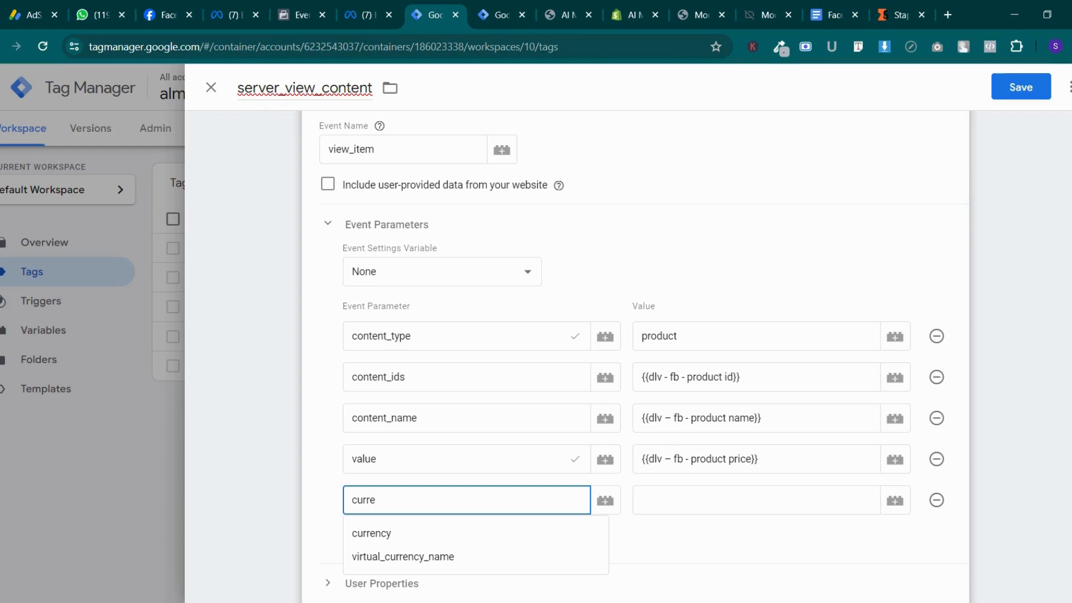
{"action": "type", "text": "e"}
{"action": "left_click", "coordinate": [420, 534]}
{"action": "key", "text": "Tab"}
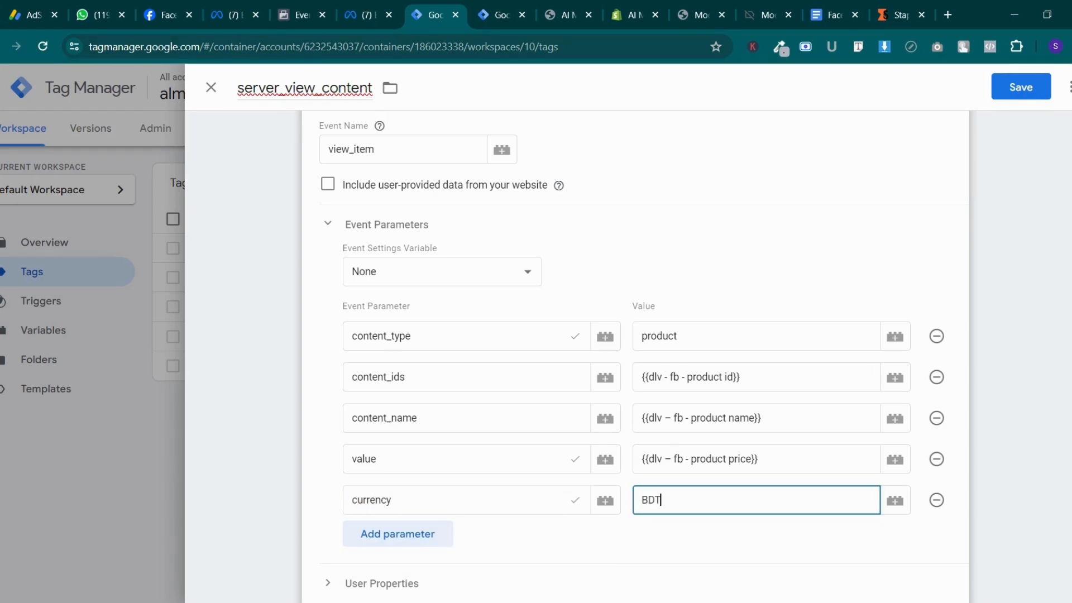
{"action": "type", "text": "BDT"}
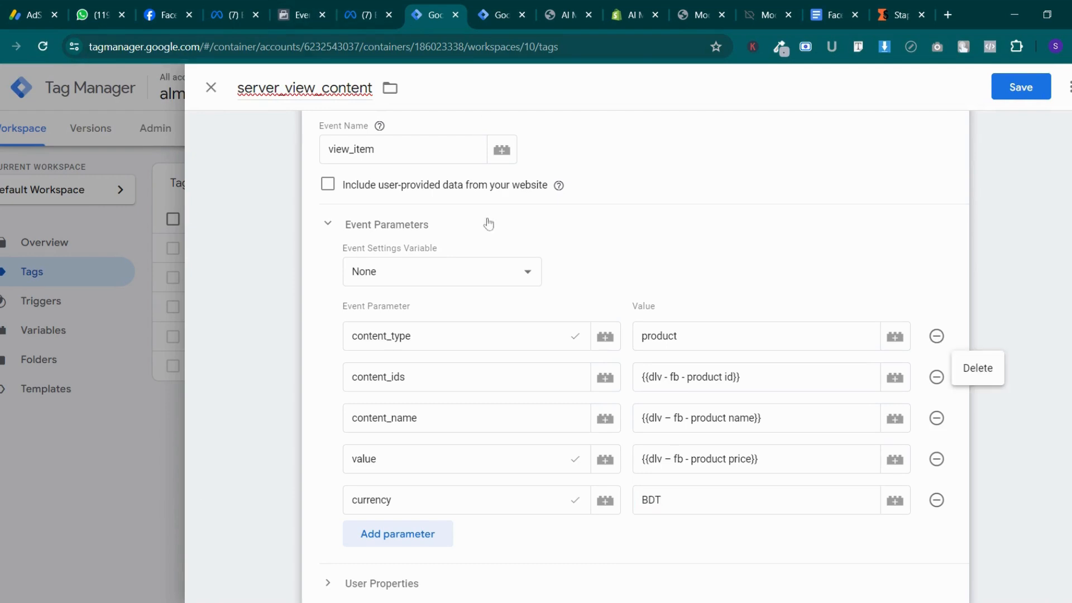
Assign the View_content custom event trigger to the server_view_content tag and save the tag
{"action": "scroll", "coordinate": [565, 247], "scroll_direction": "down", "scroll_amount": 2}
{"action": "scroll", "coordinate": [571, 249], "scroll_direction": "up", "scroll_amount": 5}
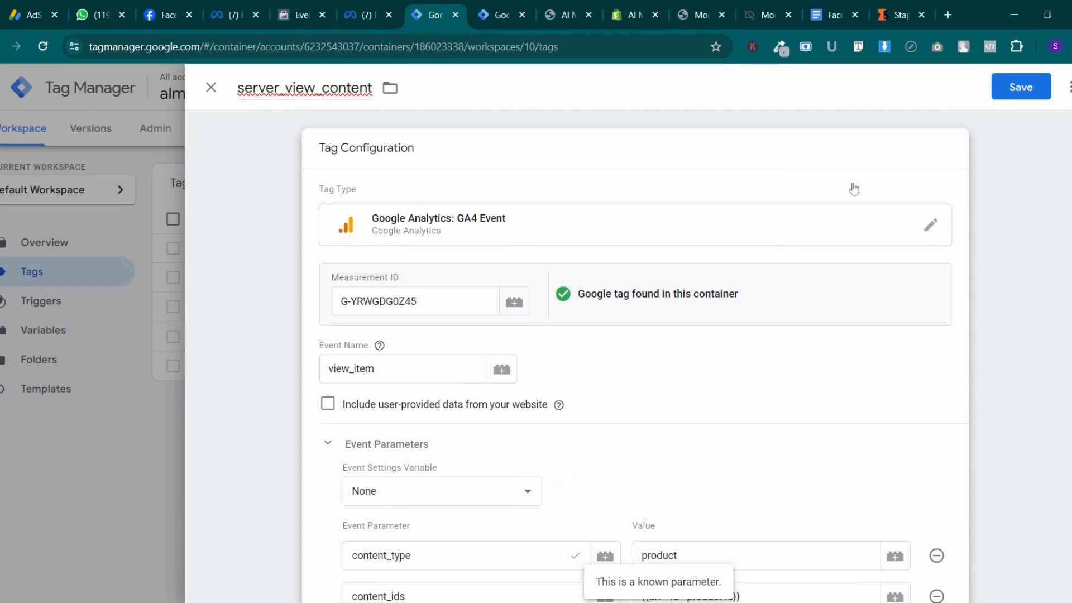
{"action": "scroll", "coordinate": [659, 268], "scroll_direction": "down", "scroll_amount": 9}
{"action": "scroll", "coordinate": [655, 338], "scroll_direction": "up", "scroll_amount": 5}
{"action": "scroll", "coordinate": [600, 545], "scroll_direction": "down", "scroll_amount": 5}
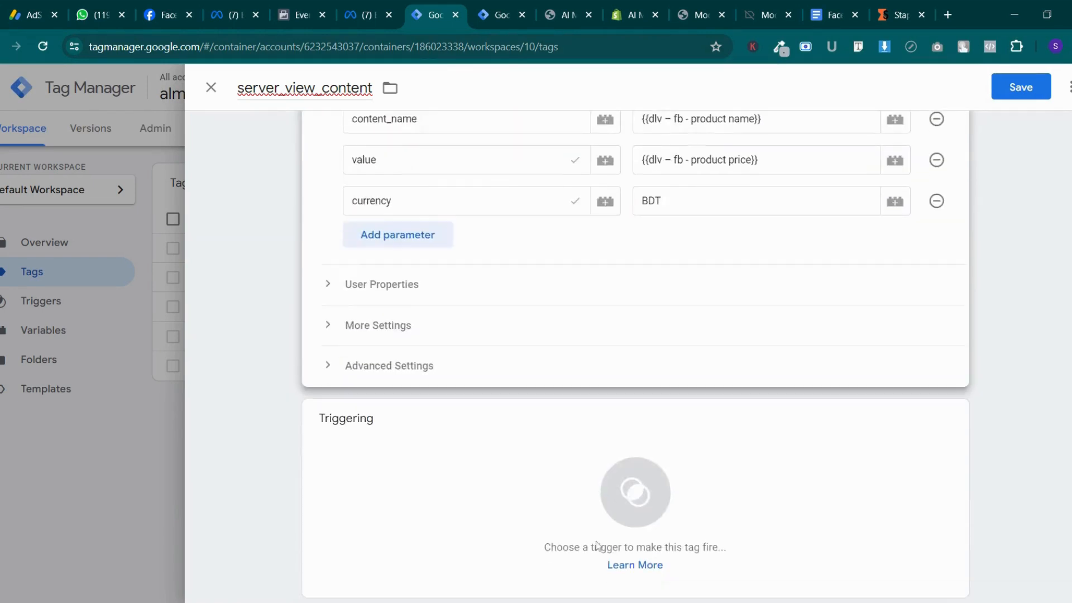
{"action": "left_click", "coordinate": [644, 448]}
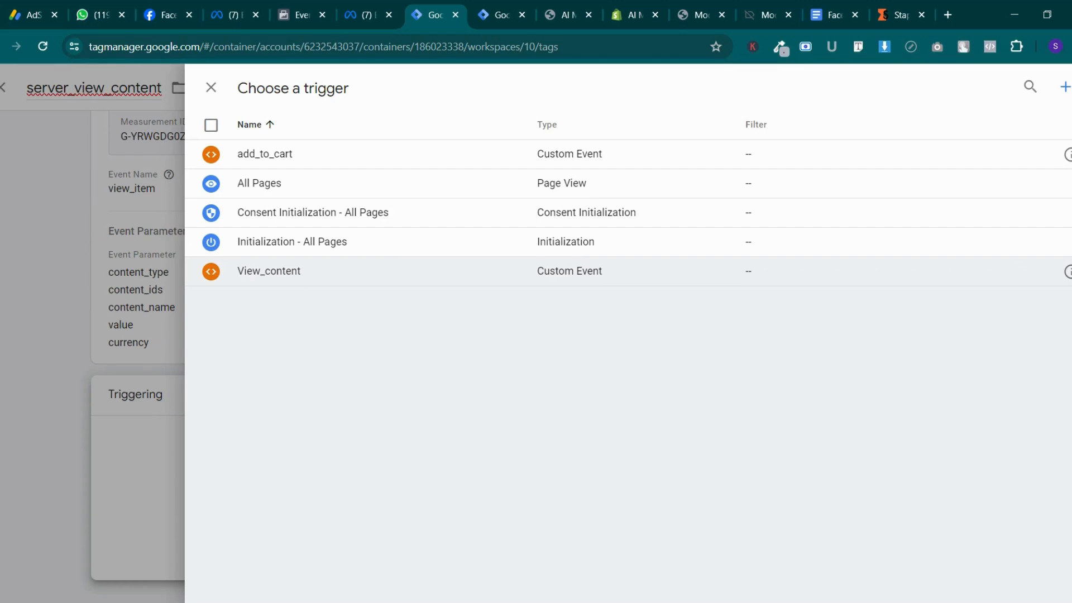
{"action": "left_click", "coordinate": [306, 272]}
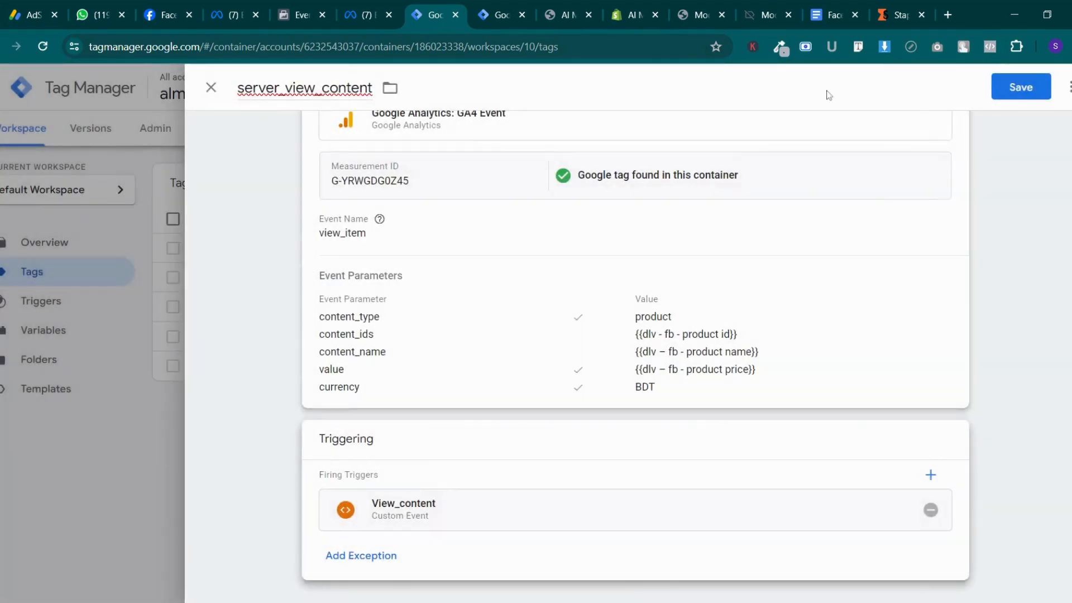
{"action": "left_click", "coordinate": [1021, 88]}
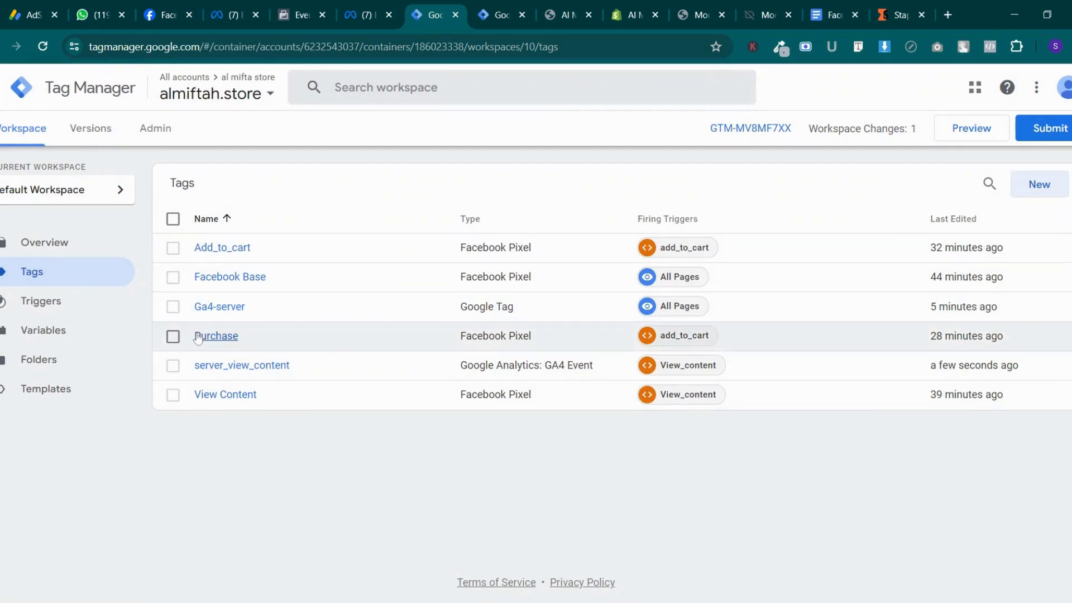
Open the Purchase tag and remove its add_to_cart firing trigger
{"action": "left_click", "coordinate": [216, 335]}
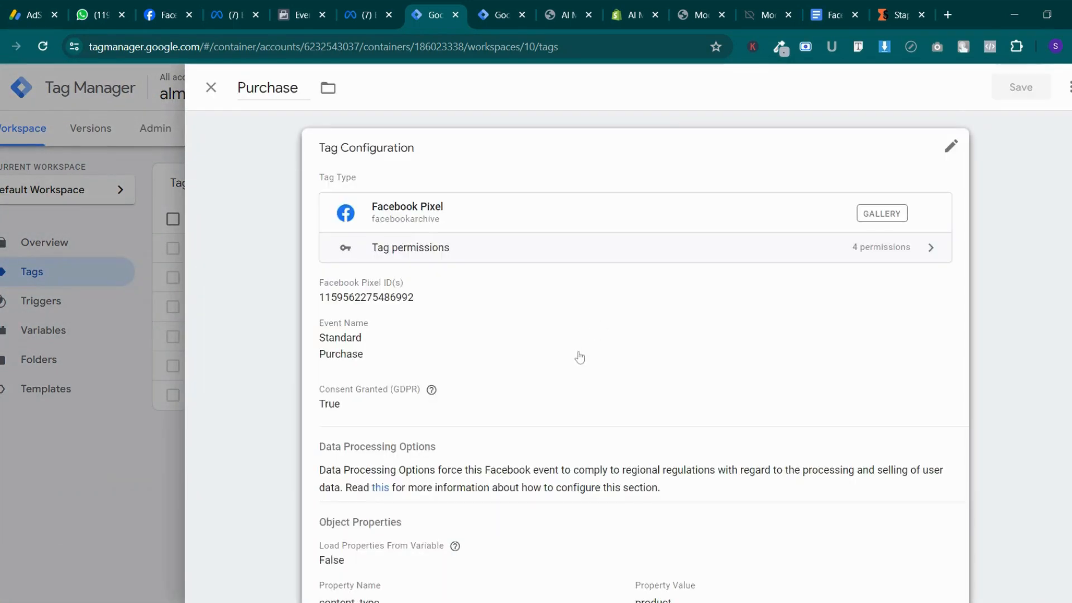
{"action": "scroll", "coordinate": [579, 359], "scroll_direction": "down", "scroll_amount": 4}
{"action": "left_click", "coordinate": [951, 475]}
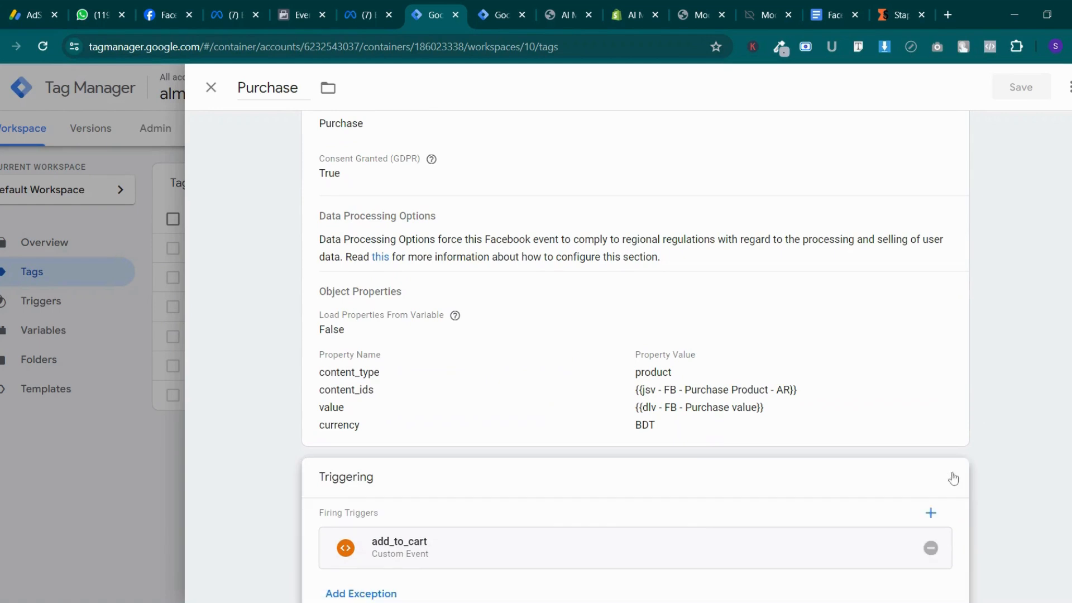
{"action": "left_click", "coordinate": [931, 509]}
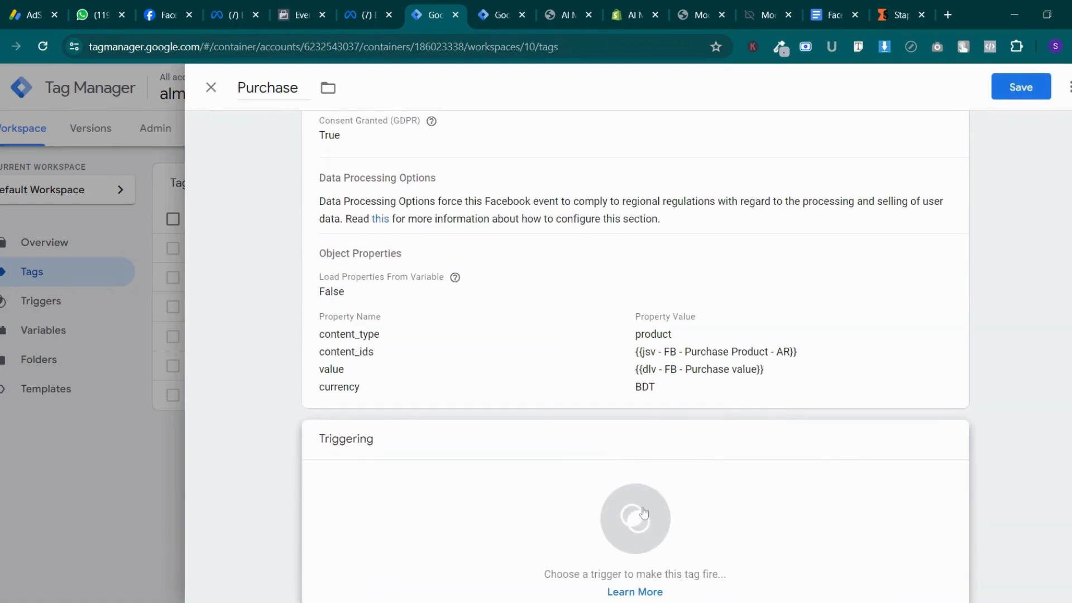
Create a Custom Event trigger named purchase with event name purchase for the Purchase tag, and save both trigger and tag
{"action": "left_click", "coordinate": [641, 511]}
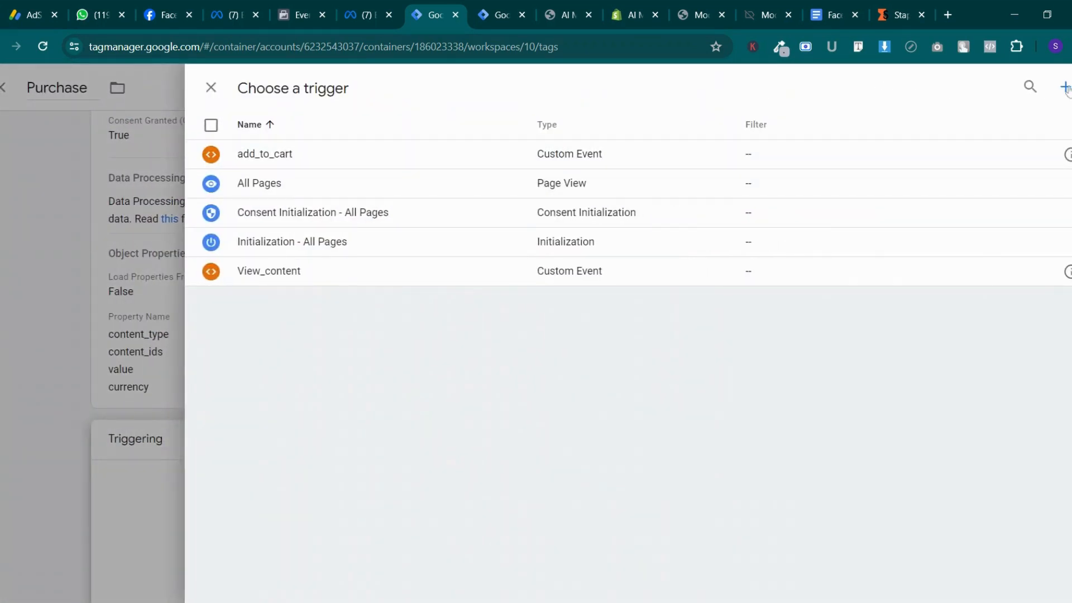
{"action": "left_click", "coordinate": [1065, 88]}
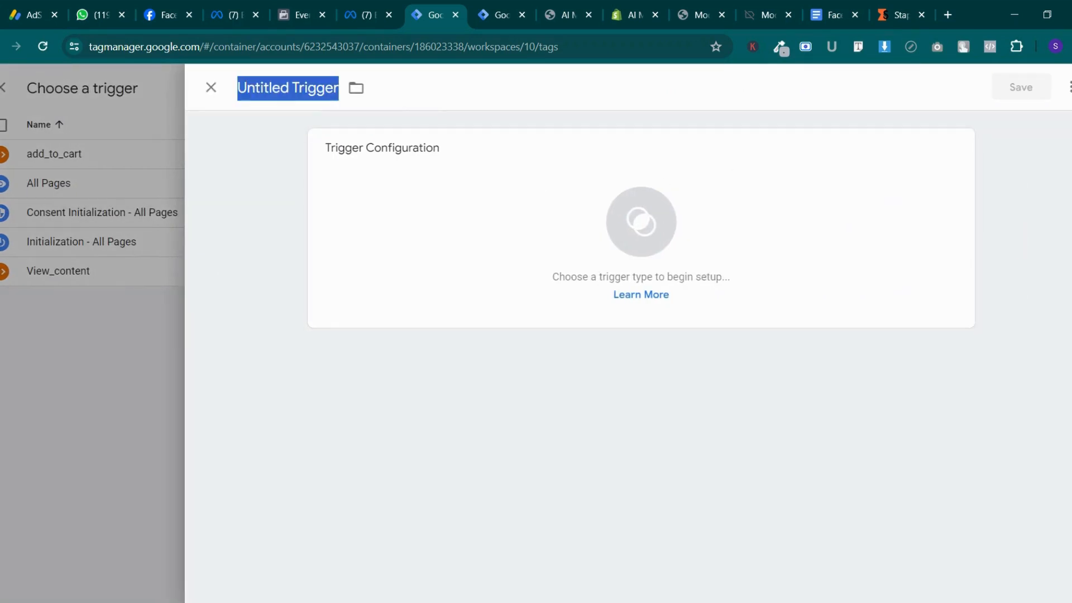
{"action": "type", "text": "purcghase"}
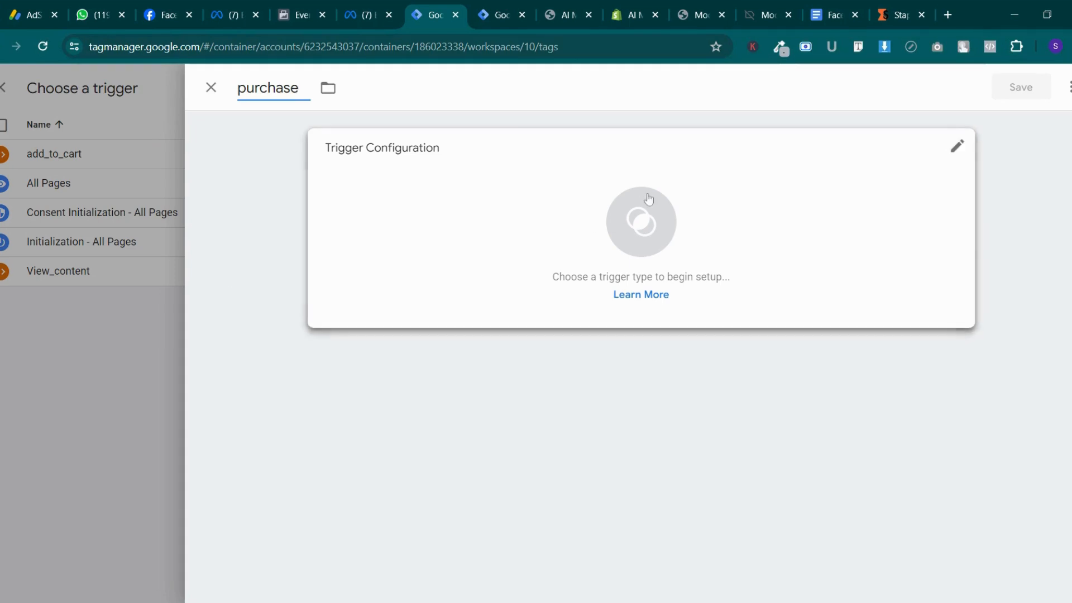
{"action": "left_click", "coordinate": [647, 202]}
{"action": "scroll", "coordinate": [693, 426], "scroll_direction": "down", "scroll_amount": 2}
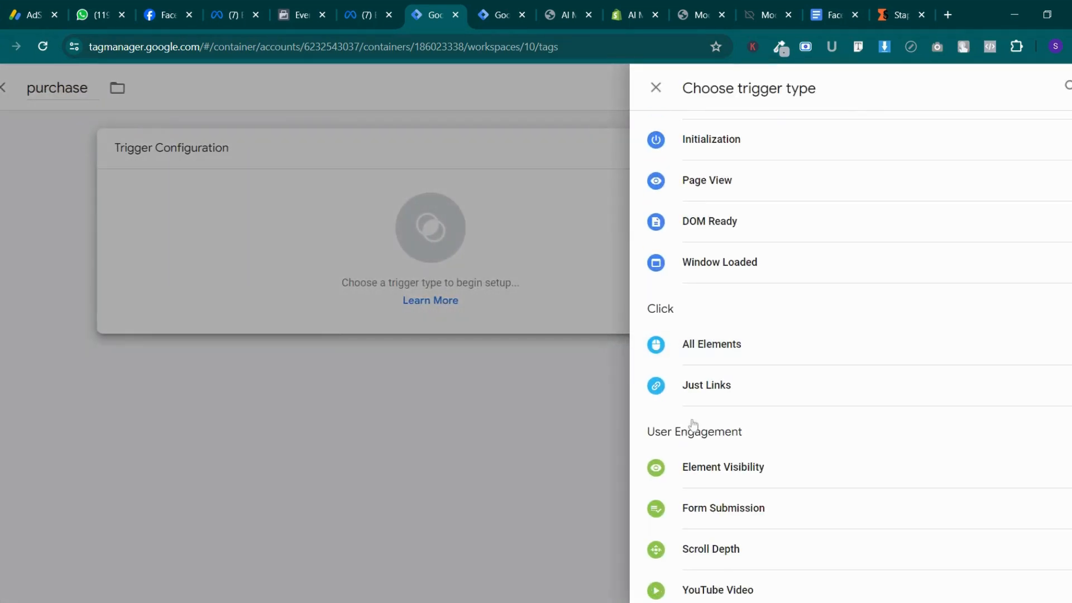
{"action": "scroll", "coordinate": [693, 426], "scroll_direction": "down", "scroll_amount": 3}
{"action": "left_click", "coordinate": [714, 537]}
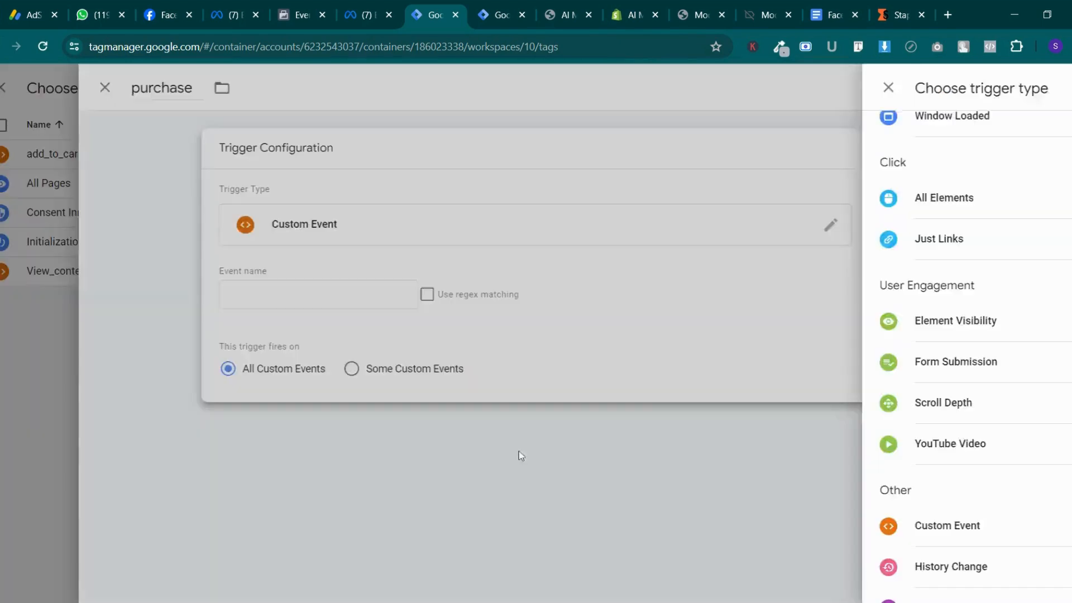
{"action": "type", "text": "purchase"}
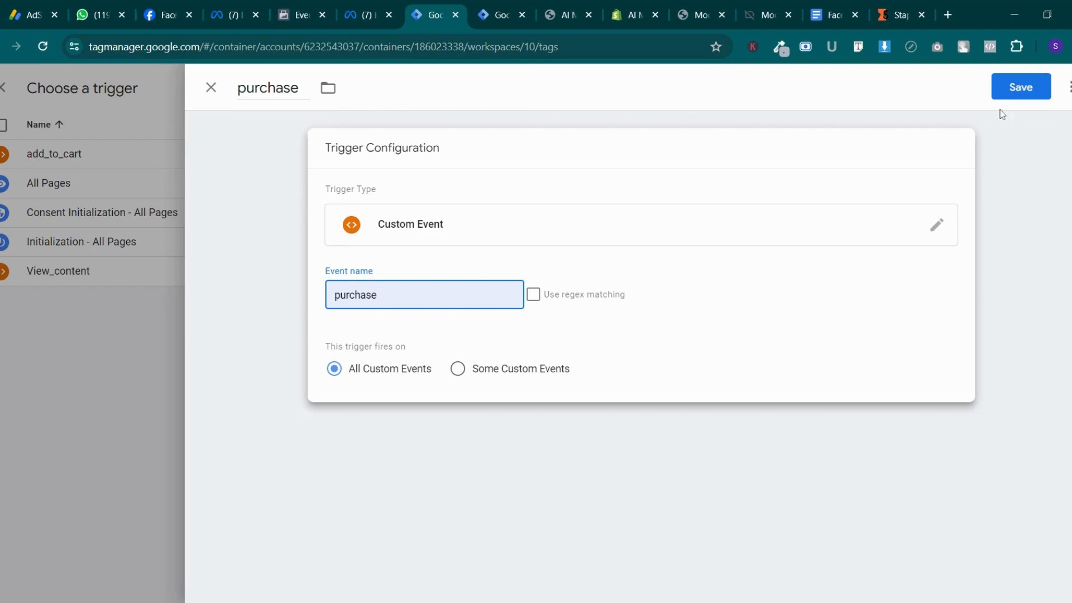
{"action": "left_click", "coordinate": [1008, 91]}
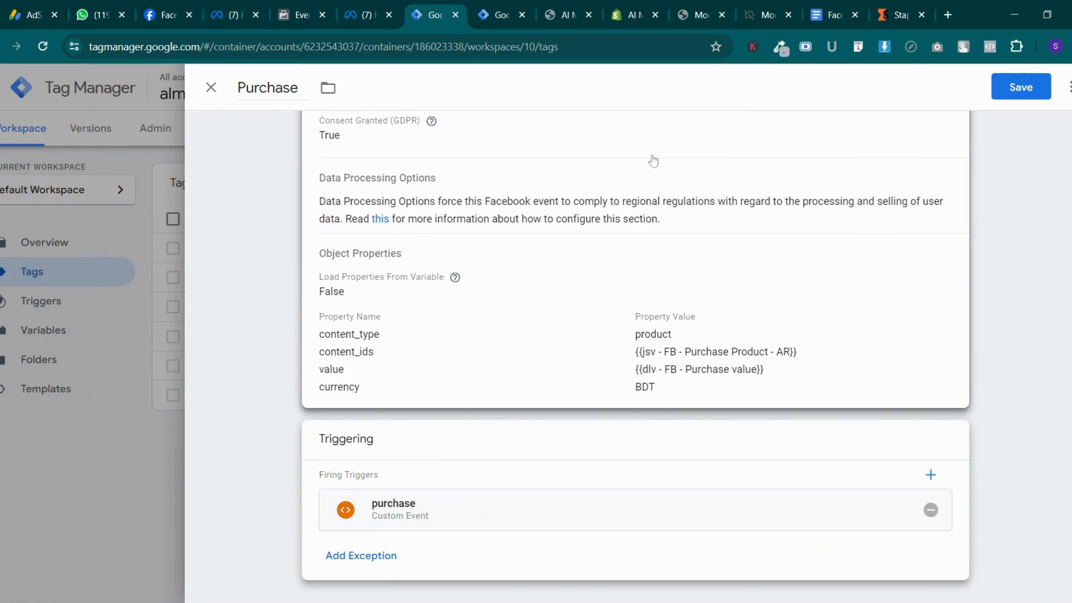
{"action": "left_click", "coordinate": [1020, 87]}
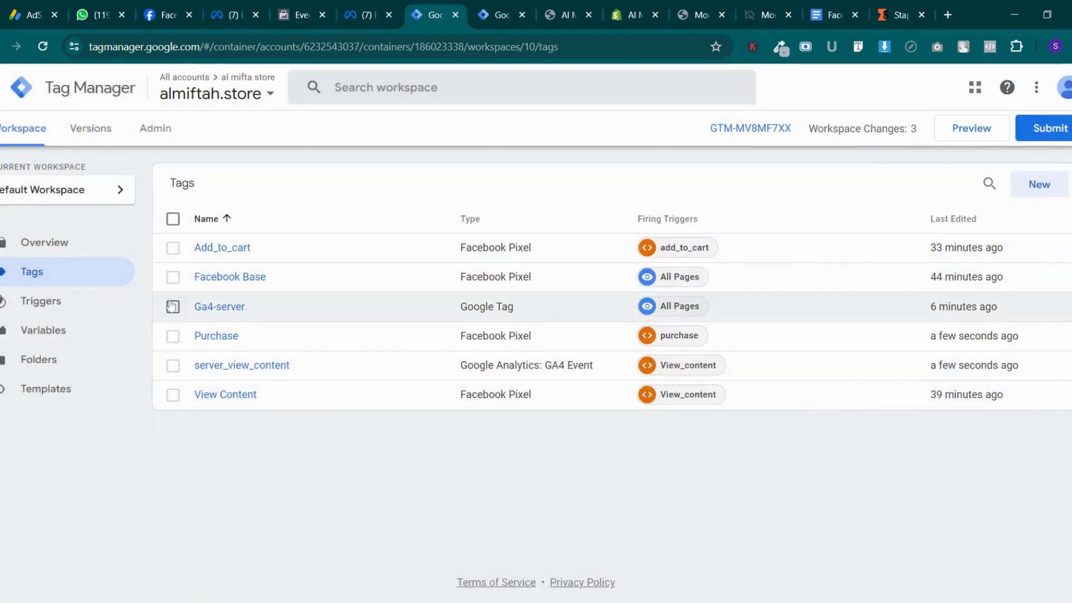
Publish the workspace changes as a new container version without a name or description, and return to the workspace overview
{"action": "left_click", "coordinate": [1047, 128]}
{"action": "left_click", "coordinate": [1036, 88]}
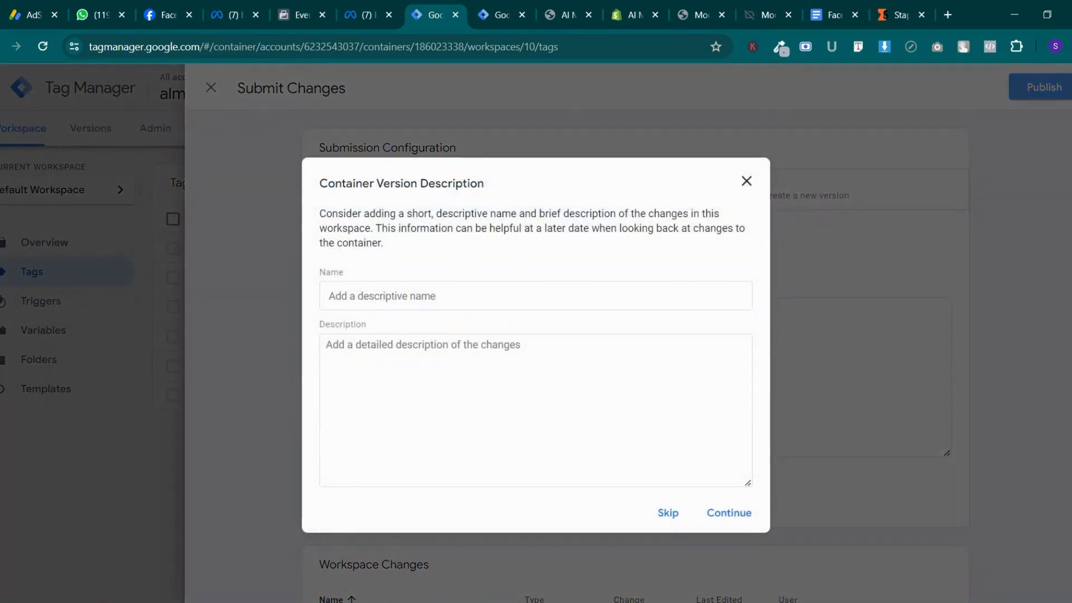
{"action": "left_click", "coordinate": [731, 512]}
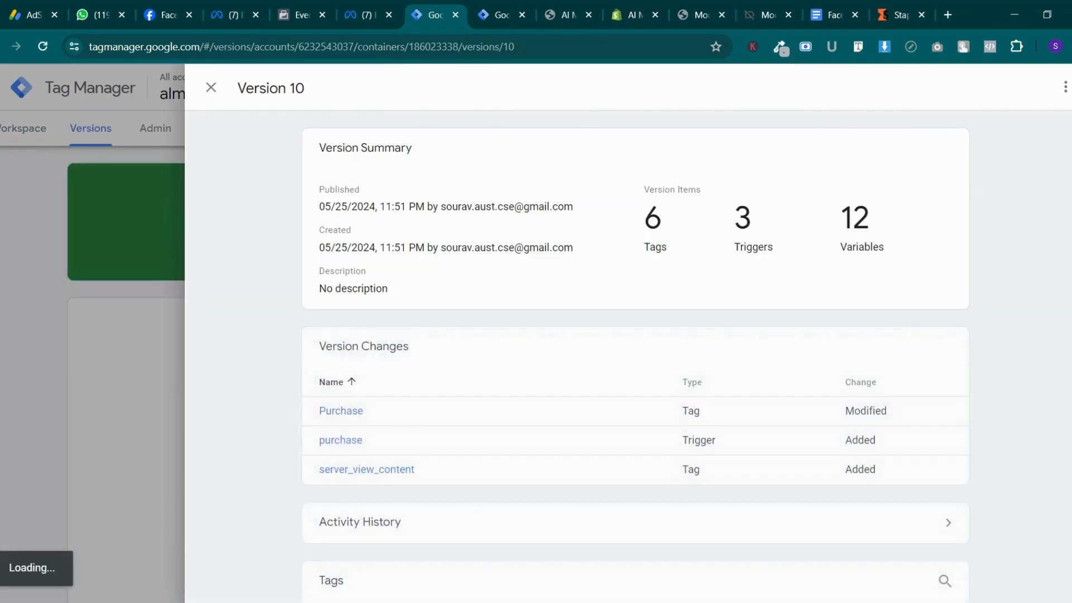
{"action": "left_click", "coordinate": [66, 205]}
{"action": "left_click", "coordinate": [29, 129]}
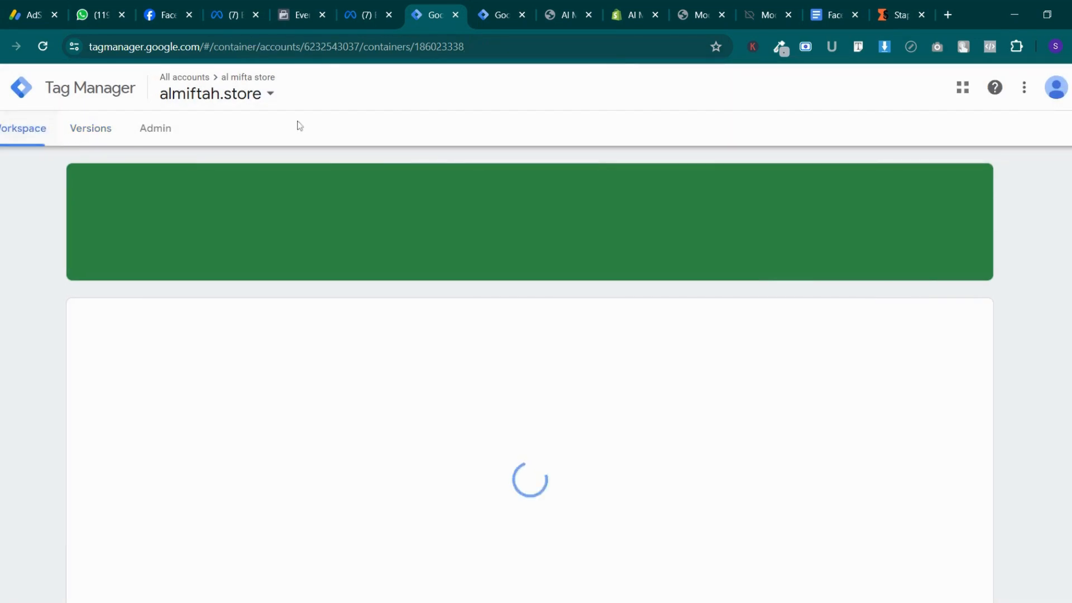
In the al-mifta-store test events page of Meta Events Manager, expand the section for confirming the website's events
{"action": "left_click", "coordinate": [307, 8]}
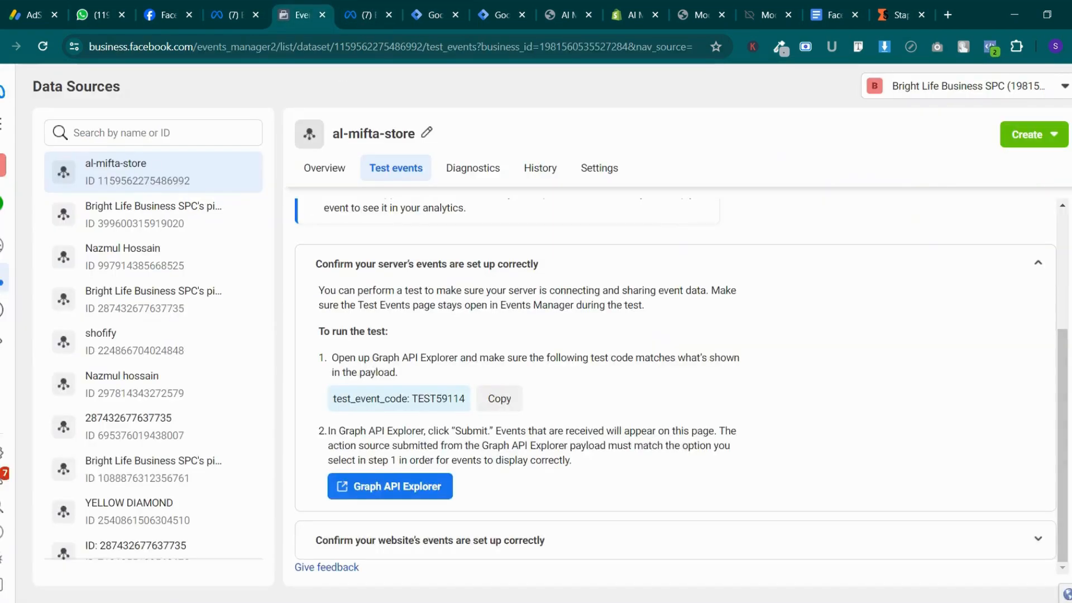
{"action": "left_click", "coordinate": [481, 537]}
{"action": "scroll", "coordinate": [481, 531], "scroll_direction": "down", "scroll_amount": 4}
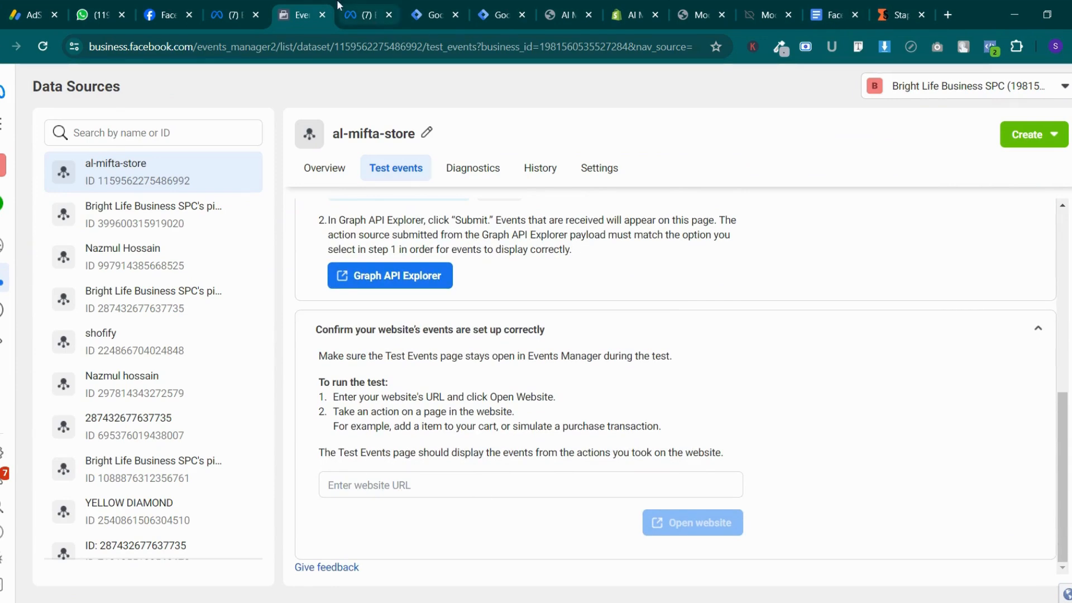
Back in Tag Manager, start preview mode for the web container, connect almiftah.store and open the Tag Assistant summary
{"action": "left_click", "coordinate": [363, 13]}
{"action": "left_click", "coordinate": [420, 8]}
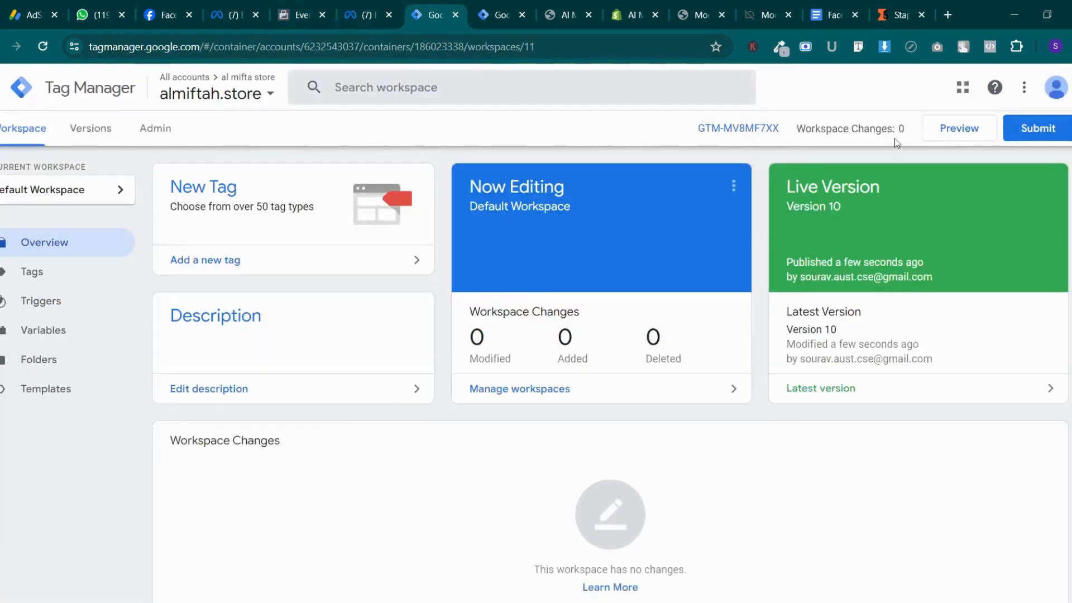
{"action": "left_click", "coordinate": [939, 134]}
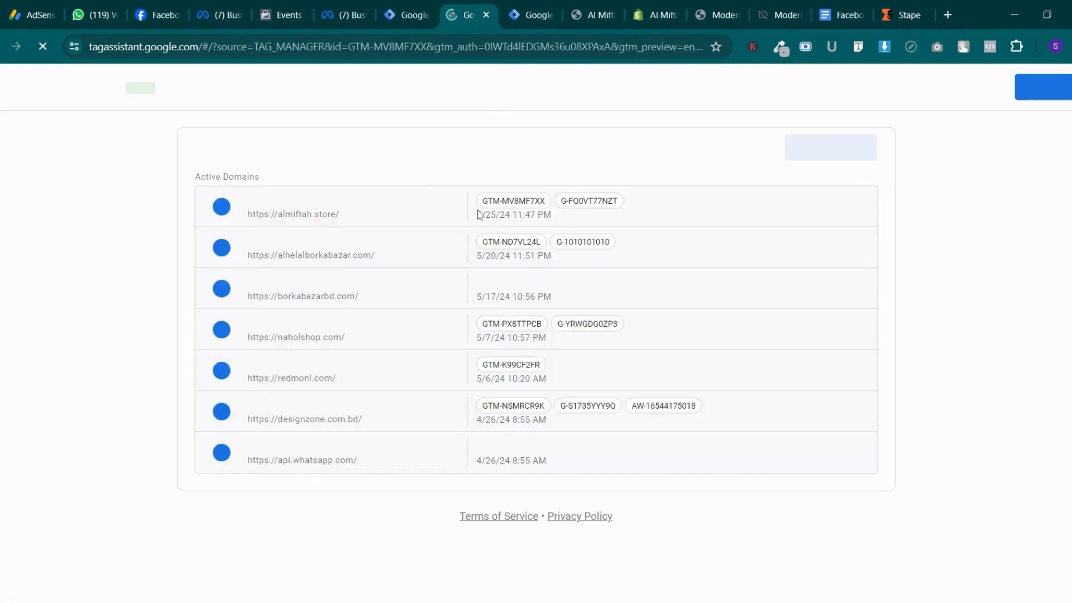
{"action": "left_click", "coordinate": [537, 424]}
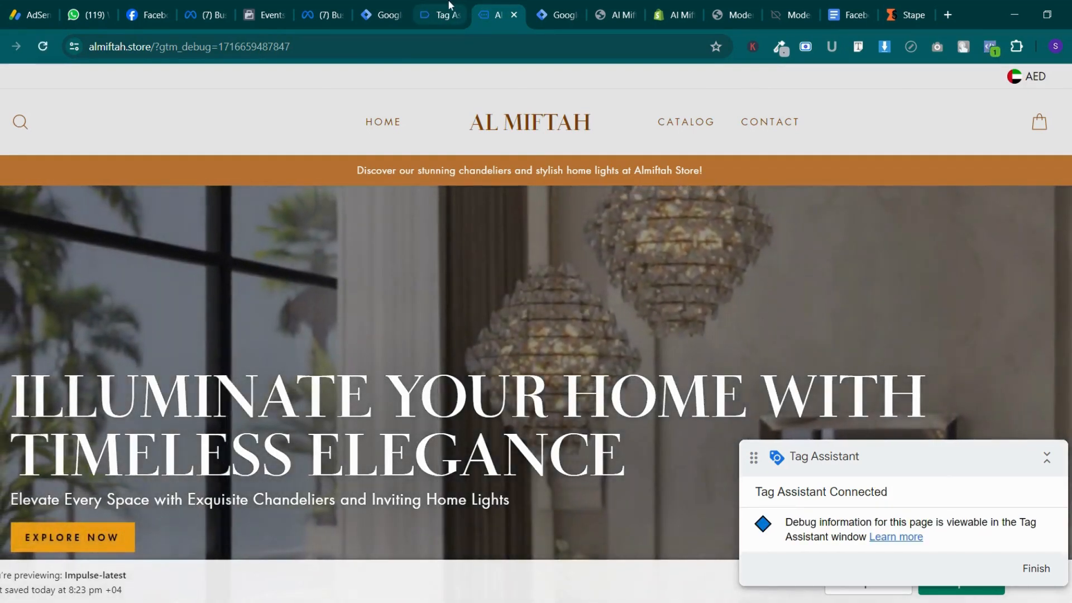
{"action": "left_click", "coordinate": [449, 6]}
{"action": "left_click", "coordinate": [505, 338]}
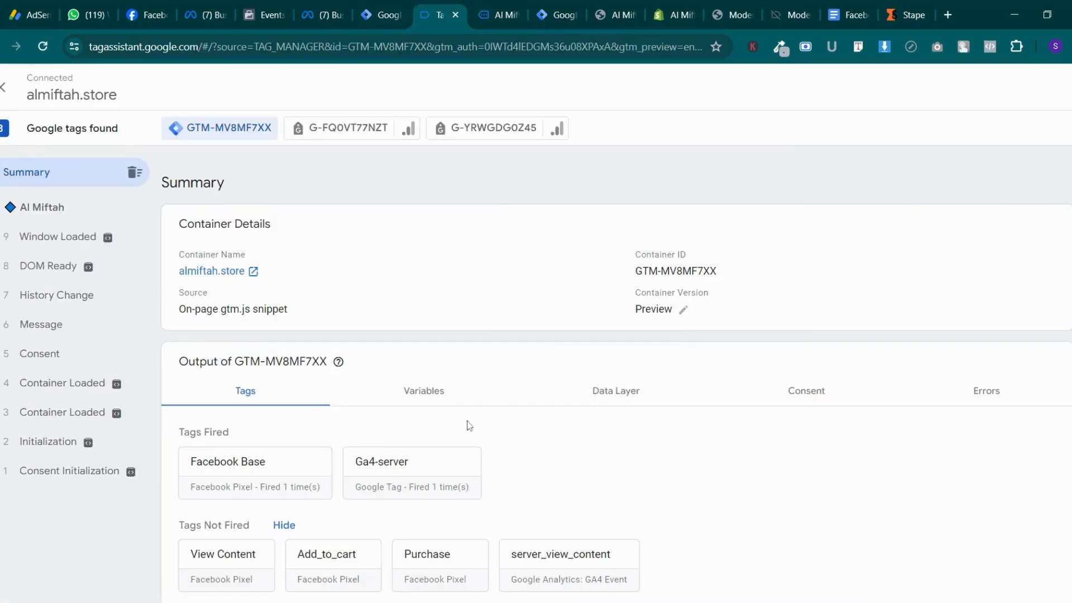
In Meta Business settings, assign the Conversions API System User and the other listed person full control (Manage events dataset) of the al-mifta-store dataset
{"action": "left_click", "coordinate": [385, 14]}
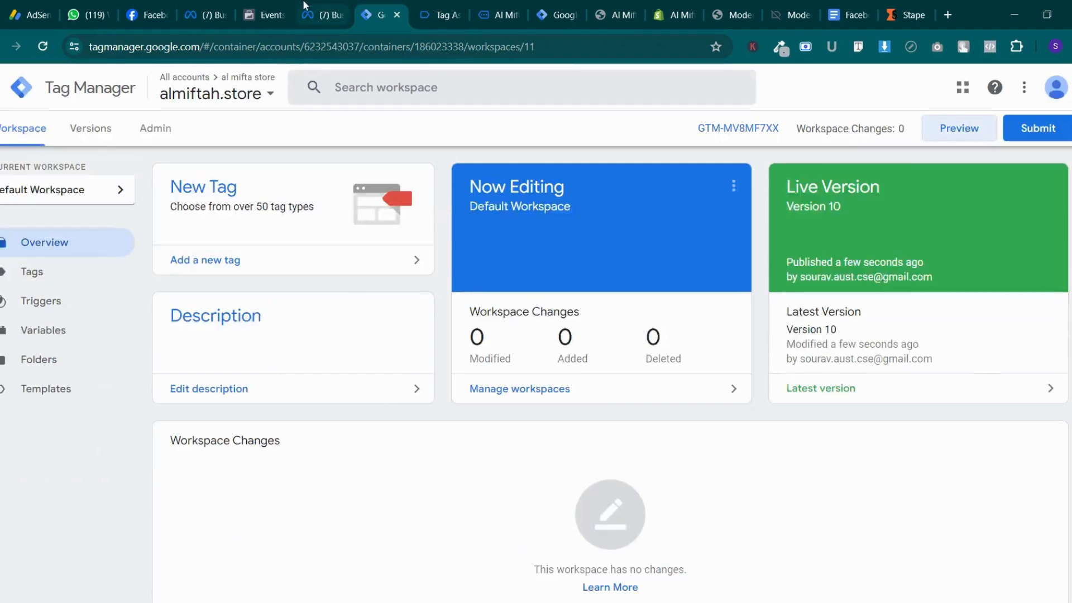
{"action": "left_click", "coordinate": [262, 14]}
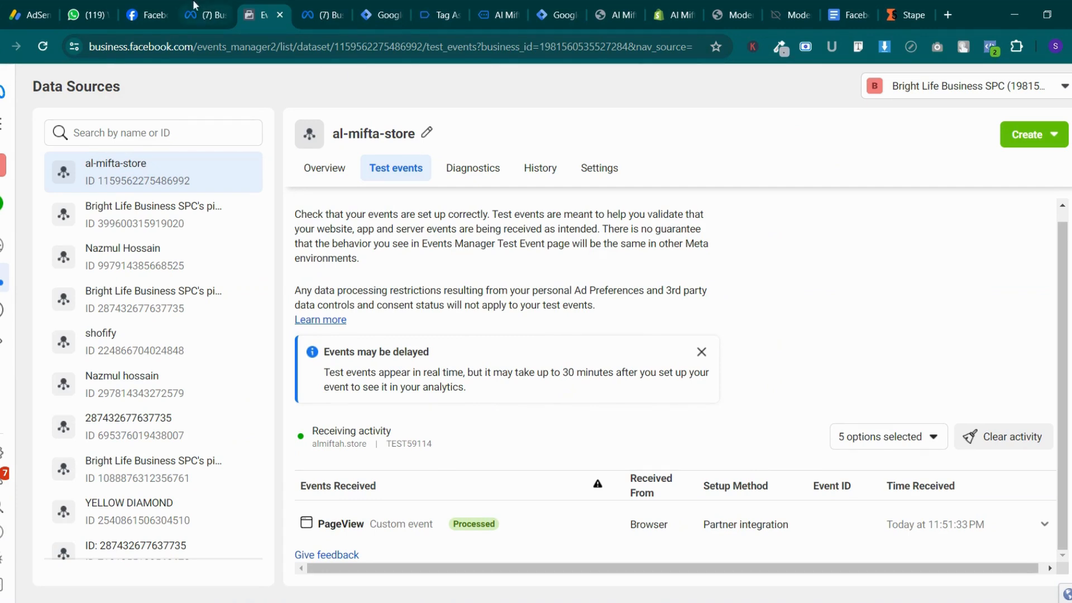
{"action": "left_click", "coordinate": [212, 6]}
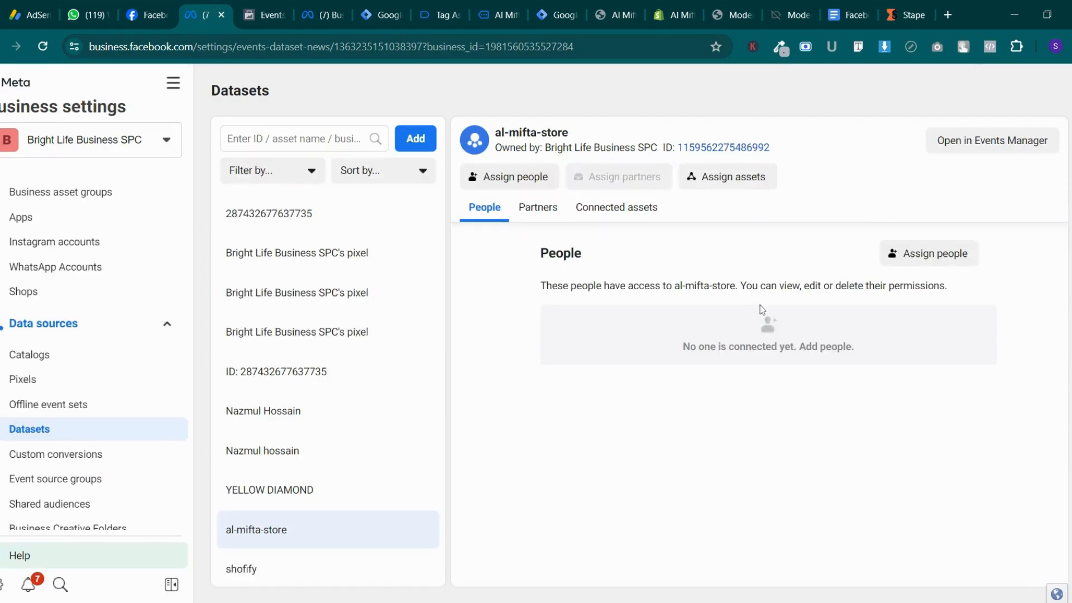
{"action": "left_click", "coordinate": [885, 254]}
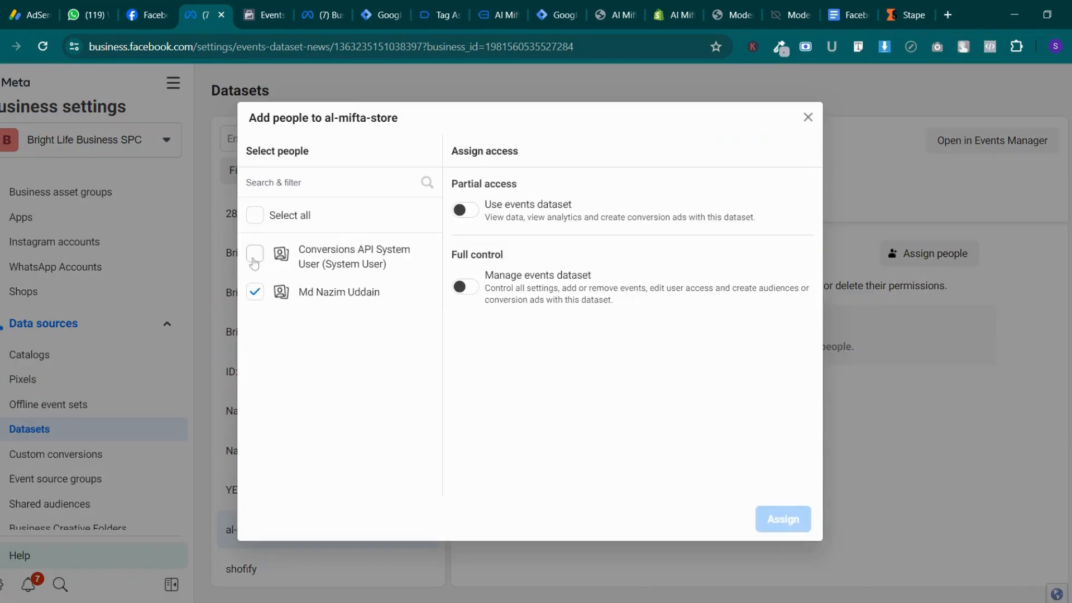
{"action": "left_click", "coordinate": [255, 255]}
{"action": "left_click", "coordinate": [463, 296]}
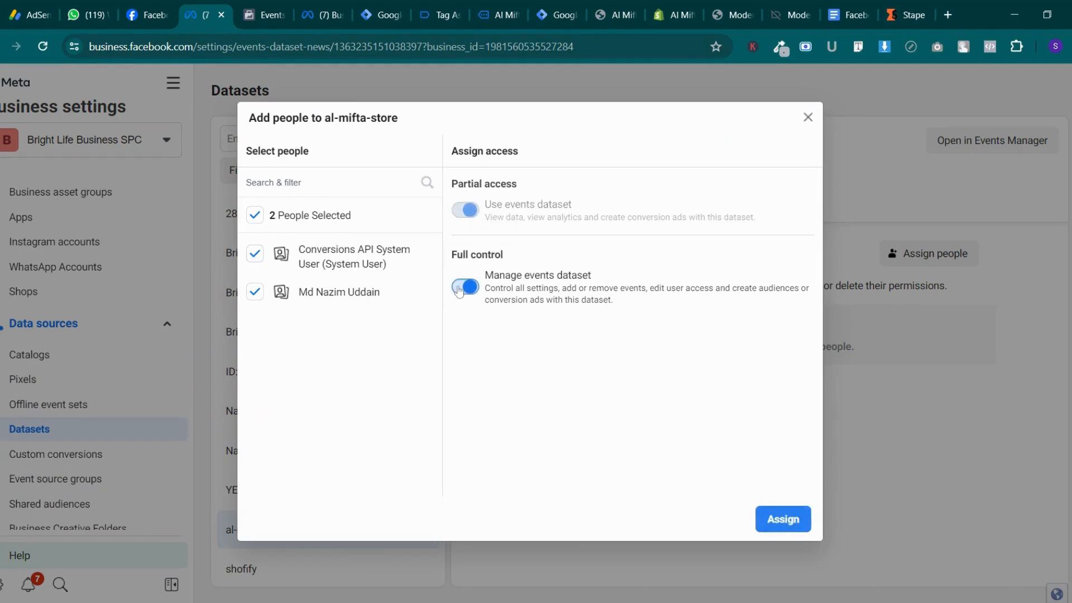
{"action": "left_click", "coordinate": [760, 514]}
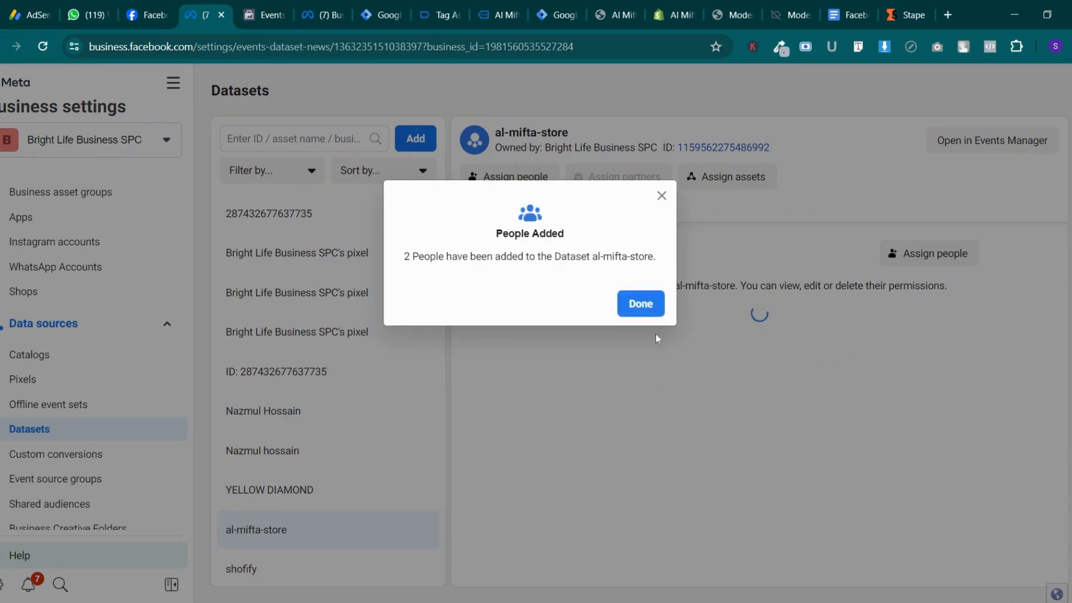
{"action": "left_click", "coordinate": [641, 303]}
In Events Manager, clear the al-mifta-store test activity and expand the section for confirming the website's events
{"action": "left_click", "coordinate": [256, 8]}
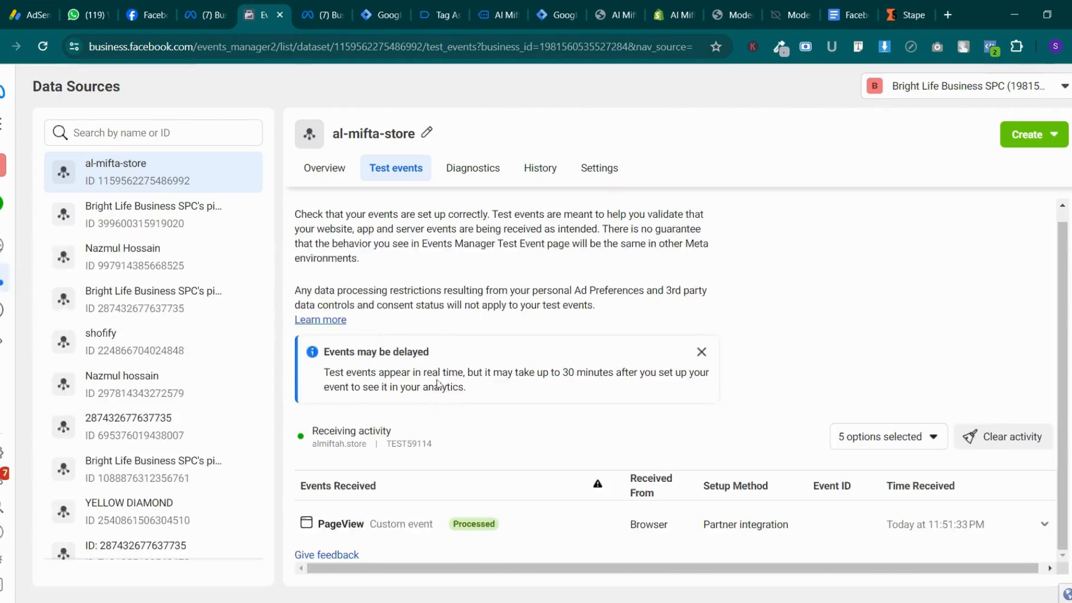
{"action": "left_click", "coordinate": [1039, 438]}
{"action": "left_click", "coordinate": [699, 317]}
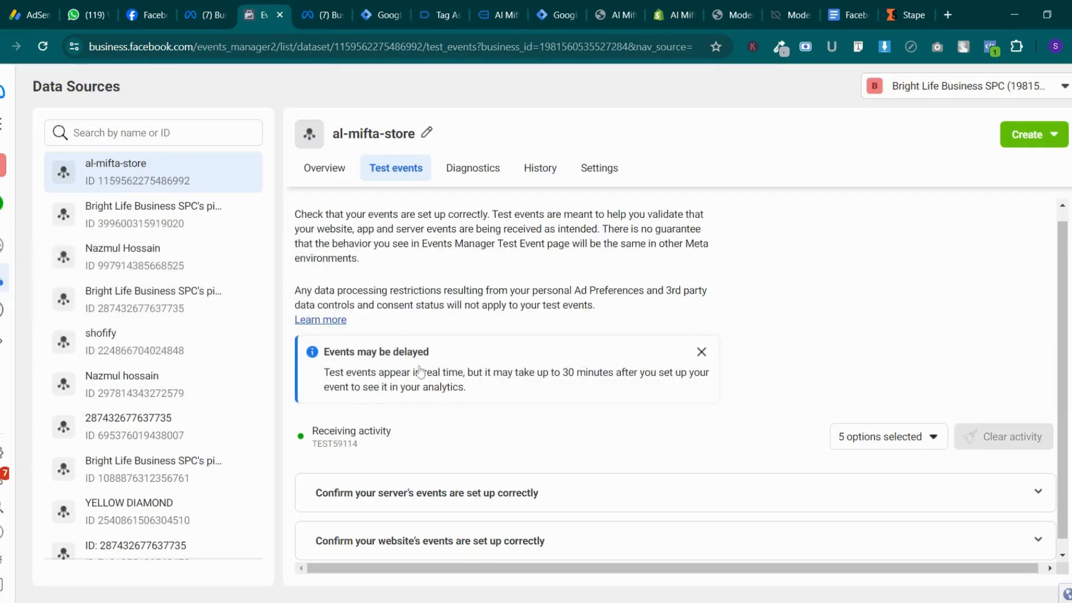
{"action": "left_click", "coordinate": [477, 541]}
{"action": "scroll", "coordinate": [463, 520], "scroll_direction": "down", "scroll_amount": 4}
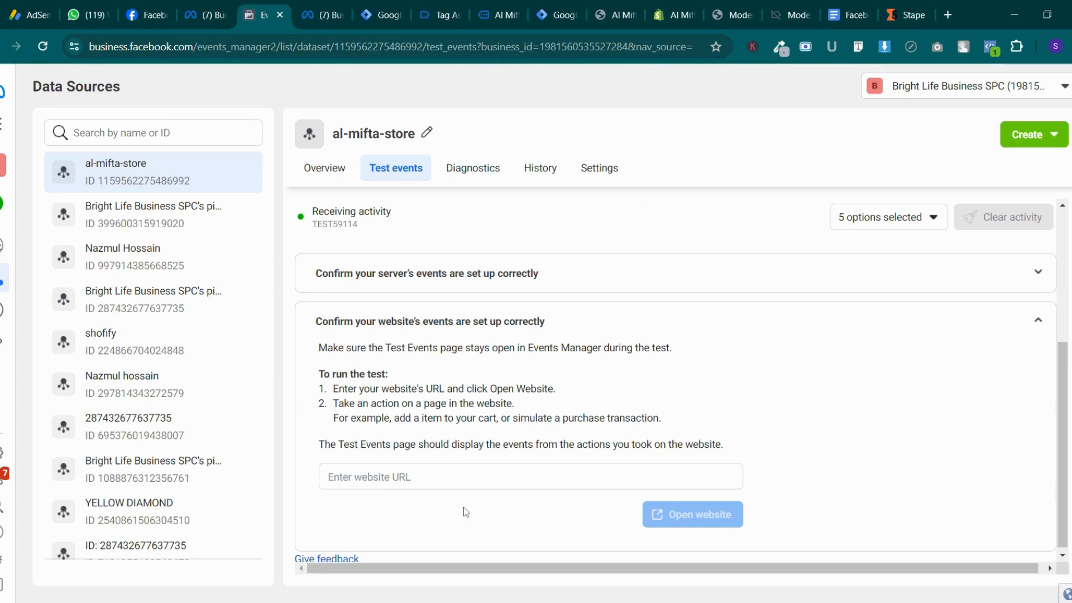
Reload the almiftah.store home page in the preview session and check the test events page for its events
{"action": "left_click", "coordinate": [379, 6]}
{"action": "left_click", "coordinate": [458, 7]}
{"action": "left_click", "coordinate": [493, 10]}
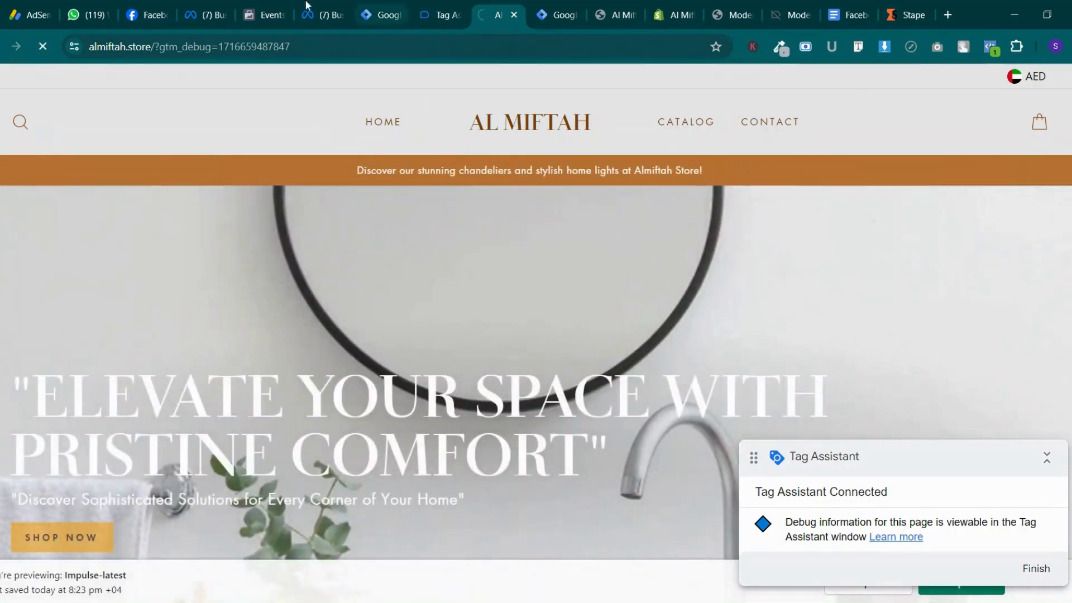
{"action": "left_click", "coordinate": [266, 13]}
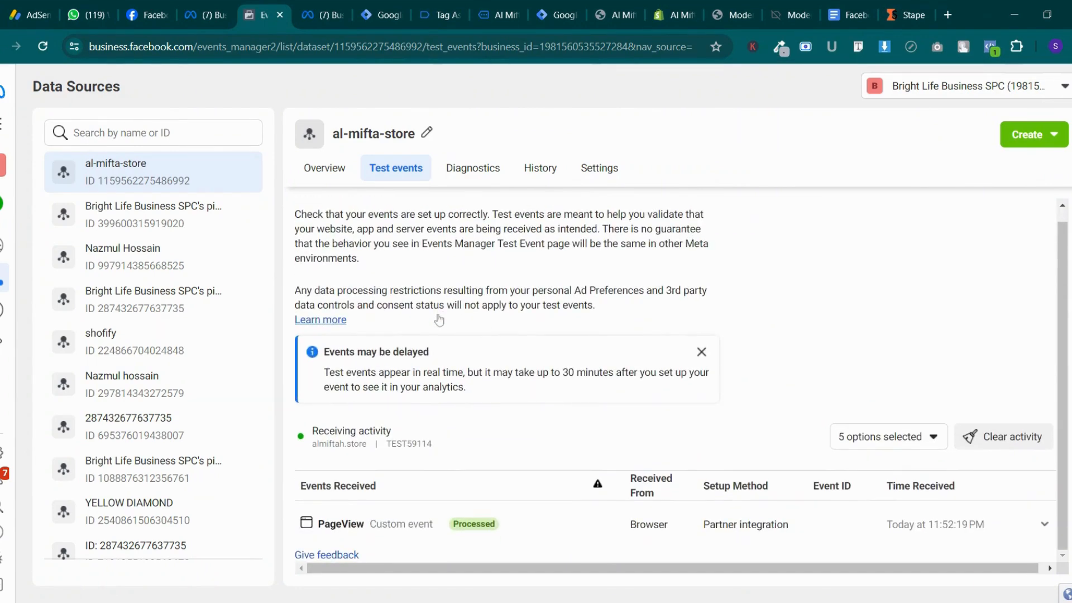
Open the Modern Crystal Chandelier 12 Lights product page from the store home page and check its events on the test events page
{"action": "left_click", "coordinate": [499, 14]}
{"action": "scroll", "coordinate": [474, 391], "scroll_direction": "down", "scroll_amount": 10}
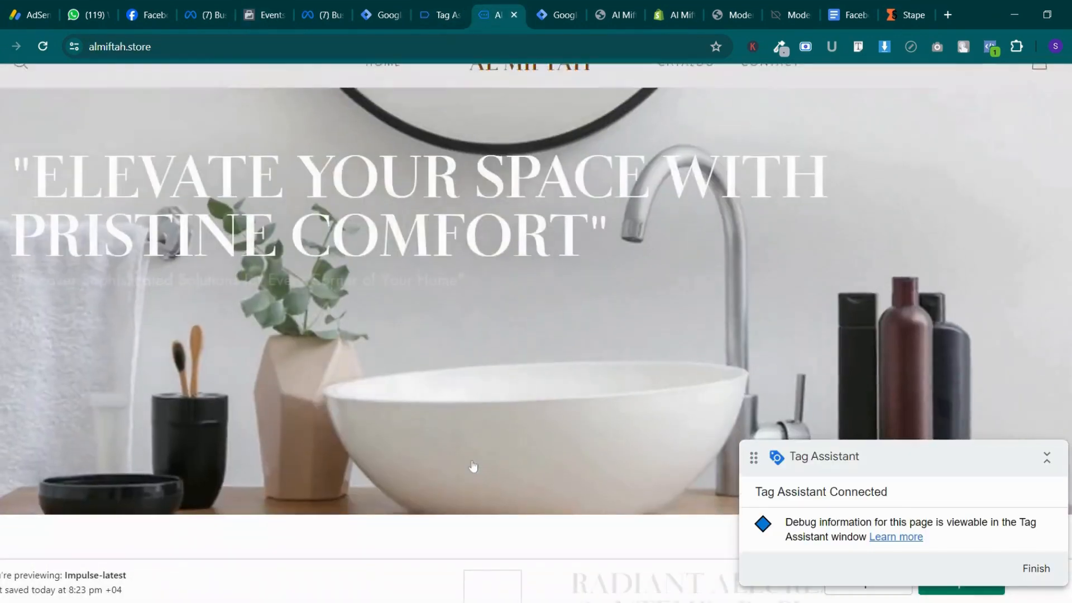
{"action": "scroll", "coordinate": [474, 467], "scroll_direction": "down", "scroll_amount": 10}
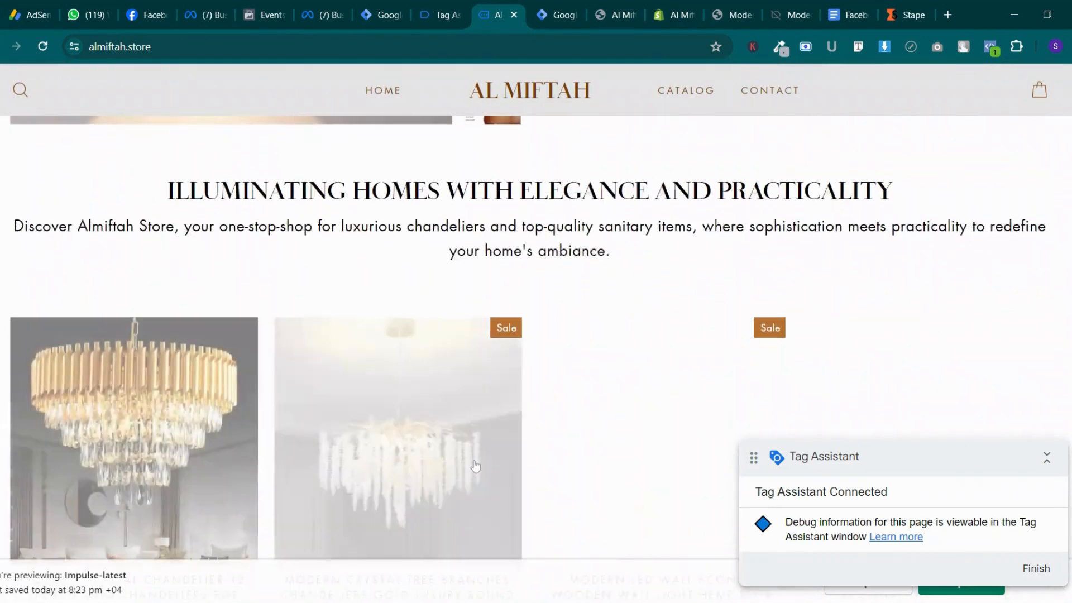
{"action": "scroll", "coordinate": [408, 468], "scroll_direction": "down", "scroll_amount": 2}
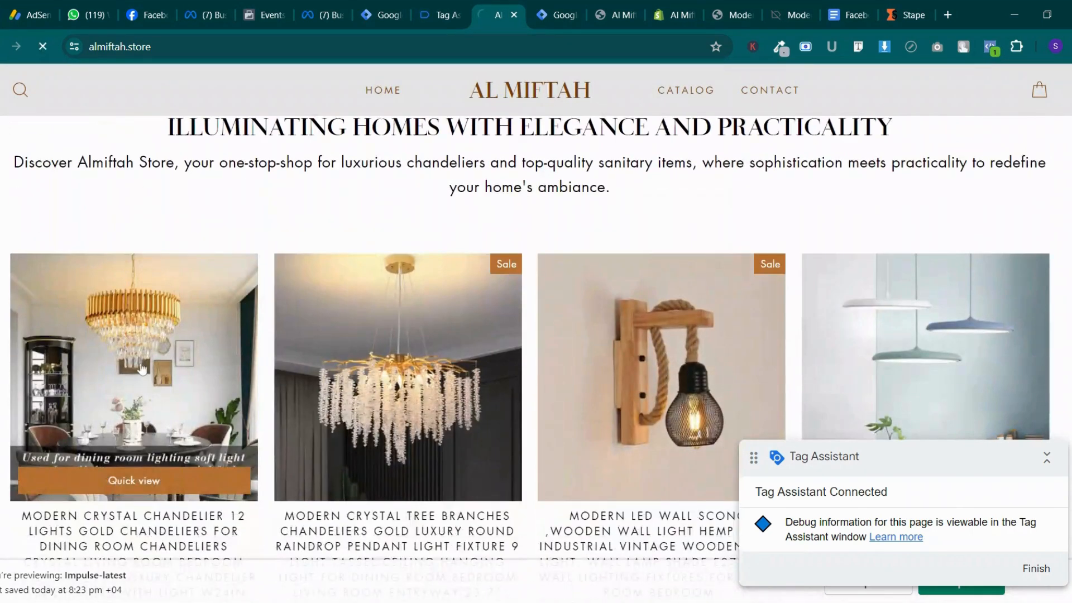
{"action": "key", "text": "ctrl+5"}
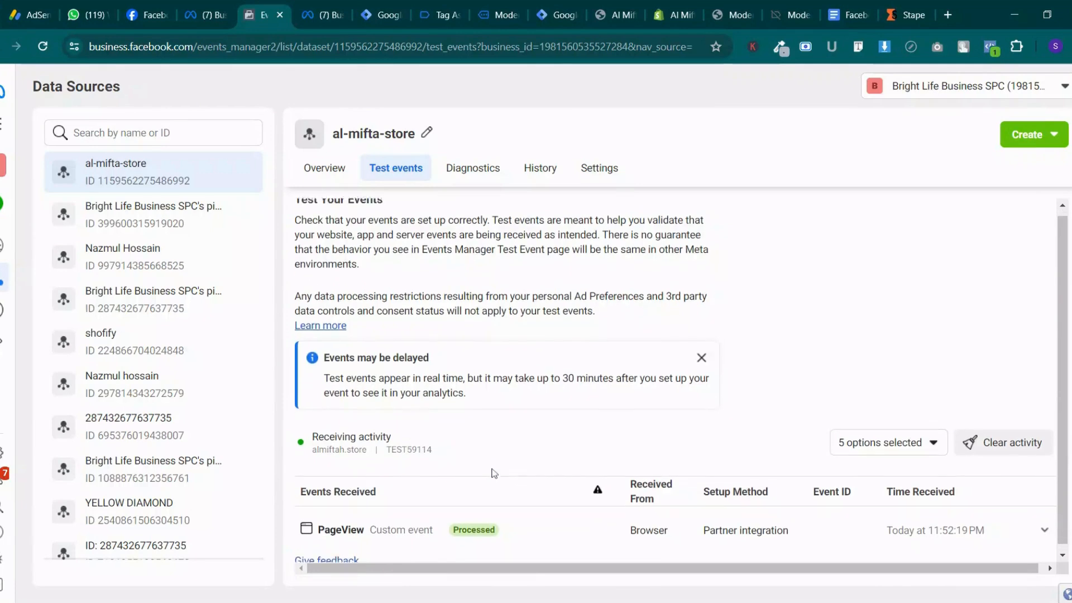
{"action": "scroll", "coordinate": [494, 473], "scroll_direction": "down", "scroll_amount": 1}
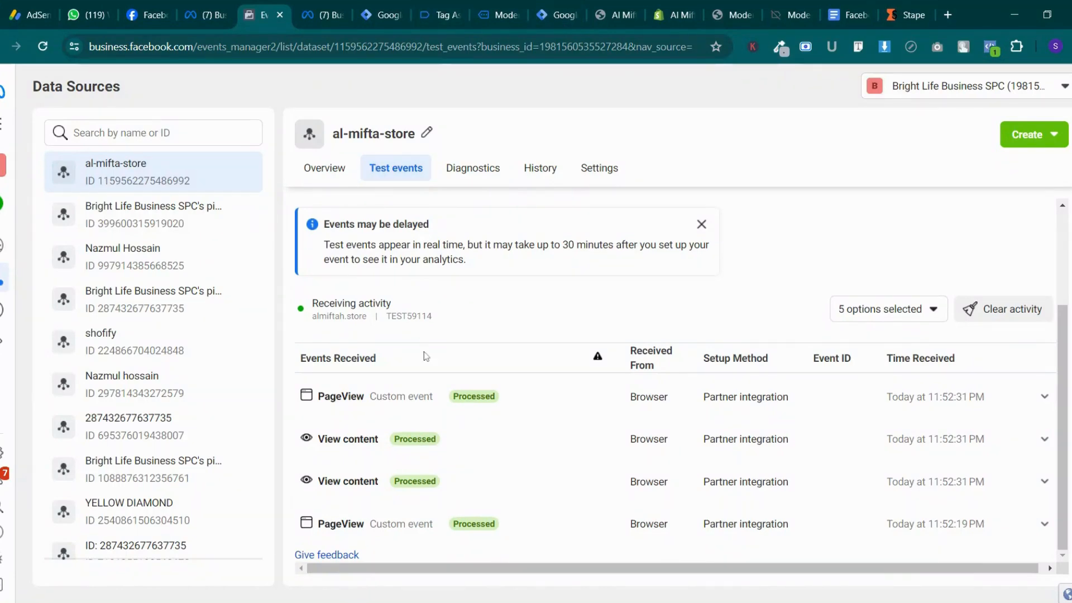
Review the events received for al-mifta-store in Events Manager and refresh the test events page
{"action": "key", "text": "ctrl+shift+Tab"}
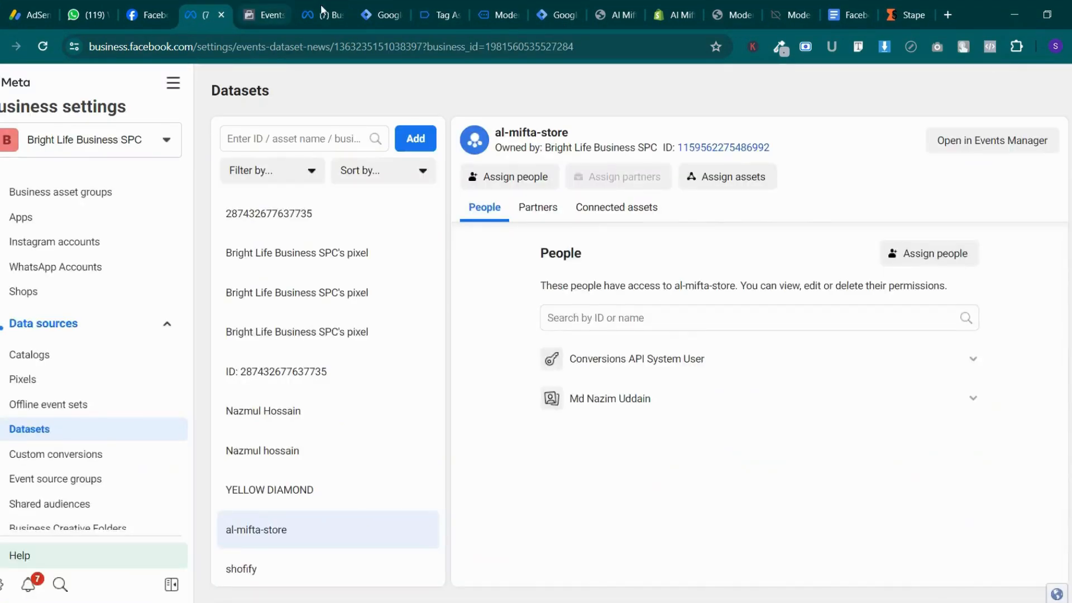
{"action": "left_click", "coordinate": [322, 9]}
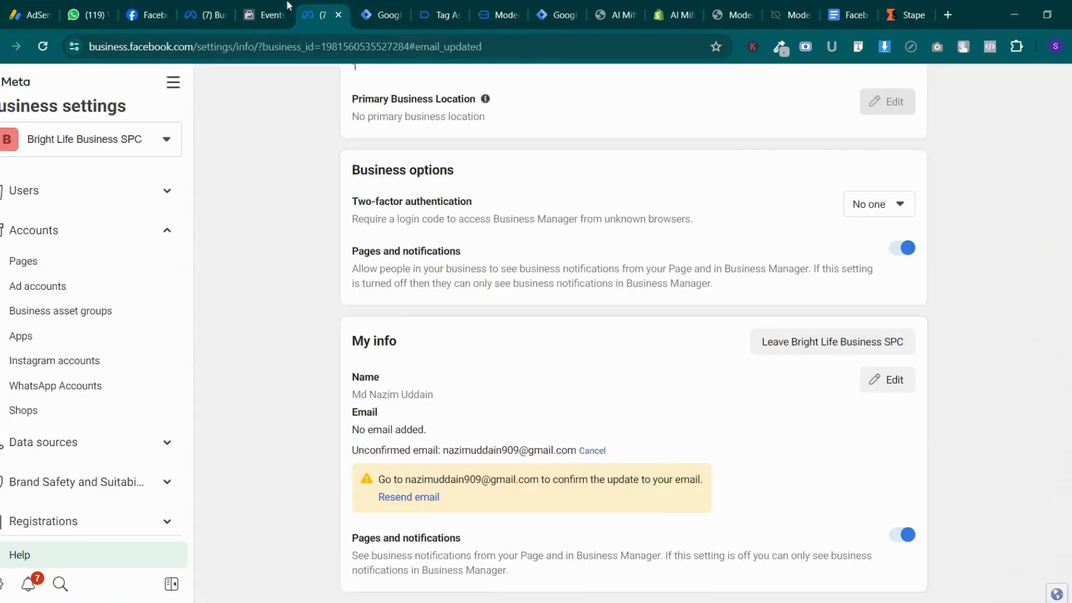
{"action": "left_click", "coordinate": [257, 12]}
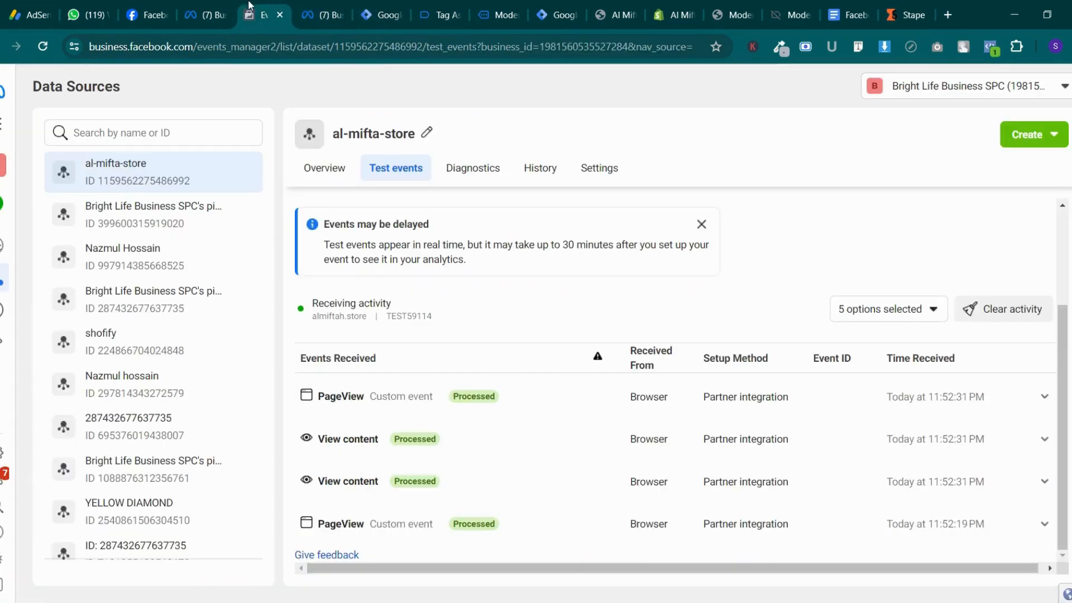
{"action": "scroll", "coordinate": [469, 501], "scroll_direction": "up", "scroll_amount": 3}
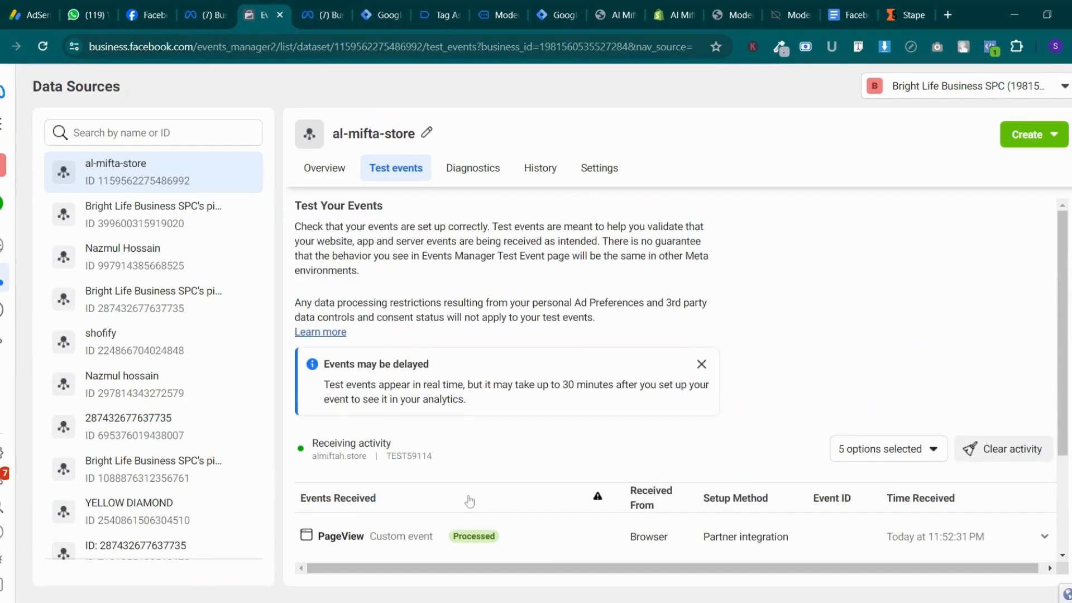
{"action": "scroll", "coordinate": [469, 501], "scroll_direction": "down", "scroll_amount": 3}
{"action": "scroll", "coordinate": [469, 501], "scroll_direction": "up", "scroll_amount": 3}
{"action": "scroll", "coordinate": [676, 374], "scroll_direction": "down", "scroll_amount": 3}
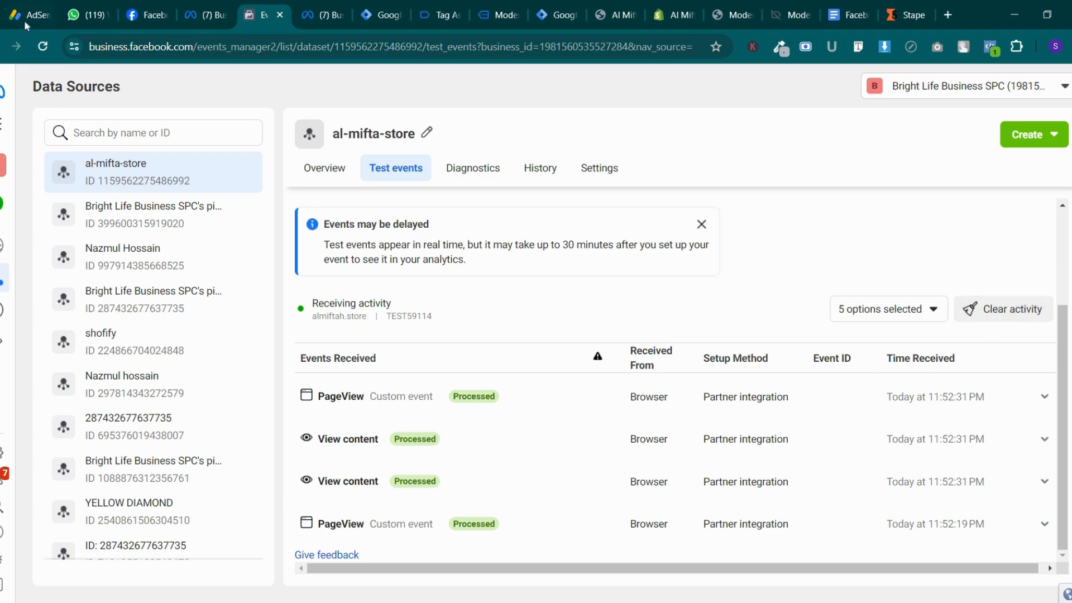
{"action": "left_click", "coordinate": [42, 46]}
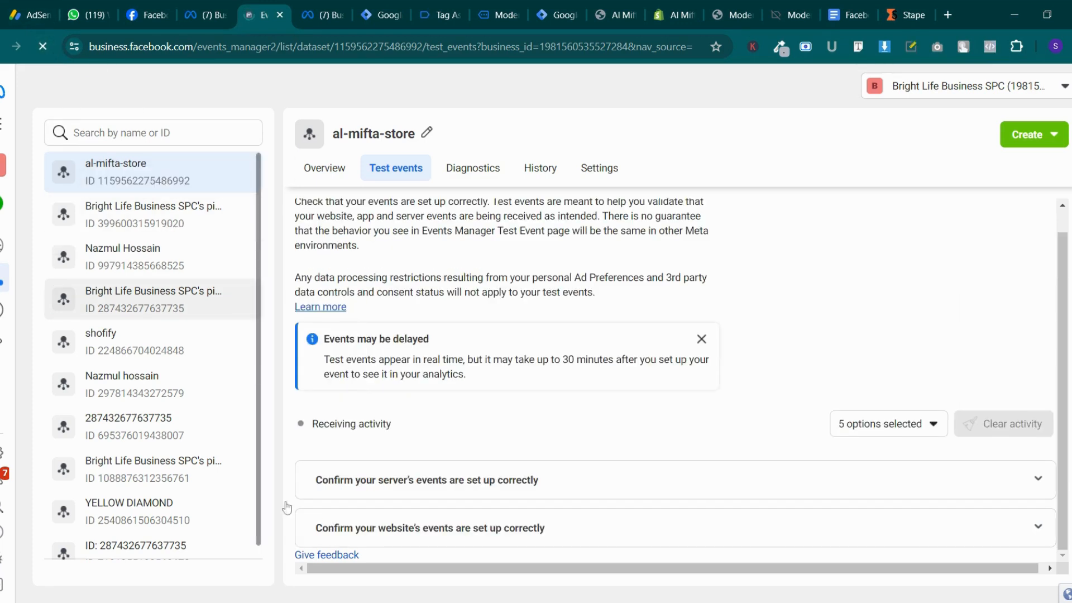
Check the fired tags in the Tag Assistant summary and return to the store's home page
{"action": "left_click", "coordinate": [447, 12]}
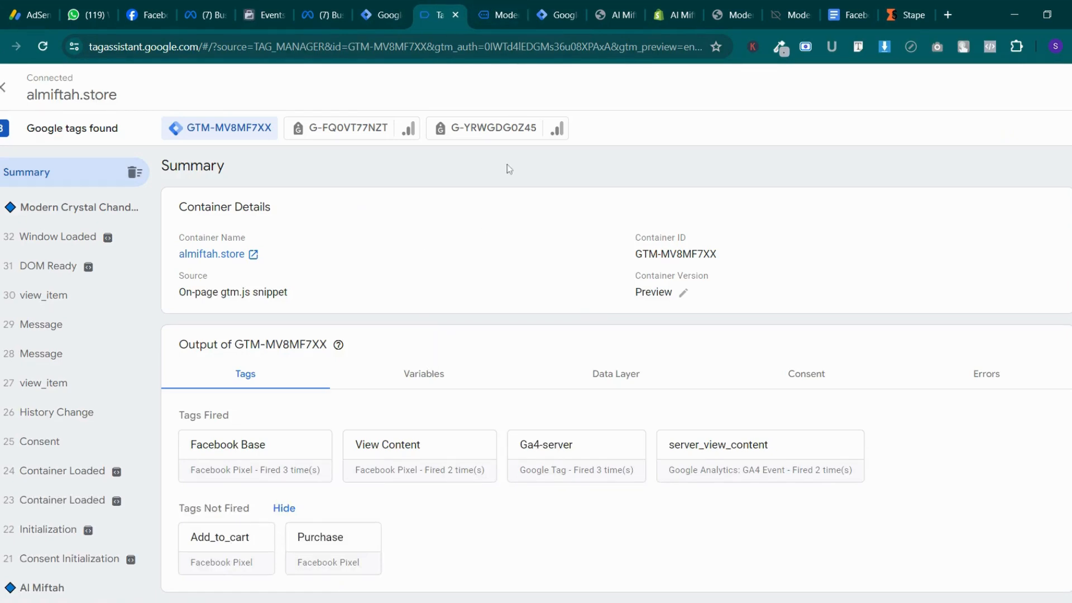
{"action": "left_click", "coordinate": [394, 7]}
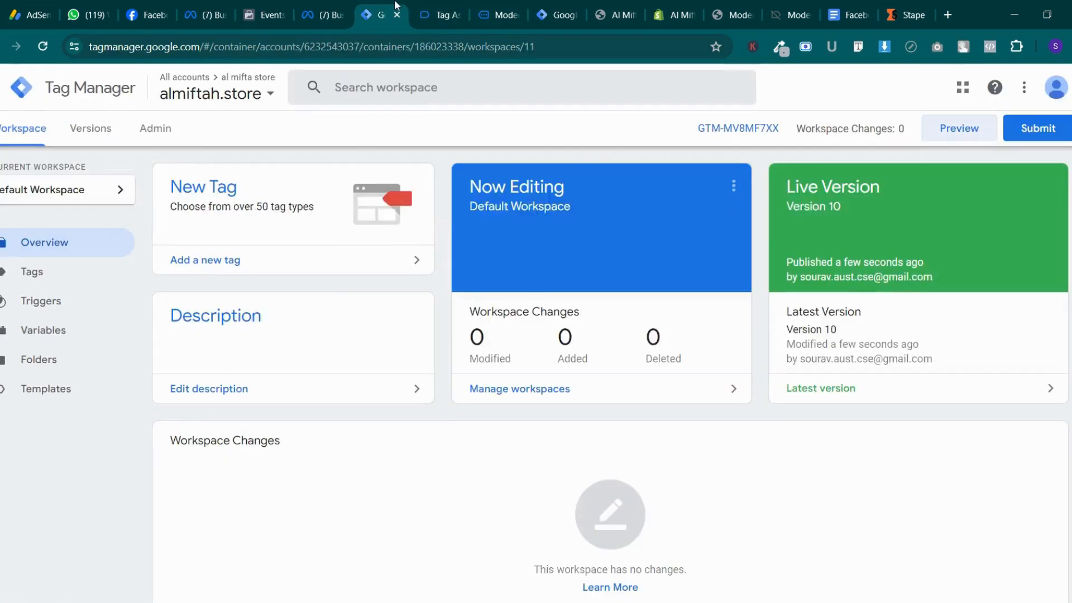
{"action": "left_click", "coordinate": [444, 15]}
{"action": "left_click", "coordinate": [495, 14]}
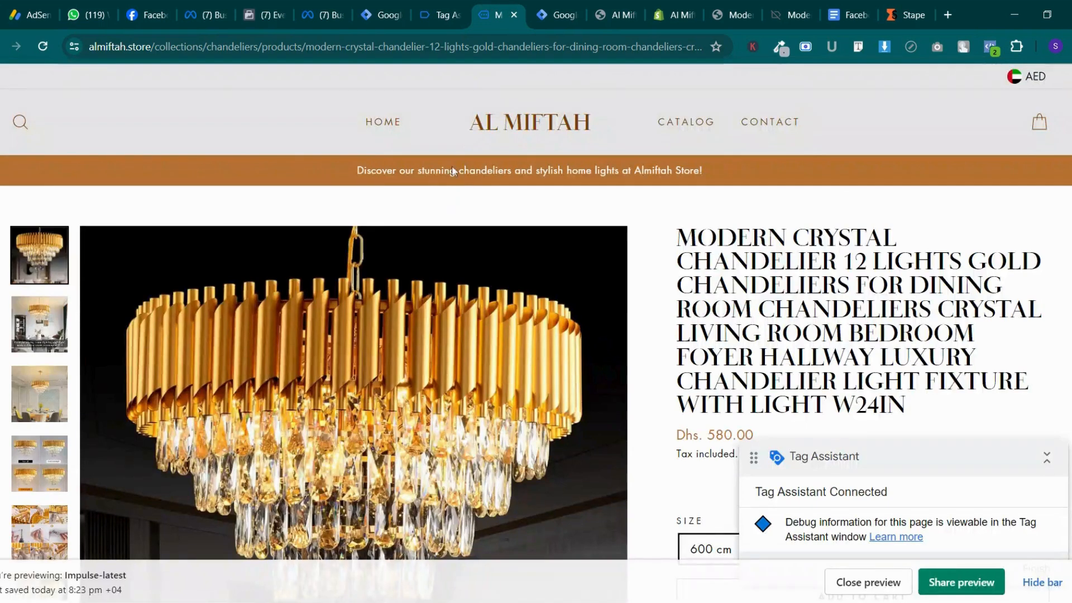
Clear the test activity for al-mifta-store again and check the newly received events
{"action": "left_click", "coordinate": [265, 15]}
{"action": "scroll", "coordinate": [391, 312], "scroll_direction": "down", "scroll_amount": 3}
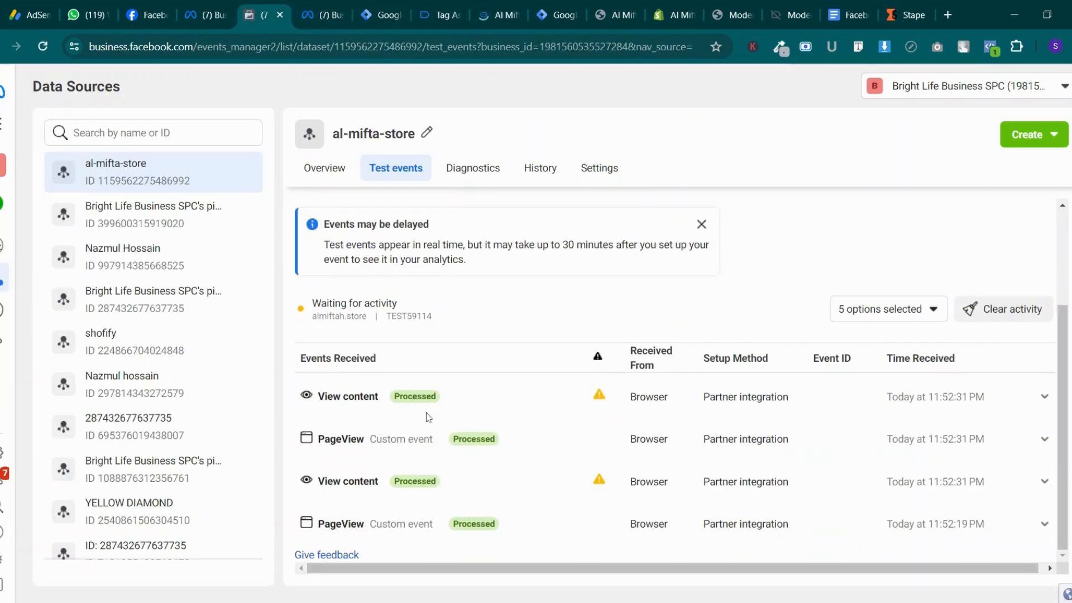
{"action": "scroll", "coordinate": [435, 407], "scroll_direction": "up", "scroll_amount": 2}
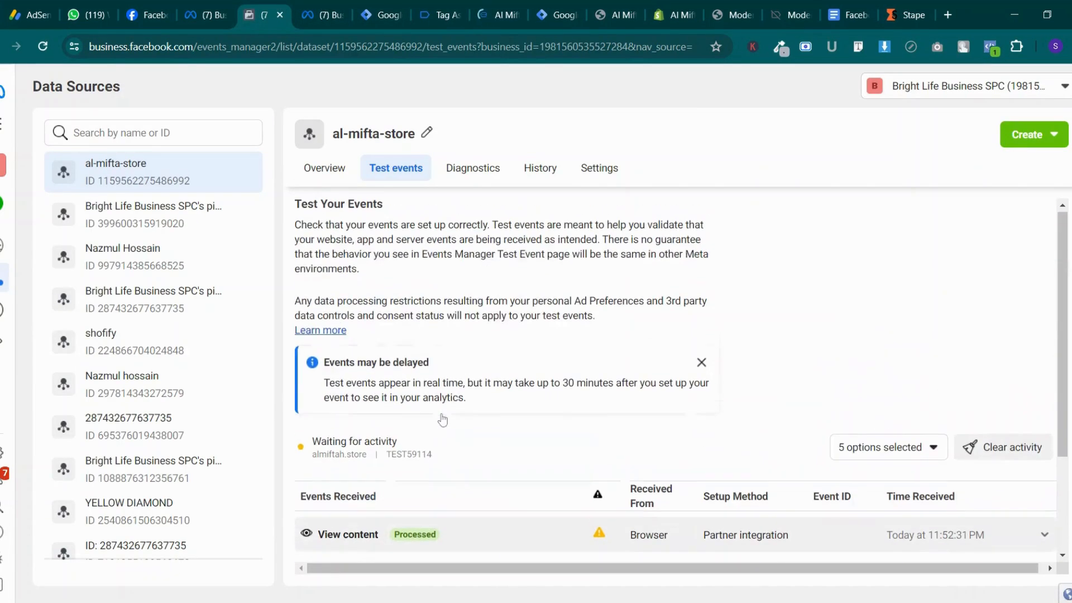
{"action": "left_click", "coordinate": [972, 453]}
{"action": "left_click", "coordinate": [703, 306]}
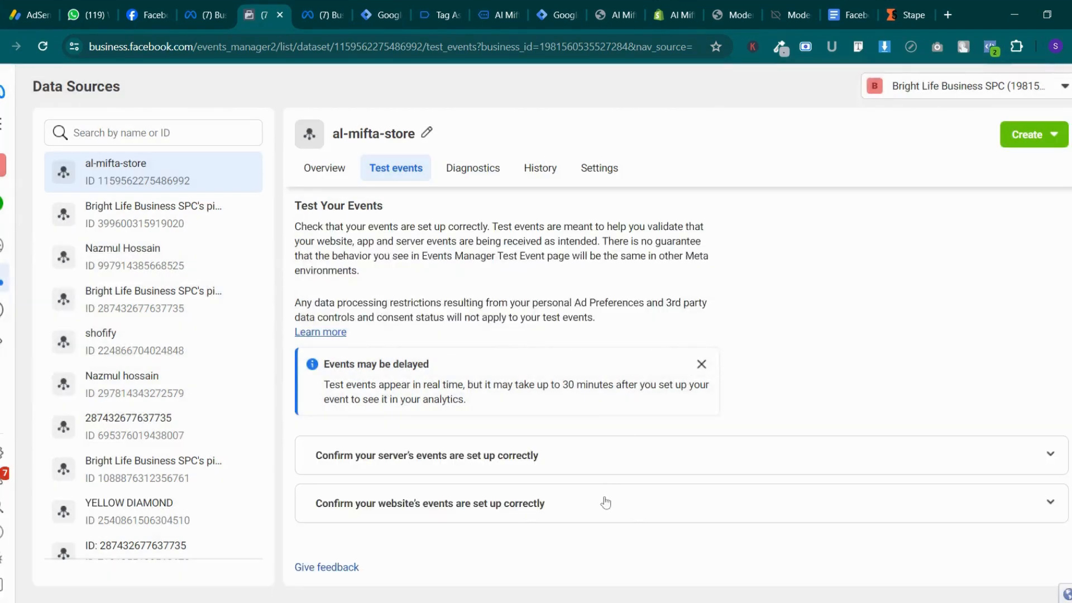
{"action": "scroll", "coordinate": [605, 440], "scroll_direction": "down", "scroll_amount": 1}
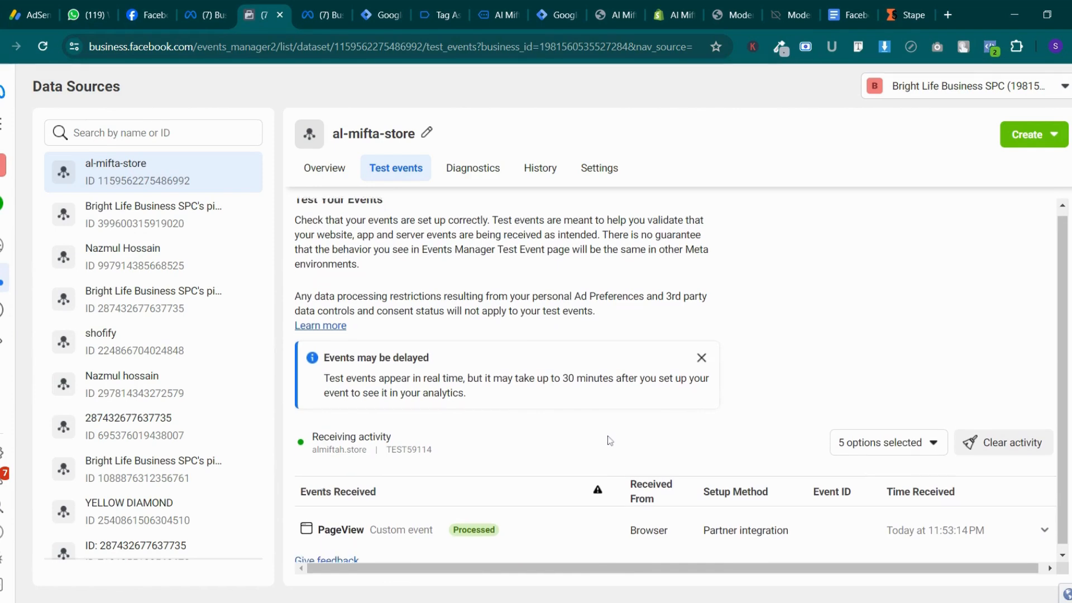
Close the View Content tag in the older Tag Manager workspace, close that duplicate browser tab, and return to the test events page
{"action": "left_click", "coordinate": [402, 5]}
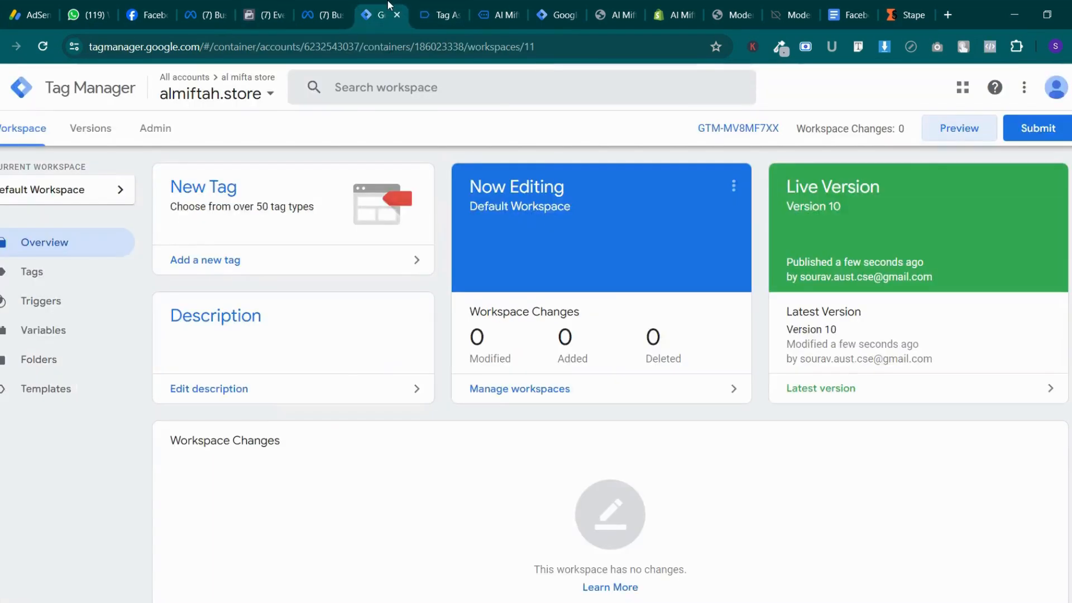
{"action": "left_click", "coordinate": [497, 15]}
{"action": "left_click", "coordinate": [551, 6]}
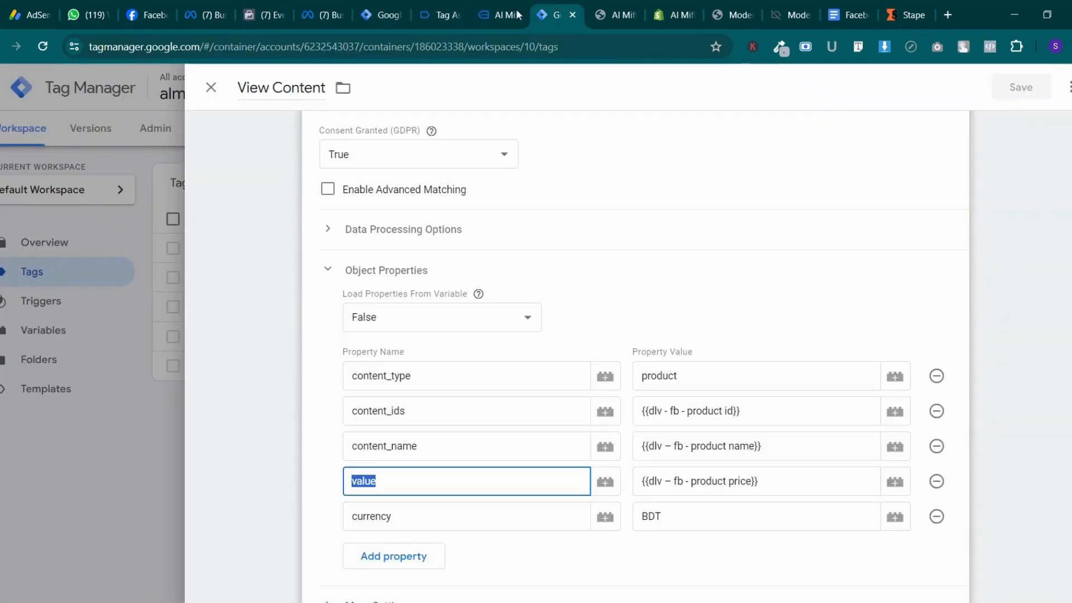
{"action": "left_click", "coordinate": [211, 88]}
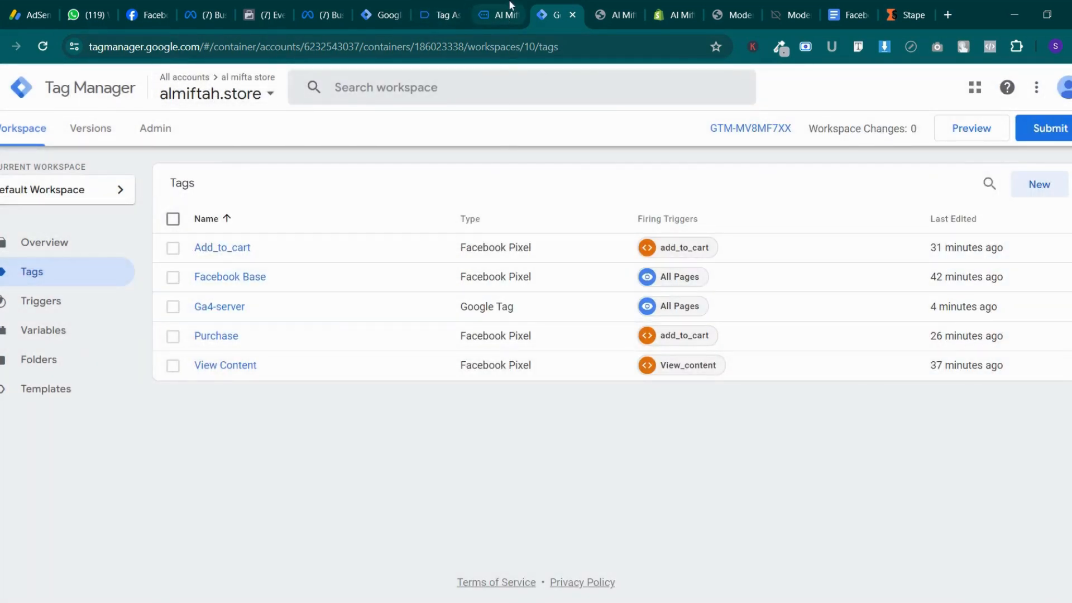
{"action": "left_click", "coordinate": [400, 5]}
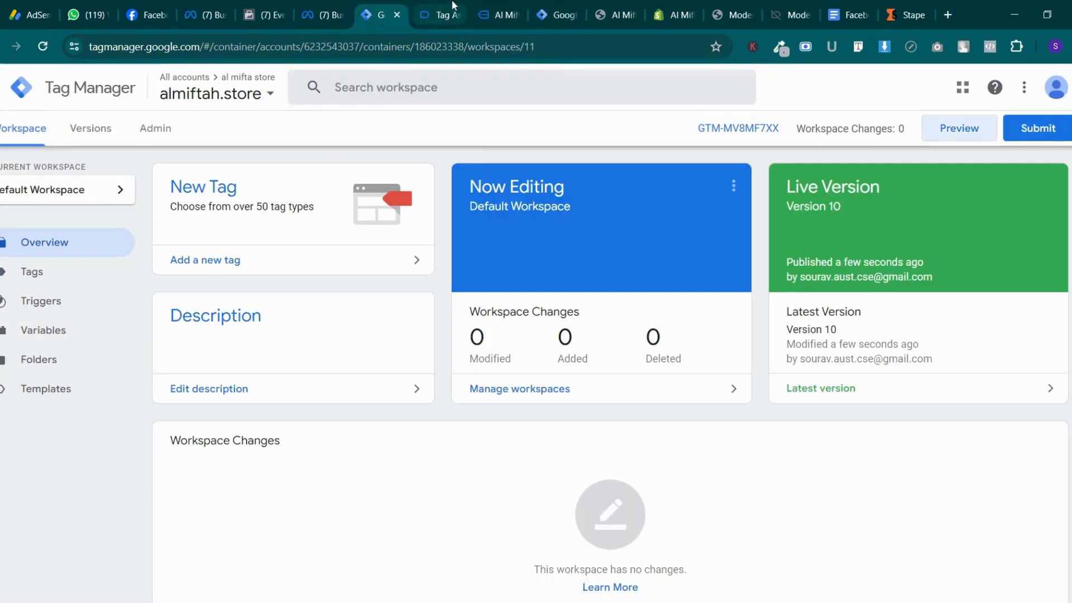
{"action": "left_click", "coordinate": [558, 17]}
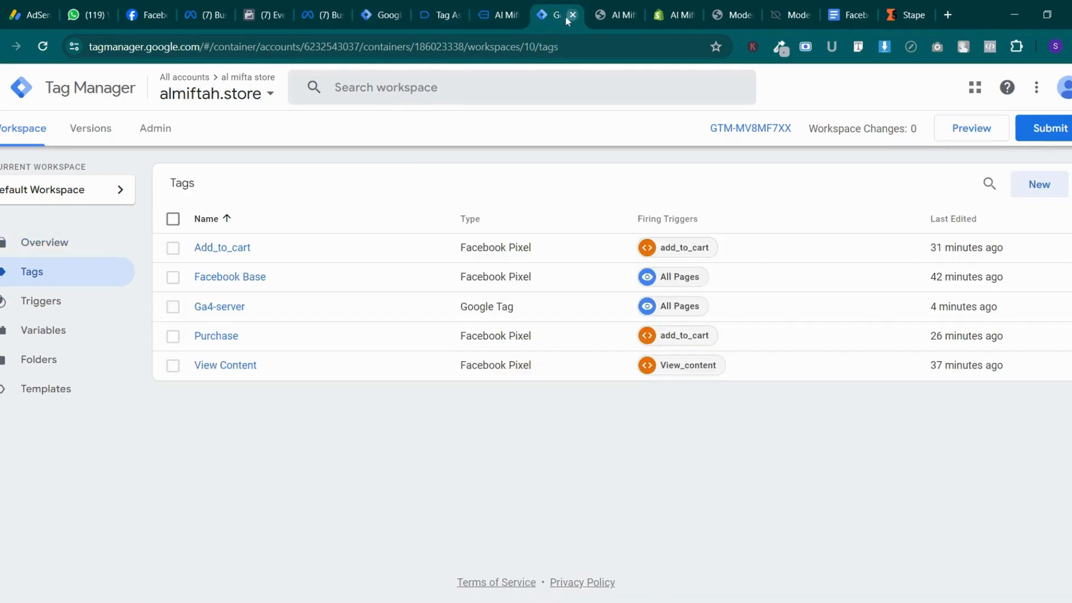
{"action": "left_click", "coordinate": [572, 15]}
{"action": "left_click", "coordinate": [499, 14]}
{"action": "left_click", "coordinate": [265, 13]}
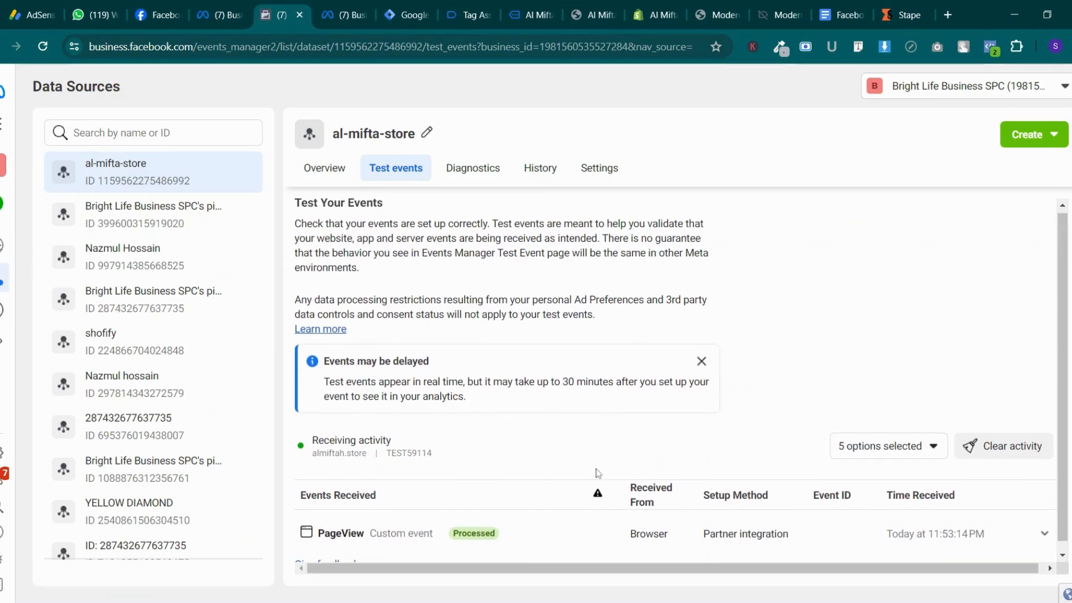
Check the active integrations of the al-mifta-store dataset from its overview and return to its test events
{"action": "left_click", "coordinate": [326, 170]}
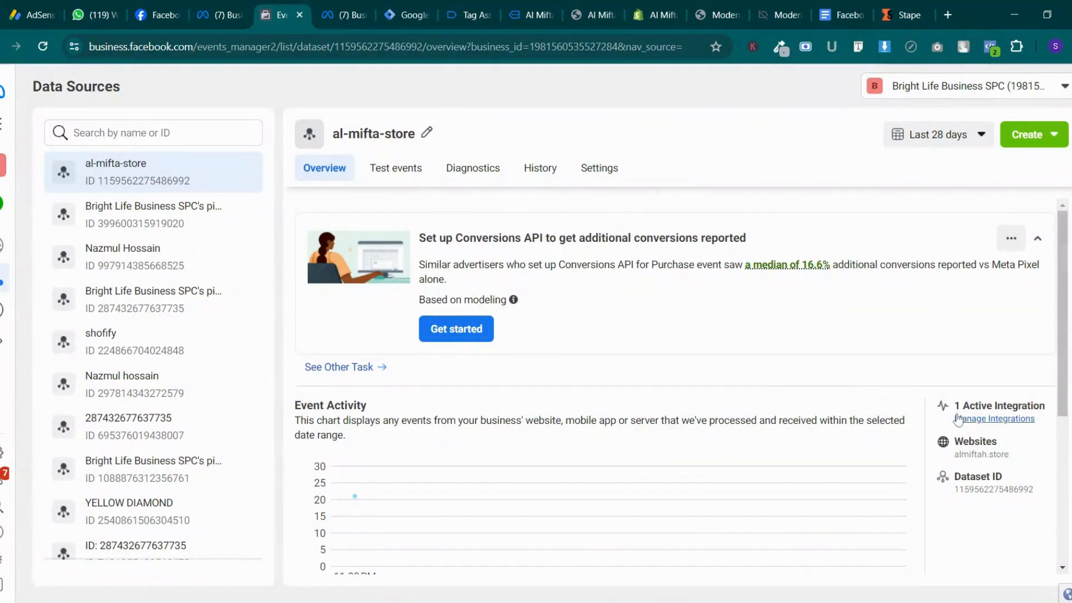
{"action": "left_click", "coordinate": [994, 419]}
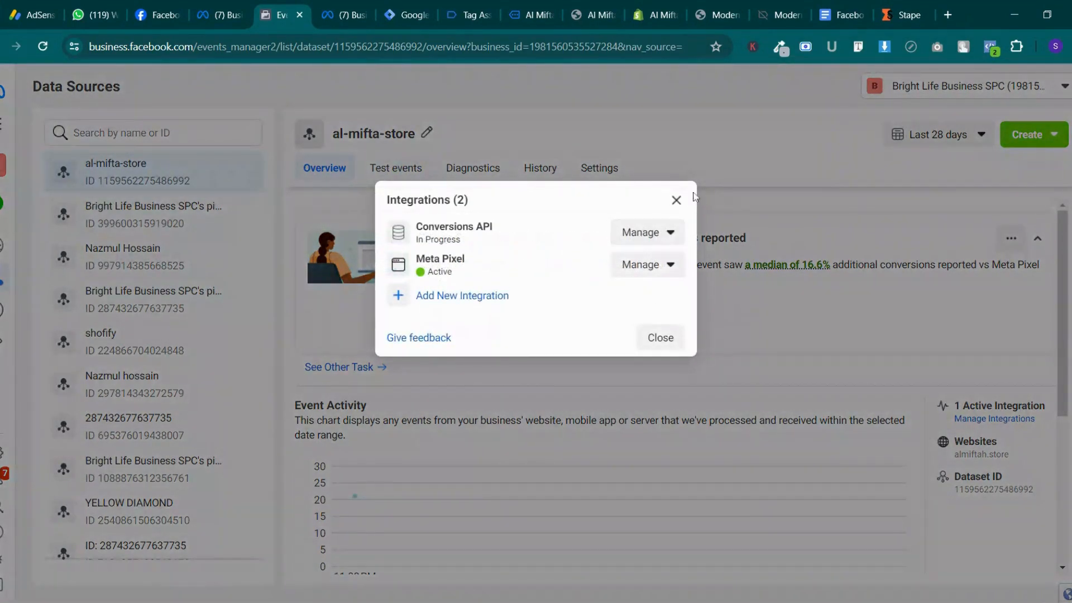
{"action": "left_click", "coordinate": [677, 200]}
{"action": "left_click", "coordinate": [396, 168]}
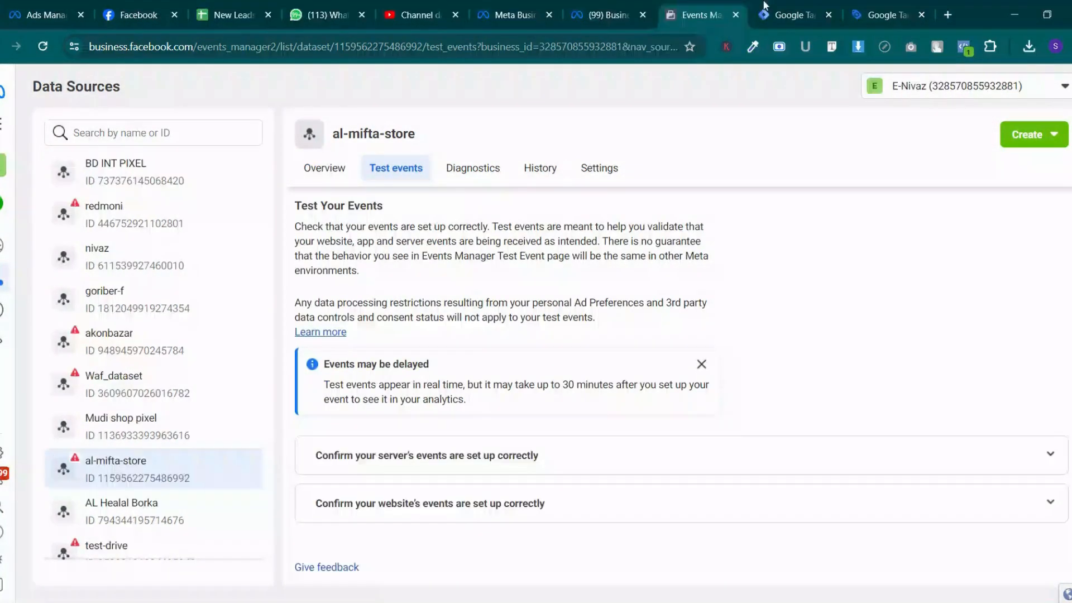
{"action": "left_click", "coordinate": [881, 6]}
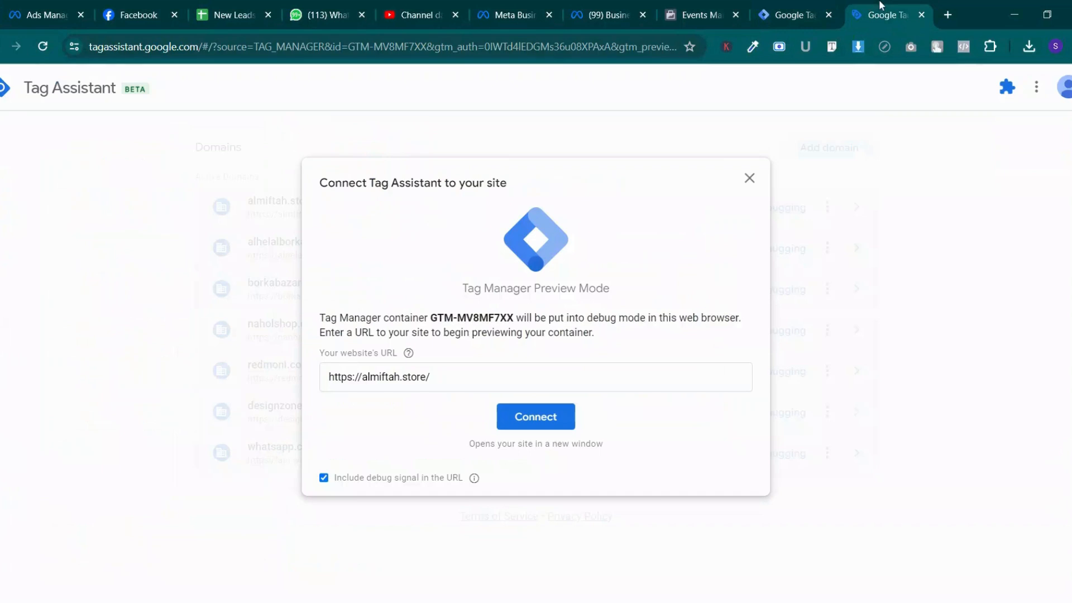
{"action": "left_click", "coordinate": [551, 420]}
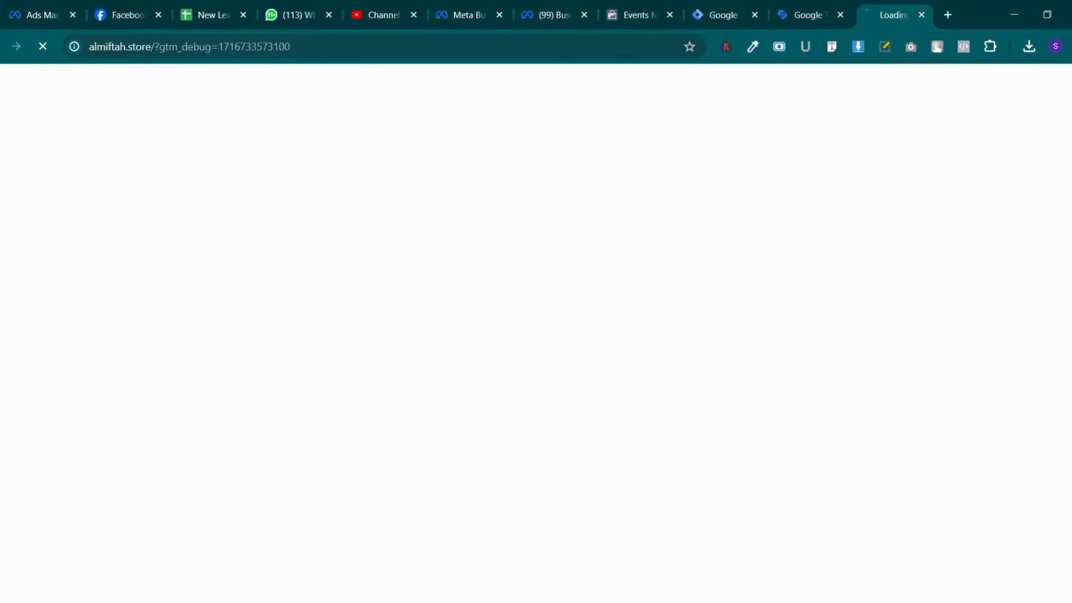
{"action": "left_click", "coordinate": [646, 5]}
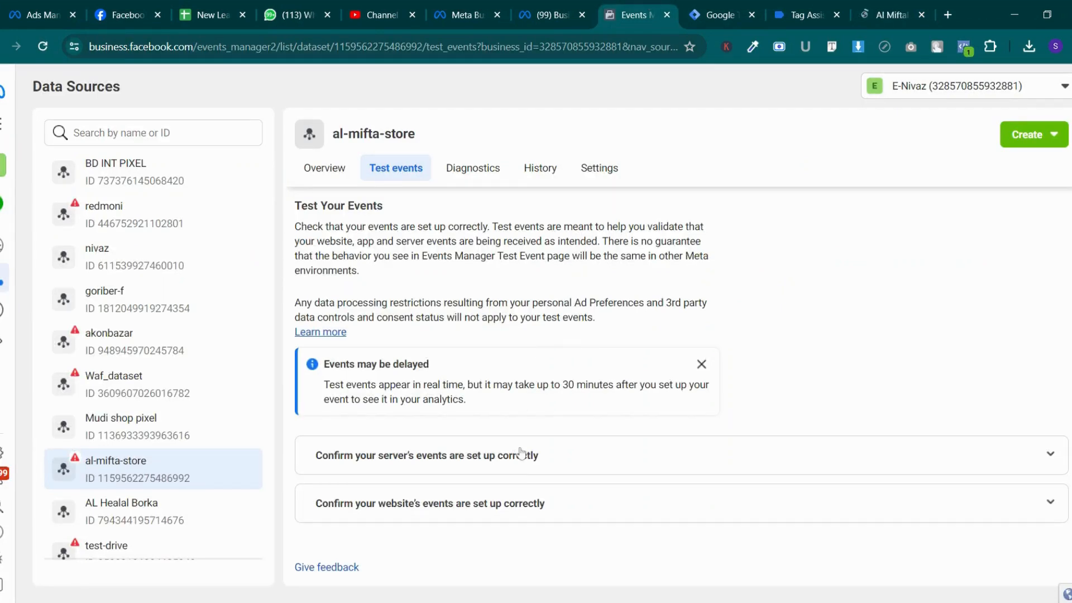
{"action": "left_click", "coordinate": [874, 6]}
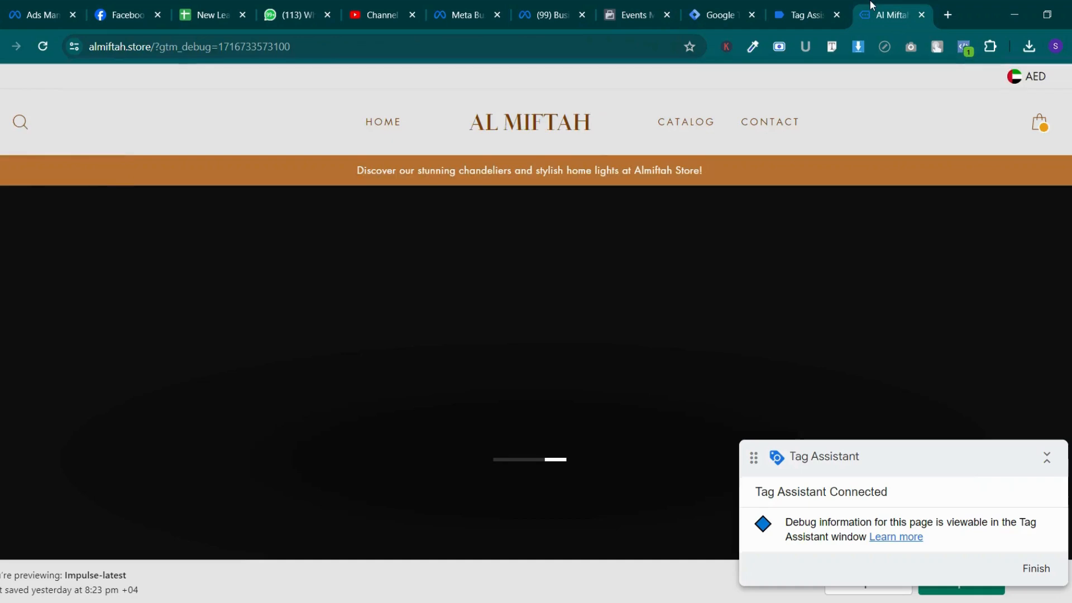
{"action": "left_click", "coordinate": [643, 6]}
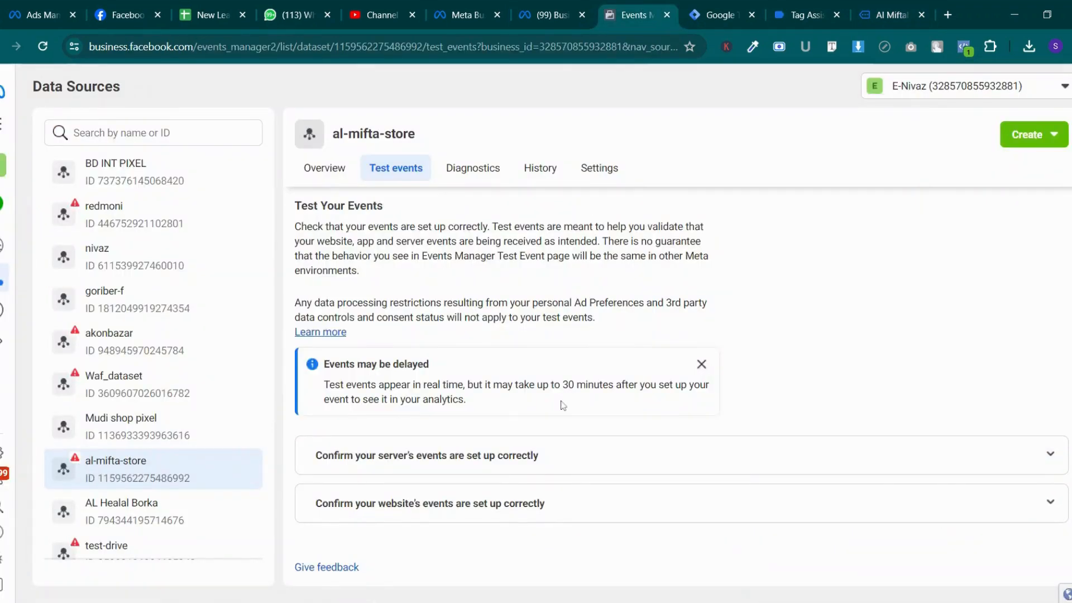
Start a website event test for almiftah.store and return to the test events page
{"action": "left_click", "coordinate": [578, 510]}
{"action": "scroll", "coordinate": [560, 449], "scroll_direction": "down", "scroll_amount": 2}
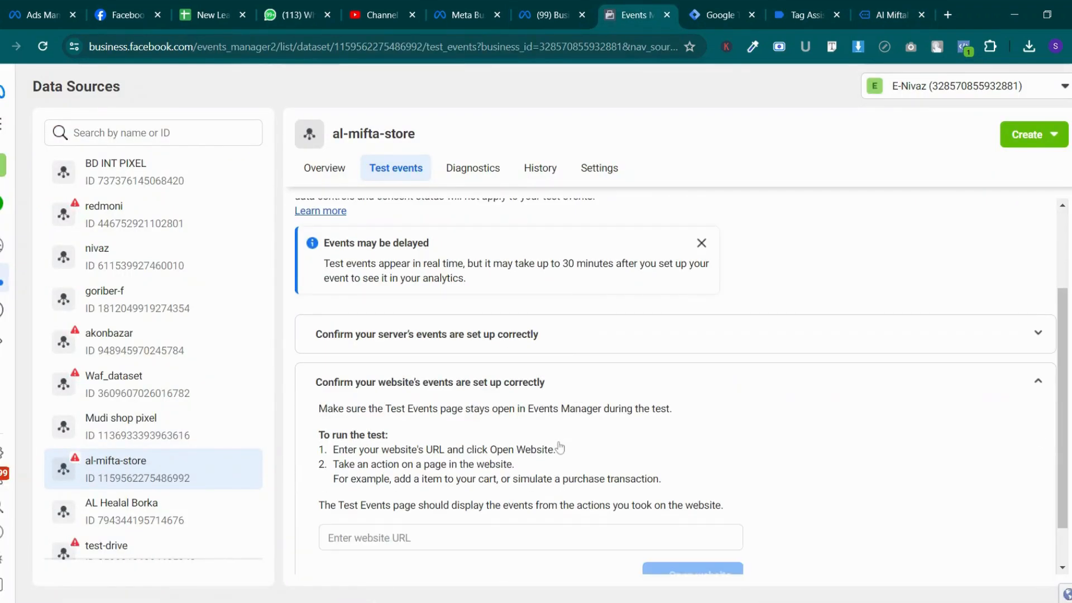
{"action": "scroll", "coordinate": [560, 447], "scroll_direction": "down", "scroll_amount": 1}
{"action": "scroll", "coordinate": [560, 449], "scroll_direction": "up", "scroll_amount": 3}
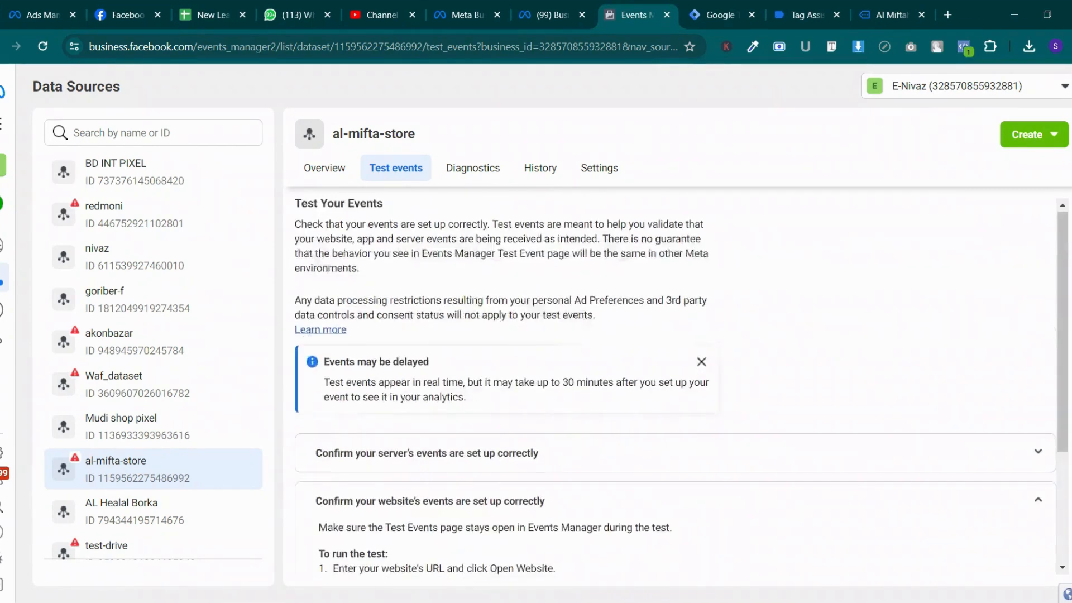
{"action": "scroll", "coordinate": [560, 449], "scroll_direction": "down", "scroll_amount": 3}
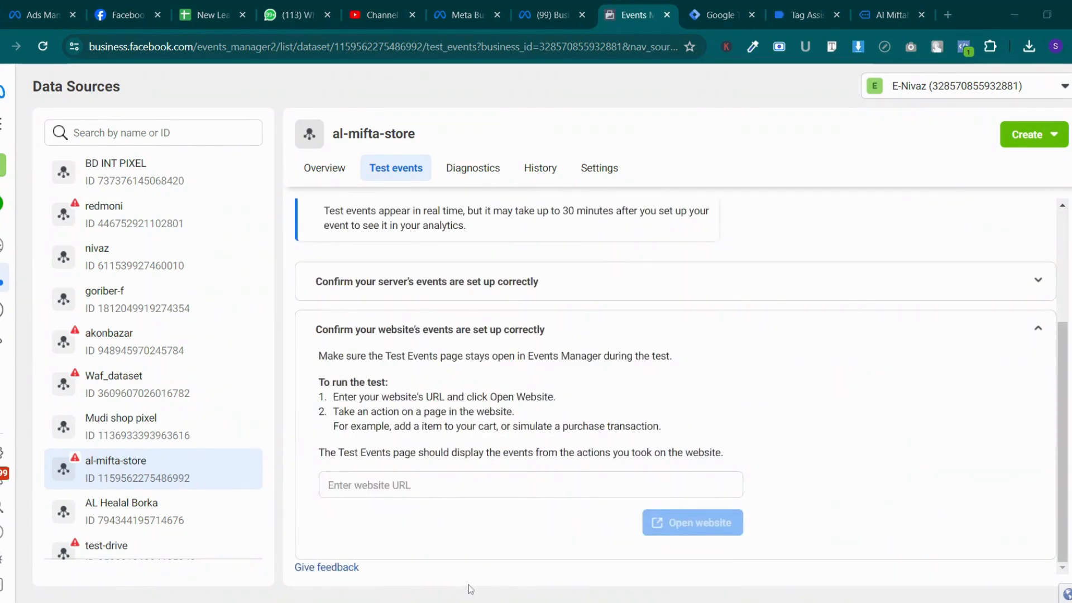
{"action": "left_click", "coordinate": [433, 483]}
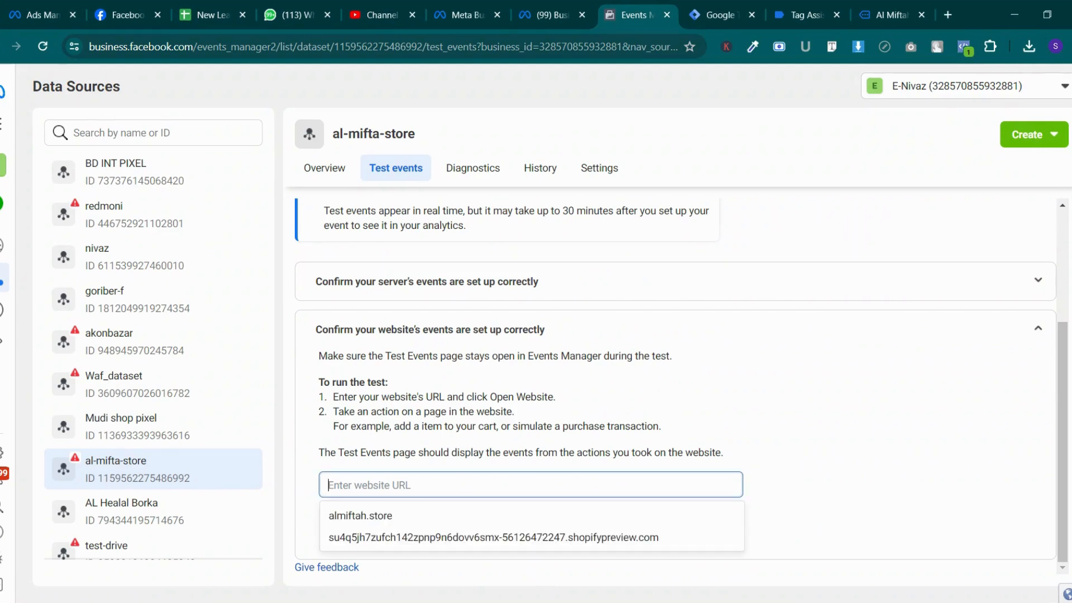
{"action": "left_click", "coordinate": [450, 514]}
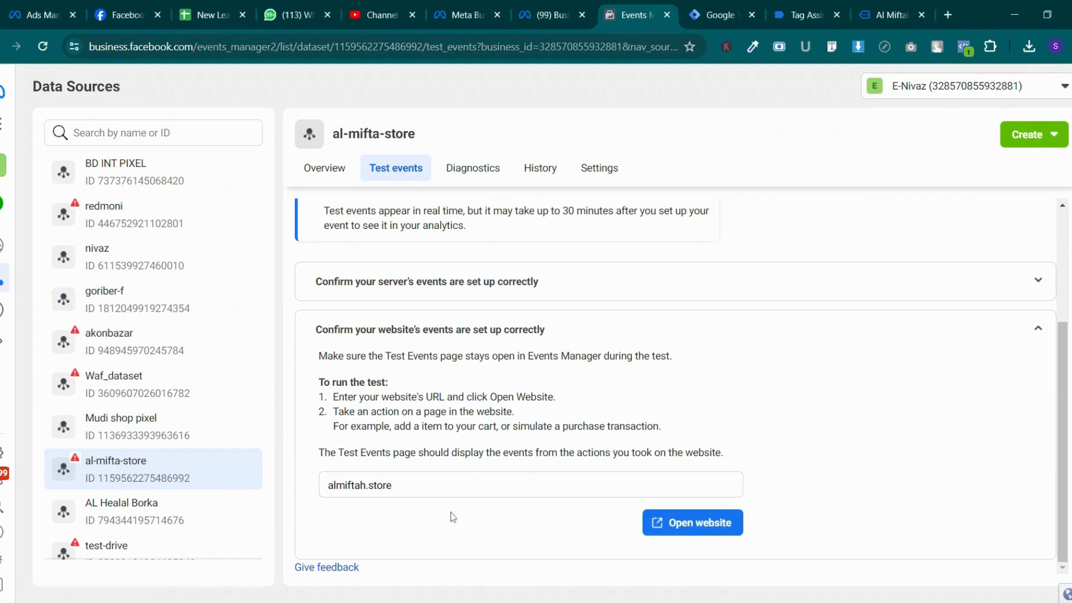
{"action": "left_click", "coordinate": [671, 524]}
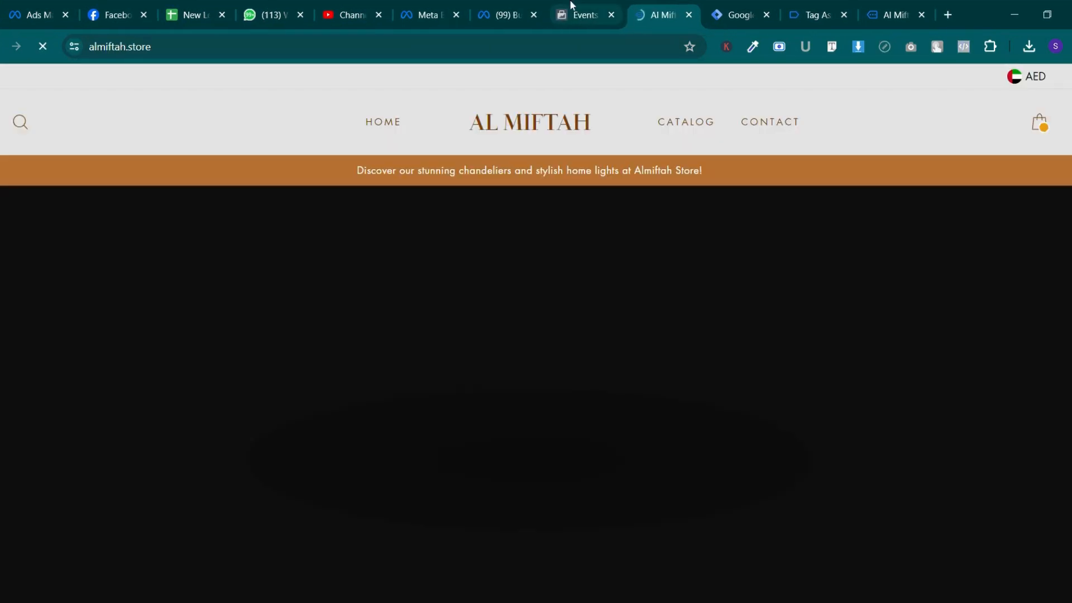
{"action": "left_click", "coordinate": [573, 5]}
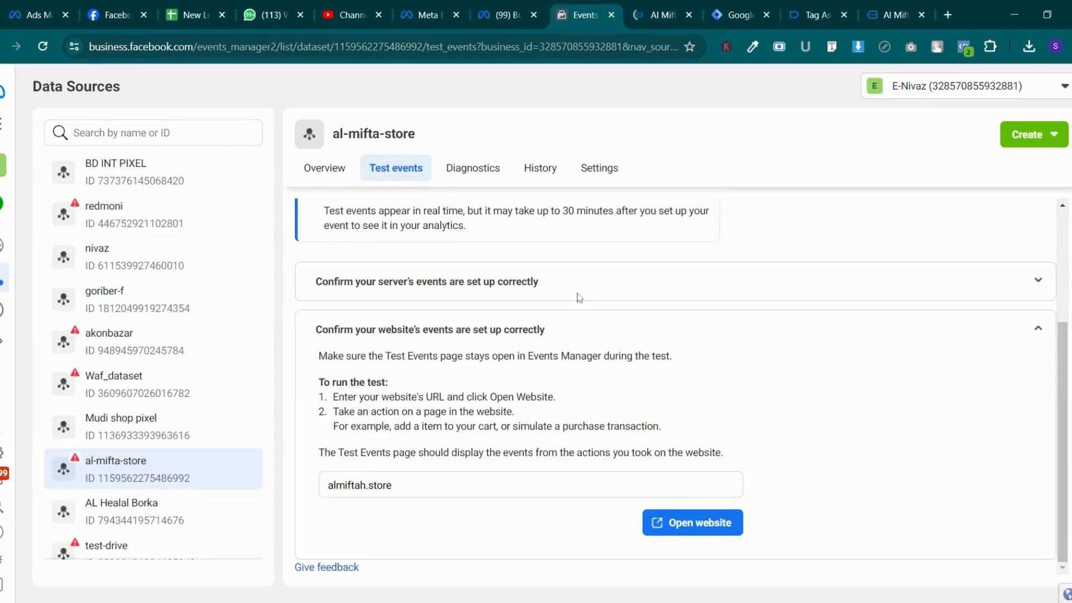
Continue past Tag Assistant's connection message and check the events received for al-mifta-store on the test events page
{"action": "left_click", "coordinate": [634, 7]}
{"action": "left_click", "coordinate": [775, 6]}
{"action": "left_click", "coordinate": [816, 6]}
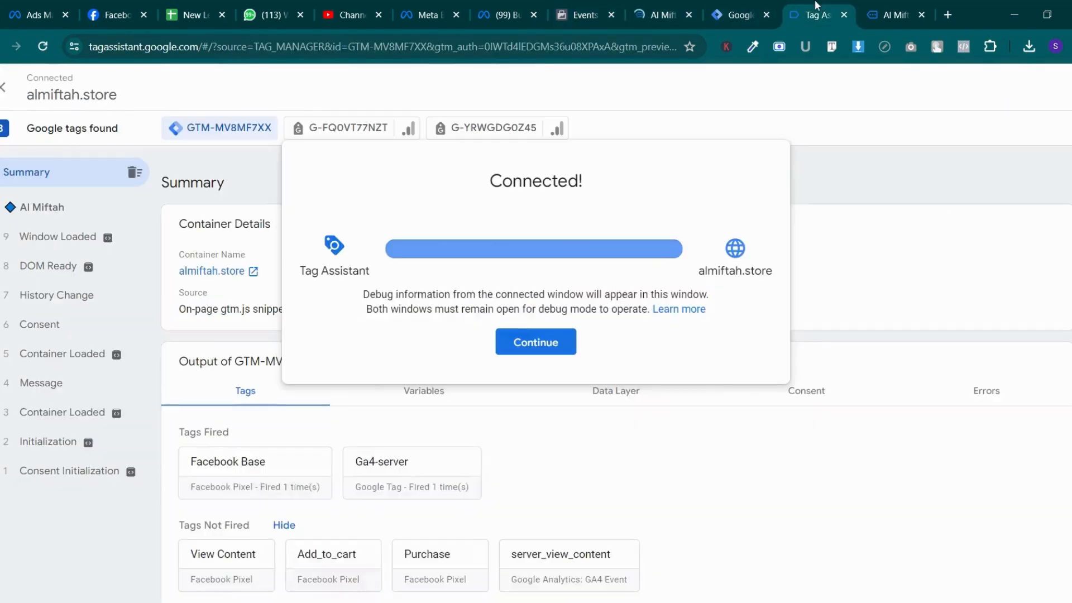
{"action": "left_click", "coordinate": [537, 341]}
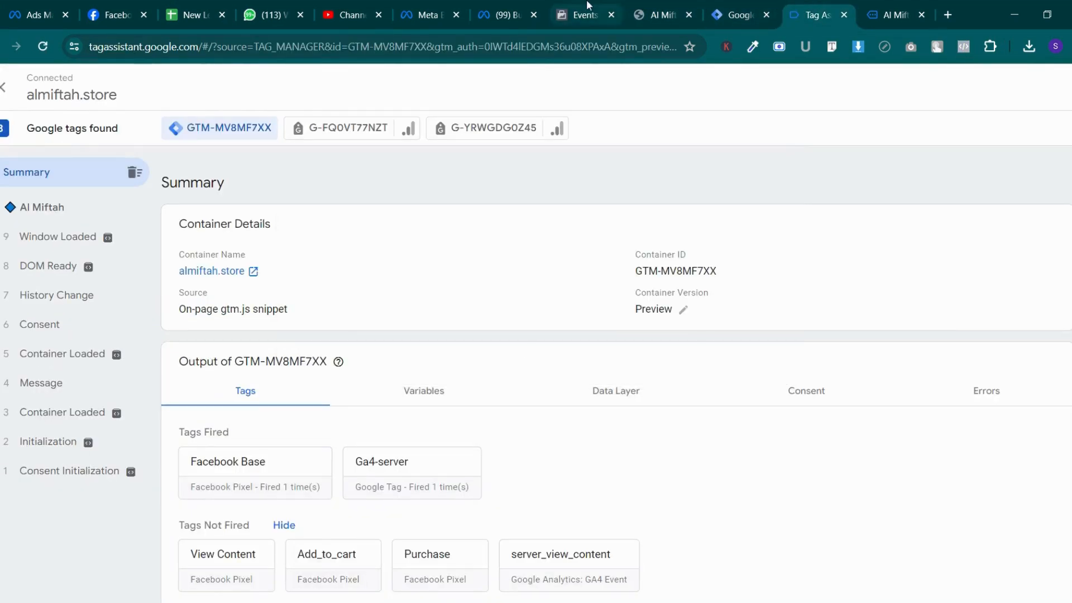
{"action": "left_click", "coordinate": [587, 6]}
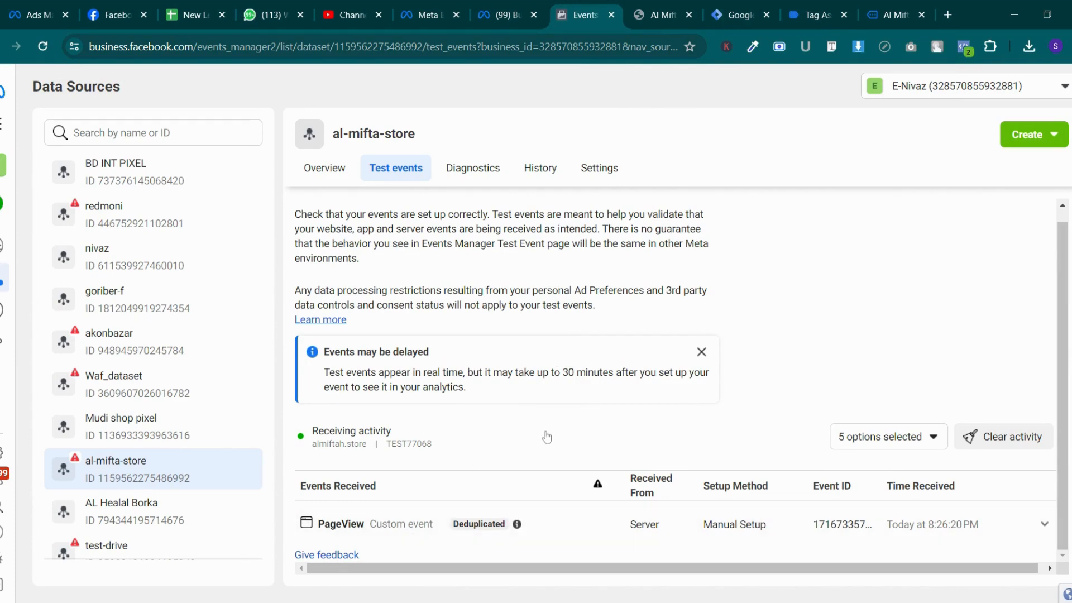
{"action": "scroll", "coordinate": [547, 437], "scroll_direction": "up", "scroll_amount": 1}
{"action": "scroll", "coordinate": [547, 438], "scroll_direction": "down", "scroll_amount": 1}
Open the modern crystal tree branches chandelier product from the store's home page connected to Tag Assistant
{"action": "left_click", "coordinate": [922, 5]}
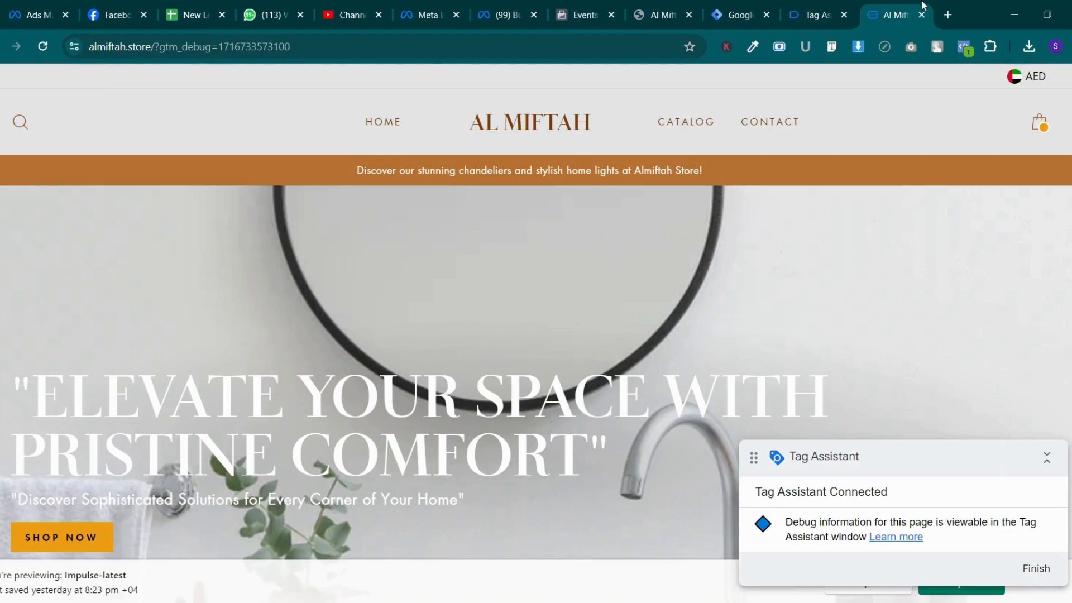
{"action": "left_click", "coordinate": [732, 6]}
{"action": "left_click", "coordinate": [889, 6]}
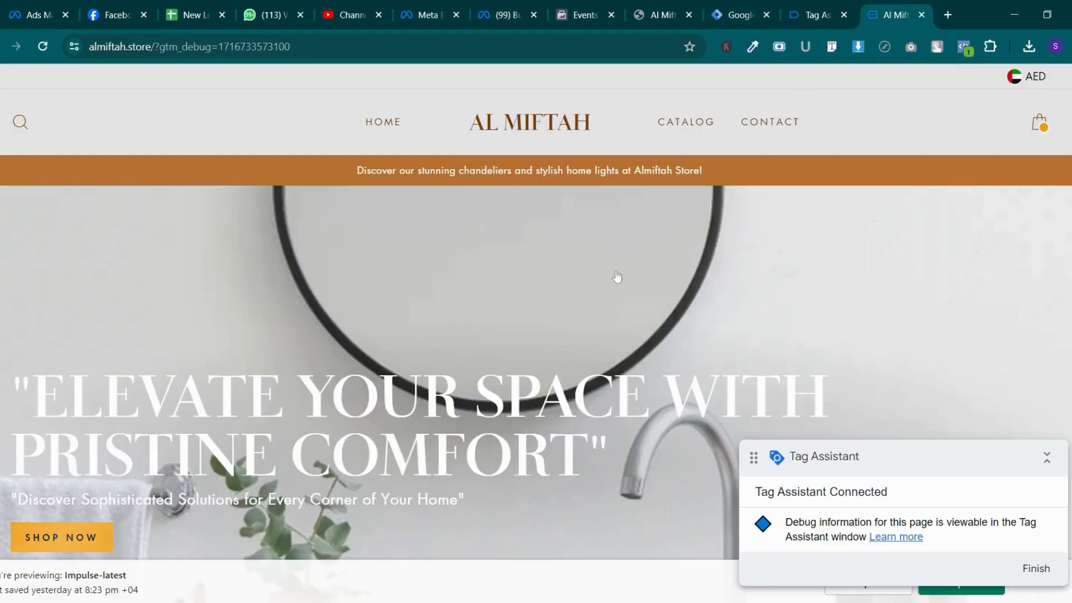
{"action": "scroll", "coordinate": [617, 276], "scroll_direction": "down", "scroll_amount": 15}
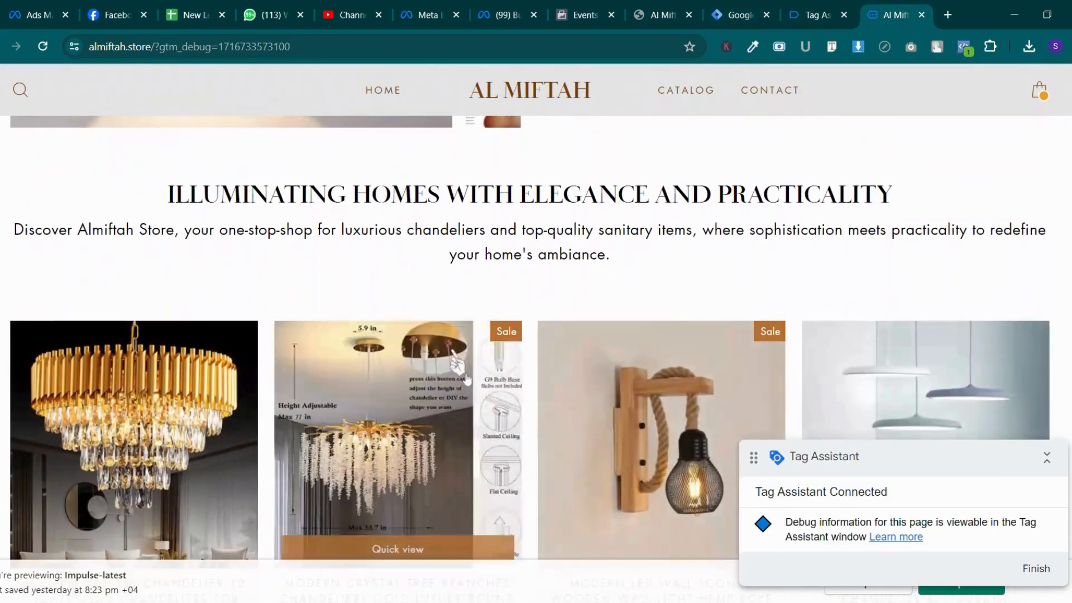
{"action": "left_click", "coordinate": [467, 380]}
Compare the received test events with the chandelier product page and the Tag Assistant summary
{"action": "left_click", "coordinate": [584, 14]}
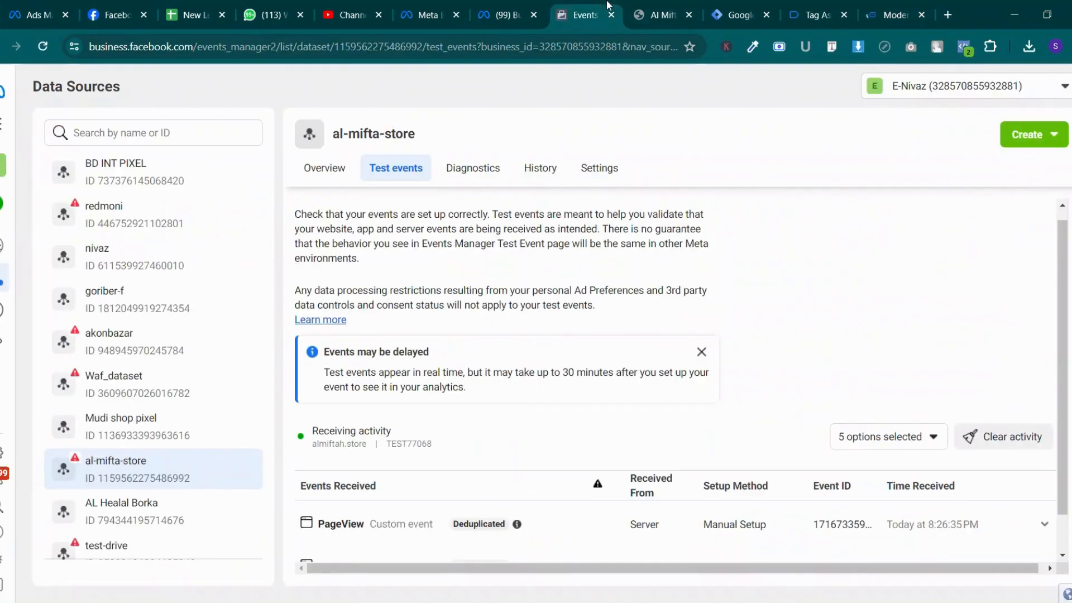
{"action": "scroll", "coordinate": [575, 435], "scroll_direction": "down", "scroll_amount": 1}
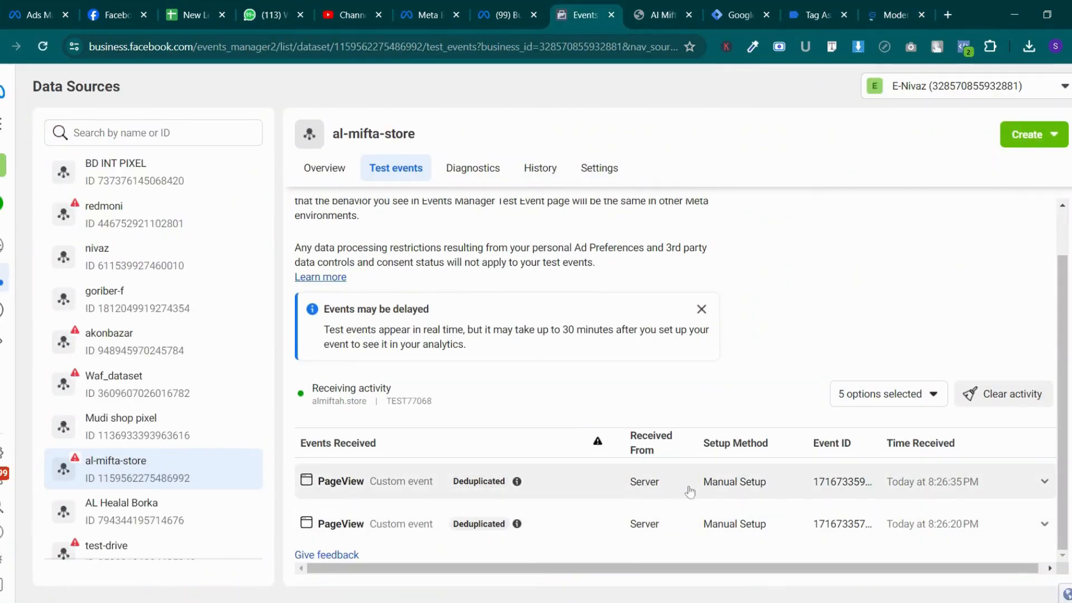
{"action": "left_click", "coordinate": [893, 14]}
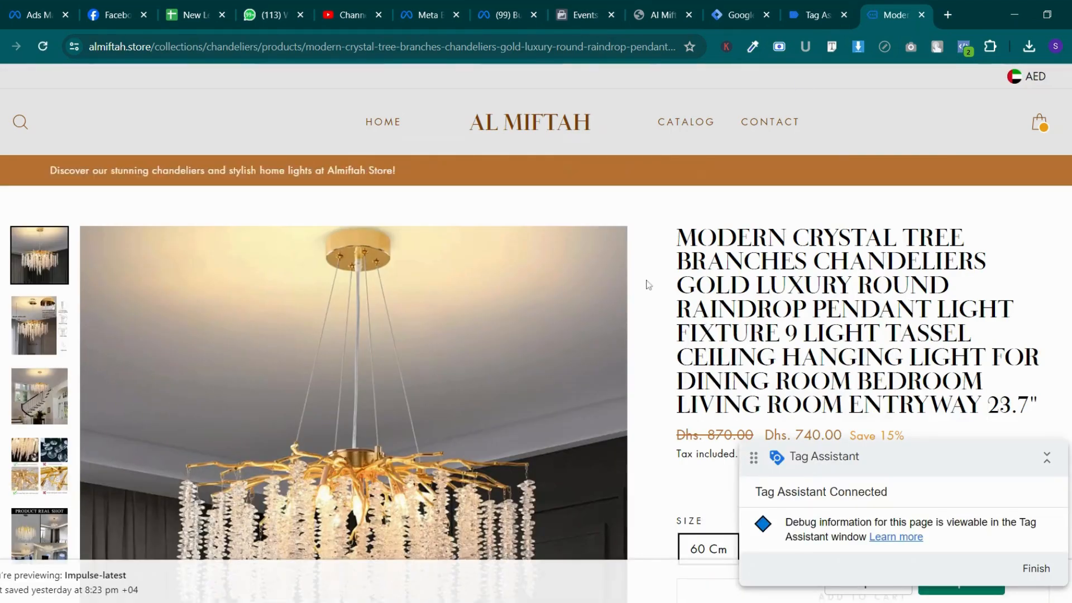
{"action": "scroll", "coordinate": [648, 285], "scroll_direction": "down", "scroll_amount": 20}
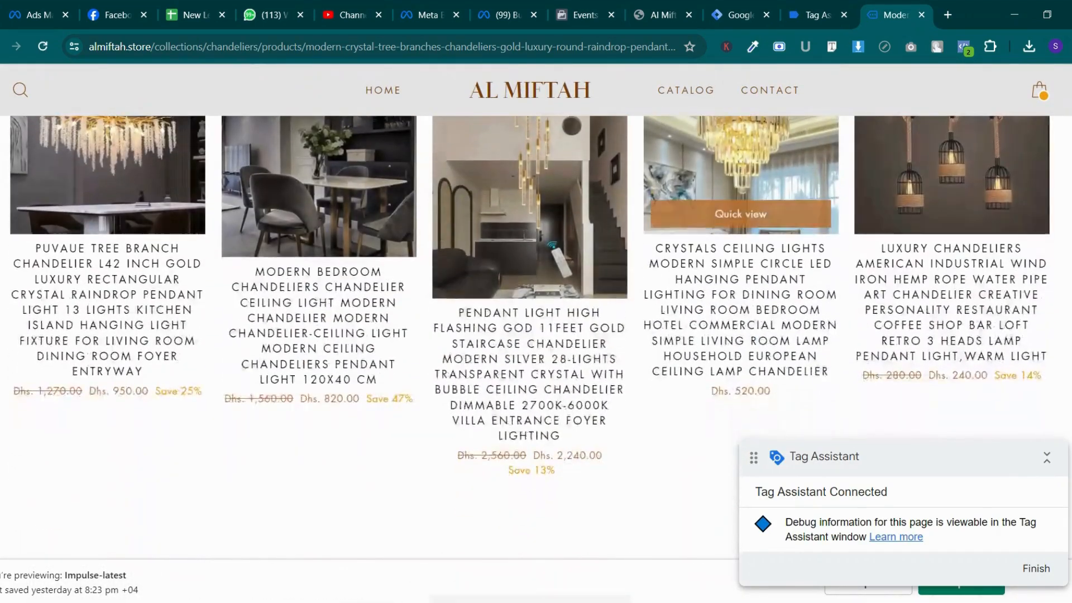
{"action": "left_click", "coordinate": [740, 14]}
{"action": "left_click", "coordinate": [796, 6]}
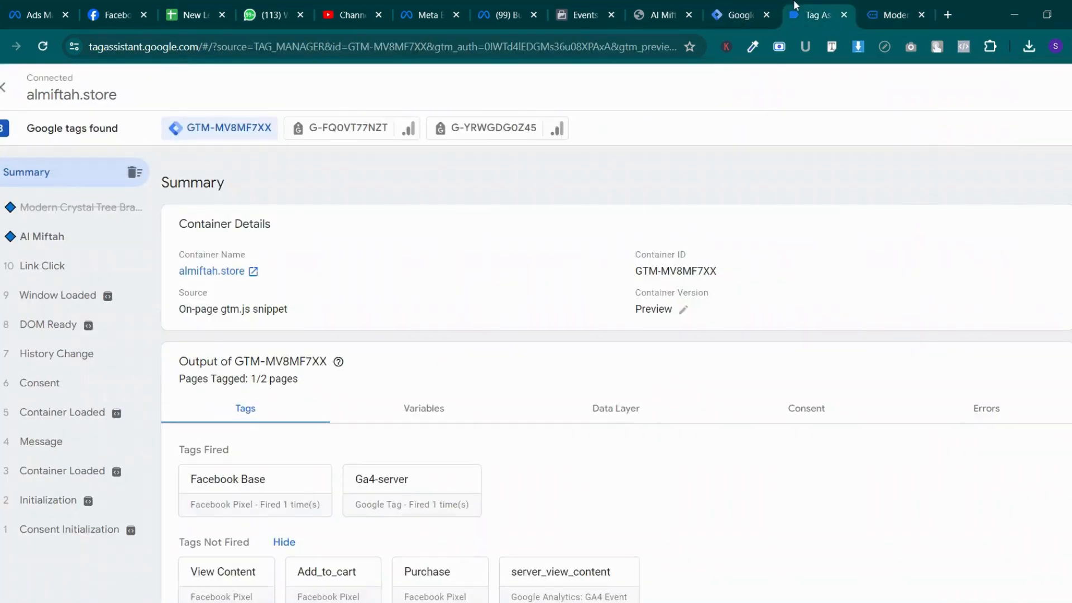
{"action": "left_click", "coordinate": [506, 15]}
{"action": "left_click", "coordinate": [583, 15]}
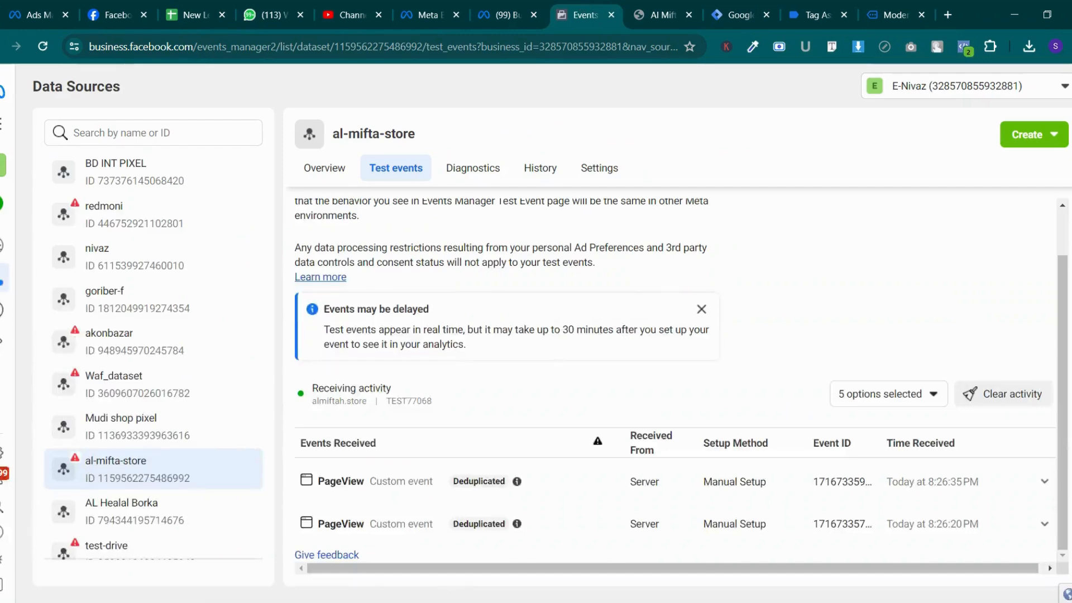
{"action": "scroll", "coordinate": [515, 454], "scroll_direction": "up", "scroll_amount": 1}
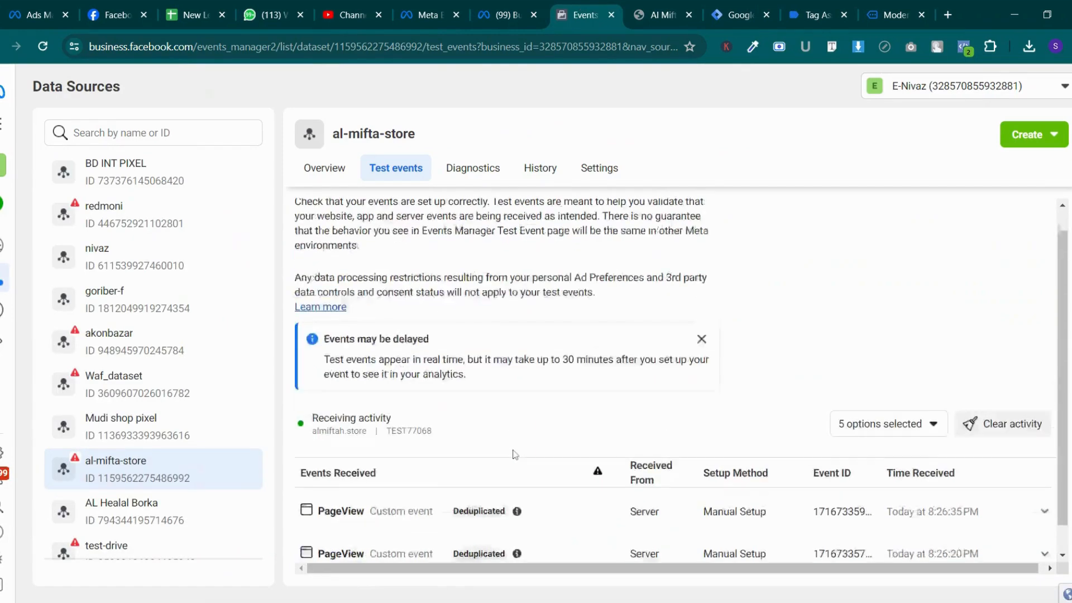
{"action": "scroll", "coordinate": [559, 426], "scroll_direction": "down", "scroll_amount": 1}
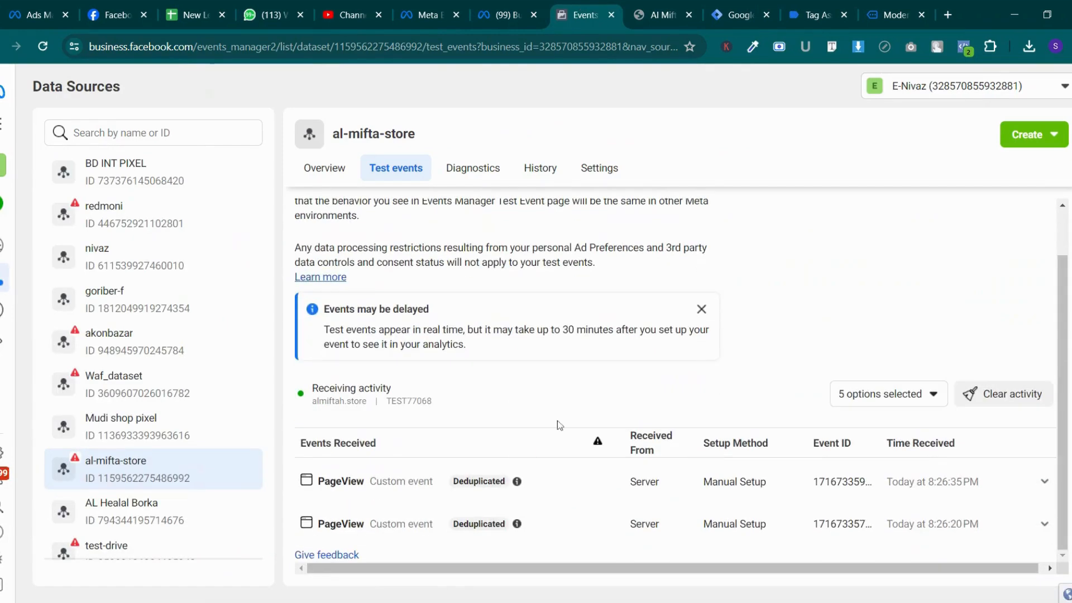
Reload the test events page to review the received events, and return to the Tag Assistant summary
{"action": "left_click", "coordinate": [43, 46]}
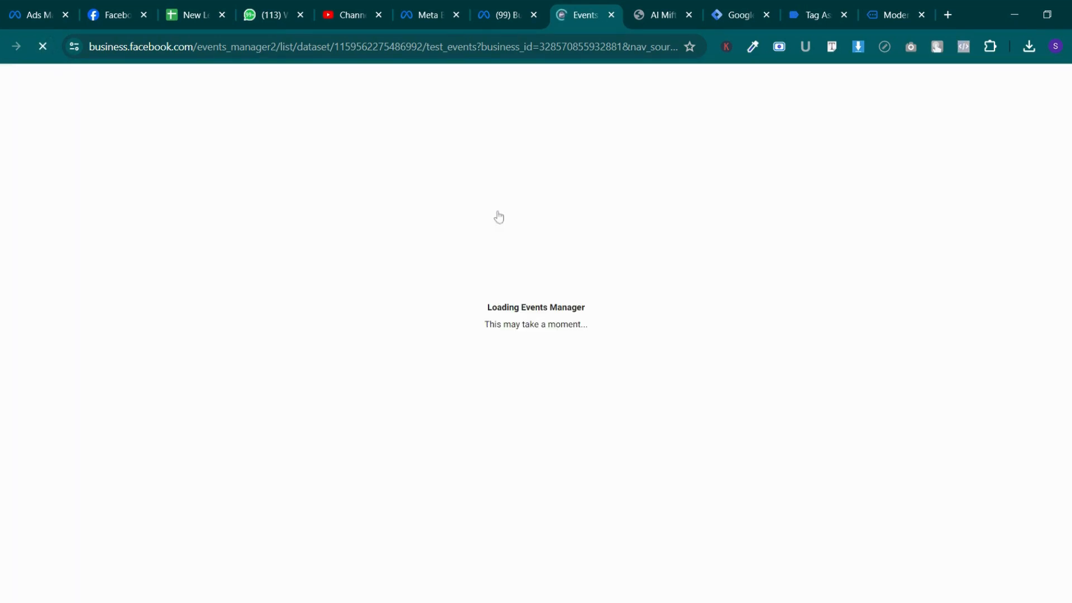
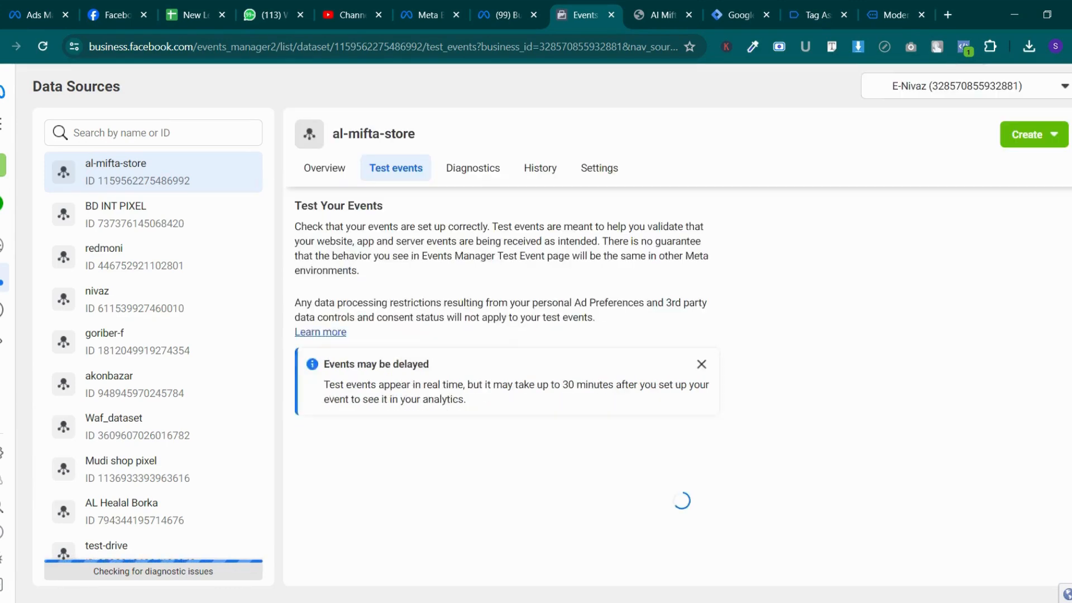
{"action": "scroll", "coordinate": [492, 324], "scroll_direction": "down", "scroll_amount": 4}
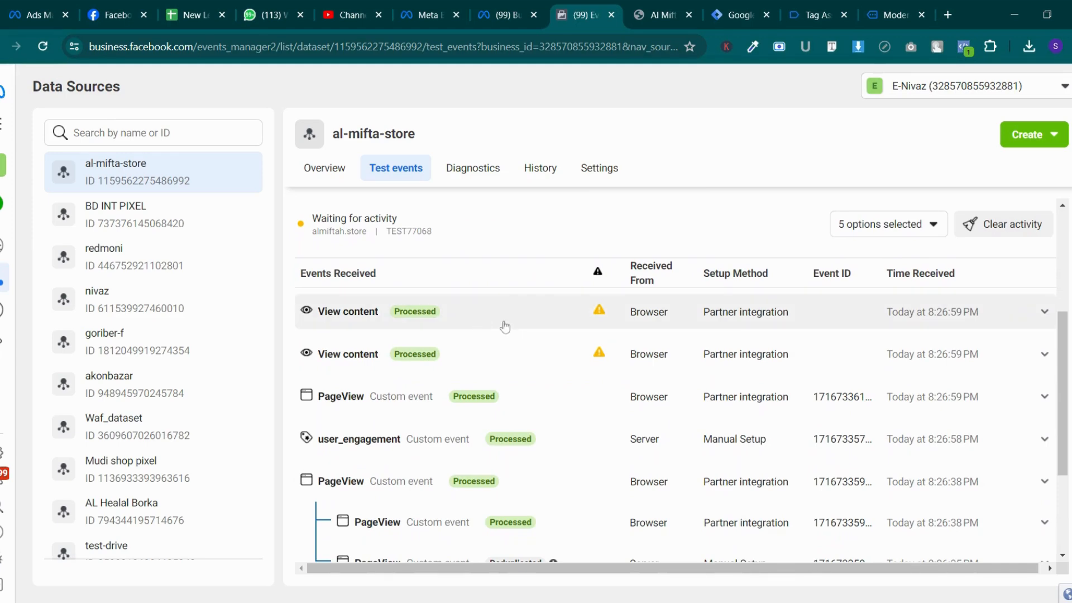
{"action": "scroll", "coordinate": [491, 315], "scroll_direction": "down", "scroll_amount": 3}
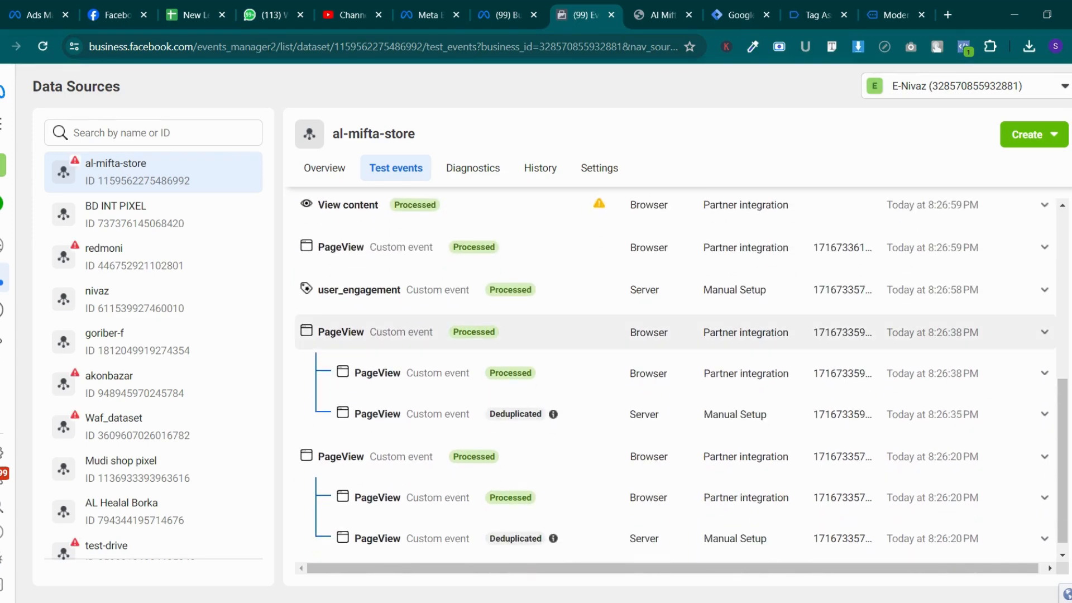
{"action": "scroll", "coordinate": [676, 379], "scroll_direction": "up", "scroll_amount": 3}
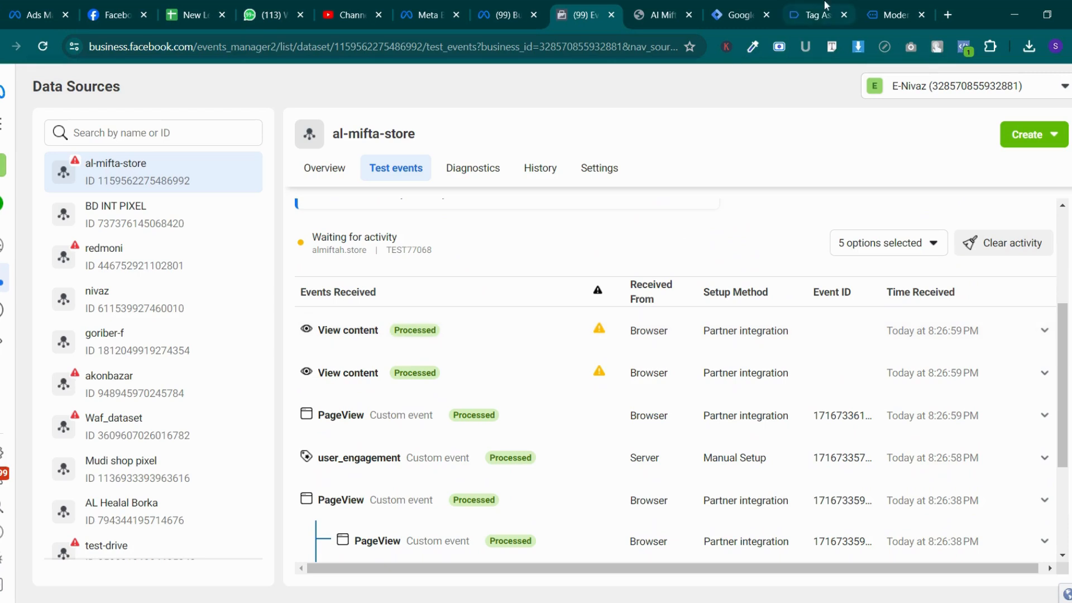
{"action": "left_click", "coordinate": [911, 5]}
{"action": "left_click", "coordinate": [804, 6]}
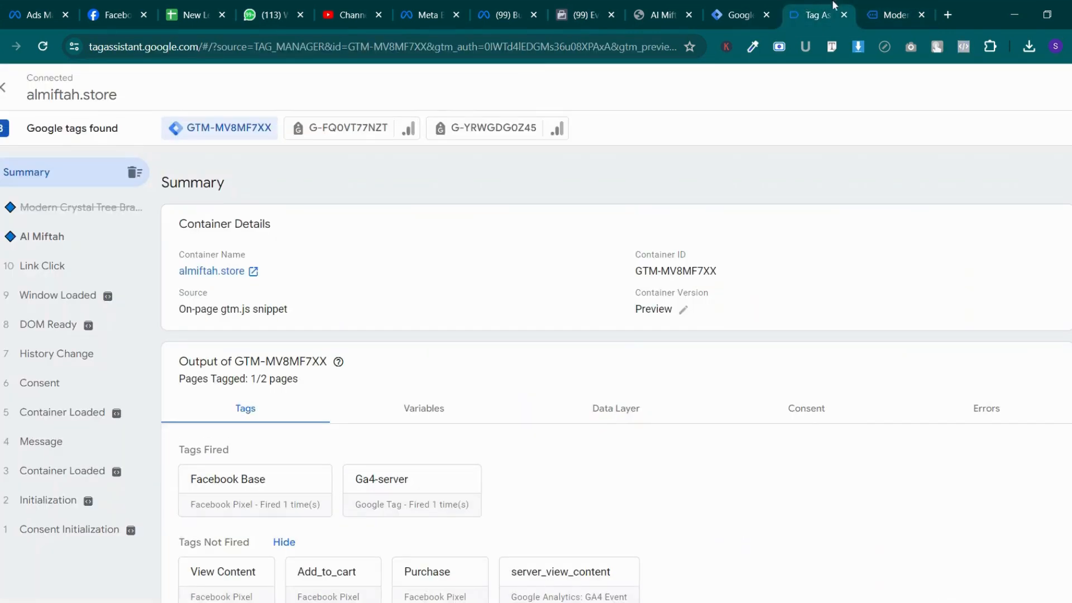
Switch to Tag Manager and open the server_view_content tag's configuration for editing
{"action": "left_click", "coordinate": [872, 7]}
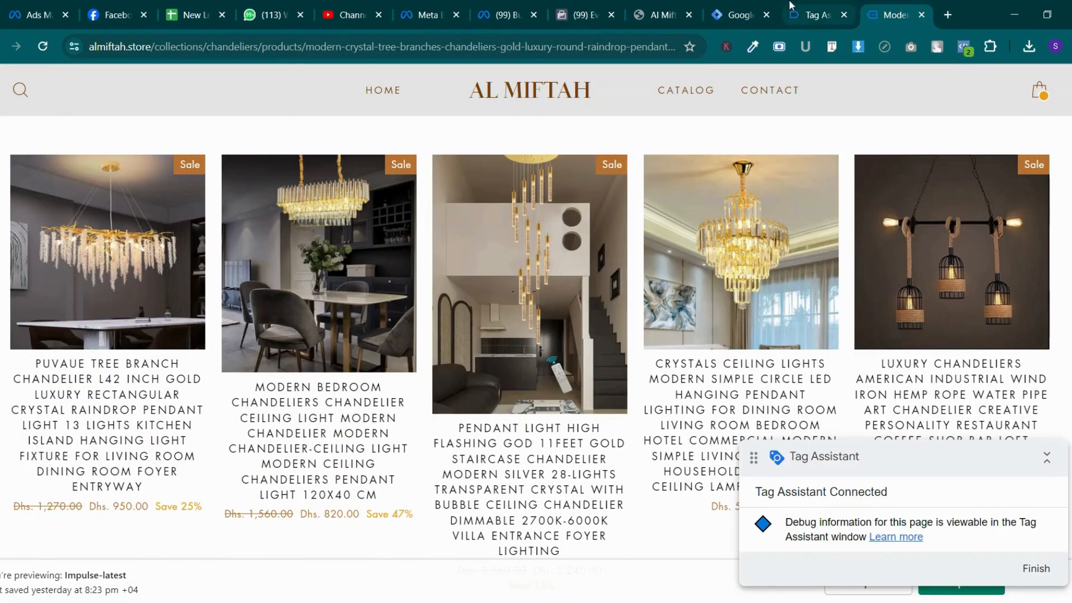
{"action": "left_click", "coordinate": [791, 5]}
{"action": "left_click", "coordinate": [747, 6]}
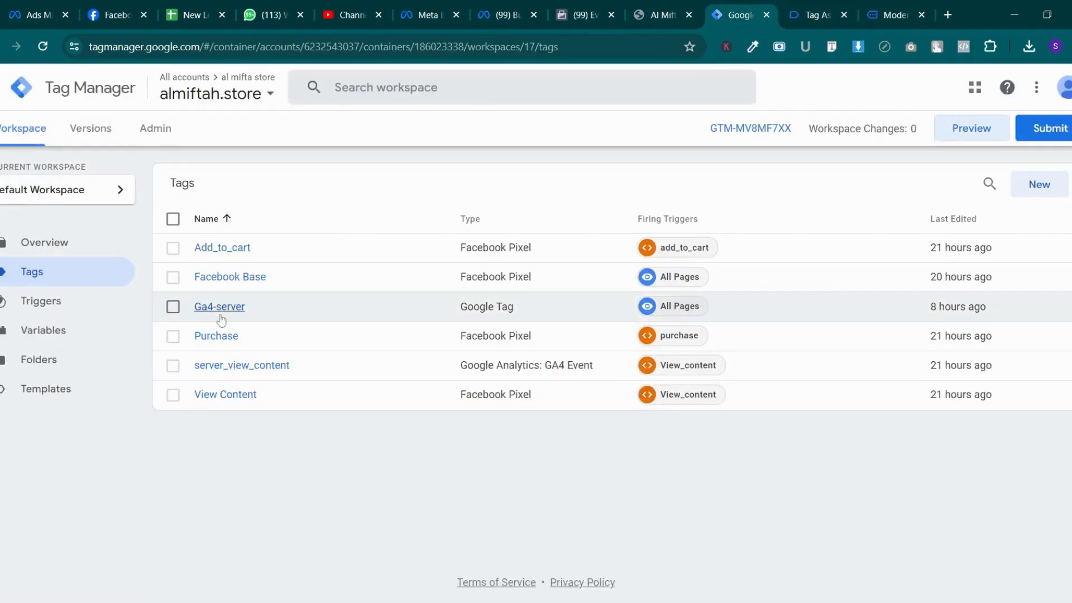
{"action": "left_click", "coordinate": [235, 366]}
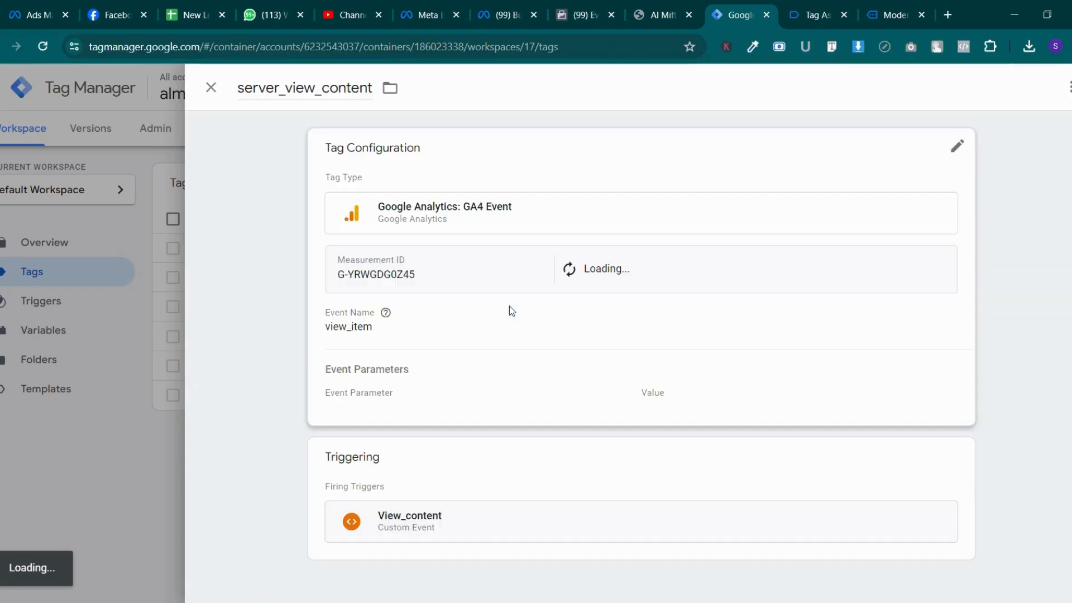
{"action": "left_click", "coordinate": [443, 324]}
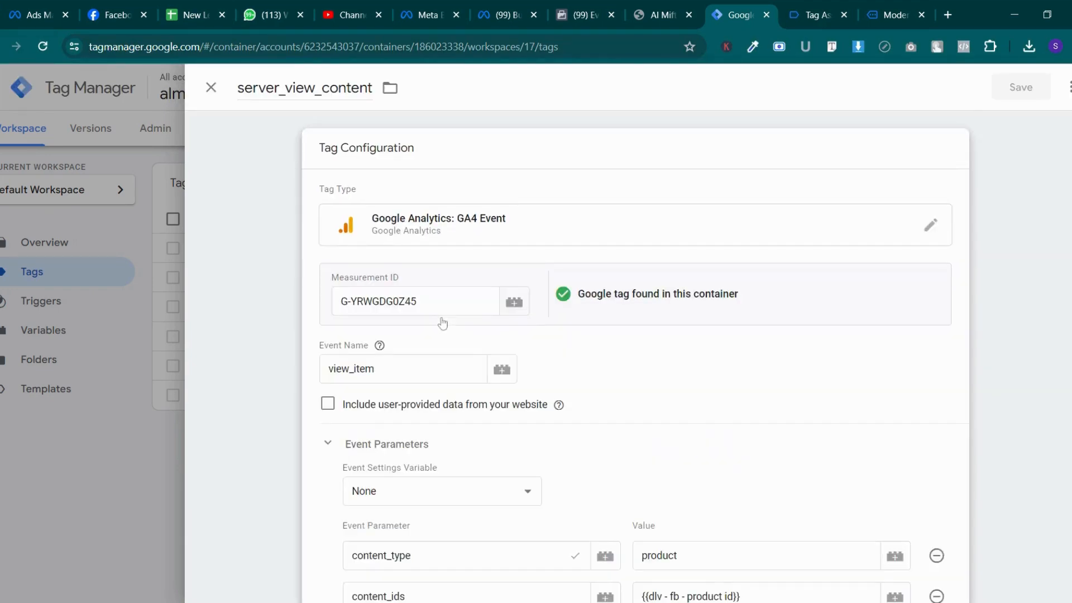
{"action": "scroll", "coordinate": [443, 324], "scroll_direction": "down", "scroll_amount": 4}
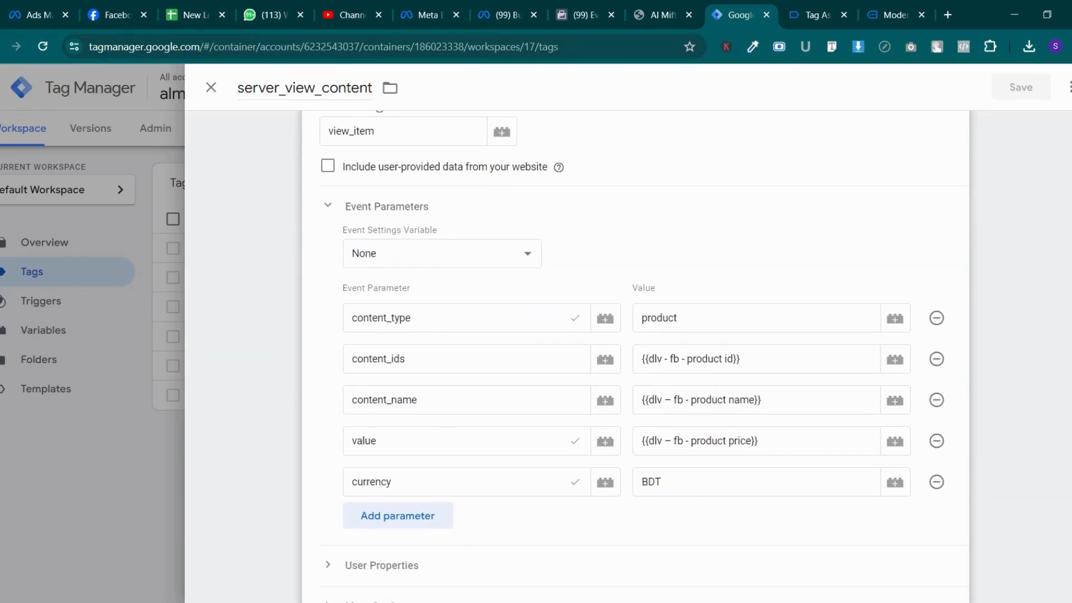
Add an event_id event parameter that uses the event_id variable to the server_view_content tag, and save the tag
{"action": "left_click", "coordinate": [407, 524]}
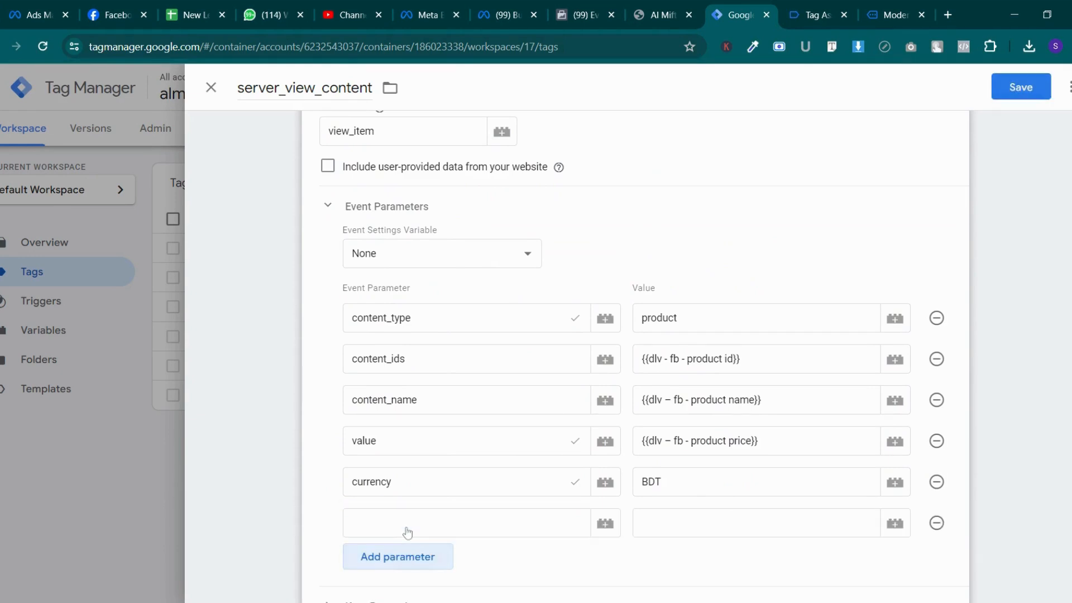
{"action": "left_click", "coordinate": [407, 523]}
{"action": "type", "text": "event"}
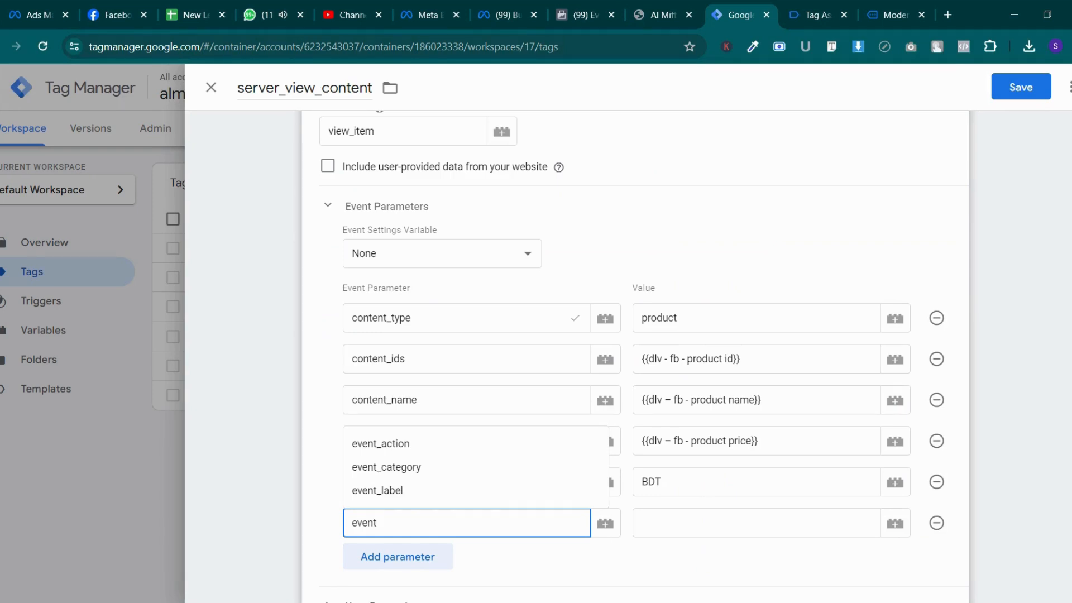
{"action": "type", "text": "_id"}
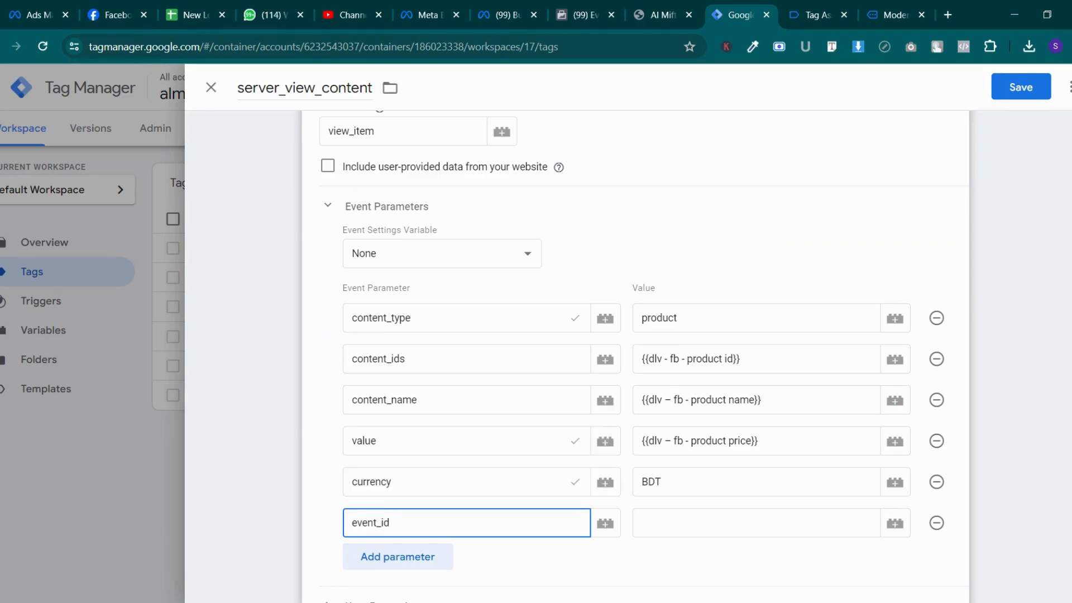
{"action": "left_click", "coordinate": [895, 524]}
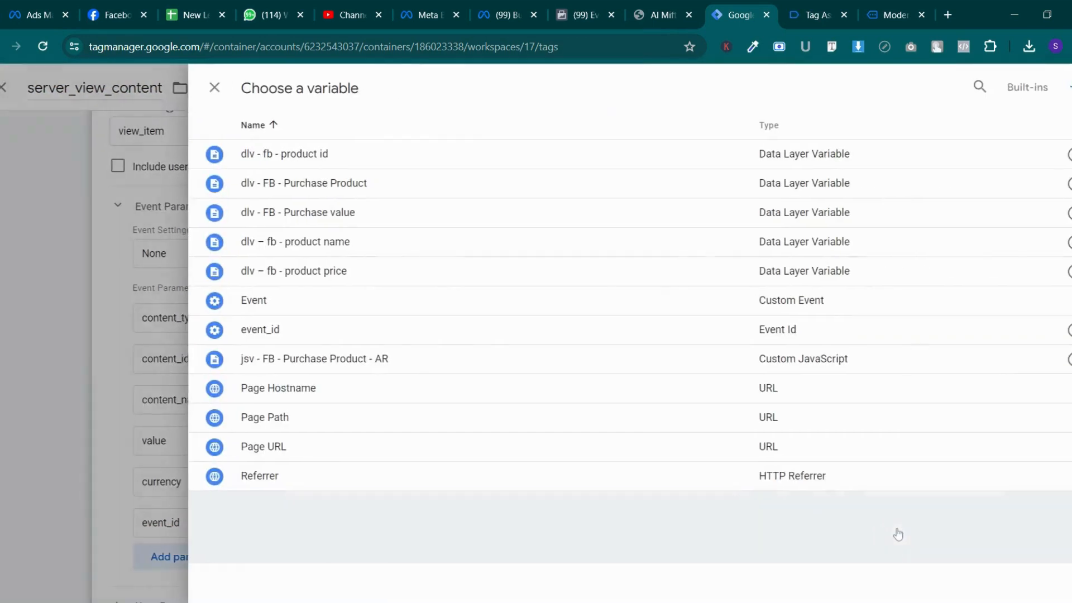
{"action": "left_click", "coordinate": [341, 333]}
{"action": "left_click", "coordinate": [1016, 86]}
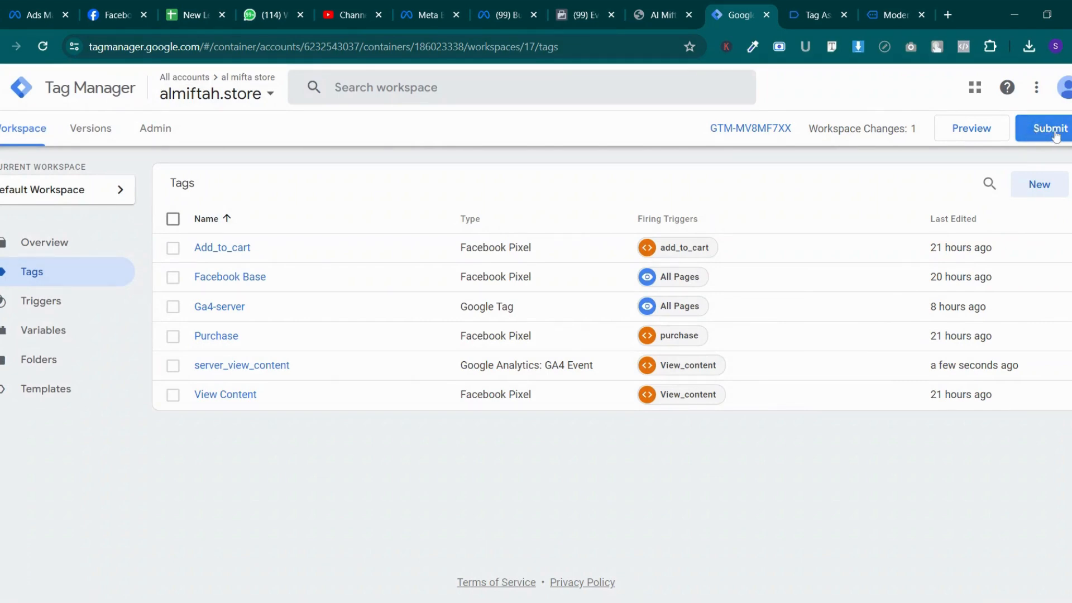
Submit and publish the almiftah.store workspace changes without a version name or description
{"action": "left_click", "coordinate": [1034, 133]}
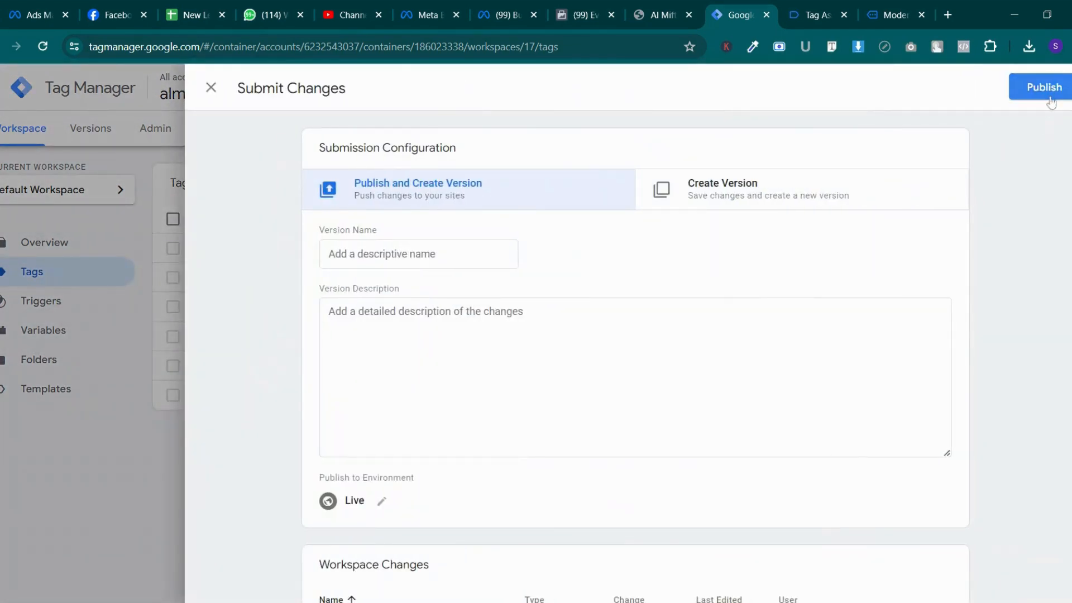
{"action": "left_click", "coordinate": [1043, 88]}
{"action": "left_click", "coordinate": [725, 512]}
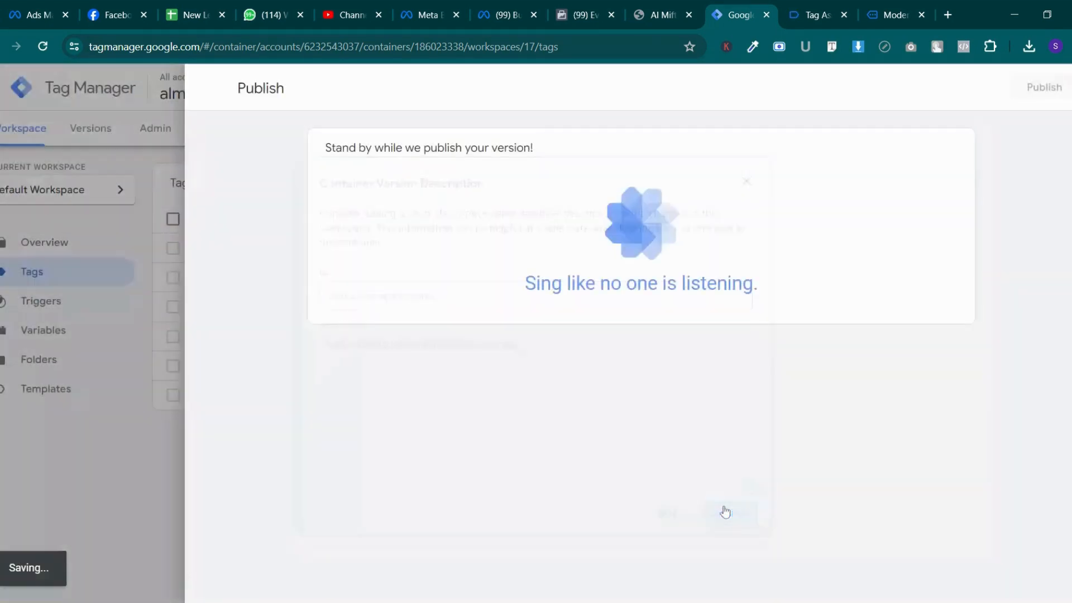
Review the browser and server events received for al-mifta-store on Meta's test events page
{"action": "left_click", "coordinate": [662, 15]}
{"action": "left_click", "coordinate": [581, 6]}
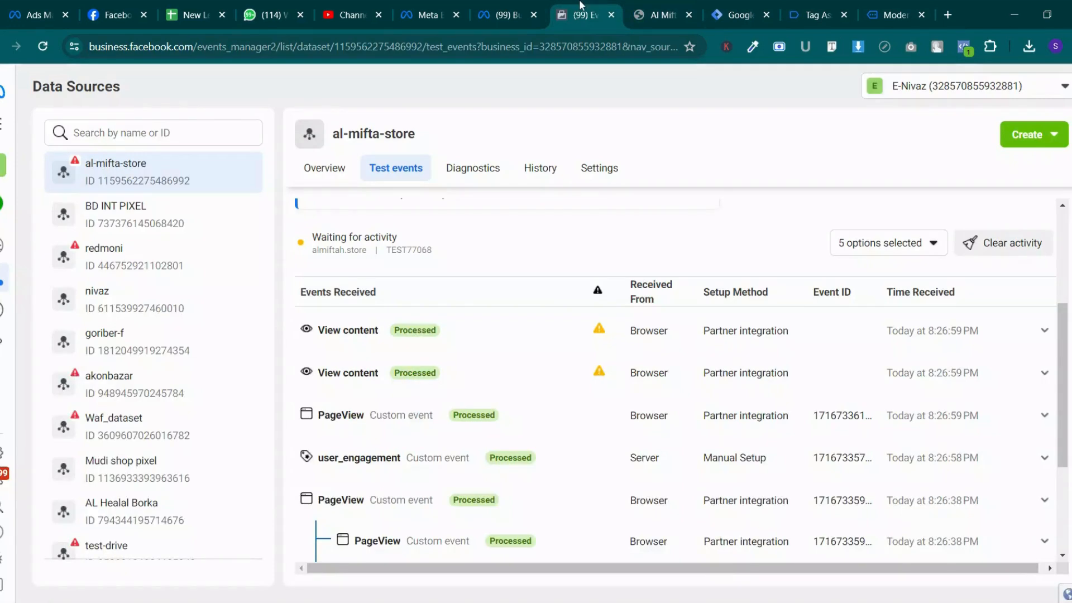
{"action": "scroll", "coordinate": [611, 385], "scroll_direction": "down", "scroll_amount": 5}
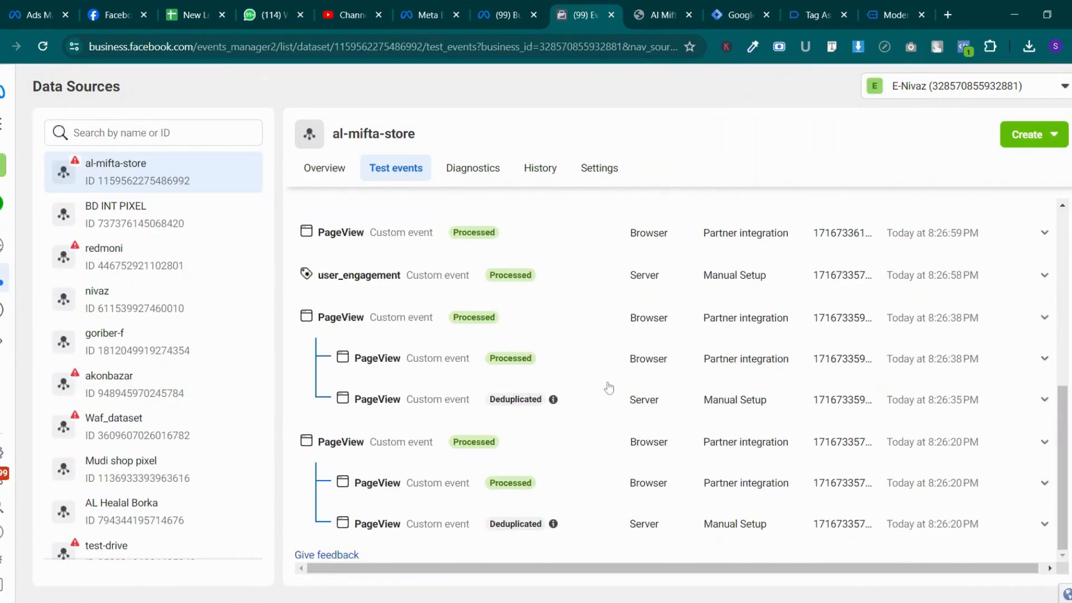
{"action": "scroll", "coordinate": [611, 391], "scroll_direction": "up", "scroll_amount": 5}
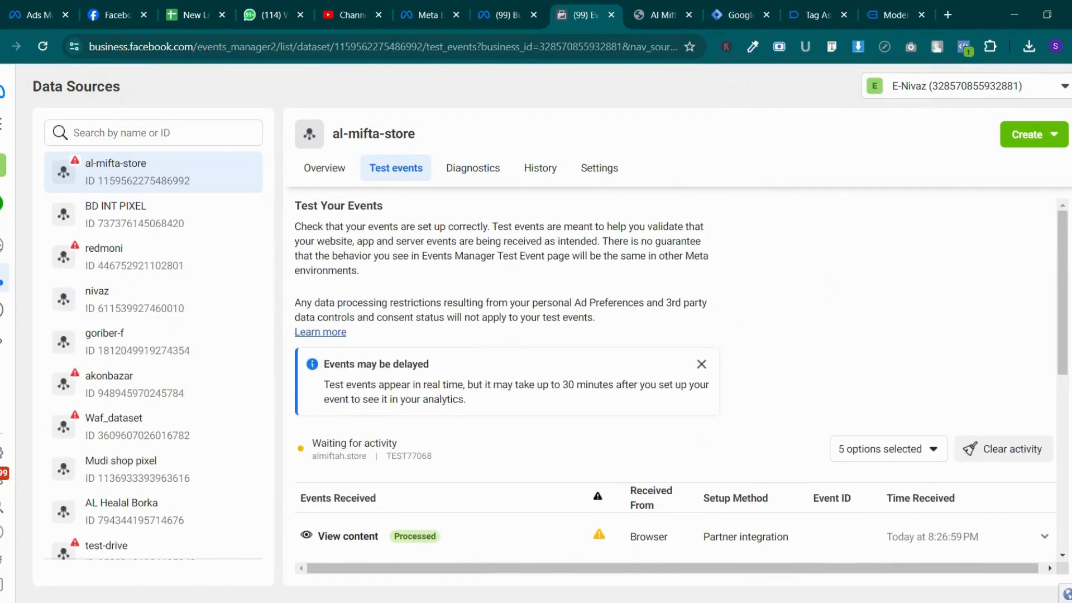
{"action": "scroll", "coordinate": [611, 391], "scroll_direction": "down", "scroll_amount": 3}
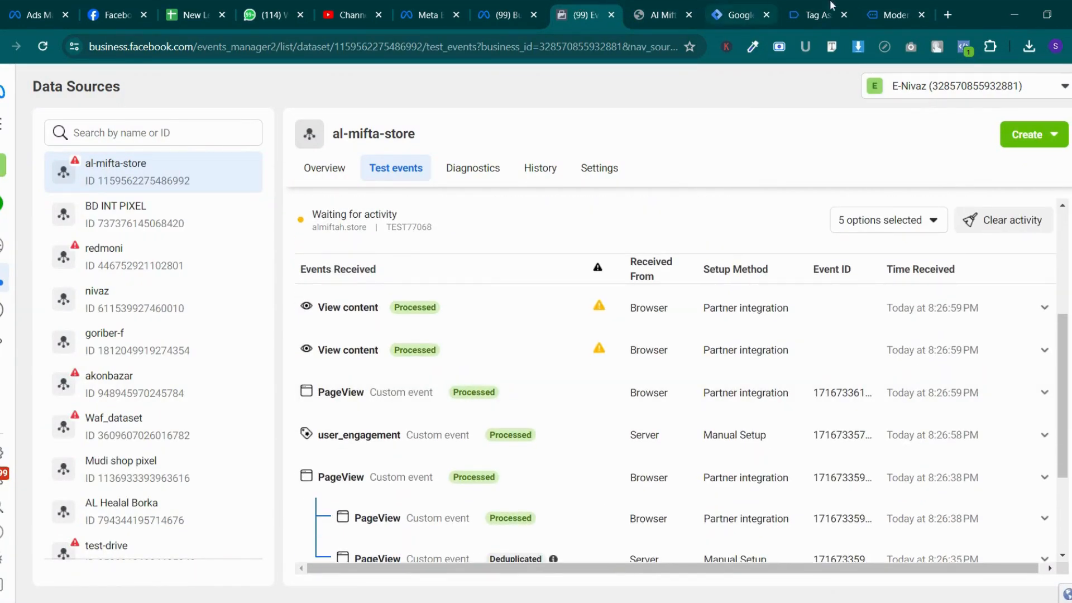
{"action": "left_click", "coordinate": [818, 15]}
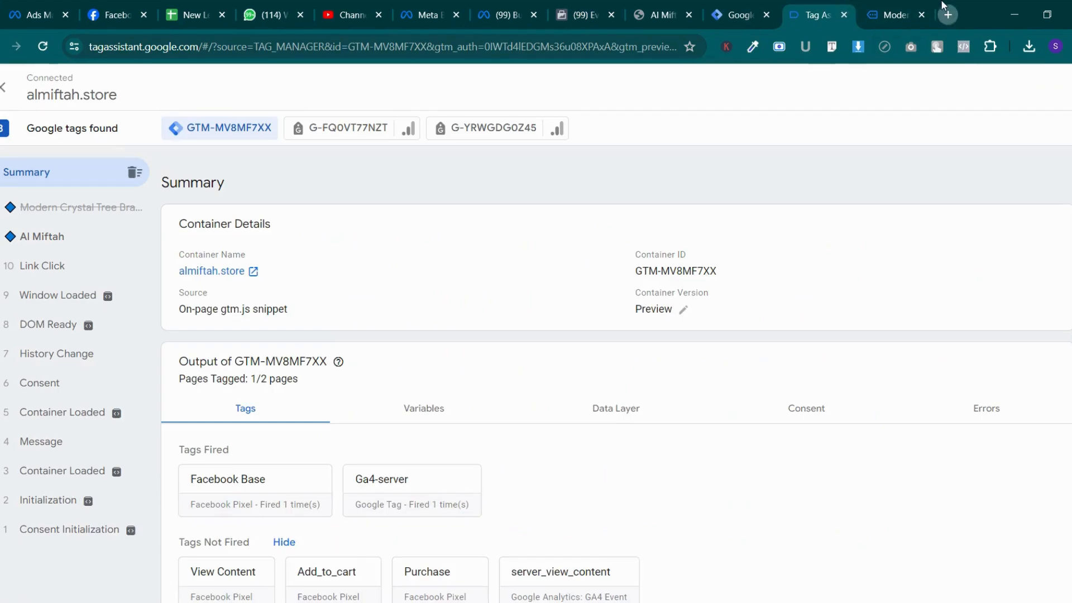
{"action": "left_click", "coordinate": [948, 14]}
{"action": "left_click", "coordinate": [804, 4]}
{"action": "left_click", "coordinate": [759, 5]}
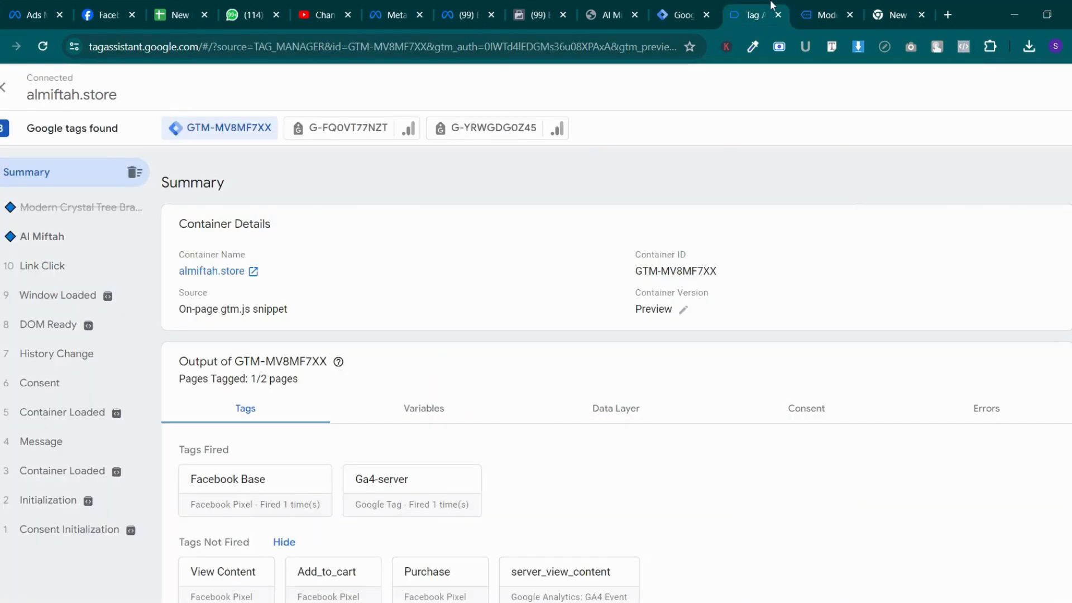
Return to Tag Manager, close the published version's summary and open the workspace's tag list
{"action": "left_click", "coordinate": [664, 5]}
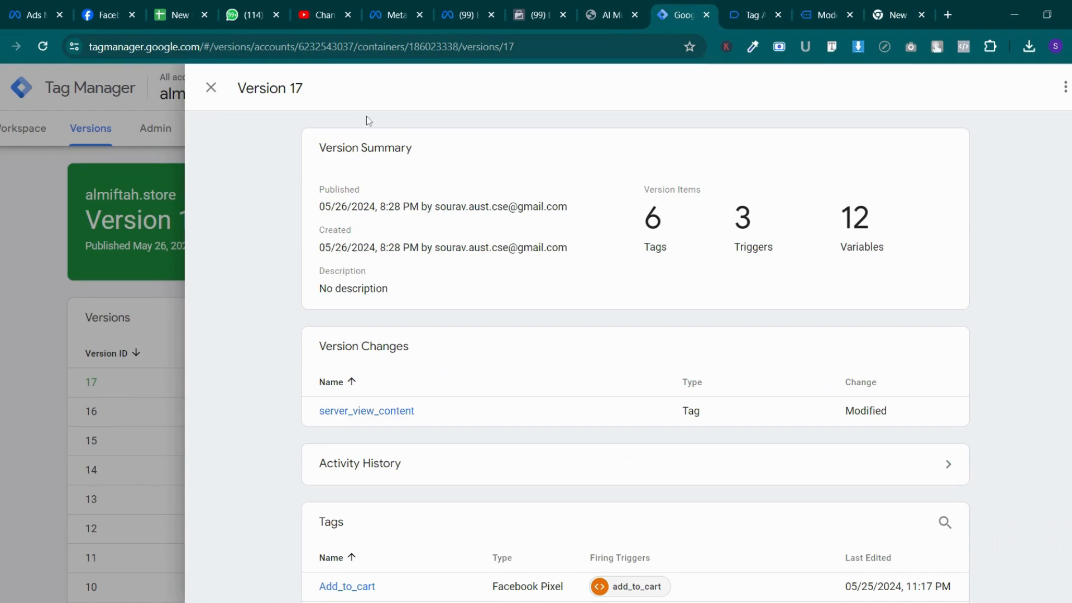
{"action": "left_click", "coordinate": [211, 88]}
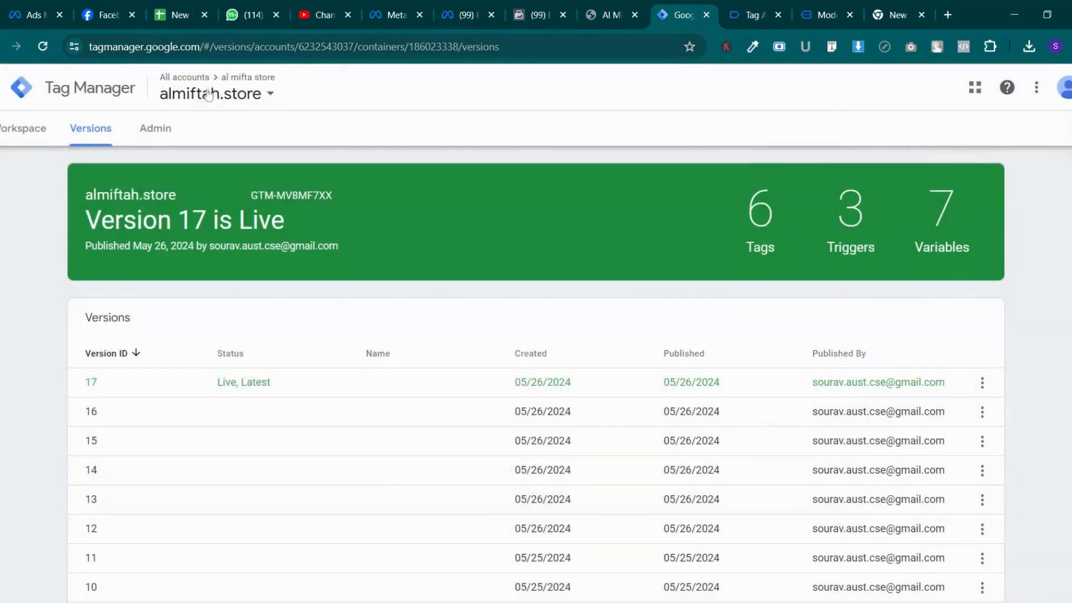
{"action": "left_click", "coordinate": [24, 140]}
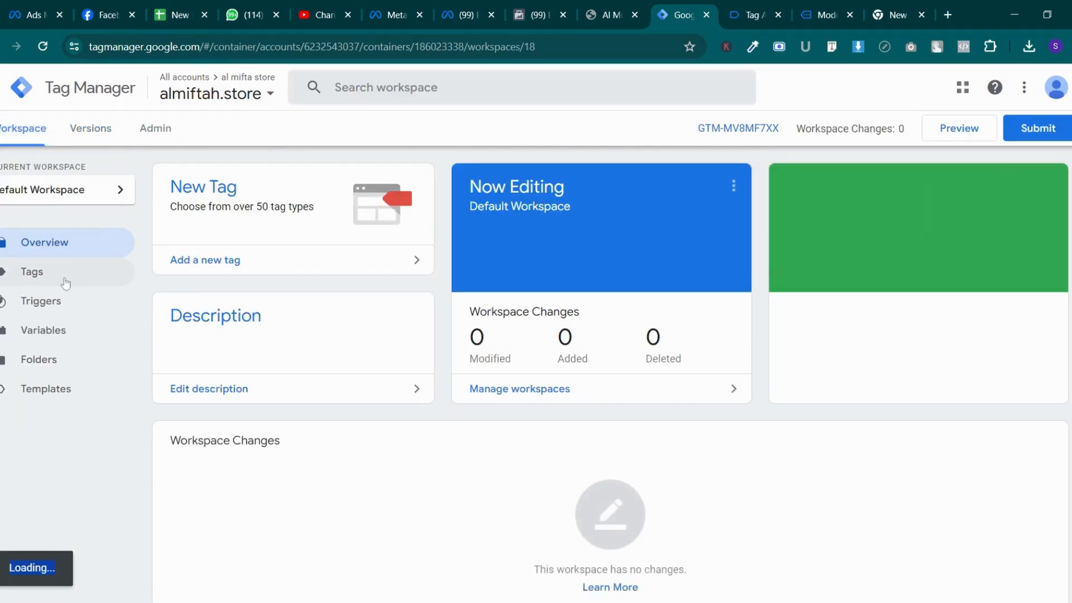
{"action": "left_click", "coordinate": [65, 282]}
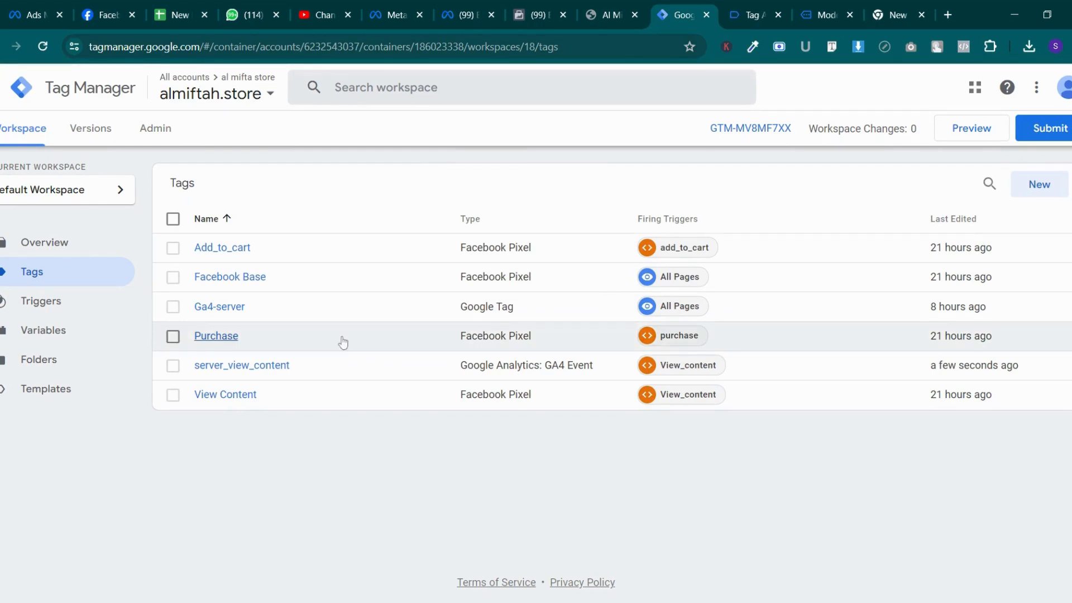
Examine the Ga4-server tag's configuration parameters, including Send_page_view and server_container_url, and close the tag unchanged
{"action": "left_click", "coordinate": [213, 311]}
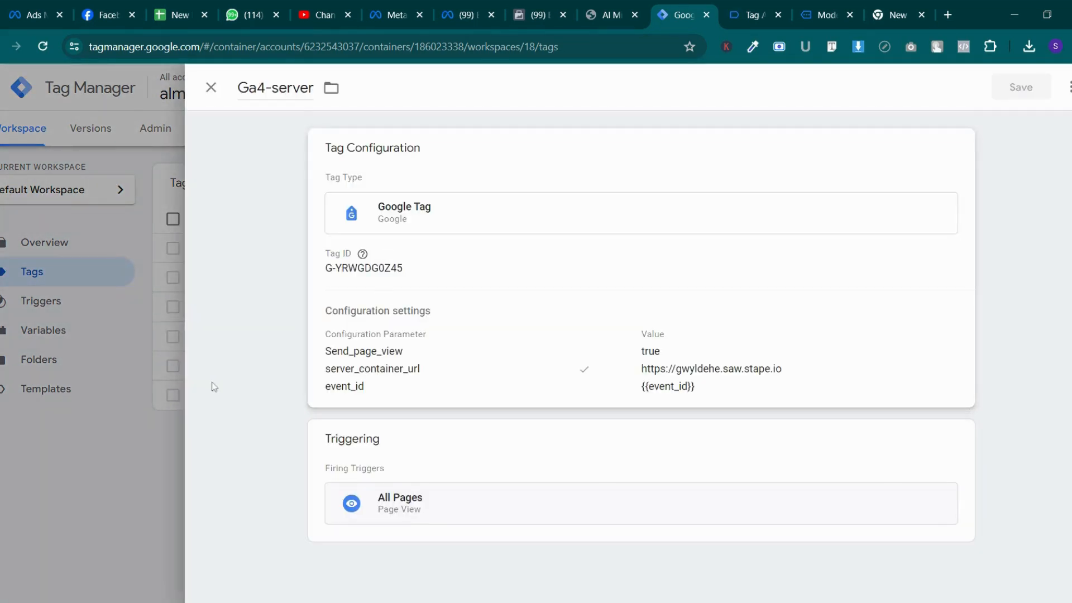
{"action": "left_click", "coordinate": [382, 386]}
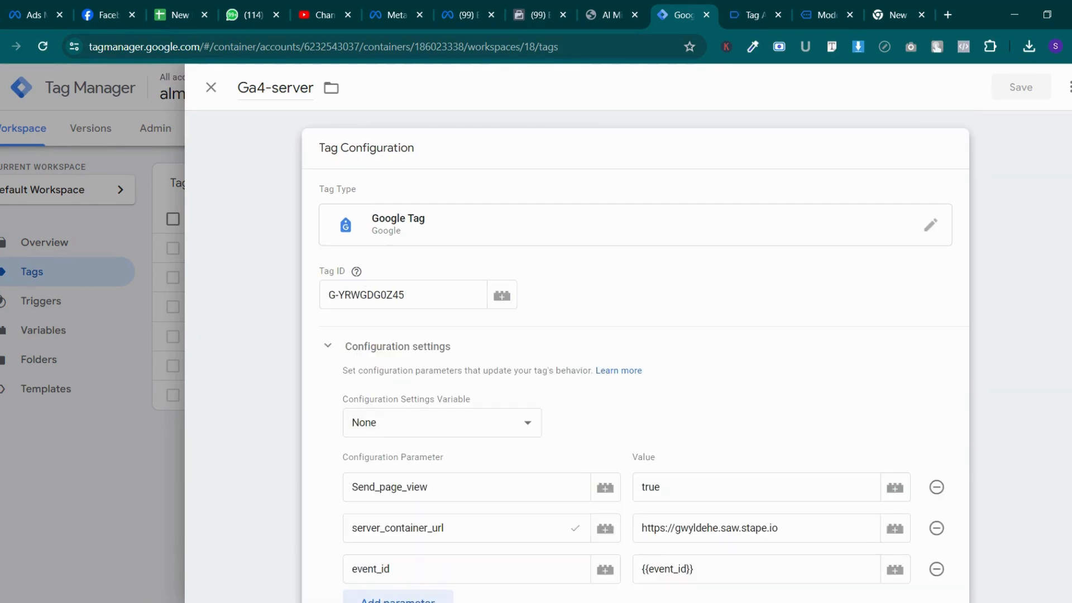
{"action": "double_click", "coordinate": [389, 488]}
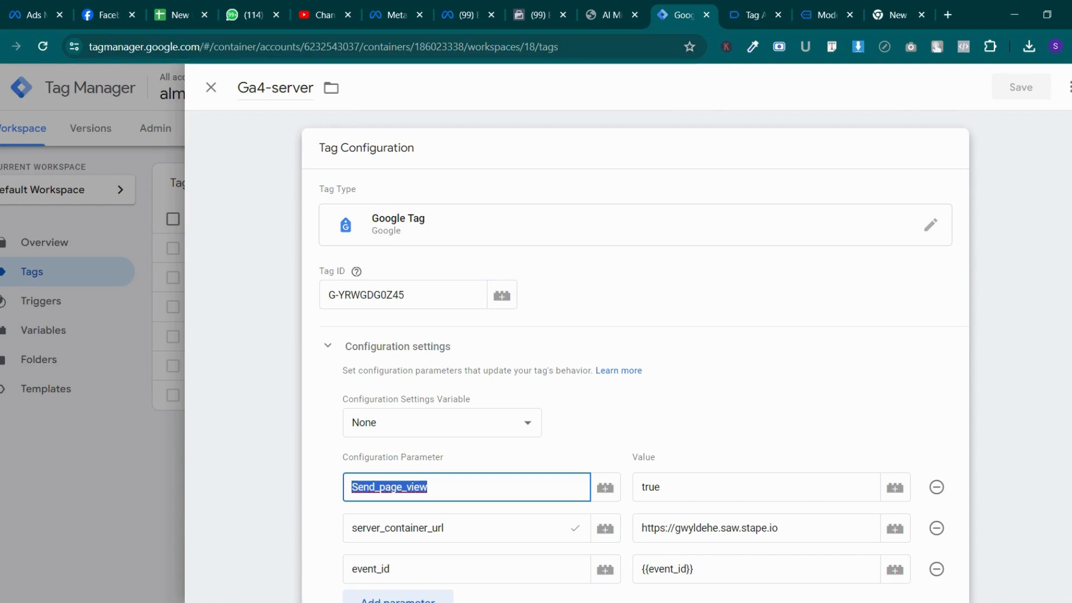
{"action": "double_click", "coordinate": [432, 528]}
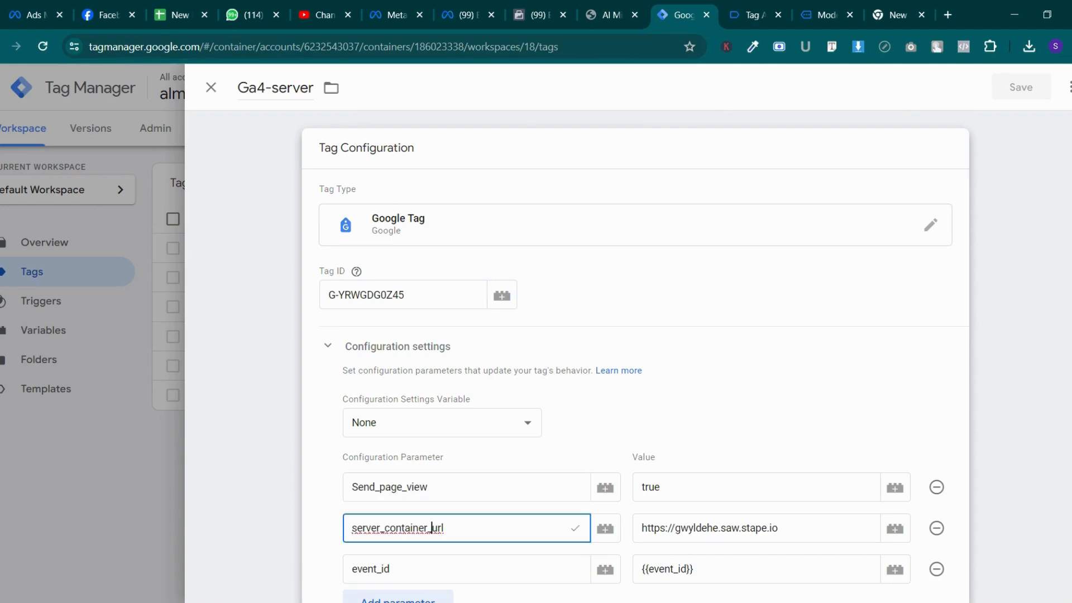
{"action": "left_click", "coordinate": [210, 89]}
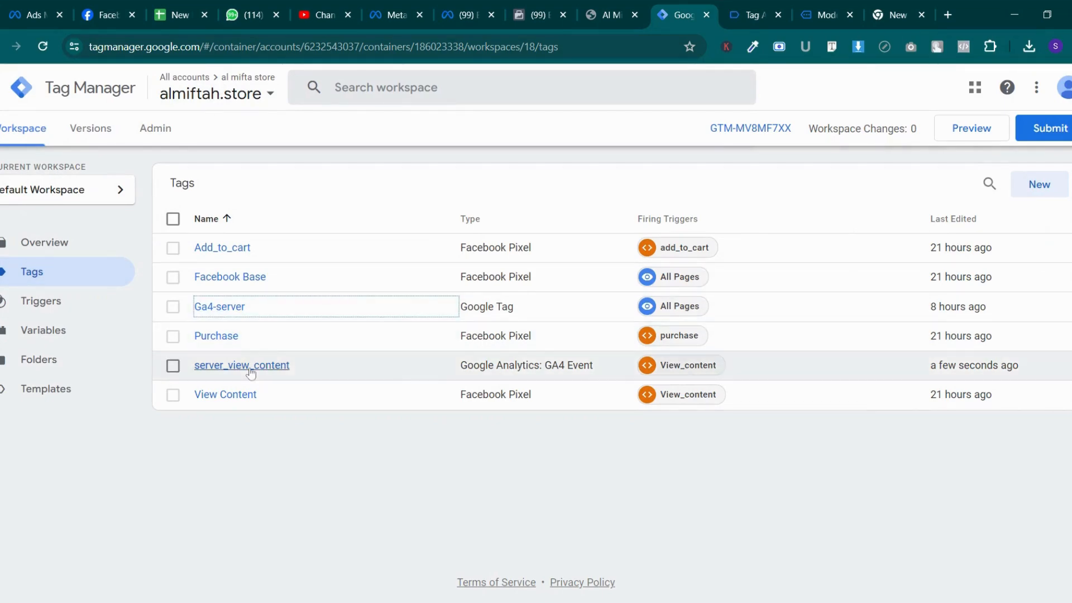
Check the event name and event parameters of the server_view_content tag, and close it without changes
{"action": "left_click", "coordinate": [251, 366]}
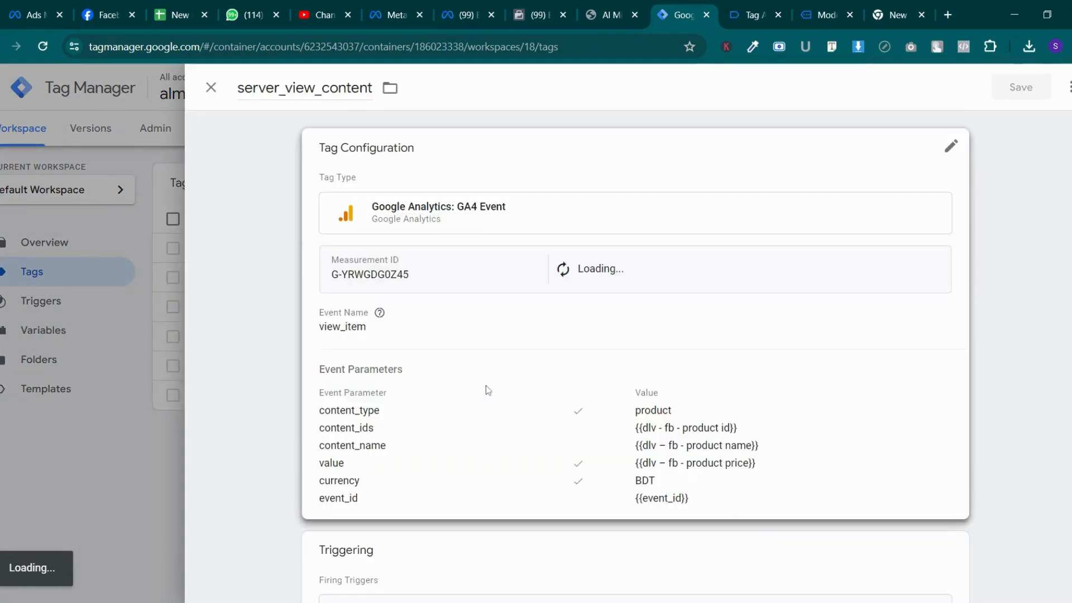
{"action": "scroll", "coordinate": [486, 386], "scroll_direction": "down", "scroll_amount": 2}
{"action": "left_click", "coordinate": [486, 385]}
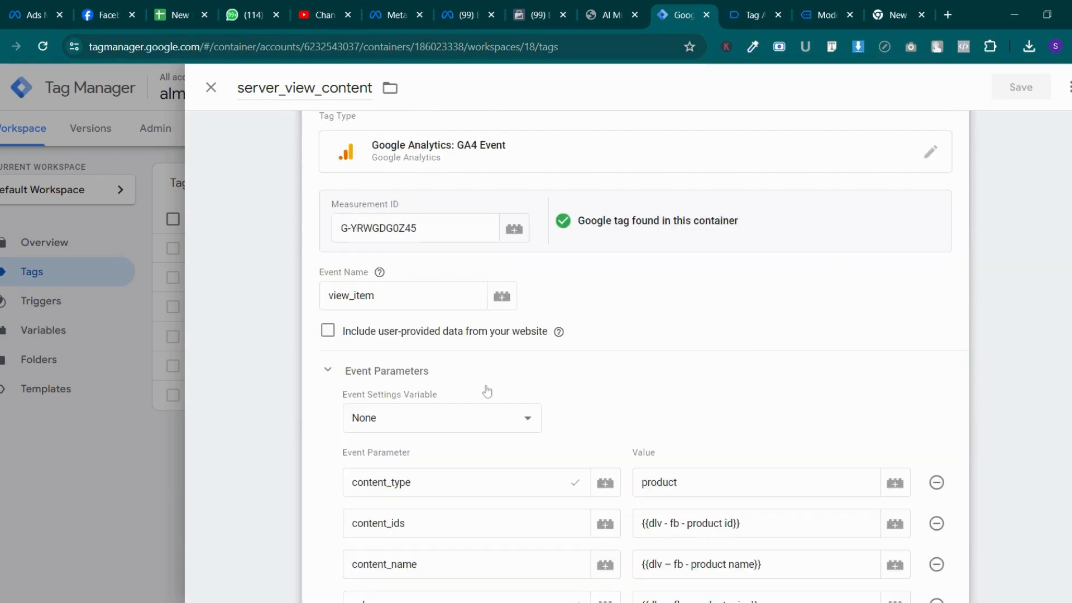
{"action": "scroll", "coordinate": [487, 392], "scroll_direction": "down", "scroll_amount": 5}
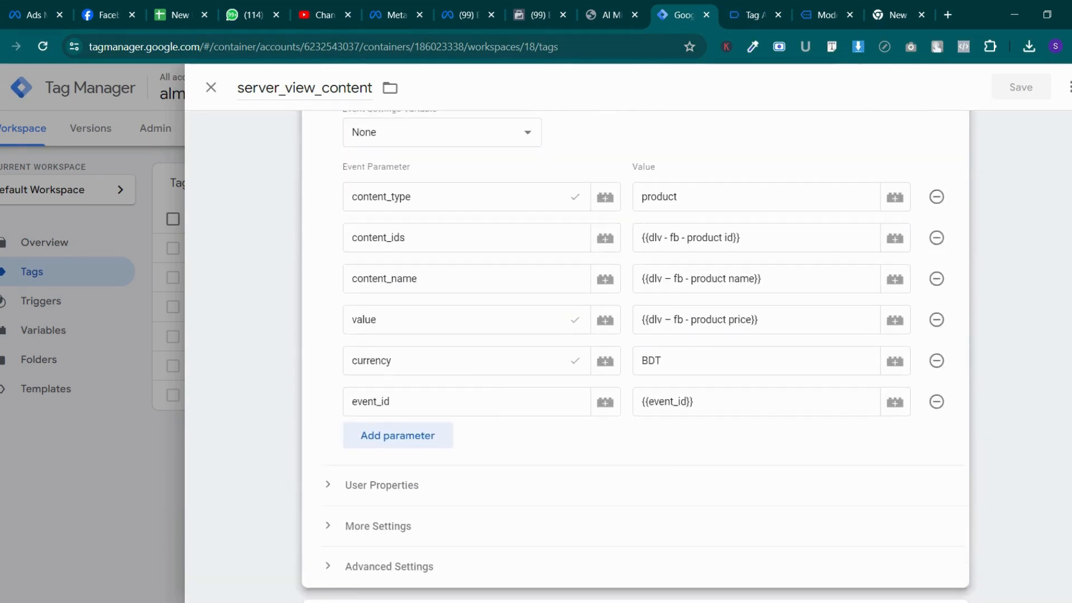
{"action": "scroll", "coordinate": [290, 145], "scroll_direction": "down", "scroll_amount": 3}
{"action": "scroll", "coordinate": [290, 145], "scroll_direction": "up", "scroll_amount": 4}
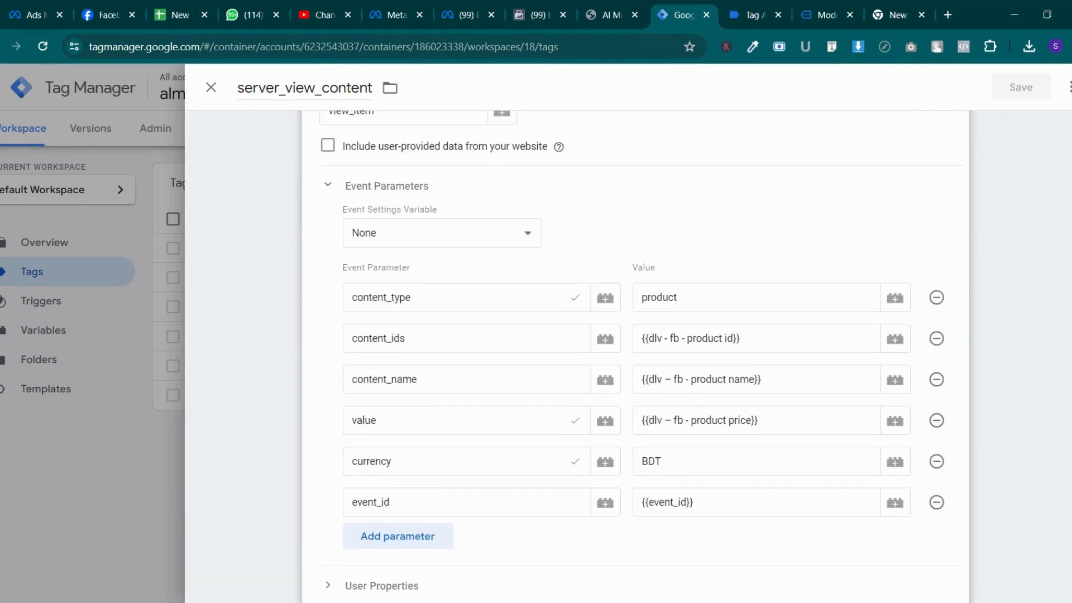
{"action": "left_click", "coordinate": [223, 95]}
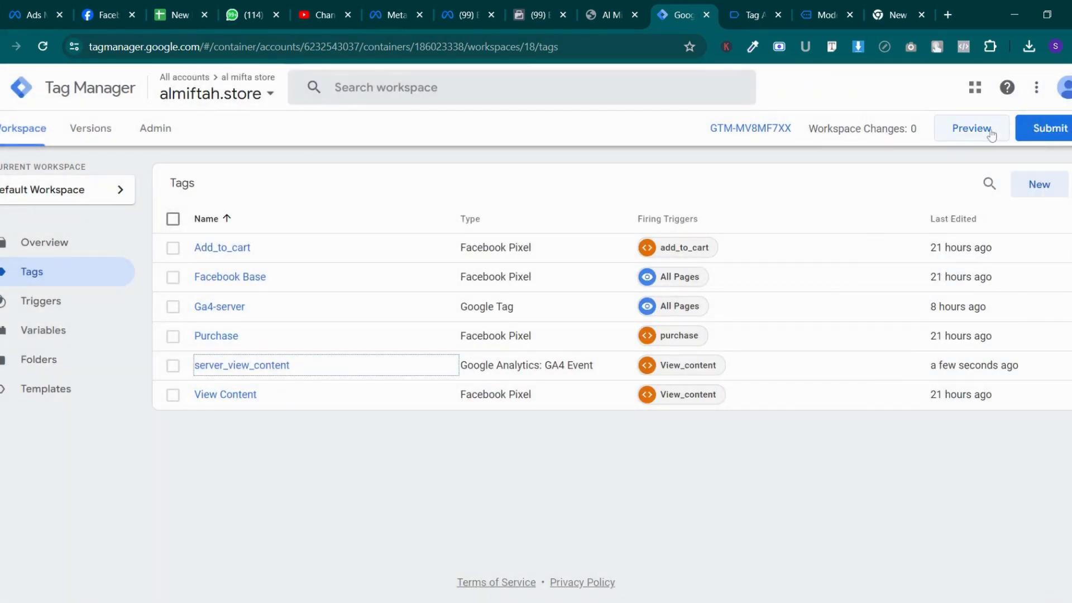
Restart the almiftah.store container preview and go back to the al-mifta-store test events page
{"action": "left_click", "coordinate": [992, 134]}
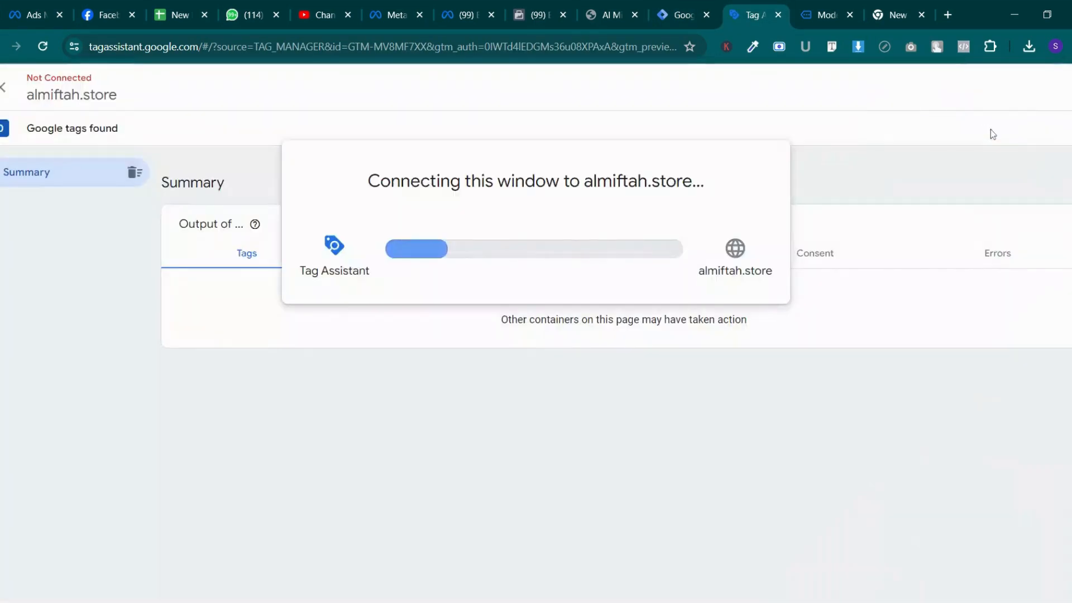
{"action": "left_click", "coordinate": [519, 9]}
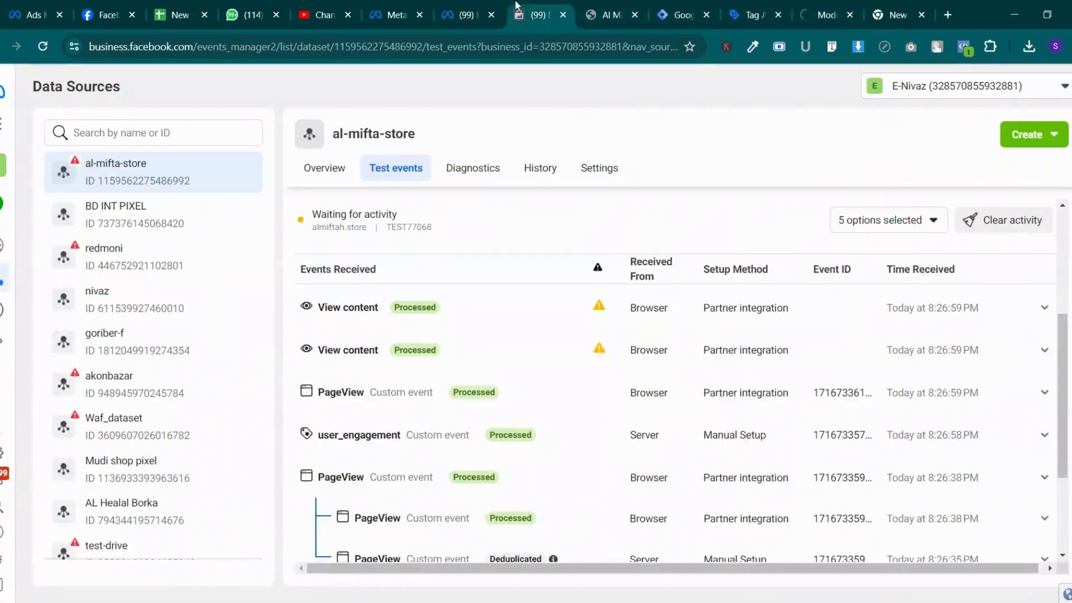
{"action": "scroll", "coordinate": [594, 332], "scroll_direction": "up", "scroll_amount": 5}
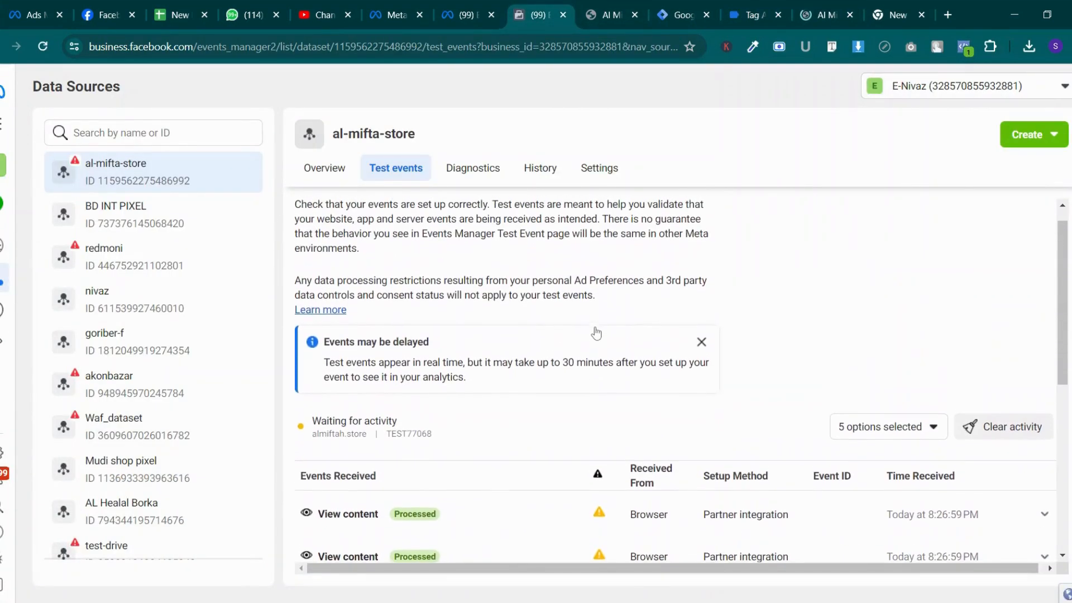
Glance at the previewed store page and review the received events in the al-mifta-store test events list
{"action": "left_click", "coordinate": [824, 14]}
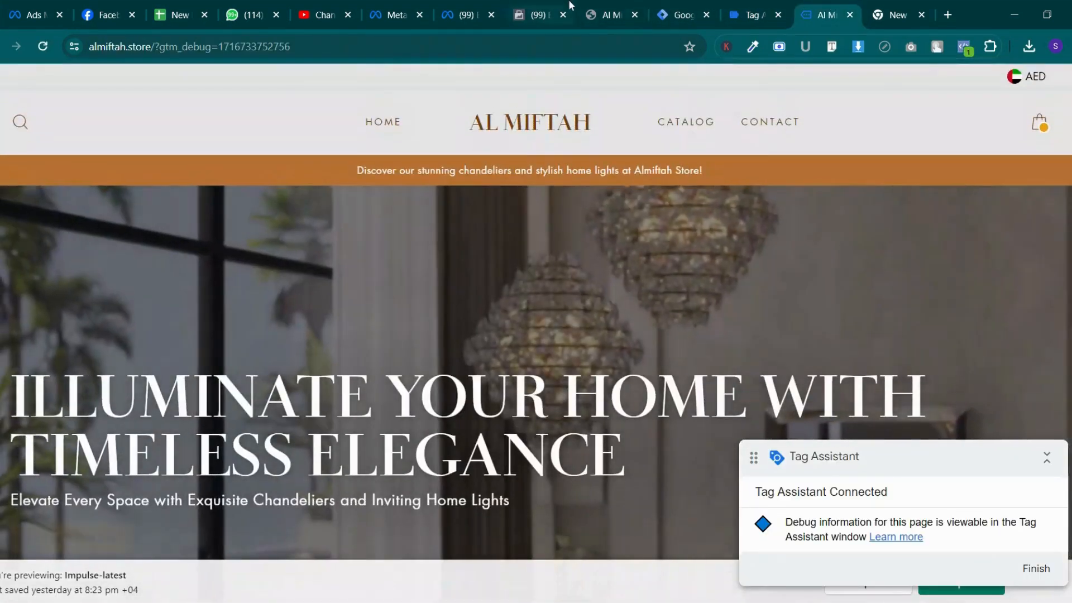
{"action": "left_click", "coordinate": [570, 6]}
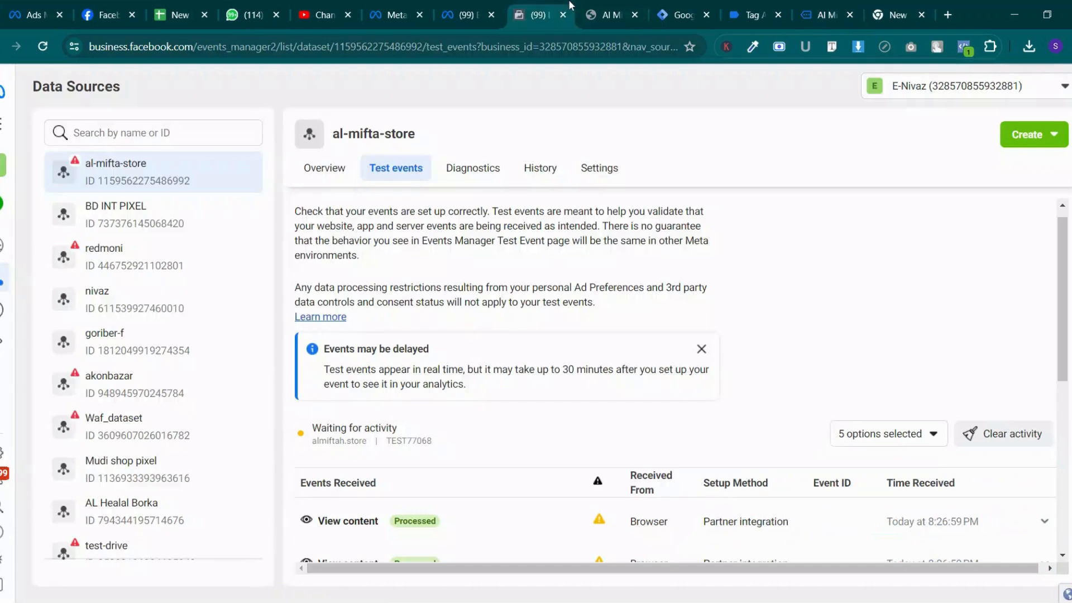
{"action": "scroll", "coordinate": [676, 374], "scroll_direction": "down", "scroll_amount": 3}
{"action": "scroll", "coordinate": [676, 374], "scroll_direction": "up", "scroll_amount": 4}
{"action": "scroll", "coordinate": [676, 374], "scroll_direction": "down", "scroll_amount": 5}
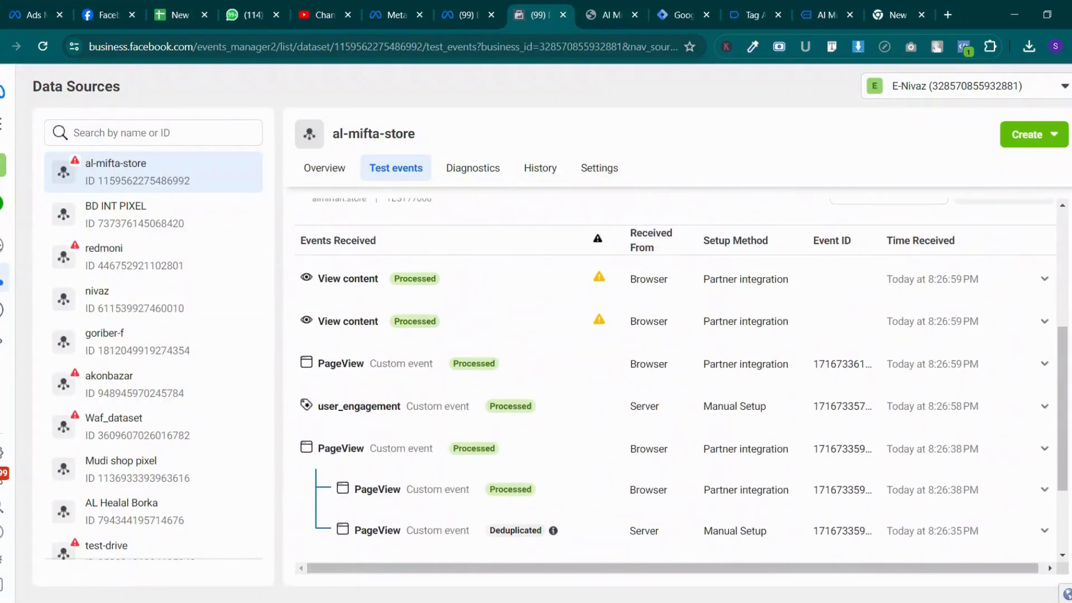
{"action": "scroll", "coordinate": [676, 374], "scroll_direction": "up", "scroll_amount": 5}
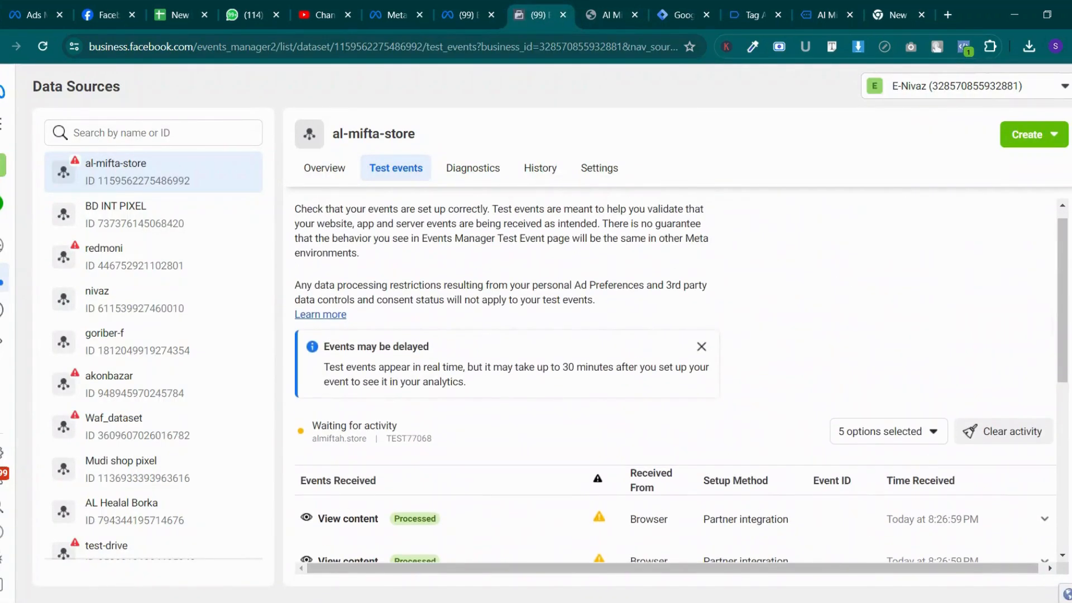
{"action": "scroll", "coordinate": [676, 374], "scroll_direction": "down", "scroll_amount": 8}
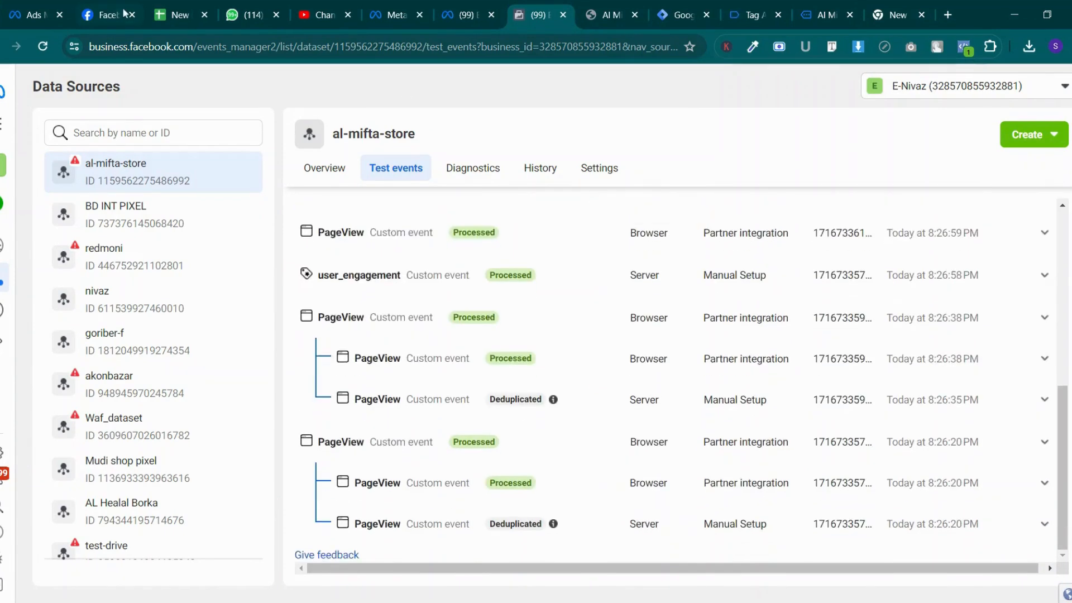
Reload the test events page and check the details of the browser PageView in the 8:26:38 PM event pair
{"action": "left_click", "coordinate": [48, 48]}
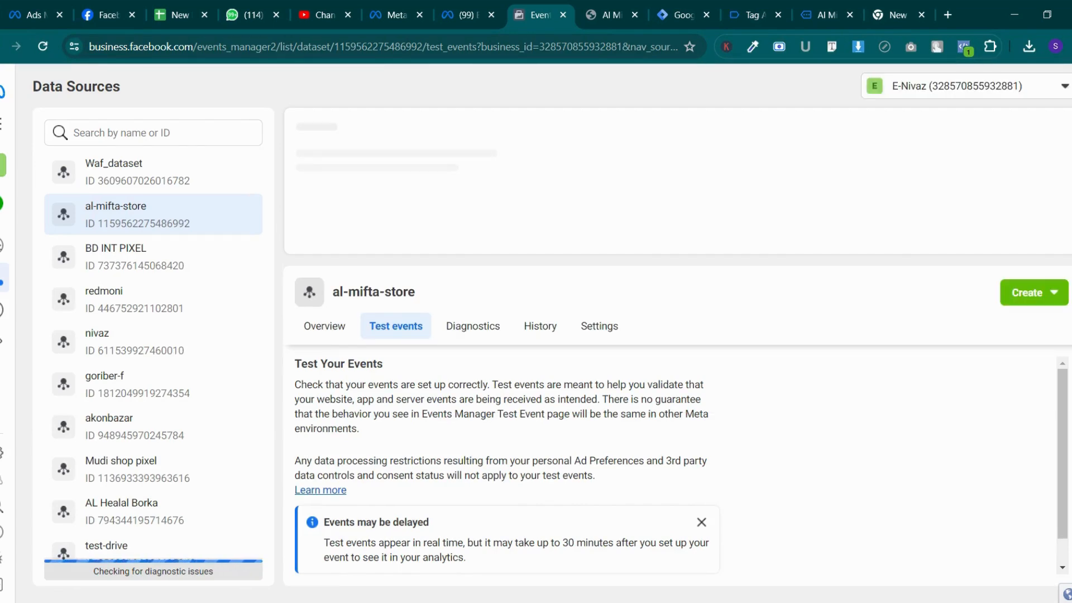
{"action": "scroll", "coordinate": [540, 381], "scroll_direction": "down", "scroll_amount": 5}
{"action": "scroll", "coordinate": [540, 380], "scroll_direction": "up", "scroll_amount": 1}
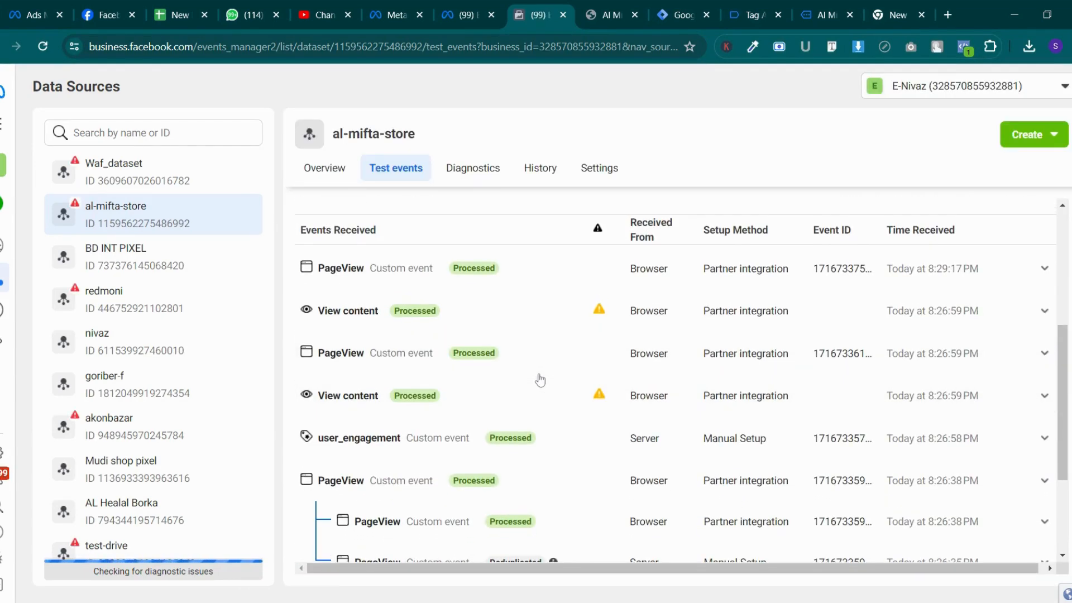
{"action": "scroll", "coordinate": [681, 380], "scroll_direction": "down", "scroll_amount": 4}
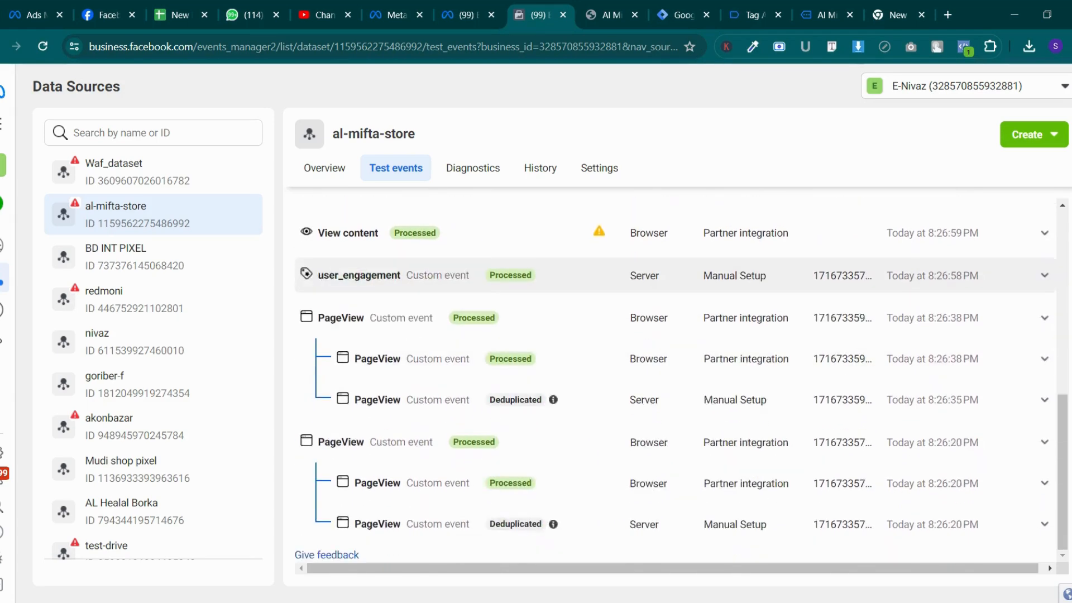
{"action": "left_click", "coordinate": [540, 373]}
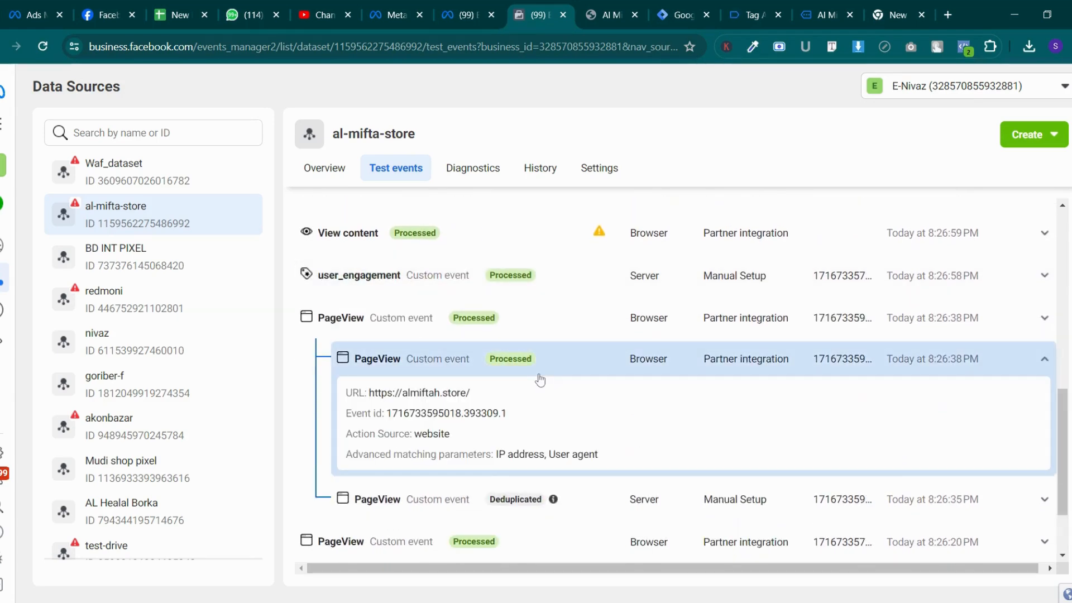
{"action": "left_click", "coordinate": [540, 380]}
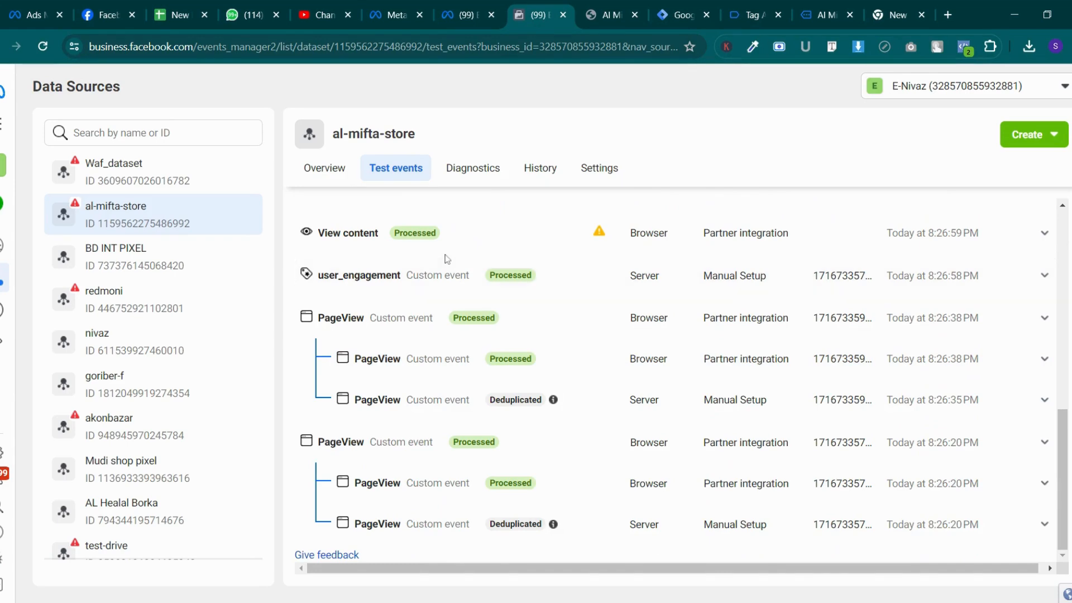
Expand the lower View content event's details and check the browser PageView in the newest event pair
{"action": "left_click_drag", "start_coordinate": [445, 256], "coordinate": [461, 242]}
{"action": "left_click", "coordinate": [461, 241]}
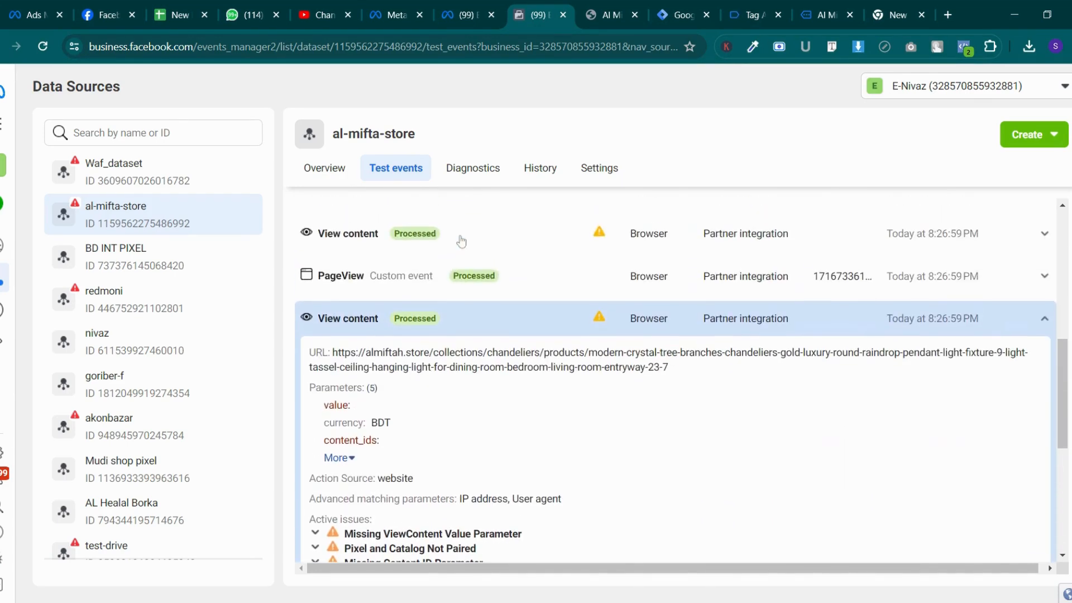
{"action": "scroll", "coordinate": [430, 319], "scroll_direction": "up", "scroll_amount": 1}
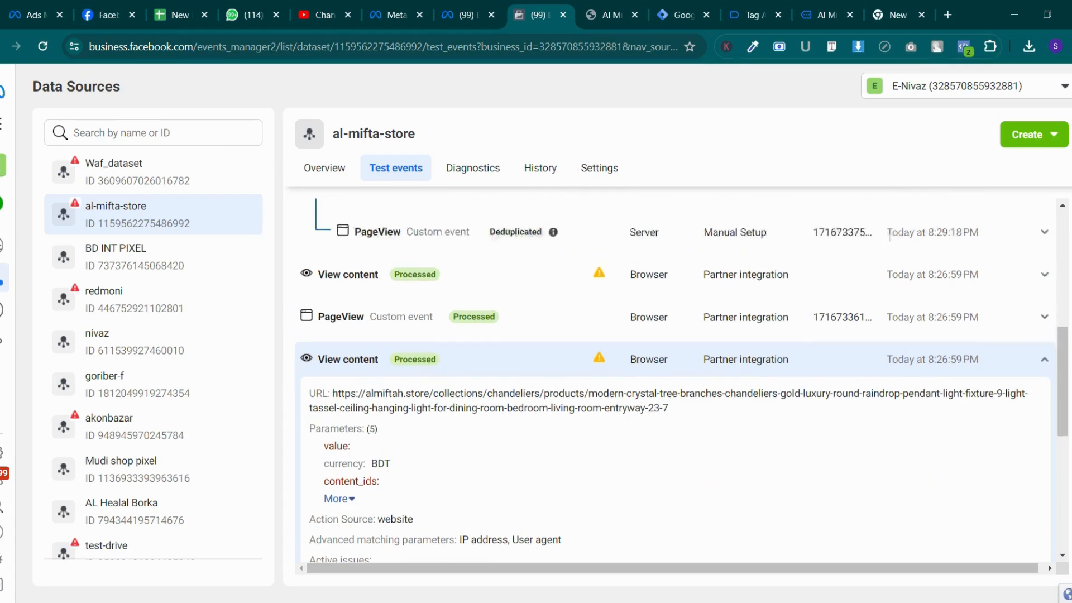
{"action": "scroll", "coordinate": [436, 311], "scroll_direction": "up", "scroll_amount": 2}
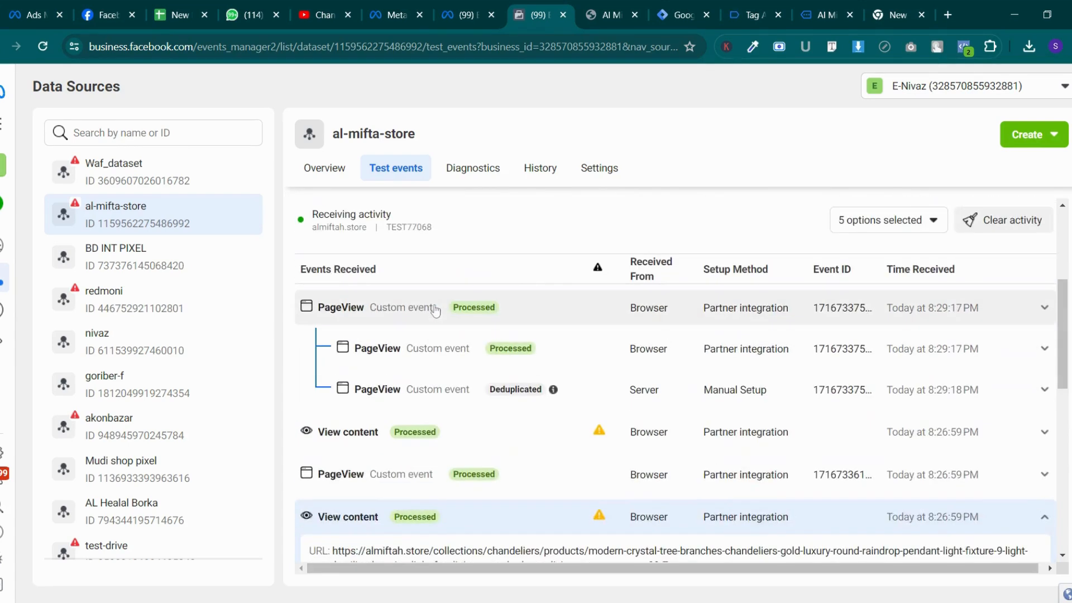
{"action": "left_click", "coordinate": [412, 357]}
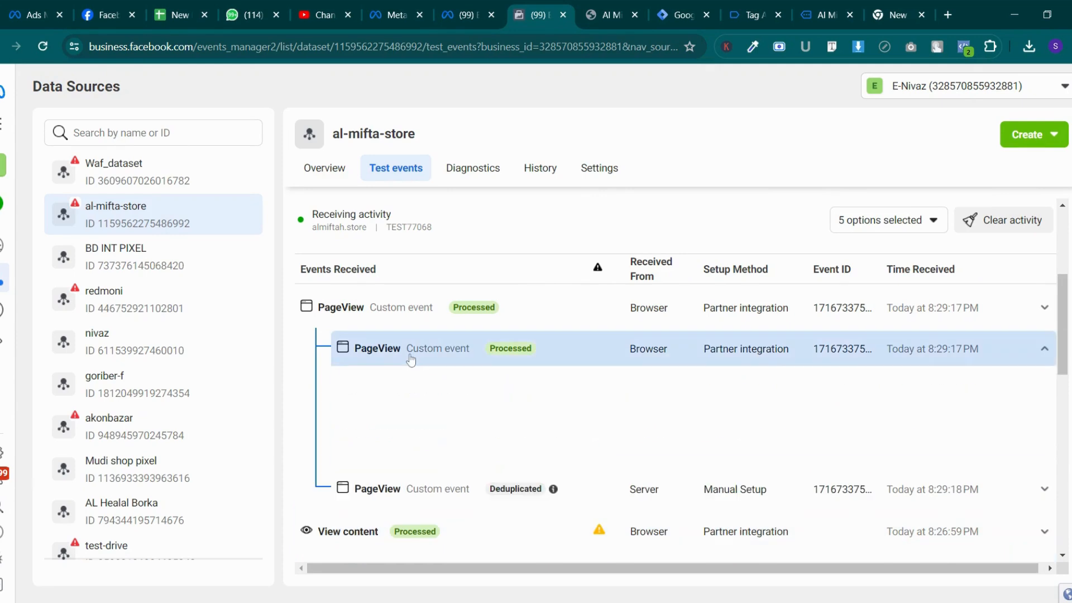
{"action": "left_click", "coordinate": [411, 359]}
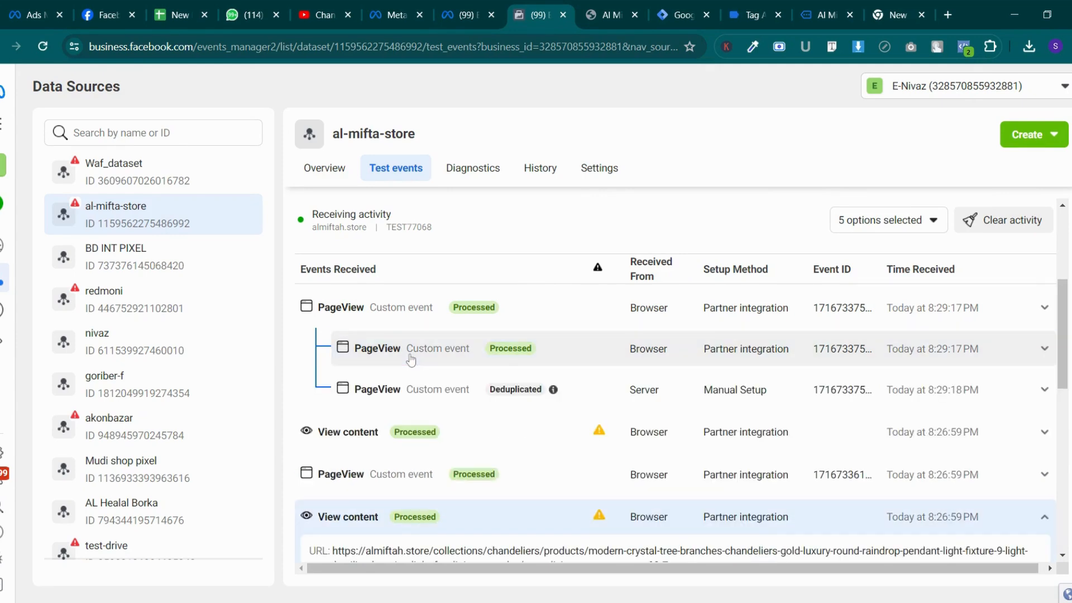
Expand the upper View content event and compare the parameters and active issues of both View content browser events
{"action": "left_click", "coordinate": [440, 432]}
{"action": "scroll", "coordinate": [440, 432], "scroll_direction": "down", "scroll_amount": 3}
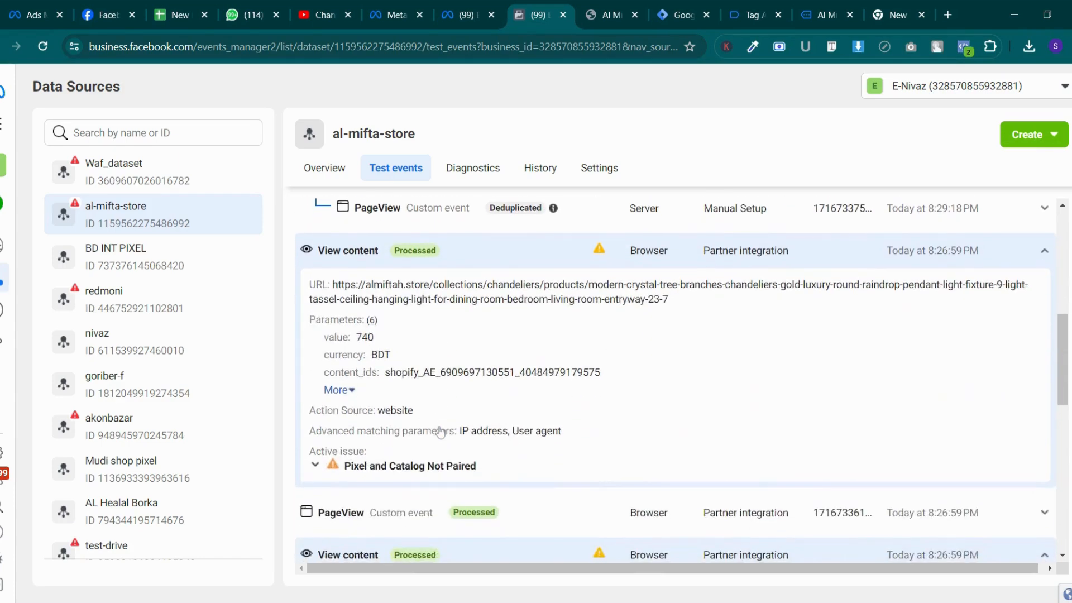
{"action": "scroll", "coordinate": [486, 489], "scroll_direction": "down", "scroll_amount": 1}
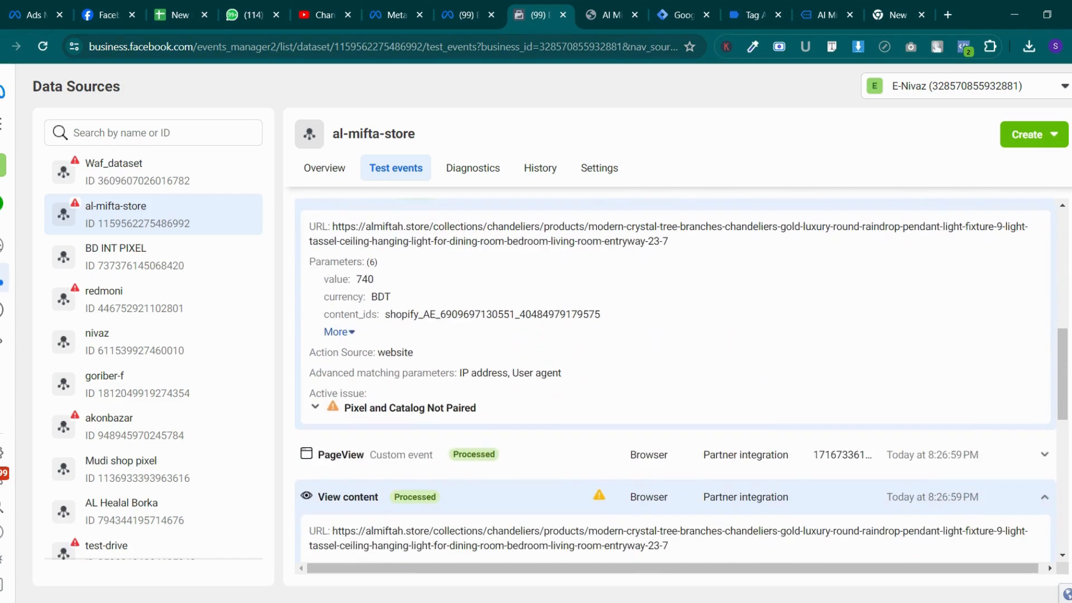
{"action": "left_click", "coordinate": [486, 490]}
{"action": "left_click", "coordinate": [486, 490]}
{"action": "scroll", "coordinate": [531, 470], "scroll_direction": "down", "scroll_amount": 3}
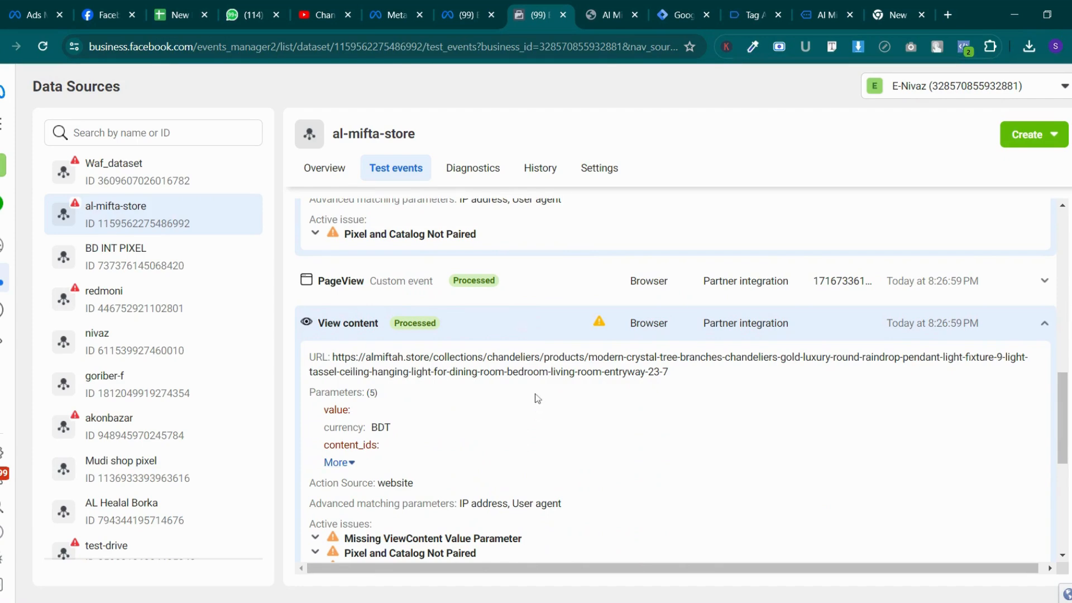
{"action": "scroll", "coordinate": [537, 399], "scroll_direction": "down", "scroll_amount": 3}
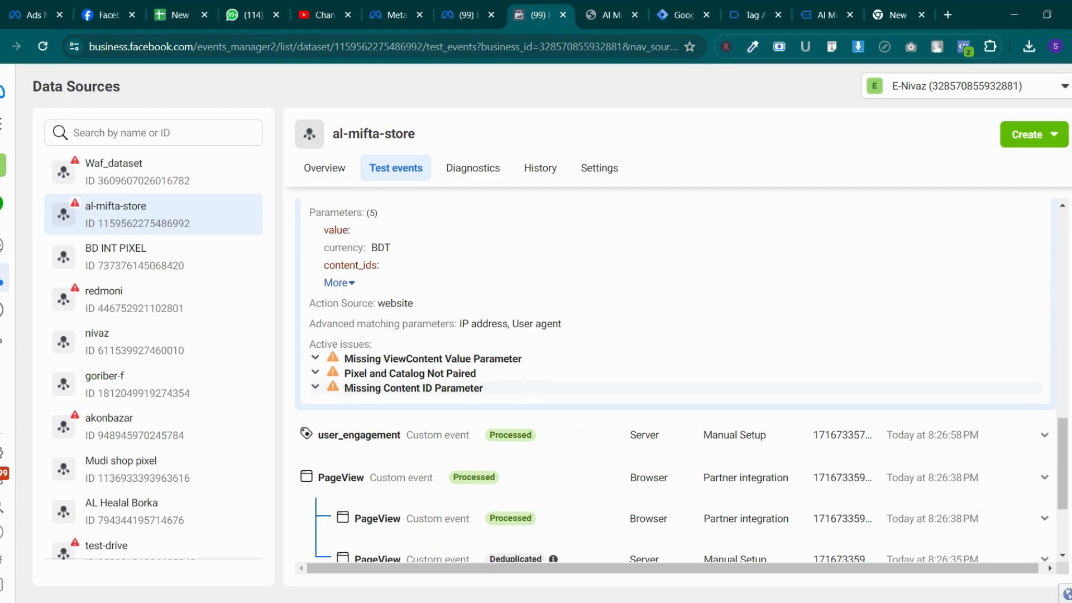
{"action": "scroll", "coordinate": [537, 398], "scroll_direction": "up", "scroll_amount": 2}
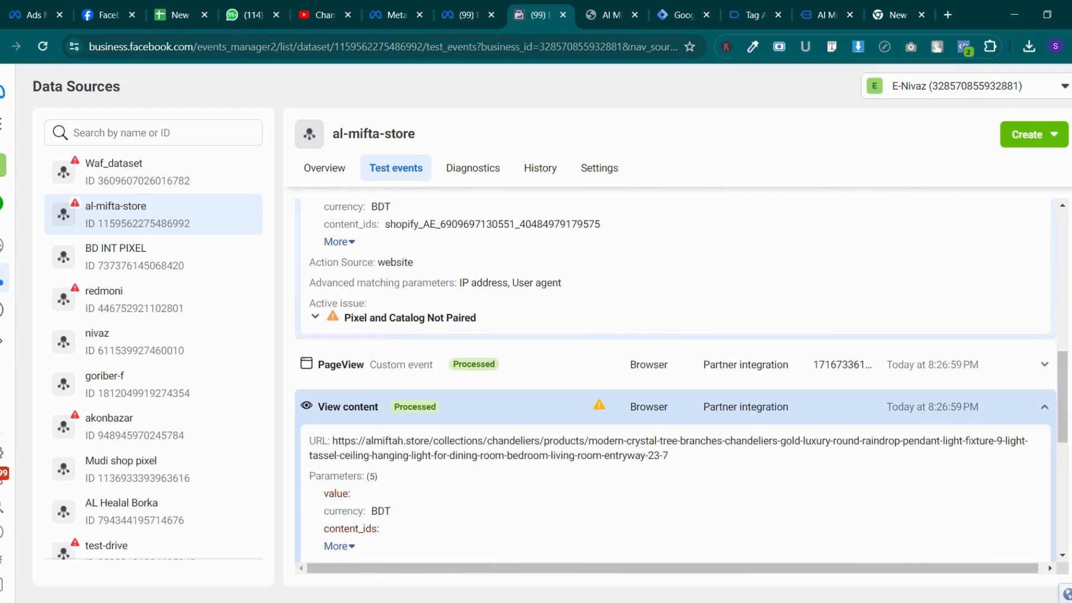
{"action": "scroll", "coordinate": [496, 356], "scroll_direction": "up", "scroll_amount": 1}
{"action": "scroll", "coordinate": [497, 354], "scroll_direction": "down", "scroll_amount": 4}
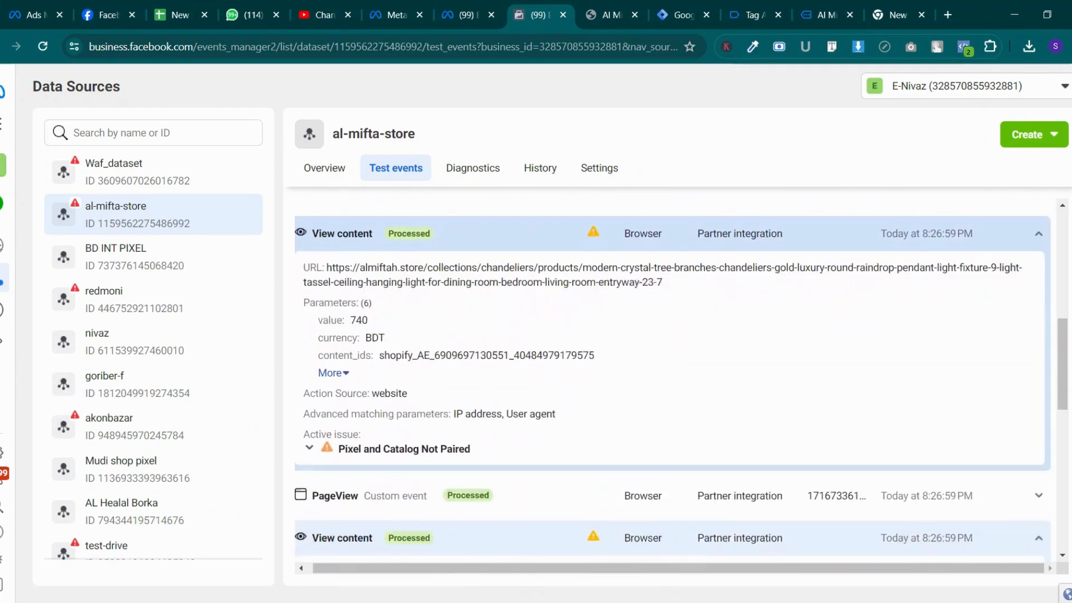
{"action": "scroll", "coordinate": [670, 379], "scroll_direction": "down", "scroll_amount": 2}
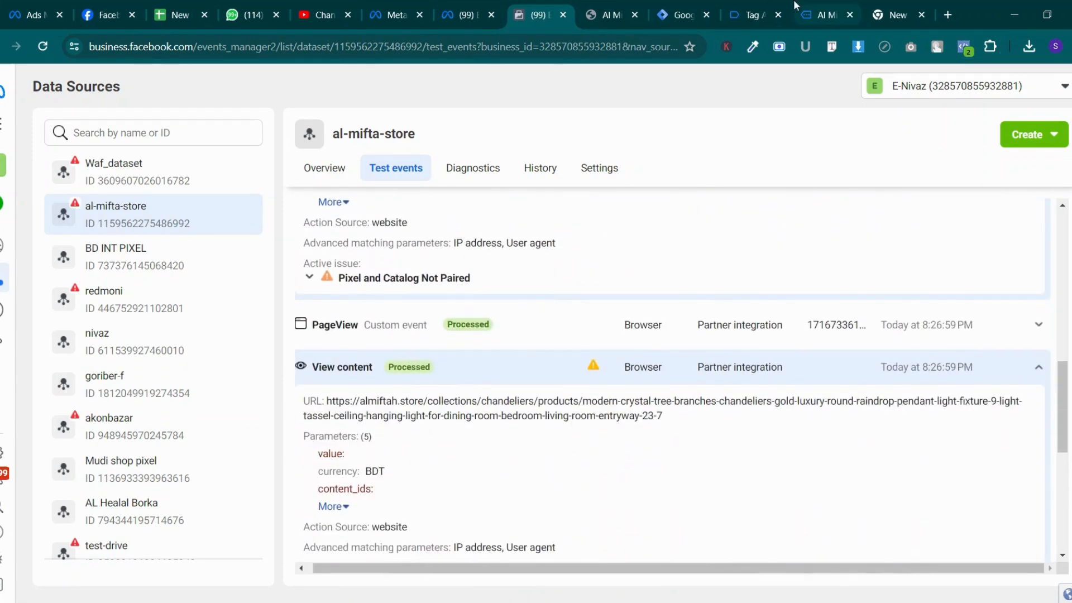
Open the Modern Crystal Tree Branches chandelier product page in the previewed Al Miftah store
{"action": "left_click", "coordinate": [814, 5]}
{"action": "scroll", "coordinate": [686, 311], "scroll_direction": "down", "scroll_amount": 20}
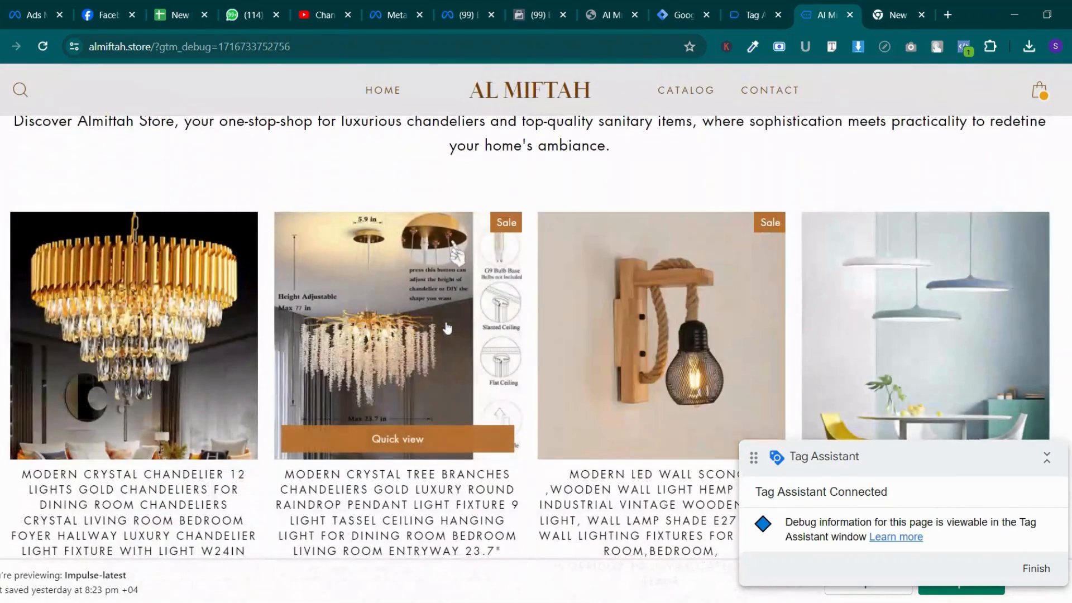
{"action": "left_click", "coordinate": [447, 327]}
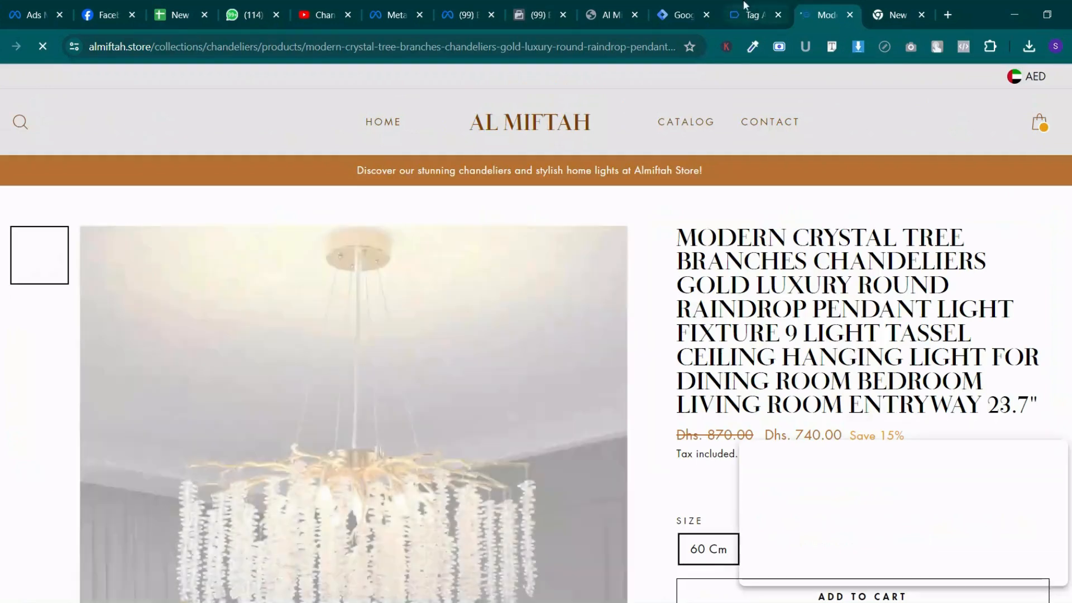
Inspect the fired View Content tag's details for almiftah.store in Tag Assistant, and close them
{"action": "left_click", "coordinate": [745, 6]}
{"action": "left_click", "coordinate": [533, 342]}
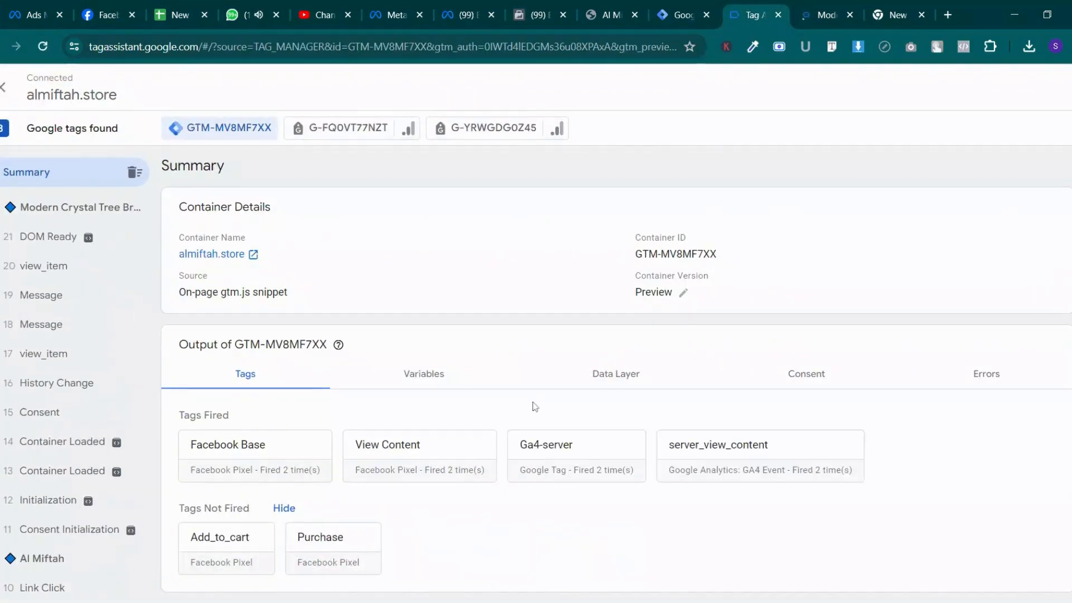
{"action": "left_click", "coordinate": [419, 463]}
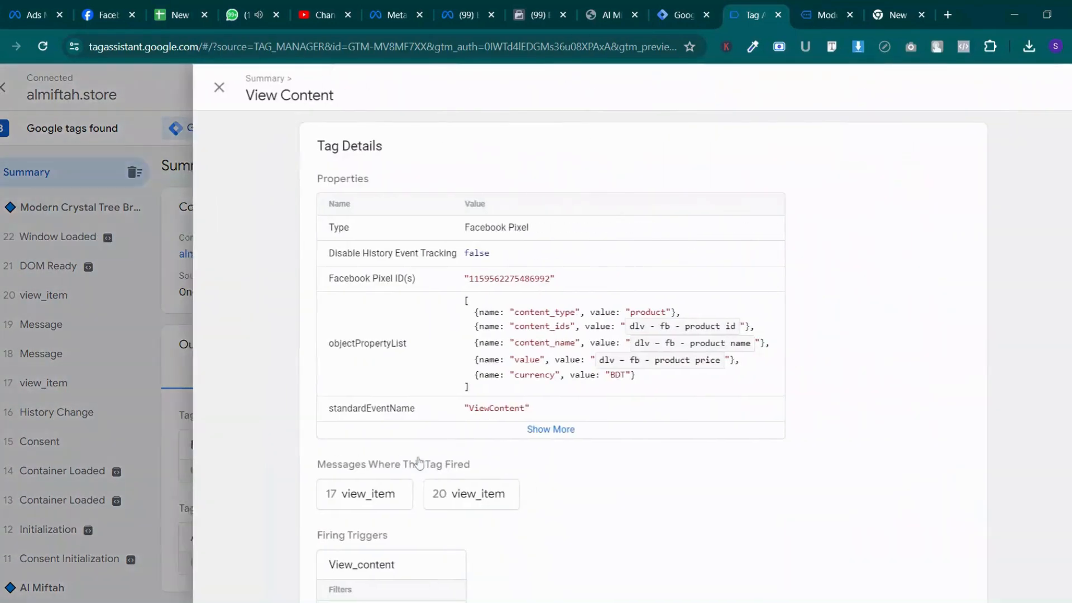
{"action": "left_click", "coordinate": [177, 347]}
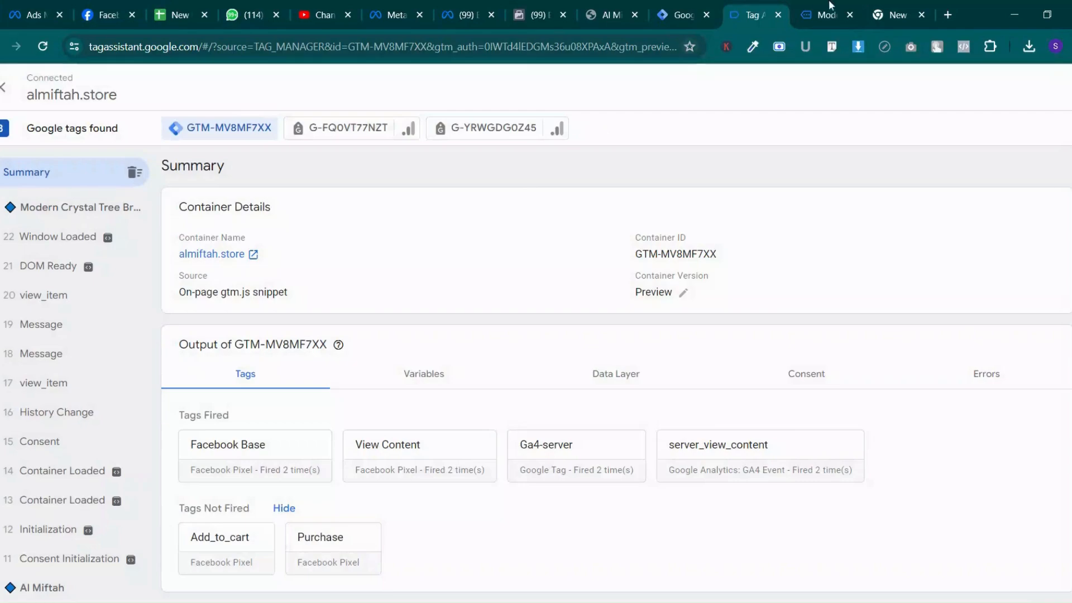
Return to the store and open the Crystals Ceiling Lights product from the related products below the description
{"action": "left_click", "coordinate": [831, 6]}
{"action": "scroll", "coordinate": [537, 335], "scroll_direction": "down", "scroll_amount": 10}
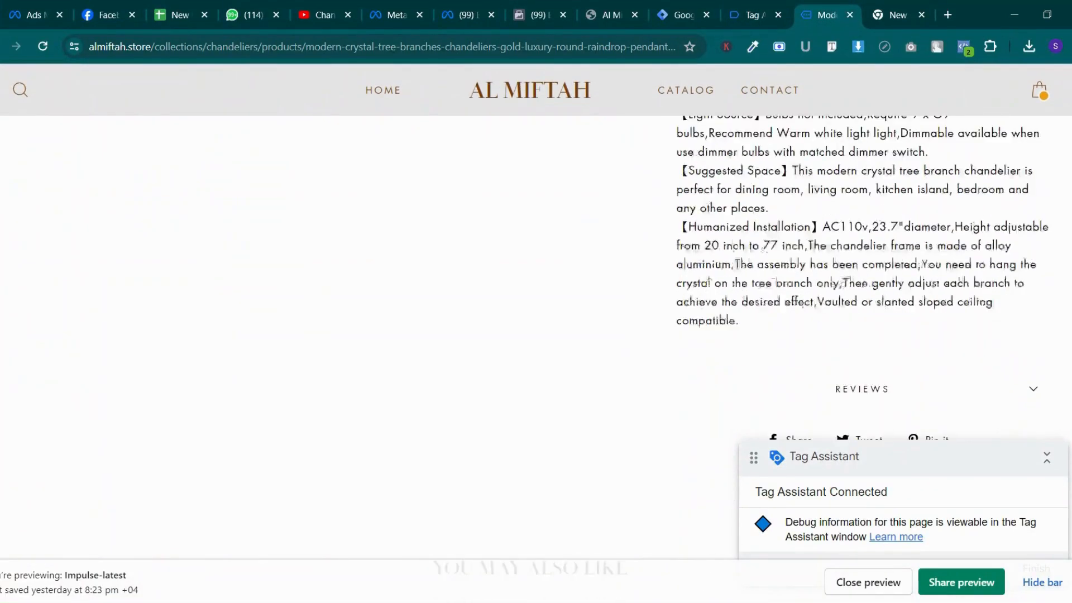
{"action": "scroll", "coordinate": [645, 341], "scroll_direction": "down", "scroll_amount": 5}
{"action": "left_click", "coordinate": [726, 326]}
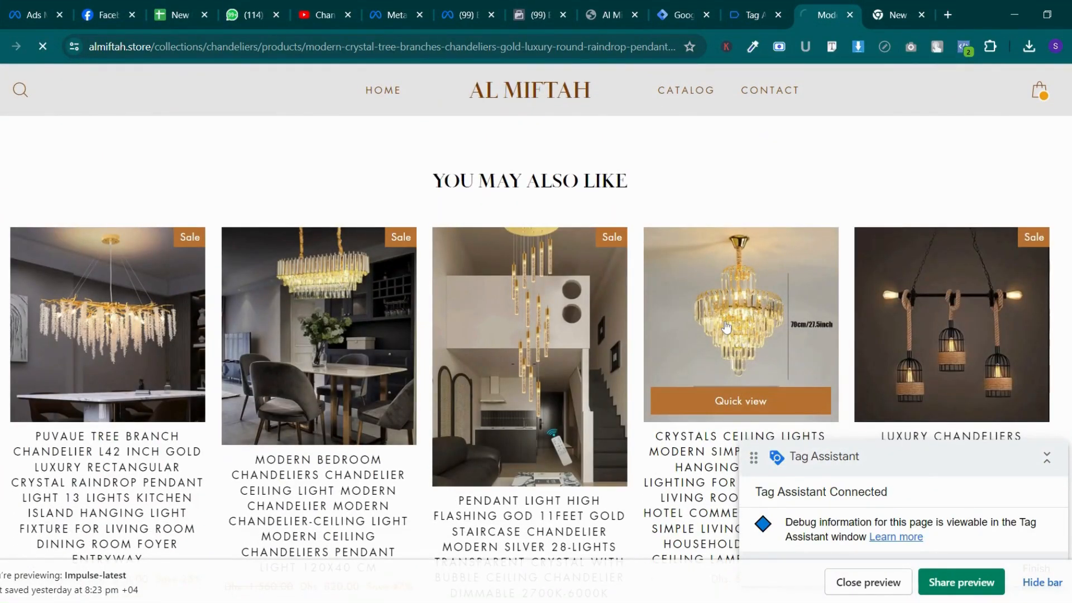
Open the 11-feet gold staircase pendant light product in the store and check the fired tags in Tag Assistant
{"action": "left_click", "coordinate": [729, 8]}
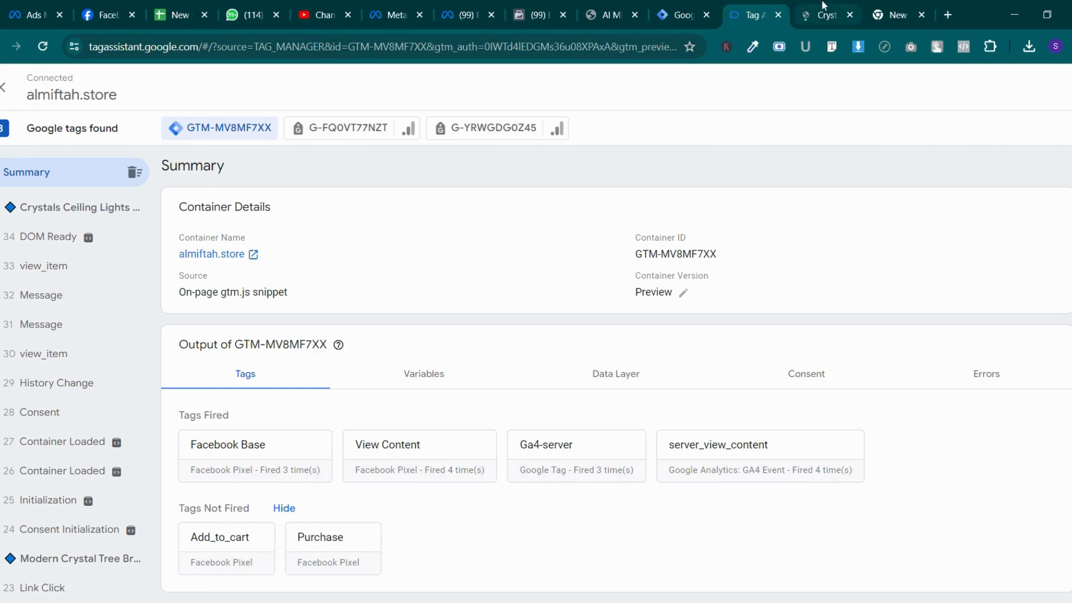
{"action": "left_click", "coordinate": [820, 15]}
{"action": "scroll", "coordinate": [706, 315], "scroll_direction": "down", "scroll_amount": 10}
{"action": "scroll", "coordinate": [706, 315], "scroll_direction": "down", "scroll_amount": 5}
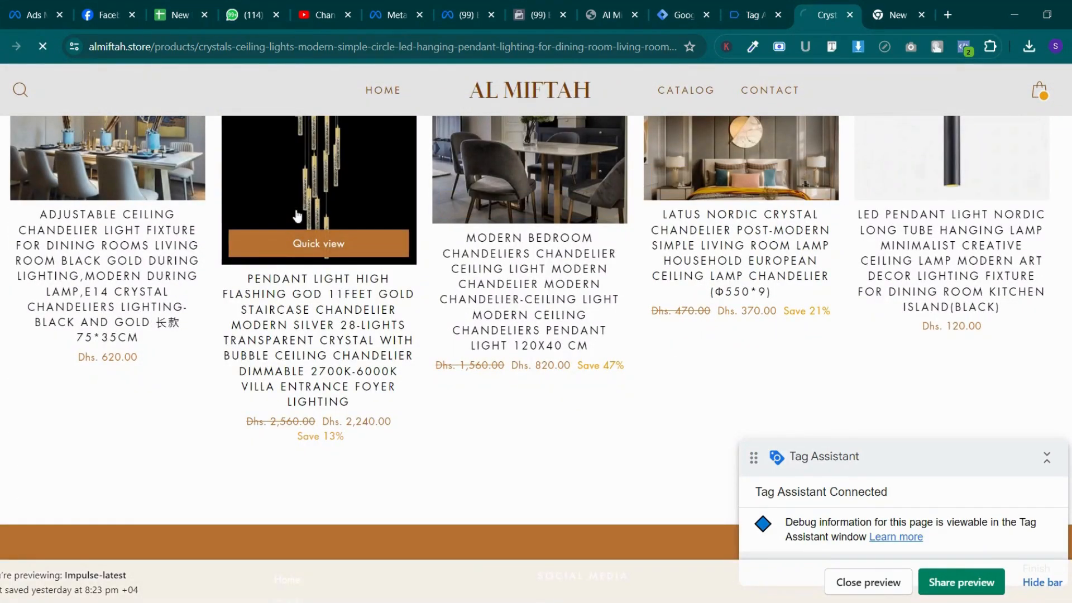
{"action": "left_click", "coordinate": [298, 216]}
{"action": "left_click", "coordinate": [783, 5]}
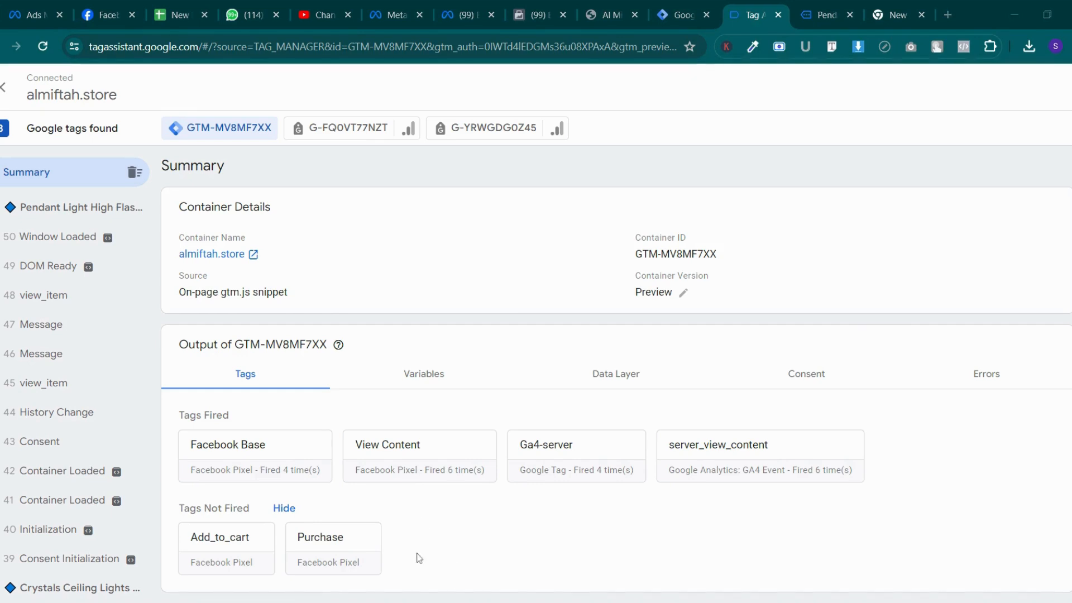
In Tag Manager, set the View Content tag's Event ID to the {{event_id}} variable and save the tag
{"action": "key", "text": "ctrl+Page_Up"}
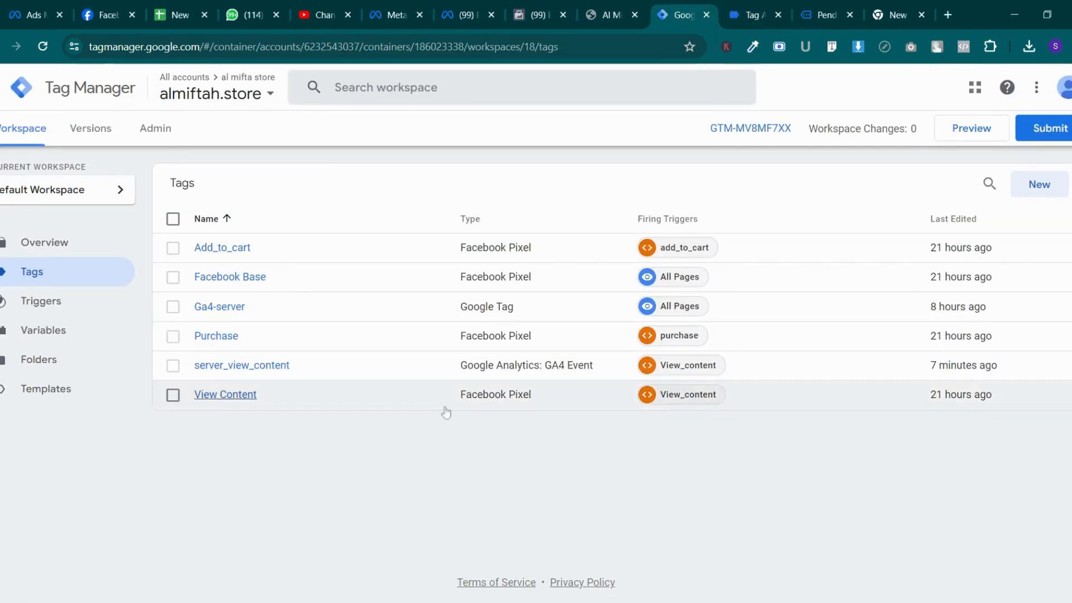
{"action": "left_click", "coordinate": [238, 394]}
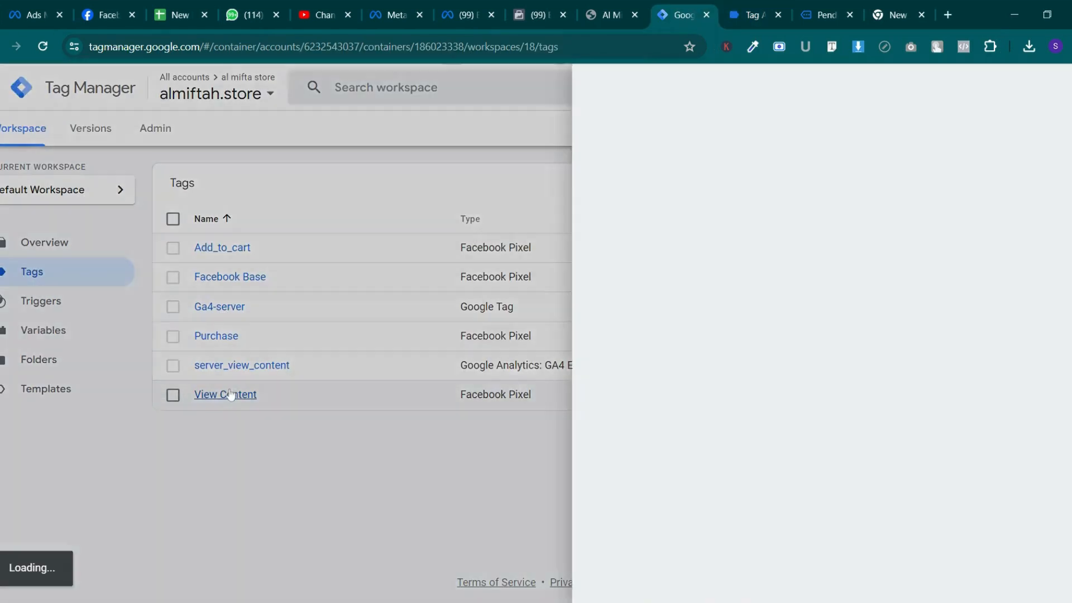
{"action": "scroll", "coordinate": [529, 377], "scroll_direction": "down", "scroll_amount": 4}
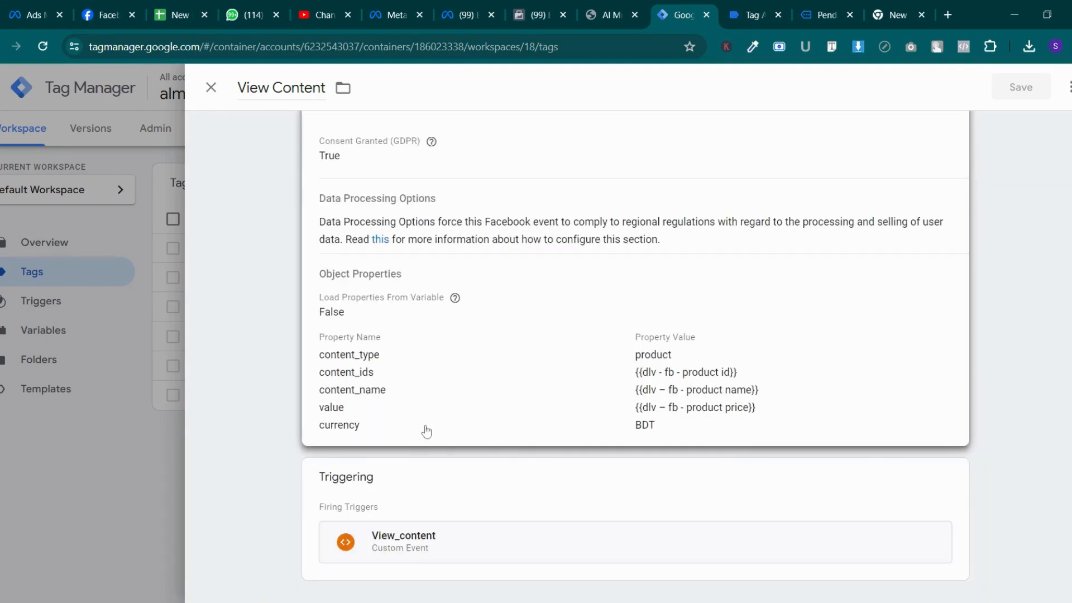
{"action": "left_click", "coordinate": [409, 388]}
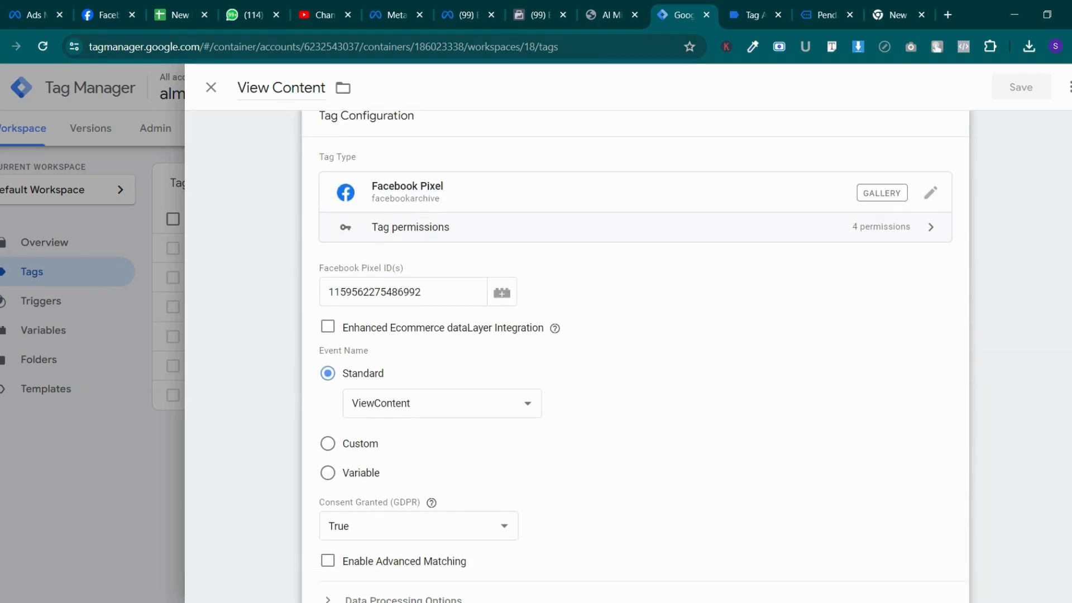
{"action": "scroll", "coordinate": [364, 389], "scroll_direction": "down", "scroll_amount": 5}
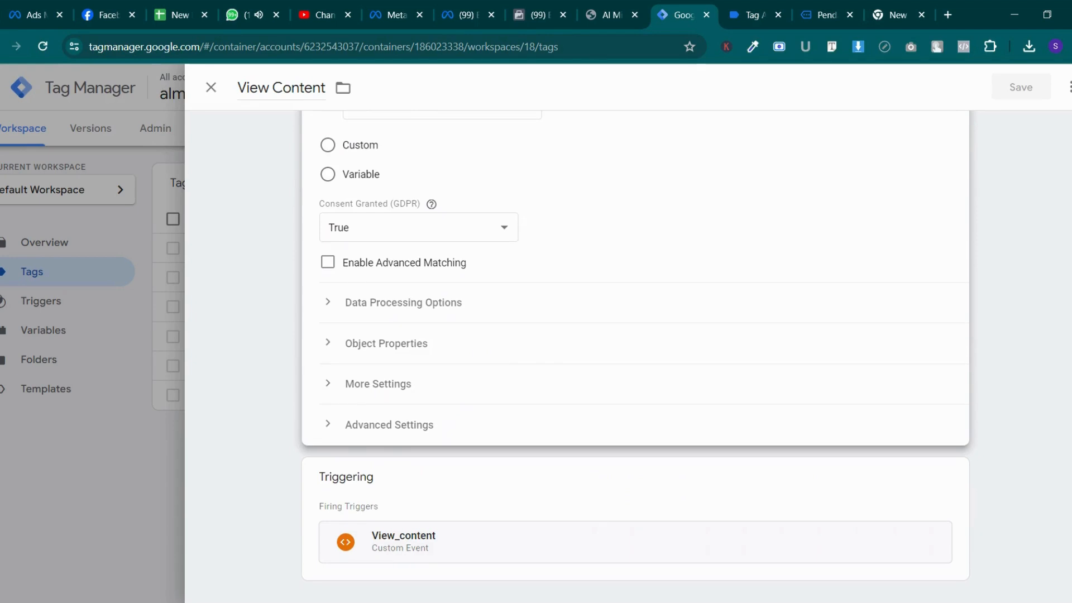
{"action": "left_click", "coordinate": [363, 388]}
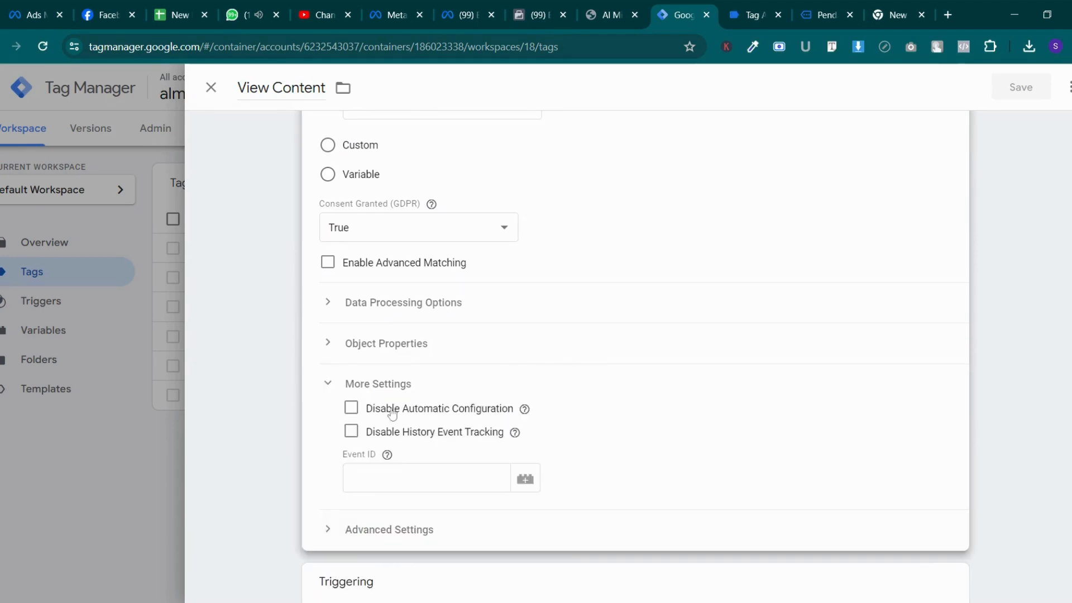
{"action": "left_click", "coordinate": [524, 481]}
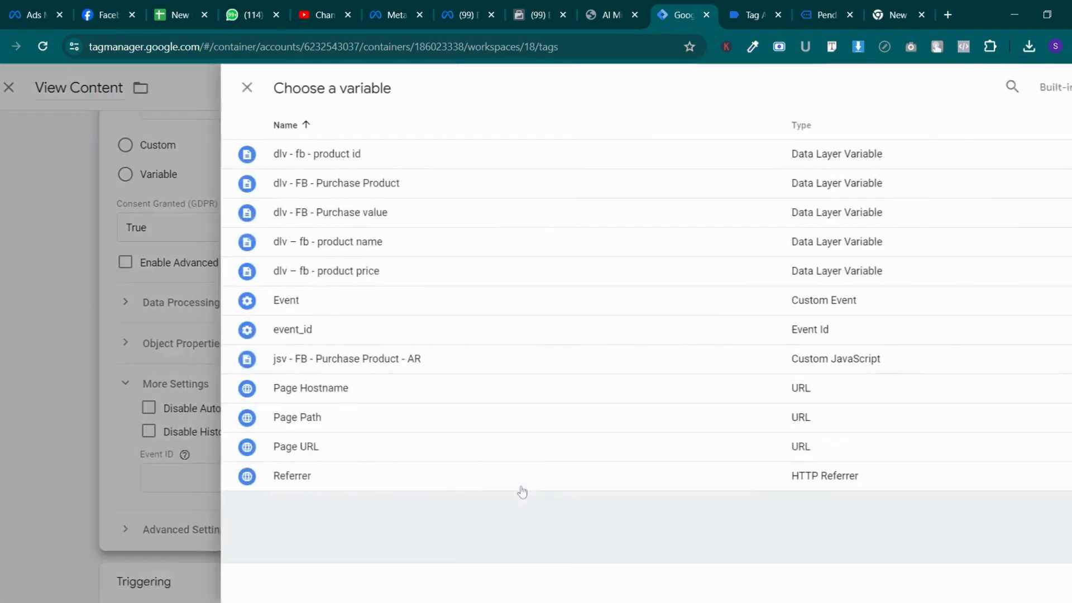
{"action": "left_click", "coordinate": [393, 330]}
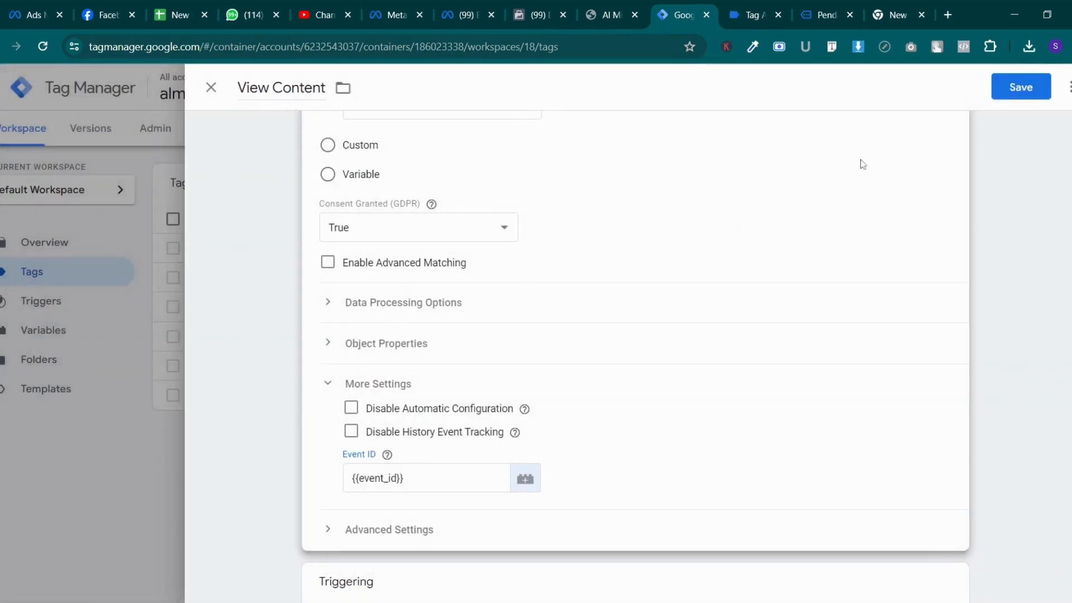
{"action": "left_click", "coordinate": [1020, 88]}
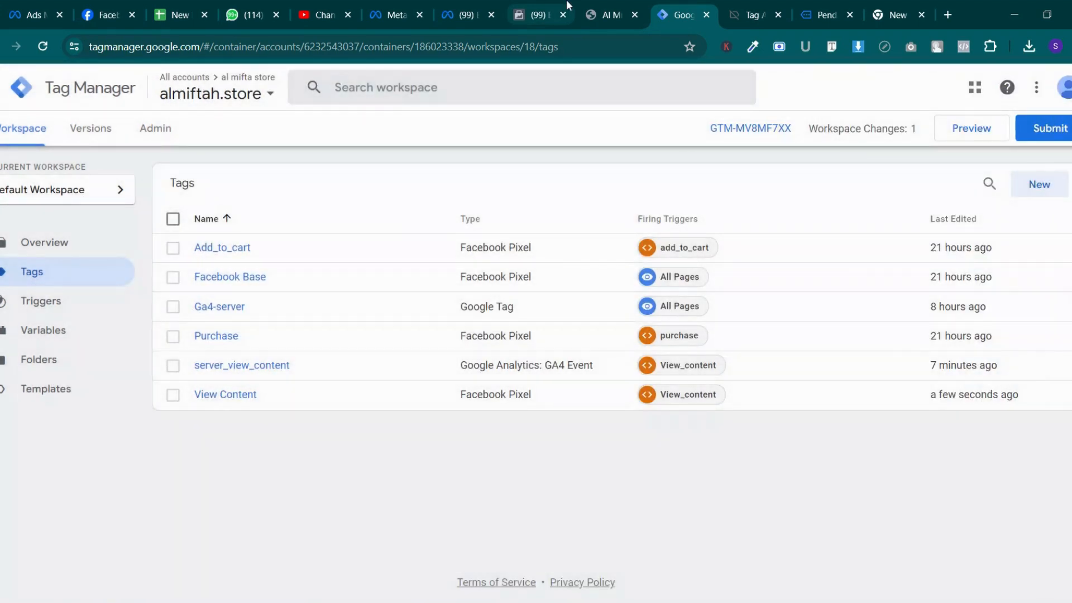
Submit and publish the workspace changes to the Live environment without a version name or description, and close the version summary
{"action": "left_click", "coordinate": [1042, 131]}
{"action": "left_click", "coordinate": [1040, 88]}
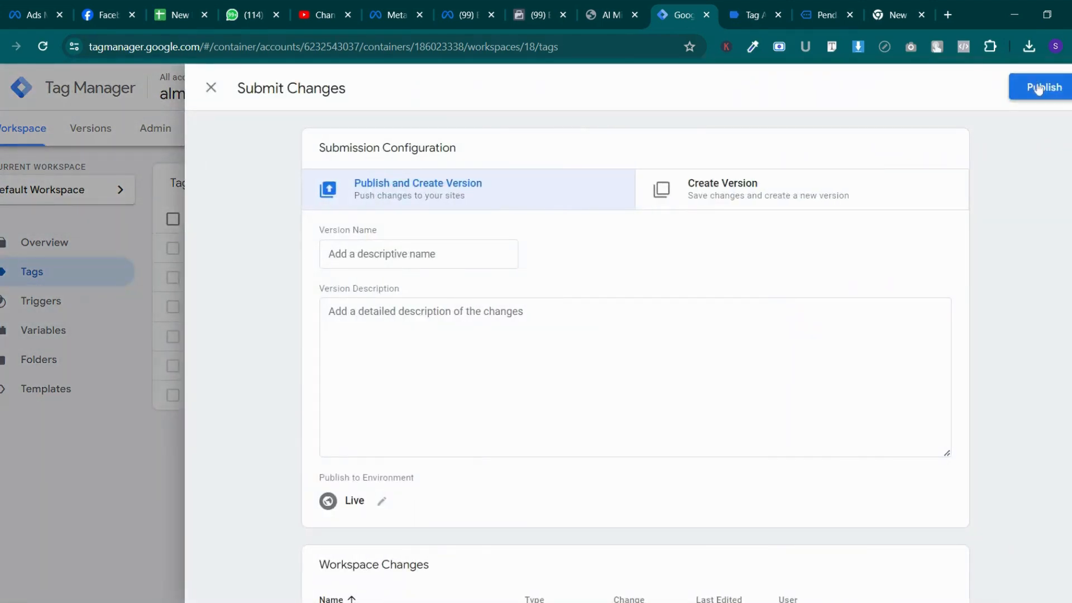
{"action": "left_click", "coordinate": [740, 513]}
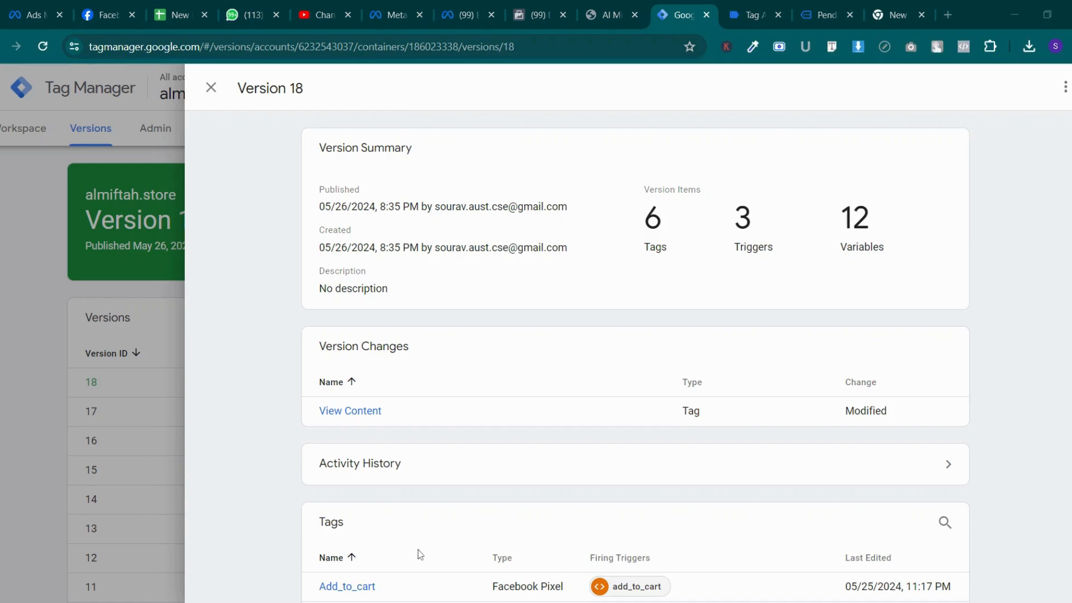
{"action": "left_click", "coordinate": [128, 336]}
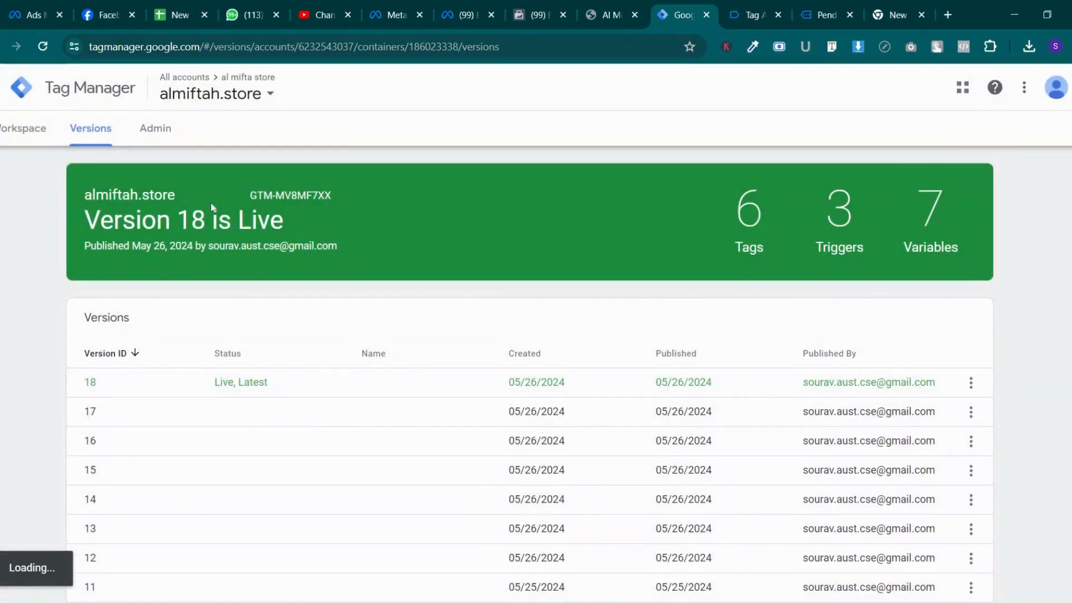
Return to the workspace and restart its preview, stopping the old debugging session and reconnecting Tag Assistant to almiftah.store
{"action": "left_click", "coordinate": [11, 130]}
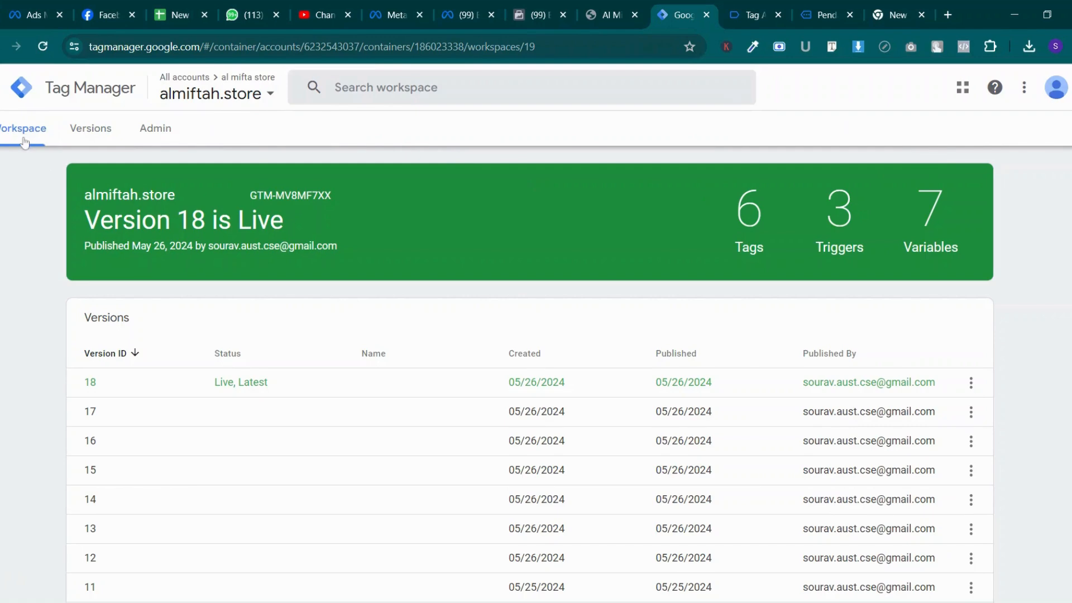
{"action": "left_click", "coordinate": [78, 133]}
{"action": "left_click", "coordinate": [14, 127]}
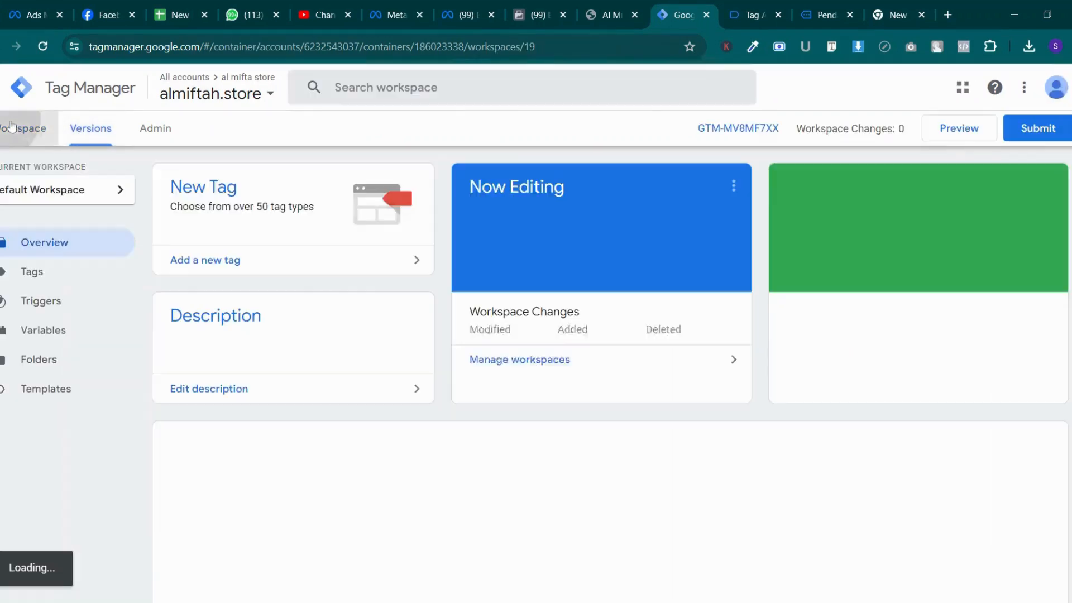
{"action": "left_click", "coordinate": [977, 136]}
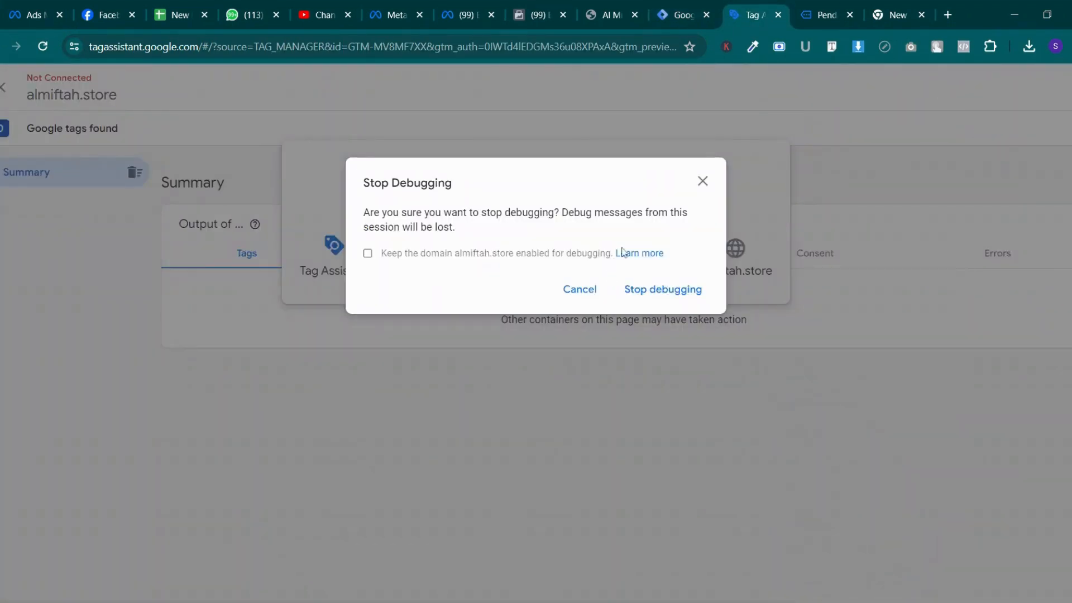
{"action": "left_click", "coordinate": [642, 293]}
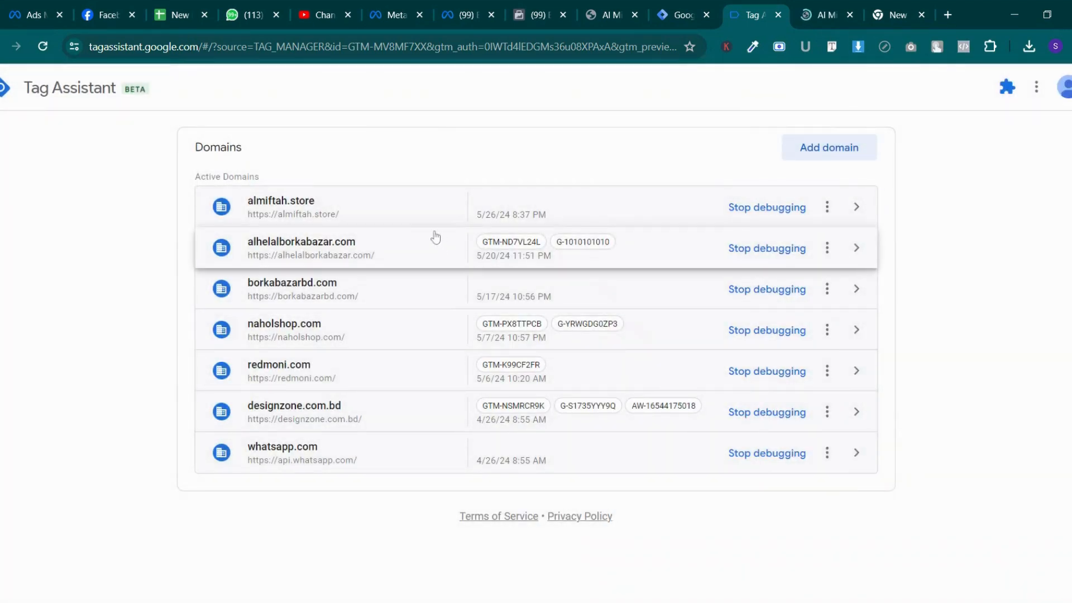
{"action": "left_click", "coordinate": [398, 211]}
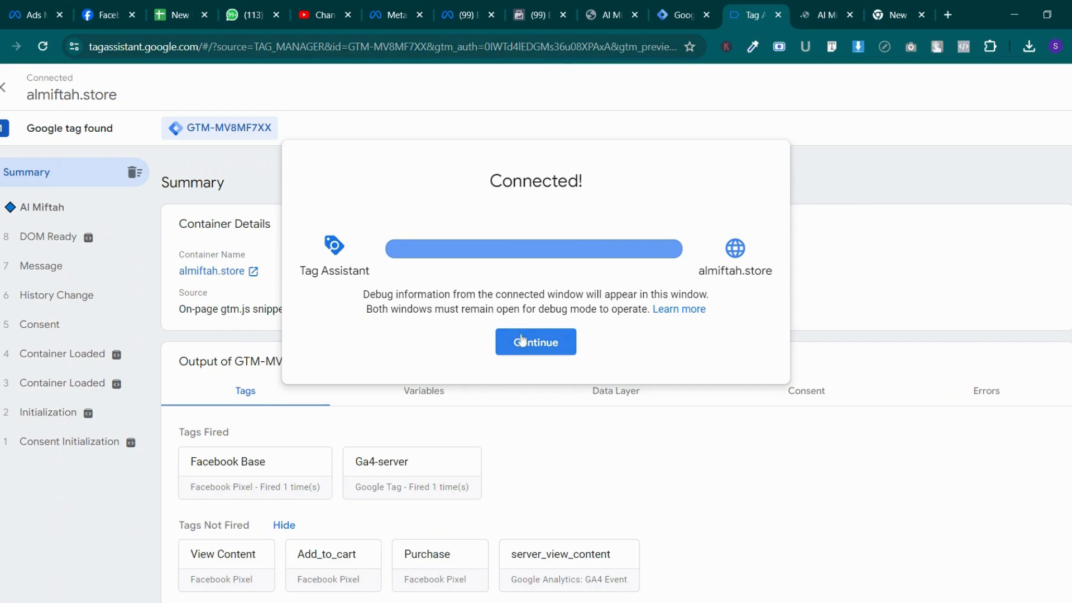
{"action": "left_click", "coordinate": [531, 339]}
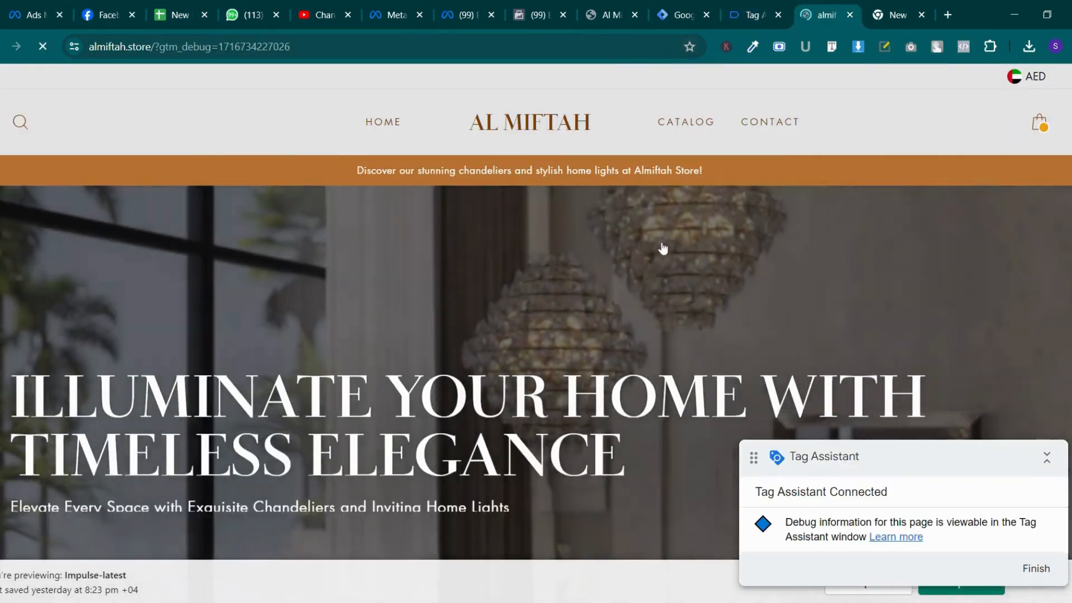
Open the Modern Crystal Tree Branches chandelier product in the store and check the fired tags in Tag Assistant
{"action": "scroll", "coordinate": [661, 247], "scroll_direction": "down", "scroll_amount": 8}
{"action": "scroll", "coordinate": [663, 246], "scroll_direction": "down", "scroll_amount": 6}
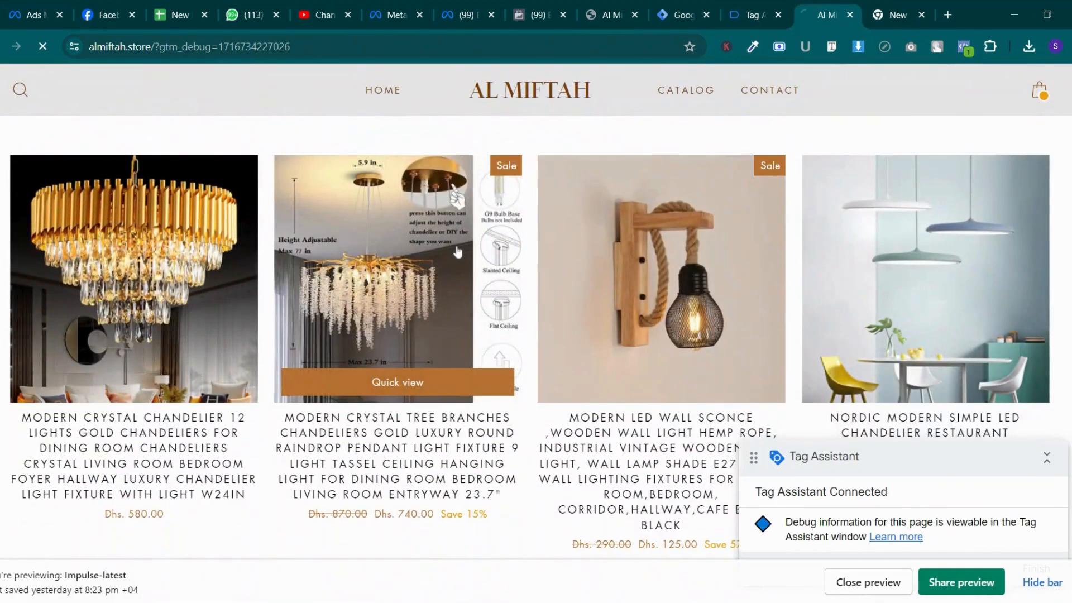
{"action": "left_click", "coordinate": [458, 252]}
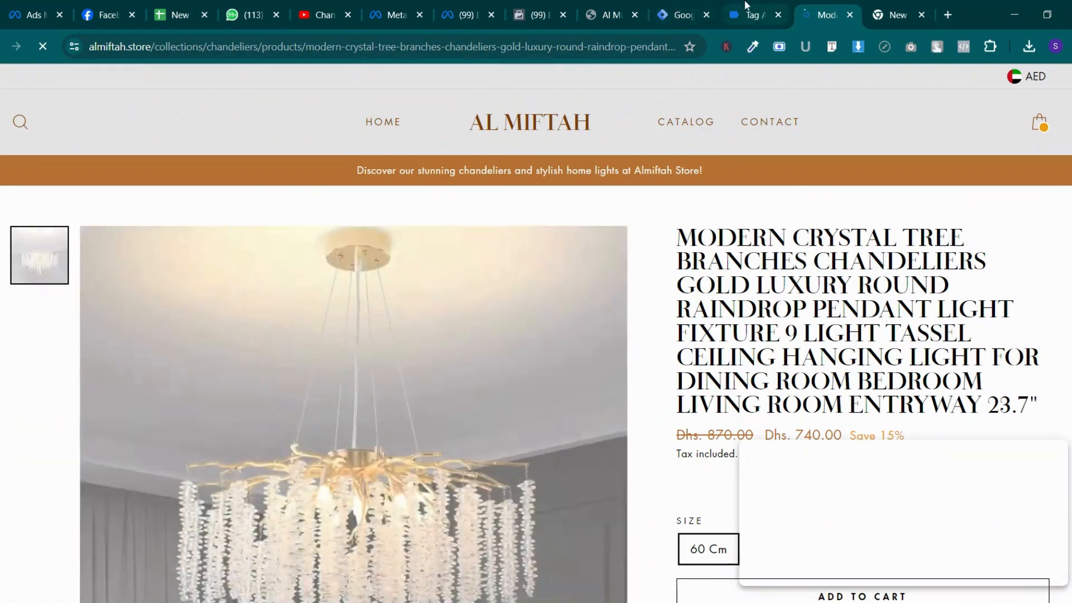
{"action": "left_click", "coordinate": [746, 5]}
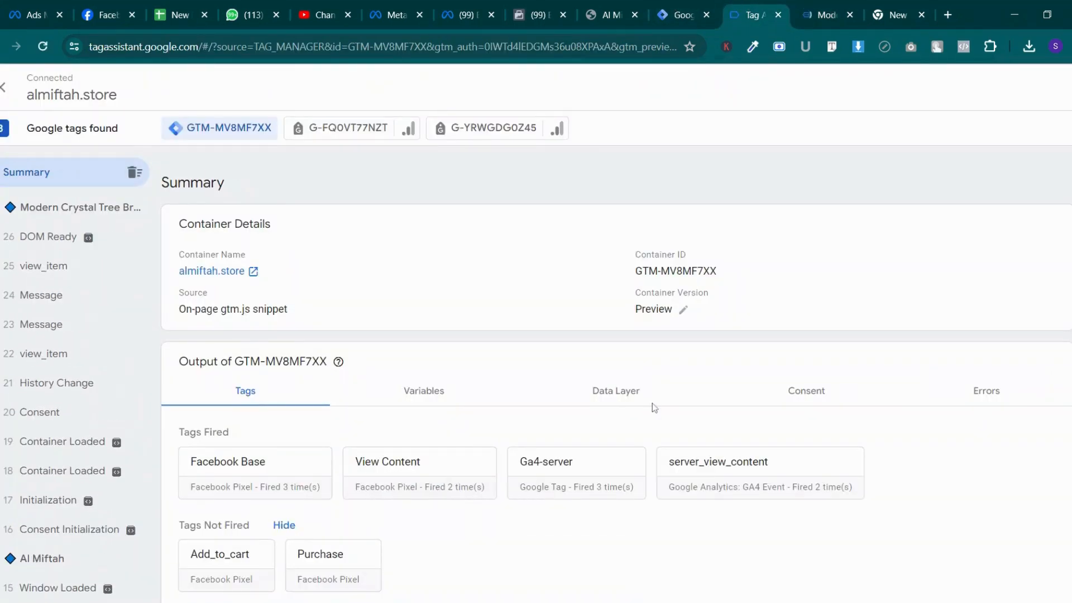
{"action": "scroll", "coordinate": [655, 408], "scroll_direction": "down", "scroll_amount": 1}
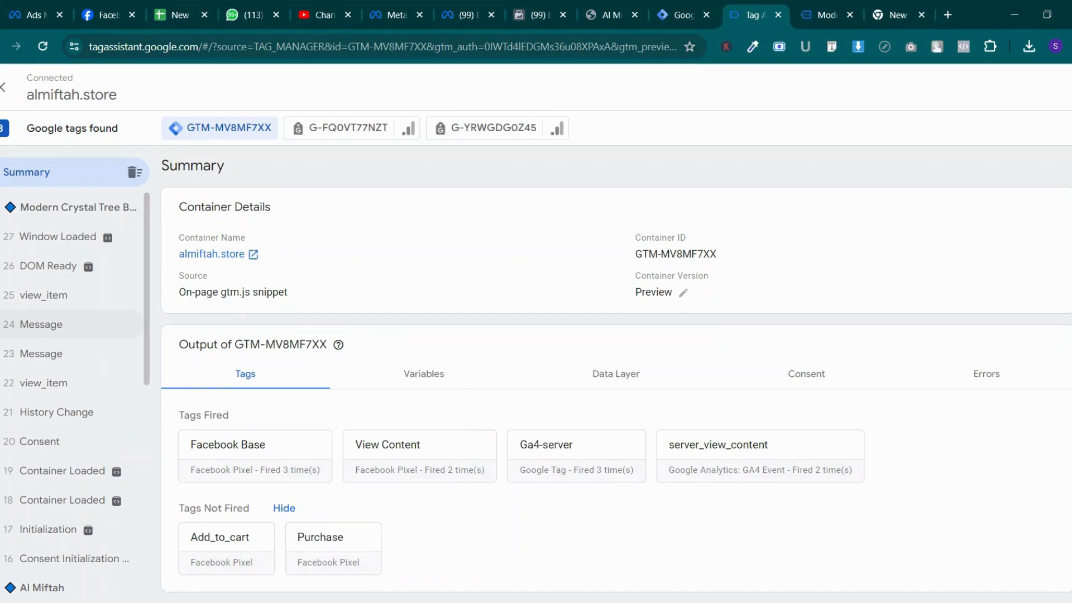
Examine the data layer values of both view_item events on the crystal tree chandelier page
{"action": "left_click", "coordinate": [45, 383]}
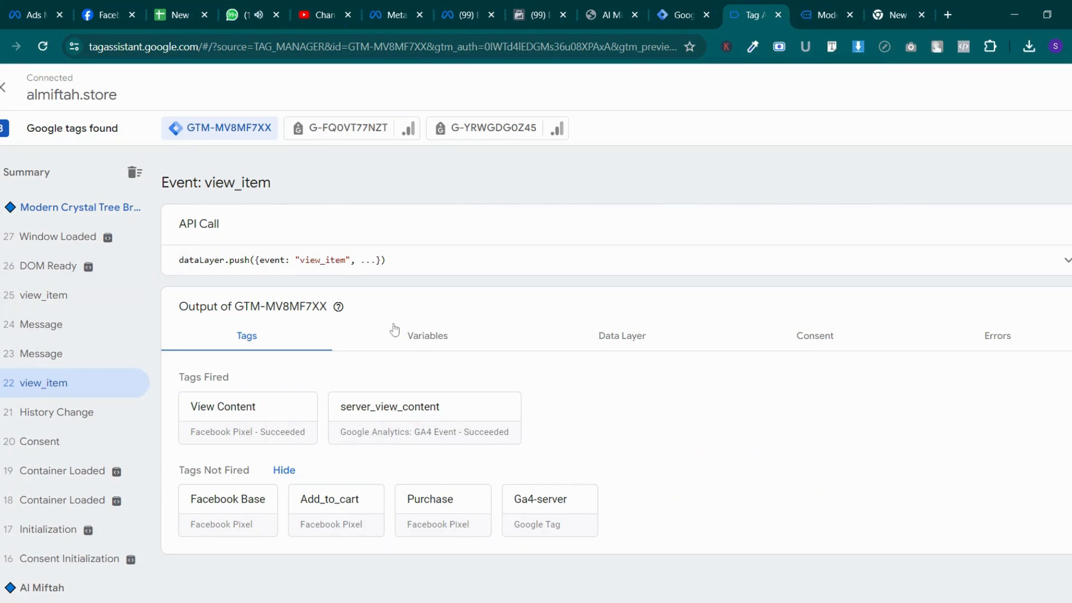
{"action": "left_click", "coordinate": [608, 340]}
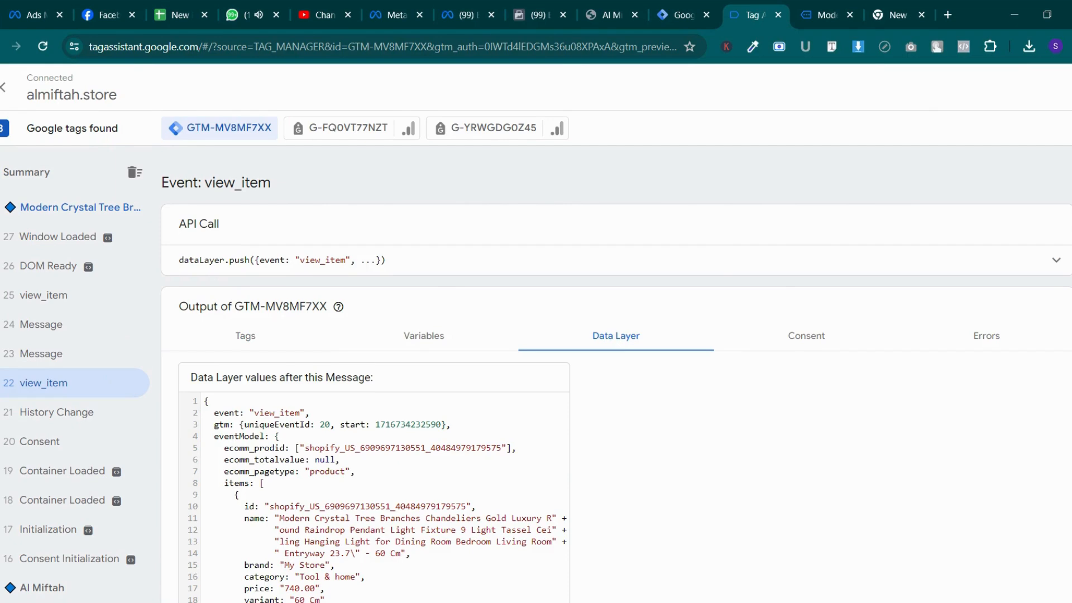
{"action": "scroll", "coordinate": [614, 391], "scroll_direction": "down", "scroll_amount": 2}
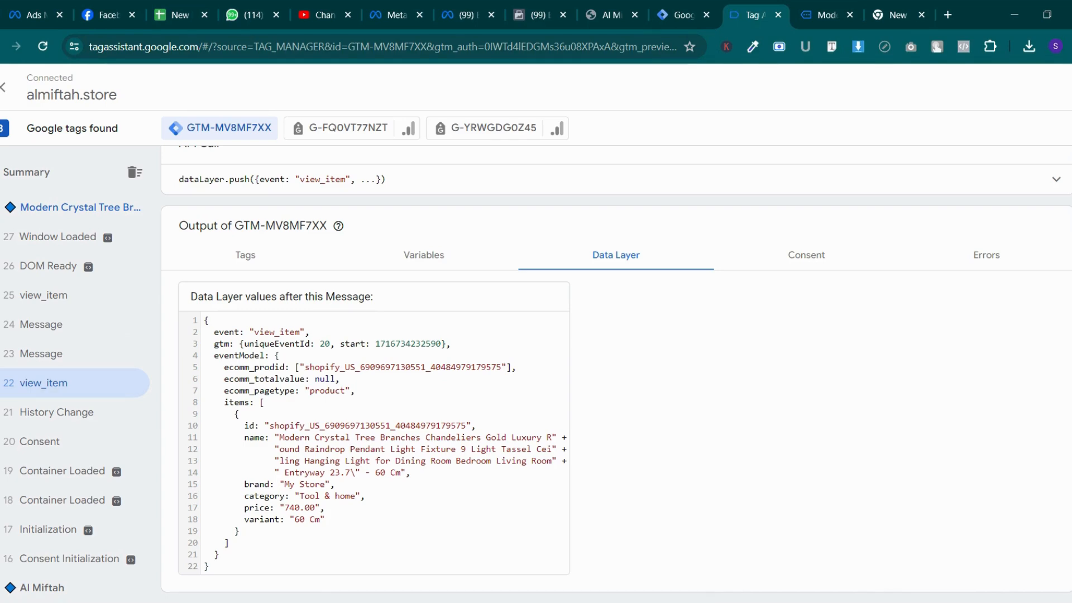
{"action": "left_click", "coordinate": [41, 300]}
{"action": "scroll", "coordinate": [614, 391], "scroll_direction": "down", "scroll_amount": 2}
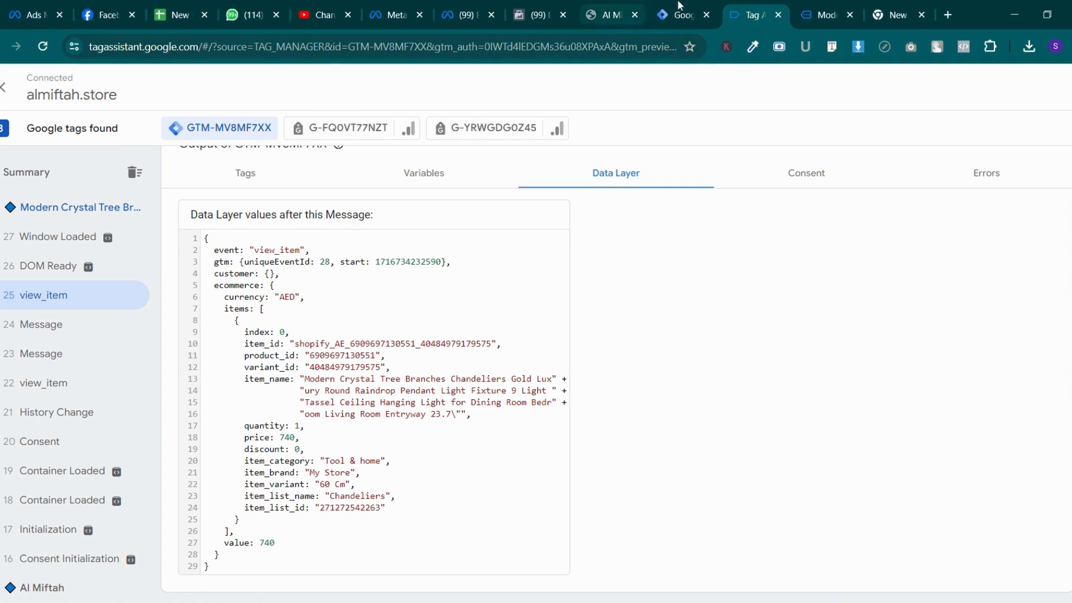
Switch to Meta Events Manager, reload the al-mifta-store test events and review the received browser and server events
{"action": "left_click", "coordinate": [657, 8]}
{"action": "left_click", "coordinate": [534, 12]}
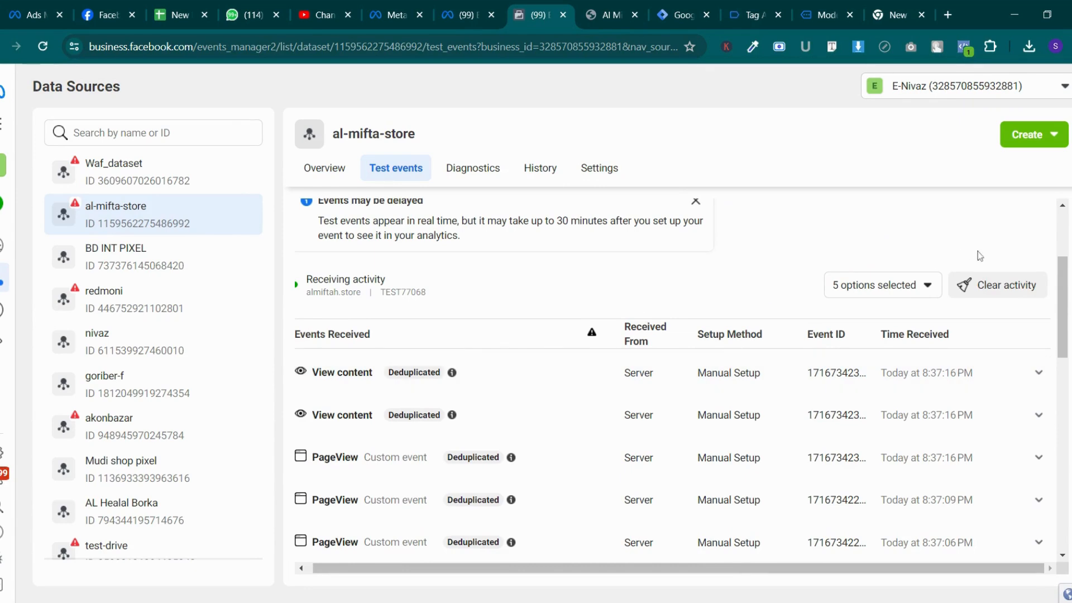
{"action": "left_click", "coordinate": [43, 46]}
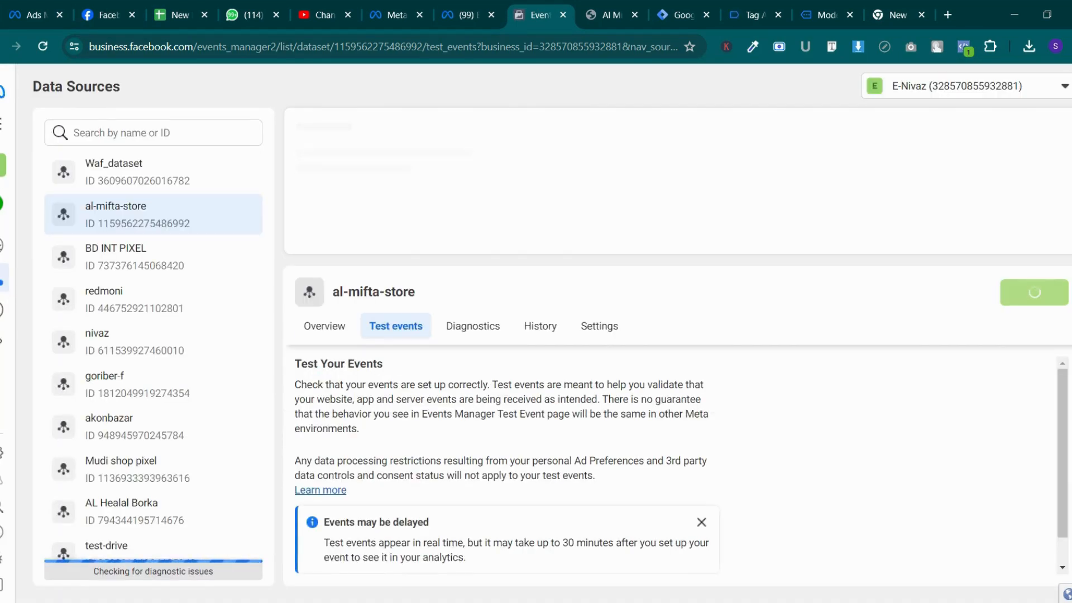
{"action": "scroll", "coordinate": [670, 380], "scroll_direction": "down", "scroll_amount": 10}
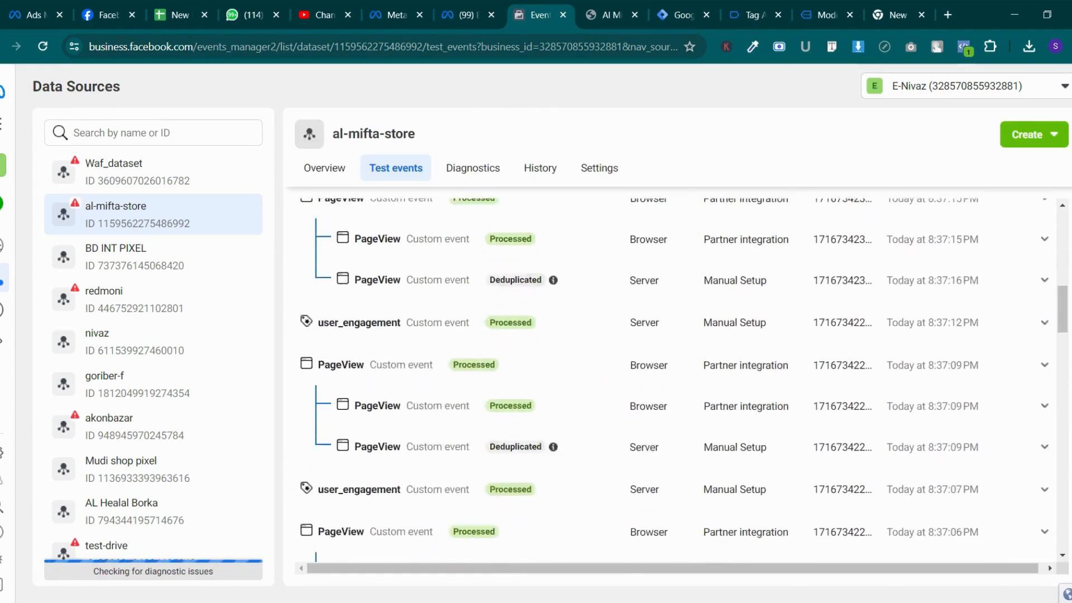
{"action": "scroll", "coordinate": [656, 414], "scroll_direction": "up", "scroll_amount": 10}
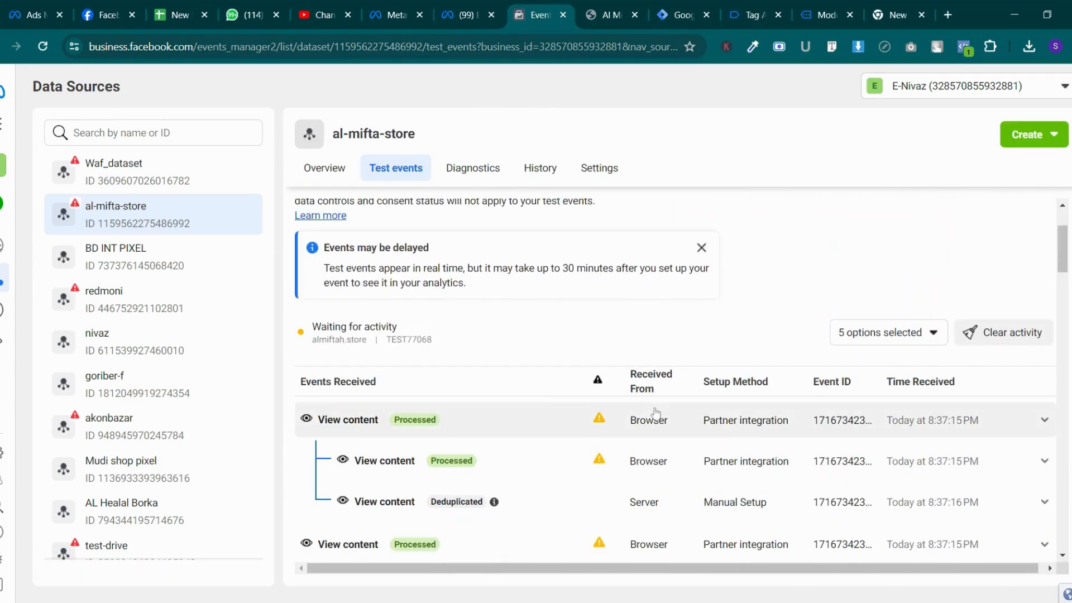
Expand the nested browser View content event in the first event group to inspect its event ID and parameters
{"action": "scroll", "coordinate": [657, 414], "scroll_direction": "down", "scroll_amount": 3}
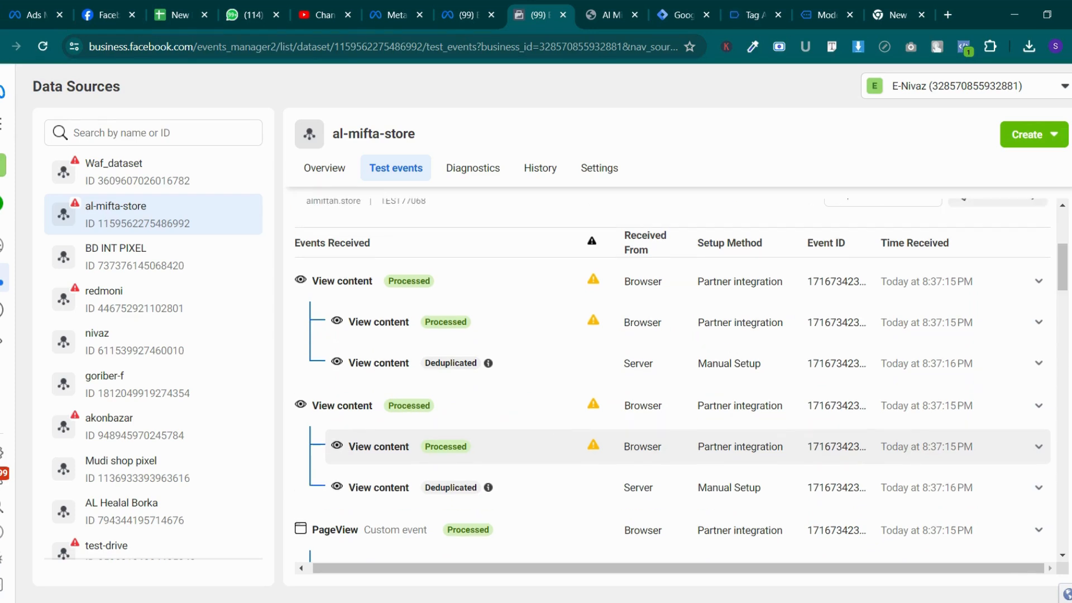
{"action": "scroll", "coordinate": [527, 394], "scroll_direction": "up", "scroll_amount": 1}
{"action": "left_click", "coordinate": [487, 337]}
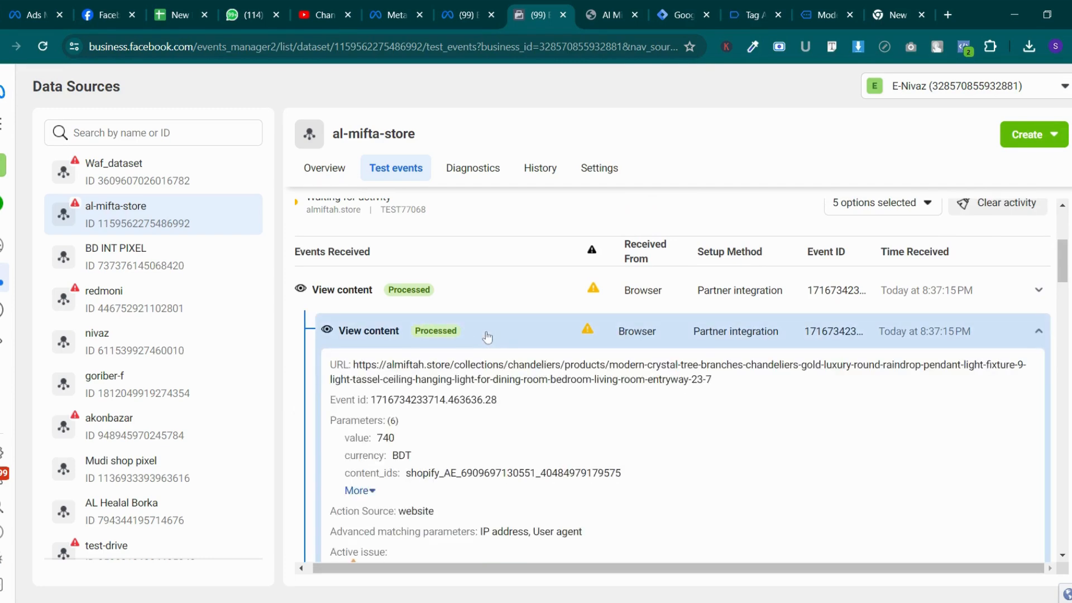
Expand the second View content group and its nested browser and server events to compare their event IDs and parameters
{"action": "scroll", "coordinate": [488, 337], "scroll_direction": "down", "scroll_amount": 5}
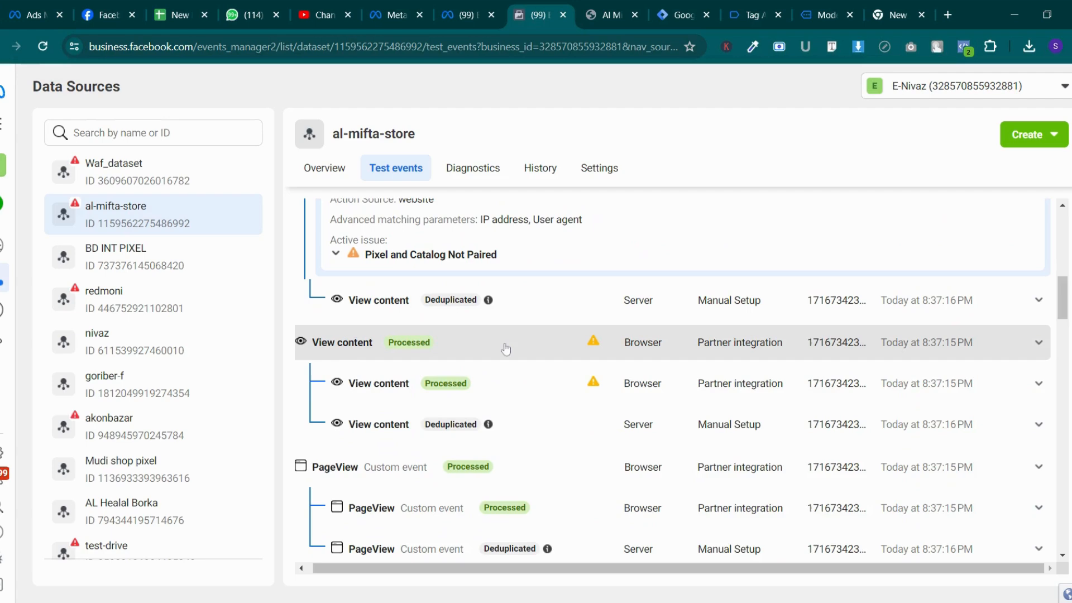
{"action": "left_click", "coordinate": [506, 349]}
{"action": "scroll", "coordinate": [506, 349], "scroll_direction": "down", "scroll_amount": 6}
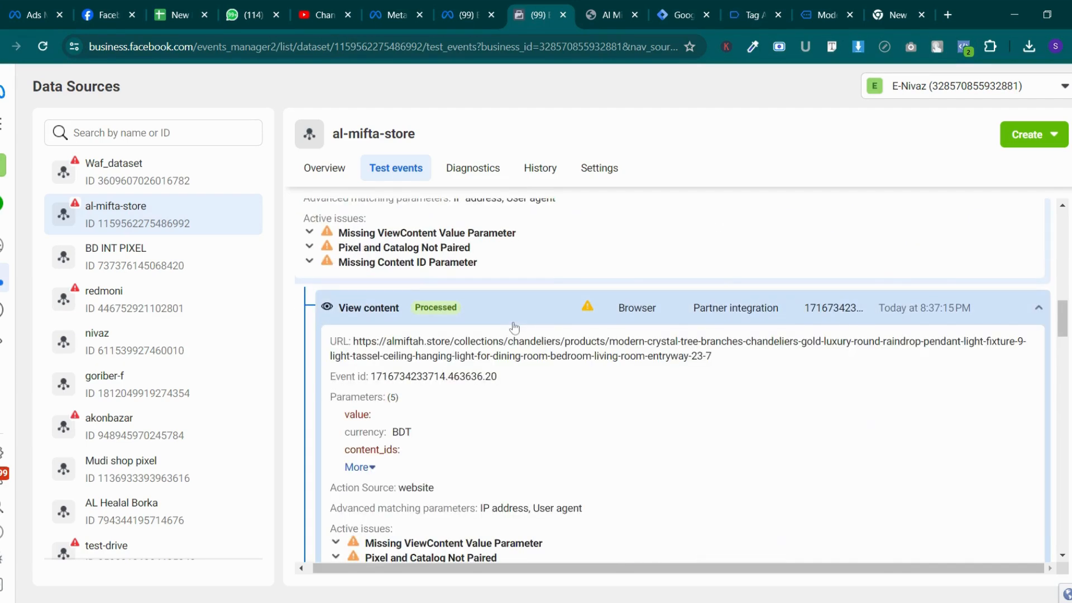
{"action": "scroll", "coordinate": [515, 327], "scroll_direction": "down", "scroll_amount": 5}
{"action": "left_click", "coordinate": [543, 341]}
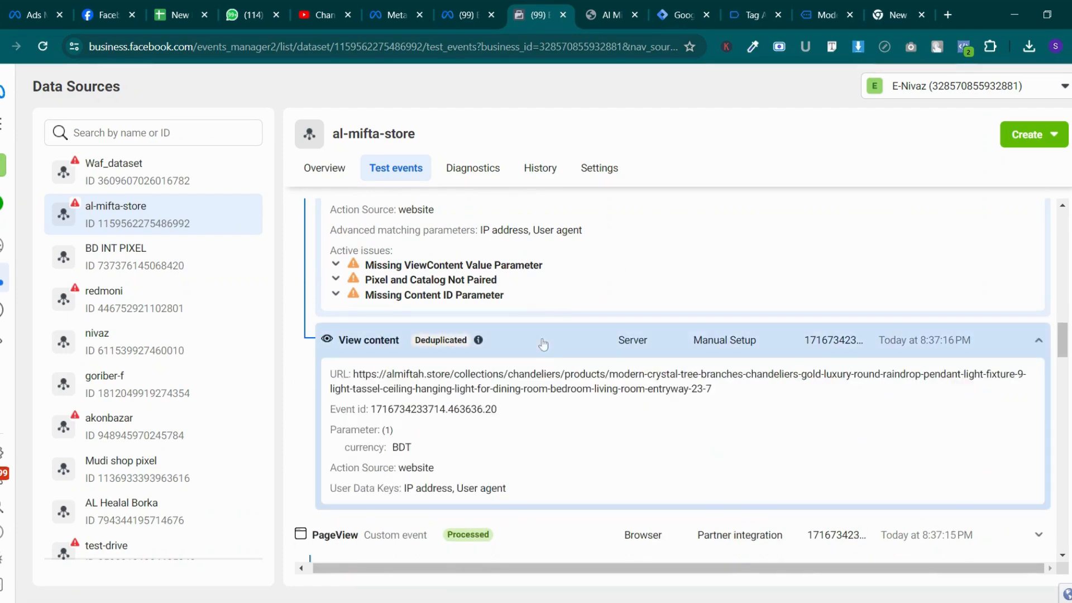
{"action": "scroll", "coordinate": [543, 343], "scroll_direction": "down", "scroll_amount": 2}
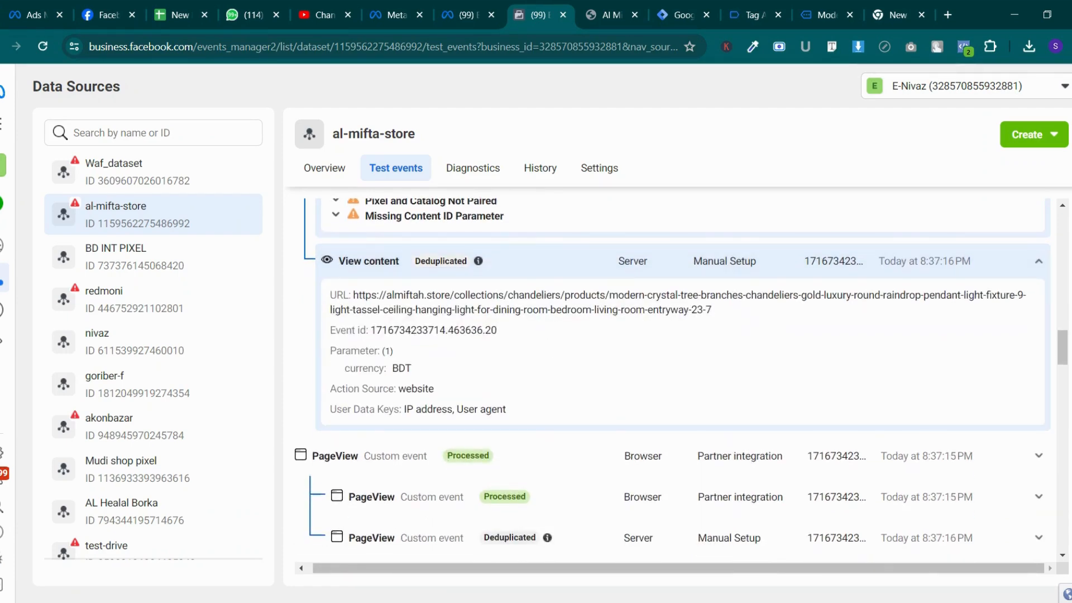
Expand the parent View content event of the first group to check its event ID and parameters
{"action": "scroll", "coordinate": [544, 345], "scroll_direction": "up", "scroll_amount": 5}
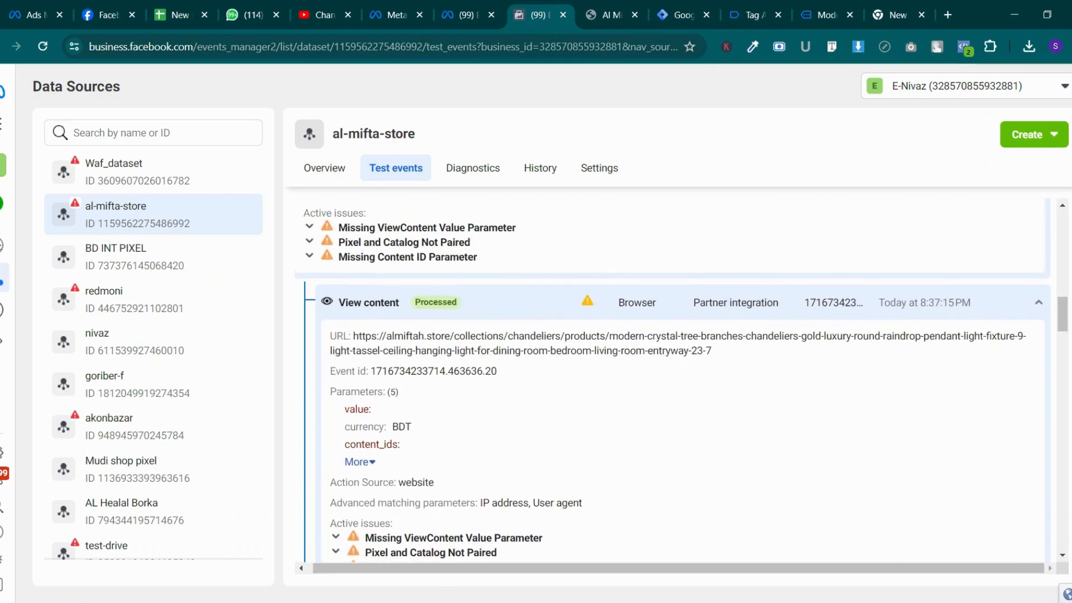
{"action": "scroll", "coordinate": [671, 380], "scroll_direction": "up", "scroll_amount": 5}
{"action": "scroll", "coordinate": [531, 464], "scroll_direction": "up", "scroll_amount": 5}
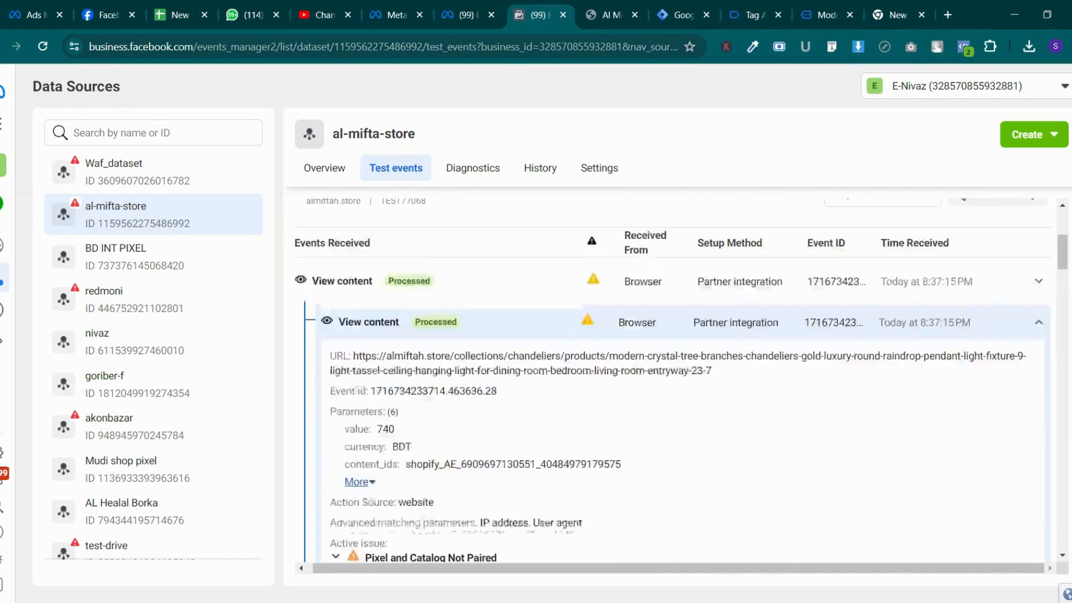
{"action": "left_click", "coordinate": [532, 464]}
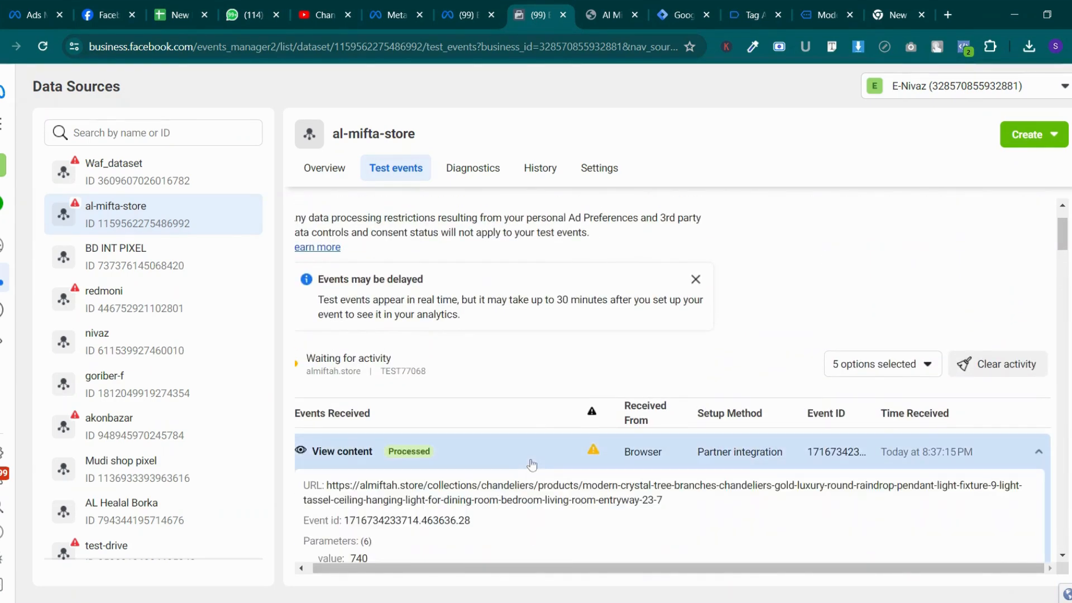
Switch to Google Tag Manager and open the list of tags in the almiftah.store container
{"action": "left_click", "coordinate": [743, 5]}
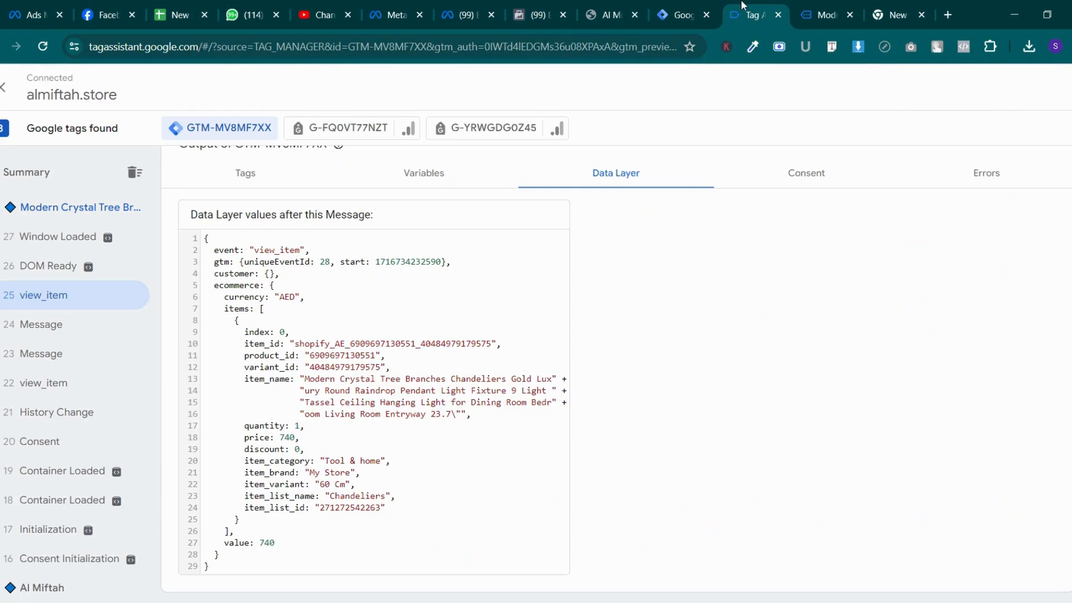
{"action": "left_click", "coordinate": [820, 8]}
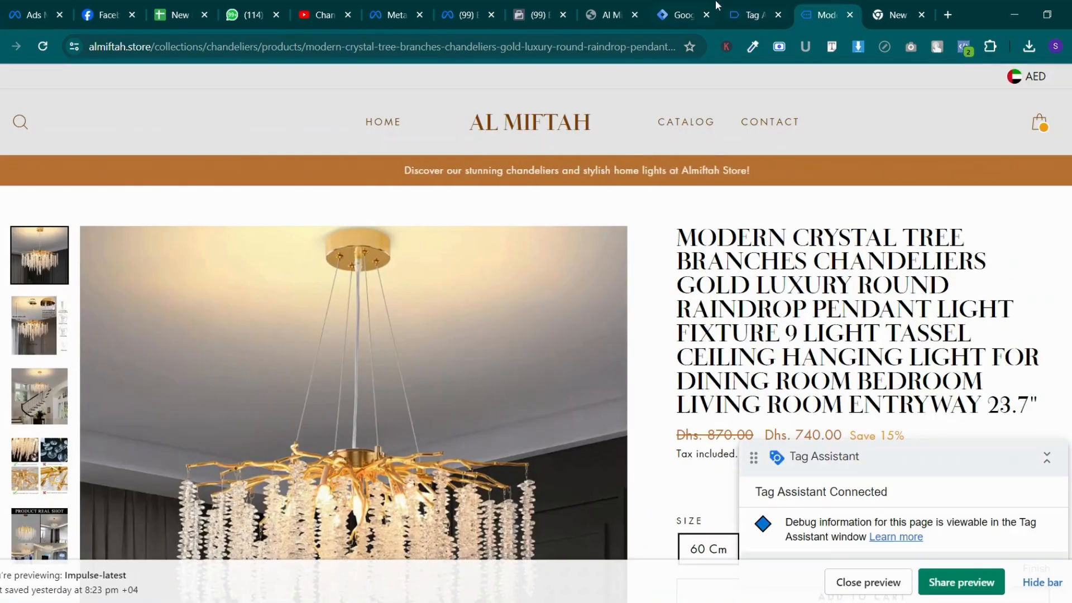
{"action": "left_click", "coordinate": [686, 5]}
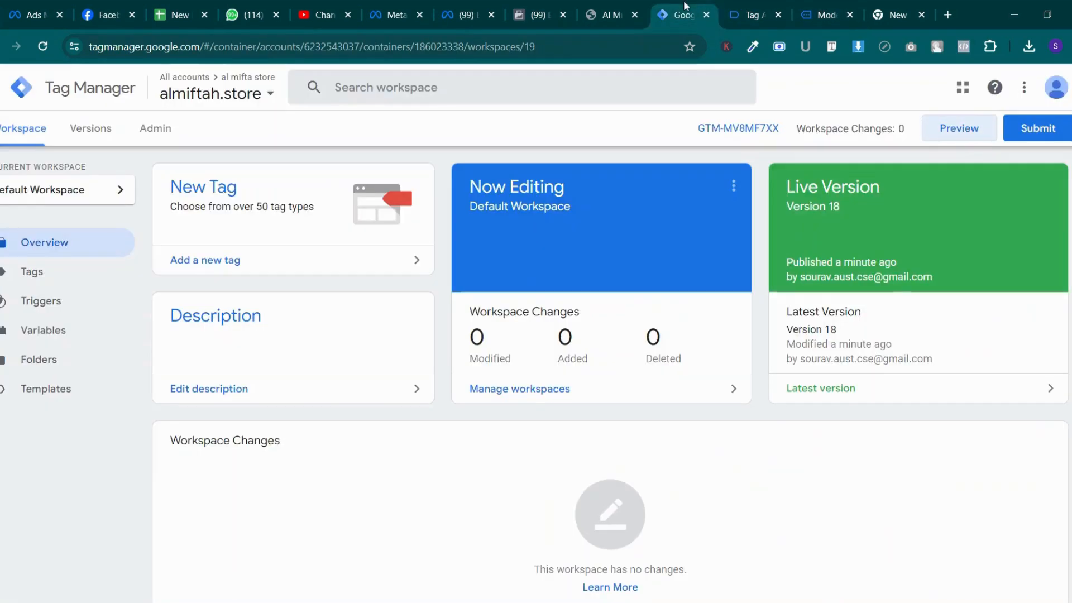
{"action": "left_click", "coordinate": [70, 279]}
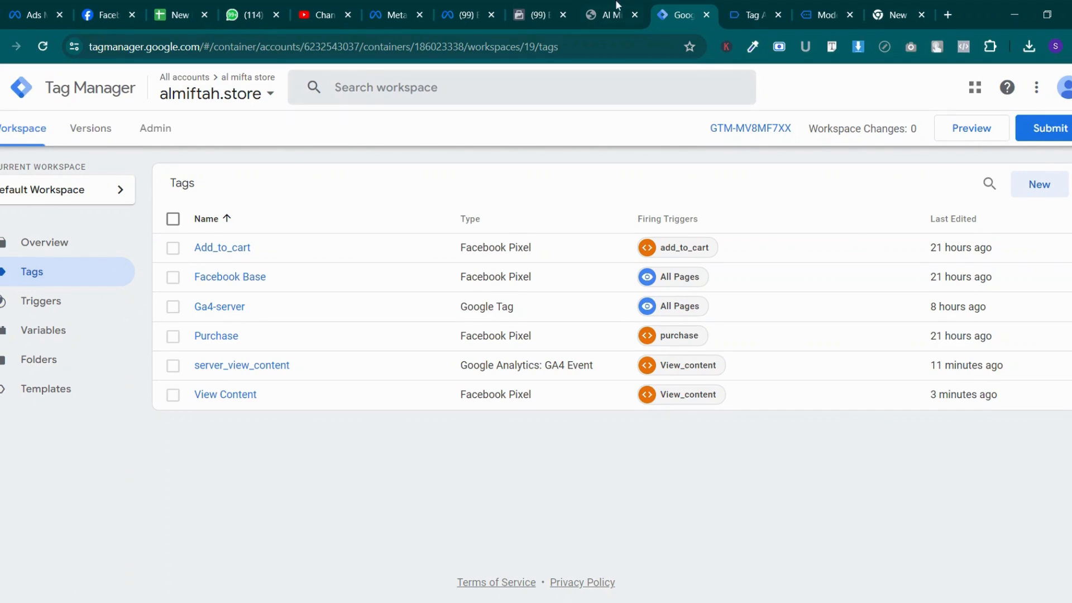
Return to the Modern Crystal Tree Branches chandelier page in the store and start an immediate purchase of the 60 Cm size
{"action": "left_click", "coordinate": [818, 14]}
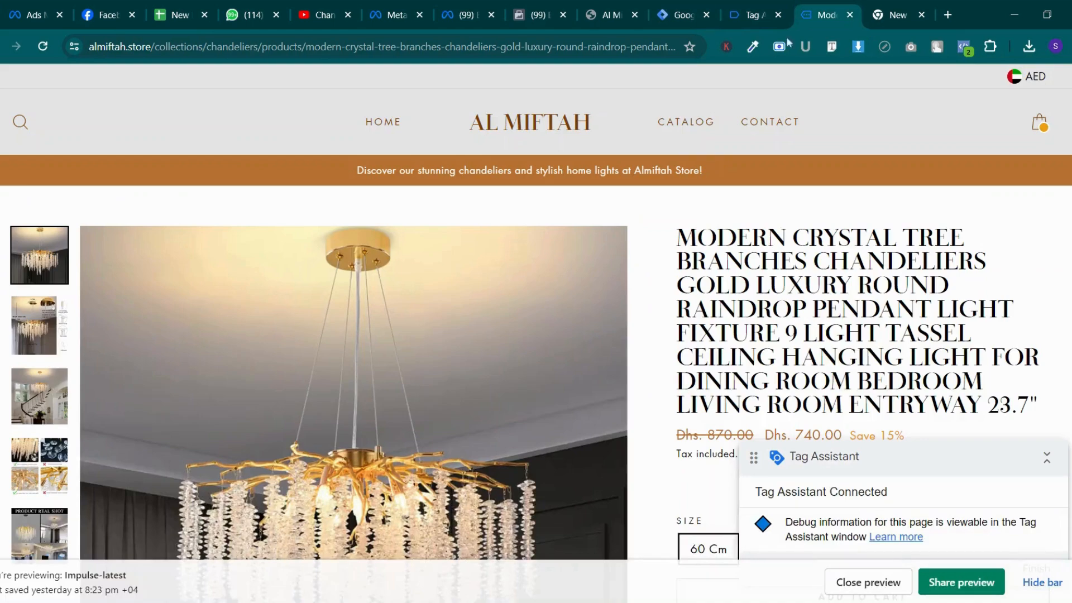
{"action": "scroll", "coordinate": [830, 254], "scroll_direction": "down", "scroll_amount": 7}
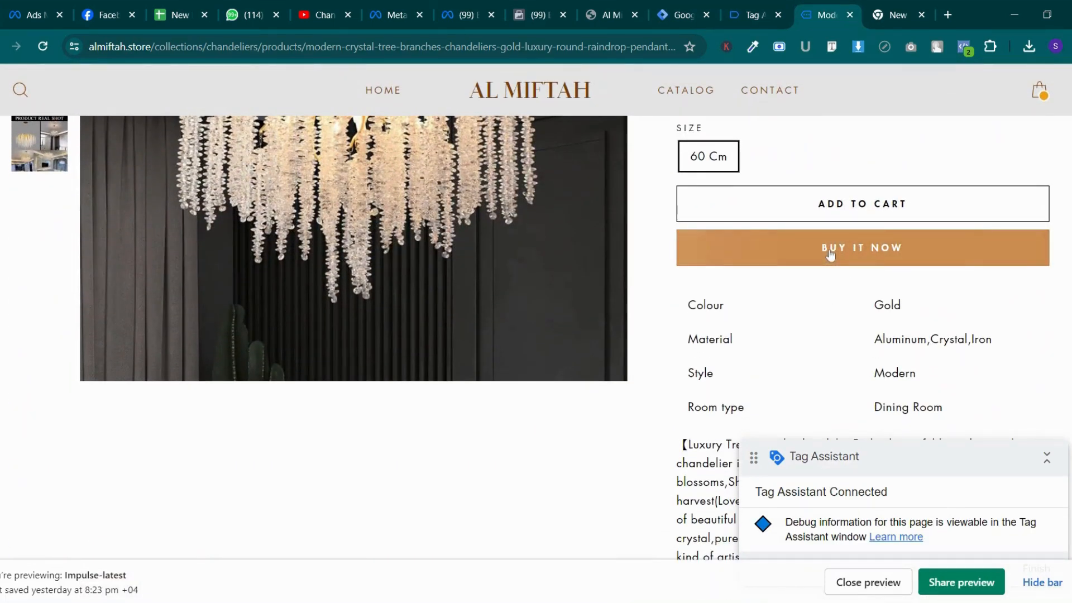
{"action": "left_click", "coordinate": [831, 251]}
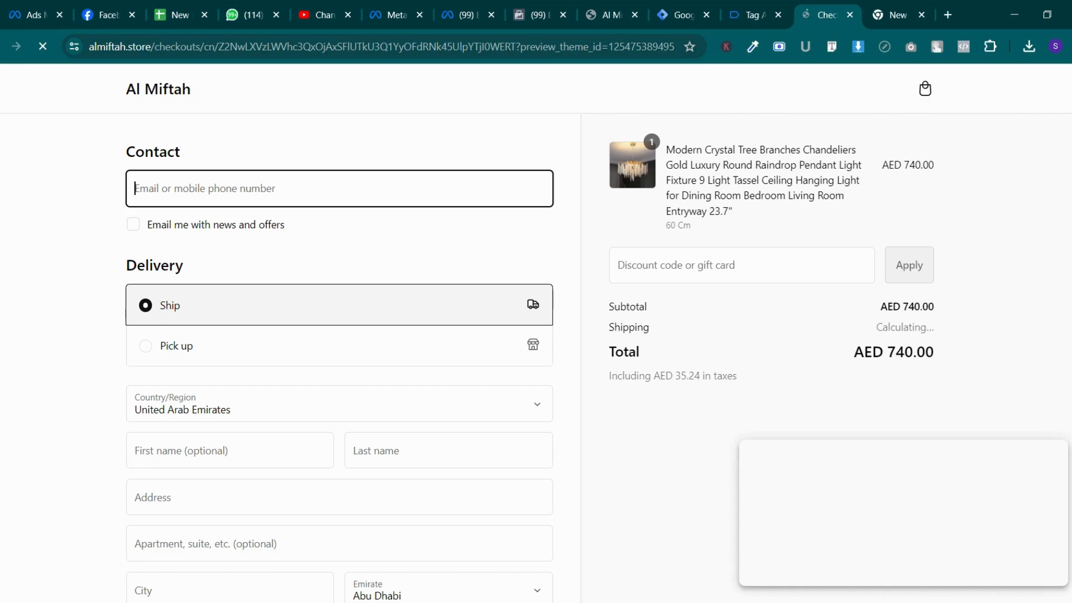
Fill the checkout's contact and delivery fields with the customer's saved e-mail, name and address
{"action": "key", "text": "Down"}
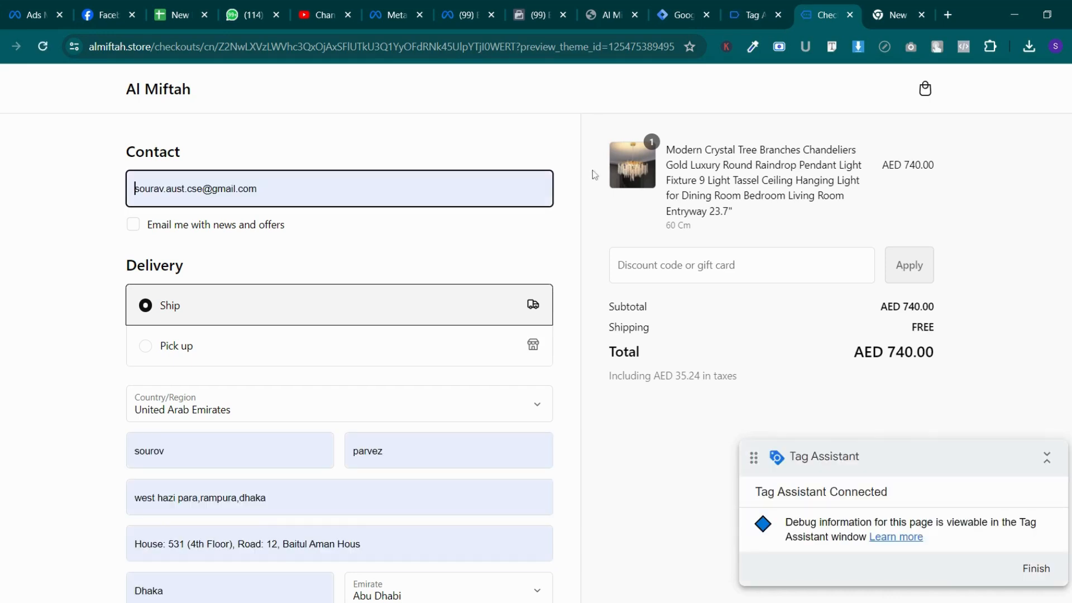
{"action": "left_click", "coordinate": [420, 228]}
{"action": "scroll", "coordinate": [410, 232], "scroll_direction": "down", "scroll_amount": 4}
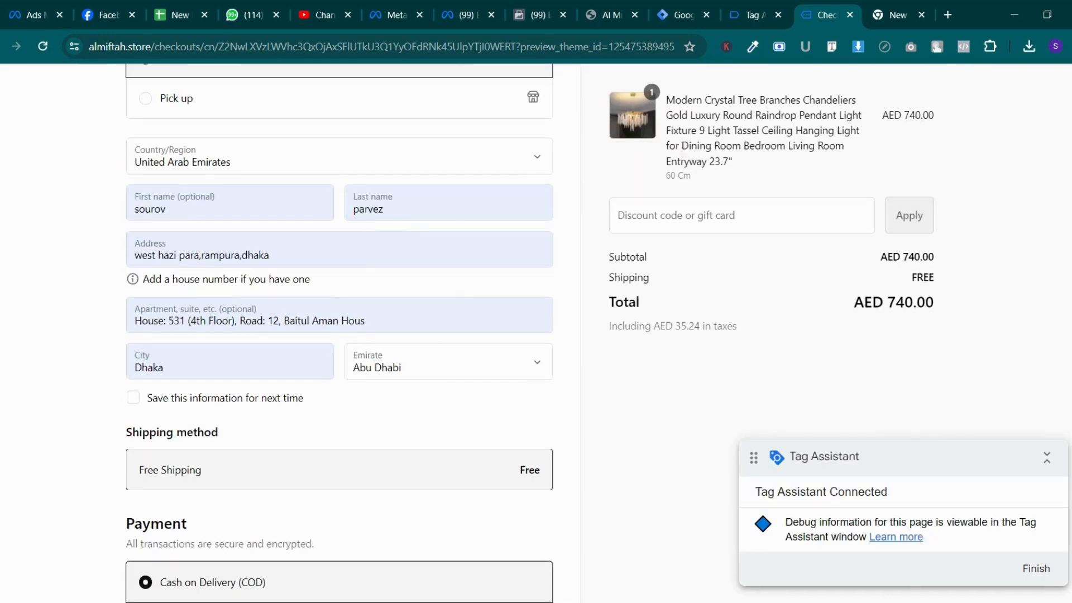
{"action": "scroll", "coordinate": [199, 405], "scroll_direction": "down", "scroll_amount": 3}
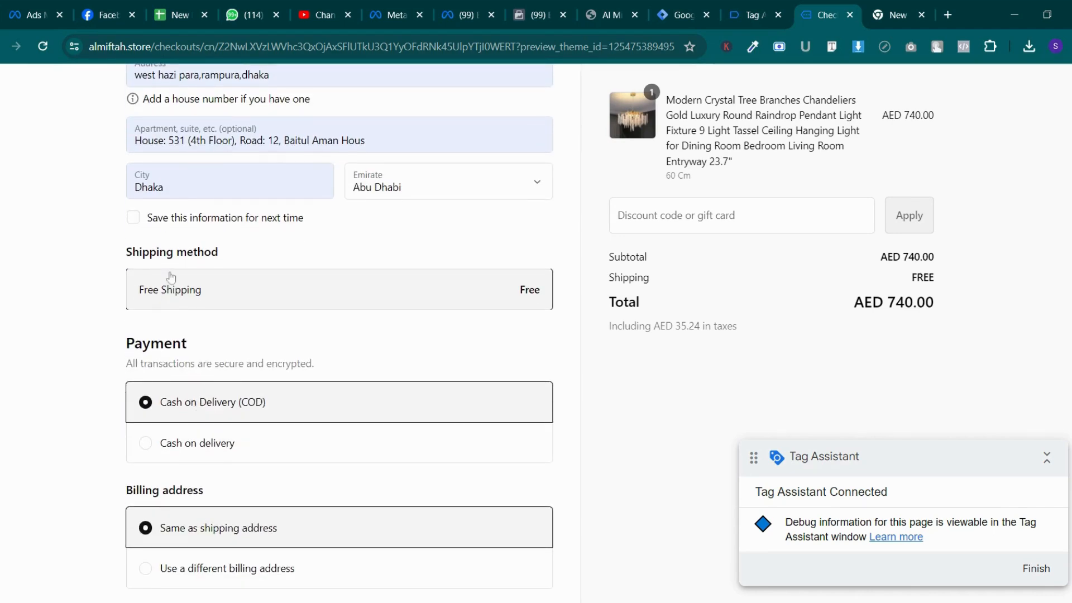
{"action": "scroll", "coordinate": [197, 324], "scroll_direction": "down", "scroll_amount": 3}
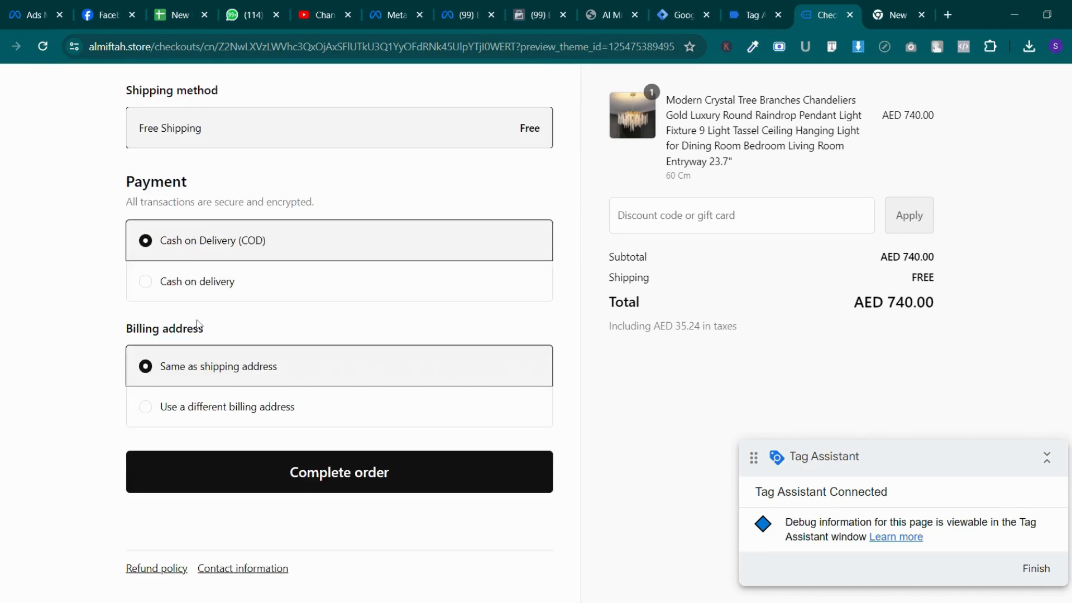
Choose the Cash on delivery payment method without the COD suffix and complete the order
{"action": "left_click", "coordinate": [145, 282]}
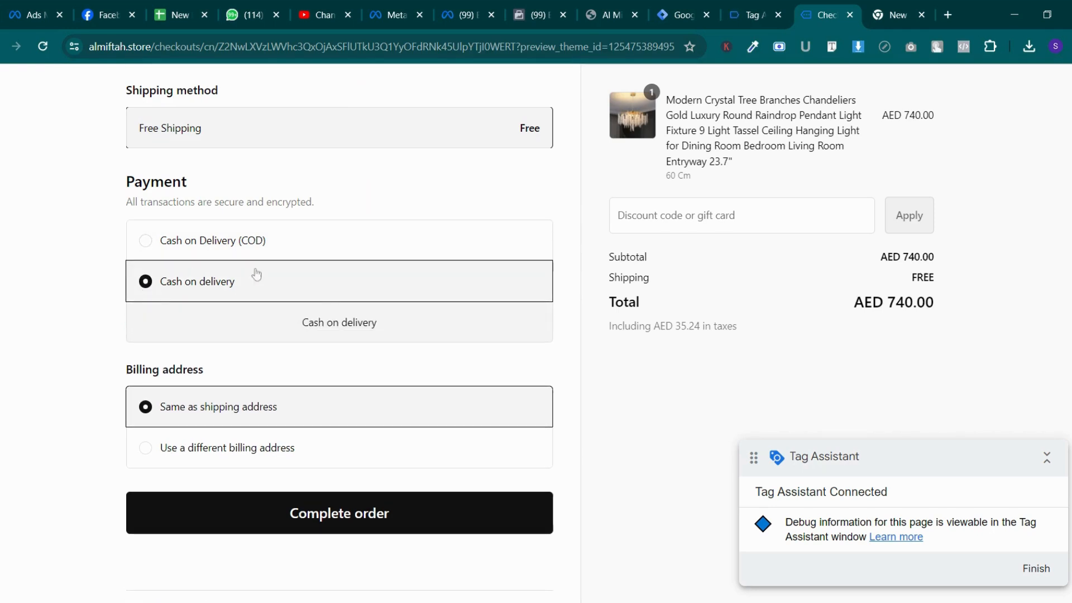
{"action": "scroll", "coordinate": [324, 294], "scroll_direction": "down", "scroll_amount": 1}
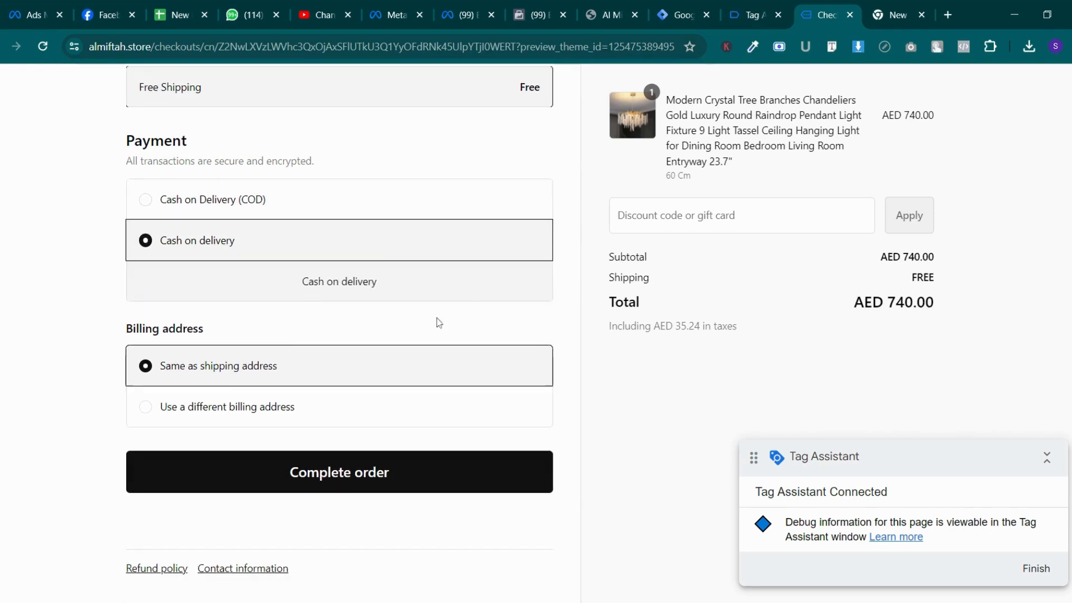
{"action": "left_click", "coordinate": [276, 472]}
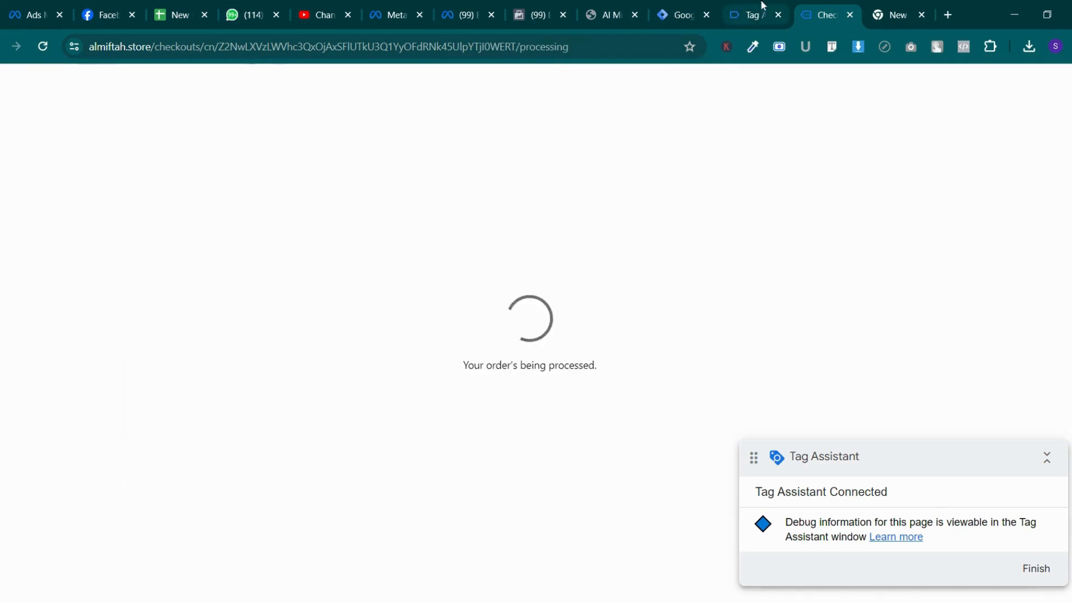
Switch to Tag Assistant and review the tags fired for GTM-MV8MF7XX across the whole session in the summary
{"action": "left_click", "coordinate": [763, 6]}
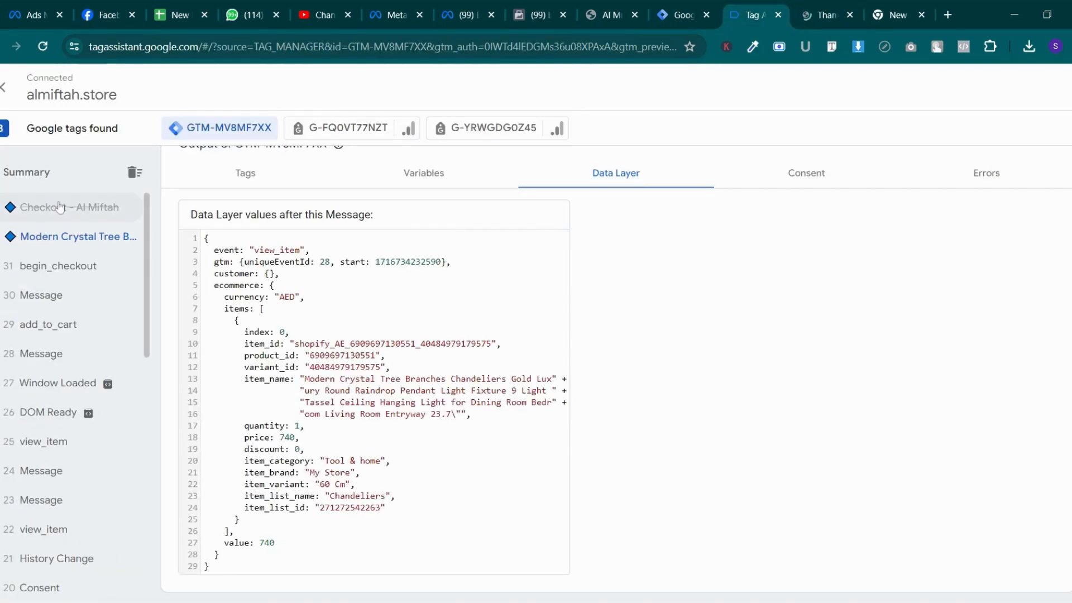
{"action": "left_click", "coordinate": [42, 174]}
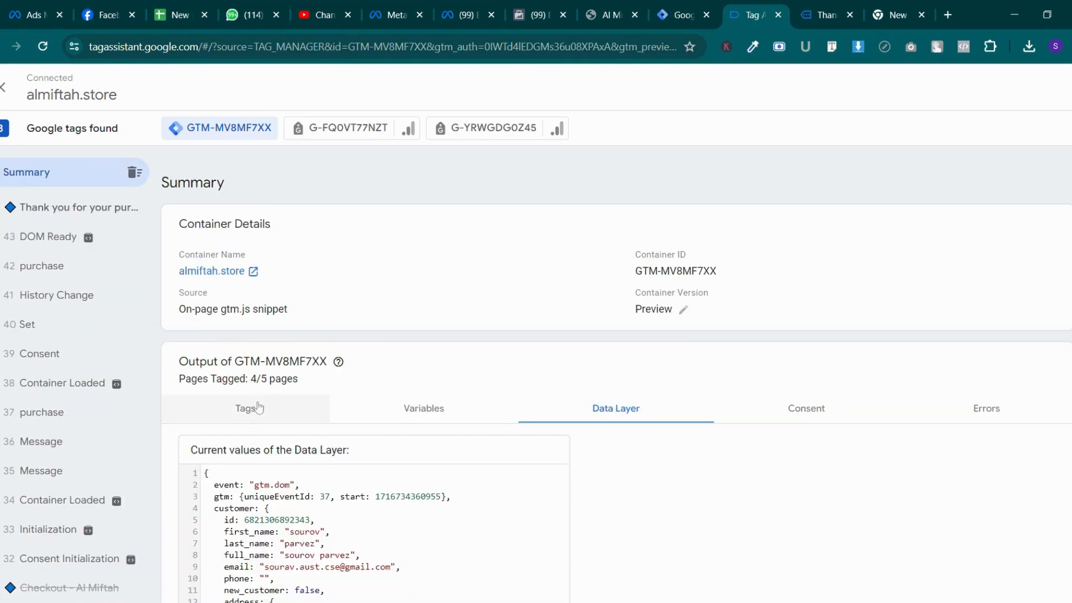
{"action": "left_click", "coordinate": [255, 407]}
{"action": "scroll", "coordinate": [459, 369], "scroll_direction": "down", "scroll_amount": 1}
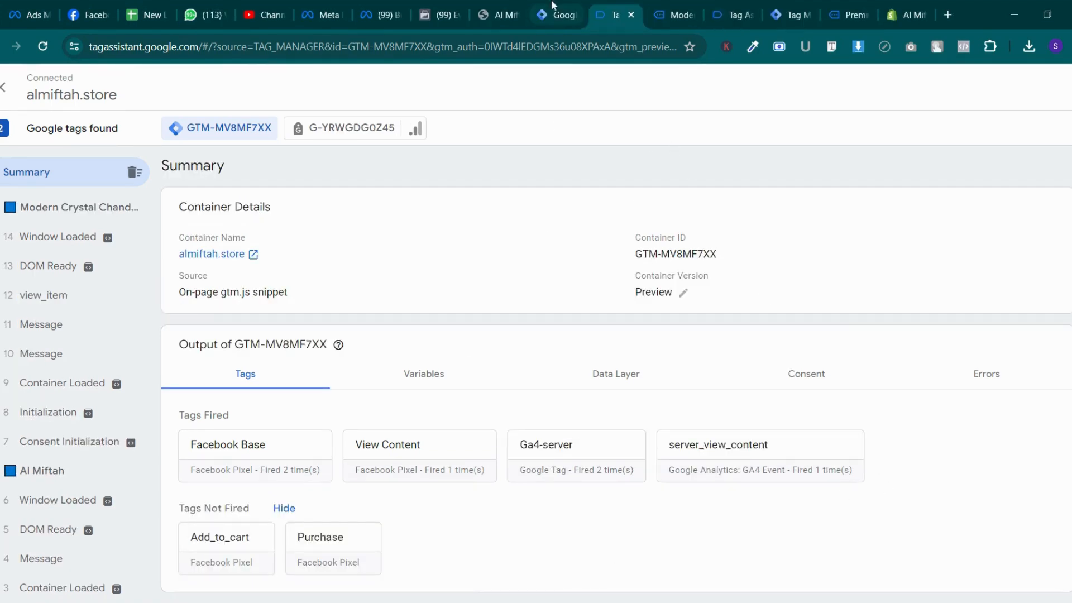
Switch to Meta Events Manager and check the latest test events received for al-mifta-store
{"action": "left_click", "coordinate": [553, 10]}
{"action": "left_click", "coordinate": [506, 11]}
{"action": "left_click", "coordinate": [437, 6]}
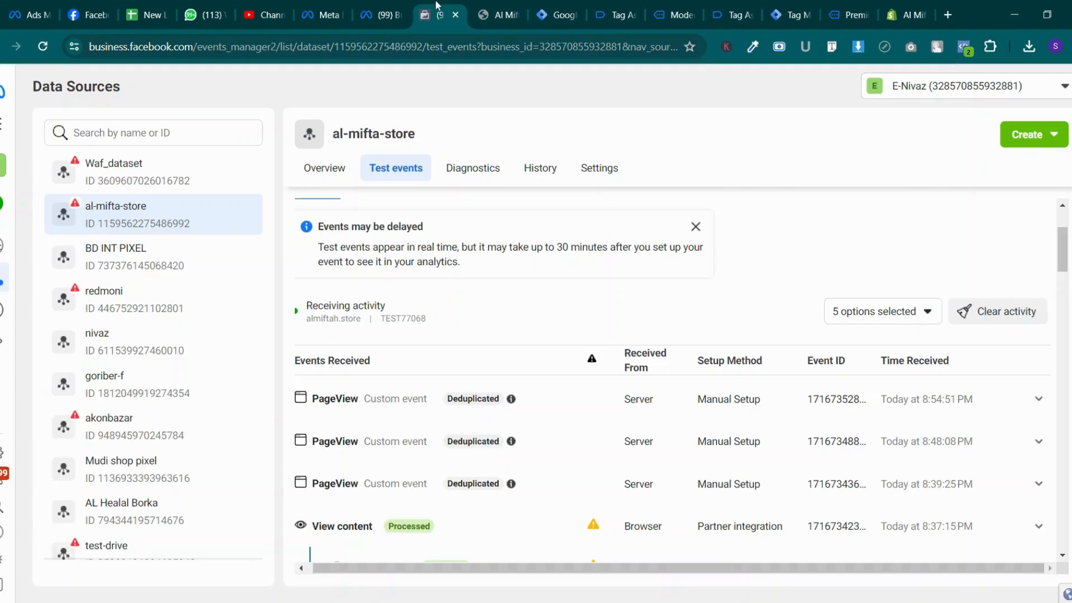
Switch to Shopify admin and examine the Google & YouTube app setup, including its store requirements, conversion tracking and setup completion
{"action": "left_click", "coordinate": [908, 14]}
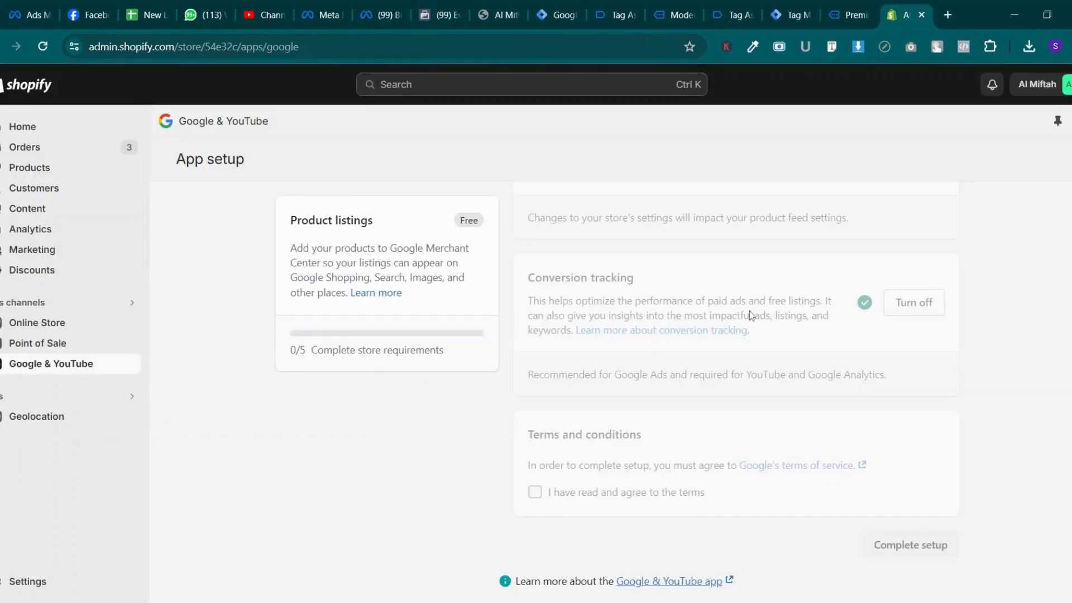
{"action": "scroll", "coordinate": [751, 315], "scroll_direction": "up", "scroll_amount": 5}
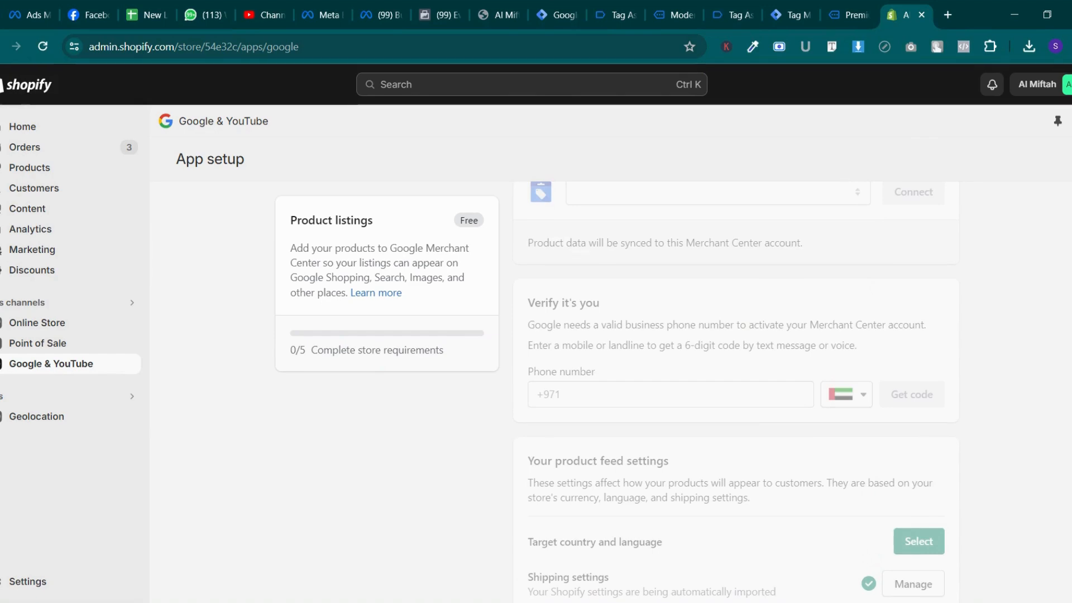
{"action": "scroll", "coordinate": [736, 388], "scroll_direction": "up", "scroll_amount": 6}
{"action": "scroll", "coordinate": [636, 409], "scroll_direction": "up", "scroll_amount": 2}
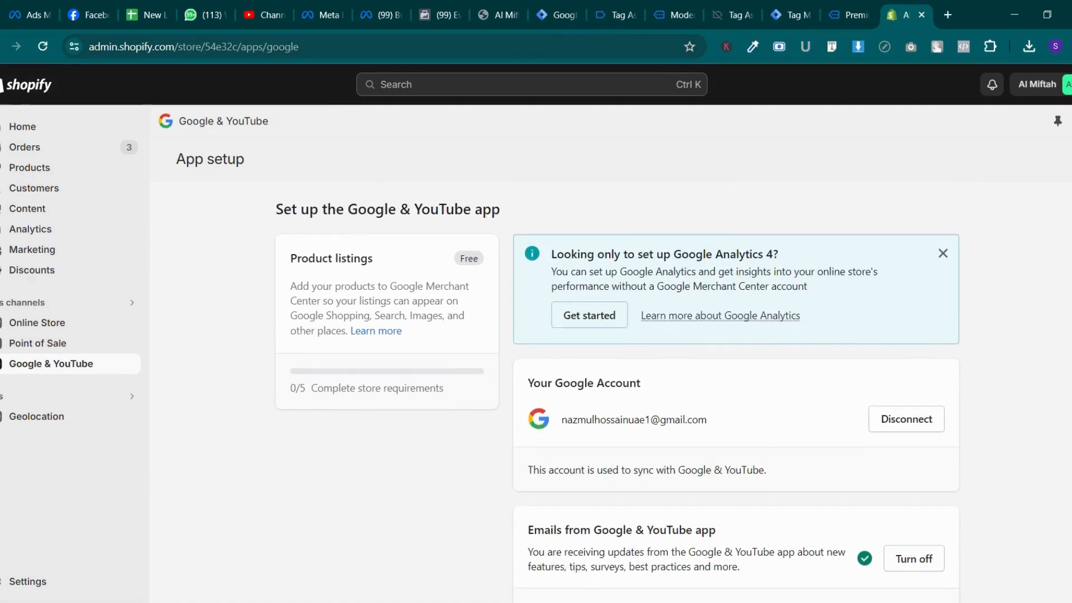
{"action": "scroll", "coordinate": [636, 409], "scroll_direction": "down", "scroll_amount": 6}
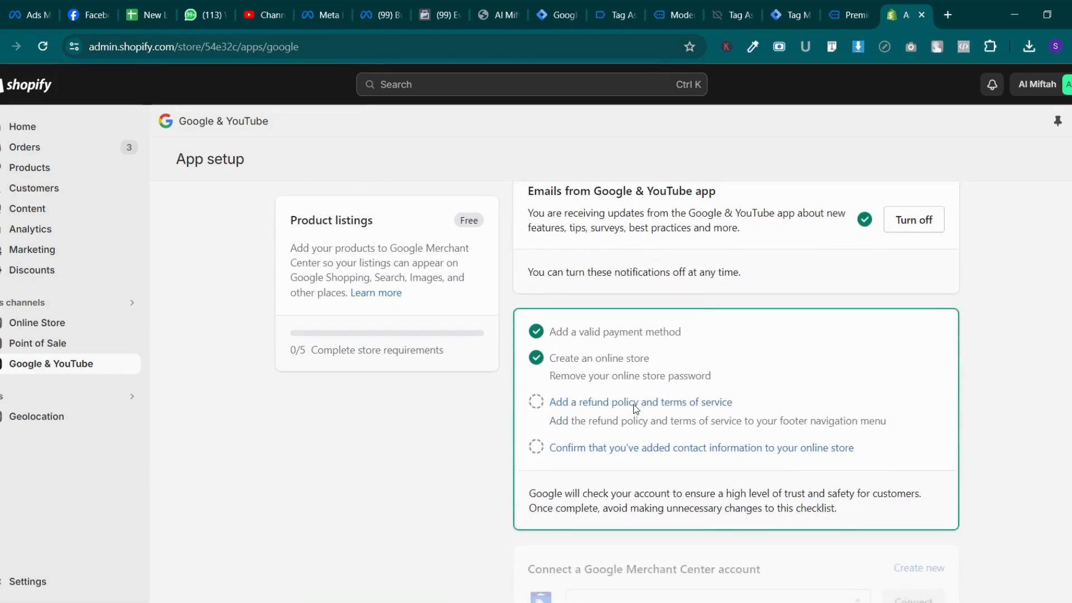
{"action": "scroll", "coordinate": [364, 374], "scroll_direction": "down", "scroll_amount": 8}
{"action": "scroll", "coordinate": [364, 375], "scroll_direction": "down", "scroll_amount": 2}
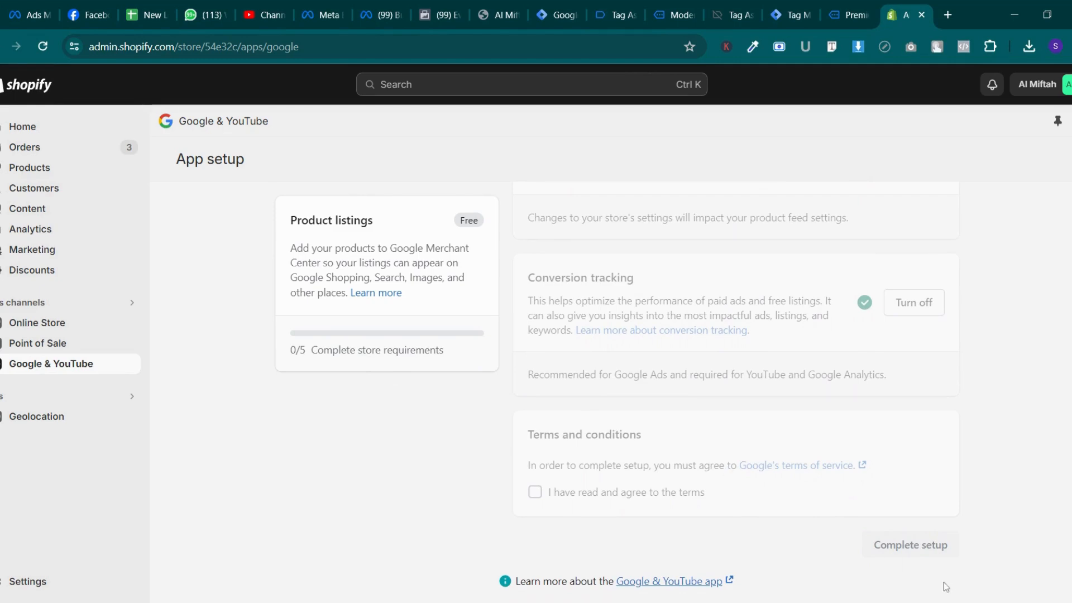
{"action": "left_click", "coordinate": [914, 546]}
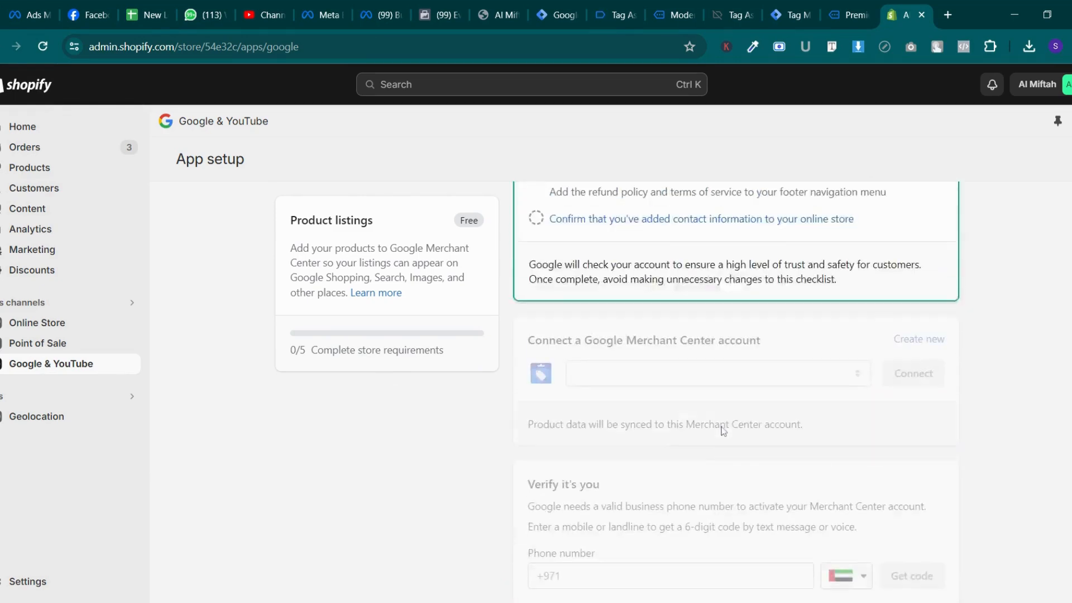
{"action": "scroll", "coordinate": [724, 432], "scroll_direction": "up", "scroll_amount": 8}
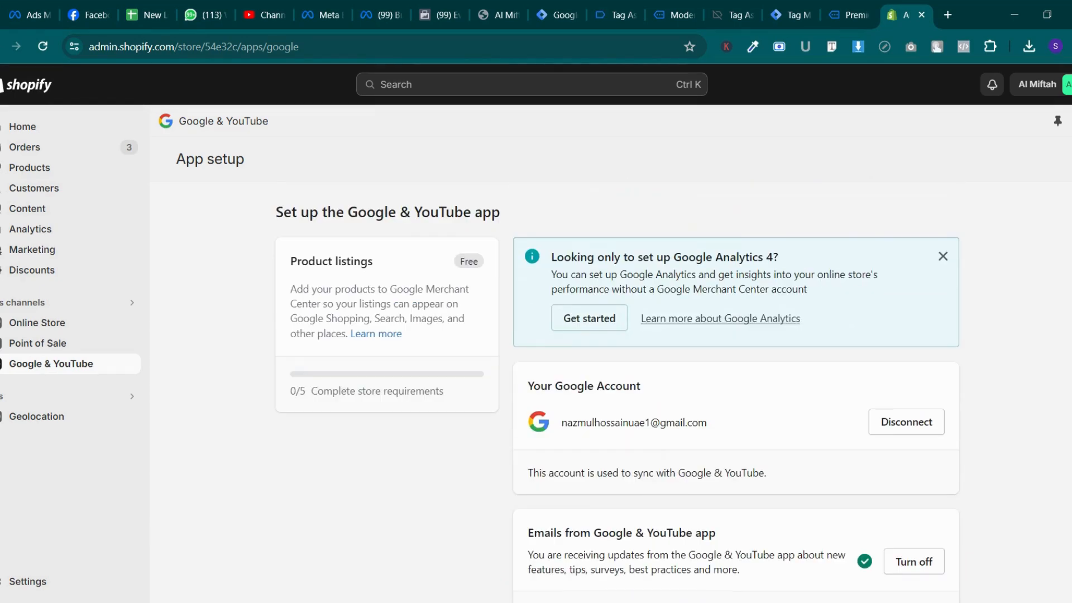
Compare the fired tags of the alhelalborkabazar.com container in Tag Assistant with those of the almiftah.store container
{"action": "left_click", "coordinate": [847, 13]}
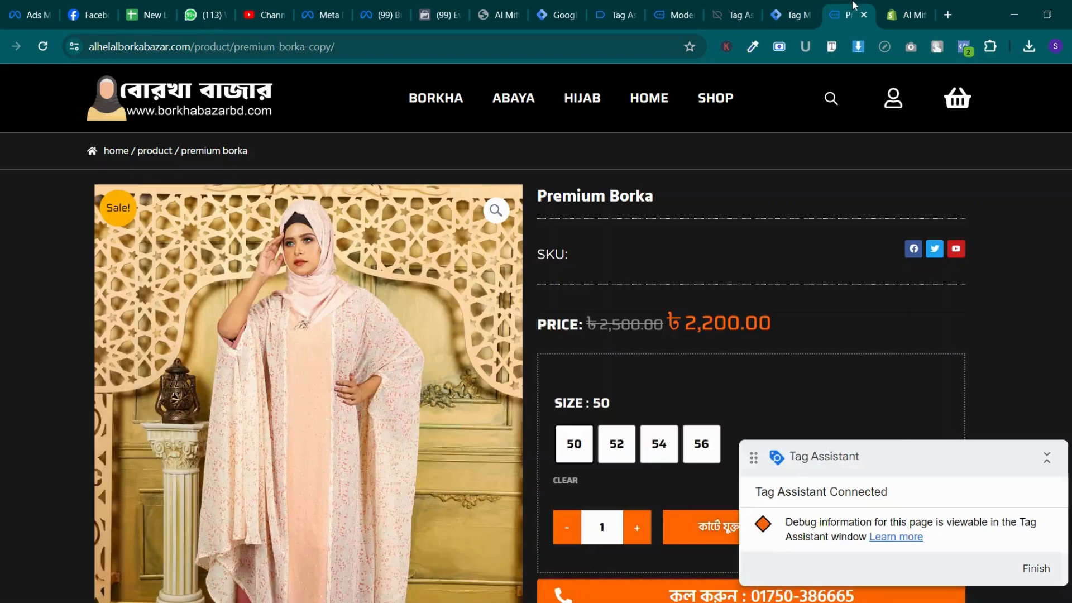
{"action": "left_click", "coordinate": [801, 7]}
{"action": "left_click", "coordinate": [737, 11]}
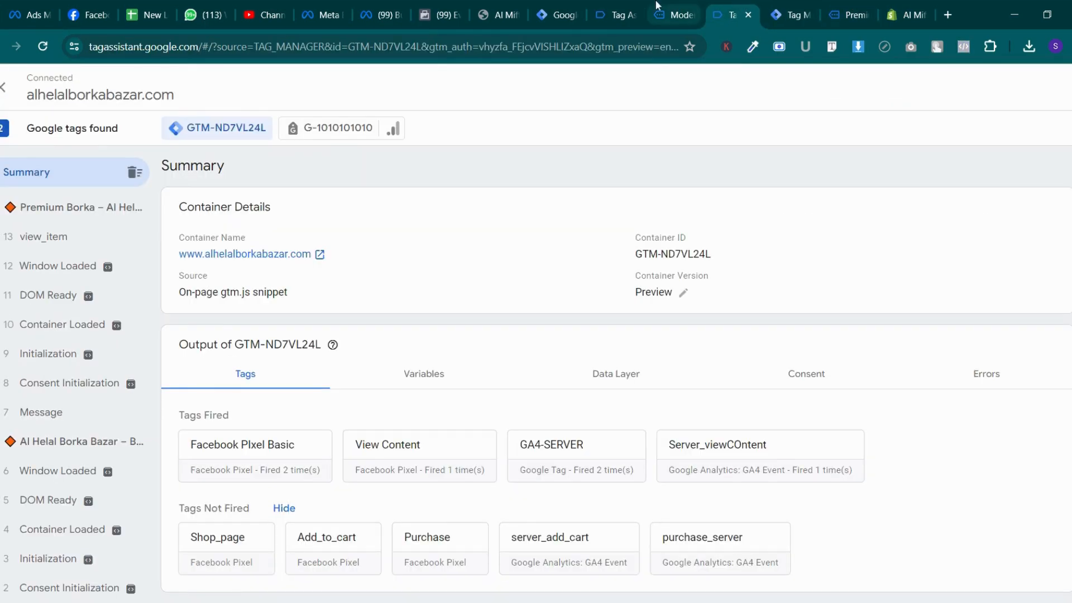
{"action": "left_click", "coordinate": [572, 6]}
{"action": "left_click", "coordinate": [624, 8]}
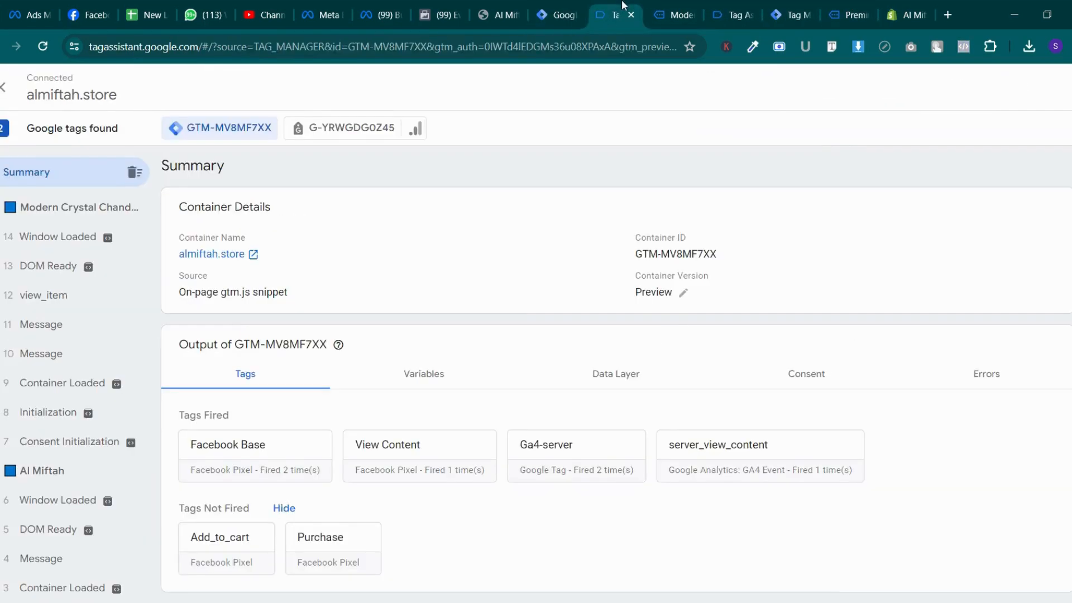
Start an immediate purchase from the store's Modern Crystal Chandelier product page and check the fired tags in Tag Assistant
{"action": "left_click", "coordinate": [676, 12]}
{"action": "scroll", "coordinate": [614, 288], "scroll_direction": "down", "scroll_amount": 5}
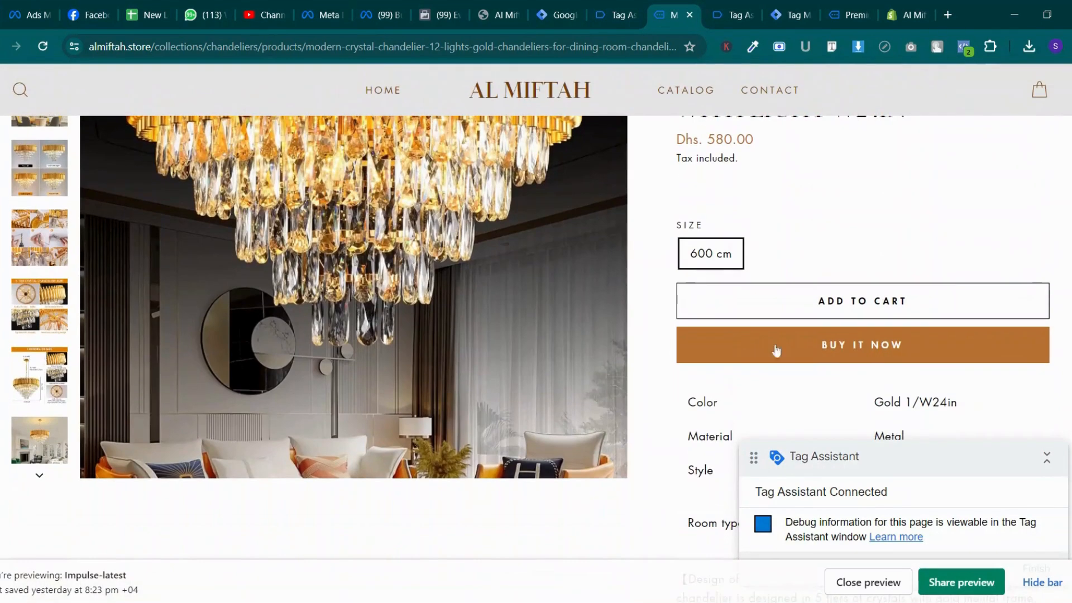
{"action": "left_click", "coordinate": [816, 354]}
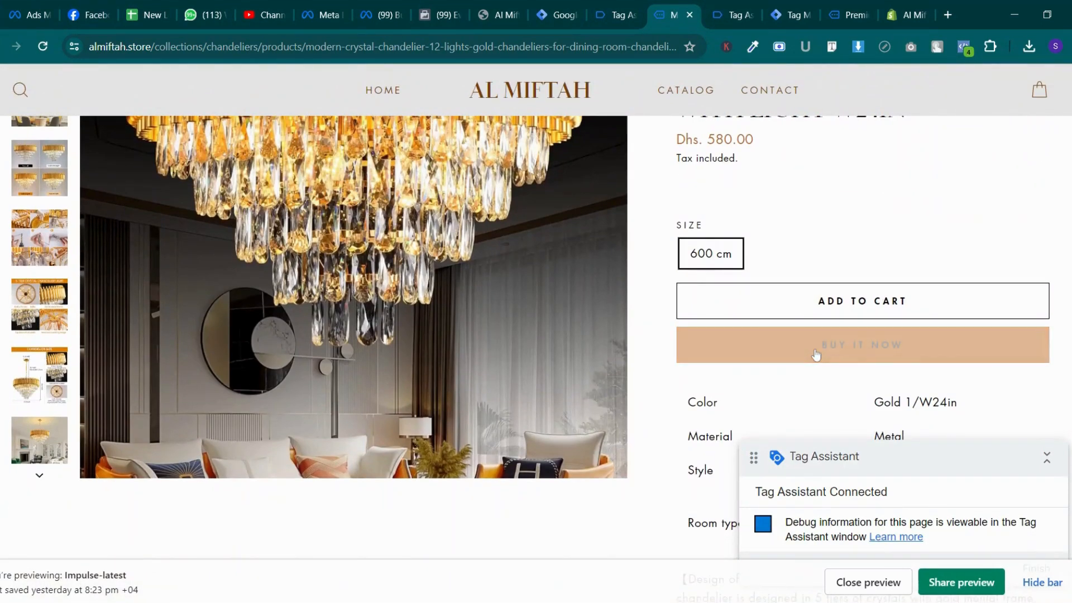
{"action": "left_click", "coordinate": [615, 15]}
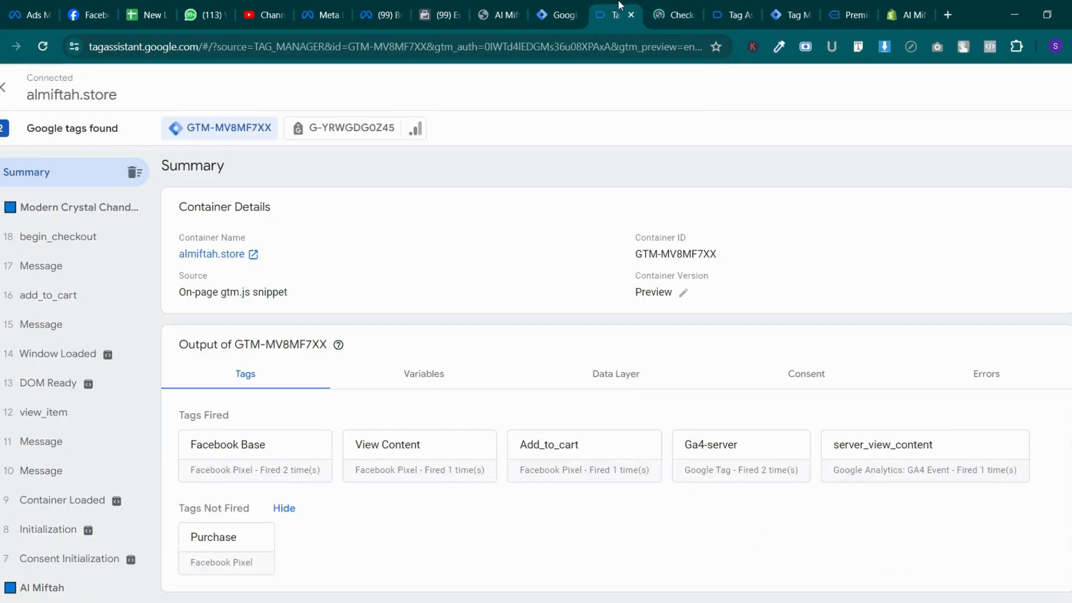
Complete the store checkout with Cash on Delivery (COD) and review the tags fired for the order in Tag Assistant
{"action": "left_click", "coordinate": [673, 8]}
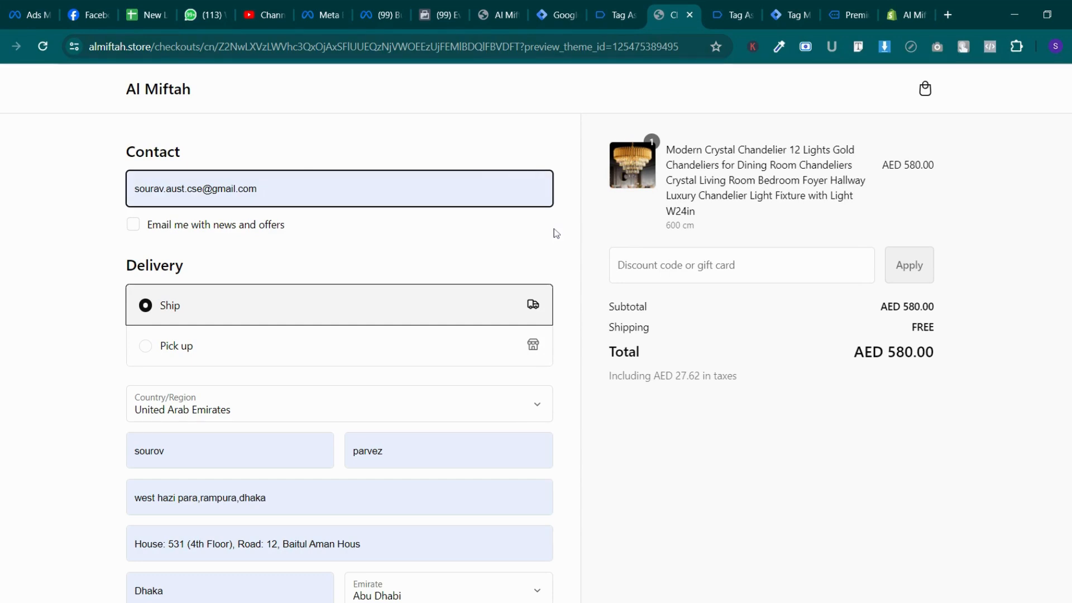
{"action": "scroll", "coordinate": [457, 249], "scroll_direction": "down", "scroll_amount": 8}
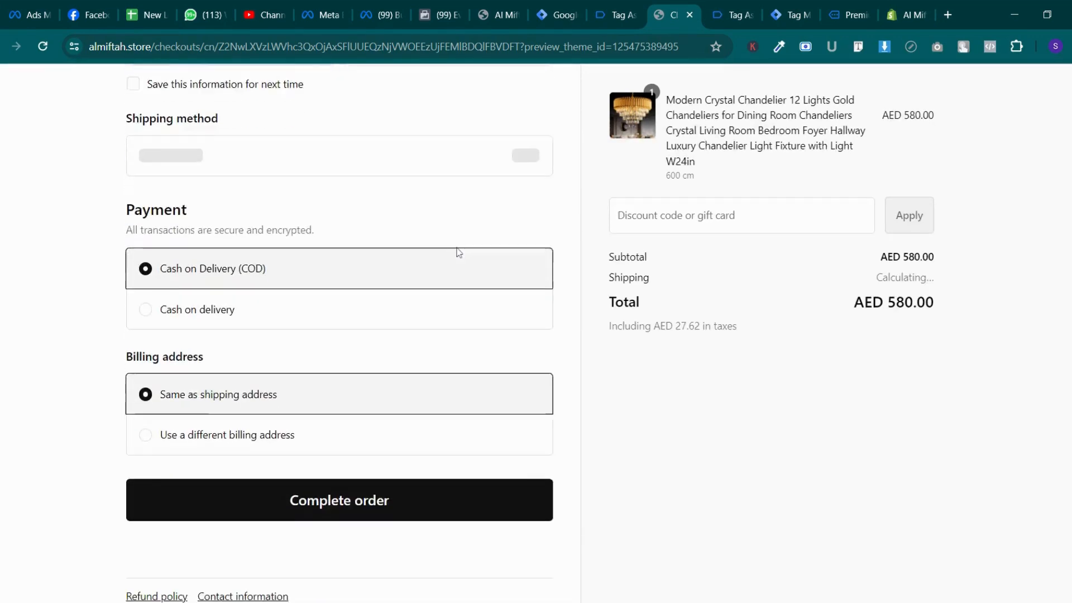
{"action": "scroll", "coordinate": [458, 251], "scroll_direction": "up", "scroll_amount": 6}
{"action": "scroll", "coordinate": [457, 249], "scroll_direction": "up", "scroll_amount": 1}
{"action": "scroll", "coordinate": [391, 251], "scroll_direction": "down", "scroll_amount": 9}
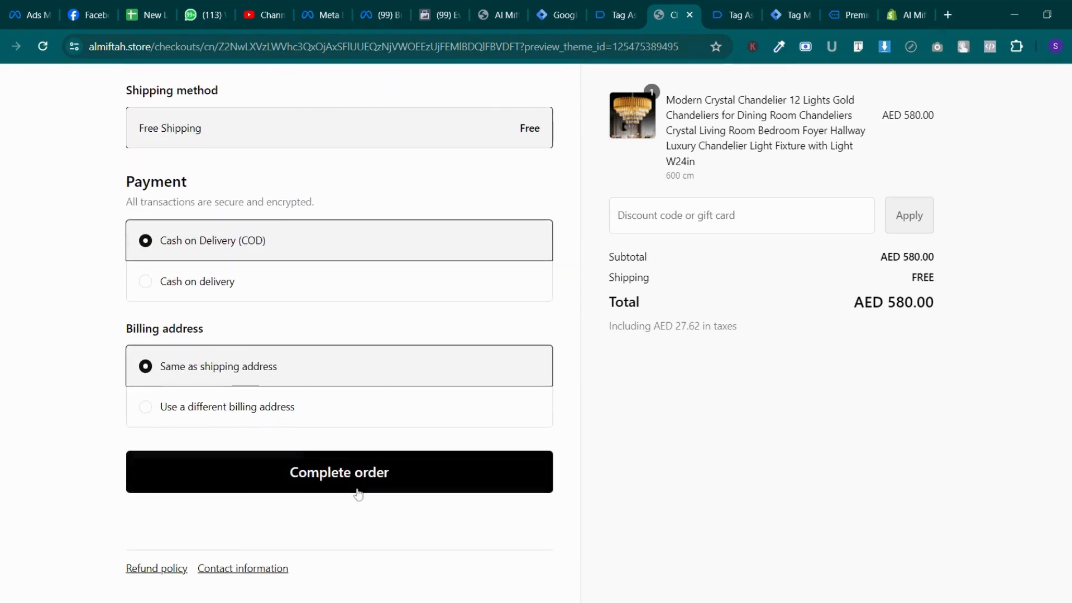
{"action": "left_click", "coordinate": [357, 491]}
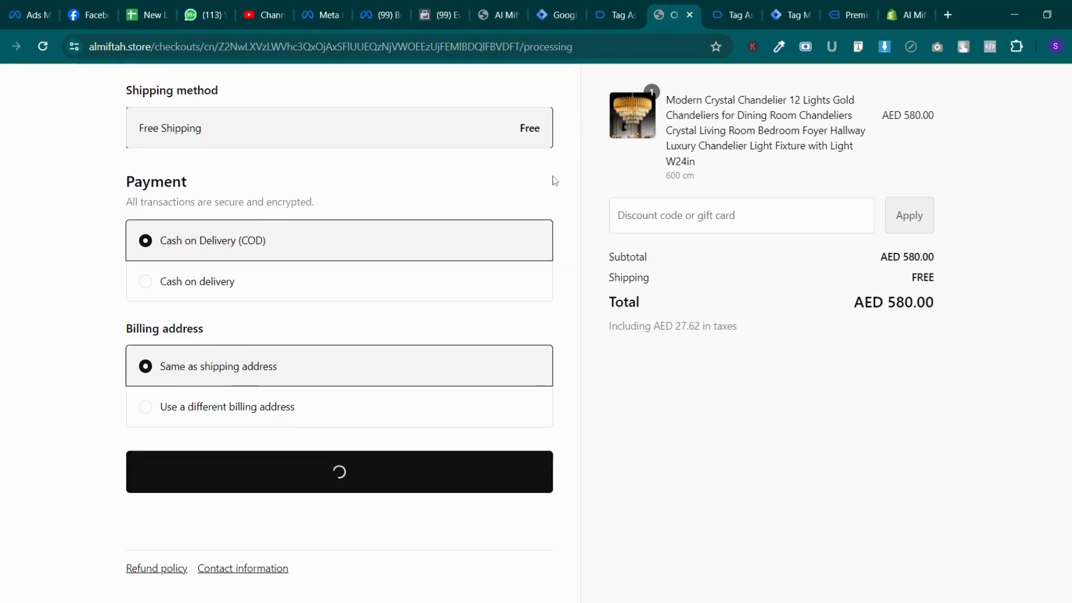
{"action": "left_click", "coordinate": [625, 7]}
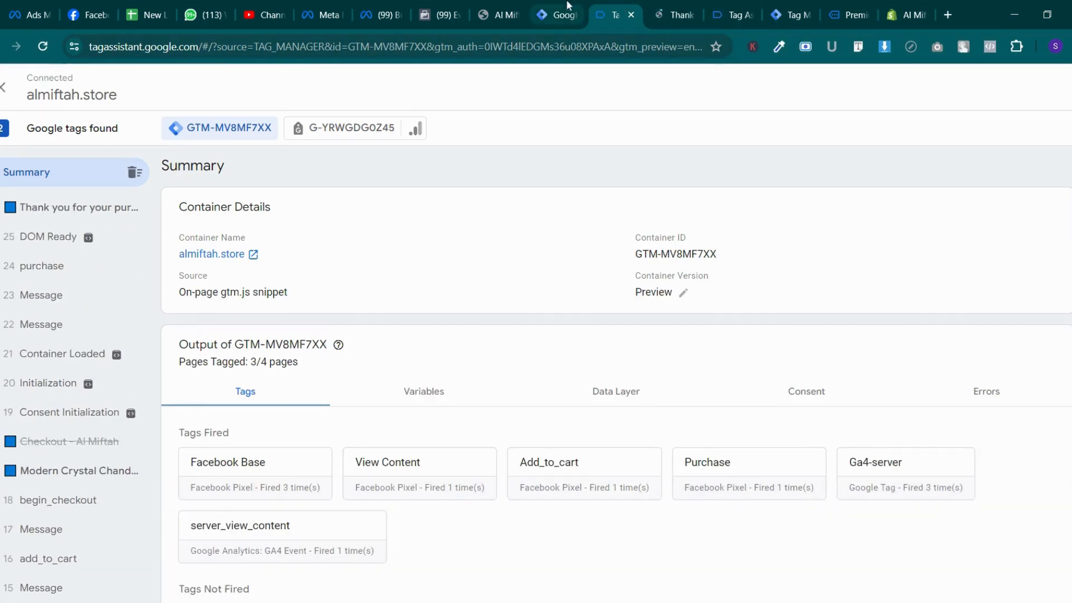
{"action": "scroll", "coordinate": [426, 264], "scroll_direction": "down", "scroll_amount": 1}
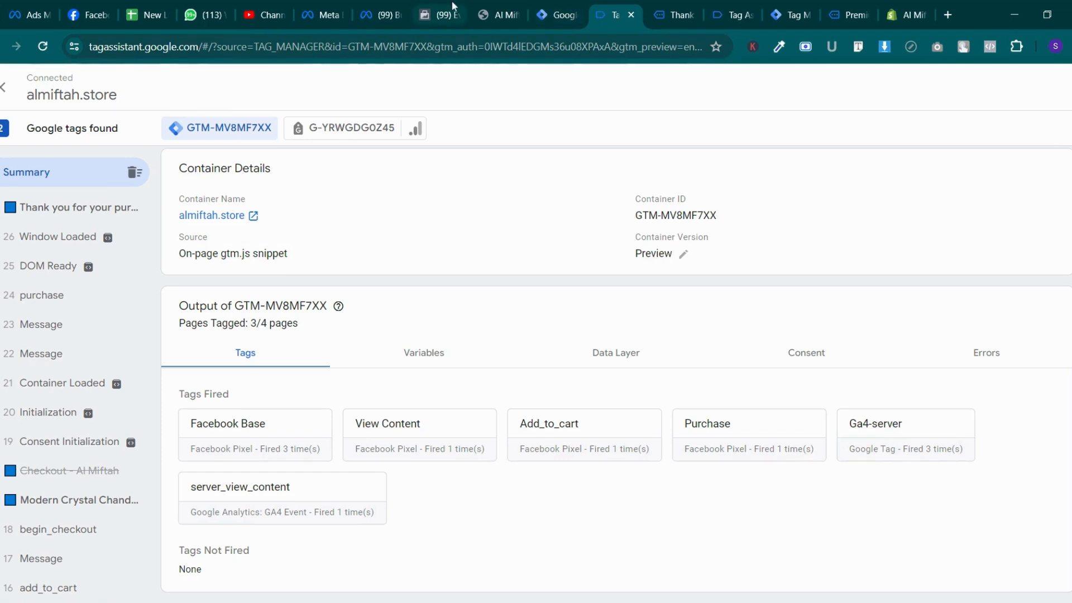
Switch to Meta Events Manager, reload the al-mifta-store test events and examine how the Purchase, Add to cart and View content events were received
{"action": "left_click", "coordinate": [441, 15]}
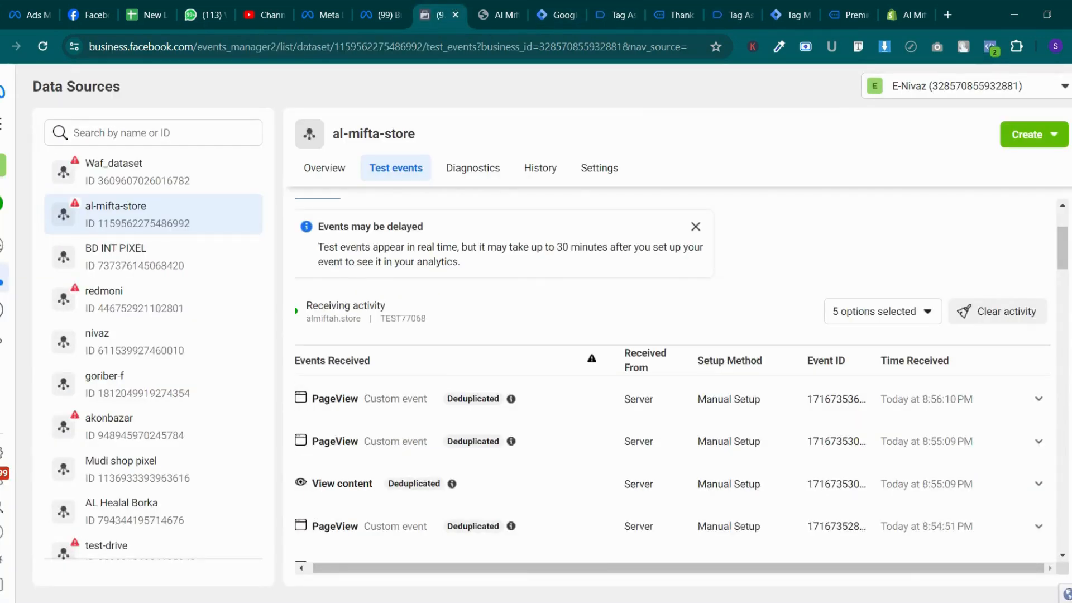
{"action": "left_click", "coordinate": [42, 46]}
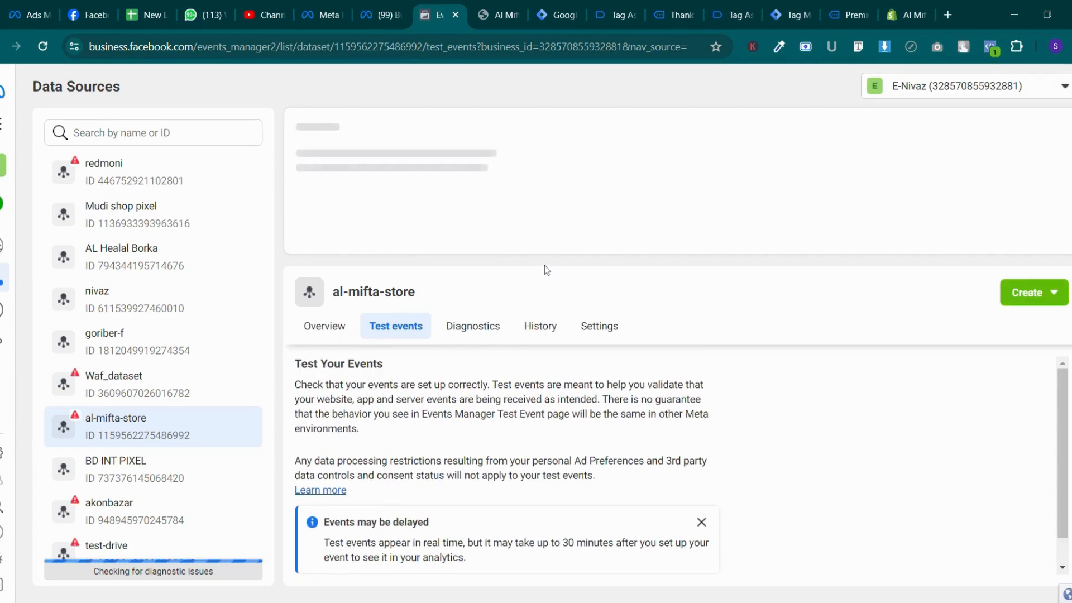
{"action": "scroll", "coordinate": [525, 427], "scroll_direction": "down", "scroll_amount": 5}
{"action": "scroll", "coordinate": [525, 427], "scroll_direction": "up", "scroll_amount": 2}
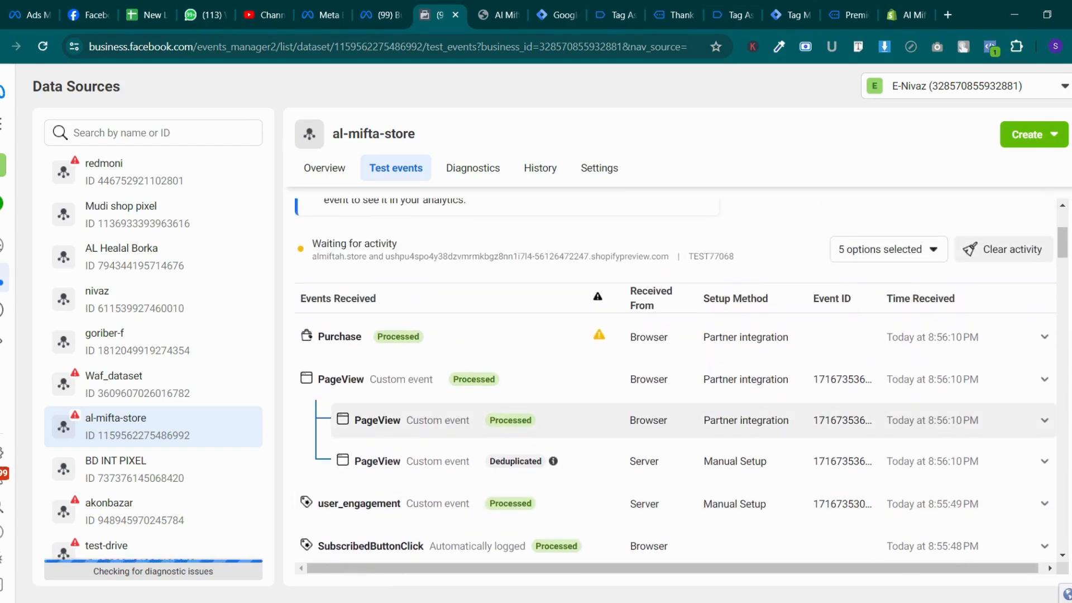
{"action": "scroll", "coordinate": [495, 329], "scroll_direction": "down", "scroll_amount": 10}
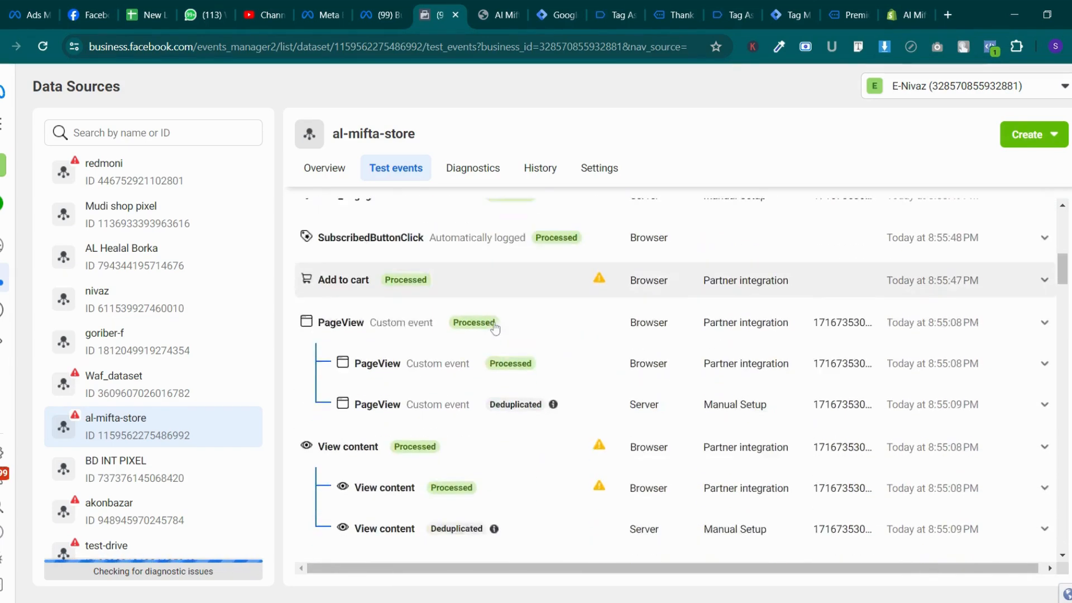
{"action": "scroll", "coordinate": [555, 269], "scroll_direction": "up", "scroll_amount": 10}
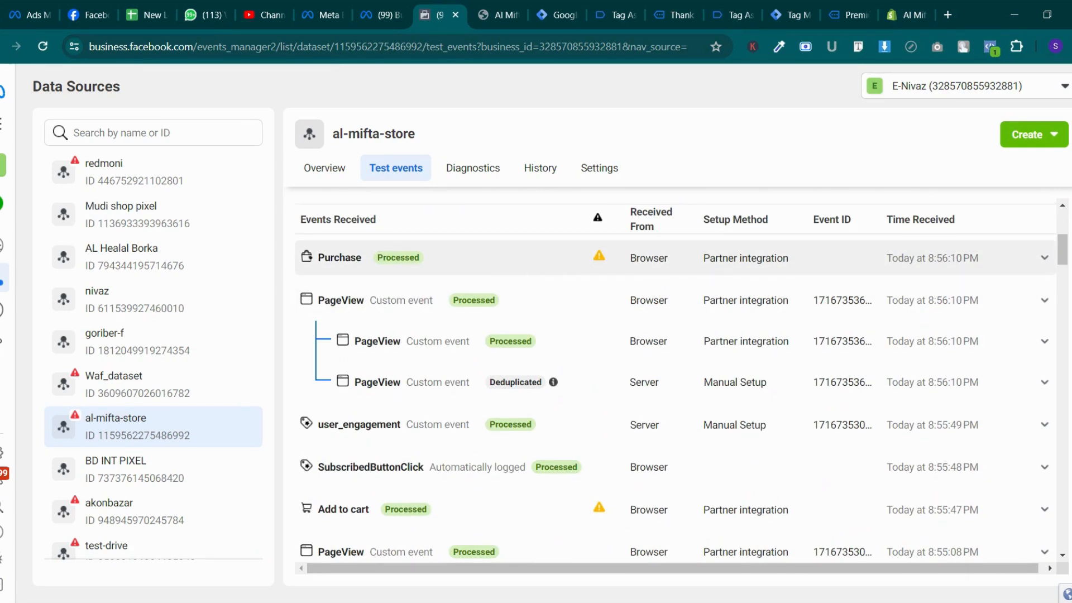
Switch to Tag Manager and open the almiftah.store container's tag list in two browser tabs
{"action": "left_click", "coordinate": [577, 6]}
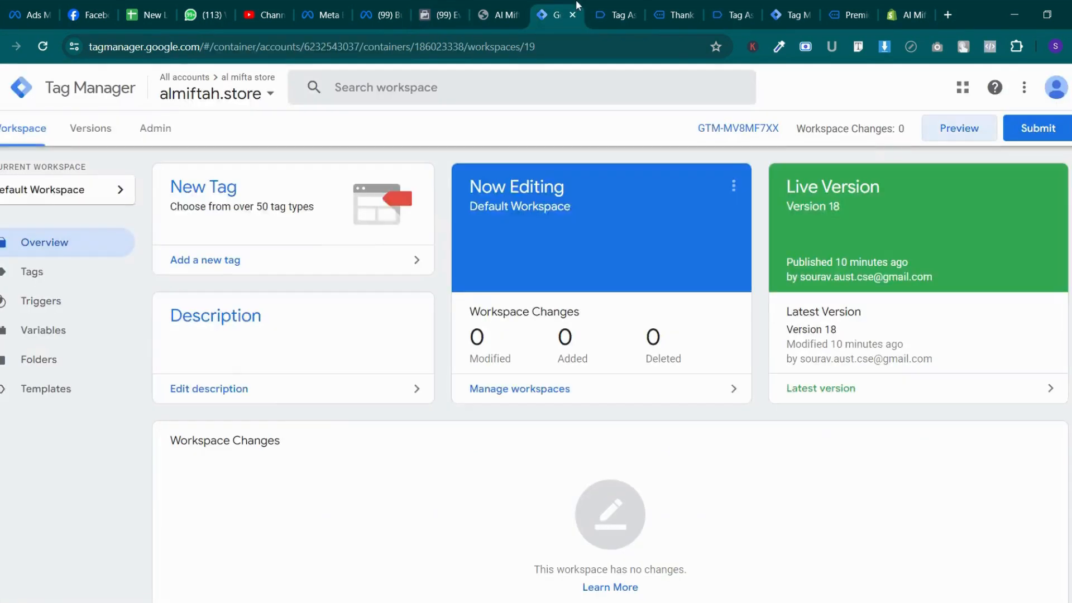
{"action": "left_click", "coordinate": [508, 8]}
{"action": "left_click", "coordinate": [597, 8]}
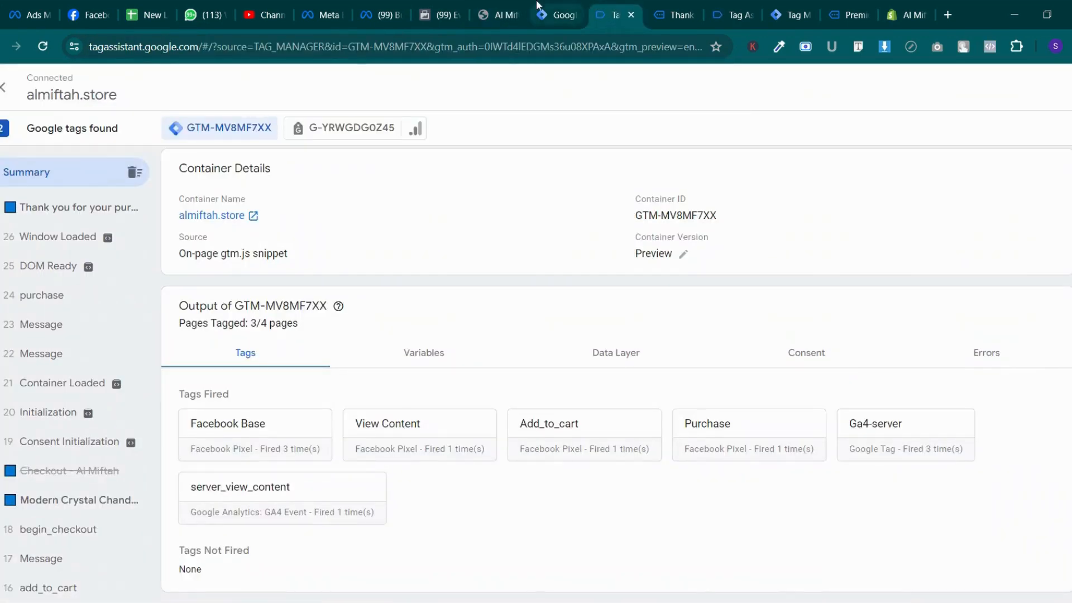
{"action": "left_click", "coordinate": [559, 15]}
{"action": "left_click", "coordinate": [32, 272]}
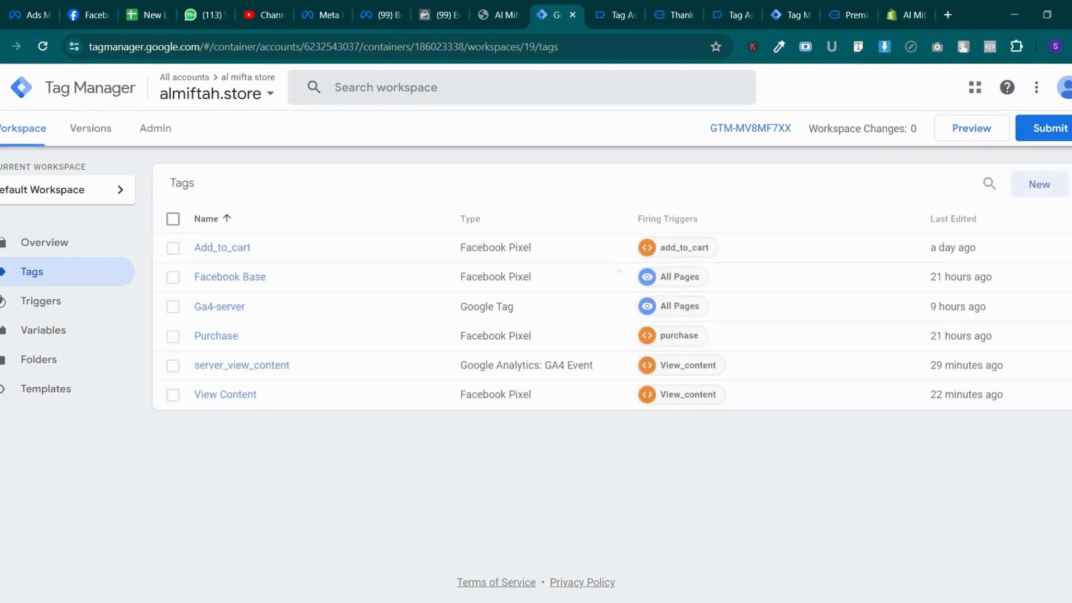
{"action": "middle_click", "coordinate": [23, 272]}
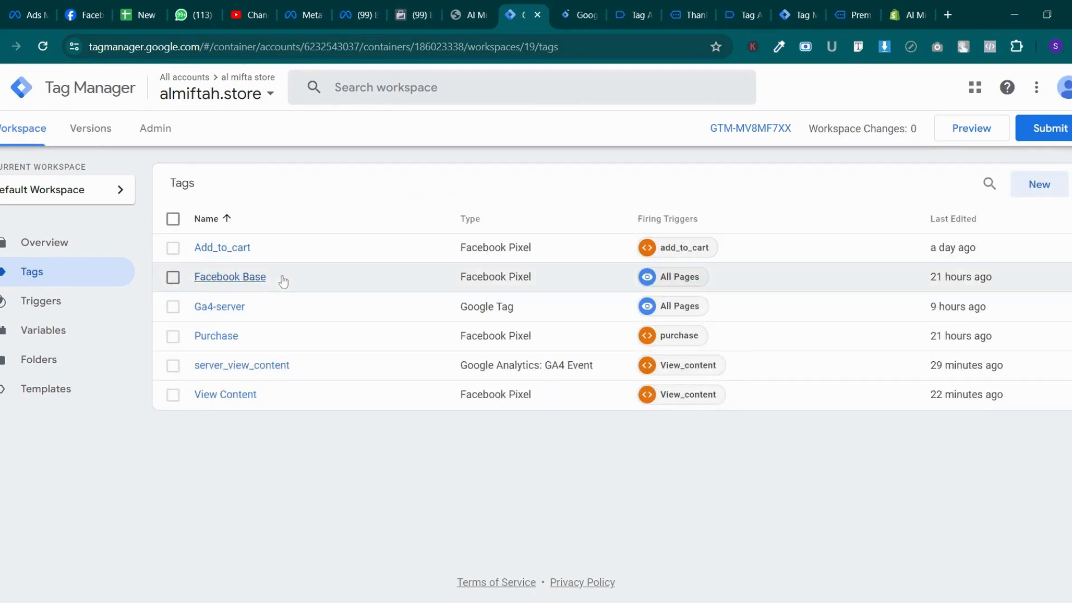
Review the Purchase tag's object properties and firing trigger, and switch to the tag list in the other browser tab
{"action": "left_click", "coordinate": [231, 343]}
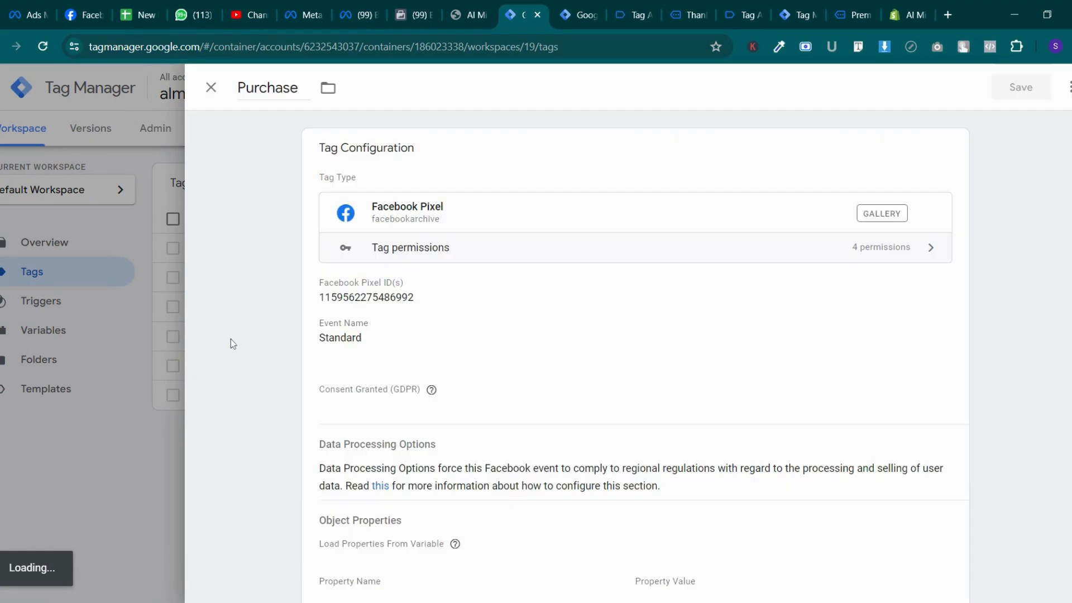
{"action": "scroll", "coordinate": [553, 404], "scroll_direction": "down", "scroll_amount": 4}
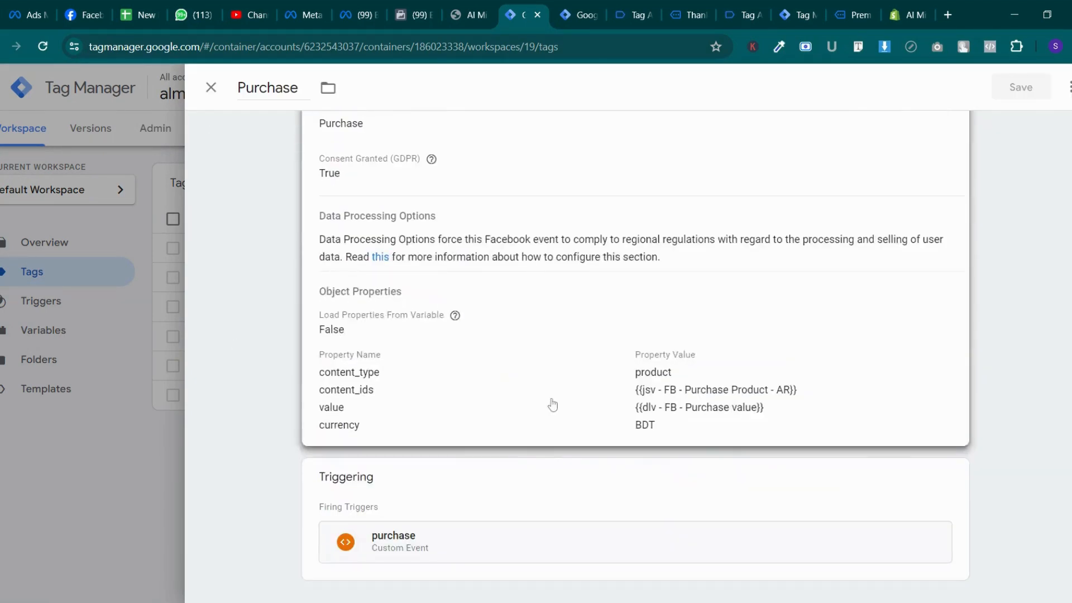
{"action": "left_click", "coordinate": [573, 5]}
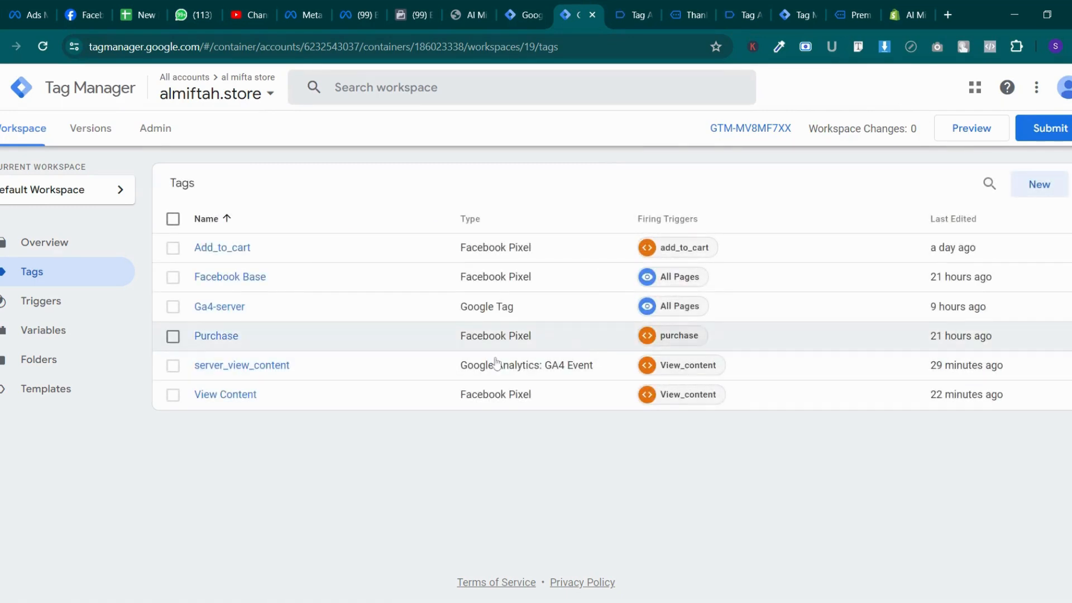
Duplicate the server_view_content tag, name the copy add_cart-server and save it
{"action": "left_click", "coordinate": [272, 365]}
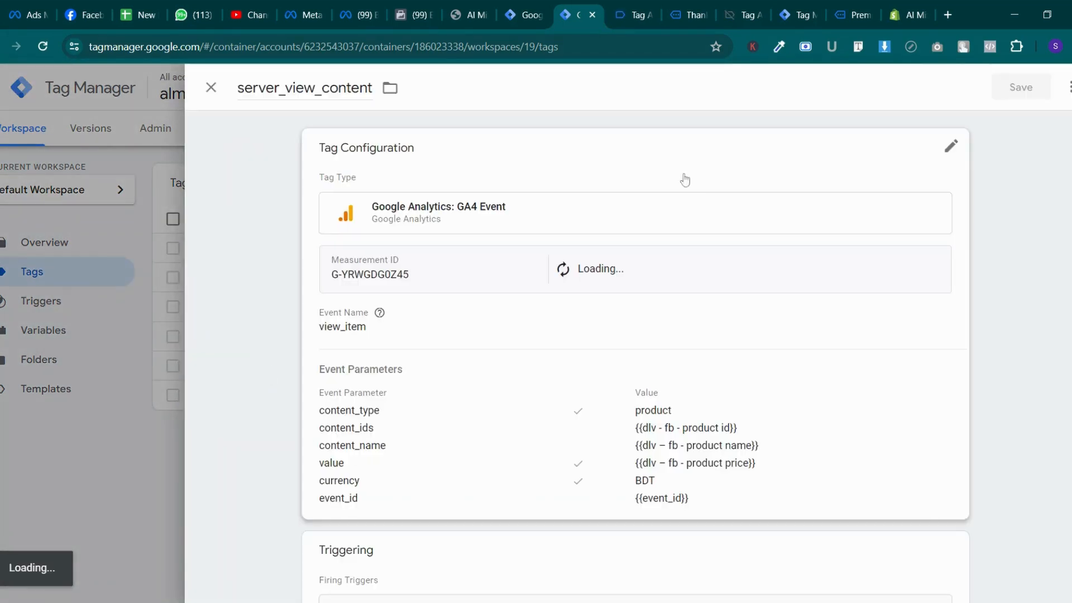
{"action": "left_click", "coordinate": [1070, 87]}
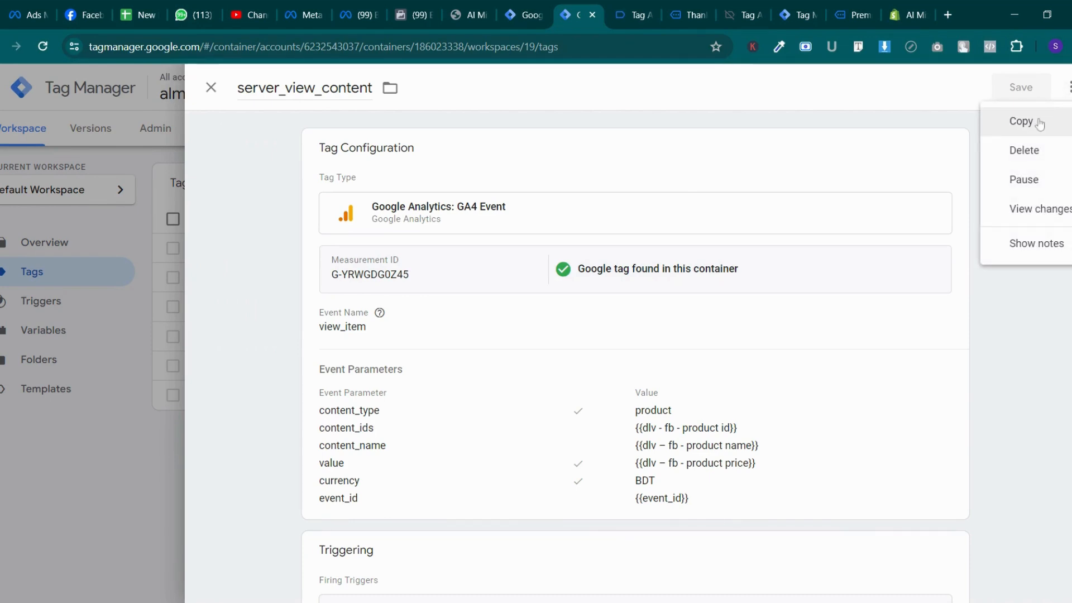
{"action": "left_click", "coordinate": [1040, 124]}
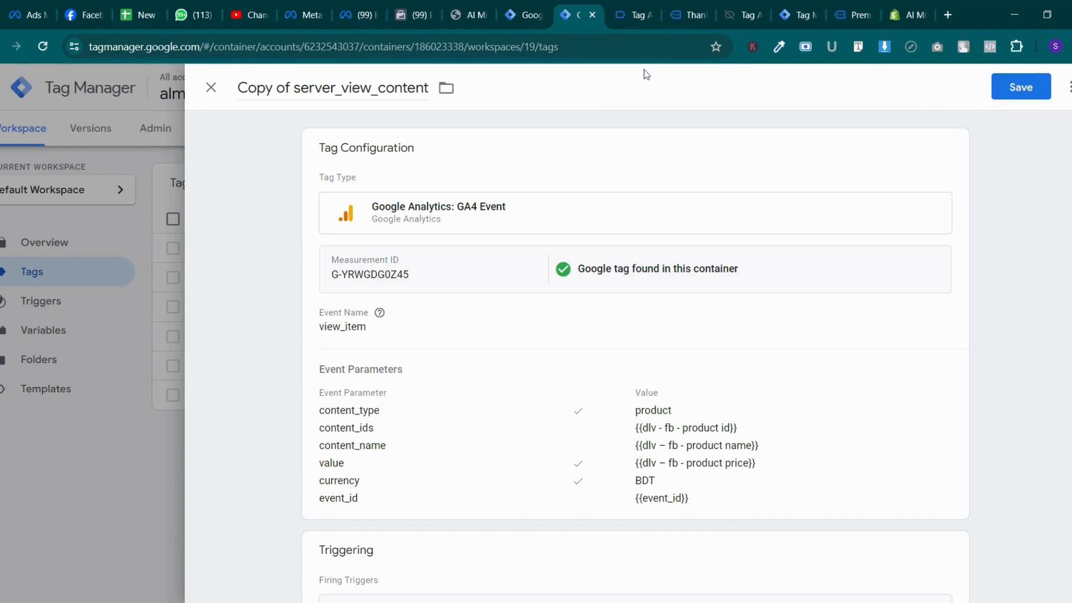
{"action": "triple_click", "coordinate": [360, 88]}
{"action": "type", "text": "add_c"}
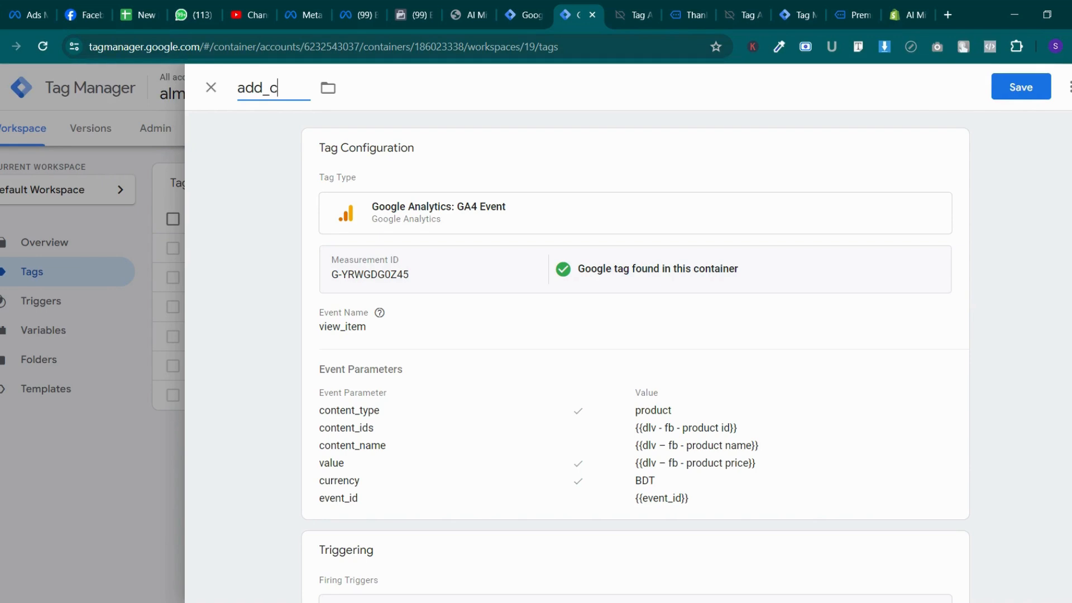
{"action": "type", "text": "art-se"}
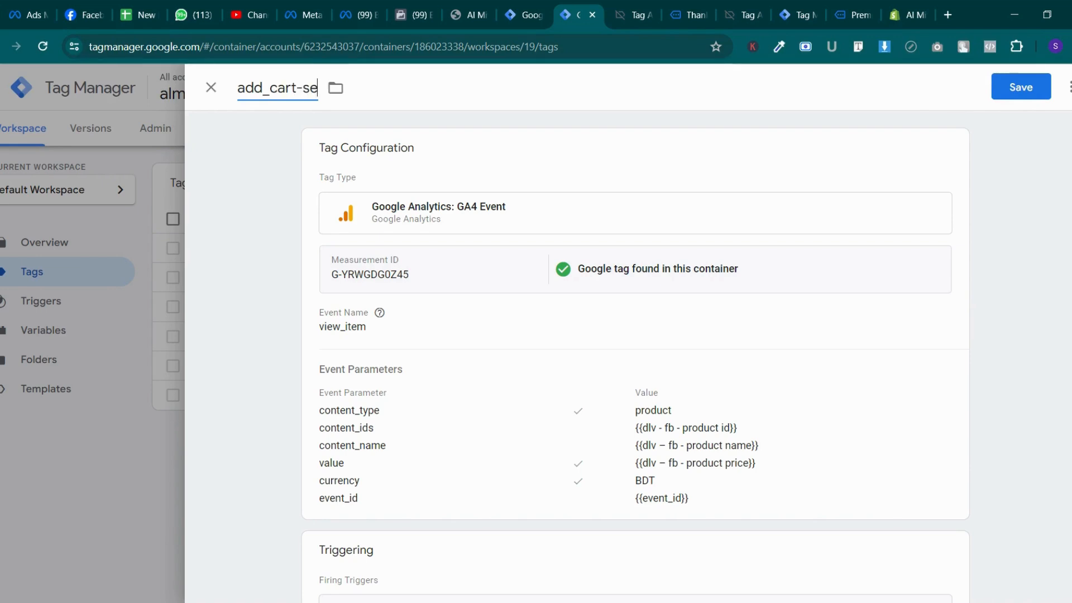
{"action": "type", "text": "rvere"}
{"action": "key", "text": "BackSpace"}
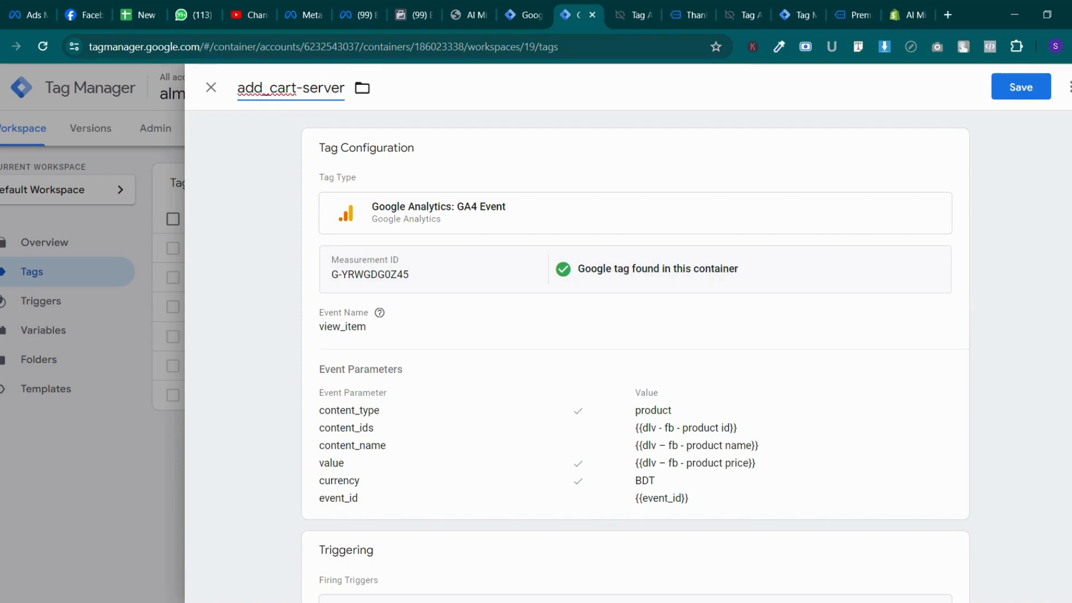
{"action": "scroll", "coordinate": [629, 340], "scroll_direction": "down", "scroll_amount": 2}
{"action": "scroll", "coordinate": [630, 340], "scroll_direction": "up", "scroll_amount": 2}
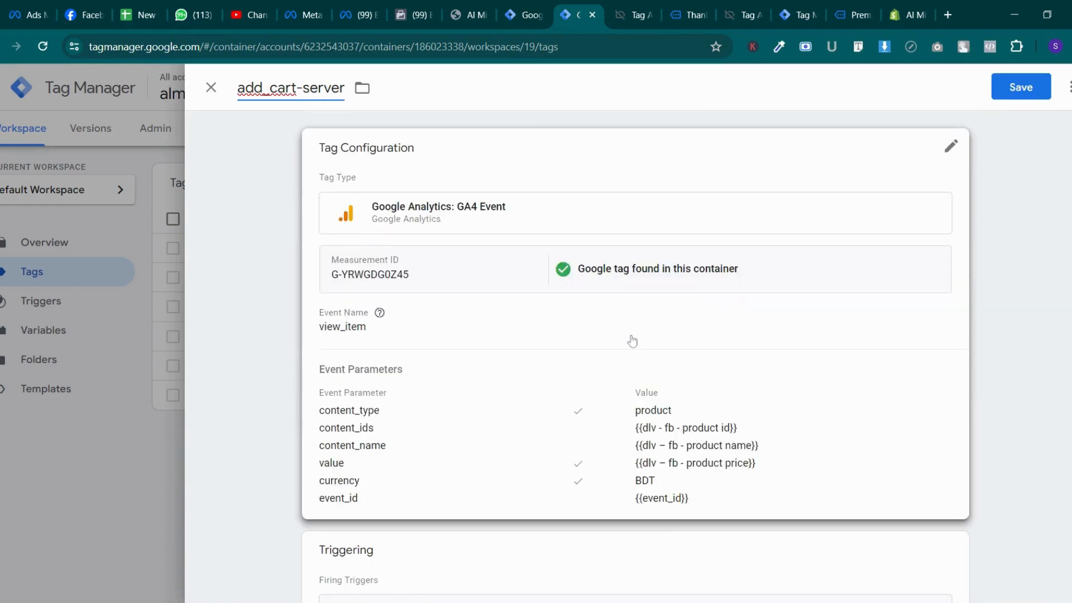
{"action": "left_click", "coordinate": [1021, 87]}
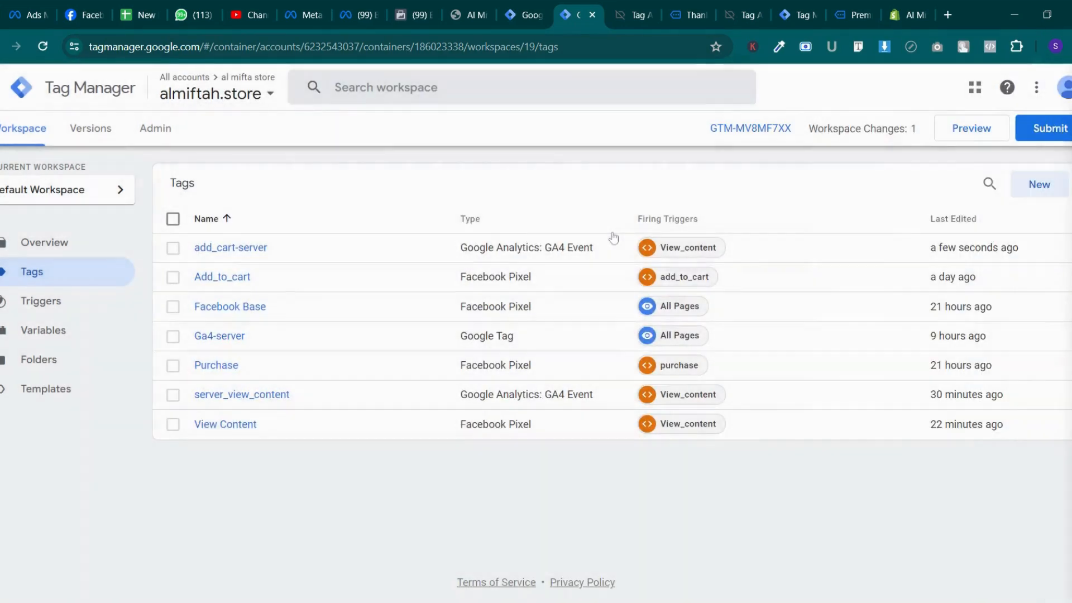
Submit and publish the almiftah.store workspace changes without a version name or description
{"action": "left_click", "coordinate": [1059, 134]}
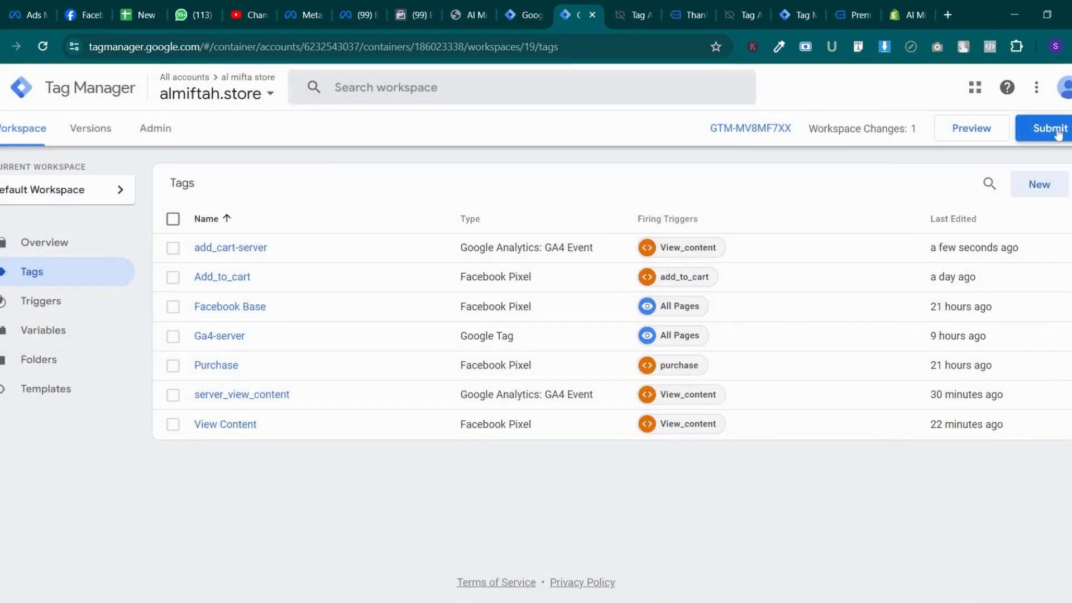
{"action": "left_click", "coordinate": [1030, 96]}
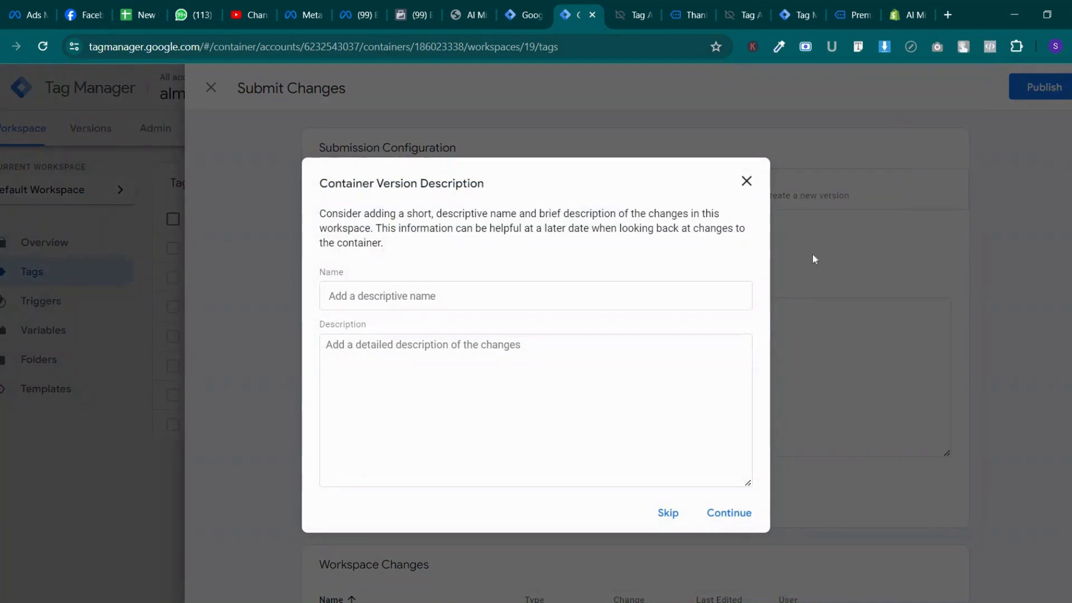
{"action": "left_click", "coordinate": [735, 525]}
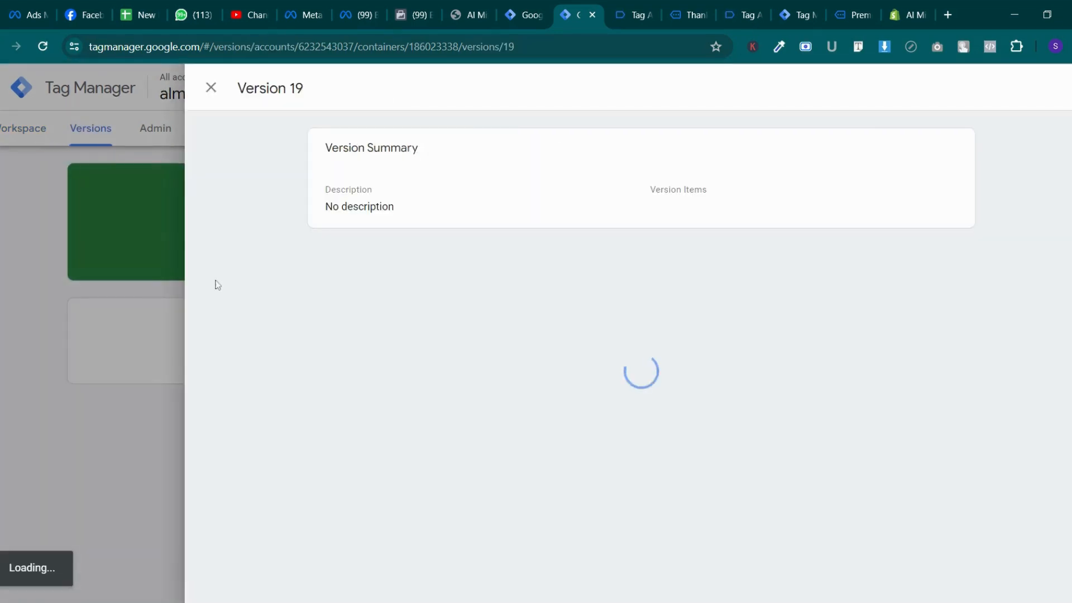
{"action": "left_click", "coordinate": [16, 129]}
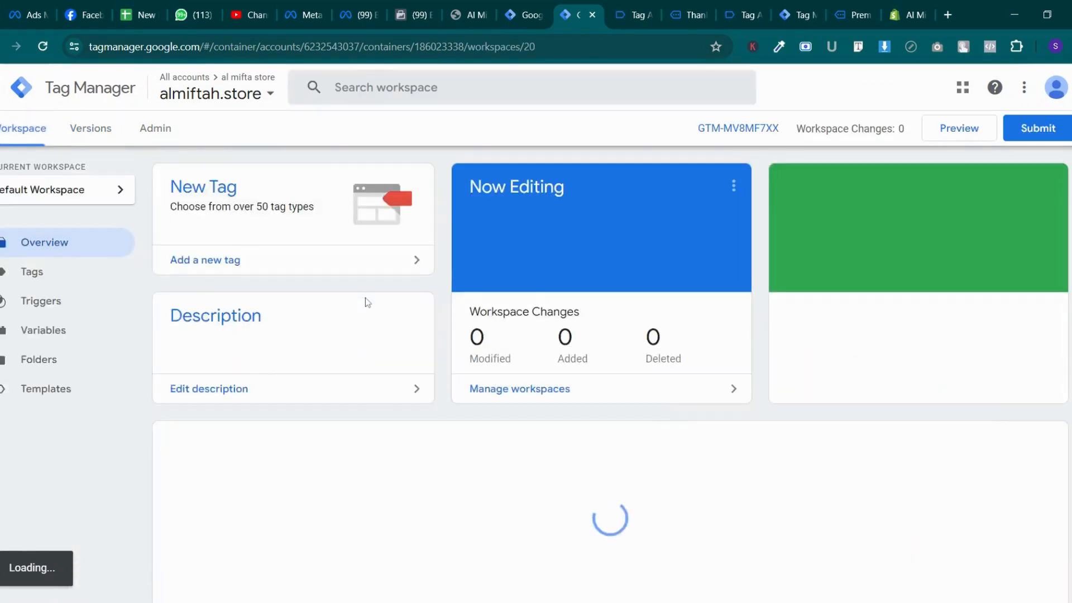
{"action": "left_click", "coordinate": [47, 269]}
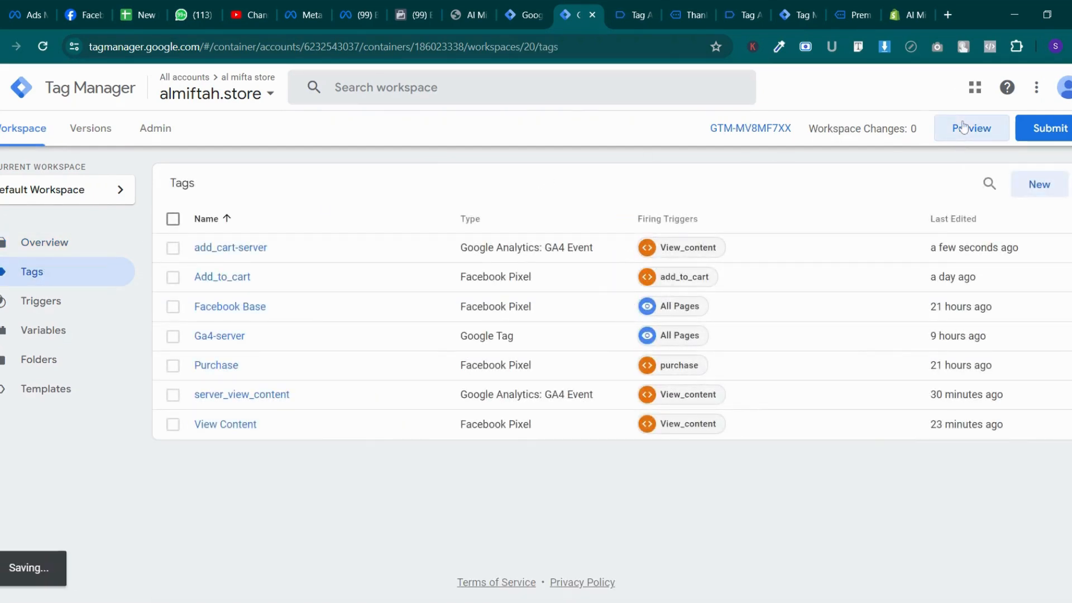
{"action": "left_click", "coordinate": [963, 128]}
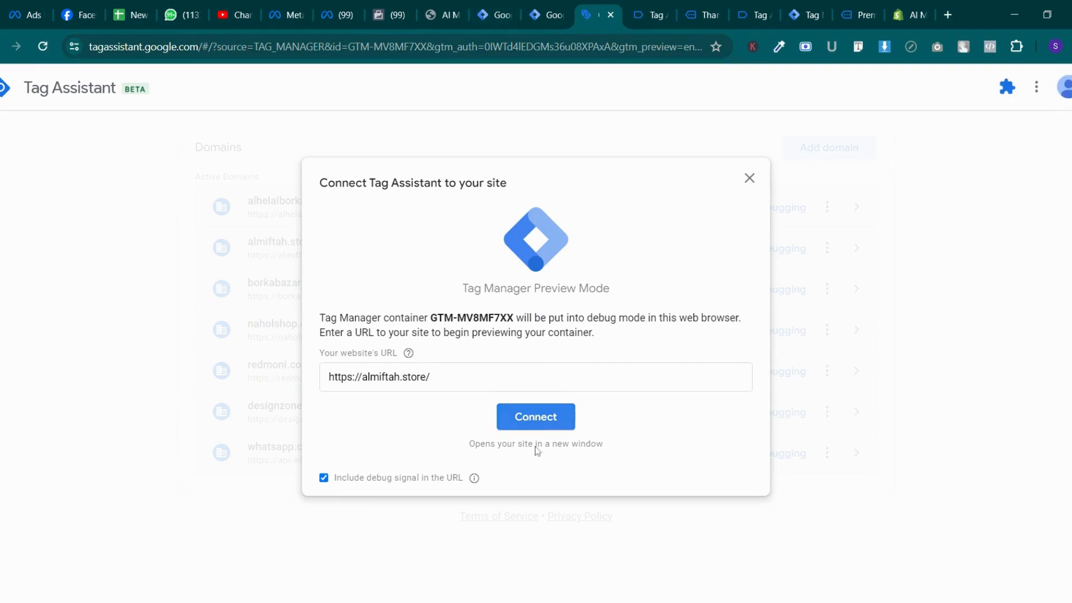
{"action": "left_click", "coordinate": [547, 419]}
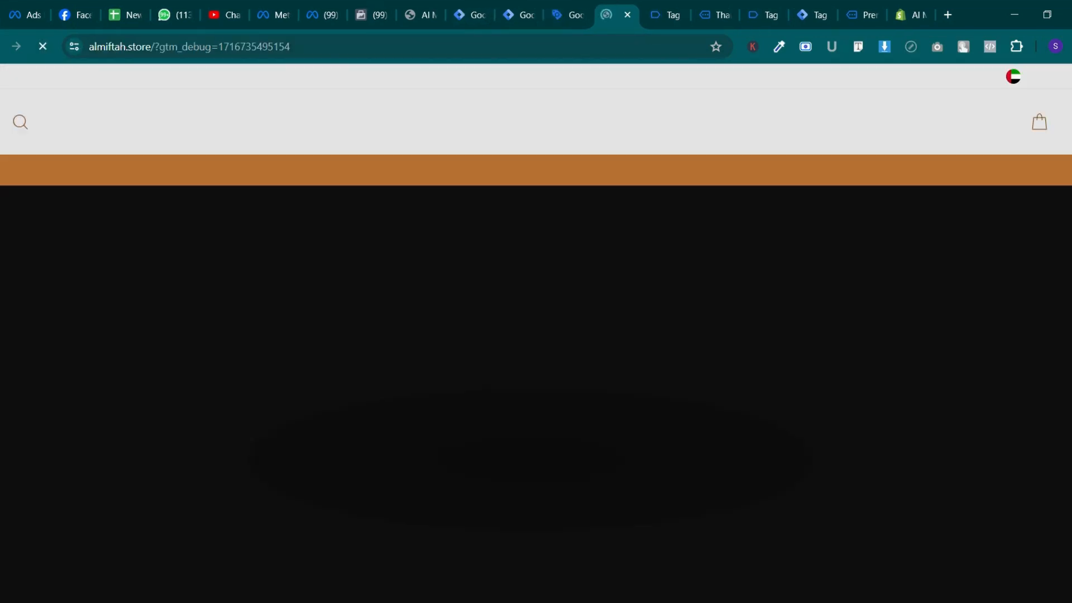
{"action": "scroll", "coordinate": [536, 335], "scroll_direction": "down", "scroll_amount": 13}
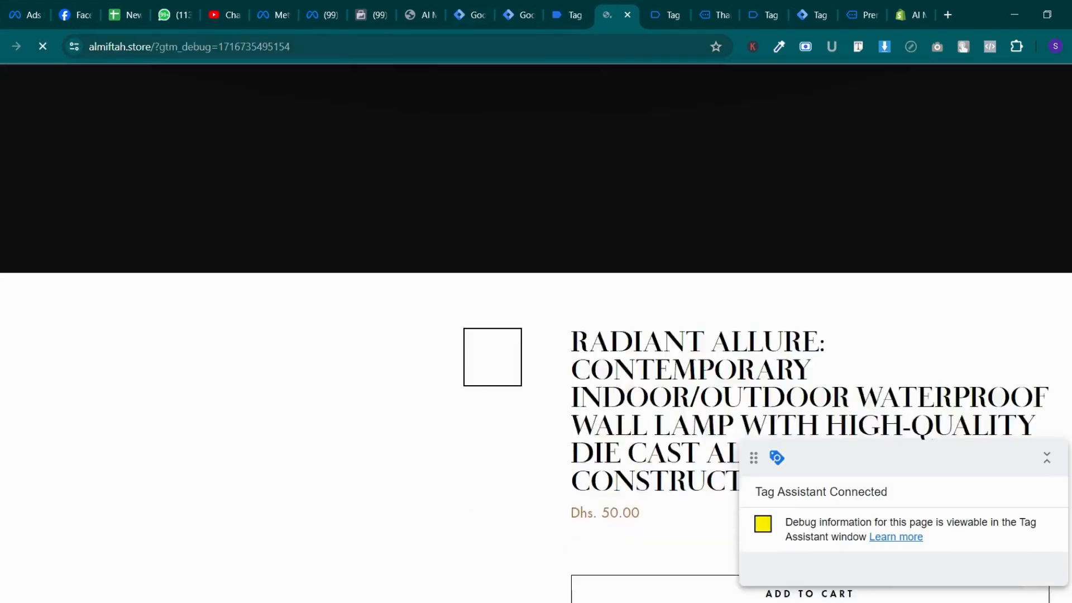
{"action": "scroll", "coordinate": [536, 335], "scroll_direction": "down", "scroll_amount": 5}
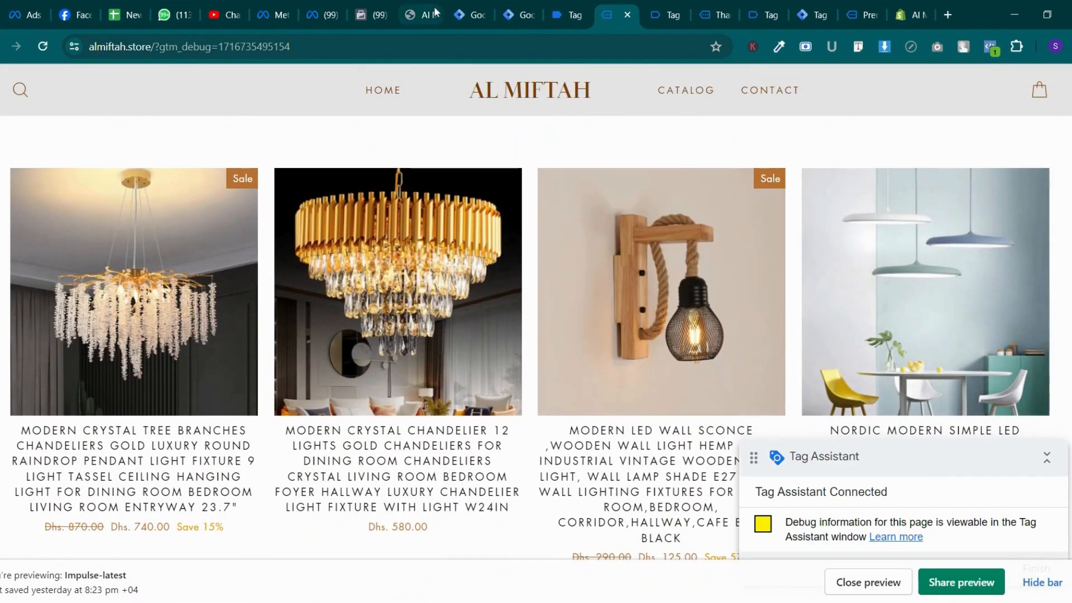
Close the Purchase tag in the other Tag Manager tab and continue to the connected session in Tag Assistant
{"action": "left_click", "coordinate": [475, 8]}
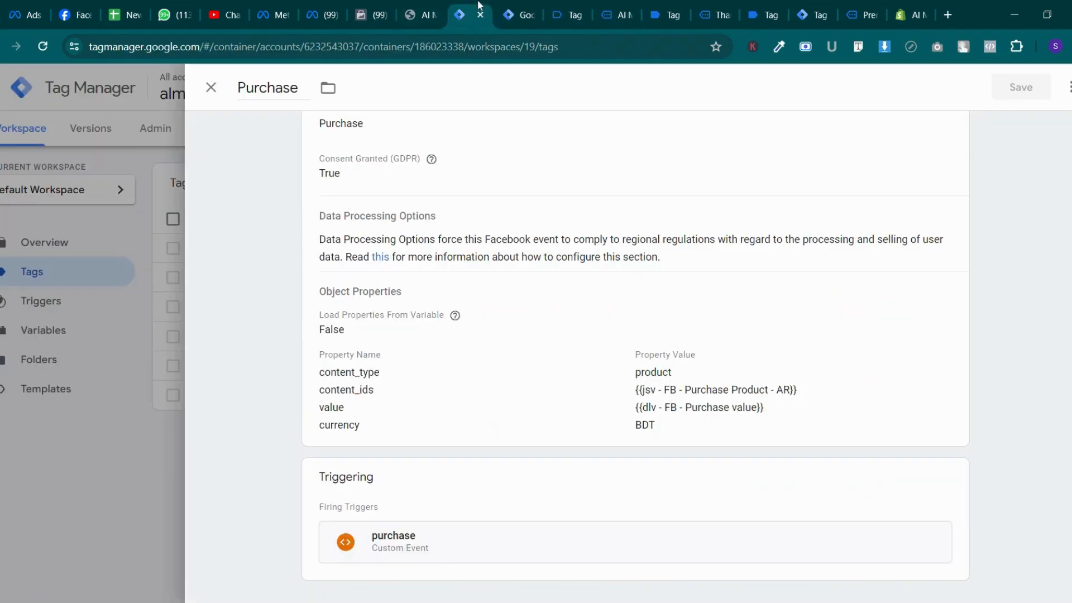
{"action": "left_click", "coordinate": [211, 87]}
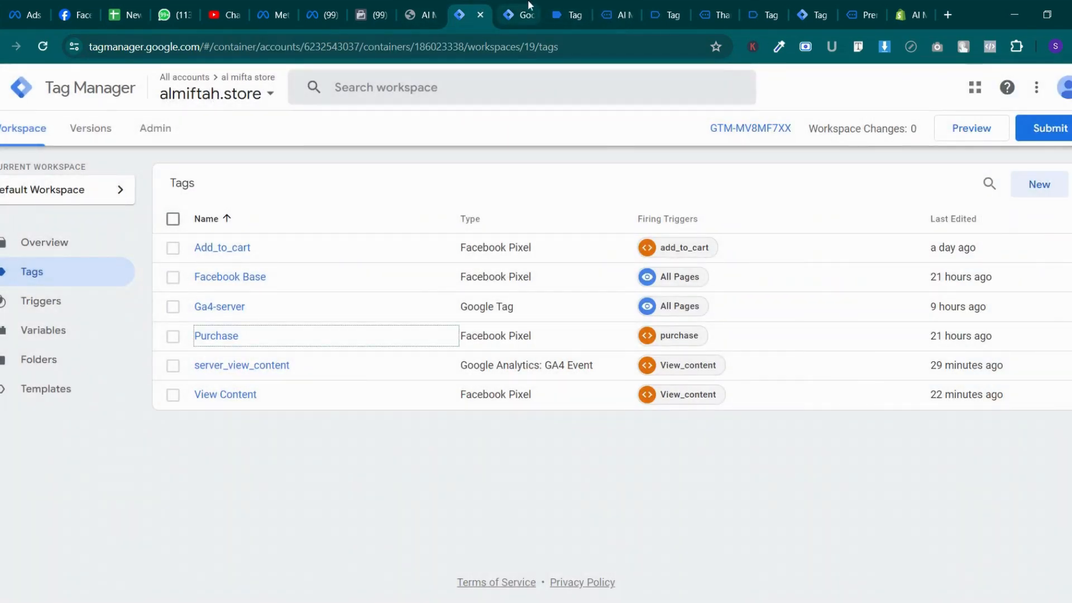
{"action": "left_click", "coordinate": [580, 7]}
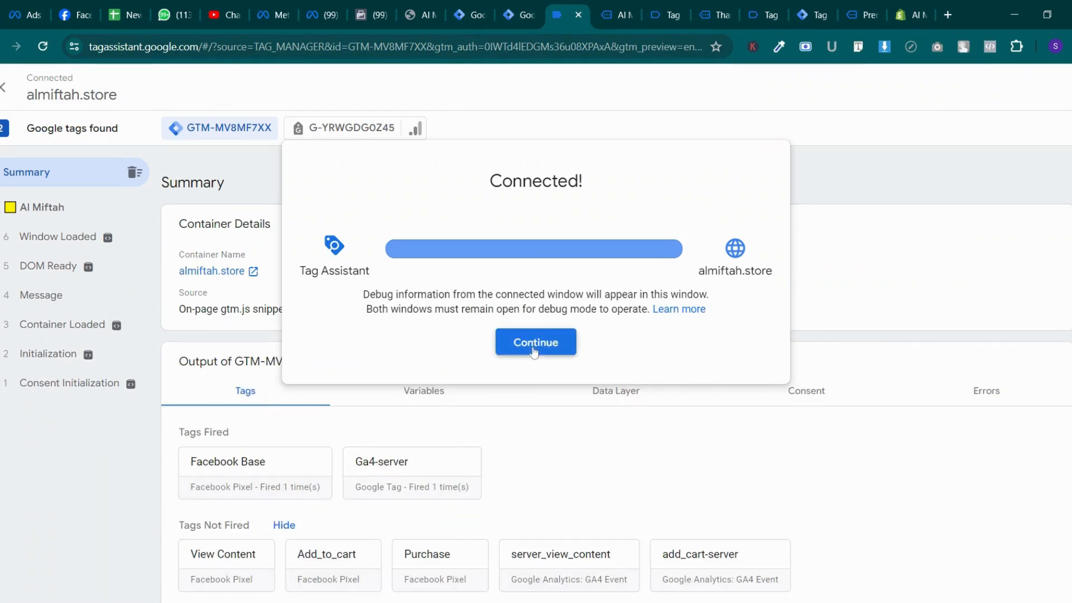
{"action": "left_click", "coordinate": [536, 342]}
In the Al Miftah store, open the 12-light modern crystal chandelier product and add it to the cart
{"action": "left_click", "coordinate": [614, 15]}
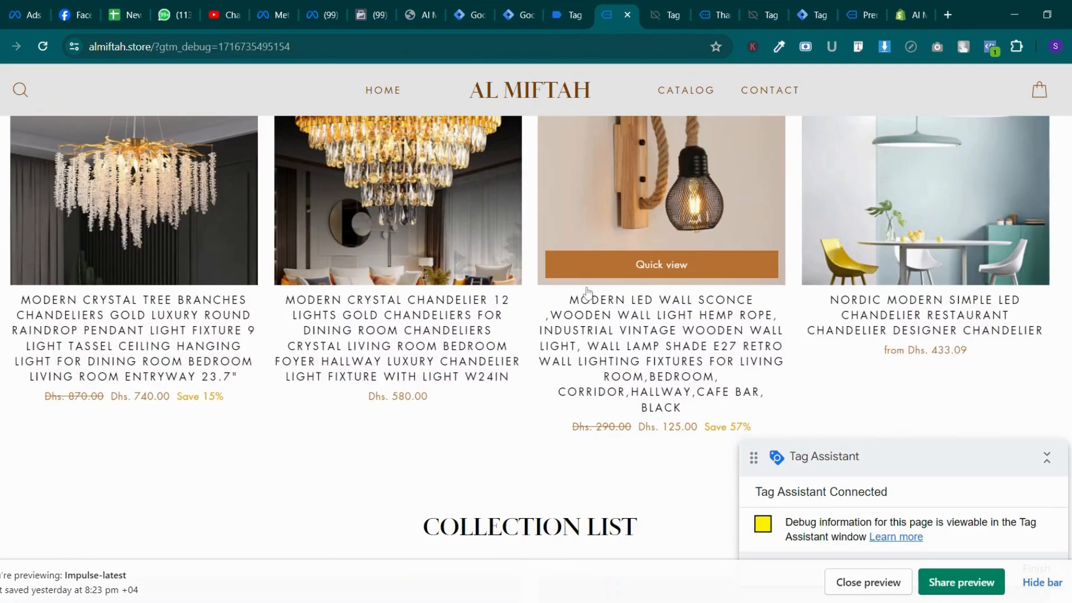
{"action": "scroll", "coordinate": [559, 288], "scroll_direction": "up", "scroll_amount": 2}
{"action": "left_click", "coordinate": [445, 258]}
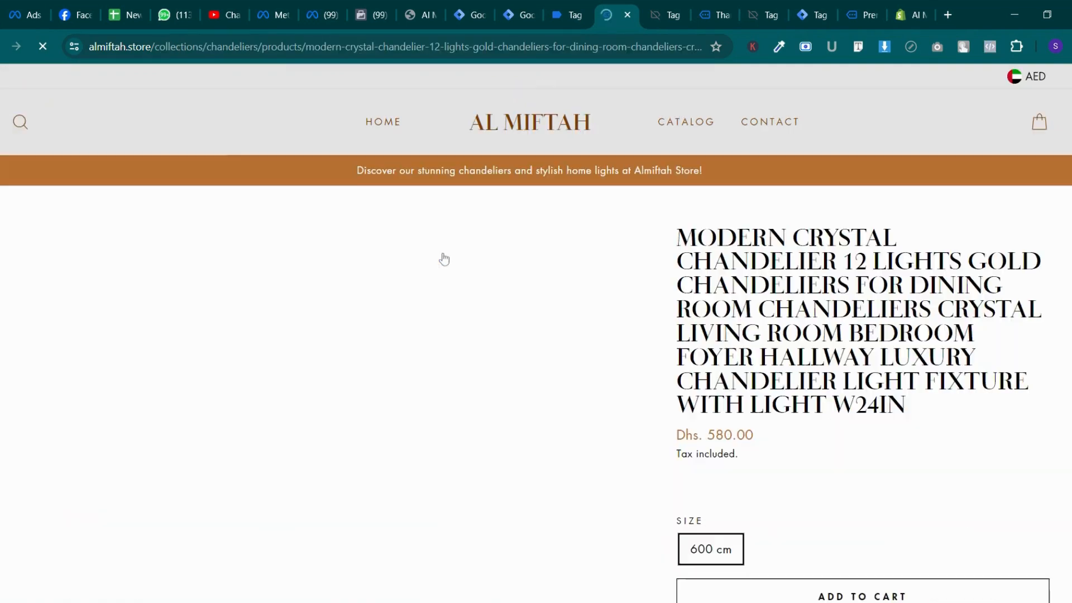
{"action": "scroll", "coordinate": [690, 372], "scroll_direction": "down", "scroll_amount": 4}
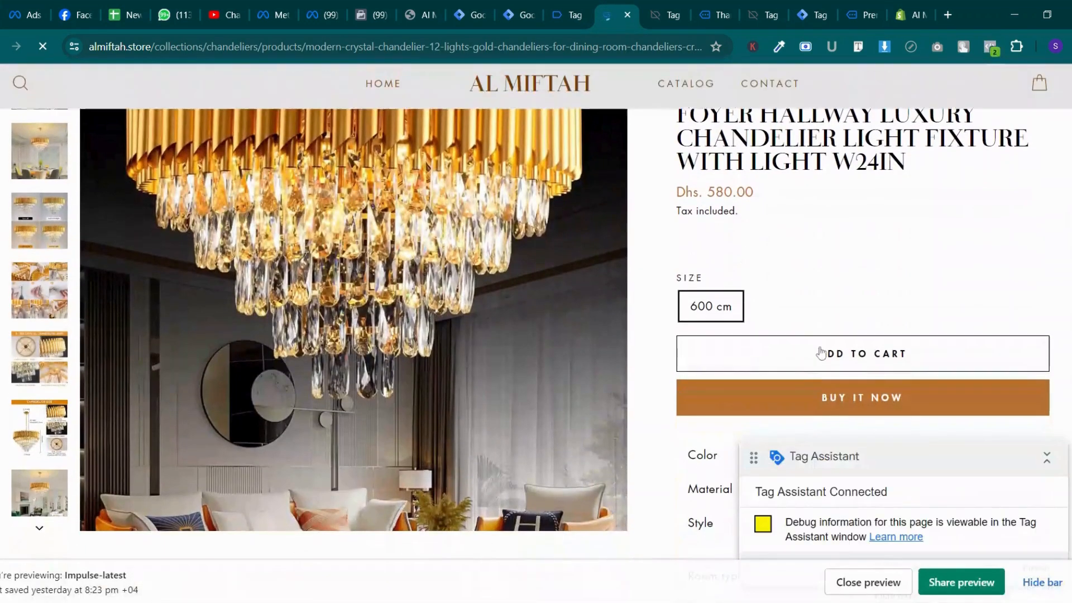
{"action": "left_click", "coordinate": [823, 351]}
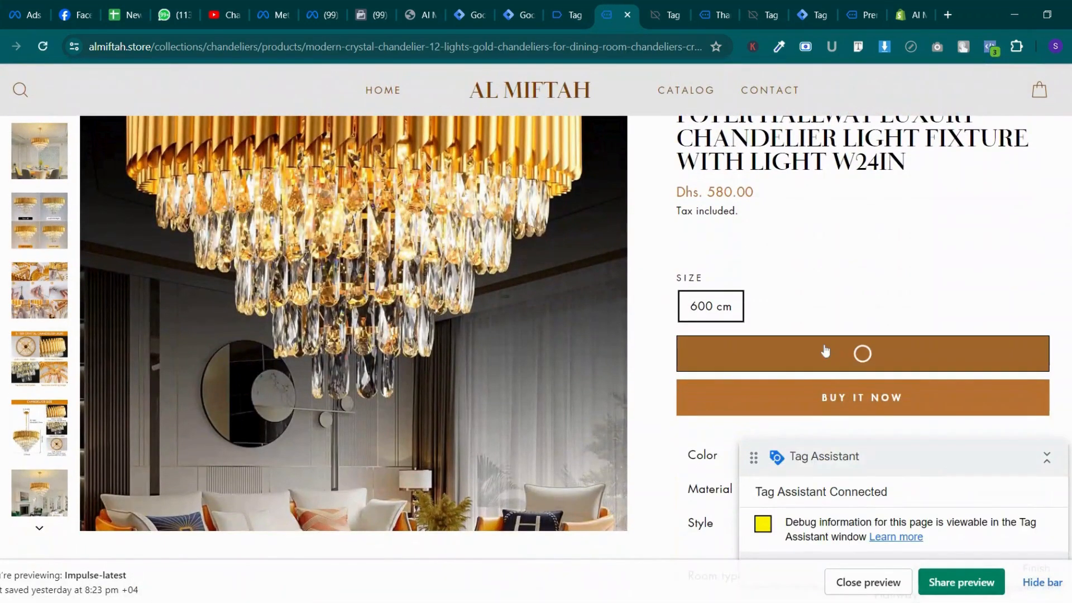
Check in Tag Assistant which tags of container GTM-MV8MF7XX fired for the add-to-cart test
{"action": "left_click", "coordinate": [530, 7]}
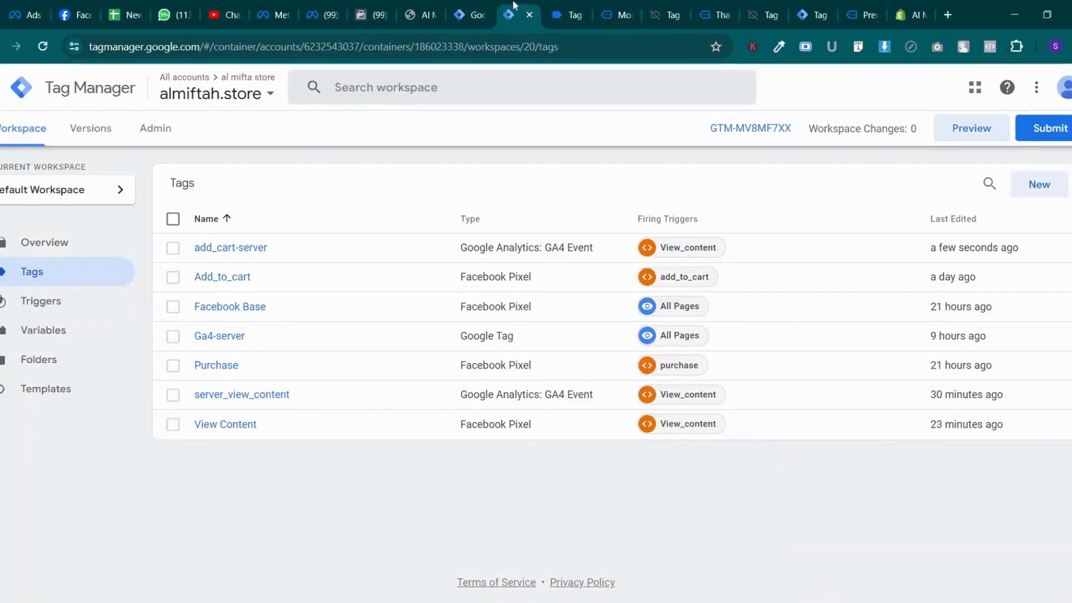
{"action": "left_click", "coordinate": [555, 6]}
{"action": "scroll", "coordinate": [555, 257], "scroll_direction": "down", "scroll_amount": 1}
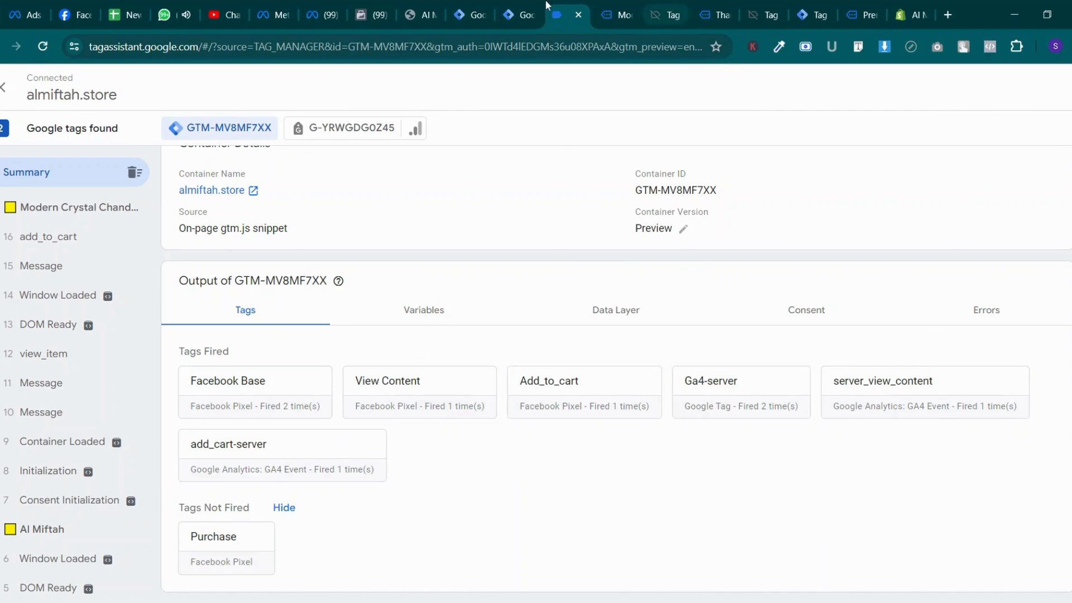
Switch to Meta Events Manager, refresh the al-mifta-store test events and compare the newest browser and server entries
{"action": "left_click", "coordinate": [515, 7]}
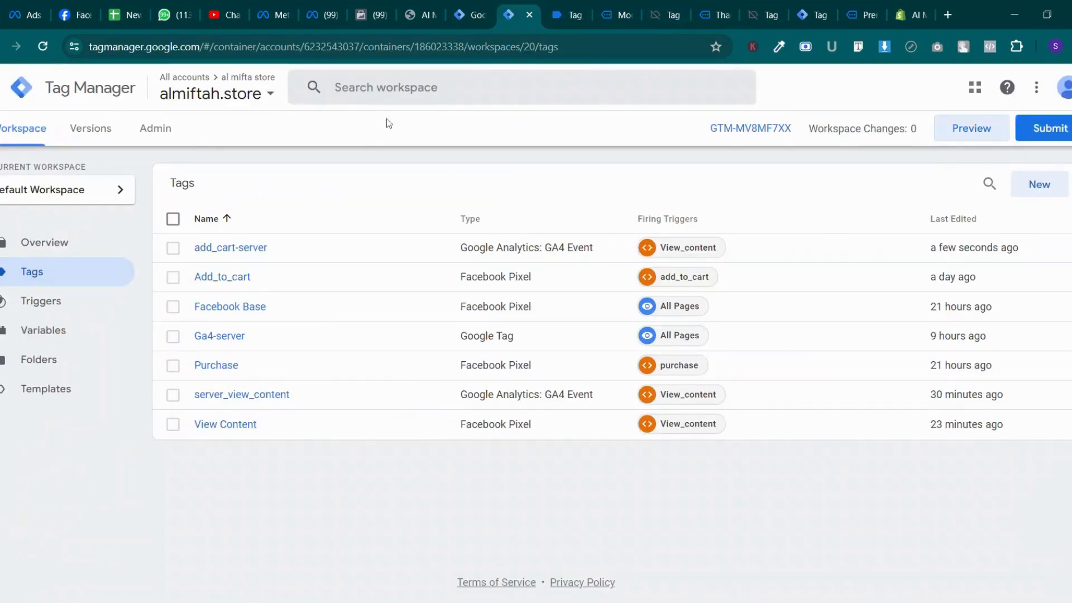
{"action": "left_click", "coordinate": [378, 6]}
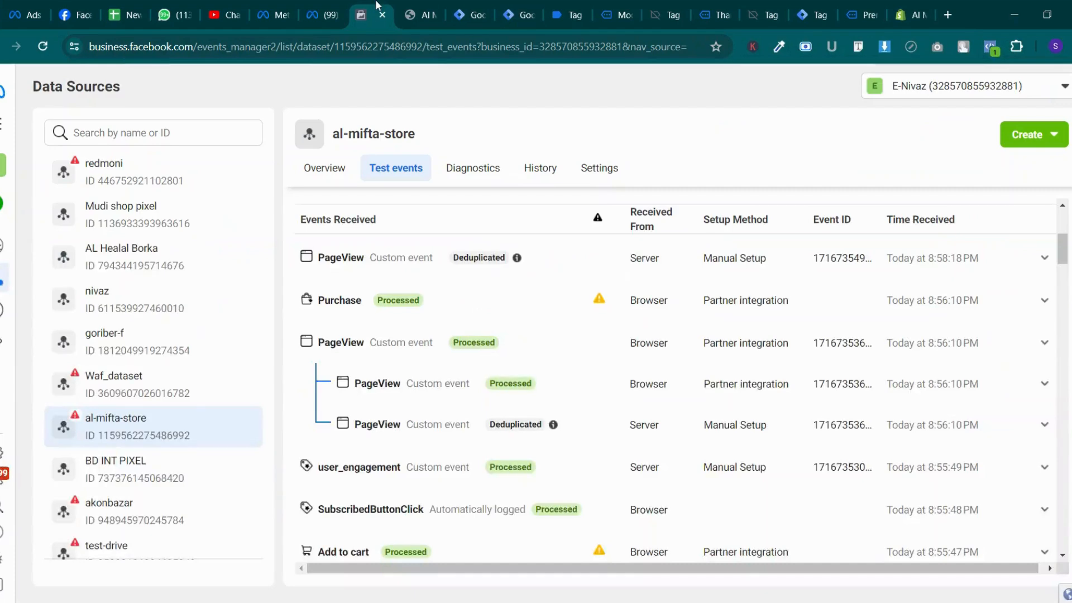
{"action": "scroll", "coordinate": [453, 236], "scroll_direction": "up", "scroll_amount": 3}
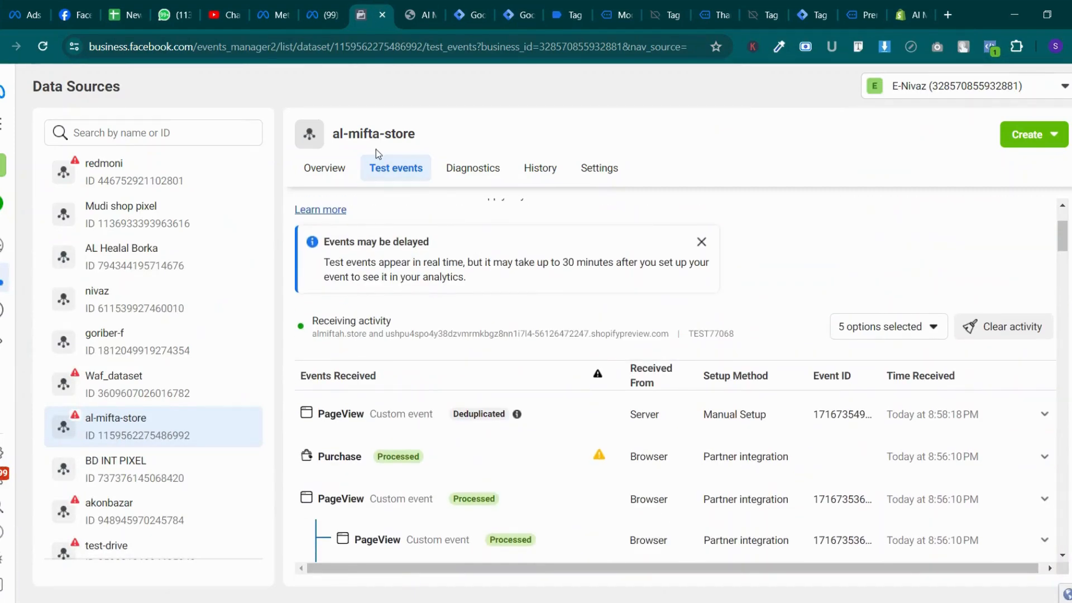
{"action": "left_click", "coordinate": [42, 46]}
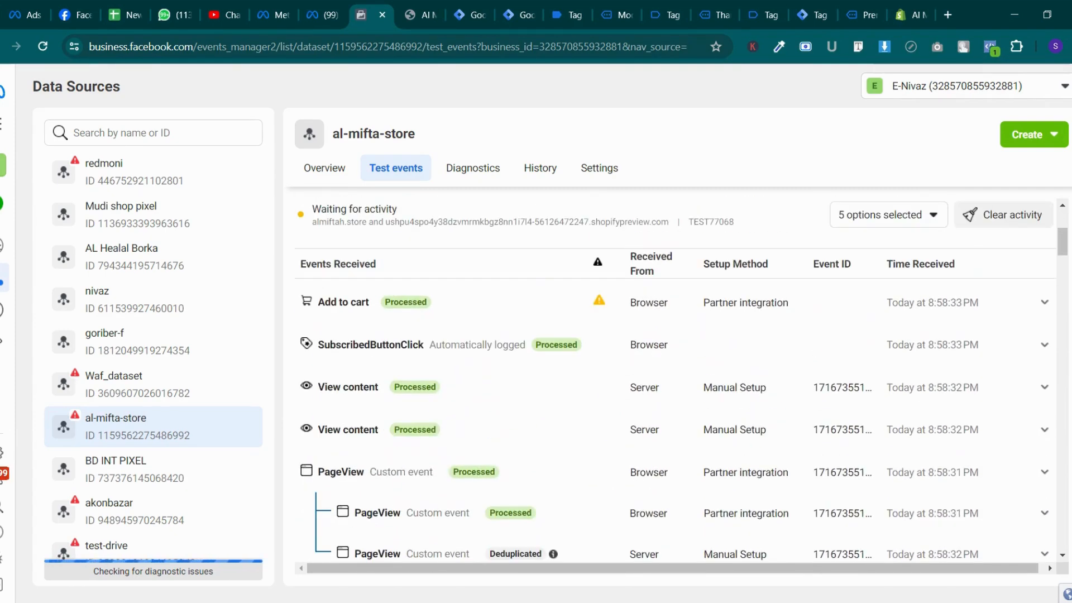
{"action": "scroll", "coordinate": [508, 422], "scroll_direction": "down", "scroll_amount": 2}
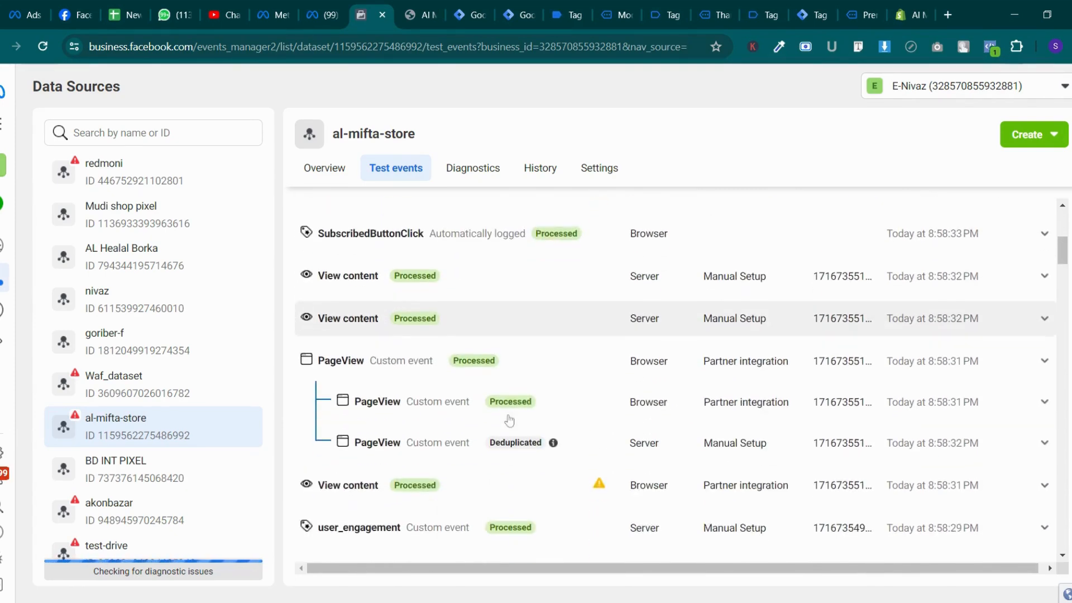
{"action": "scroll", "coordinate": [509, 421], "scroll_direction": "up", "scroll_amount": 2}
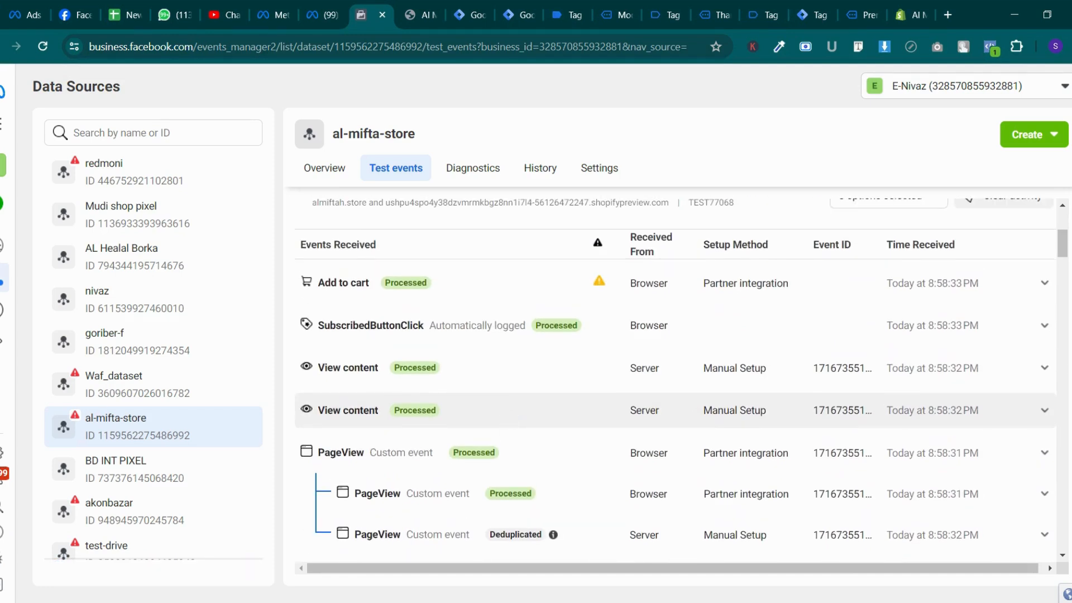
{"action": "scroll", "coordinate": [508, 421], "scroll_direction": "down", "scroll_amount": 2}
{"action": "scroll", "coordinate": [508, 420], "scroll_direction": "up", "scroll_amount": 2}
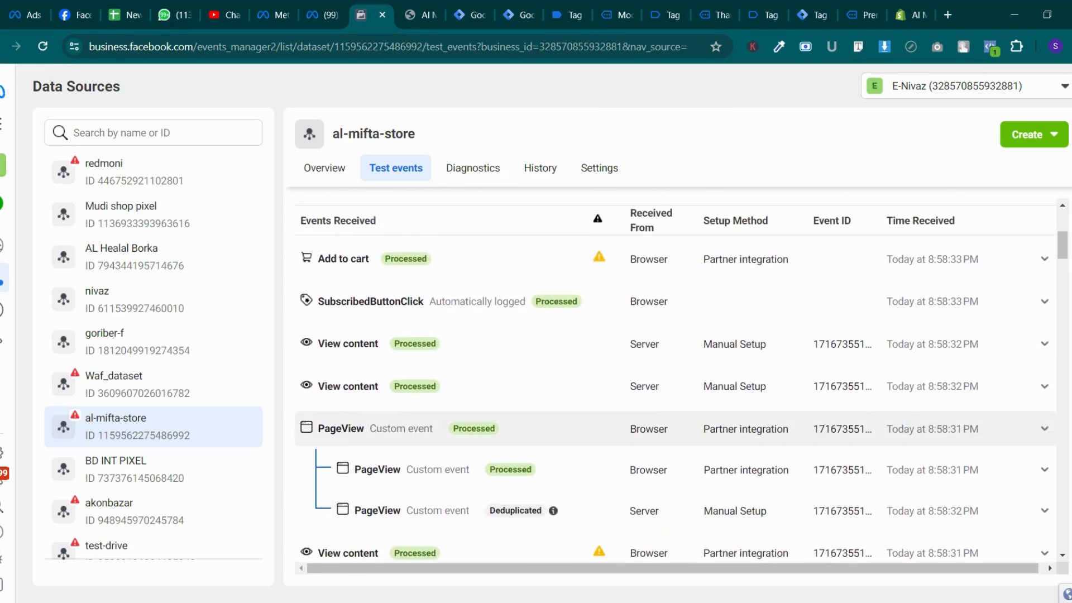
{"action": "scroll", "coordinate": [500, 380], "scroll_direction": "up", "scroll_amount": 2}
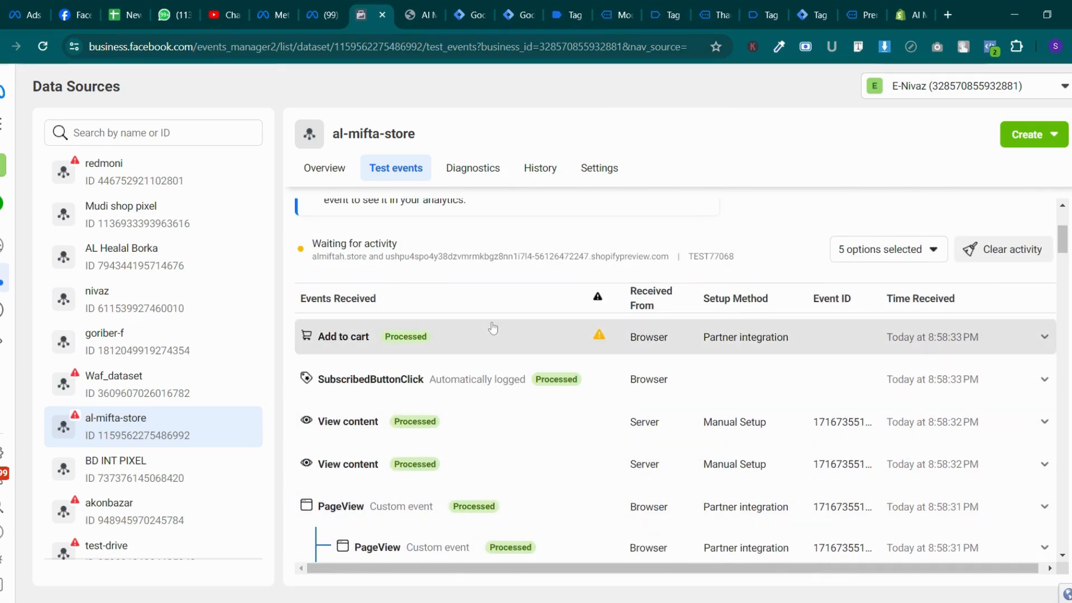
Inspect the browser Add to cart event's details and look for a matching server event in the list
{"action": "left_click", "coordinate": [519, 339]}
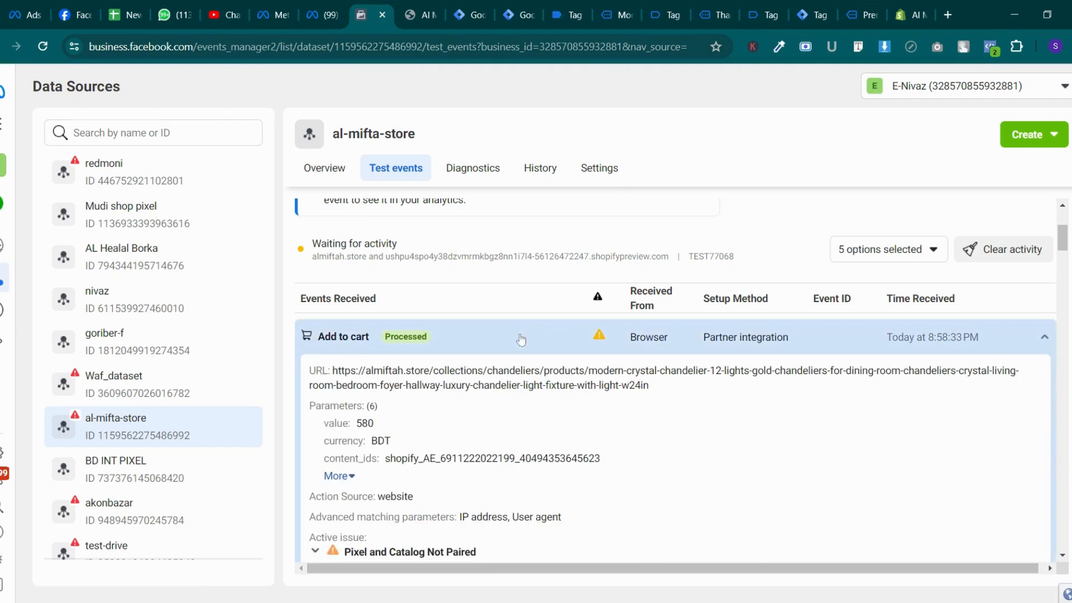
{"action": "left_click", "coordinate": [521, 339]}
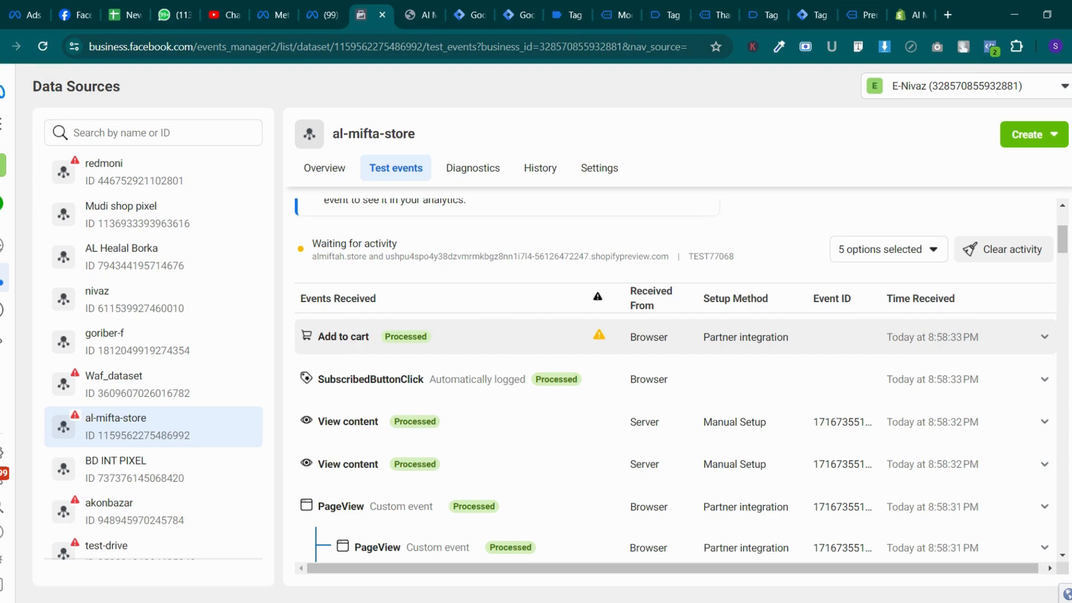
{"action": "scroll", "coordinate": [529, 85], "scroll_direction": "down", "scroll_amount": 4}
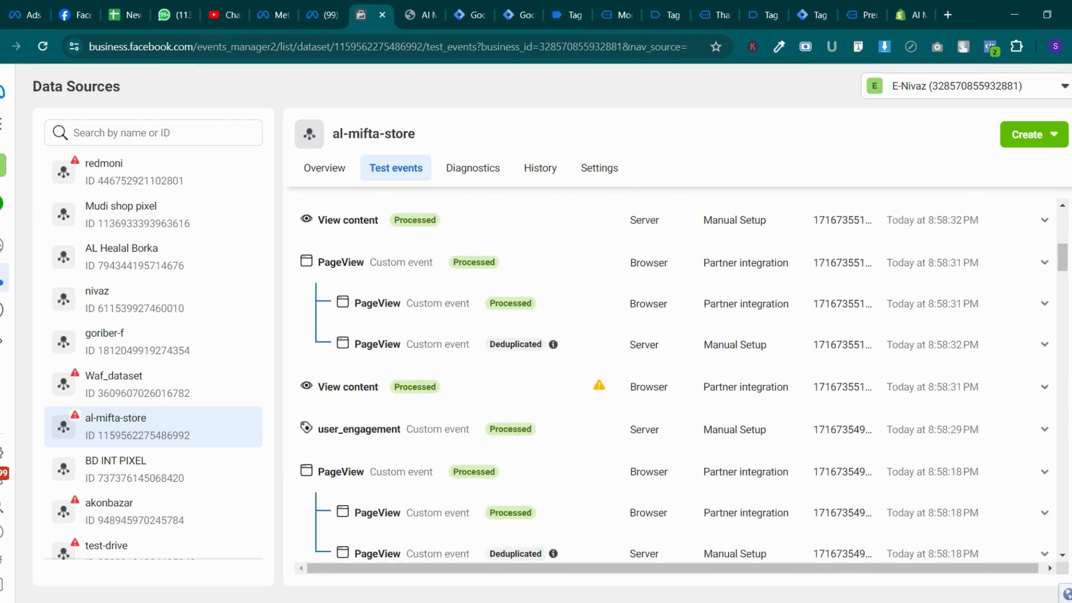
{"action": "scroll", "coordinate": [675, 380], "scroll_direction": "up", "scroll_amount": 5}
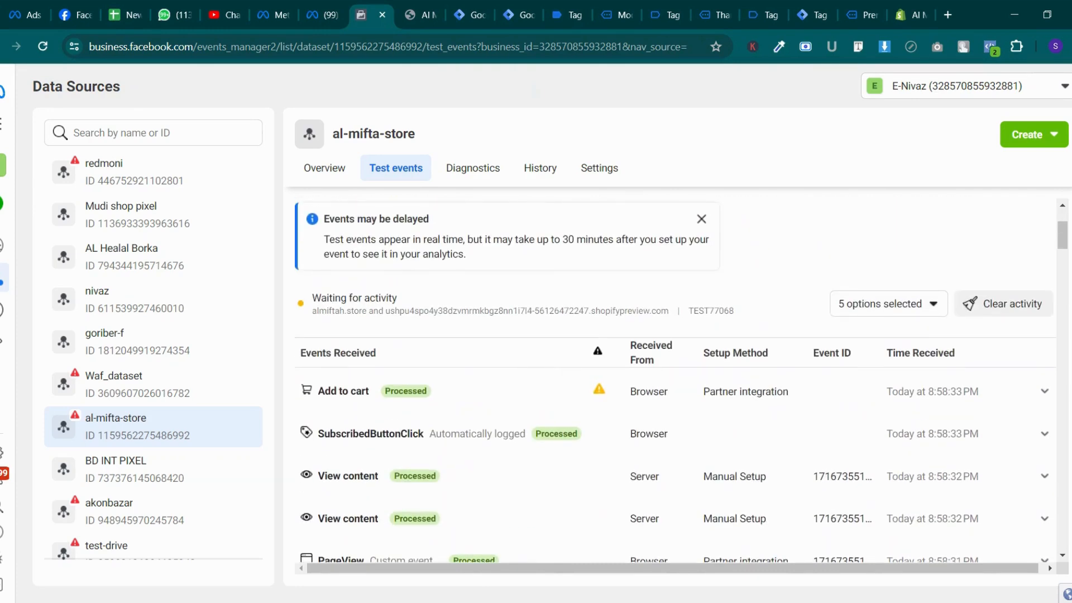
Switch to Tag Manager, set the Add_to_cart Facebook Pixel tag's Event ID to the {{event_id}} variable and save the tag
{"action": "left_click", "coordinate": [520, 12]}
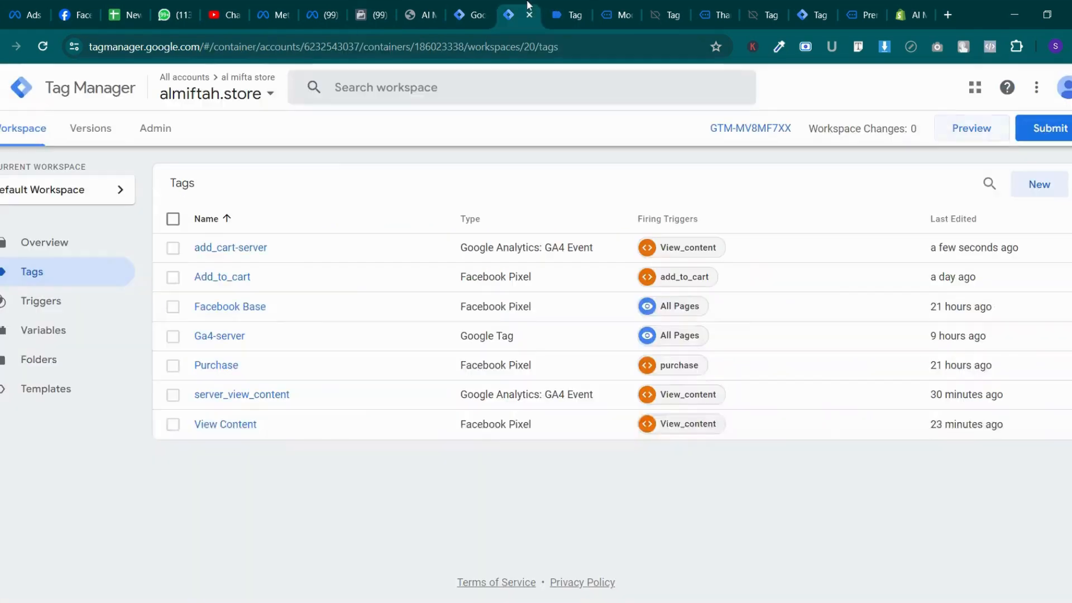
{"action": "left_click", "coordinate": [244, 281]}
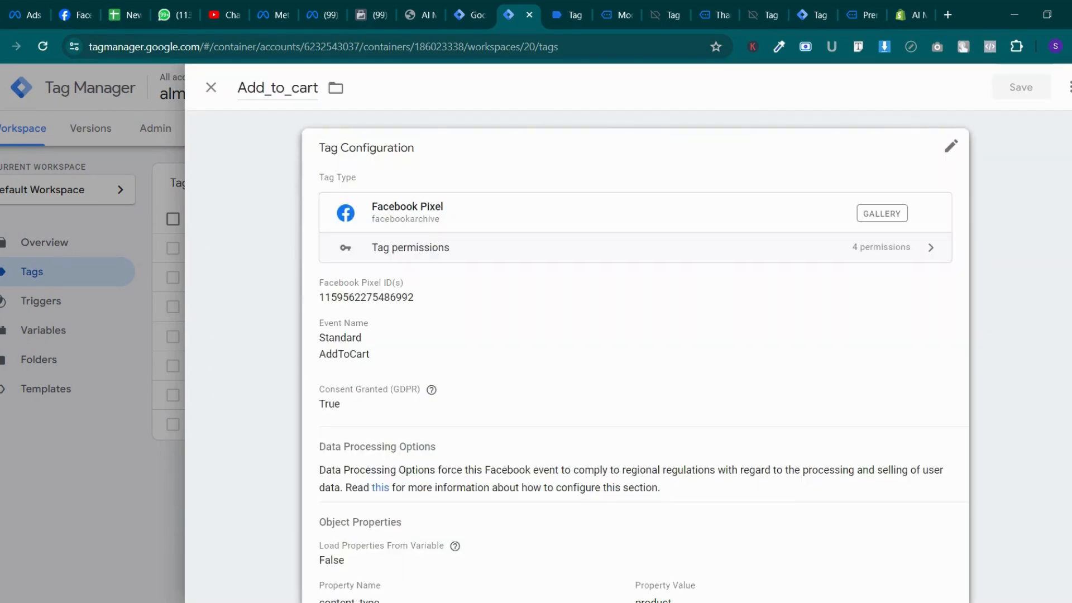
{"action": "scroll", "coordinate": [615, 360], "scroll_direction": "down", "scroll_amount": 4}
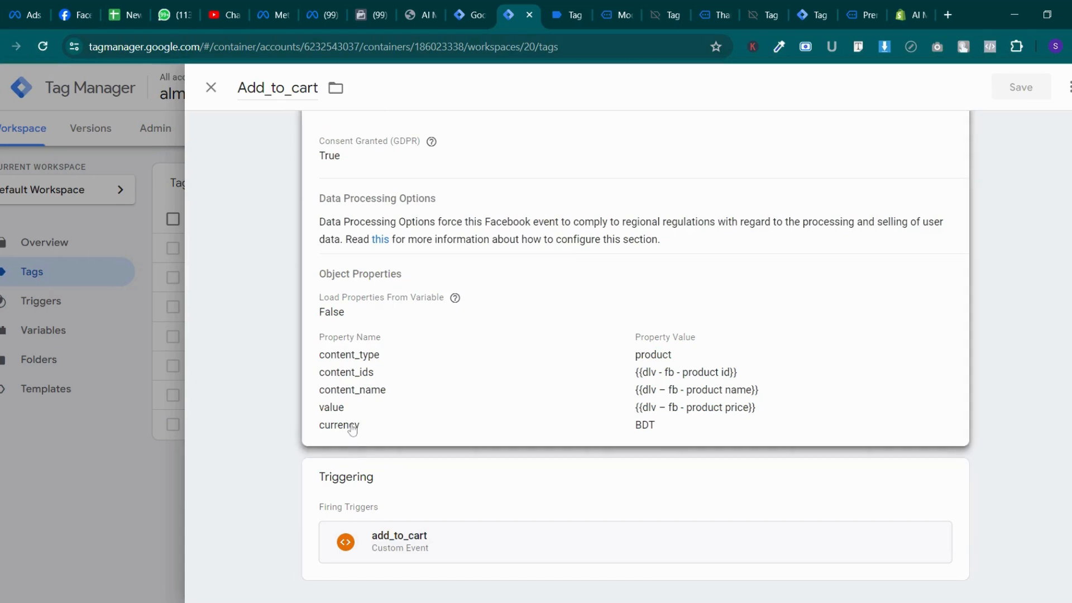
{"action": "left_click", "coordinate": [354, 431]}
{"action": "left_click", "coordinate": [374, 385]}
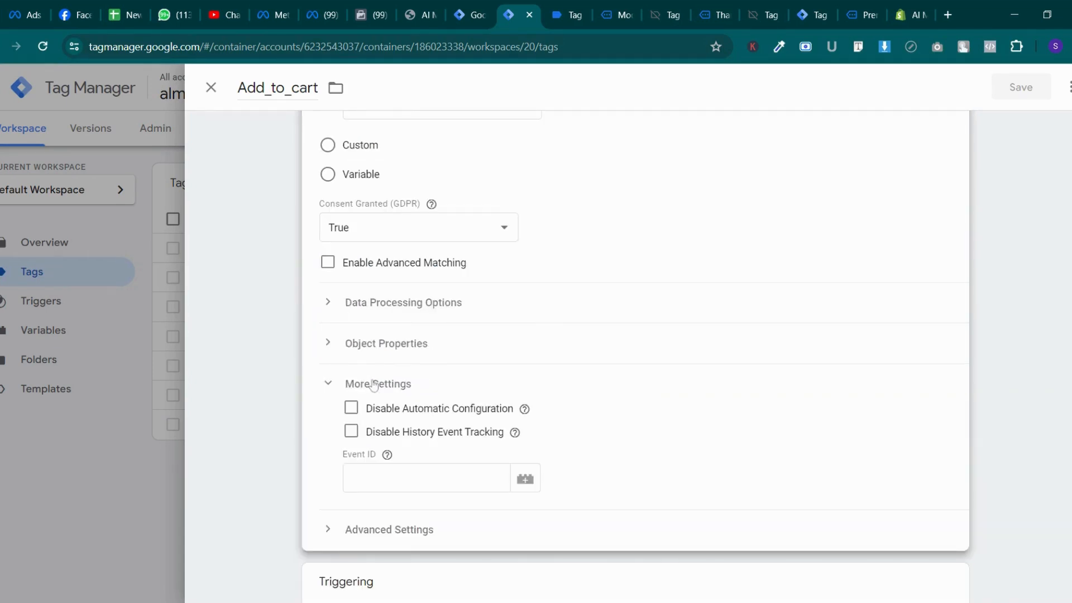
{"action": "left_click", "coordinate": [426, 478]}
{"action": "left_click", "coordinate": [525, 479]}
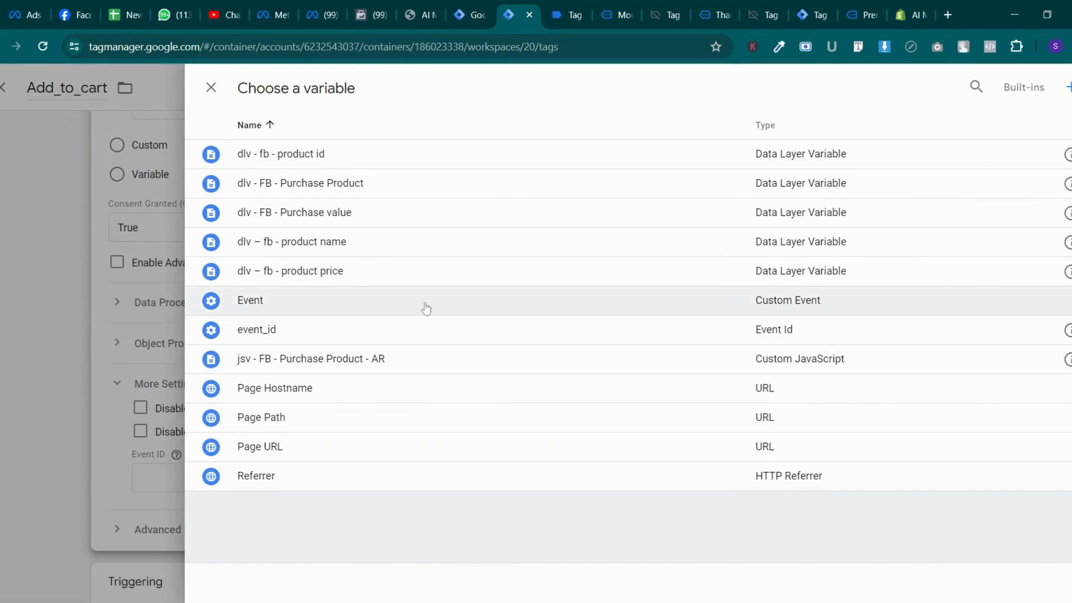
{"action": "left_click", "coordinate": [444, 336]}
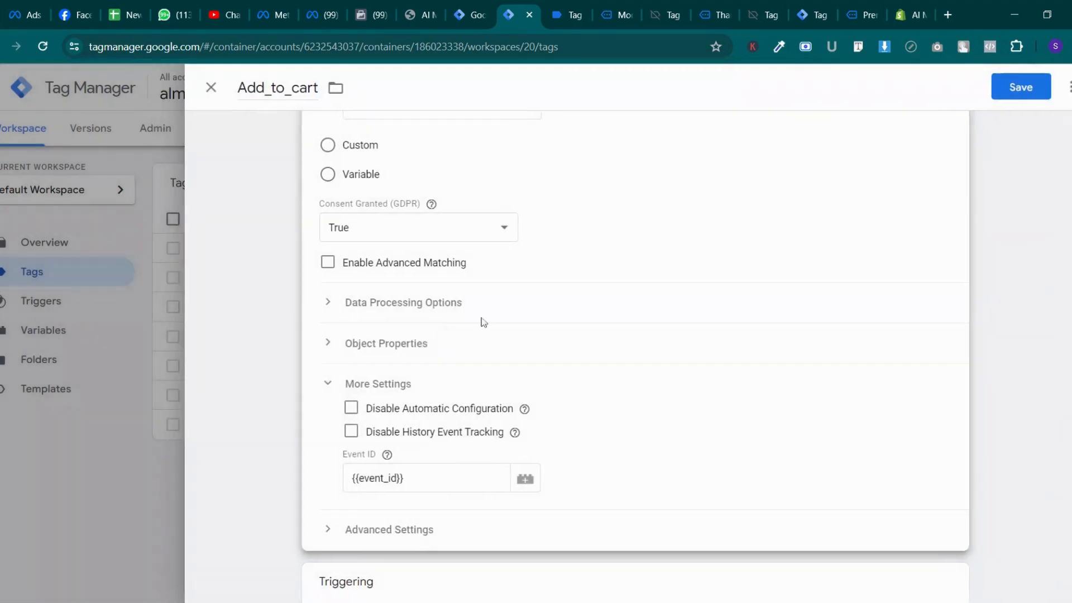
{"action": "left_click", "coordinate": [1021, 91]}
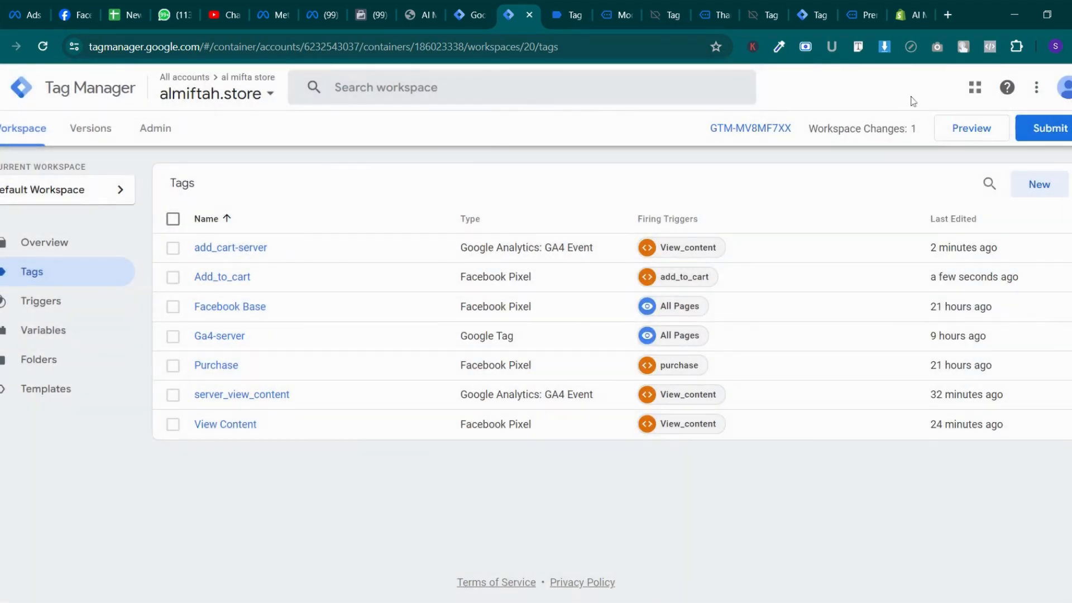
Publish the Add_to_cart tag change to the Live environment without a version name or description, then close the version summary
{"action": "left_click", "coordinate": [1043, 130]}
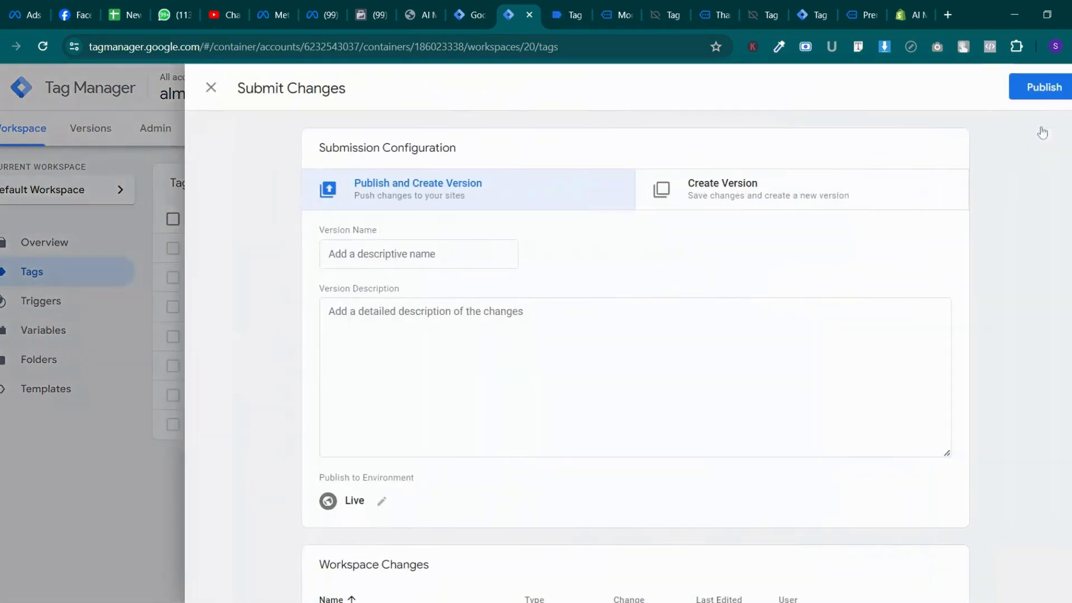
{"action": "left_click", "coordinate": [1040, 88]}
{"action": "left_click", "coordinate": [717, 525]}
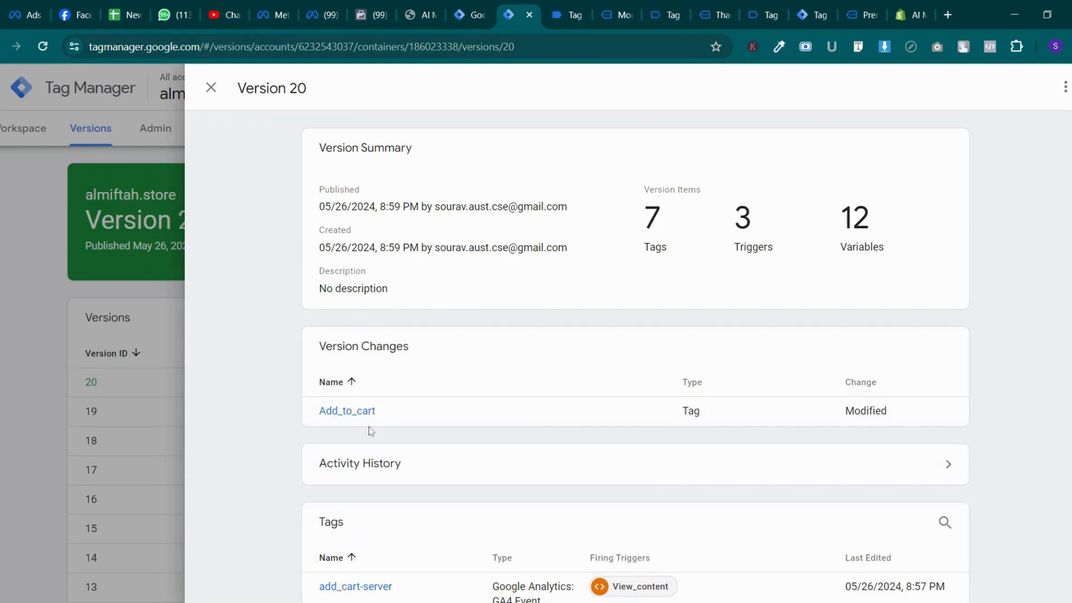
{"action": "scroll", "coordinate": [500, 460], "scroll_direction": "down", "scroll_amount": 6}
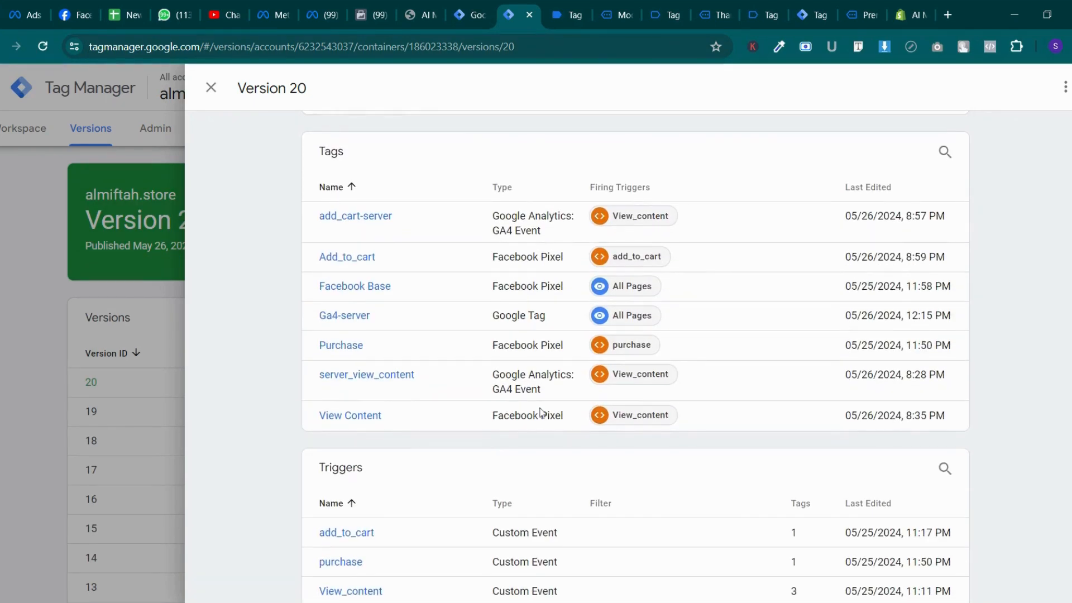
{"action": "left_click", "coordinate": [211, 87]}
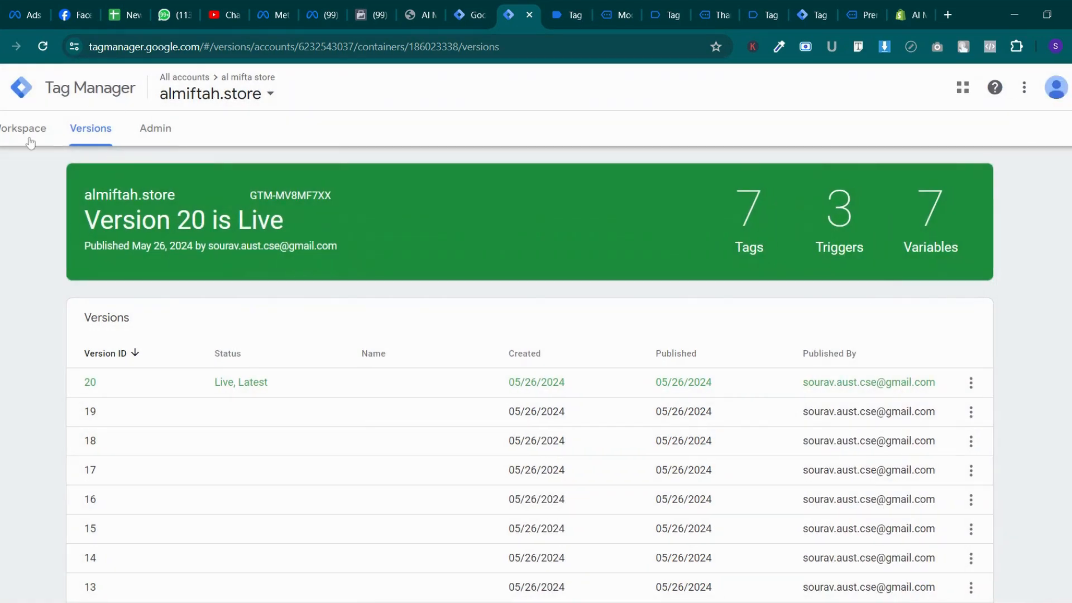
Open the add_cart-server tag from the workspace's tag list and make its triggering section editable
{"action": "left_click", "coordinate": [31, 141]}
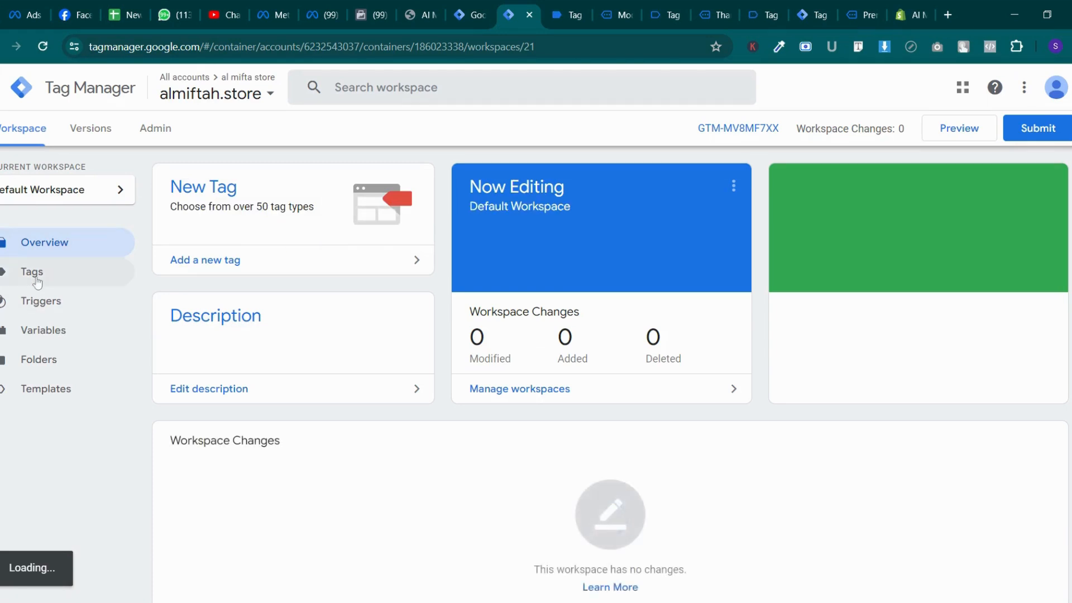
{"action": "left_click", "coordinate": [36, 278]}
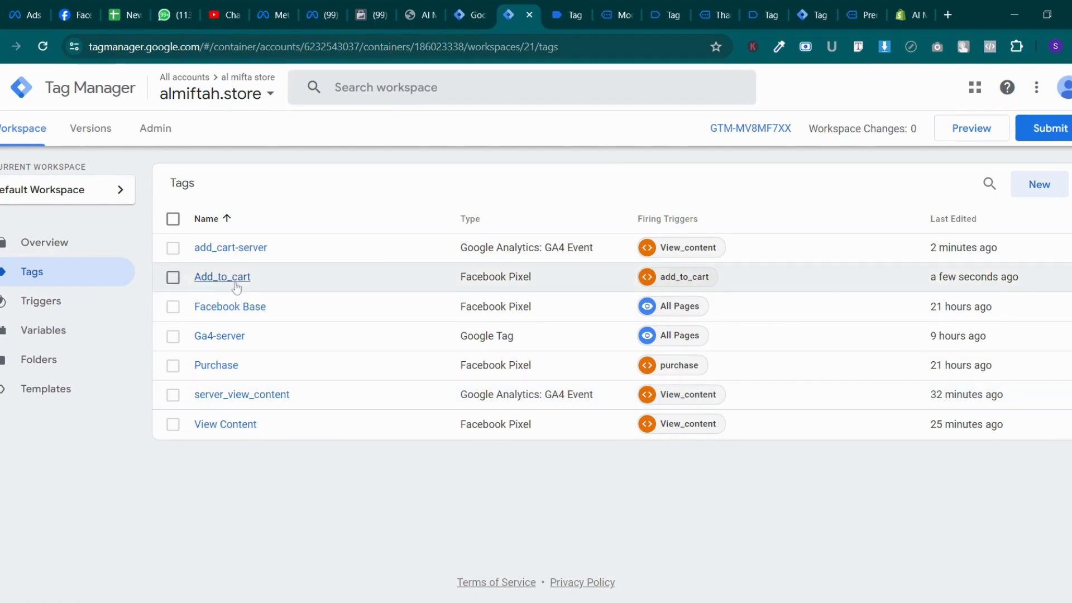
{"action": "left_click", "coordinate": [231, 248]}
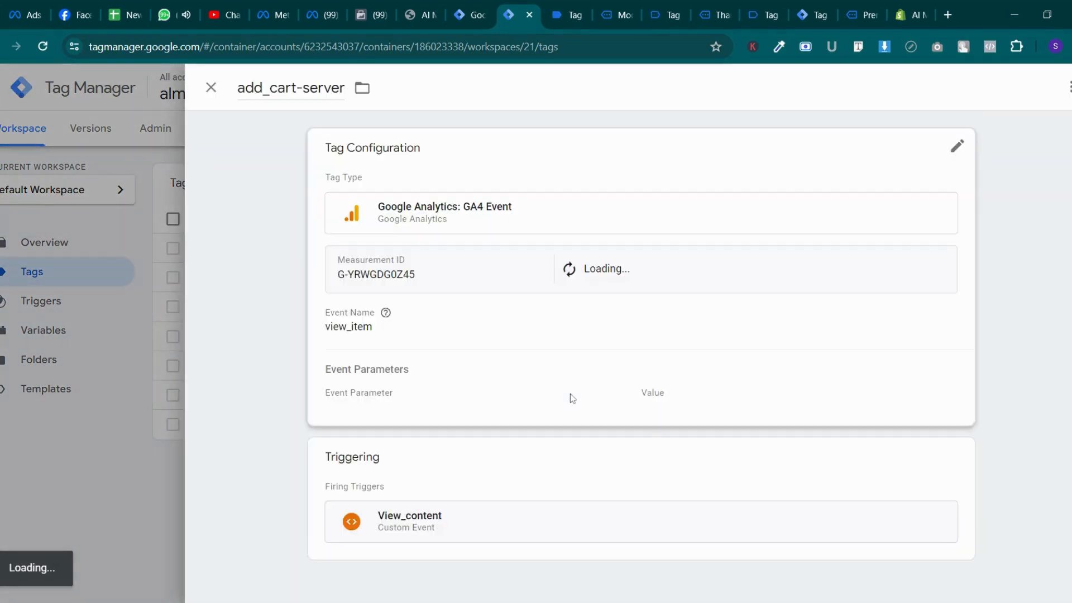
{"action": "scroll", "coordinate": [570, 394], "scroll_direction": "down", "scroll_amount": 2}
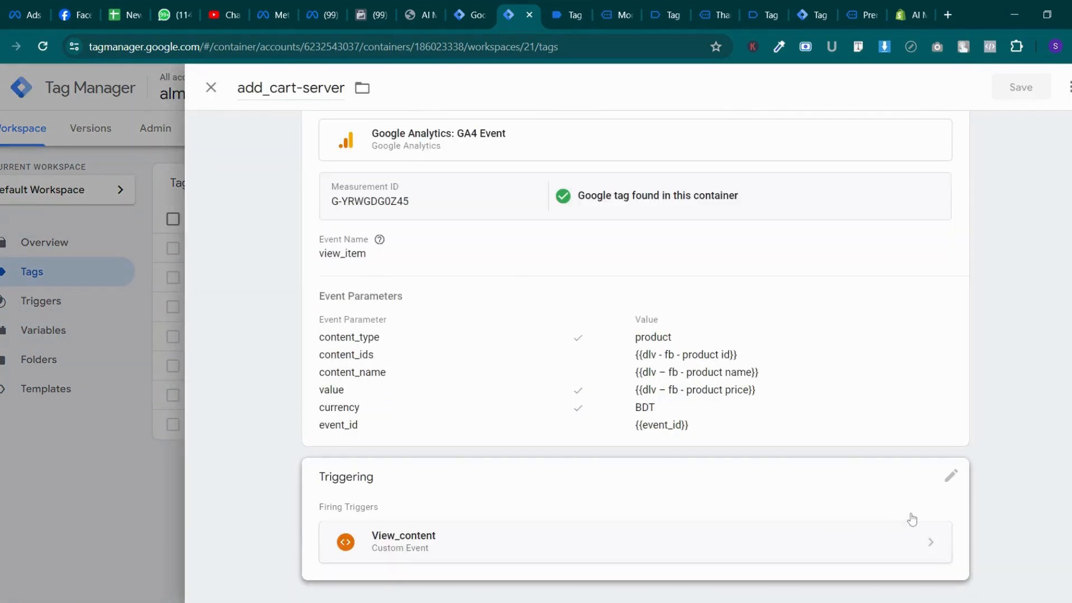
{"action": "left_click", "coordinate": [950, 476]}
{"action": "scroll", "coordinate": [691, 491], "scroll_direction": "down", "scroll_amount": 1}
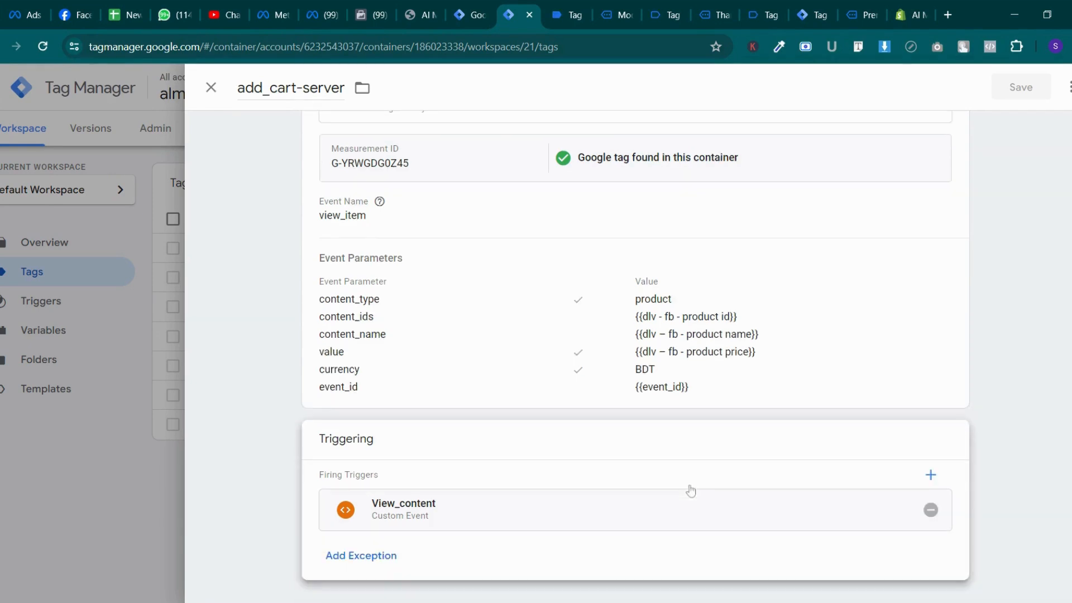
{"action": "left_click", "coordinate": [814, 509]}
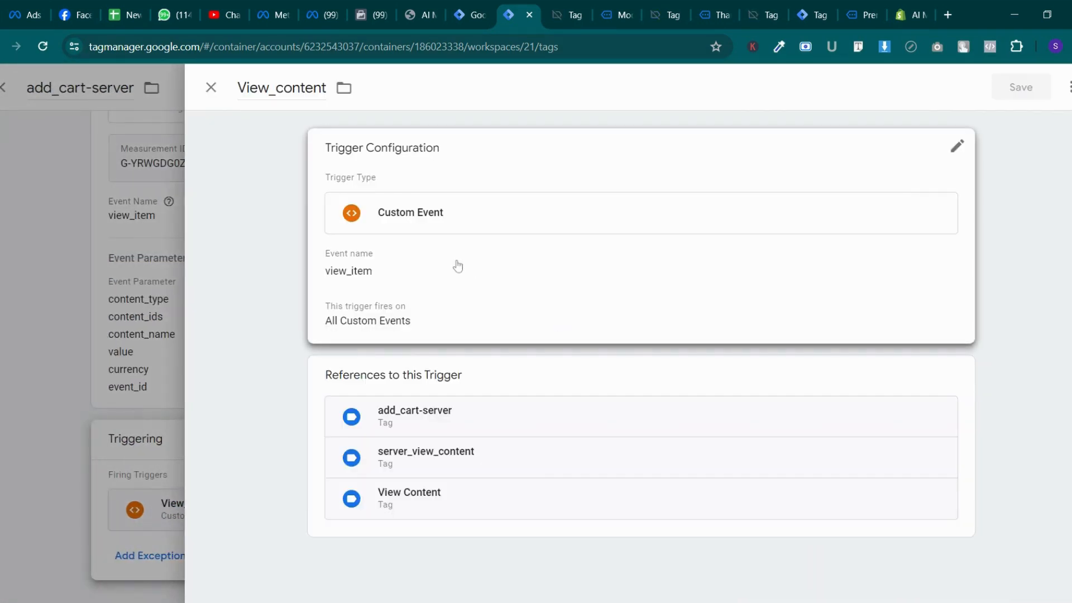
{"action": "left_click", "coordinate": [412, 272]}
{"action": "key", "text": "ctrl+a"}
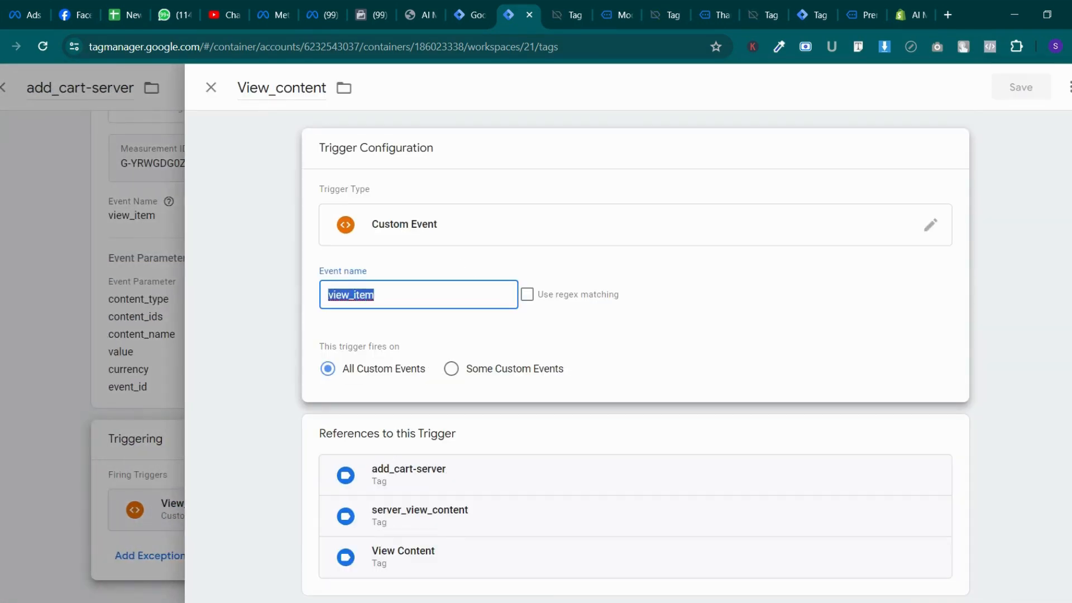
{"action": "type", "text": "a"}
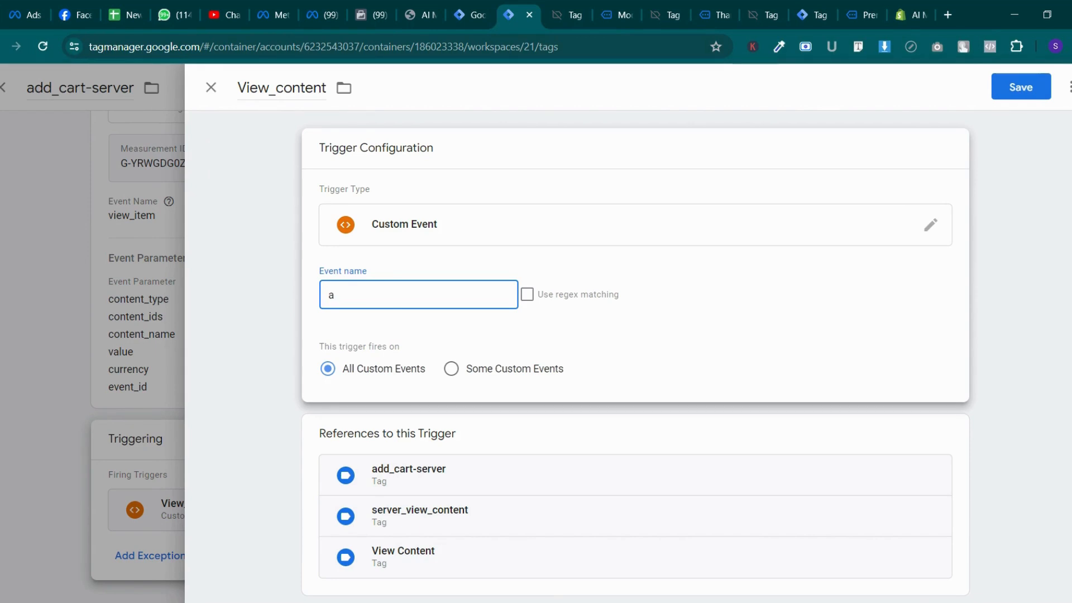
{"action": "key", "text": "BackSpace"}
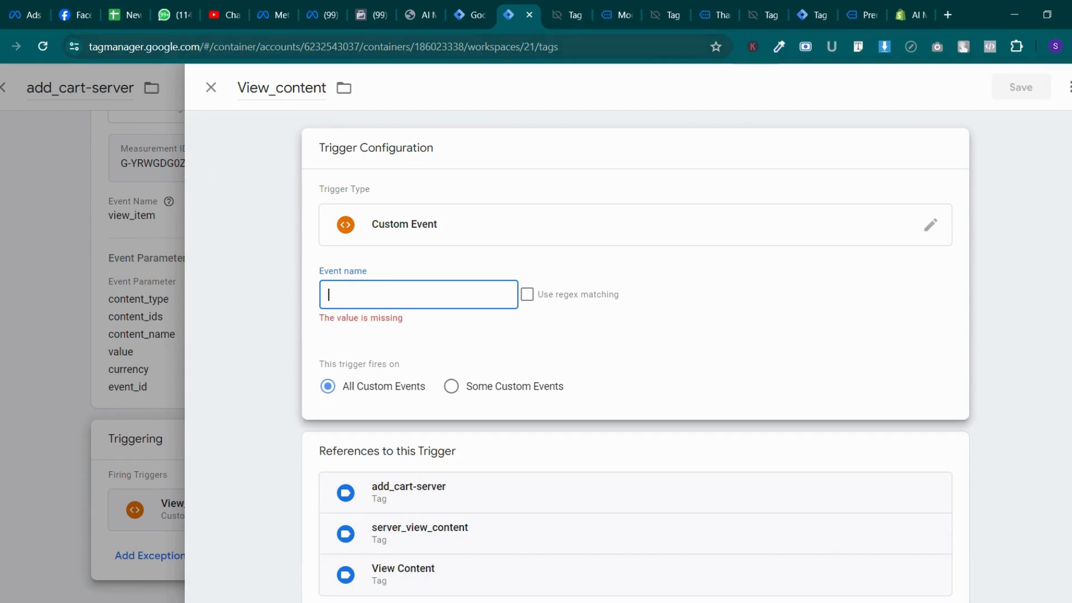
{"action": "left_click", "coordinate": [210, 89]}
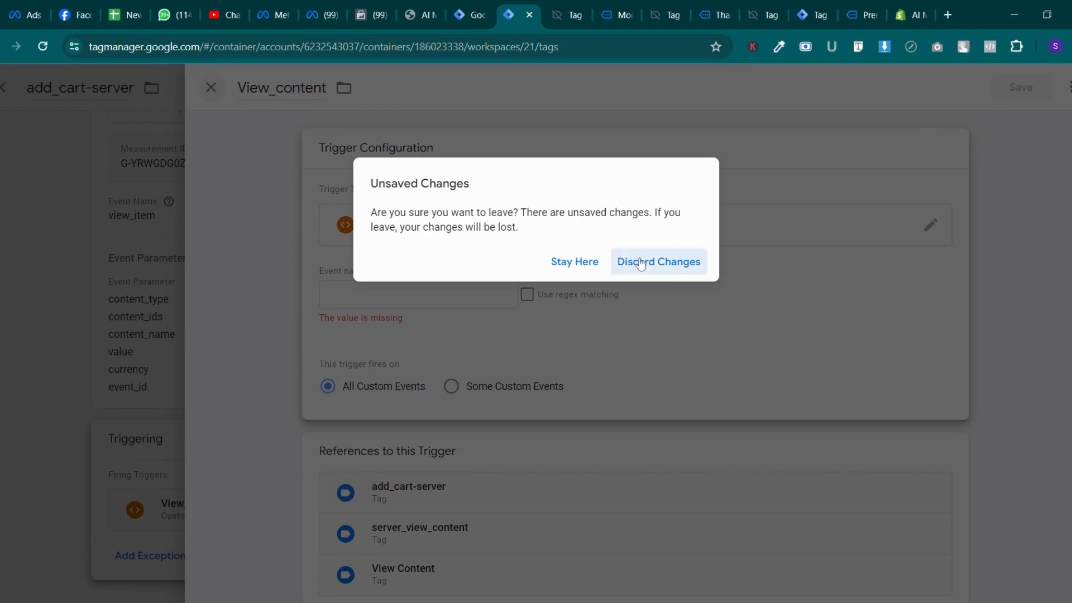
{"action": "left_click", "coordinate": [620, 260]}
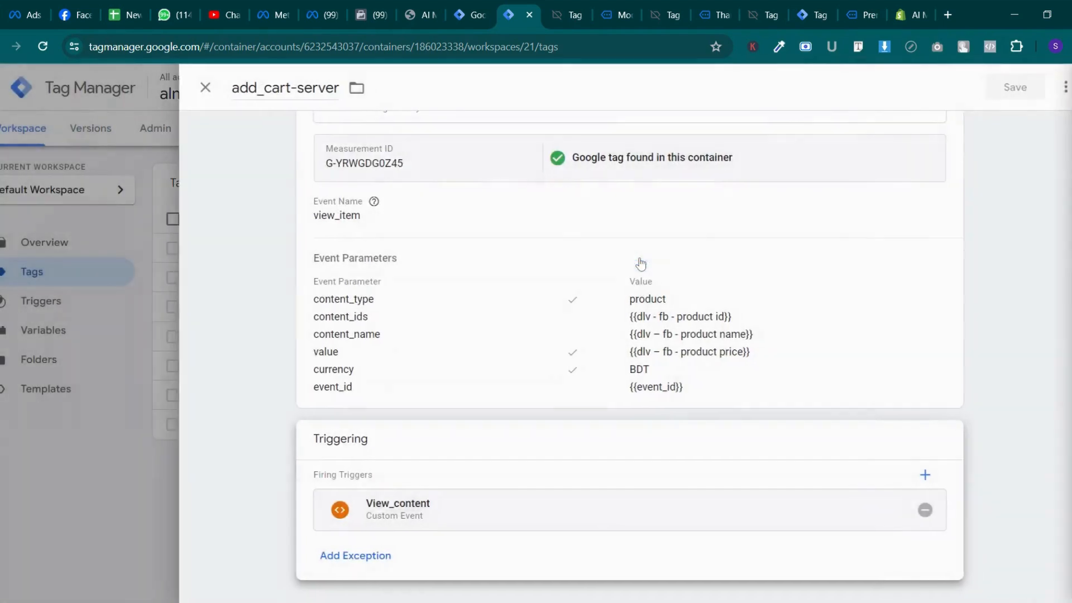
{"action": "left_click", "coordinate": [735, 523]}
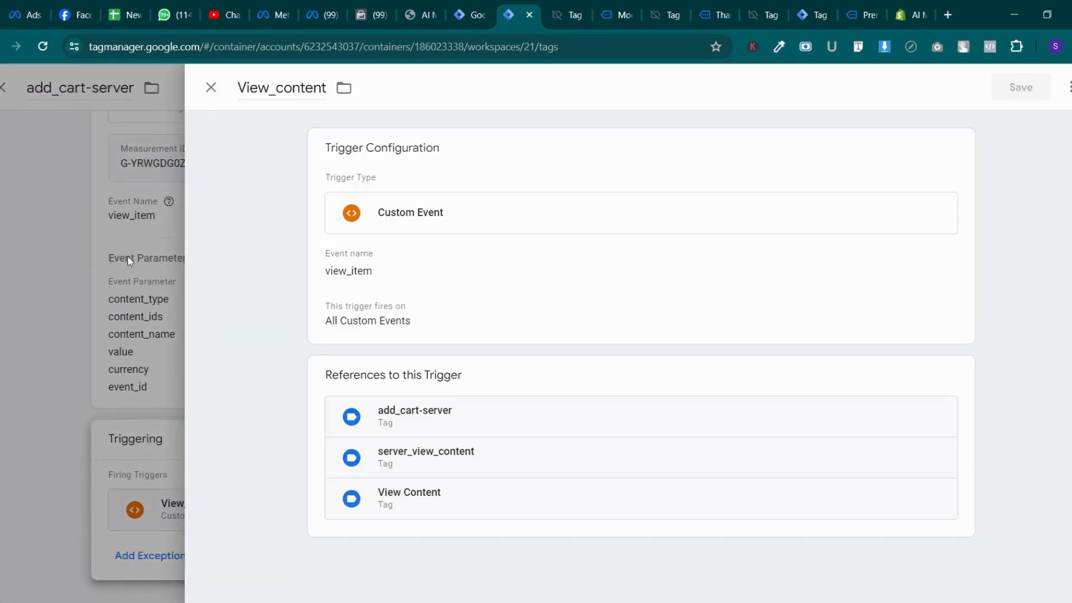
{"action": "left_click", "coordinate": [129, 261]}
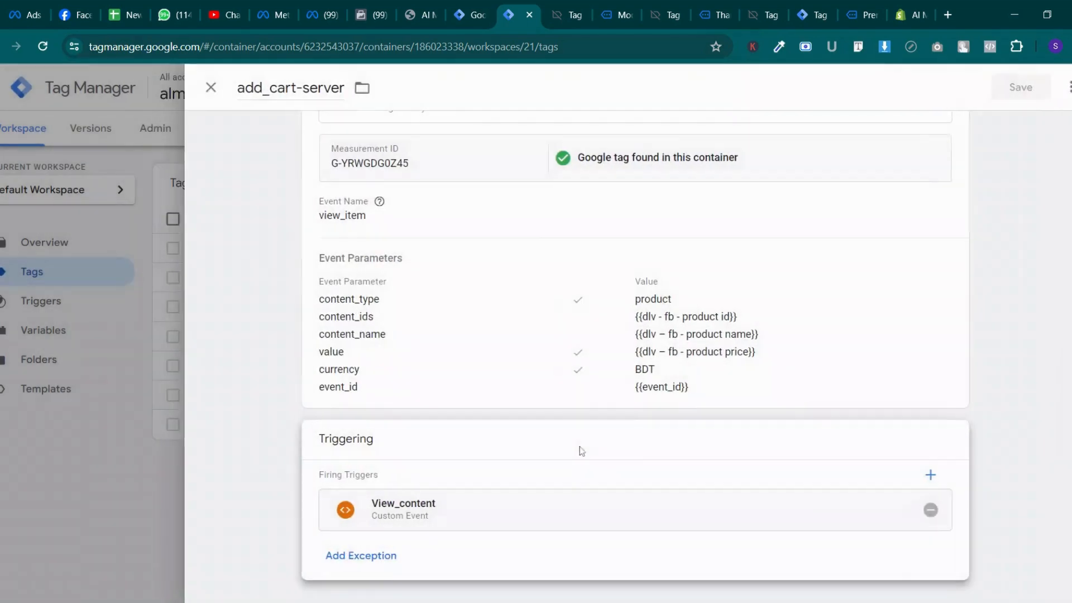
Replace the add_cart-server tag's View_content trigger with the add_to_cart trigger and save the tag
{"action": "left_click", "coordinate": [928, 507]}
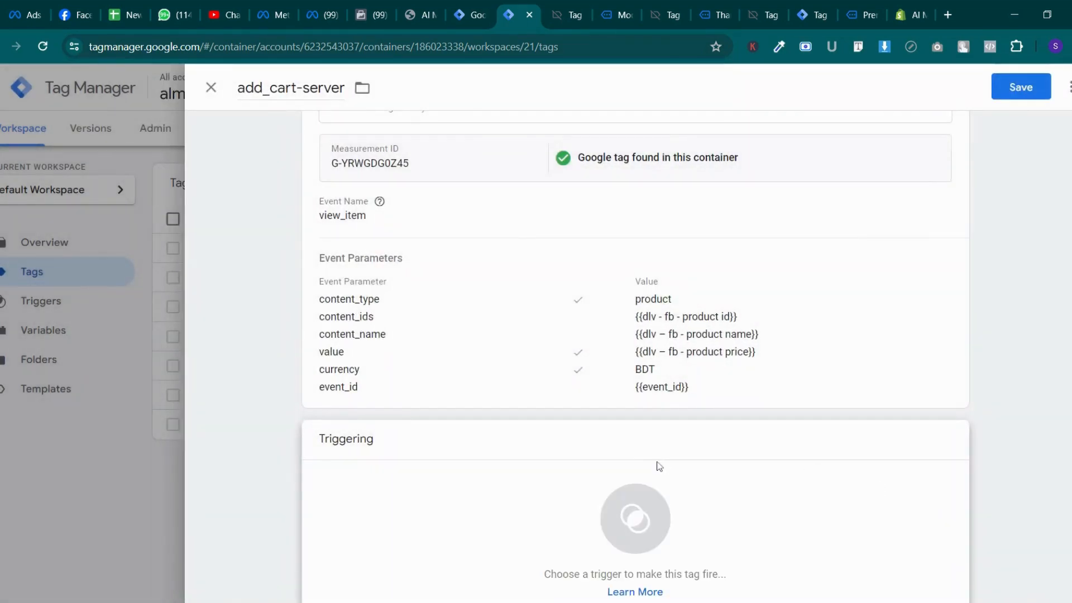
{"action": "left_click", "coordinate": [630, 513]}
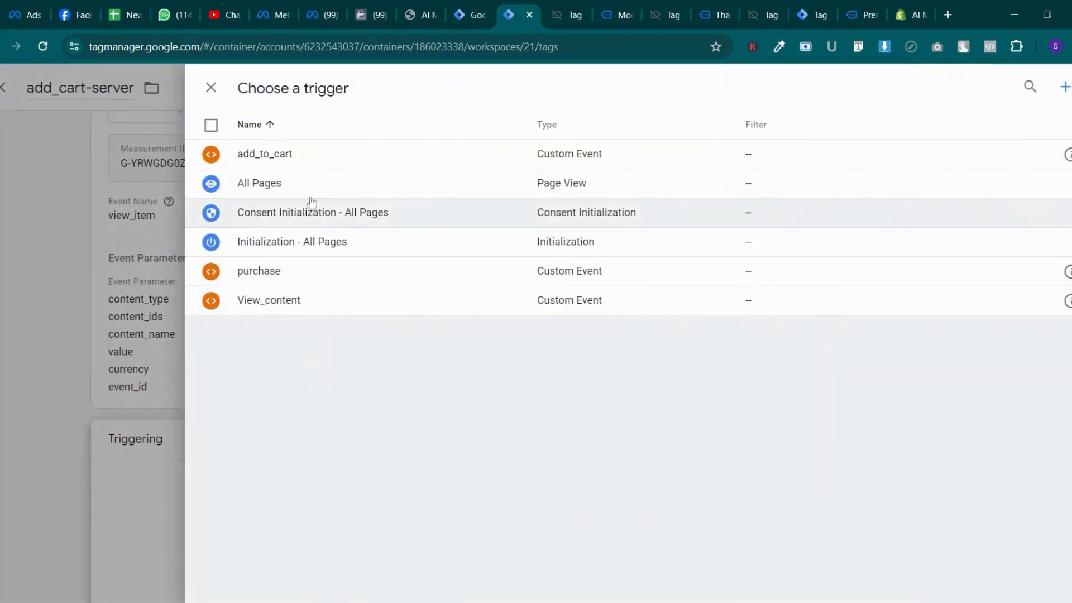
{"action": "left_click", "coordinate": [294, 159]}
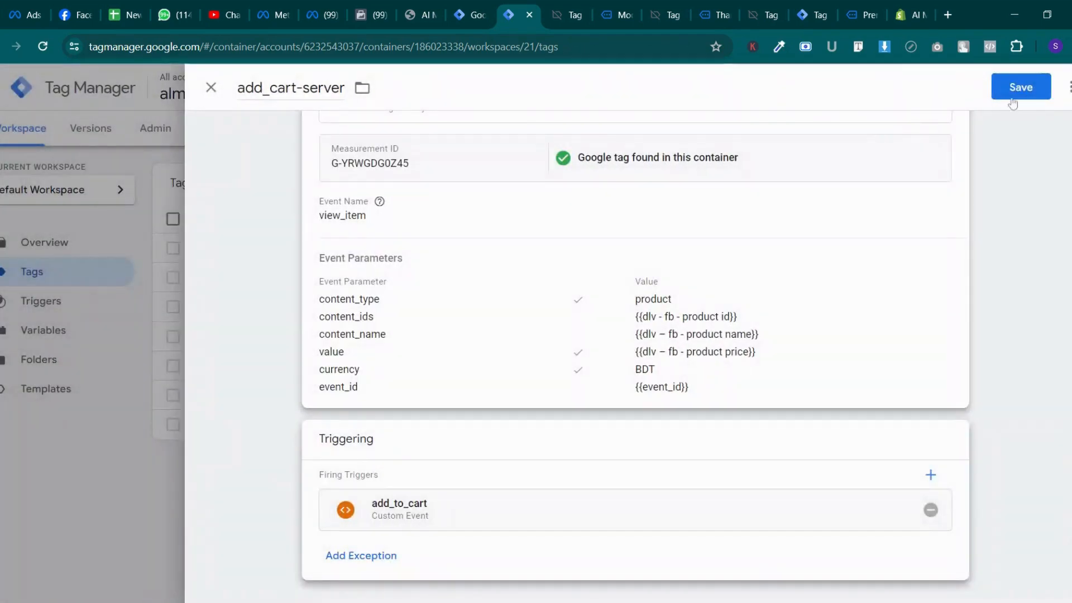
{"action": "left_click", "coordinate": [1028, 89]}
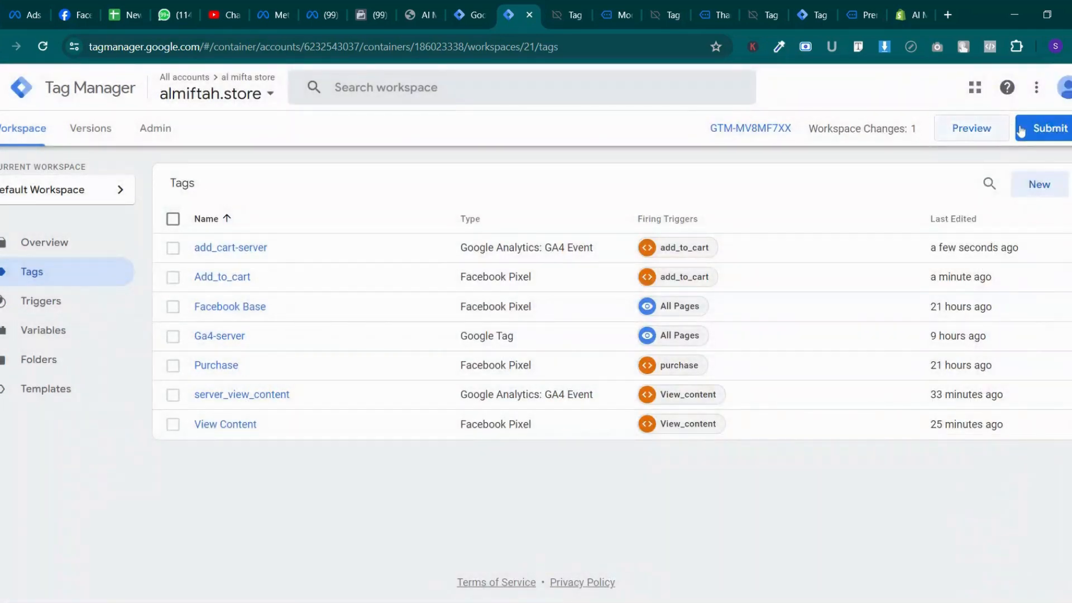
Publish the add_cart-server trigger change as an unnamed live version and close its summary
{"action": "left_click", "coordinate": [1021, 132]}
{"action": "left_click", "coordinate": [1045, 89]}
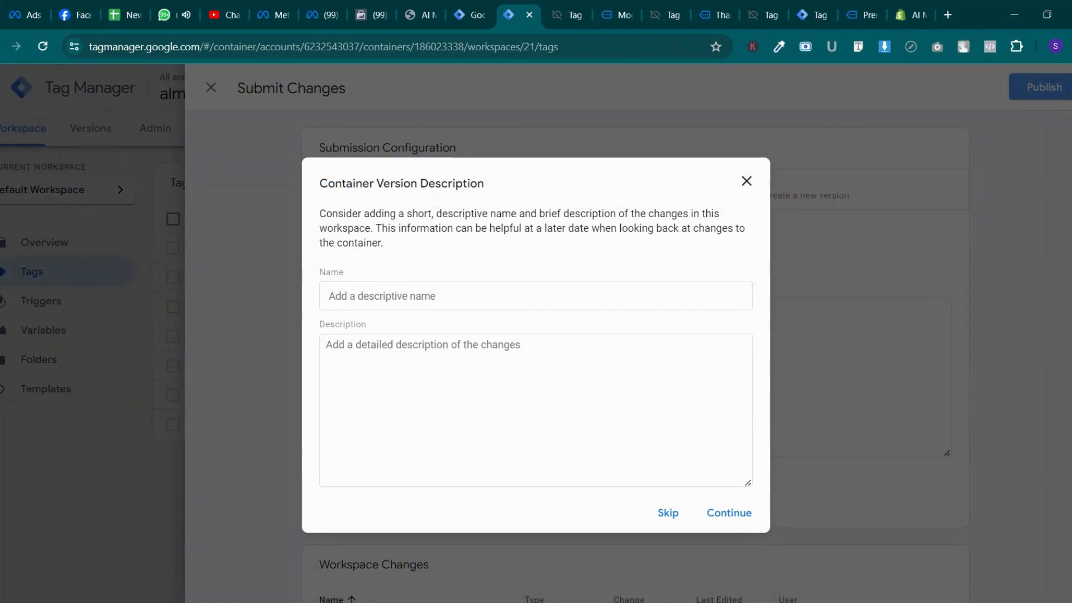
{"action": "left_click", "coordinate": [720, 512]}
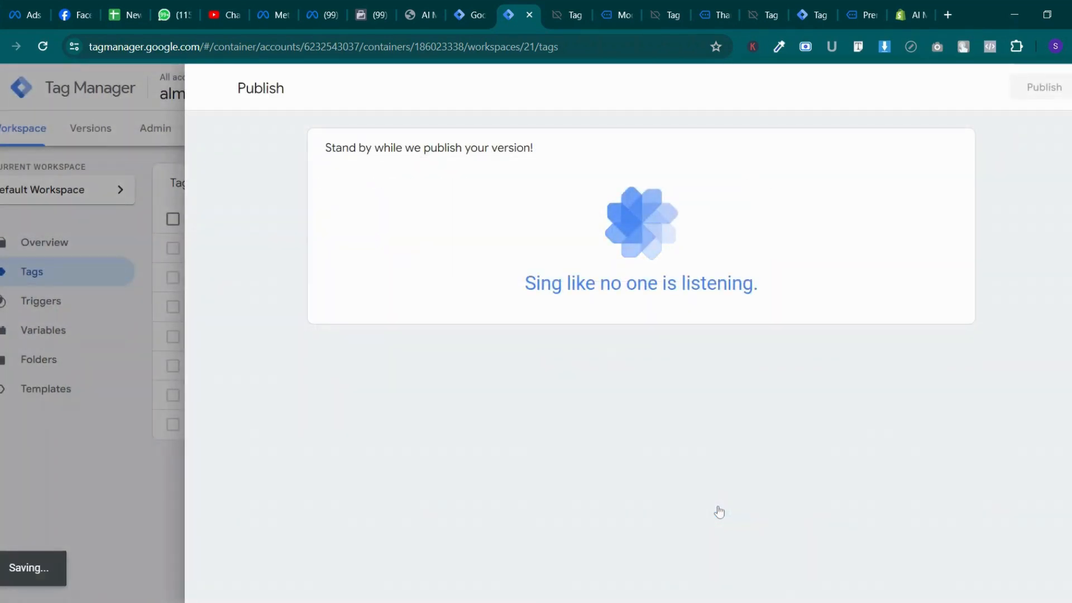
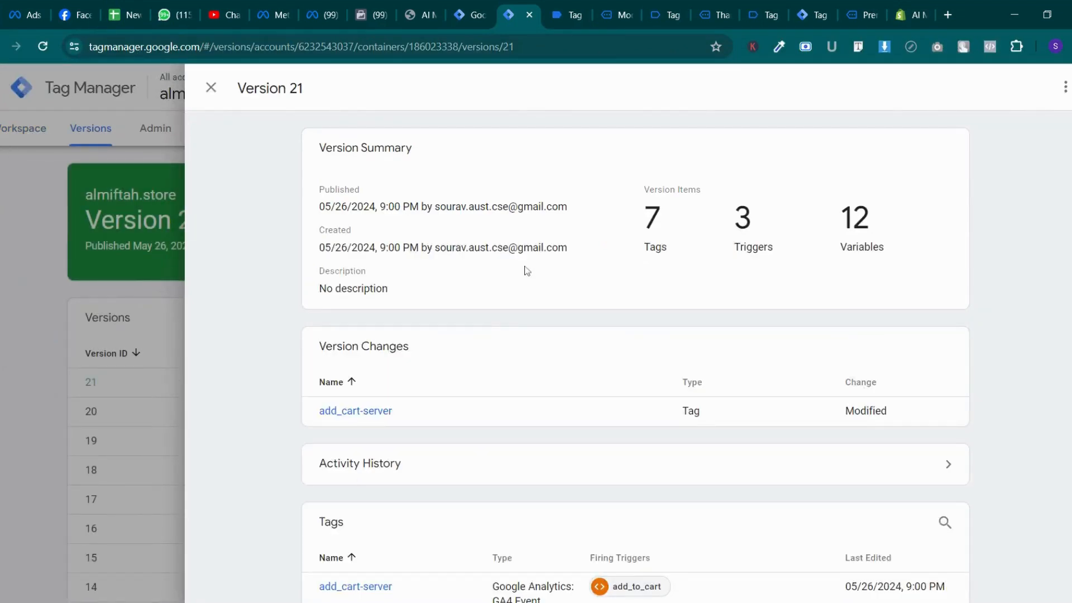
{"action": "left_click", "coordinate": [211, 88]}
Start a preview session for container GTM-MV8MF7XX from the workspace and continue to its Tag Assistant summary for almiftah.store
{"action": "left_click", "coordinate": [26, 129]}
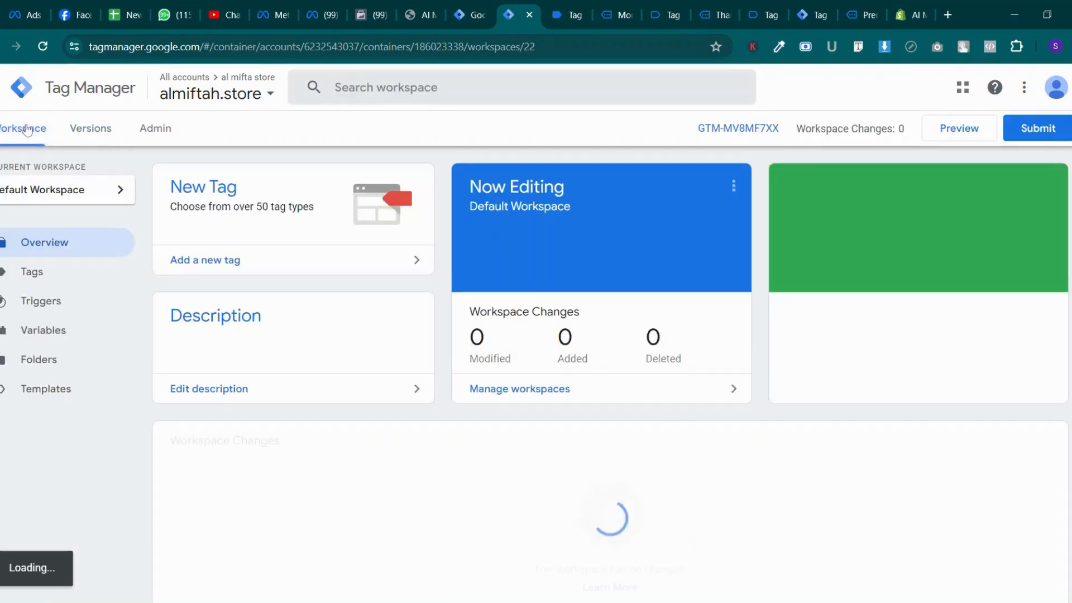
{"action": "left_click", "coordinate": [946, 134]}
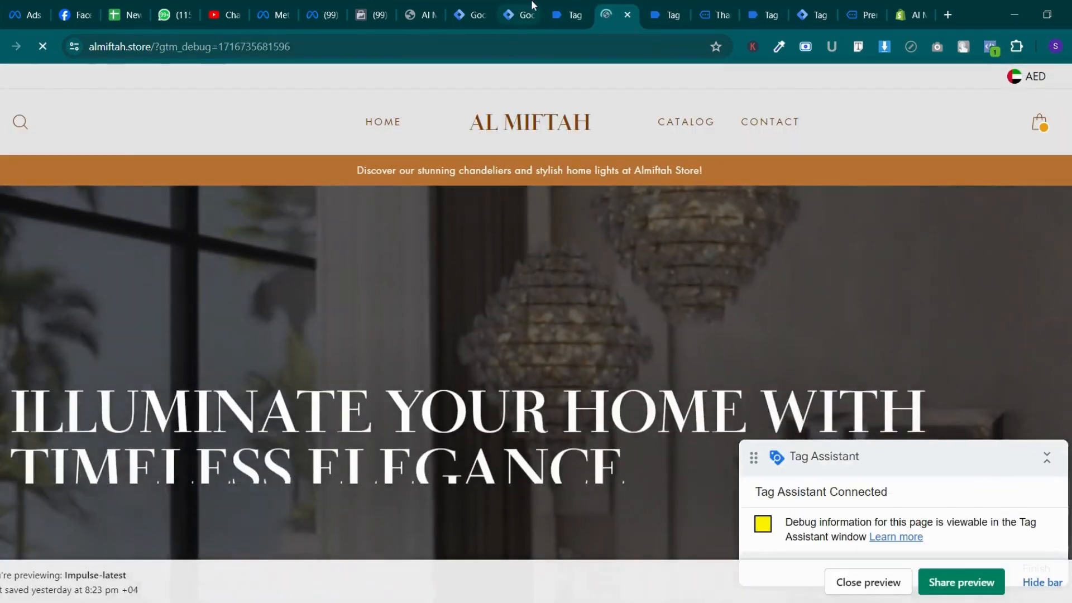
{"action": "left_click", "coordinate": [532, 5]}
{"action": "left_click", "coordinate": [567, 14]}
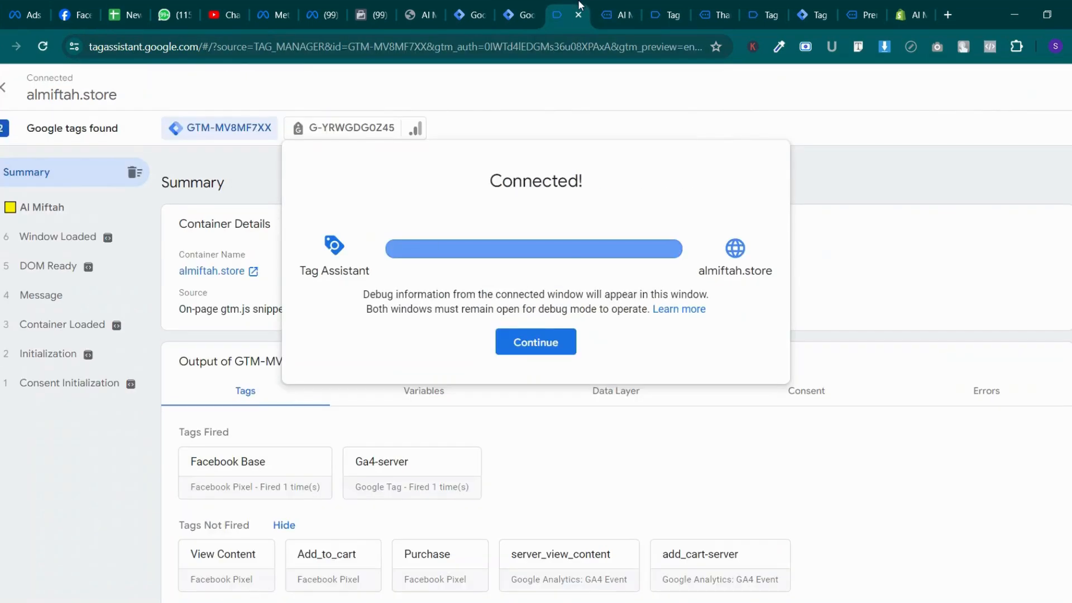
{"action": "left_click", "coordinate": [514, 352]}
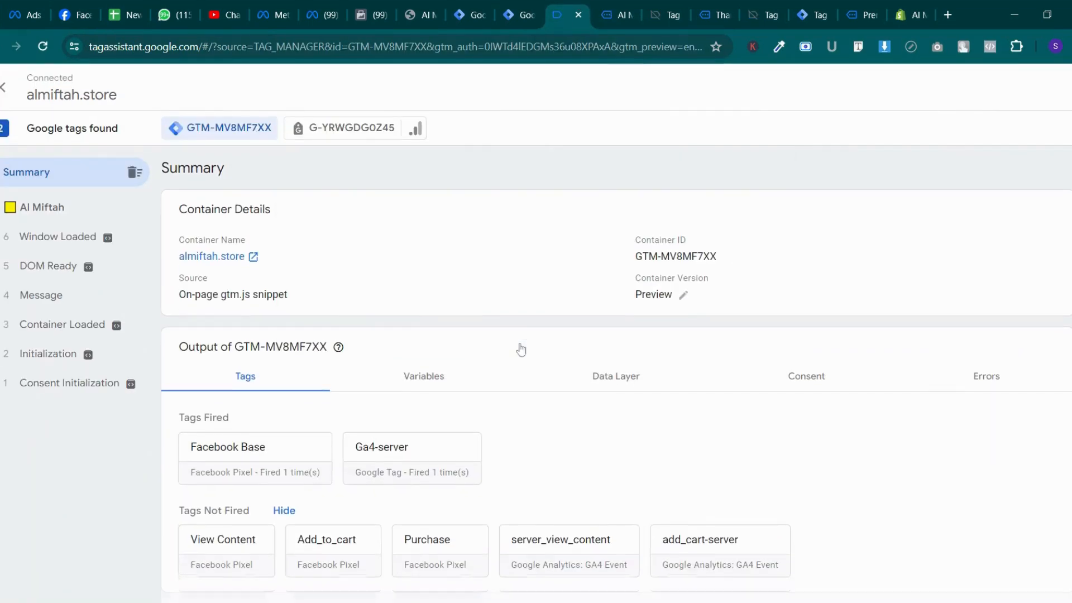
Switch to the previewed Al Miftah store and open the Modern Crystal Chandelier 12 Lights product page from the home page
{"action": "left_click", "coordinate": [617, 7]}
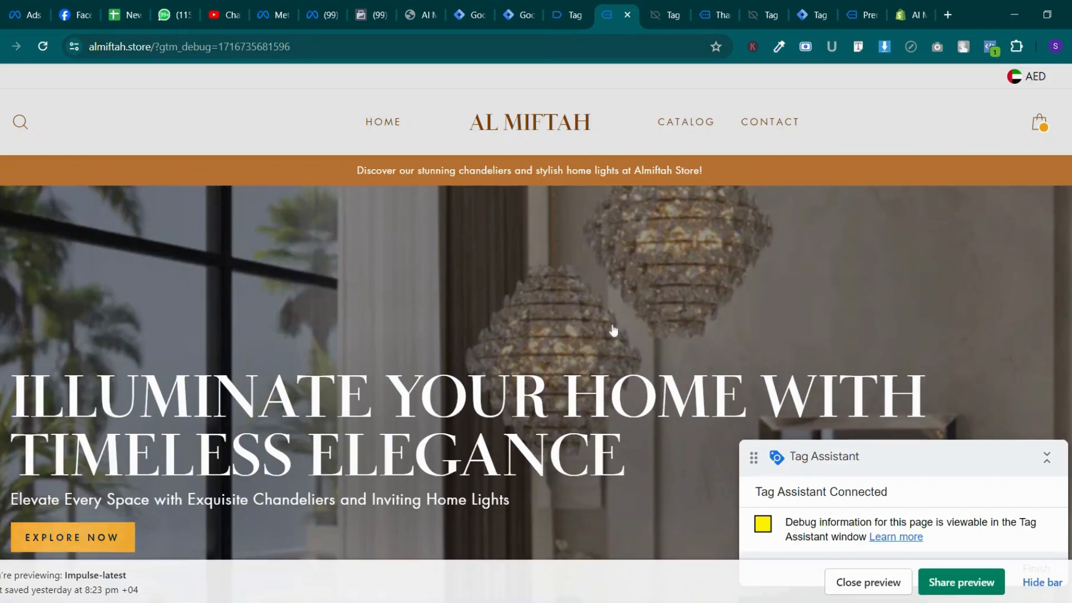
{"action": "scroll", "coordinate": [613, 329], "scroll_direction": "down", "scroll_amount": 5}
{"action": "scroll", "coordinate": [613, 330], "scroll_direction": "down", "scroll_amount": 10}
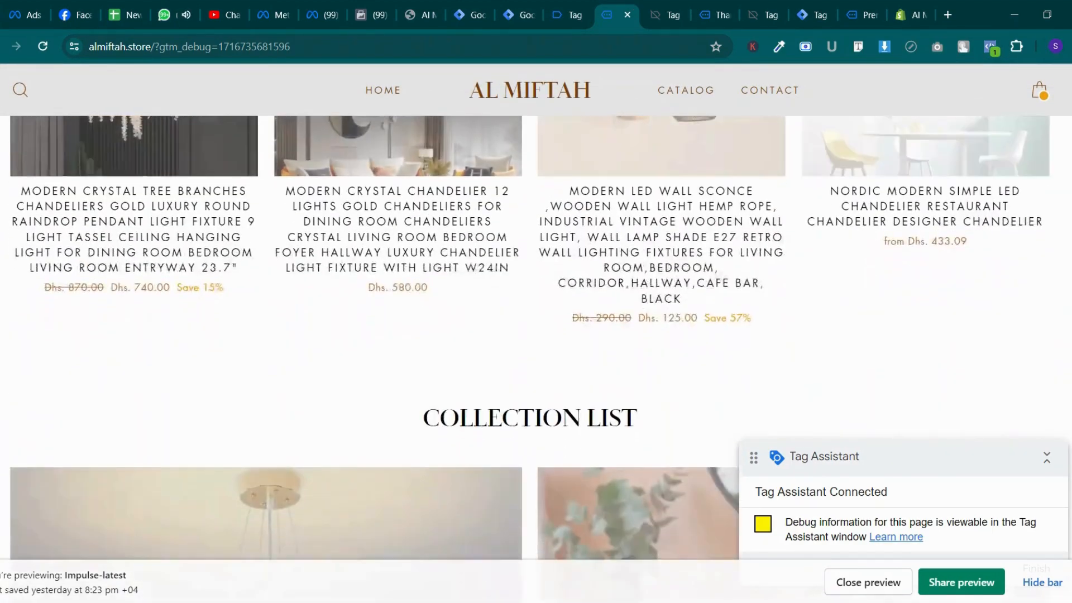
{"action": "scroll", "coordinate": [612, 330], "scroll_direction": "down", "scroll_amount": 10}
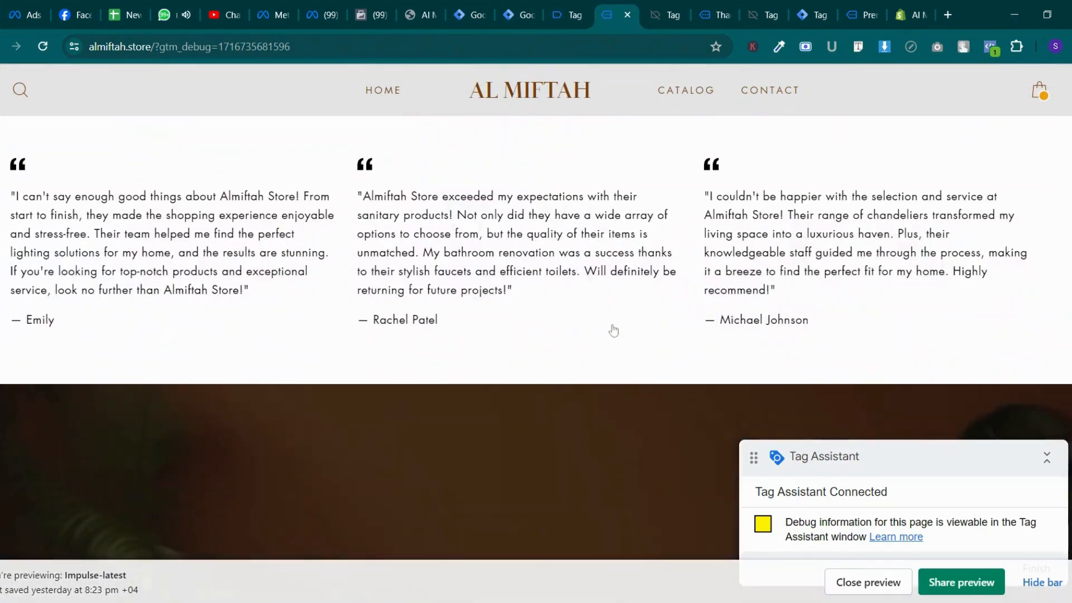
{"action": "scroll", "coordinate": [613, 329], "scroll_direction": "up", "scroll_amount": 8}
{"action": "scroll", "coordinate": [614, 331], "scroll_direction": "up", "scroll_amount": 8}
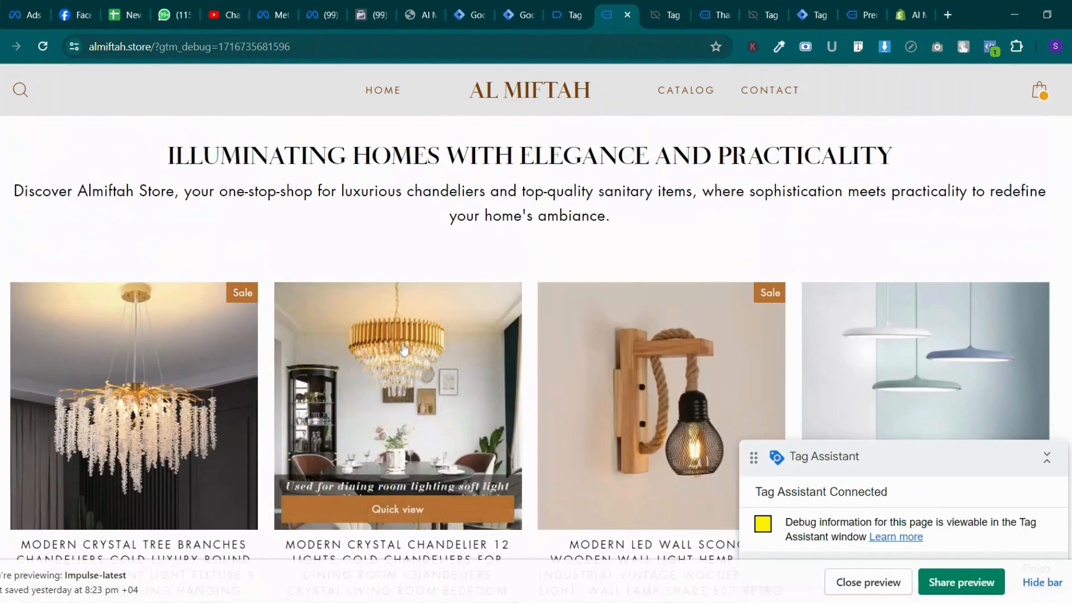
{"action": "left_click", "coordinate": [404, 349]}
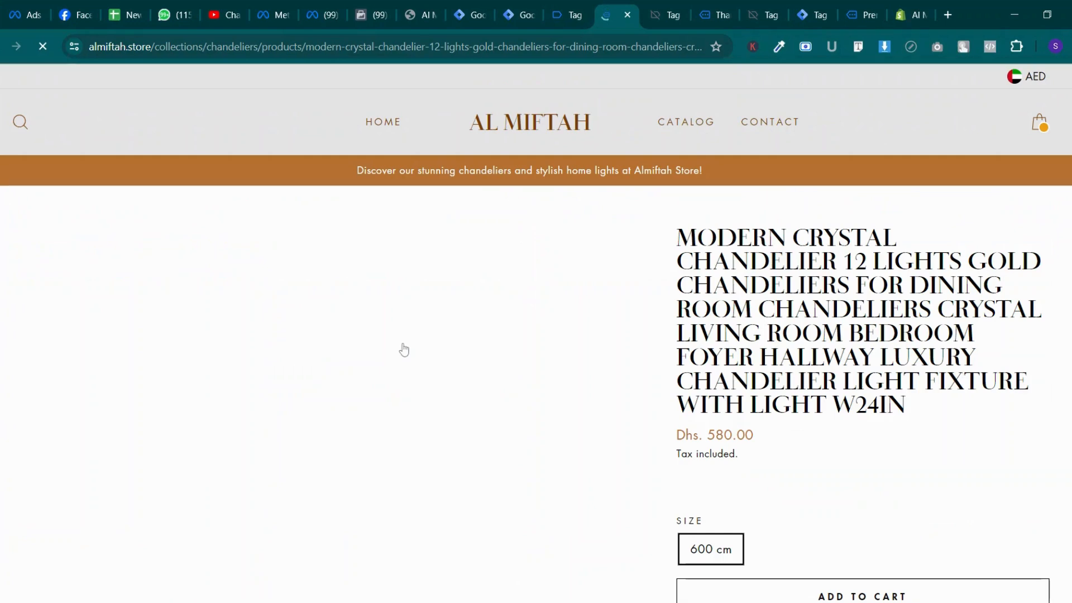
{"action": "scroll", "coordinate": [682, 370], "scroll_direction": "down", "scroll_amount": 2}
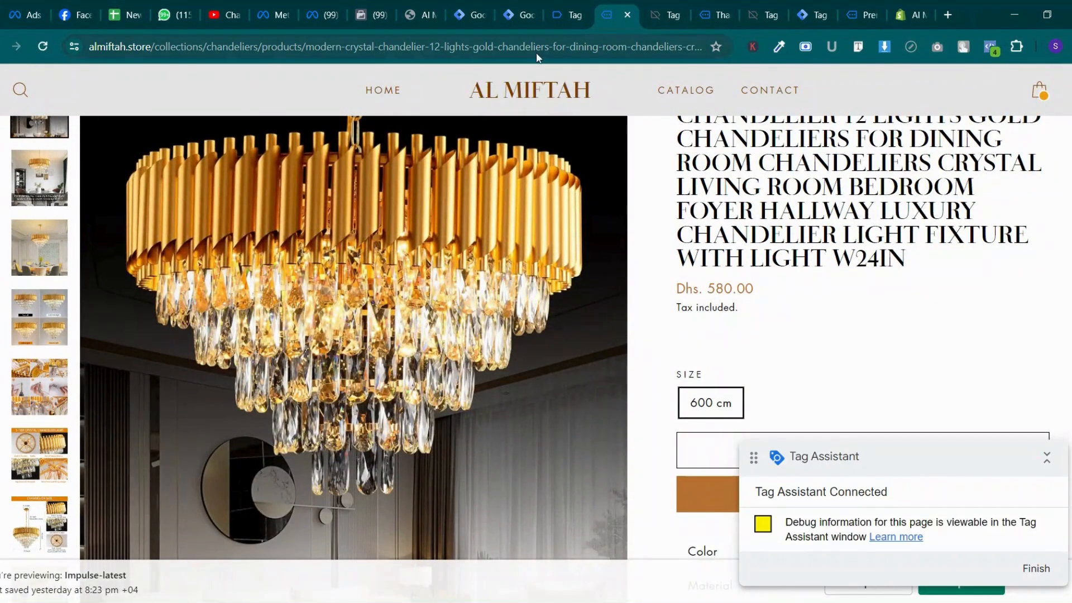
Return to the Tag Assistant summary for almiftah.store and check which tags fired on the chandelier product page
{"action": "left_click", "coordinate": [519, 15]}
{"action": "left_click", "coordinate": [455, 7]}
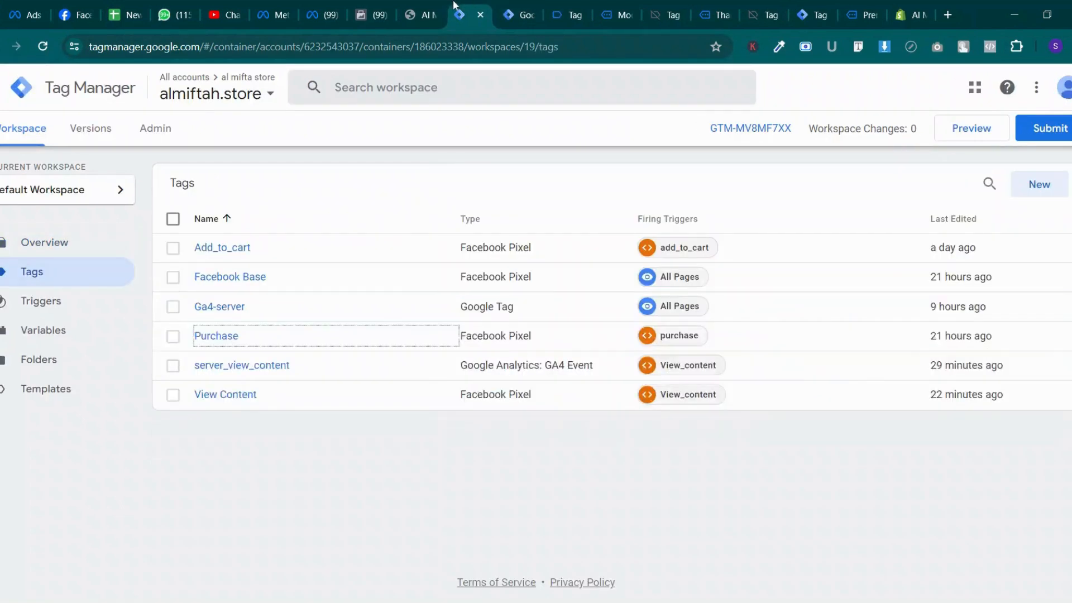
{"action": "left_click", "coordinate": [569, 11]}
{"action": "scroll", "coordinate": [576, 221], "scroll_direction": "down", "scroll_amount": 1}
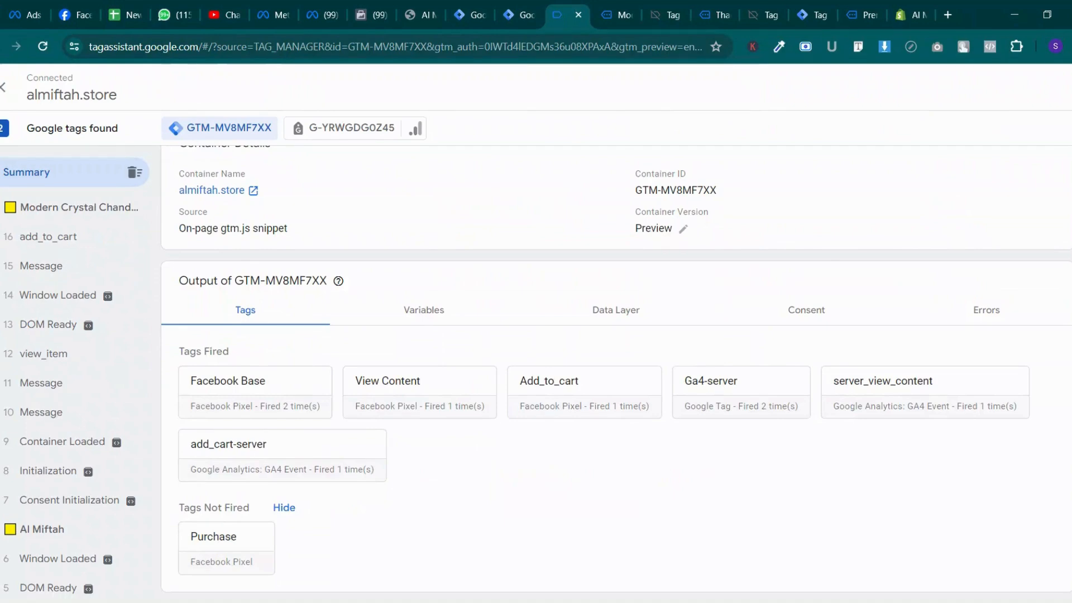
Switch to Meta Events Manager and examine the al-mifta-store test events for browser and server deduplication
{"action": "left_click", "coordinate": [470, 11]}
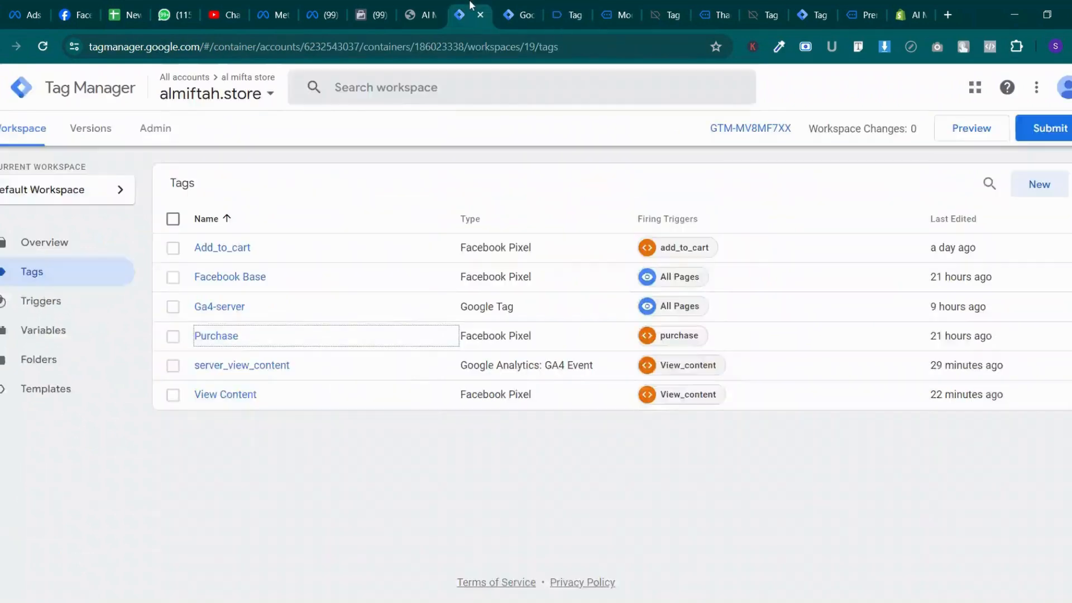
{"action": "left_click", "coordinate": [409, 7]}
{"action": "left_click", "coordinate": [371, 15]}
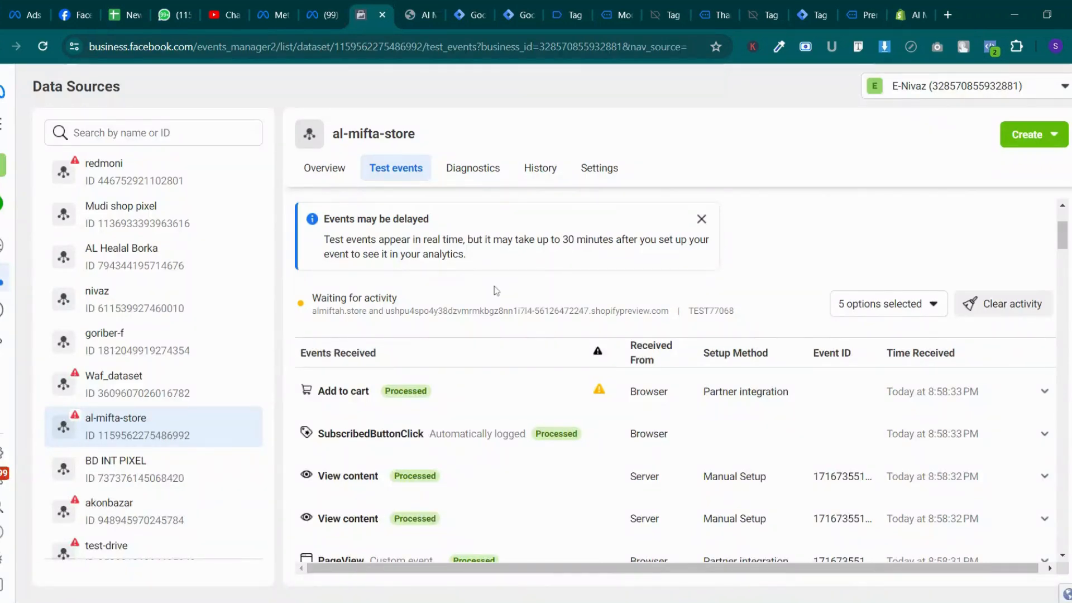
{"action": "scroll", "coordinate": [589, 399], "scroll_direction": "up", "scroll_amount": 1}
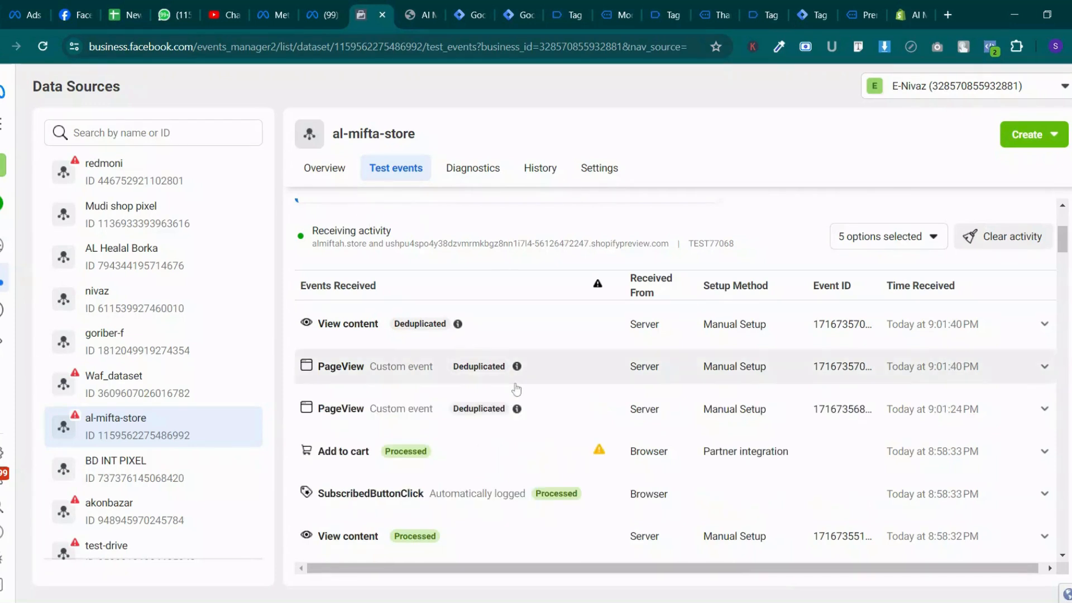
{"action": "scroll", "coordinate": [516, 389], "scroll_direction": "up", "scroll_amount": 1}
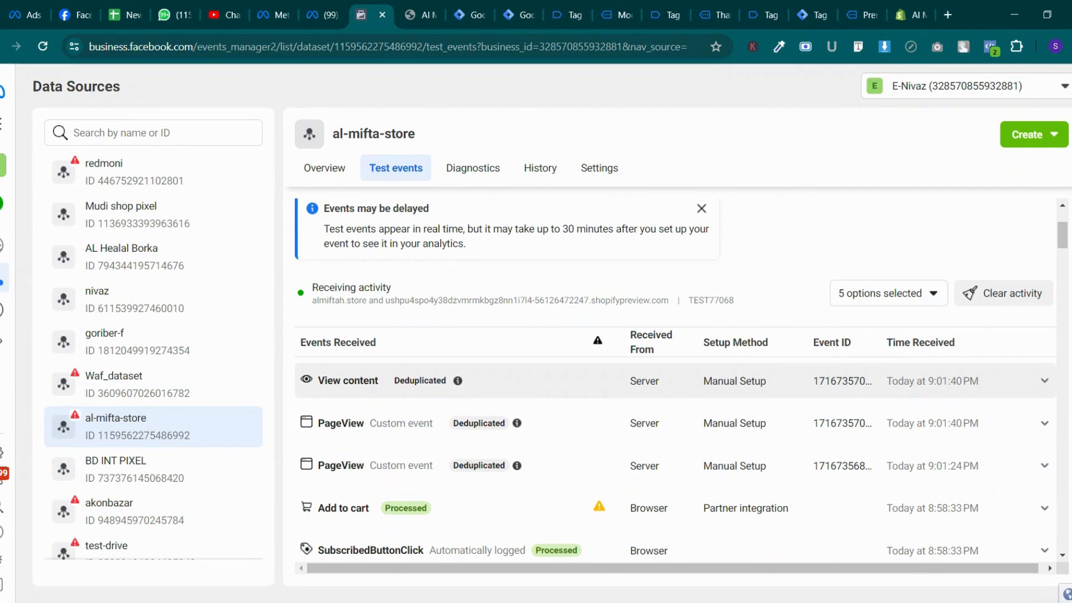
{"action": "scroll", "coordinate": [525, 440], "scroll_direction": "down", "scroll_amount": 2}
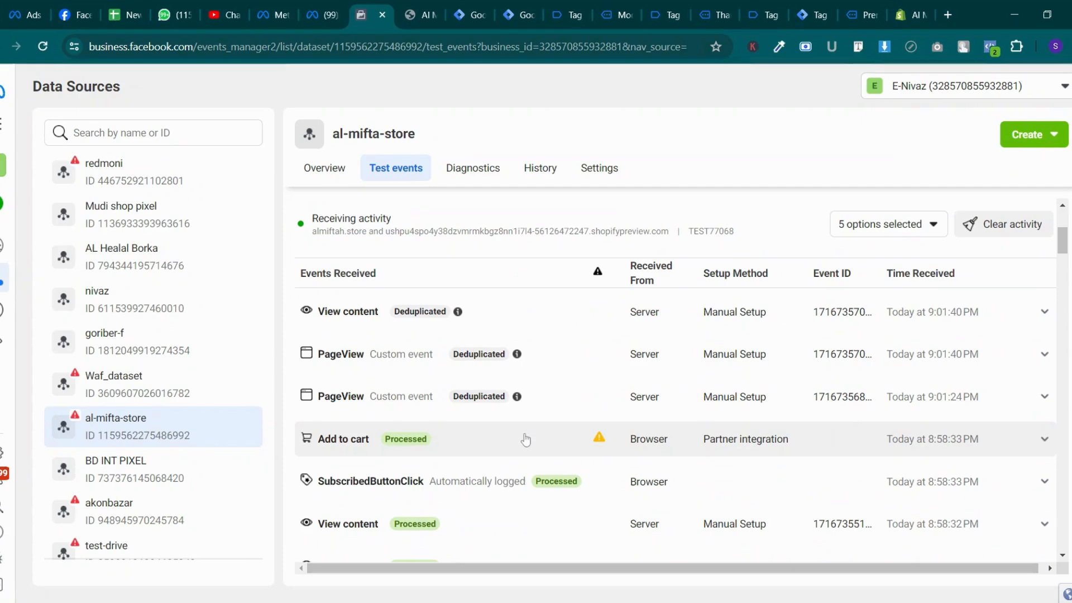
{"action": "scroll", "coordinate": [526, 440], "scroll_direction": "up", "scroll_amount": 3}
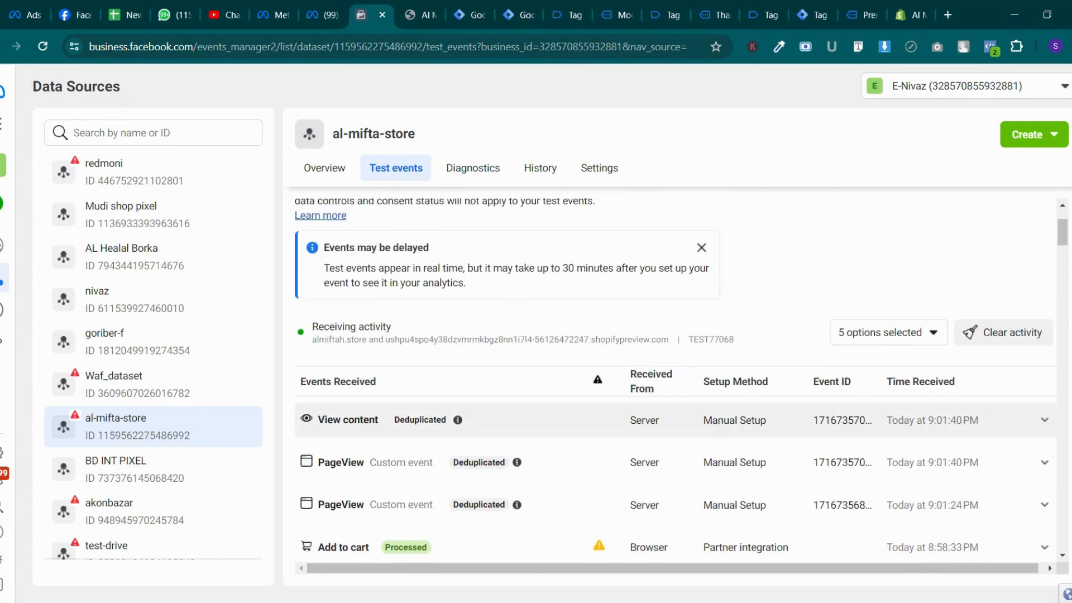
Reload the al-mifta-store test events and inspect the event ID and parameters of the latest browser Add to cart event
{"action": "left_click", "coordinate": [49, 49]}
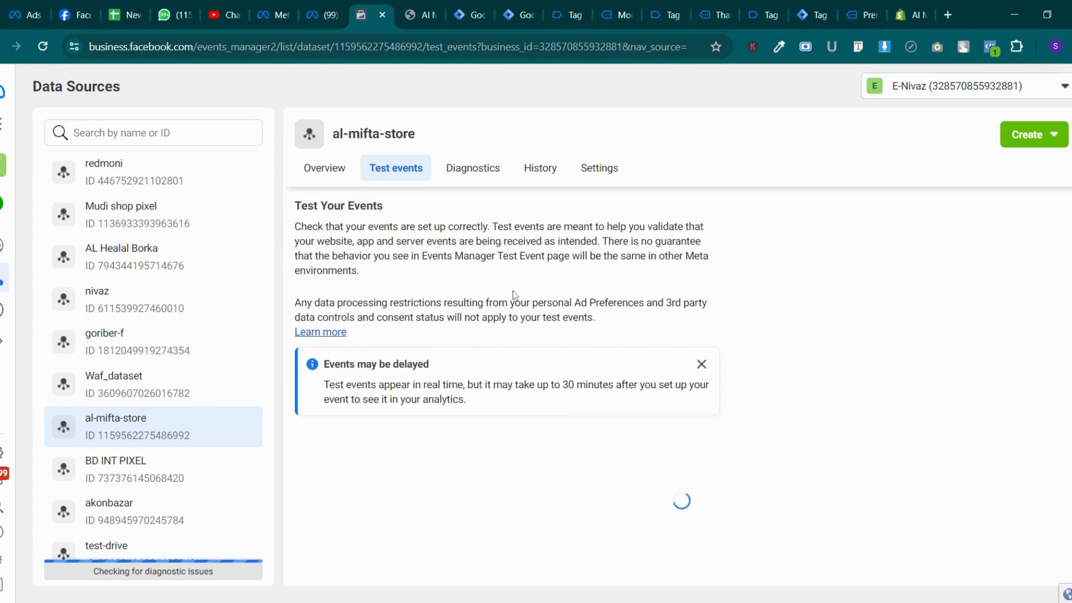
{"action": "scroll", "coordinate": [559, 405], "scroll_direction": "down", "scroll_amount": 3}
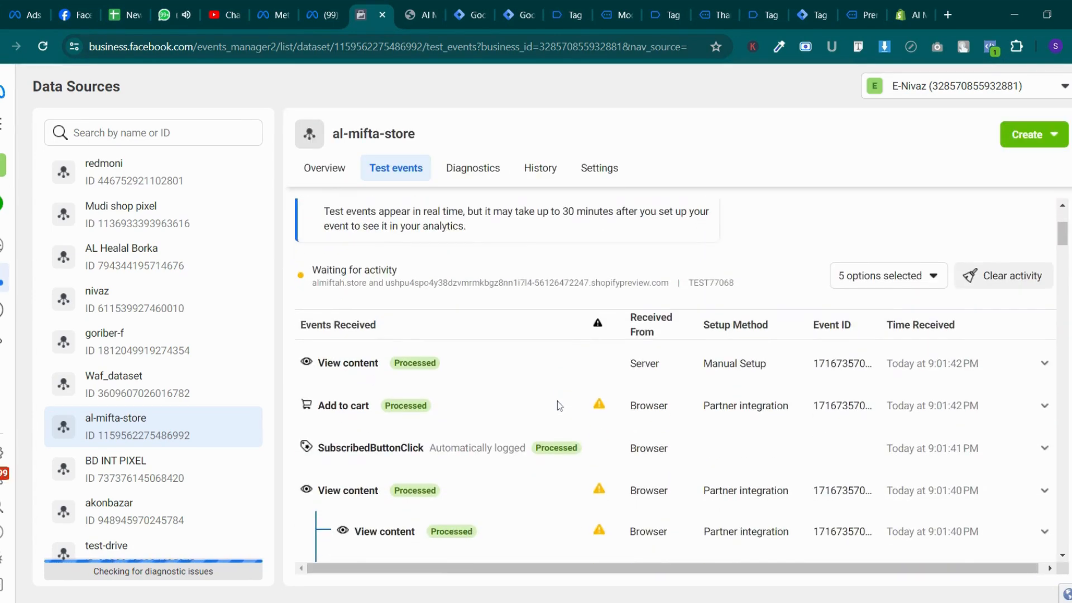
{"action": "scroll", "coordinate": [558, 405], "scroll_direction": "down", "scroll_amount": 2}
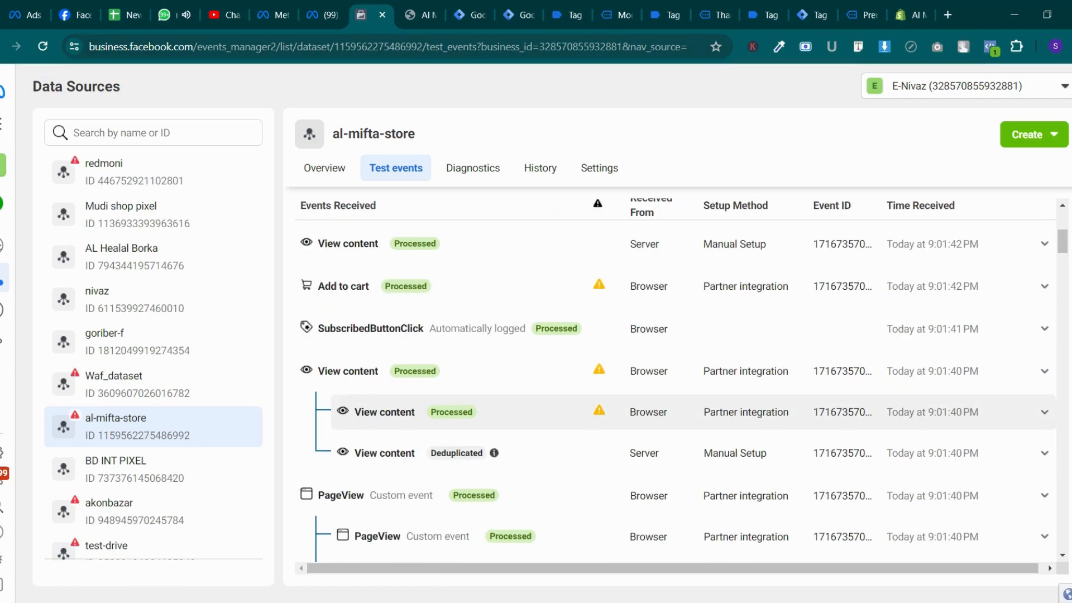
{"action": "left_click", "coordinate": [492, 282]}
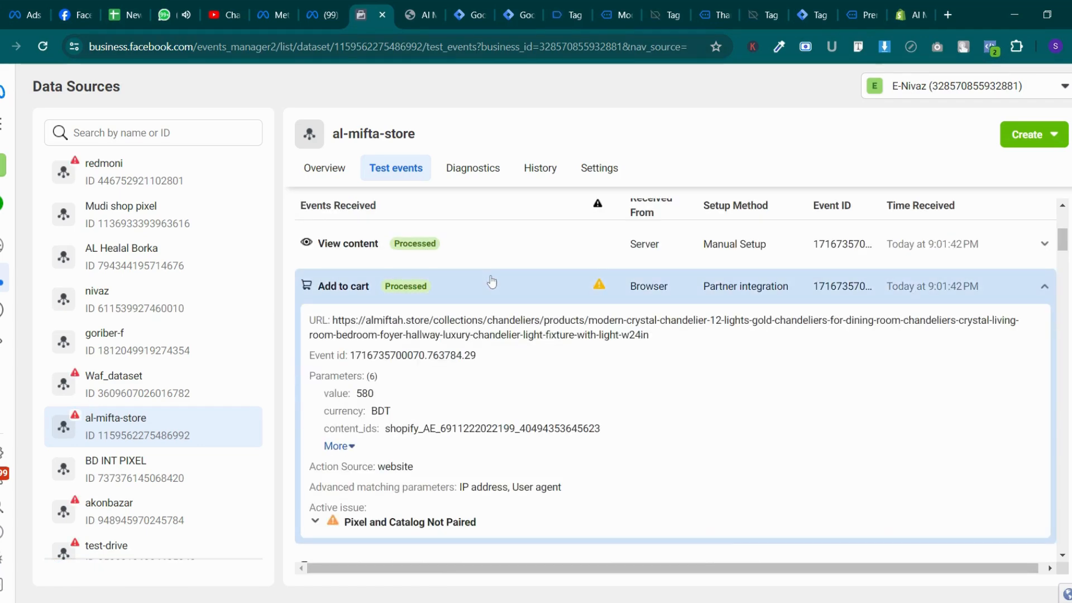
{"action": "left_click", "coordinate": [492, 282]}
{"action": "scroll", "coordinate": [545, 420], "scroll_direction": "down", "scroll_amount": 2}
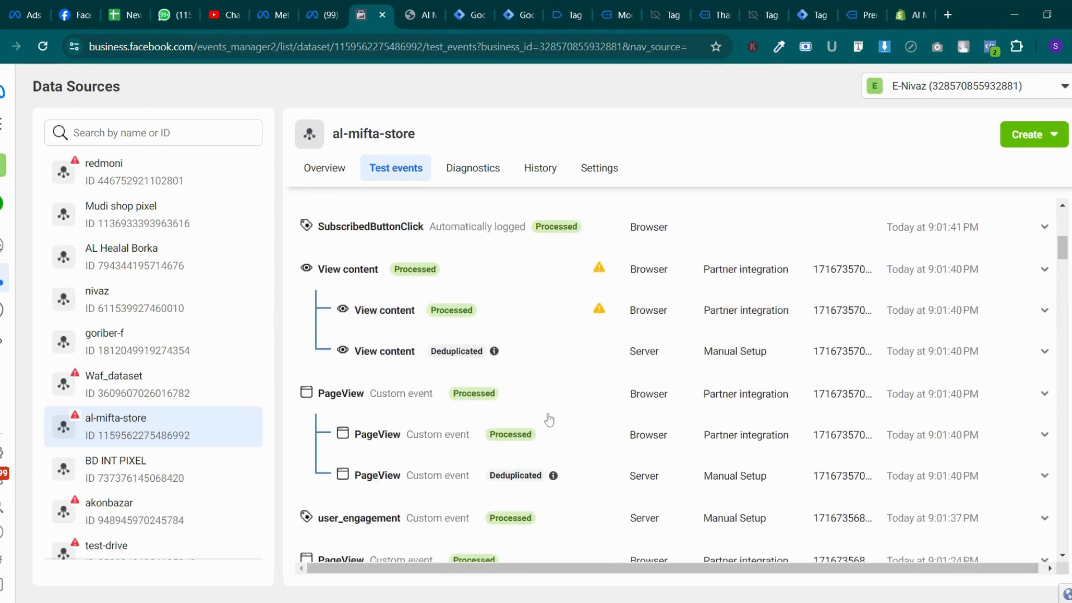
Close the extra Tag Manager and Tag Assistant browser tabs and return to the almiftah.store tag list
{"action": "left_click", "coordinate": [420, 14]}
{"action": "left_click", "coordinate": [476, 5]}
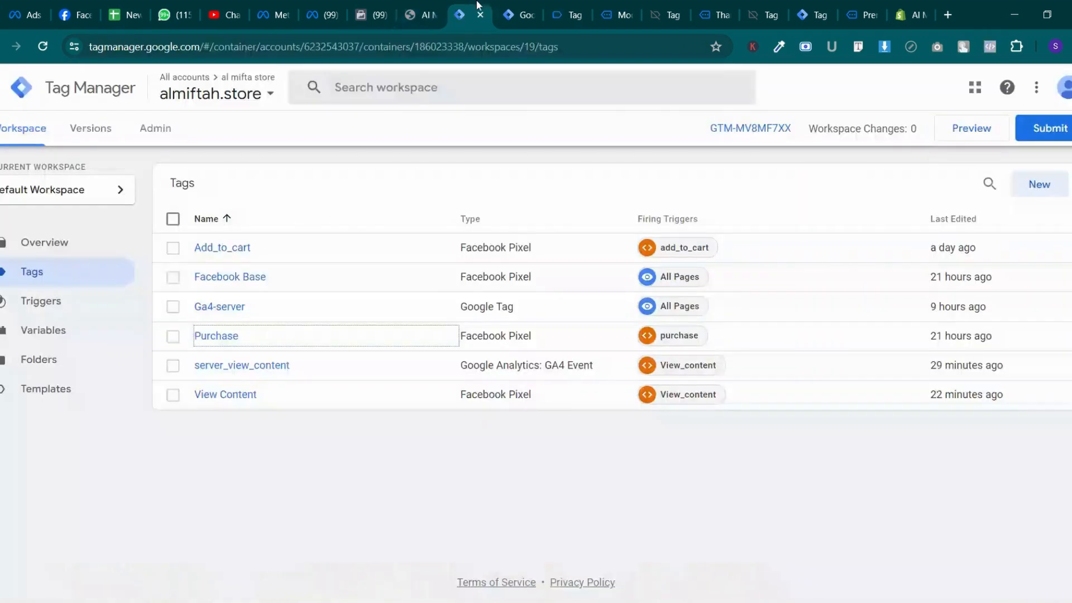
{"action": "left_click", "coordinate": [528, 16]}
{"action": "left_click", "coordinate": [528, 15]}
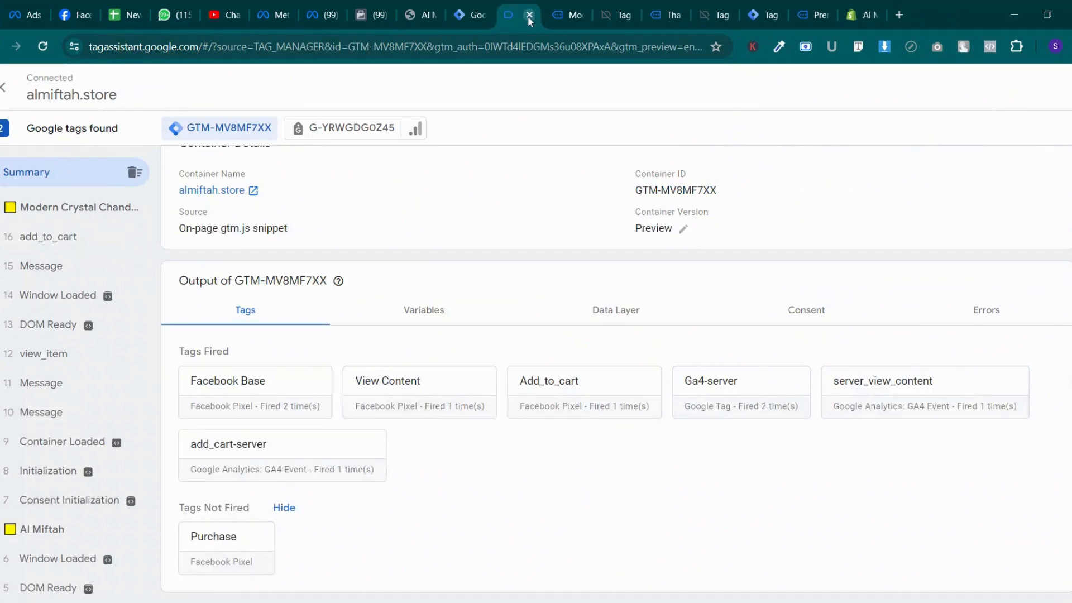
{"action": "left_click", "coordinate": [528, 16]}
{"action": "left_click", "coordinate": [492, 15]}
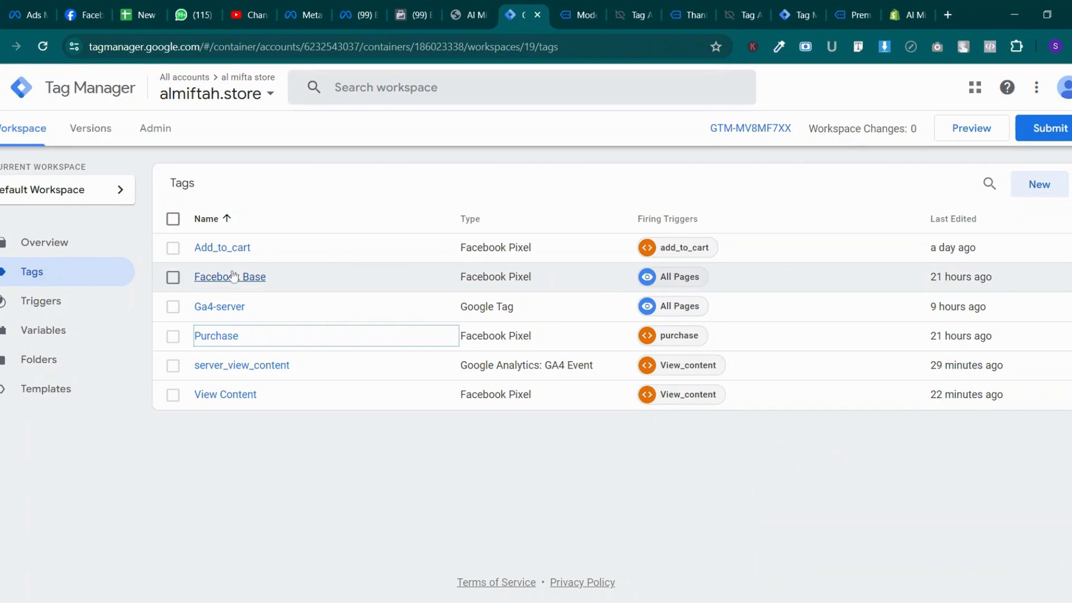
Open the Add_to_cart Facebook Pixel tag, review its configuration, and close it
{"action": "left_click", "coordinate": [234, 277]}
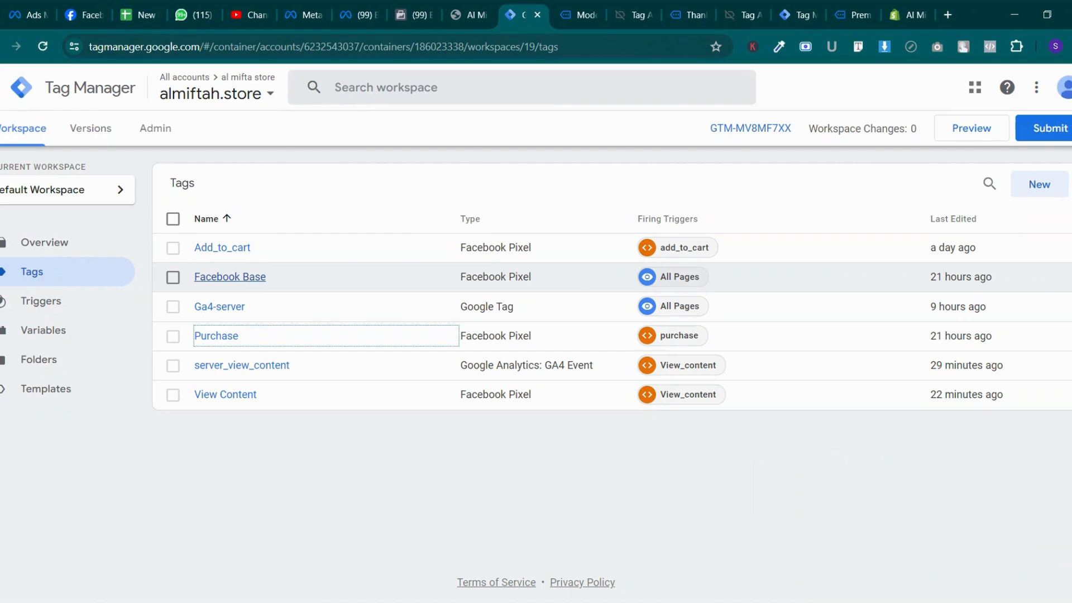
{"action": "left_click", "coordinate": [237, 252]}
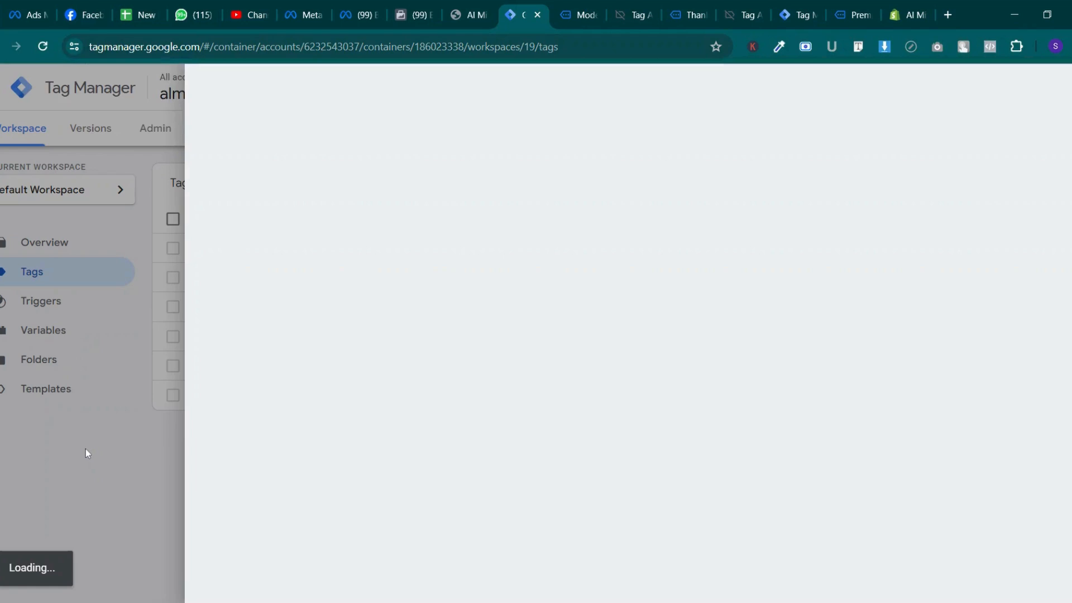
{"action": "scroll", "coordinate": [459, 318], "scroll_direction": "down", "scroll_amount": 2}
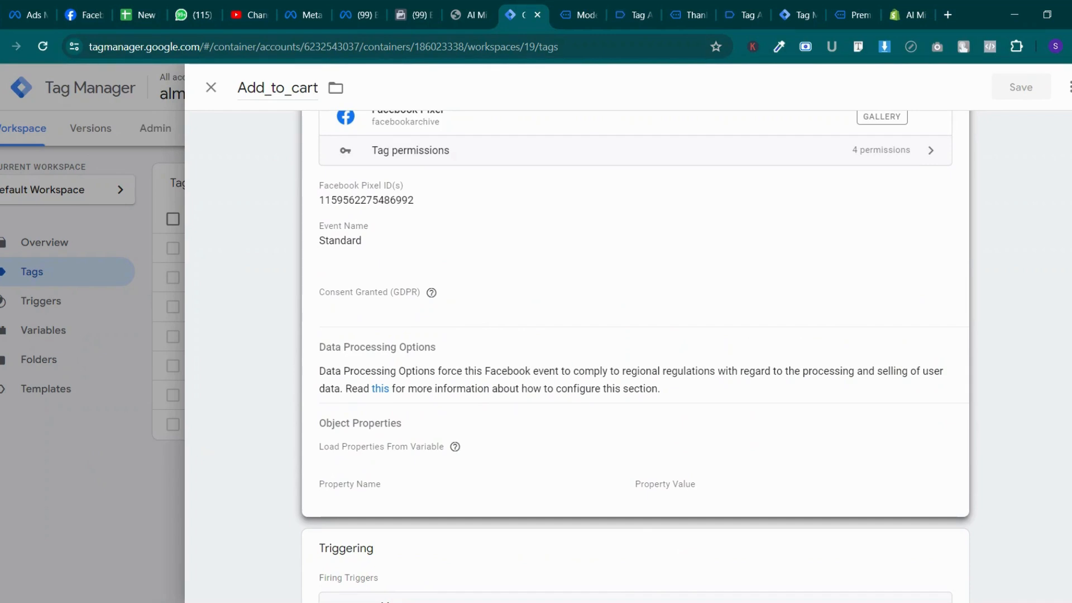
{"action": "scroll", "coordinate": [636, 335], "scroll_direction": "up", "scroll_amount": 2}
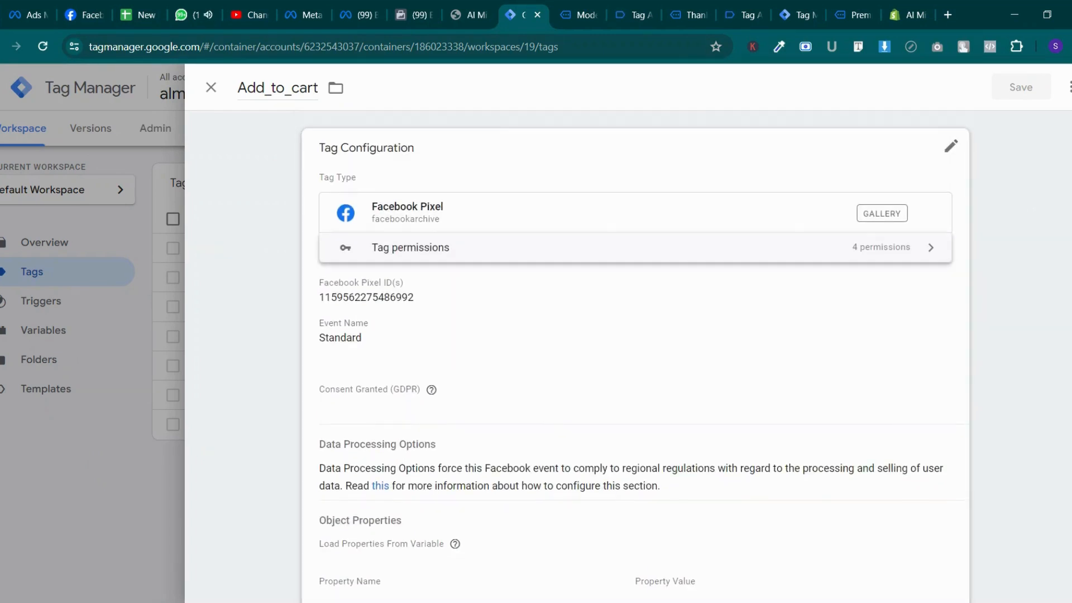
{"action": "left_click", "coordinate": [147, 308]}
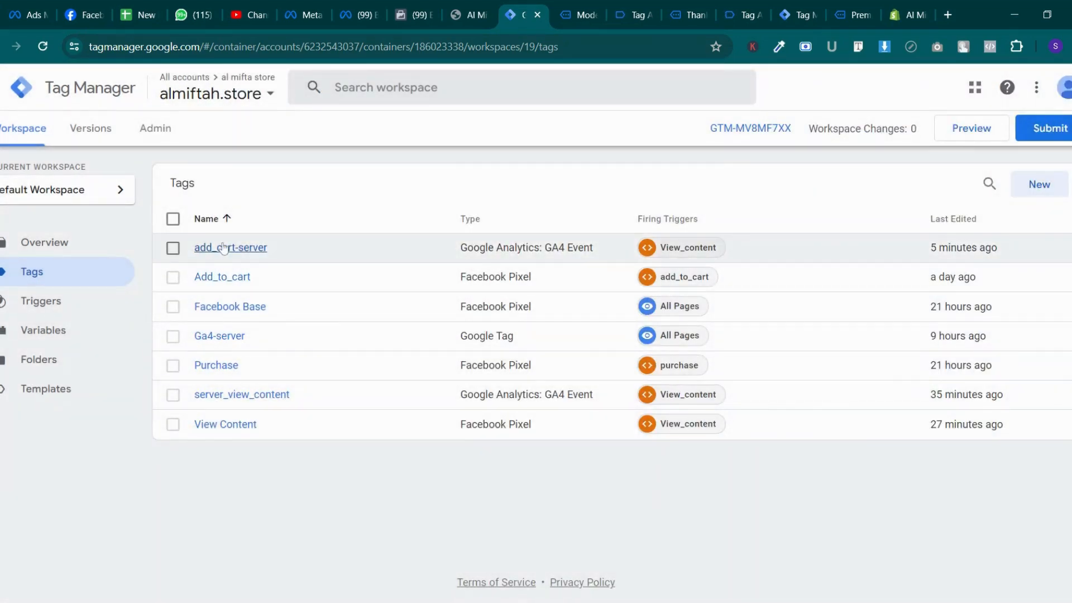
Open the add_cart-server GA4 event tag for editing and set its event name to add_to_cart
{"action": "left_click", "coordinate": [224, 249]}
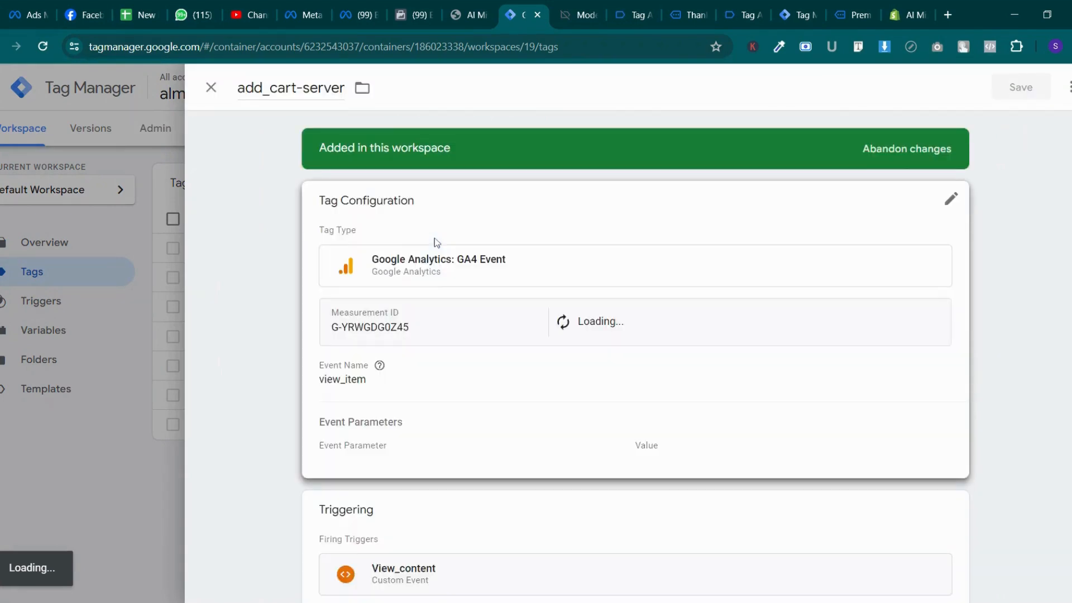
{"action": "left_click", "coordinate": [395, 371]}
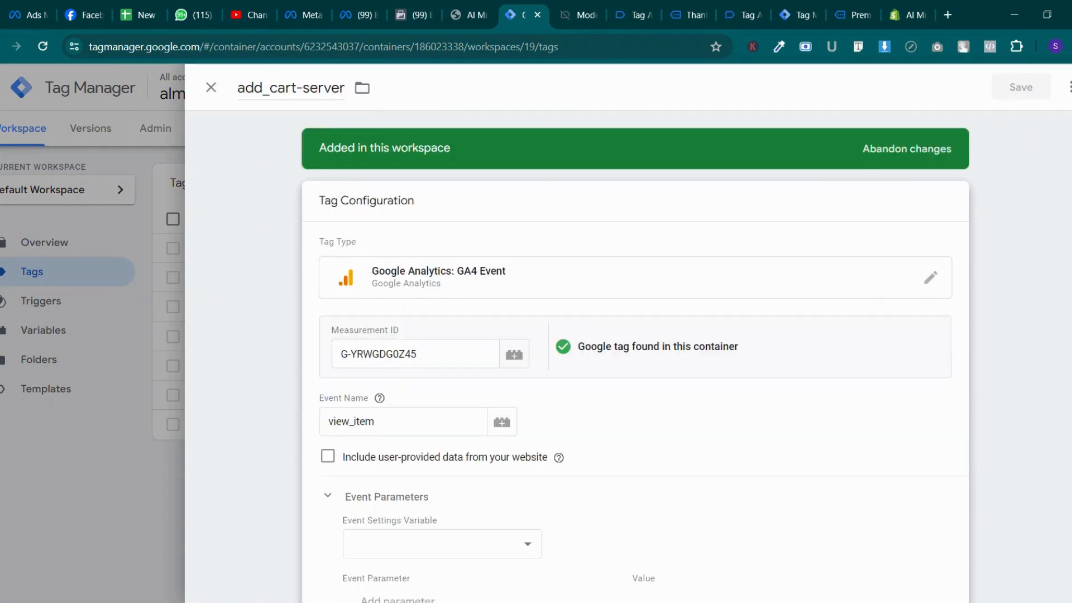
{"action": "double_click", "coordinate": [357, 421]}
{"action": "type", "text": "add"}
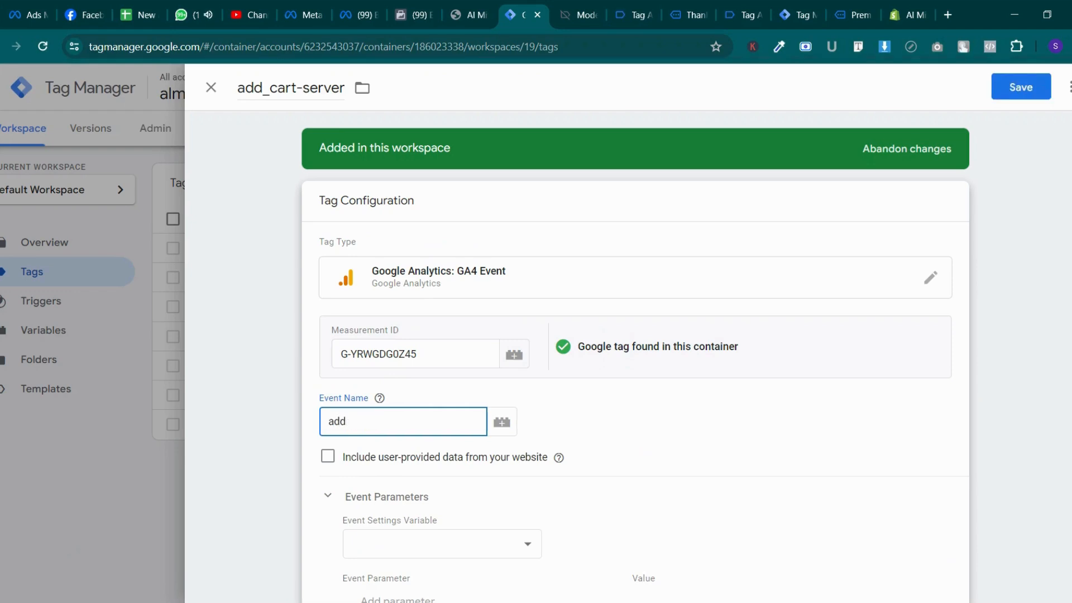
{"action": "type", "text": "_to"}
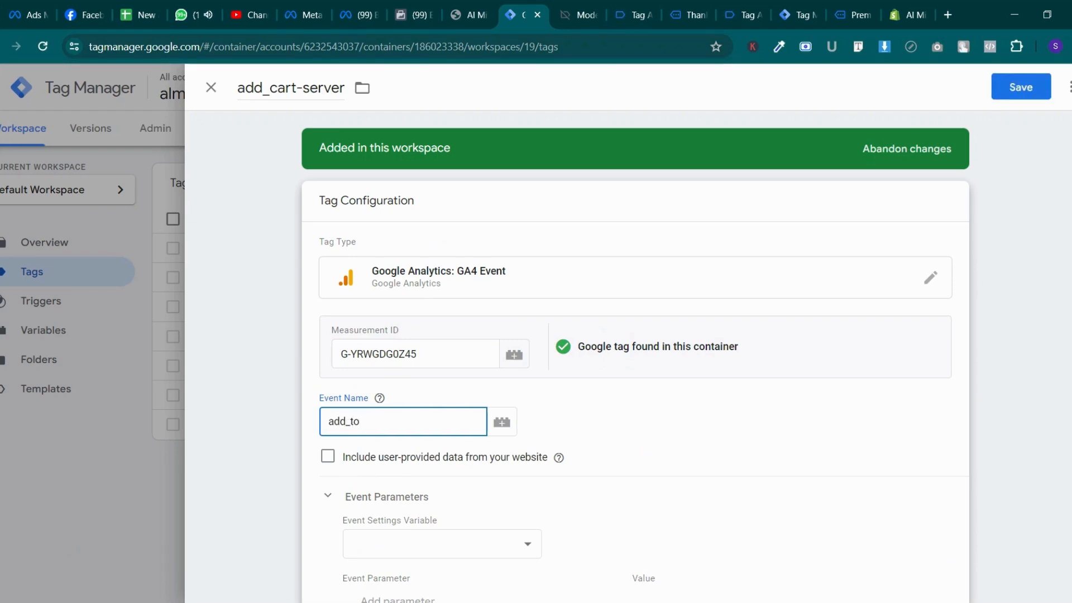
{"action": "key", "text": "BackSpace"}
{"action": "key", "text": "BackSpace"}
{"action": "key", "text": "BackSpace"}
{"action": "key", "text": "BackSpace"}
{"action": "key", "text": "BackSpace"}
{"action": "key", "text": "BackSpace"}
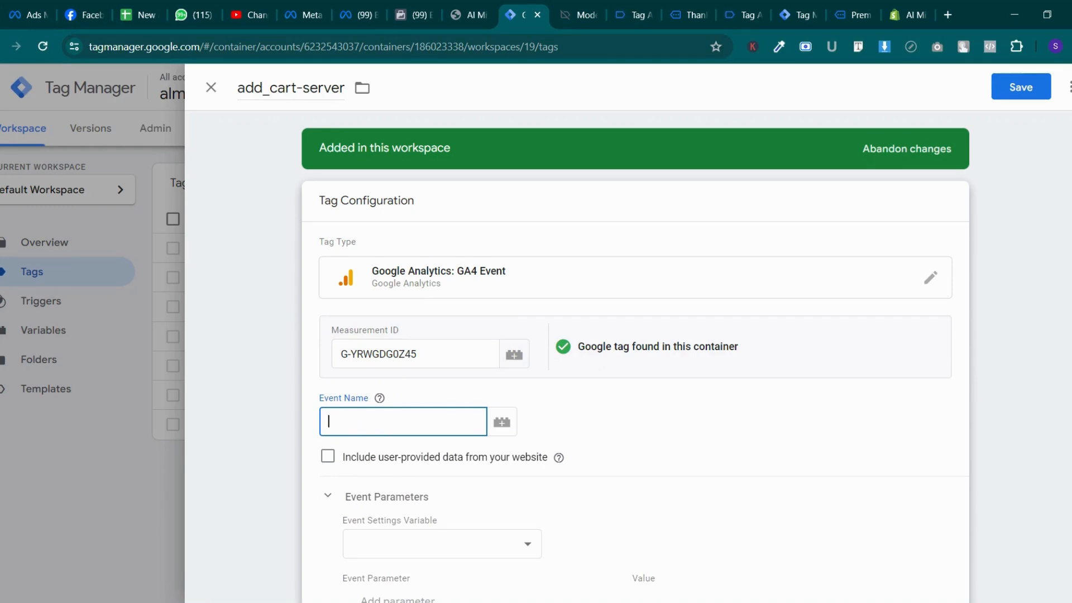
{"action": "type", "text": "add_to_cart"}
Examine the add_cart-server tag's event parameters, user properties and firing trigger
{"action": "scroll", "coordinate": [594, 459], "scroll_direction": "down", "scroll_amount": 5}
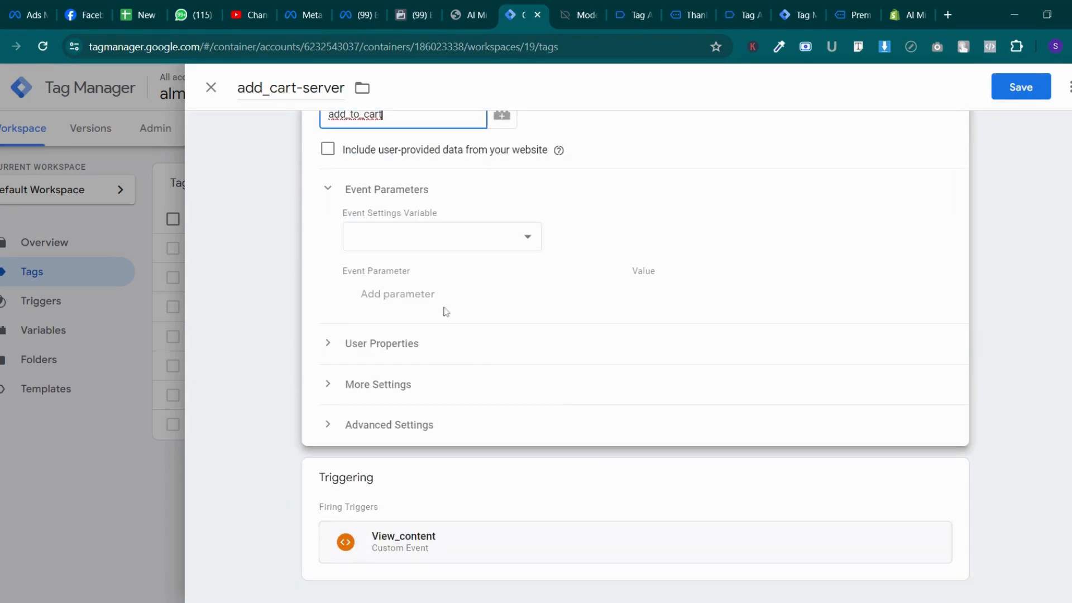
{"action": "scroll", "coordinate": [447, 377], "scroll_direction": "up", "scroll_amount": 3}
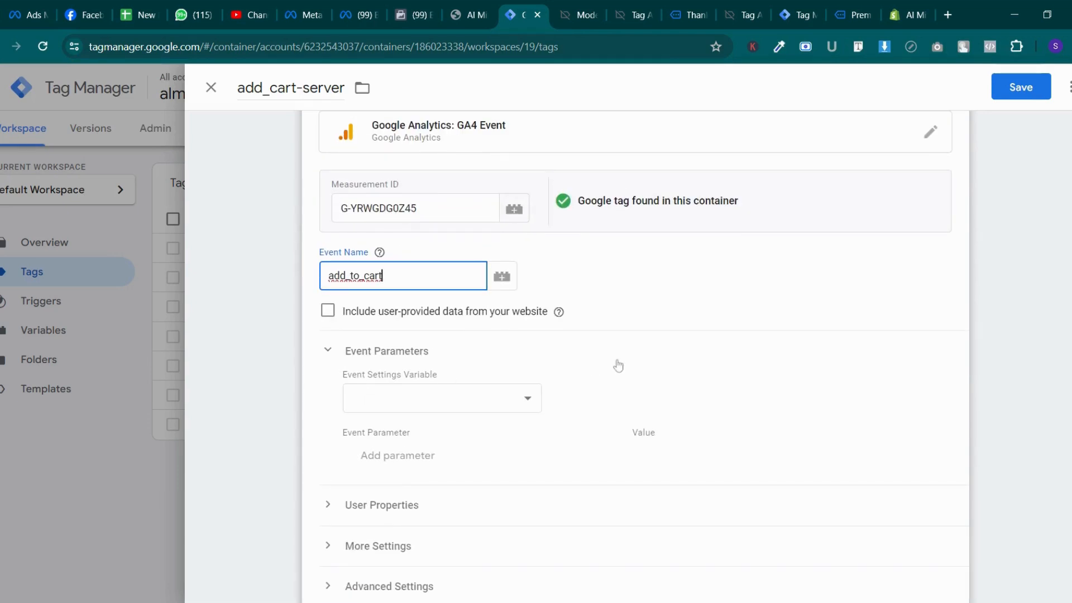
{"action": "scroll", "coordinate": [617, 366], "scroll_direction": "down", "scroll_amount": 3}
{"action": "left_click", "coordinate": [470, 351]}
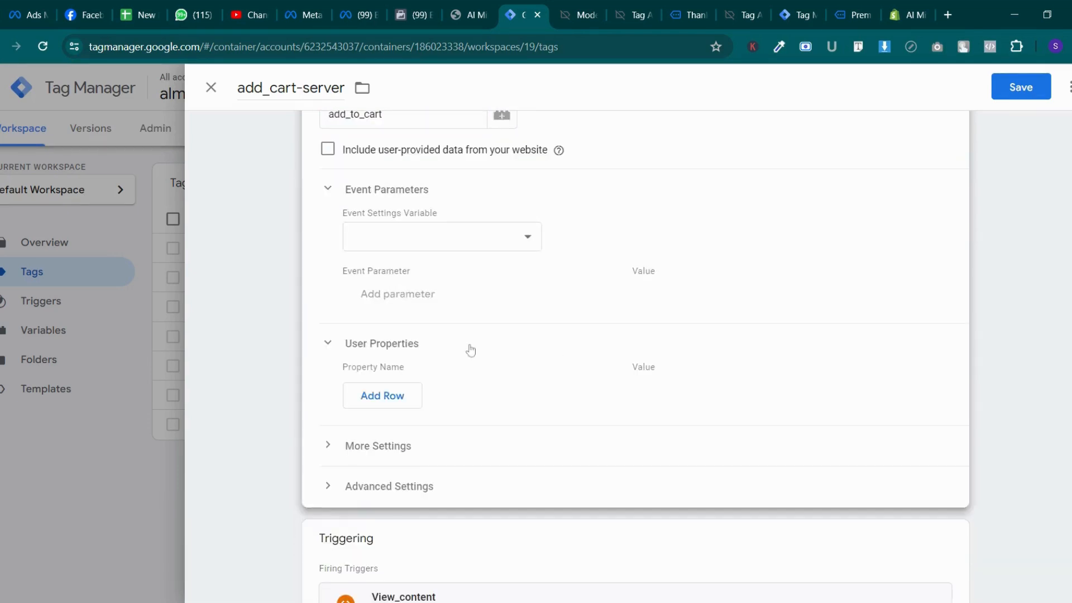
{"action": "scroll", "coordinate": [471, 350], "scroll_direction": "up", "scroll_amount": 2}
{"action": "scroll", "coordinate": [470, 351], "scroll_direction": "down", "scroll_amount": 3}
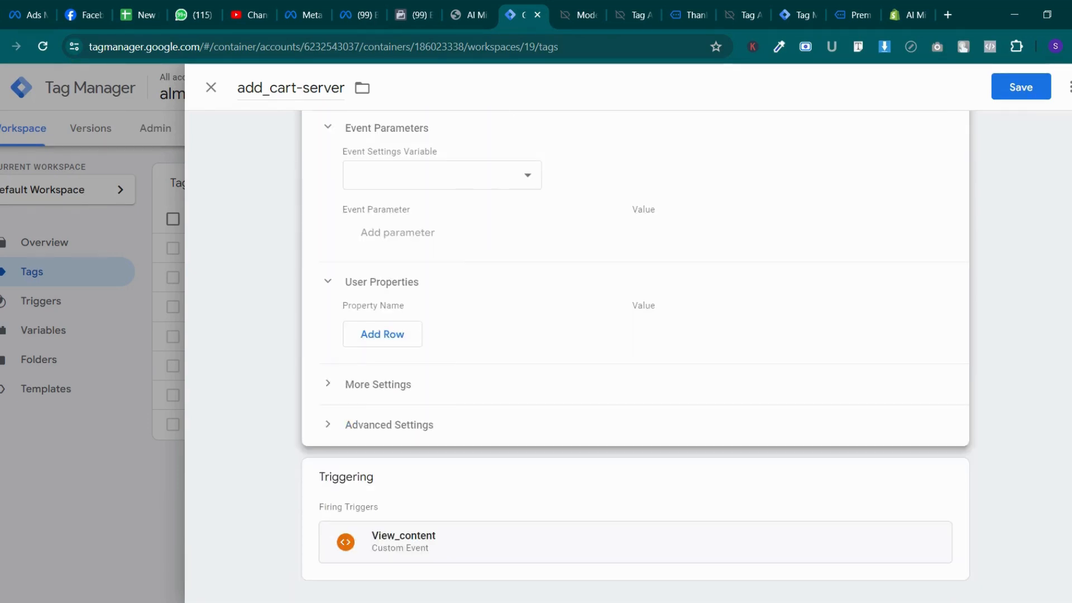
{"action": "scroll", "coordinate": [636, 346], "scroll_direction": "up", "scroll_amount": 2}
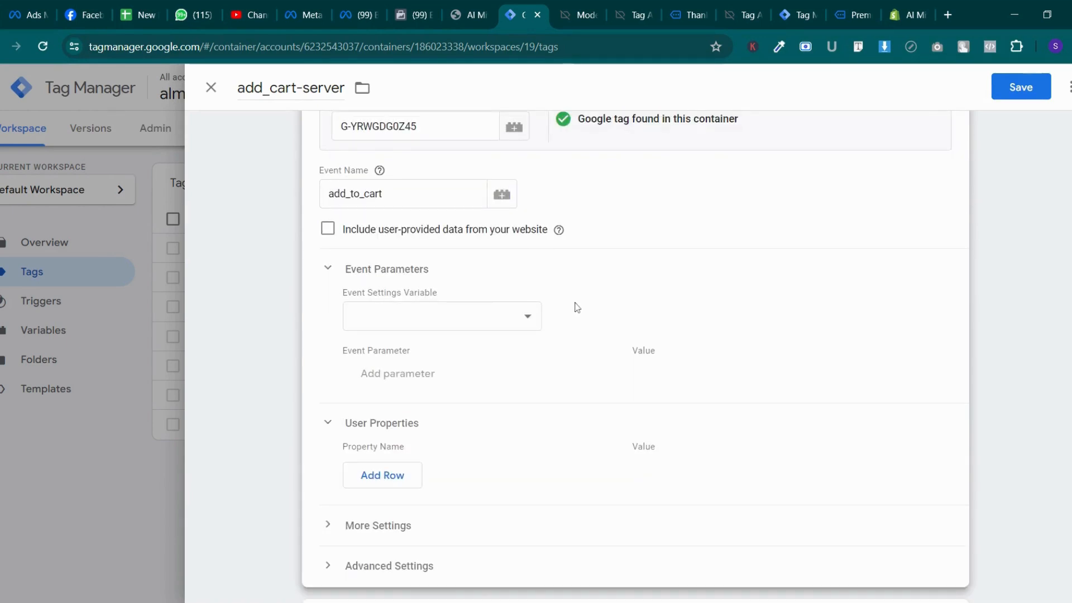
{"action": "scroll", "coordinate": [577, 308], "scroll_direction": "down", "scroll_amount": 2}
{"action": "scroll", "coordinate": [636, 357], "scroll_direction": "up", "scroll_amount": 5}
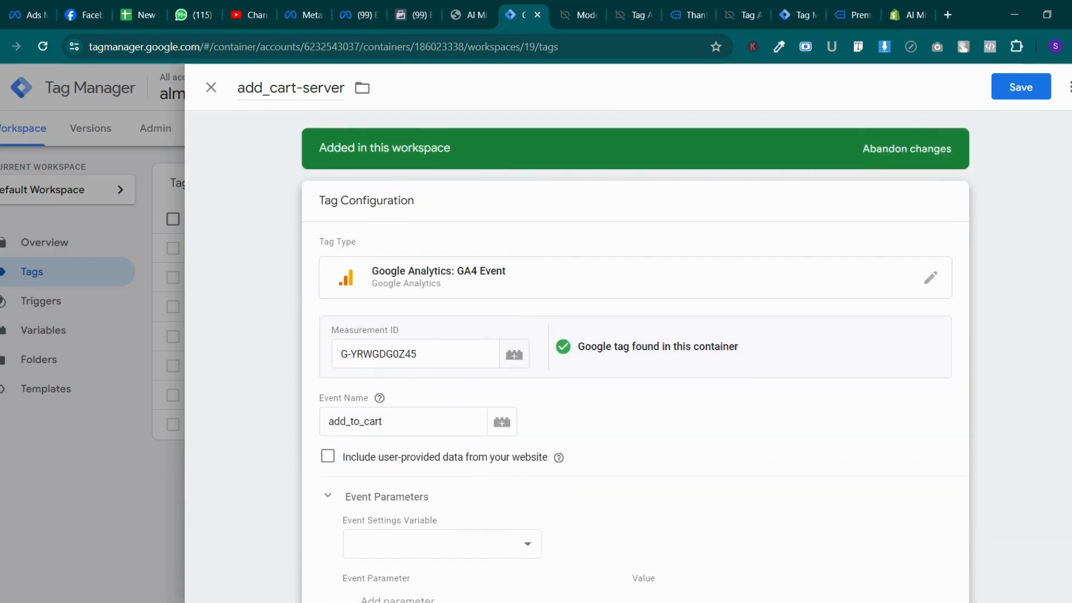
{"action": "scroll", "coordinate": [635, 357], "scroll_direction": "down", "scroll_amount": 5}
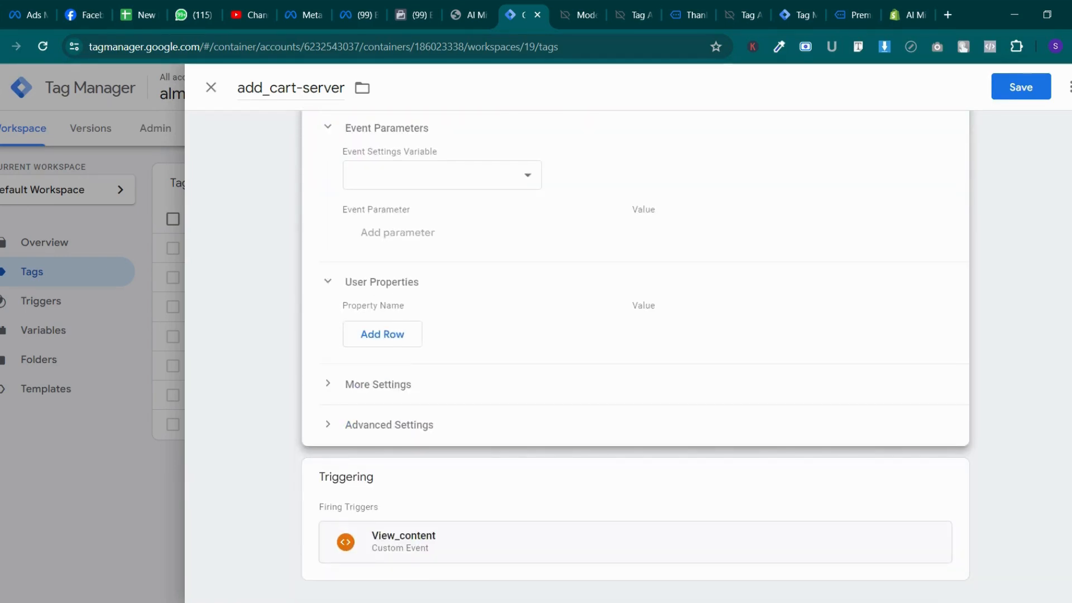
{"action": "scroll", "coordinate": [635, 358], "scroll_direction": "up", "scroll_amount": 3}
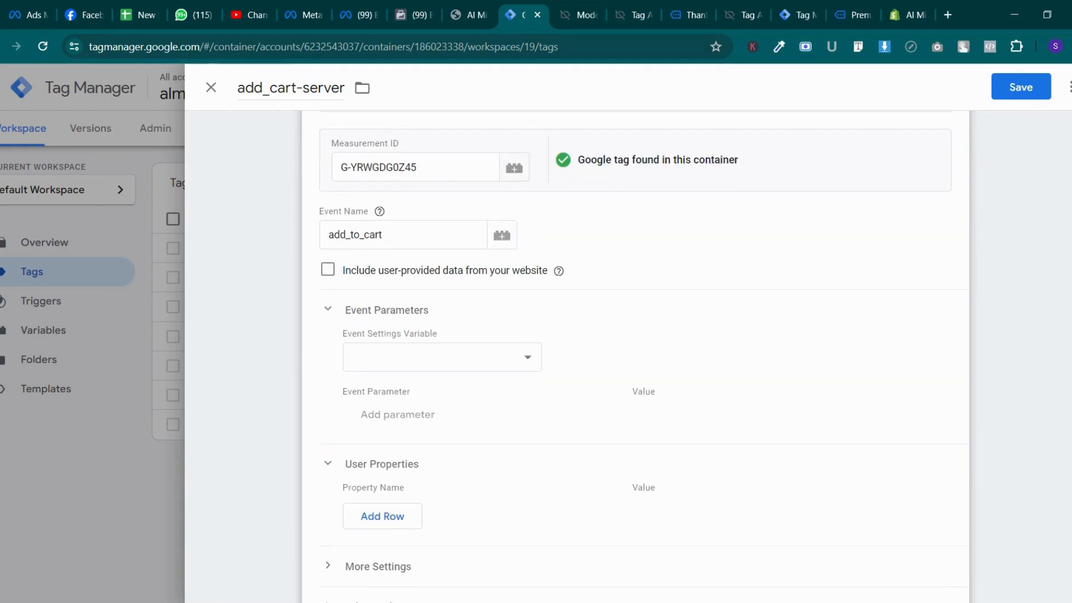
{"action": "scroll", "coordinate": [509, 282], "scroll_direction": "down", "scroll_amount": 3}
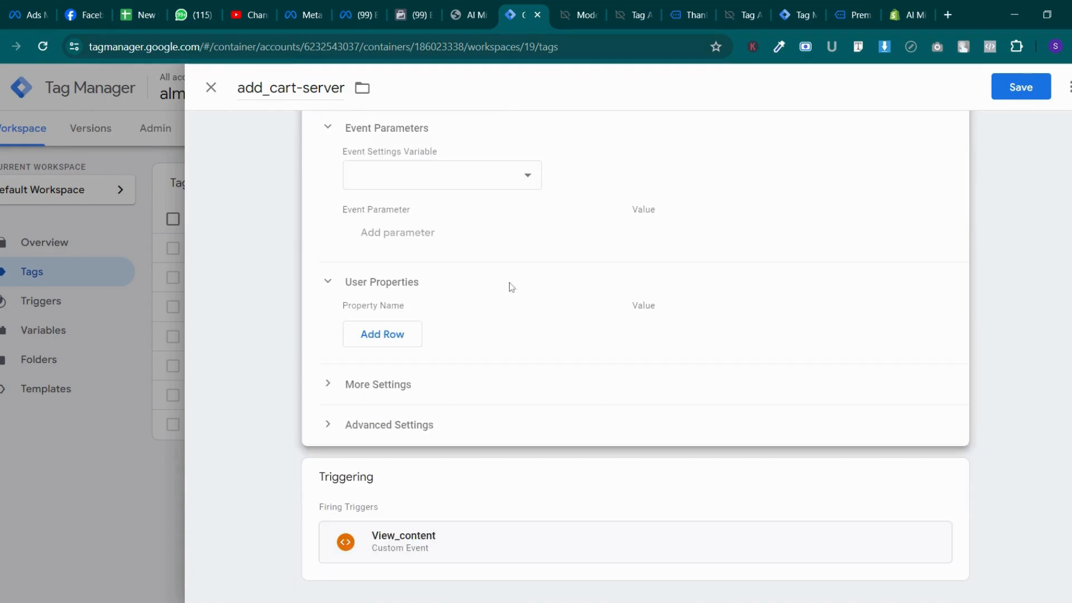
Review the add_cart-server tag's ecommerce and advanced settings, and close the tag, discarding its unsaved changes
{"action": "left_click", "coordinate": [460, 396]}
{"action": "scroll", "coordinate": [461, 397], "scroll_direction": "down", "scroll_amount": 1}
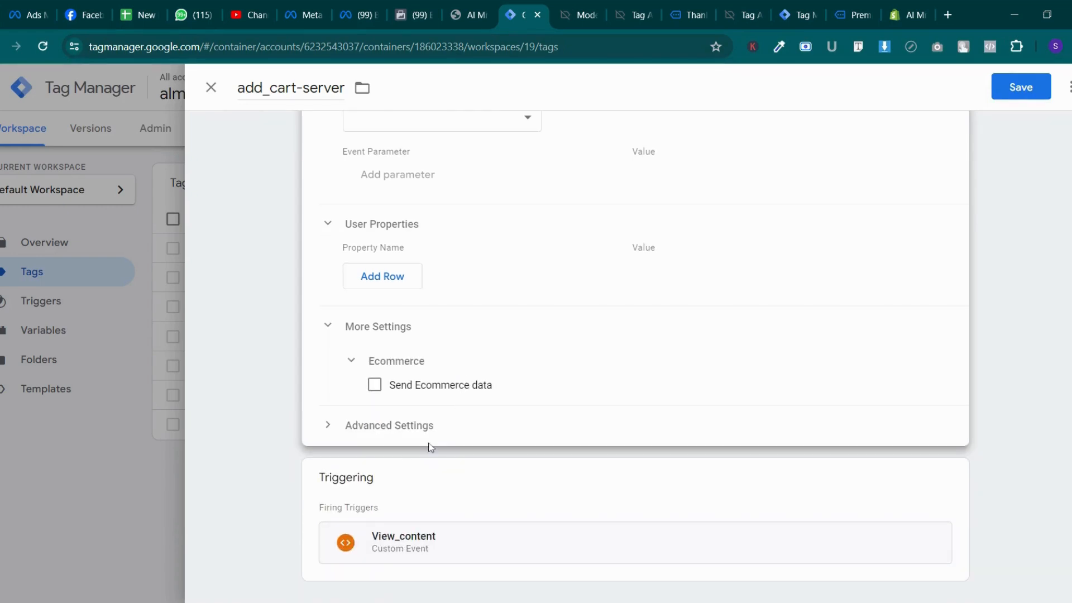
{"action": "left_click", "coordinate": [461, 426]}
{"action": "scroll", "coordinate": [461, 427], "scroll_direction": "down", "scroll_amount": 3}
{"action": "scroll", "coordinate": [459, 426], "scroll_direction": "up", "scroll_amount": 5}
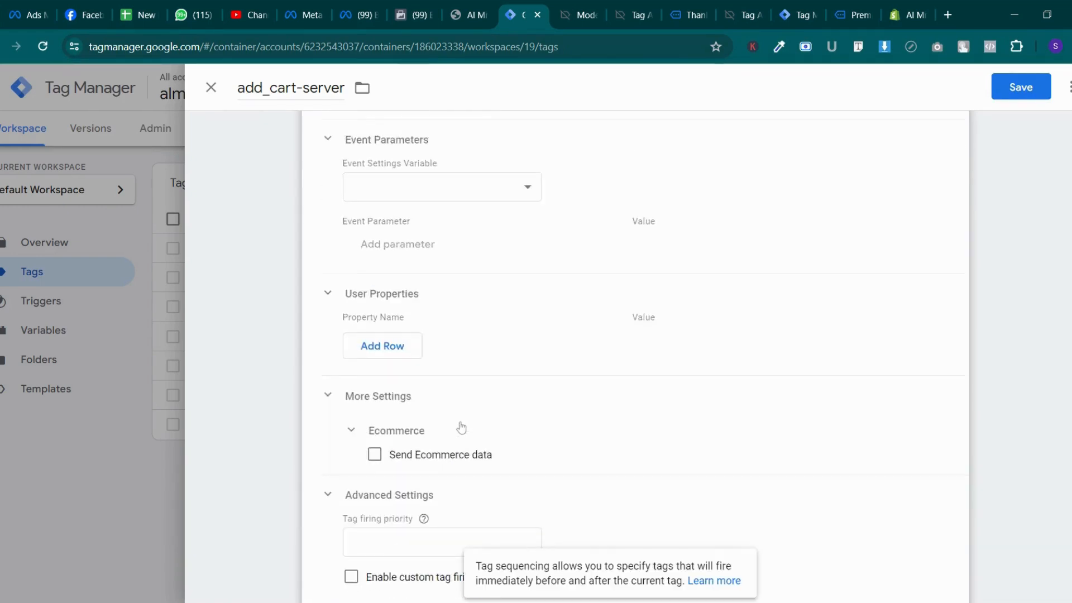
{"action": "scroll", "coordinate": [419, 260], "scroll_direction": "up", "scroll_amount": 3}
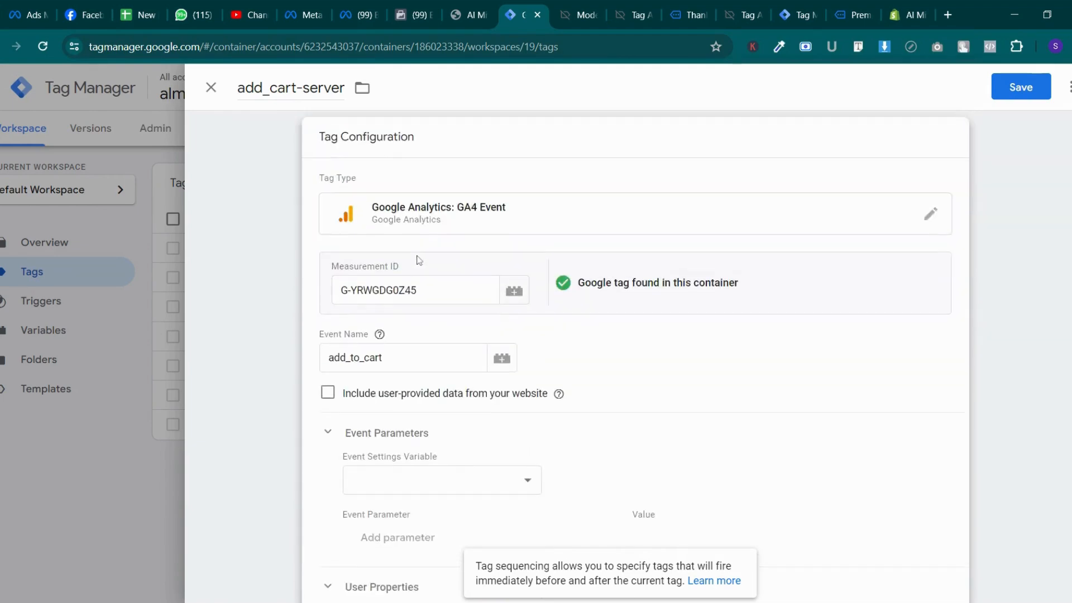
{"action": "left_click", "coordinate": [210, 88]}
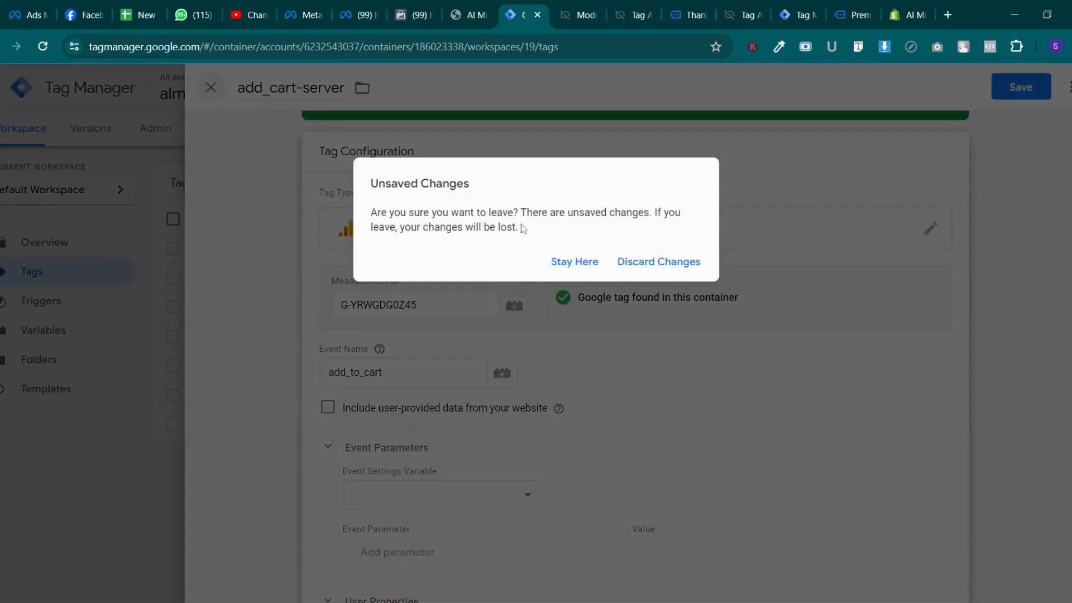
{"action": "left_click", "coordinate": [652, 267]}
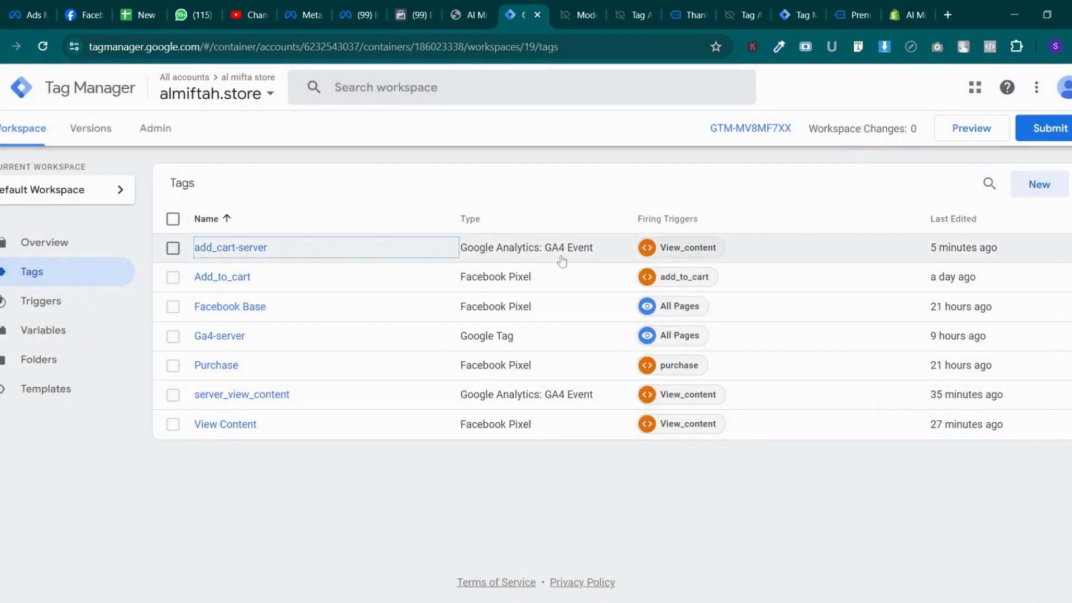
Reopen the add_cart-server tag, check its event parameters and user properties, and close it
{"action": "left_click", "coordinate": [244, 250]}
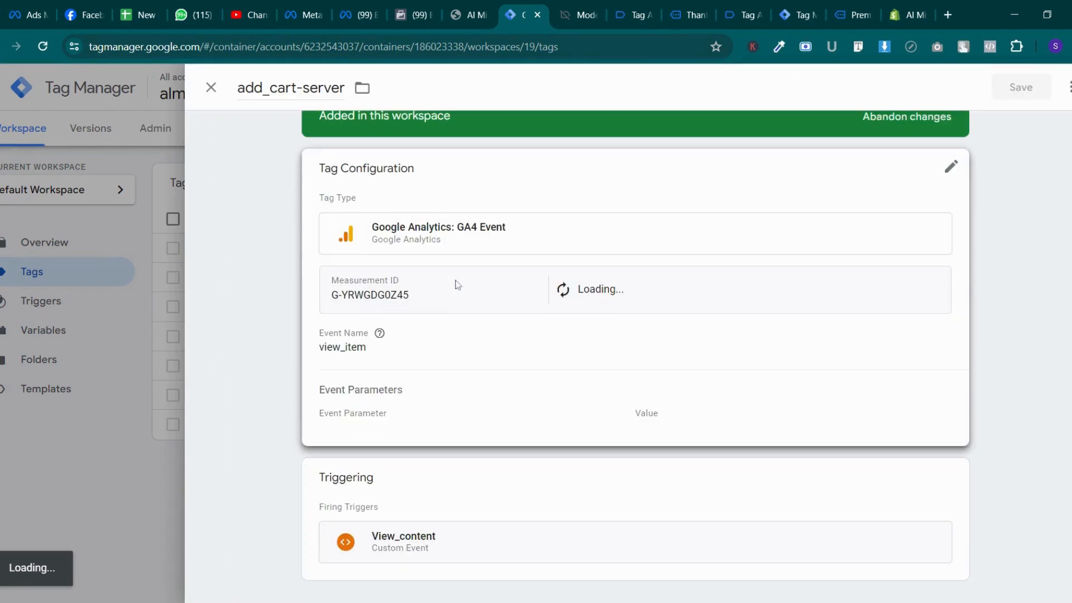
{"action": "left_click", "coordinate": [439, 387]}
{"action": "scroll", "coordinate": [441, 387], "scroll_direction": "down", "scroll_amount": 4}
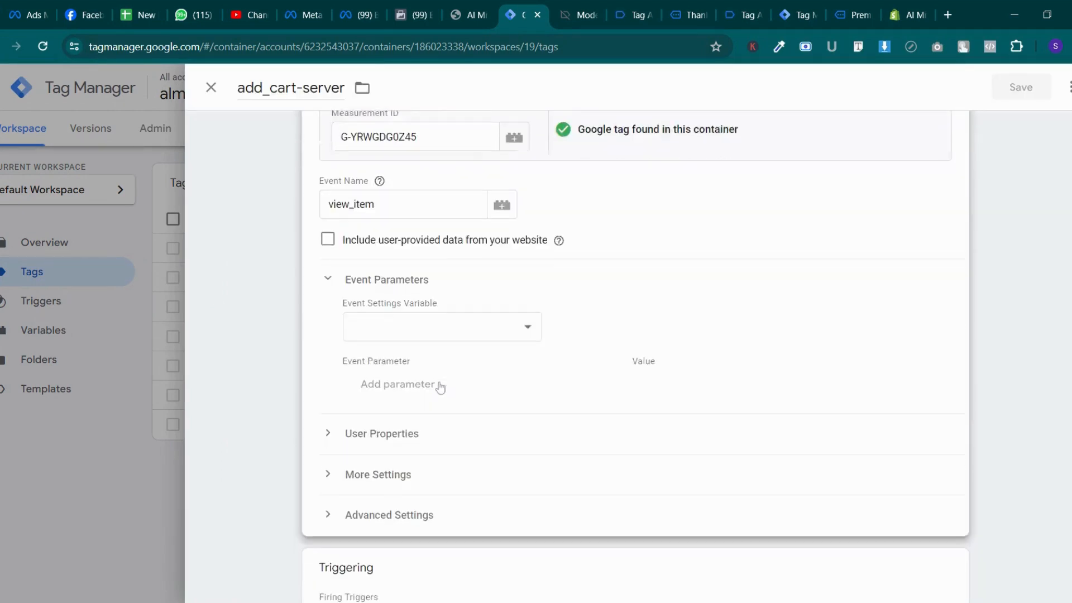
{"action": "left_click", "coordinate": [444, 431]}
{"action": "scroll", "coordinate": [444, 430], "scroll_direction": "down", "scroll_amount": 1}
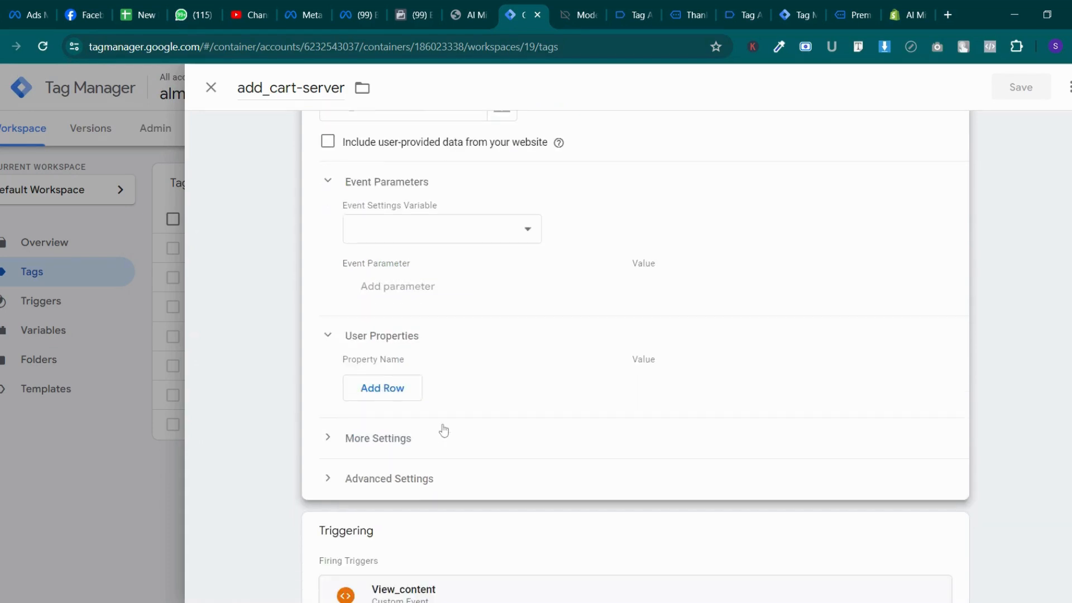
{"action": "left_click", "coordinate": [213, 100]}
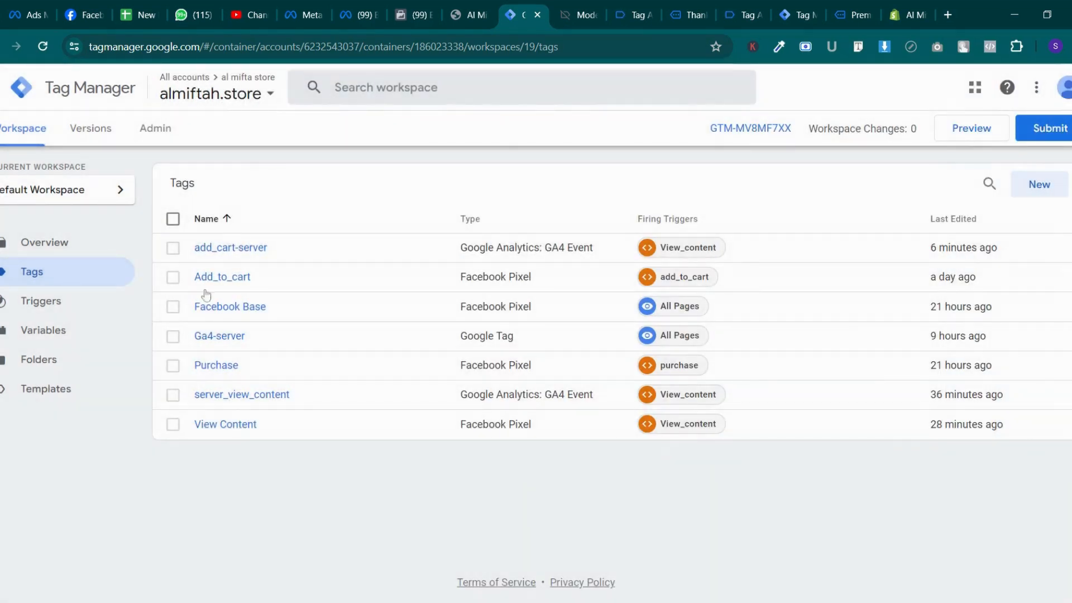
Open the server_view_content tag for editing and add three blank user property rows
{"action": "left_click", "coordinate": [246, 395]}
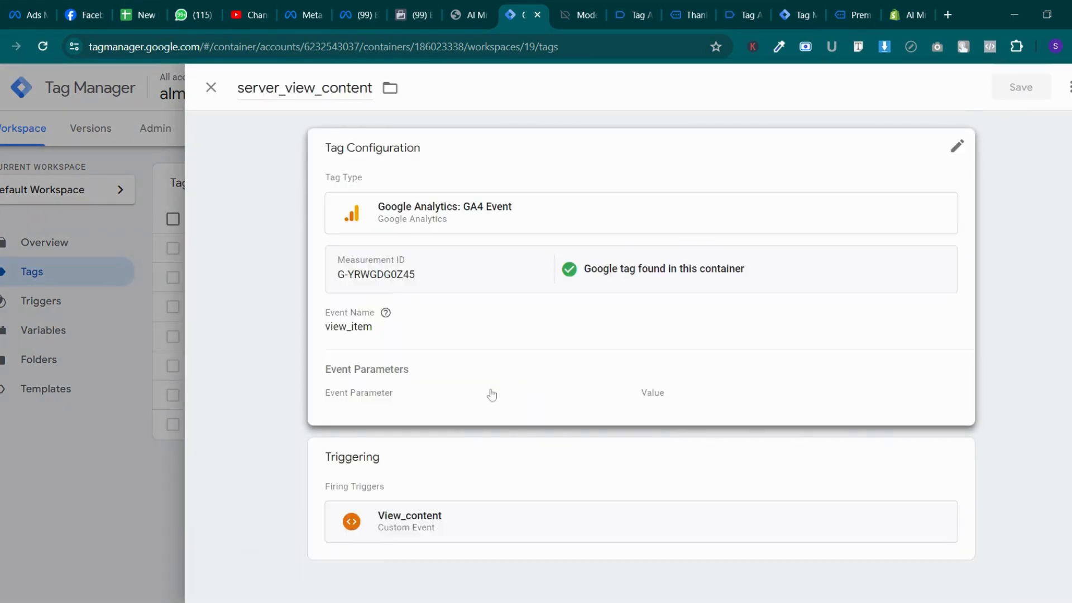
{"action": "left_click", "coordinate": [492, 395]}
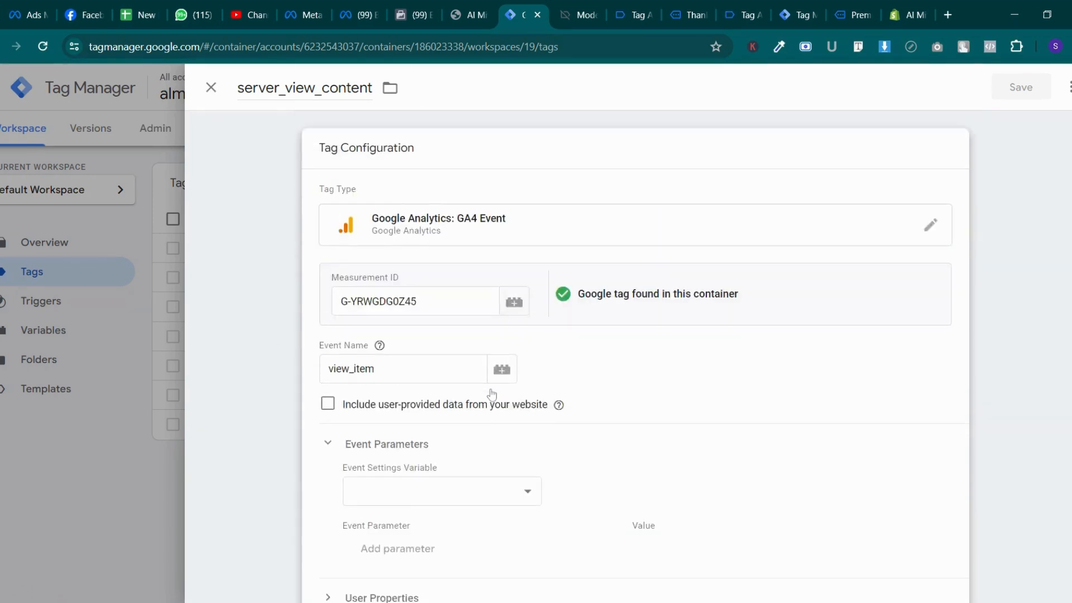
{"action": "scroll", "coordinate": [492, 395], "scroll_direction": "down", "scroll_amount": 5}
{"action": "left_click", "coordinate": [419, 345]}
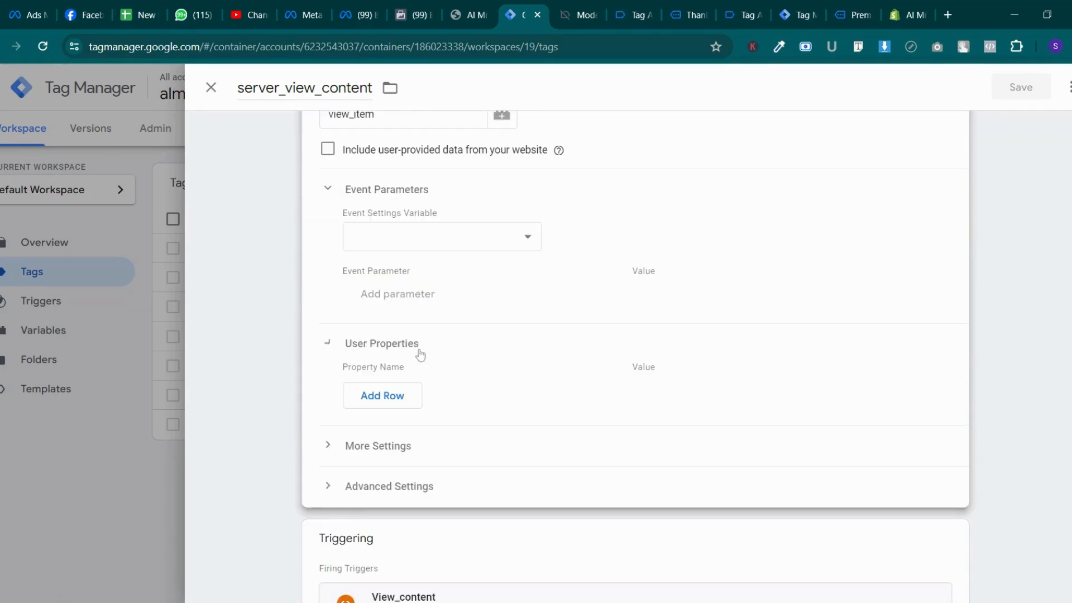
{"action": "left_click", "coordinate": [399, 397]}
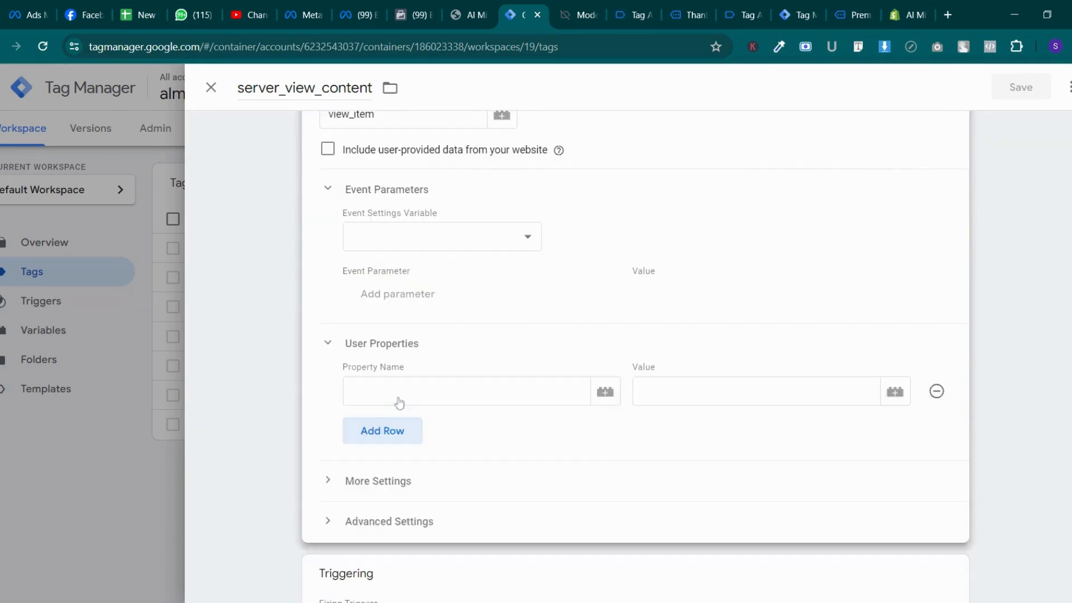
{"action": "left_click", "coordinate": [398, 439]}
{"action": "left_click", "coordinate": [404, 464]}
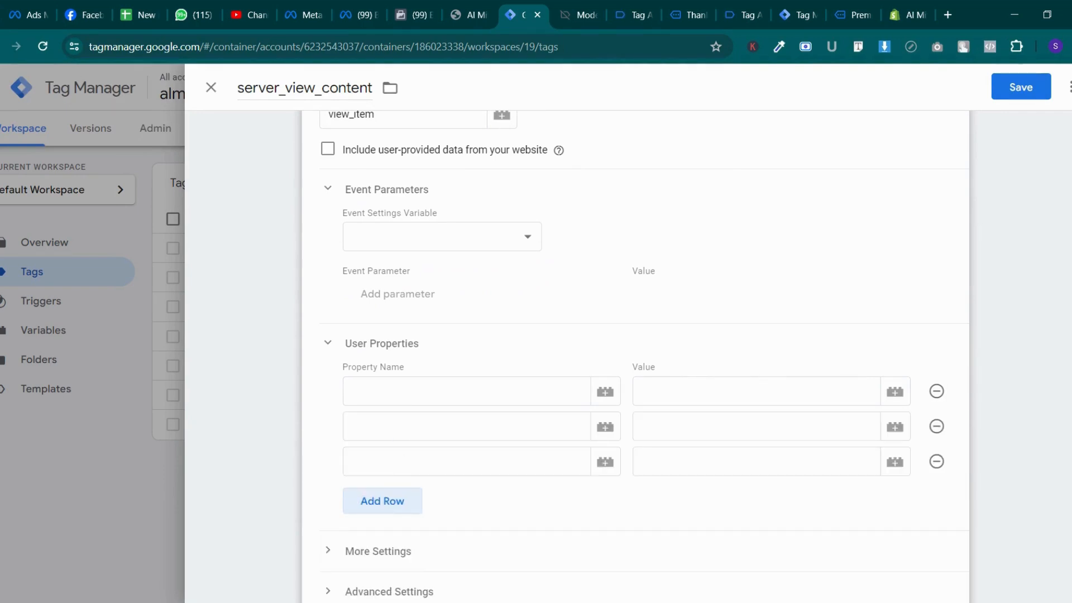
Switch to Meta Events Manager's test events and compare the event ID and parameters of the browser and server View content events
{"action": "left_click", "coordinate": [463, 6]}
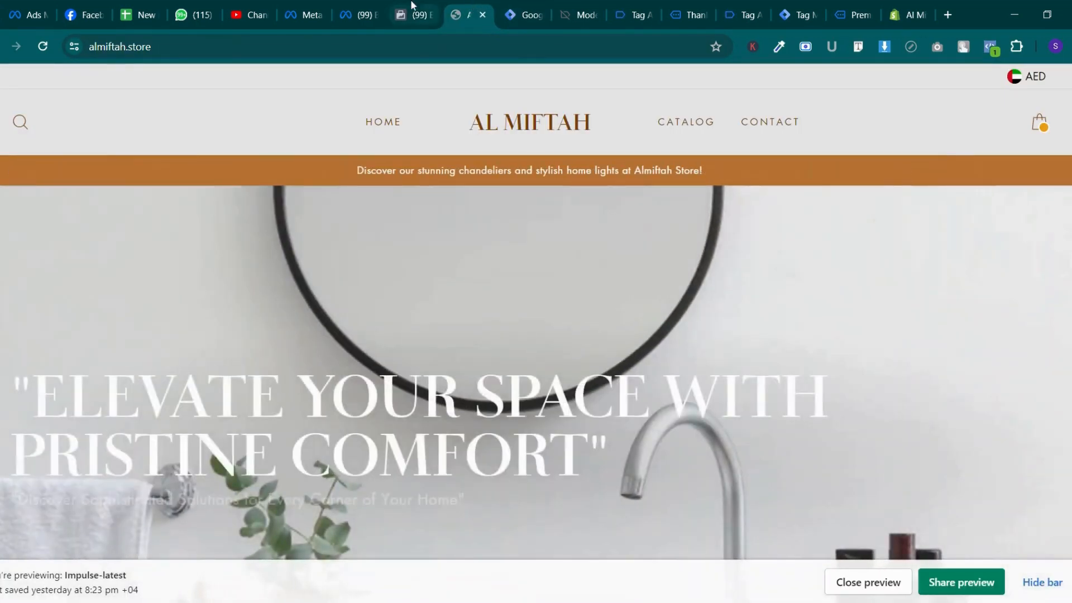
{"action": "left_click", "coordinate": [414, 8]}
{"action": "left_click", "coordinate": [477, 6]}
{"action": "left_click", "coordinate": [414, 10]}
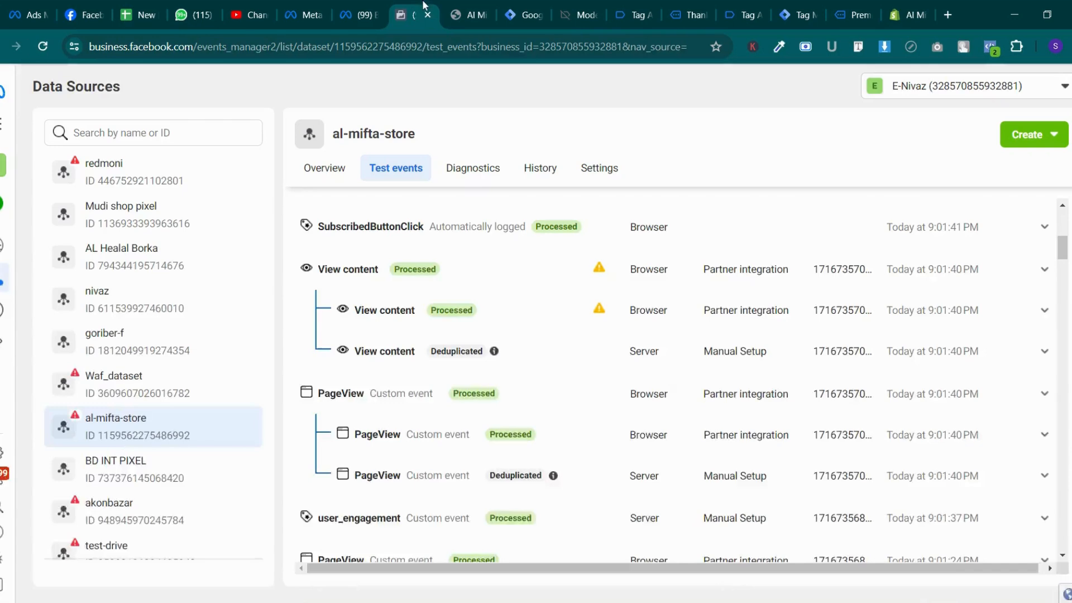
{"action": "left_click", "coordinate": [490, 311]}
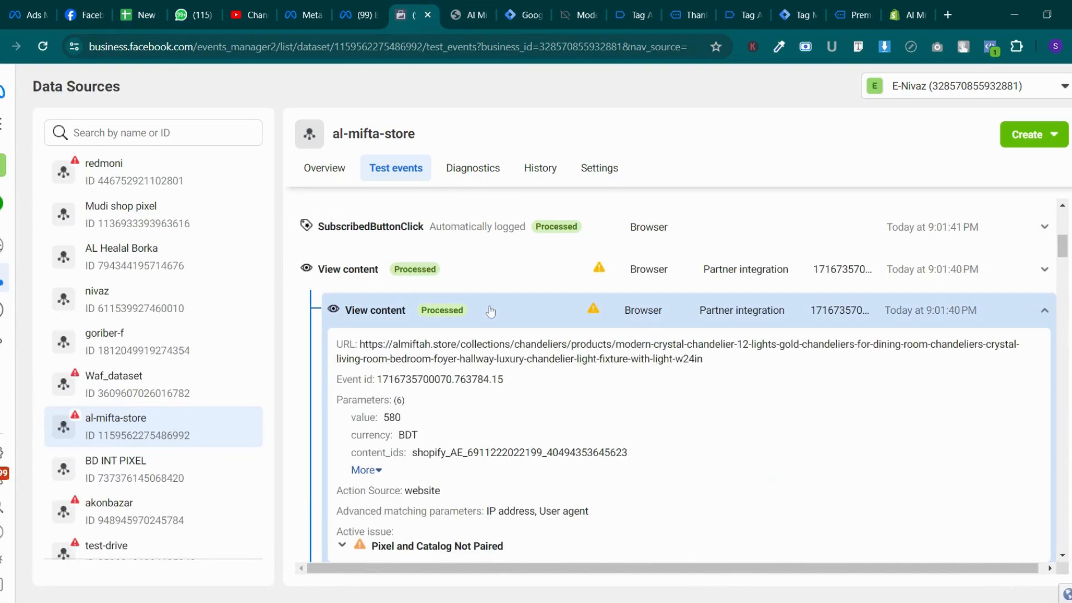
{"action": "scroll", "coordinate": [514, 380], "scroll_direction": "down", "scroll_amount": 3}
{"action": "left_click", "coordinate": [541, 439]}
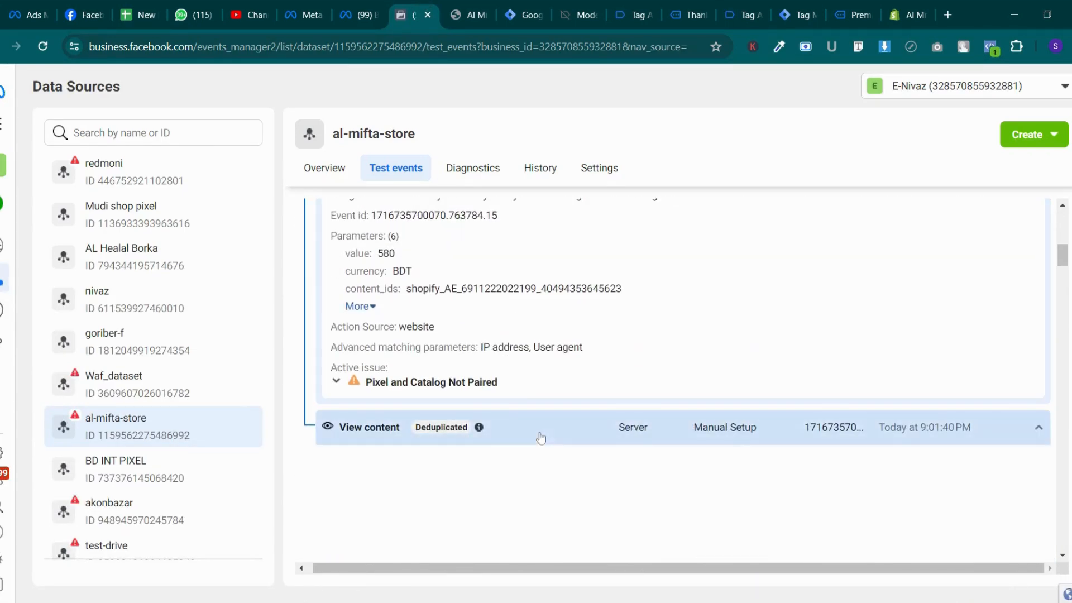
{"action": "scroll", "coordinate": [541, 439], "scroll_direction": "down", "scroll_amount": 3}
{"action": "scroll", "coordinate": [541, 438], "scroll_direction": "up", "scroll_amount": 4}
{"action": "scroll", "coordinate": [541, 439], "scroll_direction": "up", "scroll_amount": 1}
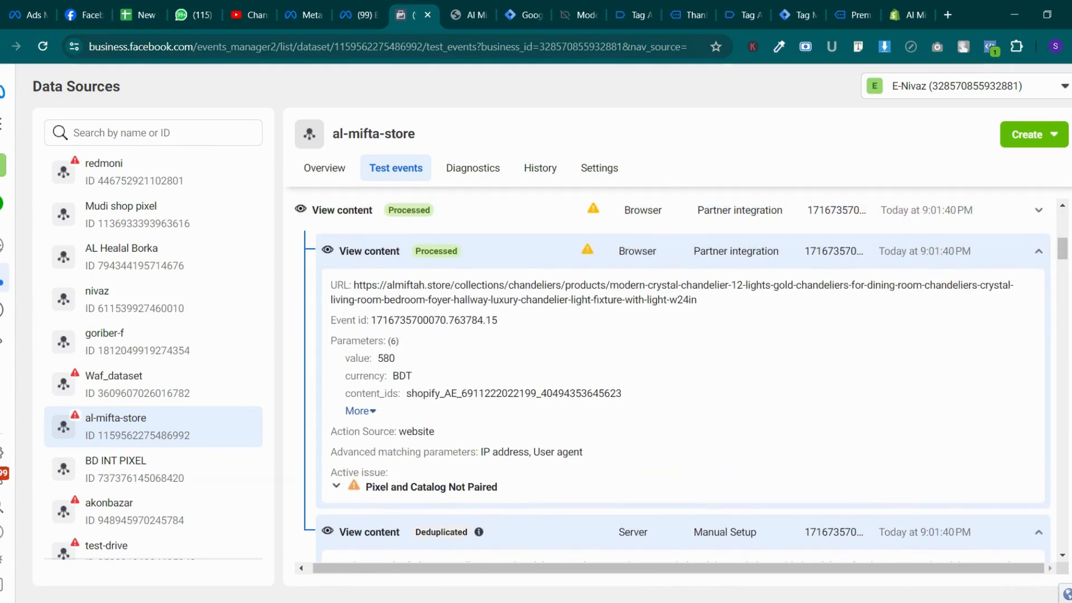
{"action": "scroll", "coordinate": [541, 438], "scroll_direction": "down", "scroll_amount": 5}
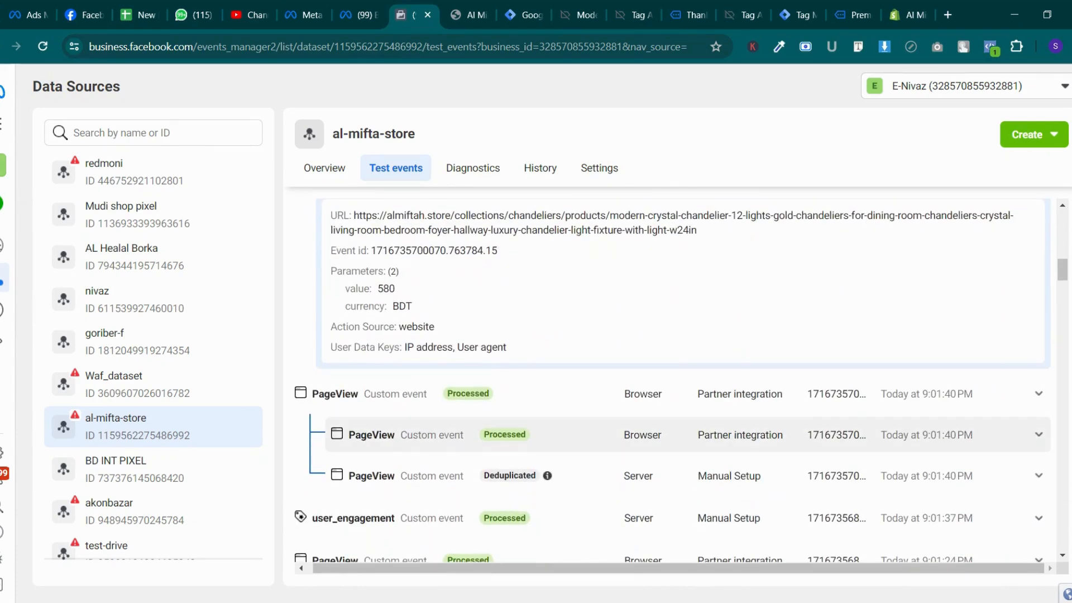
{"action": "scroll", "coordinate": [671, 380], "scroll_direction": "up", "scroll_amount": 3}
Return to Tag Manager and close the server_view_content tag, discarding the added user property rows
{"action": "left_click", "coordinate": [464, 4]}
{"action": "left_click", "coordinate": [530, 7]}
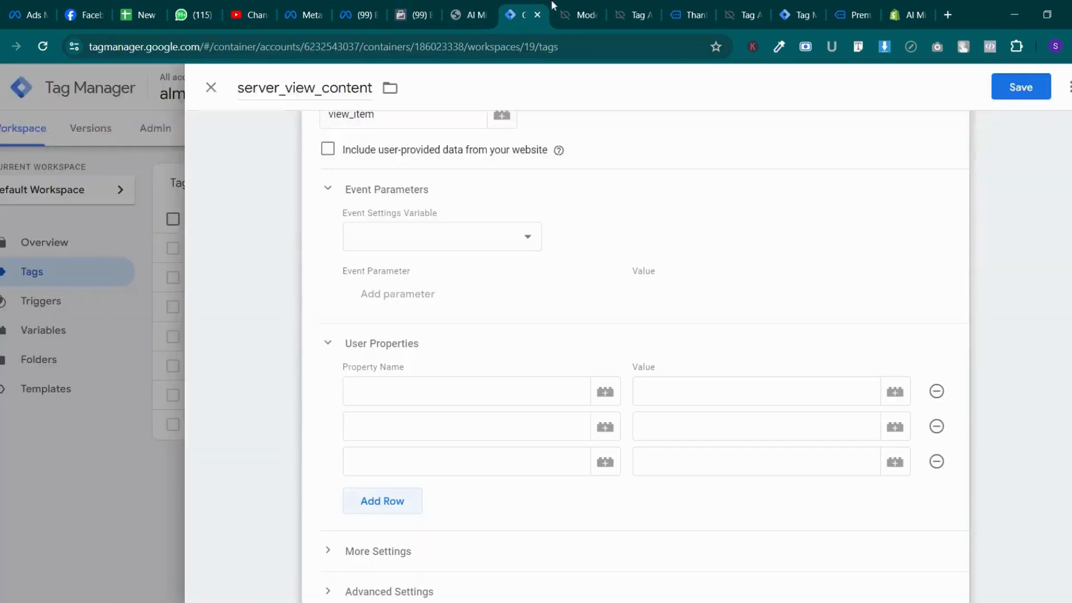
{"action": "left_click", "coordinate": [212, 88]}
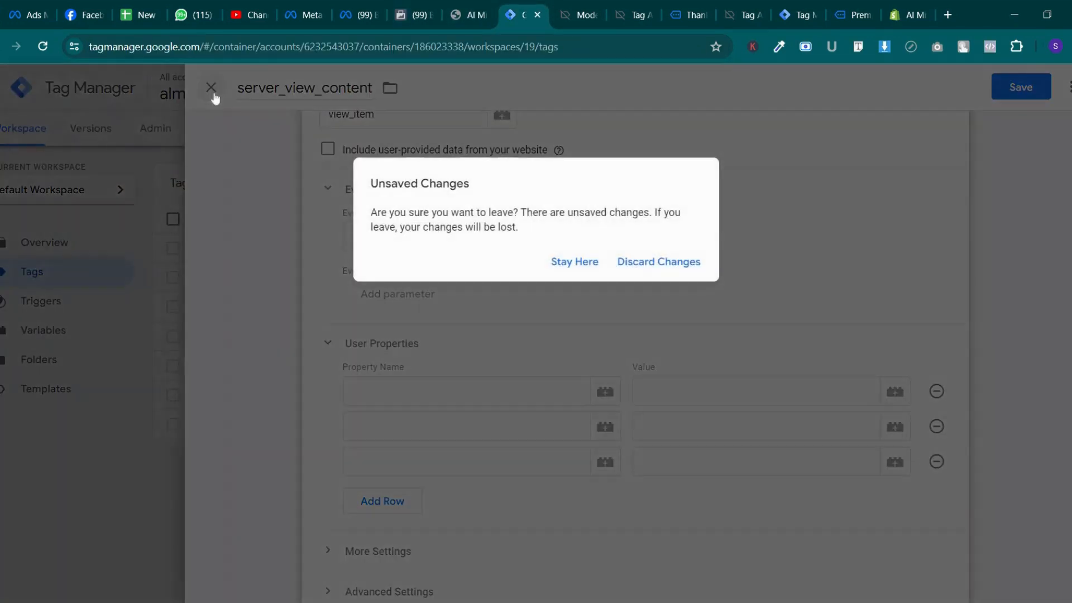
{"action": "left_click", "coordinate": [629, 263]}
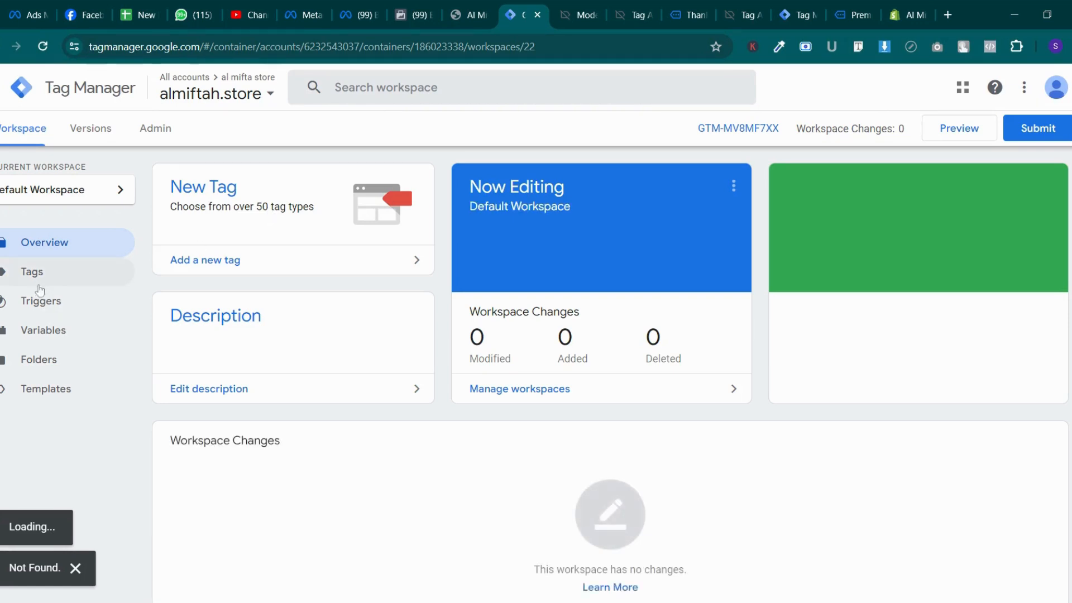
Open the current workspace's tag list, review the server_view_content tag's event parameters, and close the tag
{"action": "left_click", "coordinate": [40, 279]}
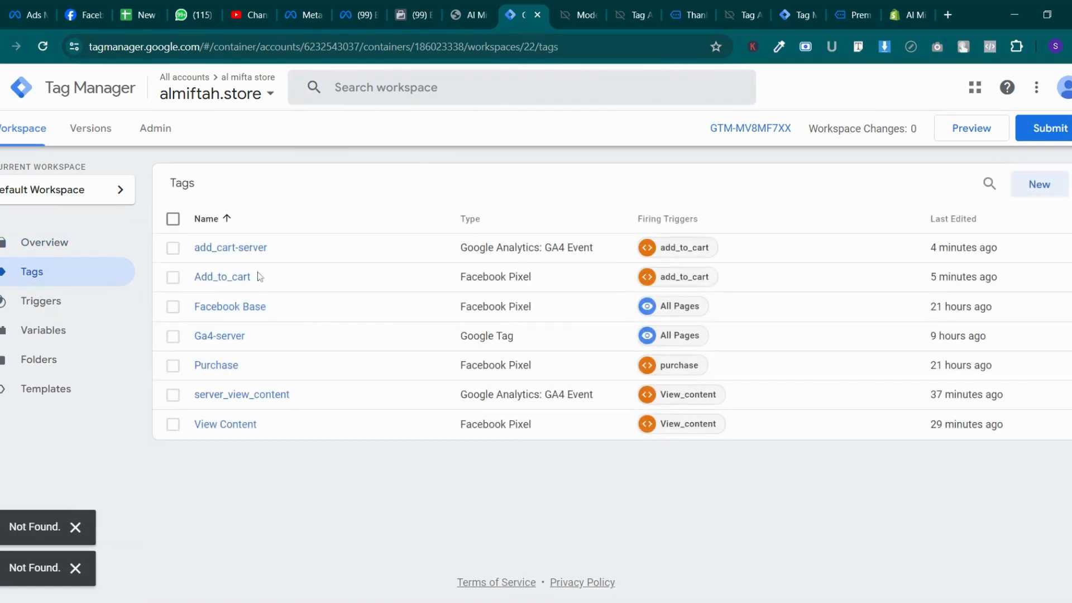
{"action": "left_click", "coordinate": [239, 395]}
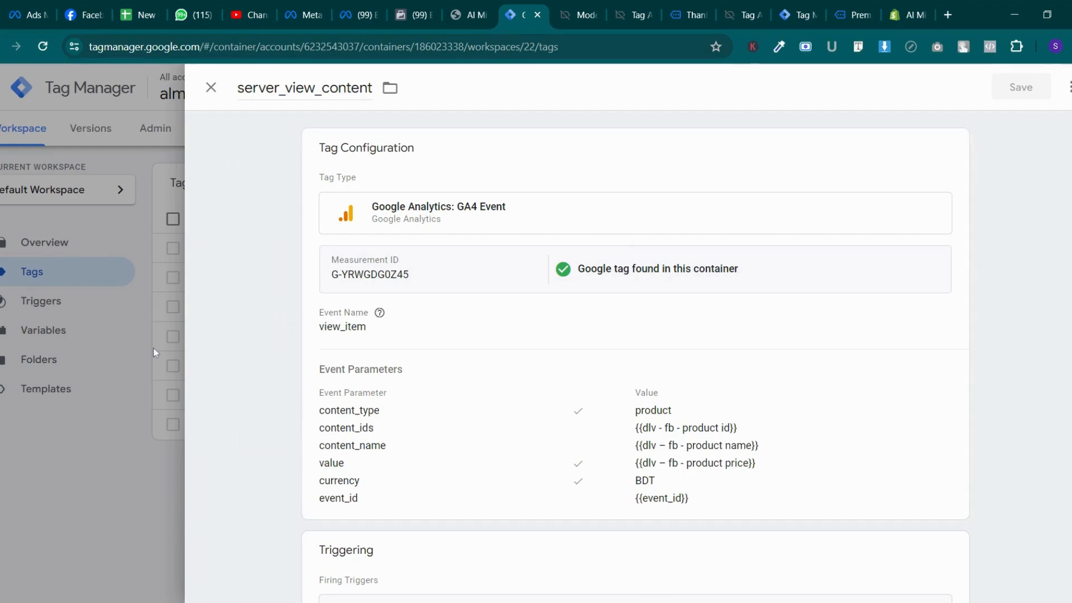
{"action": "left_click", "coordinate": [156, 353]}
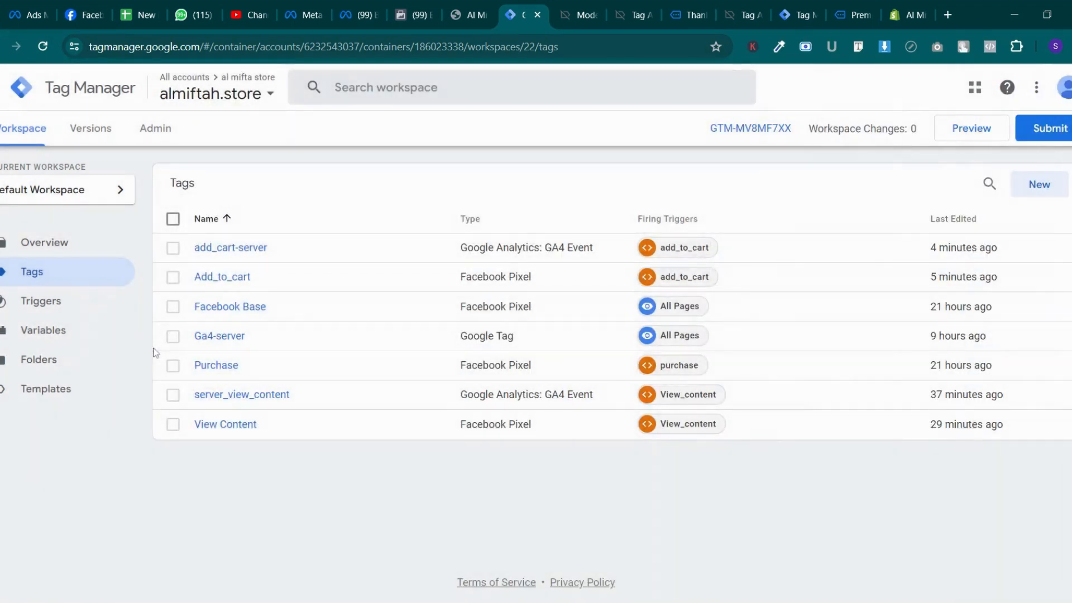
Set the add_cart-server GA4 event tag's event name to add_to_cart and save the tag
{"action": "left_click", "coordinate": [243, 251]}
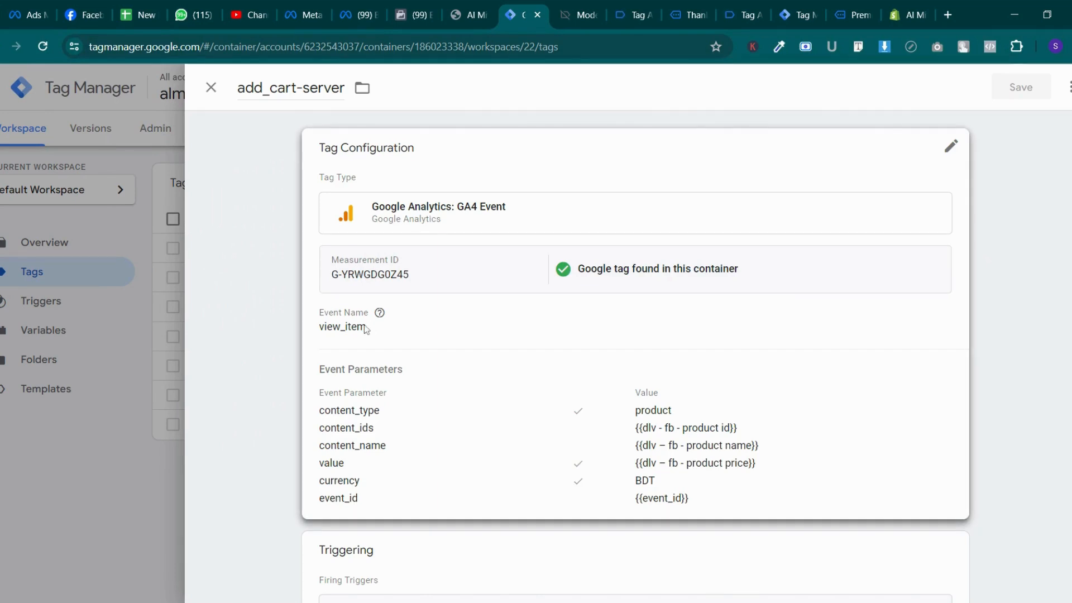
{"action": "left_click", "coordinate": [362, 334]}
{"action": "double_click", "coordinate": [351, 369]}
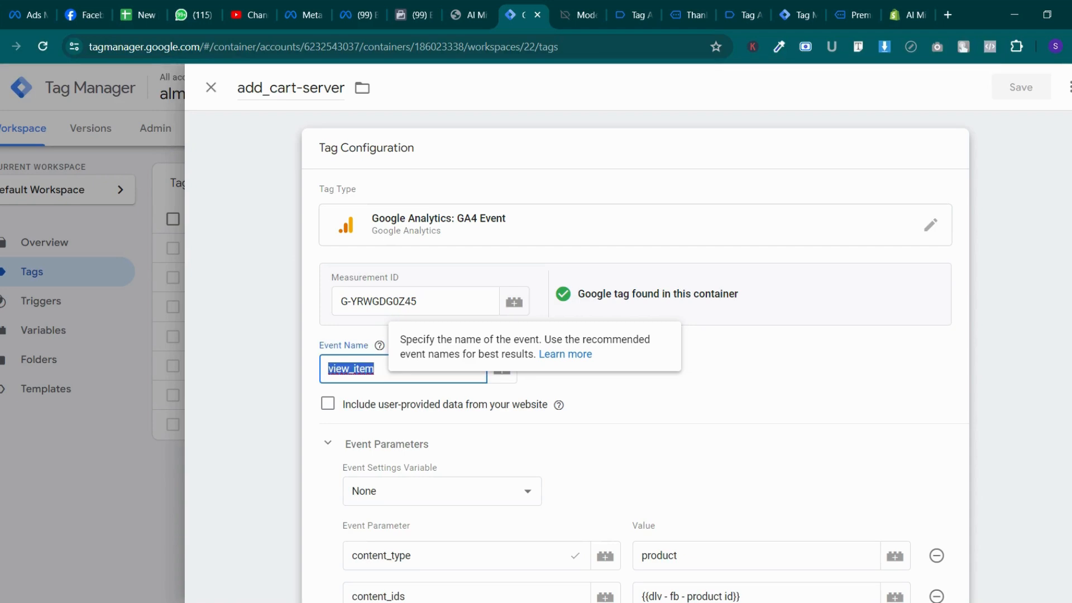
{"action": "type", "text": "add_to_cart"}
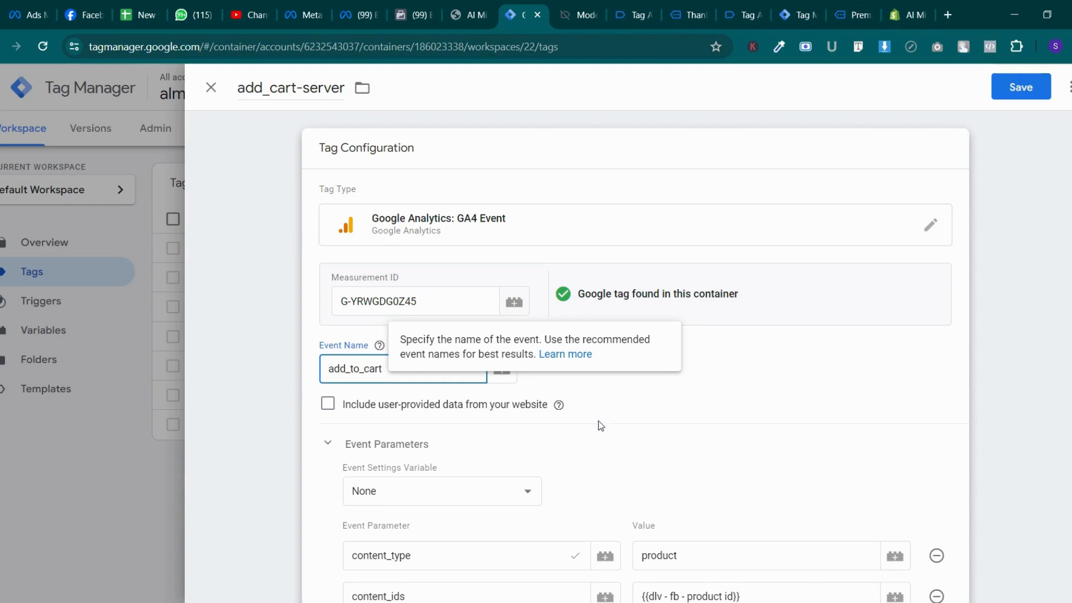
{"action": "left_click", "coordinate": [775, 445]}
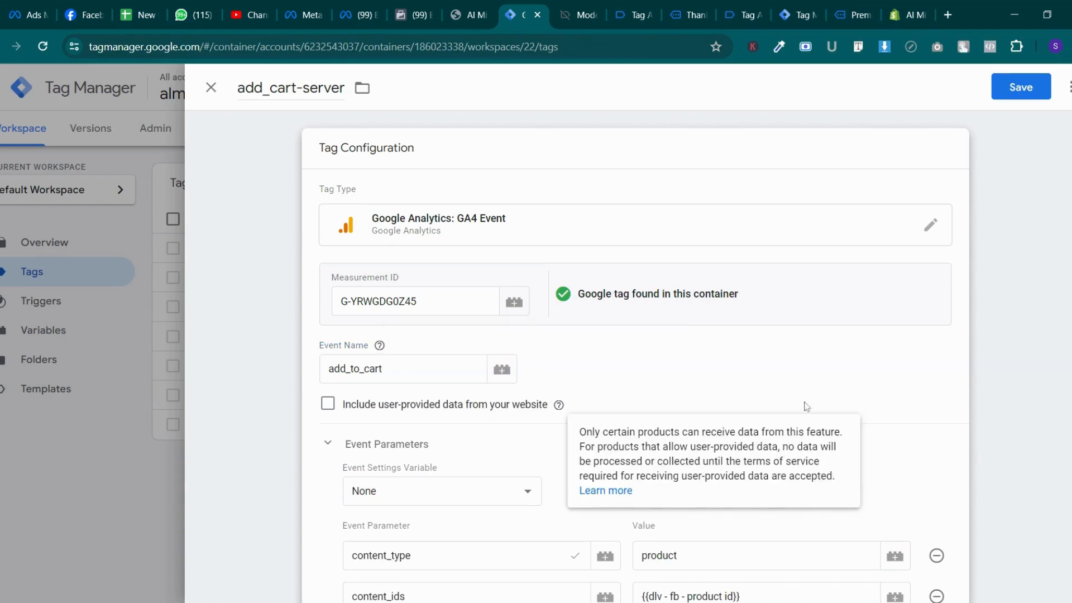
{"action": "left_click", "coordinate": [1012, 88]}
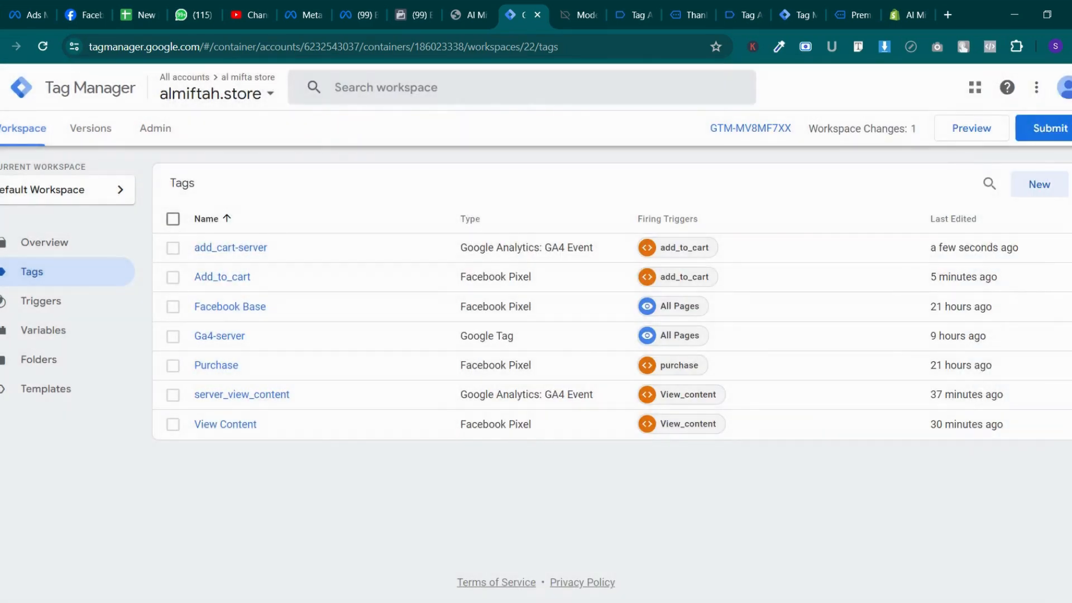
Publish the container changes to the Live environment without a version name or description, and close the version summary
{"action": "left_click", "coordinate": [1052, 127]}
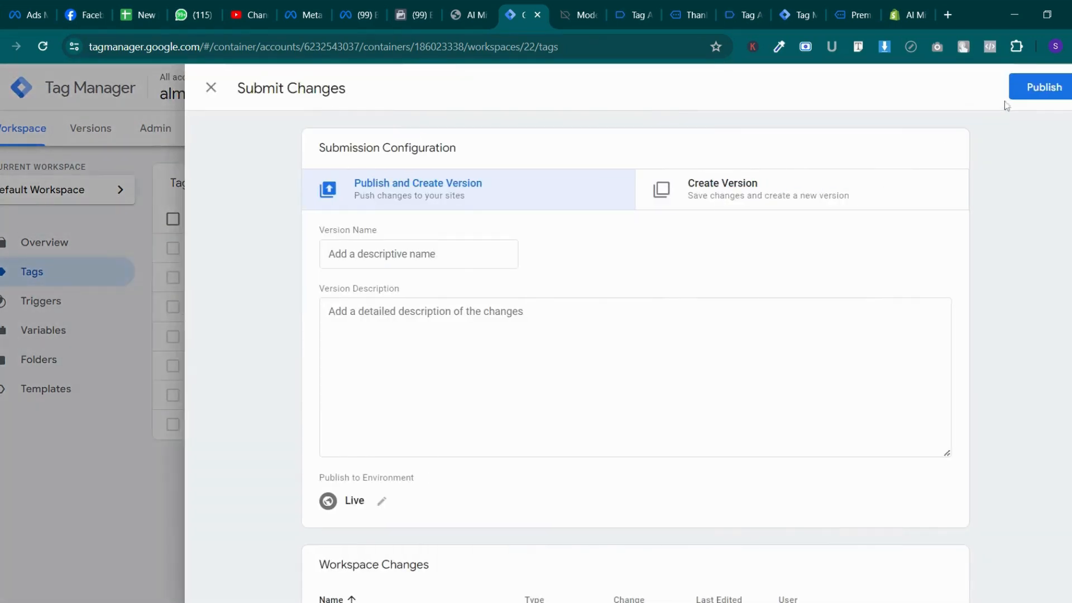
{"action": "left_click", "coordinate": [1039, 90]}
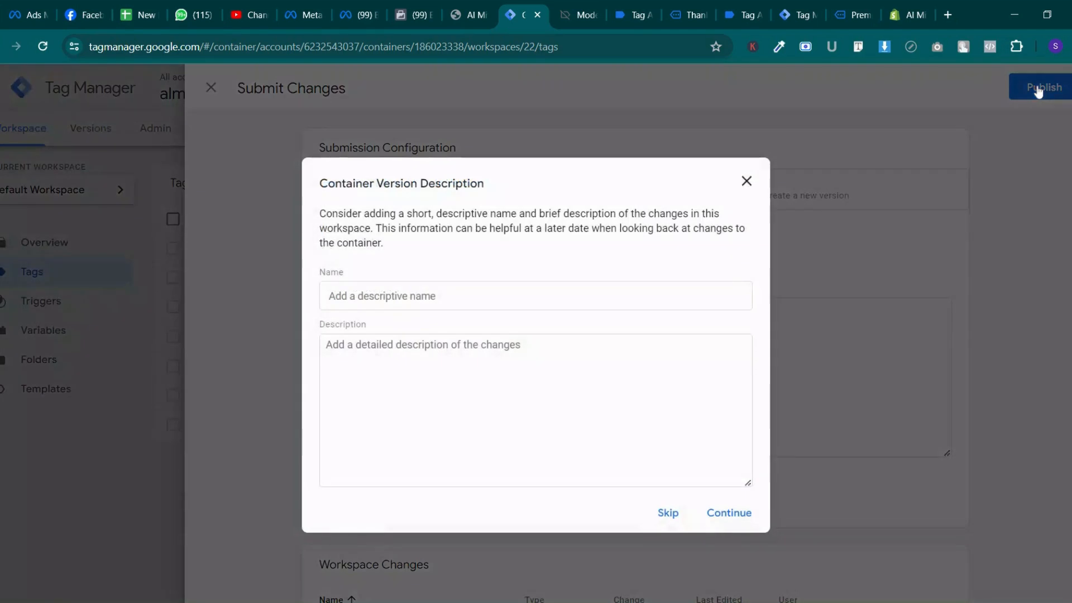
{"action": "left_click", "coordinate": [729, 509]}
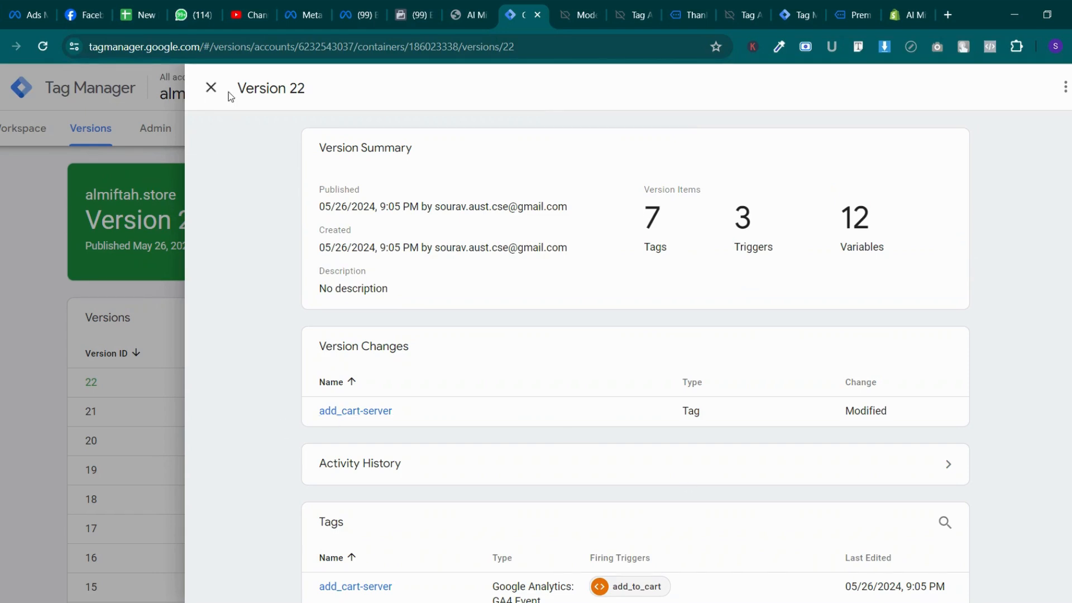
{"action": "left_click", "coordinate": [38, 131]}
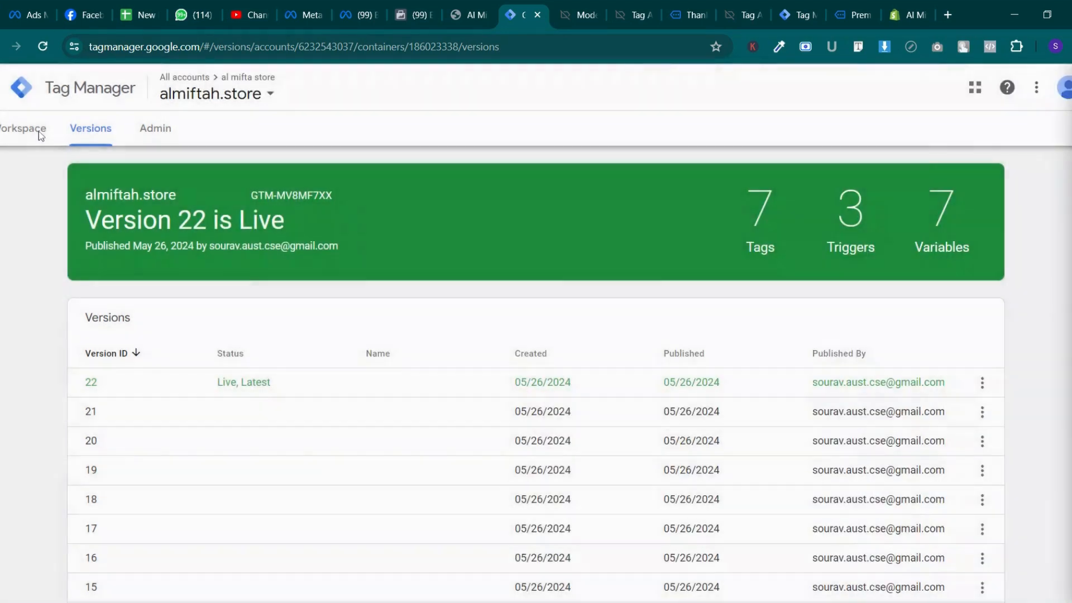
Return to the almiftah.store workspace and start a preview session, continuing once Tag Assistant connects to the store
{"action": "left_click", "coordinate": [38, 132]}
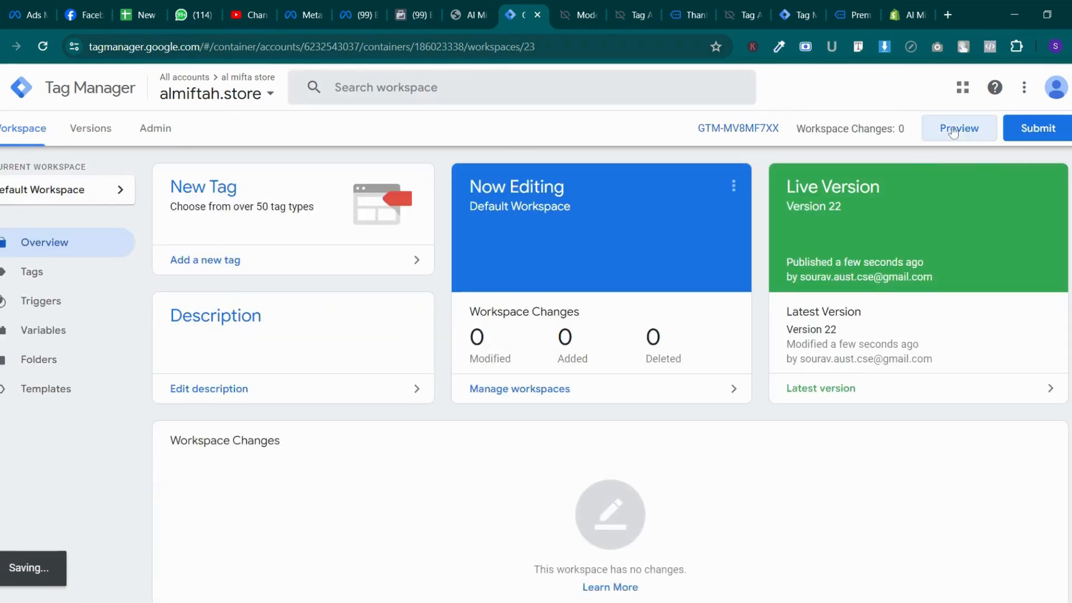
{"action": "left_click", "coordinate": [953, 129]}
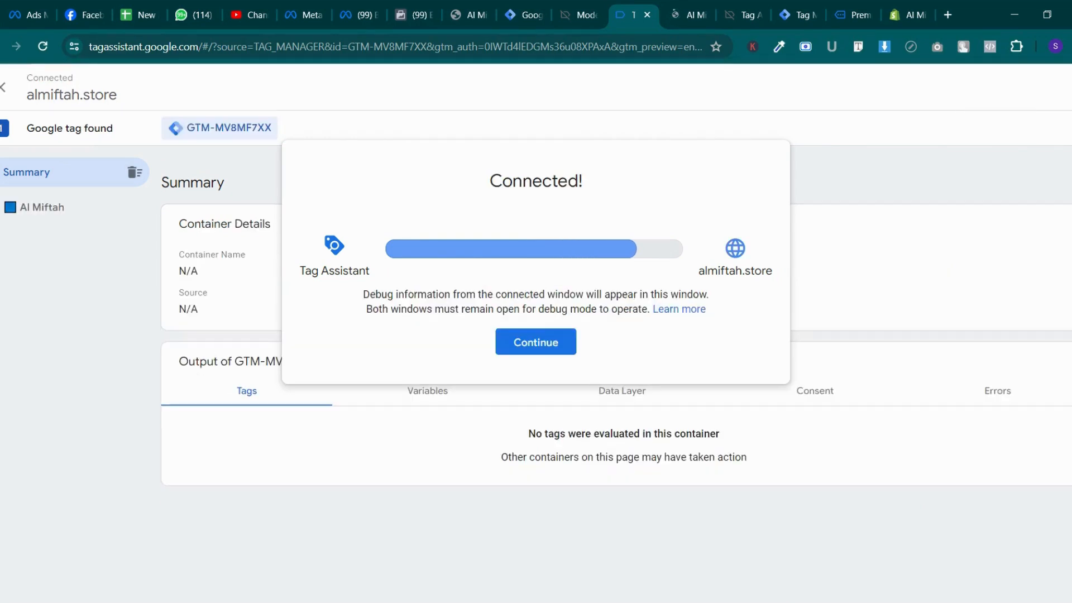
{"action": "left_click", "coordinate": [518, 343]}
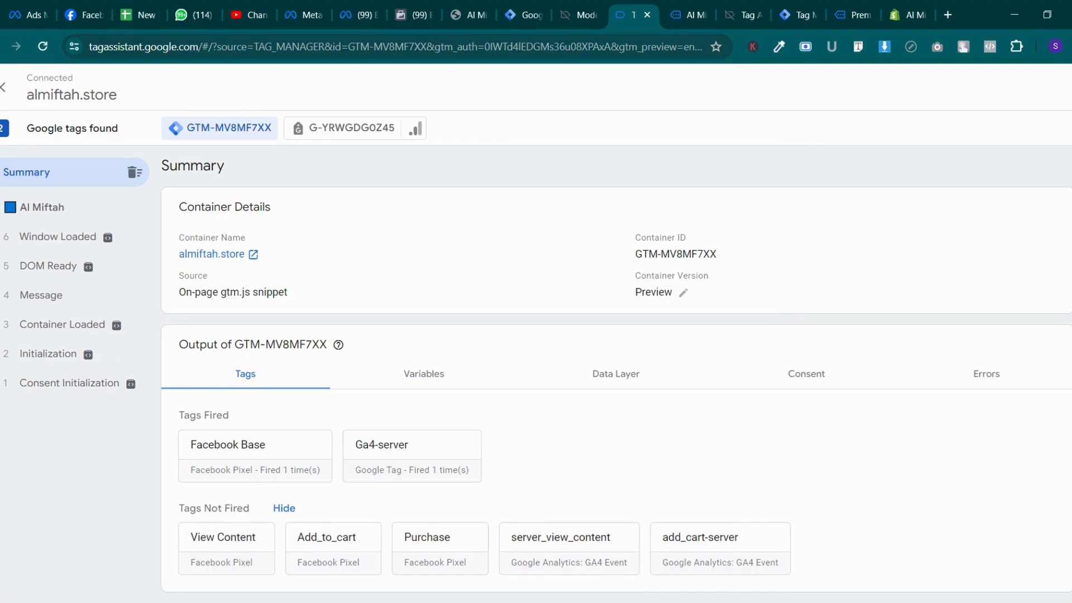
In the debugged store window, open the modern crystal tree branches chandelier product and add it to the cart
{"action": "left_click", "coordinate": [687, 14]}
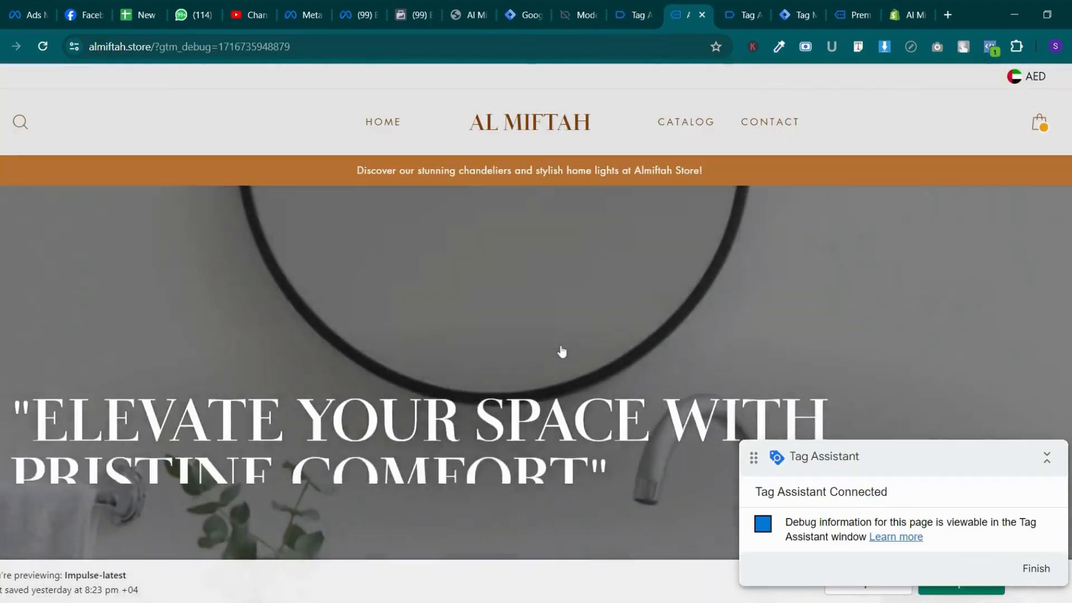
{"action": "scroll", "coordinate": [562, 350], "scroll_direction": "down", "scroll_amount": 15}
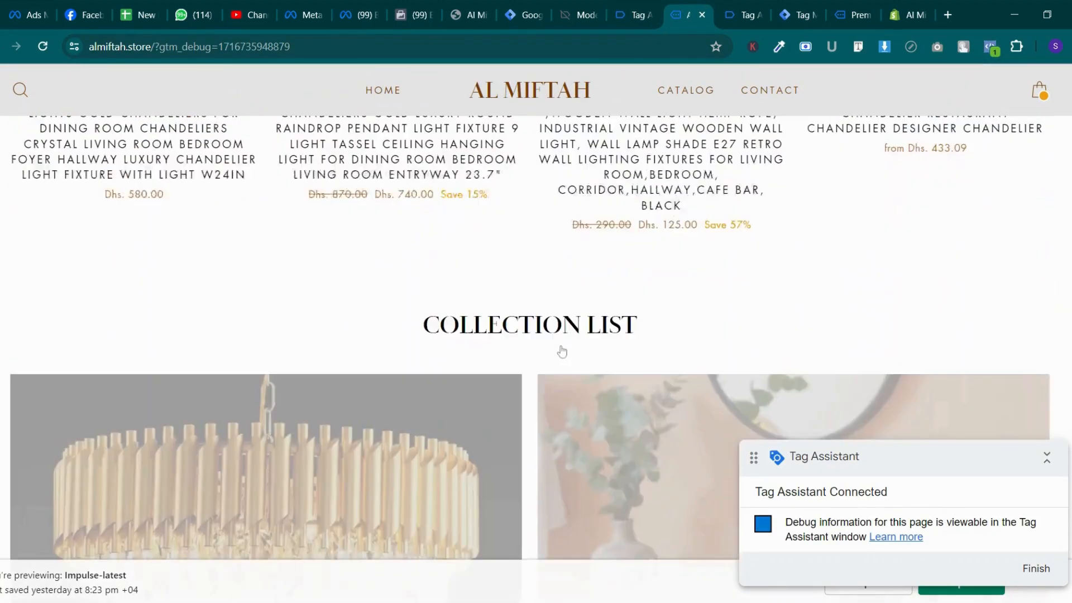
{"action": "scroll", "coordinate": [562, 350], "scroll_direction": "up", "scroll_amount": 6}
{"action": "left_click", "coordinate": [458, 346]}
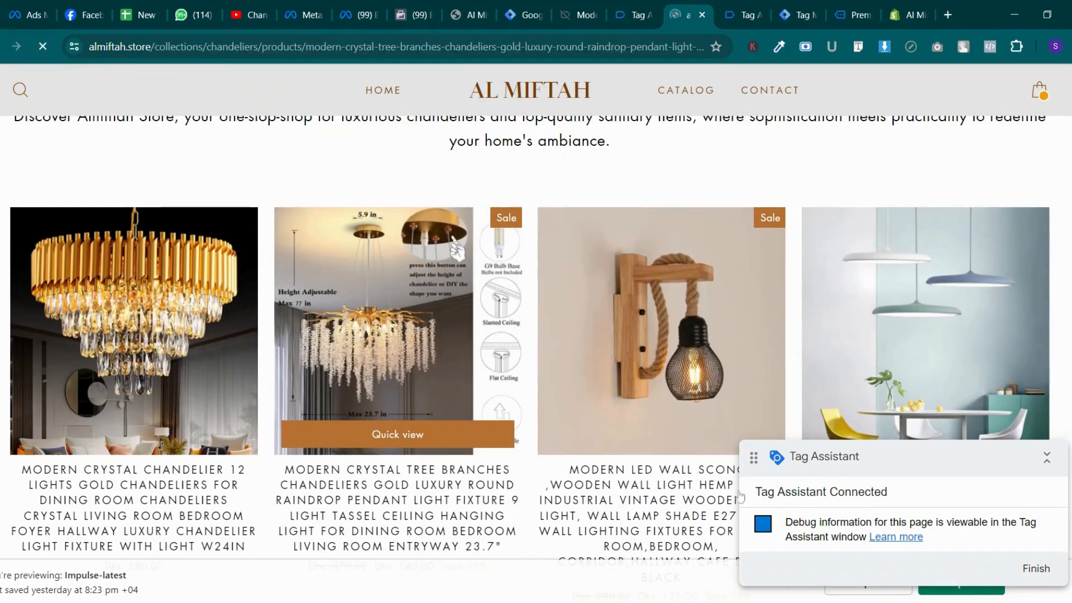
{"action": "scroll", "coordinate": [714, 486], "scroll_direction": "down", "scroll_amount": 4}
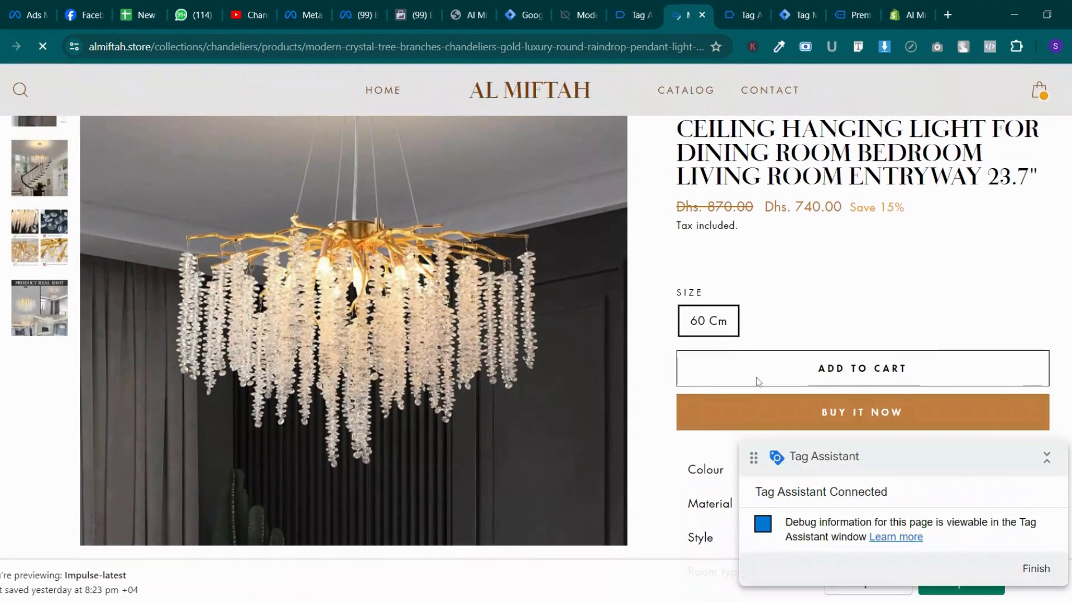
{"action": "left_click", "coordinate": [780, 369]}
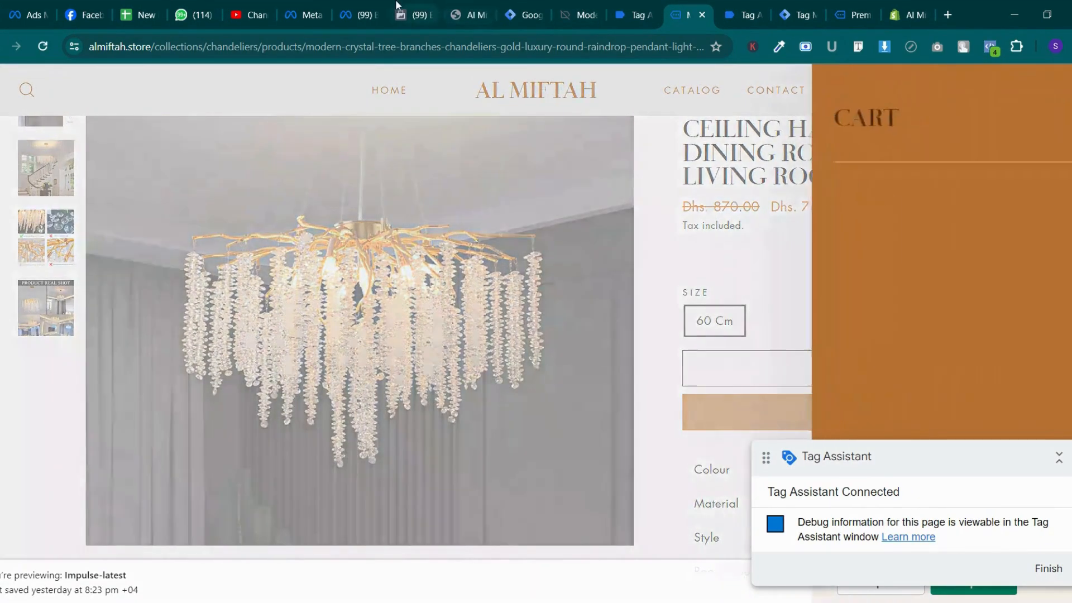
Switch to Meta Events Manager, check the al-mifta-store test events, and reload the page to refresh the activity
{"action": "left_click", "coordinate": [417, 14]}
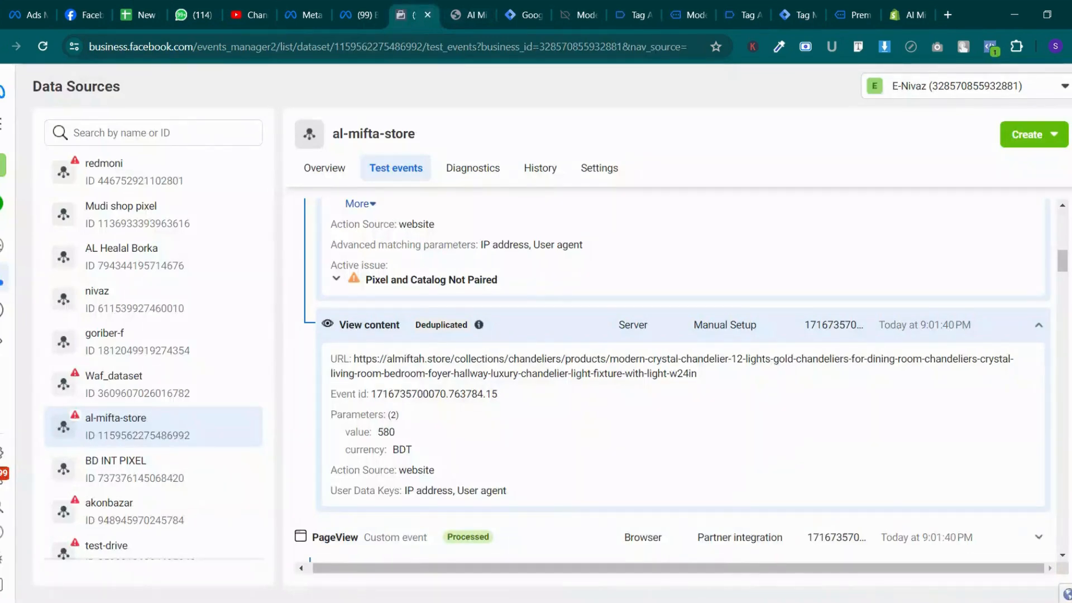
{"action": "scroll", "coordinate": [672, 368], "scroll_direction": "up", "scroll_amount": 4}
{"action": "scroll", "coordinate": [673, 368], "scroll_direction": "down", "scroll_amount": 1}
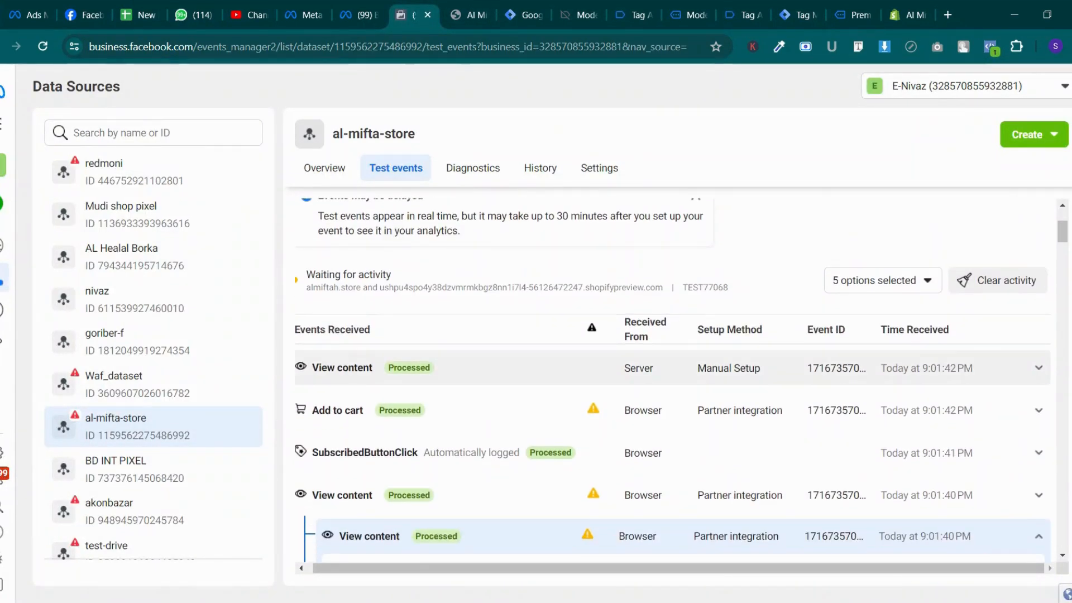
{"action": "scroll", "coordinate": [574, 397], "scroll_direction": "up", "scroll_amount": 3}
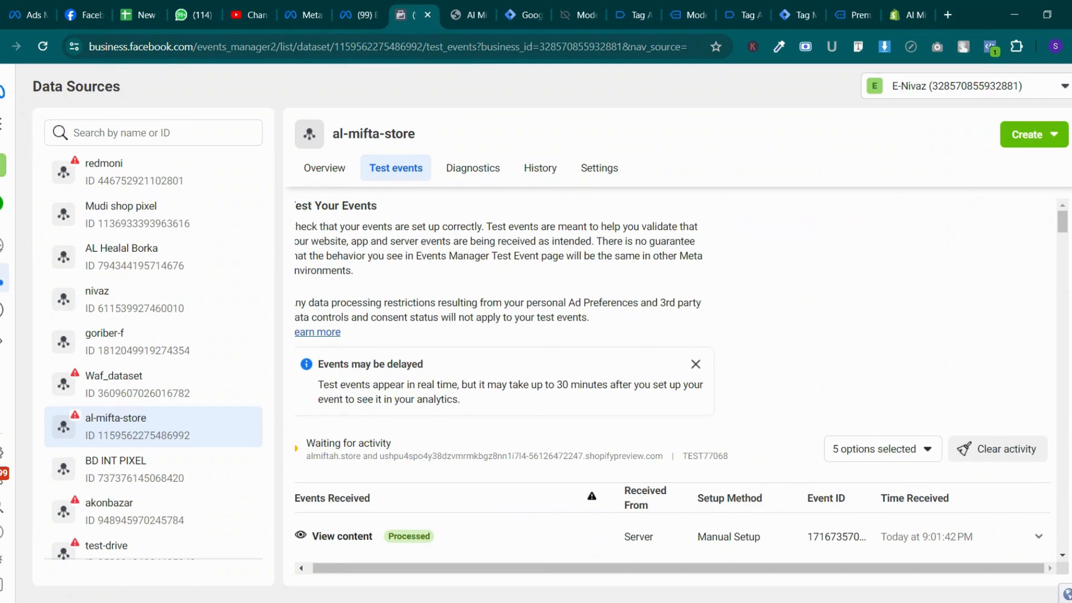
{"action": "left_click", "coordinate": [42, 45]}
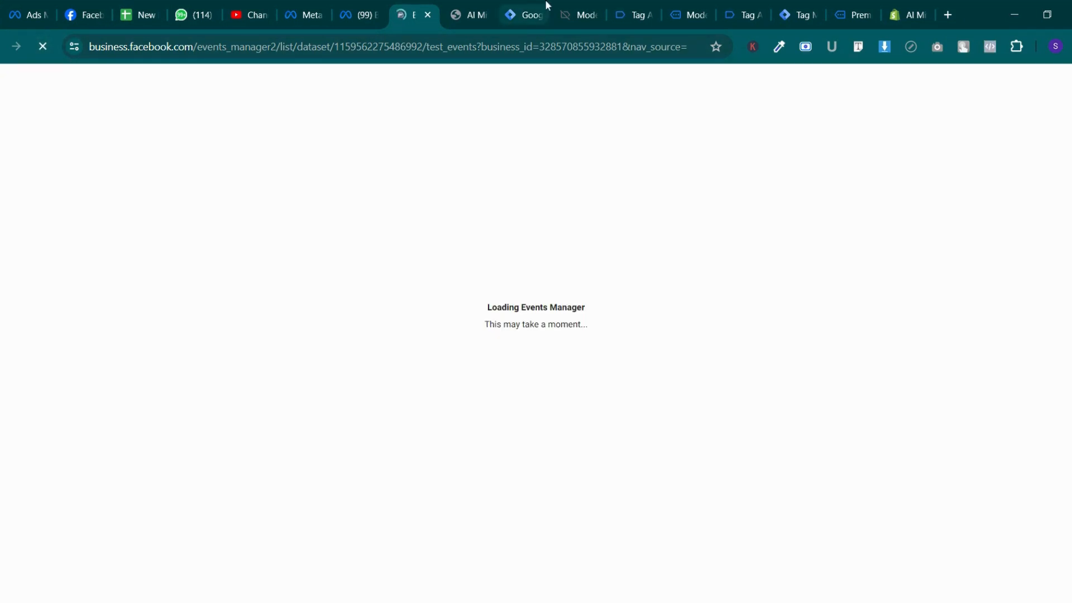
{"action": "left_click", "coordinate": [545, 6]}
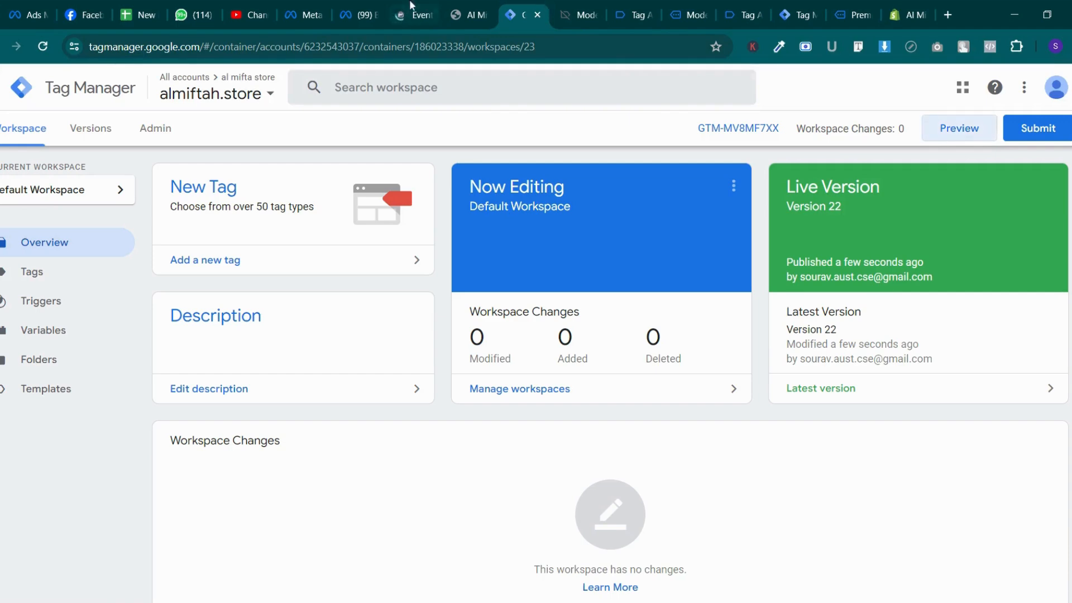
{"action": "left_click", "coordinate": [411, 5]}
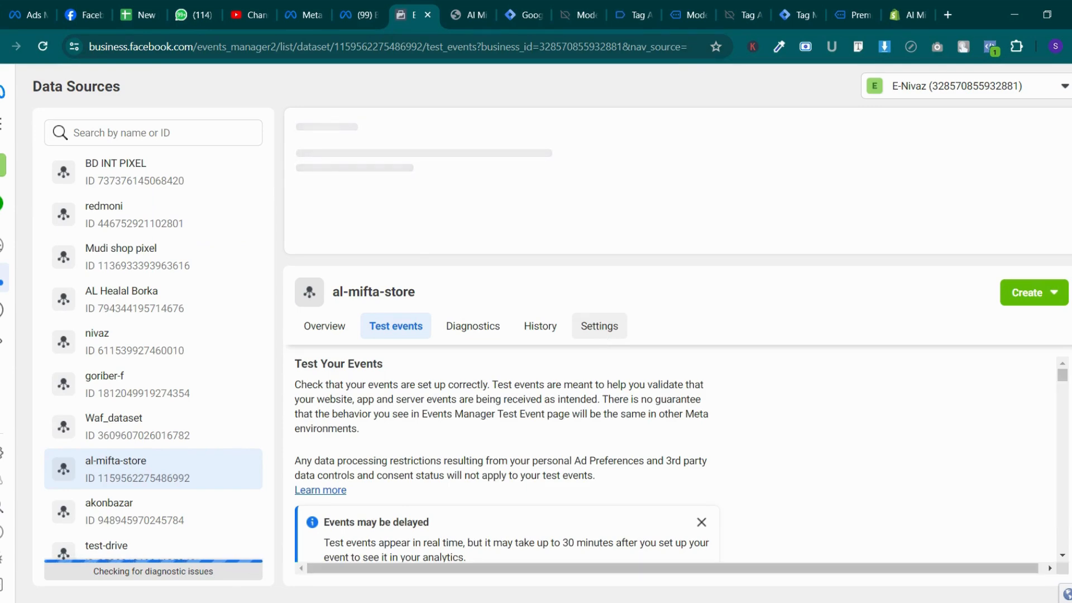
Examine the received test events for the latest browser and server add-to-cart and view-content entries and their deduplication status
{"action": "scroll", "coordinate": [600, 326], "scroll_direction": "down", "scroll_amount": 5}
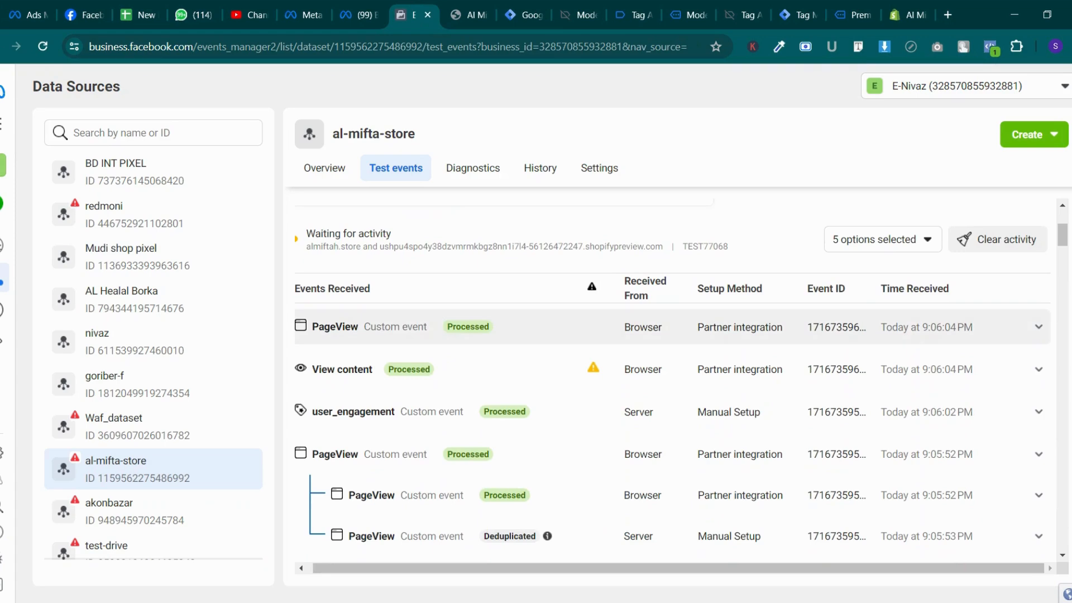
{"action": "scroll", "coordinate": [673, 380], "scroll_direction": "down", "scroll_amount": 10}
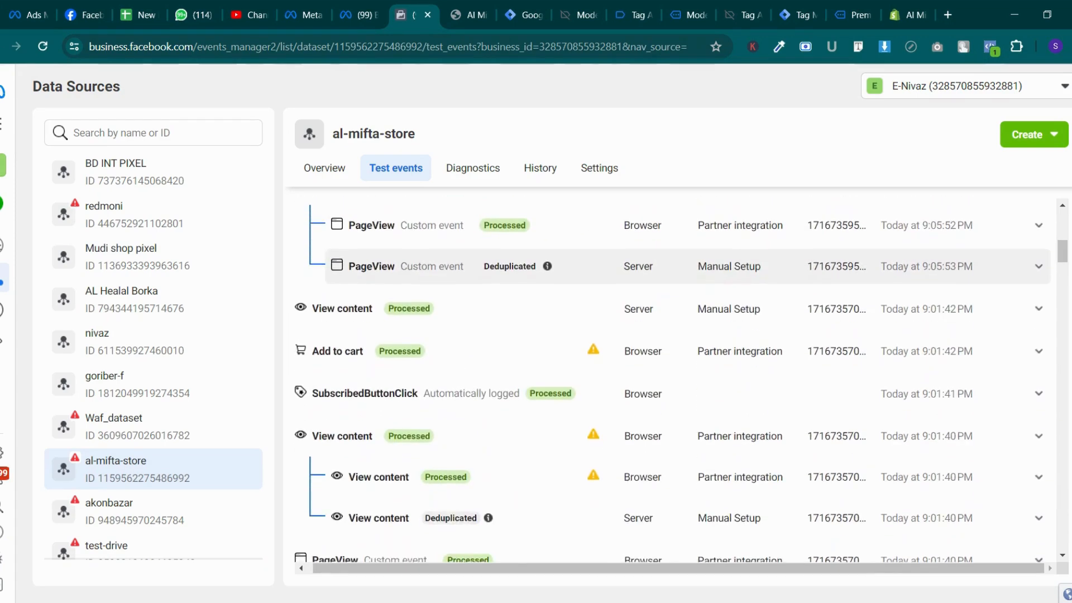
{"action": "scroll", "coordinate": [673, 380], "scroll_direction": "down", "scroll_amount": 10}
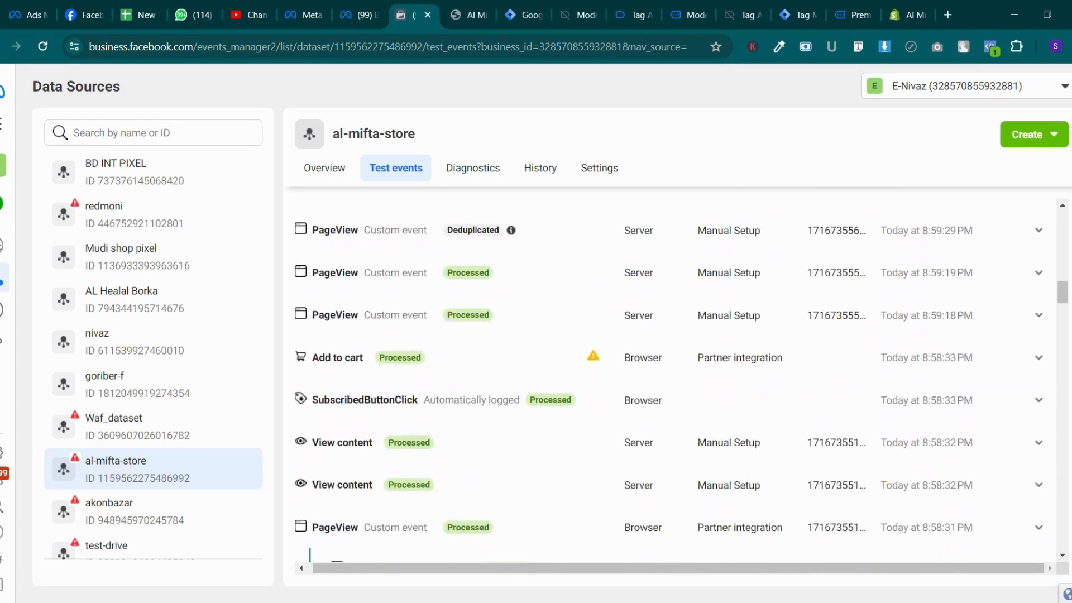
{"action": "scroll", "coordinate": [672, 380], "scroll_direction": "down", "scroll_amount": 3}
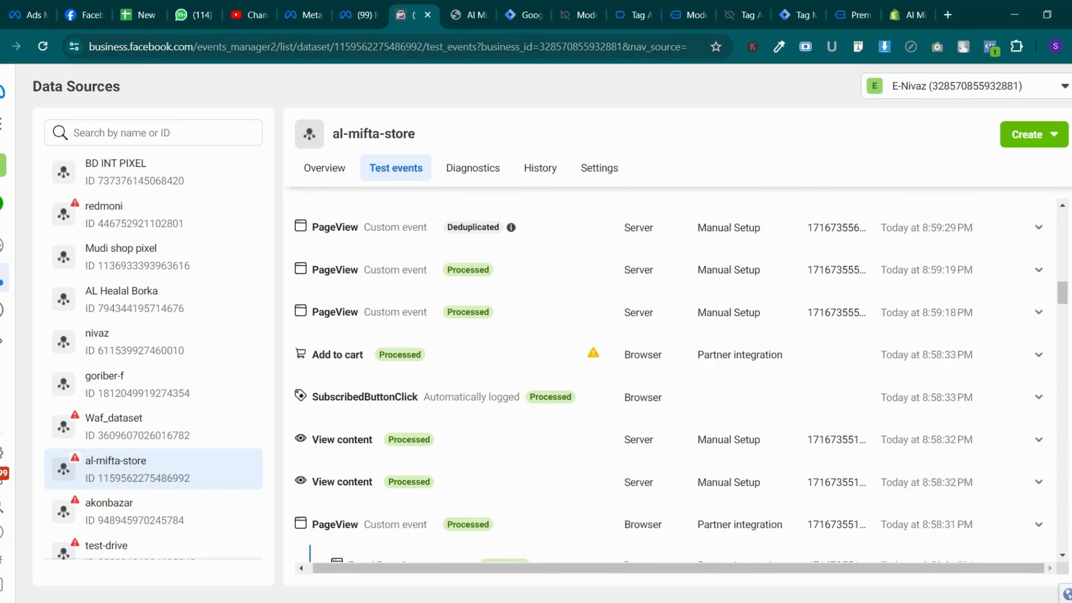
{"action": "scroll", "coordinate": [673, 379], "scroll_direction": "up", "scroll_amount": 6}
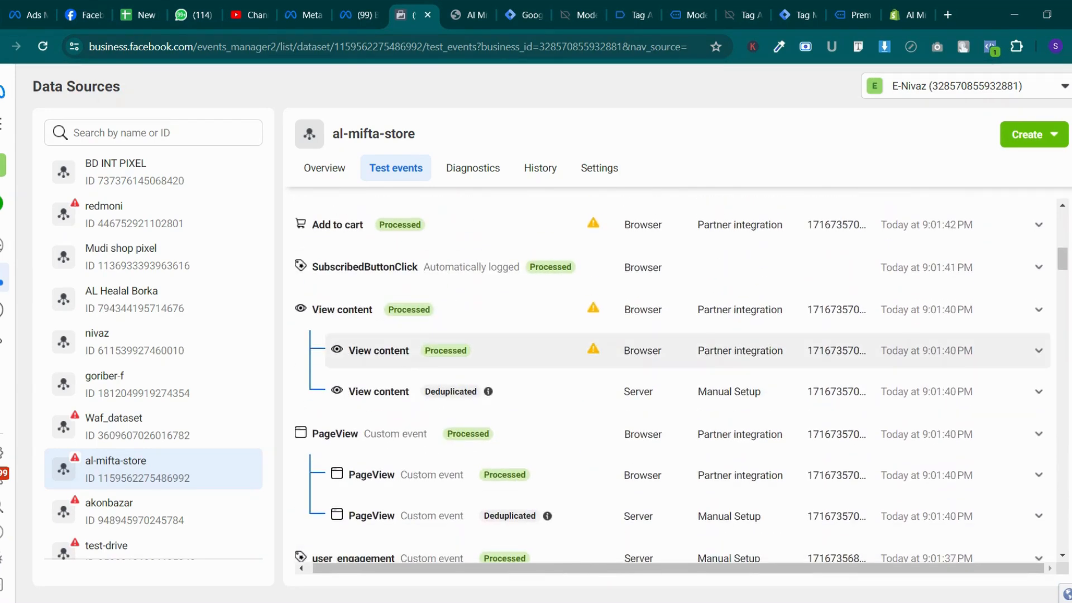
{"action": "scroll", "coordinate": [673, 380], "scroll_direction": "up", "scroll_amount": 4}
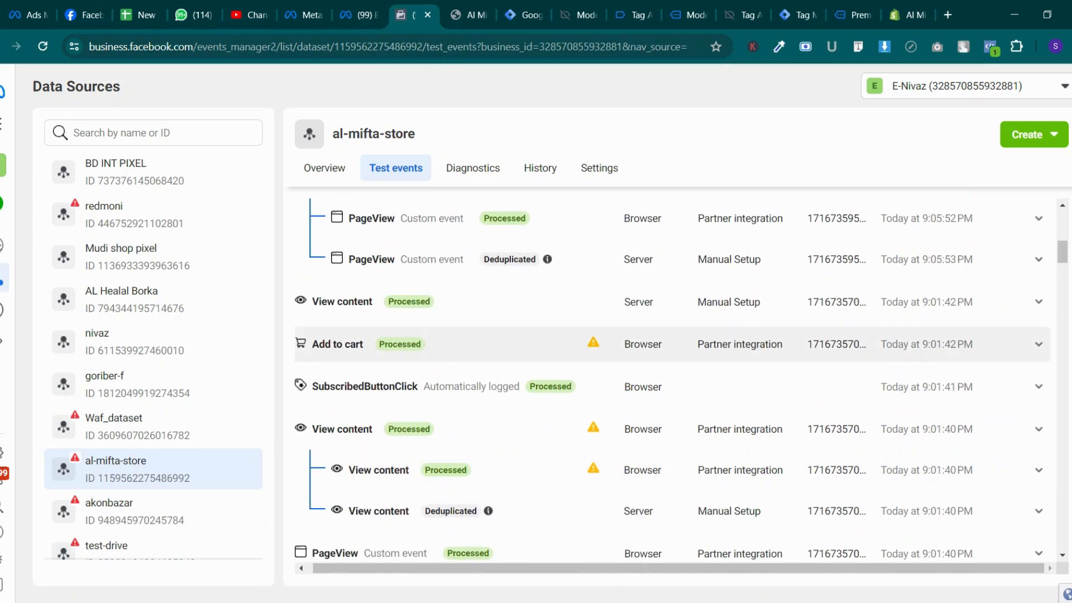
{"action": "scroll", "coordinate": [673, 380], "scroll_direction": "up", "scroll_amount": 5}
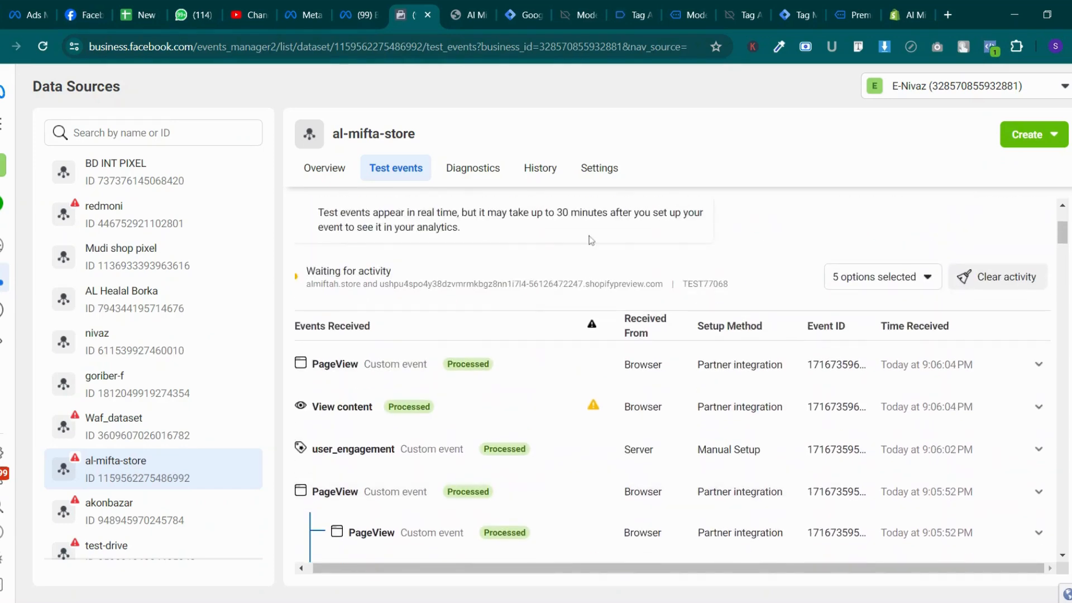
Switch to Tag Manager, open the Add_to_cart Facebook Pixel tag from the tag list, review its event name, properties and event ID, and close it
{"action": "left_click", "coordinate": [524, 15]}
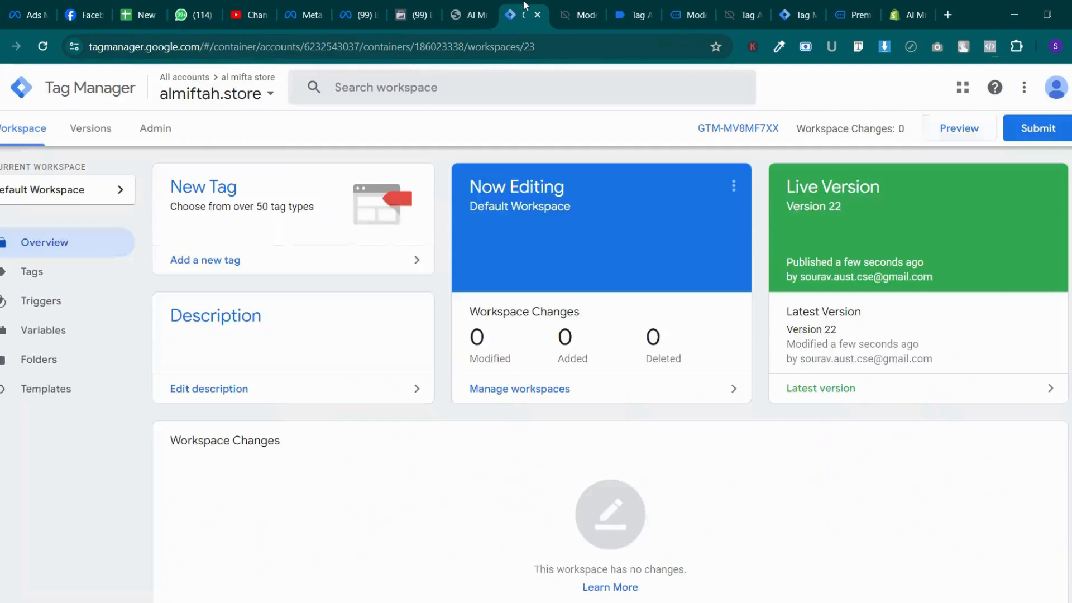
{"action": "left_click", "coordinate": [35, 284]}
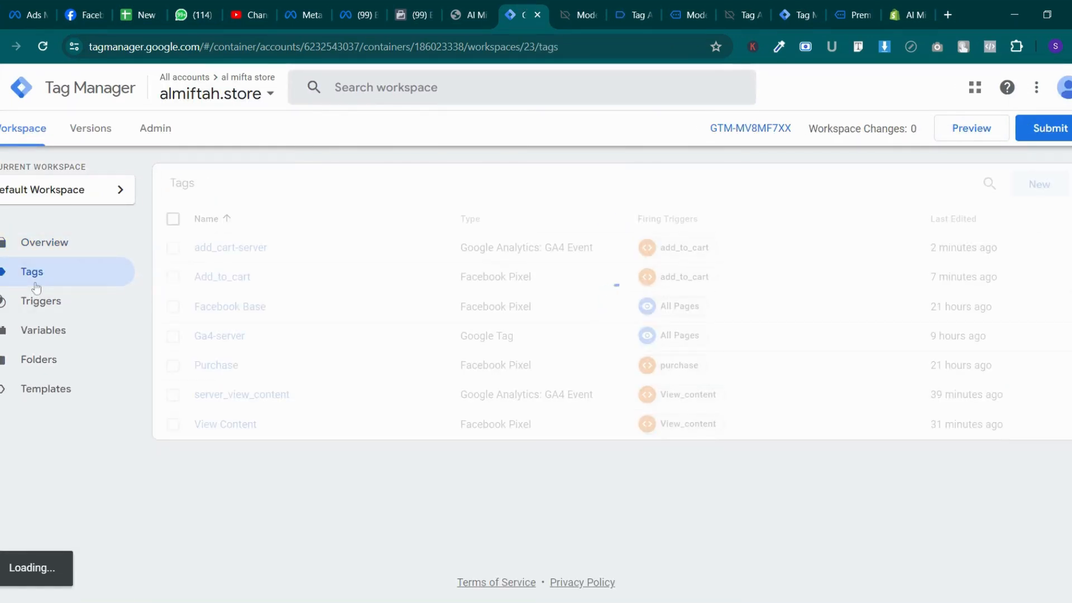
{"action": "left_click", "coordinate": [229, 279]}
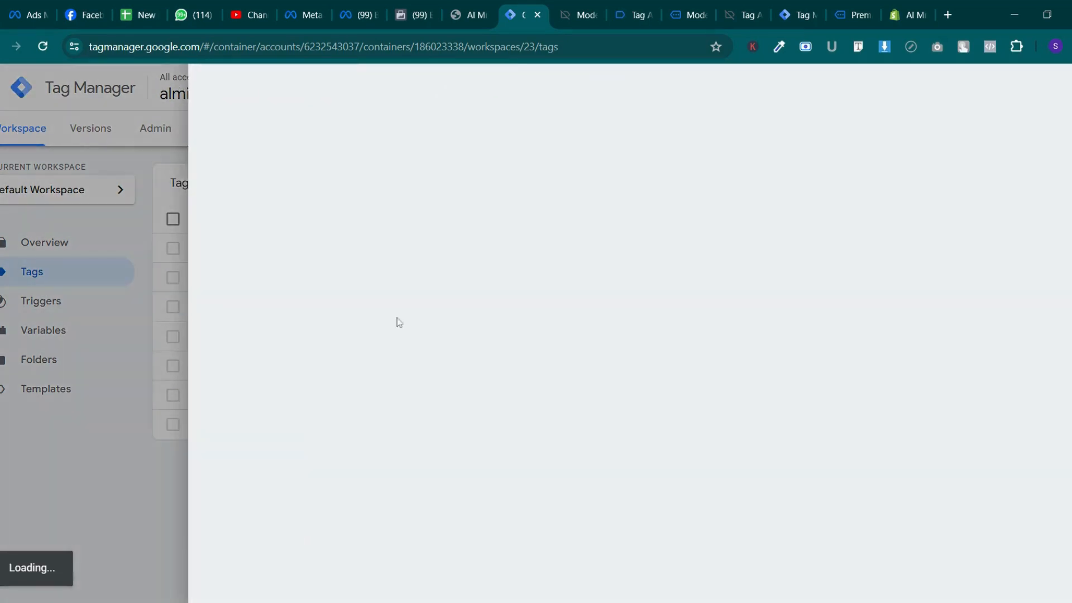
{"action": "scroll", "coordinate": [485, 355], "scroll_direction": "down", "scroll_amount": 6}
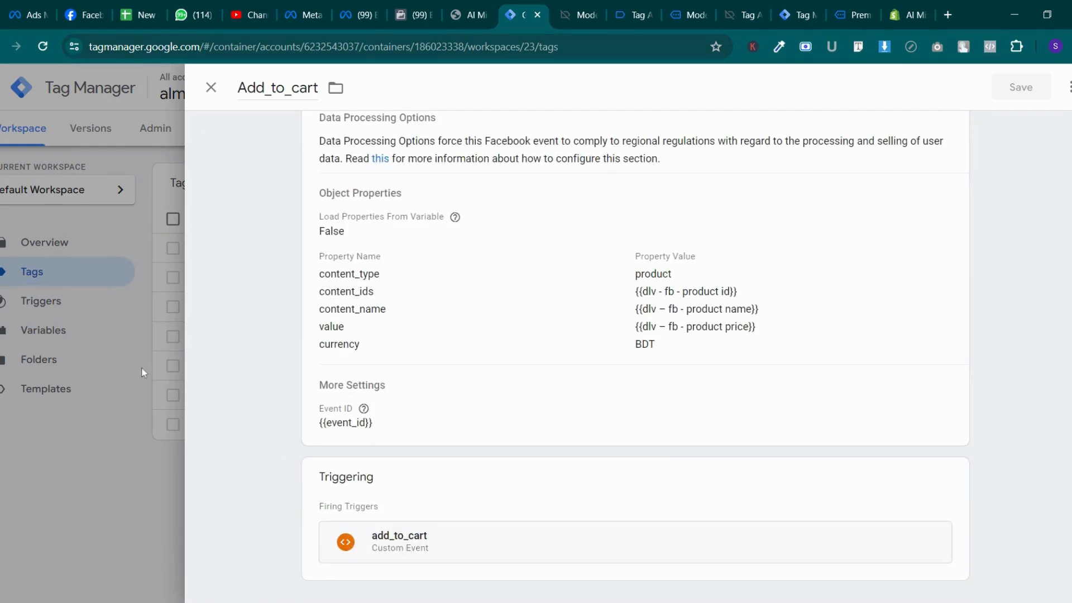
{"action": "scroll", "coordinate": [477, 305], "scroll_direction": "up", "scroll_amount": 5}
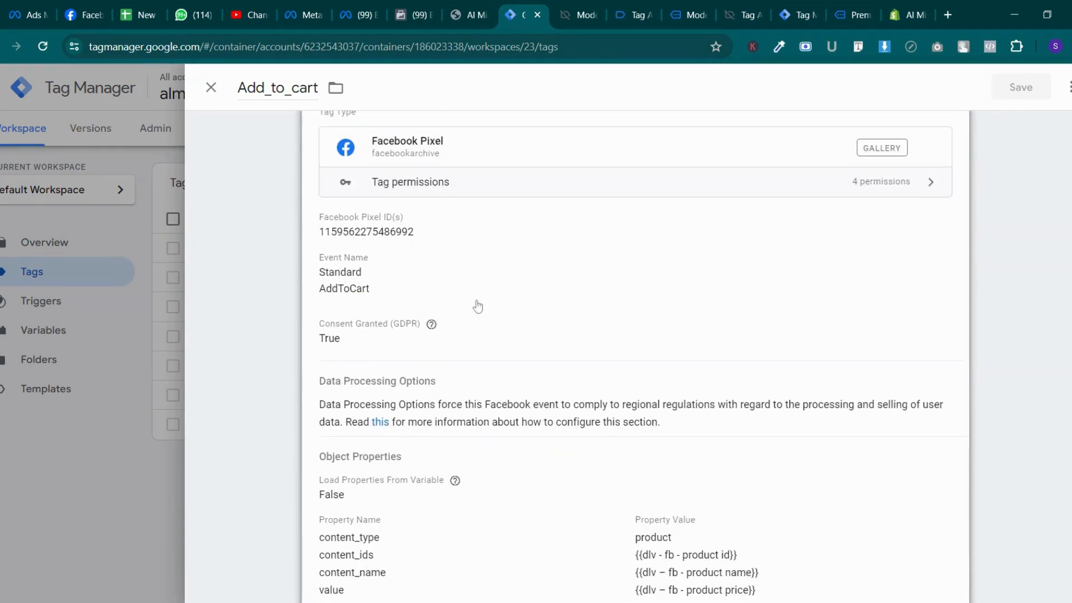
{"action": "left_click", "coordinate": [149, 310]}
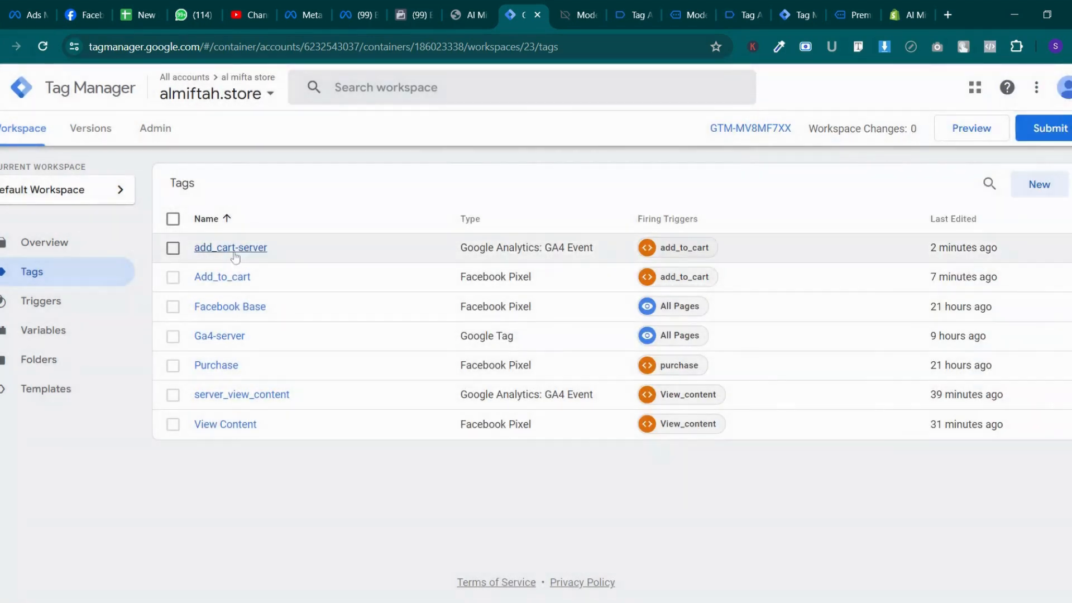
Review the add_cart-server GA4 event tag's event name, parameters and trigger, and close the tag
{"action": "left_click", "coordinate": [235, 253]}
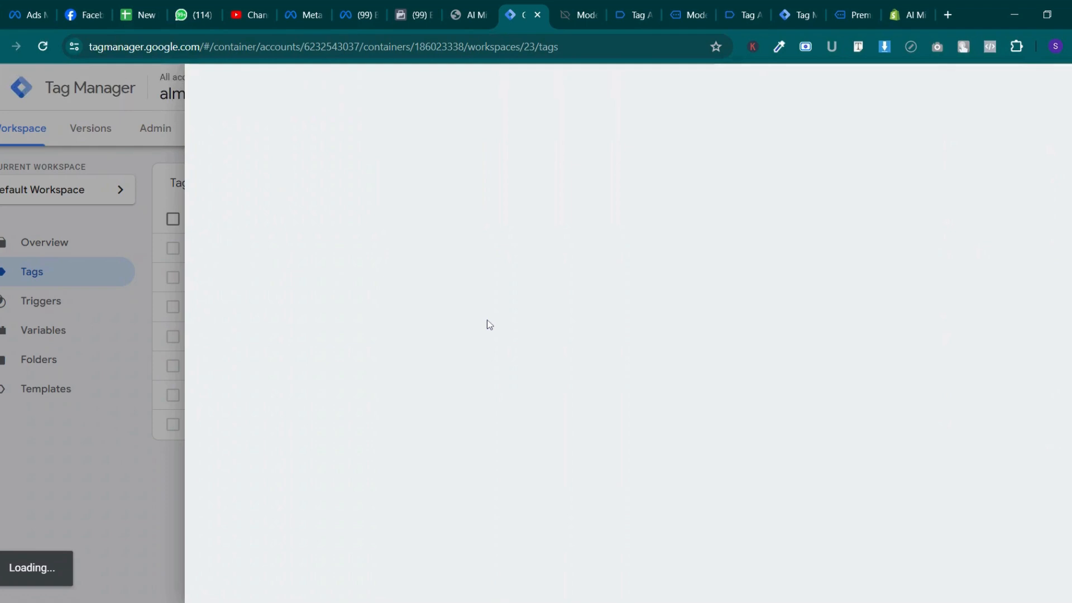
{"action": "scroll", "coordinate": [488, 321], "scroll_direction": "down", "scroll_amount": 1}
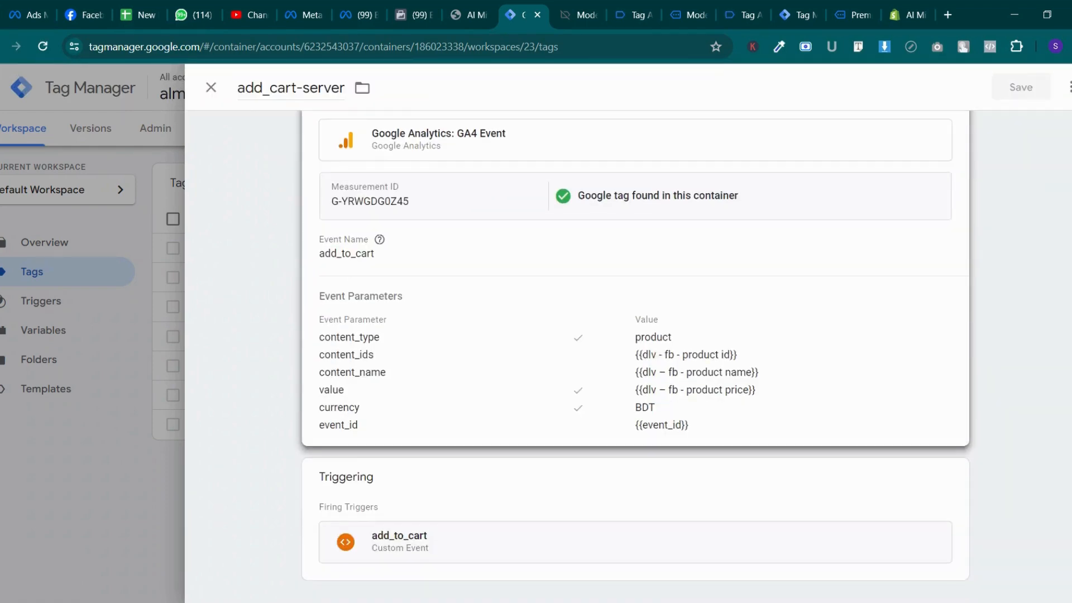
{"action": "left_click", "coordinate": [150, 302]}
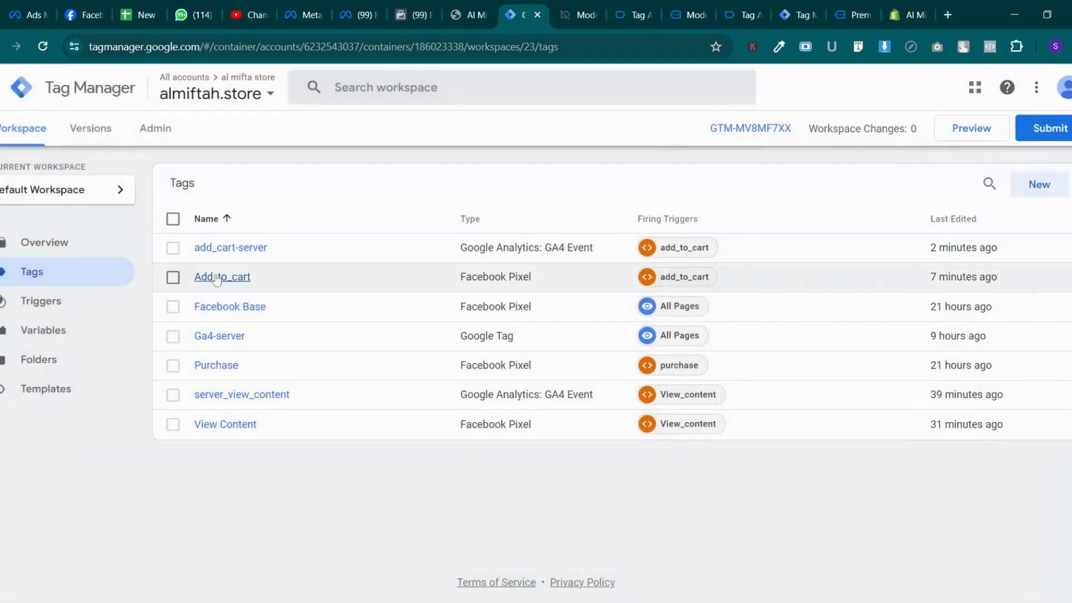
Recheck the Add_to_cart pixel tag's configuration and reopen the add_cart-server tag to compare its event parameters and trigger
{"action": "left_click", "coordinate": [221, 277]}
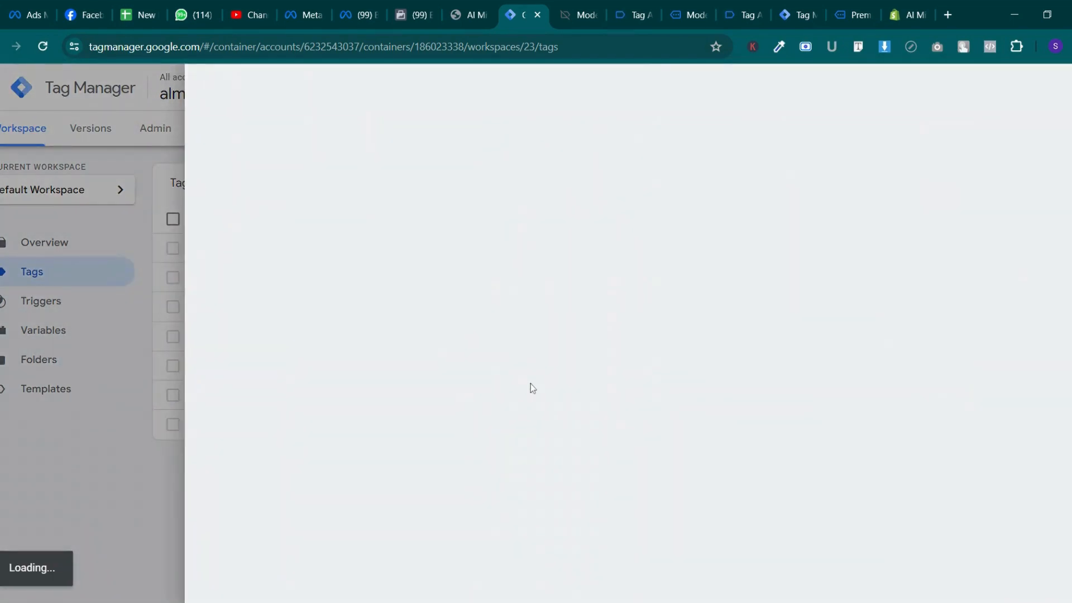
{"action": "scroll", "coordinate": [532, 388], "scroll_direction": "down", "scroll_amount": 5}
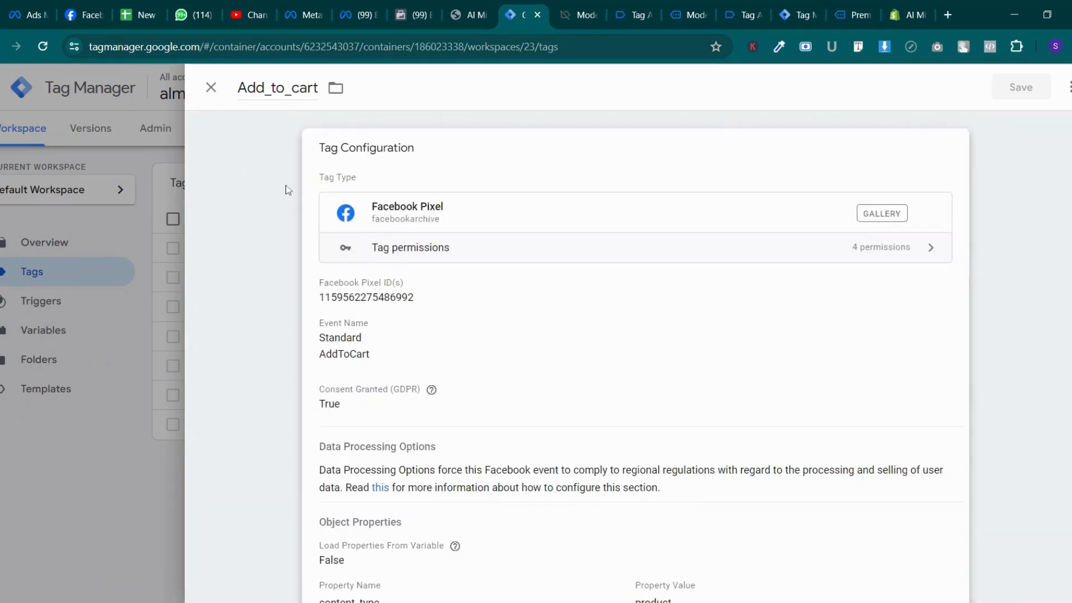
{"action": "left_click", "coordinate": [211, 96]}
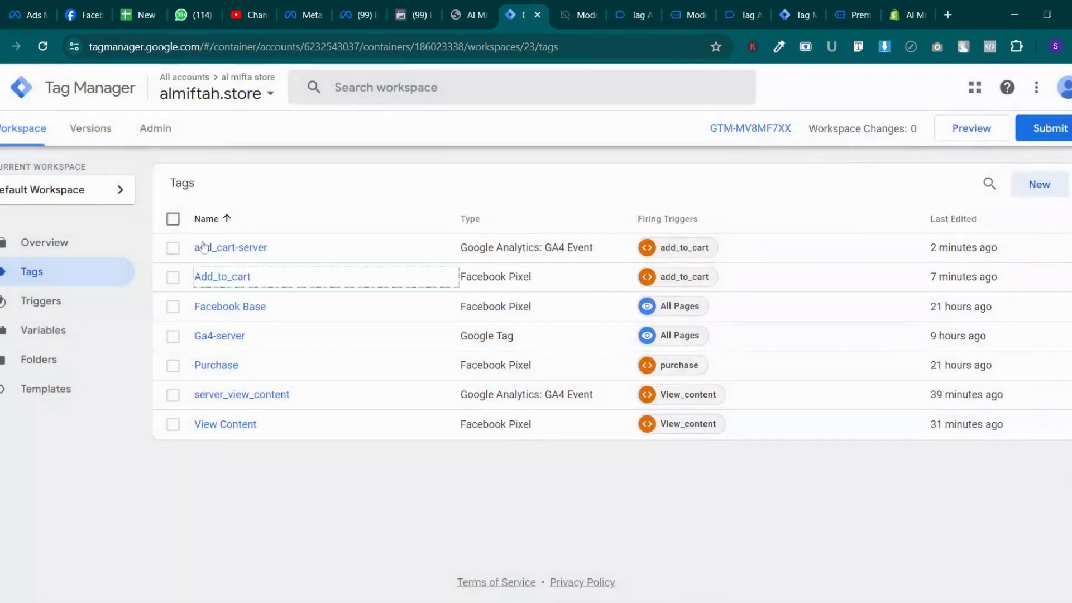
{"action": "left_click", "coordinate": [212, 252]}
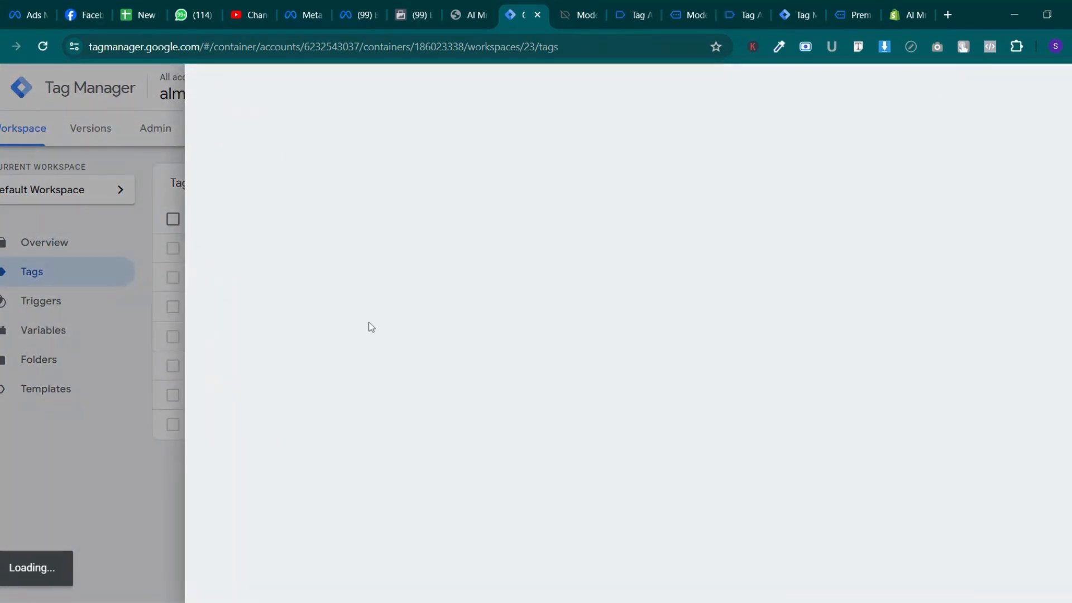
{"action": "scroll", "coordinate": [523, 416], "scroll_direction": "down", "scroll_amount": 1}
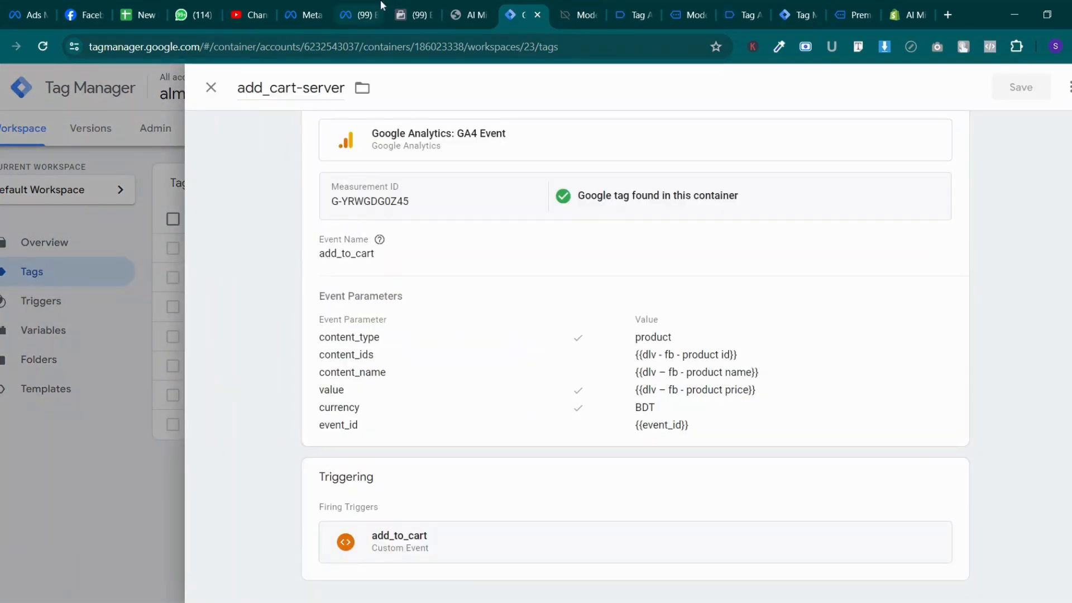
Recheck the al-mifta-store test events, review the add_cart-server tag's event name, parameters and trigger in Tag Manager, and close the tag
{"action": "left_click", "coordinate": [362, 14]}
{"action": "left_click", "coordinate": [416, 11]}
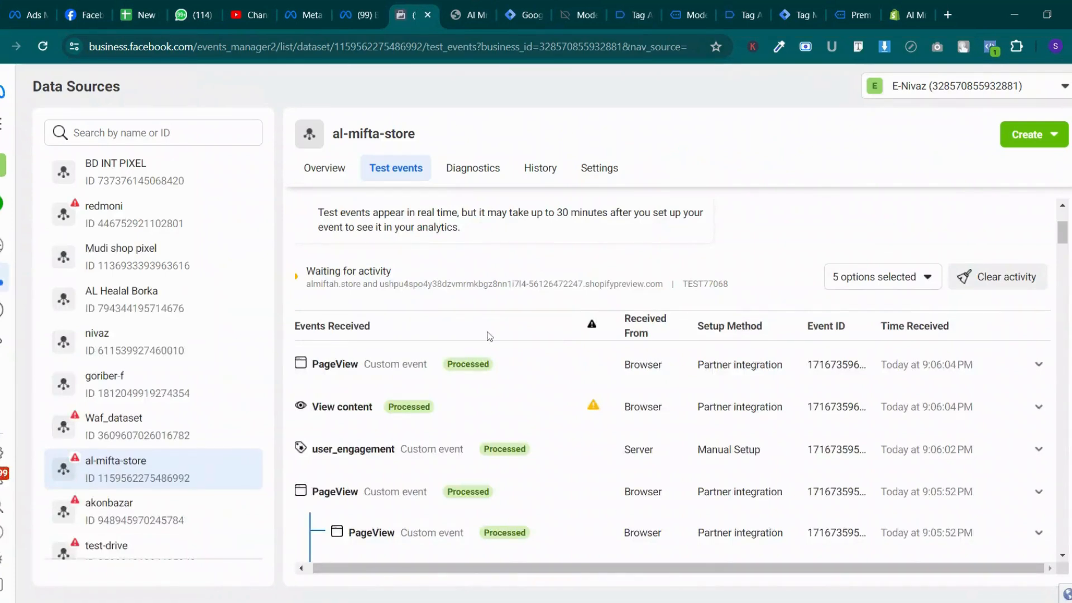
{"action": "scroll", "coordinate": [490, 335], "scroll_direction": "down", "scroll_amount": 4}
{"action": "scroll", "coordinate": [488, 335], "scroll_direction": "up", "scroll_amount": 4}
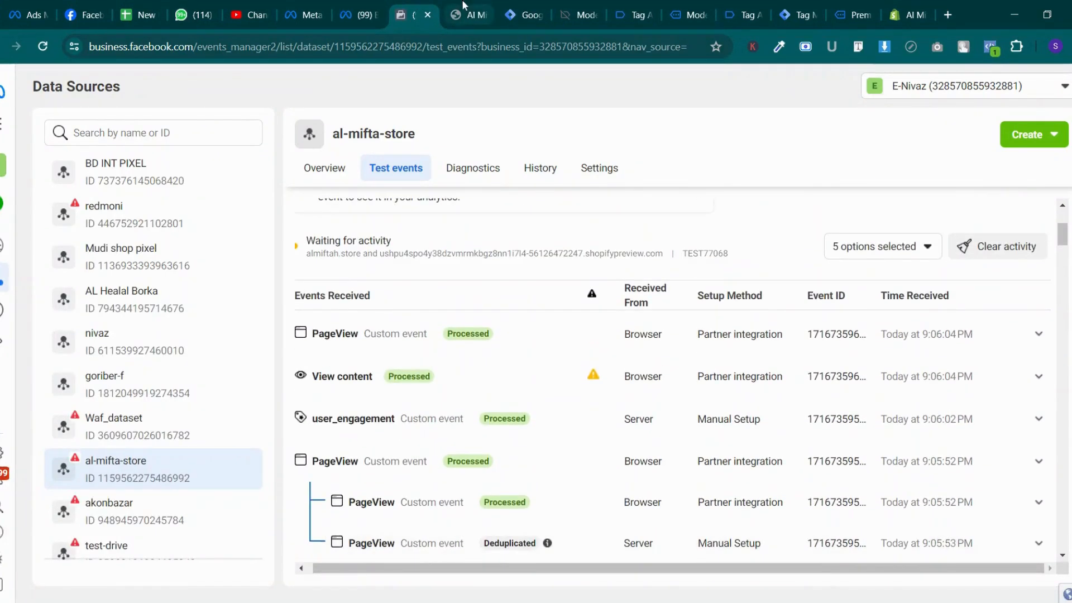
{"action": "left_click", "coordinate": [463, 7]}
{"action": "left_click", "coordinate": [525, 7]}
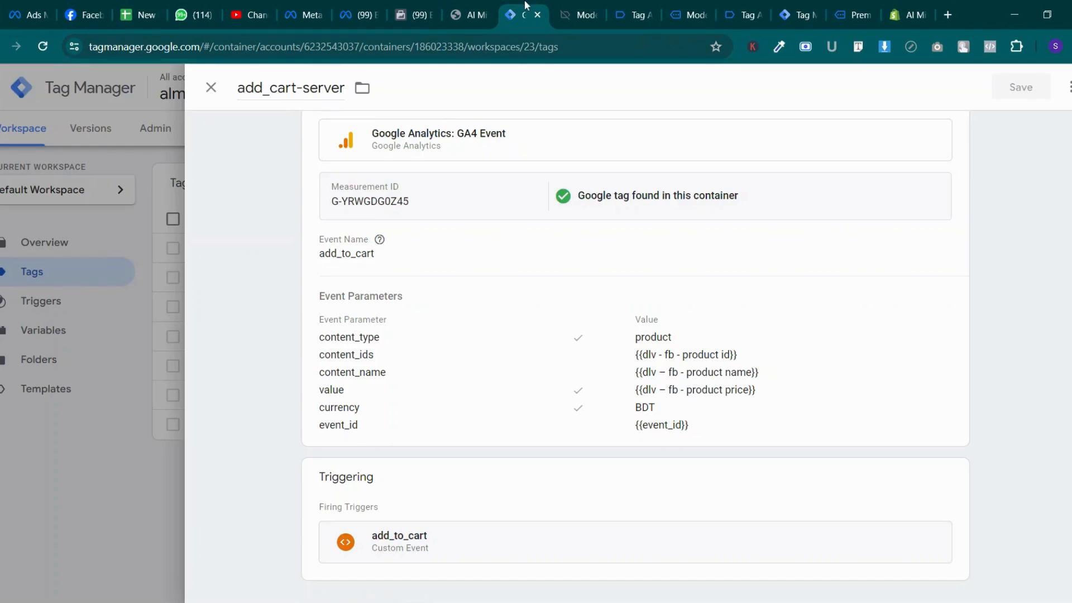
{"action": "scroll", "coordinate": [556, 335], "scroll_direction": "up", "scroll_amount": 2}
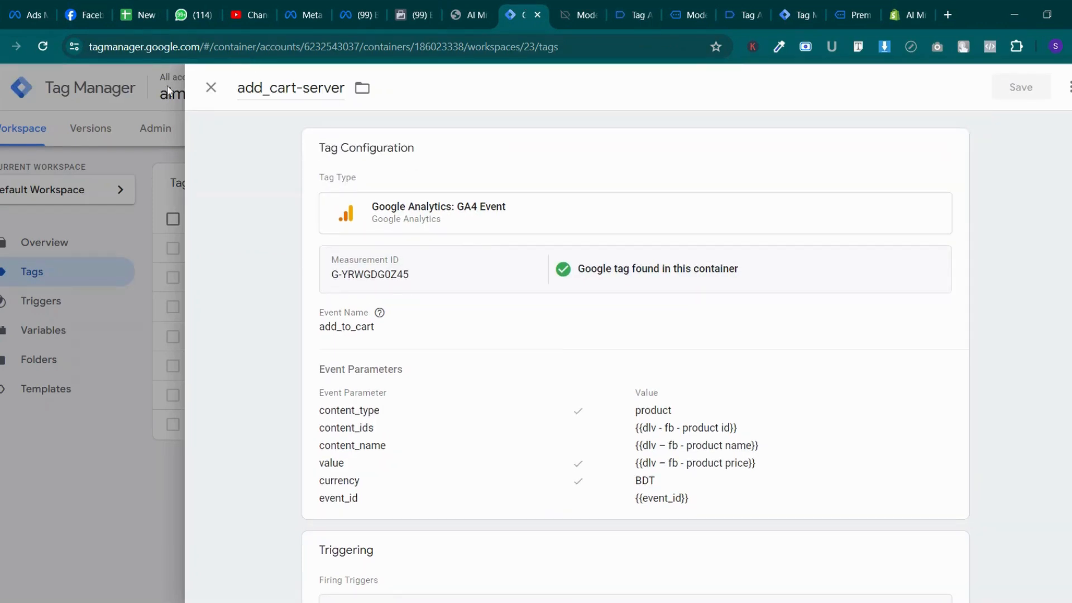
{"action": "scroll", "coordinate": [492, 359], "scroll_direction": "down", "scroll_amount": 1}
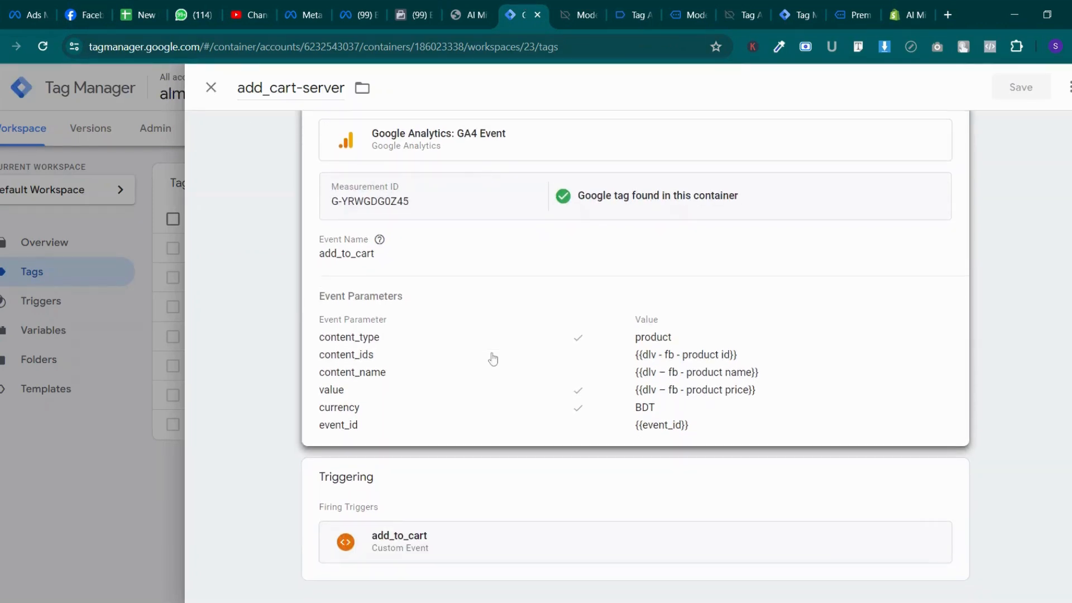
{"action": "left_click", "coordinate": [211, 88]}
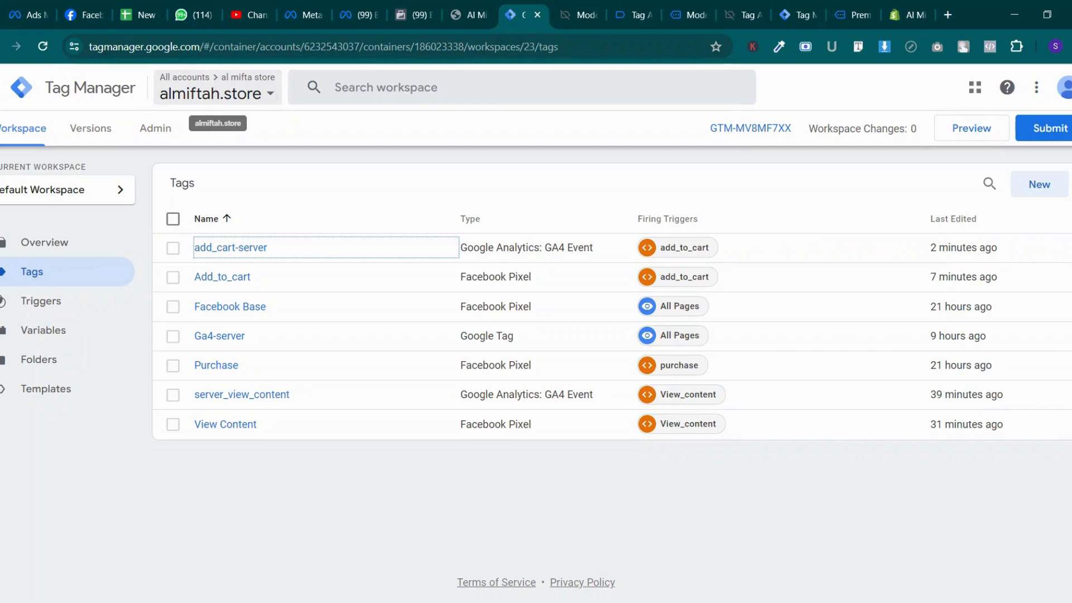
Duplicate the add_cart-server tag and name the copy server_purchase
{"action": "left_click", "coordinate": [247, 257]}
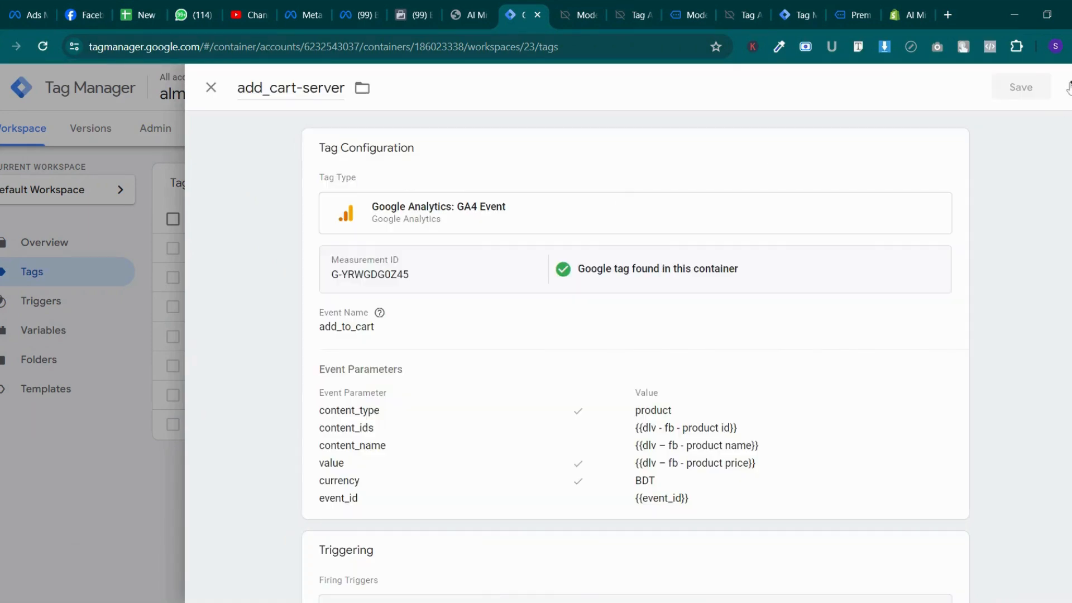
{"action": "left_click", "coordinate": [1069, 88]}
{"action": "left_click", "coordinate": [1041, 123]}
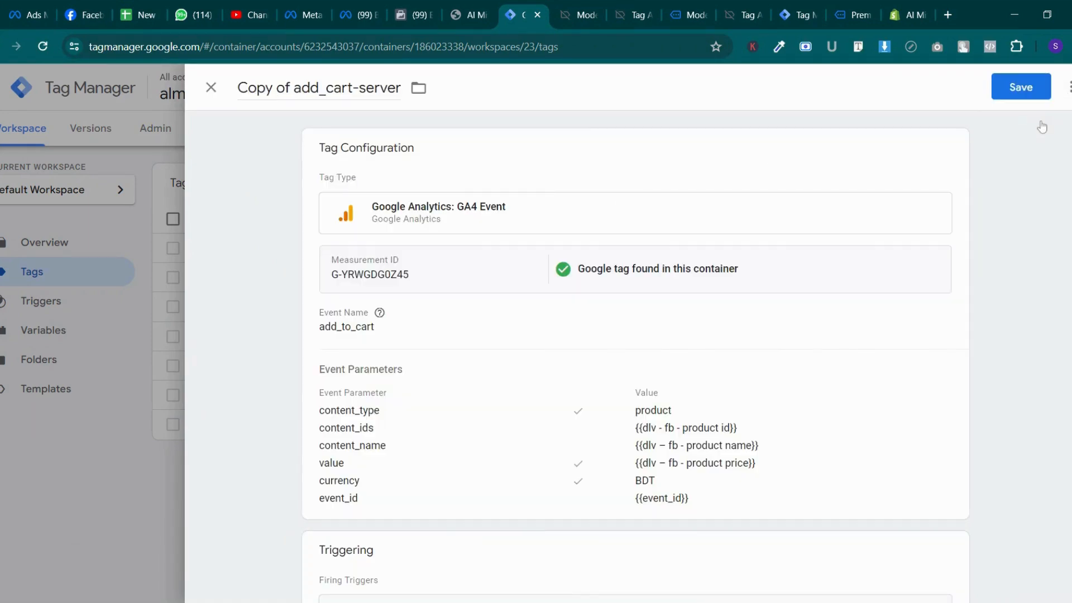
{"action": "triple_click", "coordinate": [319, 87]}
{"action": "type", "text": "s"}
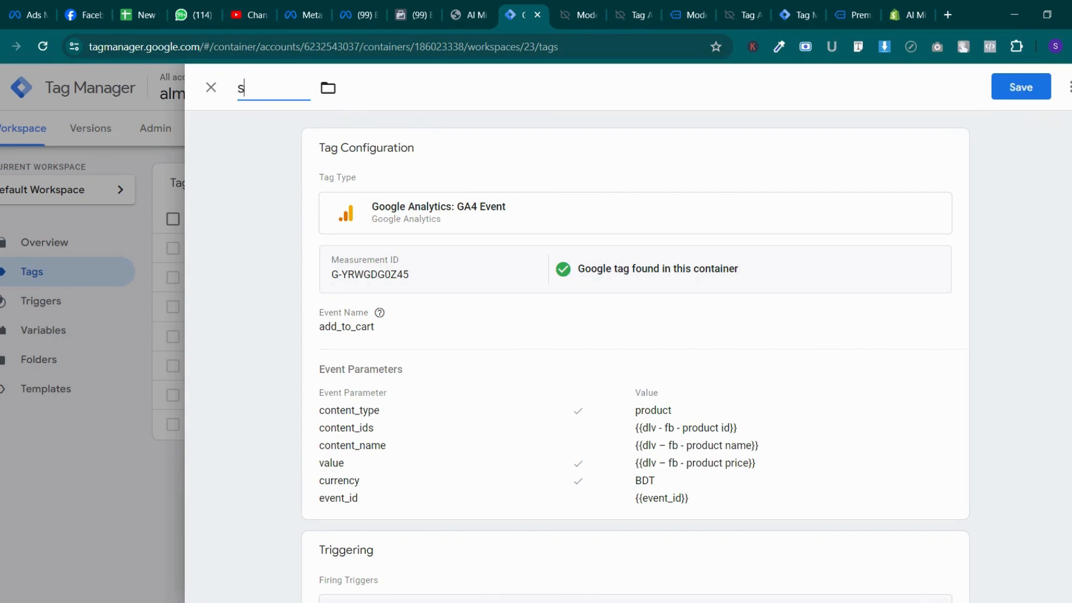
{"action": "type", "text": "erver_p"}
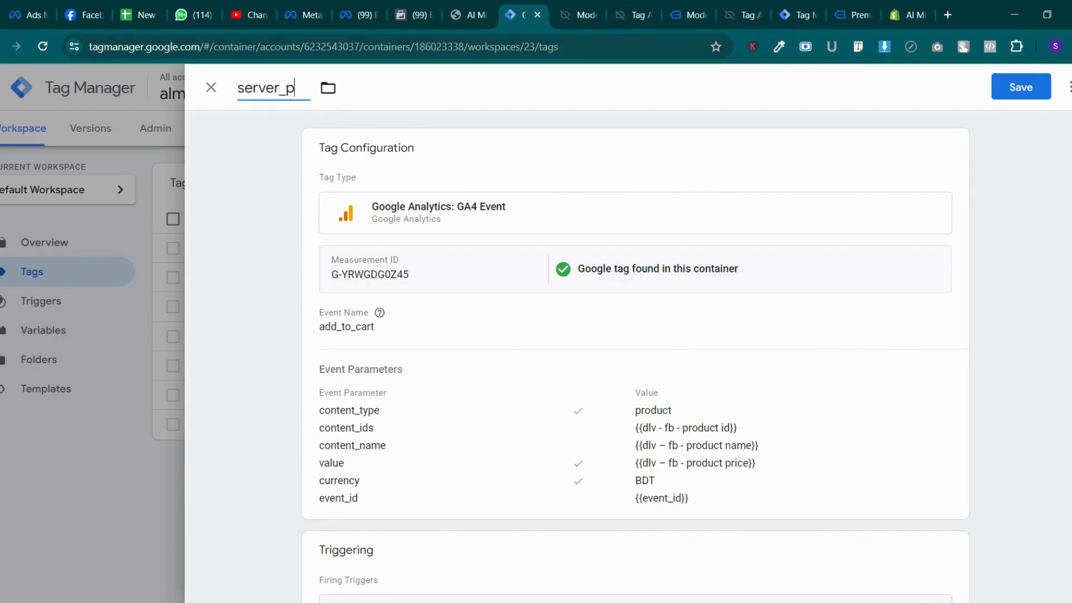
{"action": "type", "text": "urchase"}
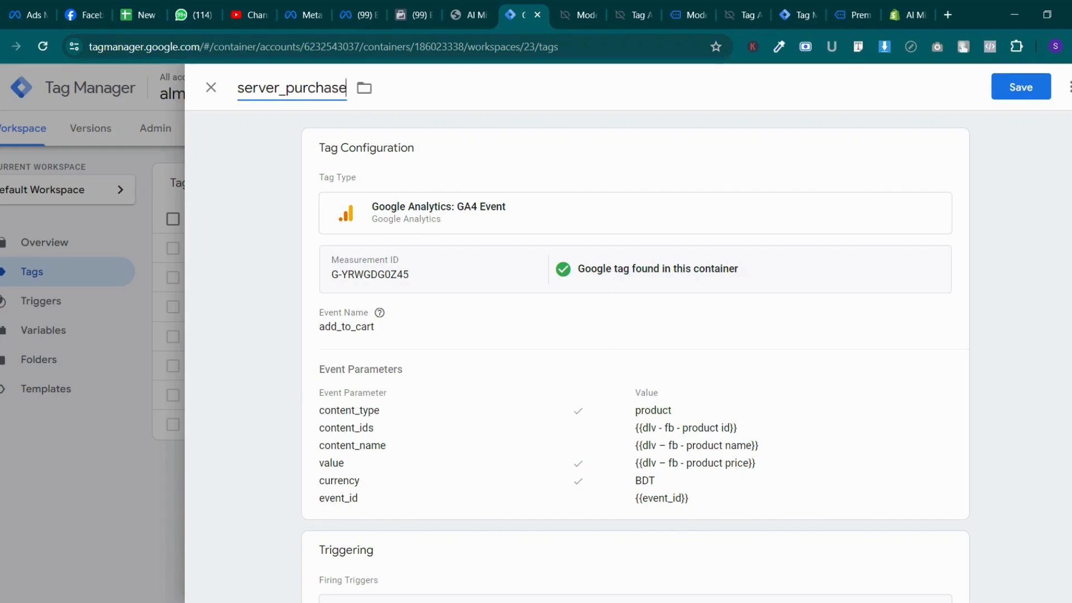
Set the event name of the server_purchase tag to purchase
{"action": "left_click", "coordinate": [385, 355]}
{"action": "left_click", "coordinate": [394, 374]}
{"action": "key", "text": "ctrl+a"}
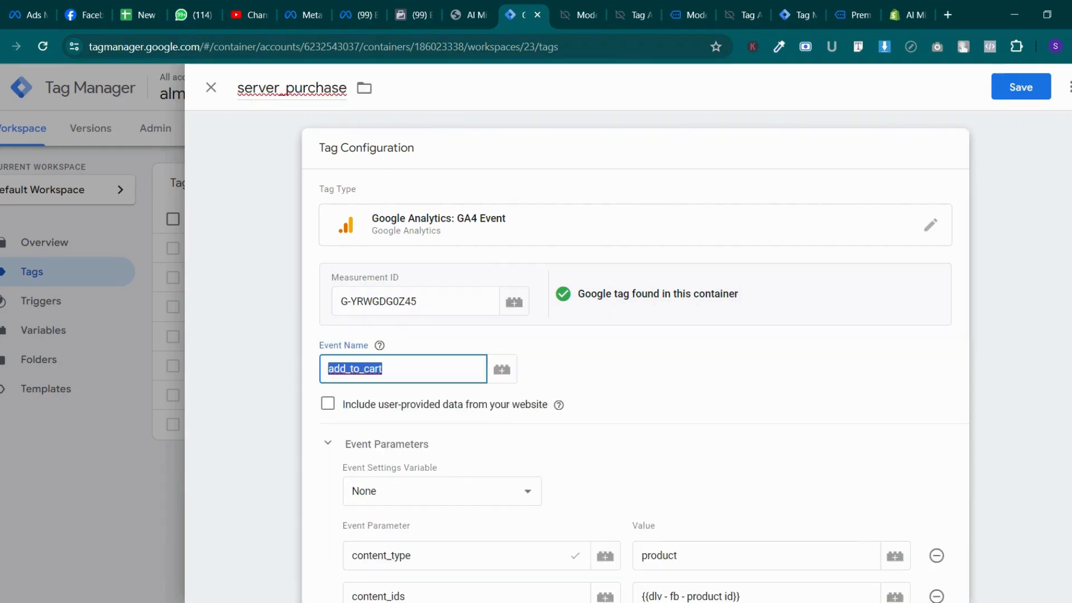
{"action": "type", "text": "purchase"}
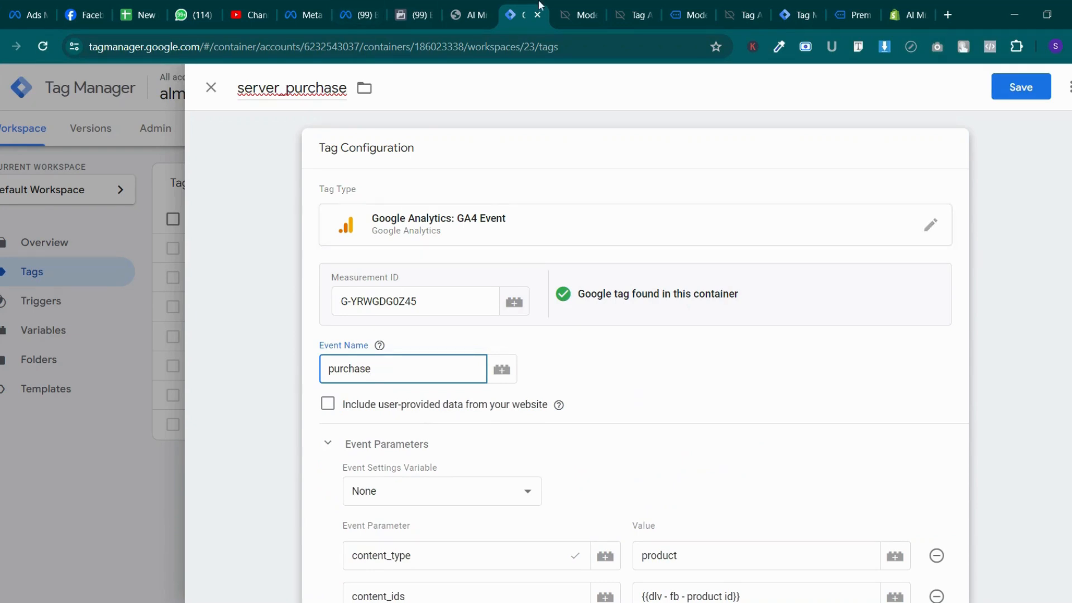
Load Tag Manager in the Tag Assistant browser tab, move that tab beside Events Manager, and open the almiftah.store web container
{"action": "left_click", "coordinate": [631, 14]}
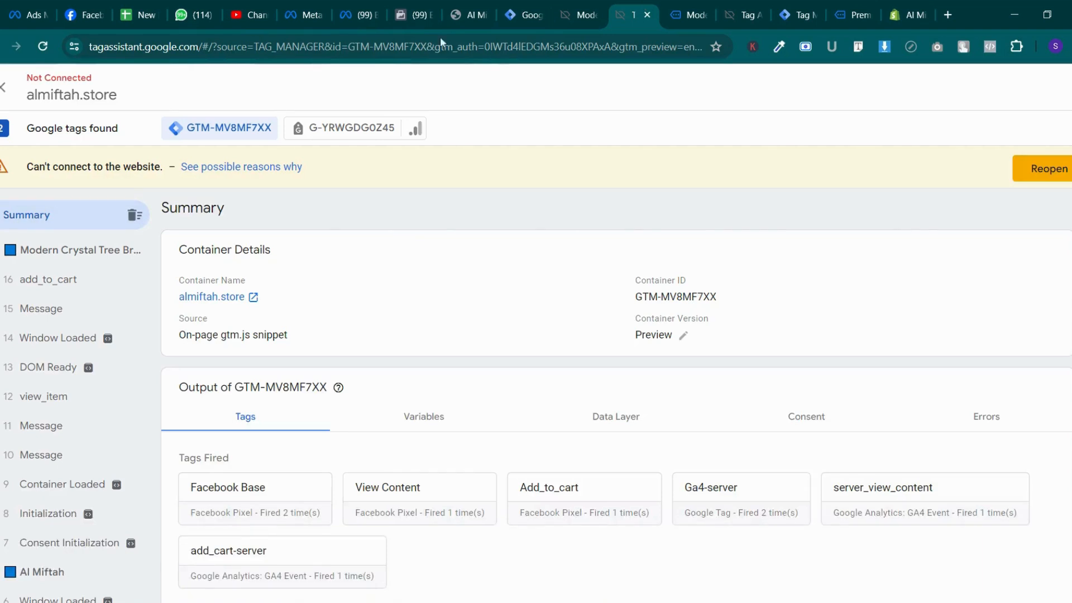
{"action": "left_click", "coordinate": [299, 46]}
{"action": "type", "text": "tag"}
{"action": "key", "text": "Return"}
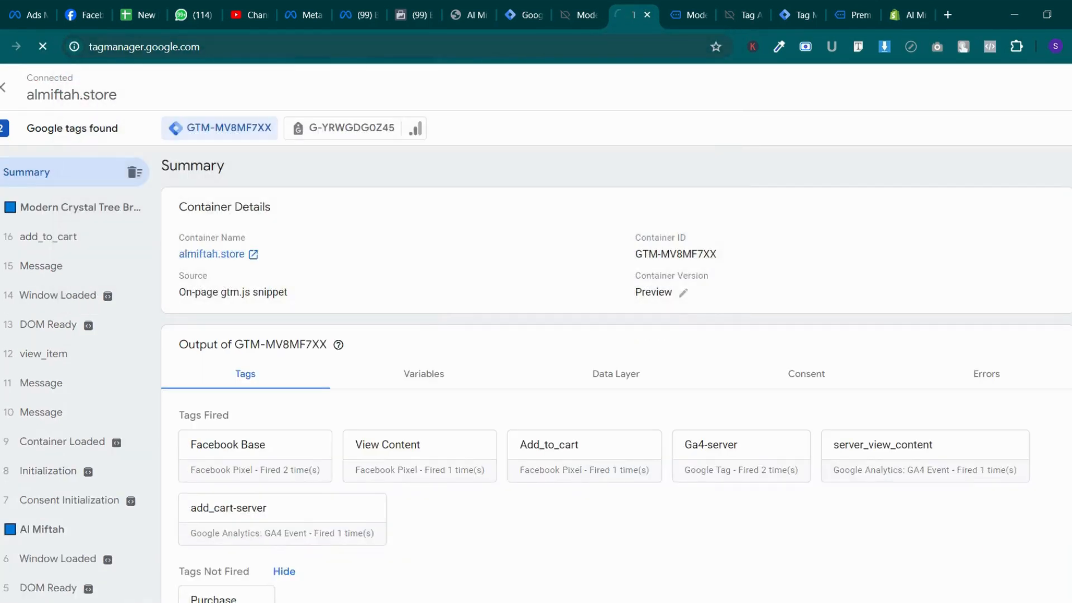
{"action": "left_click_drag", "start_coordinate": [628, 14], "coordinate": [456, 4]}
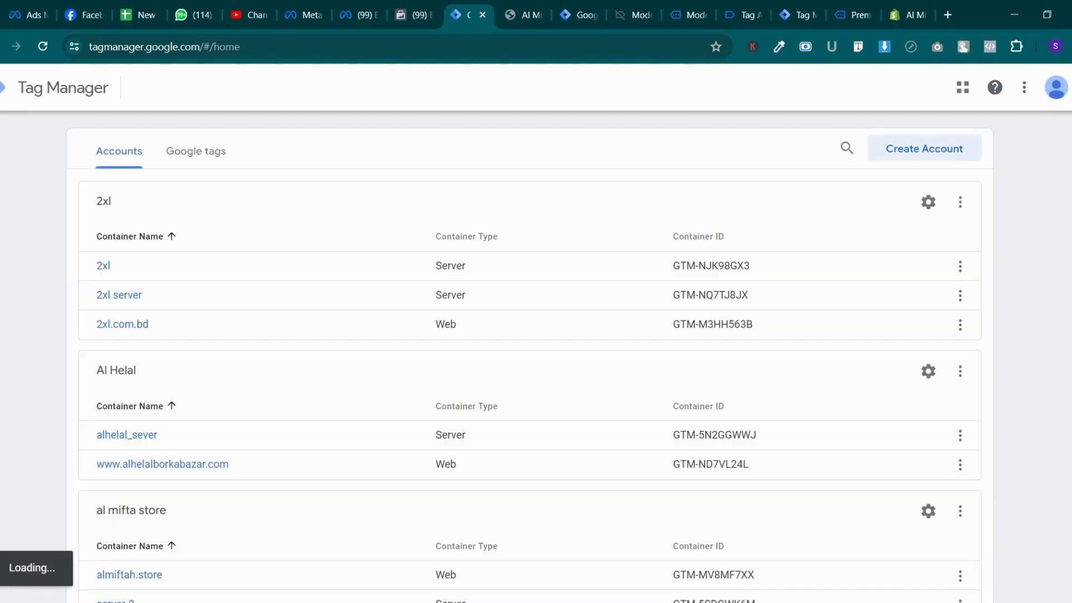
{"action": "scroll", "coordinate": [430, 320], "scroll_direction": "down", "scroll_amount": 20}
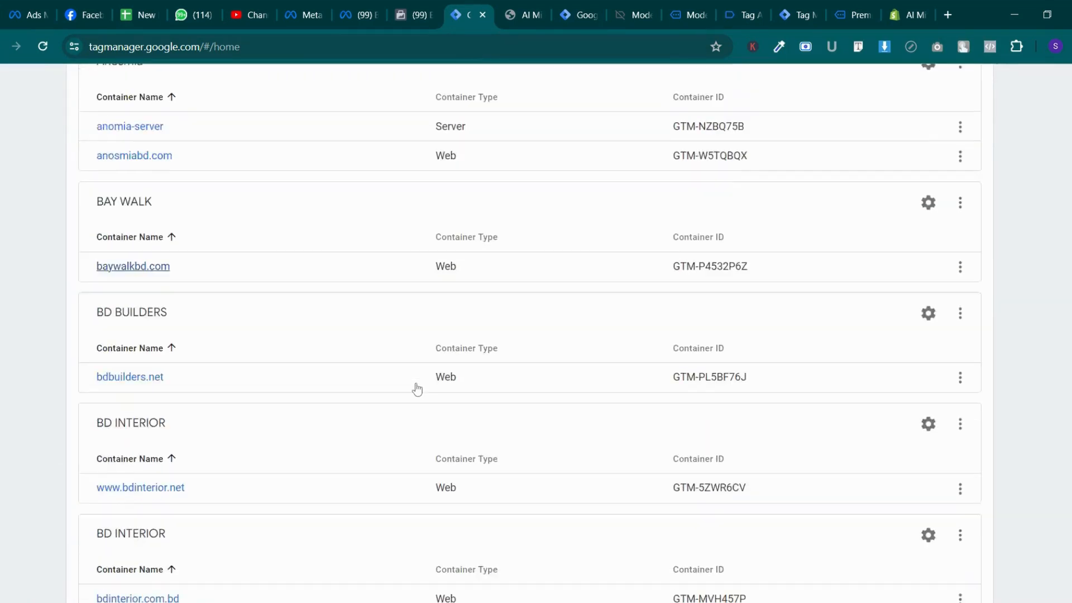
{"action": "scroll", "coordinate": [417, 390], "scroll_direction": "up", "scroll_amount": 20}
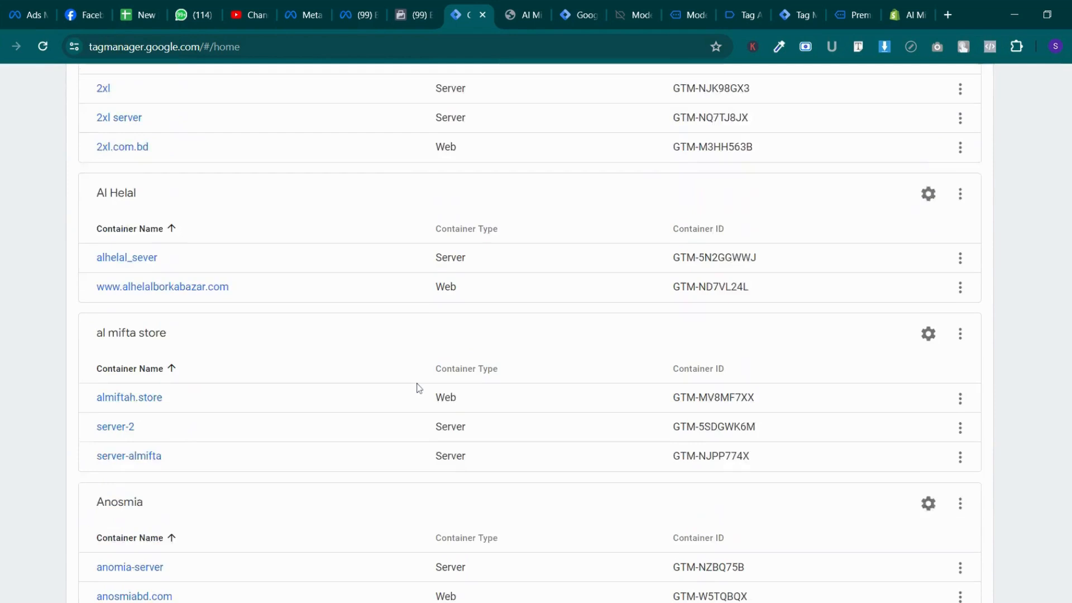
{"action": "scroll", "coordinate": [417, 389], "scroll_direction": "down", "scroll_amount": 4}
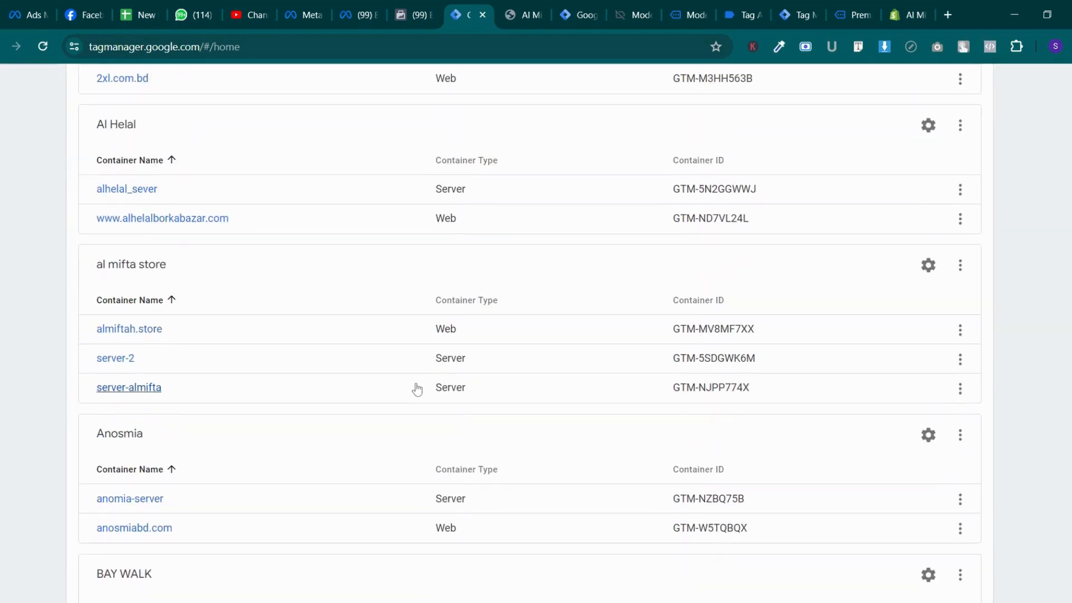
{"action": "left_click", "coordinate": [151, 334]}
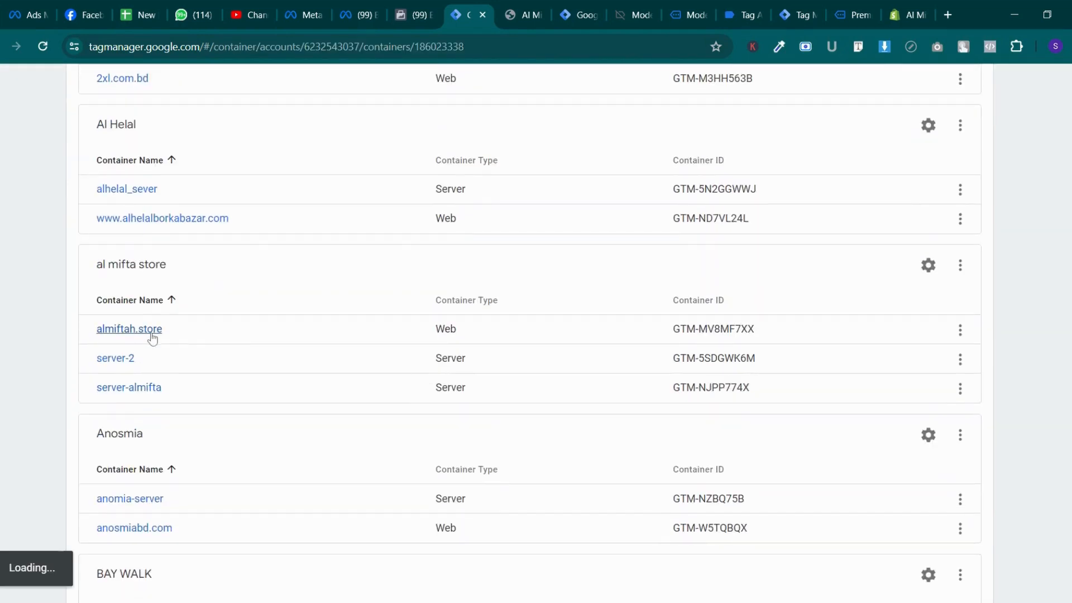
Back in the server_purchase tag, set the content_ids parameter to the variable {{jsv - FB - Purchase Product - AR}}
{"action": "left_click", "coordinate": [575, 5]}
{"action": "scroll", "coordinate": [614, 394], "scroll_direction": "down", "scroll_amount": 5}
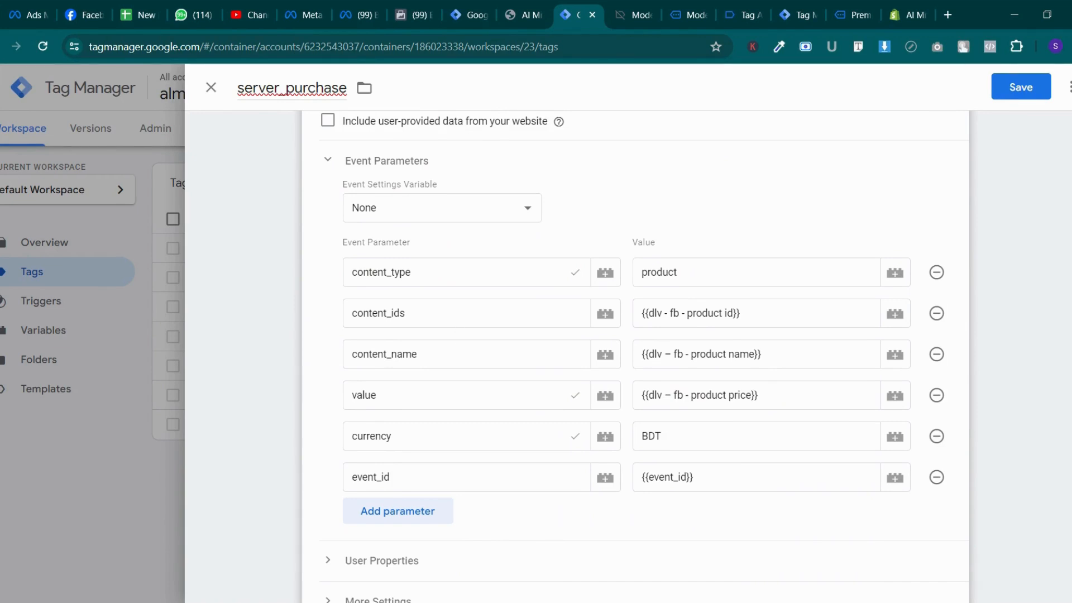
{"action": "triple_click", "coordinate": [706, 313]}
{"action": "key", "text": "BackSpace"}
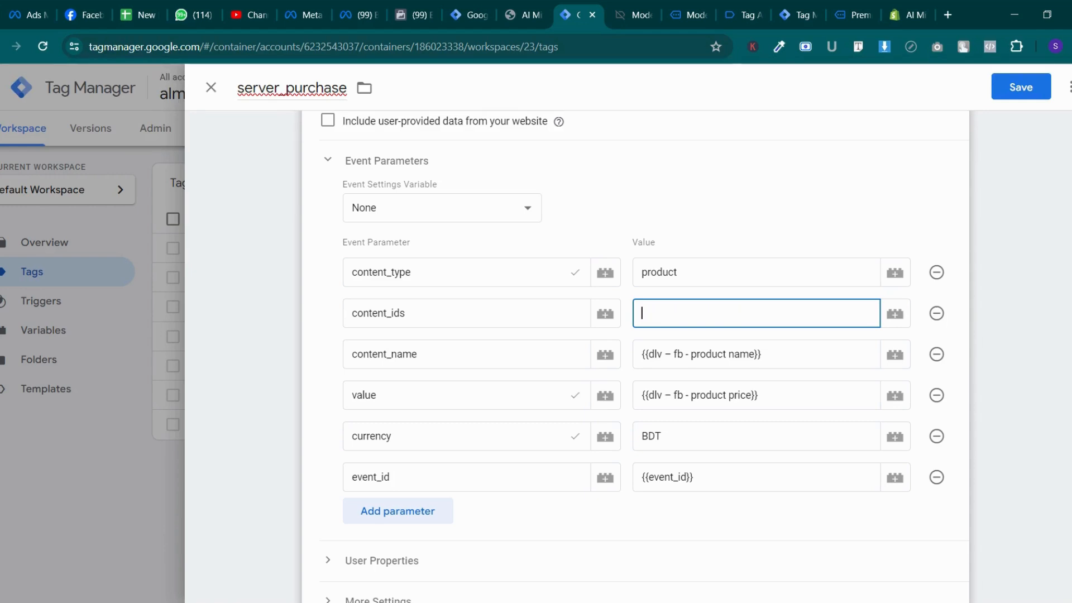
{"action": "left_click", "coordinate": [895, 314]}
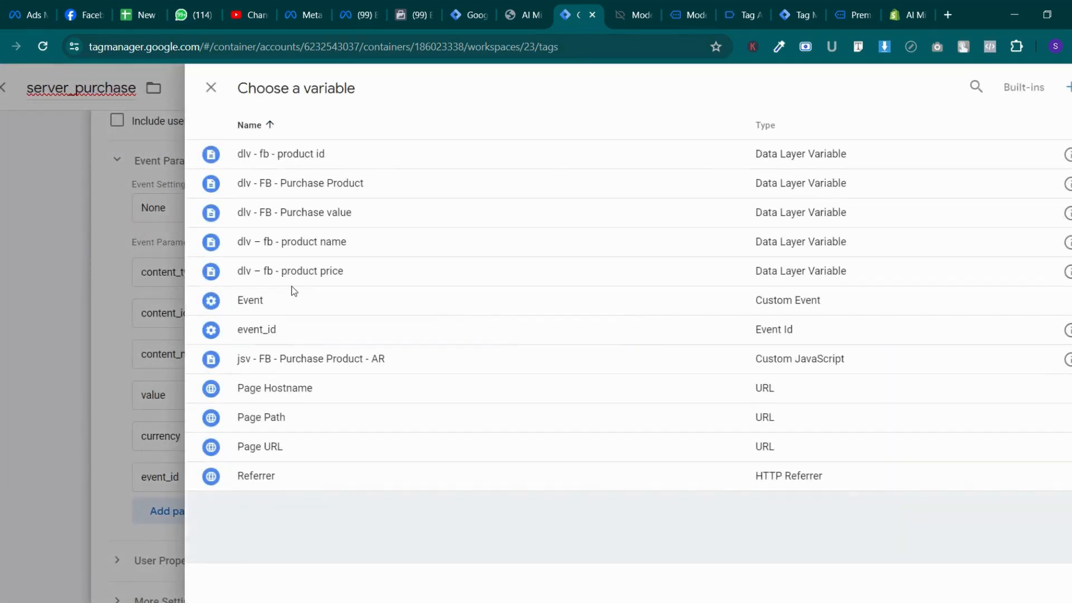
{"action": "left_click", "coordinate": [358, 359]}
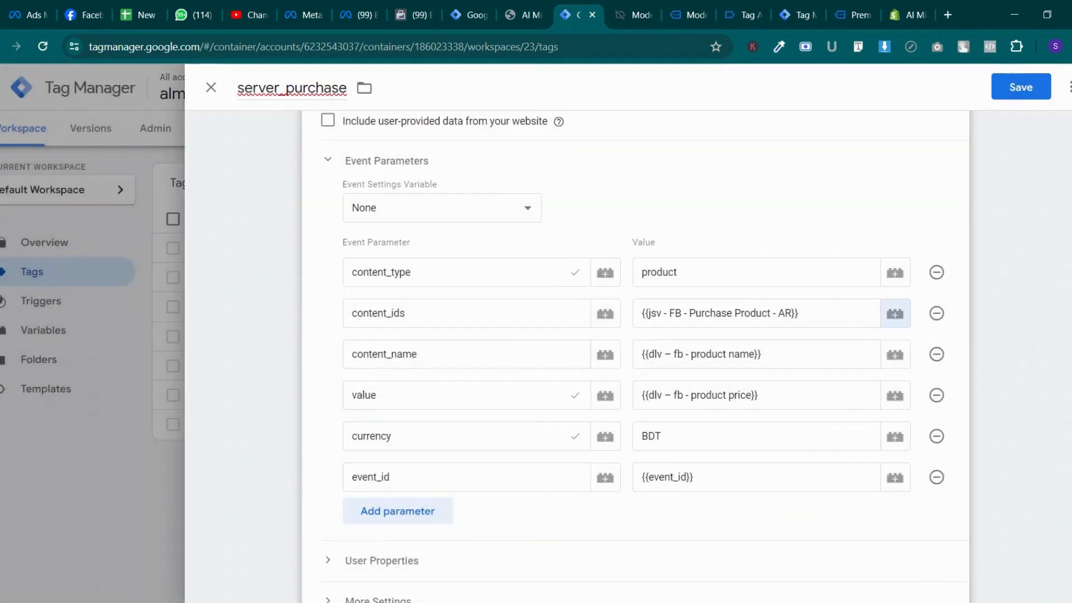
Remove the content_name parameter from the server_purchase tag
{"action": "double_click", "coordinate": [385, 354]}
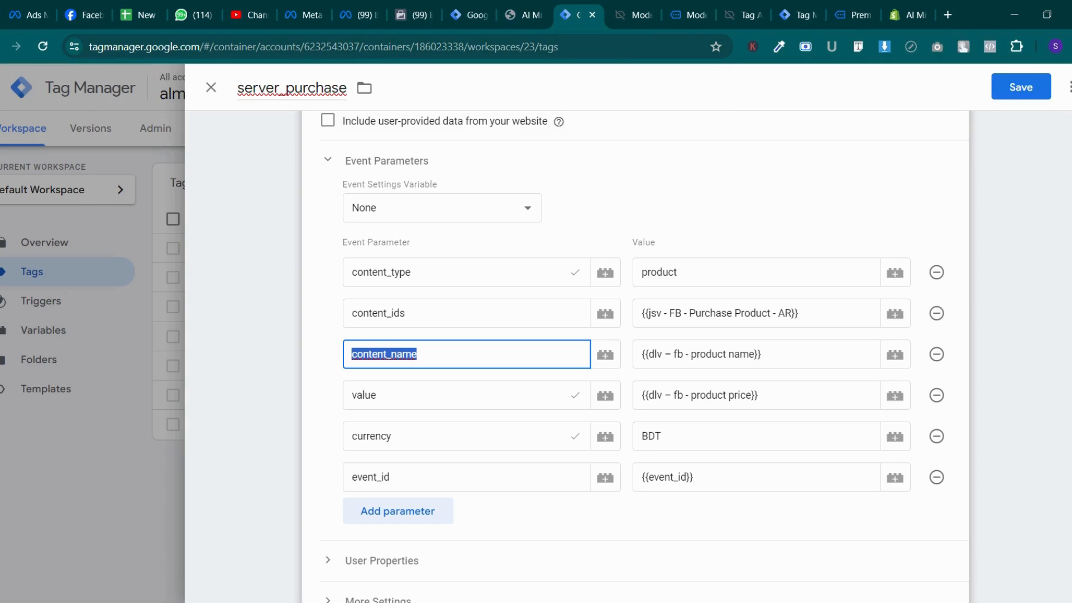
{"action": "left_click", "coordinate": [951, 371]}
{"action": "left_click", "coordinate": [933, 355]}
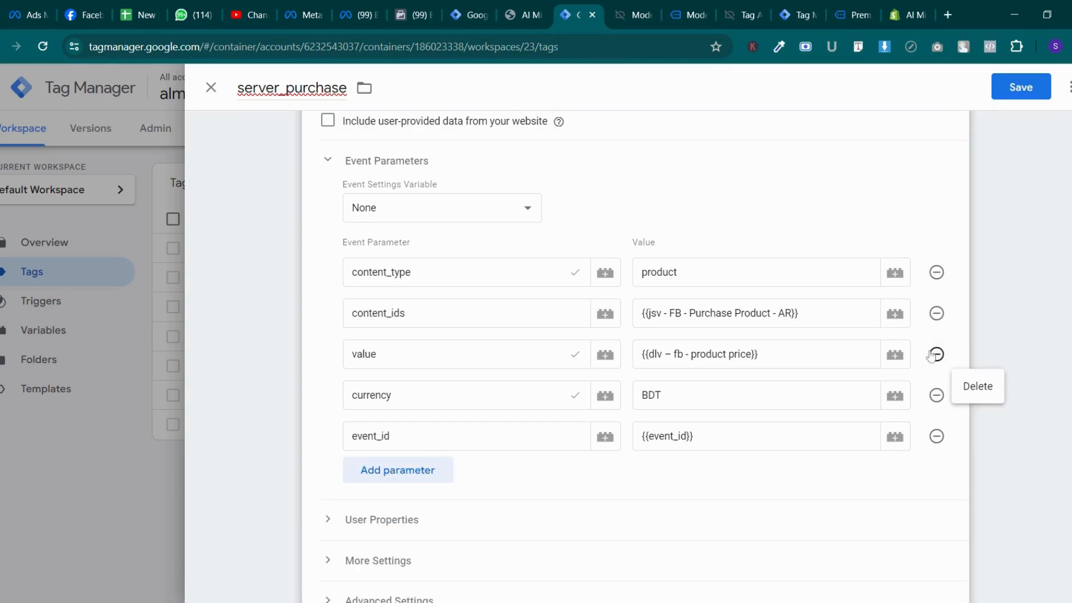
Set the value parameter of the server_purchase tag to the variable {{dlv - FB - Purchase value}}
{"action": "left_click", "coordinate": [810, 354]}
{"action": "key", "text": "ctrl+a"}
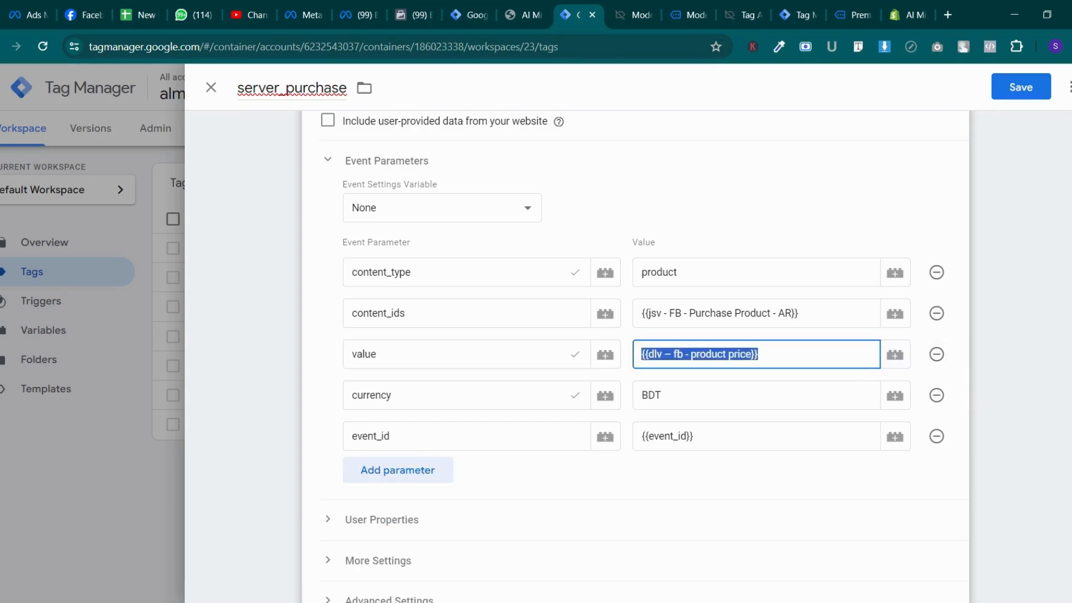
{"action": "key", "text": "BackSpace"}
{"action": "left_click", "coordinate": [906, 361]}
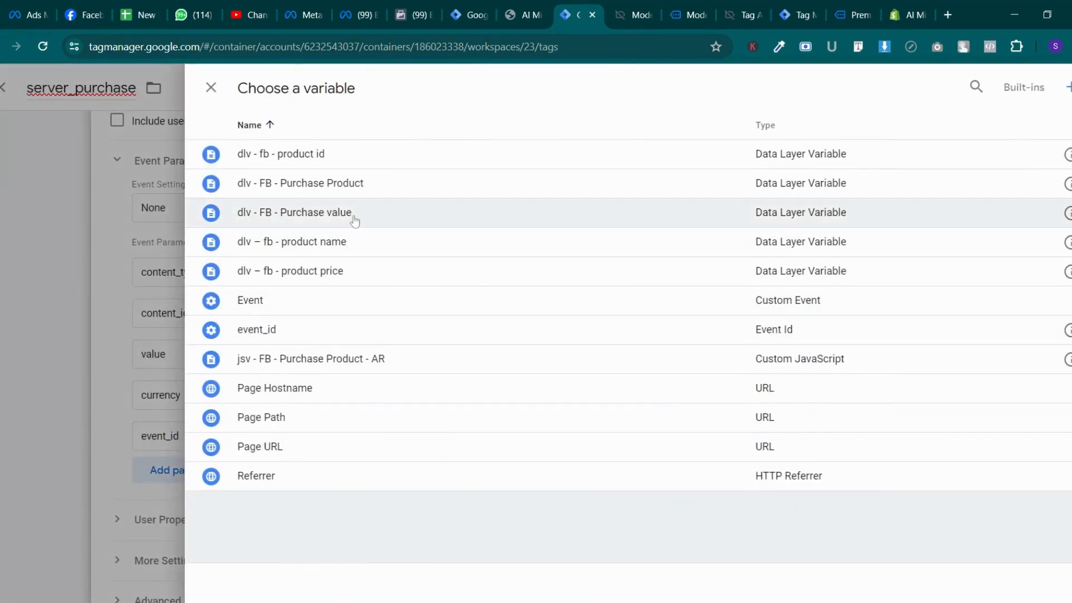
{"action": "left_click", "coordinate": [355, 222]}
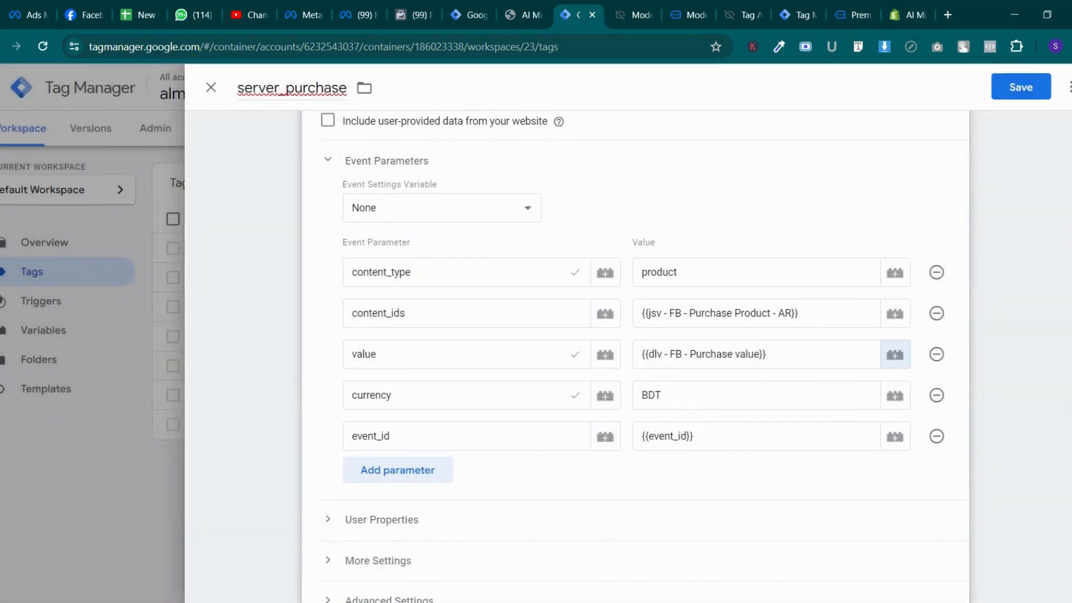
Replace the server_purchase tag's add_to_cart trigger with the purchase custom event trigger and save the tag
{"action": "scroll", "coordinate": [640, 312], "scroll_direction": "down", "scroll_amount": 3}
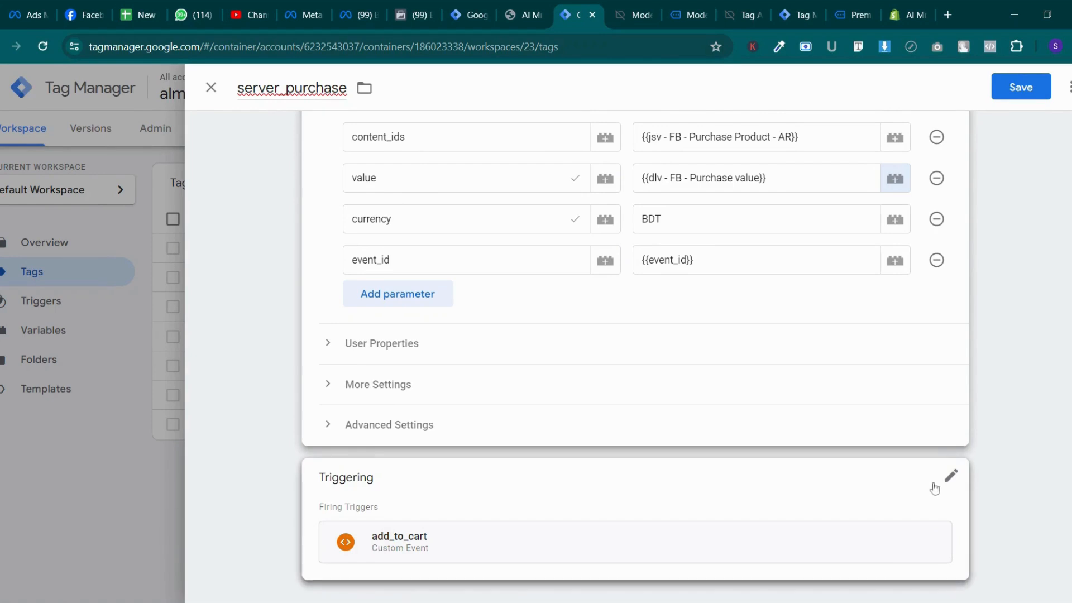
{"action": "left_click", "coordinate": [943, 484]}
{"action": "left_click", "coordinate": [930, 510]}
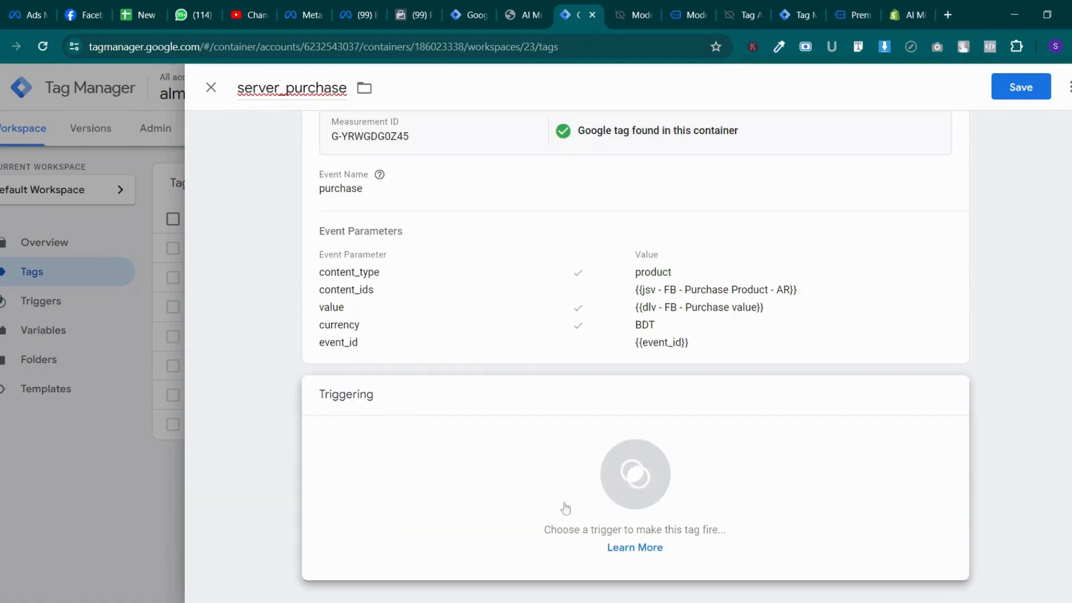
{"action": "left_click", "coordinate": [635, 474]}
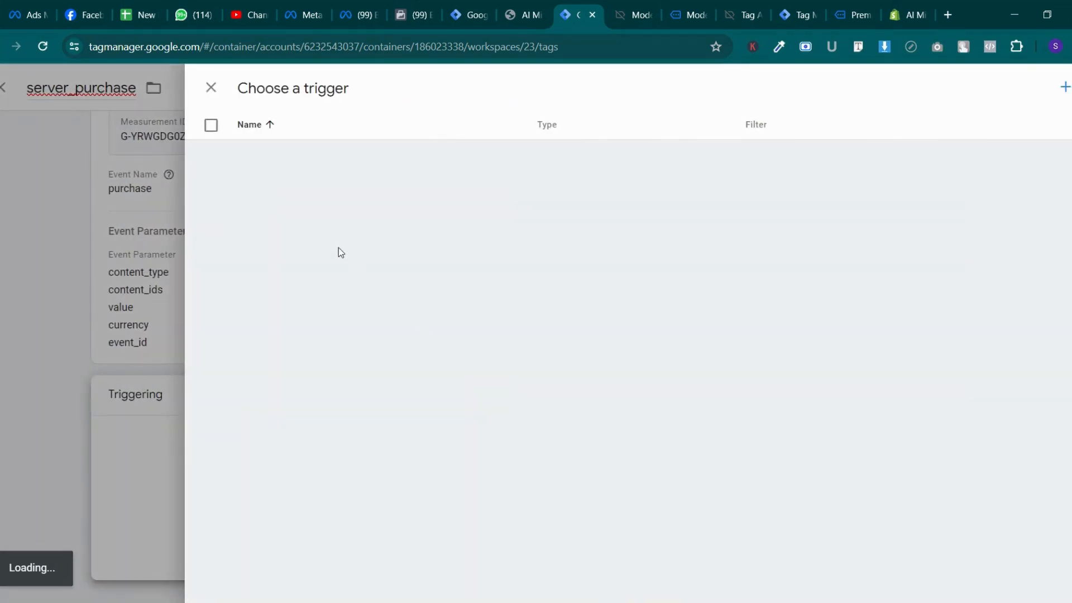
{"action": "left_click", "coordinate": [282, 271]}
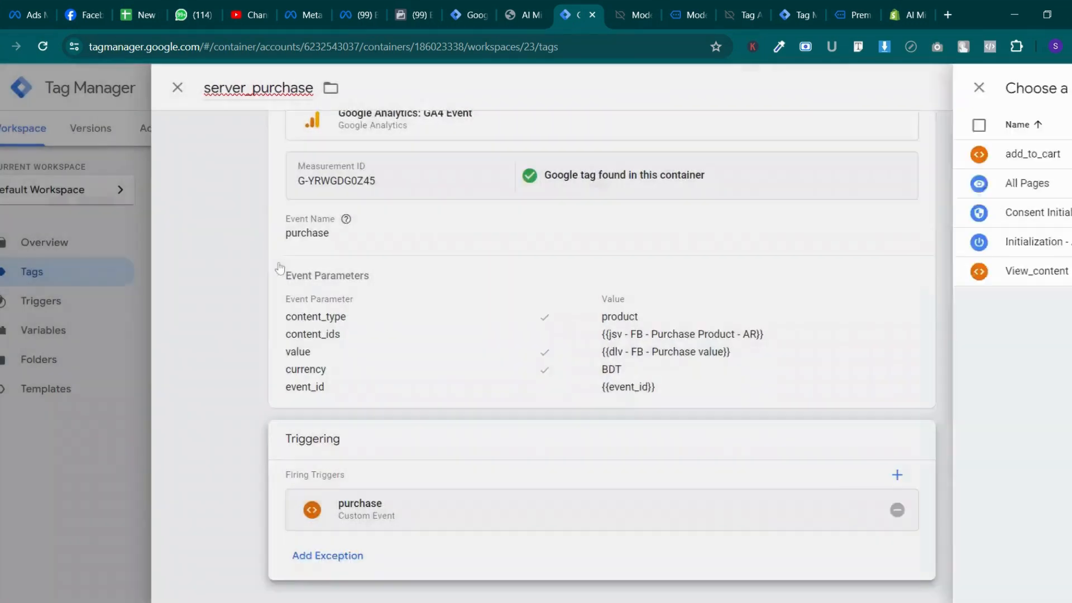
{"action": "left_click", "coordinate": [1013, 89]}
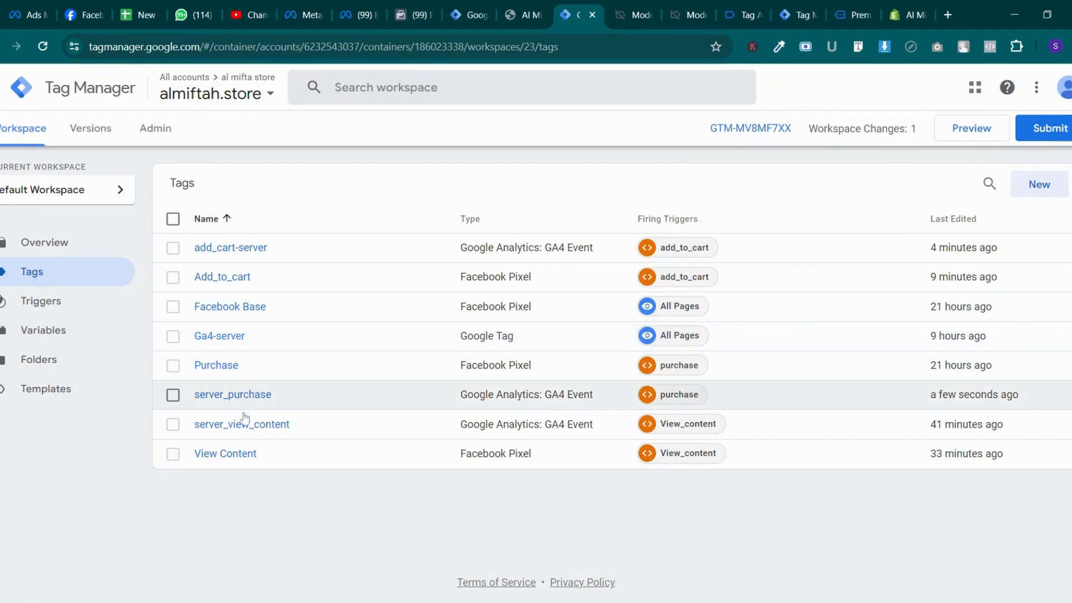
Set the Event ID of the Purchase Facebook Pixel tag to the variable {{event_id}} and save the tag
{"action": "left_click", "coordinate": [216, 366]}
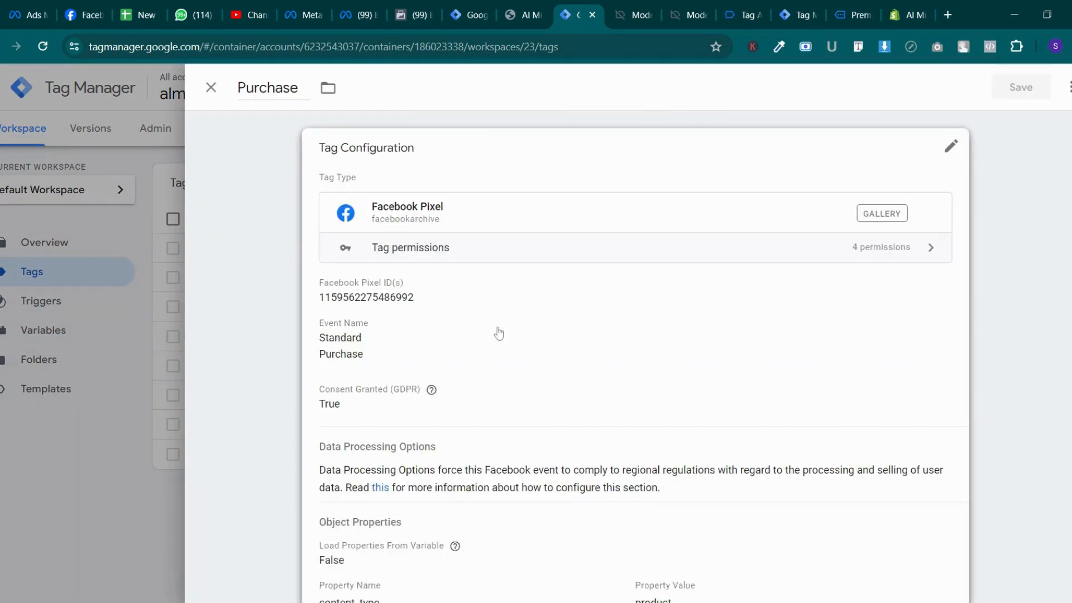
{"action": "scroll", "coordinate": [541, 441], "scroll_direction": "down", "scroll_amount": 3}
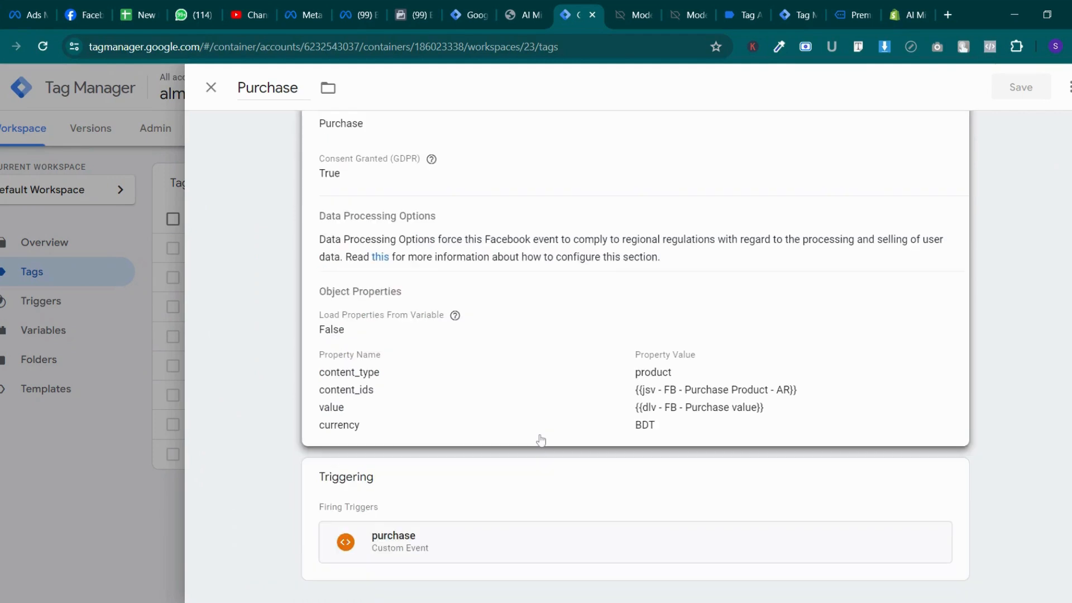
{"action": "left_click", "coordinate": [395, 409]}
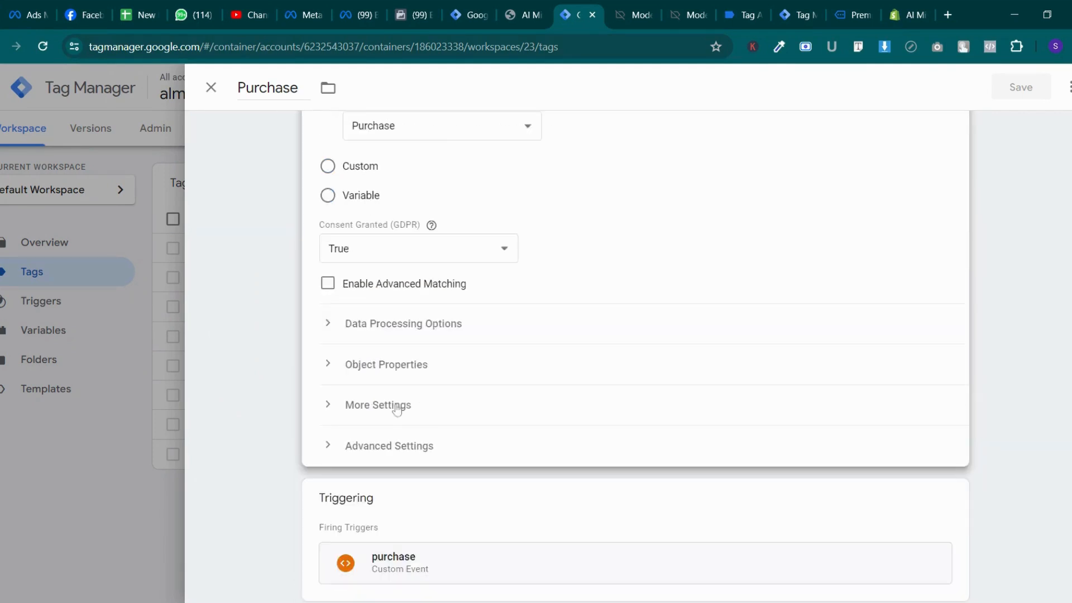
{"action": "left_click", "coordinate": [359, 391]}
{"action": "left_click", "coordinate": [526, 481]}
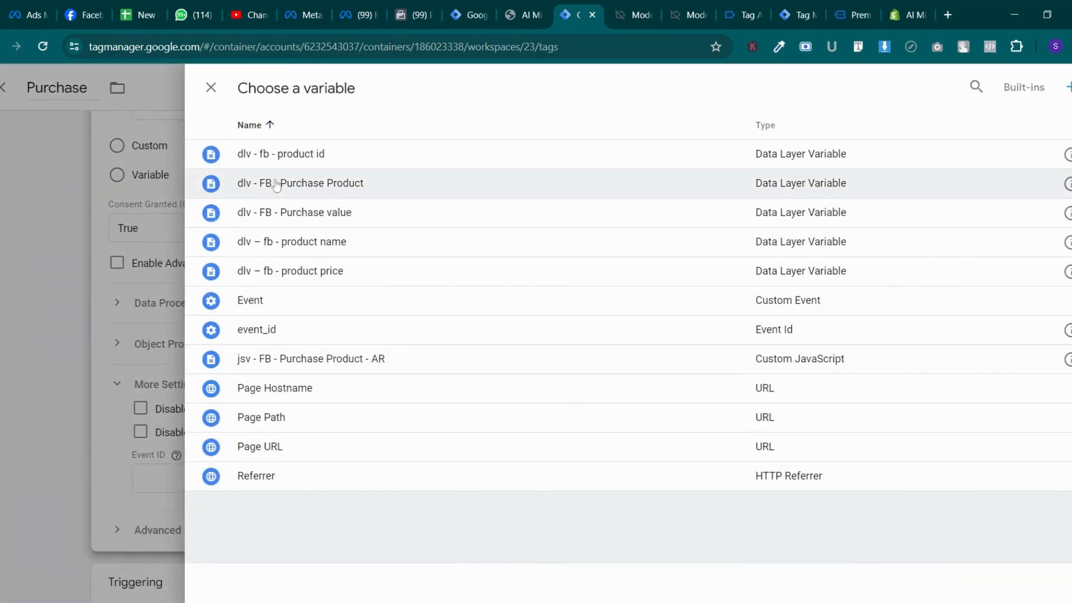
{"action": "left_click", "coordinate": [330, 330]}
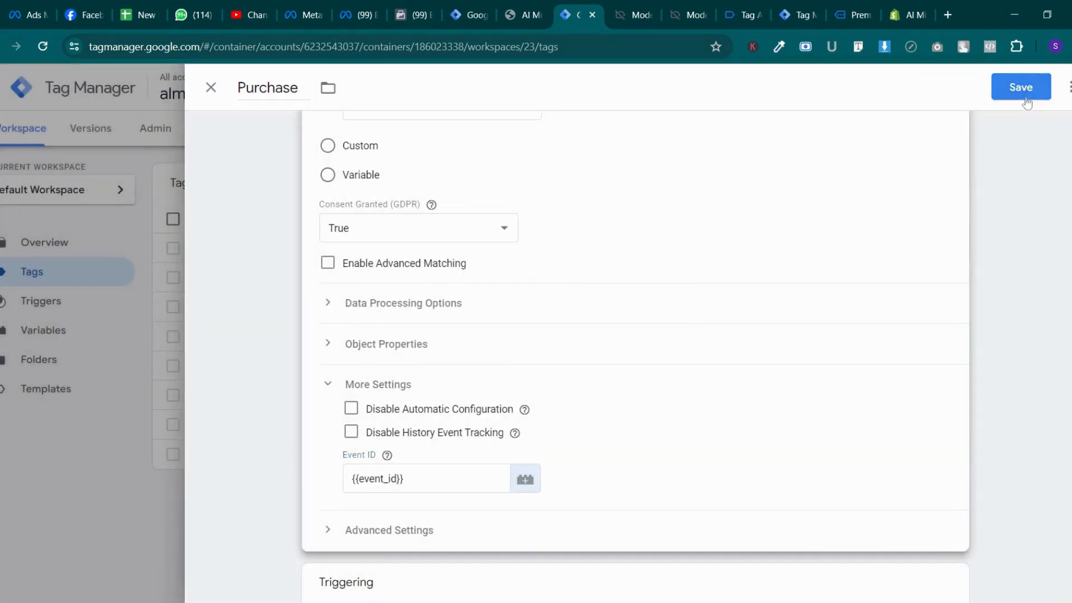
{"action": "left_click", "coordinate": [1025, 100]}
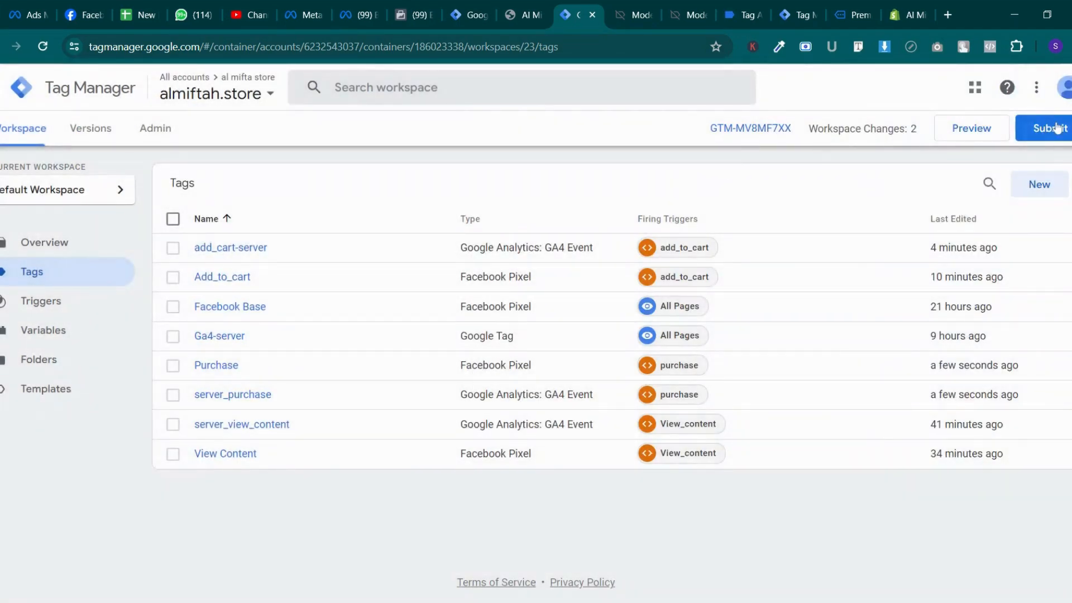
Submit and publish the workspace changes as a new container version without a name or description
{"action": "left_click", "coordinate": [1058, 128]}
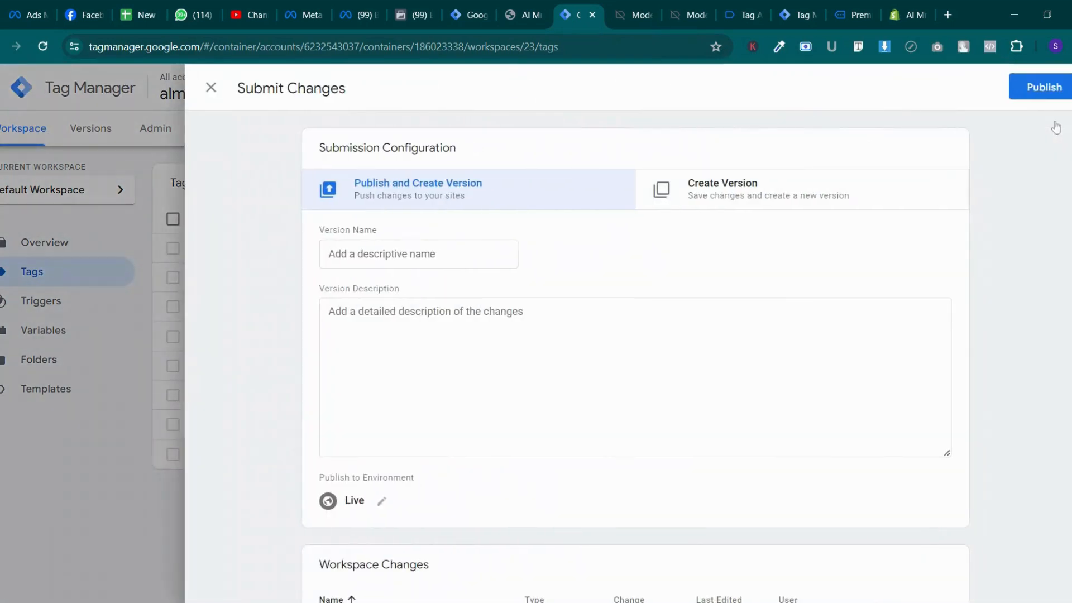
{"action": "left_click", "coordinate": [1062, 89]}
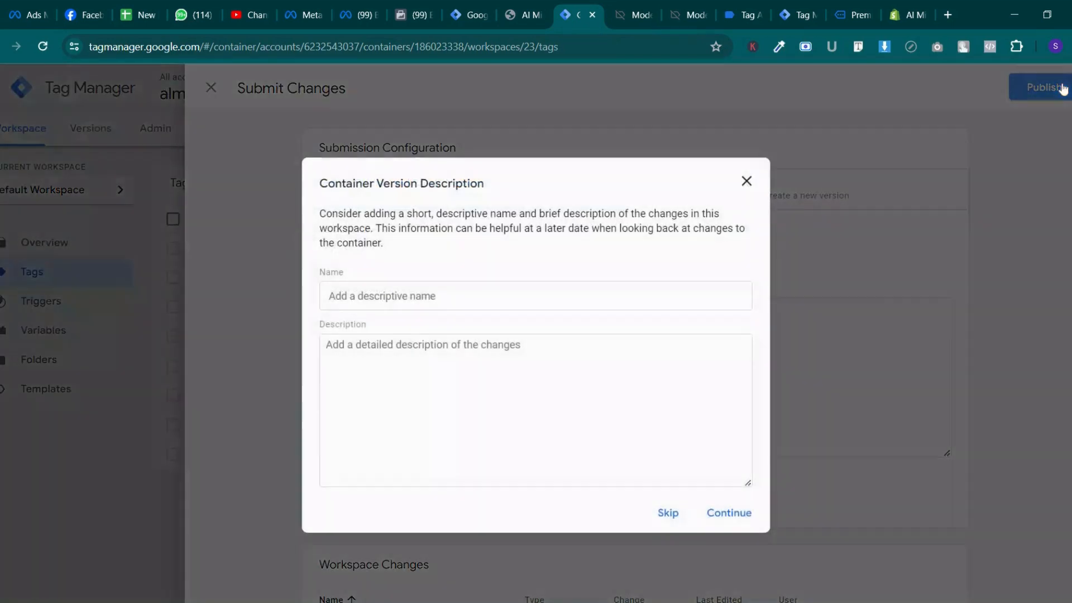
{"action": "left_click", "coordinate": [730, 513]}
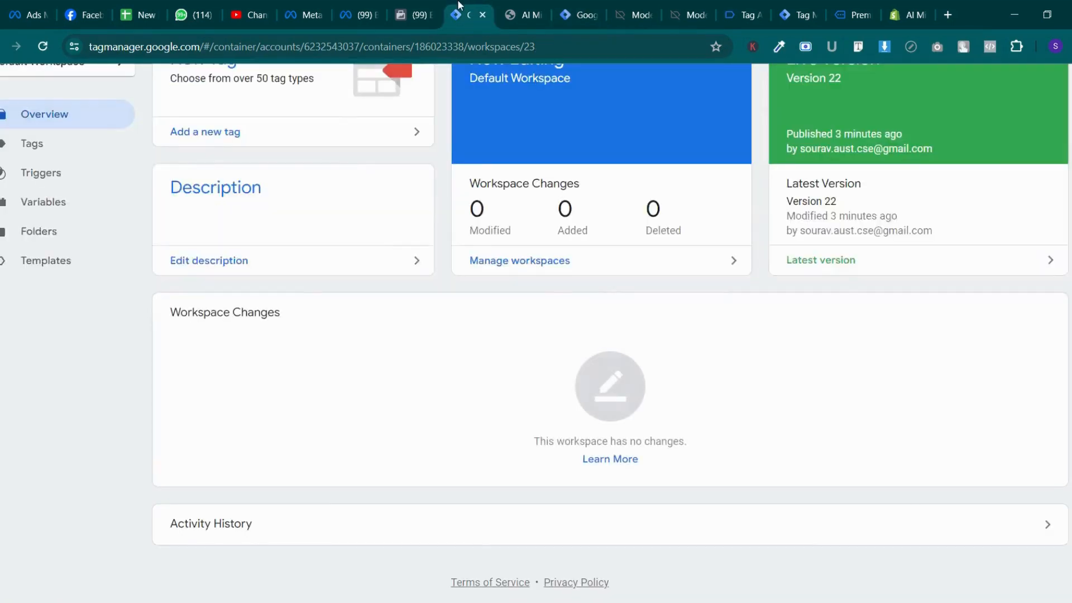
Switch to Meta Events Manager and examine the test events received for the al-mifta-store dataset
{"action": "left_click", "coordinate": [416, 5]}
{"action": "scroll", "coordinate": [448, 303], "scroll_direction": "down", "scroll_amount": 4}
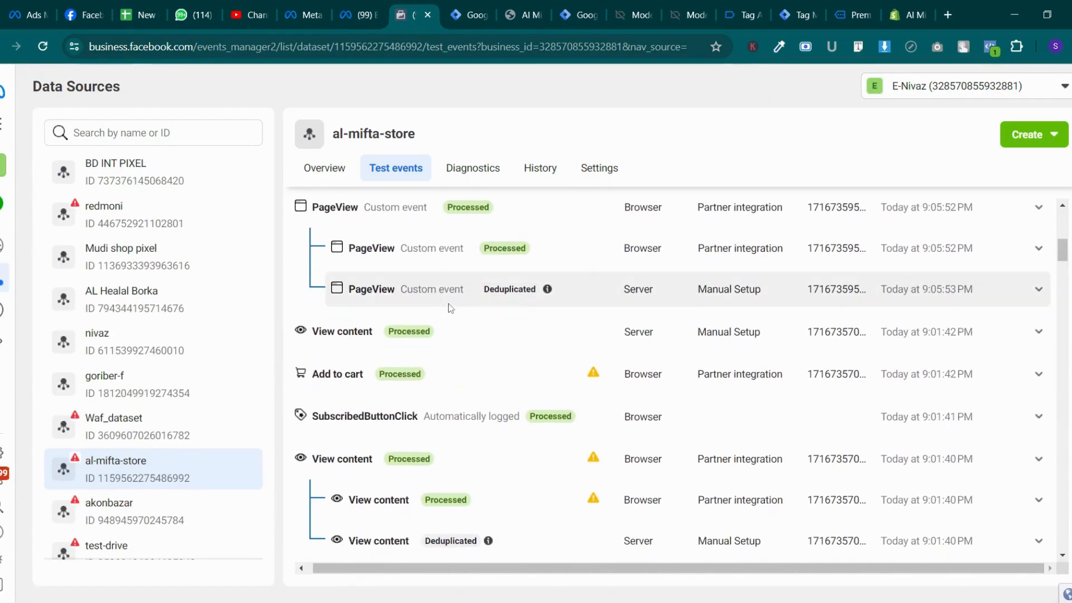
{"action": "scroll", "coordinate": [450, 306], "scroll_direction": "up", "scroll_amount": 4}
{"action": "scroll", "coordinate": [448, 313], "scroll_direction": "down", "scroll_amount": 5}
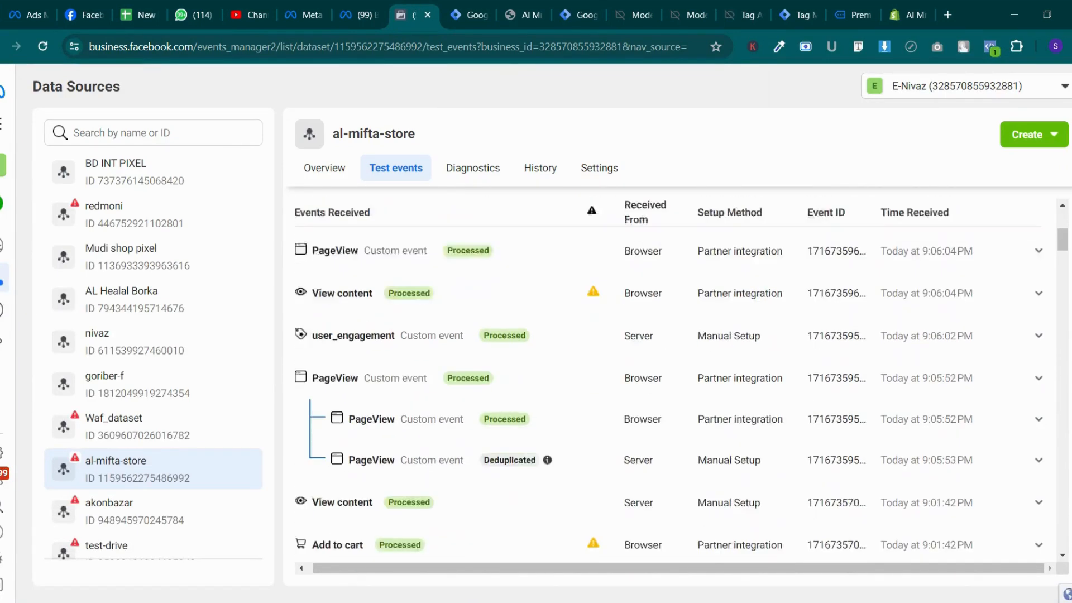
{"action": "left_click", "coordinate": [517, 7]}
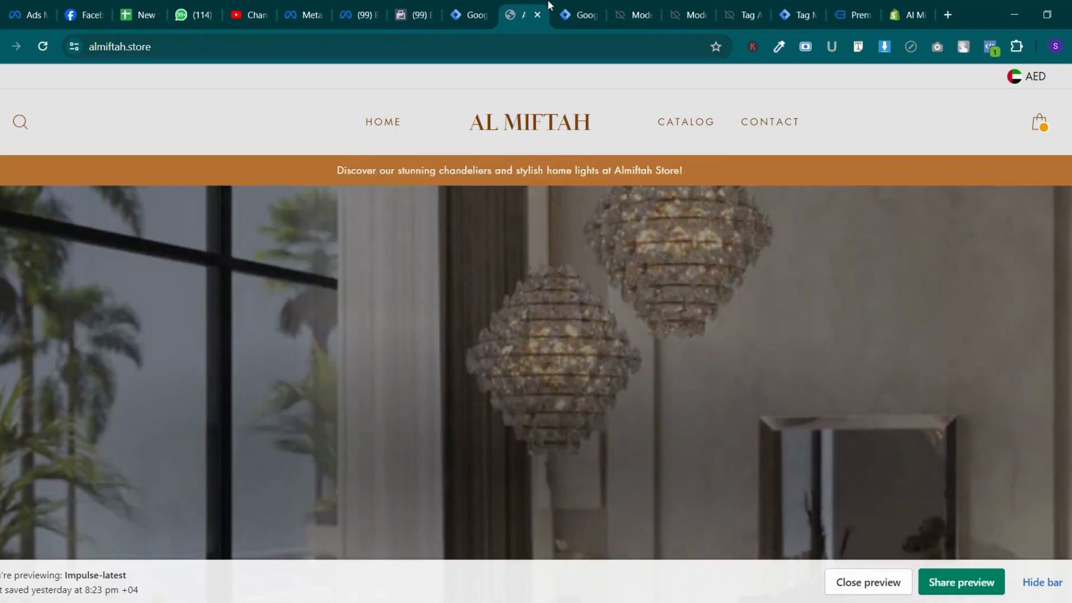
{"action": "left_click", "coordinate": [472, 5]}
{"action": "scroll", "coordinate": [538, 229], "scroll_direction": "up", "scroll_amount": 3}
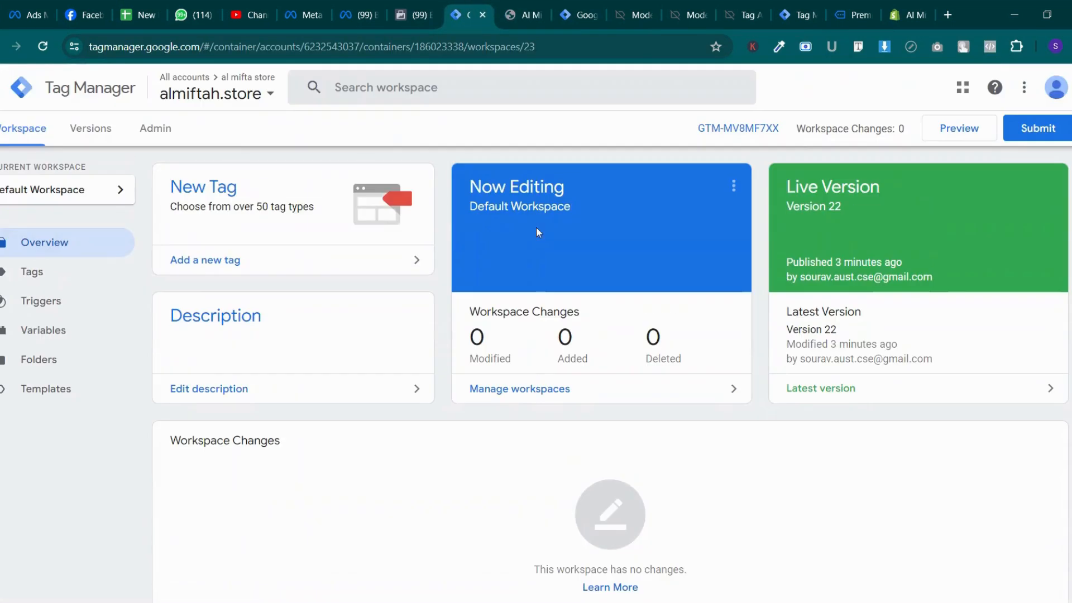
{"action": "left_click", "coordinate": [609, 6]}
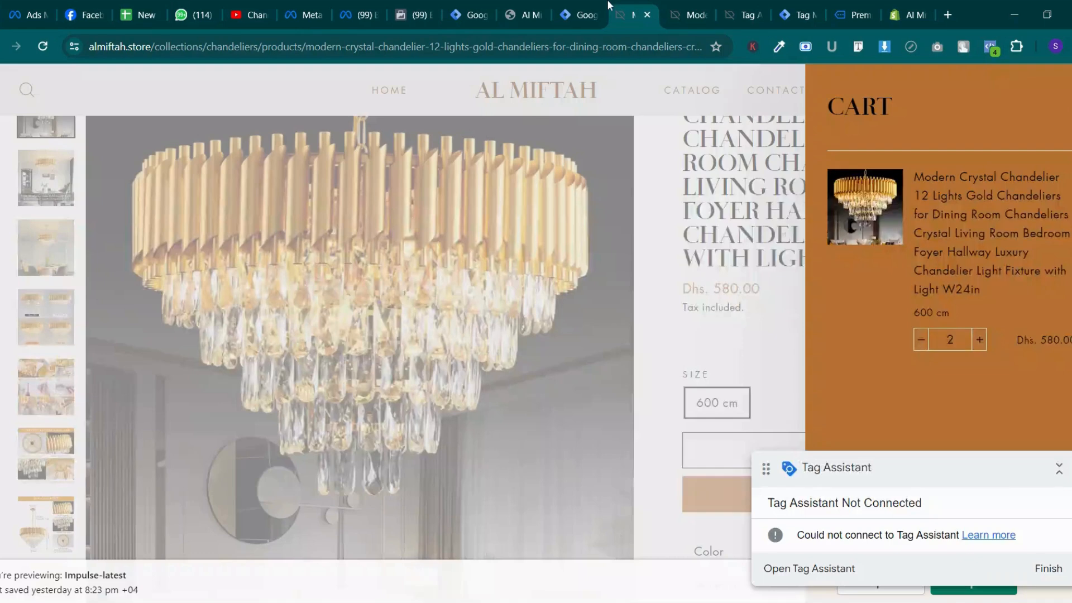
{"action": "left_click", "coordinate": [573, 161]}
{"action": "left_click", "coordinate": [578, 11]}
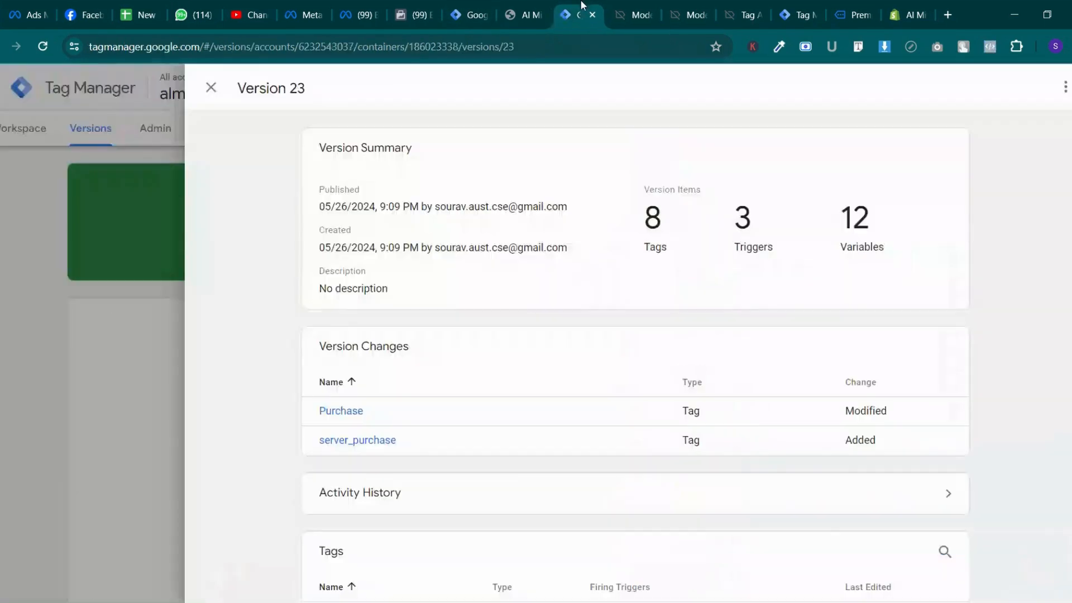
{"action": "left_click", "coordinate": [212, 96]}
{"action": "left_click", "coordinate": [30, 119]}
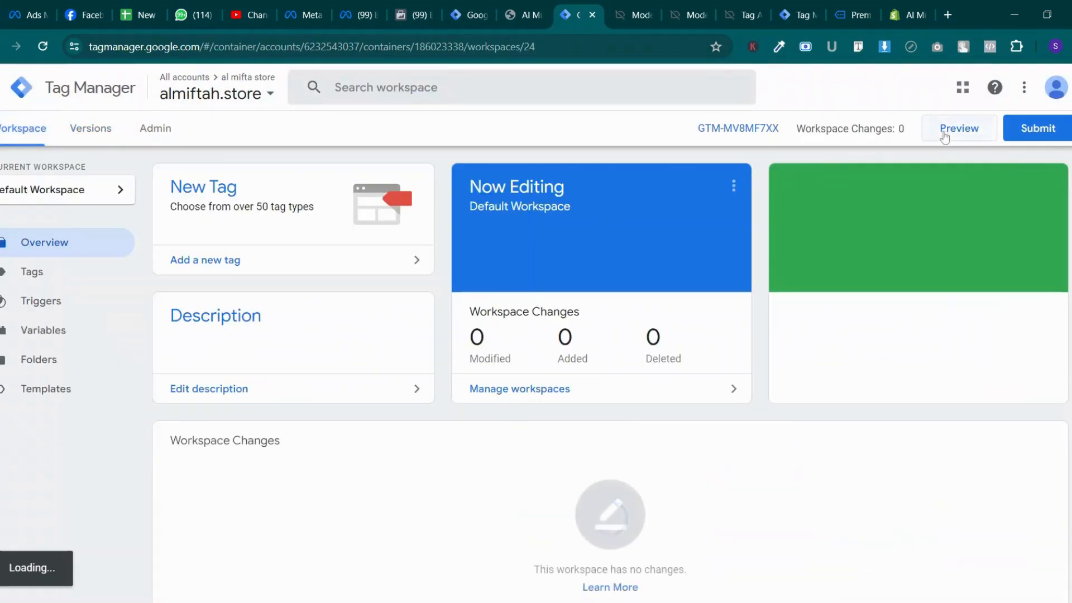
{"action": "left_click", "coordinate": [945, 137]}
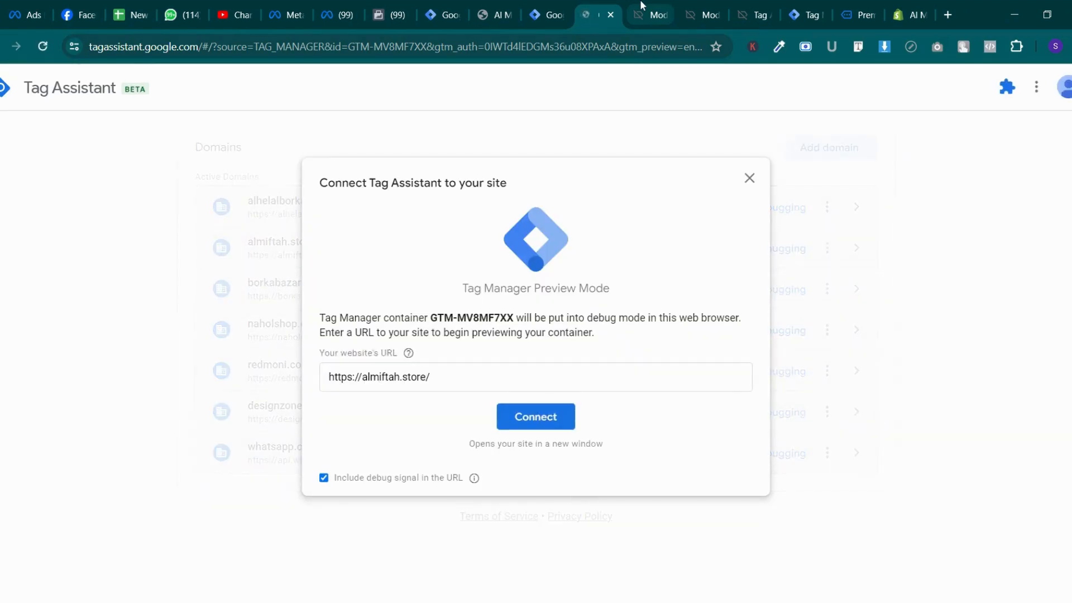
{"action": "left_click", "coordinate": [550, 421]}
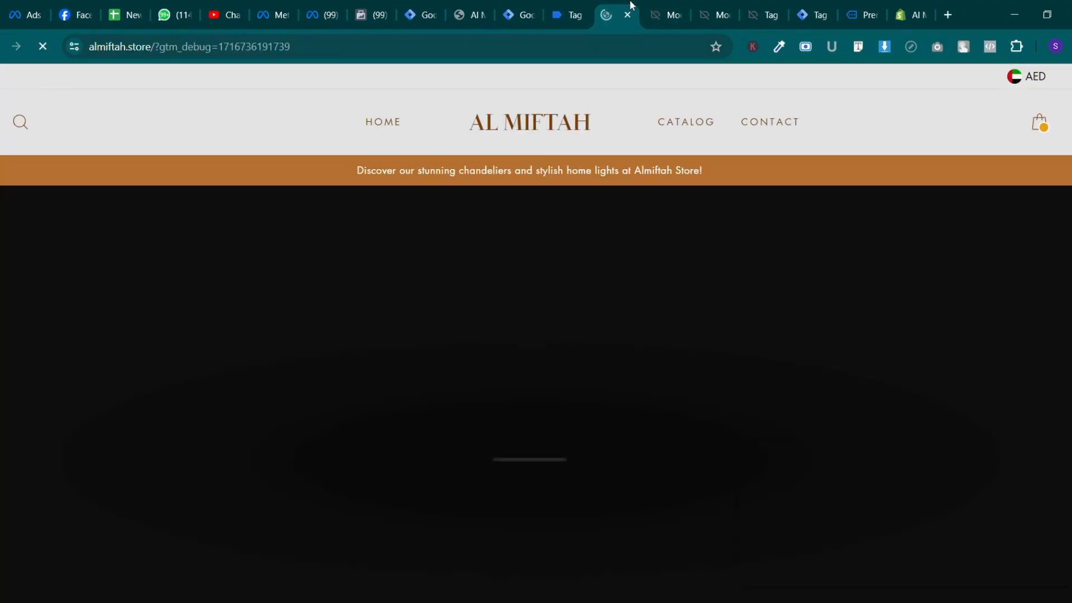
{"action": "left_click", "coordinate": [567, 15]}
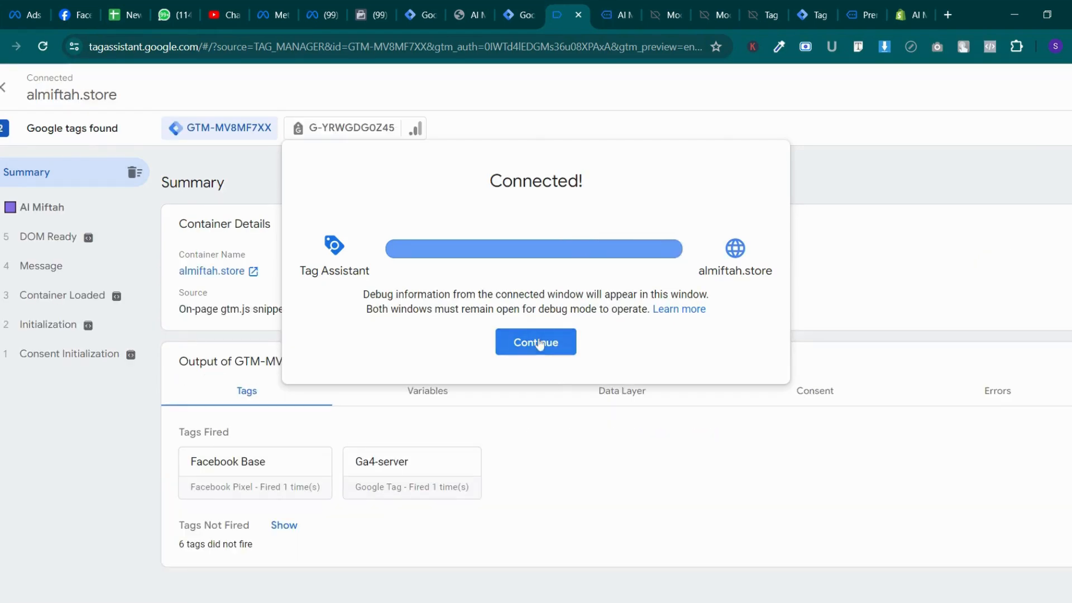
{"action": "left_click", "coordinate": [538, 342]}
On the connected store site, open the Modern Crystal Tree Branches chandelier product page and check the fired tags in Tag Assistant
{"action": "left_click", "coordinate": [614, 15]}
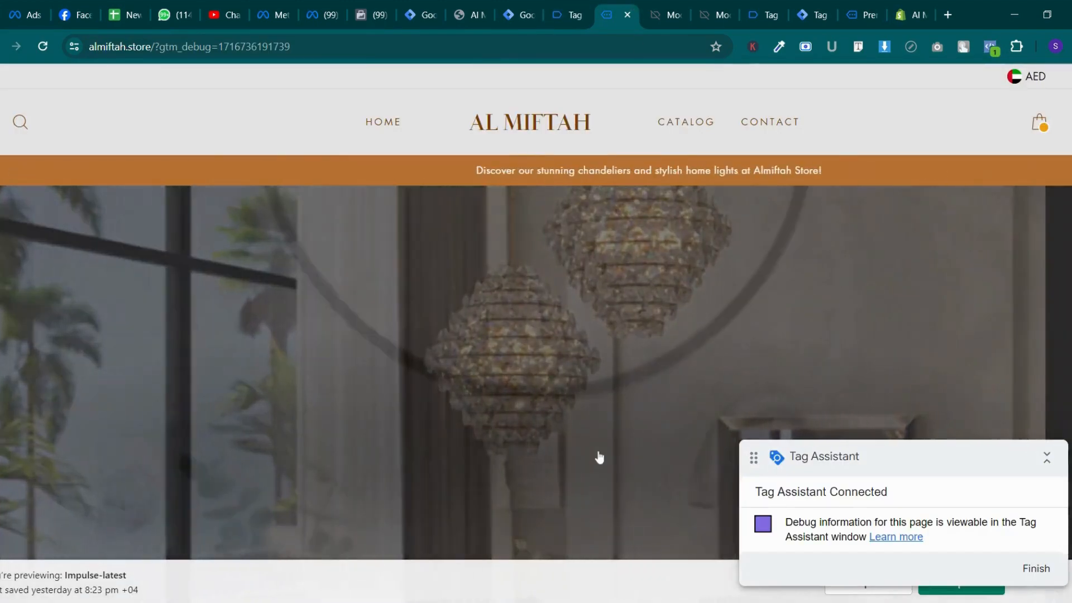
{"action": "scroll", "coordinate": [597, 455], "scroll_direction": "down", "scroll_amount": 10}
{"action": "scroll", "coordinate": [598, 455], "scroll_direction": "down", "scroll_amount": 8}
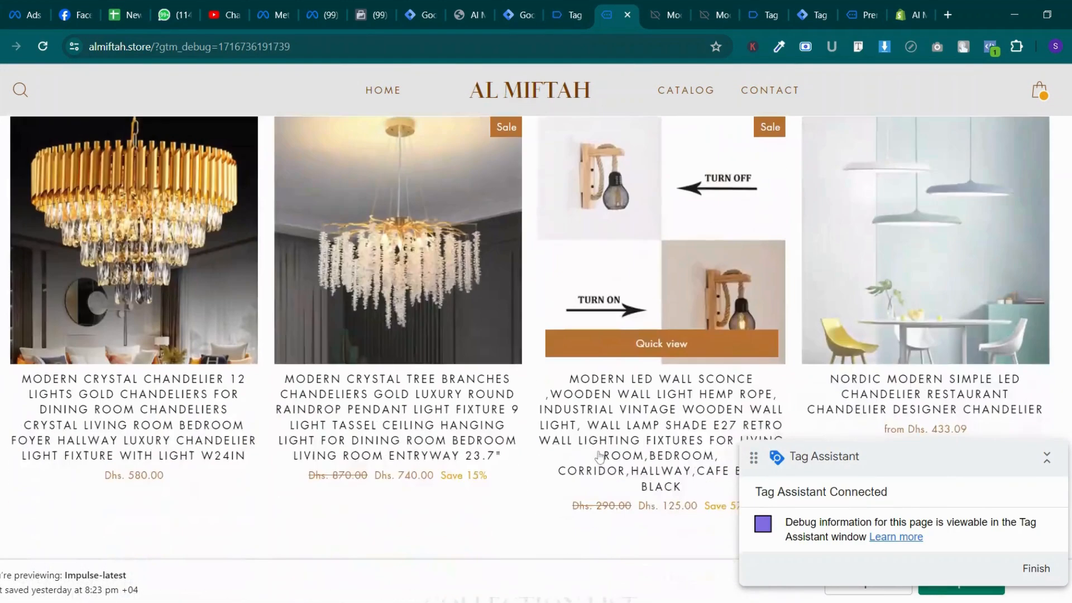
{"action": "left_click", "coordinate": [476, 308]}
{"action": "key", "text": "ctrl+shift+Tab"}
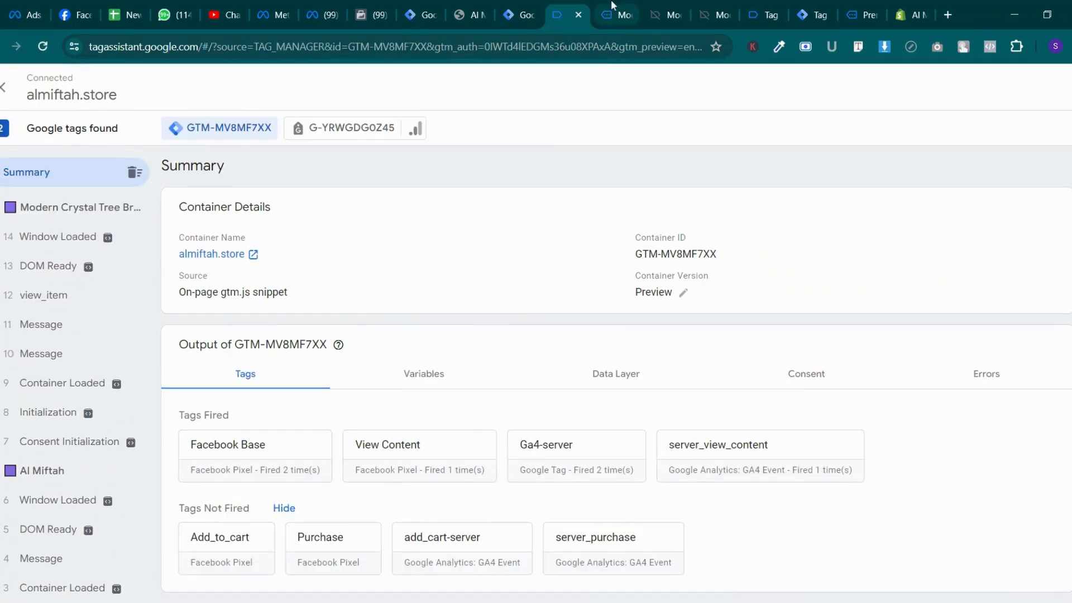
Back in Tag Manager, examine the parameters, event ID and firing trigger of the Purchase and server_purchase tags
{"action": "left_click", "coordinate": [516, 15]}
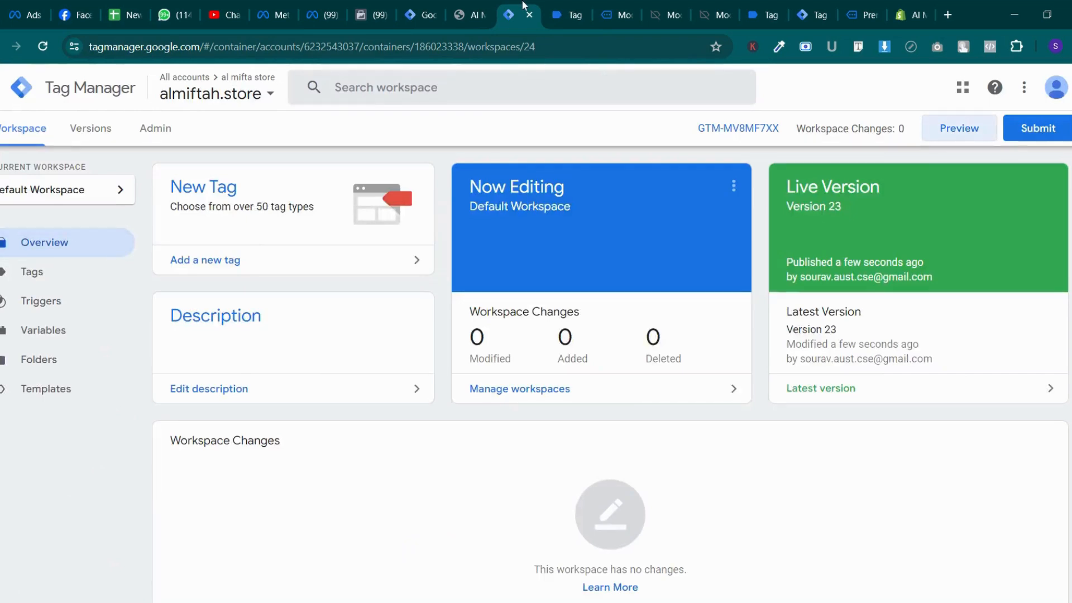
{"action": "left_click", "coordinate": [67, 271]}
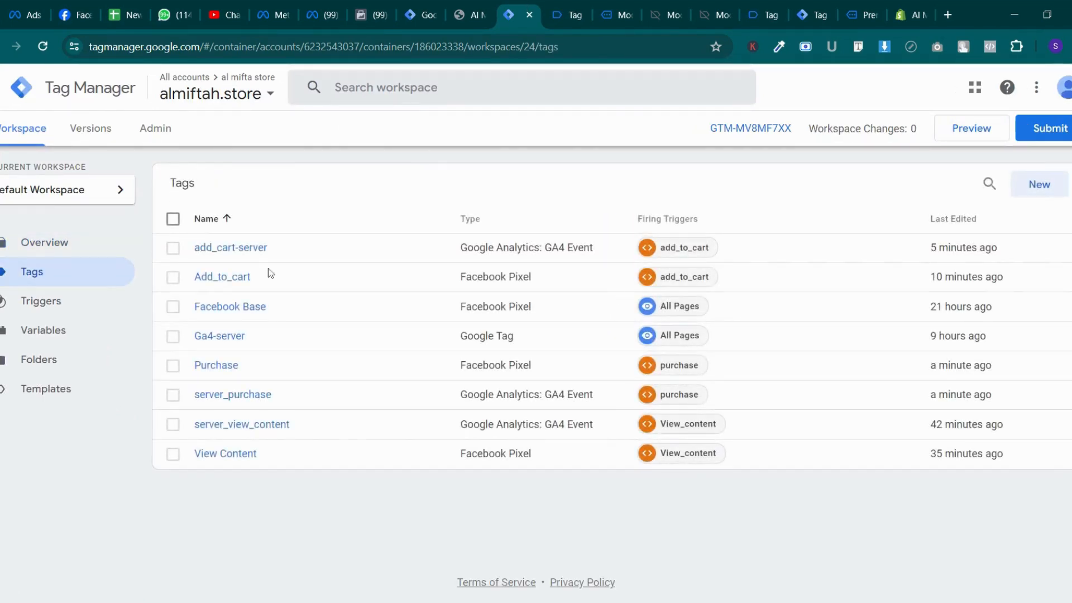
{"action": "left_click", "coordinate": [235, 372]}
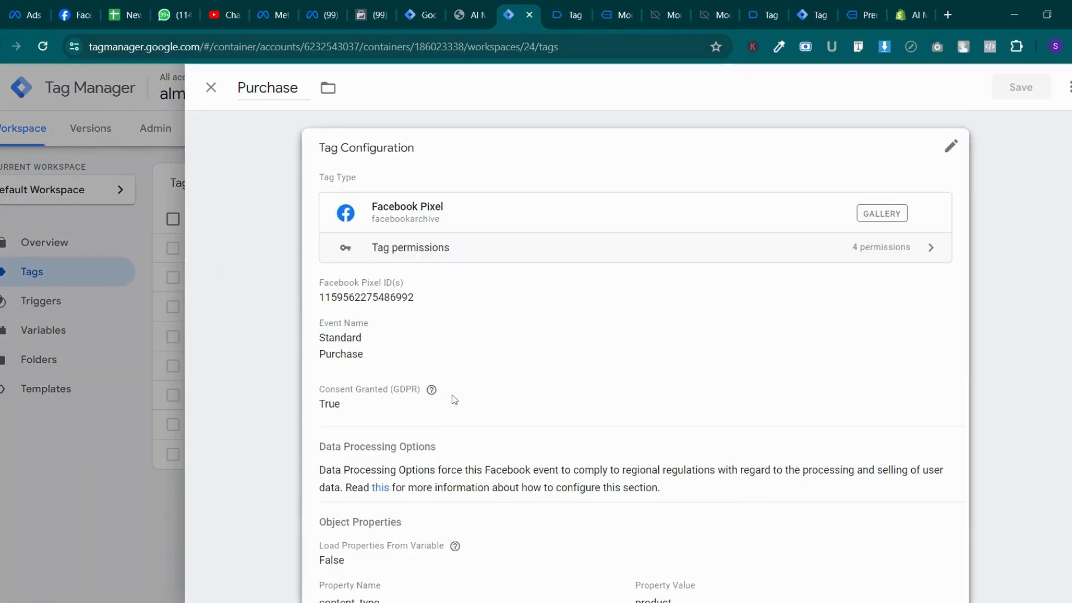
{"action": "scroll", "coordinate": [453, 398], "scroll_direction": "down", "scroll_amount": 5}
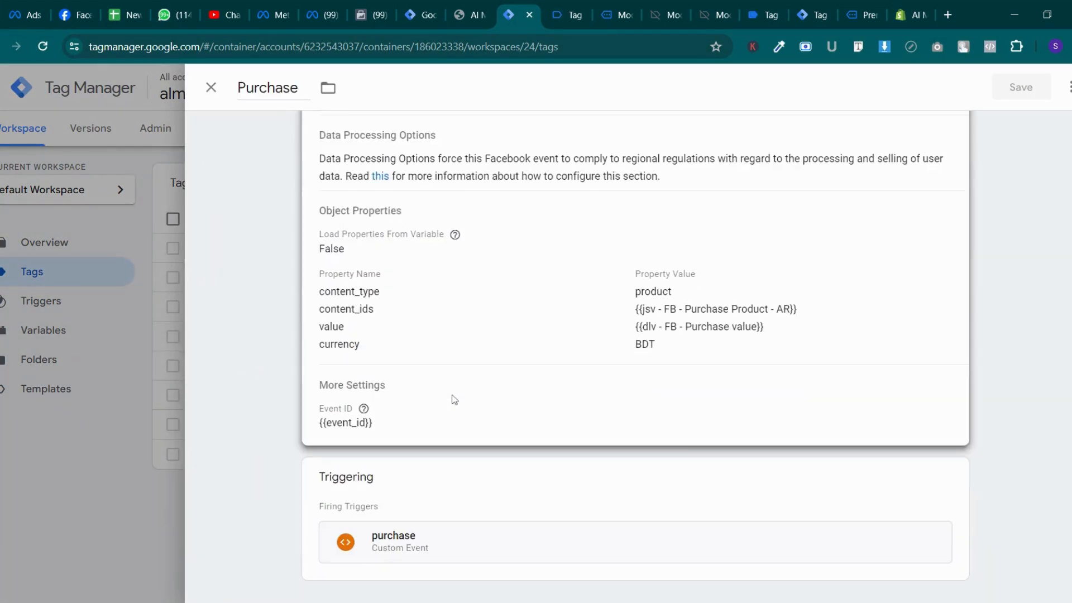
{"action": "left_click", "coordinate": [147, 335]}
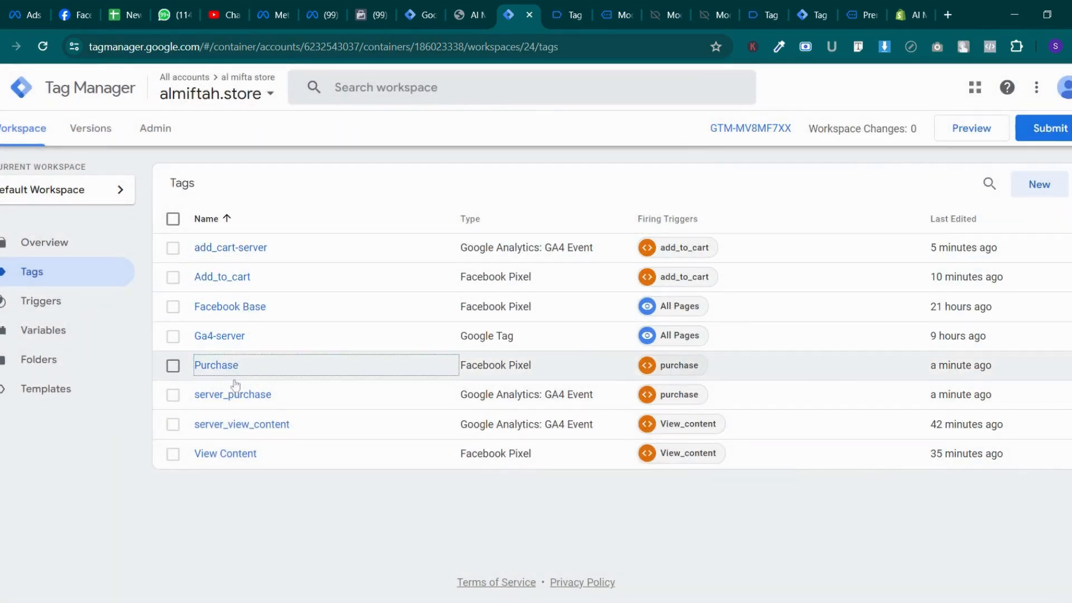
{"action": "left_click", "coordinate": [231, 399]}
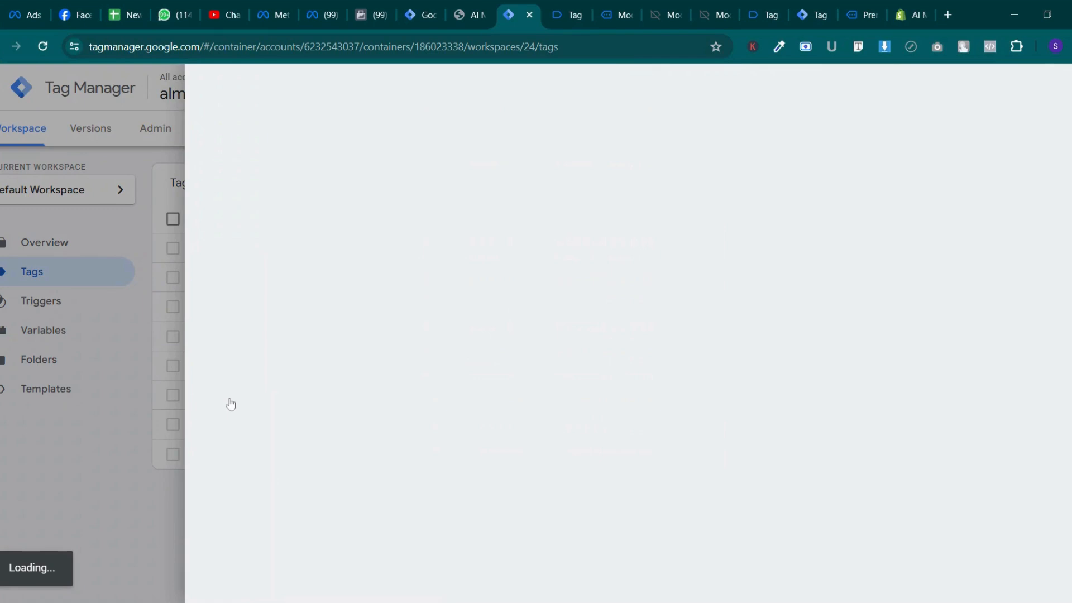
{"action": "scroll", "coordinate": [474, 446], "scroll_direction": "down", "scroll_amount": 1}
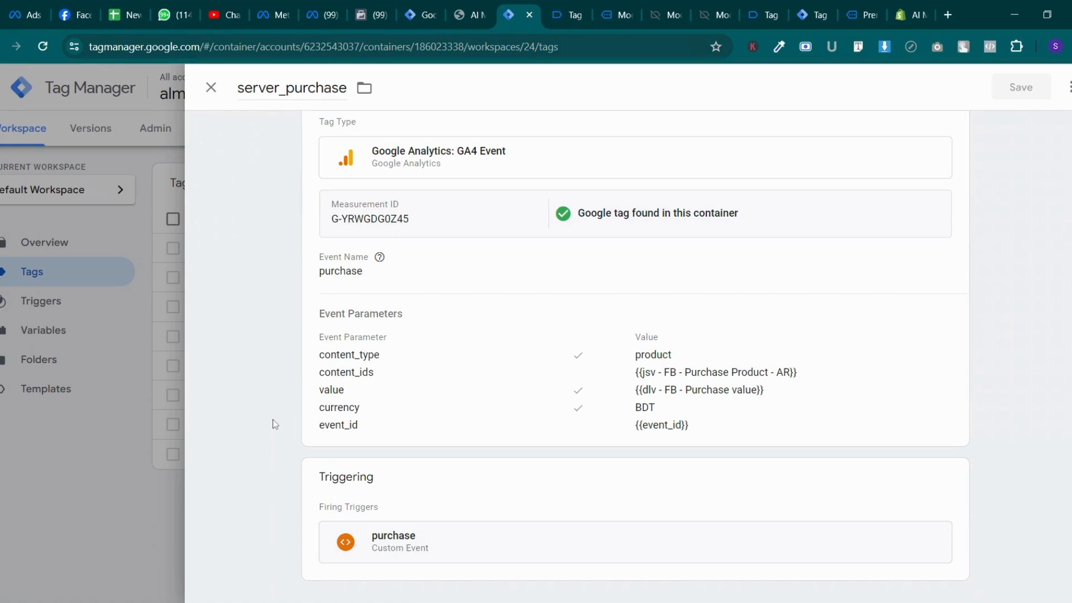
{"action": "left_click", "coordinate": [159, 349]}
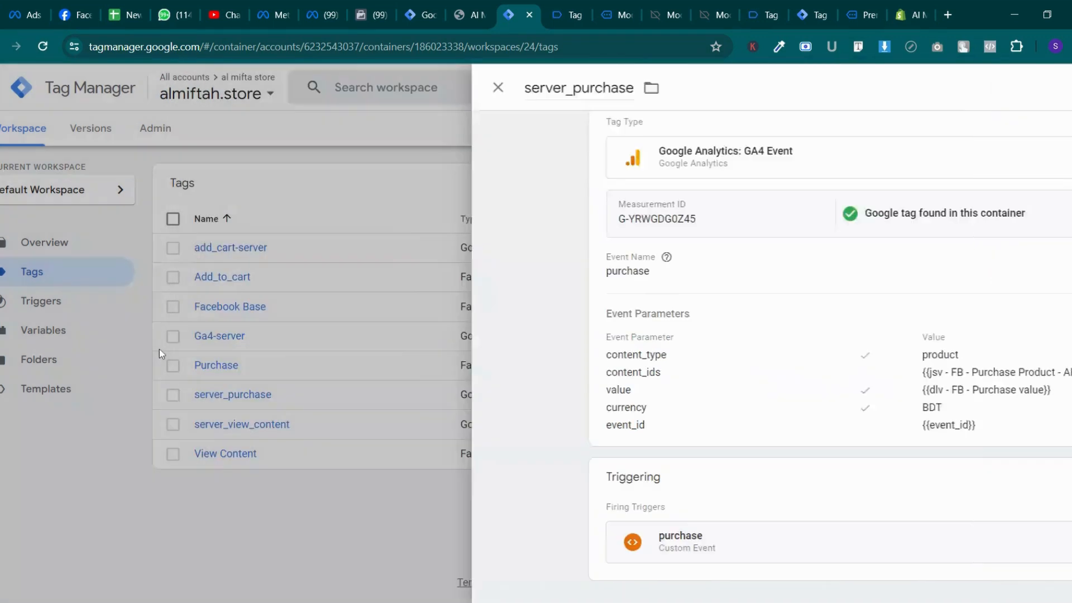
In the other Tag Manager browser tab, examine the Purchase tag's object properties and Event ID, then return to the first tab's tag list
{"action": "left_click", "coordinate": [436, 5]}
{"action": "left_click", "coordinate": [32, 274]}
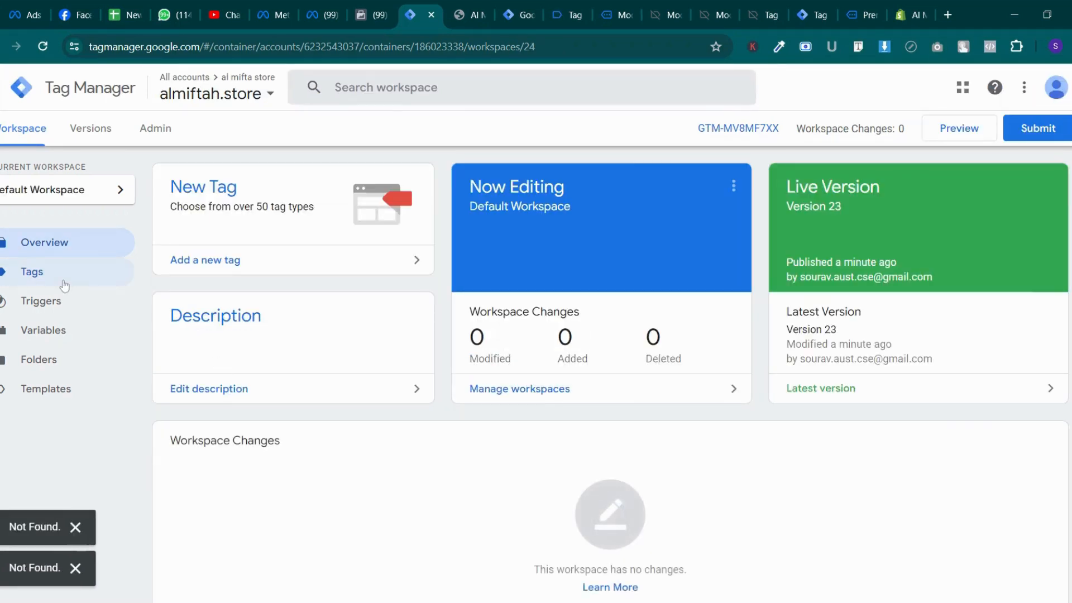
{"action": "left_click", "coordinate": [65, 282]}
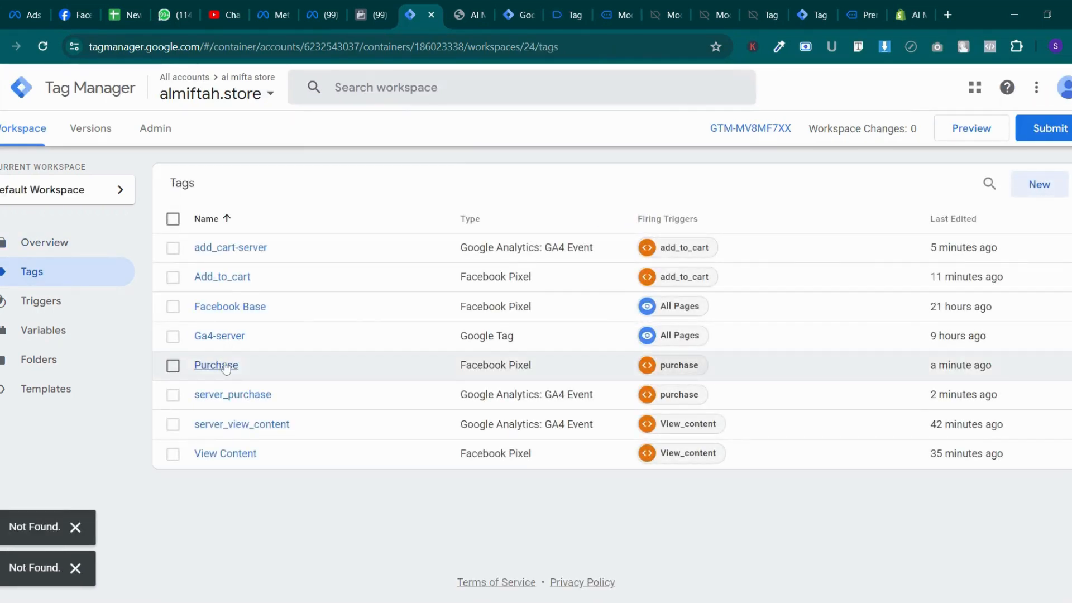
{"action": "left_click", "coordinate": [223, 366]}
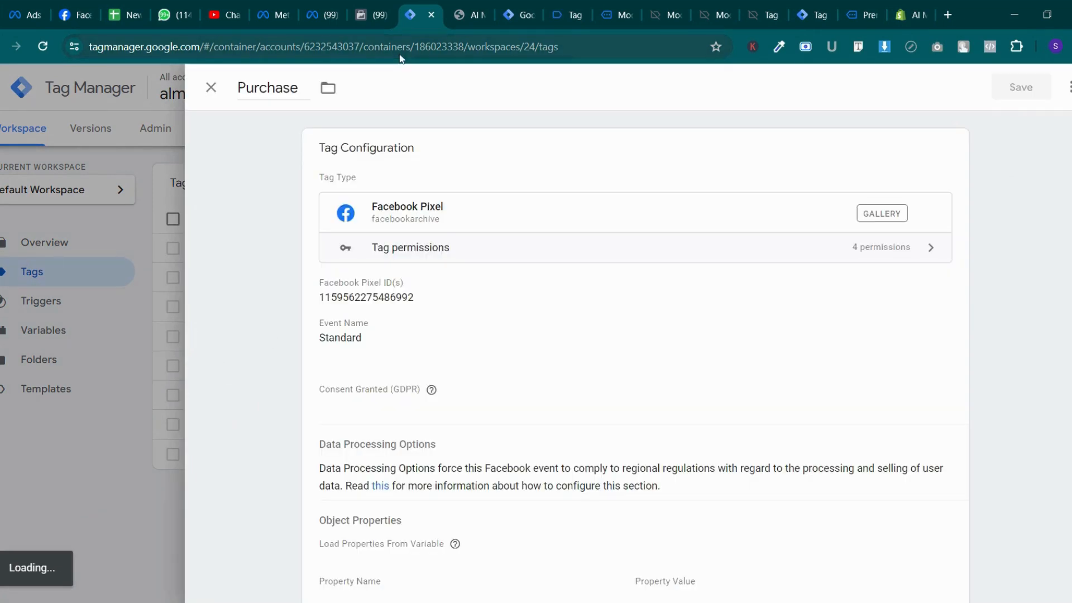
{"action": "scroll", "coordinate": [503, 318], "scroll_direction": "down", "scroll_amount": 3}
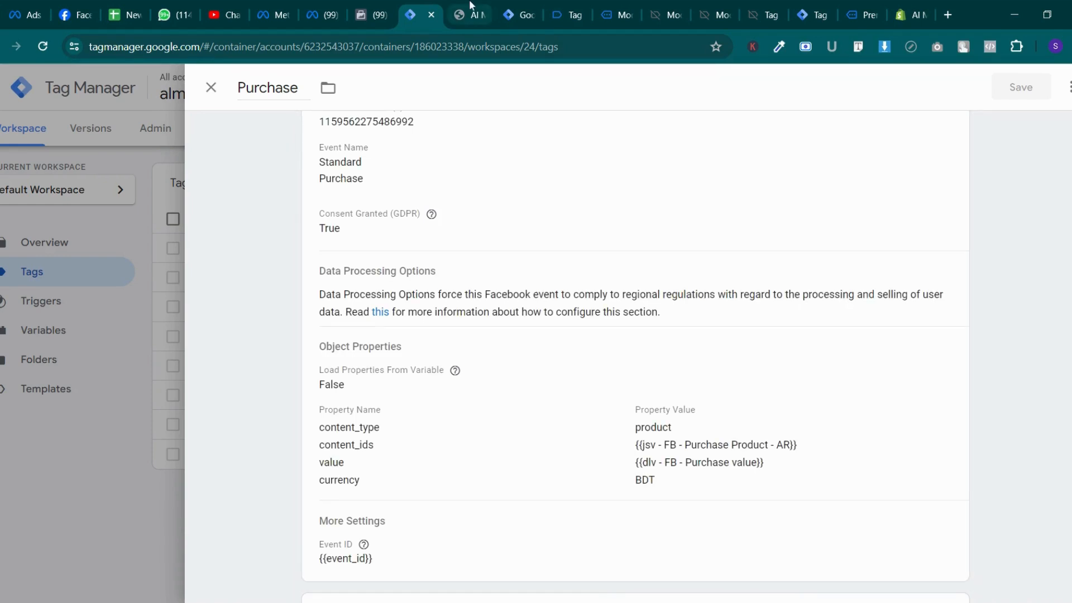
{"action": "left_click", "coordinate": [470, 15]}
{"action": "left_click", "coordinate": [421, 4]}
{"action": "left_click", "coordinate": [530, 2]}
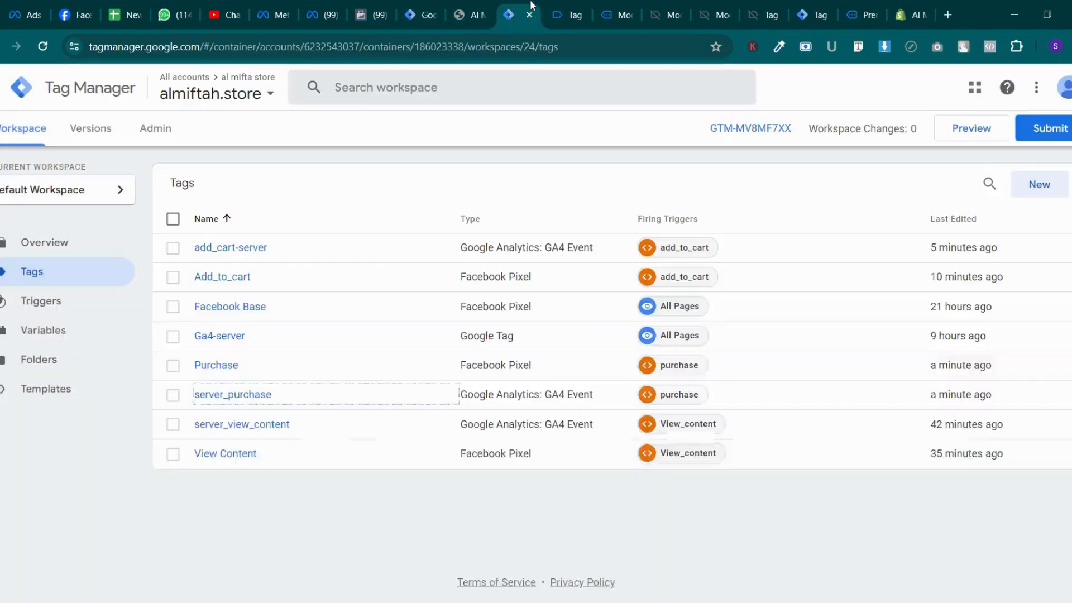
Compare the server_purchase tag's event parameters with the Purchase tag in the other Tag Manager tab, and close server_purchase
{"action": "left_click", "coordinate": [242, 394]}
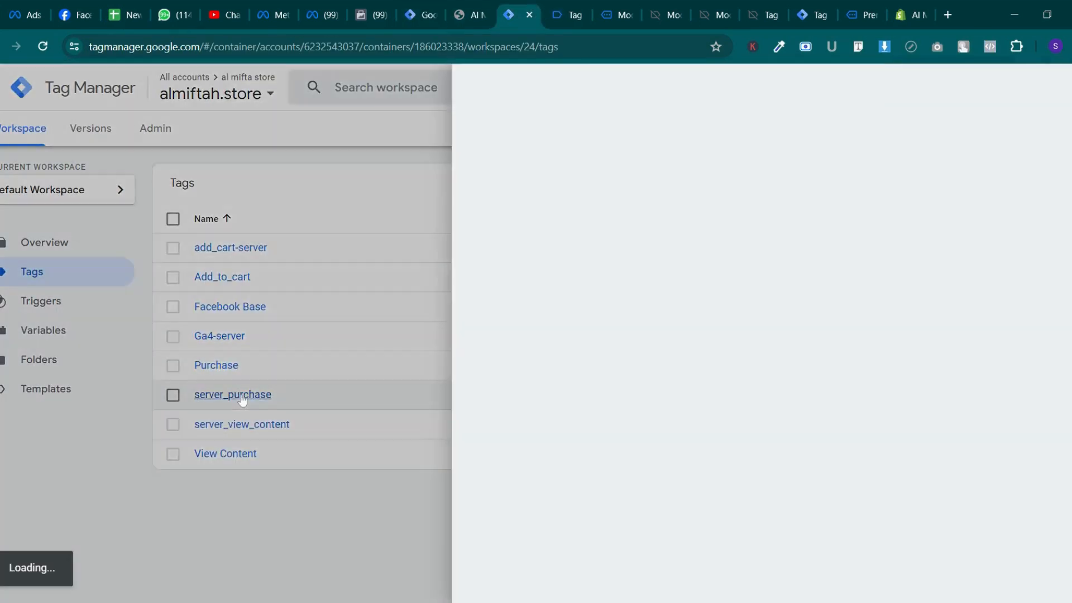
{"action": "left_click", "coordinate": [422, 11]}
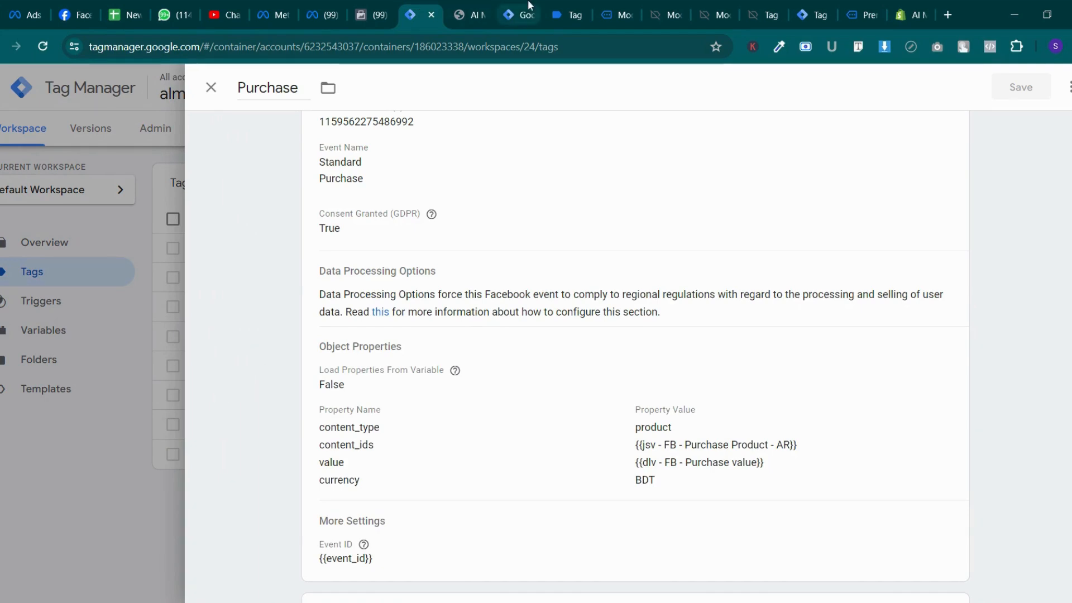
{"action": "left_click", "coordinate": [529, 5]}
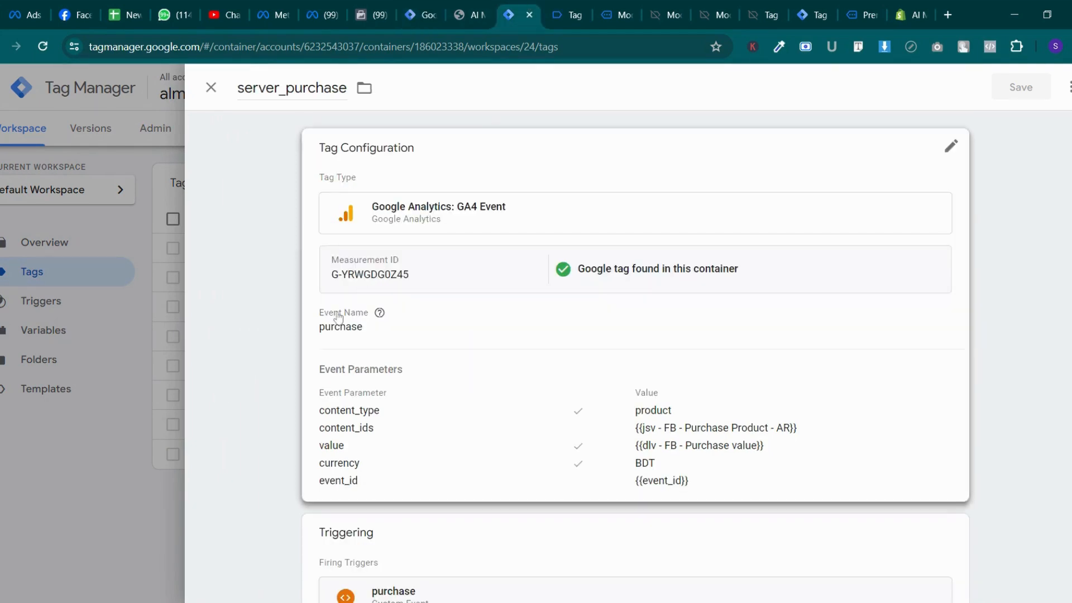
{"action": "left_click", "coordinate": [172, 346]}
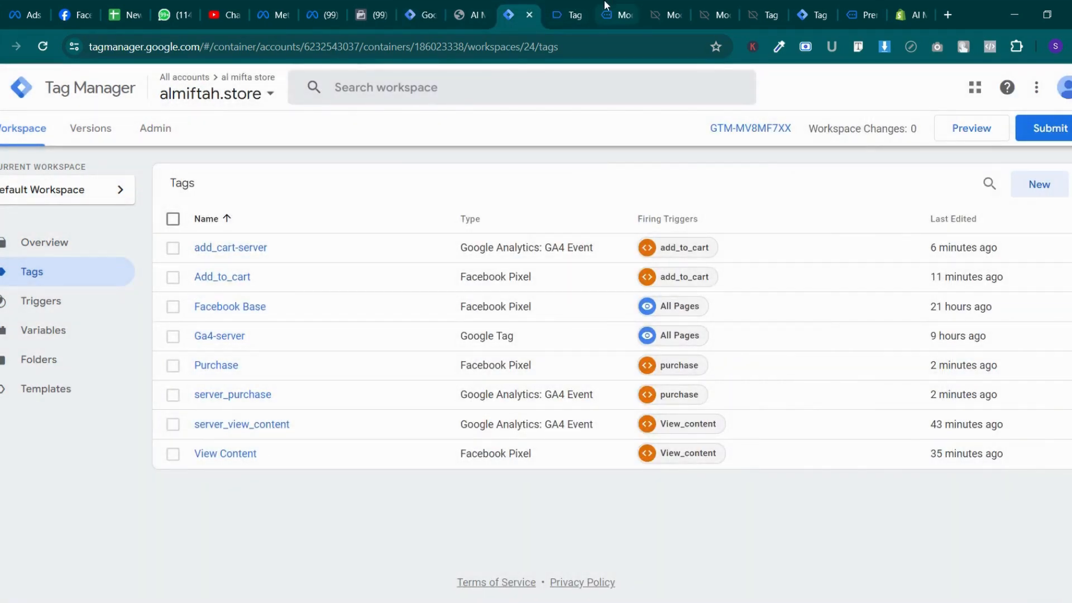
On the connected store site, buy the Modern Crystal Tree Branches chandelier immediately and complete the order with the prefilled checkout details
{"action": "left_click", "coordinate": [571, 6]}
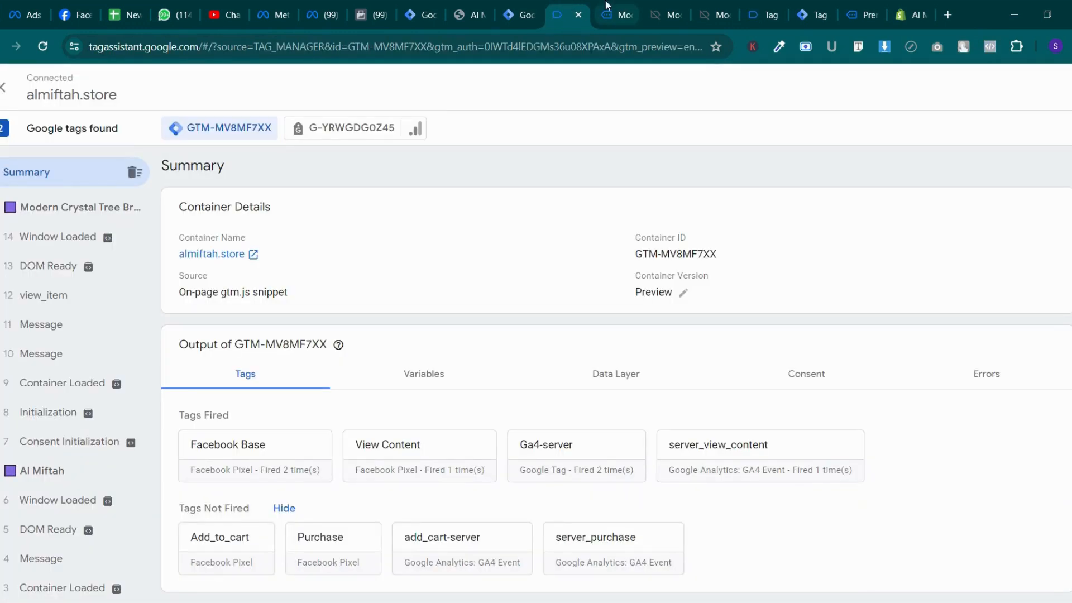
{"action": "left_click", "coordinate": [602, 5]}
{"action": "scroll", "coordinate": [572, 367], "scroll_direction": "down", "scroll_amount": 5}
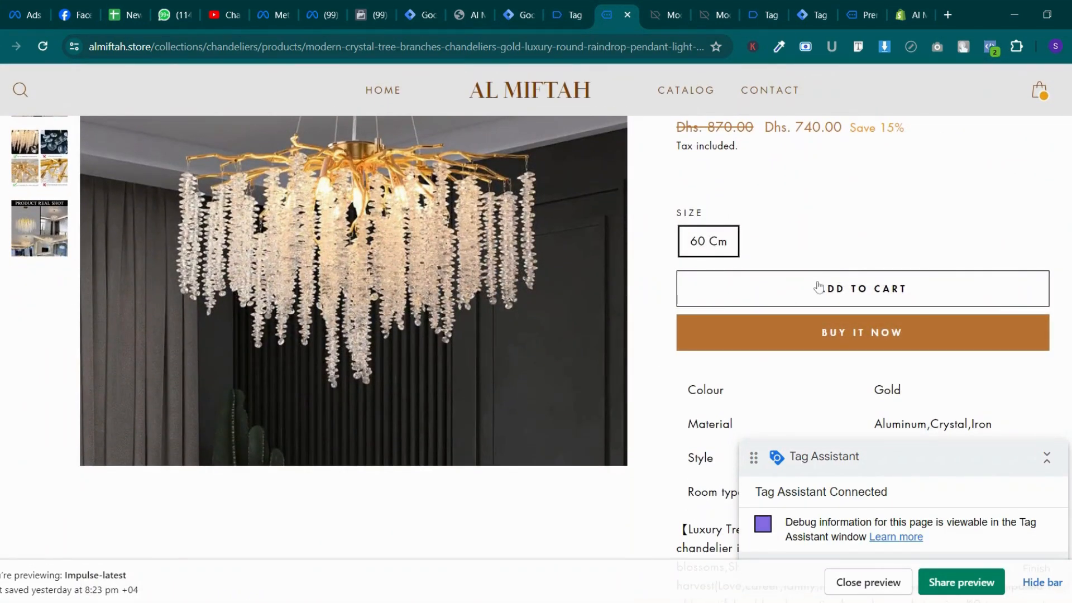
{"action": "left_click", "coordinate": [820, 334]}
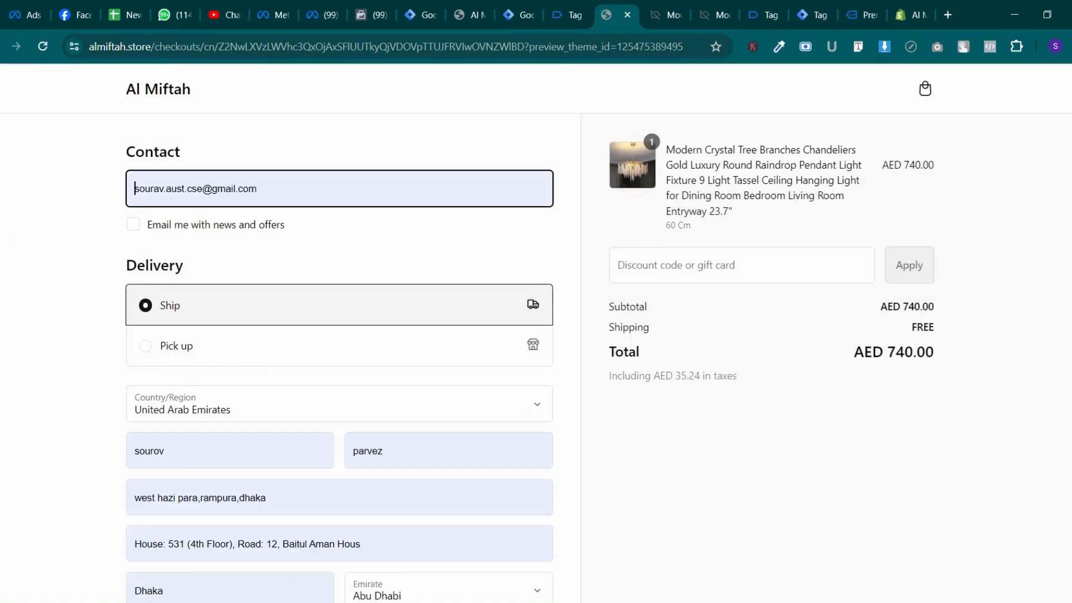
{"action": "scroll", "coordinate": [361, 461], "scroll_direction": "down", "scroll_amount": 10}
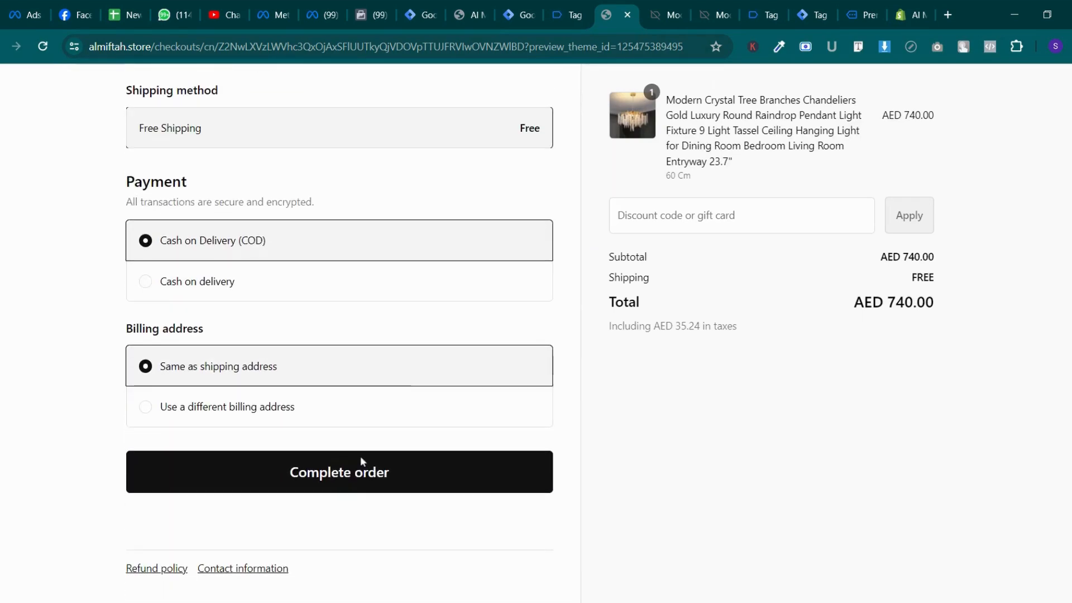
{"action": "left_click", "coordinate": [353, 479]}
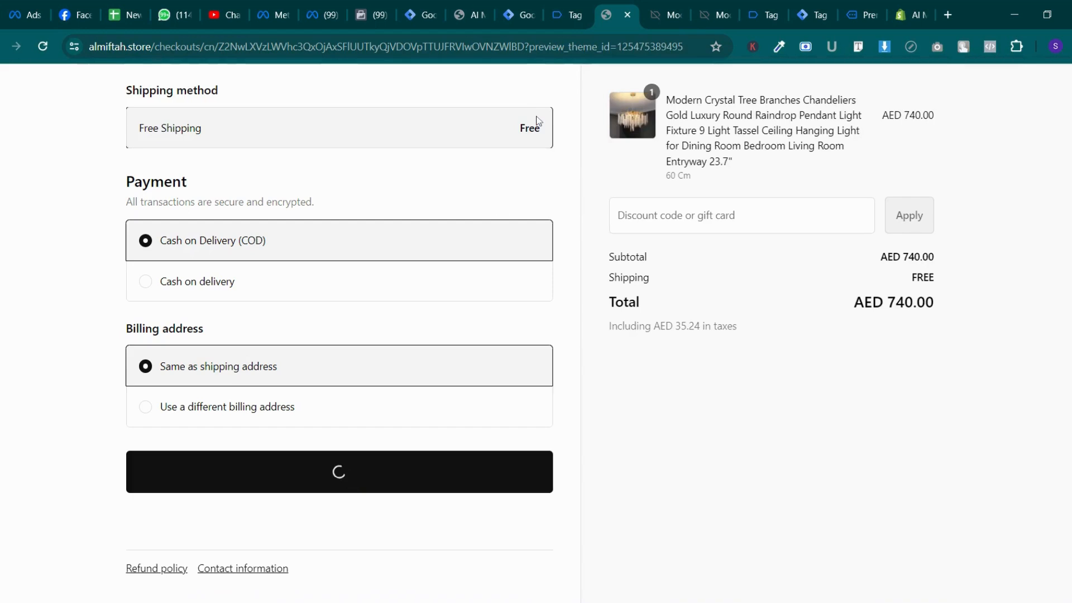
Check the fired tags in Tag Assistant and the al-mifta-store test events in Meta Events Manager for the order
{"action": "left_click", "coordinate": [586, 5]}
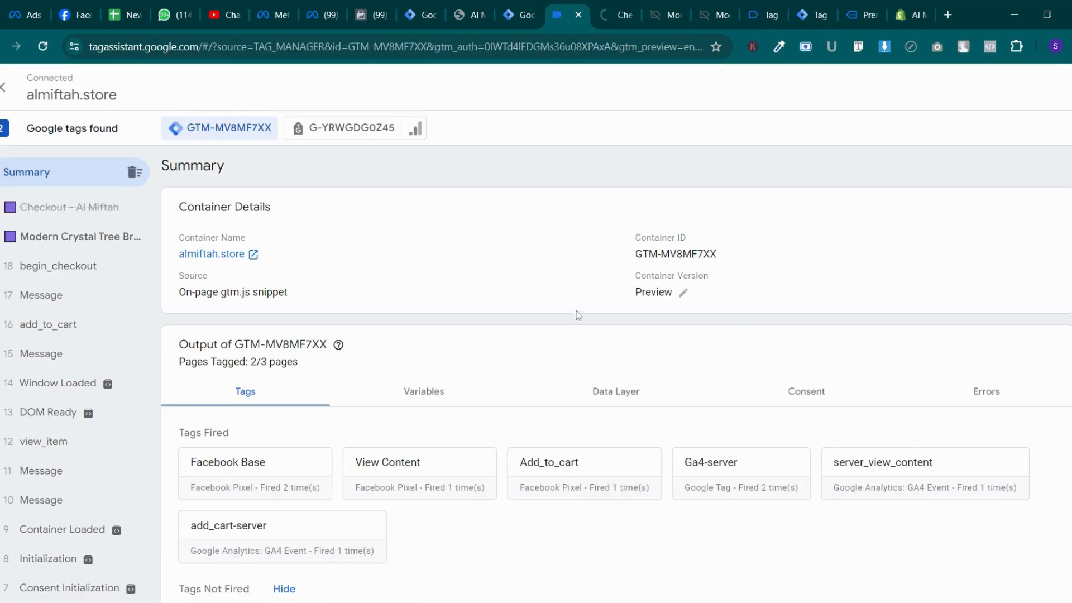
{"action": "scroll", "coordinate": [577, 314], "scroll_direction": "down", "scroll_amount": 2}
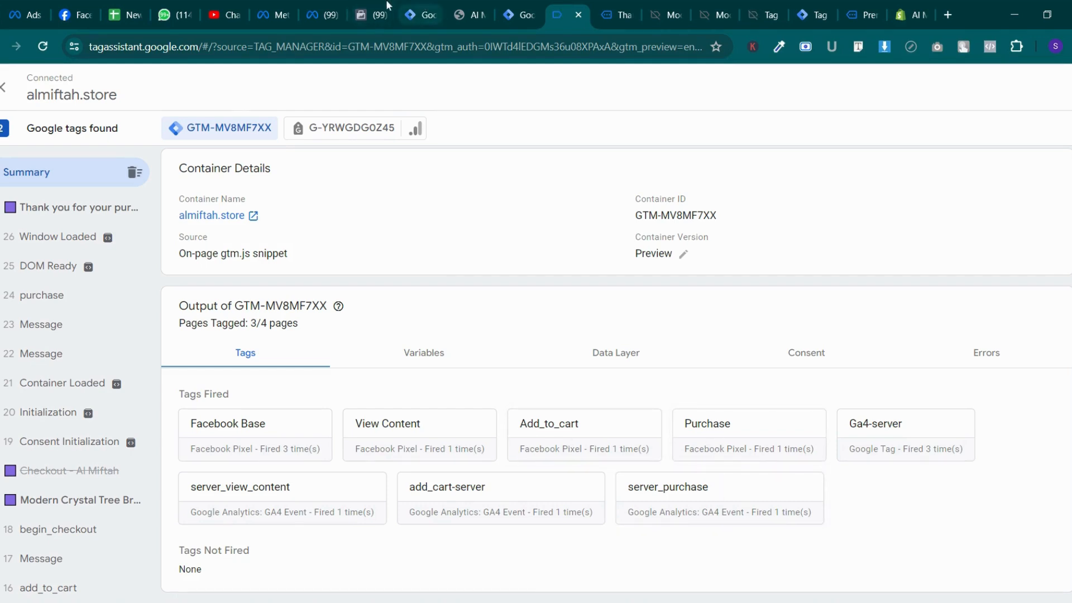
{"action": "left_click", "coordinate": [389, 5]}
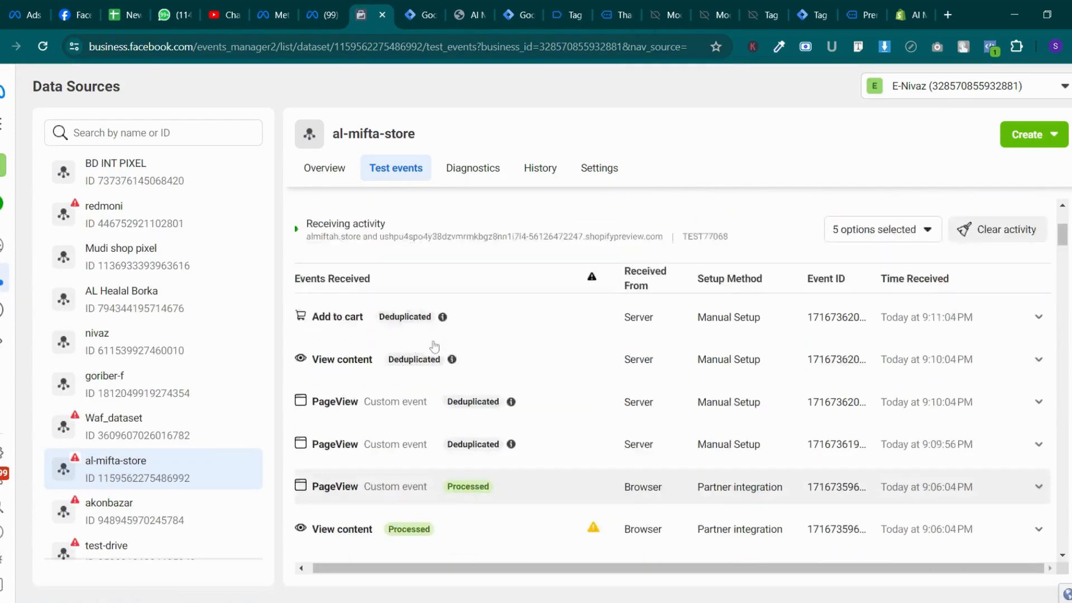
{"action": "scroll", "coordinate": [435, 346], "scroll_direction": "up", "scroll_amount": 1}
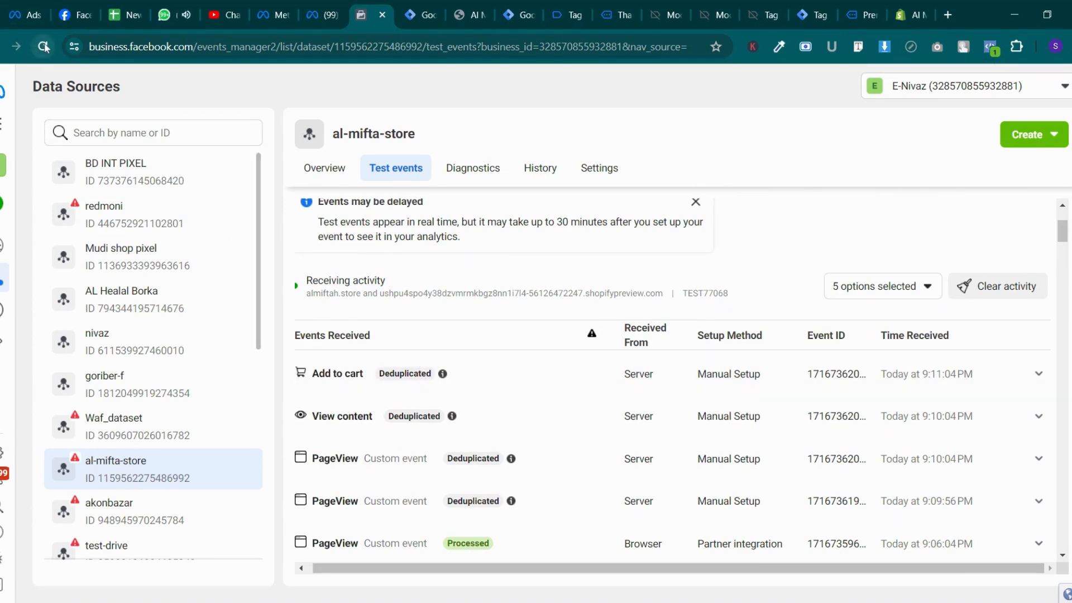
Reload the al-mifta-store Test events page and look through the received events for the purchase
{"action": "left_click", "coordinate": [44, 47]}
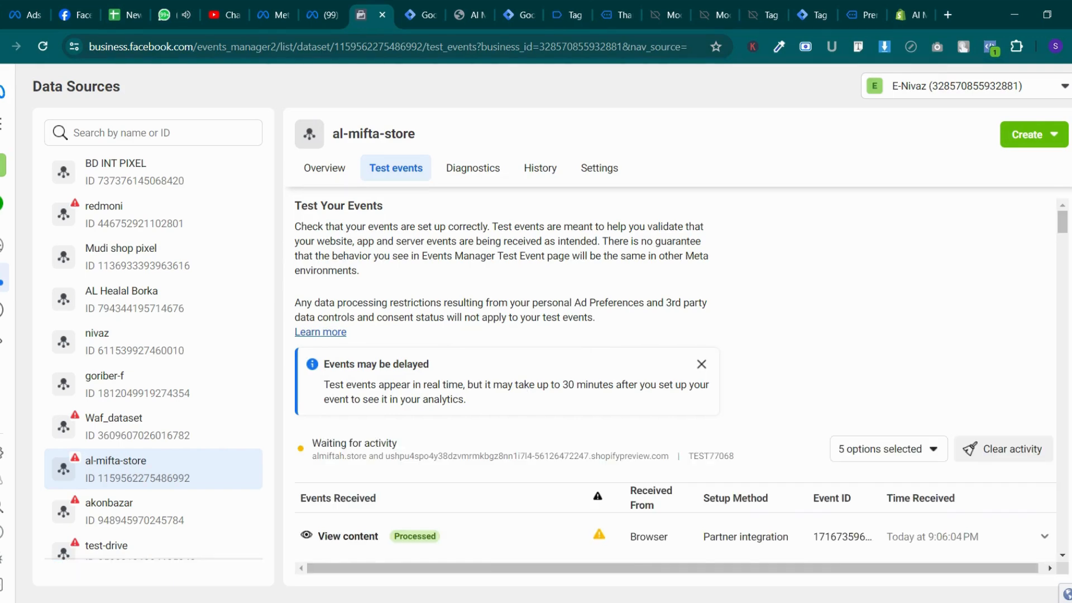
{"action": "scroll", "coordinate": [527, 390], "scroll_direction": "down", "scroll_amount": 3}
{"action": "scroll", "coordinate": [676, 384], "scroll_direction": "down", "scroll_amount": 10}
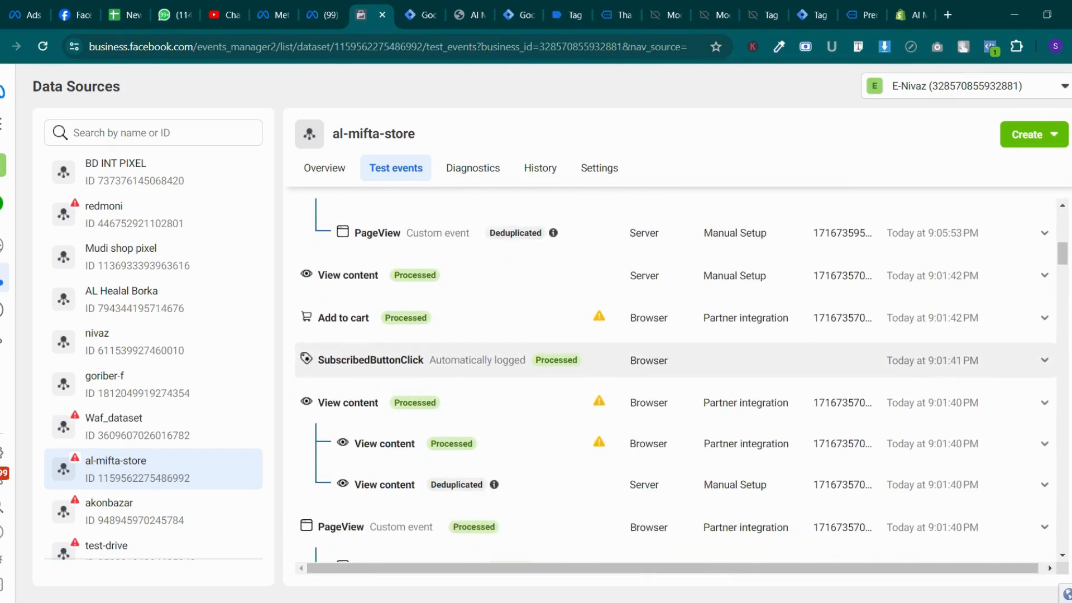
{"action": "scroll", "coordinate": [676, 379], "scroll_direction": "down", "scroll_amount": 5}
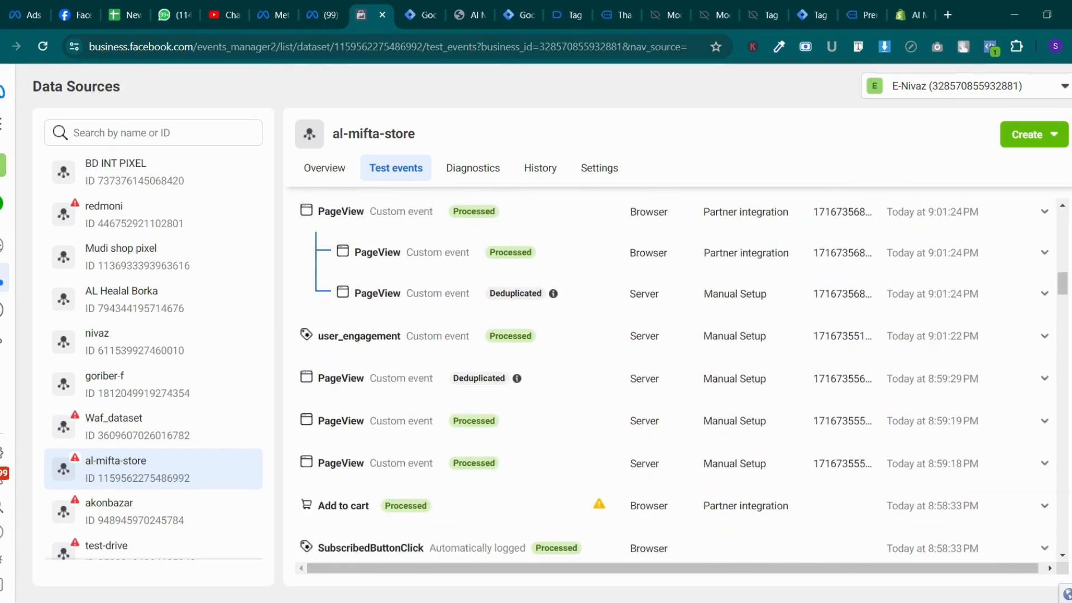
{"action": "scroll", "coordinate": [676, 380], "scroll_direction": "up", "scroll_amount": 4}
{"action": "scroll", "coordinate": [676, 385], "scroll_direction": "up", "scroll_amount": 8}
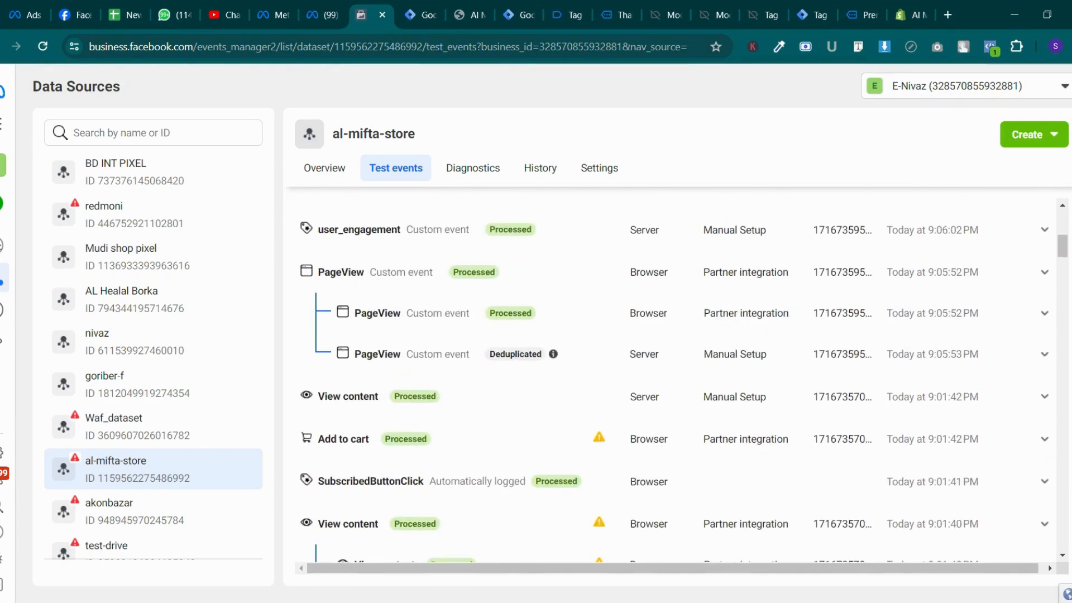
{"action": "scroll", "coordinate": [675, 380], "scroll_direction": "up", "scroll_amount": 2}
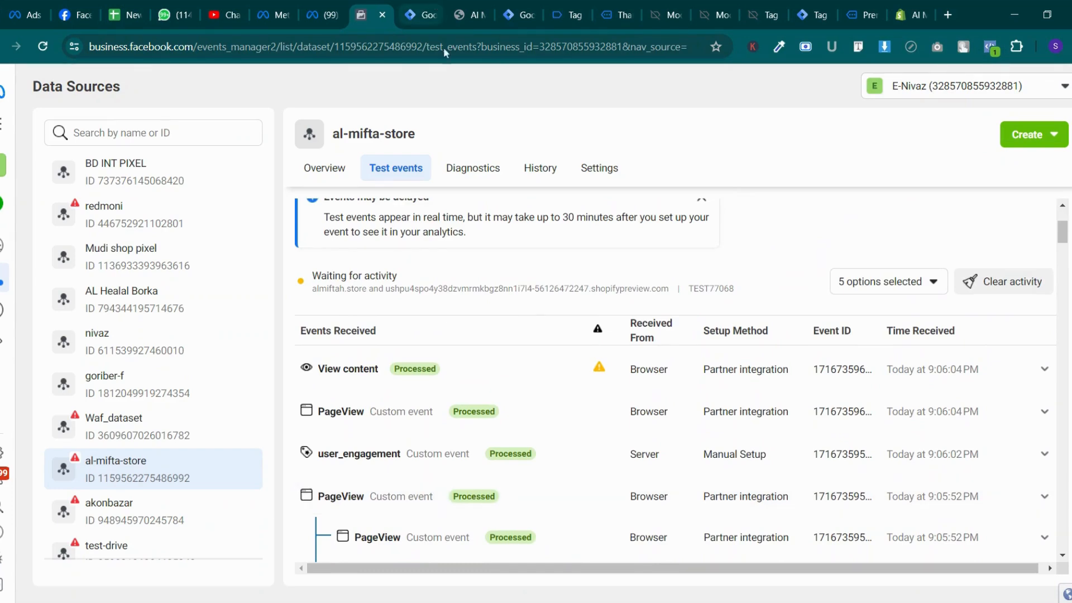
Back in Tag Manager, review the Purchase tag's configuration and close it to return to the tag list
{"action": "left_click", "coordinate": [428, 6]}
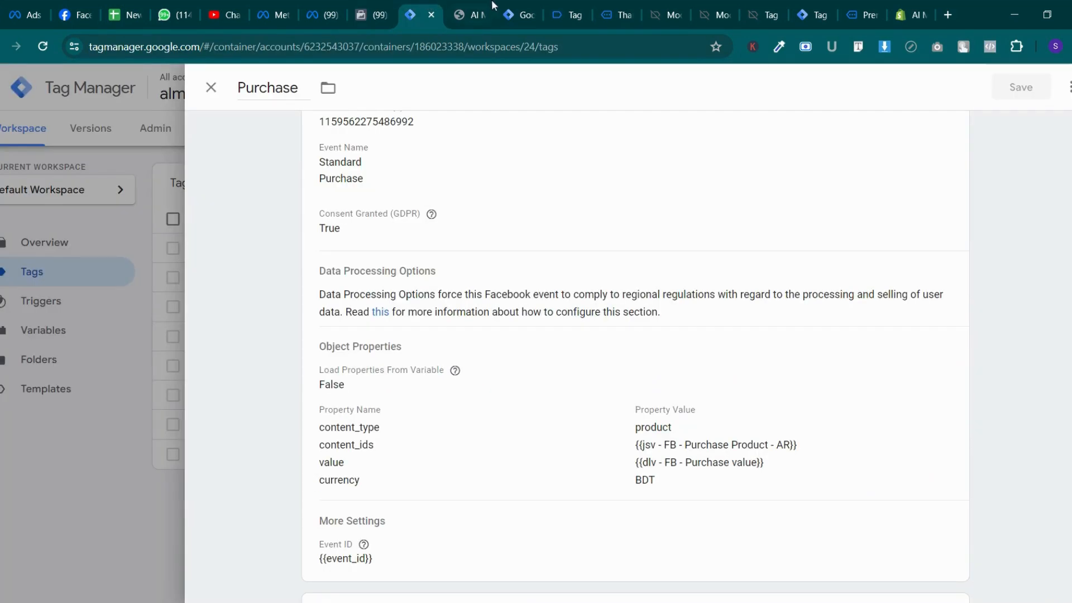
{"action": "scroll", "coordinate": [523, 357], "scroll_direction": "up", "scroll_amount": 3}
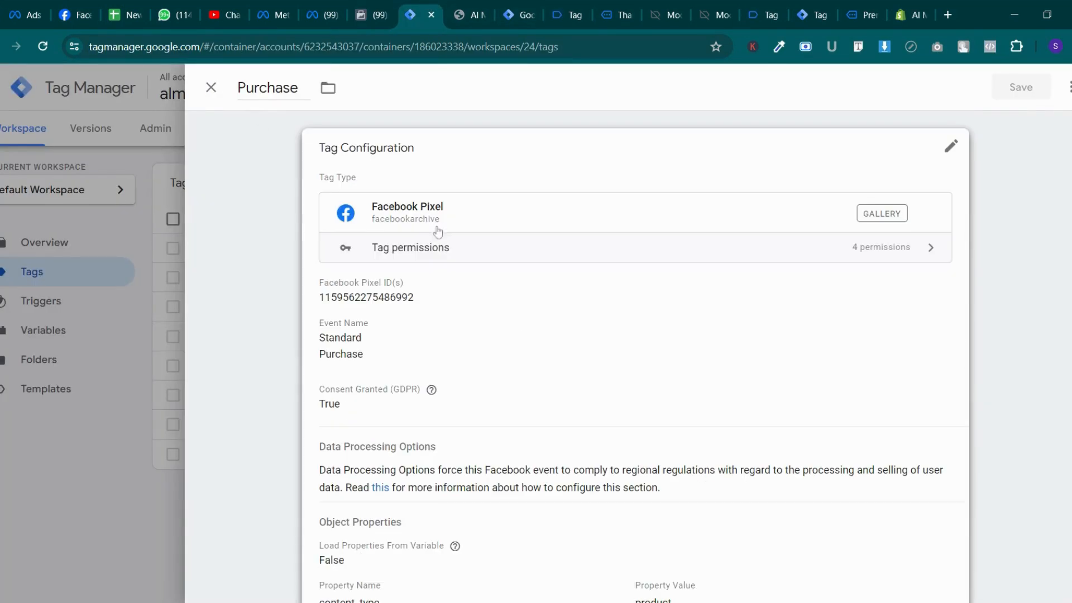
{"action": "left_click", "coordinate": [212, 89]}
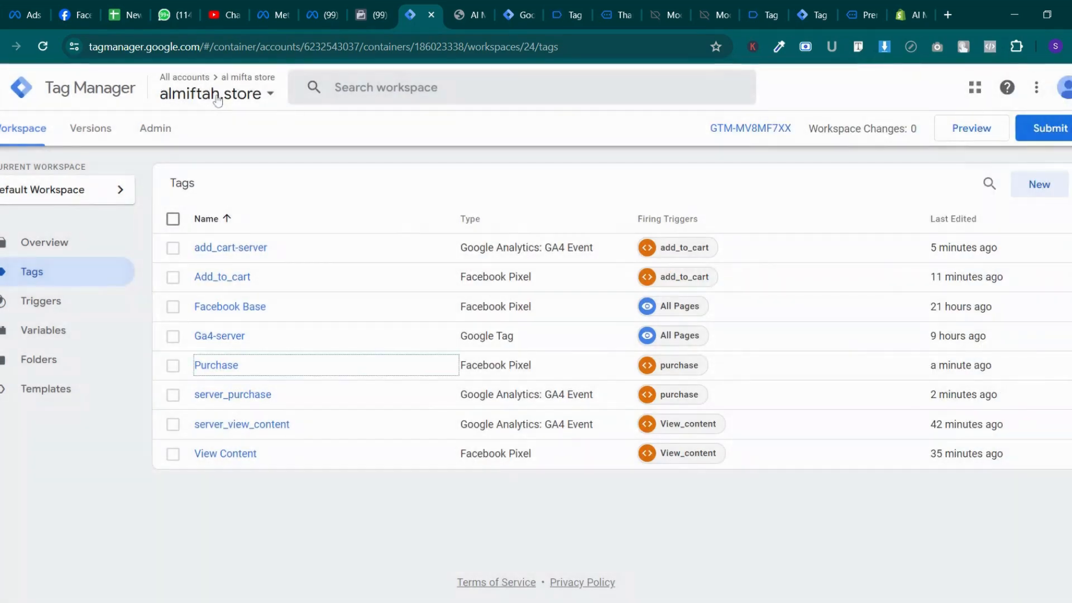